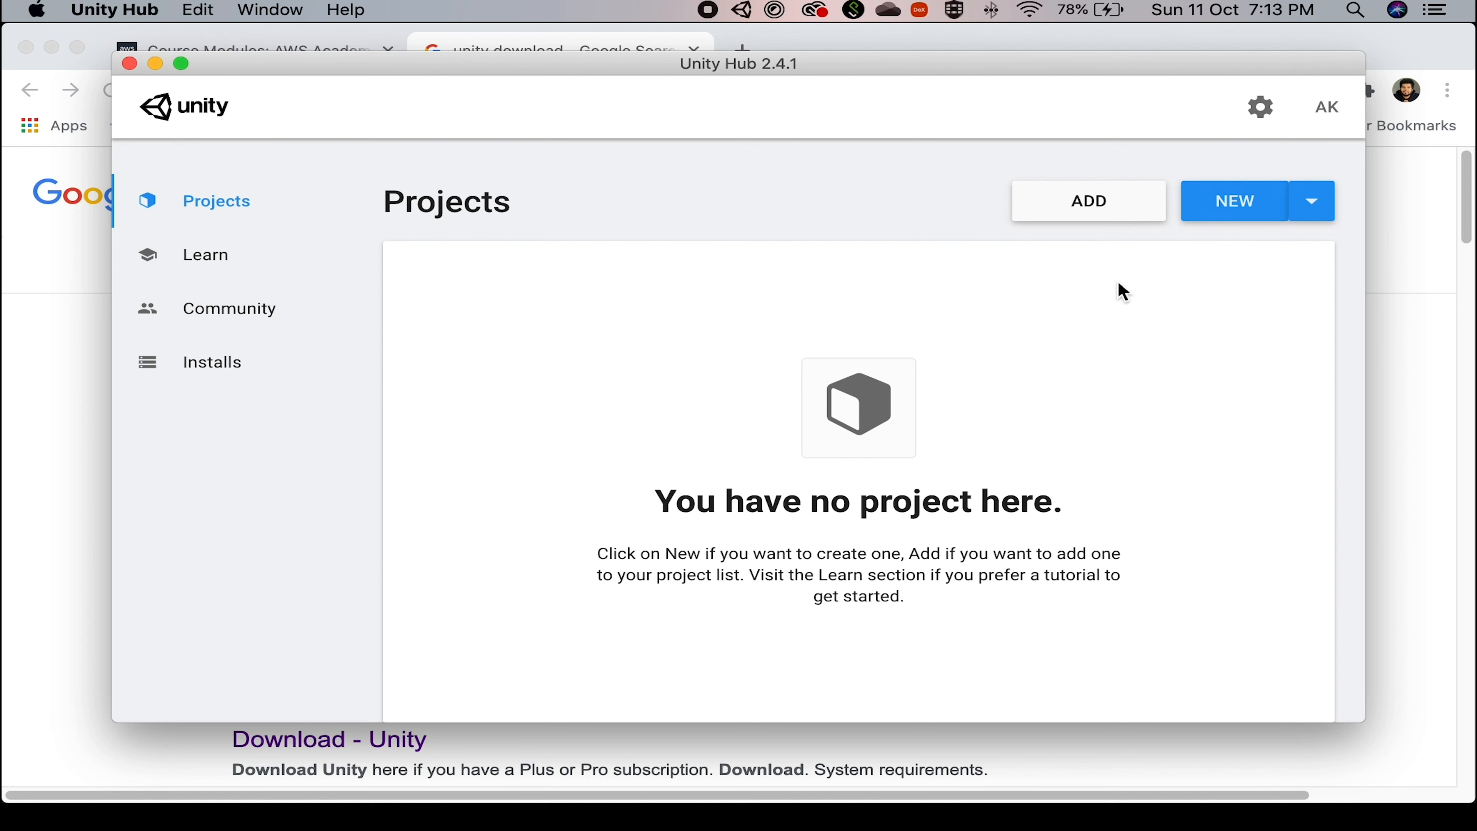
# Create a new project named Interstellar from the 3D template.
pyautogui.click(1236, 211)
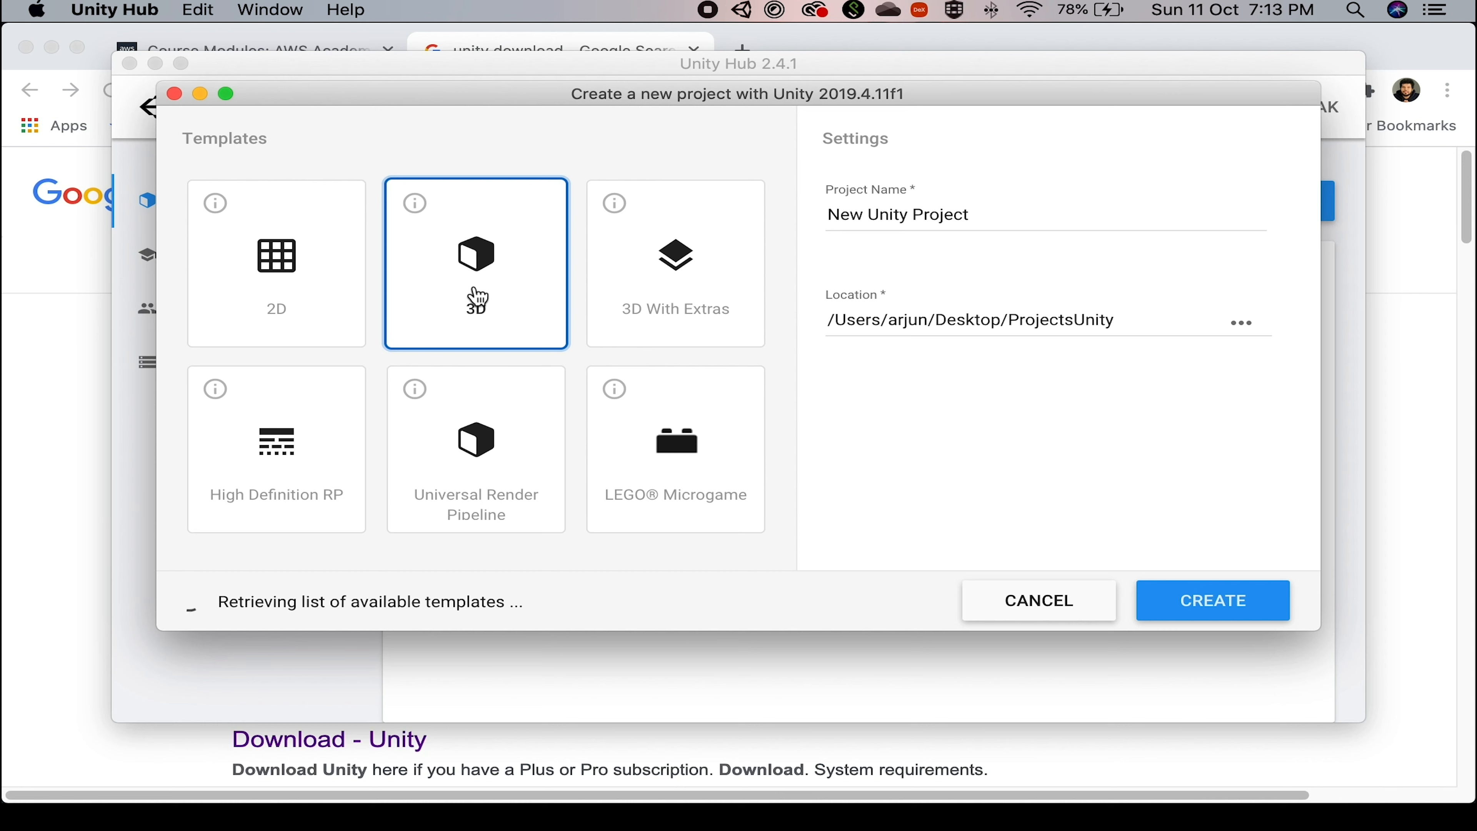
pyautogui.moveTo(1013, 215); pyautogui.dragTo(721, 232)
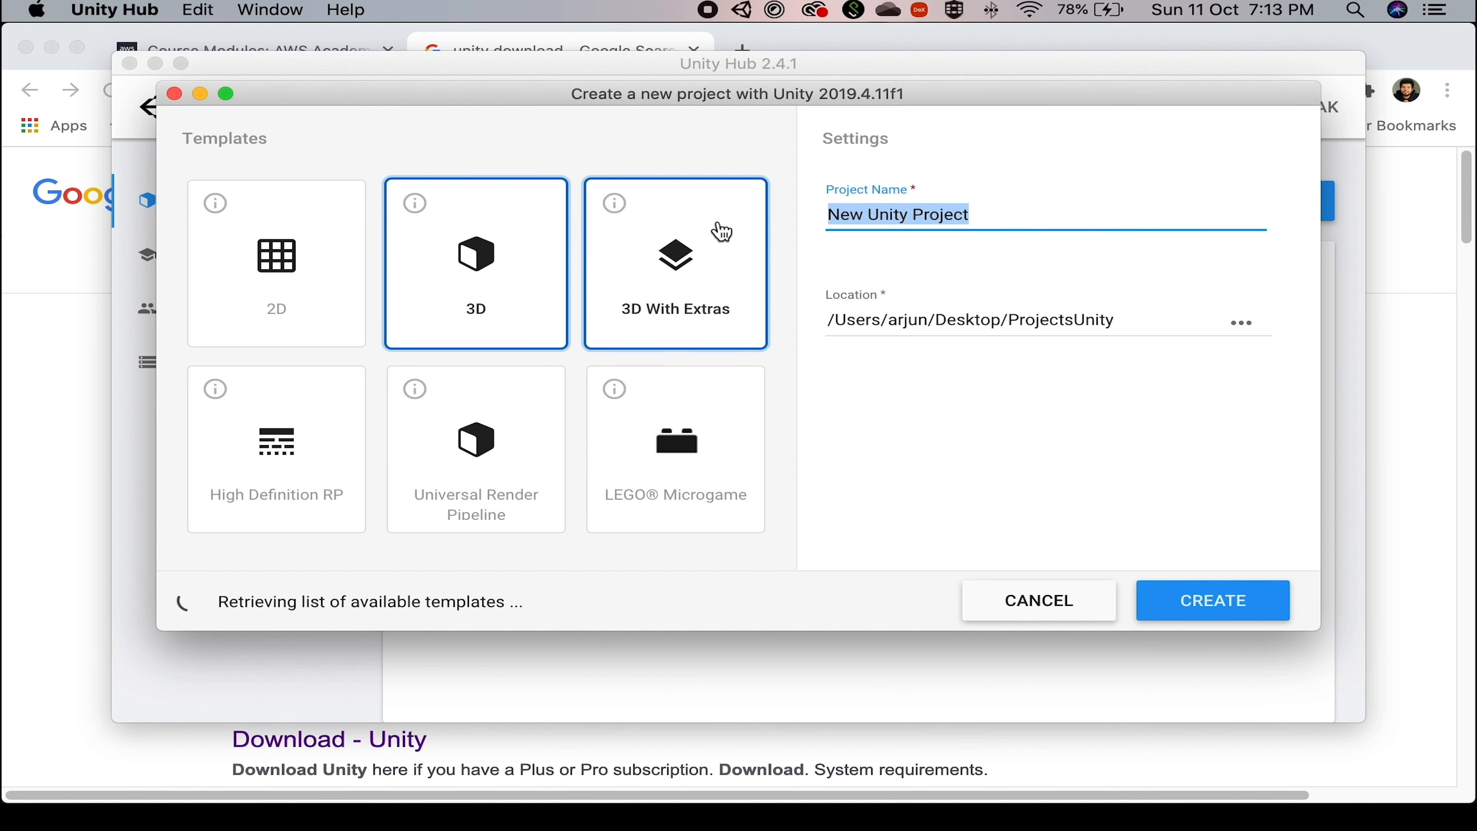
pyautogui.write('Int')
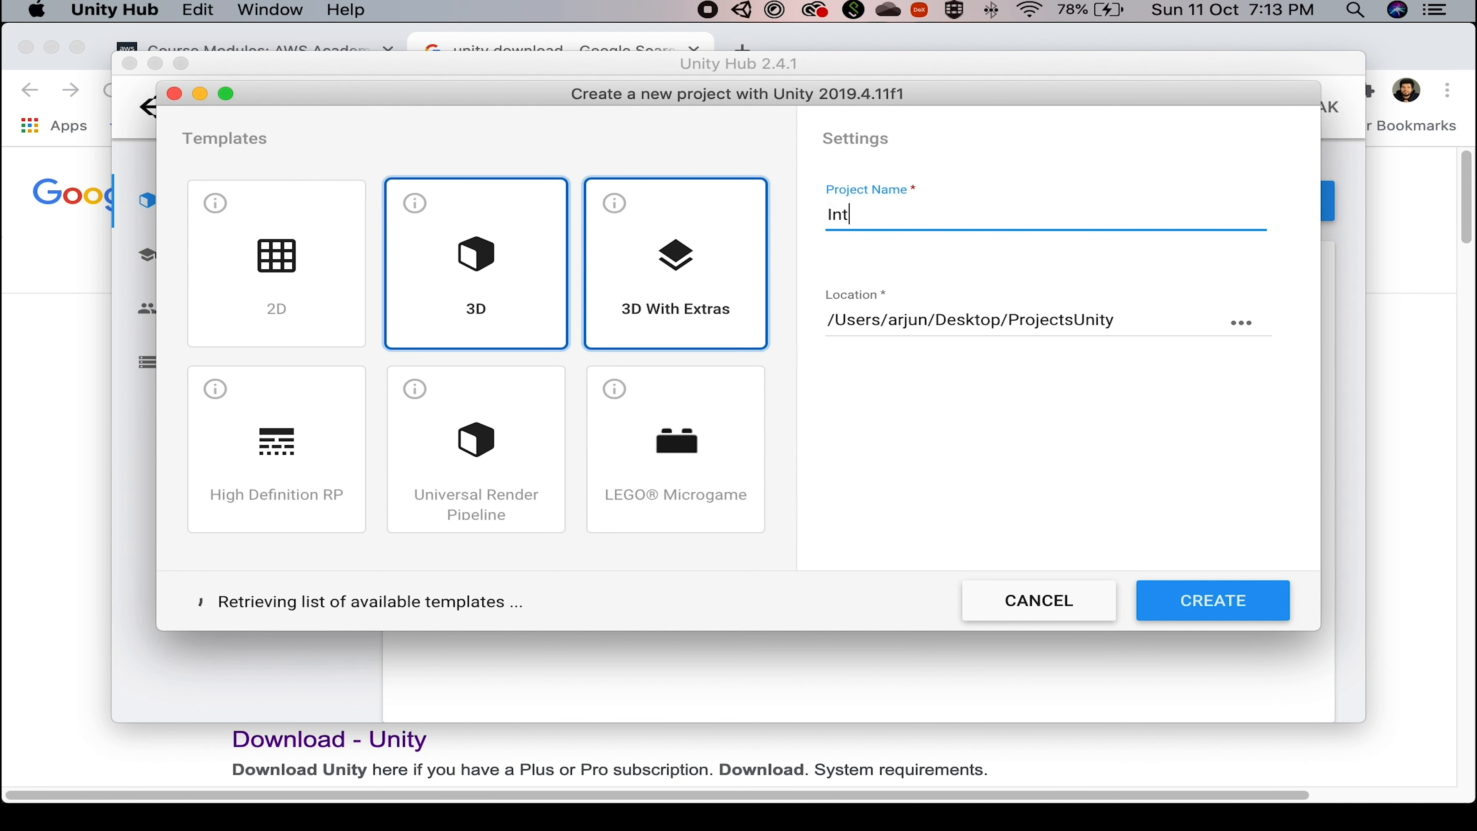
pyautogui.write('erstellar')
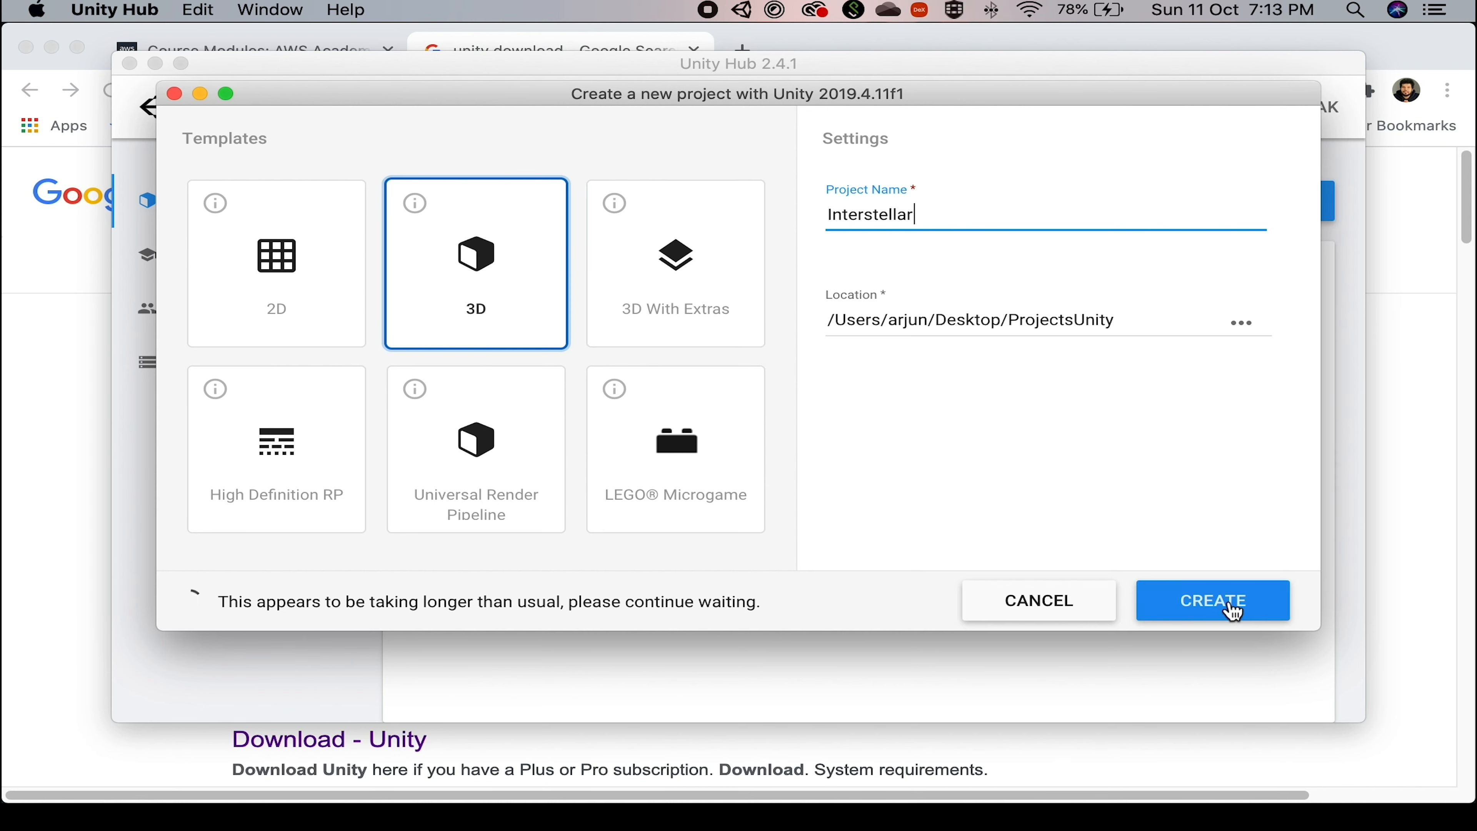
pyautogui.click(1233, 611)
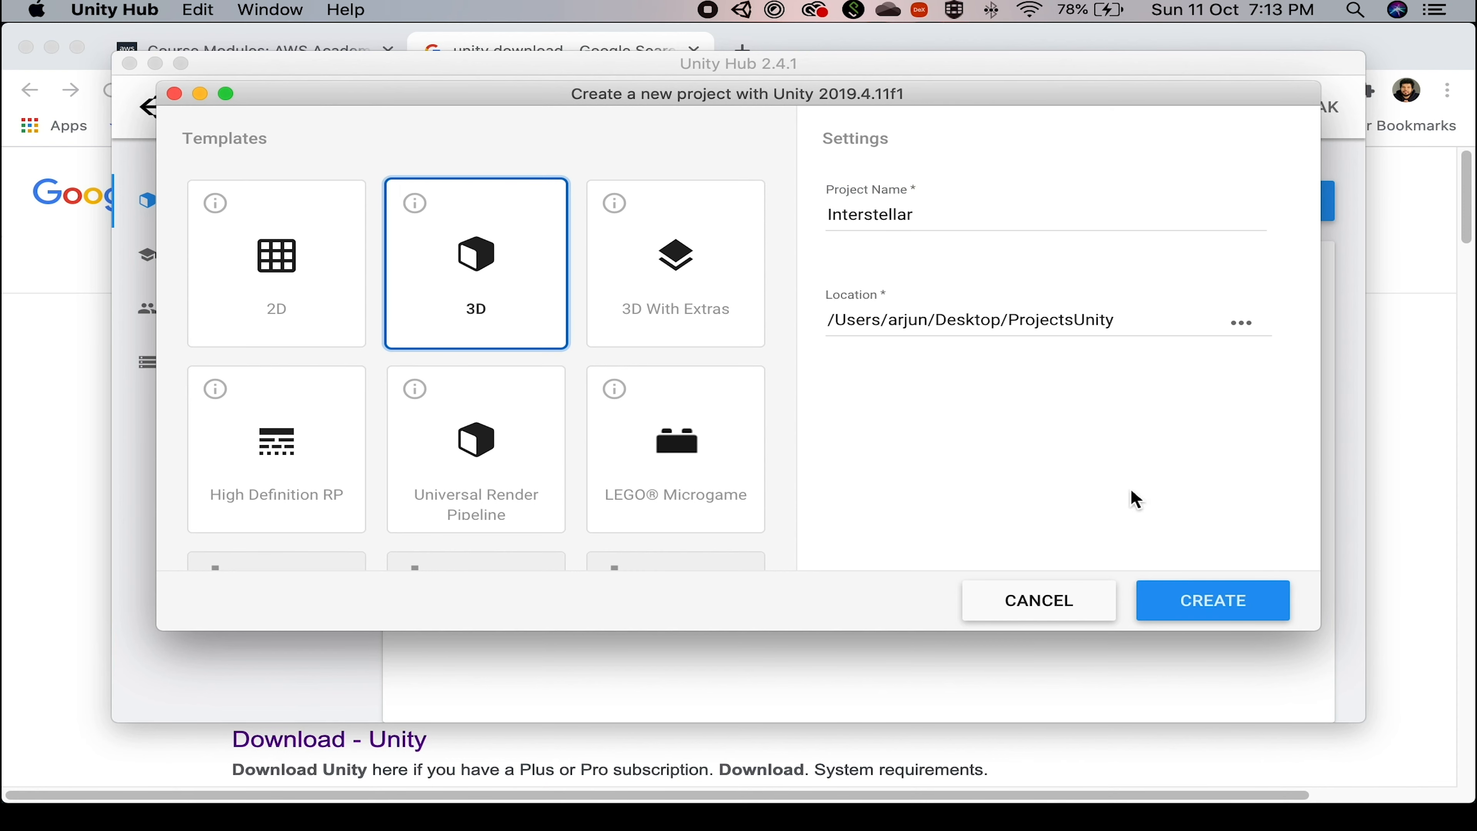
pyautogui.click(1232, 615)
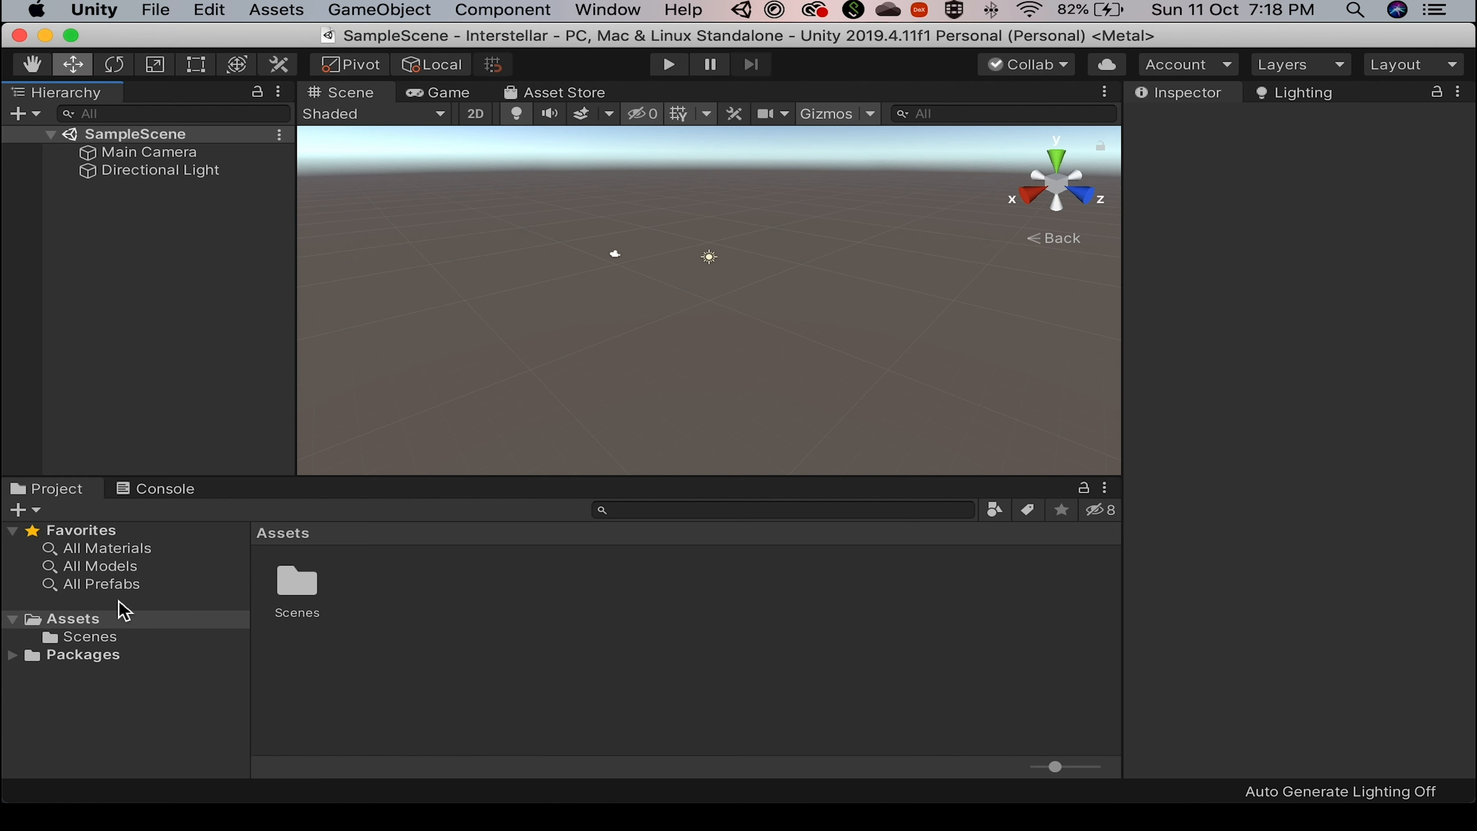
# Look over the Console, the project assets, the Main Camera's properties and the Game view, and return to the Scene view.
pyautogui.click(145, 488)
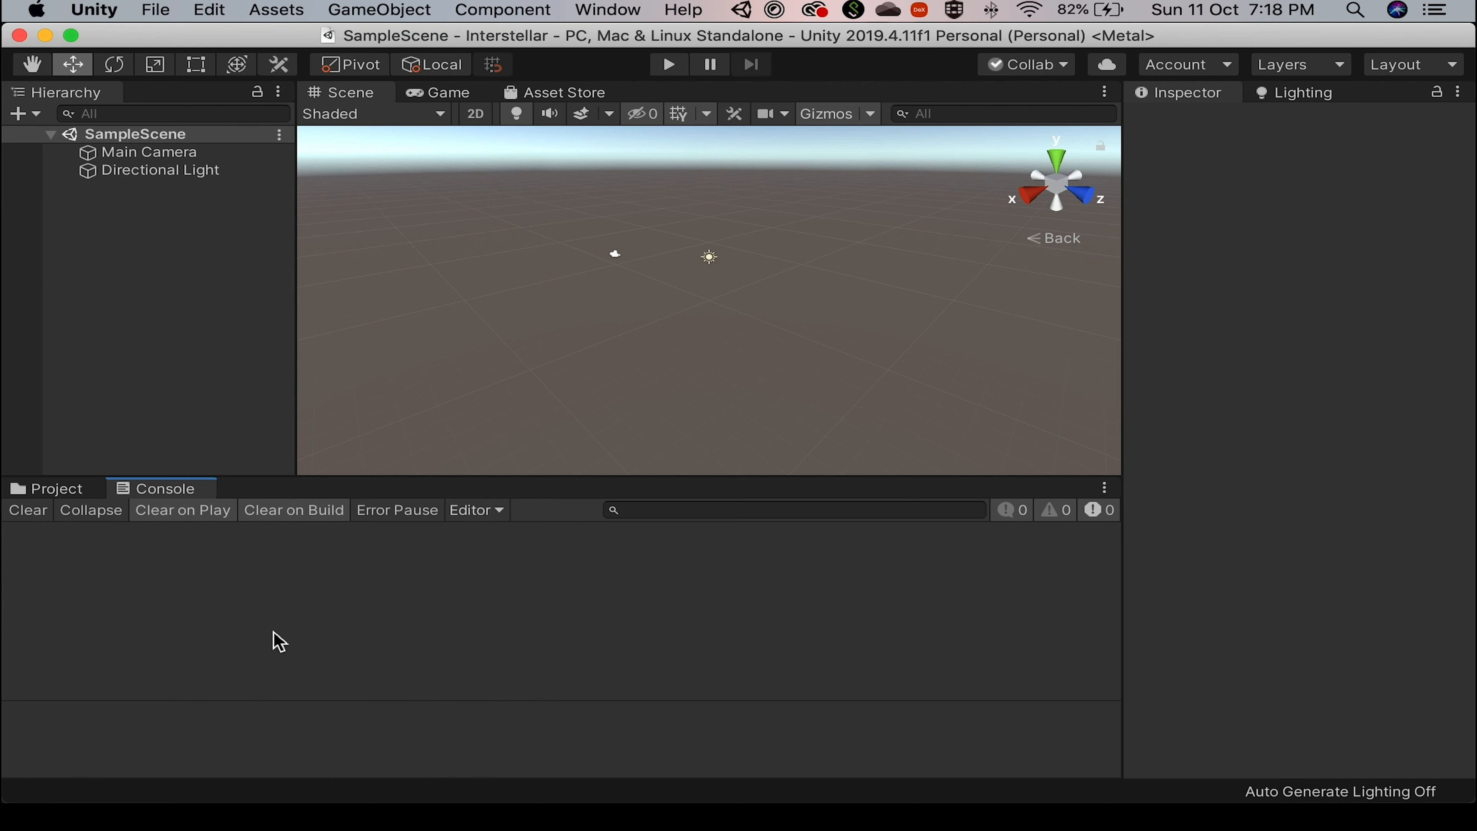
pyautogui.click(57, 489)
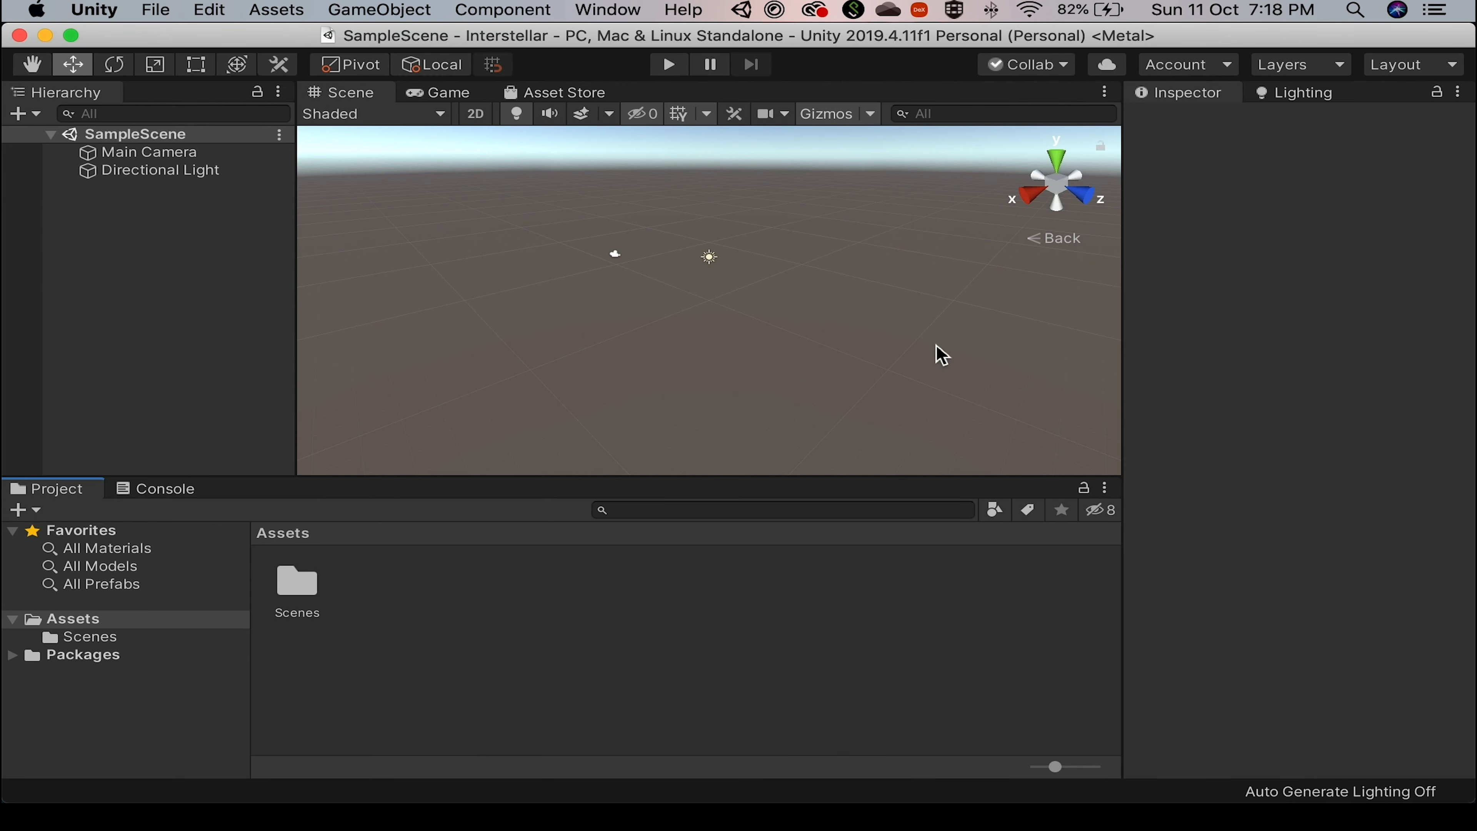
pyautogui.click(140, 152)
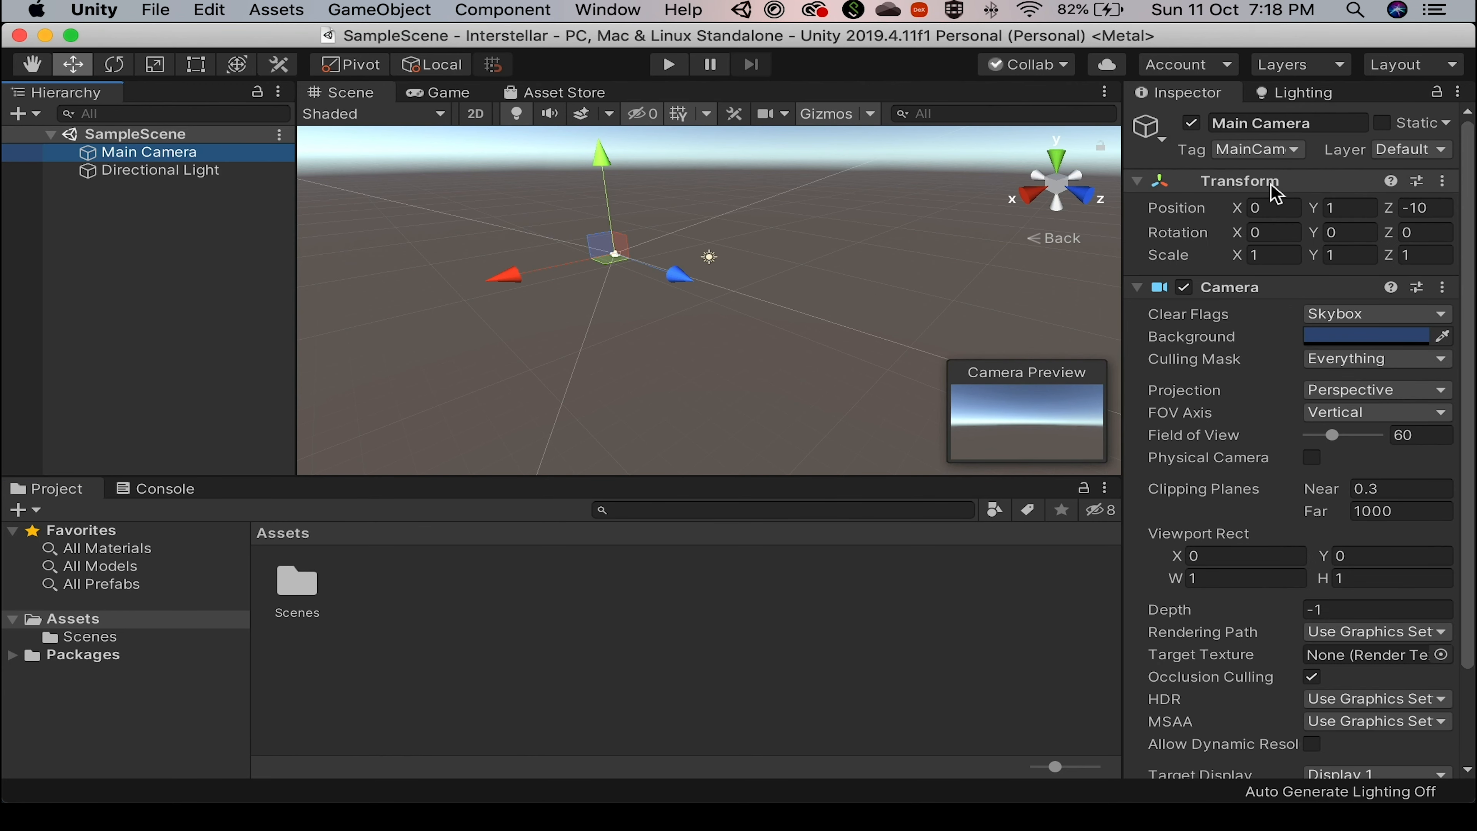
pyautogui.moveTo(1471, 488)
pyautogui.mouseDown()
pyautogui.moveTo(1472, 582)
pyautogui.moveTo(1472, 501)
pyautogui.mouseUp()
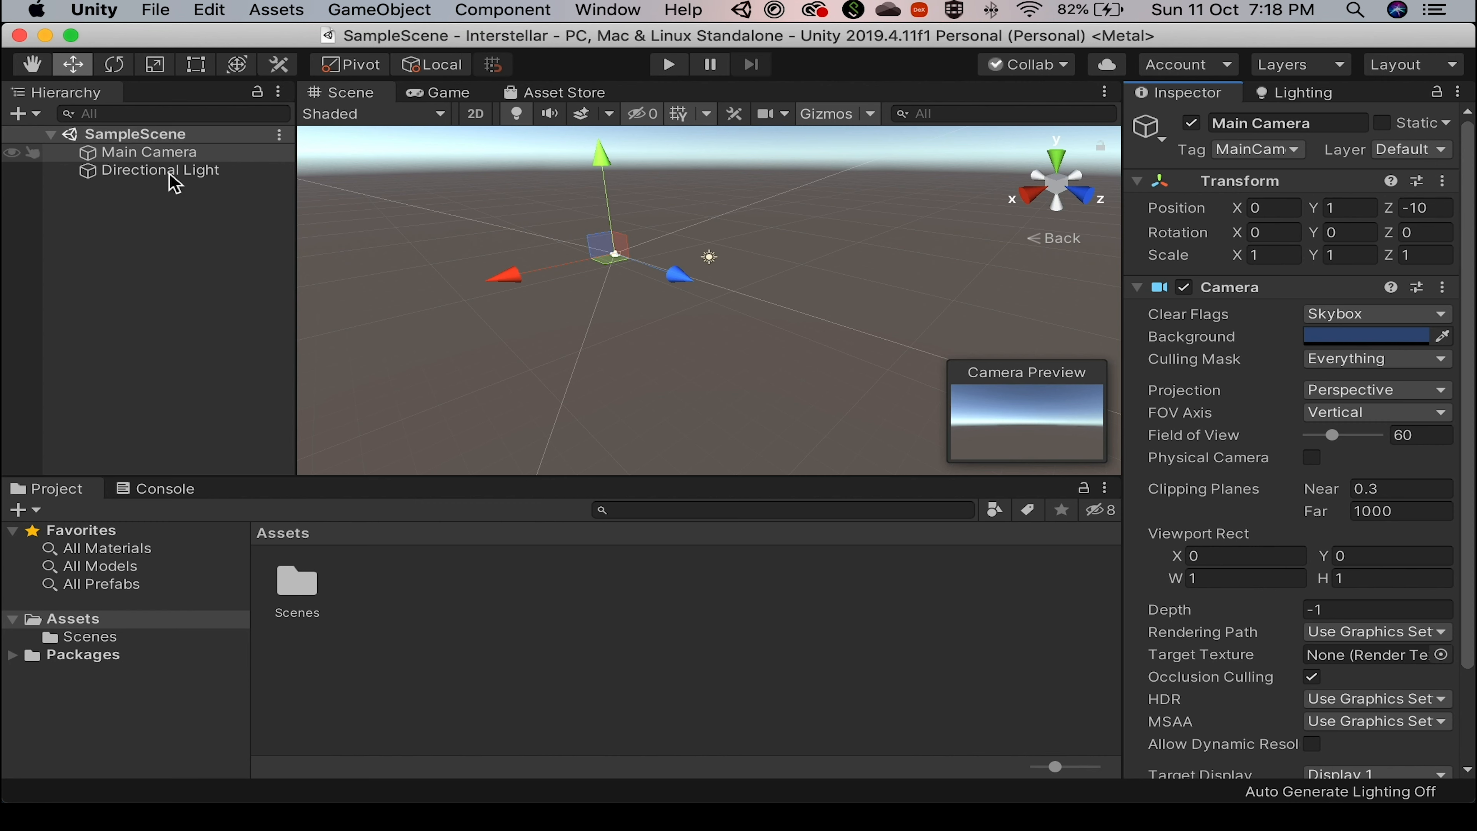
pyautogui.click(130, 140)
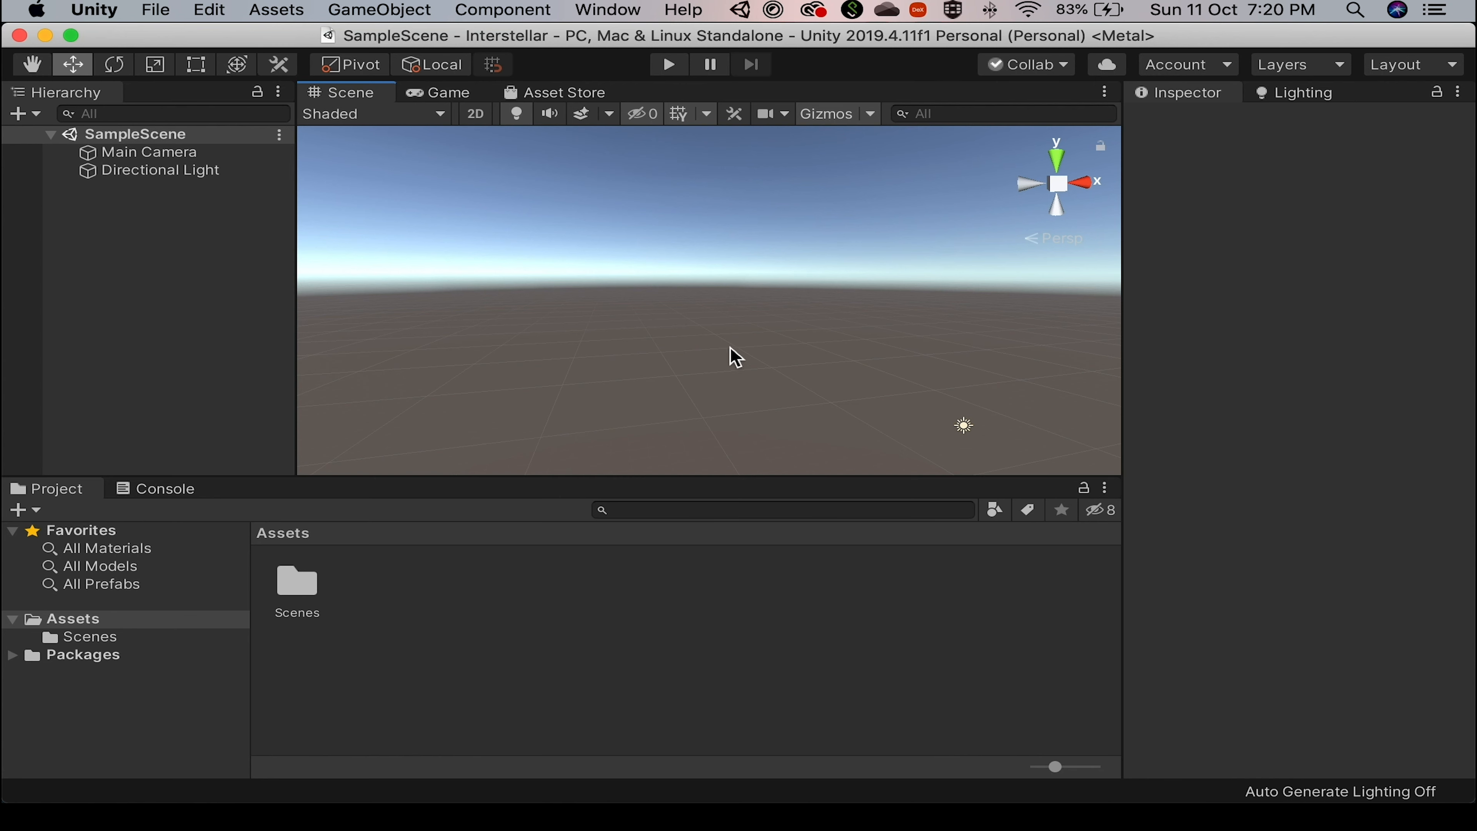
pyautogui.click(447, 98)
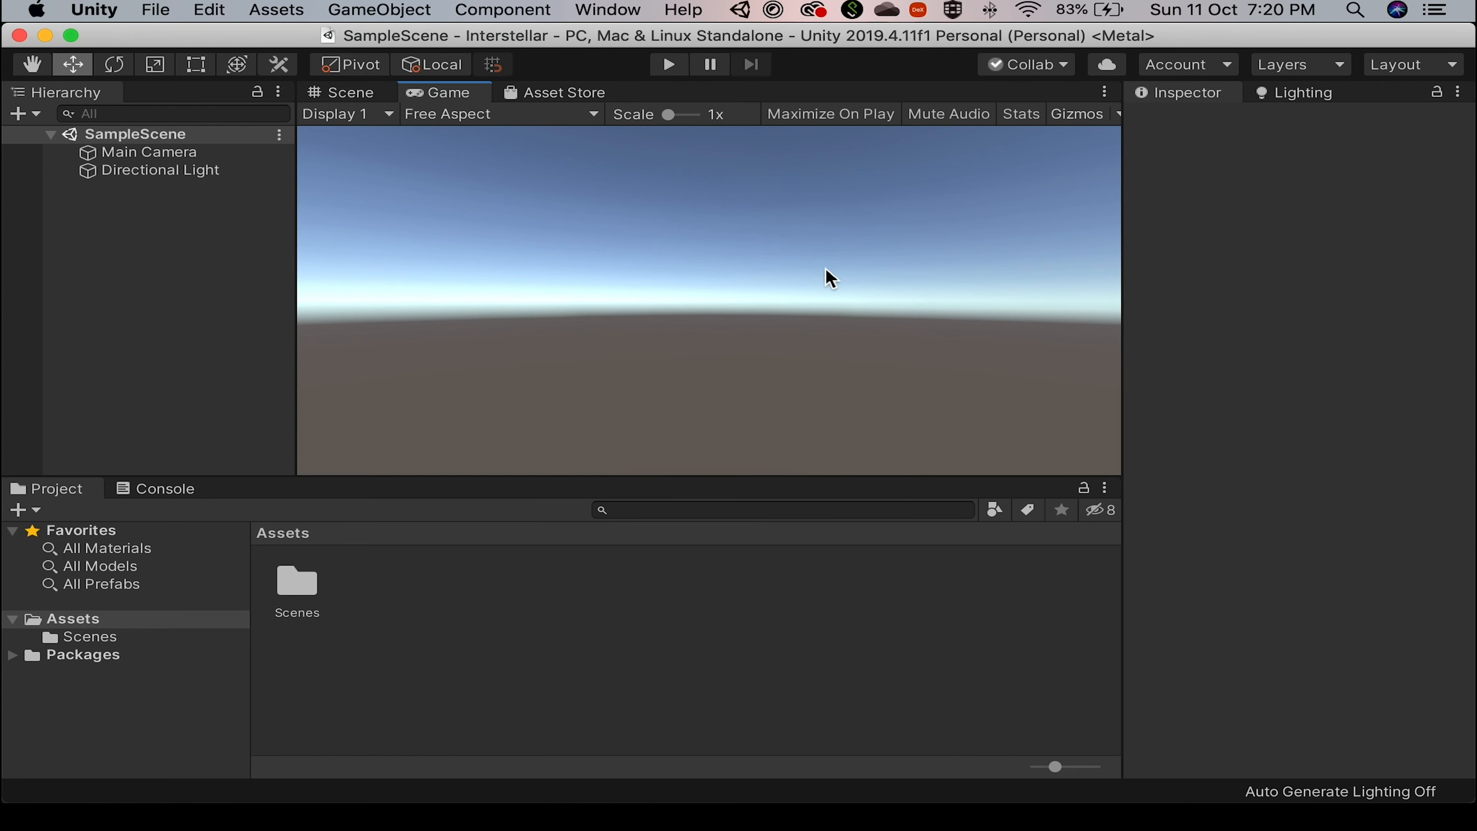
pyautogui.click(351, 97)
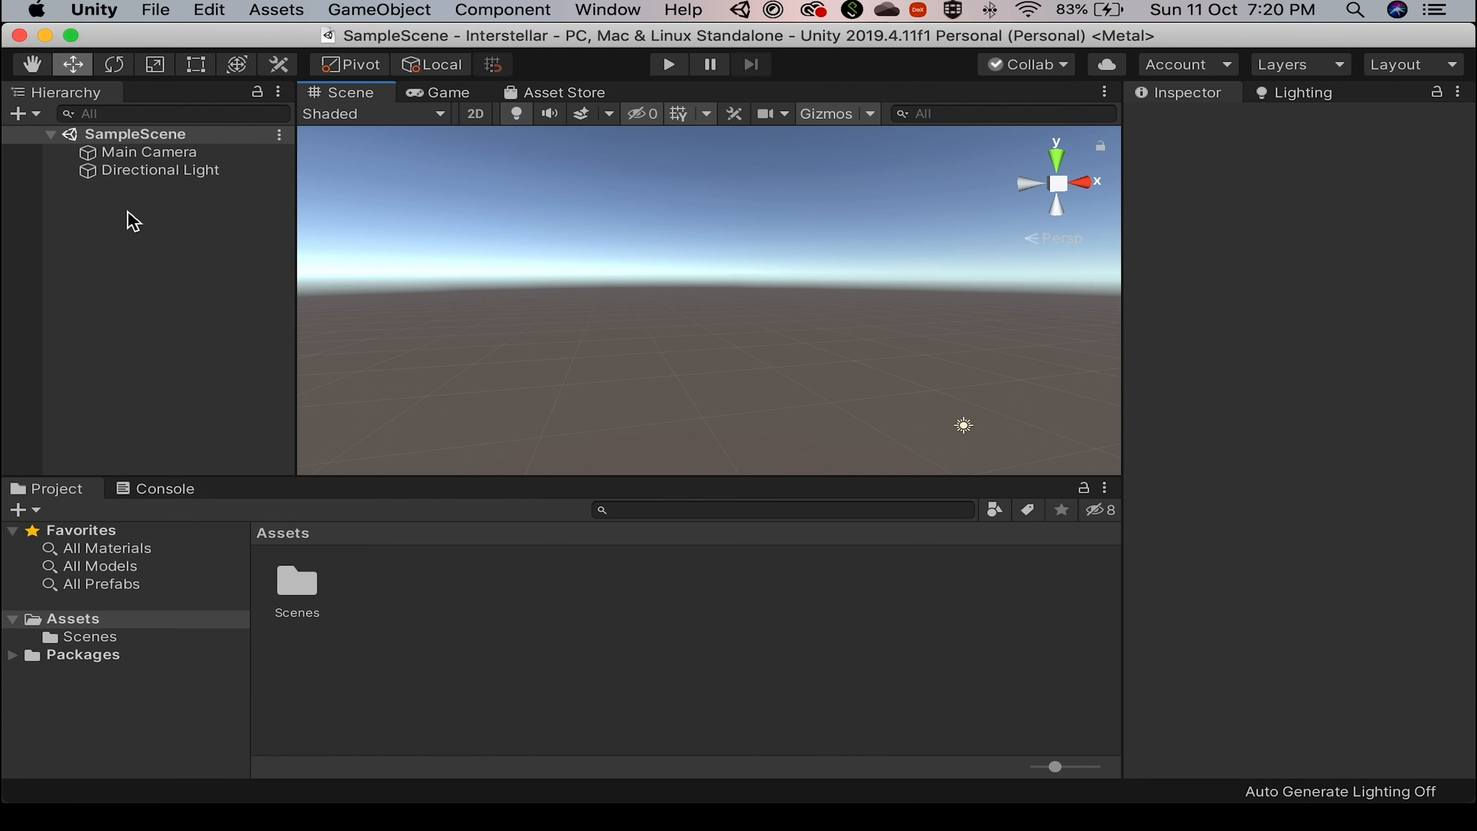
# Add a 3D cube to SampleScene and reset its transform.
pyautogui.rightClick(134, 222)
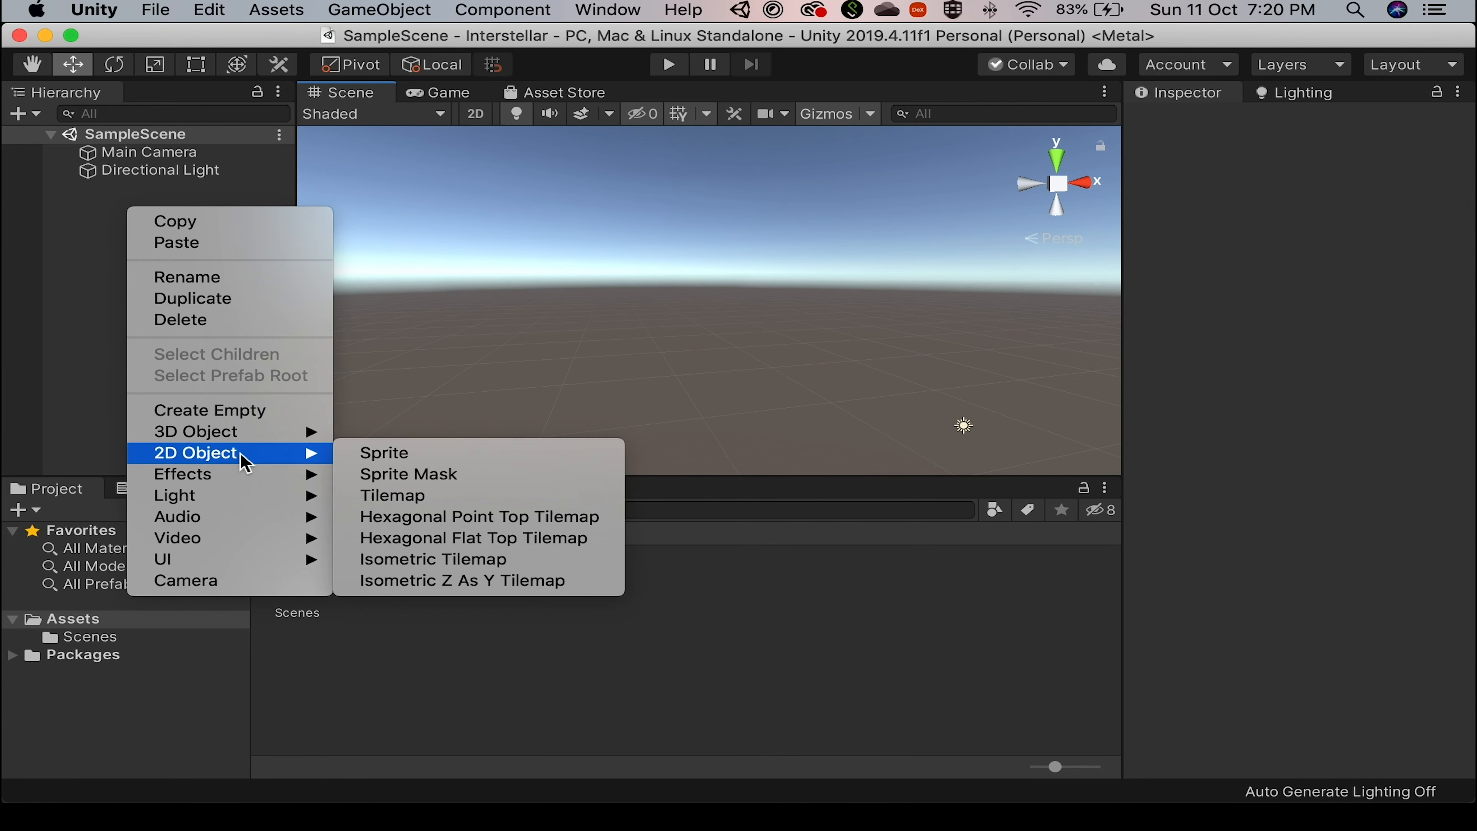
pyautogui.moveTo(241, 435)
pyautogui.click(382, 436)
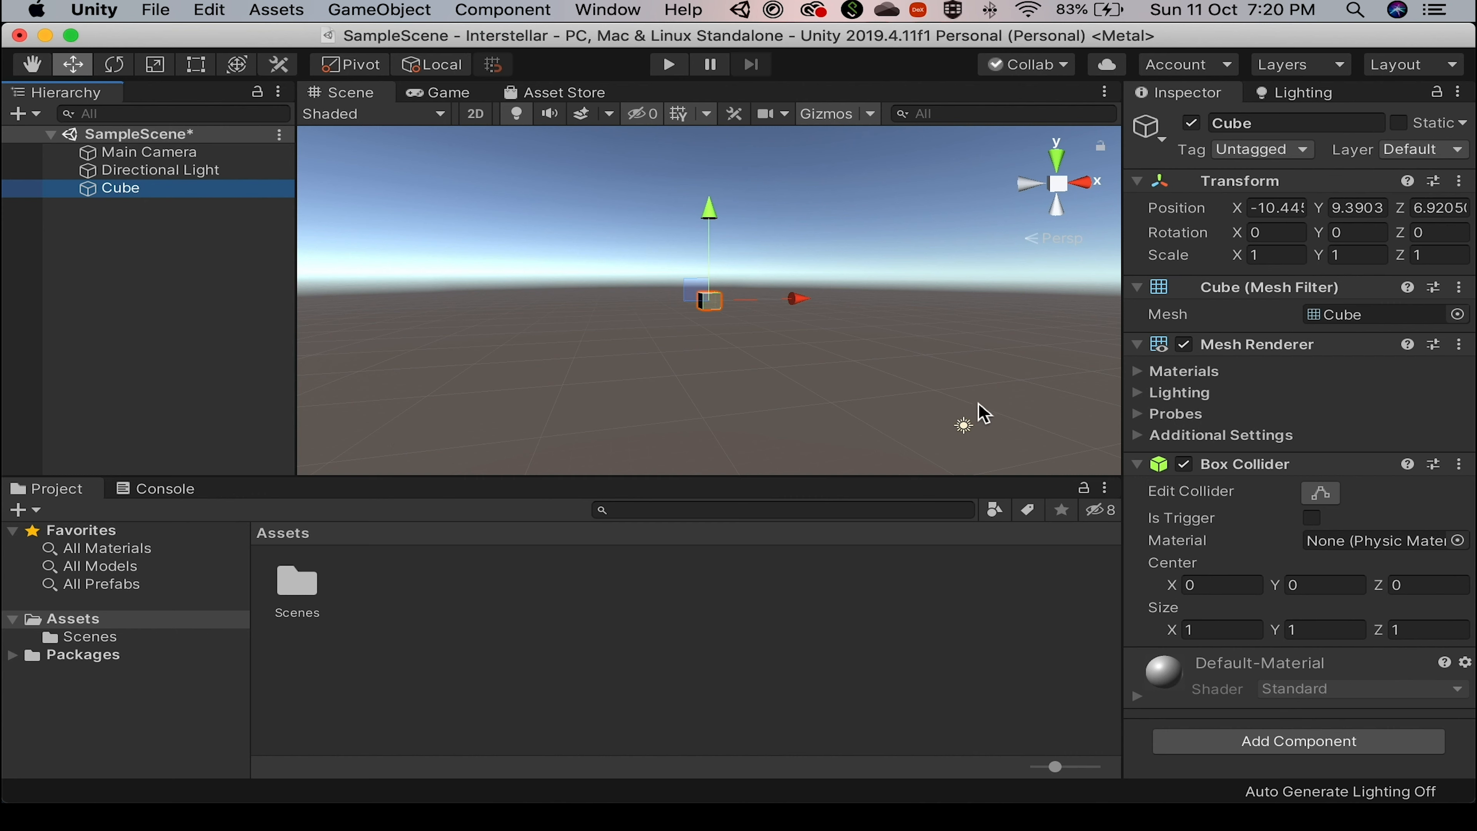
pyautogui.click(1459, 181)
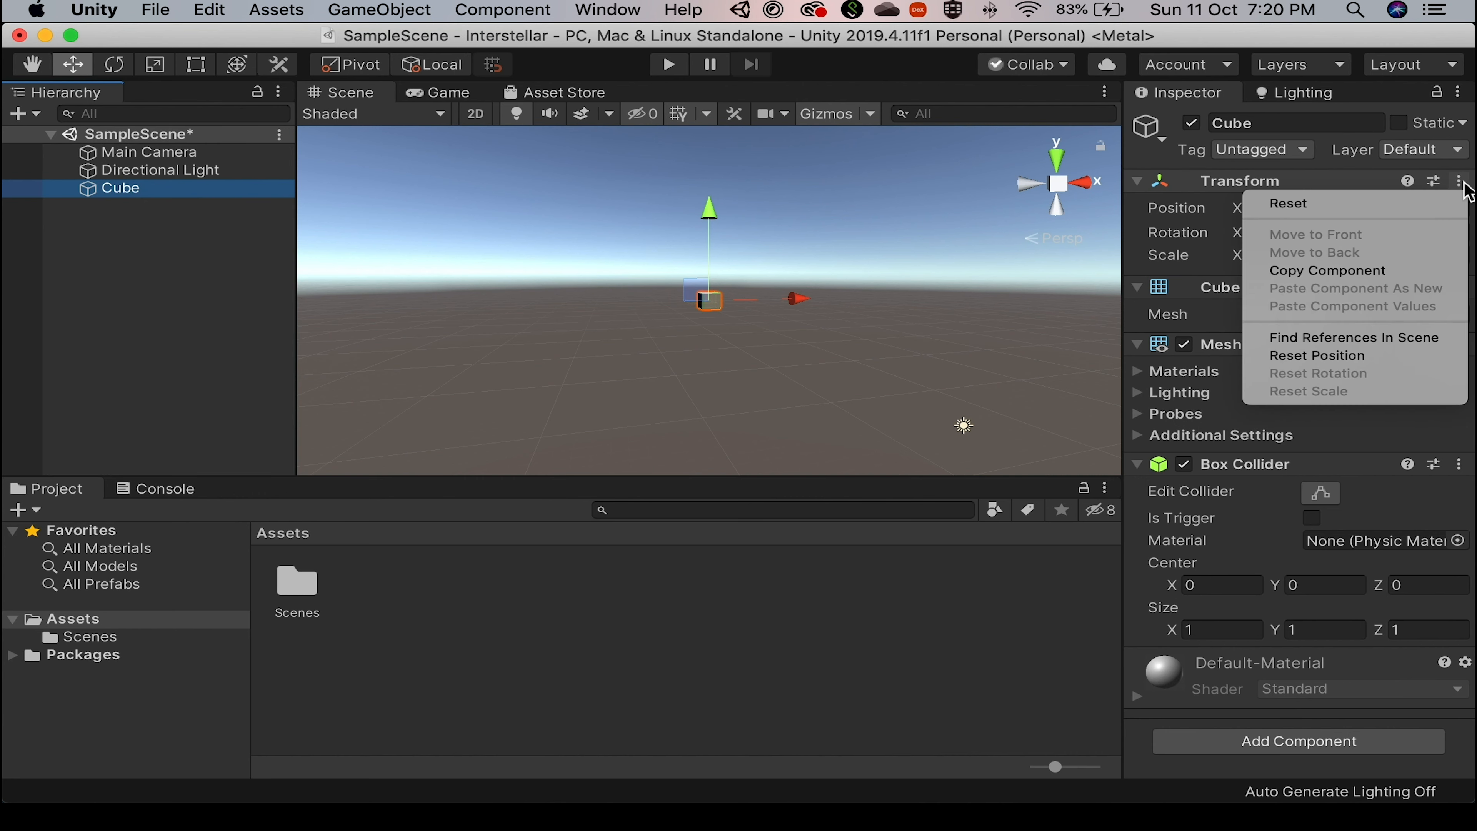
pyautogui.click(1380, 214)
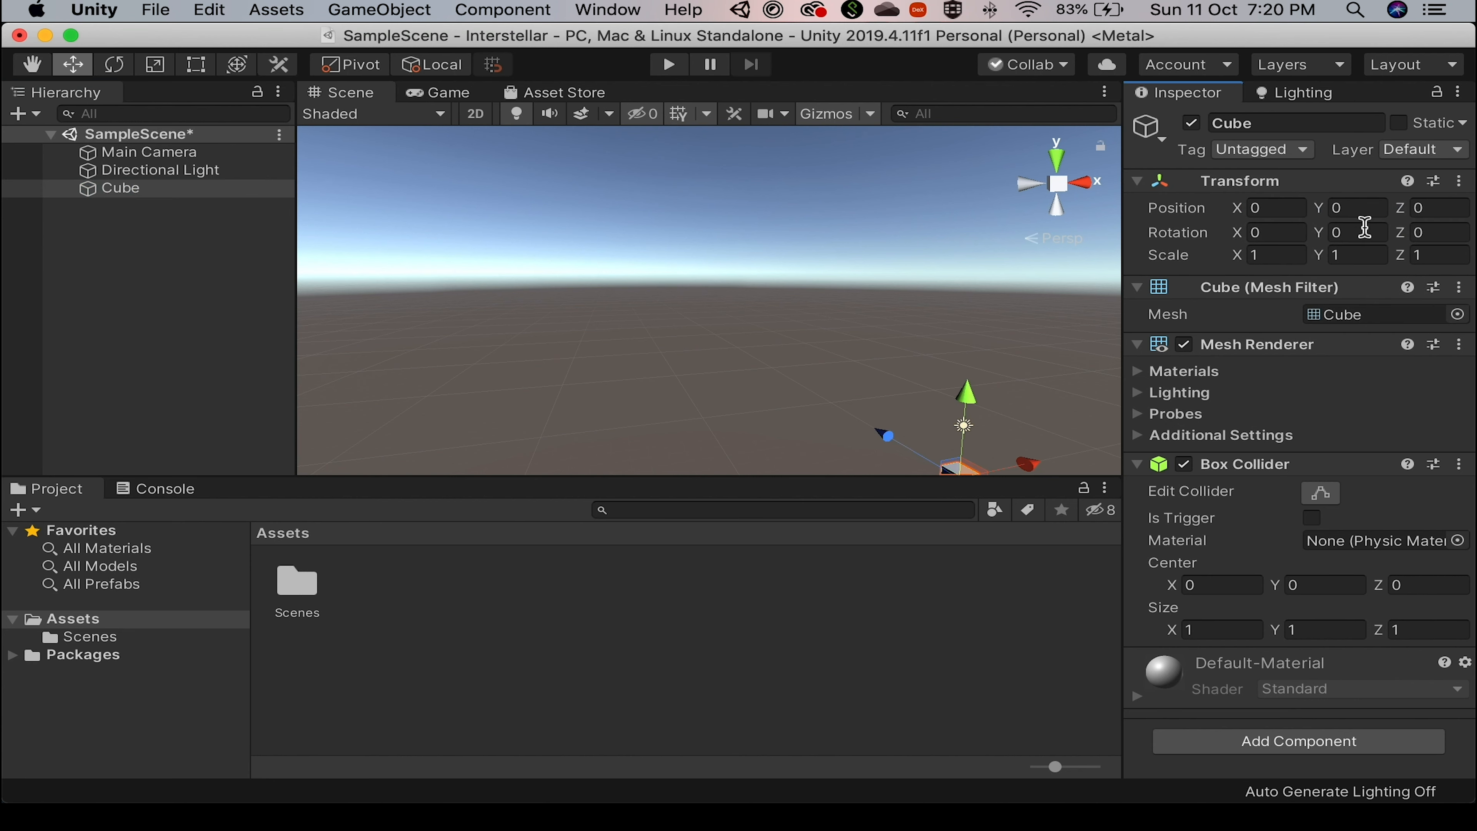
# Set the cube's scale to 2 on X and 2 on Z.
pyautogui.press('q')
pyautogui.moveTo(1049, 363); pyautogui.dragTo(794, 247)
pyautogui.press('w')
pyautogui.press('q')
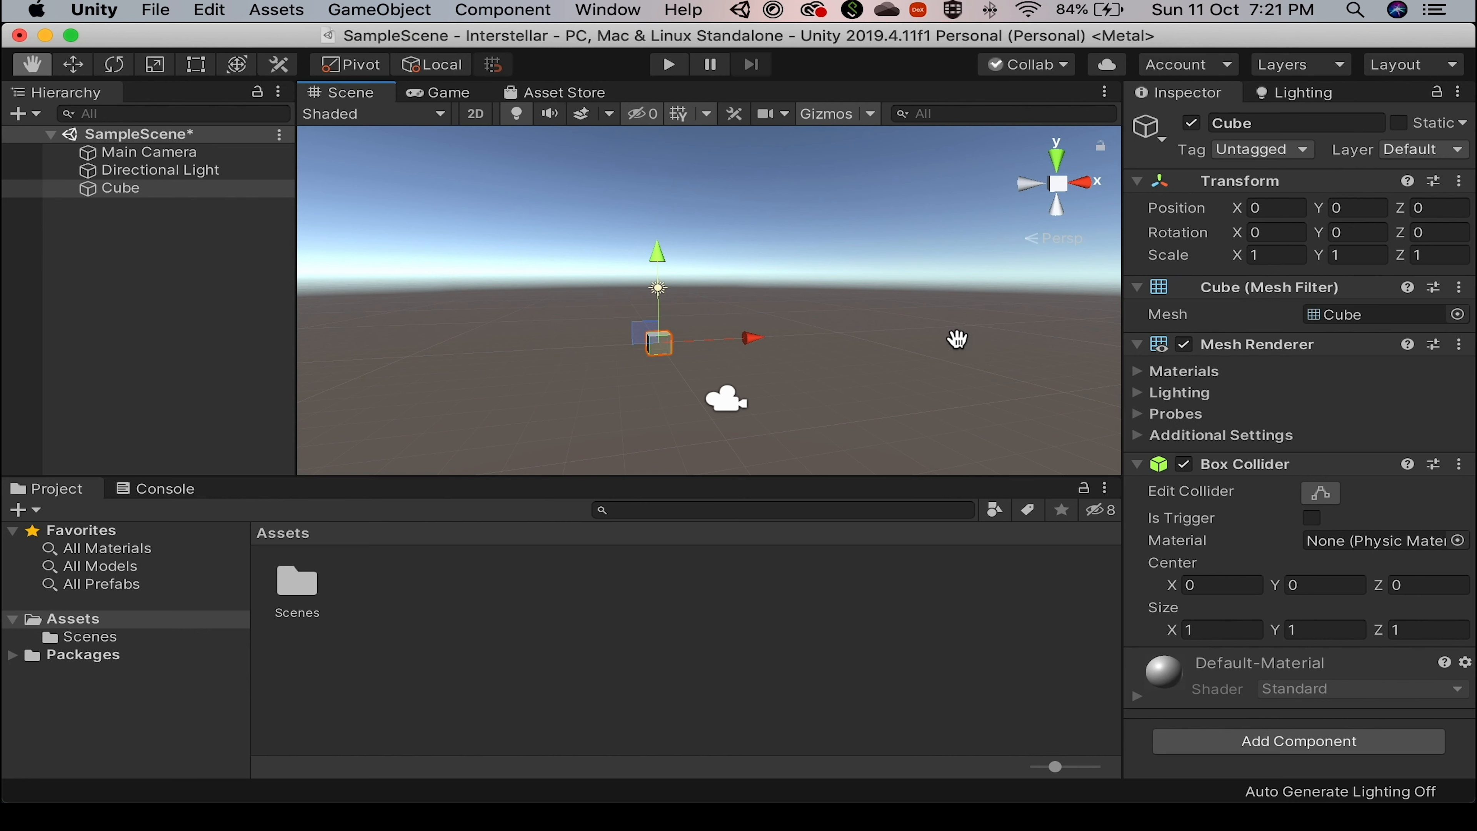
pyautogui.moveTo(956, 337); pyautogui.dragTo(871, 339)
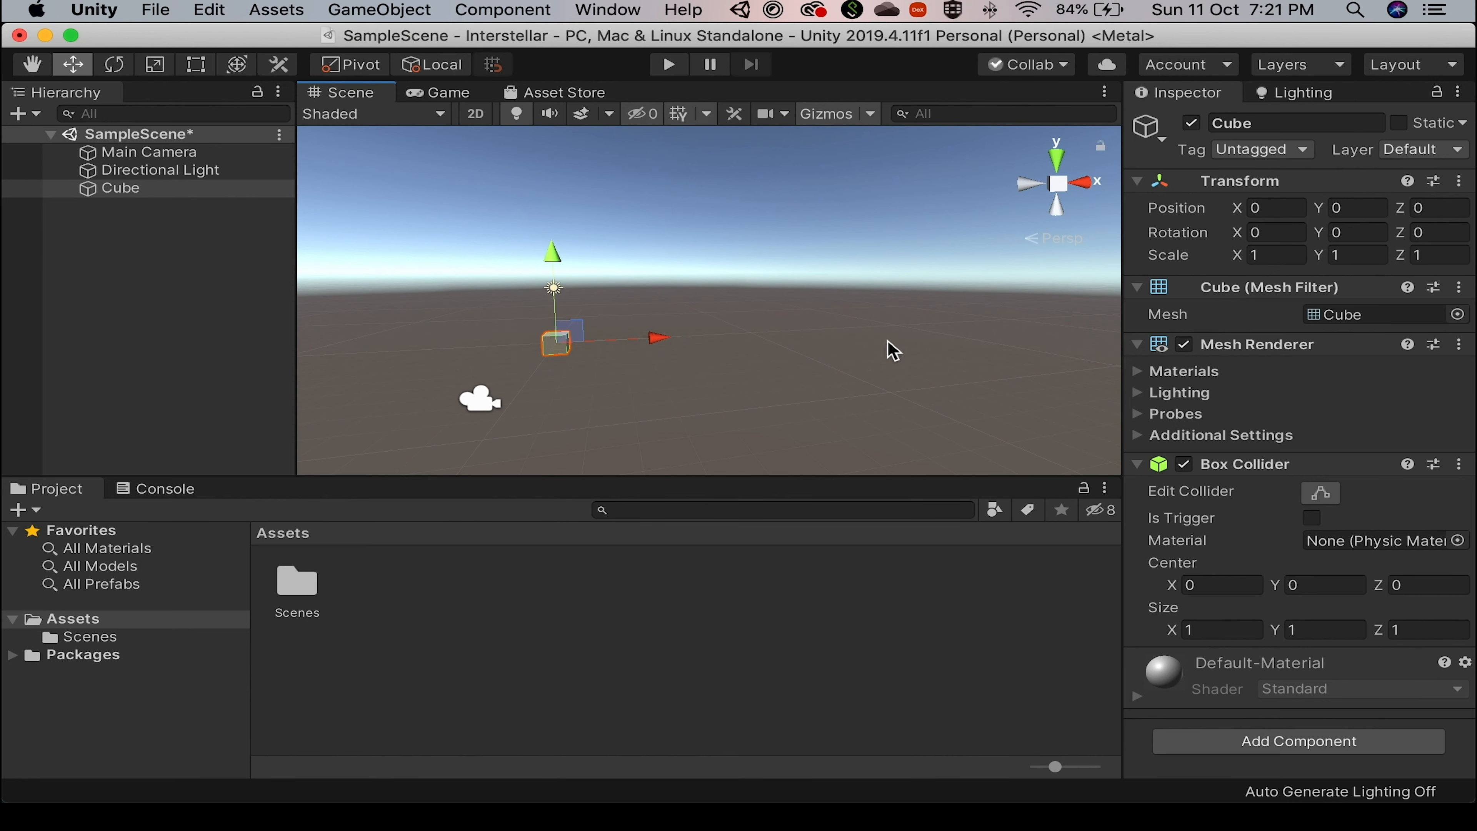
pyautogui.moveTo(900, 347); pyautogui.dragTo(909, 367, button='right')
pyautogui.moveTo(910, 367); pyautogui.dragTo(873, 374, button='middle')
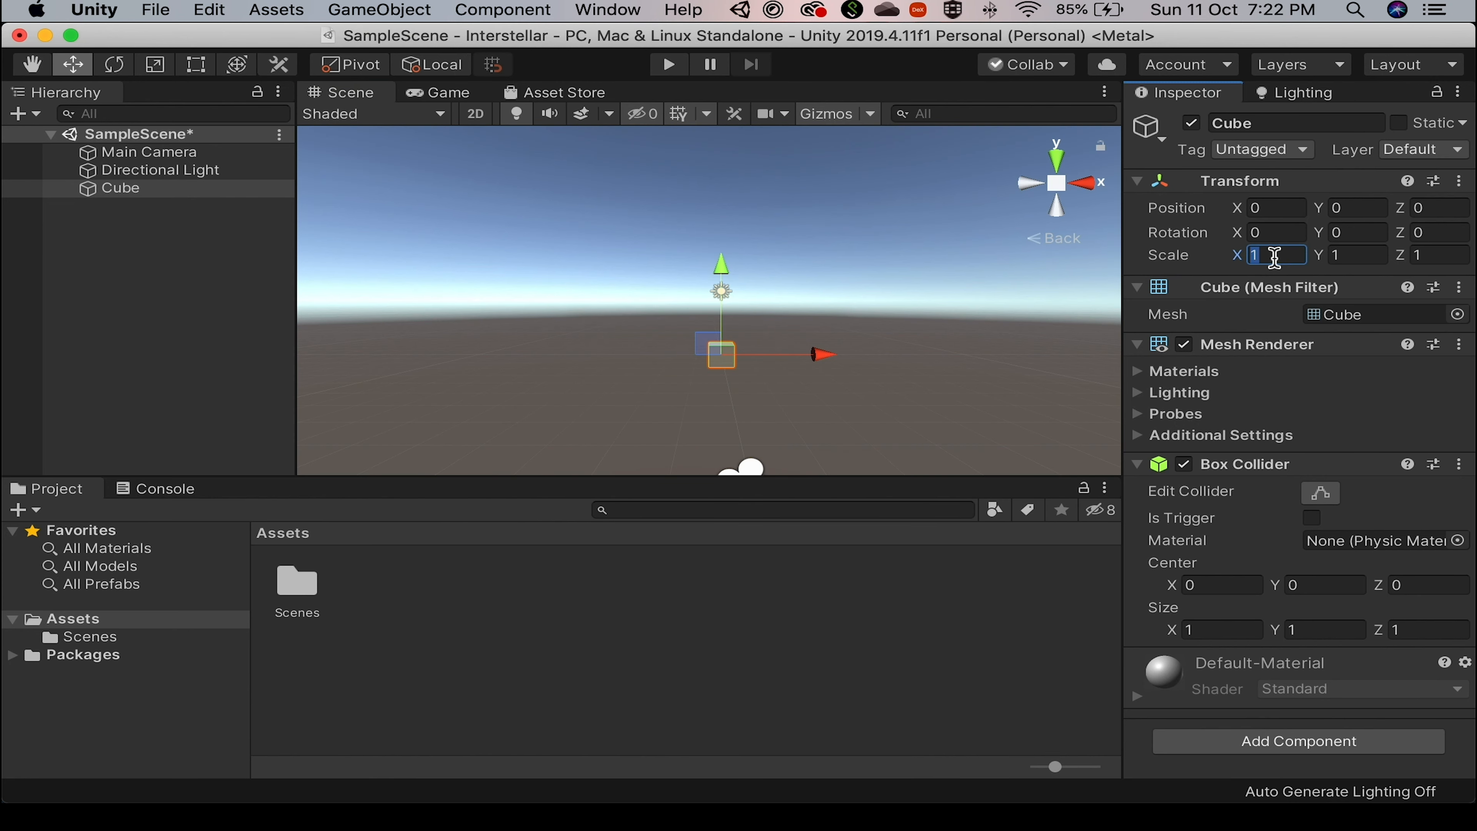
pyautogui.write('2')
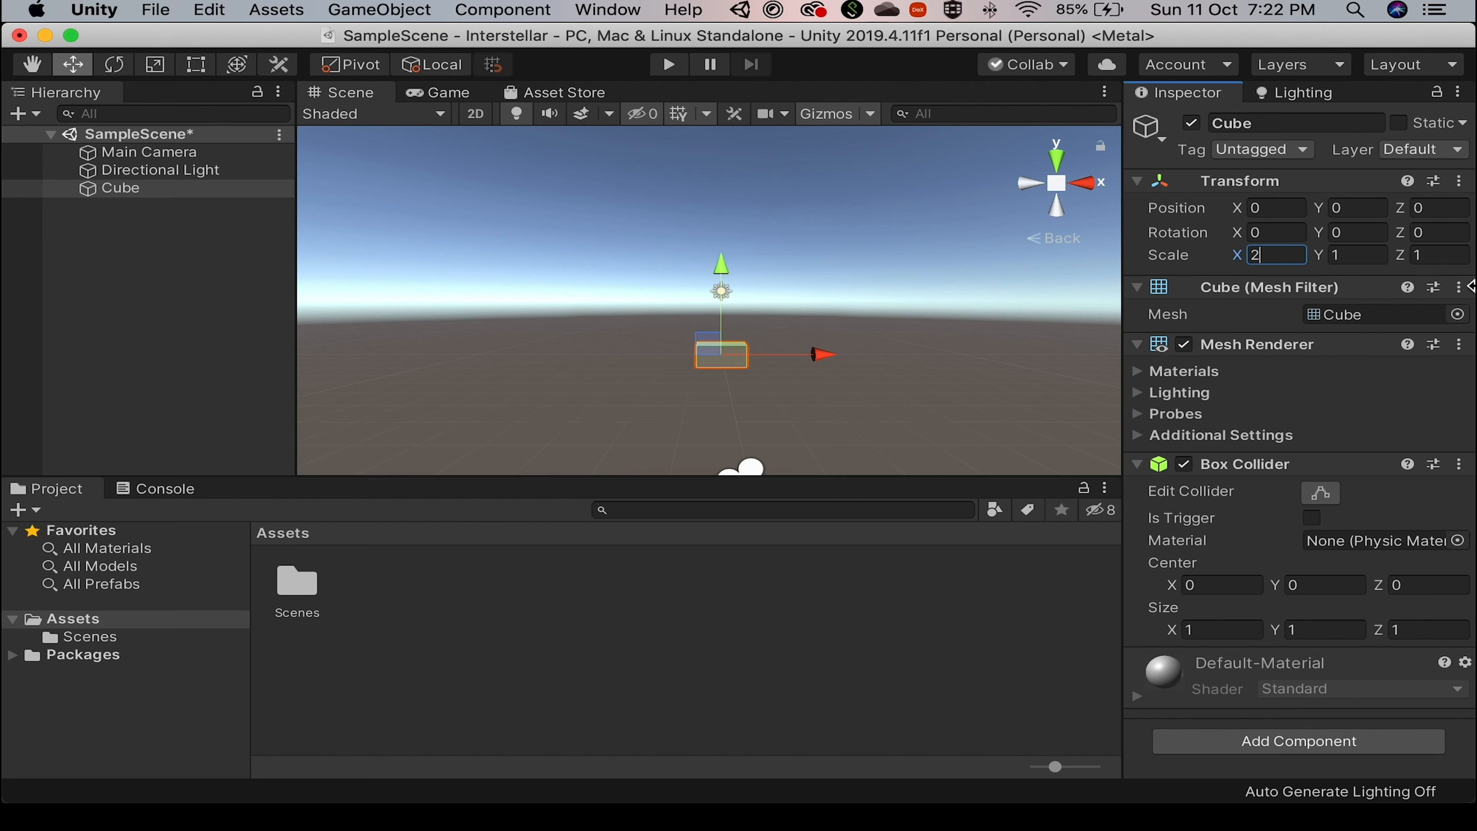
pyautogui.press('Tab')
pyautogui.press('Tab')
pyautogui.write('2')
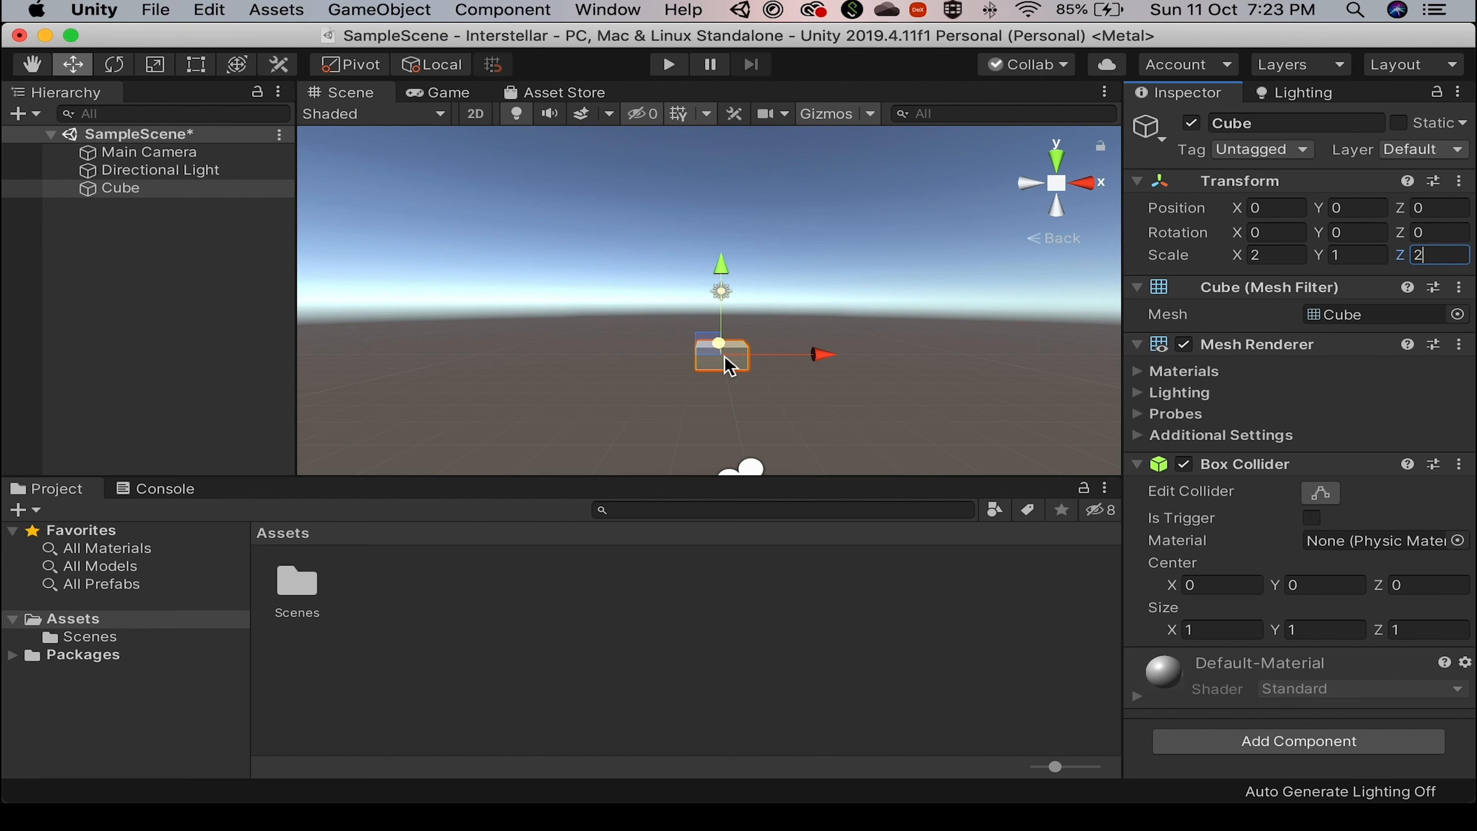
# Rename the cube as Launchpad.
pyautogui.click(1239, 122)
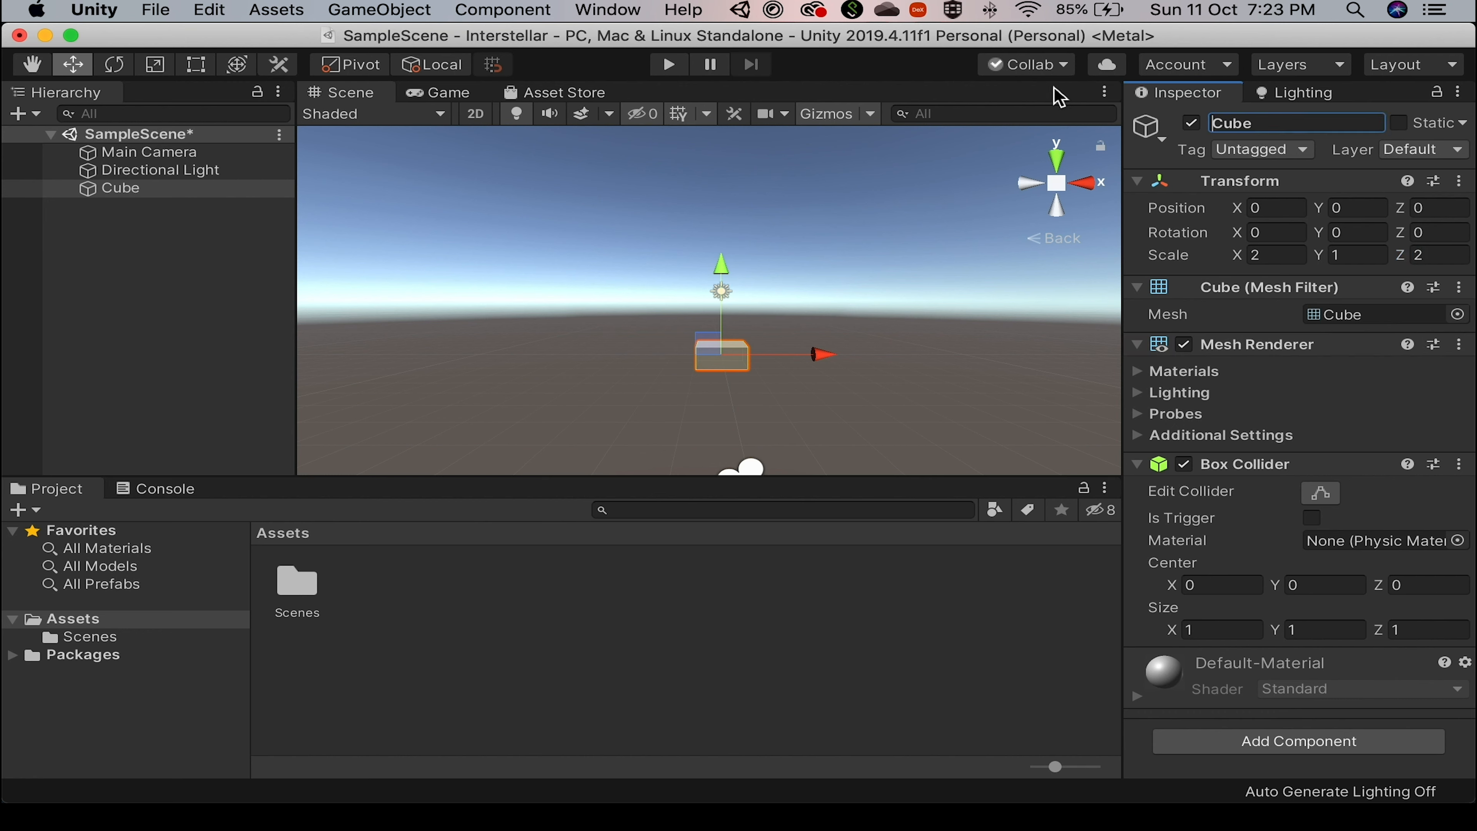
pyautogui.click(1292, 123)
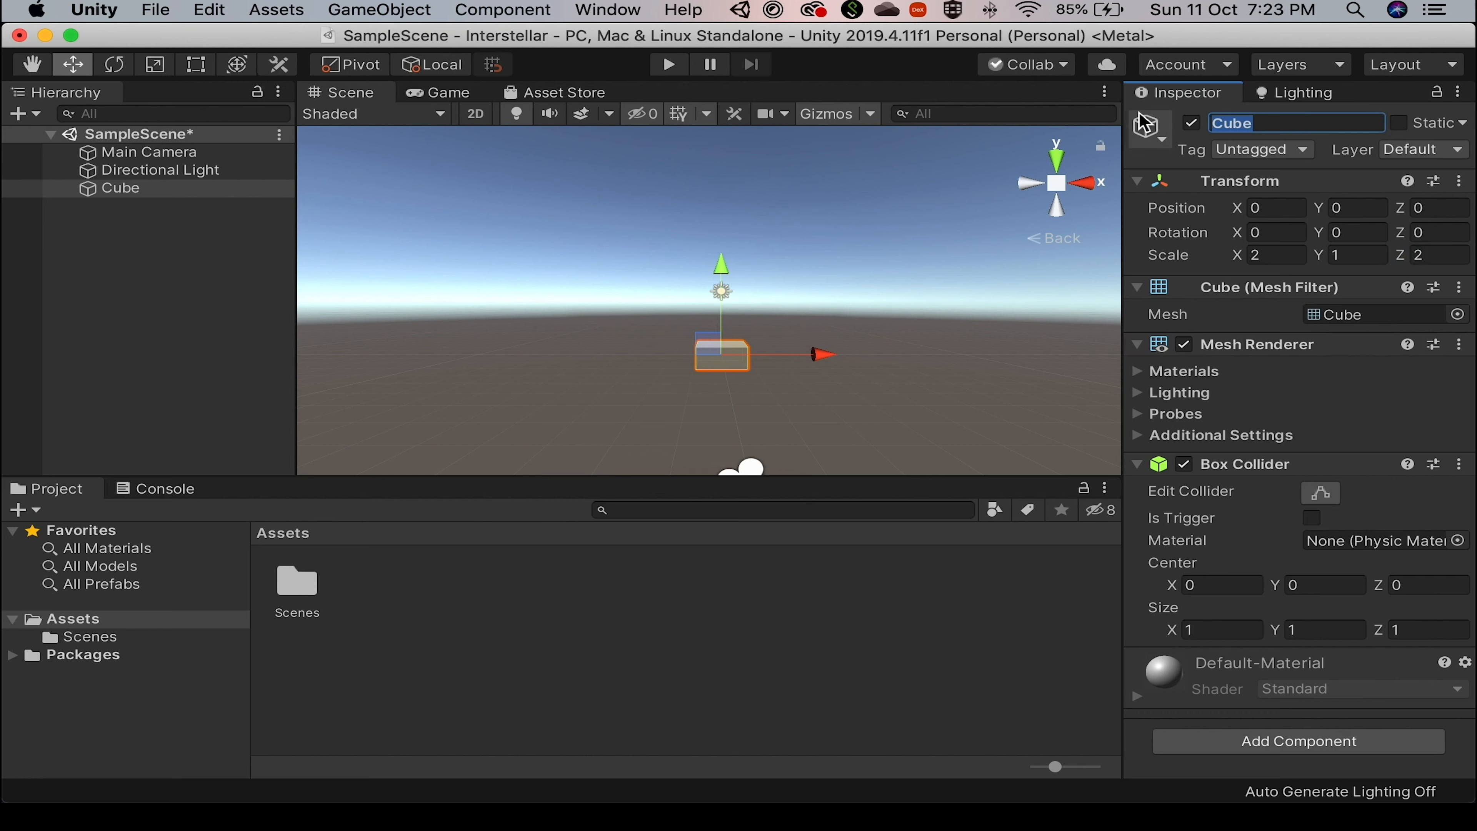
pyautogui.write('Launchpad')
pyautogui.press('Return')
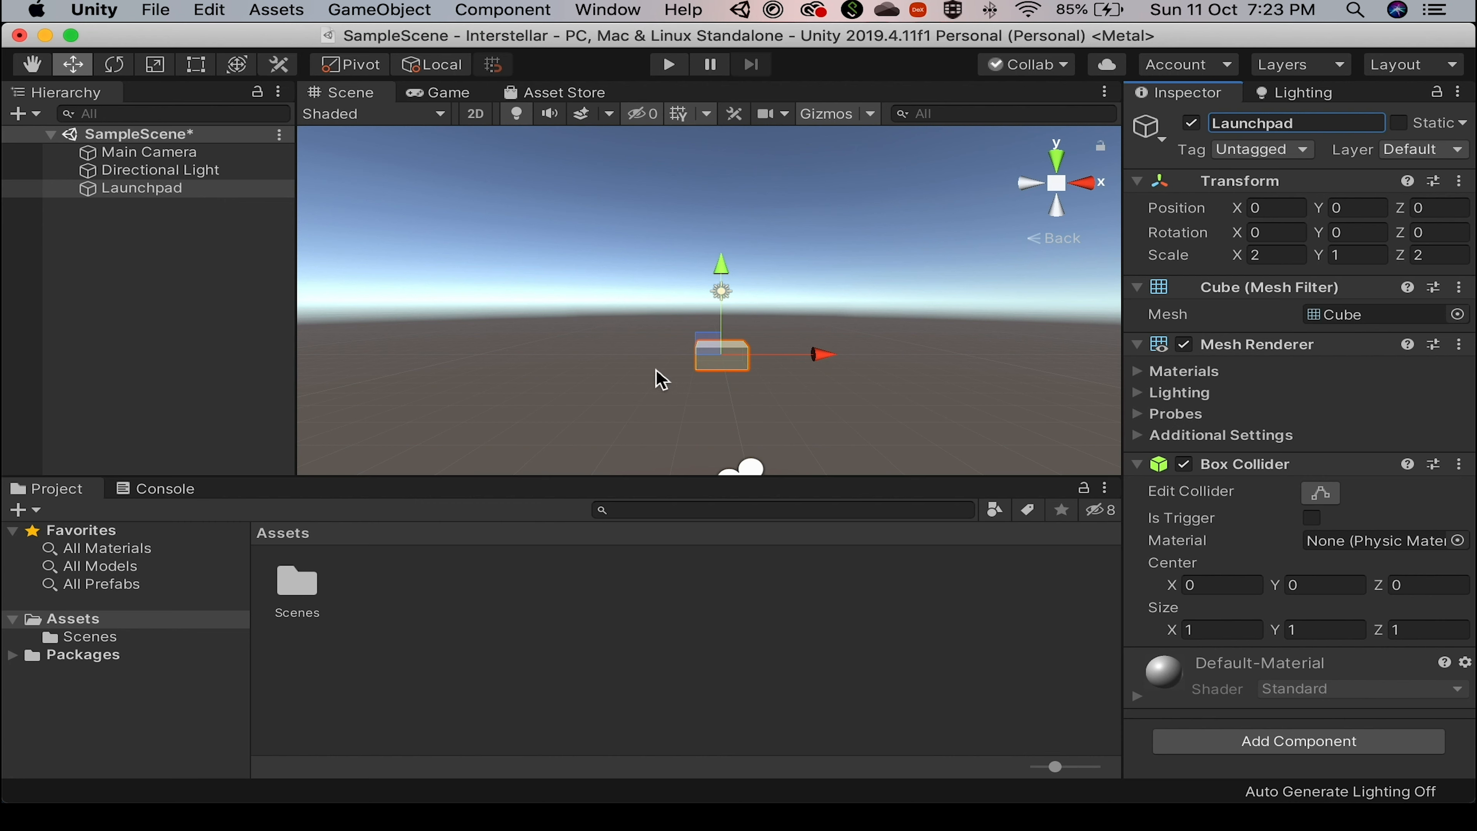
# Add another 3D cube to the scene alongside Launchpad and reset its transform.
pyautogui.rightClick(156, 261)
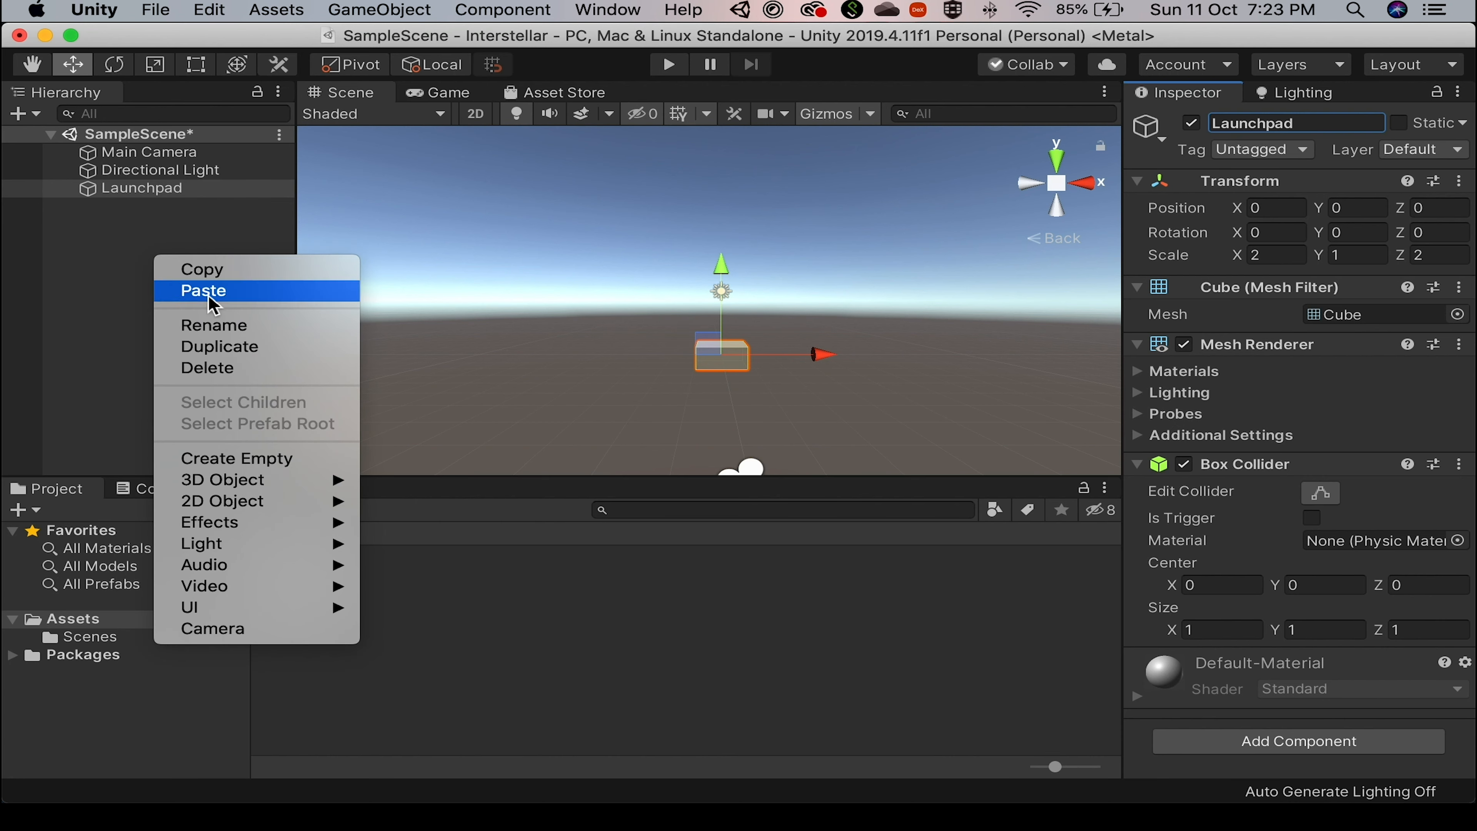
pyautogui.moveTo(246, 479)
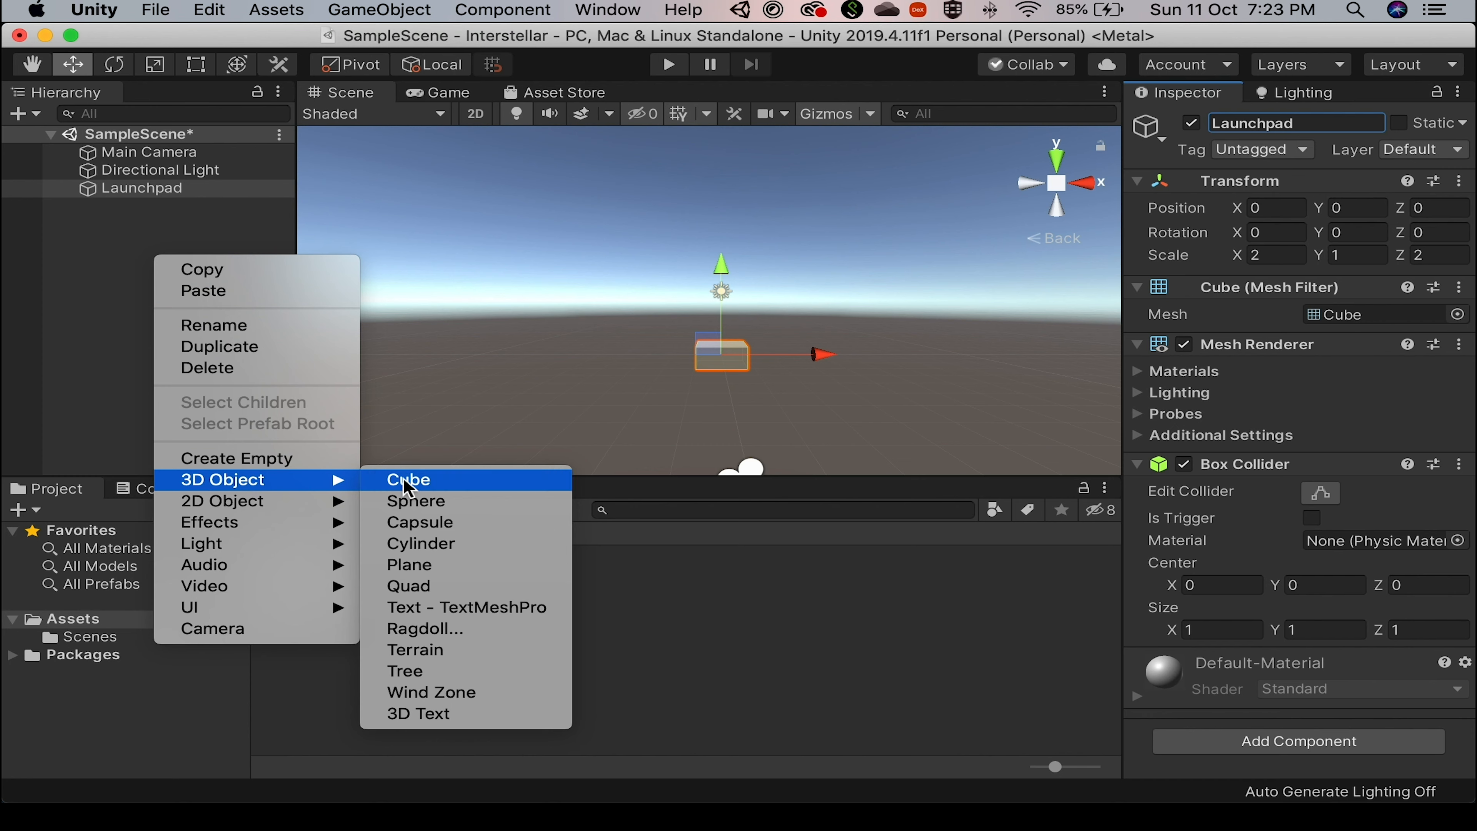
pyautogui.click(409, 480)
pyautogui.click(1459, 182)
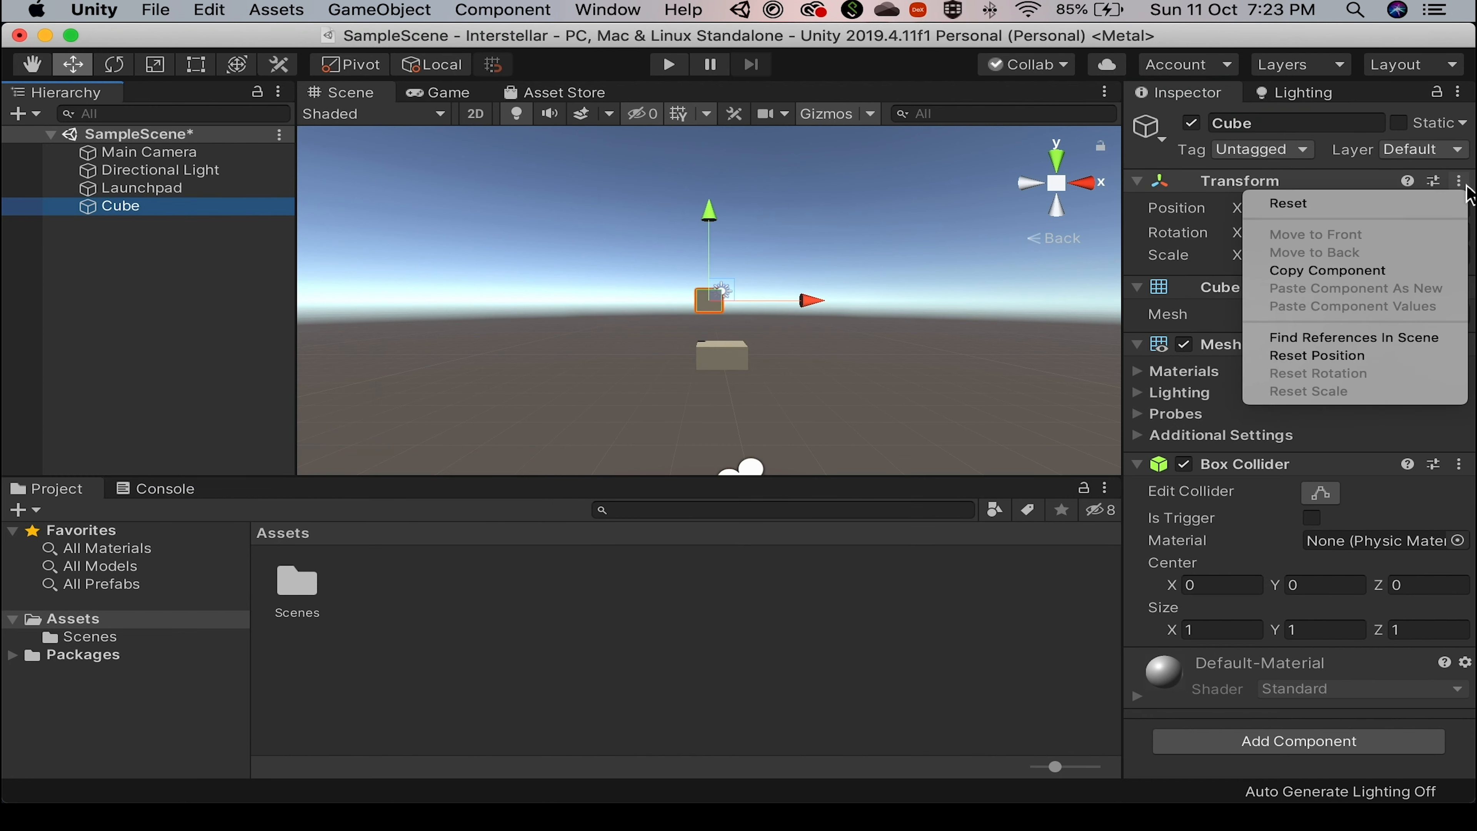
pyautogui.click(1417, 209)
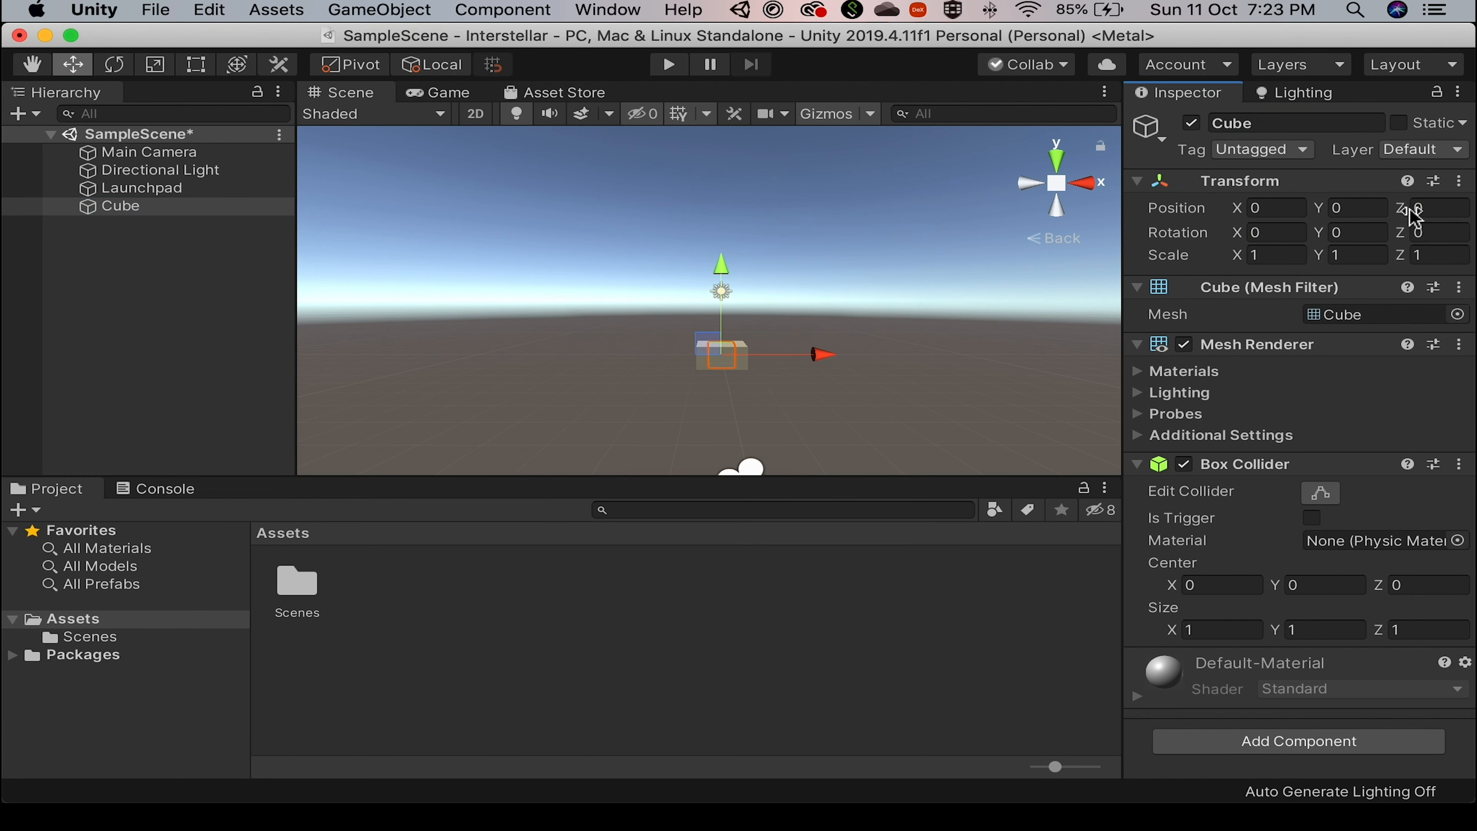
# Set the new cube's scale to X 100, Y 30 and Z 50, and deselect it.
pyautogui.click(1279, 256)
pyautogui.write('00')
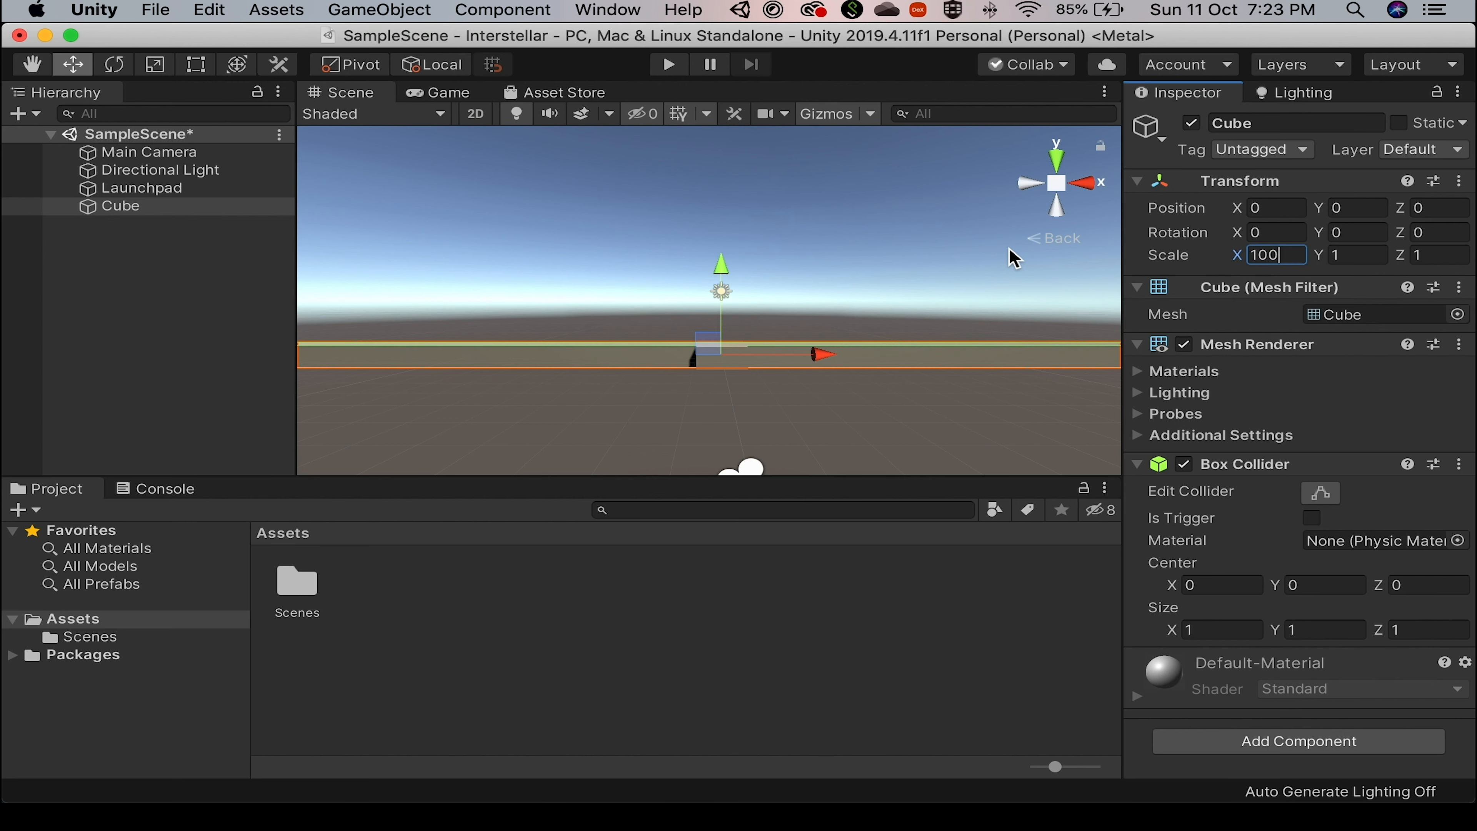
pyautogui.press('Tab')
pyautogui.write('30')
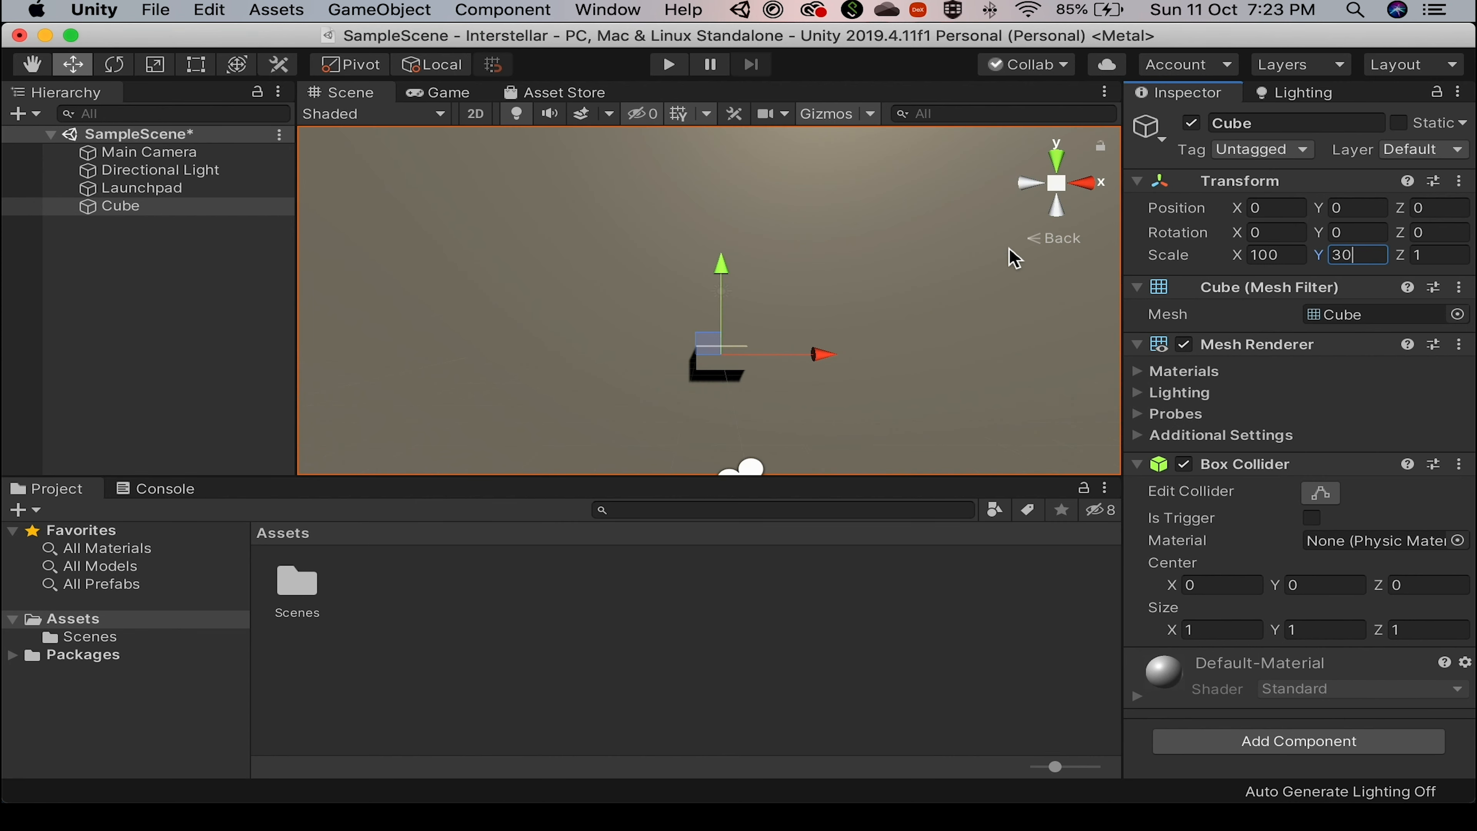
pyautogui.press('Tab')
pyautogui.write('10')
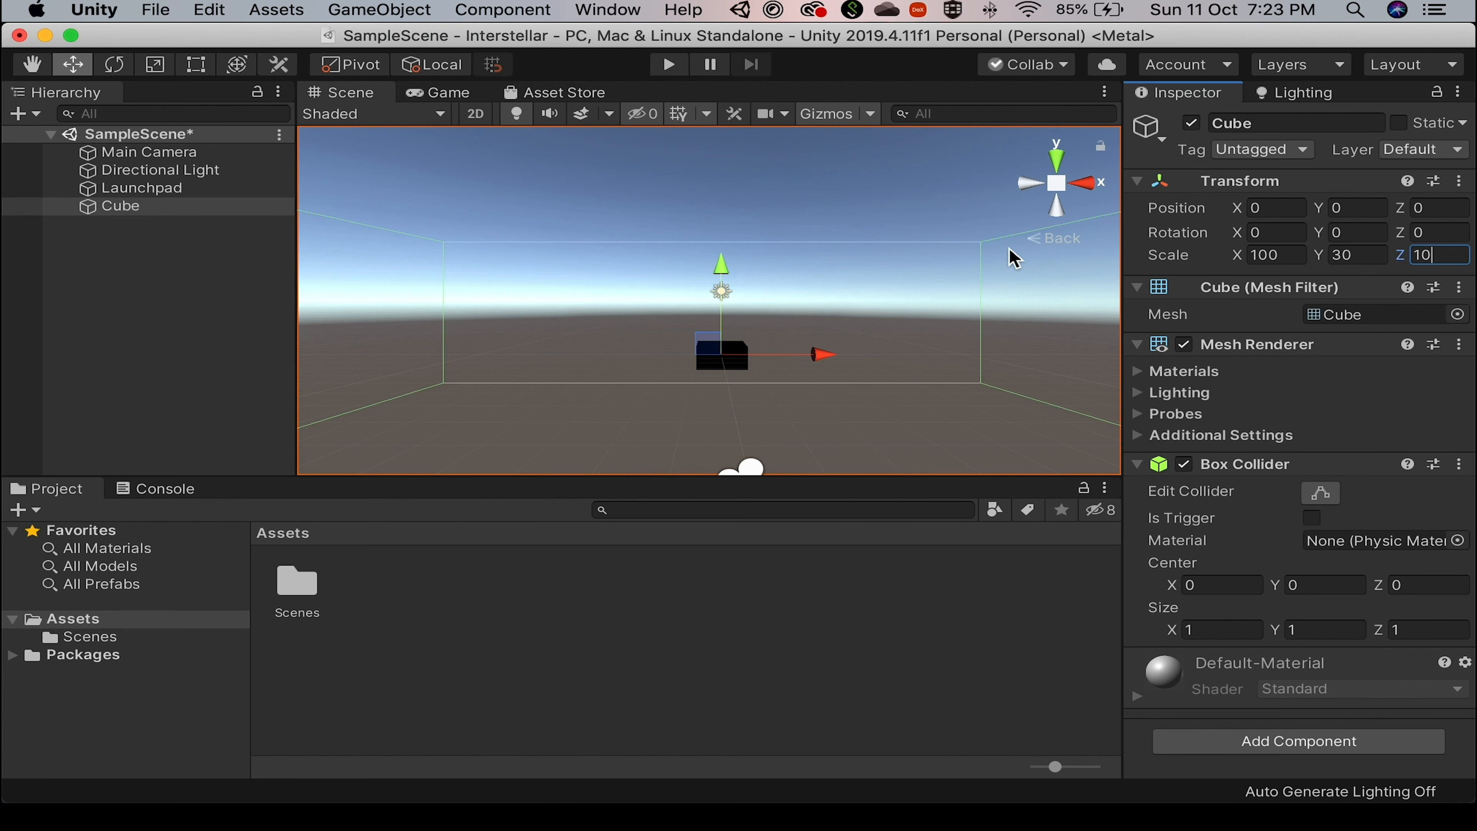
pyautogui.write('0')
pyautogui.press('BackSpace')
pyautogui.press('BackSpace')
pyautogui.press('BackSpace')
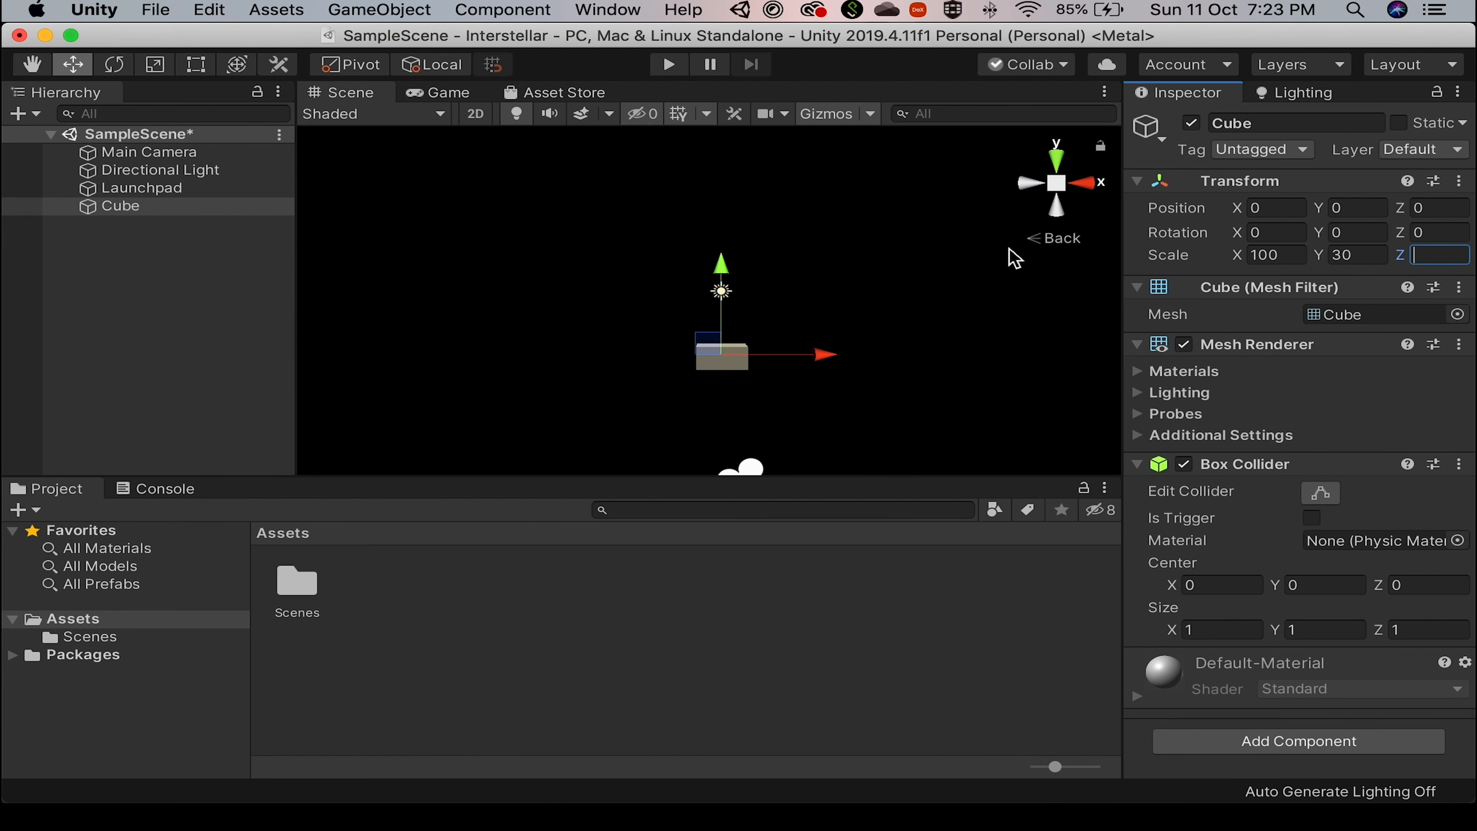
pyautogui.write('50')
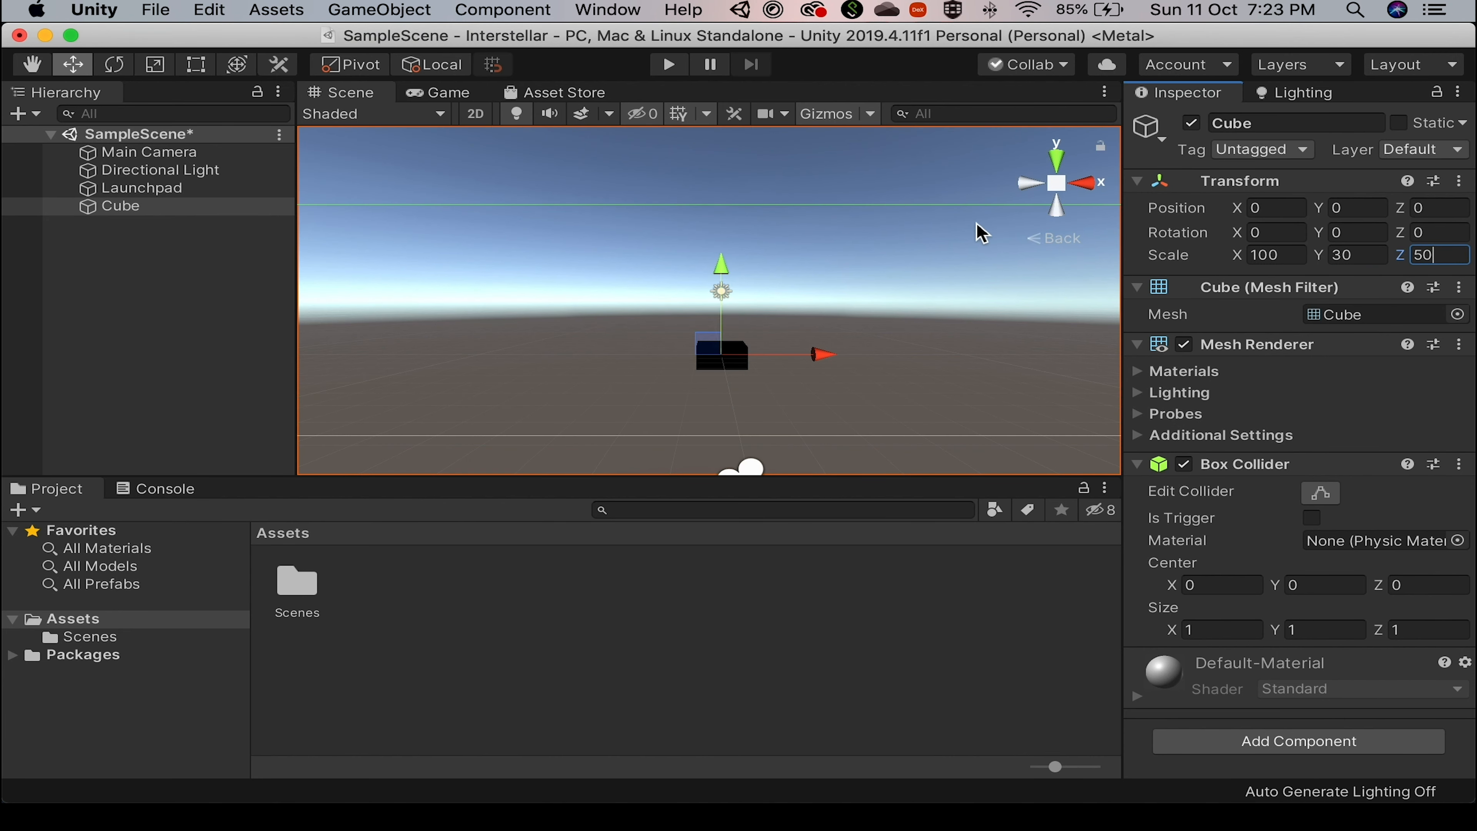
pyautogui.click(882, 588)
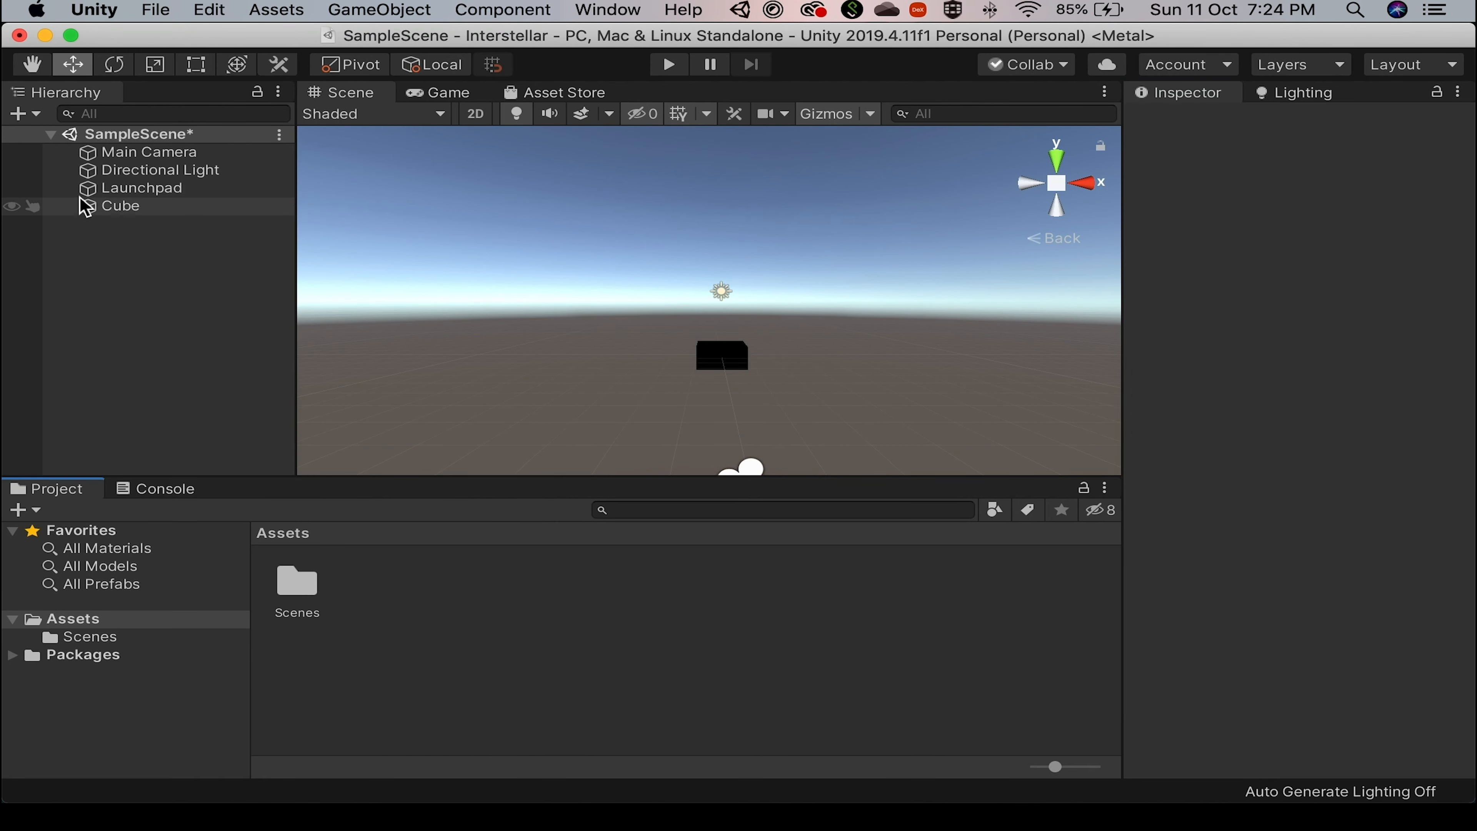
# Rename the 100 × 30 × 50 cube as Terrain.
pyautogui.click(119, 206)
pyautogui.click(1260, 124)
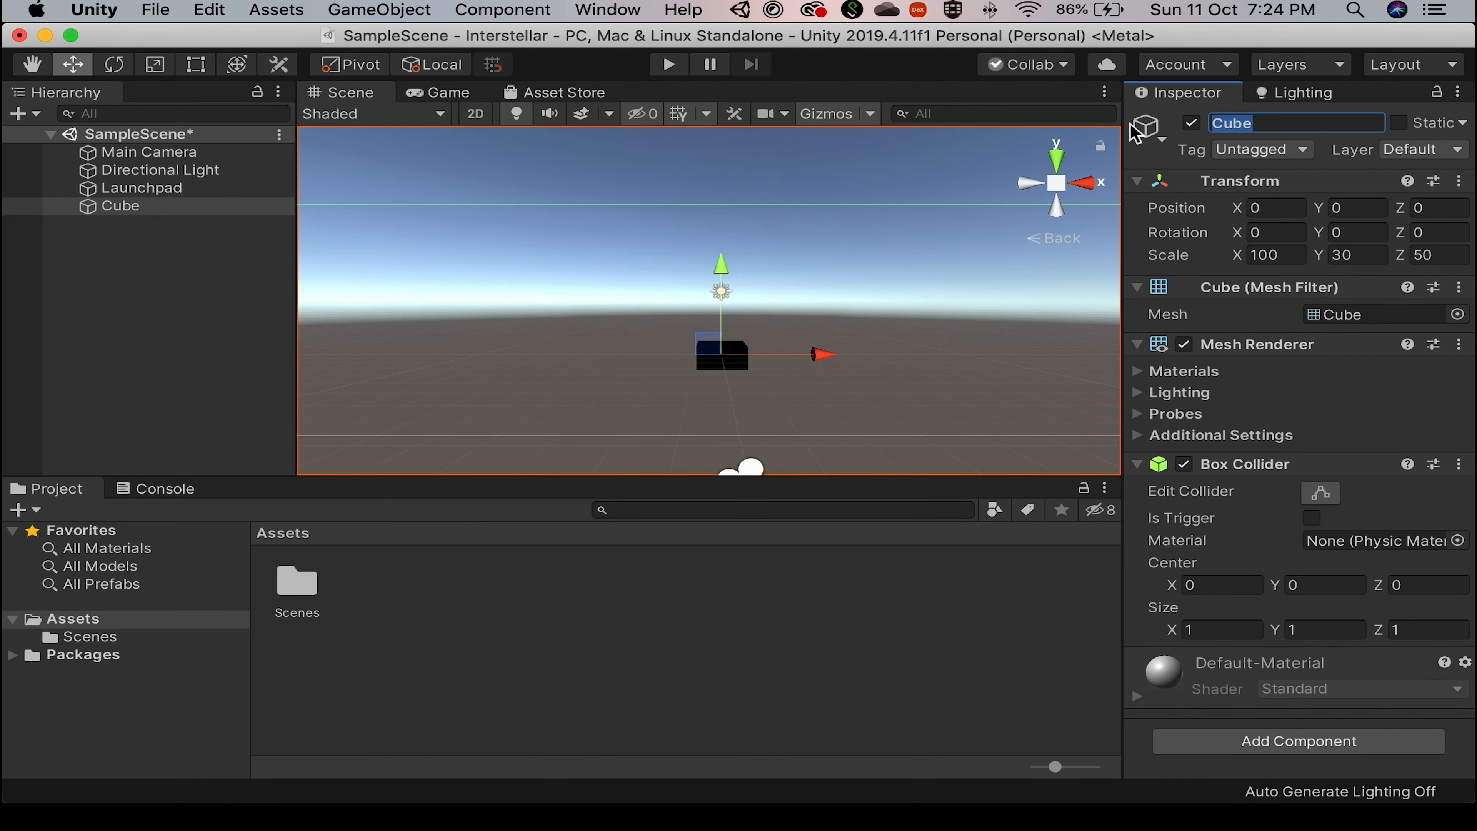
pyautogui.write('Twrr')
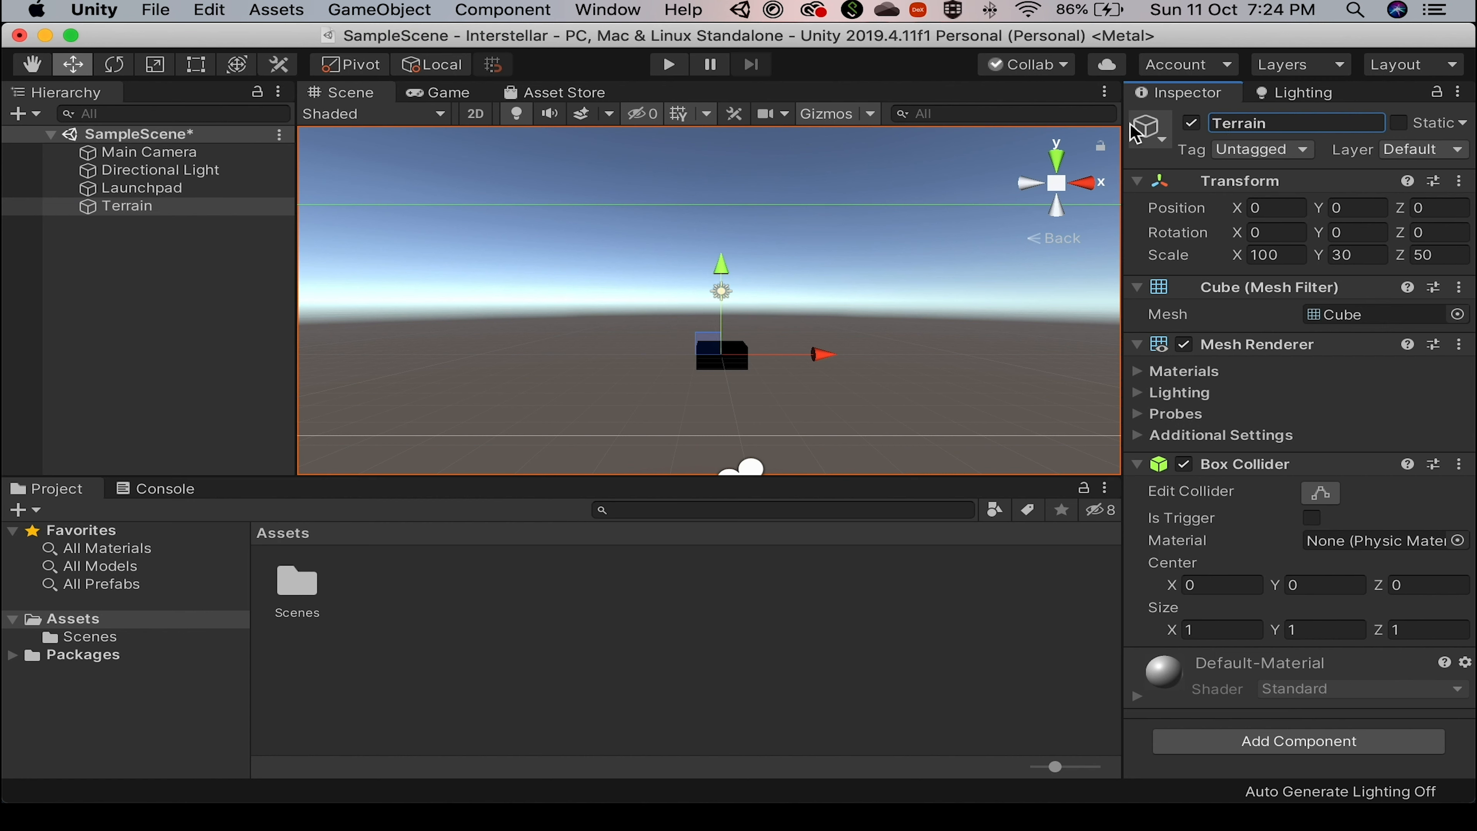
# Set Terrain's Y position to -15 and select Launchpad in the scene.
pyautogui.scroll(1, 841, 376)
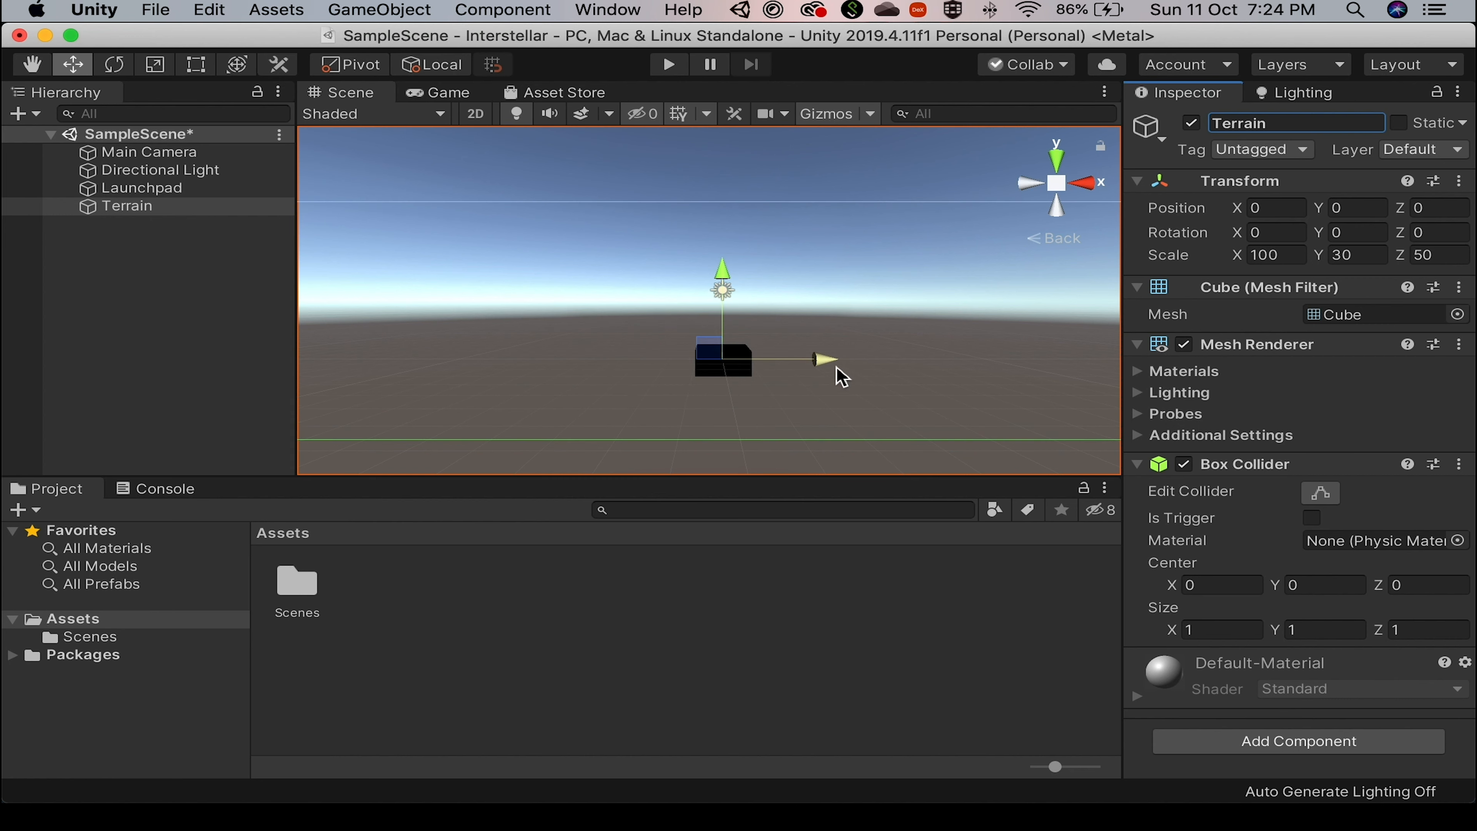
pyautogui.scroll(-3, 838, 370)
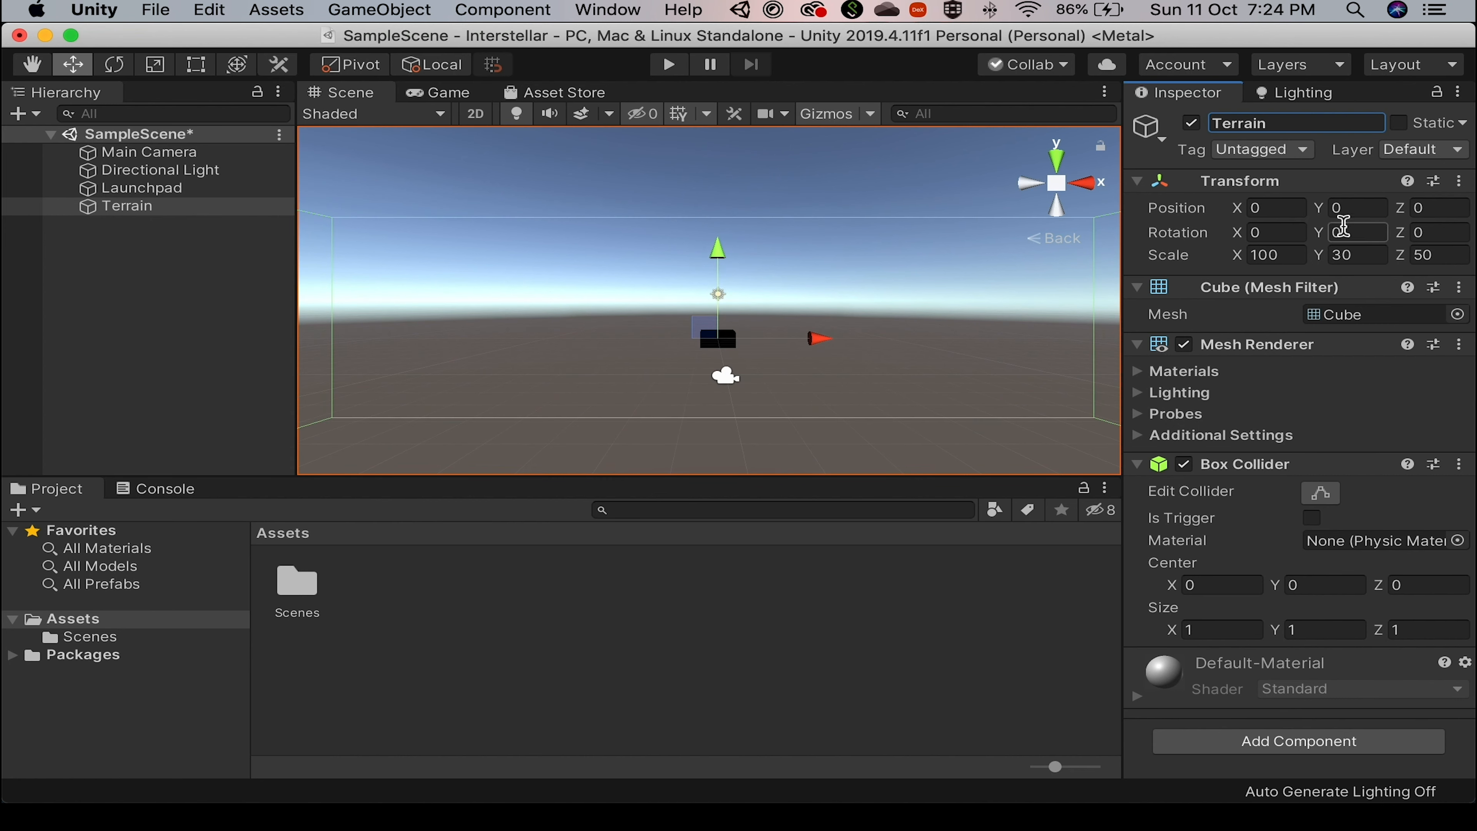
pyautogui.click(1350, 208)
pyautogui.write('-1')
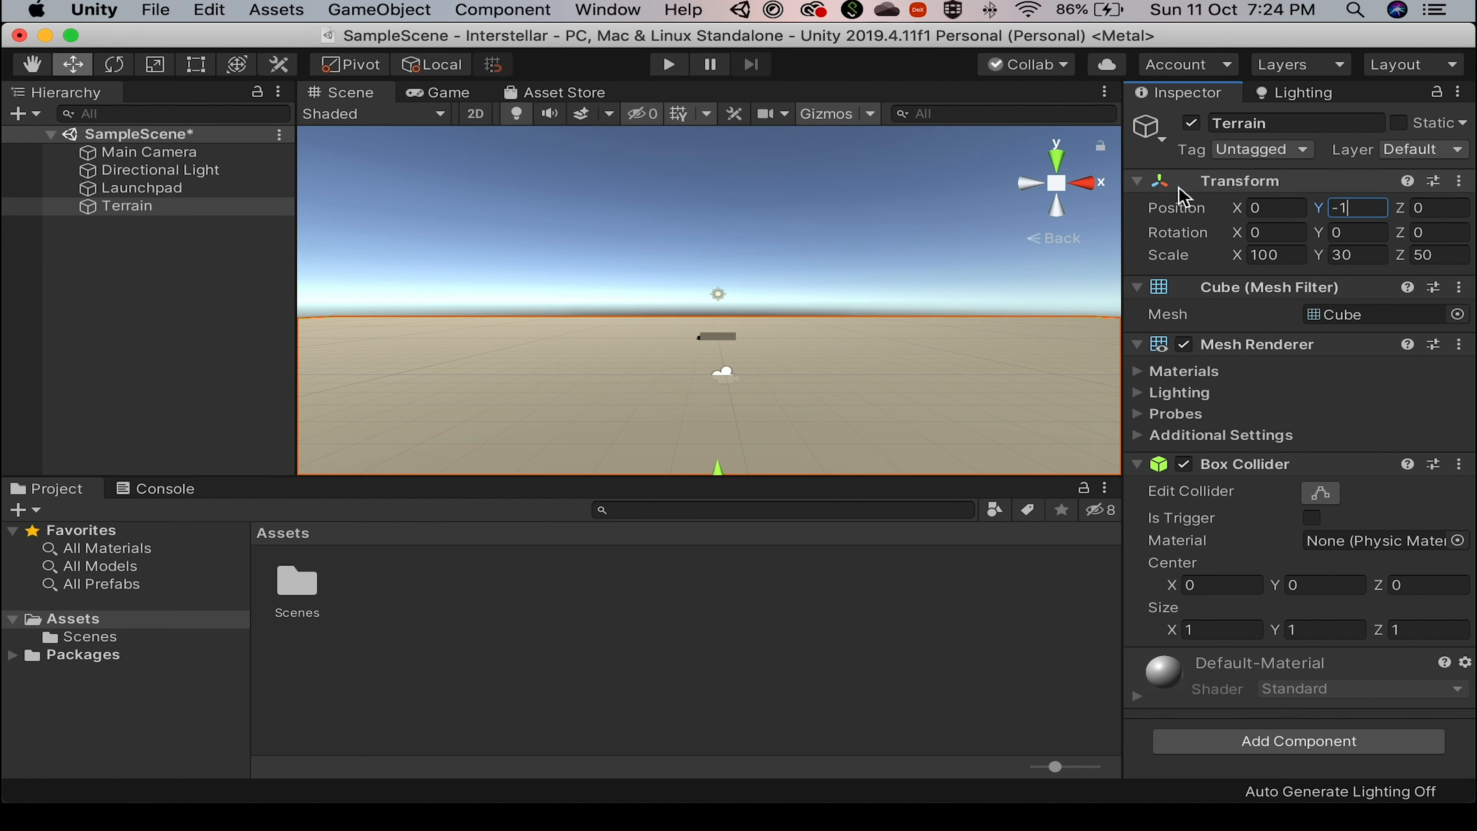
pyautogui.write('5')
pyautogui.press('Tab')
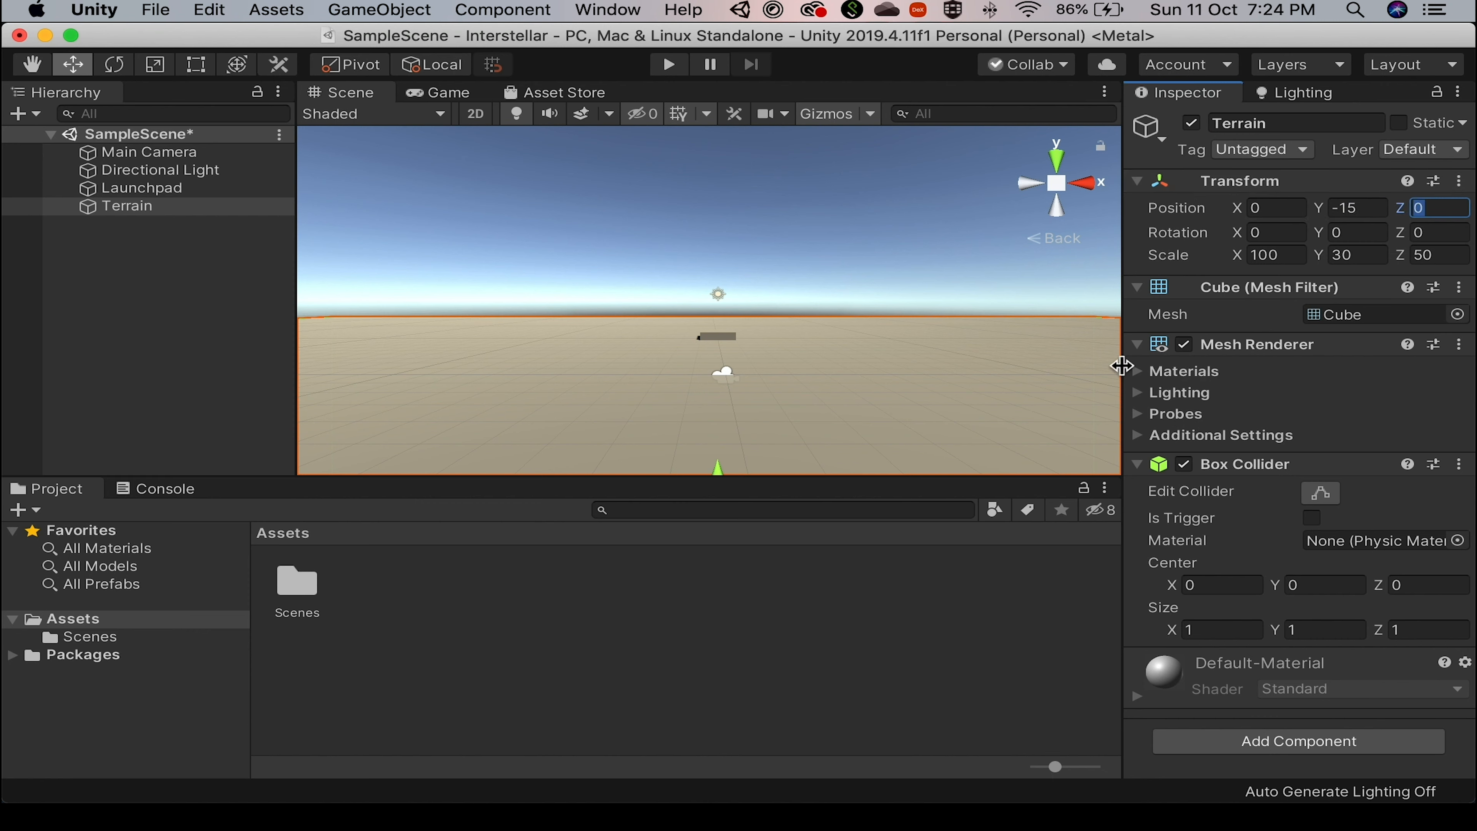
pyautogui.moveTo(844, 405); pyautogui.dragTo(866, 384, button='middle')
pyautogui.click(732, 315)
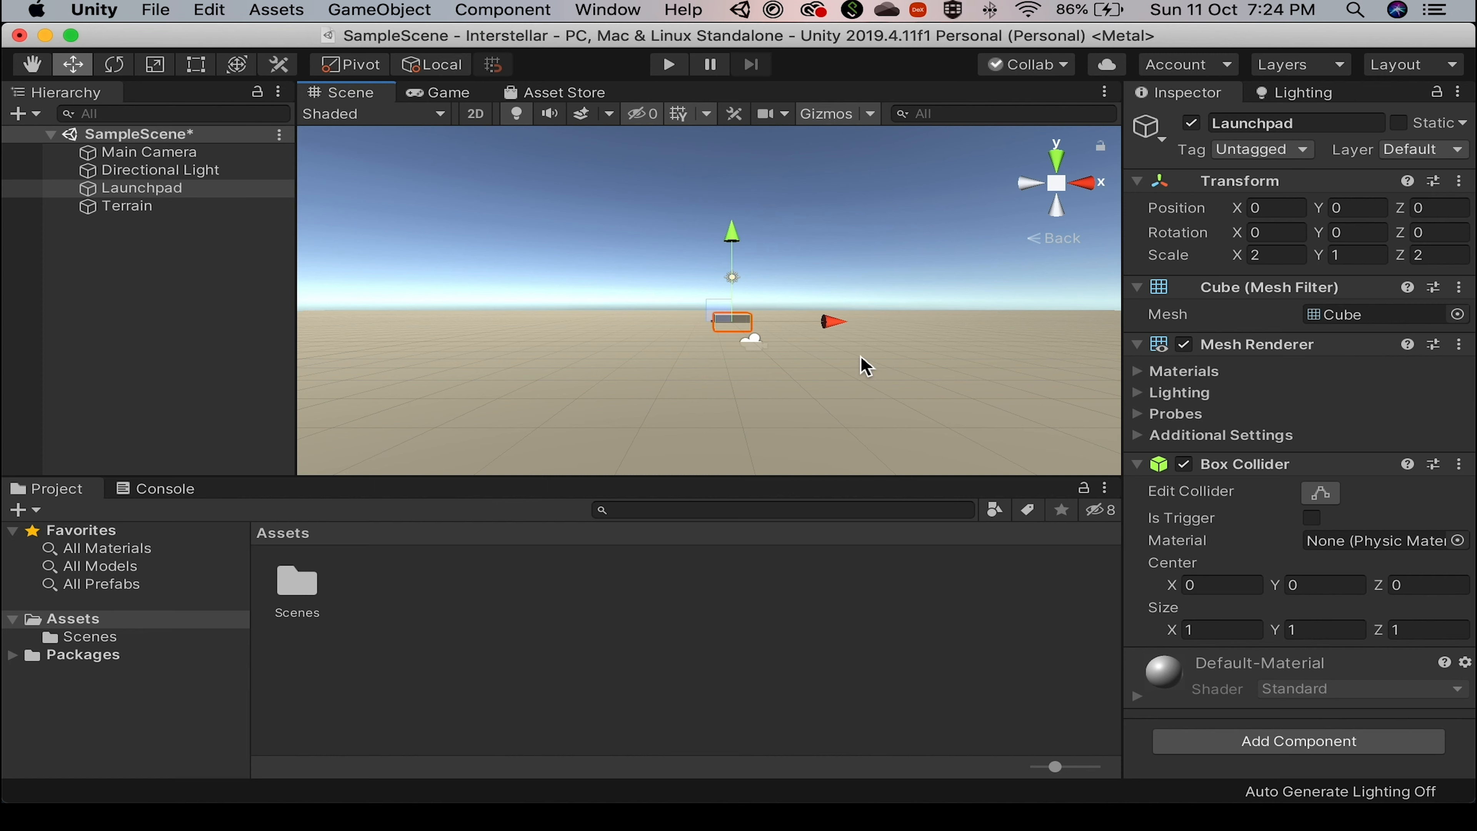
# Create a new material named mGroundplane in the Assets folder.
pyautogui.rightClick(513, 607)
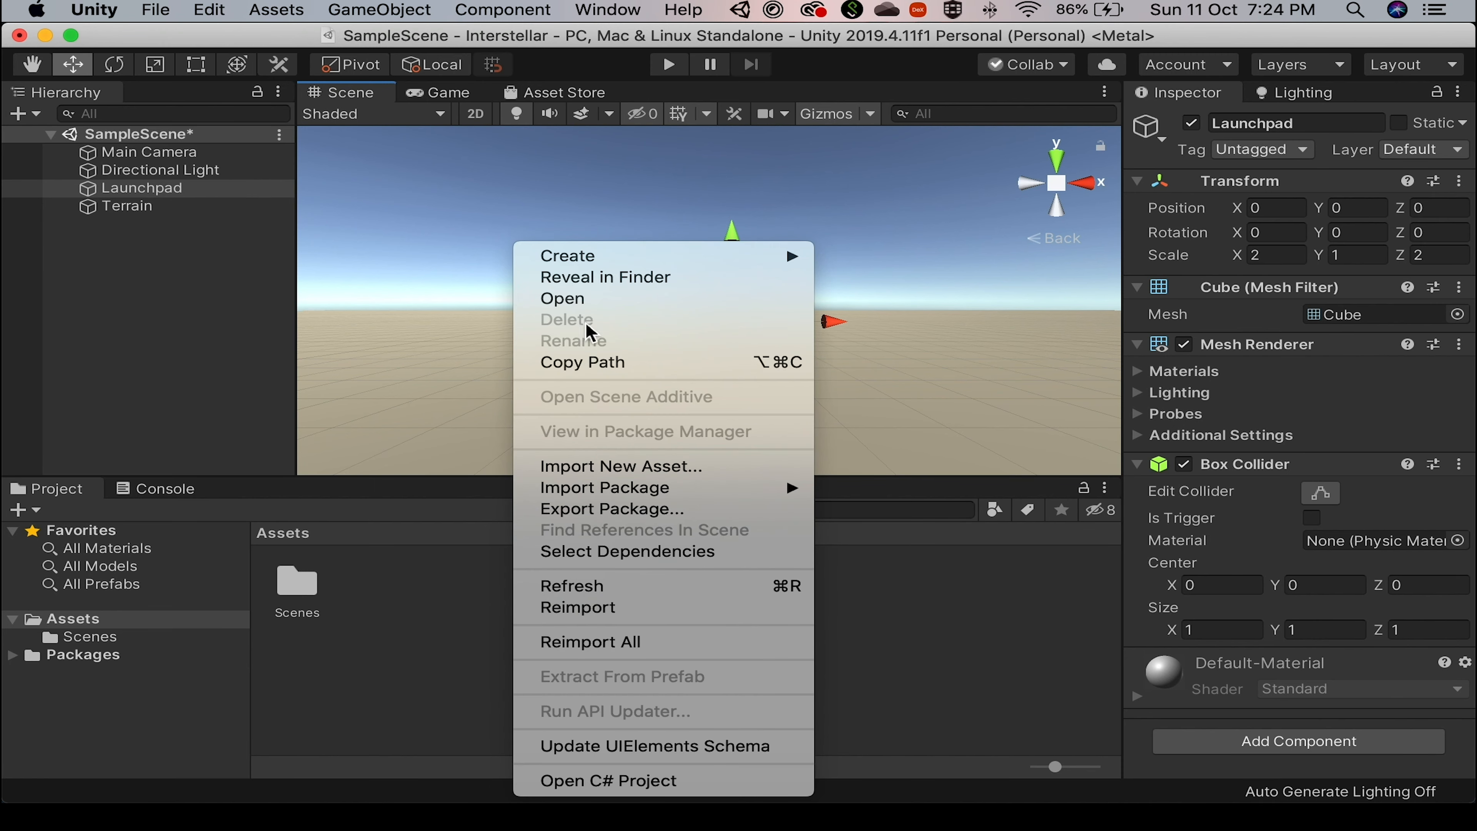
pyautogui.moveTo(643, 258)
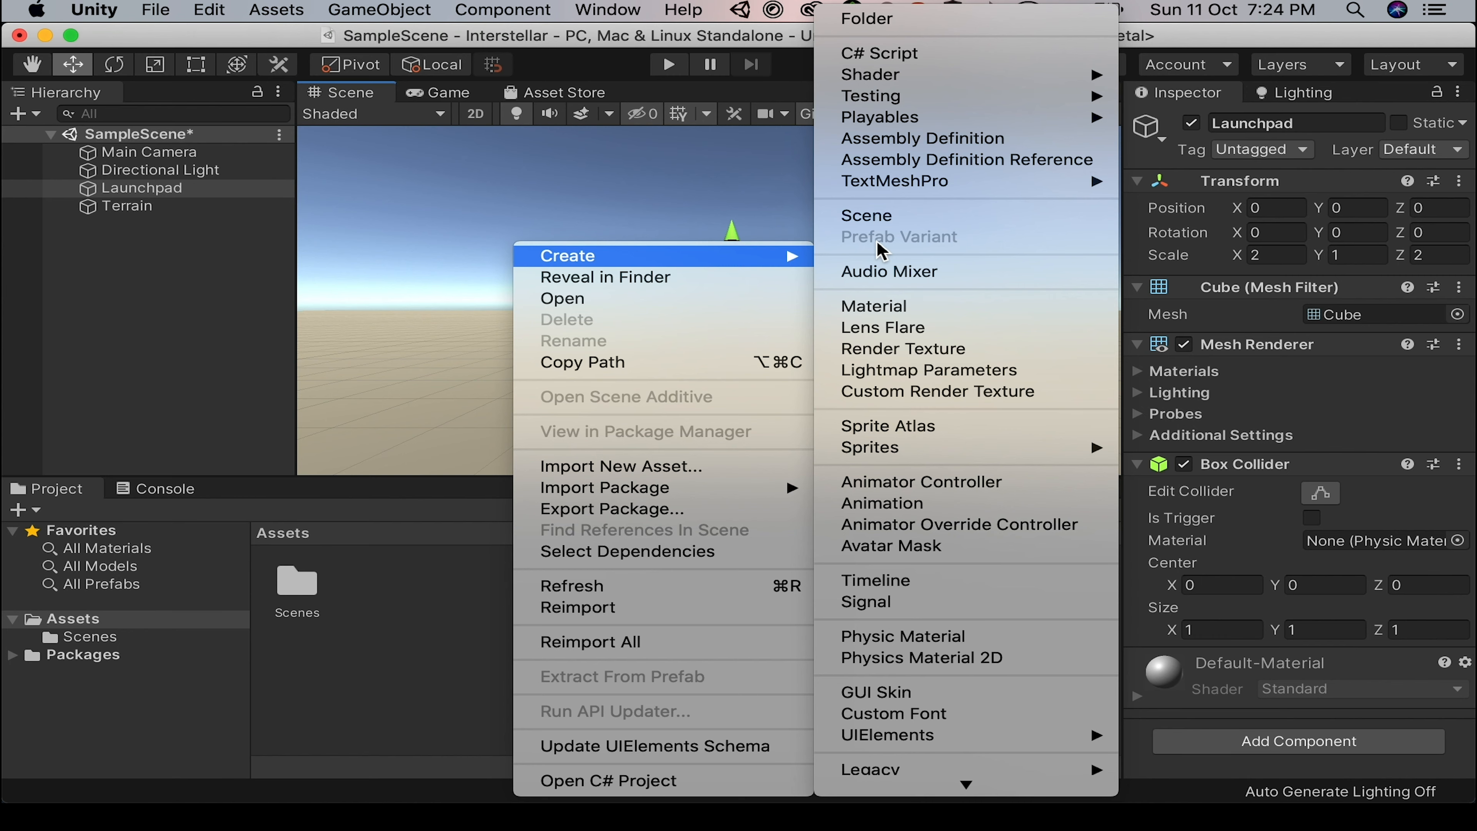
pyautogui.click(915, 320)
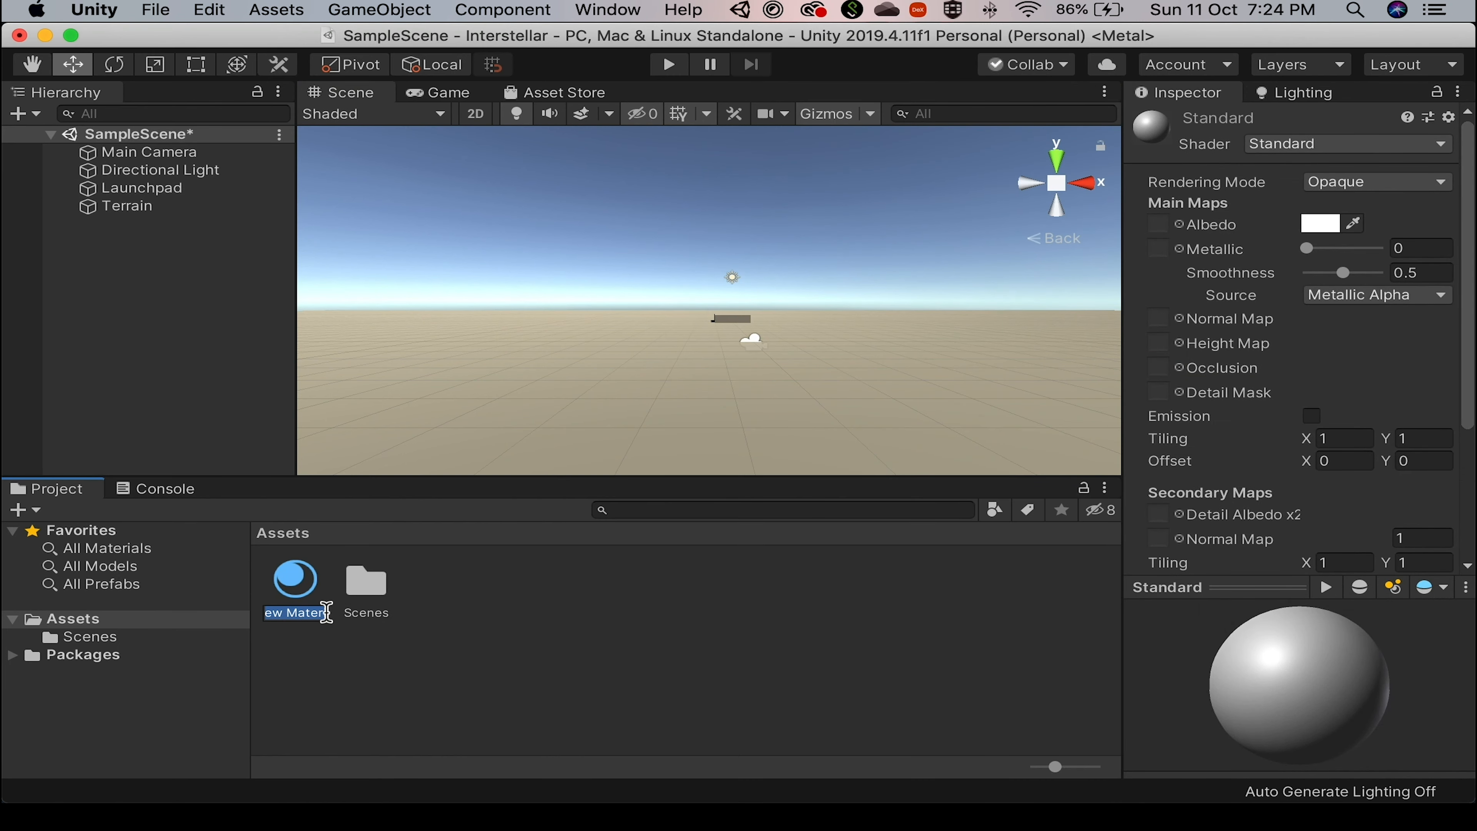
pyautogui.write('mGroundplane')
pyautogui.press('Return')
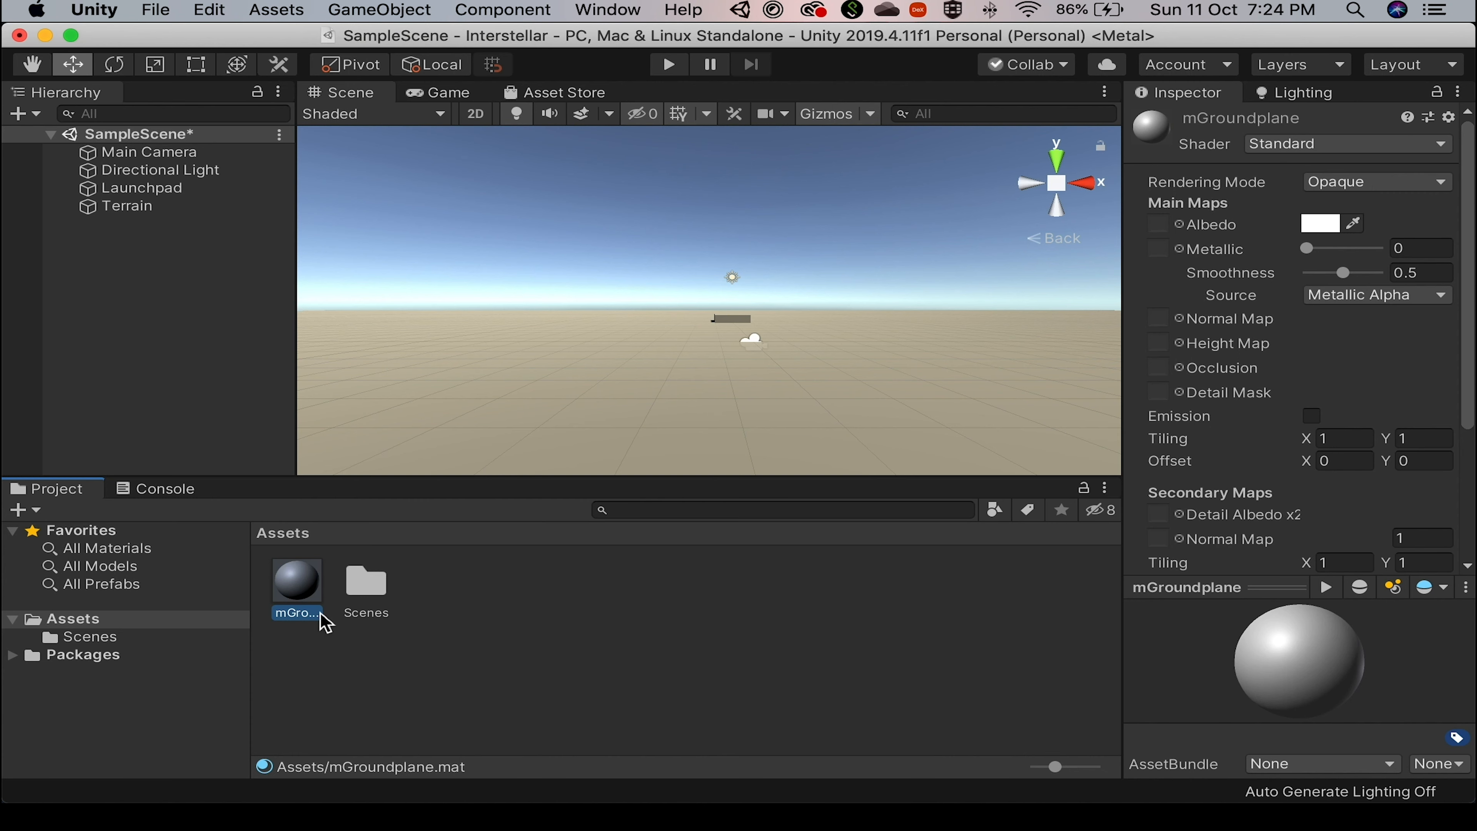
# Give mGroundplane a dark reddish-brown albedo of about hex 682C15 and apply the material to Terrain.
pyautogui.click(1320, 224)
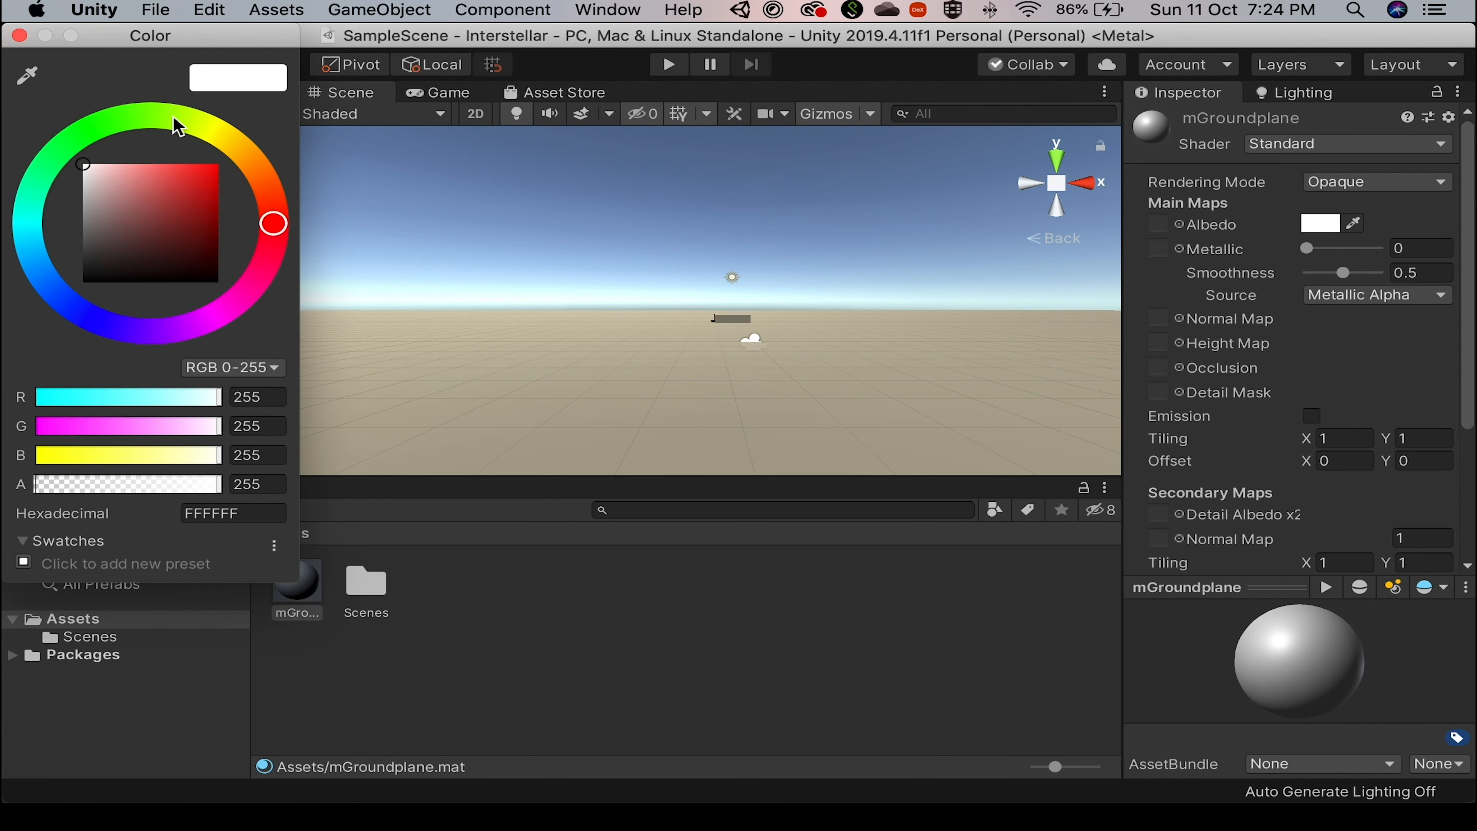
pyautogui.moveTo(274, 224); pyautogui.dragTo(193, 236)
pyautogui.click(197, 208)
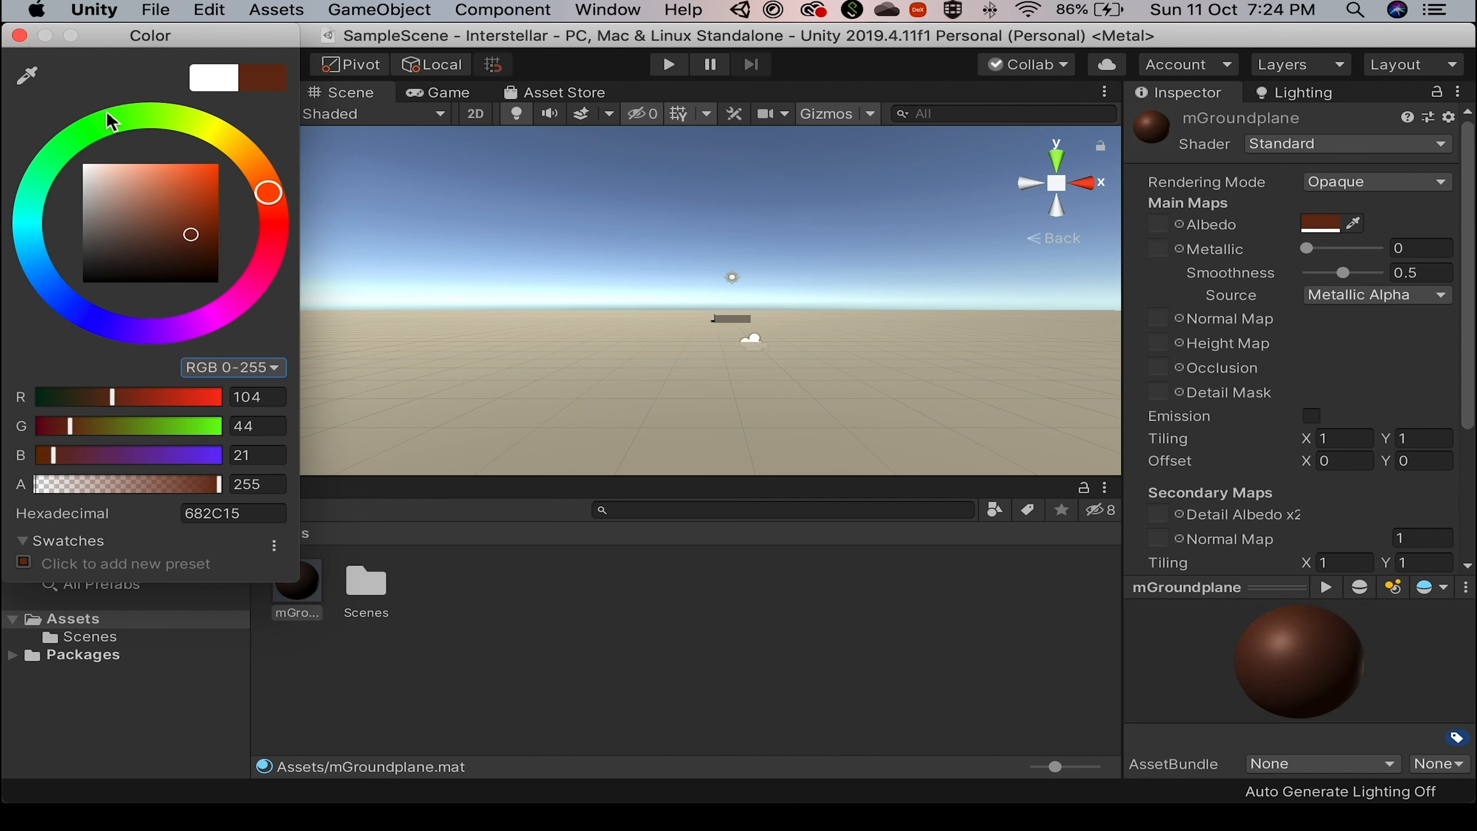
pyautogui.click(19, 36)
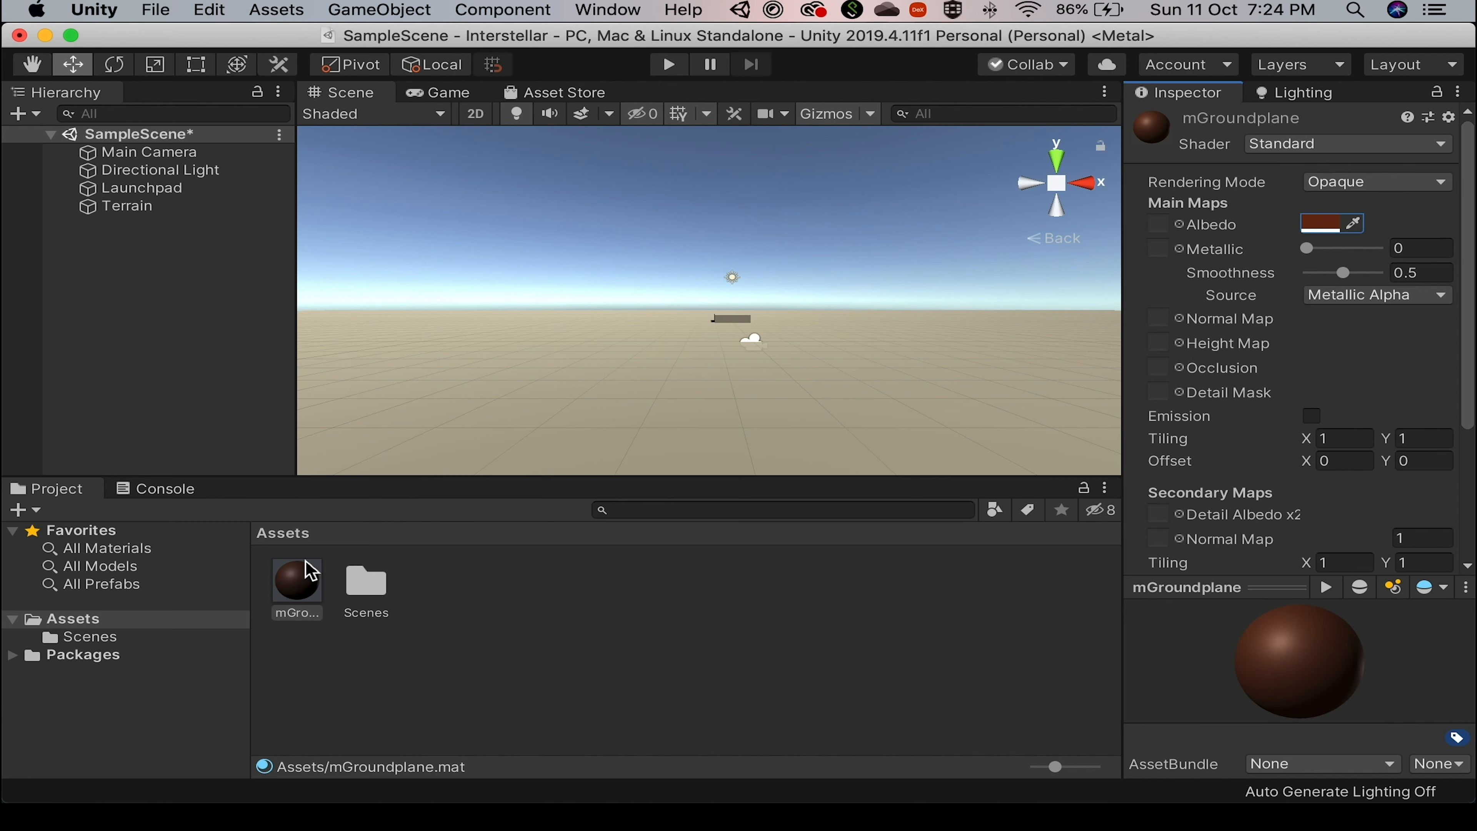
pyautogui.moveTo(300, 576); pyautogui.dragTo(447, 409)
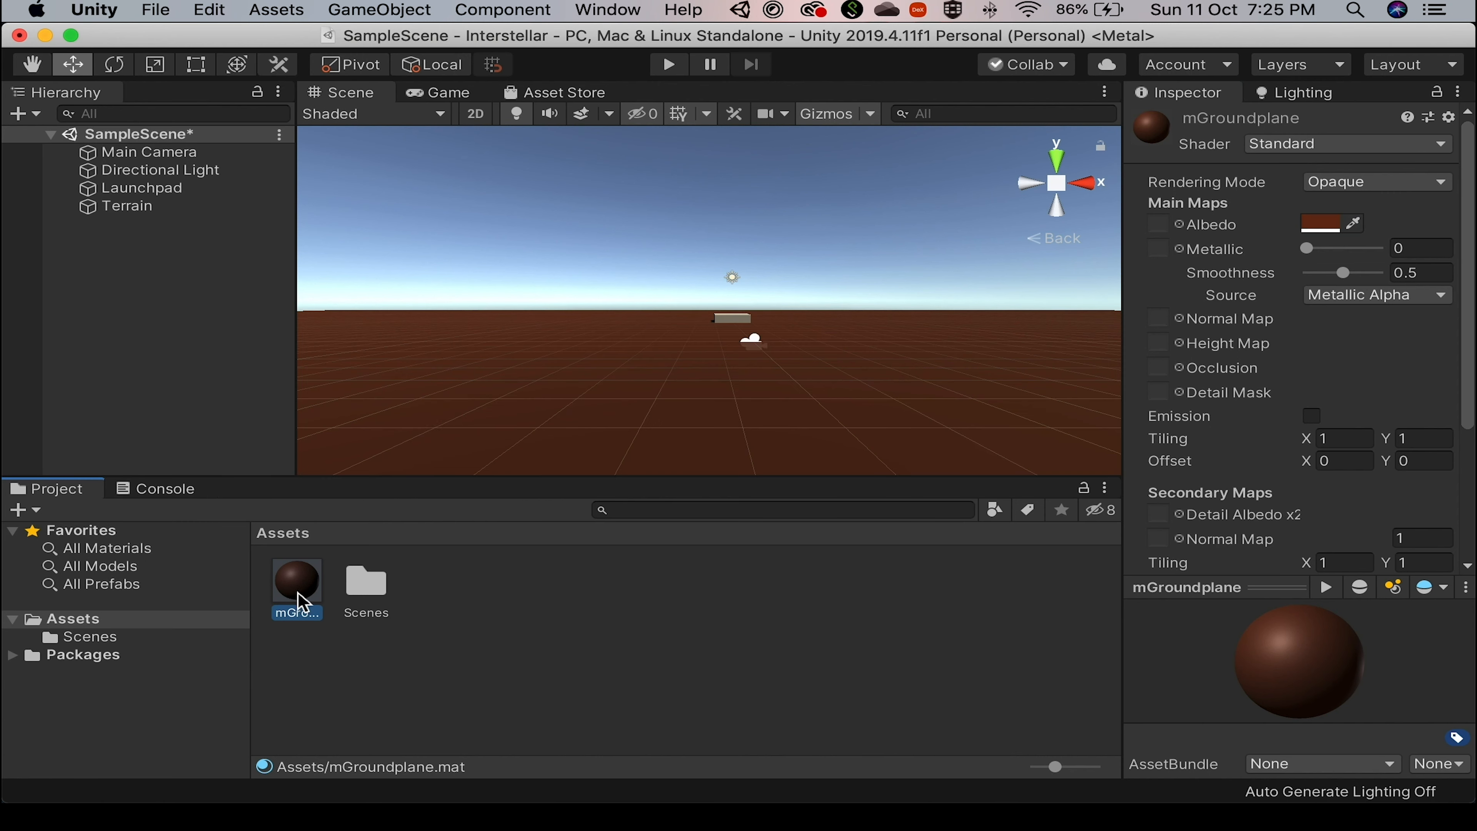
# Duplicate the mGroundplane material and rename the copy as mLaunchpad.
pyautogui.press('super+d')
pyautogui.click(372, 620)
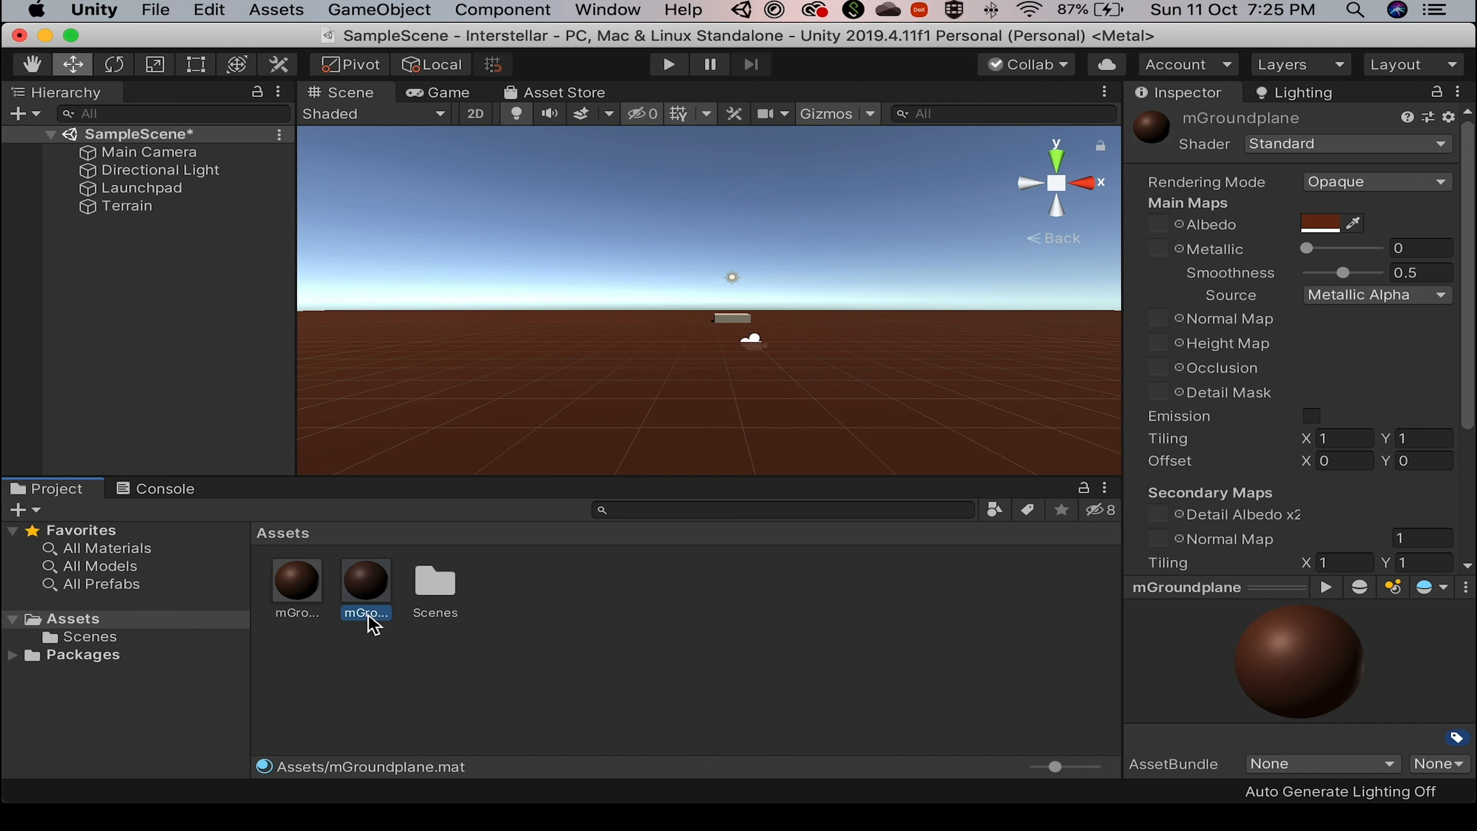
pyautogui.click(370, 618)
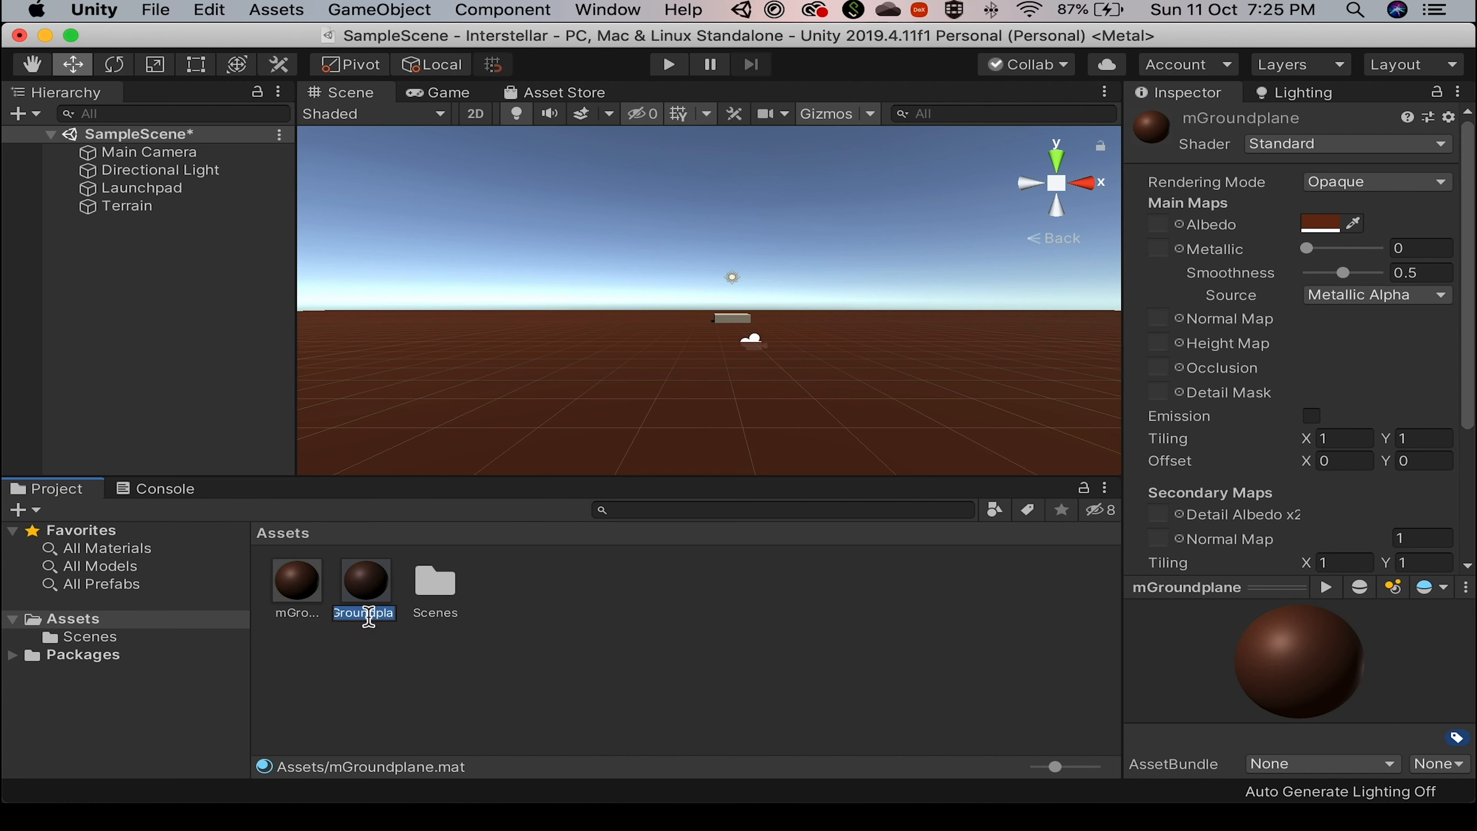
pyautogui.write('m')
pyautogui.press('Return')
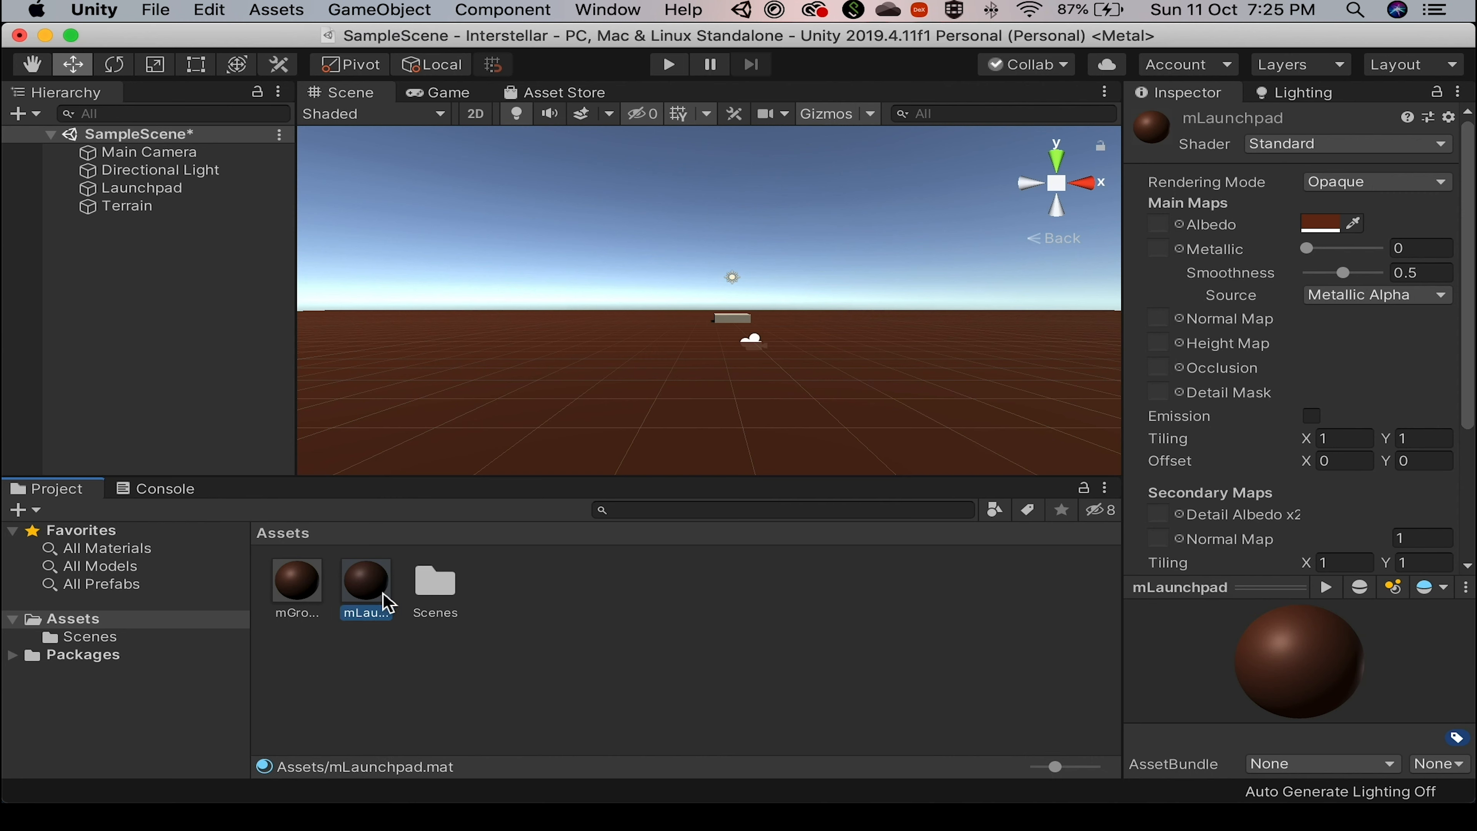
# Set mLaunchpad's albedo to a dark green of about hex 1A3D17 and its metallic value to 0.25.
pyautogui.click(1322, 225)
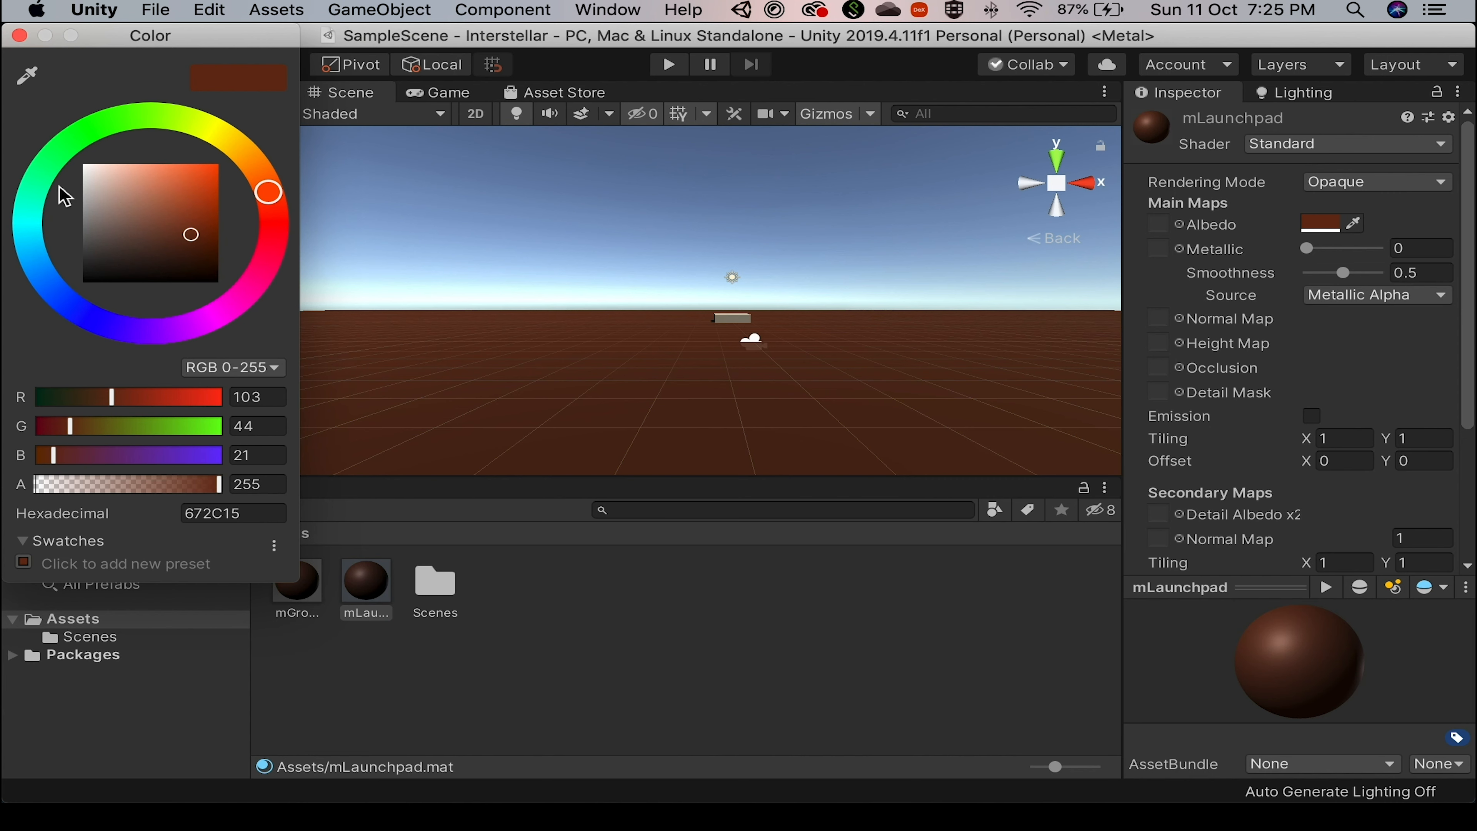
pyautogui.click(65, 154)
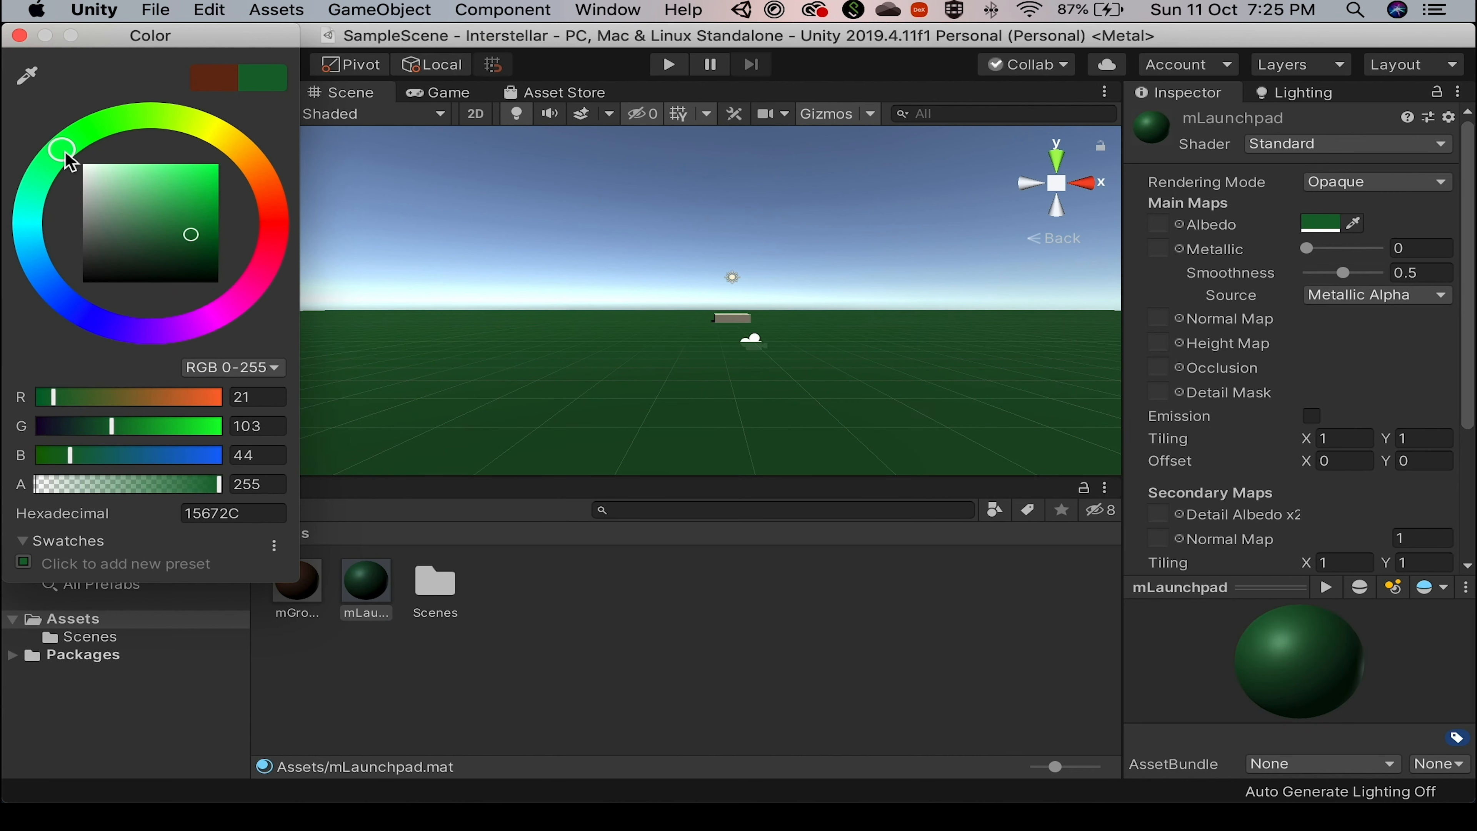
pyautogui.moveTo(66, 153); pyautogui.dragTo(102, 131)
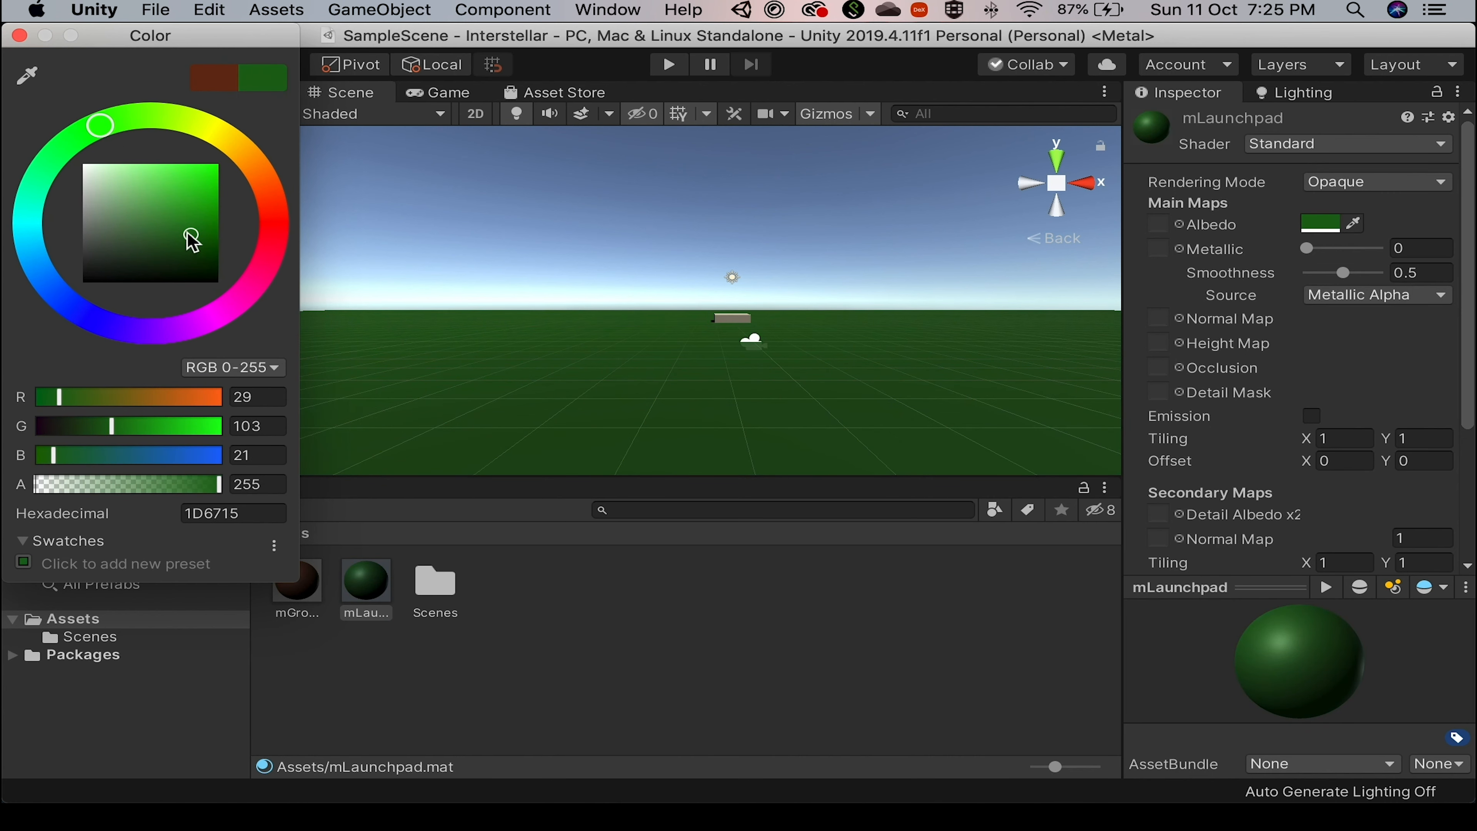
pyautogui.moveTo(193, 236)
pyautogui.mouseDown()
pyautogui.moveTo(152, 206)
pyautogui.moveTo(187, 200)
pyautogui.moveTo(168, 255)
pyautogui.mouseUp()
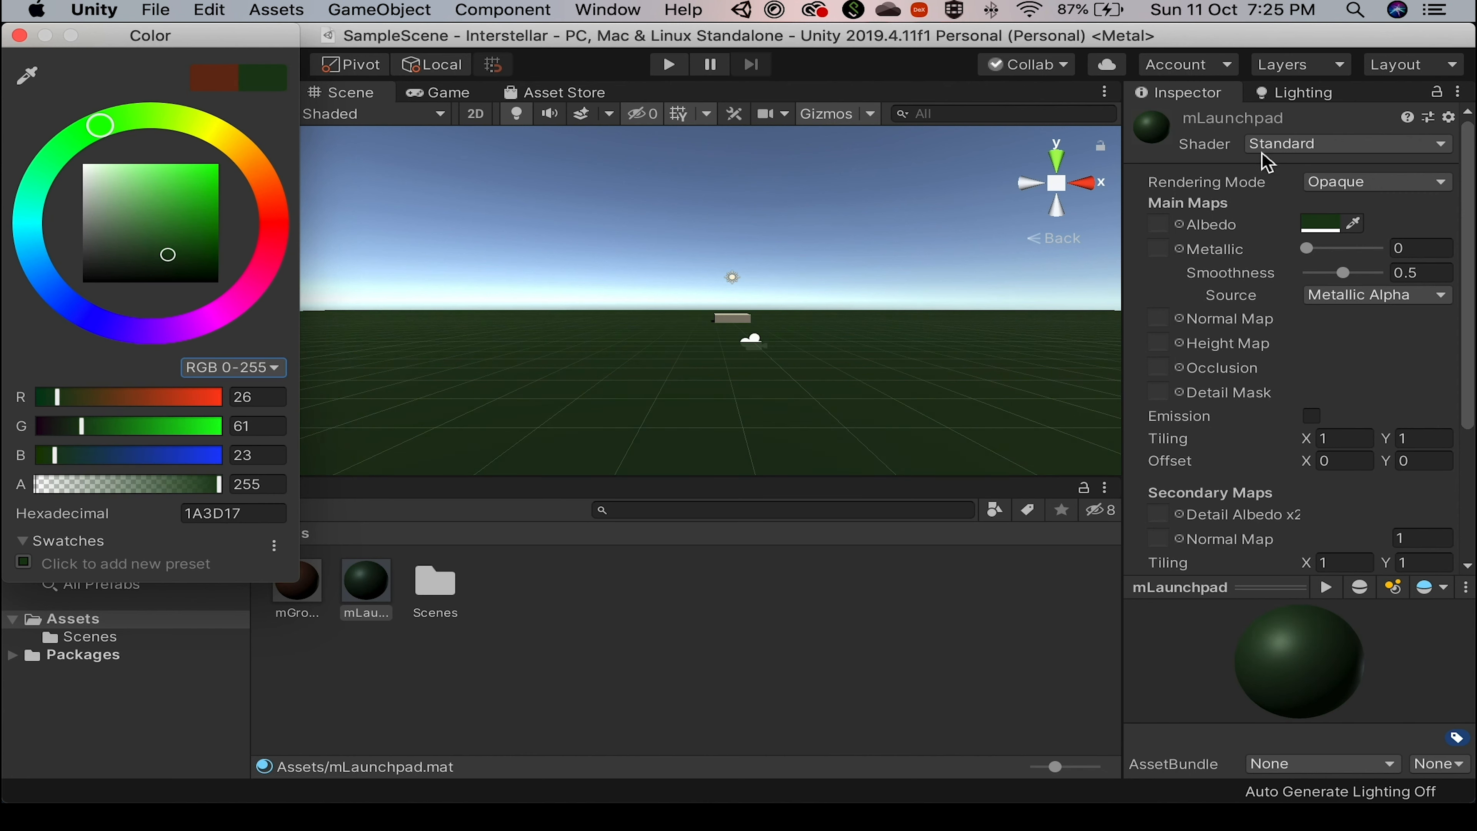
pyautogui.moveTo(1314, 253); pyautogui.dragTo(1333, 255)
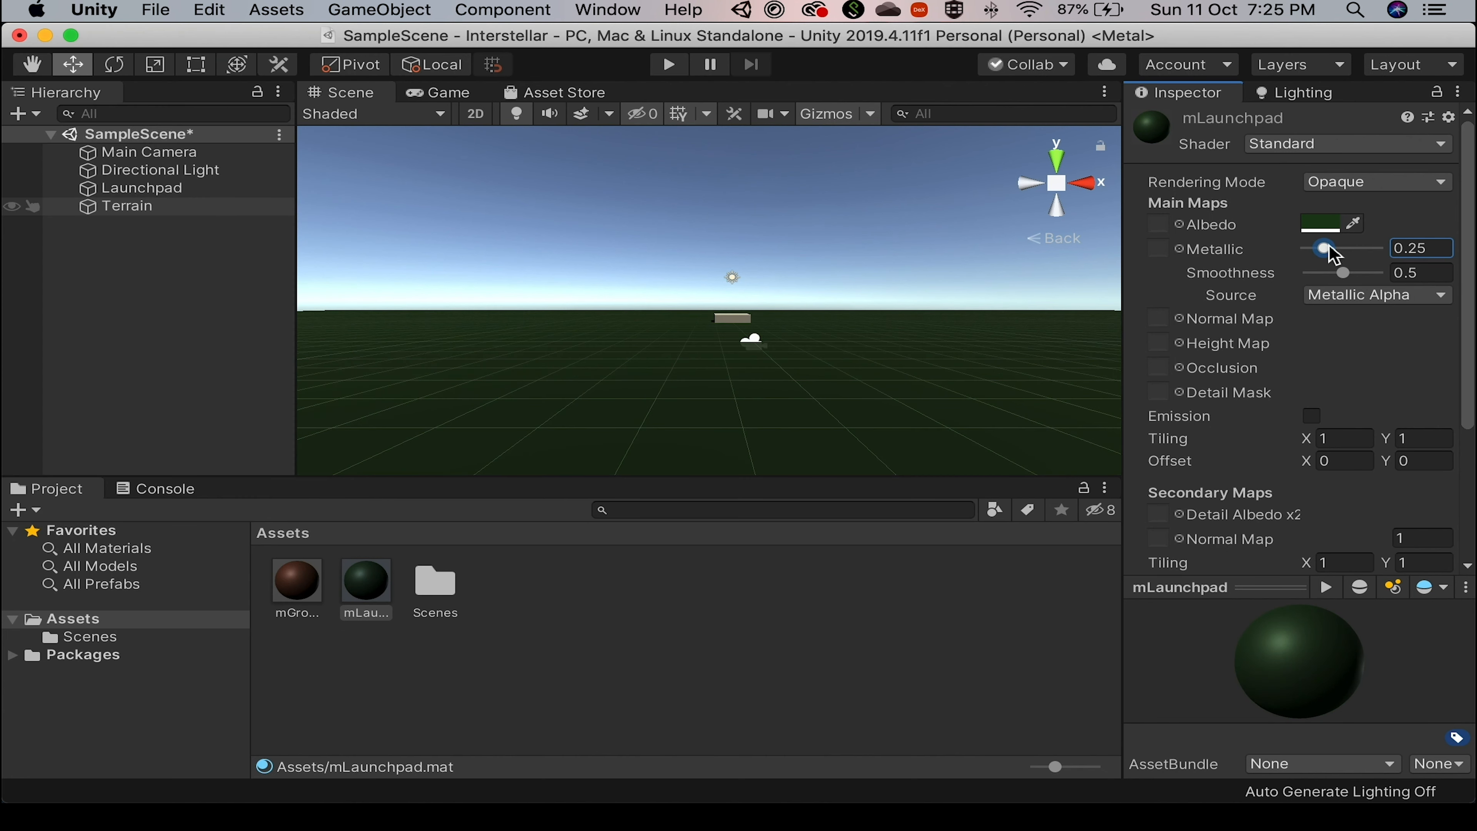
# Apply the dark green mLaunchpad material to Launchpad and the brown ground material to Terrain.
pyautogui.moveTo(359, 603); pyautogui.dragTo(738, 320)
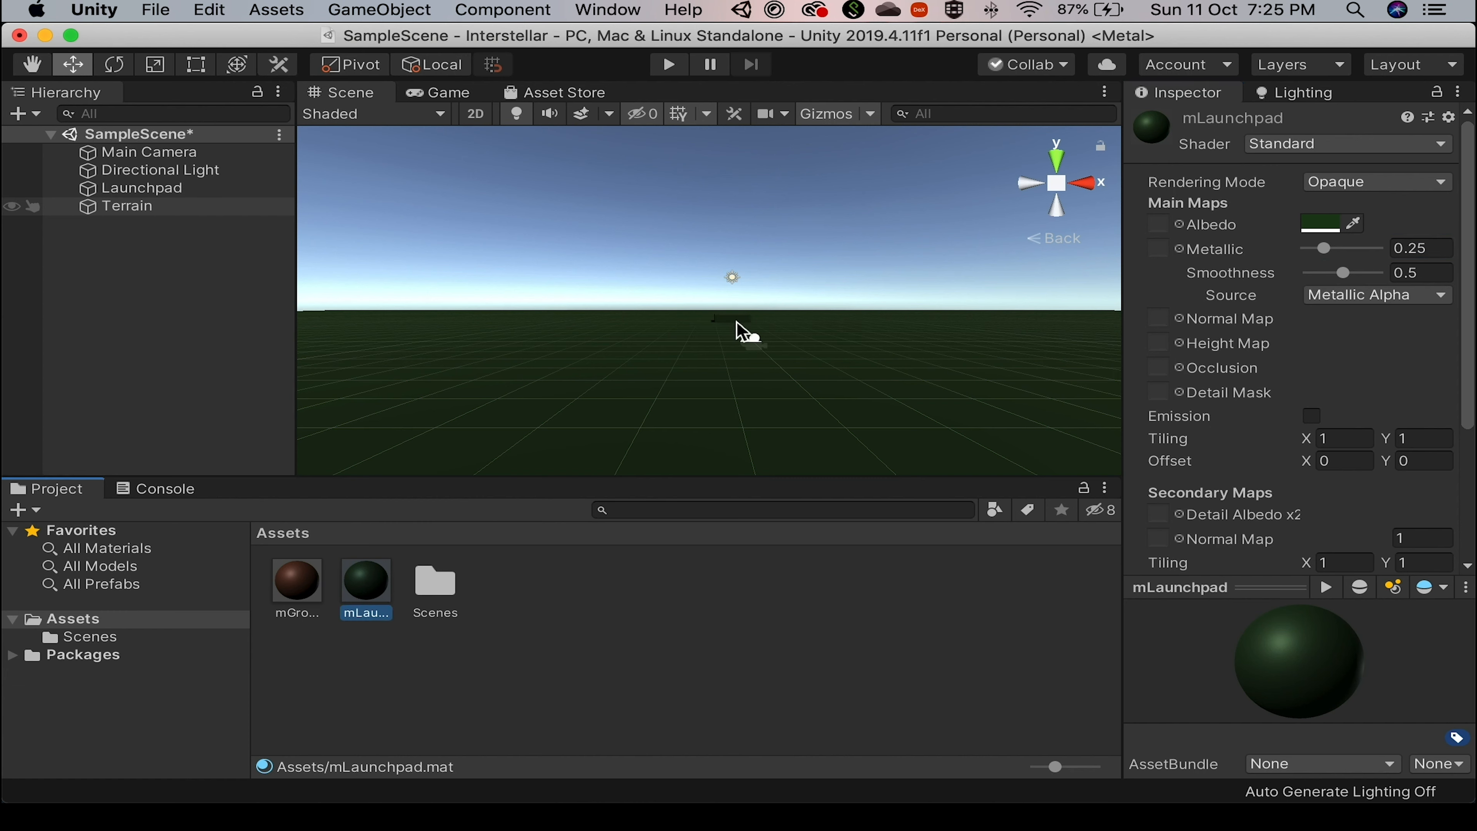
pyautogui.moveTo(285, 582); pyautogui.dragTo(428, 414)
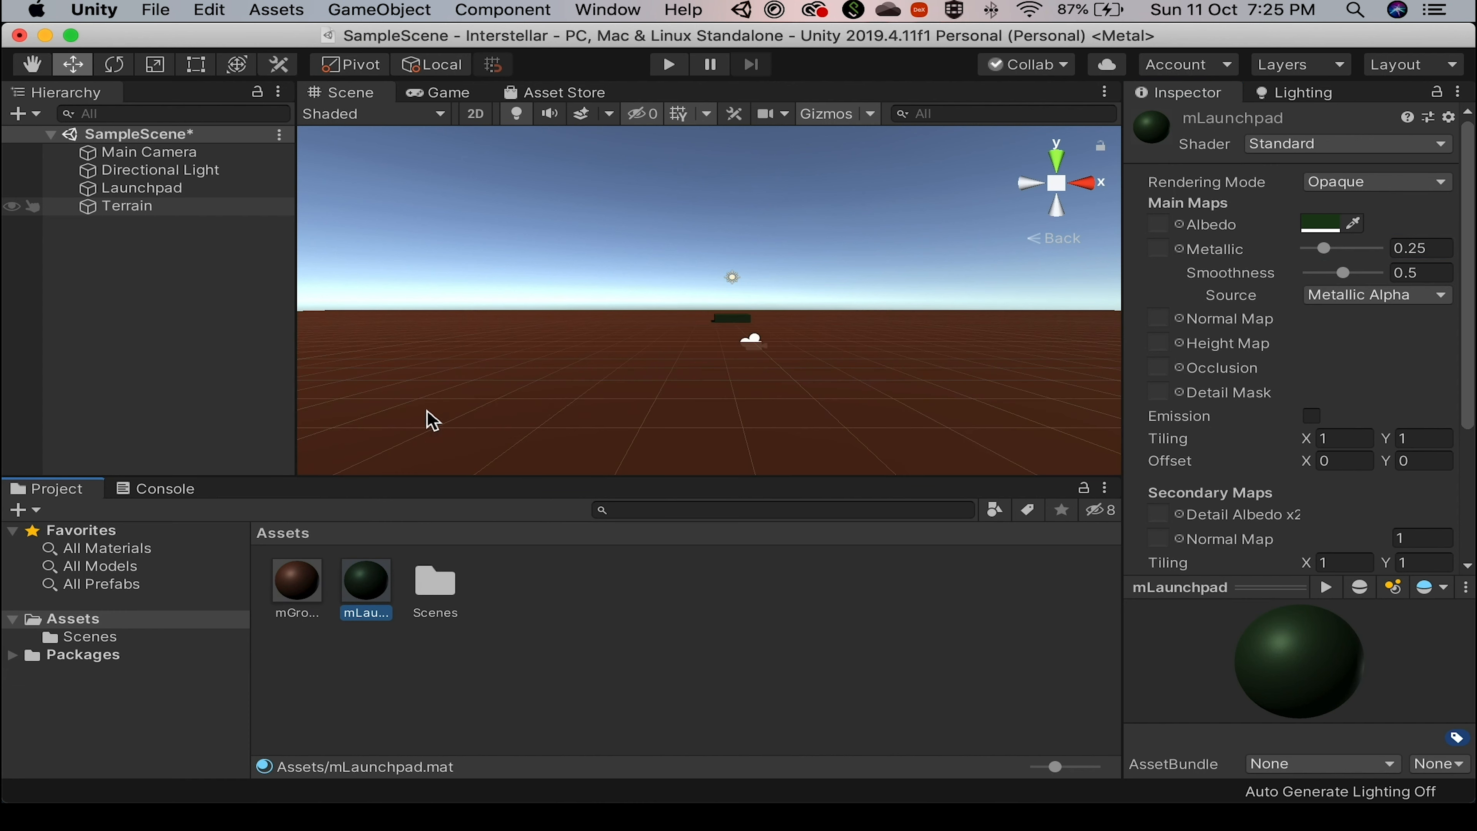
pyautogui.scroll(-2, 893, 409)
pyautogui.scroll(5, 893, 409)
pyautogui.scroll(3, 899, 419)
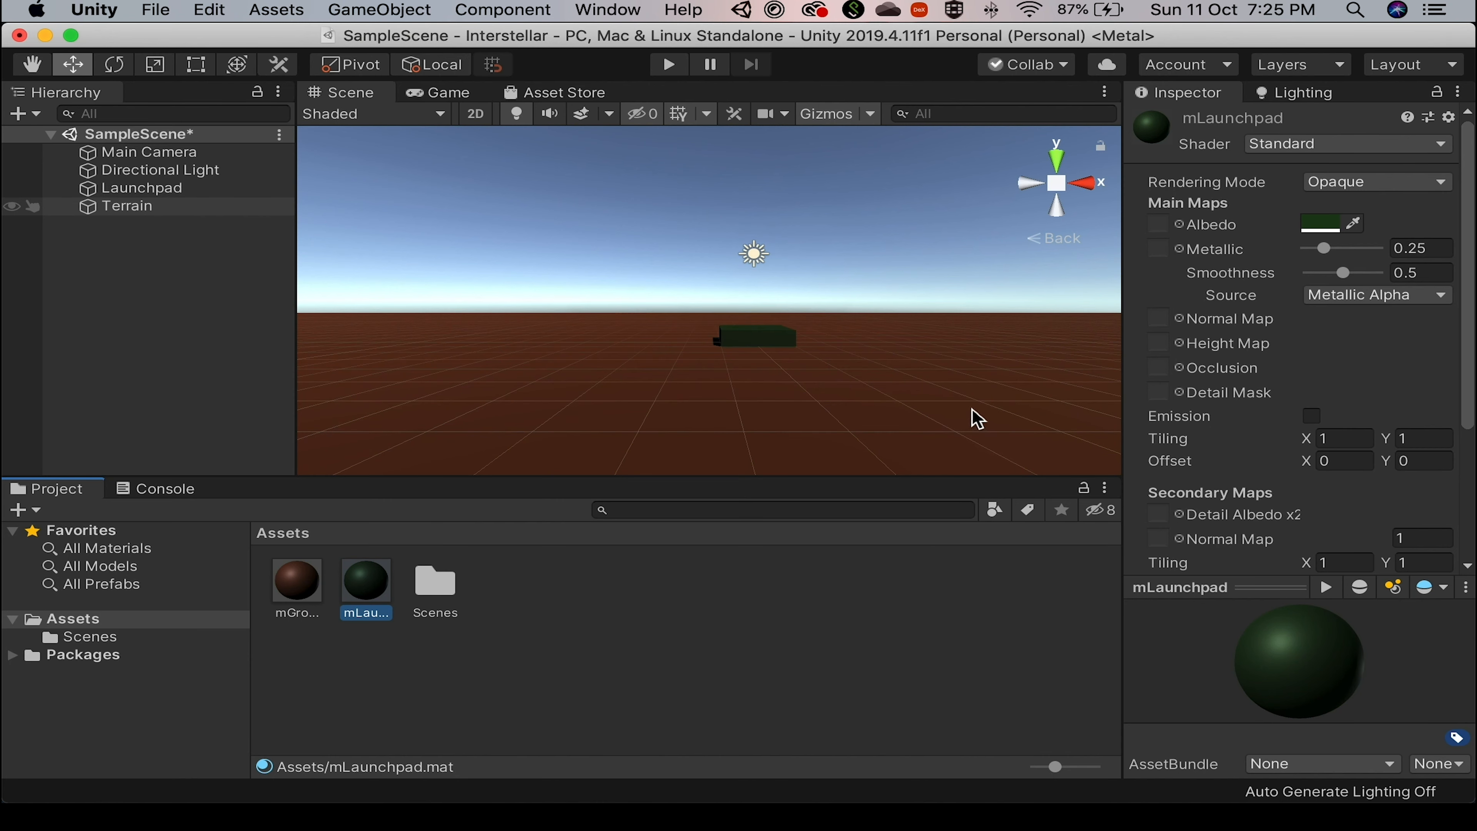
pyautogui.moveTo(969, 415); pyautogui.dragTo(817, 425, button='middle')
pyautogui.keyDown('alt'); pyautogui.moveTo(727, 422); pyautogui.dragTo(791, 413); pyautogui.keyUp('alt')
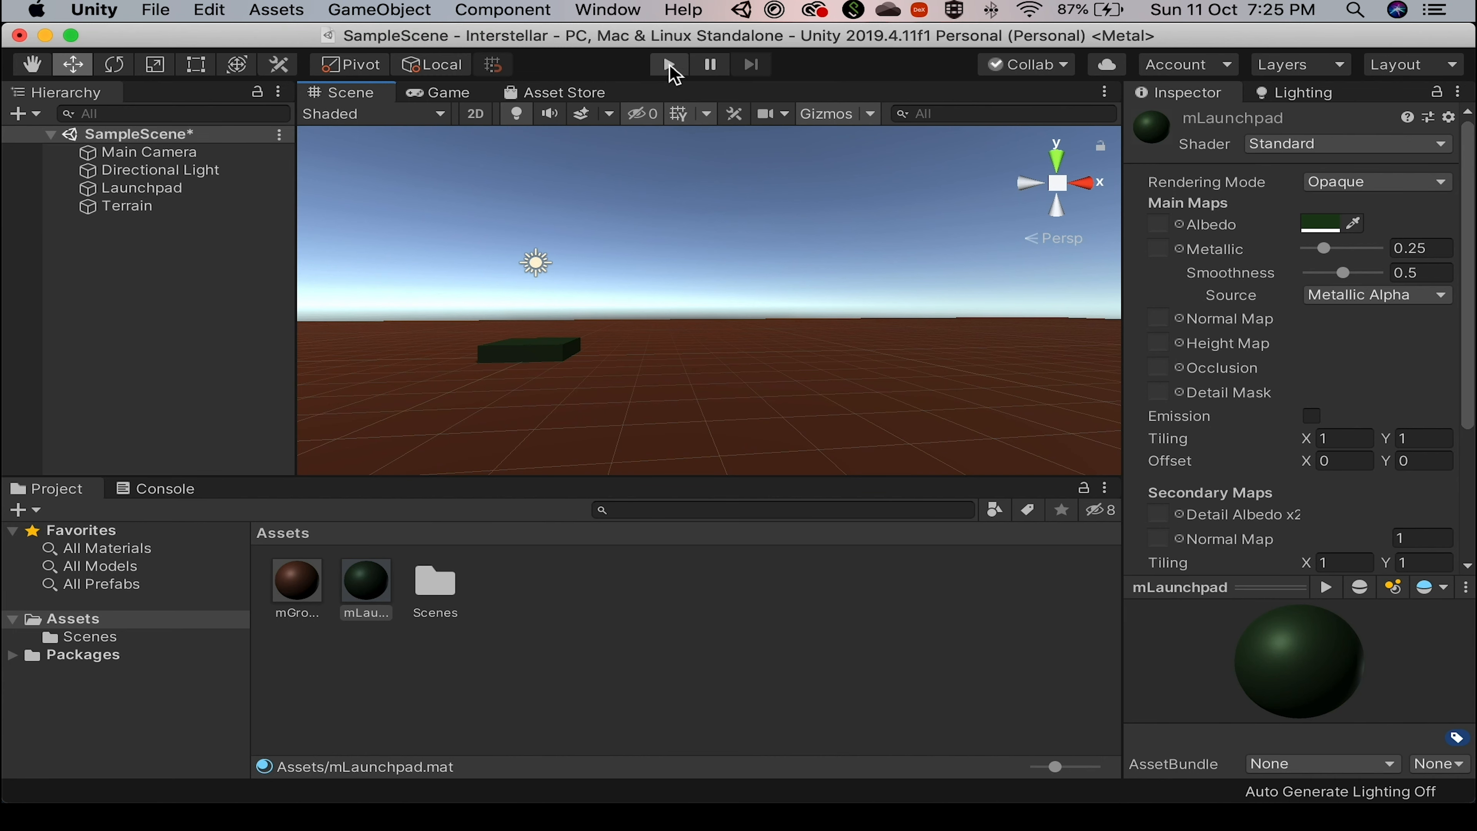
# Run the scene in play mode to check the main camera's framing of the launchpad, and stop it.
pyautogui.click(670, 65)
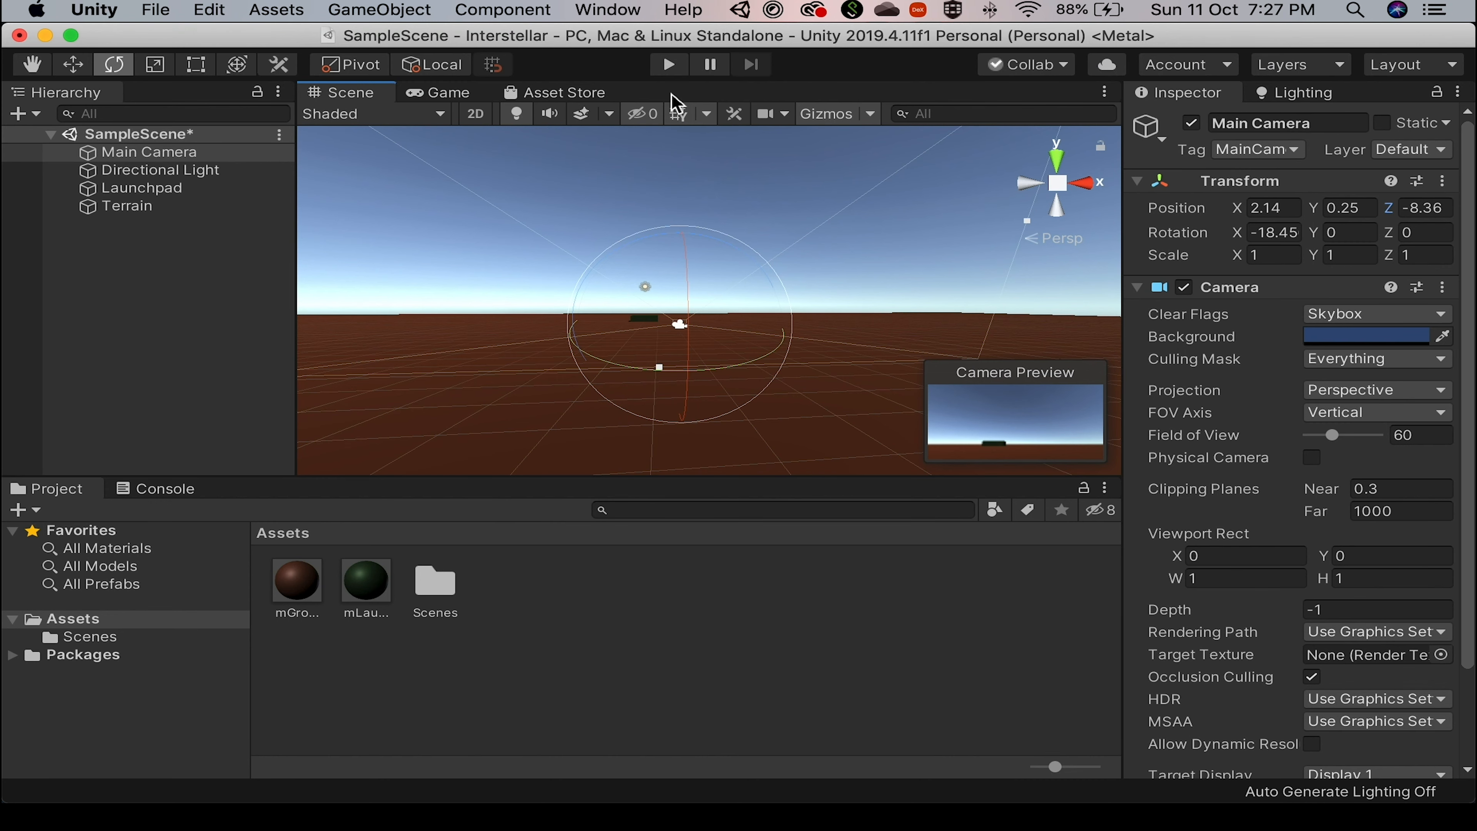
pyautogui.press('super+p')
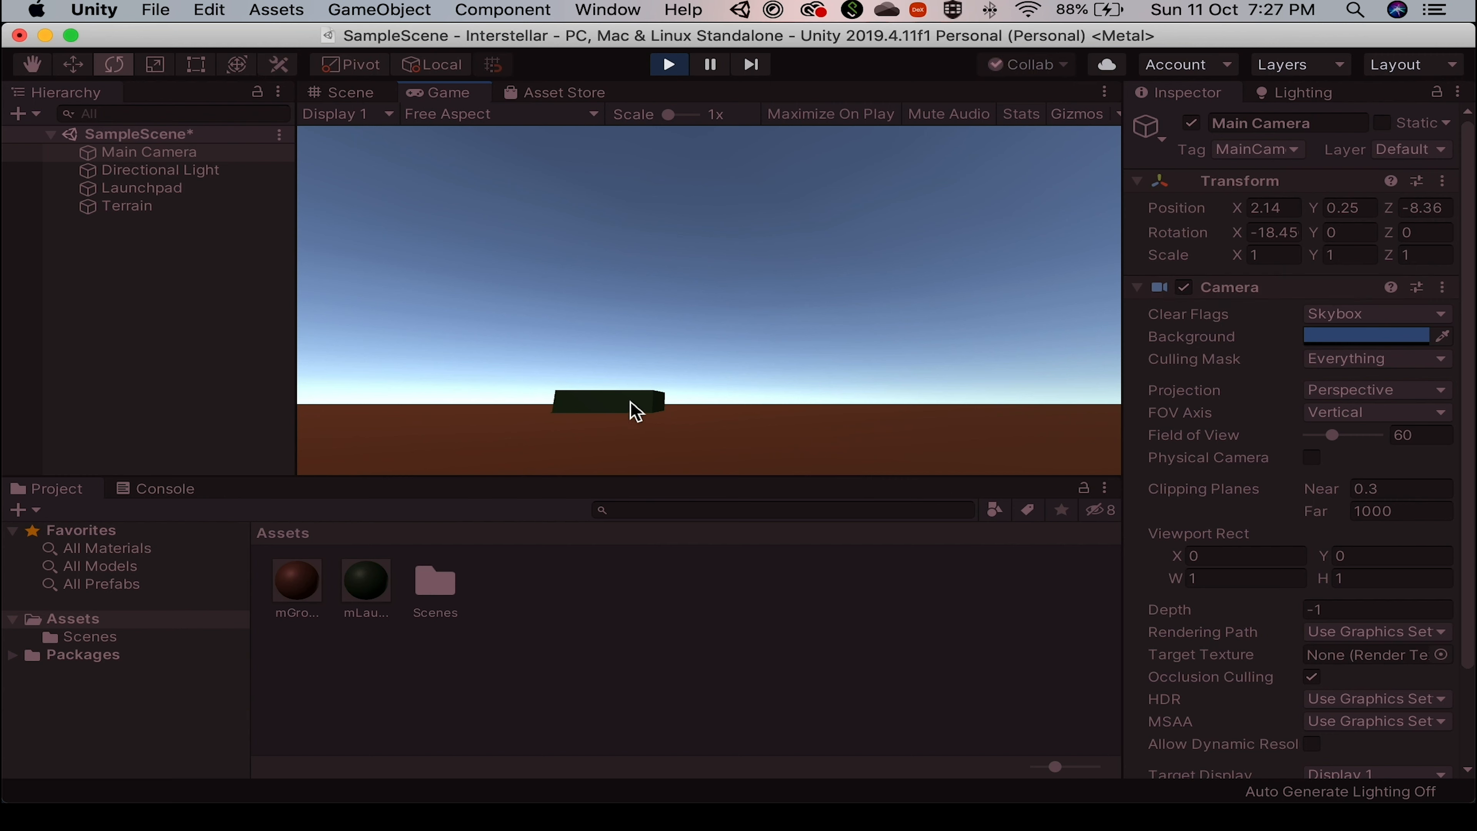
pyautogui.press('super+p')
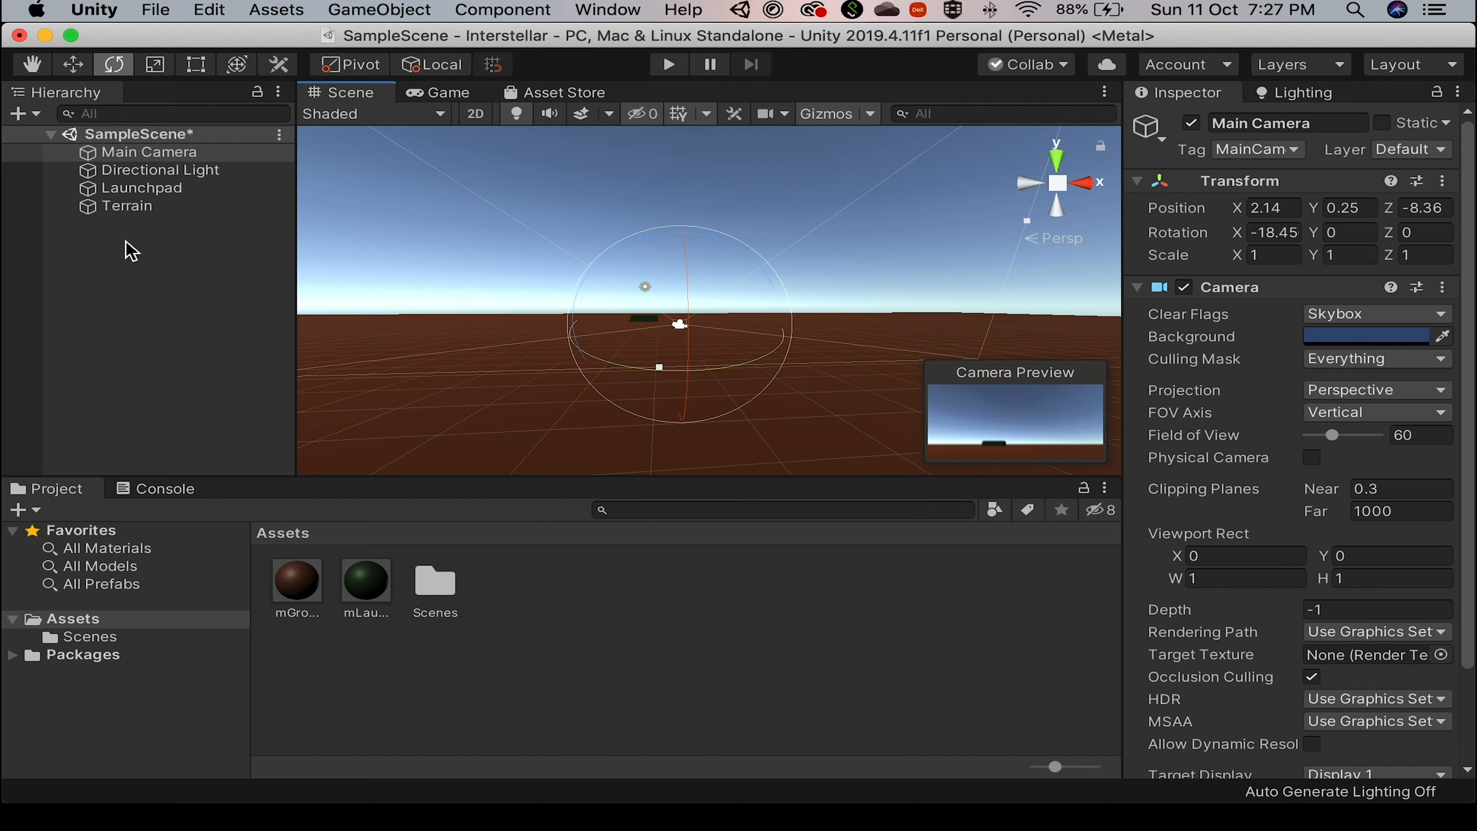
# Create an empty game object at the top level of the scene and name it Rocket.
pyautogui.click(131, 211)
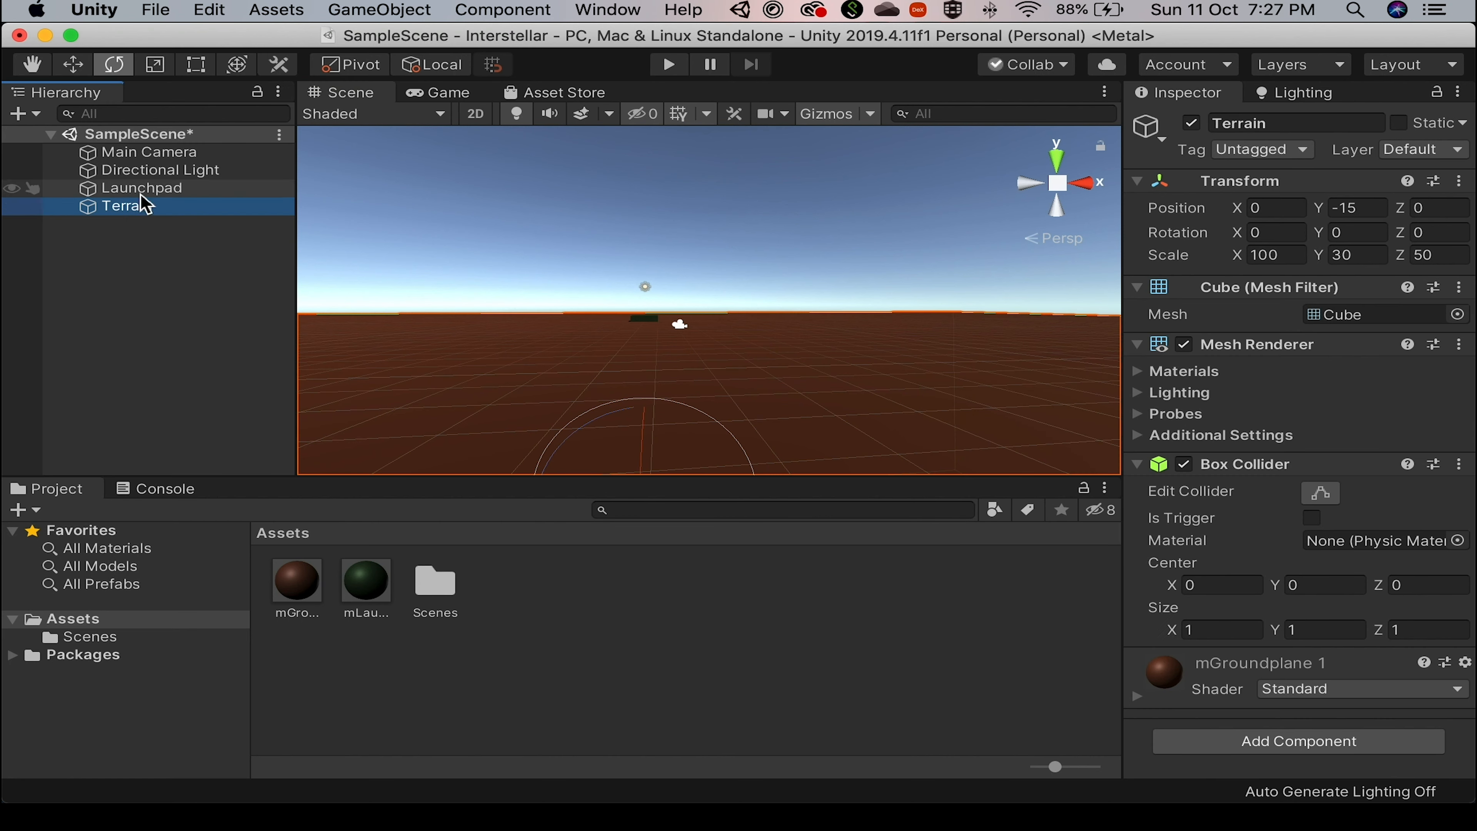
pyautogui.rightClick(135, 259)
pyautogui.moveTo(267, 489)
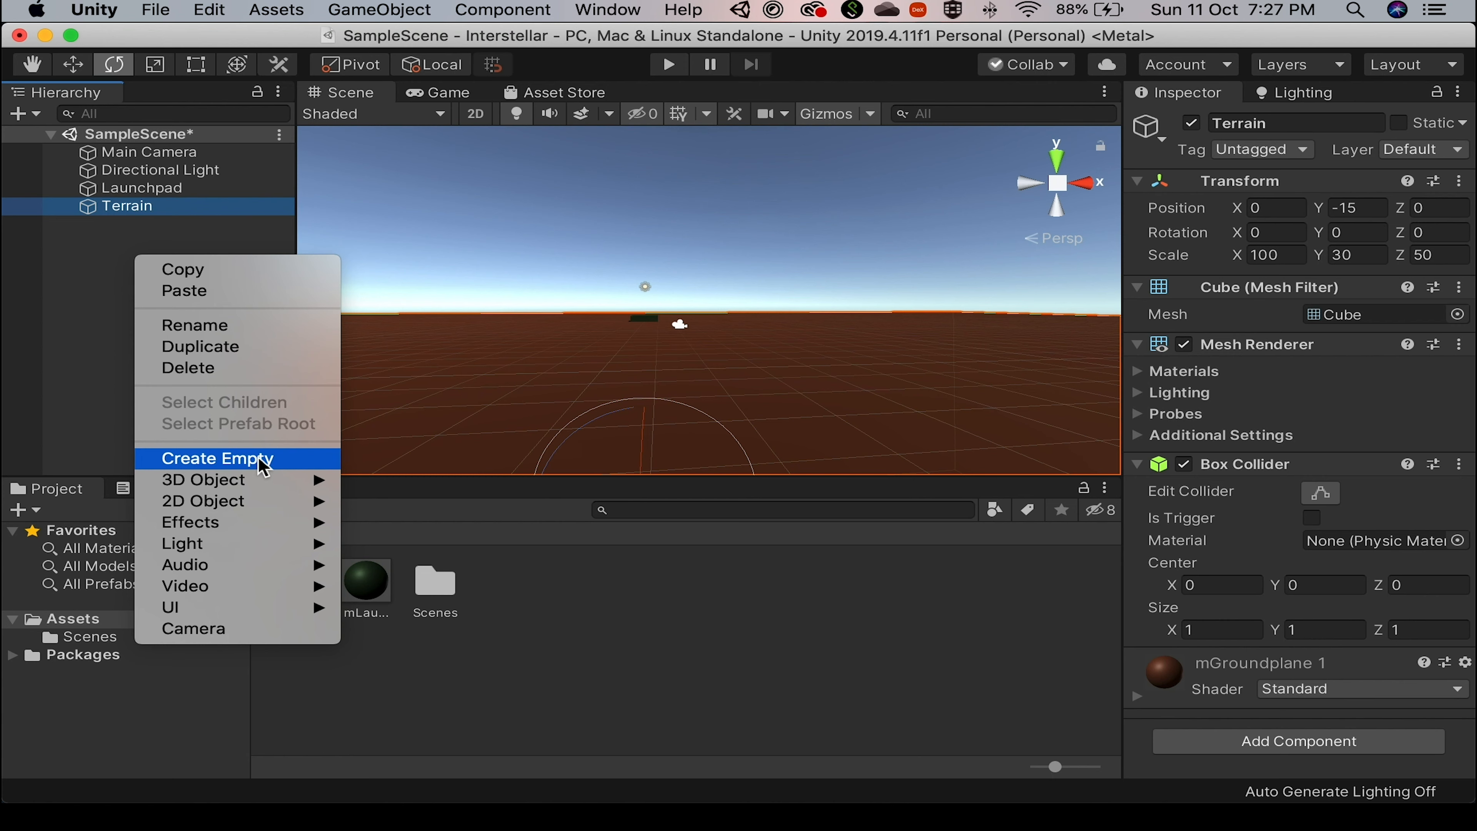
pyautogui.click(262, 460)
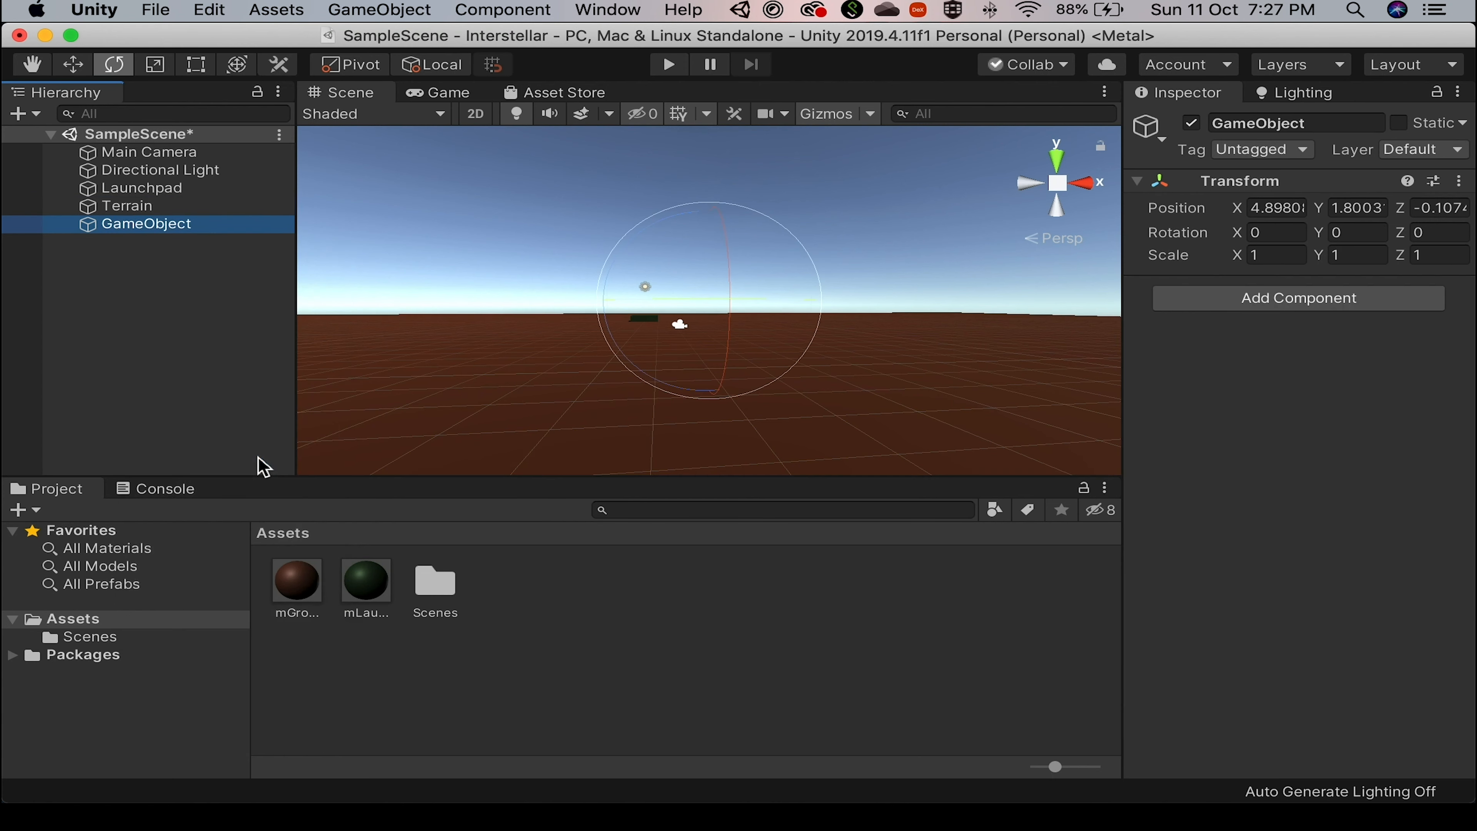
pyautogui.press('Return')
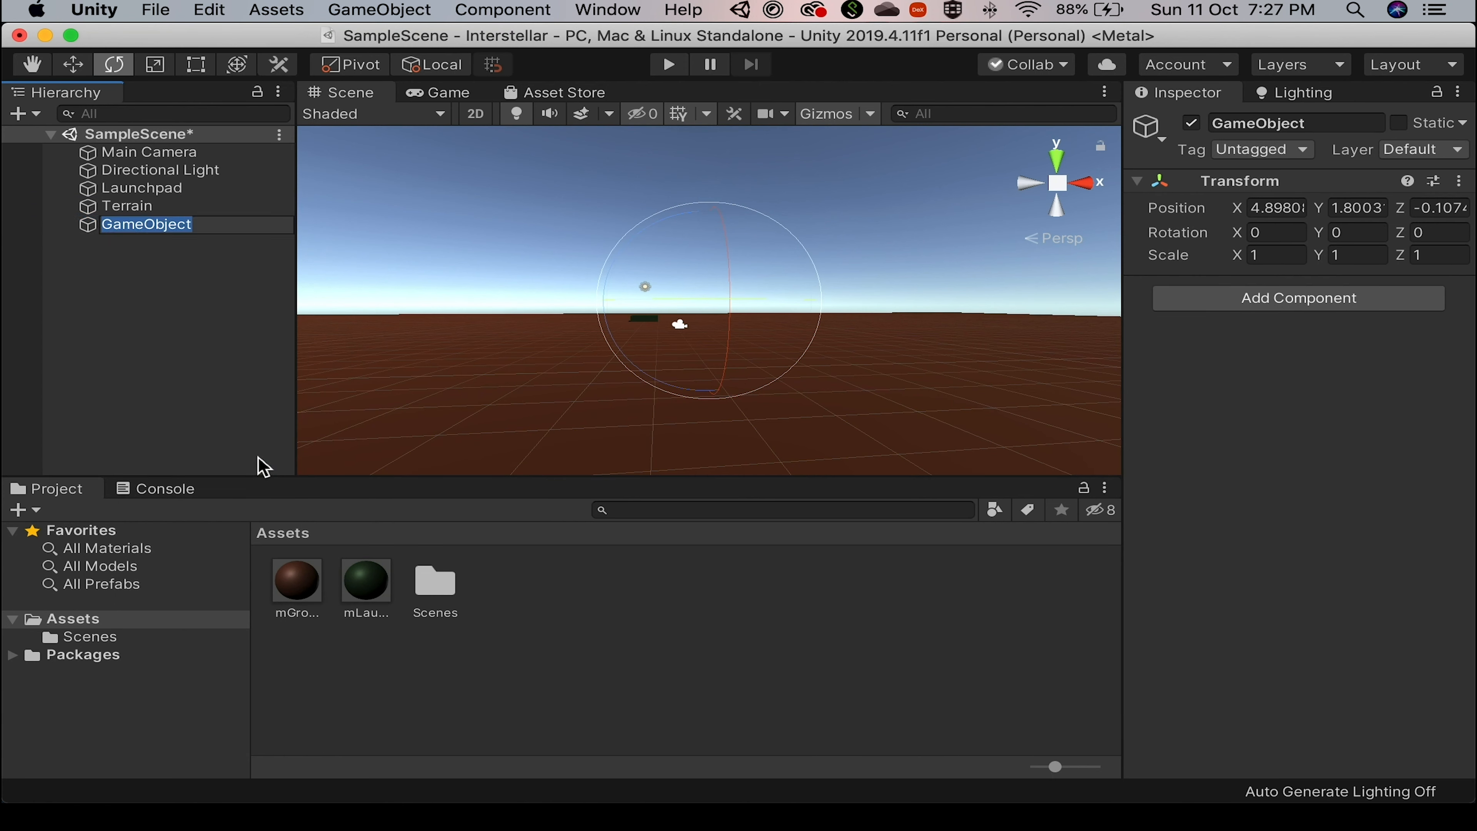
pyautogui.write('Rocket')
pyautogui.press('Return')
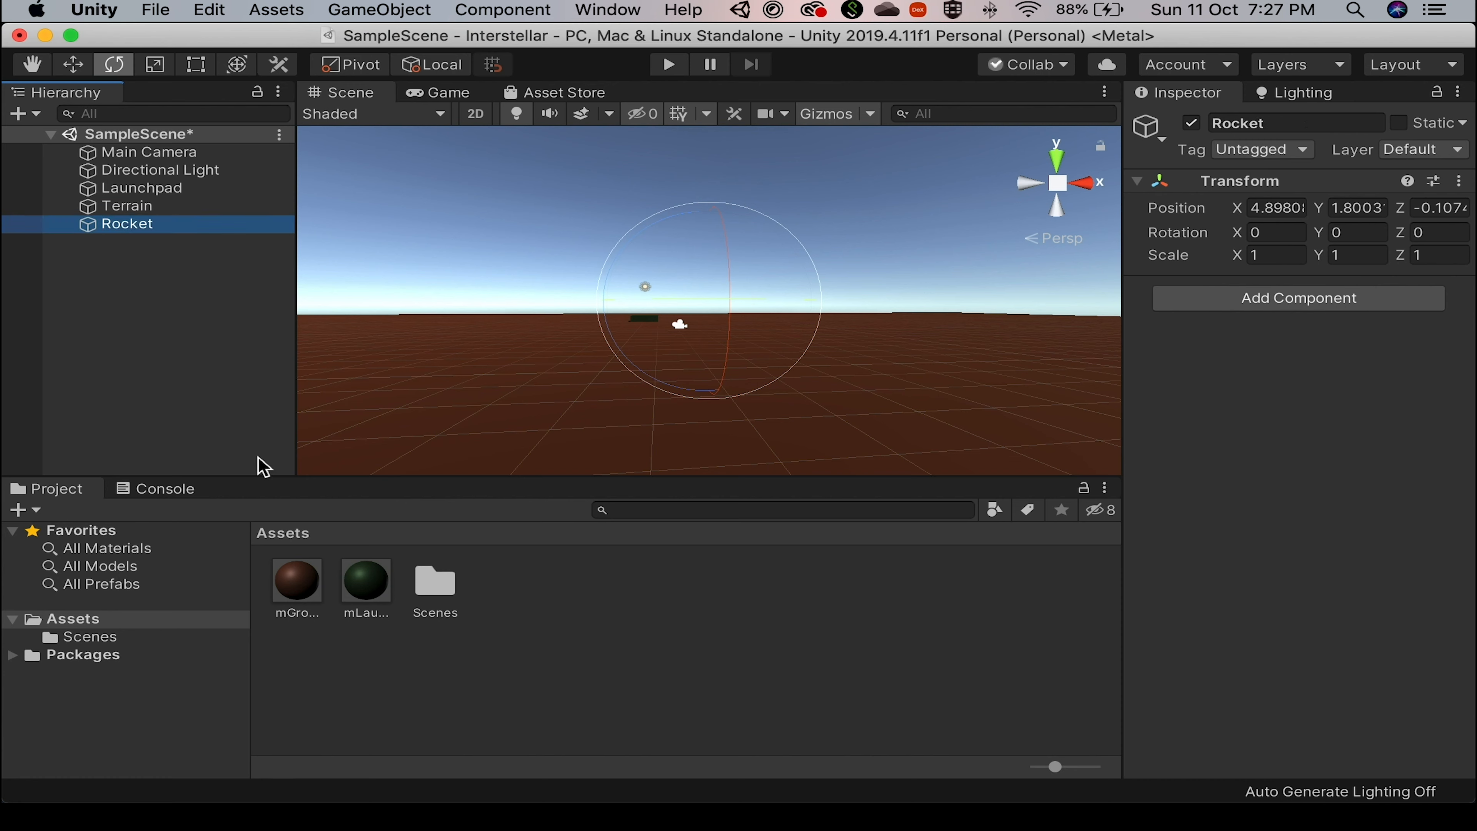
# Add a 3D cube as a child of the Rocket object and name it RBody.
pyautogui.rightClick(124, 231)
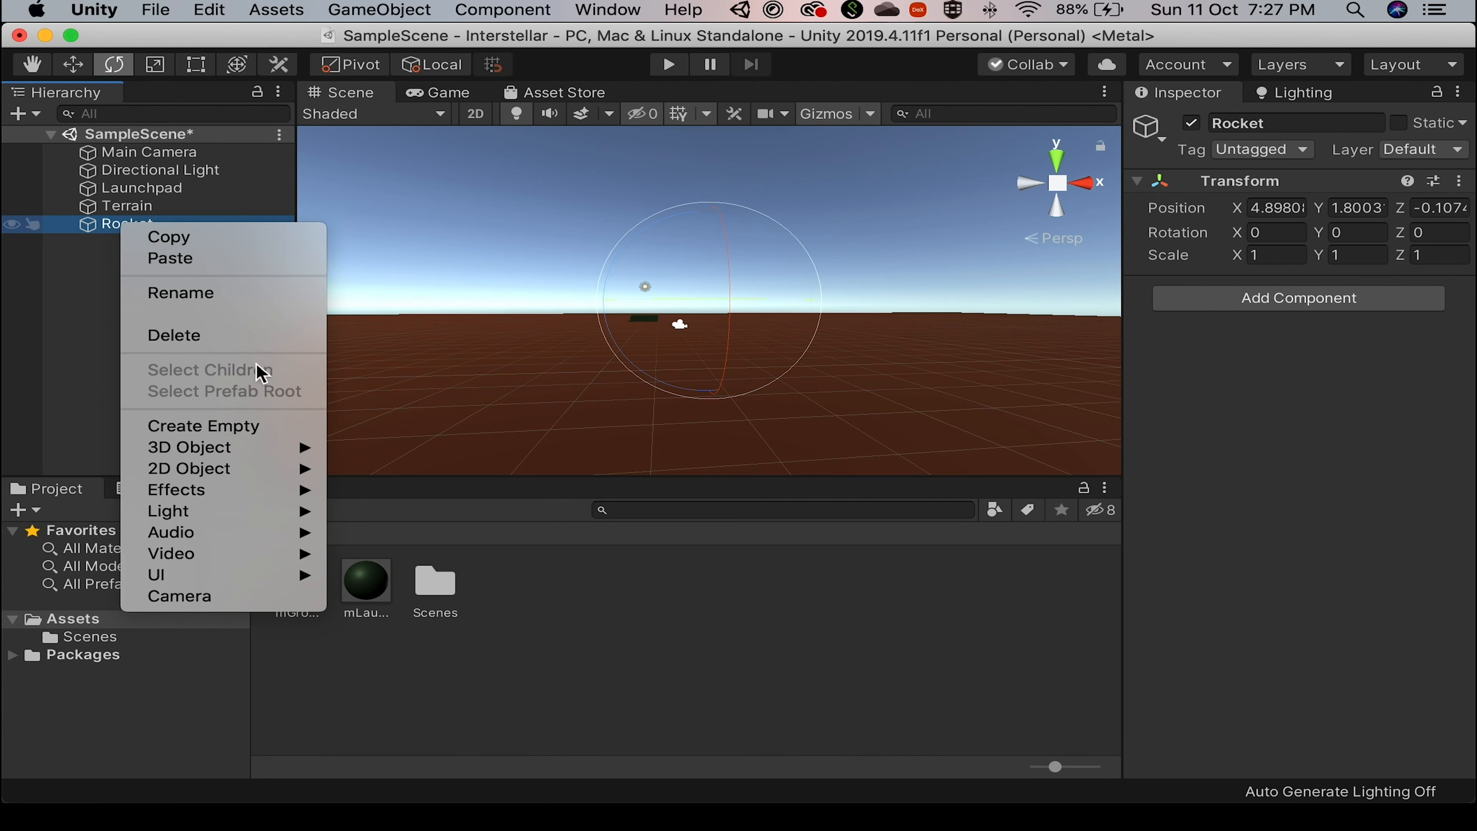
pyautogui.moveTo(240, 449)
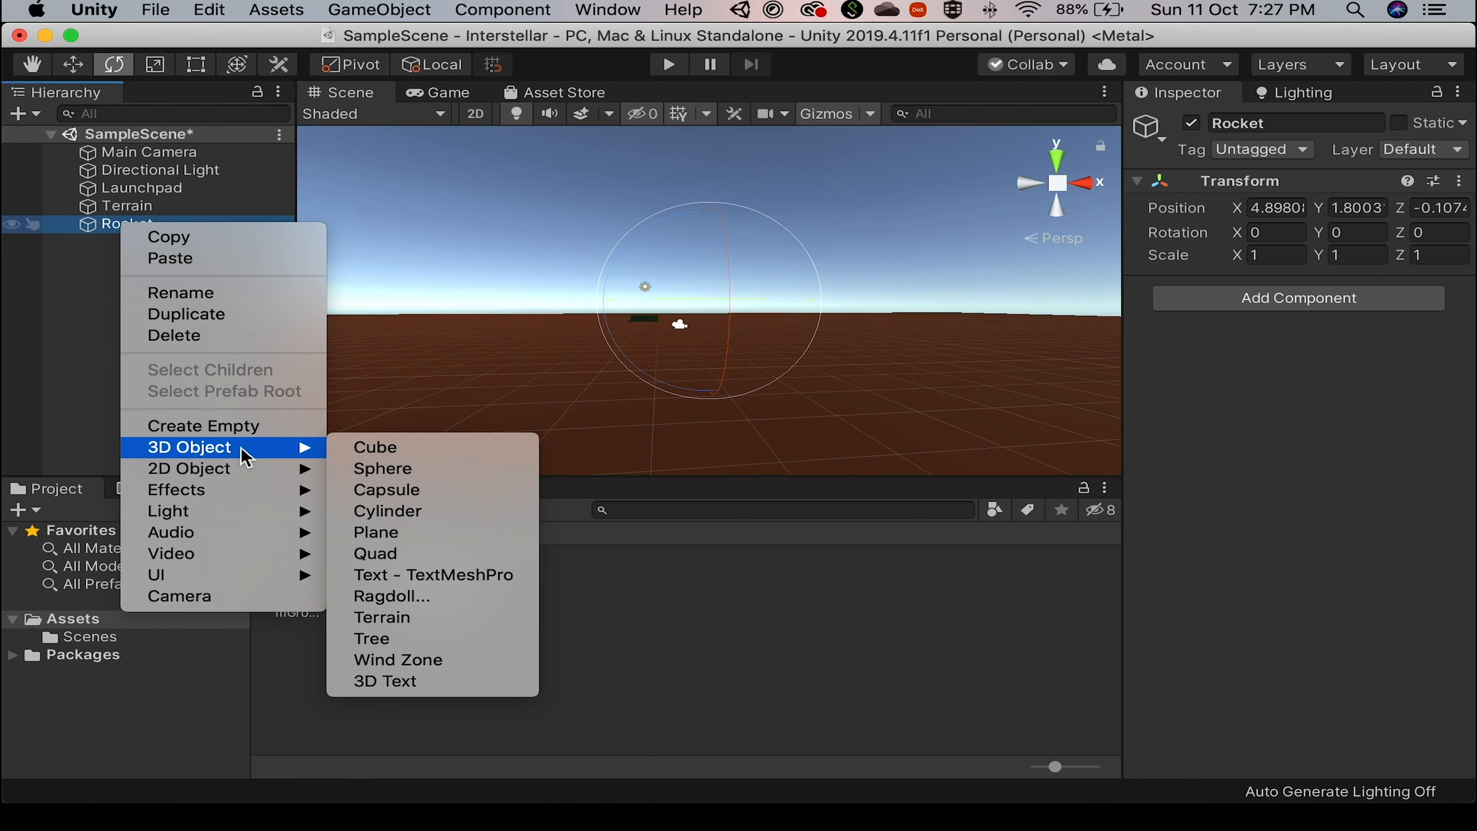
pyautogui.click(377, 448)
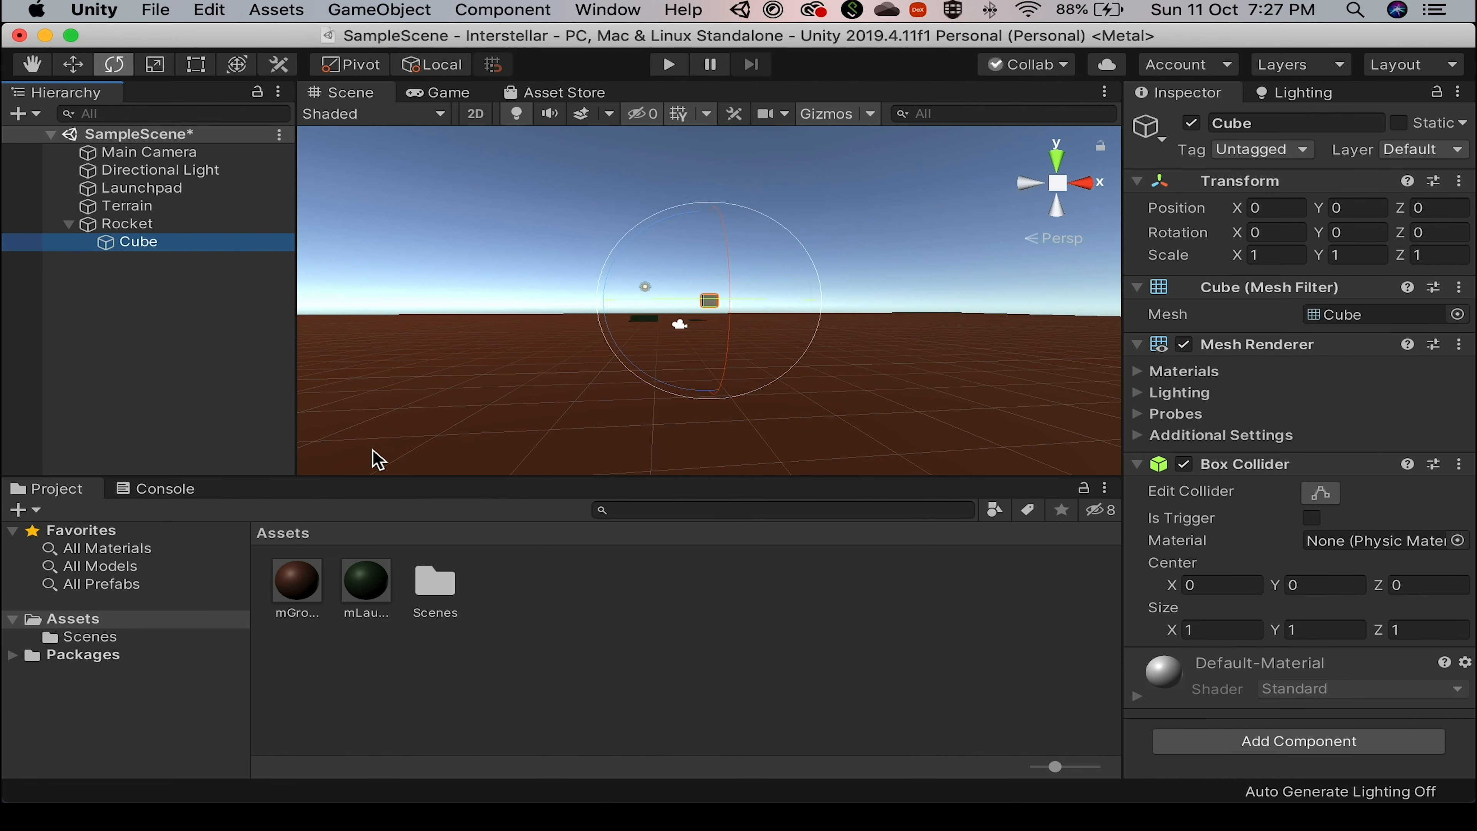
pyautogui.write('RBo')
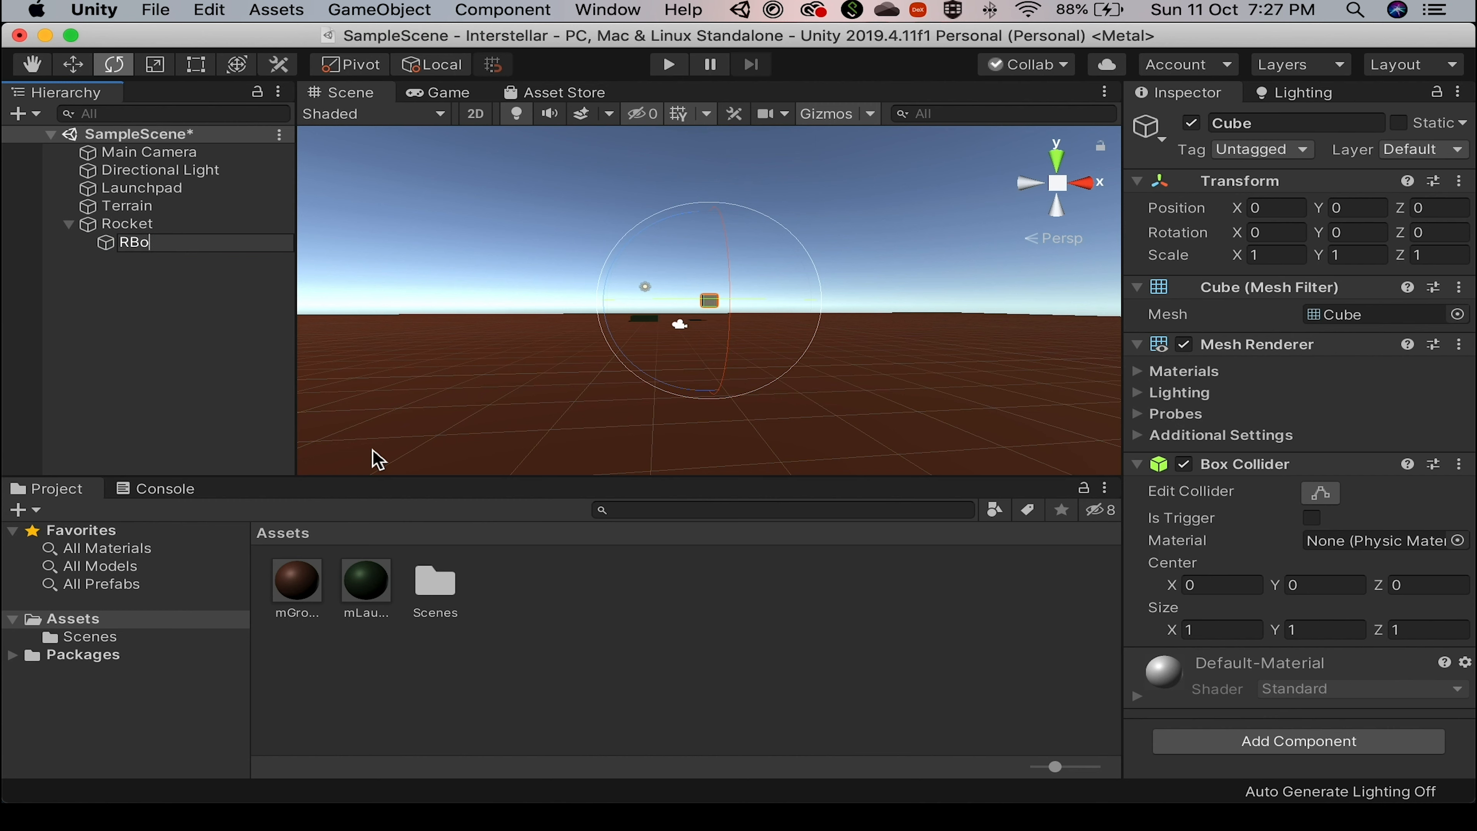
pyautogui.write('dy')
pyautogui.press('Return')
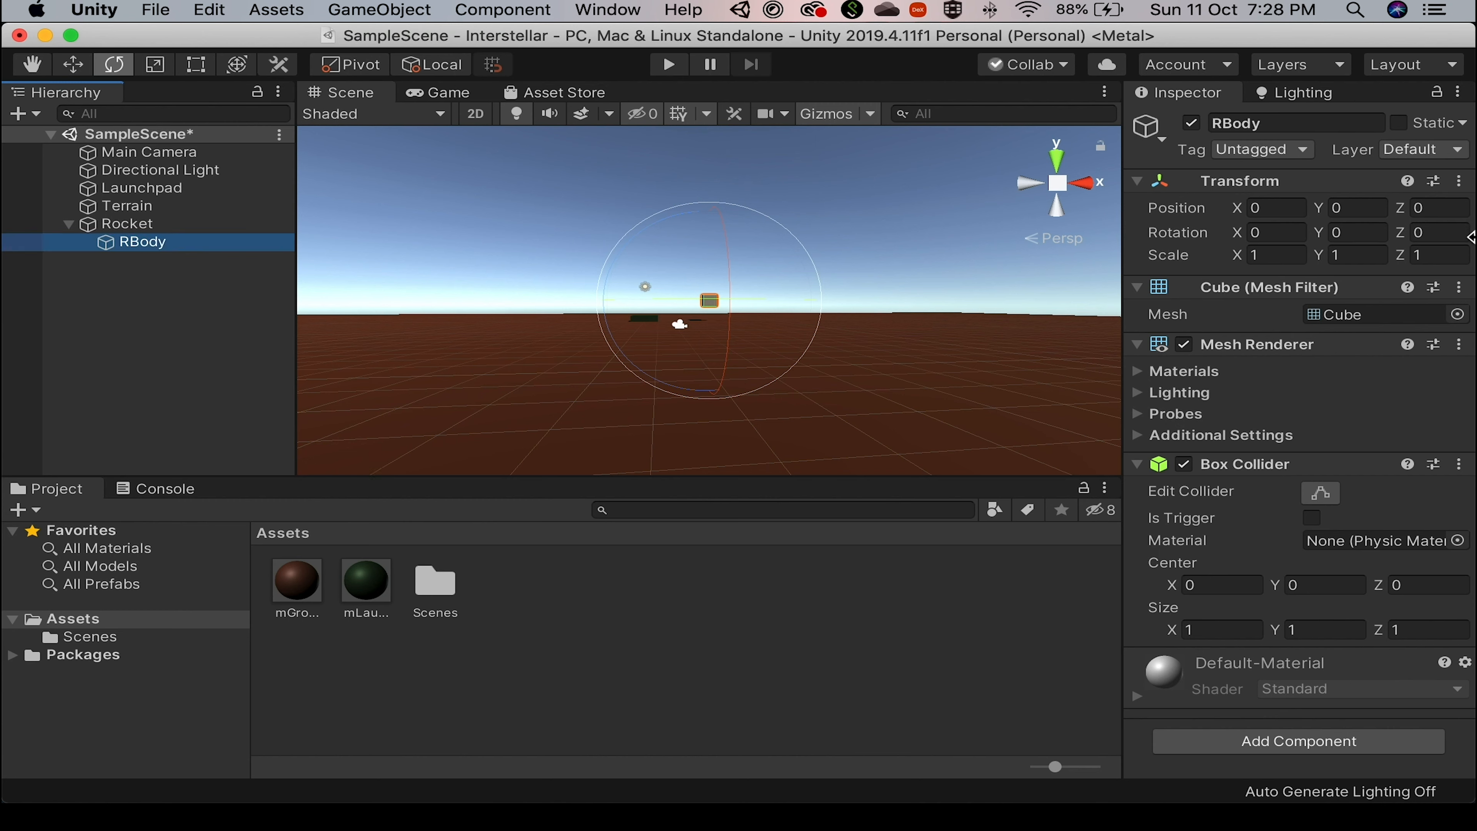
# Reset the transforms of RBody and its parent Rocket to place them at the scene origin.
pyautogui.click(1459, 180)
pyautogui.click(1391, 204)
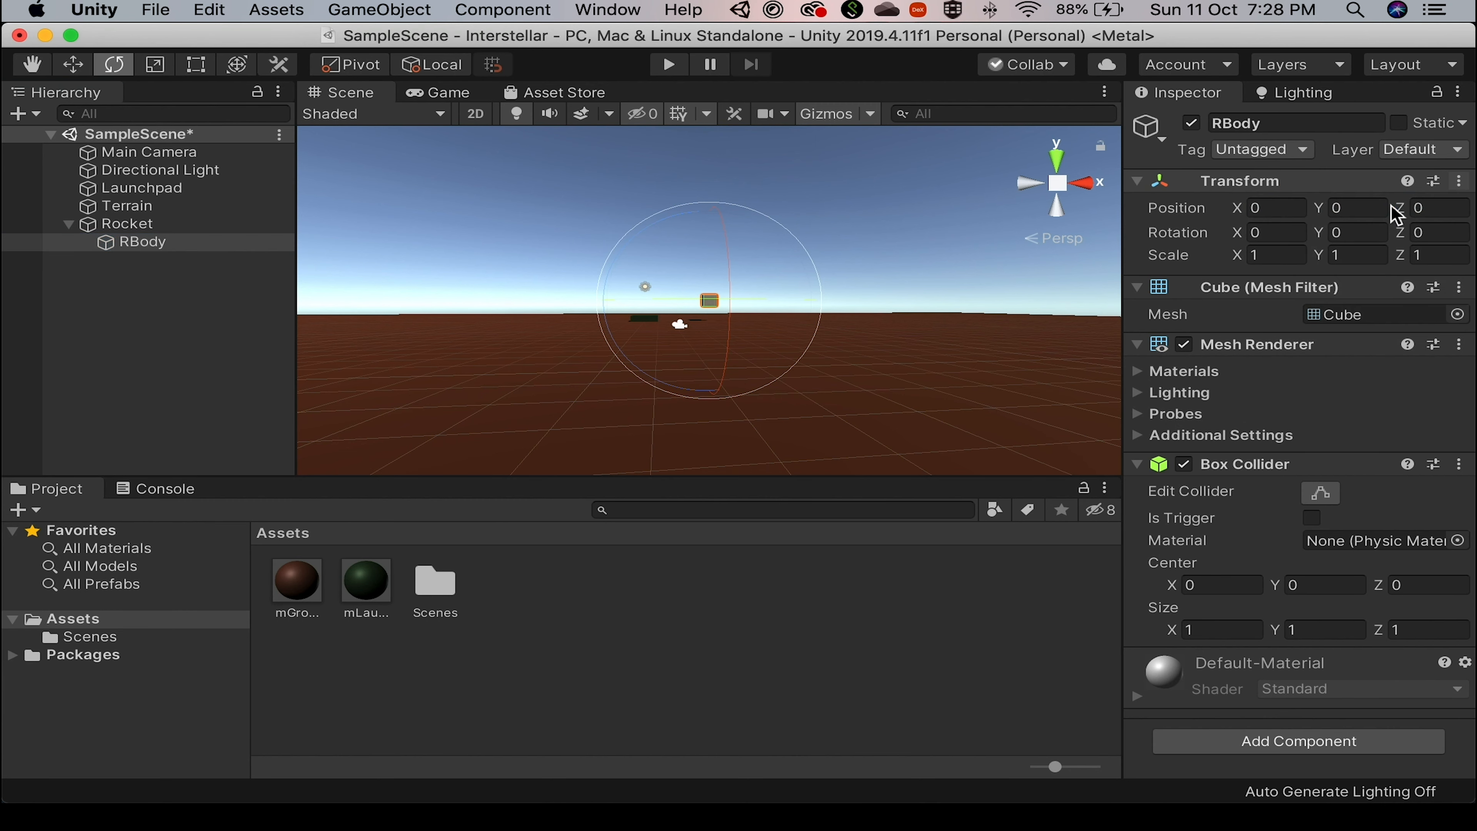
pyautogui.click(142, 224)
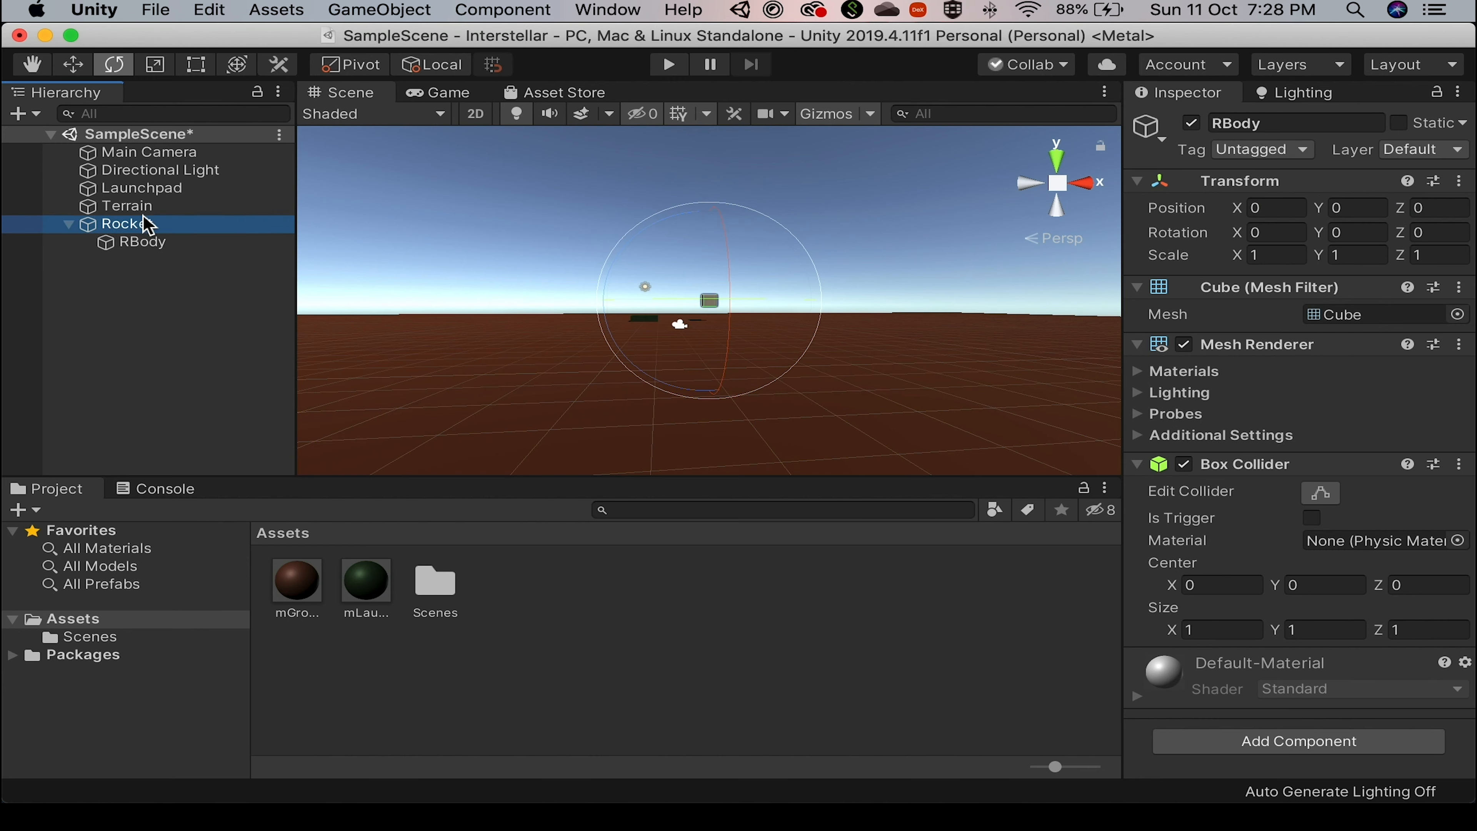
pyautogui.click(1459, 181)
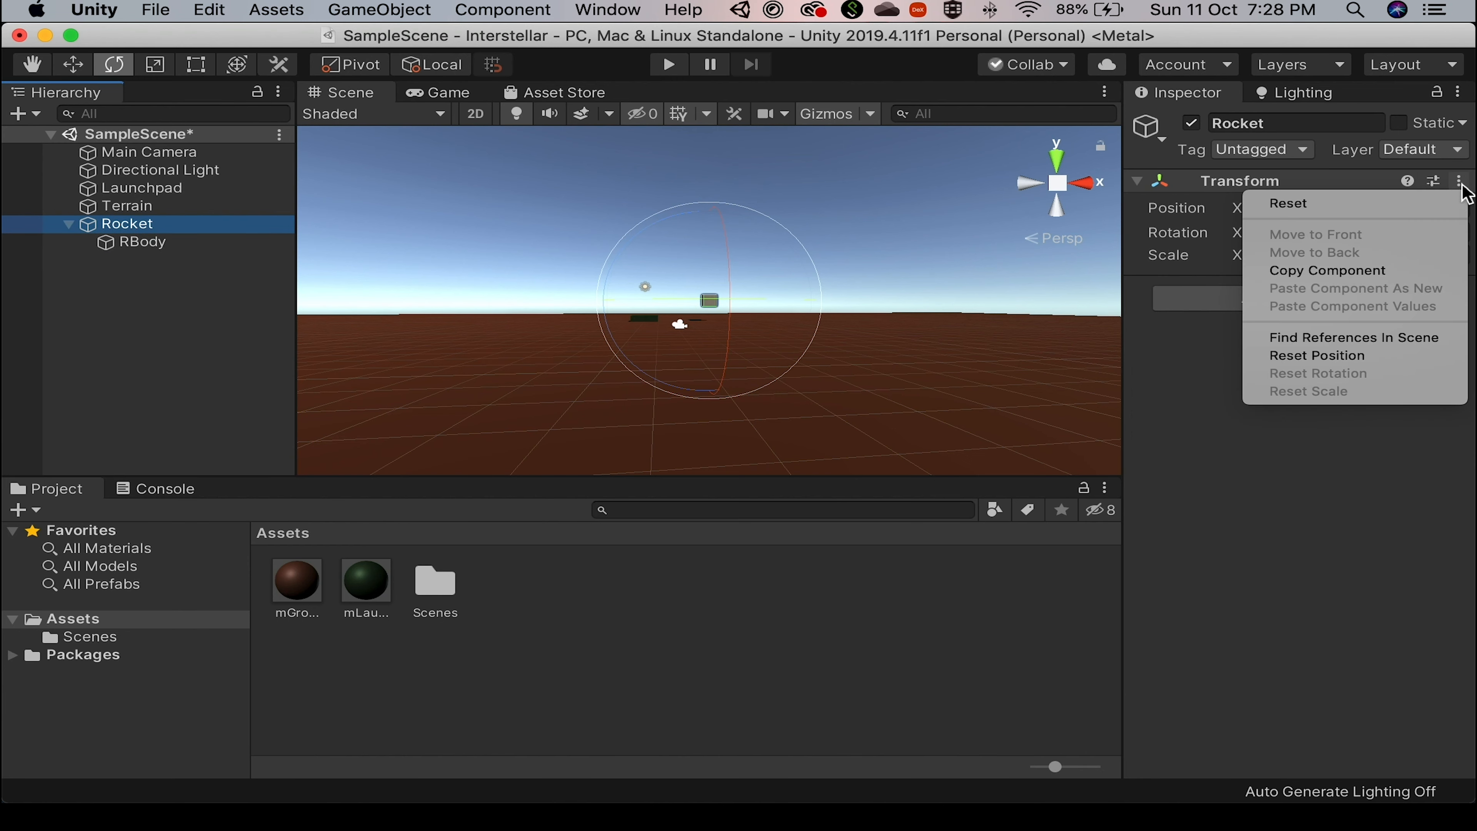
pyautogui.click(1411, 205)
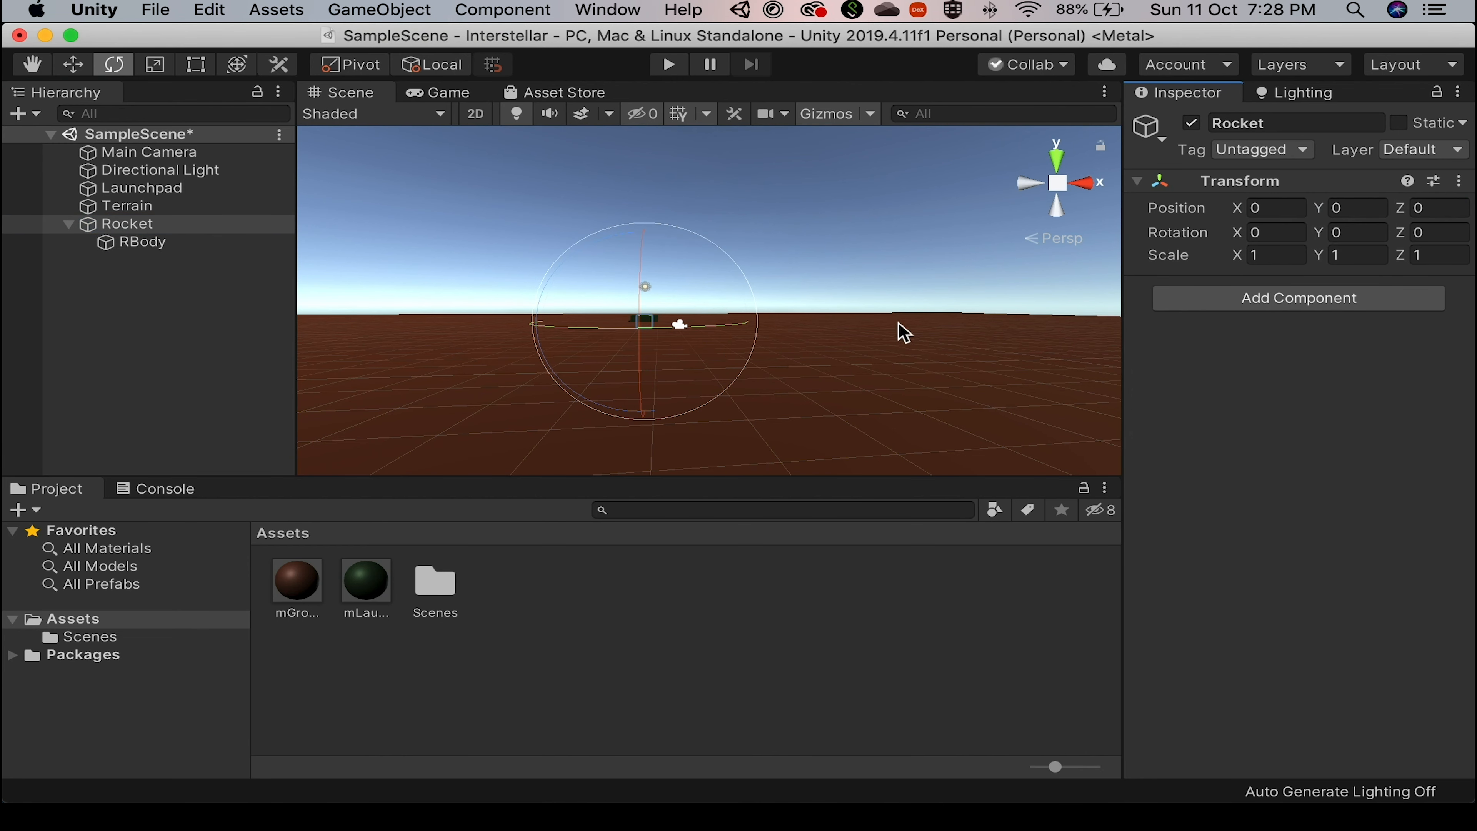
# Stretch RBody vertically by setting its Y scale to 5.
pyautogui.click(162, 246)
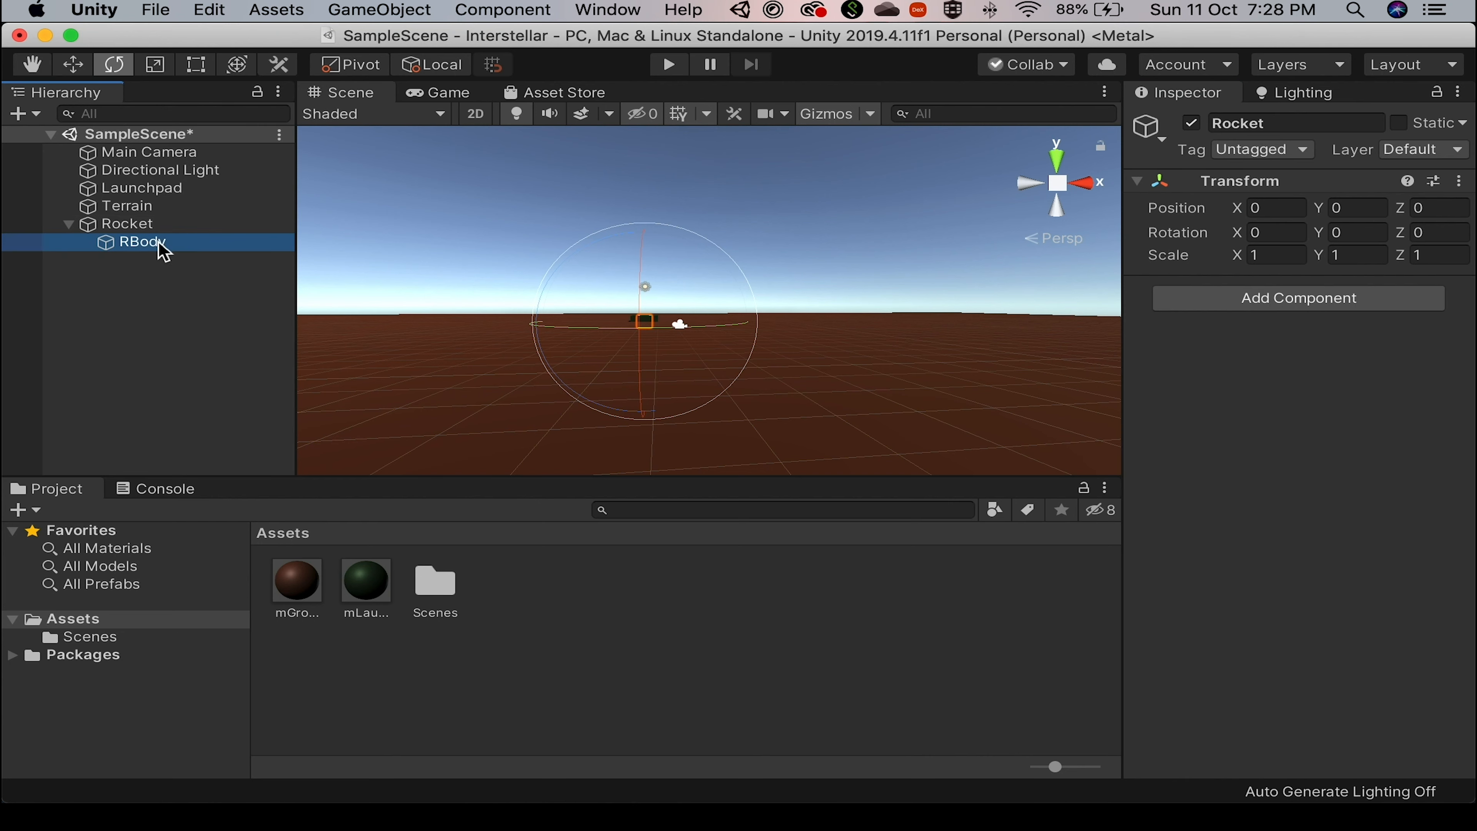
pyautogui.scroll(5, 854, 358)
pyautogui.moveTo(833, 405); pyautogui.dragTo(937, 471, button='middle')
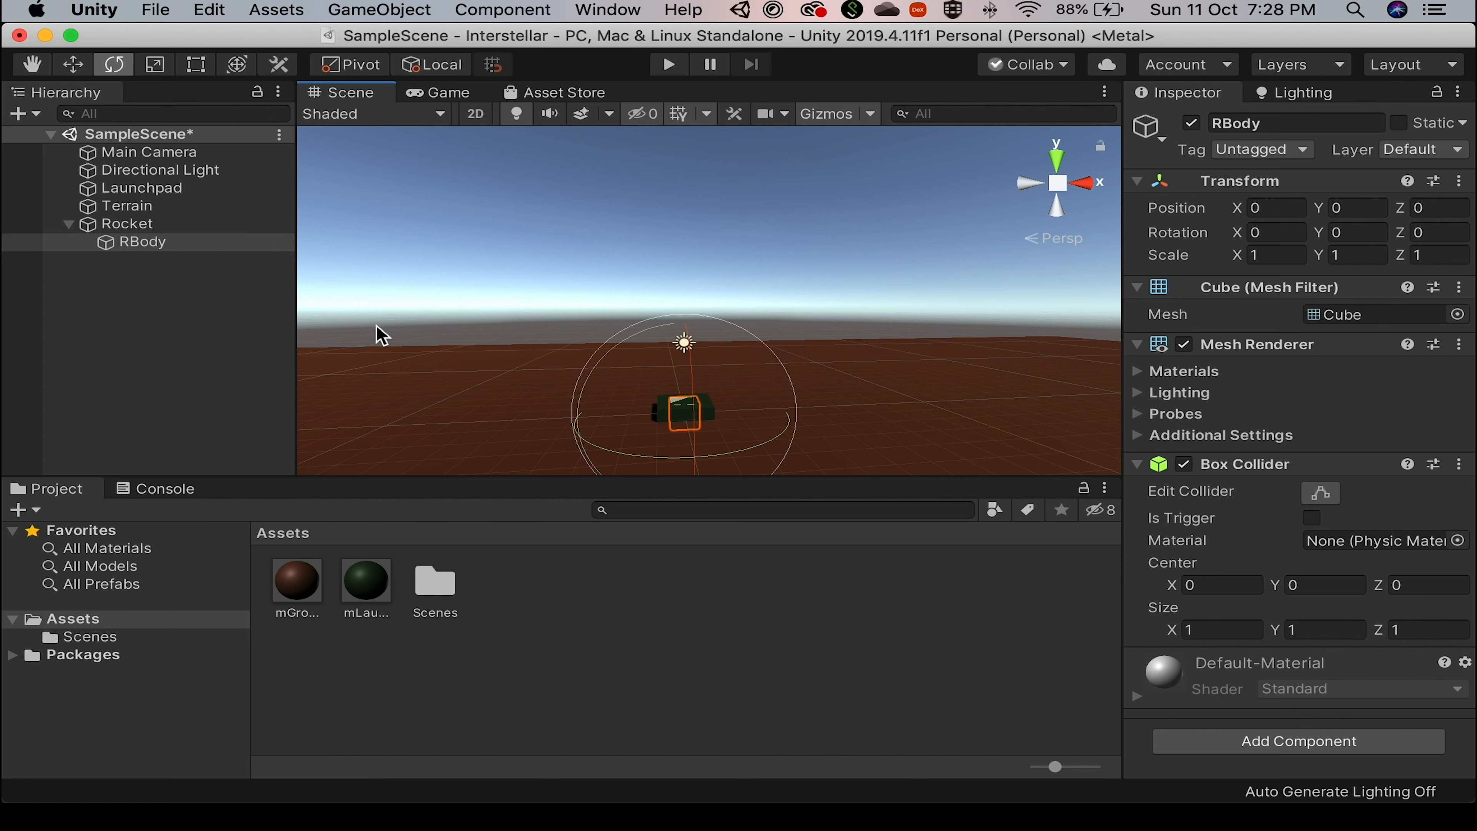
pyautogui.click(160, 240)
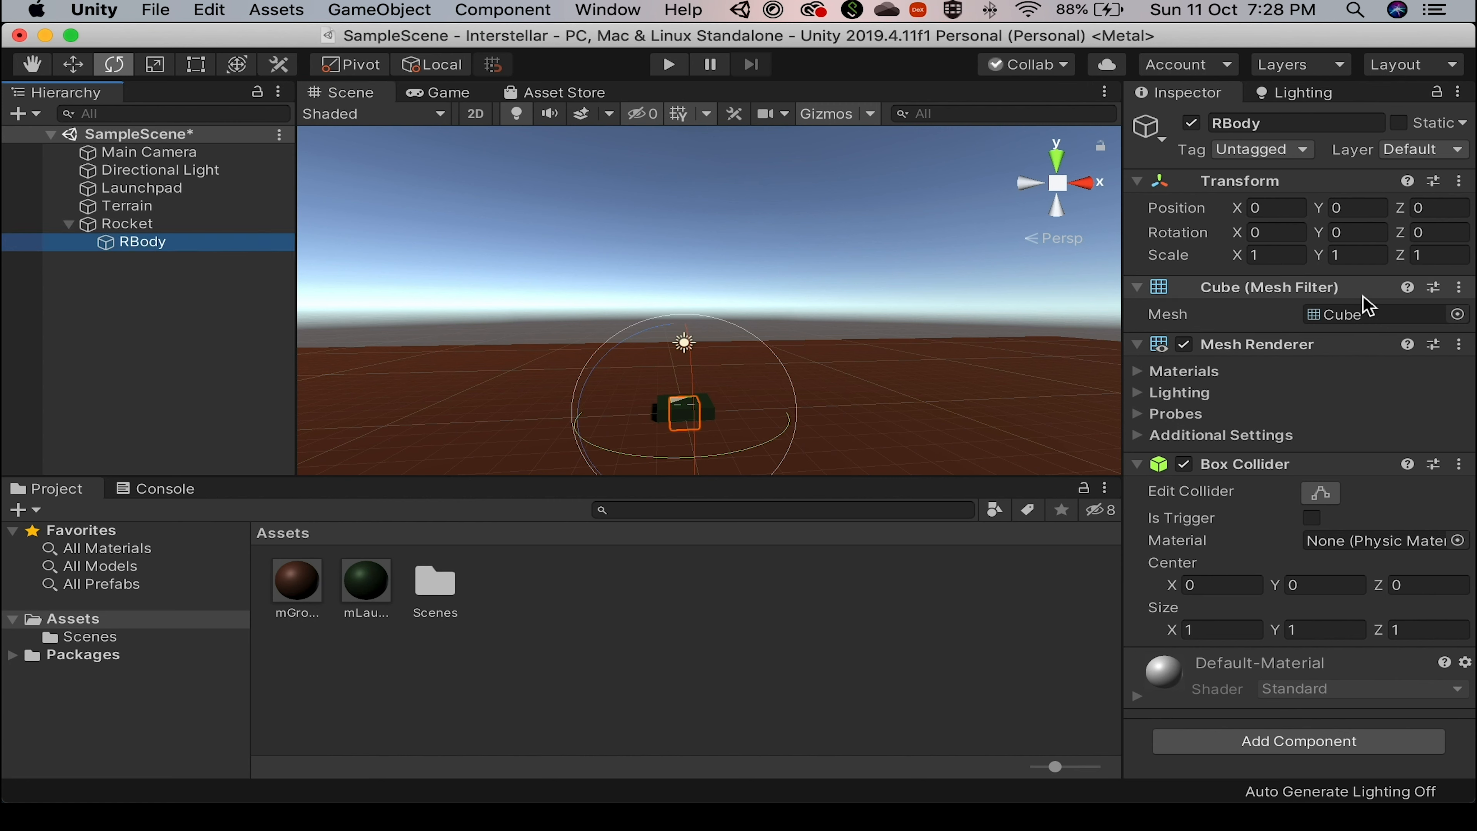
pyautogui.moveTo(1320, 256); pyautogui.dragTo(1448, 267)
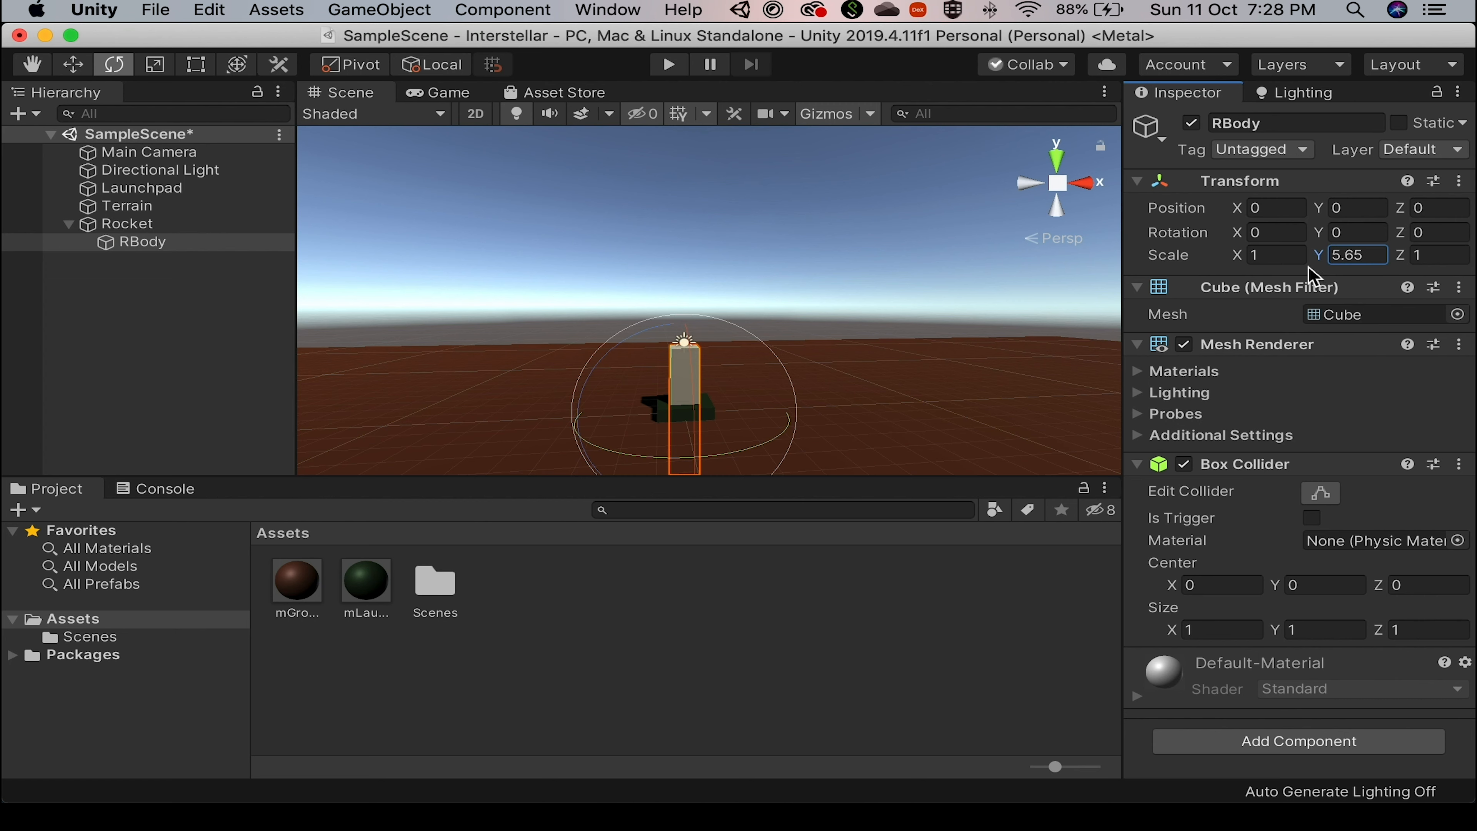
pyautogui.click(1364, 255)
pyautogui.write('5')
pyautogui.press('Tab')
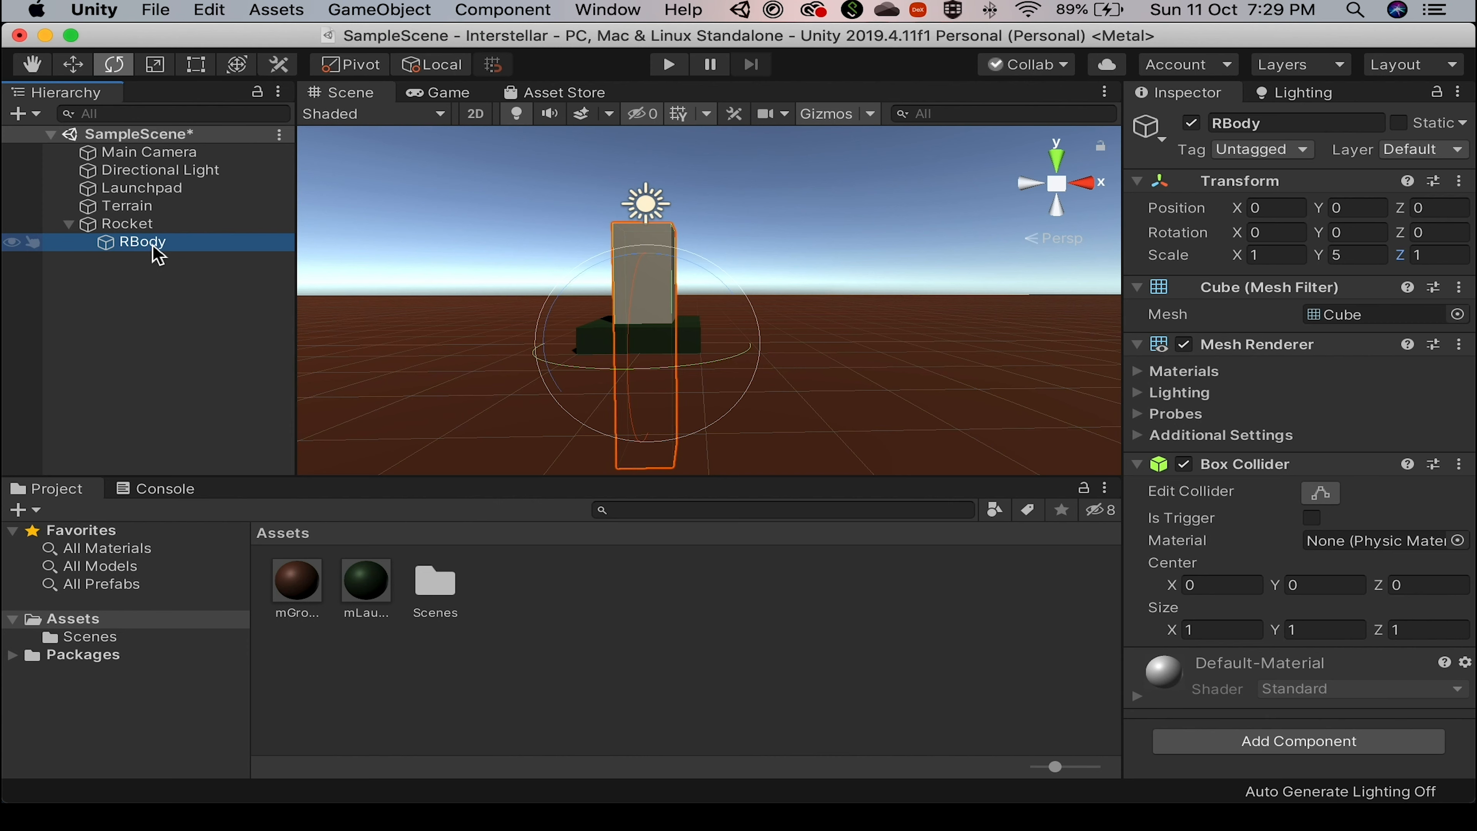
# Duplicate RBody within Rocket, check it from the axis views, and rename the copy RNose.
pyautogui.press('super+d')
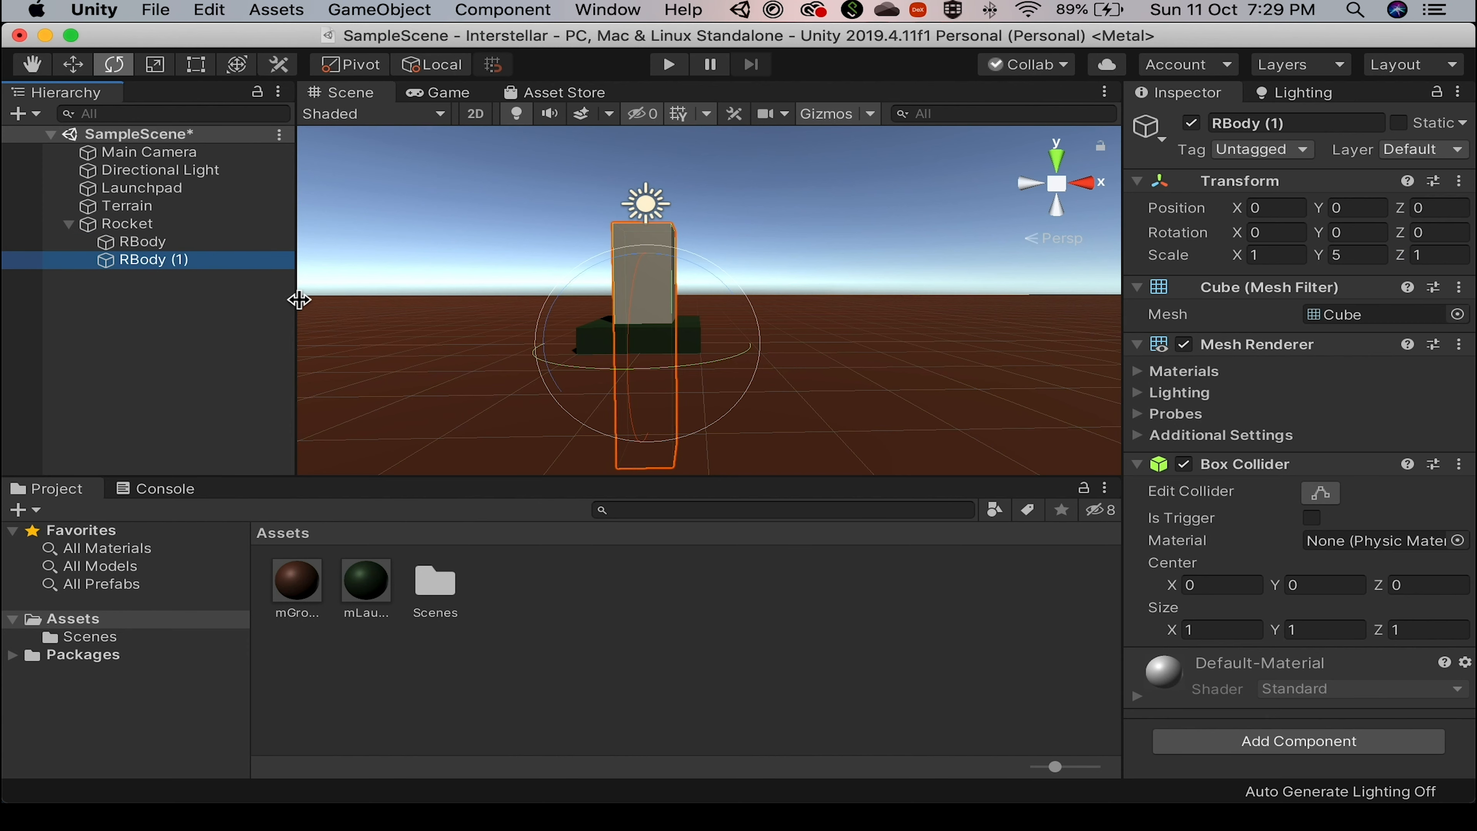
pyautogui.click(1055, 156)
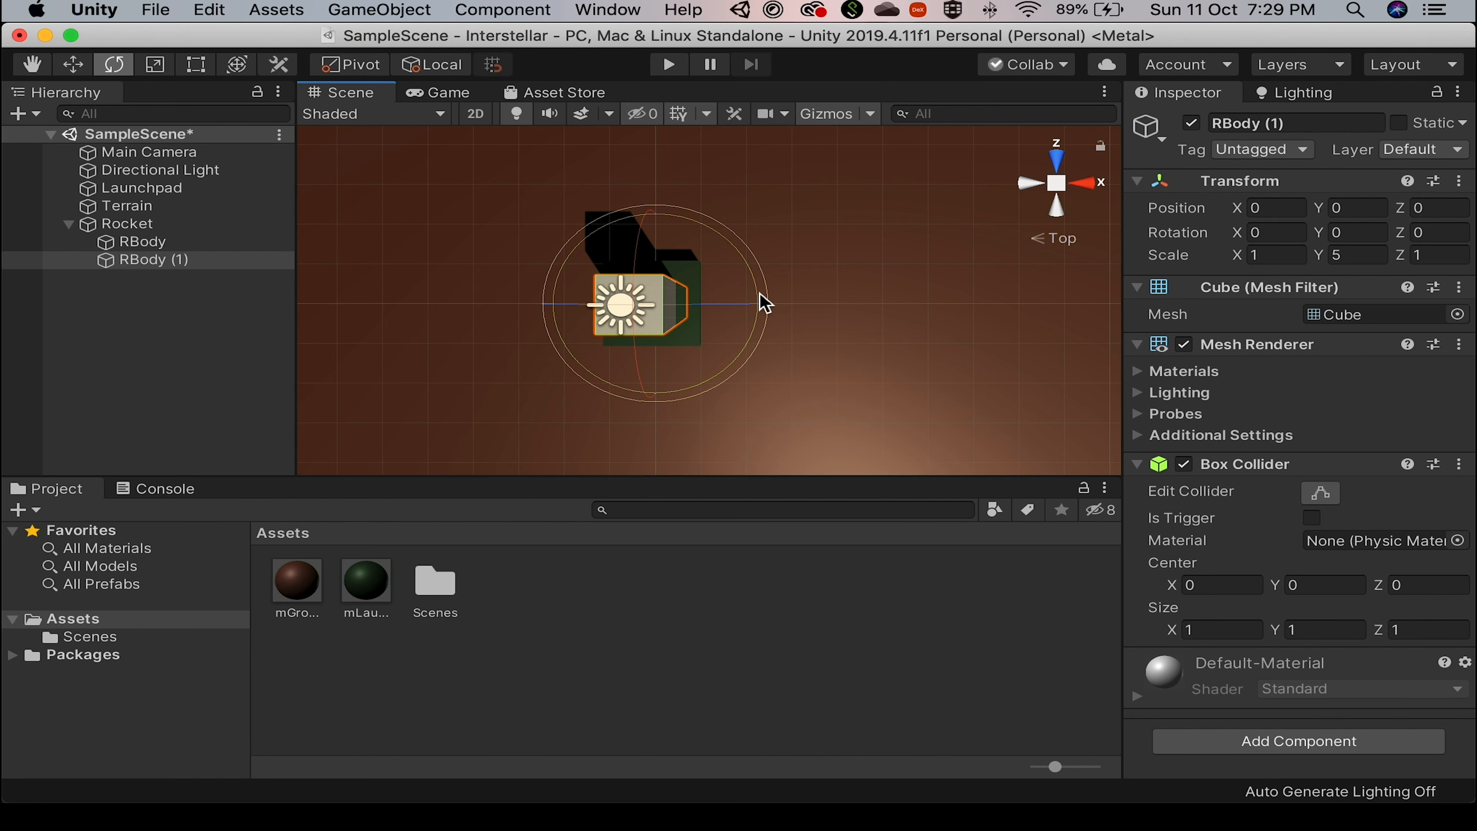
pyautogui.click(1095, 189)
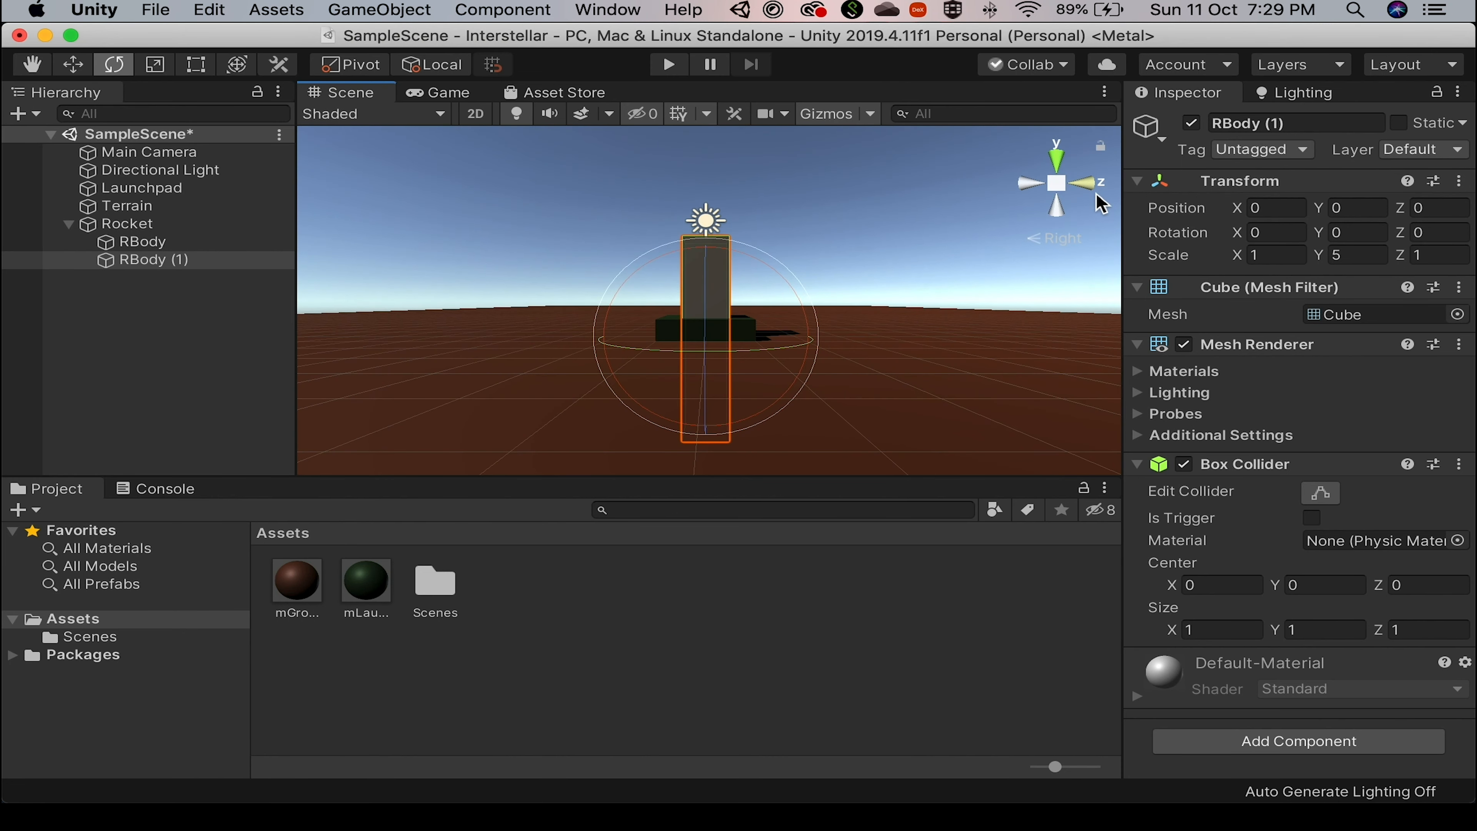
pyautogui.click(1095, 191)
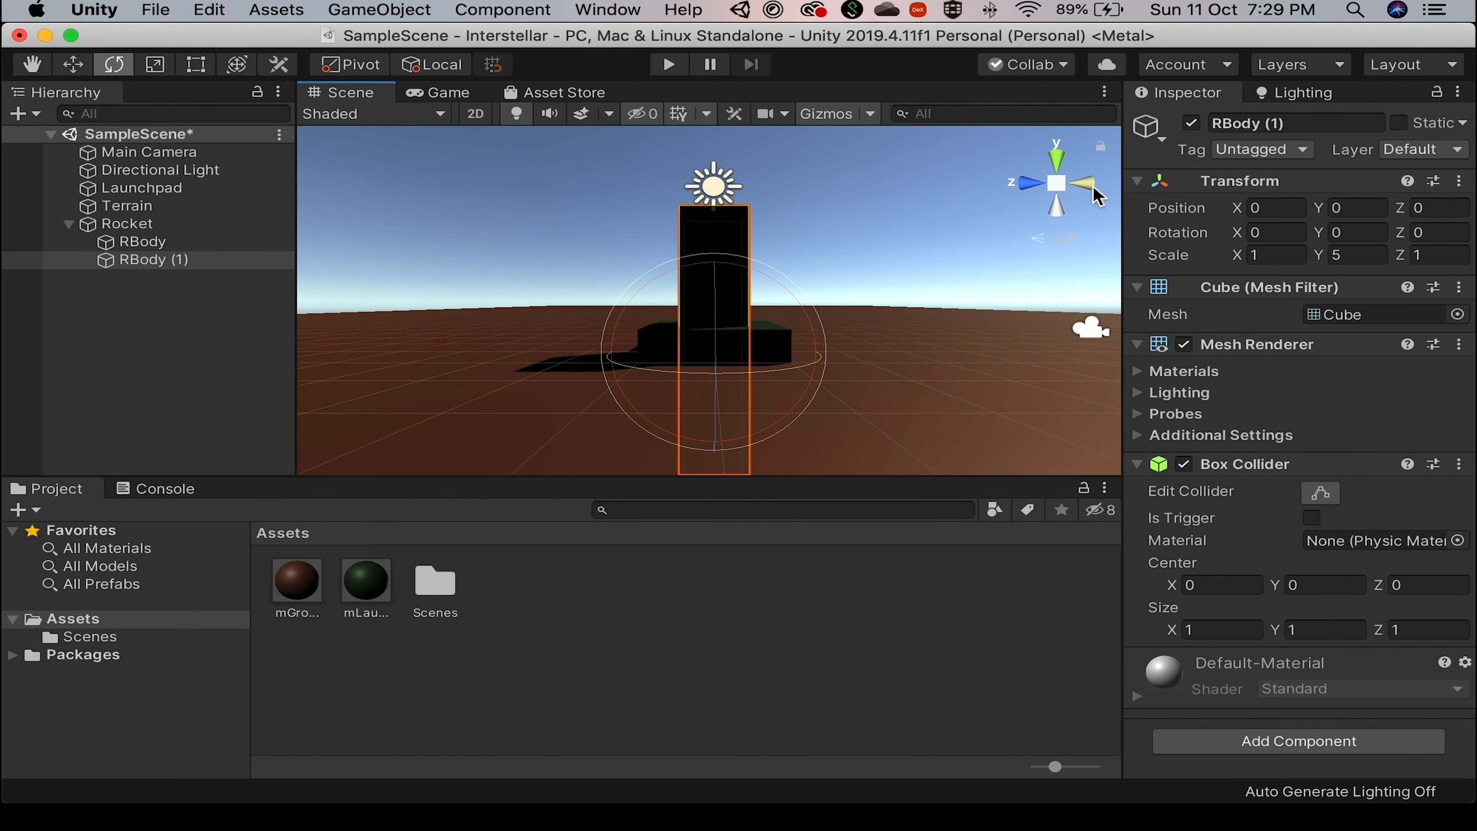
pyautogui.click(1094, 190)
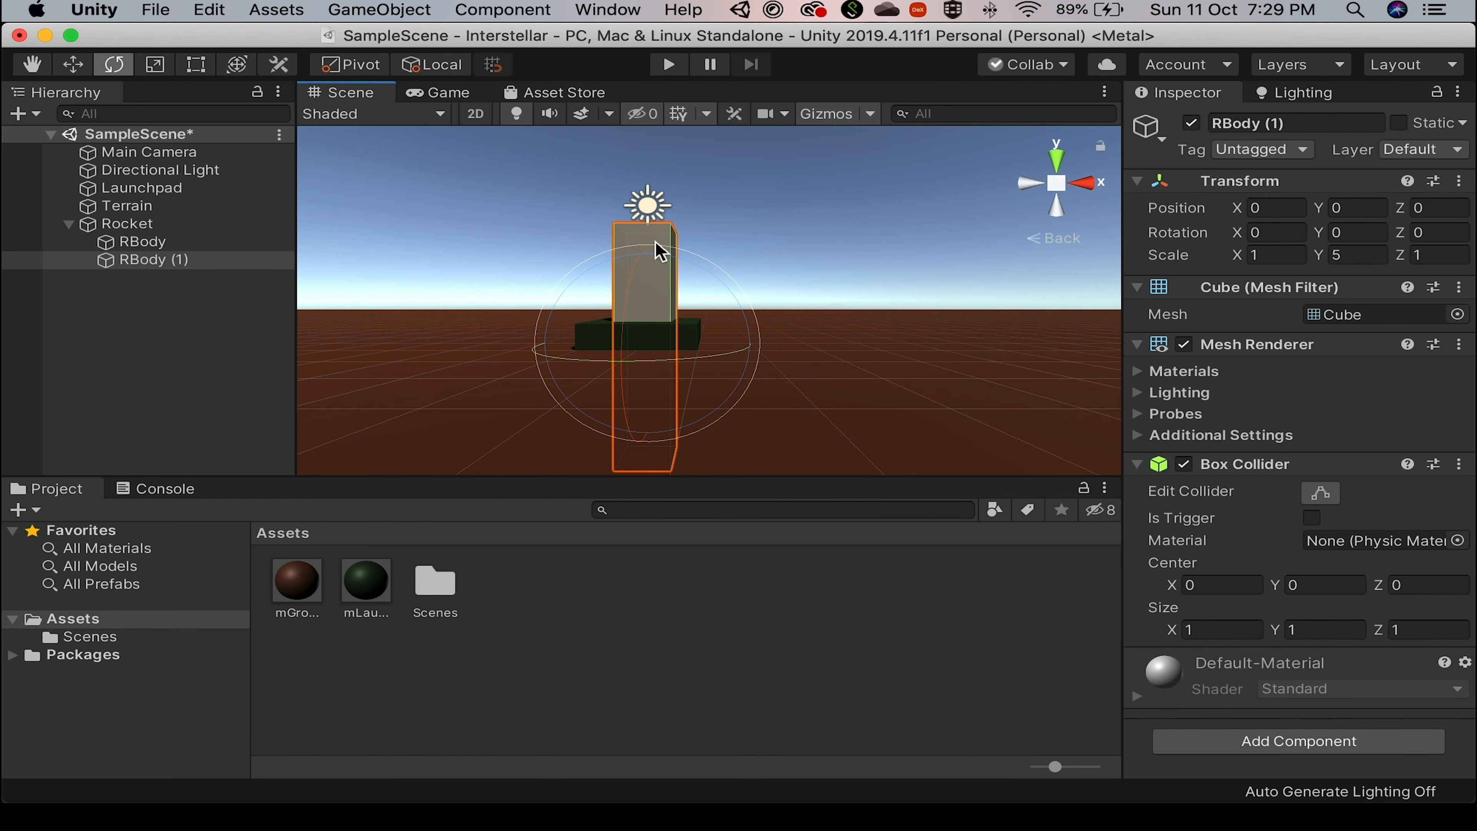
pyautogui.click(173, 262)
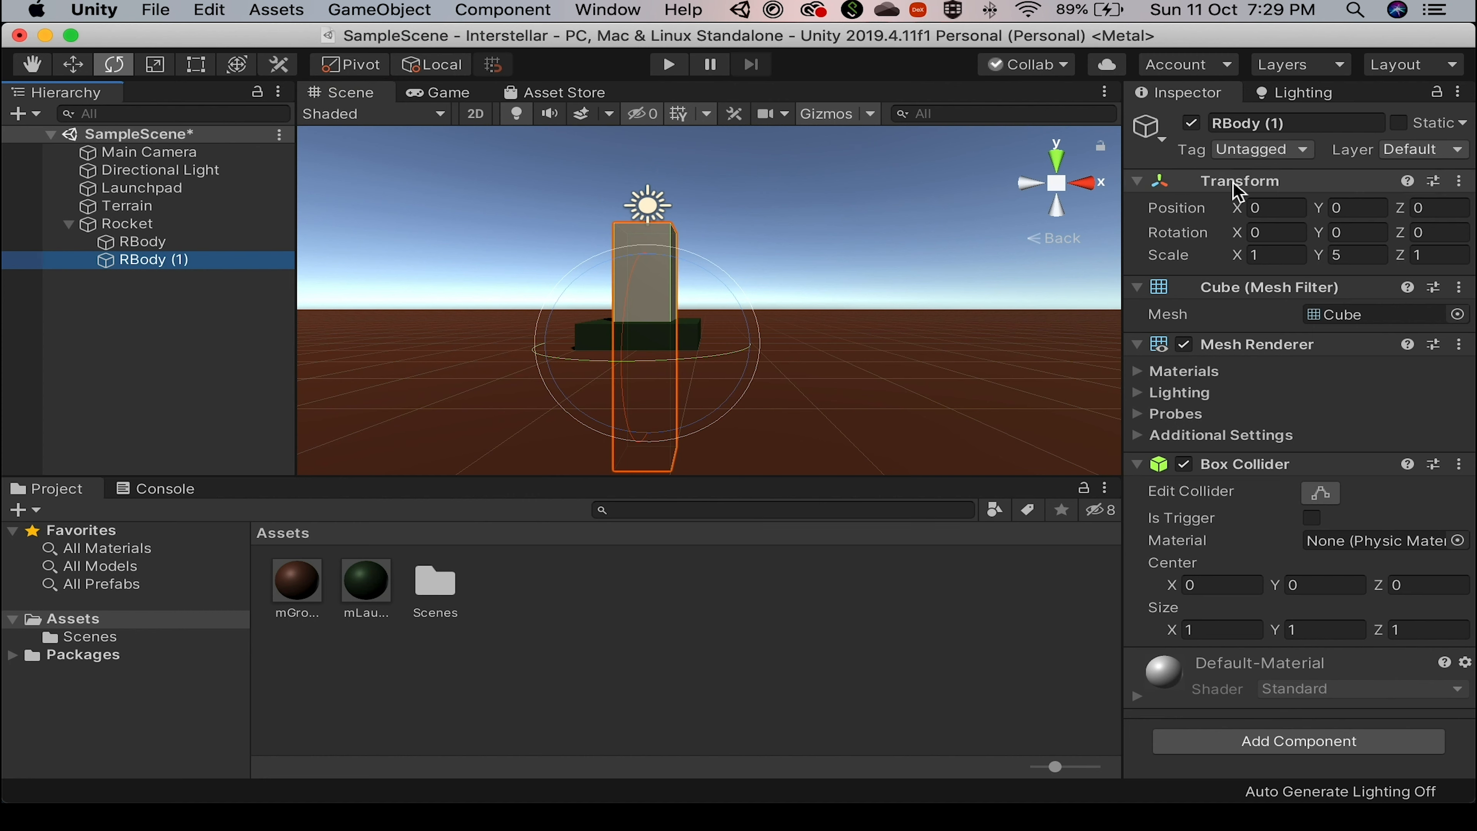
pyautogui.click(1310, 122)
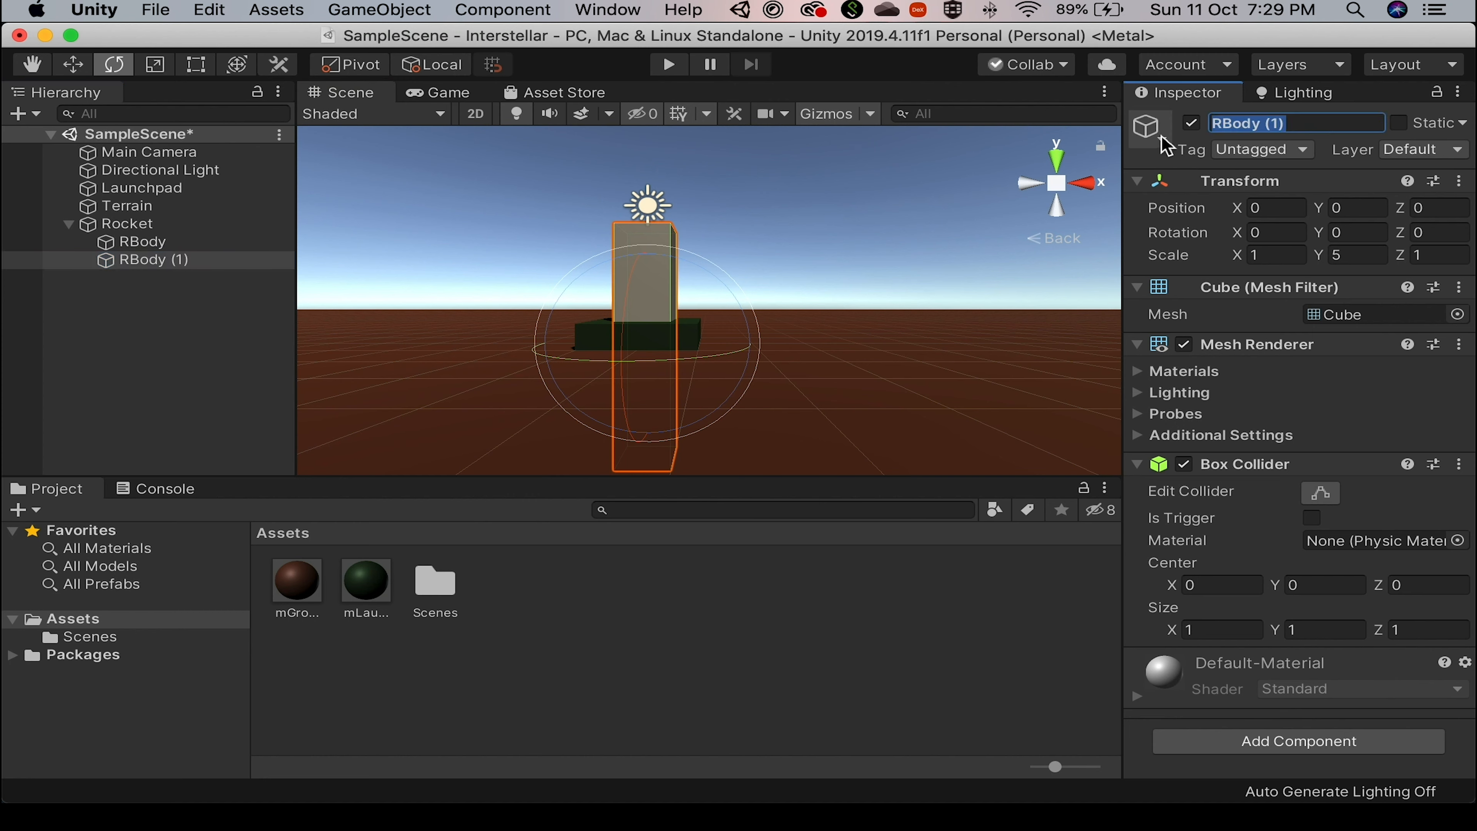
pyautogui.write('RT')
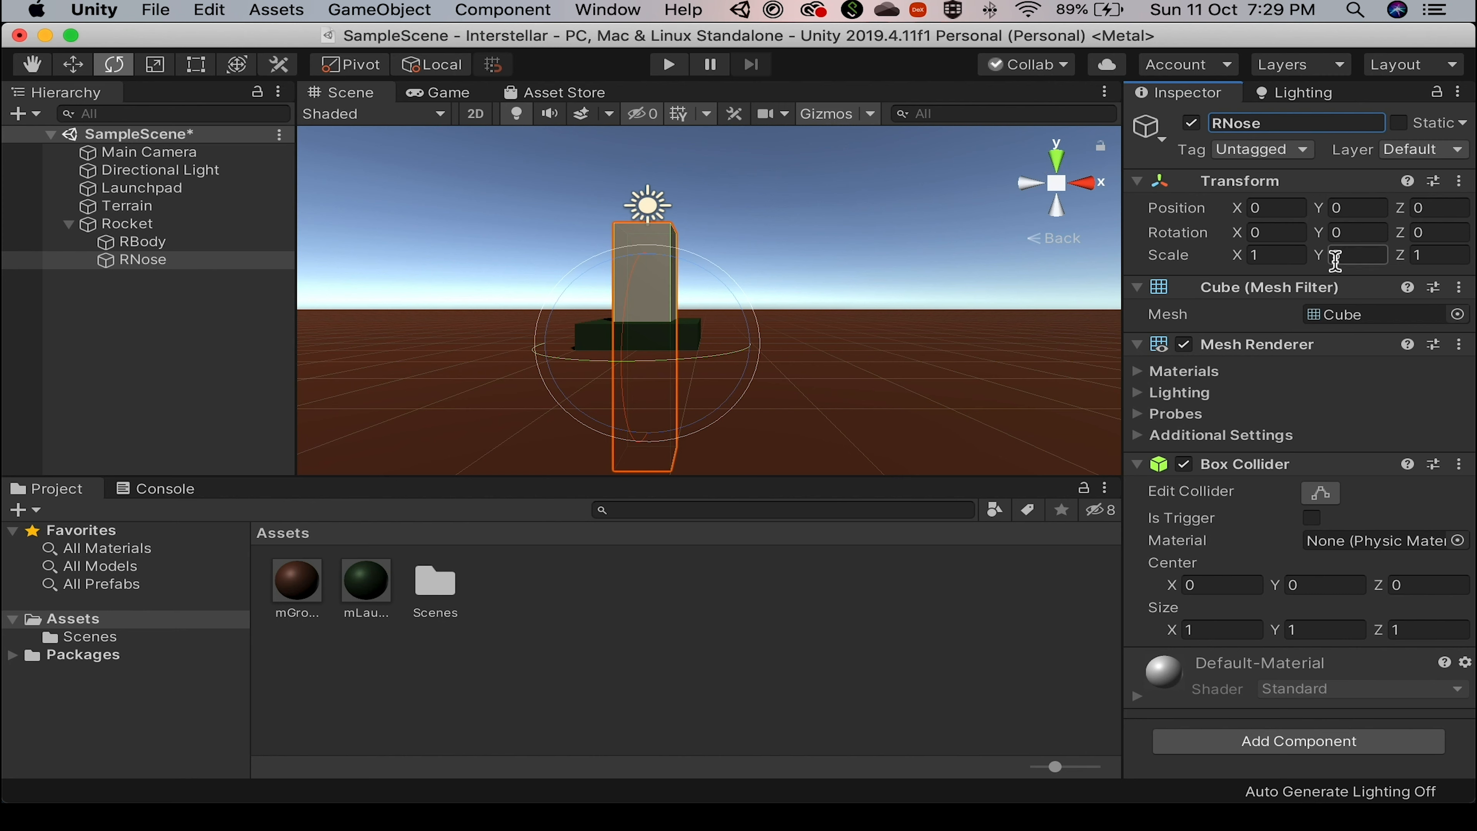
# Flatten RNose to a Y scale of about 0.53 and move it up along the Y axis above RBody.
pyautogui.moveTo(1319, 261); pyautogui.dragTo(1109, 262)
pyautogui.press('w')
pyautogui.moveTo(647, 264); pyautogui.dragTo(681, 88)
# Shorten RBody to a Y scale of 3 and raise it to stand on the launchpad beneath RNose.
pyautogui.click(142, 242)
pyautogui.moveTo(1320, 257); pyautogui.dragTo(1225, 259)
pyautogui.scroll(-3, 669, 175)
pyautogui.click(1356, 256)
pyautogui.write('2')
pyautogui.moveTo(667, 156)
pyautogui.mouseDown()
pyautogui.moveTo(667, 176)
pyautogui.moveTo(678, 145)
pyautogui.mouseUp()
pyautogui.press('BackSpace')
pyautogui.write('3')
pyautogui.click(142, 259)
pyautogui.scroll(-3, 583, 221)
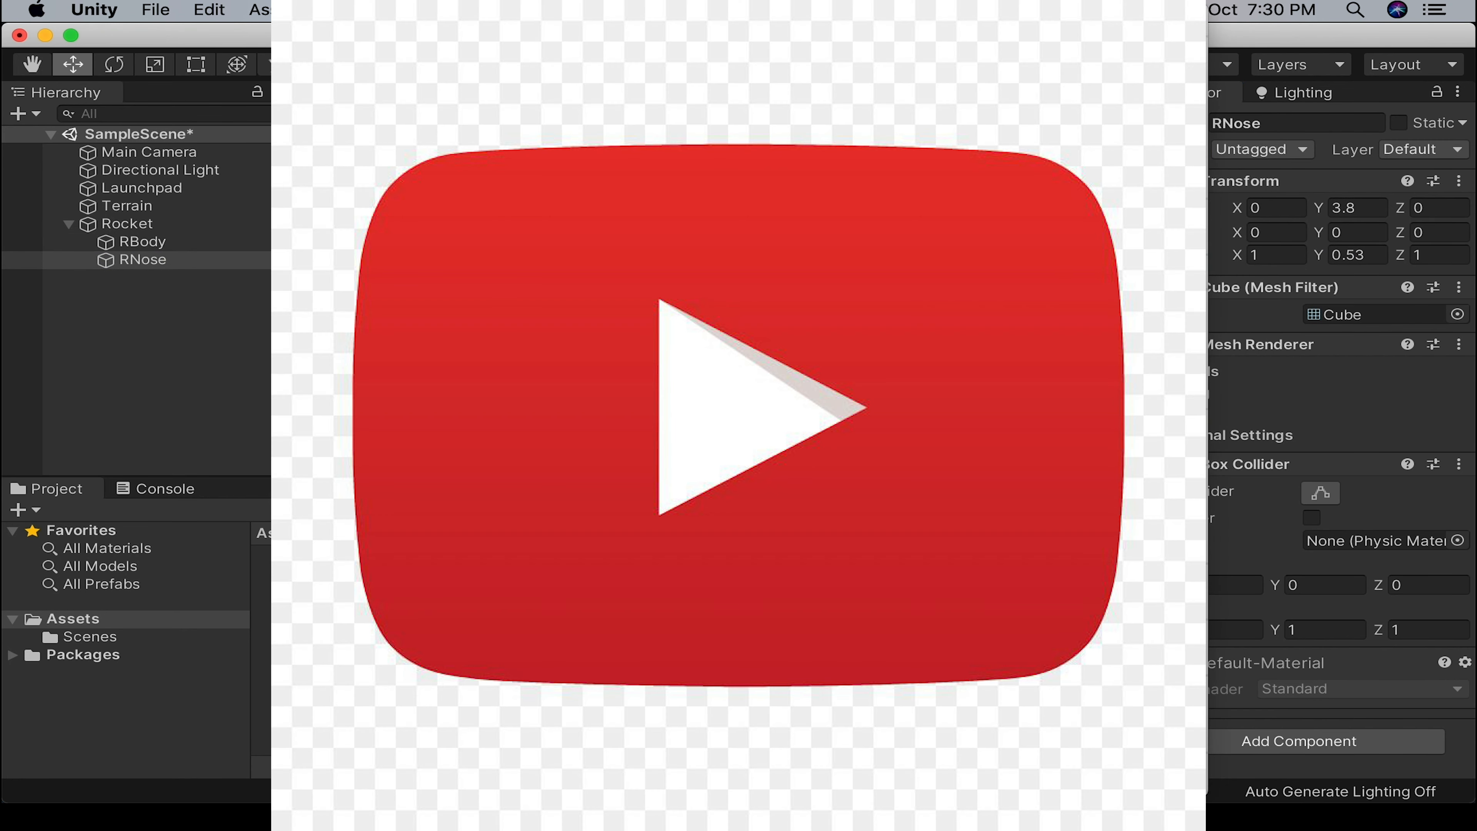
# Create a new material in the Assets folder and name it Rocket.
pyautogui.click(1093, 307)
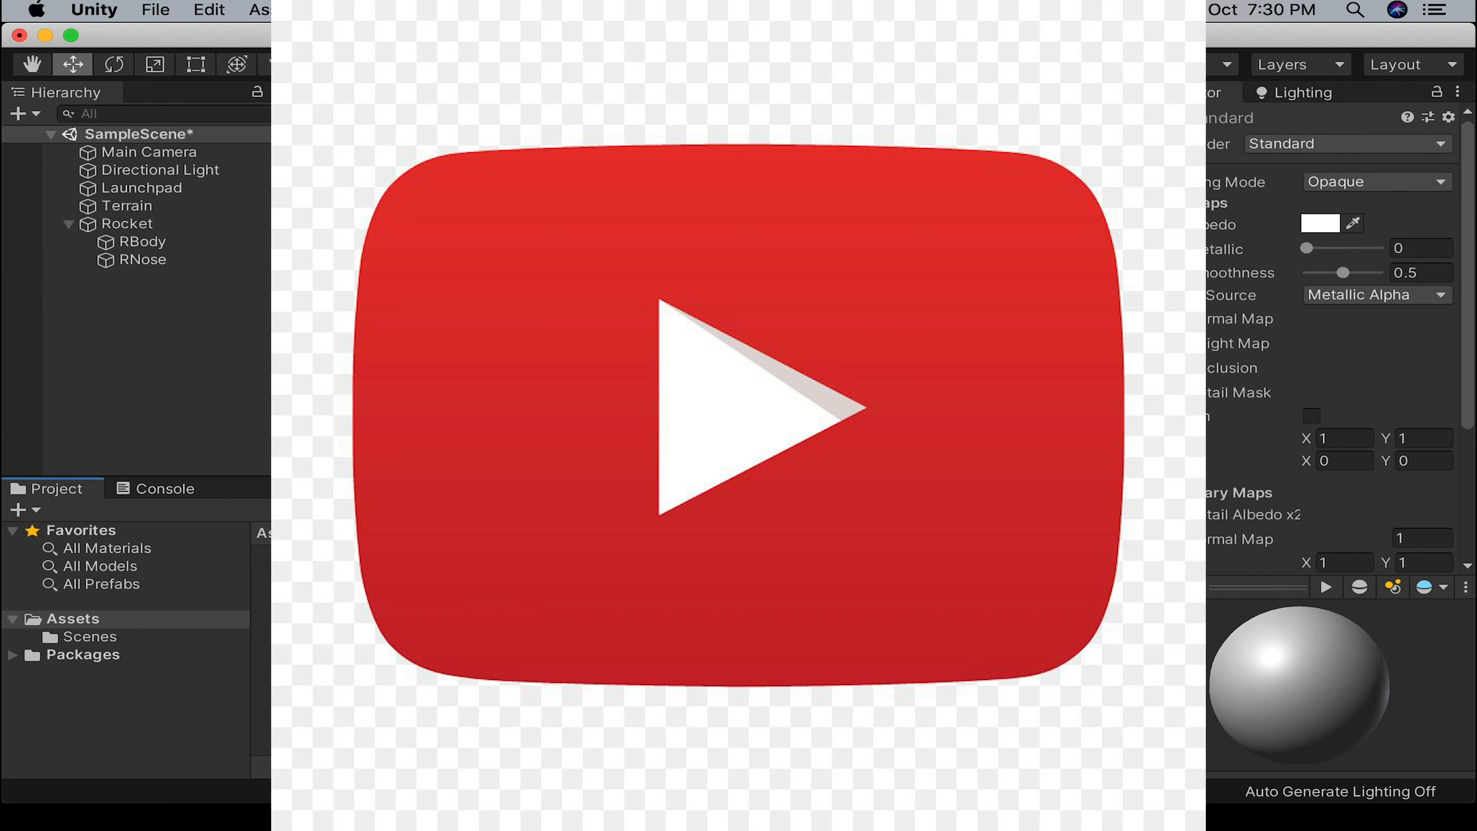
pyautogui.write('Rocket')
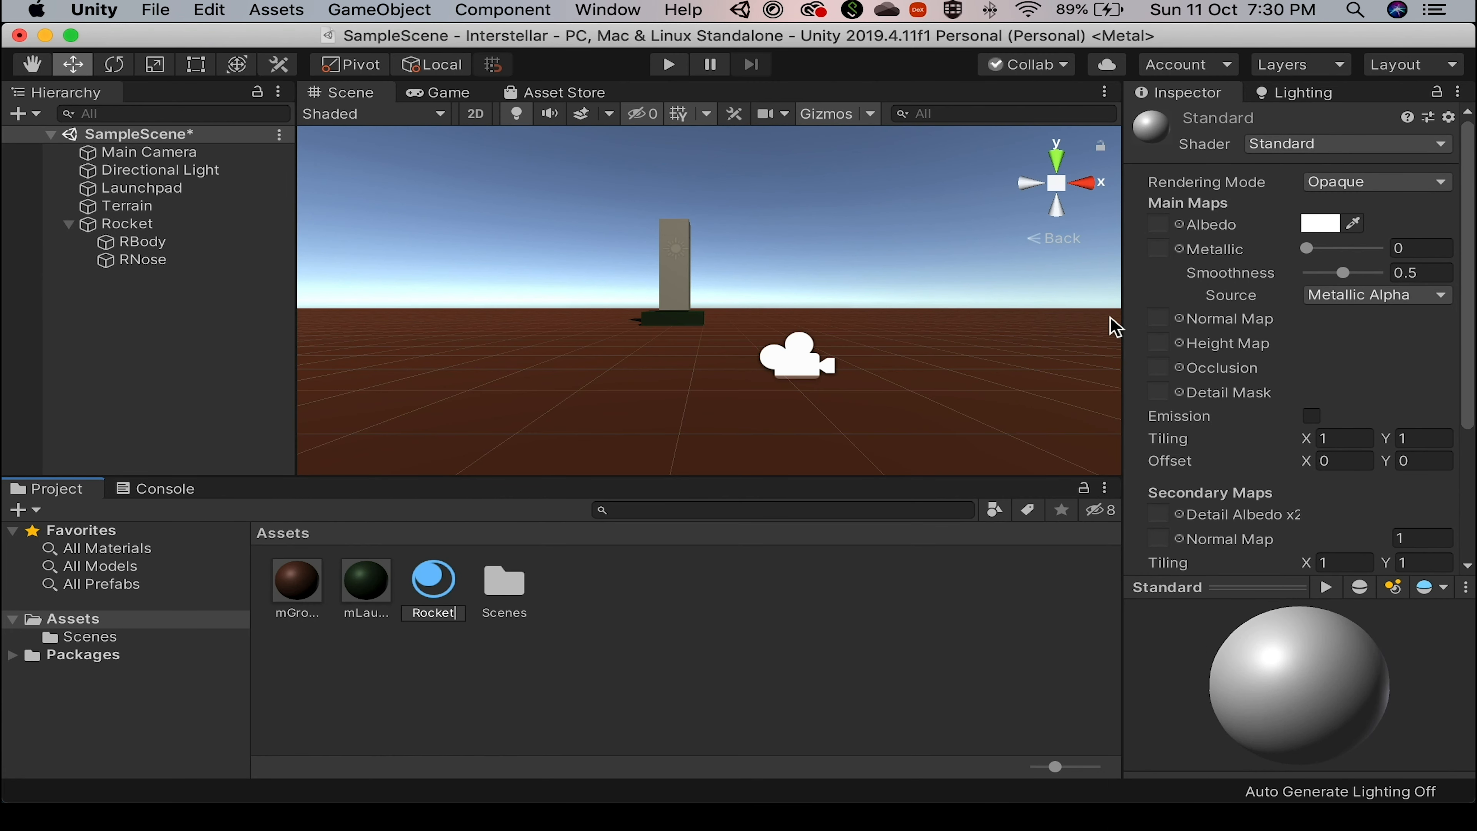
pyautogui.click(449, 608)
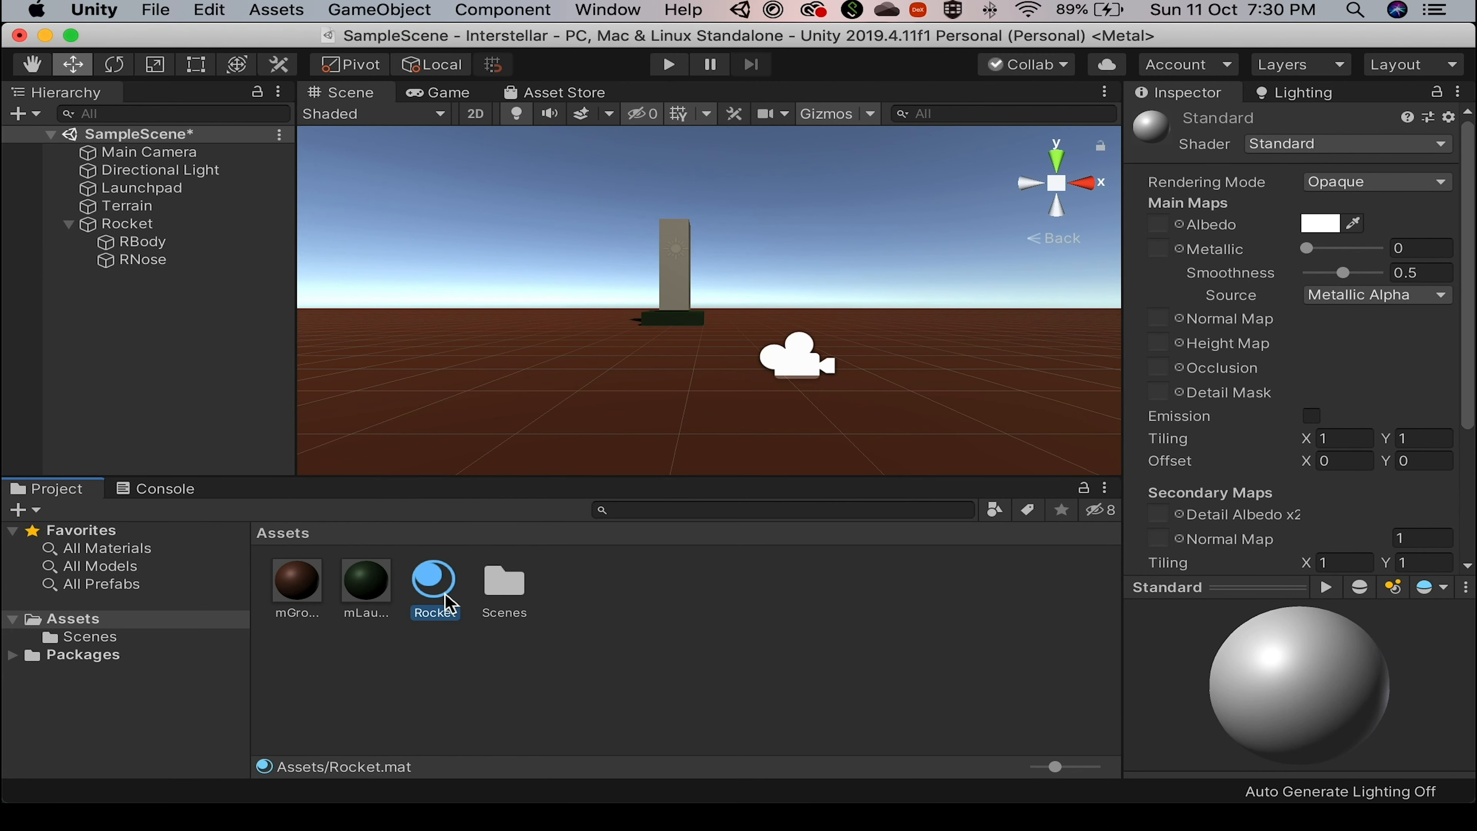
# Set the Rocket material's albedo to a blue of about hex 1585D2 and apply the material to RNose.
pyautogui.click(1325, 223)
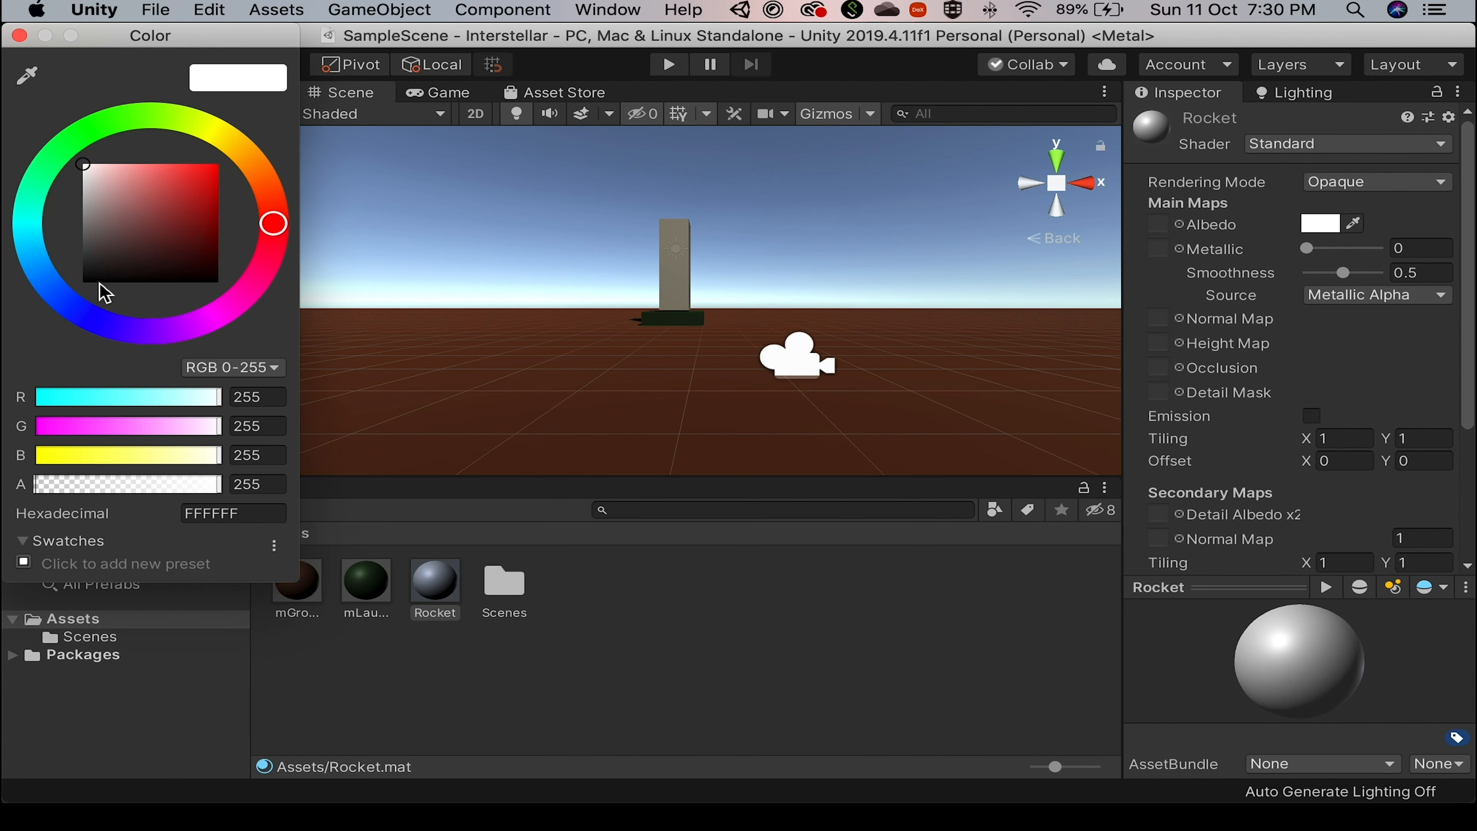
pyautogui.click(72, 306)
pyautogui.moveTo(90, 309); pyautogui.dragTo(38, 267)
pyautogui.click(205, 186)
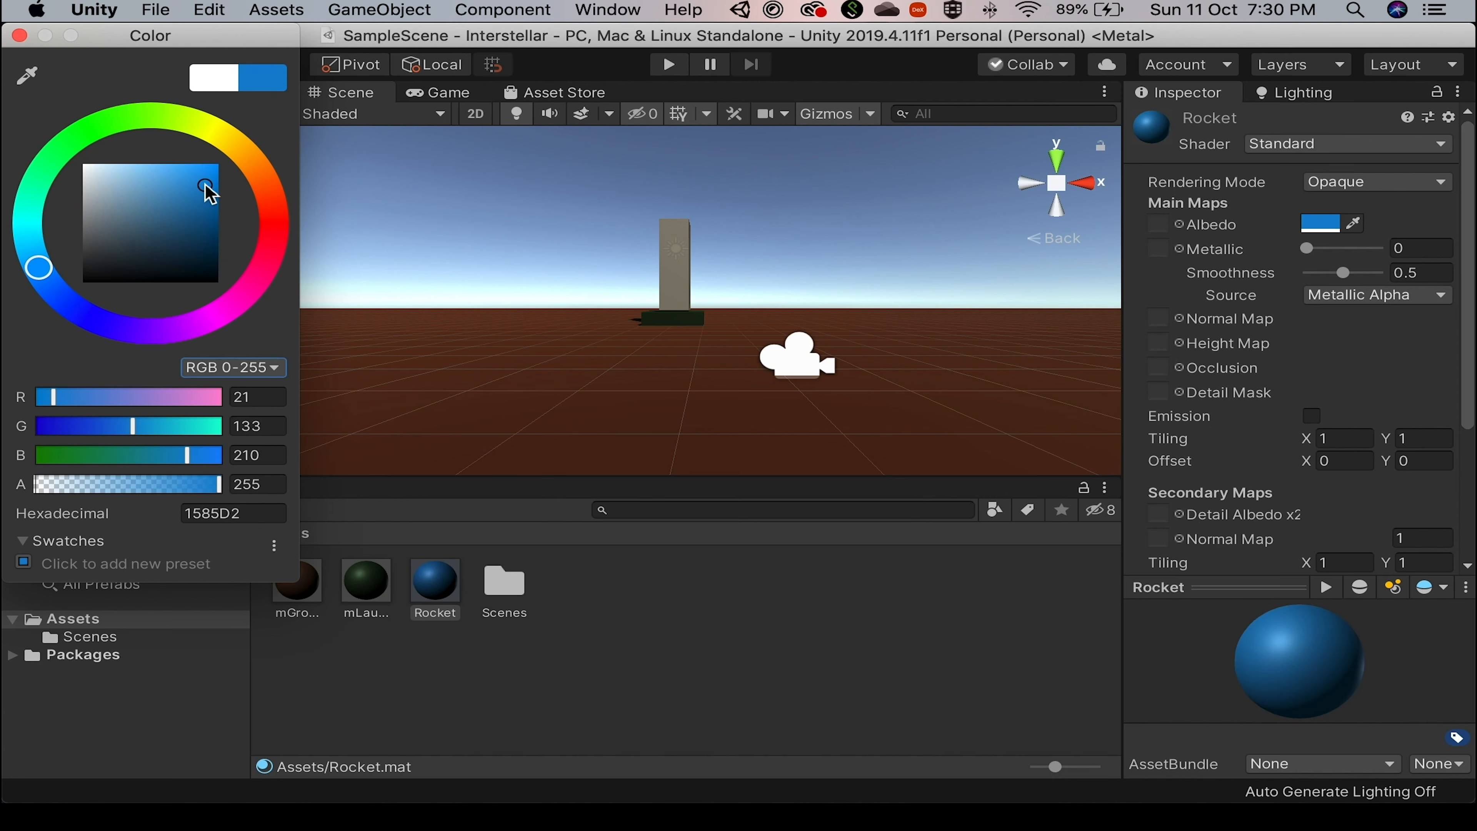
pyautogui.click(20, 35)
pyautogui.moveTo(429, 610); pyautogui.dragTo(677, 233)
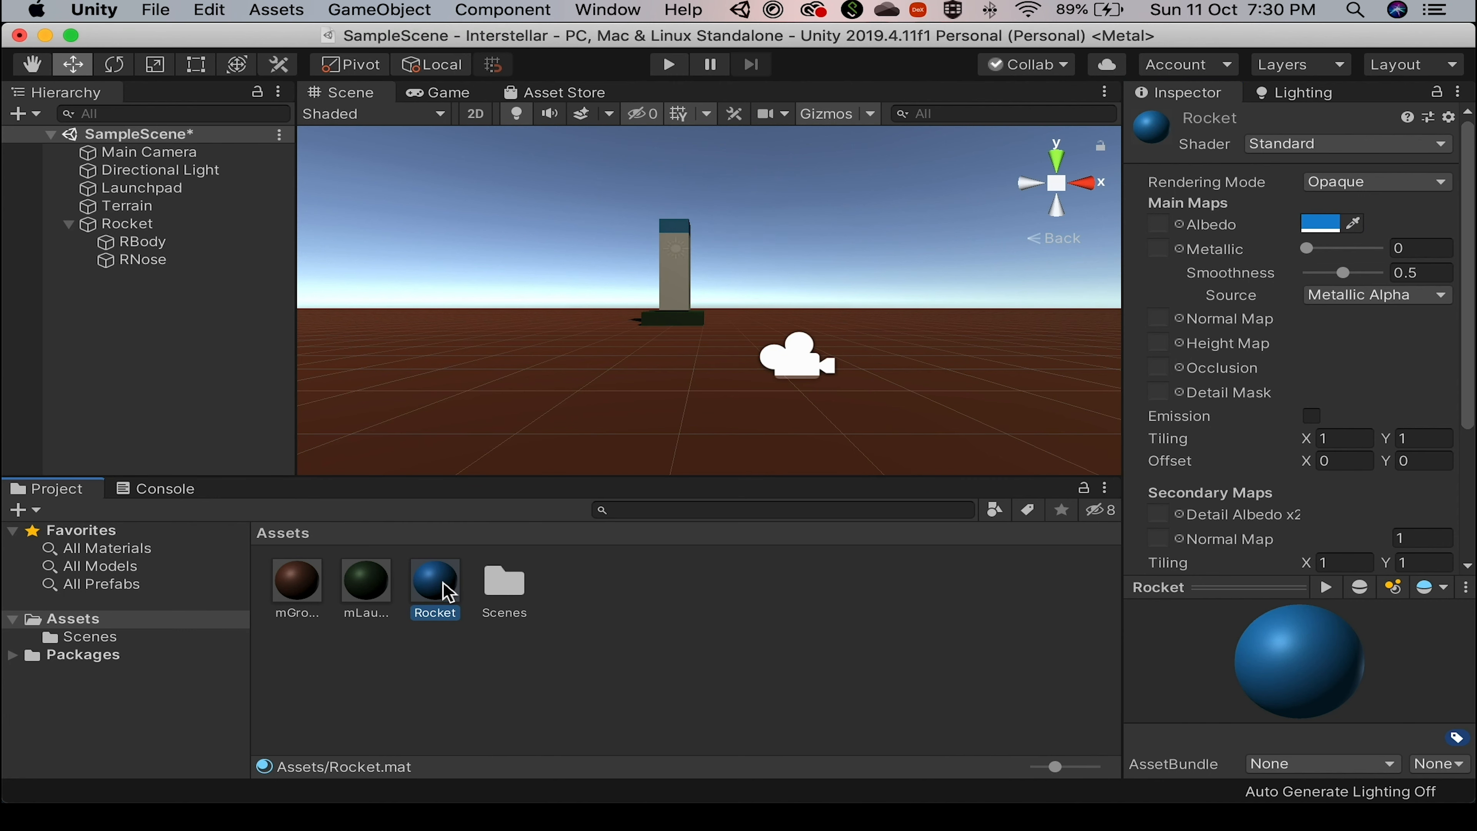
# Duplicate the blue Rocket material and rename the copy mRocketBody.
pyautogui.press('super+d')
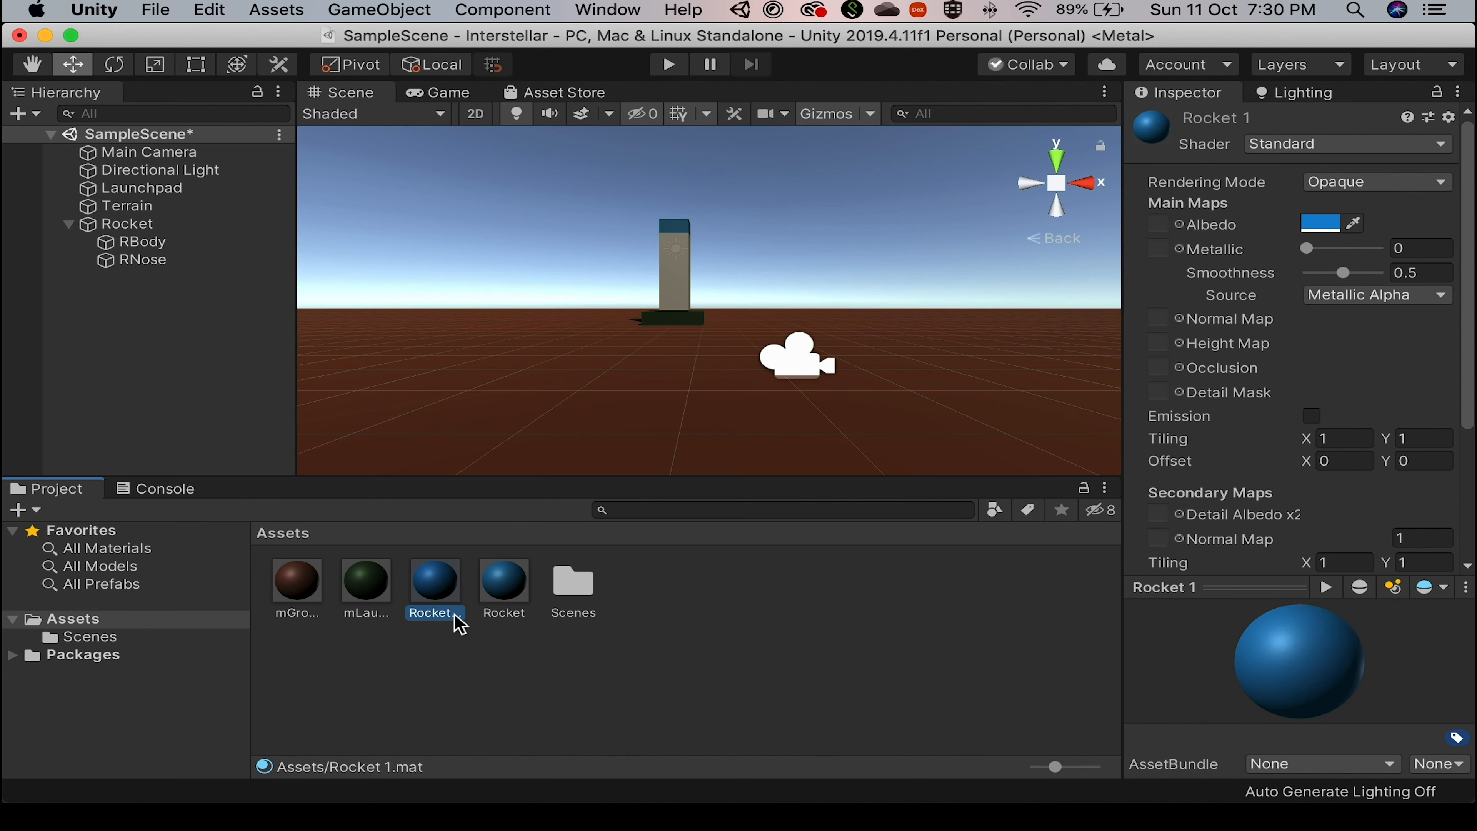
pyautogui.click(501, 603)
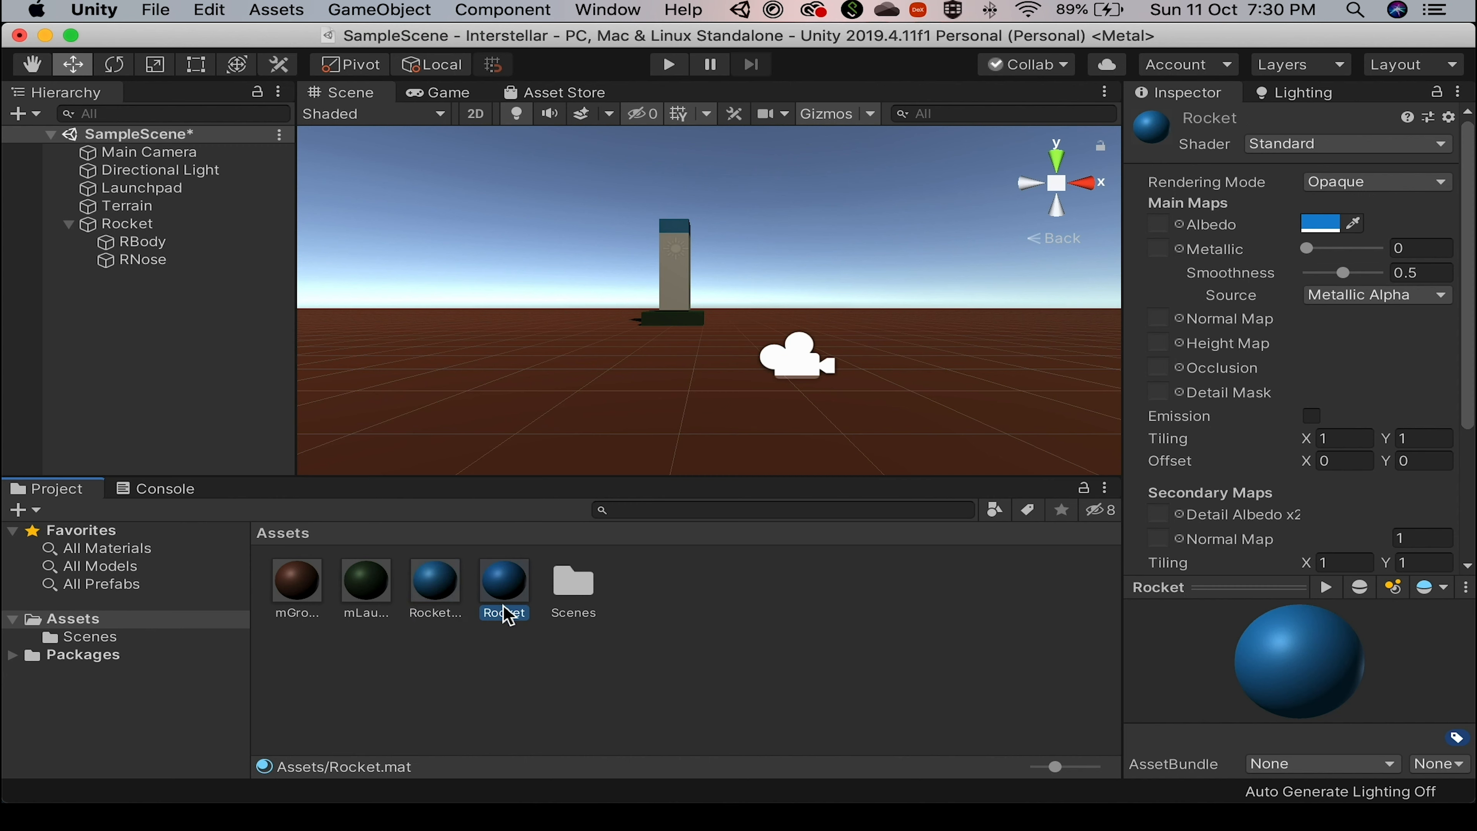
pyautogui.click(437, 605)
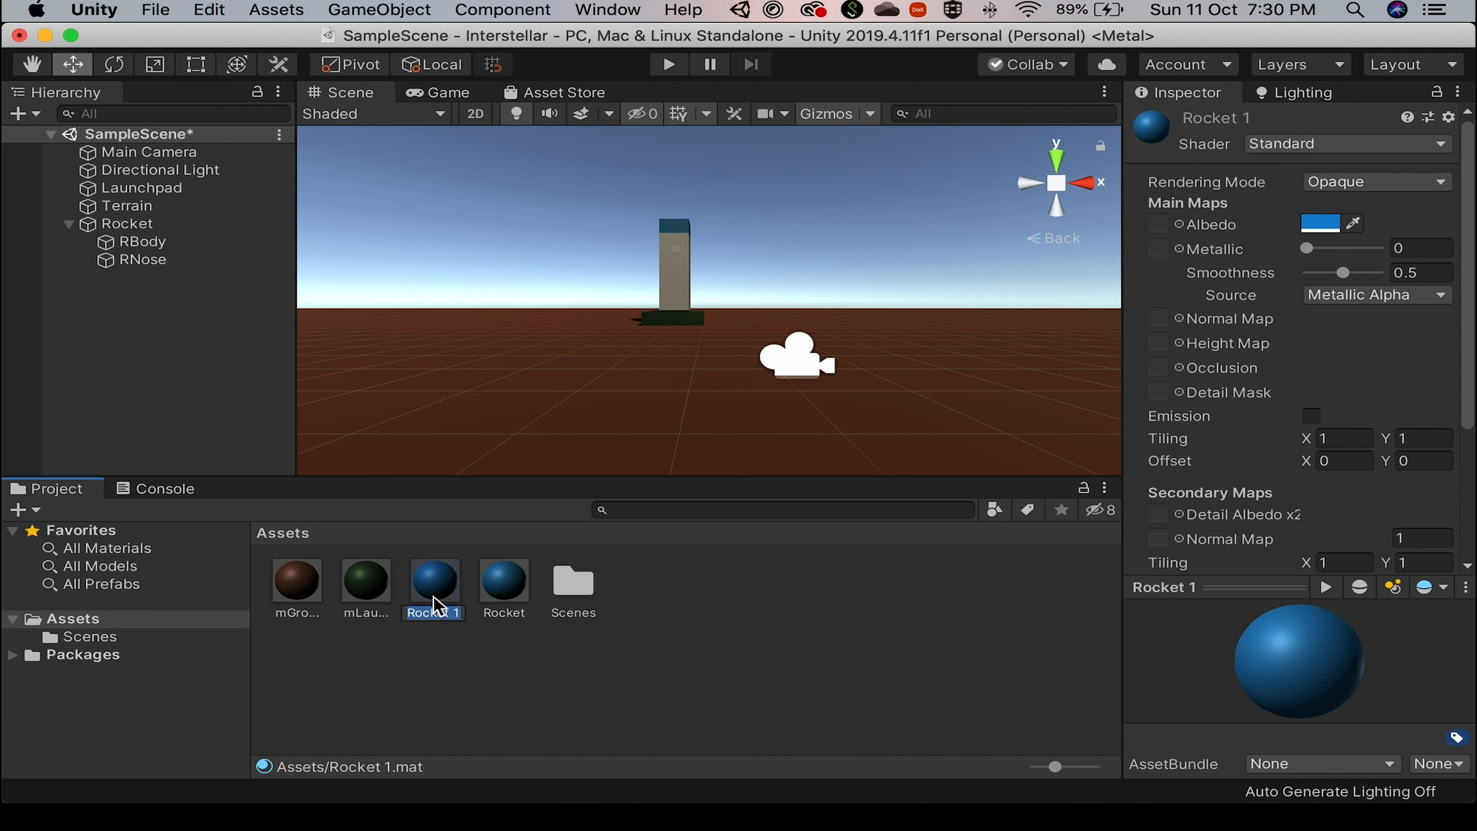
pyautogui.write('m')
pyautogui.write('RocketBody')
pyautogui.press('Return')
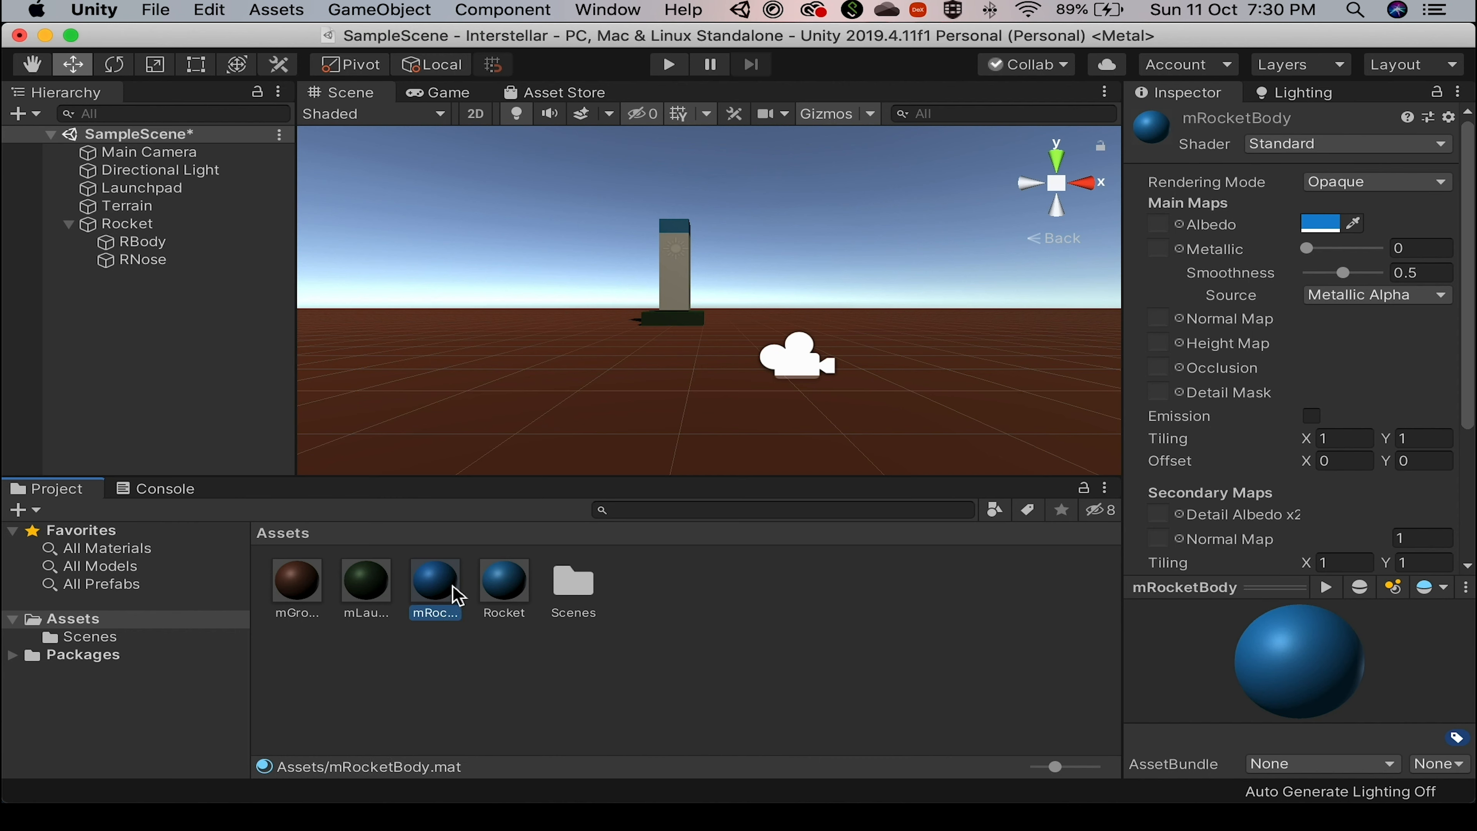
# Set the mRocketBody material's albedo to a dark grey of hex 50575C and apply the material to RBody.
pyautogui.click(1320, 223)
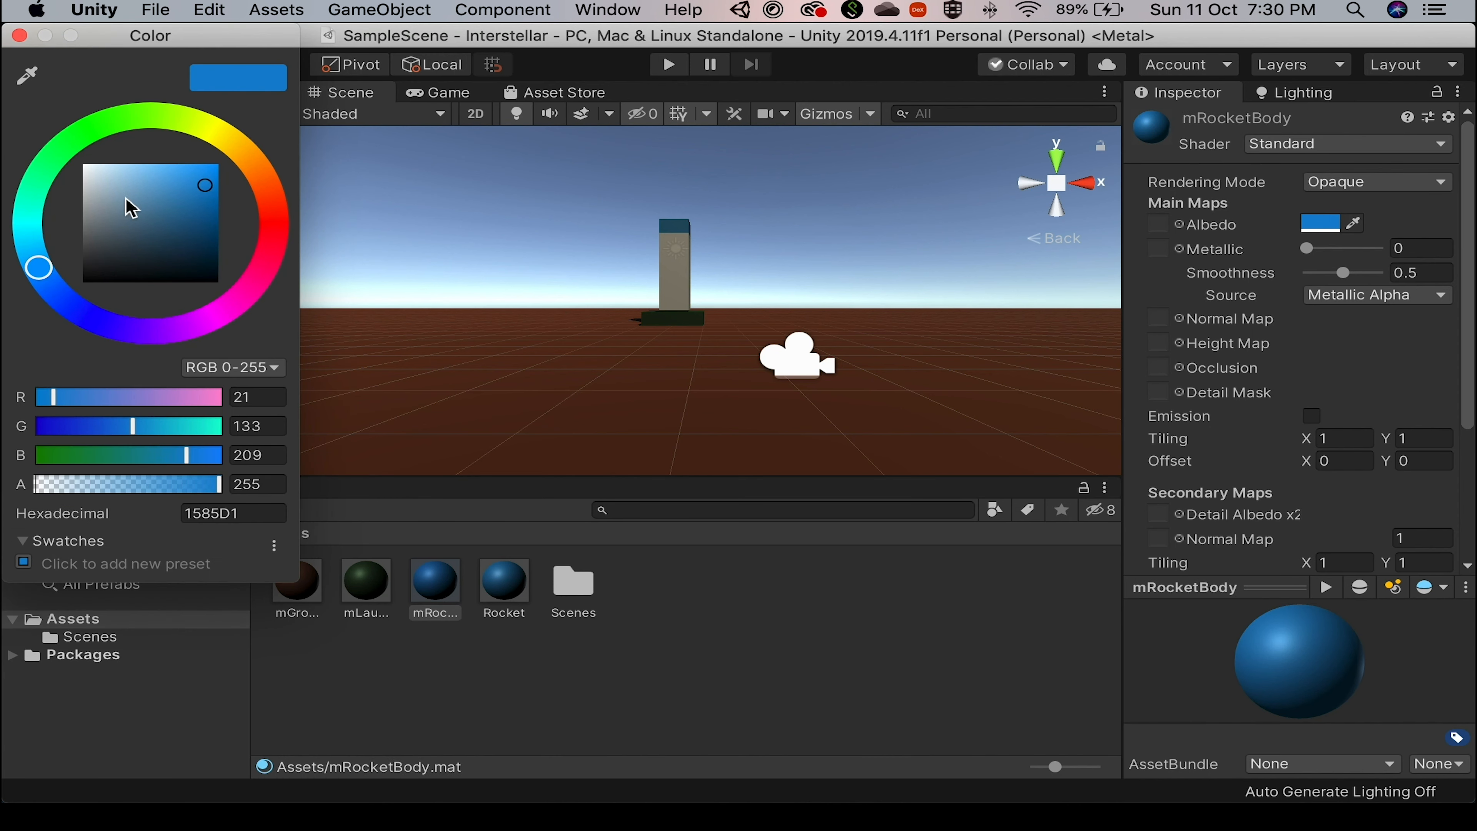
pyautogui.moveTo(93, 216)
pyautogui.mouseDown()
pyautogui.moveTo(100, 255)
pyautogui.moveTo(100, 240)
pyautogui.mouseUp()
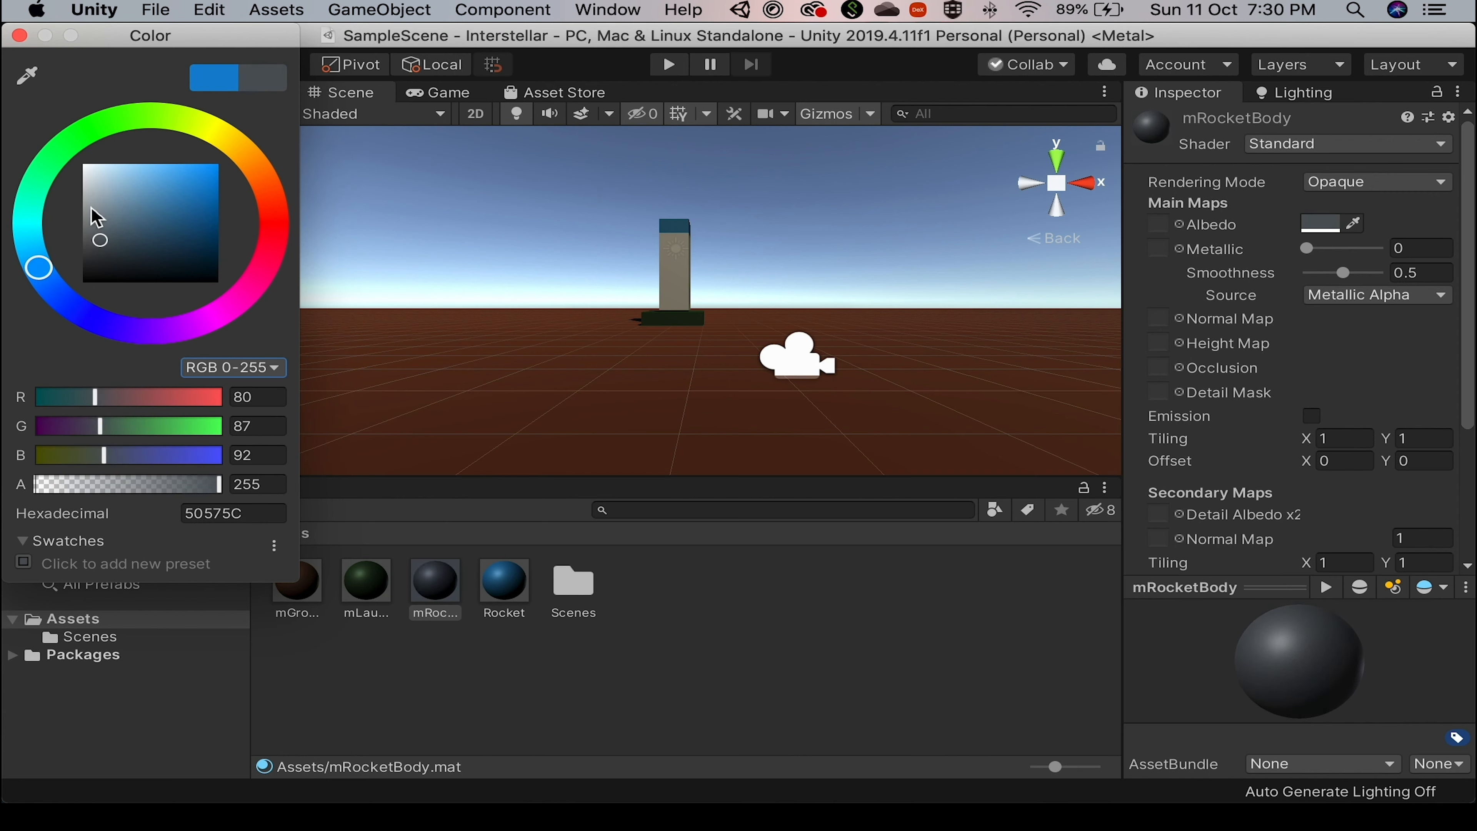
pyautogui.click(19, 37)
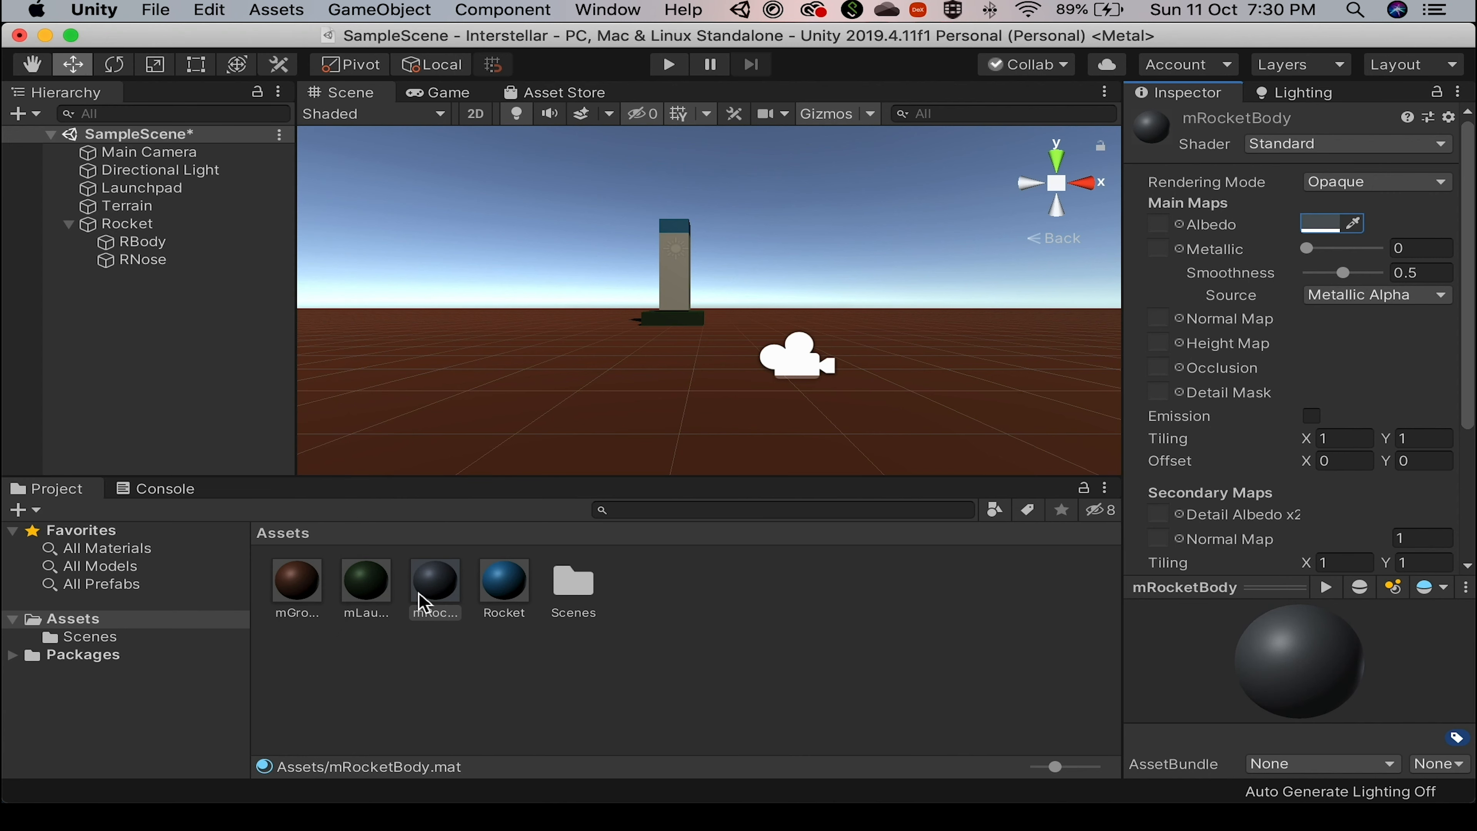
pyautogui.moveTo(425, 603); pyautogui.dragTo(678, 279)
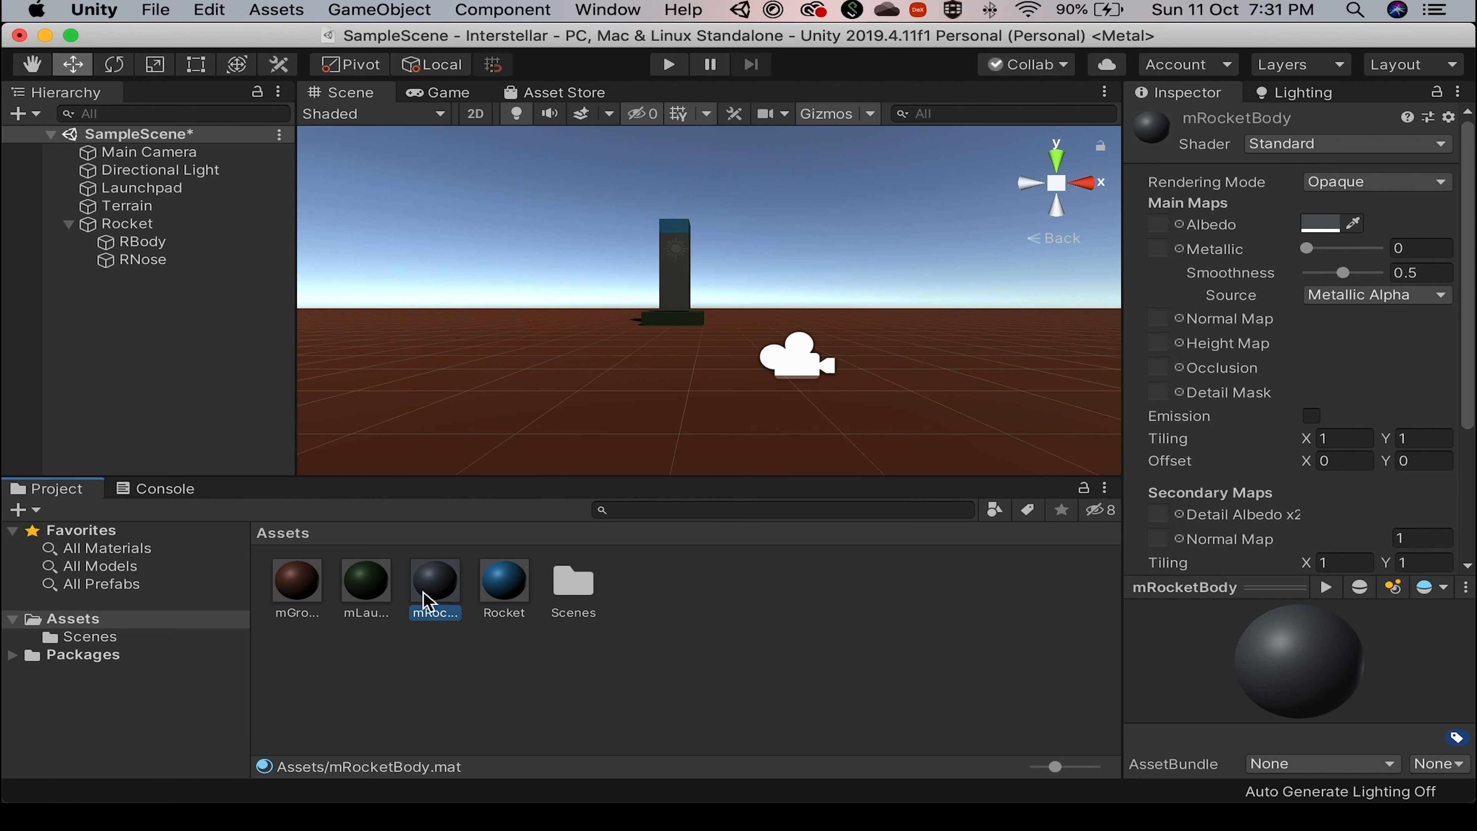
# Duplicate RBody, move the copy to the left side of the rocket and shrink it to about 0.55 in X and 0.93 in Y.
pyautogui.click(154, 244)
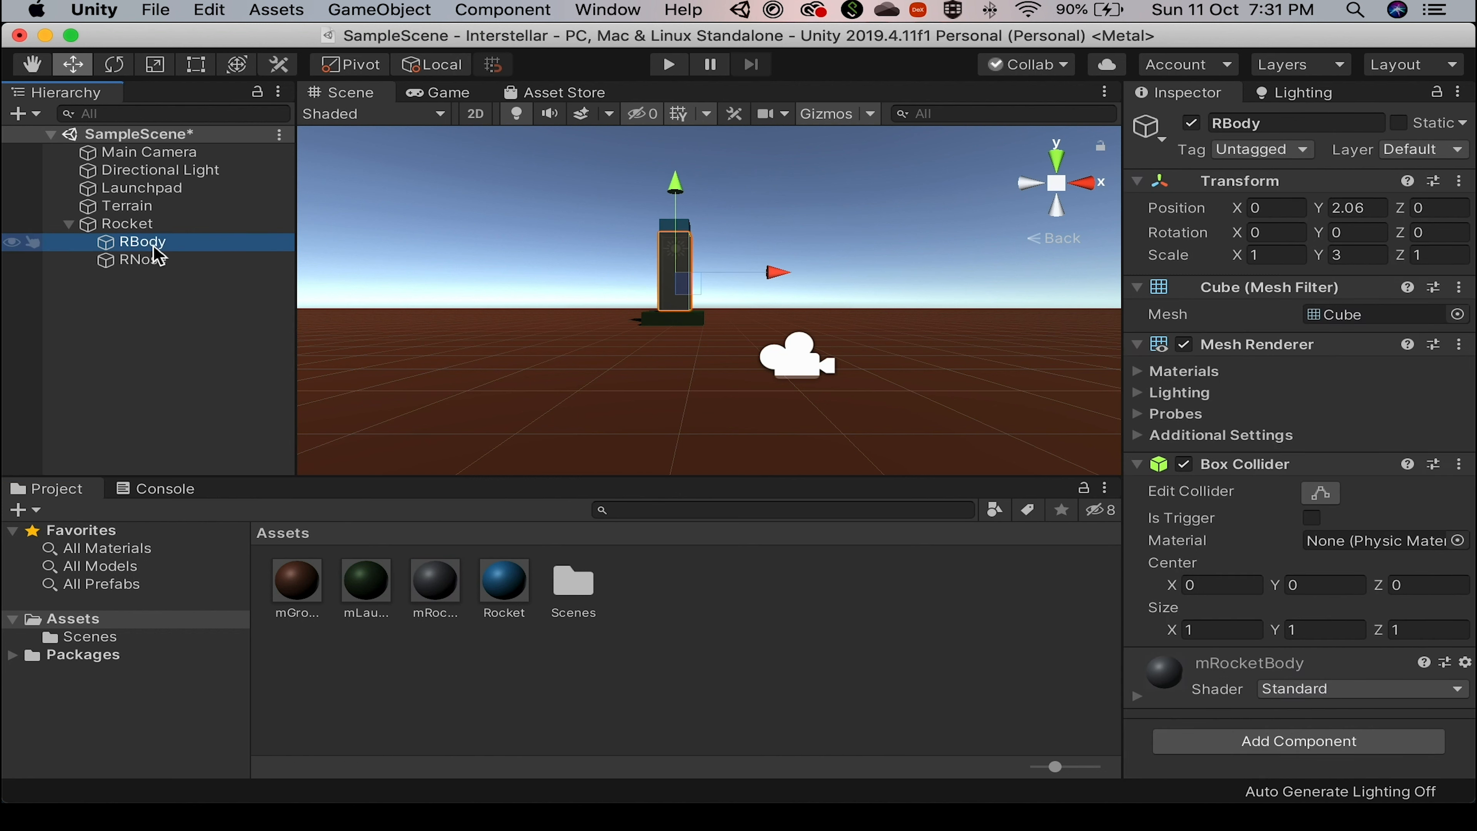
pyautogui.press('super+d')
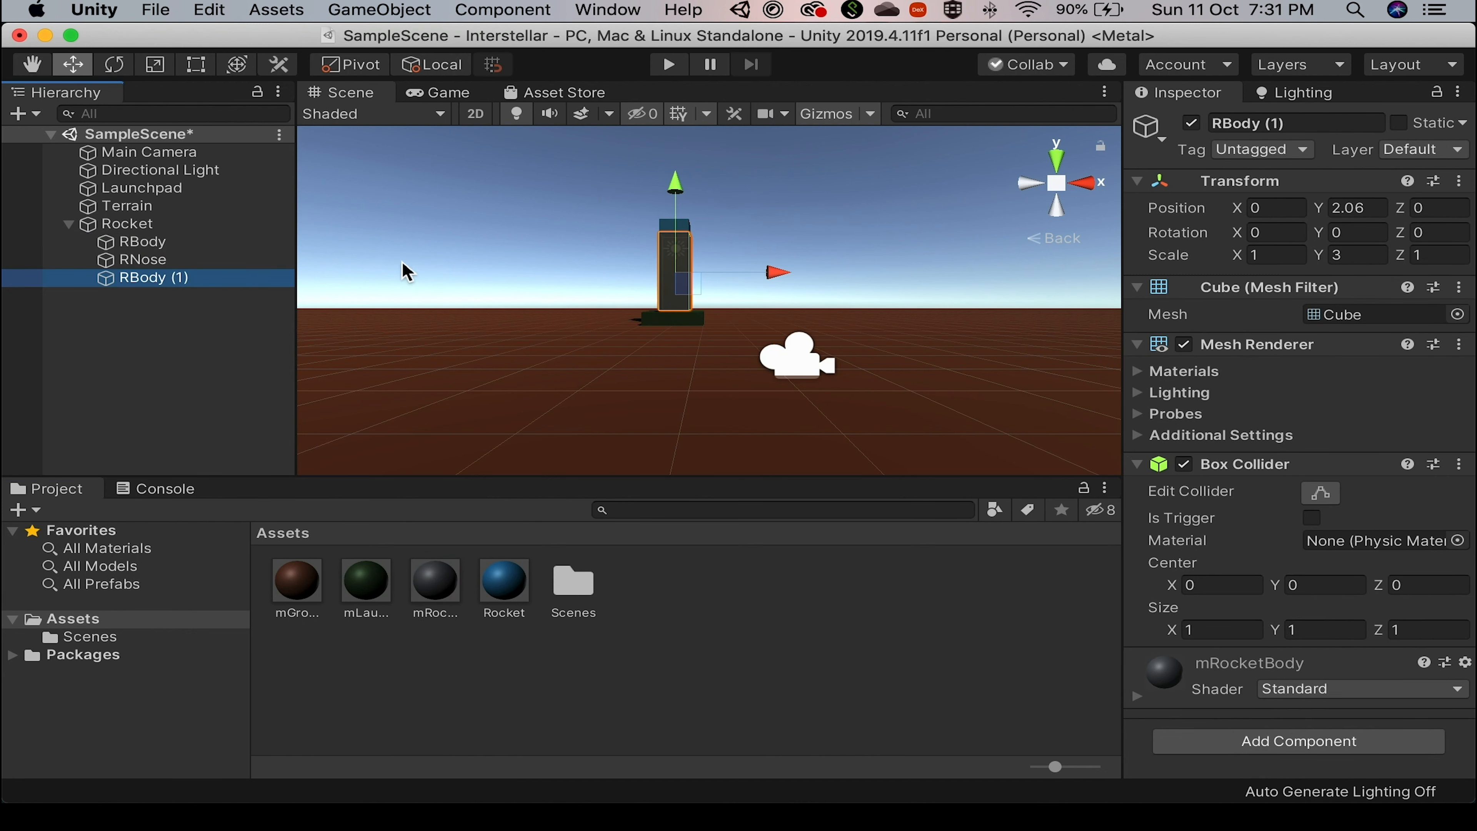
pyautogui.moveTo(775, 281); pyautogui.dragTo(745, 277)
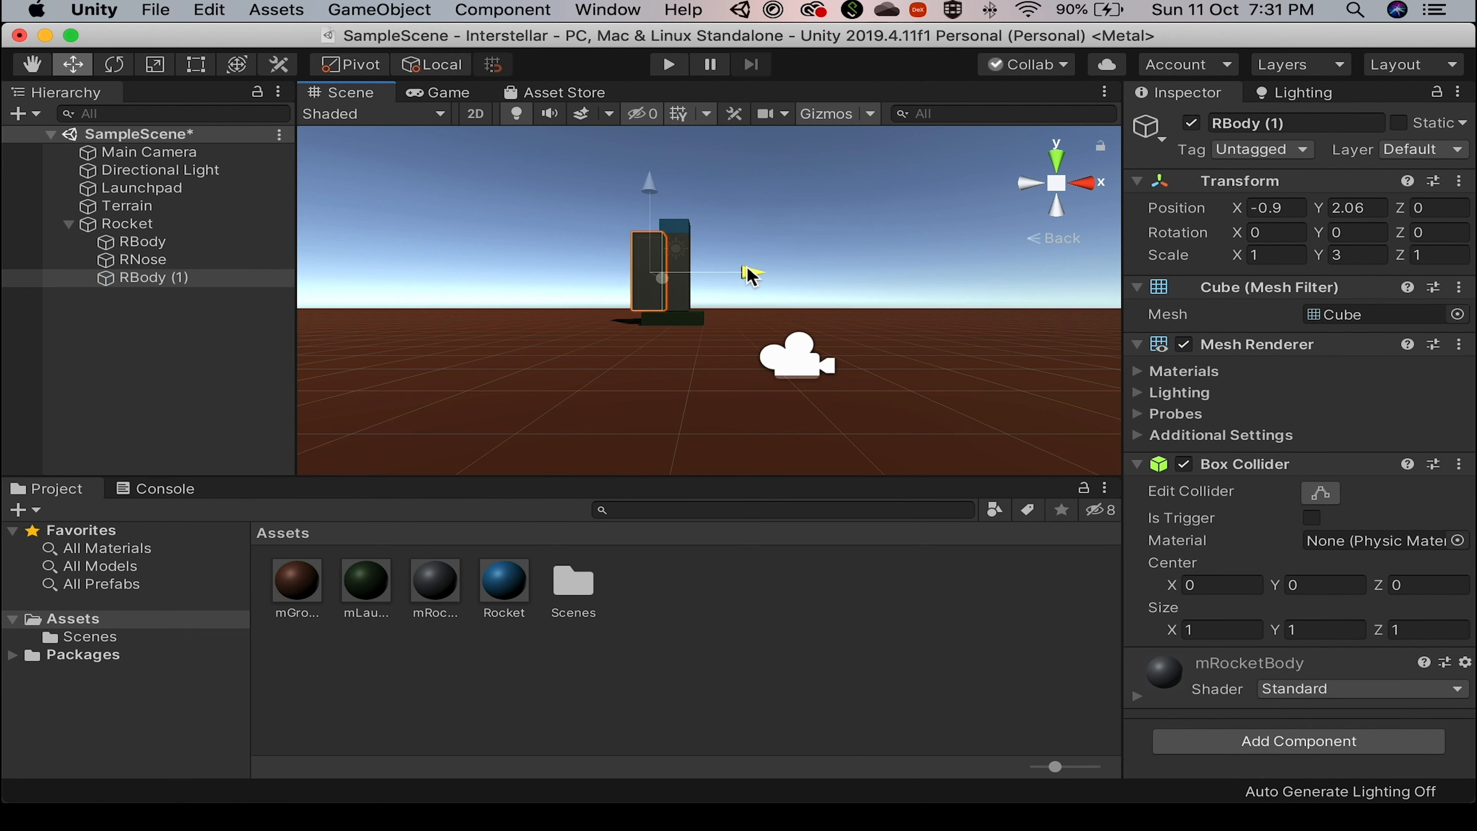
pyautogui.moveTo(1319, 257); pyautogui.dragTo(1233, 259)
# Duplicate the small side cube and place the copy on the rocket's opposite side at about X 0.77.
pyautogui.moveTo(751, 273); pyautogui.dragTo(801, 274)
pyautogui.click(1057, 161)
pyautogui.click(1057, 156)
pyautogui.press('super+d')
# Lower both side cubes together to about Y 0.98 and raise RNose and RBody slightly above the launchpad.
pyautogui.click(175, 295)
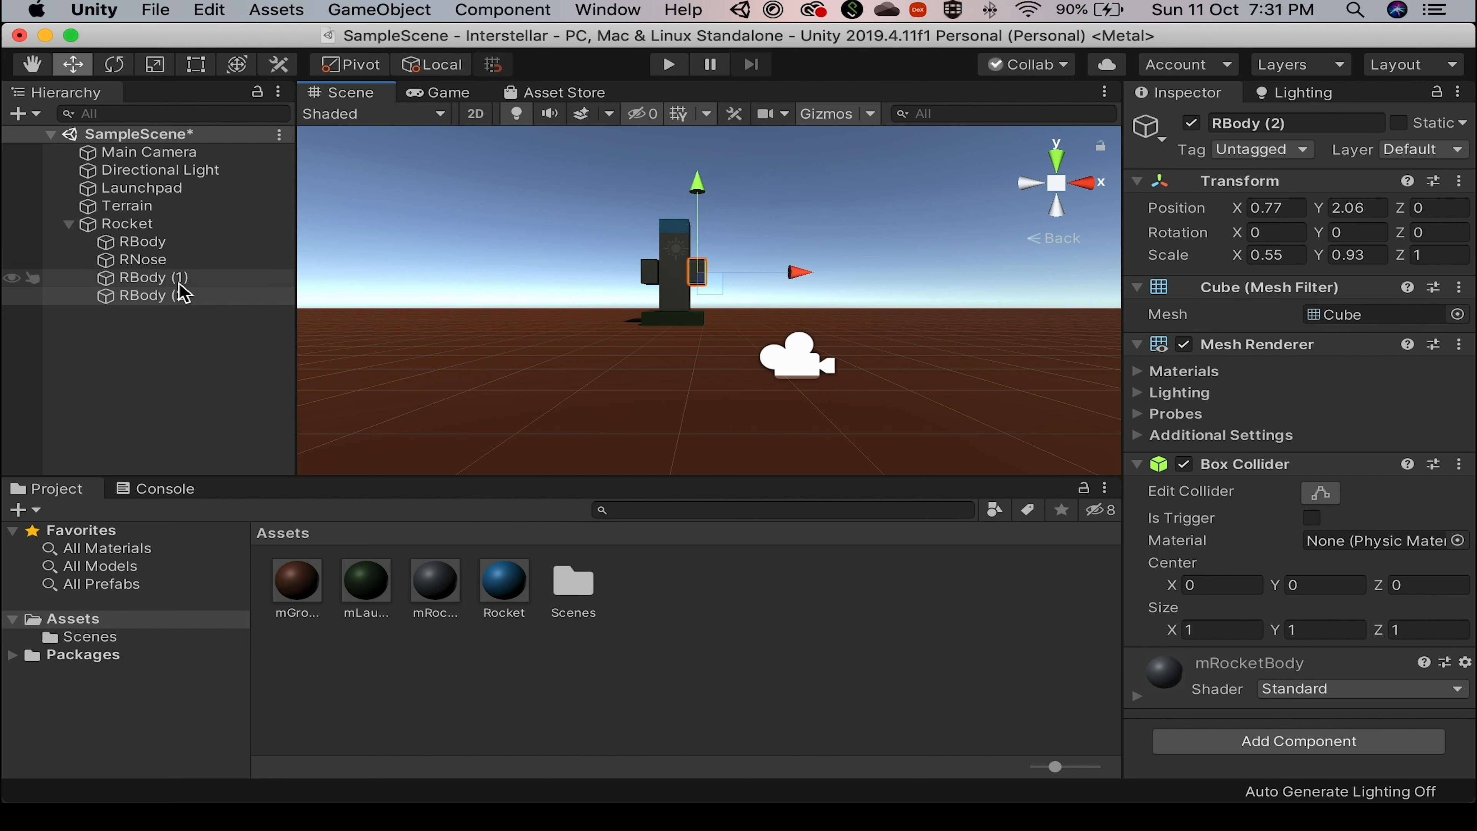
pyautogui.keyDown('shift'); pyautogui.click(179, 284); pyautogui.keyUp('shift')
pyautogui.moveTo(698, 187); pyautogui.dragTo(704, 216)
pyautogui.click(148, 262)
pyautogui.keyDown('shift'); pyautogui.click(149, 244); pyautogui.keyUp('shift')
pyautogui.moveTo(677, 142); pyautogui.dragTo(678, 126)
# Narrow both side cubes to an X scale of 0.37 and move the right one in against the body at X 0.55.
pyautogui.click(181, 279)
pyautogui.keyDown('shift'); pyautogui.click(186, 298); pyautogui.keyUp('shift')
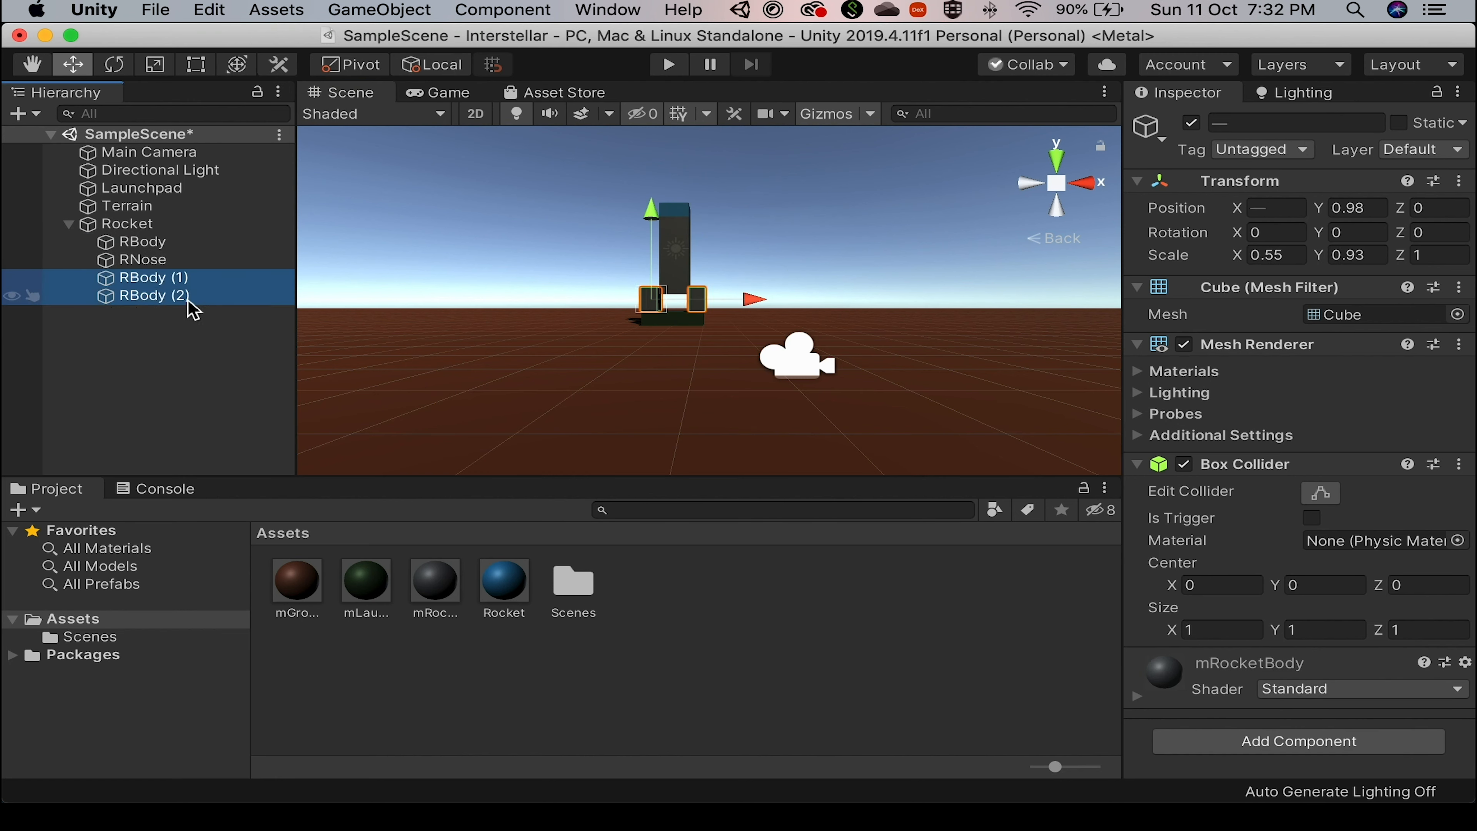
pyautogui.moveTo(1236, 257); pyautogui.dragTo(1221, 257)
pyautogui.click(175, 279)
pyautogui.click(175, 297)
pyautogui.moveTo(763, 300); pyautogui.dragTo(798, 302)
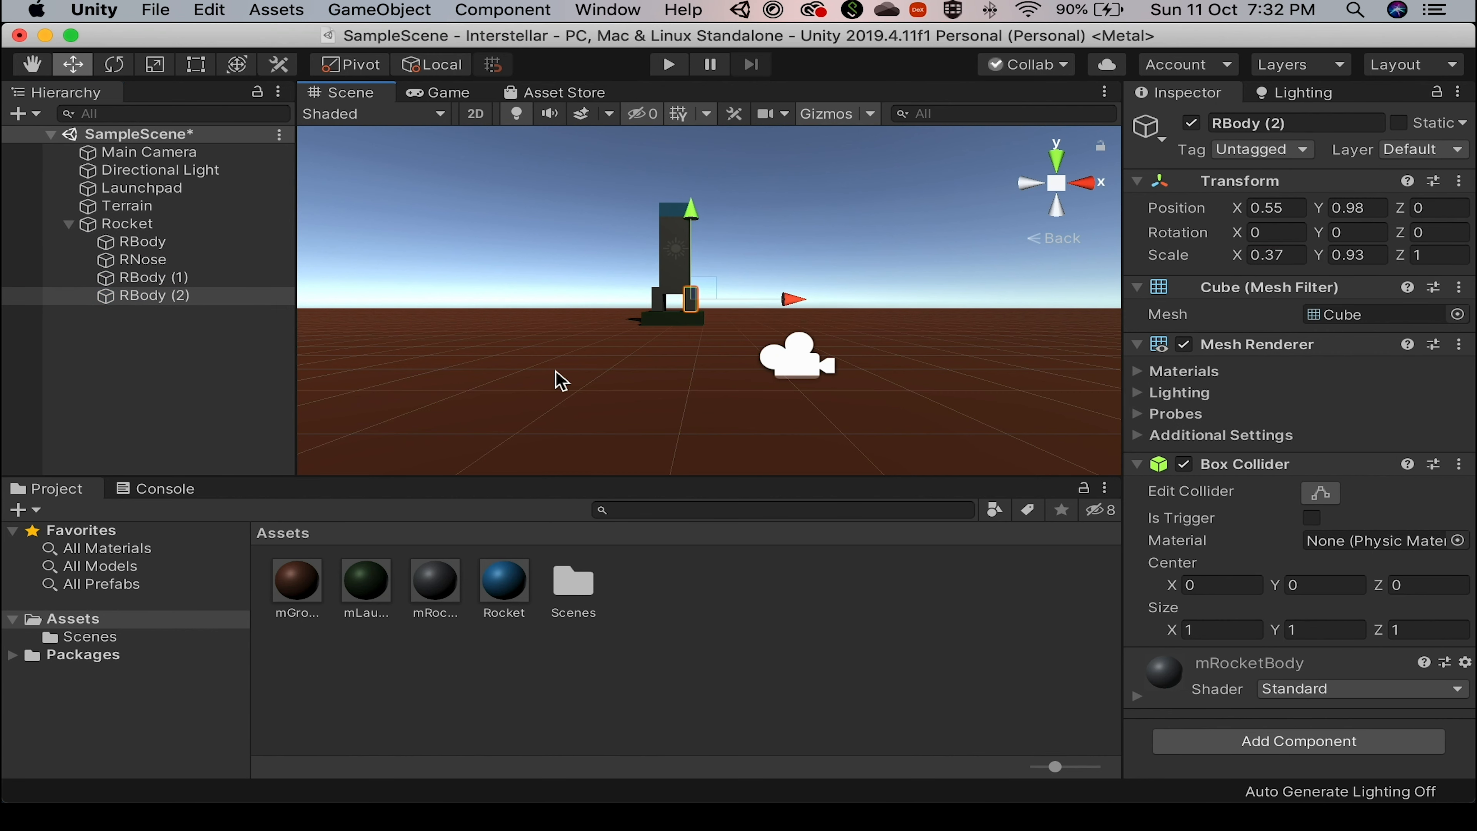
pyautogui.click(175, 381)
pyautogui.click(181, 392)
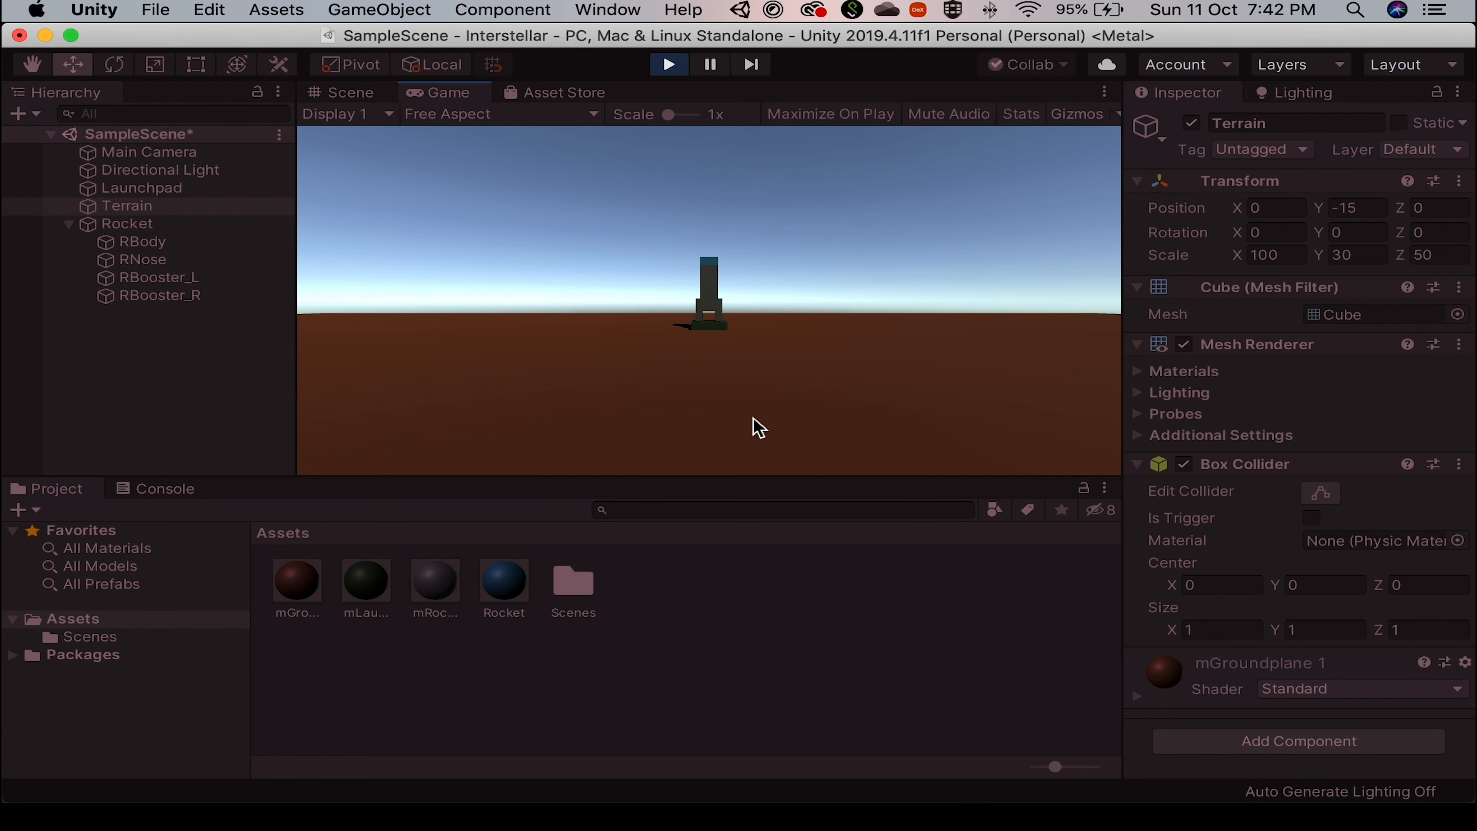
# Run the scene in play mode to check how the rocket behaves without physics, and stop it.
pyautogui.press('super+p')
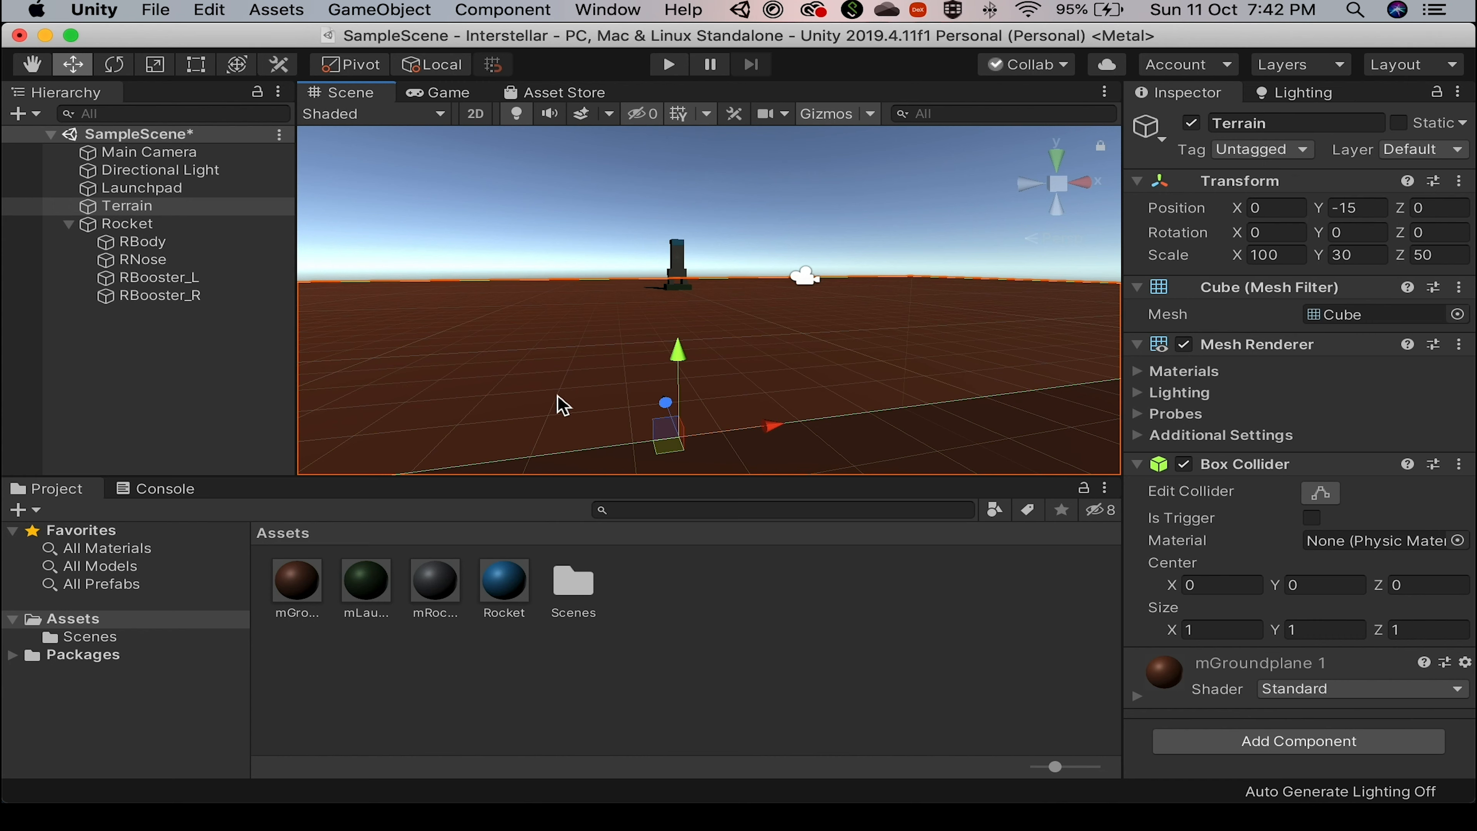
pyautogui.moveTo(751, 371); pyautogui.dragTo(636, 403, button='middle')
pyautogui.press('super+p')
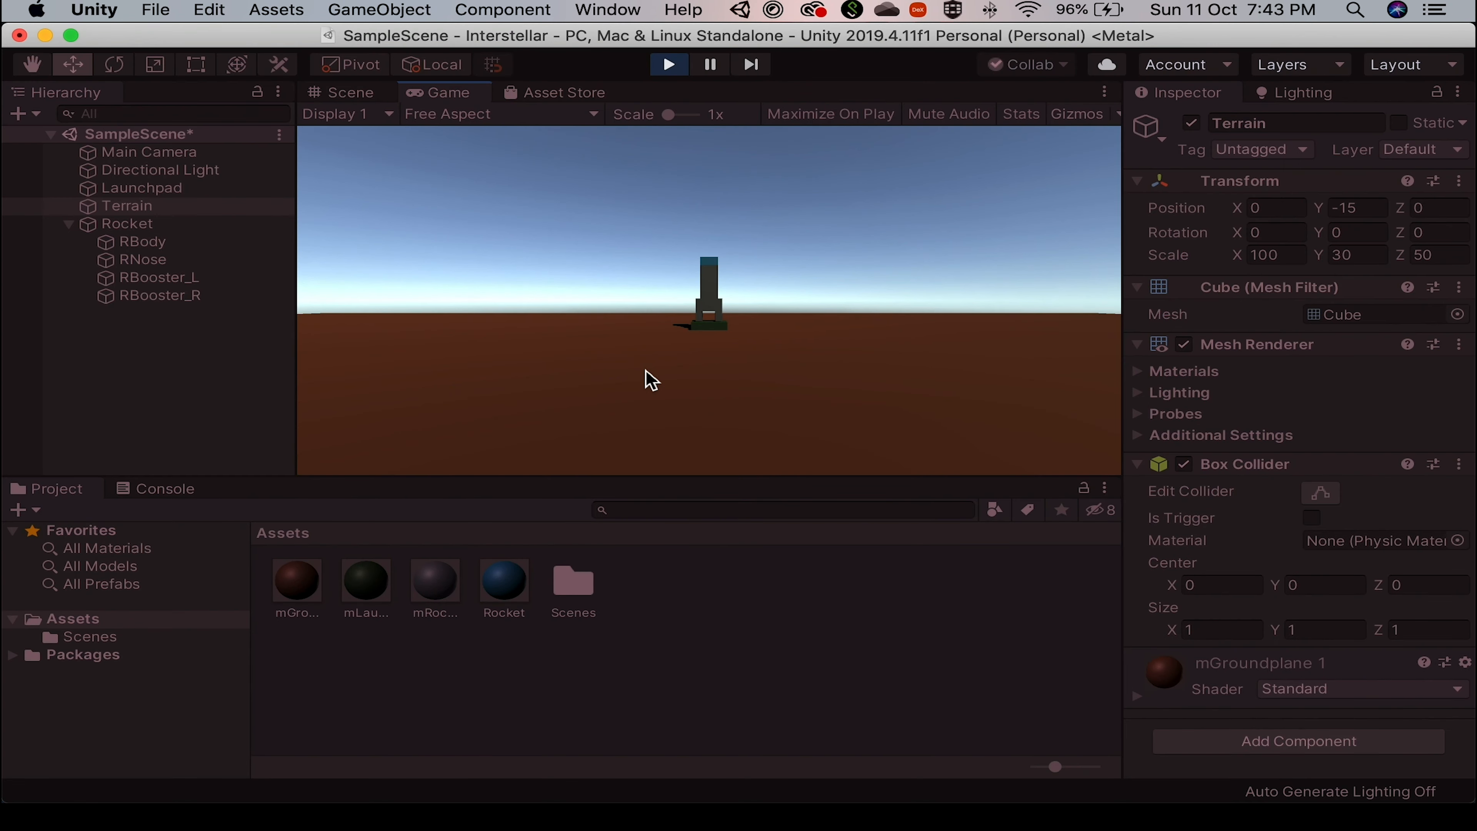
pyautogui.press('super+p')
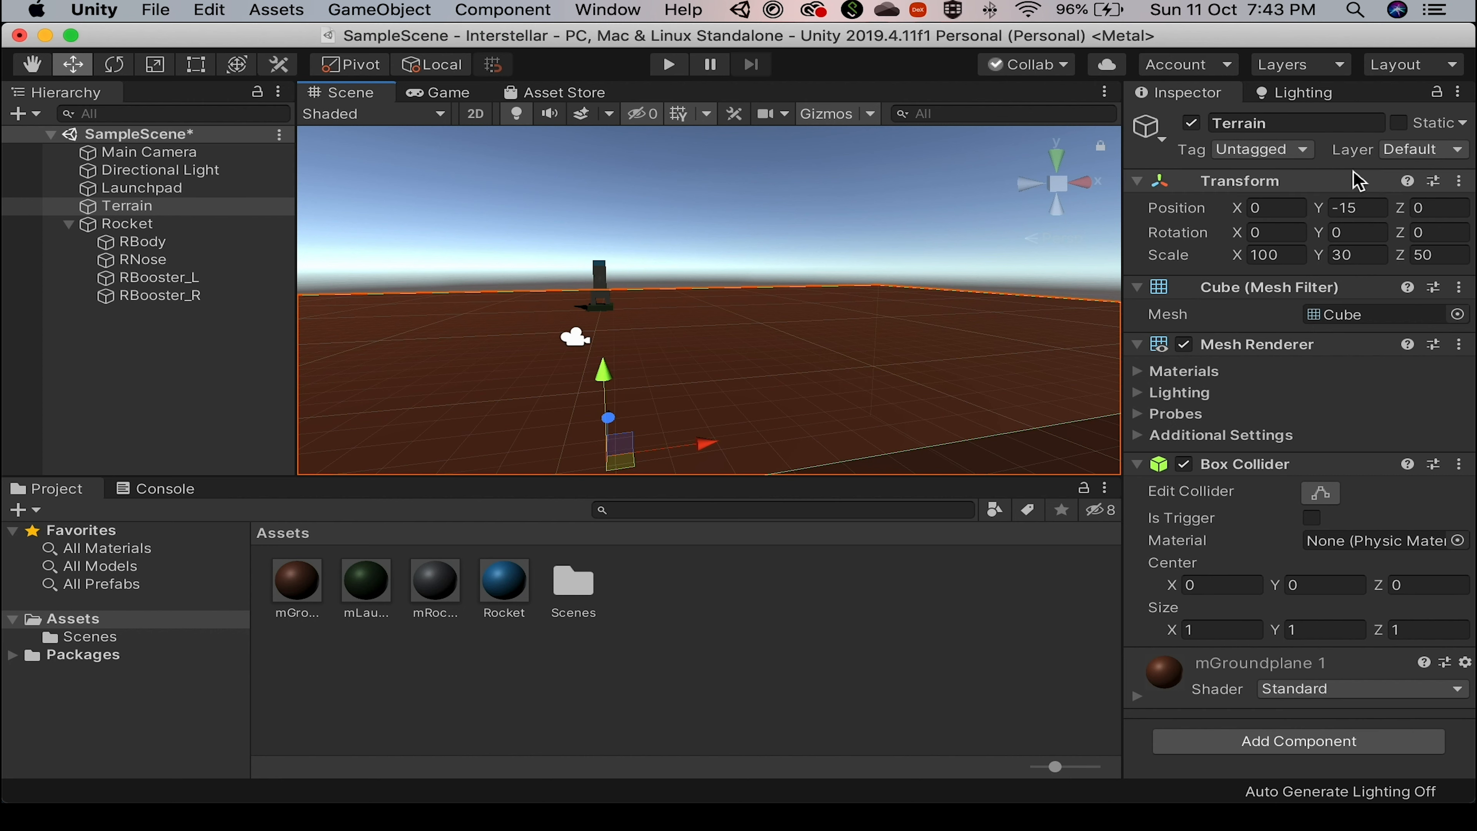
# Add a Rigidbody component to the Rocket parent object.
pyautogui.click(131, 223)
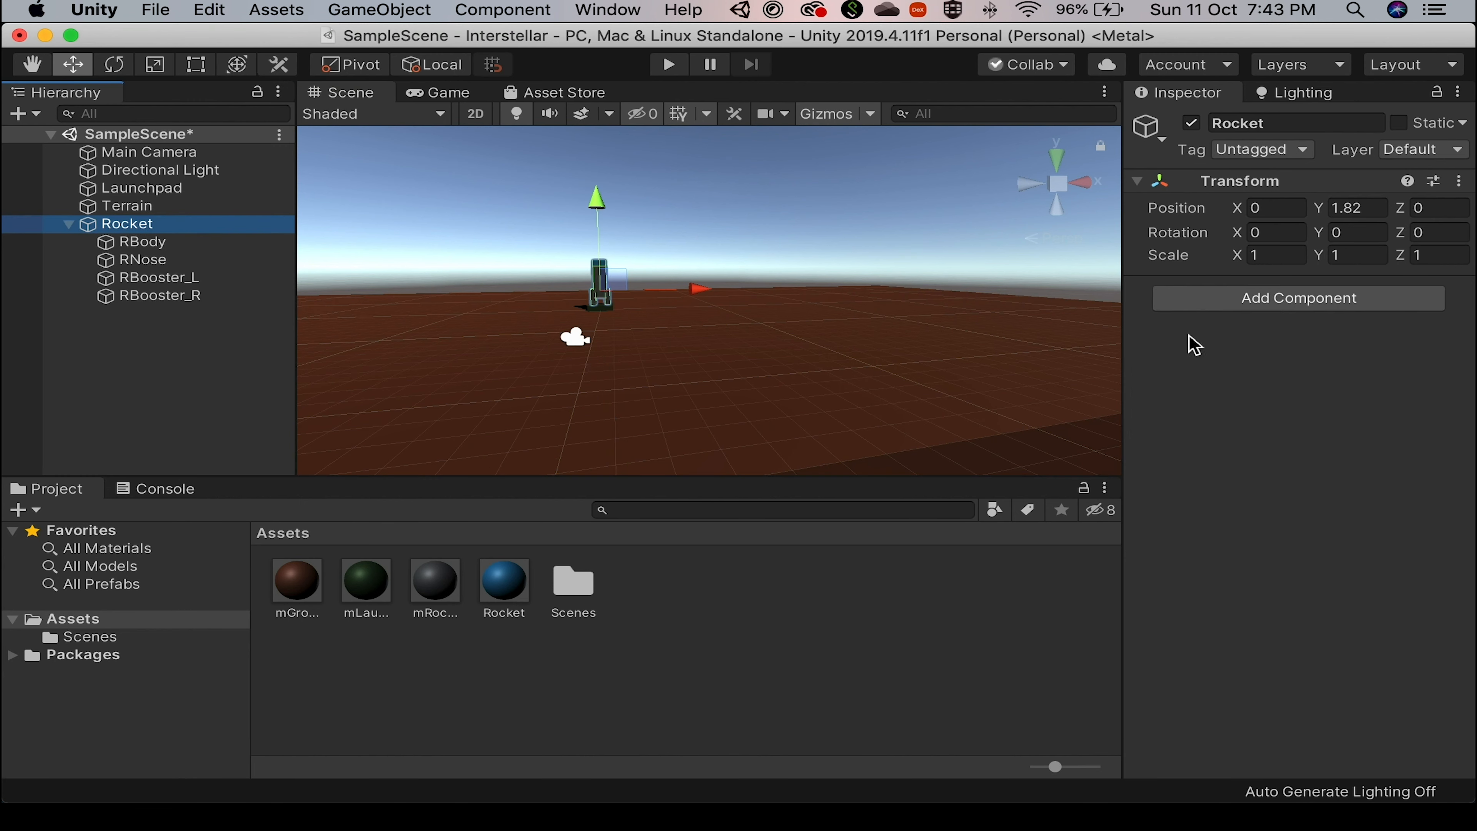
pyautogui.click(1268, 303)
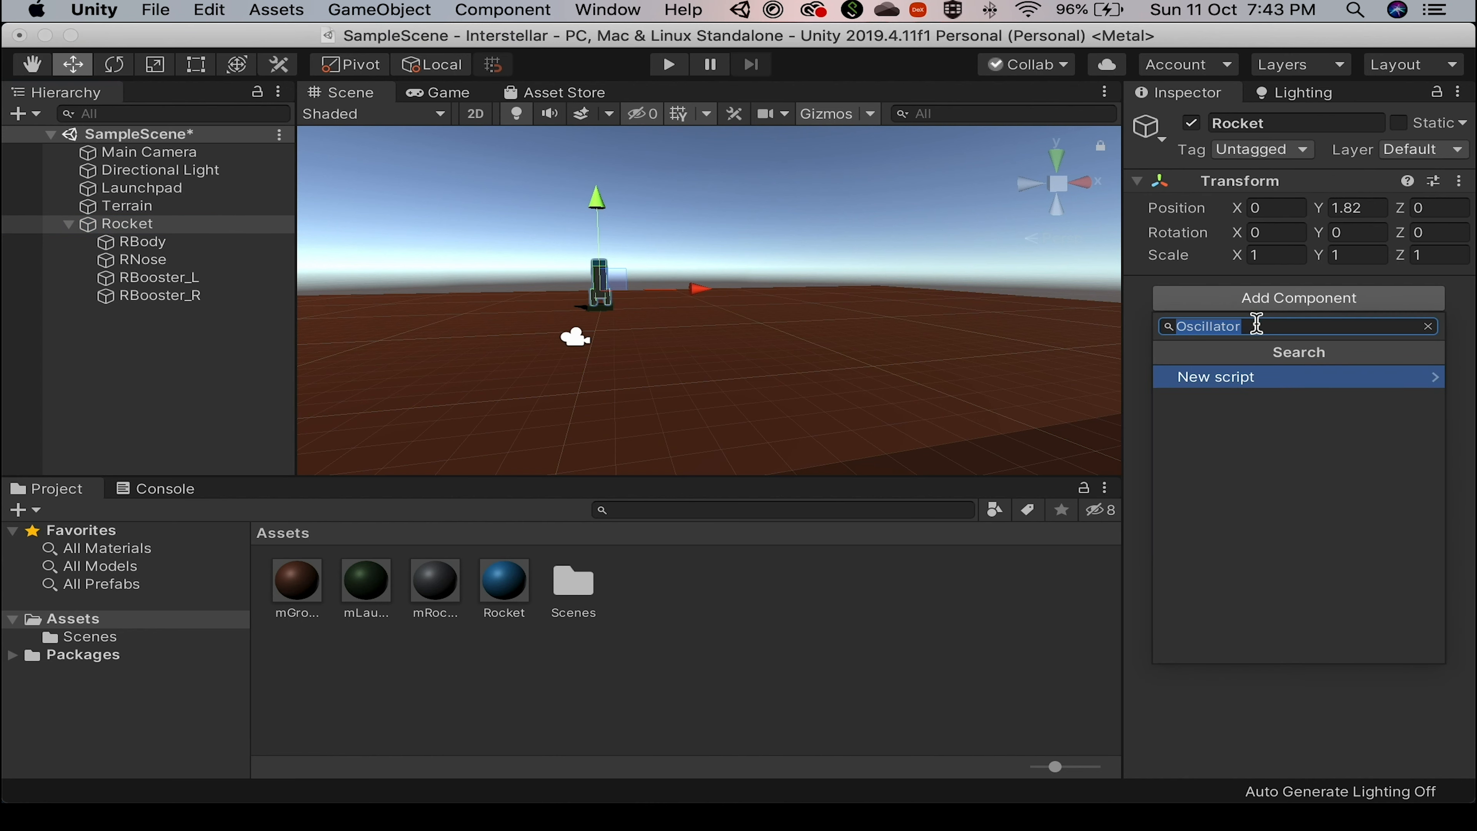
pyautogui.write('rigid')
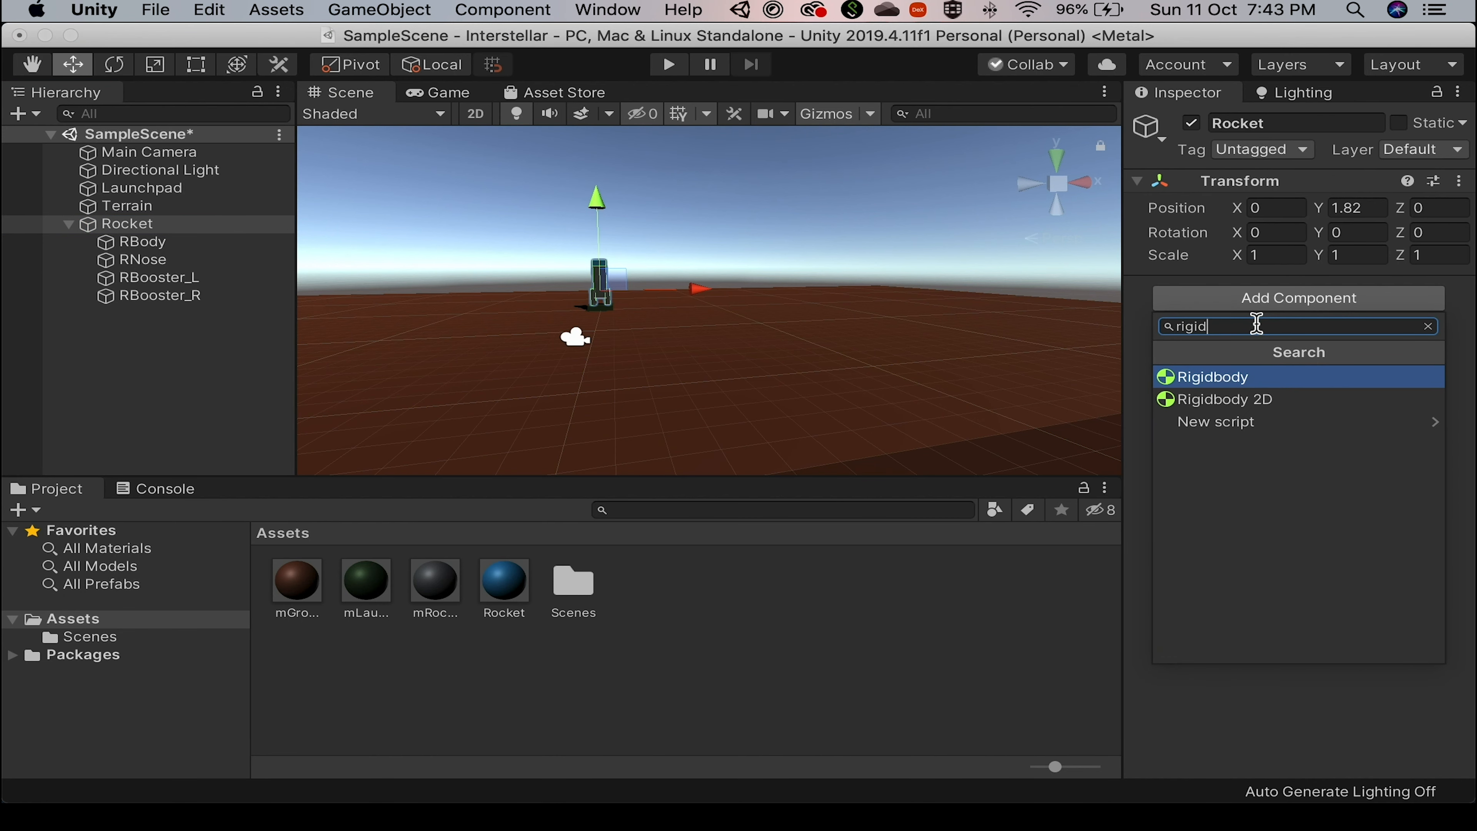
pyautogui.press('Return')
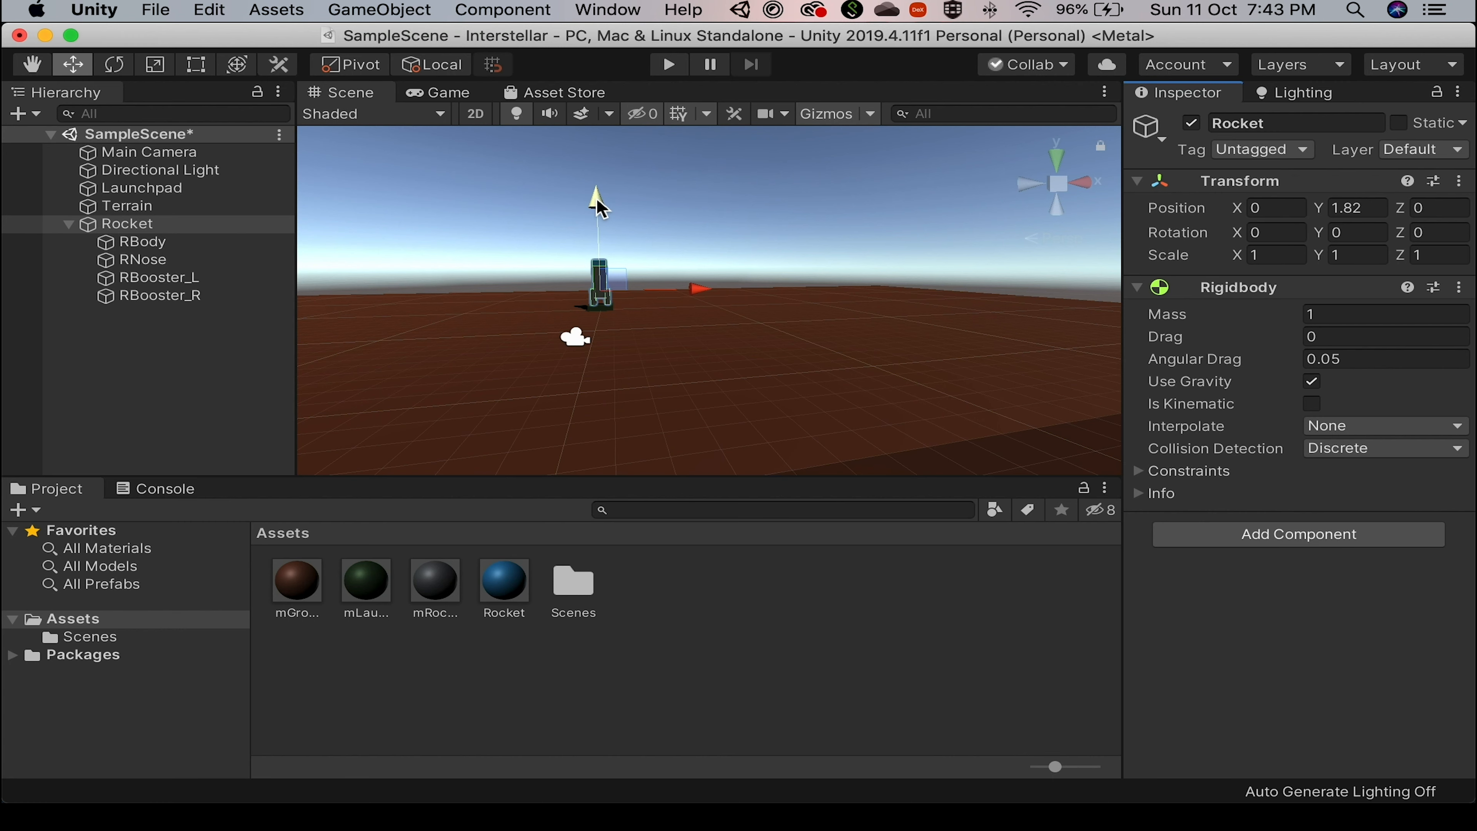
# Test the Rocket's fall from about Y 5.1 in play mode and return it to the launchpad at Y 1.8.
pyautogui.moveTo(601, 207); pyautogui.dragTo(605, 171)
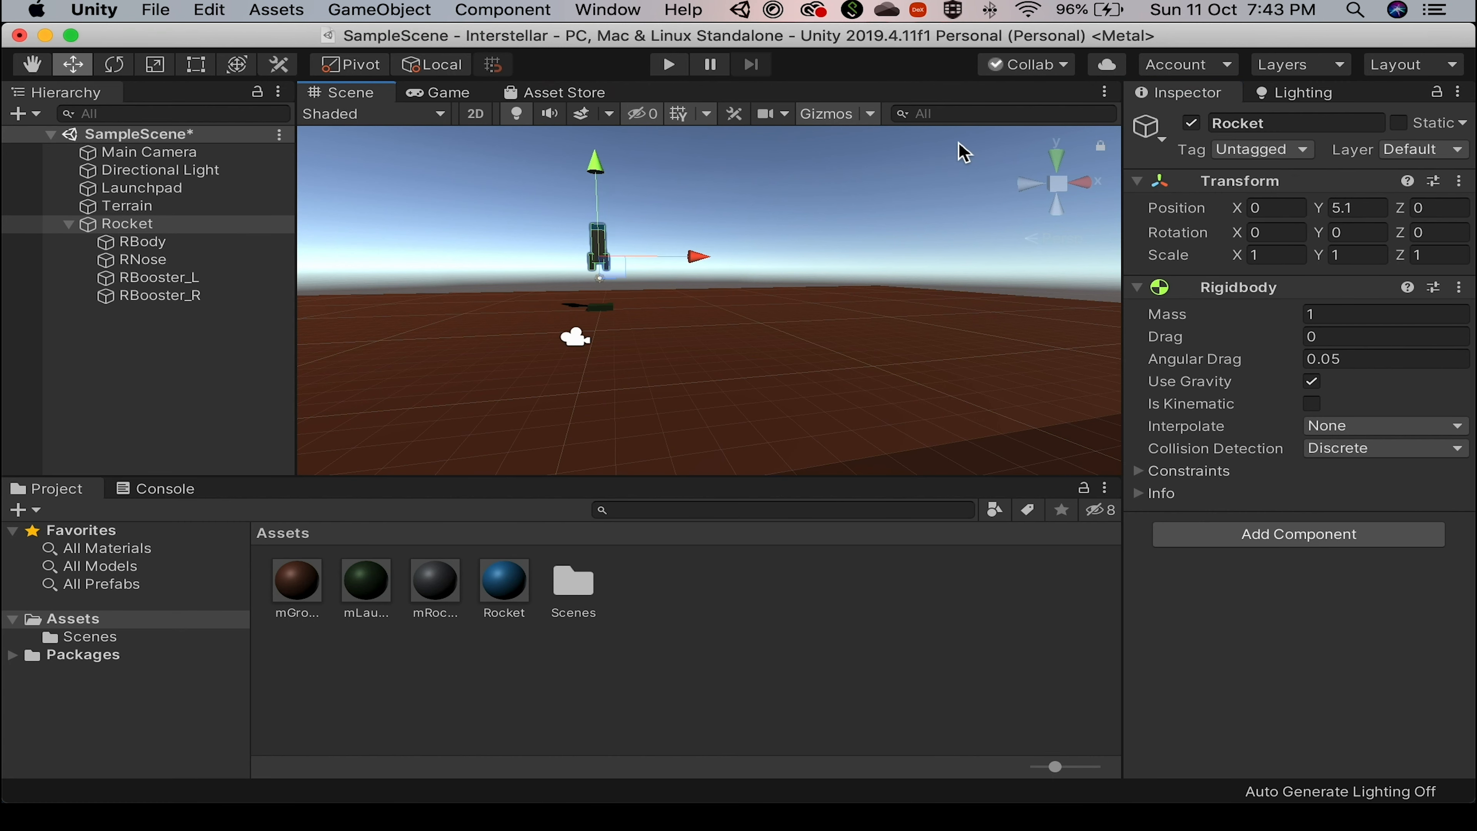
pyautogui.press('super+p')
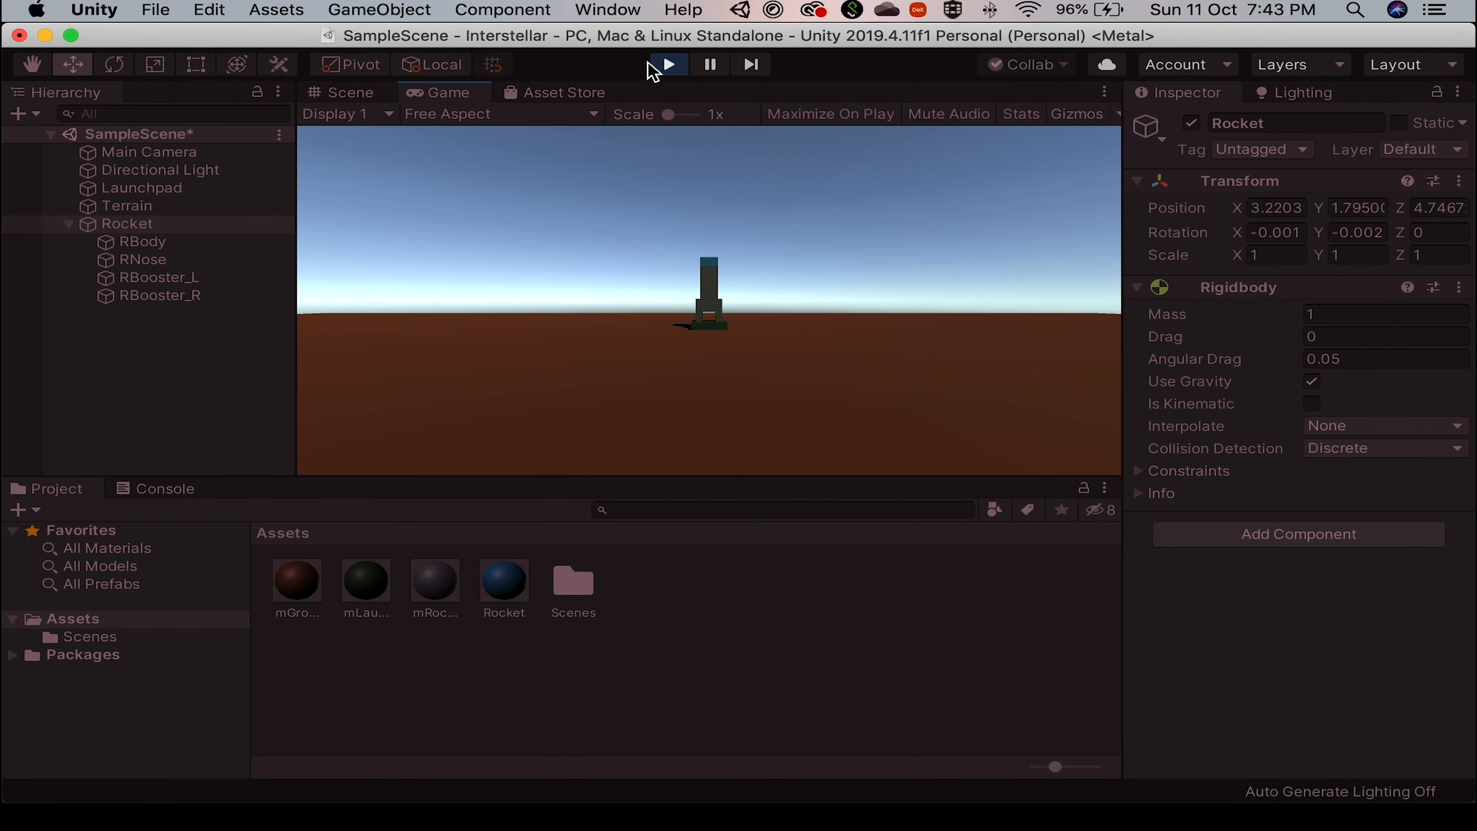
pyautogui.click(668, 65)
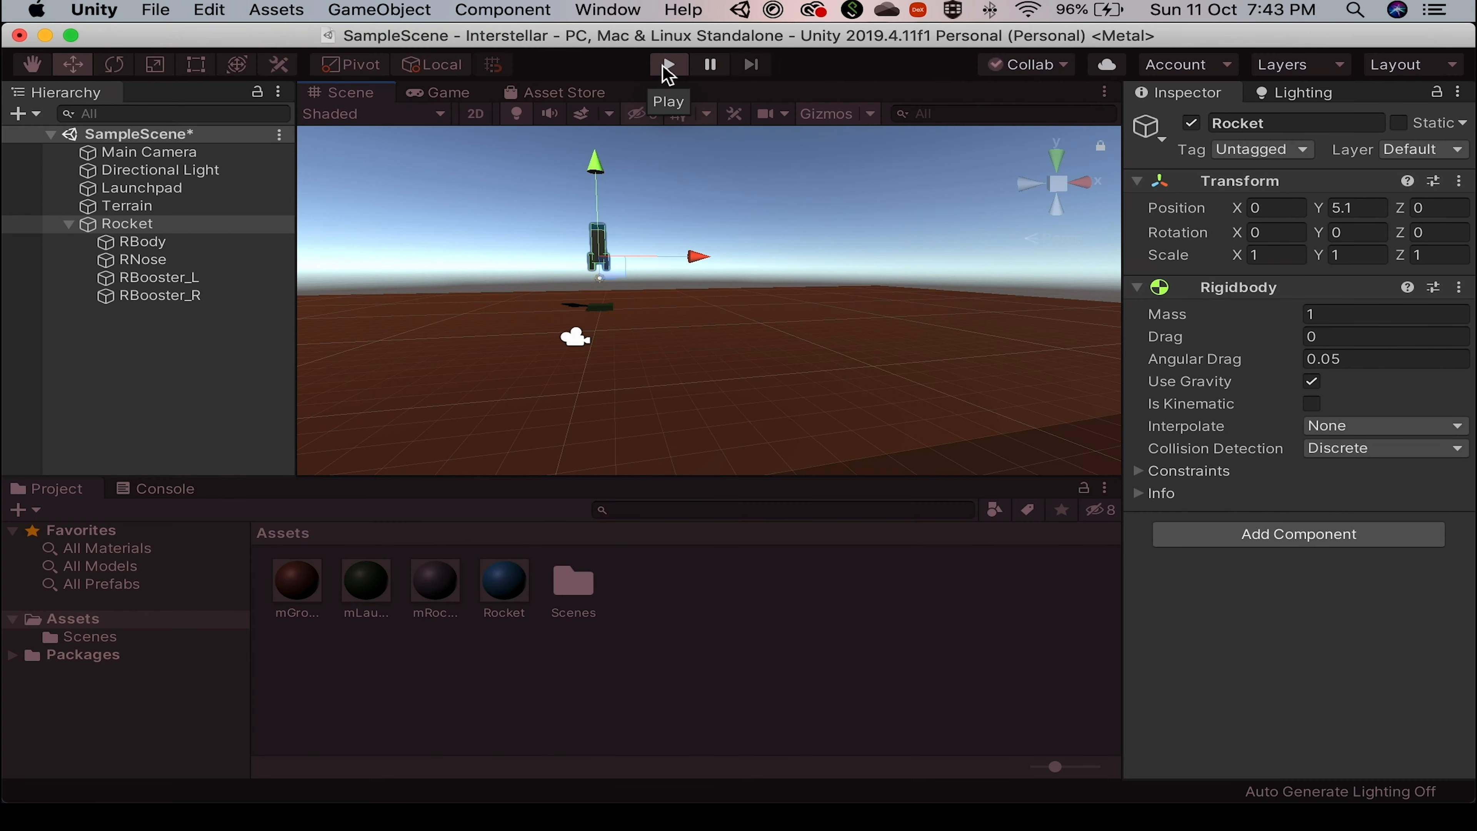
pyautogui.click(667, 65)
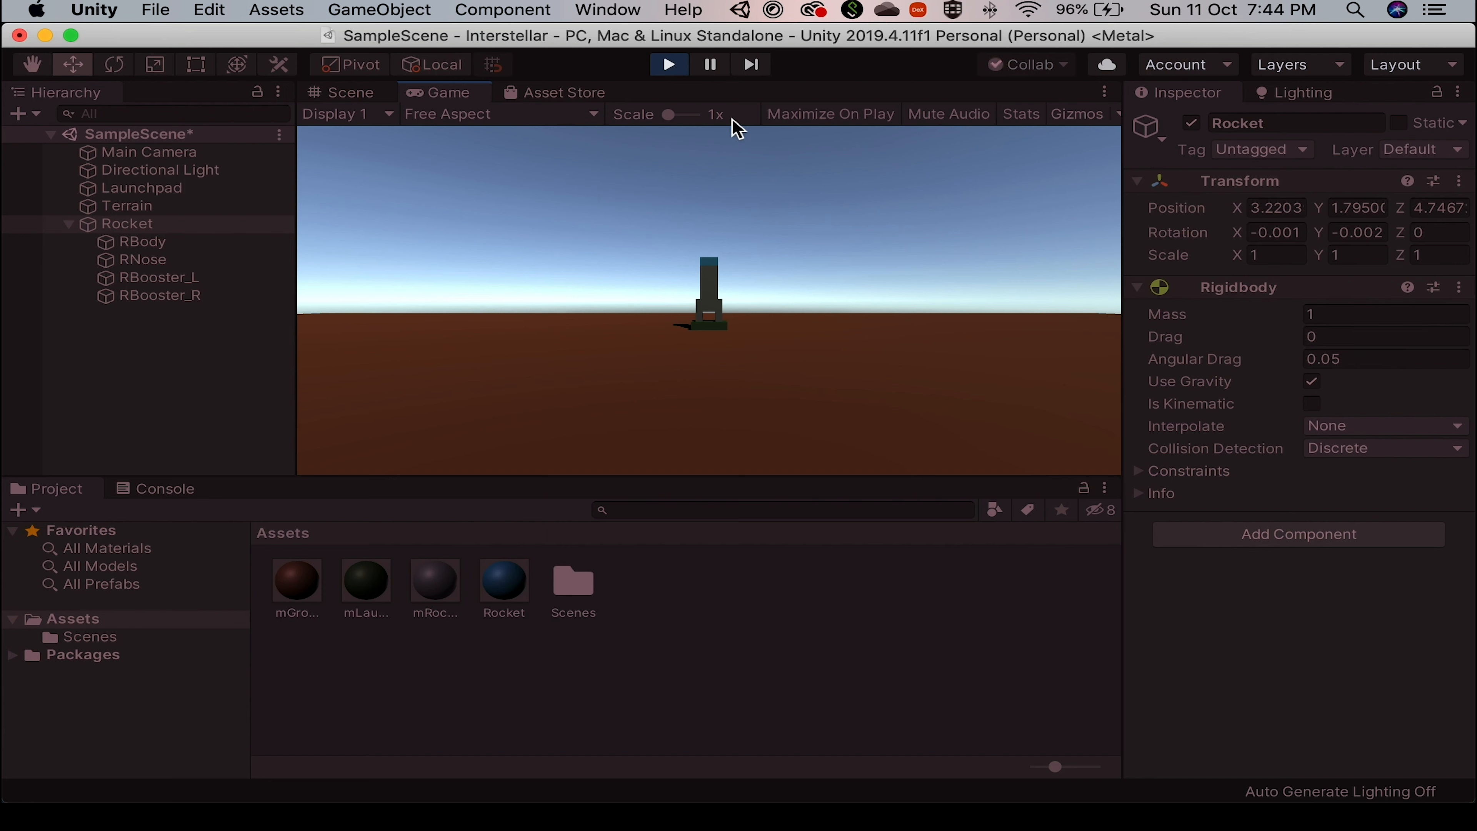
pyautogui.press('super+p')
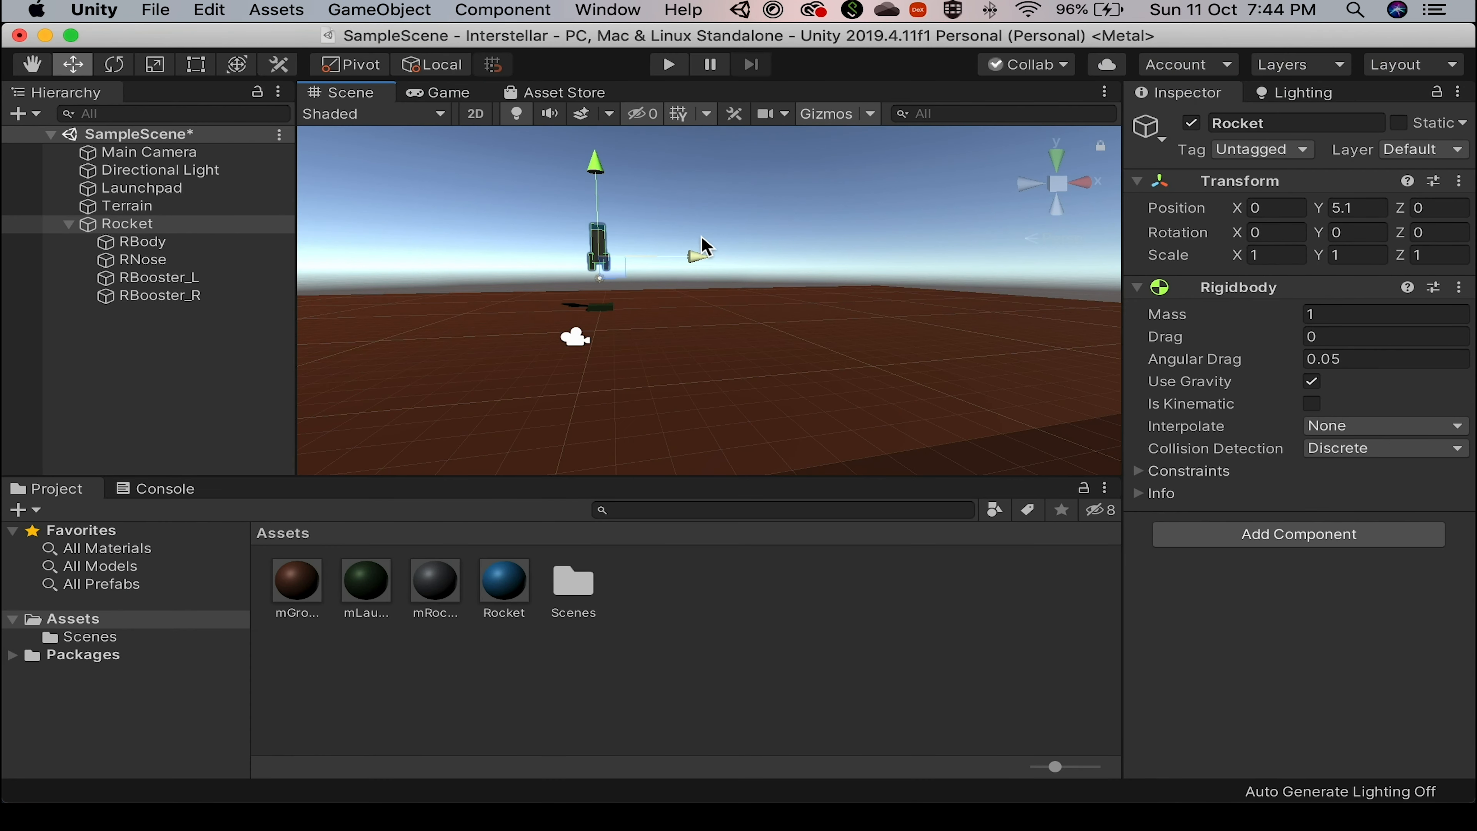
pyautogui.moveTo(591, 173); pyautogui.dragTo(599, 204)
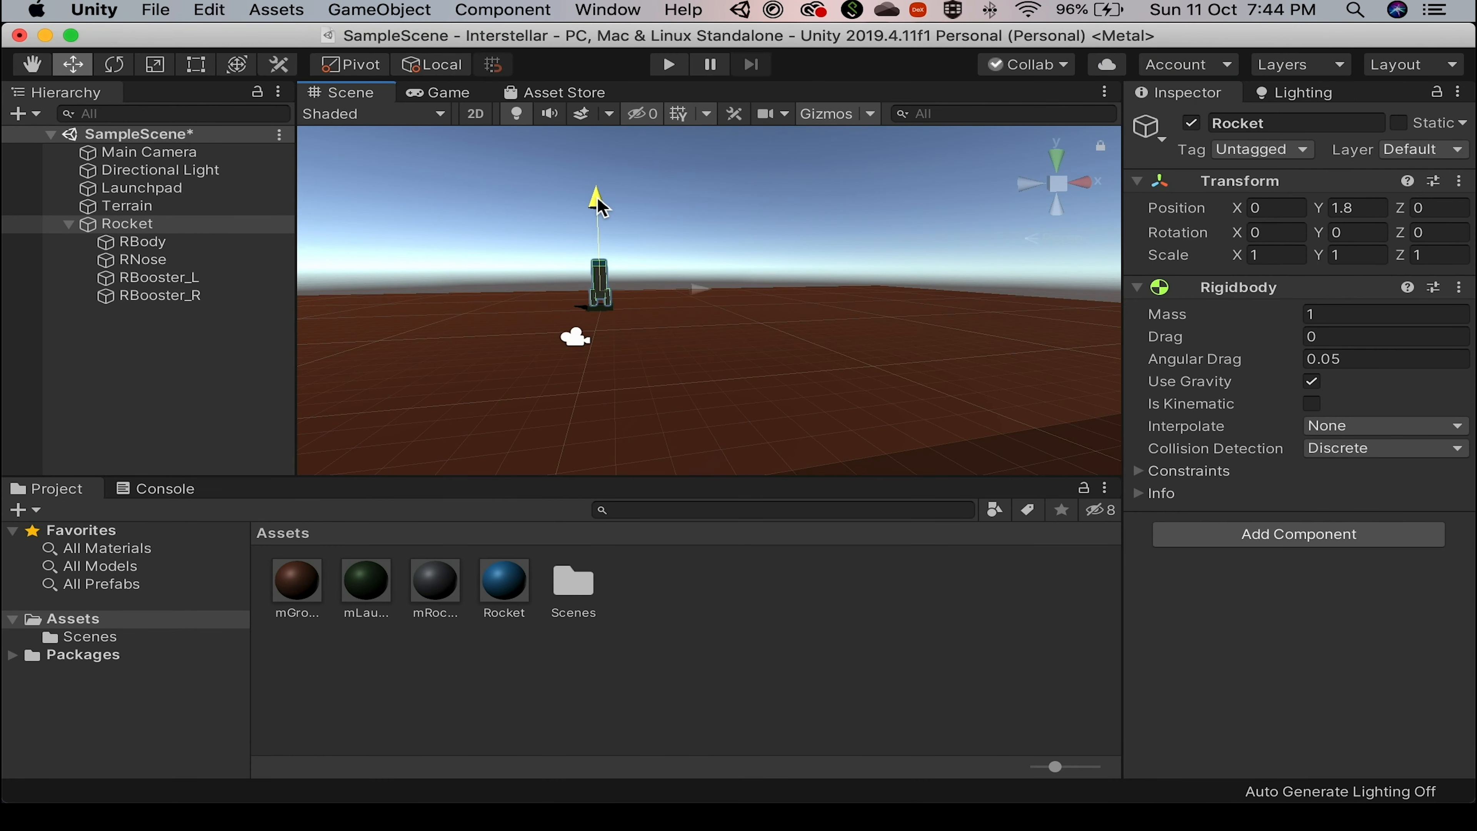
pyautogui.moveTo(756, 407); pyautogui.dragTo(678, 440, button='middle')
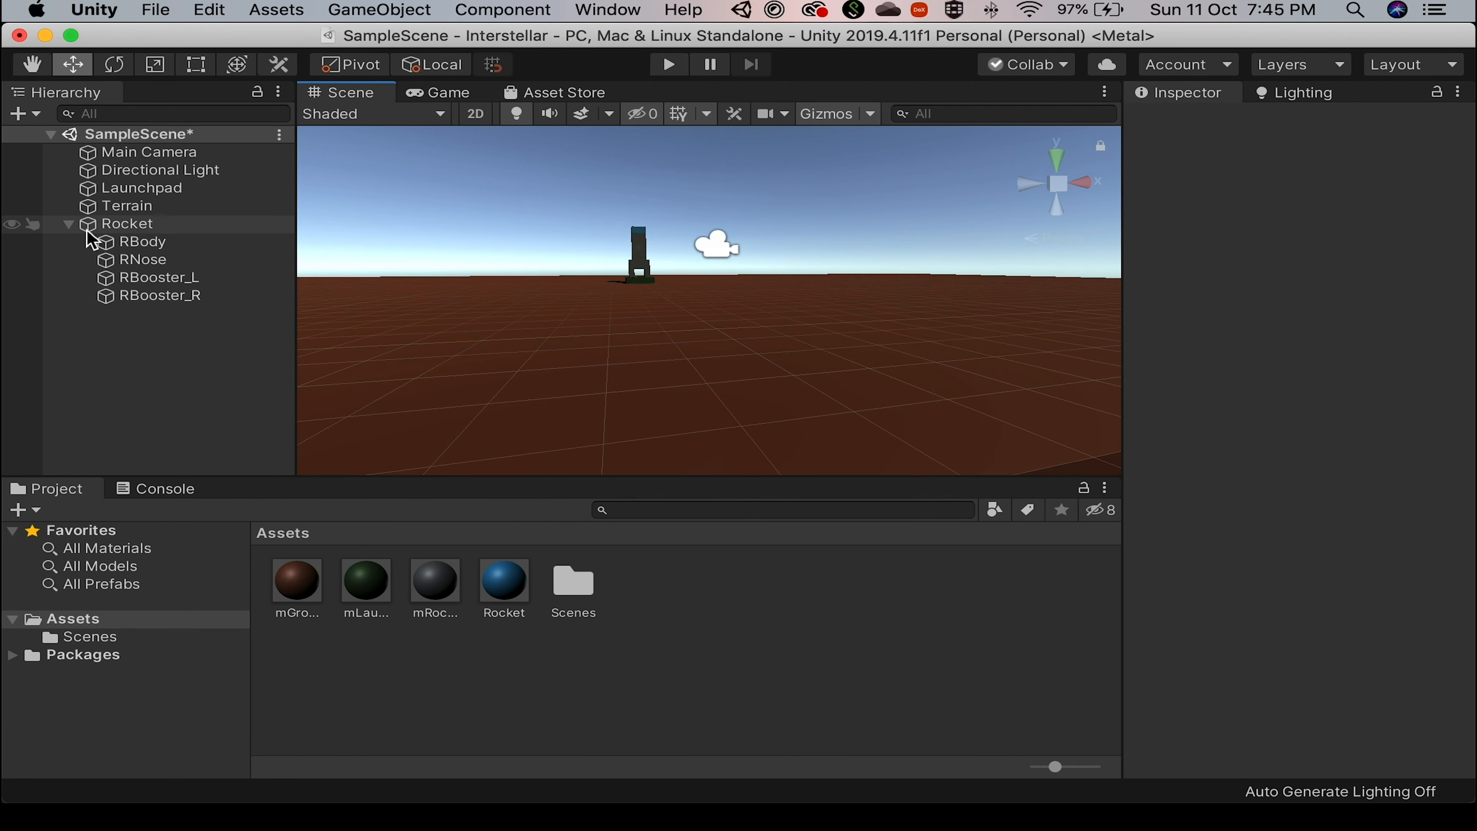
# Create a new script named RocketController and attach it to the Rocket object.
pyautogui.click(121, 226)
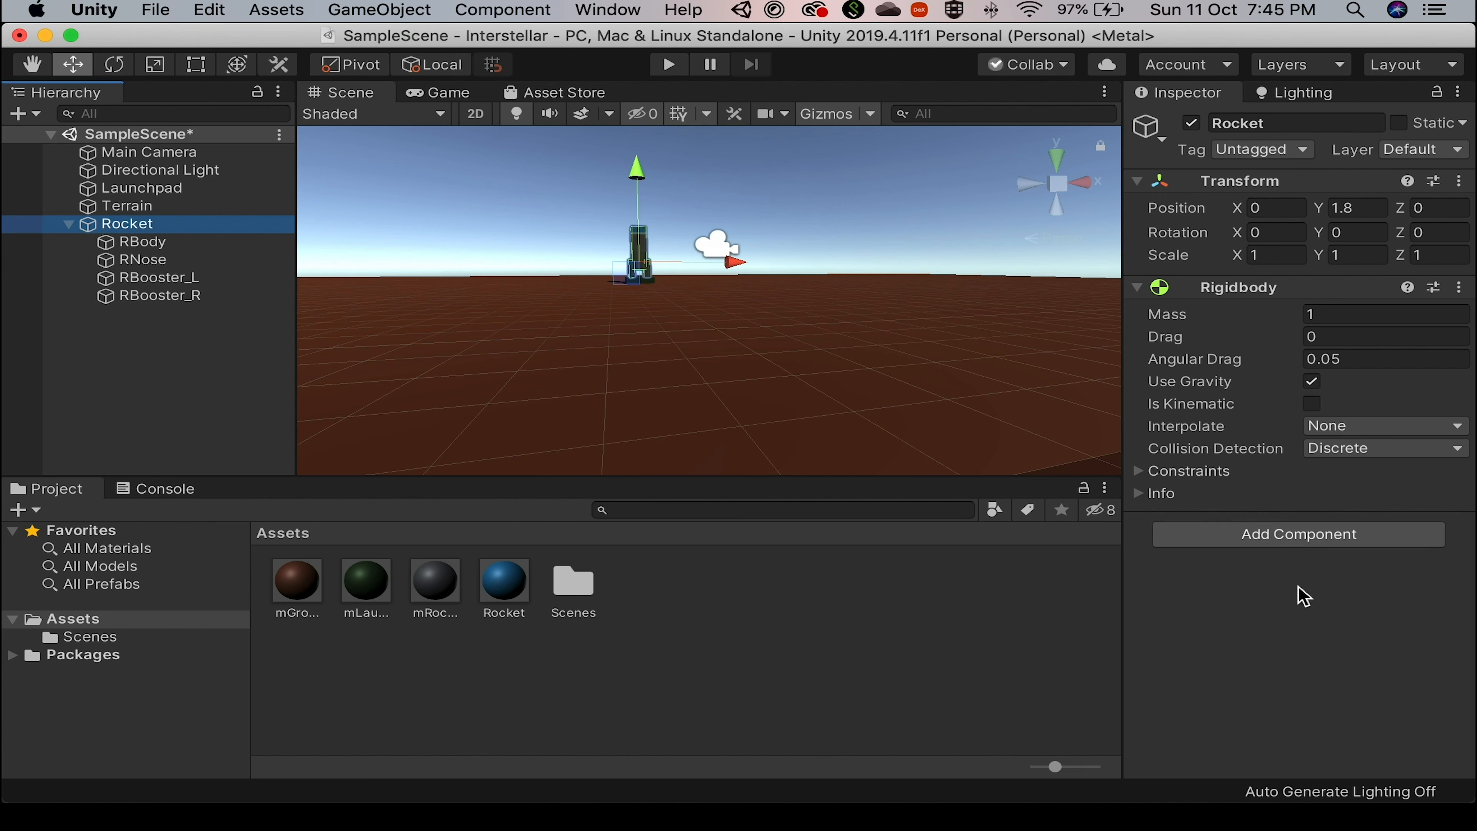
pyautogui.click(1297, 540)
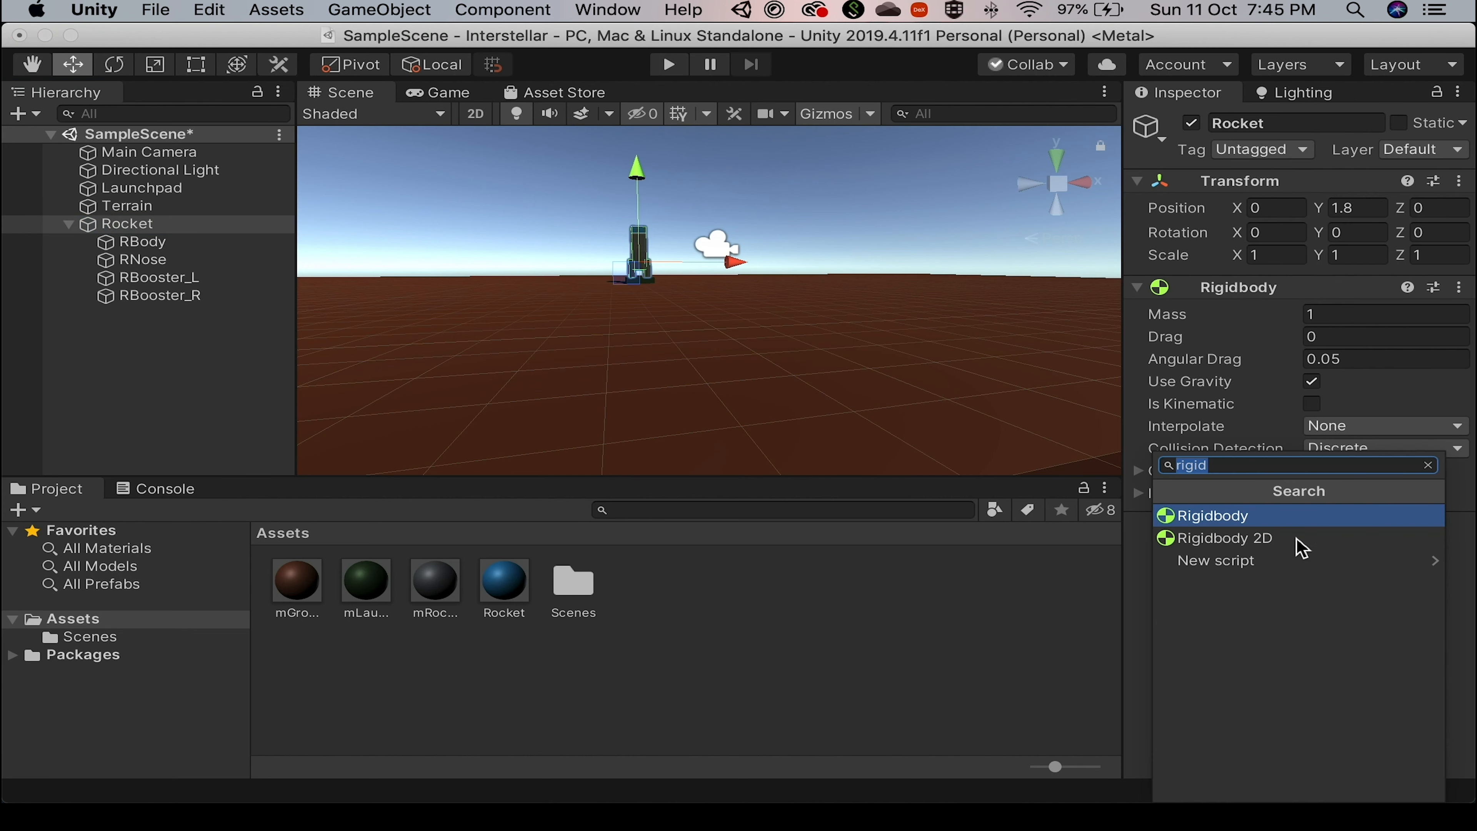
pyautogui.write('RocketController')
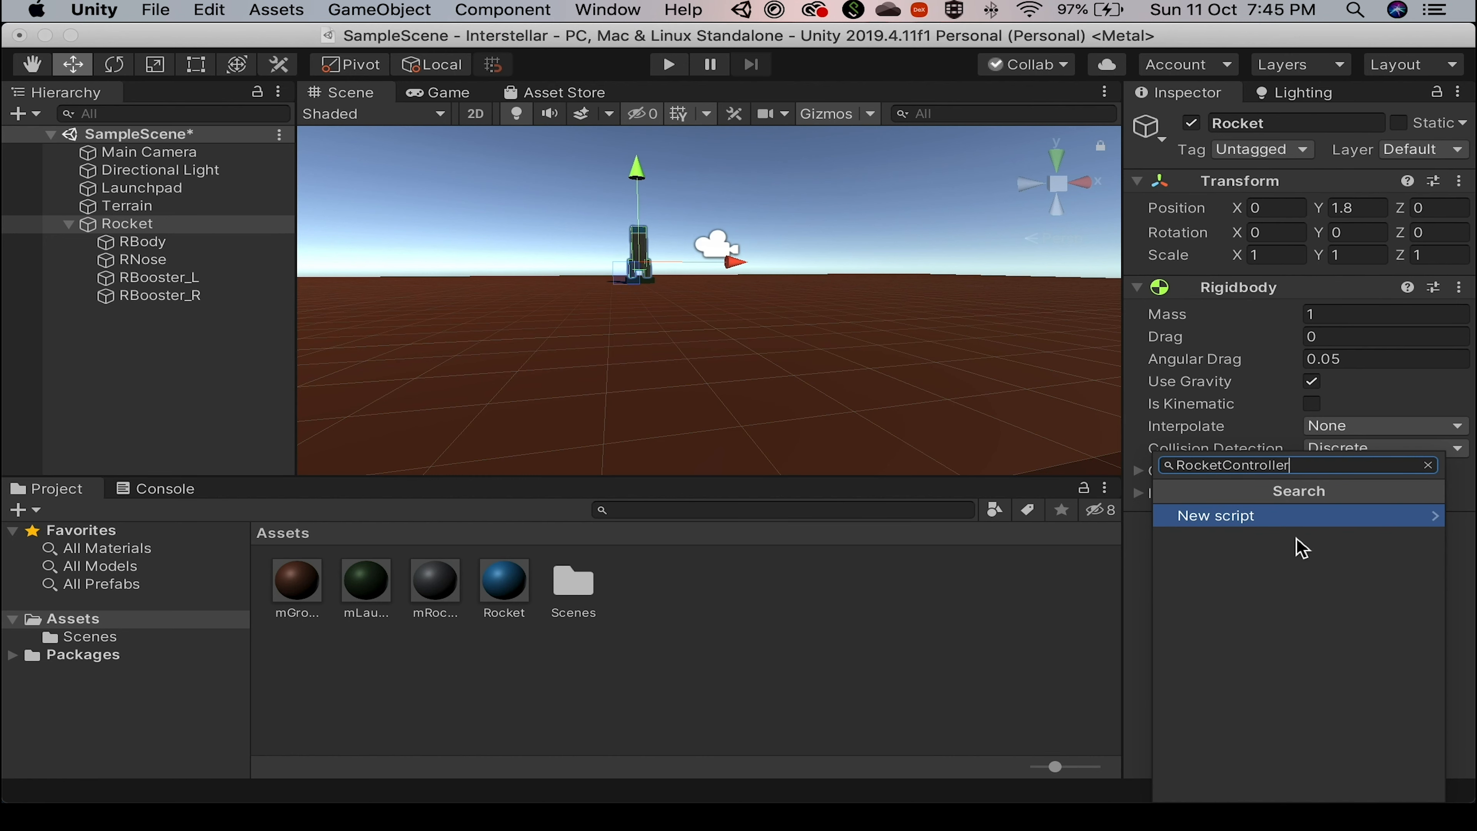
pyautogui.click(1295, 521)
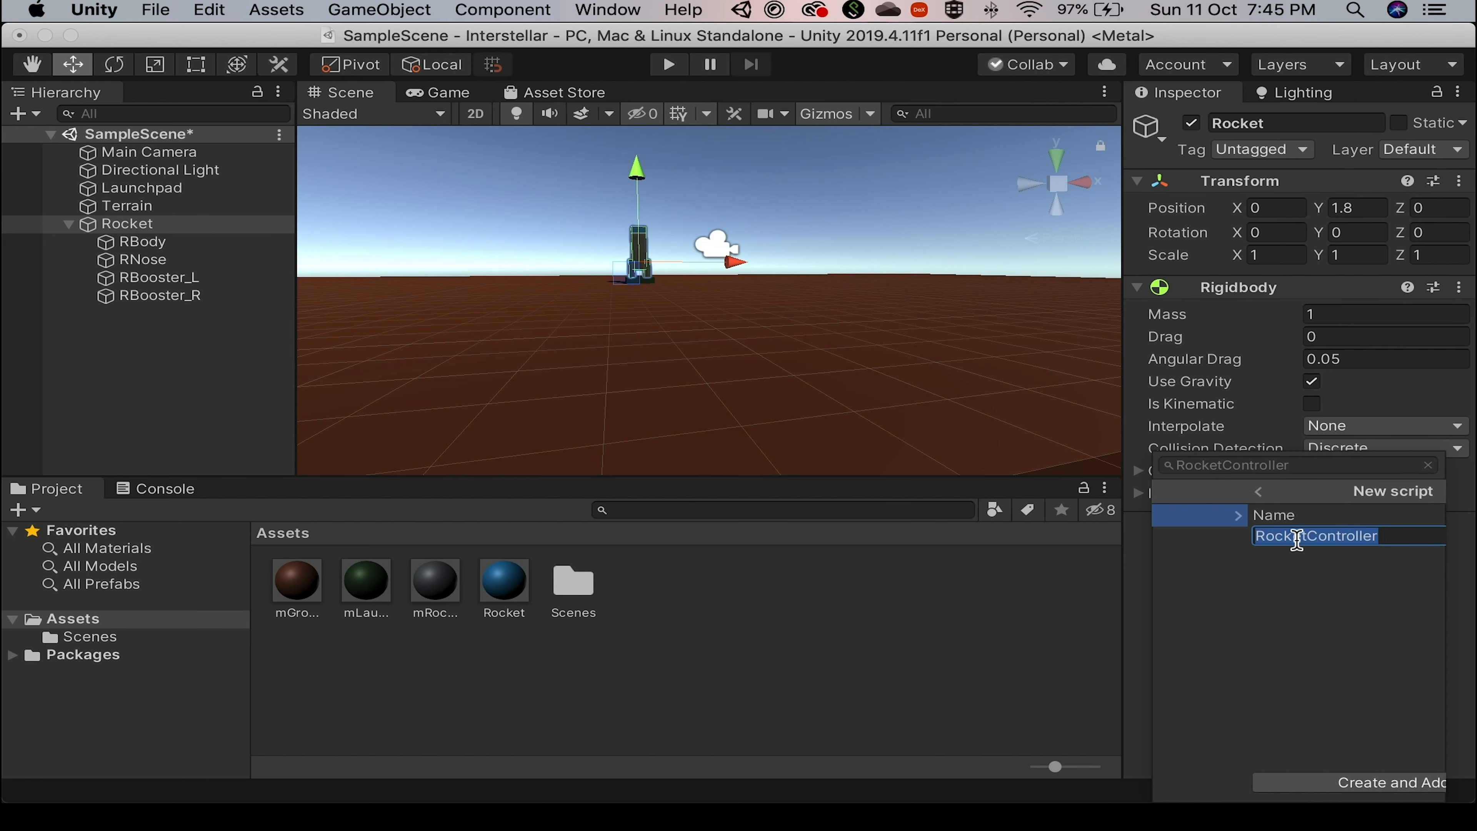
pyautogui.click(1259, 777)
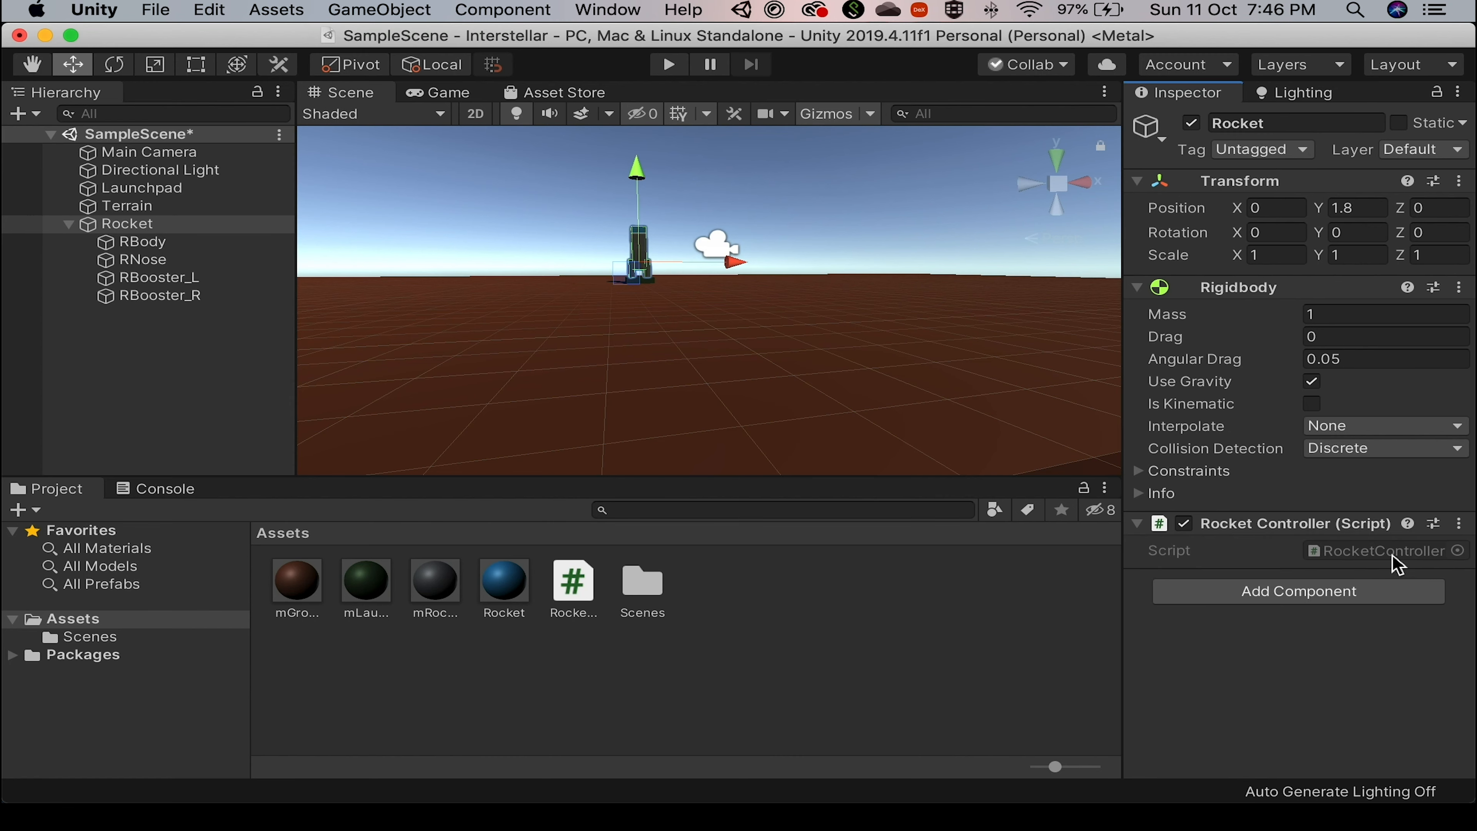
# Open the RocketController script in Visual Studio and add print("staring"); to the Start method.
pyautogui.doubleClick(1395, 562)
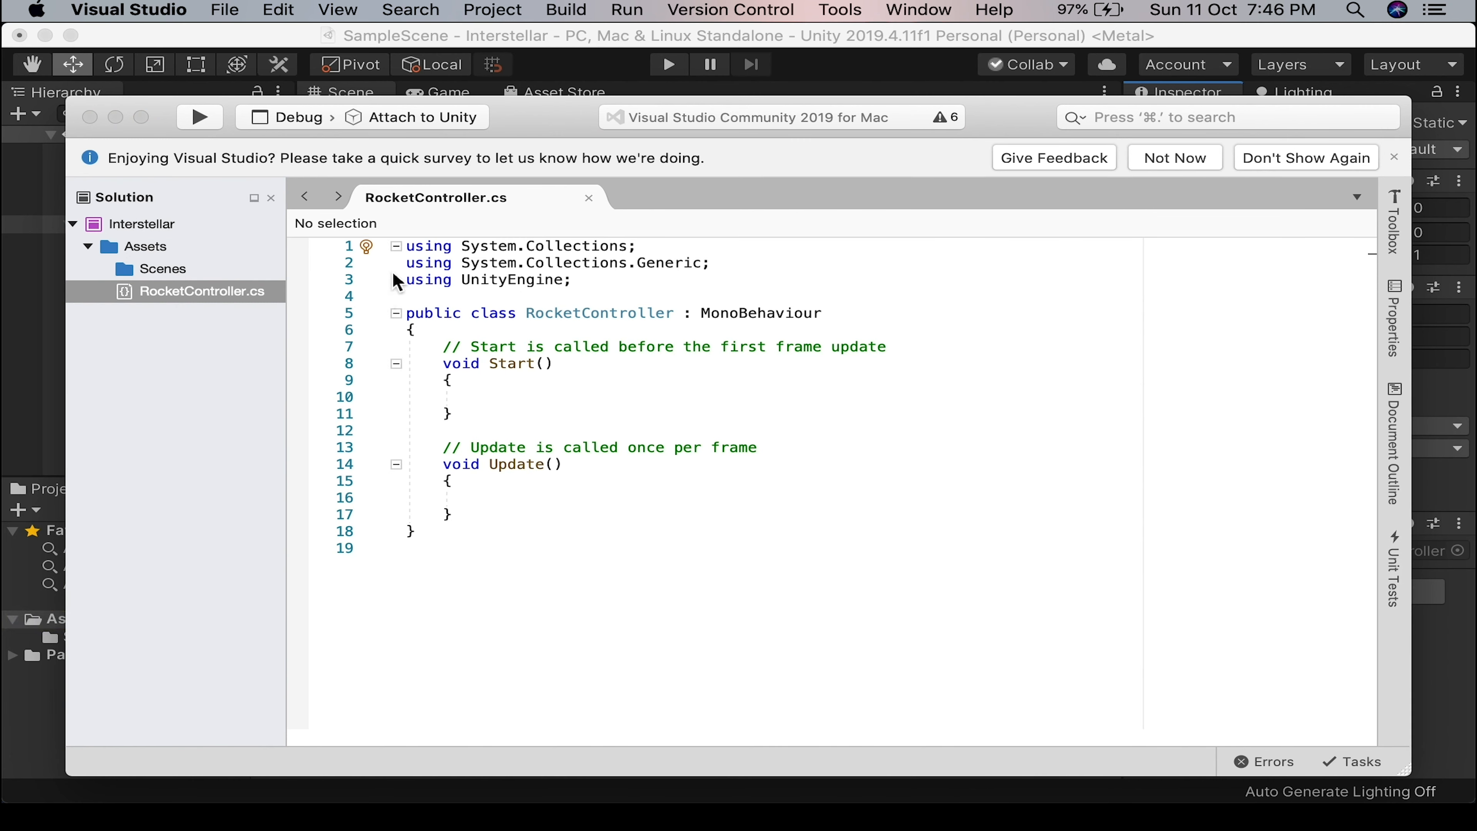
pyautogui.click(570, 281)
pyautogui.click(425, 278)
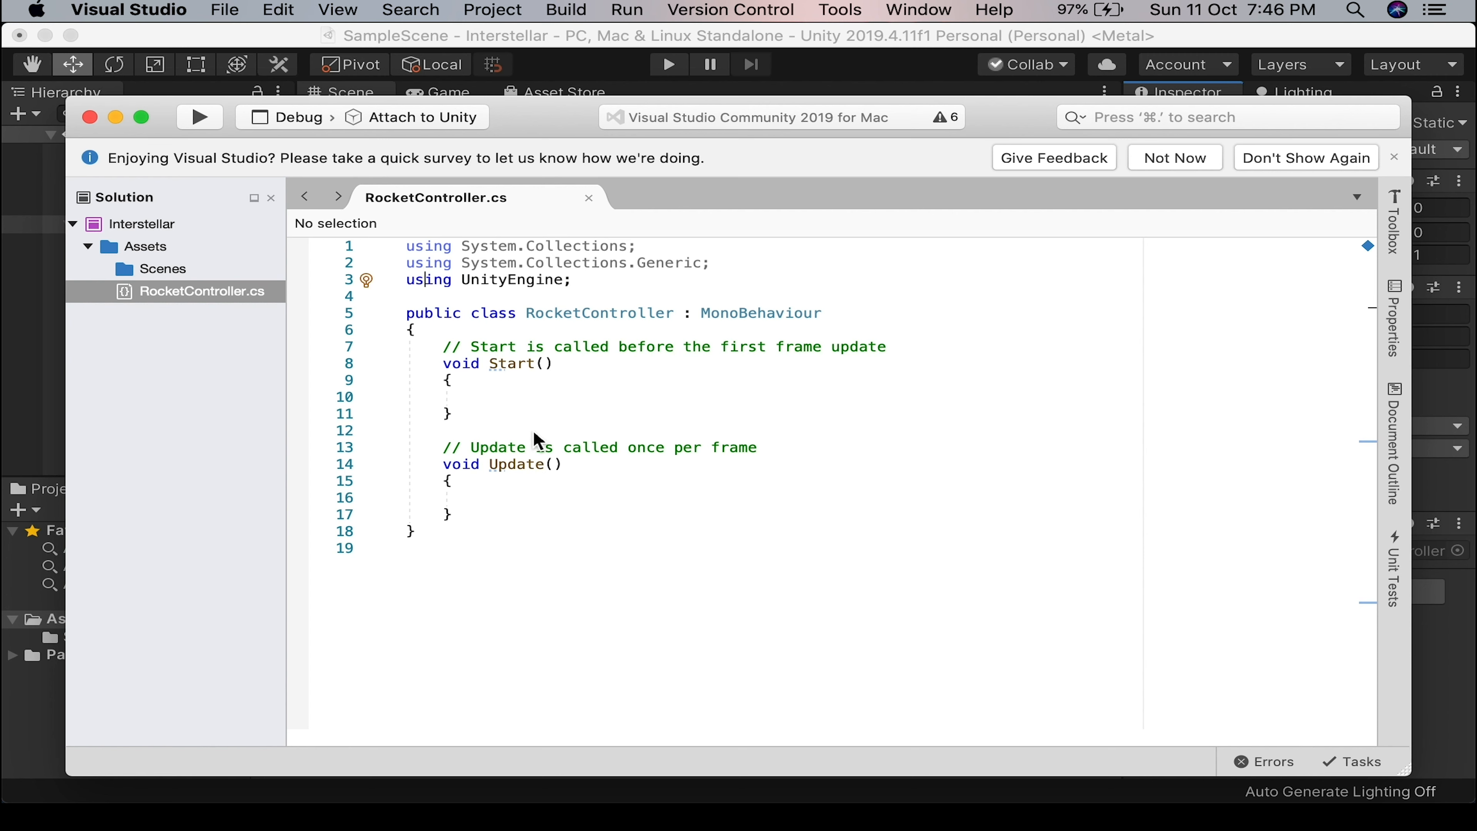
pyautogui.click(497, 383)
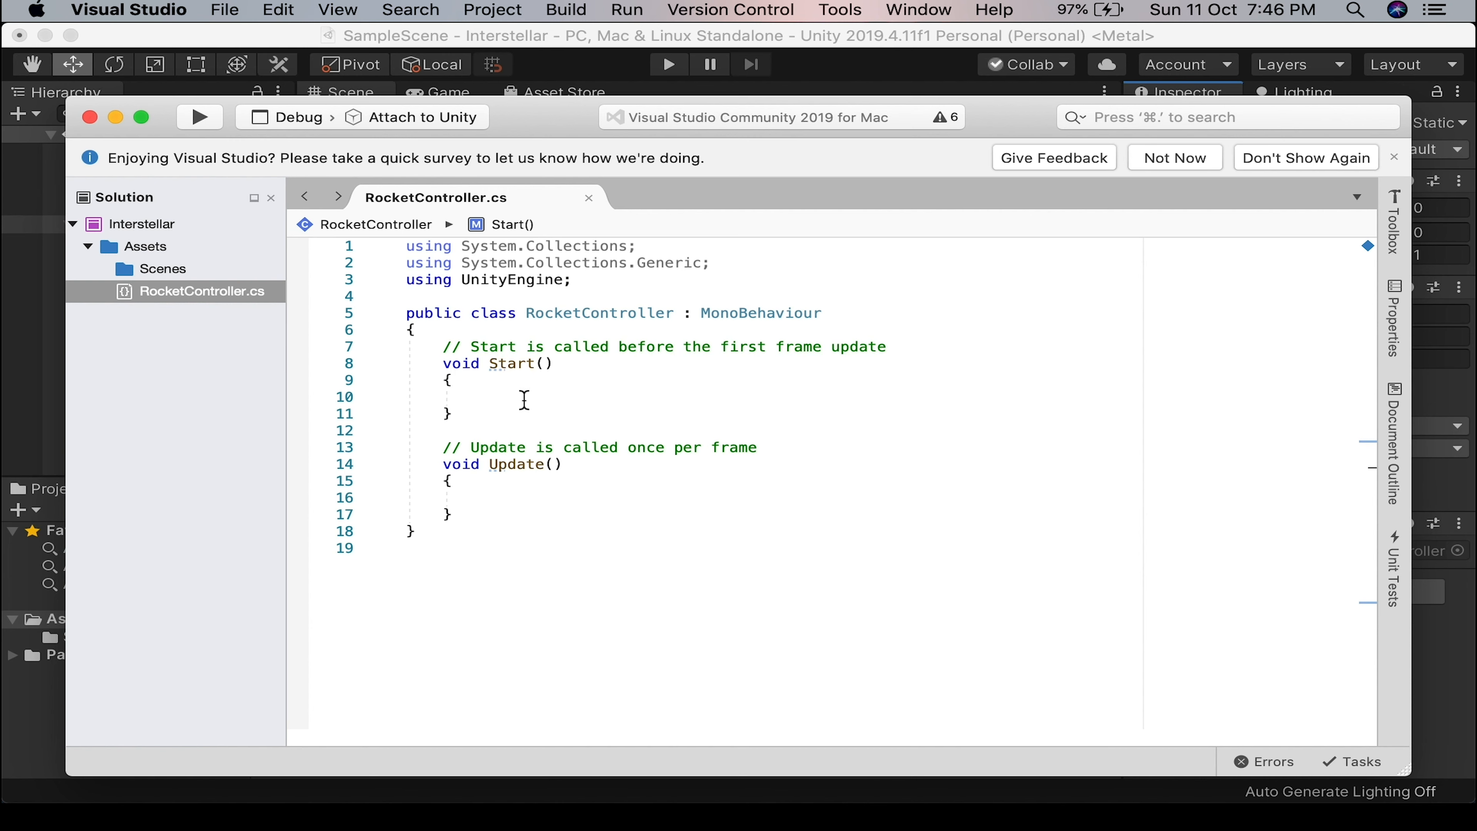
pyautogui.write('prj')
pyautogui.write('("')
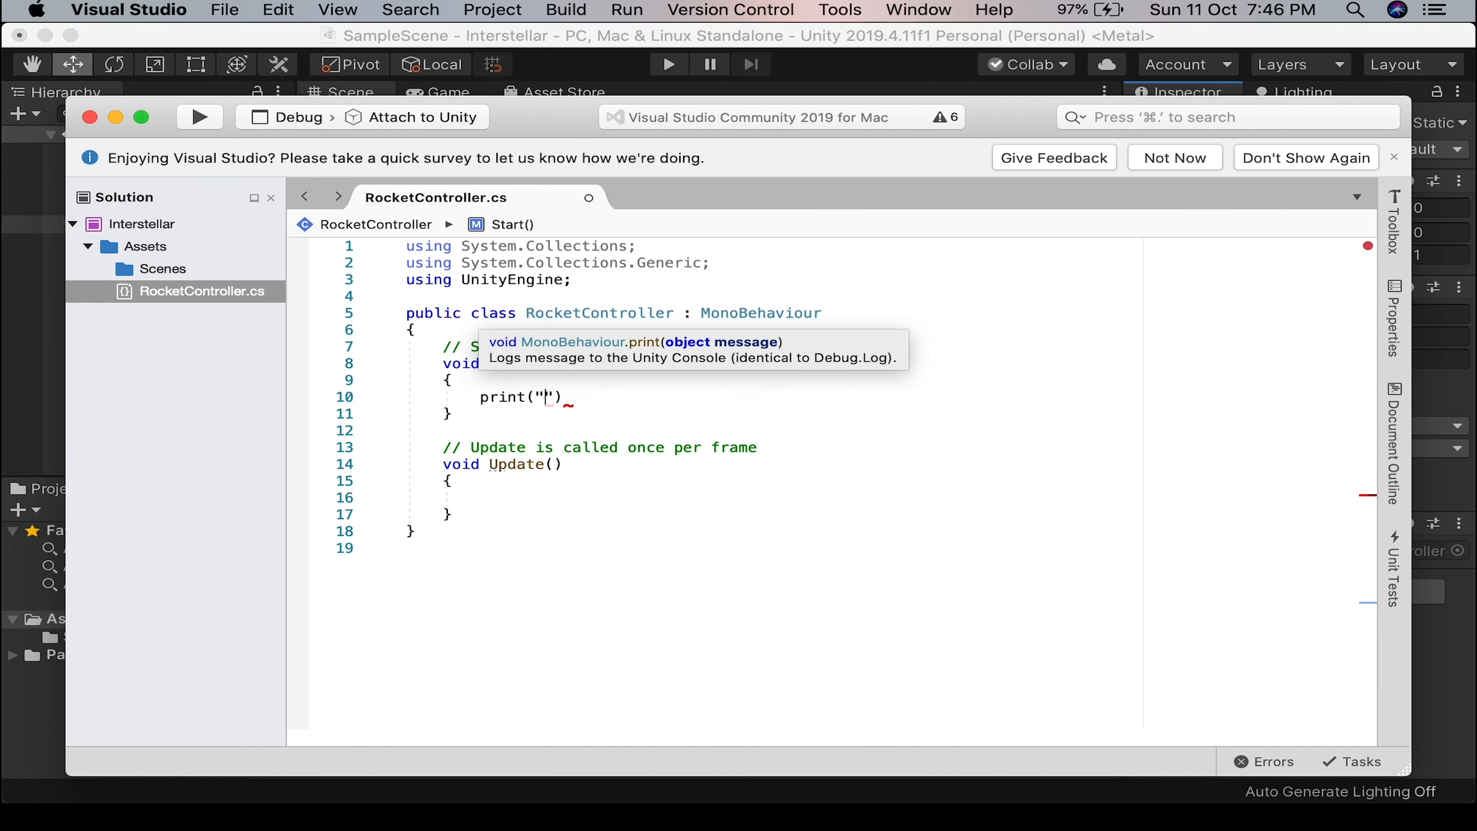
pyautogui.write('staring")')
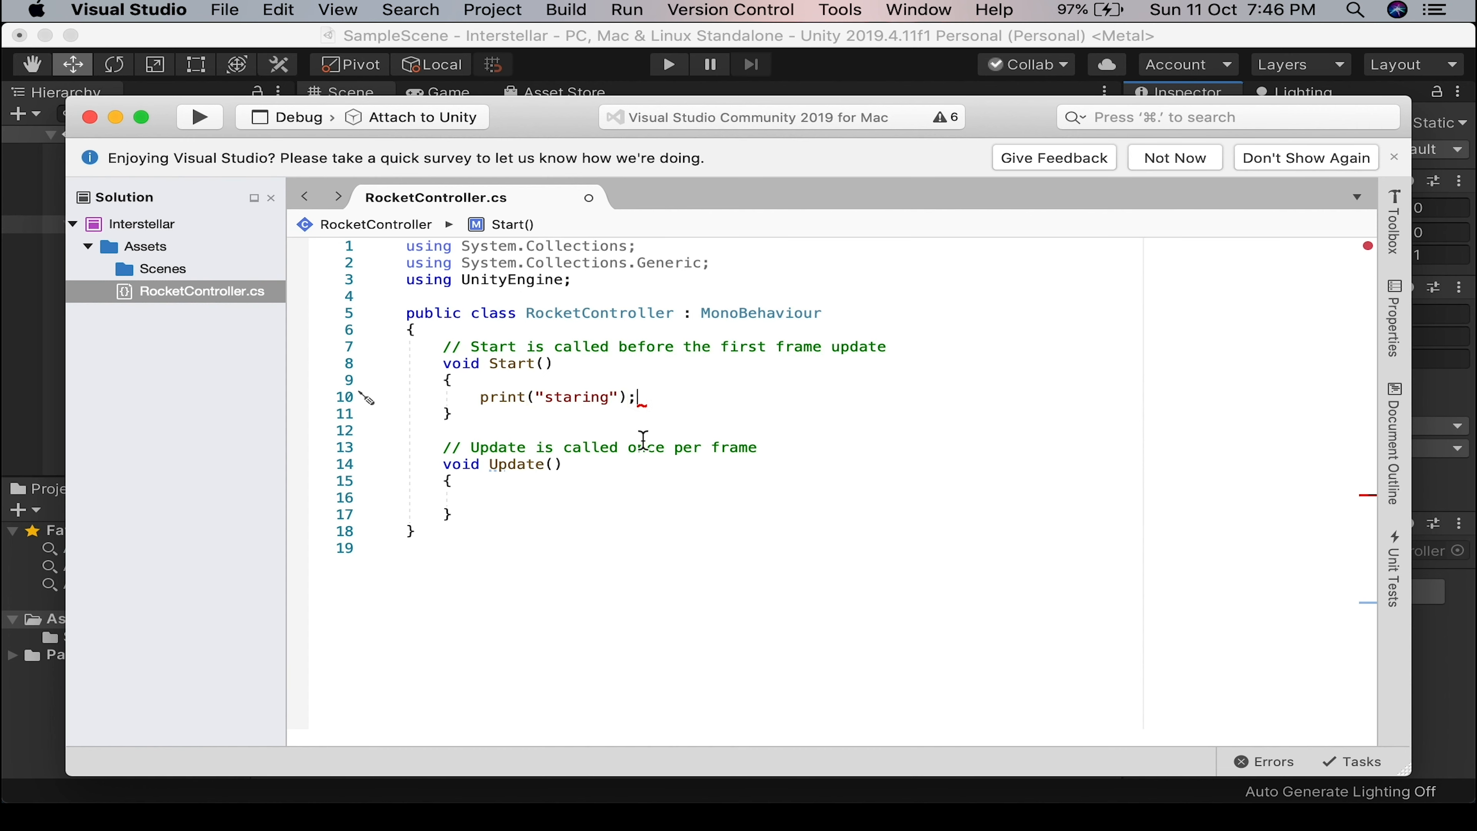
# Add print("inside update"); to the Update method and save the script.
pyautogui.click(516, 496)
pyautogui.write('print')
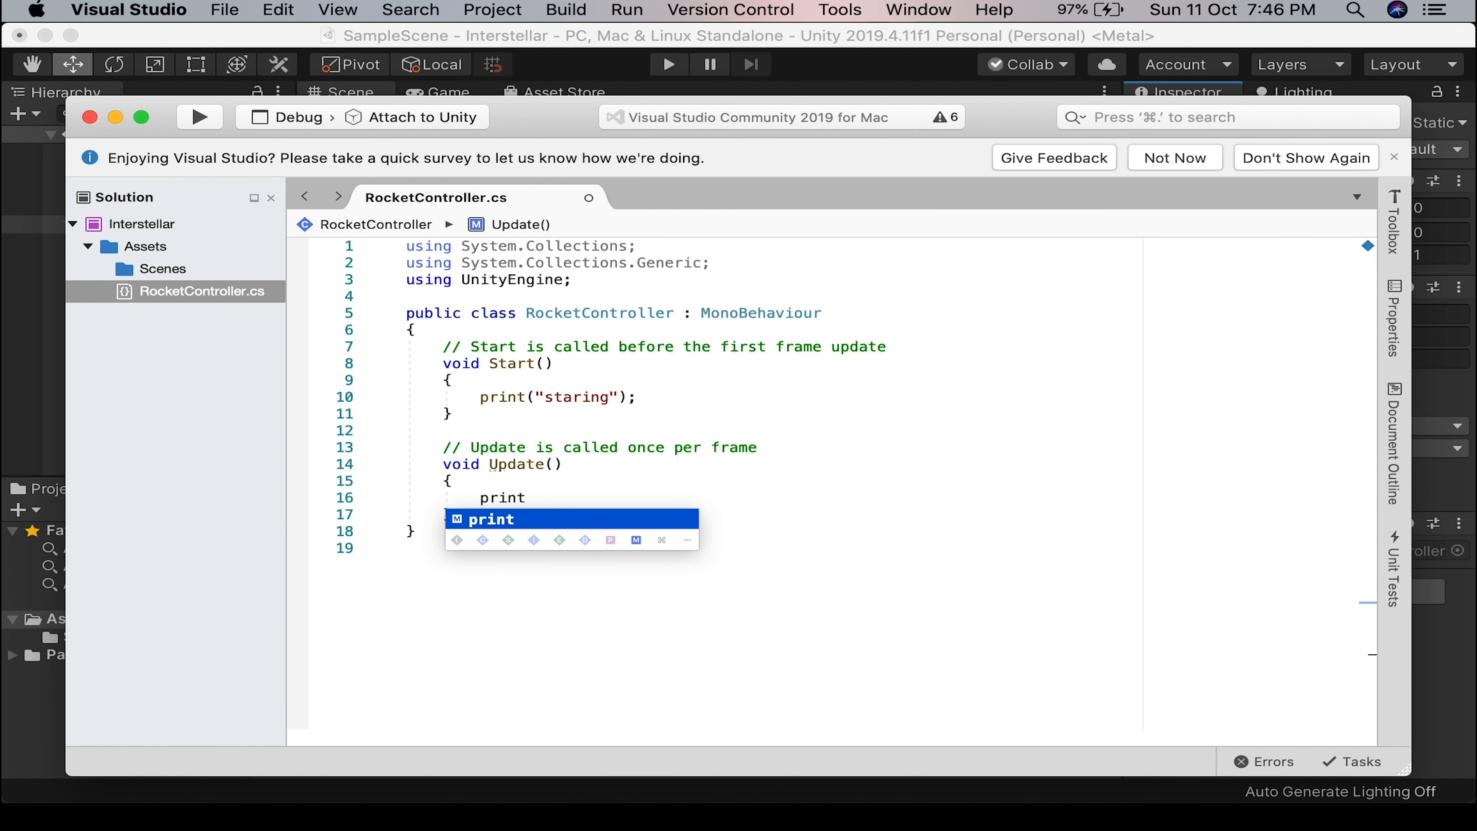
pyautogui.write('("insdie')
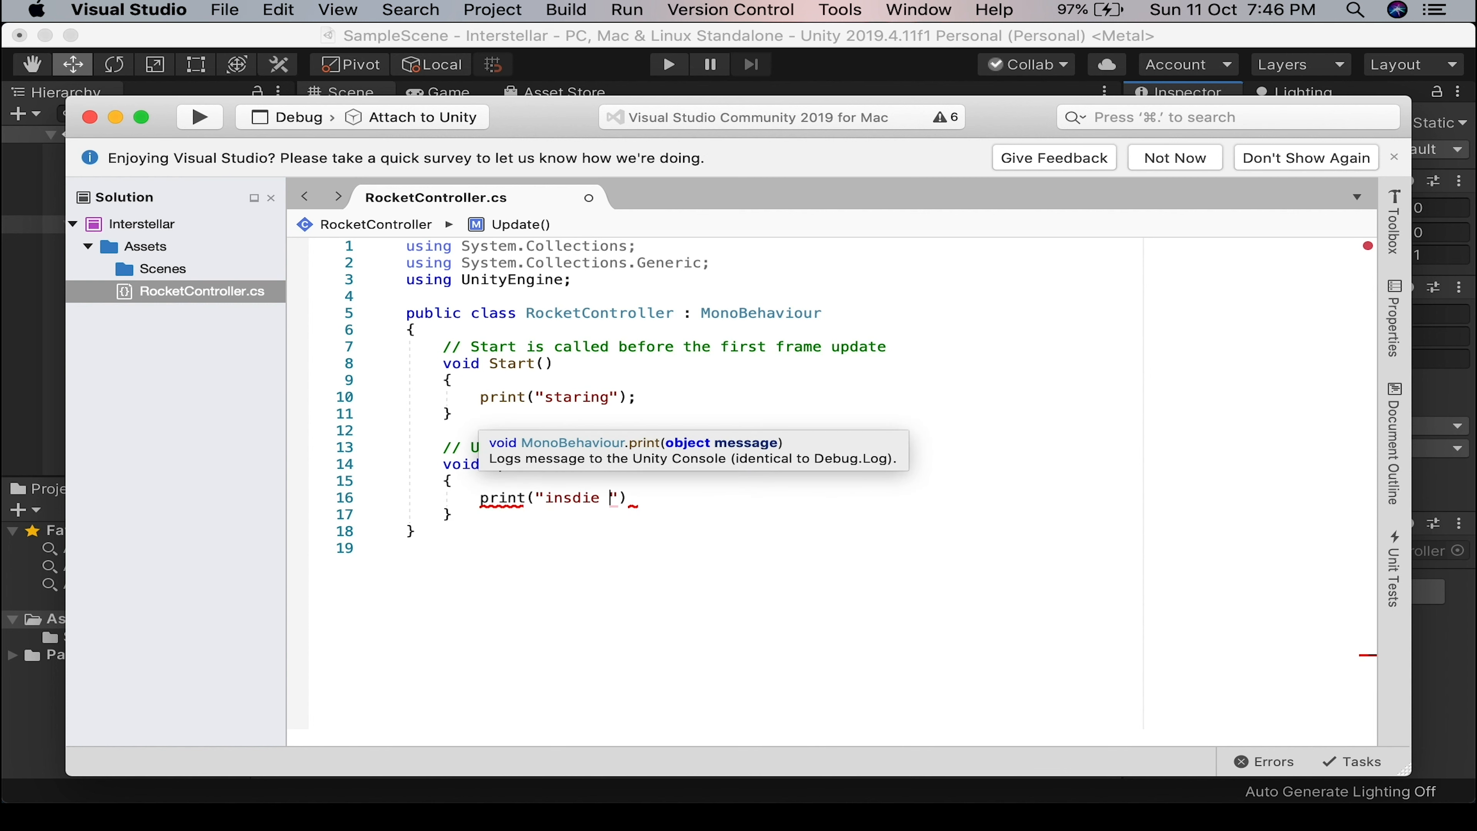
pyautogui.press('BackSpace')
pyautogui.press('BackSpace')
pyautogui.press('BackSpace')
pyautogui.press('BackSpace')
pyautogui.write('ide update')
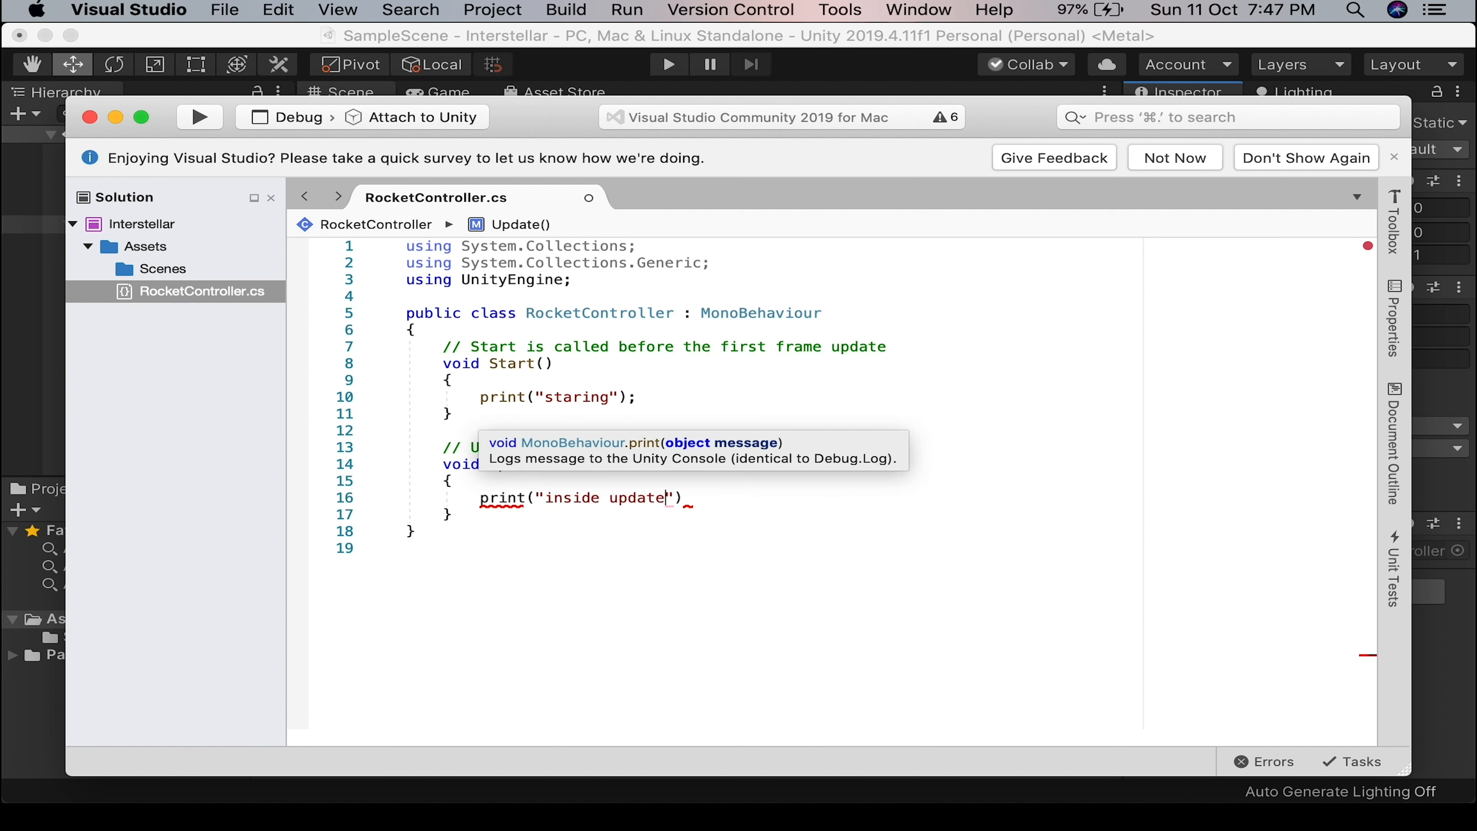
pyautogui.write('")')
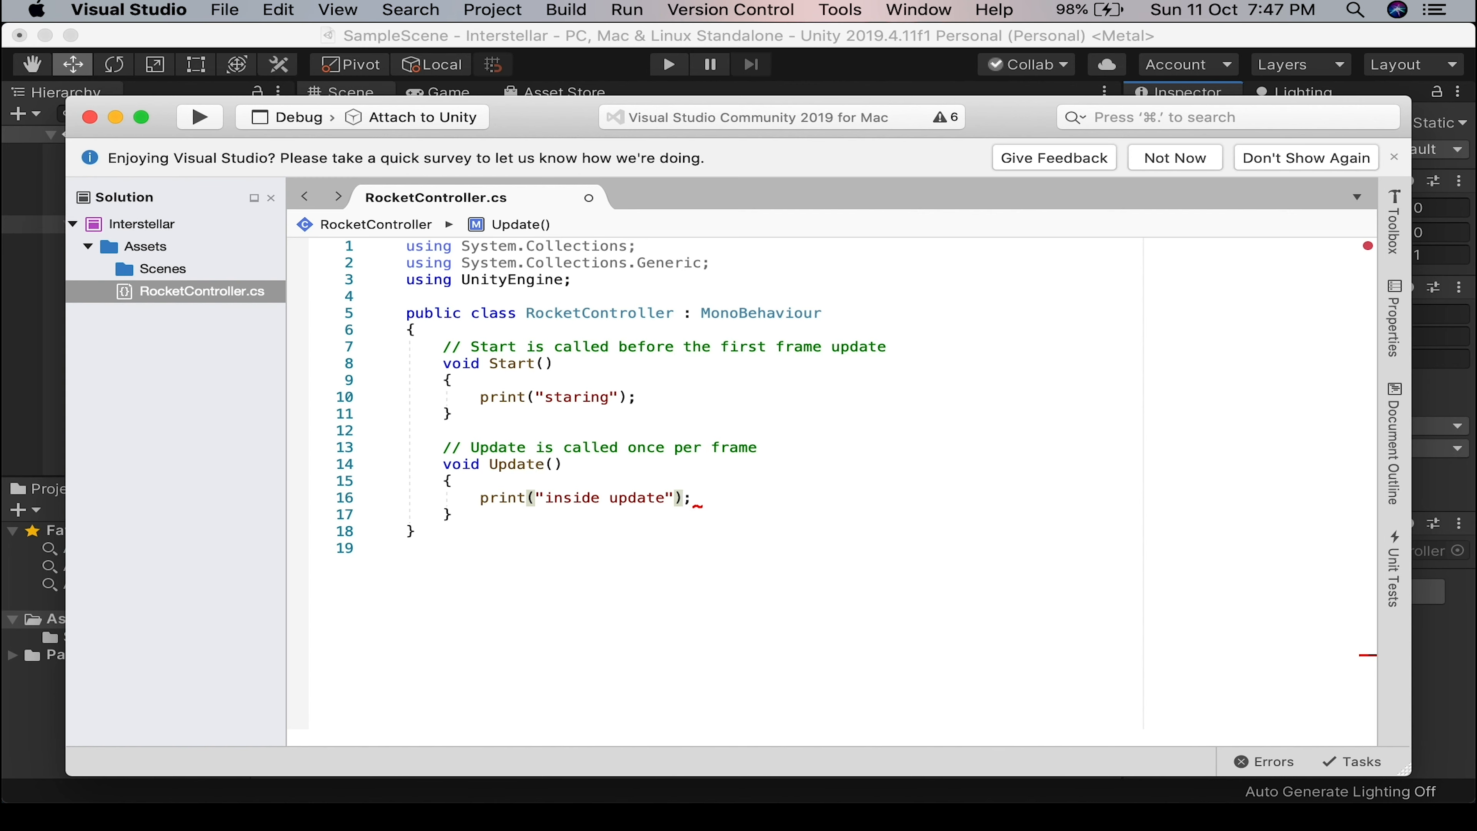
pyautogui.press('super+s')
# Switch to Unity, run the scene in play mode, examine the script's printed messages in the Console, and stop playing.
pyautogui.press('super+Tab')
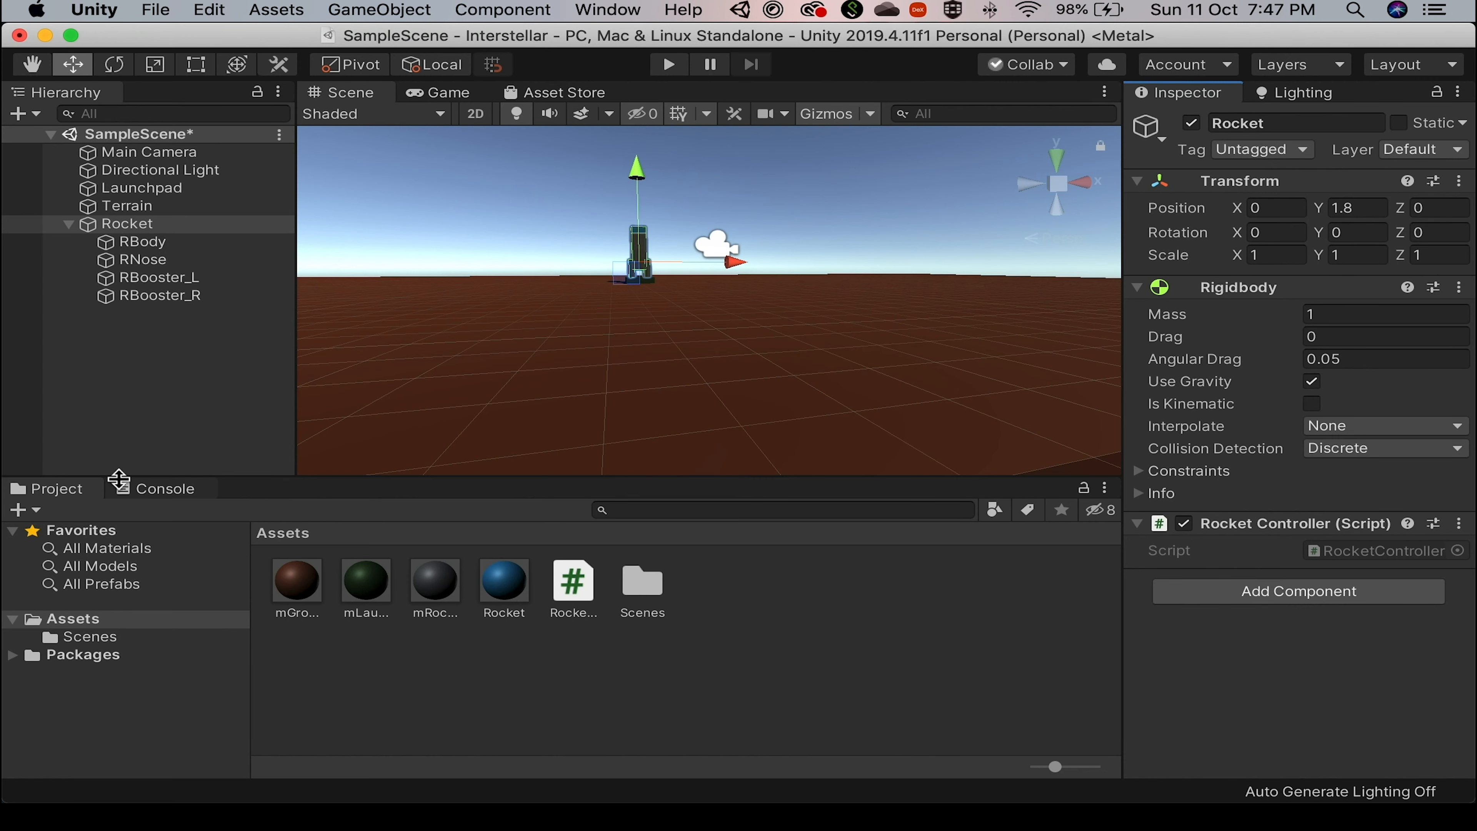
pyautogui.click(144, 490)
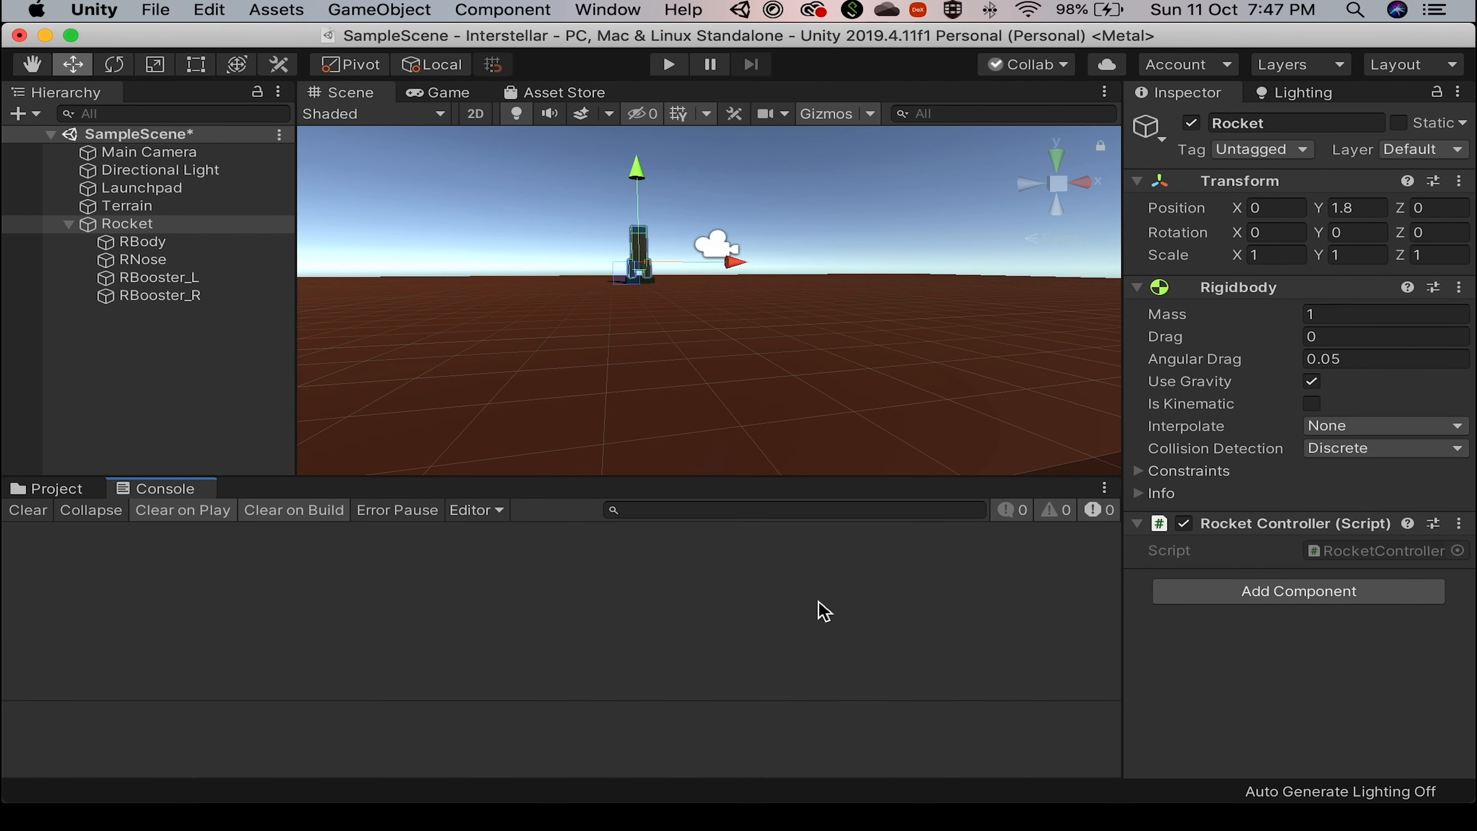
pyautogui.press('super+p')
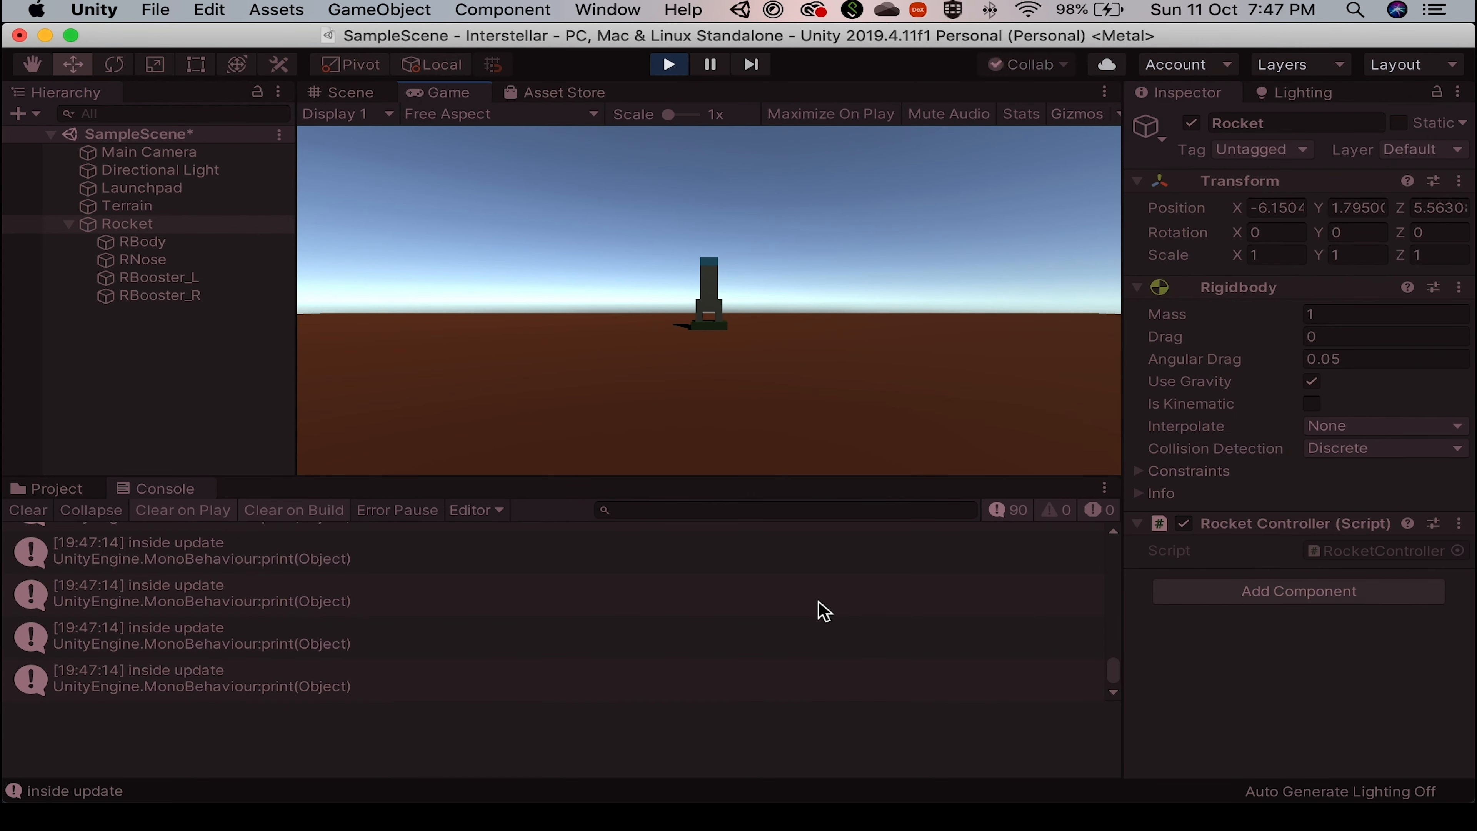
pyautogui.moveTo(1114, 678); pyautogui.dragTo(1121, 561)
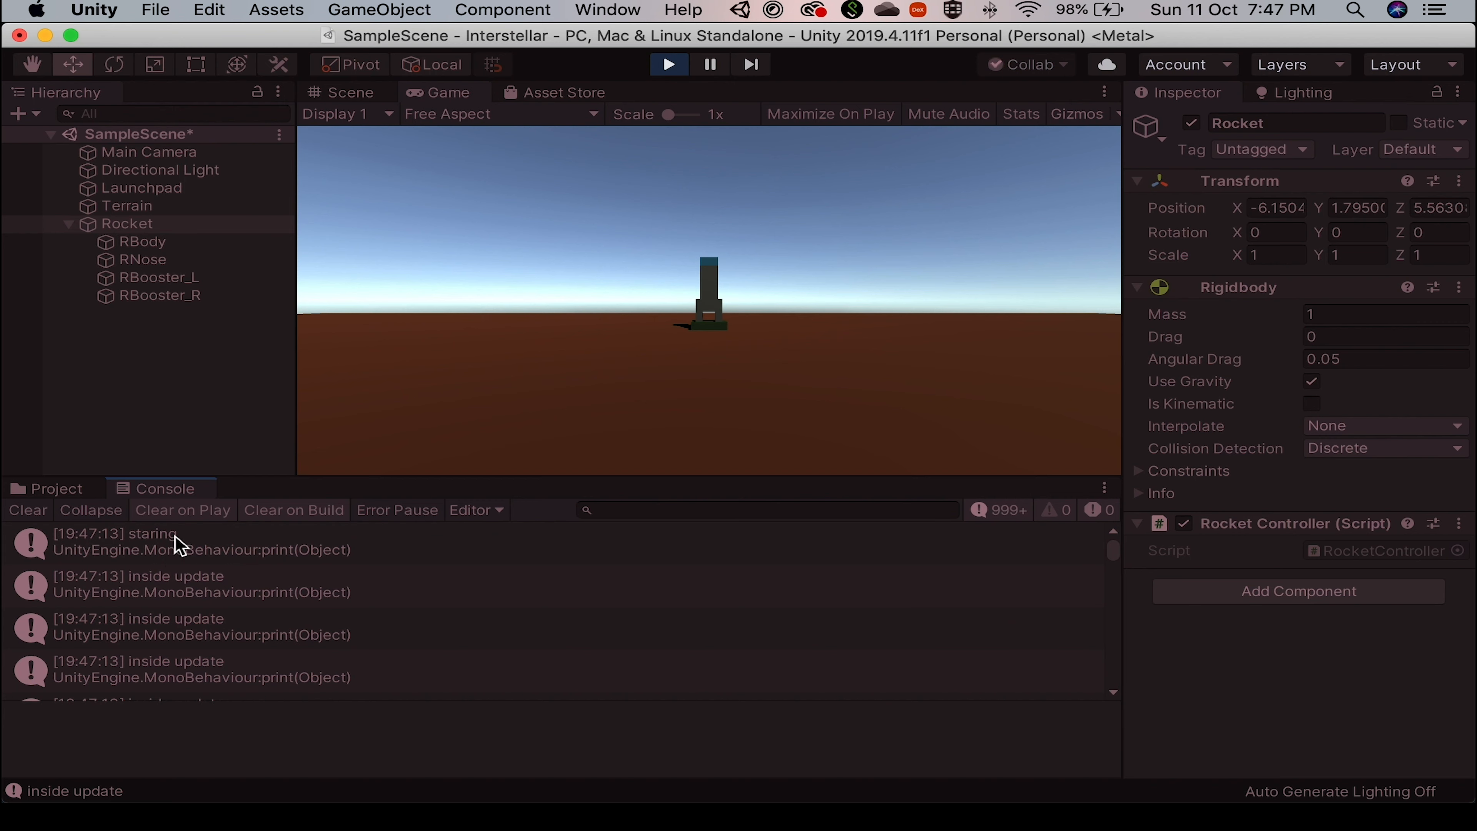
pyautogui.moveTo(1114, 554); pyautogui.dragTo(1128, 592)
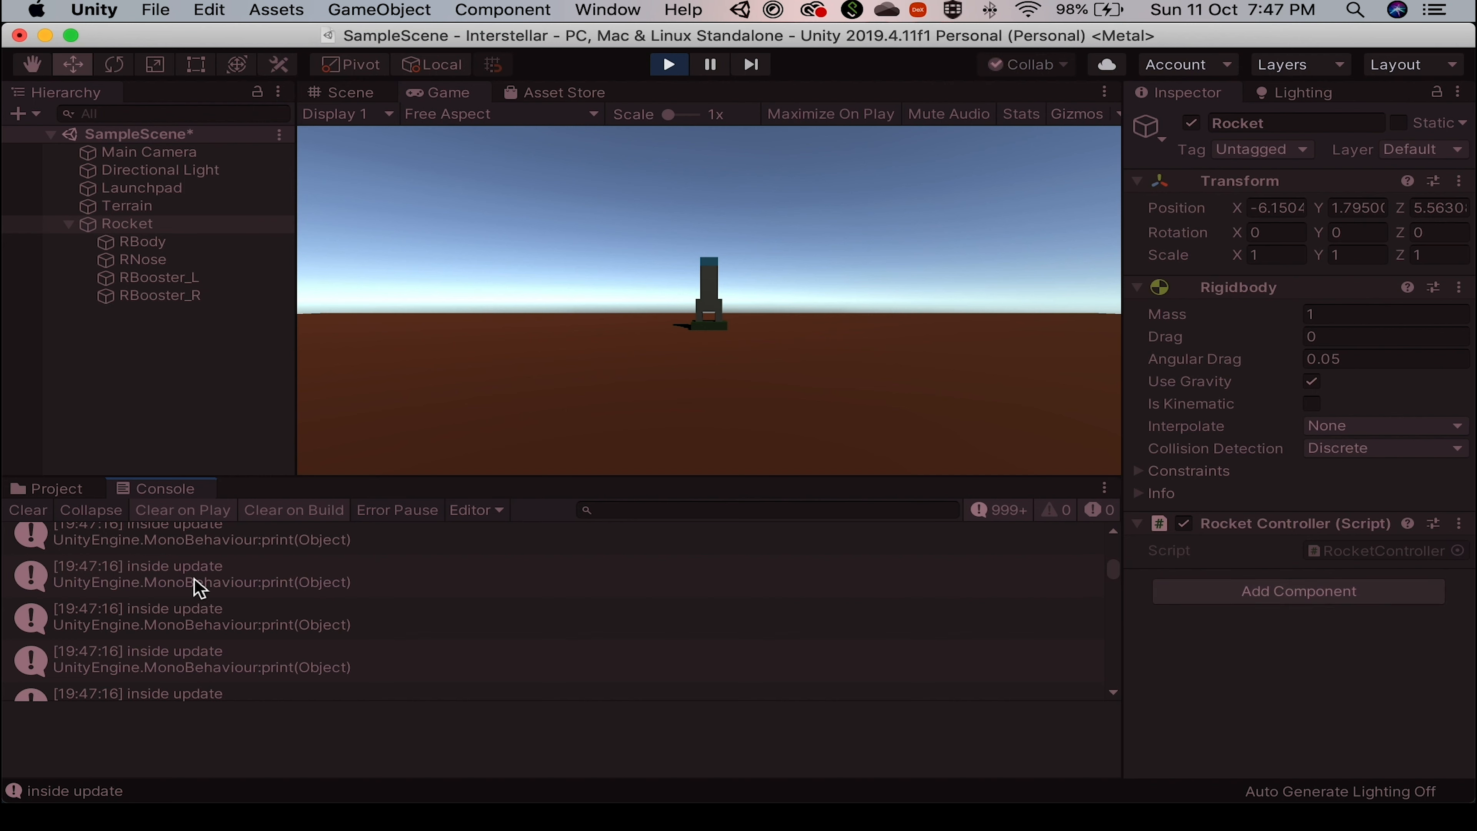
pyautogui.press('super+p')
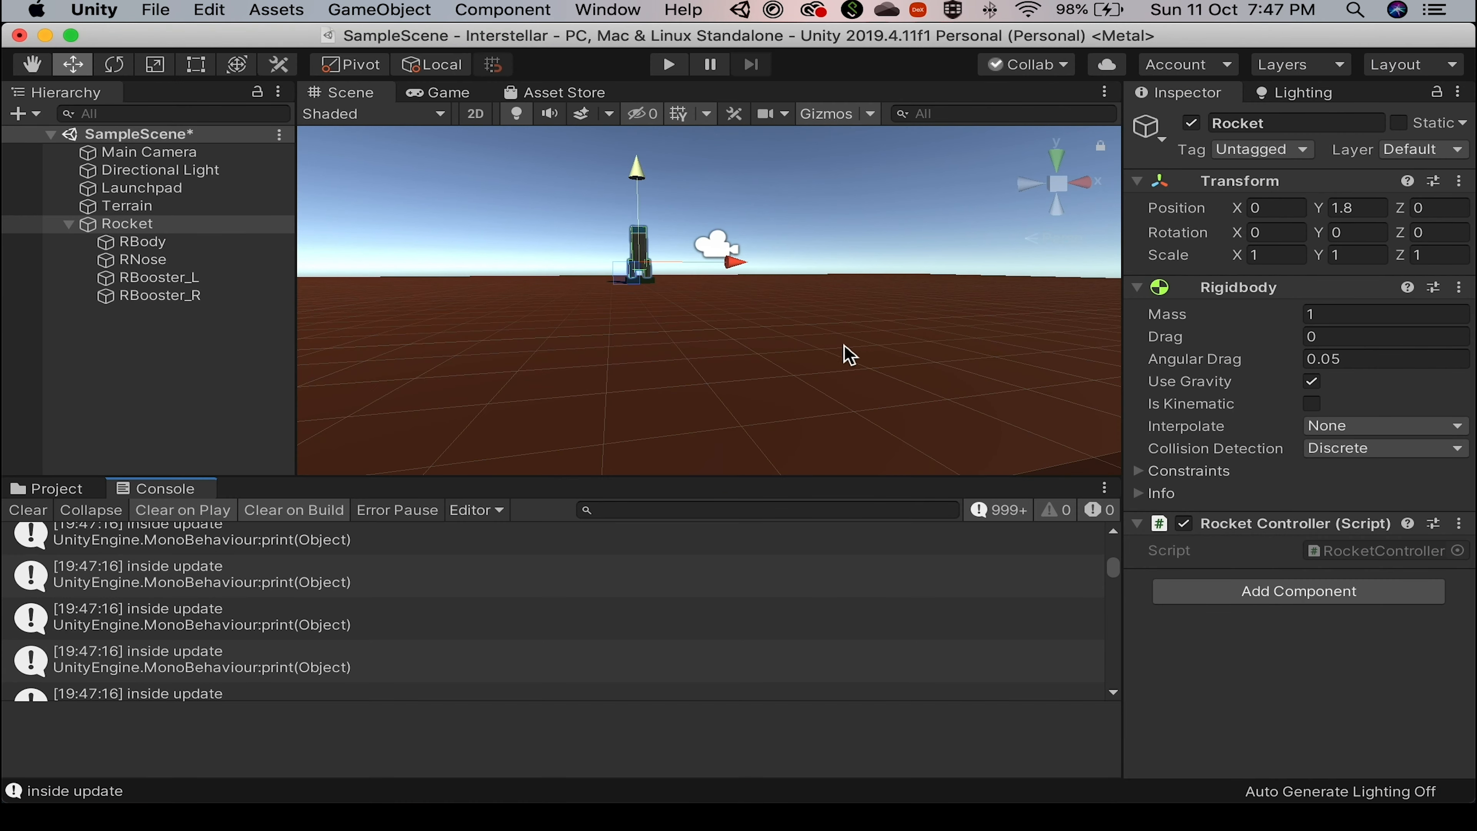
# Switch to Visual Studio and replace the print line in Update with an if (Input.GetKey(KeyCode.Space)) block.
pyautogui.press('super+Tab')
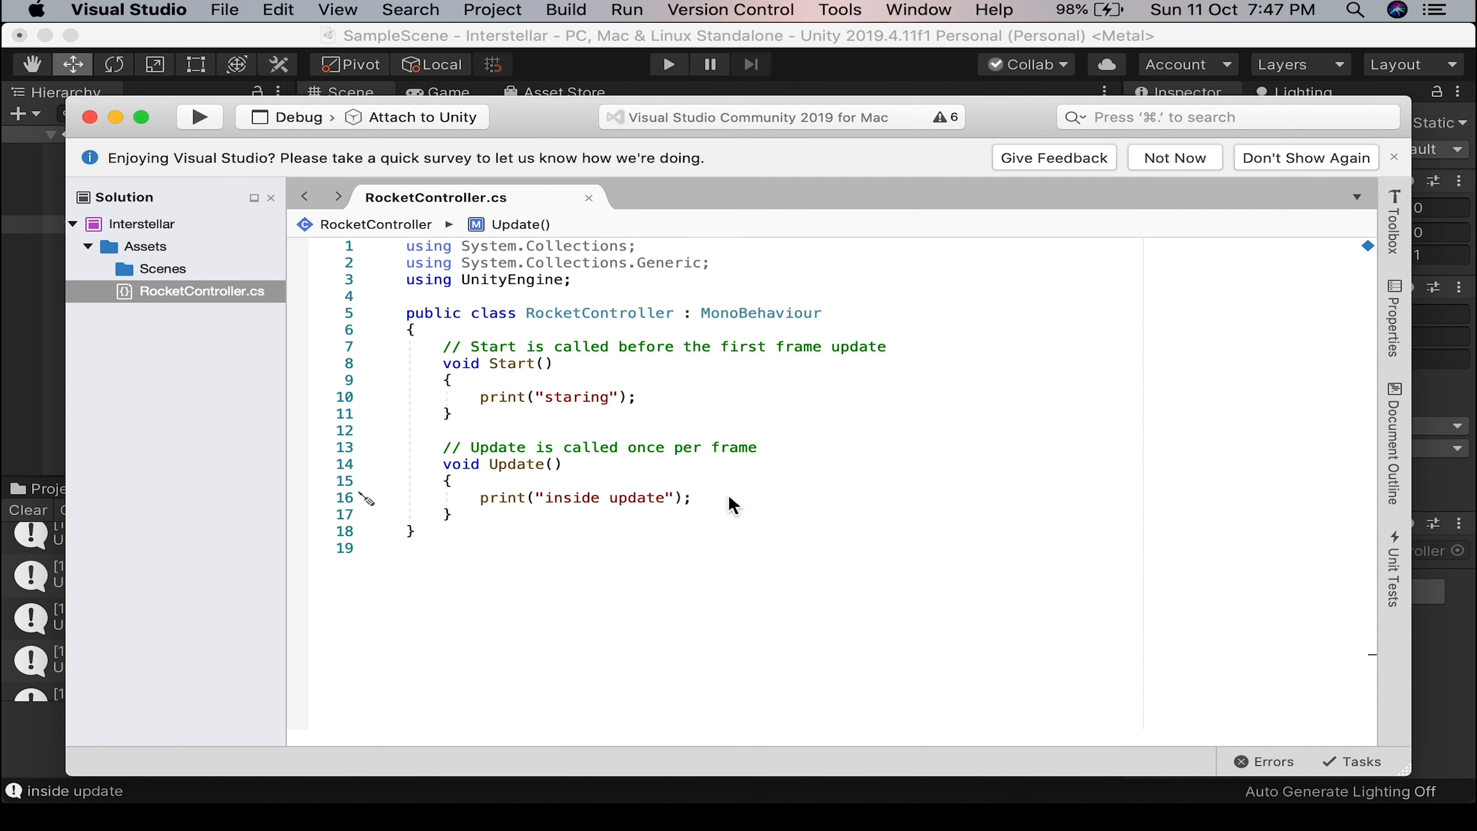
pyautogui.press('super+Tab')
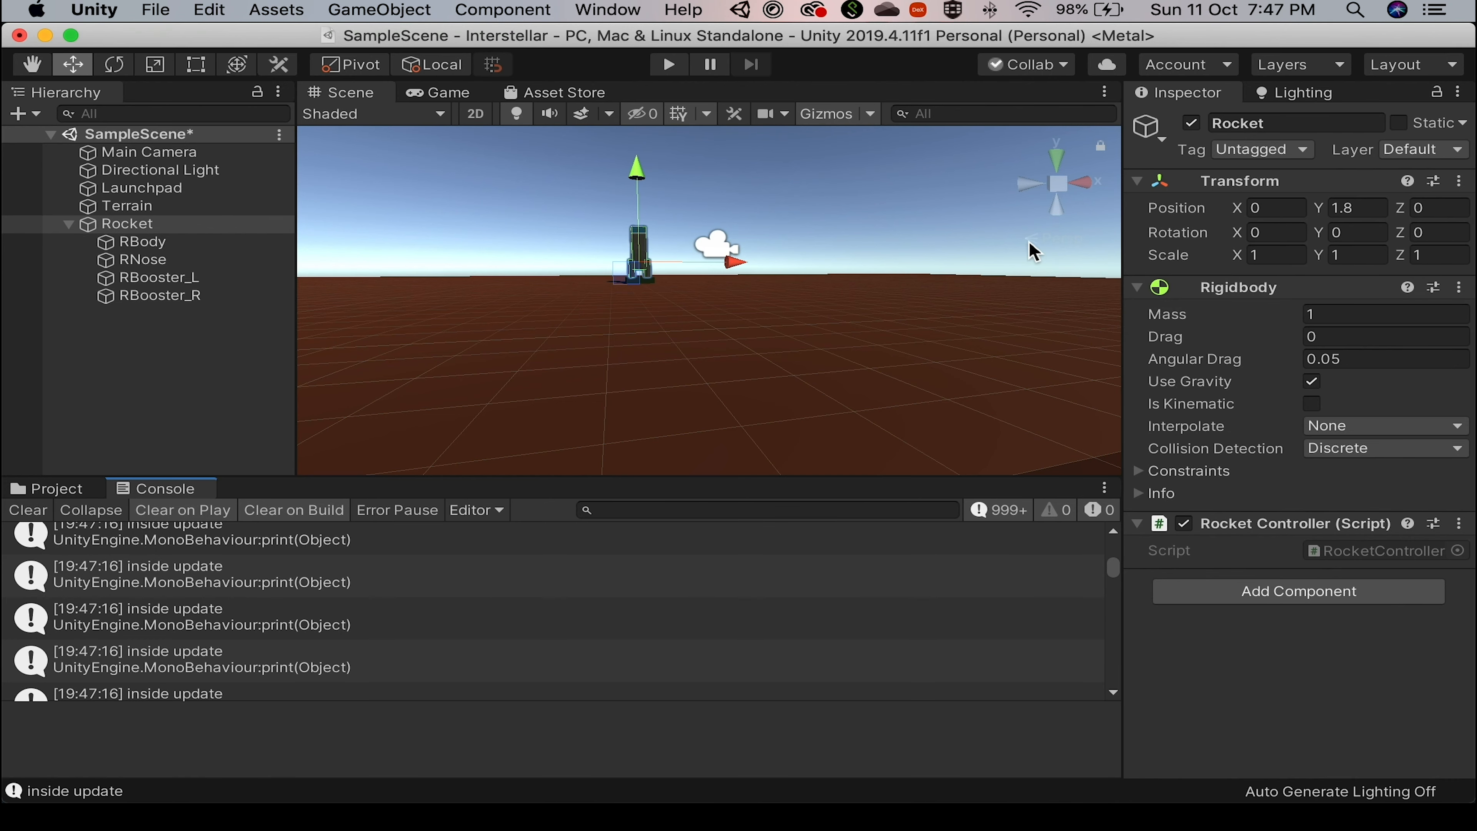
pyautogui.press('super+Tab')
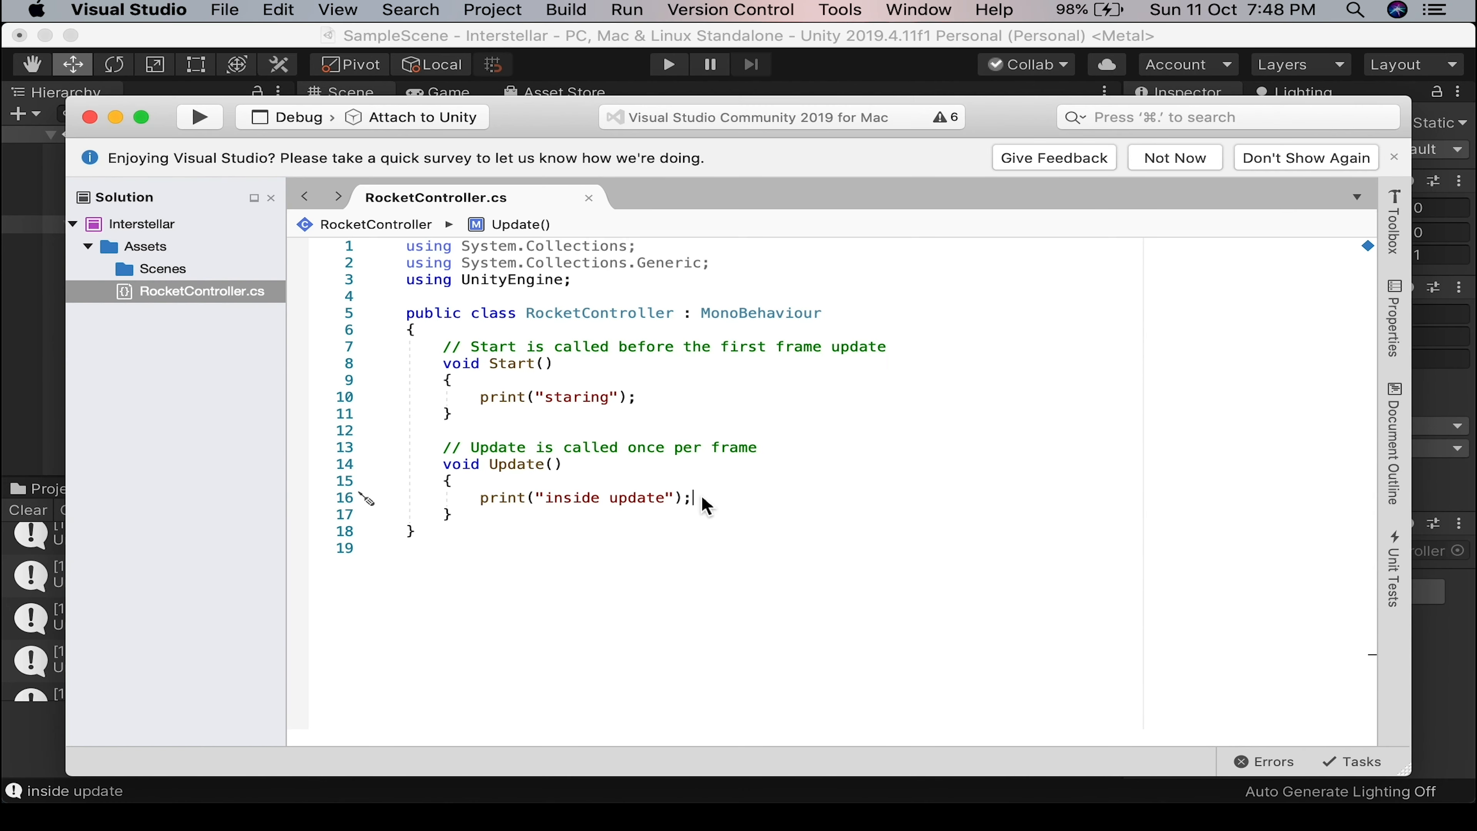
pyautogui.moveTo(698, 499); pyautogui.dragTo(477, 493)
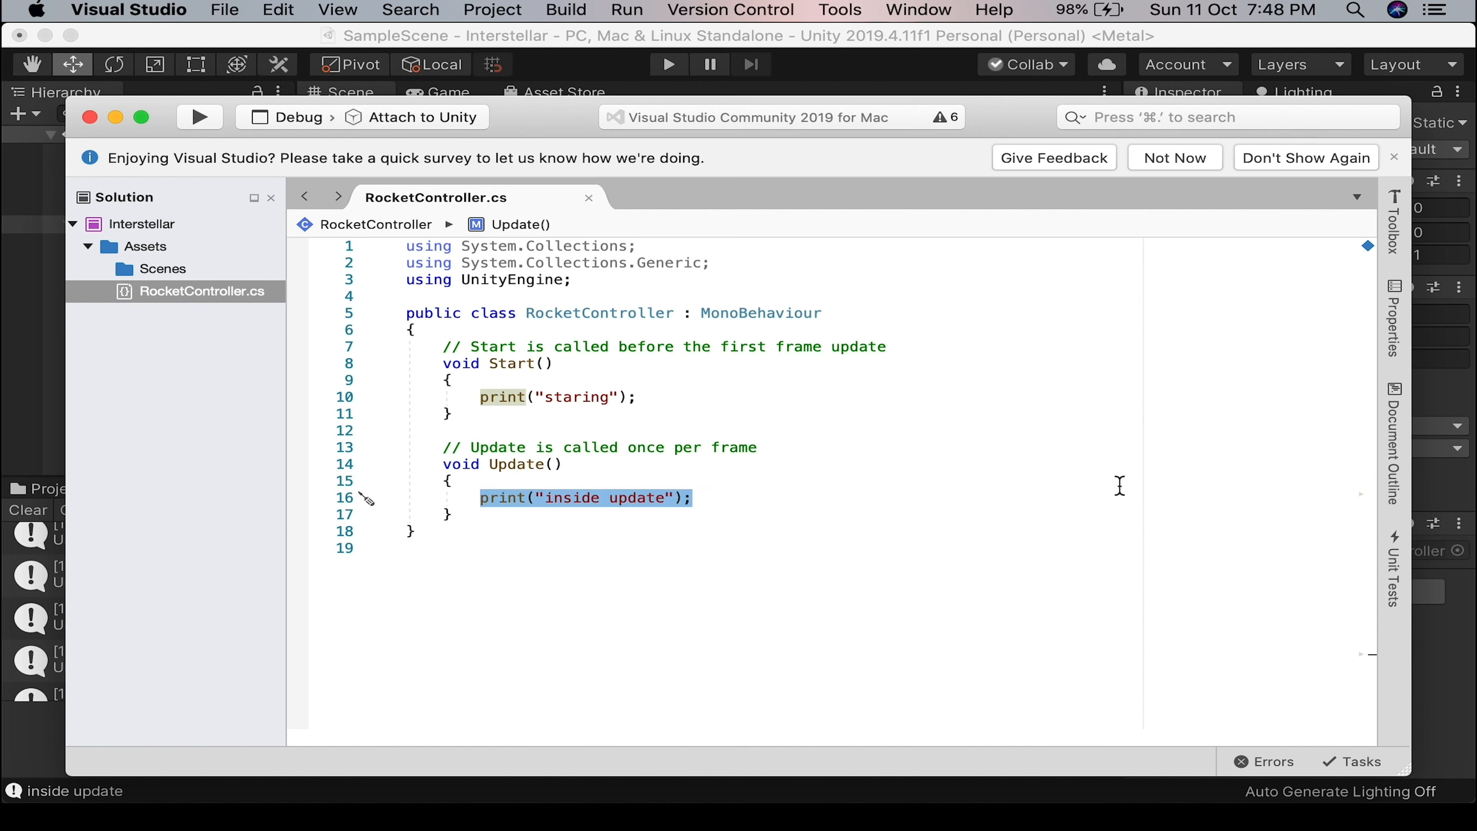
pyautogui.write('if (input')
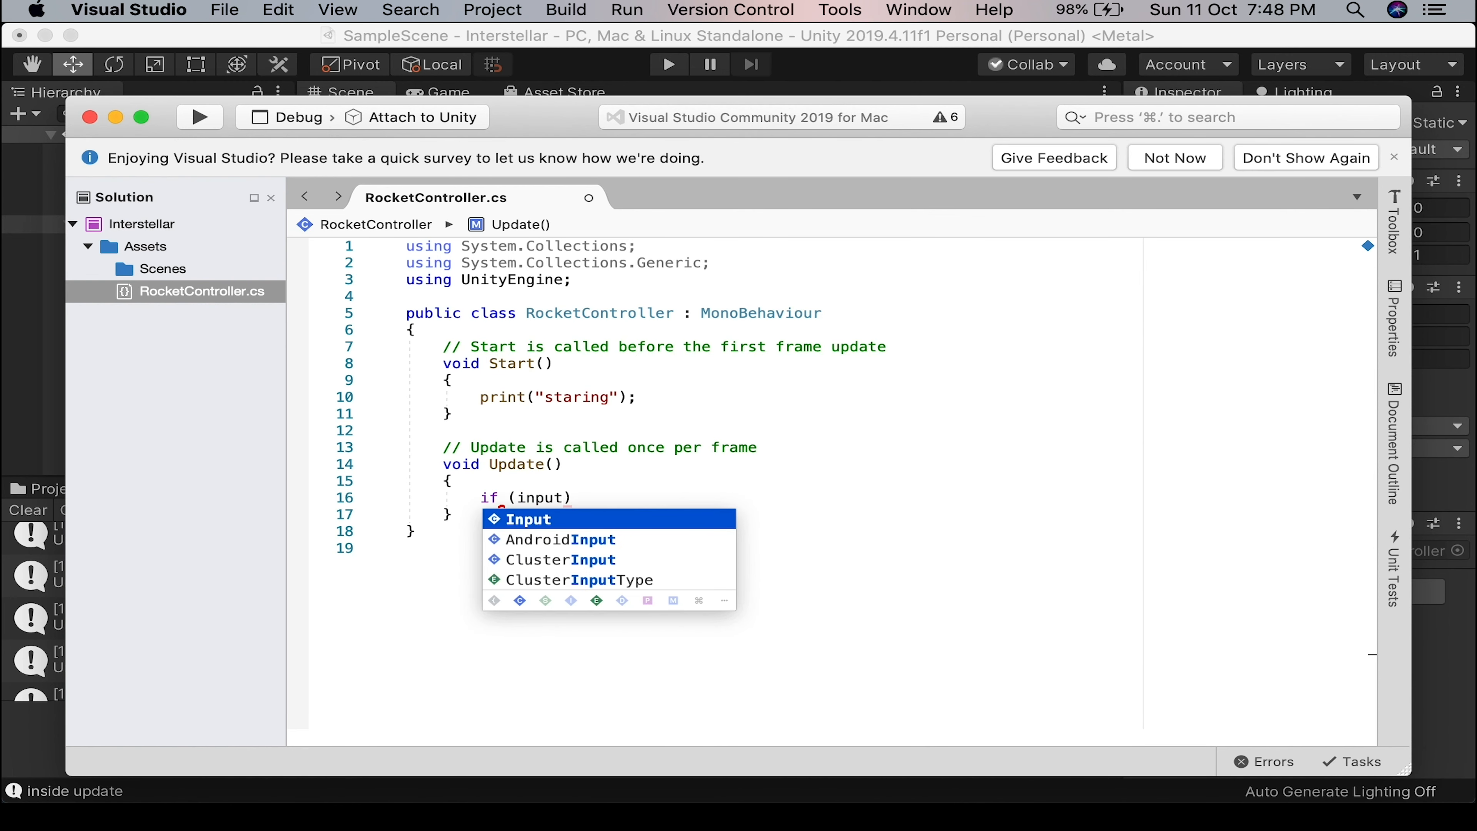
pyautogui.write('.get')
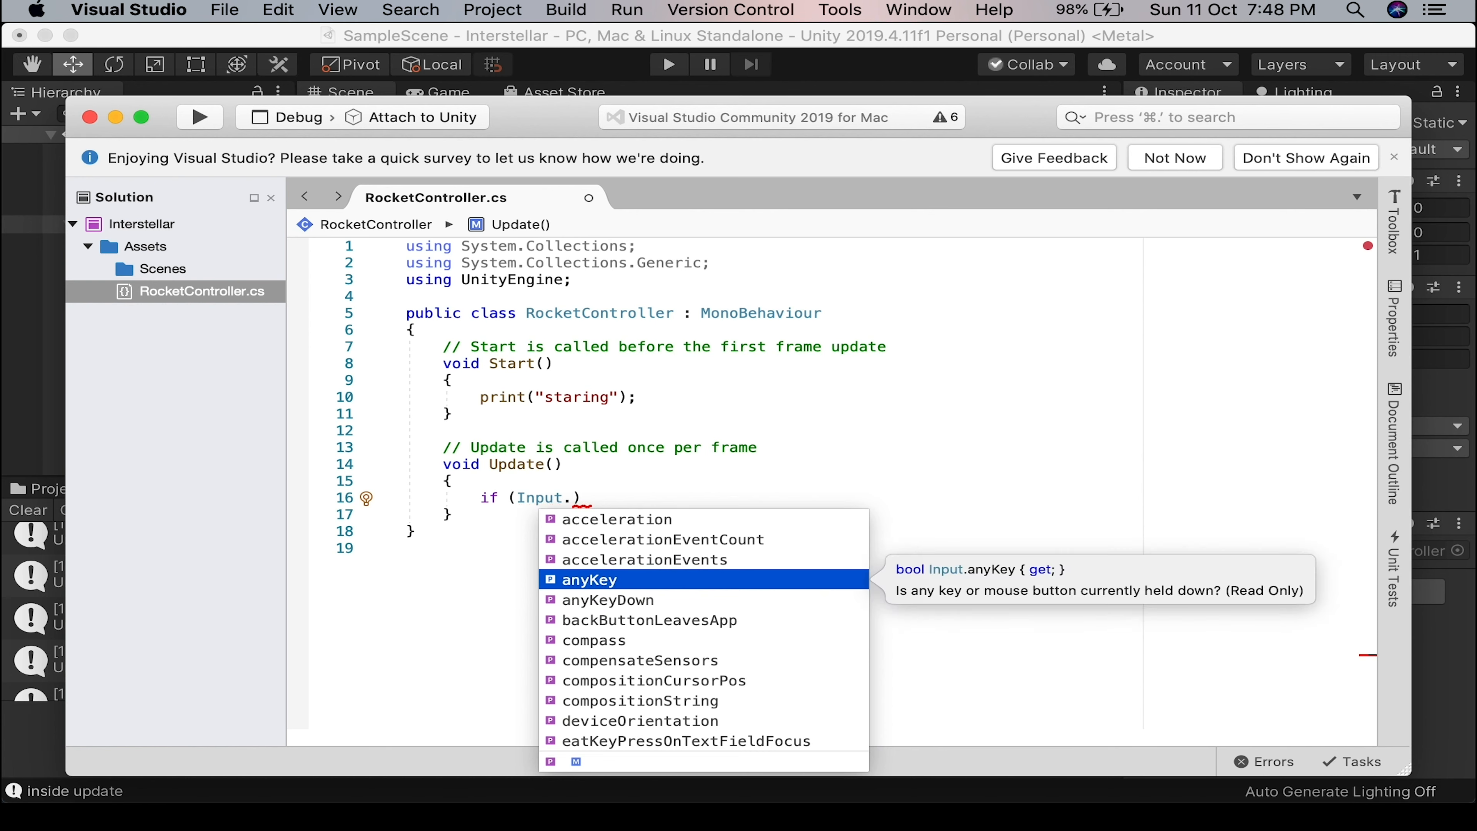
pyautogui.write('k')
pyautogui.press('Tab')
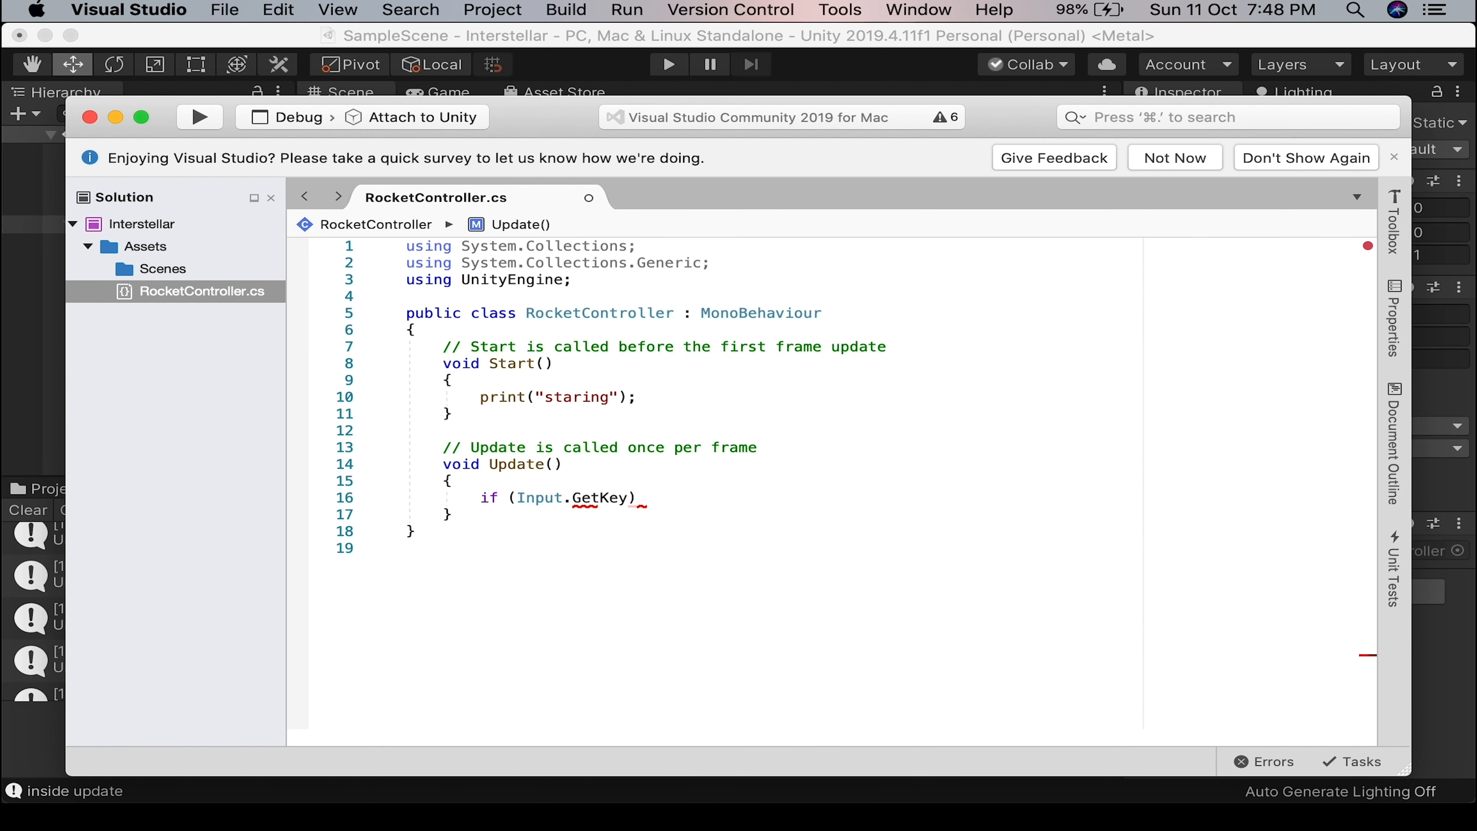
pyautogui.write('(KeyCode.s')
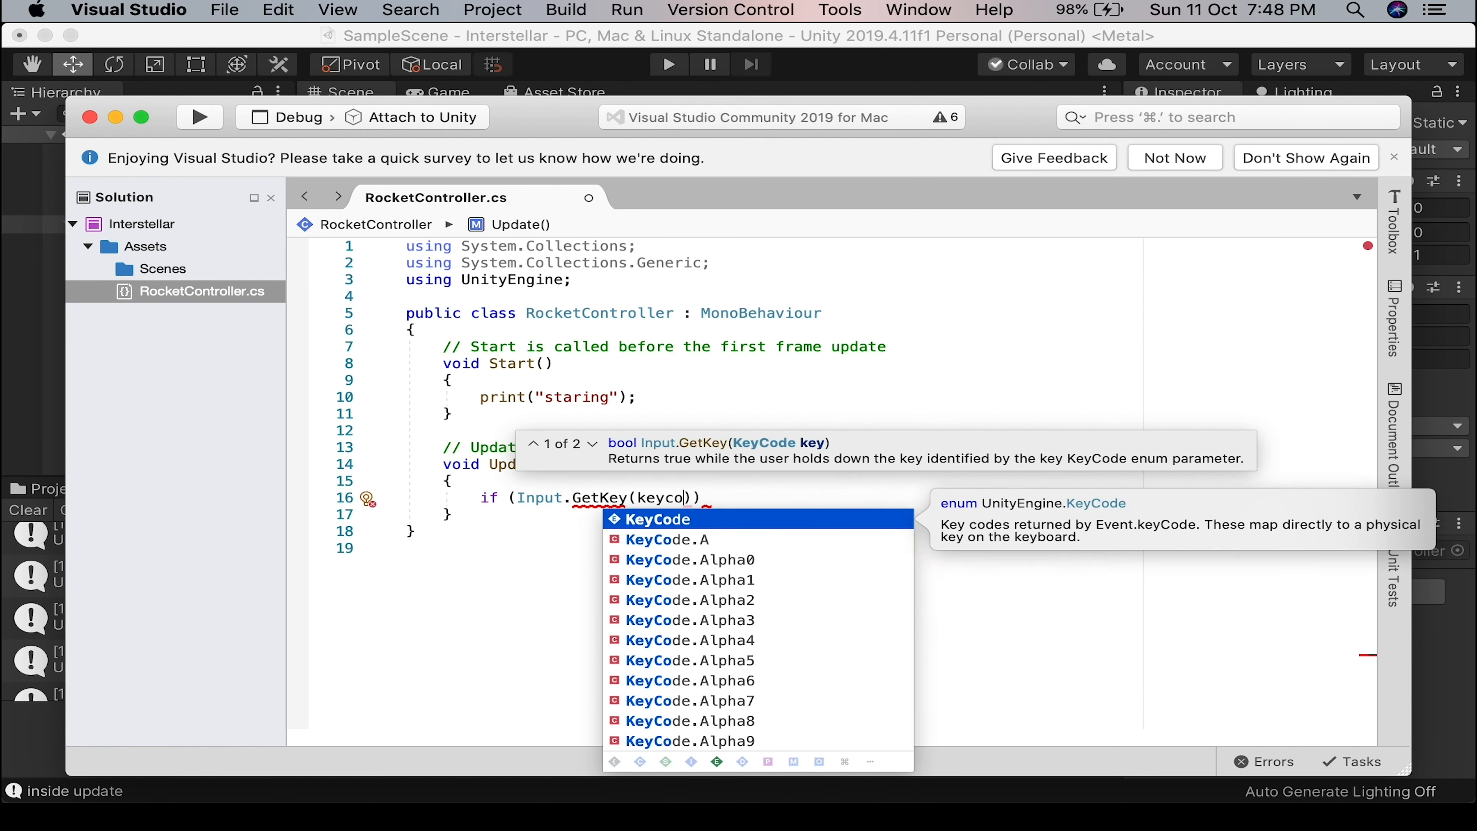
pyautogui.write('p')
pyautogui.press('Tab')
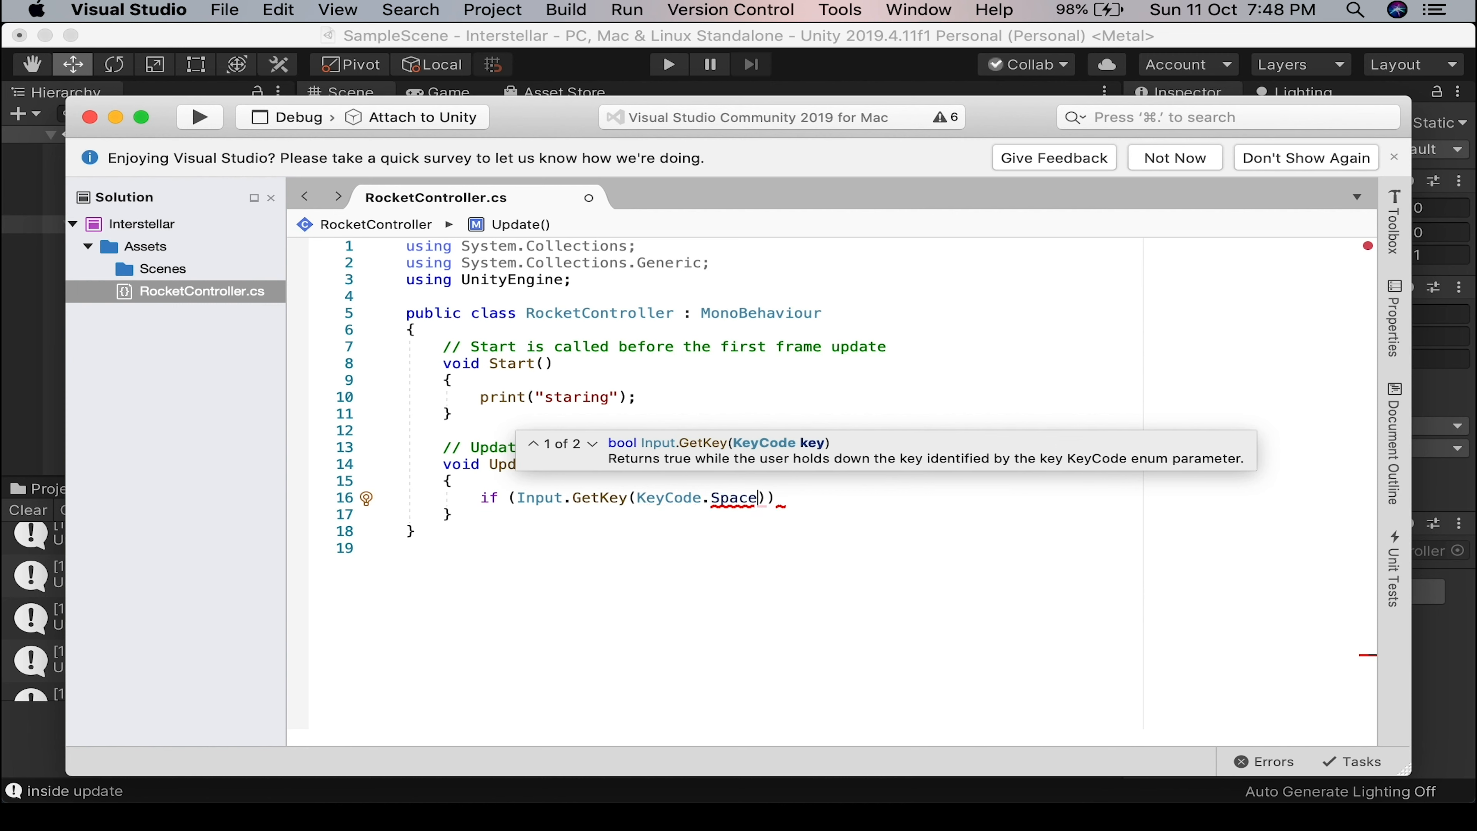
pyautogui.press('Right')
pyautogui.press('Right')
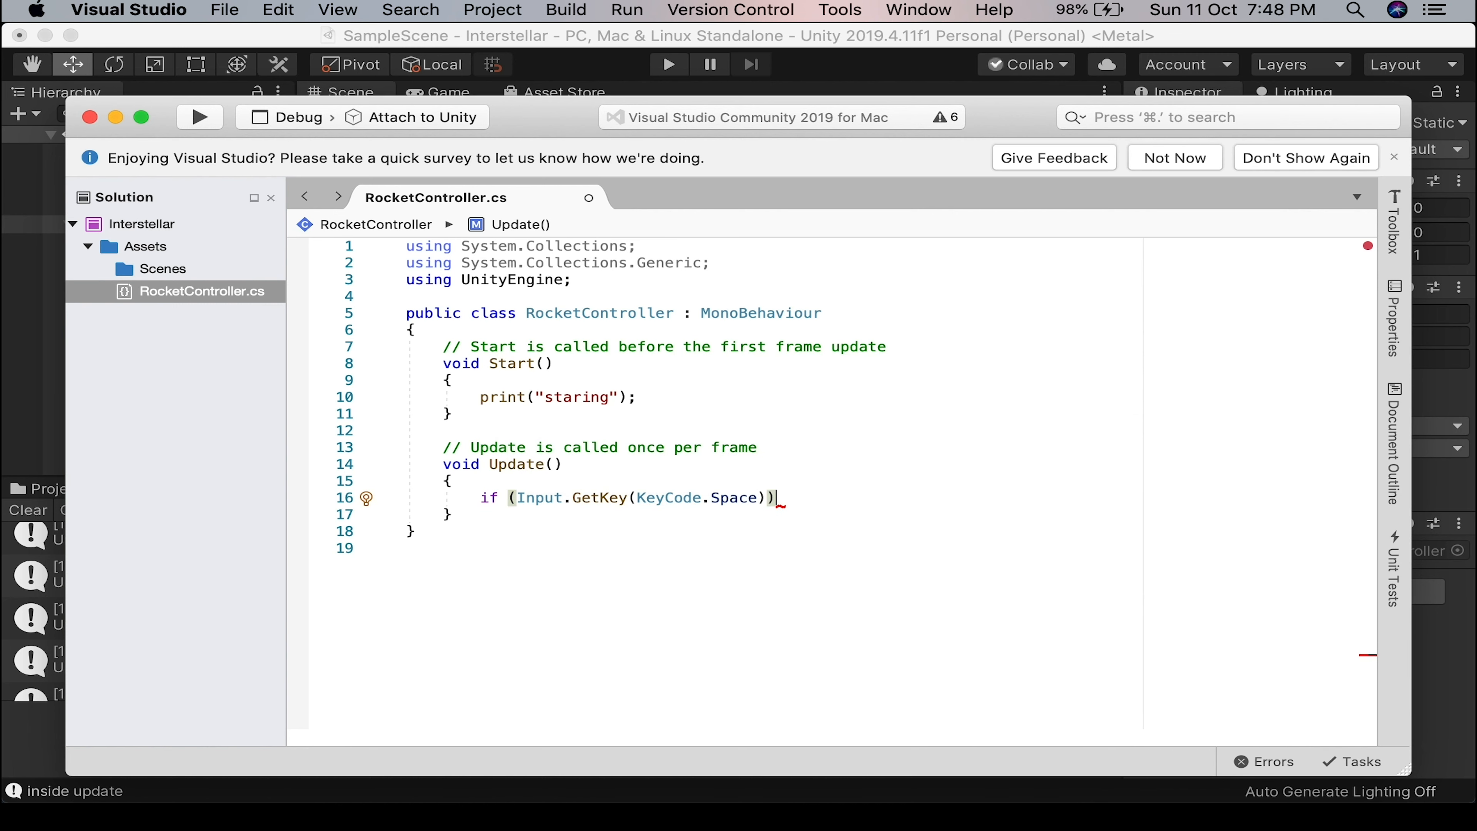
pyautogui.press('Return')
pyautogui.write('{')
pyautogui.press('Return')
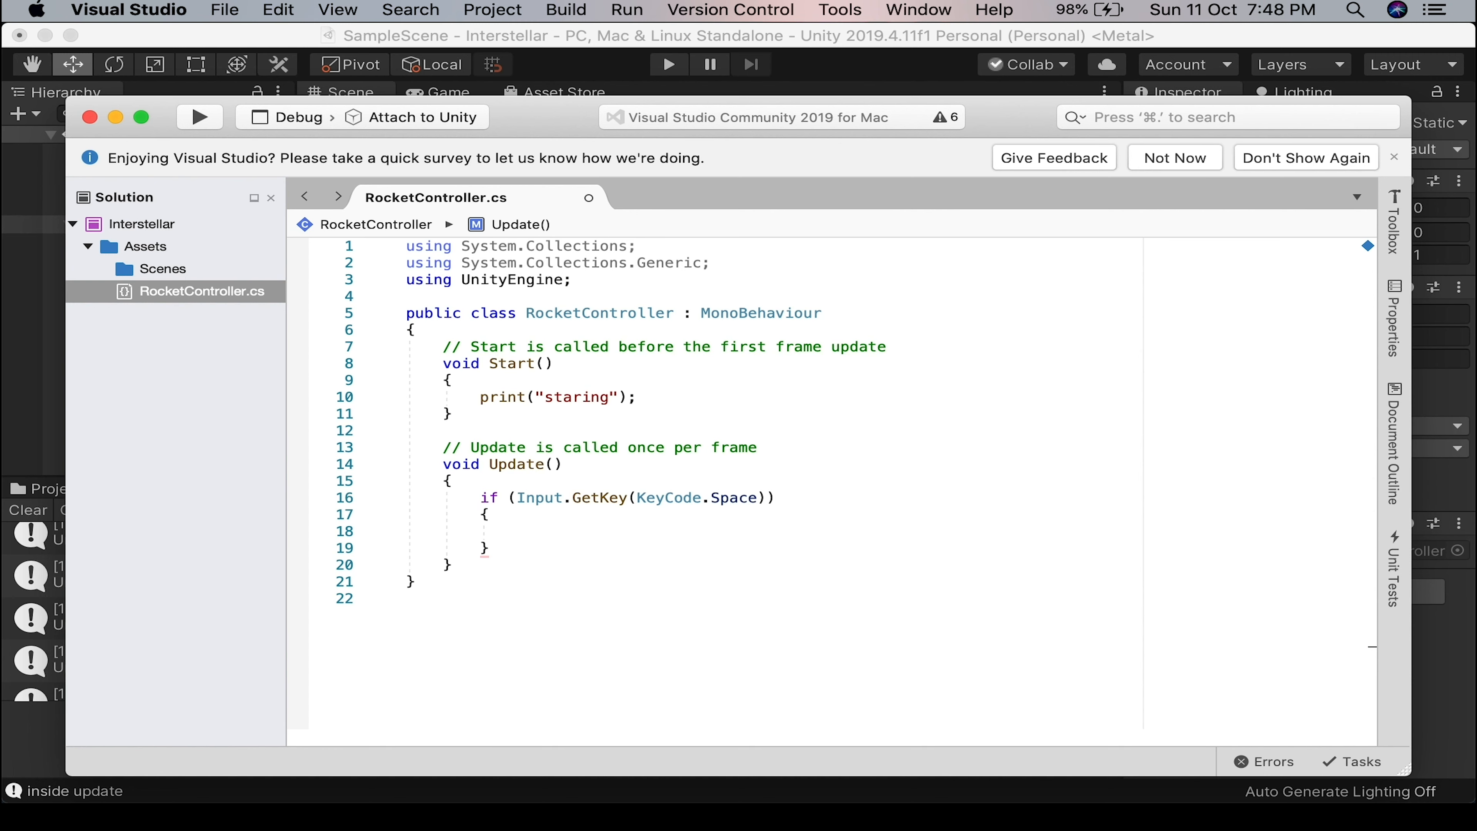
# Add print("Thrusting"); inside the Space key if block.
pyautogui.write('print (')
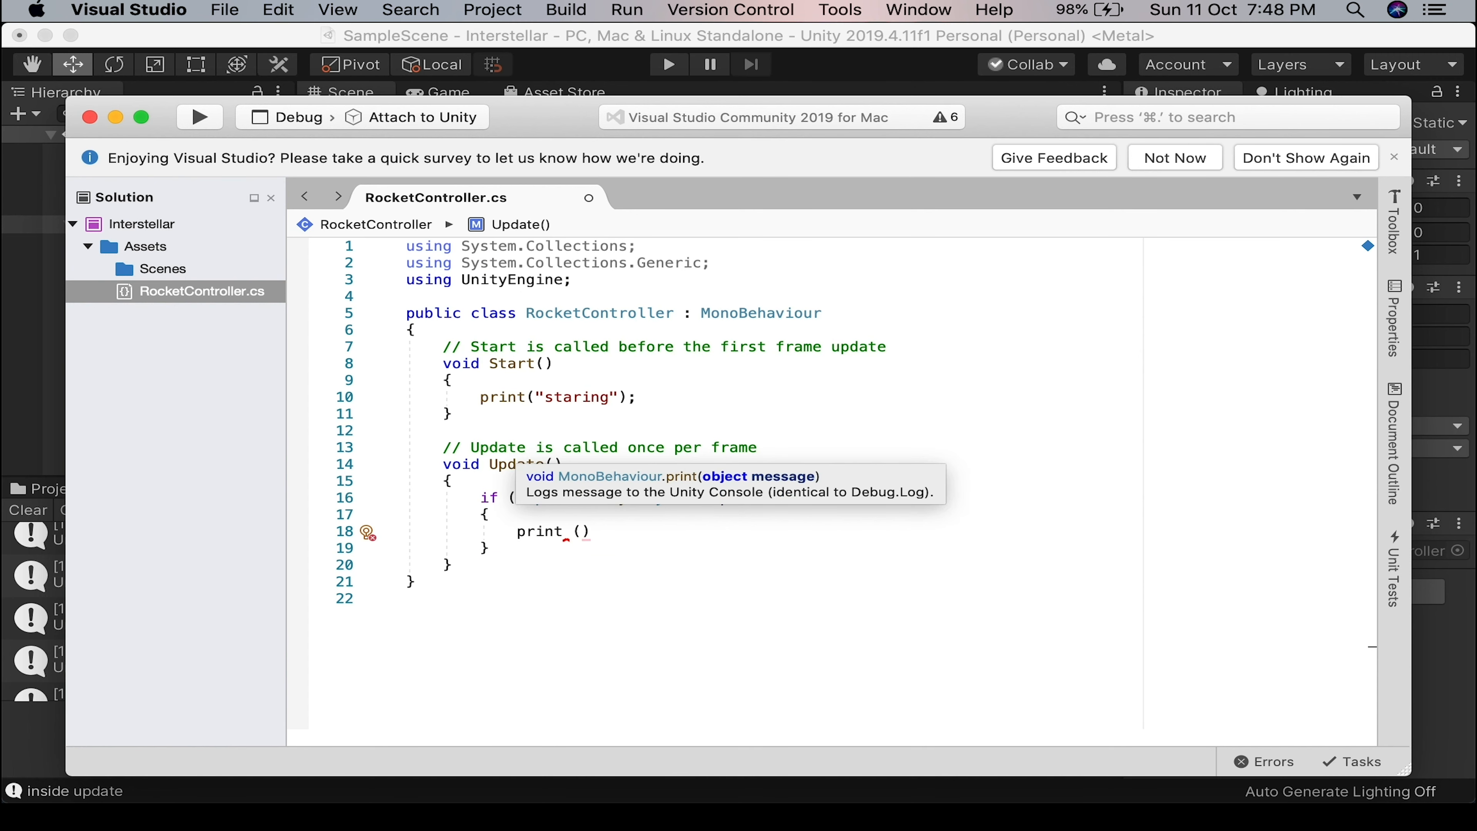
pyautogui.write('"')
pyautogui.write('space')
pyautogui.press('BackSpace')
pyautogui.press('BackSpace')
pyautogui.write('Thrusin')
pyautogui.write('ing")')
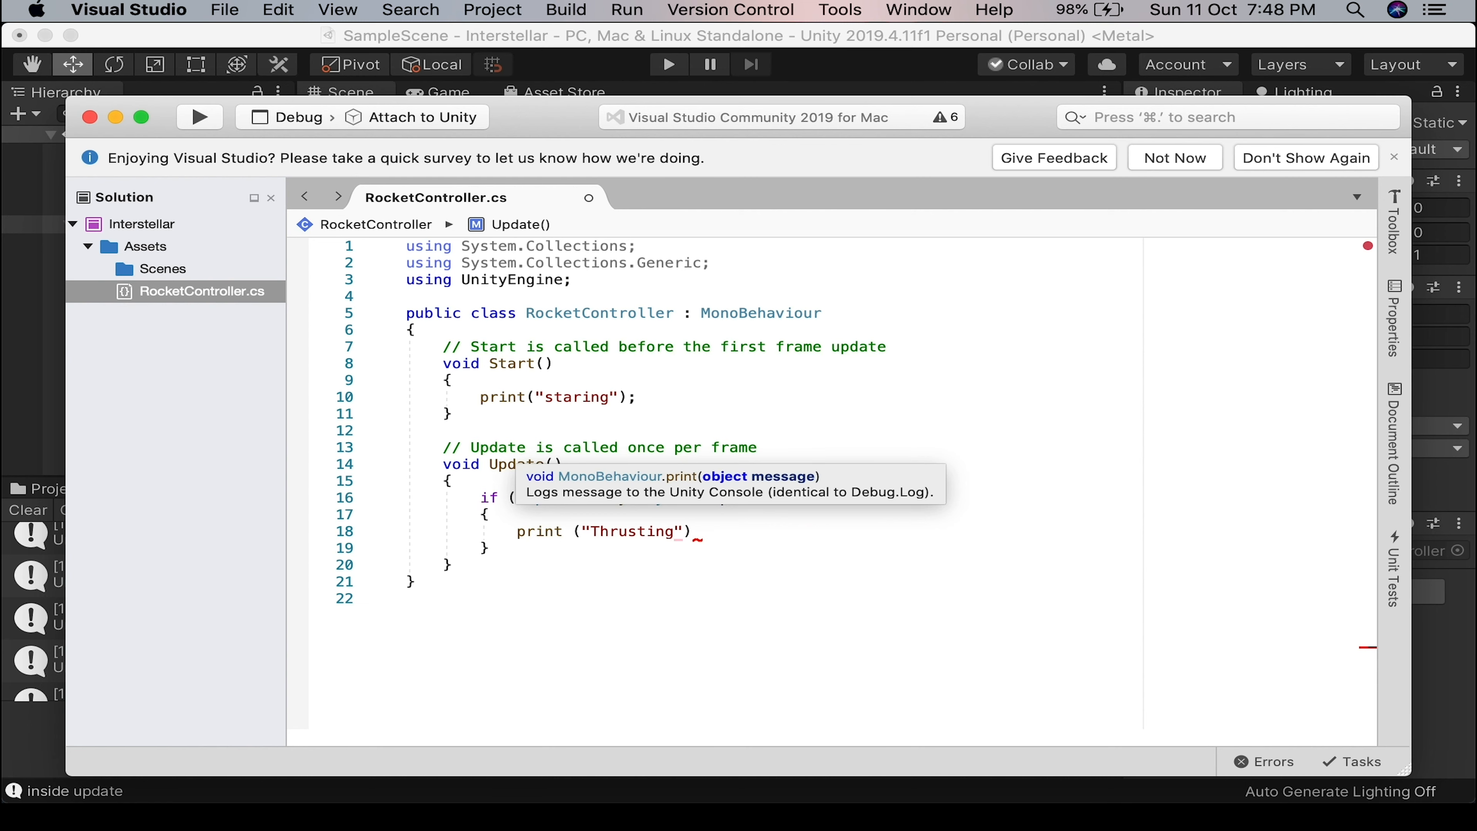
pyautogui.write(';')
pyautogui.press('Down')
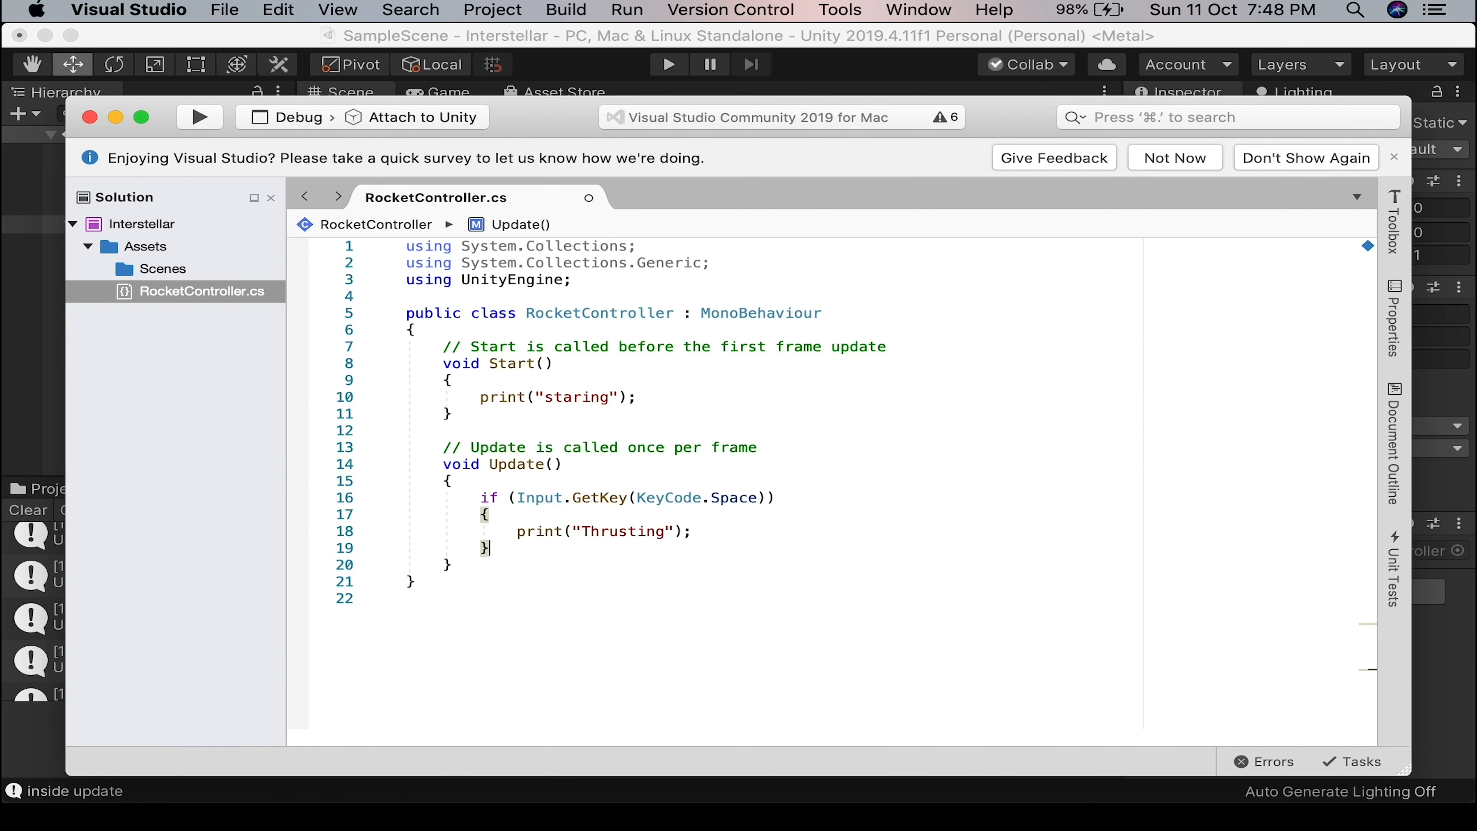
# Add an if (Input.GetKey(KeyCode.LeftArrow)) block below the Space key block, separated by a blank line.
pyautogui.press('Return')
pyautogui.press('Return')
pyautogui.write('if (input.GetKey')
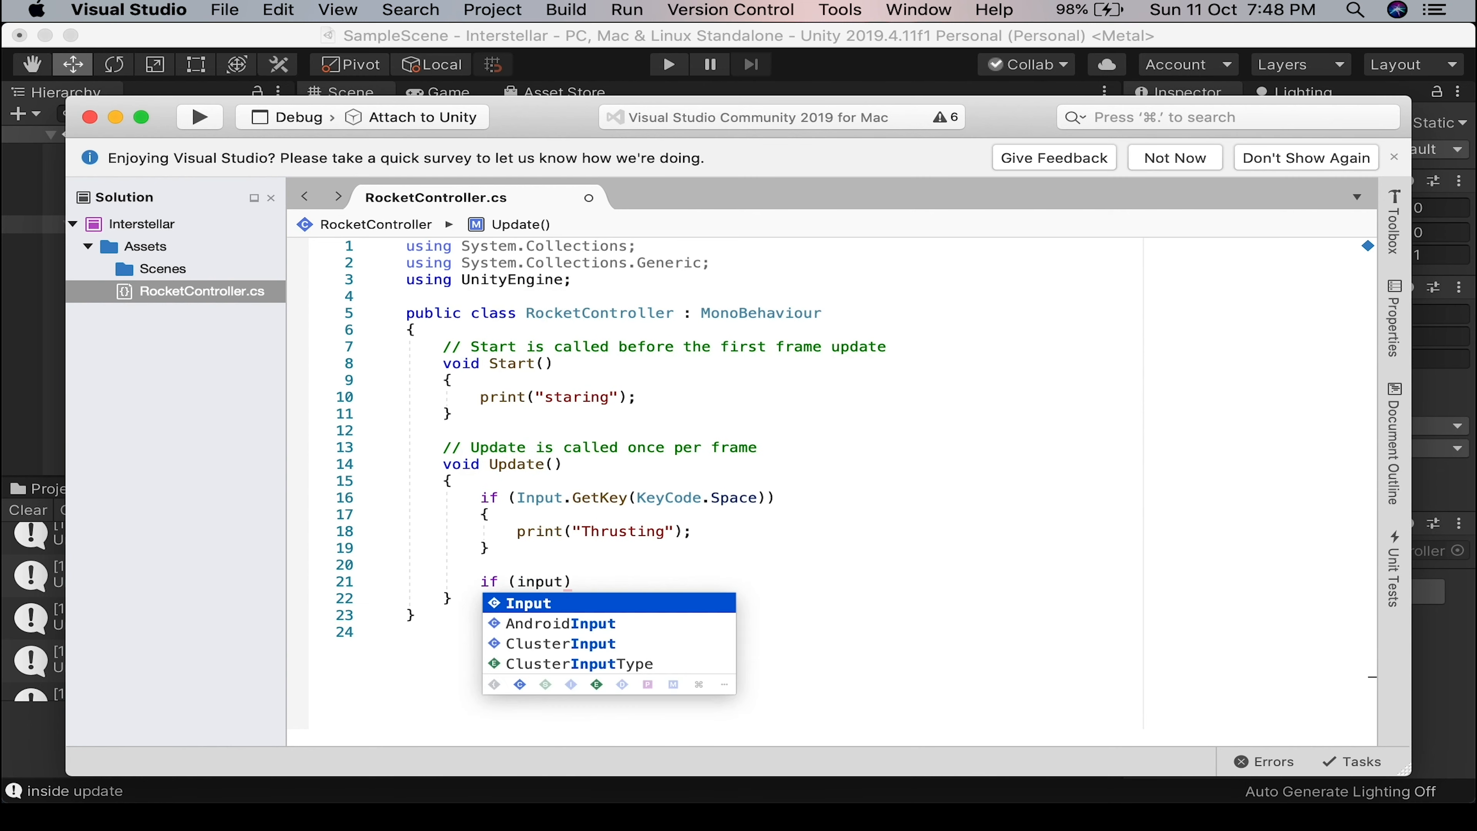
pyautogui.write('(KeyCode.')
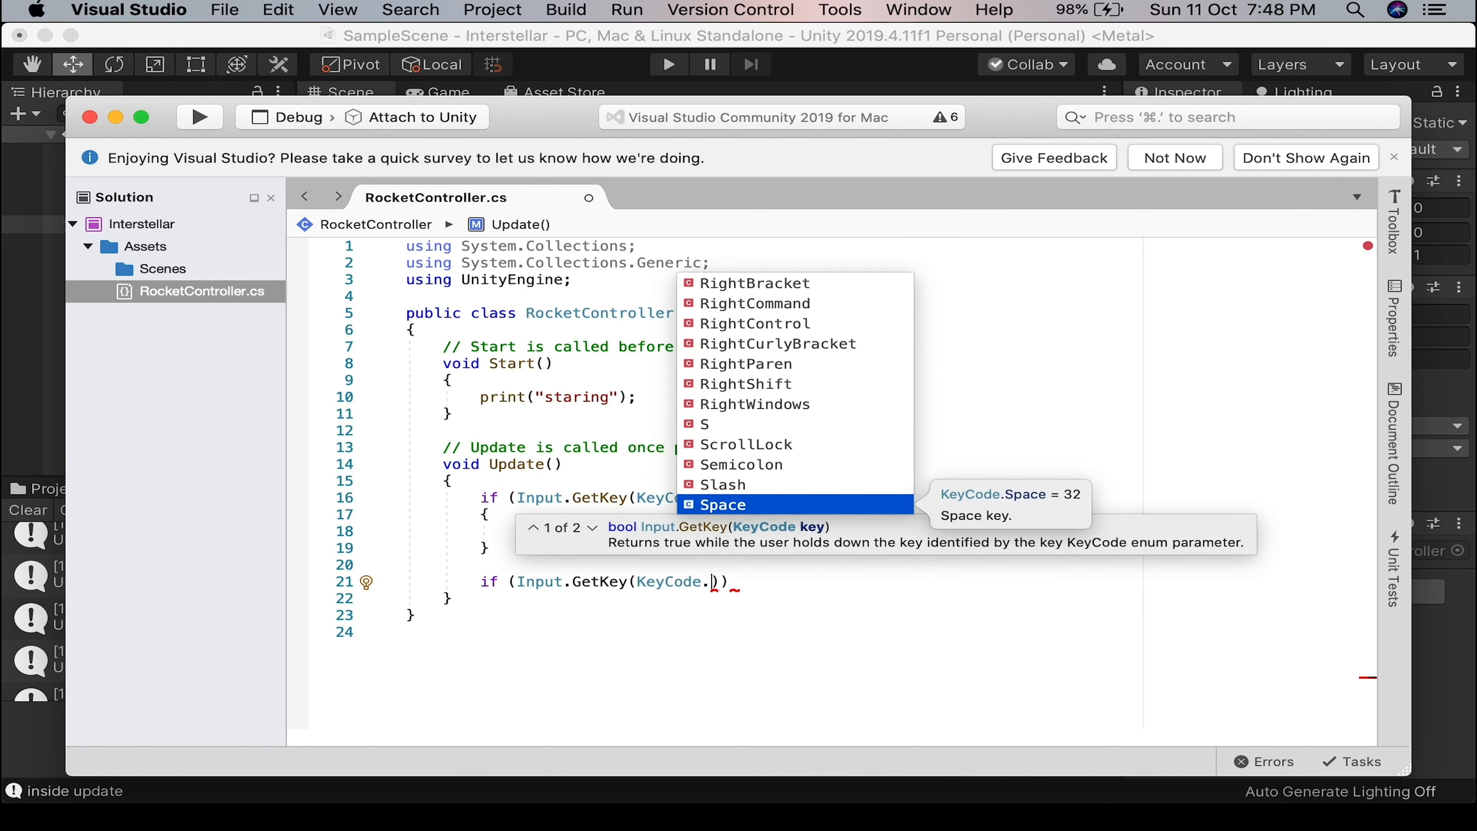
pyautogui.write('left')
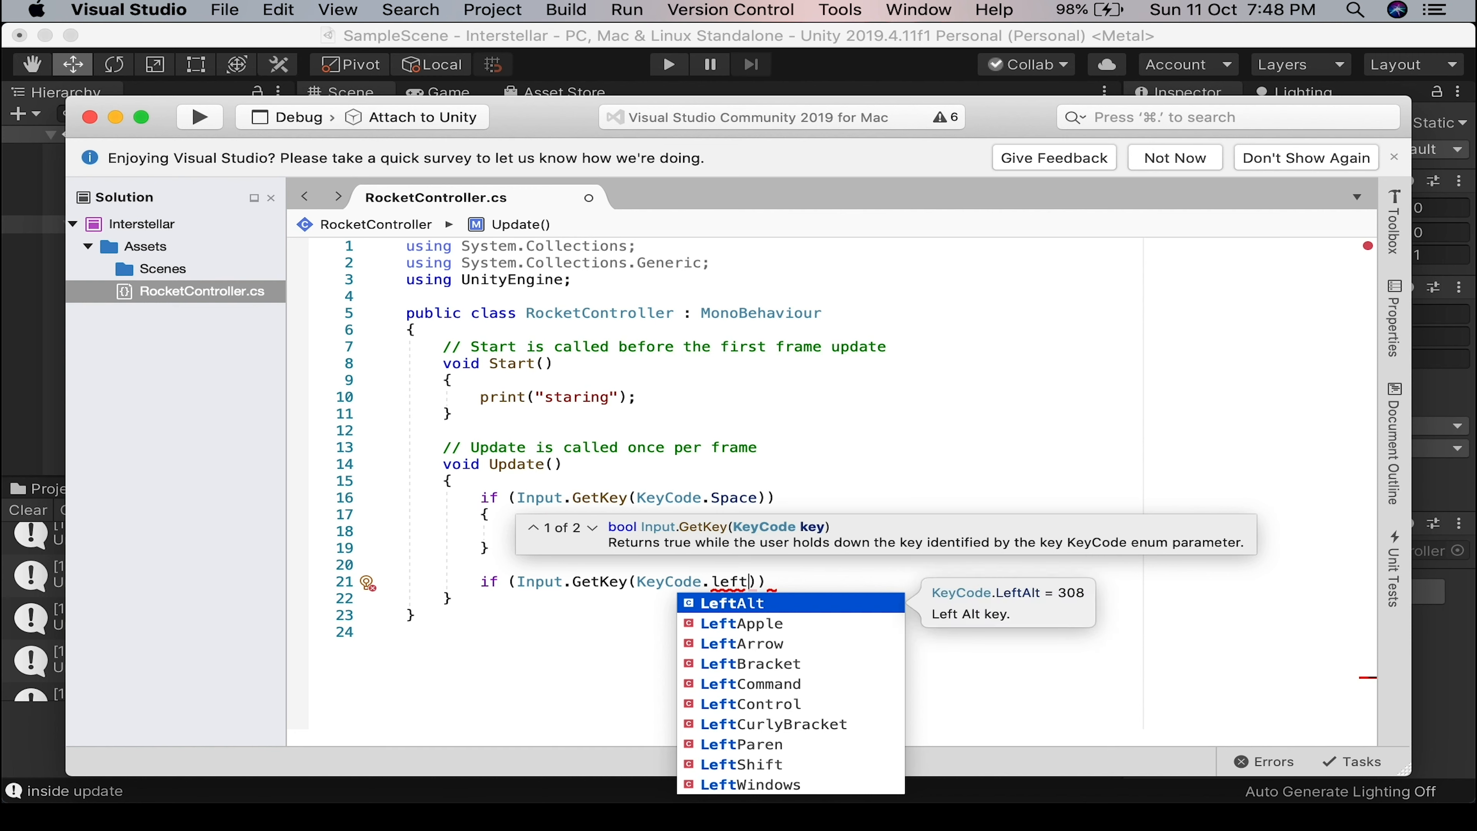
pyautogui.press('Down')
pyautogui.press('Down')
pyautogui.press('Return')
pyautogui.press('Right')
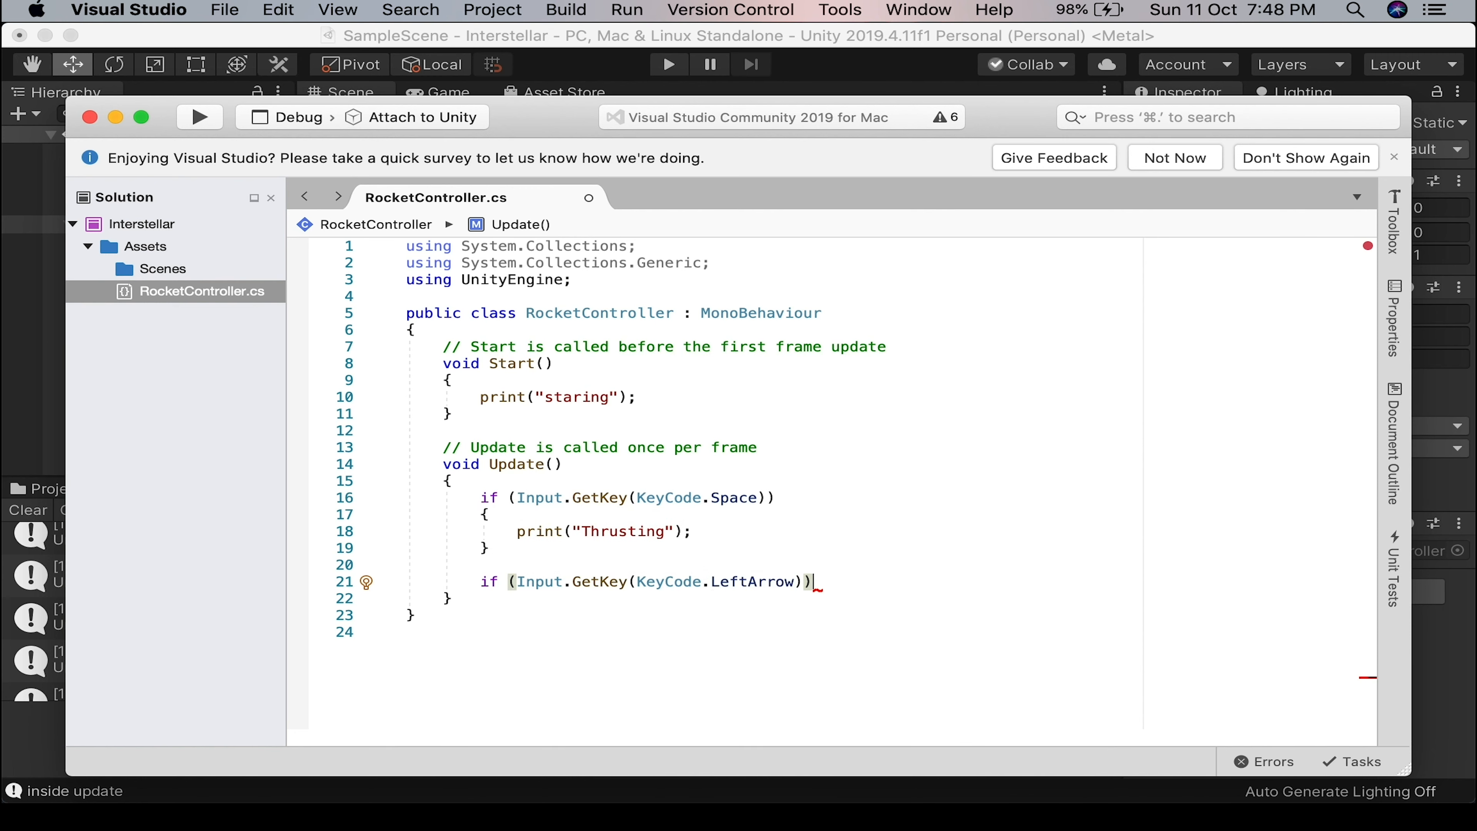
pyautogui.press('Return')
pyautogui.write('{')
pyautogui.press('Return')
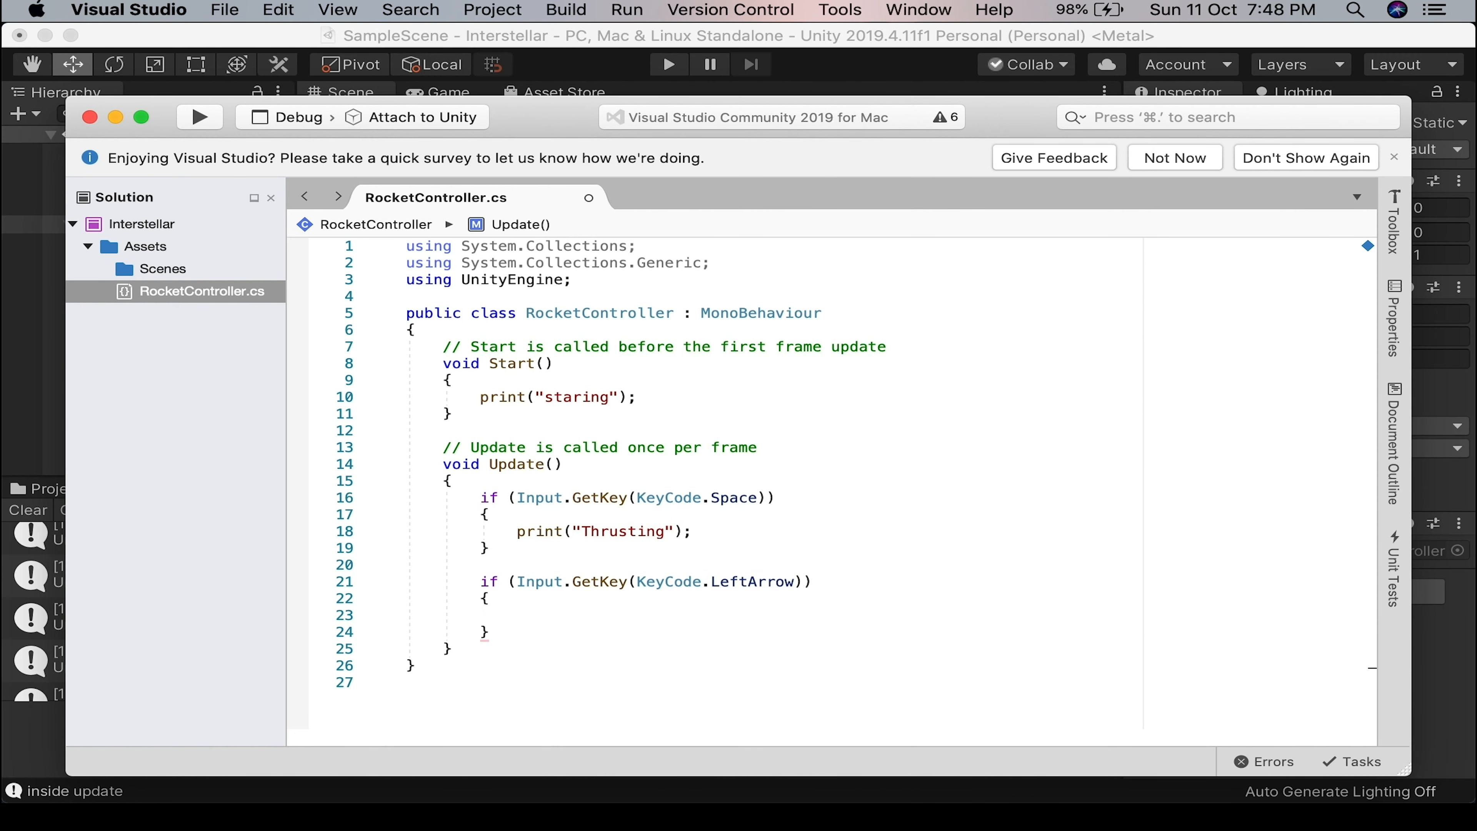
# Add print("Turning left"); inside the LeftArrow if block.
pyautogui.write('print')
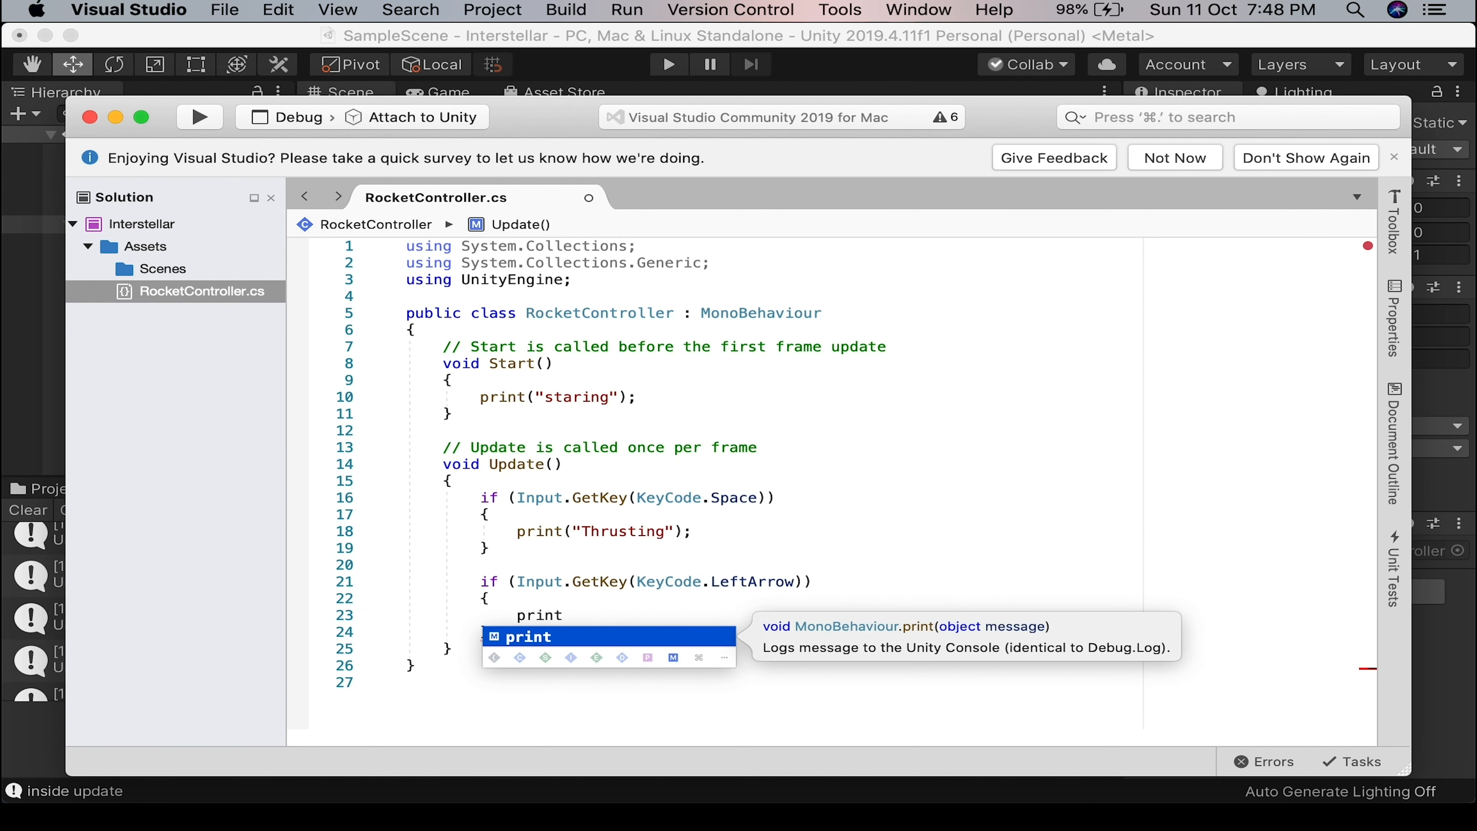
pyautogui.write('(')
pyautogui.write('"Turning l')
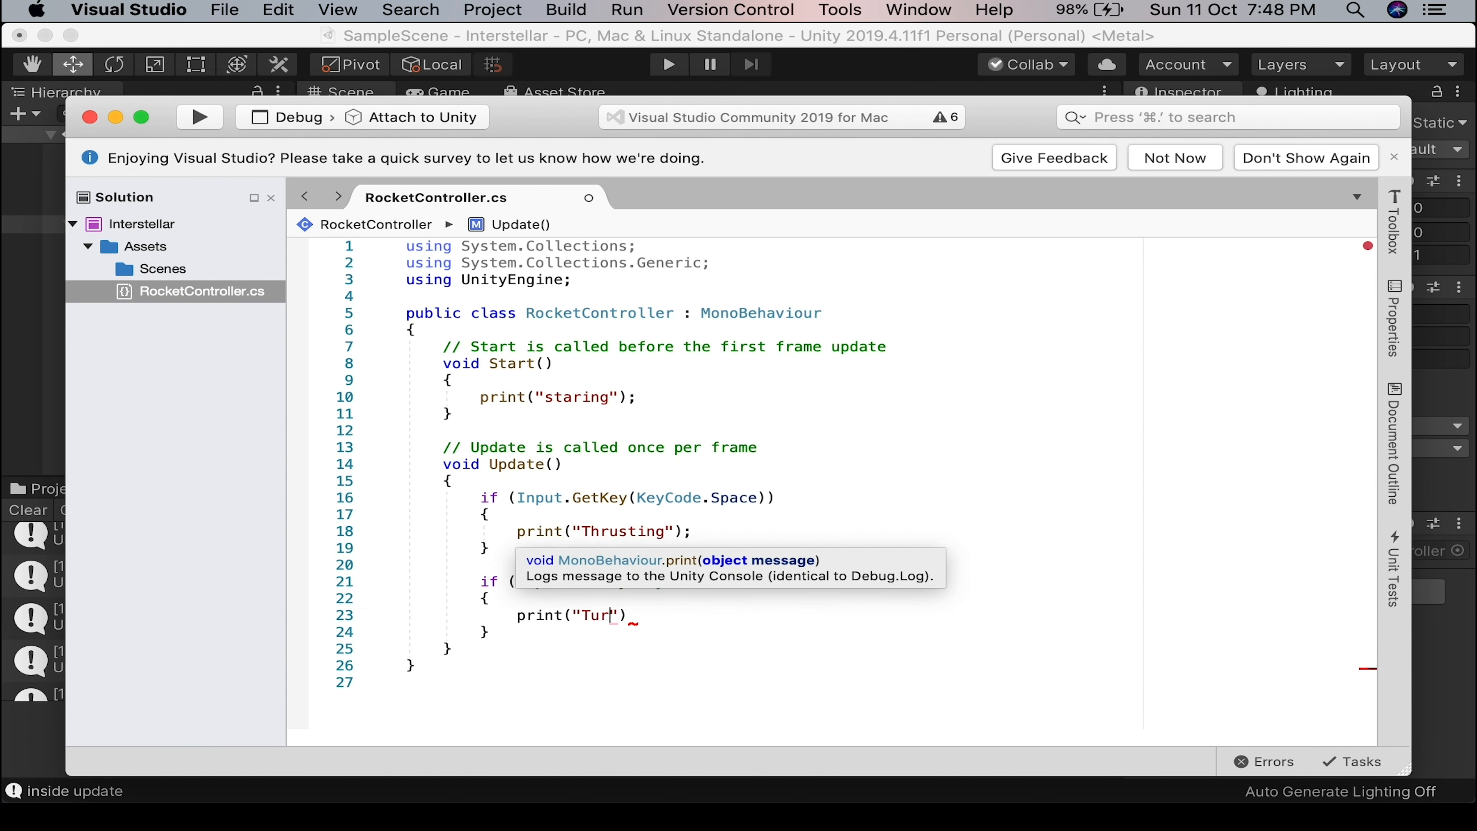
pyautogui.write('eft");')
pyautogui.press('Down')
# Add an else if (Input.GetKey(KeyCode.RightArrow)) block directly below the LeftArrow if block.
pyautogui.press('Return')
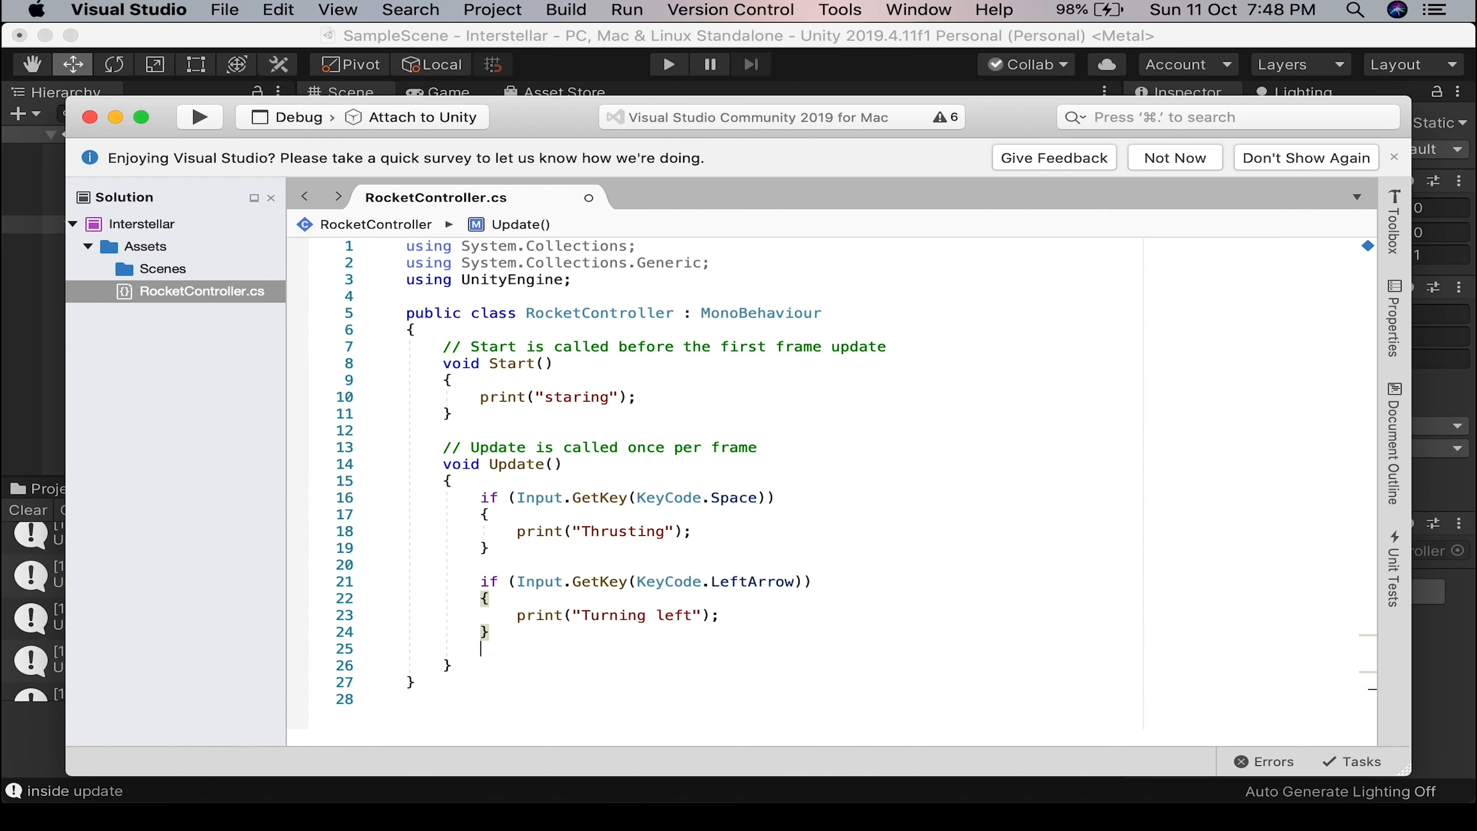
pyautogui.write('else if (Input.get')
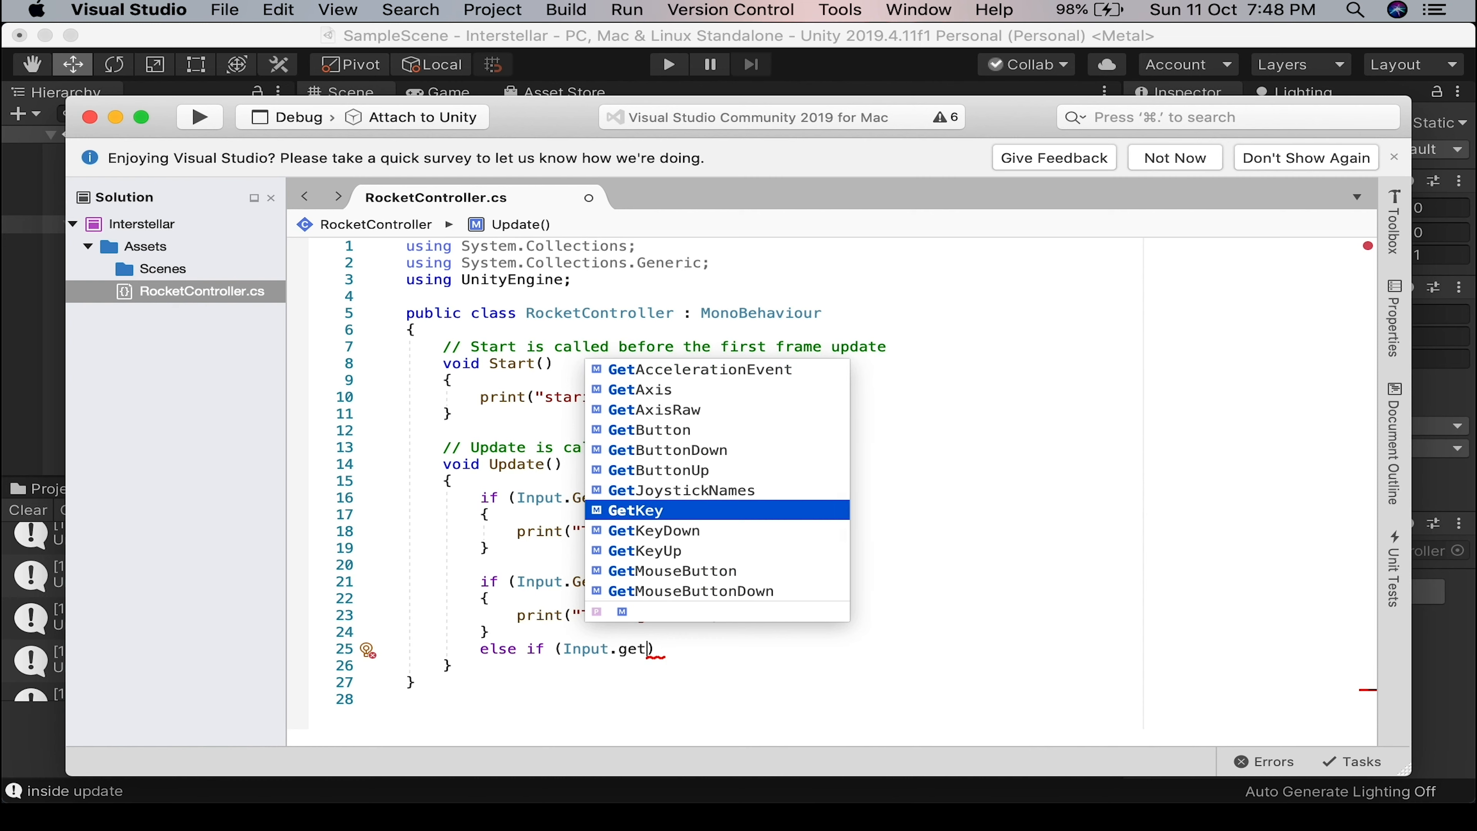
pyautogui.press('Return')
pyautogui.write('(keycode.')
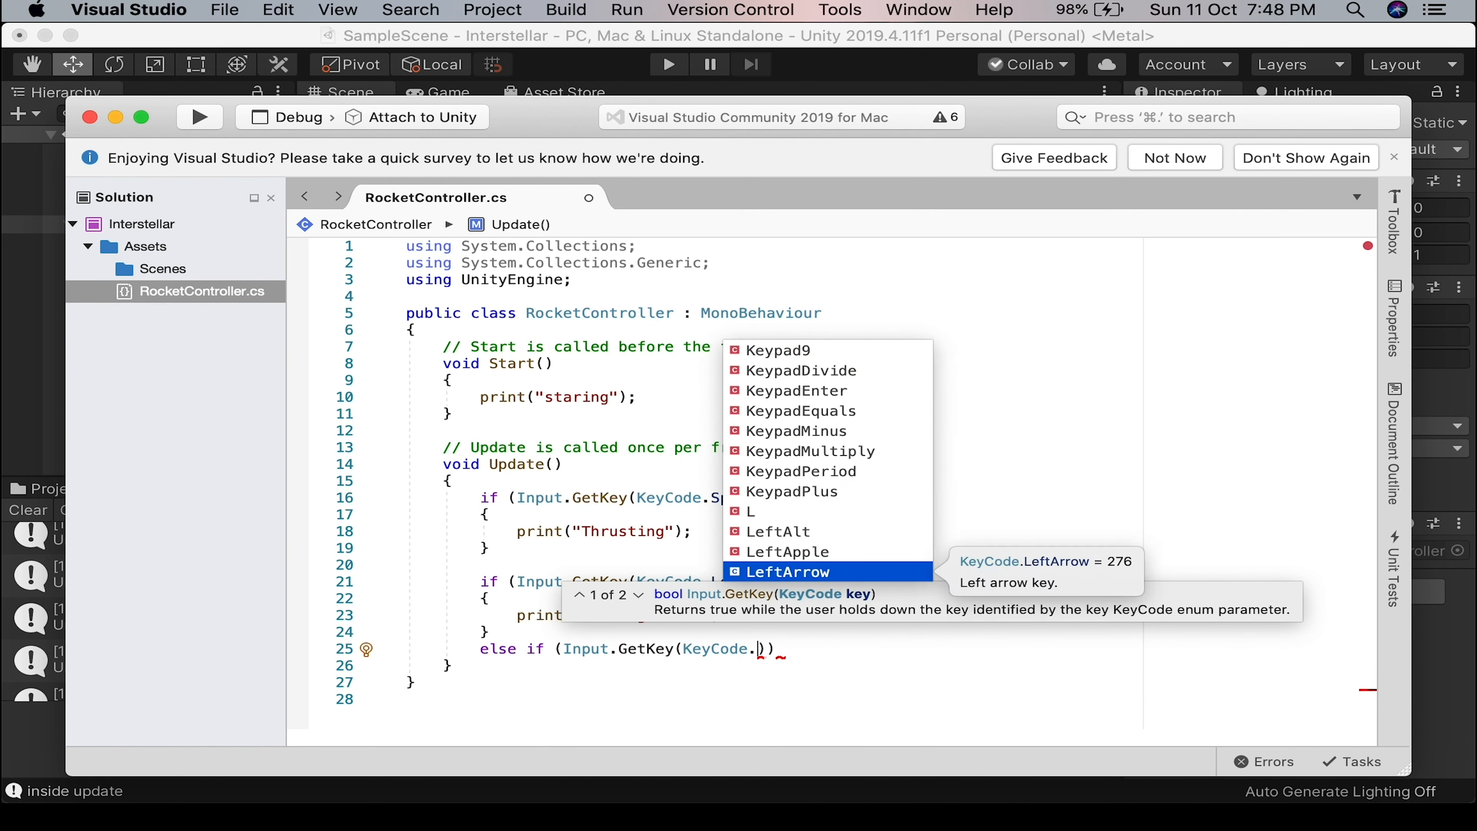
pyautogui.write('righ')
pyautogui.press('Down')
pyautogui.press('Down')
pyautogui.press('Down')
pyautogui.press('Up')
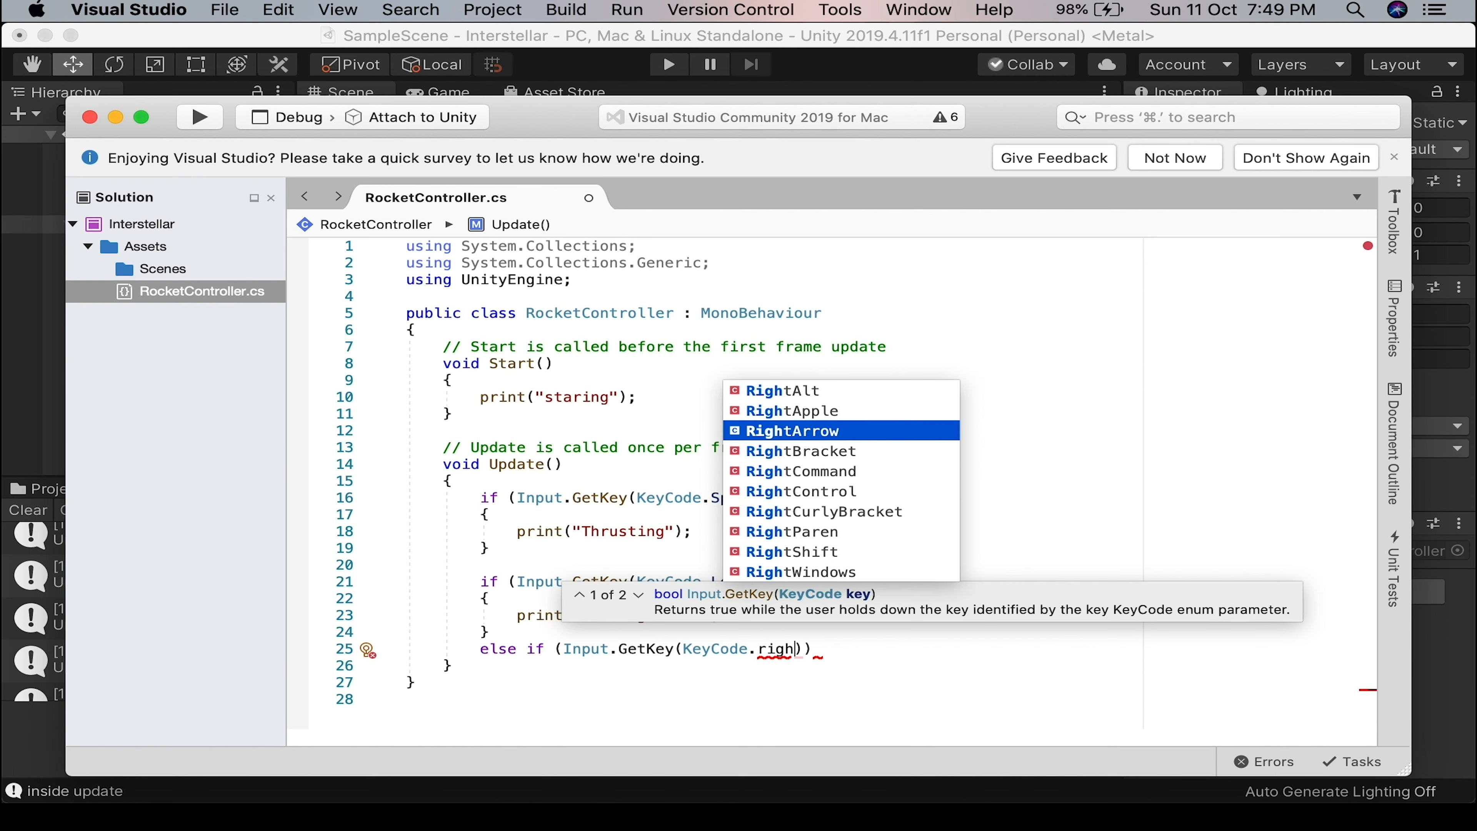
pyautogui.press('Return')
pyautogui.press('End')
pyautogui.press('Return')
pyautogui.write('{')
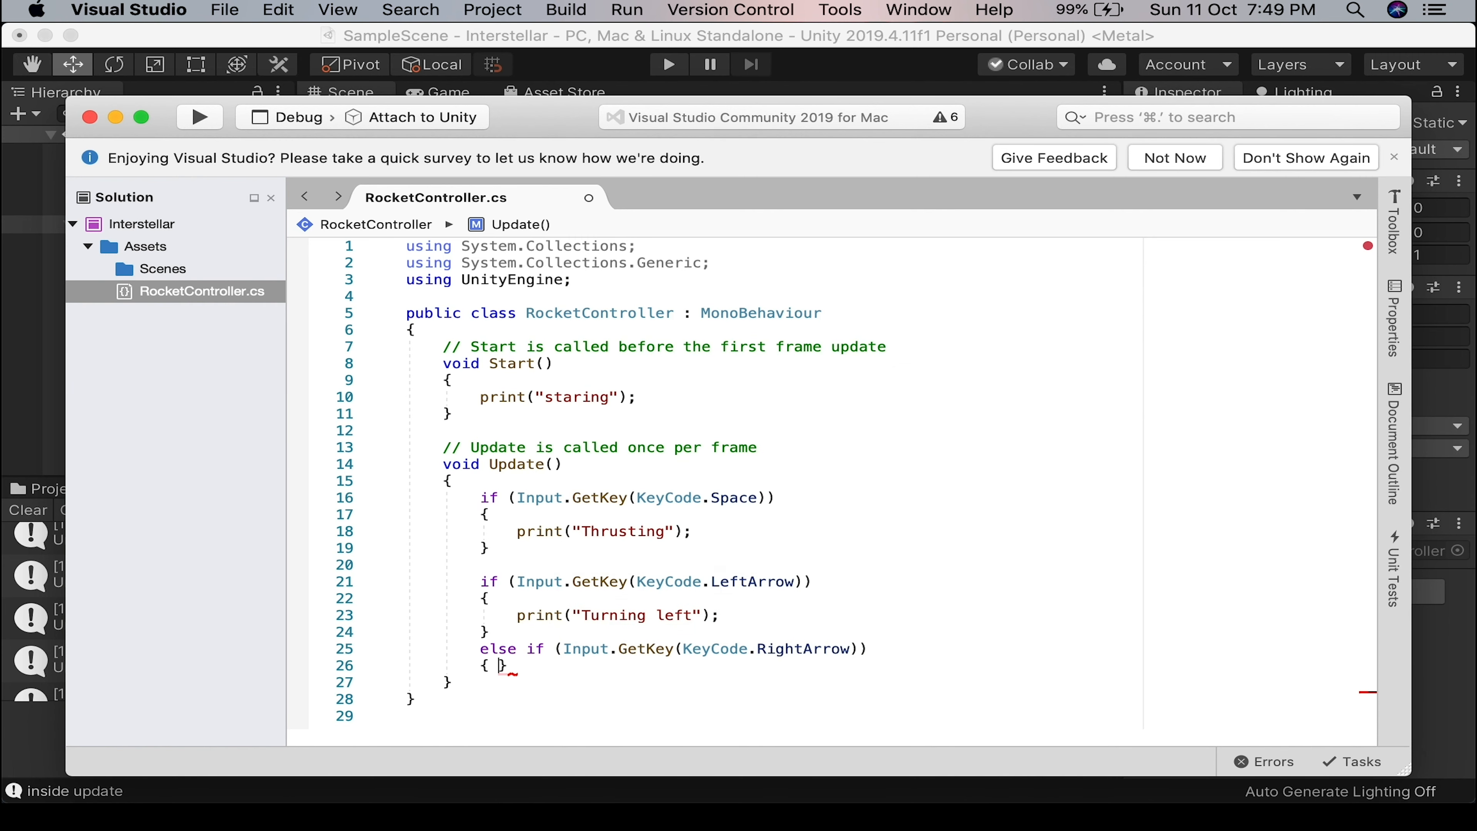
# Add print("Turning right"); inside the RightArrow else-if block.
pyautogui.press('Return')
pyautogui.write('print')
pyautogui.press('Escape')
pyautogui.write('("Turn')
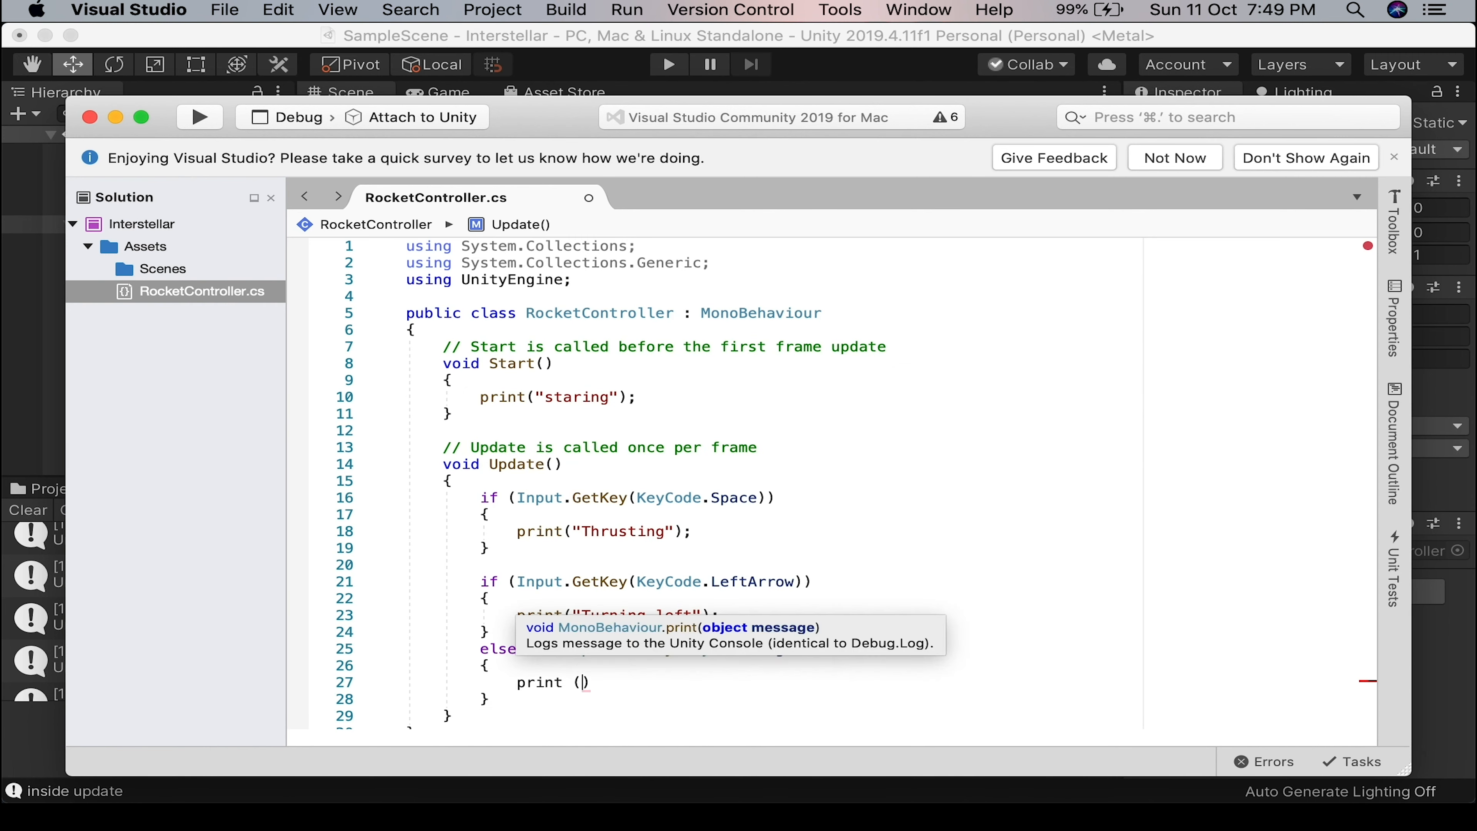
pyautogui.write('ing right")')
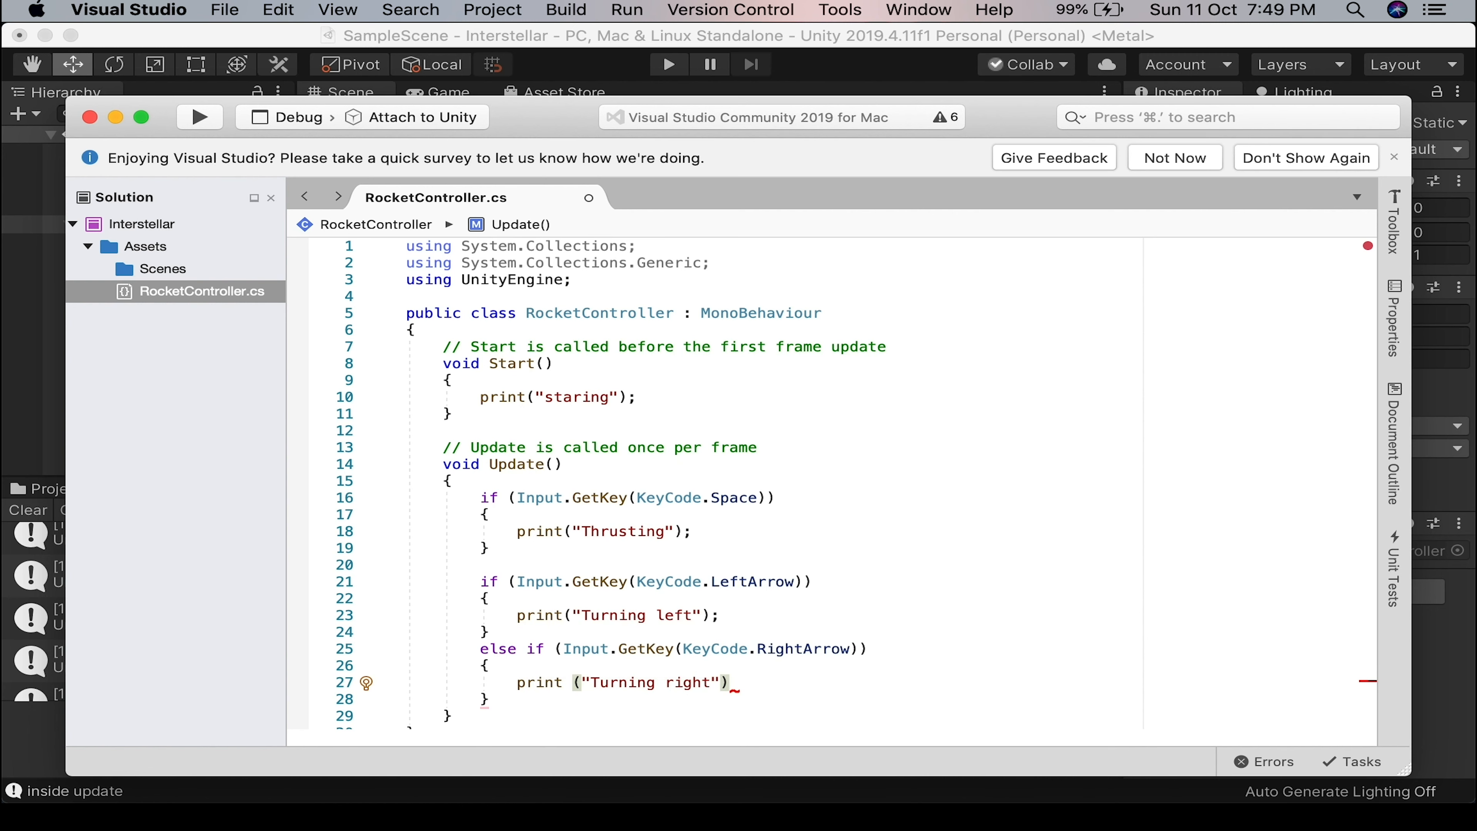
pyautogui.write(';')
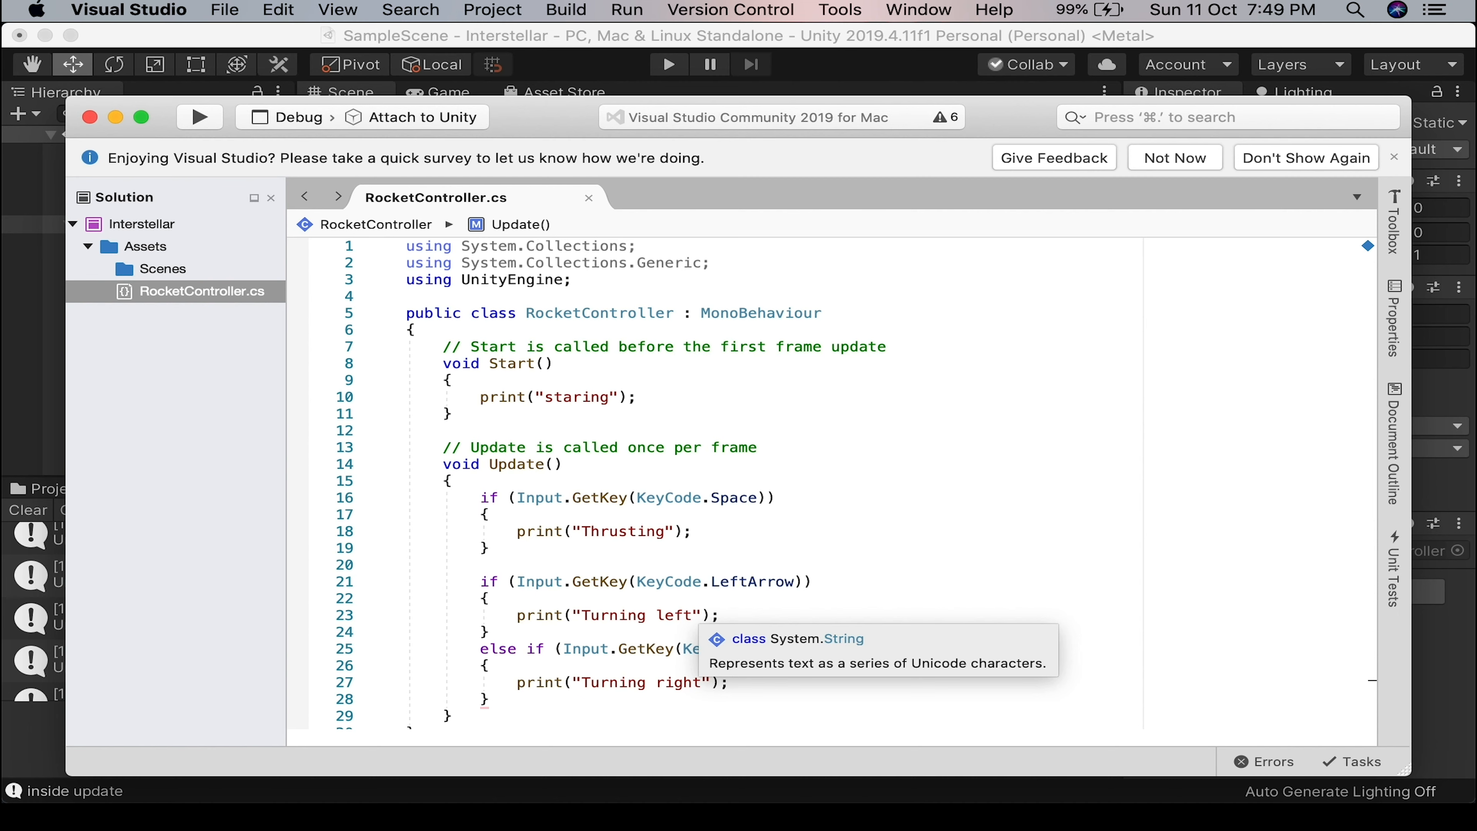
# Switch to Unity, clear the Console messages and run the scene in play mode.
pyautogui.press('super+Tab')
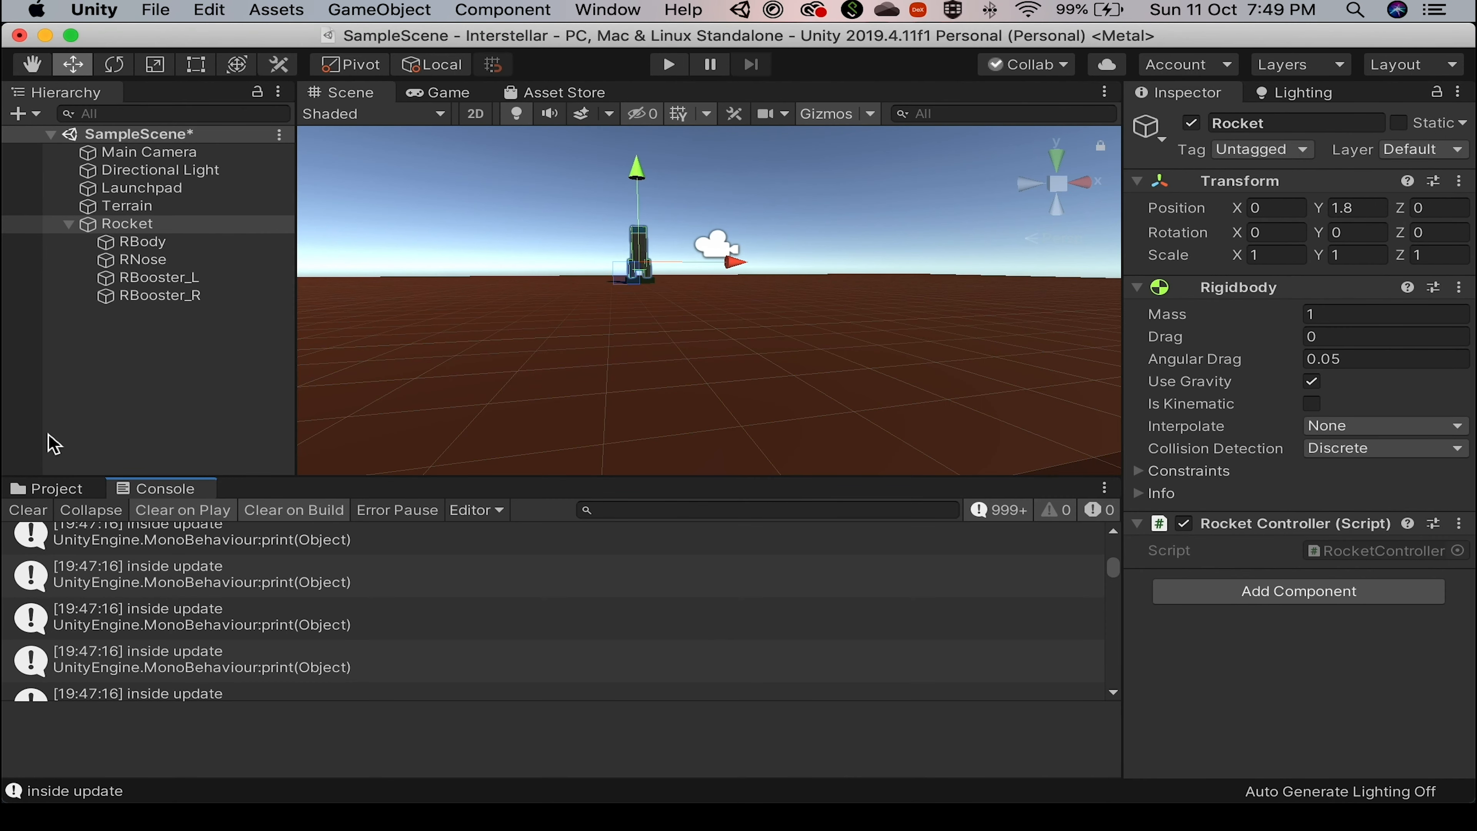
pyautogui.click(26, 510)
pyautogui.press('super+p')
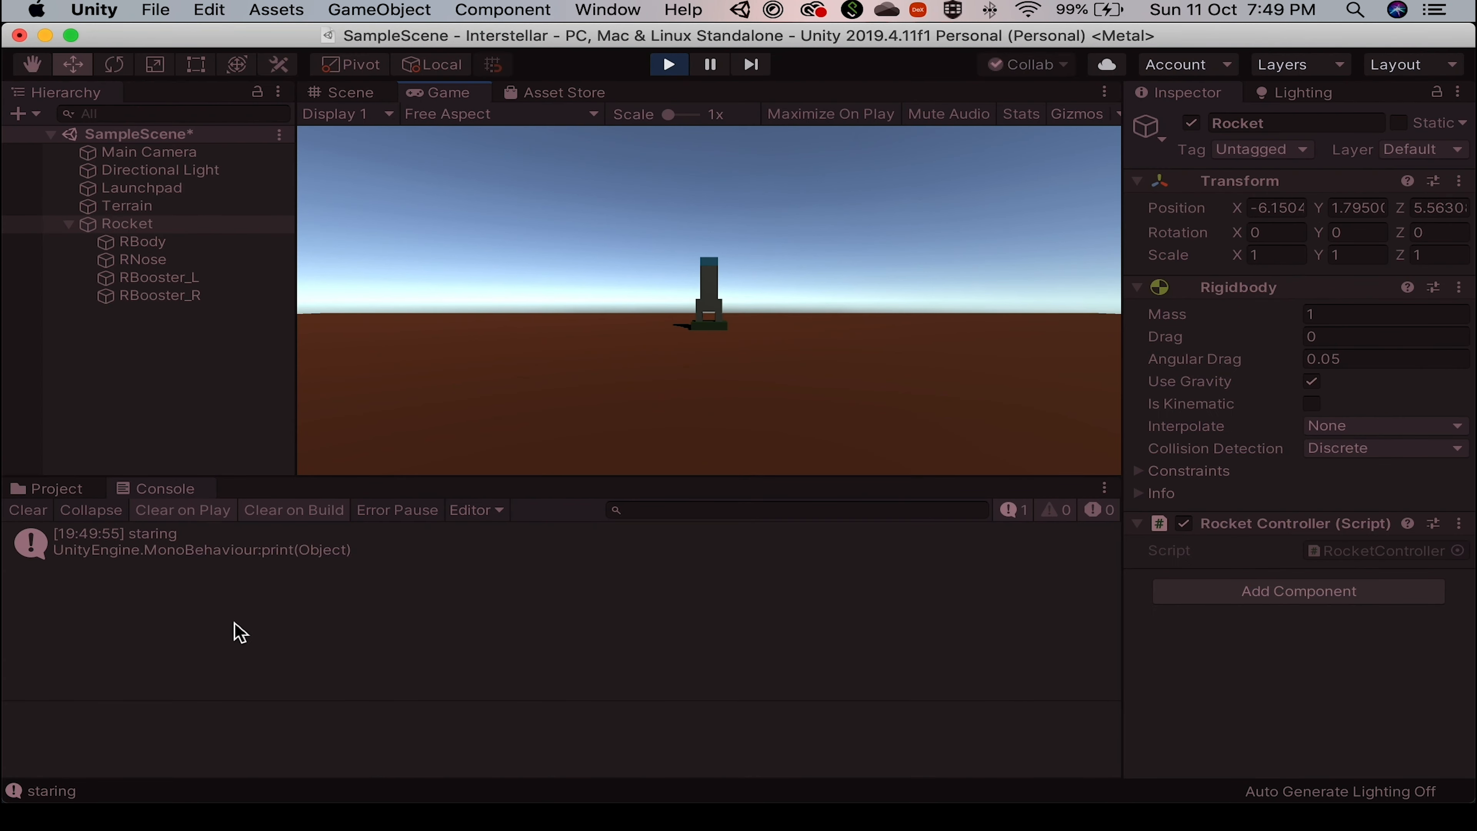
# Open the script from its Console message, correct the Start print text to "starting" and save RocketController.cs.
pyautogui.doubleClick(280, 556)
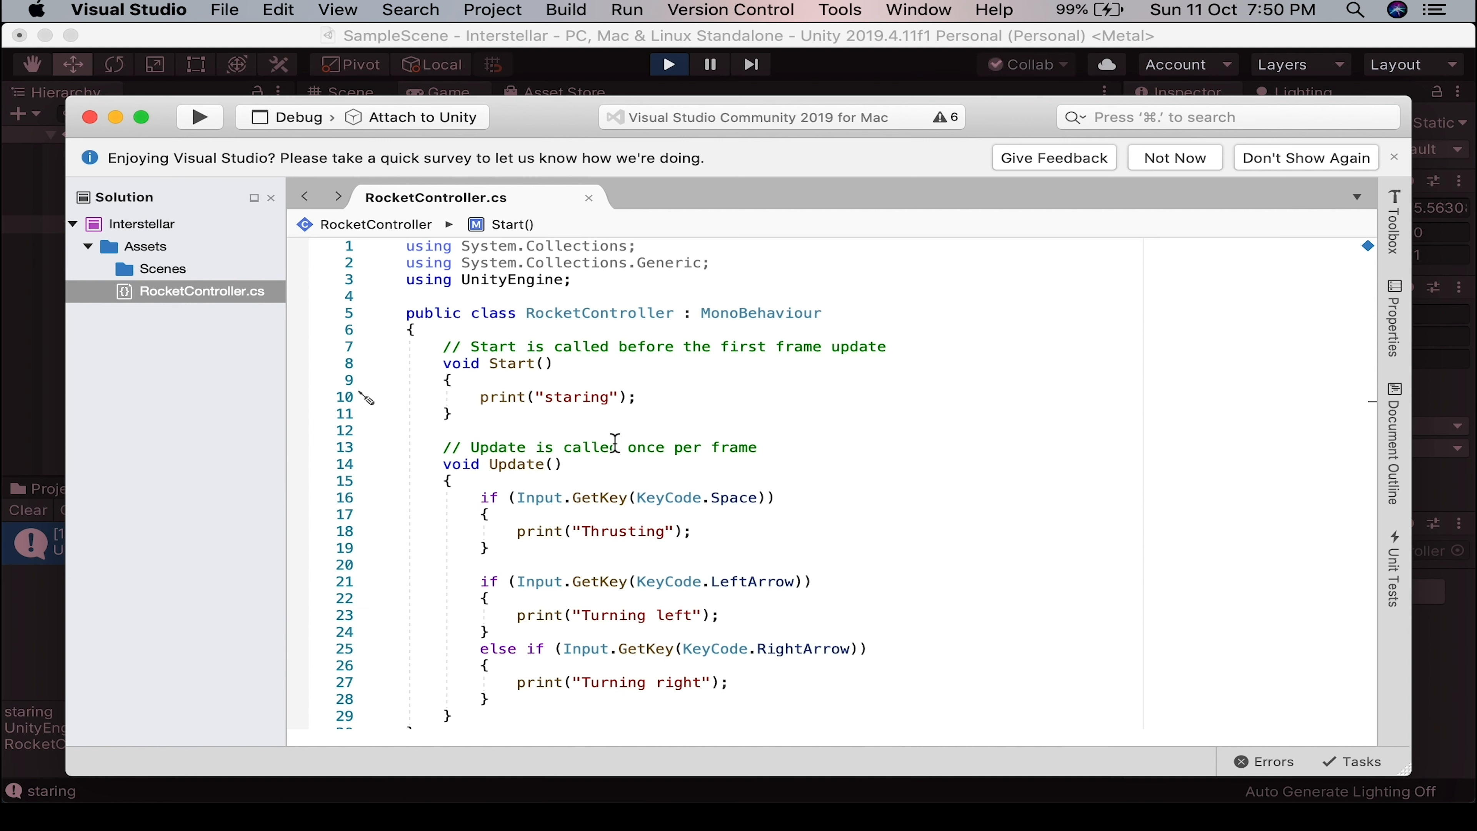
pyautogui.click(581, 402)
pyautogui.write('t')
pyautogui.click(823, 527)
pyautogui.scroll(-1, 983, 586)
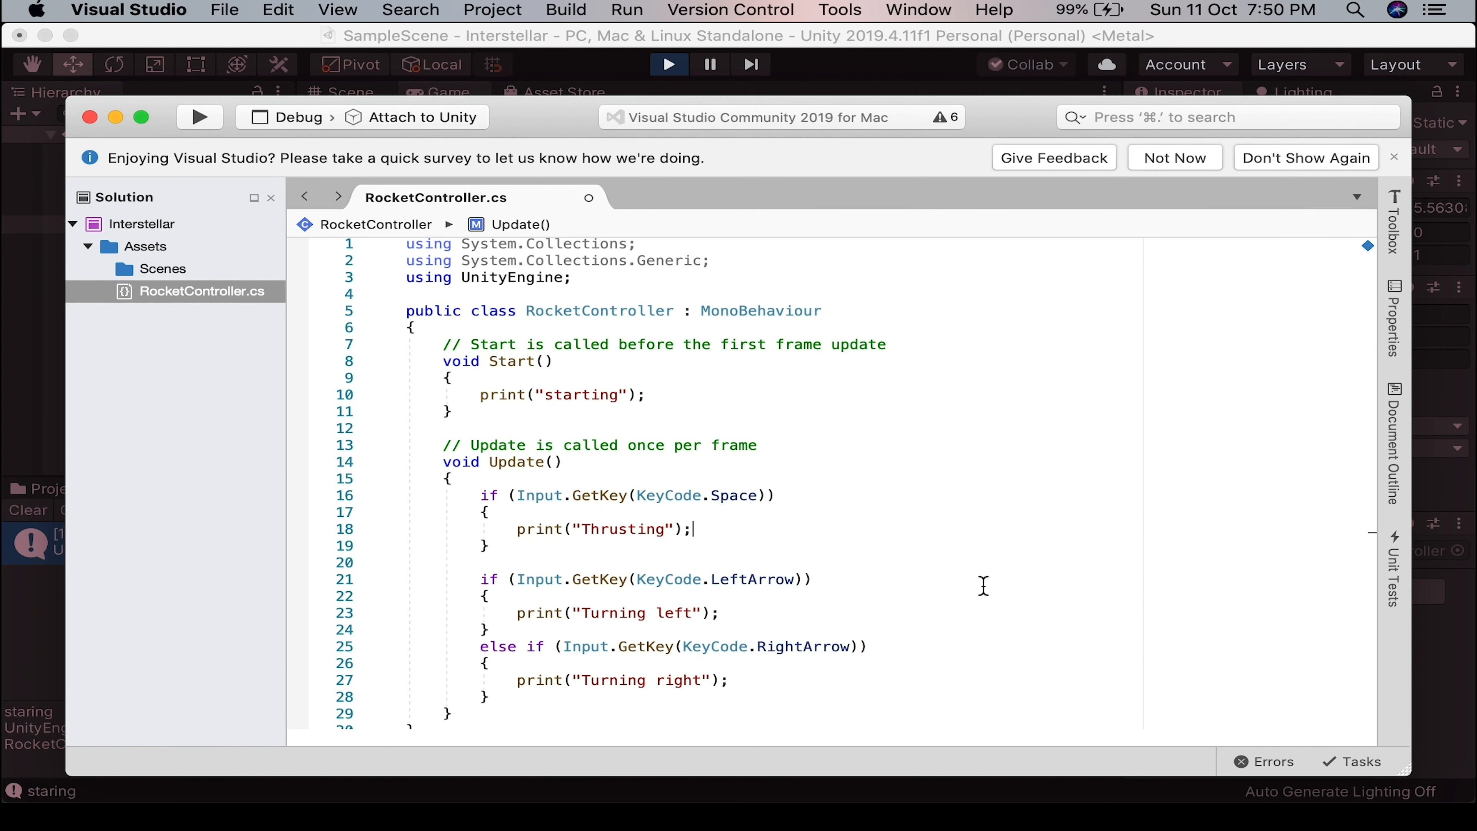
pyautogui.scroll(-2, 983, 586)
pyautogui.press('super+s')
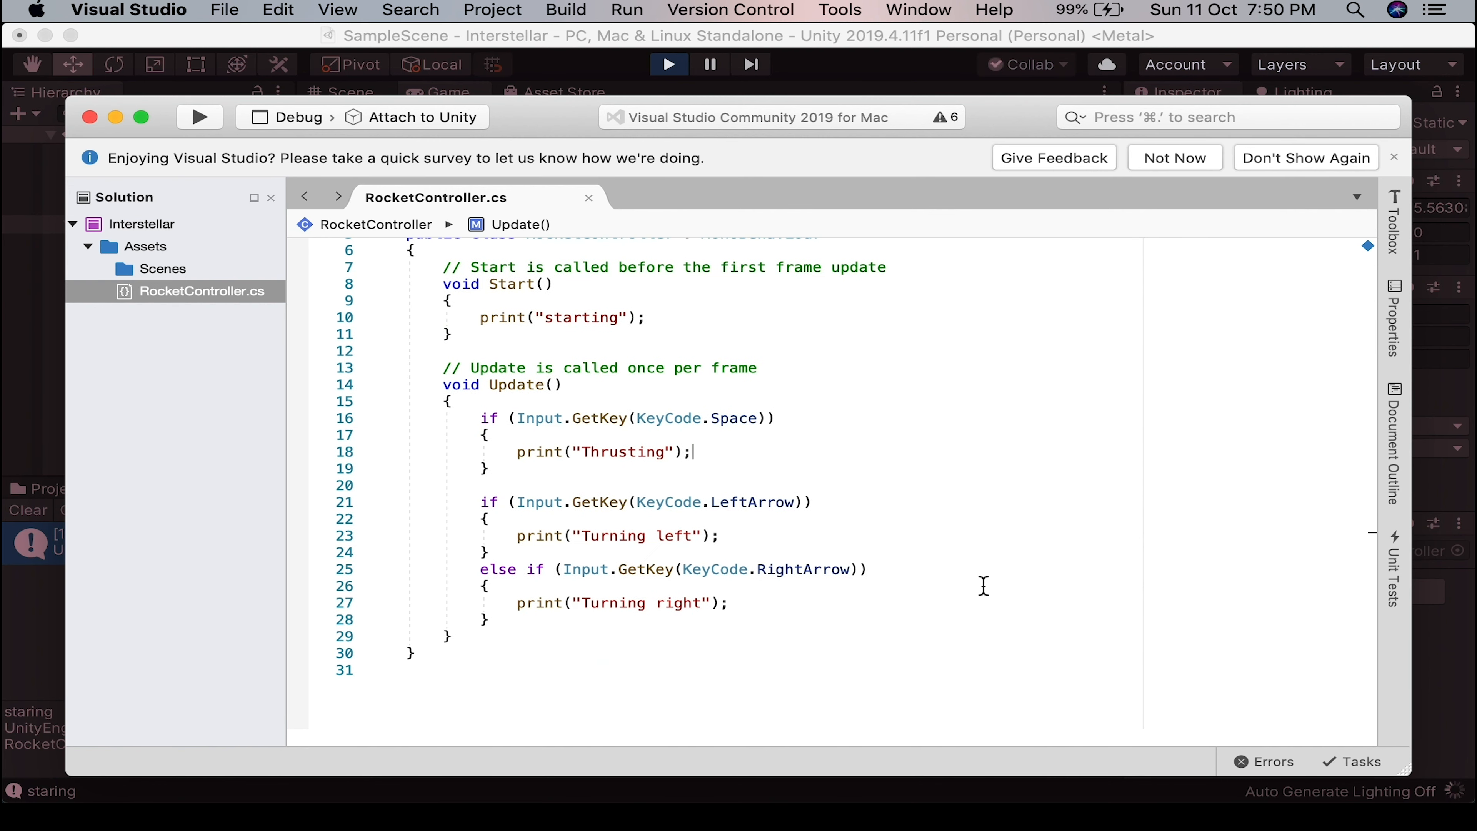
# Return to Unity, clear the Console, and restart play mode with the updated script.
pyautogui.click(12, 628)
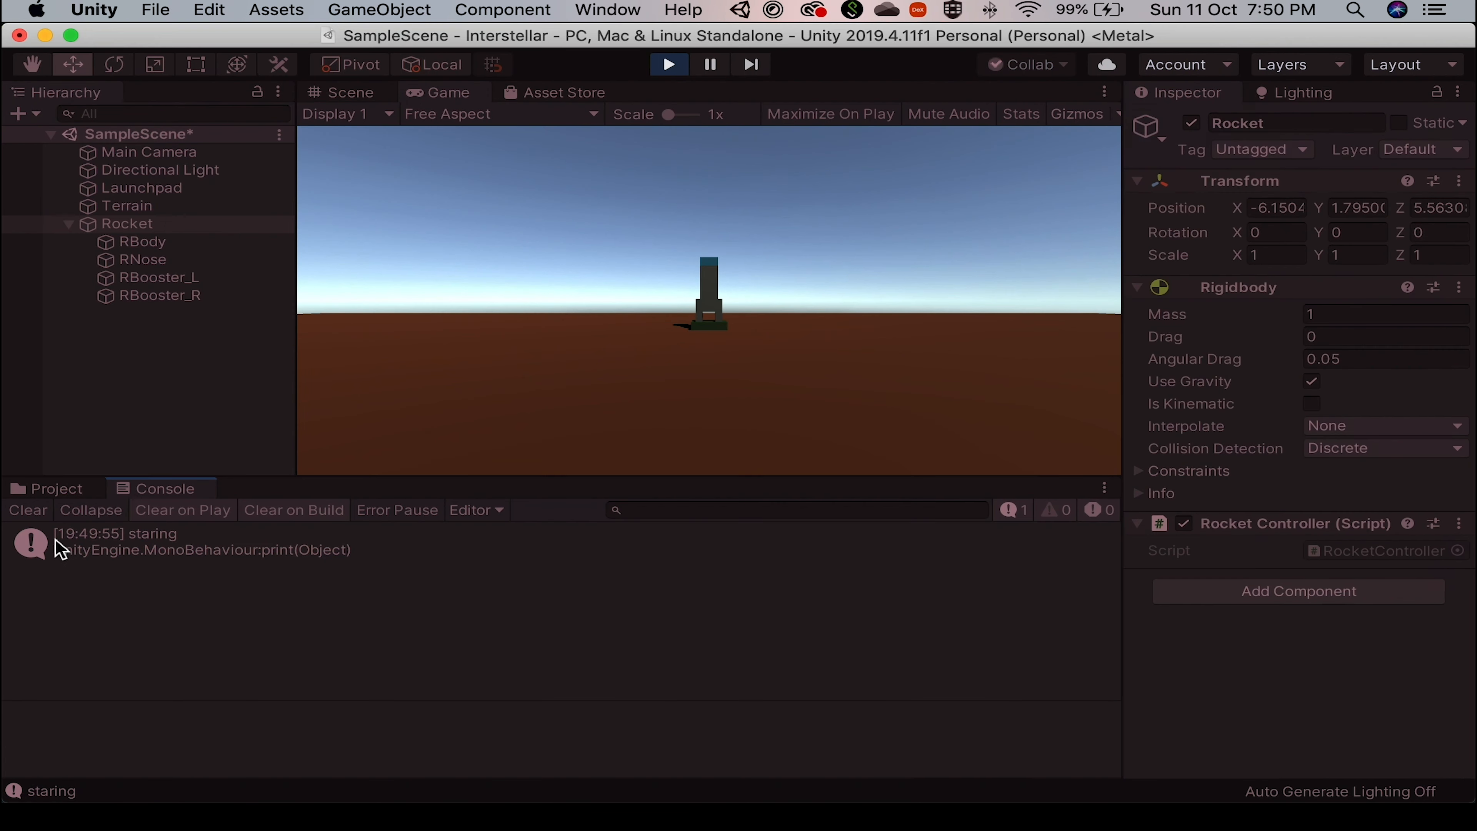
pyautogui.click(32, 513)
pyautogui.press('super+p')
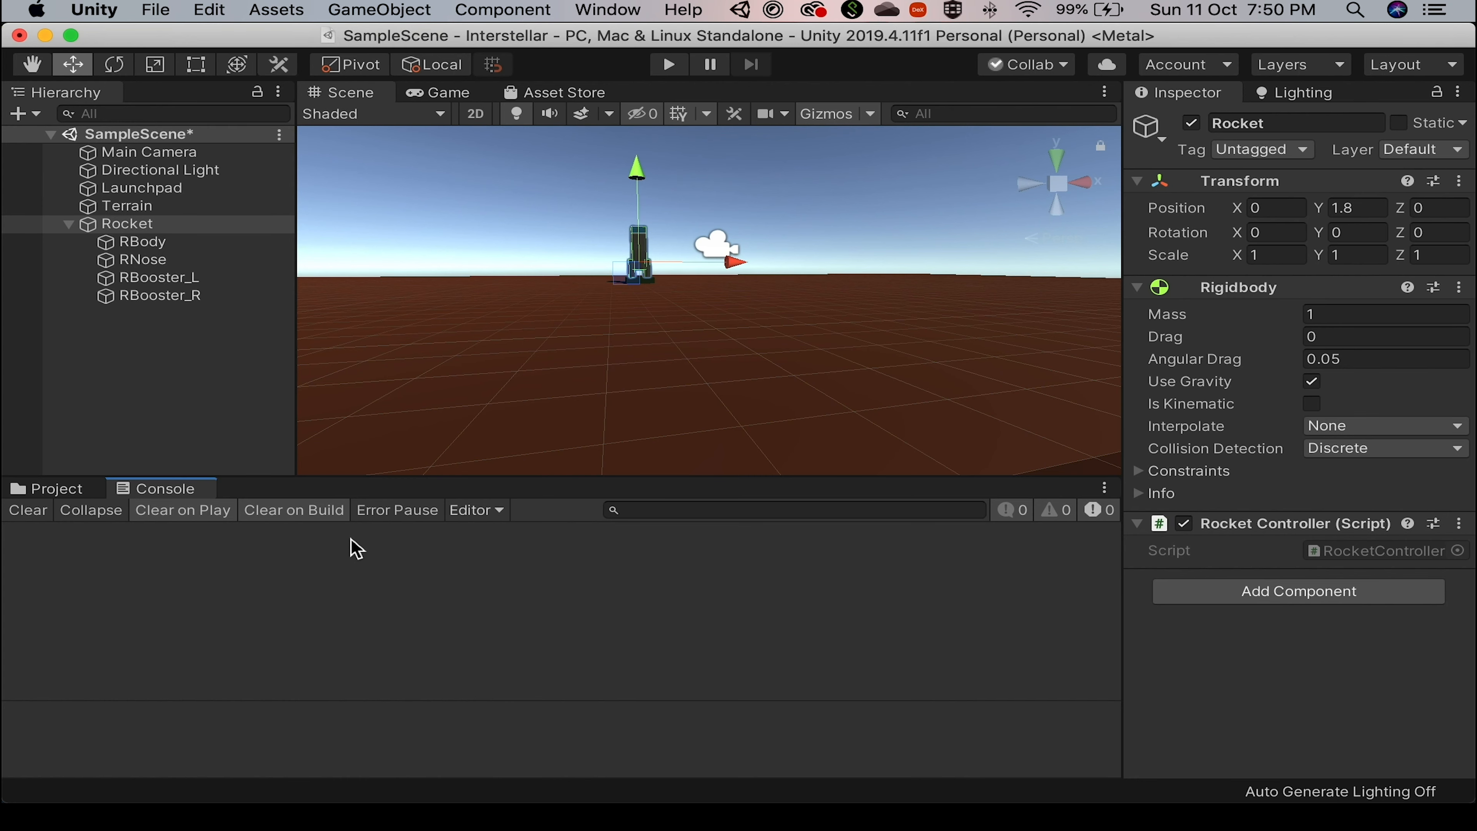
pyautogui.press('super+p')
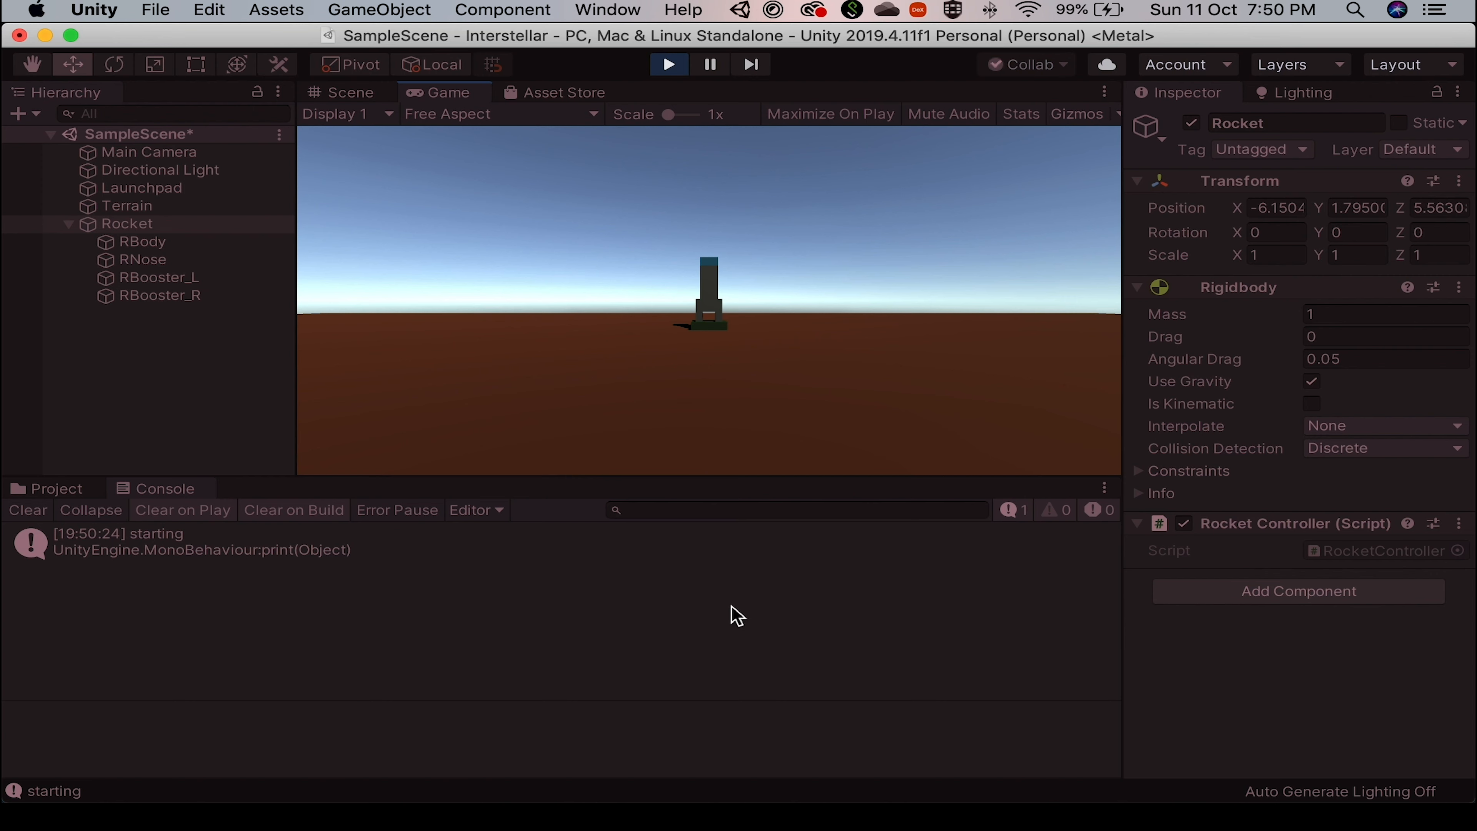
# Test the rocket's thrust, turn-left and turn-right controls in the running game, and exit play mode.
pyautogui.press('space')
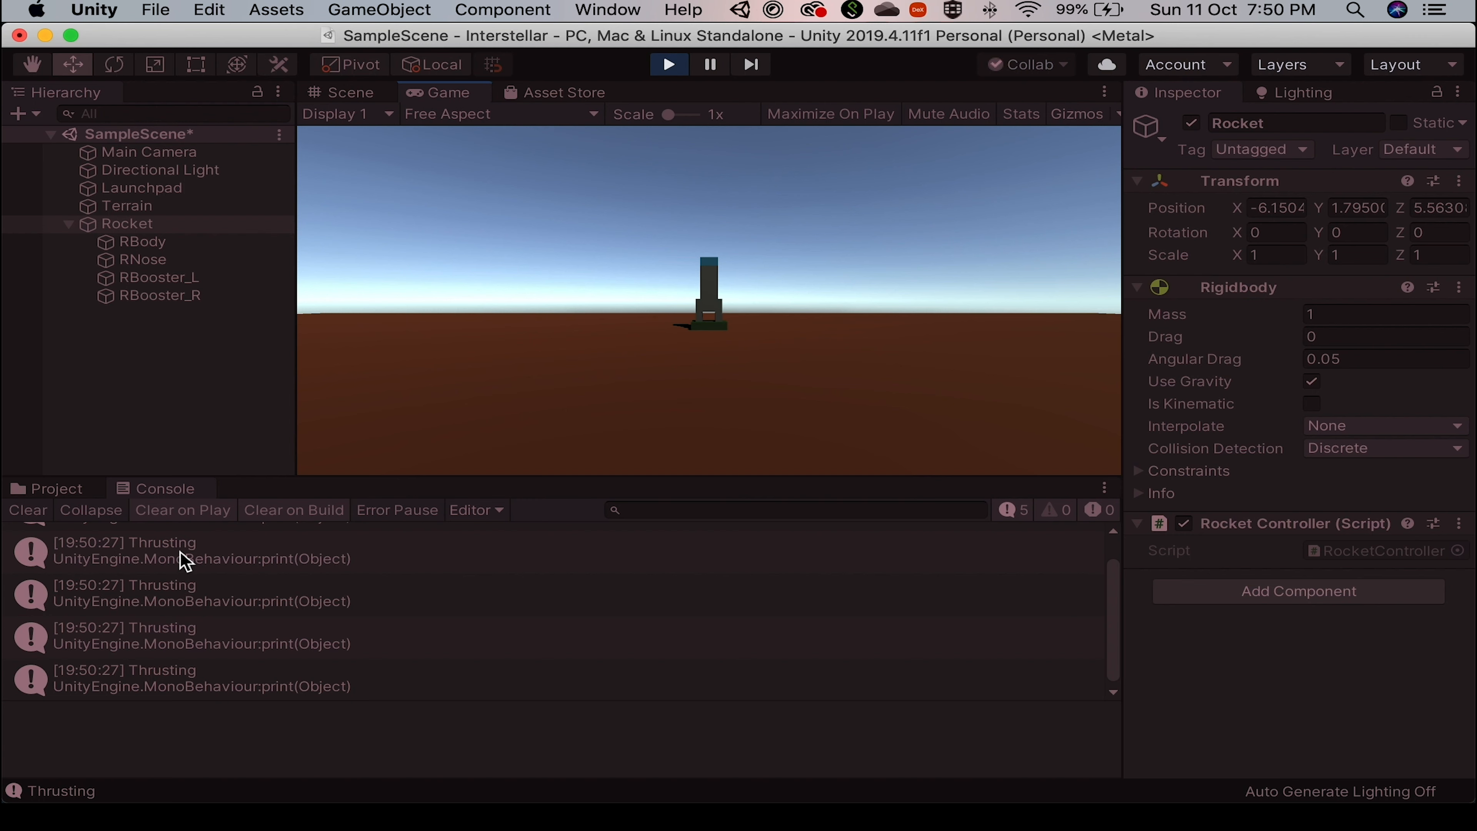
pyautogui.press('a')
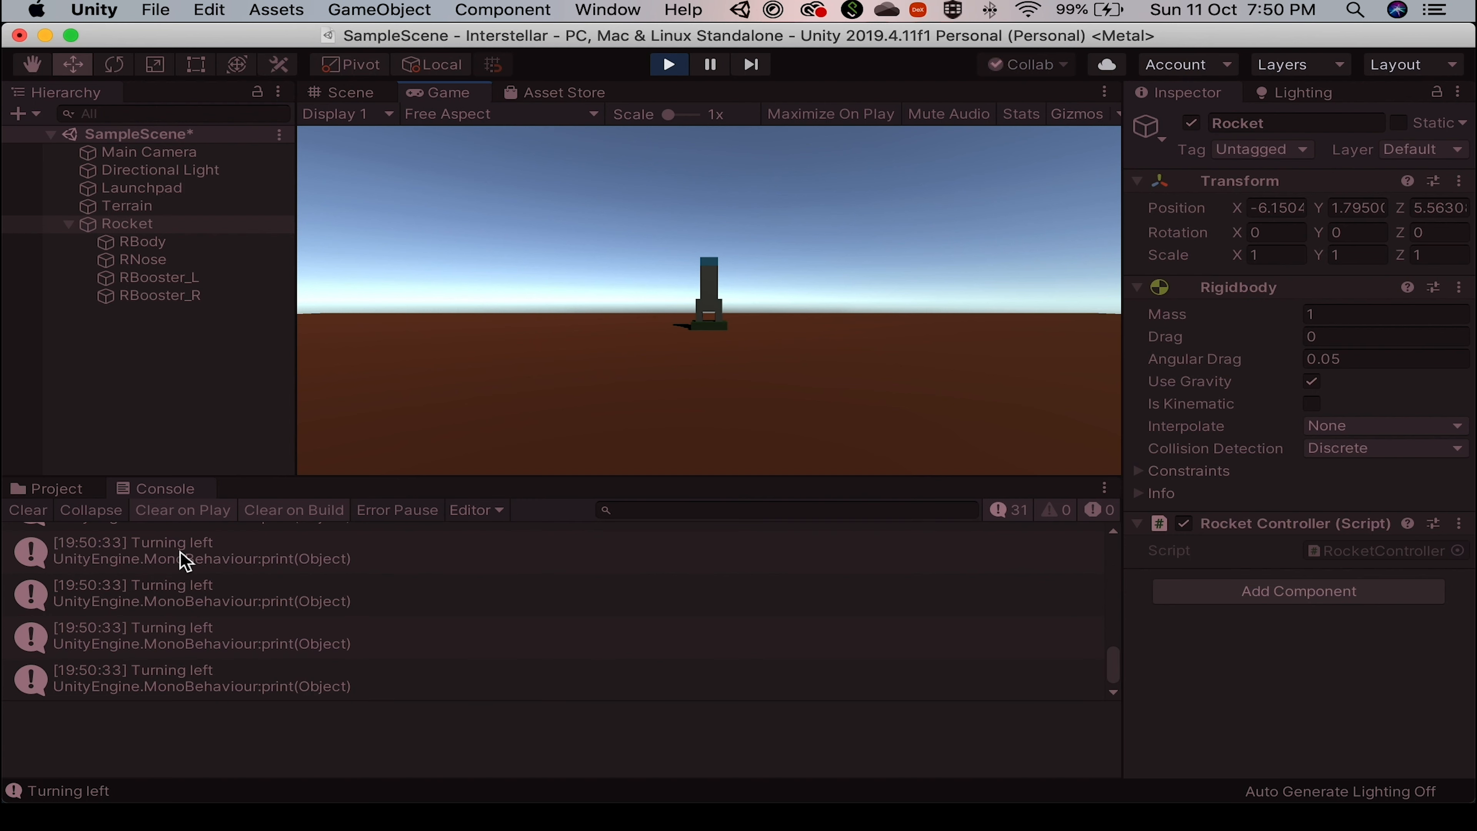
pyautogui.press('d')
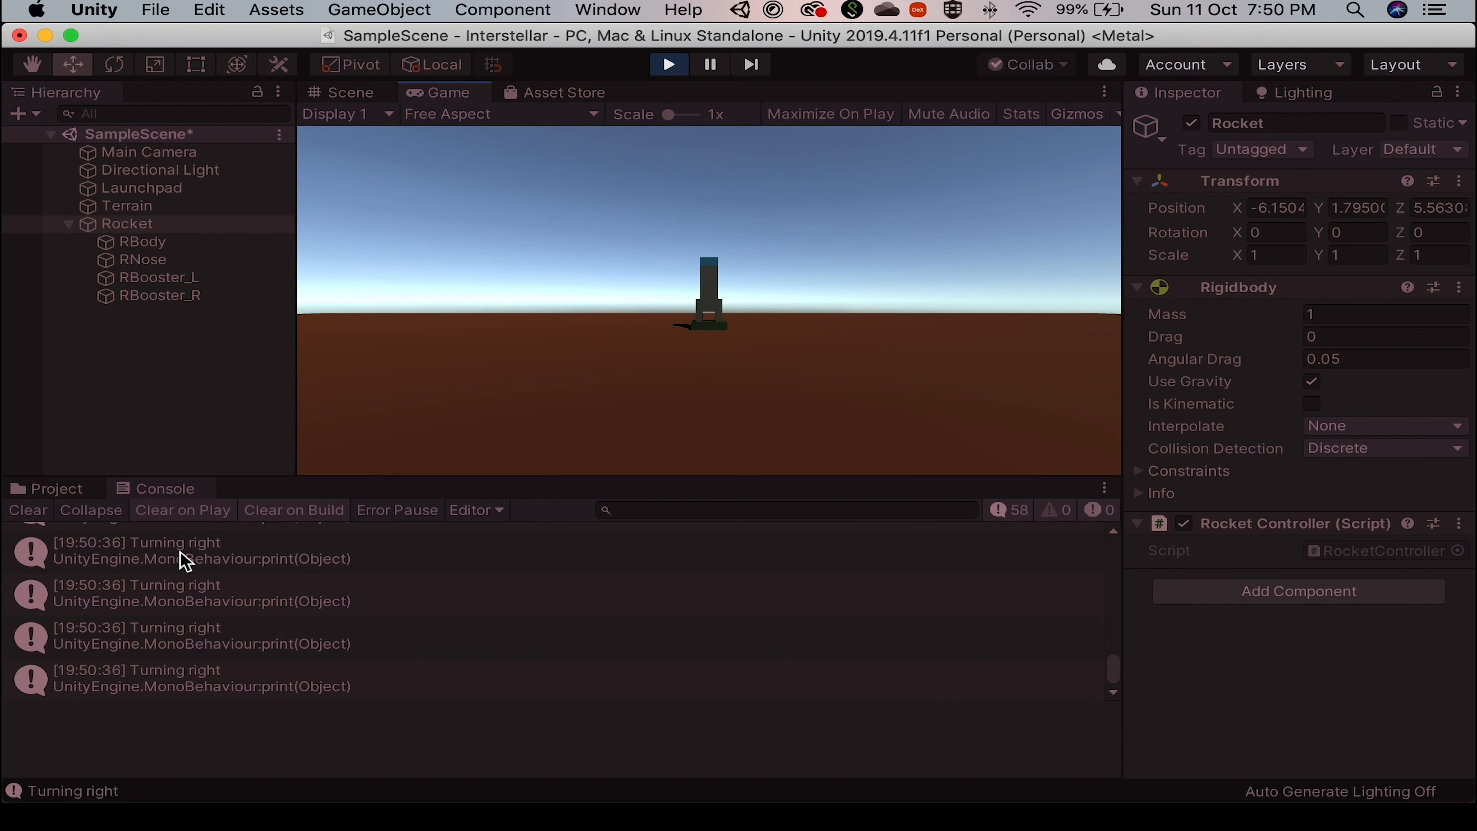
pyautogui.press('d')
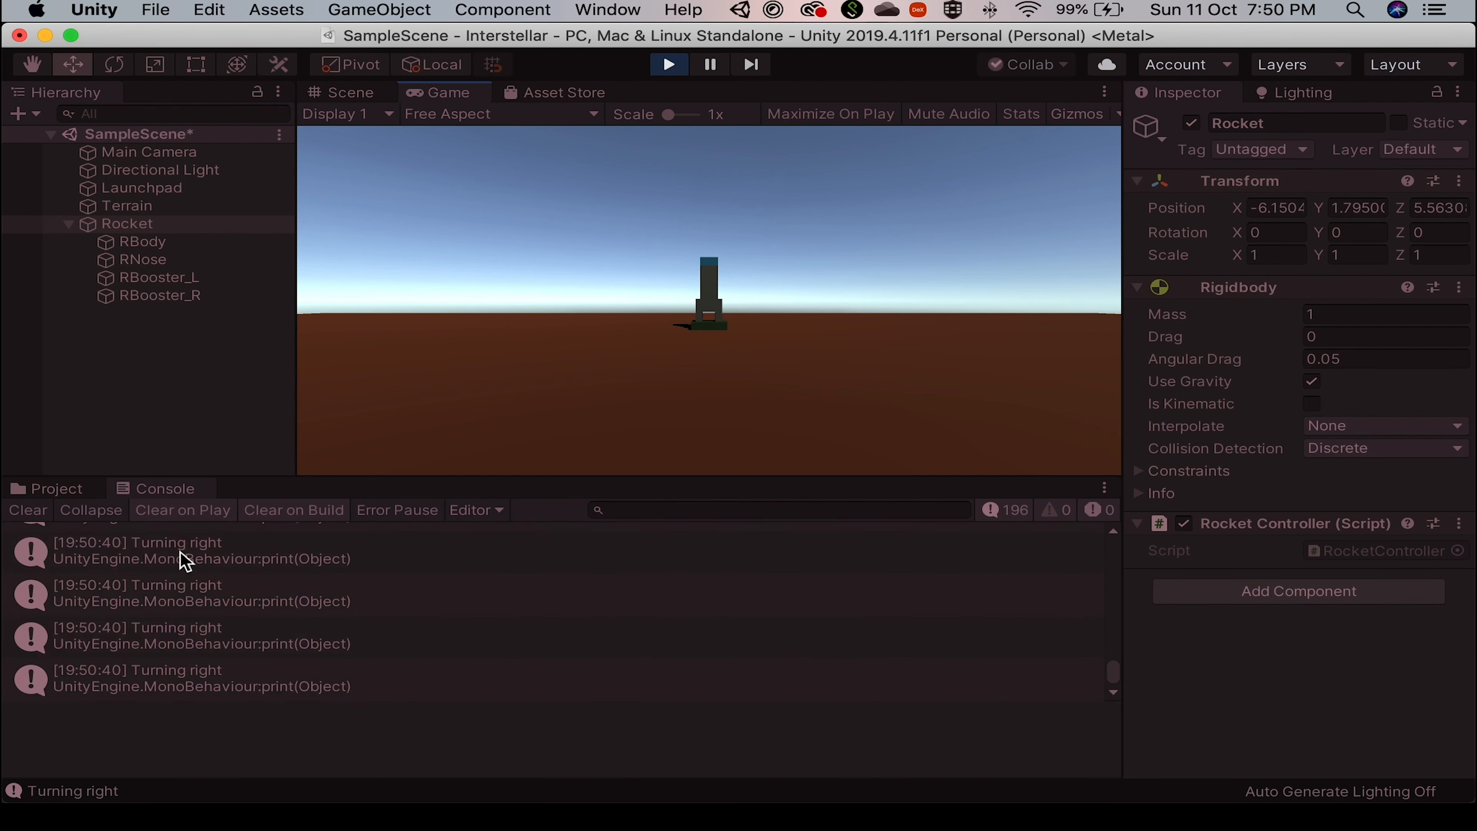
pyautogui.press('space')
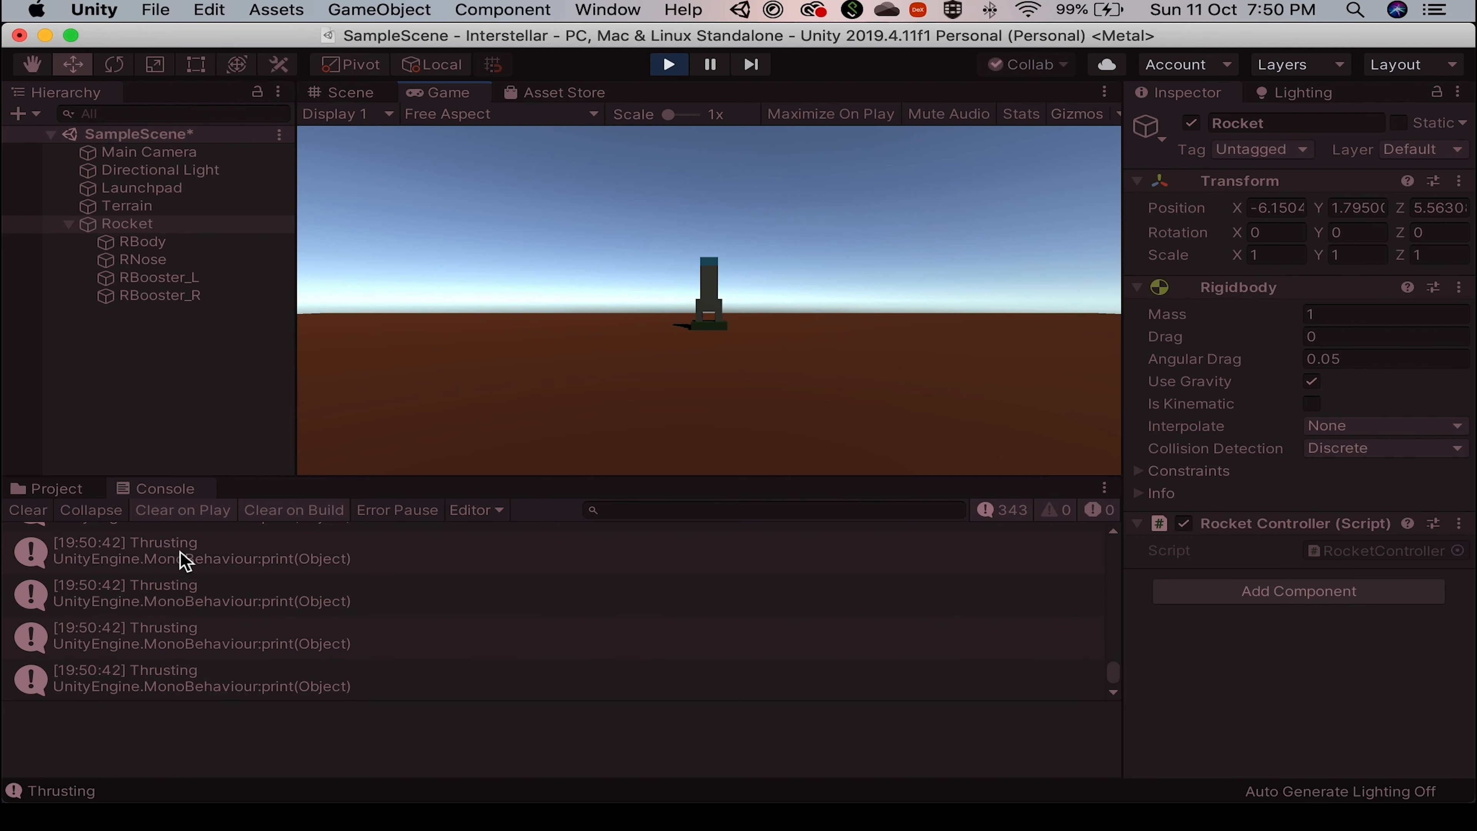
pyautogui.press('d')
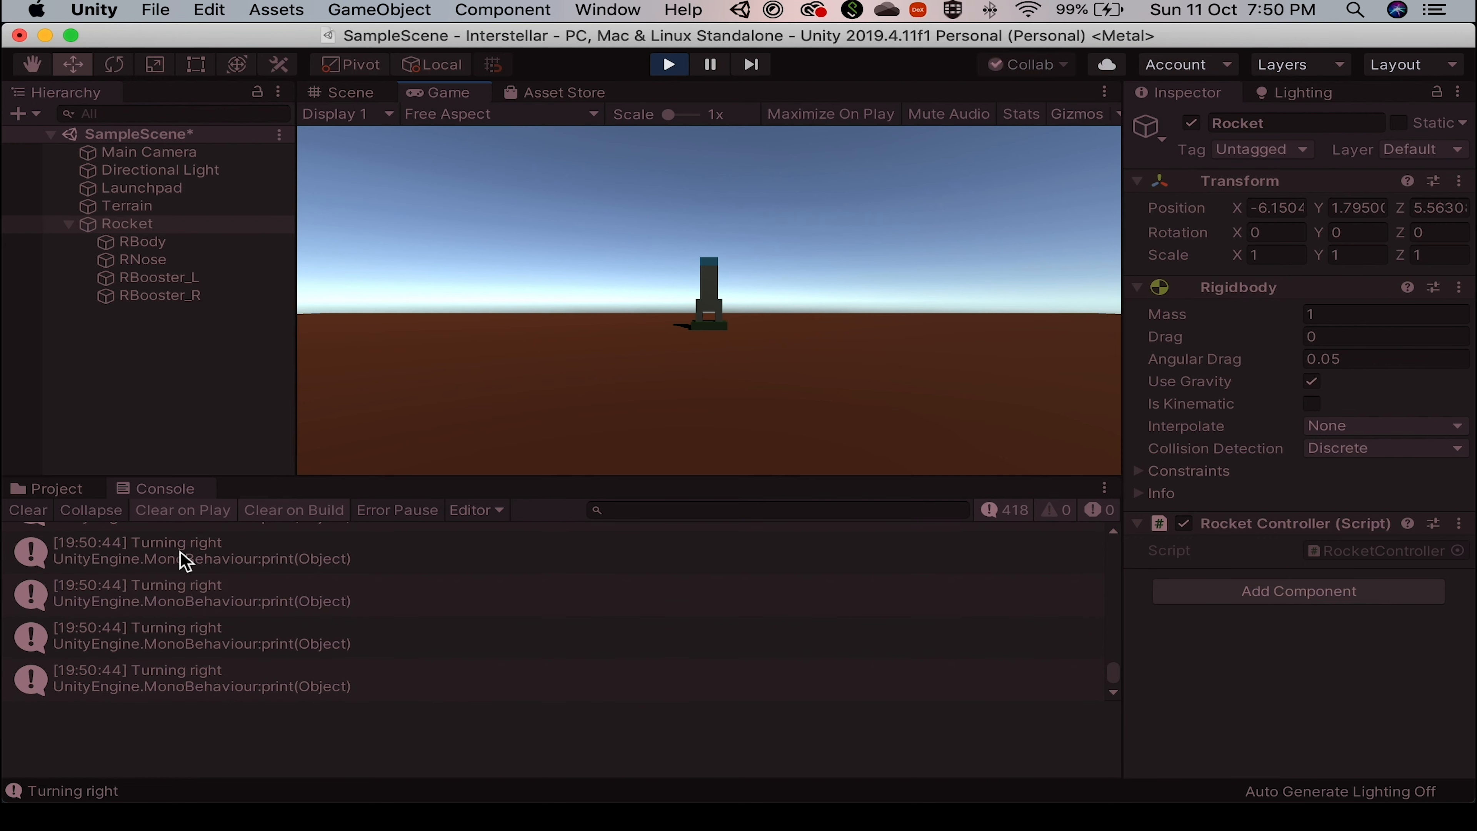
pyautogui.press('a')
pyautogui.press('super+p')
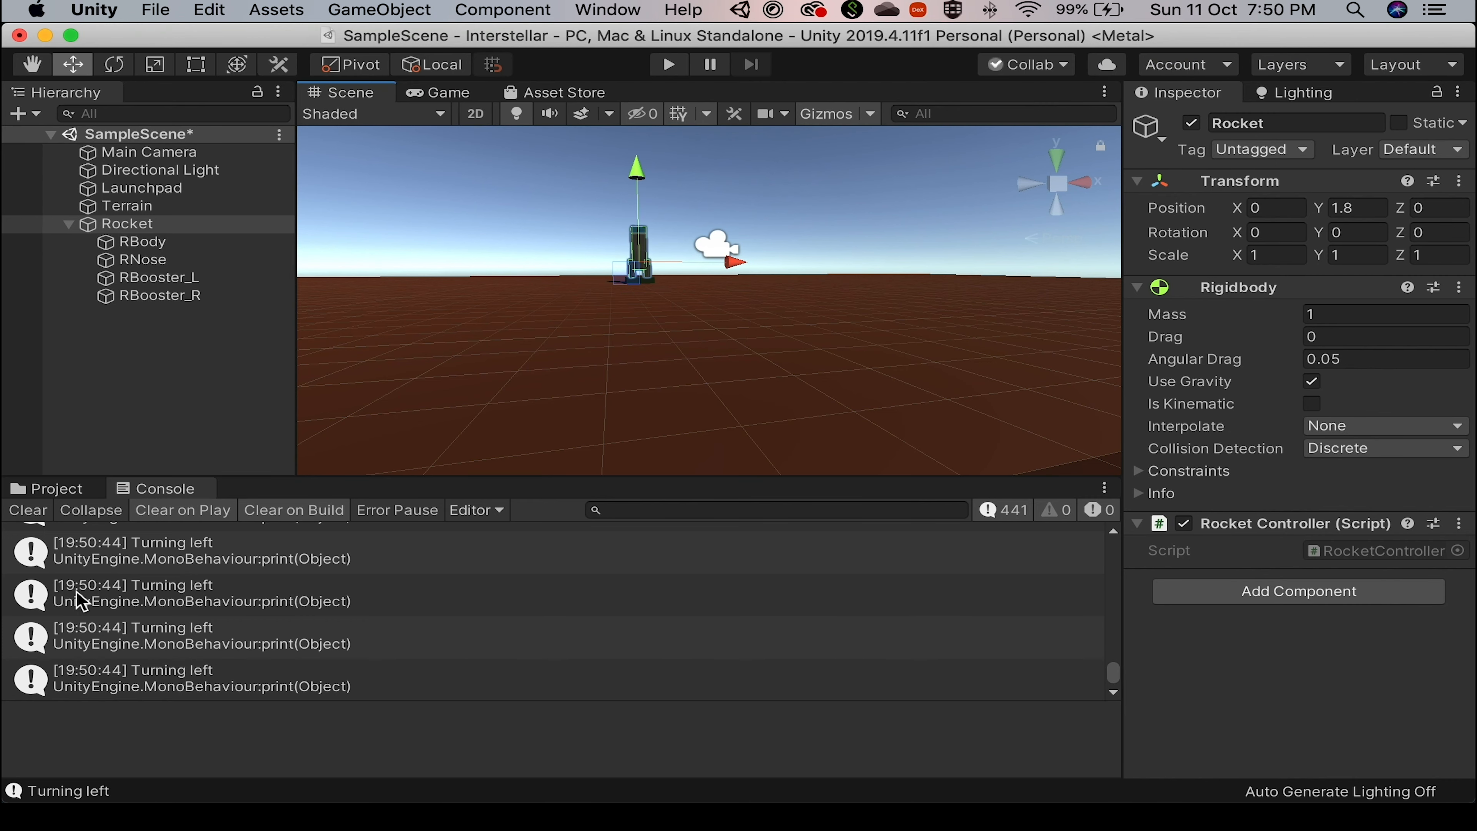
# Switch to Visual Studio and declare Rigidbody rb; at the start of the RocketController class, with blank lines around it.
pyautogui.doubleClick(82, 599)
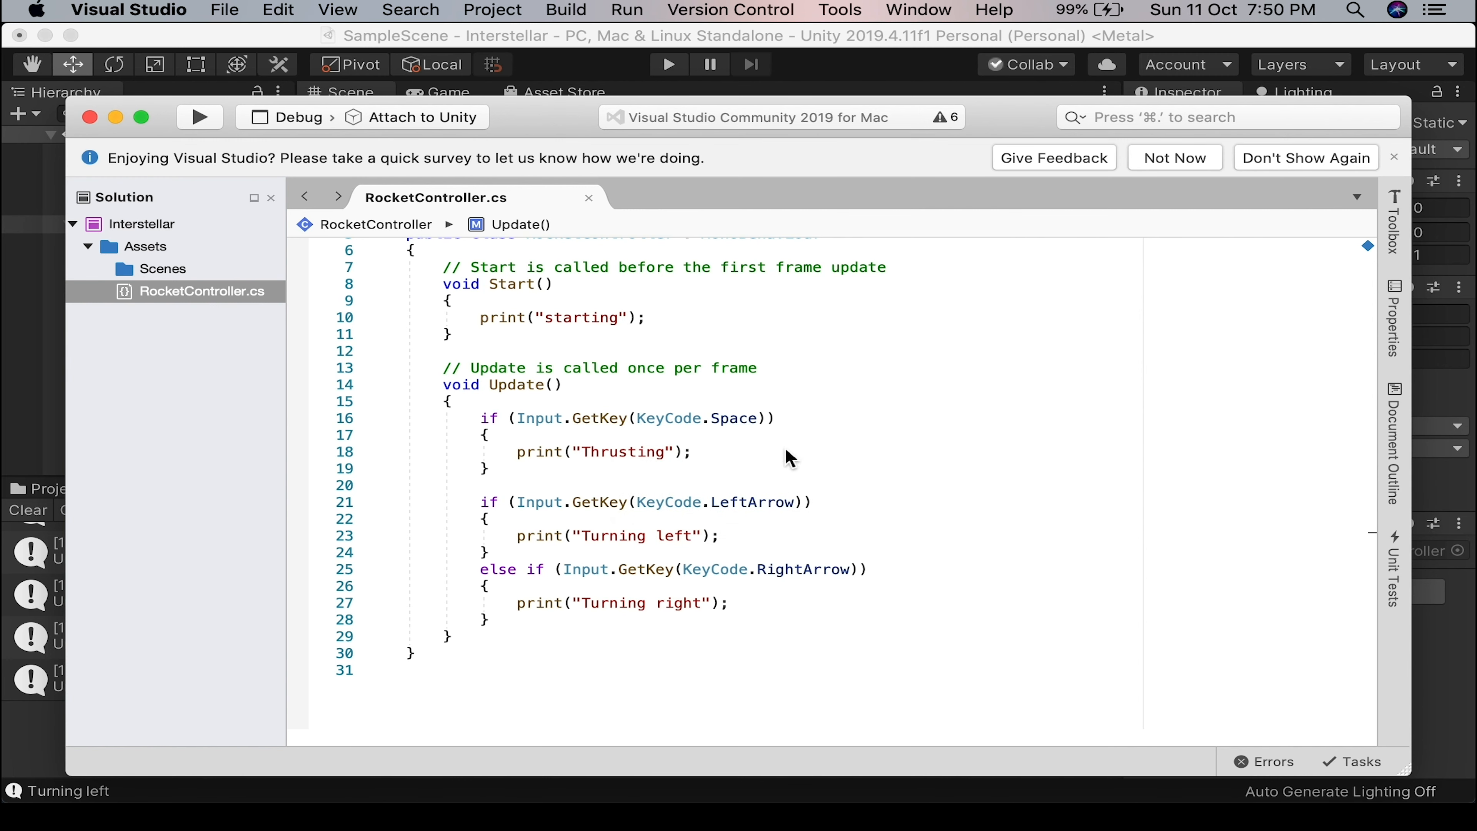
pyautogui.press('super+Tab')
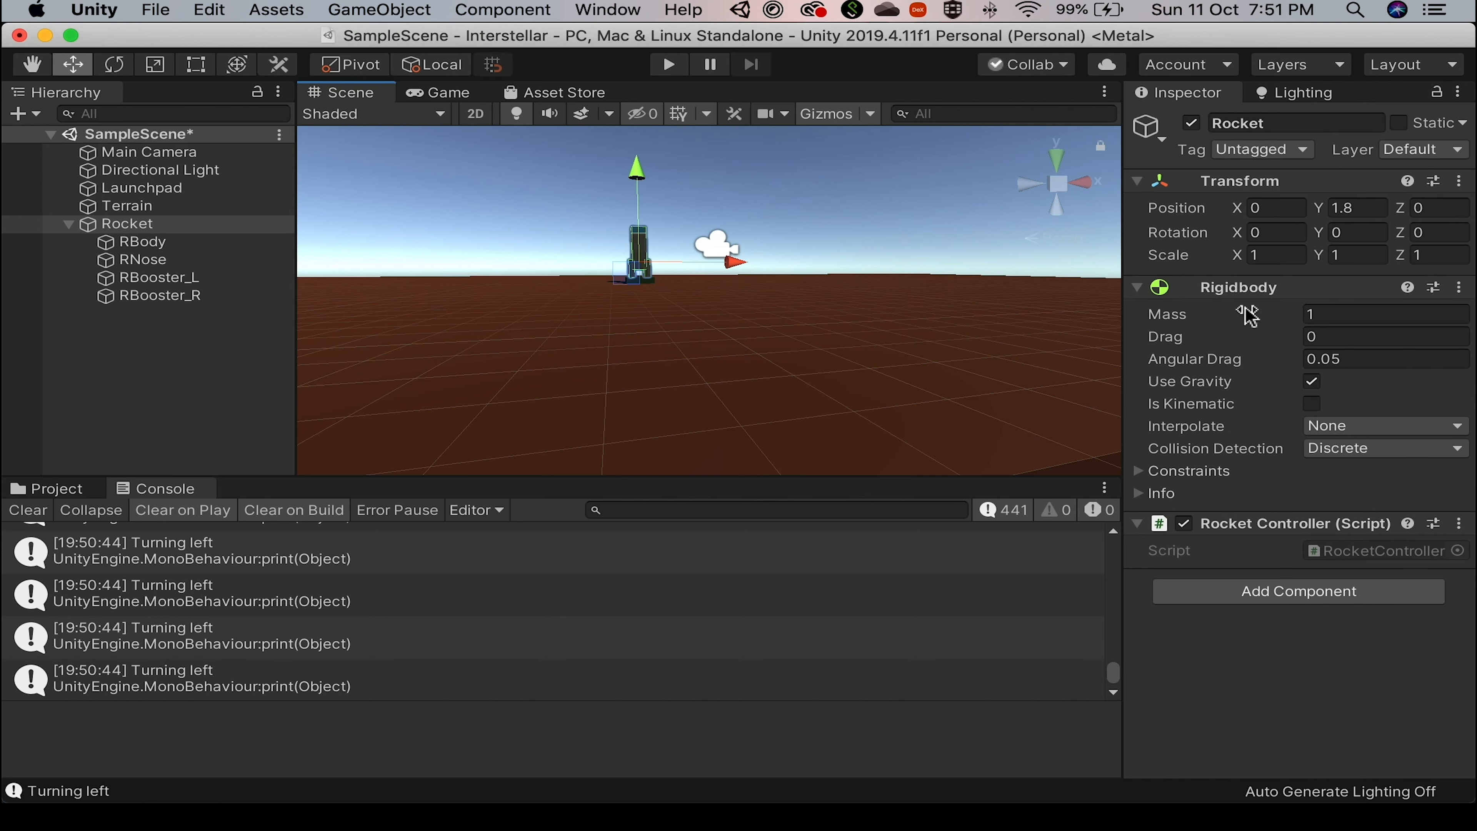
pyautogui.scroll(2, 732, 333)
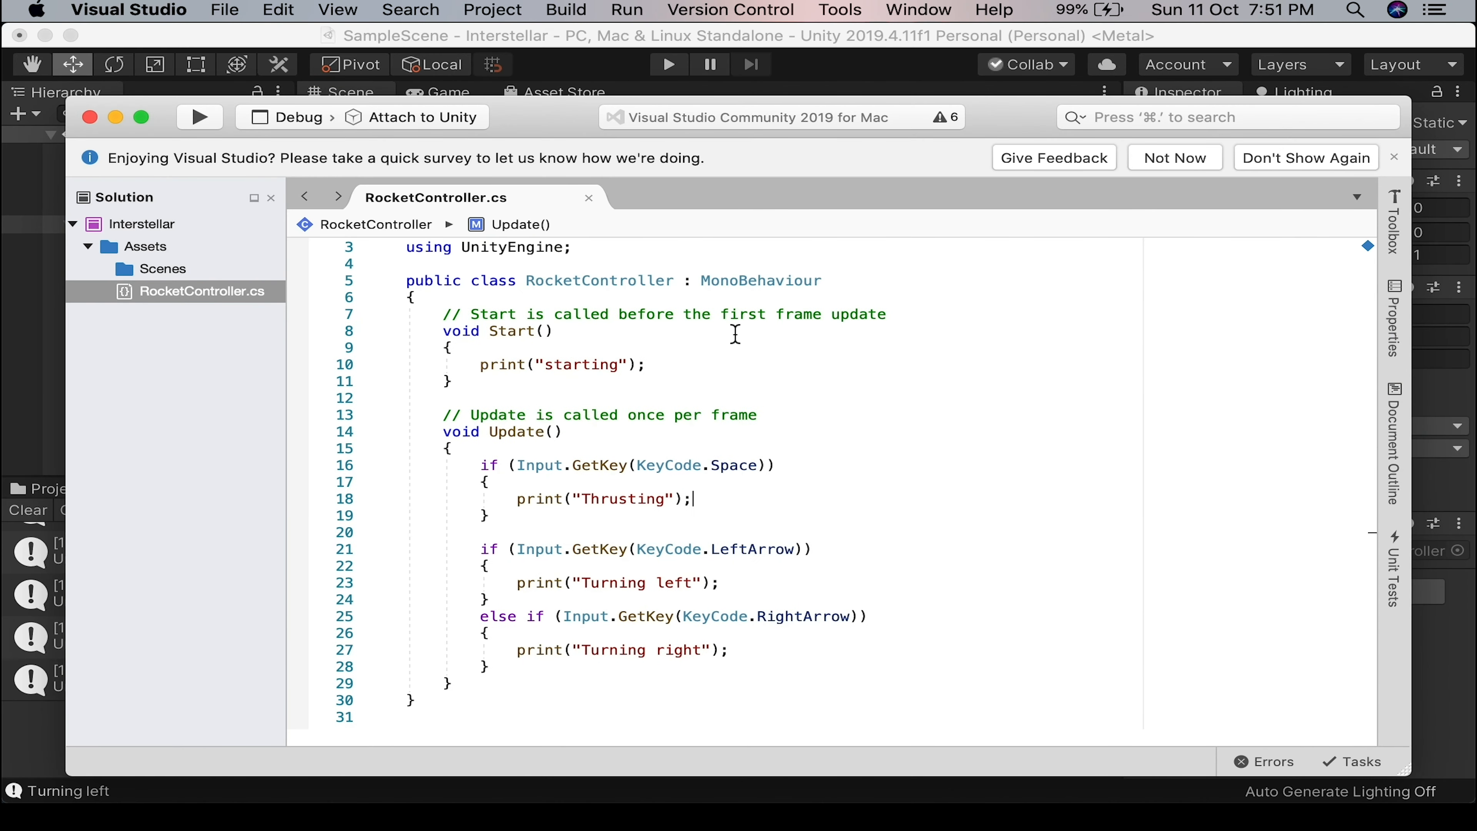
pyautogui.click(441, 319)
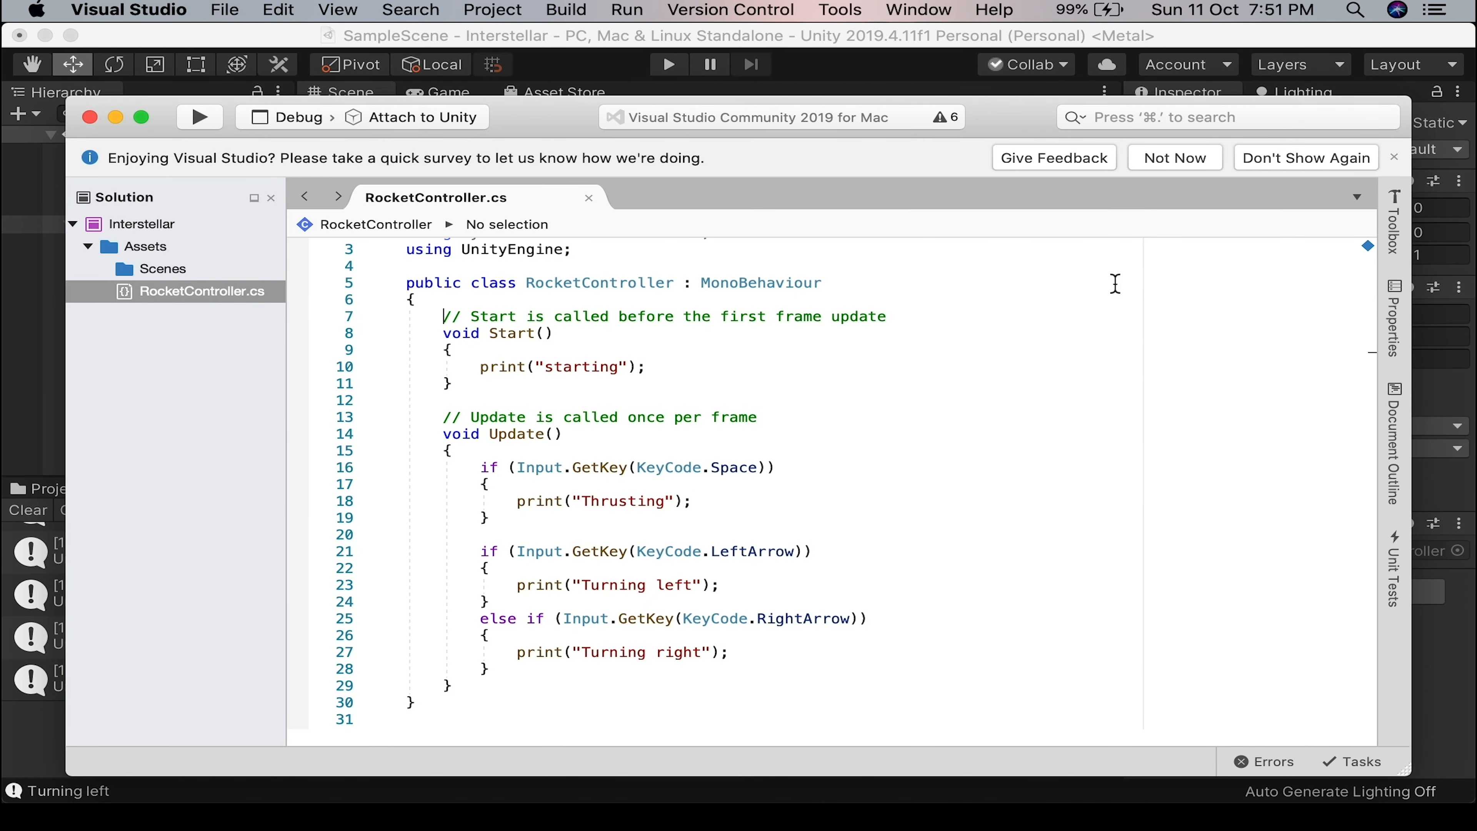
pyautogui.press('Return')
pyautogui.press('Return')
pyautogui.write('rog')
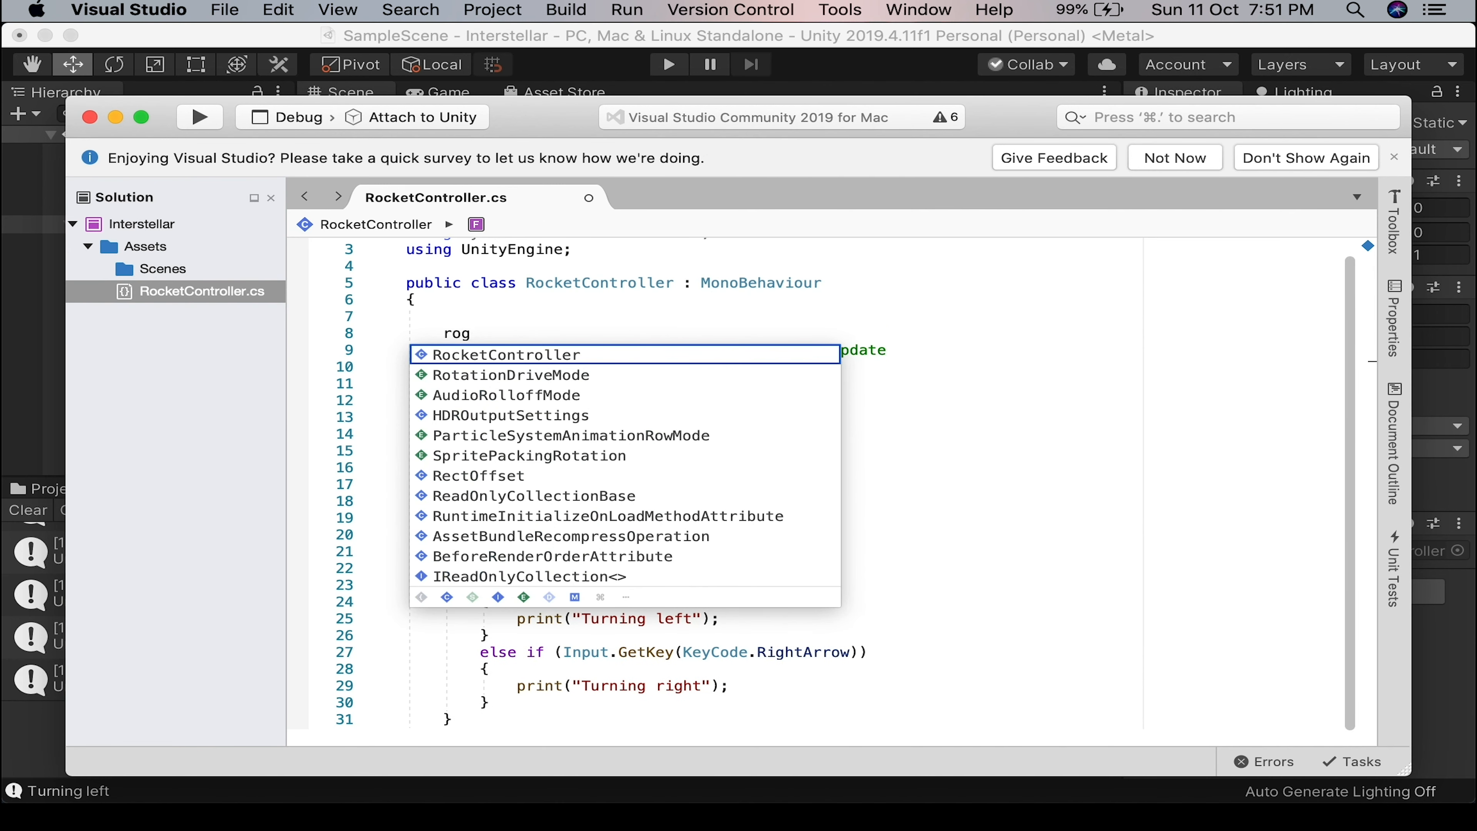
pyautogui.press('BackSpace')
pyautogui.write('igidbody r')
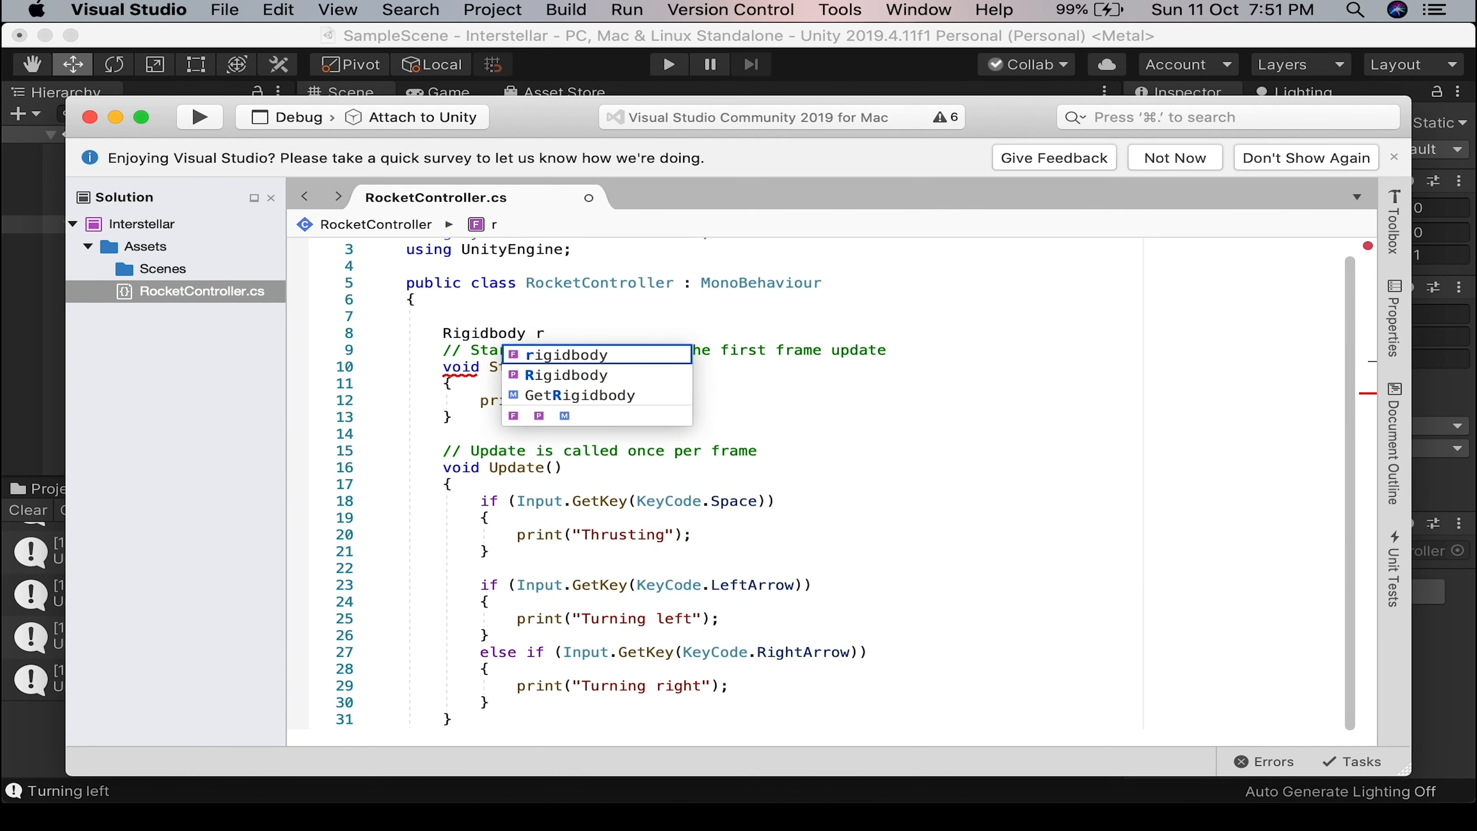
pyautogui.write('b;')
pyautogui.press('Return')
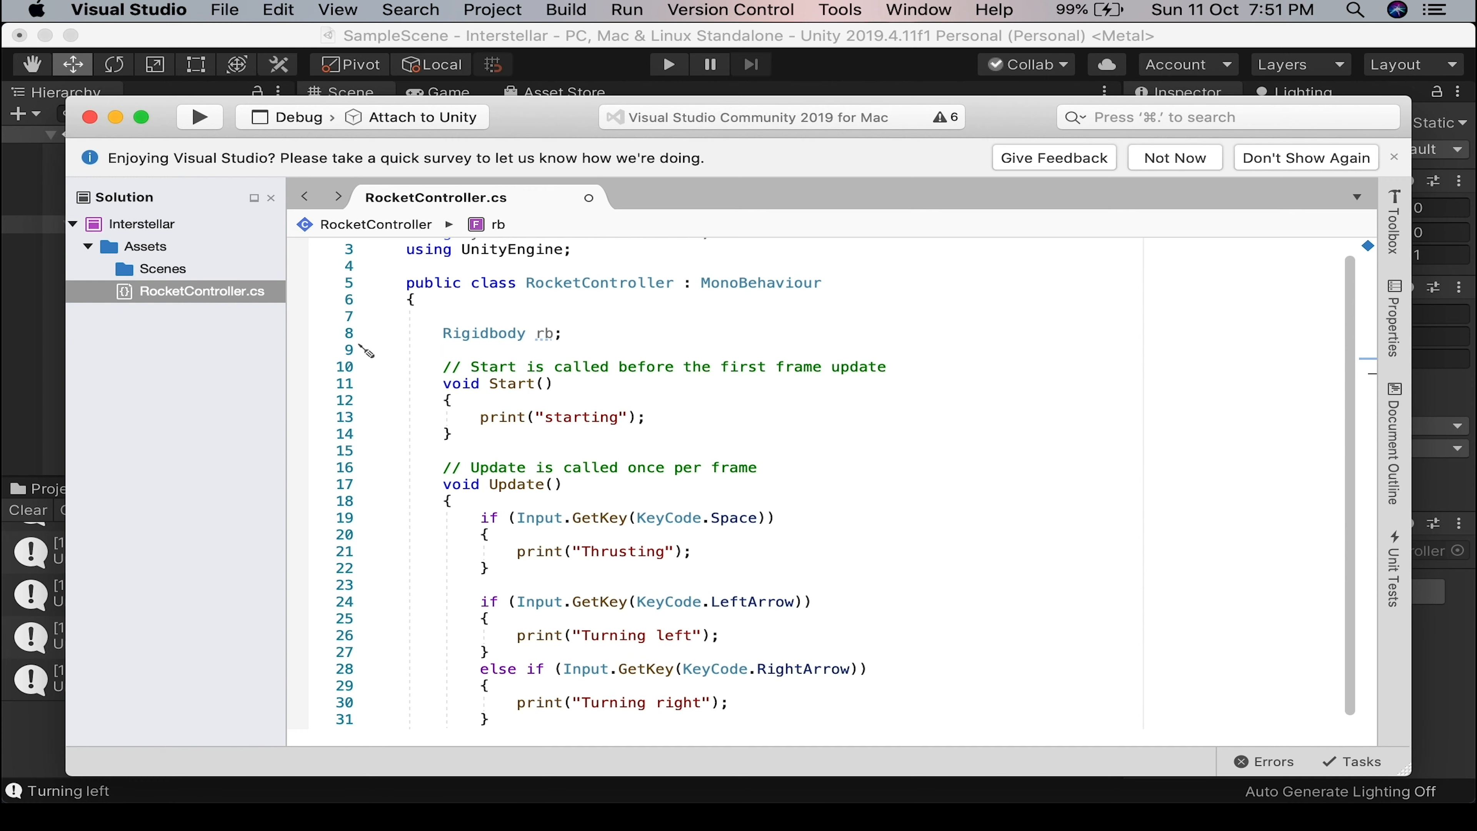
# Add rb = GetComponent<Rigidbody>(); below the "starting" print in the Start method, followed by a blank line.
pyautogui.press('Down')
pyautogui.press('Down')
pyautogui.press('Down')
pyautogui.click(710, 427)
pyautogui.click(669, 417)
pyautogui.press('Return')
pyautogui.write('rb = getco')
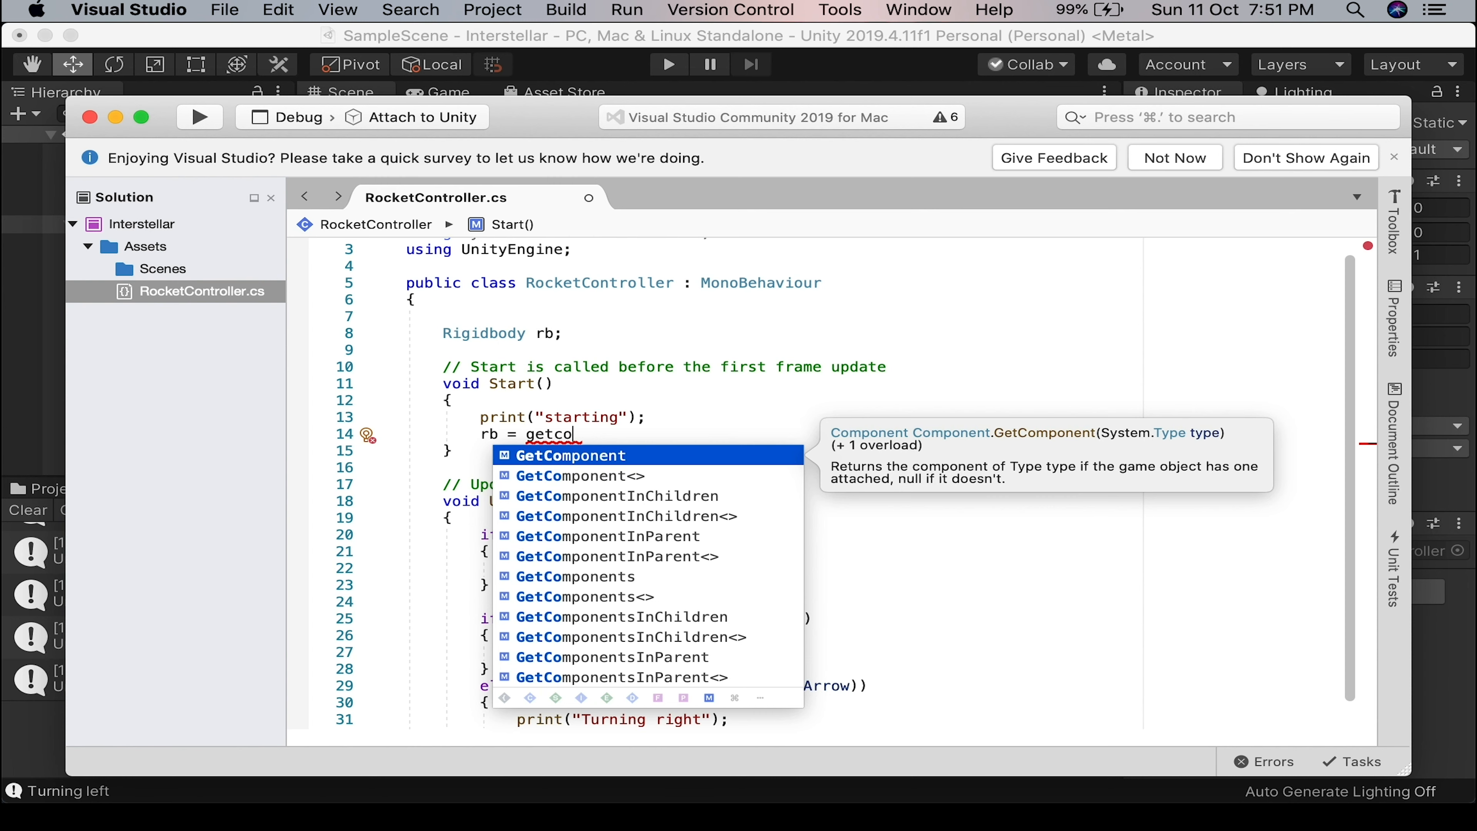
pyautogui.press('Down')
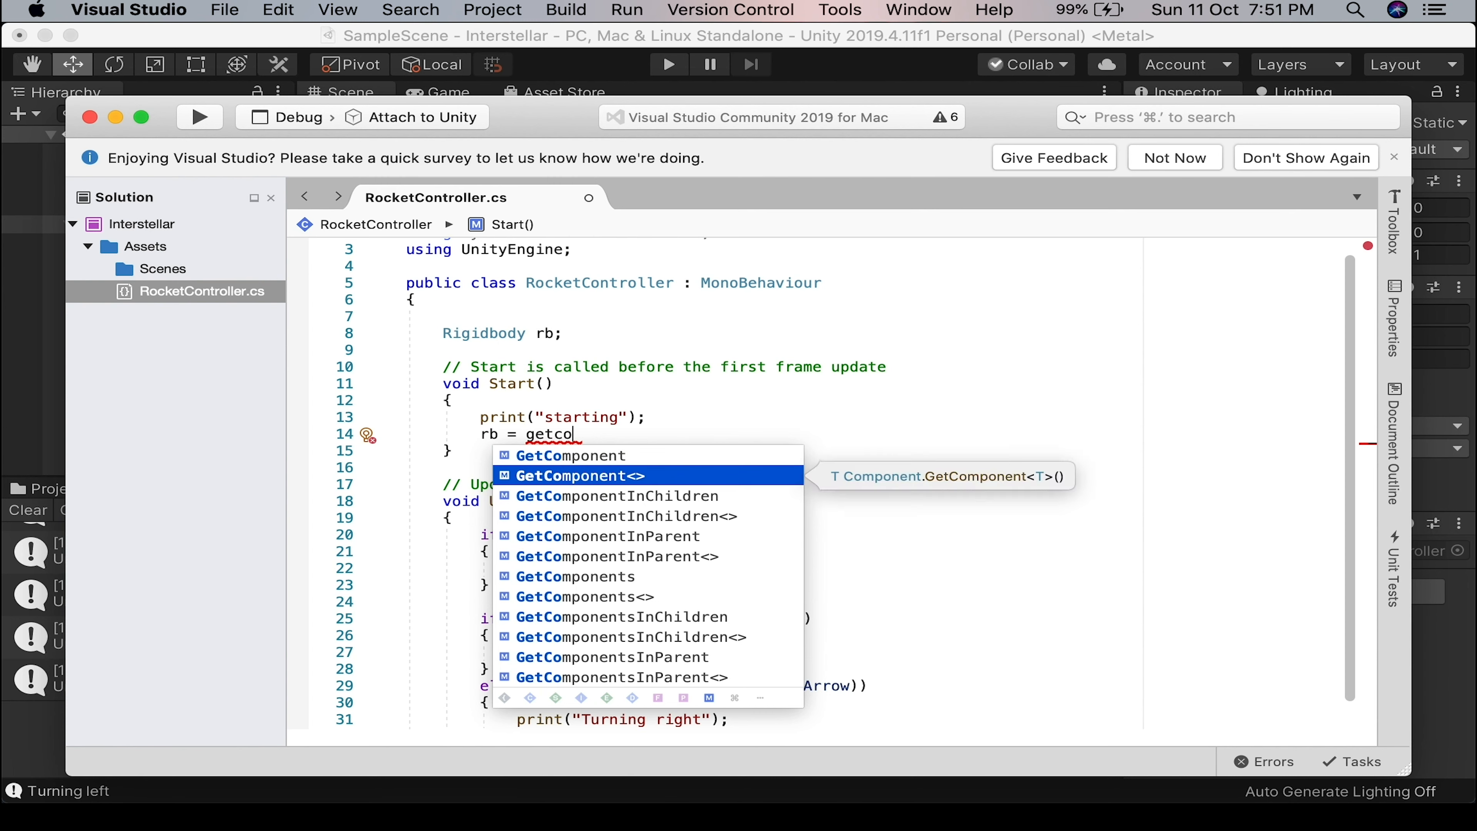
pyautogui.press('Return')
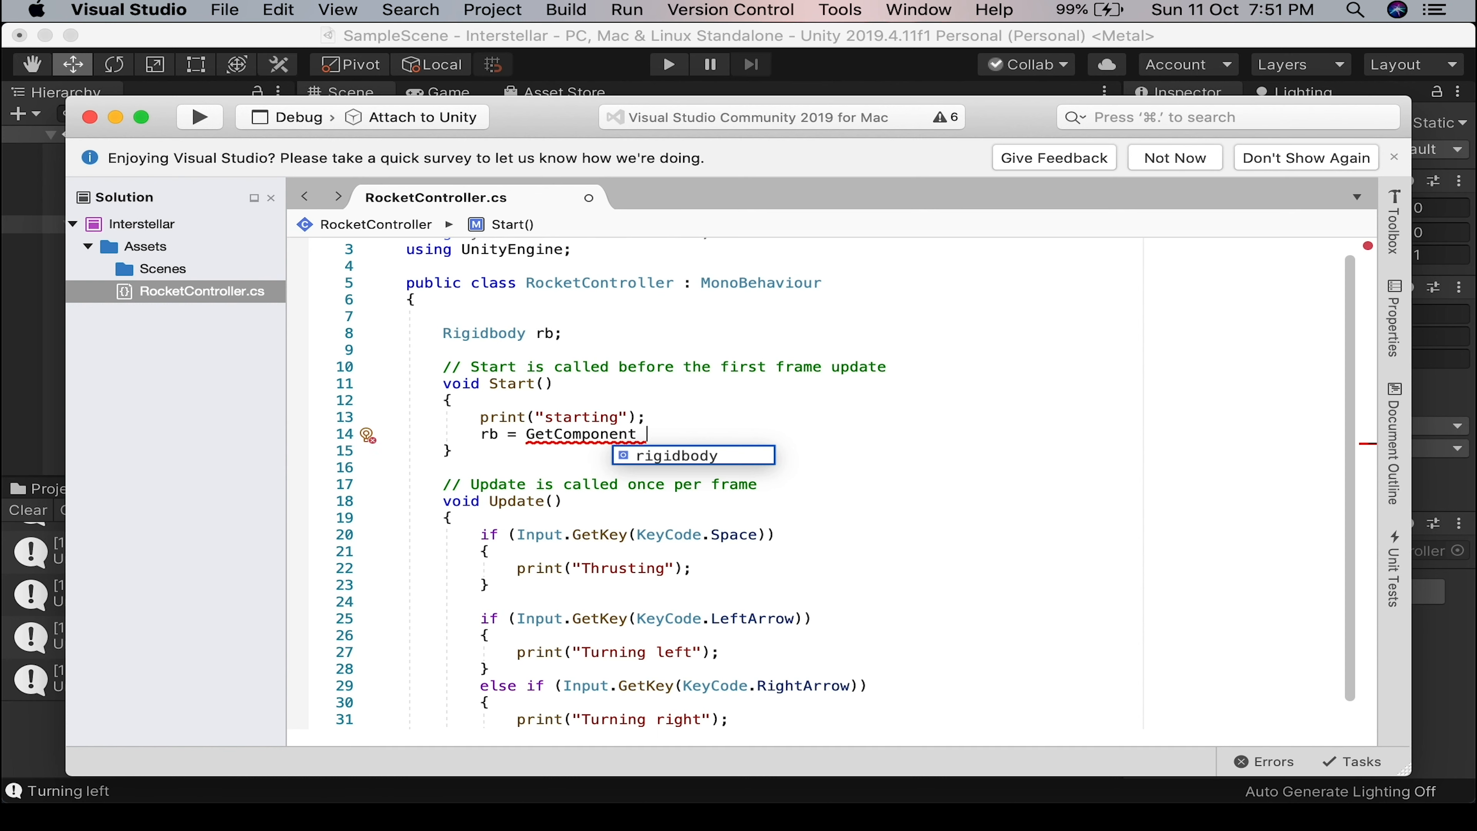
pyautogui.write('N')
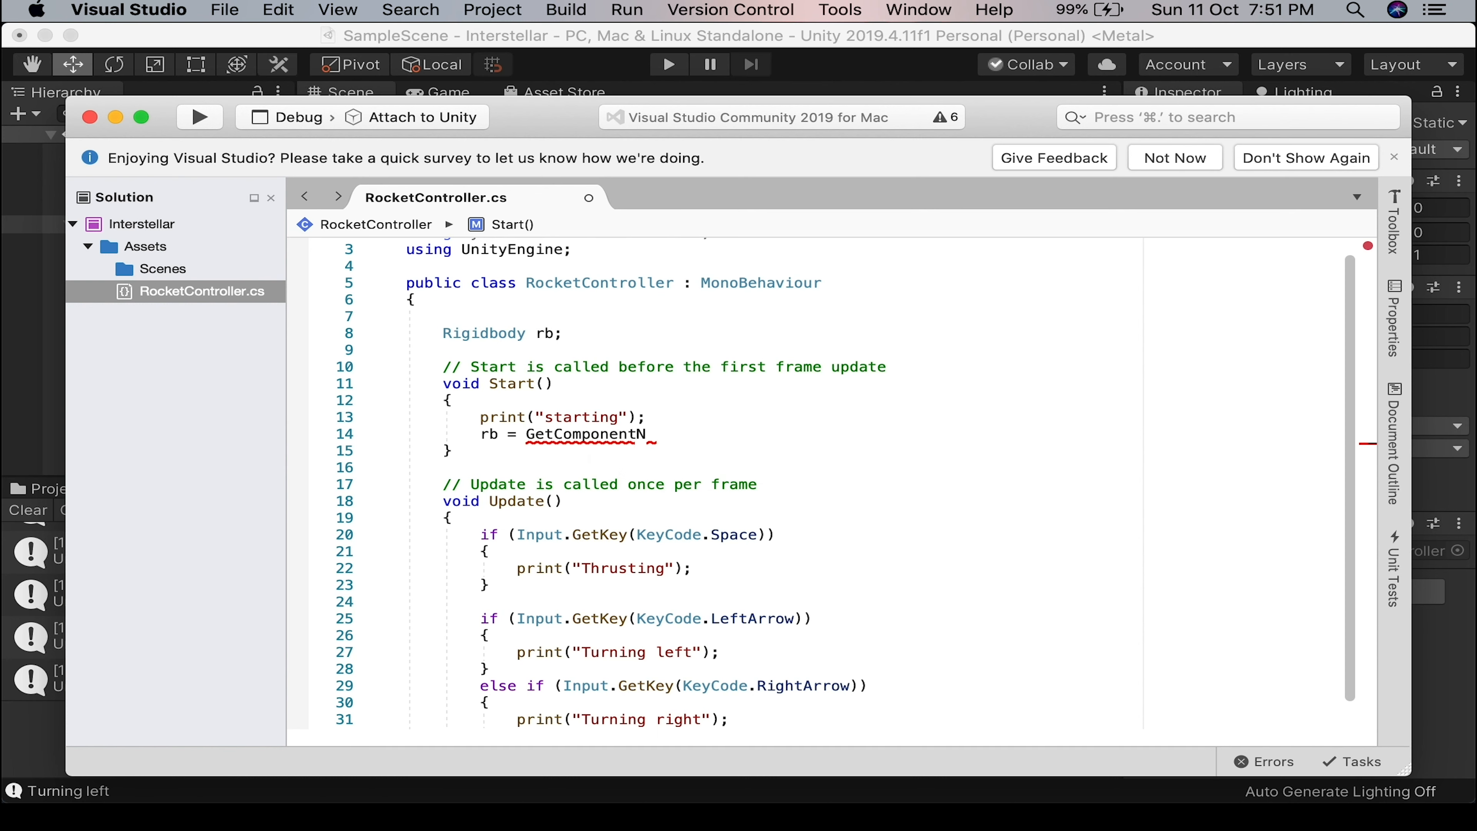
pyautogui.press('BackSpace')
pyautogui.write('<Rigidbody>')
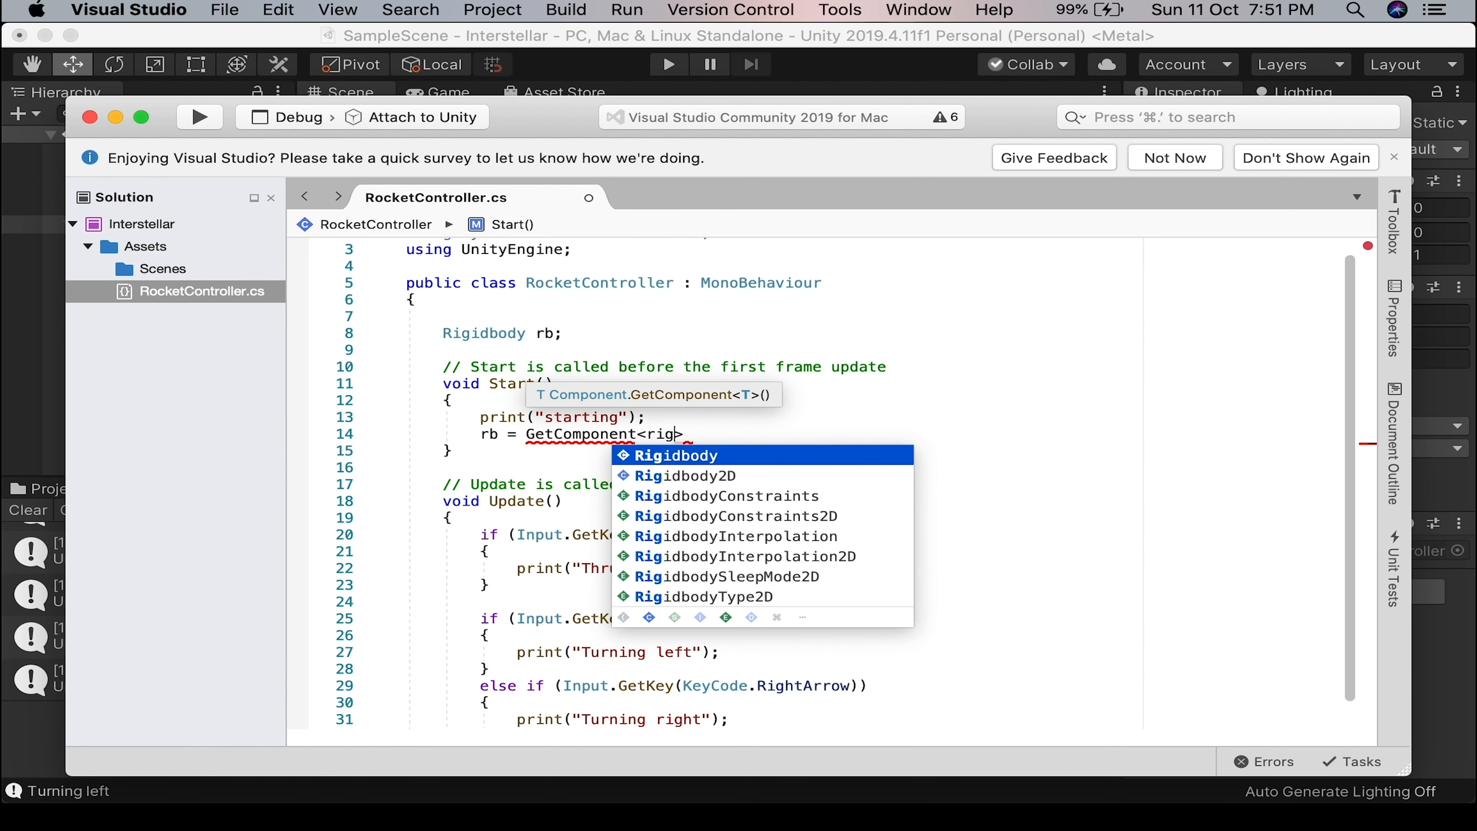
pyautogui.write('();')
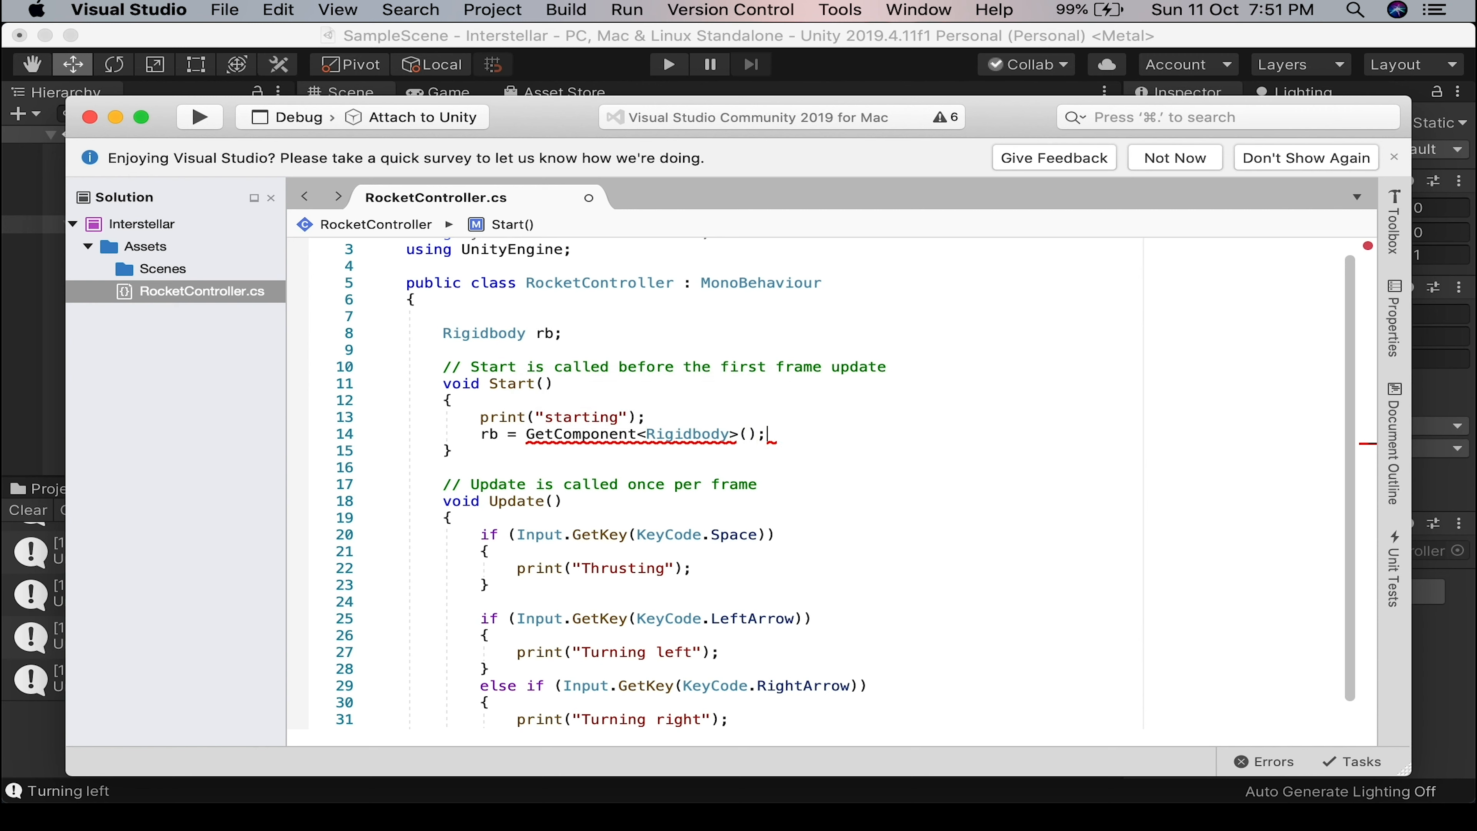
pyautogui.press('Return')
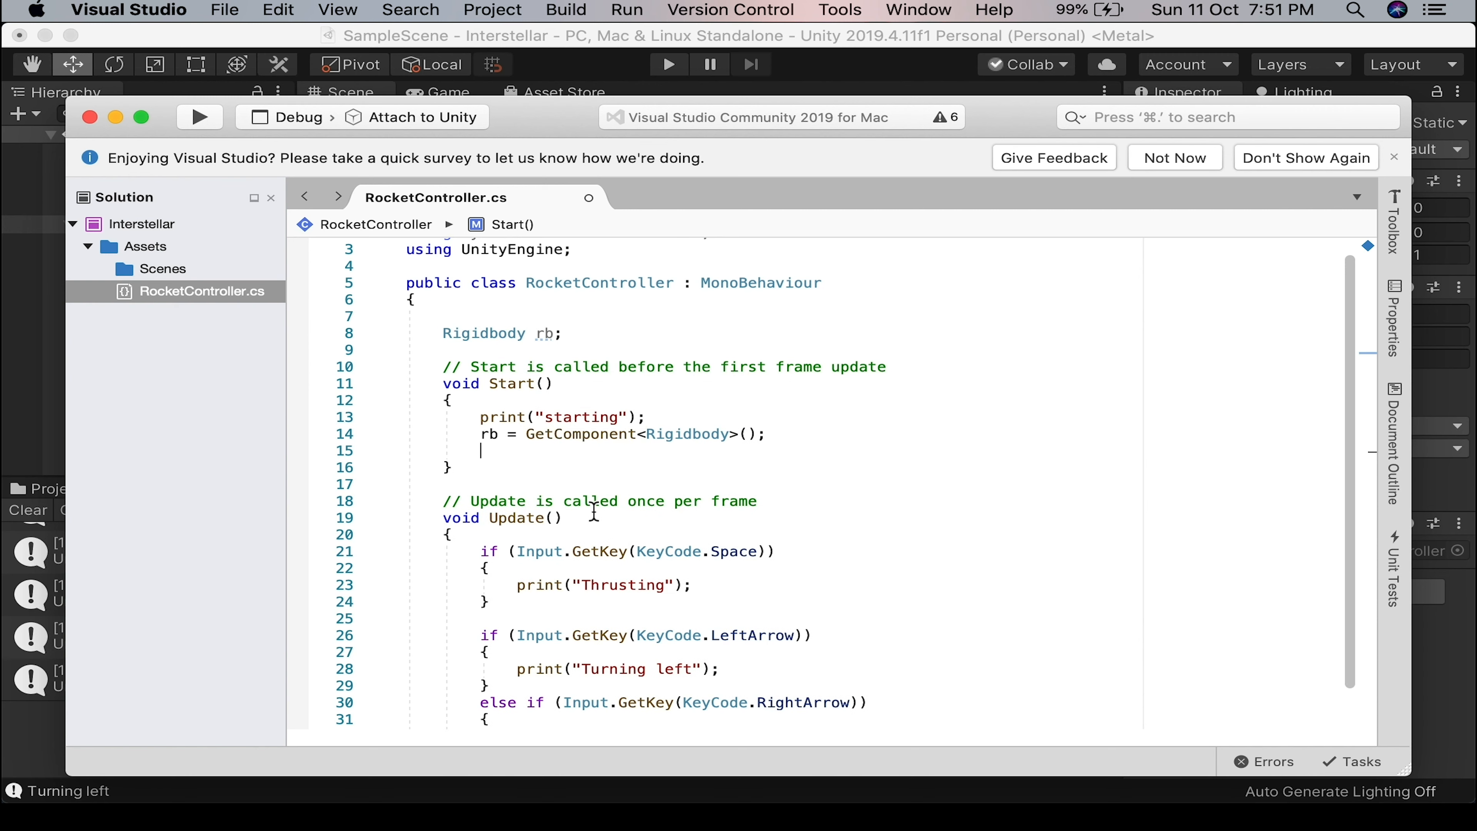
# Add rb.AddRelativeForce(Vector3.up); below the "Thrusting" print in the Space key block of Update.
pyautogui.click(720, 589)
pyautogui.press('Return')
pyautogui.write('rb.')
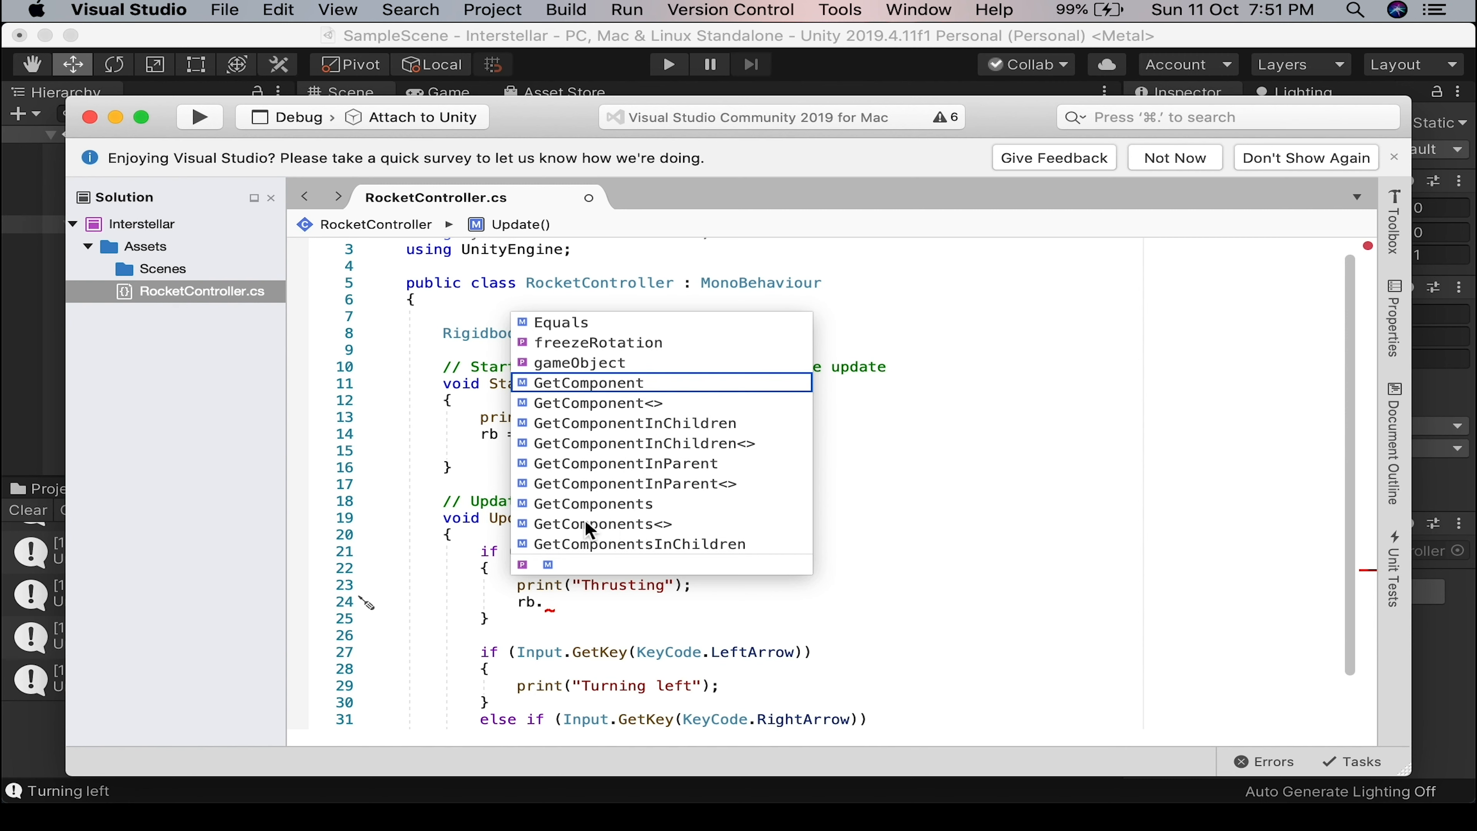
pyautogui.scroll(-10, 604, 520)
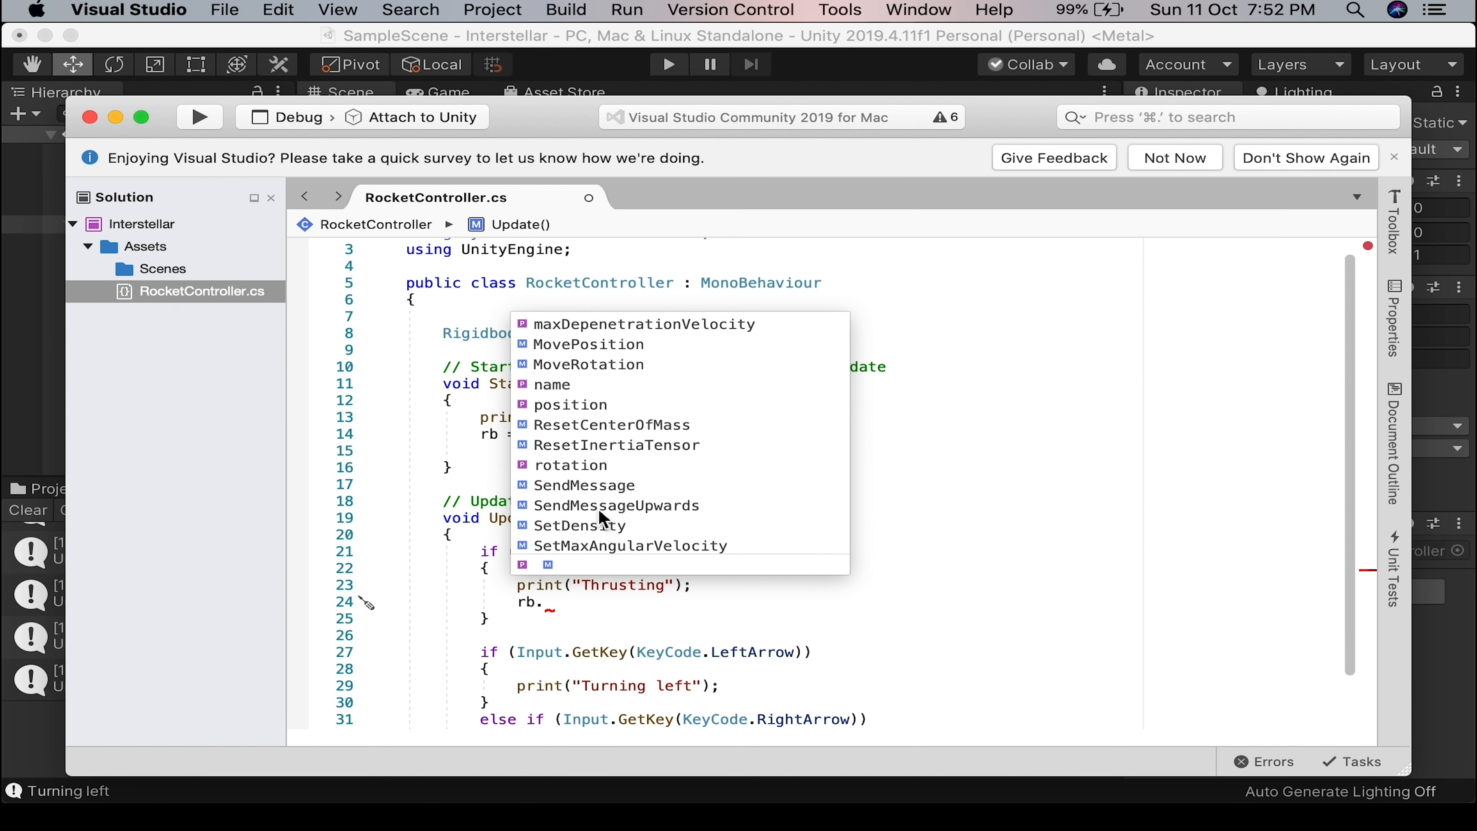
pyautogui.scroll(-5, 604, 520)
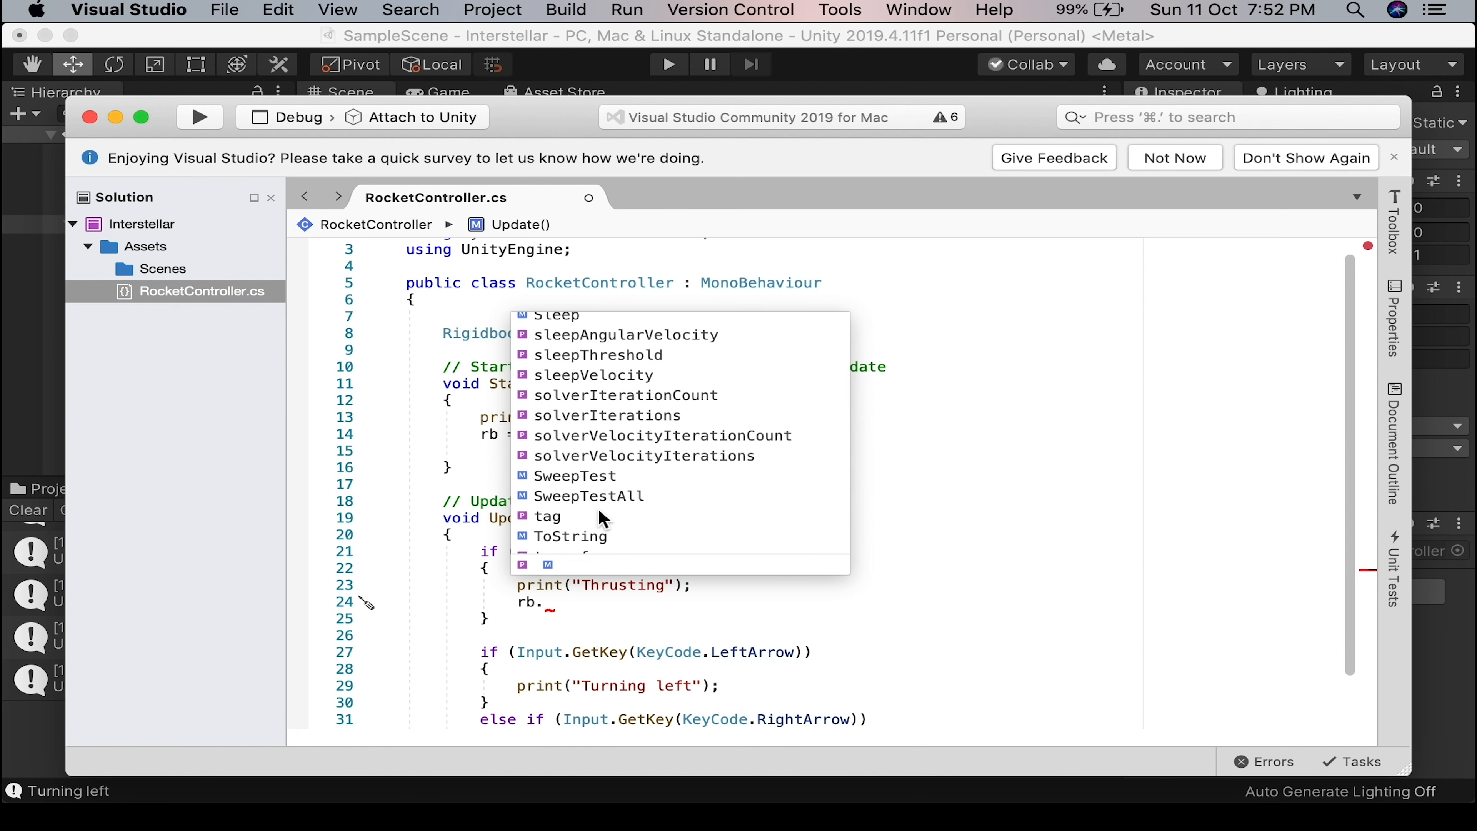
pyautogui.write('add')
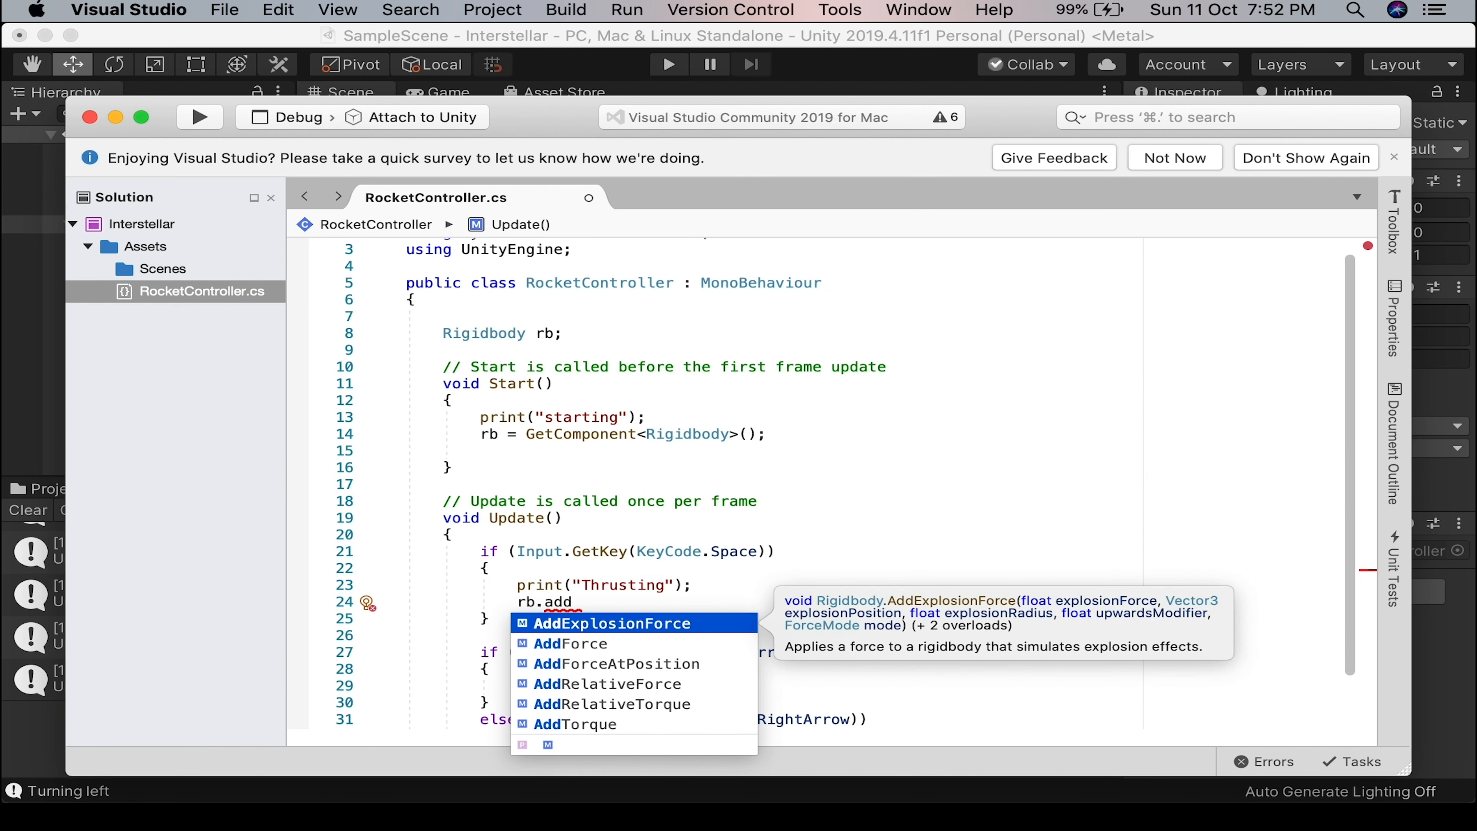
pyautogui.press('Down')
pyautogui.press('Down')
pyautogui.press('Down')
pyautogui.press('Return')
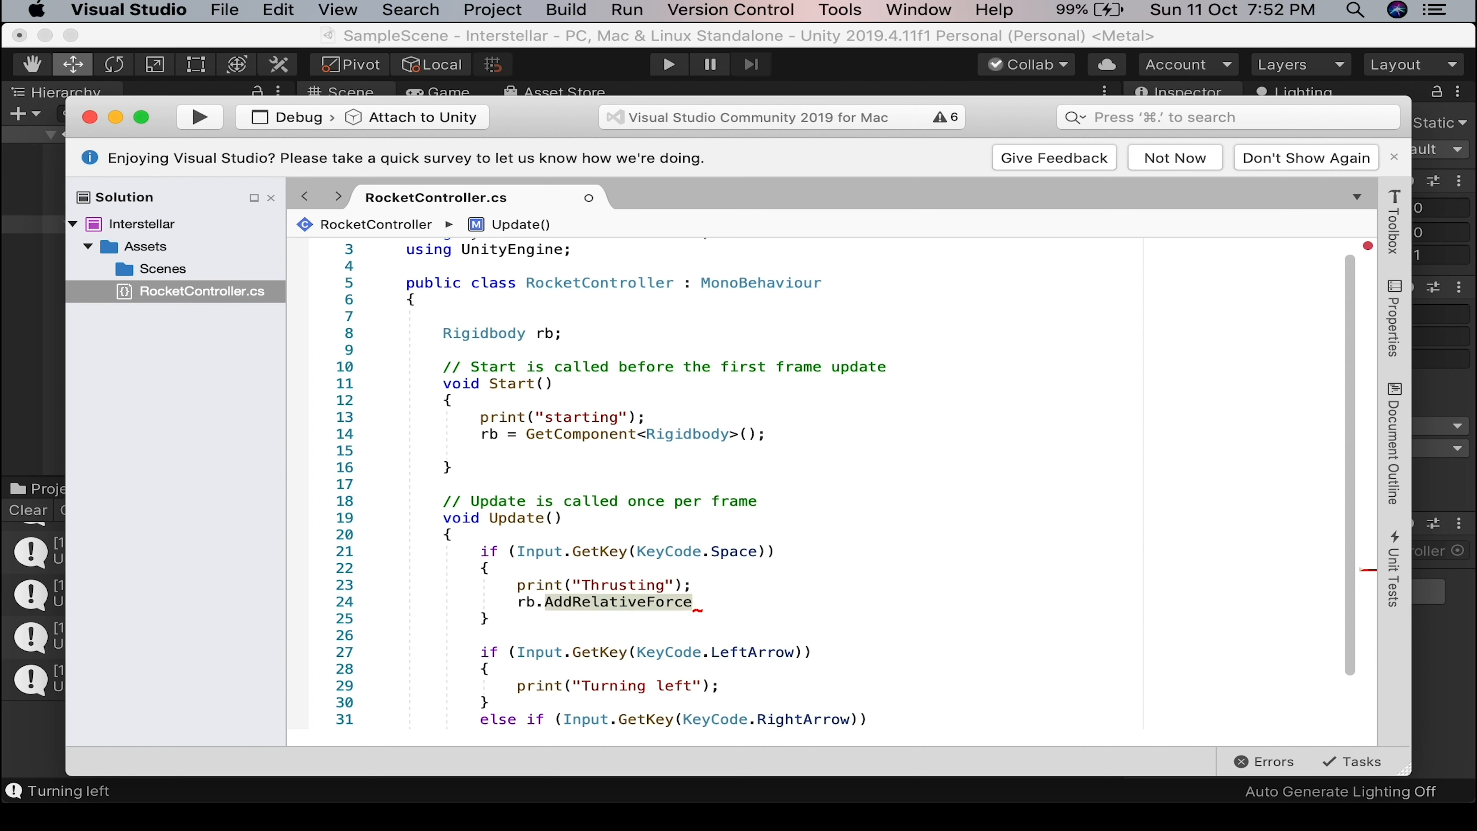
pyautogui.write('(')
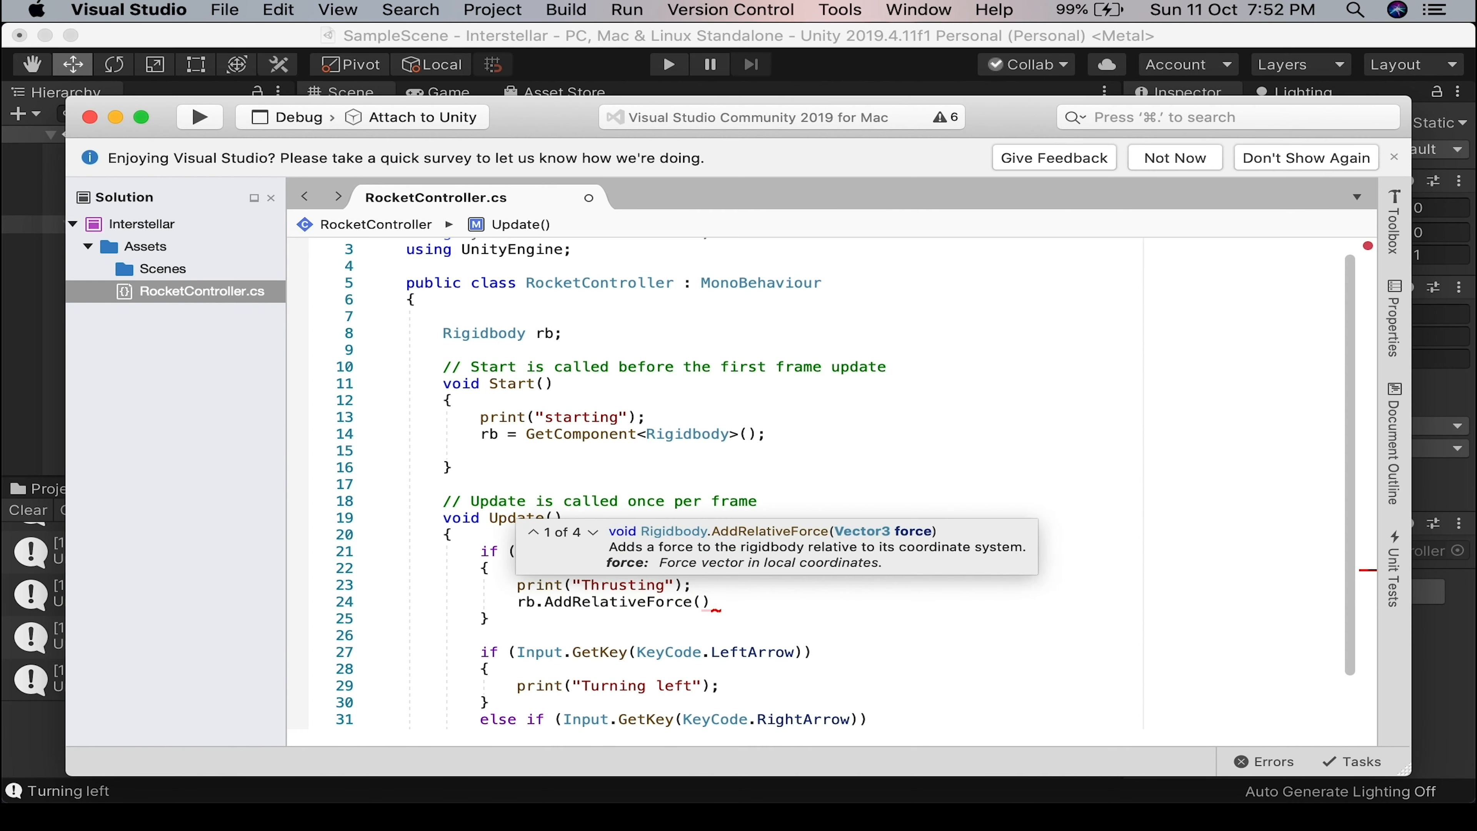
pyautogui.write('Vector3.up)')
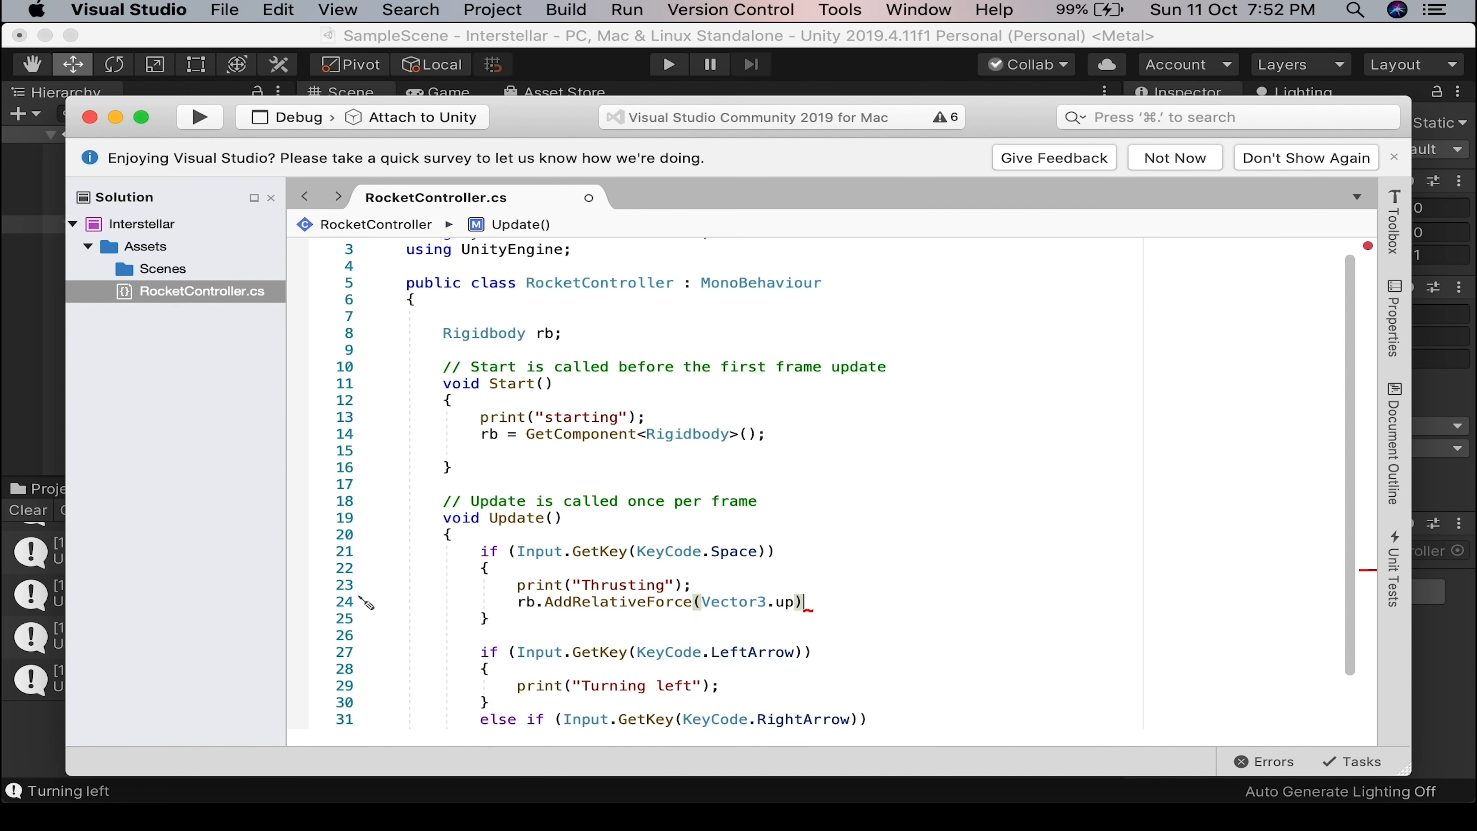
pyautogui.write(';')
pyautogui.moveTo(735, 607)
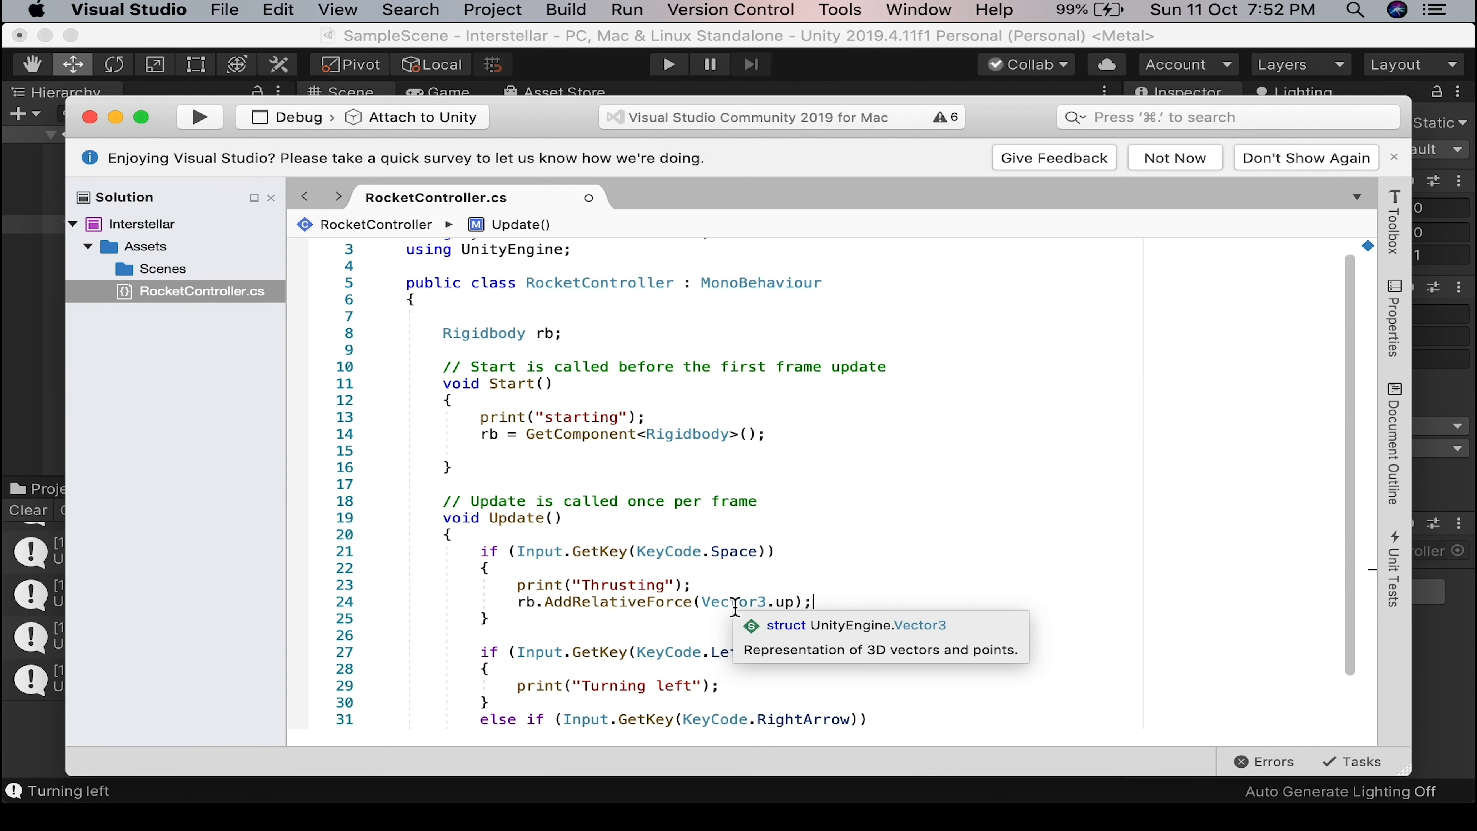
# Switch to Unity, start play mode, and test the rocket's thrust control in the running game.
pyautogui.press('super+Tab')
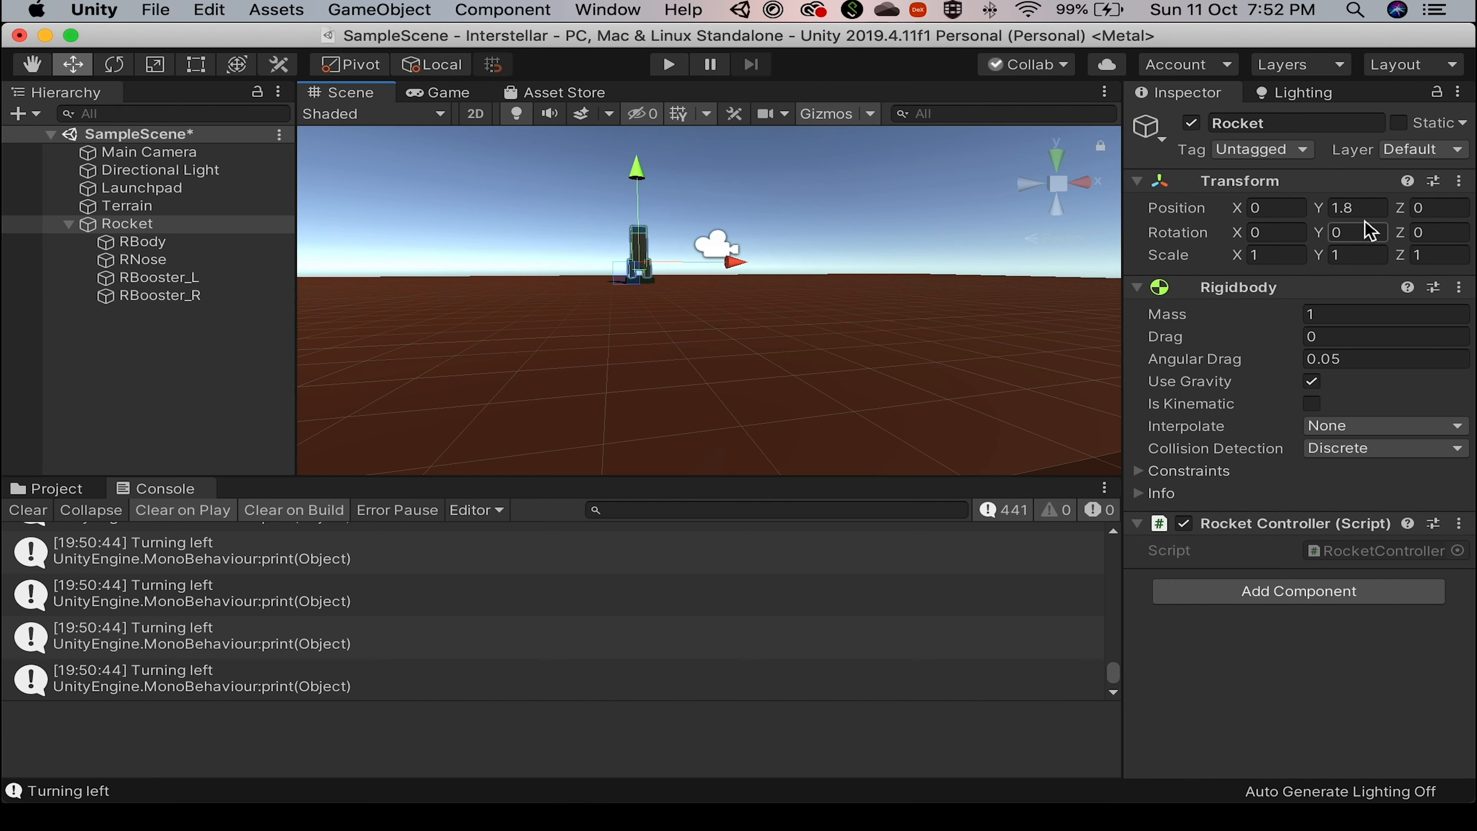
pyautogui.press('super+Tab')
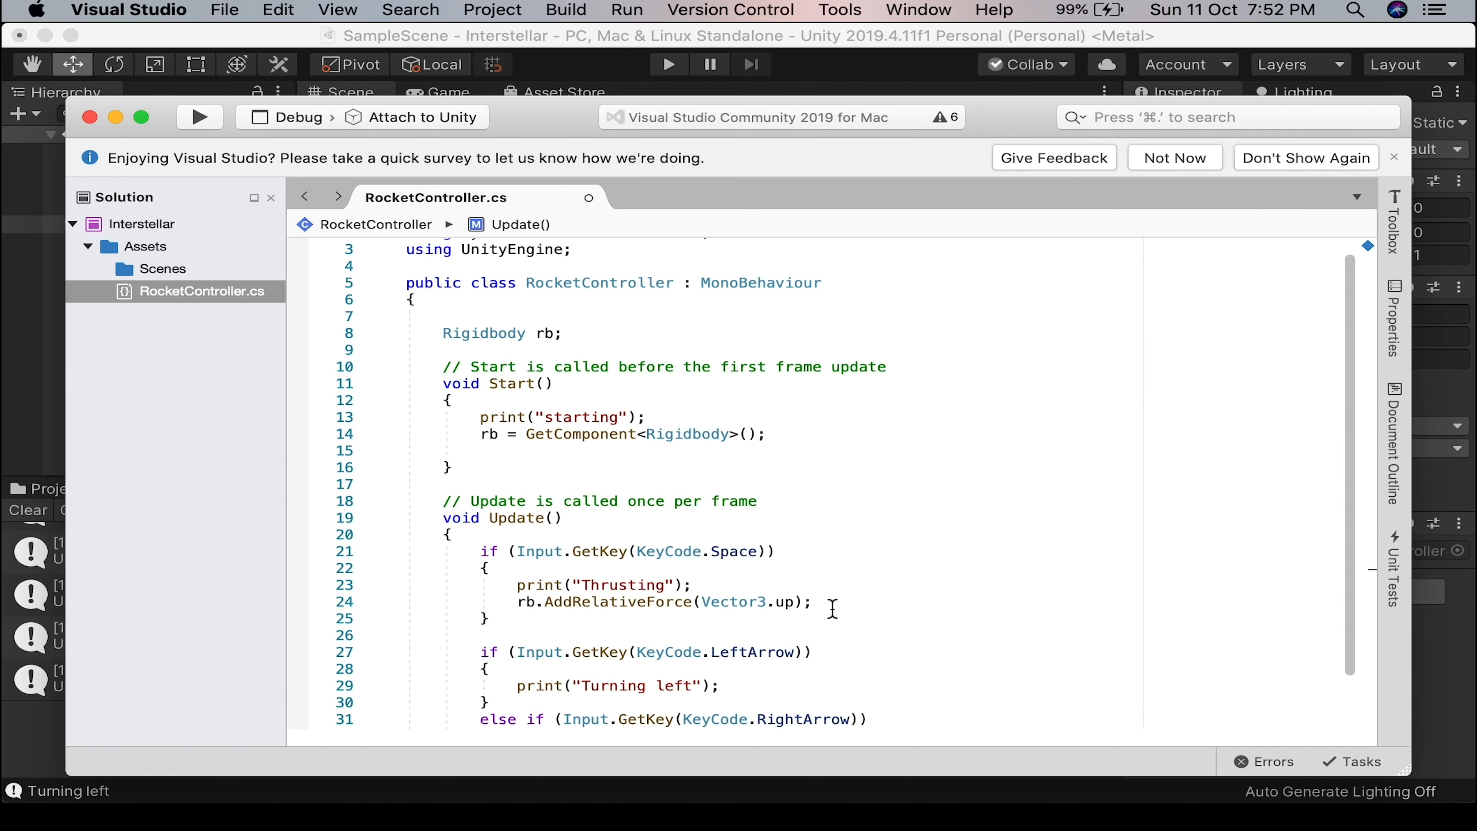
pyautogui.press('super+Tab')
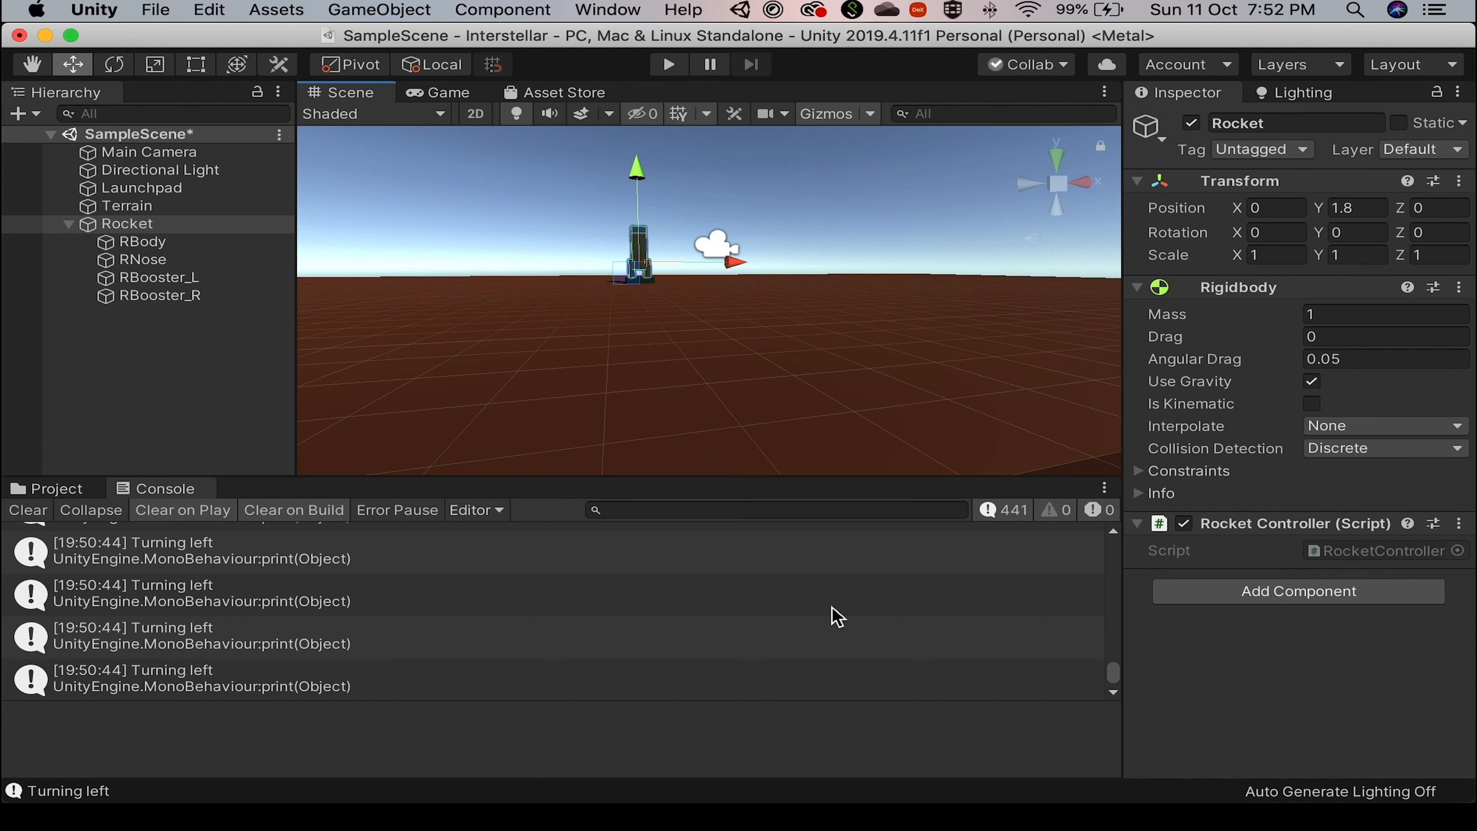
pyautogui.press('super+p')
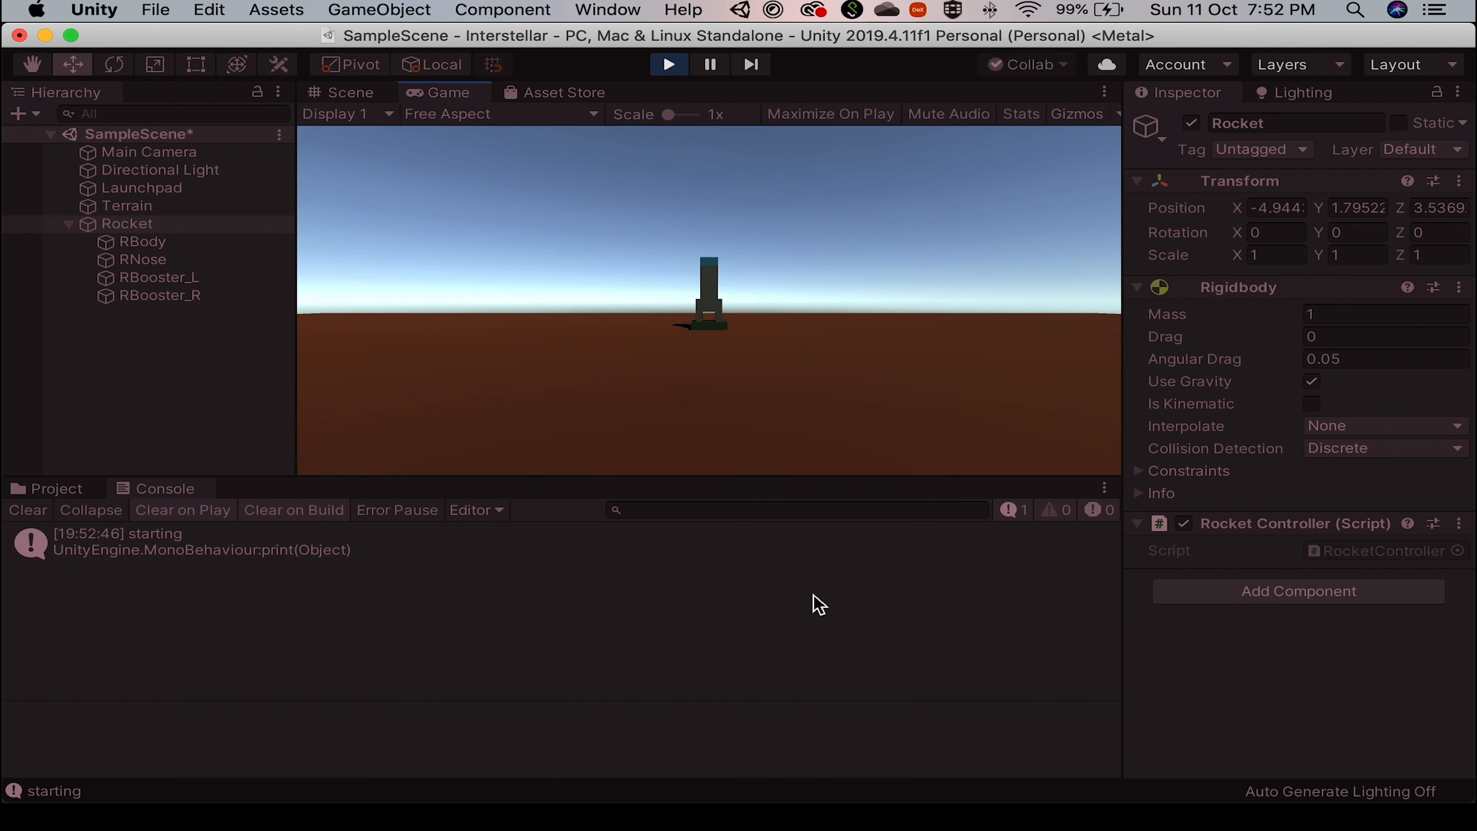
pyautogui.press('space')
pyautogui.press('space')
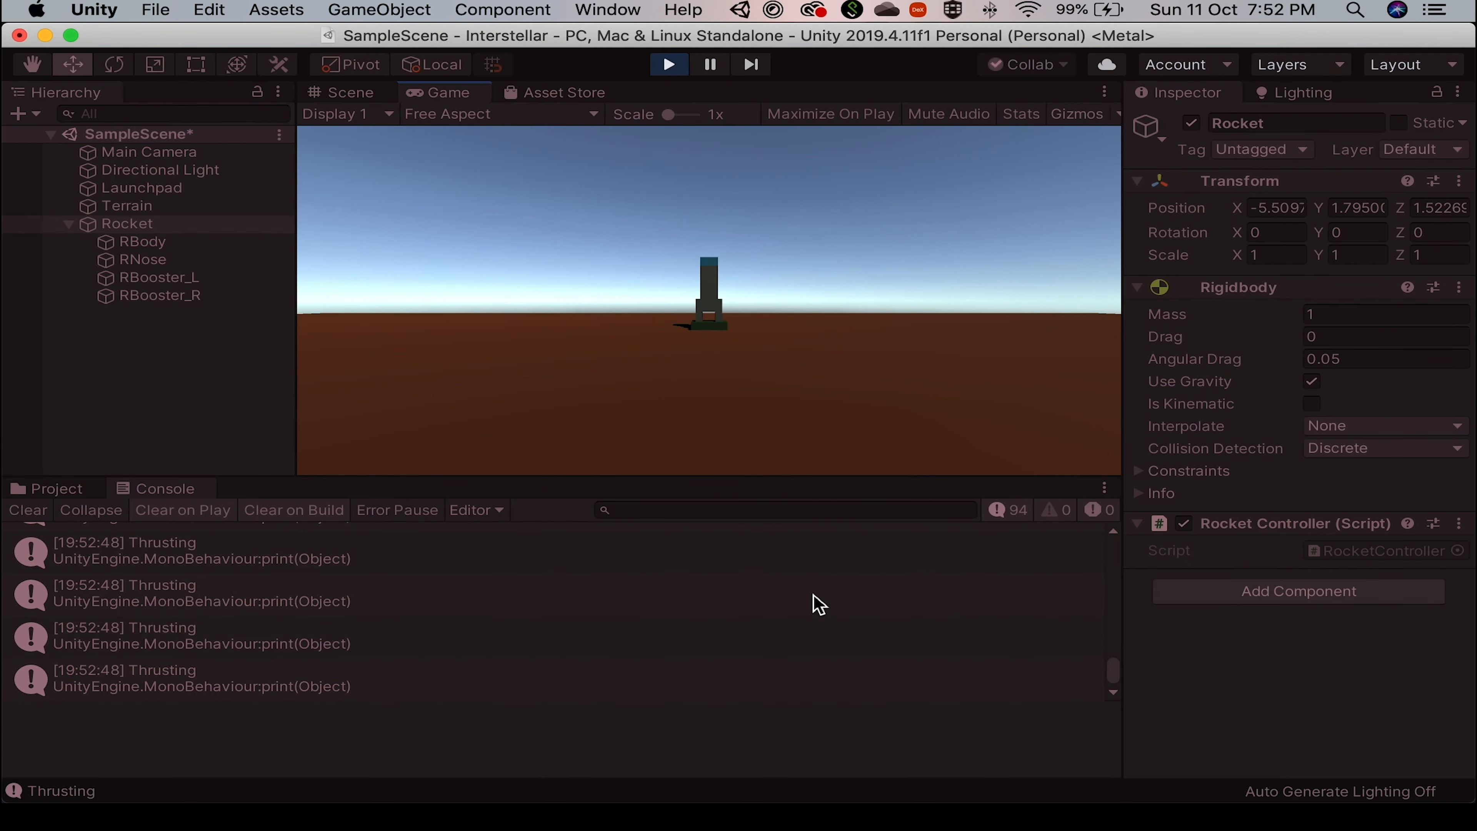
pyautogui.press('space')
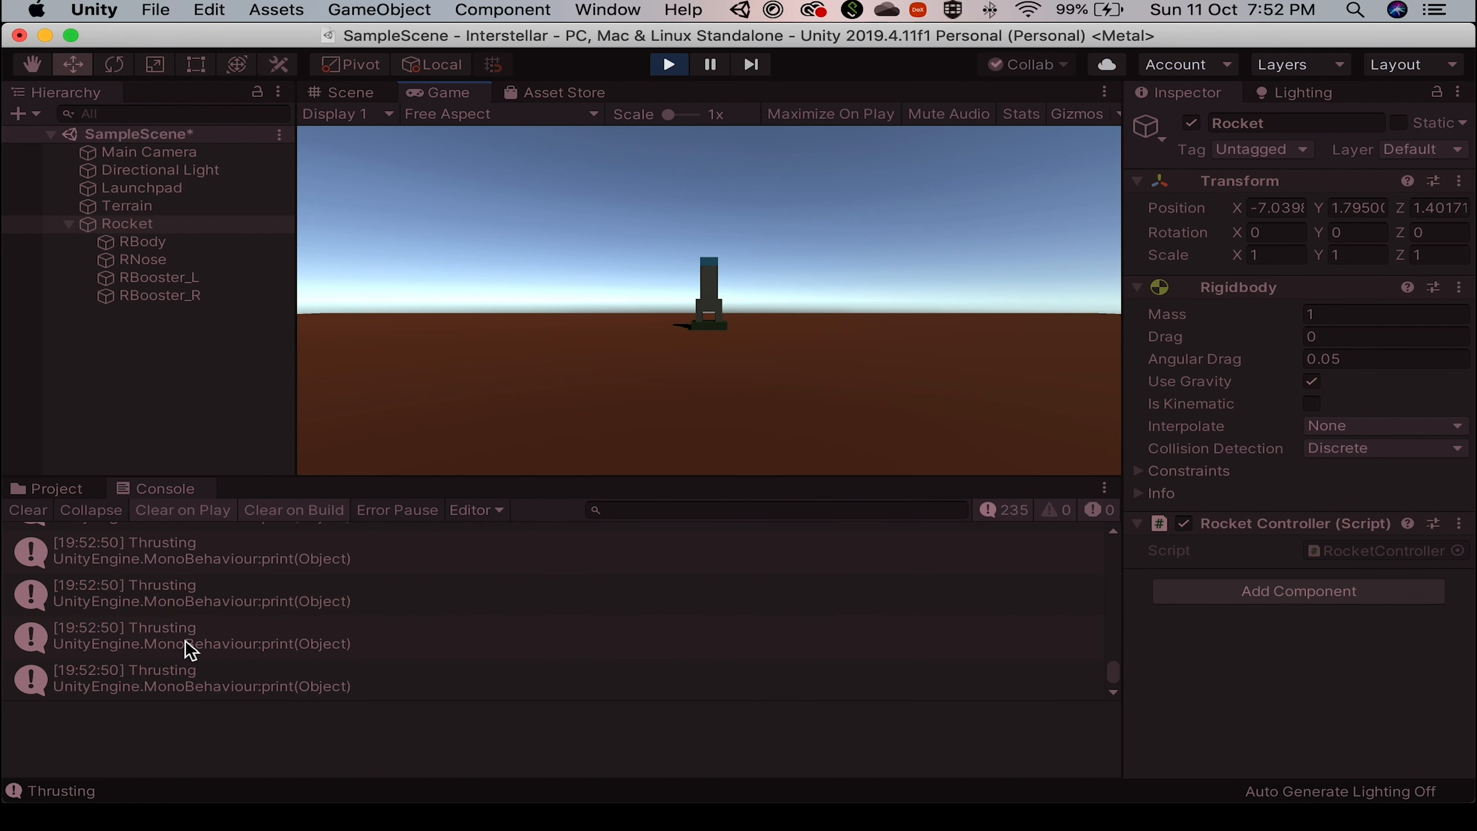
# Try Rigidbody mass values of 0.001 and 0.0001 on the Rocket in the running game, and exit play mode.
pyautogui.click(1337, 319)
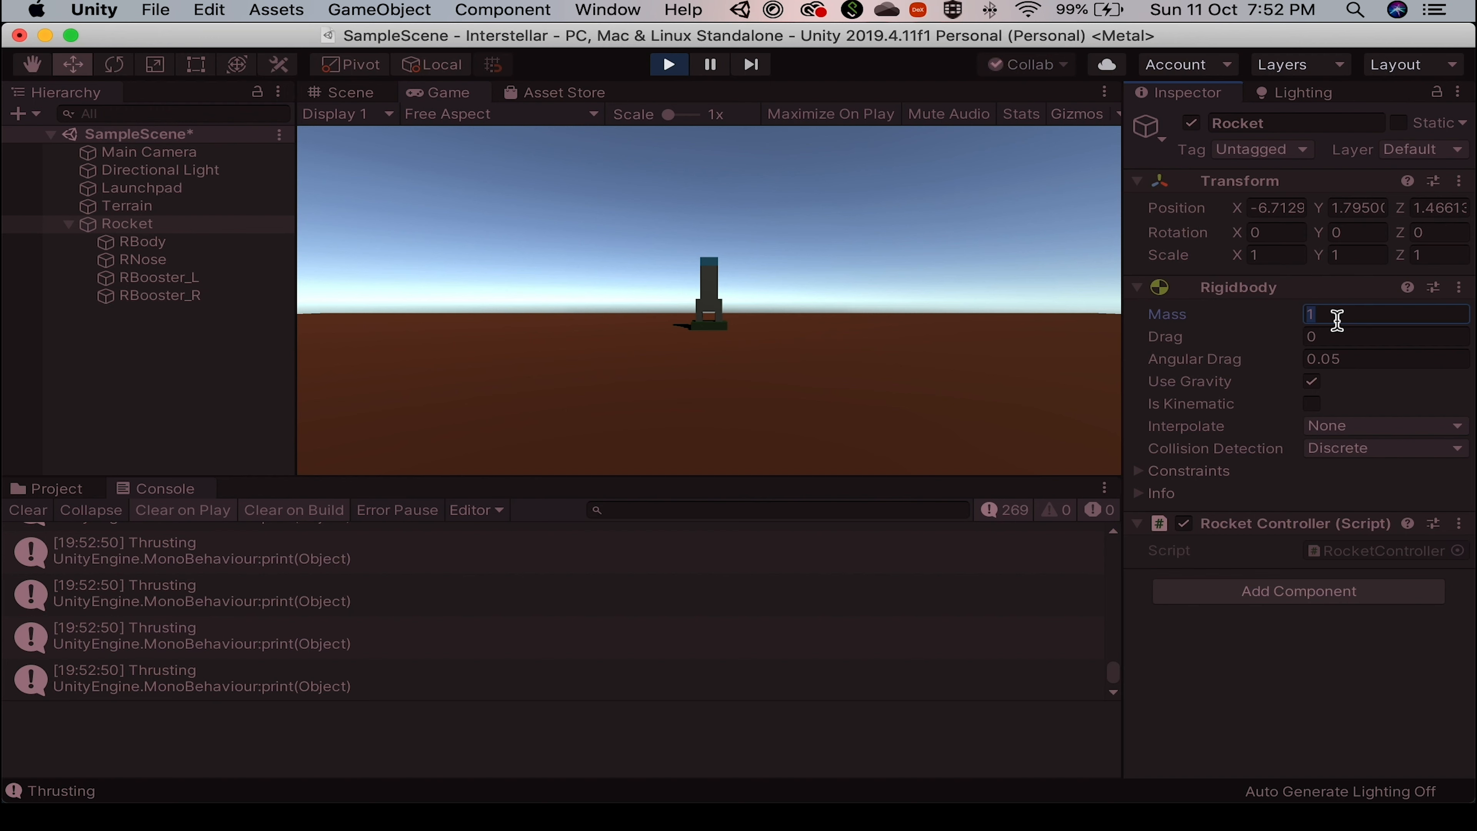
pyautogui.write('.001')
pyautogui.press('Tab')
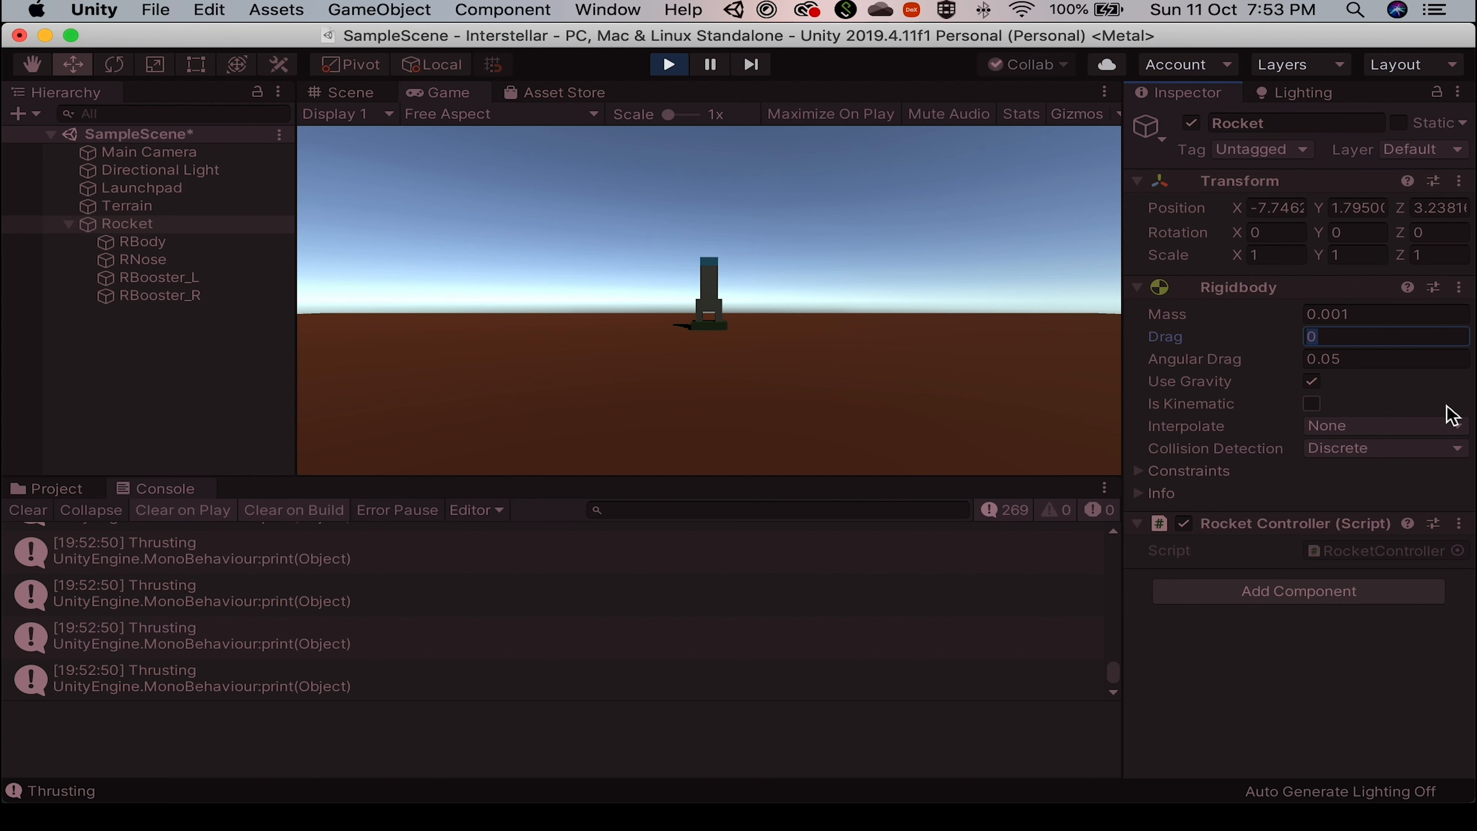
pyautogui.press('Tab')
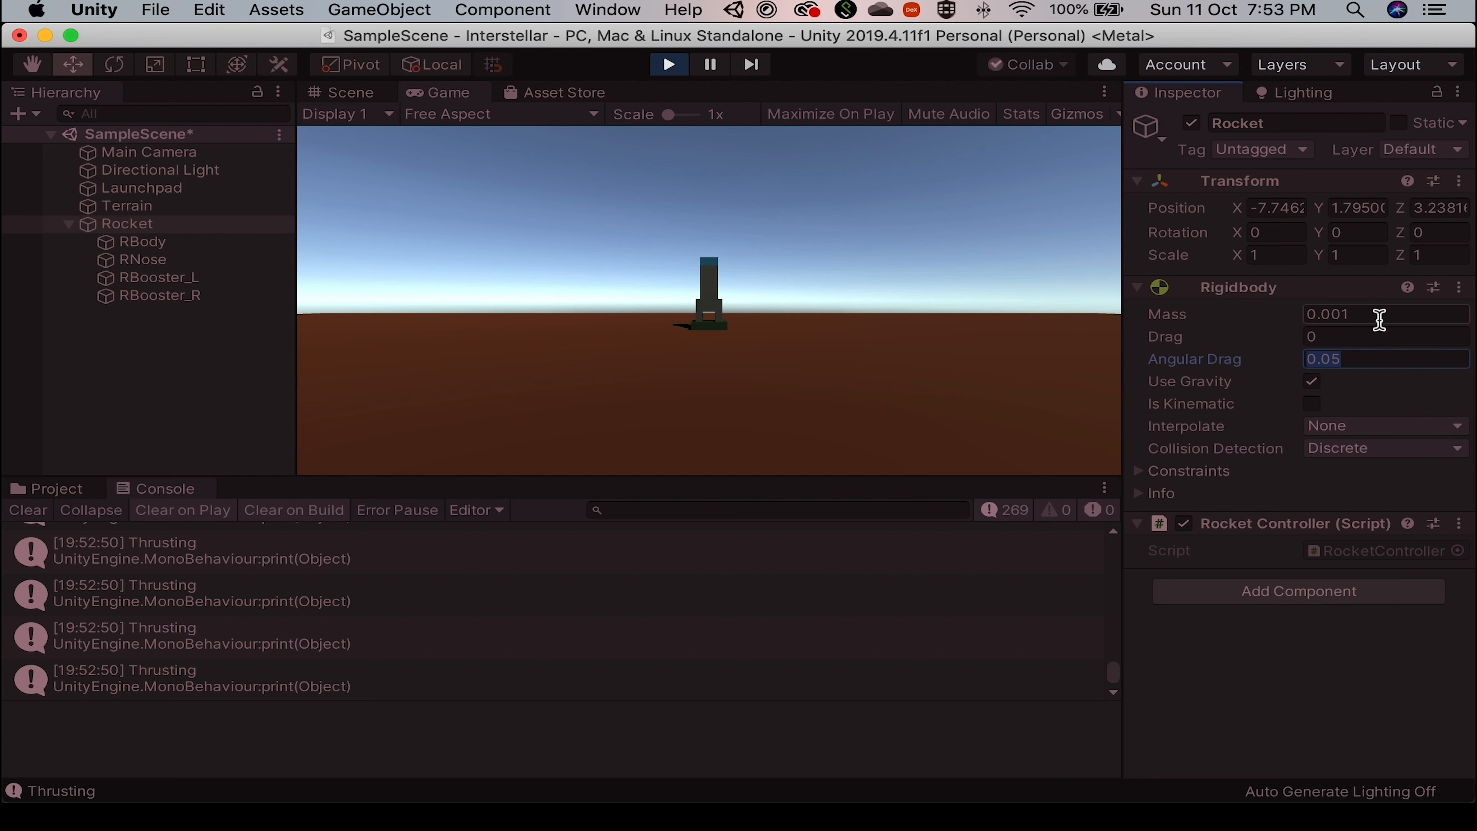
pyautogui.click(1340, 314)
pyautogui.doubleClick(1341, 315)
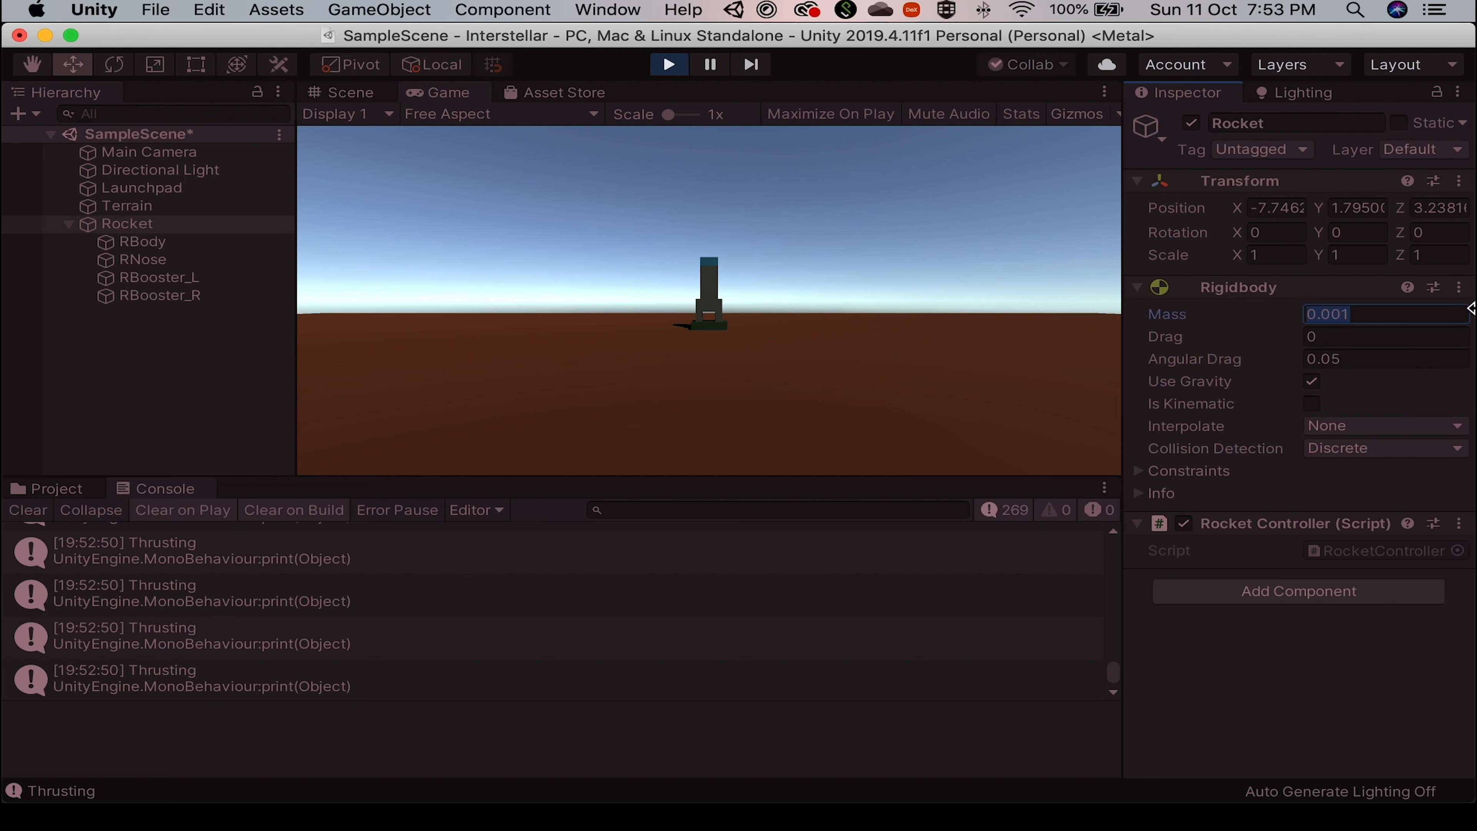
pyautogui.press('Right')
pyautogui.write('0')
pyautogui.press('Tab')
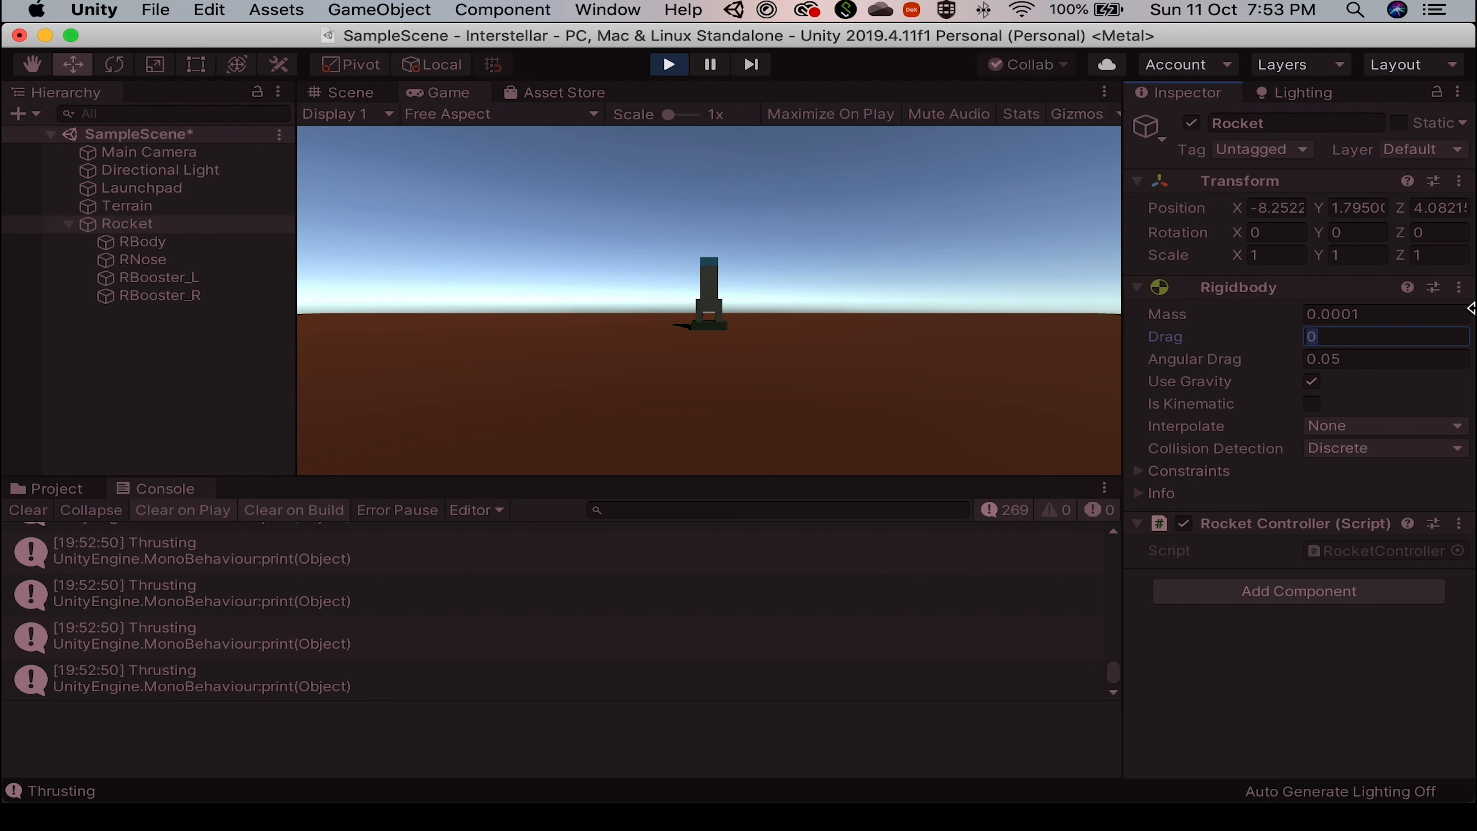
pyautogui.press('super+p')
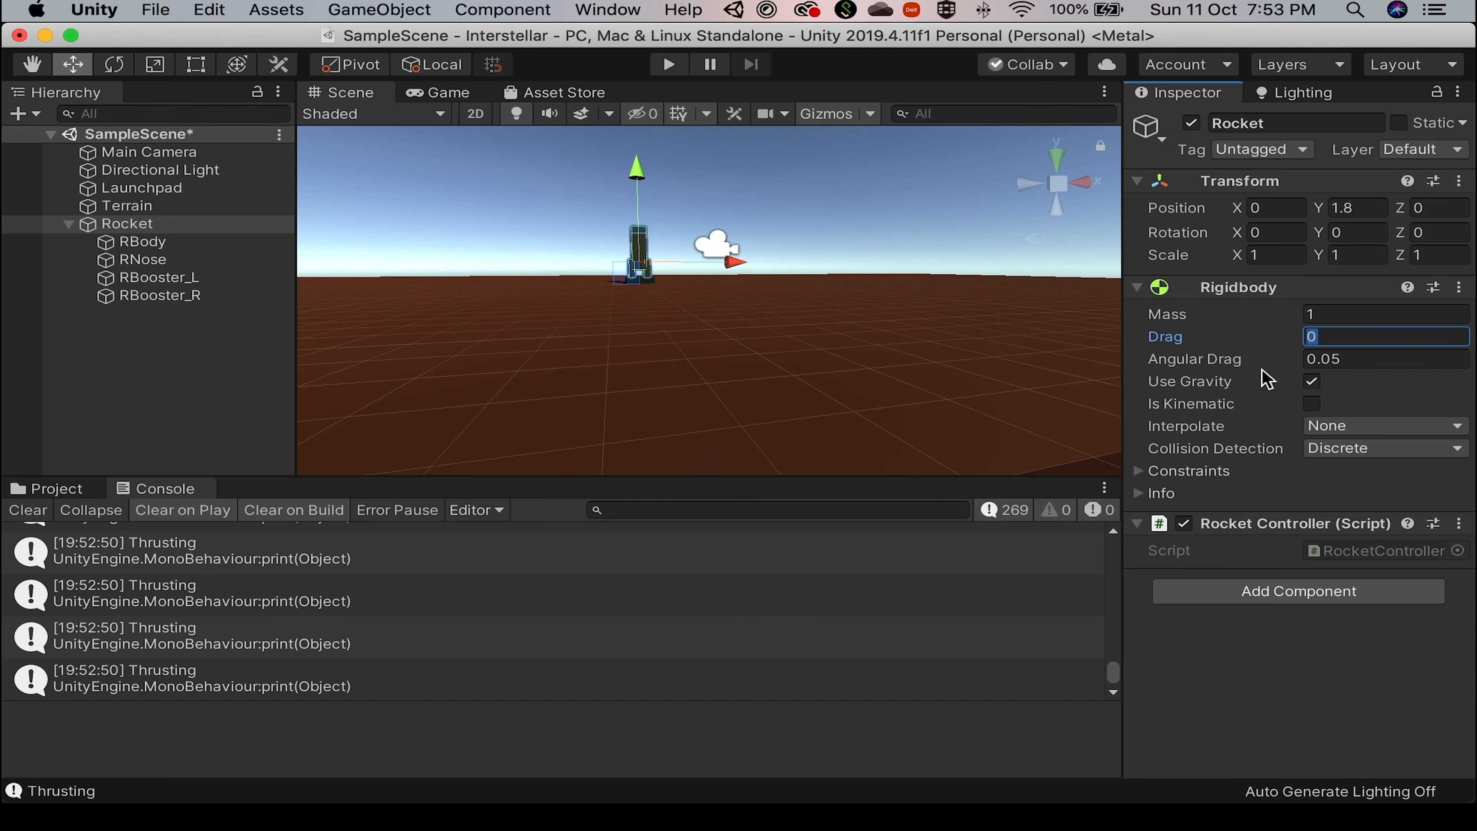
# Set the Rocket's Rigidbody mass to 0.001 outside play mode, and test its thrust in a short play session.
pyautogui.click(1369, 317)
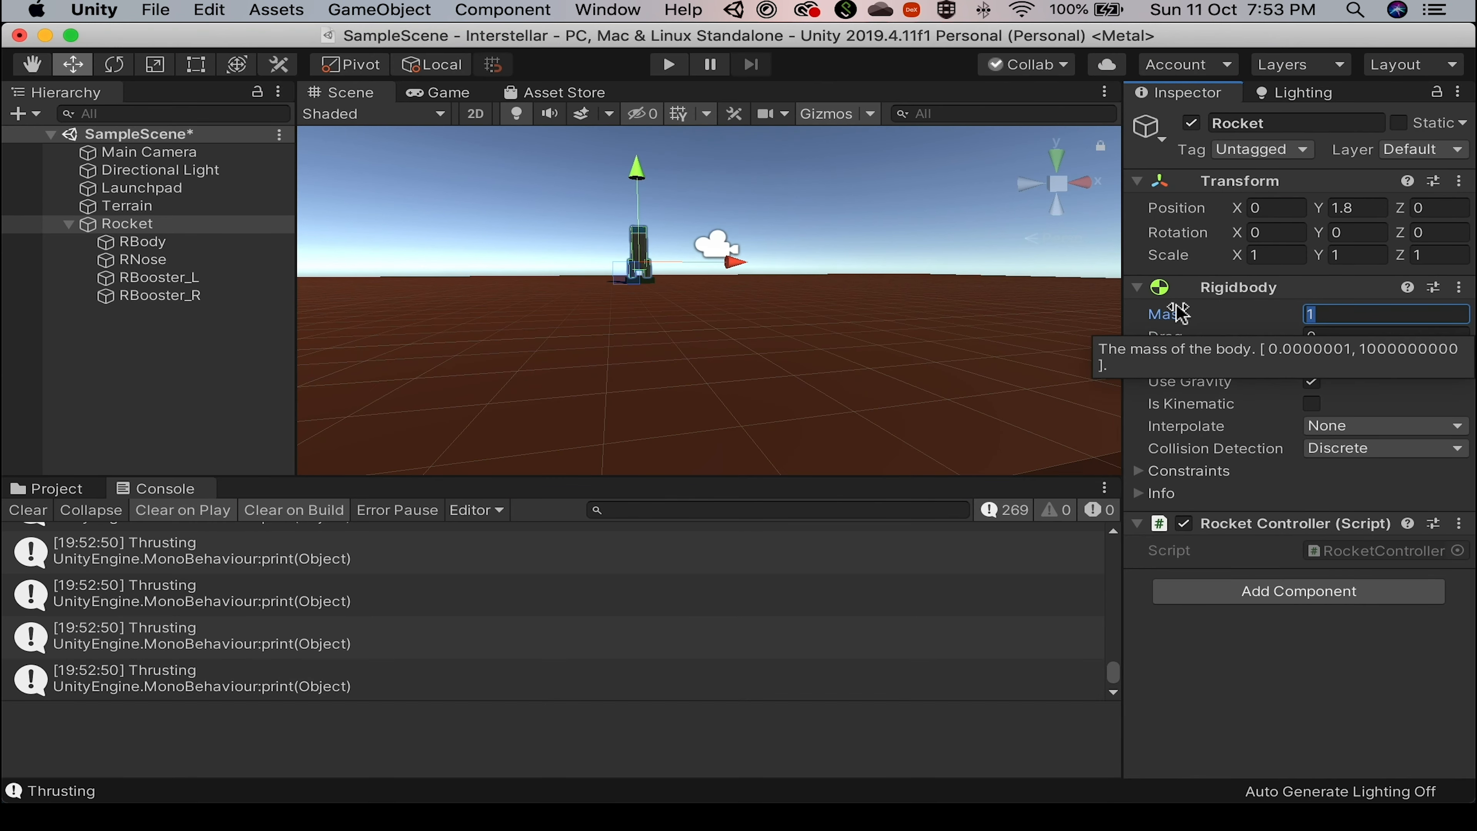
pyautogui.write('.001')
pyautogui.press('Tab')
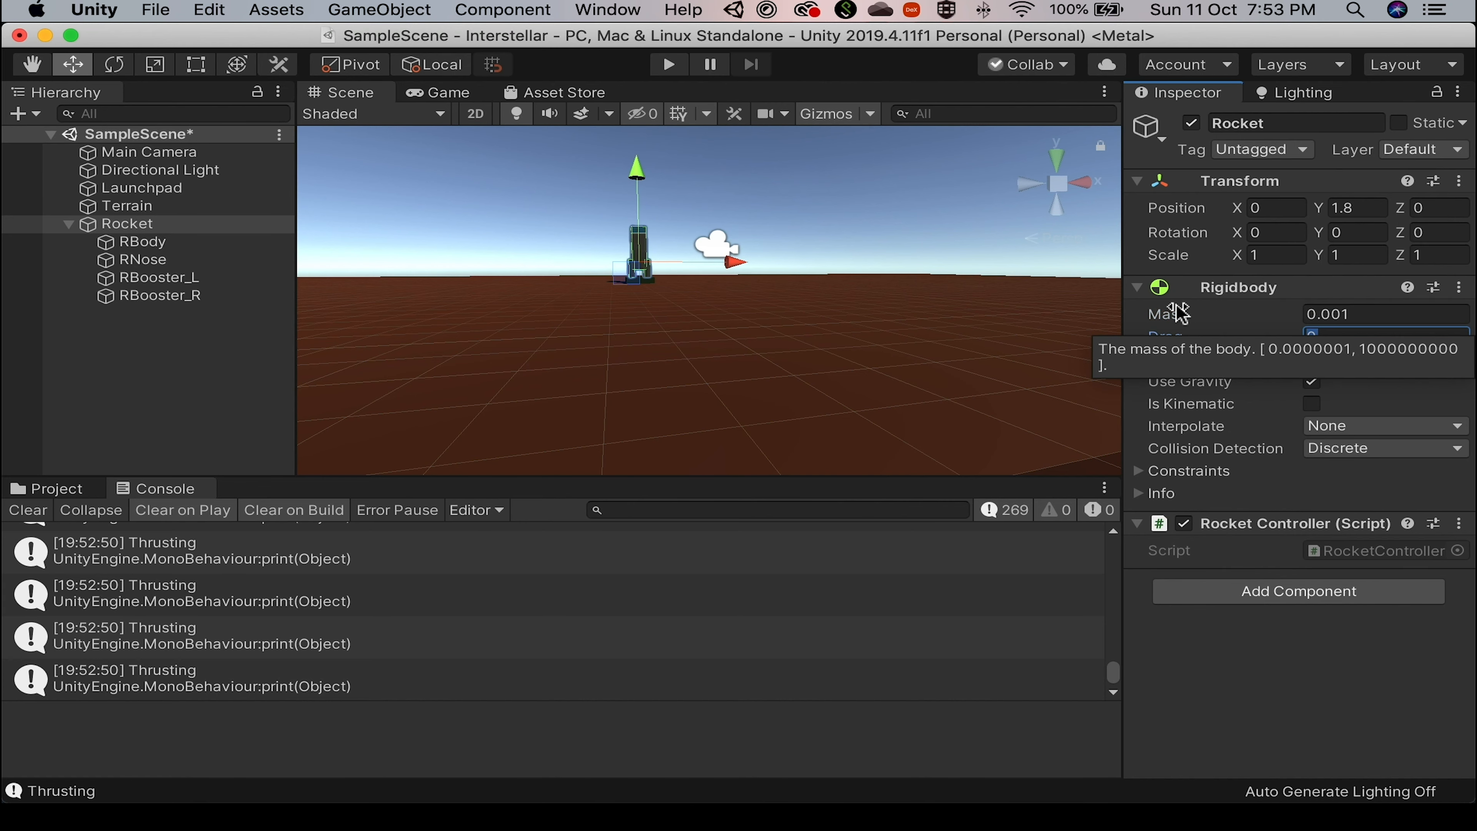
pyautogui.press('super+p')
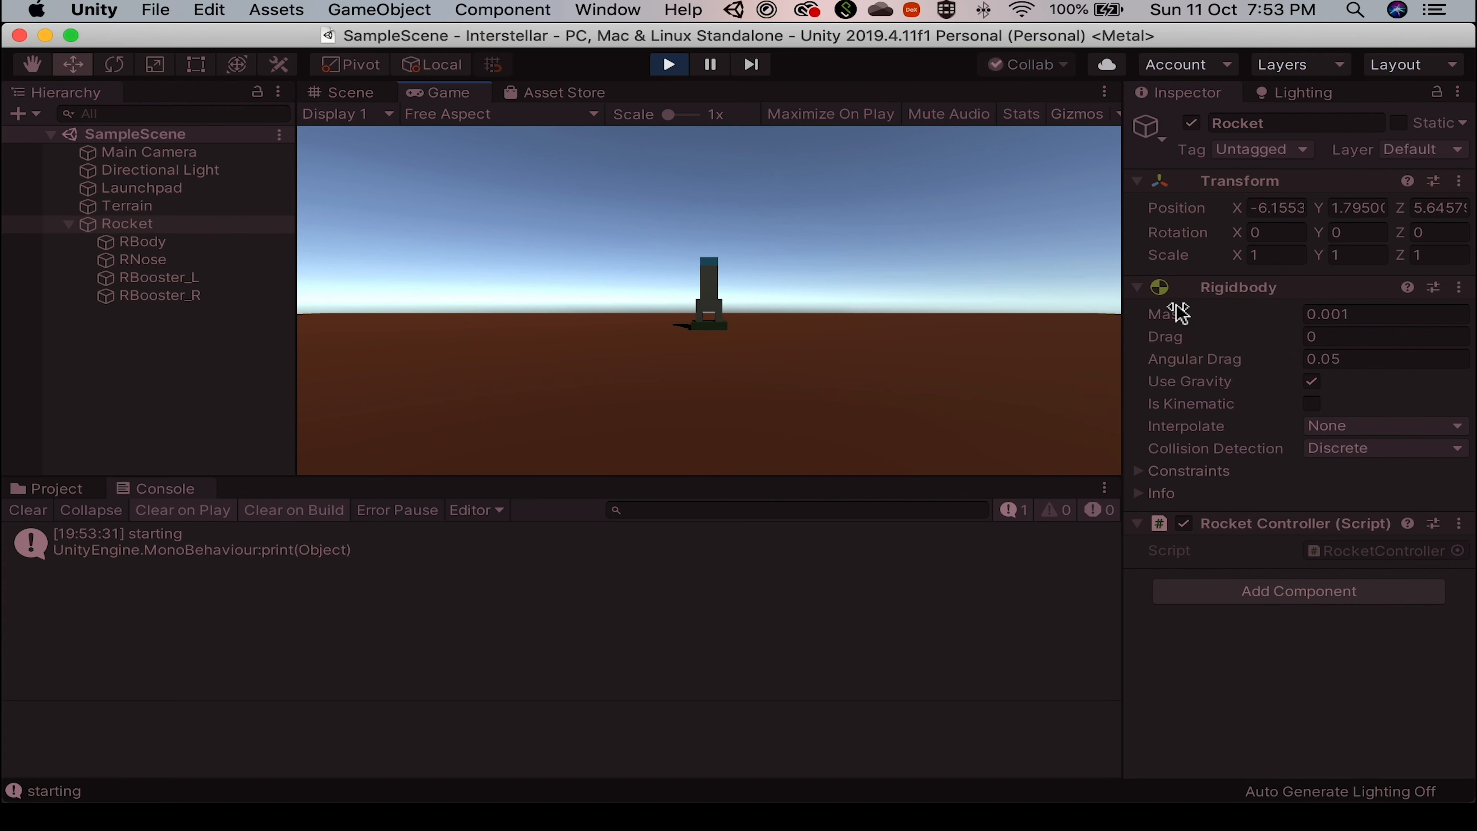
pyautogui.press('space')
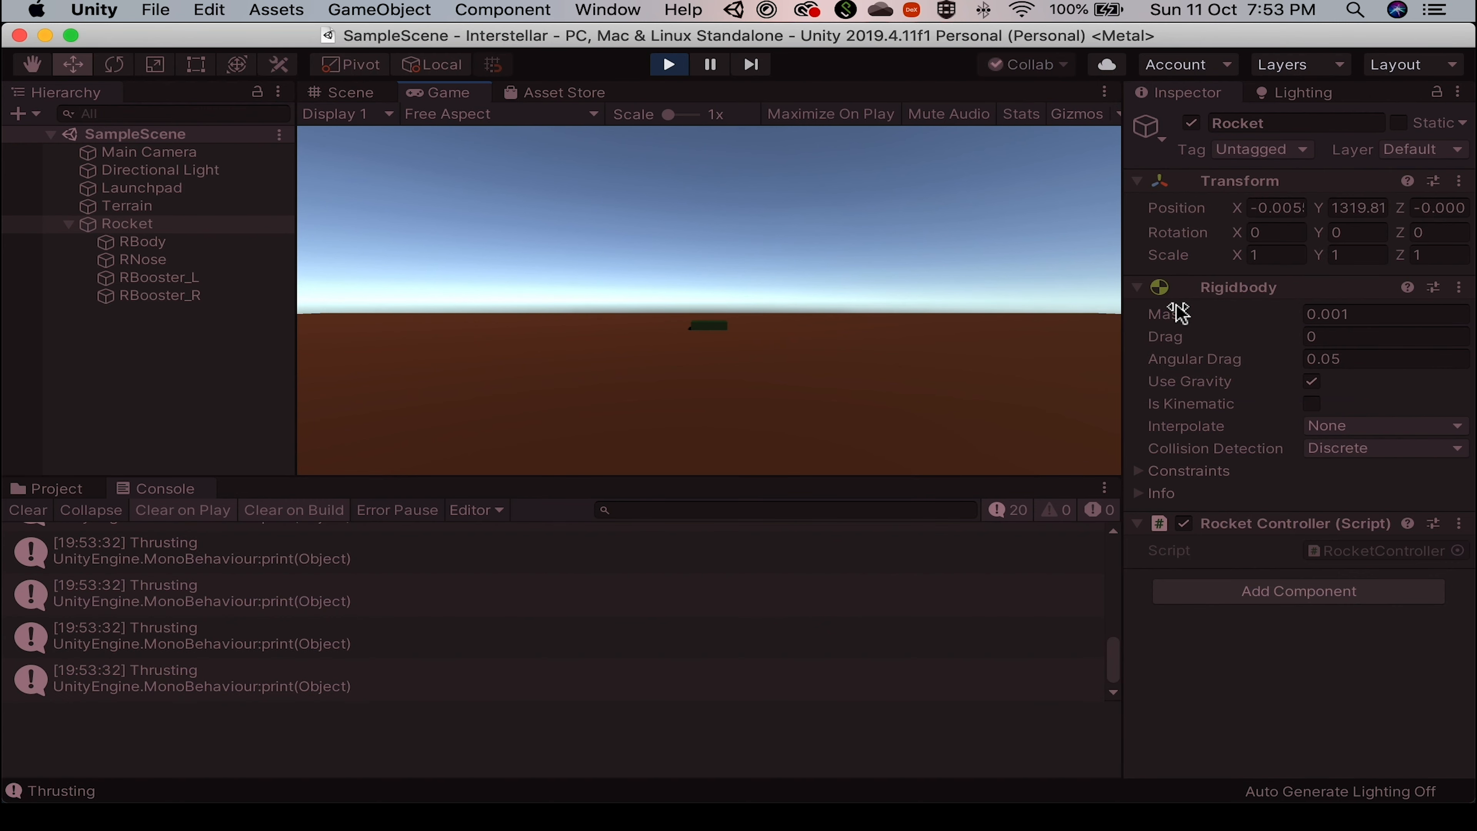
pyautogui.press('super+p')
# Set the Rocket's Rigidbody mass to 0.1, restart play mode, and test the thrust control.
pyautogui.click(1370, 316)
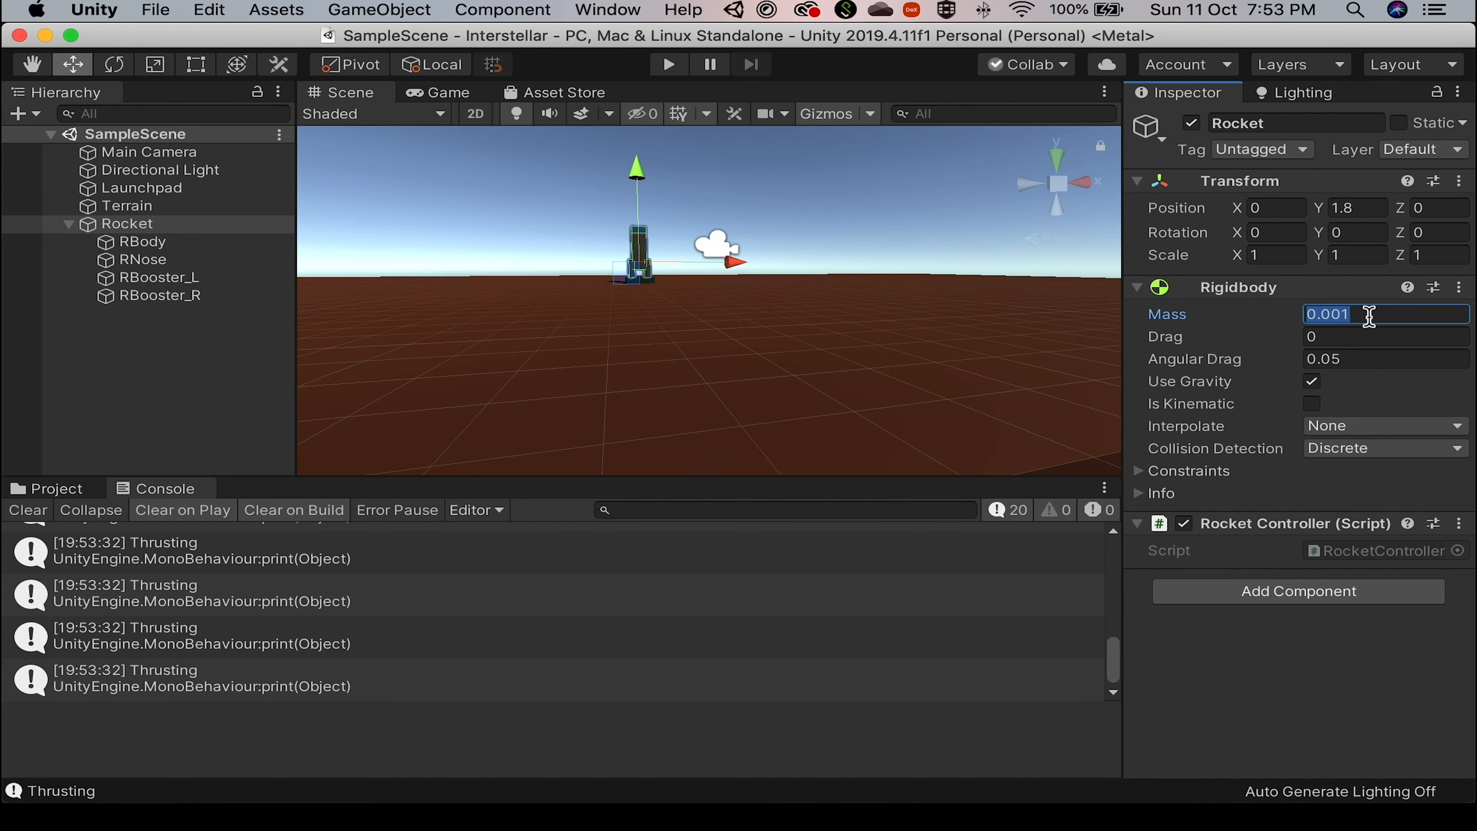
pyautogui.write('0.1')
pyautogui.press('Tab')
pyautogui.press('super+p')
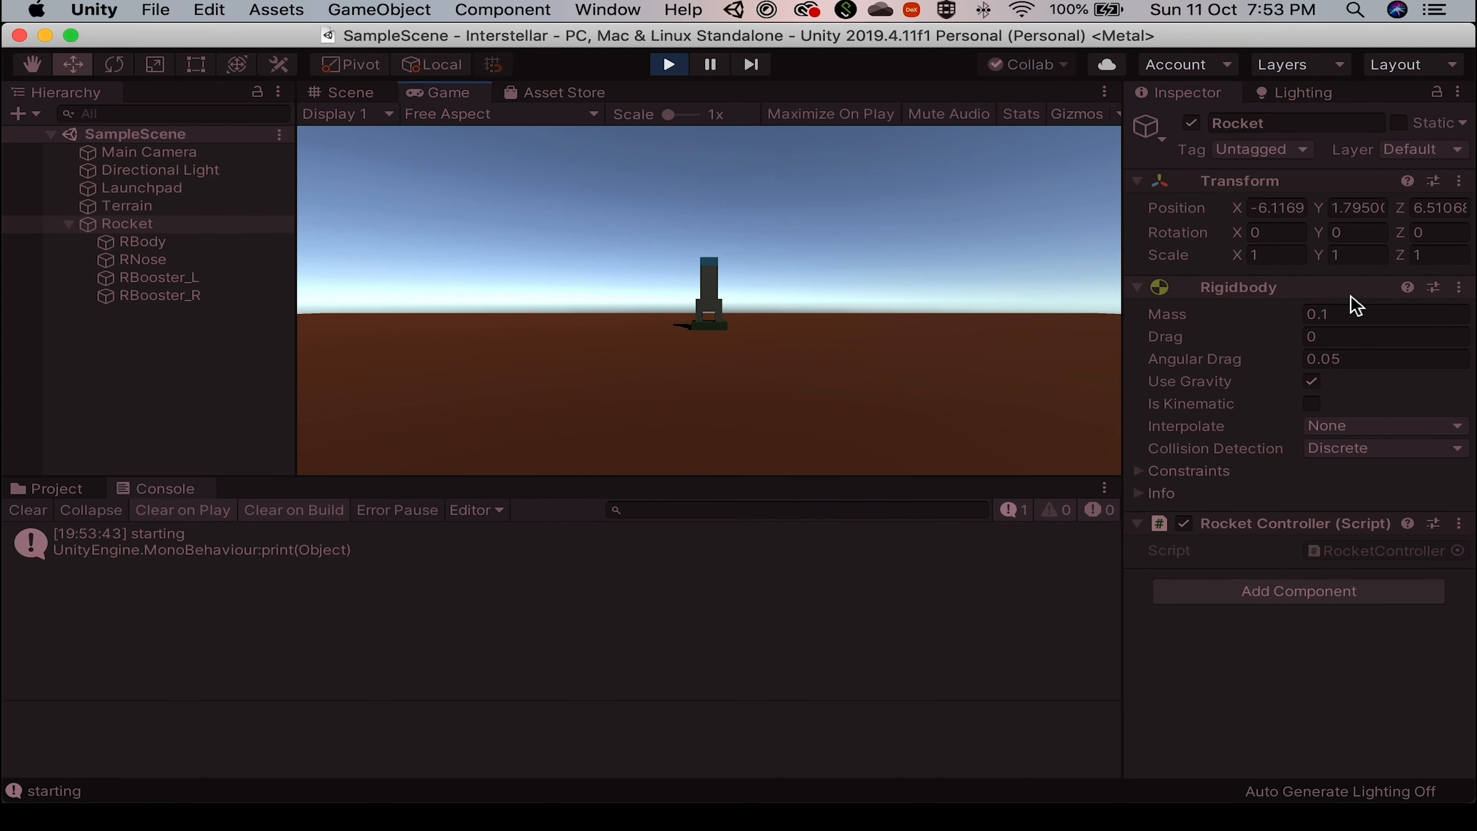
pyautogui.press('space')
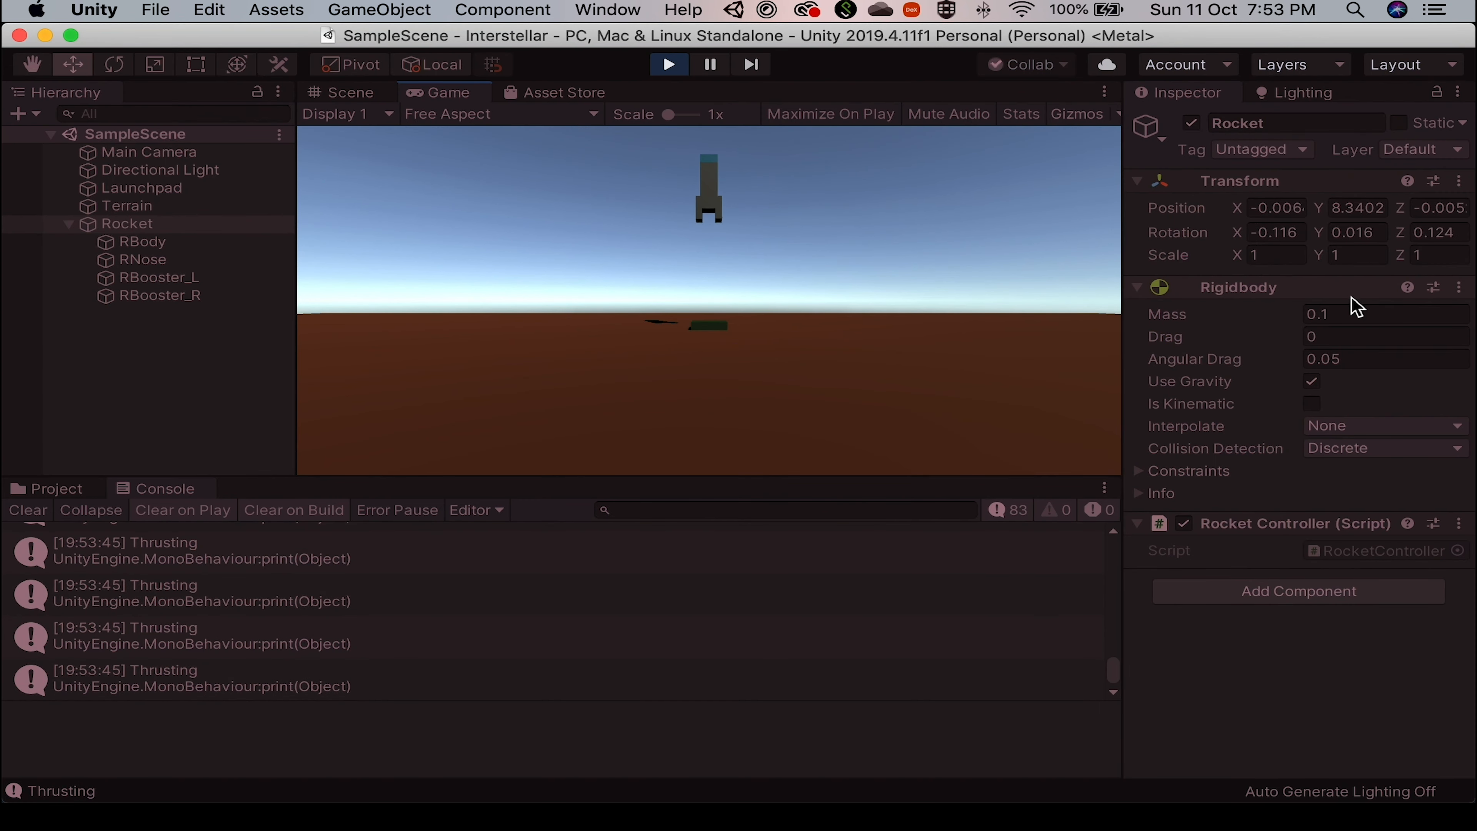
# Try a Rigidbody drag of 0.2 on the Rocket in the running game, test its thrust, and exit play mode.
pyautogui.click(1363, 337)
pyautogui.write('0.2')
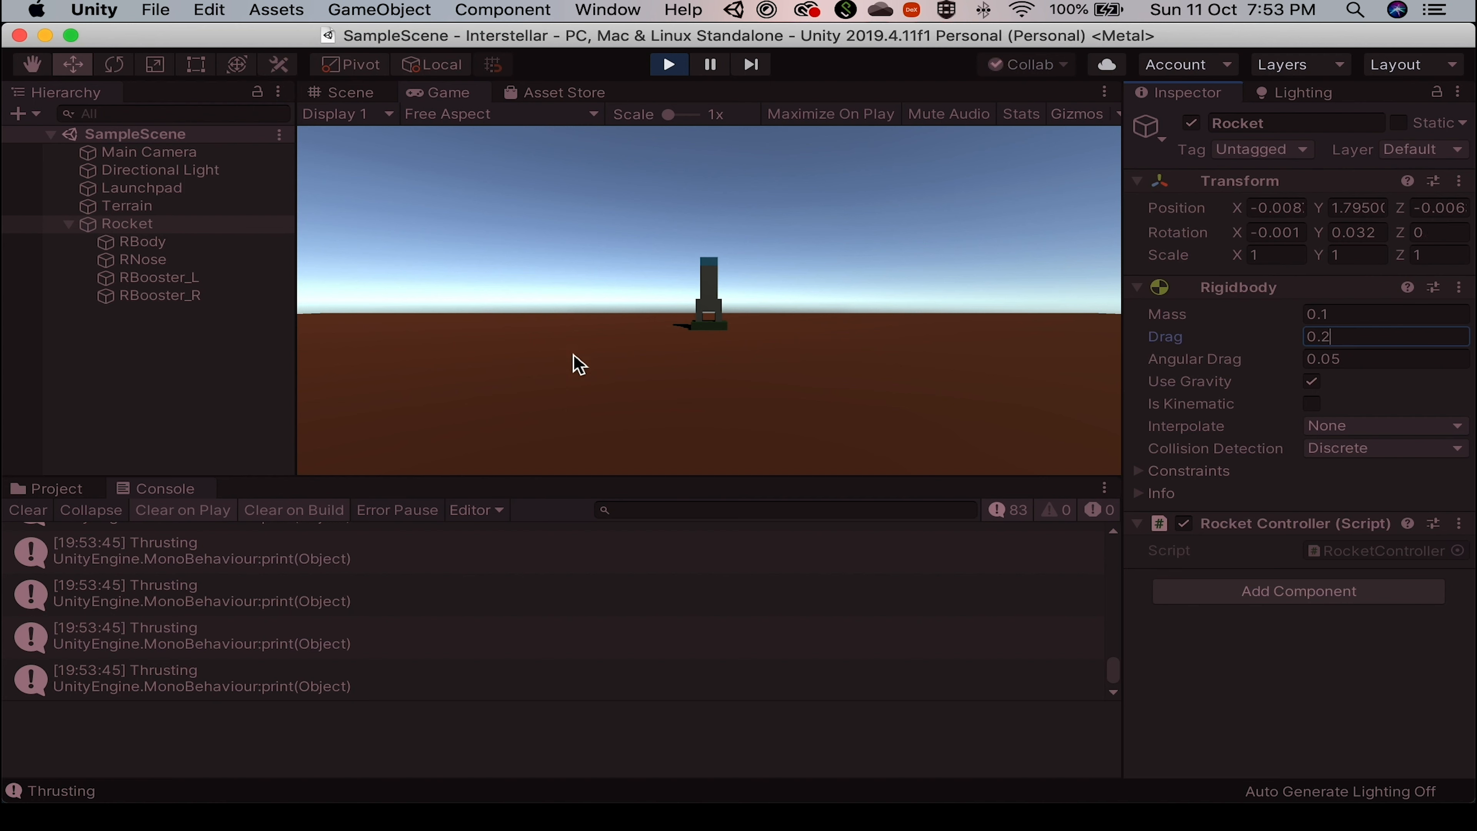
pyautogui.click(579, 364)
pyautogui.press('space')
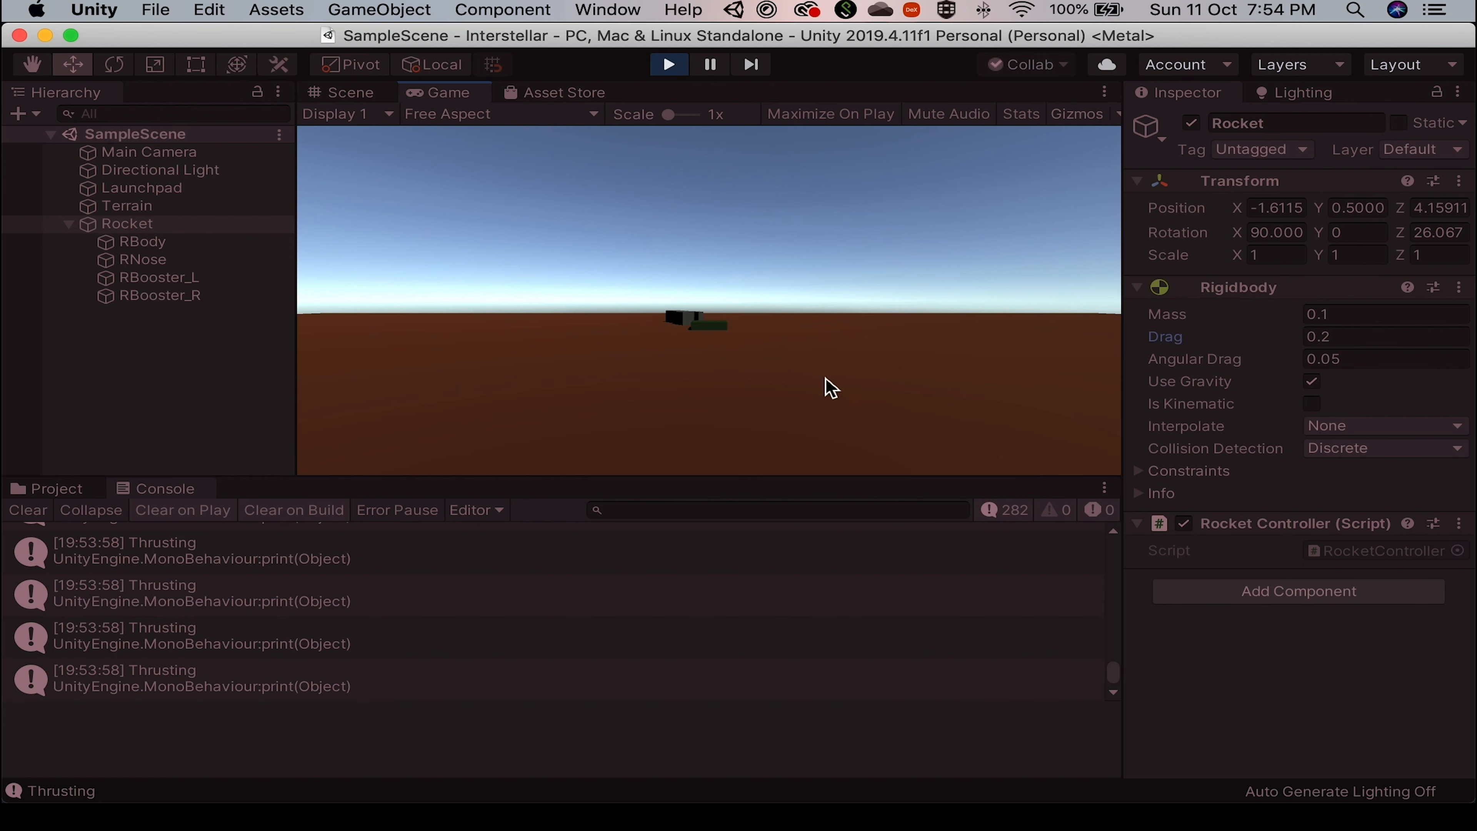
pyautogui.press('super+p')
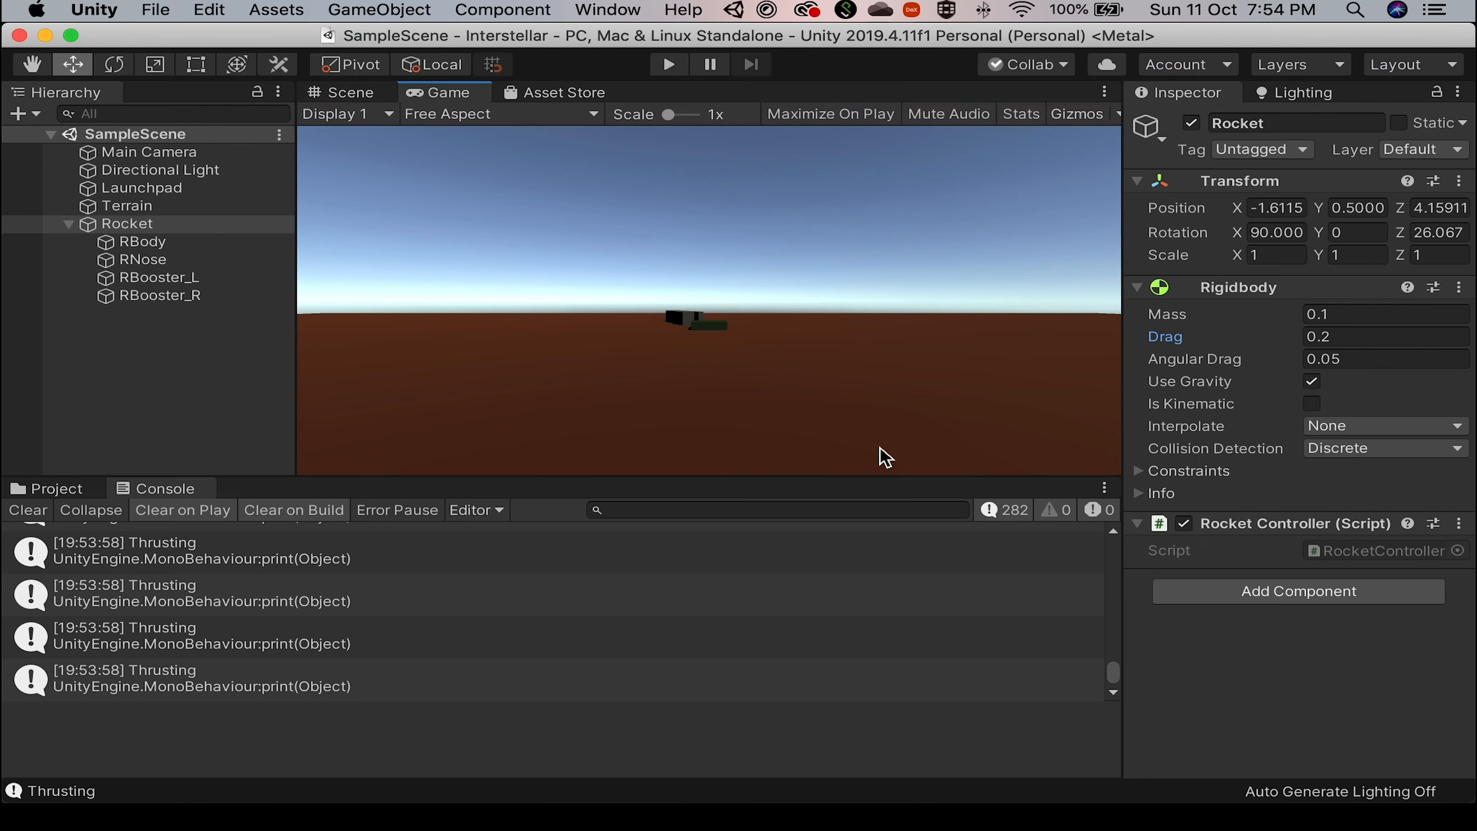
# Set the Rocket's Rigidbody drag to 0.2 outside play mode.
pyautogui.click(1372, 346)
pyautogui.write('.2')
pyautogui.press('Tab')
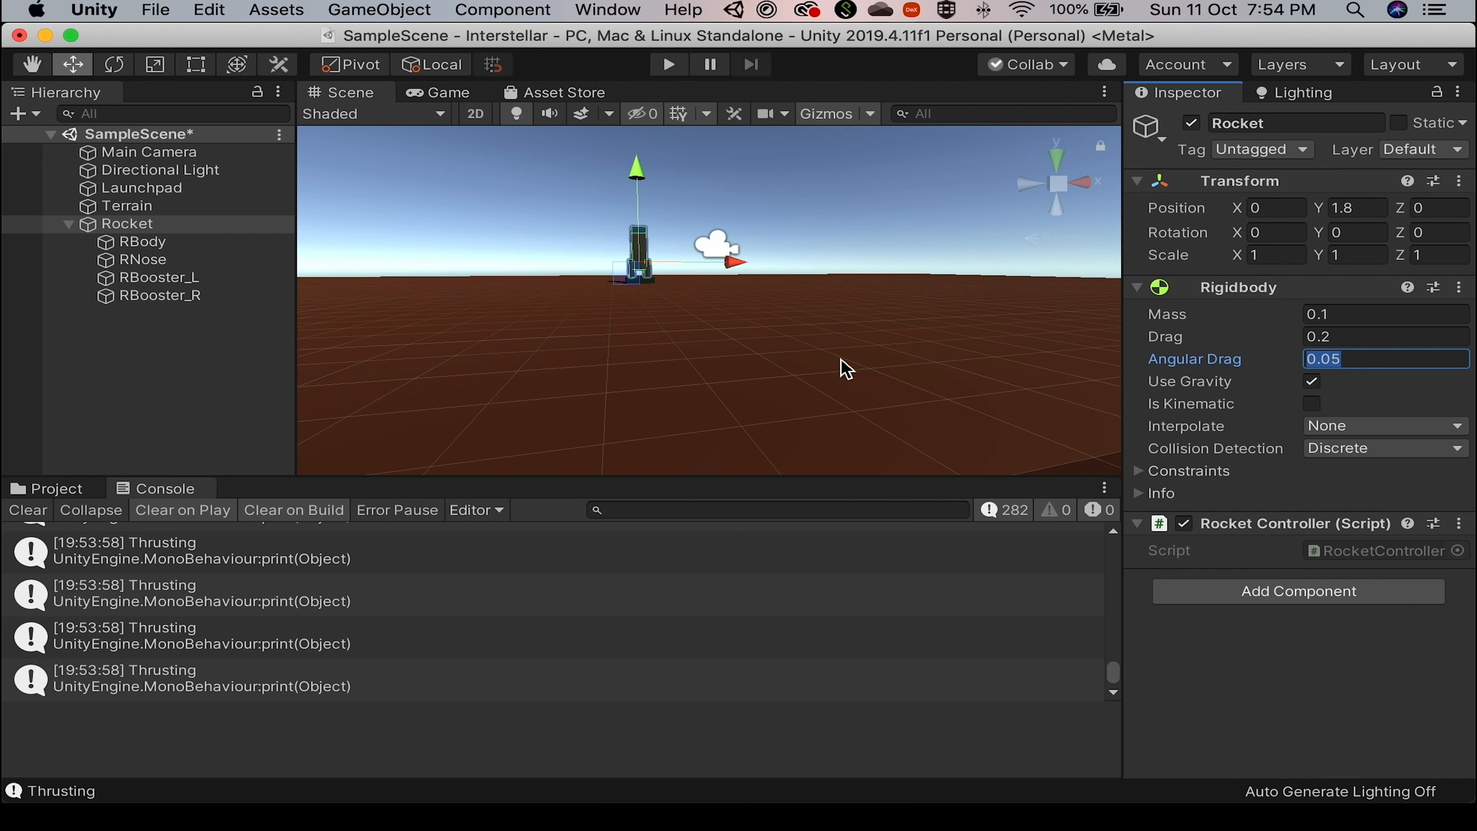
# Switch to Visual Studio and add an empty line below the "Turning left" print statement in RocketController.cs.
pyautogui.press('super+Tab')
pyautogui.scroll(-3, 767, 621)
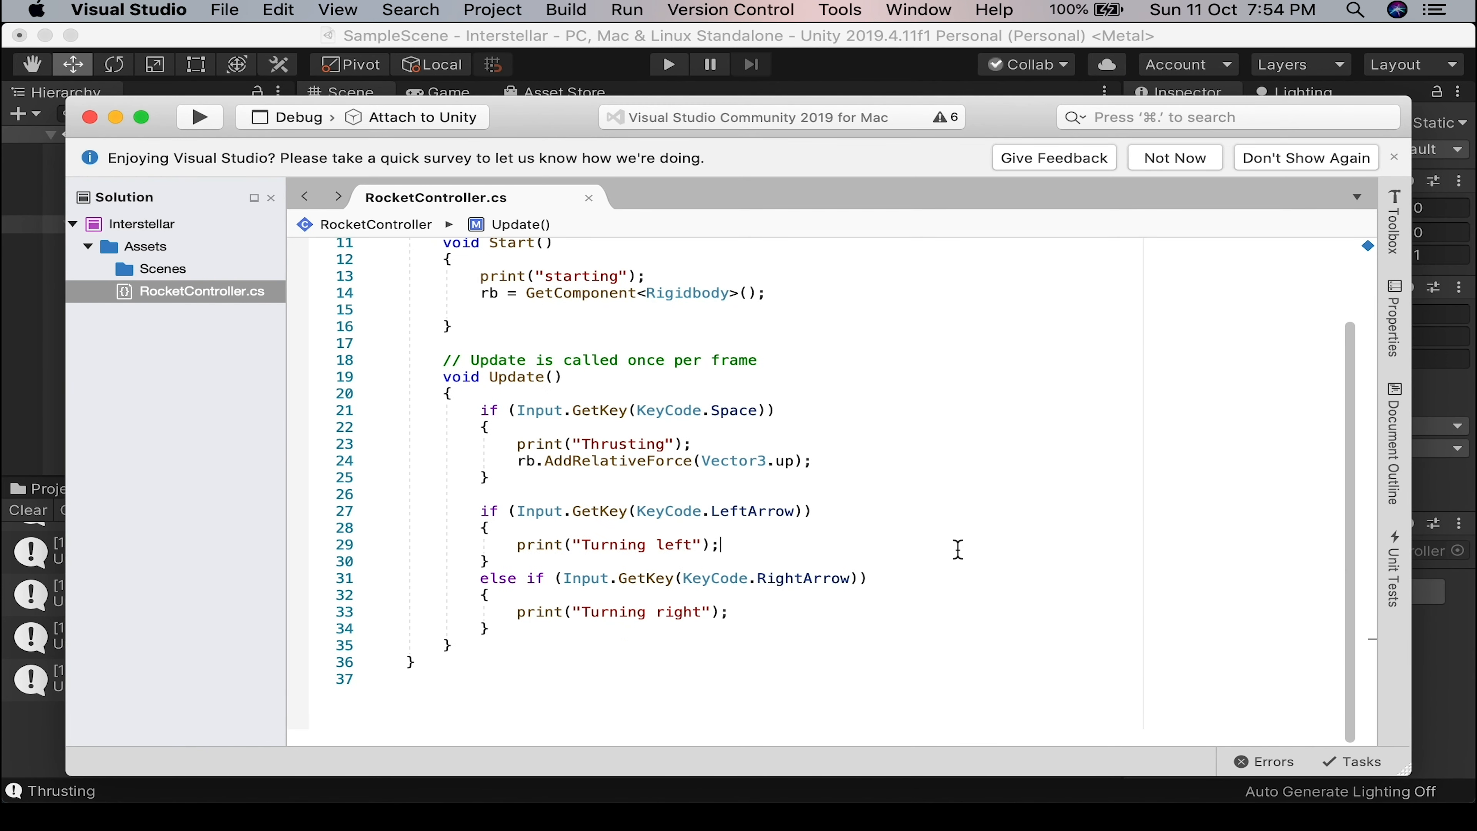
pyautogui.press('Return')
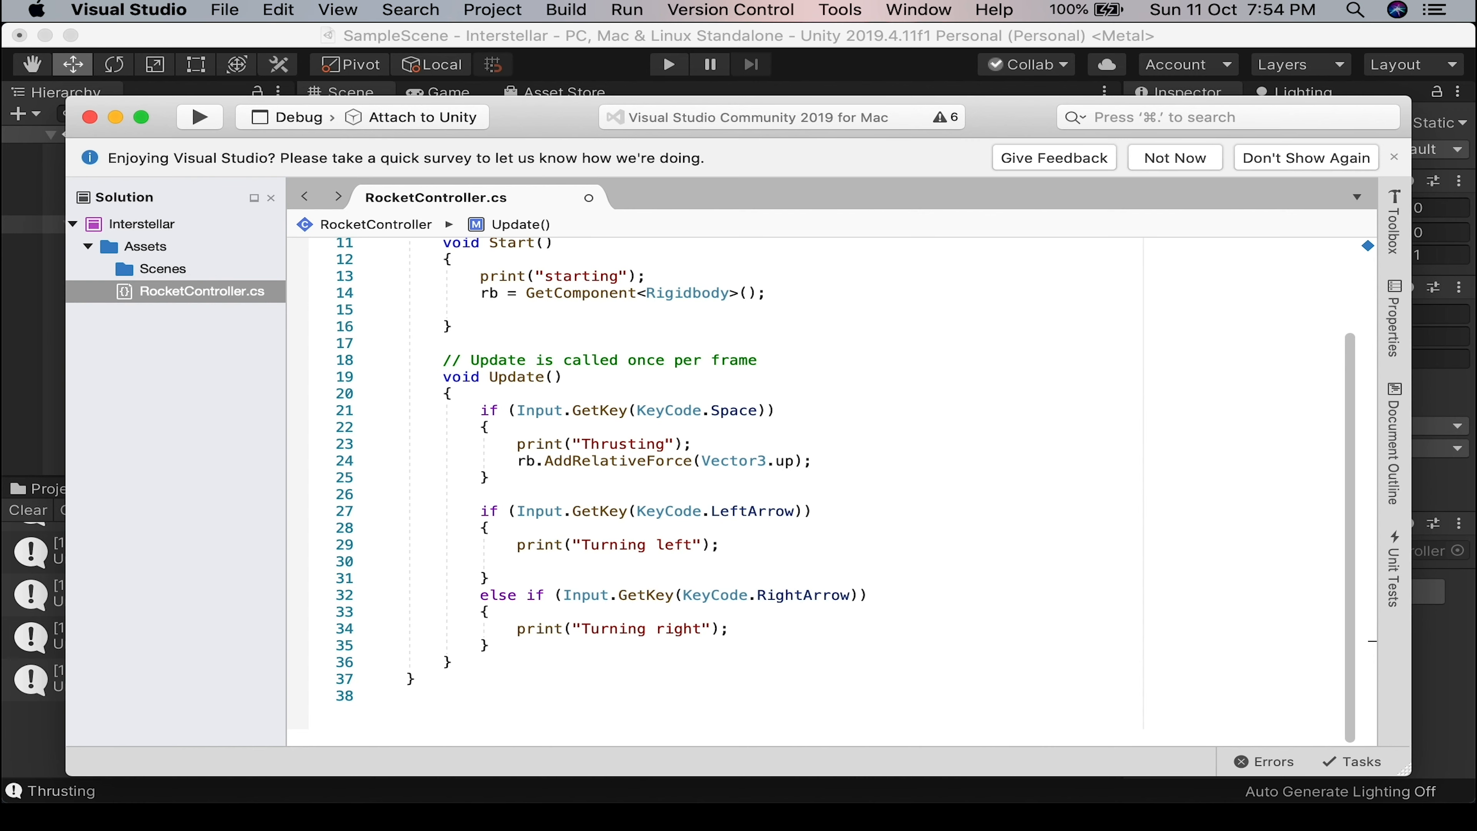
pyautogui.press('super+Tab')
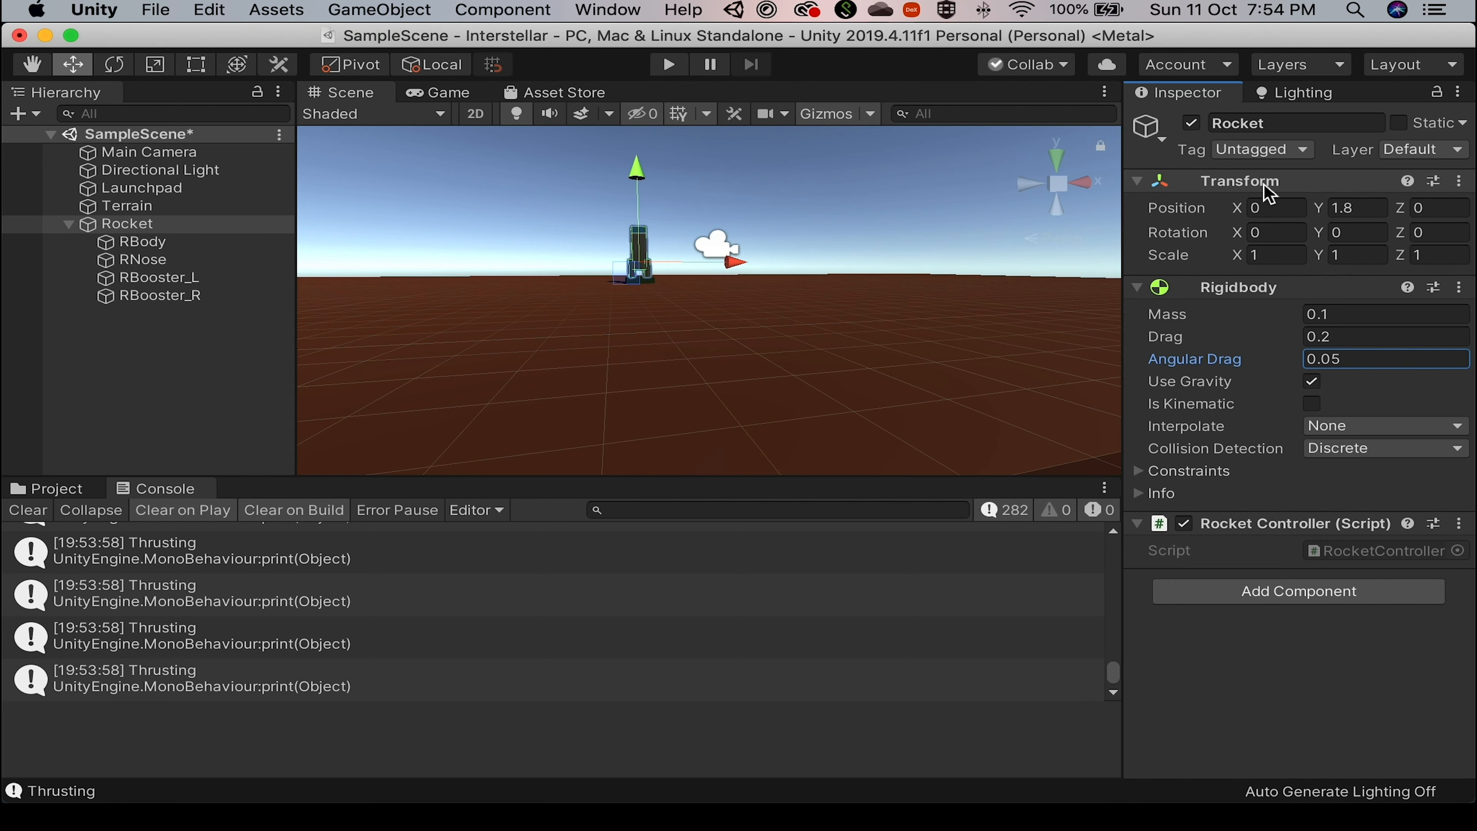
pyautogui.press('super+Tab')
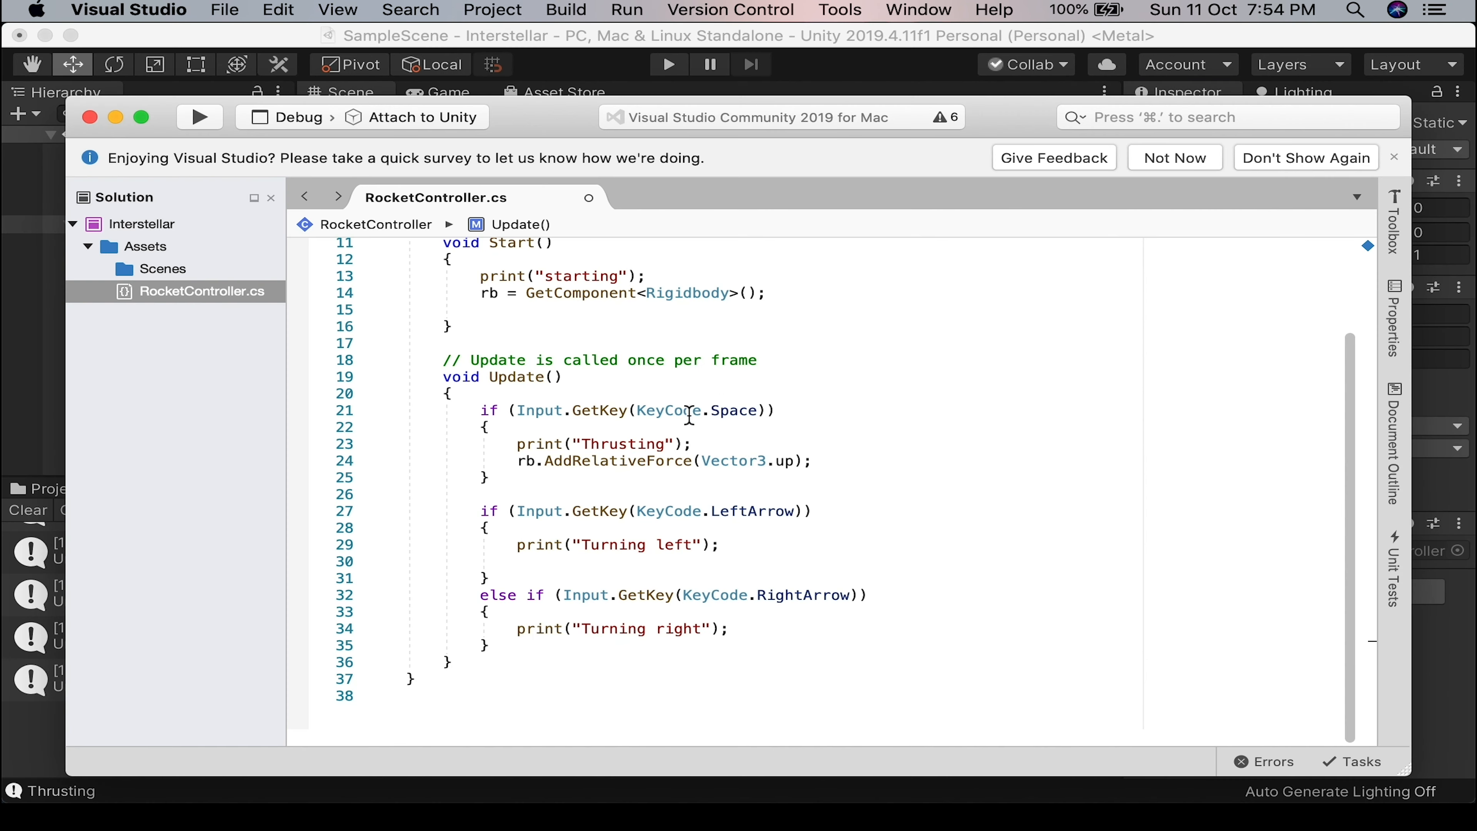
pyautogui.scroll(2, 577, 367)
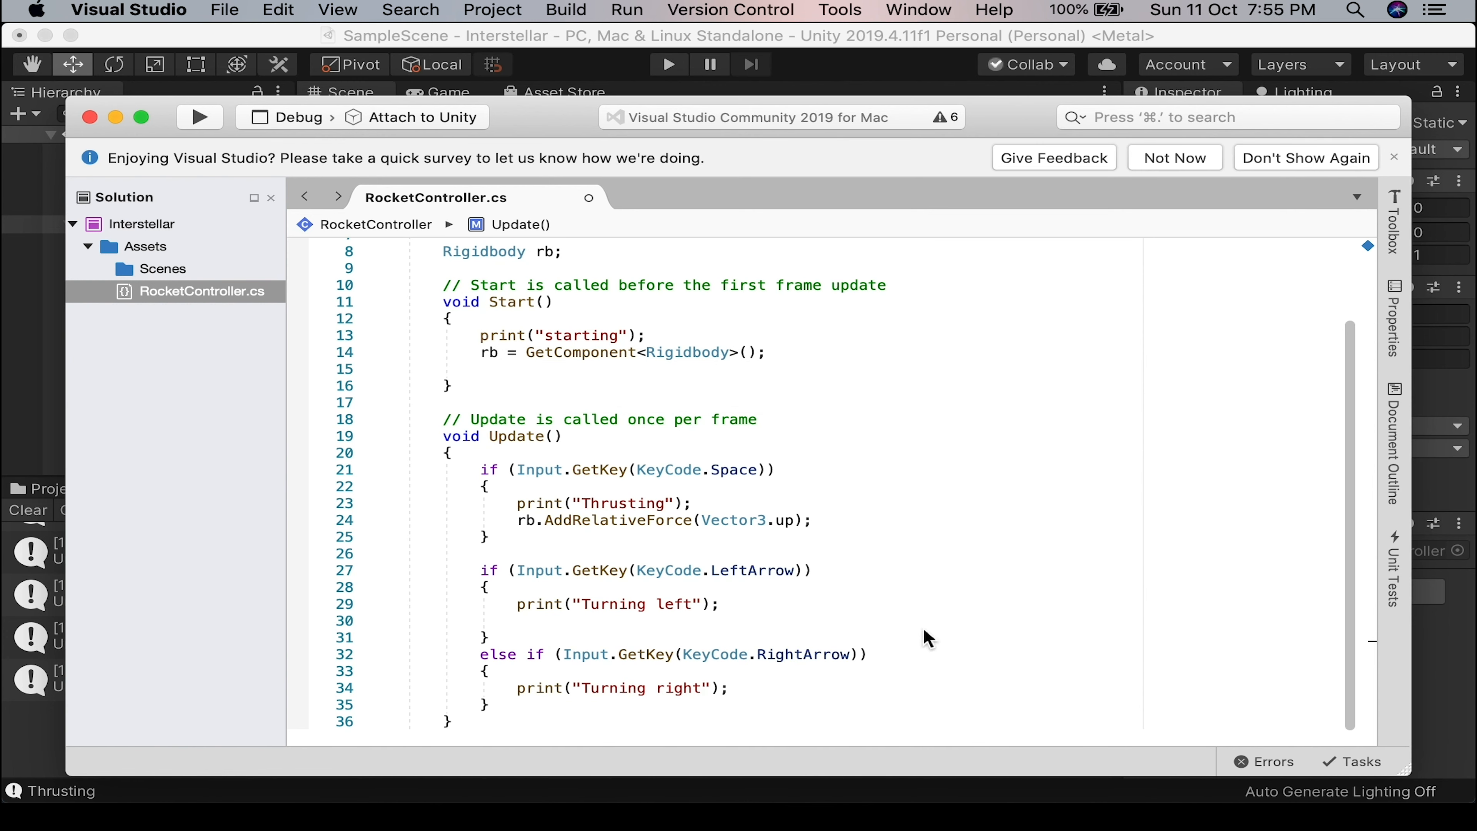
# Write transform.Rotate(Vector3.forward); on the empty line in the LeftArrow block of Update.
pyautogui.write('transform.')
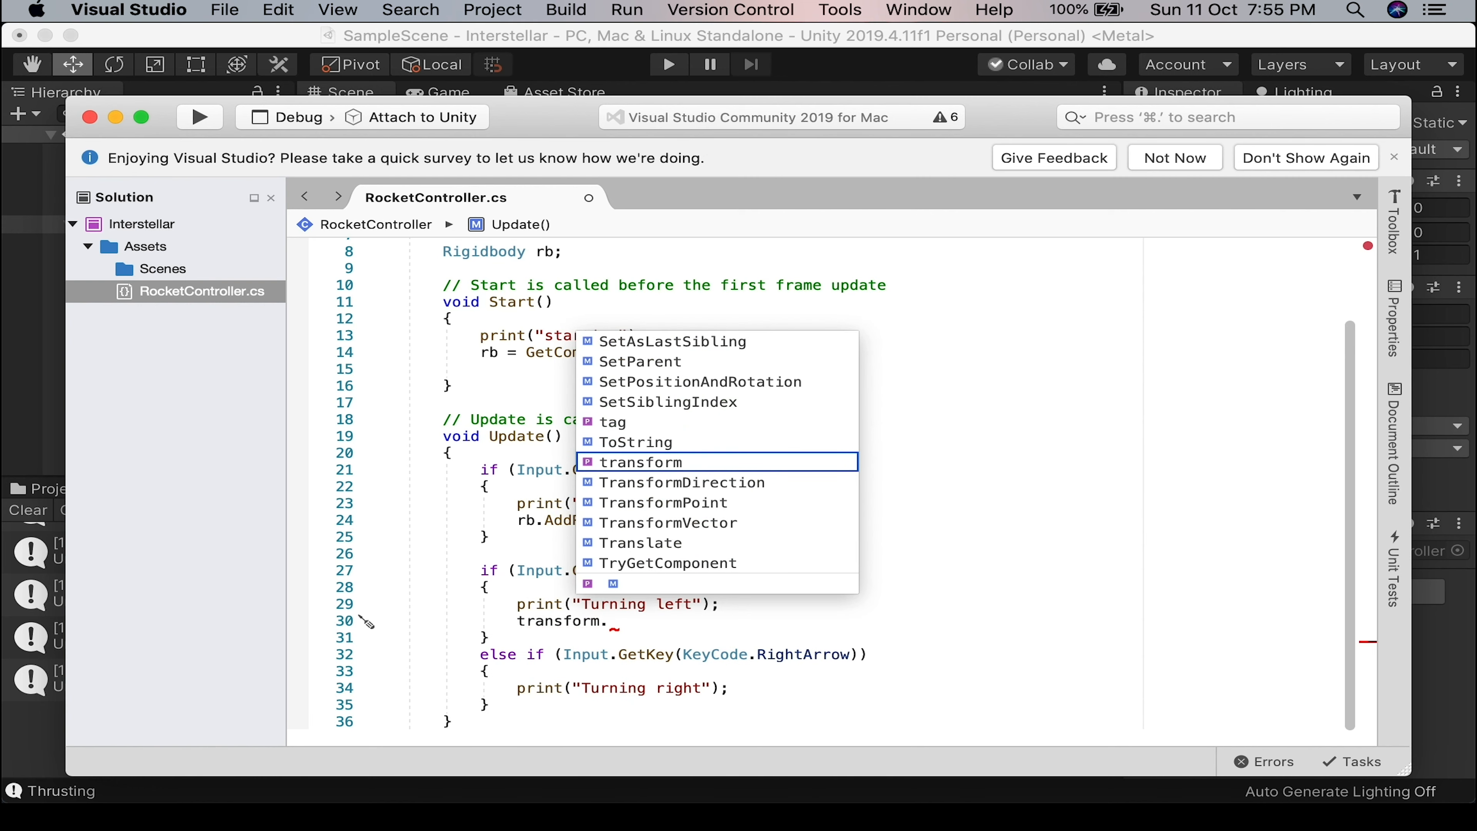
pyautogui.write('Rotate')
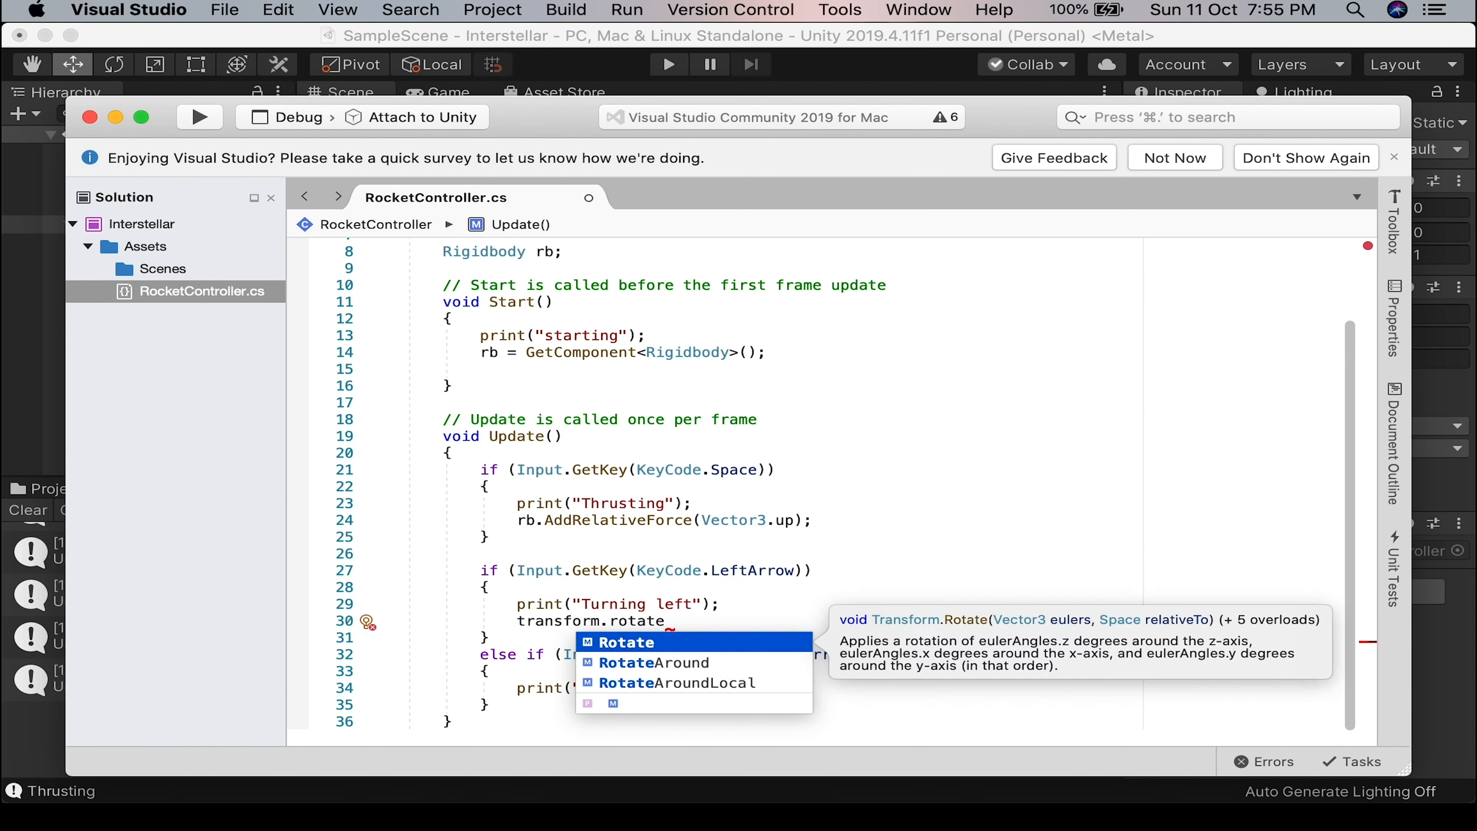
pyautogui.press('Return')
pyautogui.write('(v')
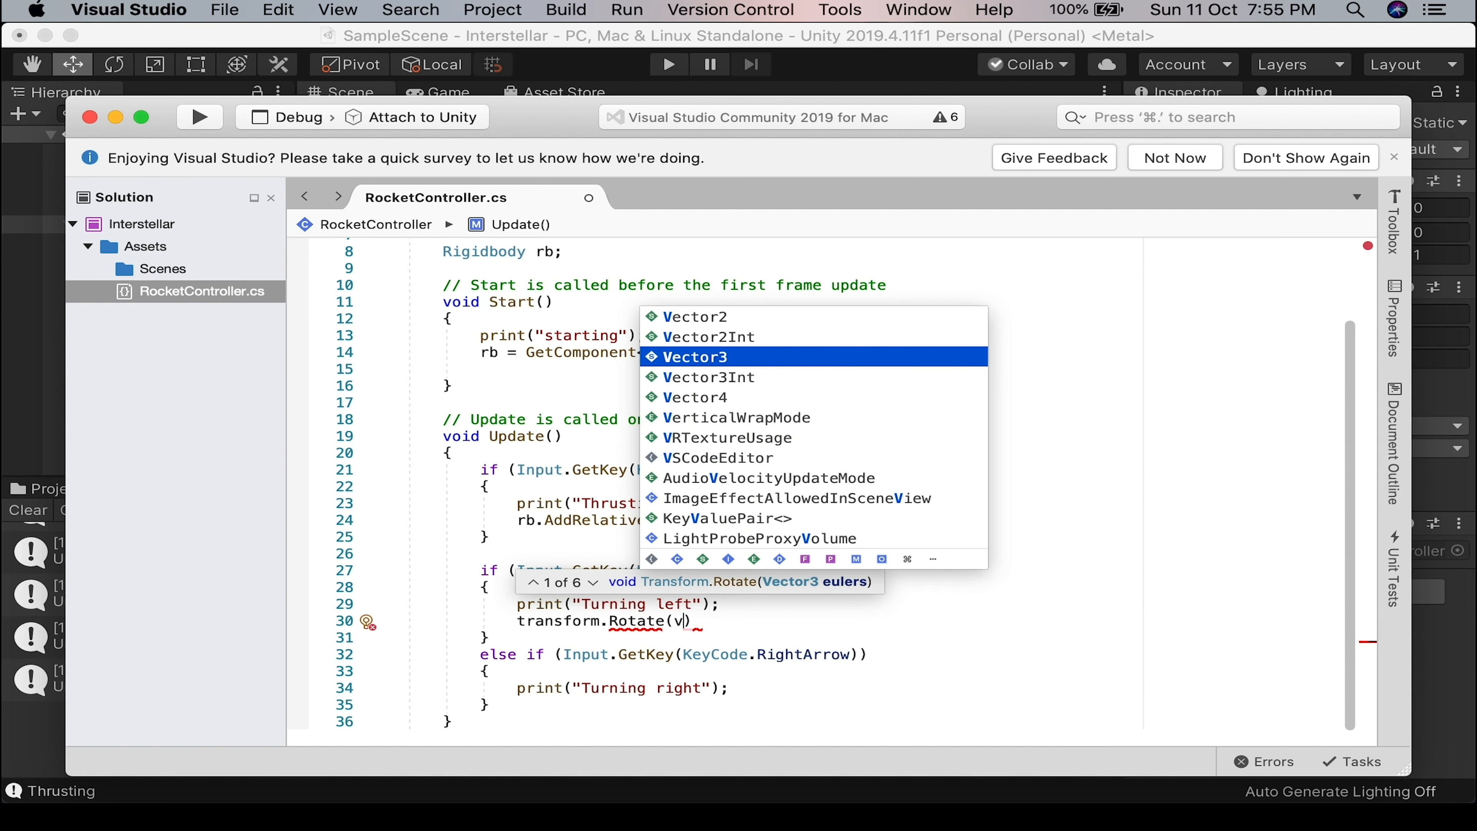
pyautogui.press('Return')
pyautogui.write('.')
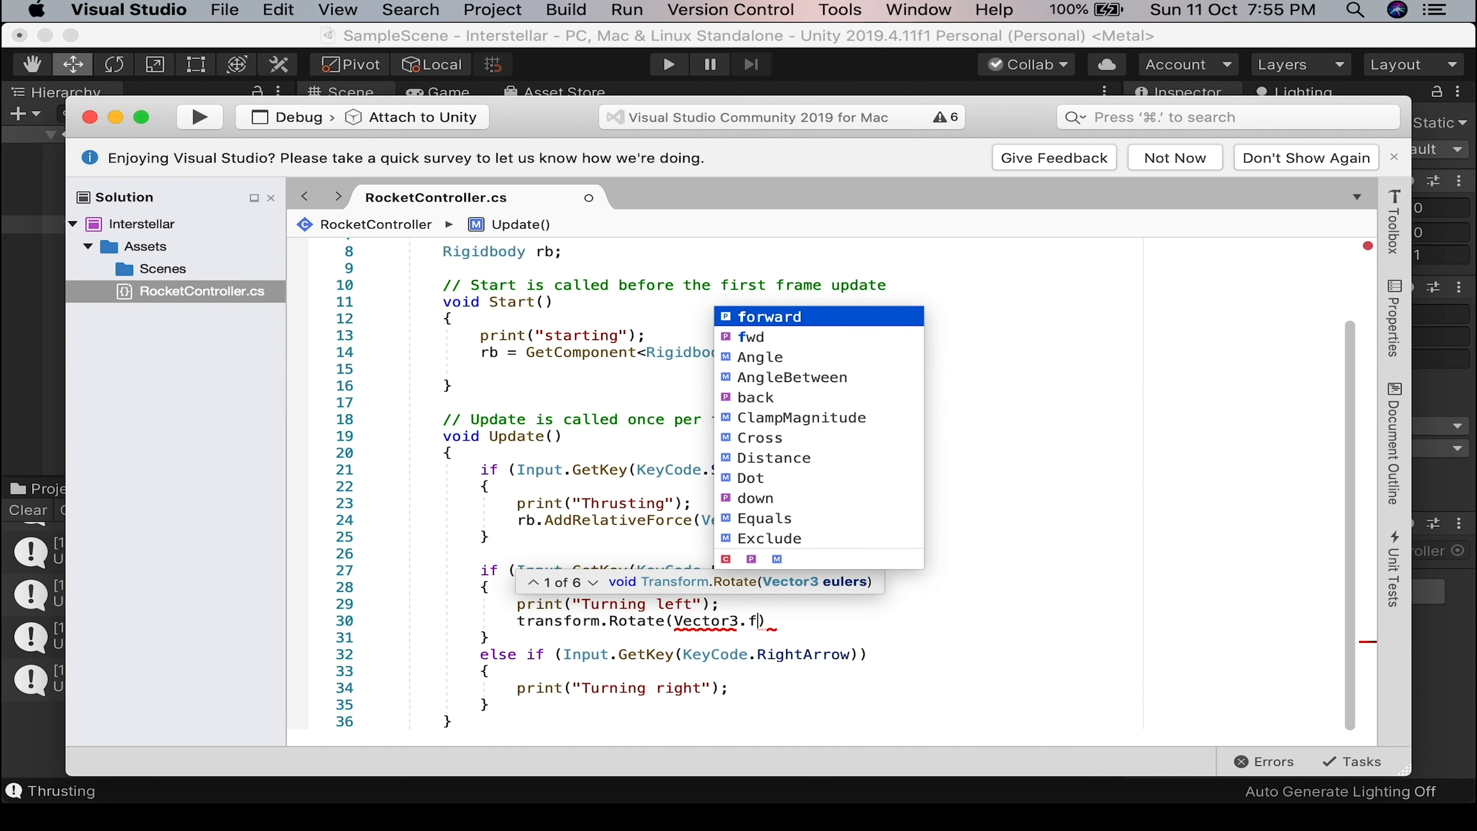
pyautogui.write('for')
pyautogui.press('Return')
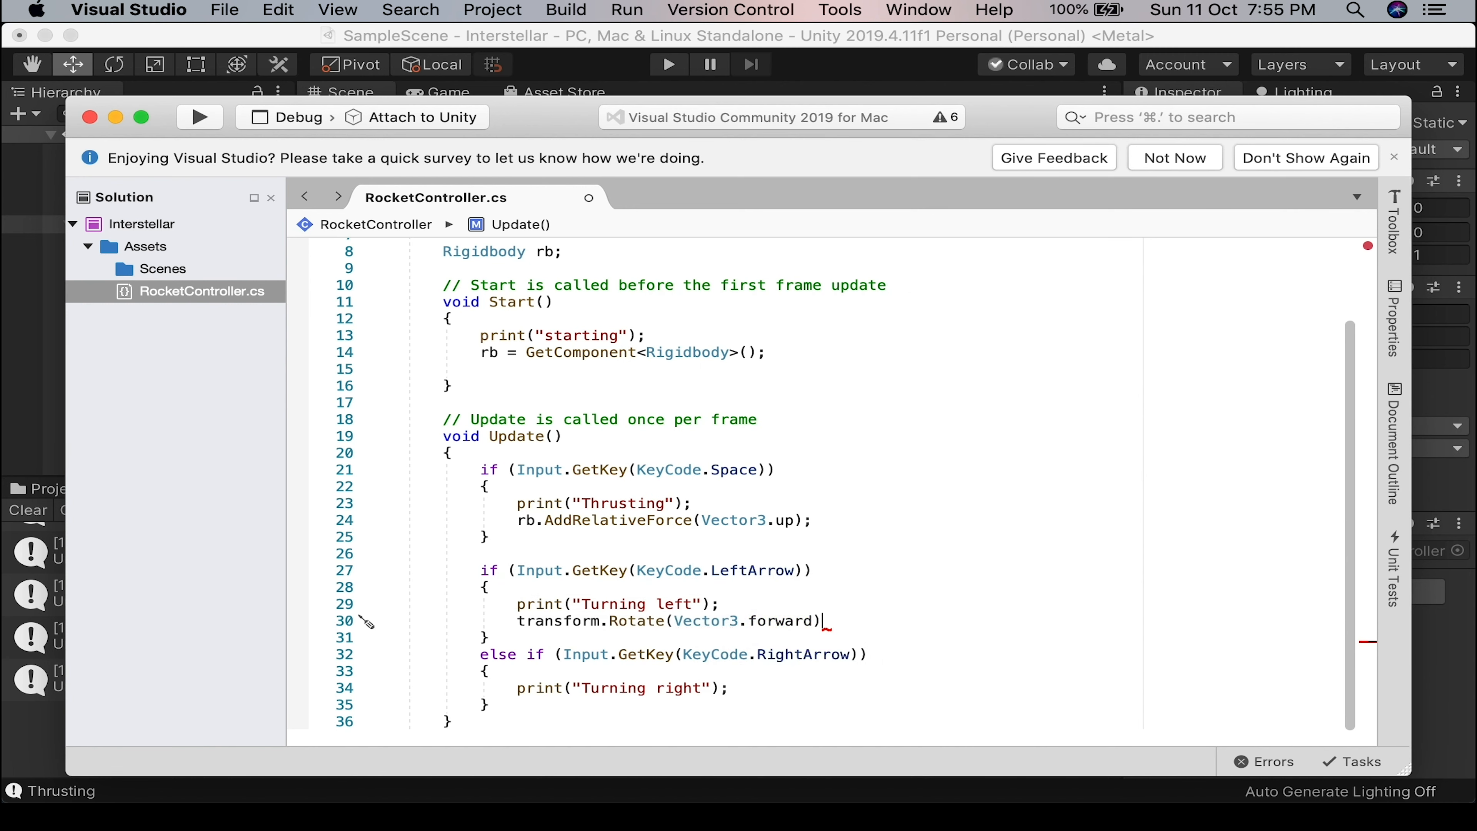
pyautogui.press('Right')
# Copy the rotate statement into the RightArrow block, change it to transform.Rotate(-Vector3.forward);, and save the script.
pyautogui.moveTo(837, 624); pyautogui.dragTo(518, 621)
pyautogui.press('super+c')
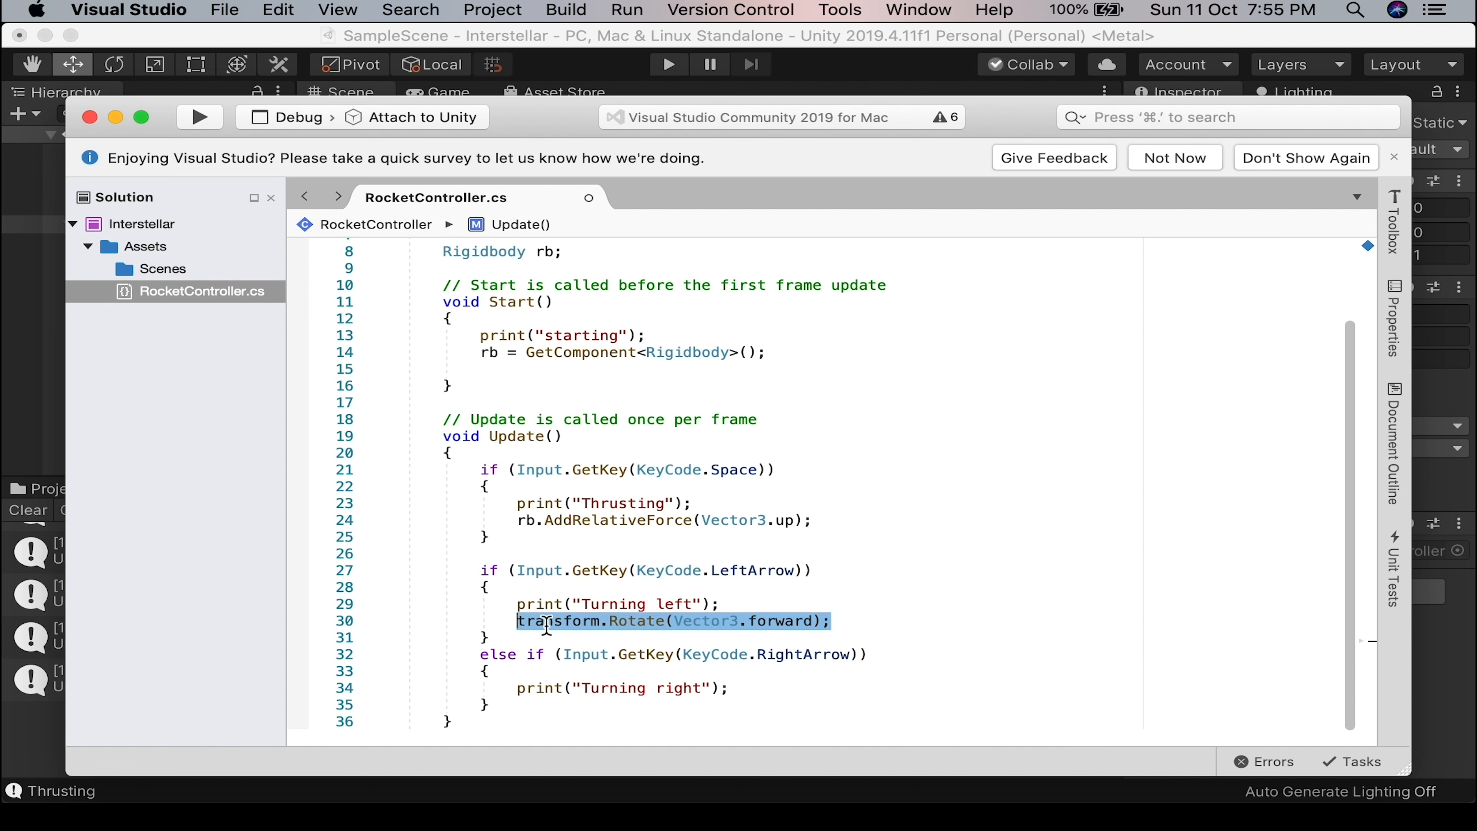
pyautogui.click(794, 687)
pyautogui.press('Return')
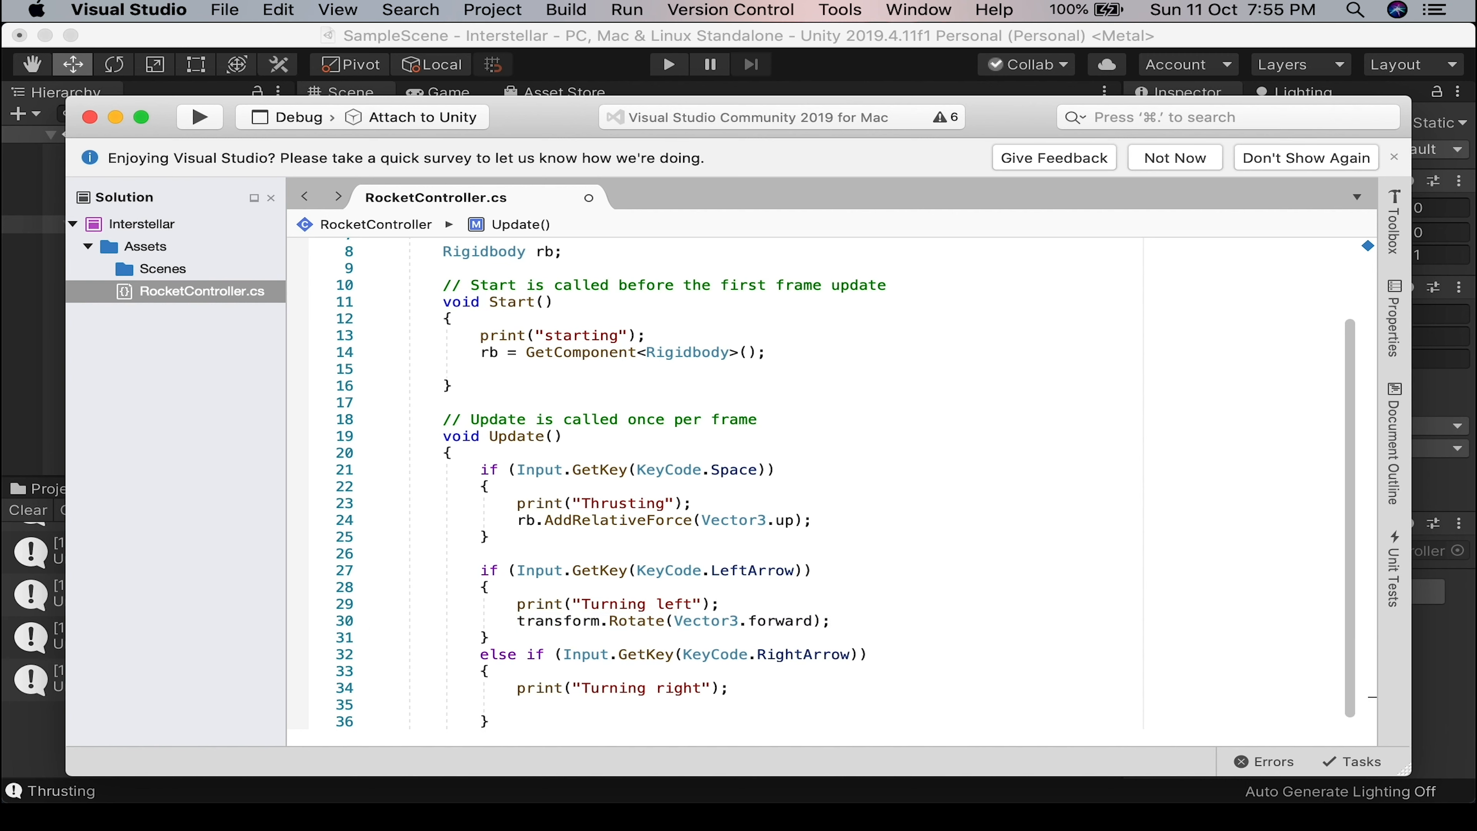
pyautogui.press('super+v')
pyautogui.click(675, 705)
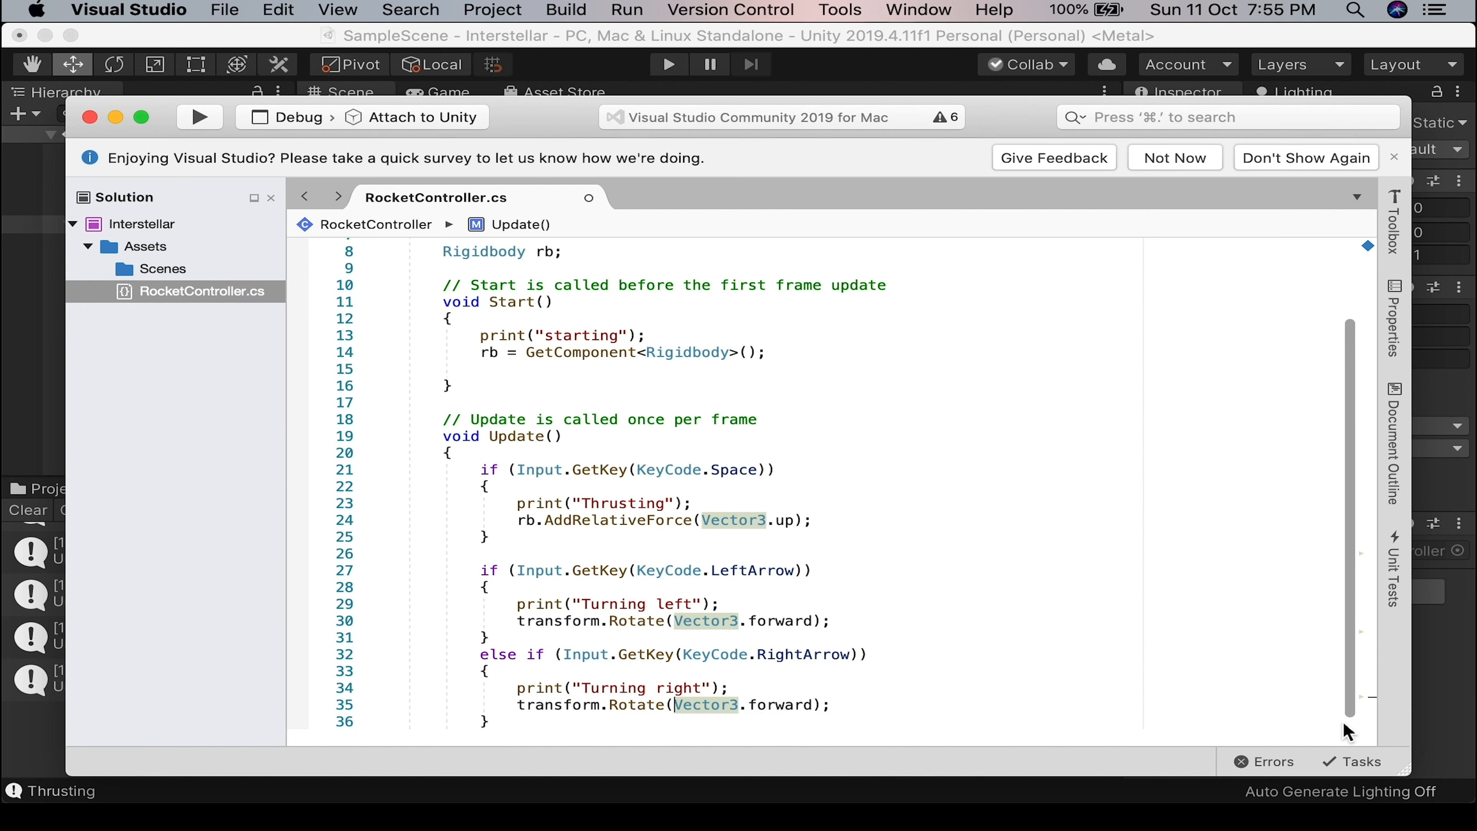
pyautogui.write('-')
pyautogui.press('super+s')
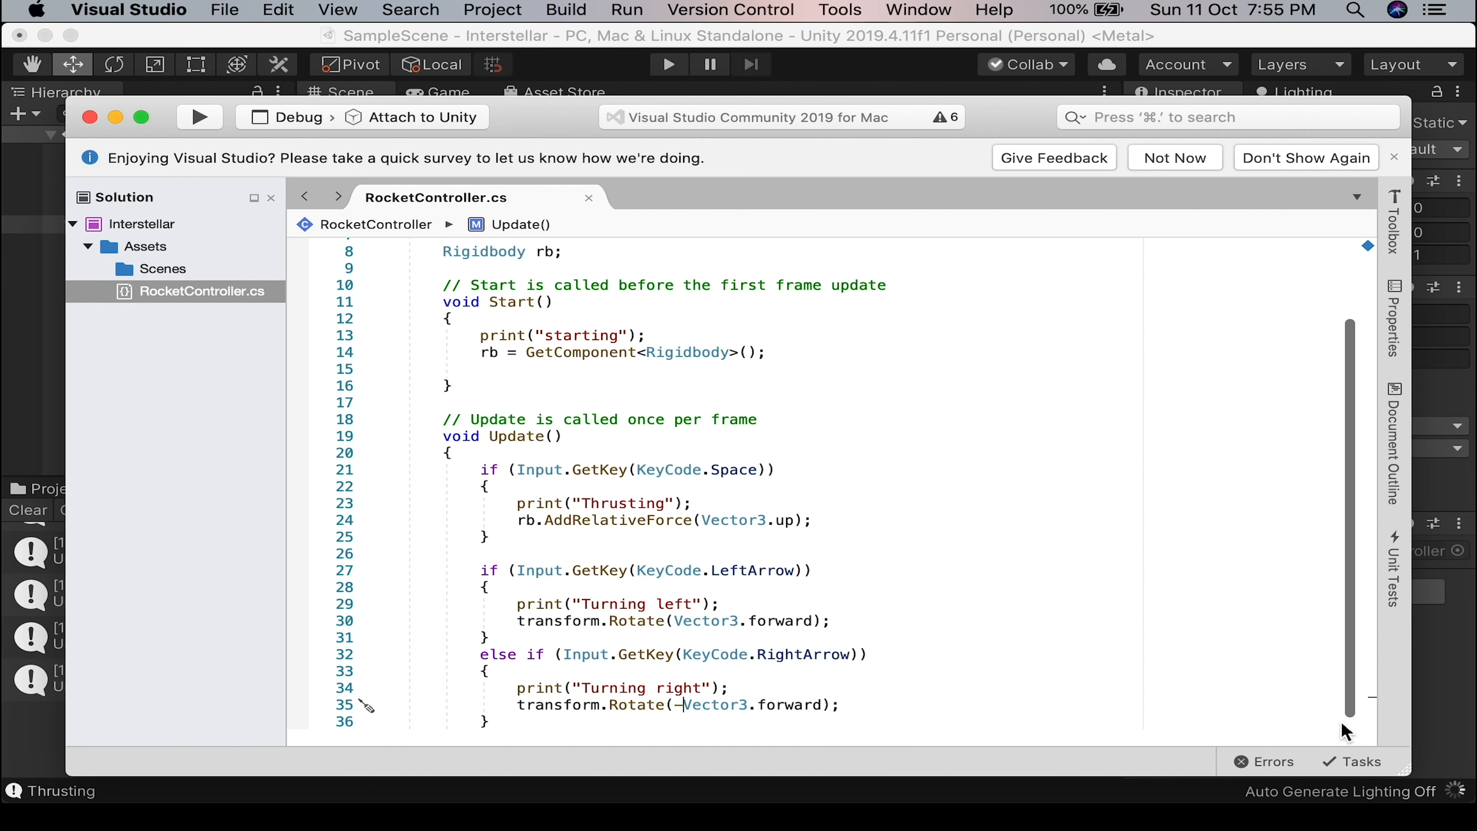
# Switch to Unity, test the rocket's thrust and turning controls in play mode, and exit play mode.
pyautogui.press('super+Tab')
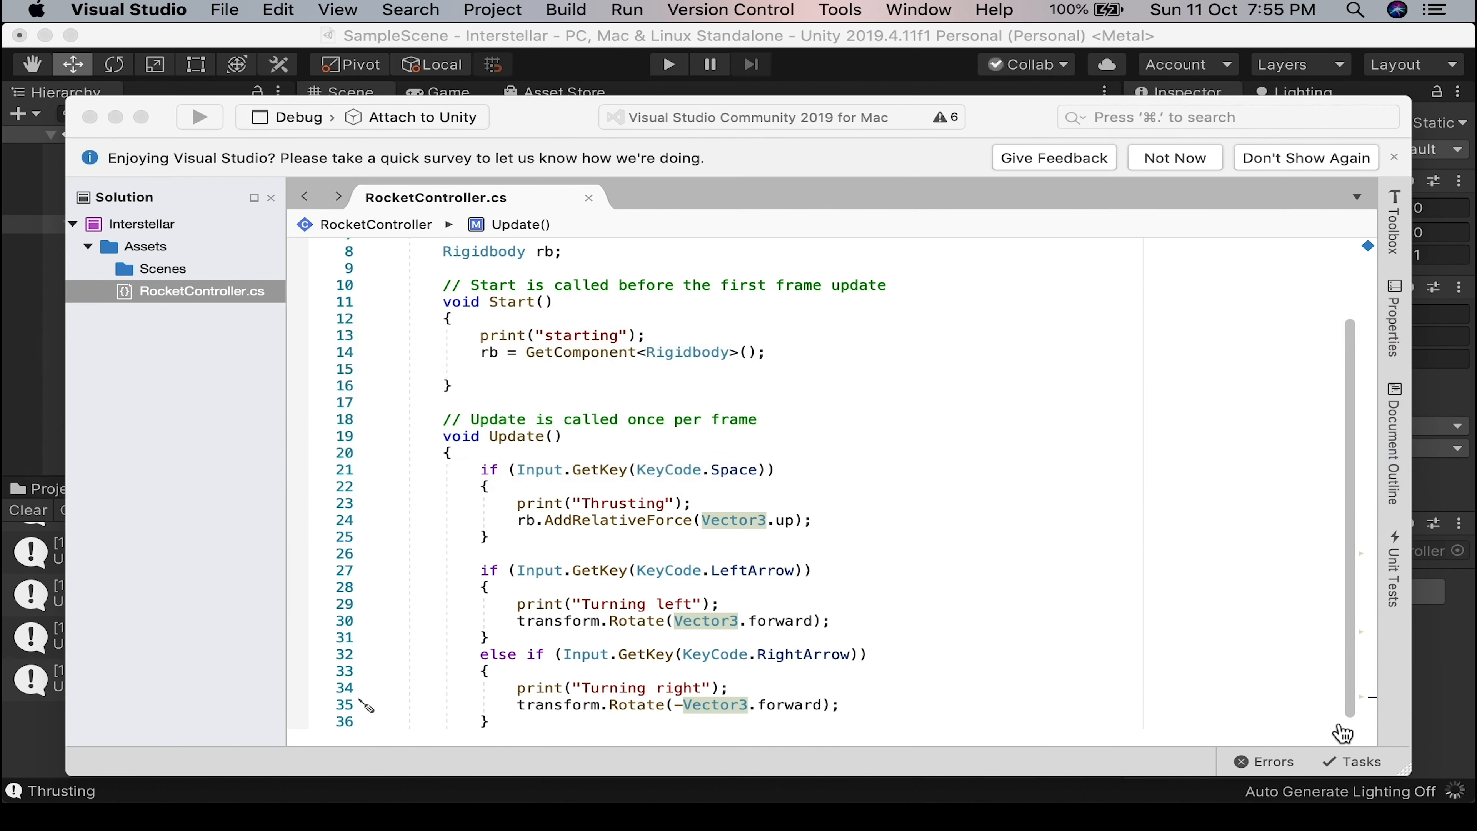
pyautogui.press('super+p')
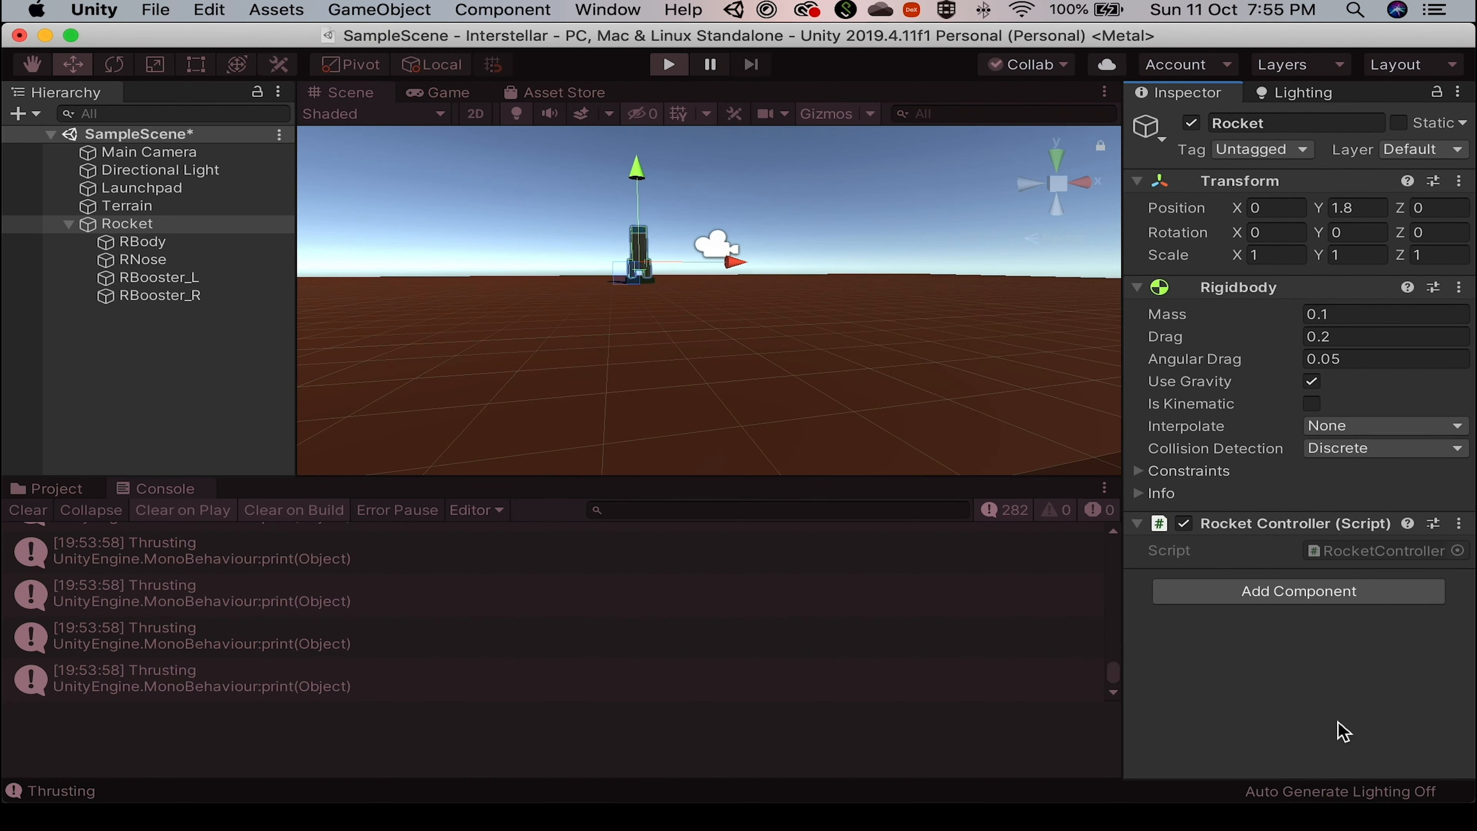
pyautogui.press('space')
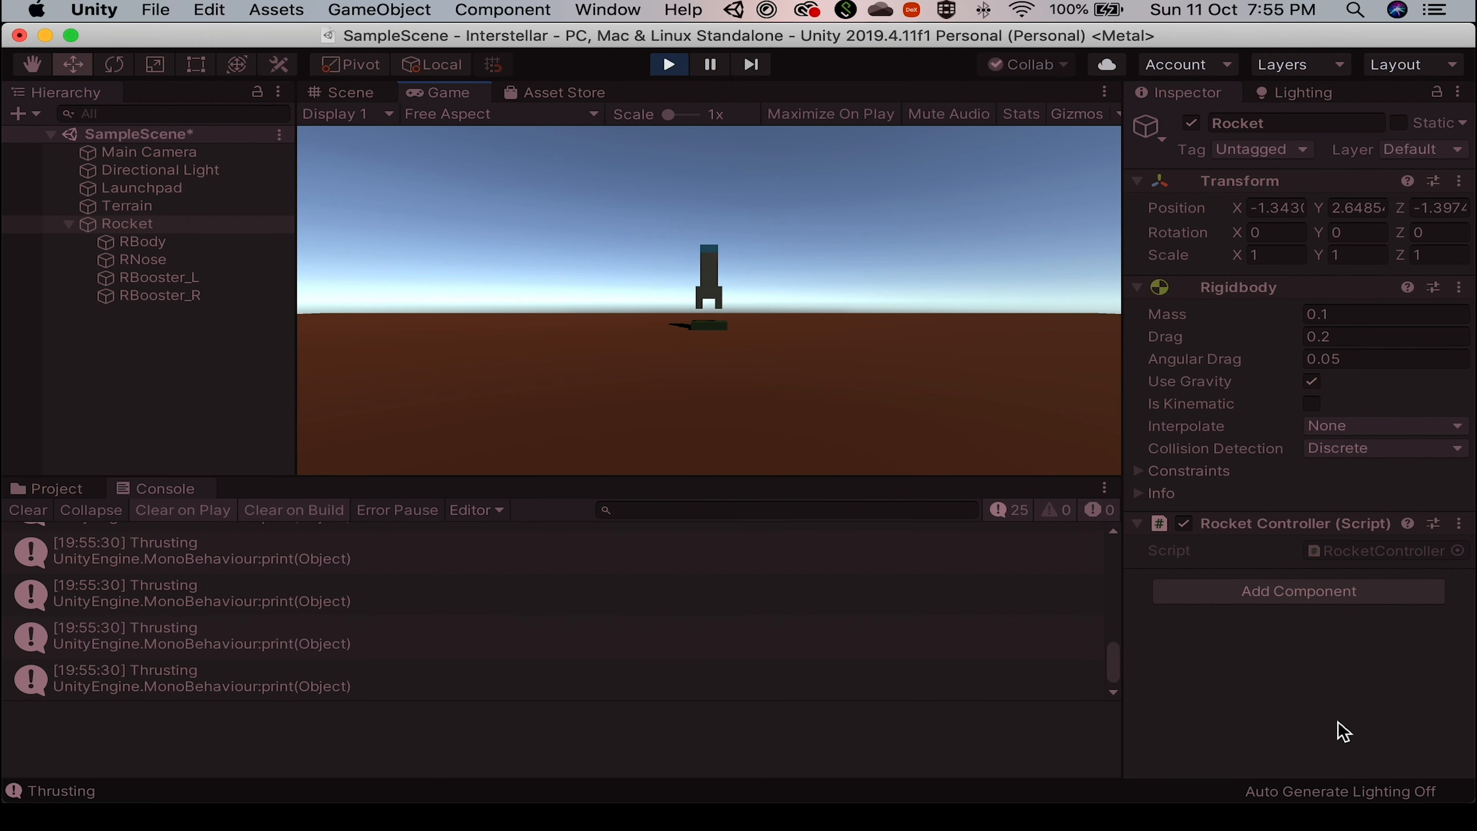
pyautogui.press('d')
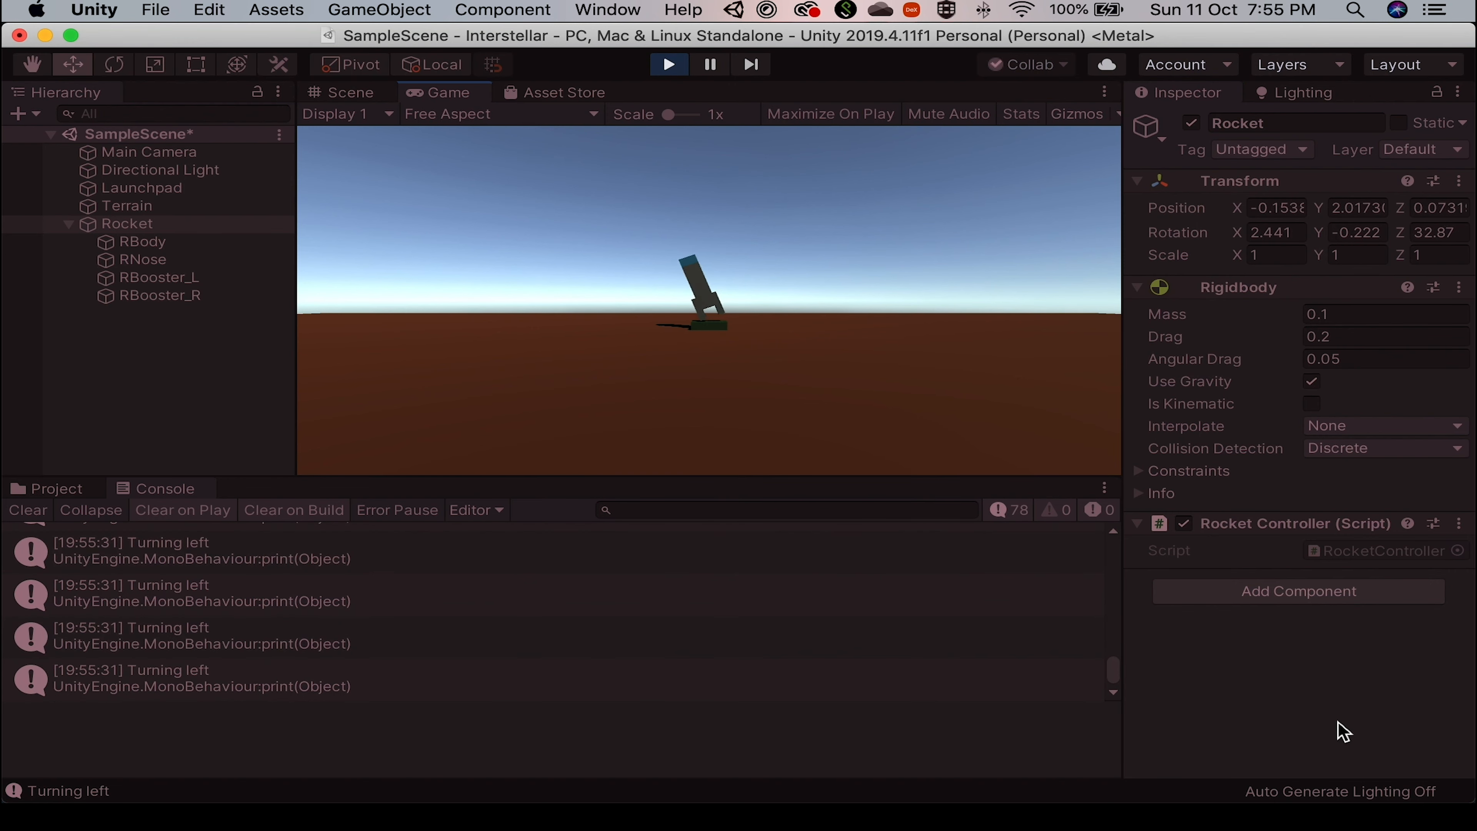
pyautogui.press('space')
pyautogui.press('d')
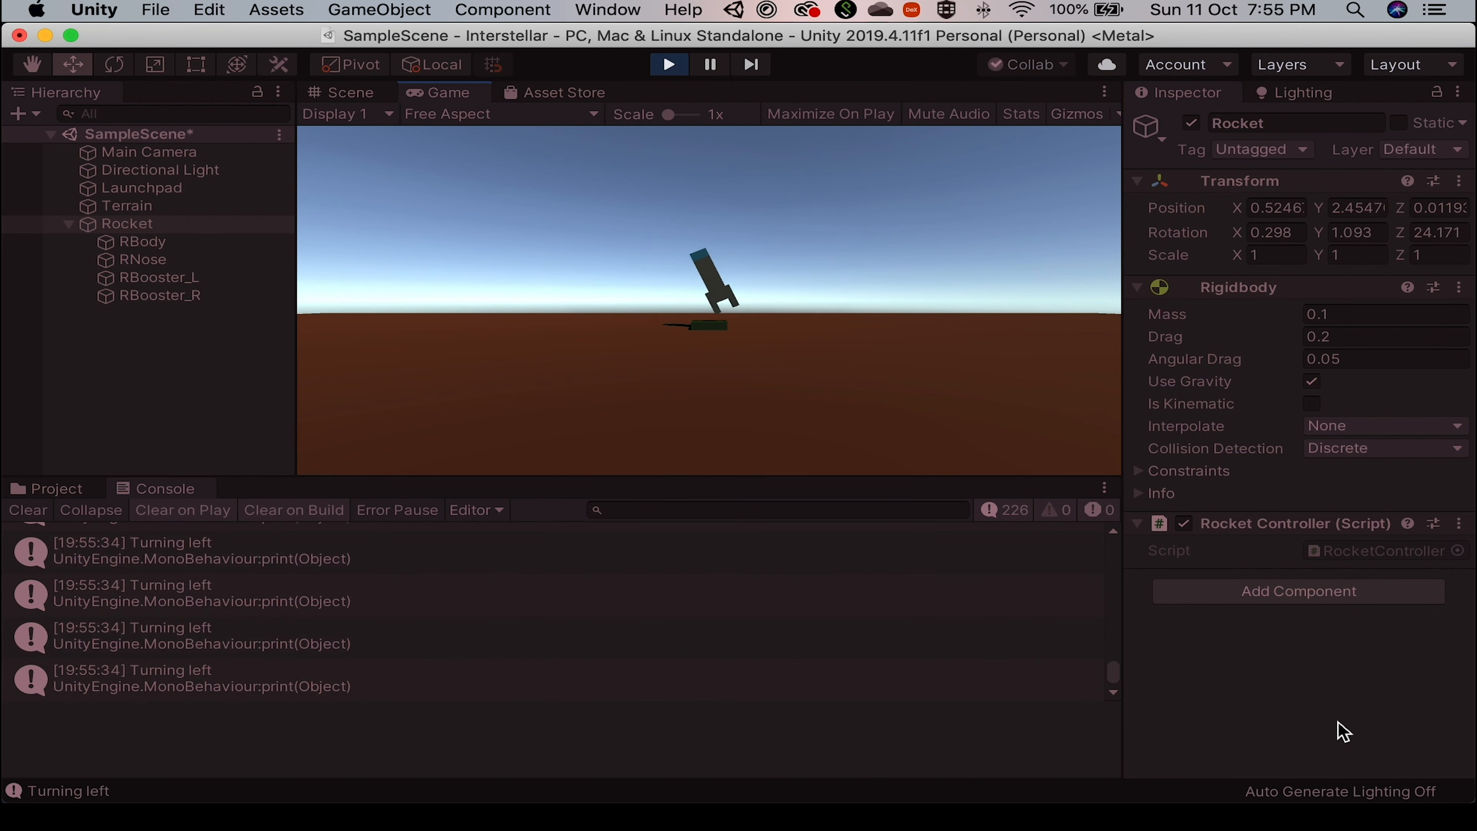
pyautogui.press('space')
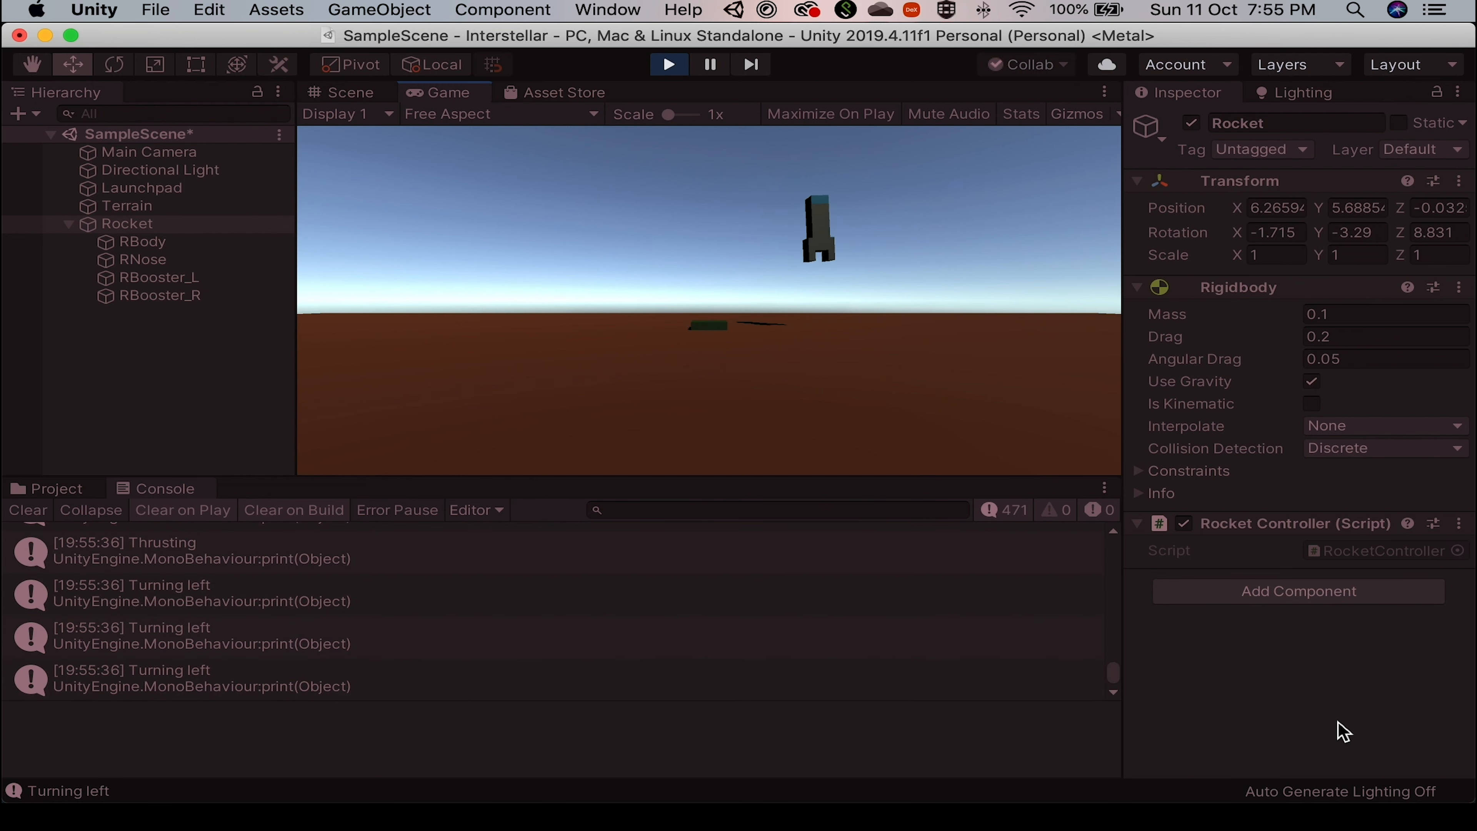
pyautogui.press('a')
pyautogui.press('space')
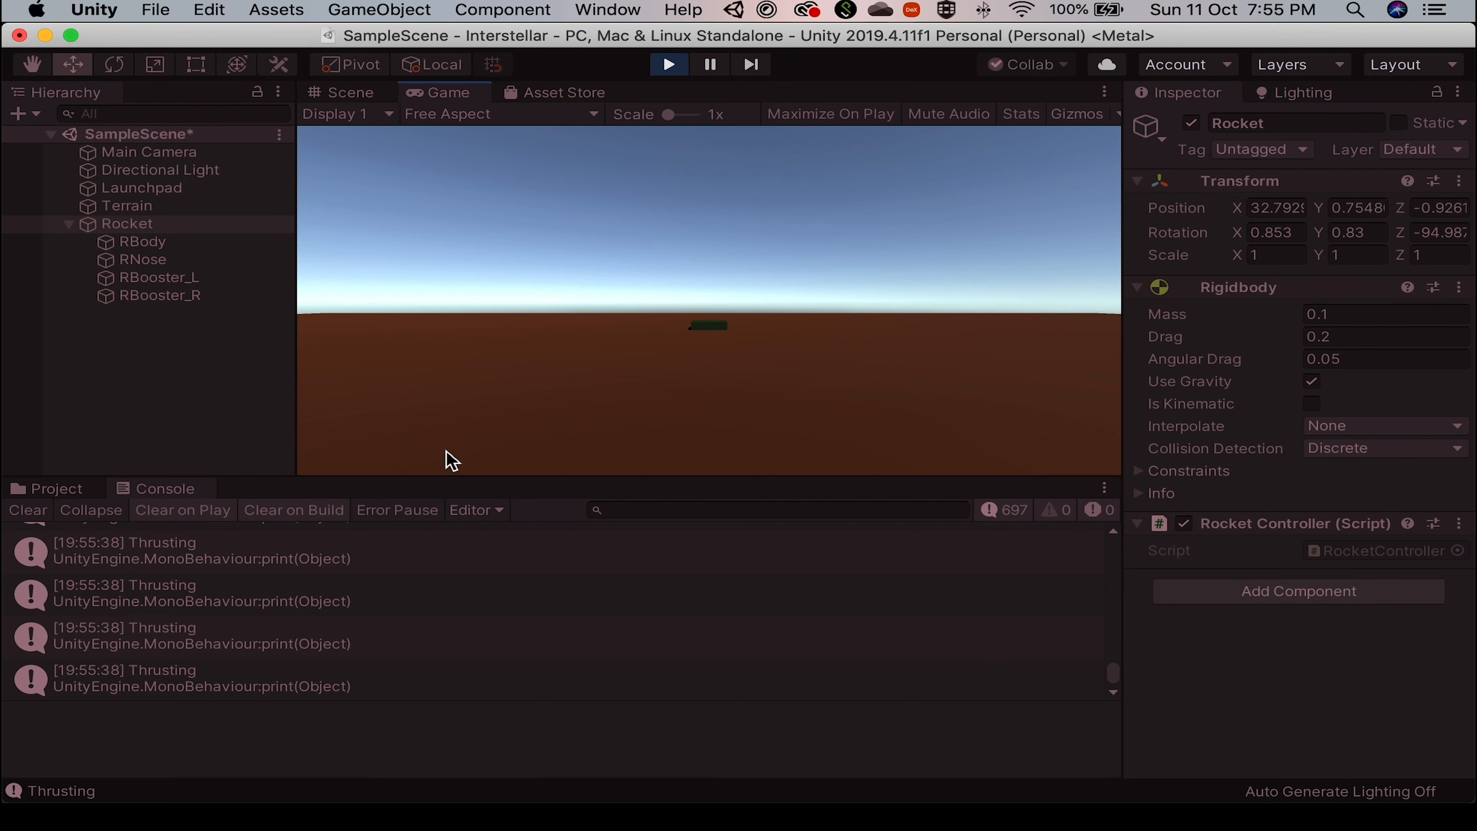
pyautogui.press('super+p')
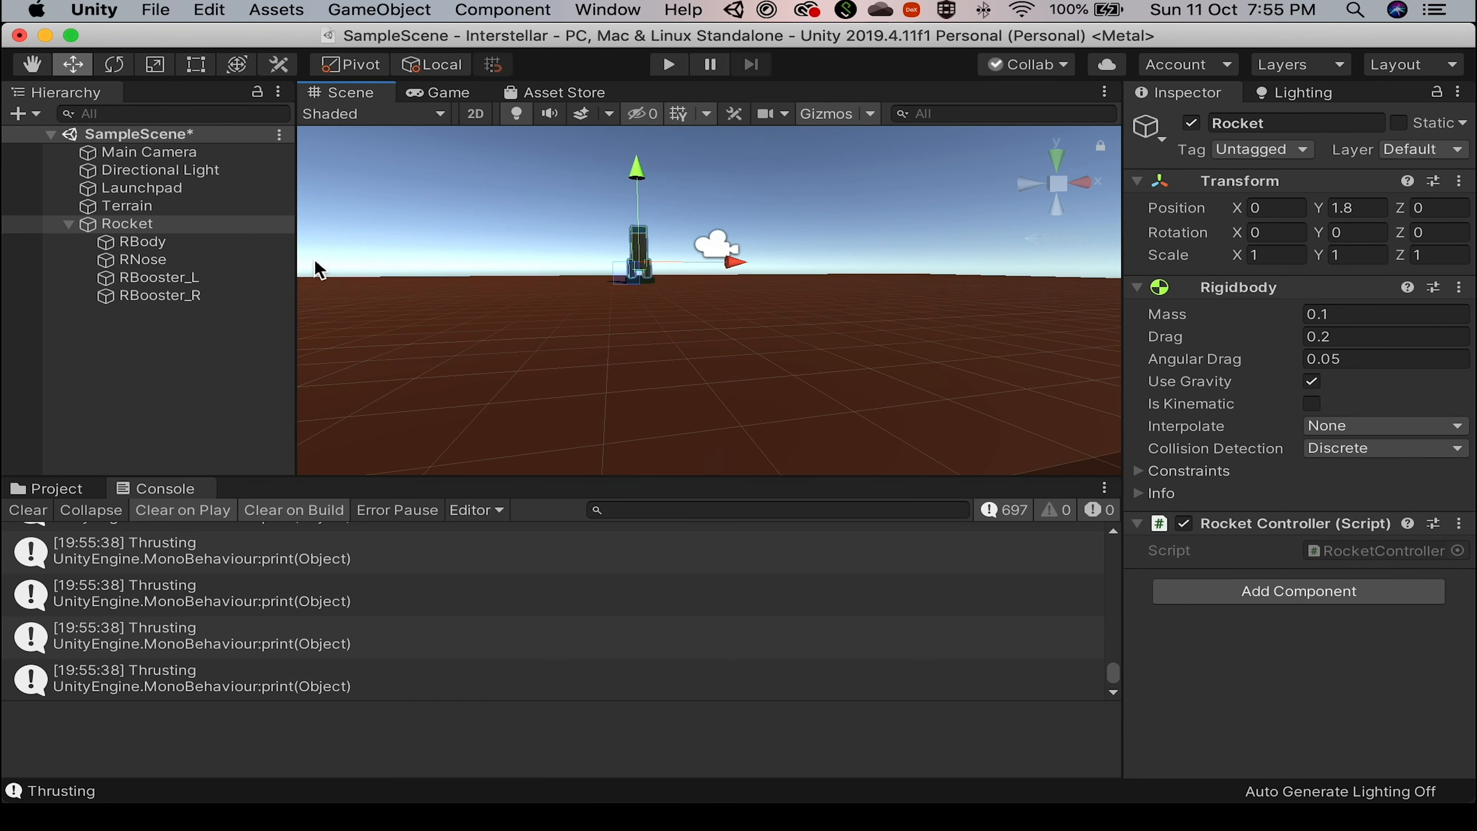
# Constrain the Rocket's Rigidbody by freezing its position on Z and its rotation on X and Y.
pyautogui.click(165, 227)
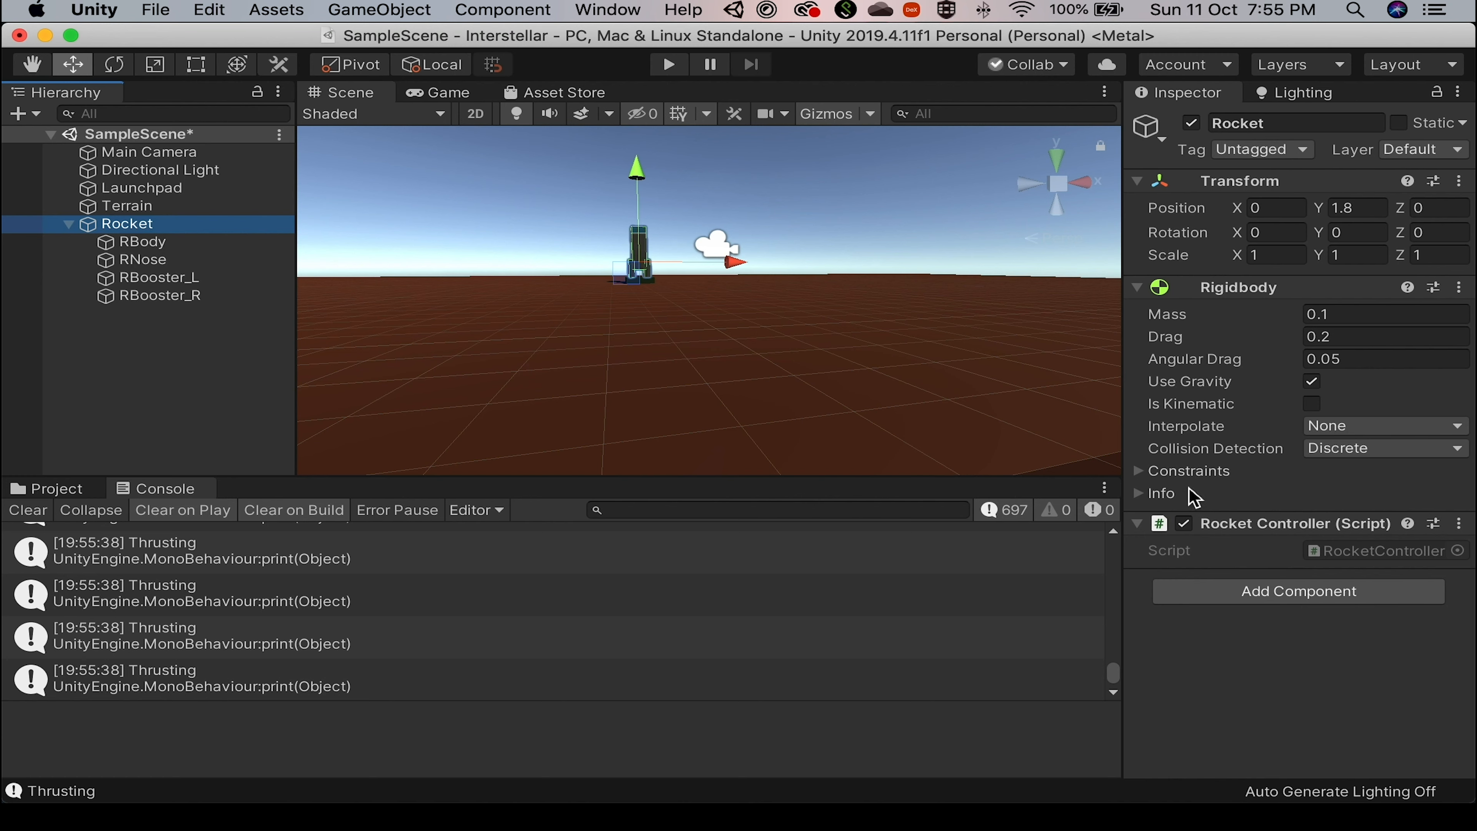
pyautogui.click(1145, 472)
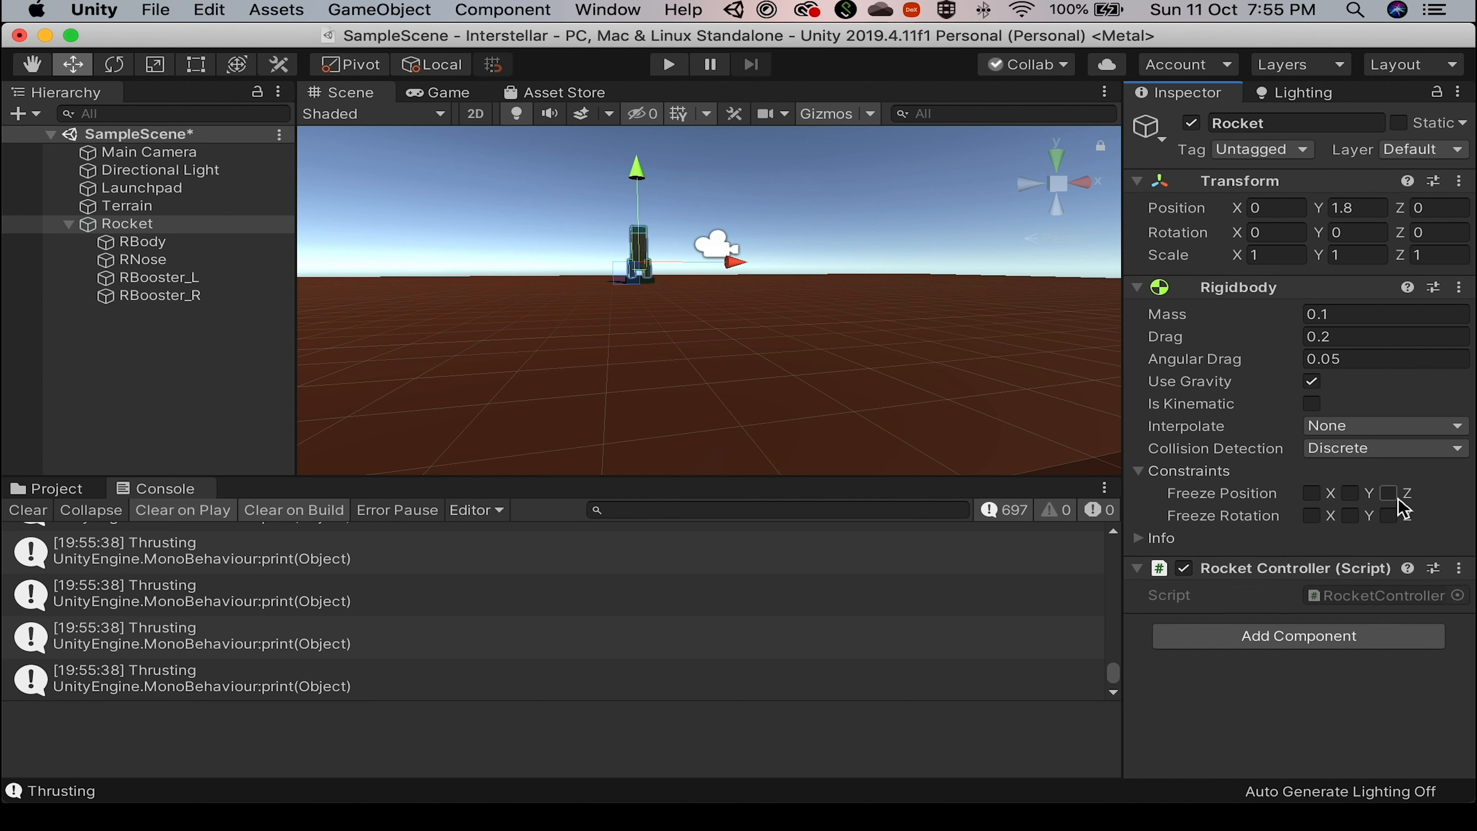
pyautogui.click(1397, 496)
pyautogui.click(1313, 517)
pyautogui.click(1350, 515)
# Test the constrained rocket's thrust and turning both ways in play mode, and exit play mode.
pyautogui.press('super+p')
pyautogui.press('space')
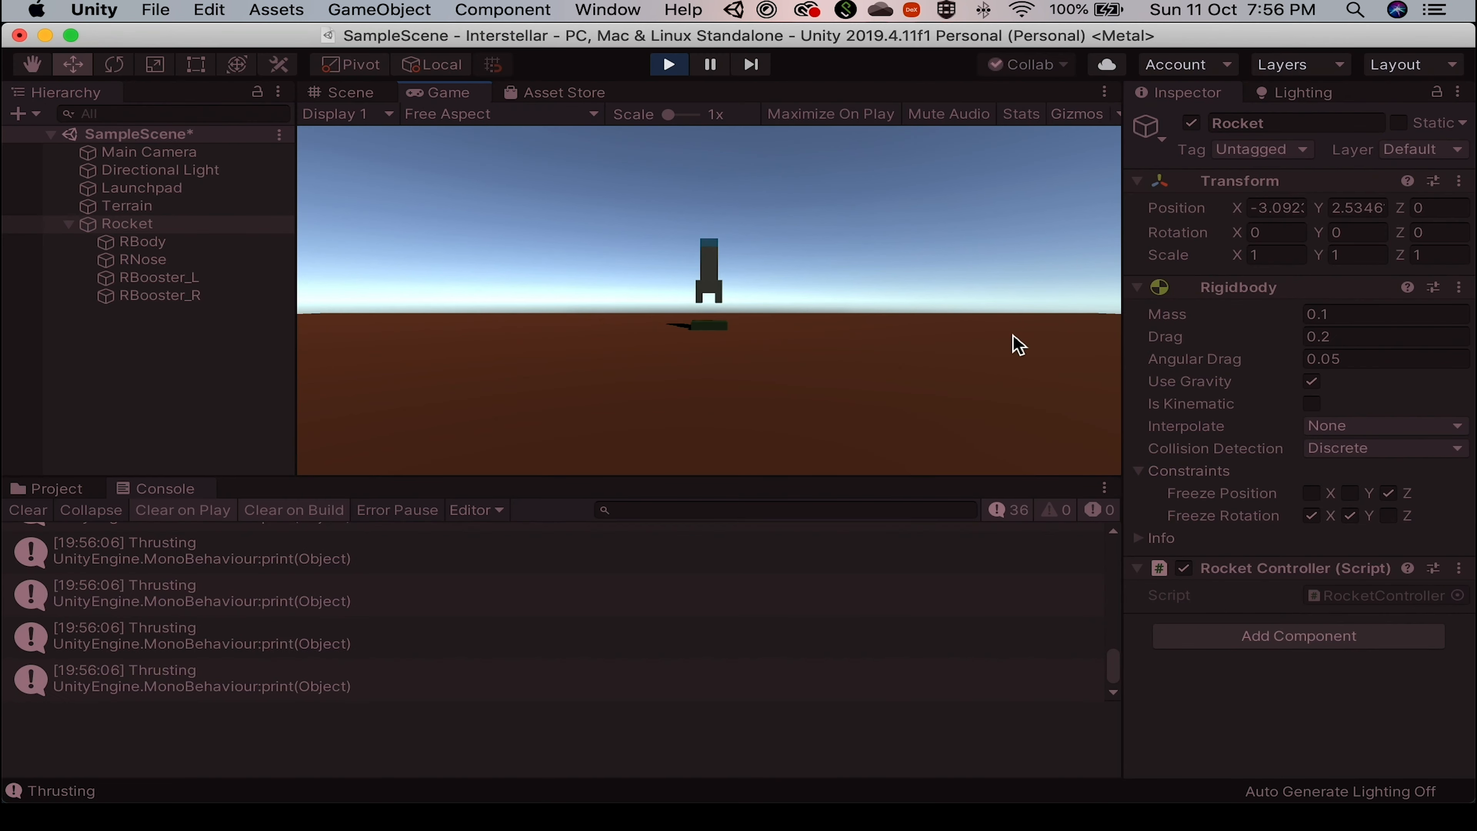
pyautogui.press('space')
pyautogui.press('space')
pyautogui.press('a')
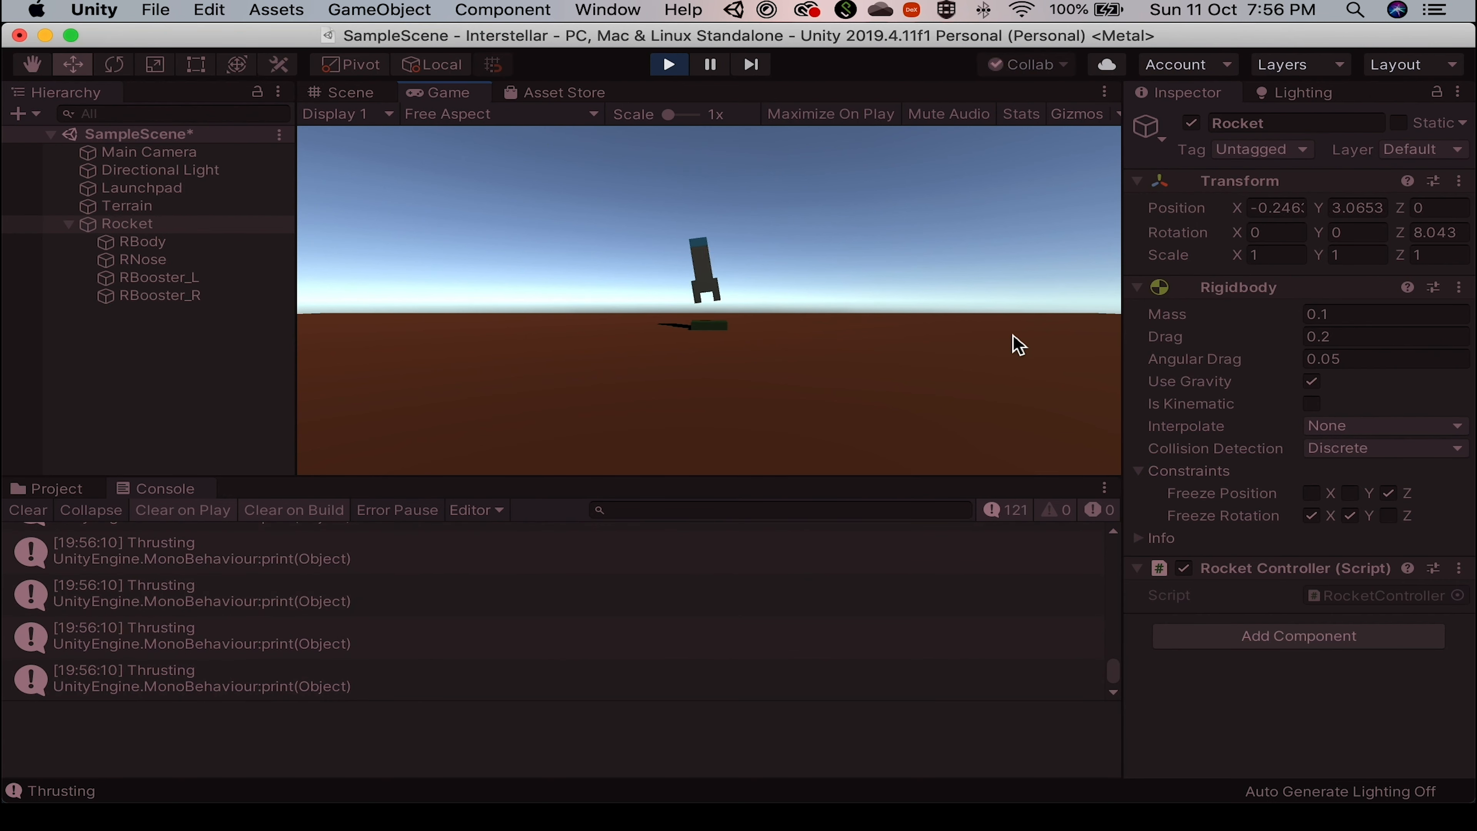
pyautogui.press('space')
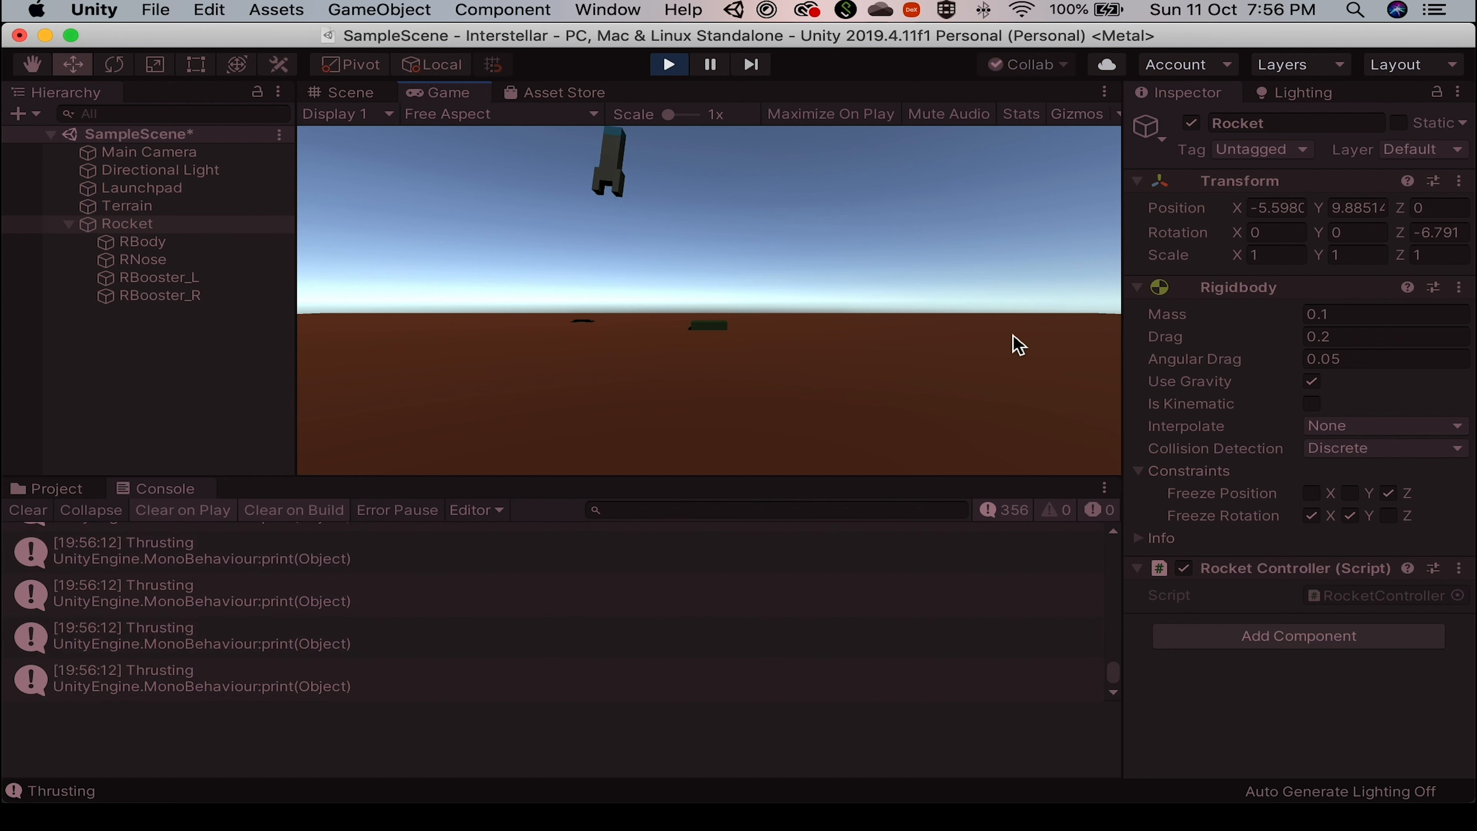
pyautogui.press('d')
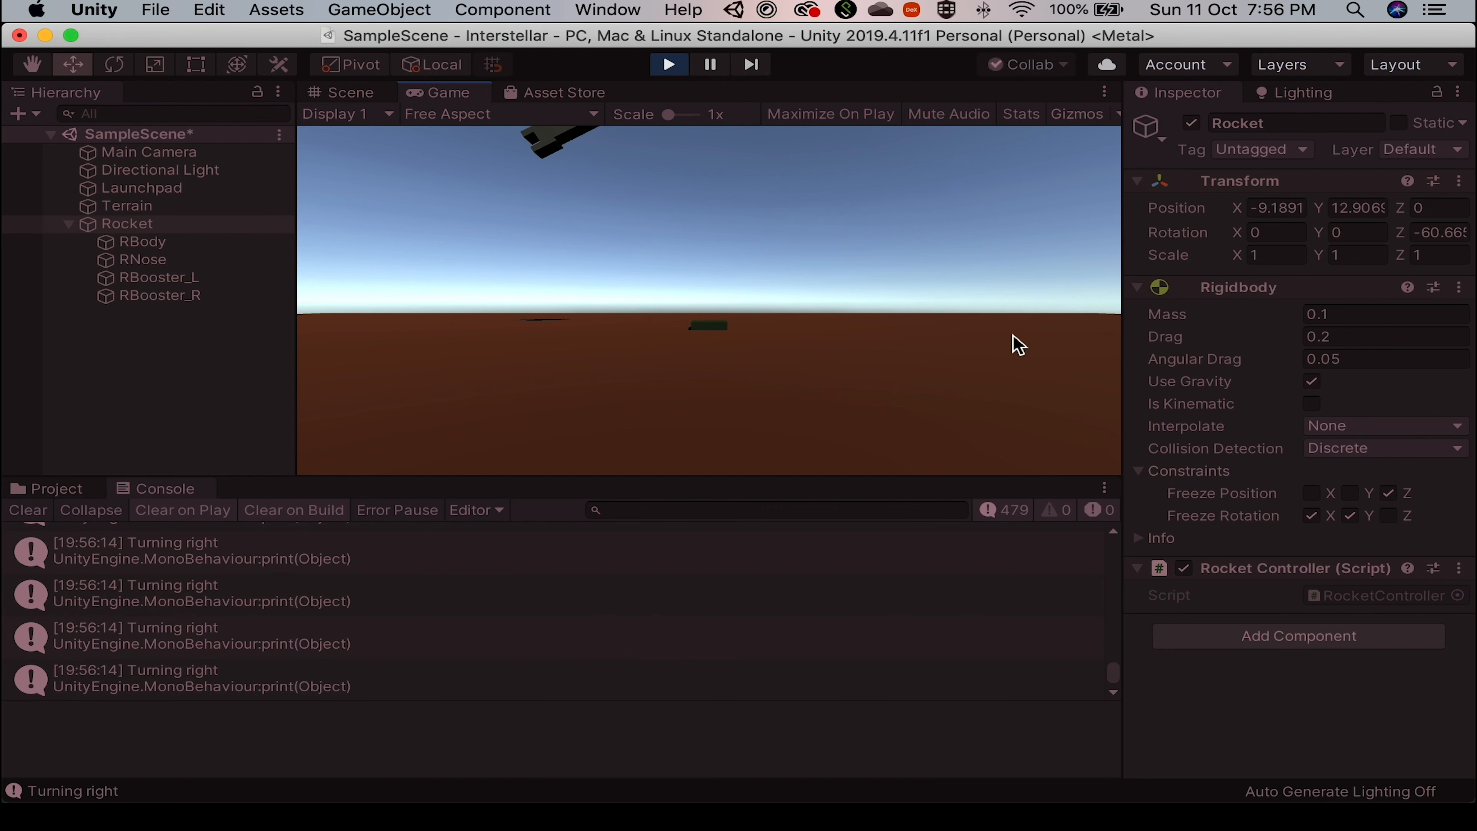
pyautogui.press('space')
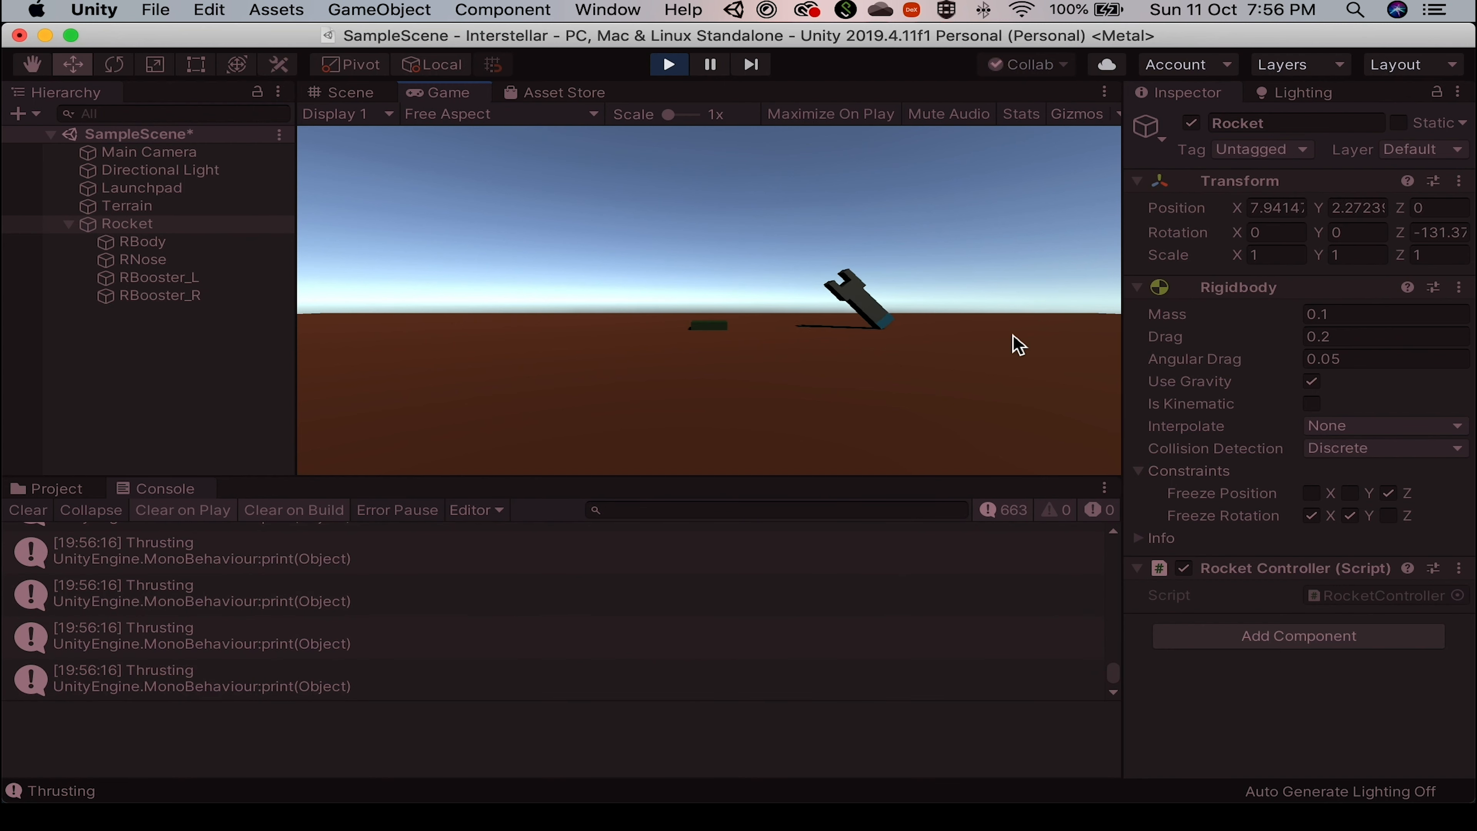
pyautogui.press('super+p')
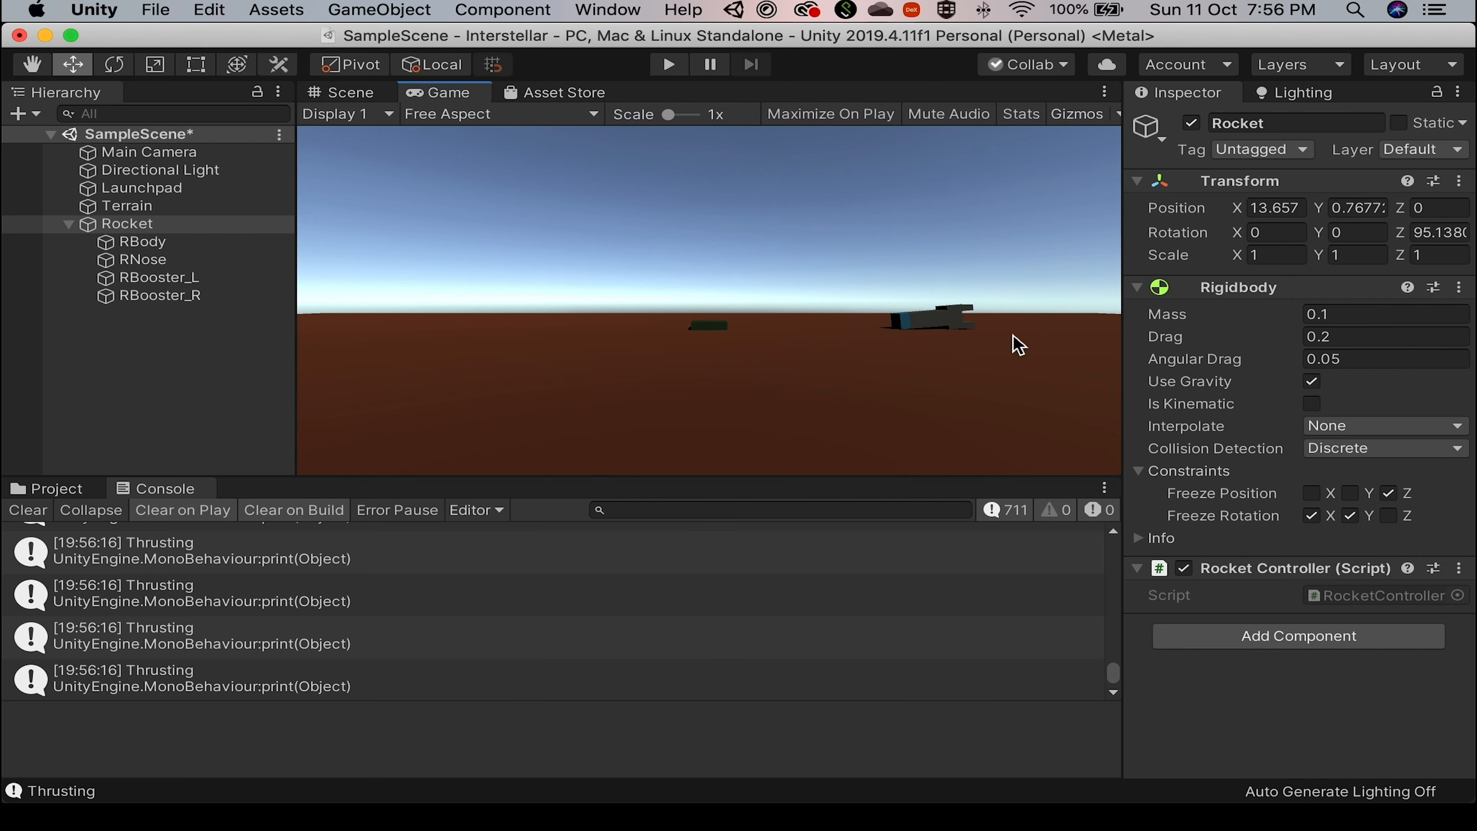
# Retest the Rocket's thrust in play mode with the Rigidbody constraints applied, and exit play mode.
pyautogui.press('super+p')
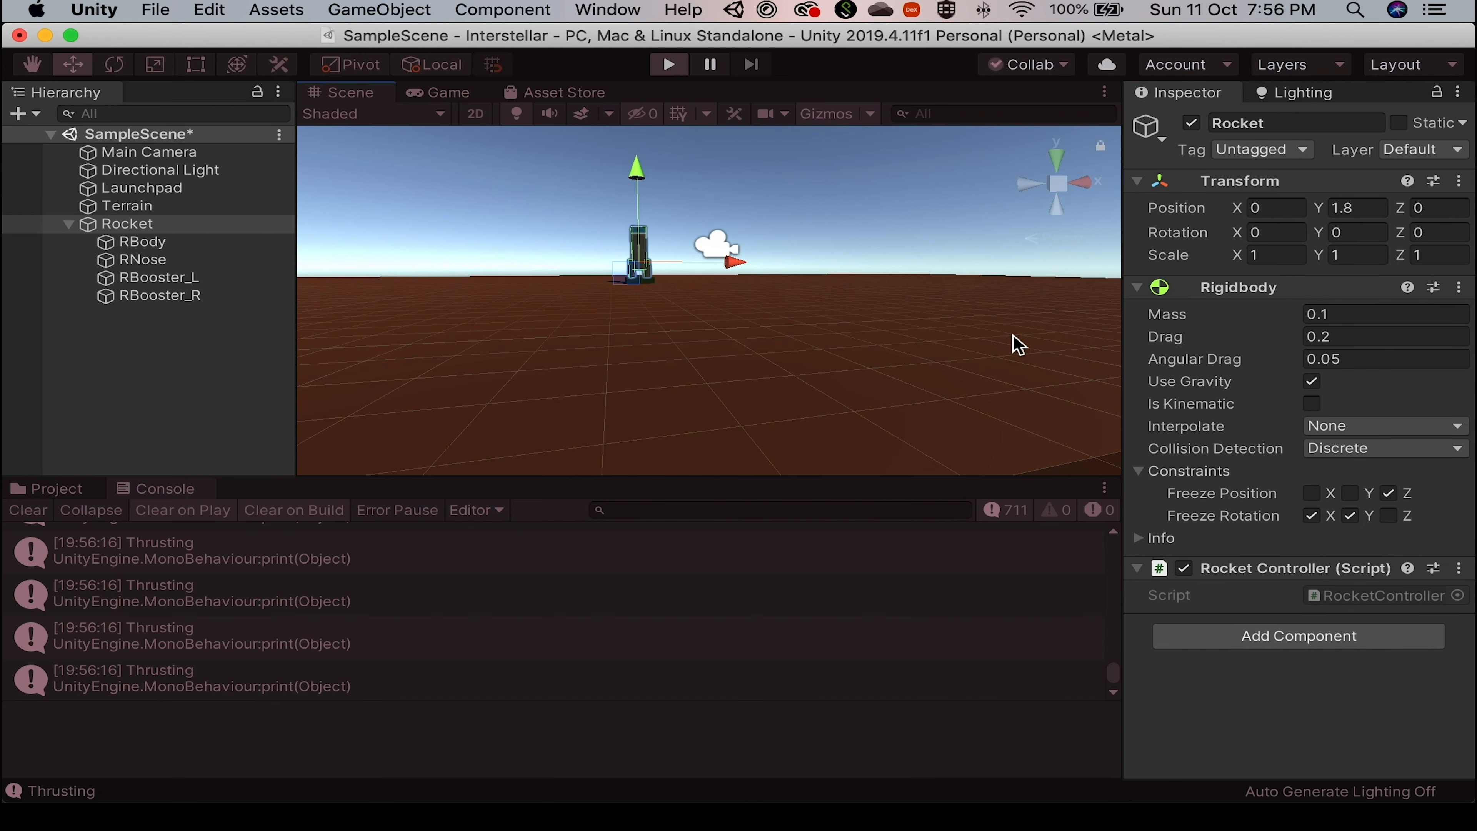
pyautogui.press('space')
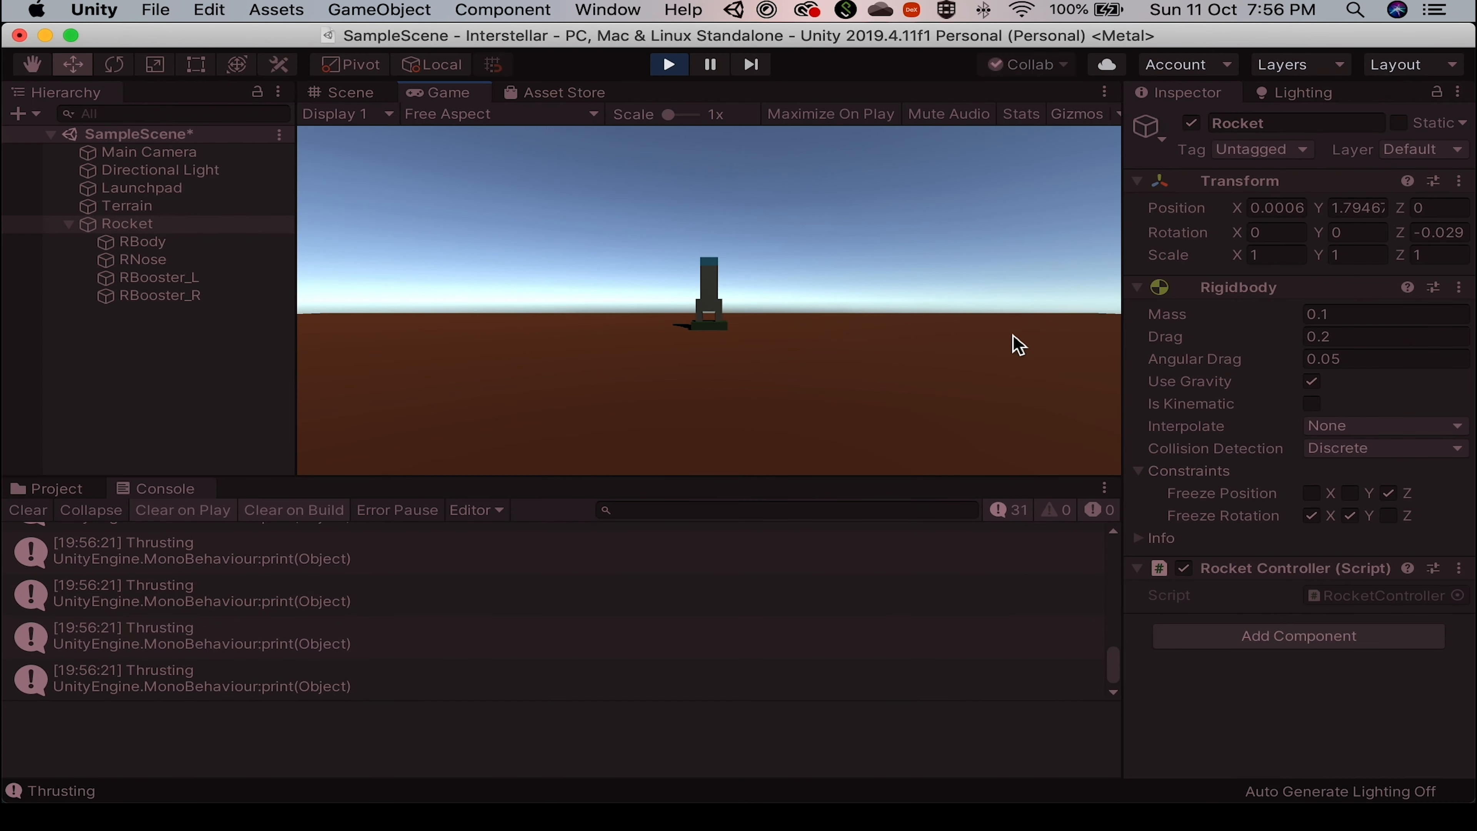
pyautogui.press('super+p')
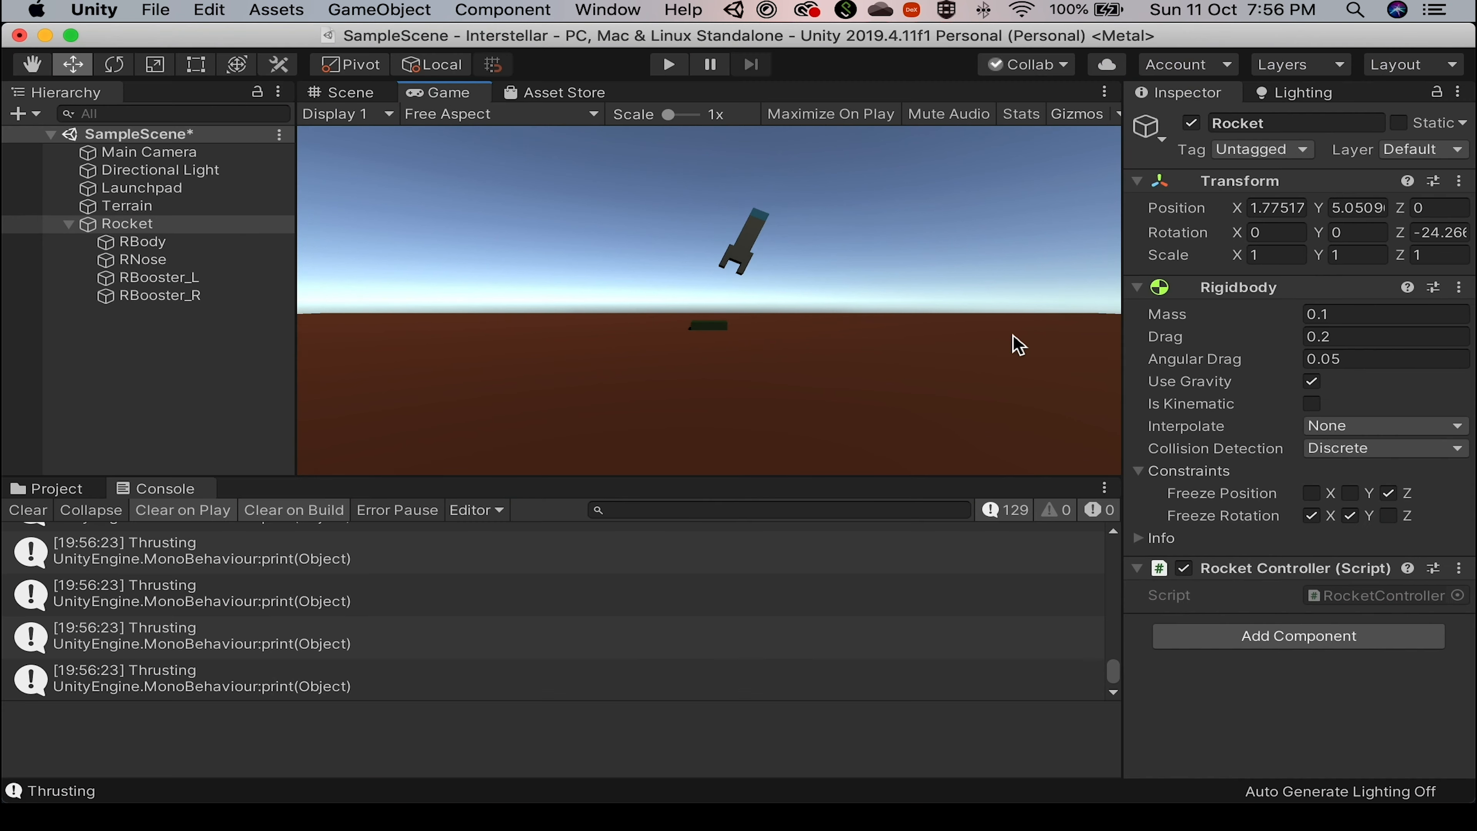
# Switch to Visual Studio and add rb.freezeRotation = true; as the first statement inside Update().
pyautogui.press('super+Tab')
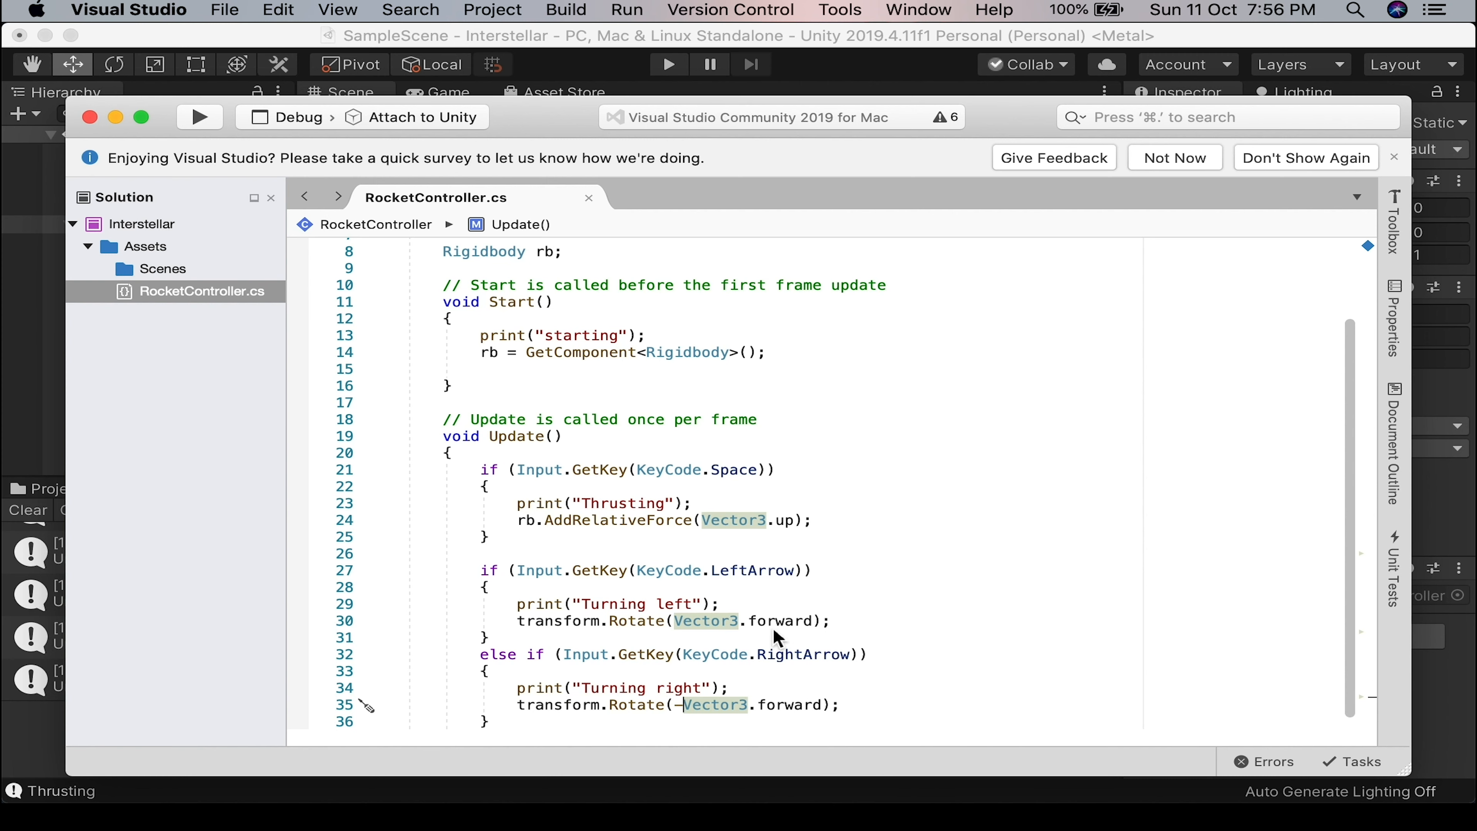
pyautogui.click(499, 455)
pyautogui.press('Return')
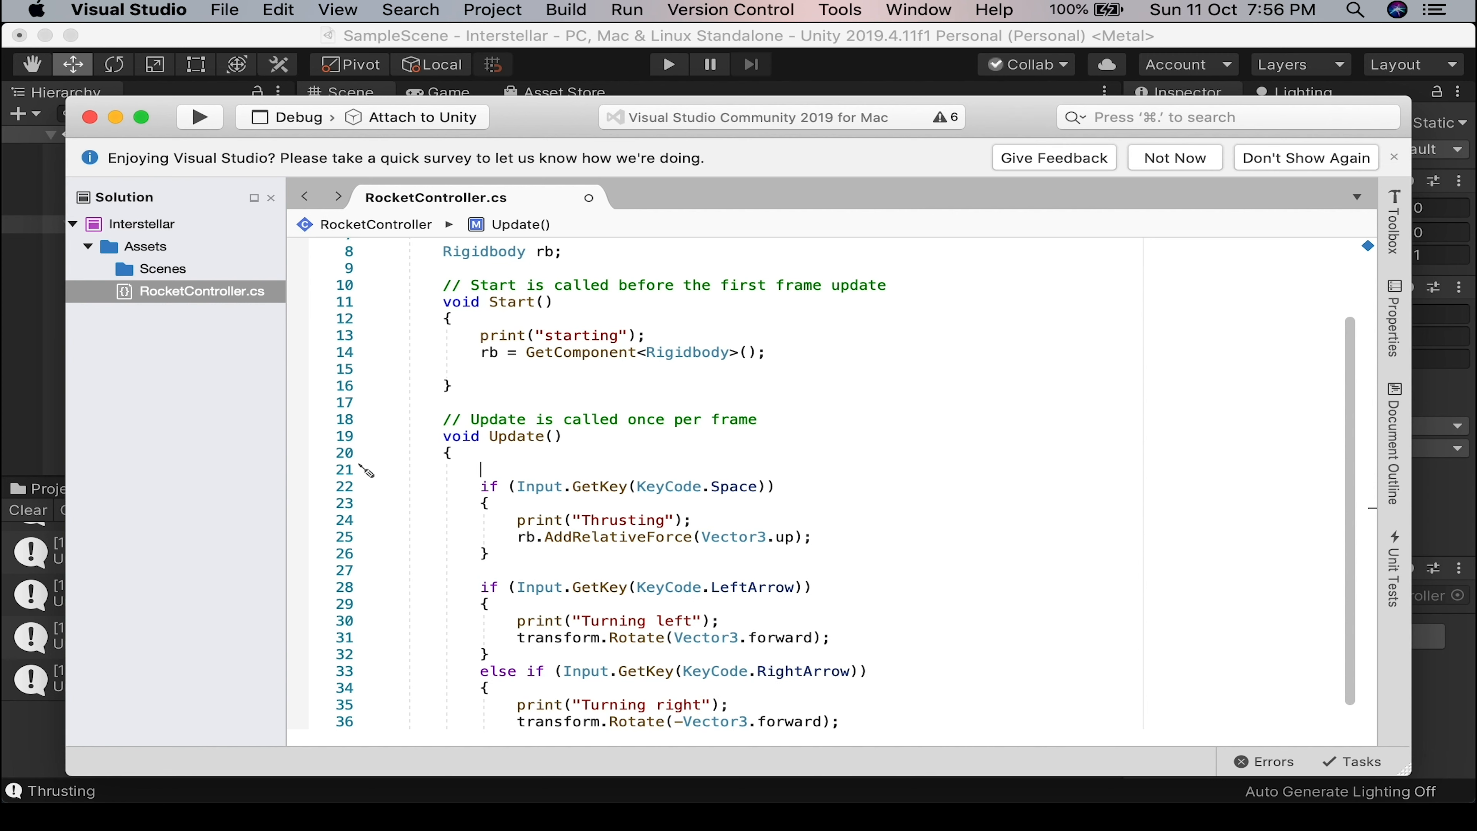
pyautogui.write('rb.fr')
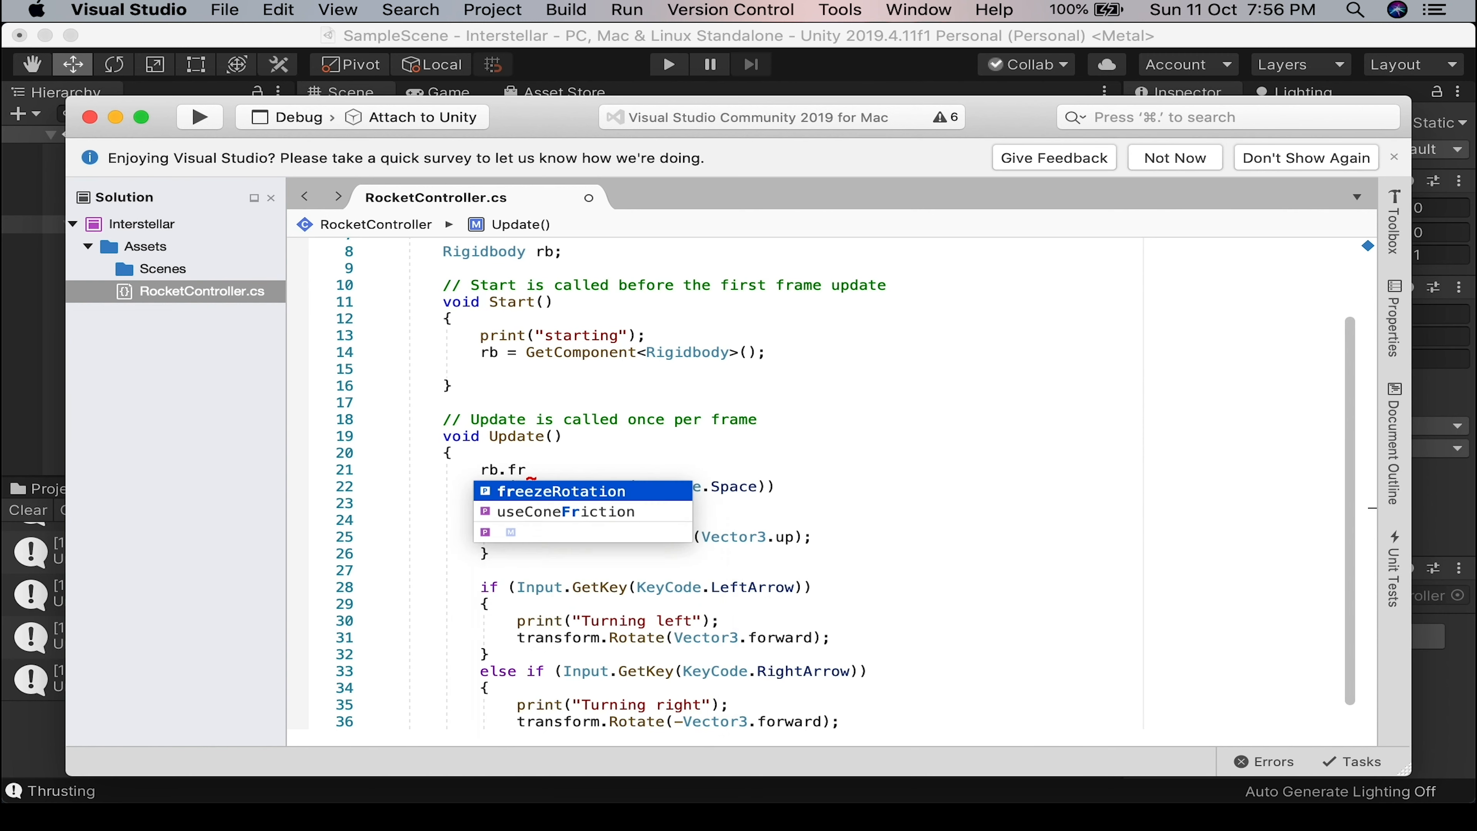
pyautogui.write('ee')
pyautogui.press('Tab')
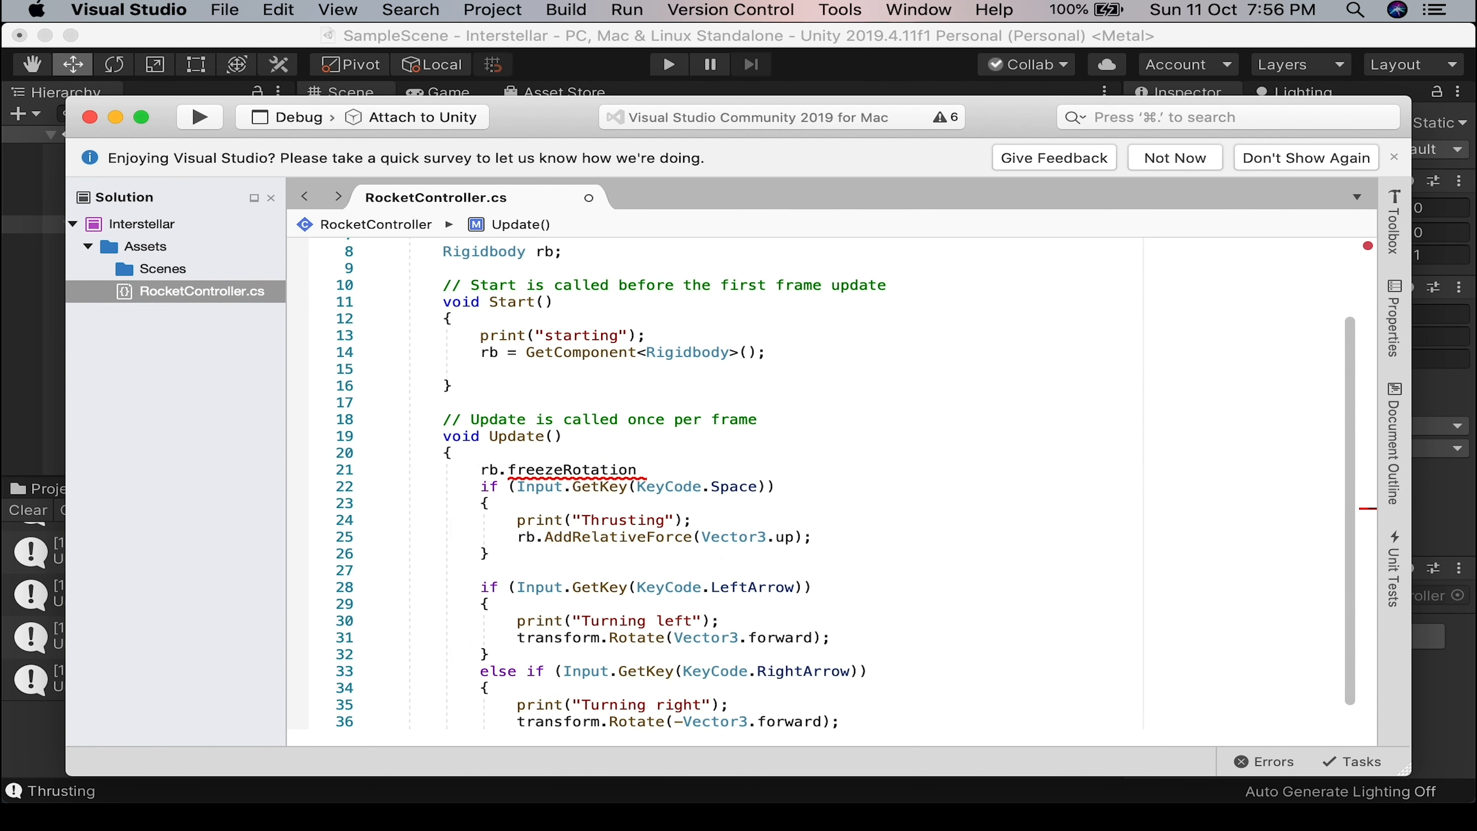
pyautogui.write('= true;')
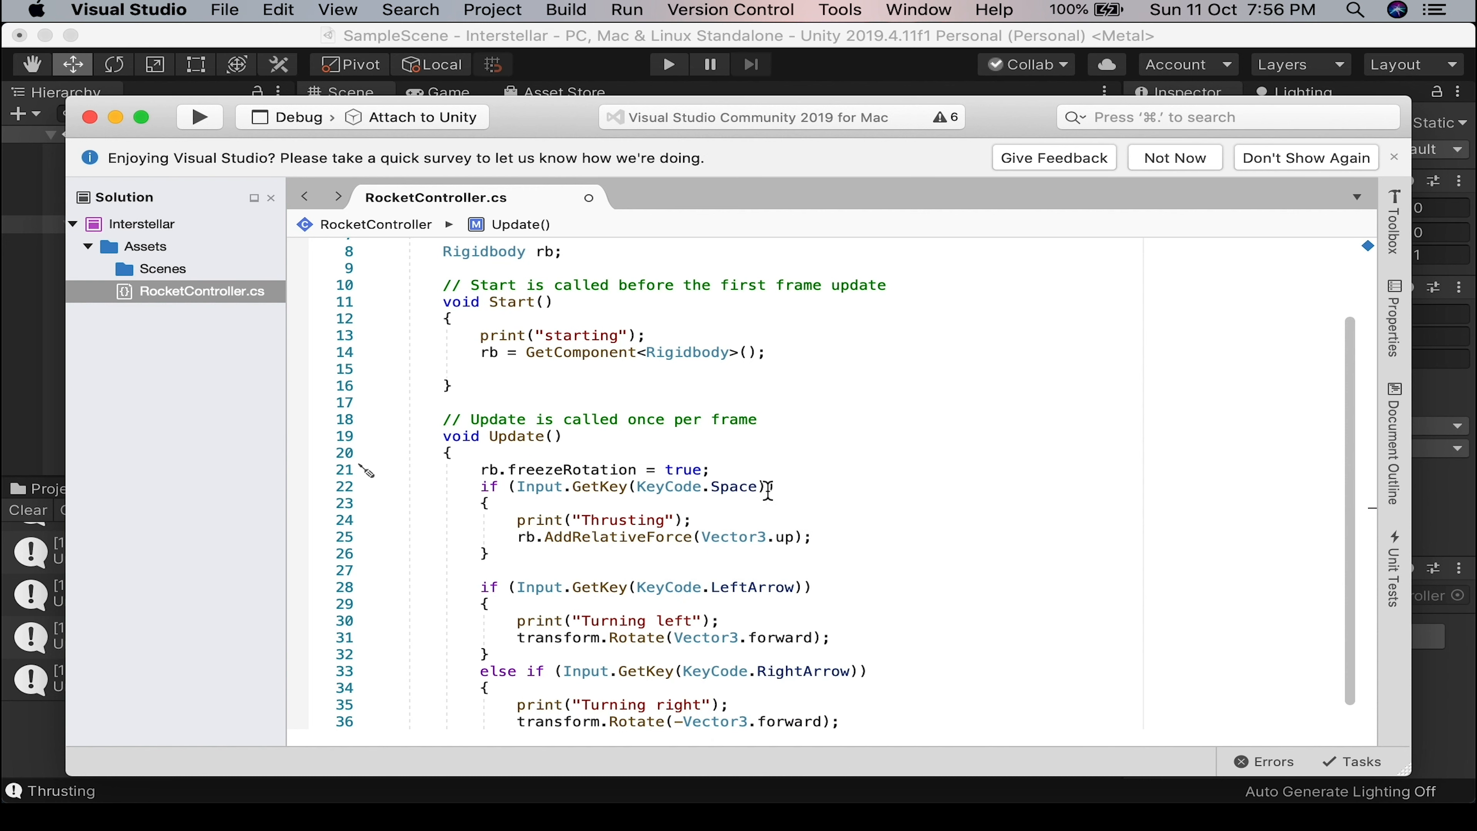
# Add rb.freezeRotation = false; at the end of Update(), after the RightArrow block, and save the script.
pyautogui.scroll(-5, 876, 664)
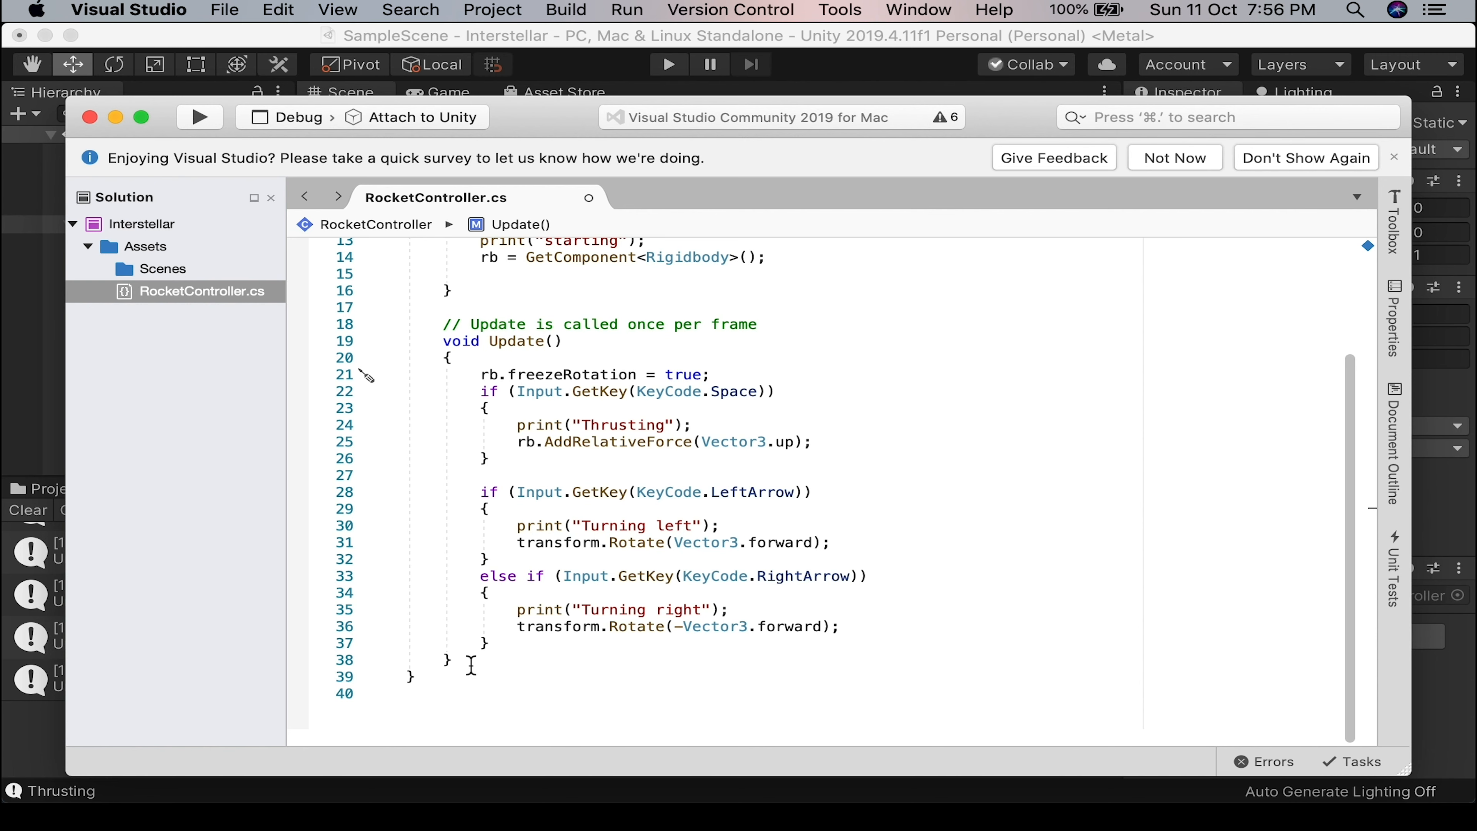
pyautogui.click(505, 645)
pyautogui.press('Return')
pyautogui.press('Return')
pyautogui.write('rb')
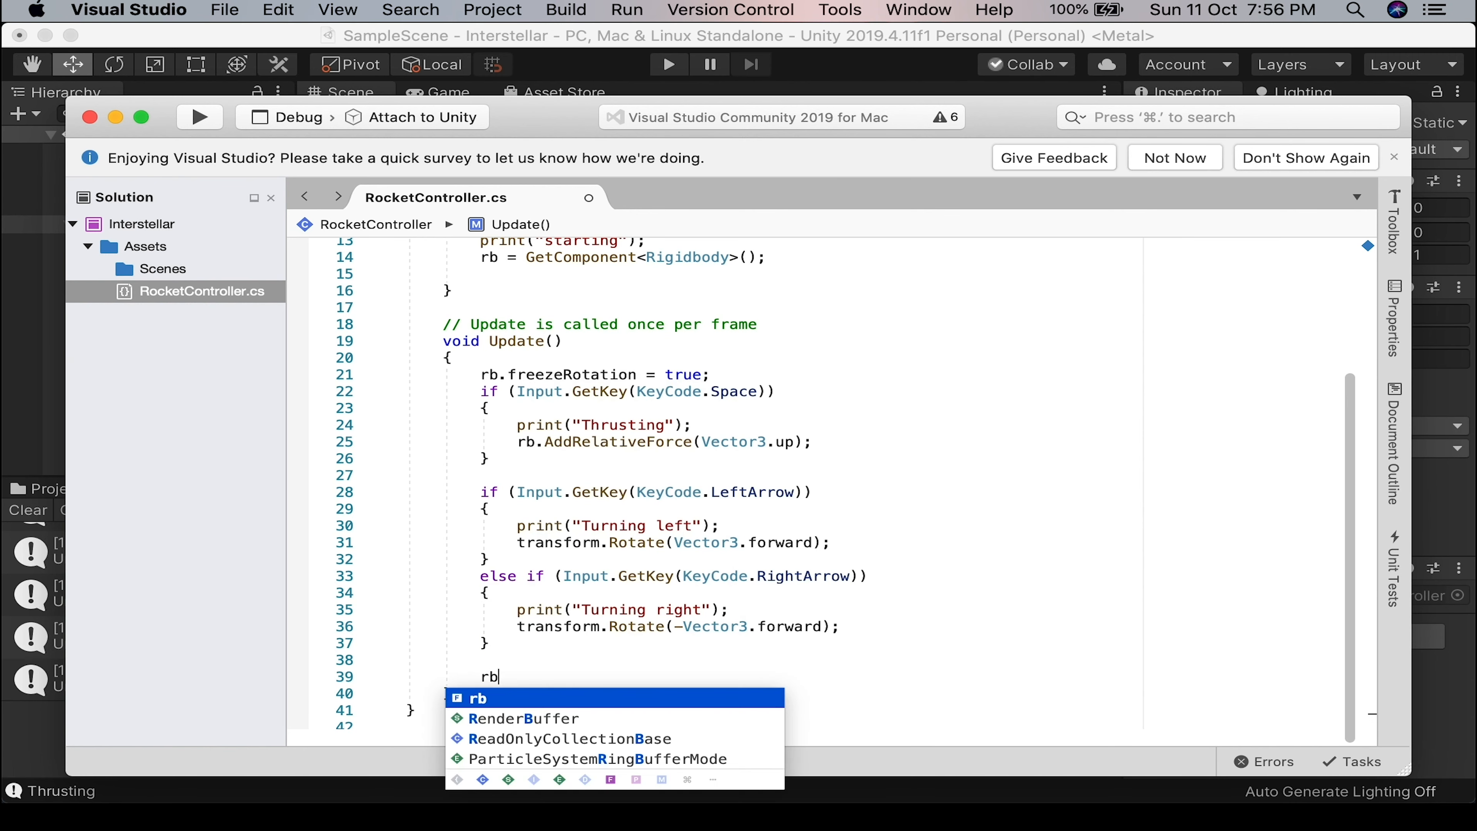
pyautogui.write('.freezeRotation = f')
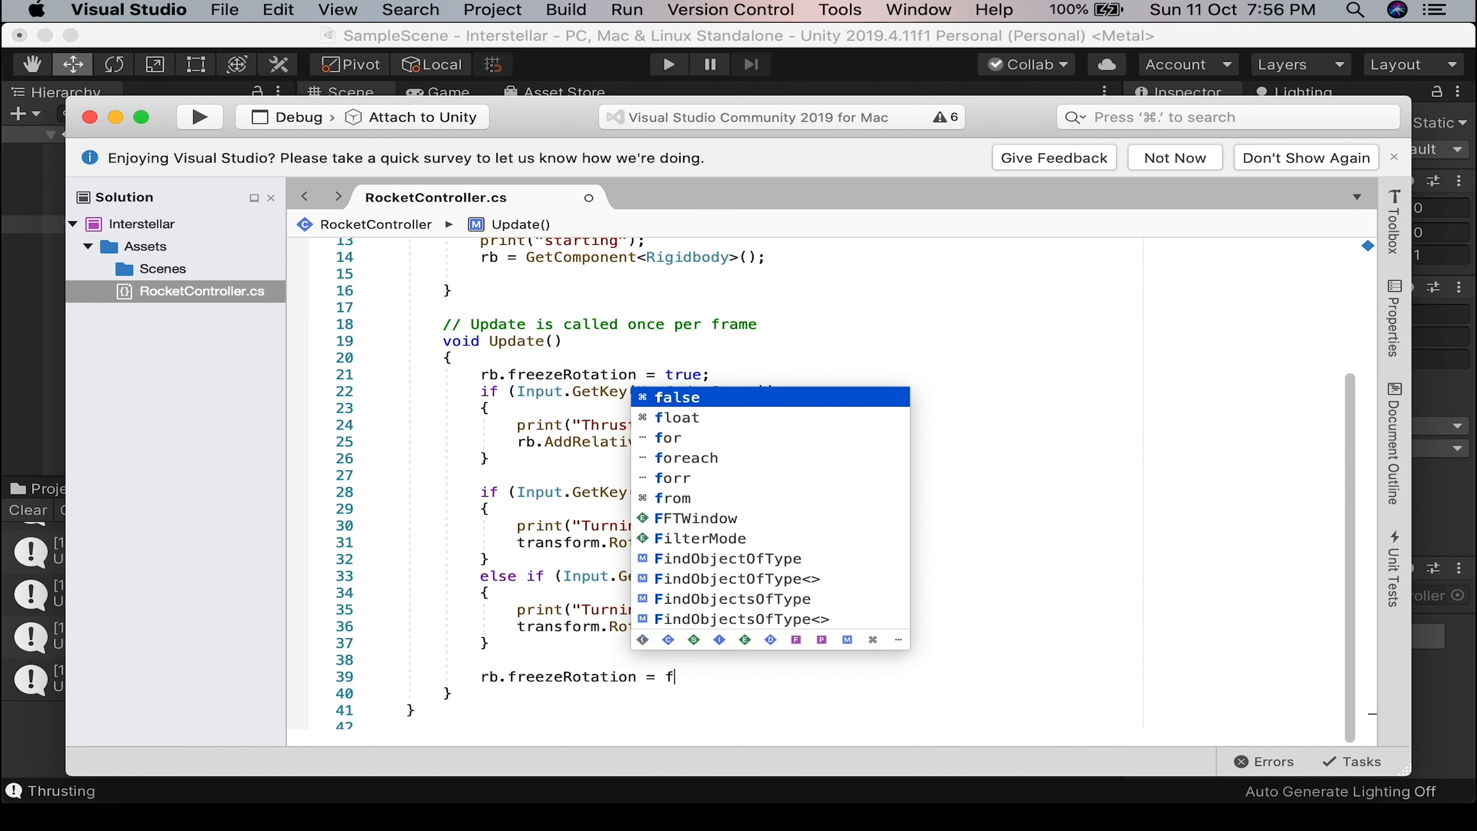
pyautogui.write('alse;')
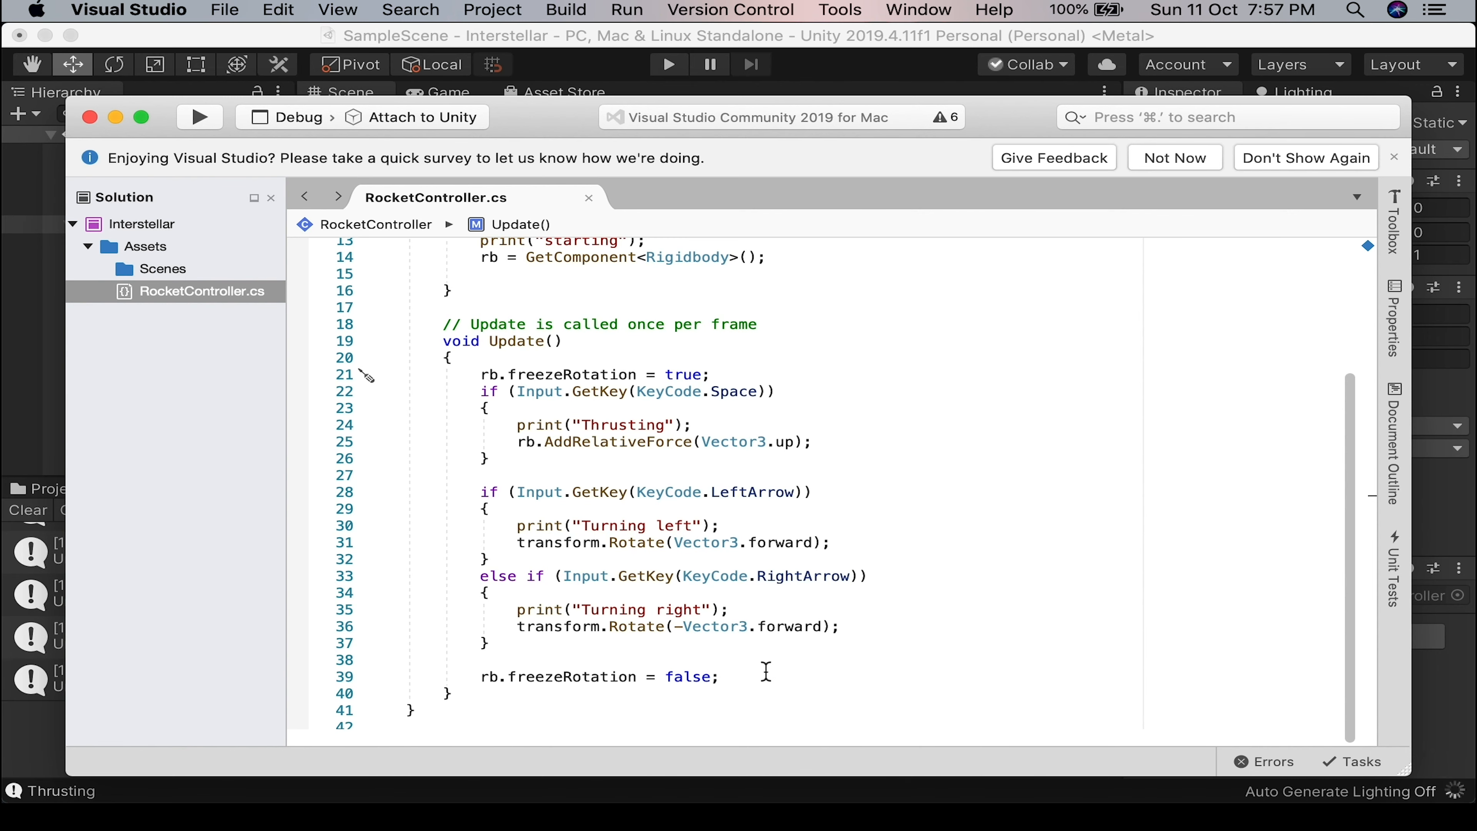
# Switch to Unity, fly the Rocket in play mode with thrust and turns both ways, and exit play mode.
pyautogui.press('super+Tab')
pyautogui.click(17, 394)
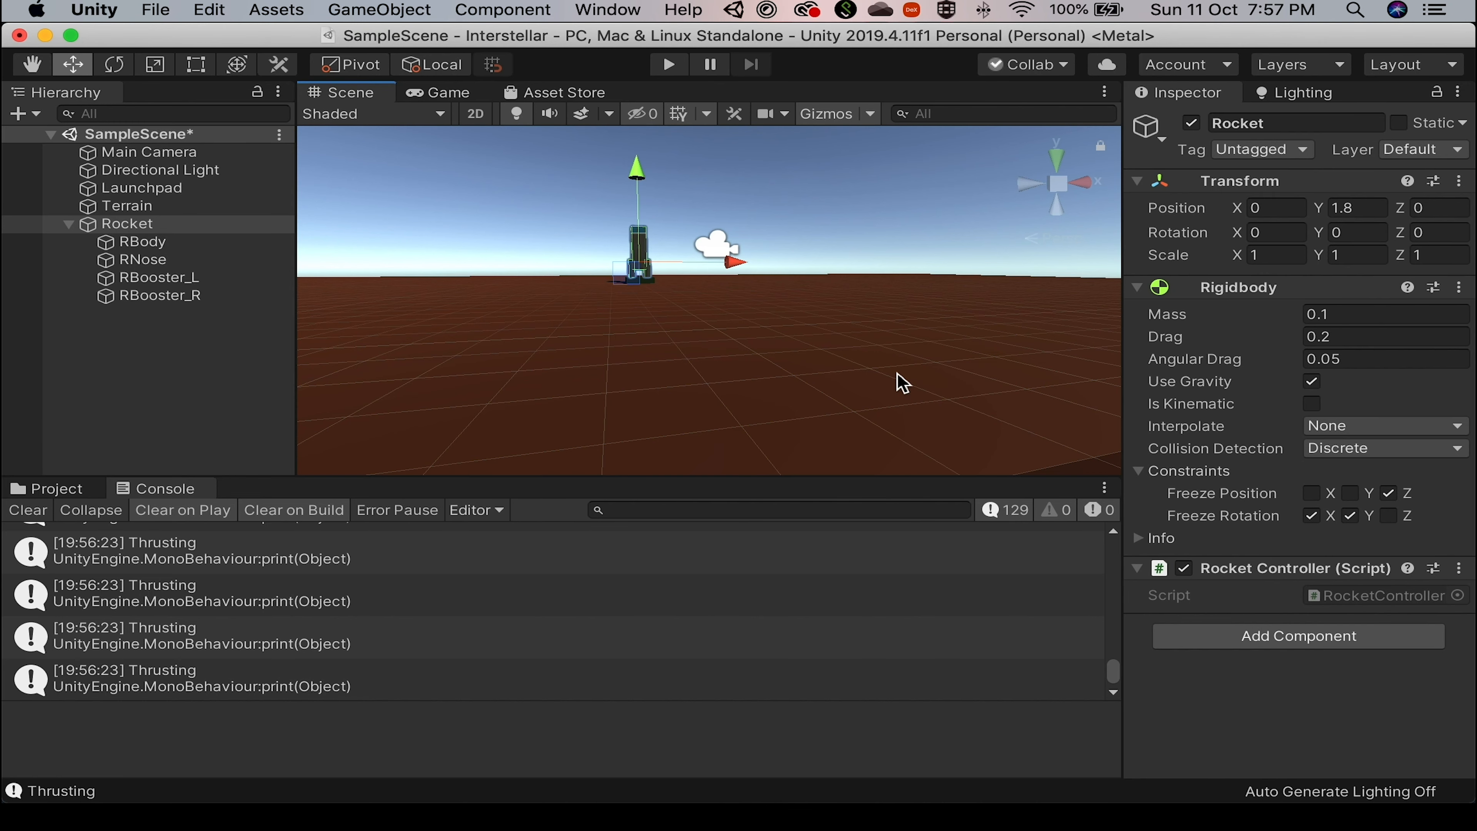
pyautogui.press('super+p')
pyautogui.press('space')
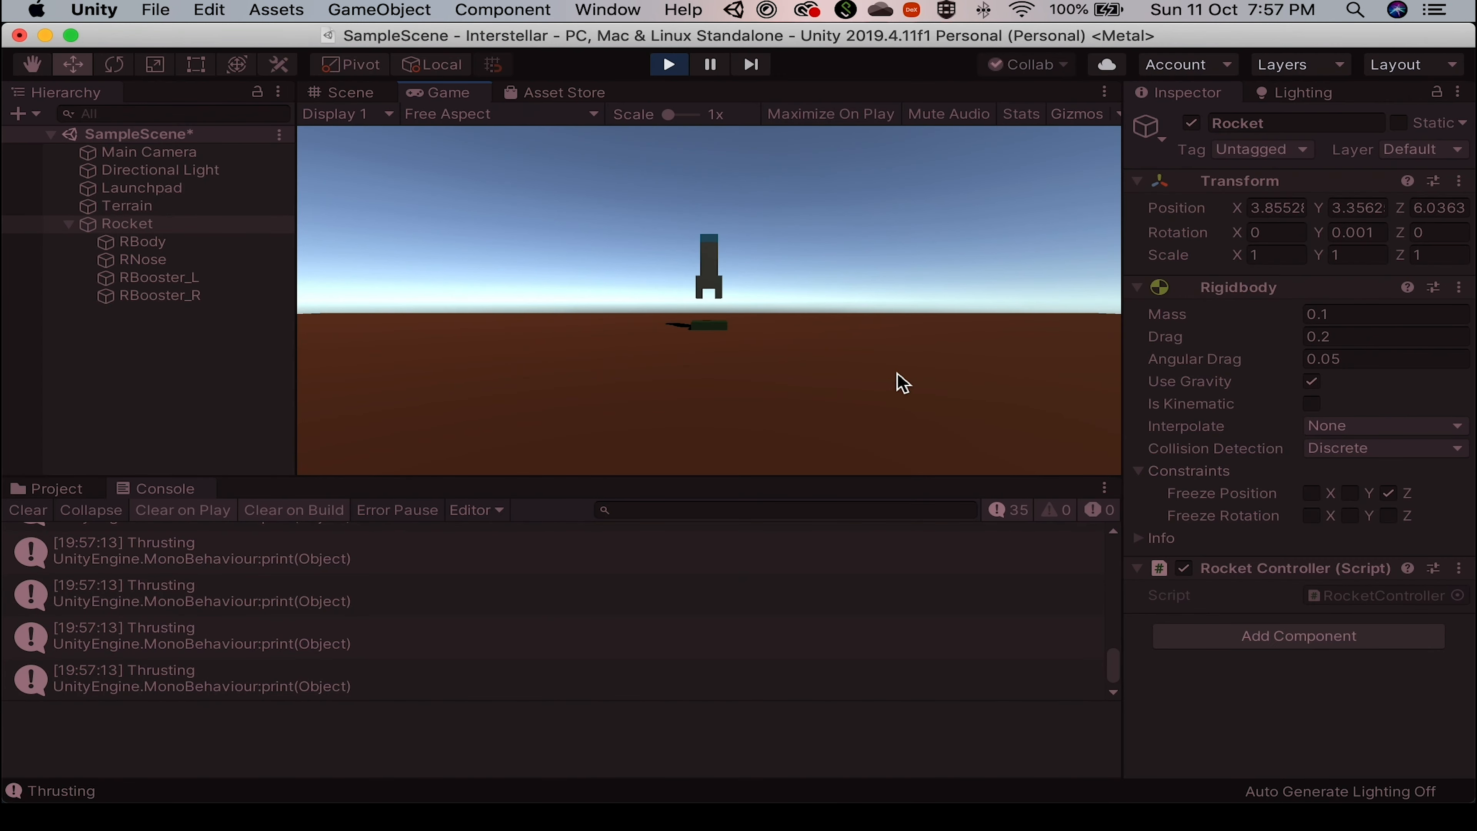
pyautogui.press('d')
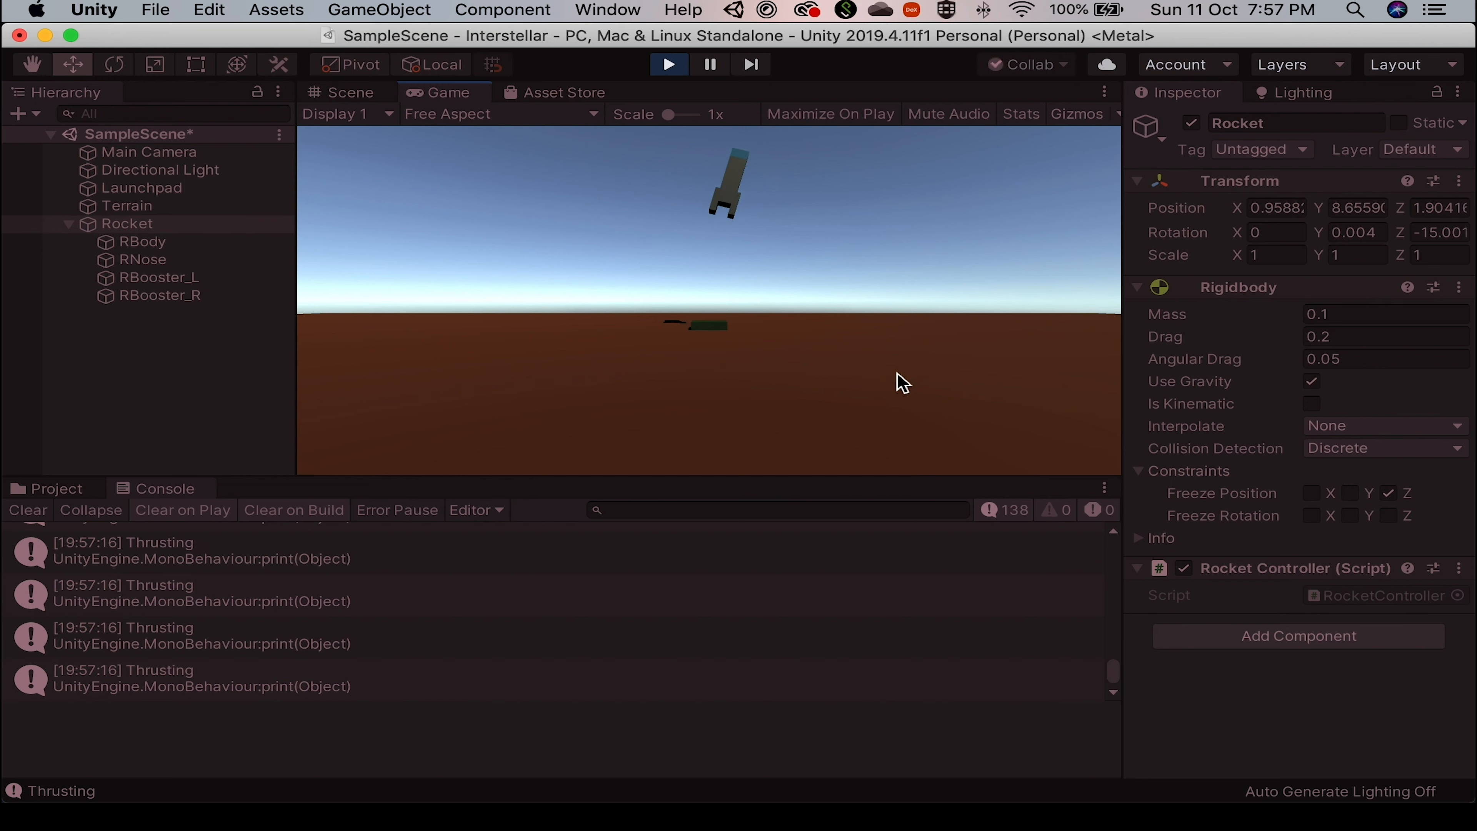
pyautogui.press('a')
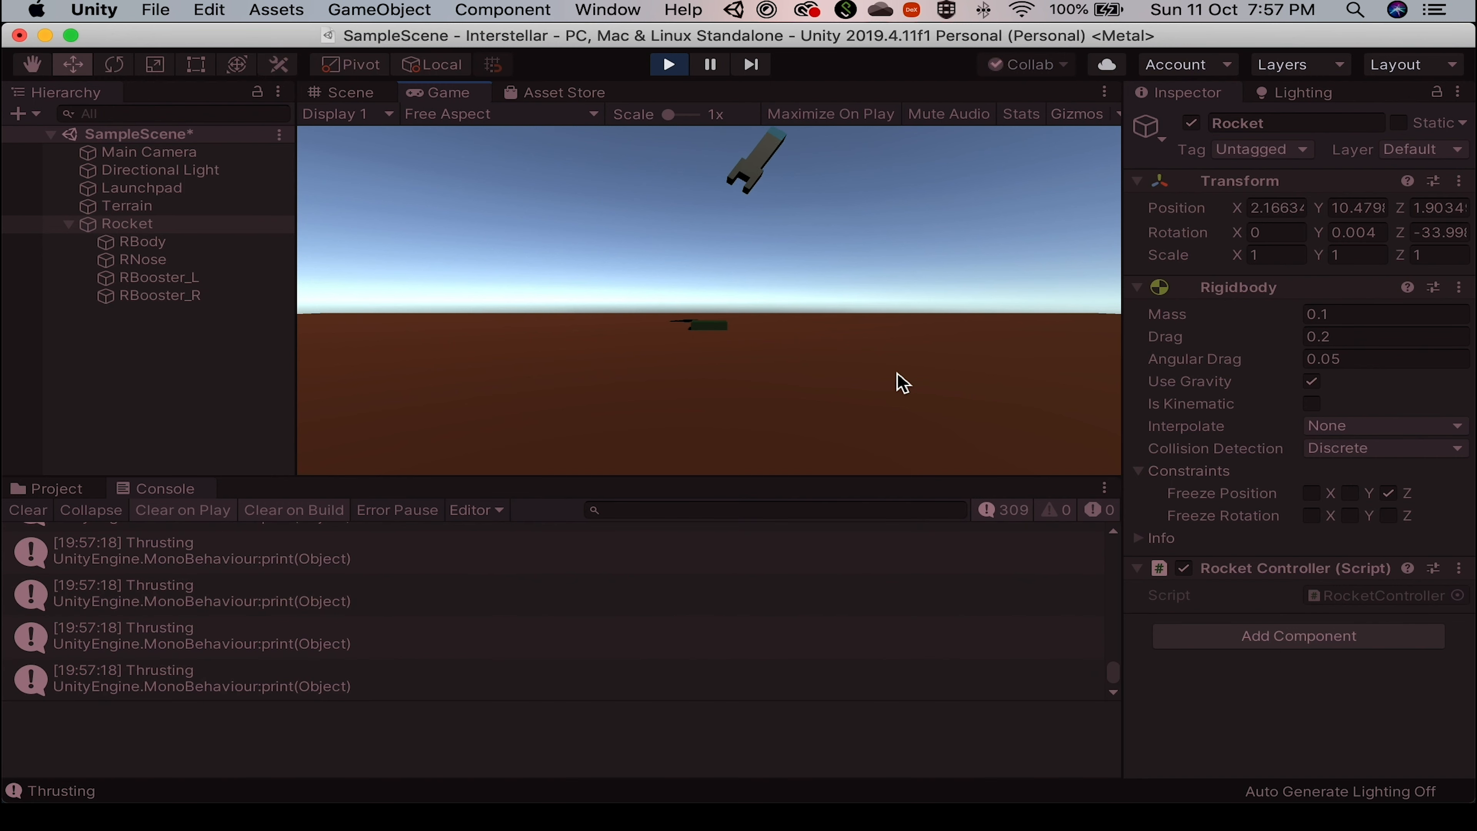
pyautogui.press('d')
pyautogui.press('space')
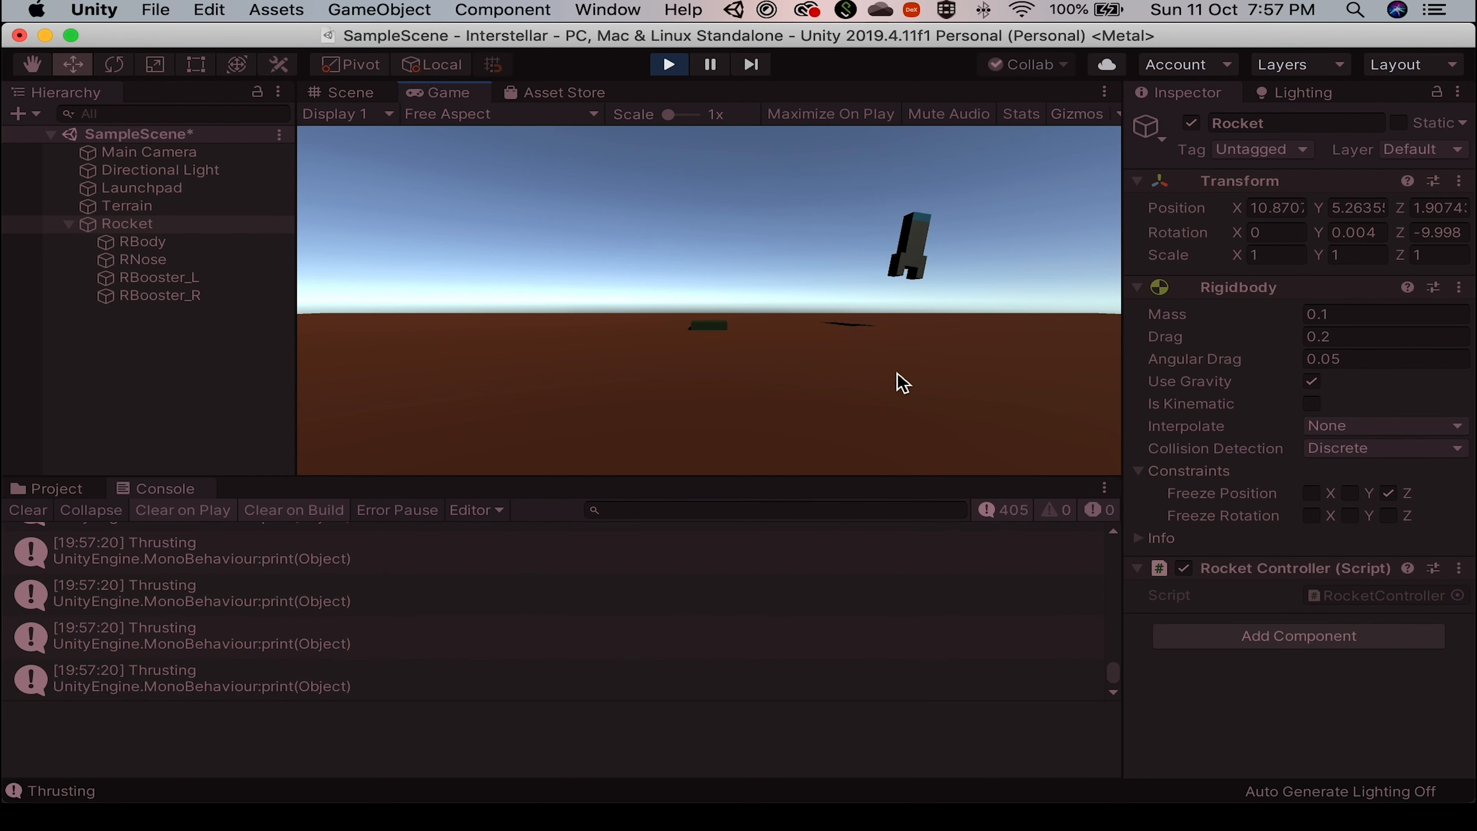
pyautogui.press('d')
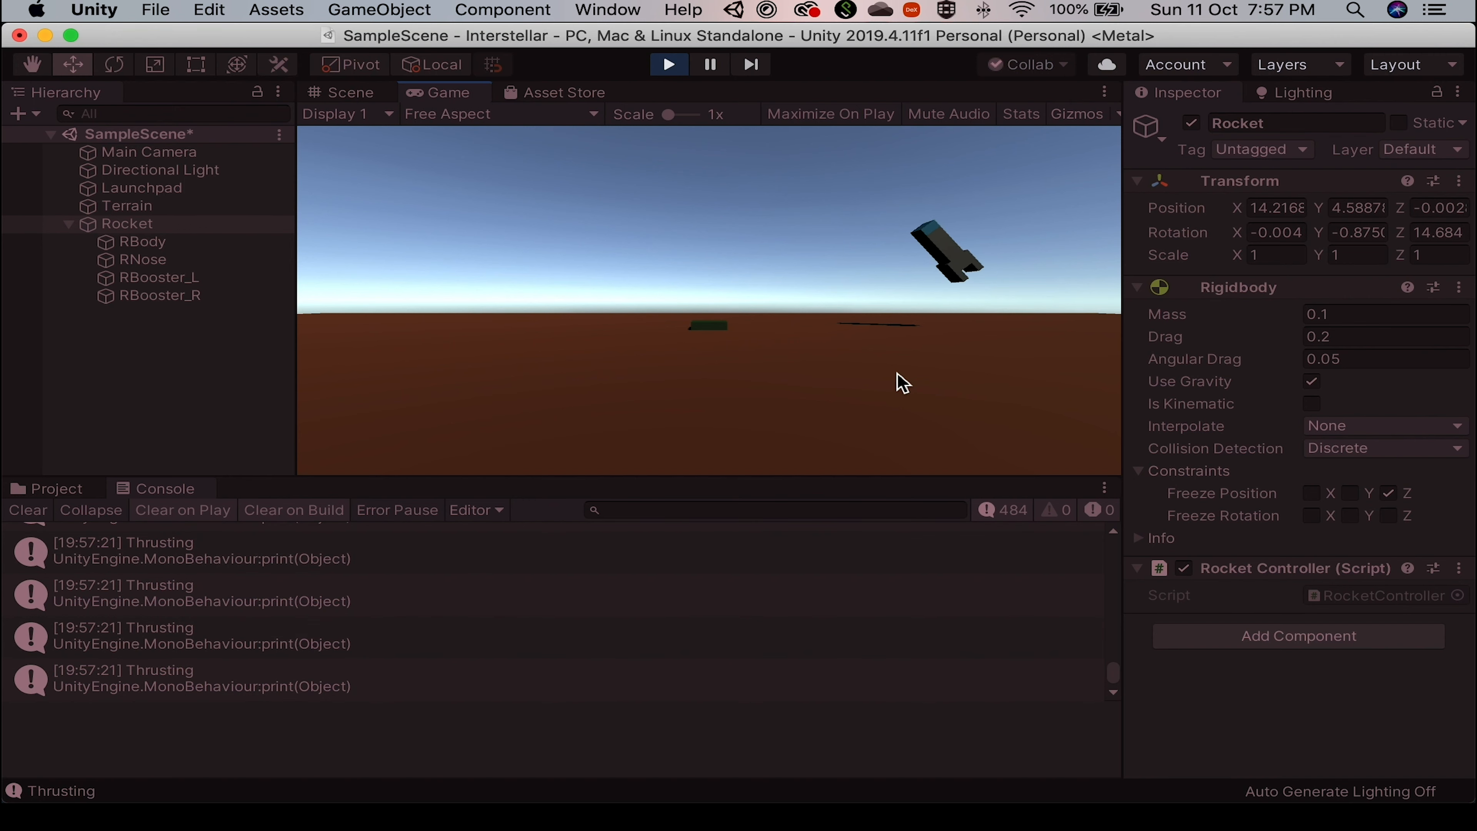
pyautogui.press('d')
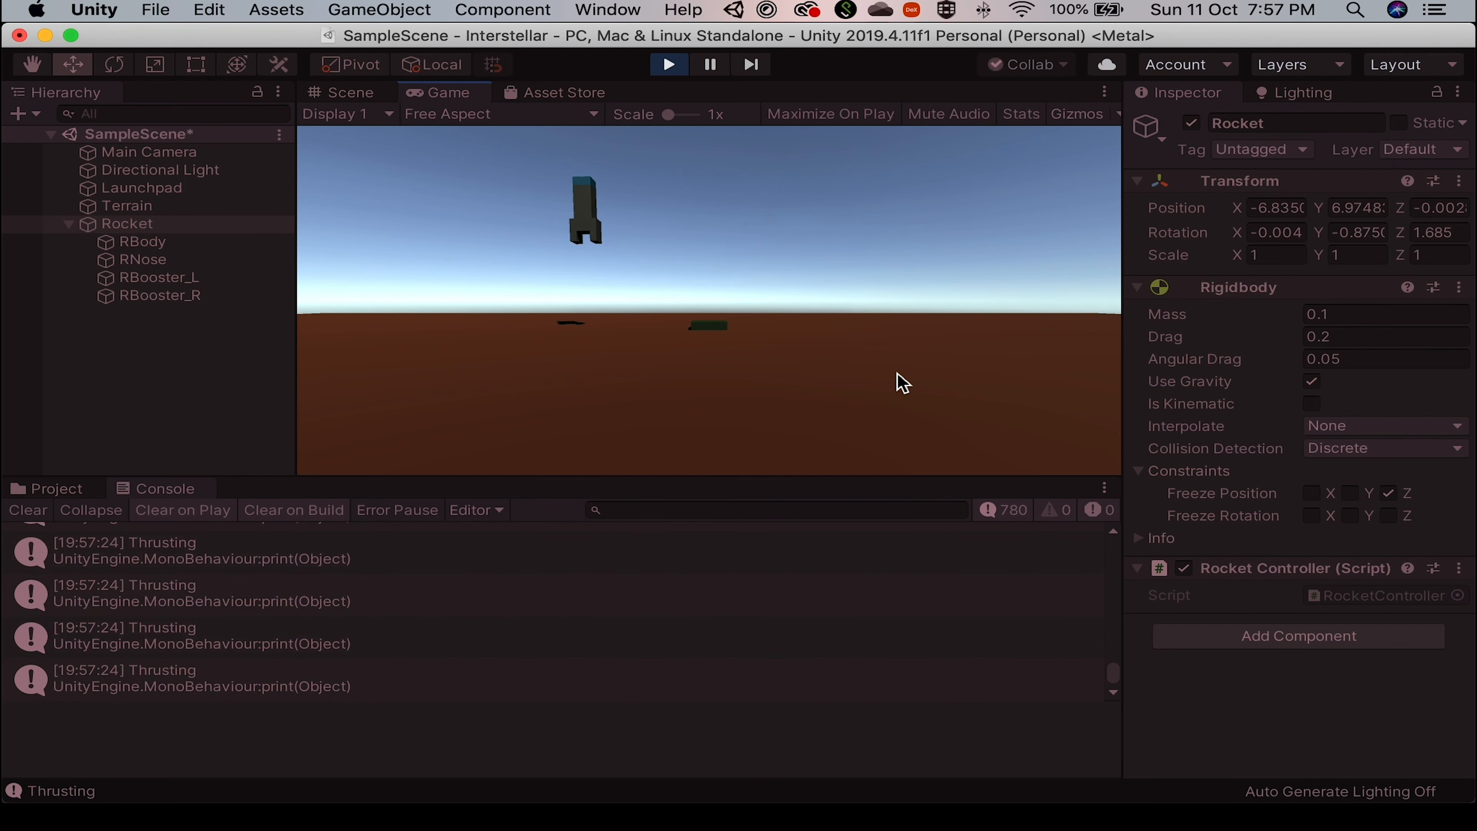
pyautogui.press('a')
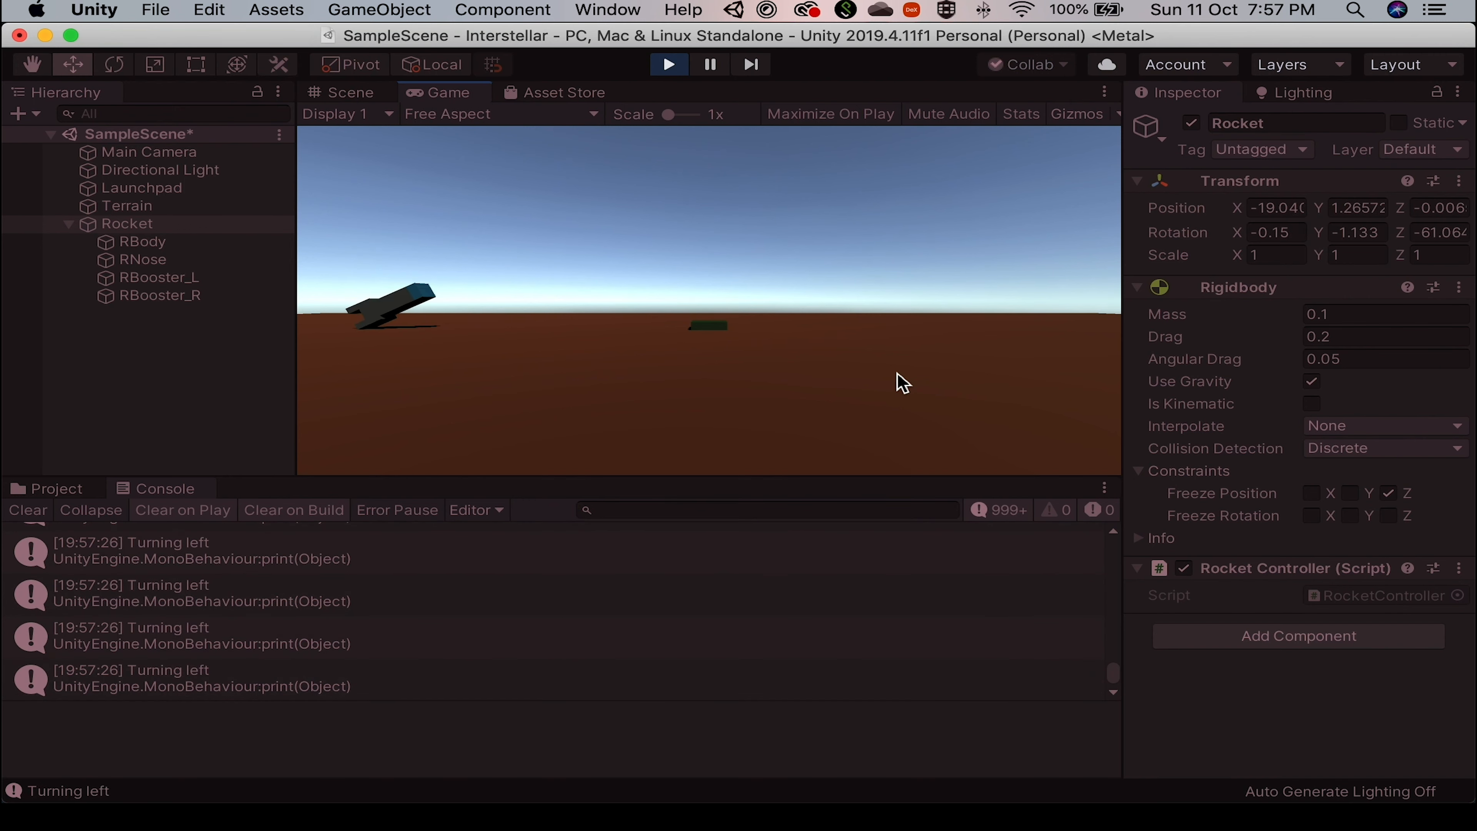
pyautogui.press('a')
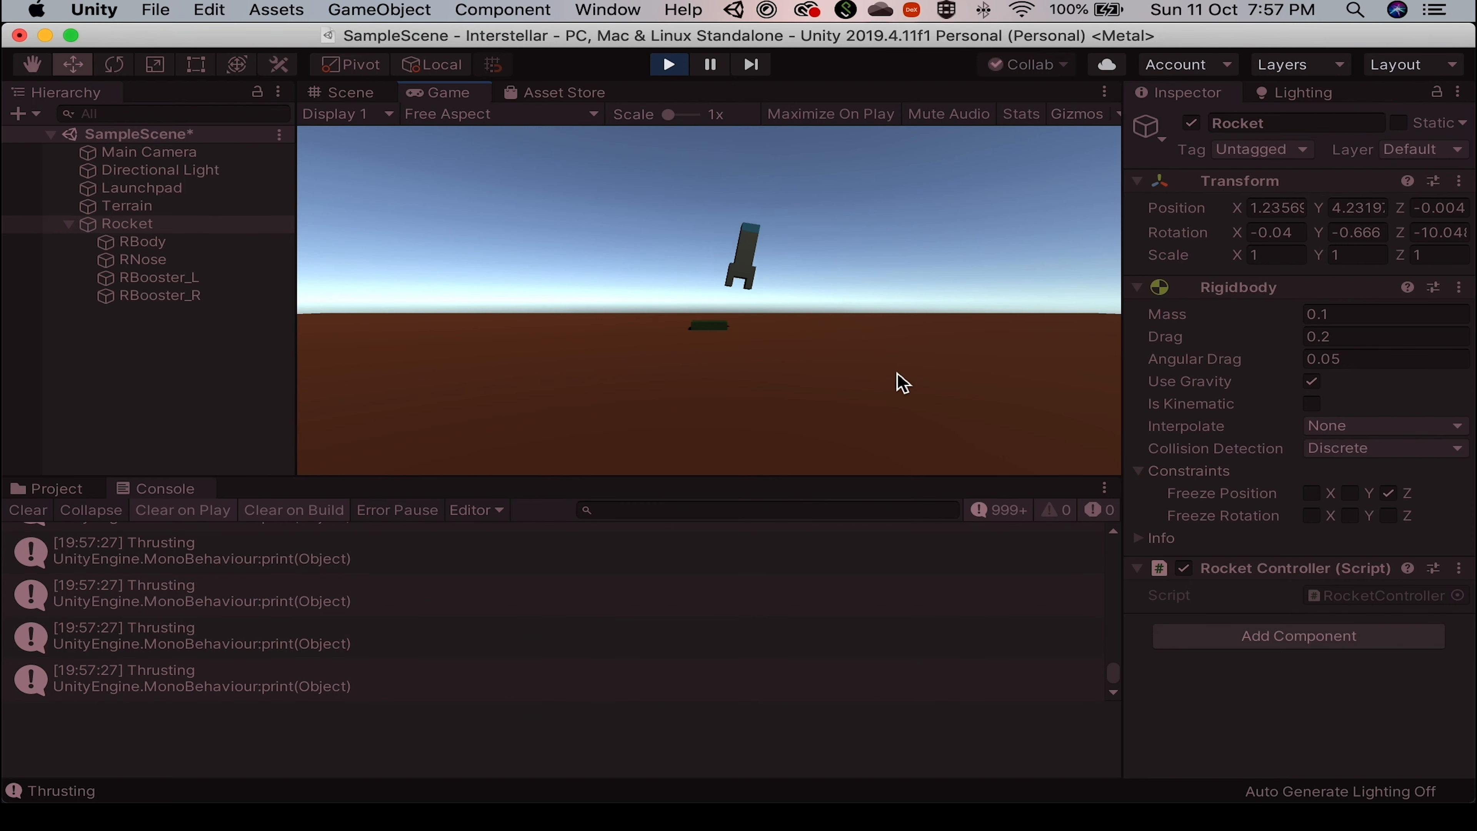
pyautogui.press('space')
pyautogui.press('a')
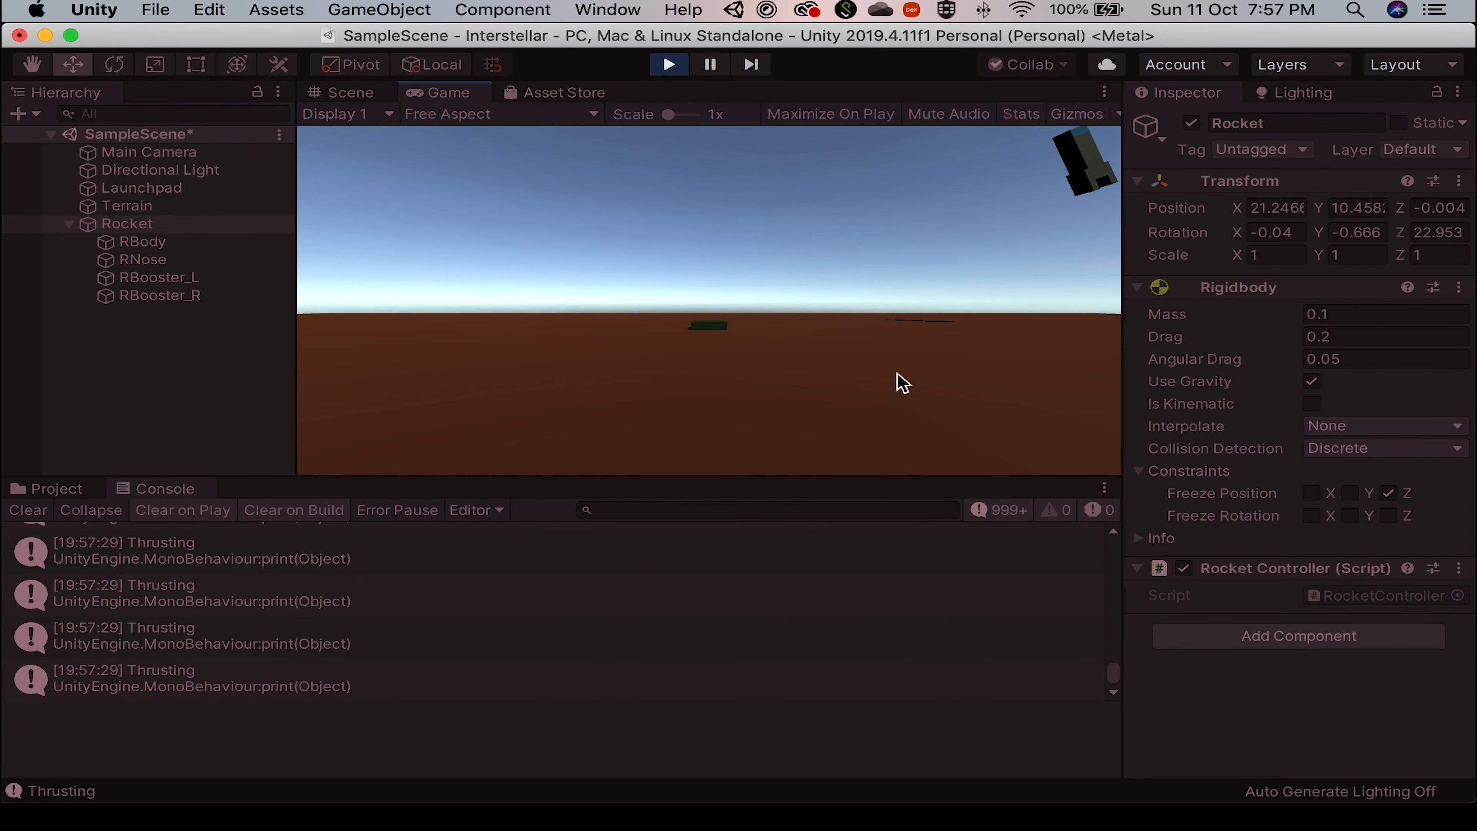
pyautogui.press('super+p')
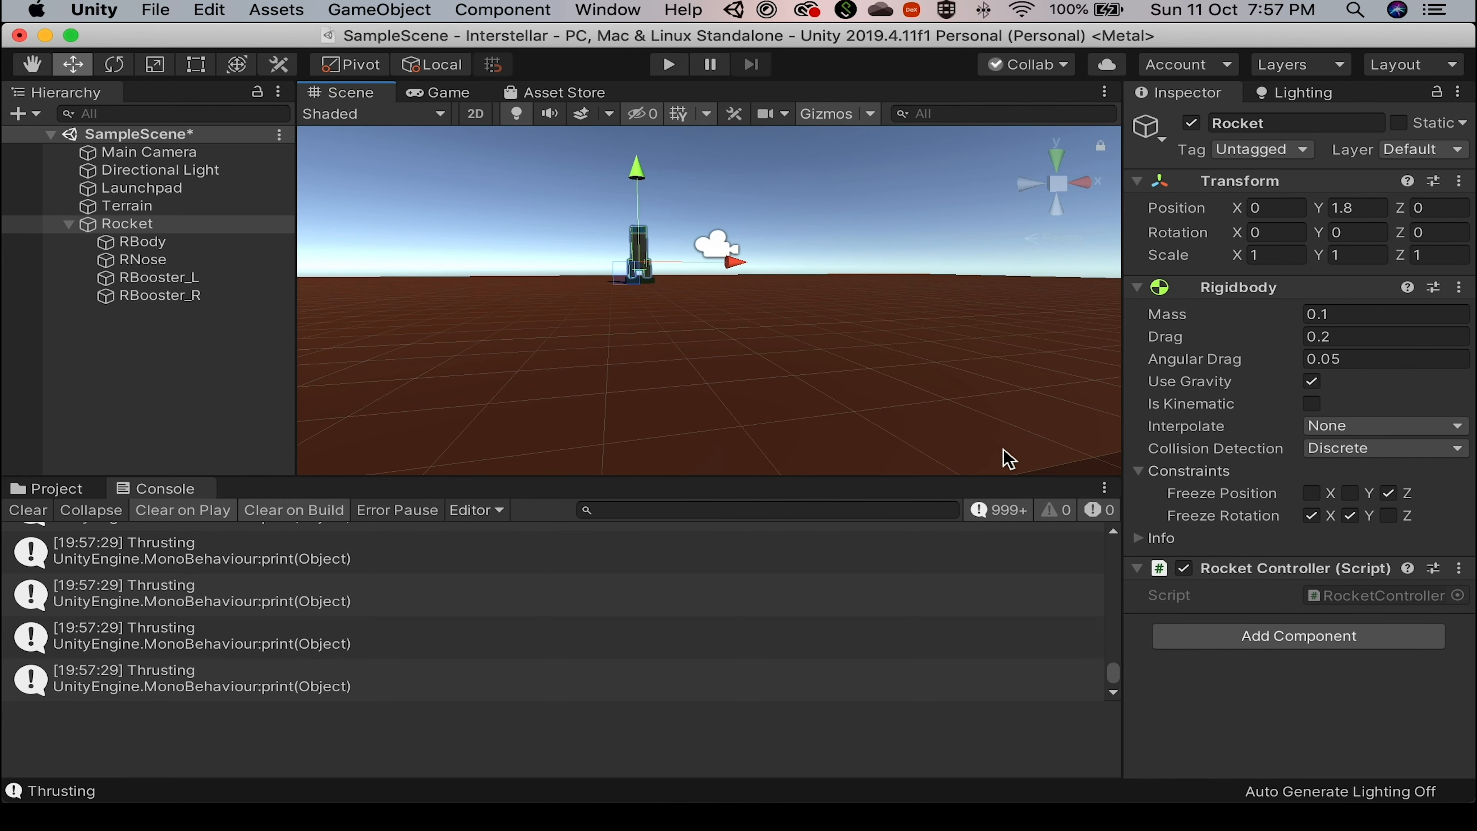
# Switch to Visual Studio and declare [SerializeField] float maintrust = 100f; below the Rigidbody rb field.
pyautogui.press('super+Tab')
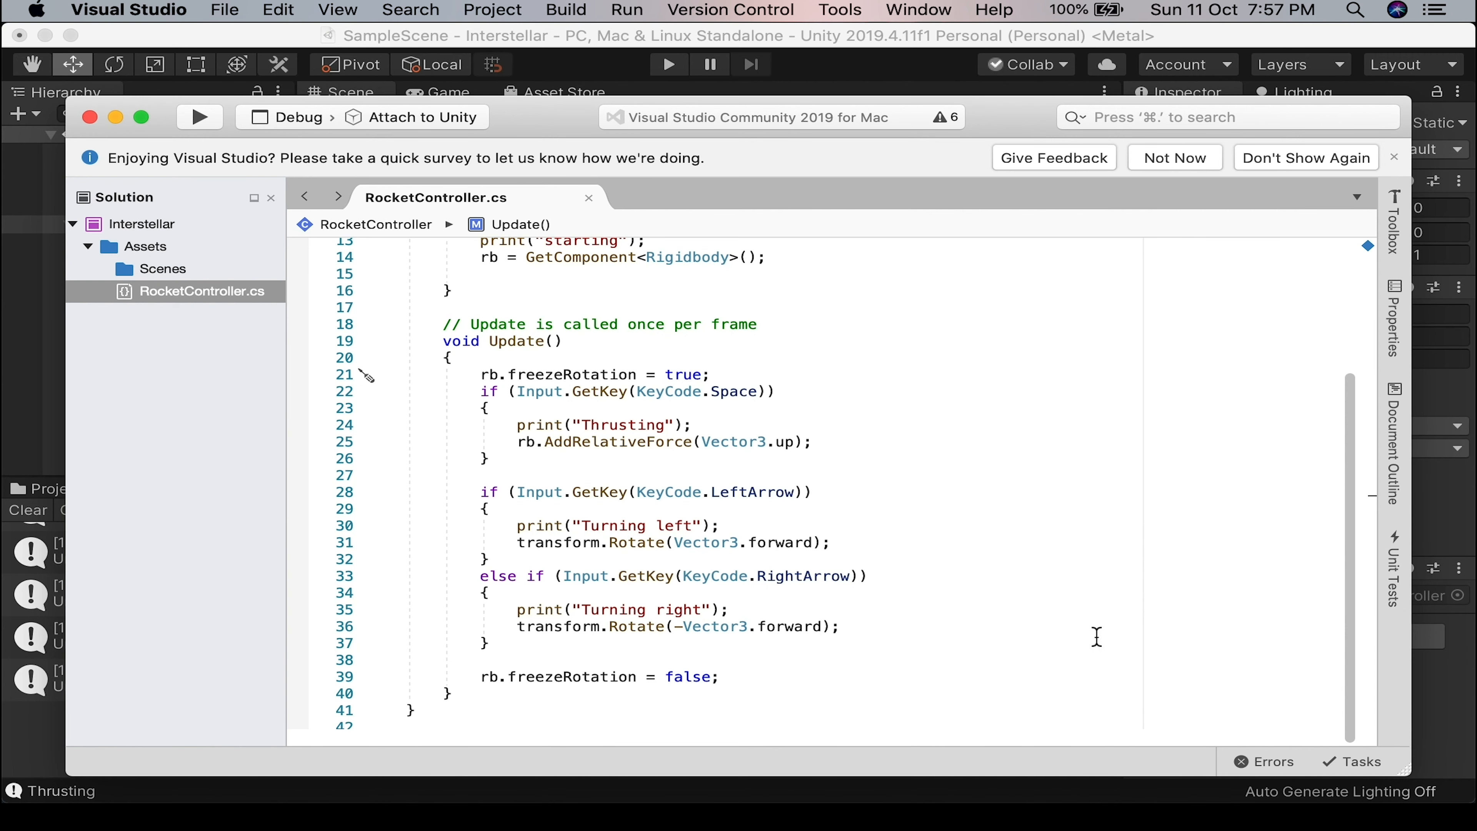
pyautogui.scroll(5, 899, 407)
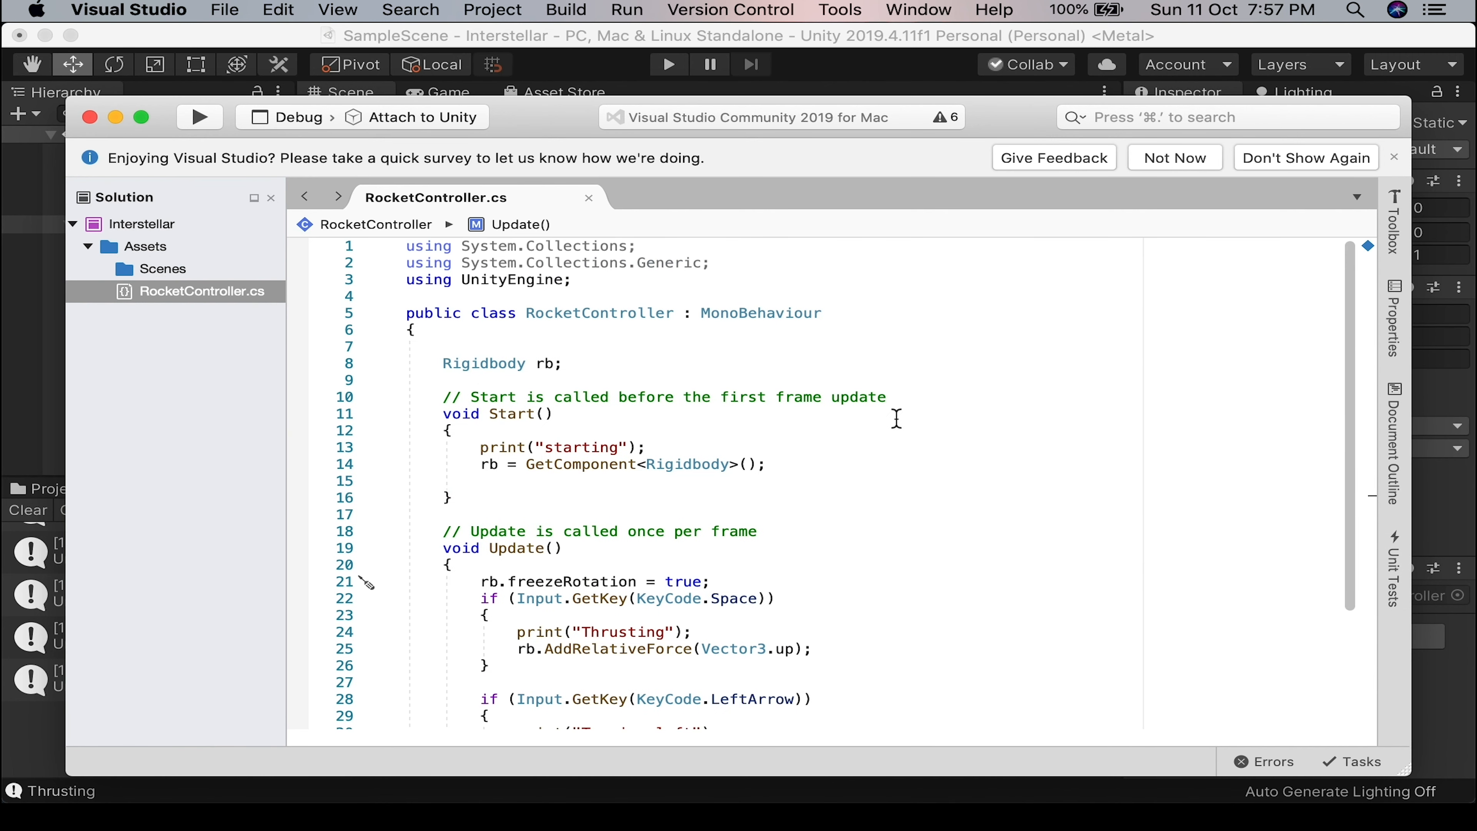
pyautogui.click(616, 360)
pyautogui.press('Return')
pyautogui.press('Return')
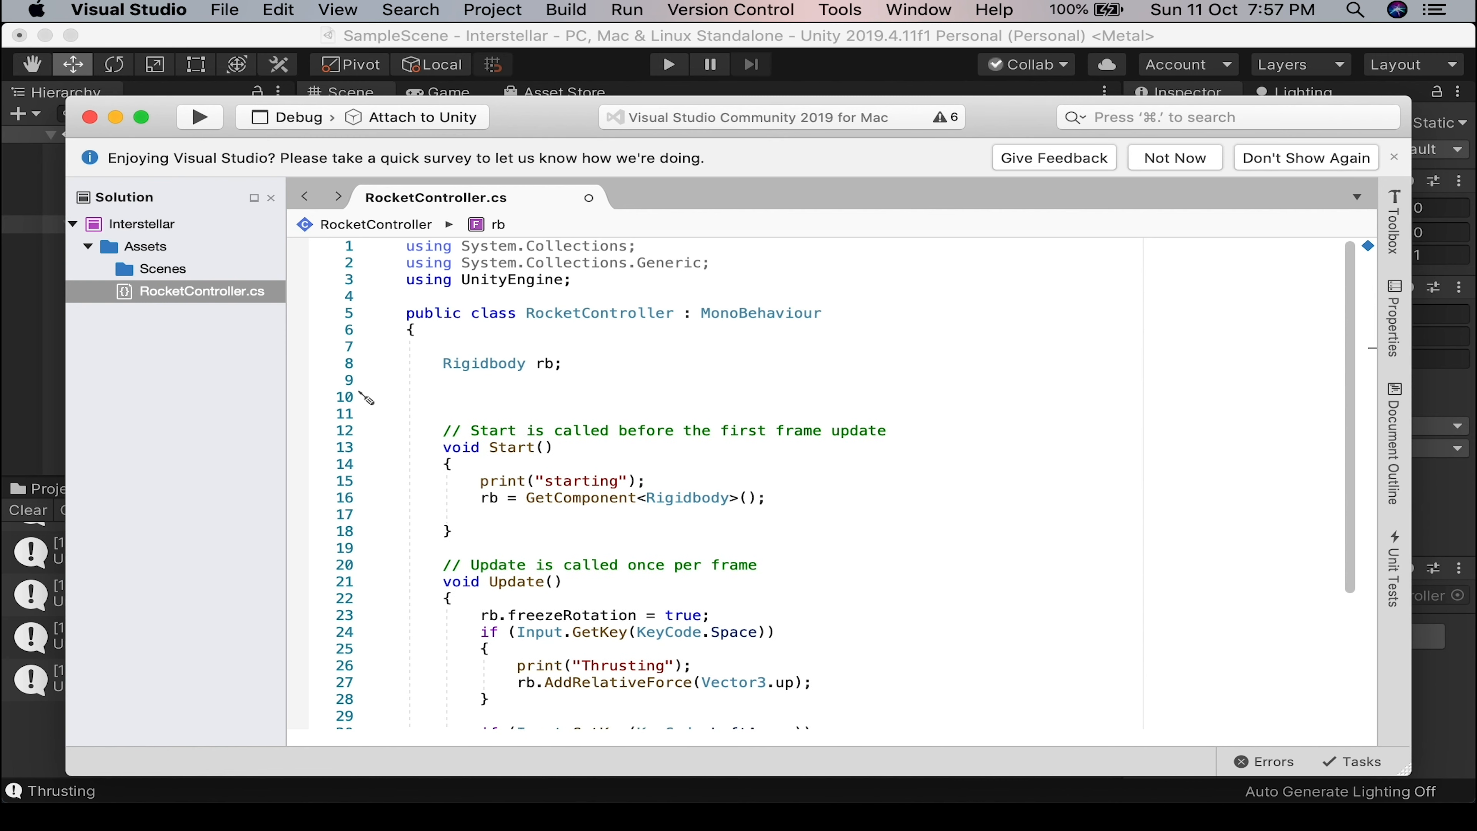
pyautogui.write('[SerializeField]')
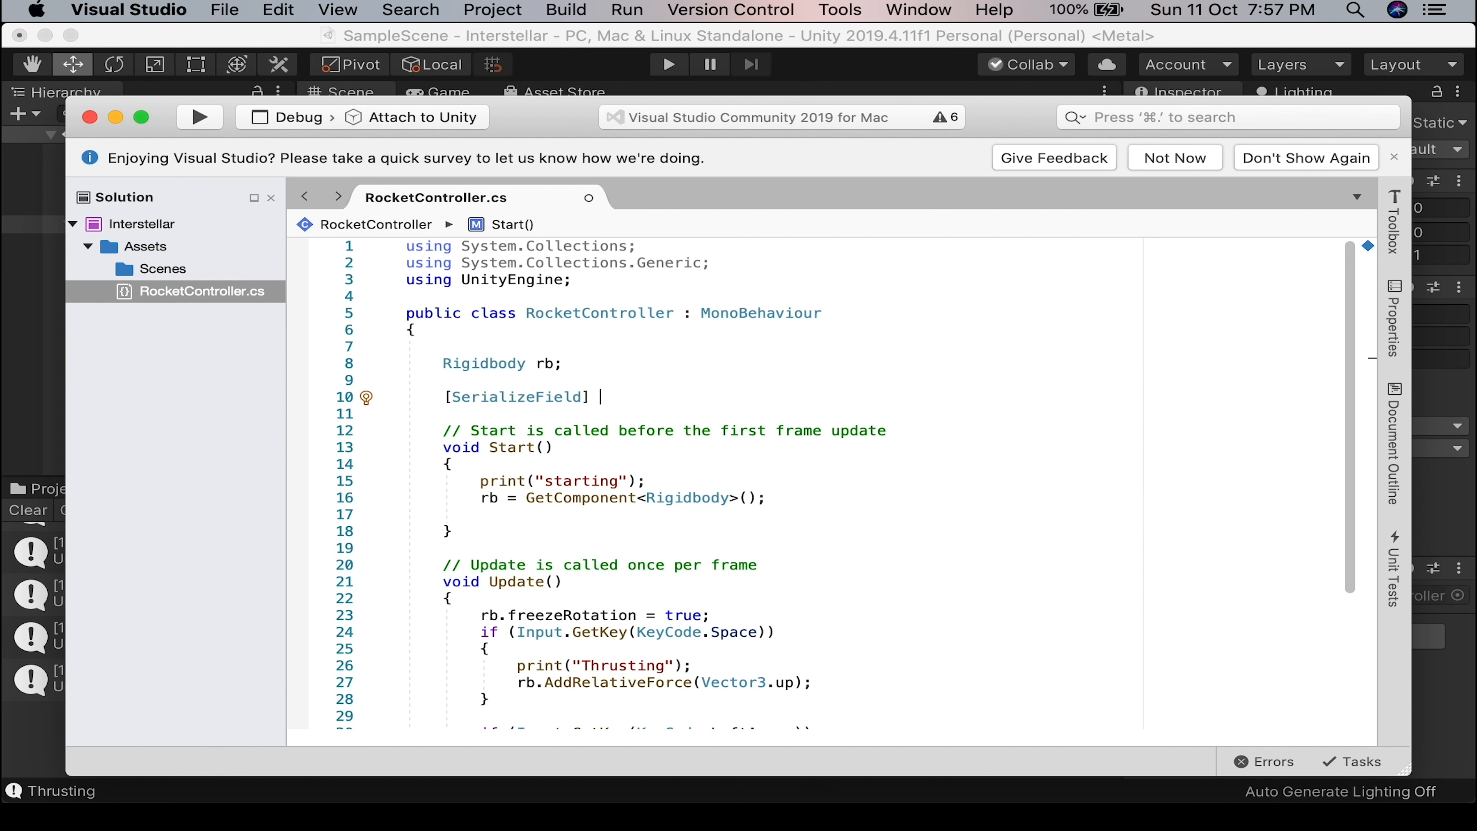
pyautogui.write(' float mainhrus')
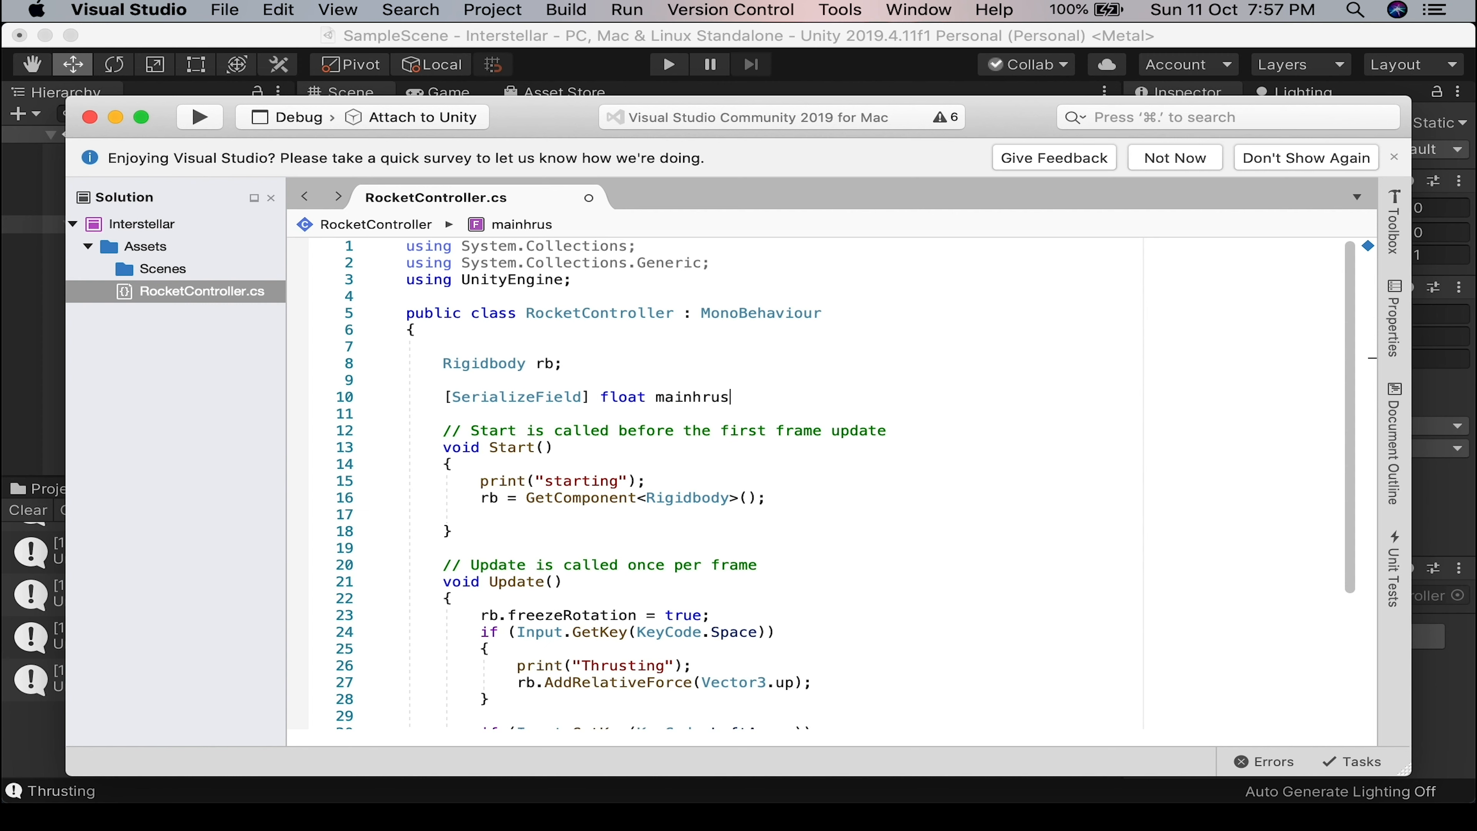
pyautogui.press('BackSpace')
pyautogui.press('BackSpace')
pyautogui.press('BackSpace')
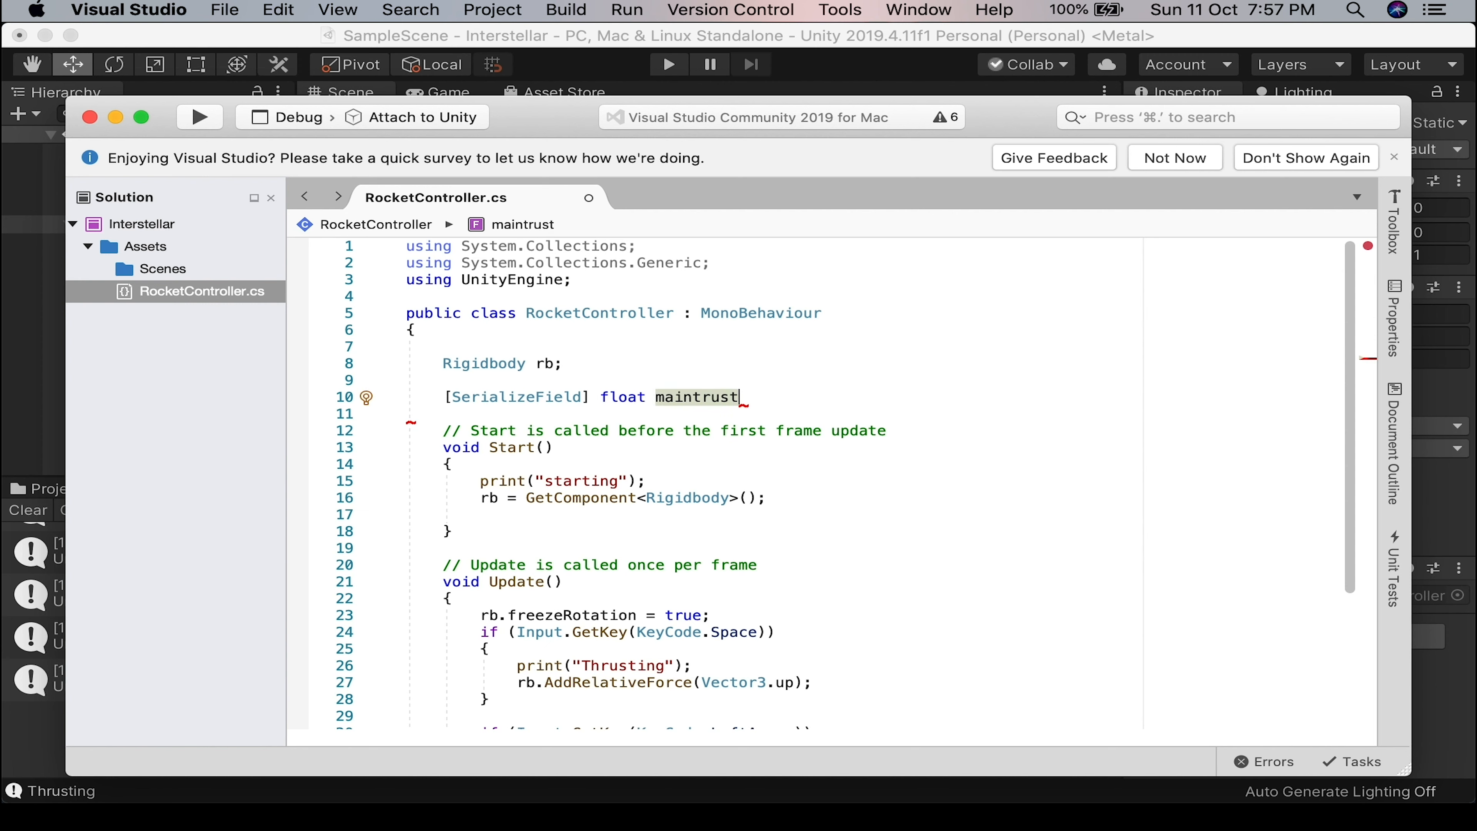
pyautogui.write('10')
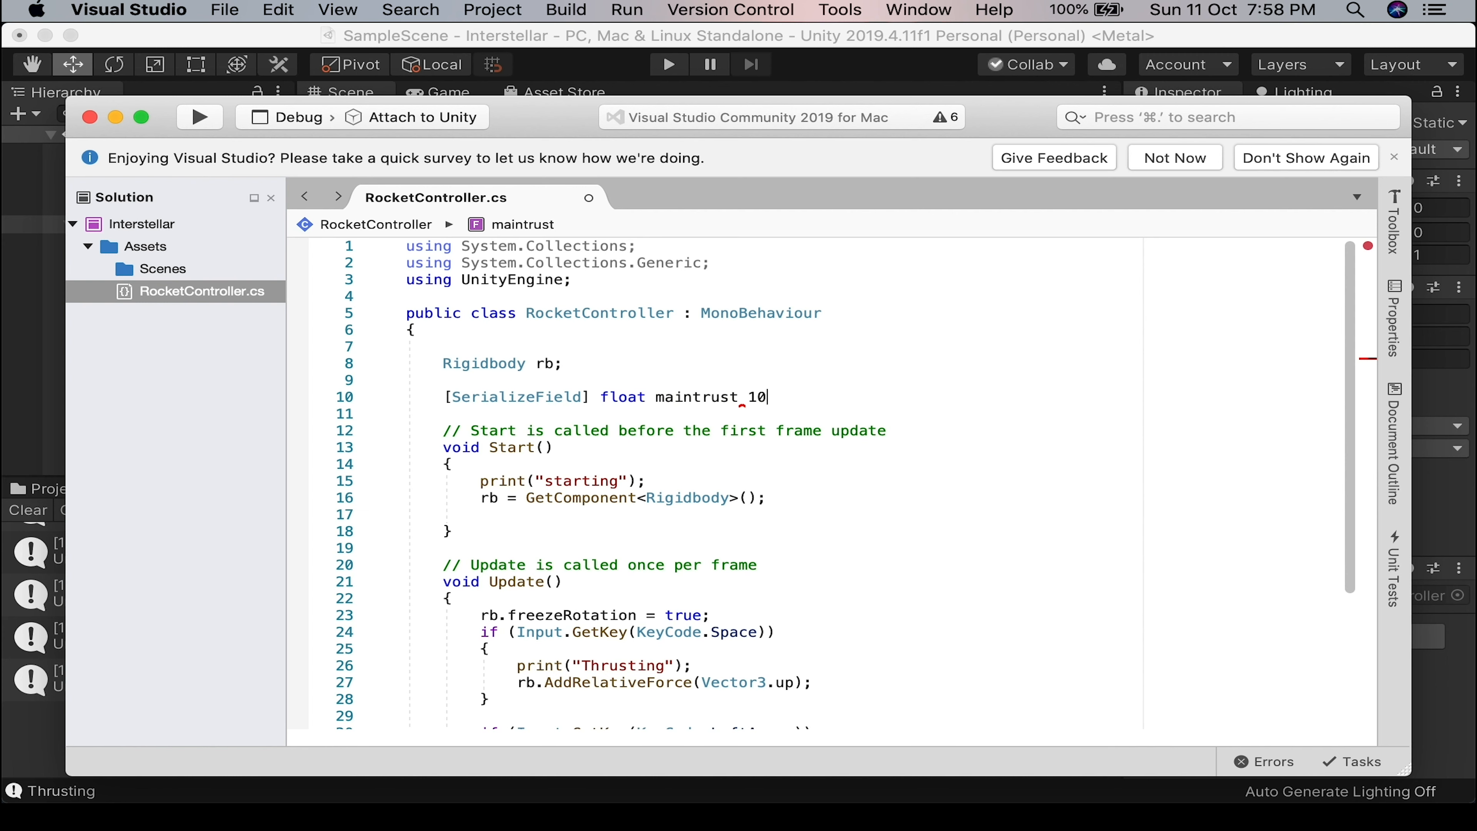
pyautogui.write('010')
pyautogui.press('BackSpace')
pyautogui.write('00f;')
pyautogui.press('Return')
# Duplicate the maintrust declaration on the line below and rename the copied field to rcs.
pyautogui.moveTo(819, 396); pyautogui.dragTo(445, 398)
pyautogui.press('super+c')
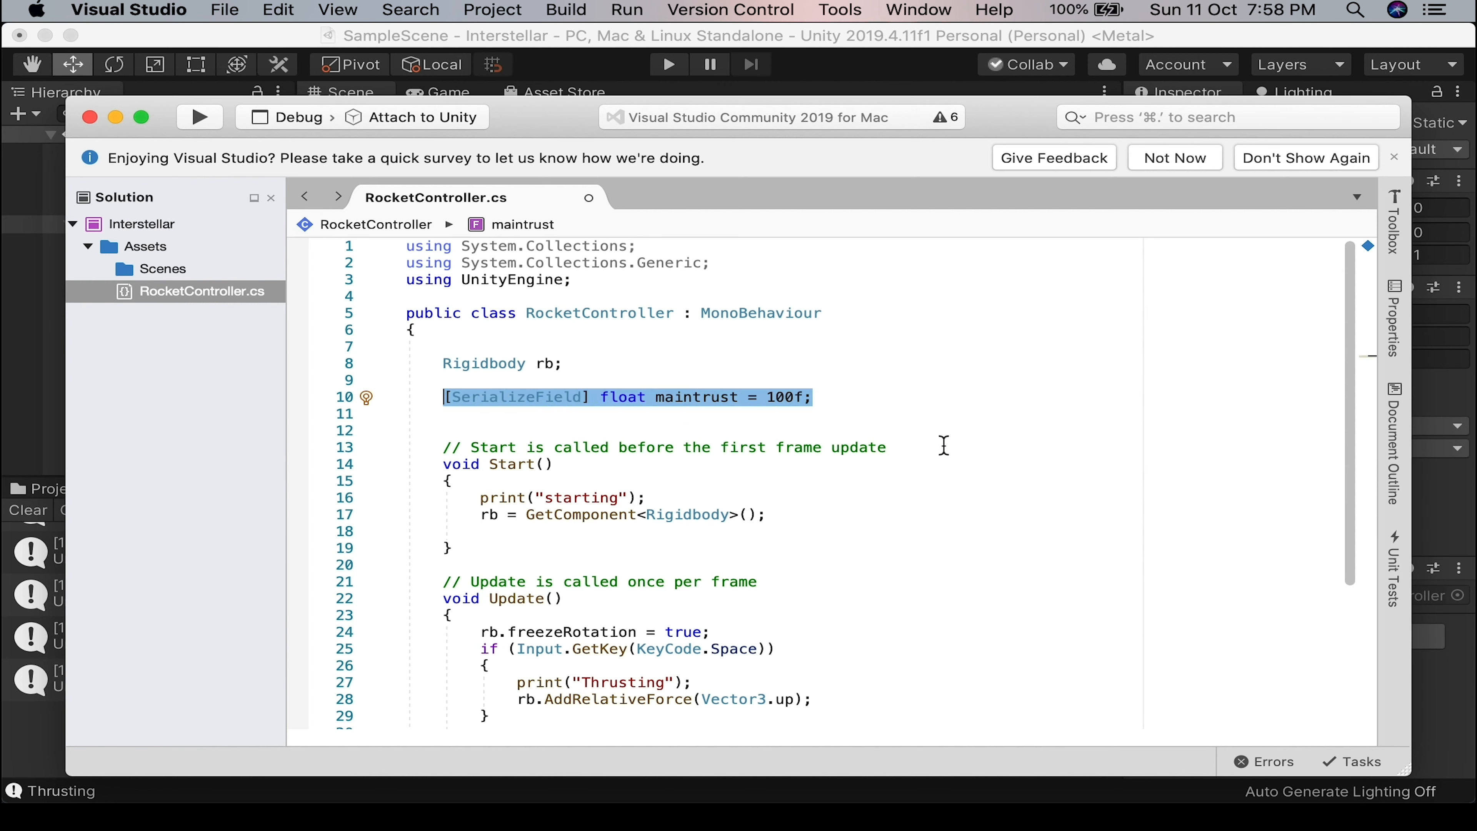
pyautogui.click(867, 400)
pyautogui.press('Return')
pyautogui.press('super+v')
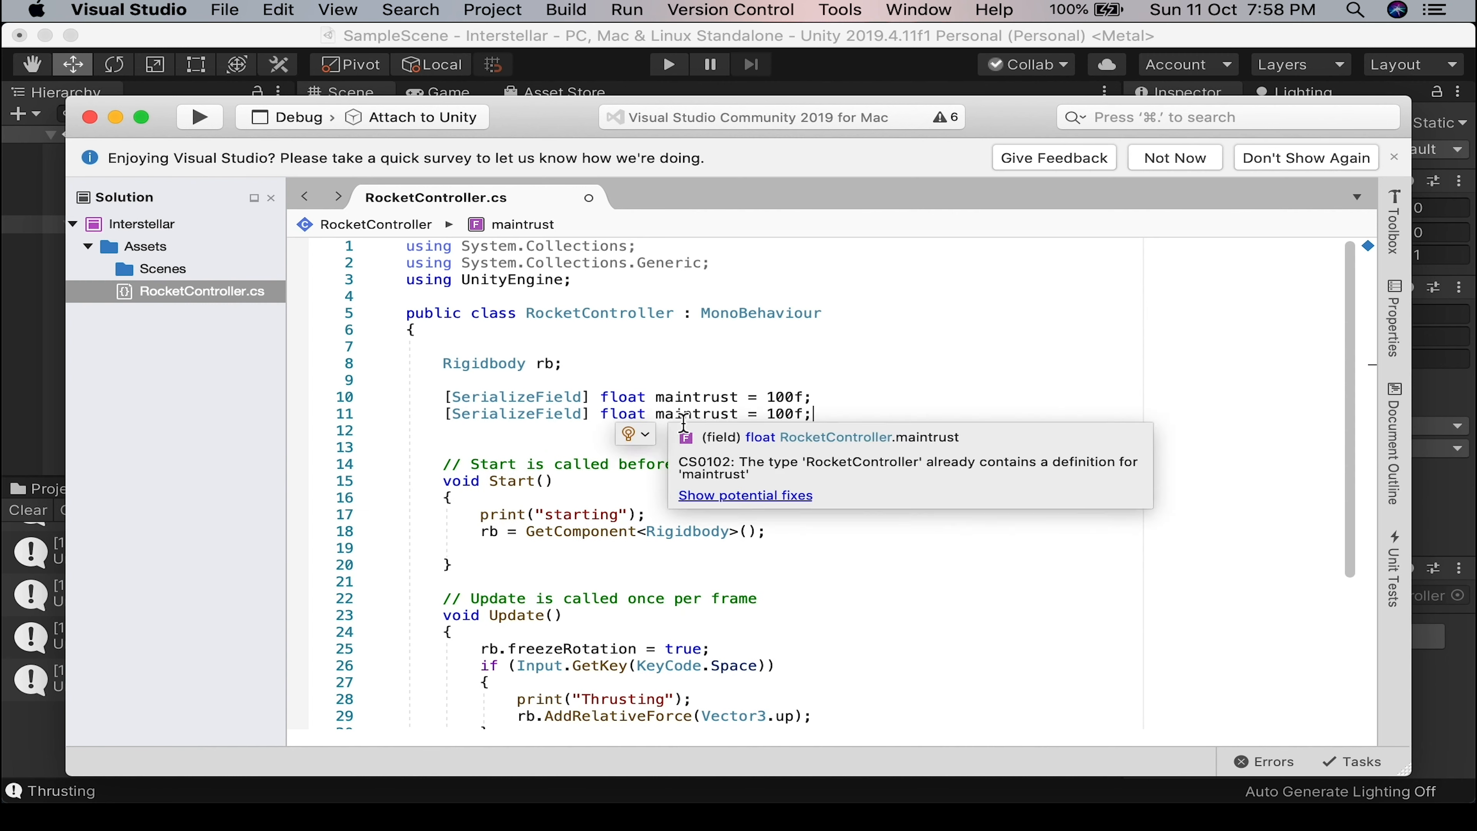
pyautogui.doubleClick(675, 414)
pyautogui.write('rcs')
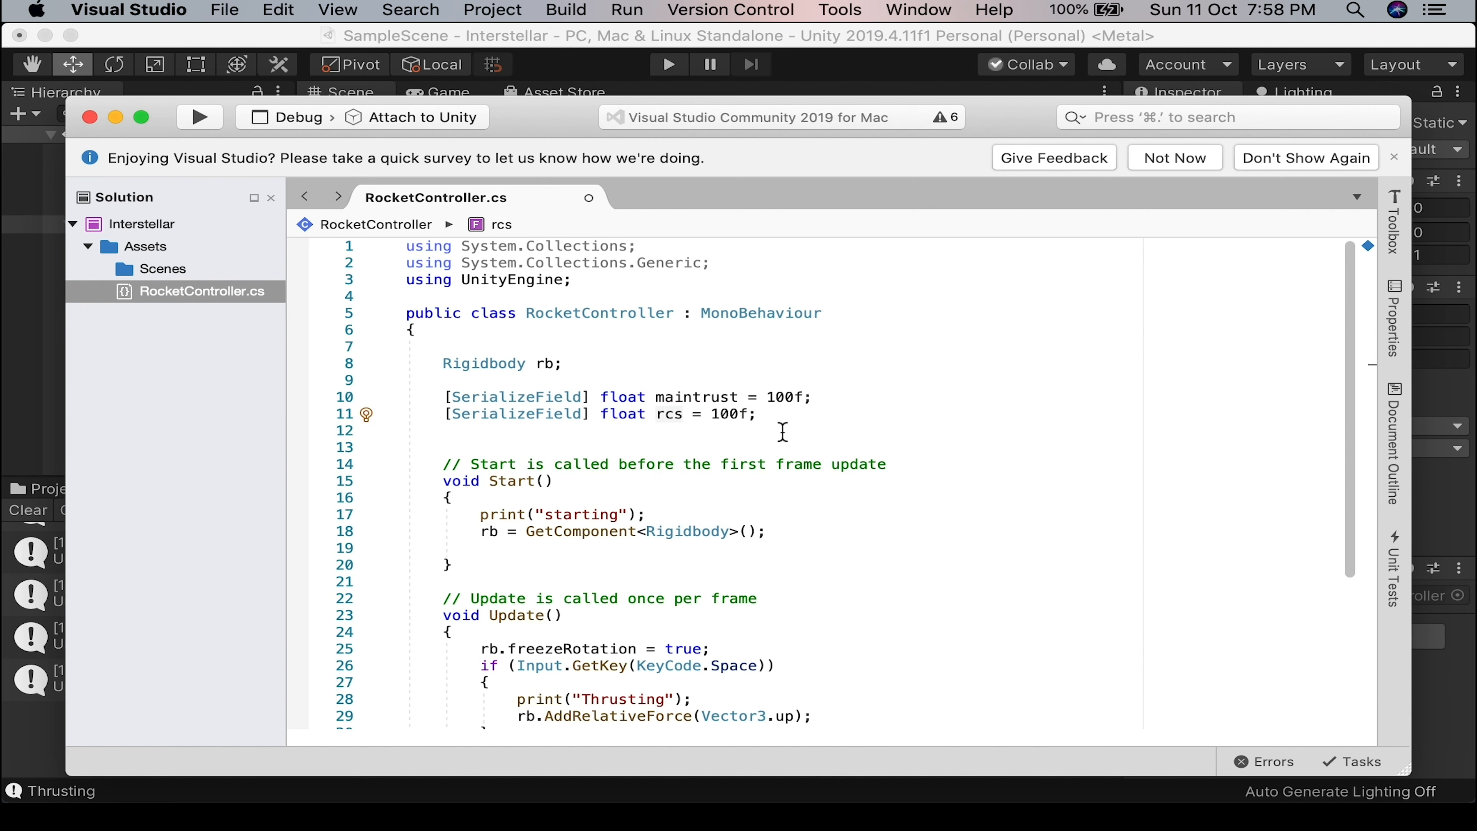
# Switch to Chrome and search Google in a new tab for rcs thruster, viewing the image results.
pyautogui.click(832, 520)
pyautogui.scroll(-7, 818, 543)
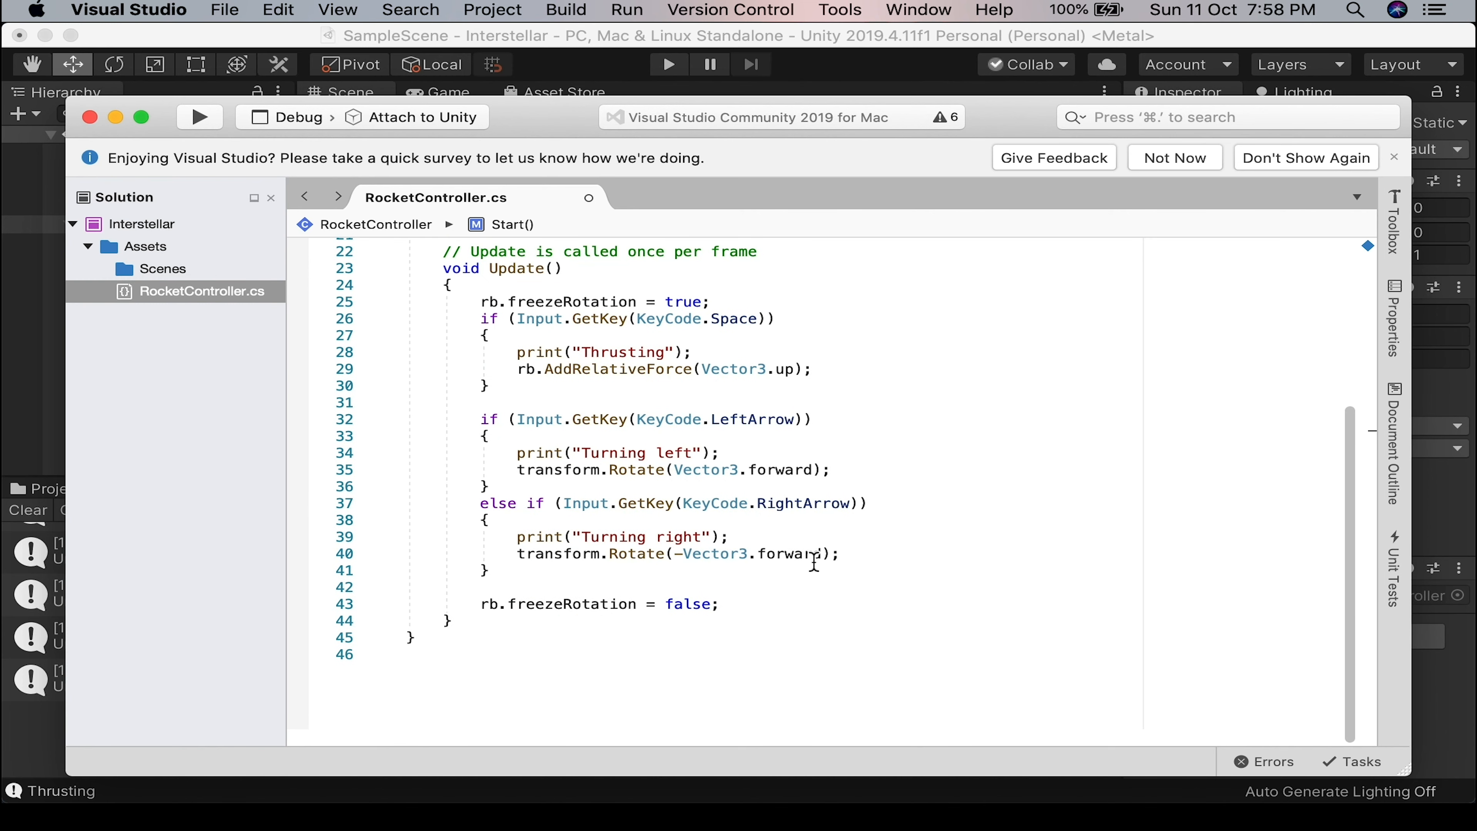
pyautogui.press('super+Tab')
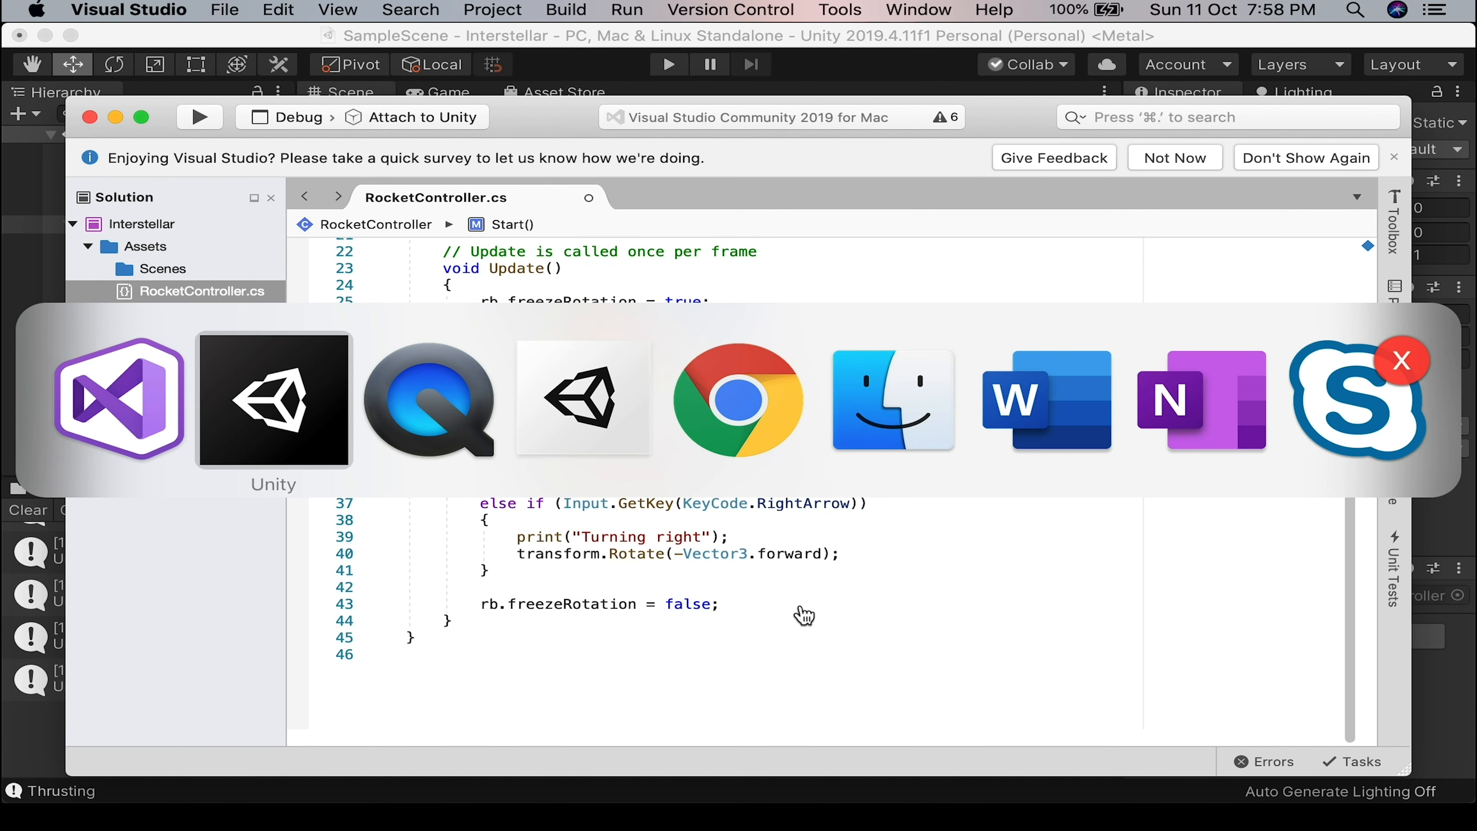
pyautogui.click(736, 413)
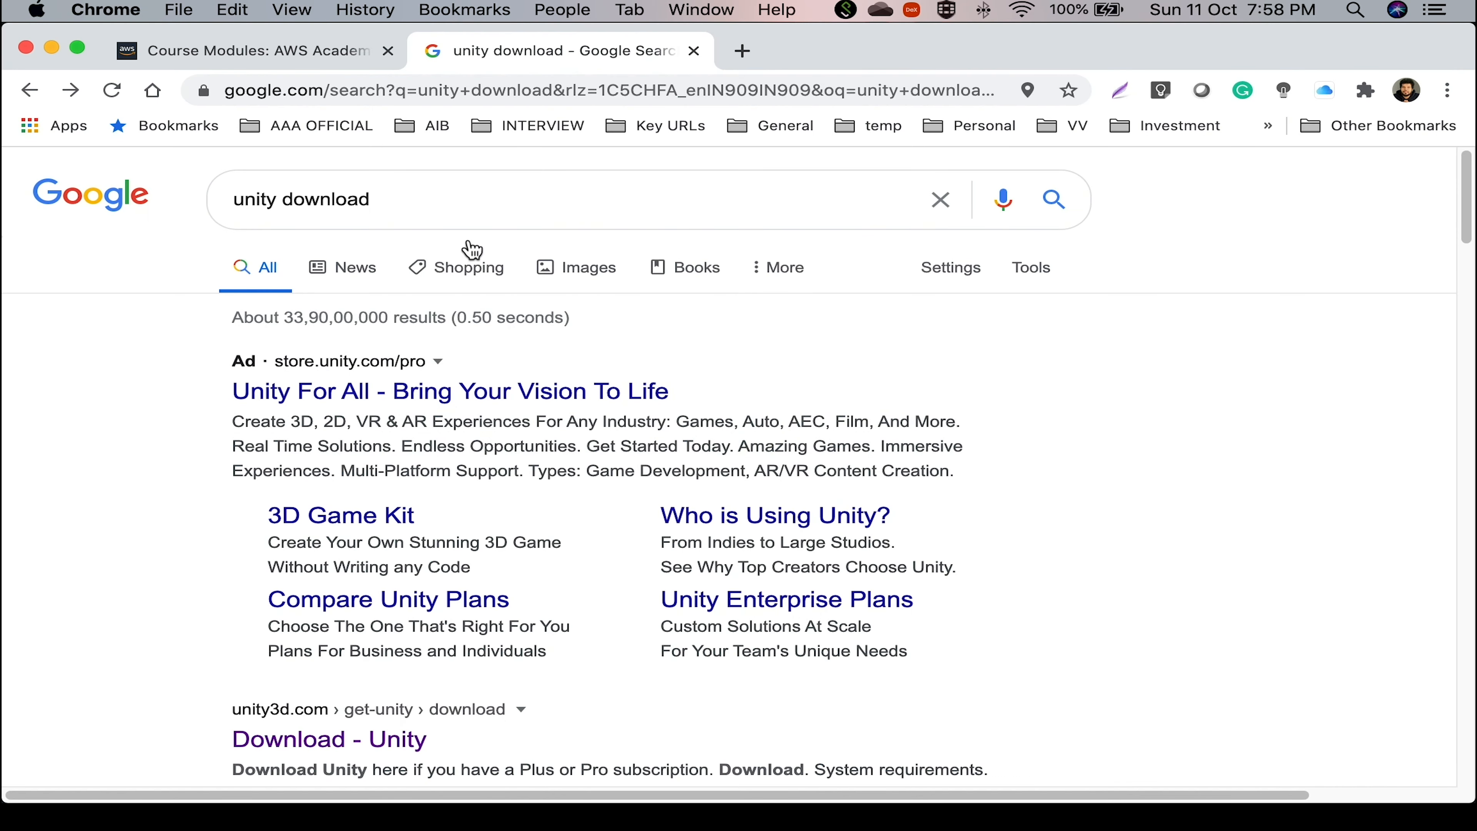
pyautogui.click(742, 51)
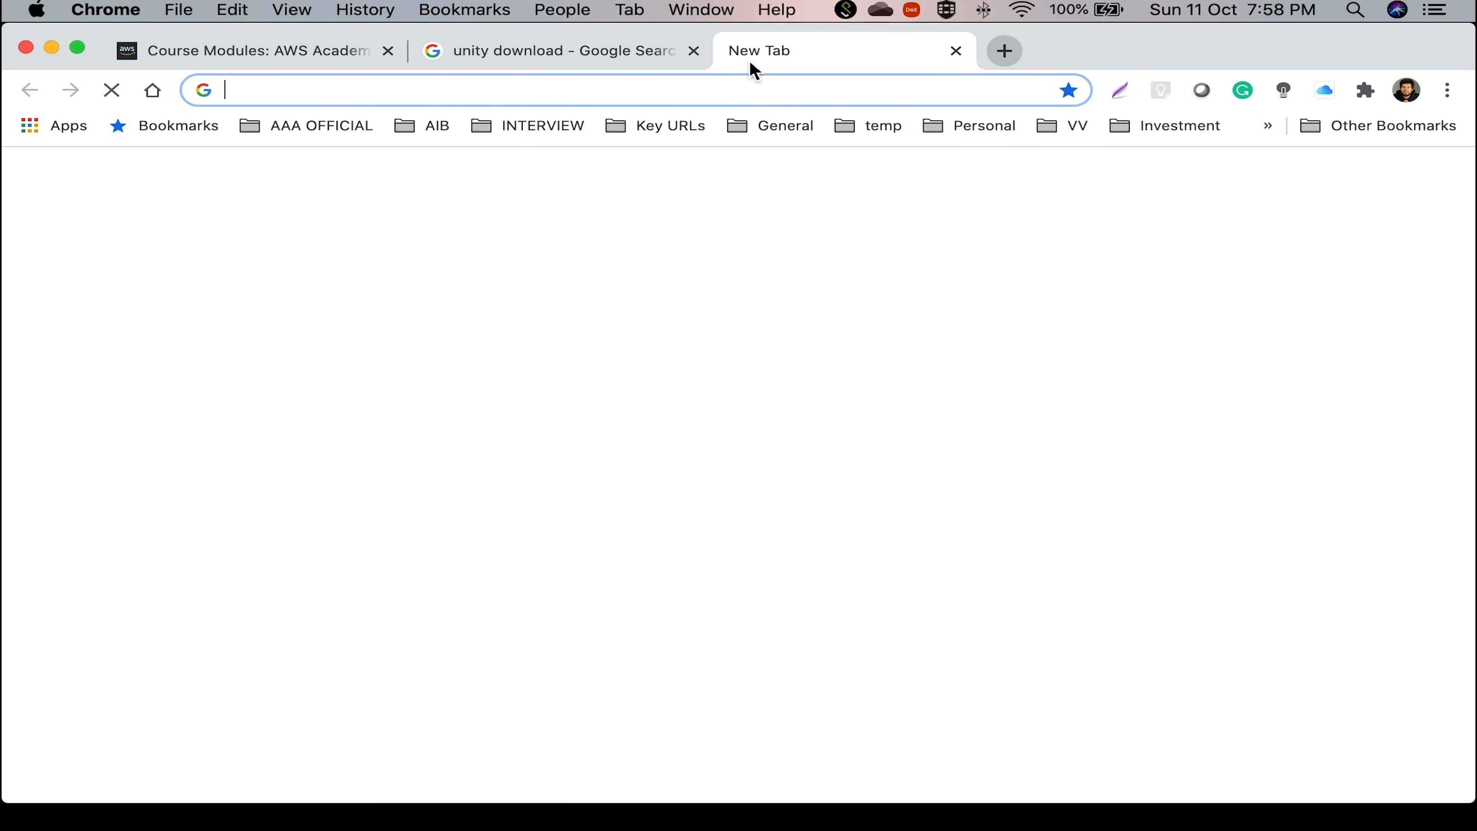
pyautogui.write('rcs')
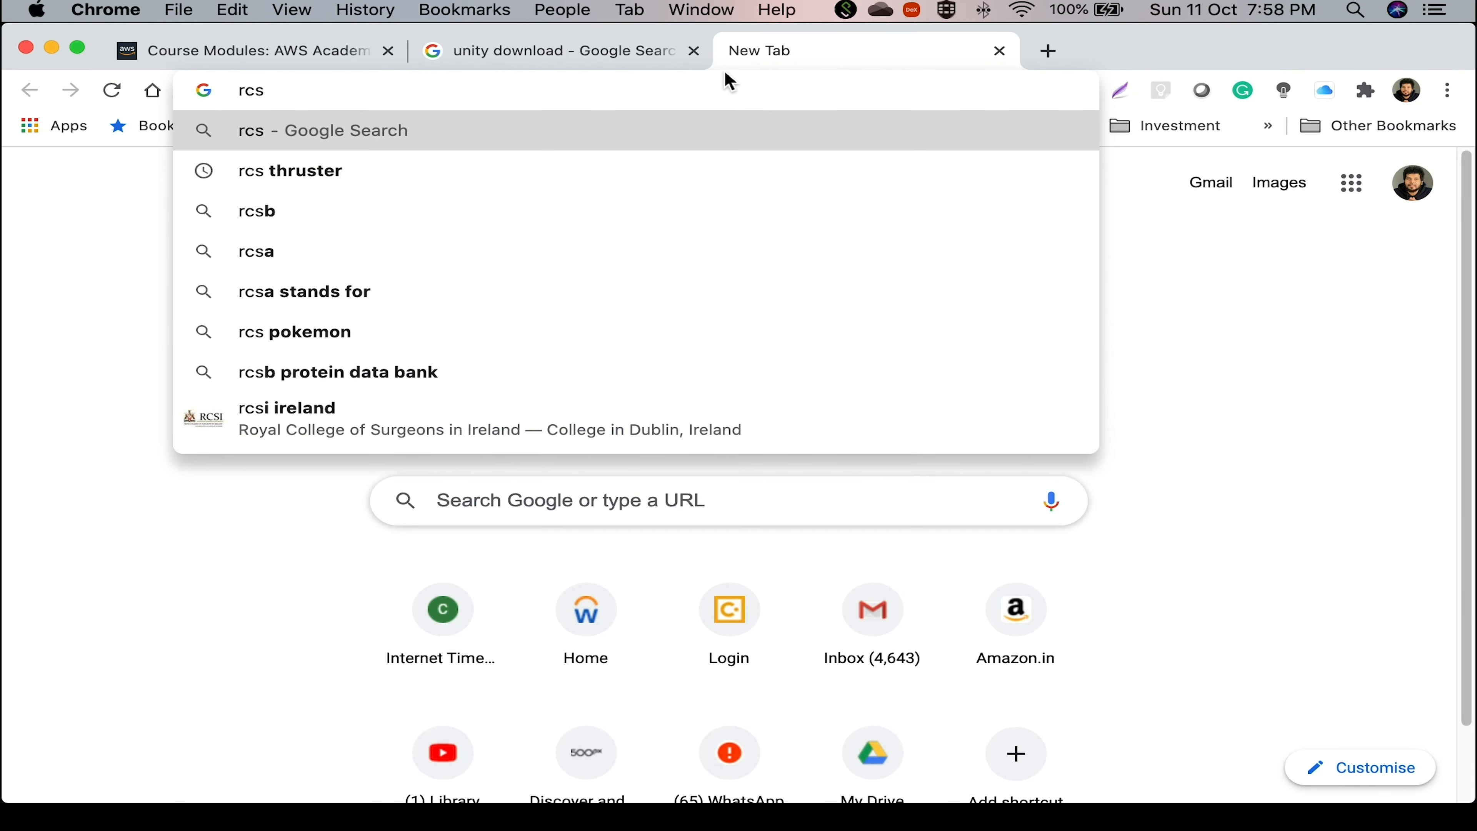
pyautogui.press('Down')
pyautogui.press('Return')
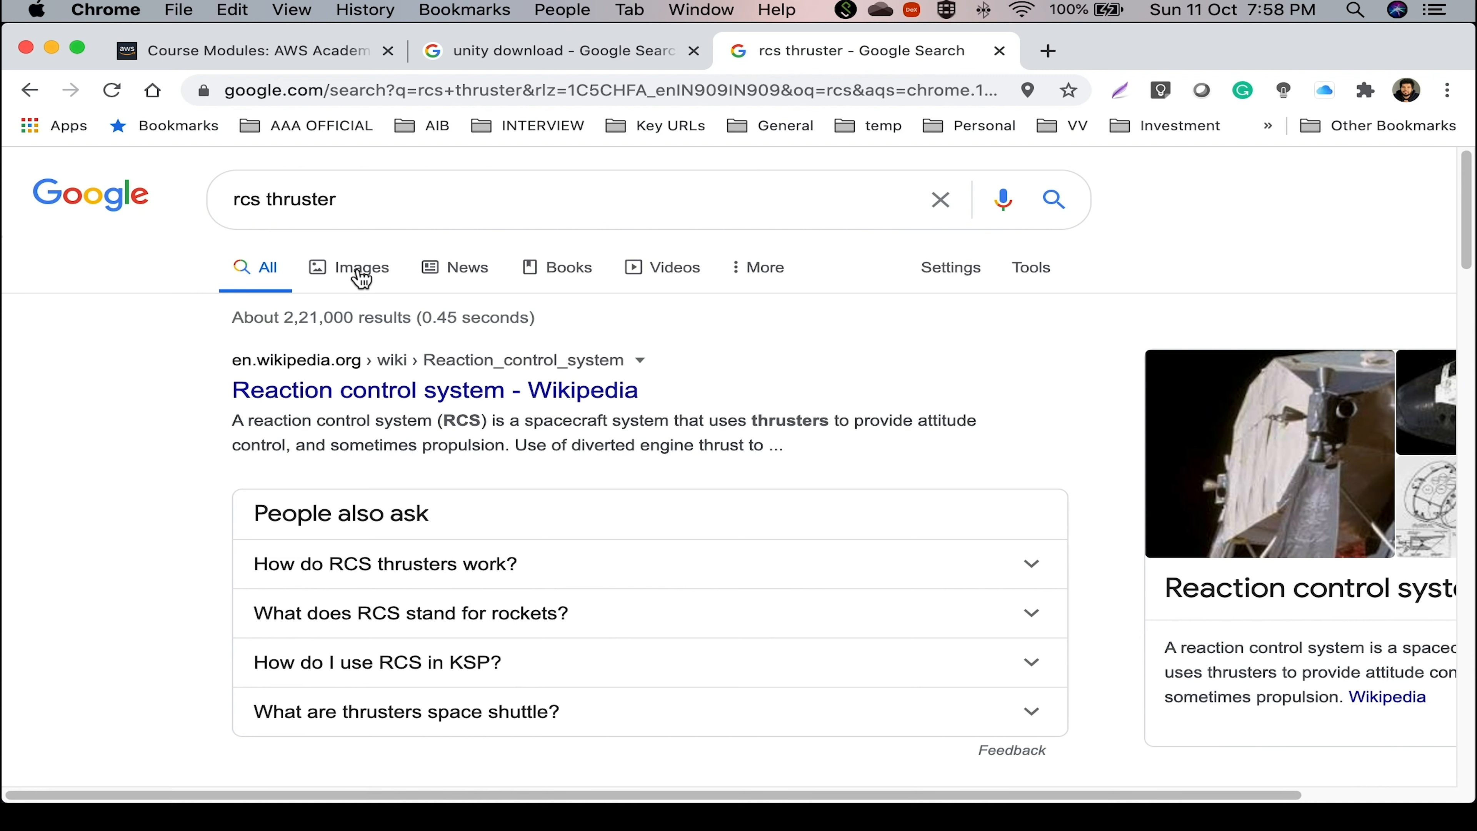
pyautogui.click(352, 271)
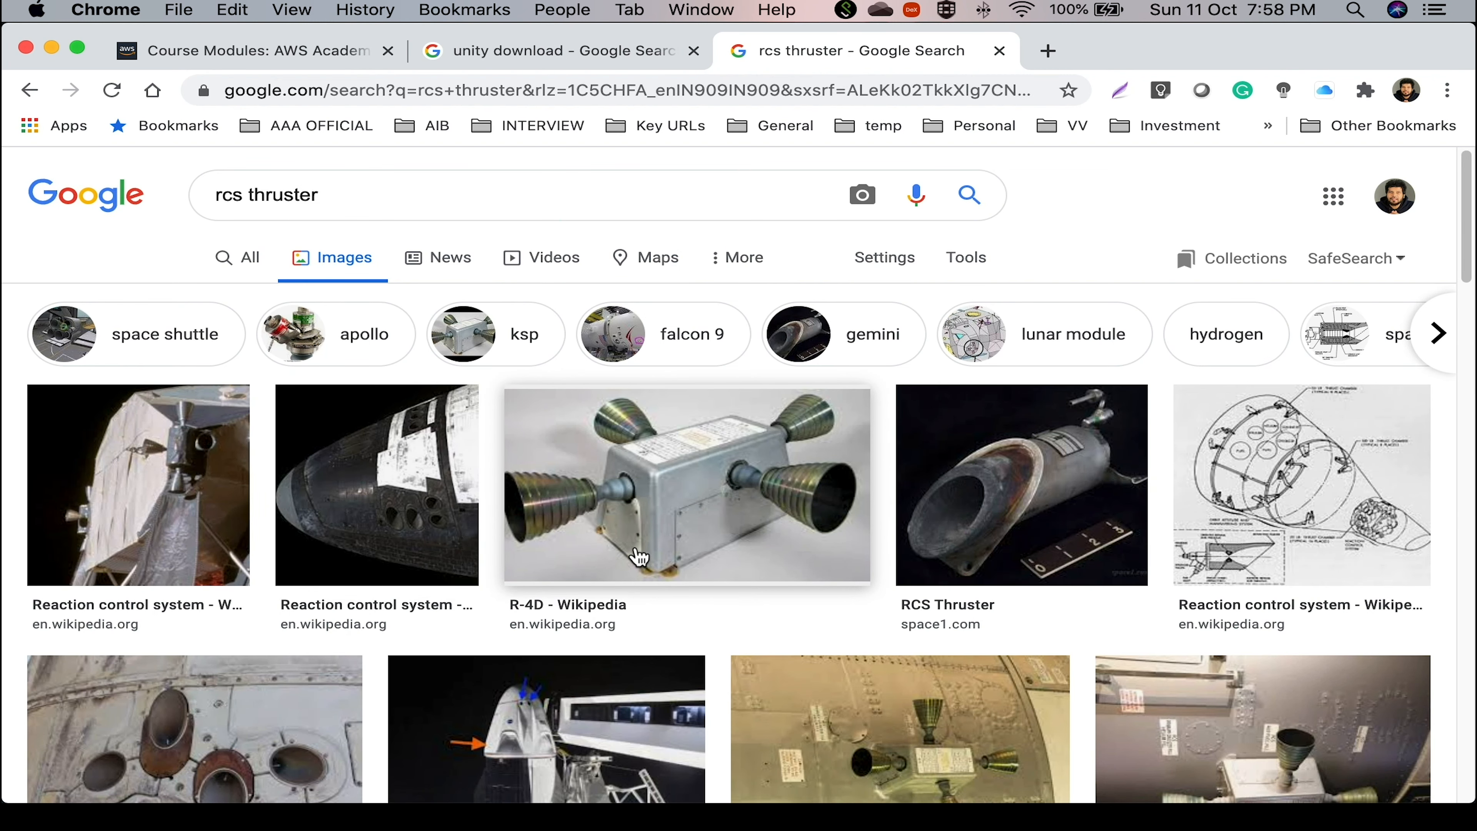
pyautogui.click(688, 553)
# Switch to Visual Studio to save the RocketController script, and check the script's new fields on the Rocket in Unity.
pyautogui.press('super+Tab')
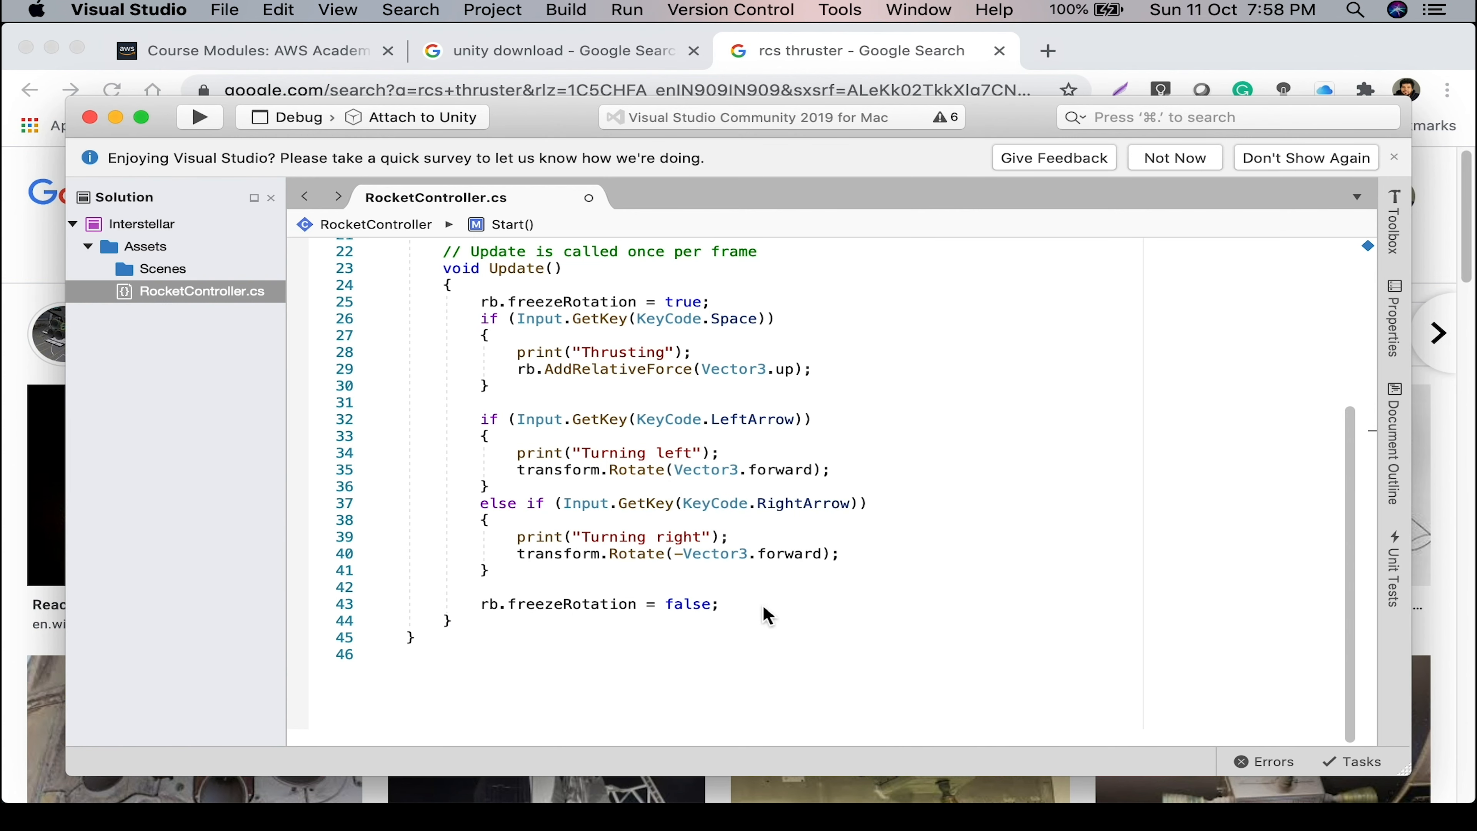
pyautogui.scroll(7, 732, 473)
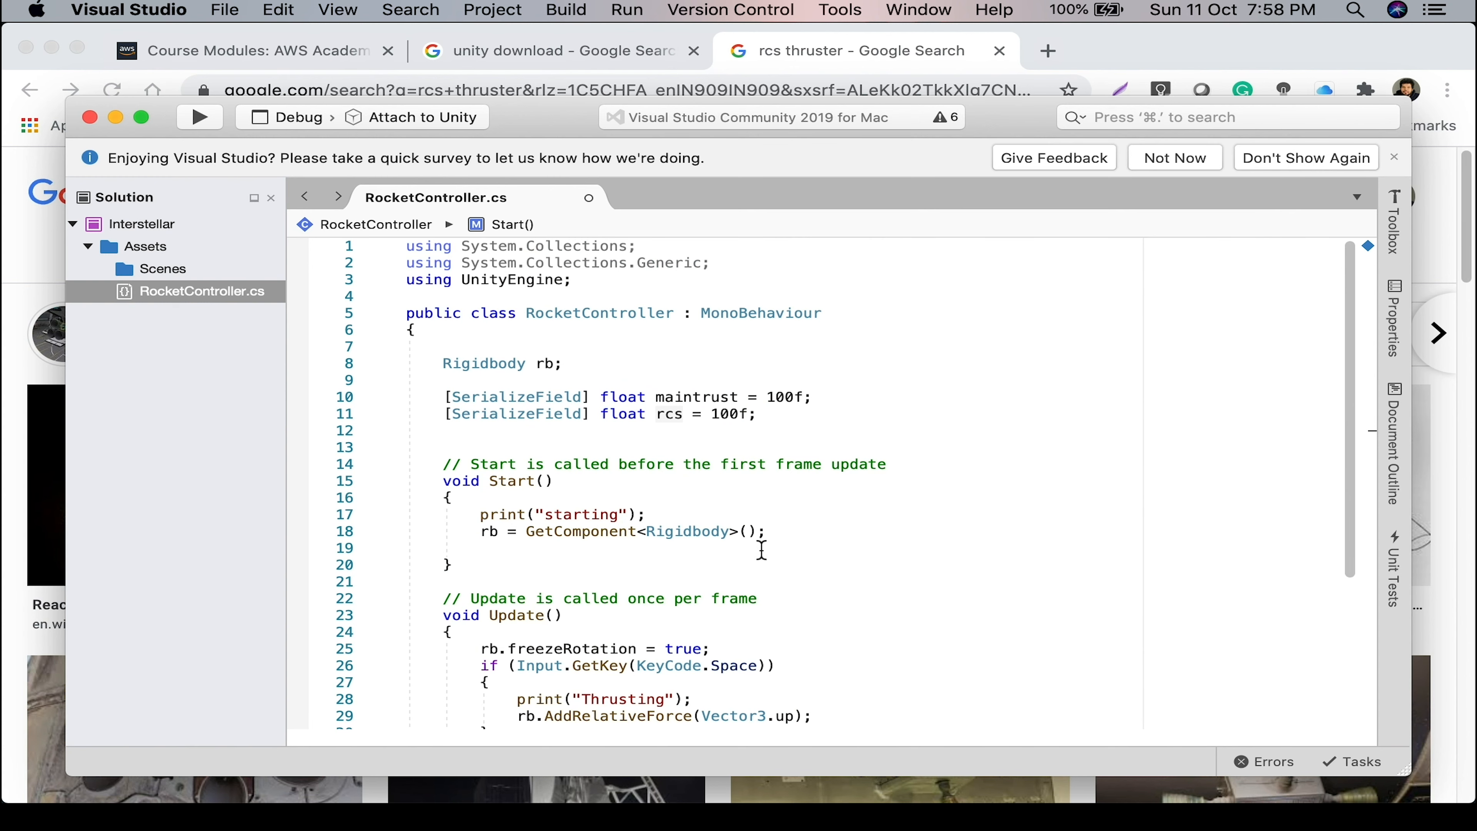
pyautogui.press('super+s')
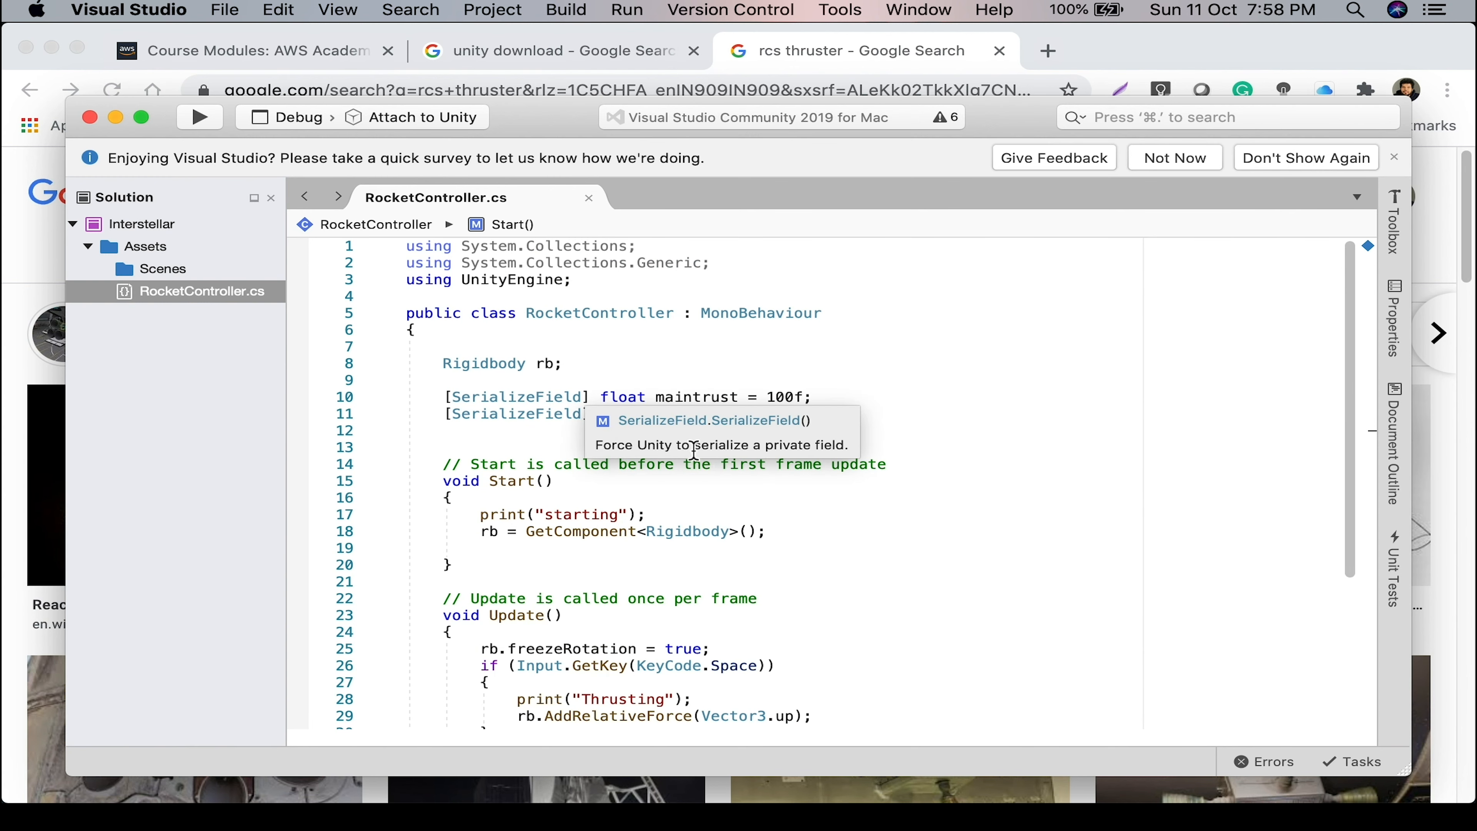
pyautogui.press('super+Tab')
pyautogui.click(439, 413)
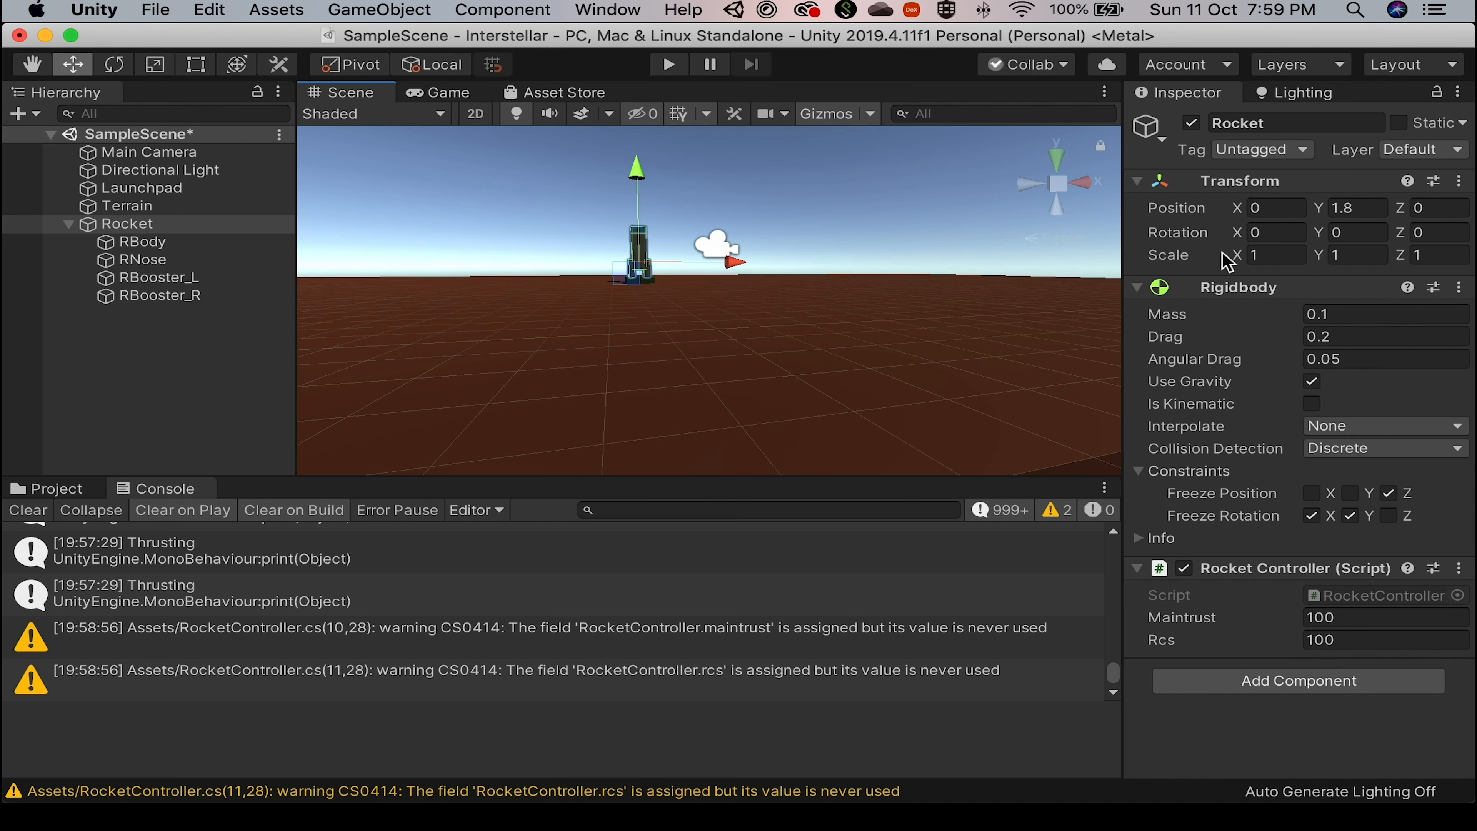
# Switch to Visual Studio and add the multiplier "* maint" after Vector3.up in the AddRelativeForce call.
pyautogui.press('super+Tab')
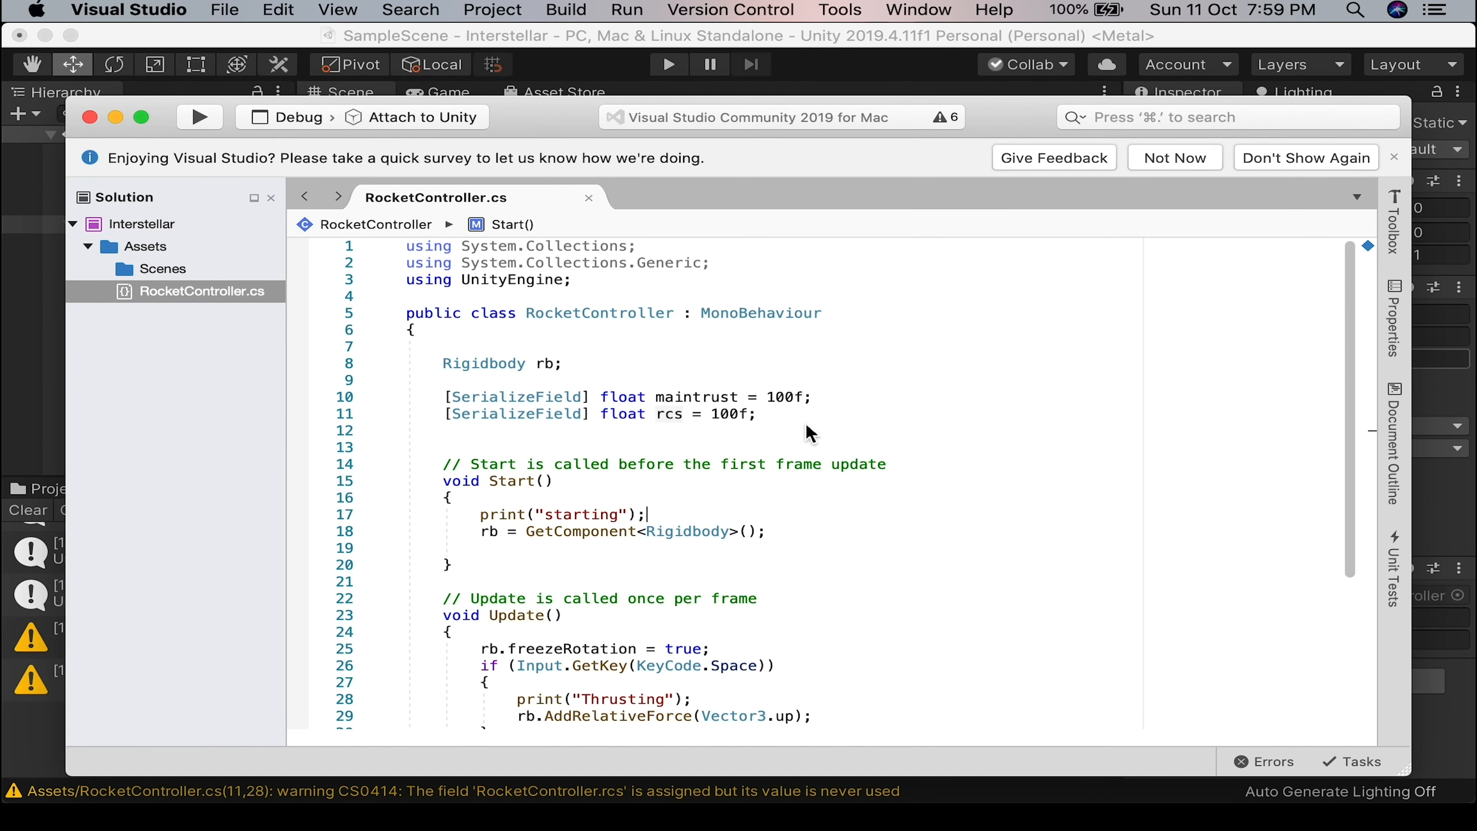
pyautogui.moveTo(545, 404)
pyautogui.scroll(-1, 718, 517)
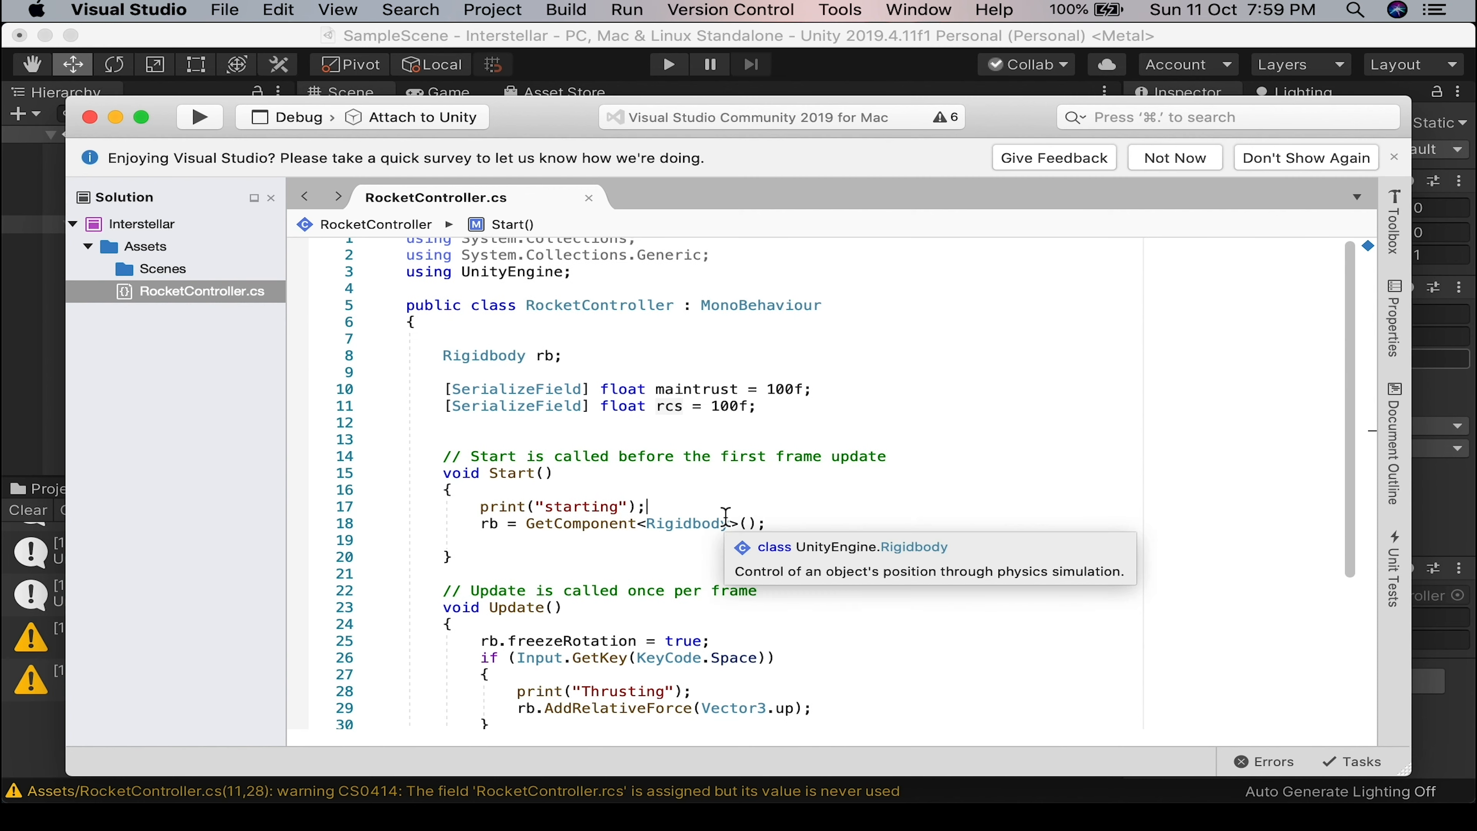
pyautogui.scroll(-6, 841, 488)
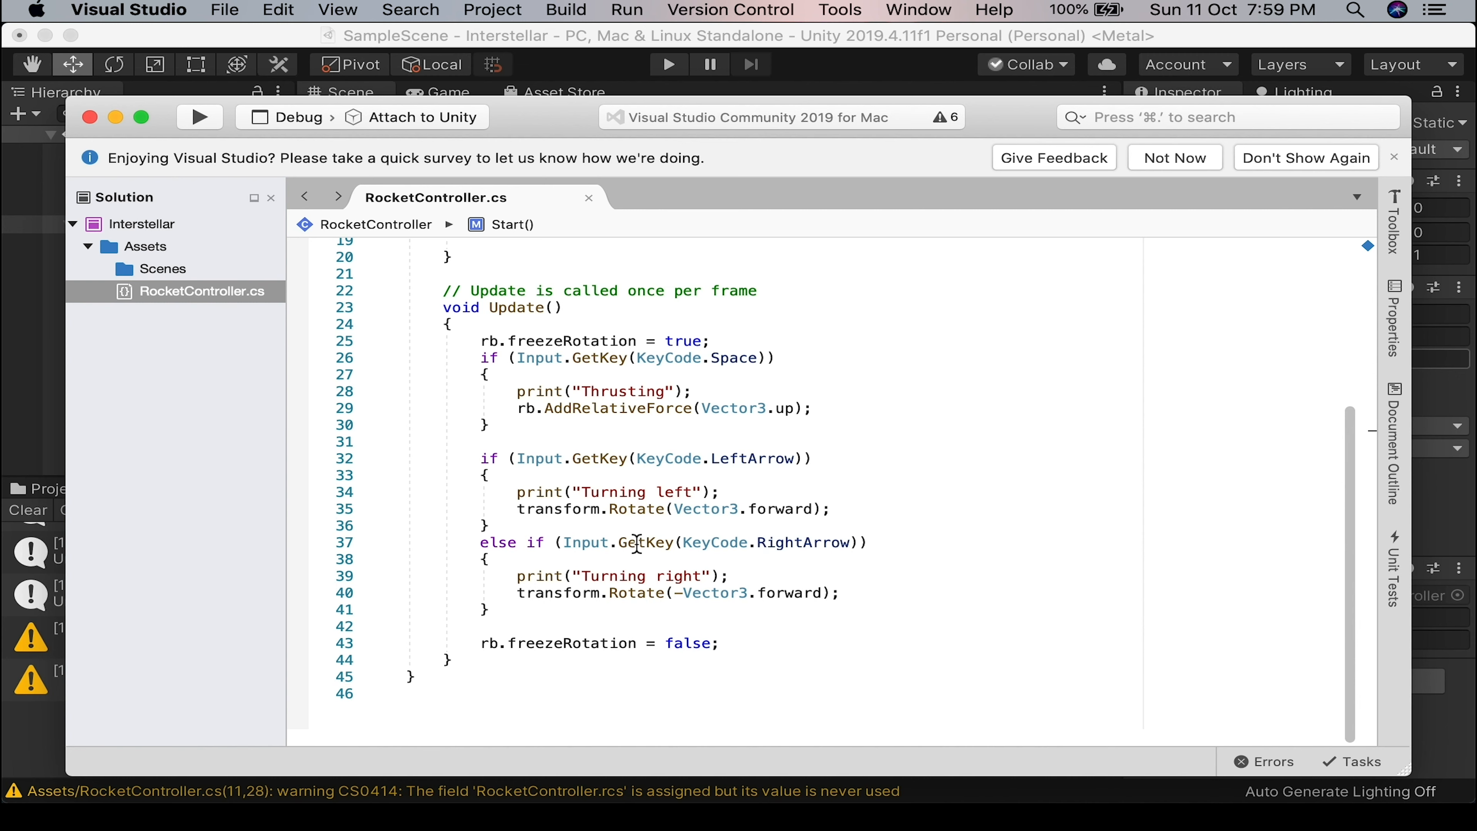
pyautogui.click(791, 410)
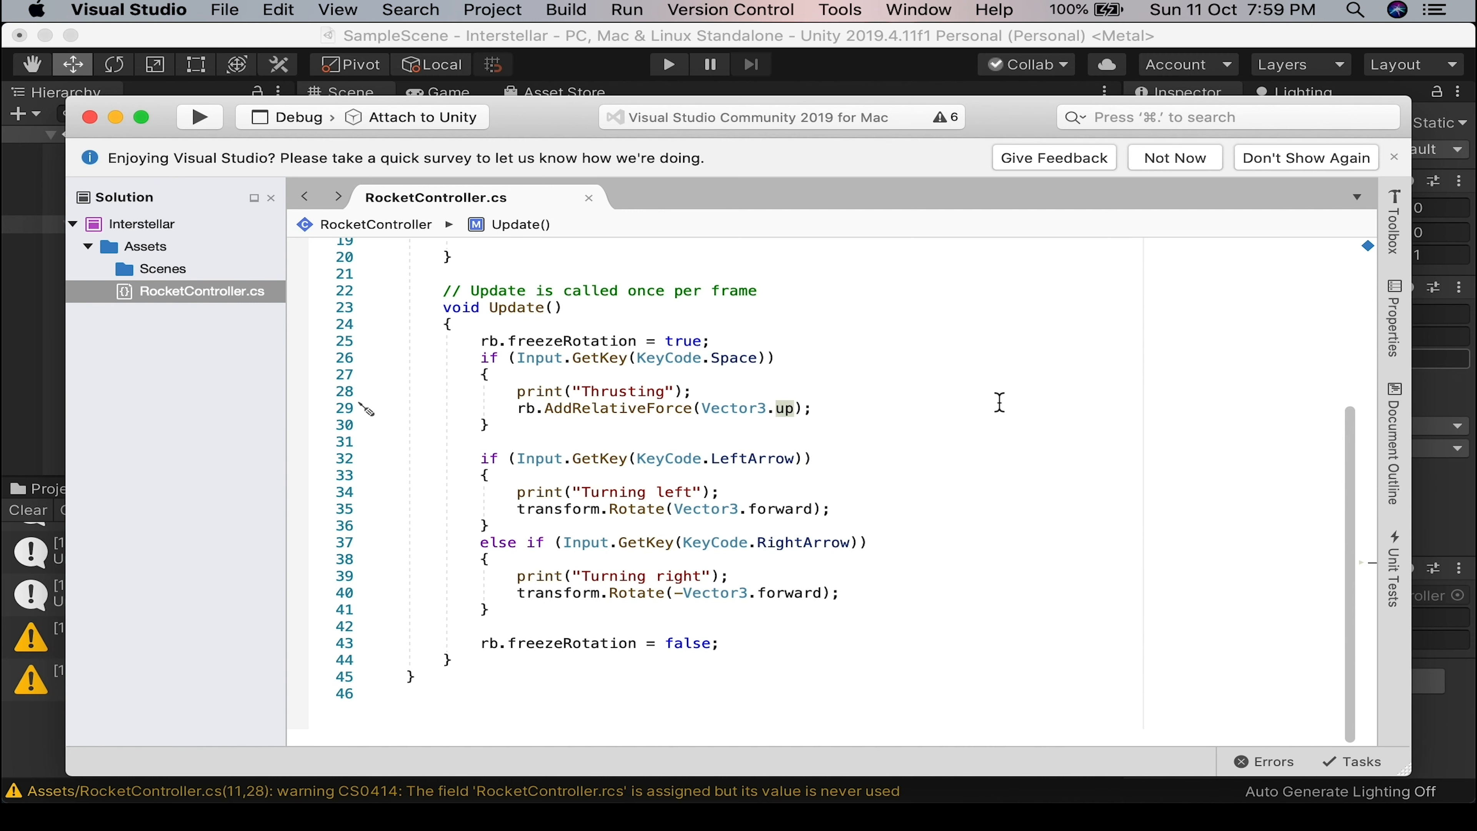
pyautogui.write('* maint')
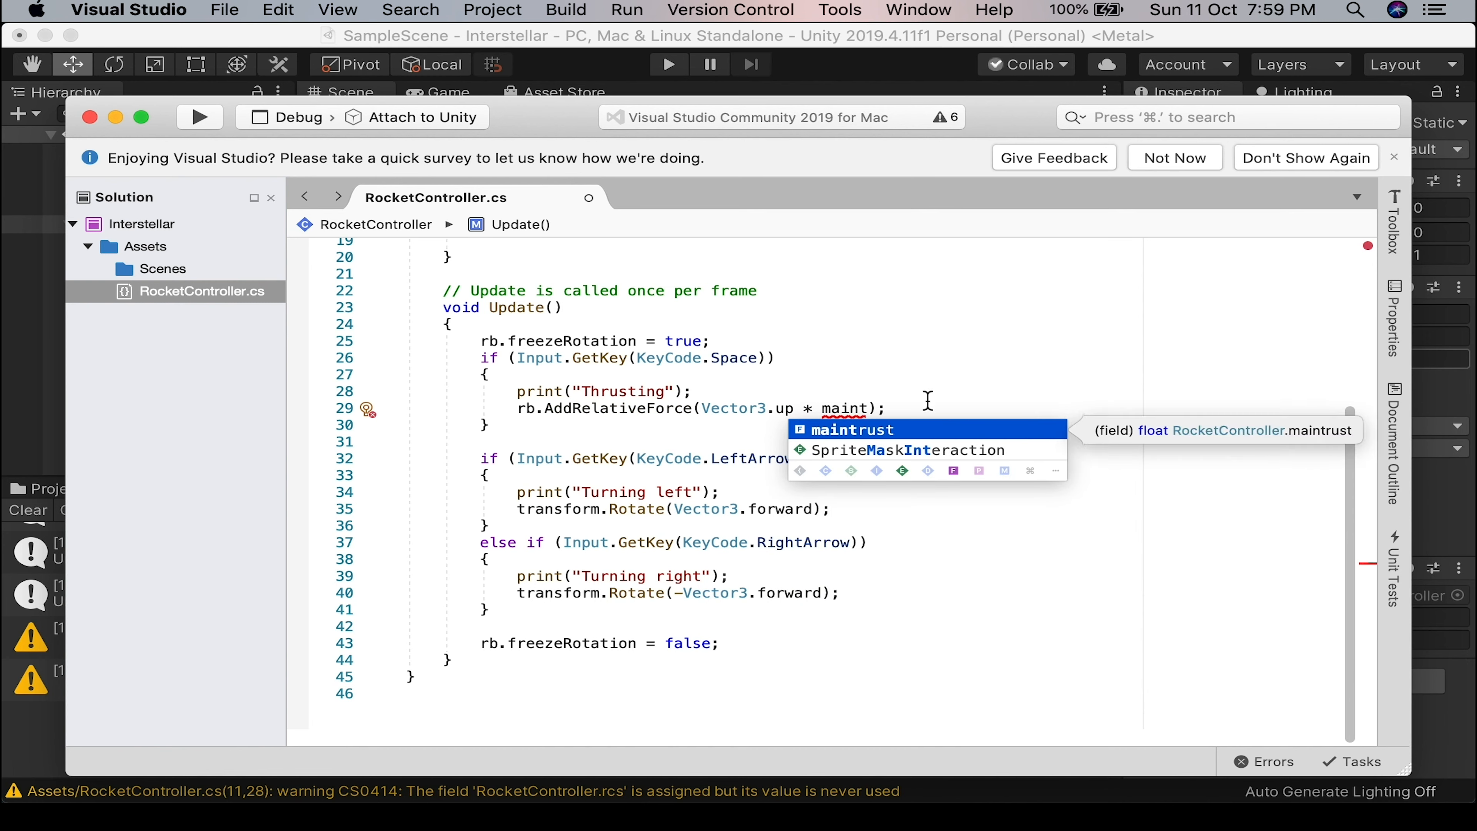
pyautogui.press('Escape')
# Correct the spelling of the maintrust field declaration to mainthrust.
pyautogui.scroll(8, 796, 454)
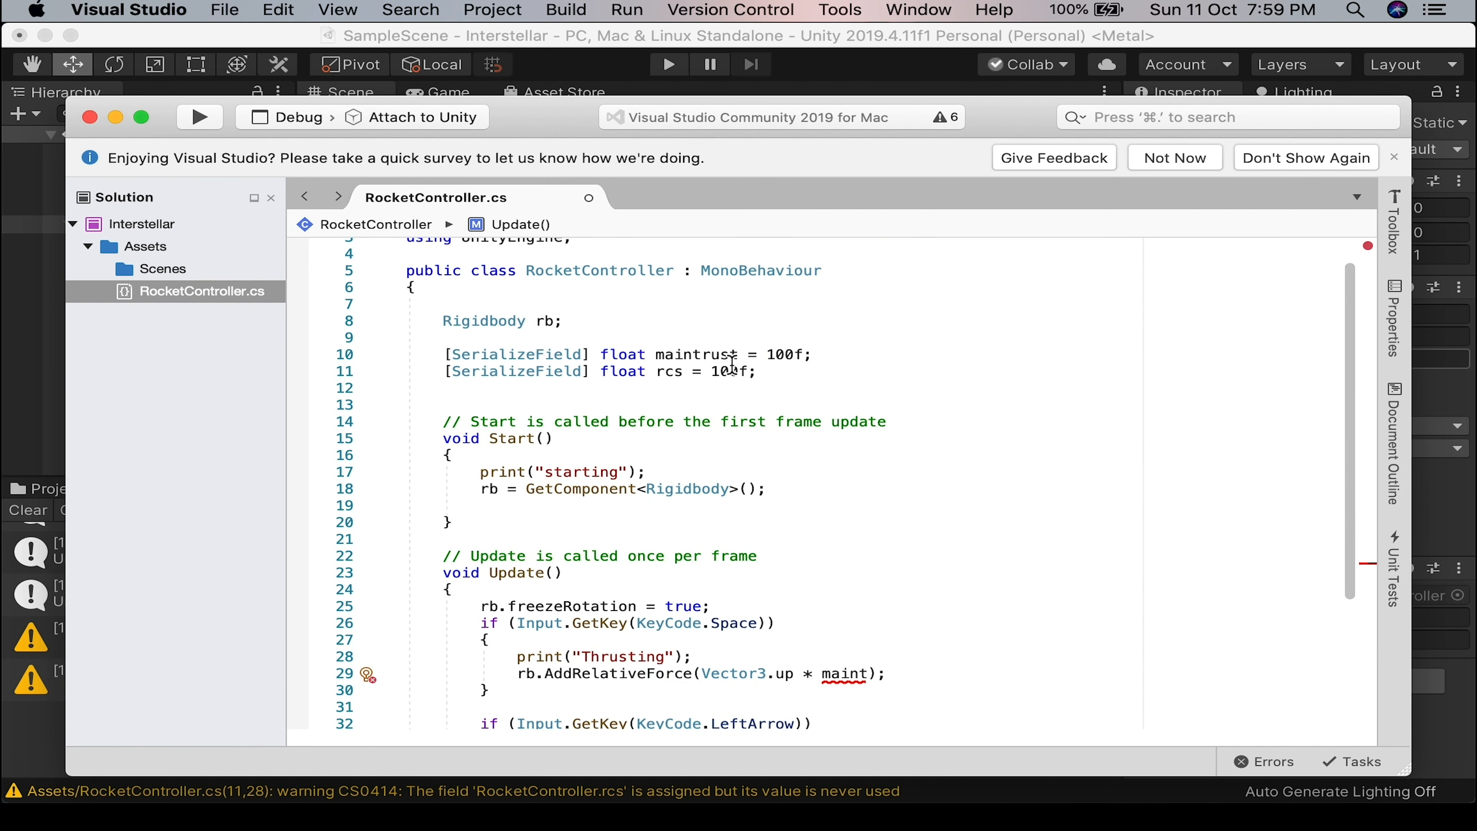
pyautogui.click(732, 364)
pyautogui.click(701, 361)
pyautogui.write('h')
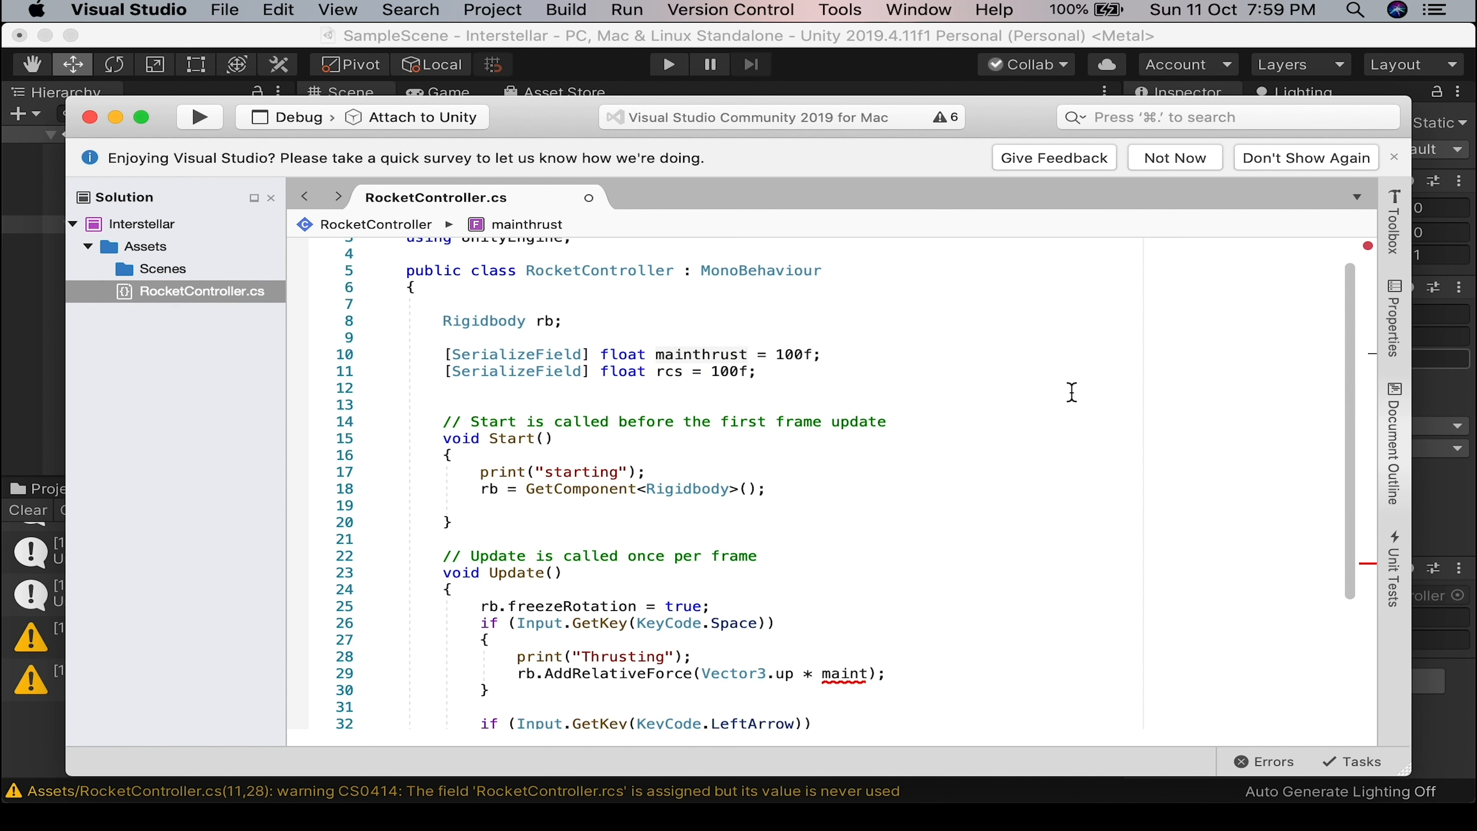
# Replace the unfinished maint in the AddRelativeForce call with mainthrust, giving Vector3.up * mainthrust.
pyautogui.click(892, 467)
pyautogui.scroll(-5, 893, 467)
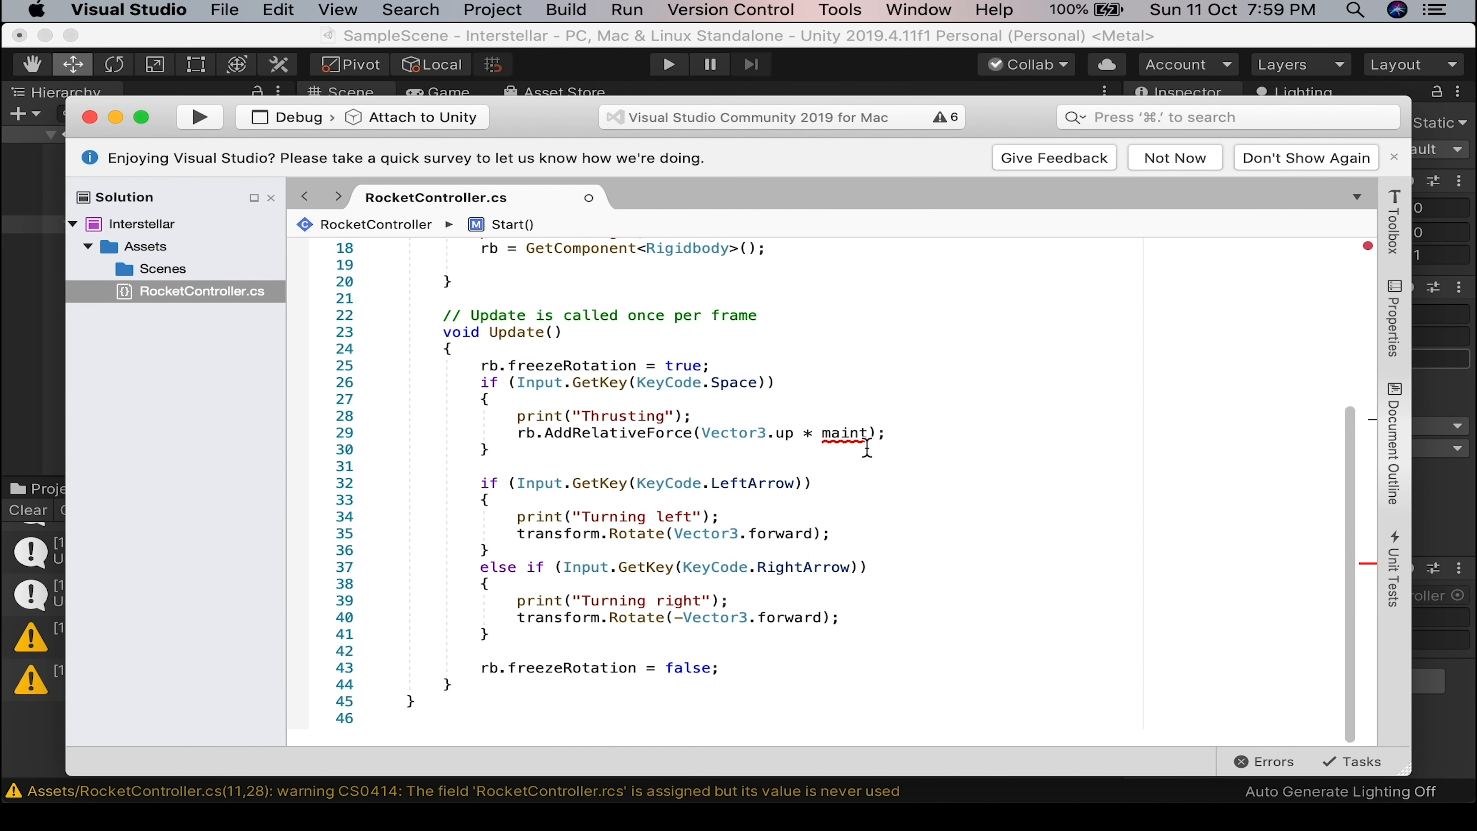
pyautogui.doubleClick(860, 435)
pyautogui.write('main')
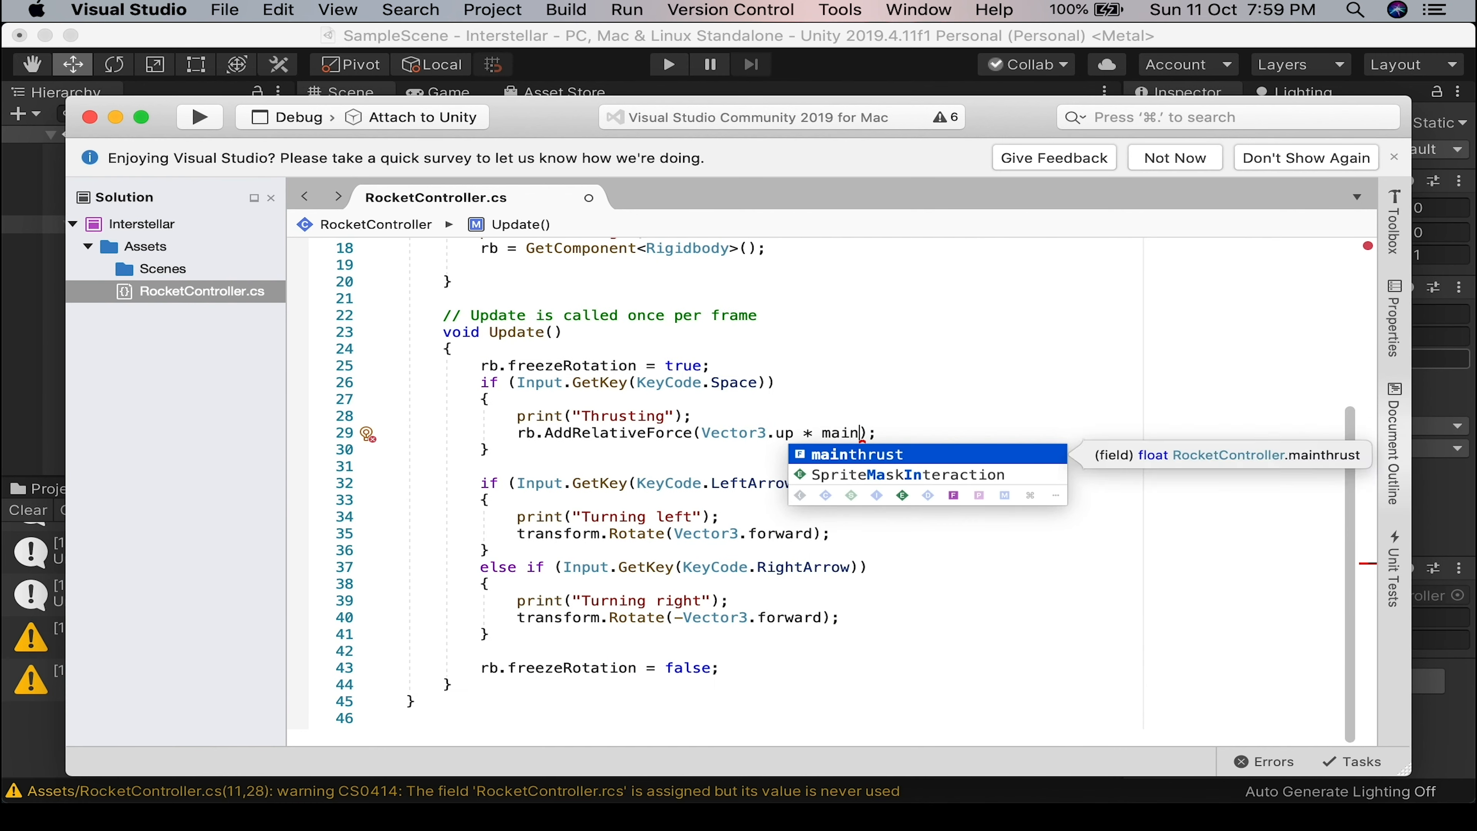
pyautogui.press('Tab')
pyautogui.click(795, 484)
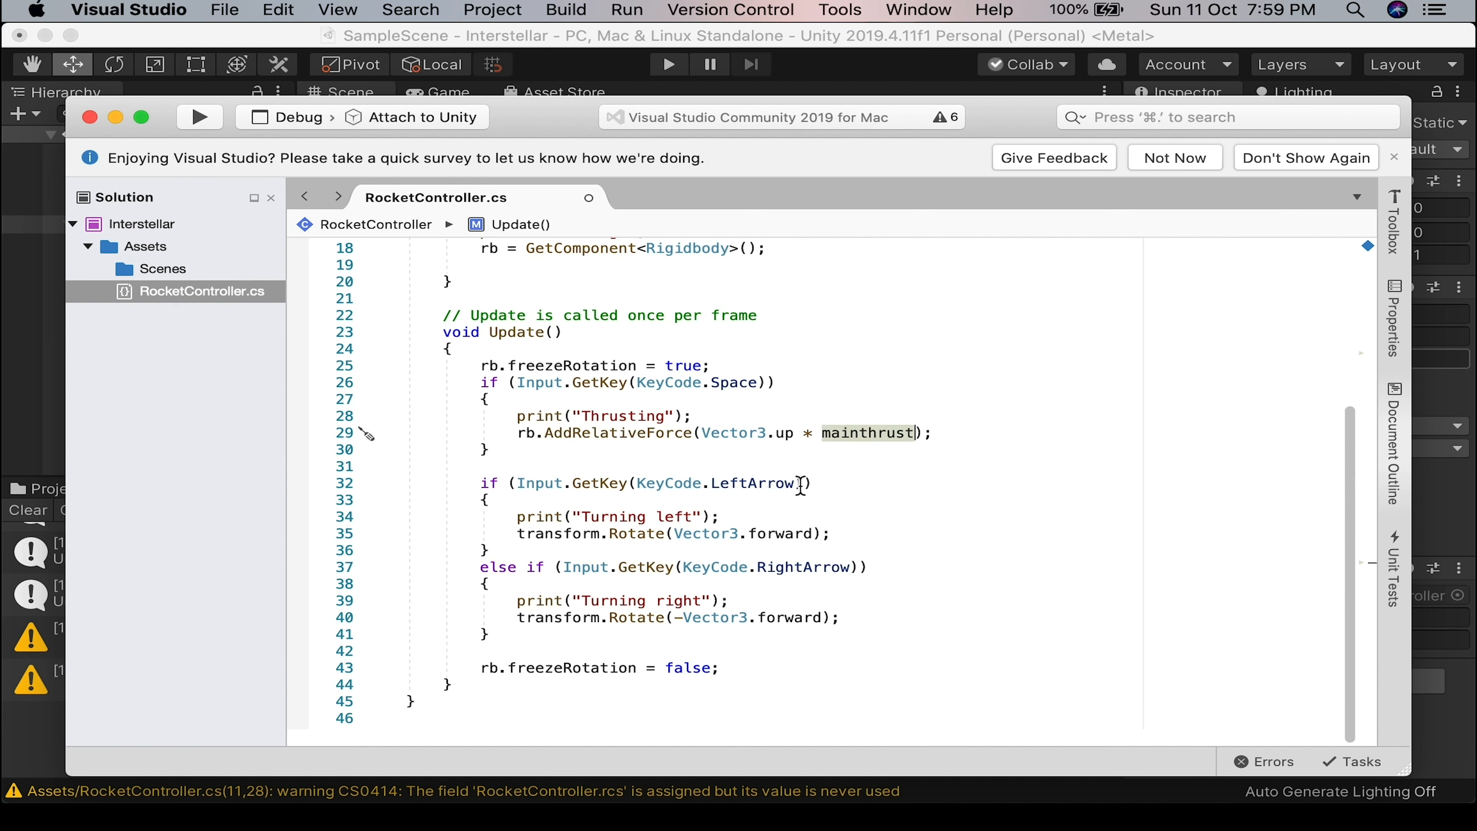
pyautogui.write('*')
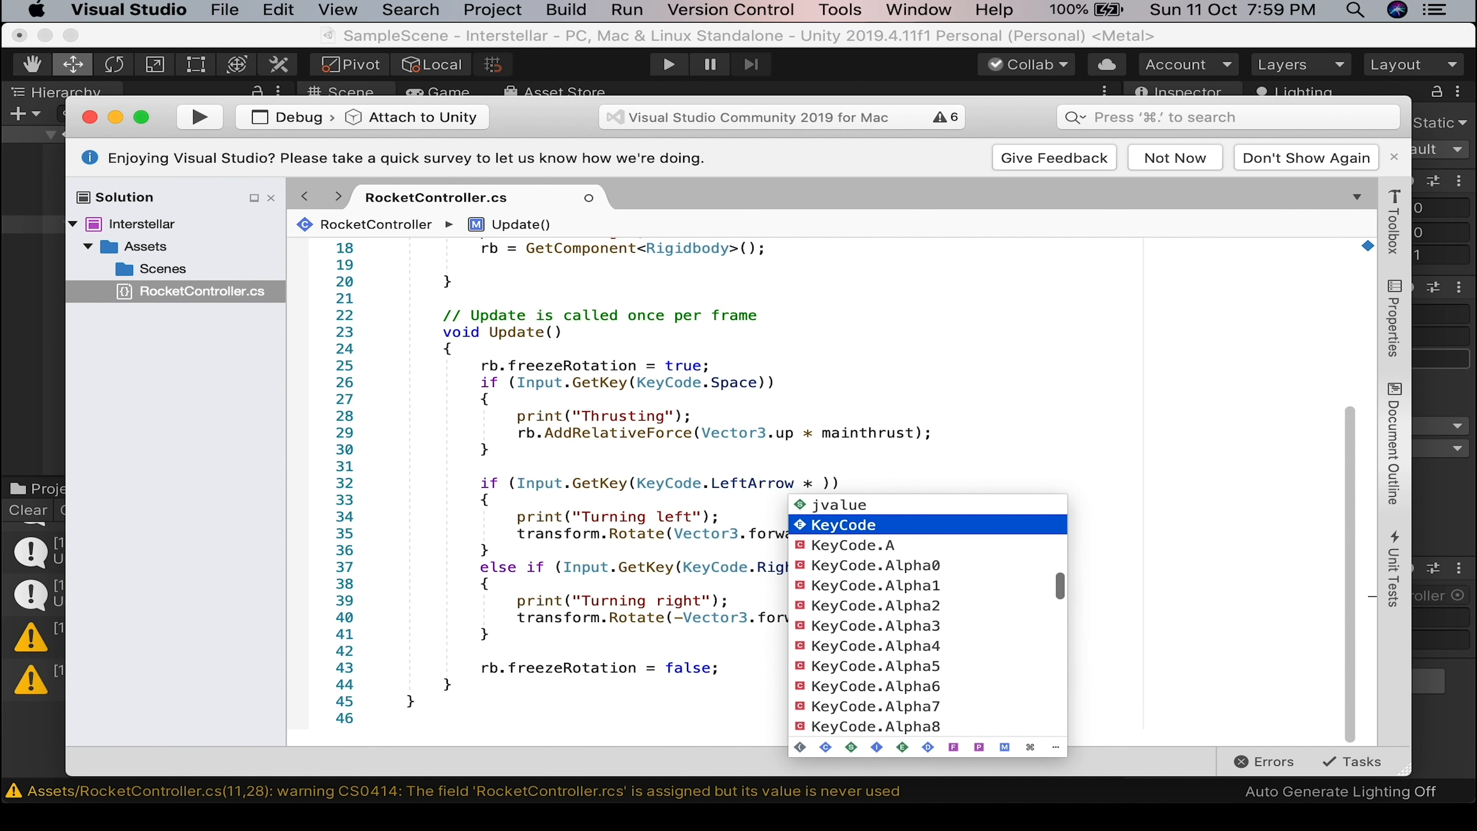
pyautogui.press('BackSpace')
pyautogui.press('BackSpace')
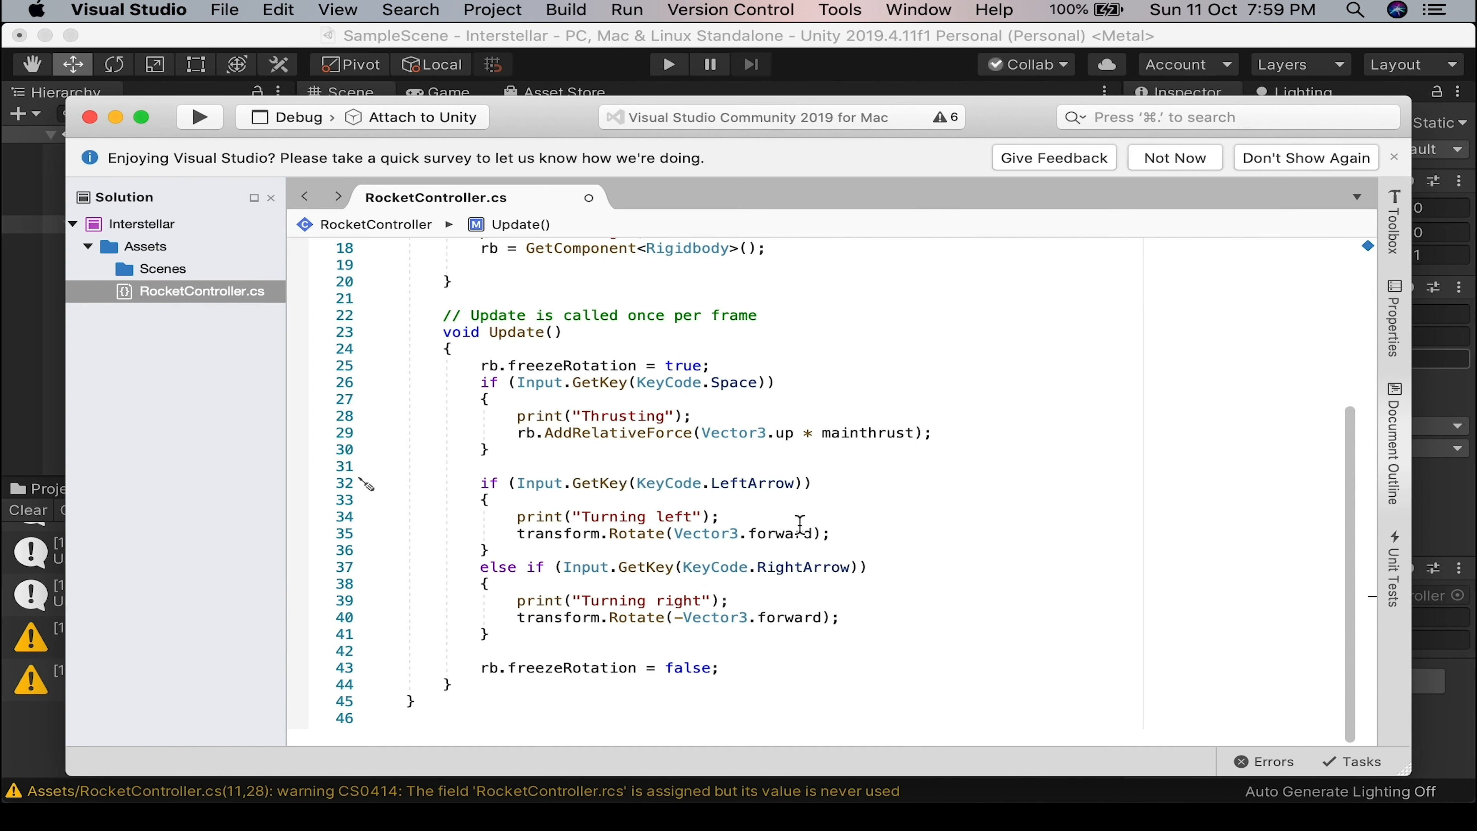
# Multiply the rotation vectors in the LeftArrow and RightArrow branches by rcs and save RocketController.cs.
pyautogui.click(814, 534)
pyautogui.write('* rcs')
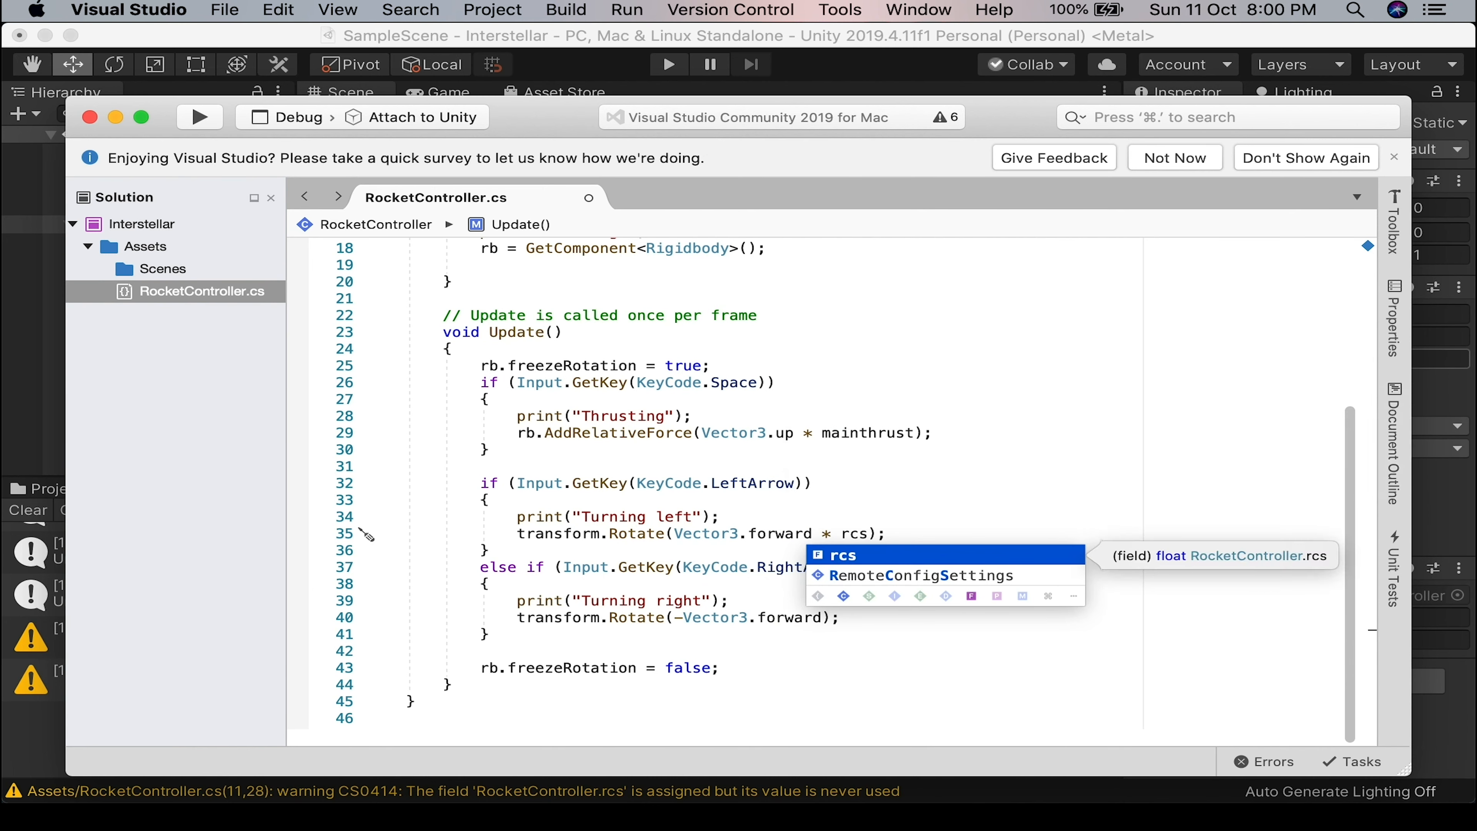
pyautogui.press('Escape')
pyautogui.click(823, 617)
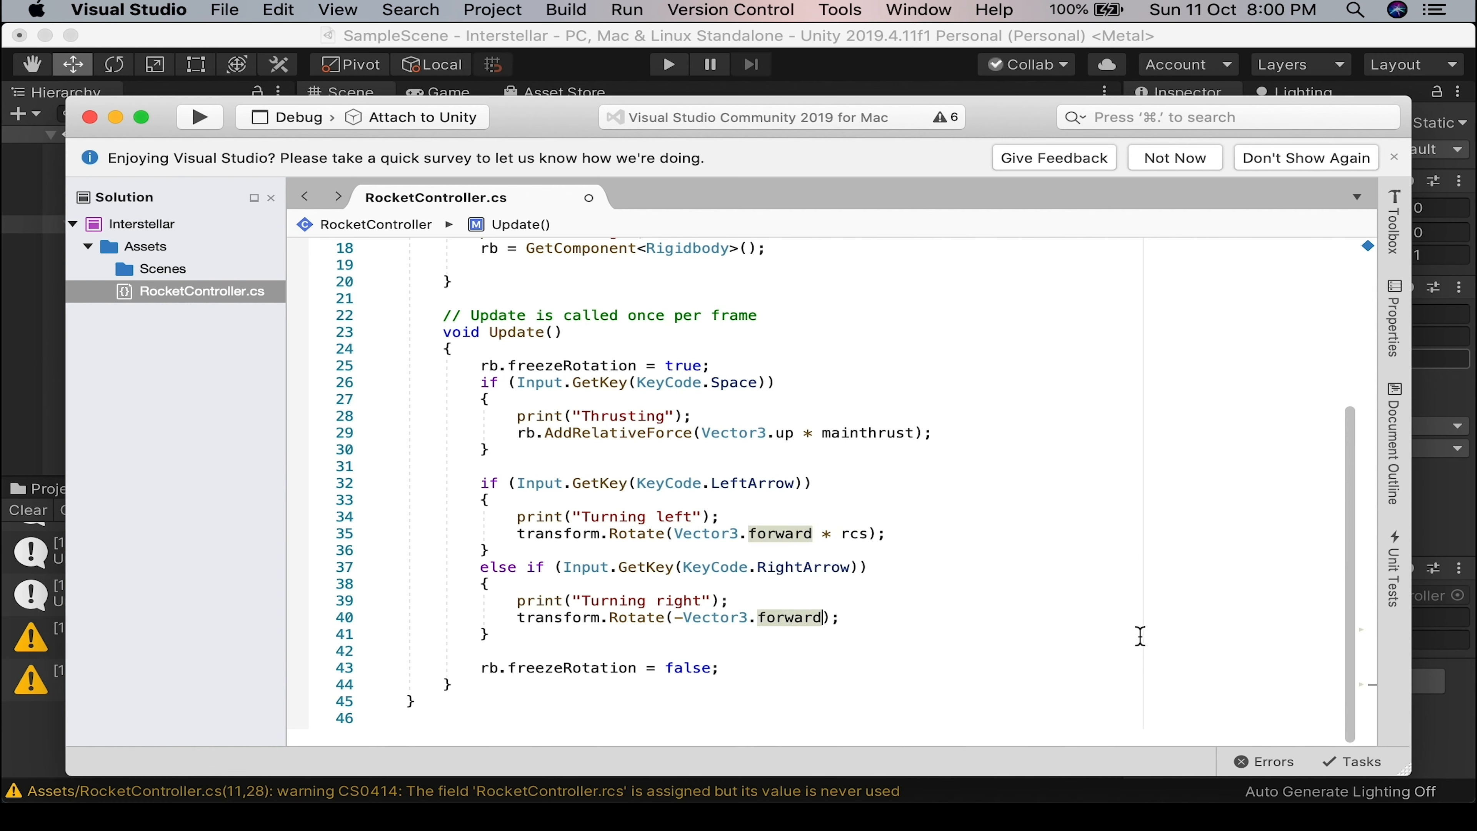
pyautogui.write('* rcs')
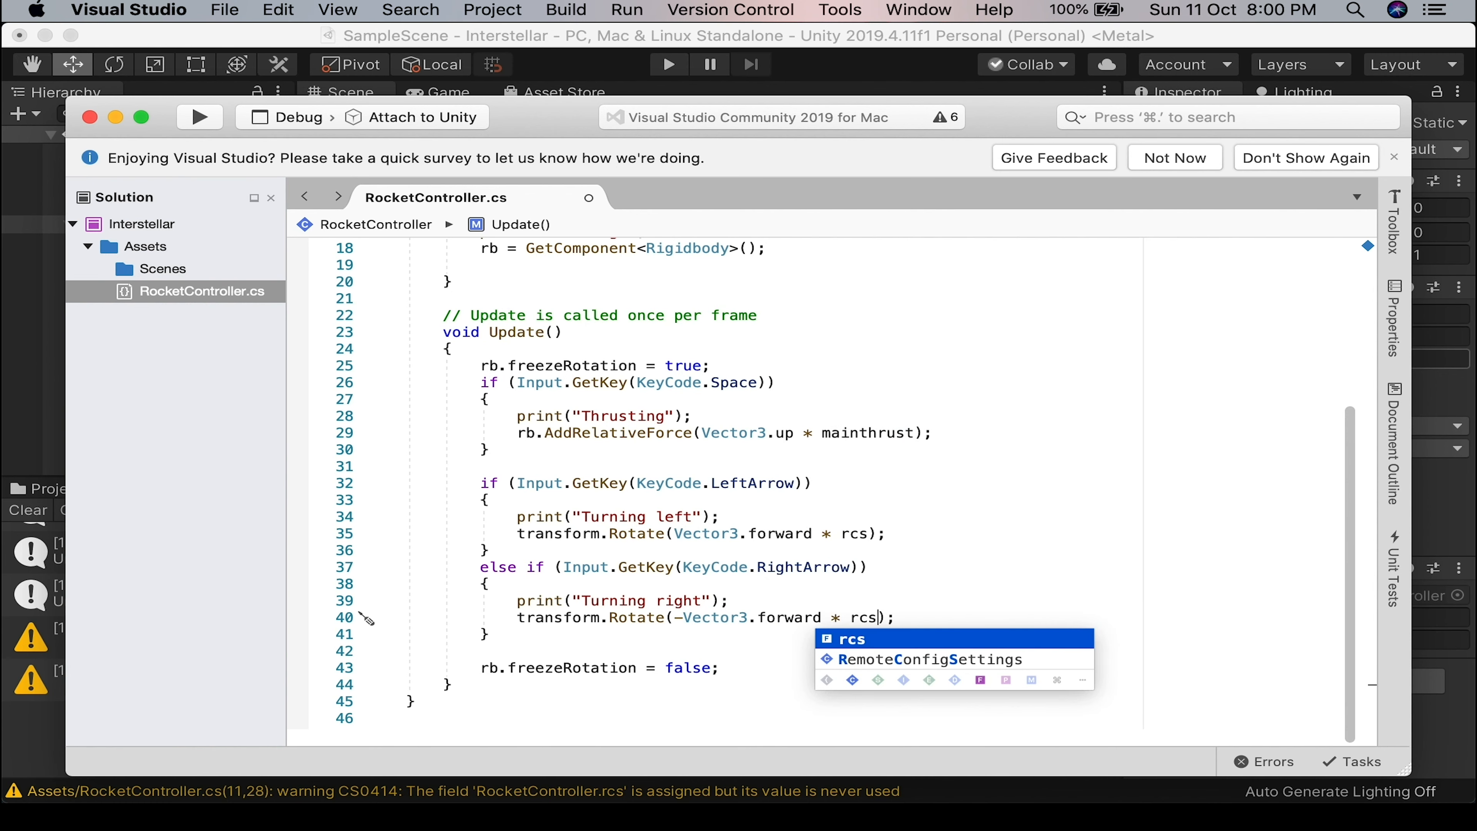
pyautogui.press('super+s')
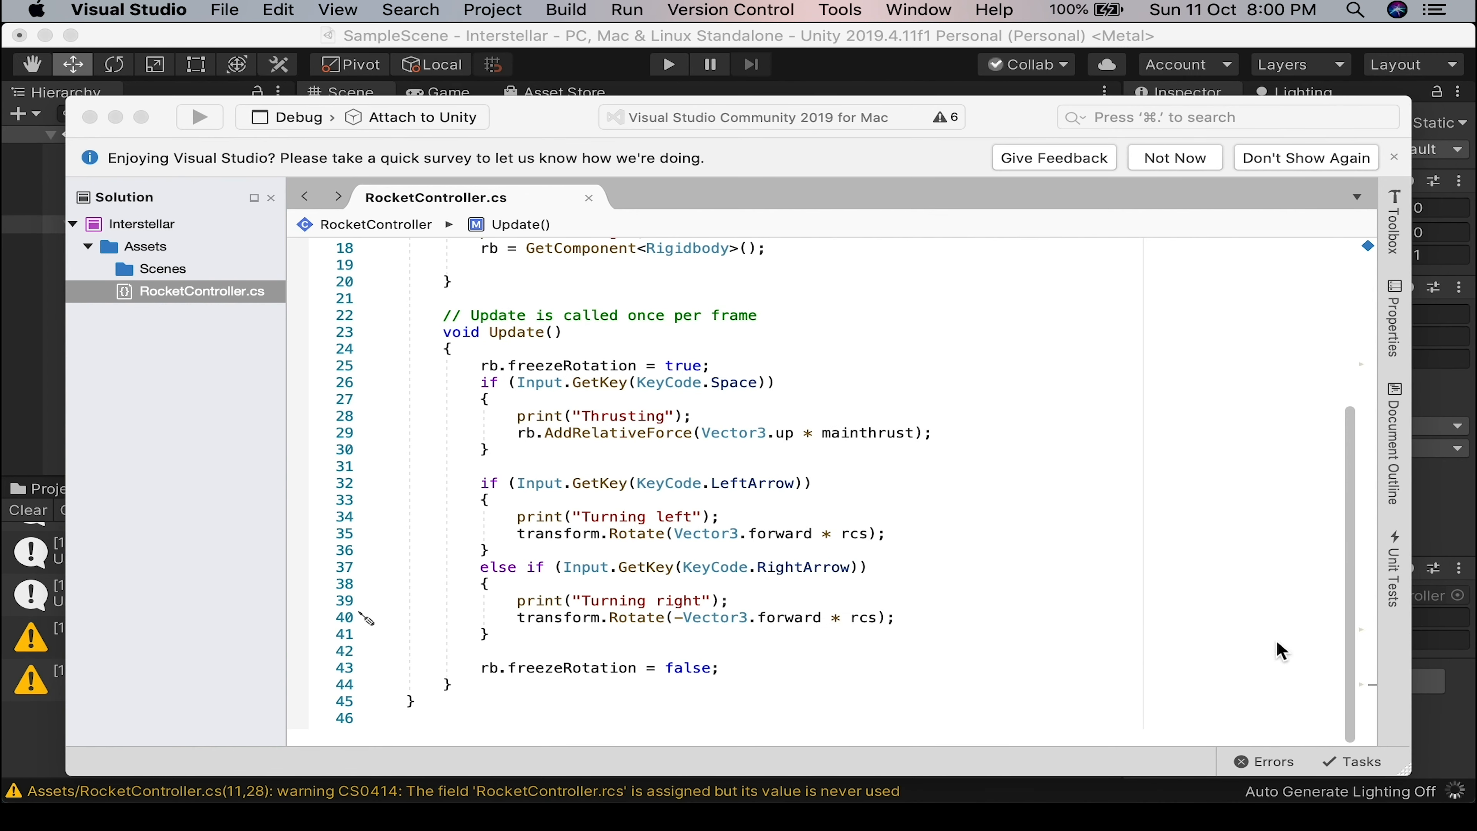
# Switch to Unity and run the scene briefly to test the rocket's thrust with the updated script.
pyautogui.press('super+Tab')
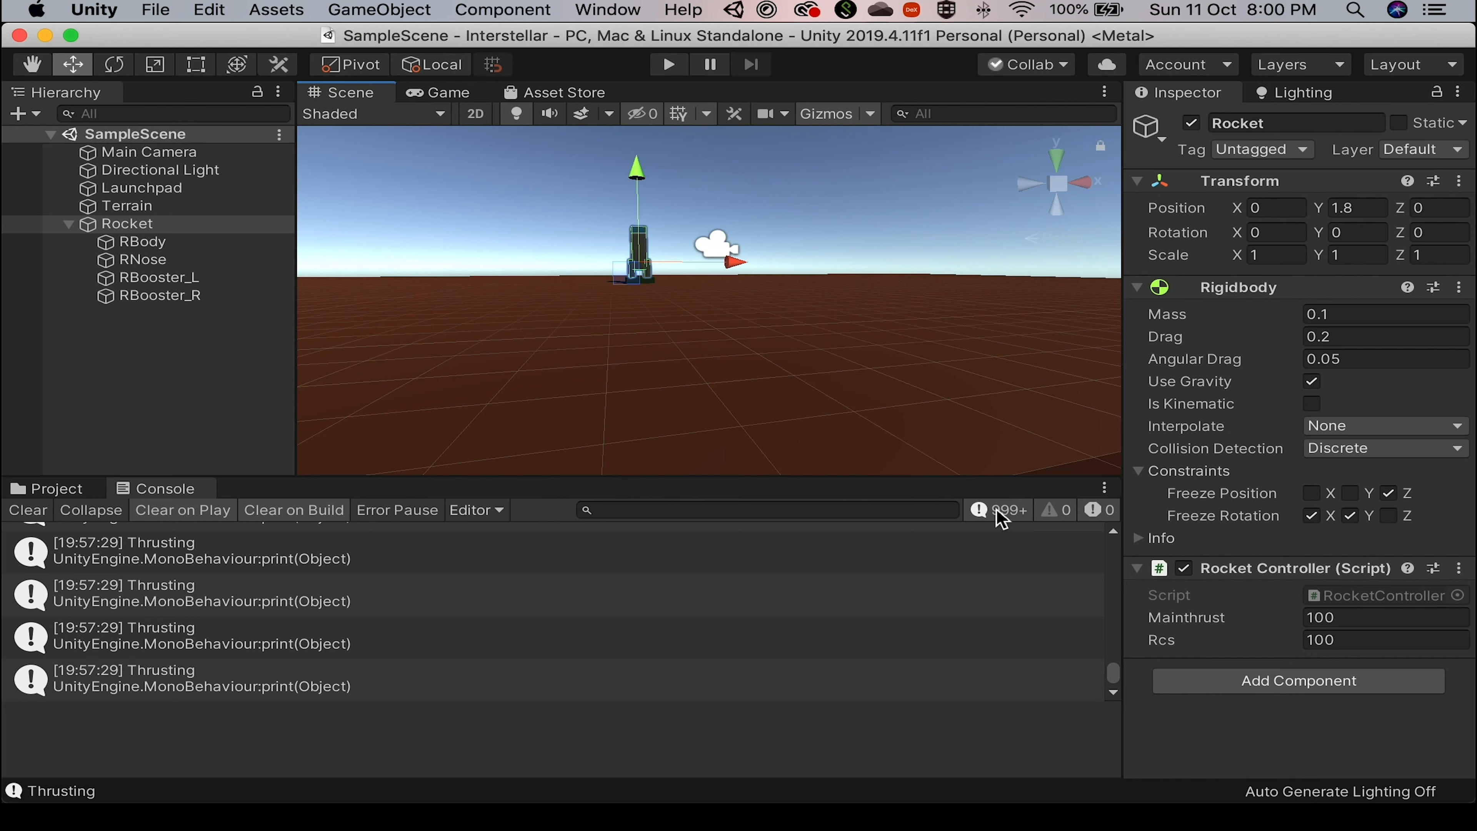
pyautogui.press('super+p')
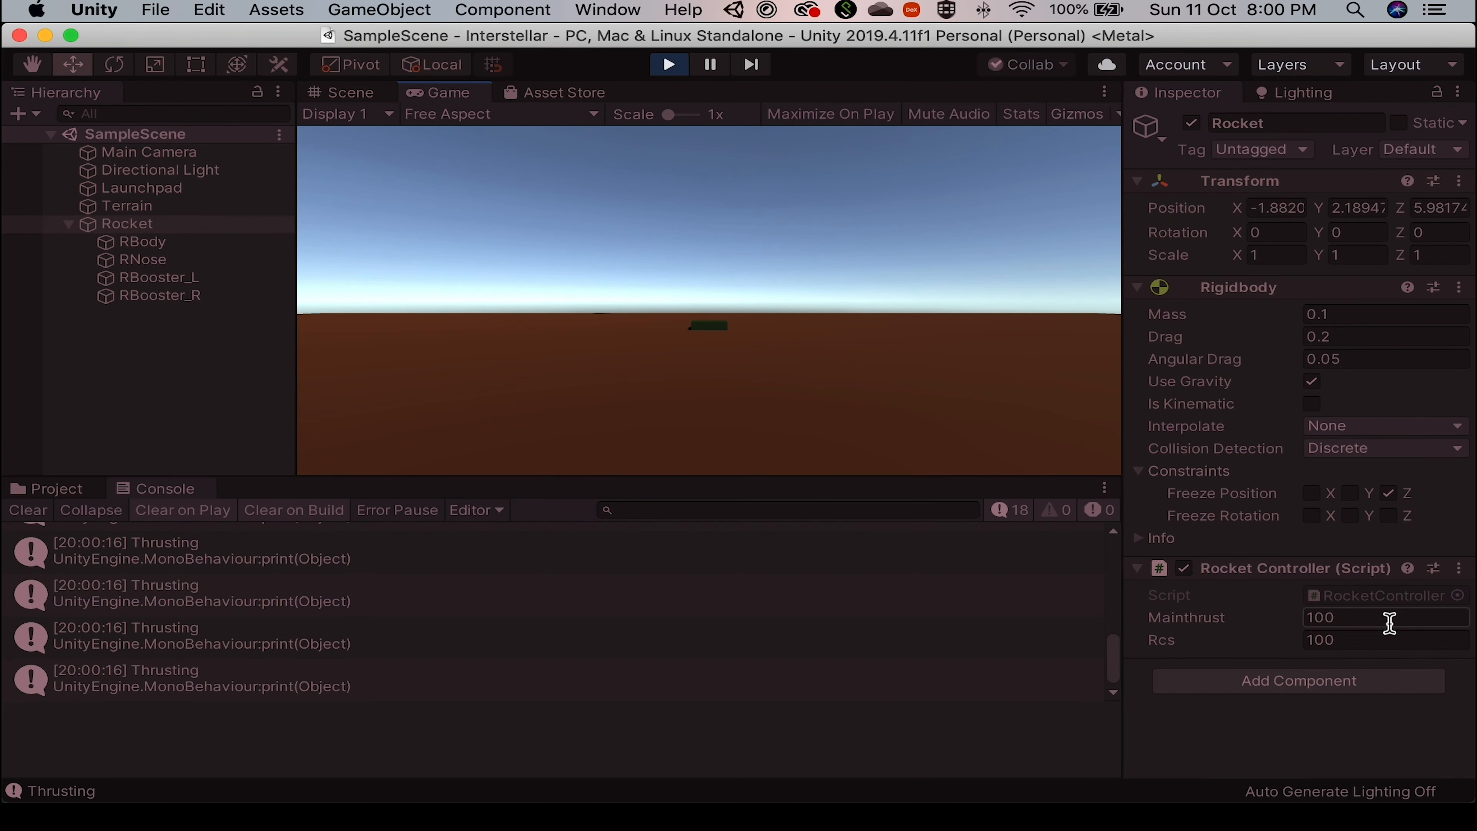
pyautogui.press('super+p')
# Set the Rocket Controller script's Mainthrust to 10 and Rcs to 250.
pyautogui.click(1390, 619)
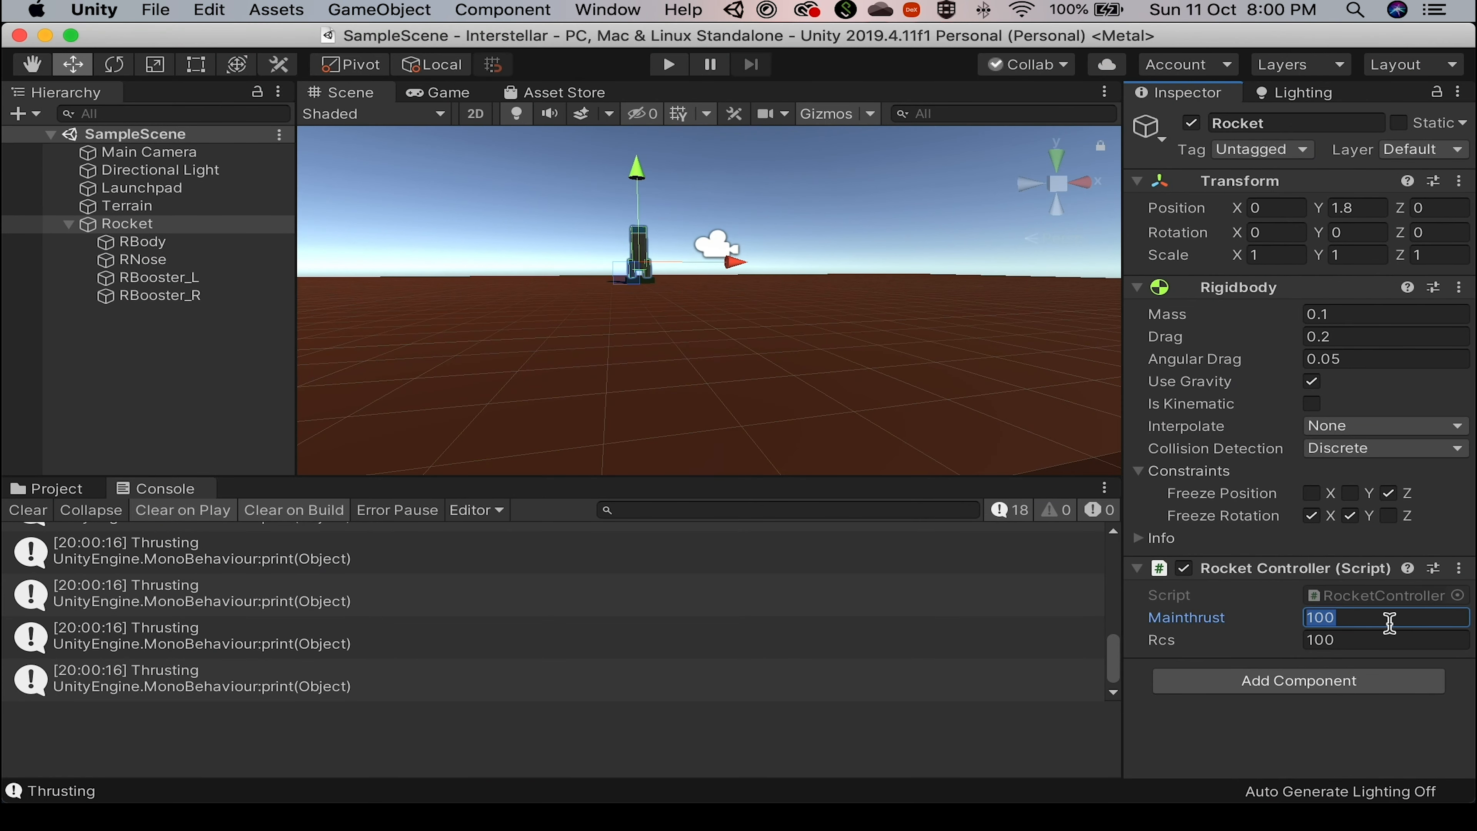
pyautogui.write('10')
pyautogui.click(1428, 642)
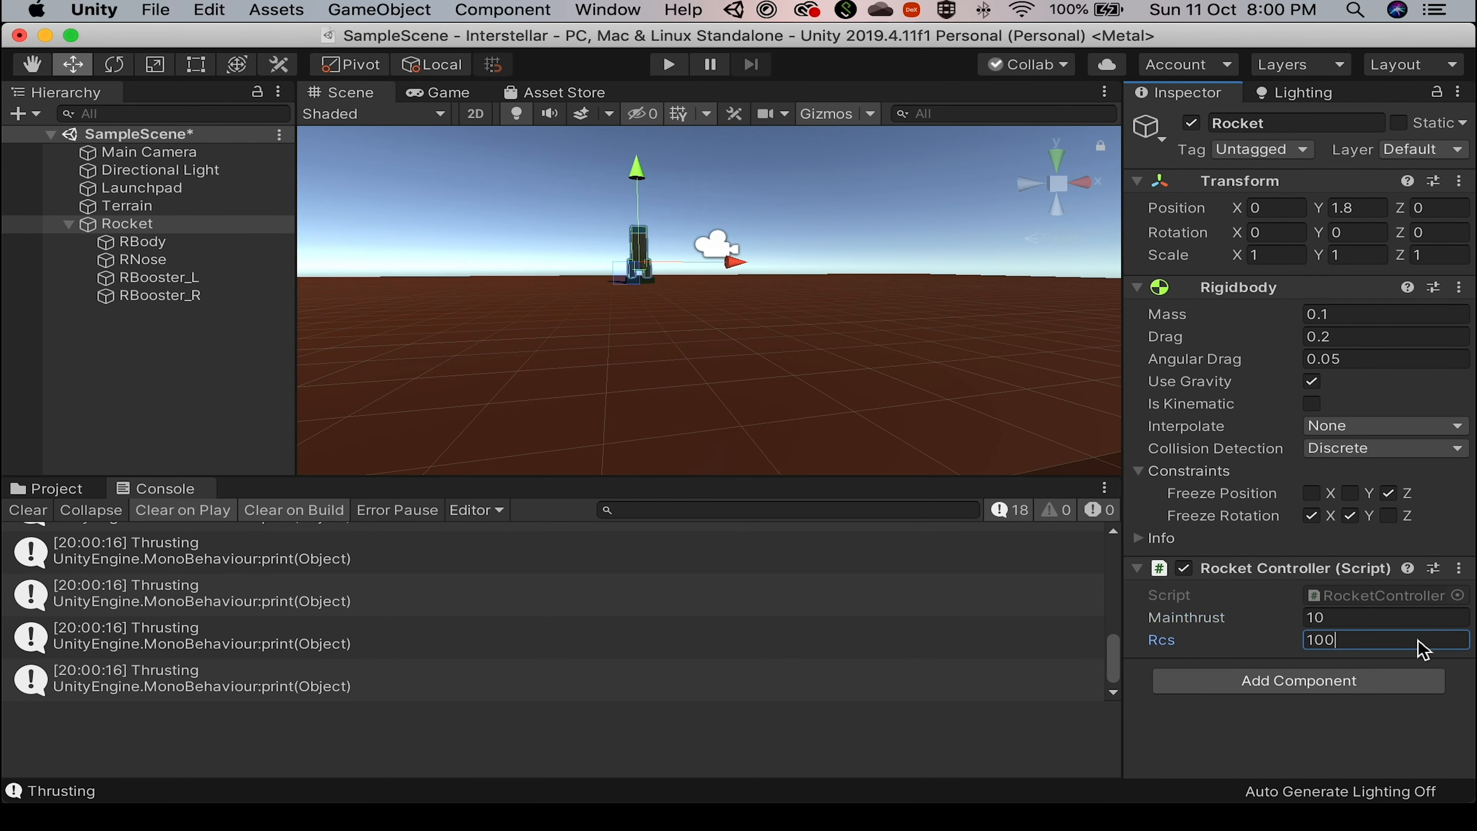
pyautogui.write('250')
pyautogui.press('Return')
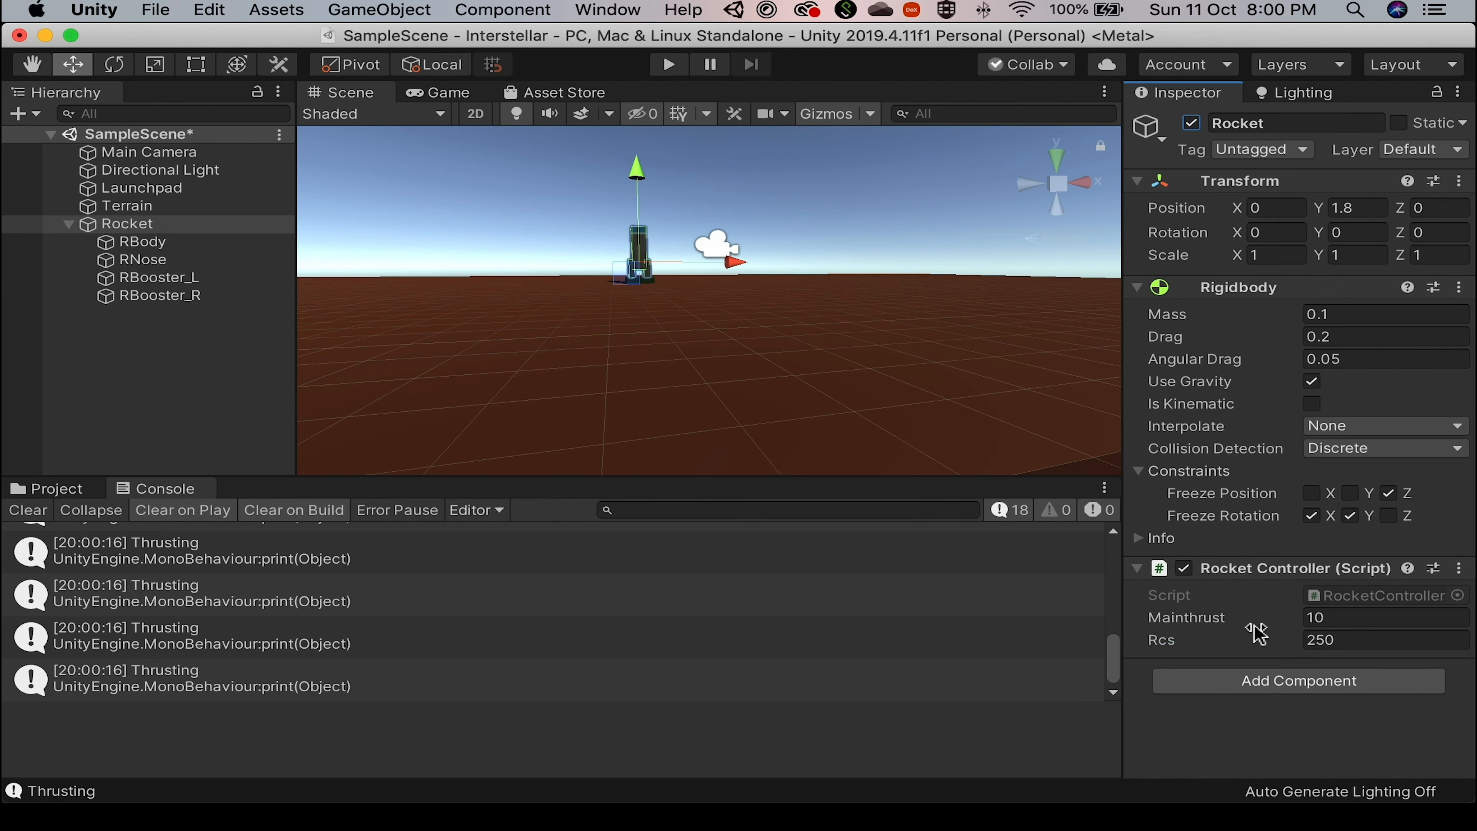
# Play the scene, thrust the rocket with the new controller values, and stop the run.
pyautogui.press('super+p')
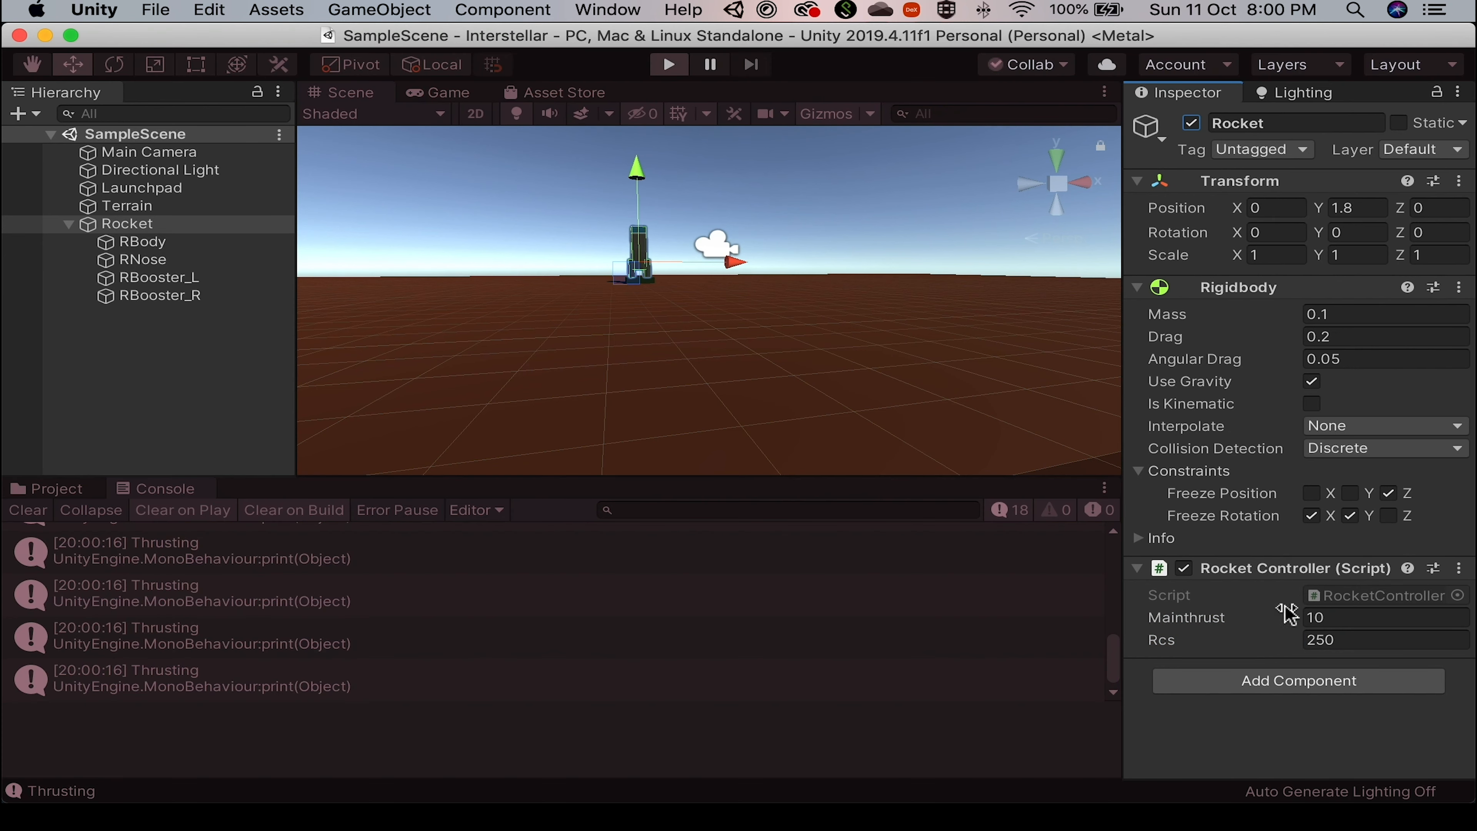
pyautogui.press('space')
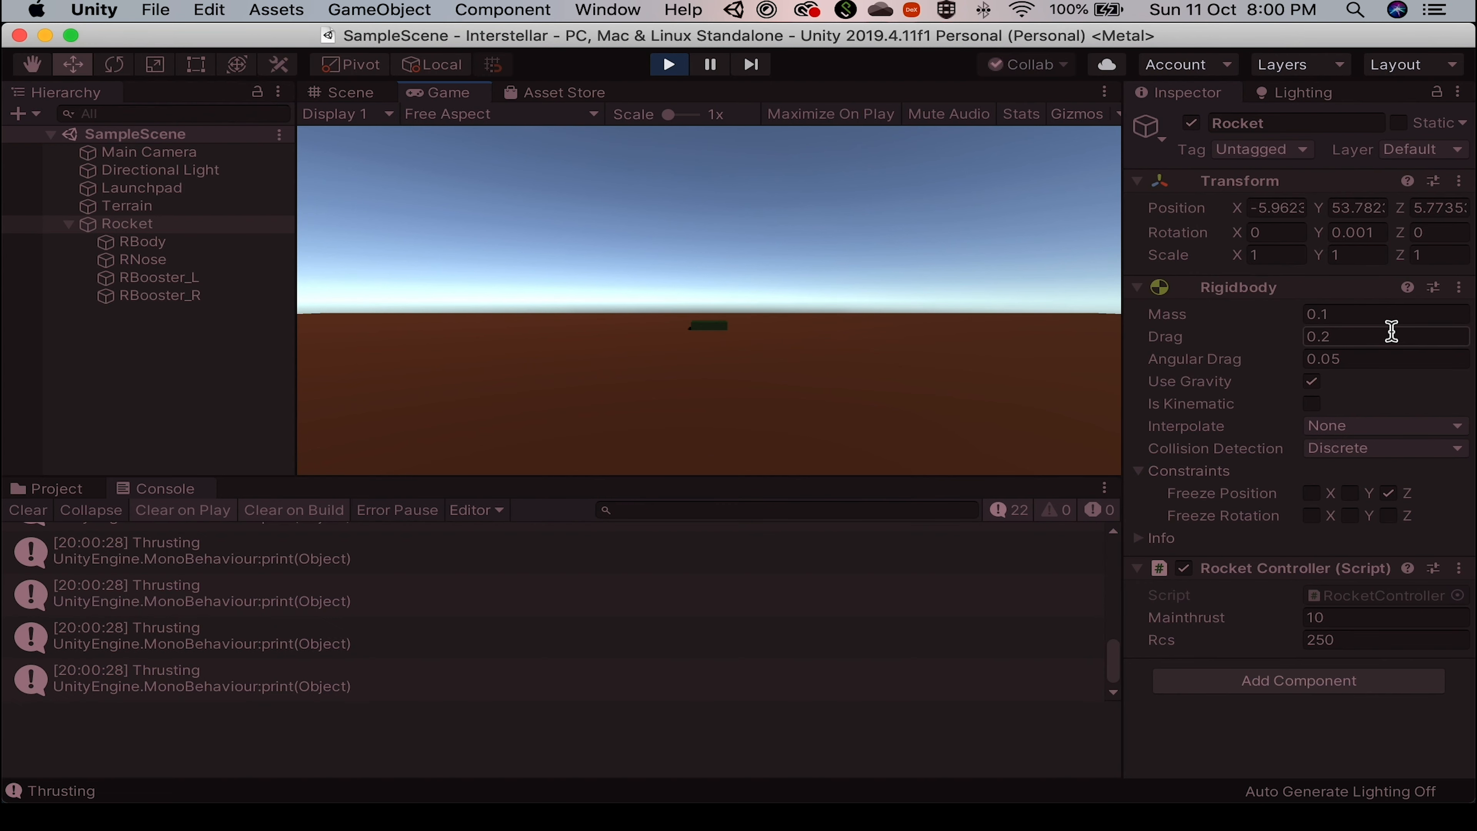
pyautogui.press('super+p')
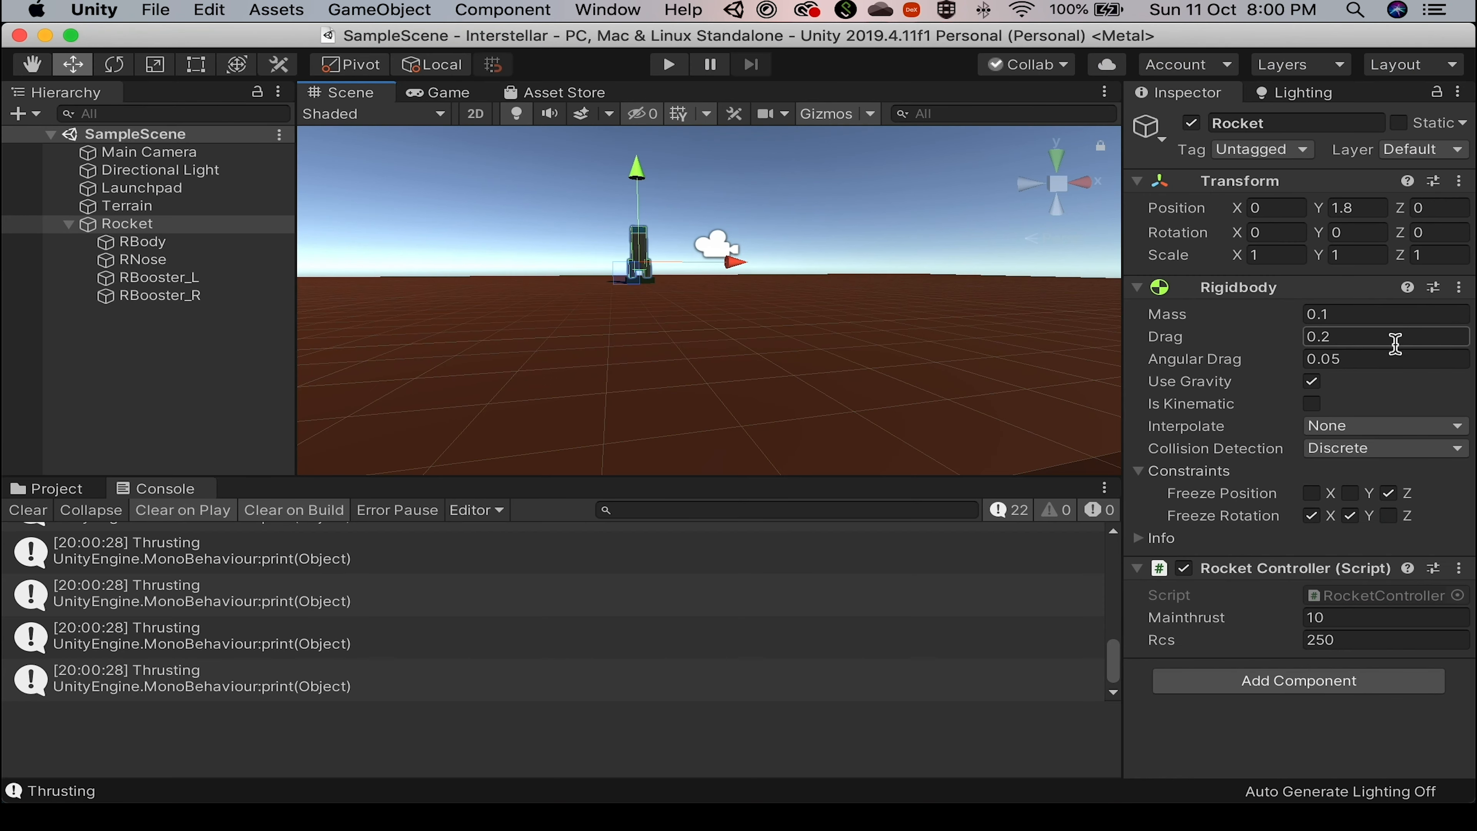
# Set the mass of the Rocket's Rigidbody to 1.
pyautogui.click(1382, 314)
pyautogui.write('1')
pyautogui.press('Tab')
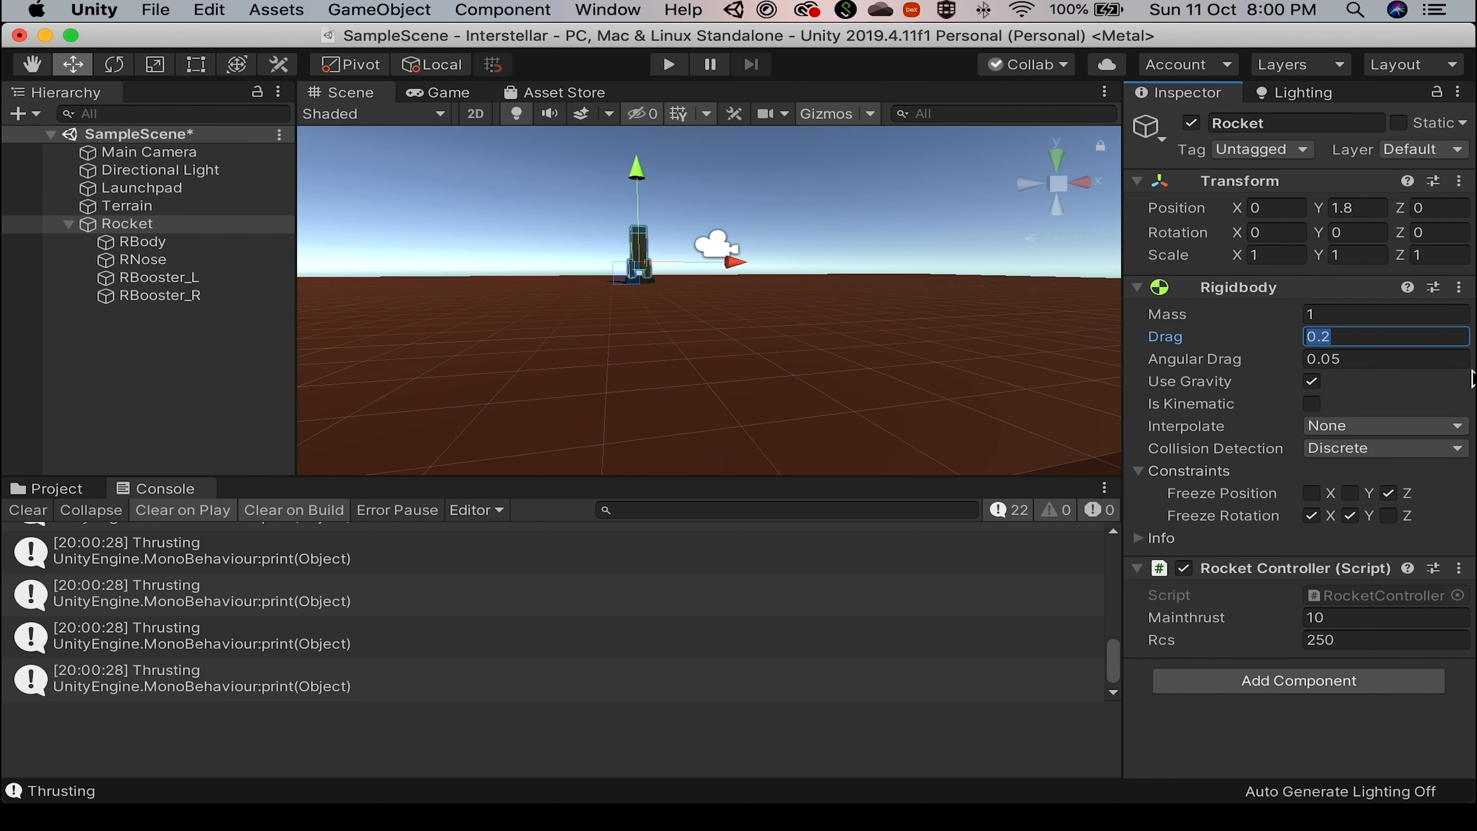
# Play the scene to test the heavier rocket's thrust and its left and right turning, and stop the run.
pyautogui.press('super+p')
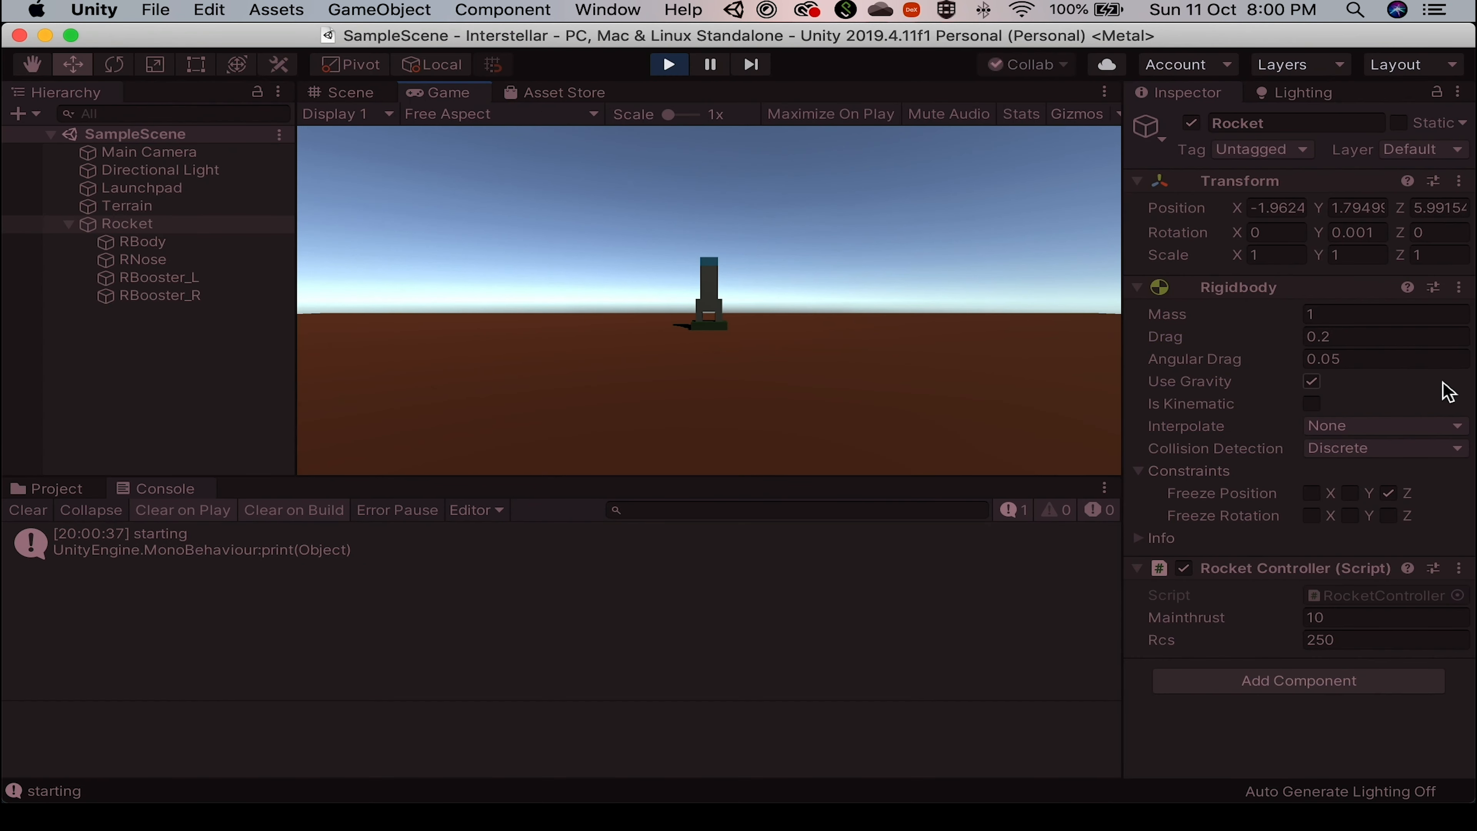
pyautogui.press('space')
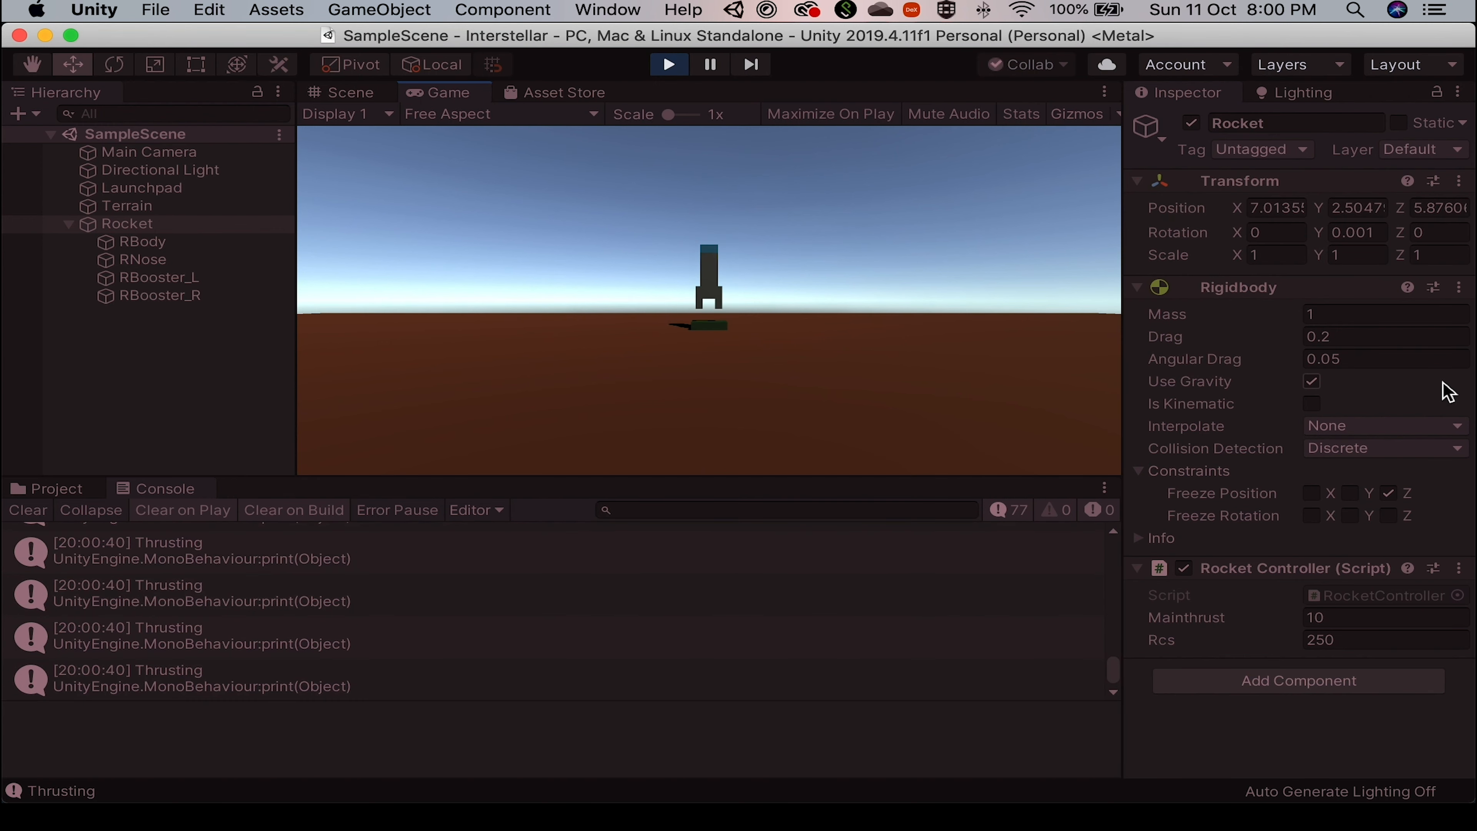
pyautogui.press('a')
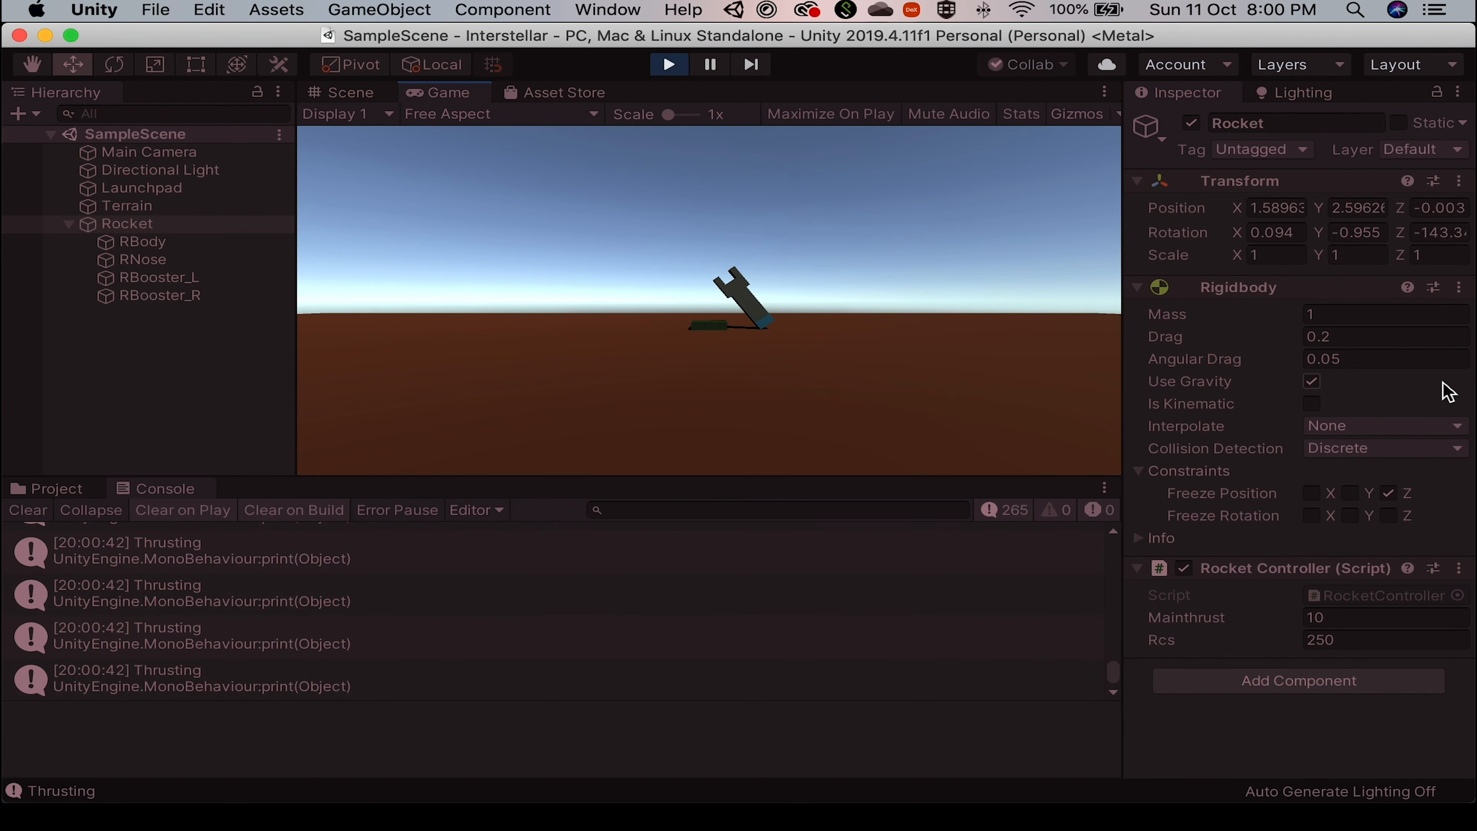
pyautogui.press('a')
pyautogui.press('a')
pyautogui.press('space')
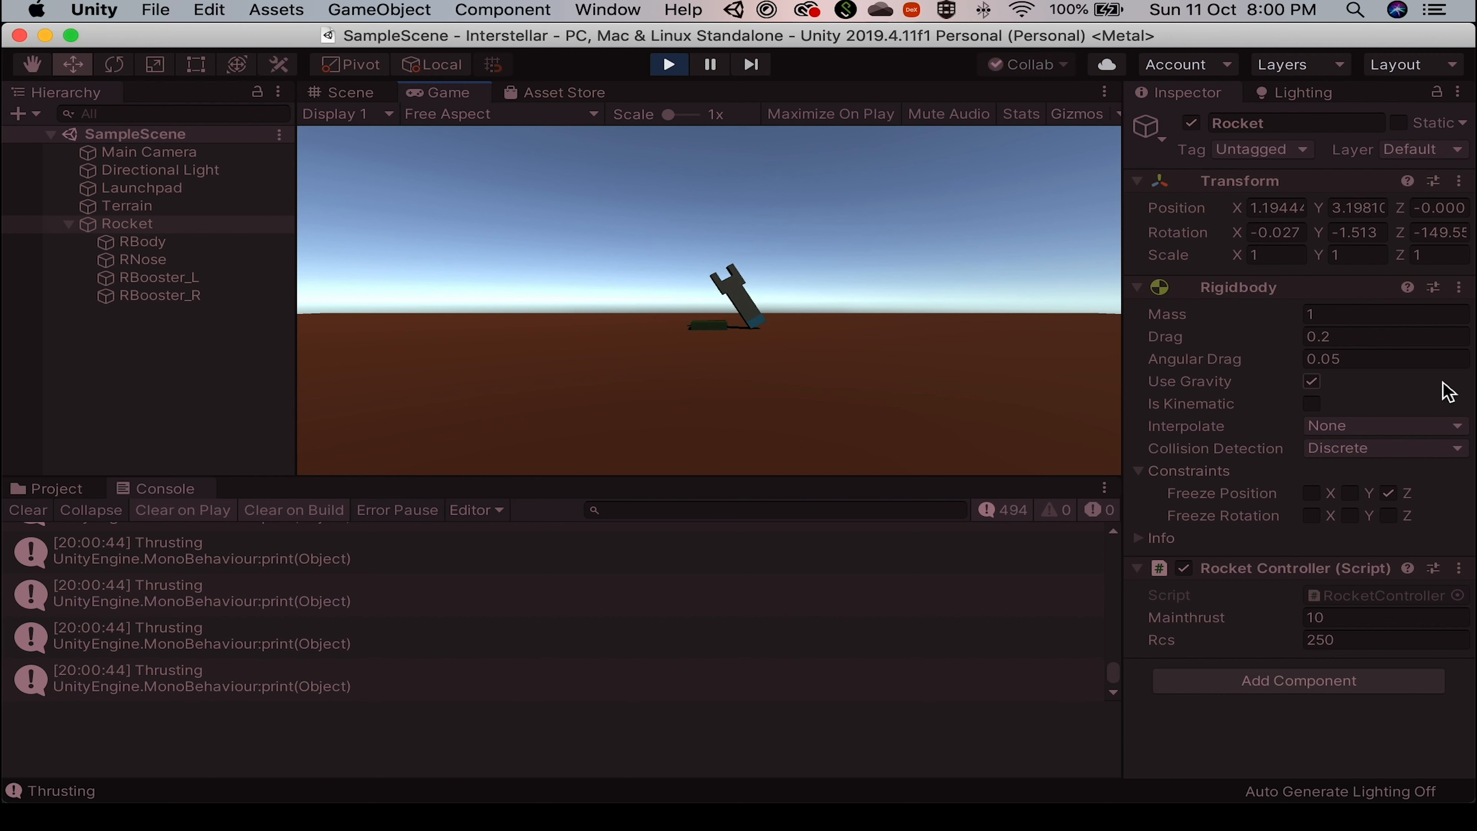
pyautogui.press('a')
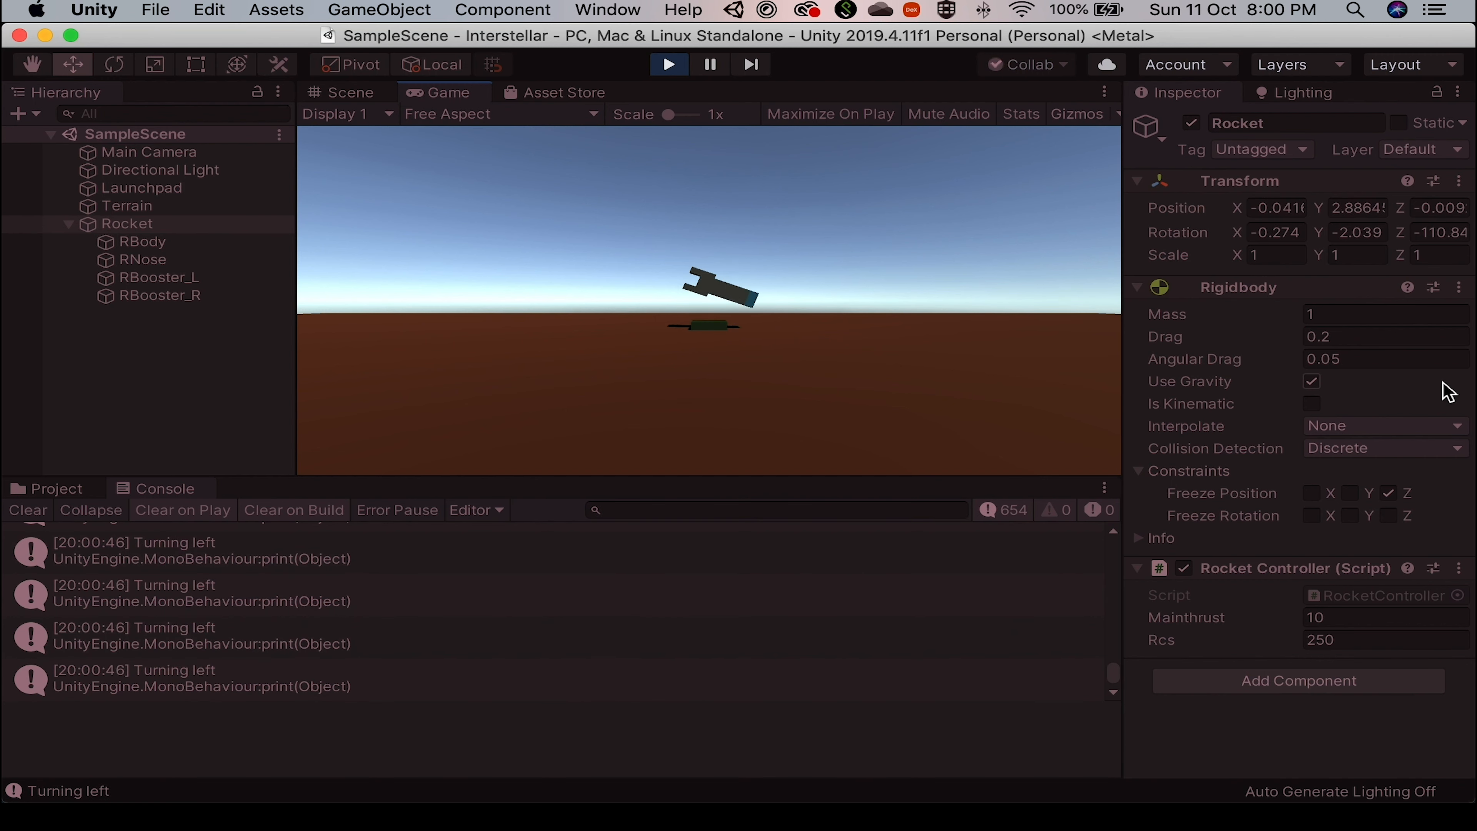
pyautogui.press('d')
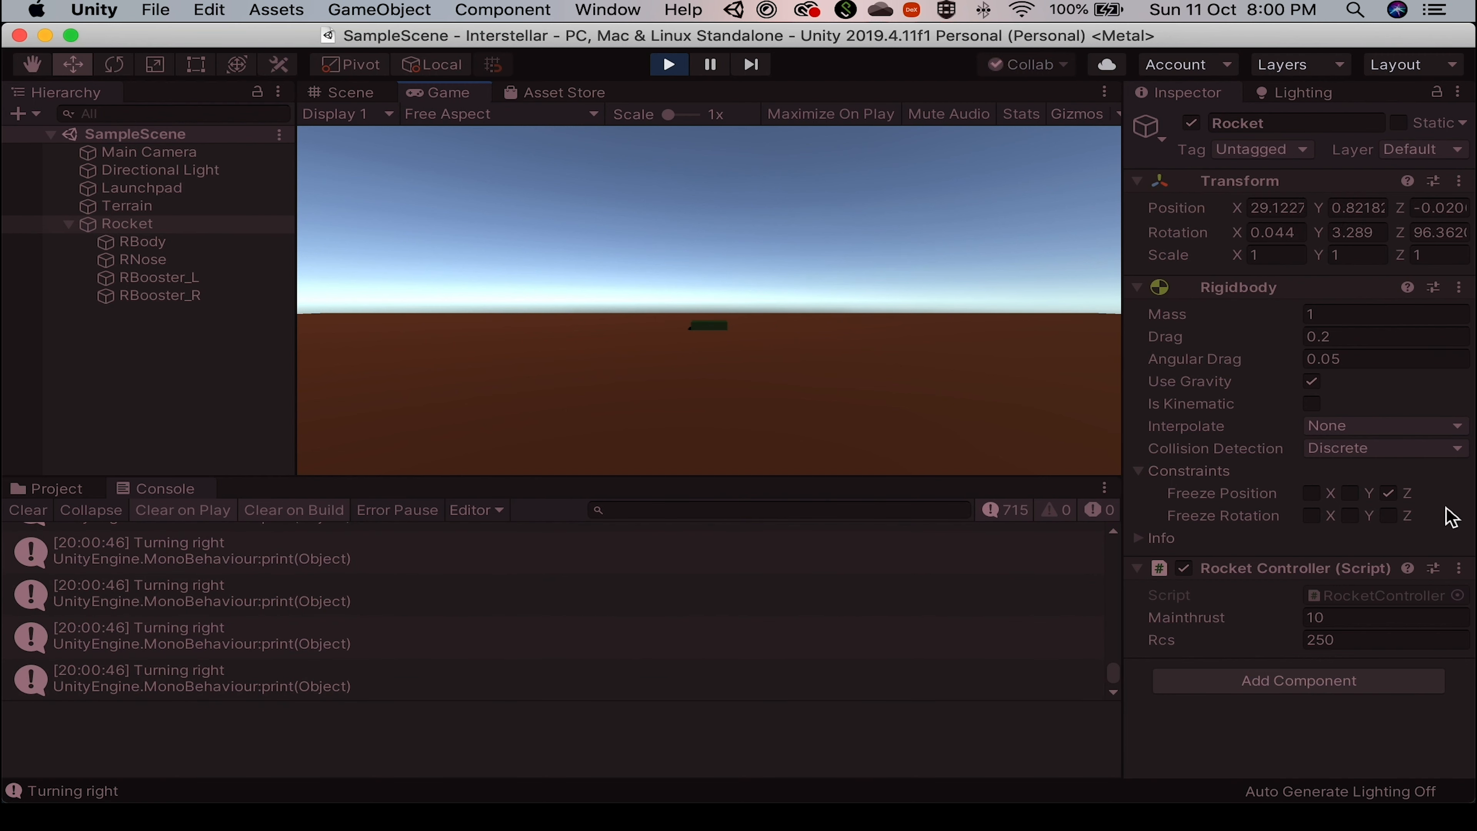
pyautogui.press('super+p')
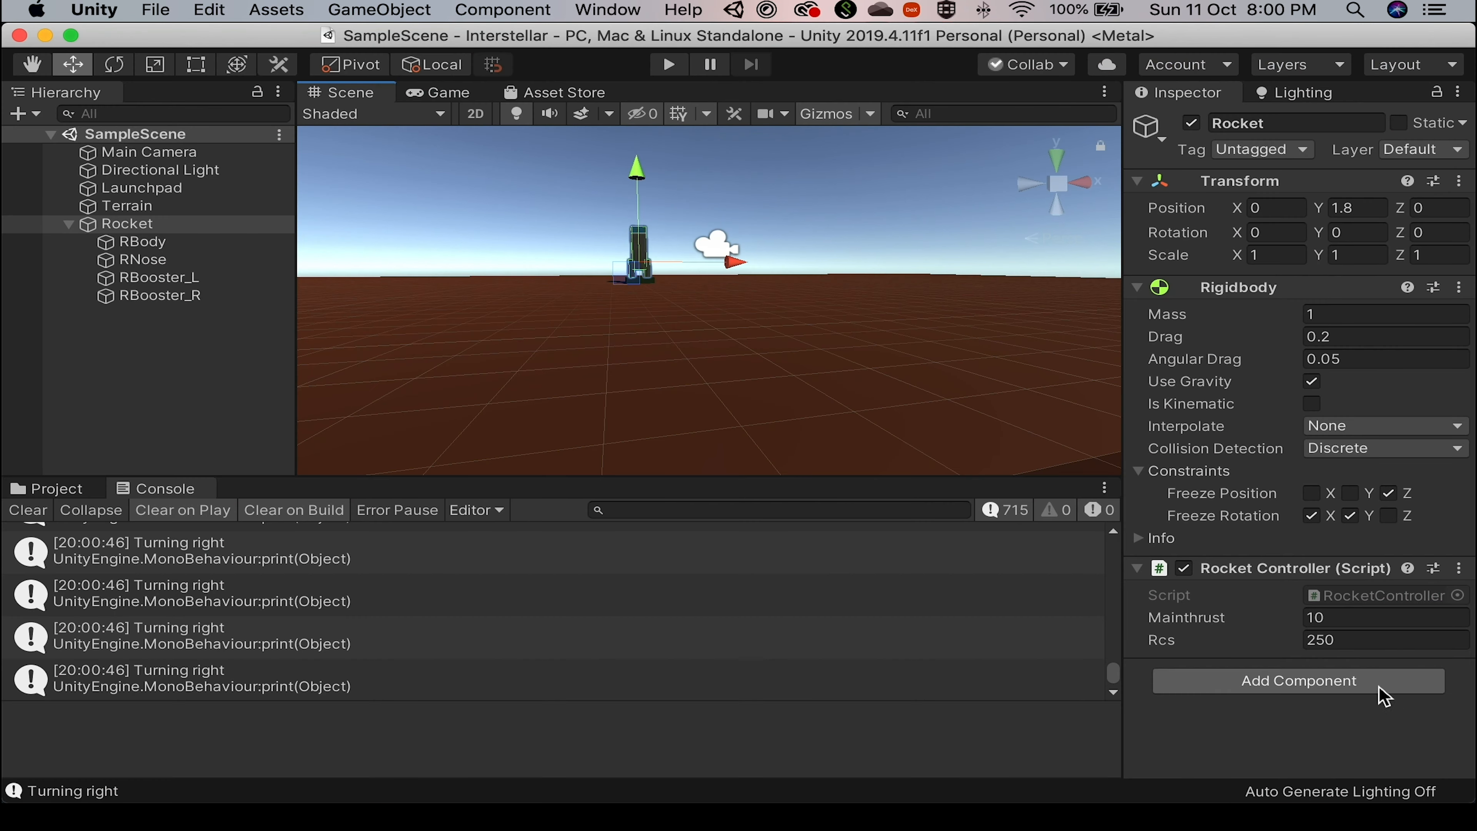
# Set the rocket's Rcs to 150 and test thrusting and turning both ways in Play mode.
pyautogui.click(1356, 640)
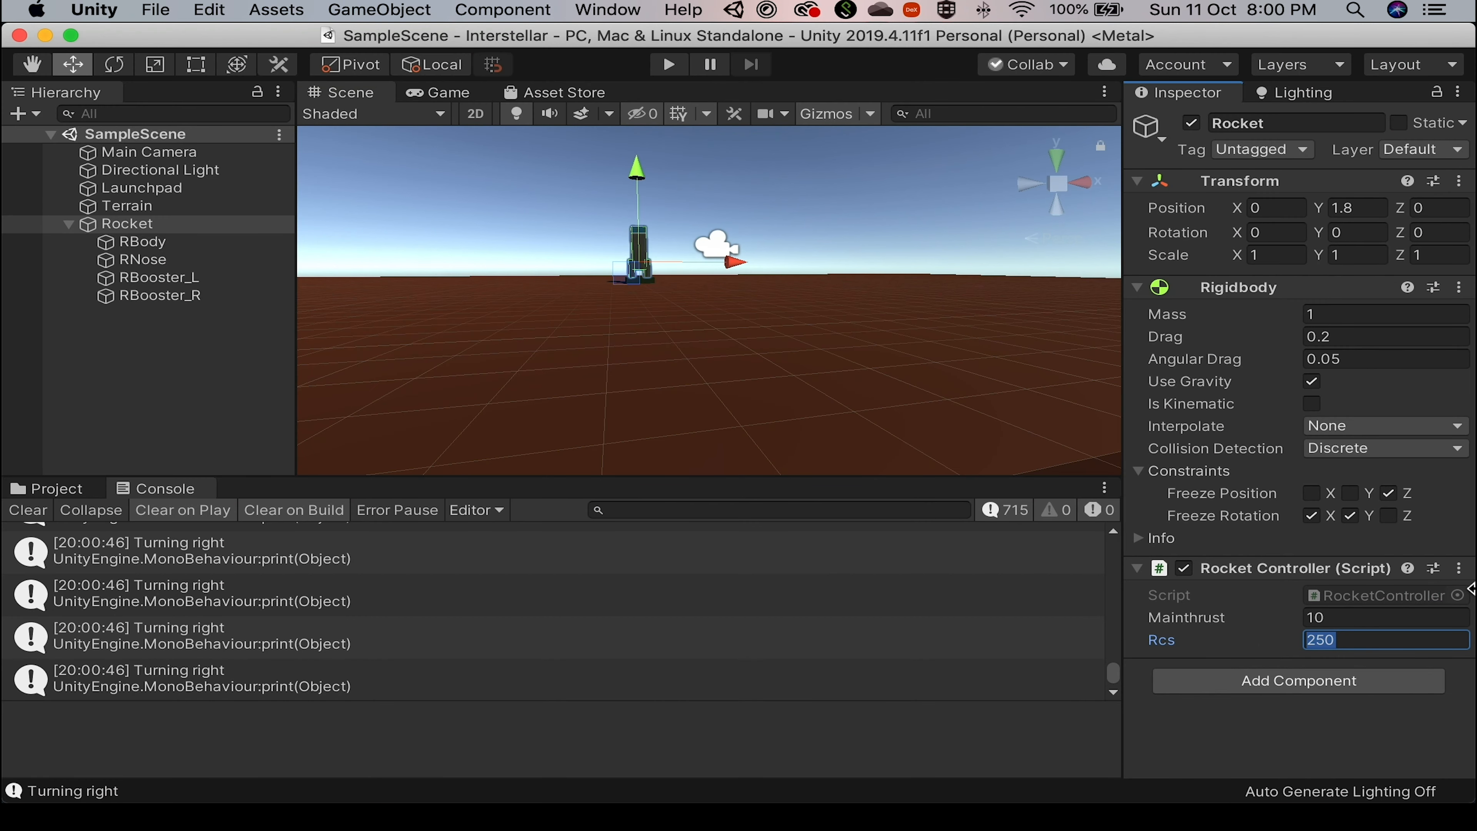
pyautogui.write('15')
pyautogui.press('super+p')
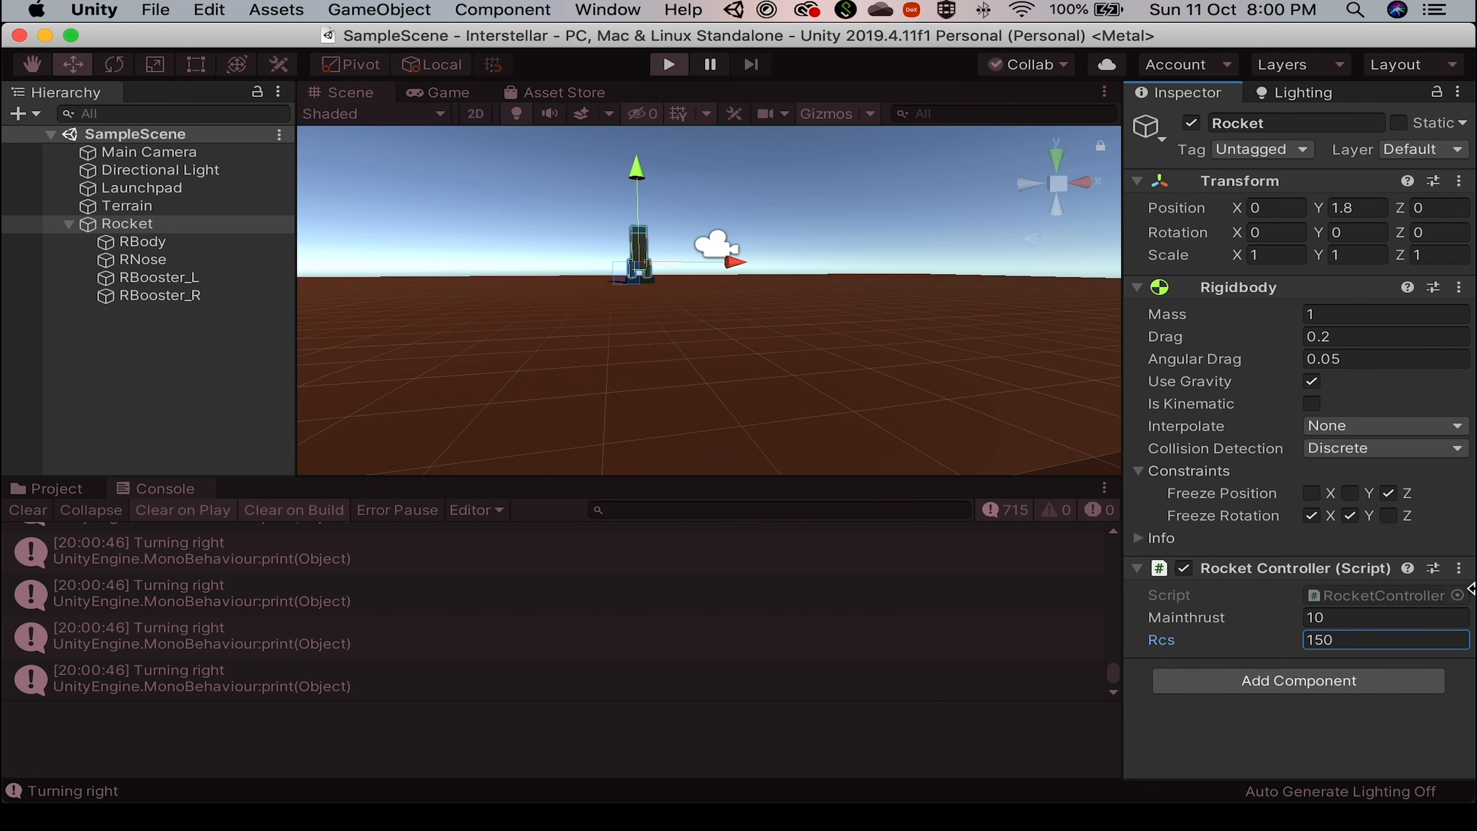
pyautogui.press('space')
pyautogui.press('a')
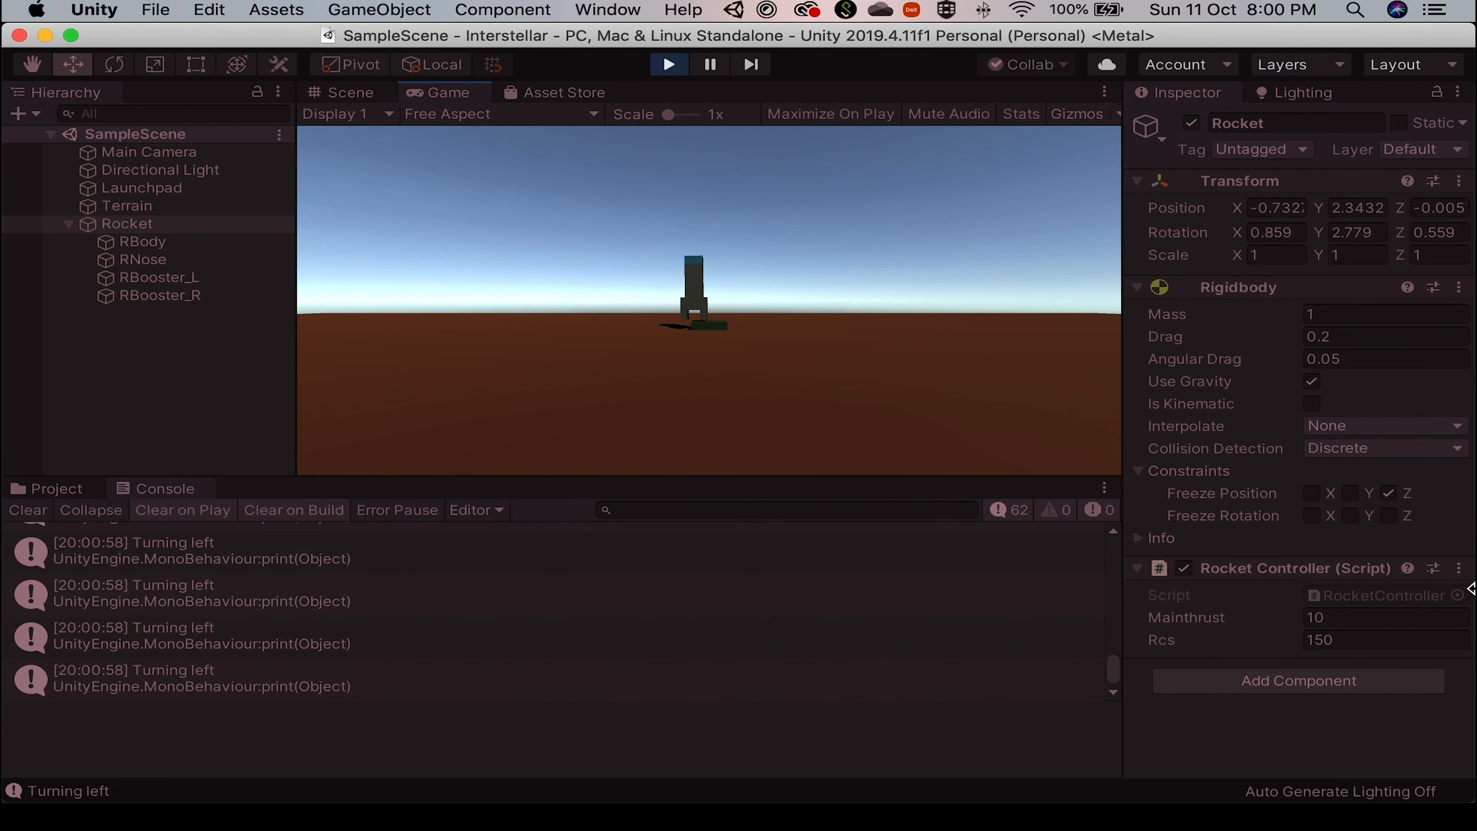
pyautogui.press('d')
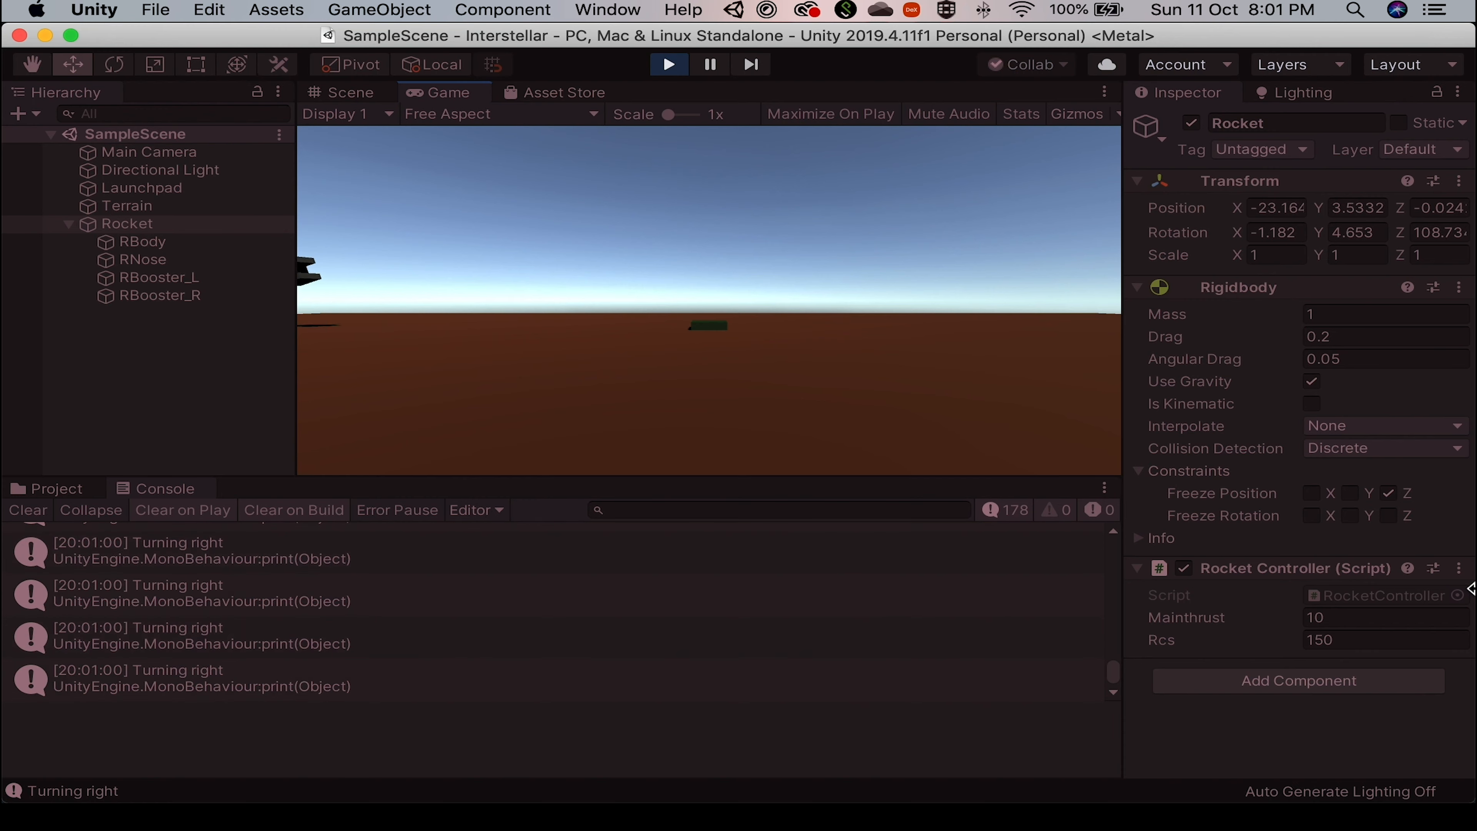
pyautogui.press('super+p')
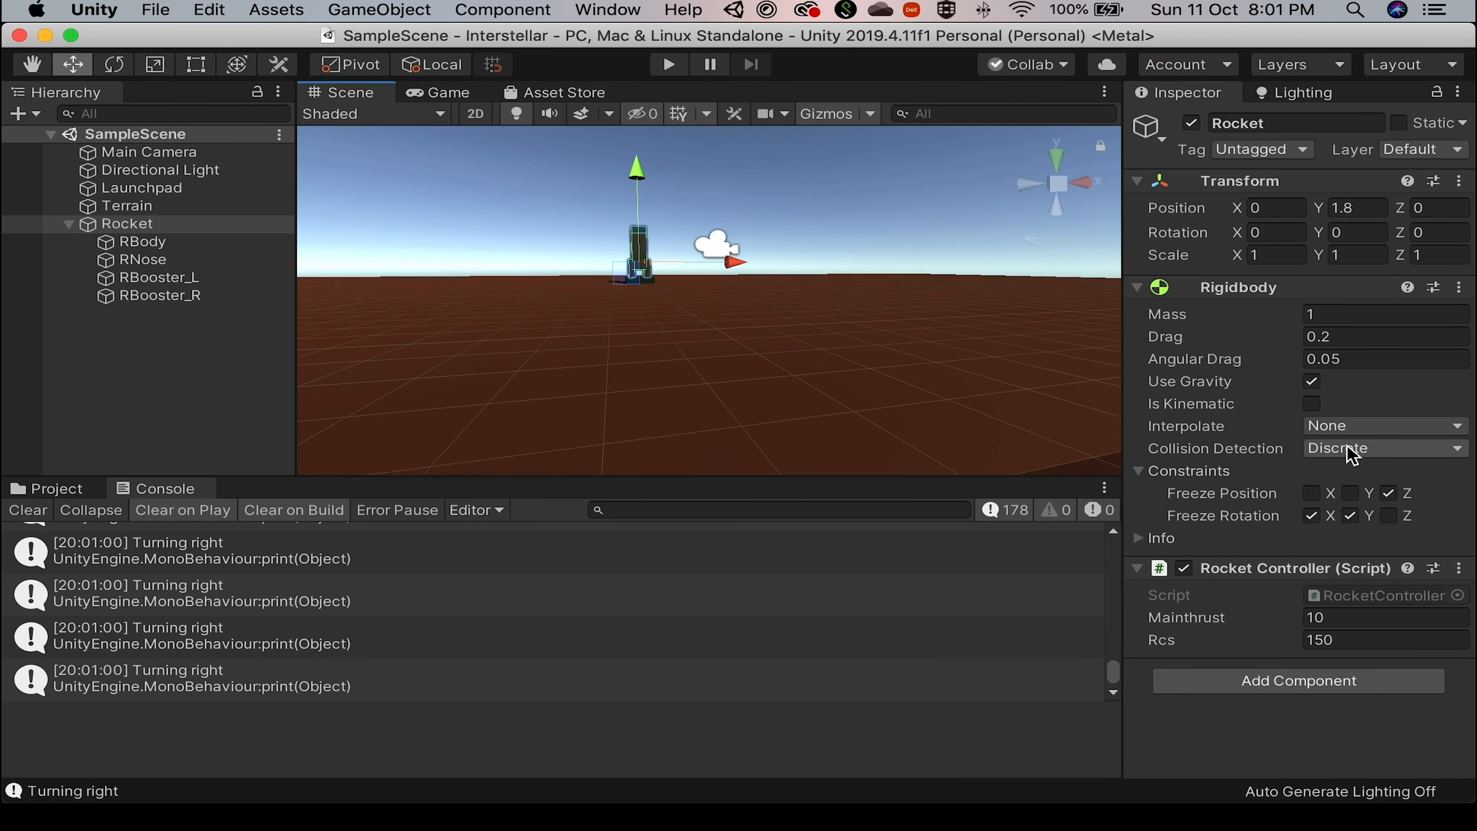
# Set the rocket's Rcs to 50 and test its thrust and turning in Play mode.
pyautogui.click(1368, 635)
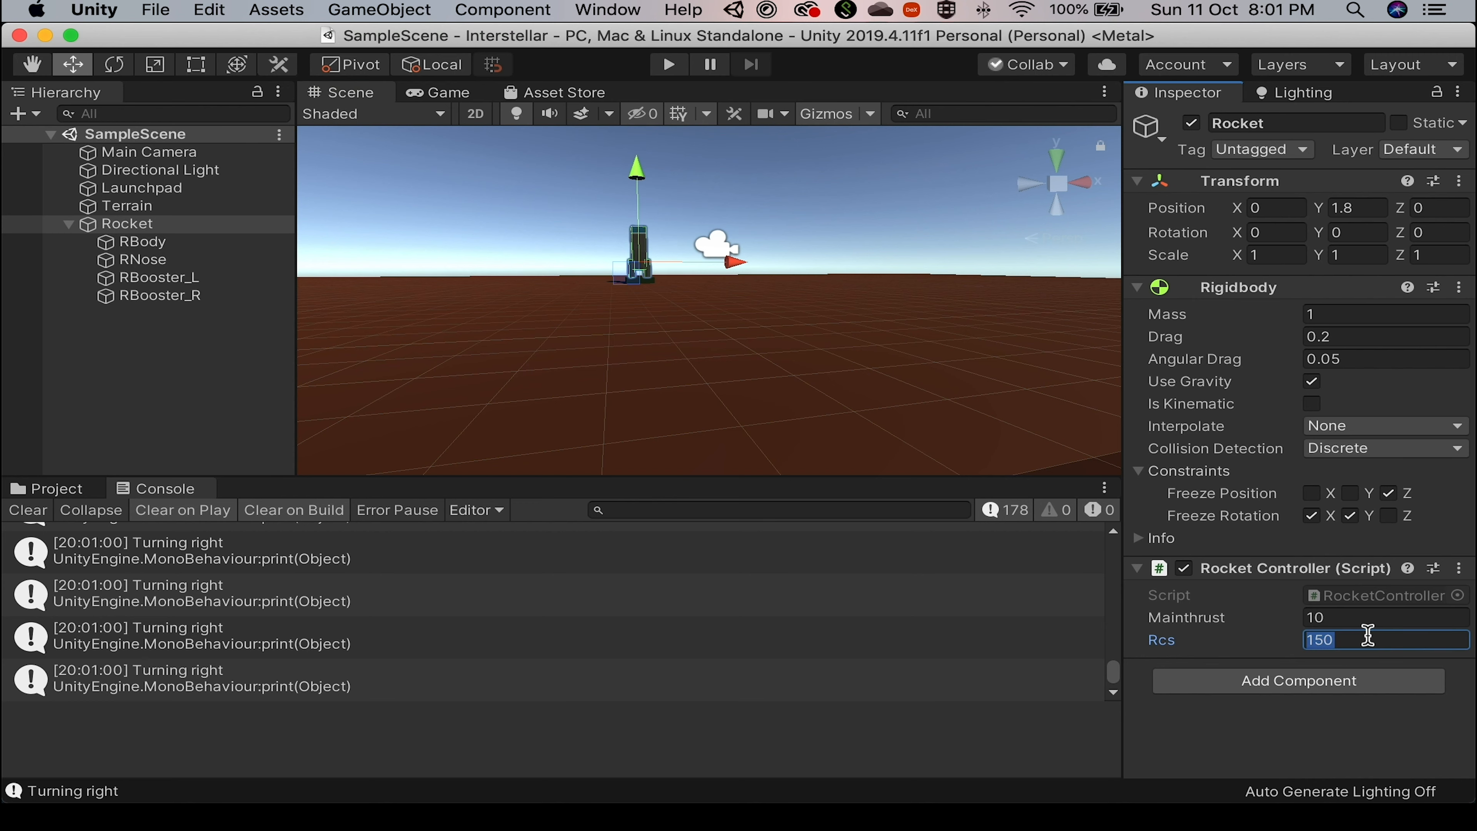
pyautogui.write('50')
pyautogui.press('super+p')
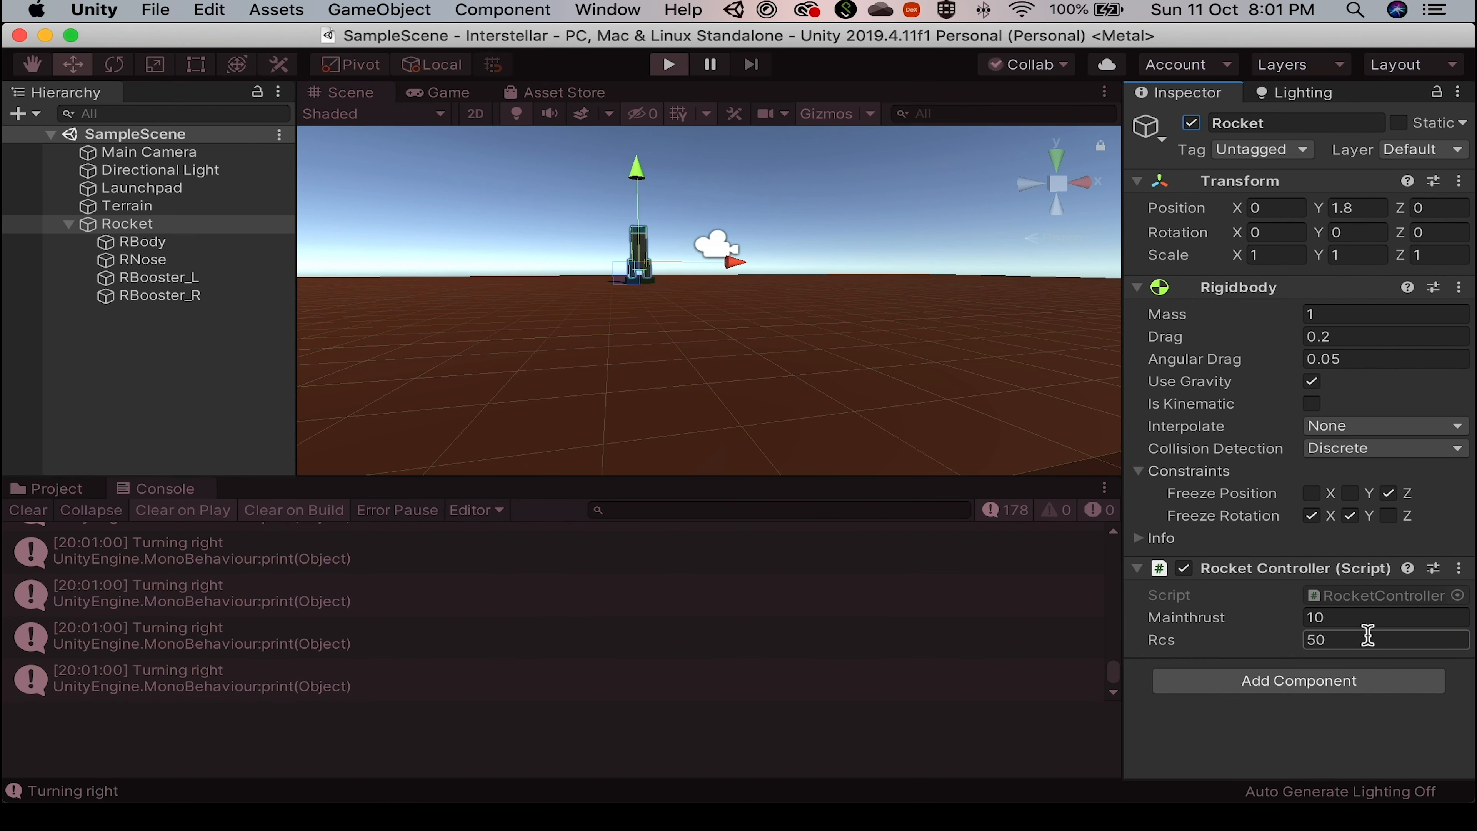
pyautogui.press('space')
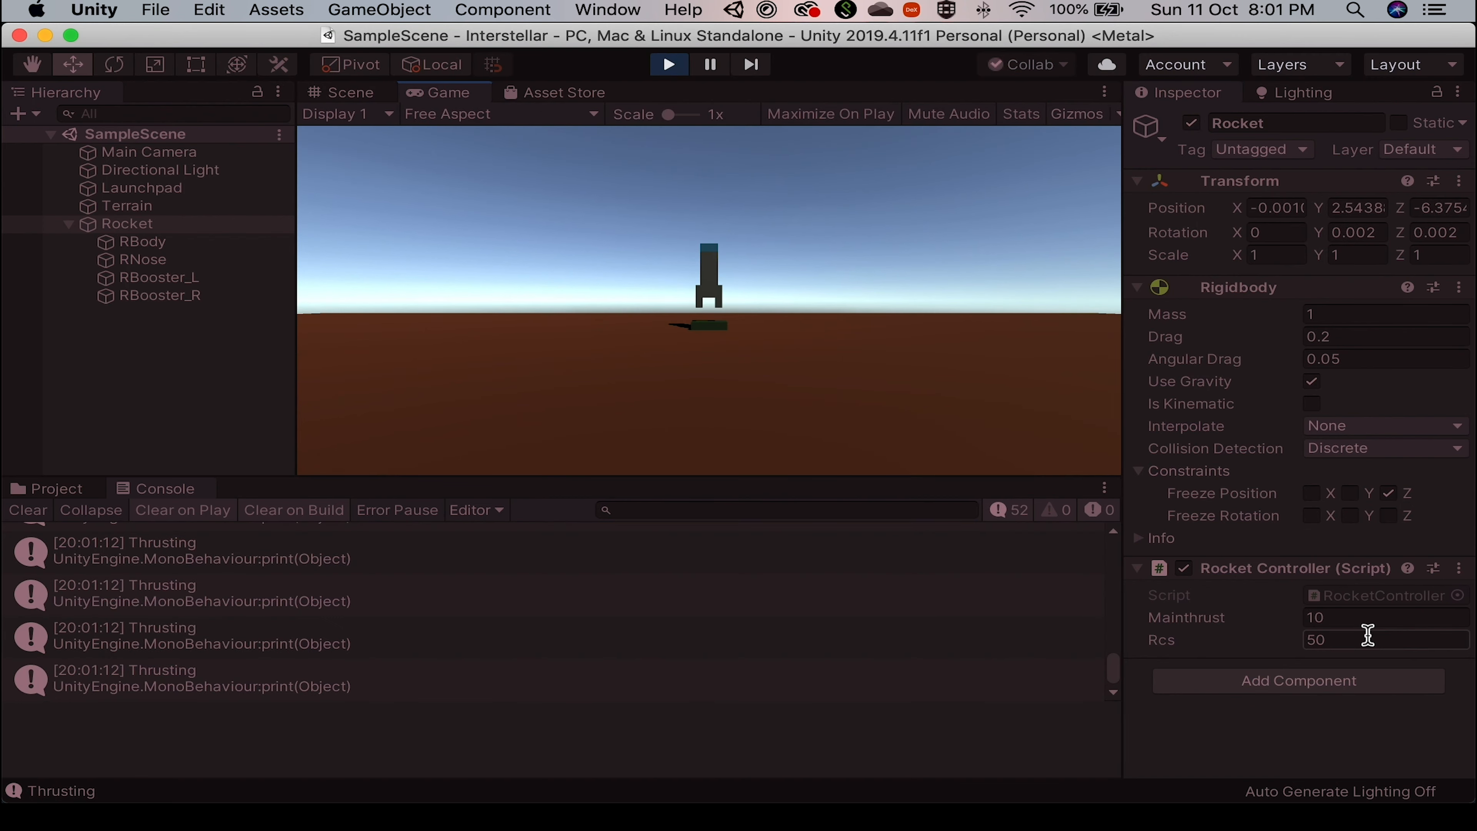
pyautogui.press('a')
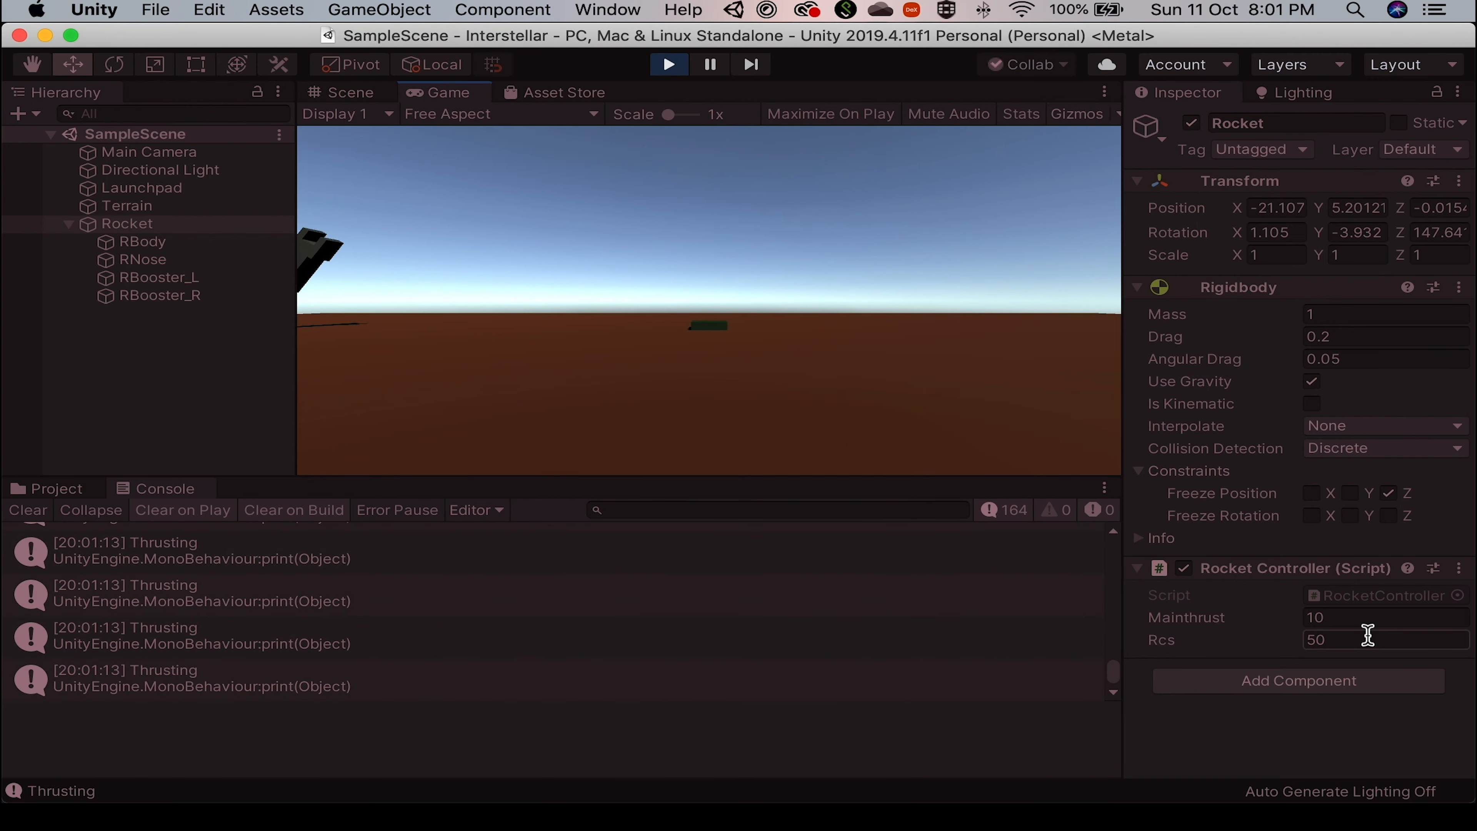
pyautogui.press('super+p')
pyautogui.press('super+Tab')
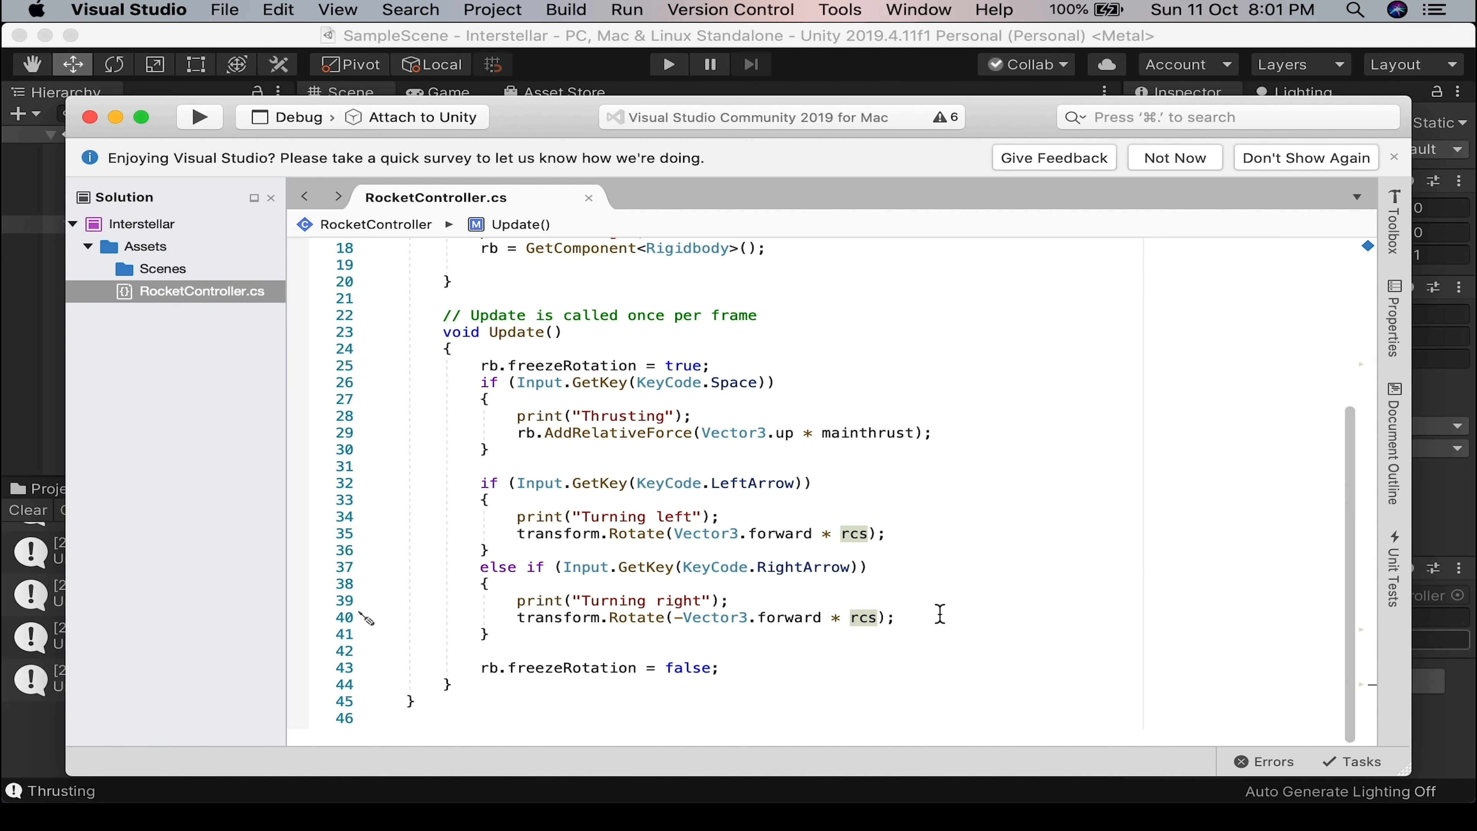
pyautogui.click(925, 584)
pyautogui.press('super+Tab')
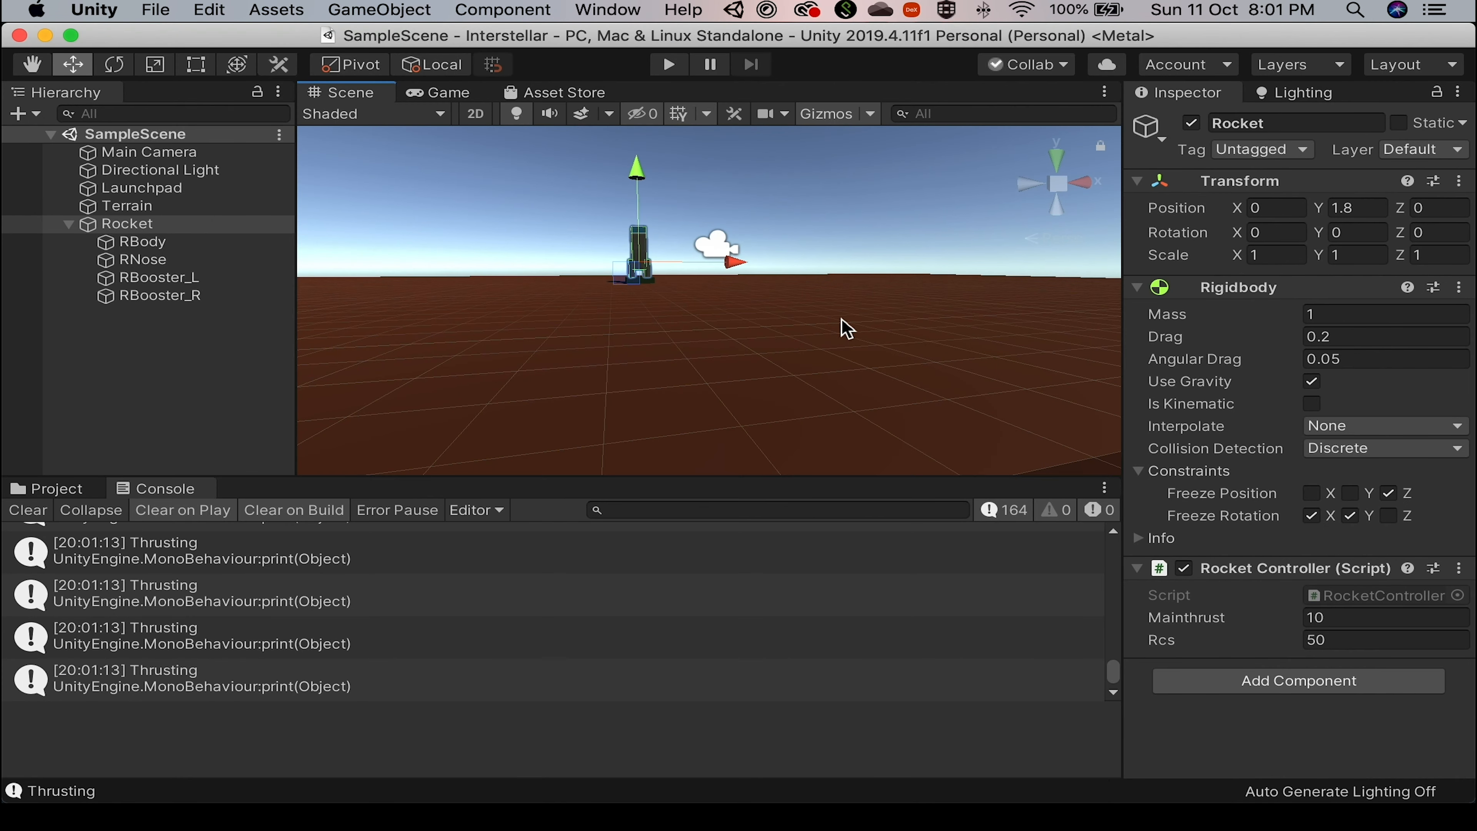
# In Visual Studio, add "rcs = Time.deltaTime * rcs;" above the LeftArrow check in Update() and save the script before returning to Unity.
pyautogui.press('super+Tab')
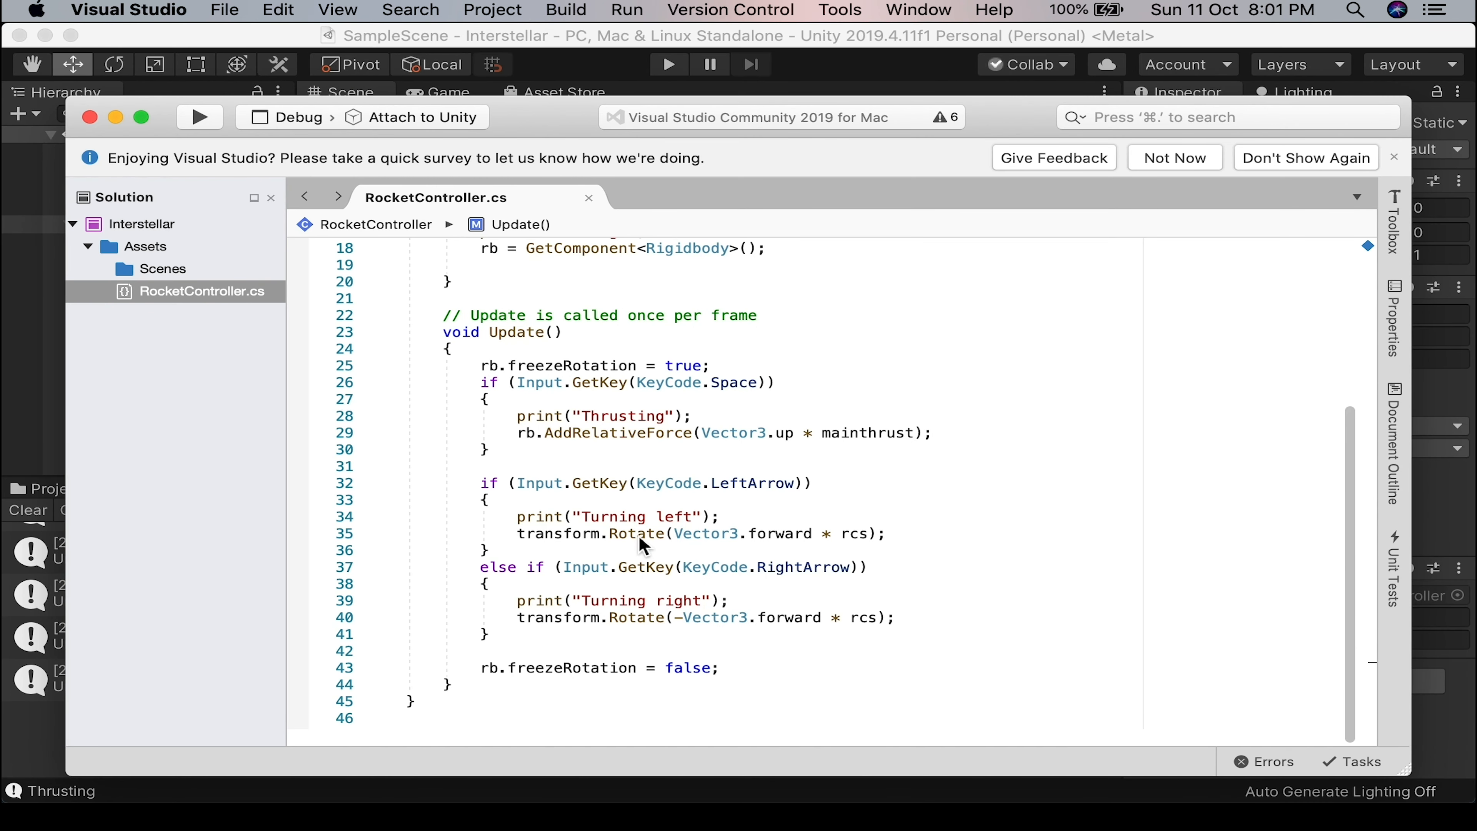
pyautogui.click(579, 466)
pyautogui.press('Return')
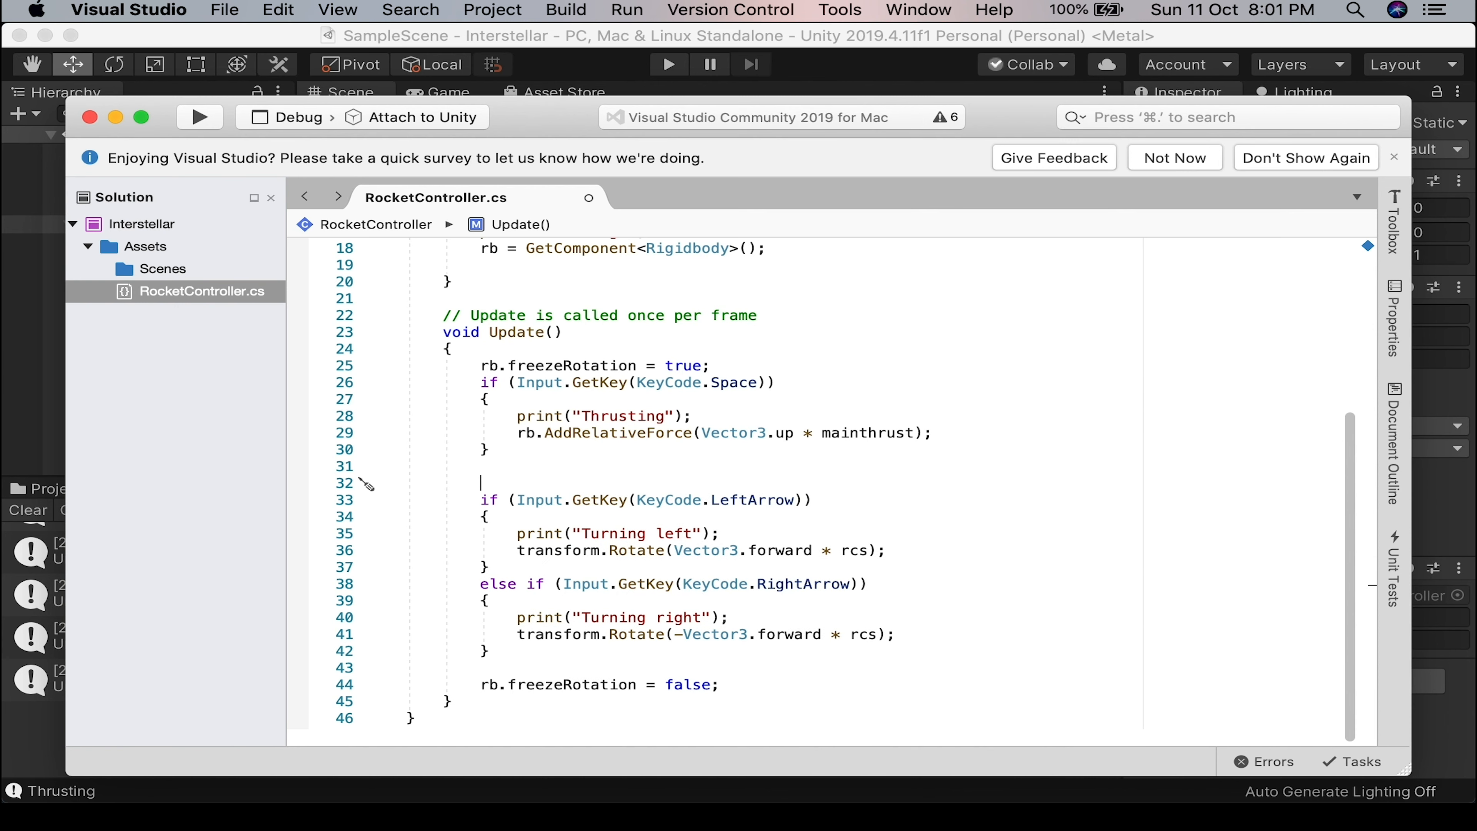
pyautogui.write('rcs = Time.deltaTime')
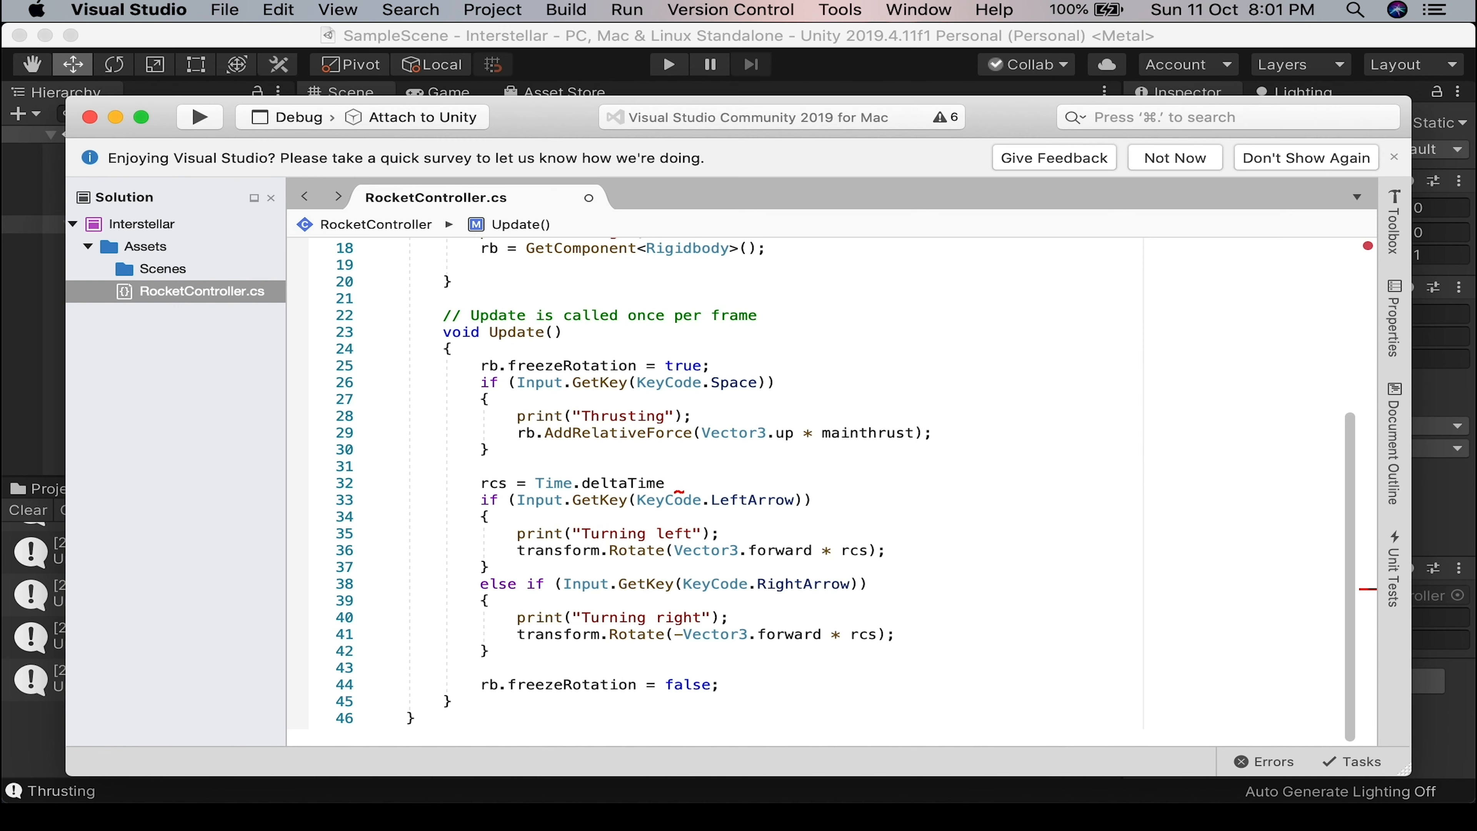
pyautogui.write(' * rcs;')
pyautogui.press('Return')
pyautogui.press('super+s')
pyautogui.press('super+Tab')
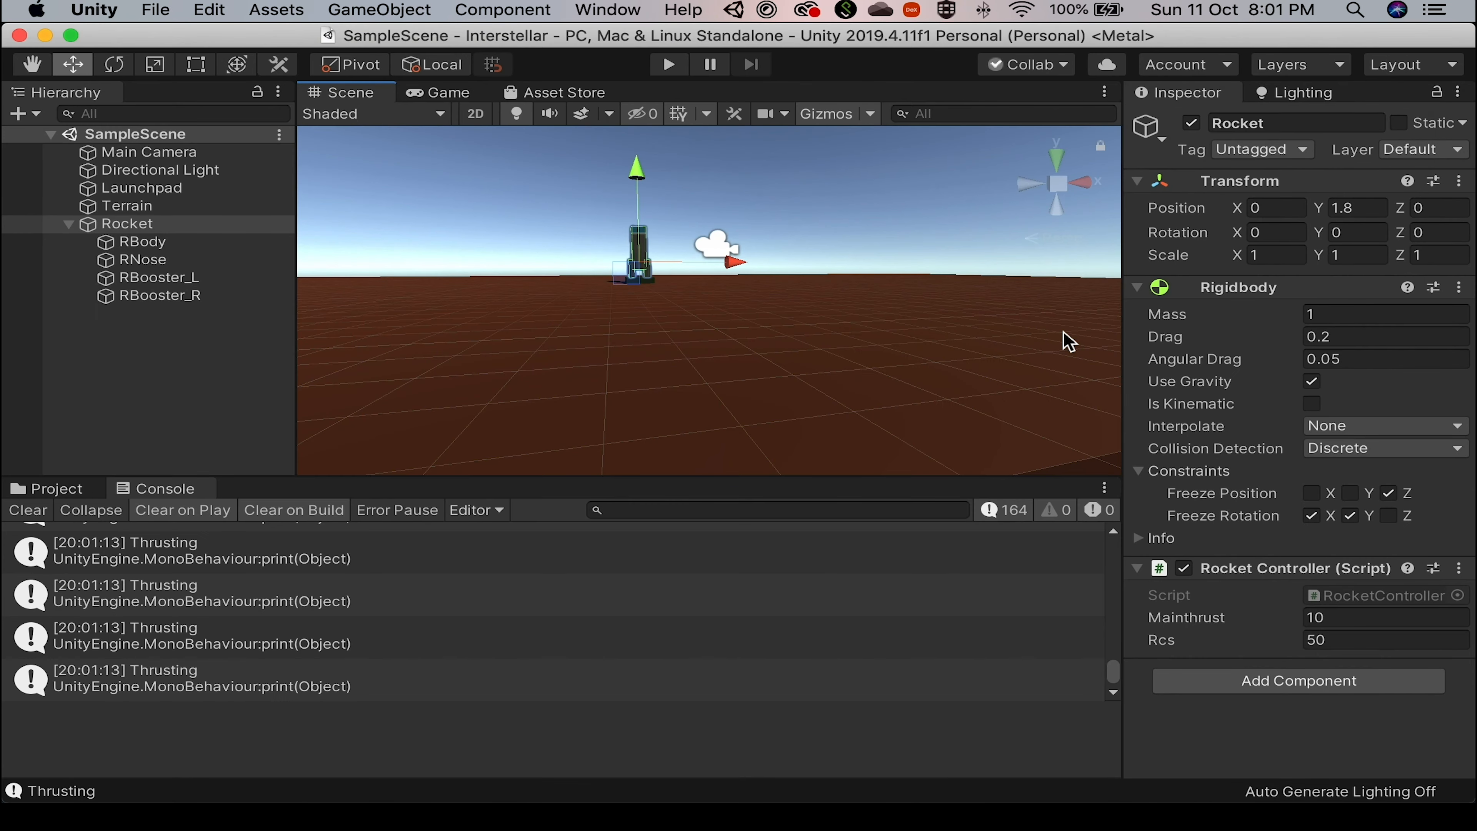
# Switch to Visual Studio and rename the variable assigned from "Time.deltaTime * rcs" to rframe.
pyautogui.press('super+Tab')
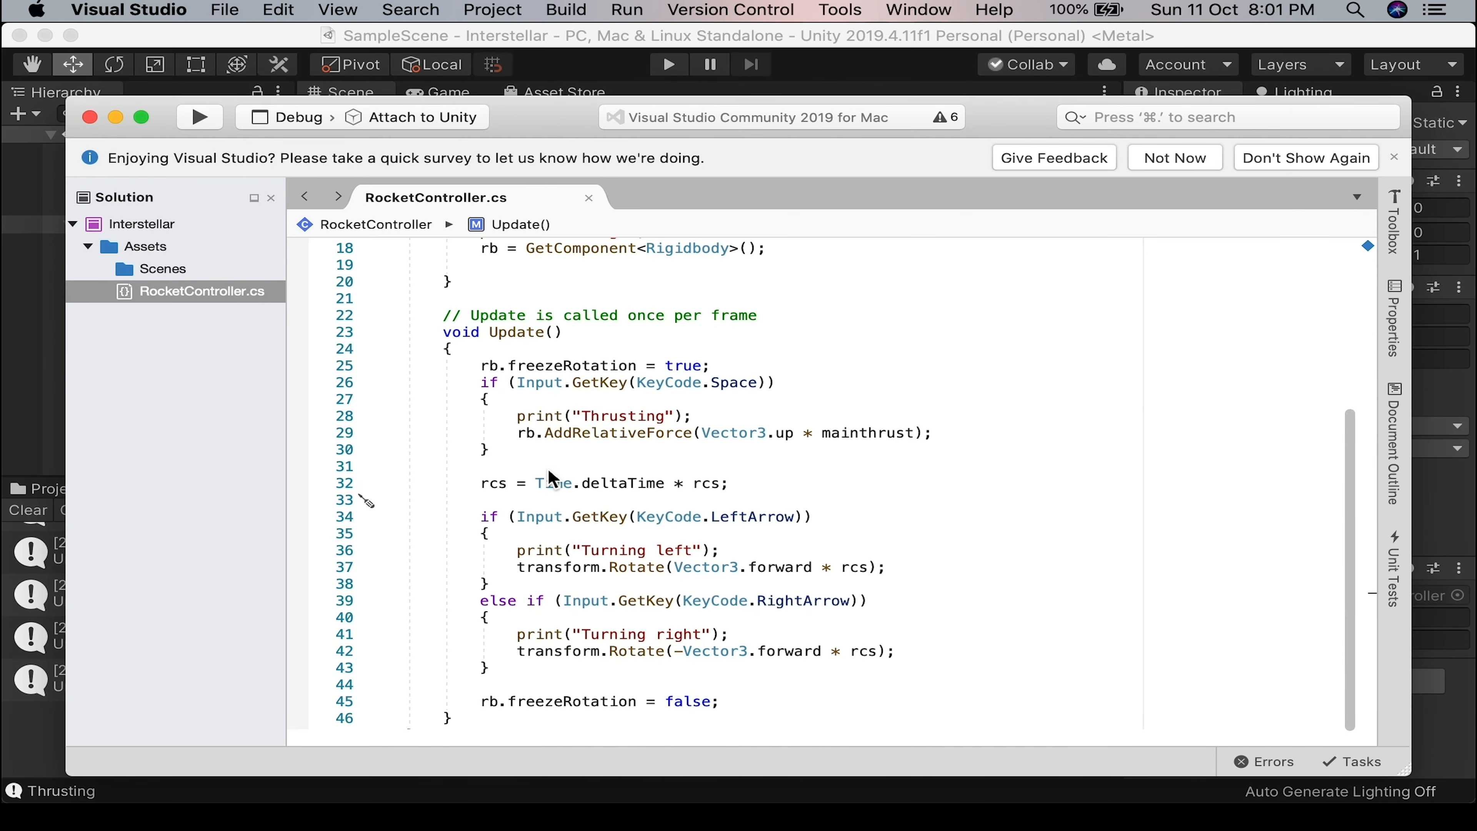
pyautogui.doubleClick(505, 483)
pyautogui.write('rfr')
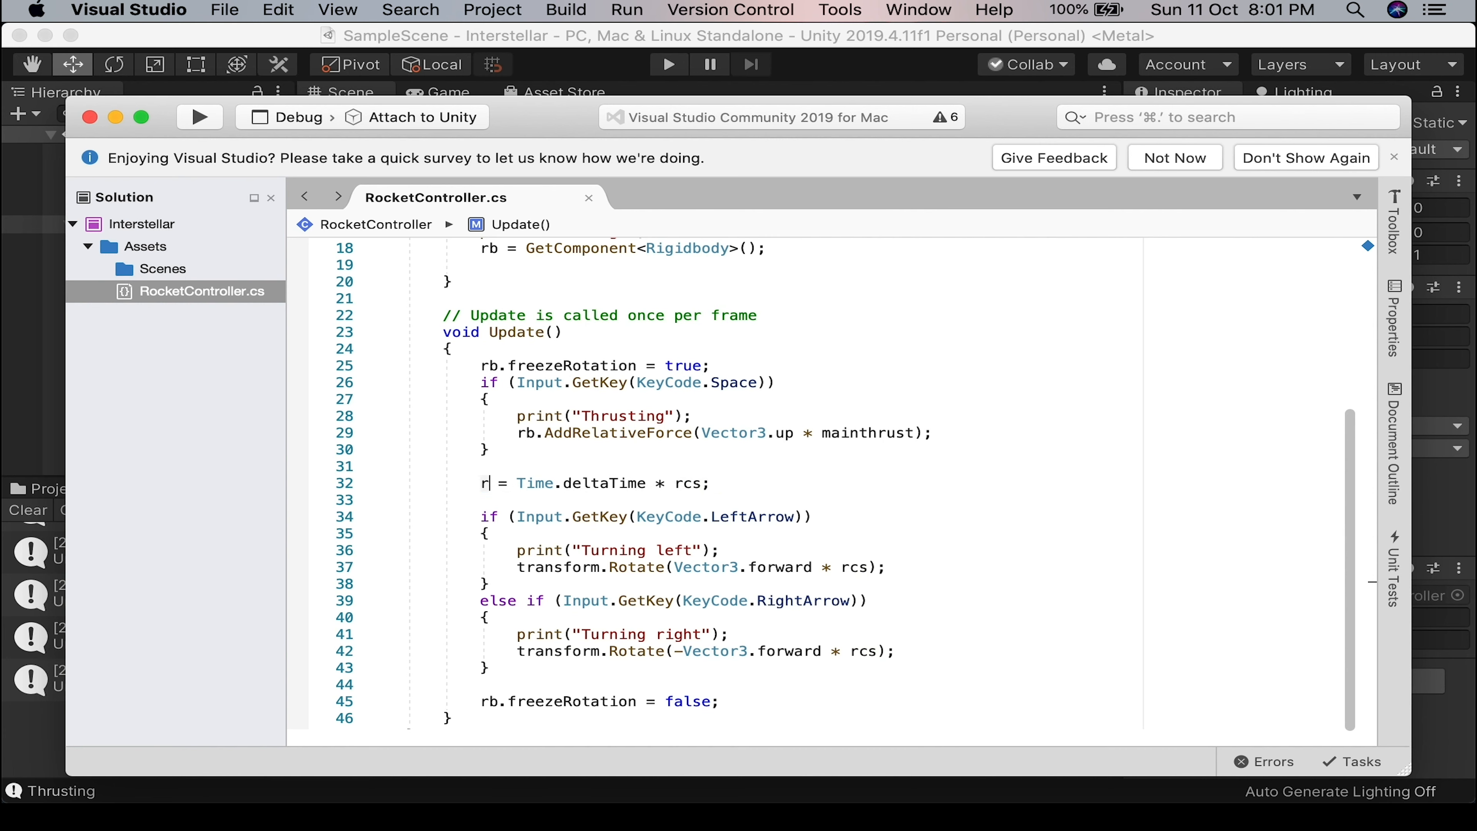
pyautogui.write('ame')
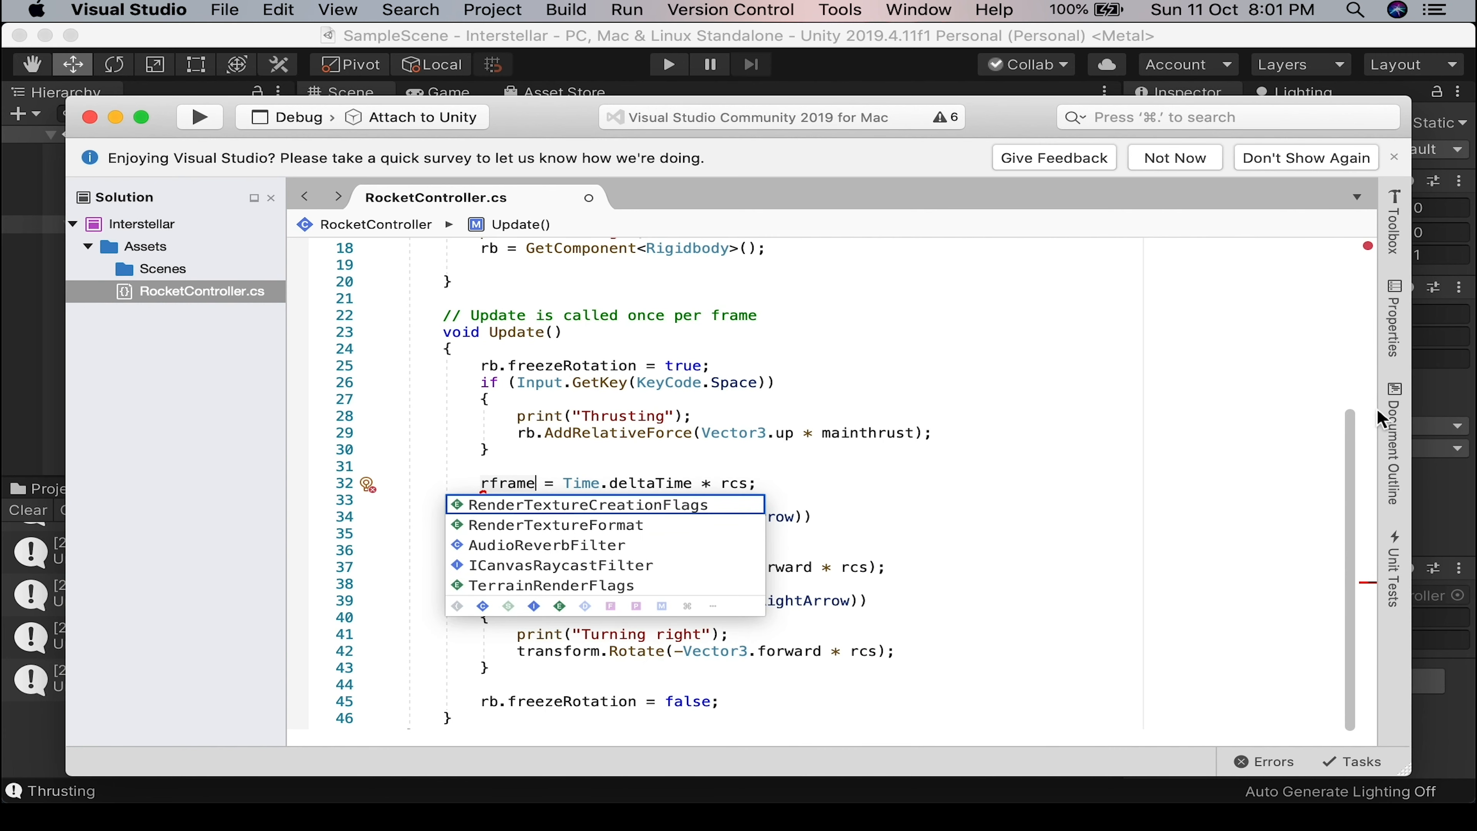
pyautogui.click(1017, 541)
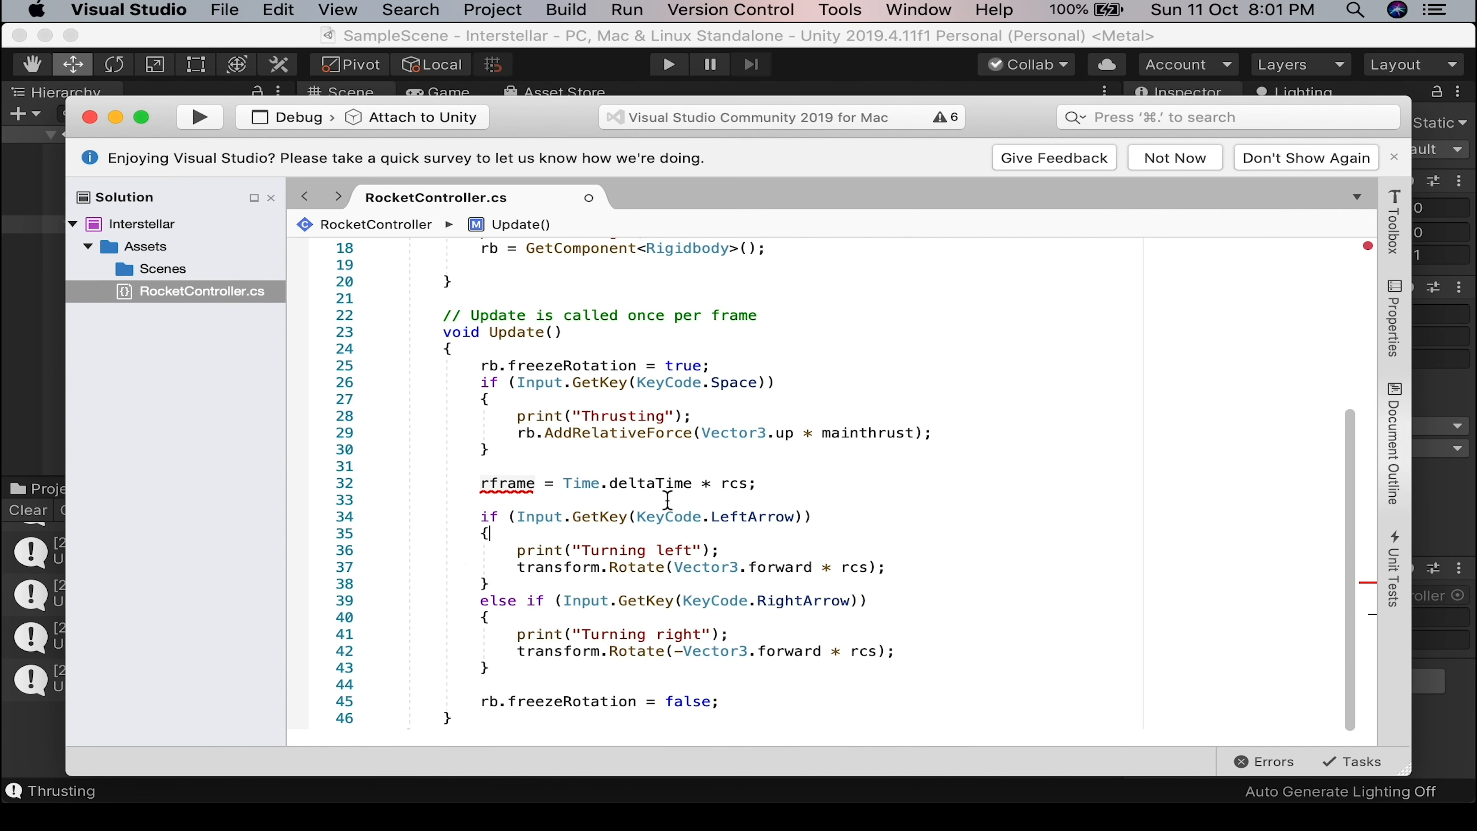
# Replace rcs with rframe in both the left-turn and right-turn transform.Rotate calls.
pyautogui.doubleClick(497, 484)
pyautogui.press('super+c')
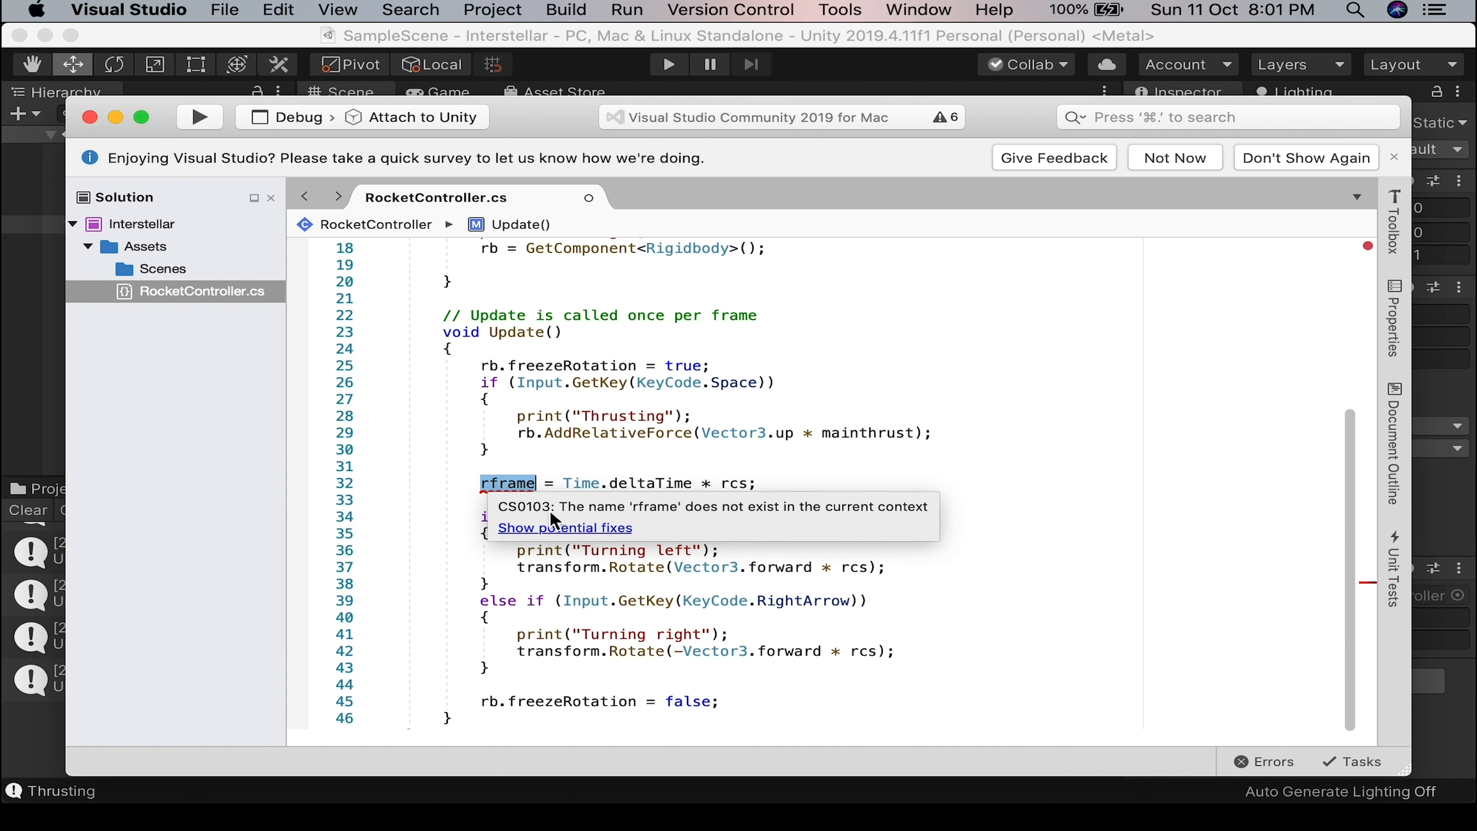
pyautogui.doubleClick(867, 567)
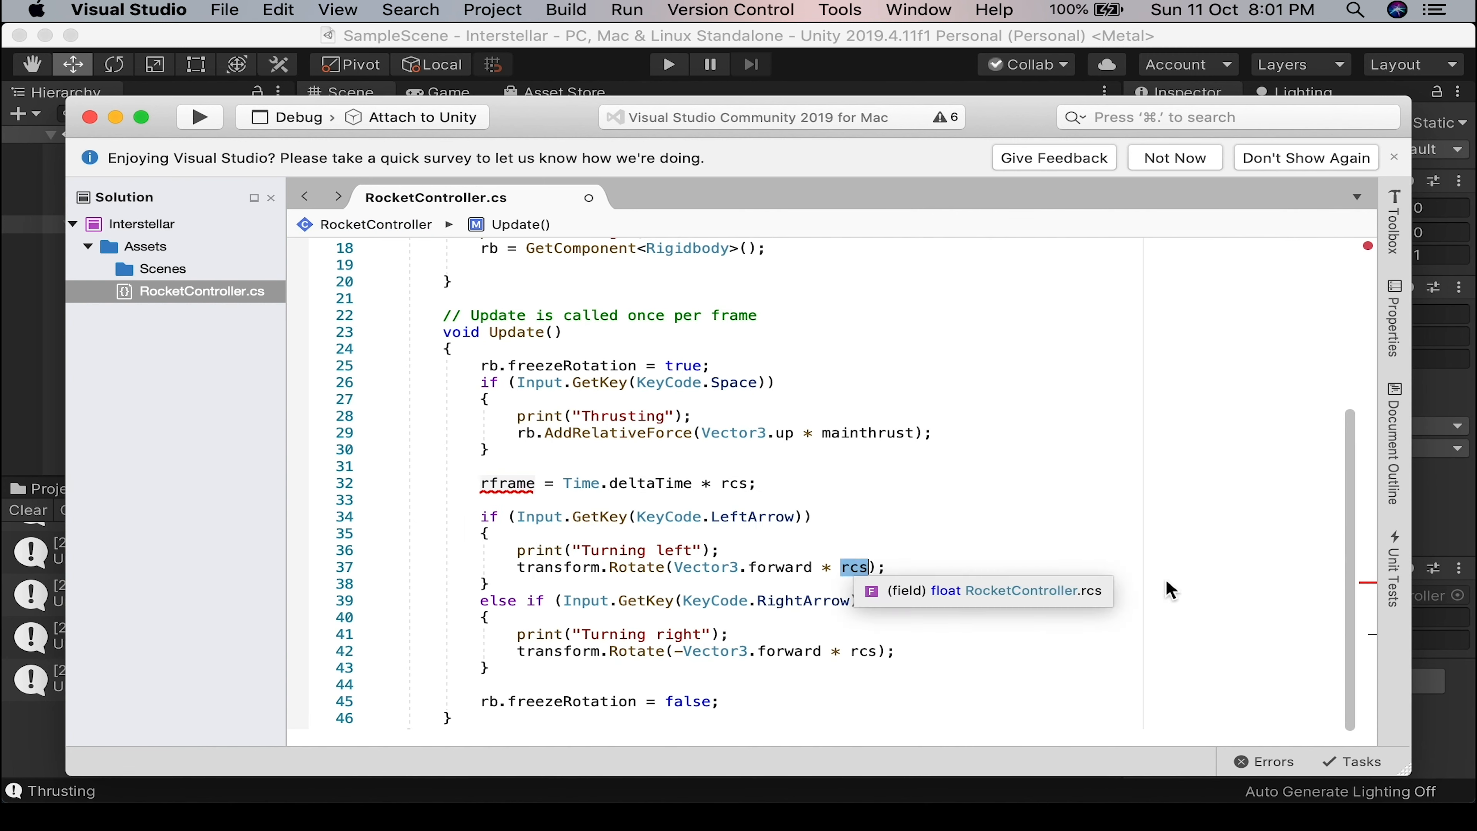
pyautogui.press('super+v')
pyautogui.doubleClick(871, 646)
pyautogui.press('super+v')
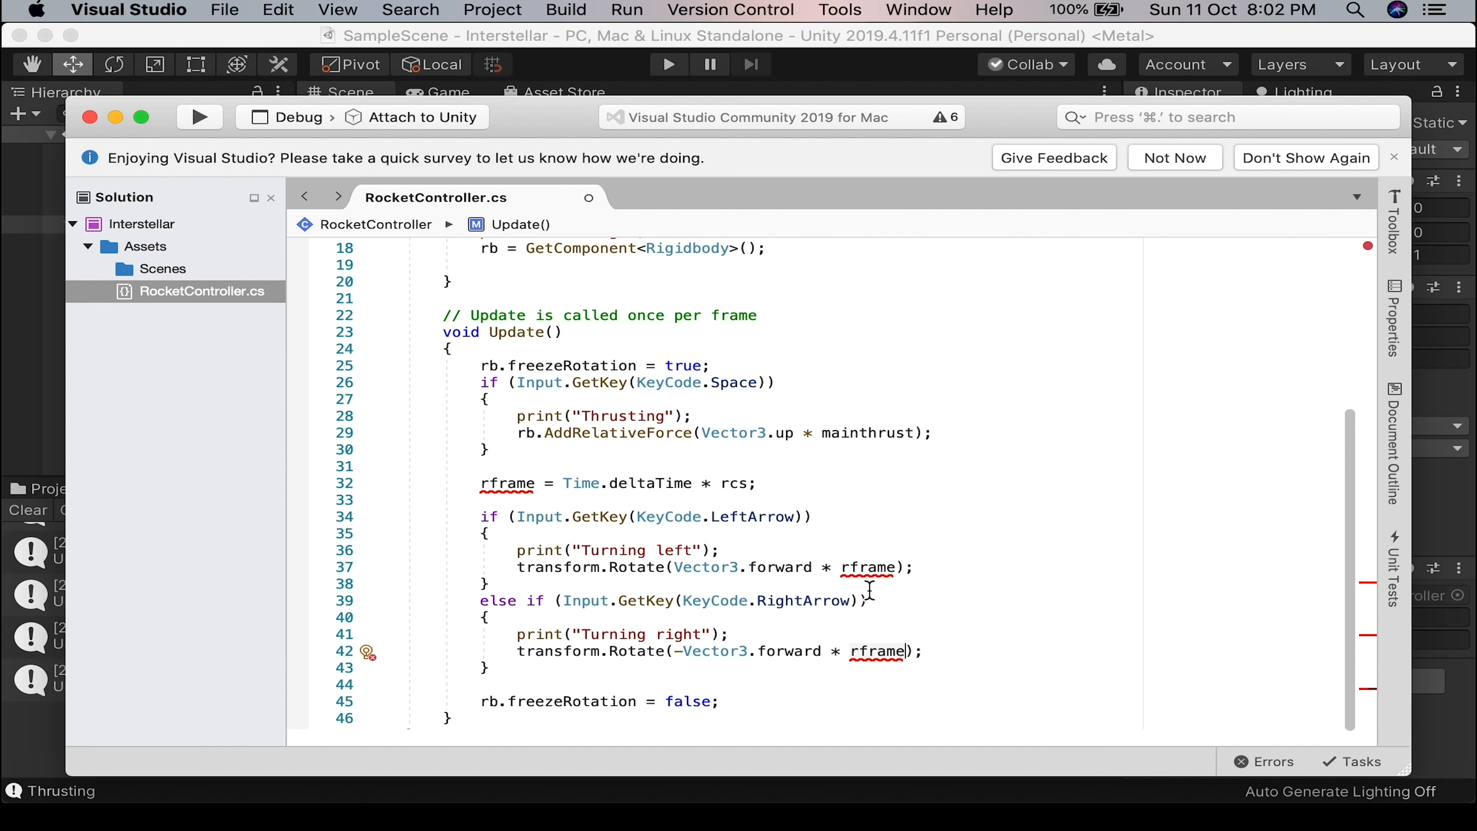
# Declare rframe as a float on its Time.deltaTime line and save RocketController.cs.
pyautogui.moveTo(841, 565)
pyautogui.moveTo(744, 523)
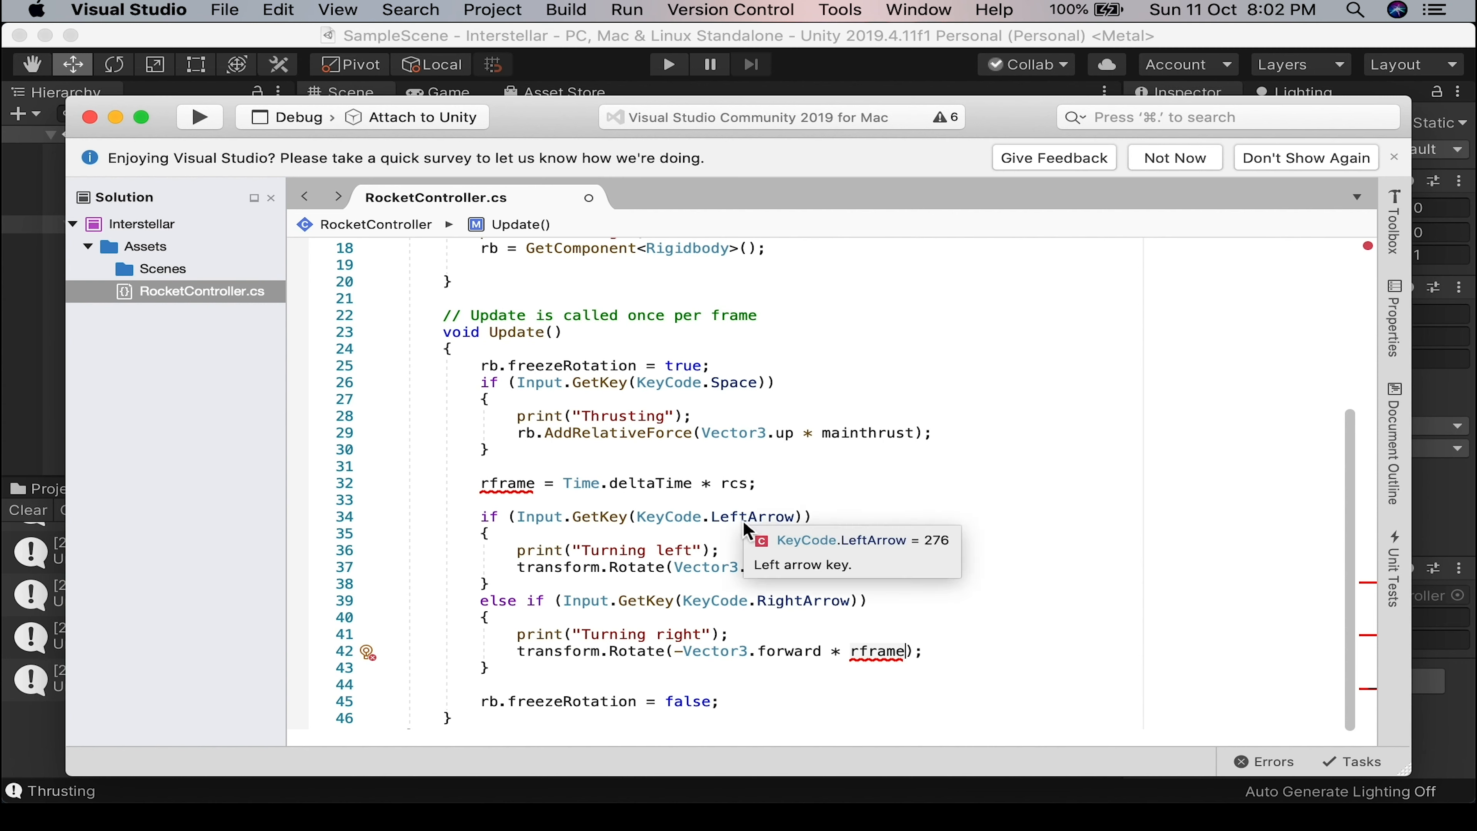
pyautogui.moveTo(513, 499)
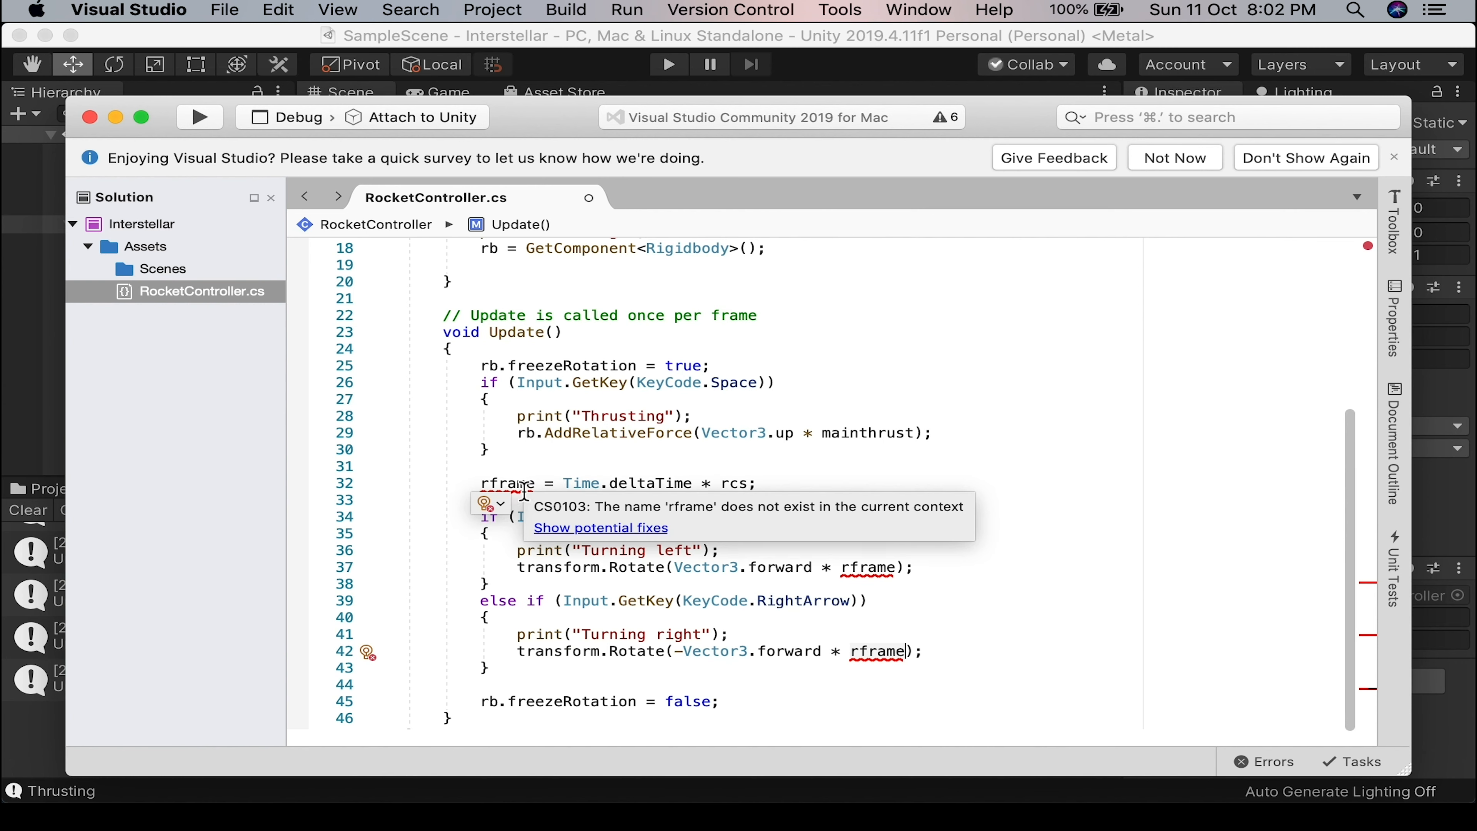
pyautogui.write('float')
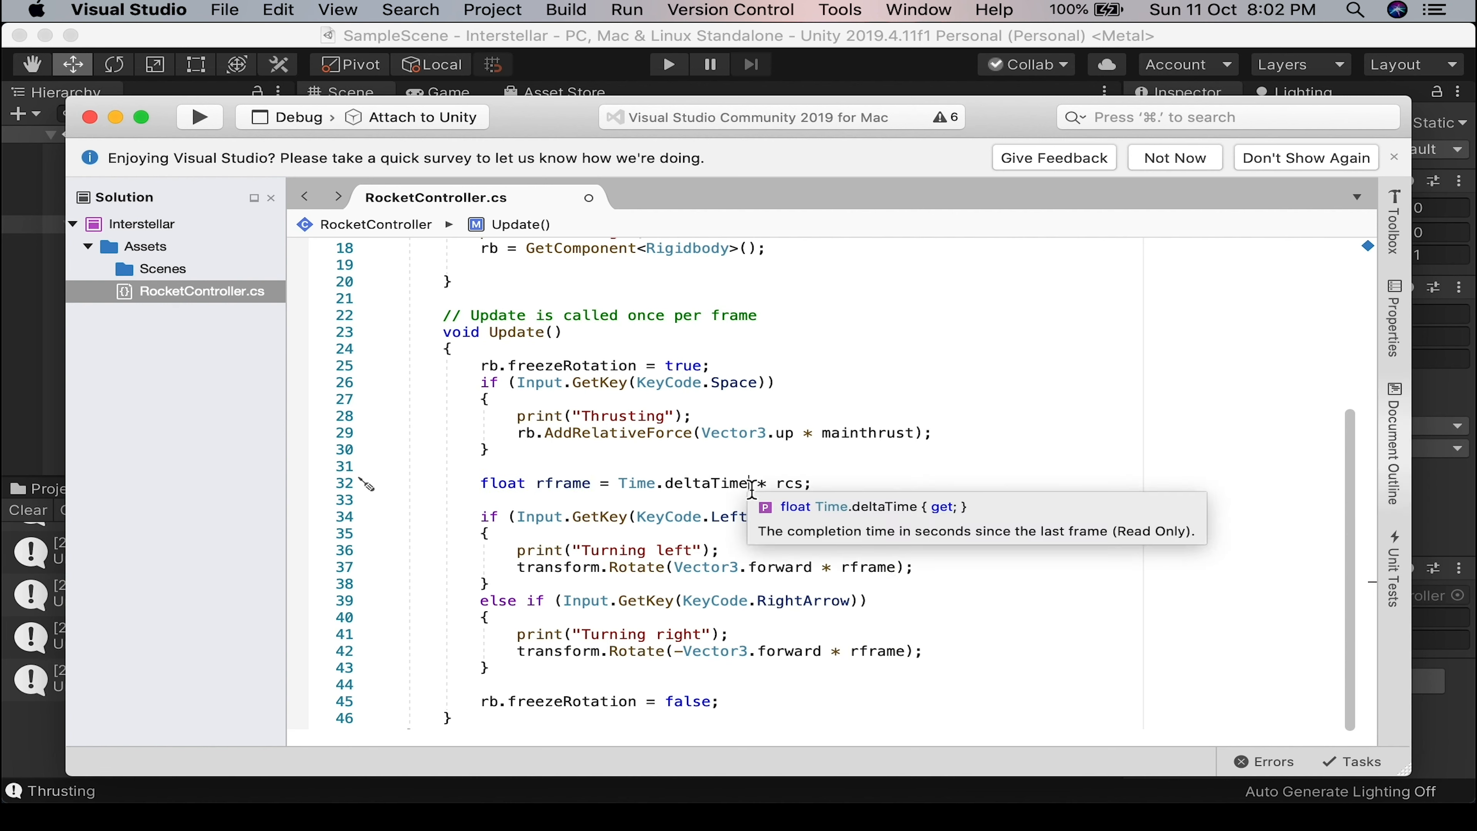
pyautogui.moveTo(748, 489); pyautogui.dragTo(619, 485)
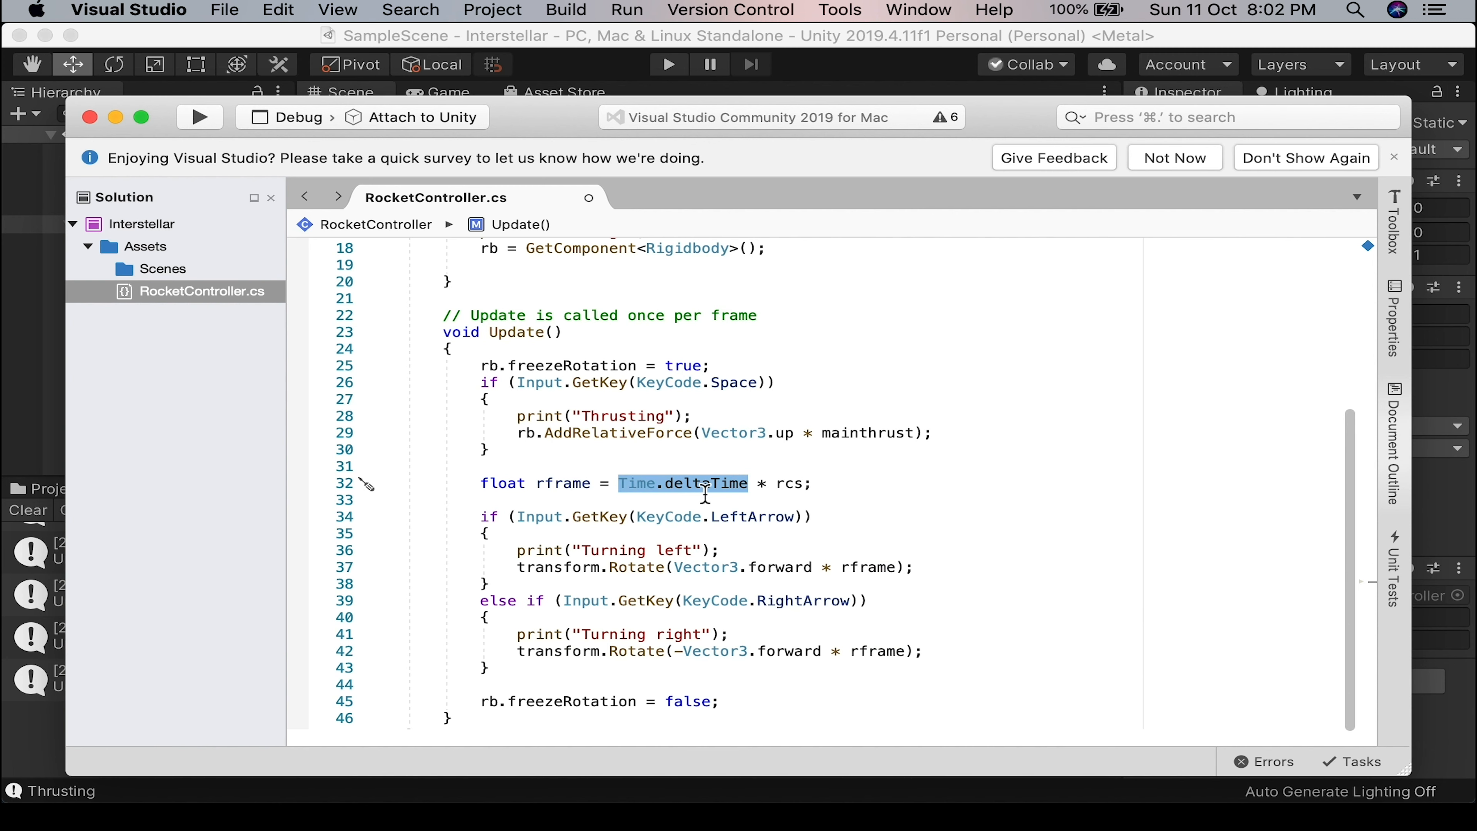
pyautogui.moveTo(635, 489)
pyautogui.moveTo(792, 488)
pyautogui.moveTo(704, 492)
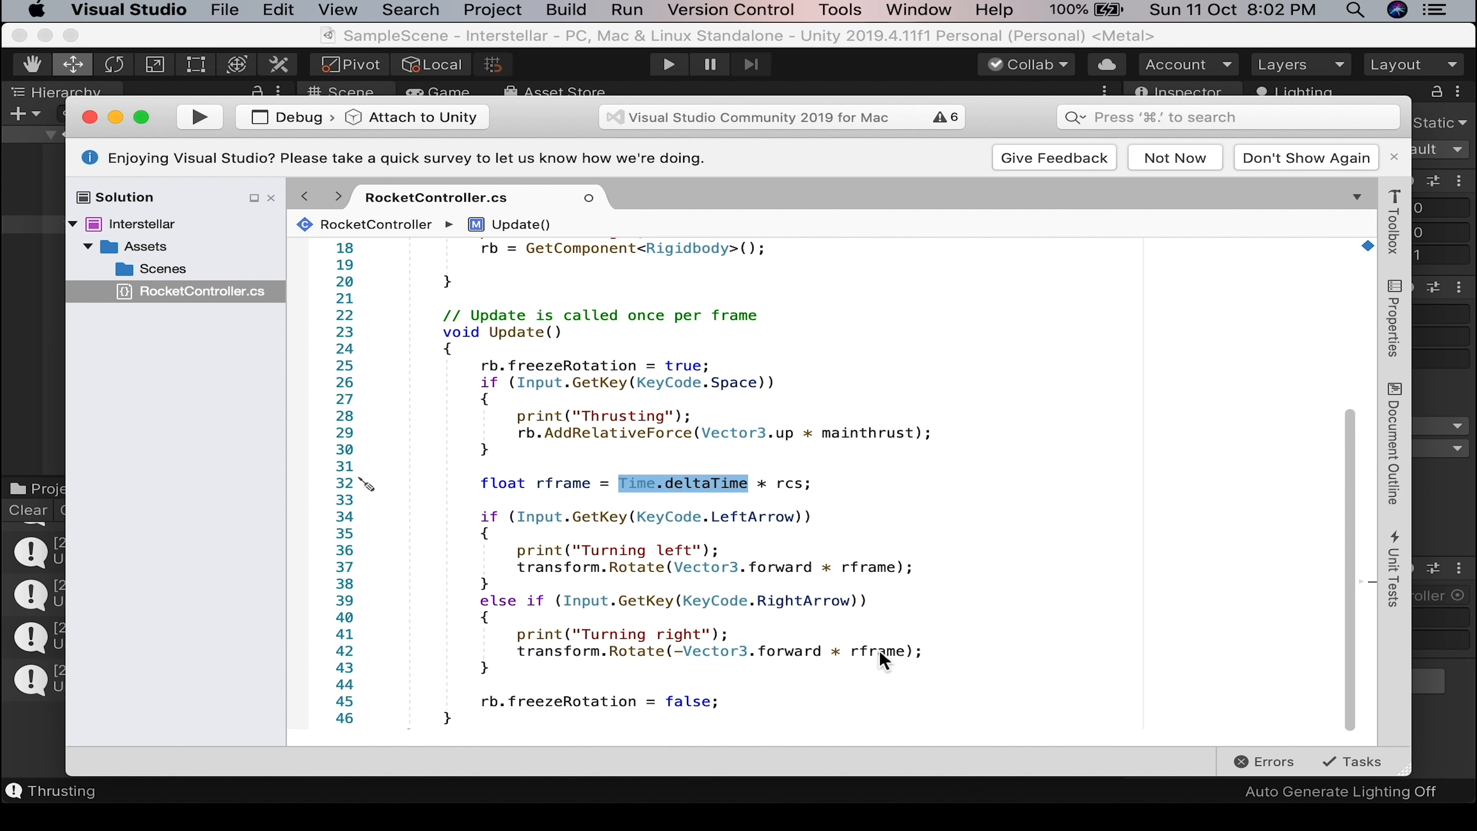
pyautogui.press('super+s')
pyautogui.press('super+shift+d')
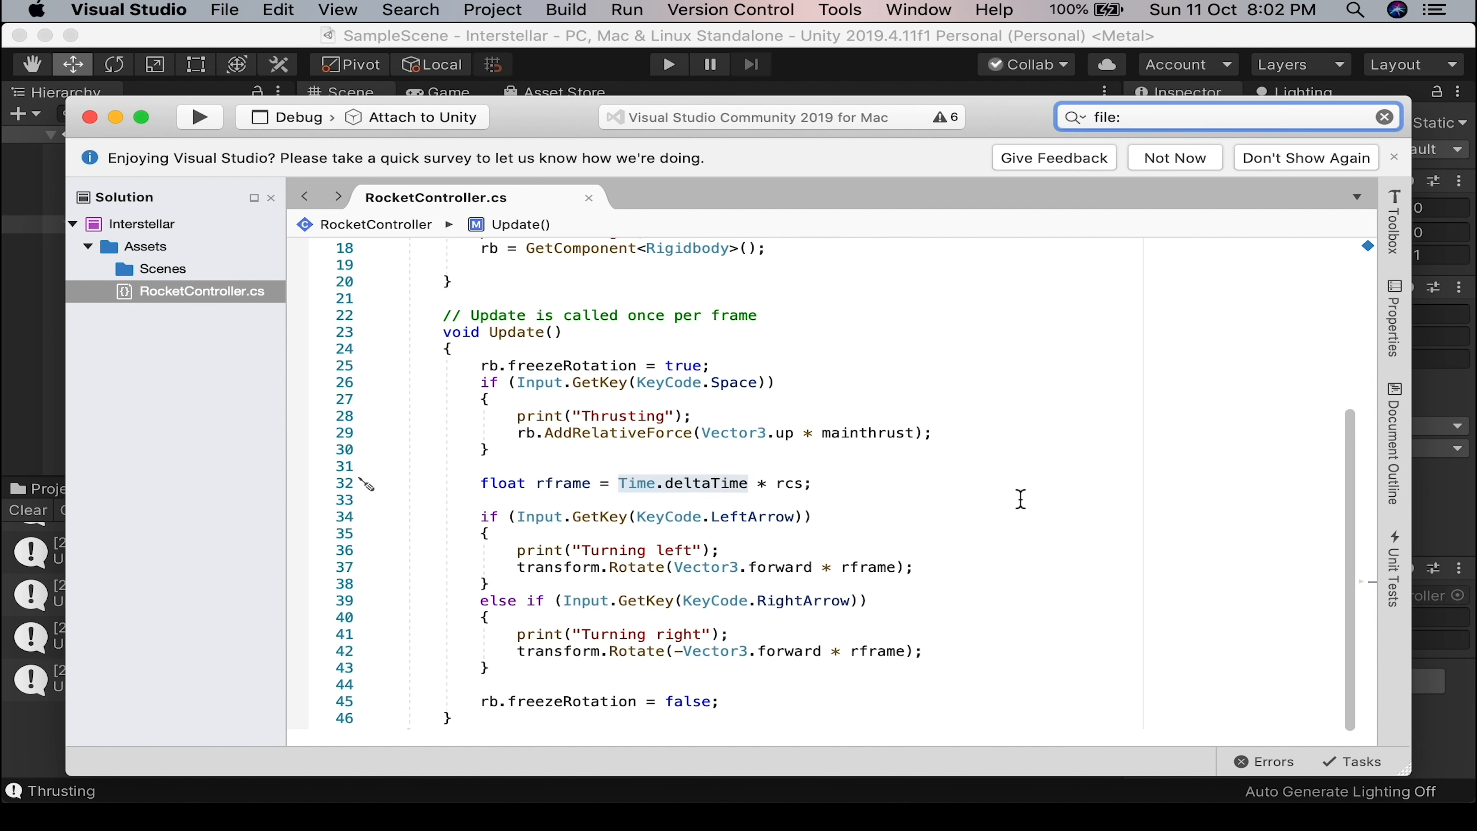
pyautogui.press('Escape')
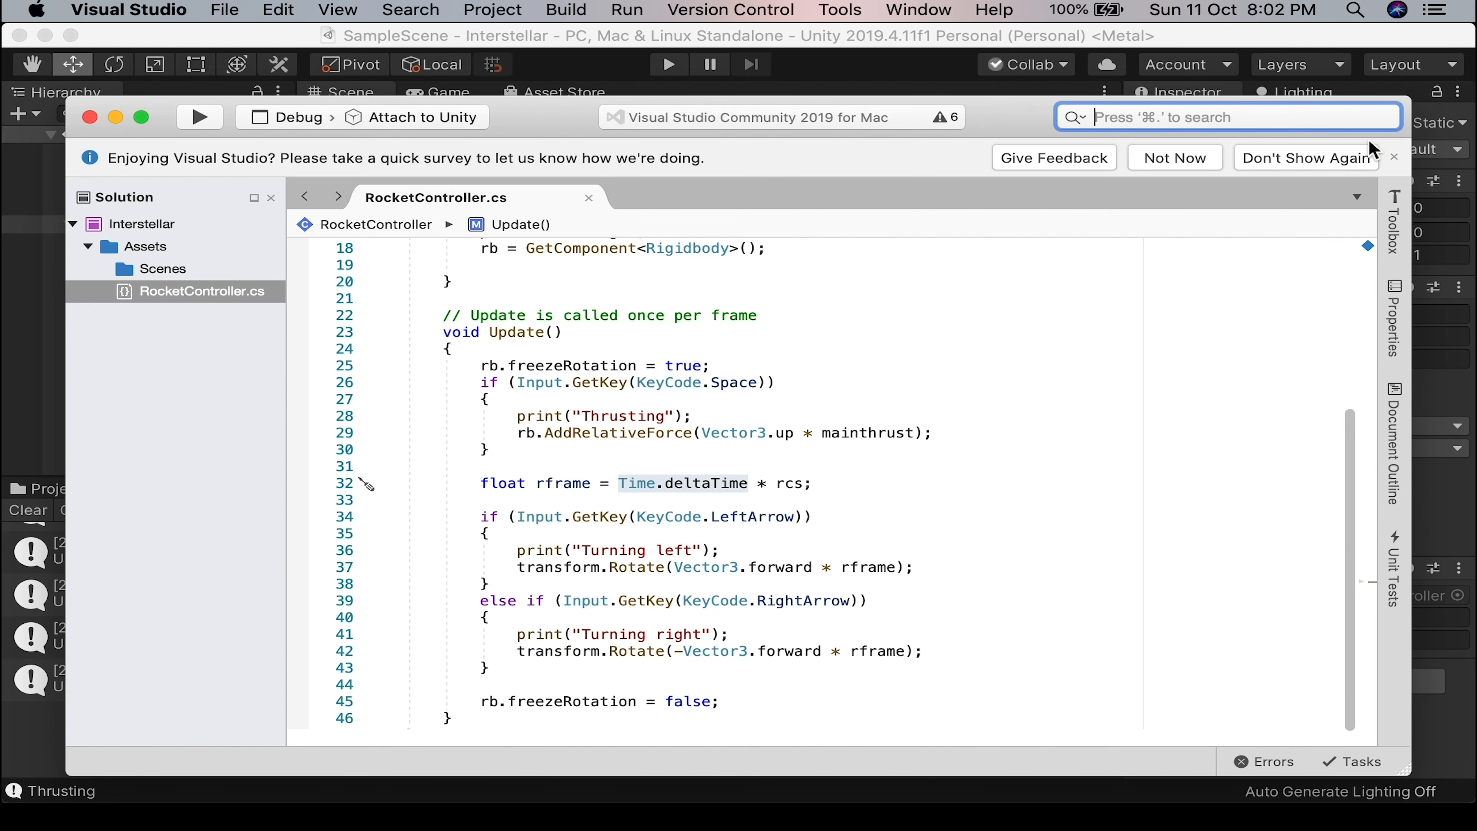
pyautogui.click(962, 469)
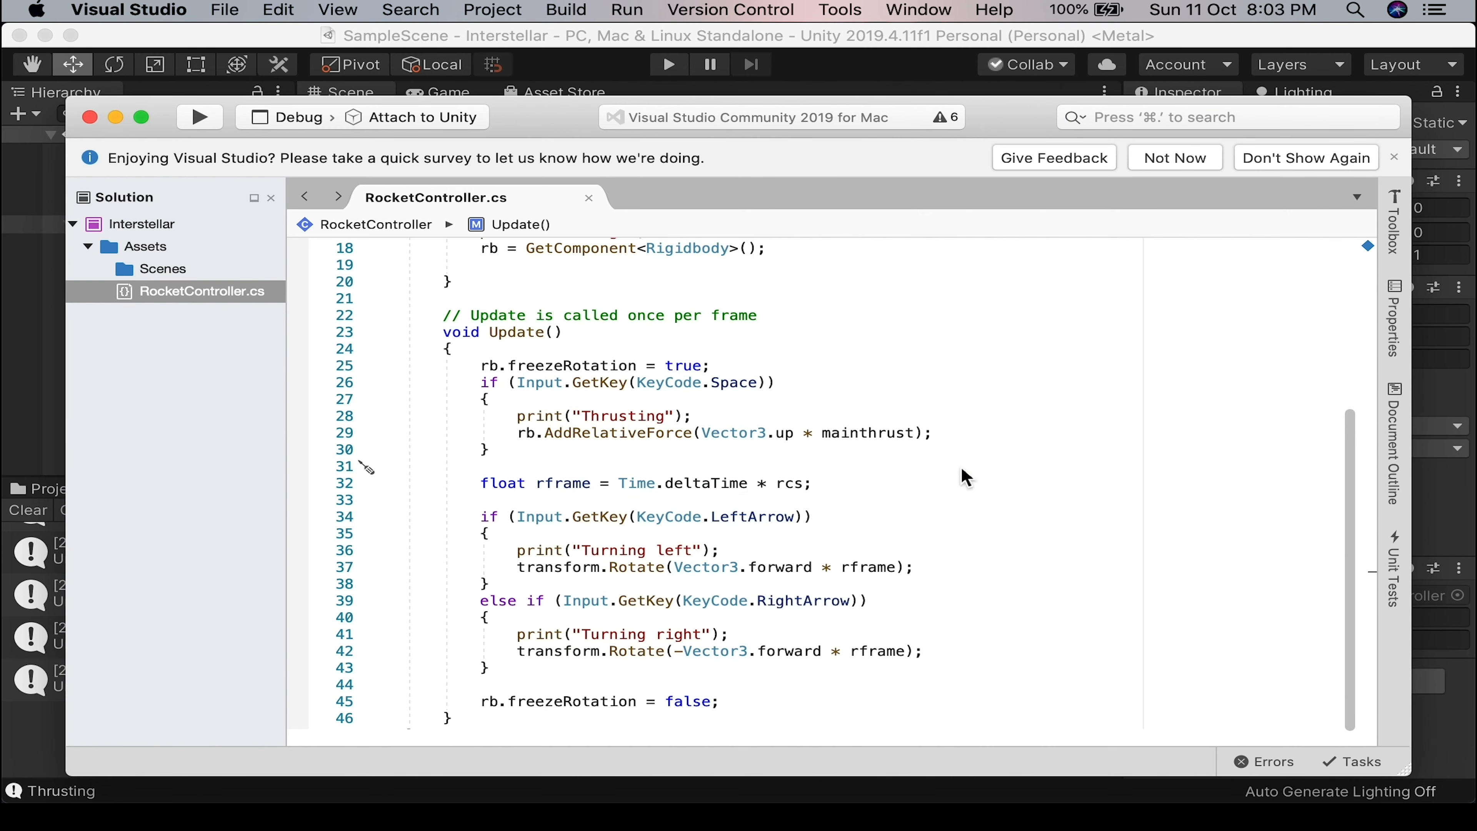
# Return to Unity, play the scene to test the rocket's thrust and turning both ways, and stop the run.
pyautogui.press('super+Tab')
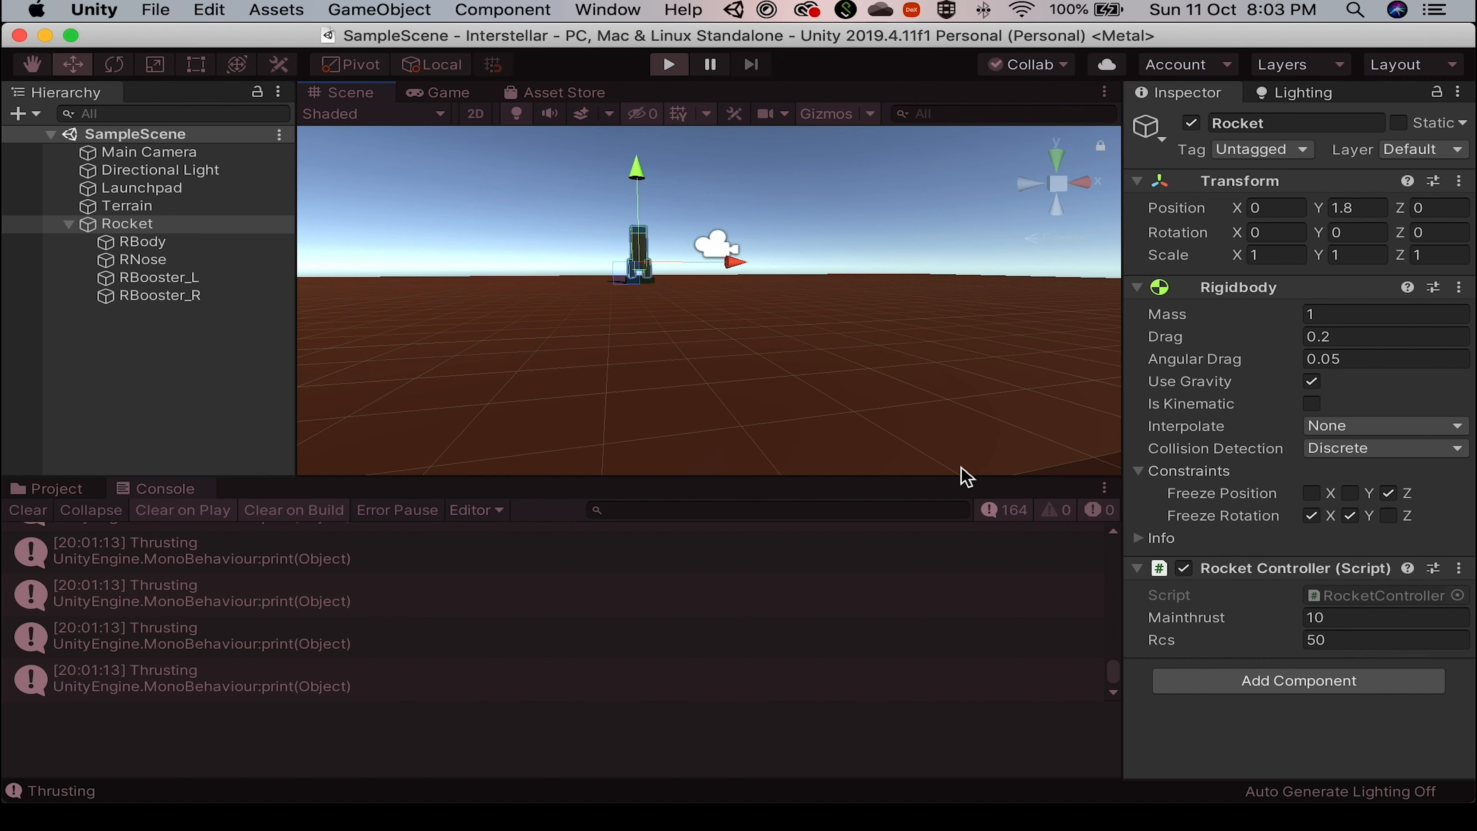
pyautogui.press('super+p')
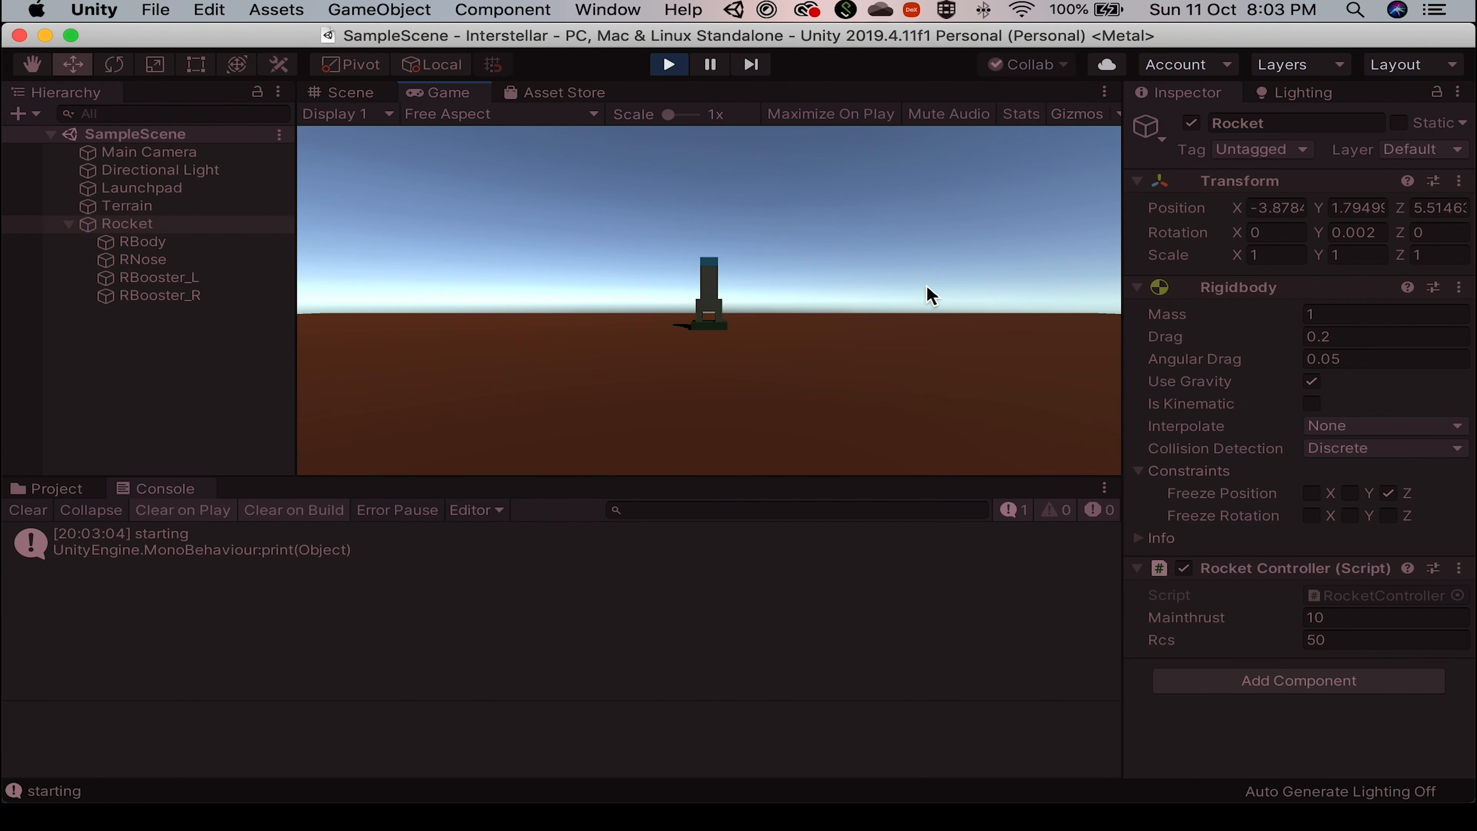
pyautogui.press('space')
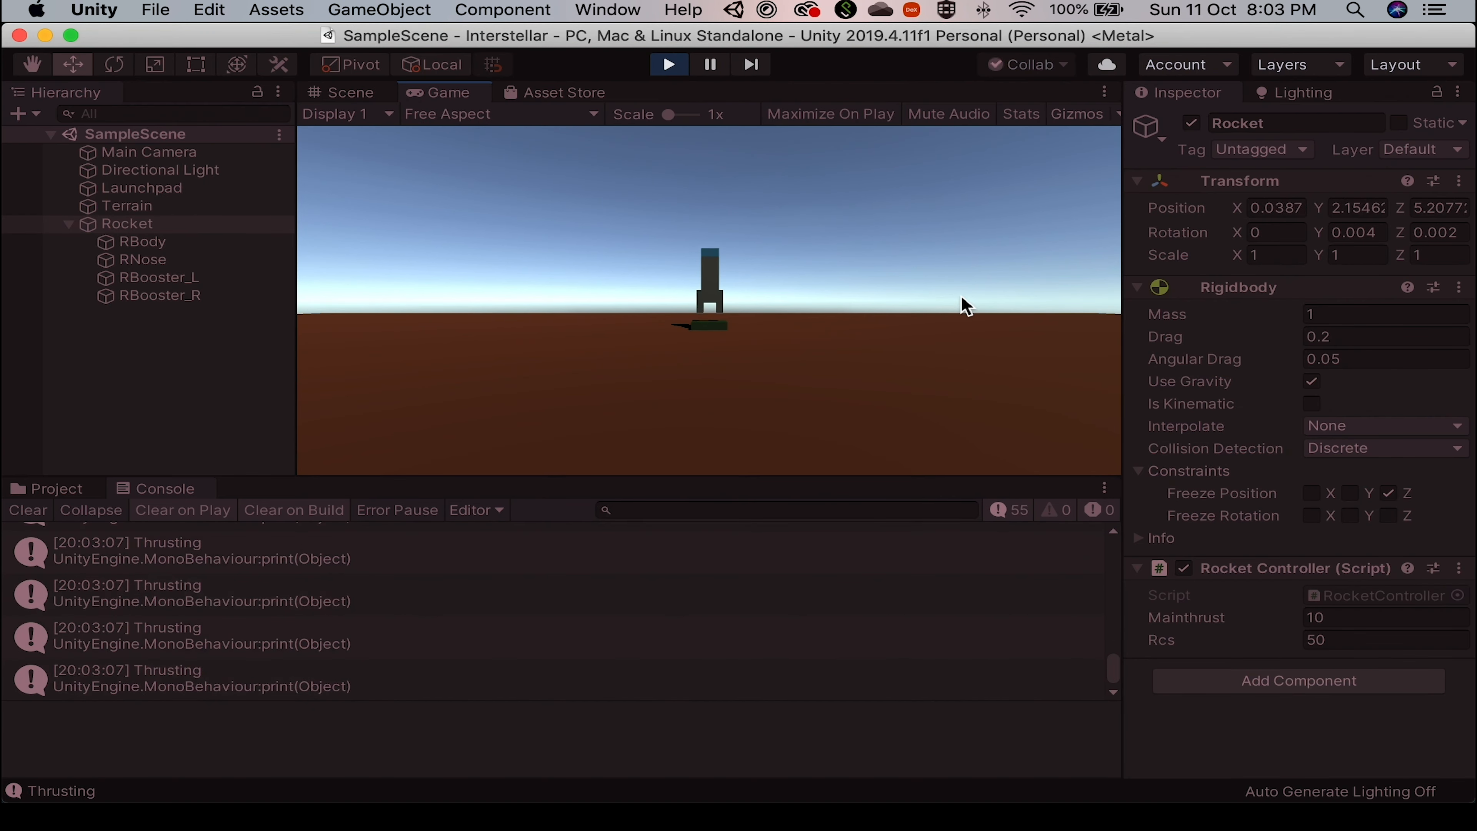
pyautogui.press('a')
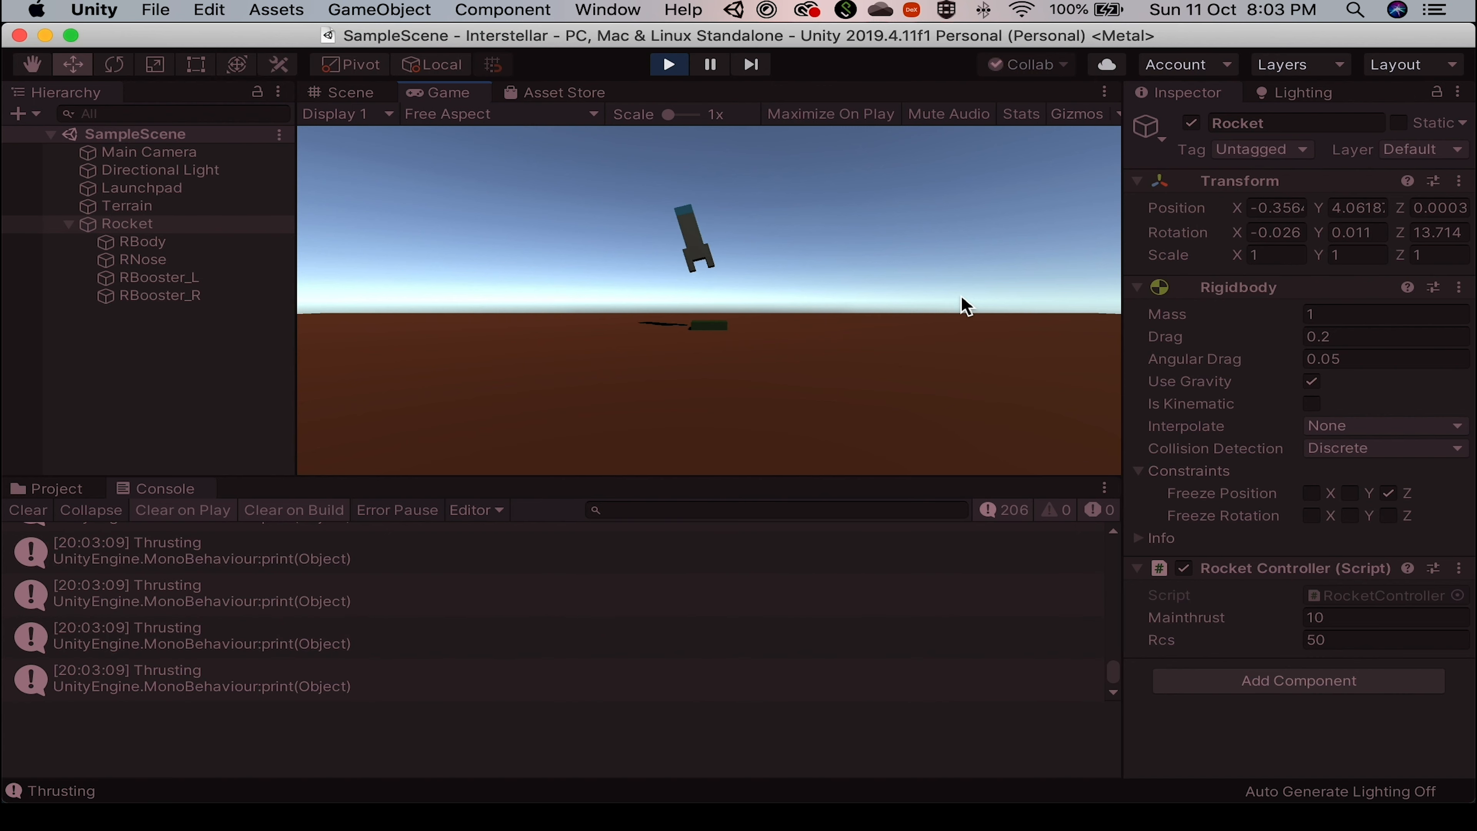
pyautogui.press('d')
pyautogui.press('super+p')
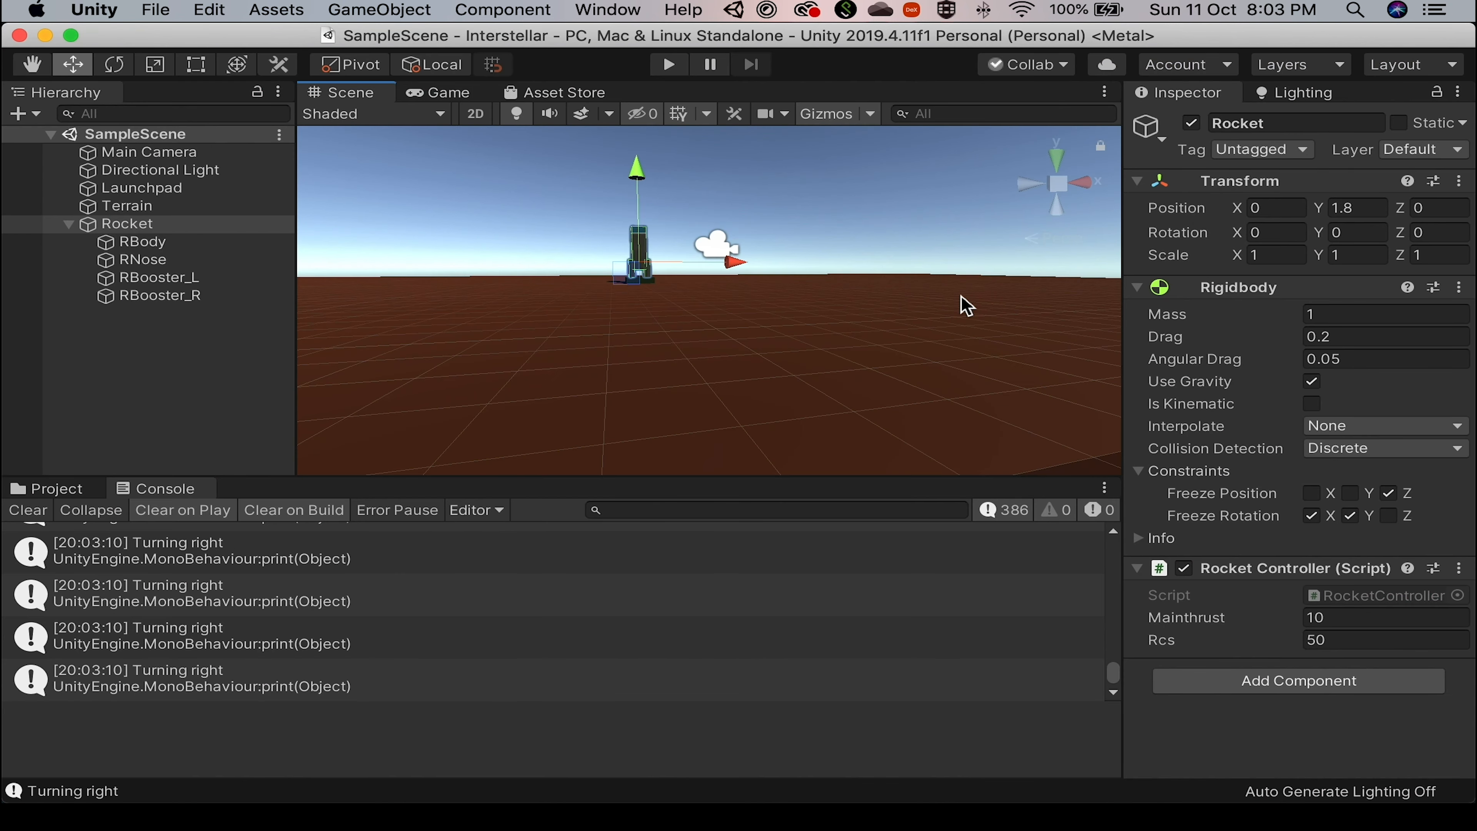
# Run the scene again and set the rocket's Rcs to 100 while it is playing.
pyautogui.press('super+o')
pyautogui.press('Escape')
pyautogui.press('super+p')
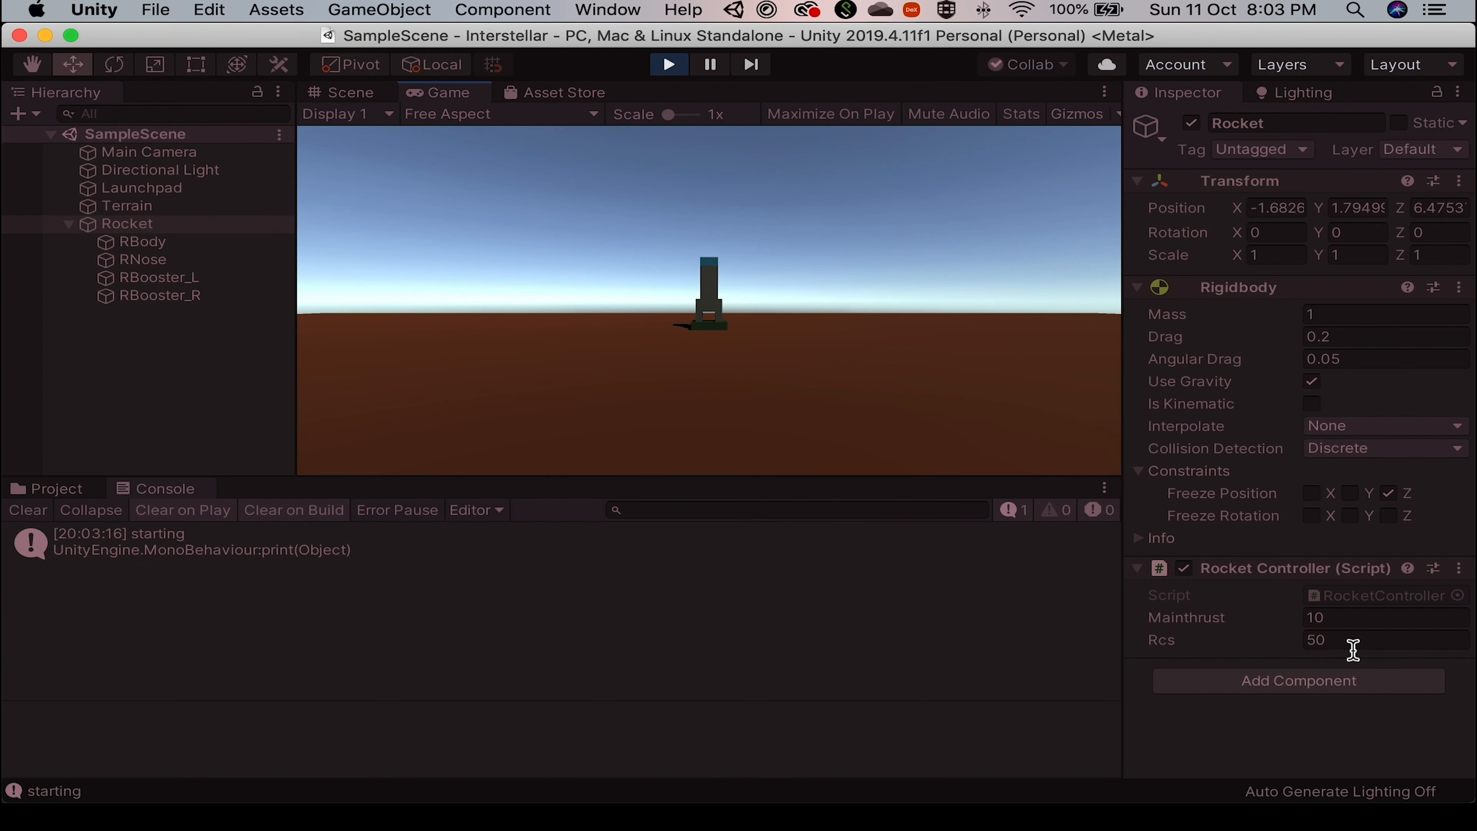
pyautogui.click(1348, 646)
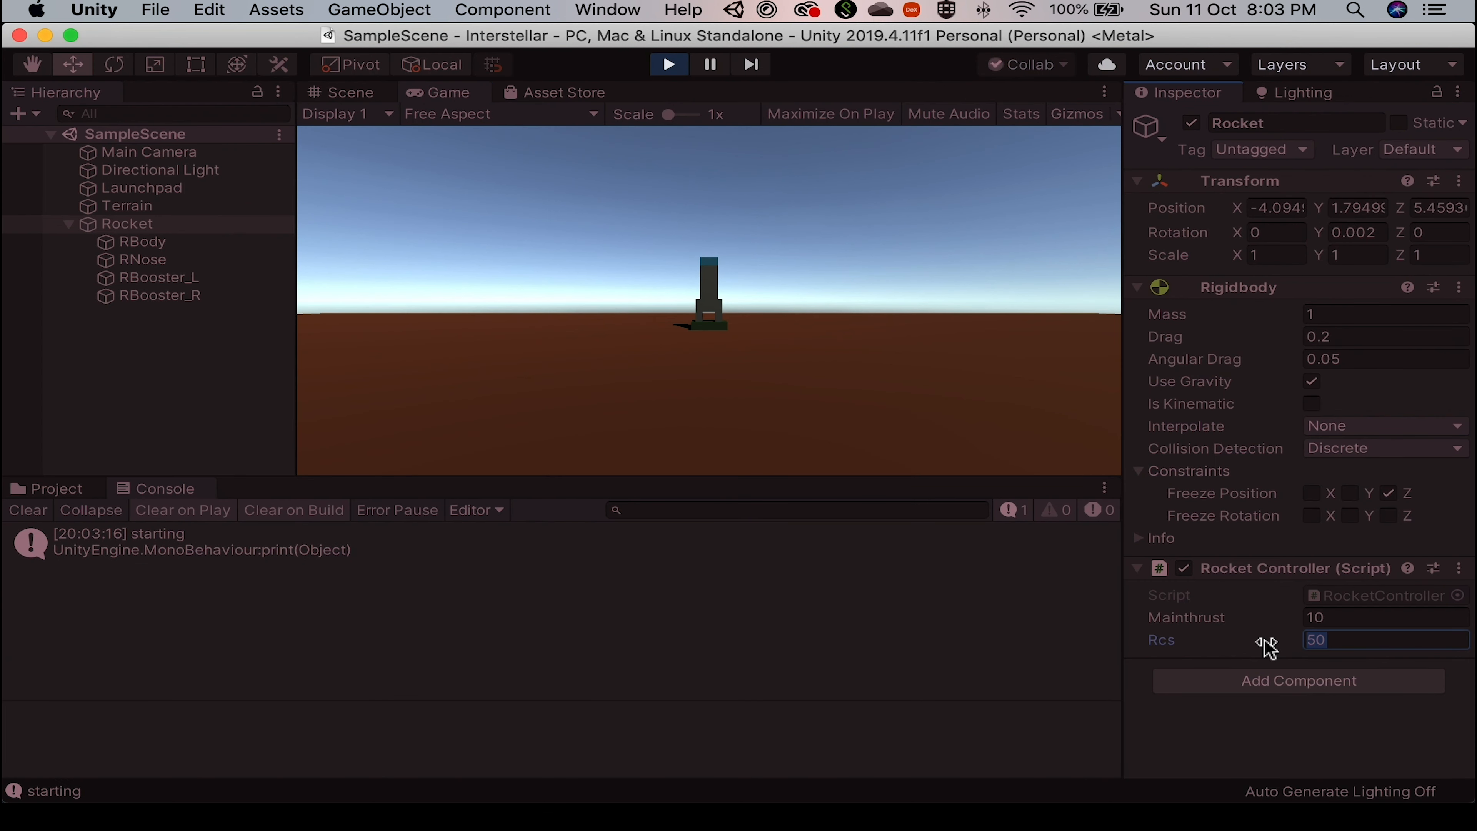
pyautogui.write('100')
pyautogui.press('Return')
pyautogui.click(1008, 359)
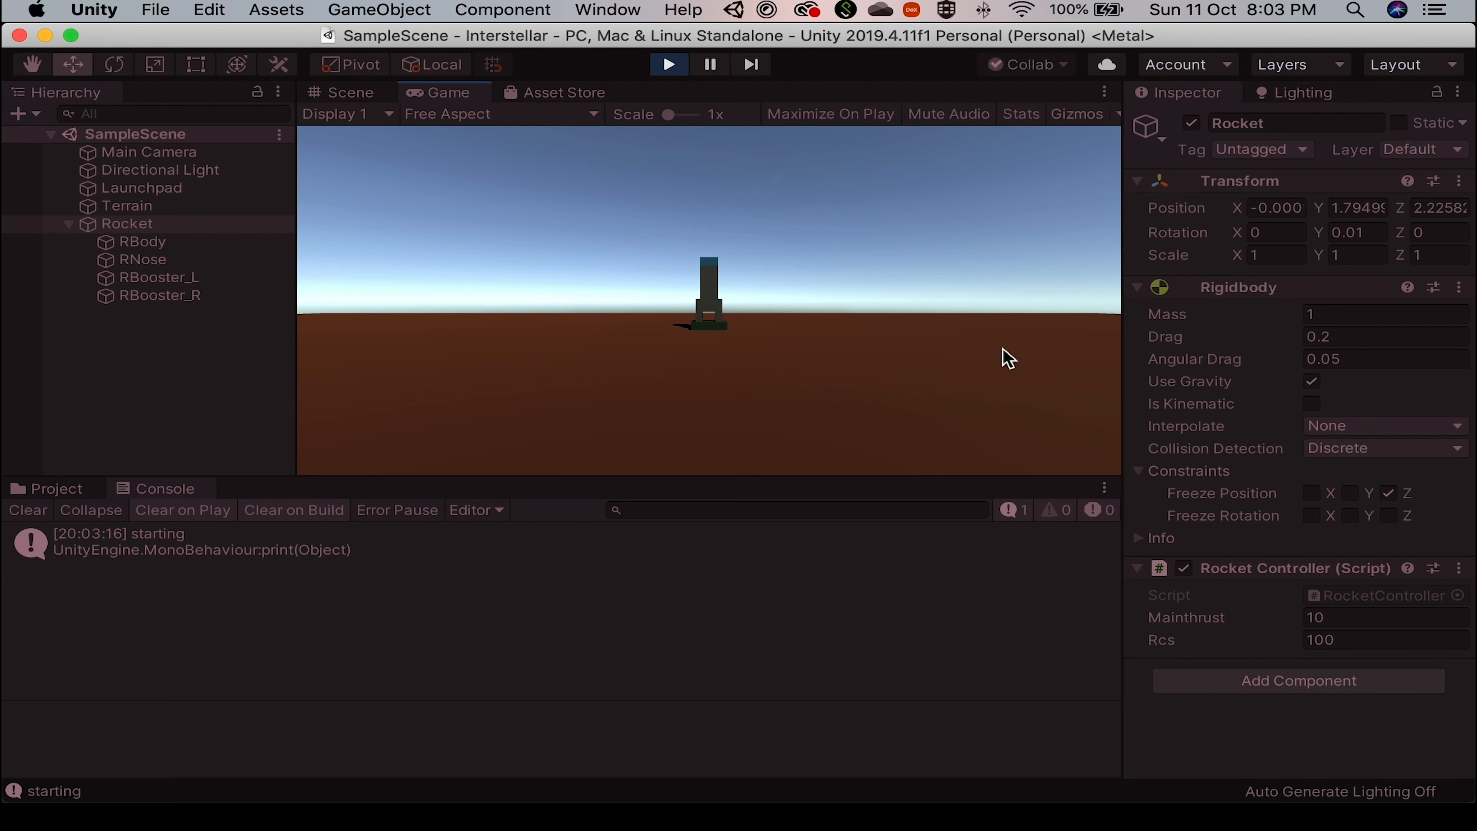
# Test the rocket's thrust and turning at the higher rotation value, and stop the run.
pyautogui.press('space')
pyautogui.press('d')
pyautogui.press('space')
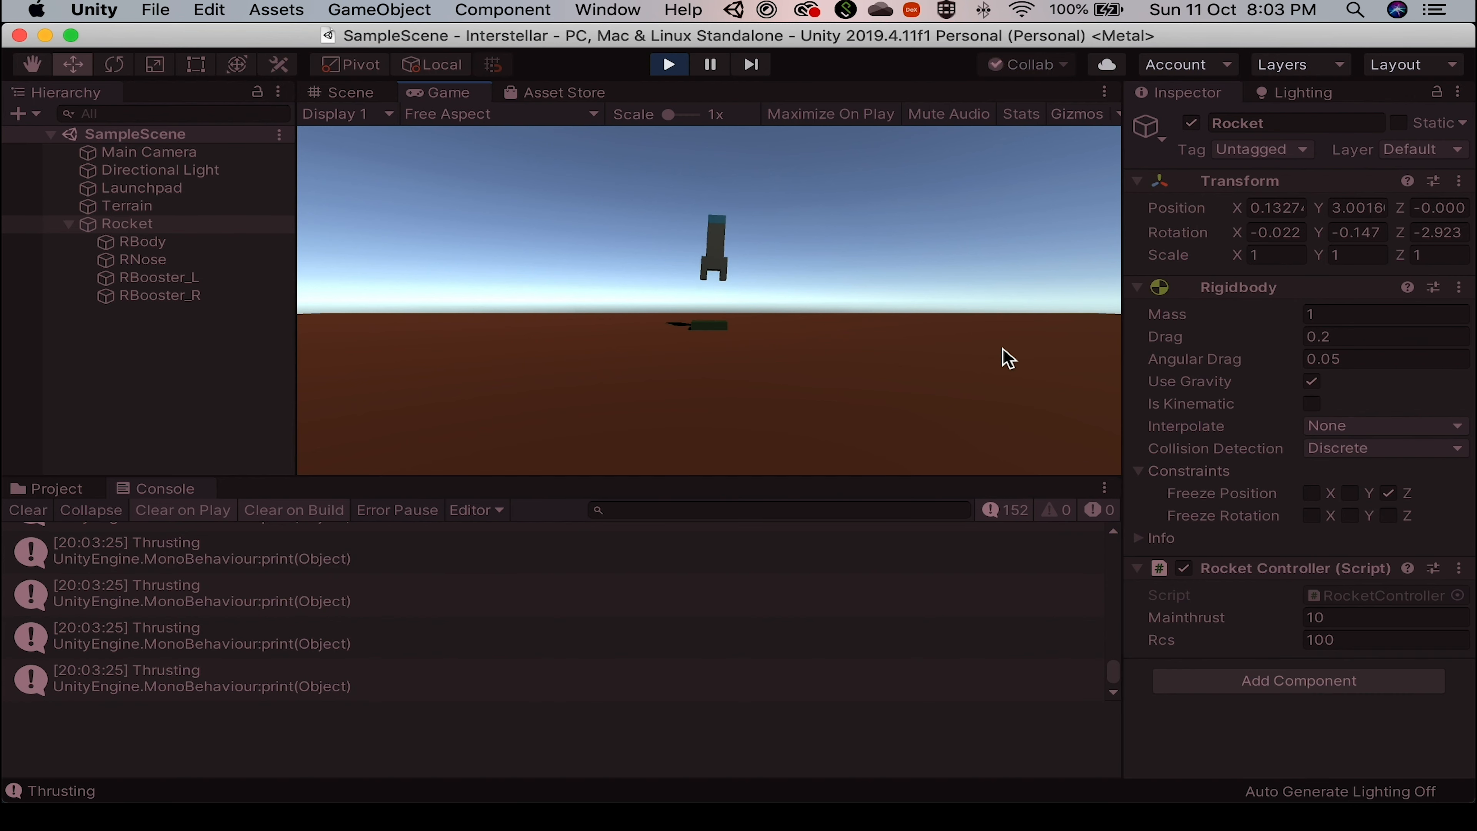
pyautogui.press('a')
pyautogui.press('super+p')
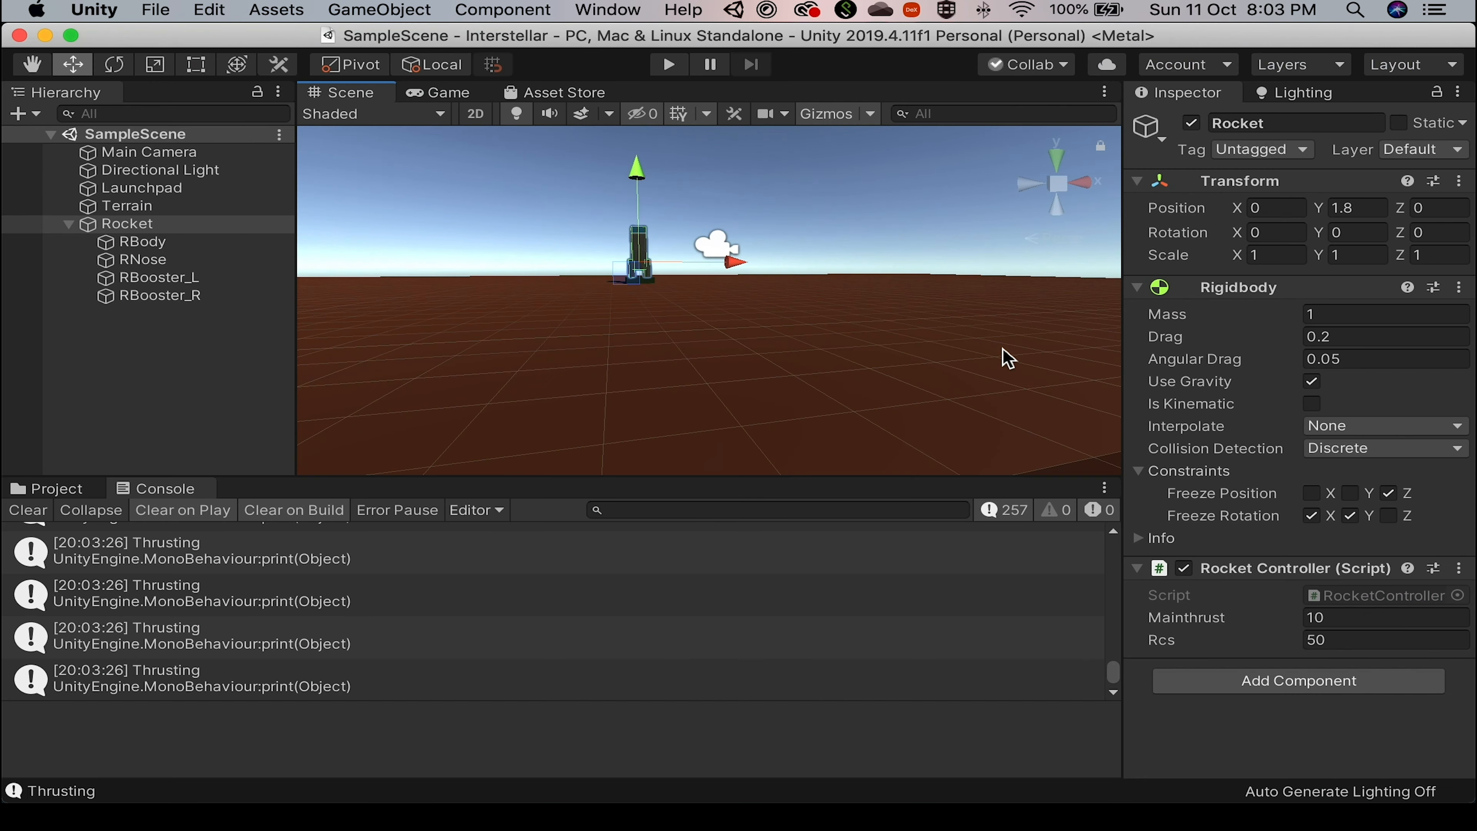
# Start a fresh run of the scene and test thrusting with right and left turns at the saved Rcs.
pyautogui.press('super+p')
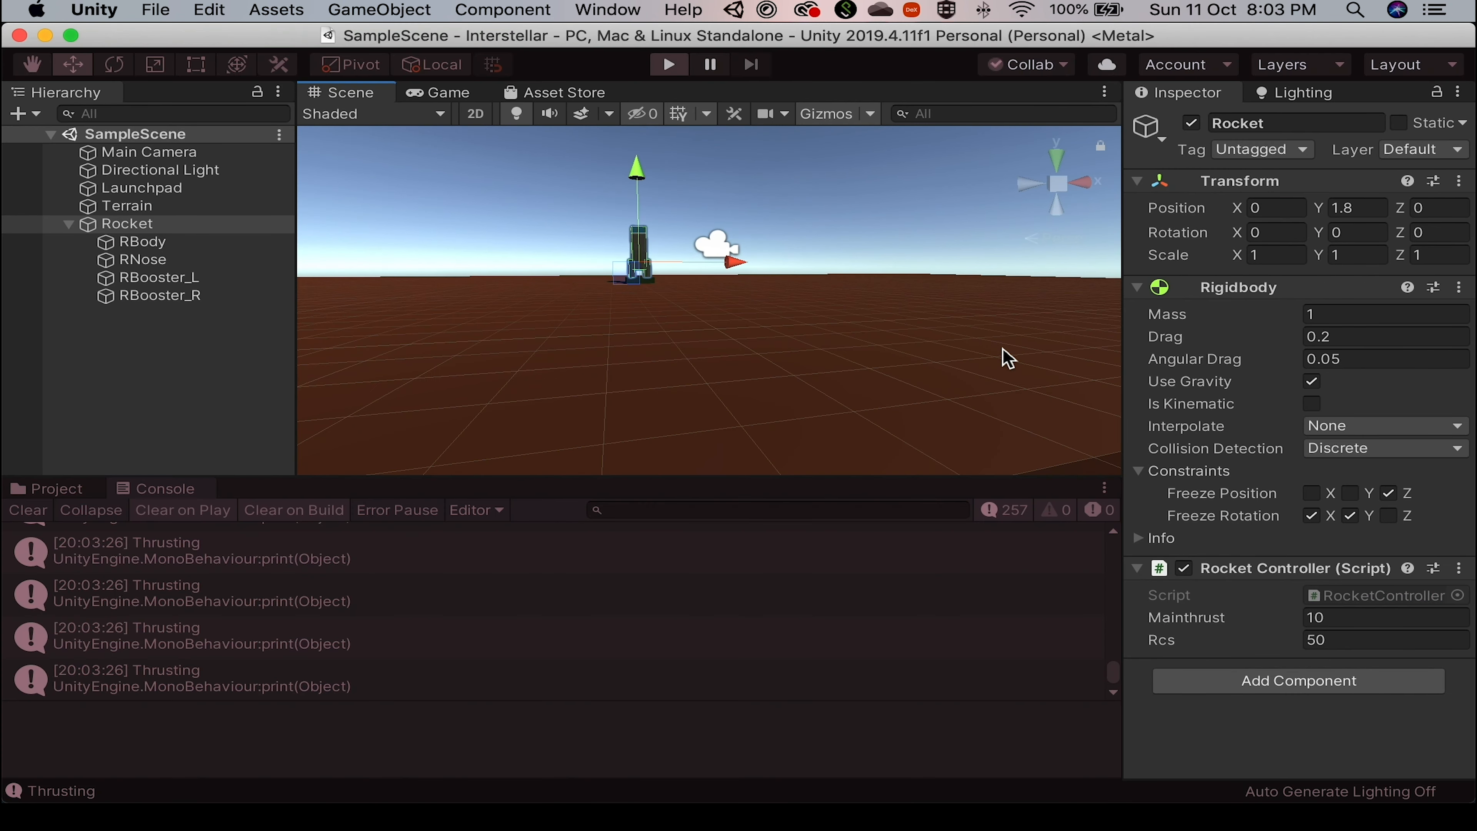
pyautogui.press('space')
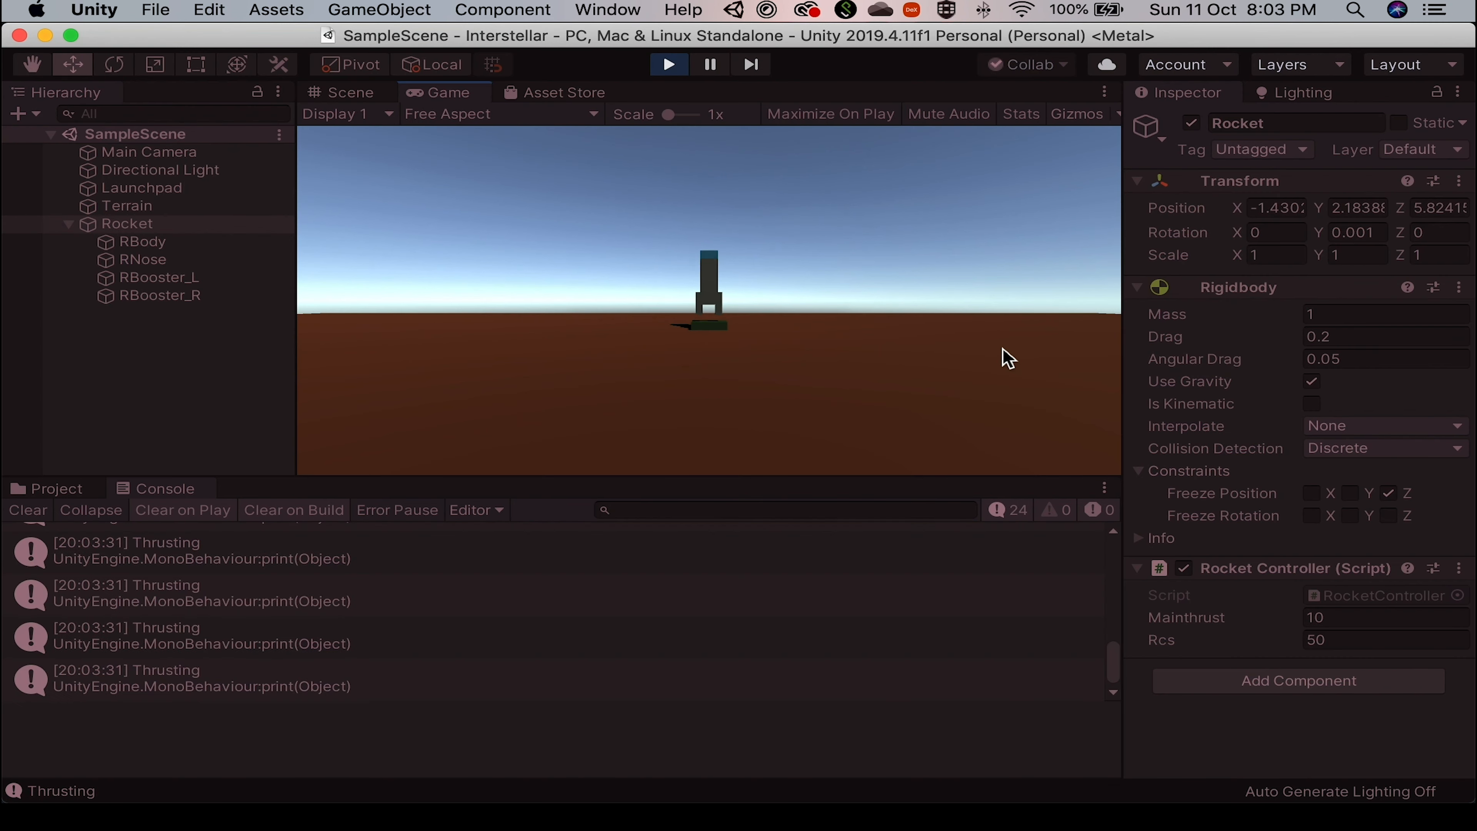
pyautogui.press('d')
pyautogui.press('a')
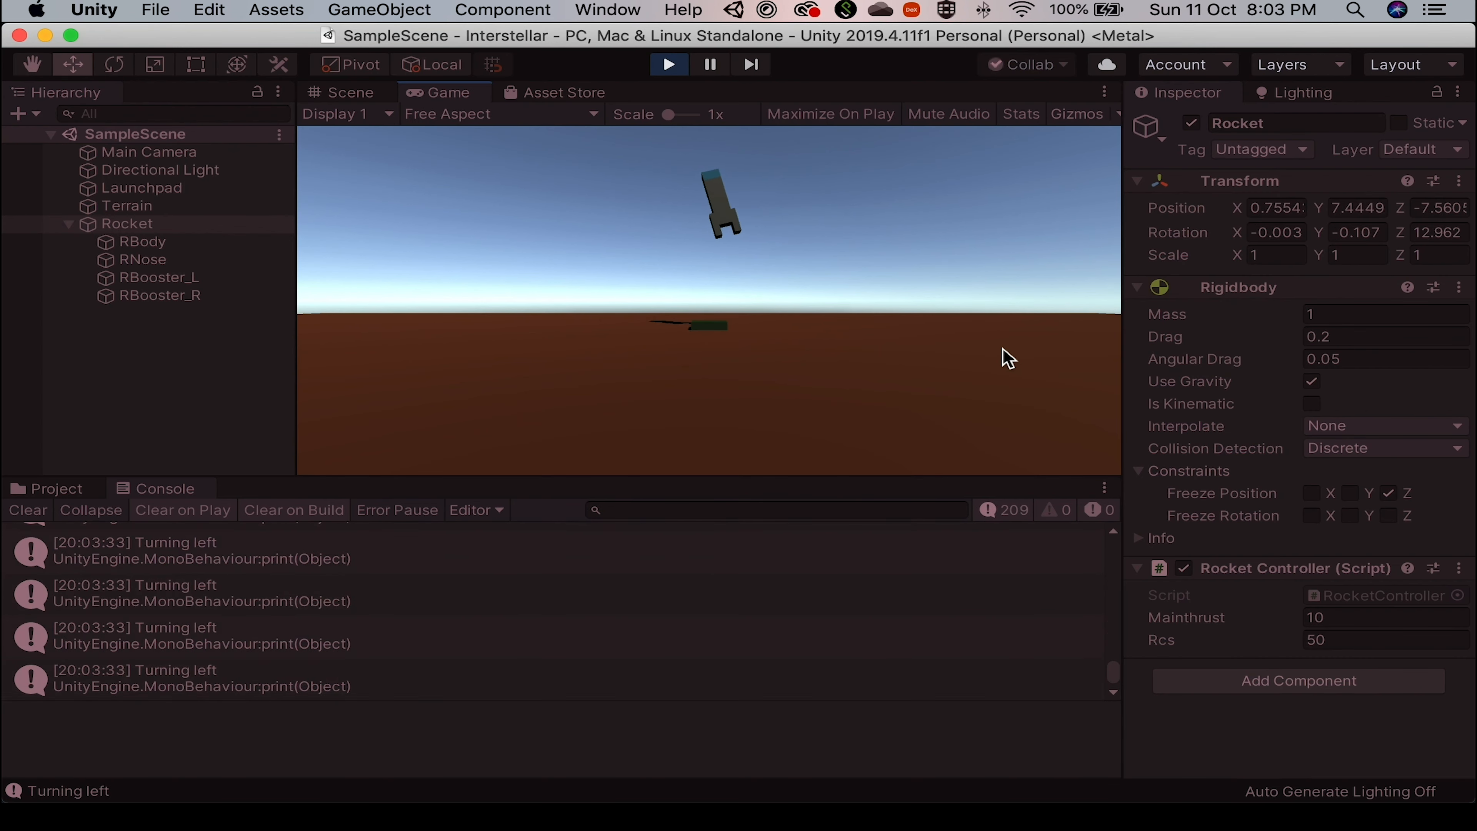
# Set the rocket's Rcs to 300 during the run and test it with repeated thrusts and right turns.
pyautogui.click(1336, 640)
pyautogui.write('300')
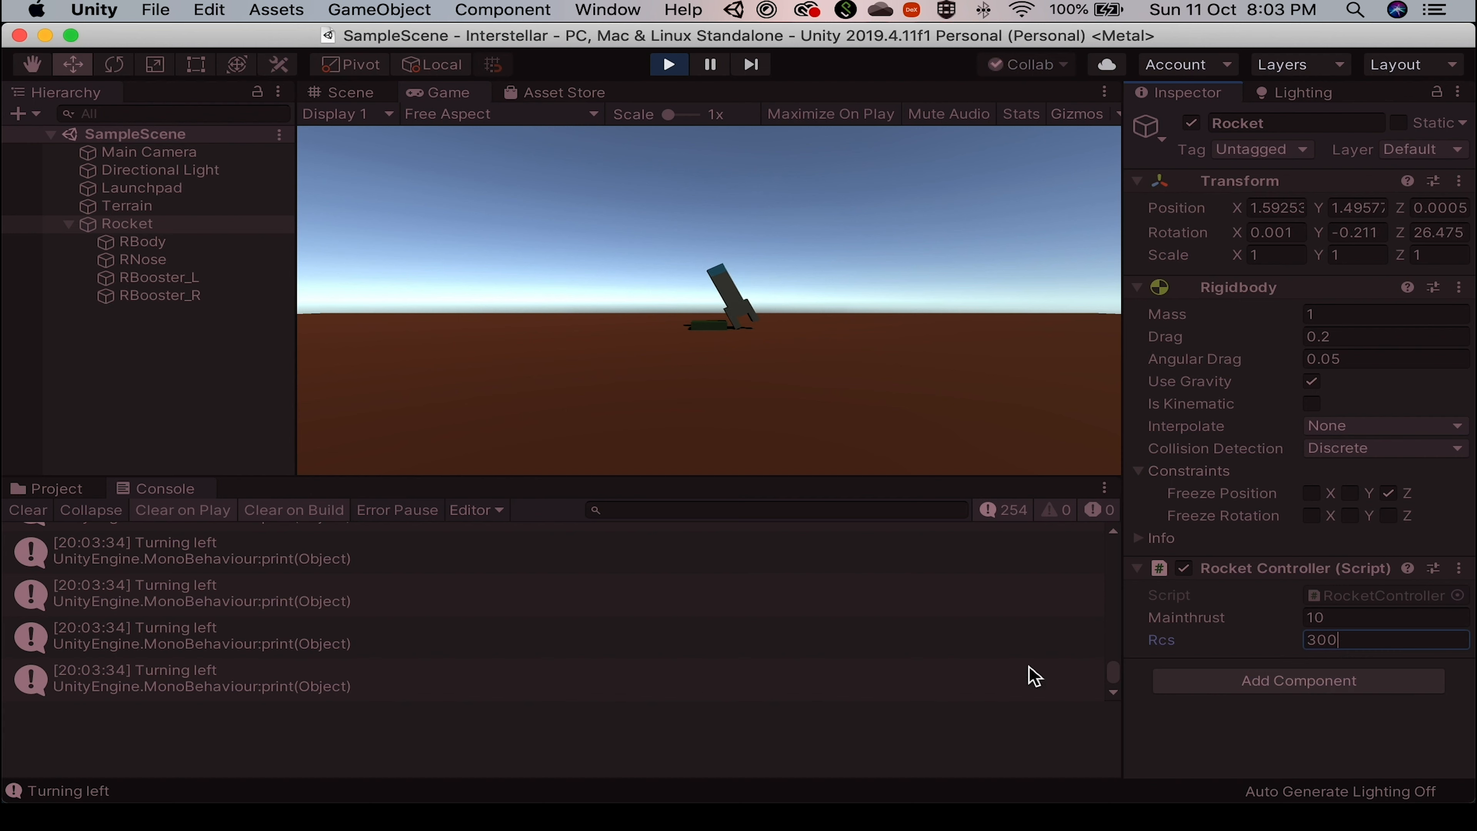
pyautogui.click(887, 353)
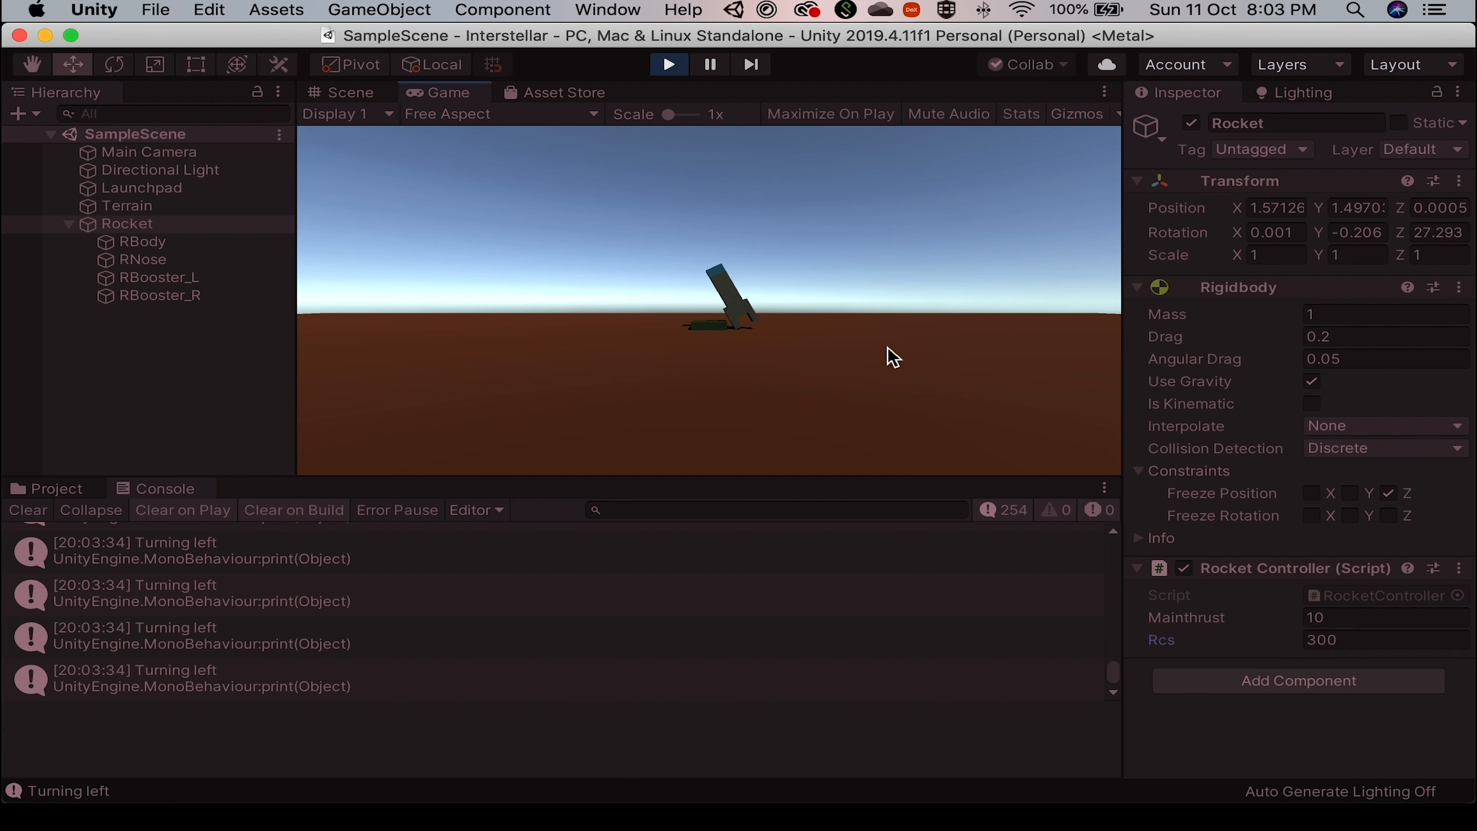
pyautogui.press('d')
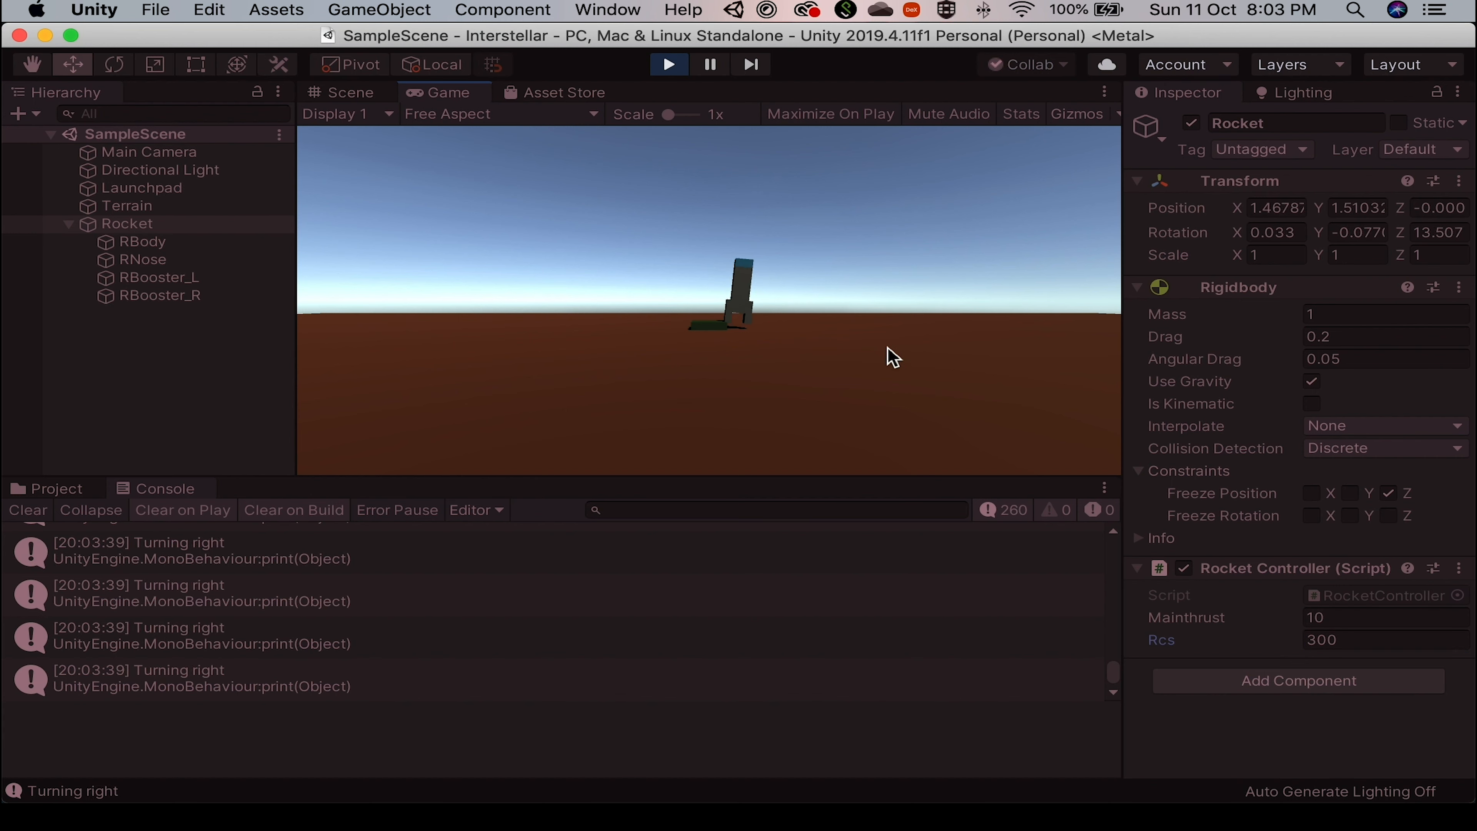
pyautogui.press('space')
pyautogui.press('d')
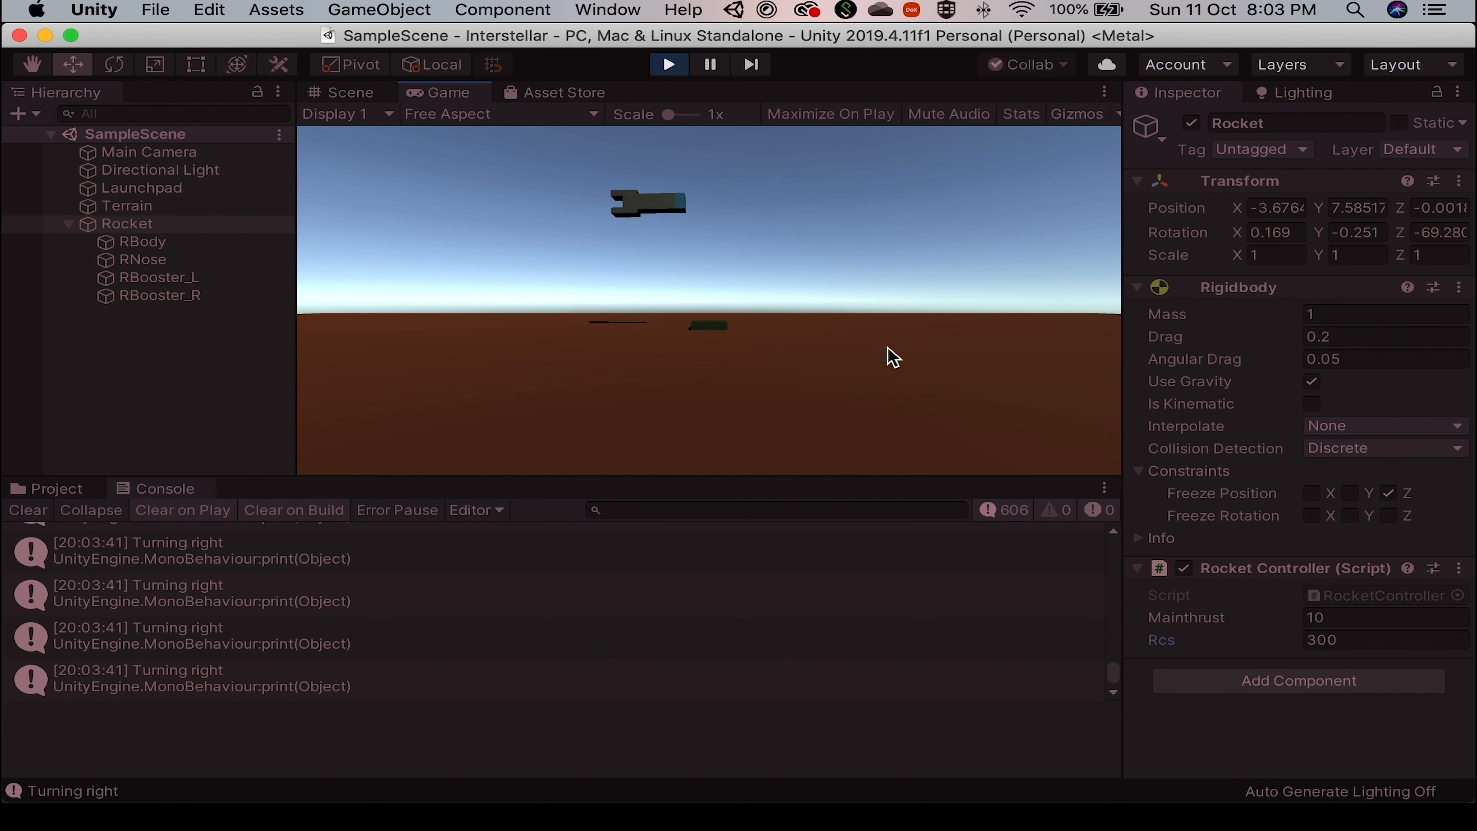
pyautogui.press('space')
pyautogui.press('space')
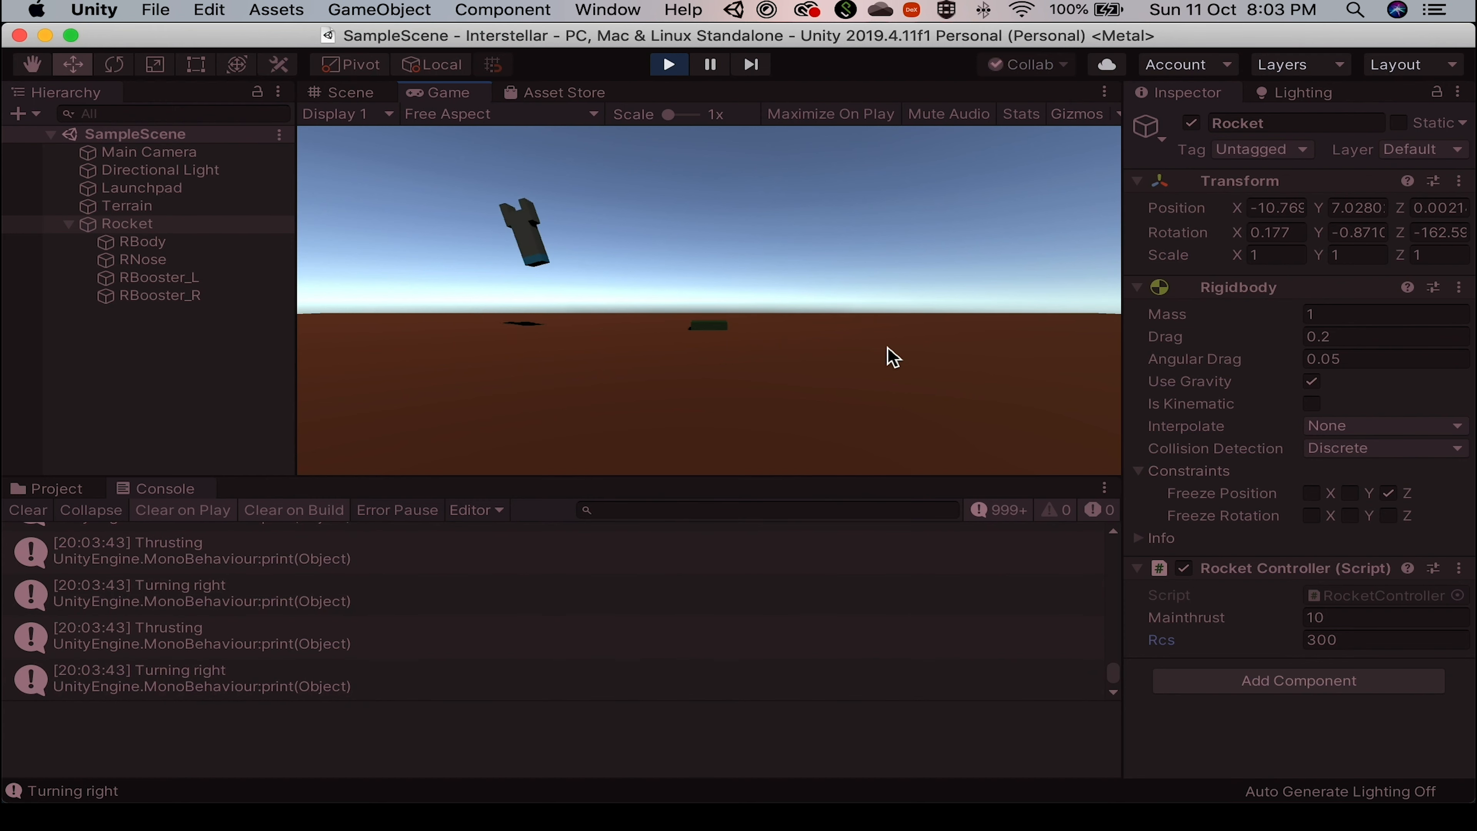
pyautogui.press('d')
pyautogui.press('space')
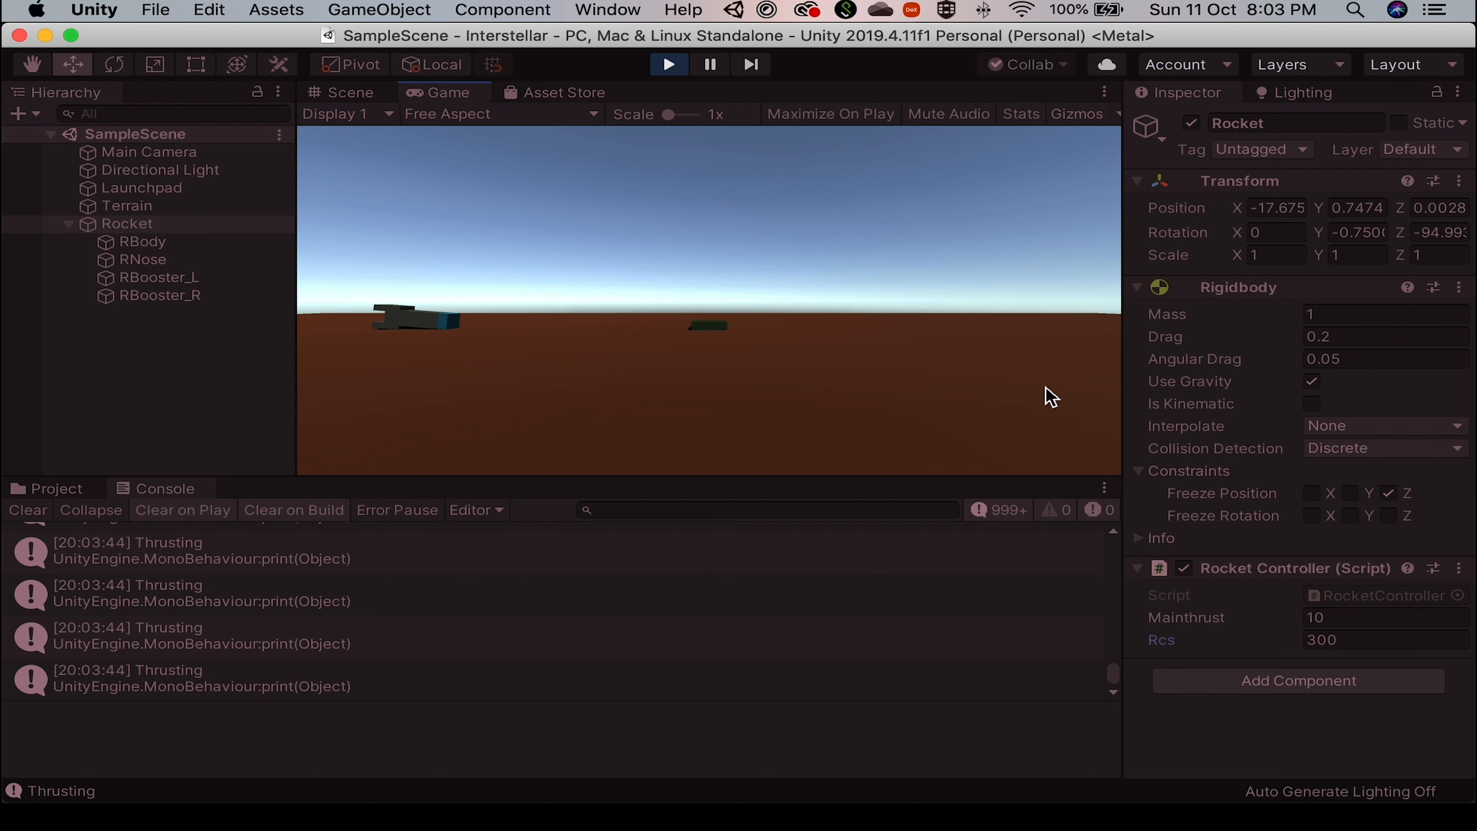
# Set the rocket's Mainthrust to 50 while the scene is playing, and stop the run.
pyautogui.click(1333, 620)
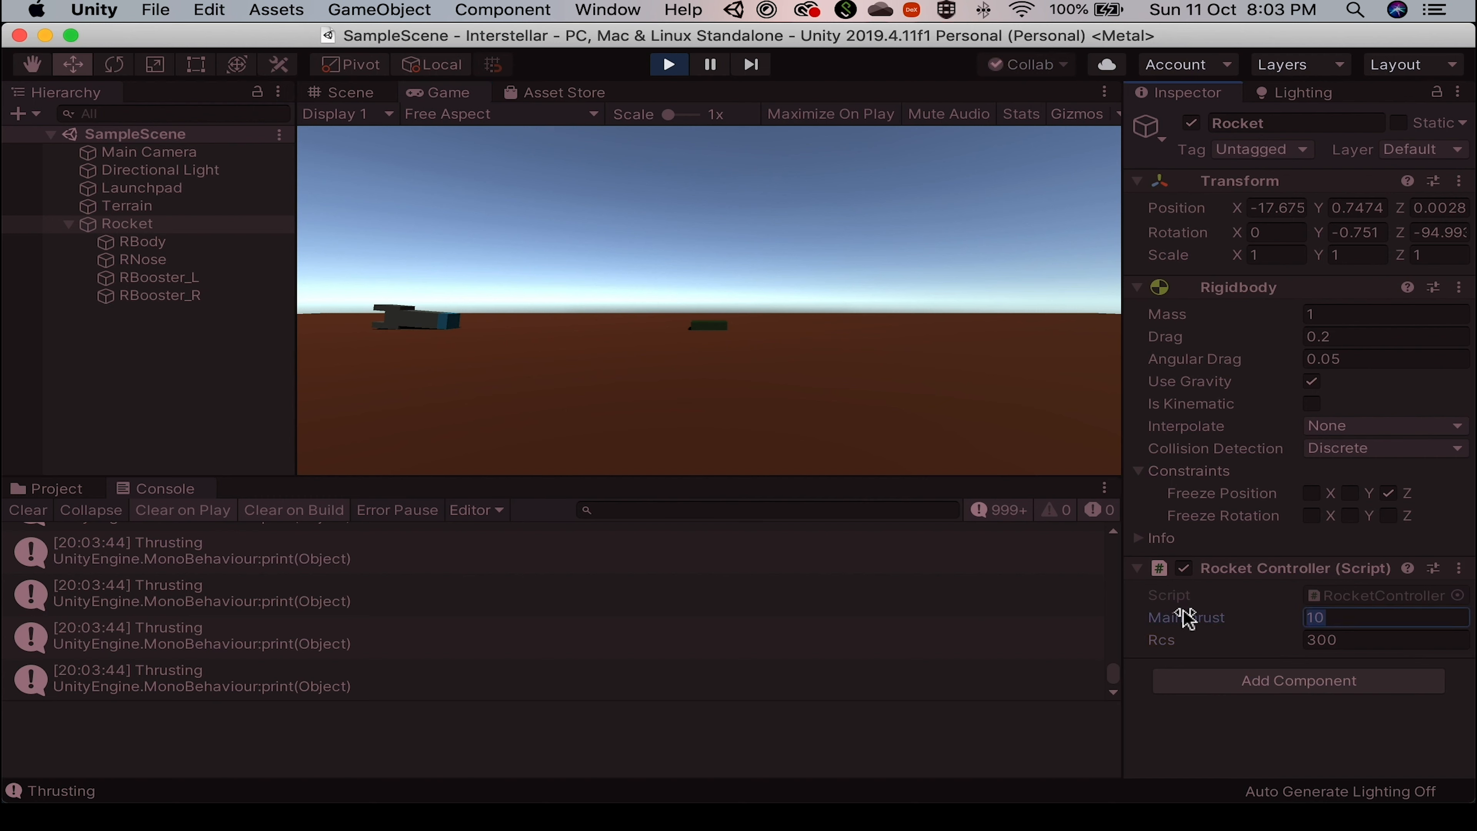
pyautogui.write('50')
pyautogui.press('Tab')
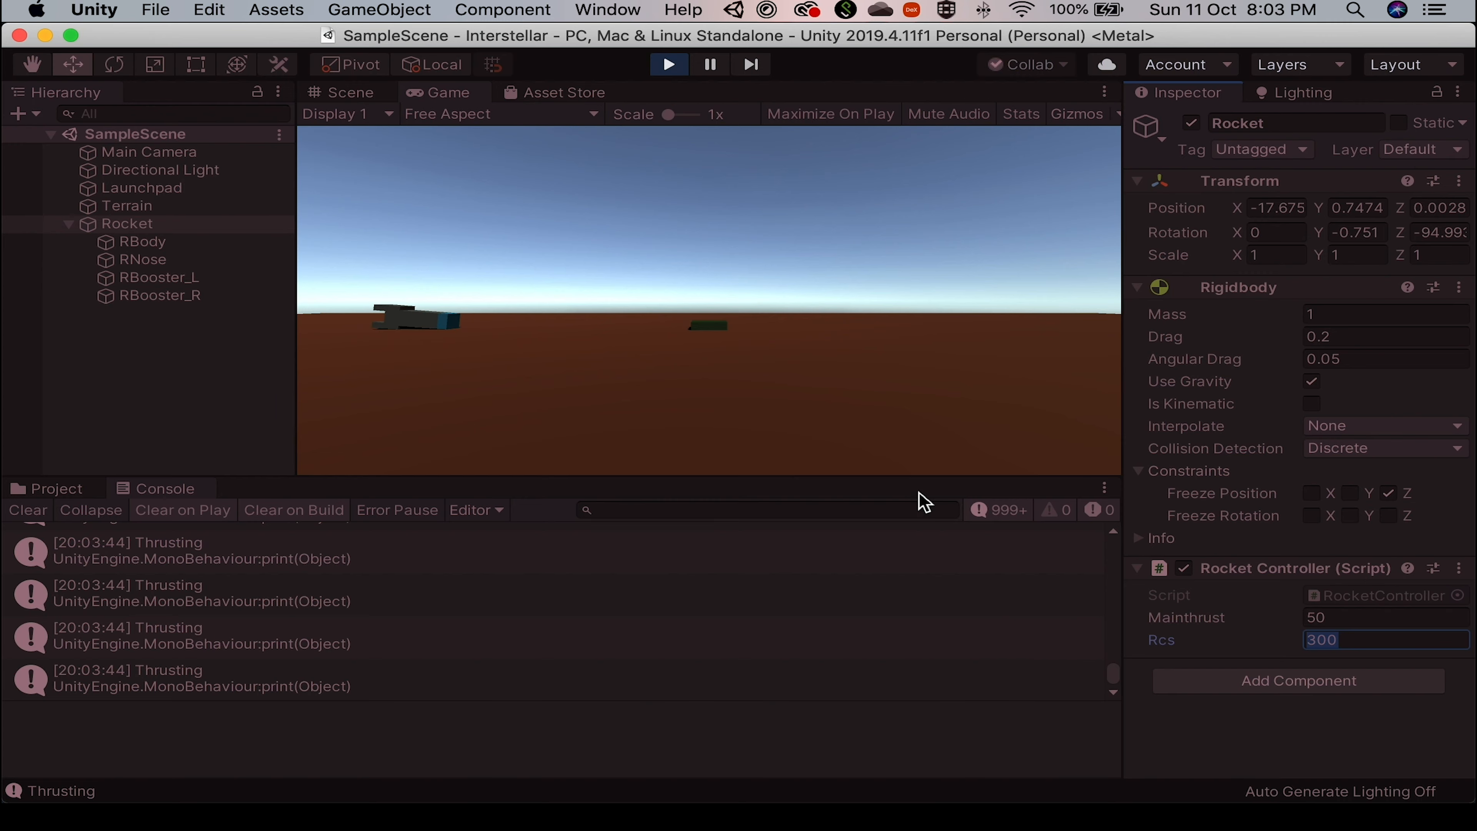
pyautogui.press('super+p')
pyautogui.press('super+p')
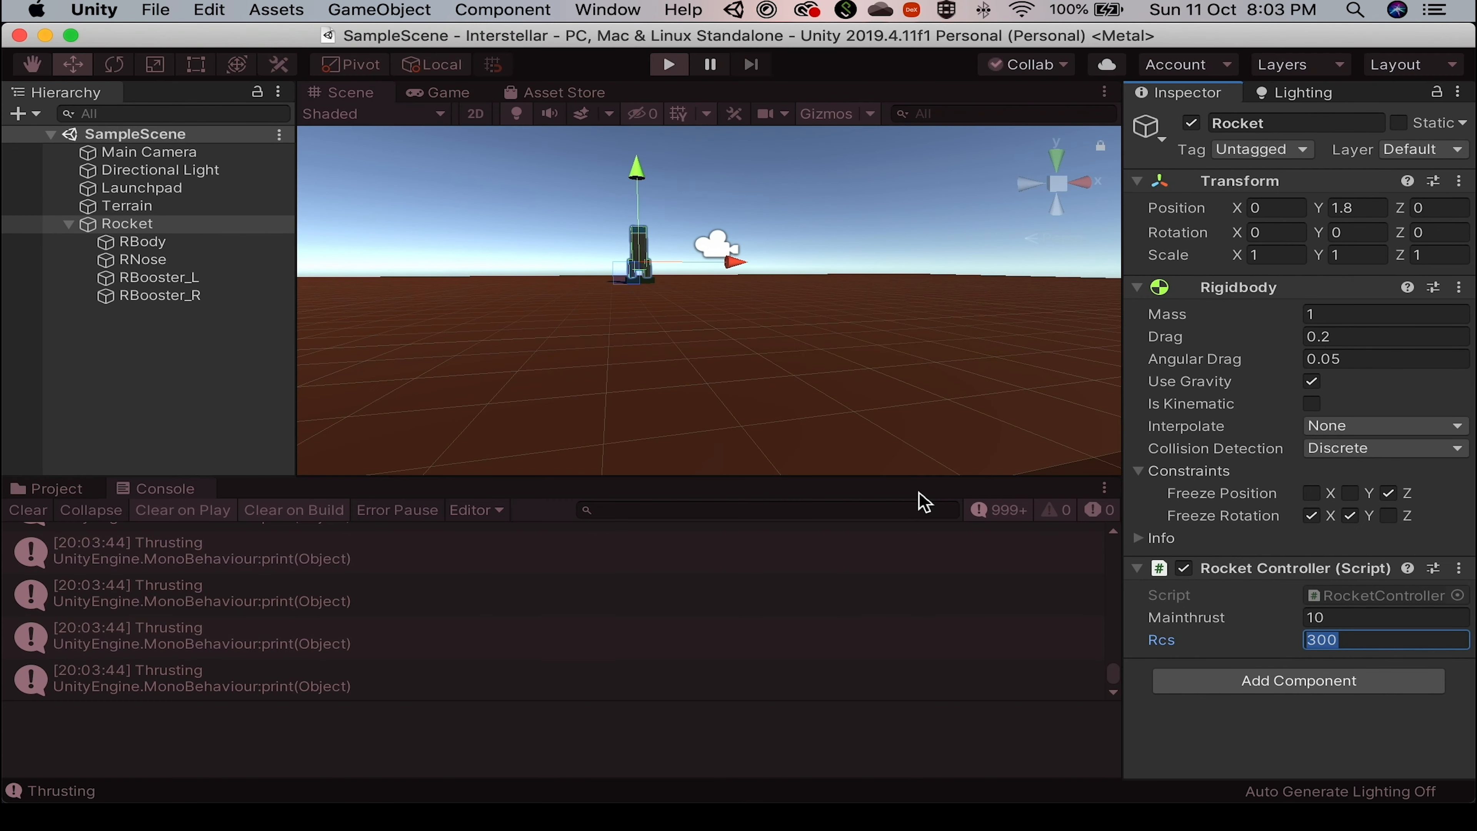
pyautogui.press('super+p')
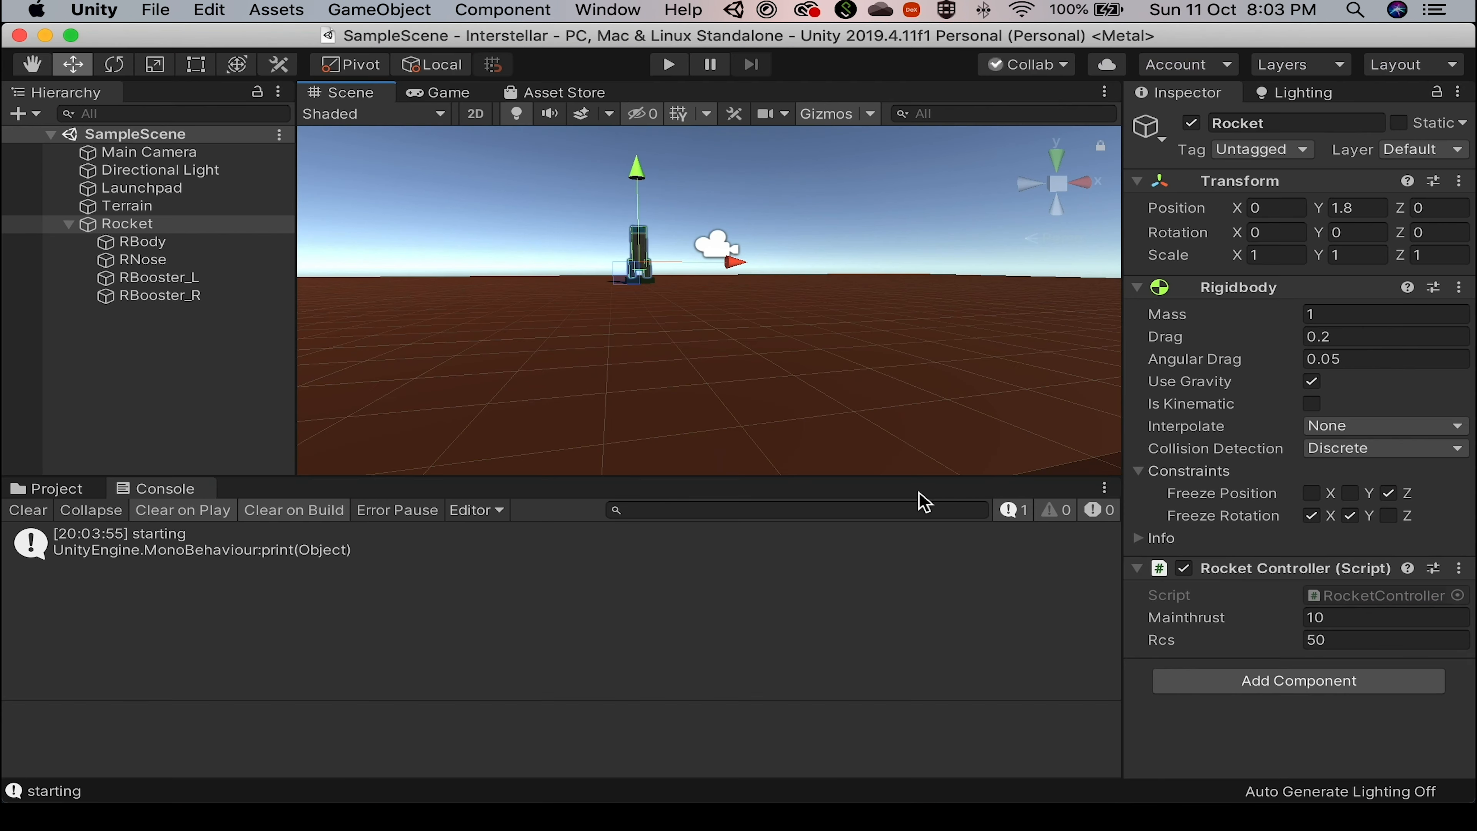
# Set the rocket's Mainthrust to 50 and Rcs to 300 in edit mode.
pyautogui.click(1413, 618)
pyautogui.write('500')
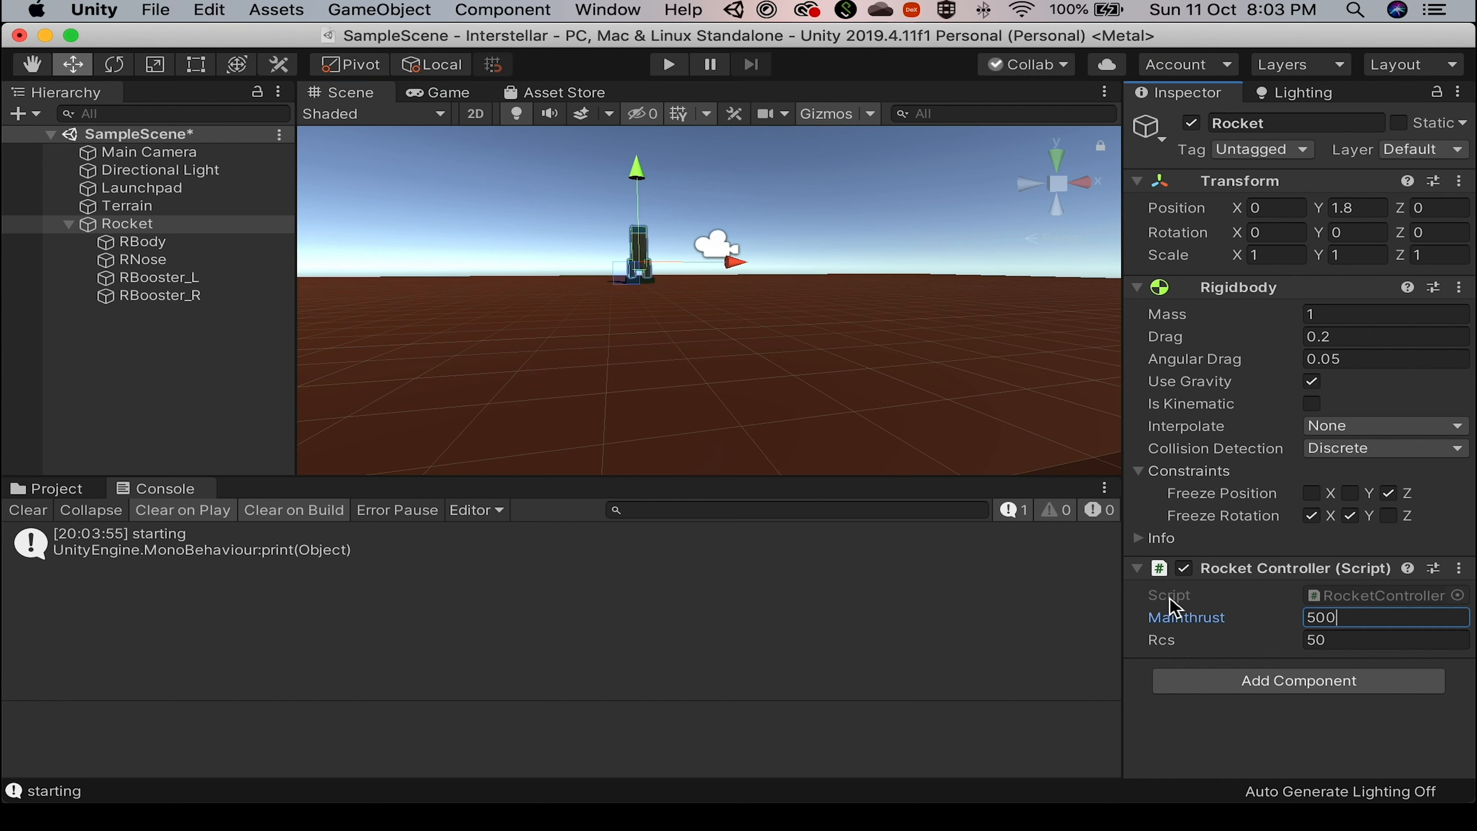
pyautogui.press('Tab')
pyautogui.write('30')
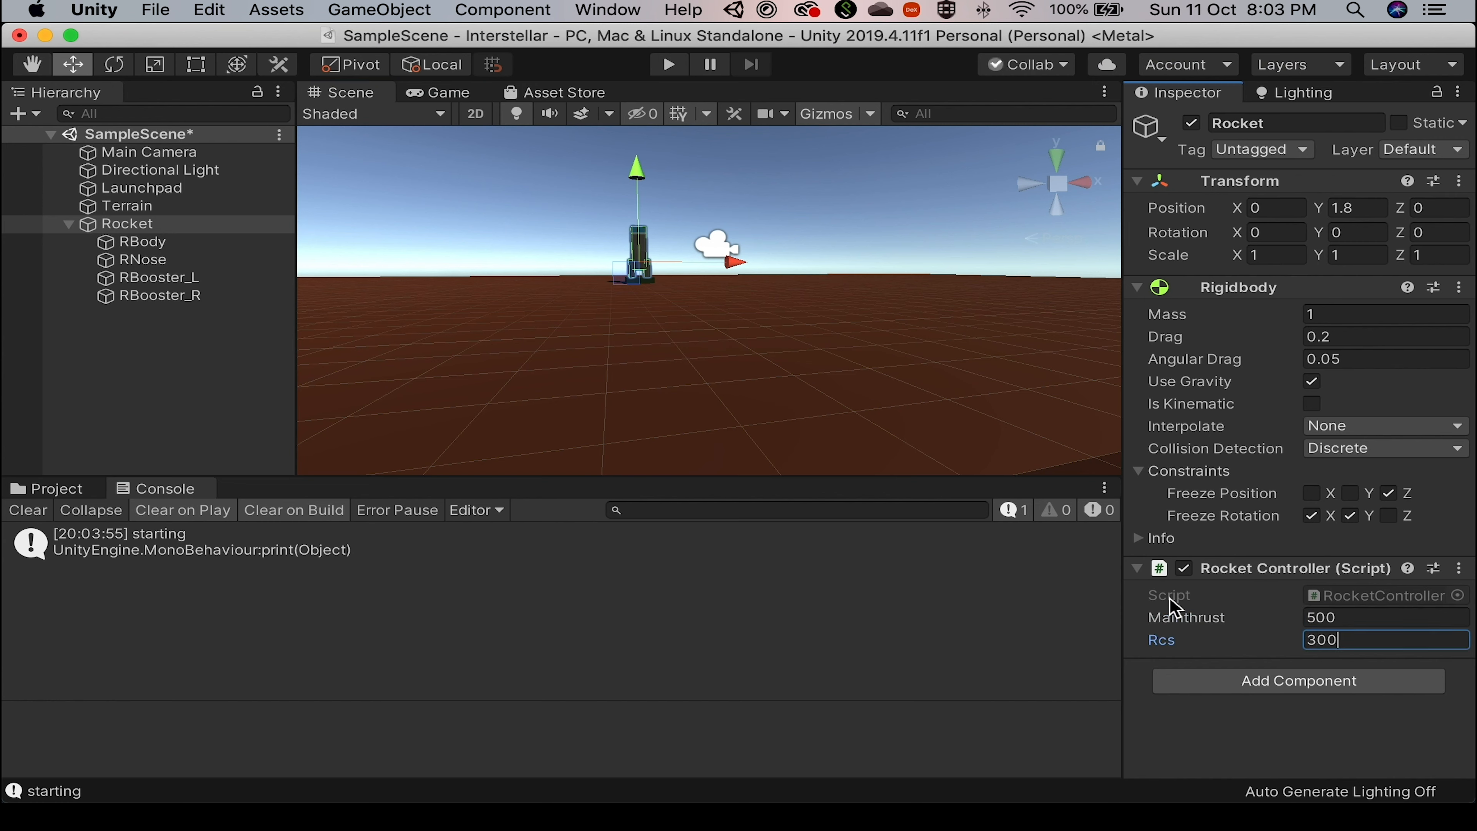
pyautogui.hotkey('shift', 'Tab')
pyautogui.write('50')
pyautogui.press('Tab')
# Run the scene and test thrusting with right and left turns at the new values, and stop the run.
pyautogui.press('super+p')
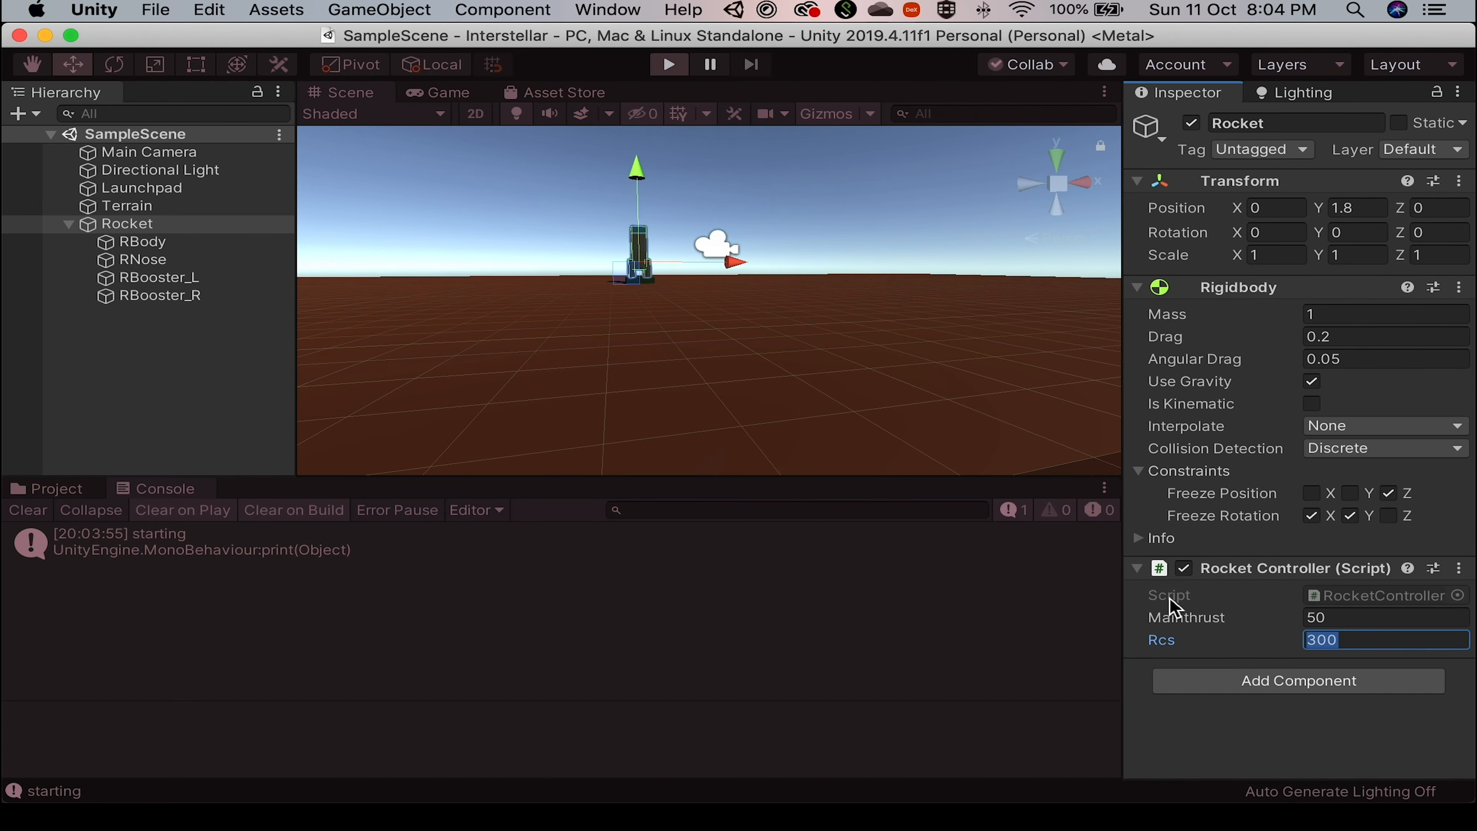
pyautogui.press('space')
pyautogui.press('d')
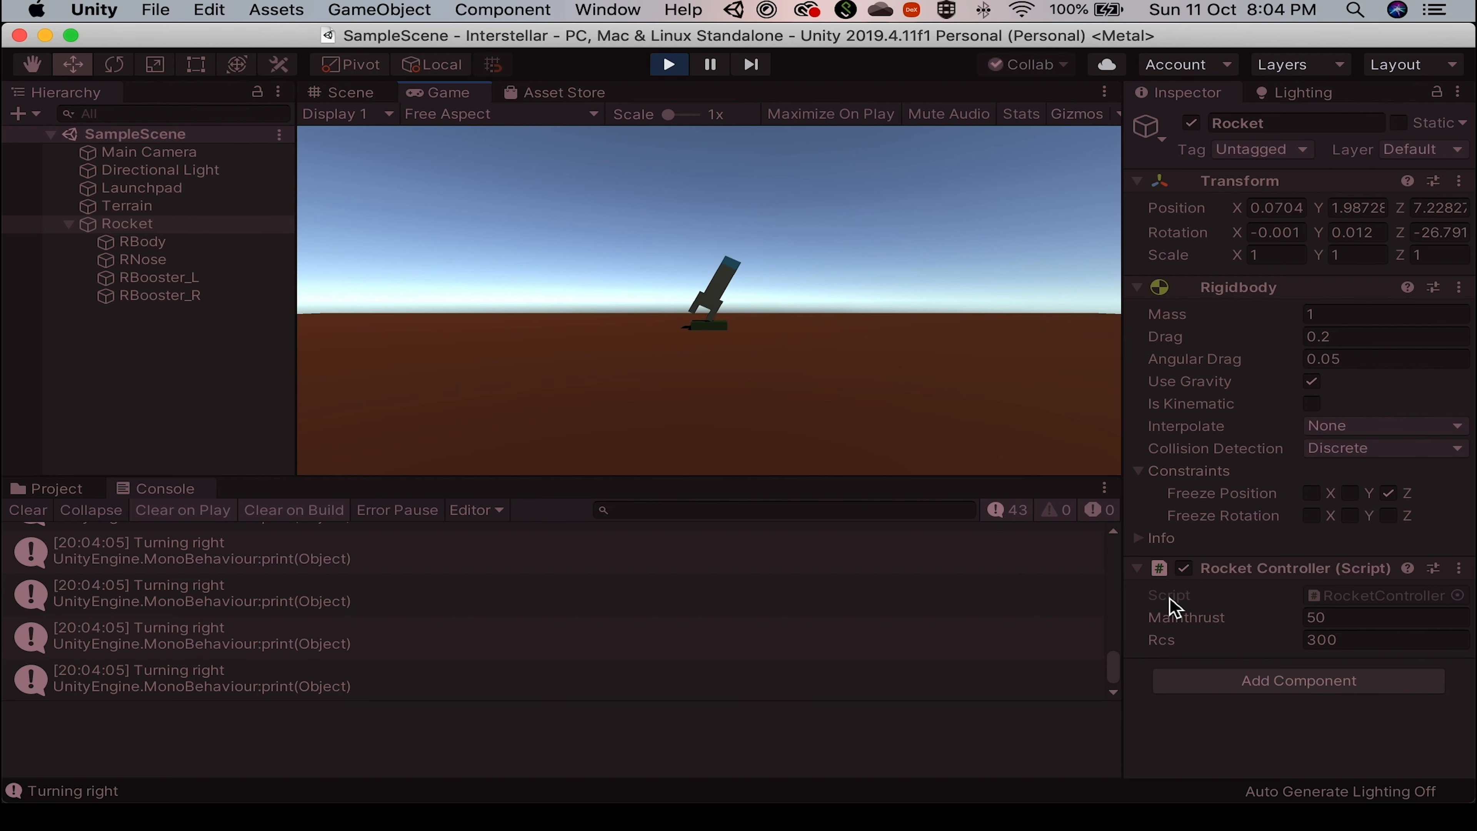
pyautogui.press('space')
pyautogui.press('a')
pyautogui.press('super+p')
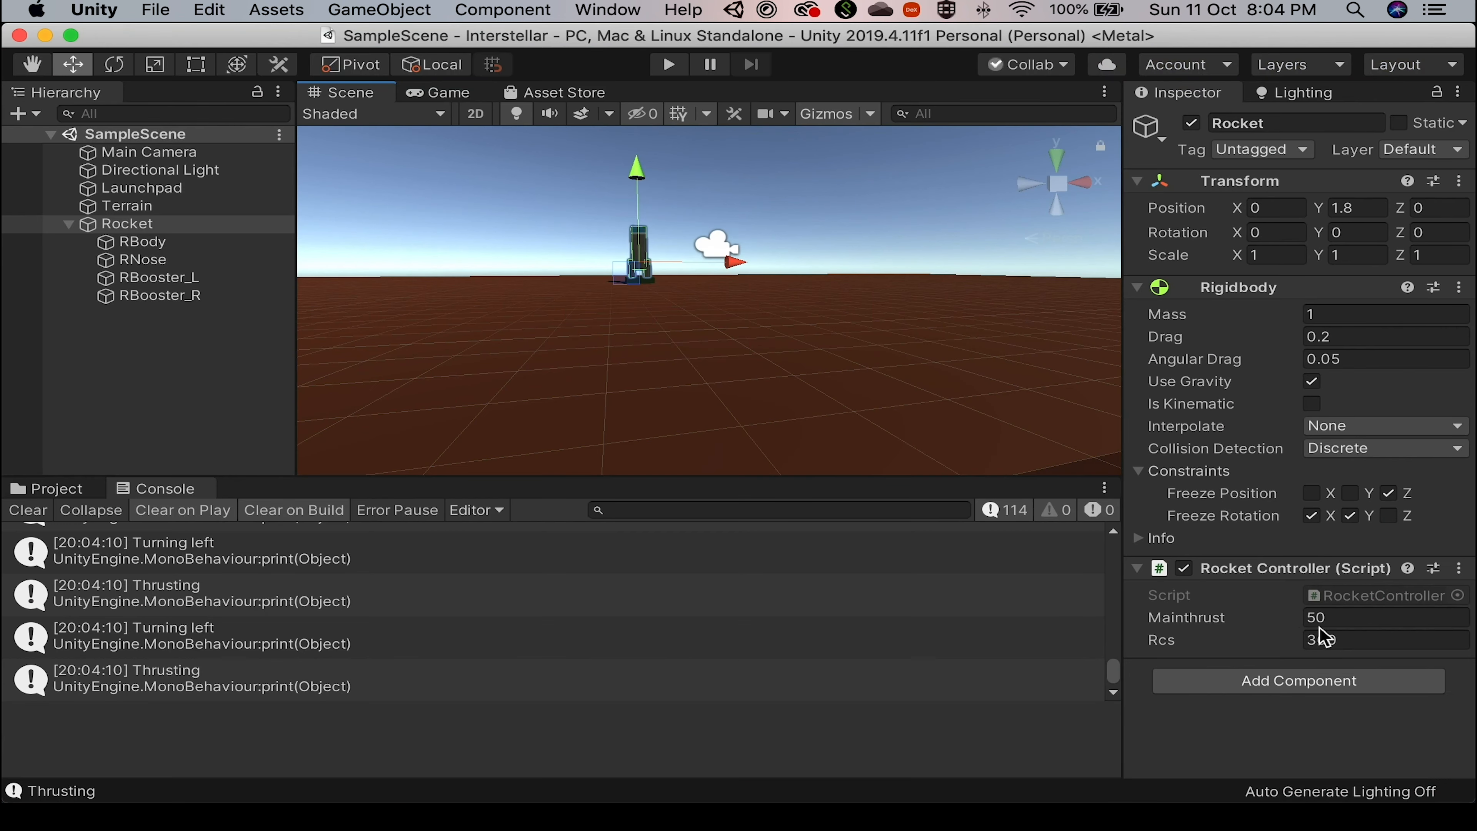
# Set the rocket's Mainthrust to 10 in edit mode and test thrusting and left turns in a fresh run.
pyautogui.click(1332, 618)
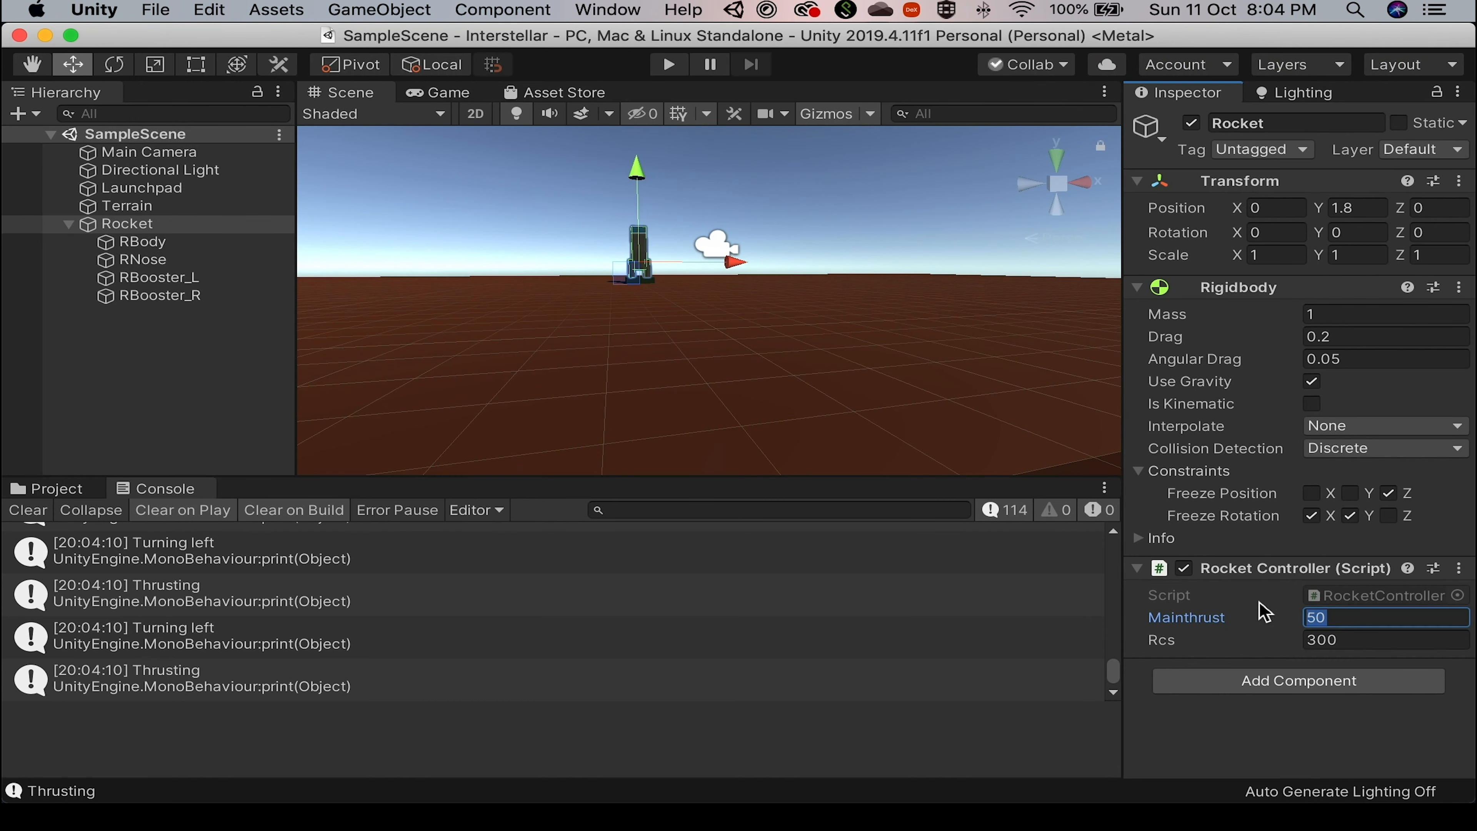
pyautogui.write('1')
pyautogui.press('Tab')
pyautogui.press('super+p')
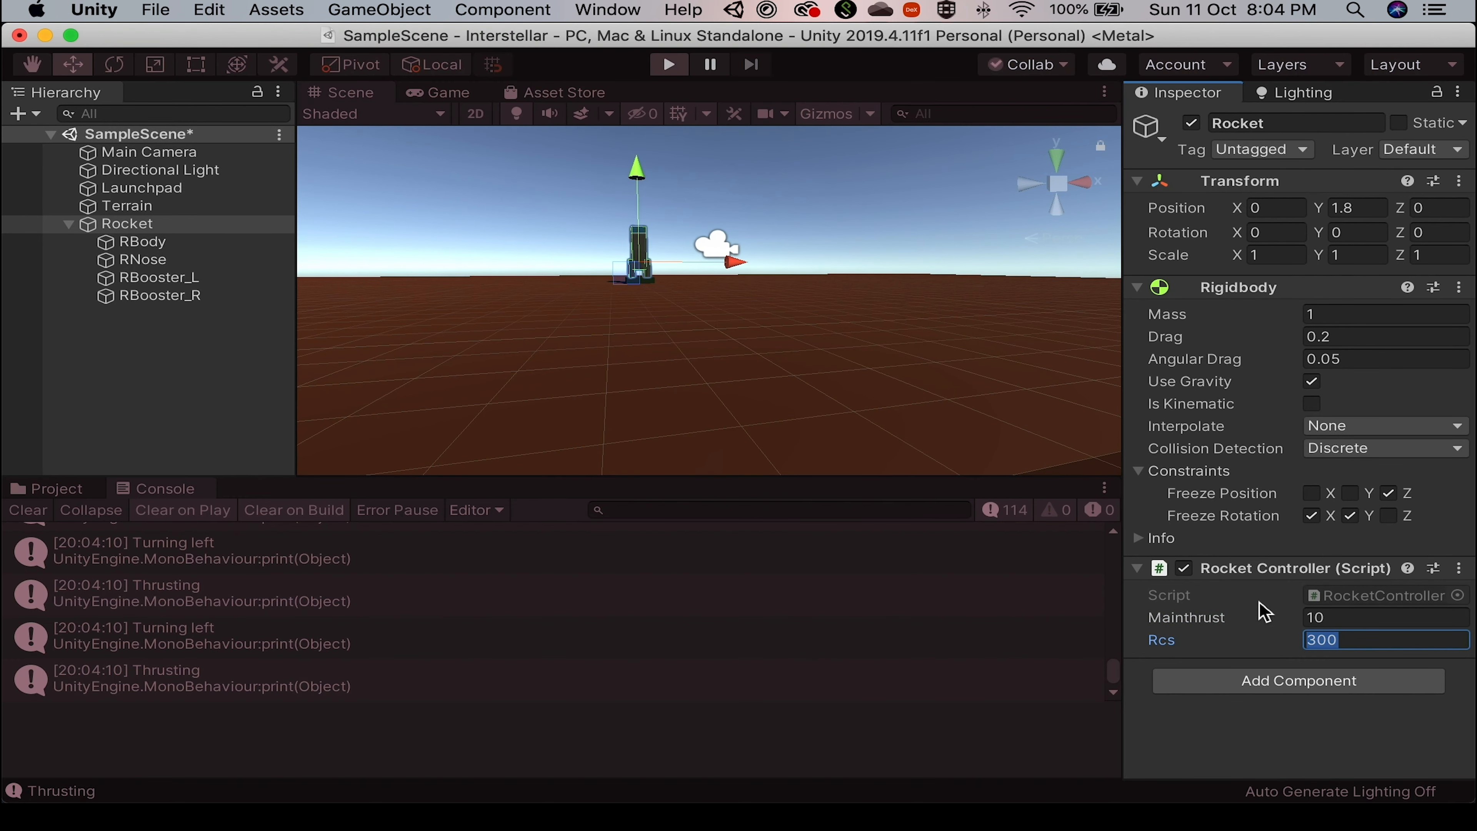
pyautogui.press('space')
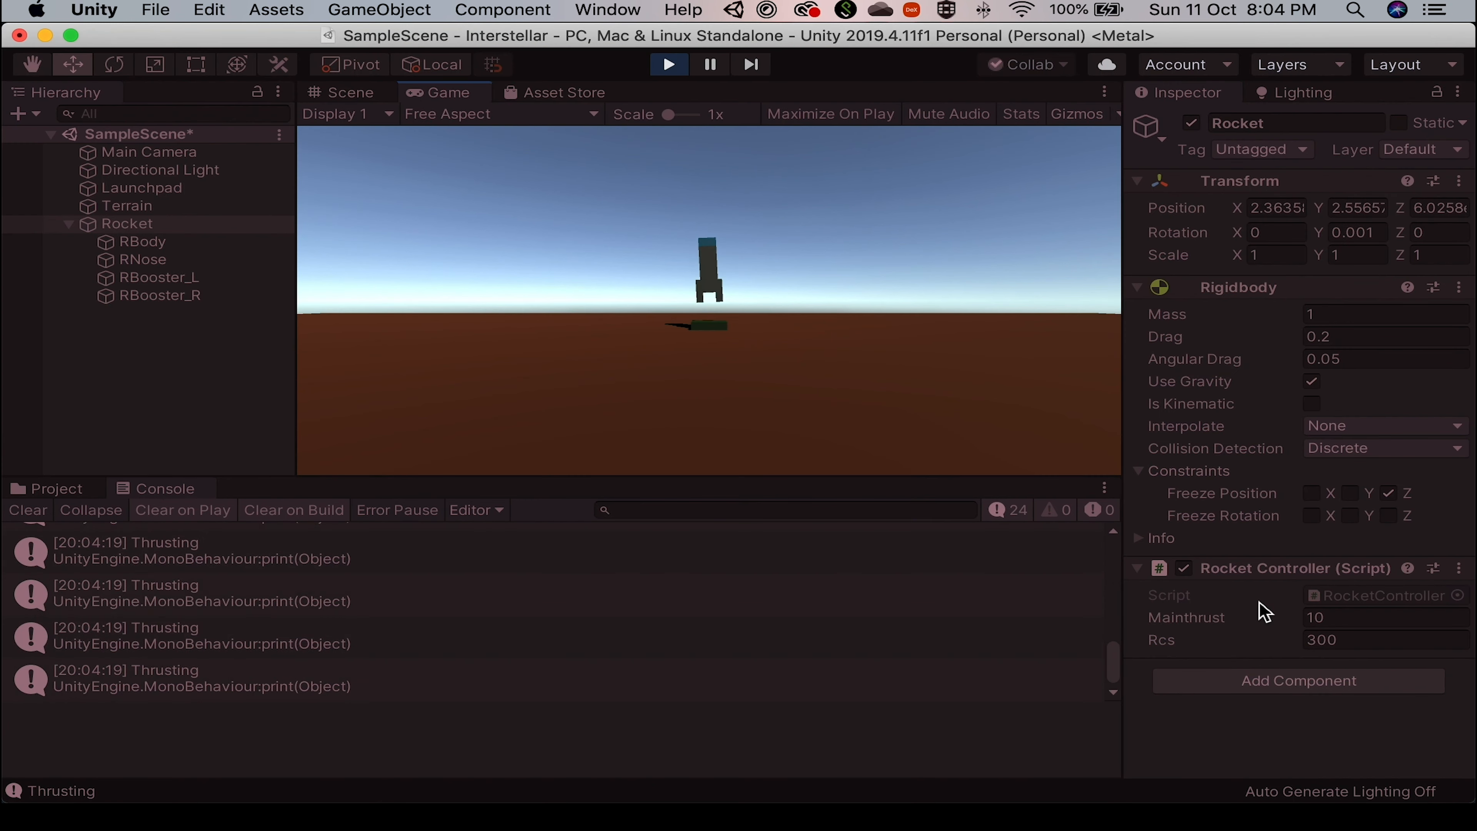
pyautogui.press('a')
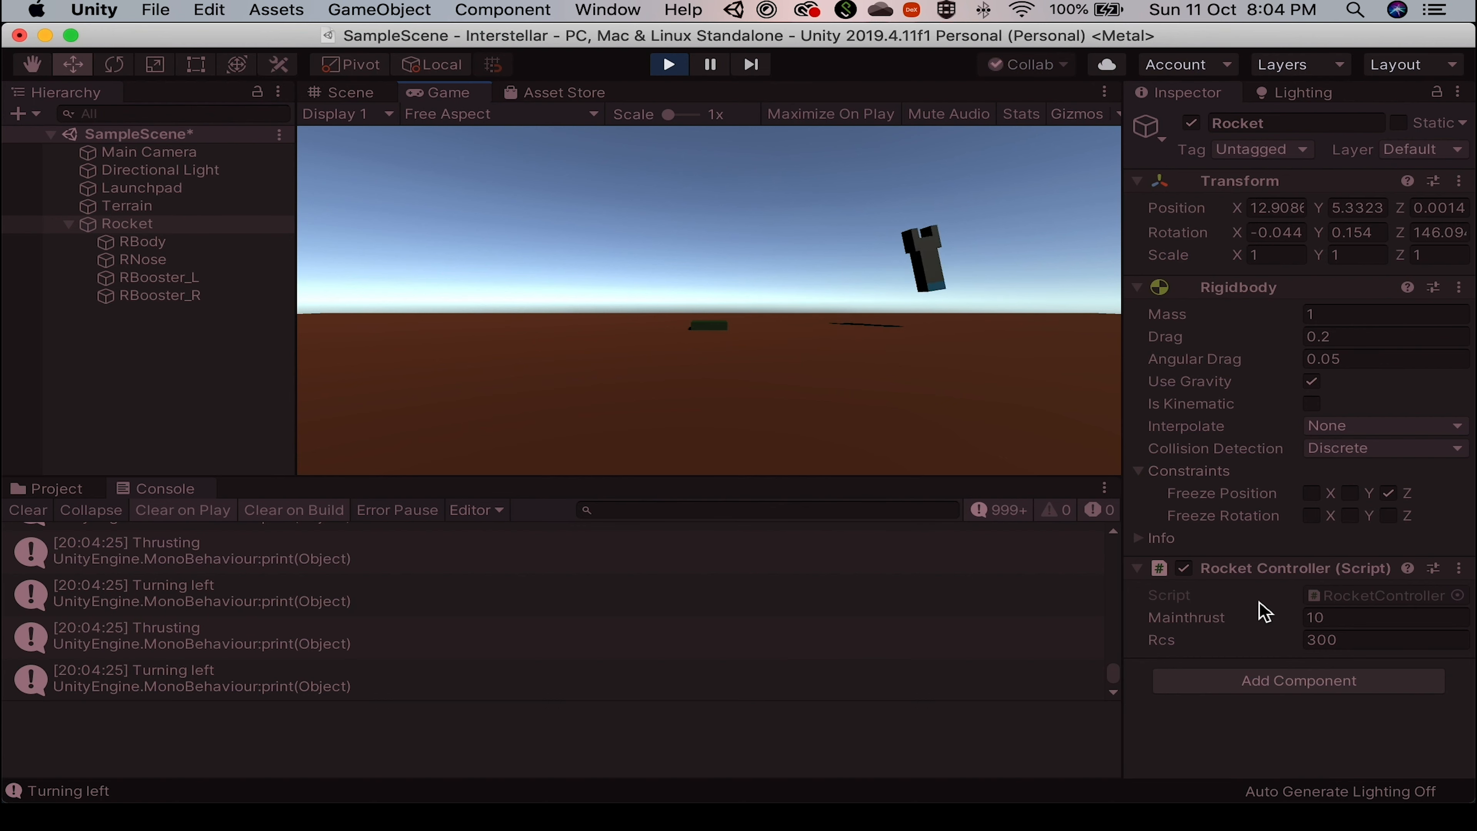
pyautogui.press('super+p')
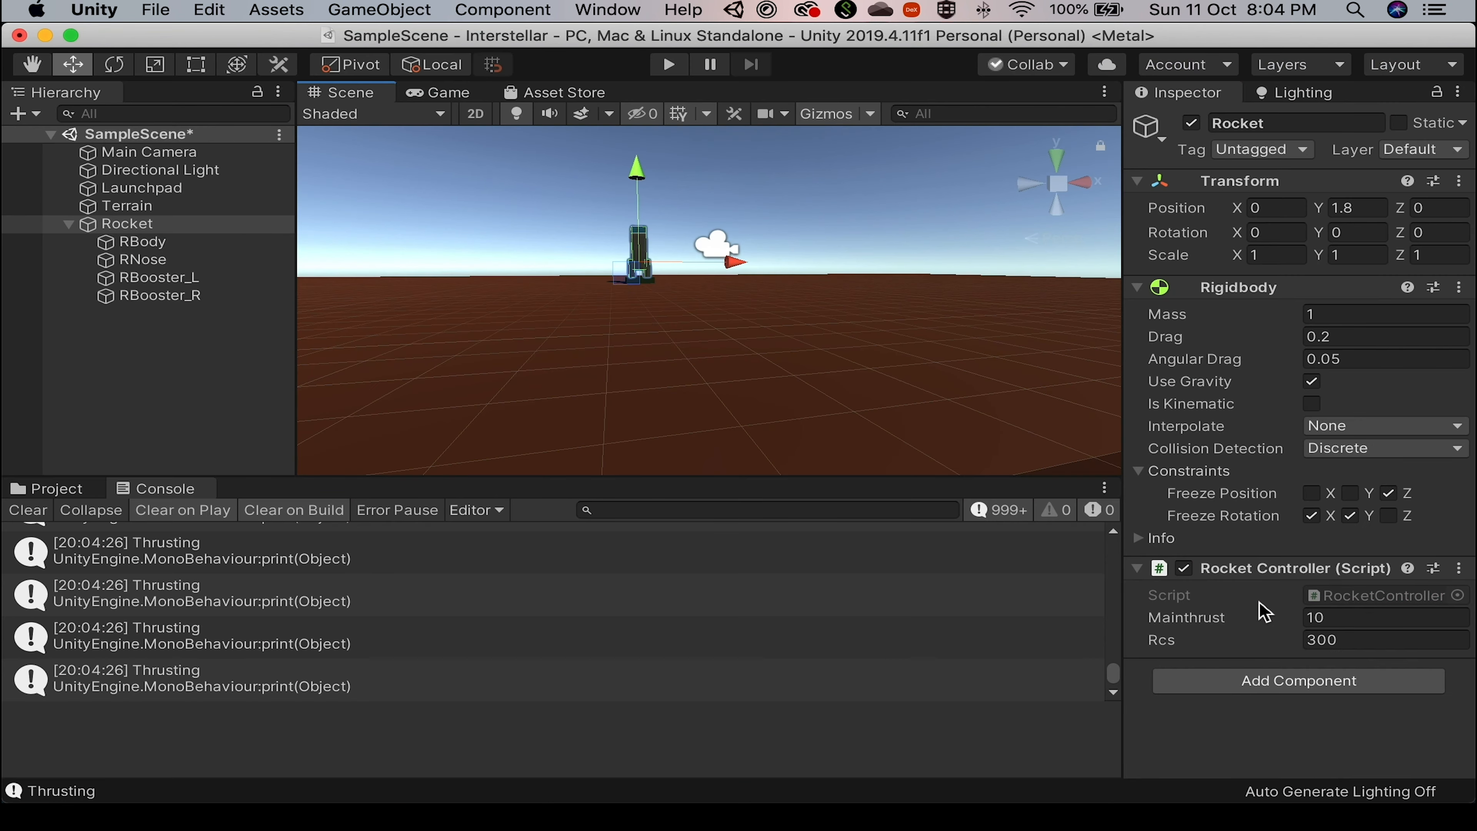
# Switch to Visual Studio and declare "float tframe;" above the Space key check in Update of RocketController.cs.
pyautogui.press('super+Tab')
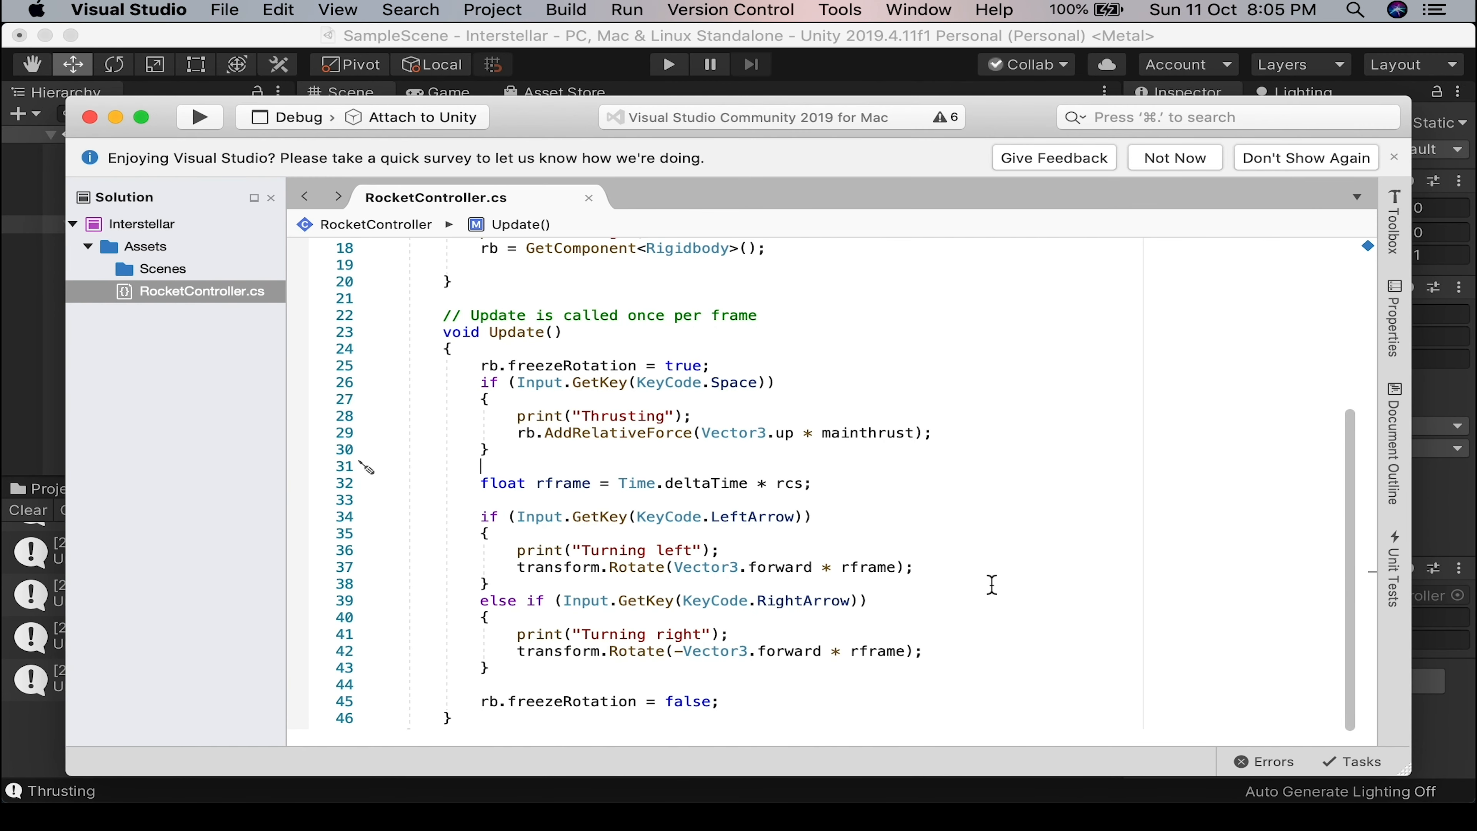
pyautogui.click(920, 434)
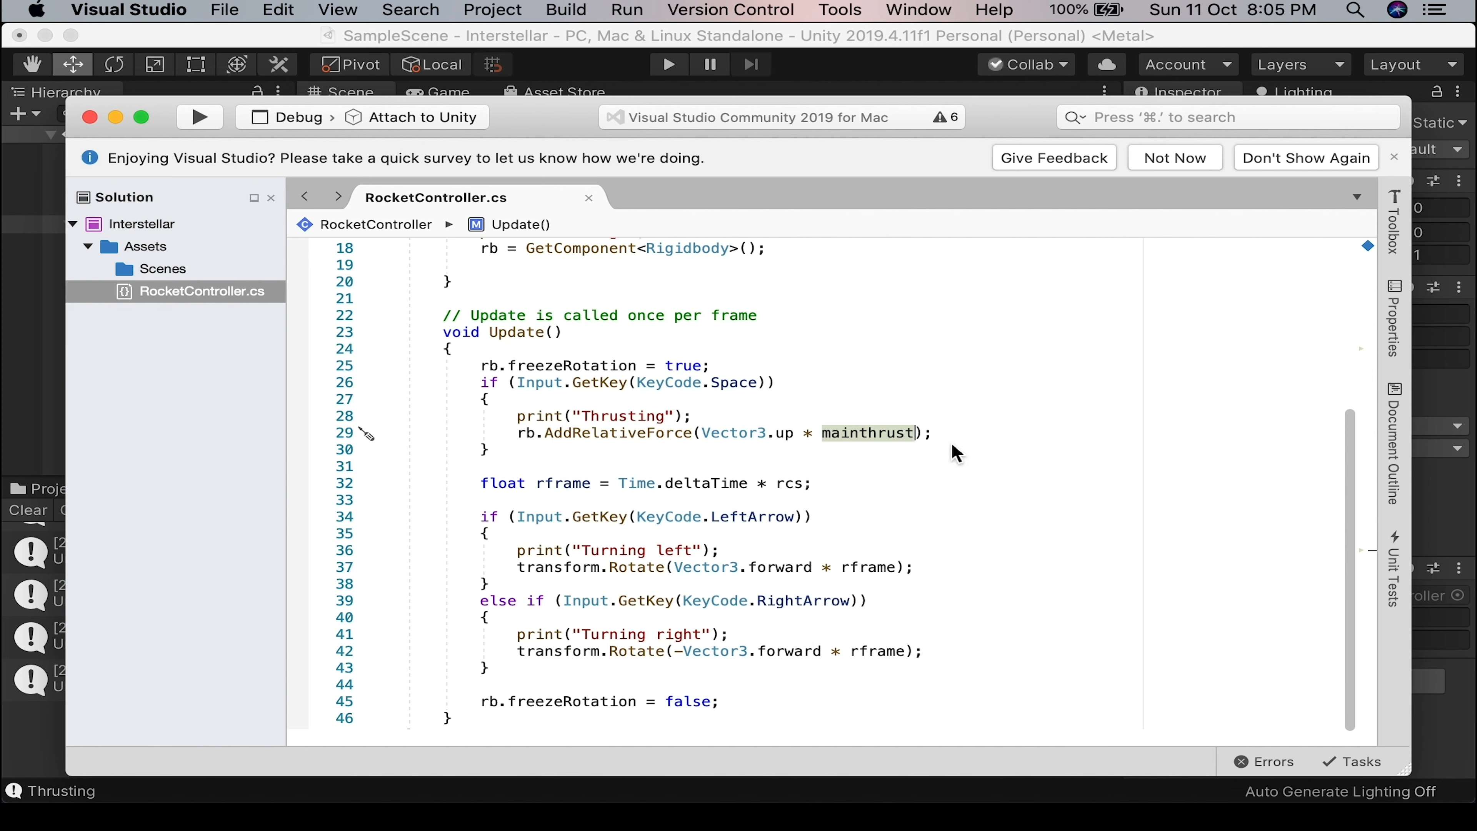
pyautogui.press('Up')
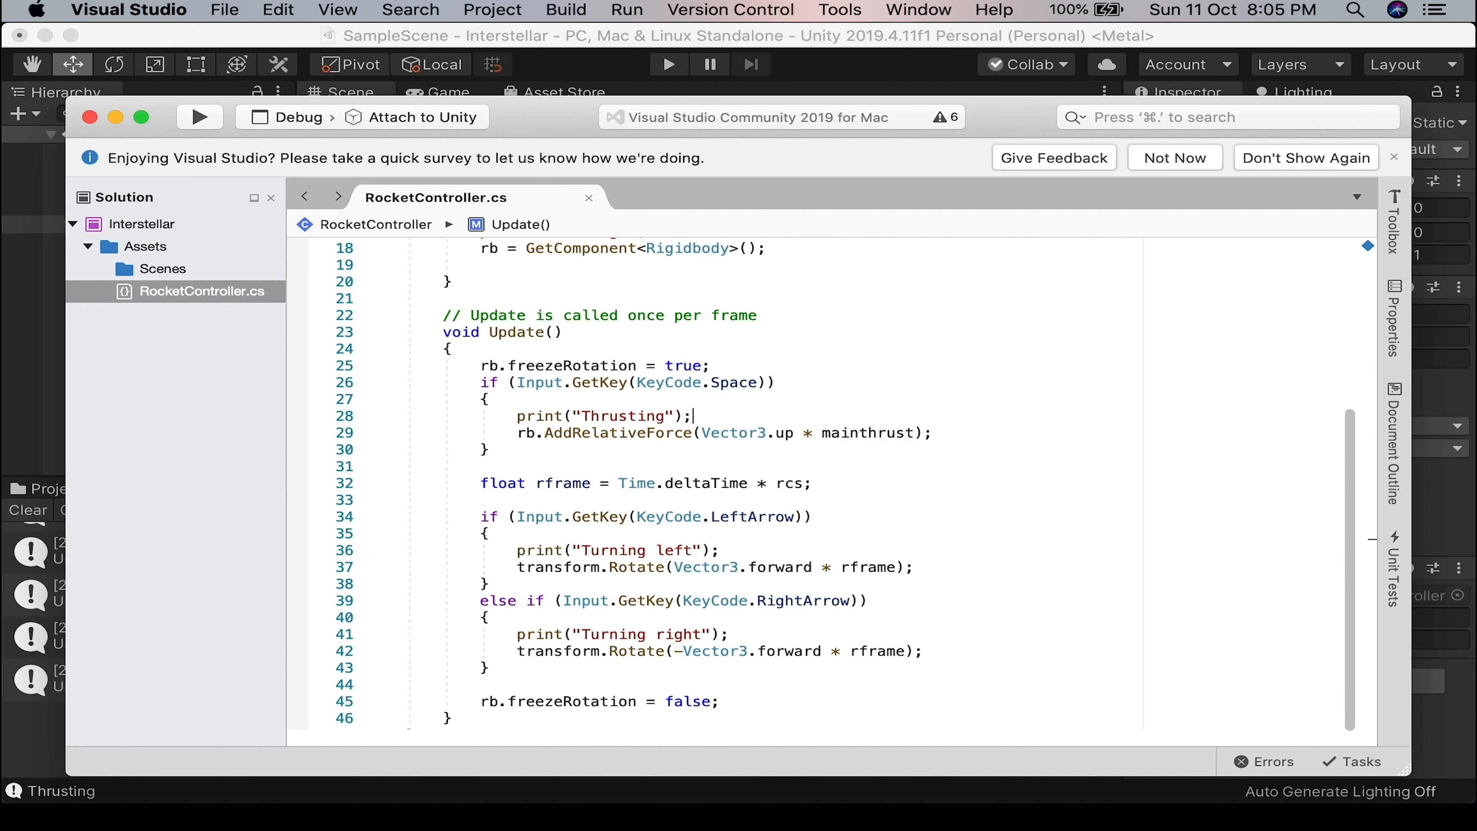
pyautogui.press('Up')
pyautogui.press('Up')
pyautogui.press('Return')
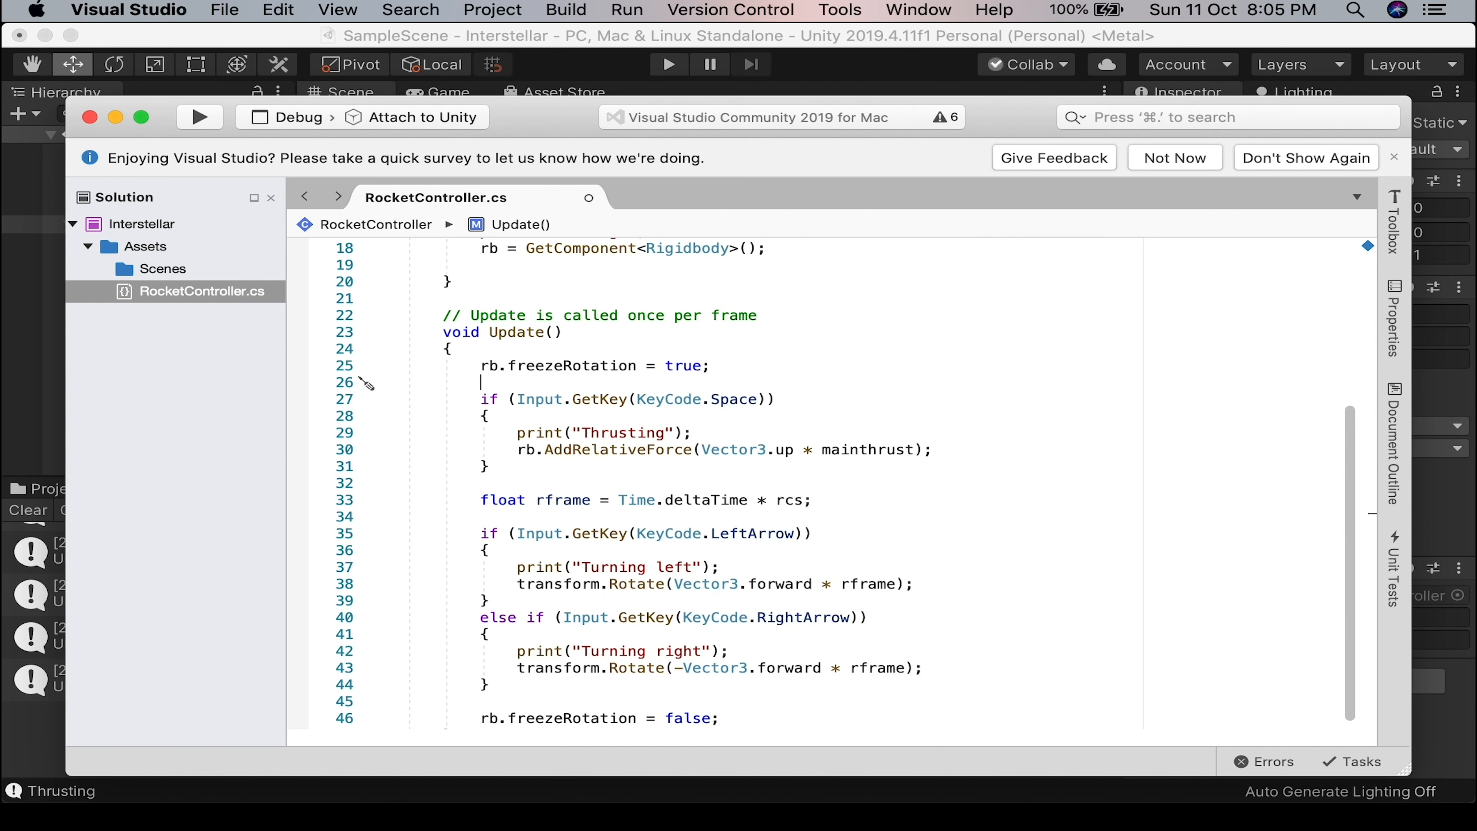
pyautogui.write('float')
pyautogui.write('tframe')
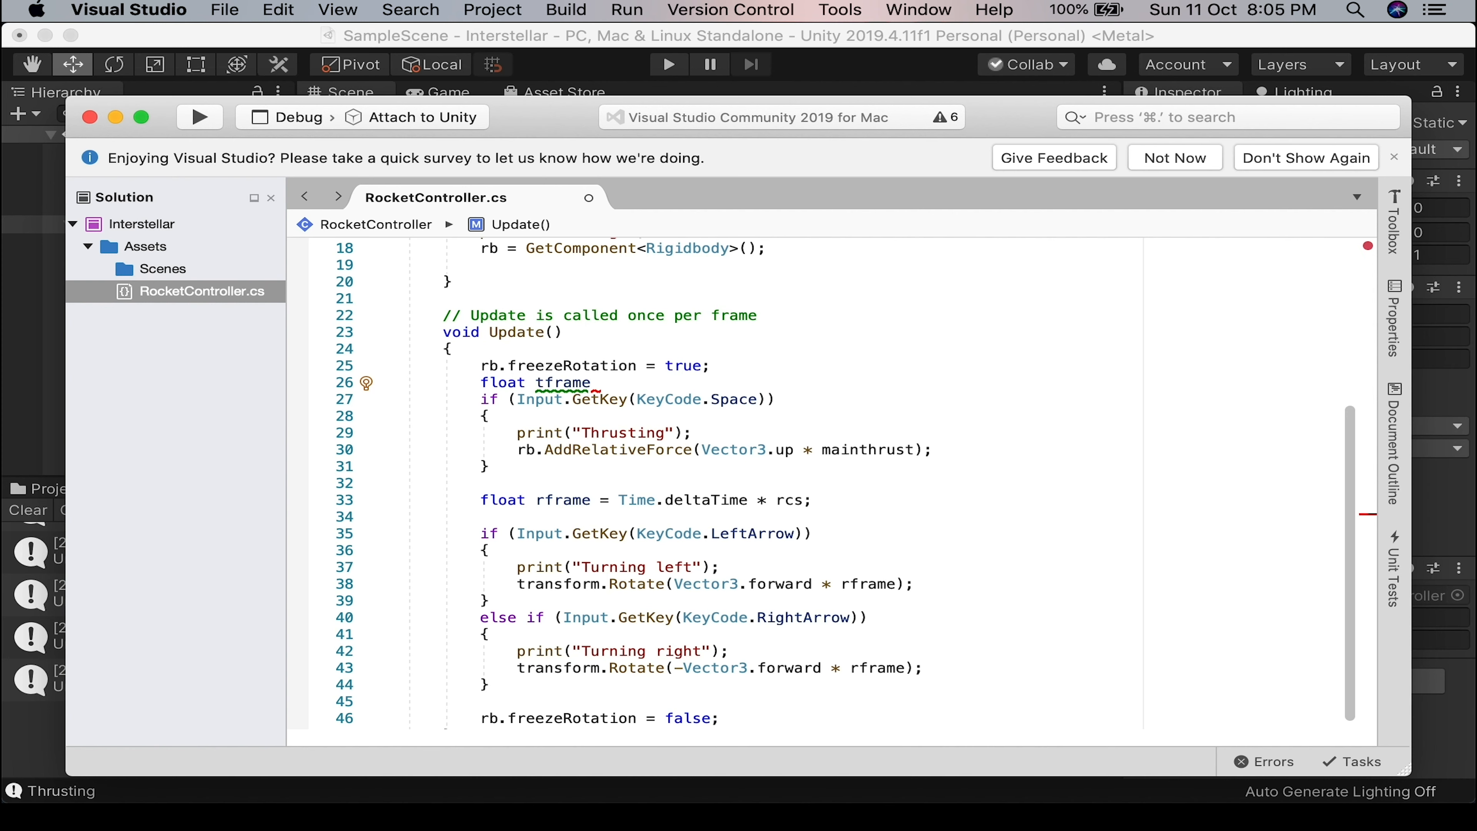
pyautogui.write(';')
pyautogui.press('Return')
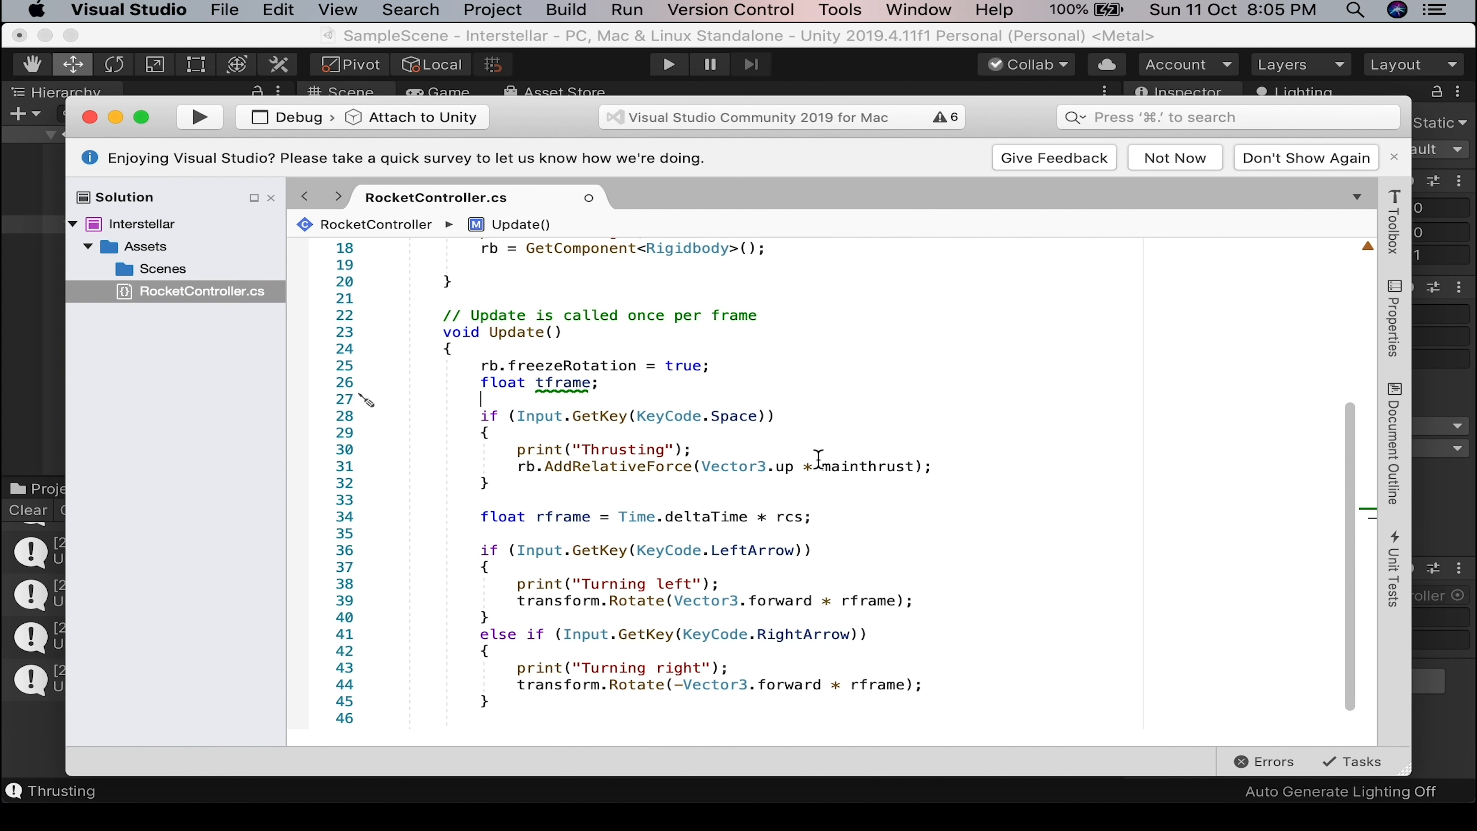
# Add the line "tframe = mainthrust * Time.deltaTime;" below the tframe declaration.
pyautogui.write('trf')
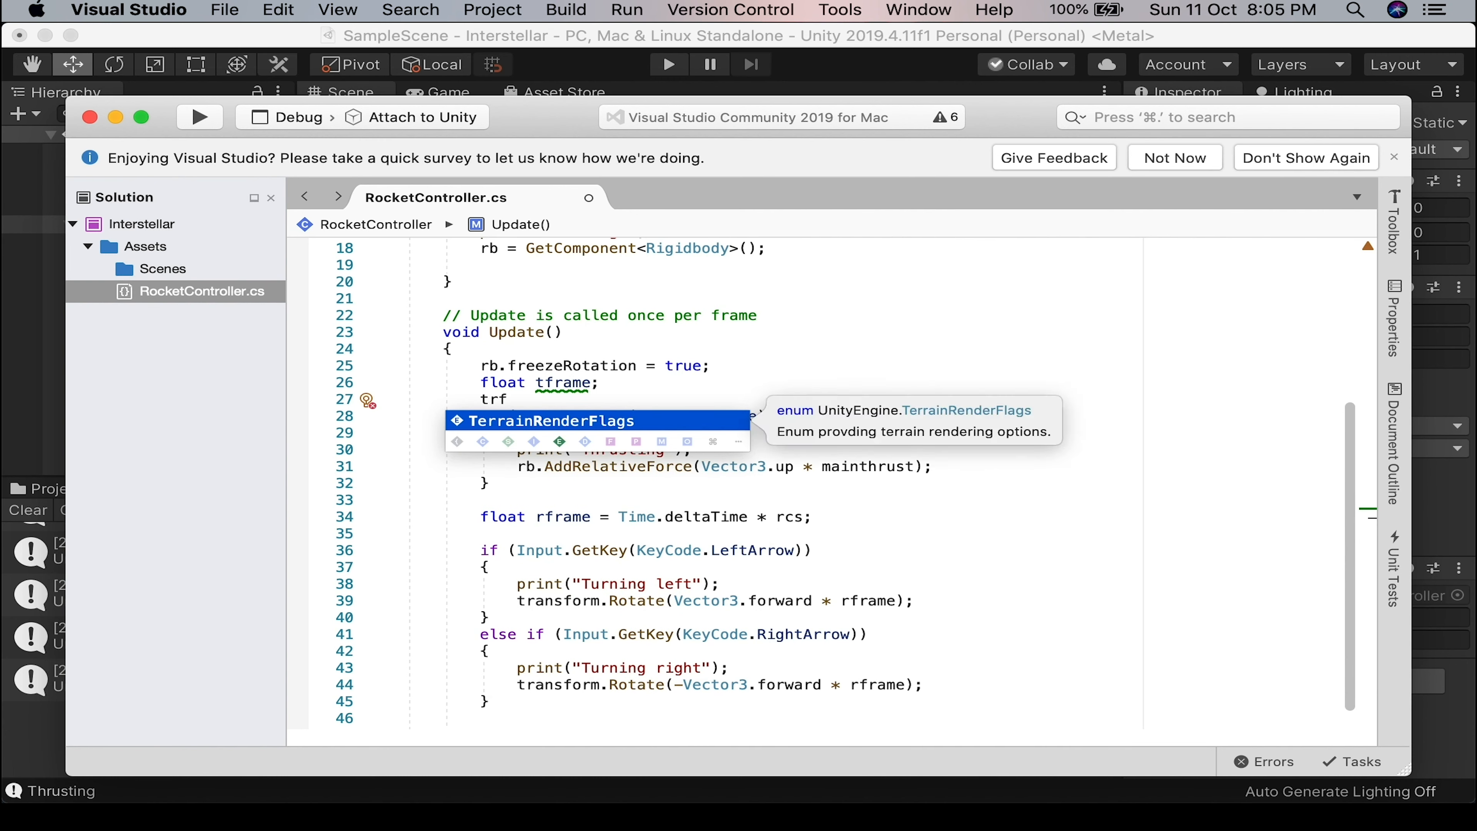
pyautogui.press('BackSpace')
pyautogui.press('BackSpace')
pyautogui.write('frame')
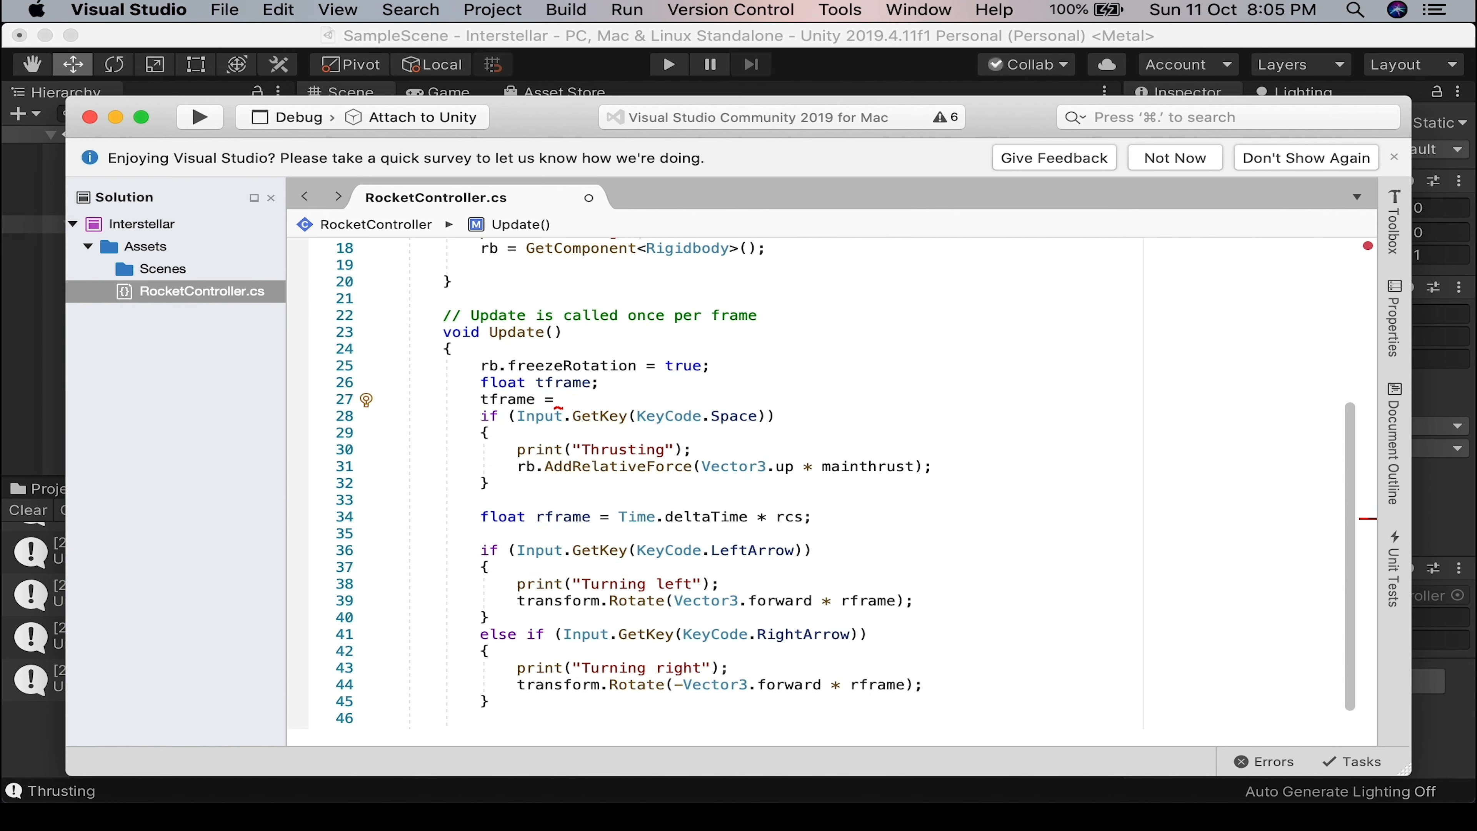
pyautogui.write('= mainthrust * Time.del')
pyautogui.press('Return')
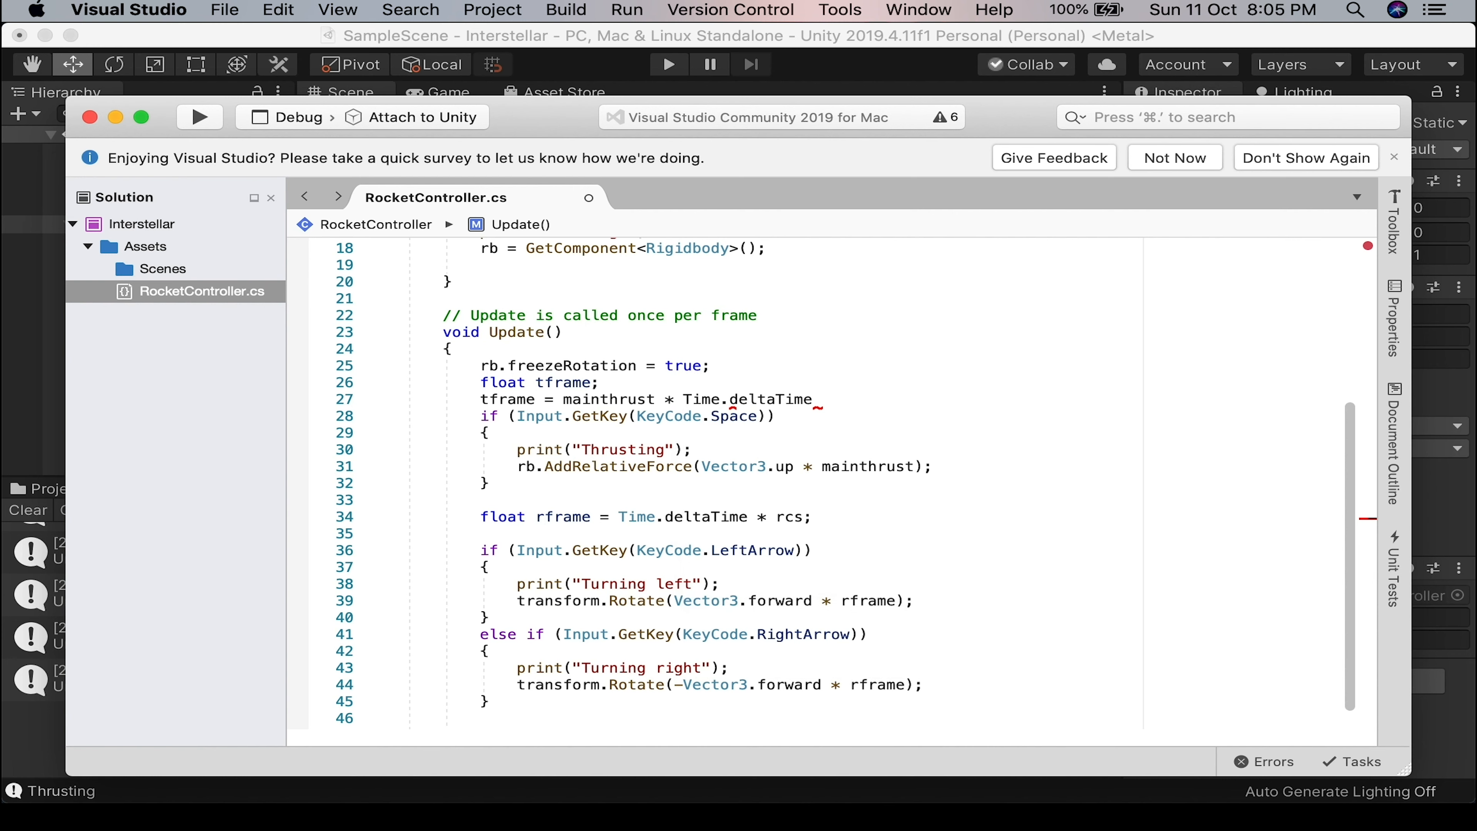
pyautogui.write(';')
# Join the tframe declaration and its assignment into the single line "float tframe = tframe = mainthrust * Time.deltaTime;".
pyautogui.moveTo(672, 469)
pyautogui.write('=')
pyautogui.press('Delete')
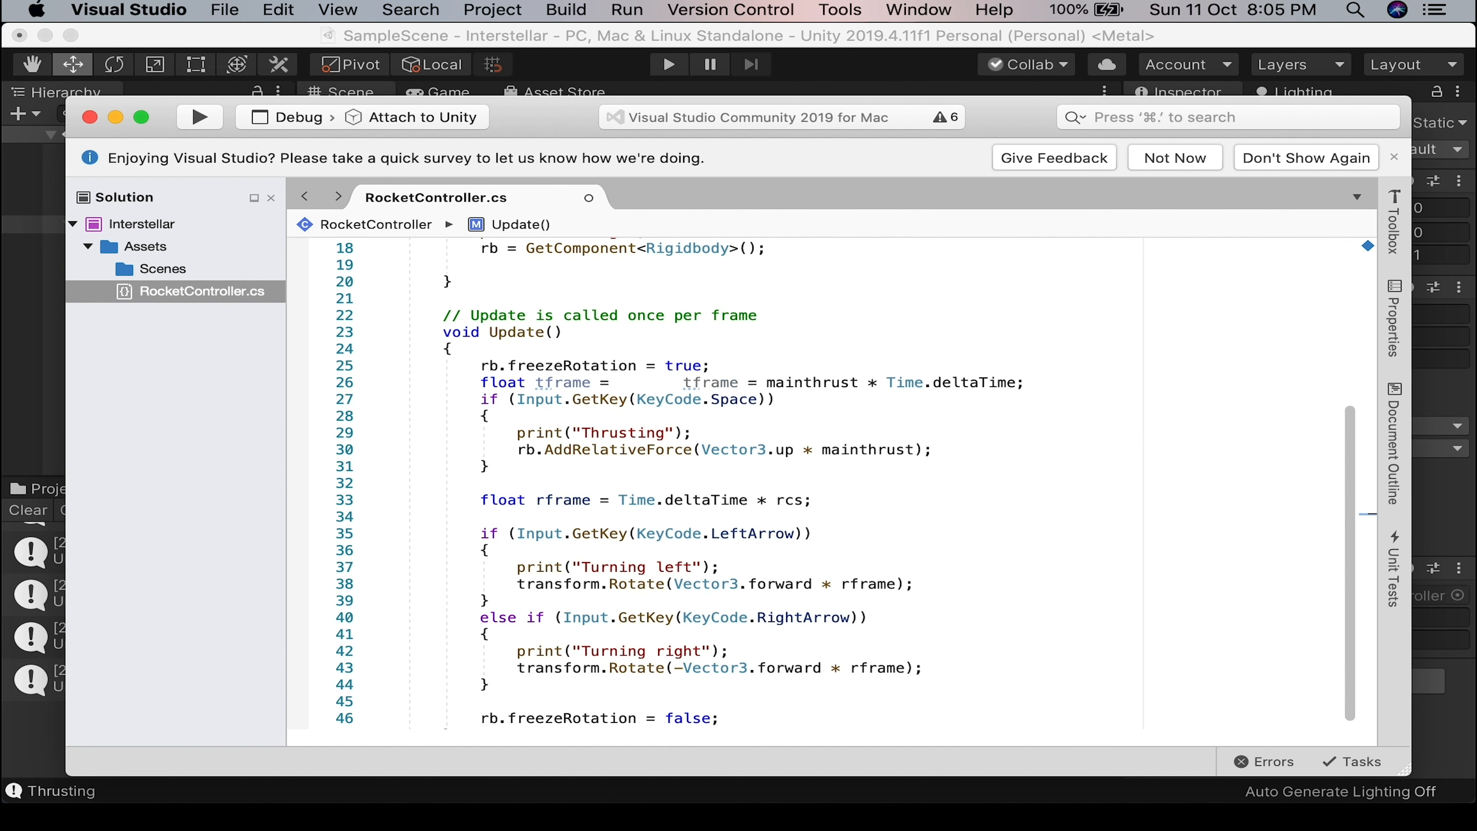
pyautogui.press('Delete')
pyautogui.press('Delete')
pyautogui.press('Delete')
pyautogui.press('Delete')
pyautogui.press('Delete')
pyautogui.press('Delete')
pyautogui.press('Delete')
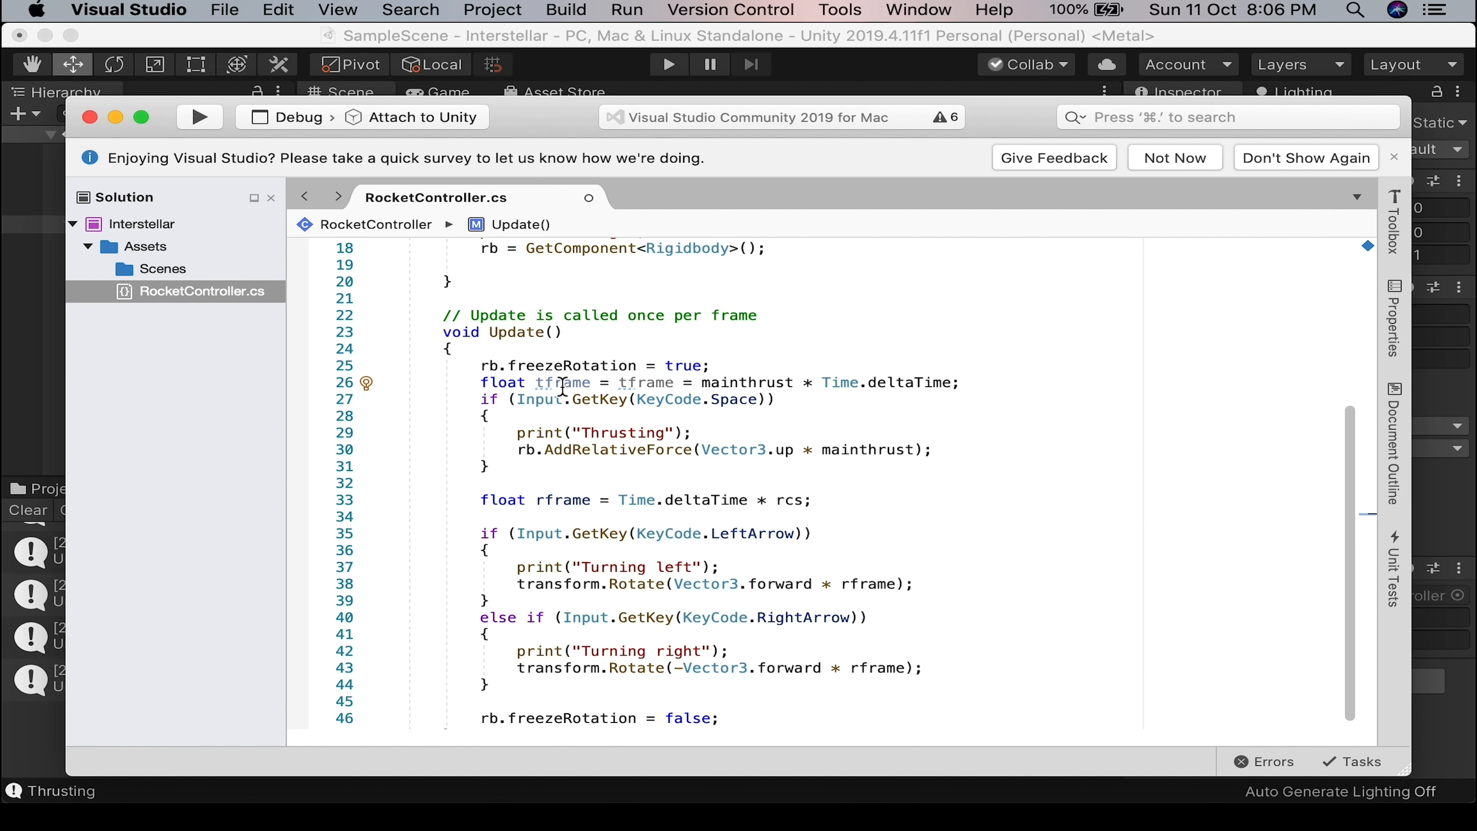
# Replace mainthrust with tframe in the AddRelativeForce call and save the script.
pyautogui.doubleClick(582, 385)
pyautogui.press('super+c')
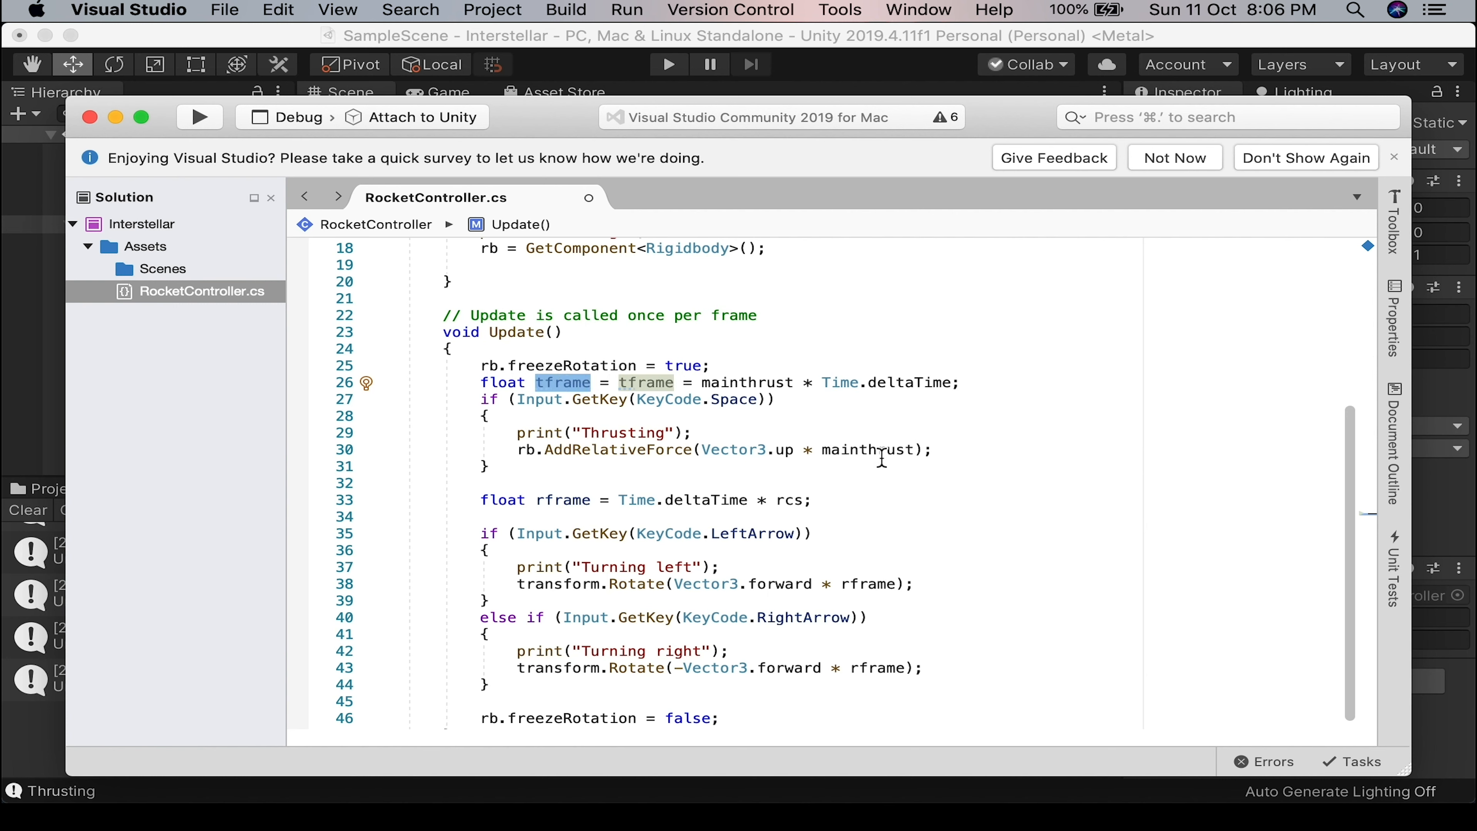
pyautogui.doubleClick(881, 451)
pyautogui.press('super+v')
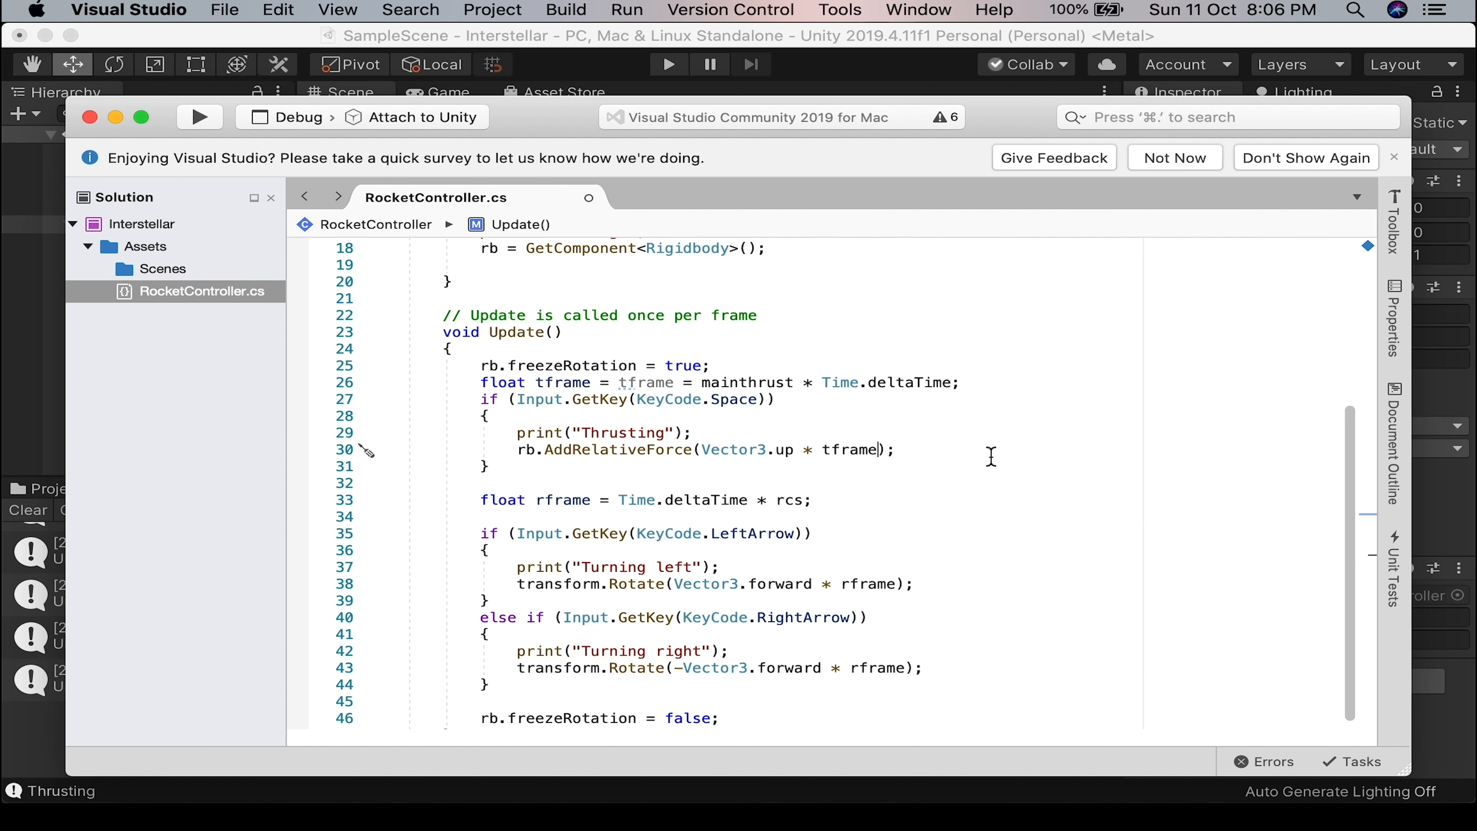
pyautogui.press('super+s')
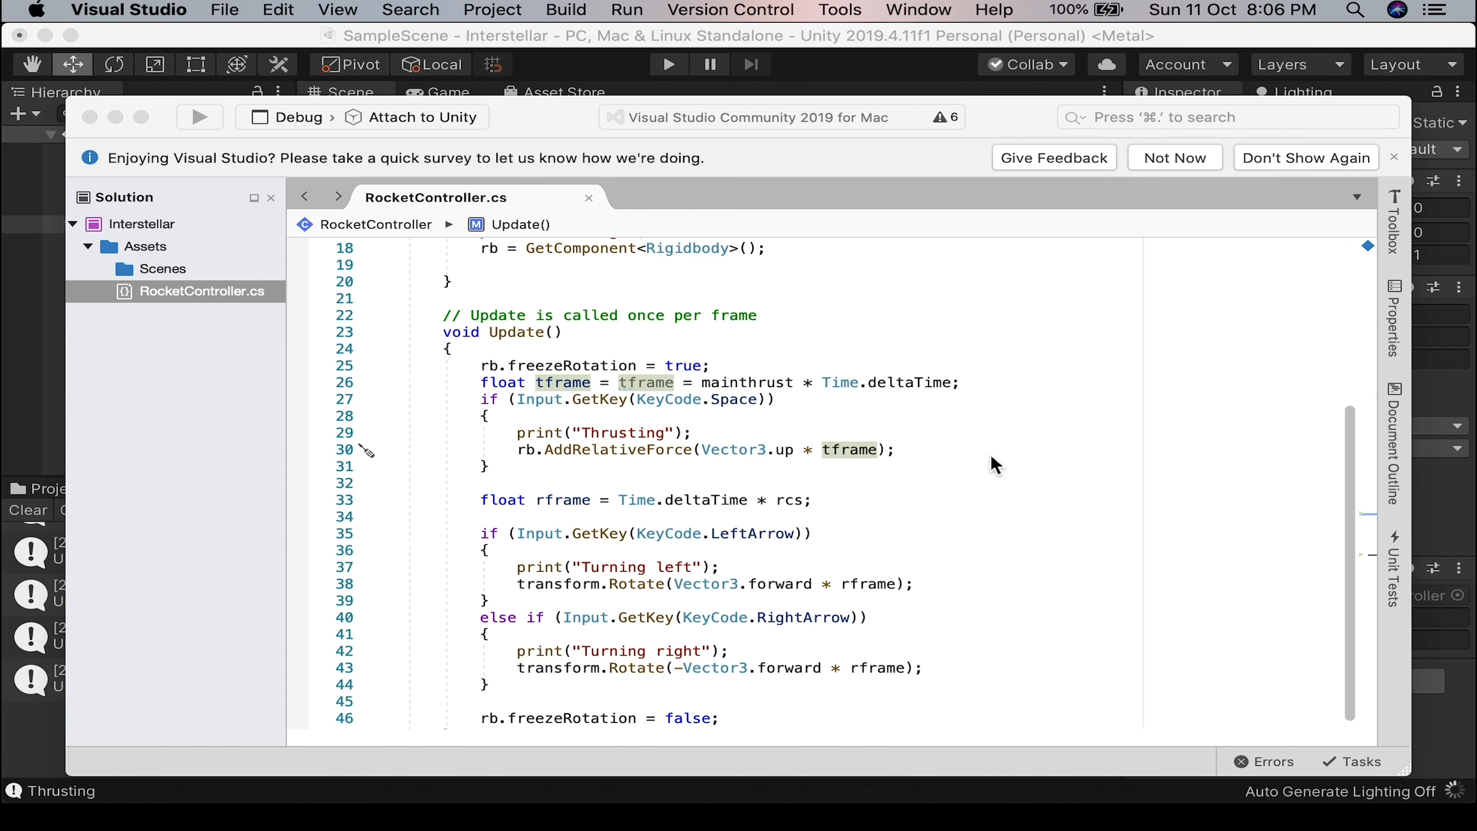
# Switch to Unity, set the rocket's Mainthrust to 100, and test its thrust in a new run.
pyautogui.press('super+Tab')
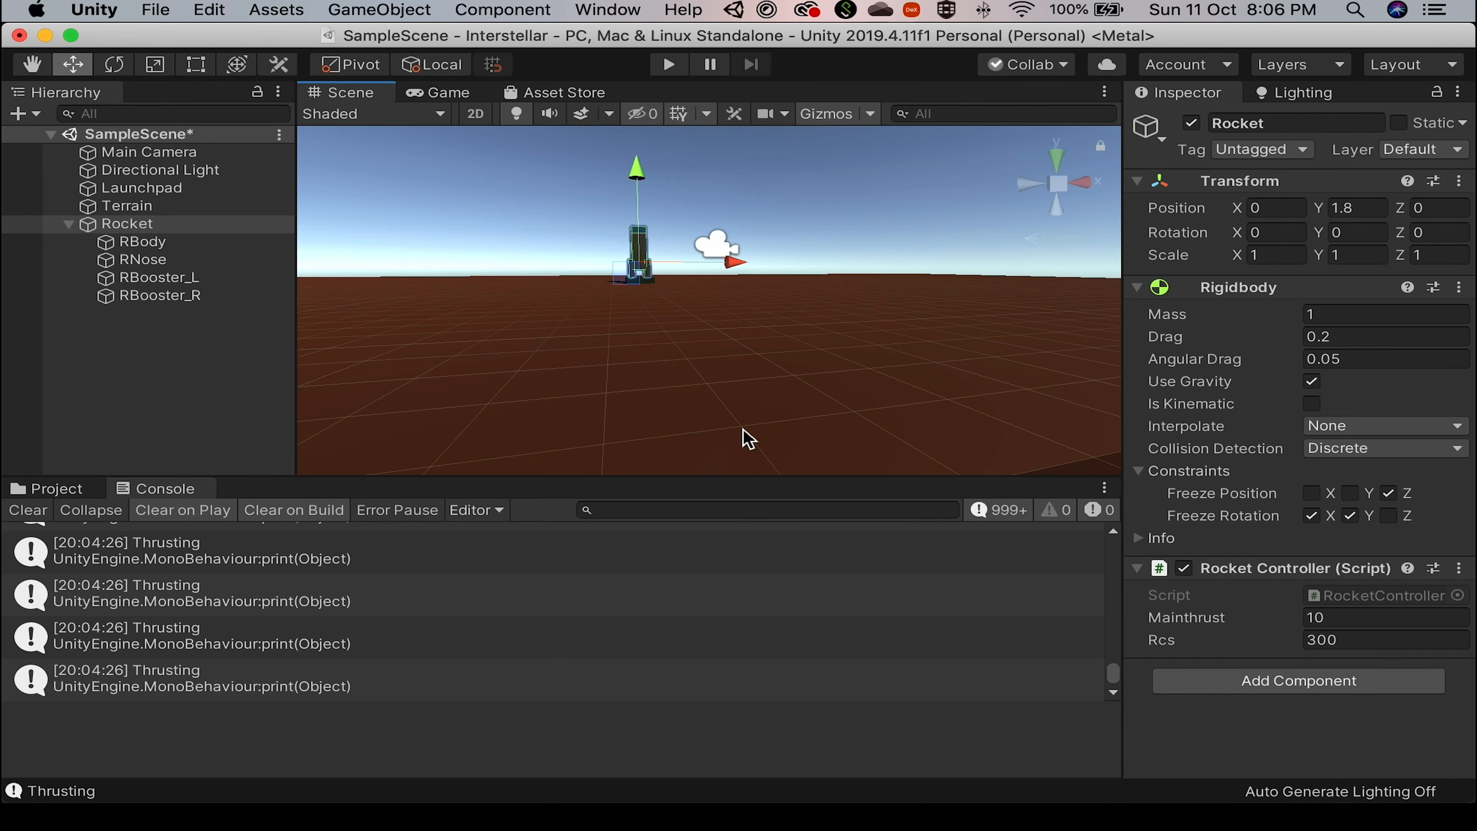
pyautogui.click(1379, 618)
pyautogui.write('1')
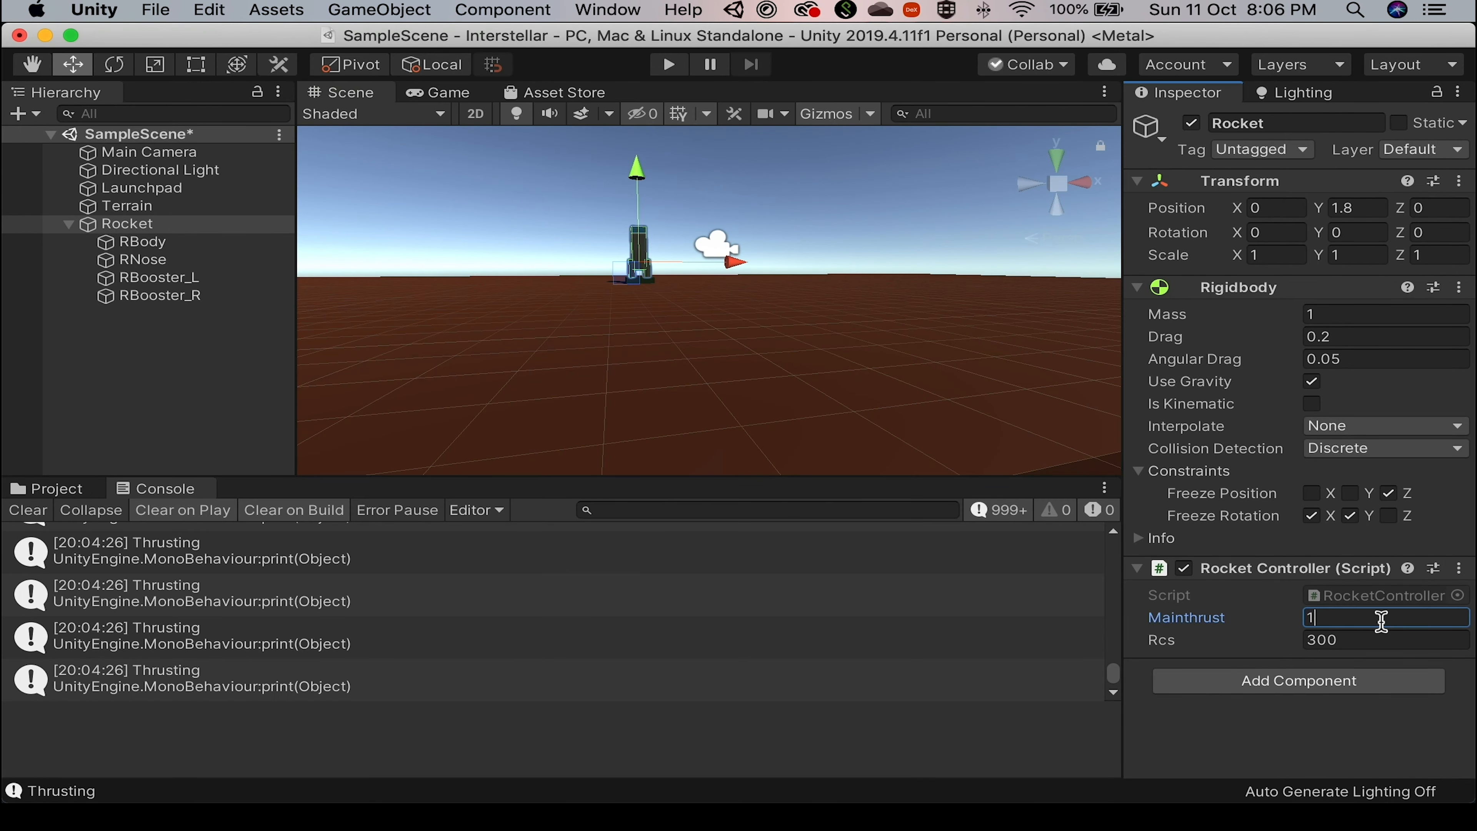
pyautogui.write('00')
pyautogui.press('super+p')
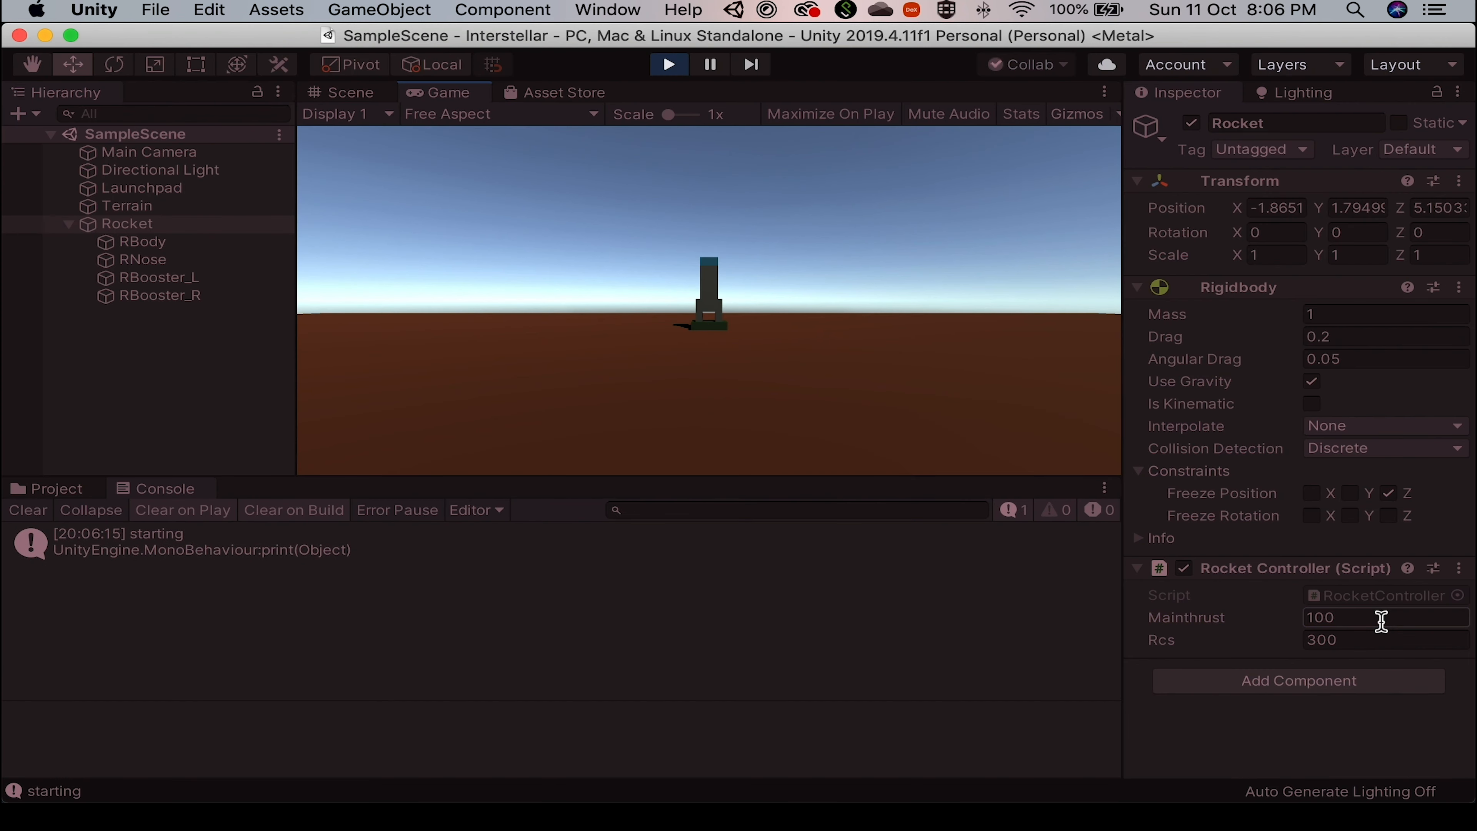
pyautogui.press('space')
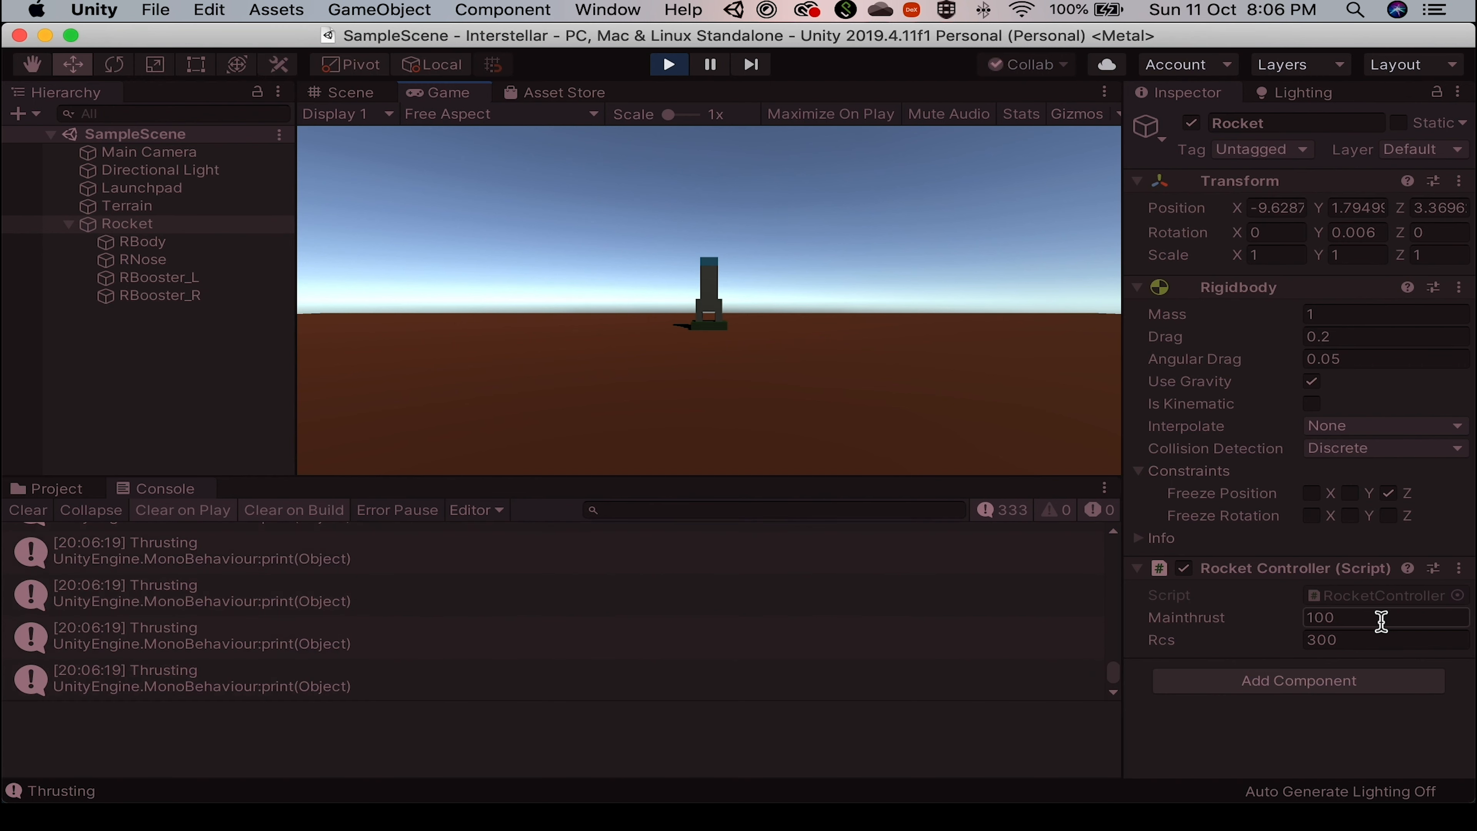
# Restart the run and set the rocket's Rigidbody mass to 0.1 while the scene is playing.
pyautogui.click(1345, 312)
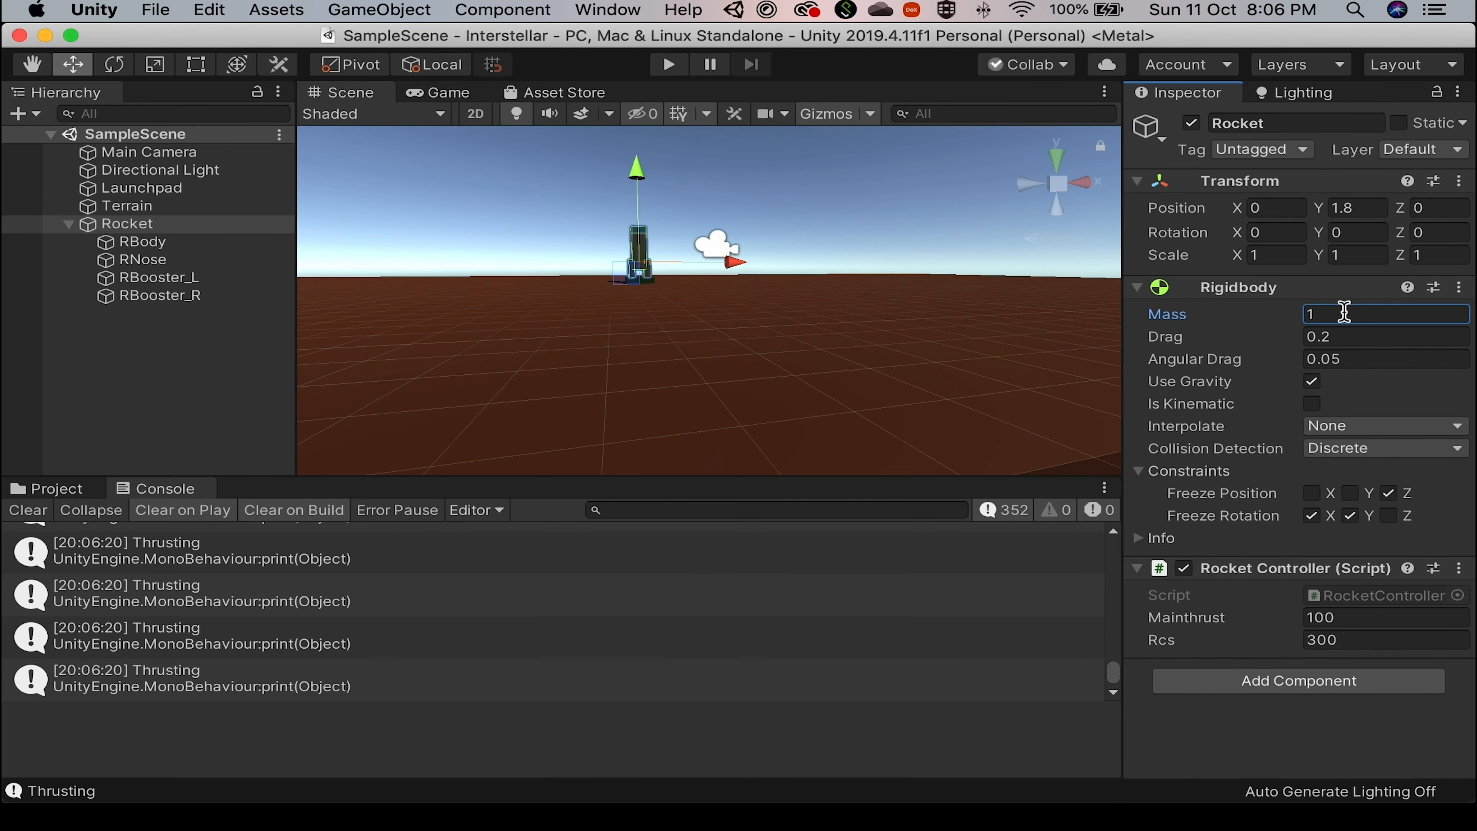
pyautogui.press('super+p')
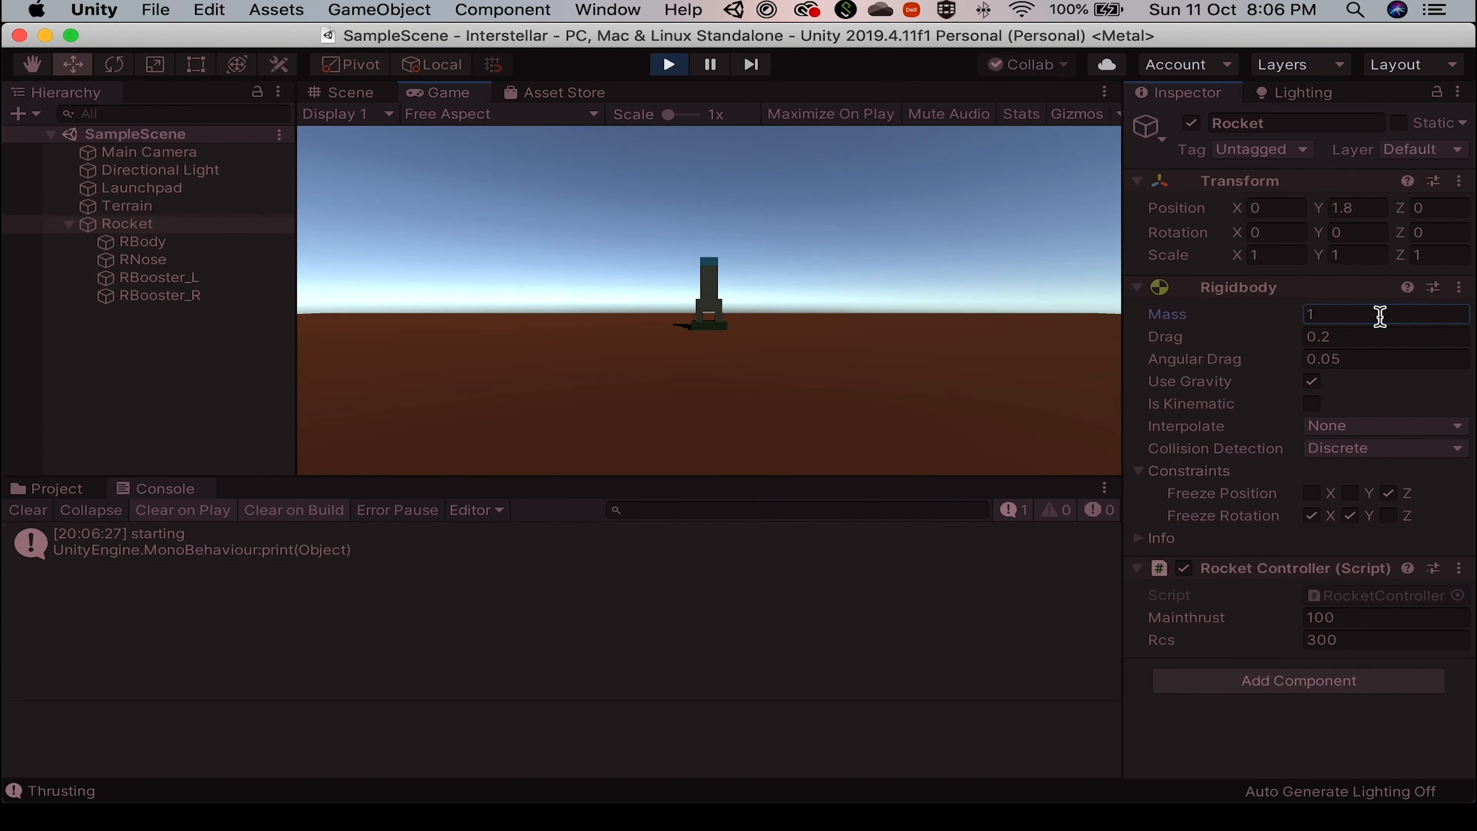
pyautogui.write('0.')
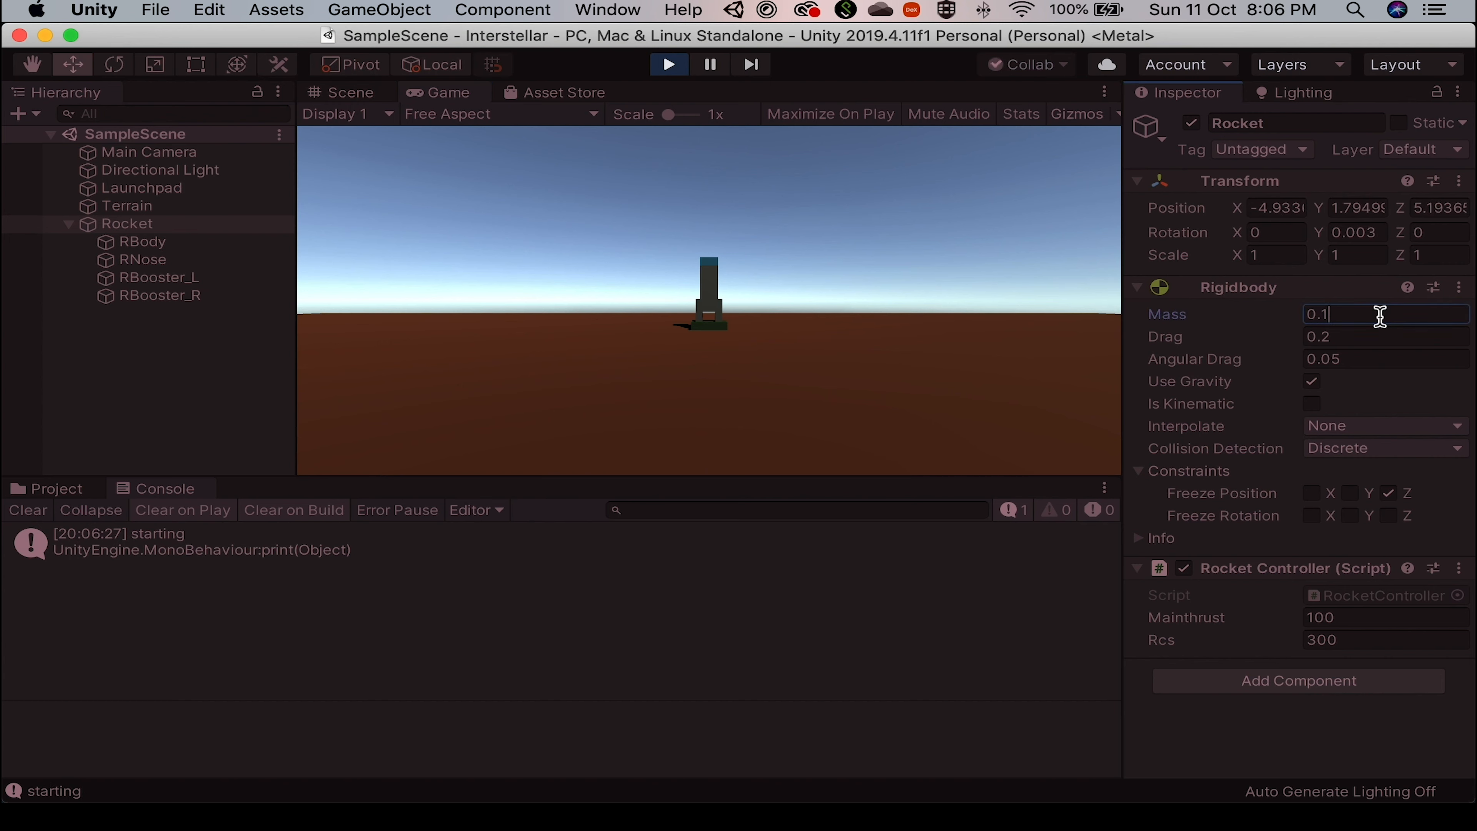
# Test the rocket's thrust and turning in the running scene, stop the run, and switch to RocketController.cs in Visual Studio.
pyautogui.click(1034, 384)
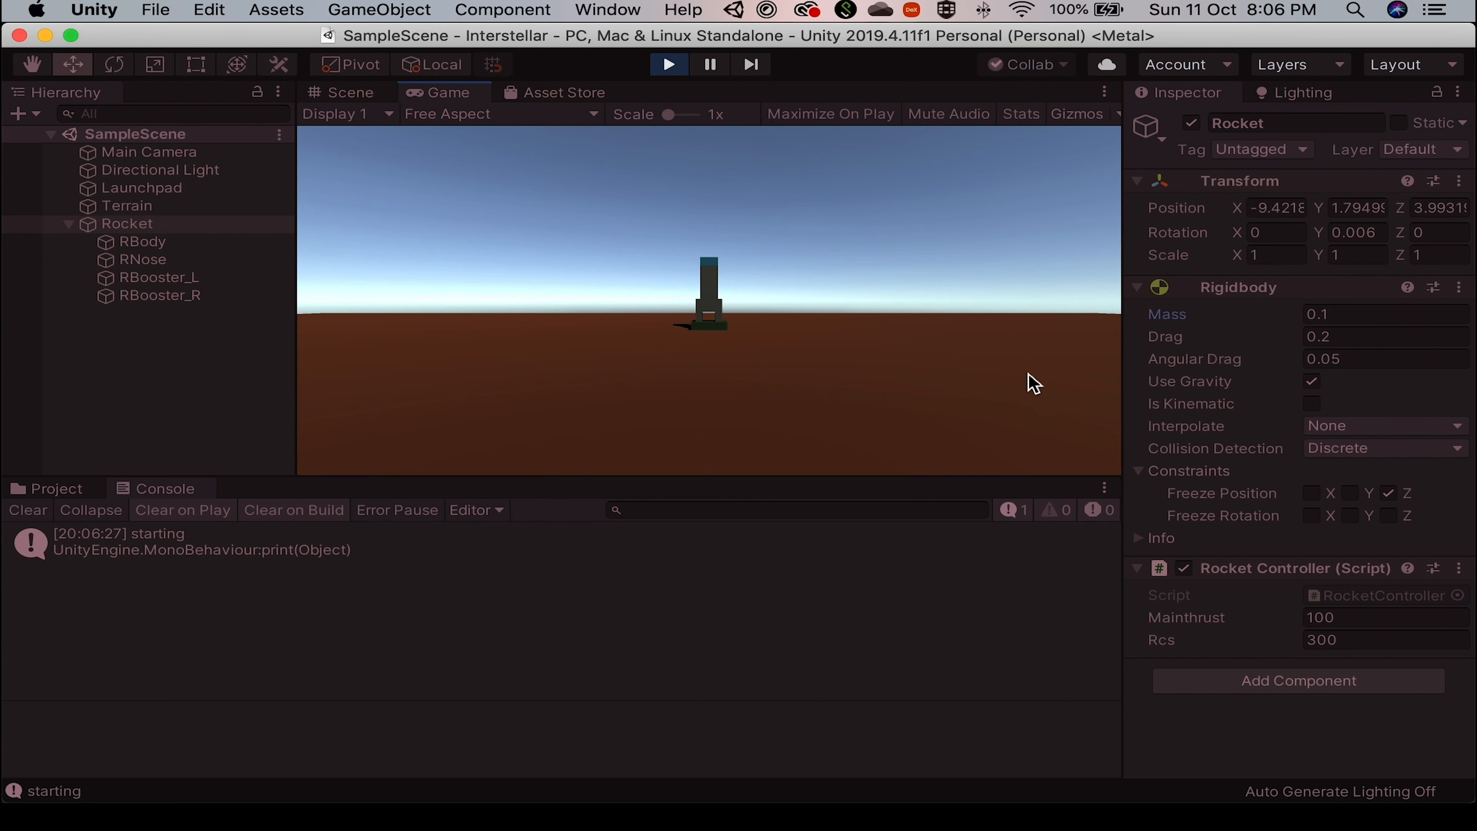
pyautogui.press('space')
pyautogui.press('a')
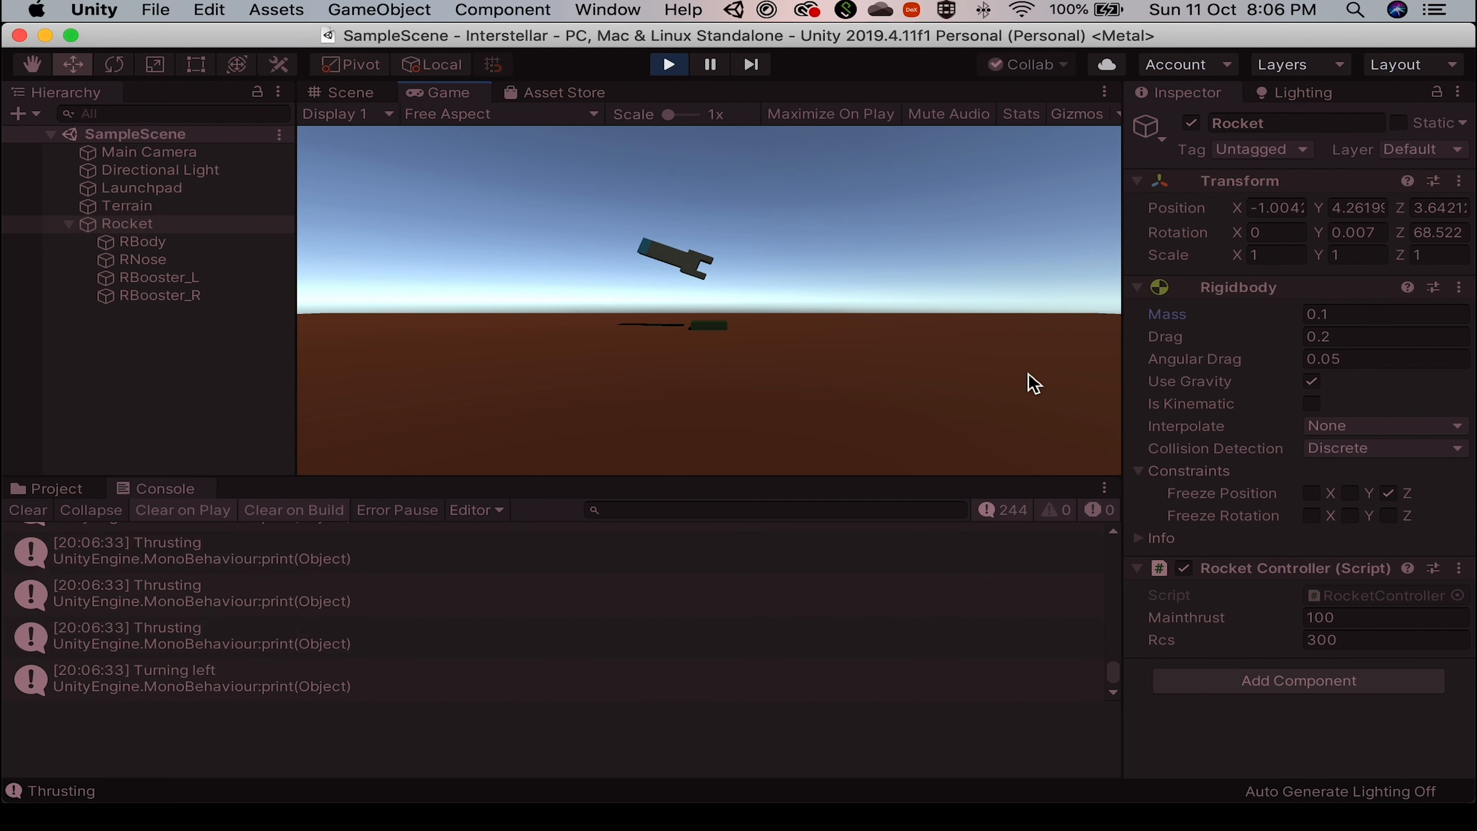
pyautogui.press('d')
pyautogui.press('a')
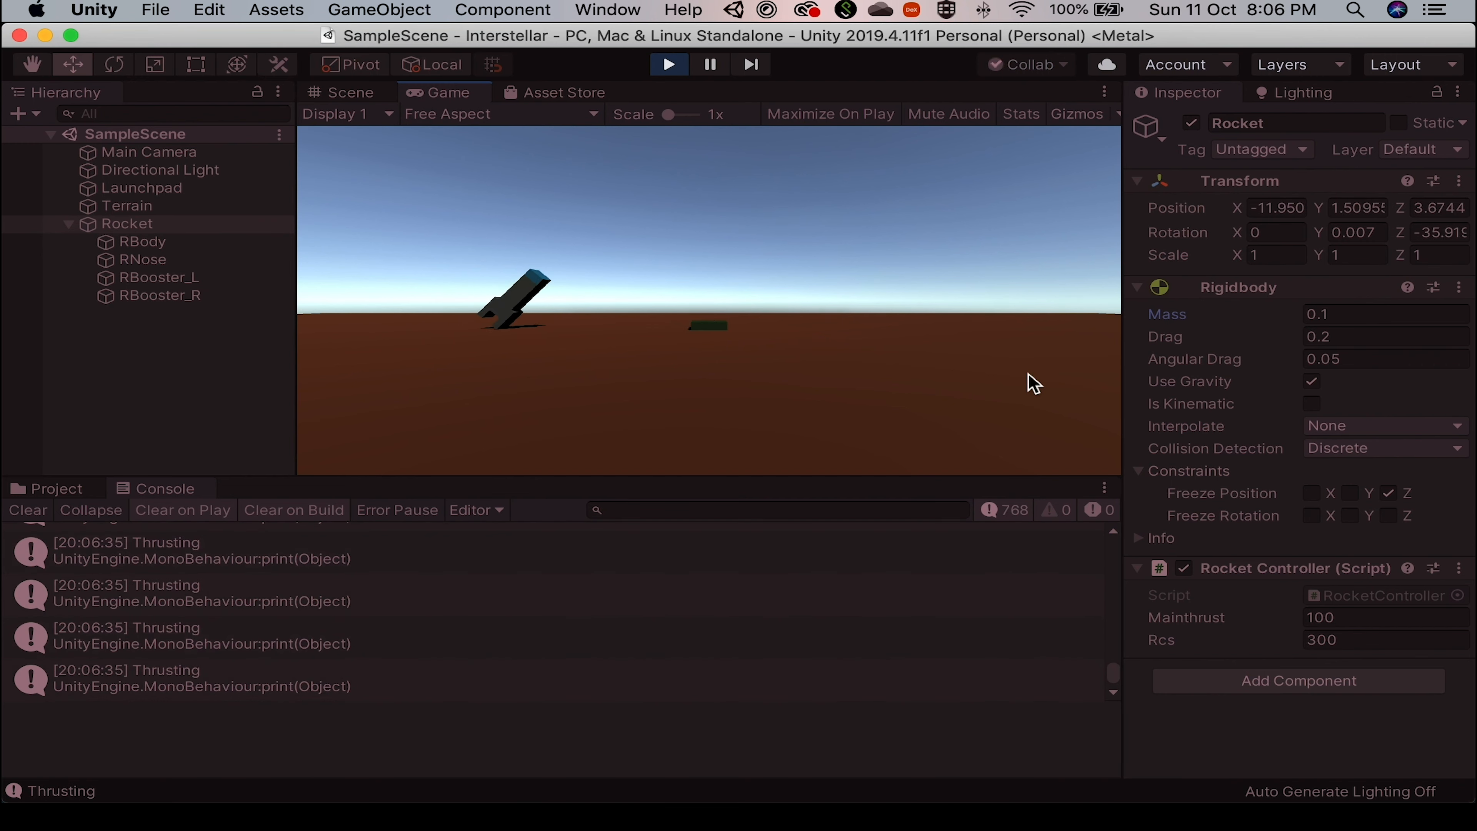
pyautogui.press('a')
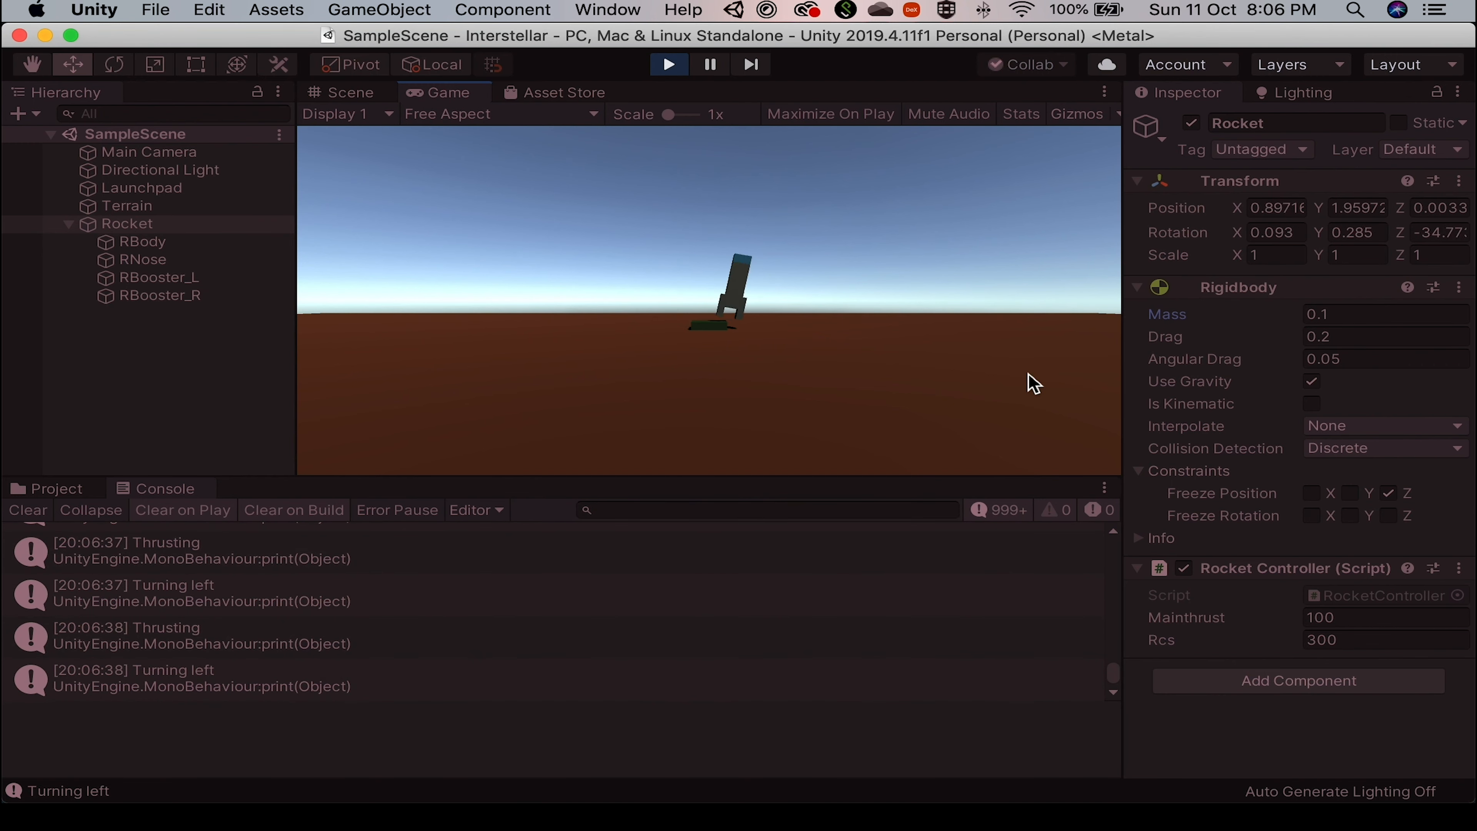
pyautogui.press('super+p')
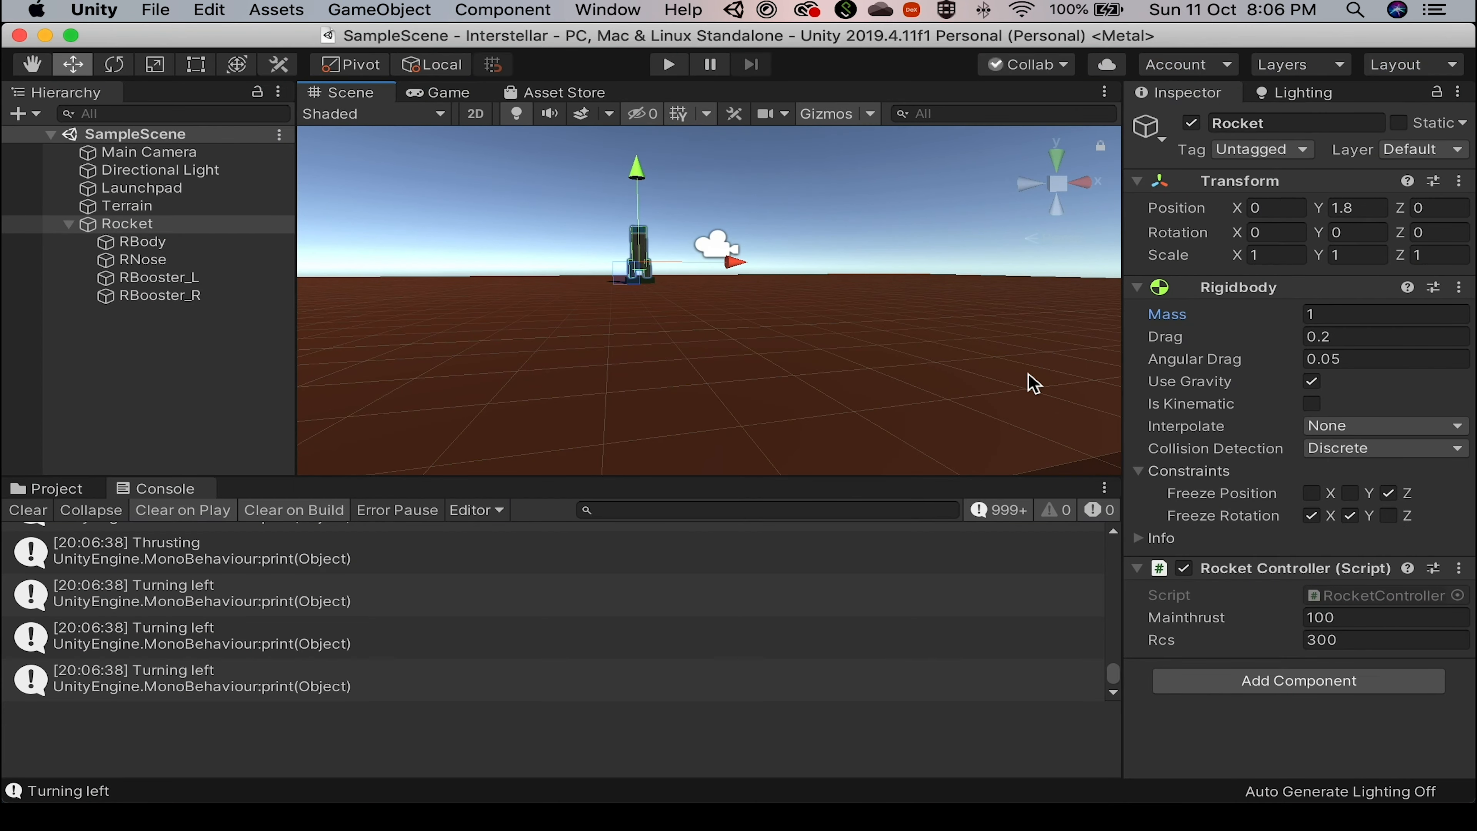
pyautogui.press('super+Tab')
pyautogui.click(972, 523)
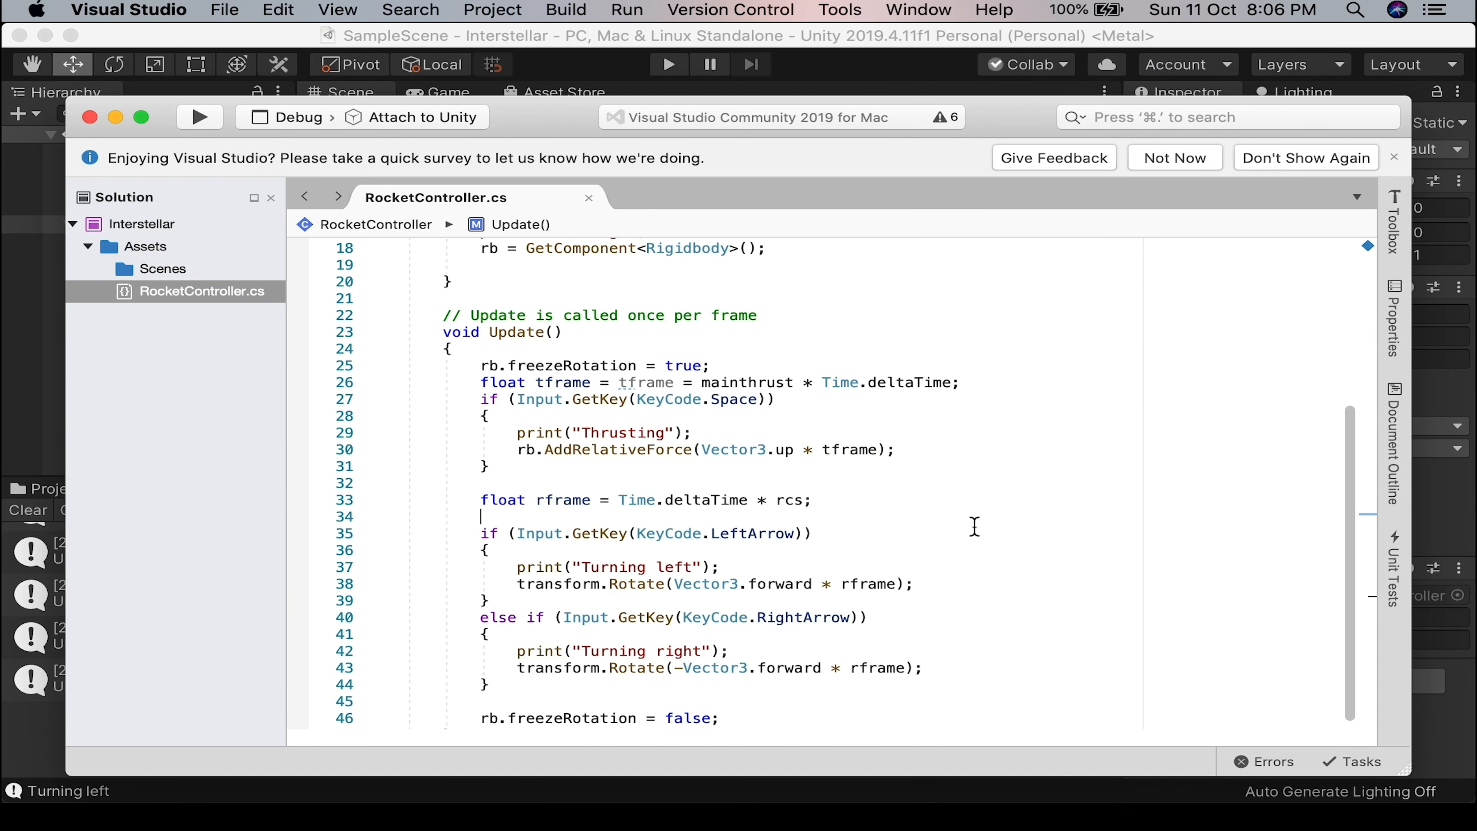
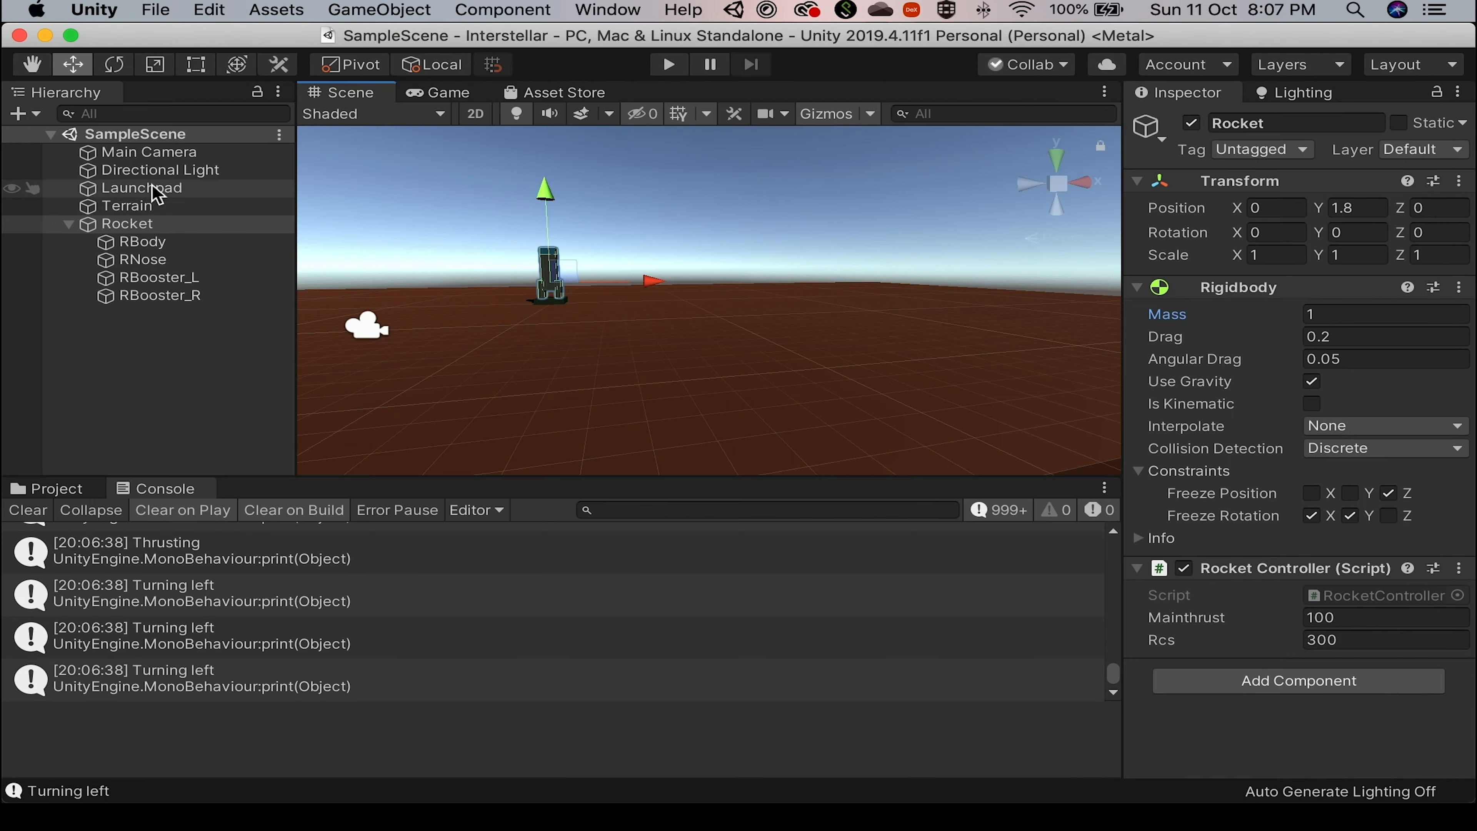
# In Unity, duplicate the Launchpad object and name the copy SpaceStation.
pyautogui.click(149, 194)
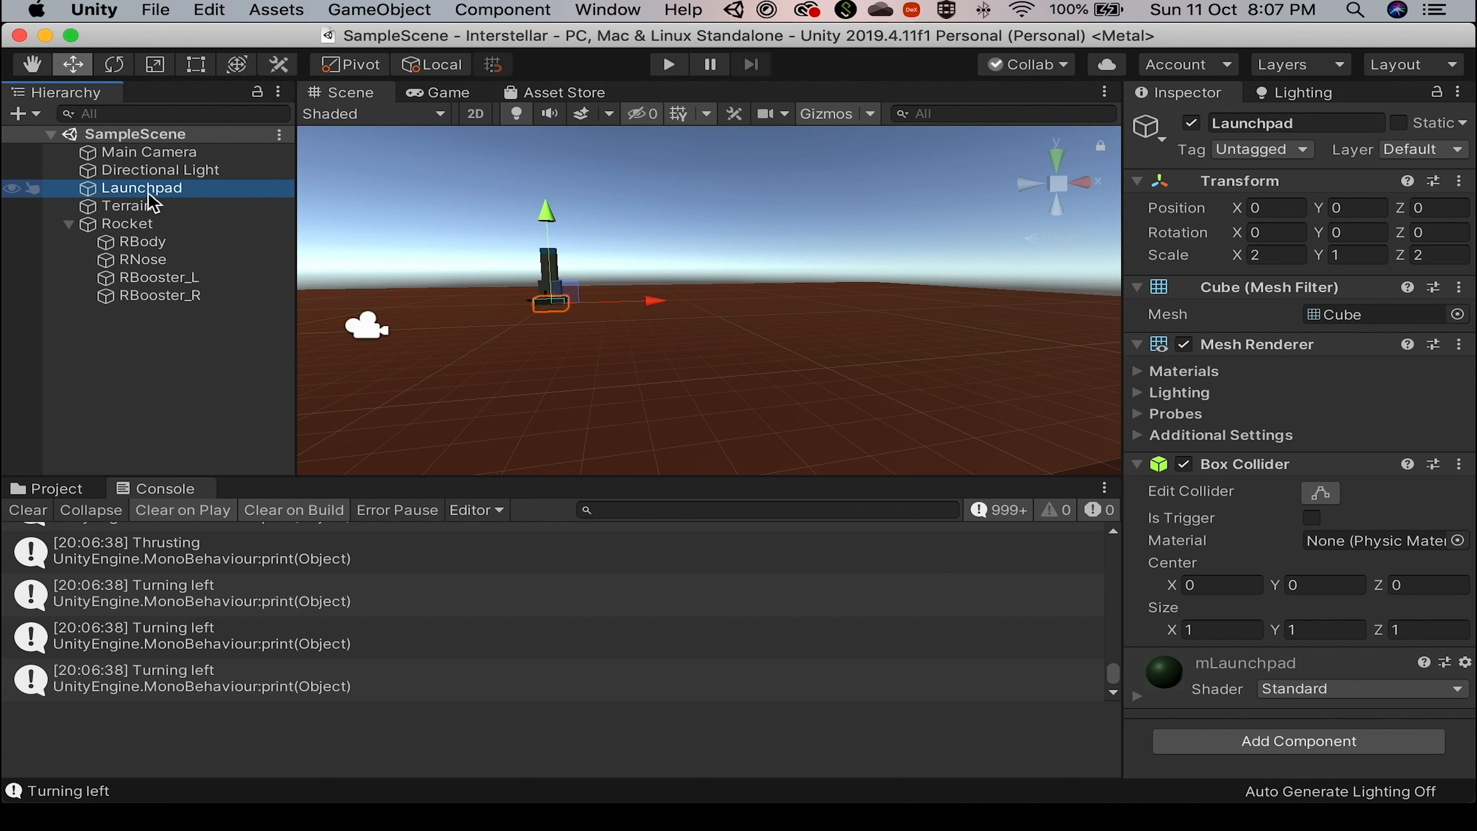
pyautogui.press('super+d')
pyautogui.click(1297, 122)
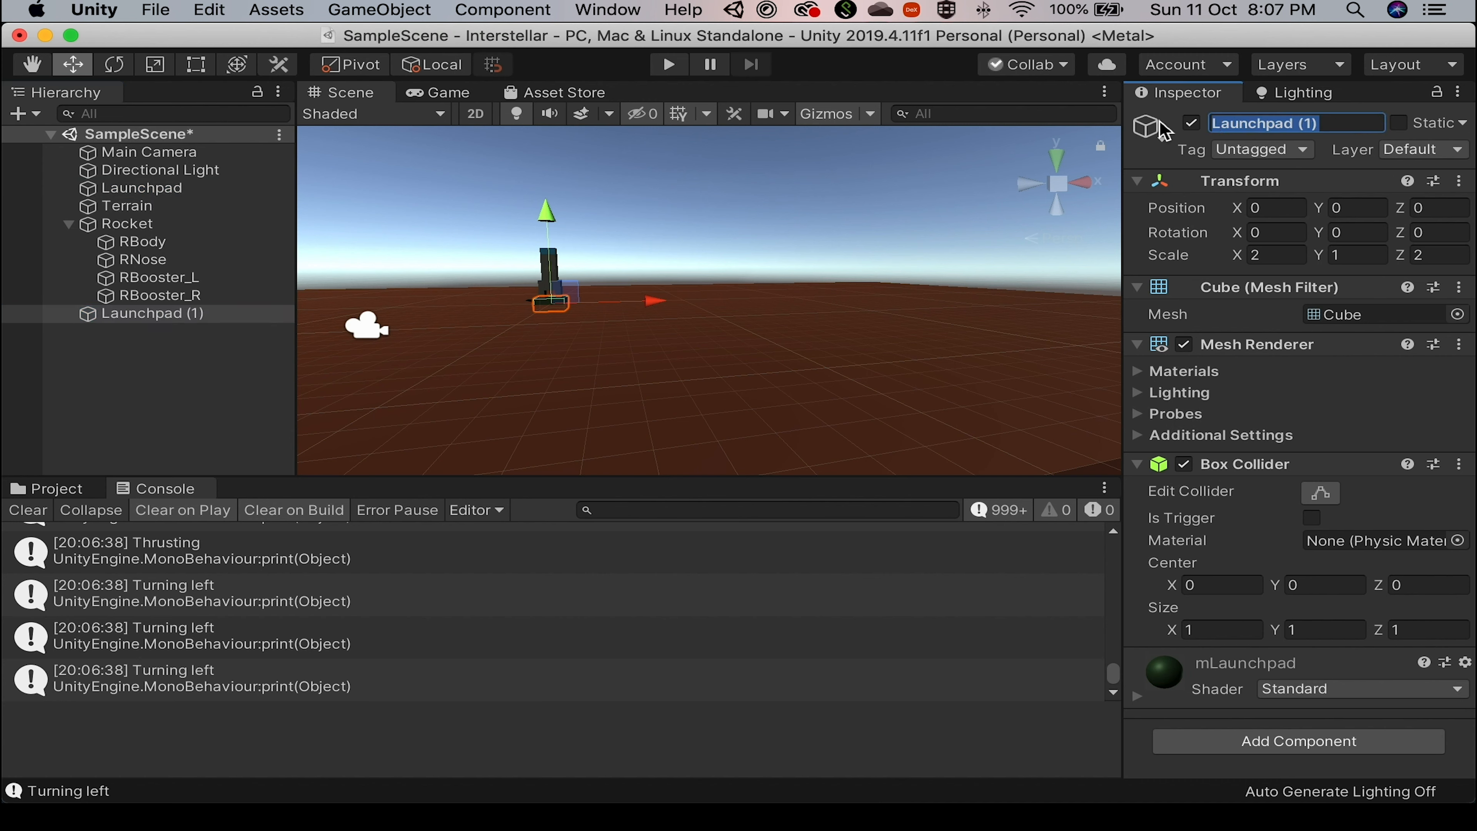
pyautogui.write('SpaceStation')
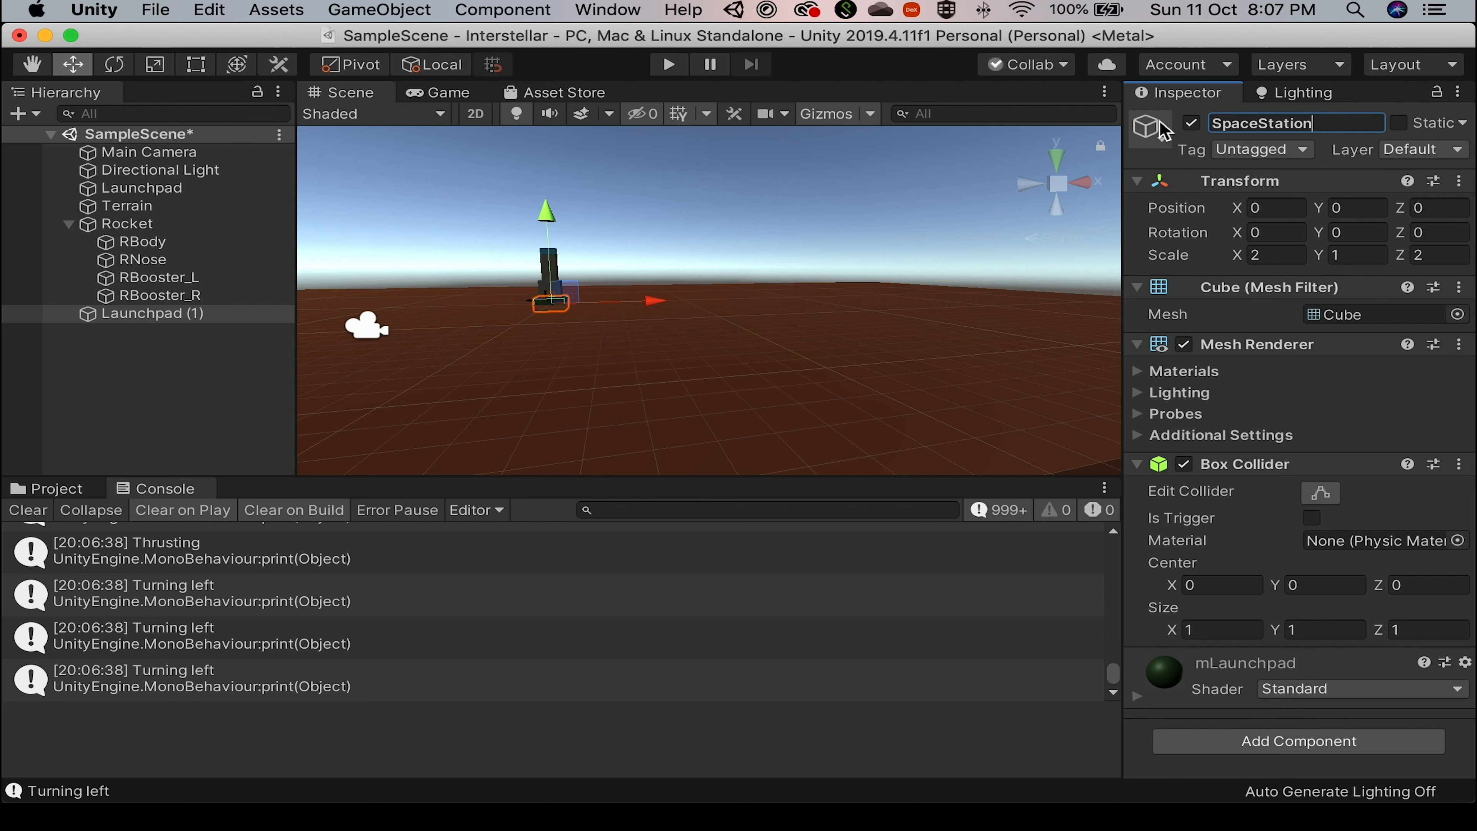
pyautogui.press('Return')
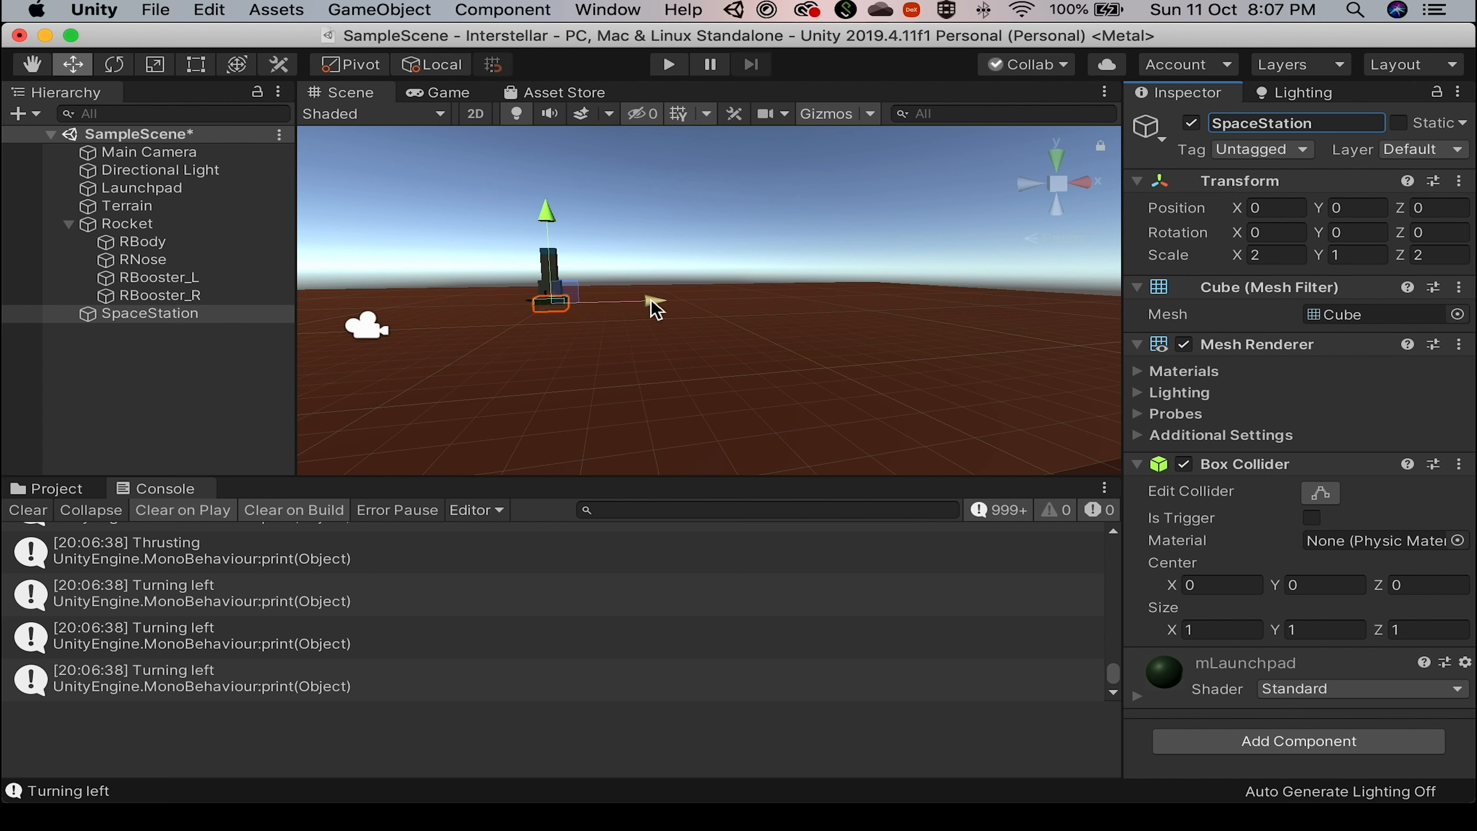
# Move the SpaceStation along the X axis to about 18 and set its X and Z scale to 3.
pyautogui.moveTo(656, 308); pyautogui.dragTo(914, 321)
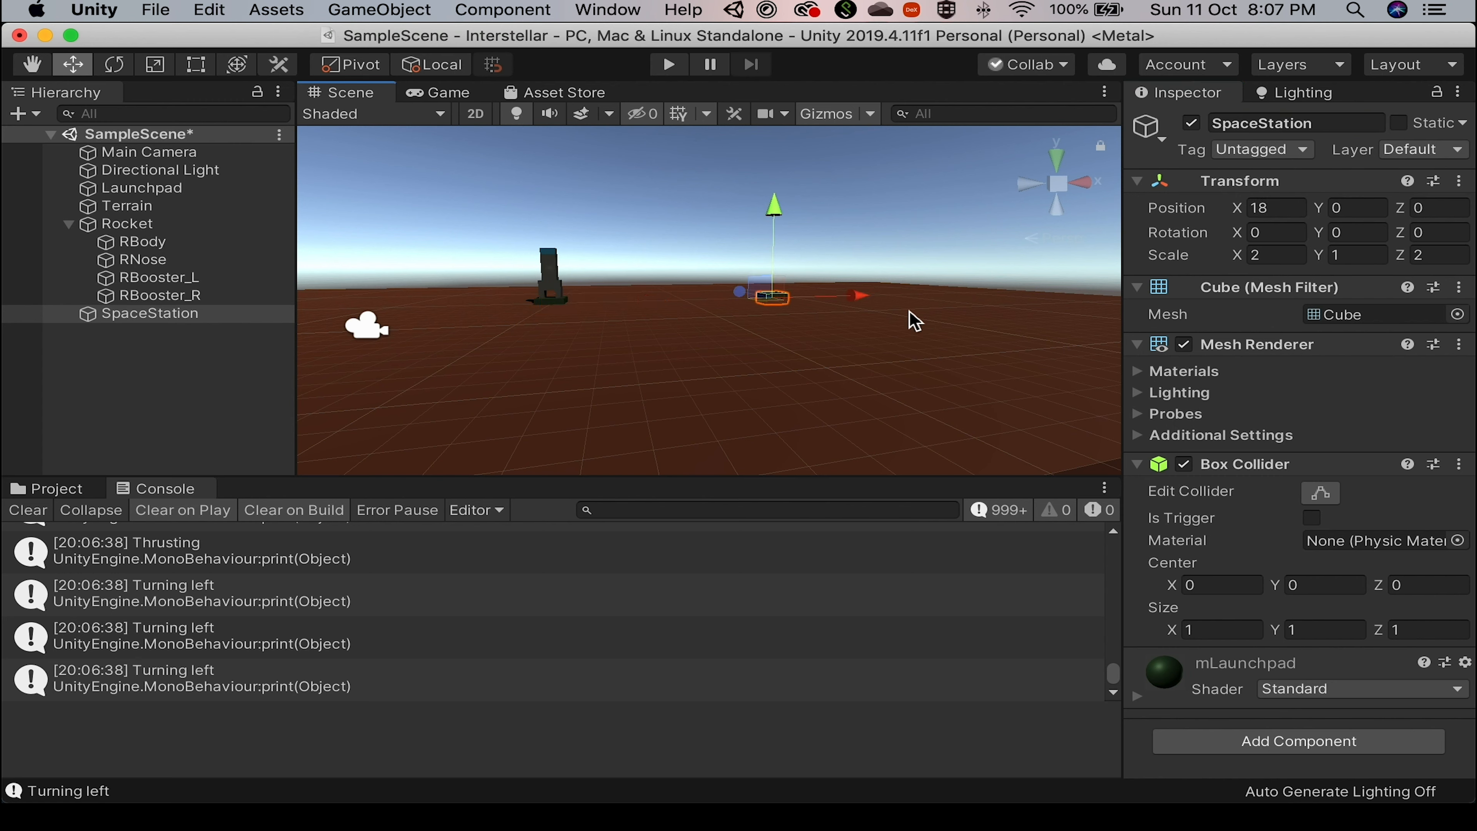
pyautogui.click(1266, 256)
pyautogui.write('3')
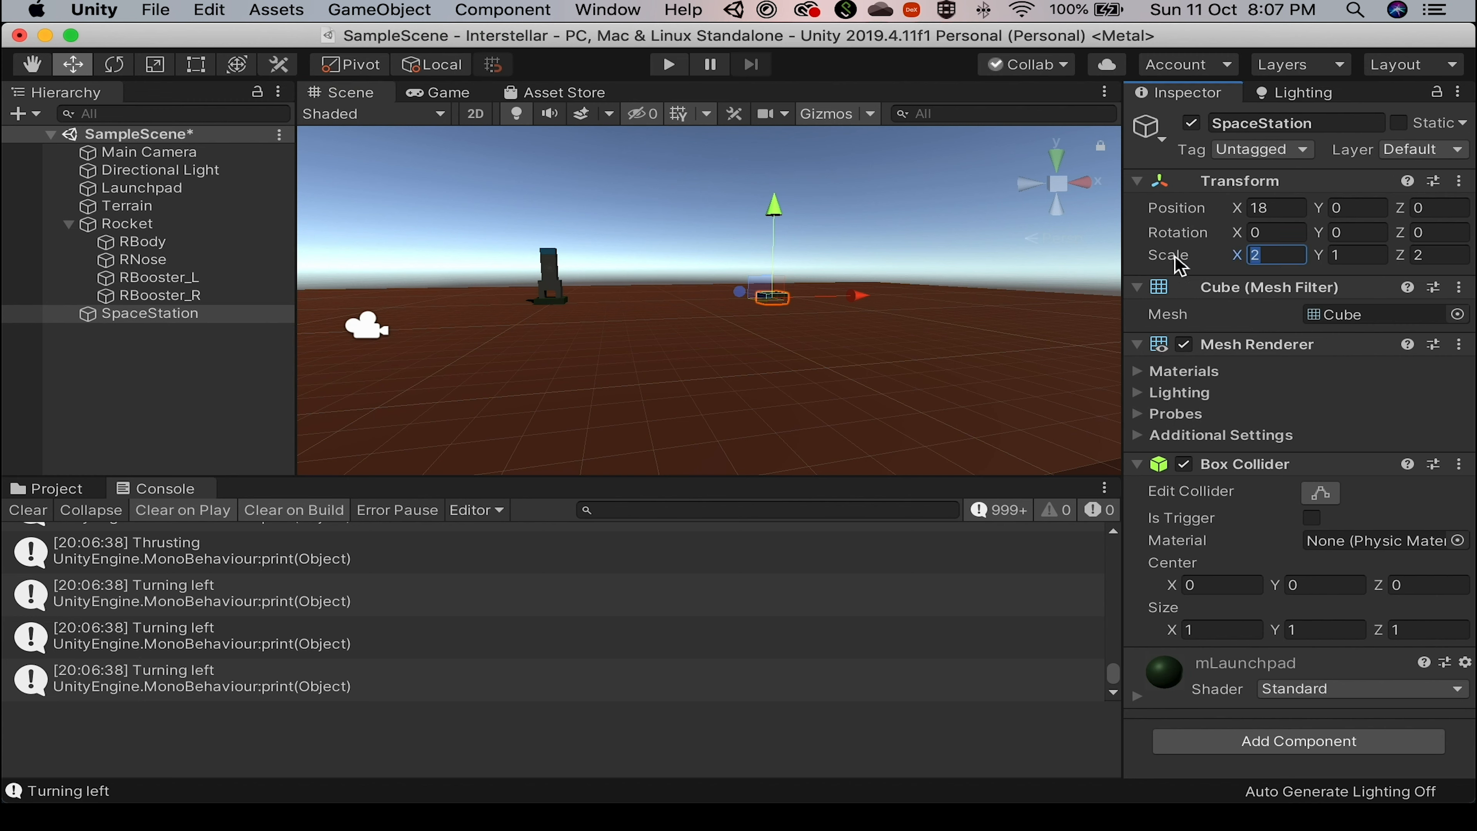
pyautogui.press('Tab')
pyautogui.press('Tab')
pyautogui.write('3')
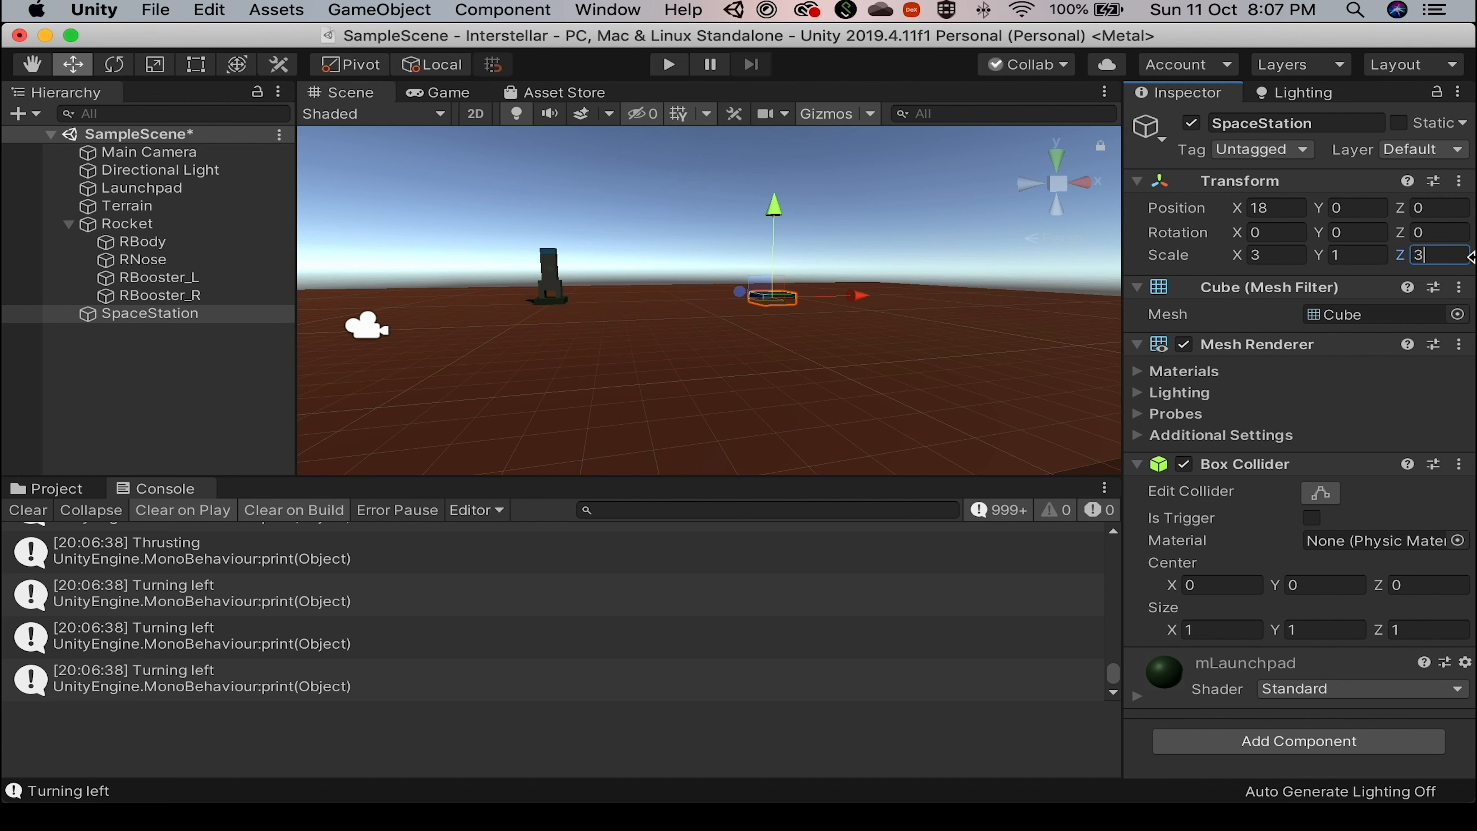
pyautogui.press('Tab')
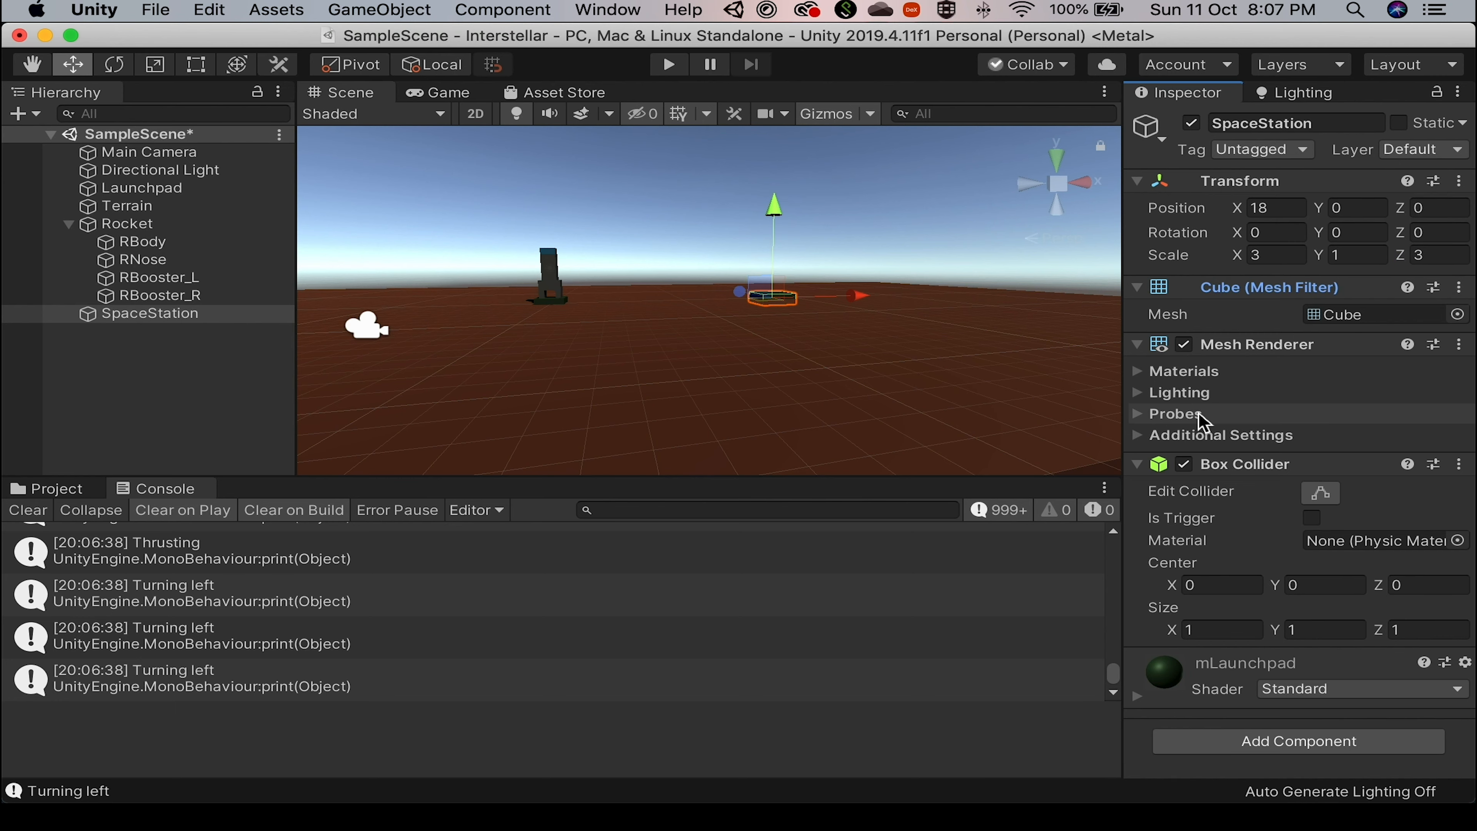
# Run the scene to check how the camera frames the rocket and the SpaceStation, stopping after each run.
pyautogui.press('super+p')
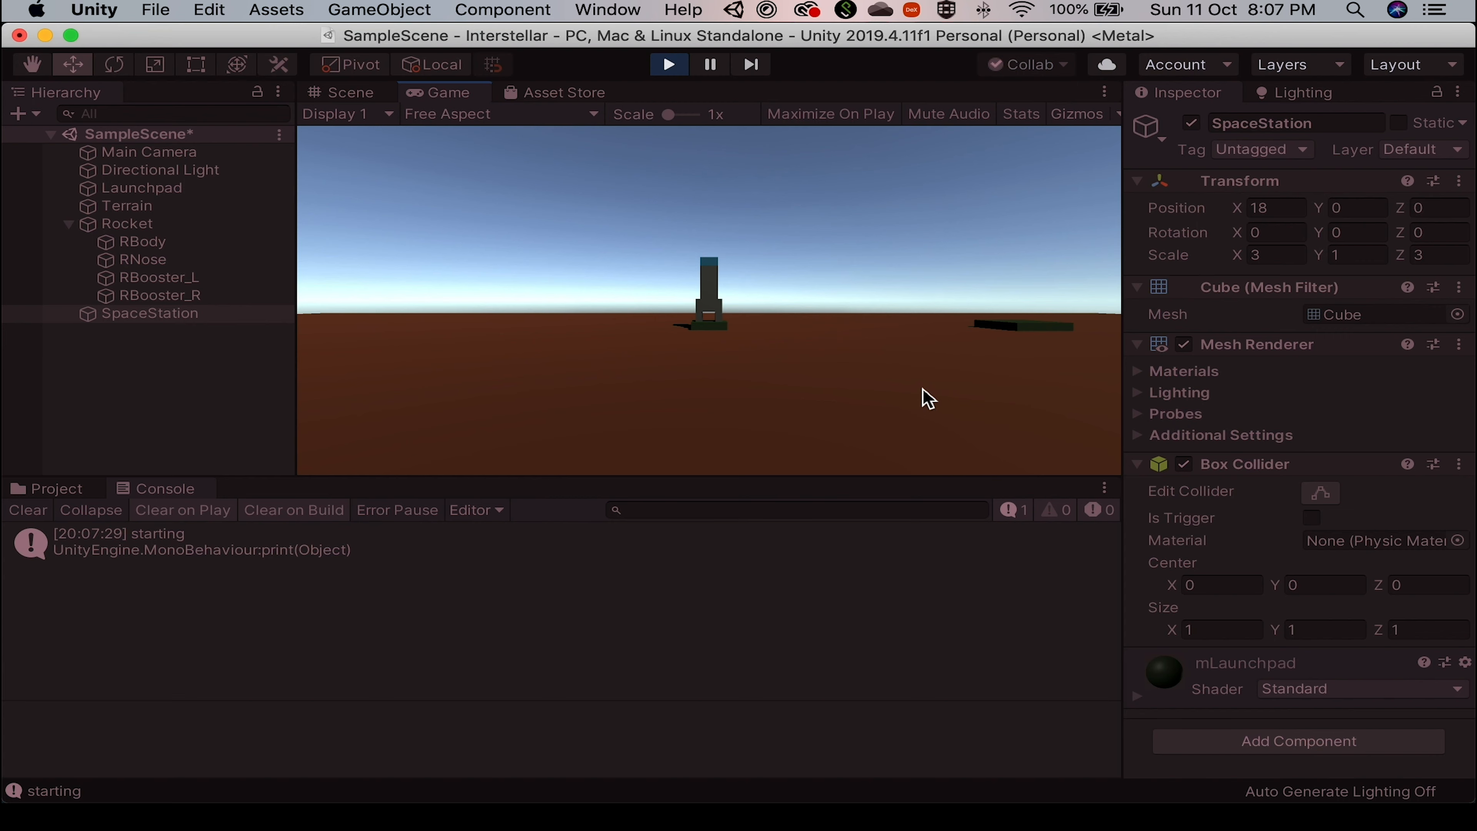
pyautogui.press('super+p')
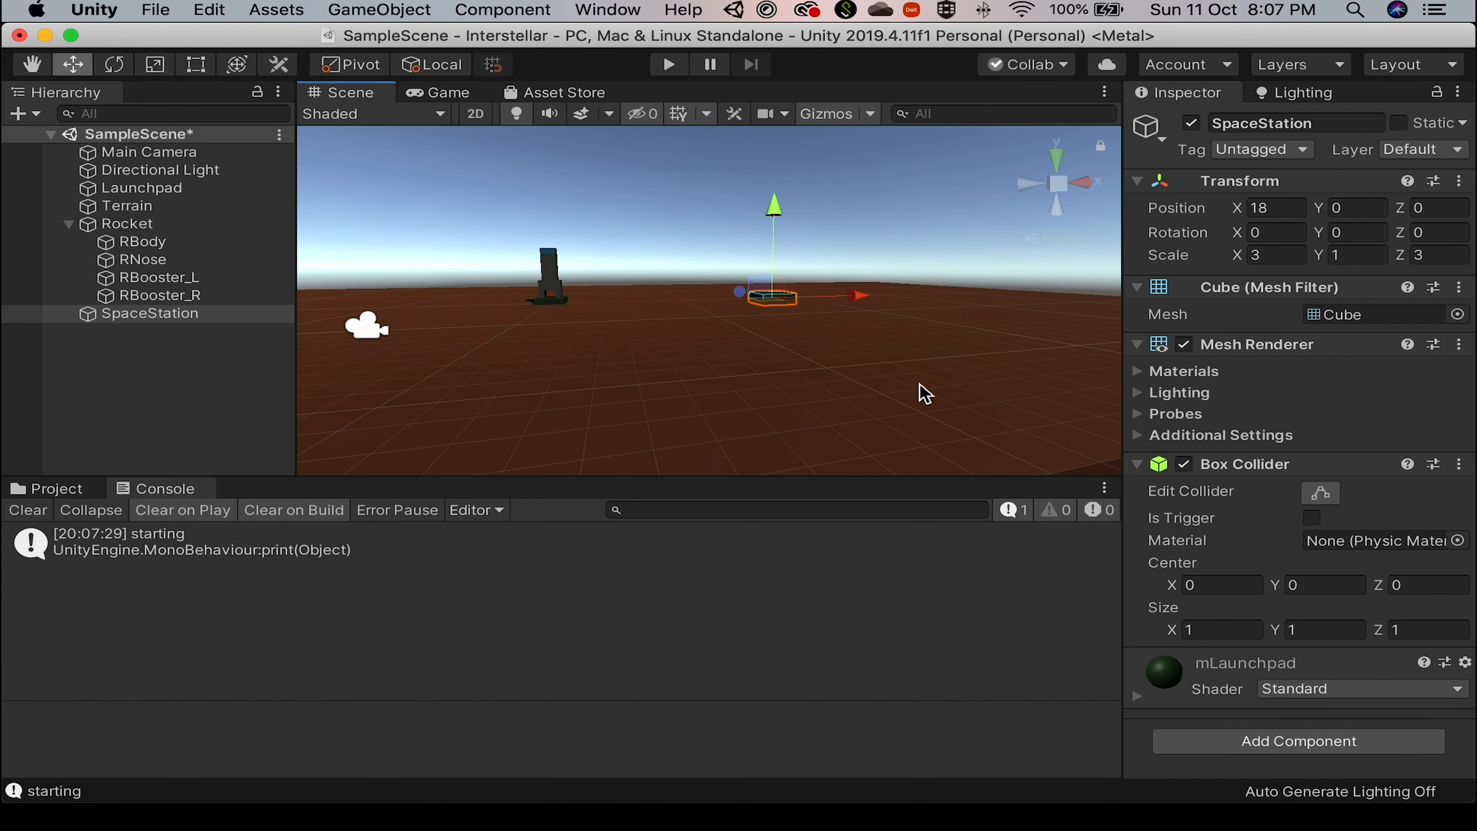
pyautogui.press('super+p')
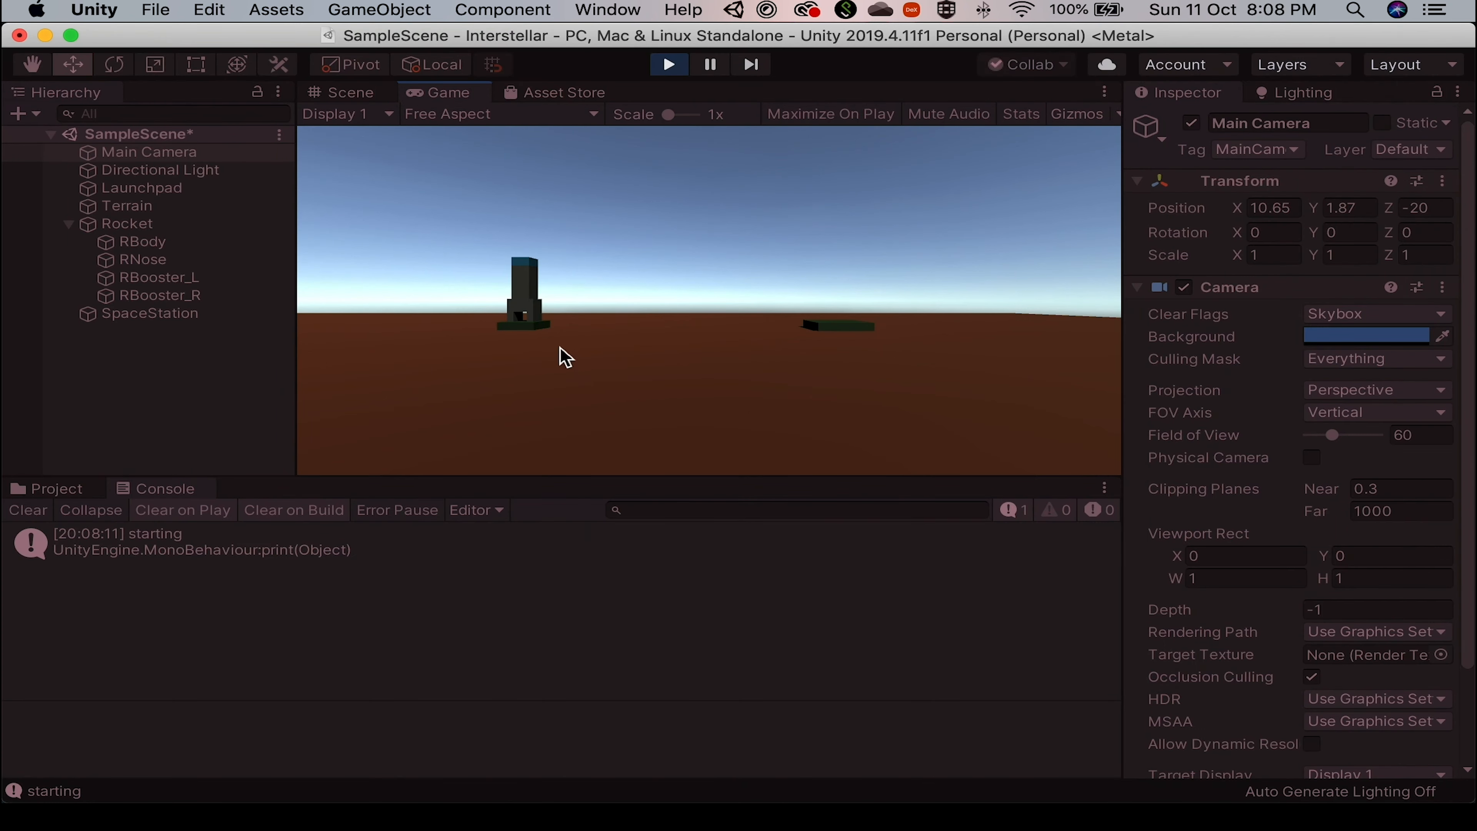
pyautogui.press('super+p')
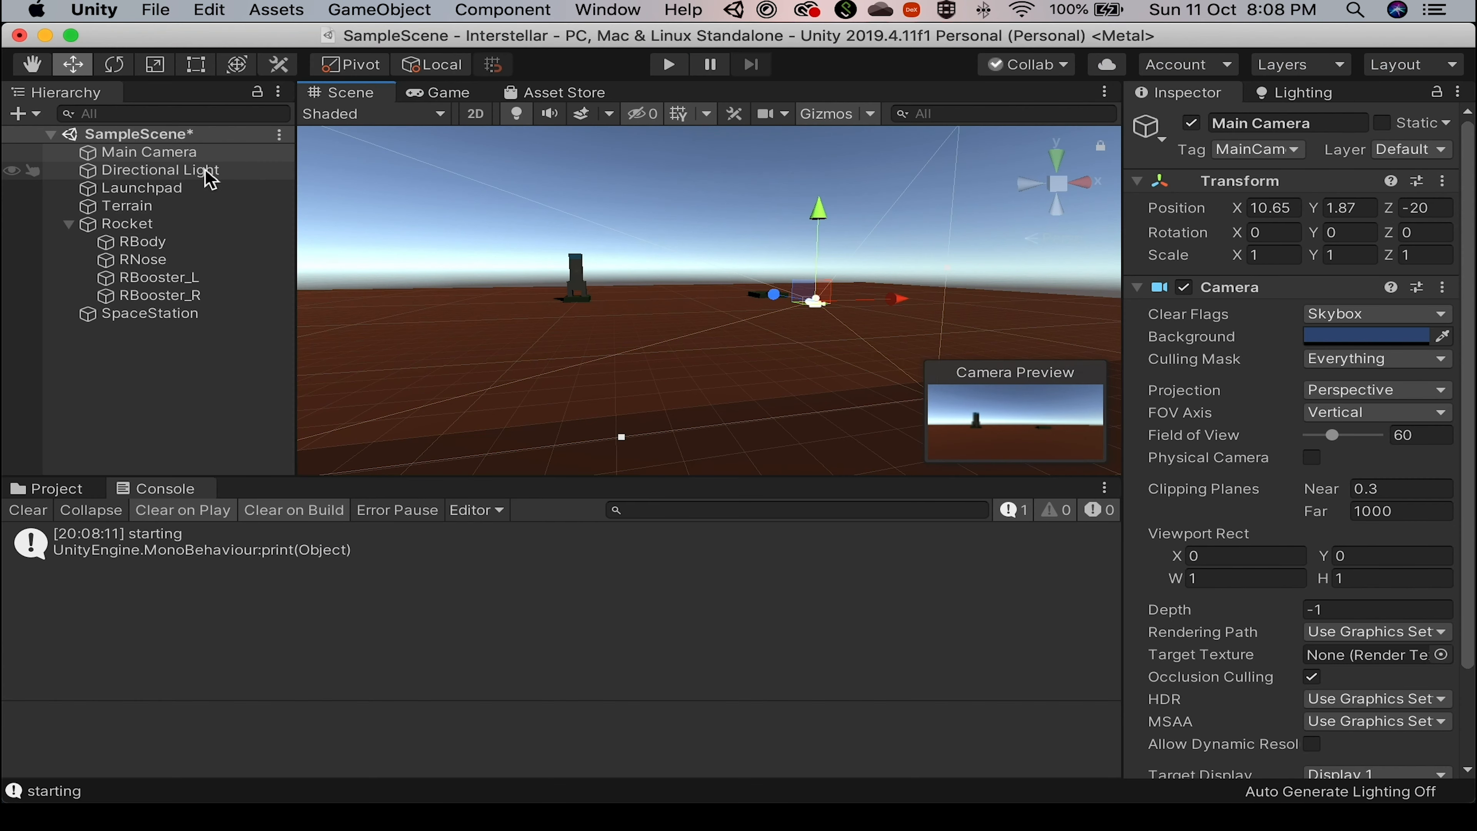
# Duplicate the blue Rocket material, name the copy mSpacestation, and delete that copy again.
pyautogui.click(50, 494)
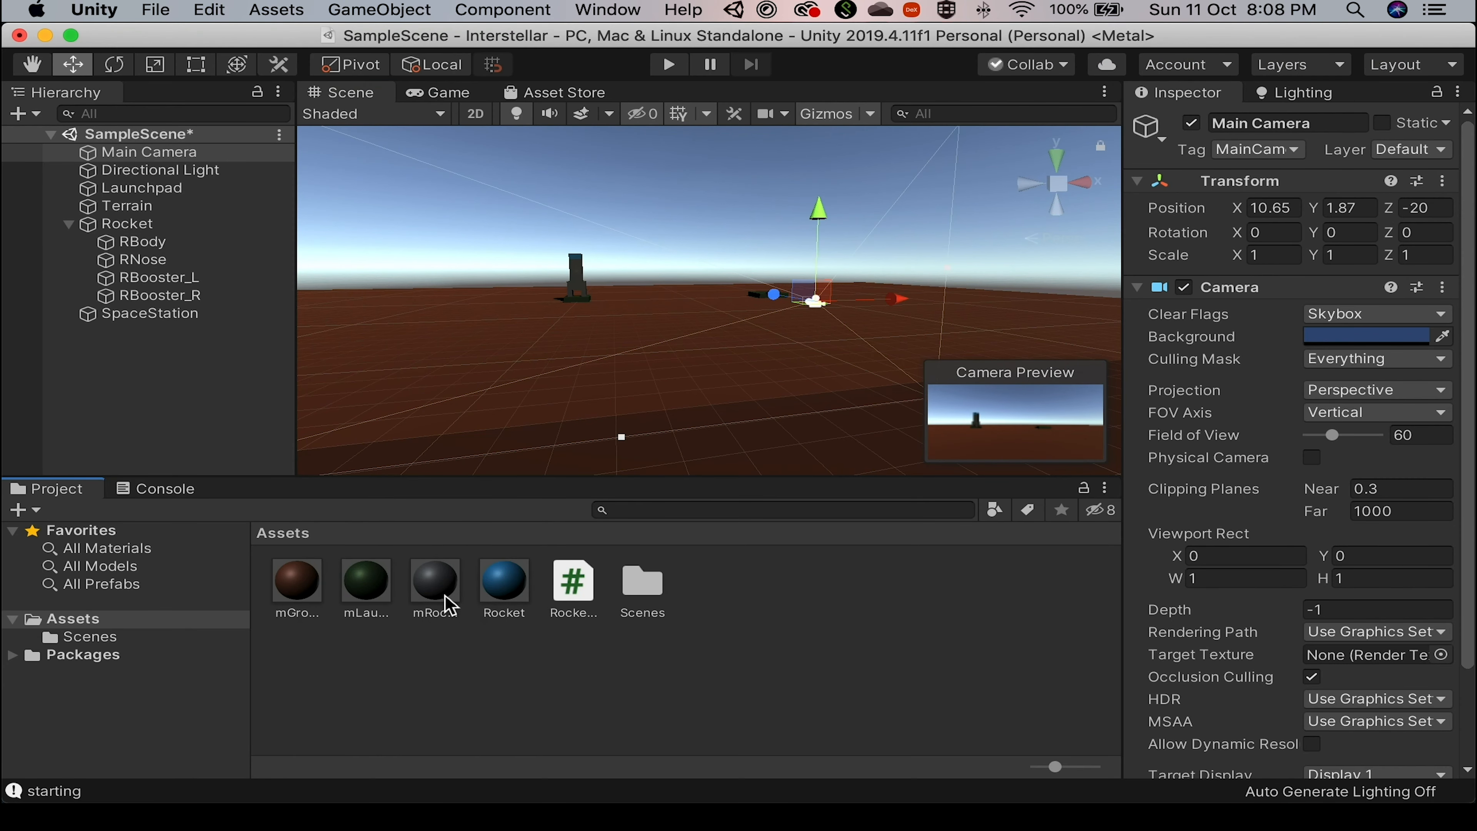
pyautogui.click(505, 585)
pyautogui.press('super+d')
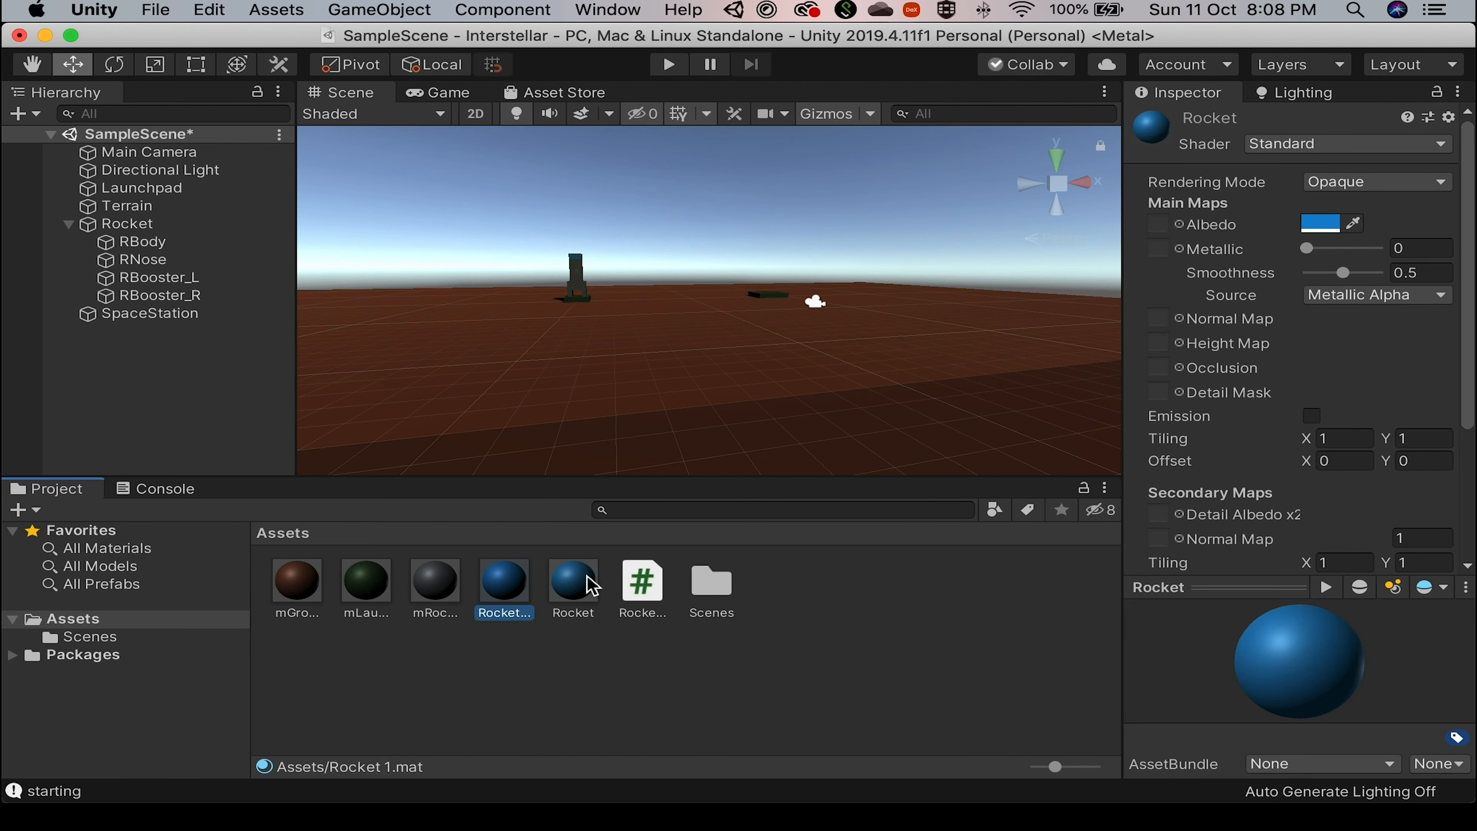
pyautogui.press('Return')
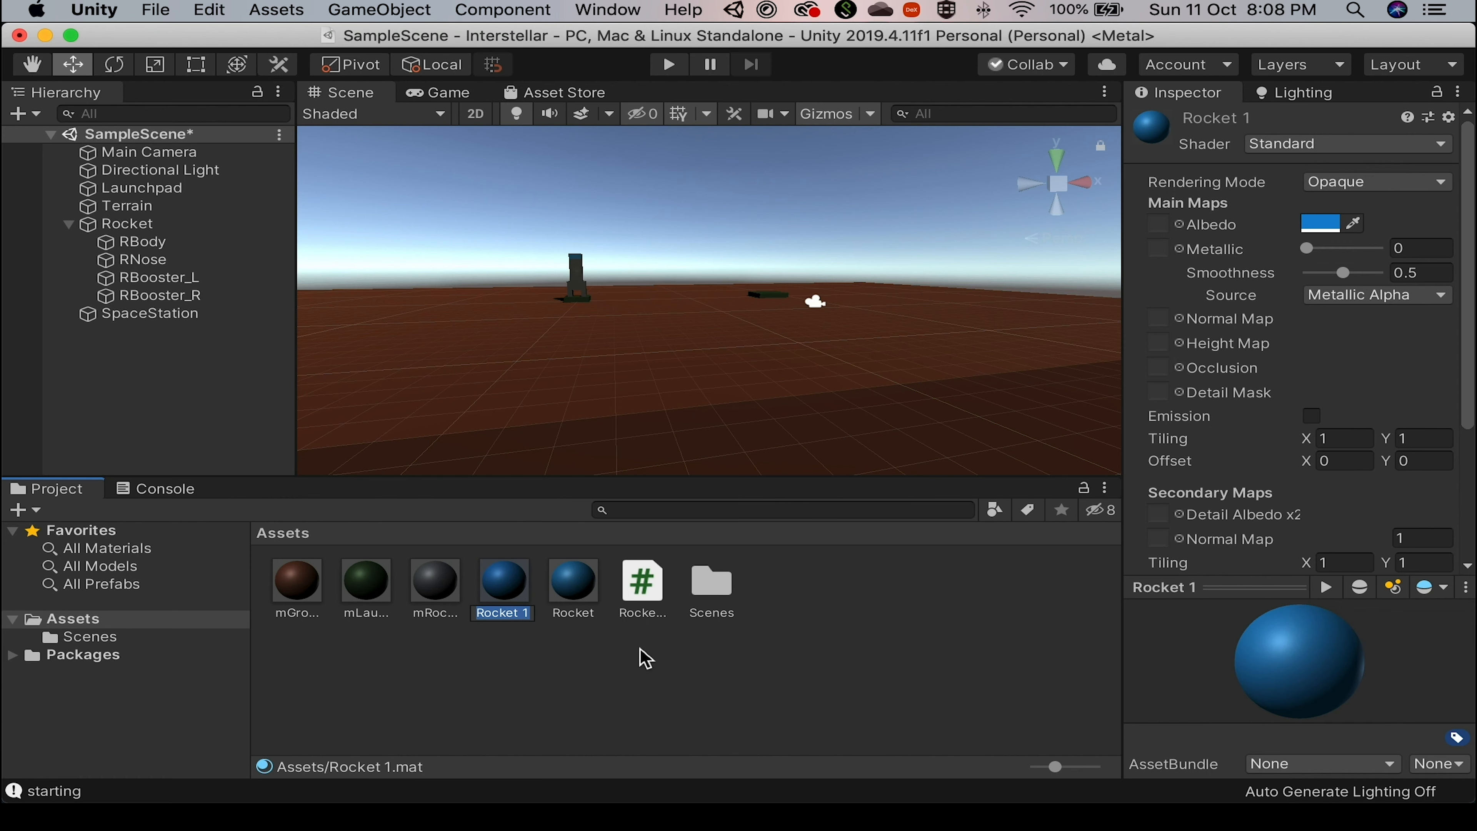
pyautogui.write('mSpacestation')
pyautogui.press('Return')
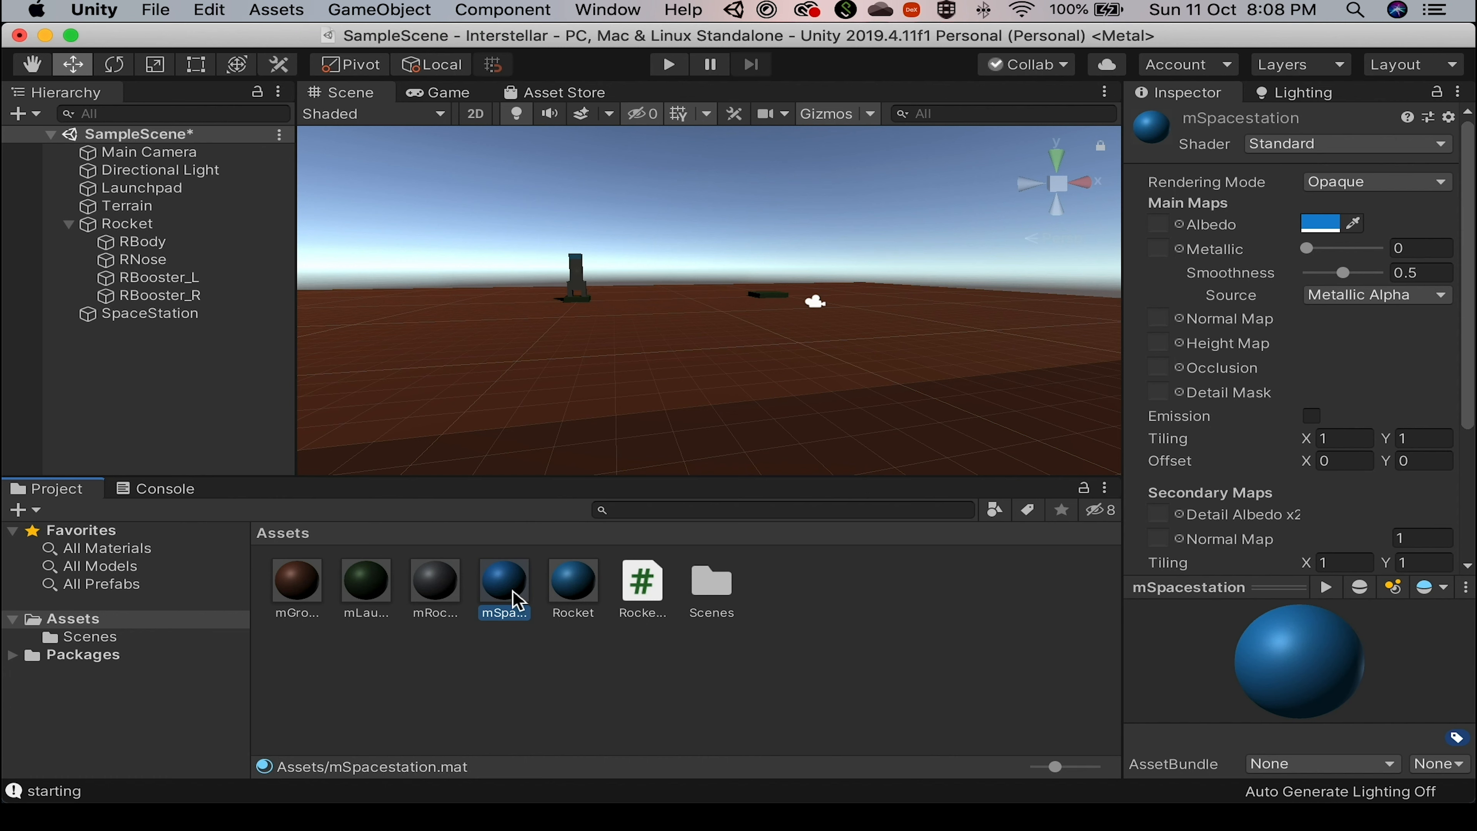
pyautogui.press('super+BackSpace')
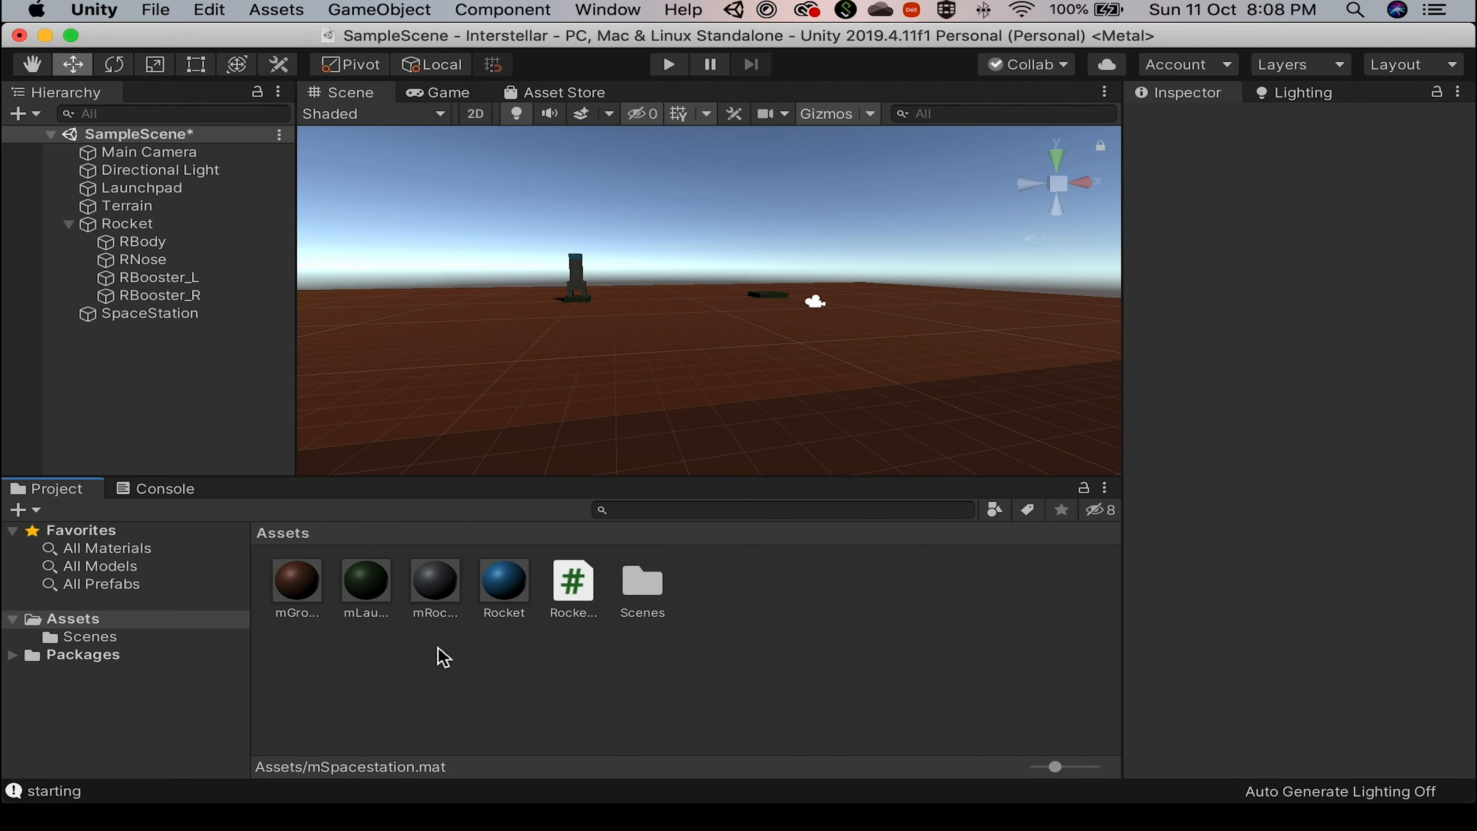
# Apply the mLaunchpad material to the SpaceStation and raise it above the terrain to a Y position of about 4.96.
pyautogui.moveTo(367, 584); pyautogui.dragTo(783, 308)
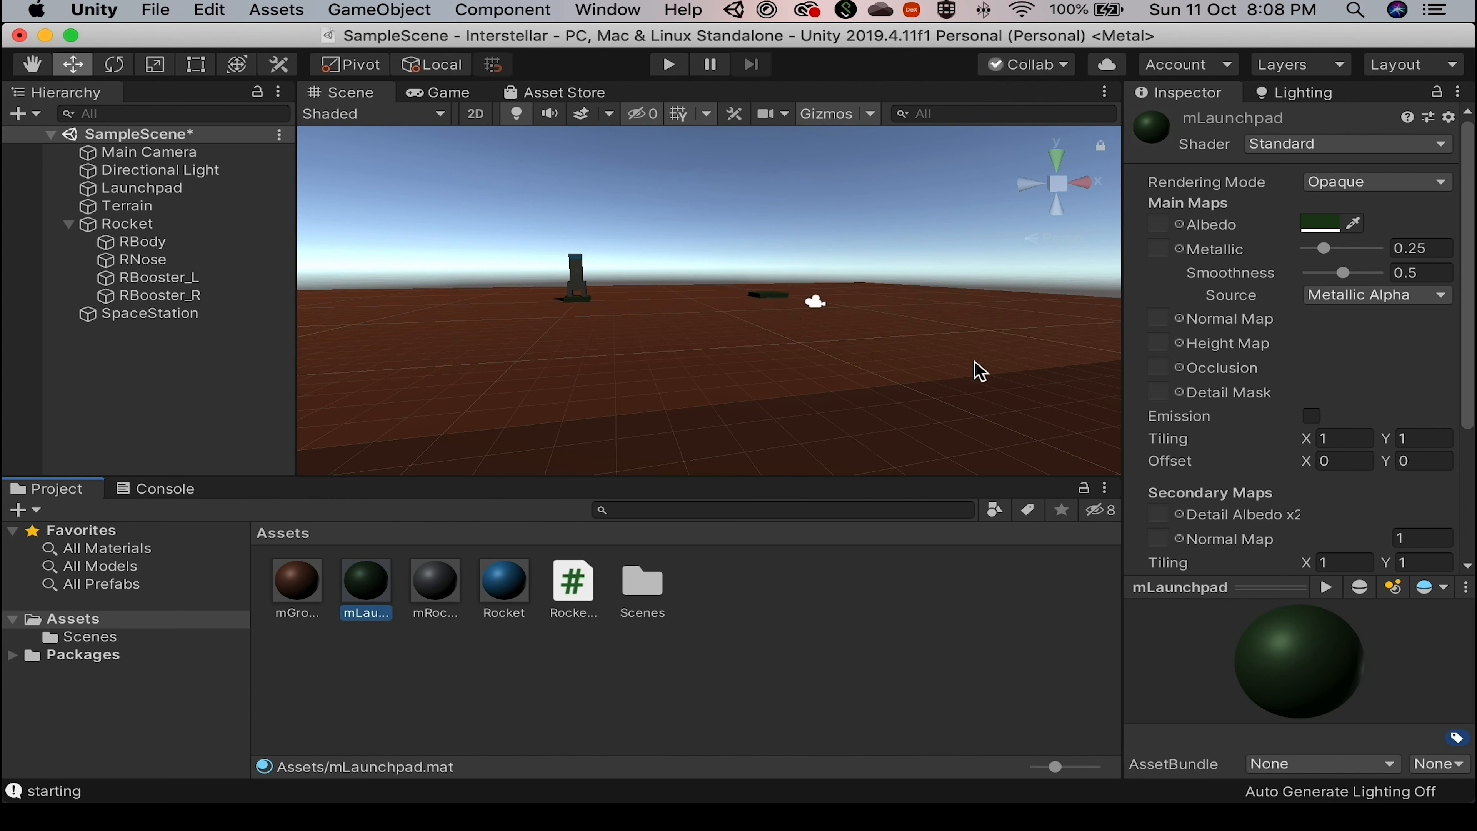
pyautogui.moveTo(981, 371); pyautogui.dragTo(886, 465, button='middle')
pyautogui.scroll(5, 894, 472)
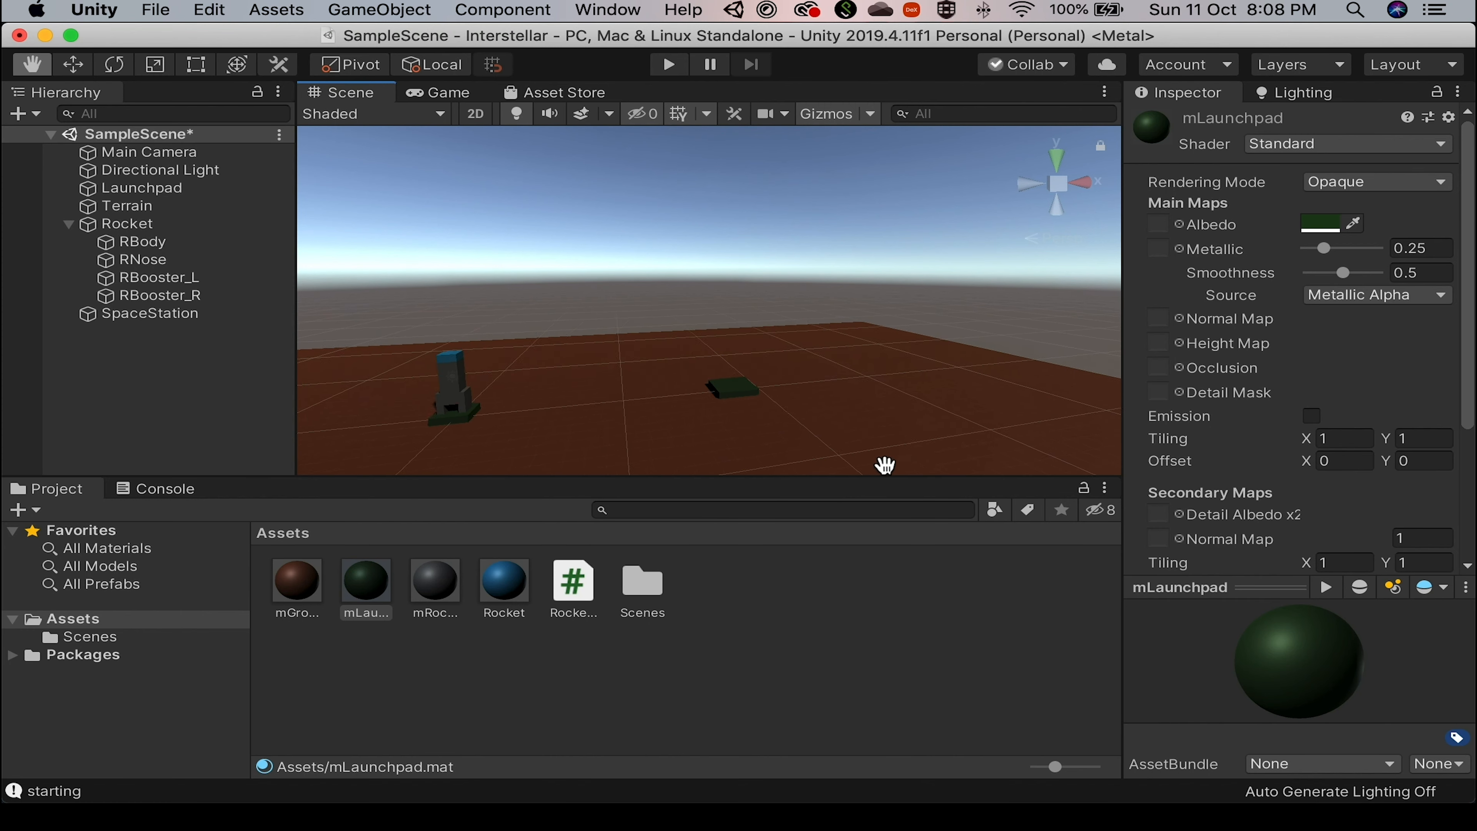
pyautogui.moveTo(885, 465); pyautogui.dragTo(1033, 298)
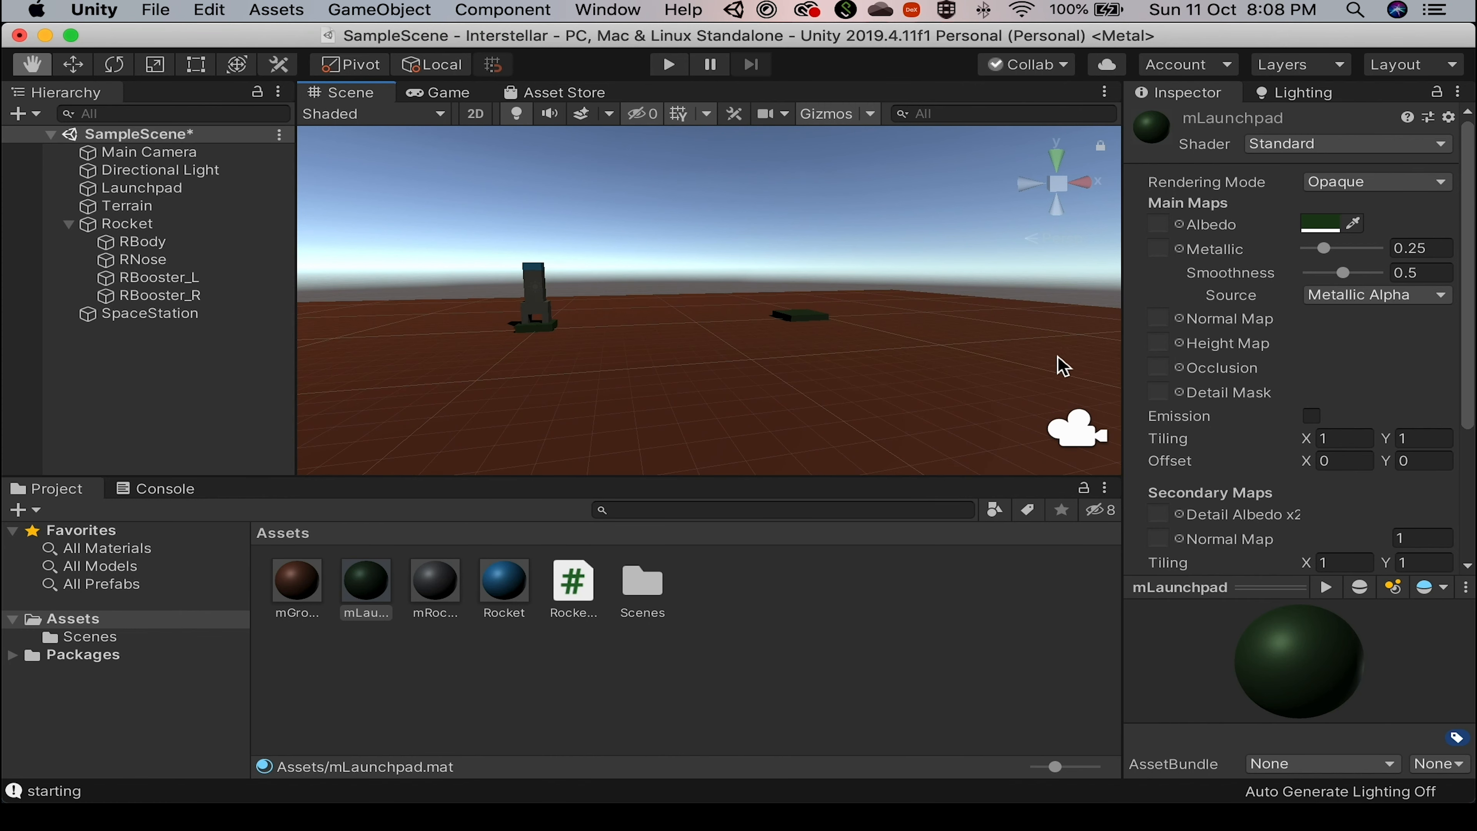
pyautogui.moveTo(1035, 408); pyautogui.dragTo(711, 474)
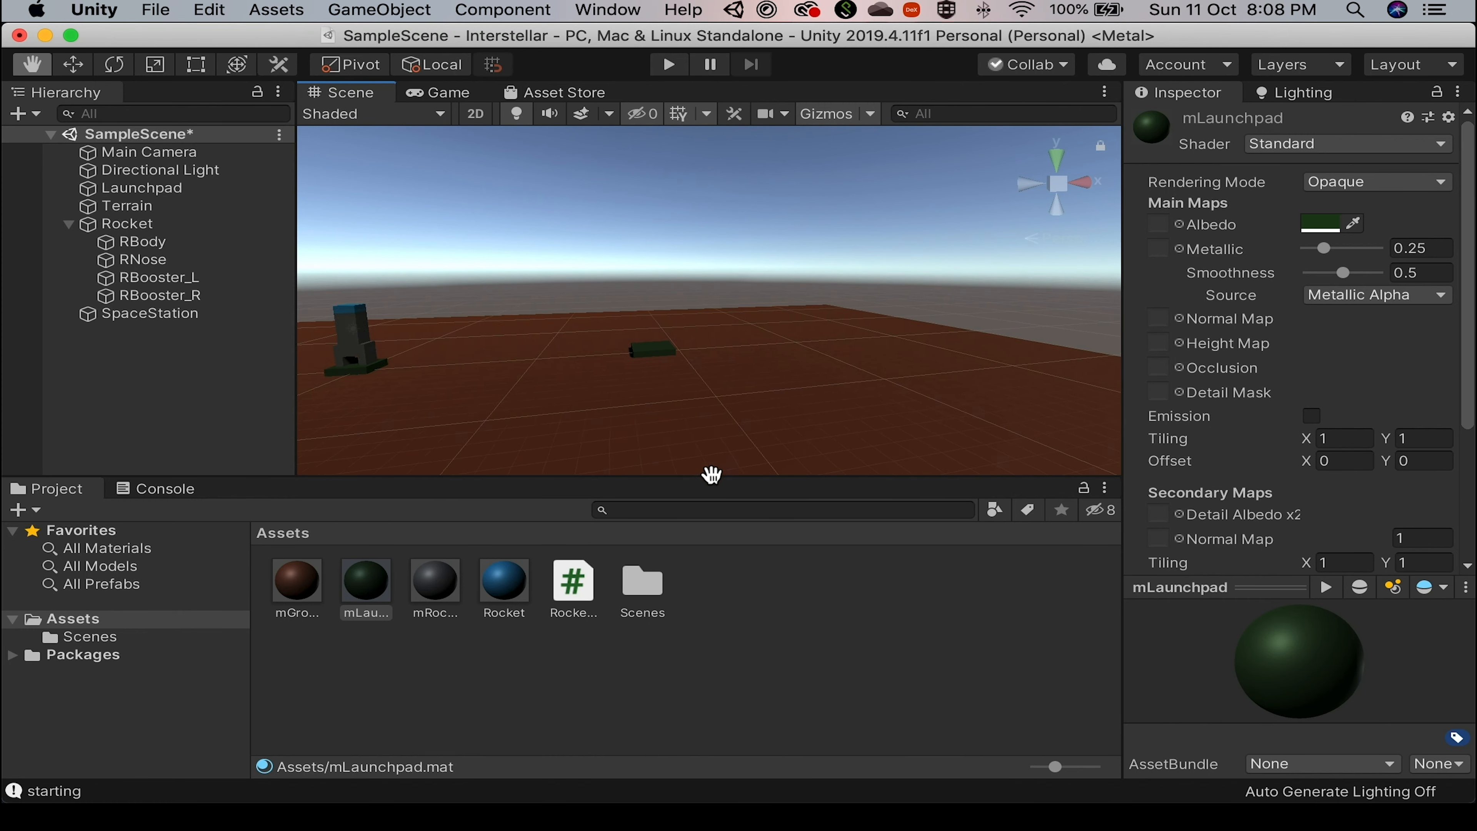
pyautogui.moveTo(711, 475); pyautogui.dragTo(812, 474, button='middle')
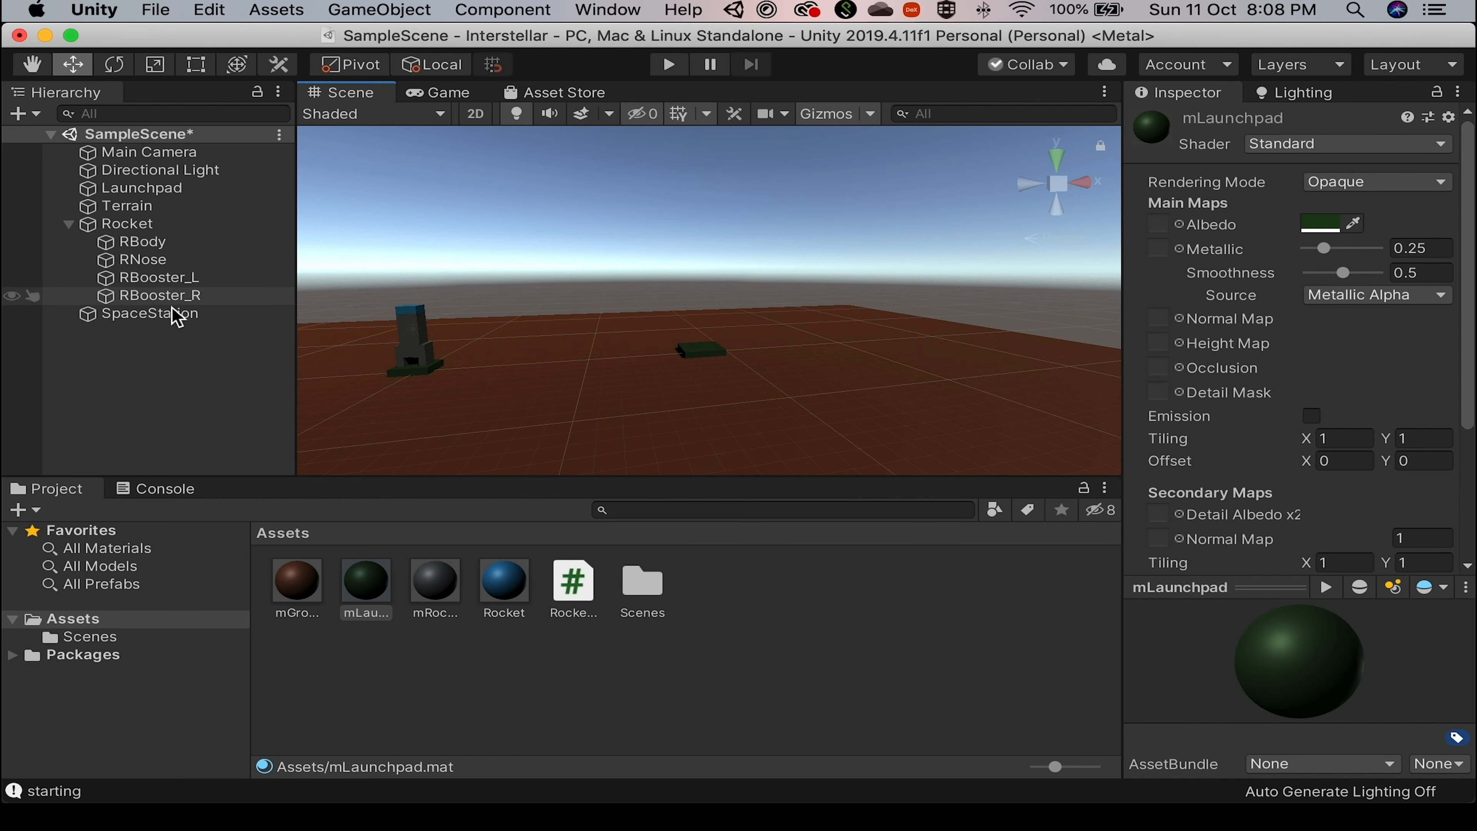
pyautogui.click(165, 318)
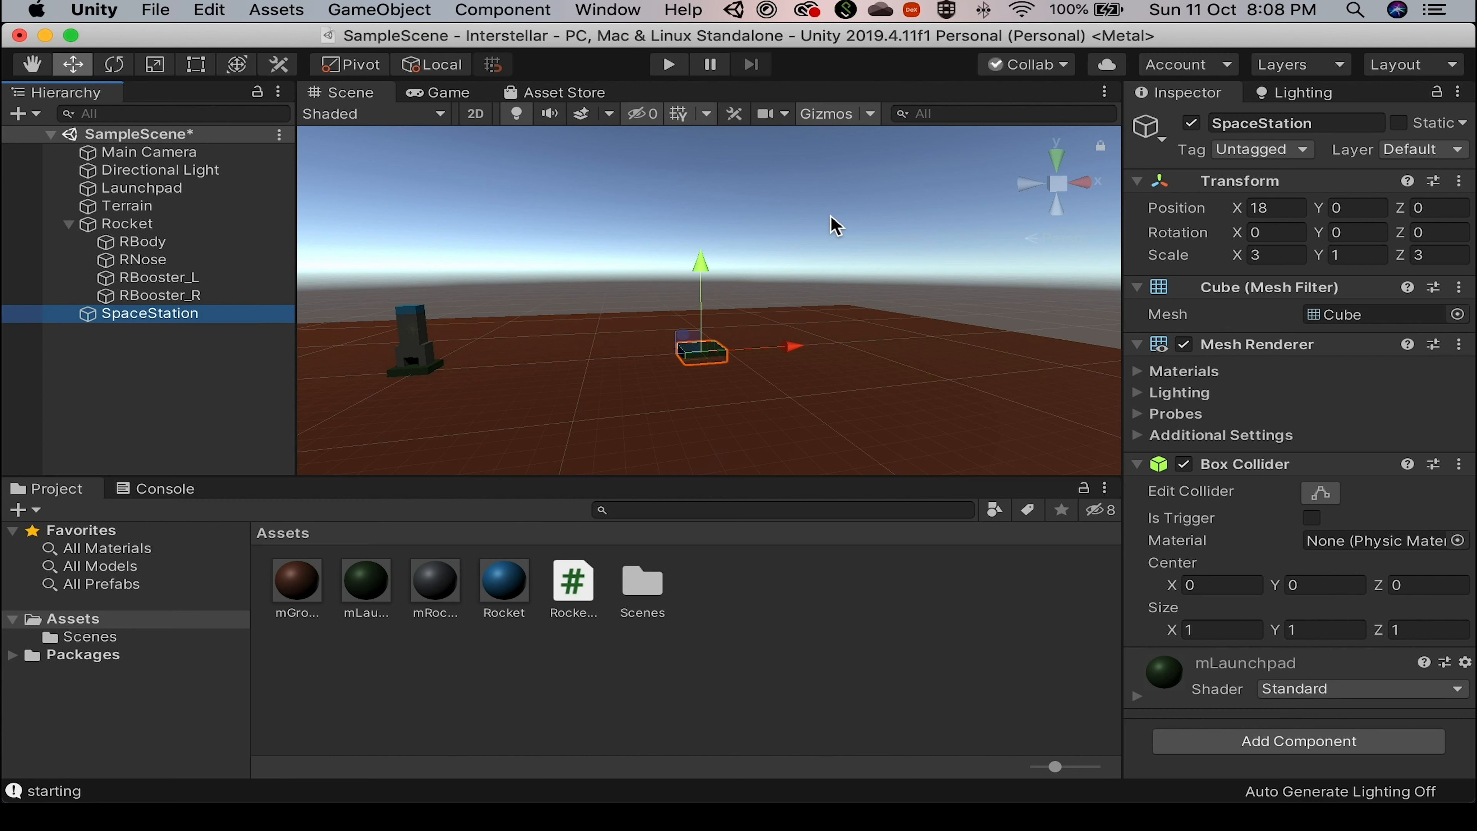
pyautogui.moveTo(703, 269); pyautogui.dragTo(708, 210)
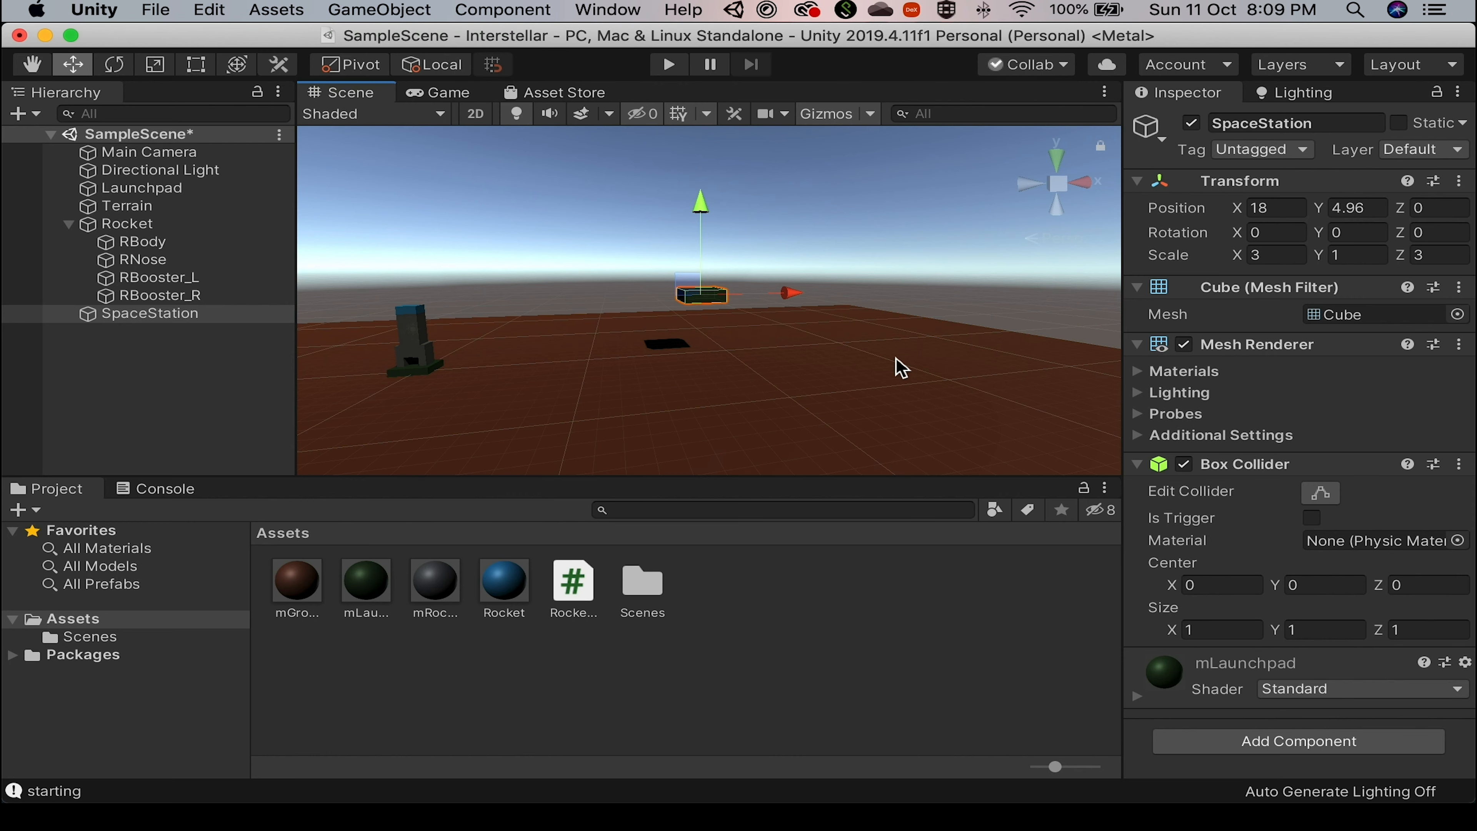
# Run the scene and fly the rocket from the launchpad to the raised SpaceStation, using thrust and turns.
pyautogui.press('super+p')
pyautogui.press('space')
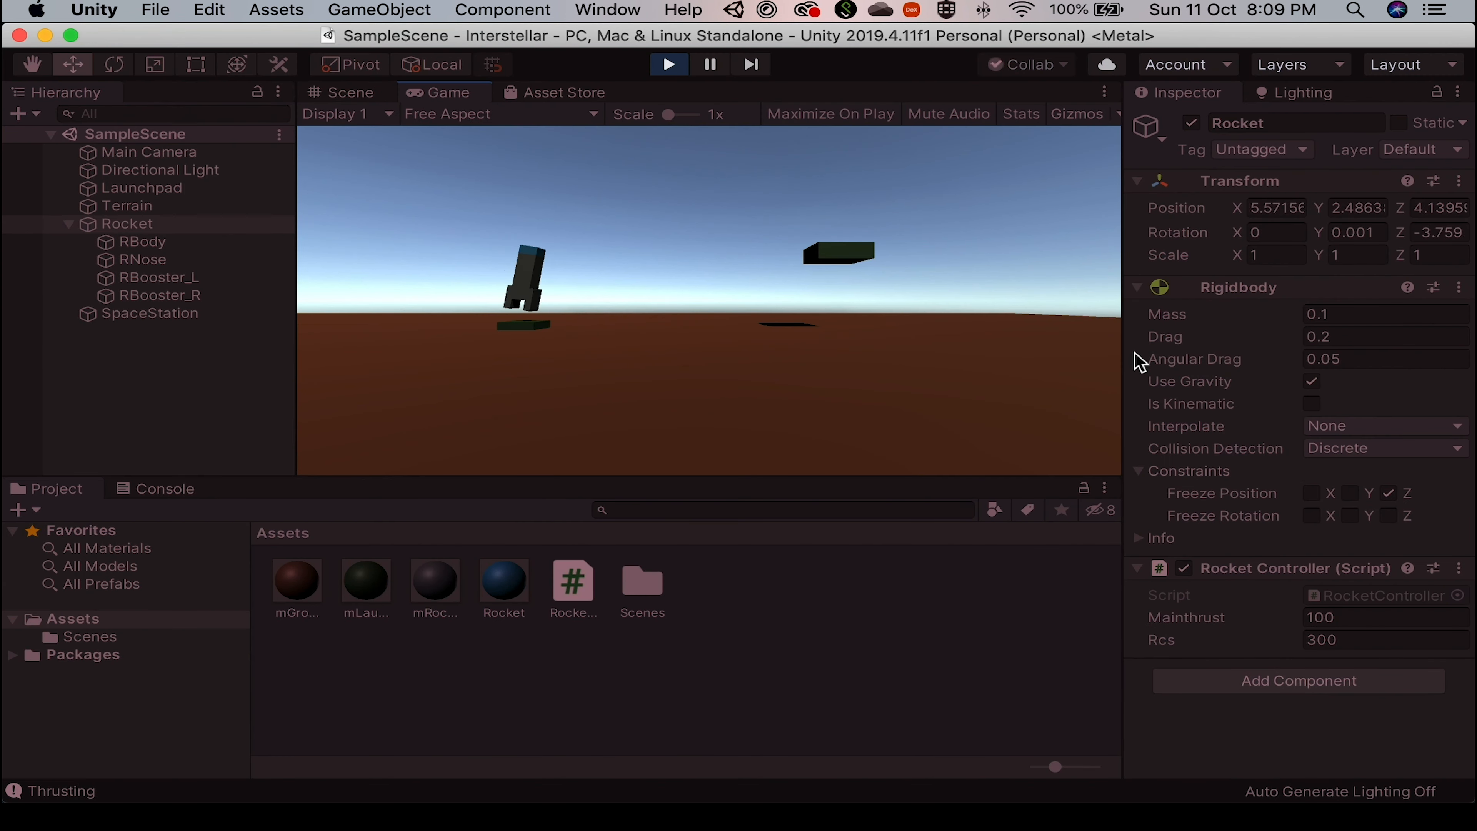
pyautogui.press('d')
pyautogui.press('a')
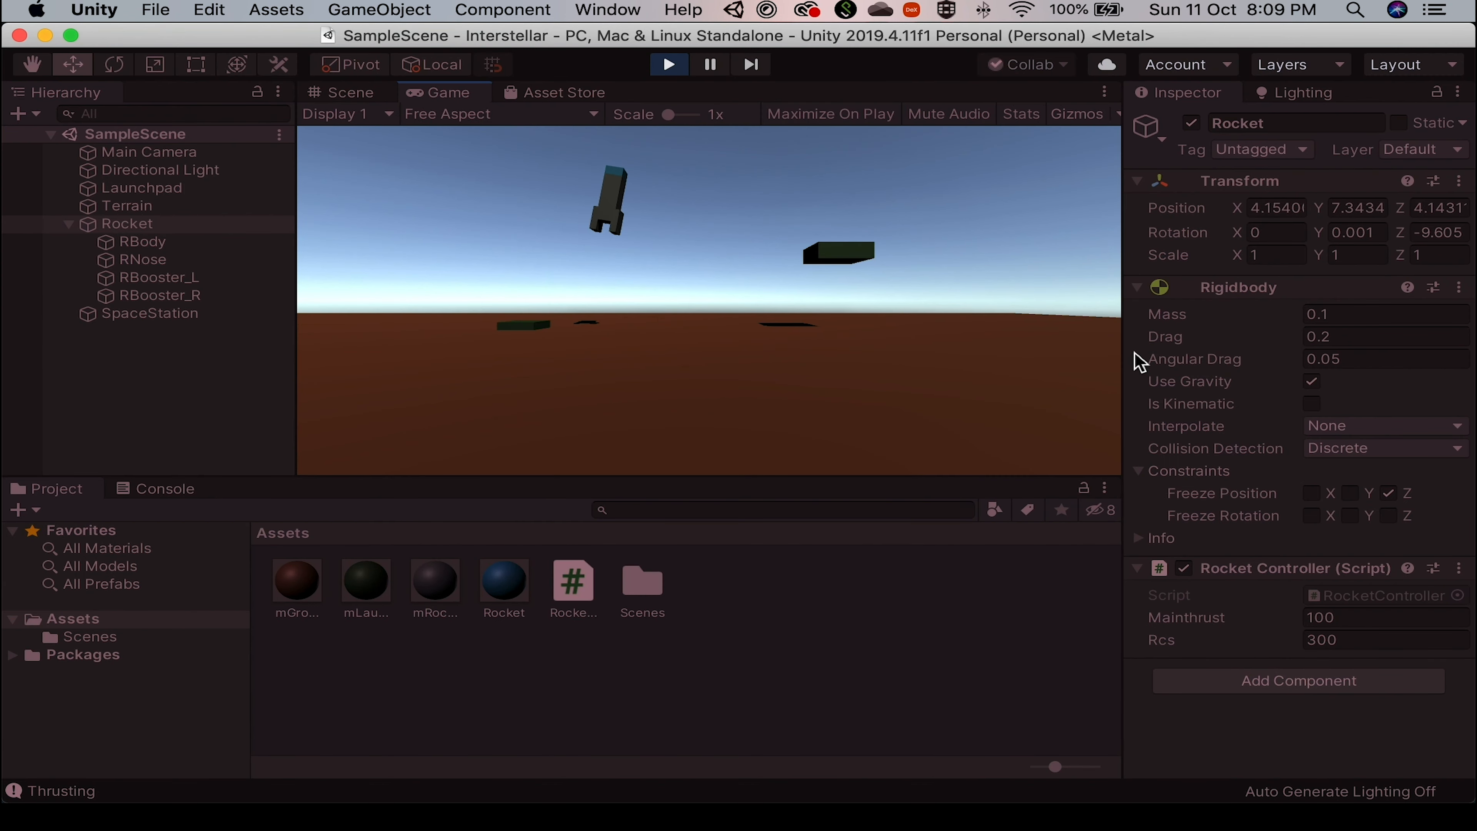
pyautogui.press('space')
pyautogui.press('space')
pyautogui.press('space')
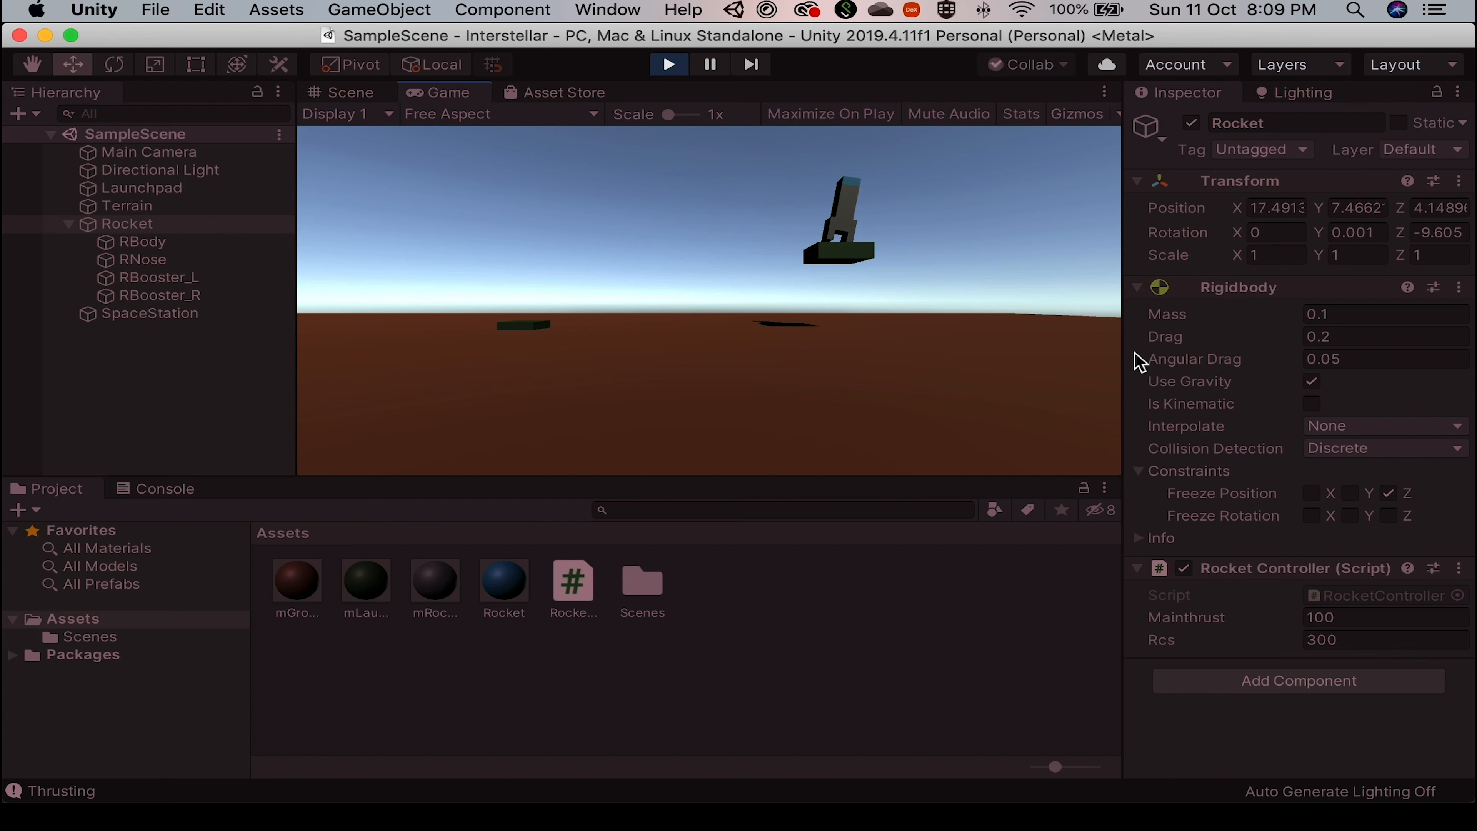
pyautogui.press('a')
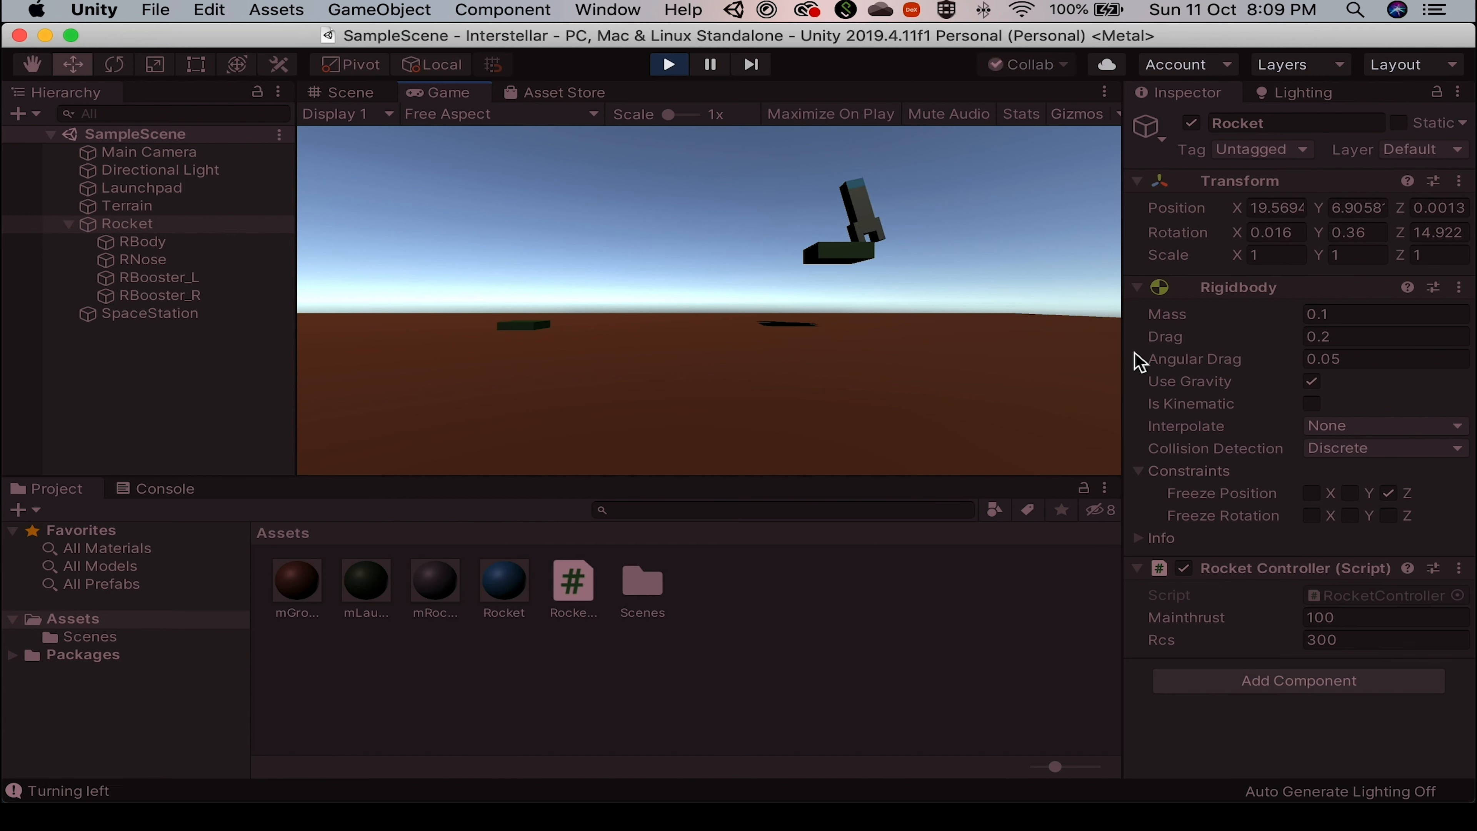
# Steady the rocket upright on top of the SpaceStation with short turns, and stop the run.
pyautogui.press('d')
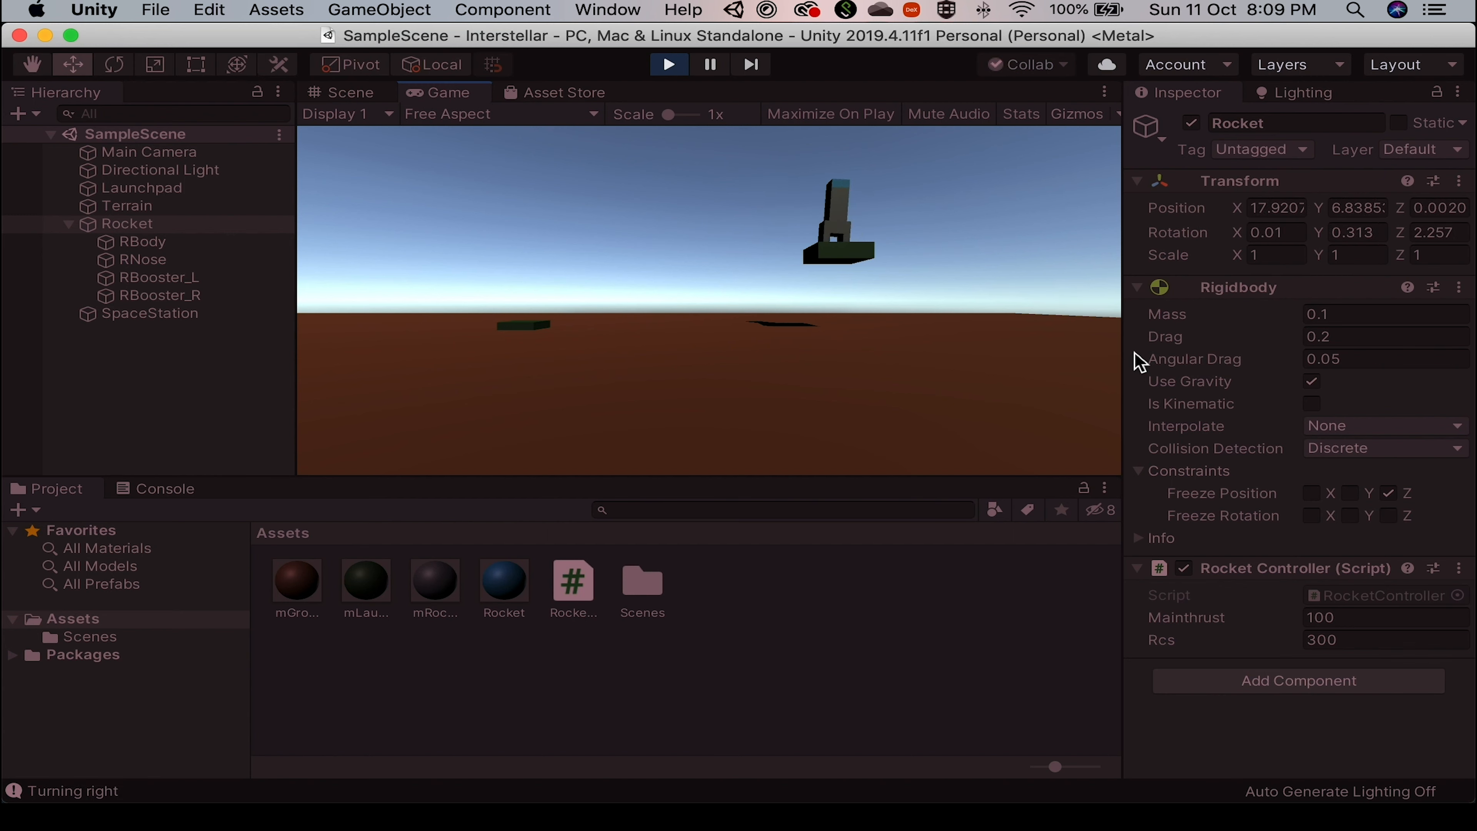
pyautogui.press('d')
pyautogui.press('a')
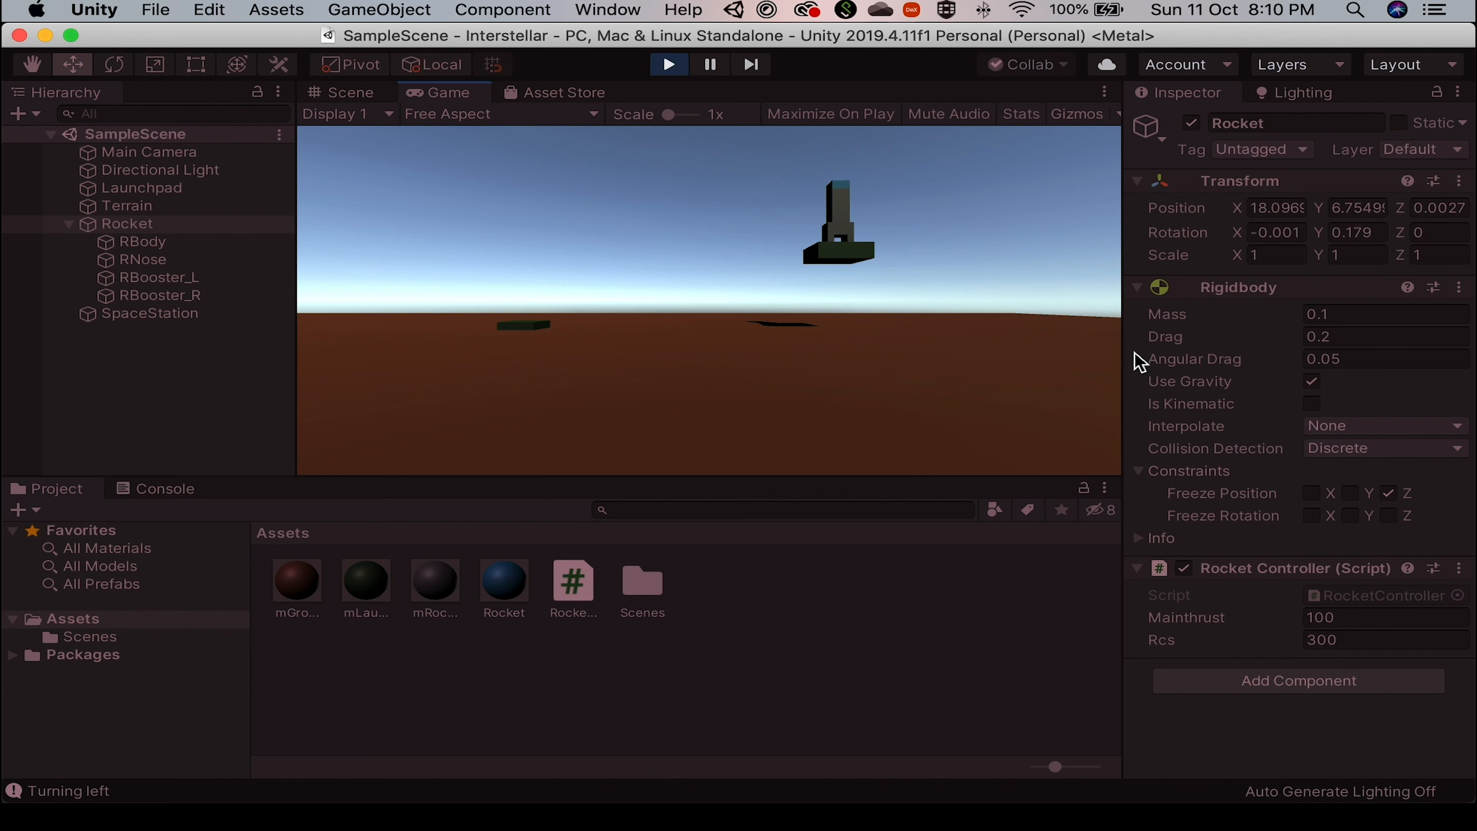
pyautogui.press('super+p')
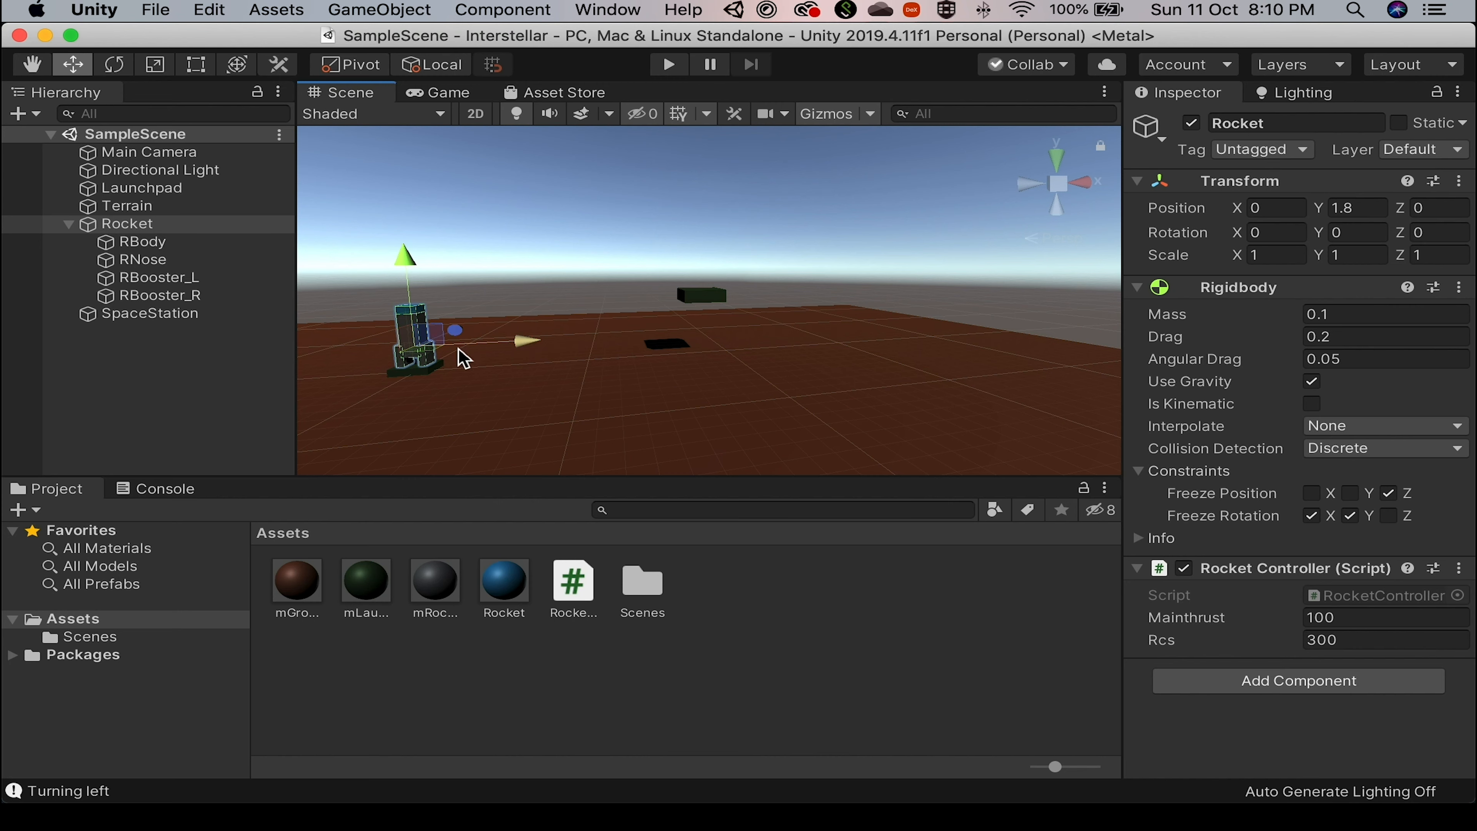
# Duplicate the SpaceStation and rename the copy Obstacle.
pyautogui.moveTo(798, 379); pyautogui.dragTo(1040, 454, button='middle')
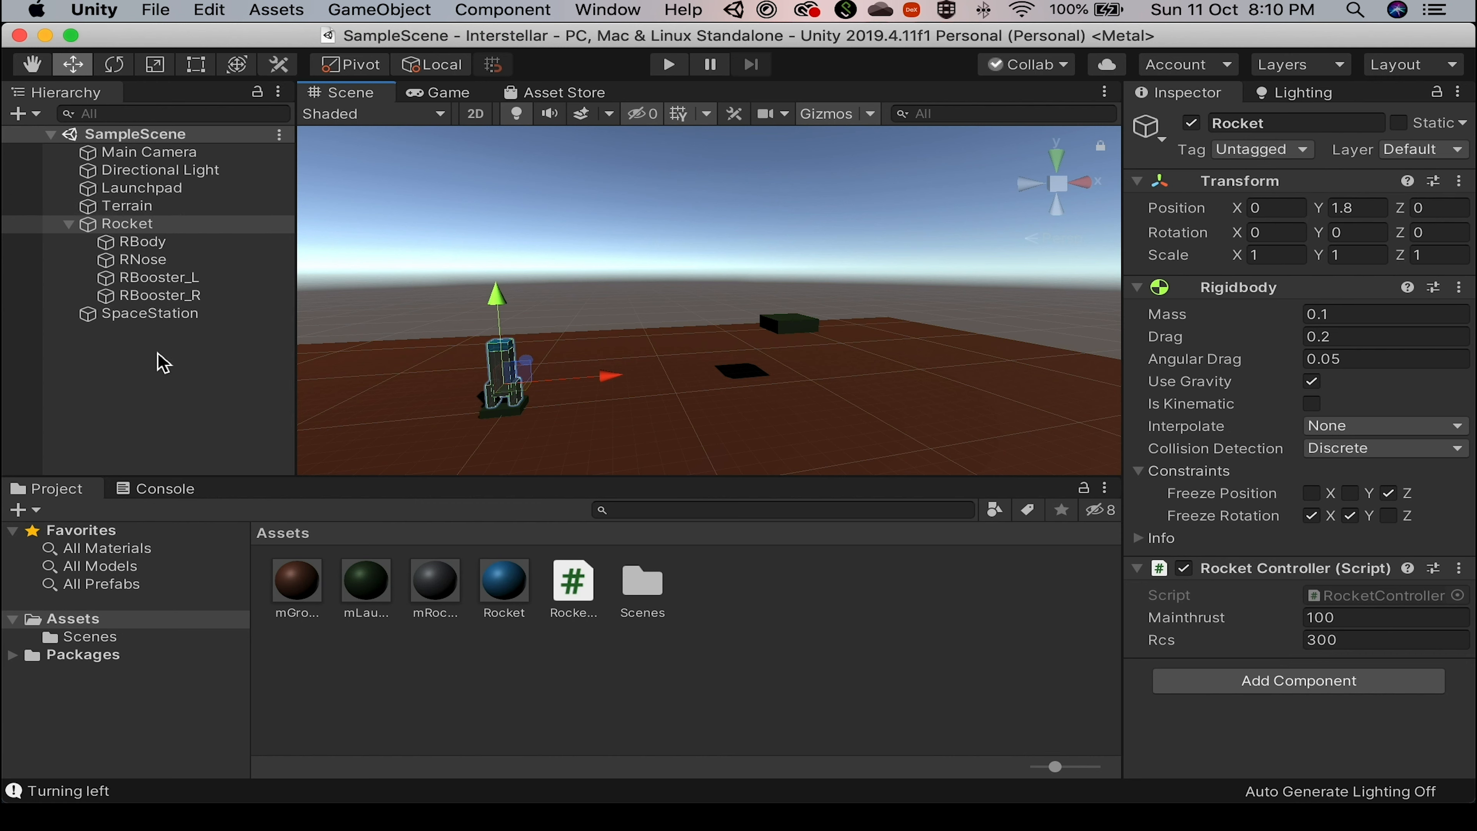
pyautogui.click(156, 317)
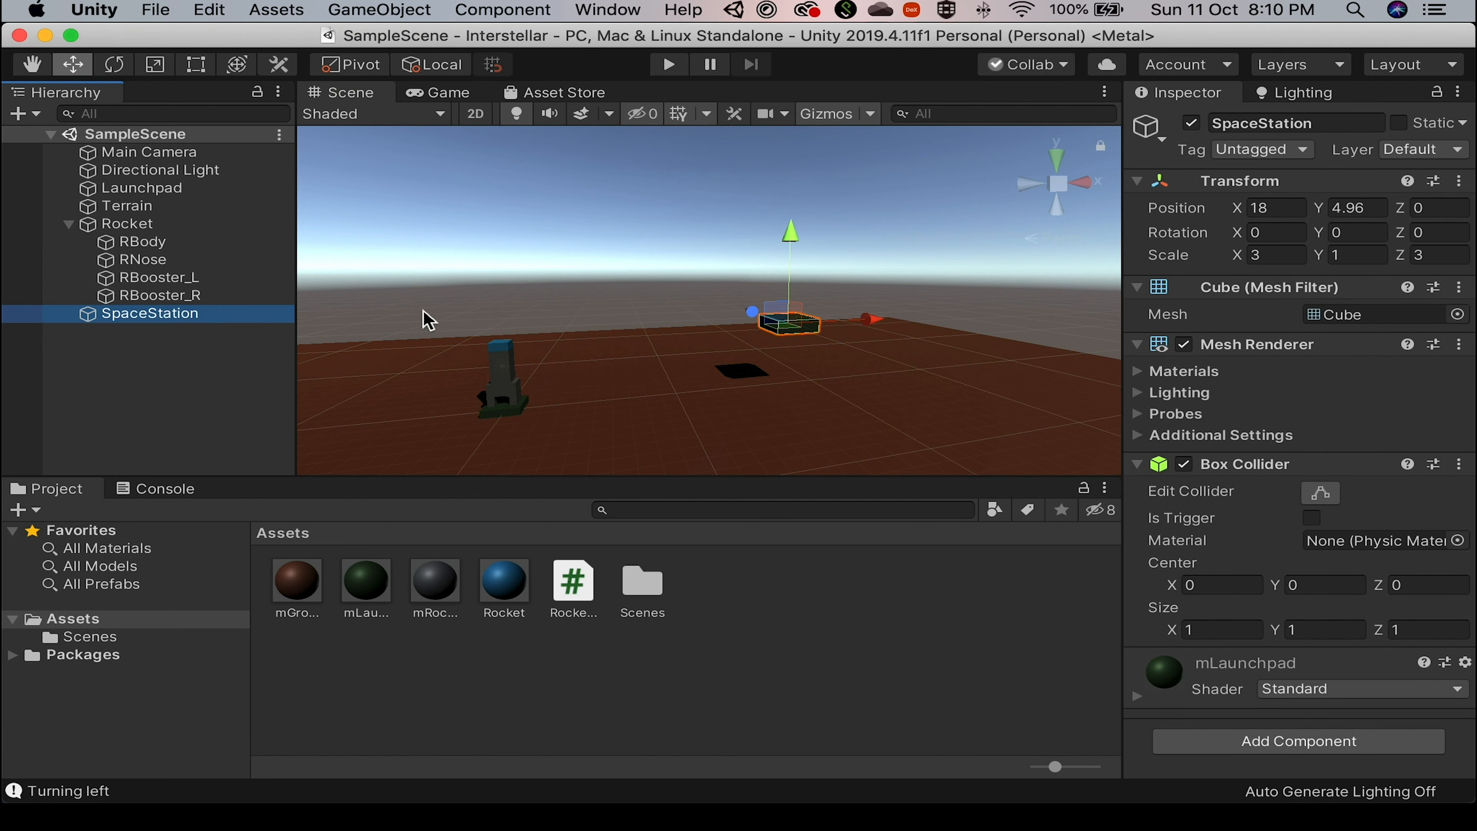
pyautogui.press('super+d')
pyautogui.click(1274, 123)
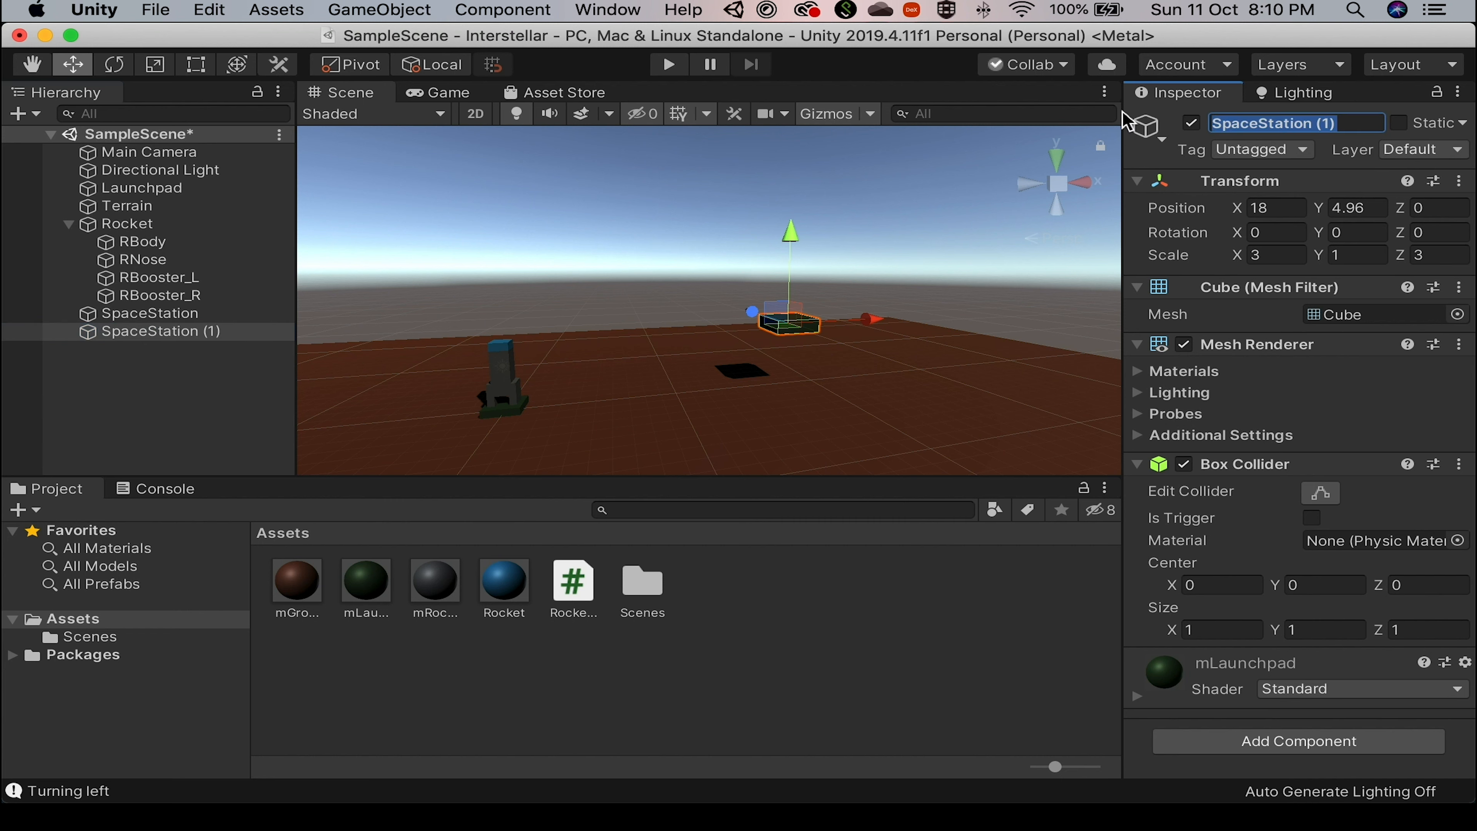
pyautogui.write('Obst')
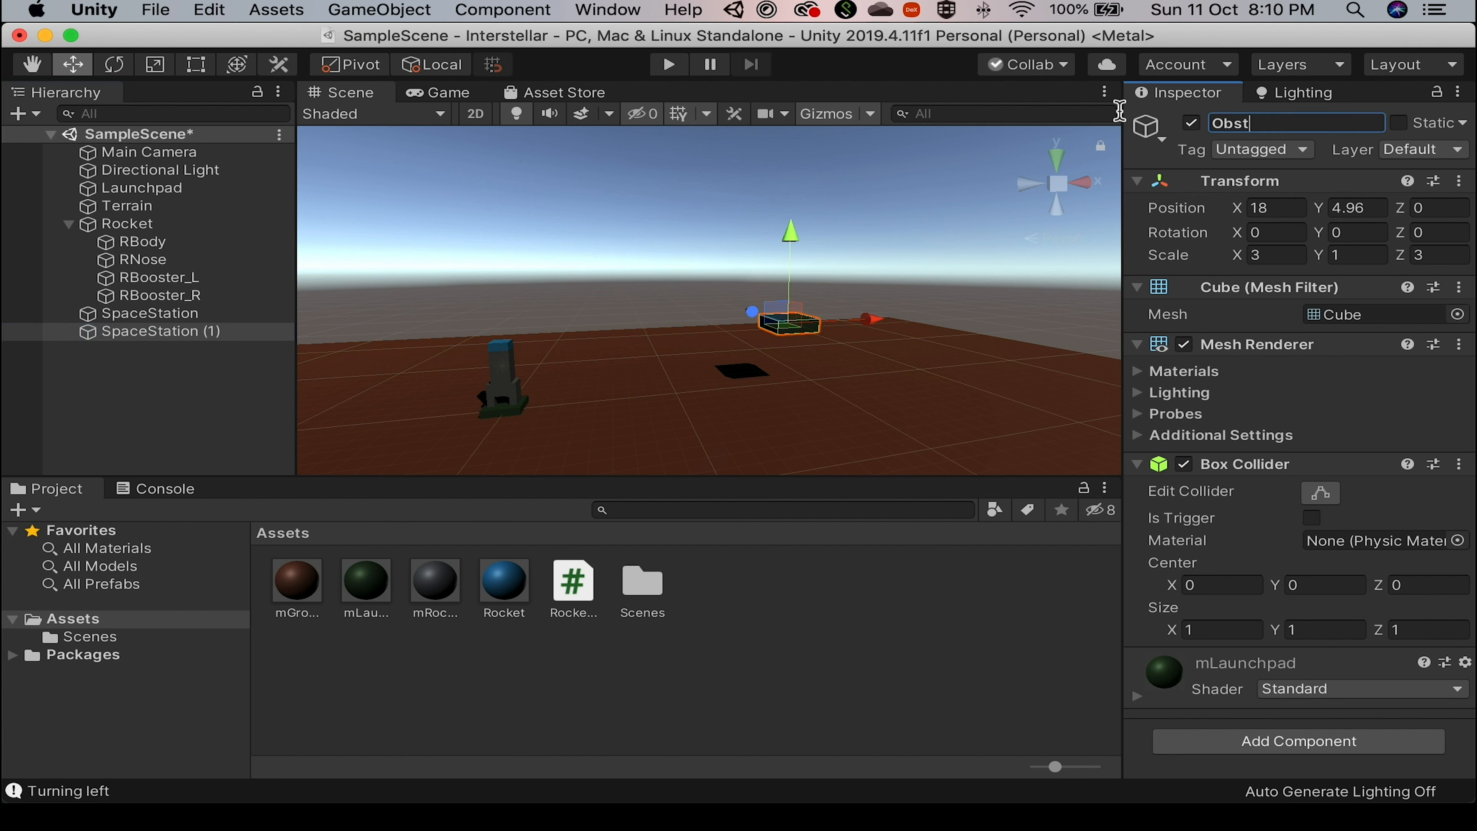
pyautogui.write('acle')
pyautogui.press('Return')
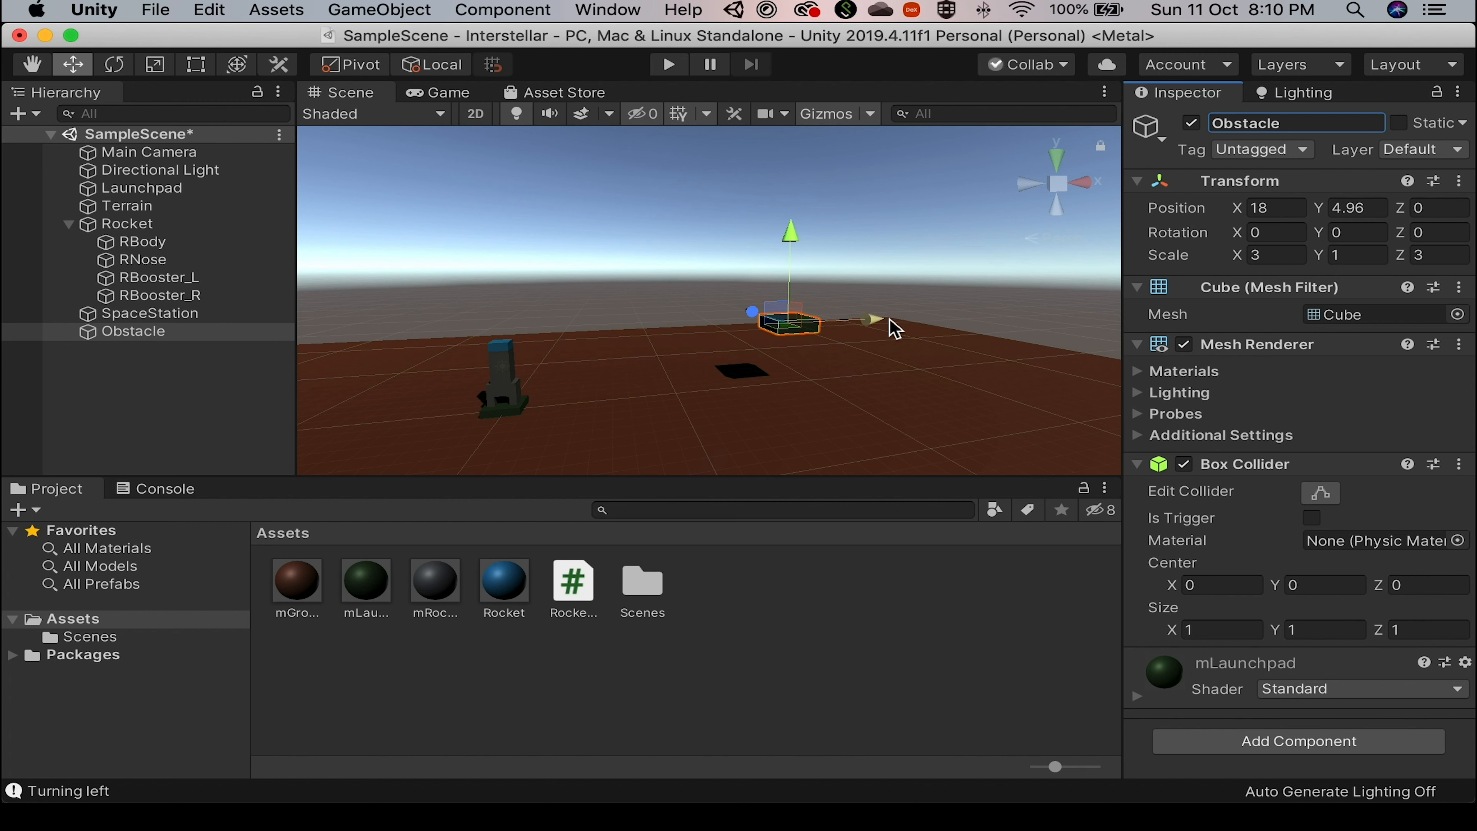
# Move the Obstacle between the rocket and the SpaceStation to X about 10.12, and stretch its Y scale to about 7.34.
pyautogui.moveTo(894, 329); pyautogui.dragTo(781, 328)
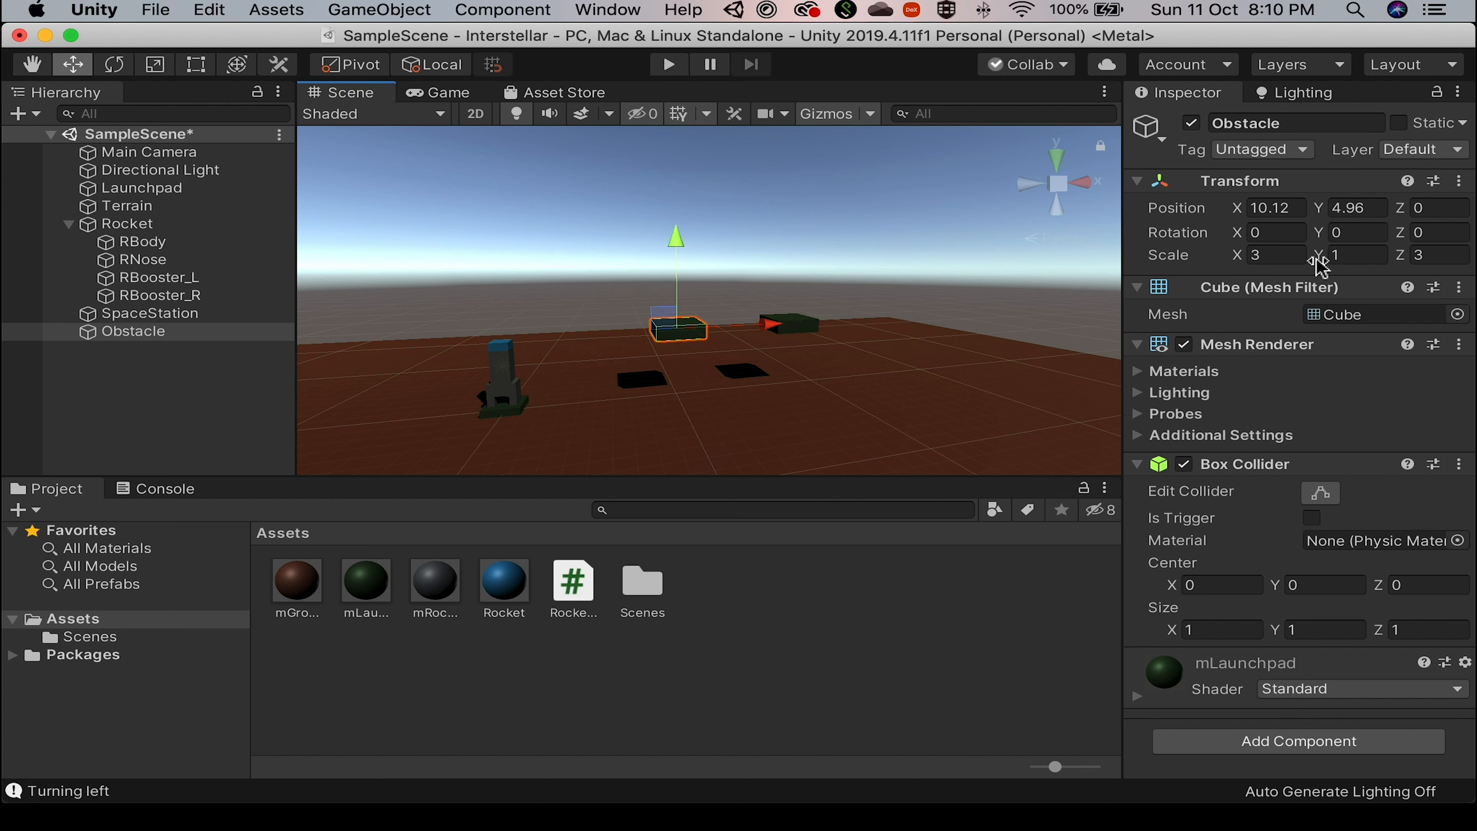
pyautogui.moveTo(1320, 264); pyautogui.dragTo(1384, 264)
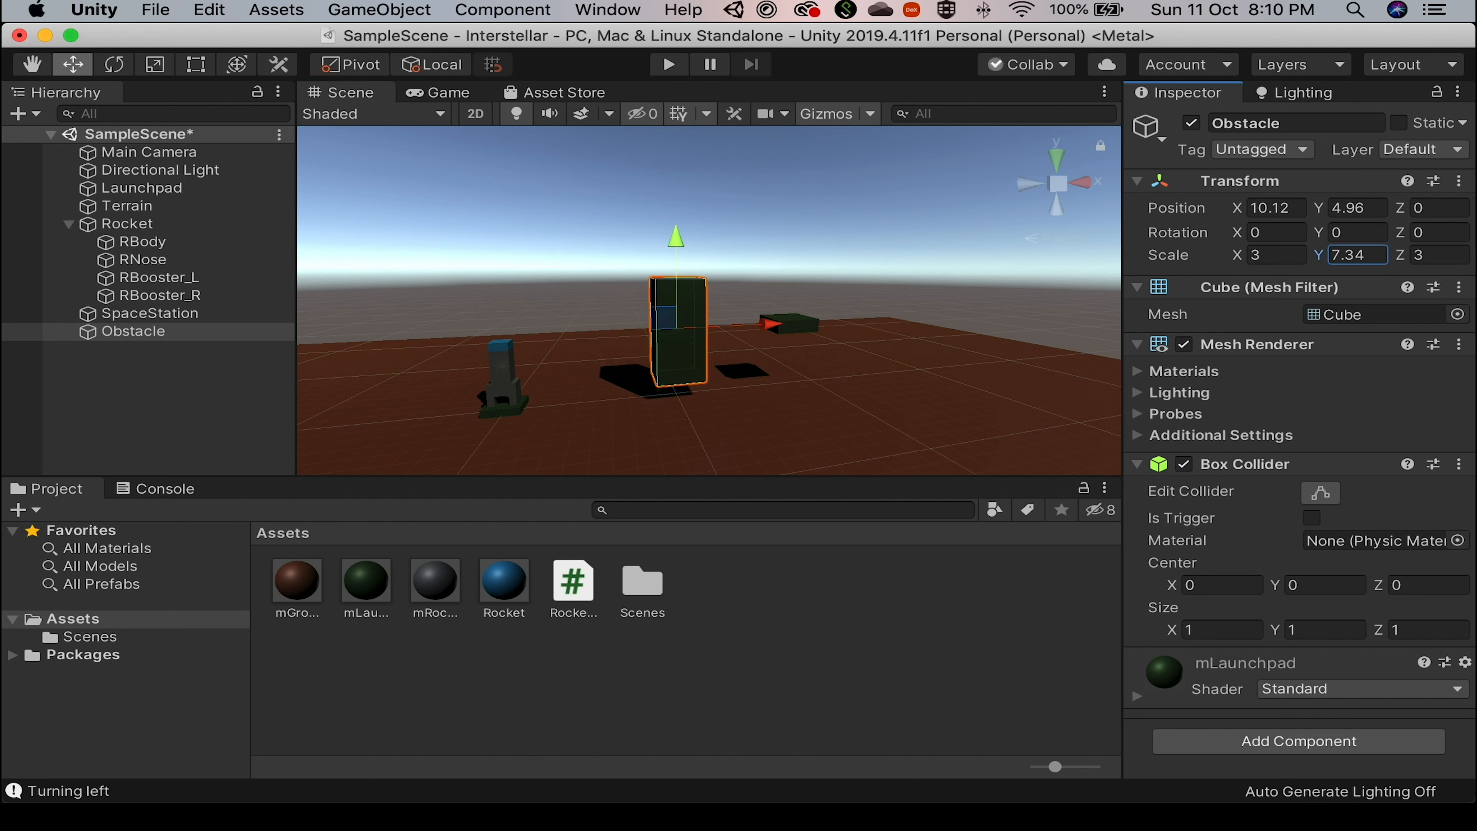
# Duplicate the mLaunchpad material and name the copy mObstacles.
pyautogui.click(384, 592)
pyautogui.press('super+d')
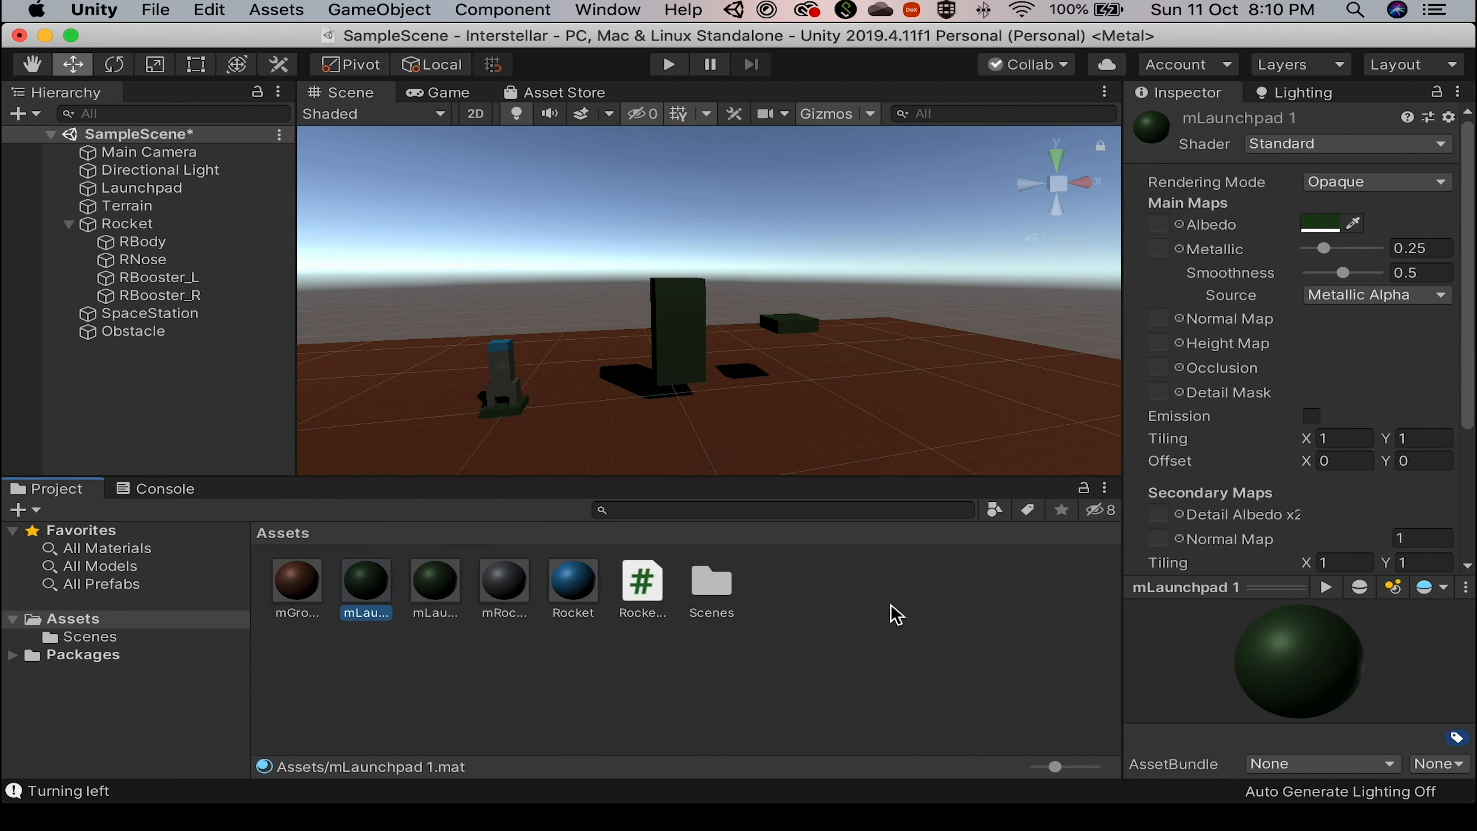
pyautogui.press('Return')
pyautogui.write('m')
pyautogui.write('Obstacles')
pyautogui.press('Return')
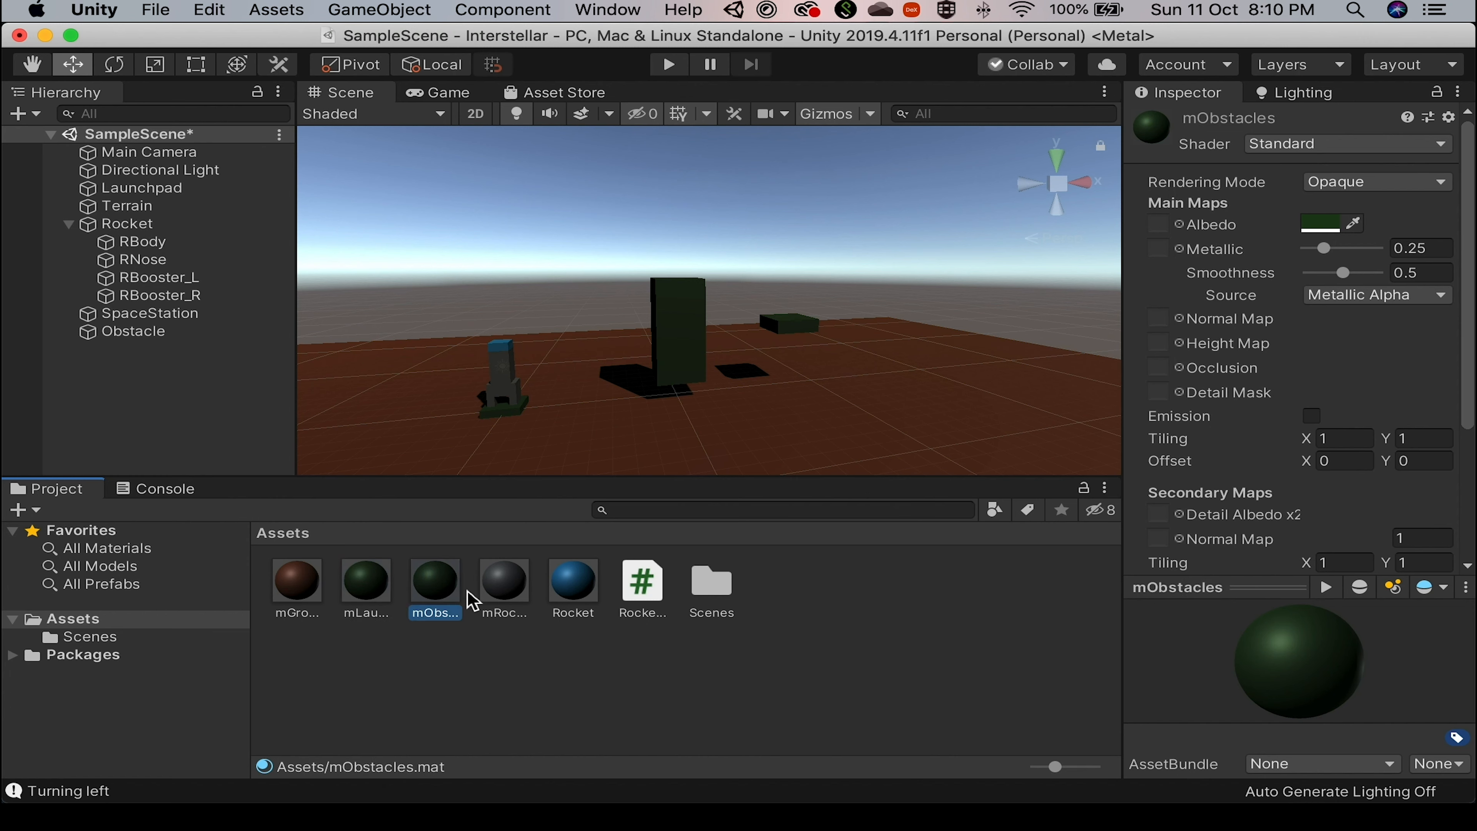
# Set the mObstacles albedo to a bright red (E02D08) and apply the material to the Obstacle.
pyautogui.click(1323, 235)
pyautogui.click(285, 242)
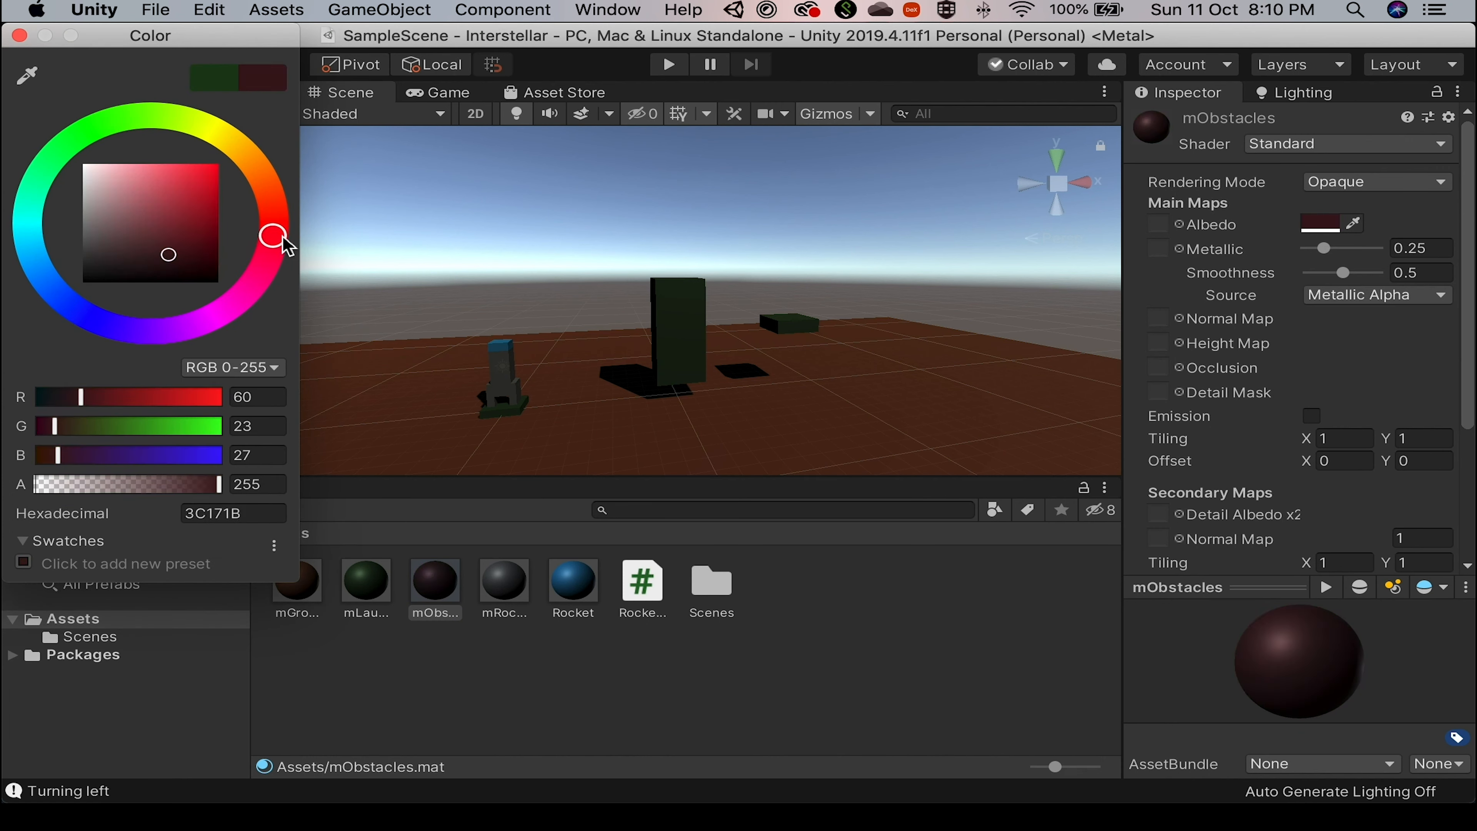
pyautogui.moveTo(285, 242); pyautogui.dragTo(275, 203)
pyautogui.click(165, 256)
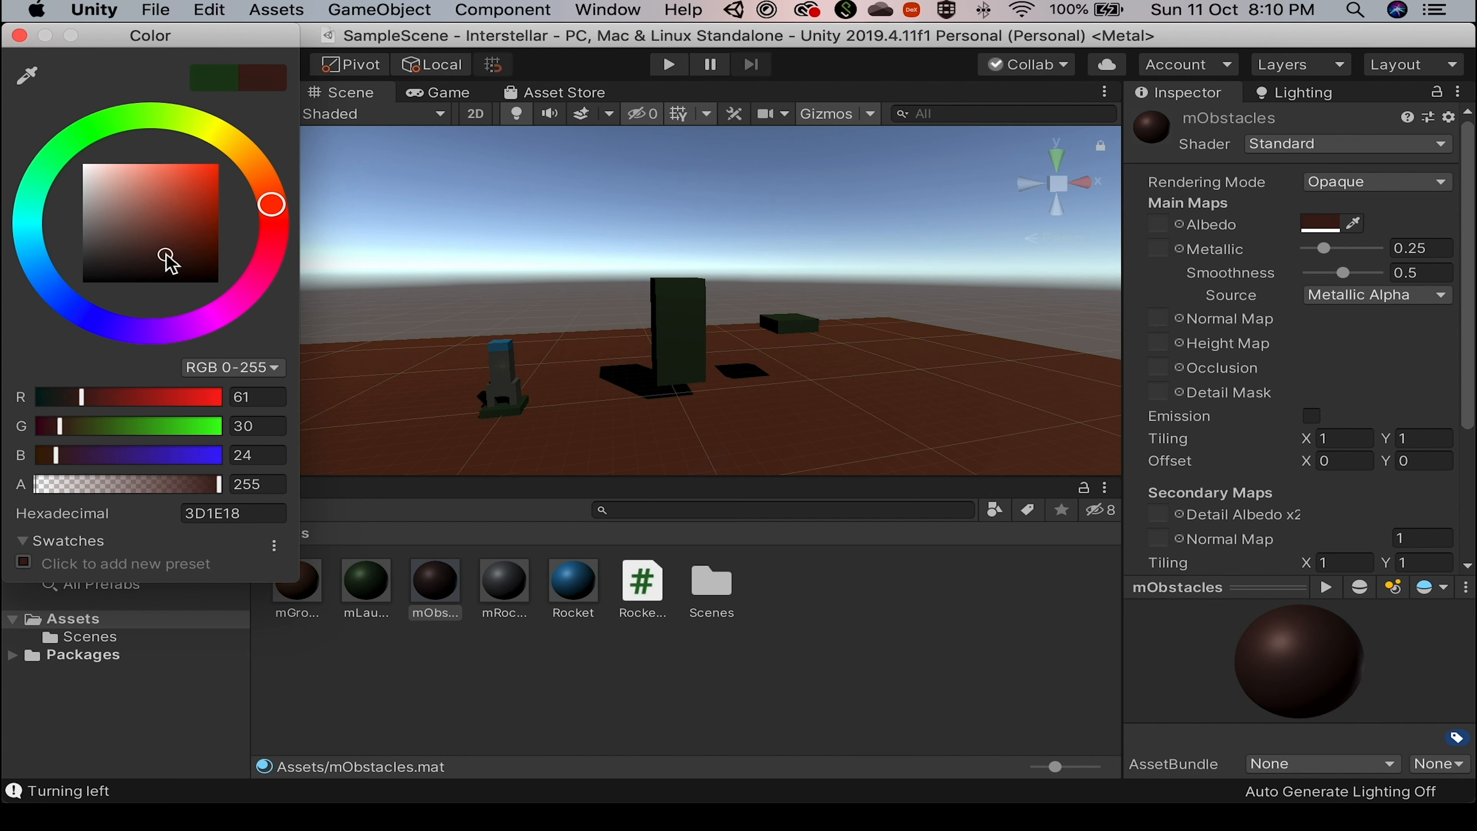
pyautogui.moveTo(166, 255)
pyautogui.mouseDown()
pyautogui.moveTo(182, 208)
pyautogui.moveTo(215, 179)
pyautogui.mouseUp()
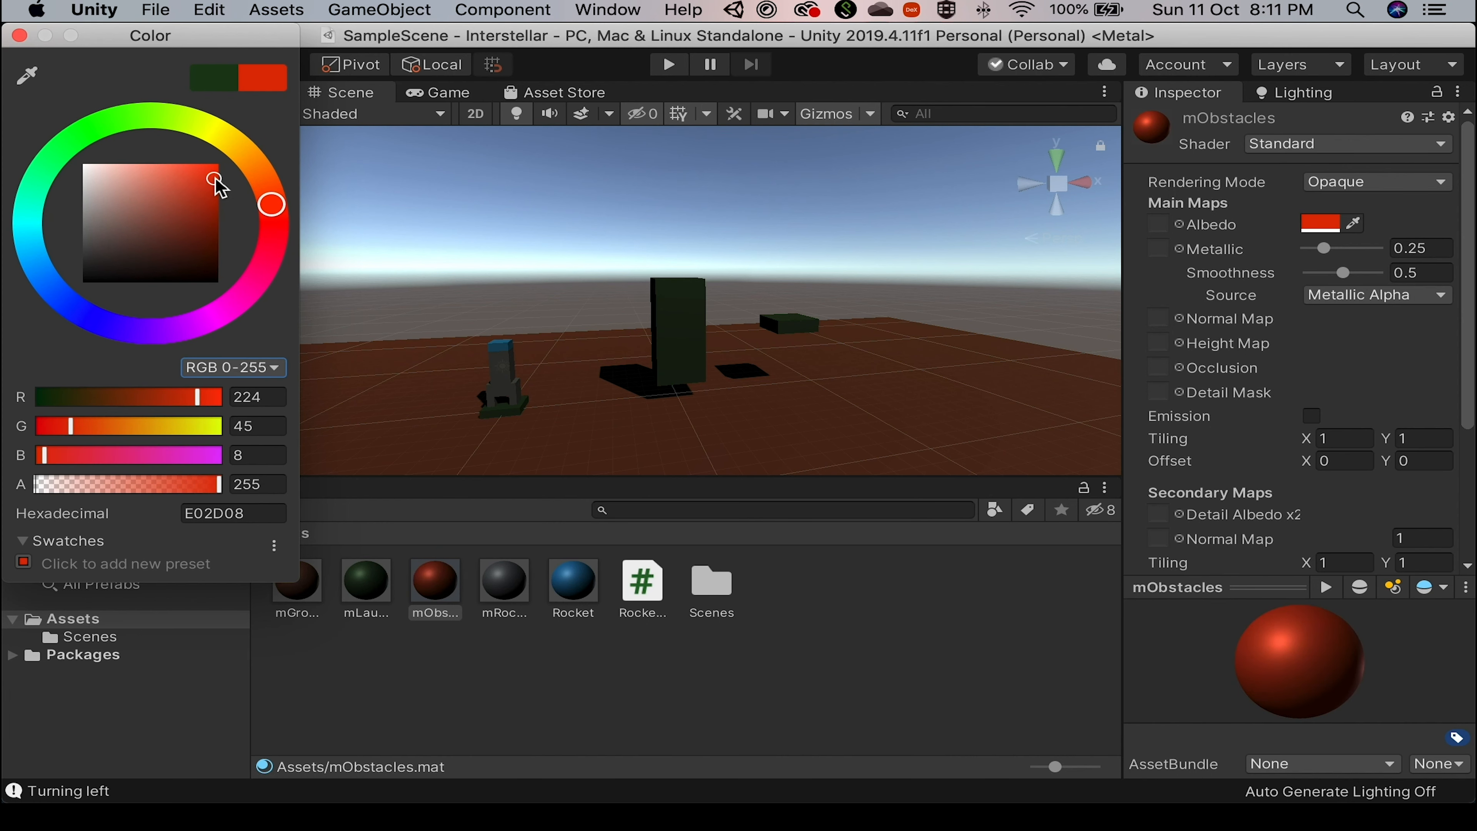
pyautogui.click(21, 35)
pyautogui.moveTo(428, 585); pyautogui.dragTo(684, 338)
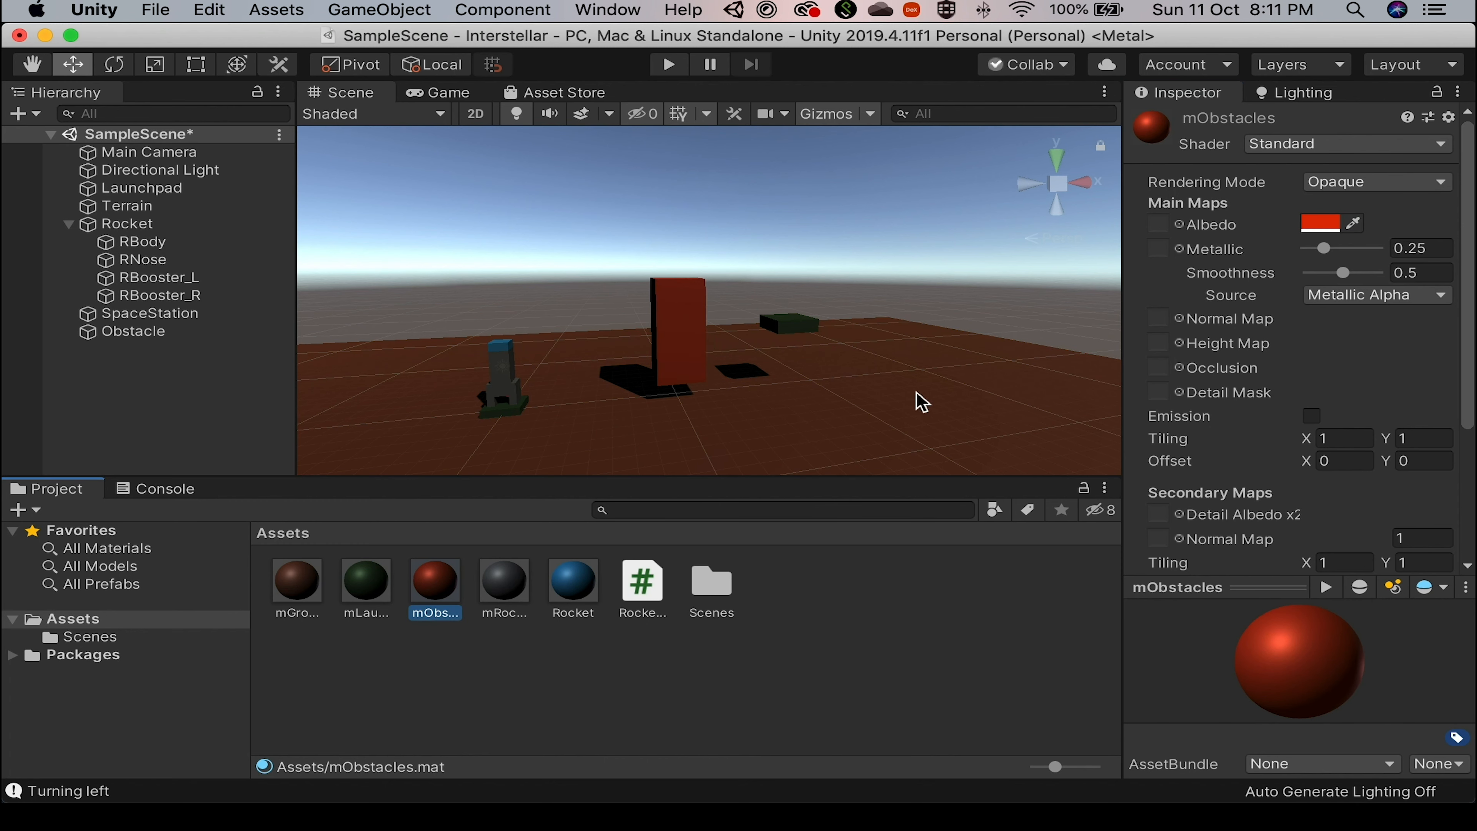
# Raise the Obstacle above the terrain to a Y position of about 6.72.
pyautogui.moveTo(1011, 424); pyautogui.dragTo(1025, 365, button='middle')
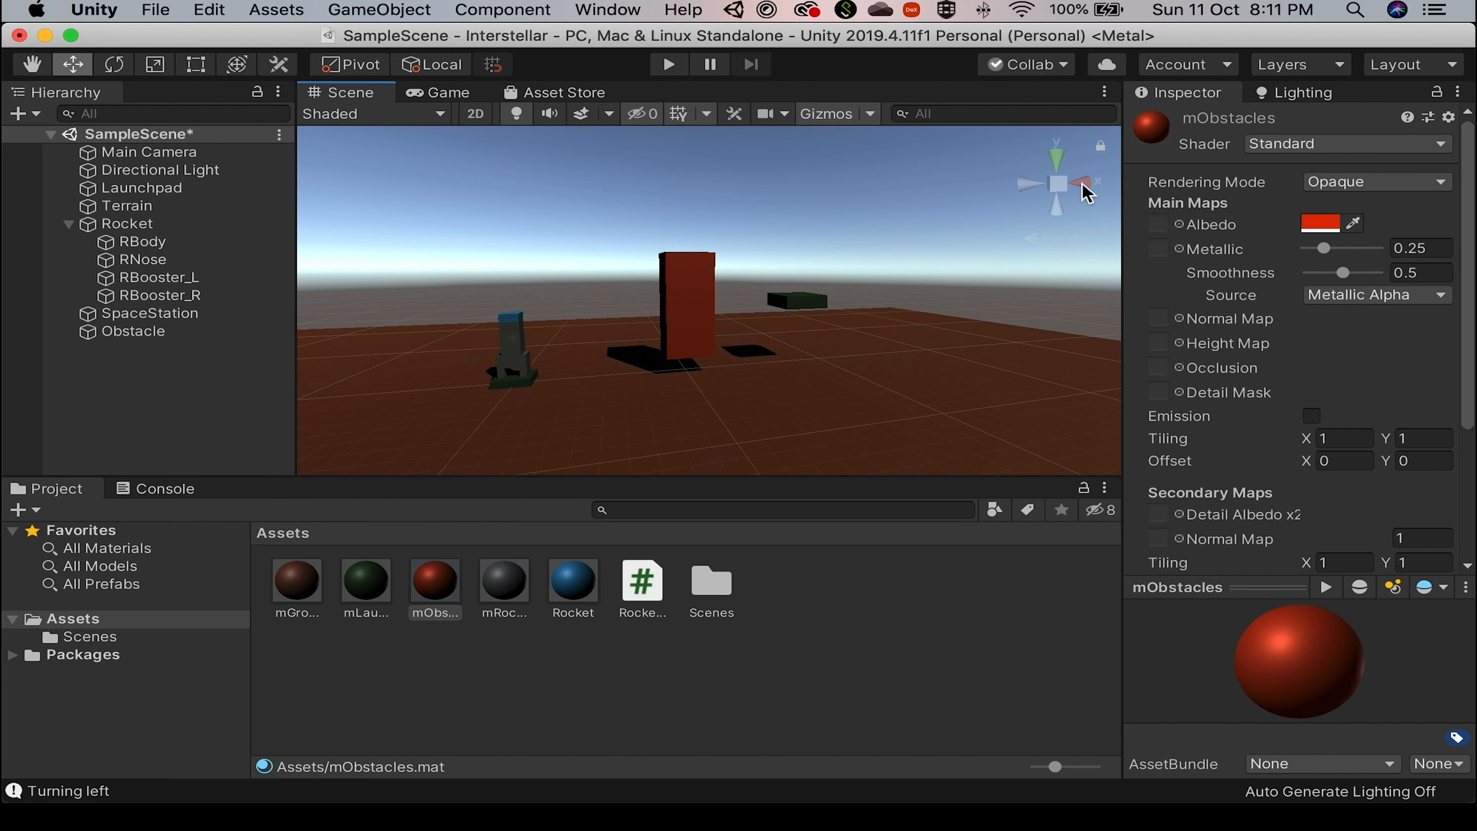
pyautogui.click(1065, 170)
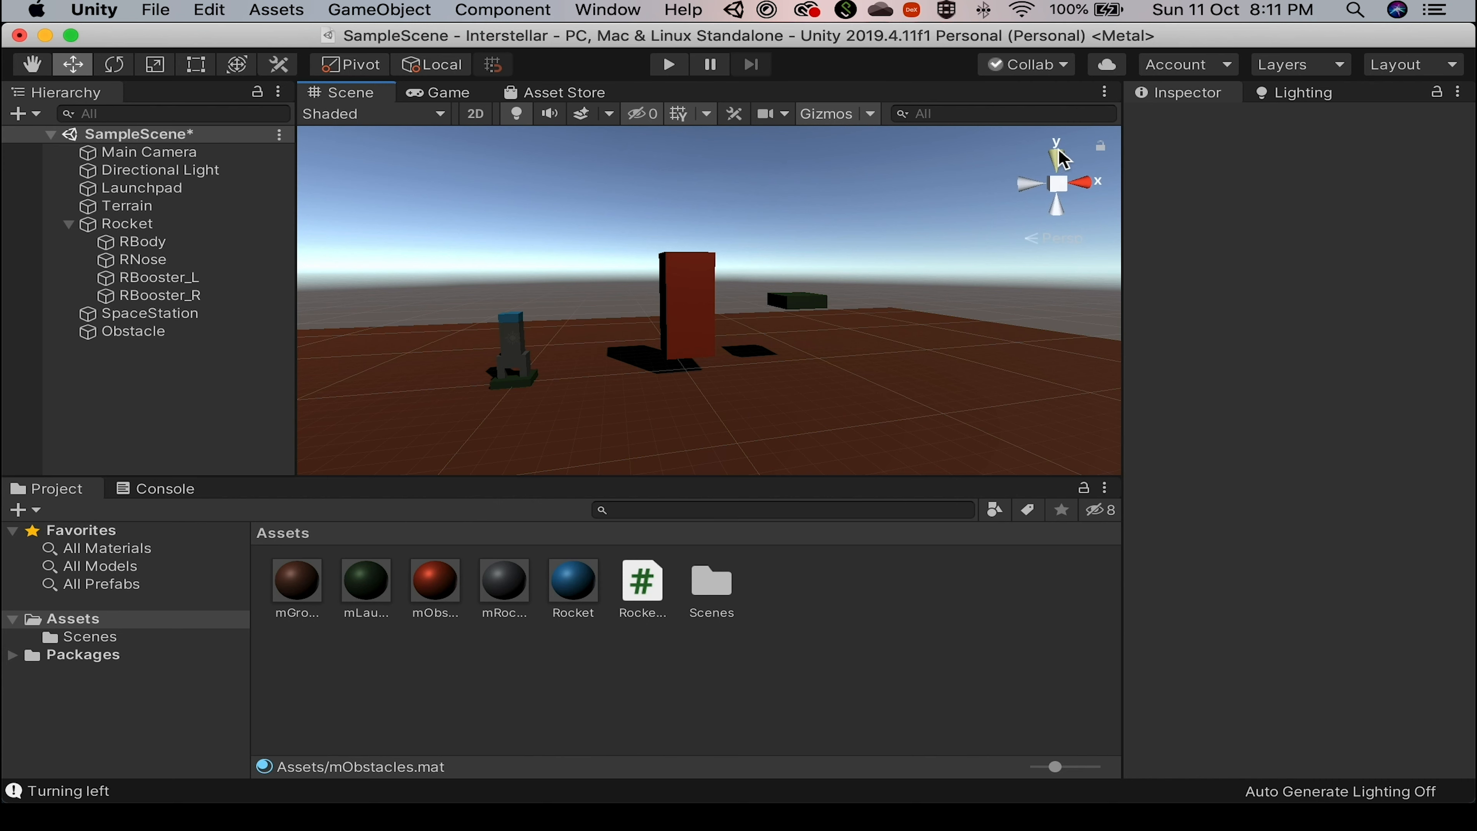
pyautogui.click(1058, 162)
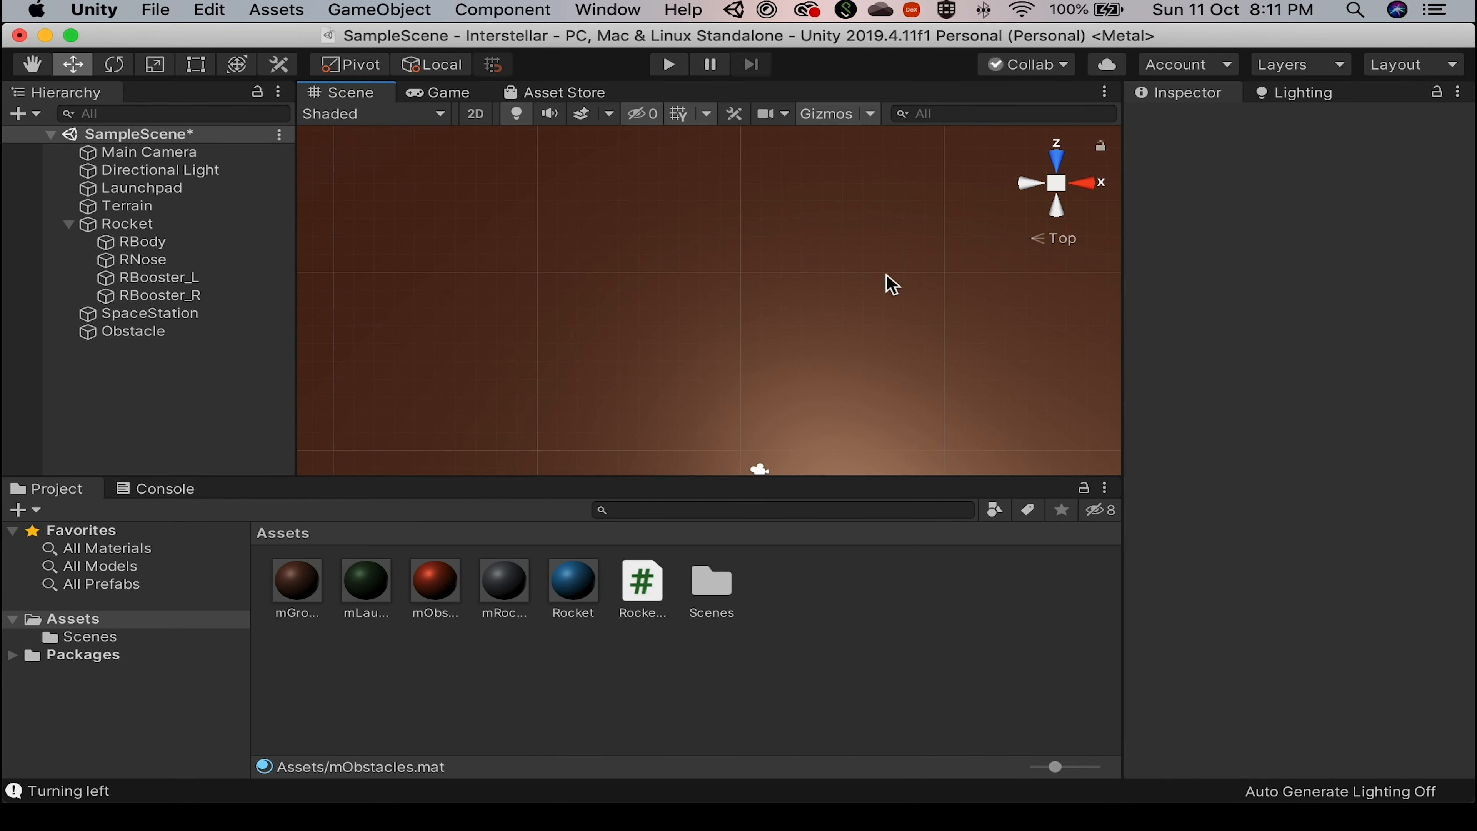
pyautogui.scroll(-5, 875, 396)
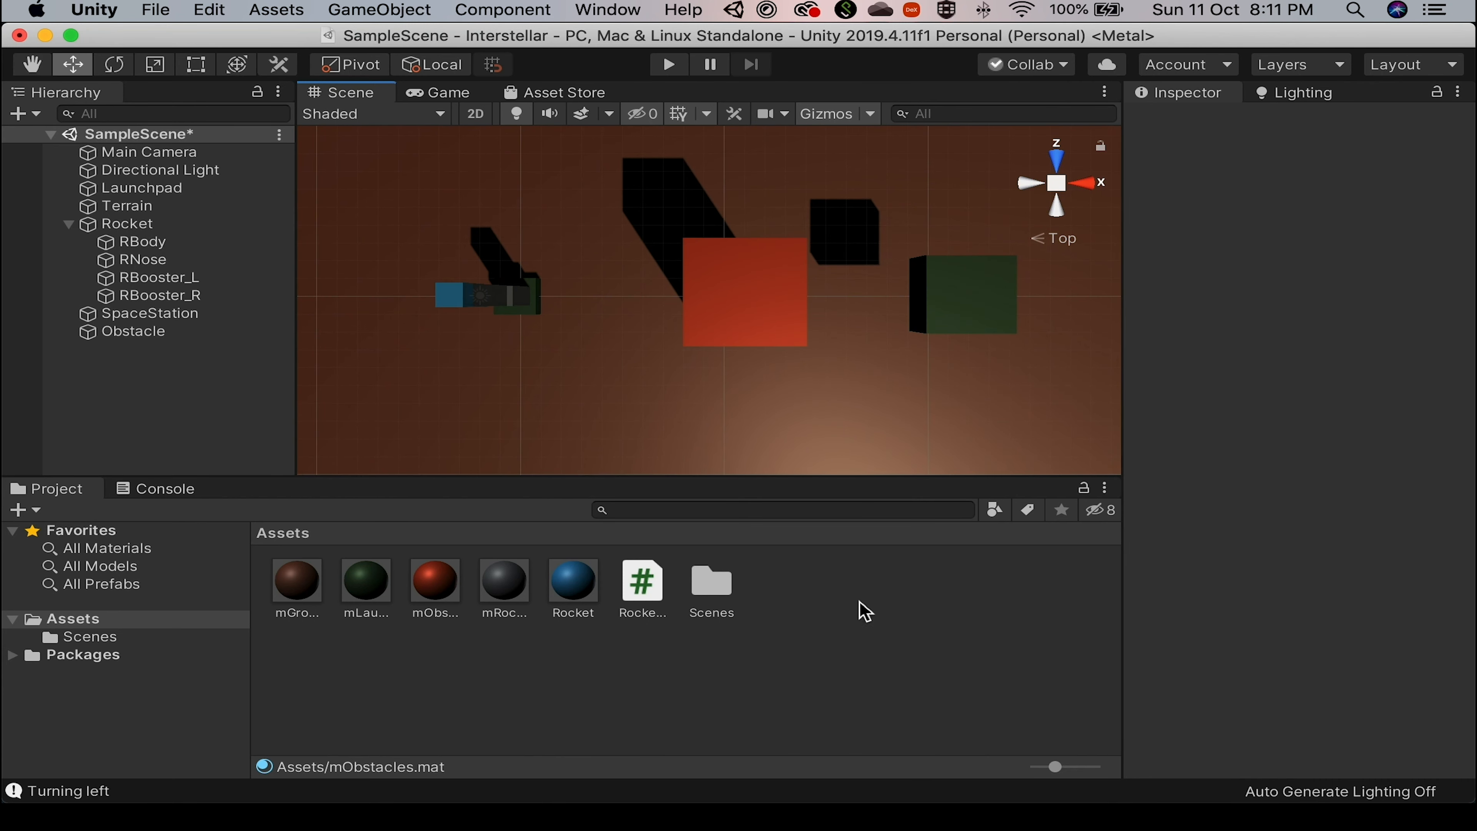
pyautogui.click(1091, 187)
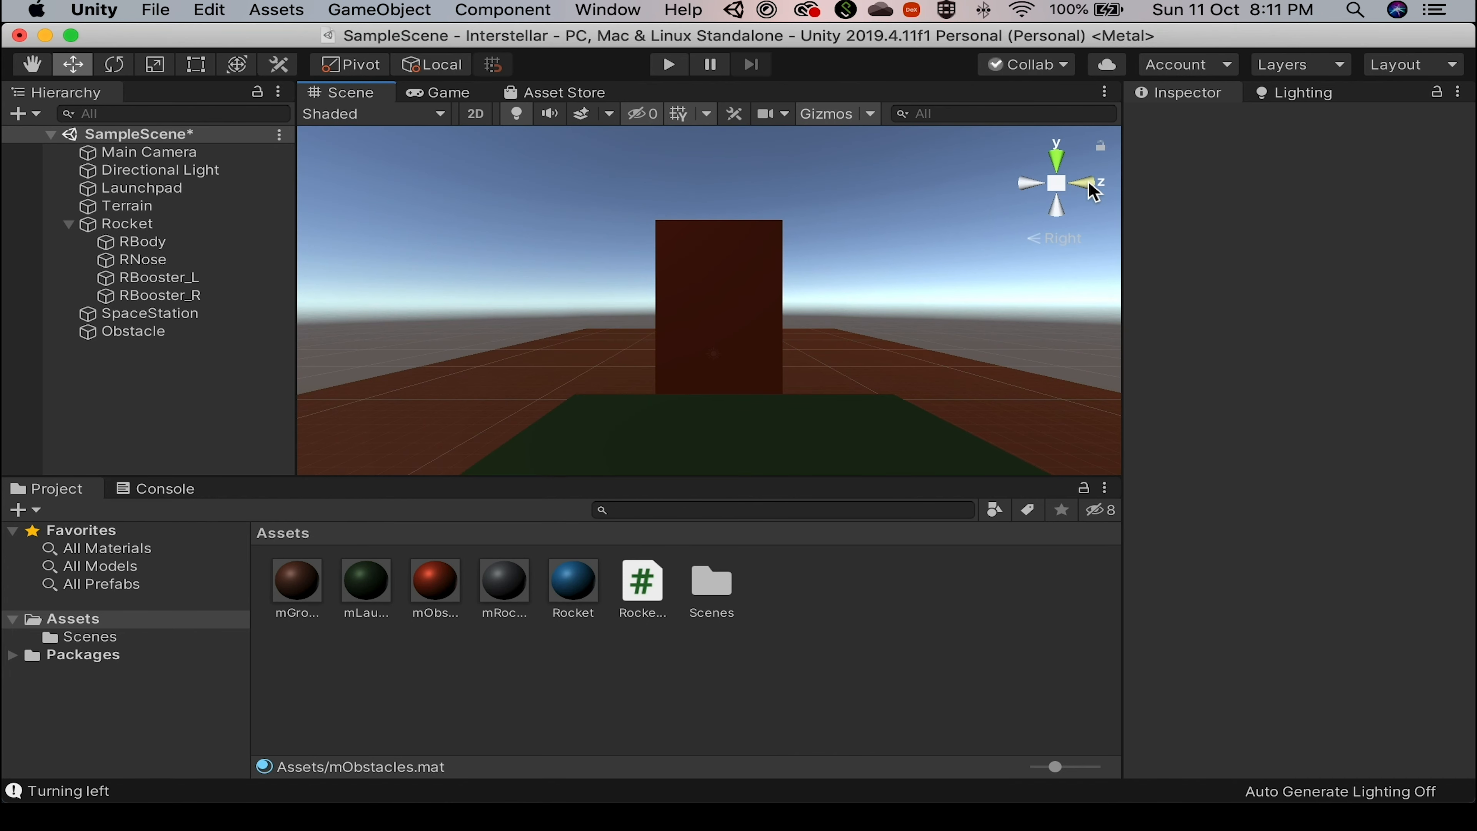
pyautogui.click(1093, 188)
pyautogui.click(1093, 187)
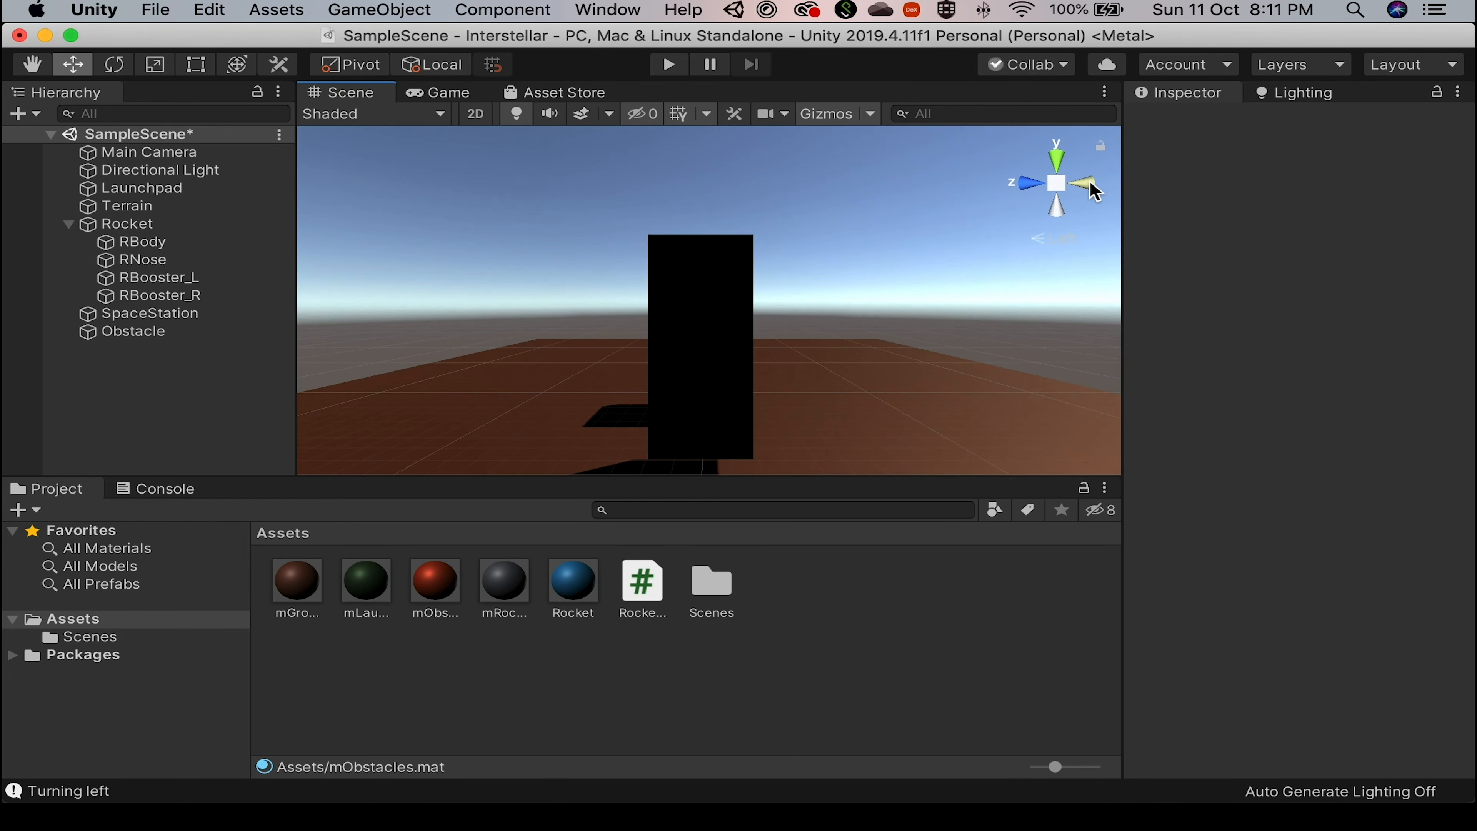
pyautogui.click(1093, 187)
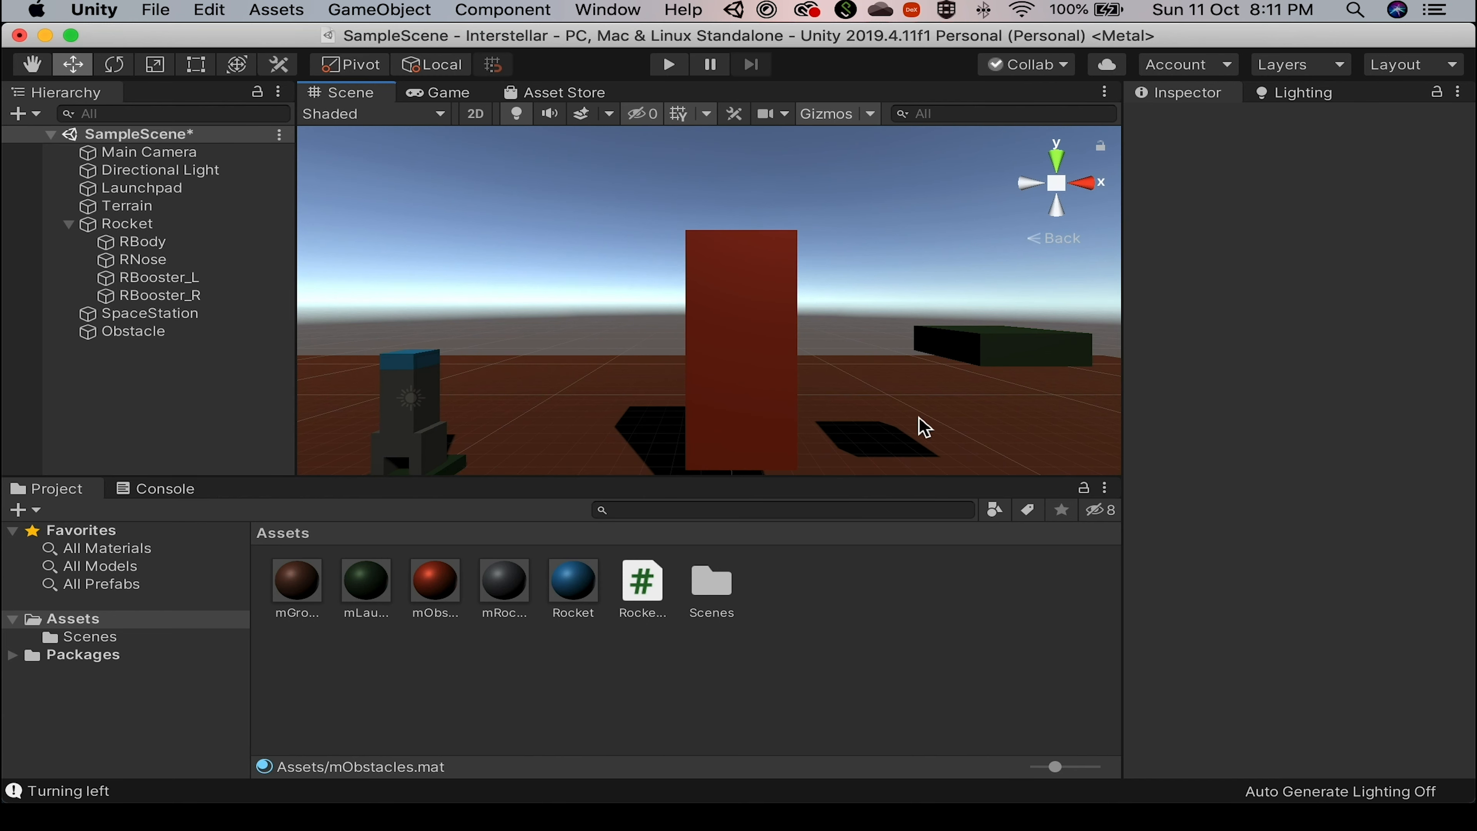
pyautogui.scroll(-10, 836, 469)
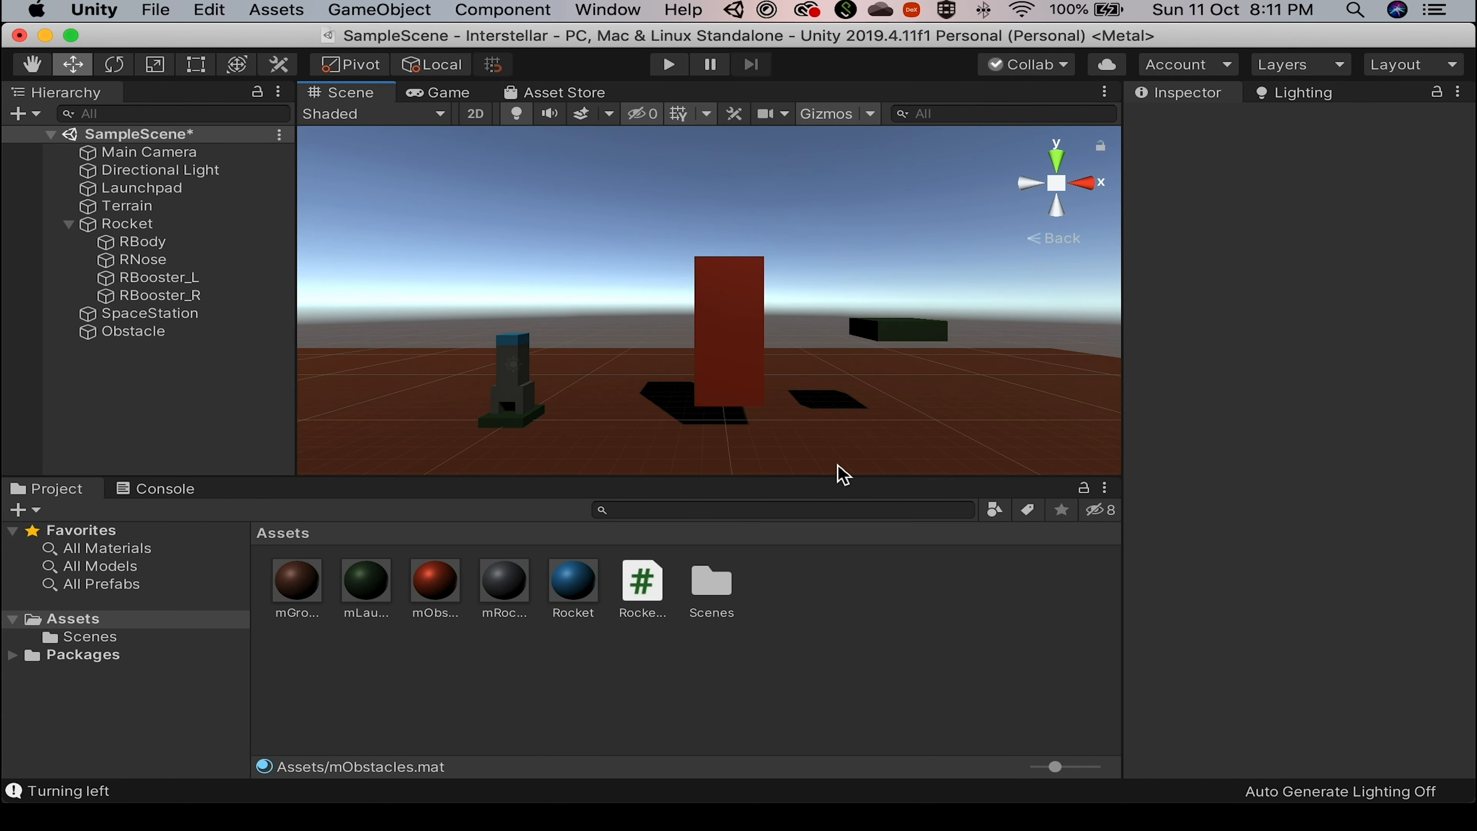
pyautogui.scroll(-5, 843, 473)
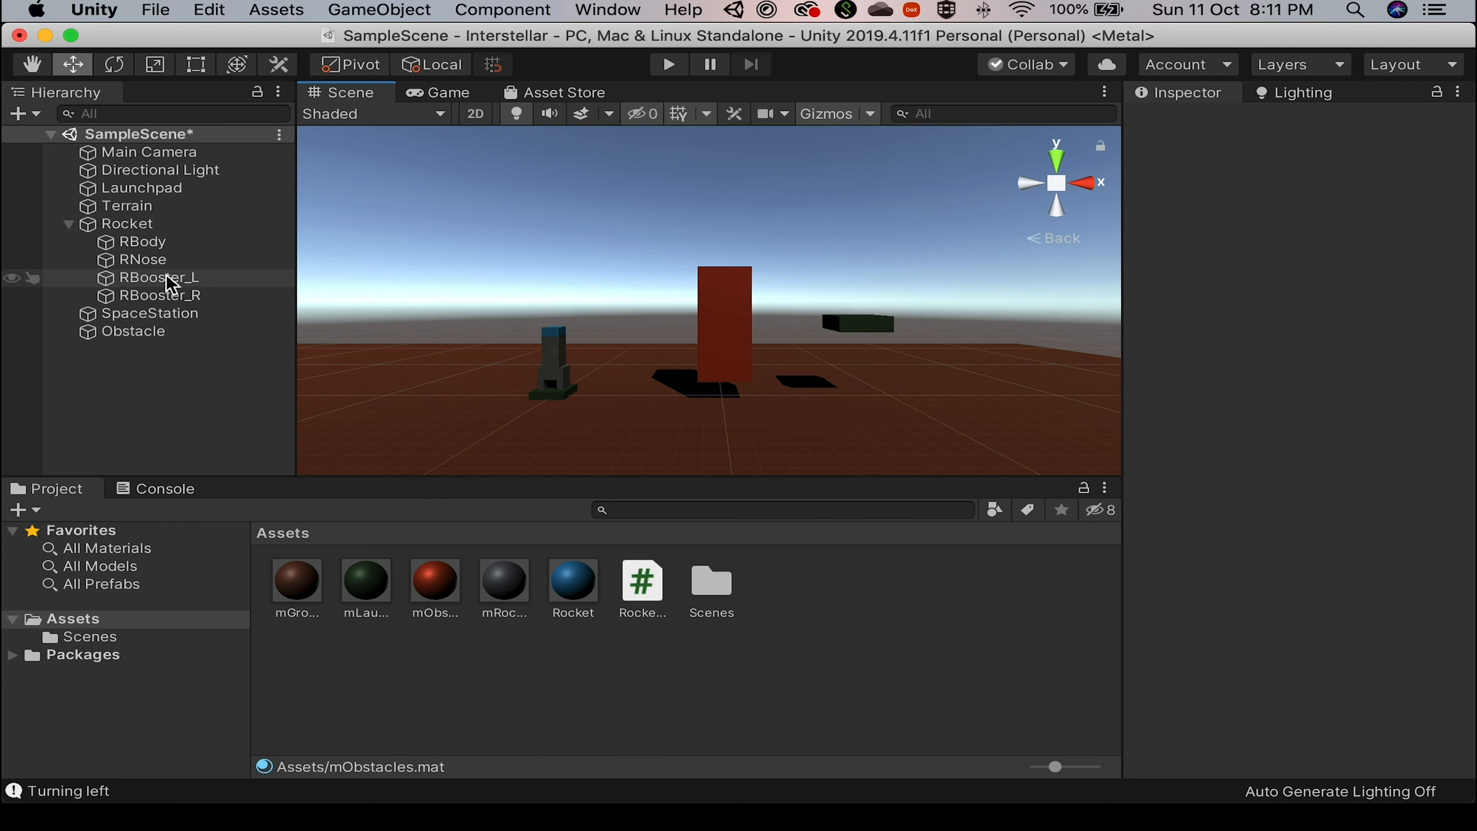
pyautogui.click(118, 228)
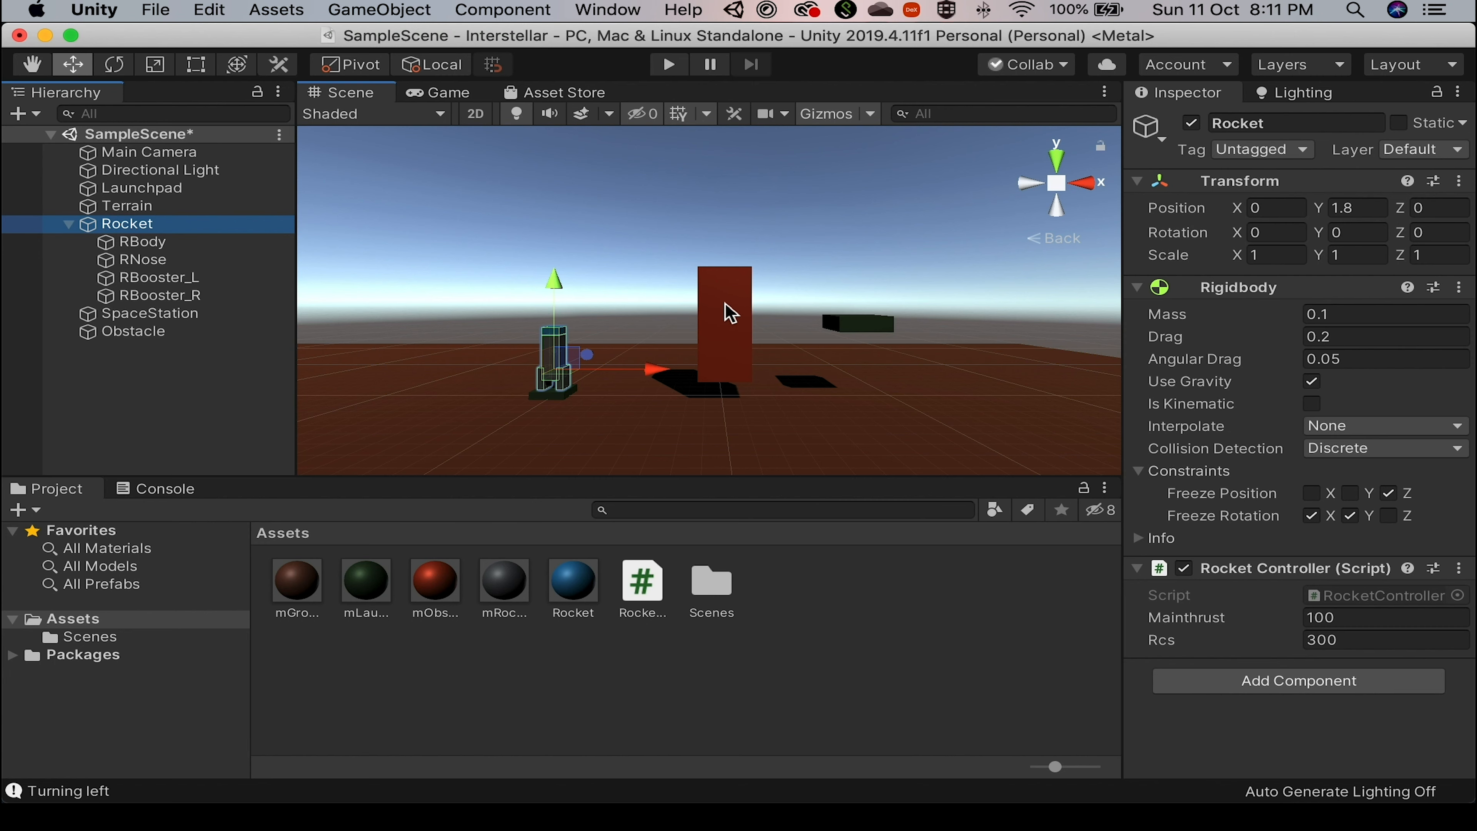
pyautogui.click(730, 314)
pyautogui.moveTo(725, 243)
pyautogui.mouseDown()
pyautogui.moveTo(727, 182)
pyautogui.moveTo(737, 219)
pyautogui.mouseUp()
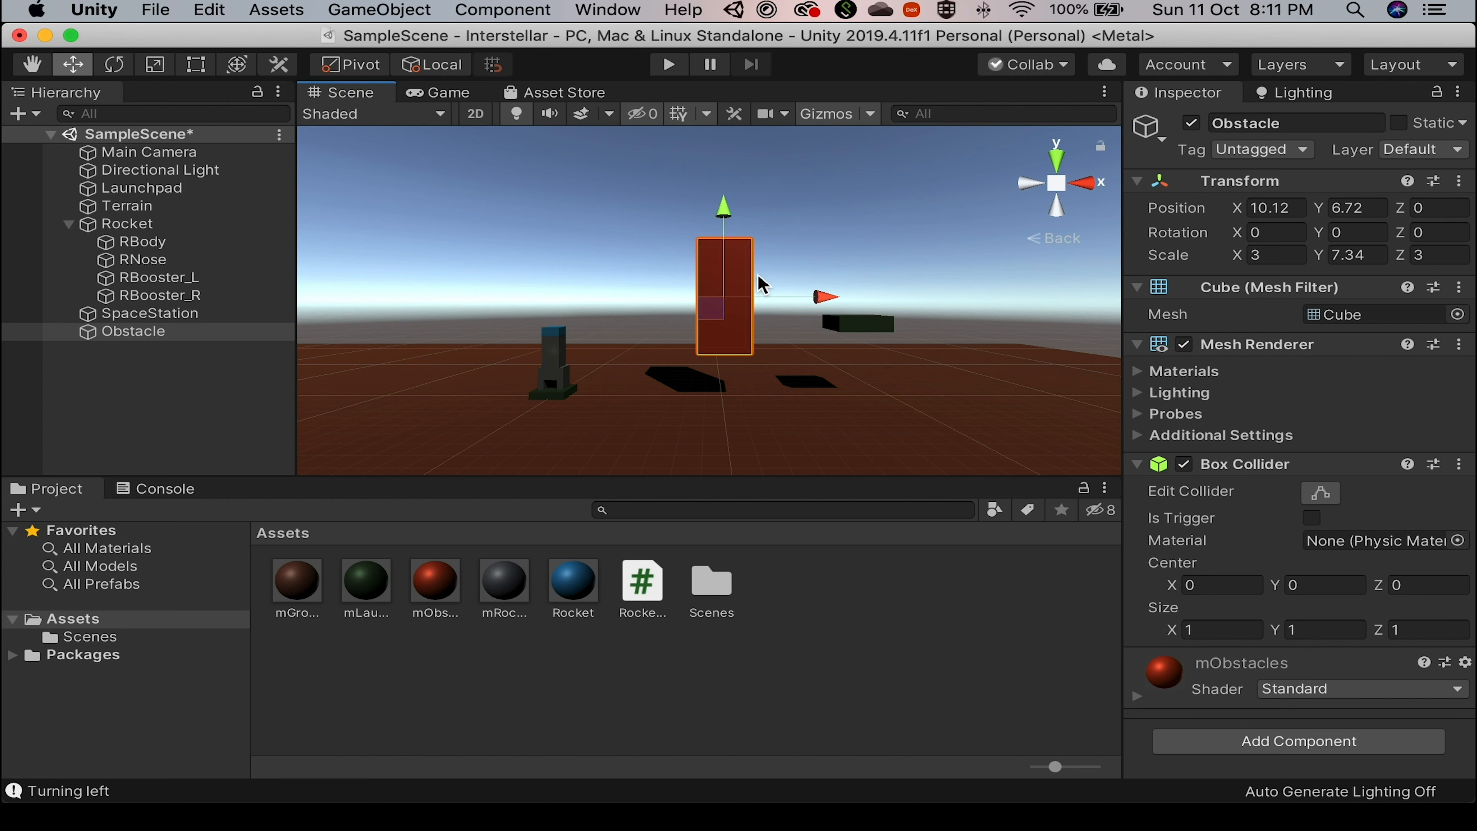
# Duplicate the Obstacle and set the copy's Z rotation to -90.
pyautogui.click(200, 331)
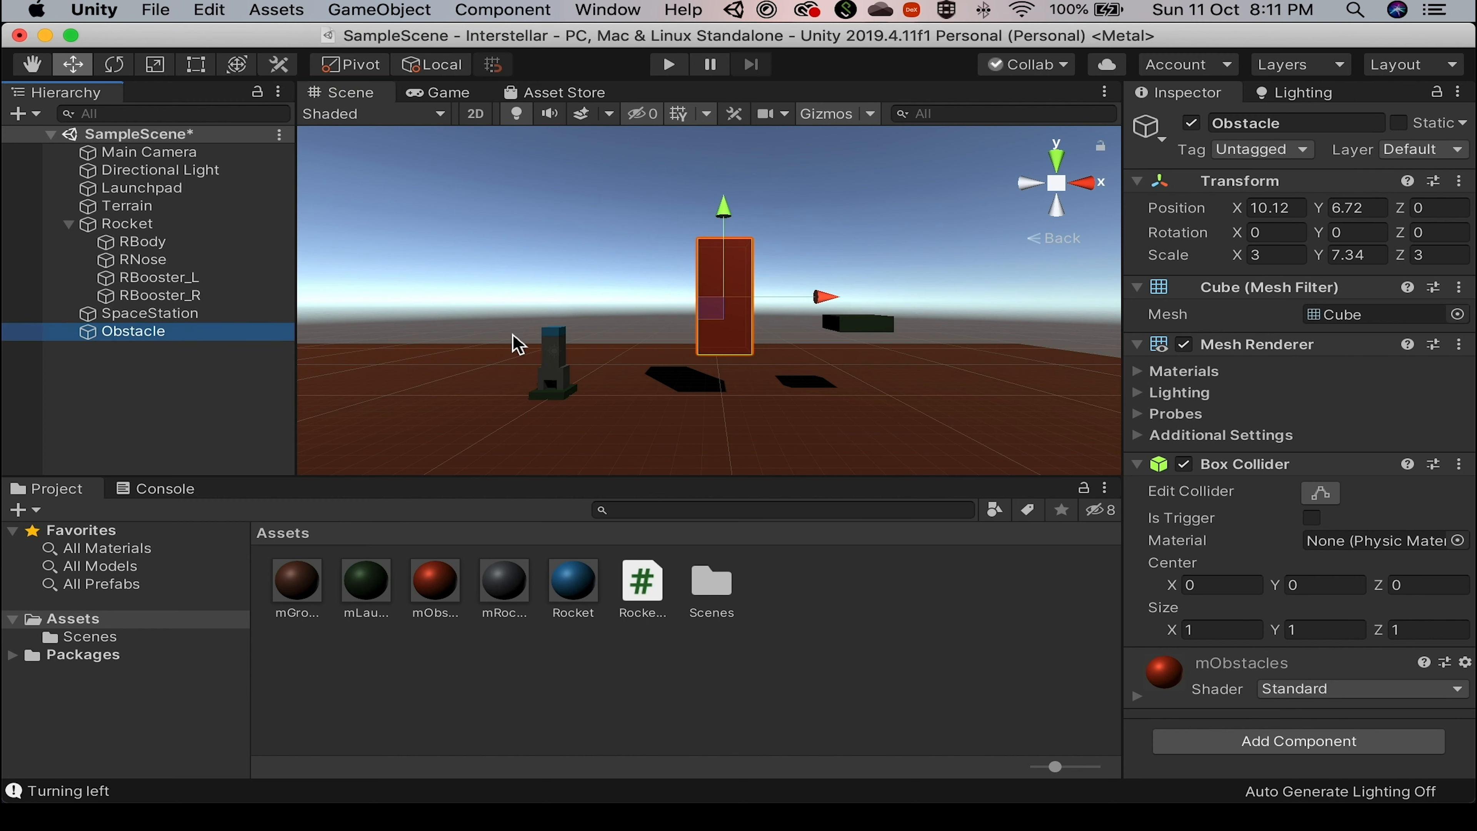
pyautogui.press('super+d')
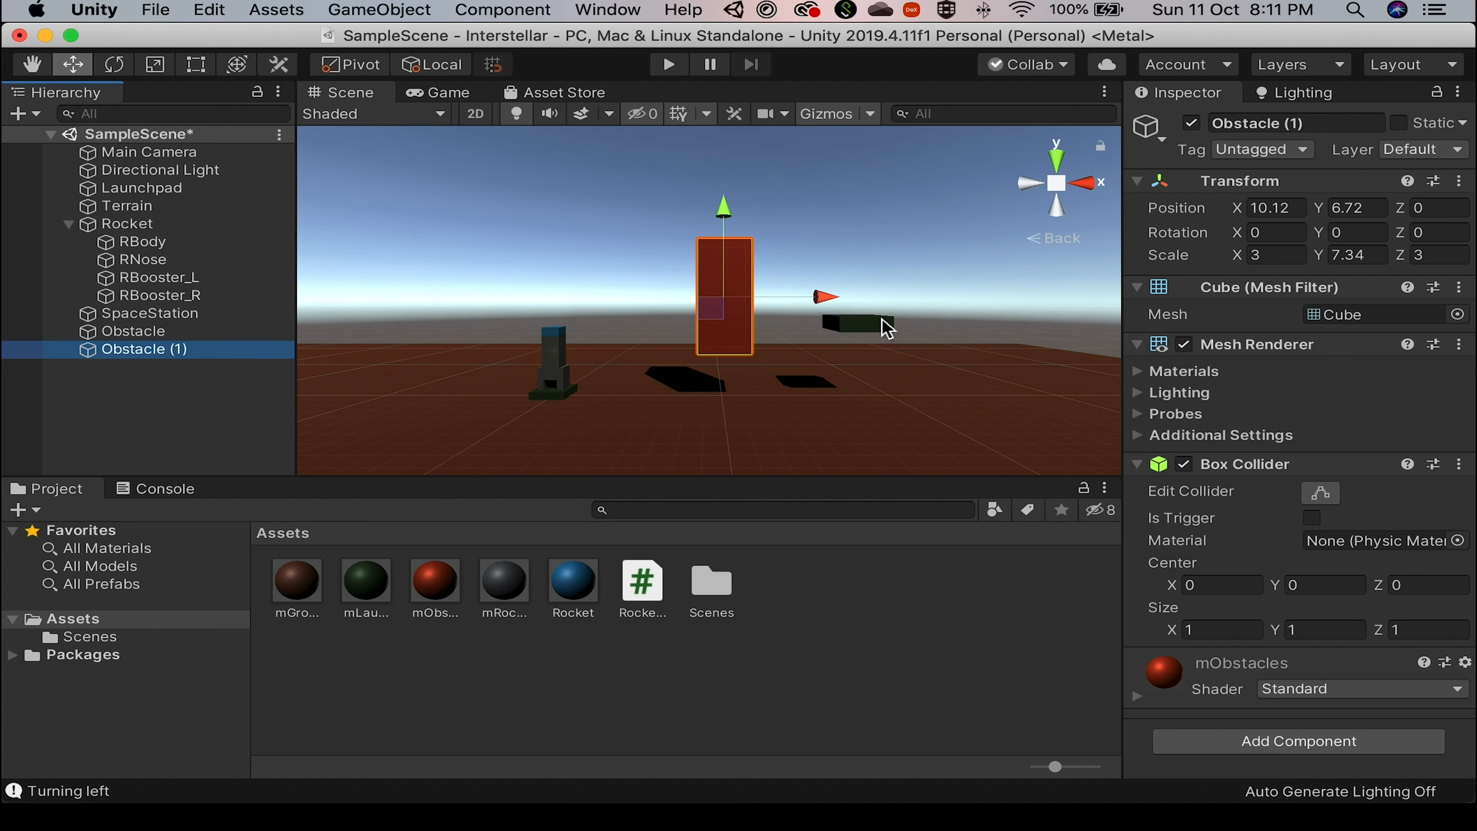
pyautogui.press('e')
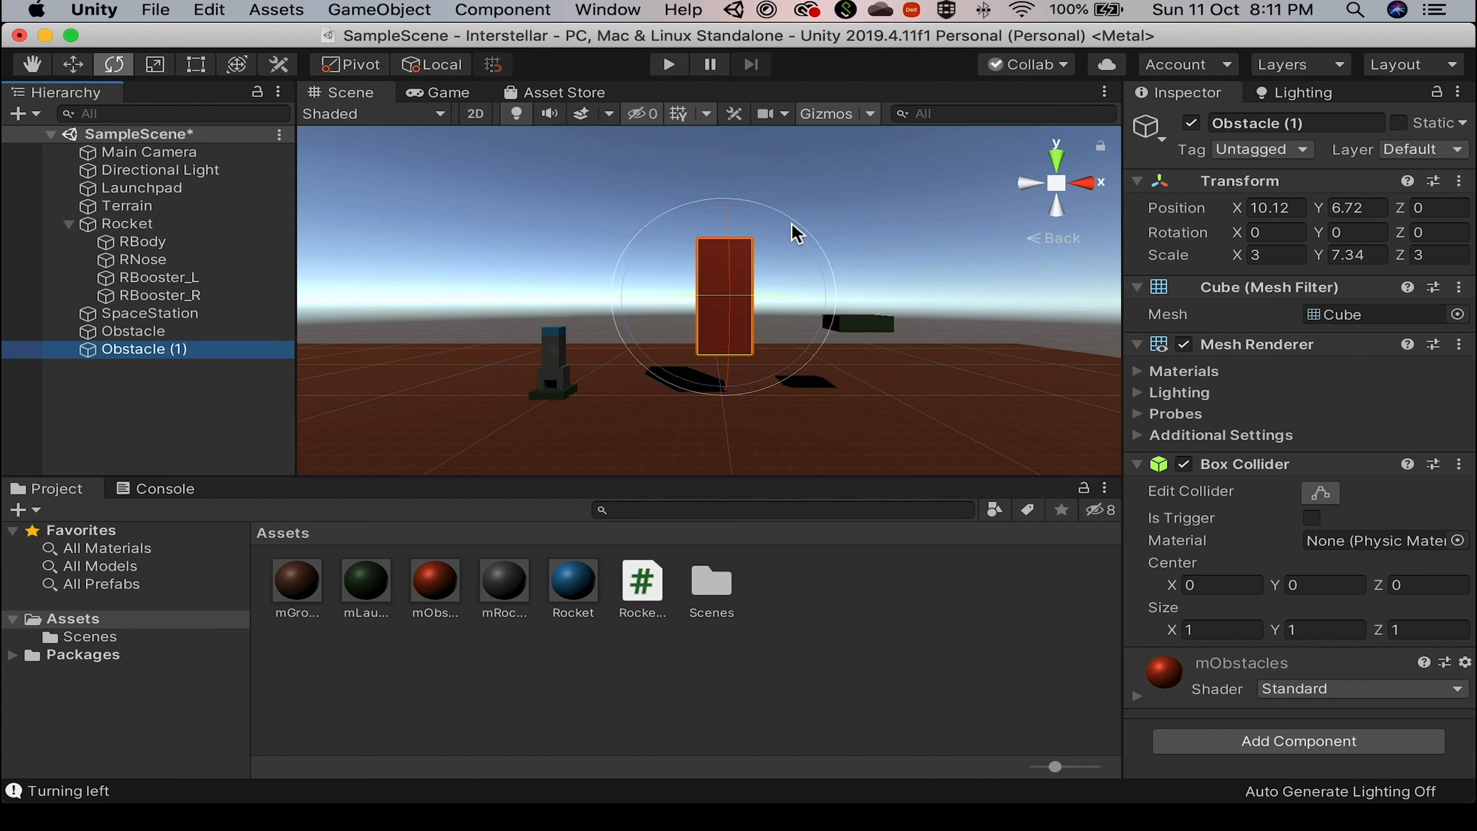
pyautogui.moveTo(793, 228); pyautogui.dragTo(848, 274)
pyautogui.click(1451, 233)
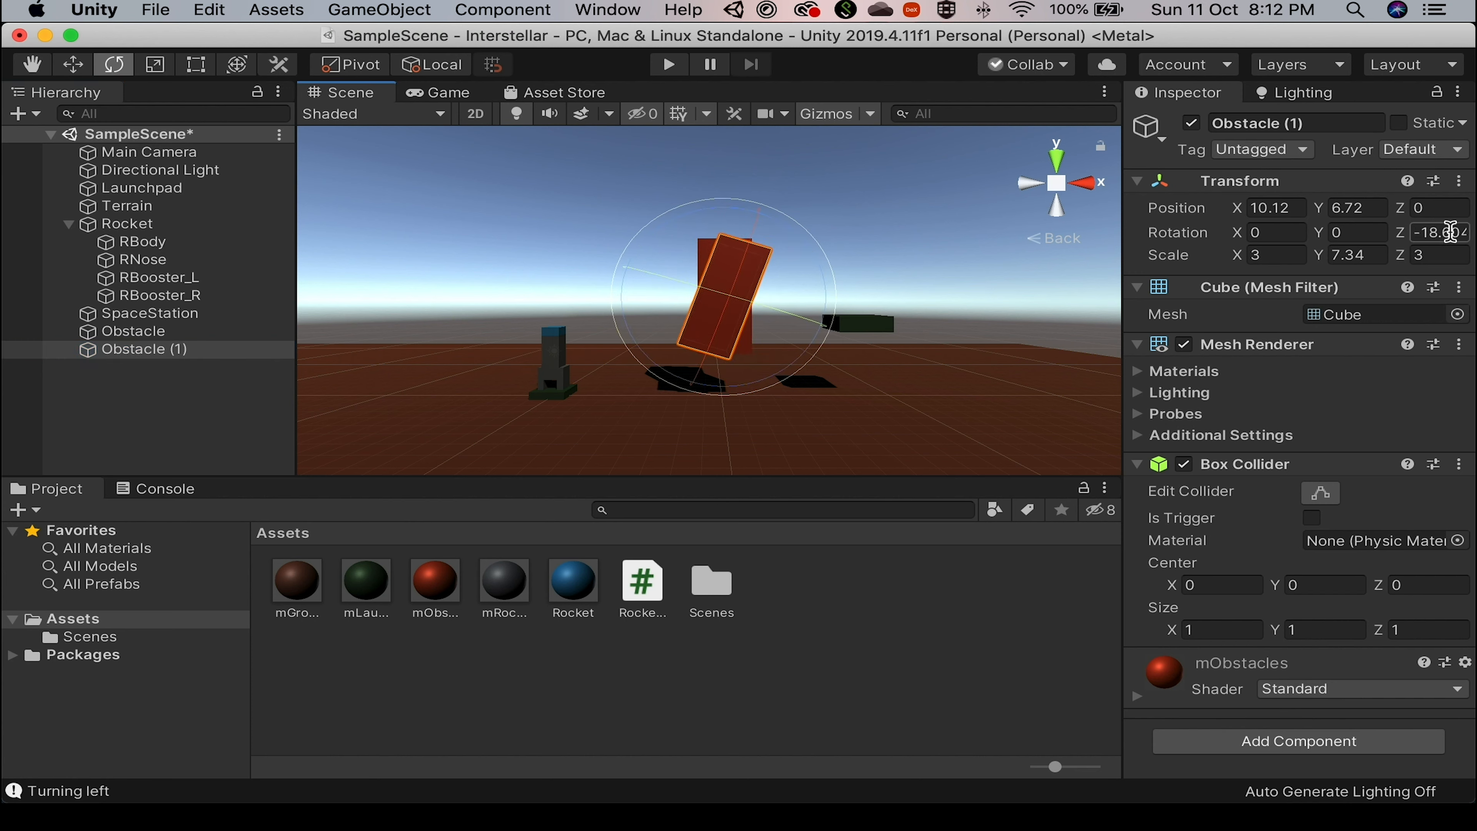
pyautogui.write('-90')
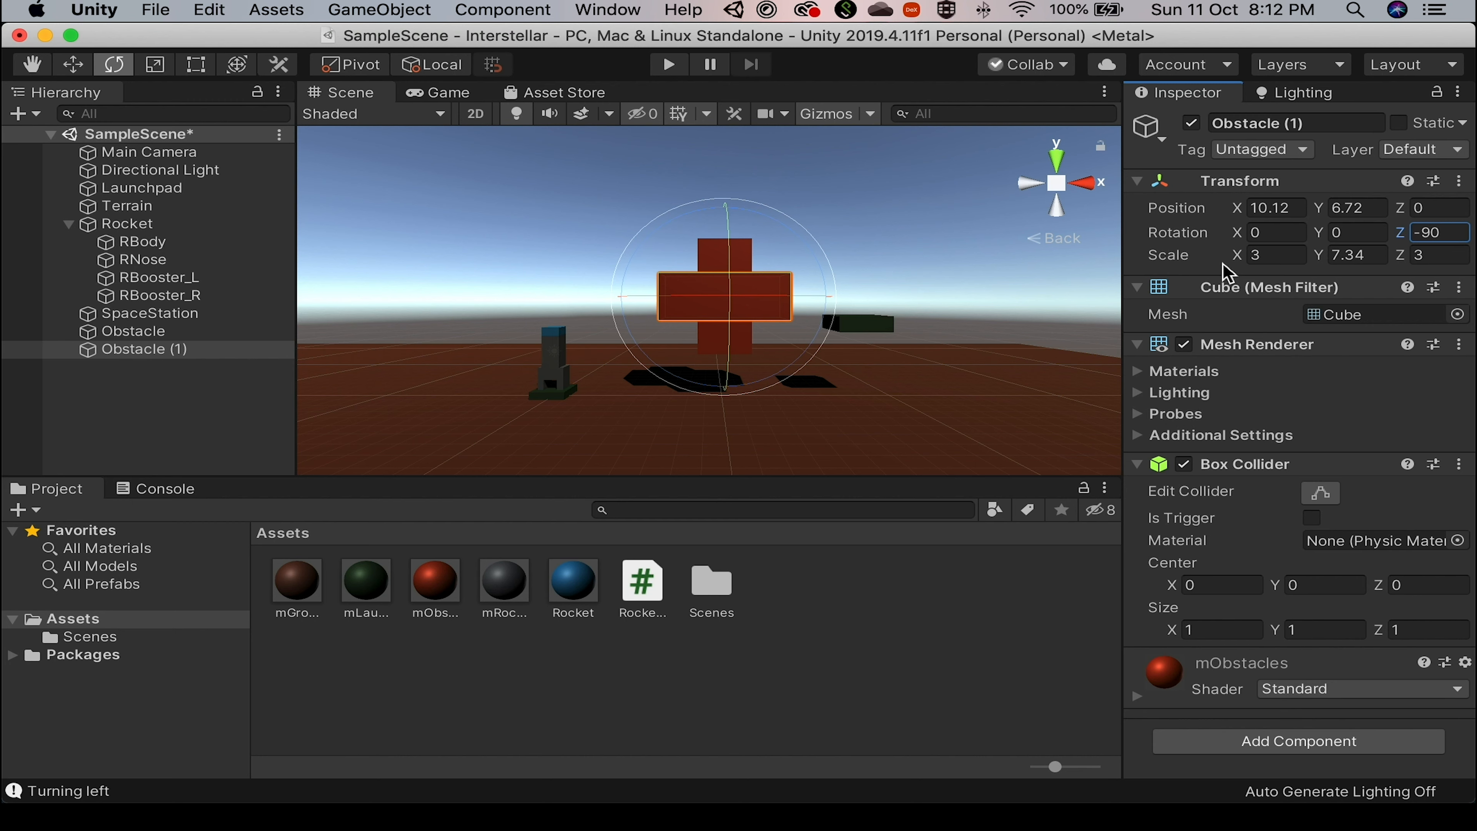
# Set the scale of Obstacle (1) to X 1, Y 10 and Z 10.
pyautogui.click(1287, 256)
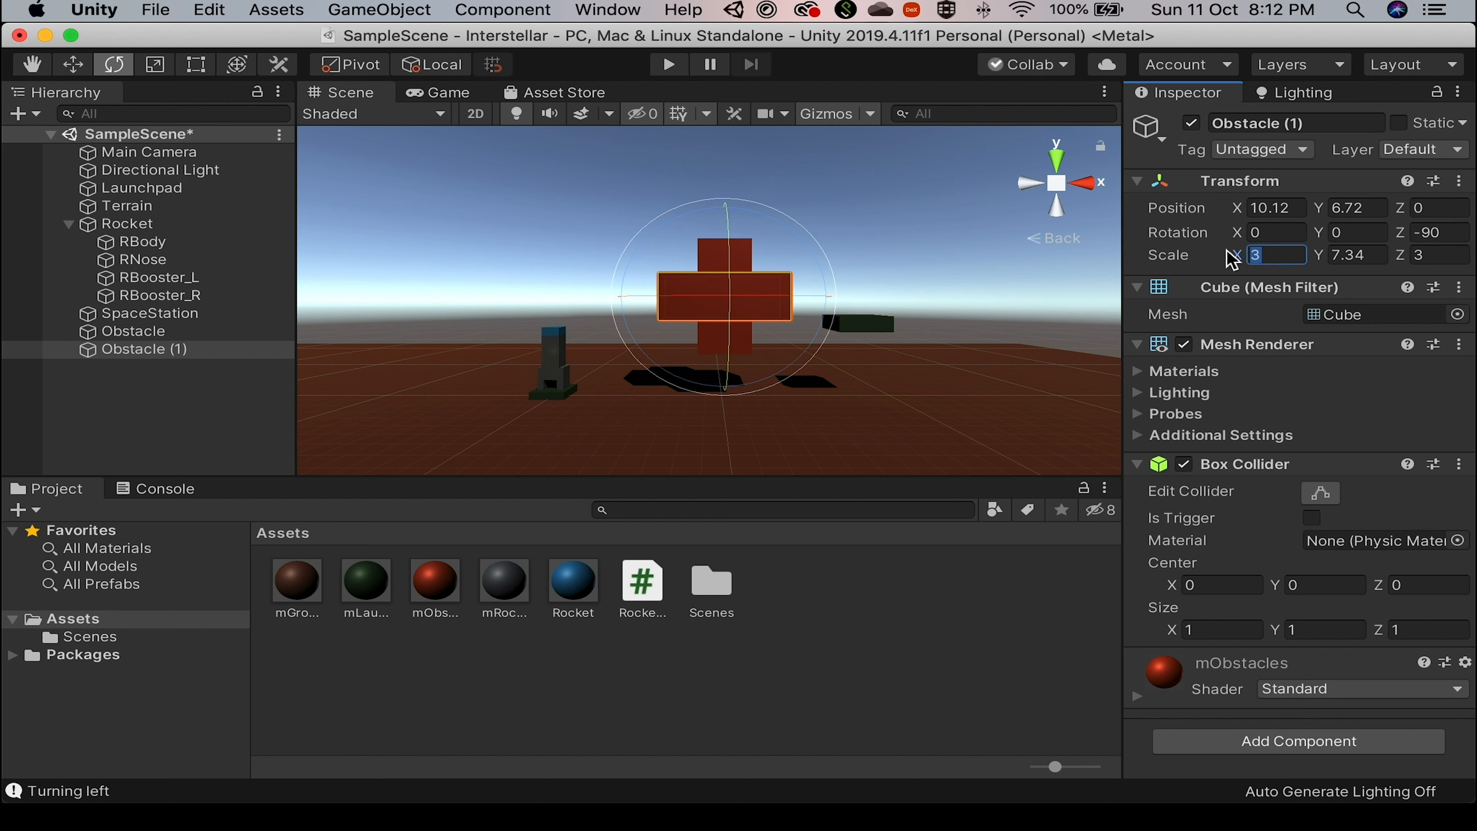
pyautogui.write('1')
pyautogui.press('Tab')
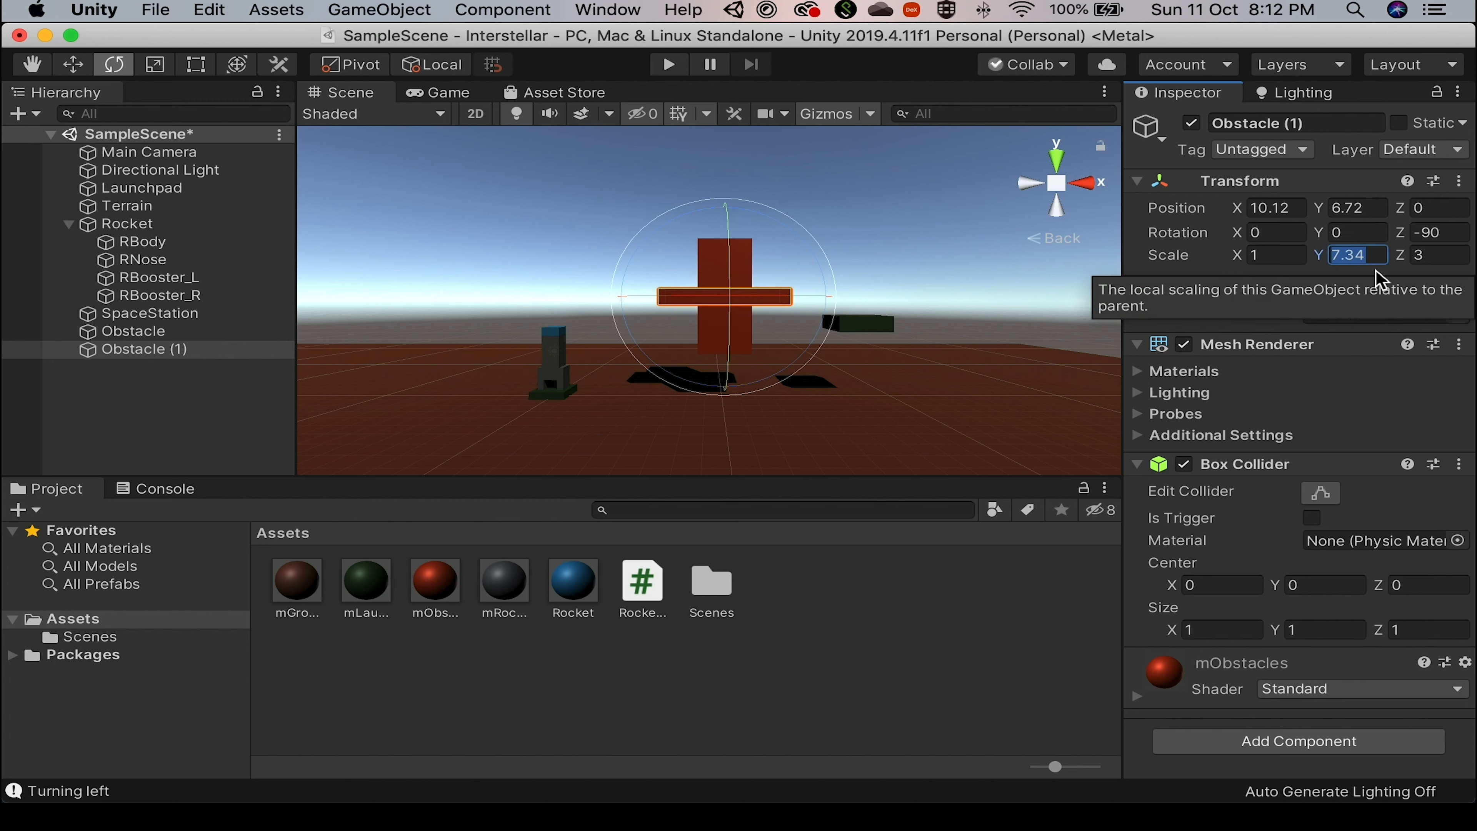
pyautogui.write('2')
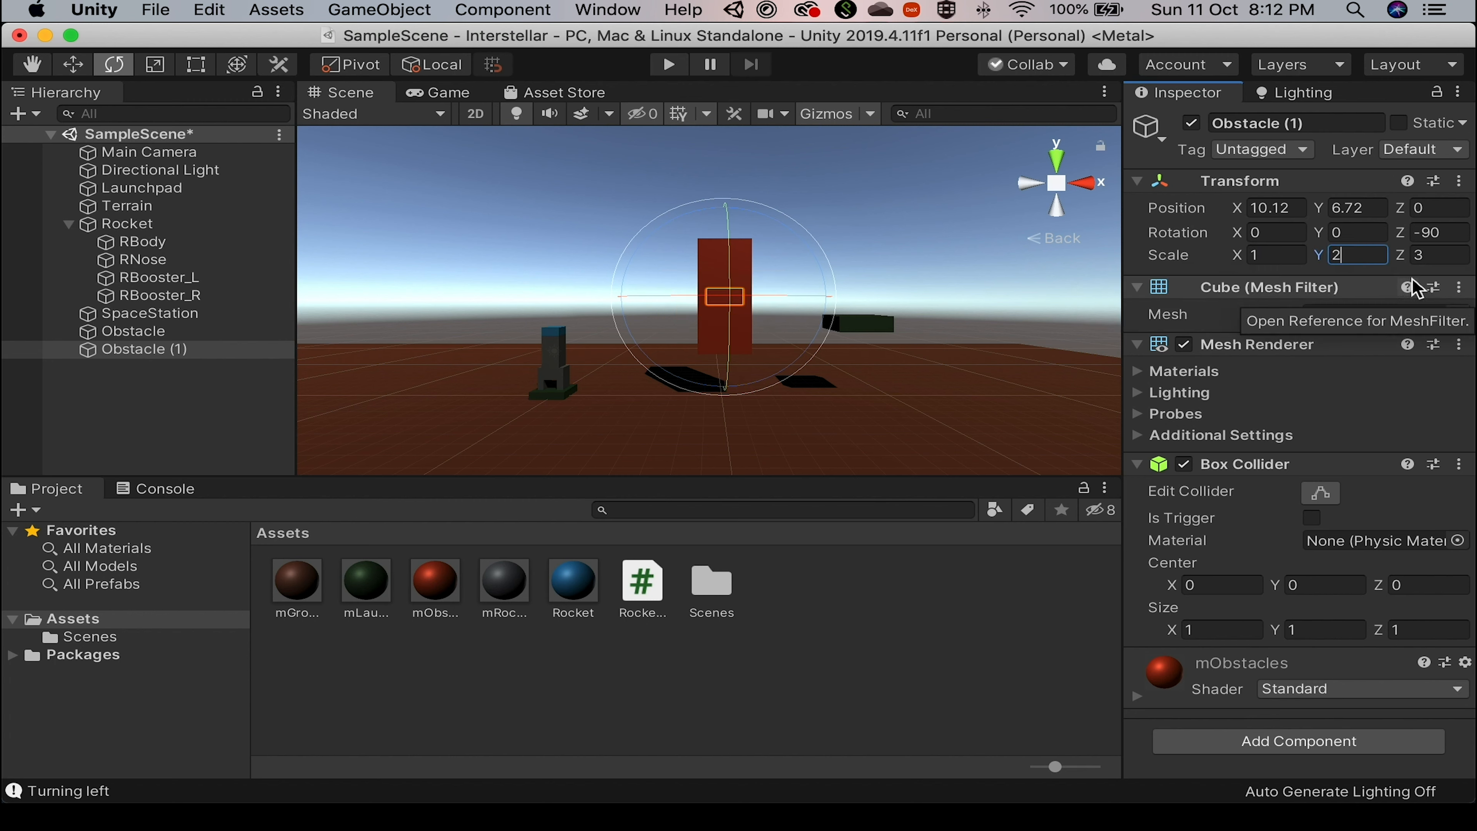
pyautogui.press('BackSpace')
pyautogui.write('1')
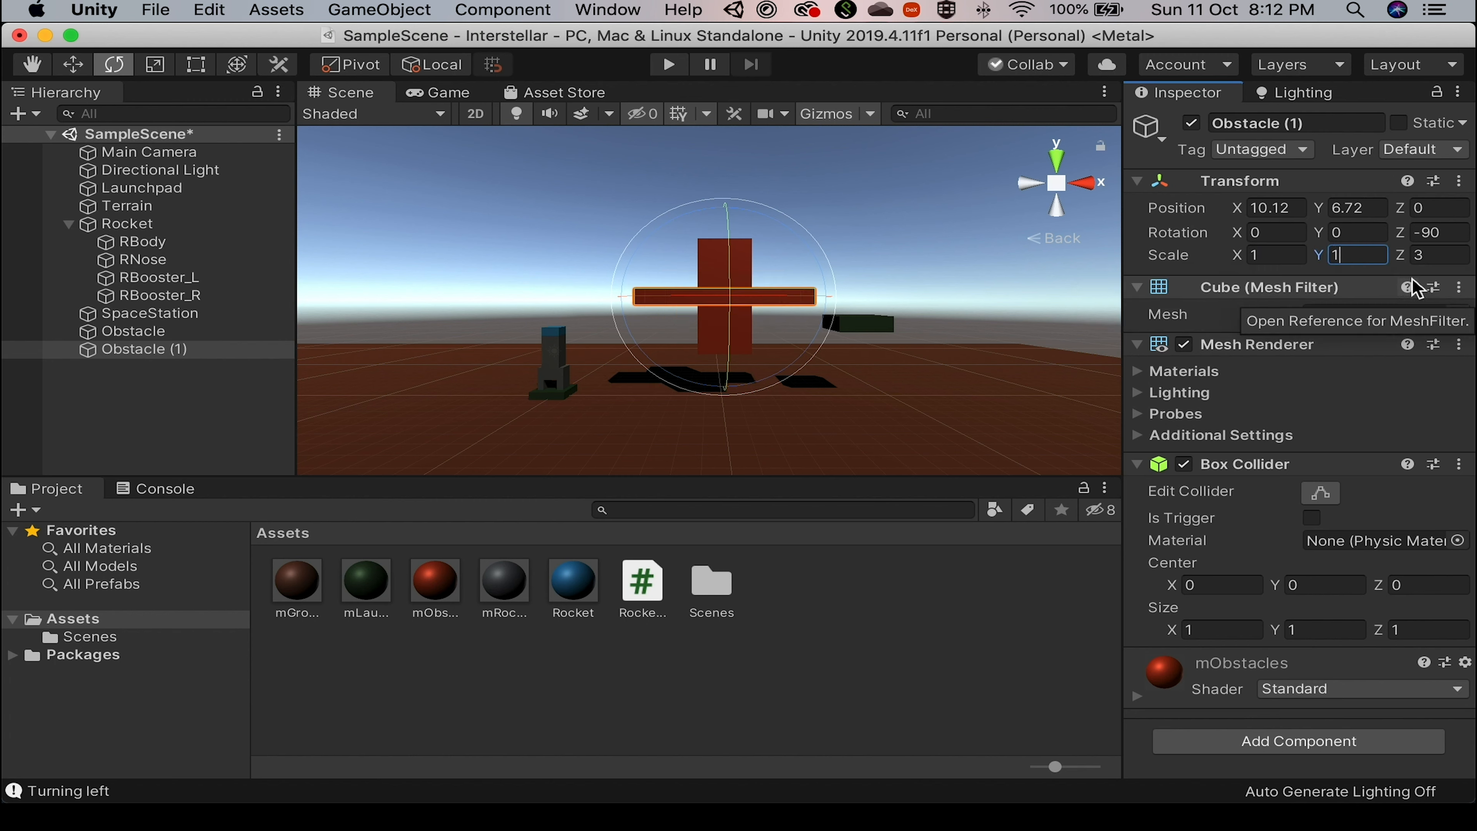
pyautogui.write('0')
pyautogui.press('Tab')
pyautogui.write('10')
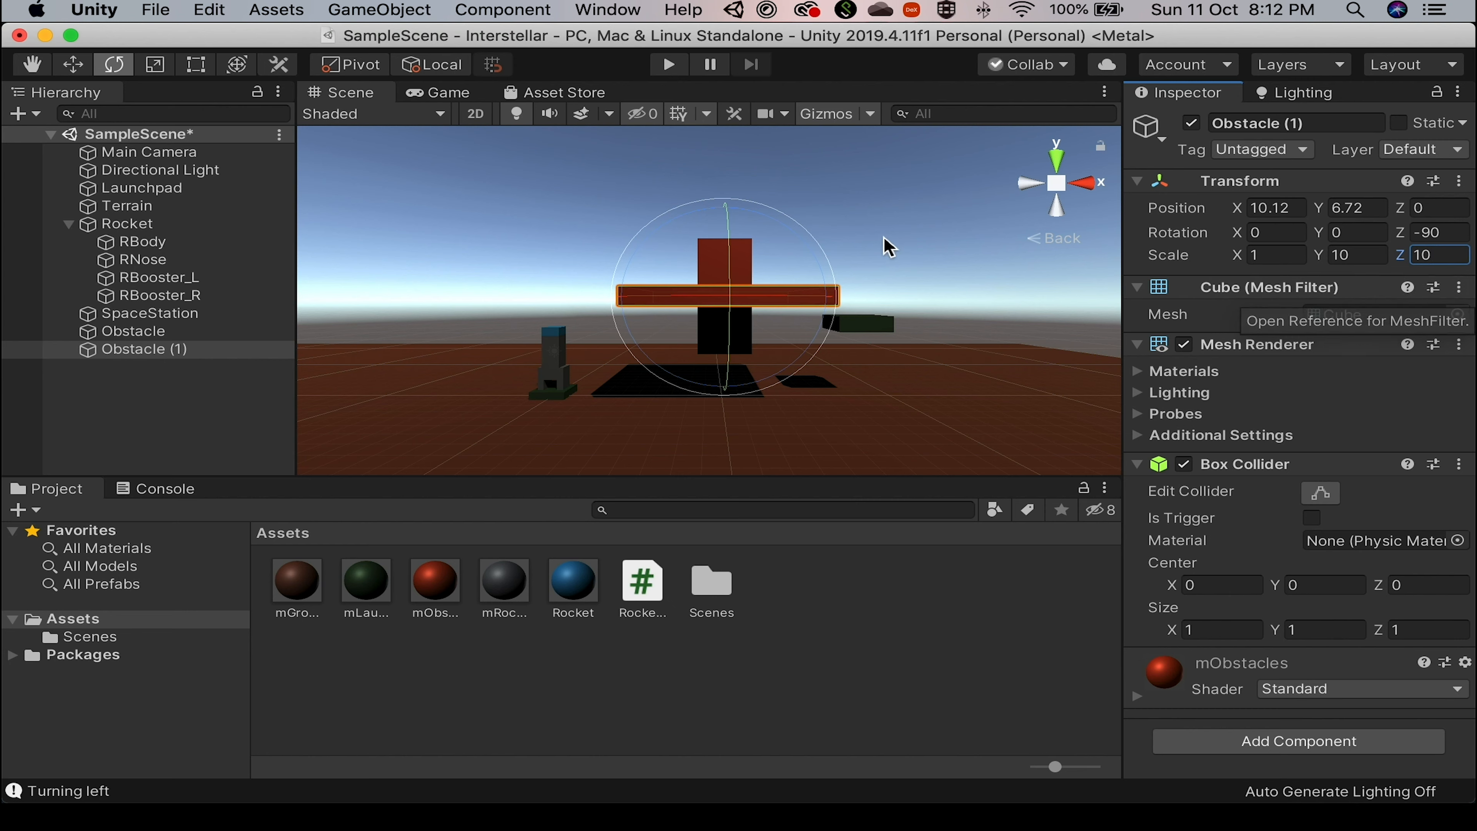
# Raise Obstacle (1) above the other obstacle to a Y position of about 18.95.
pyautogui.write('w')
pyautogui.moveTo(724, 386); pyautogui.dragTo(723, 265)
pyautogui.moveTo(822, 379); pyautogui.dragTo(829, 438, button='middle')
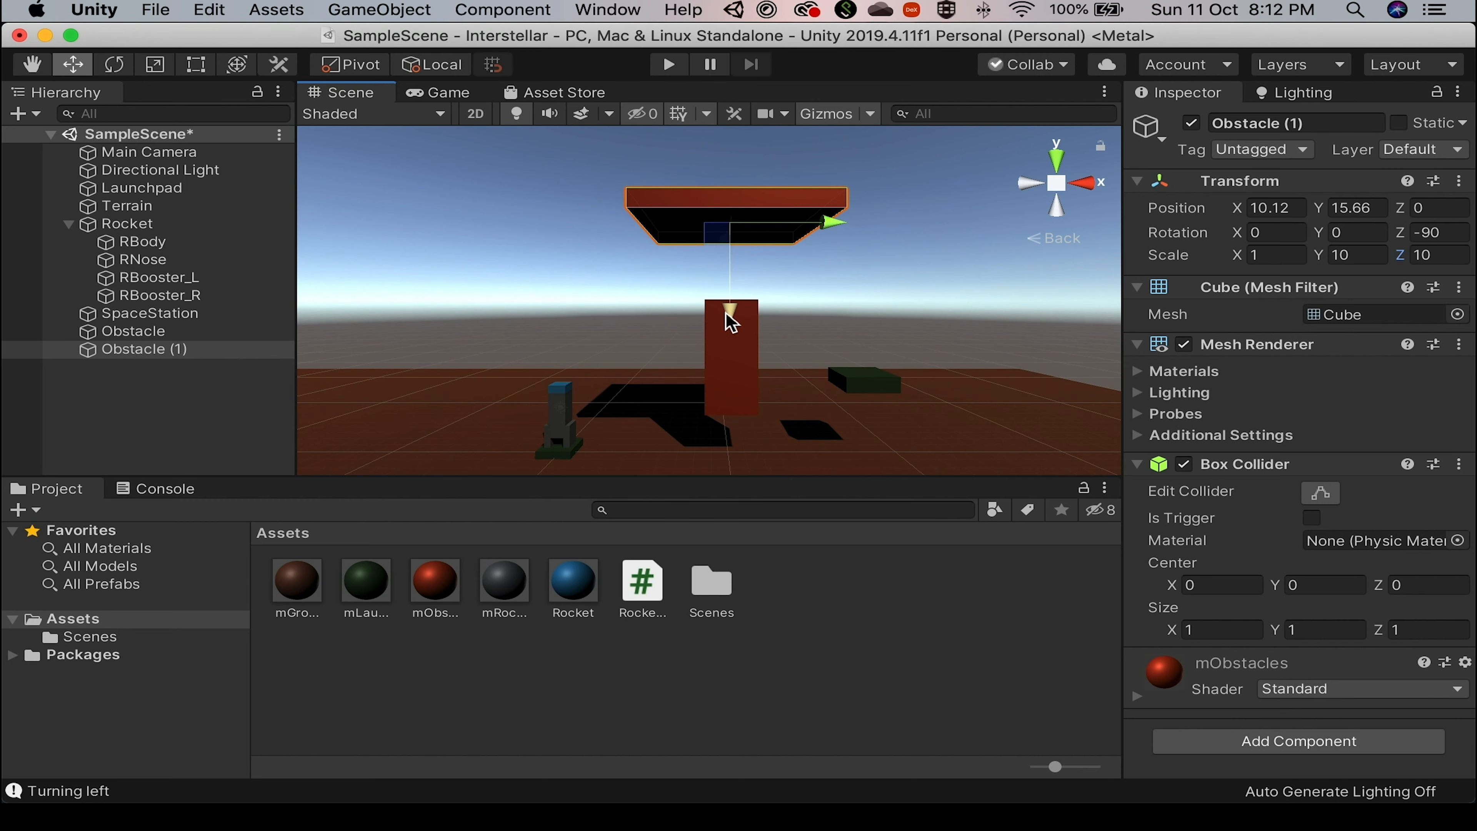
pyautogui.moveTo(728, 314); pyautogui.dragTo(729, 265)
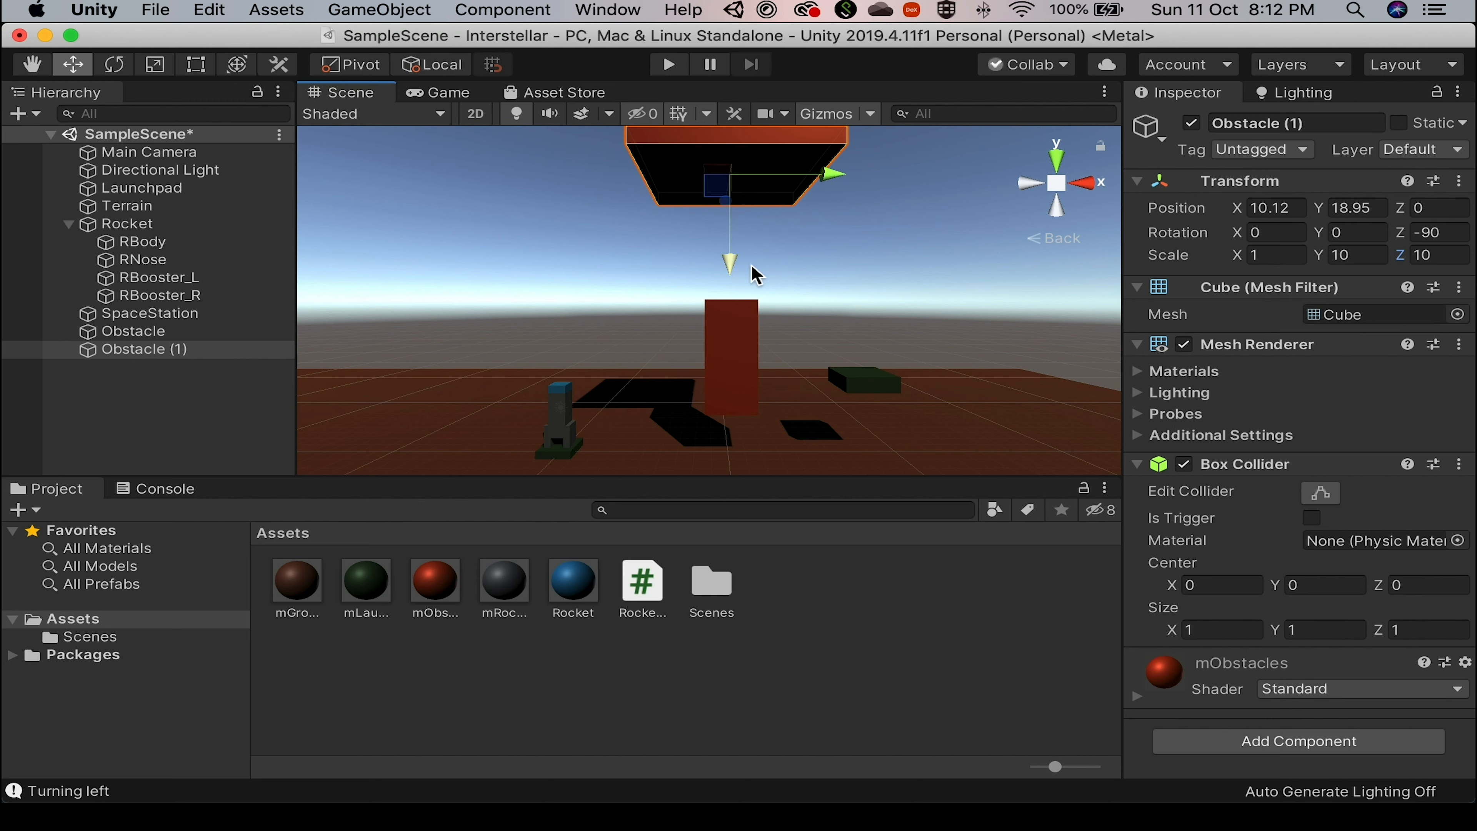
# Reshape Obstacle (1) into a long, thin ceiling bar with a scale of about X 0.69, Y 61.9 and Z 4.39.
pyautogui.moveTo(1406, 260); pyautogui.dragTo(1162, 285)
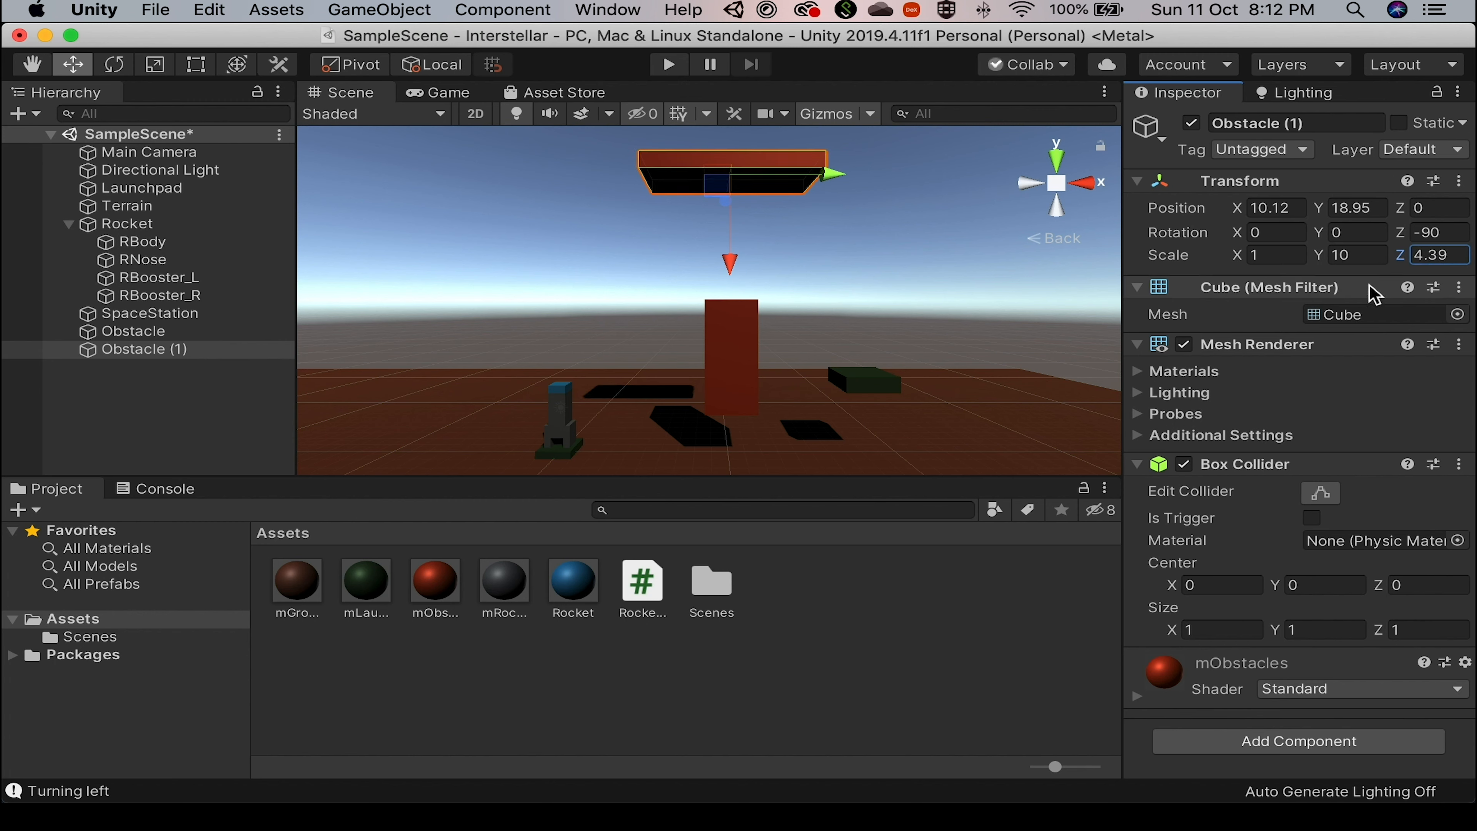
pyautogui.moveTo(1237, 256); pyautogui.dragTo(1466, 256)
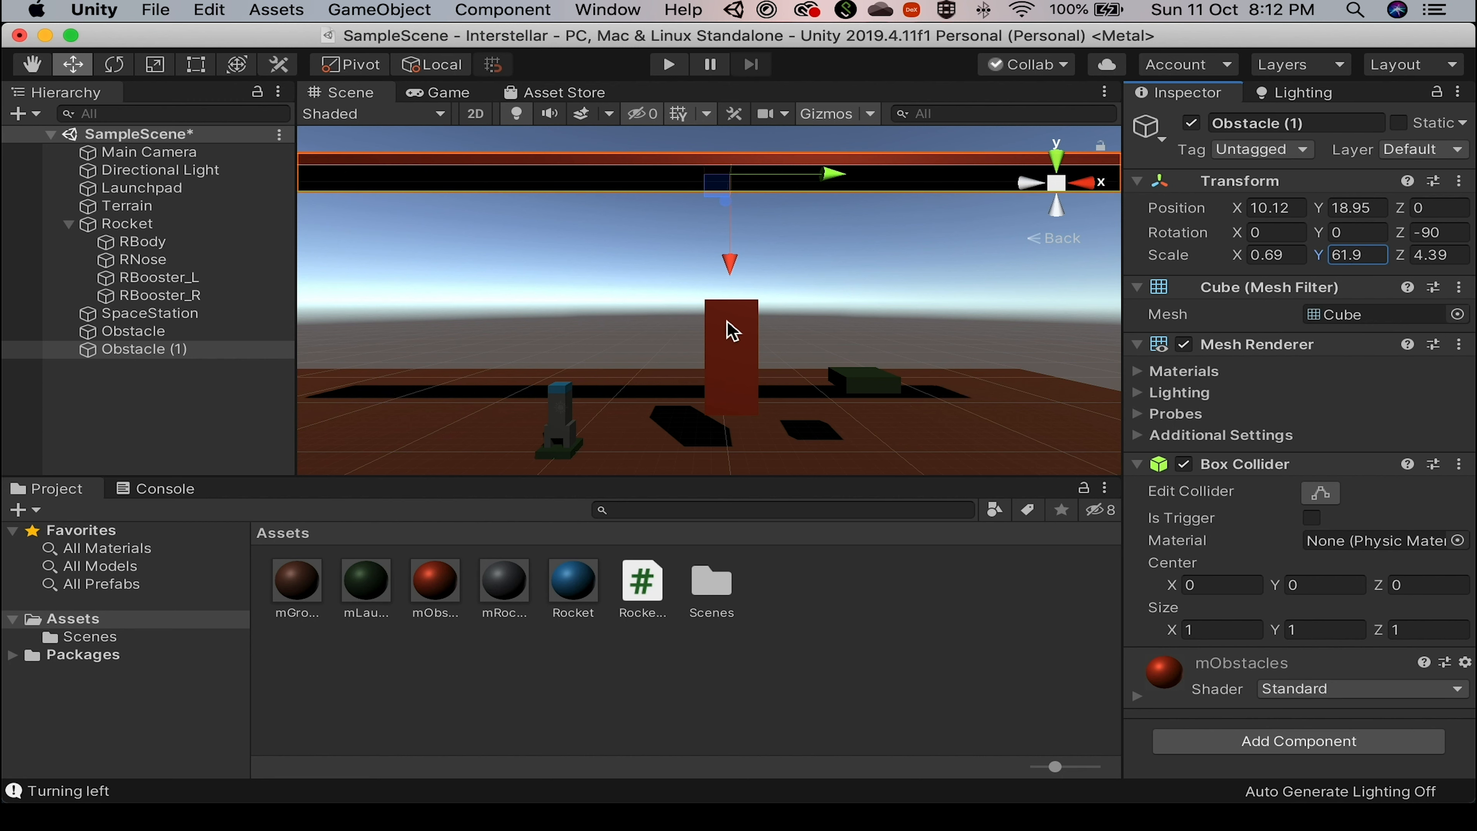
pyautogui.scroll(3, 732, 330)
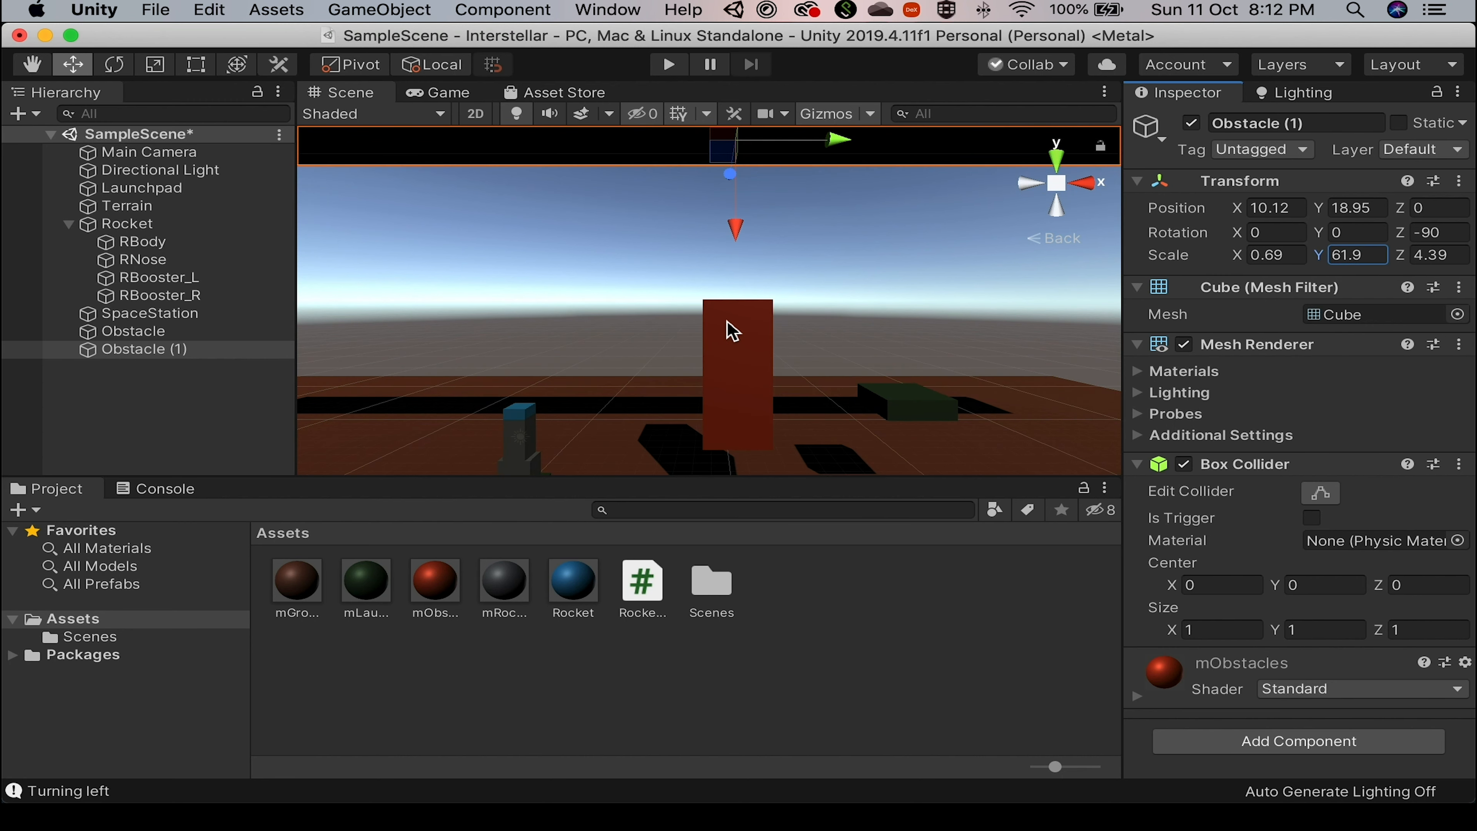
pyautogui.scroll(-2, 757, 328)
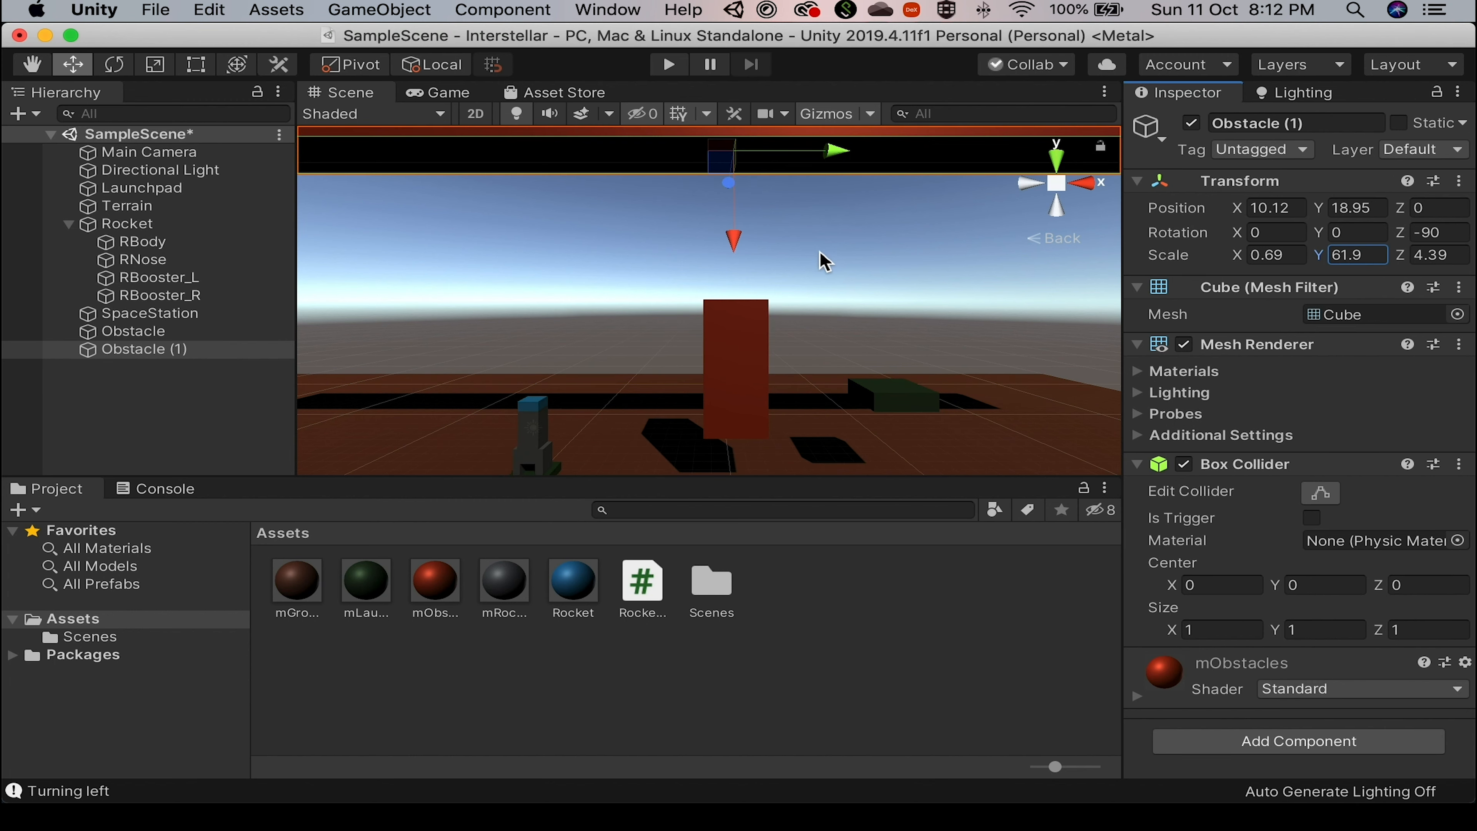
# Duplicate Obstacle (1) and set the copy's Z rotation to 0 so it stands upright.
pyautogui.click(145, 350)
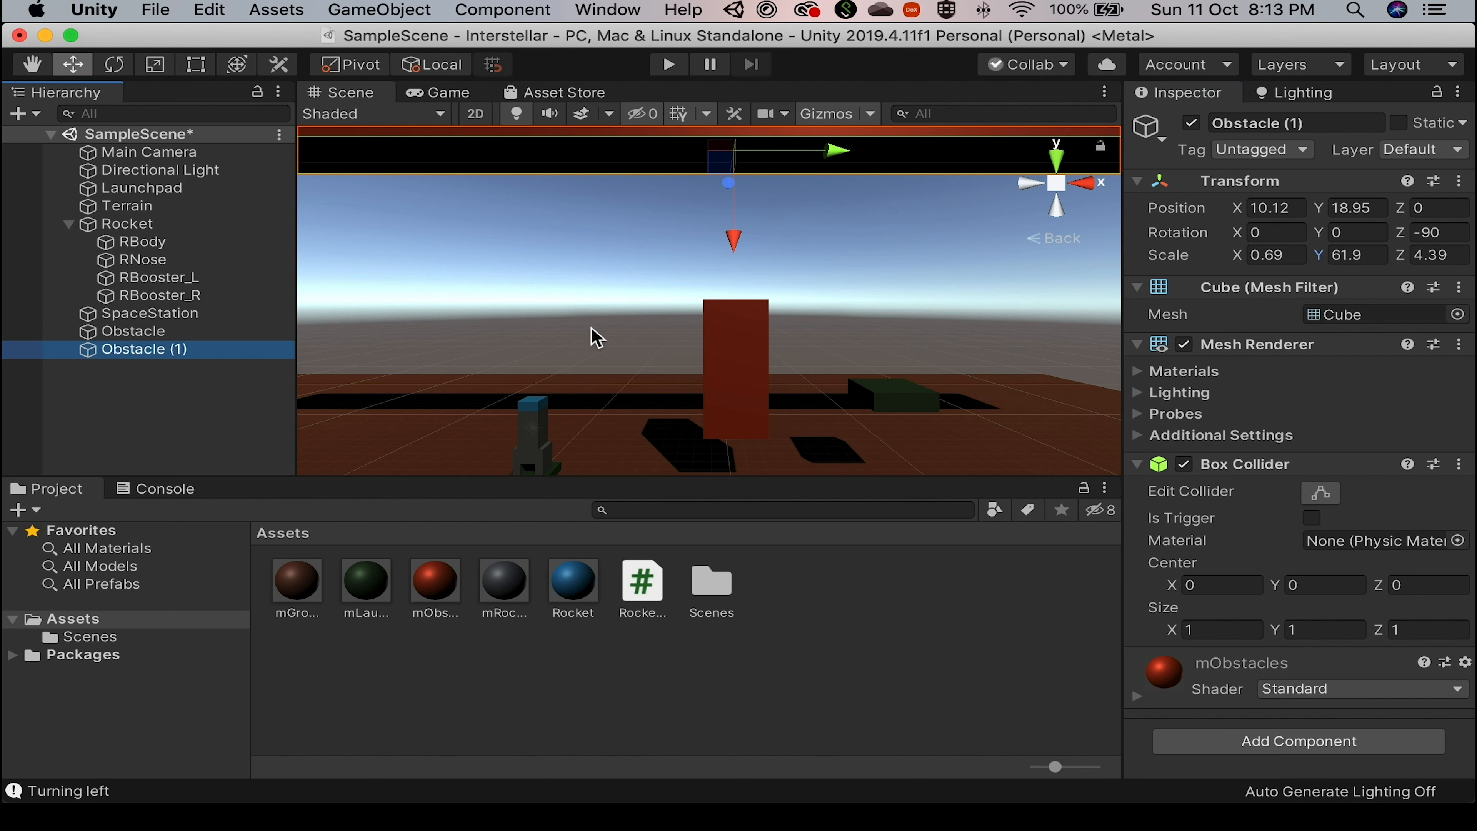
pyautogui.press('super+d')
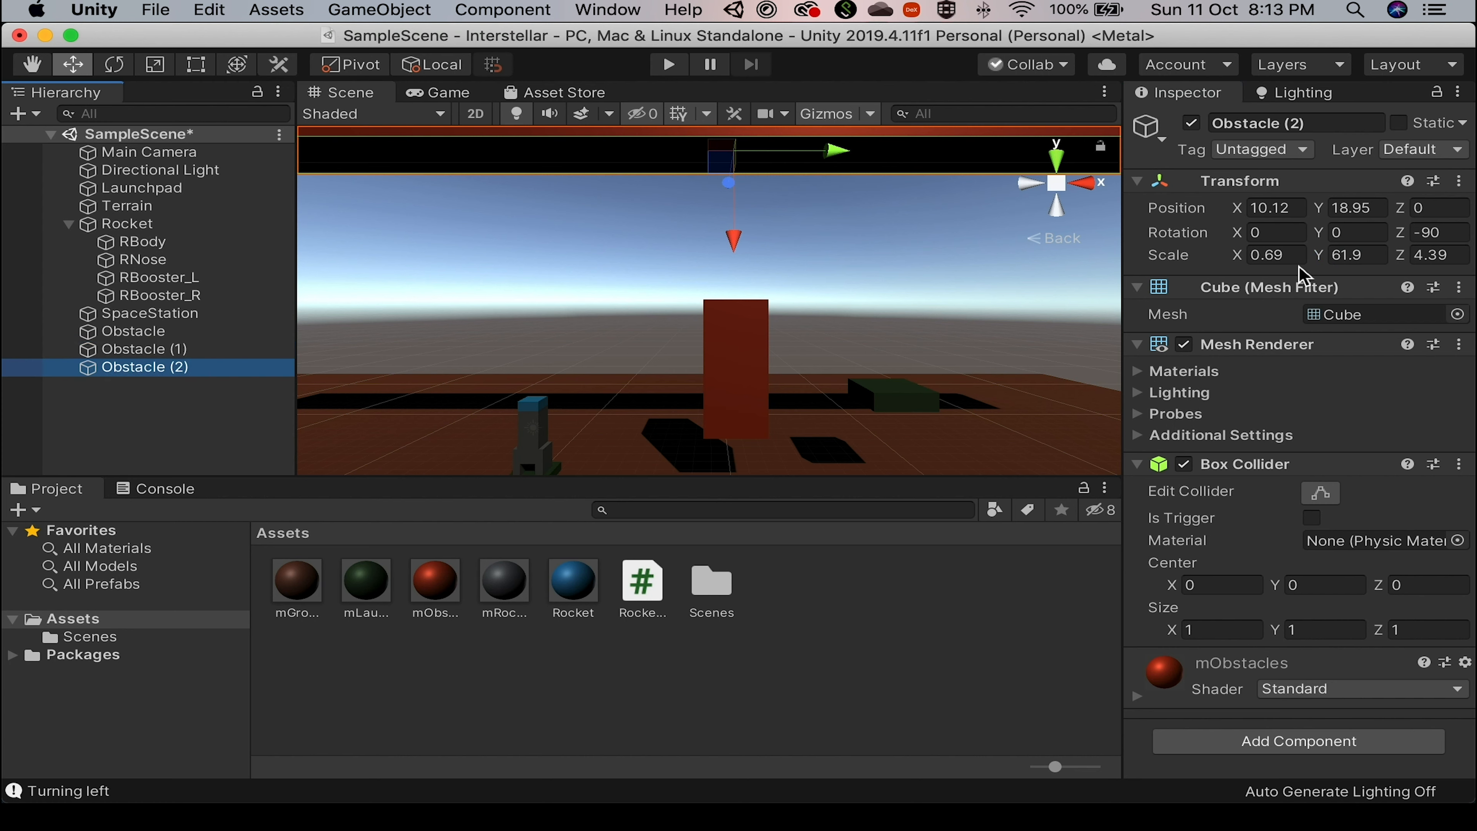
pyautogui.click(1442, 232)
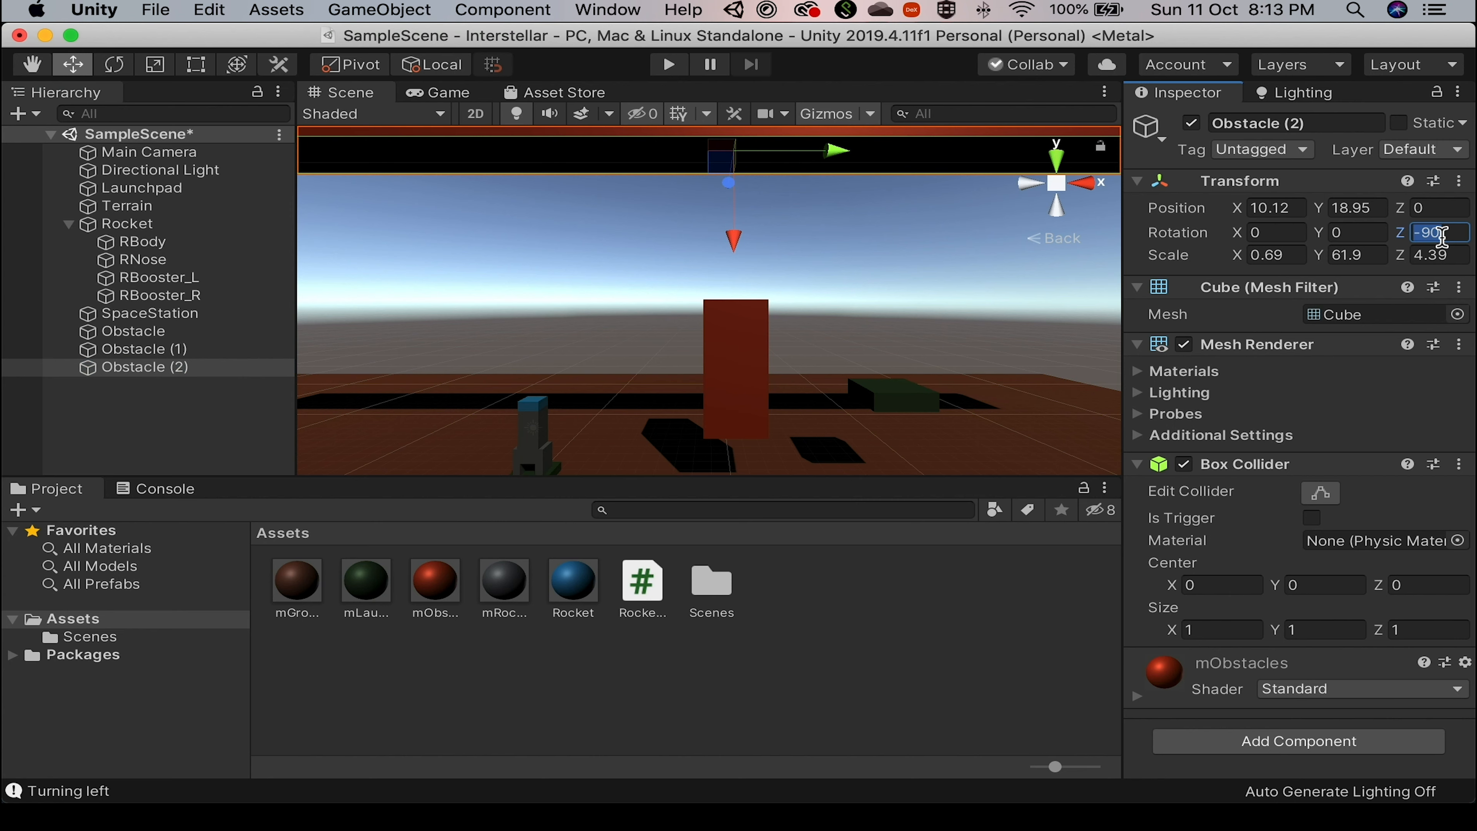
pyautogui.write('0')
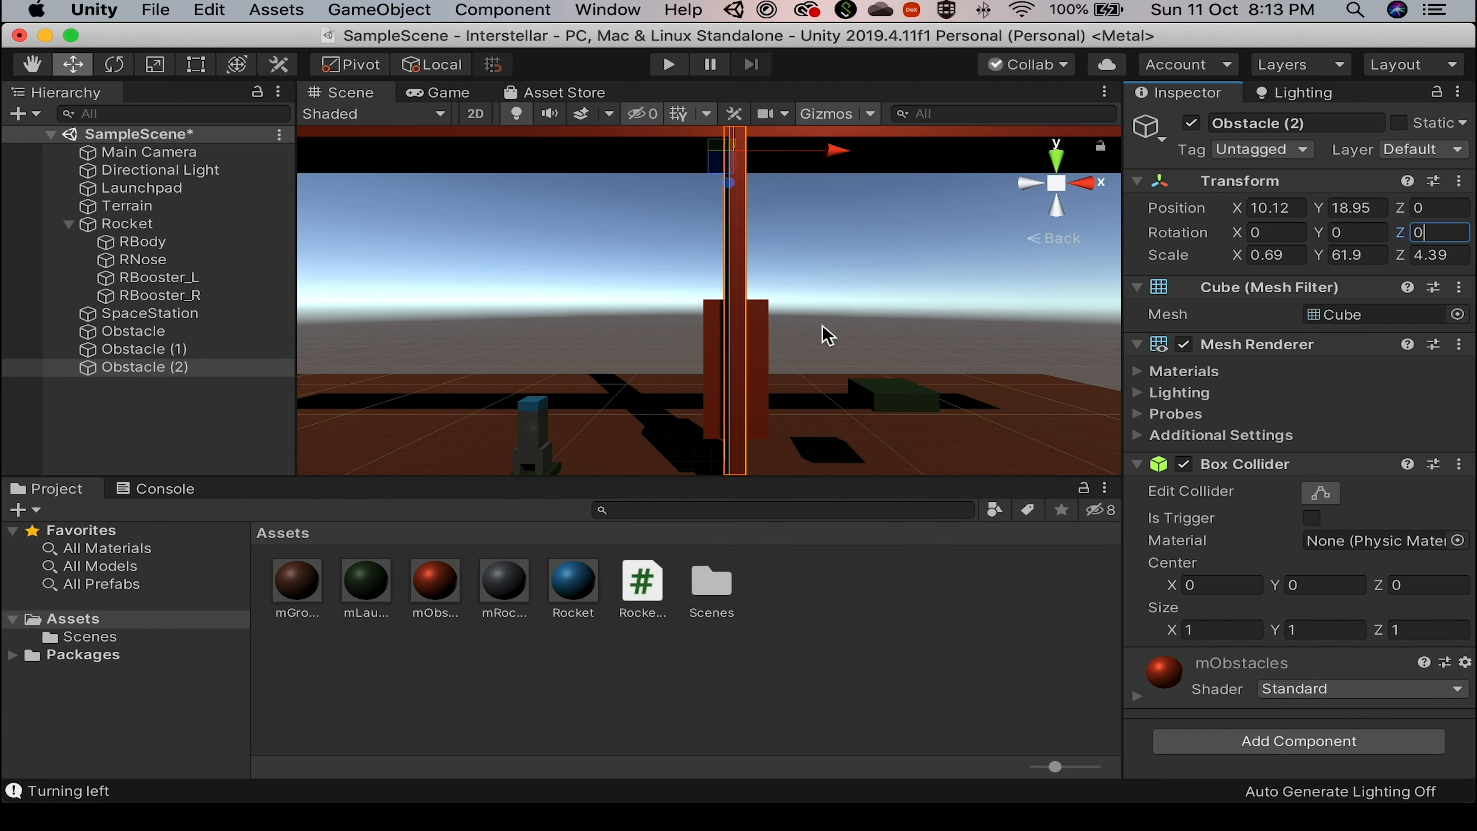
# Move Obstacle (2) to an X position of about -20.6 as a side wall and reduce its Y scale to about 20.2.
pyautogui.scroll(-5, 828, 336)
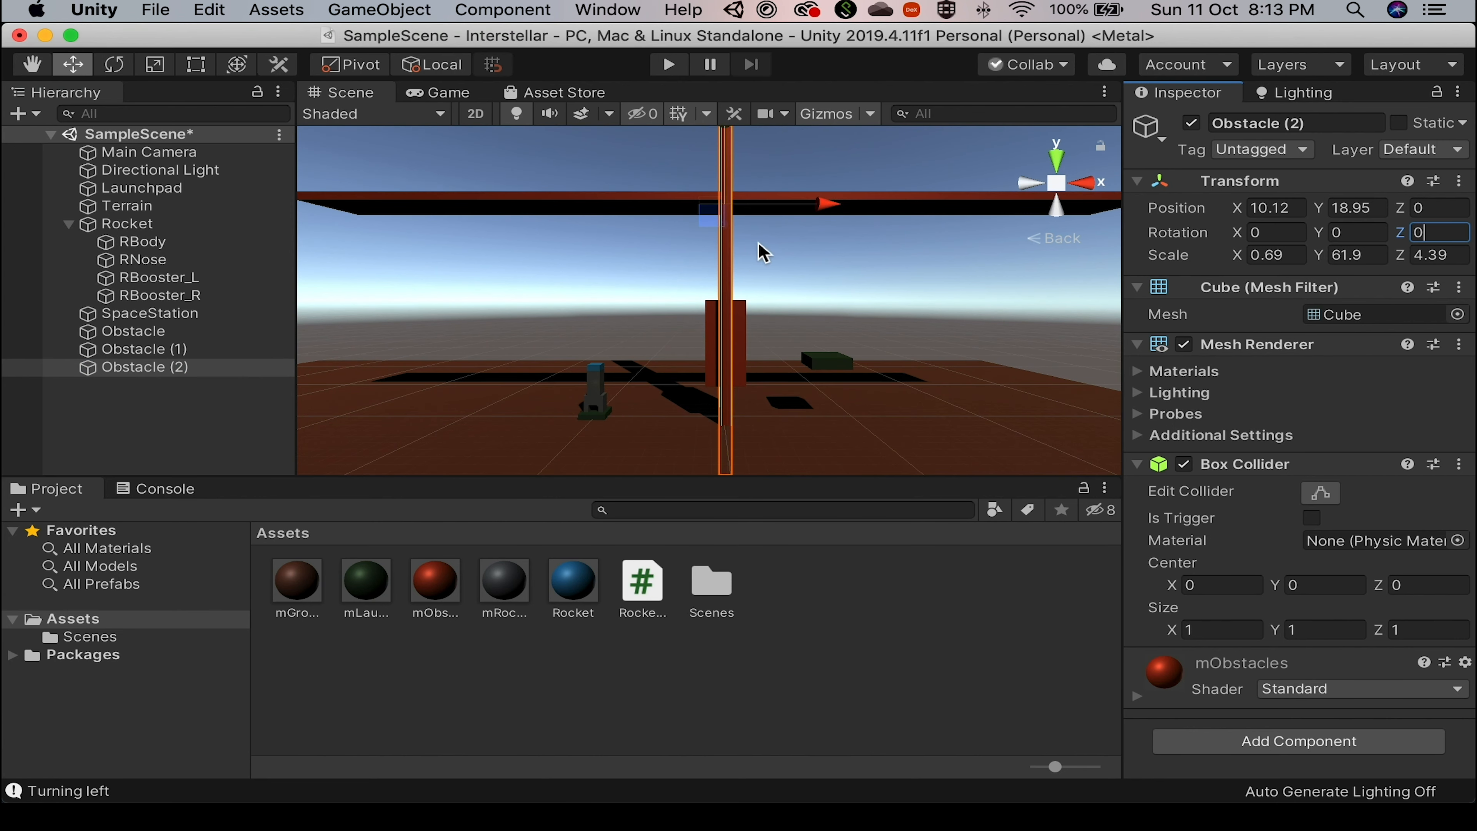
pyautogui.moveTo(831, 203); pyautogui.dragTo(442, 220)
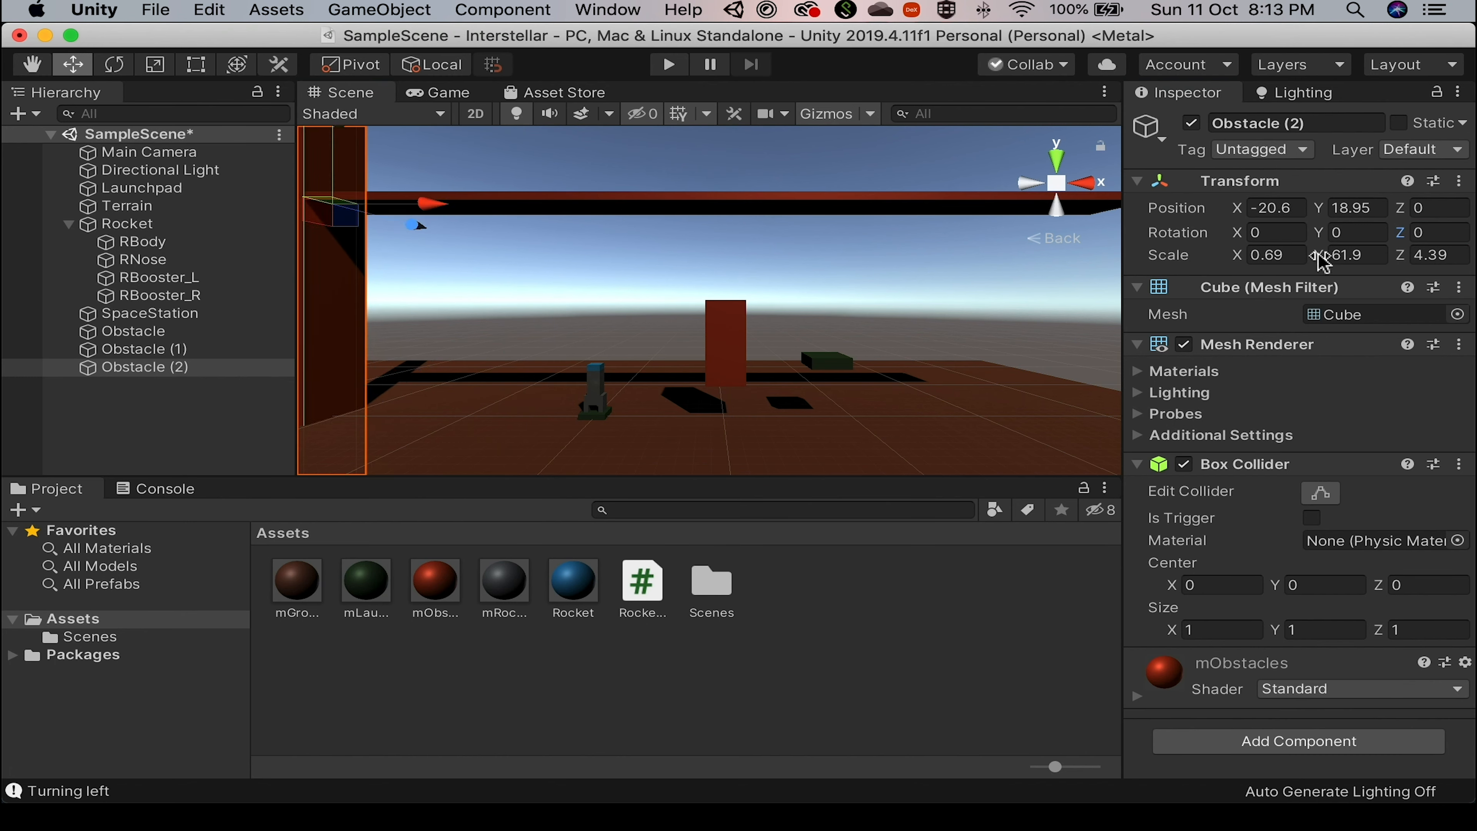
pyautogui.moveTo(1319, 256); pyautogui.dragTo(1221, 271)
pyautogui.click(207, 370)
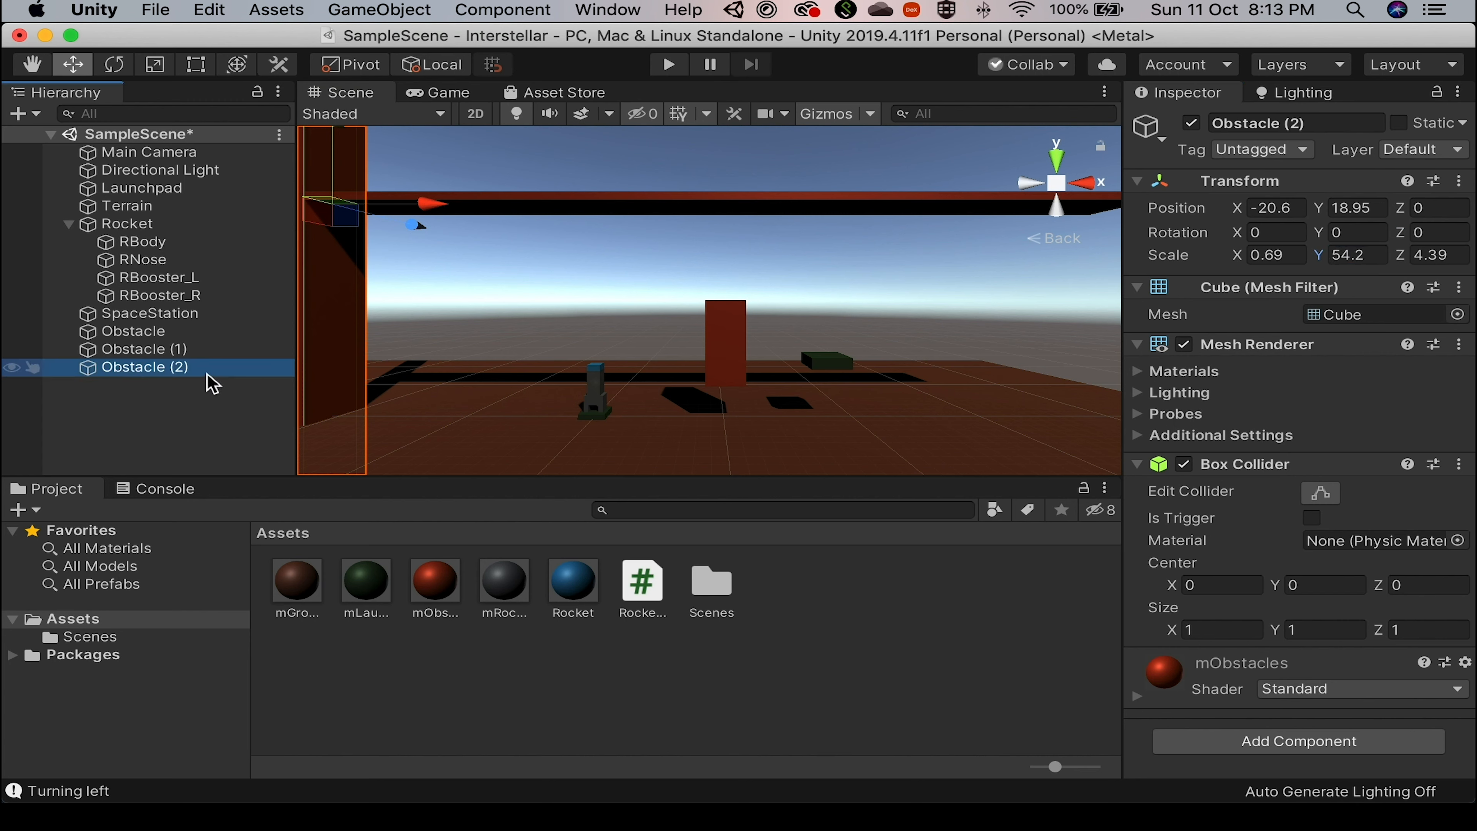
pyautogui.moveTo(1325, 262); pyautogui.dragTo(1294, 268)
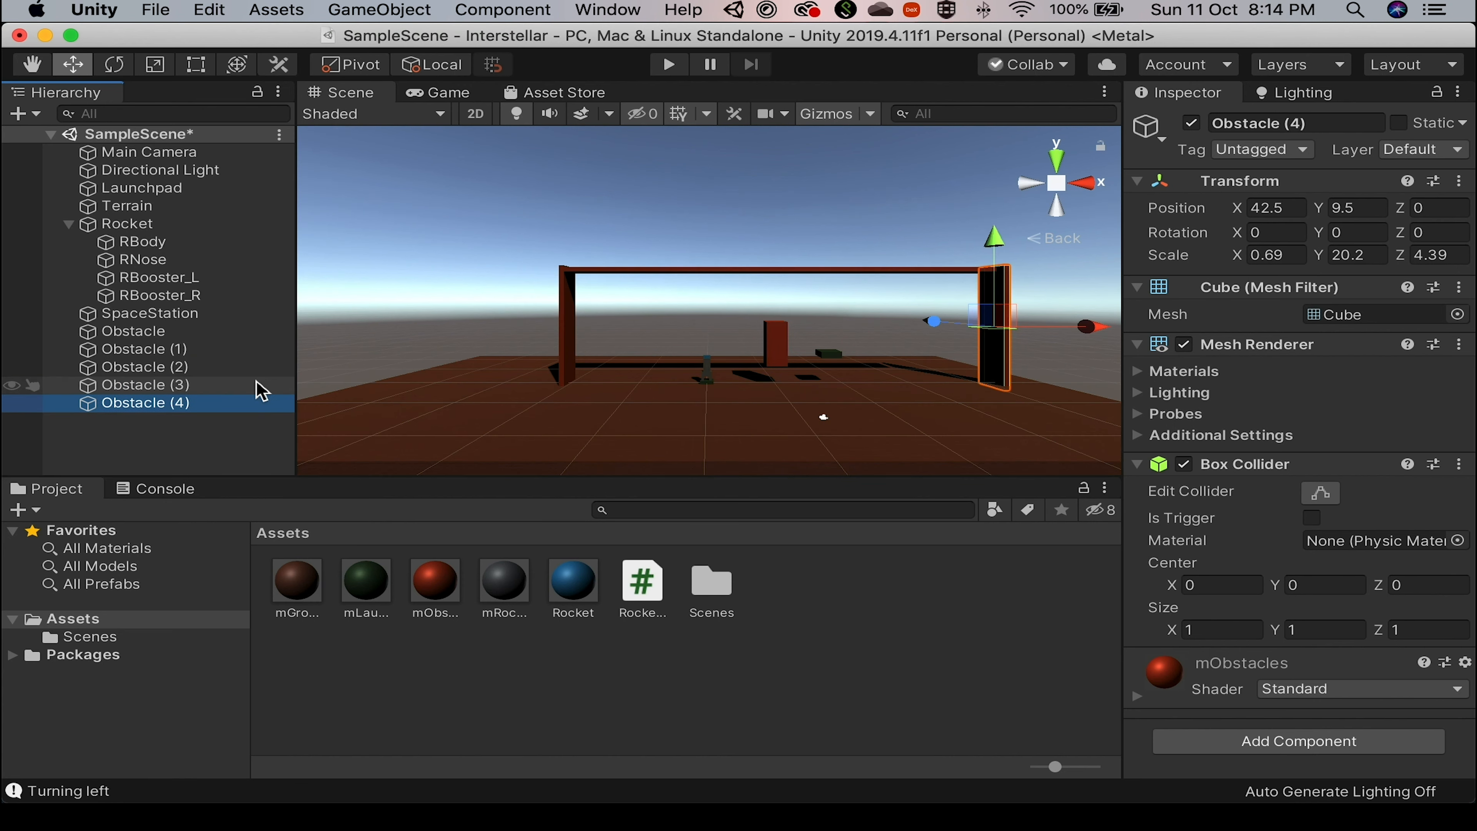
# Rename Obstacle (4) as BG.
pyautogui.click(174, 404)
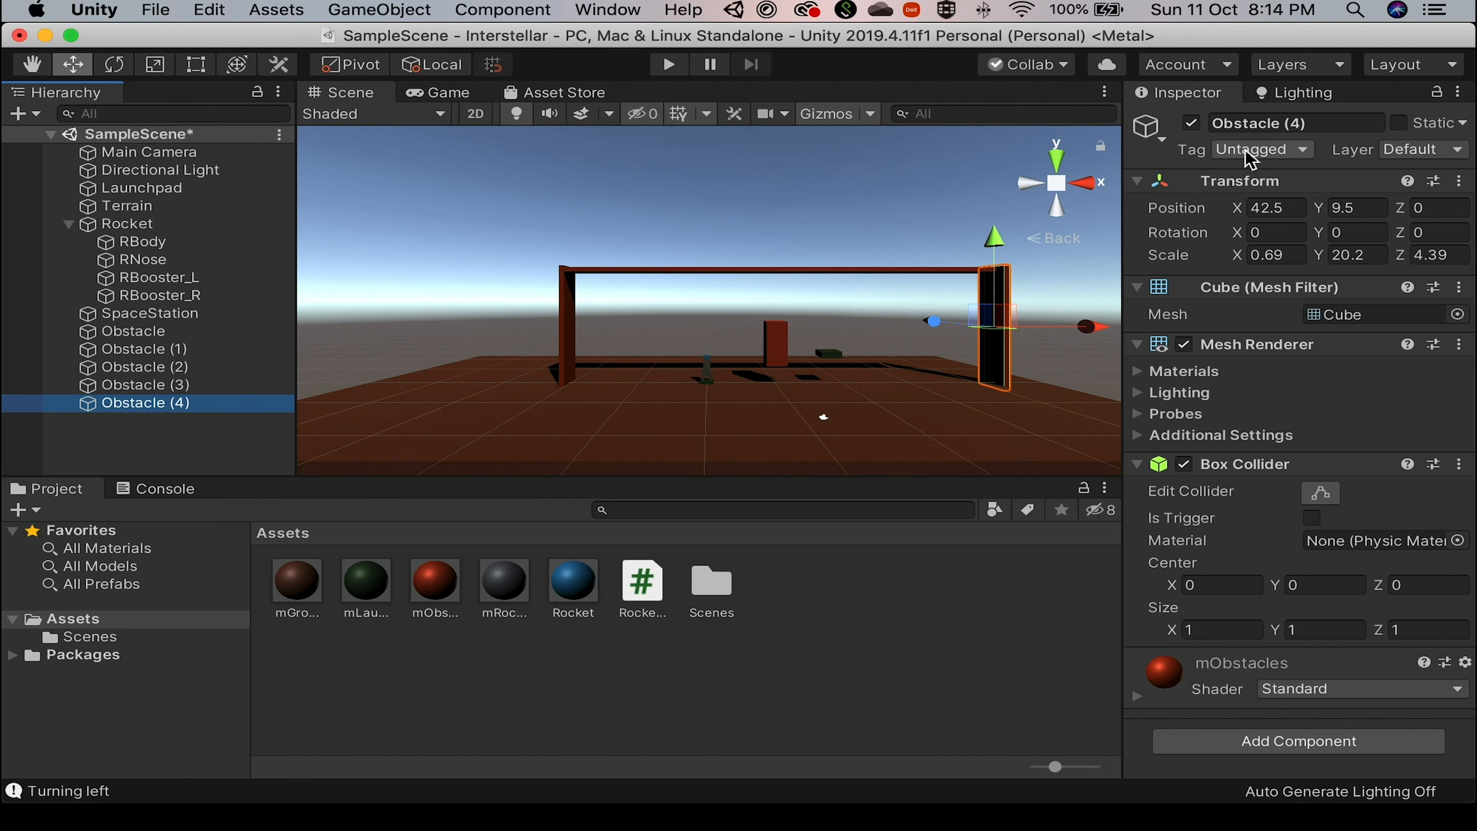
pyautogui.click(1358, 123)
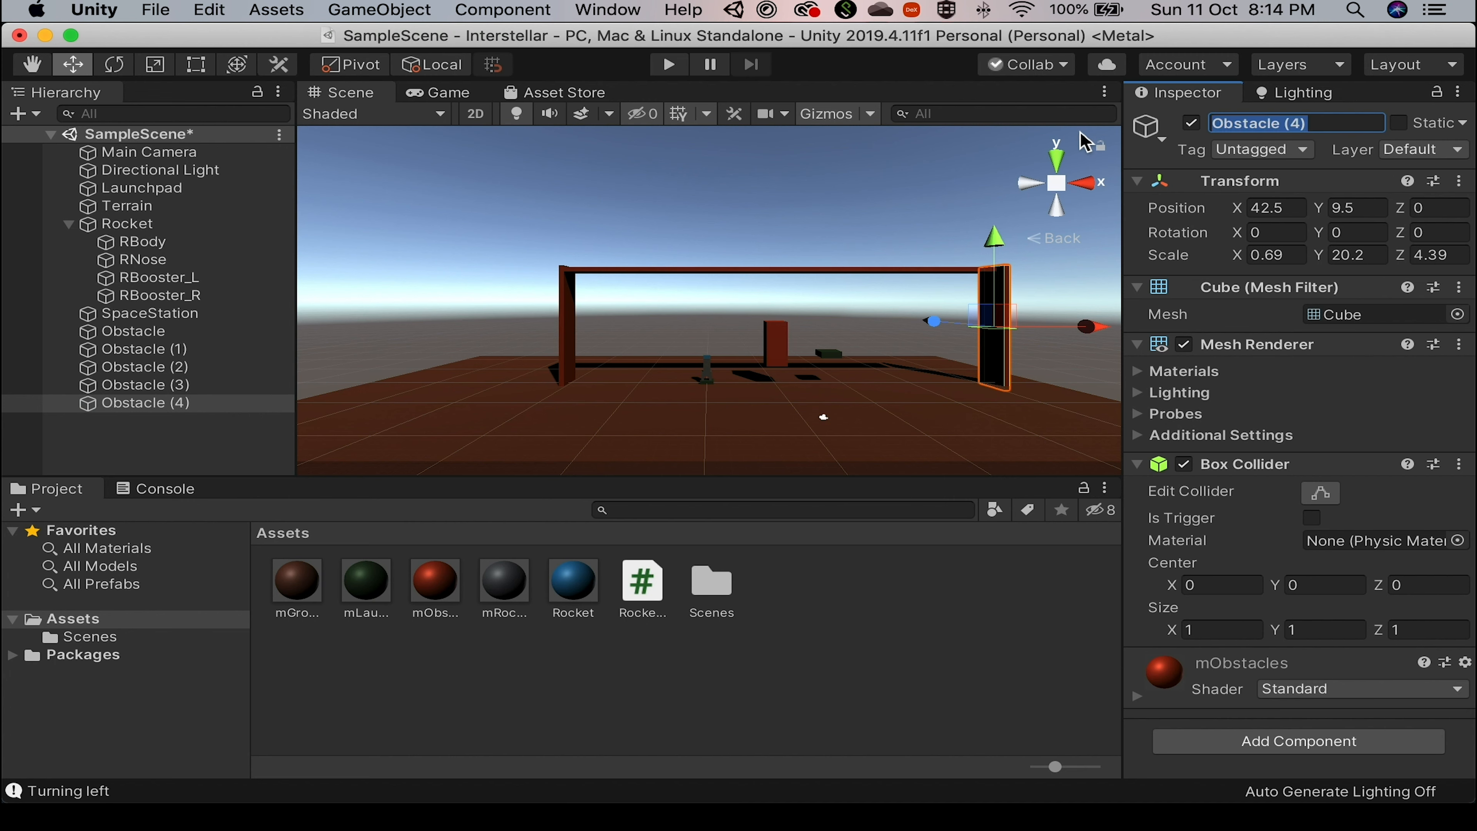
pyautogui.write('BG')
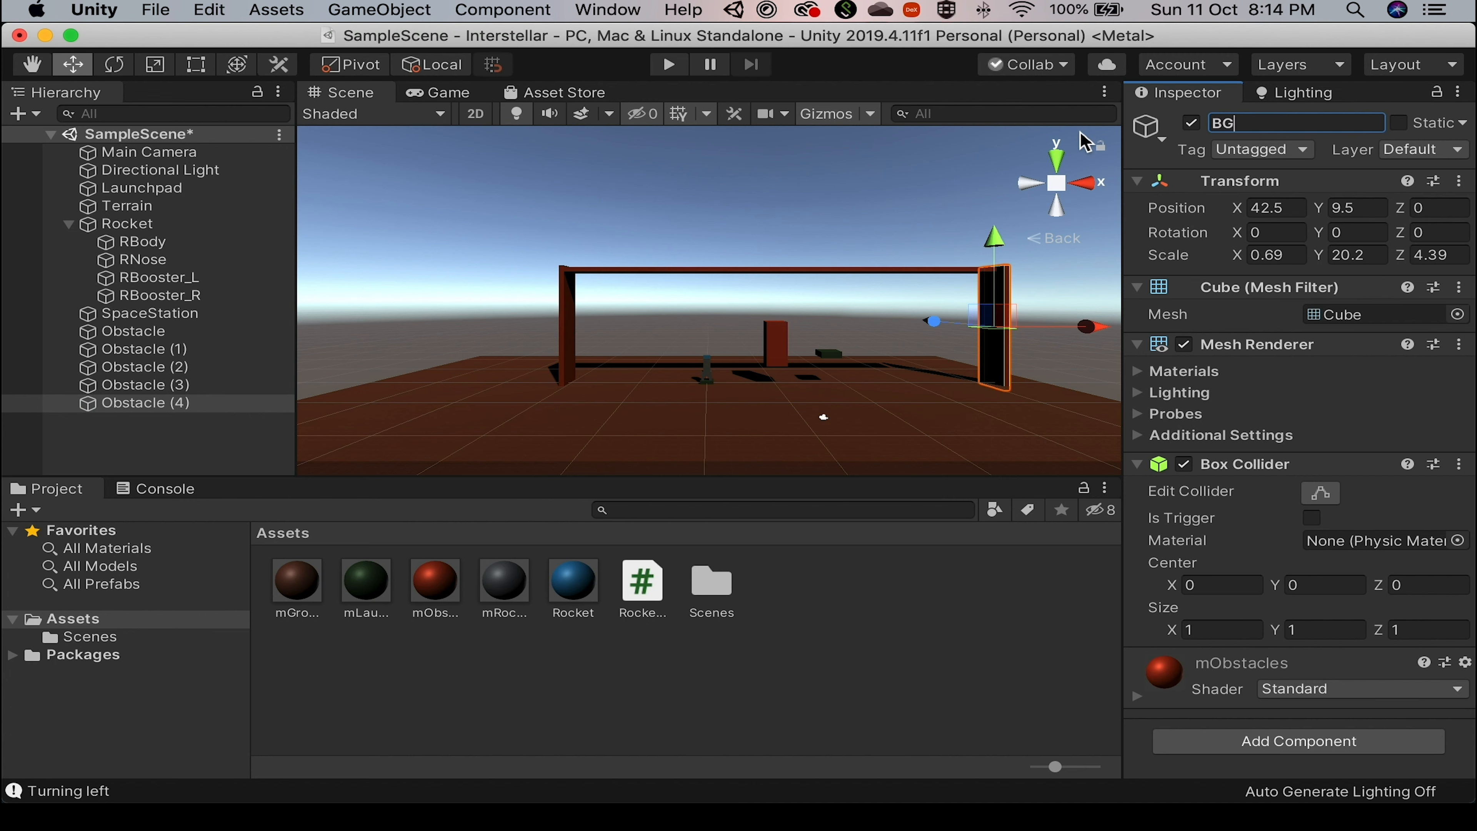
pyautogui.press('shift')
pyautogui.press('Return')
# Move BG to an X position of about 3.5 and widen its X scale to about 55.37.
pyautogui.click(319, 594)
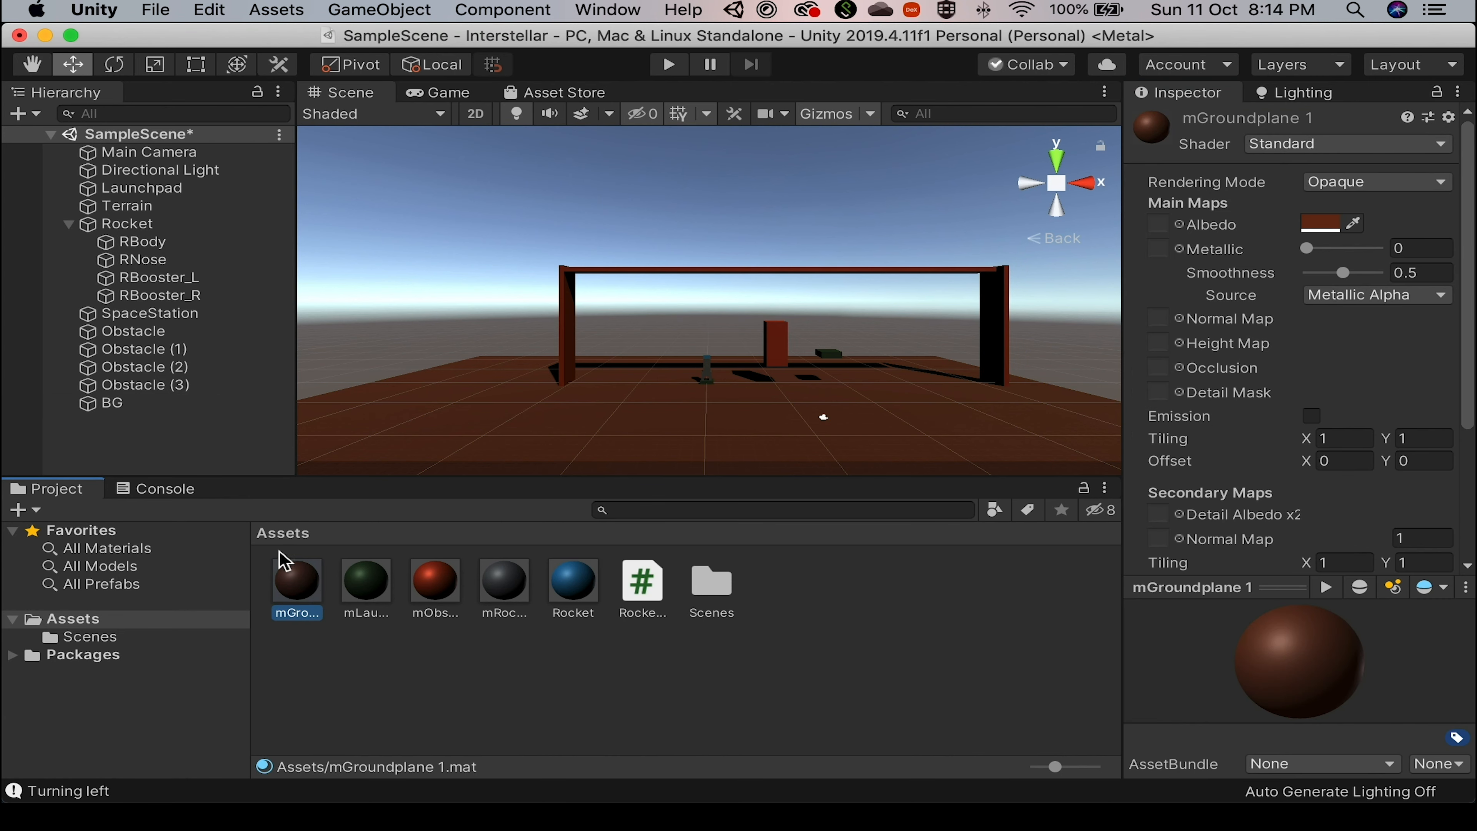
pyautogui.click(122, 407)
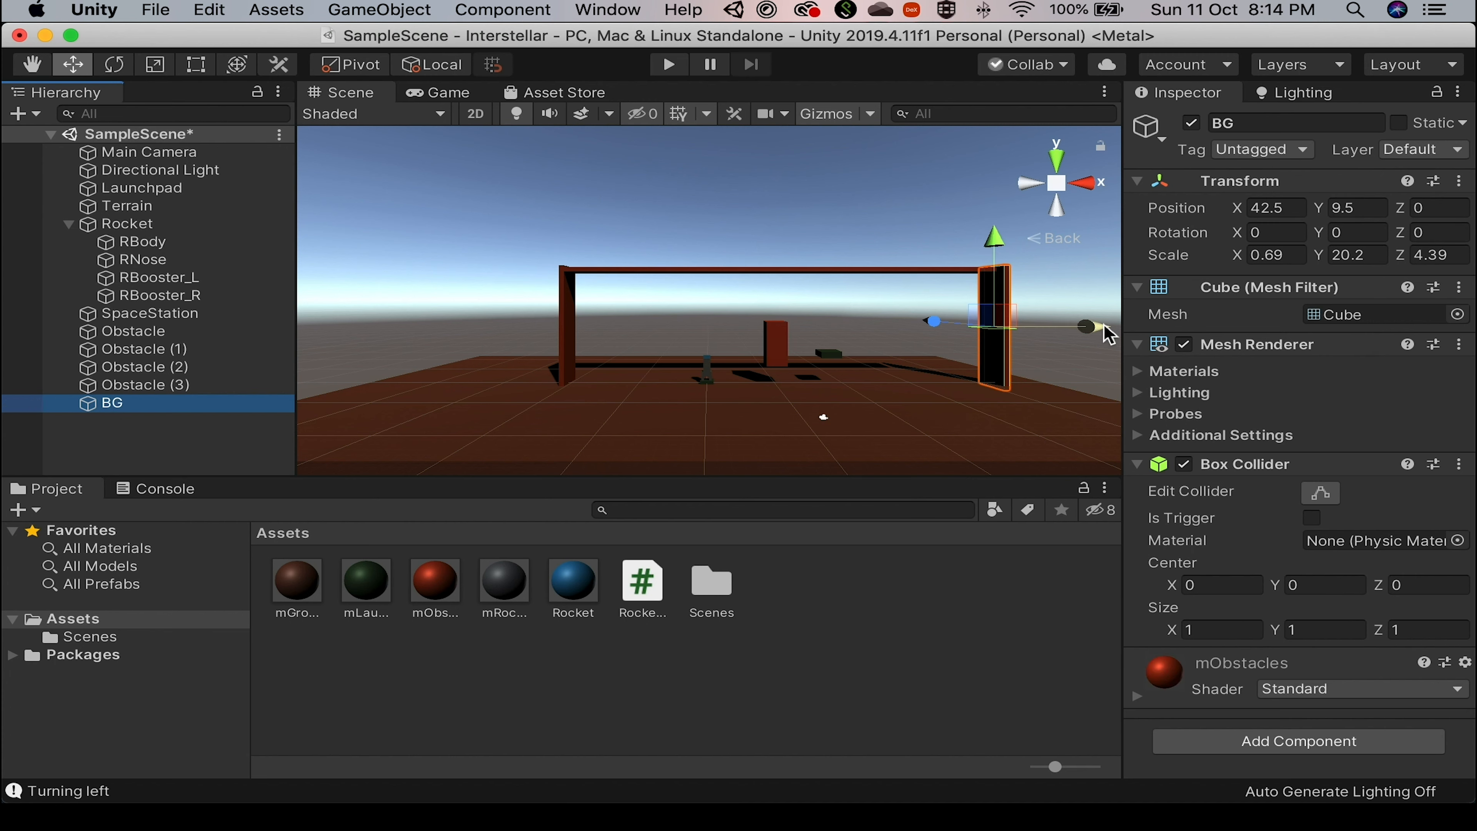
pyautogui.moveTo(1104, 328); pyautogui.dragTo(1005, 333)
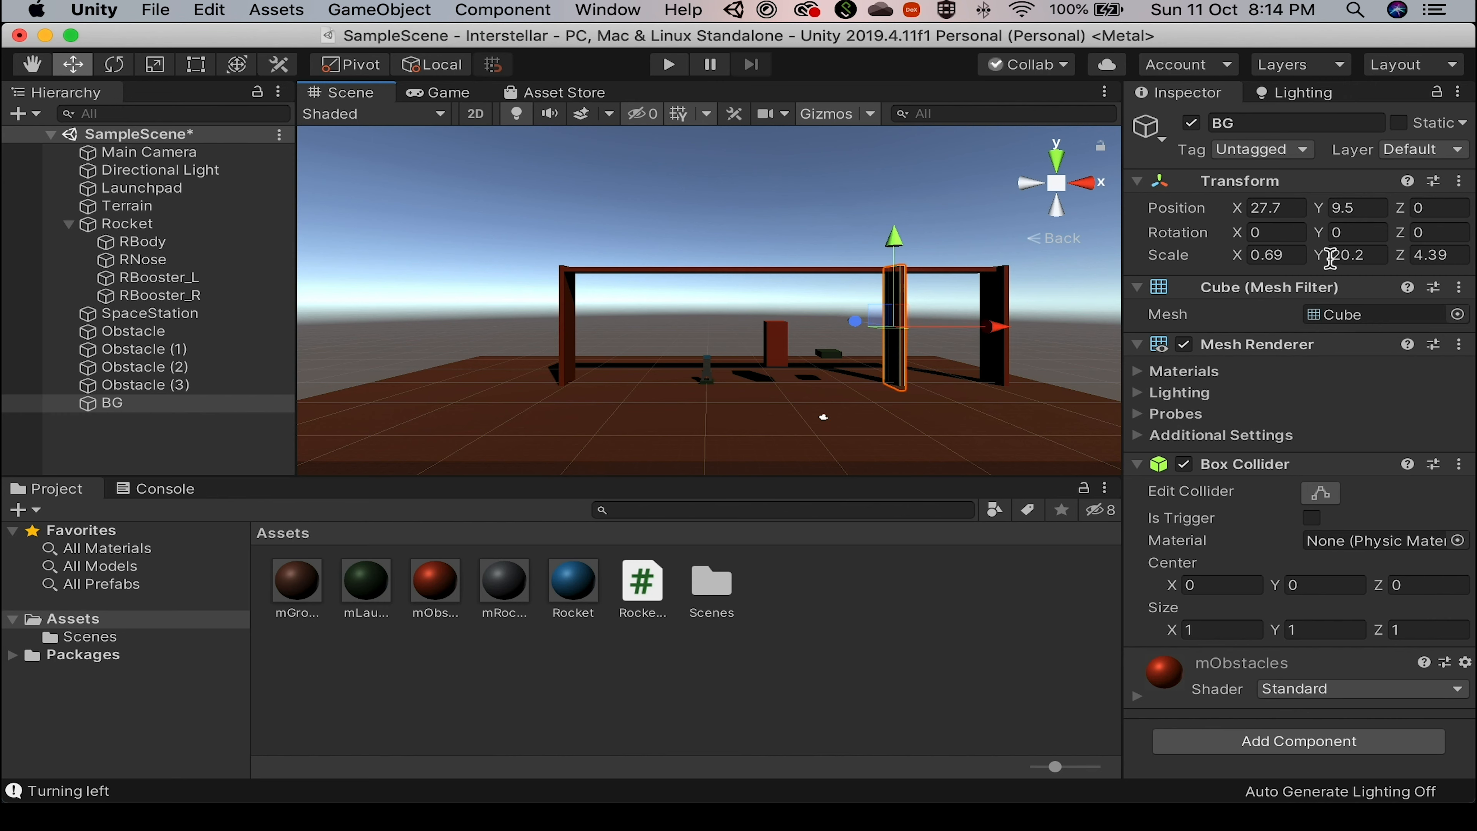
pyautogui.moveTo(1237, 258); pyautogui.dragTo(1396, 259)
pyautogui.moveTo(996, 328); pyautogui.dragTo(832, 347)
pyautogui.moveTo(1237, 256); pyautogui.dragTo(1277, 258)
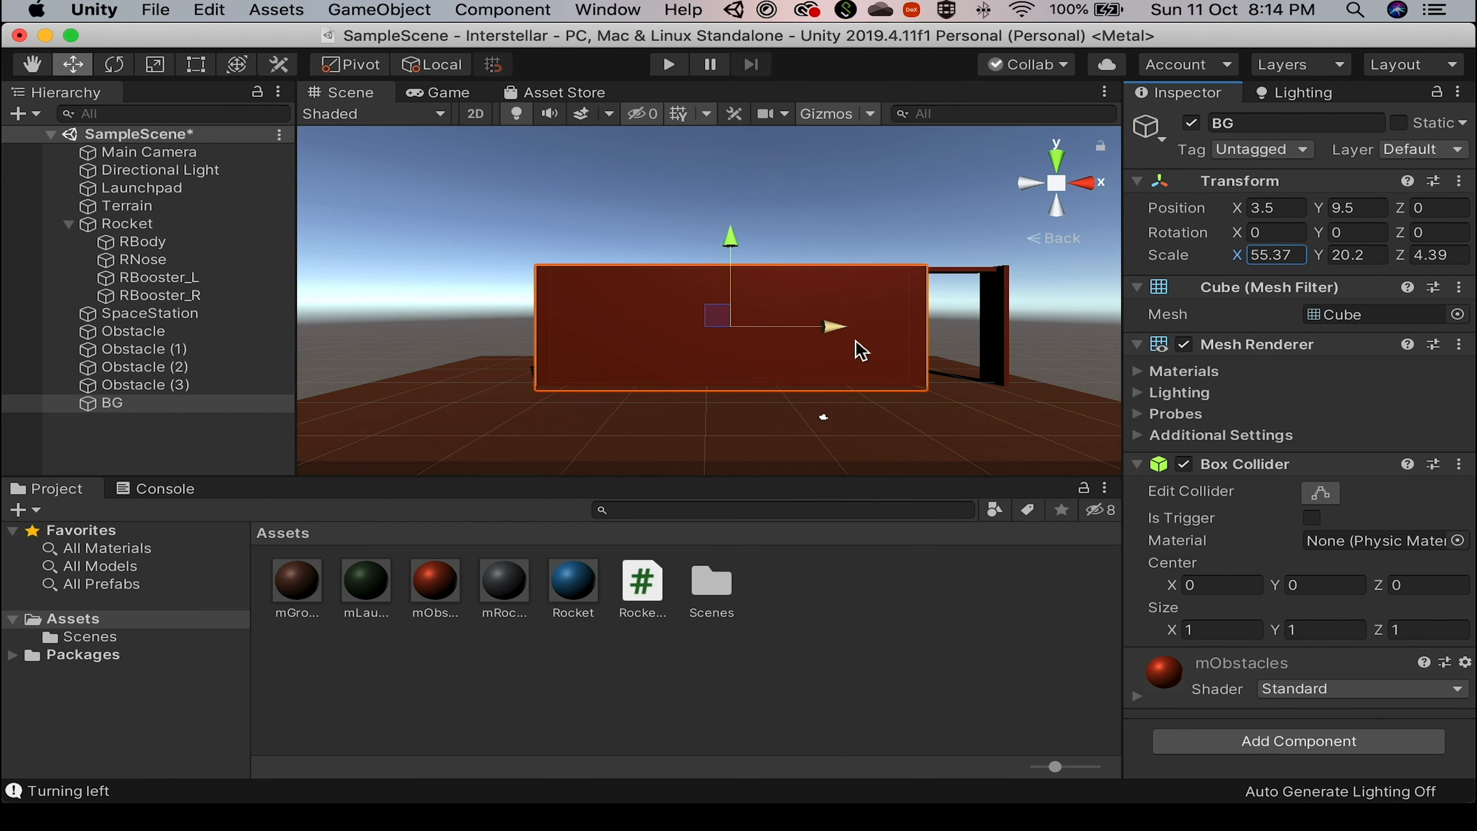
# Widen BG further, centre it in the frame of walls and move it back behind the obstacles.
pyautogui.moveTo(840, 330); pyautogui.dragTo(885, 335)
pyautogui.moveTo(1237, 257); pyautogui.dragTo(1275, 256)
pyautogui.click(1057, 159)
pyautogui.moveTo(775, 214); pyautogui.dragTo(776, 87)
pyautogui.click(1057, 204)
pyautogui.click(1062, 154)
pyautogui.click(1087, 183)
pyautogui.click(1085, 183)
# Stretch BG to cover the whole opening between the walls and apply the dark grey rocket material to it.
pyautogui.moveTo(1237, 256); pyautogui.dragTo(1306, 256)
pyautogui.moveTo(860, 319); pyautogui.dragTo(882, 318)
pyautogui.moveTo(1318, 256); pyautogui.dragTo(1357, 256)
pyautogui.click(504, 581)
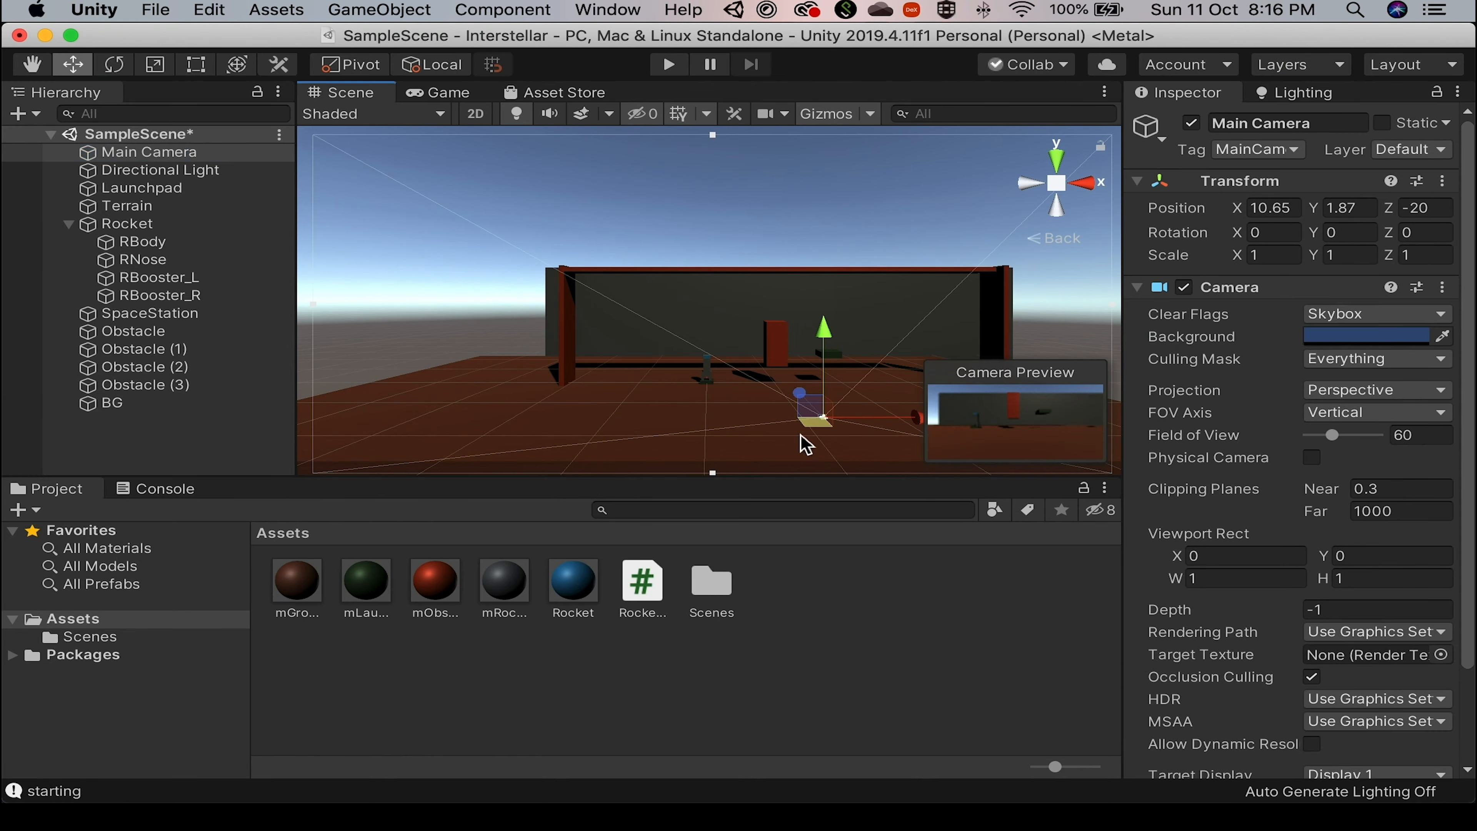
# Place the Main Camera at about X 17.29, Y 6.1, Z -20.2 with a rotation of about X -1.74 and Y 1.3.
pyautogui.moveTo(801, 439); pyautogui.dragTo(764, 280)
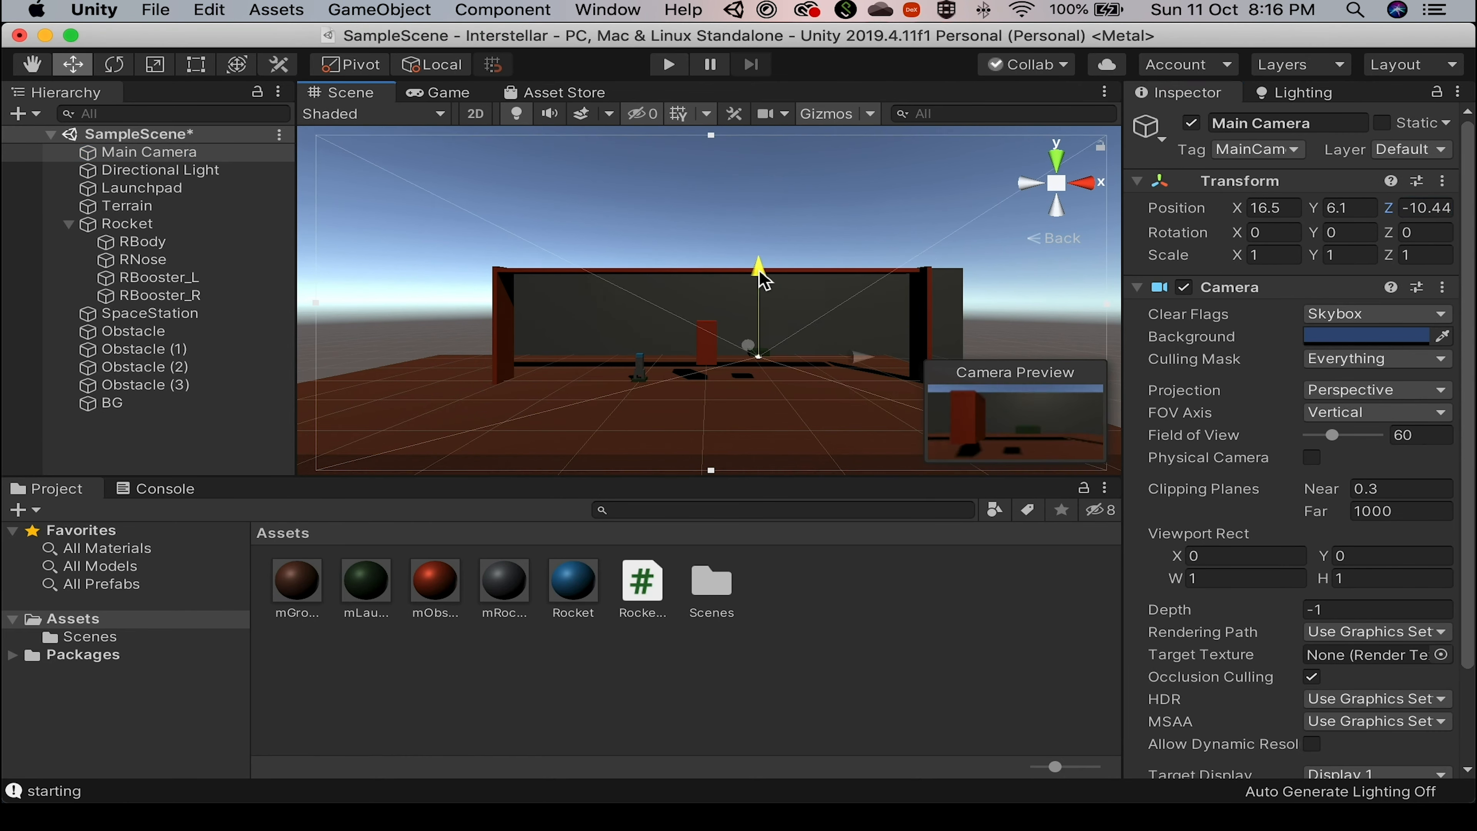
pyautogui.moveTo(1389, 208); pyautogui.dragTo(1401, 208)
pyautogui.moveTo(1237, 232); pyautogui.dragTo(1336, 238)
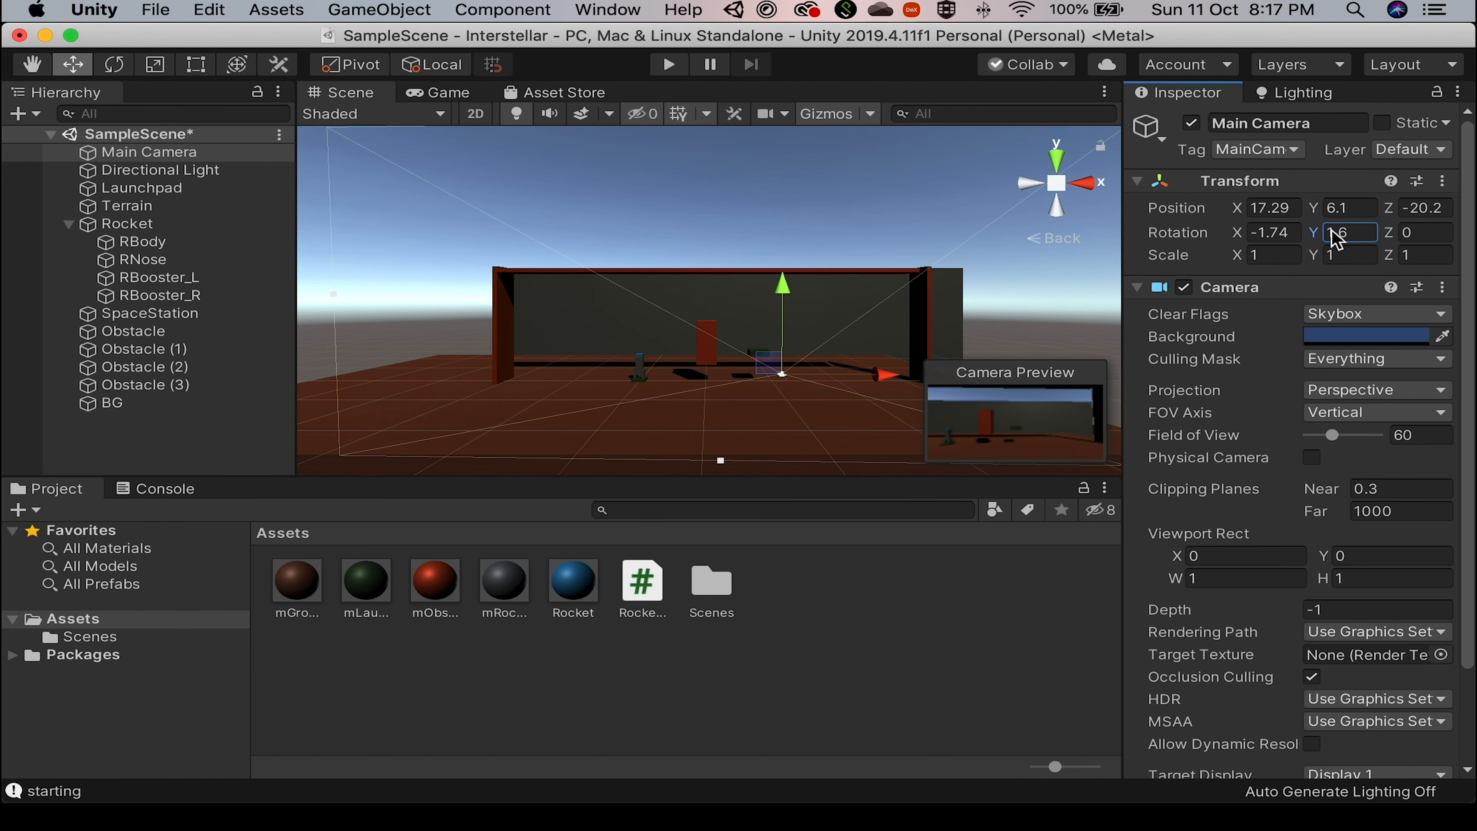
# Enlarge BG until it fills the background, and move the Main Camera to about X 14.64, Z -32 with an X rotation of about 1.89.
pyautogui.click(696, 303)
pyautogui.moveTo(696, 303); pyautogui.dragTo(709, 148)
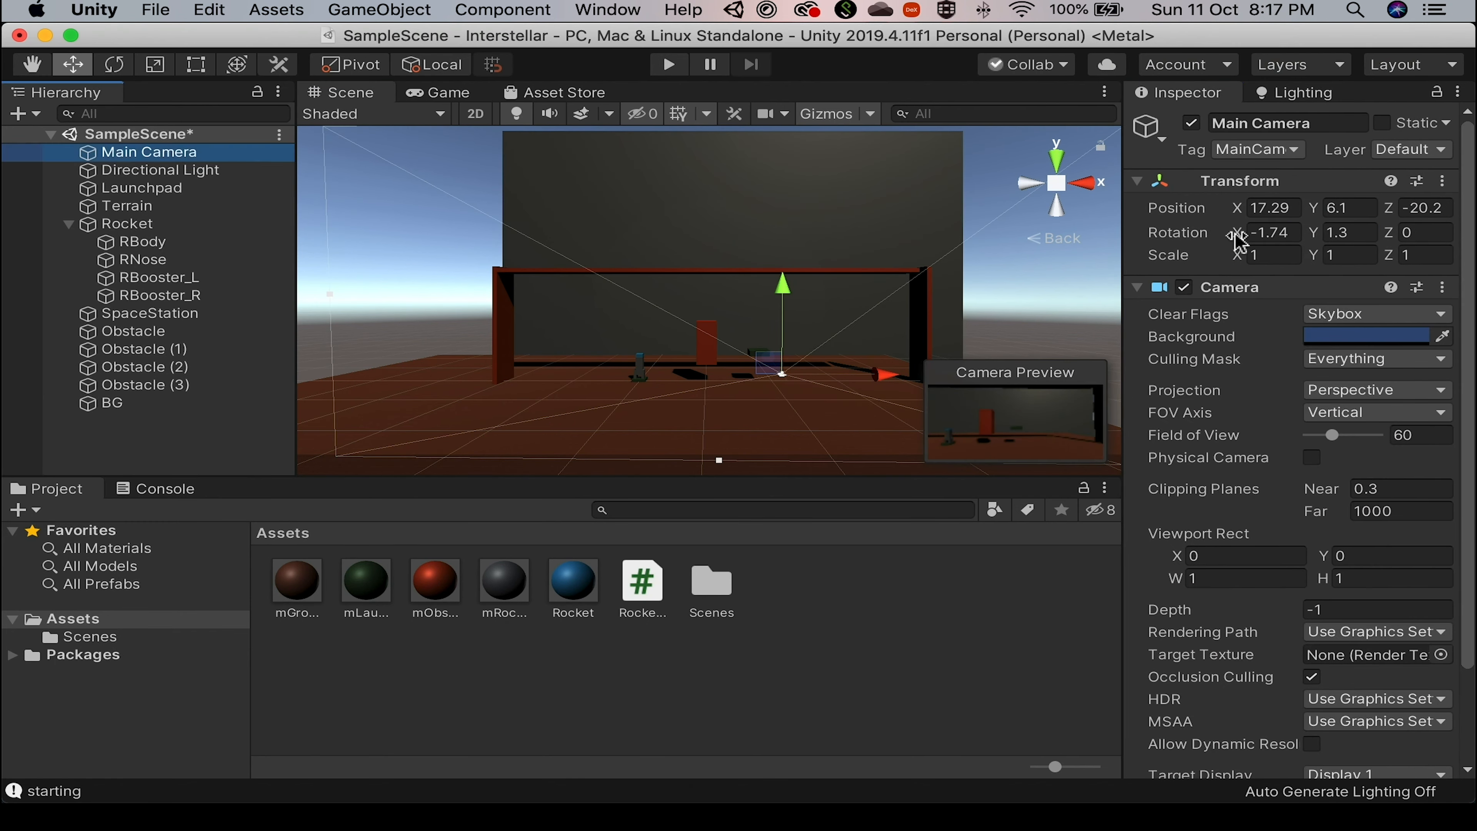
pyautogui.moveTo(1237, 239); pyautogui.dragTo(973, 257)
pyautogui.press('r')
pyautogui.click(934, 274)
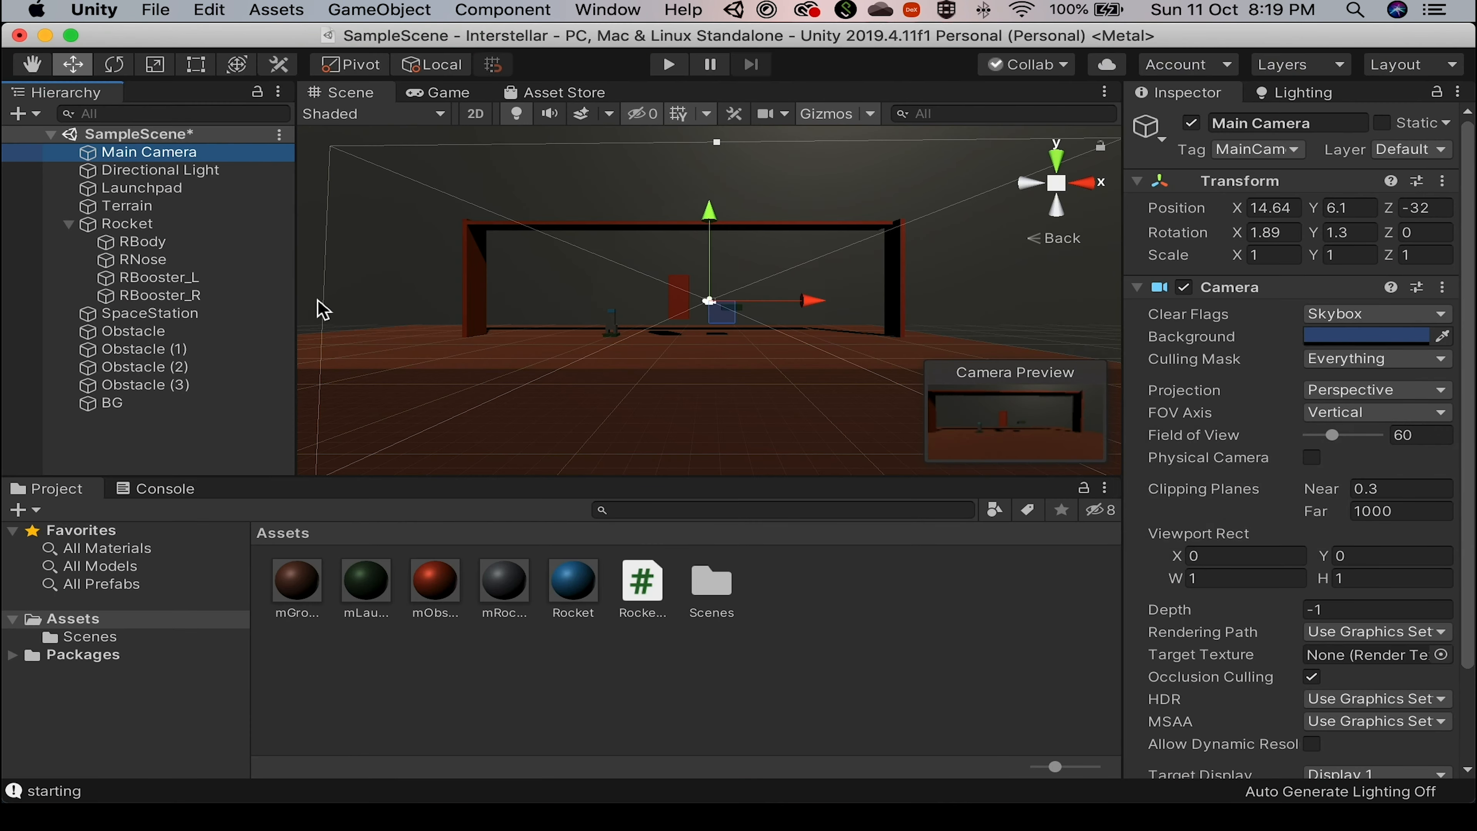
pyautogui.click(1419, 208)
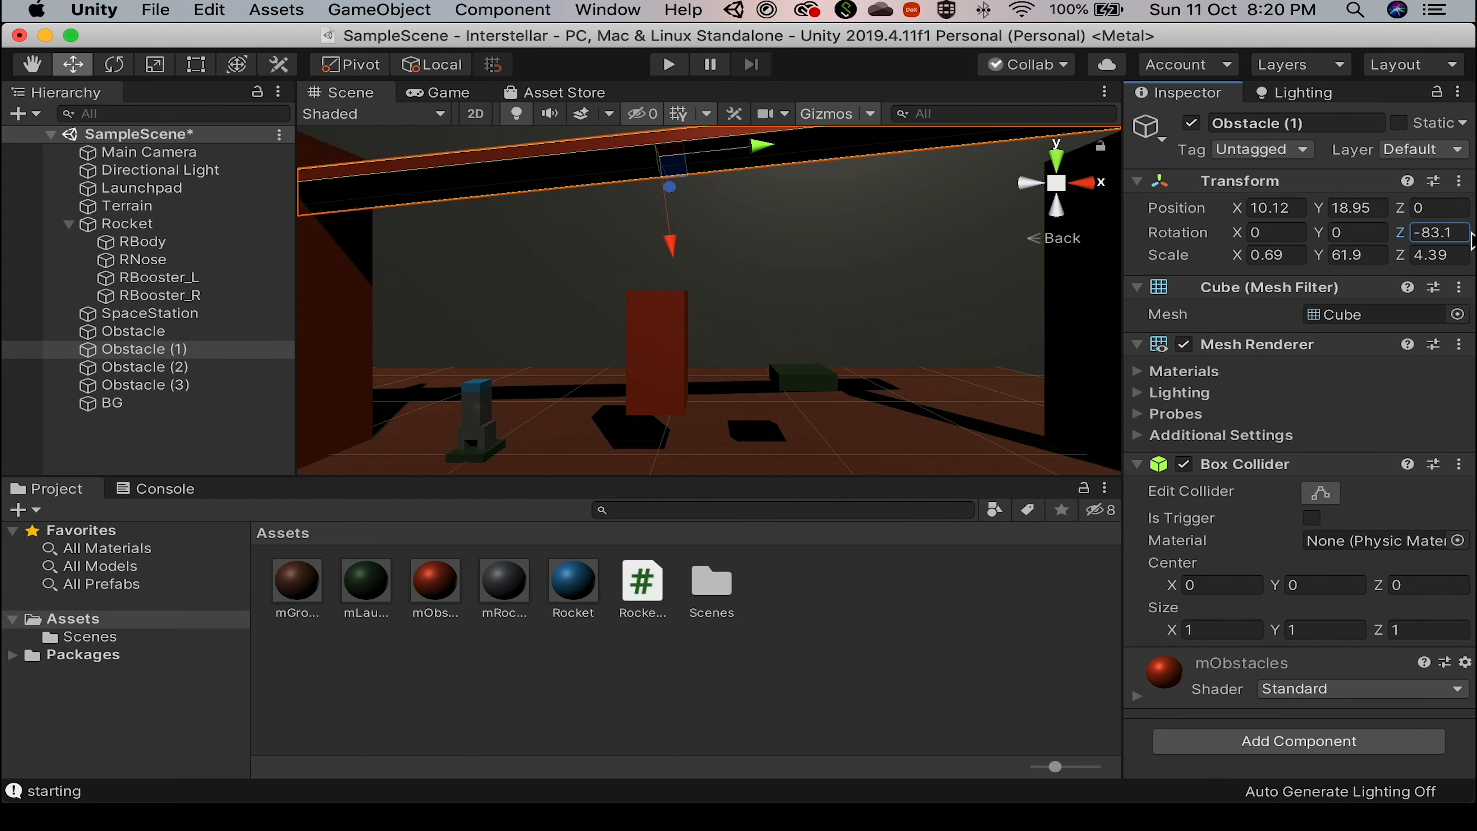
# Level Obstacle (1) at Z rotation -90, thicken it to scale X 2 and Z about 12.5, and raise it to Y about 22.79.
pyautogui.moveTo(1472, 234); pyautogui.dragTo(1458, 234)
pyautogui.moveTo(1400, 255); pyautogui.dragTo(1178, 262)
pyautogui.write('2')
pyautogui.press('Tab')
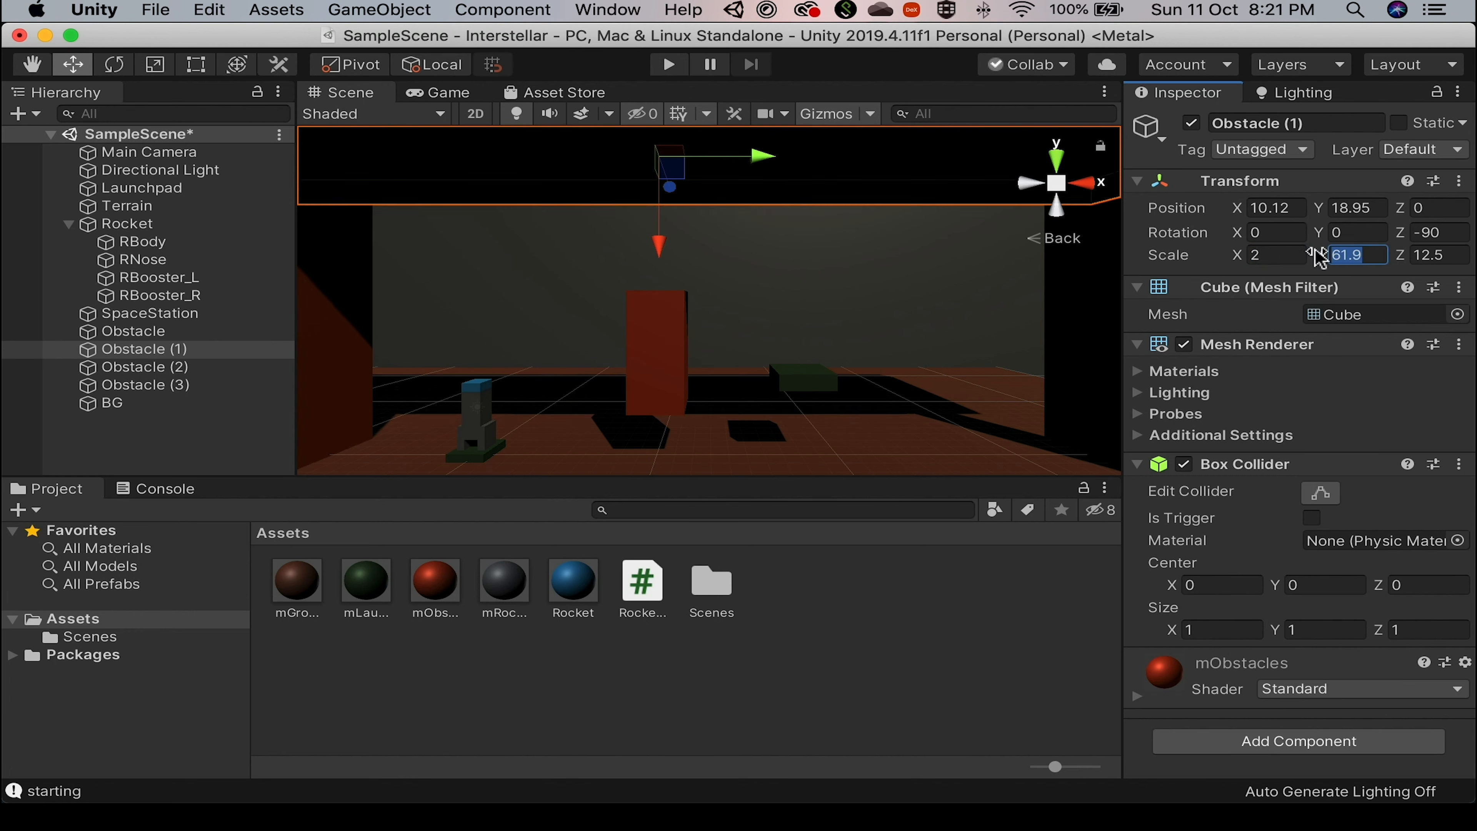
pyautogui.click(1465, 256)
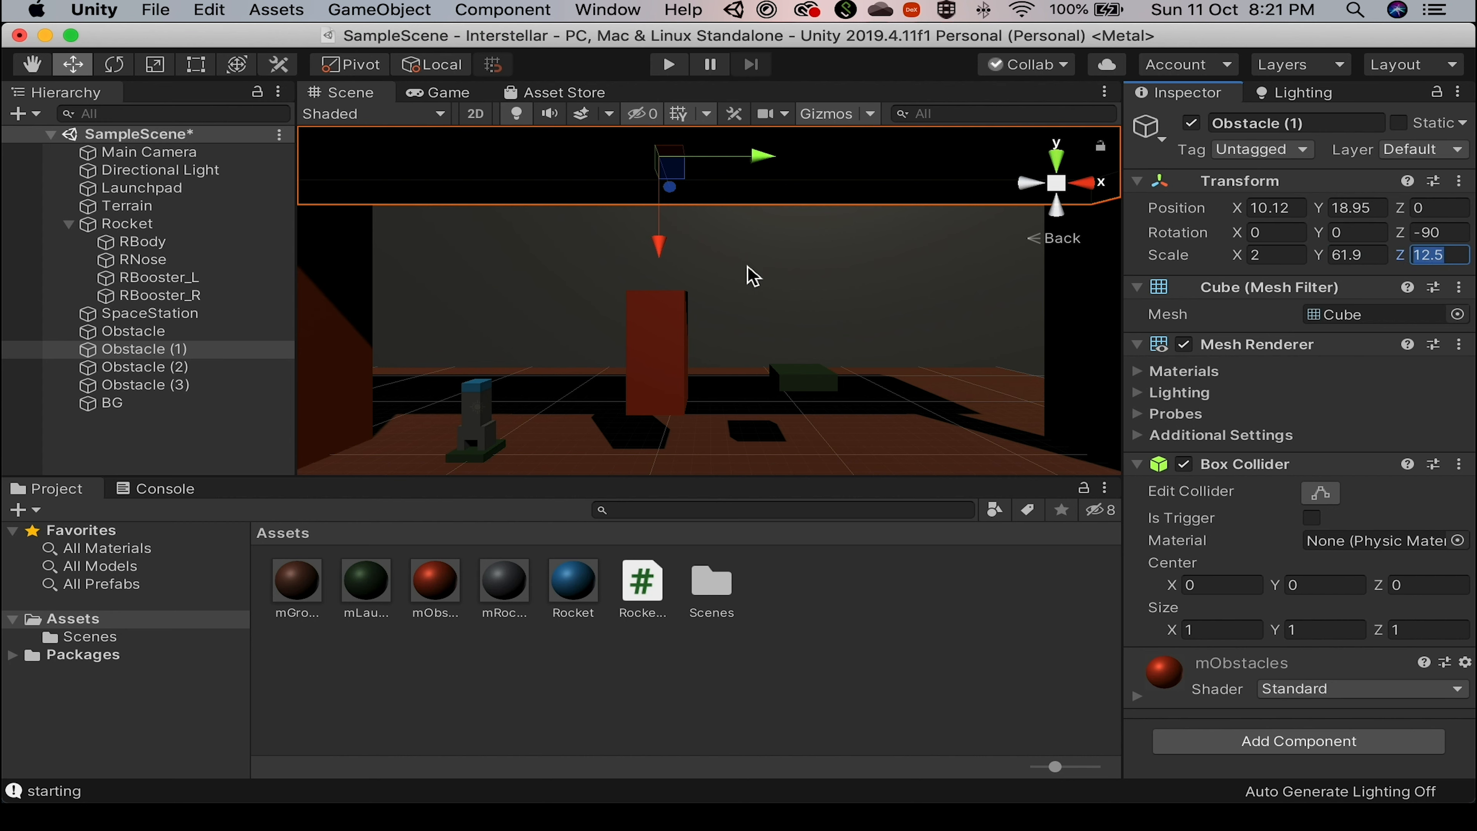
pyautogui.moveTo(659, 237); pyautogui.dragTo(659, 185)
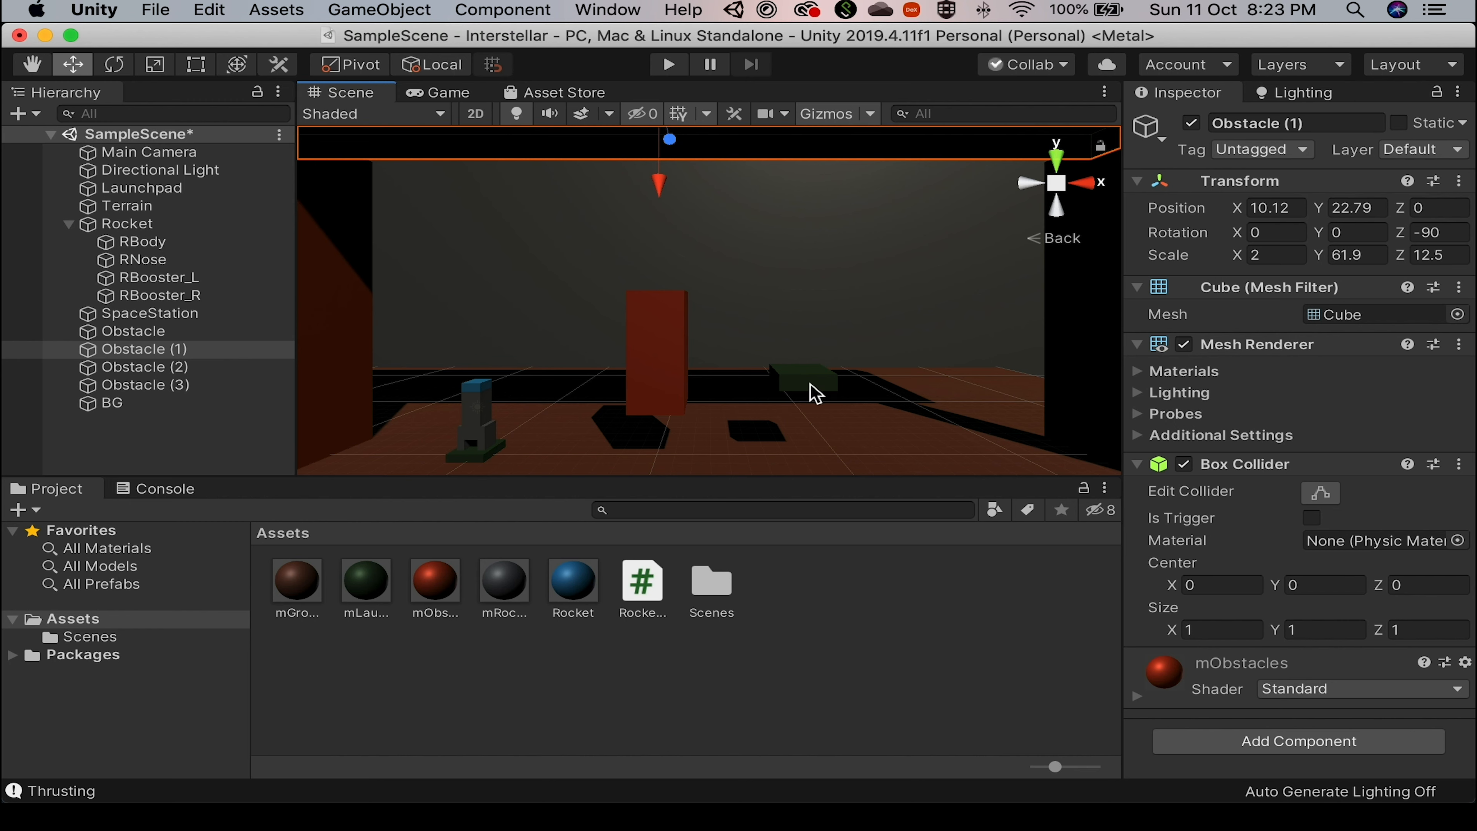
# Assign the Finish tag to SpaceStation.
pyautogui.click(816, 394)
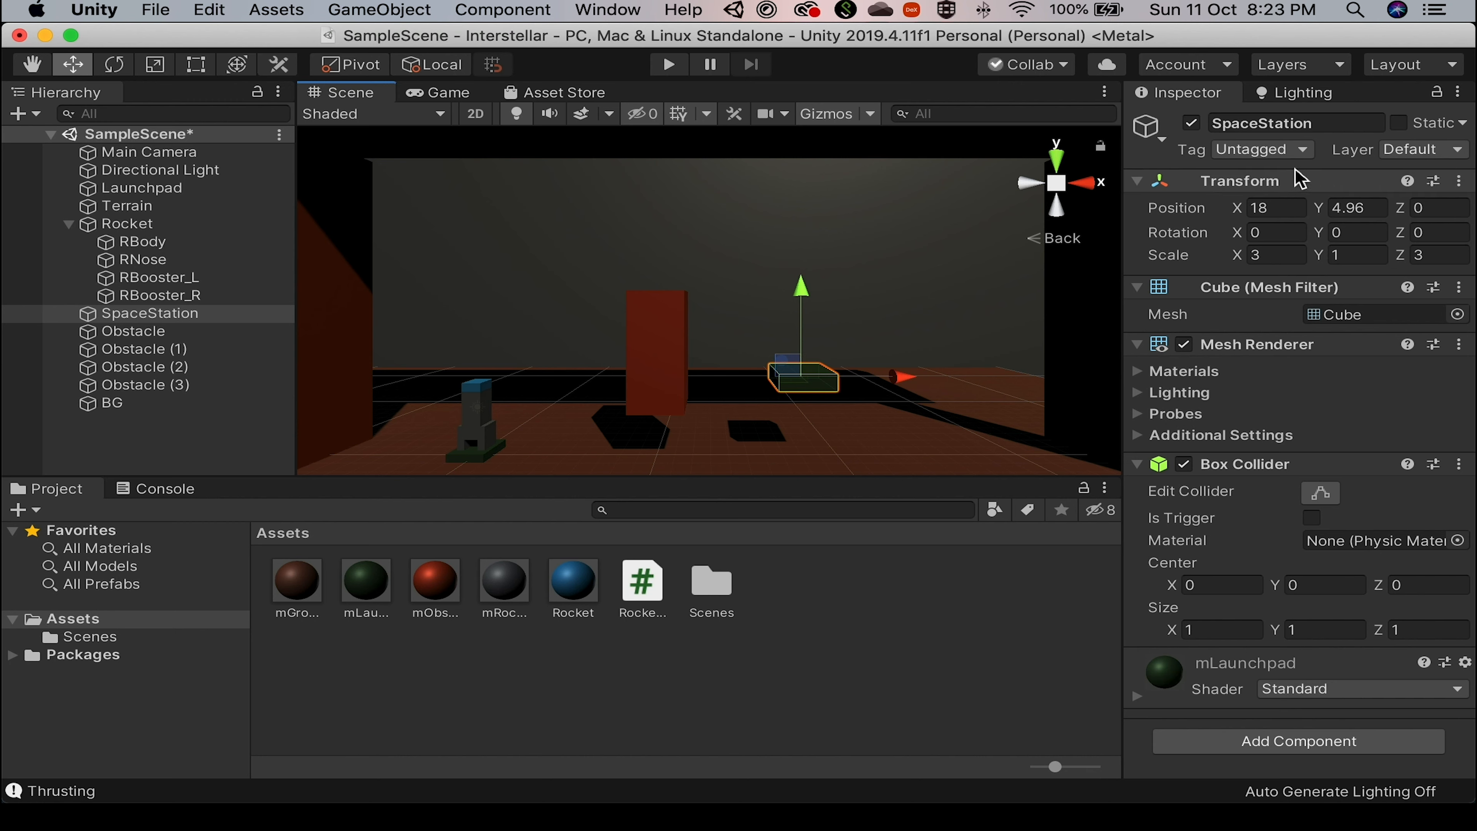
pyautogui.click(1288, 153)
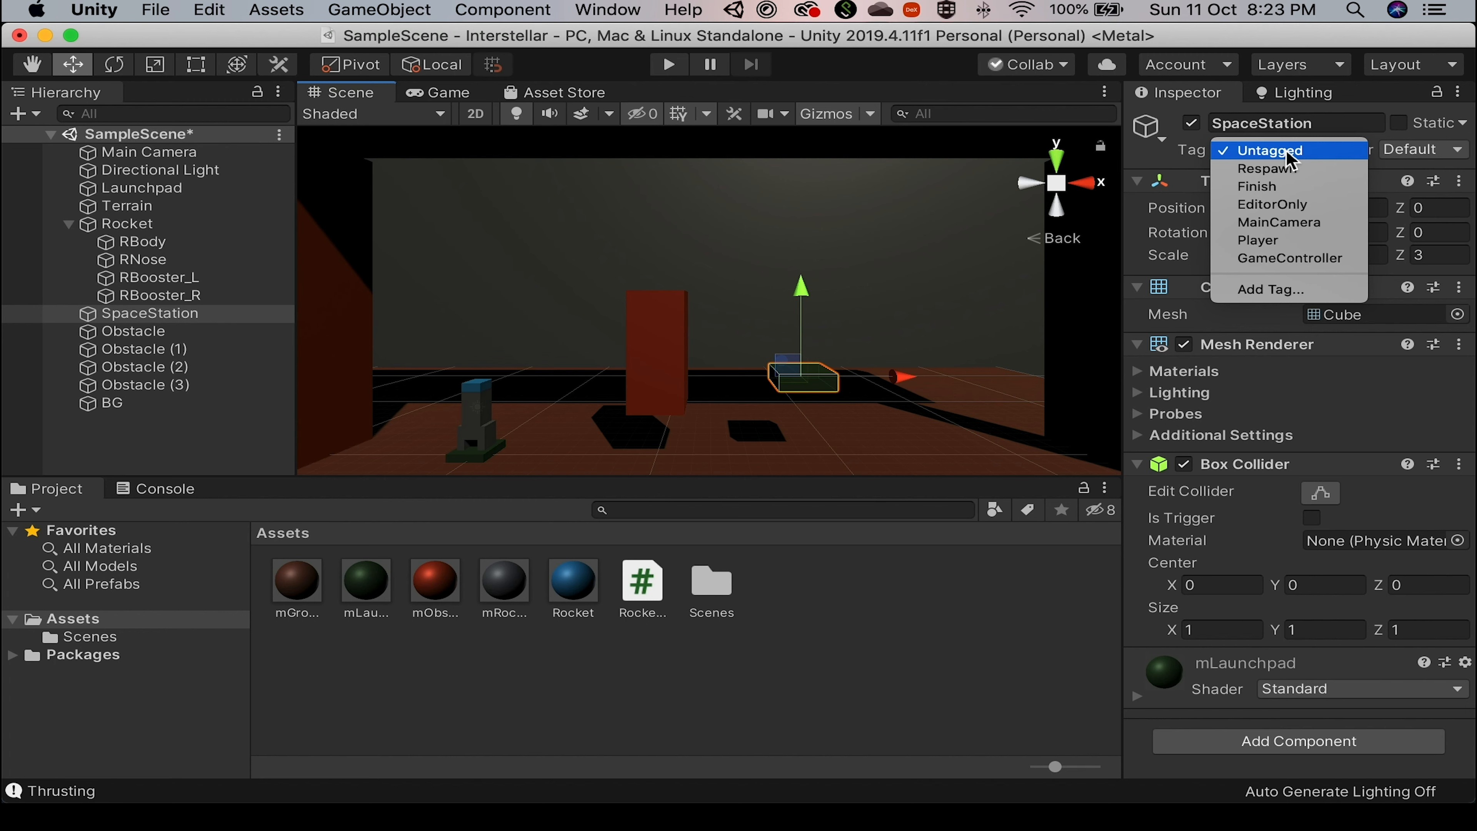
pyautogui.click(1290, 190)
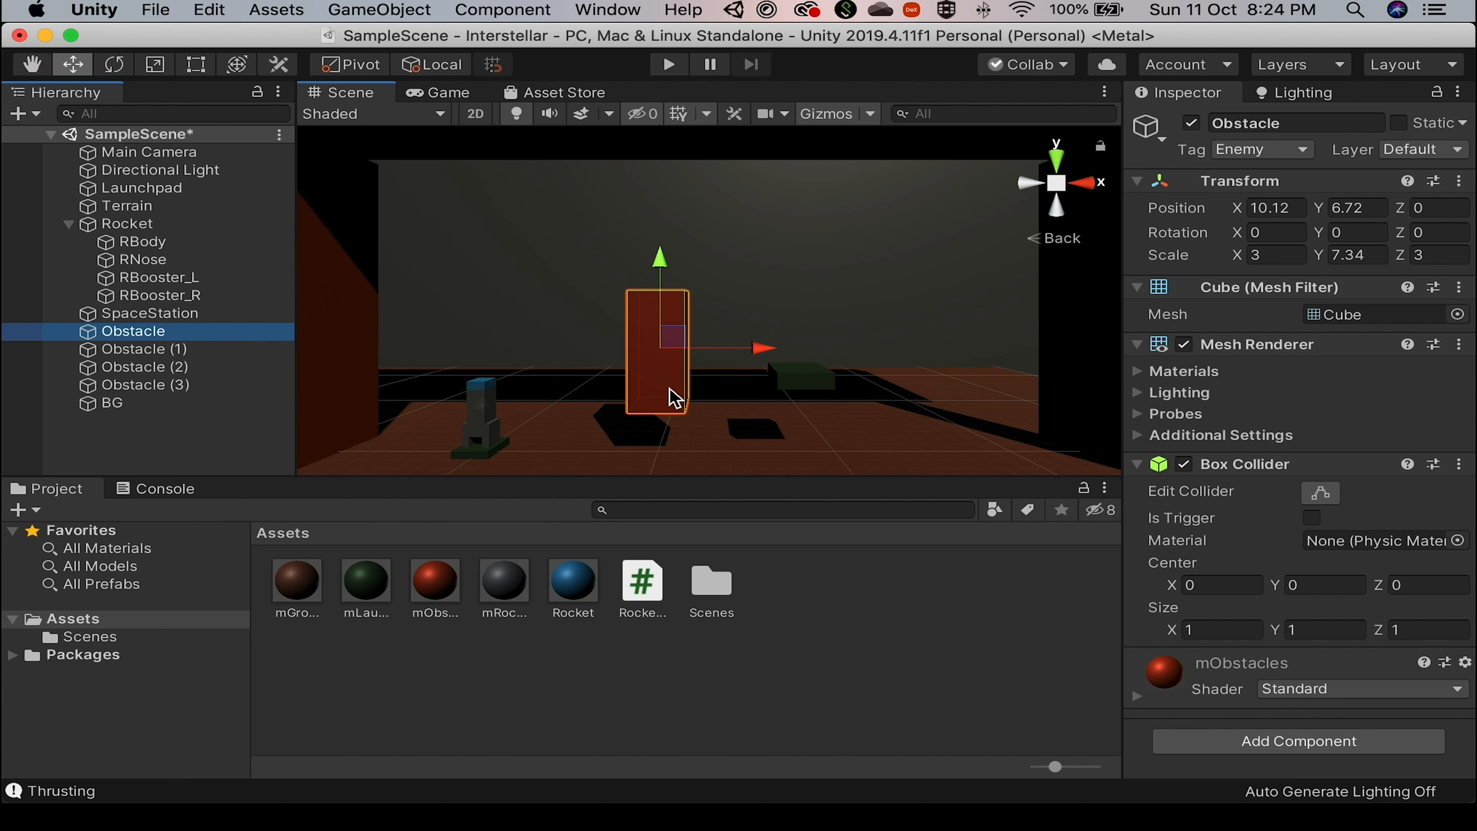
# Reset the tag of Obstacle to Untagged and check the tags of the other obstacles and SpaceStation.
pyautogui.click(1250, 151)
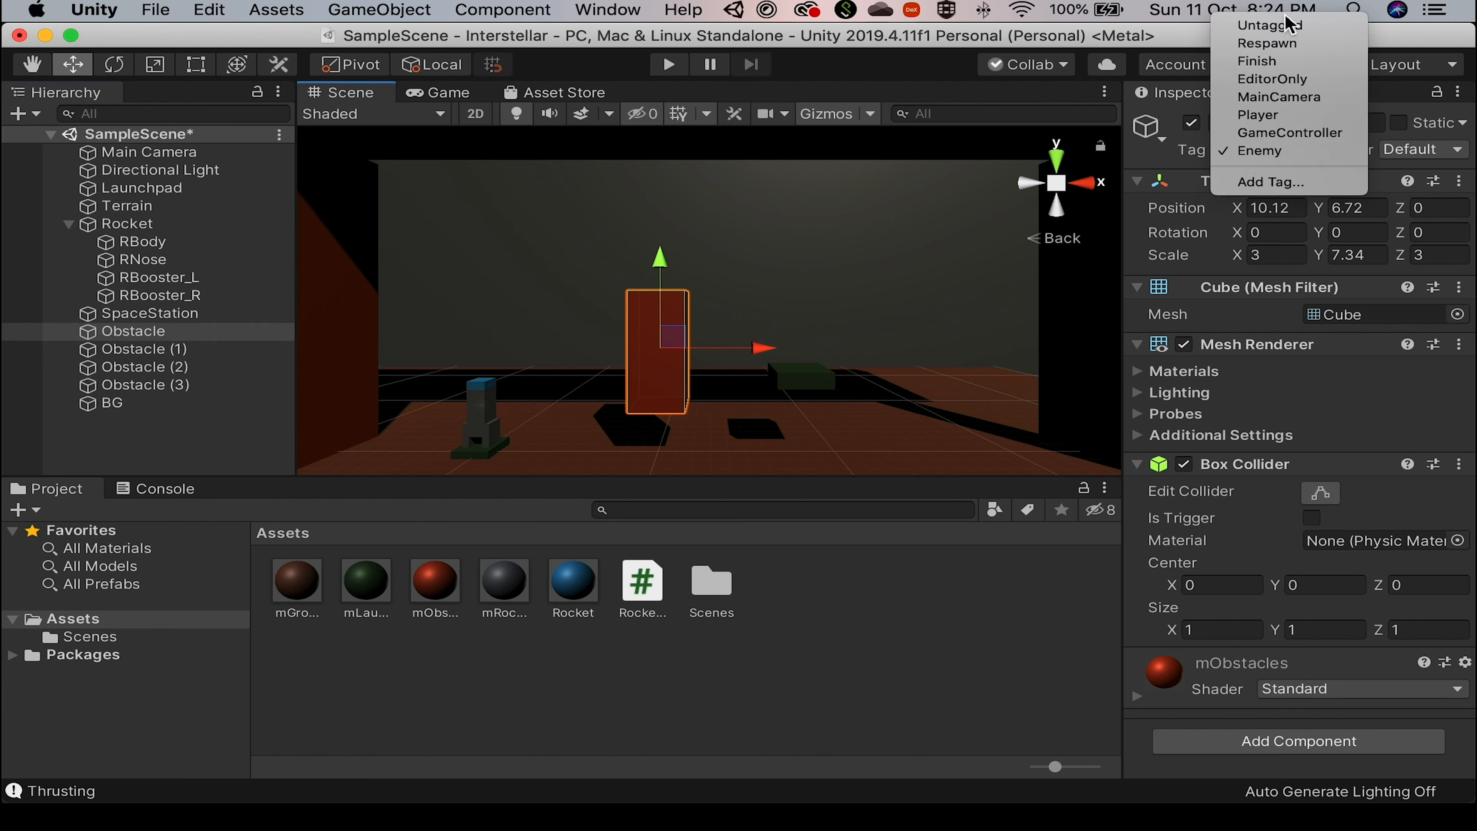
pyautogui.click(1277, 26)
pyautogui.click(361, 345)
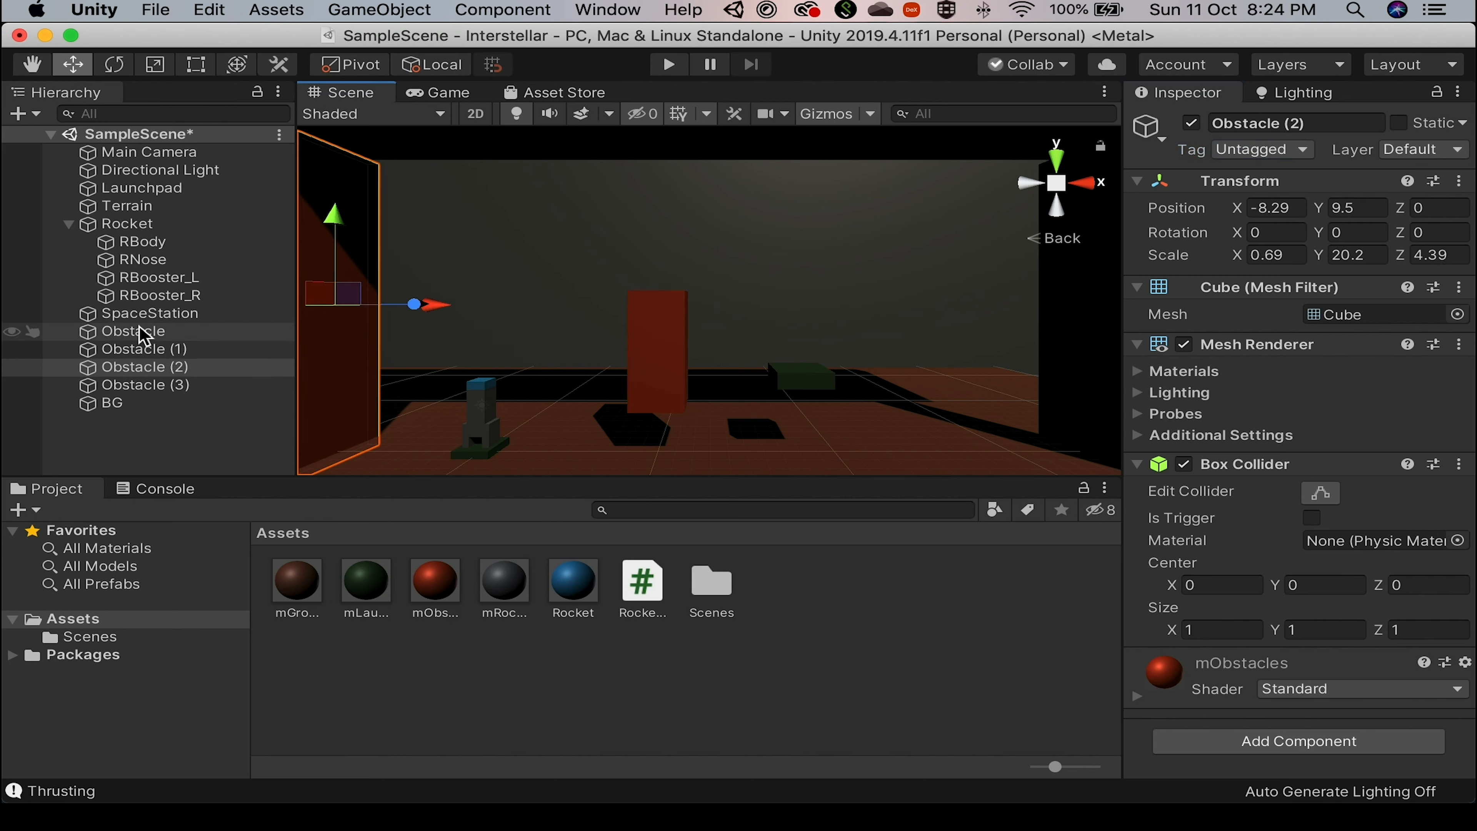
pyautogui.click(136, 332)
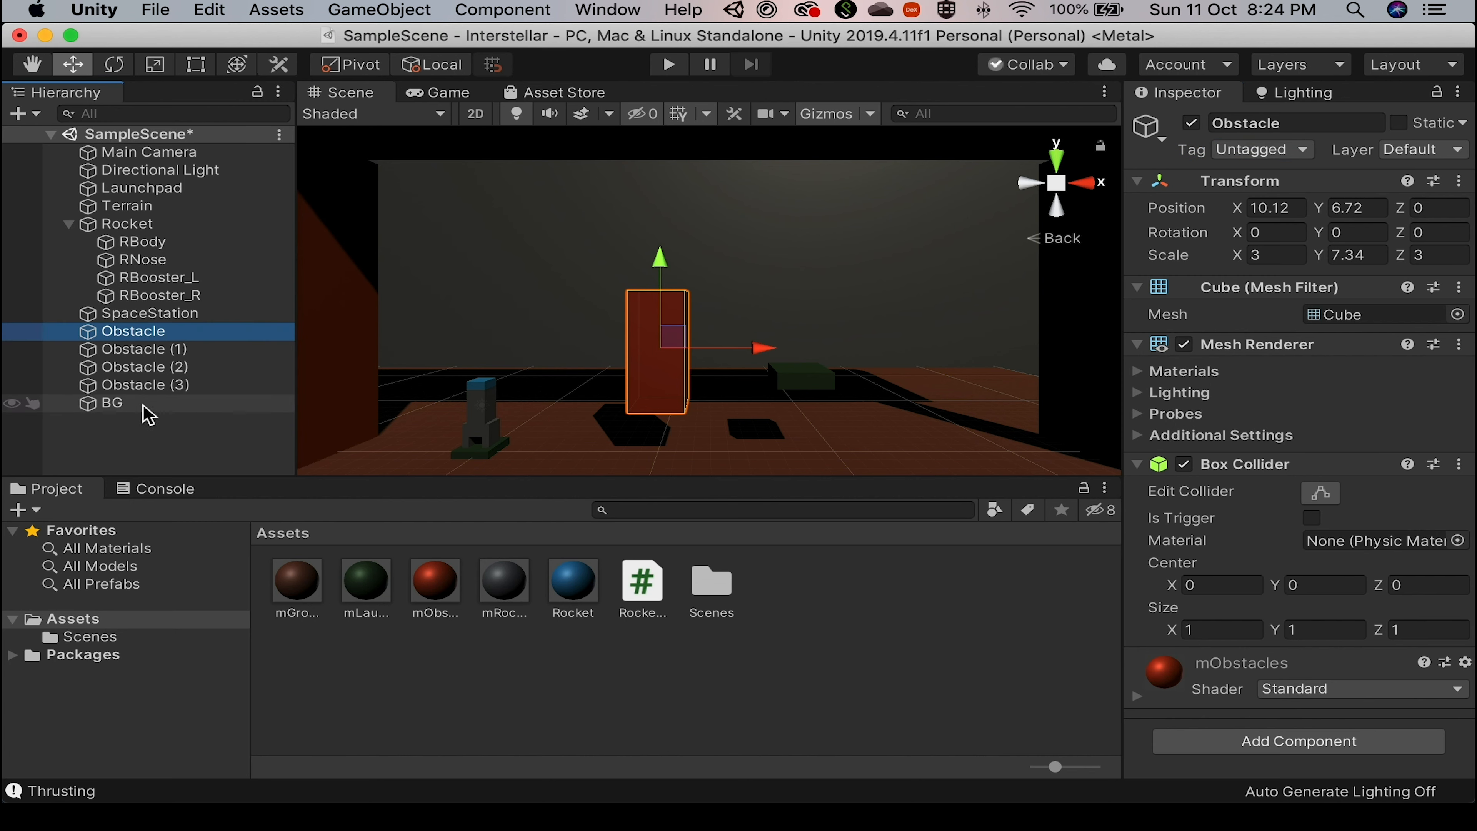
pyautogui.keyDown('shift'); pyautogui.click(145, 389); pyautogui.keyUp('shift')
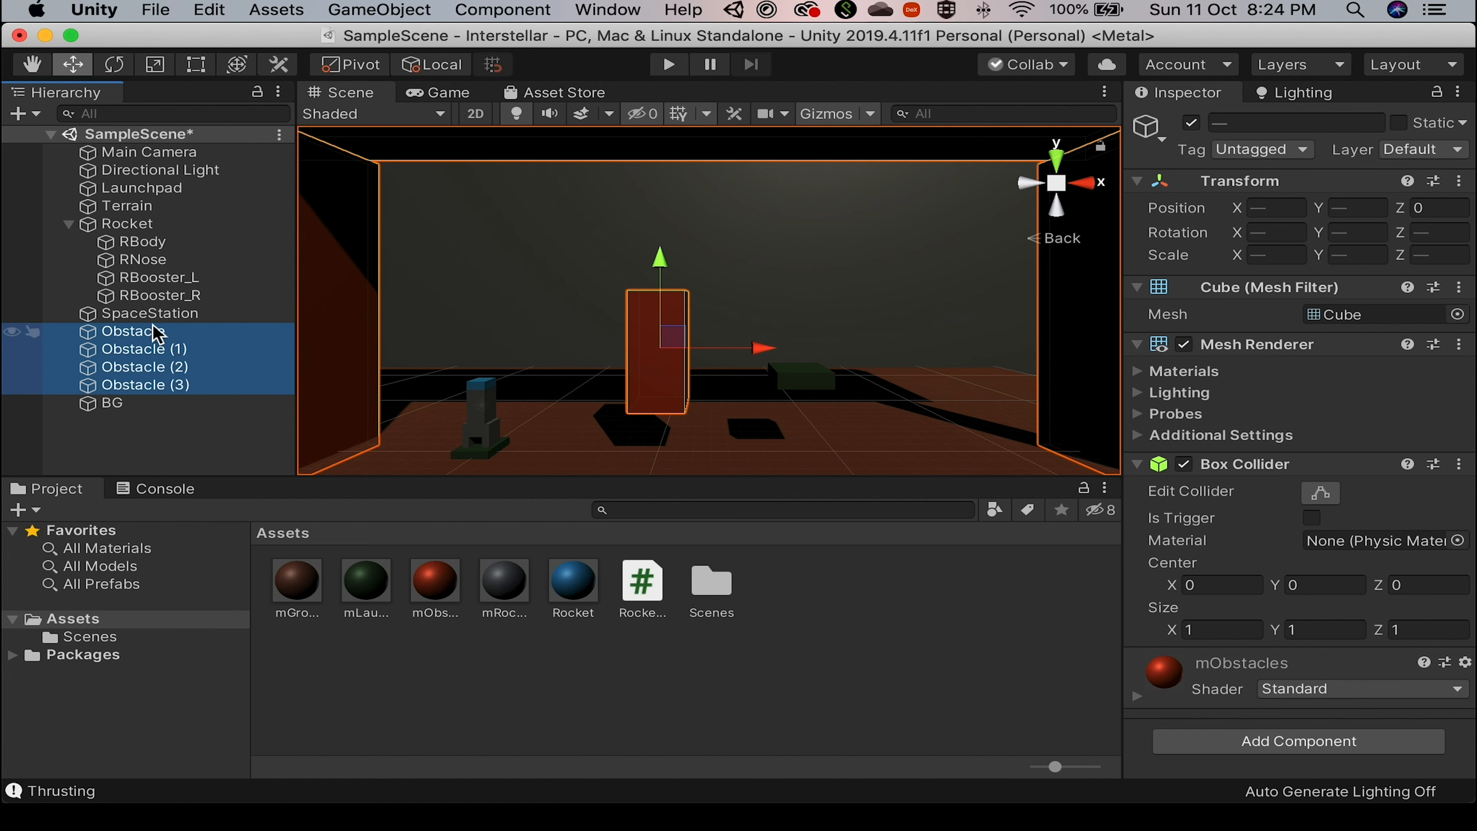
pyautogui.click(195, 317)
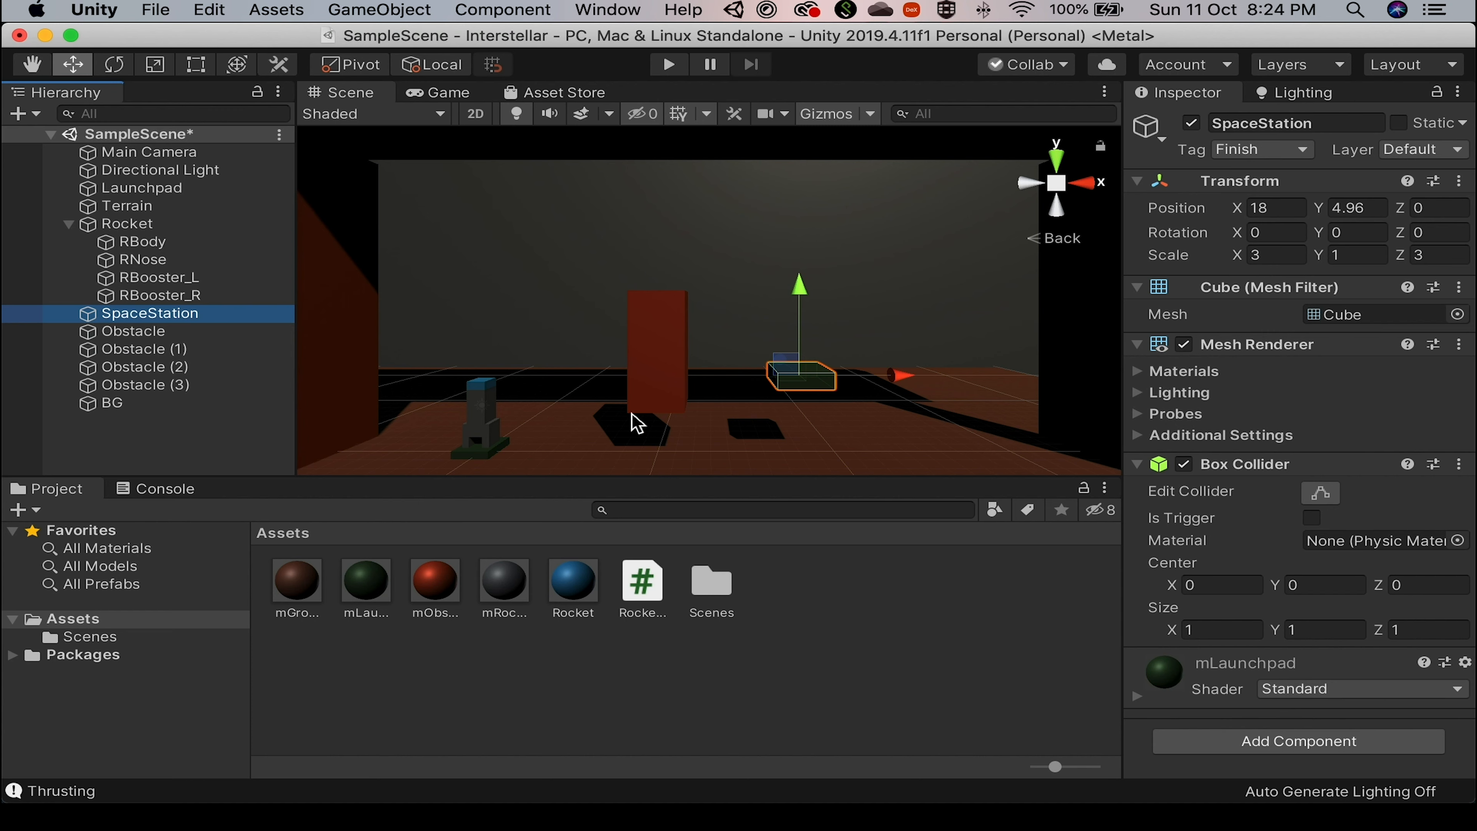
# Create a new tag named Friendly, starting from the Launchpad's tag options.
pyautogui.click(472, 461)
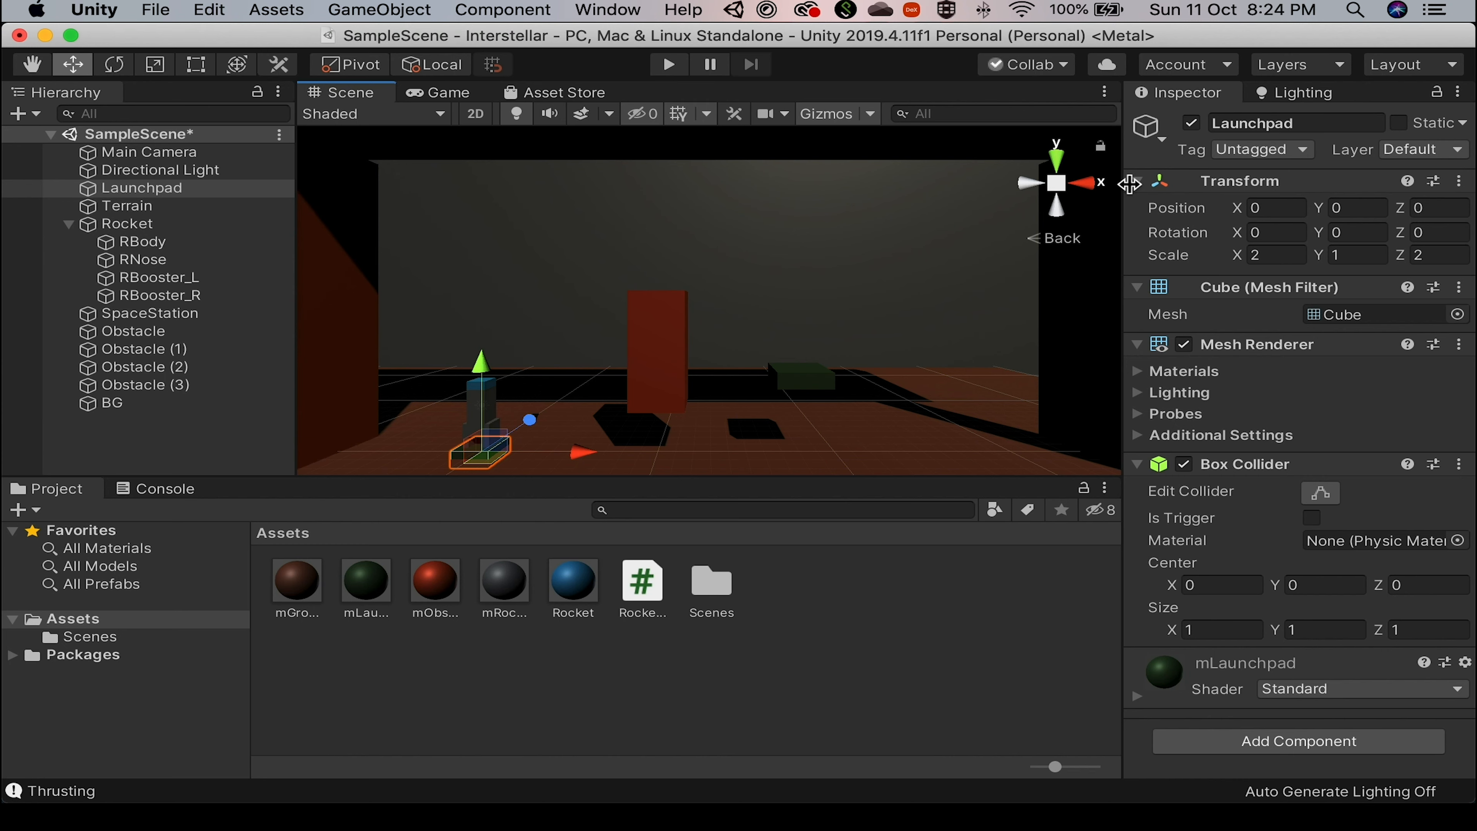
pyautogui.click(1265, 152)
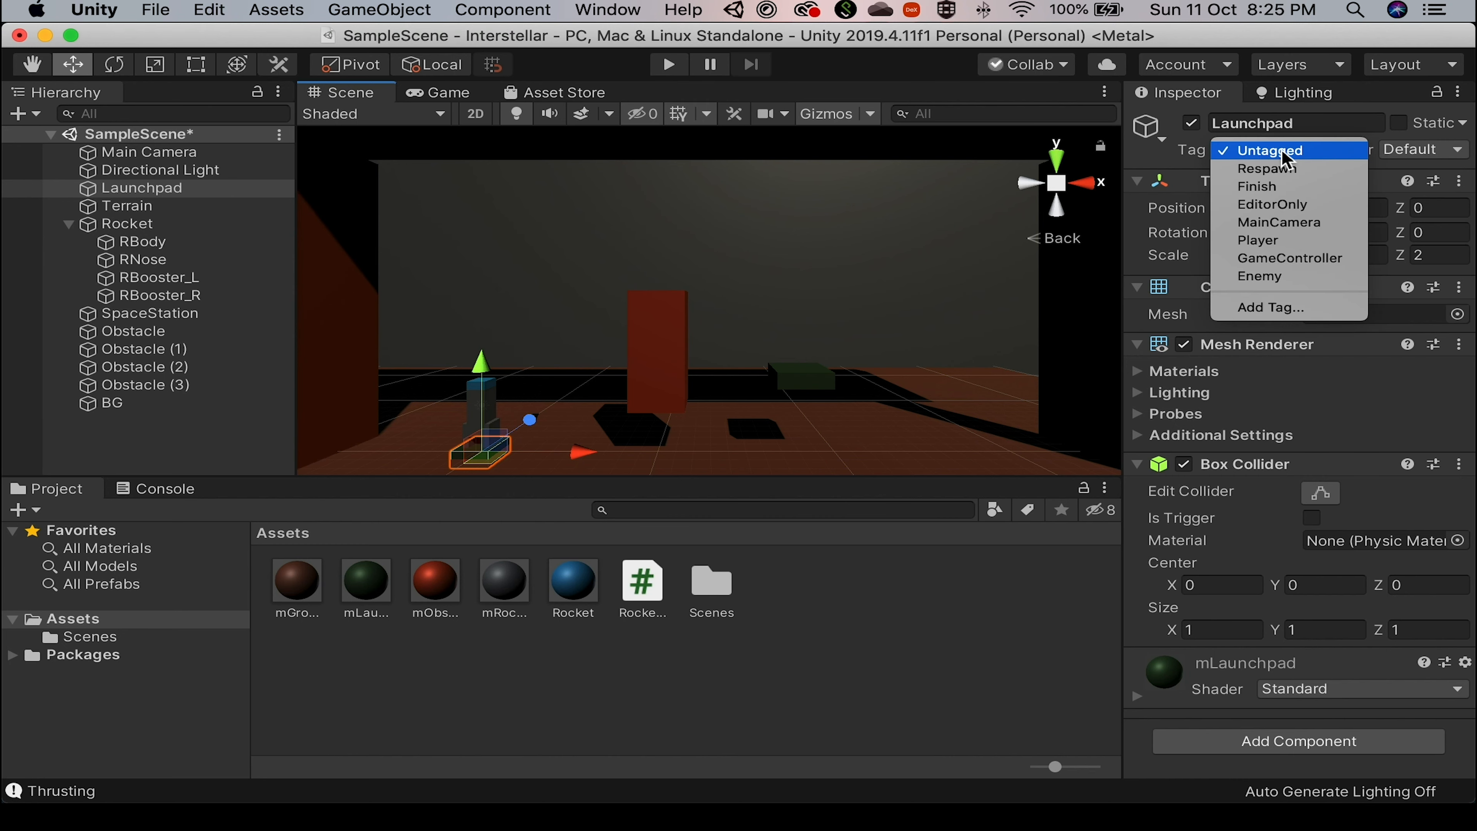
pyautogui.click(1301, 317)
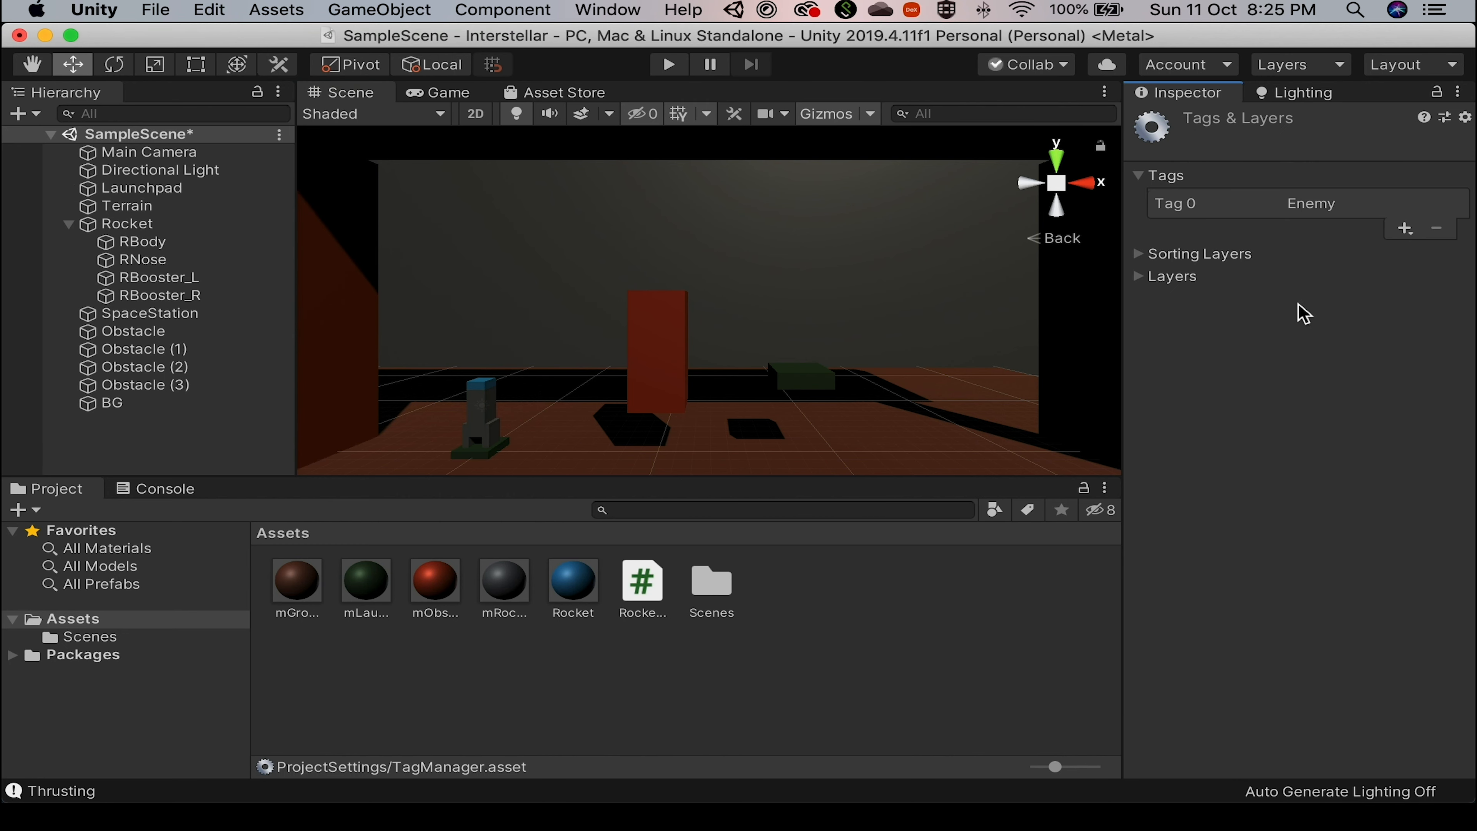
pyautogui.click(1406, 228)
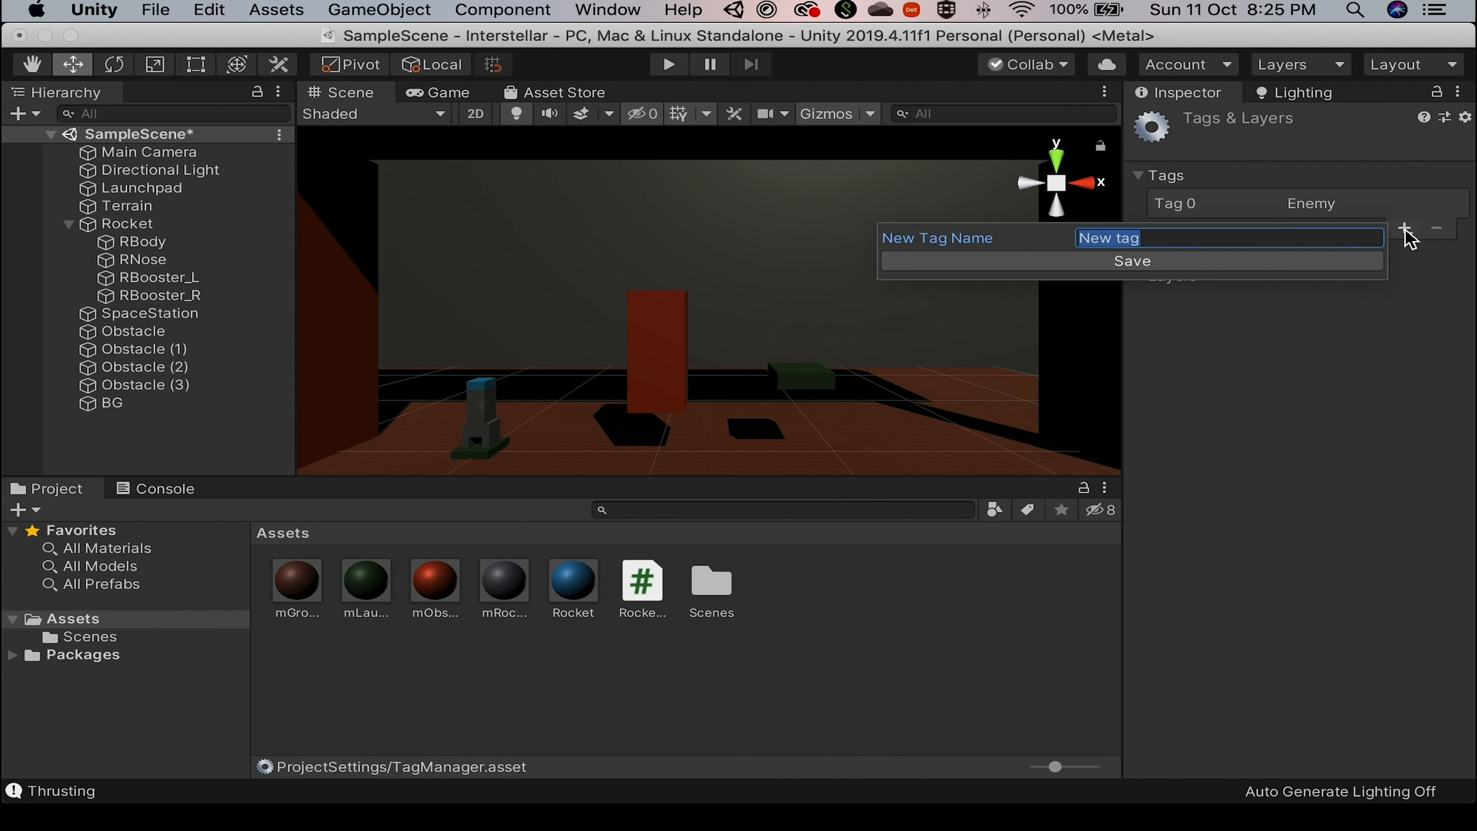
pyautogui.write('fr')
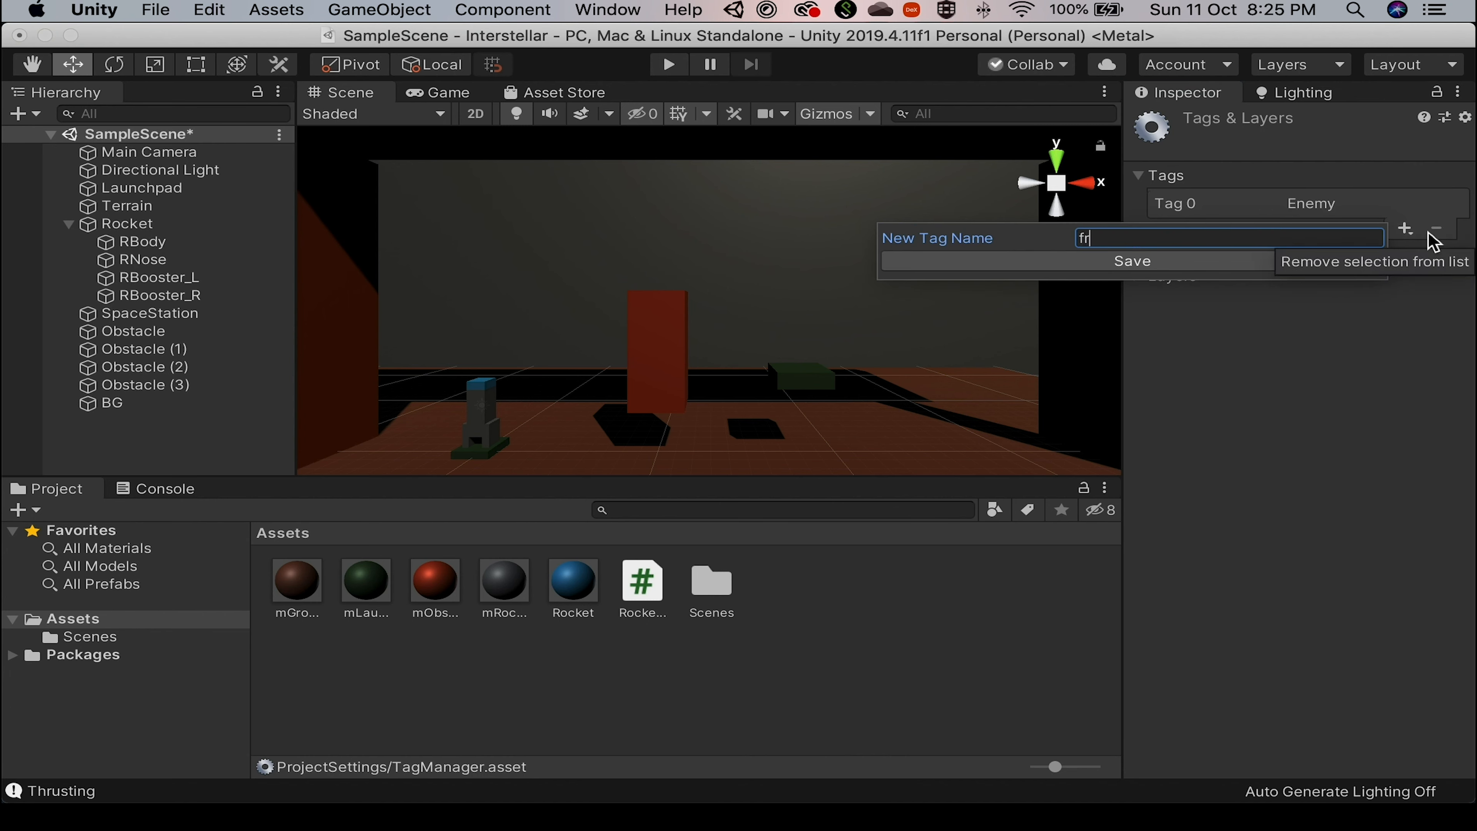
pyautogui.press('BackSpace')
pyautogui.press('BackSpace')
pyautogui.write('F')
pyautogui.press('Return')
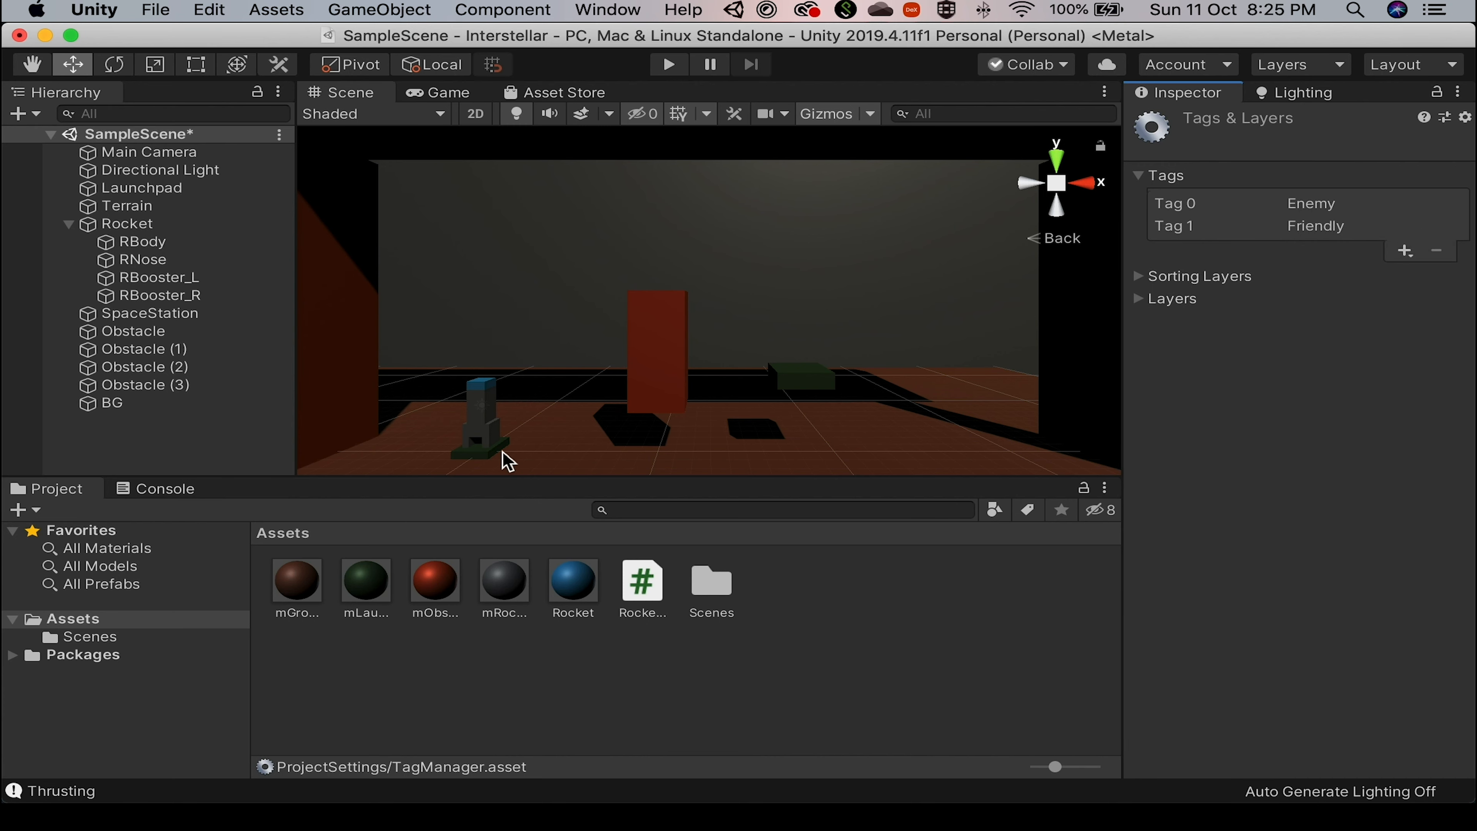
# Assign the Friendly tag to Launchpad and check the tag set on SpaceStation.
pyautogui.click(483, 457)
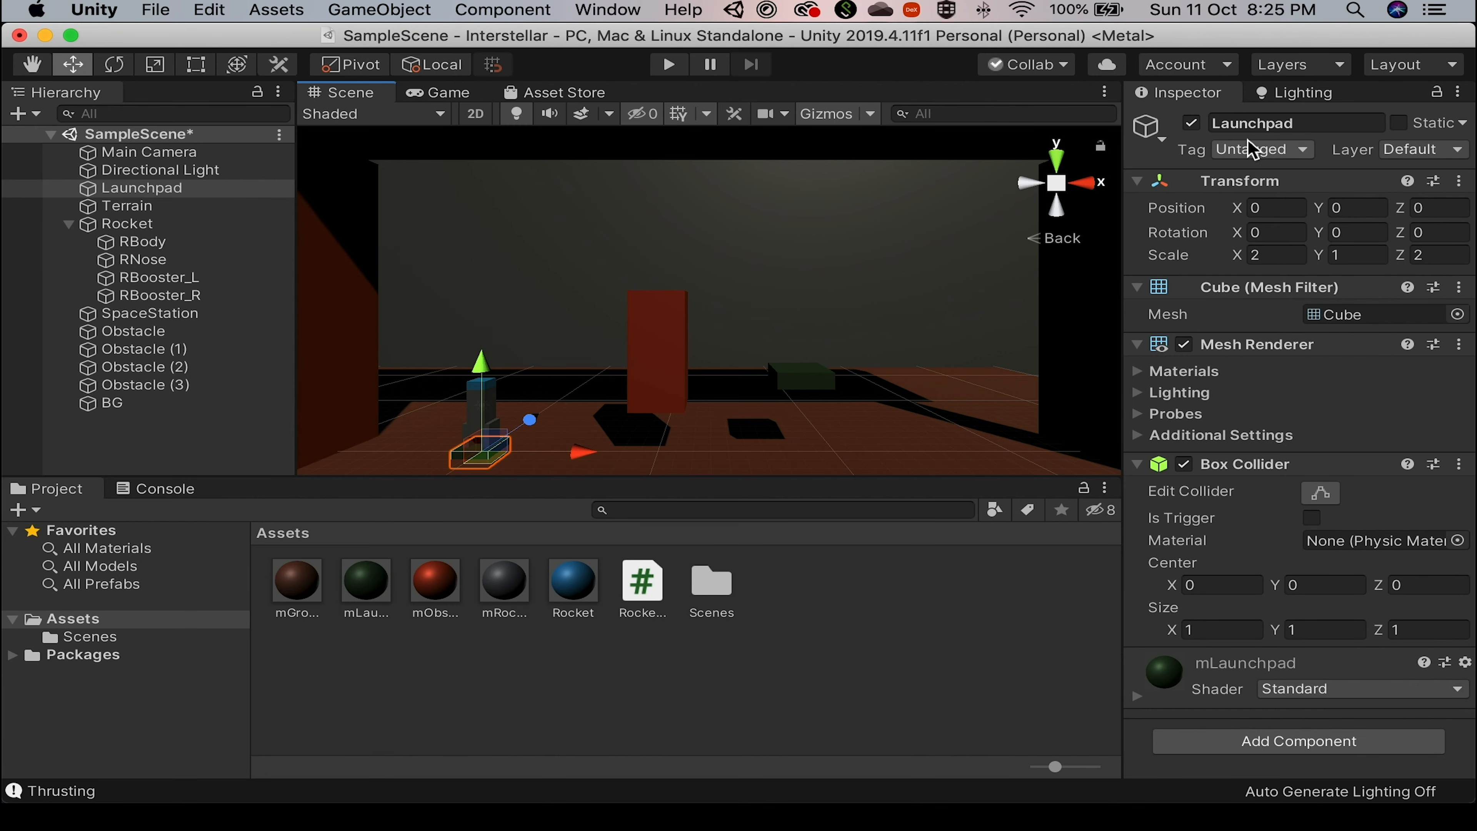
pyautogui.click(1258, 149)
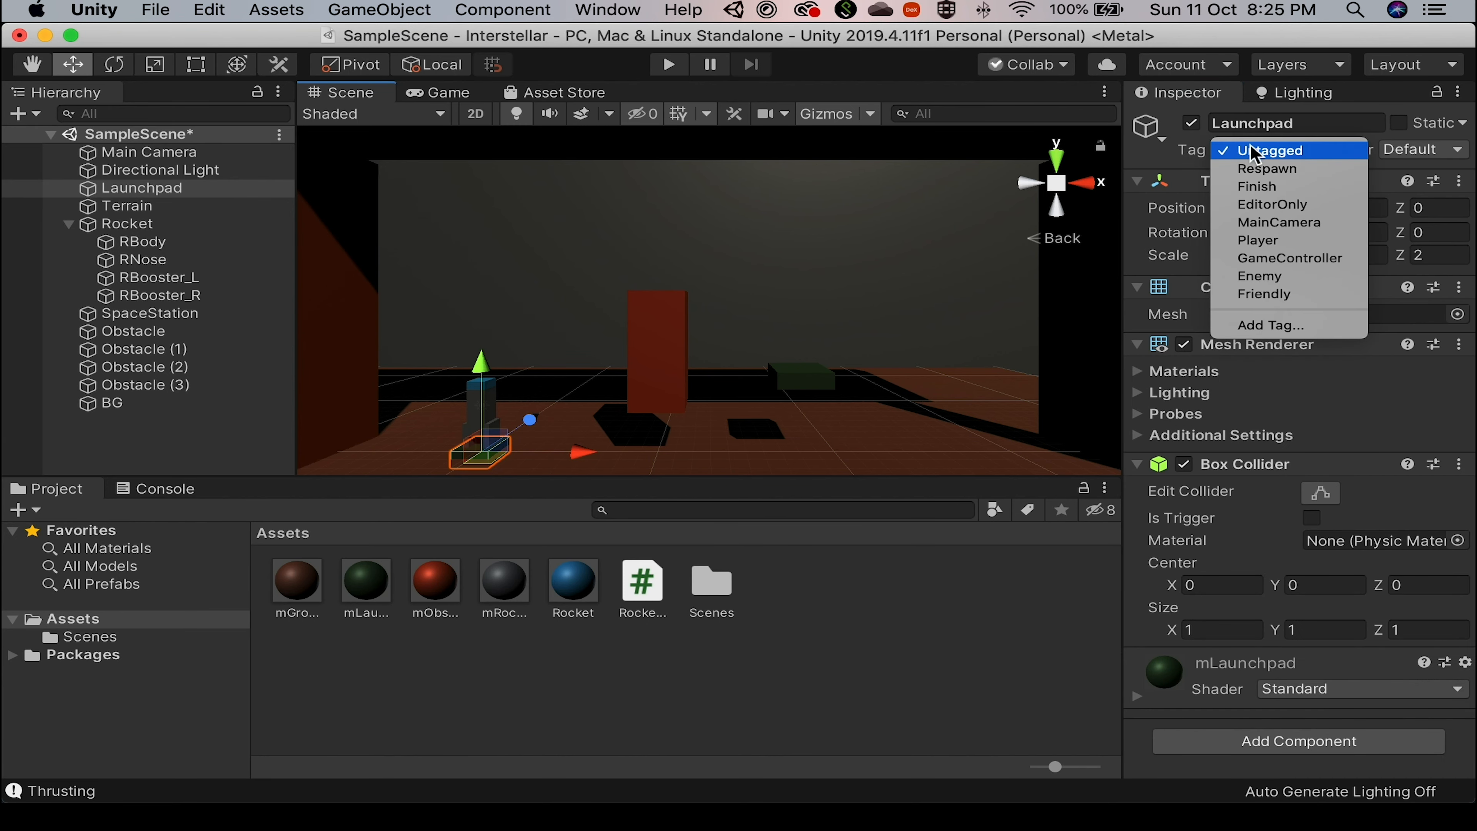
pyautogui.click(1301, 301)
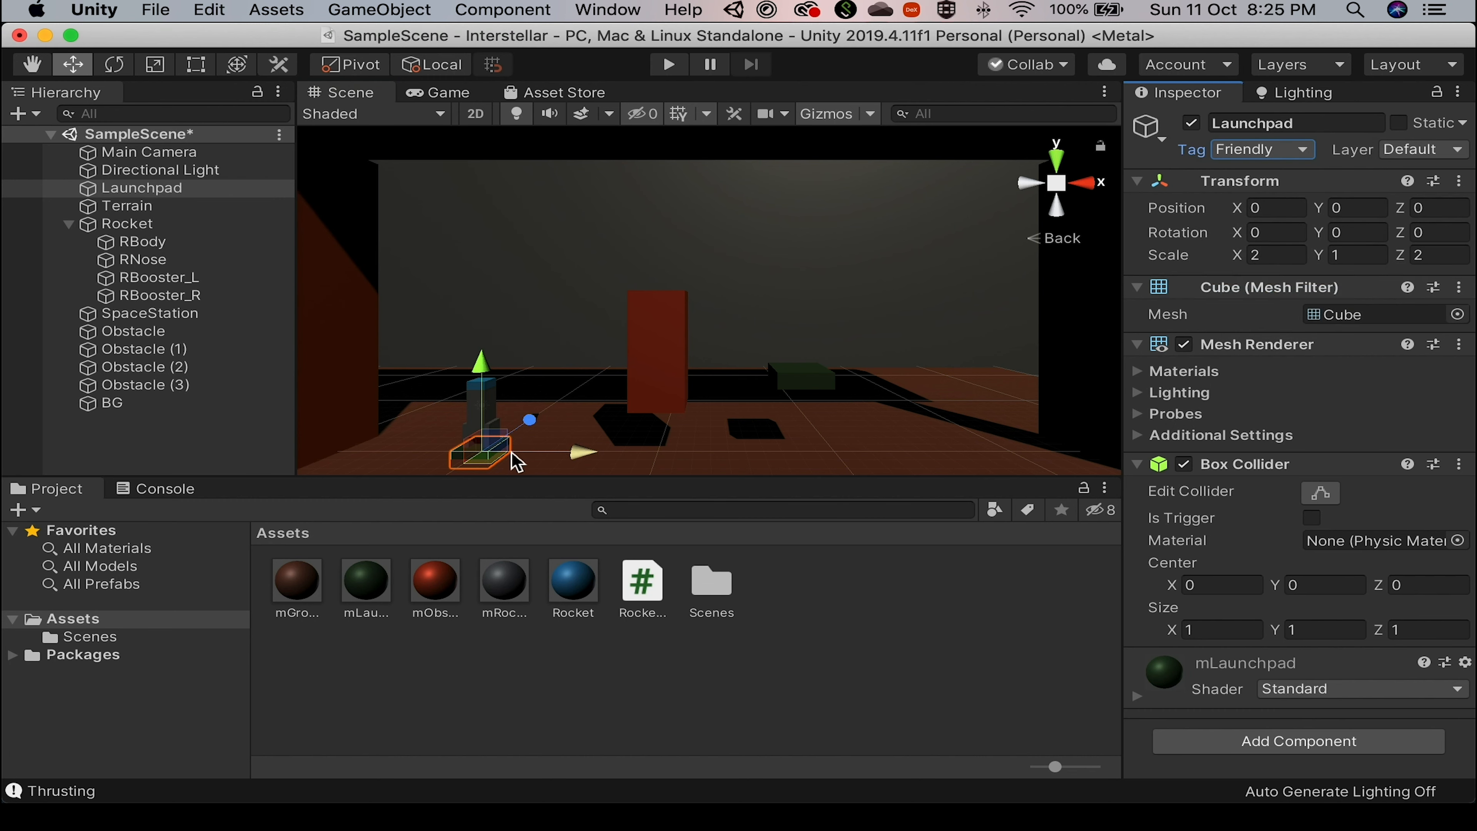
pyautogui.click(813, 391)
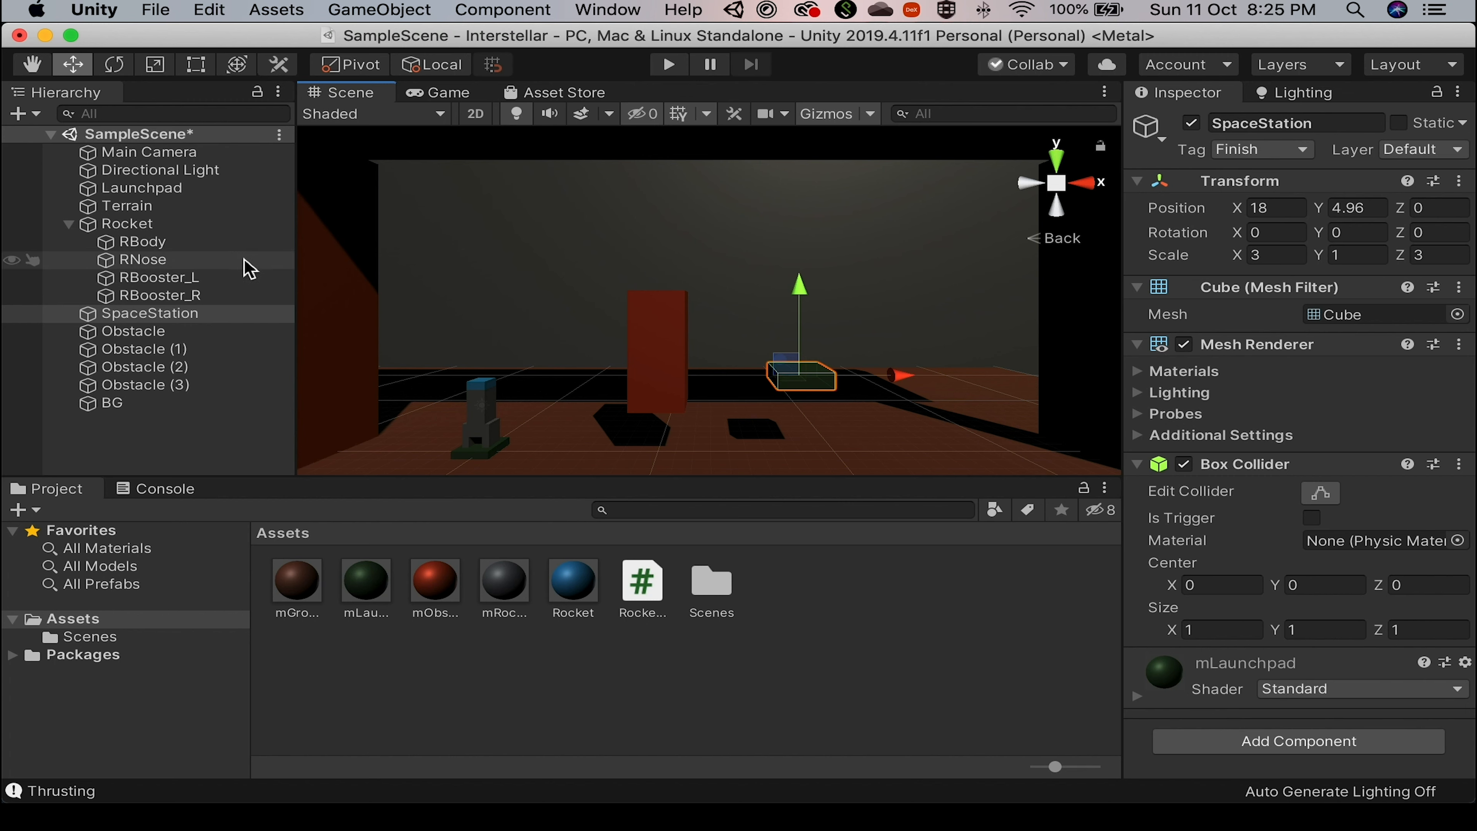
# Switch to Visual Studio and review the RocketController.cs script, comparing it with the tag set on SpaceStation in Unity.
pyautogui.press('super+Tab')
pyautogui.click(675, 433)
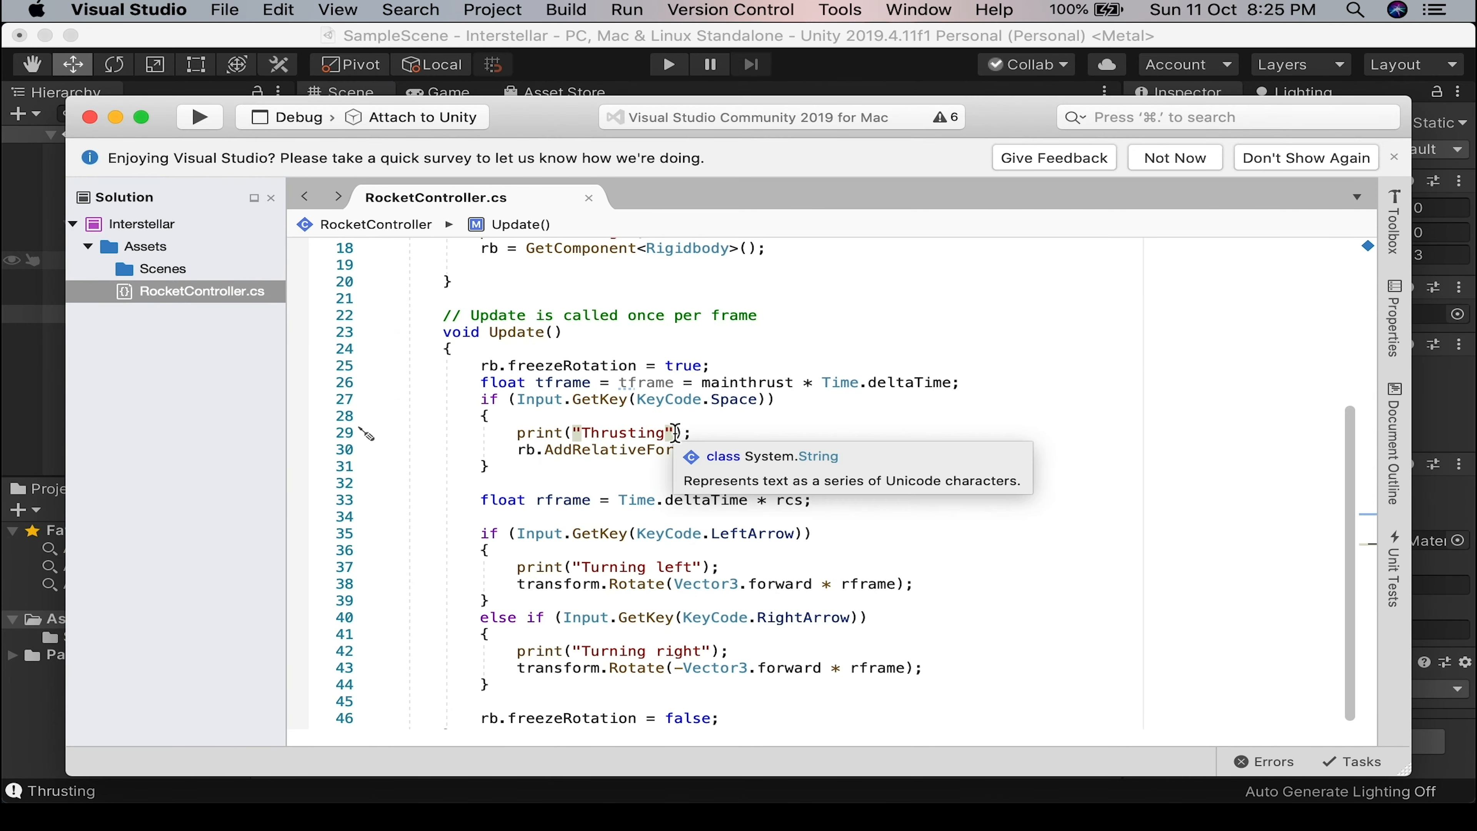
pyautogui.scroll(-5, 675, 434)
pyautogui.scroll(10, 674, 434)
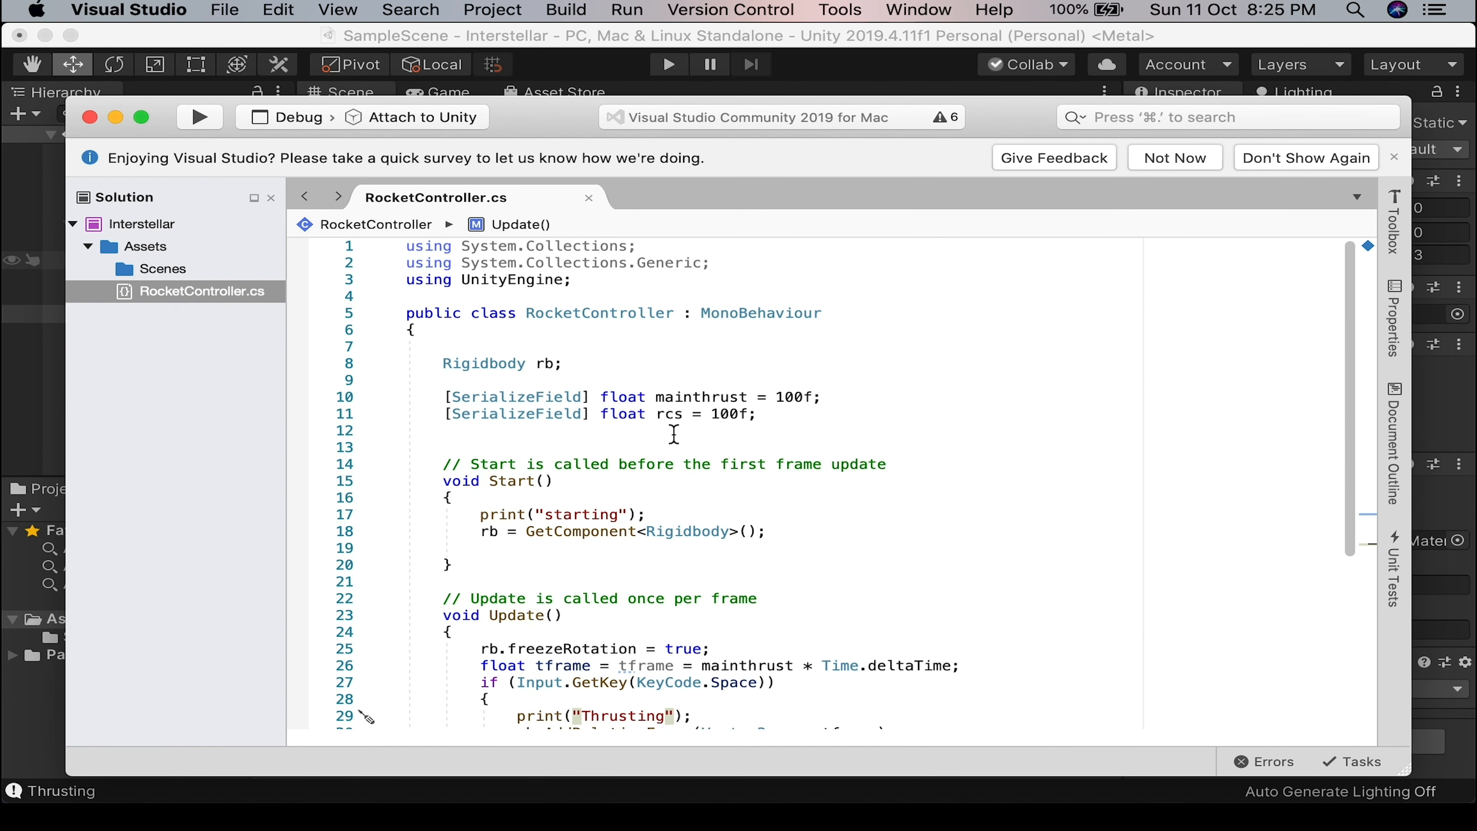
pyautogui.press('super+Tab')
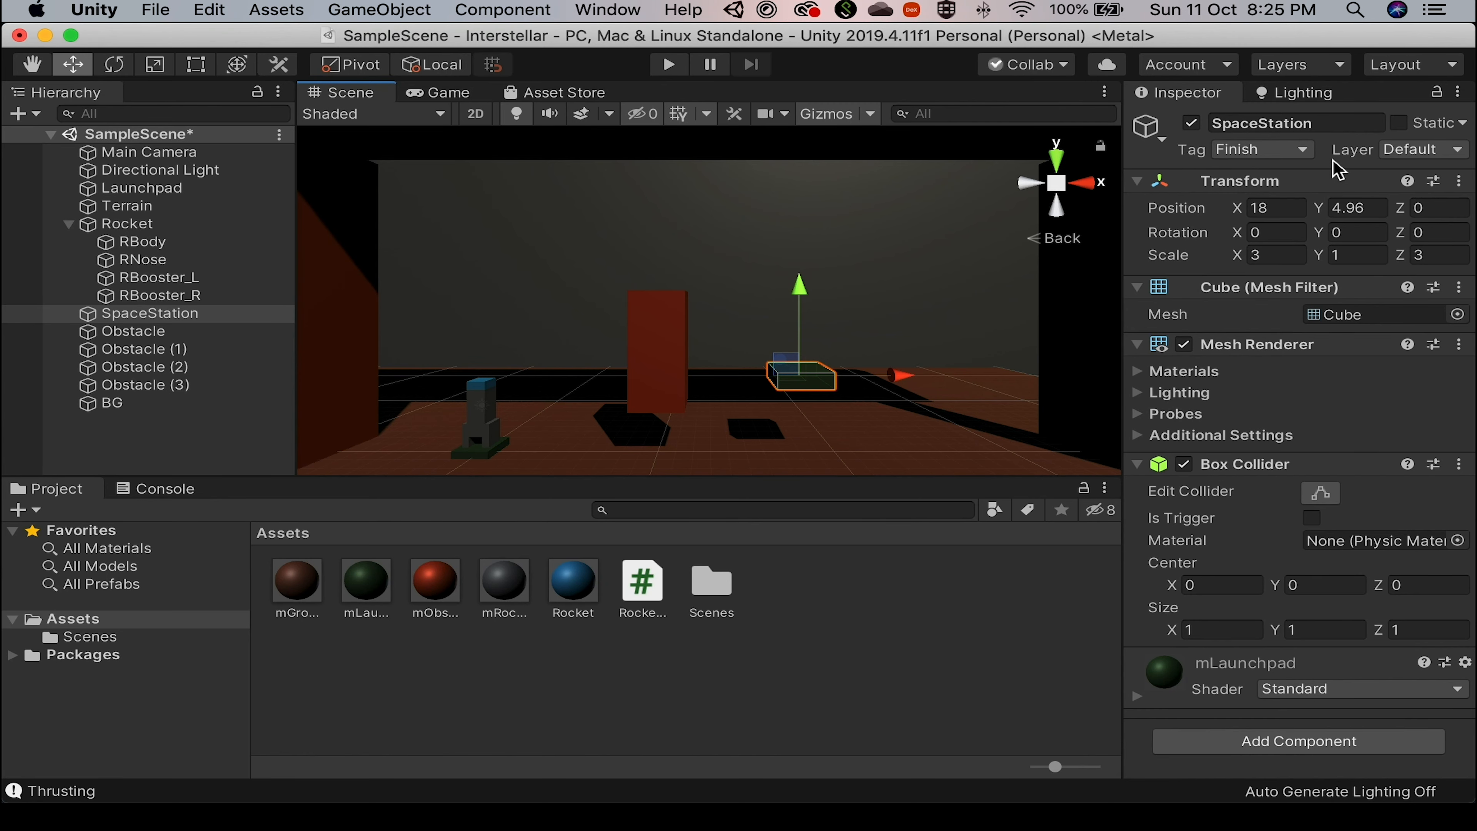
pyautogui.press('super+Tab')
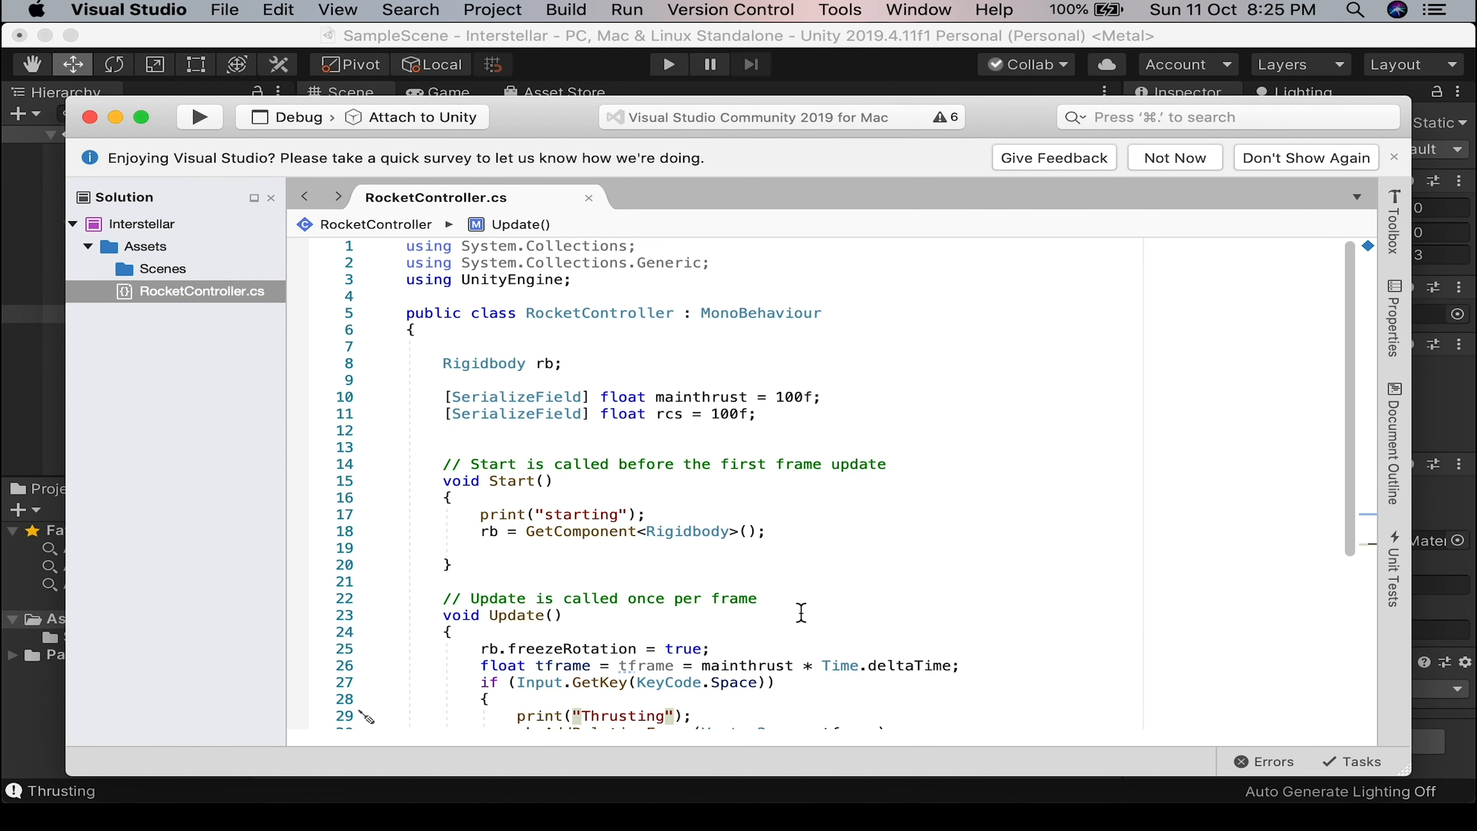
pyautogui.scroll(-3, 802, 612)
pyautogui.scroll(-2, 802, 612)
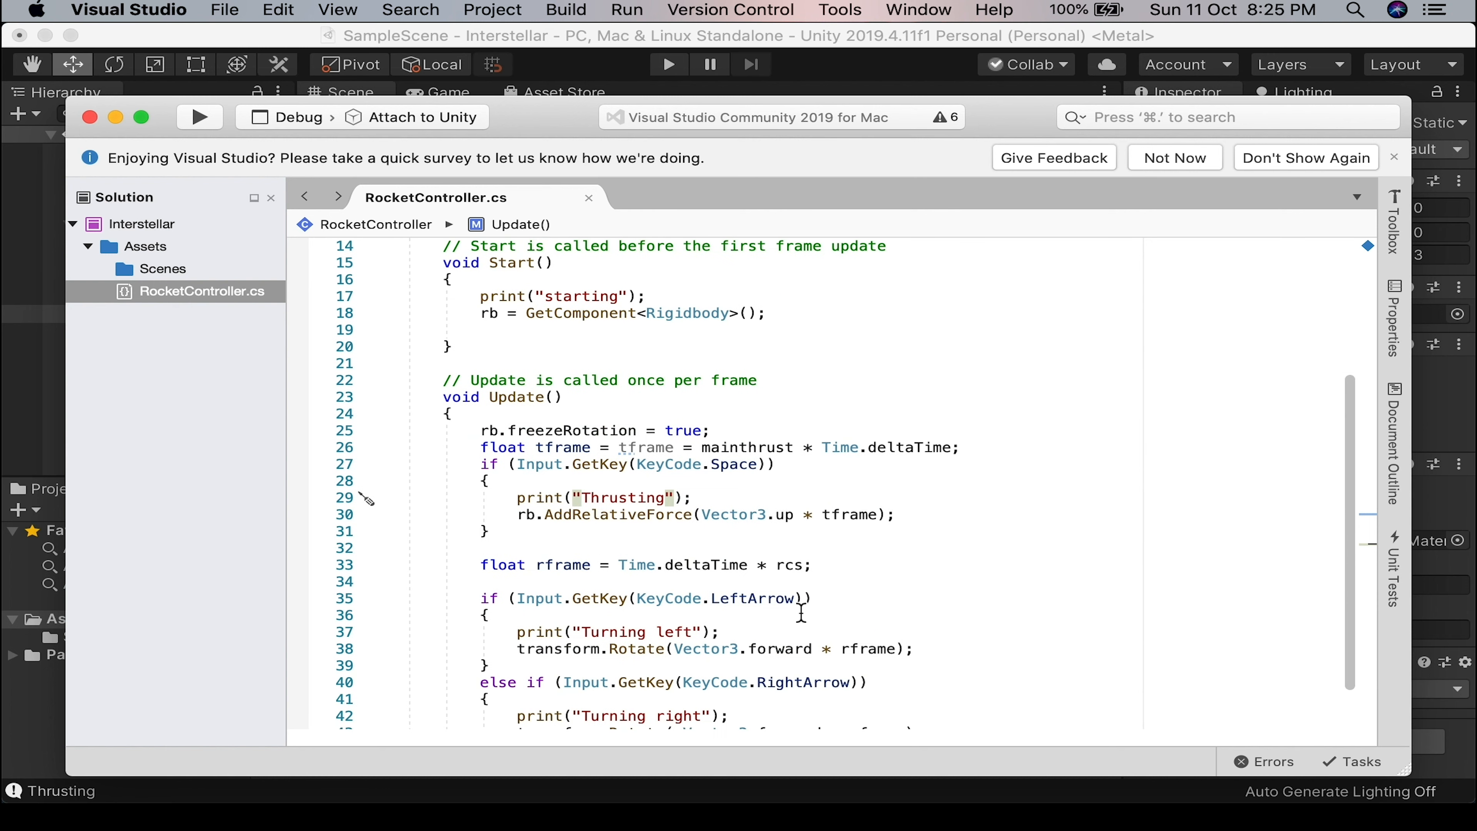
pyautogui.press('super+Tab')
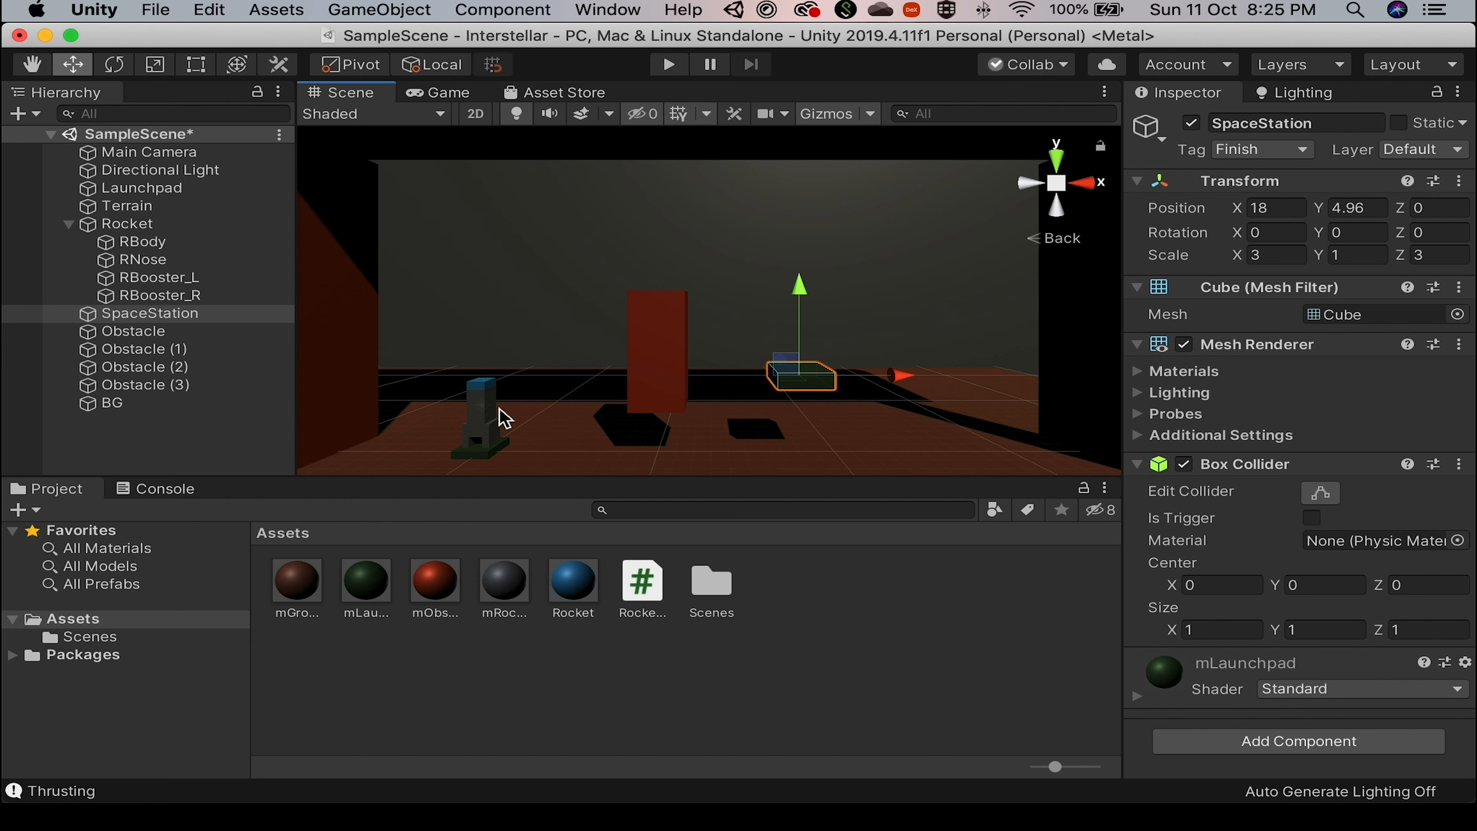
# Inspect the components of RBody and Rocket, and switch the Box Collider of Obstacle off and on again.
pyautogui.click(492, 420)
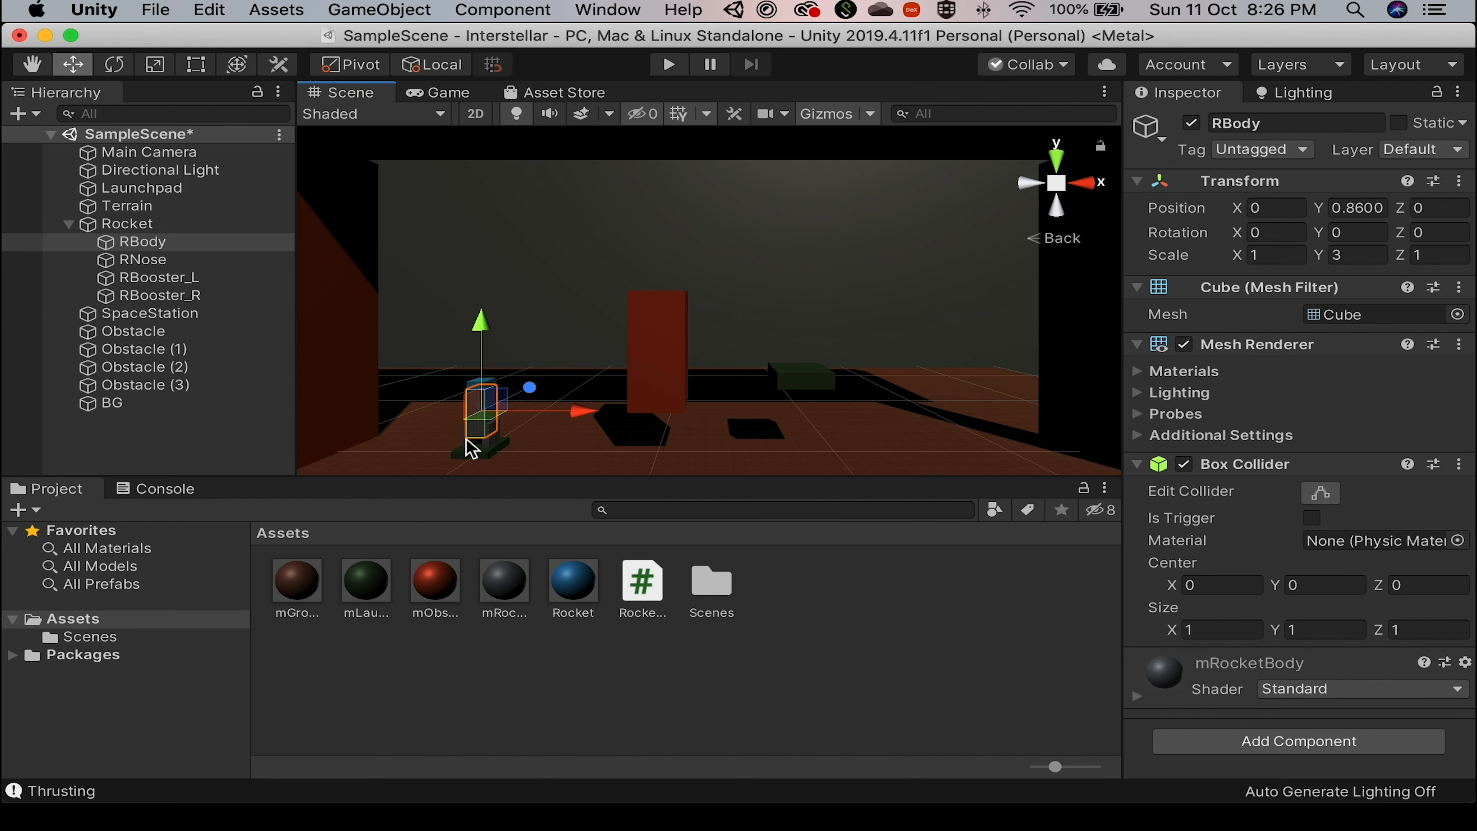
pyautogui.click(133, 226)
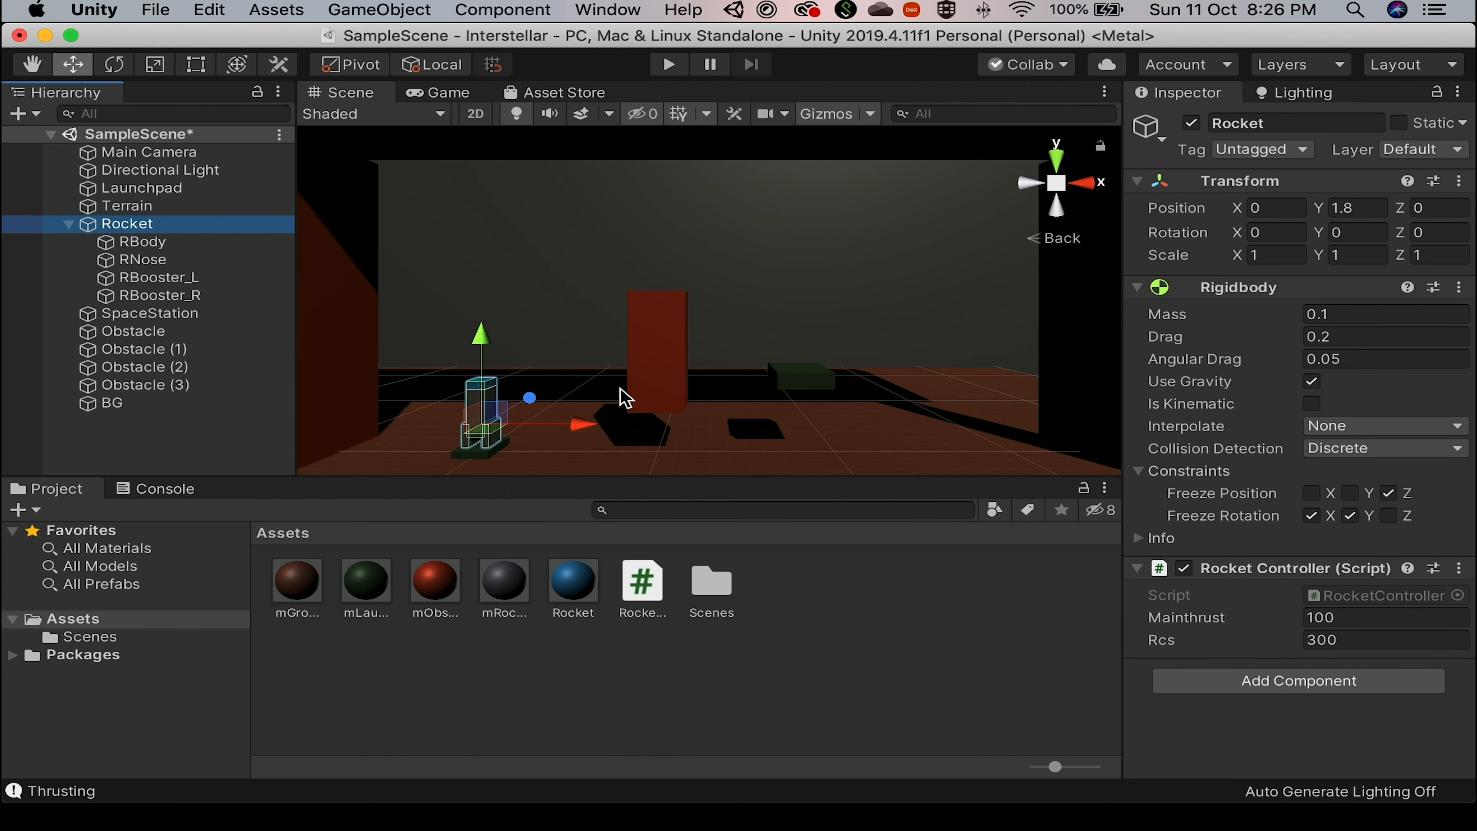
pyautogui.click(644, 367)
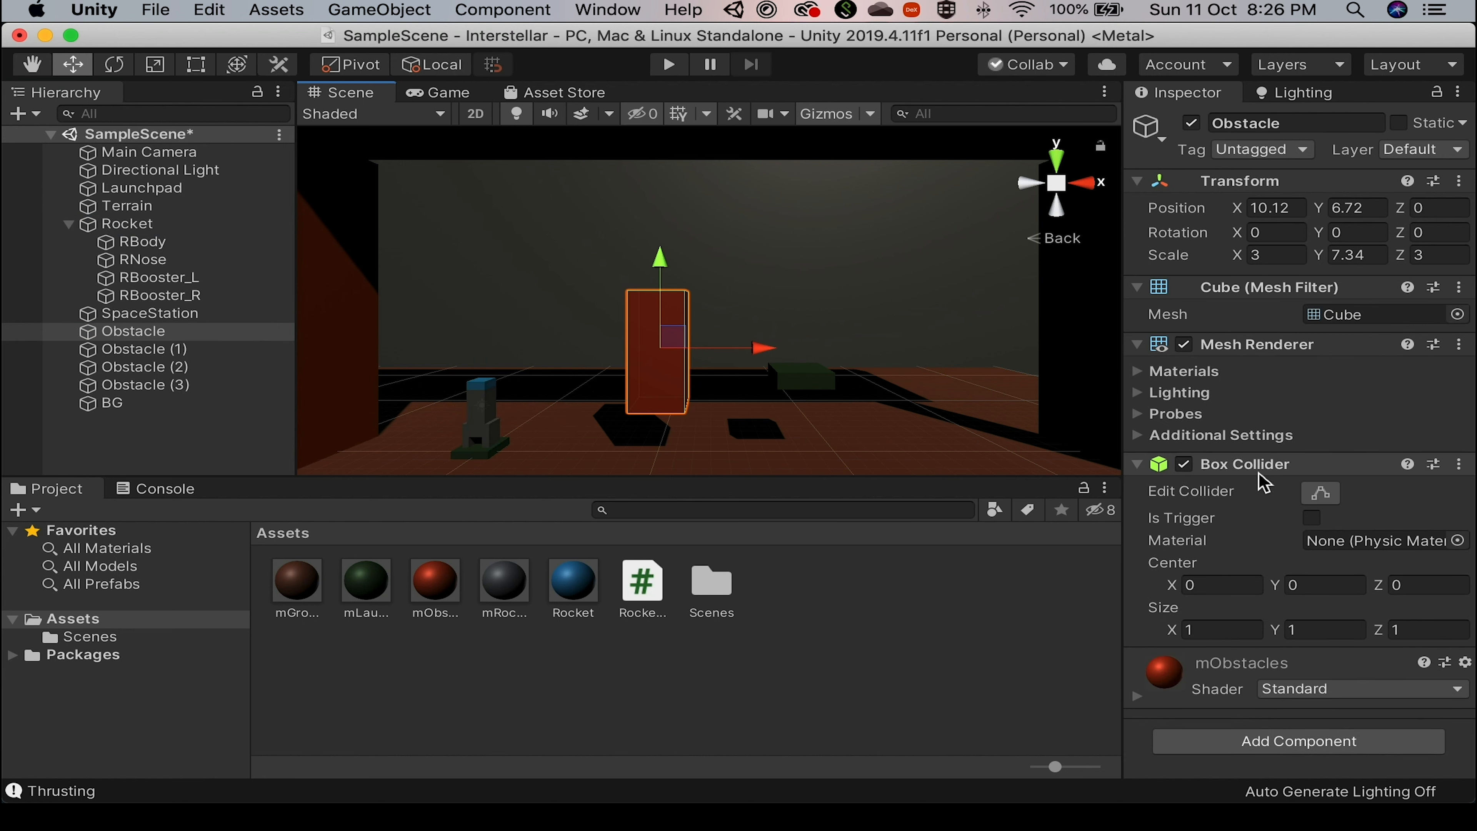
pyautogui.click(1184, 465)
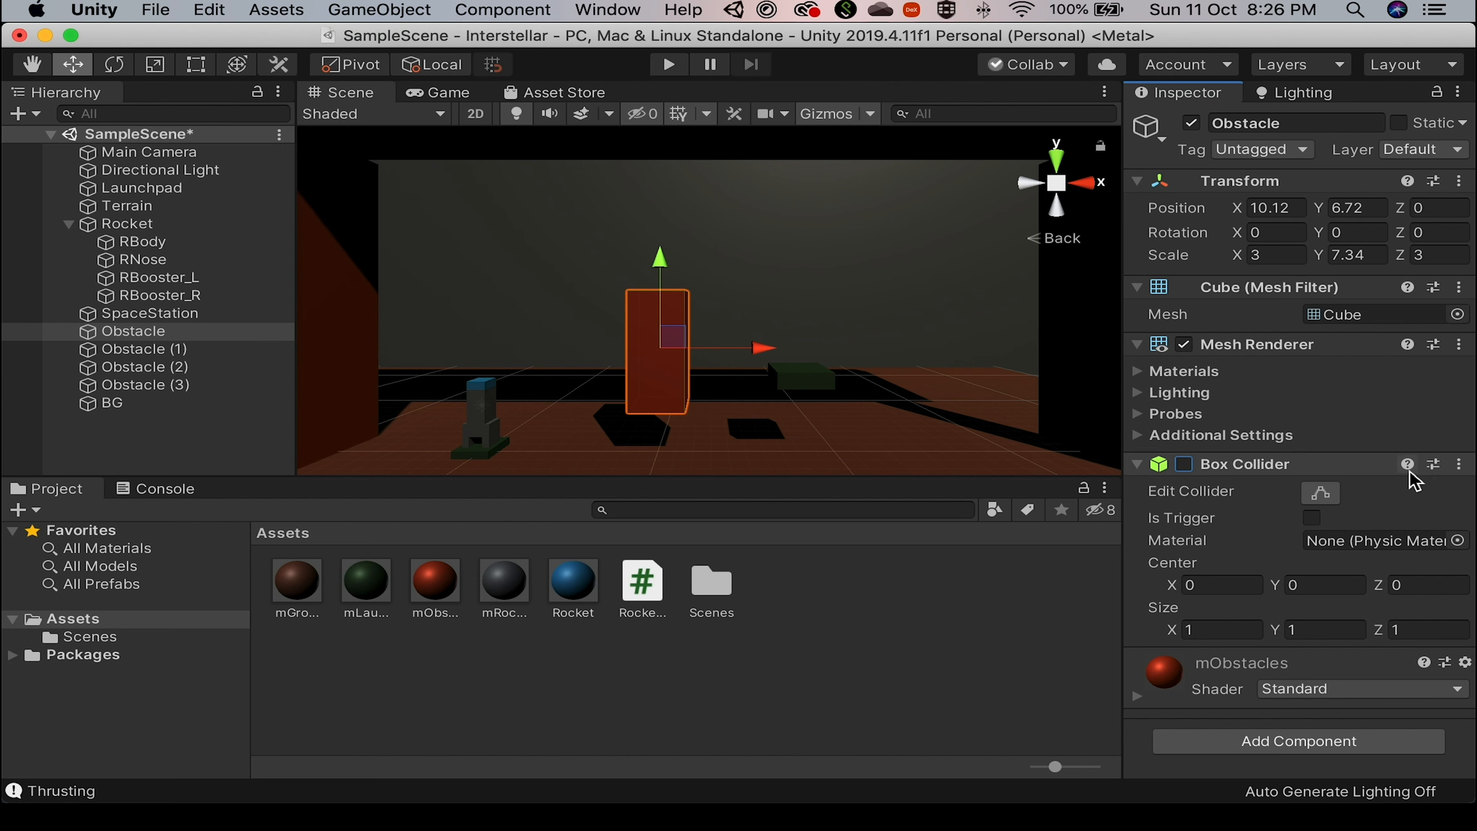
pyautogui.click(1185, 464)
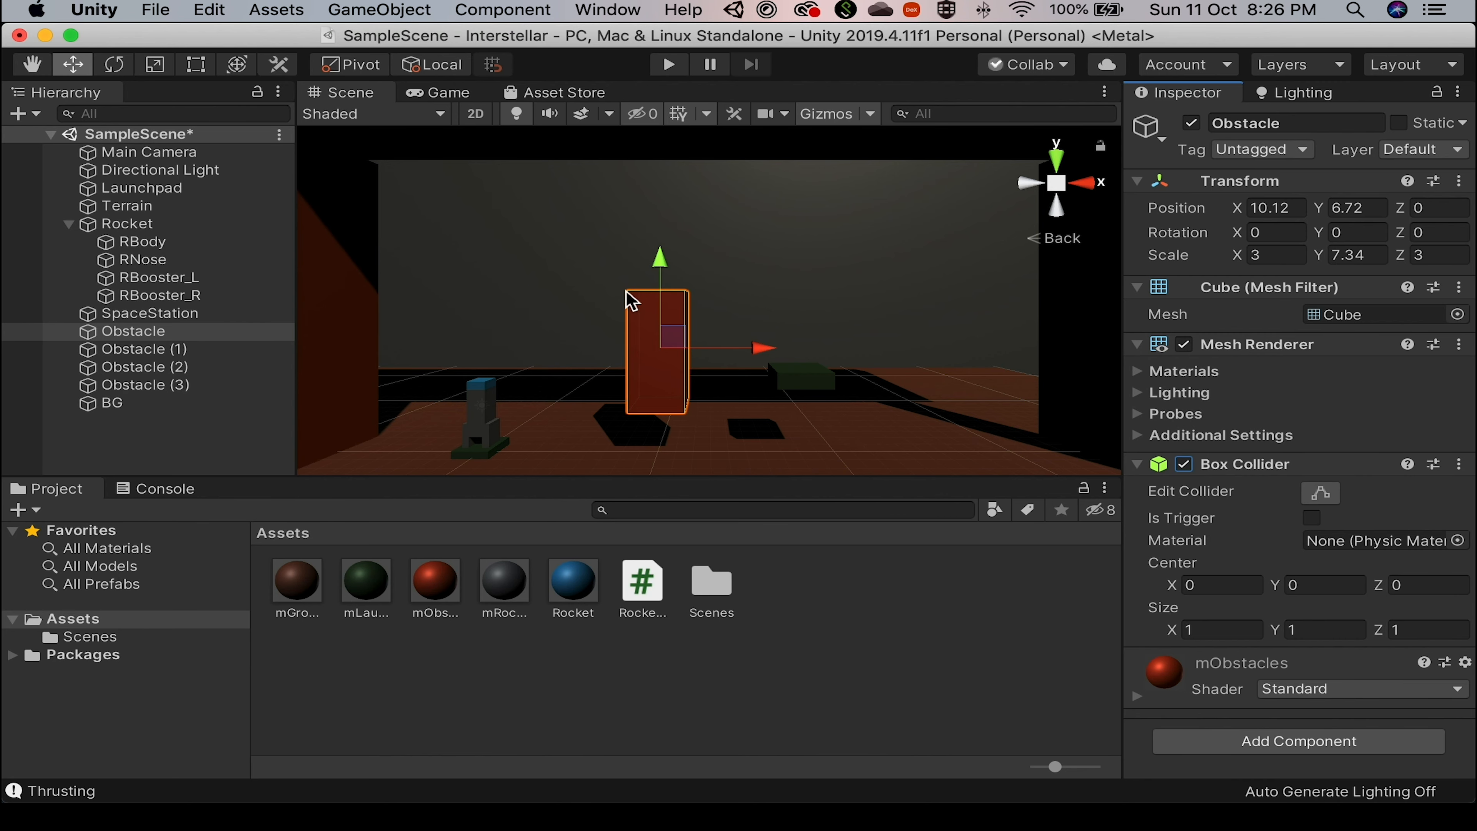
# In Visual Studio, add an empty OnCollisionEnter(Collision collision) method below Update() in RocketController.cs.
pyautogui.press('super+Tab')
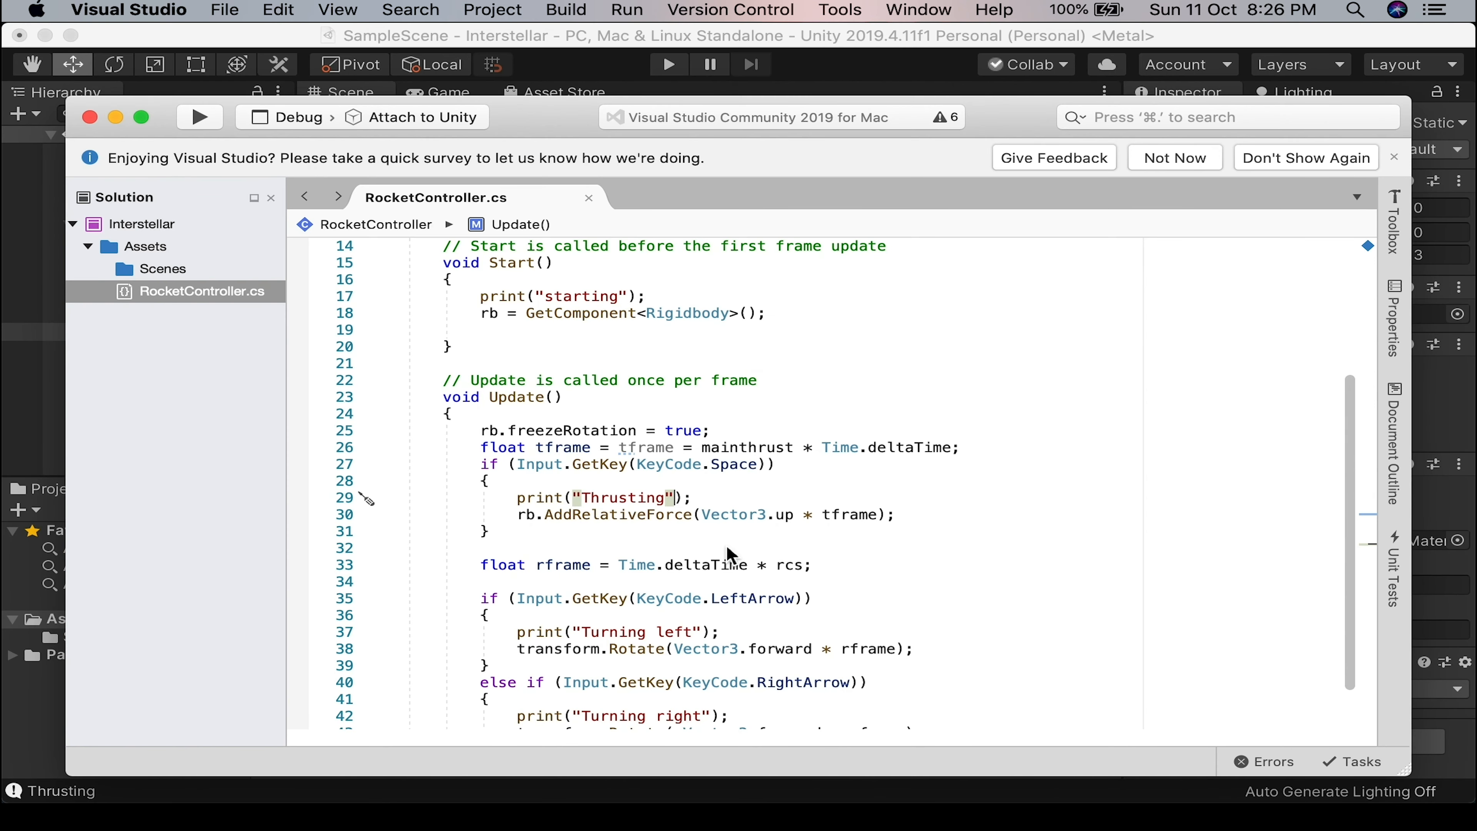
pyautogui.scroll(-5, 715, 512)
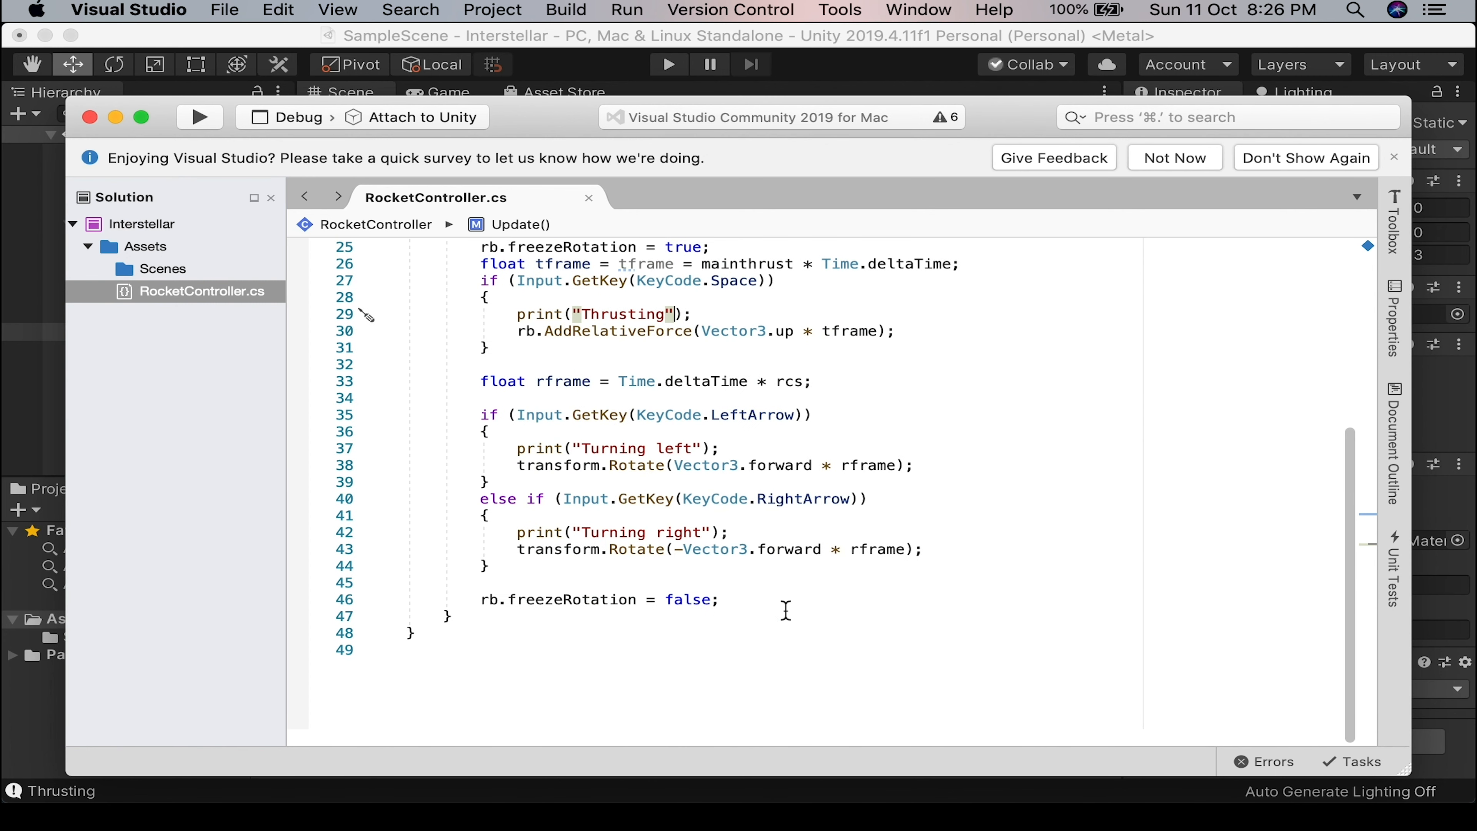
pyautogui.click(530, 618)
pyautogui.press('Return')
pyautogui.press('Return')
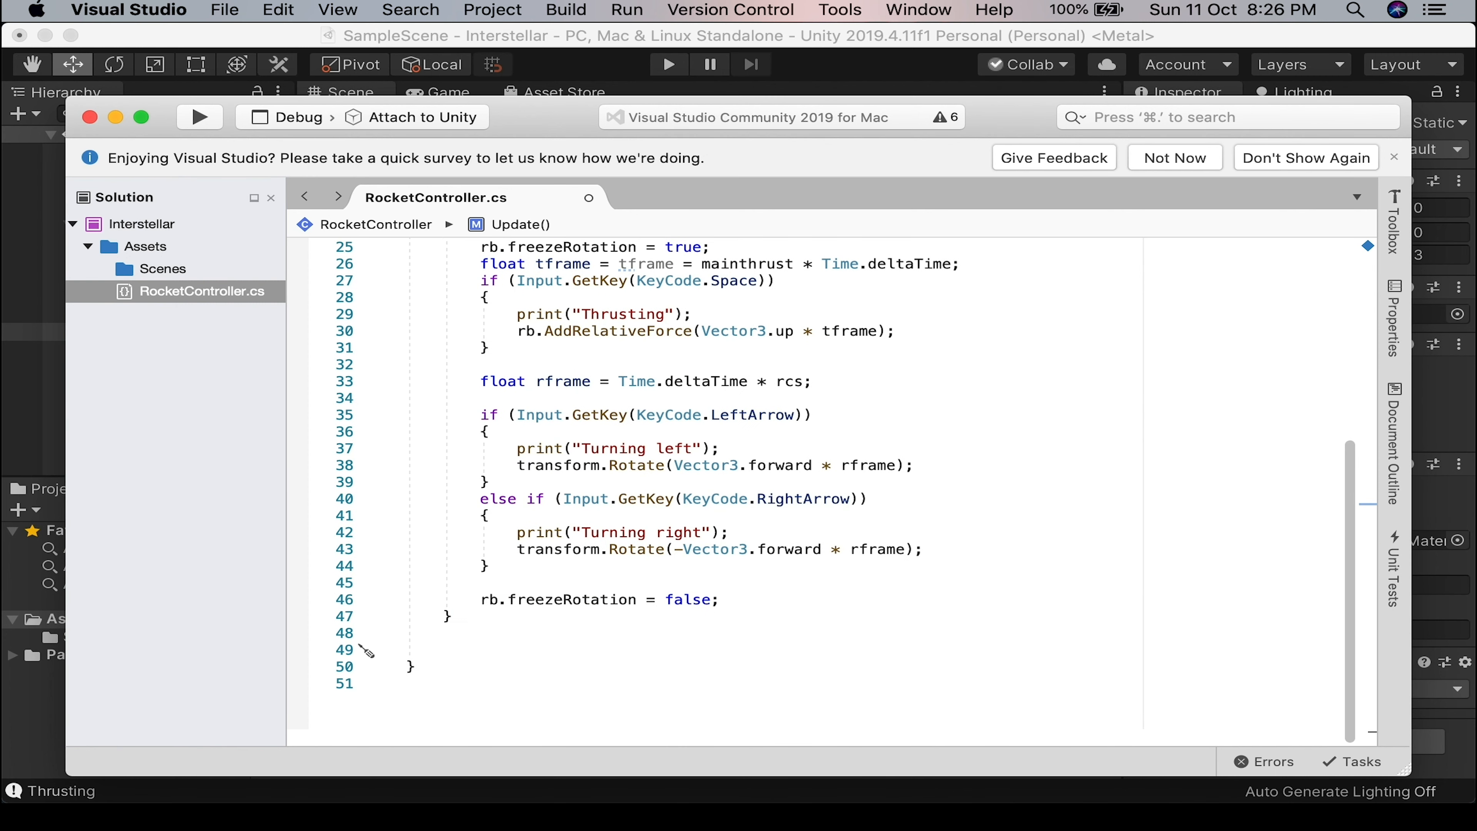
pyautogui.write('void o')
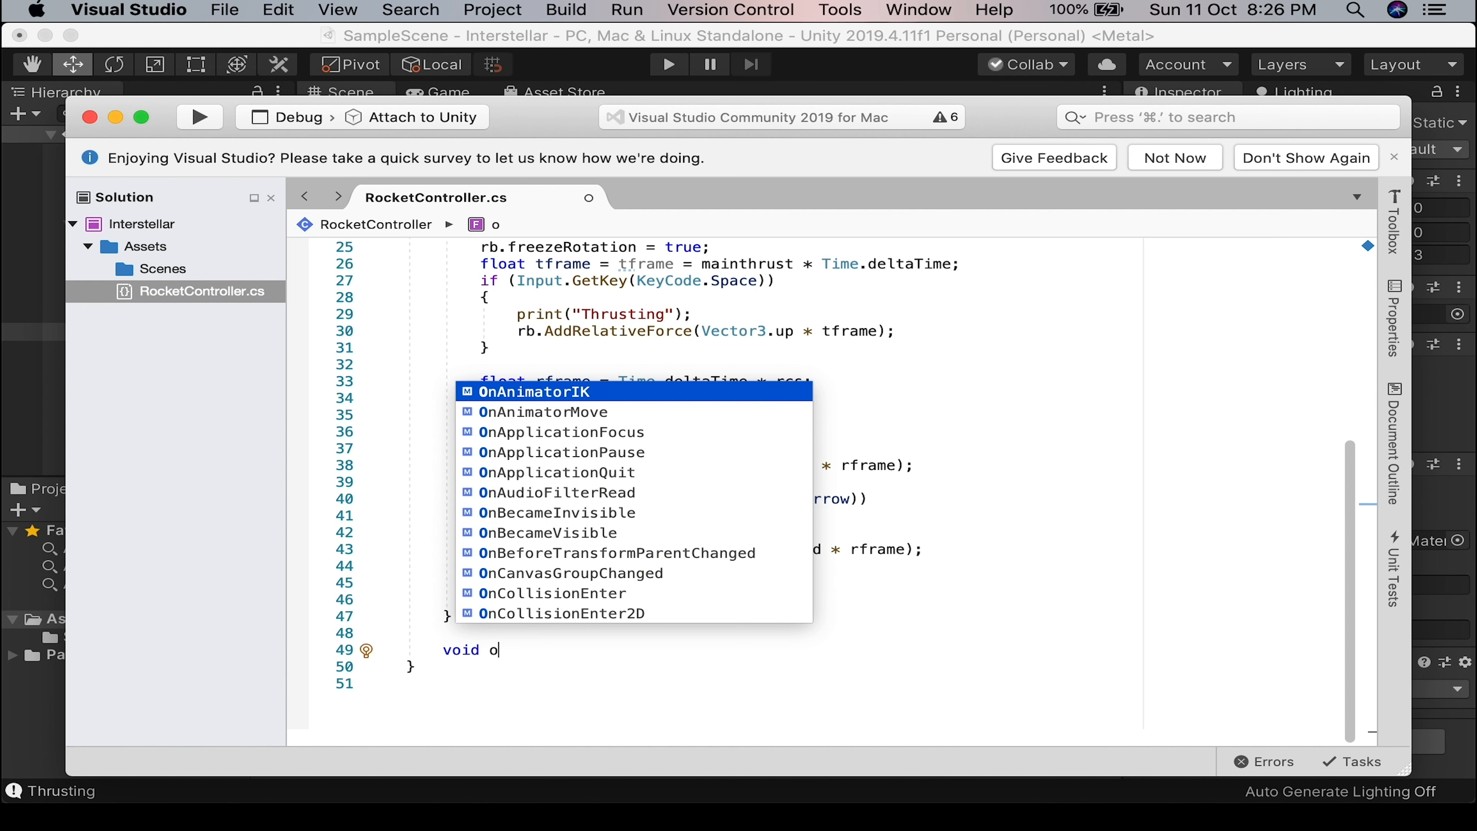
pyautogui.write('ncoll')
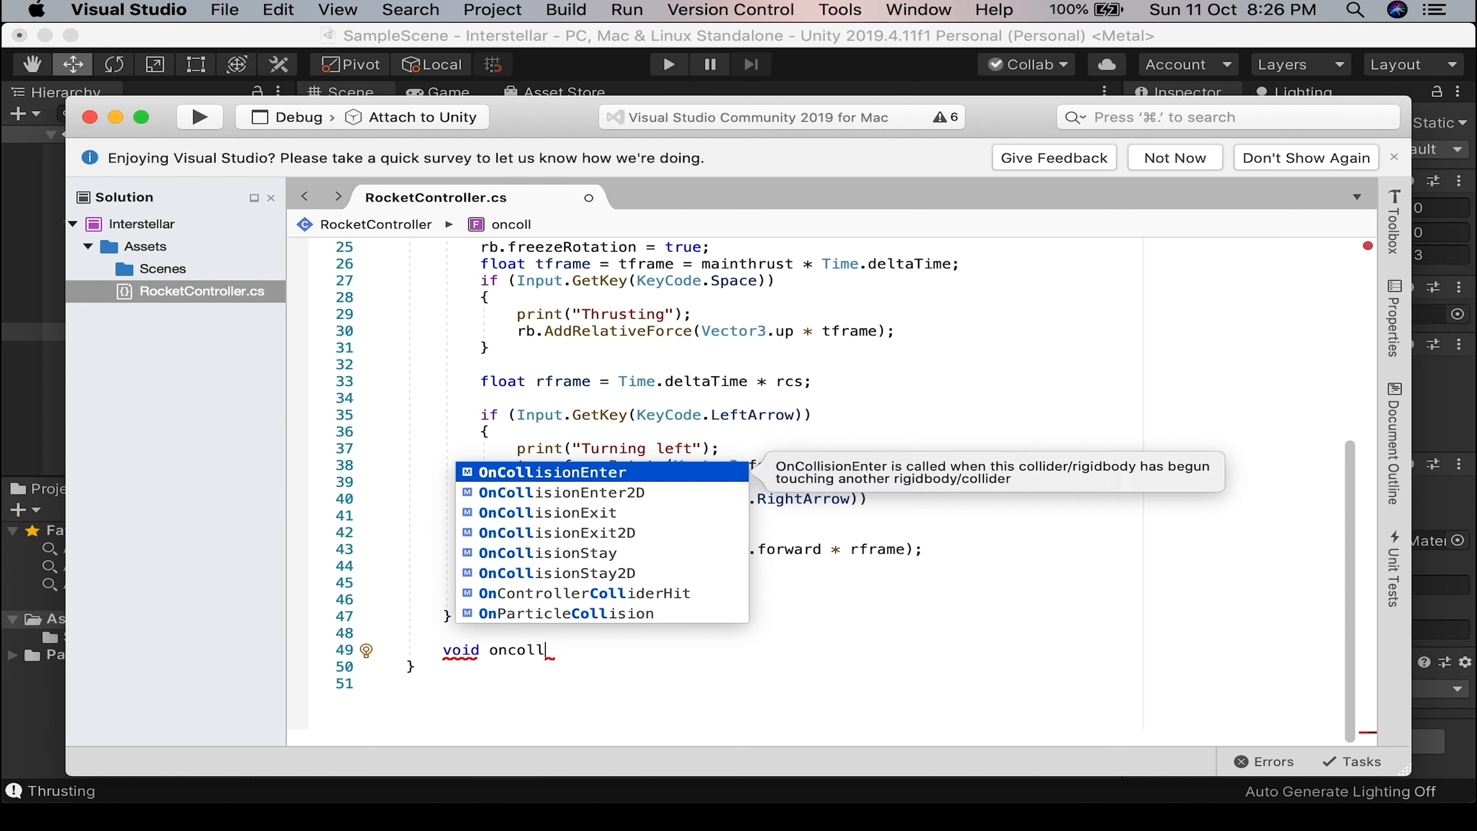
pyautogui.press('Return')
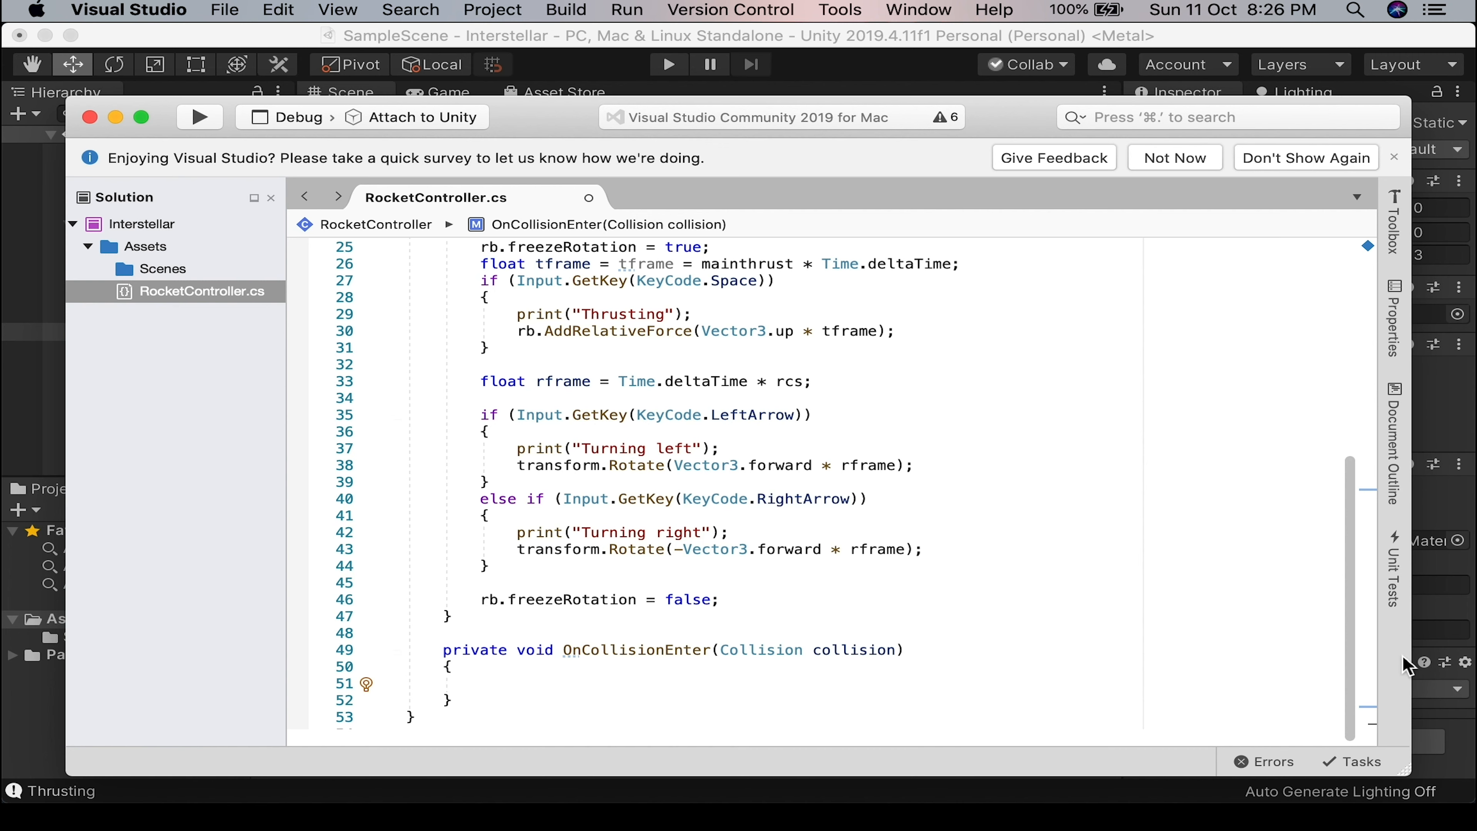
# Inside OnCollisionEnter, add an if block that checks collision.gameObject.tag == "Finish".
pyautogui.write('if (coll')
pyautogui.press('Return')
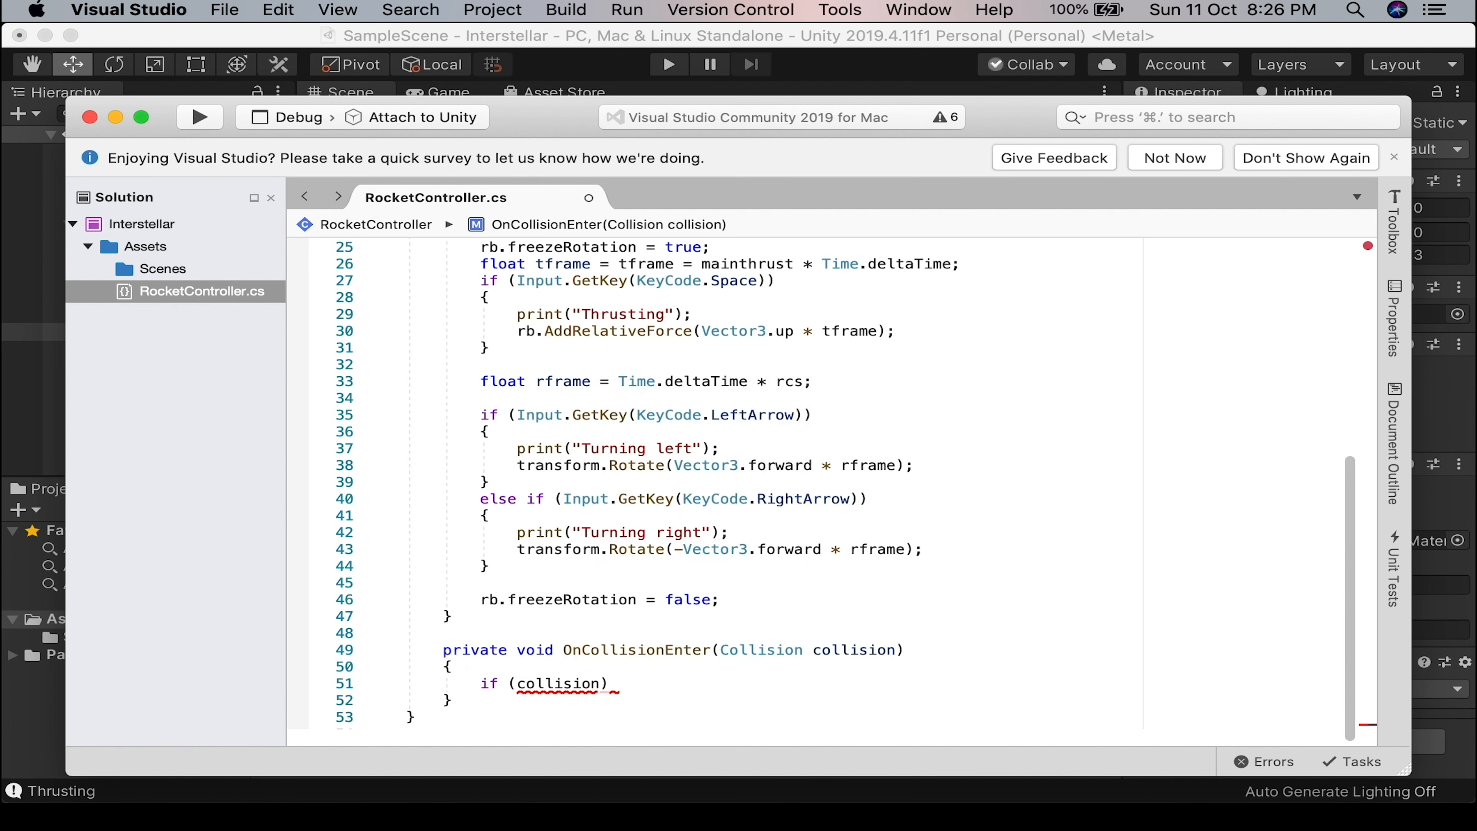
pyautogui.write('.')
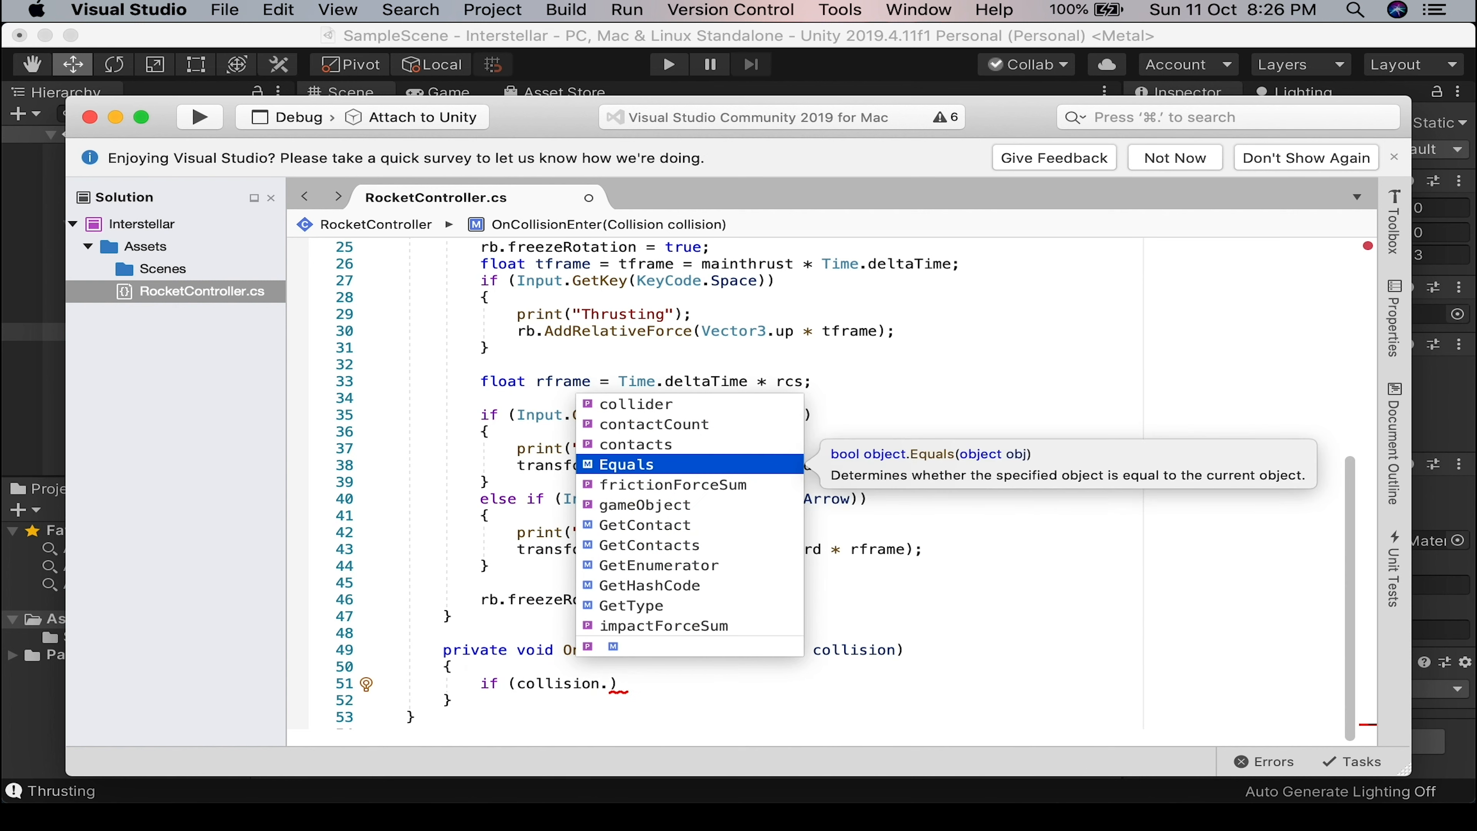
pyautogui.write('game')
pyautogui.press('Return')
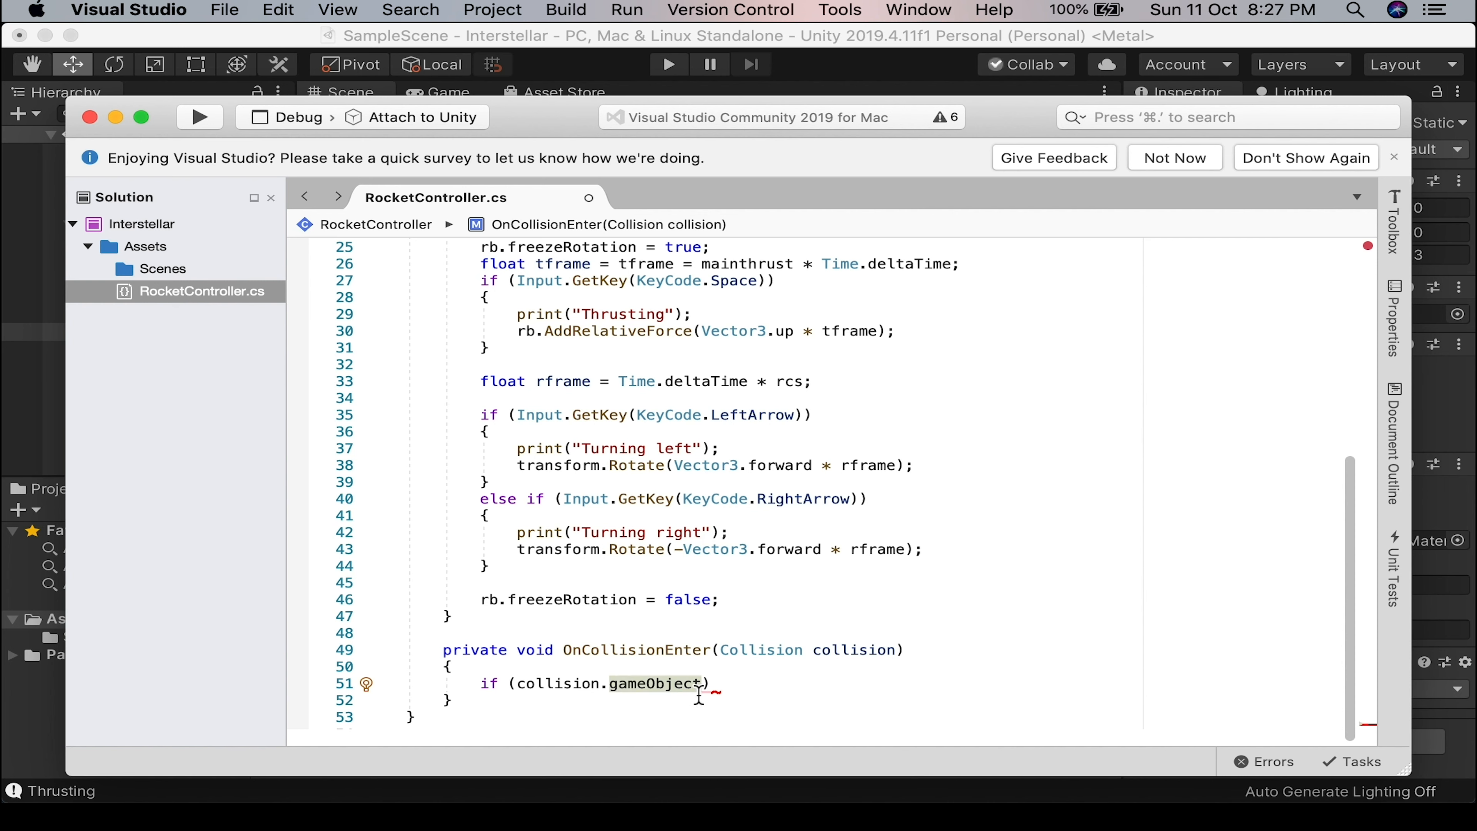
pyautogui.write('.tag')
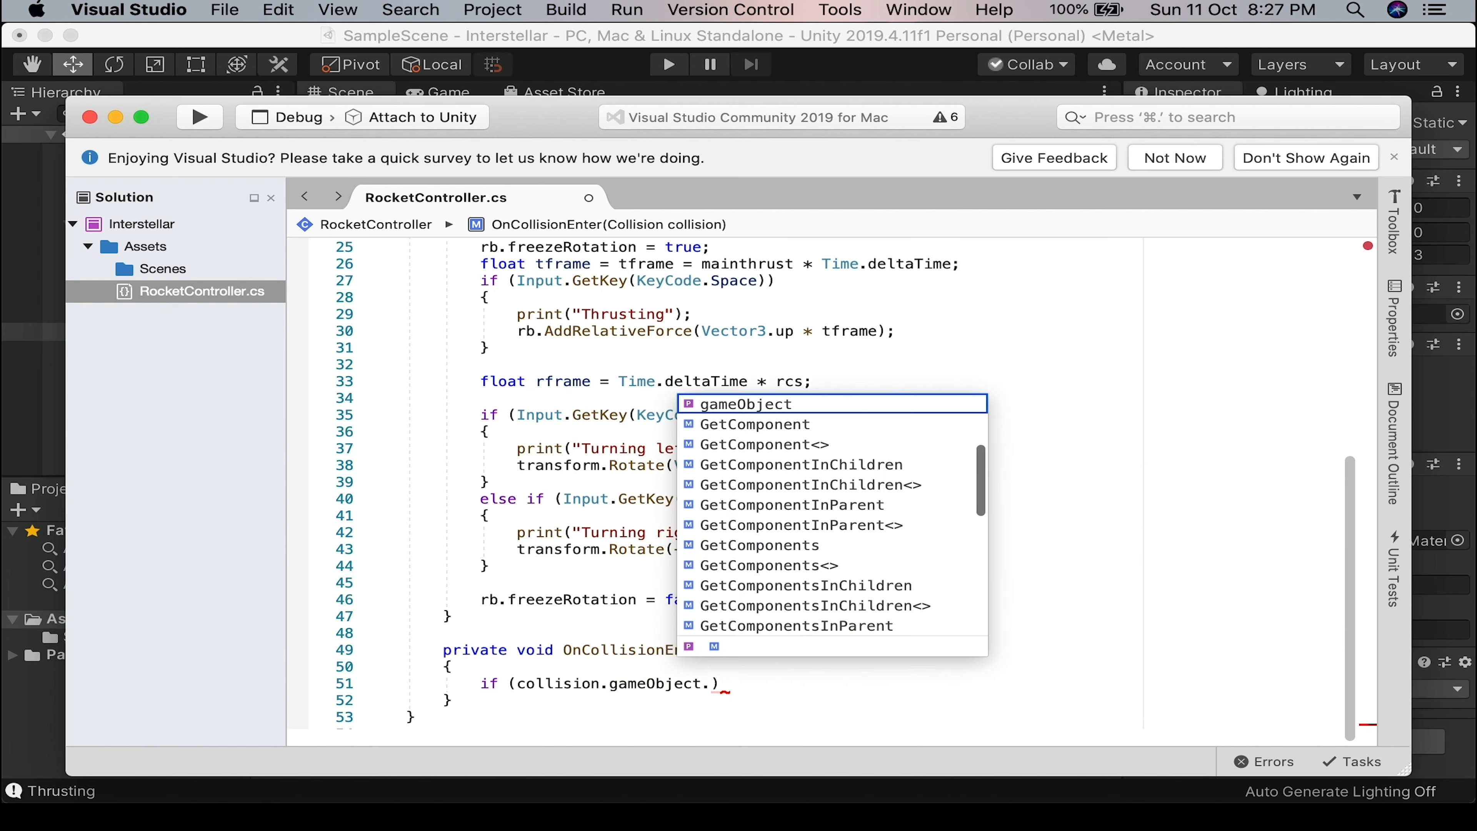
pyautogui.write(' ==')
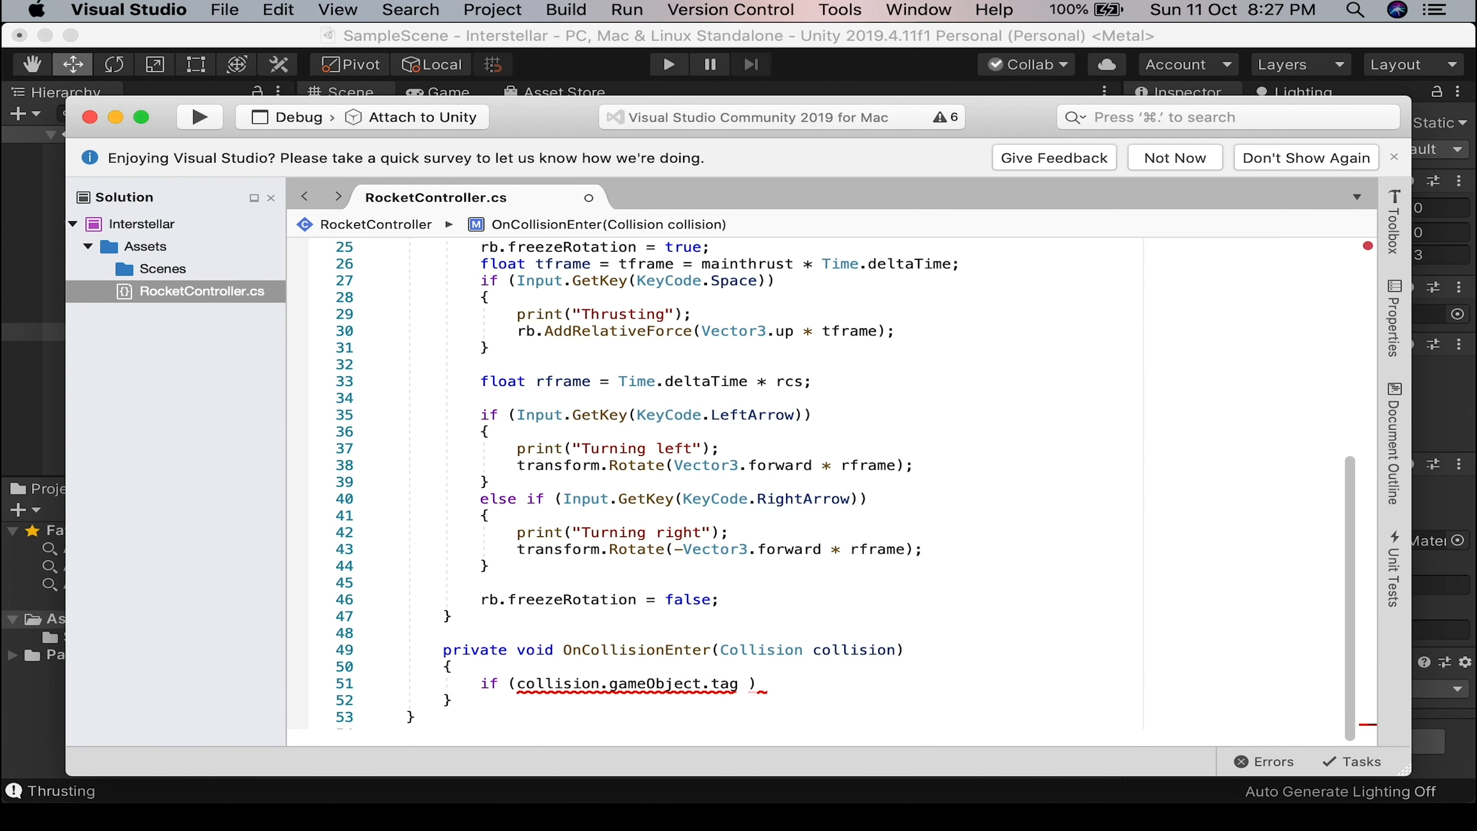
pyautogui.write('"Finish')
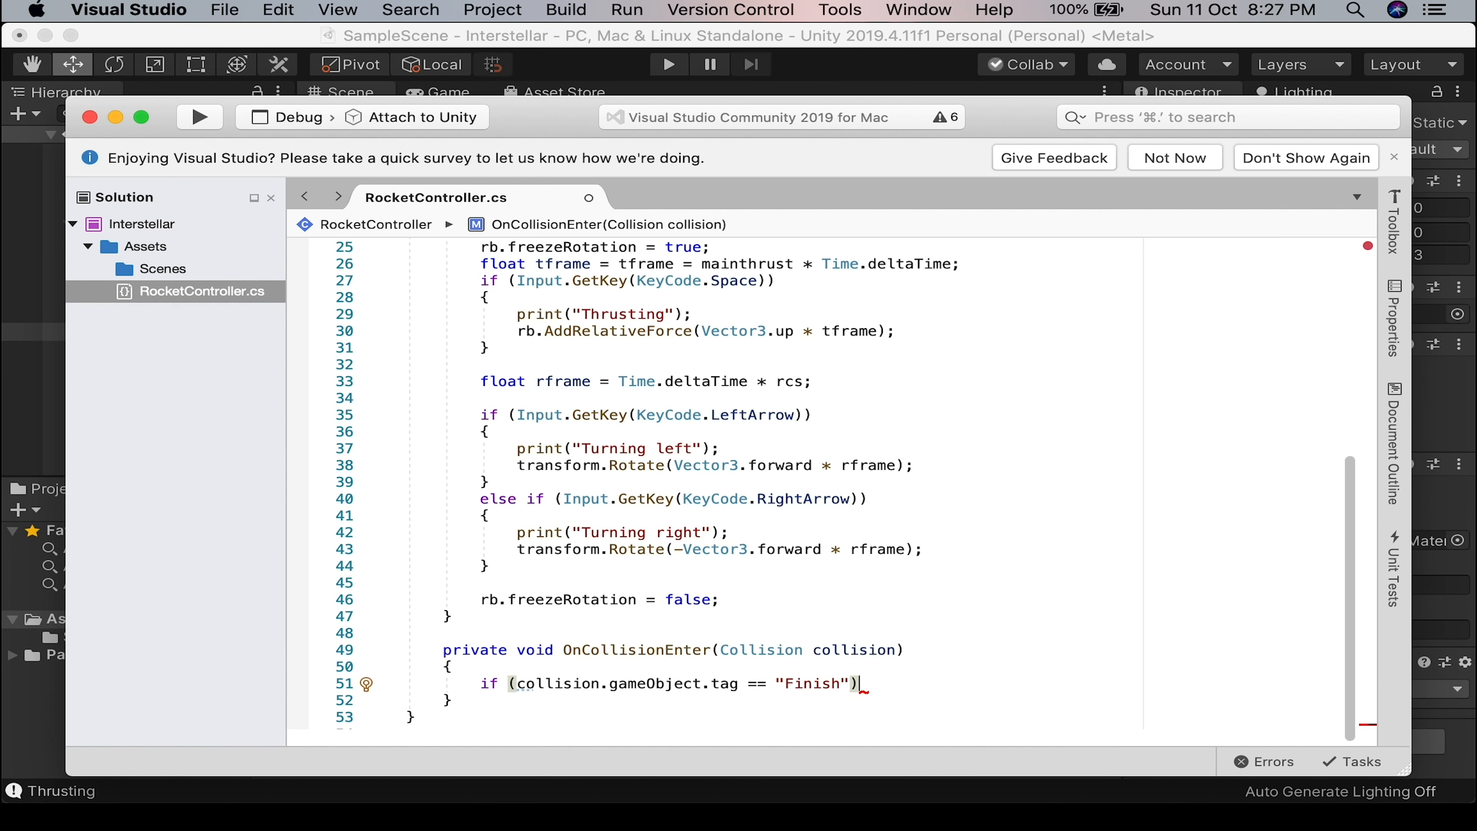
pyautogui.press('Return')
pyautogui.write('{')
pyautogui.press('Return')
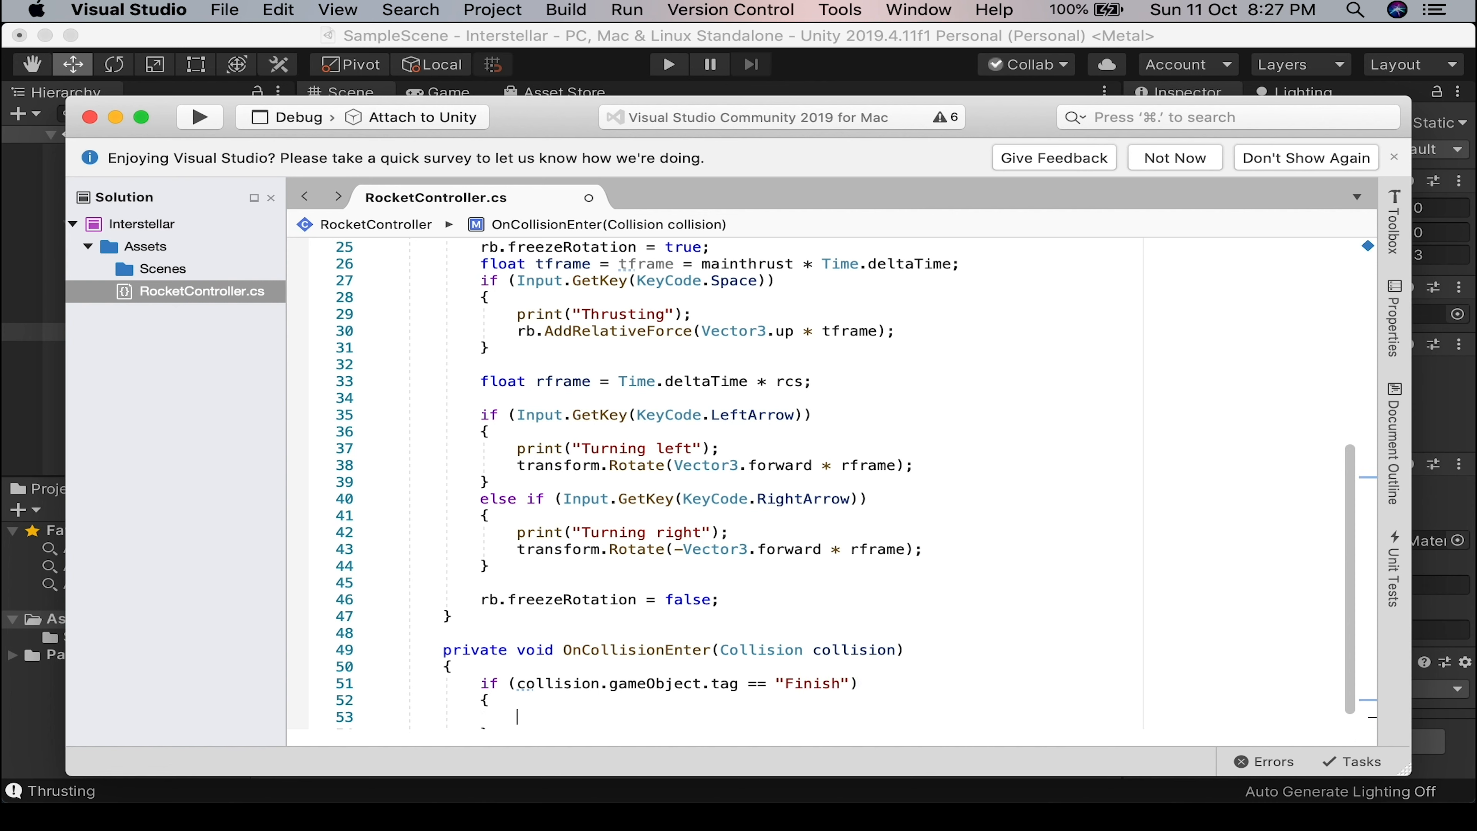
# Inside the "Finish" block, add a print statement with the message "Reached space station successfully...".
pyautogui.write('print ("')
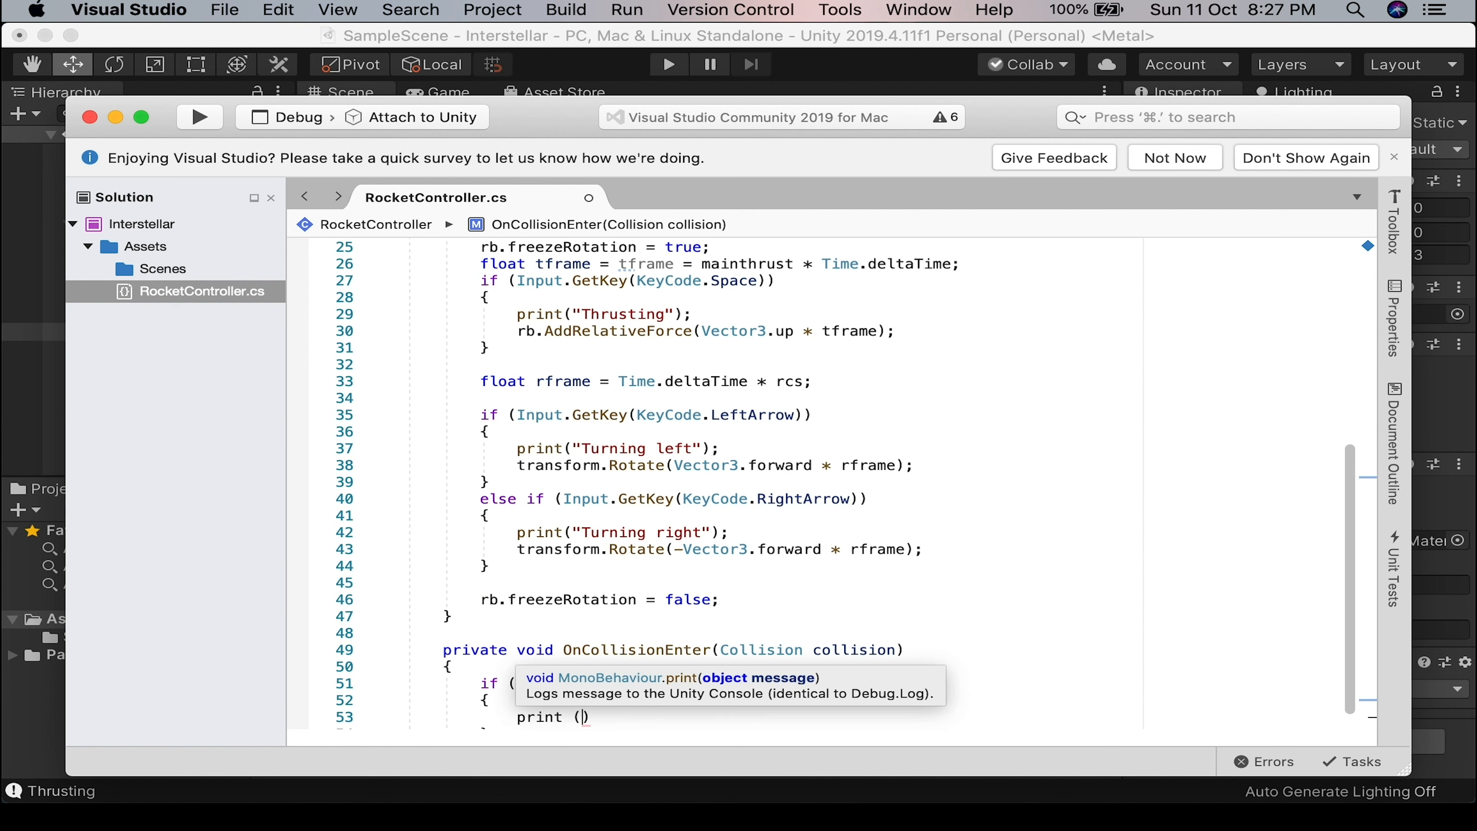
pyautogui.write('Recahed')
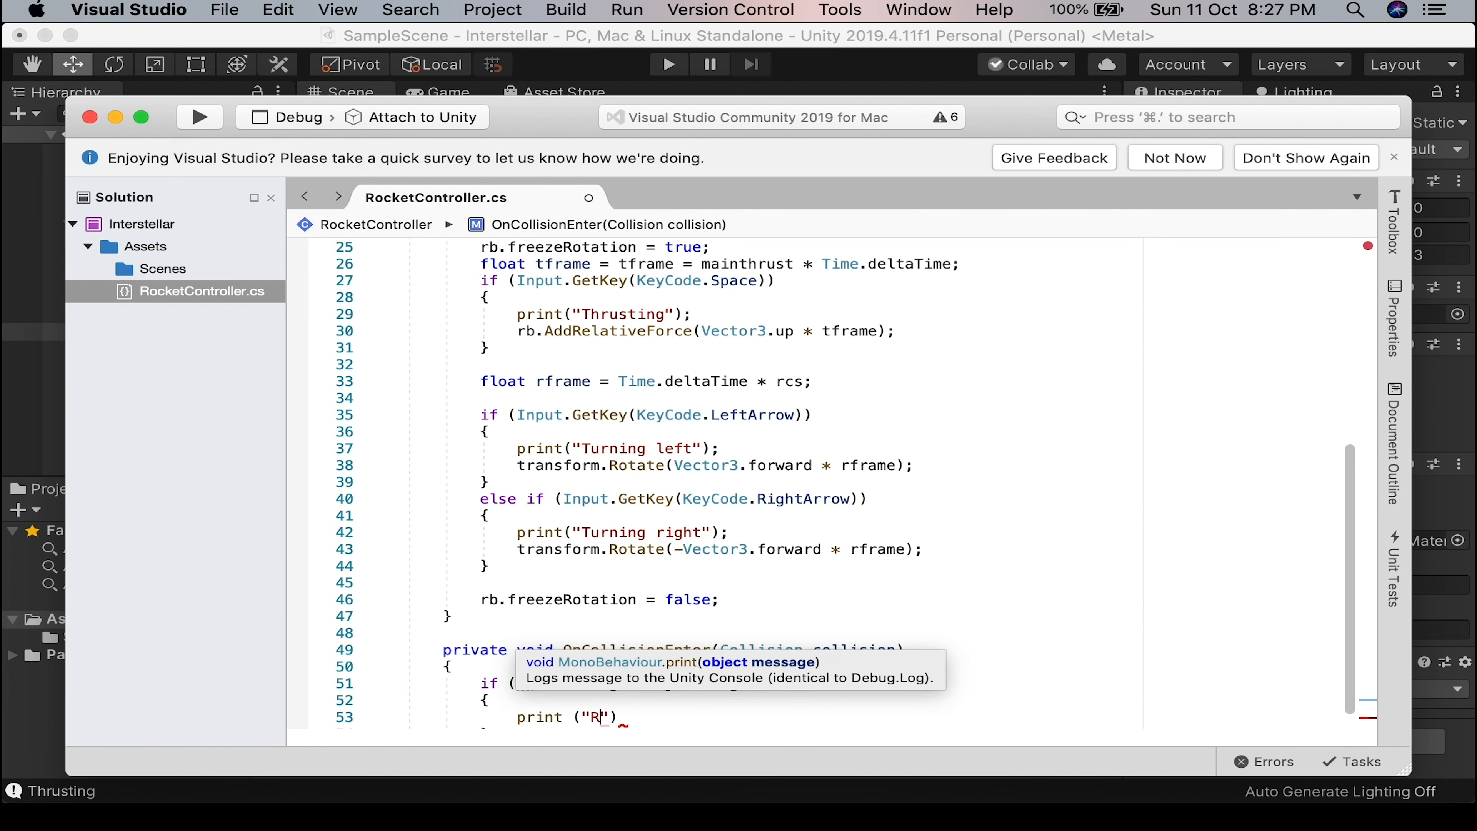
pyautogui.press('BackSpace')
pyautogui.press('BackSpace')
pyautogui.press('Left')
pyautogui.press('BackSpace')
pyautogui.press('BackSpace')
pyautogui.write('aced')
pyautogui.press('Right')
pyautogui.press('BackSpace')
pyautogui.press('BackSpace')
pyautogui.press('BackSpace')
pyautogui.press('BackSpace')
pyautogui.write('ched')
pyautogui.write(' space station suc')
pyautogui.write('cessfully')
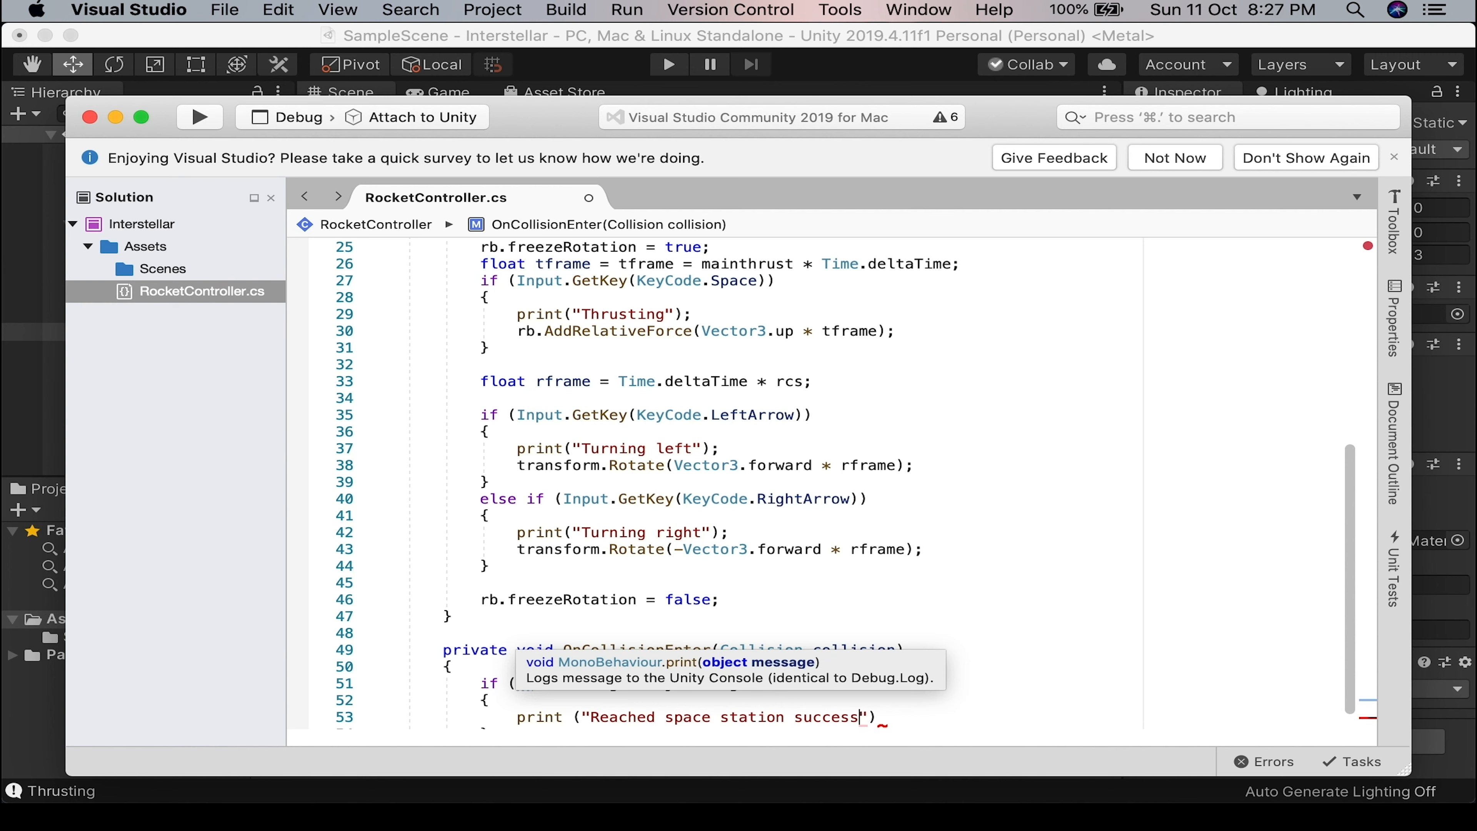
pyautogui.write('...')
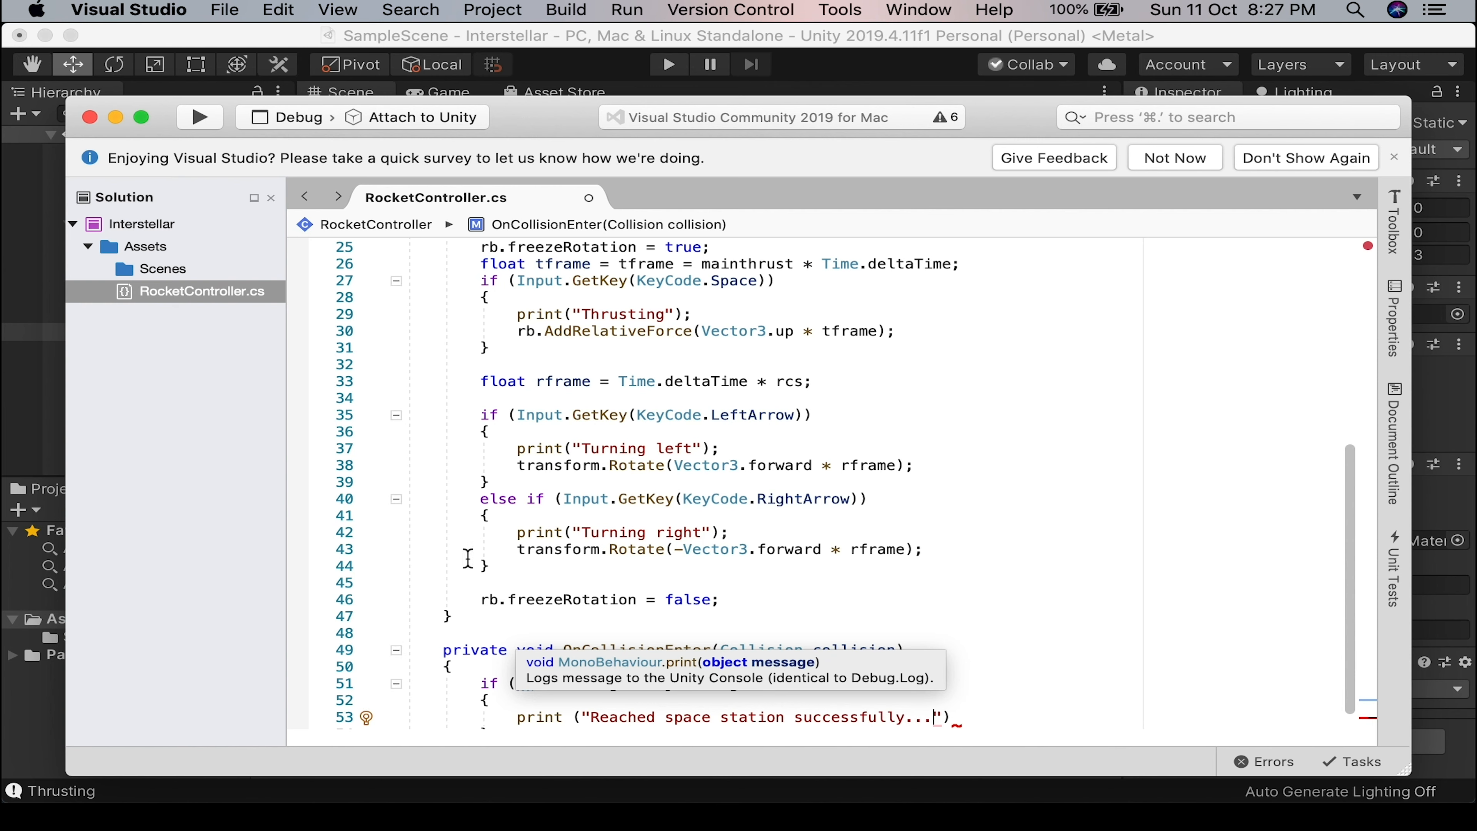
# Below the "Finish" block, add an else if block that checks collision.gameObject.tag=="Friendly".
pyautogui.scroll(-2, 532, 557)
pyautogui.click(533, 671)
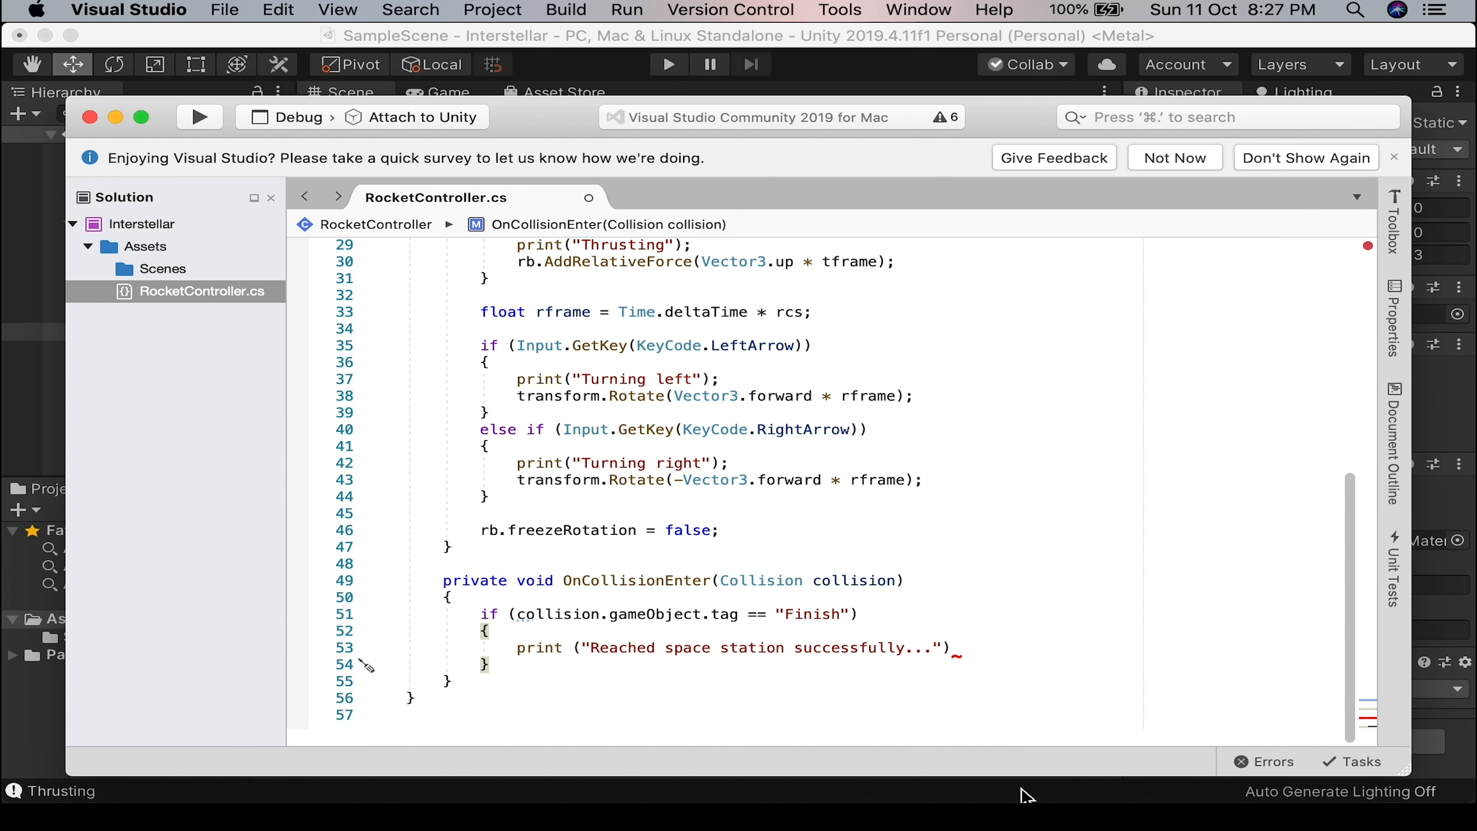
pyautogui.press('Return')
pyautogui.write('else')
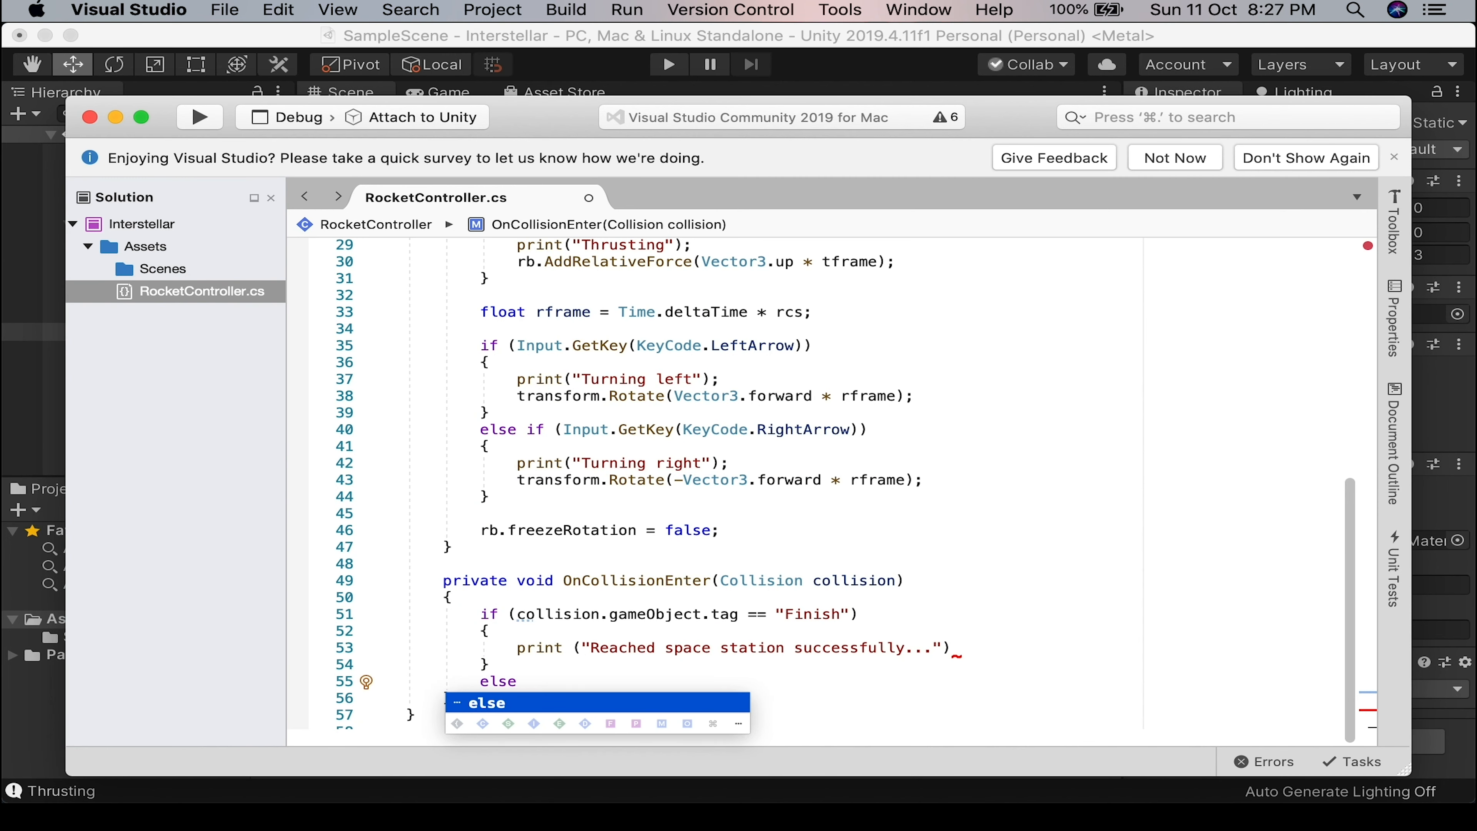
pyautogui.write(' if ')
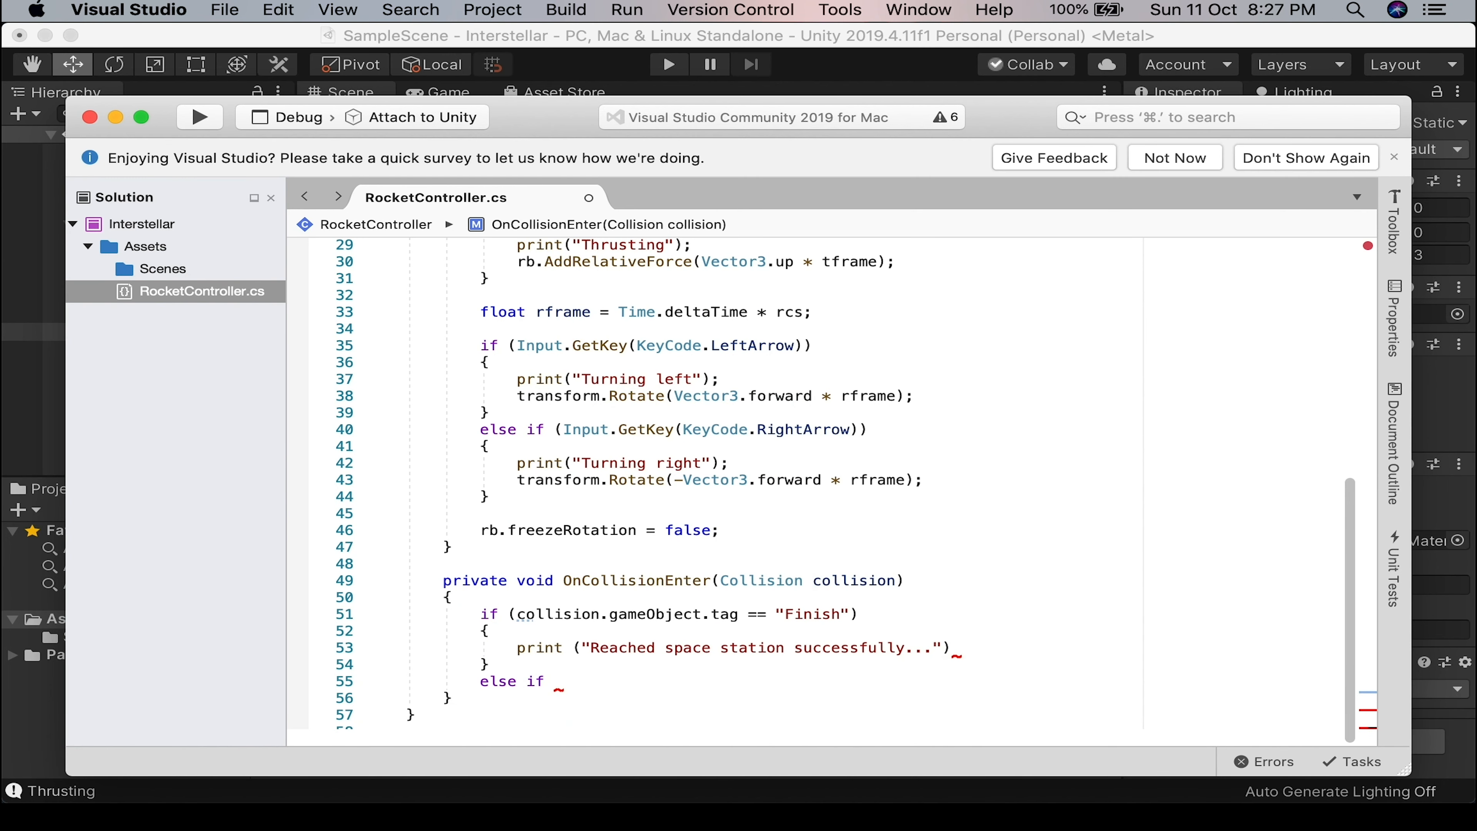
pyautogui.write('(collision.')
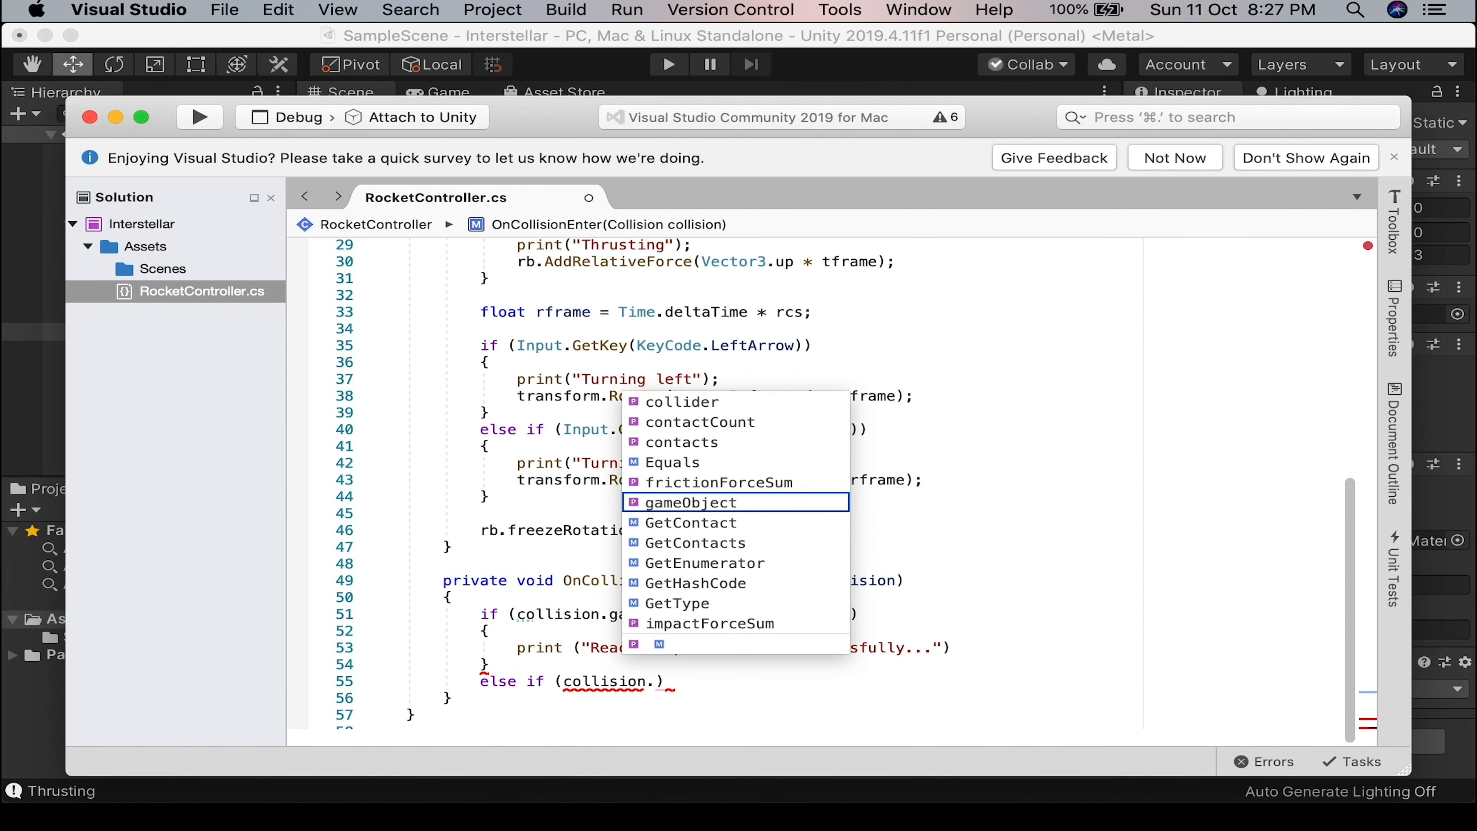
pyautogui.write('gameObject.tag')
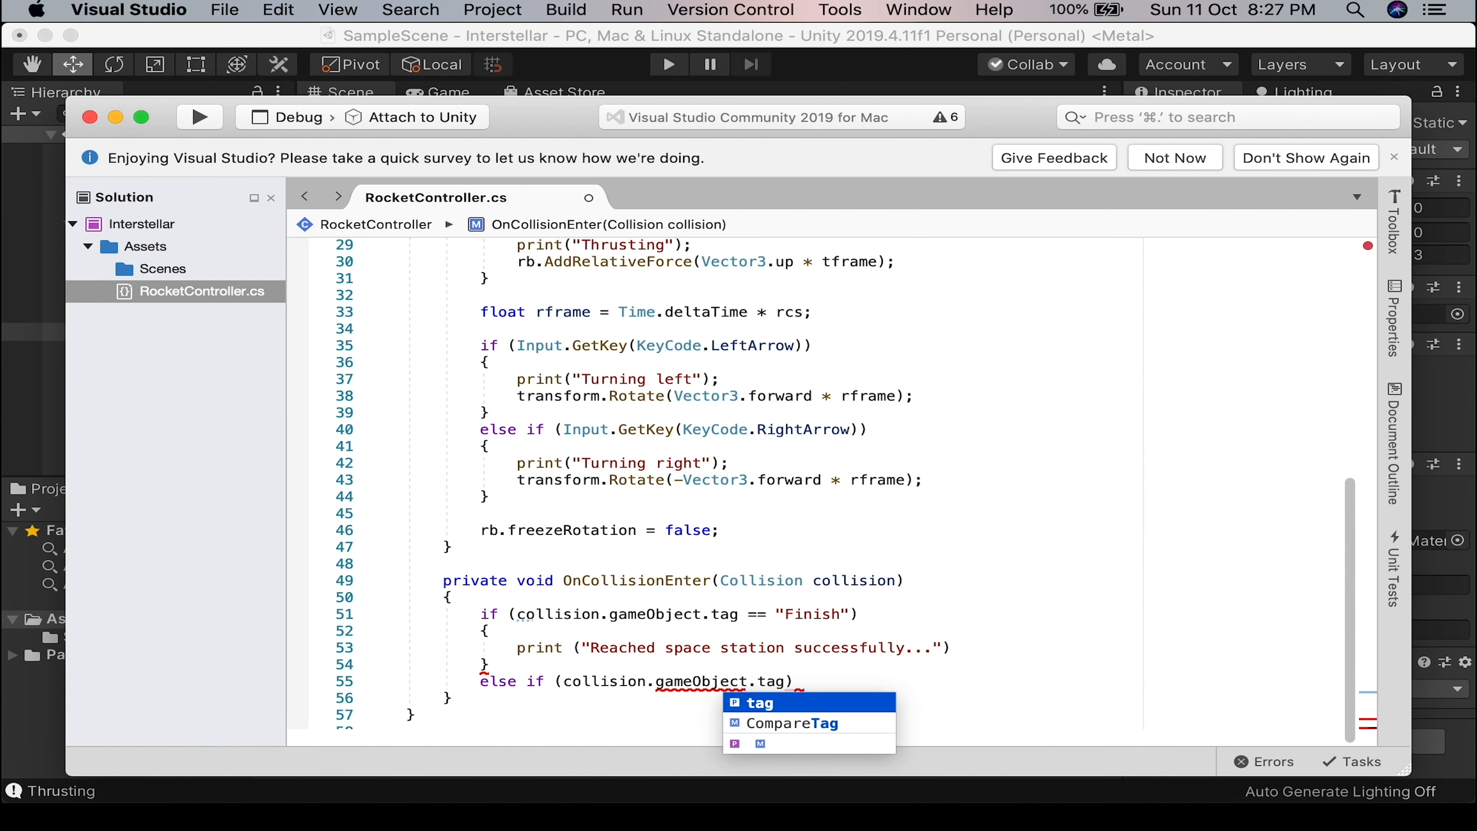
pyautogui.write('=="')
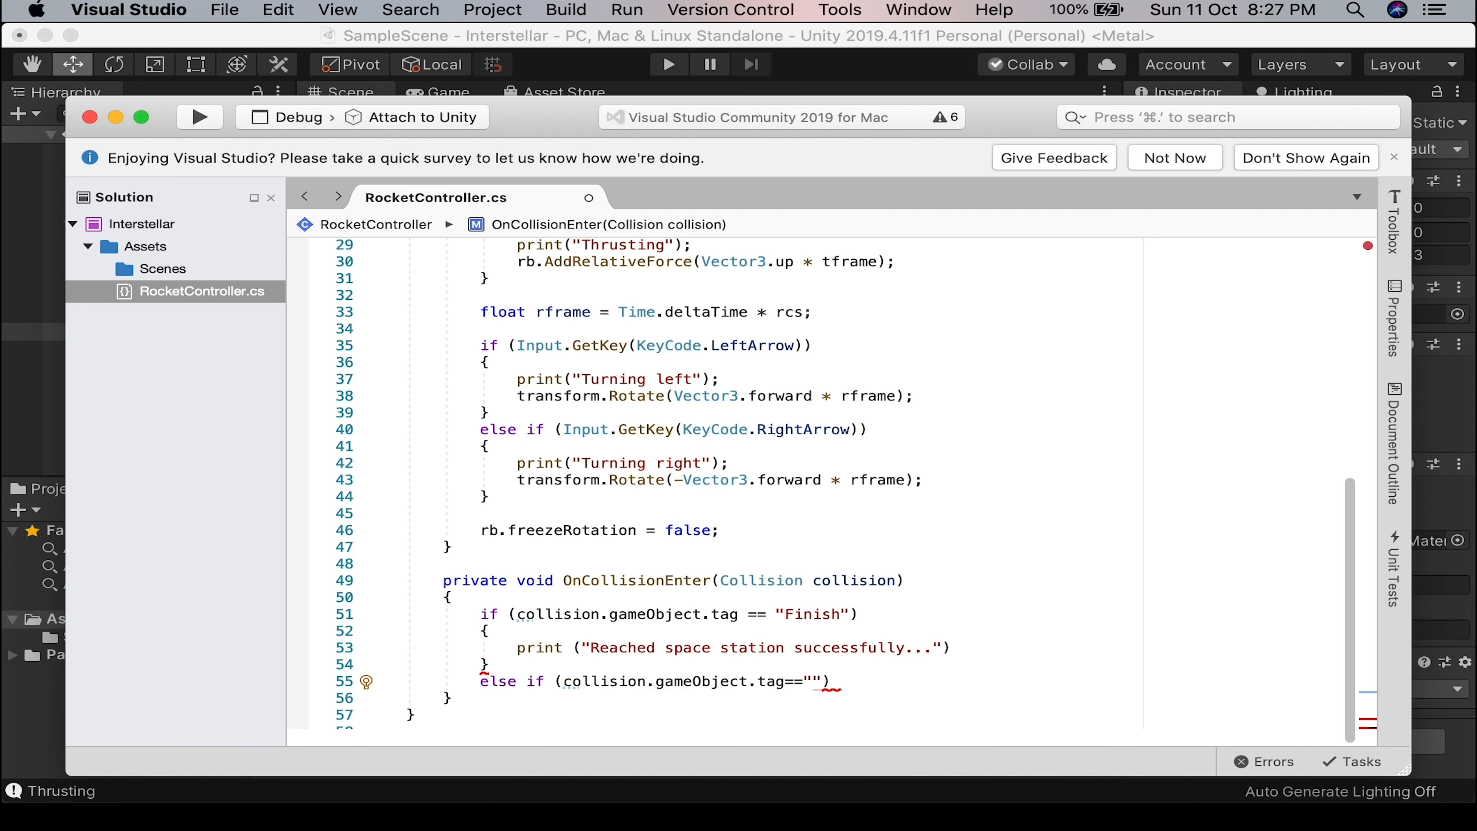
pyautogui.write('Friendly")')
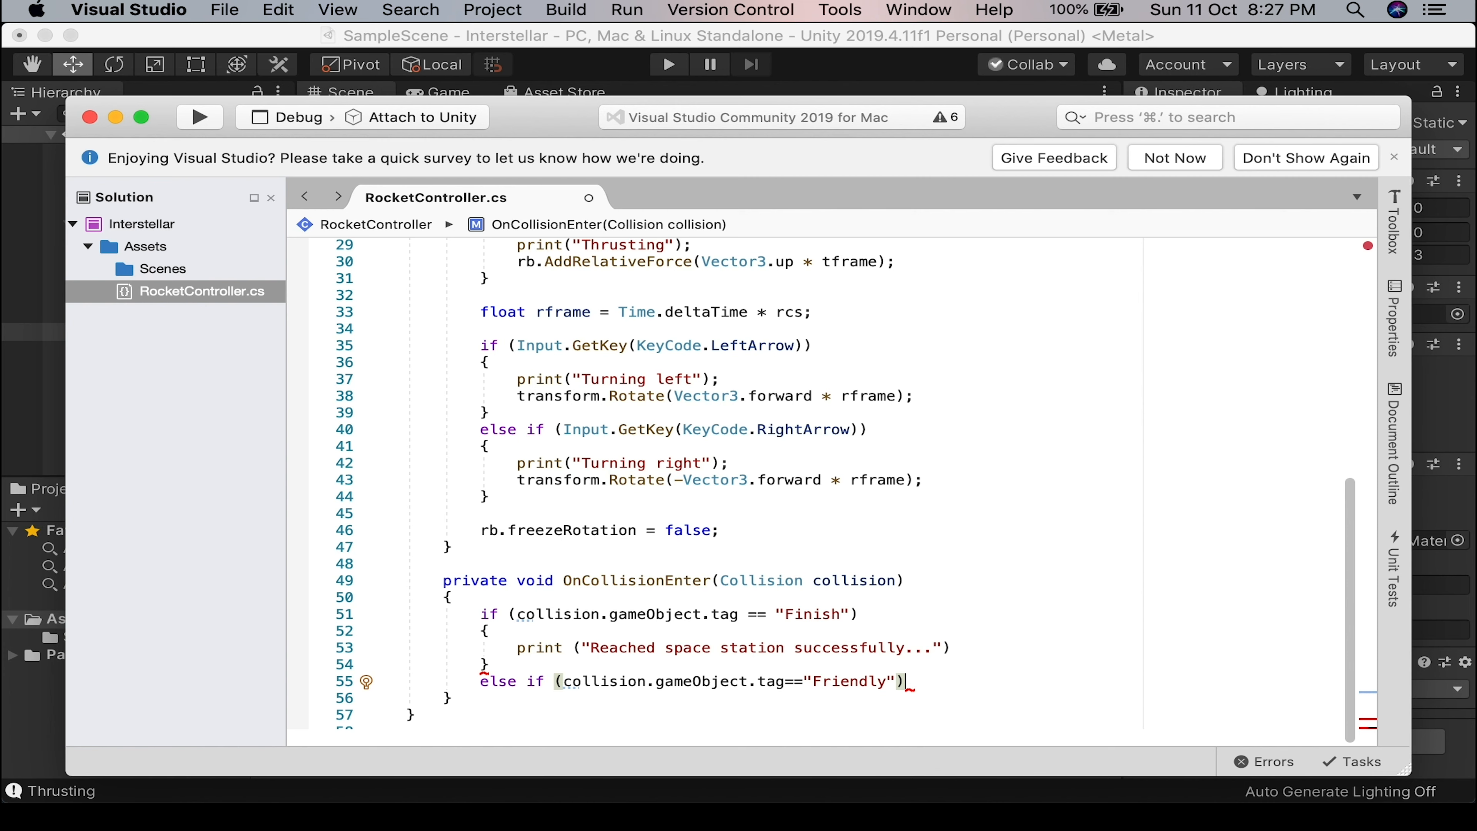
pyautogui.press('Return')
pyautogui.write('{')
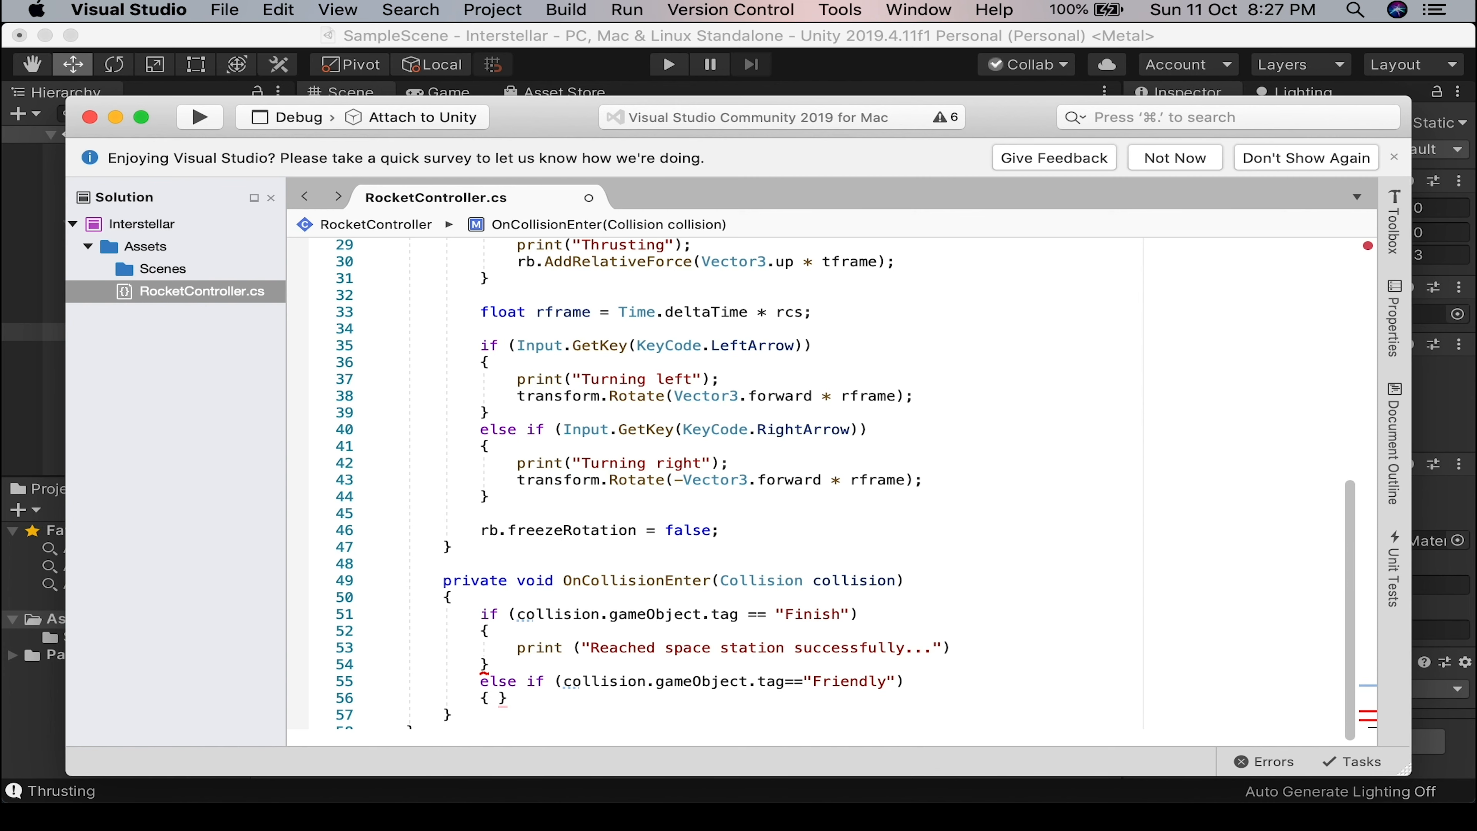
# Inside the "Friendly" block, add the statement print("Friendly object, no worries");.
pyautogui.press('Return')
pyautogui.write('print (')
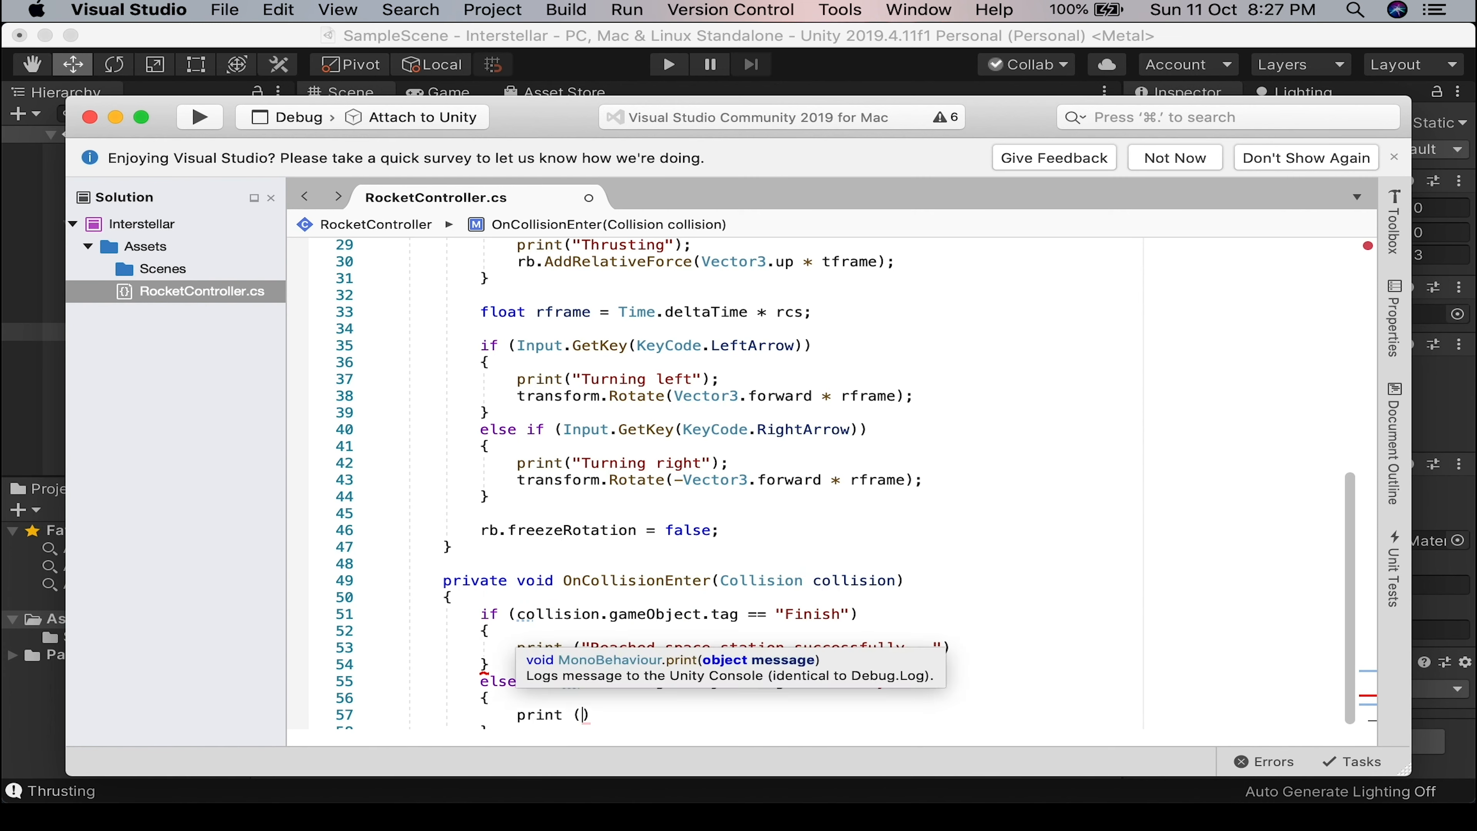
pyautogui.write('"O')
pyautogui.write('Friend')
pyautogui.write('ly object, no w')
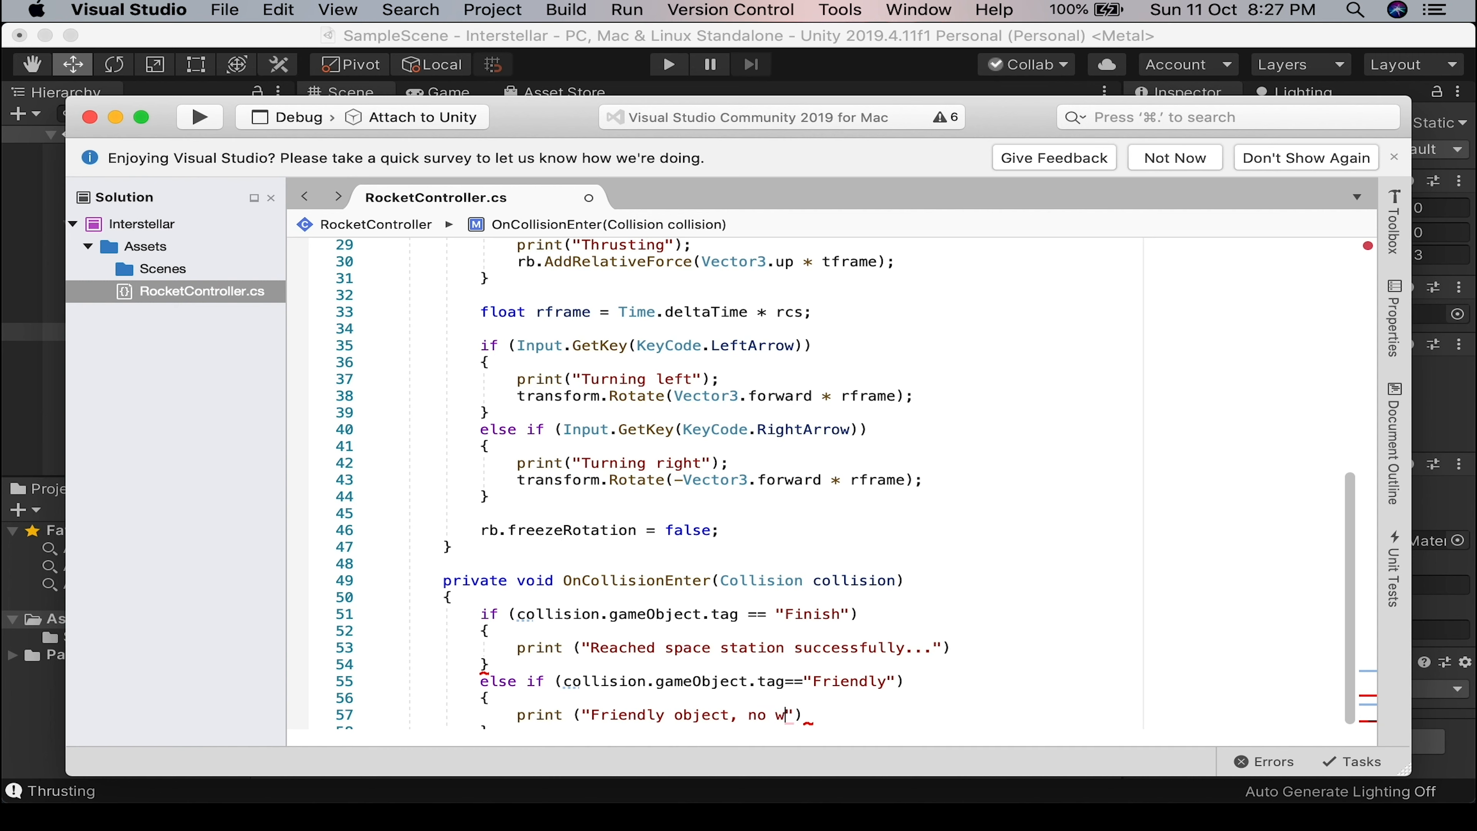
pyautogui.write('orries')
pyautogui.press('Right')
pyautogui.press('Right')
pyautogui.write(';')
pyautogui.press('Down')
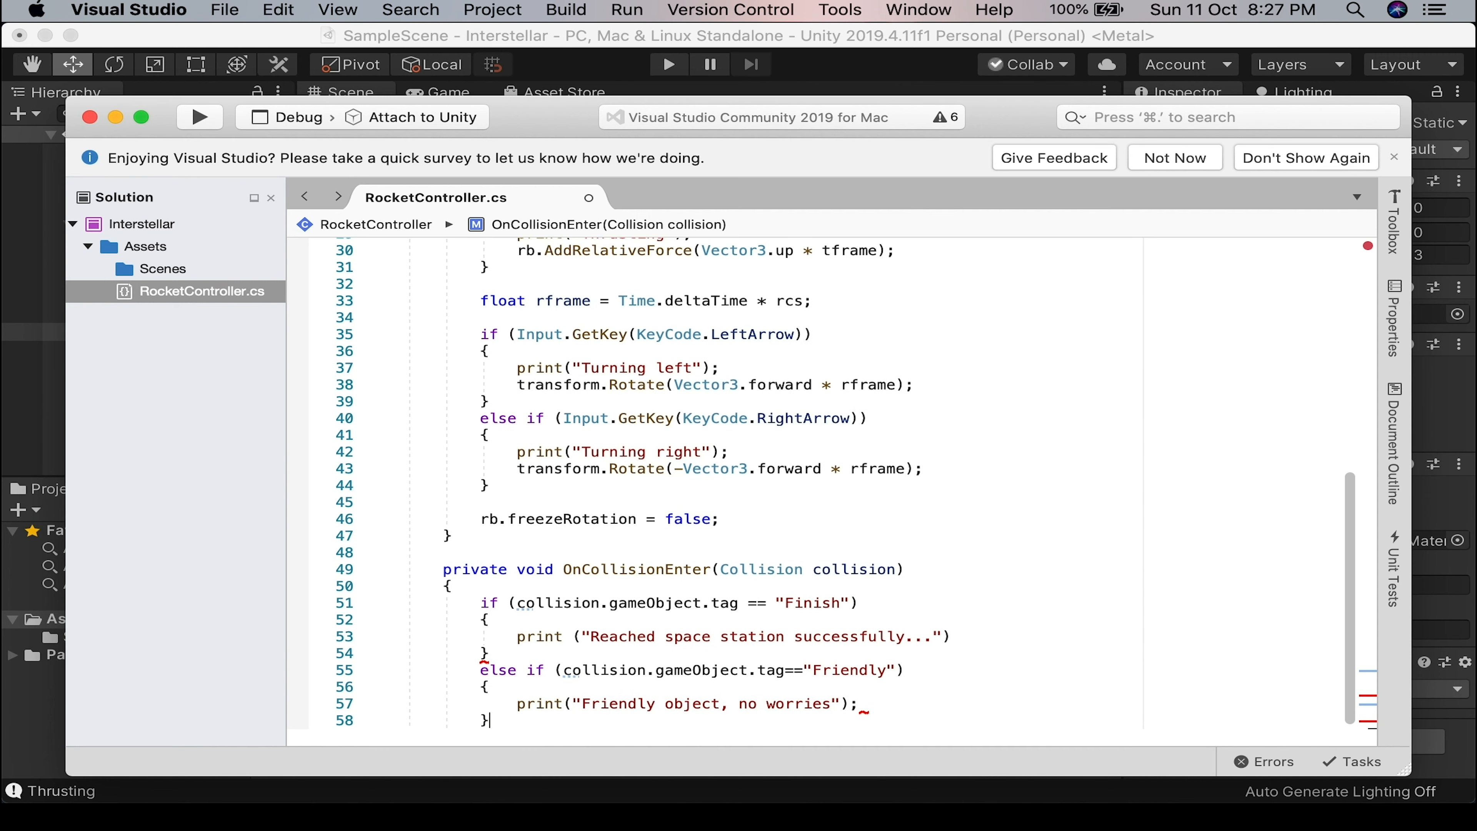
# Add a final else block containing print("Major hit, rocket collapsiing"); and save the script.
pyautogui.press('Return')
pyautogui.write('else {')
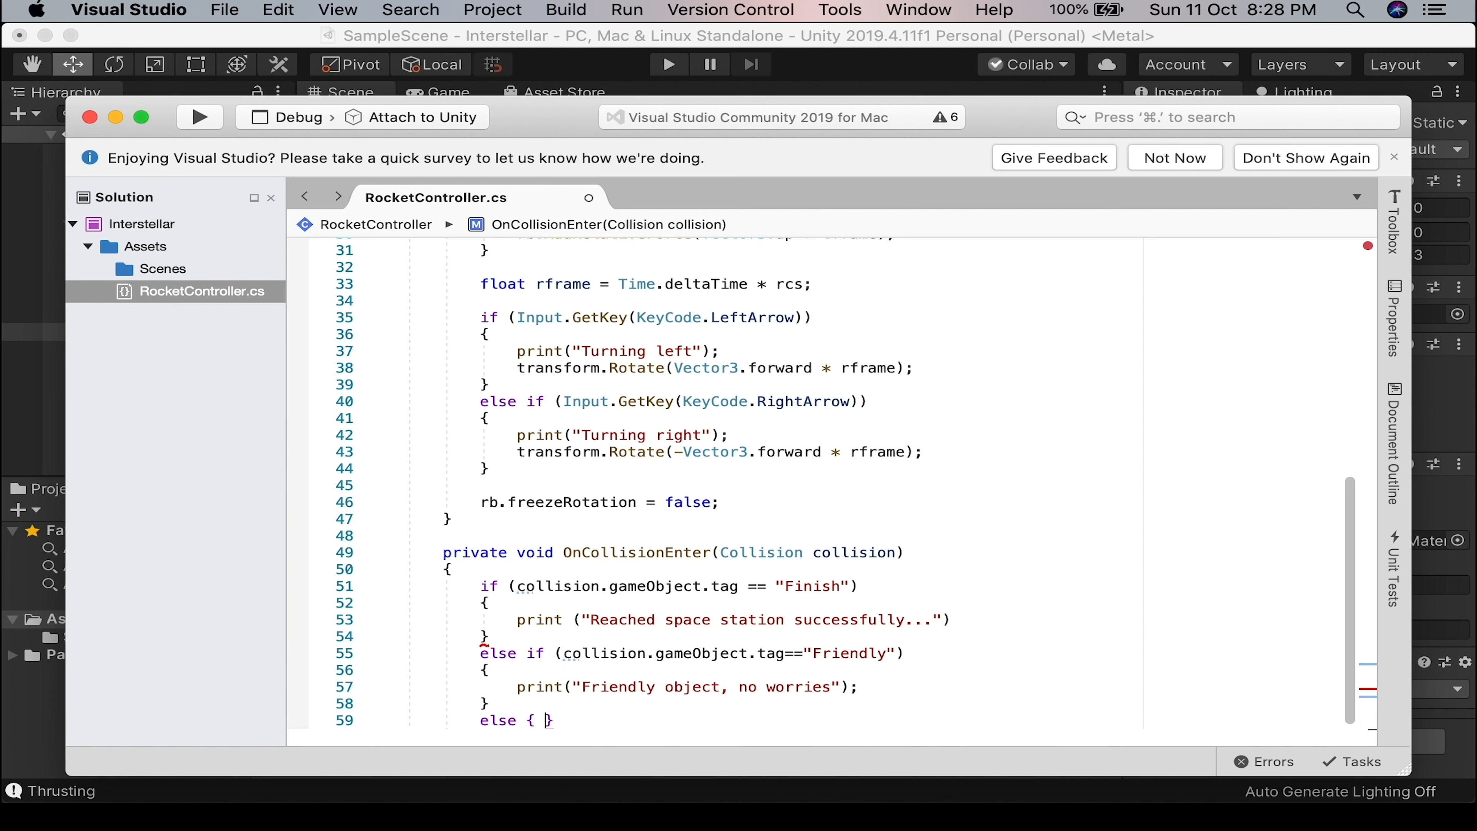
pyautogui.press('Return')
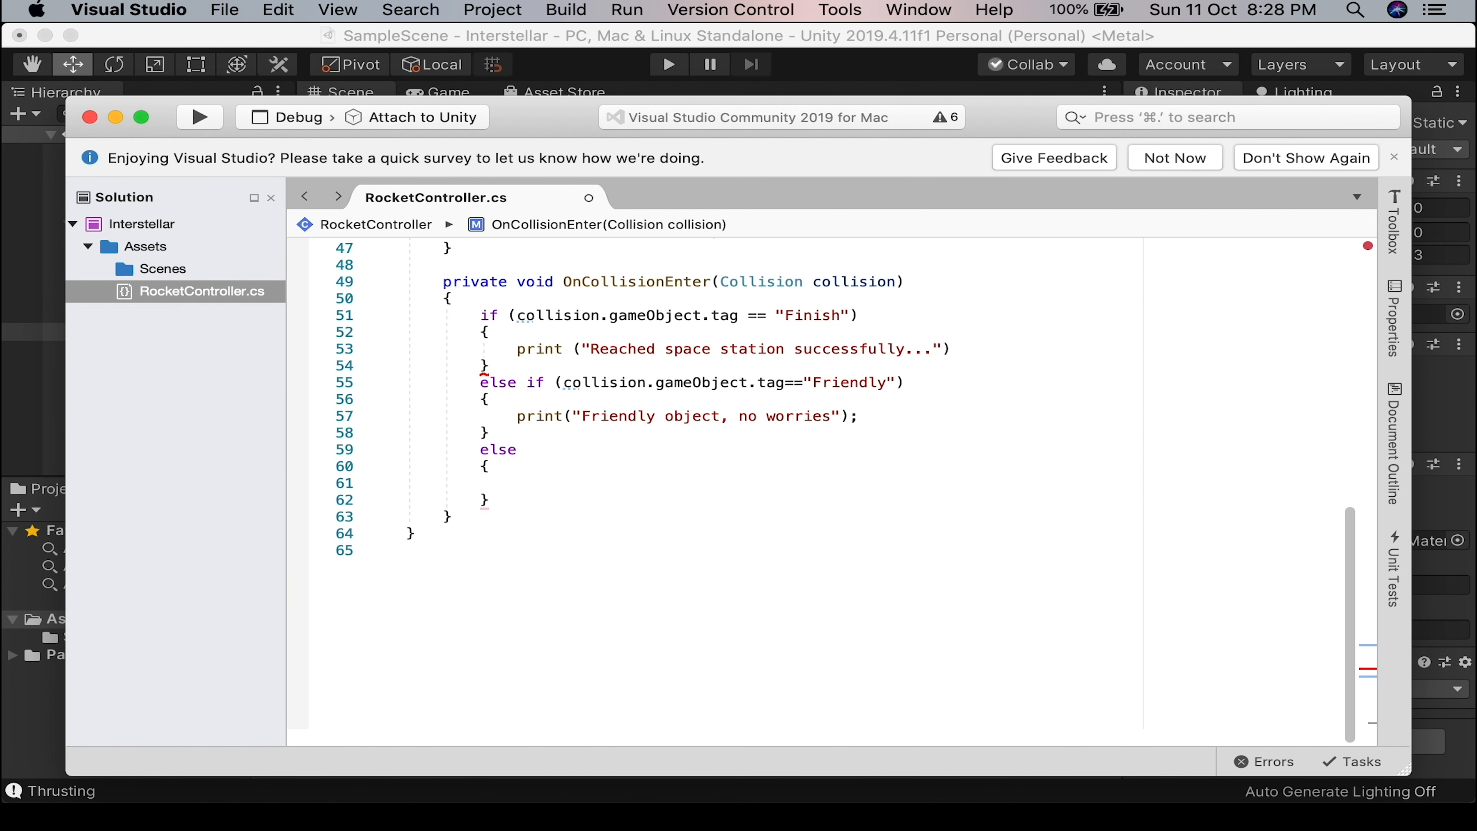
pyautogui.write('prnit')
pyautogui.write('(')
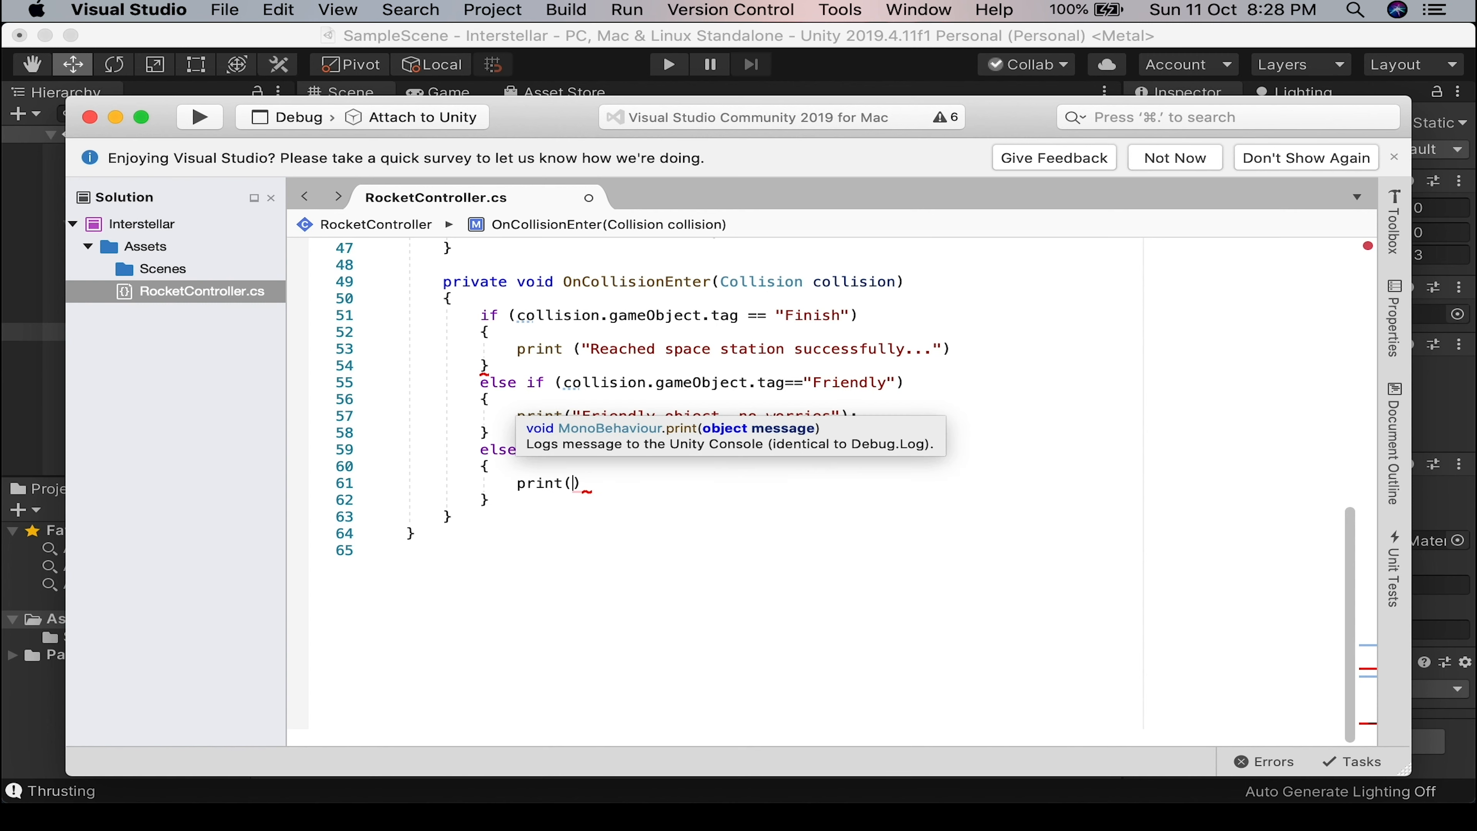
pyautogui.write('"Deatc')
pyautogui.press('BackSpace')
pyautogui.press('BackSpace')
pyautogui.press('BackSpace')
pyautogui.press('BackSpace')
pyautogui.press('BackSpace')
pyautogui.write('Major hi')
pyautogui.press('BackSpace')
pyautogui.press('BackSpace')
pyautogui.press('BackSpace')
pyautogui.write('hit, rocke')
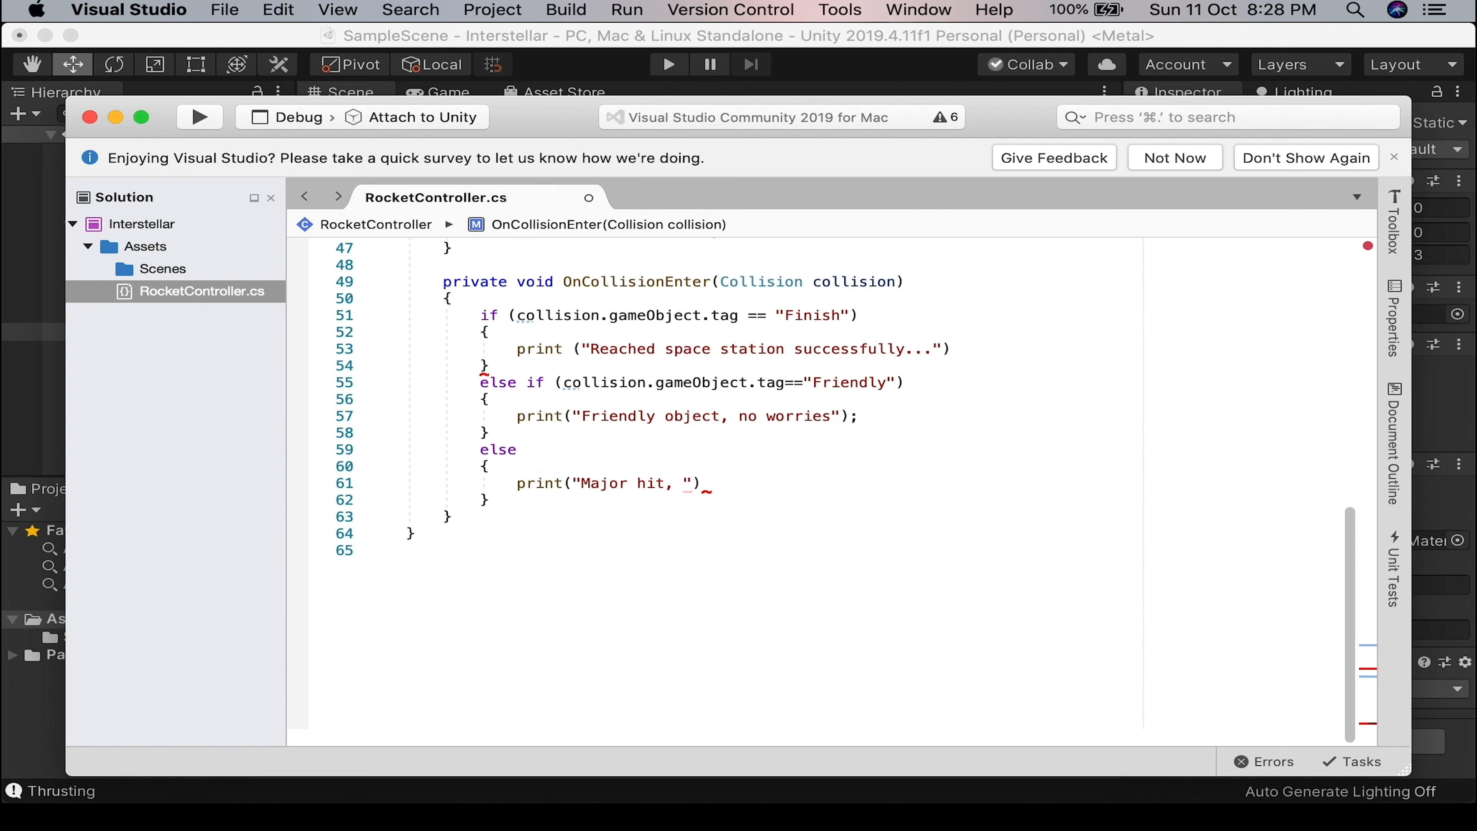
pyautogui.write('t collapsiing')
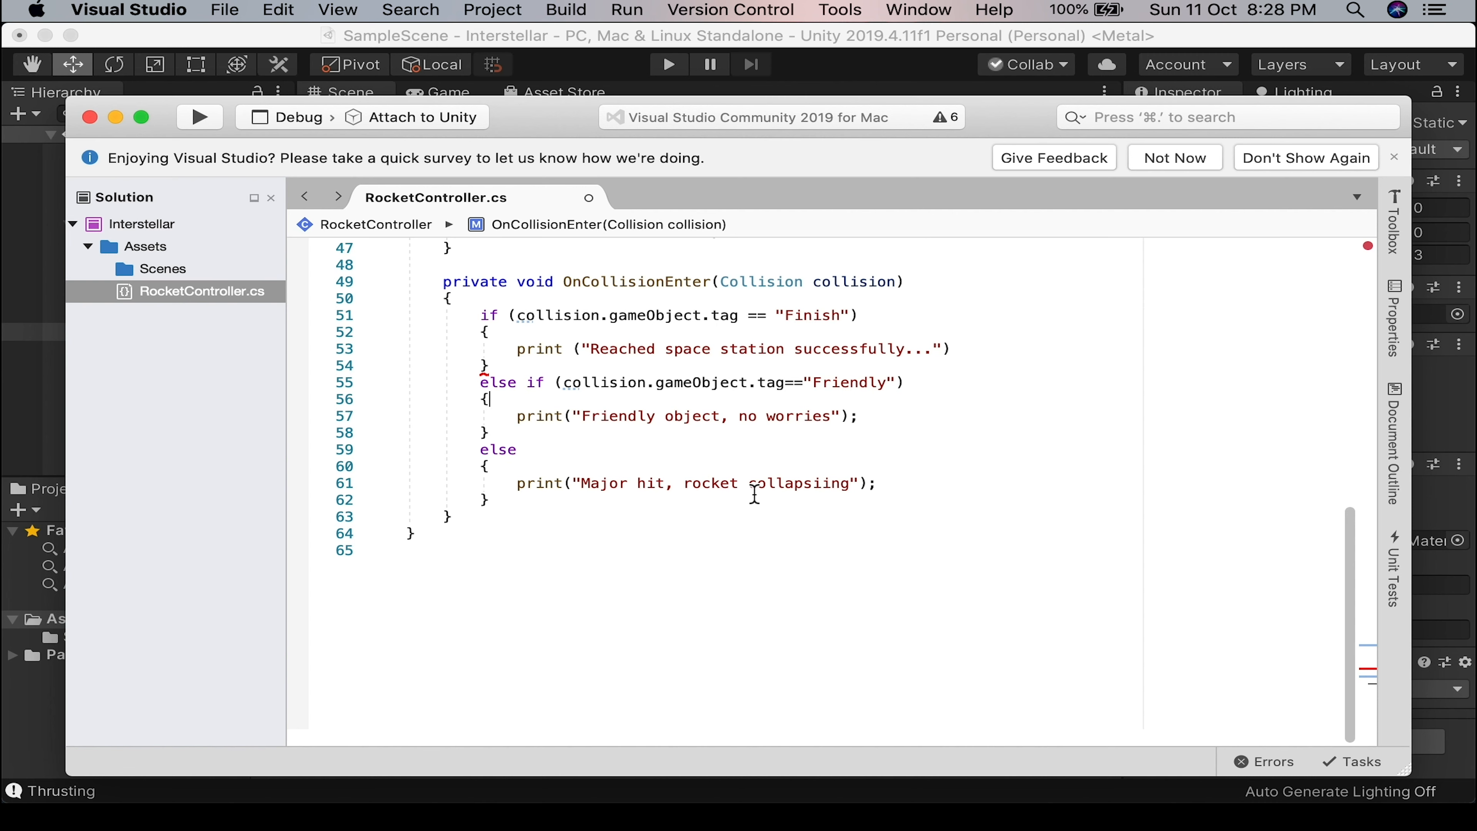
pyautogui.press('super+s')
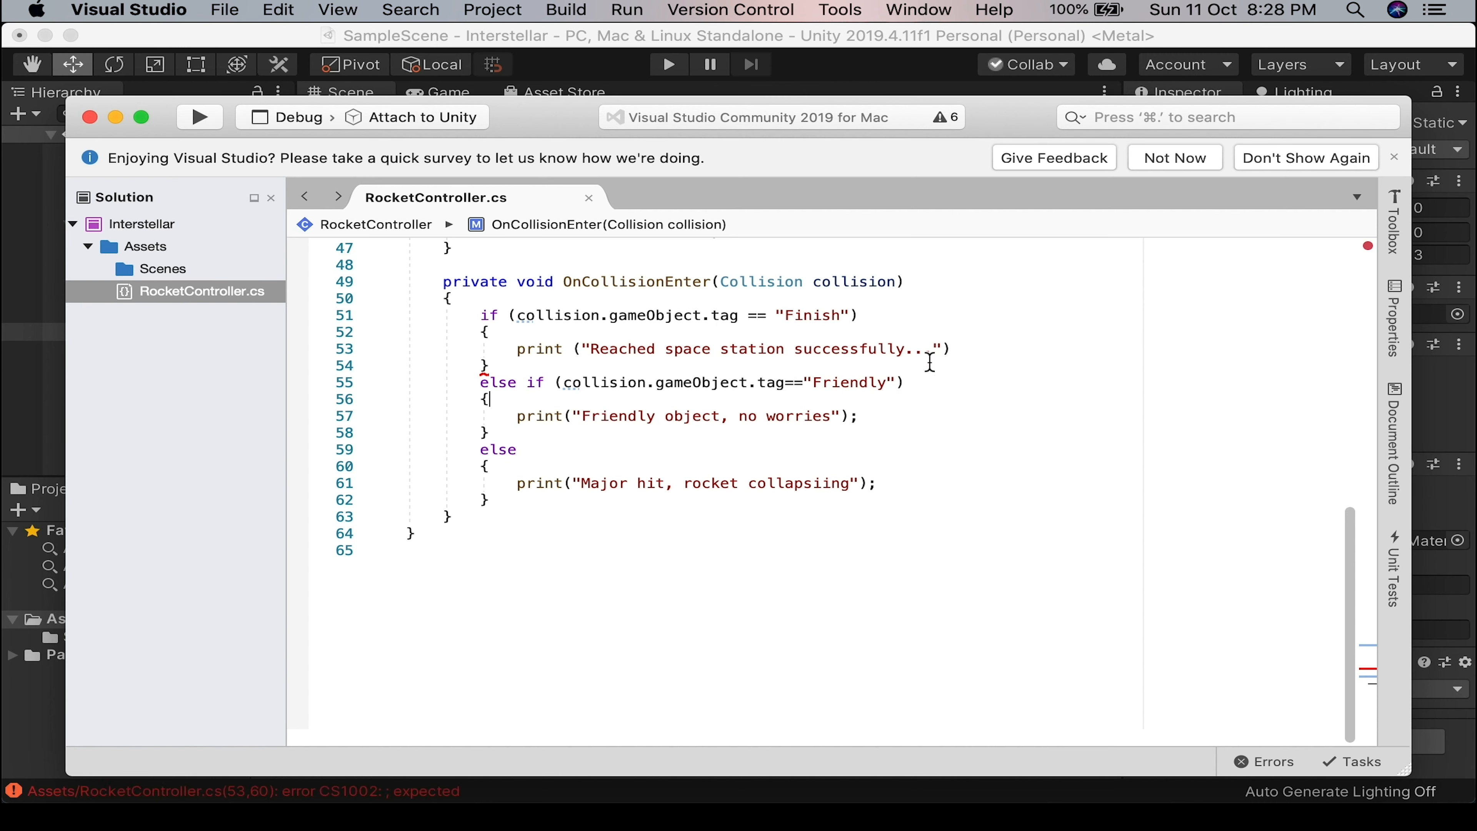
# Add the missing semicolon after the print statement in the "Finish" block and save RocketController.cs.
pyautogui.click(978, 354)
pyautogui.write(';')
pyautogui.press('Down')
pyautogui.press('Down')
pyautogui.press('Down')
pyautogui.press('Down')
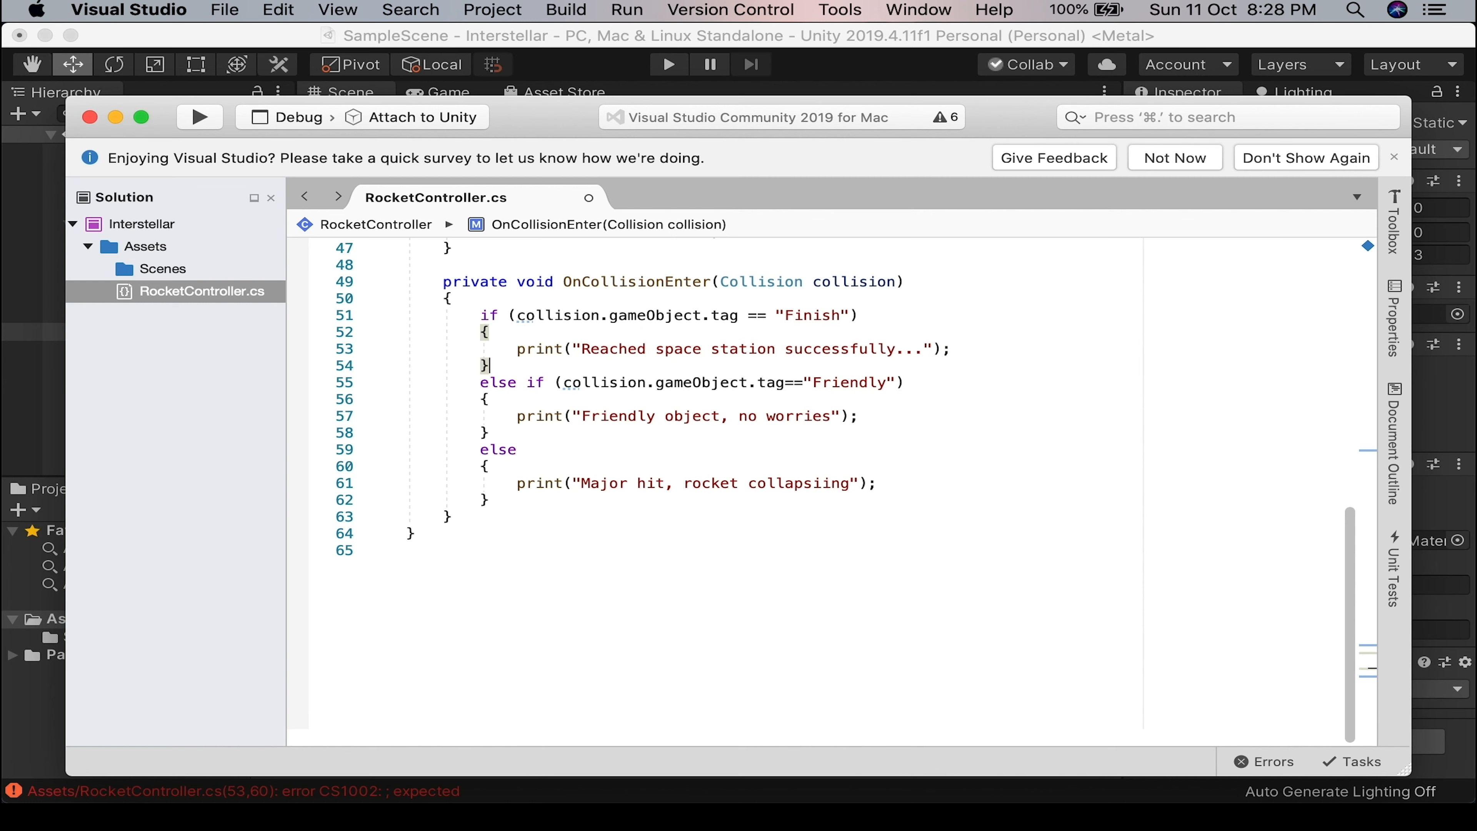
pyautogui.press('super+s')
# Switch to Unity, start play mode, and show the Console with its messages cleared.
pyautogui.press('super+Tab')
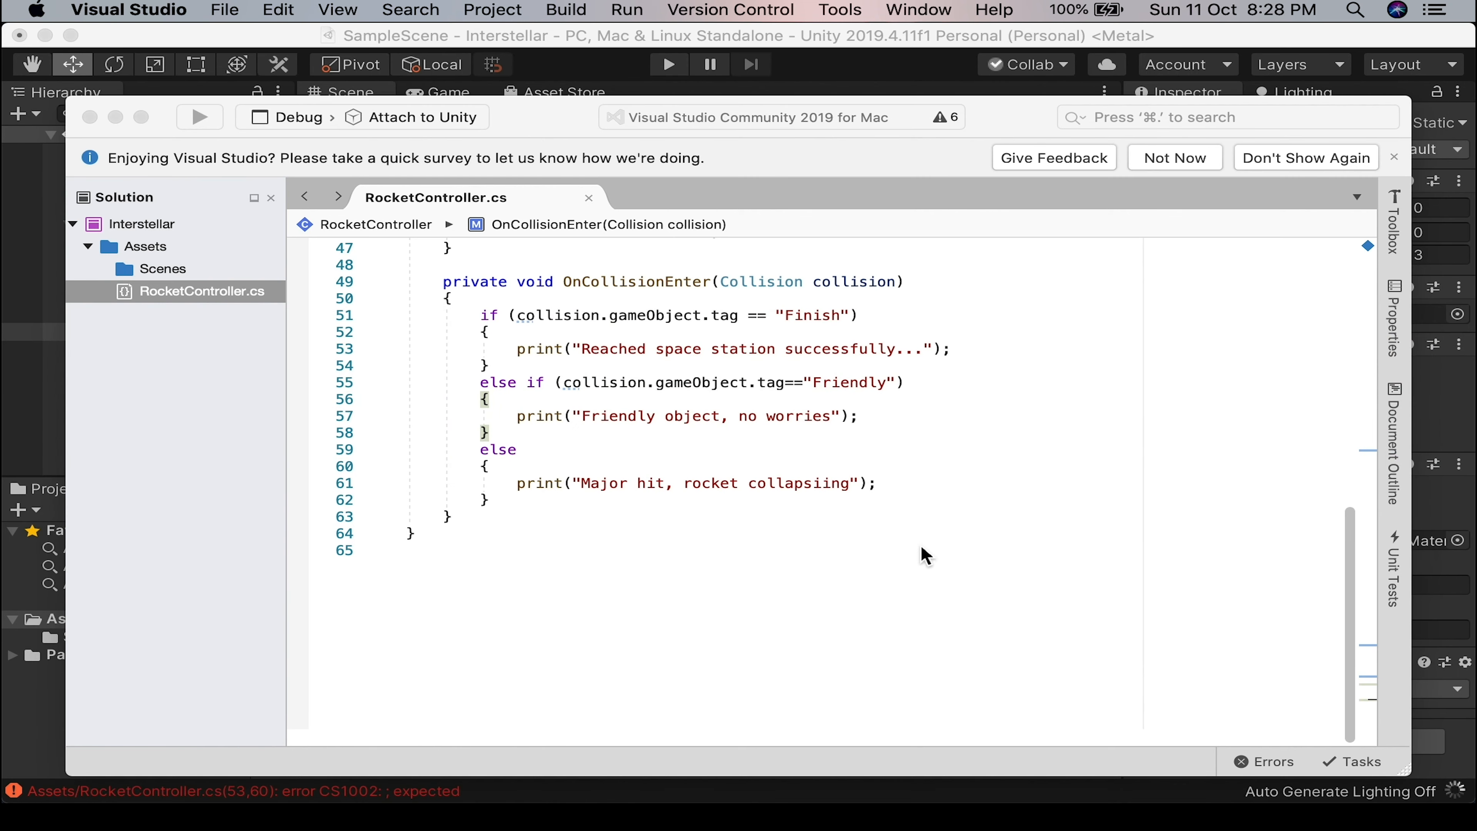
pyautogui.click(52, 434)
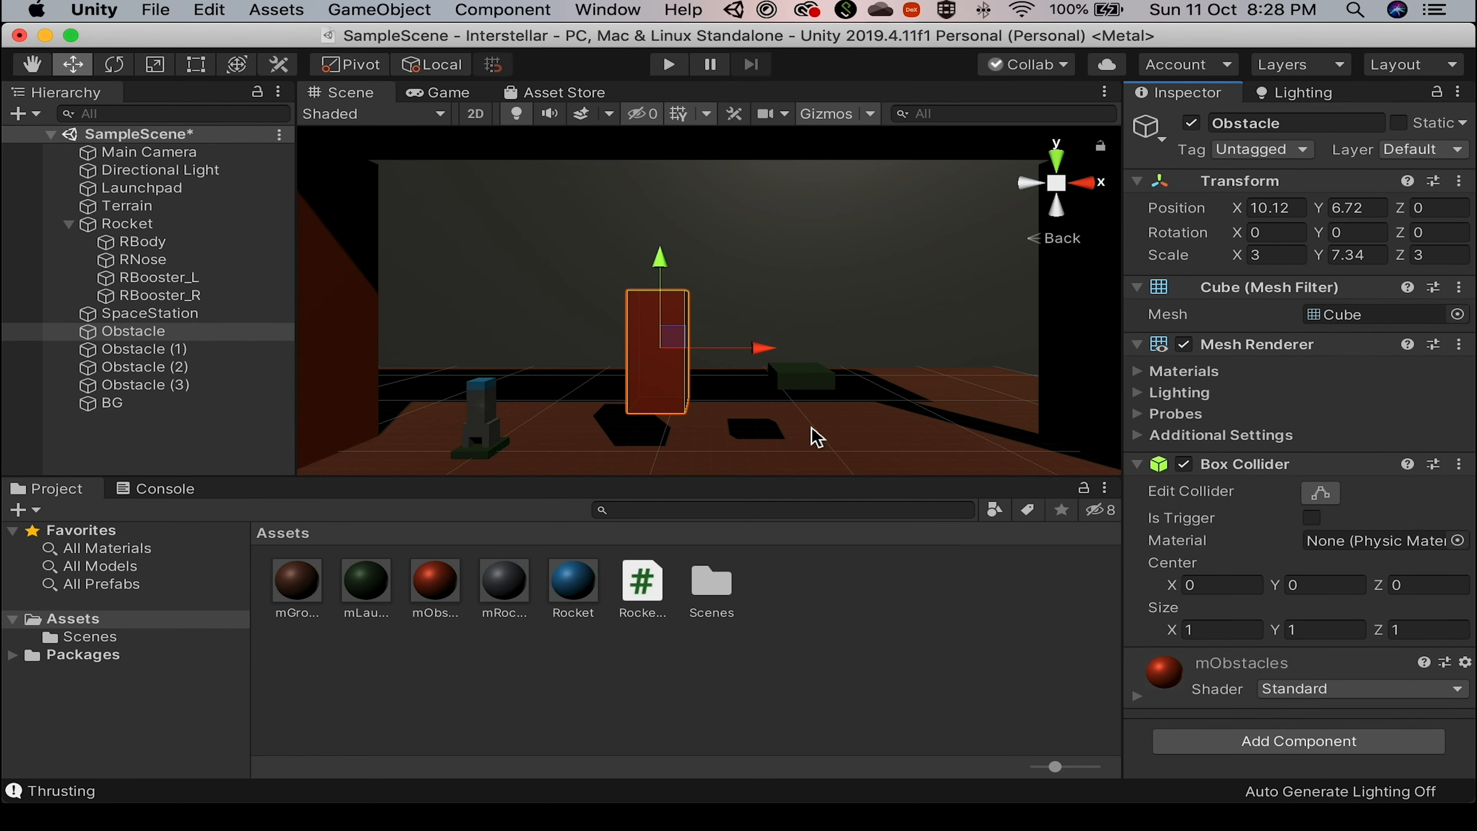
pyautogui.press('super+p')
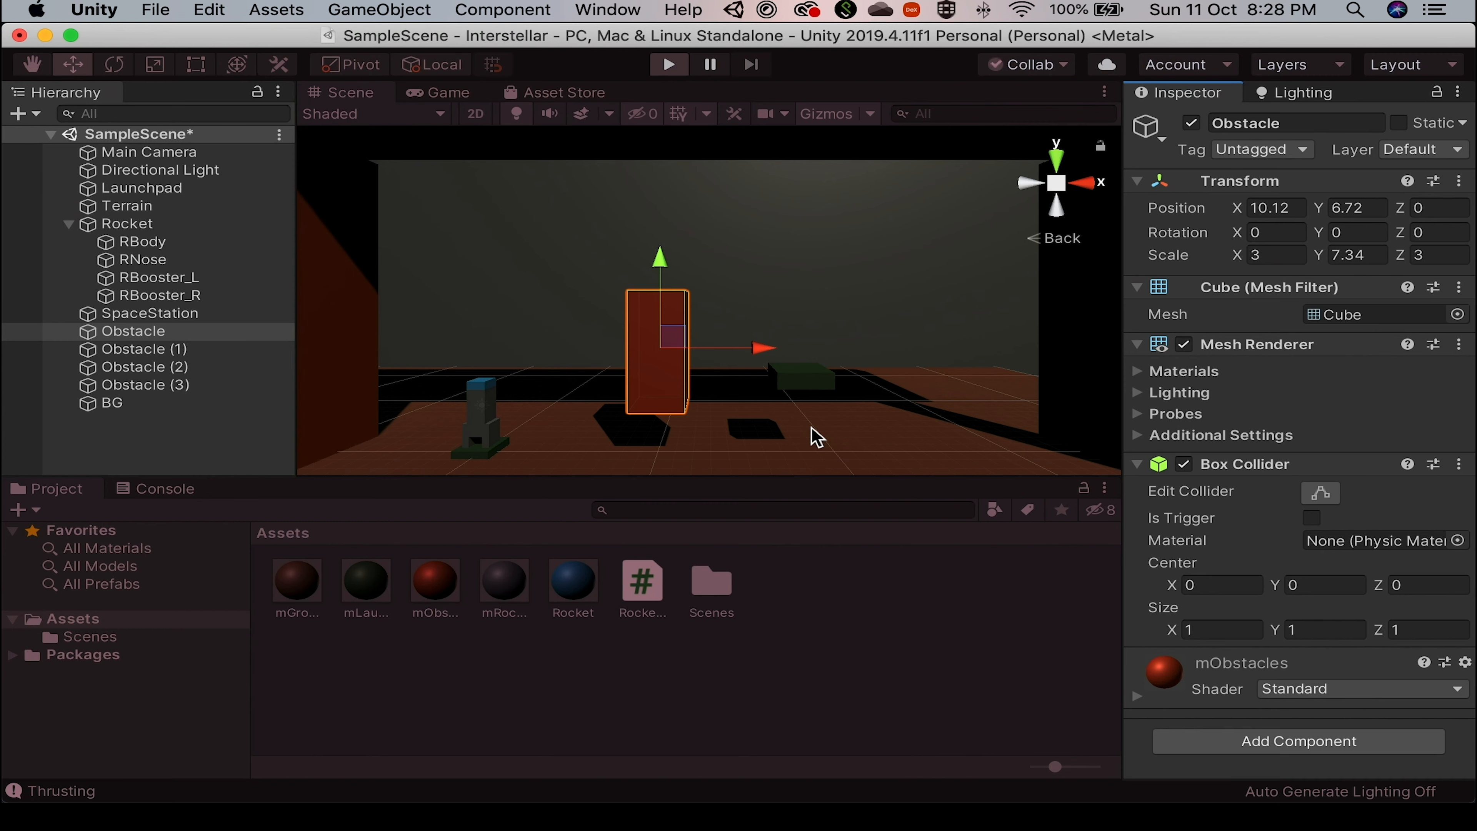
pyautogui.click(163, 490)
pyautogui.click(43, 511)
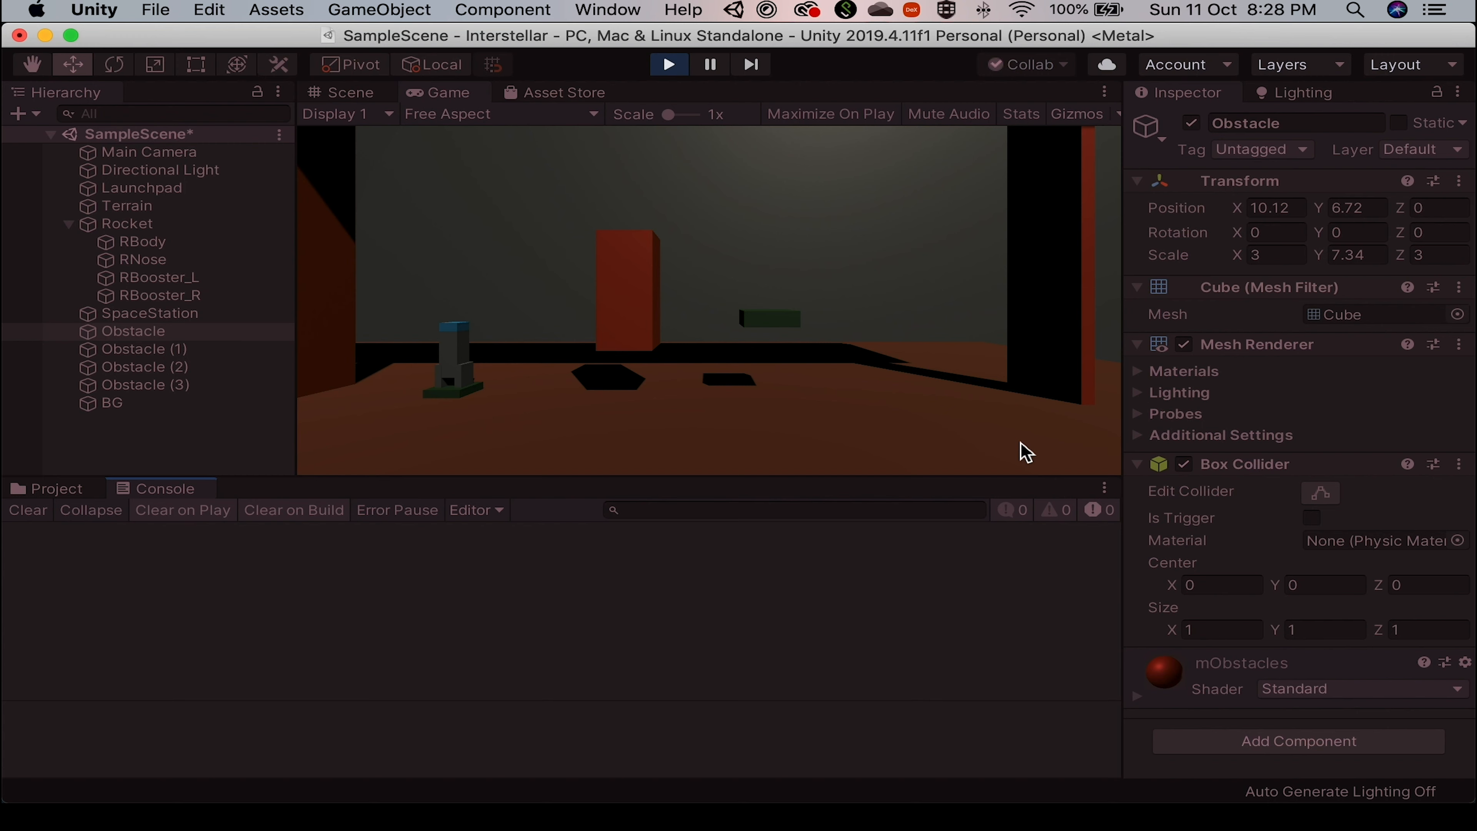
# Thrust and tilt the rocket on the launchpad, and bring the latest Console messages into view to check the friendly collision.
pyautogui.click(1015, 453)
pyautogui.press('space')
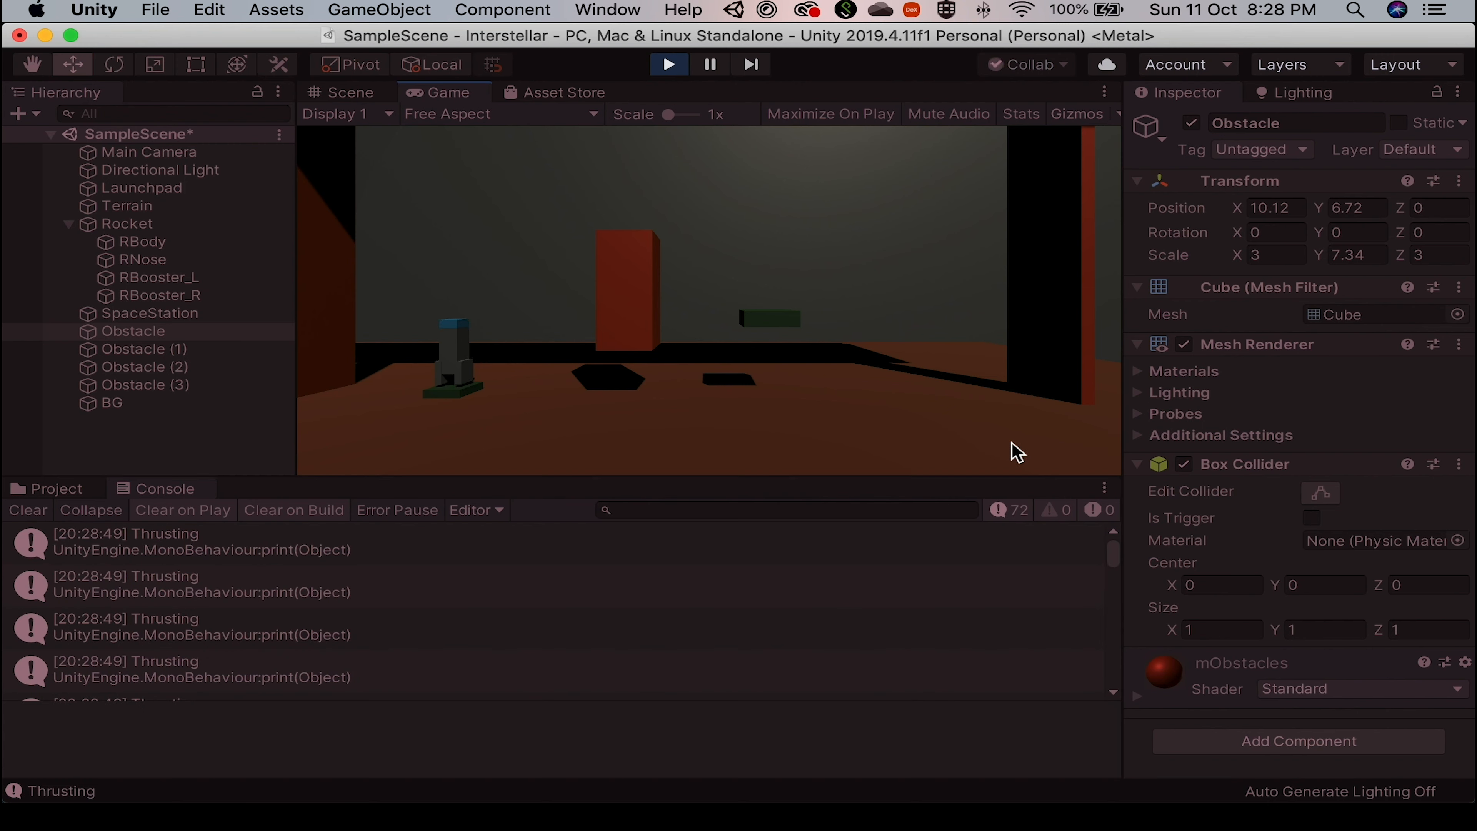
pyautogui.press('d')
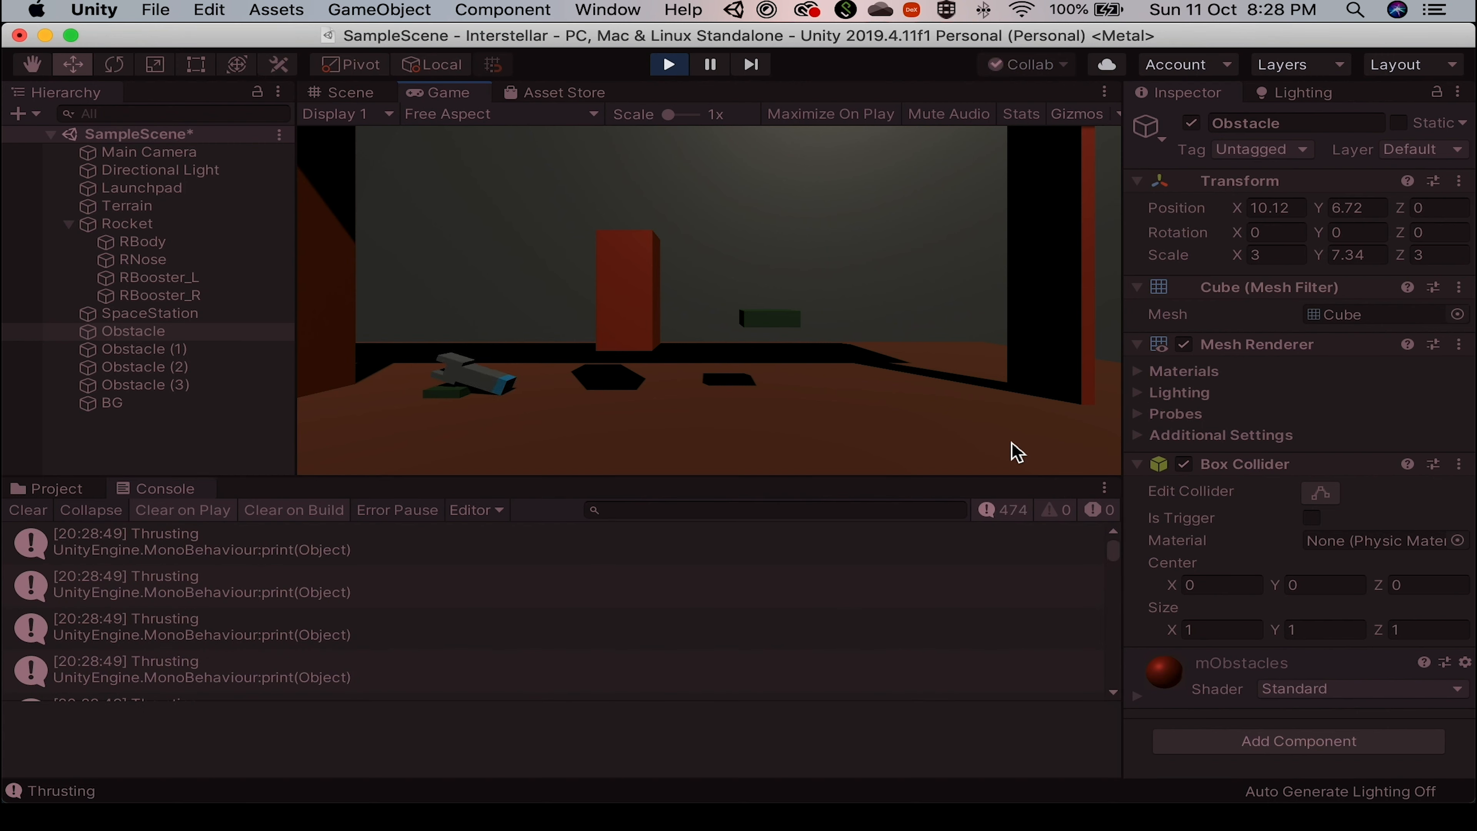
pyautogui.moveTo(1121, 557); pyautogui.dragTo(1123, 673)
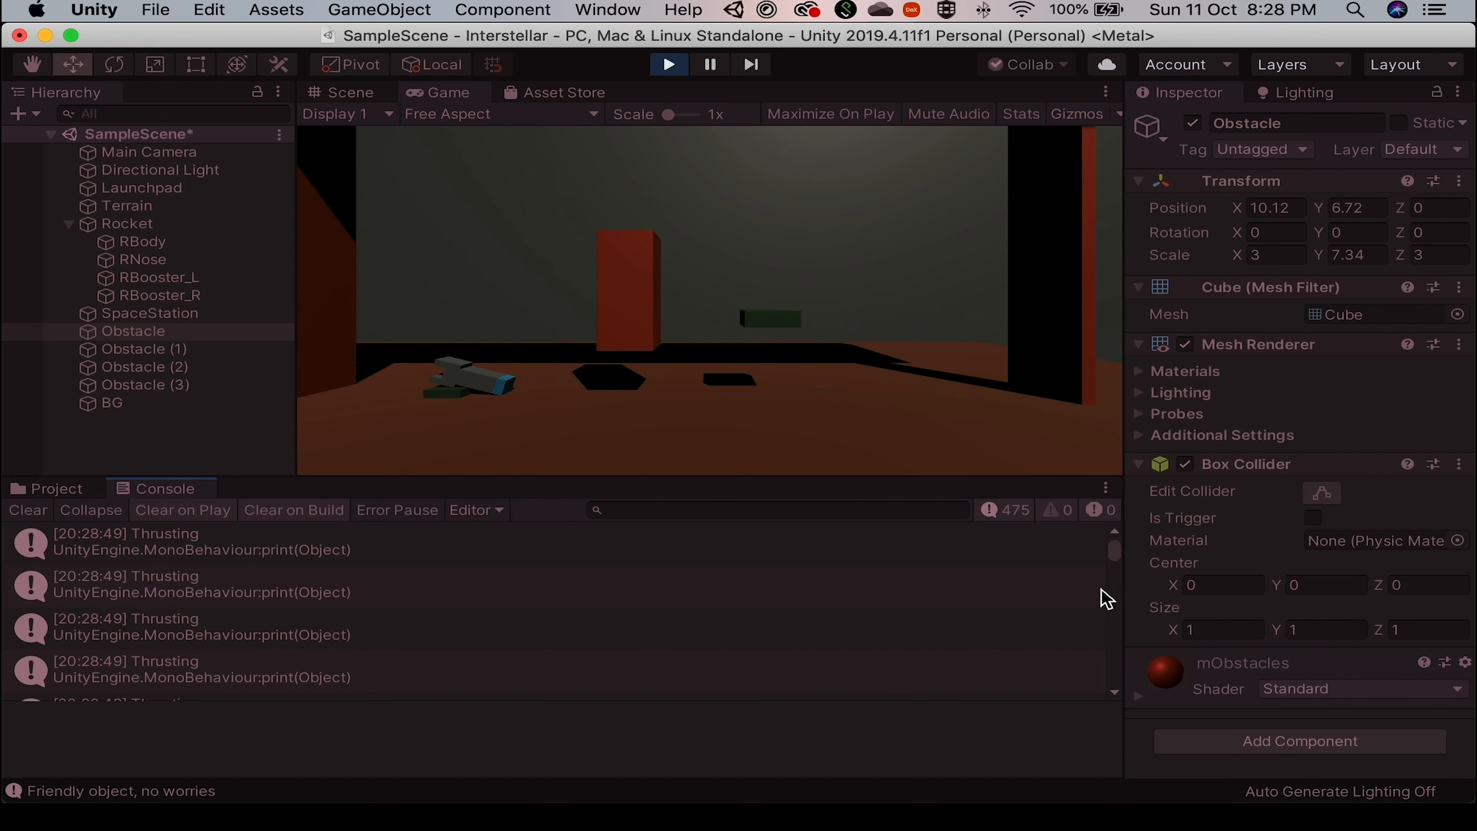
pyautogui.moveTo(1115, 549); pyautogui.dragTo(1130, 695)
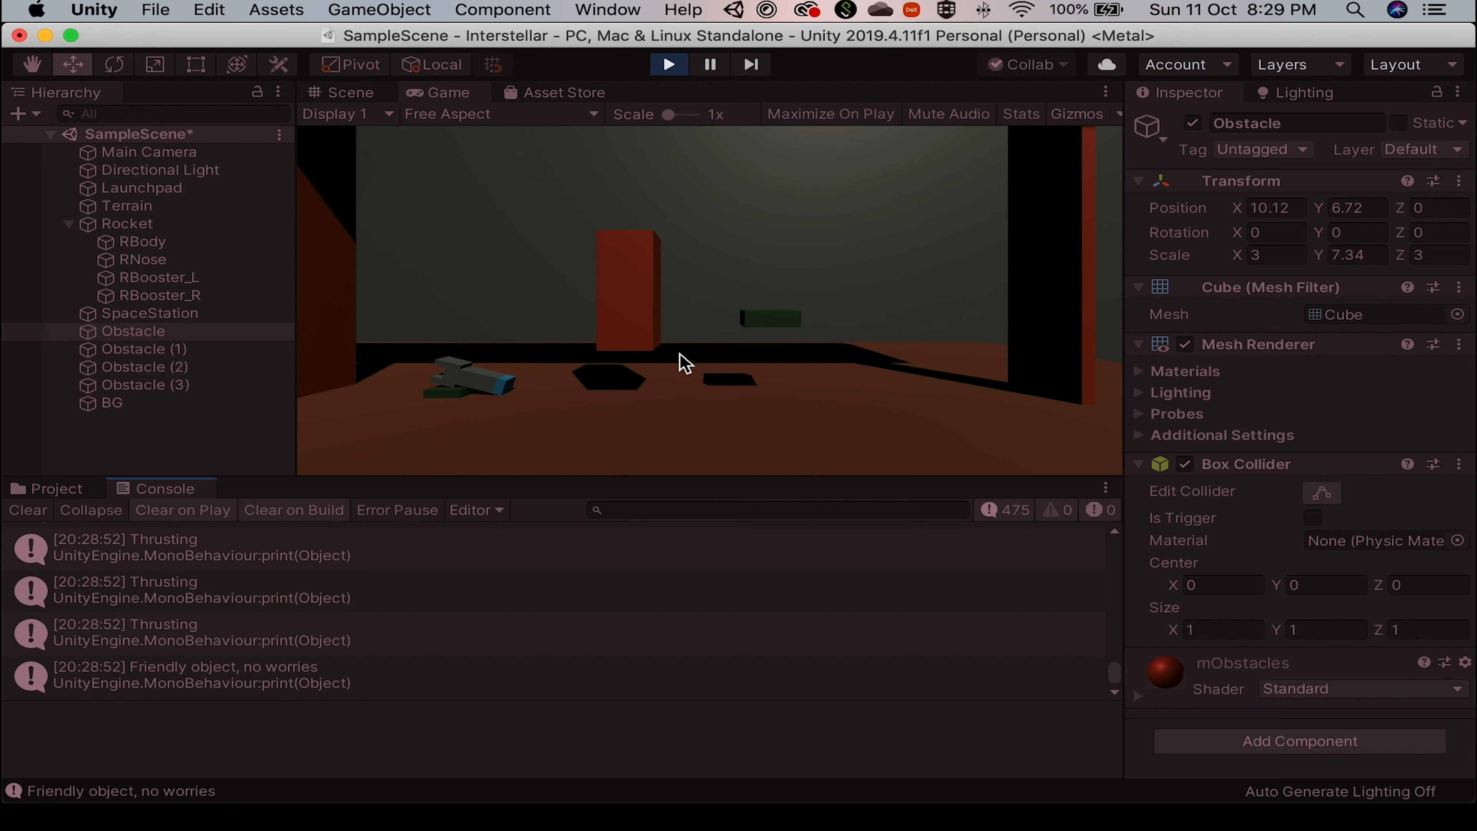
# Fly the rocket off the launchpad and around the terrain beside the red obstacle to test its collision messages.
pyautogui.press('space')
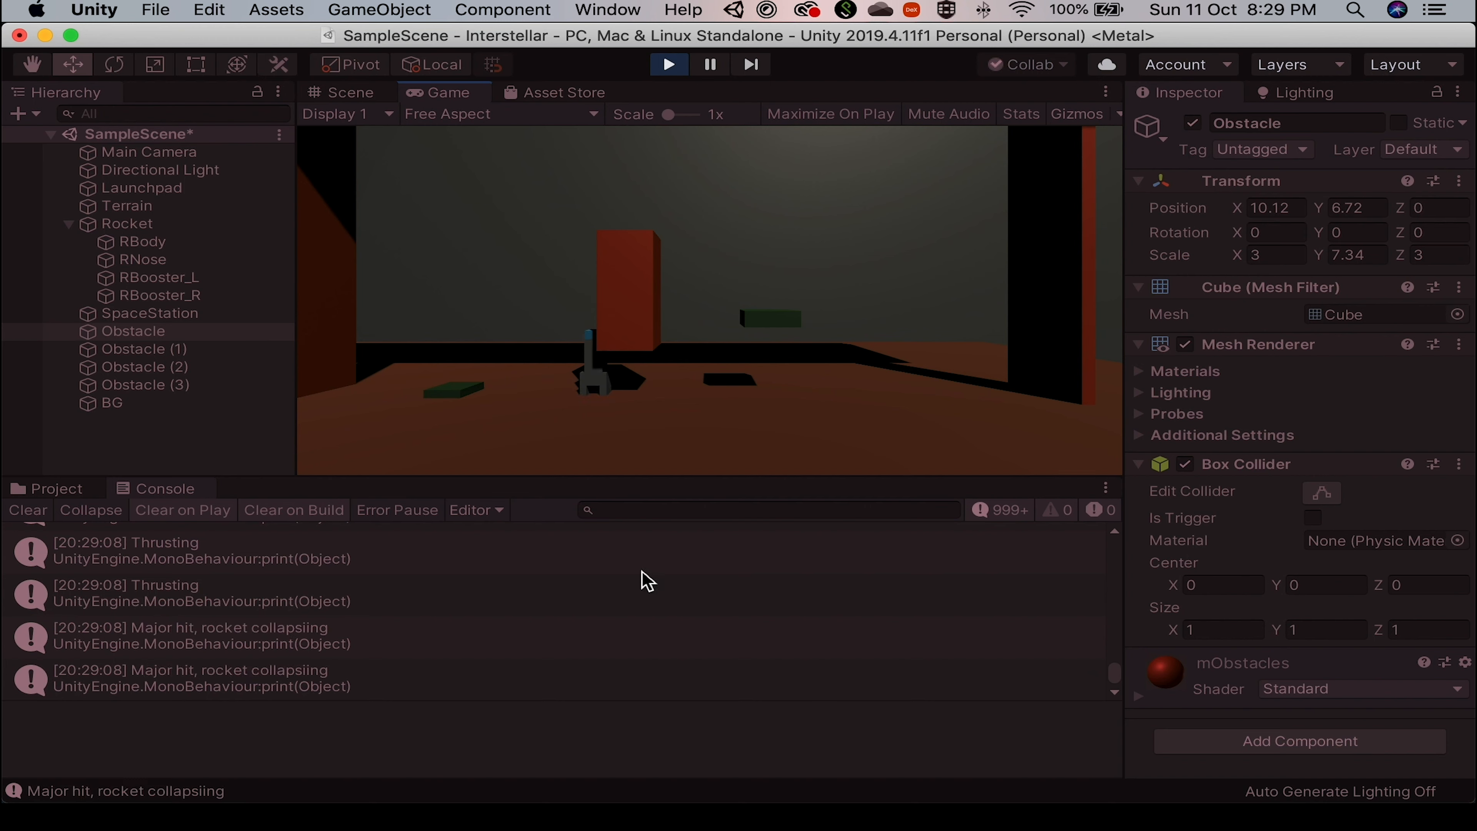
pyautogui.press('a')
pyautogui.press('space')
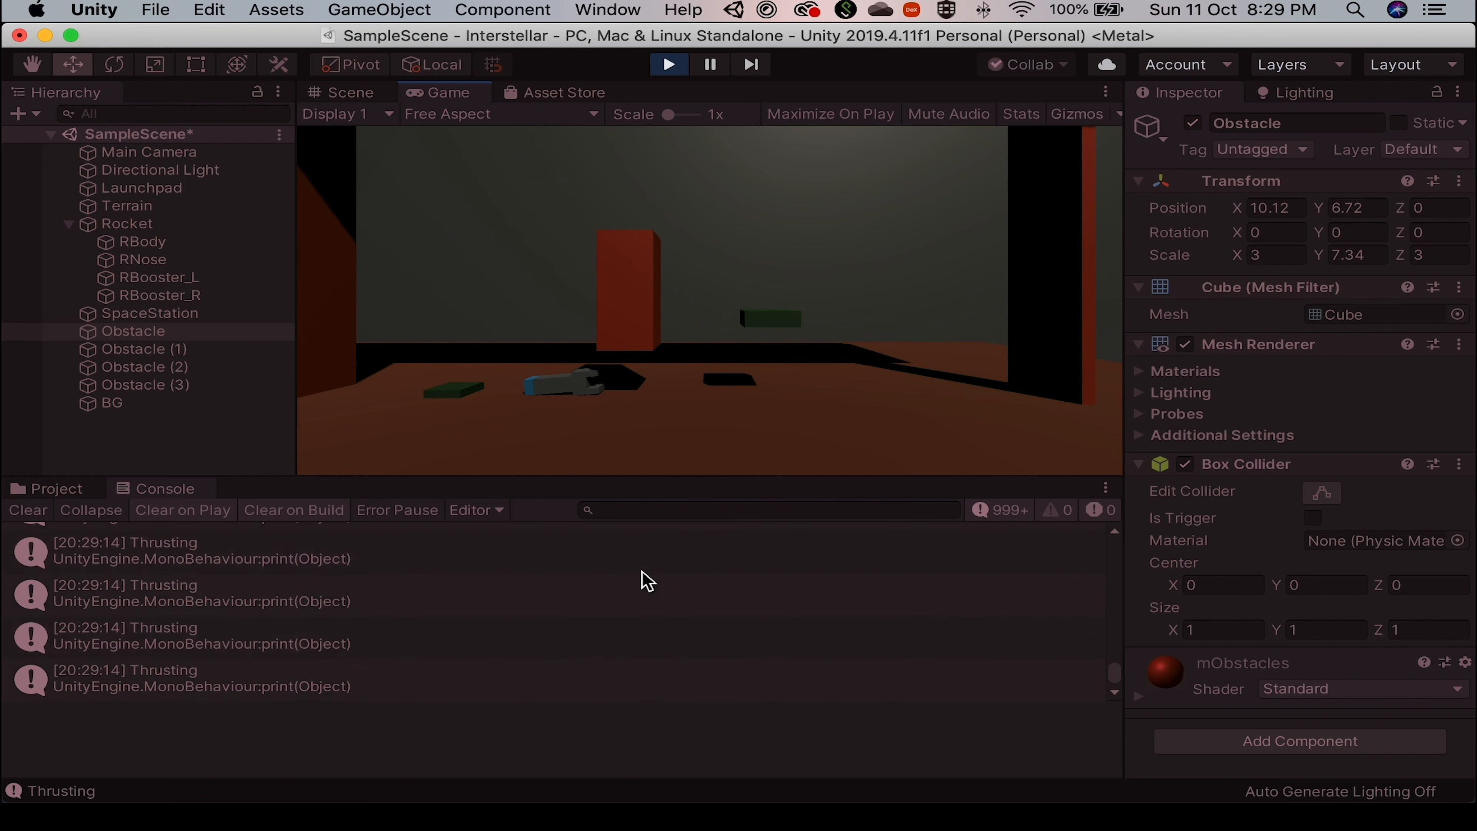
pyautogui.press('d')
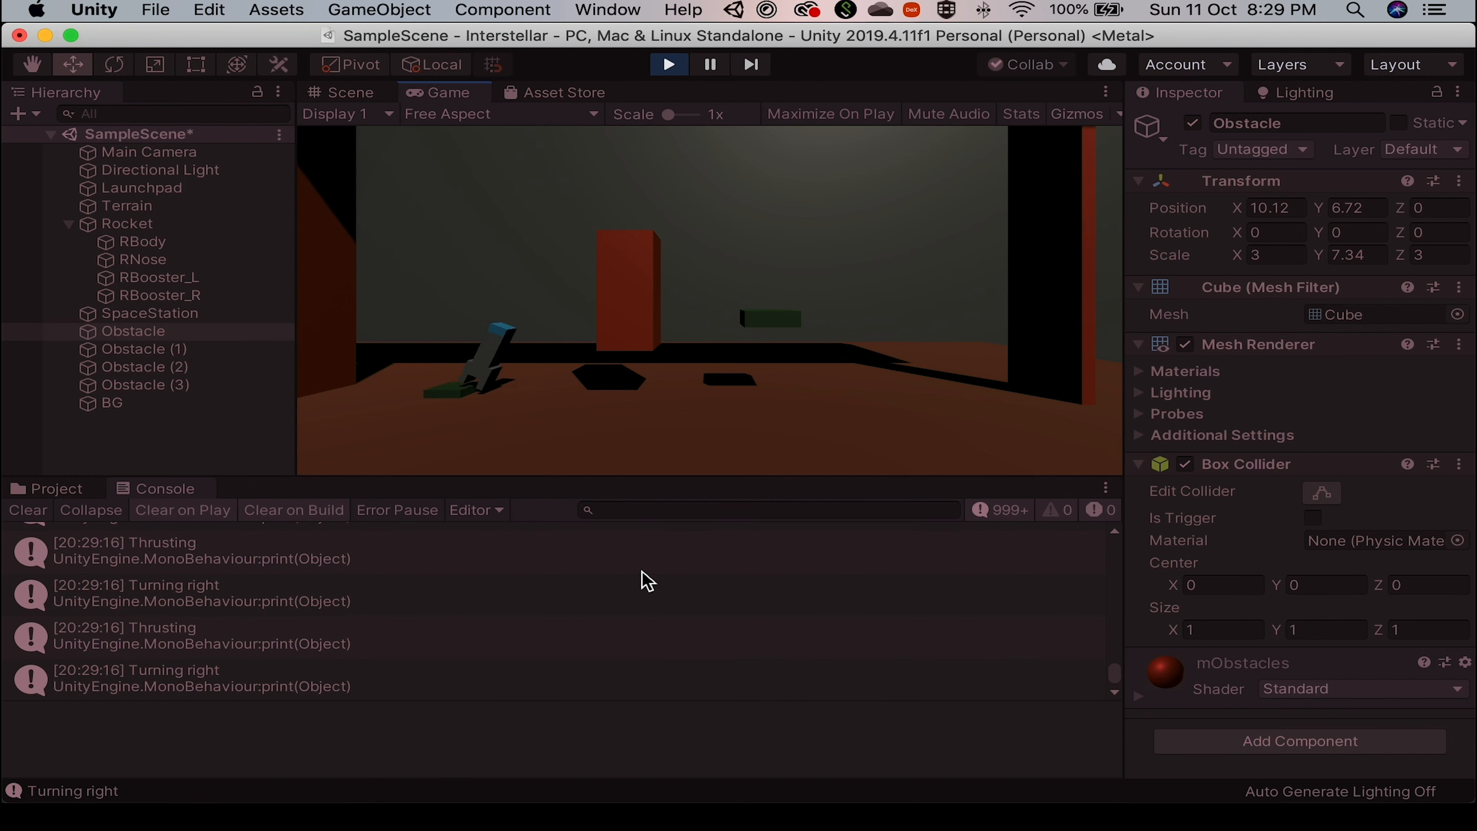
pyautogui.press('space')
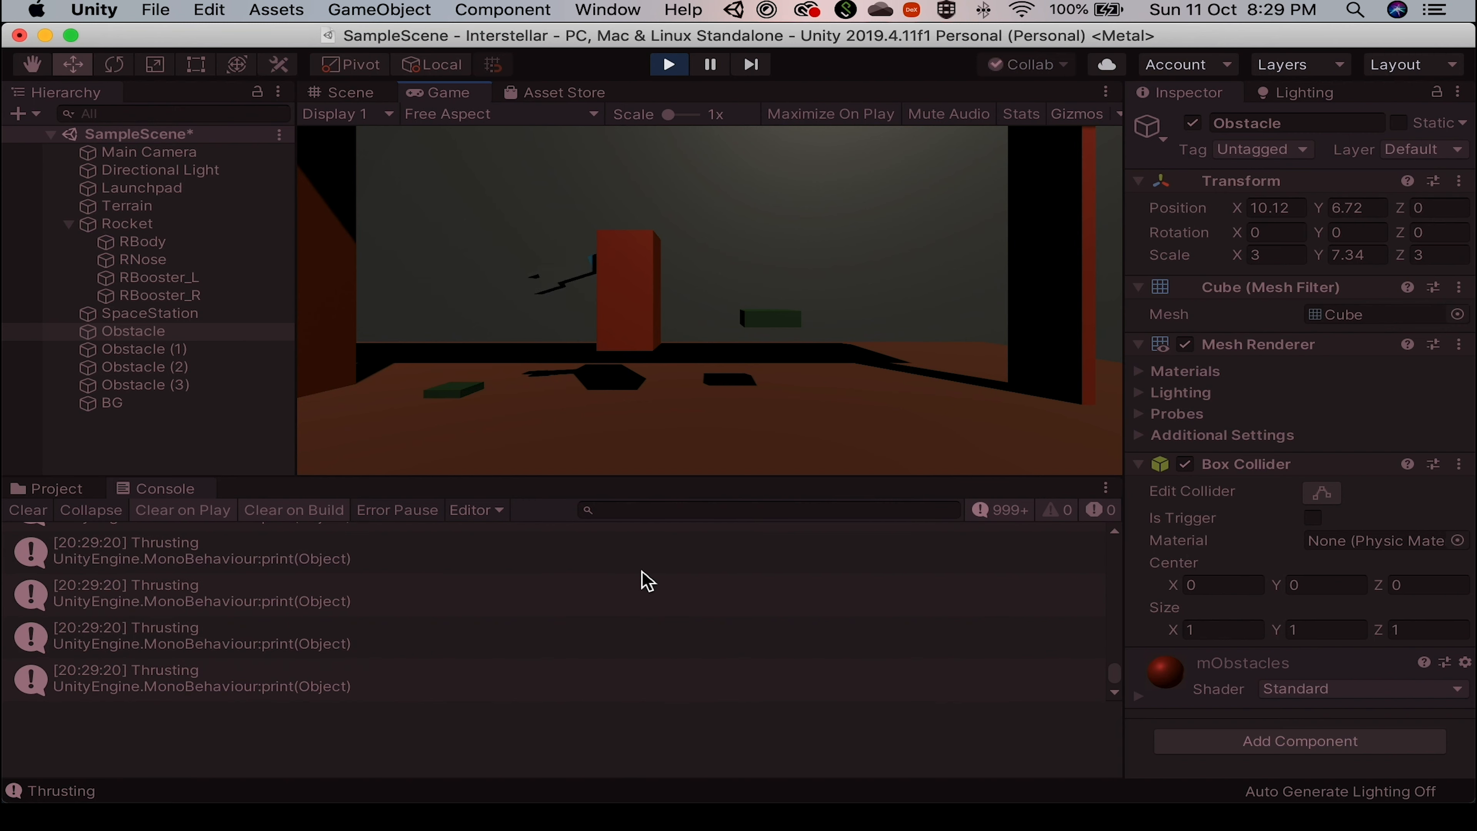
pyautogui.press('d')
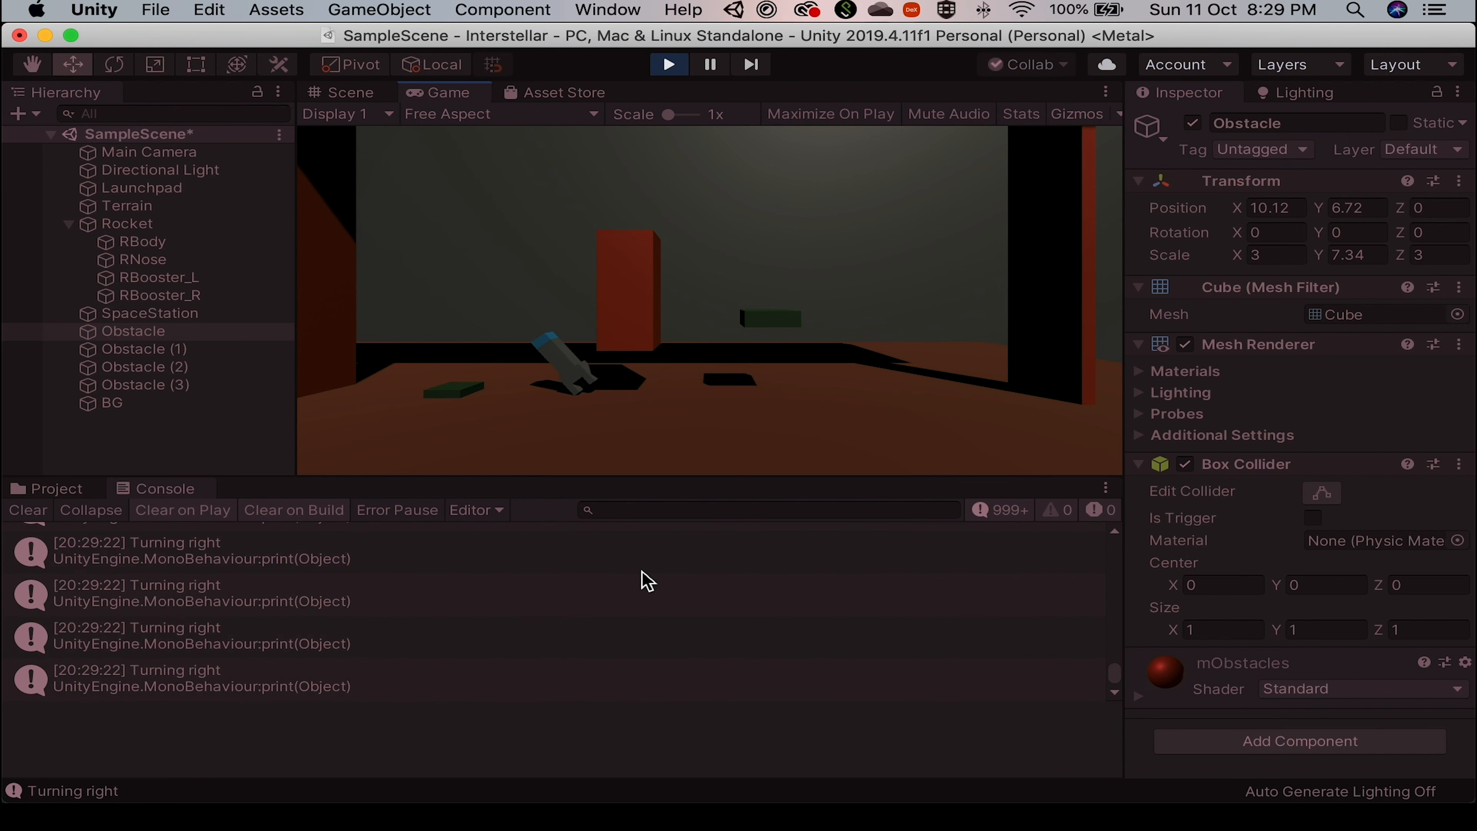
pyautogui.press('space')
pyautogui.press('a')
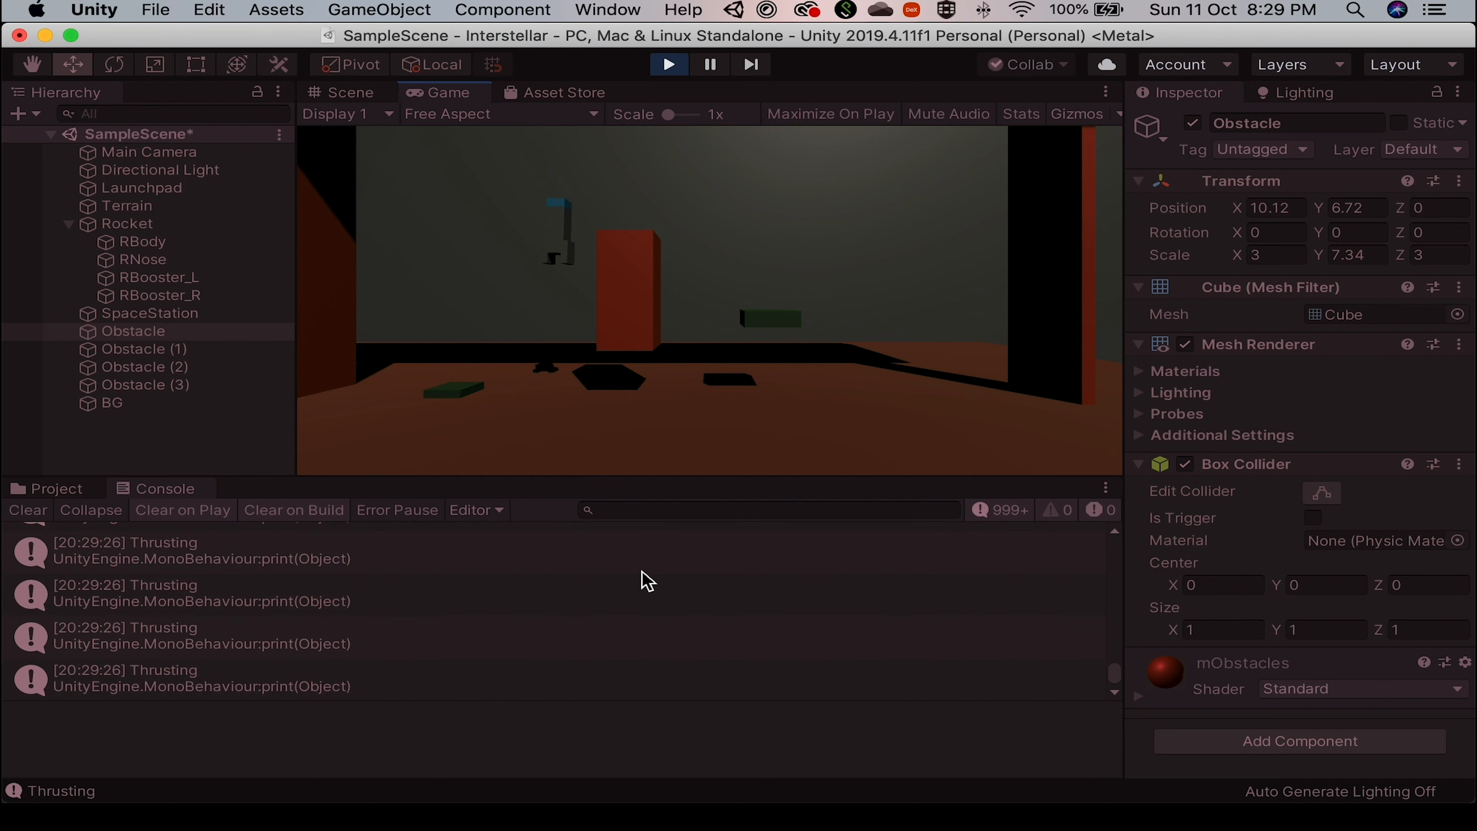
# Steer the rocket over the red obstacle and land it on the SpaceStation to test the finish message.
pyautogui.press('a')
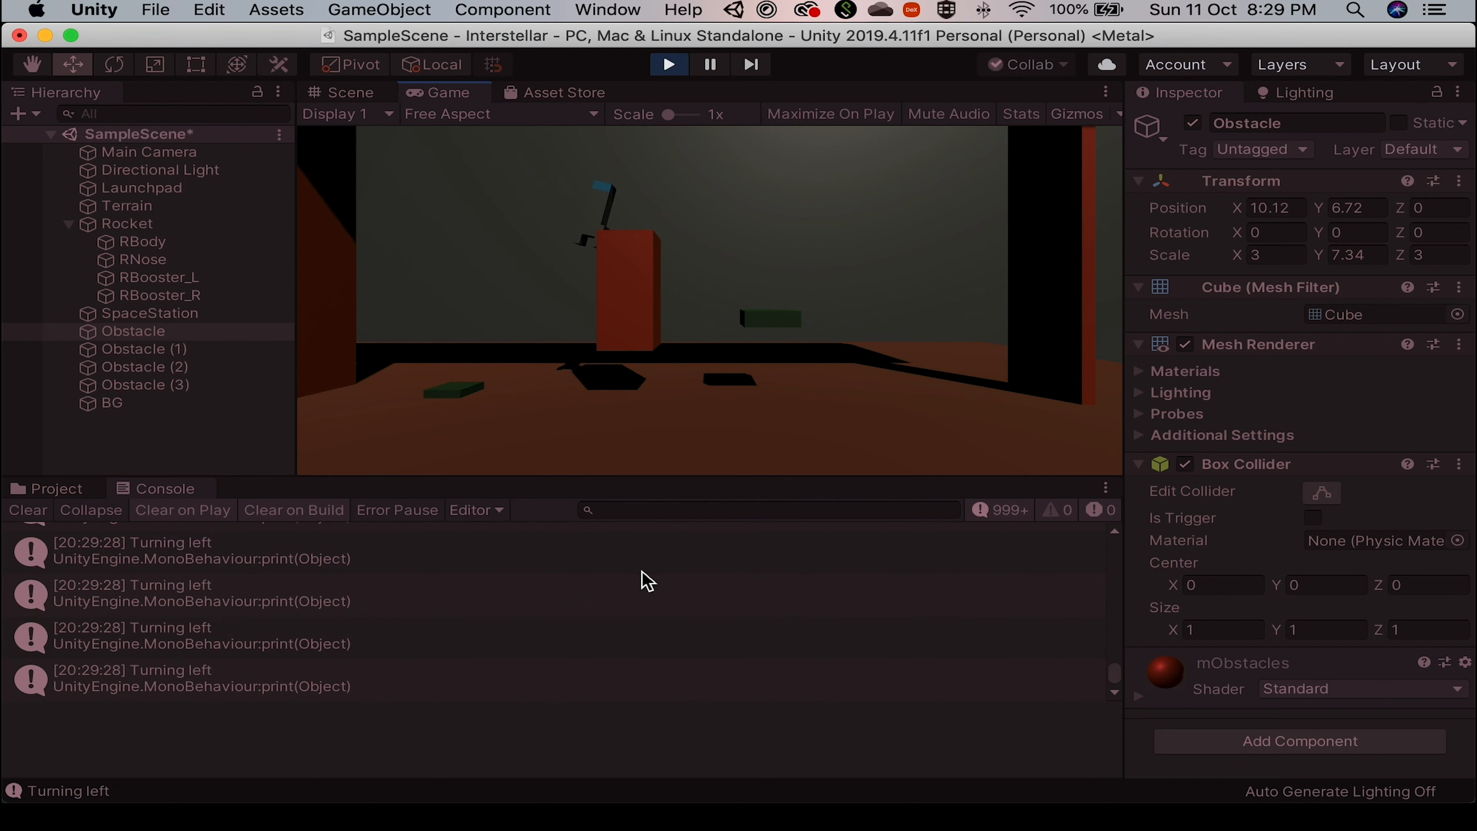
pyautogui.press('space')
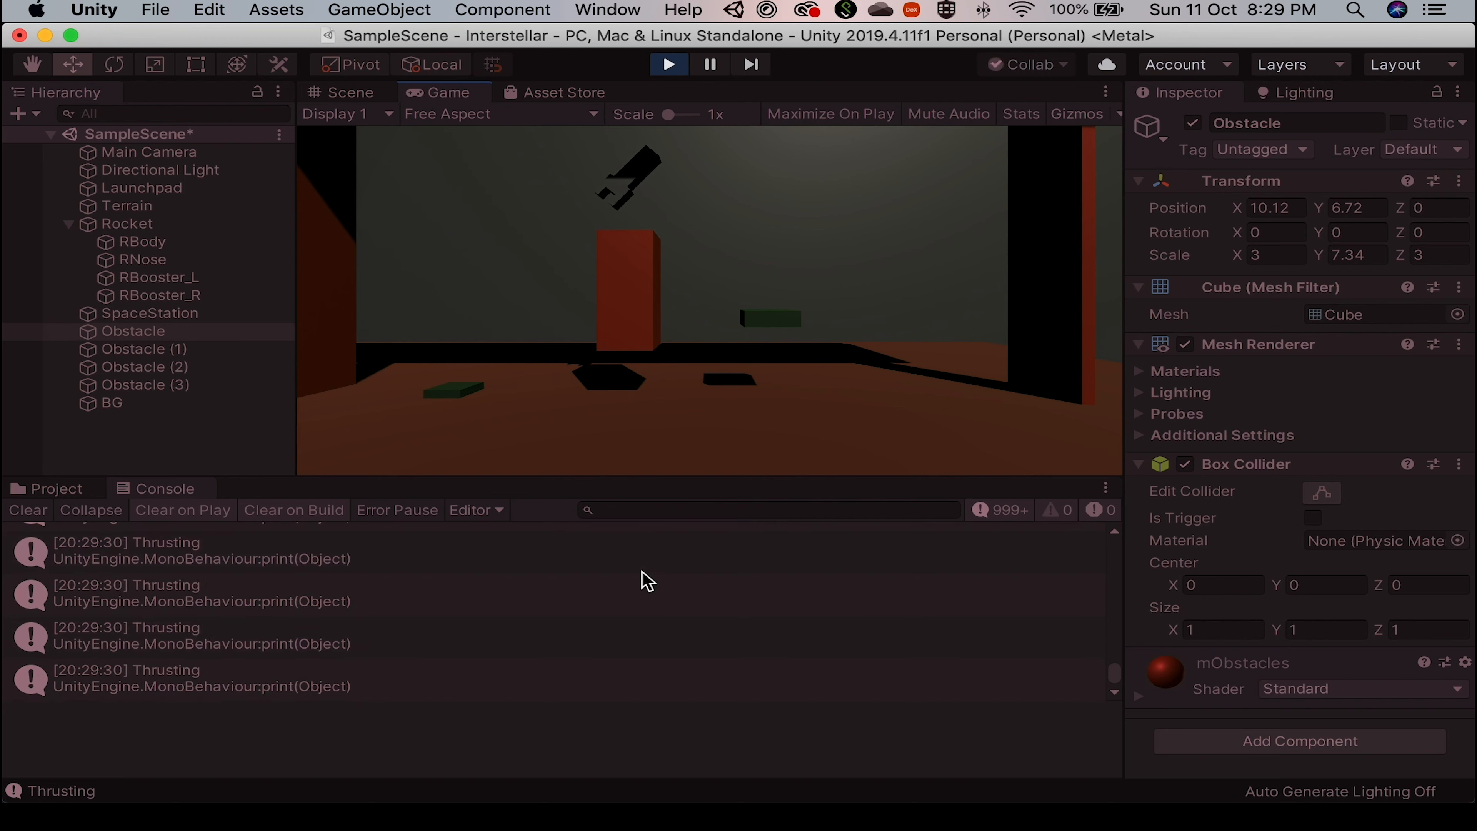
pyautogui.press('d')
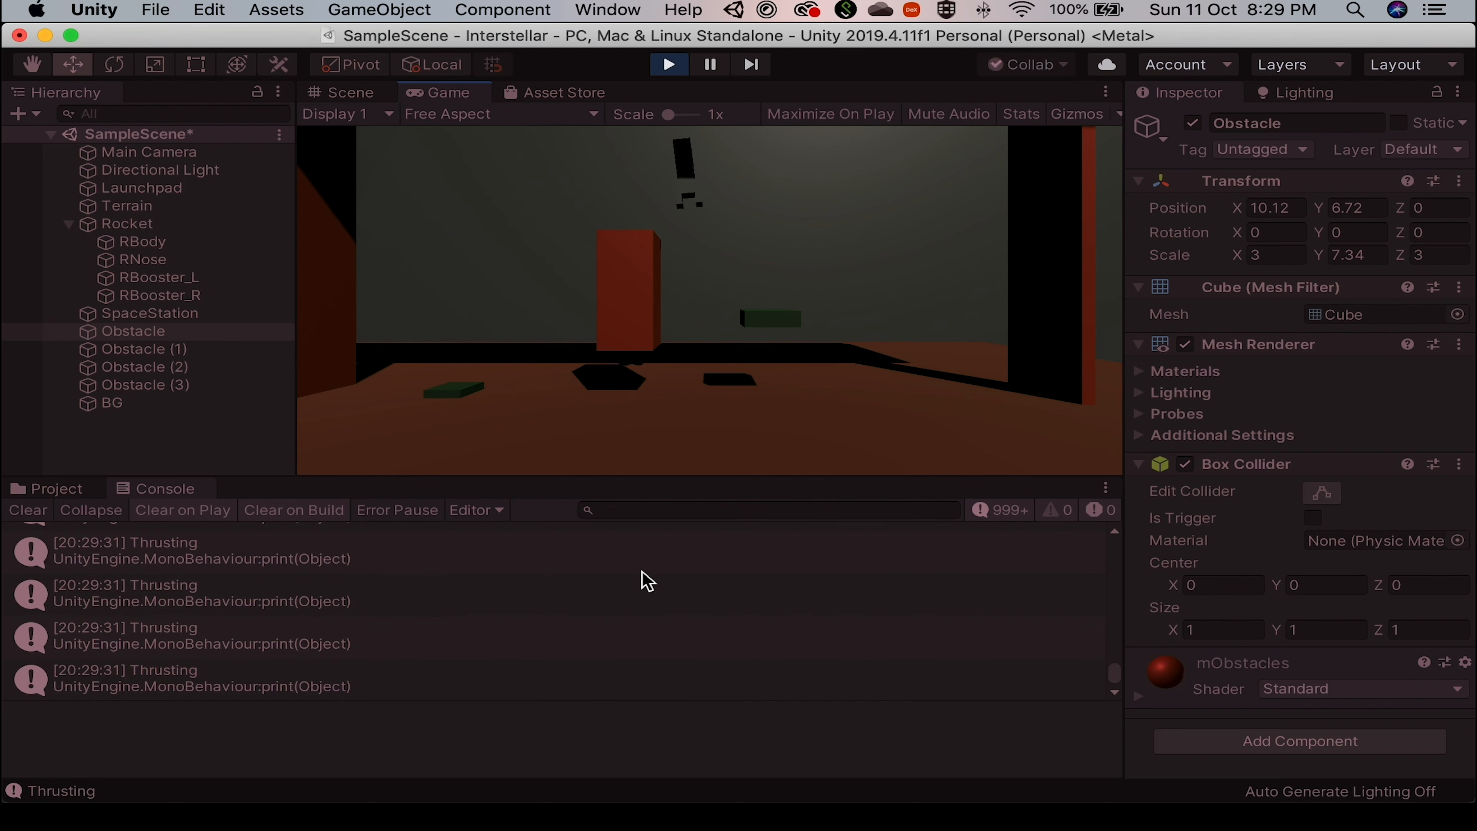
pyautogui.press('space')
pyautogui.press('space')
pyautogui.press('d')
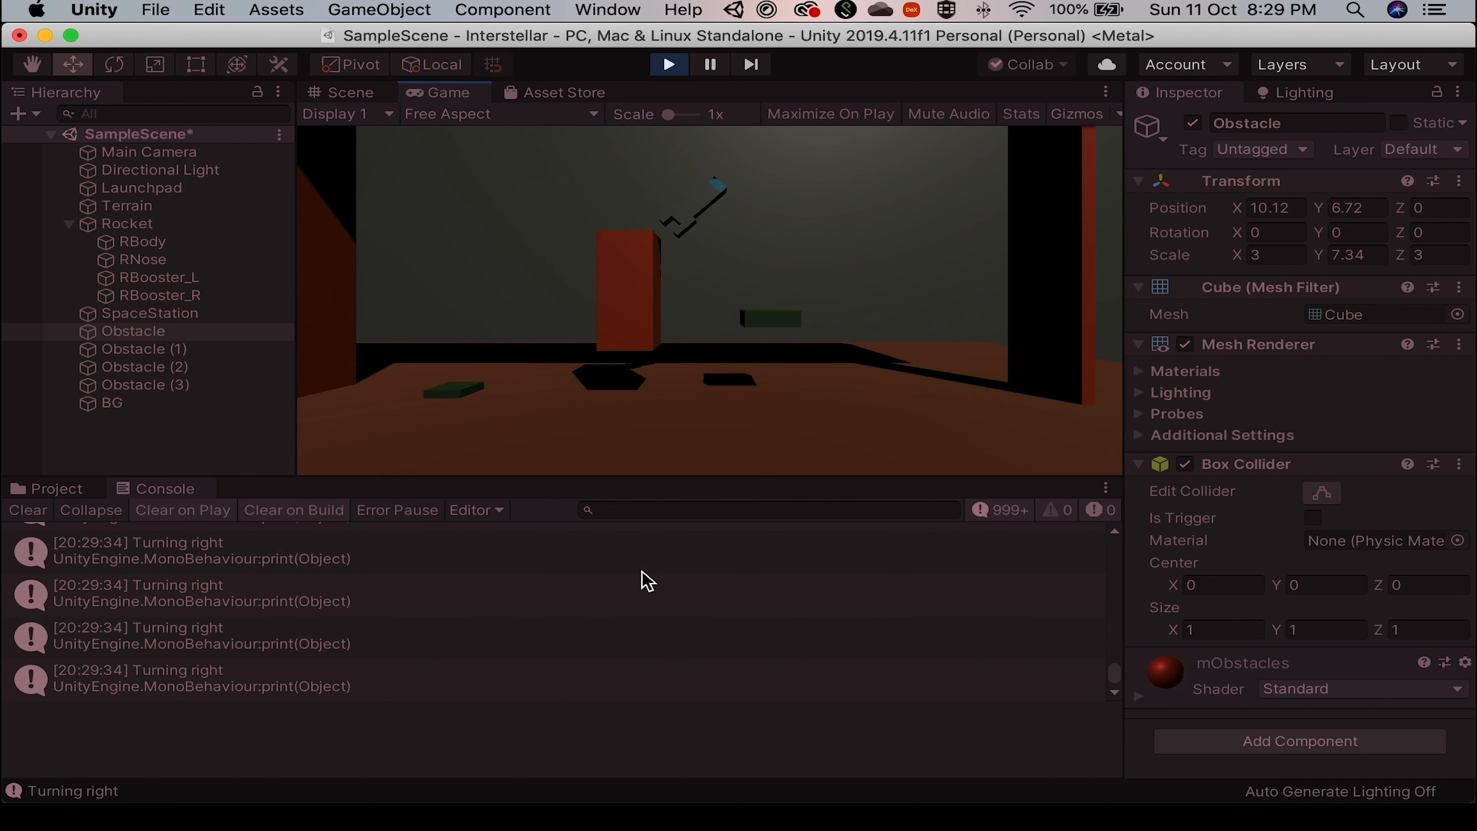
pyautogui.press('space')
pyautogui.press('a')
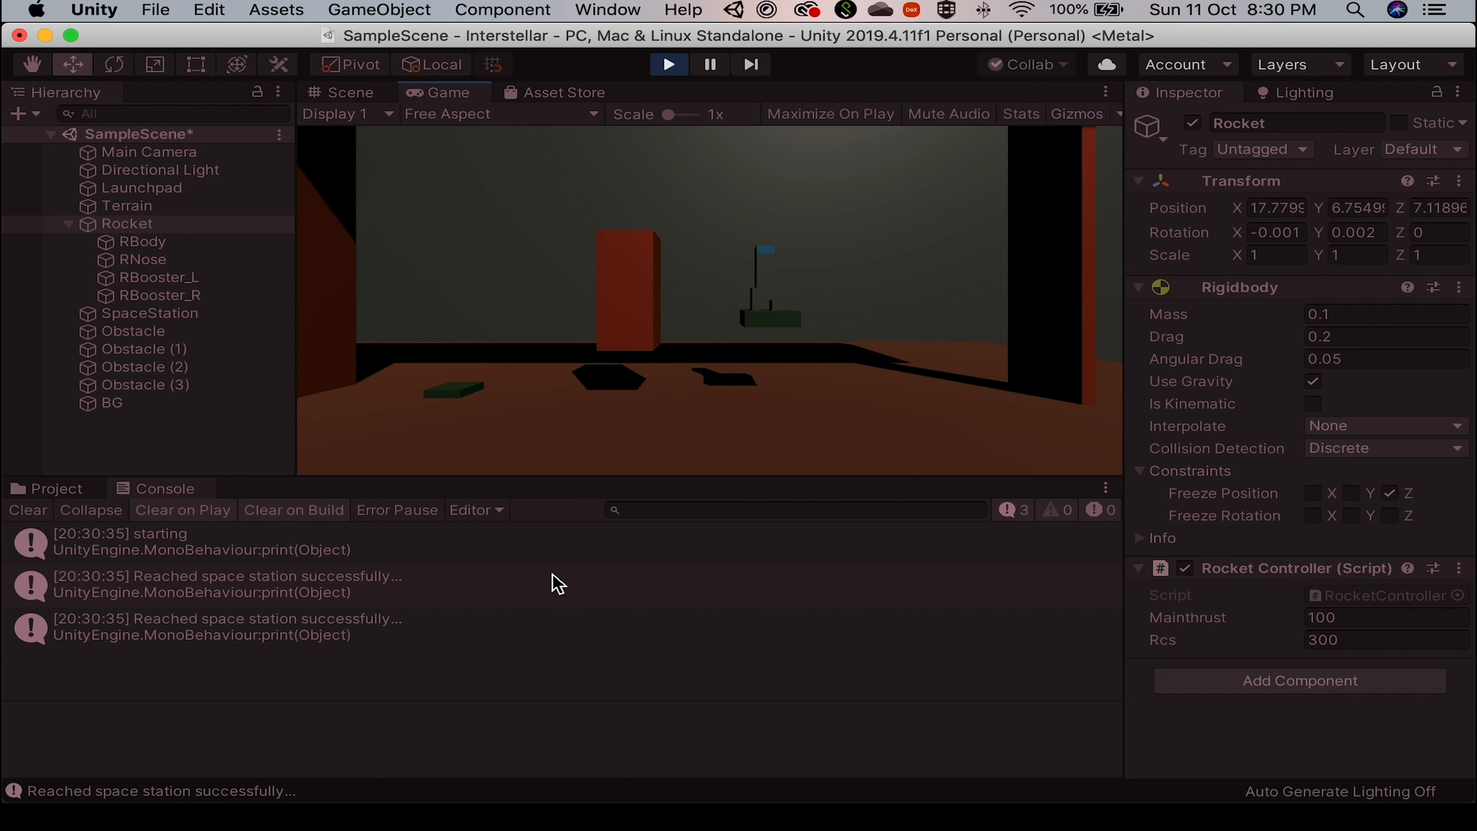
# Fly the rocket off the SpaceStation onto the terrain to test the major hit message, and stop play mode.
pyautogui.press('space')
pyautogui.press('a')
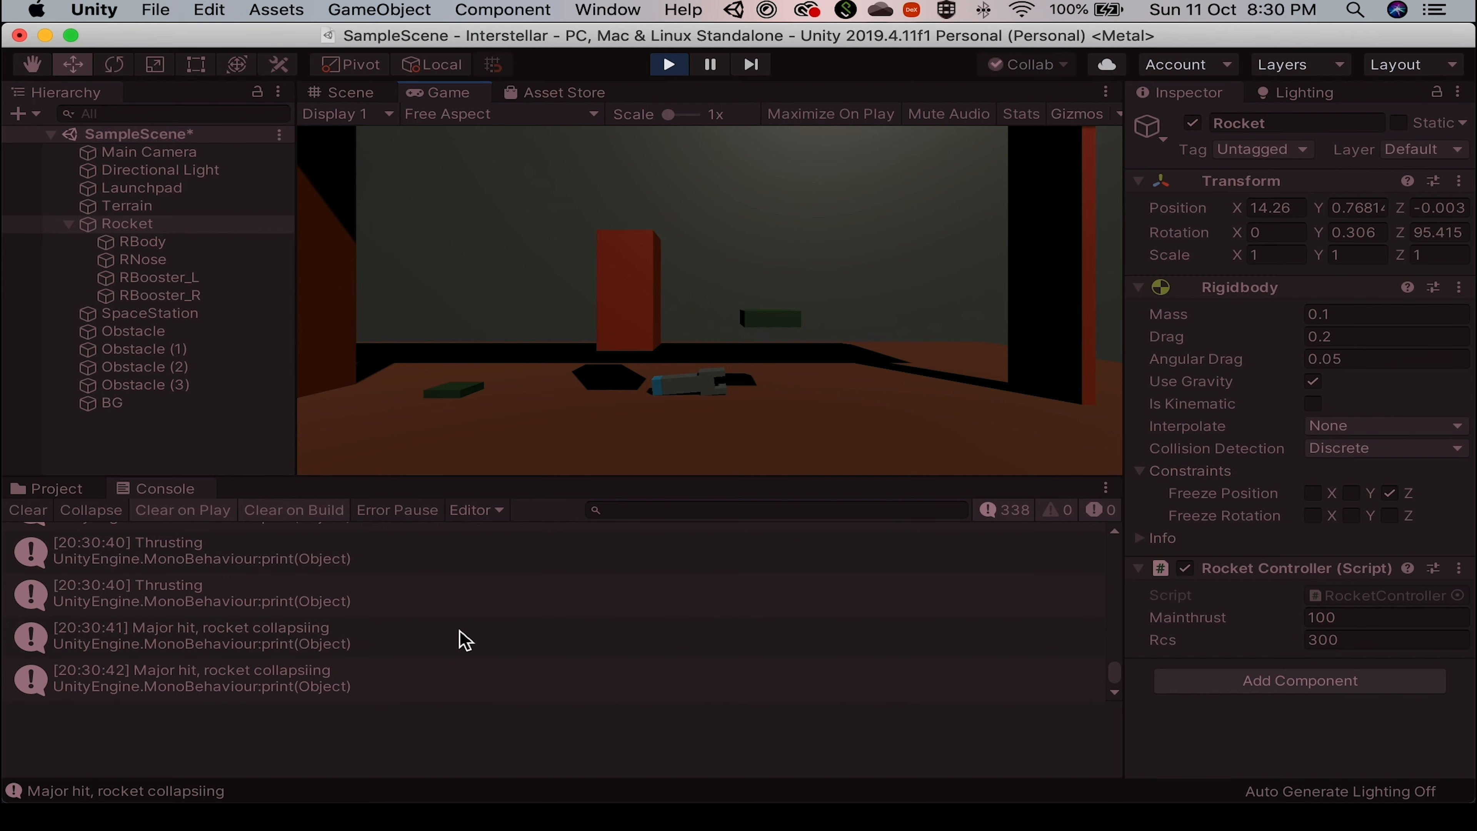
pyautogui.press('super+p')
# Review the OnCollisionEnter code in Visual Studio and return to Unity to show the project's assets.
pyautogui.press('super+Tab')
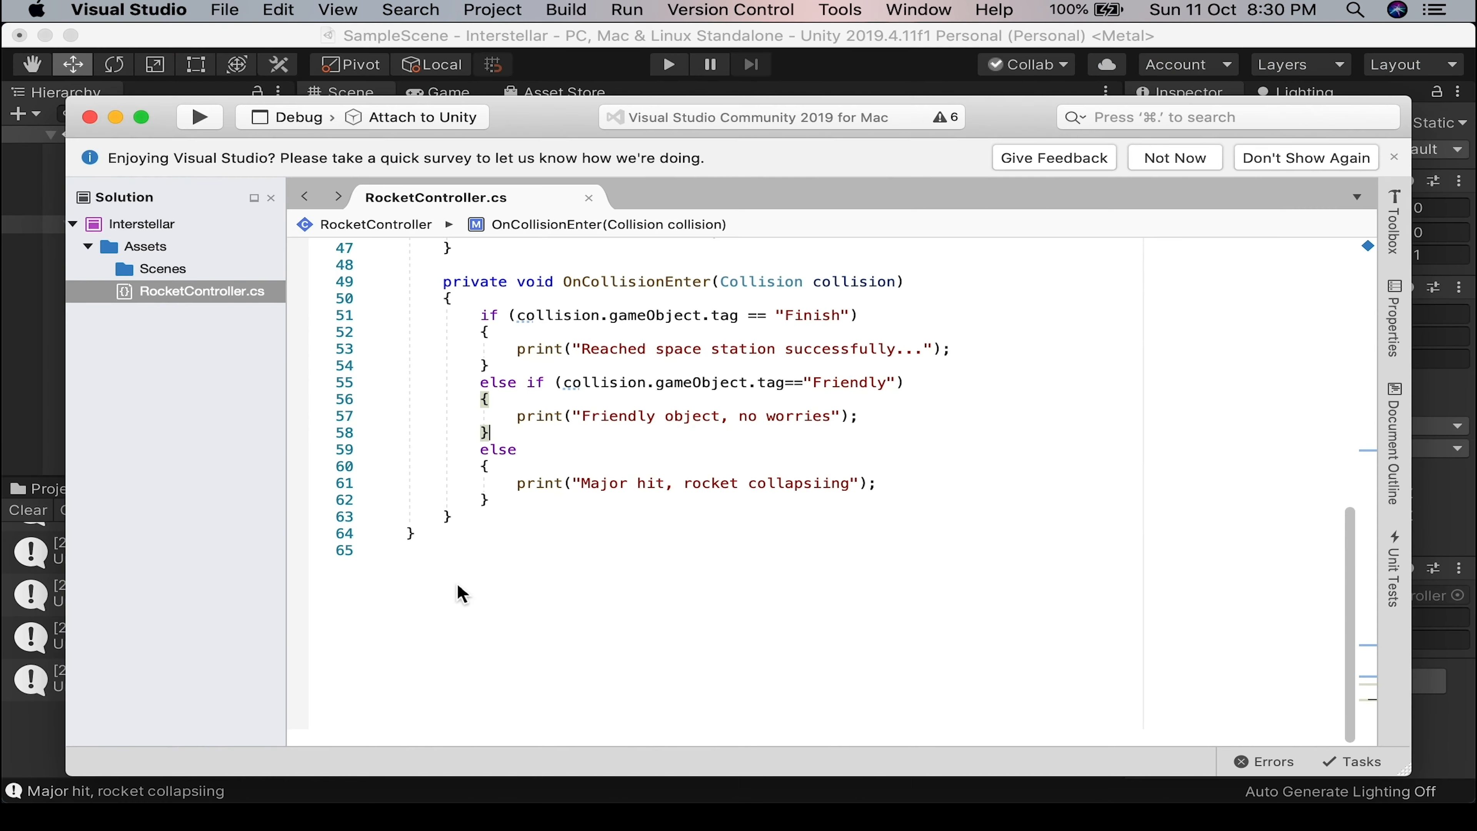
pyautogui.press('super+Tab')
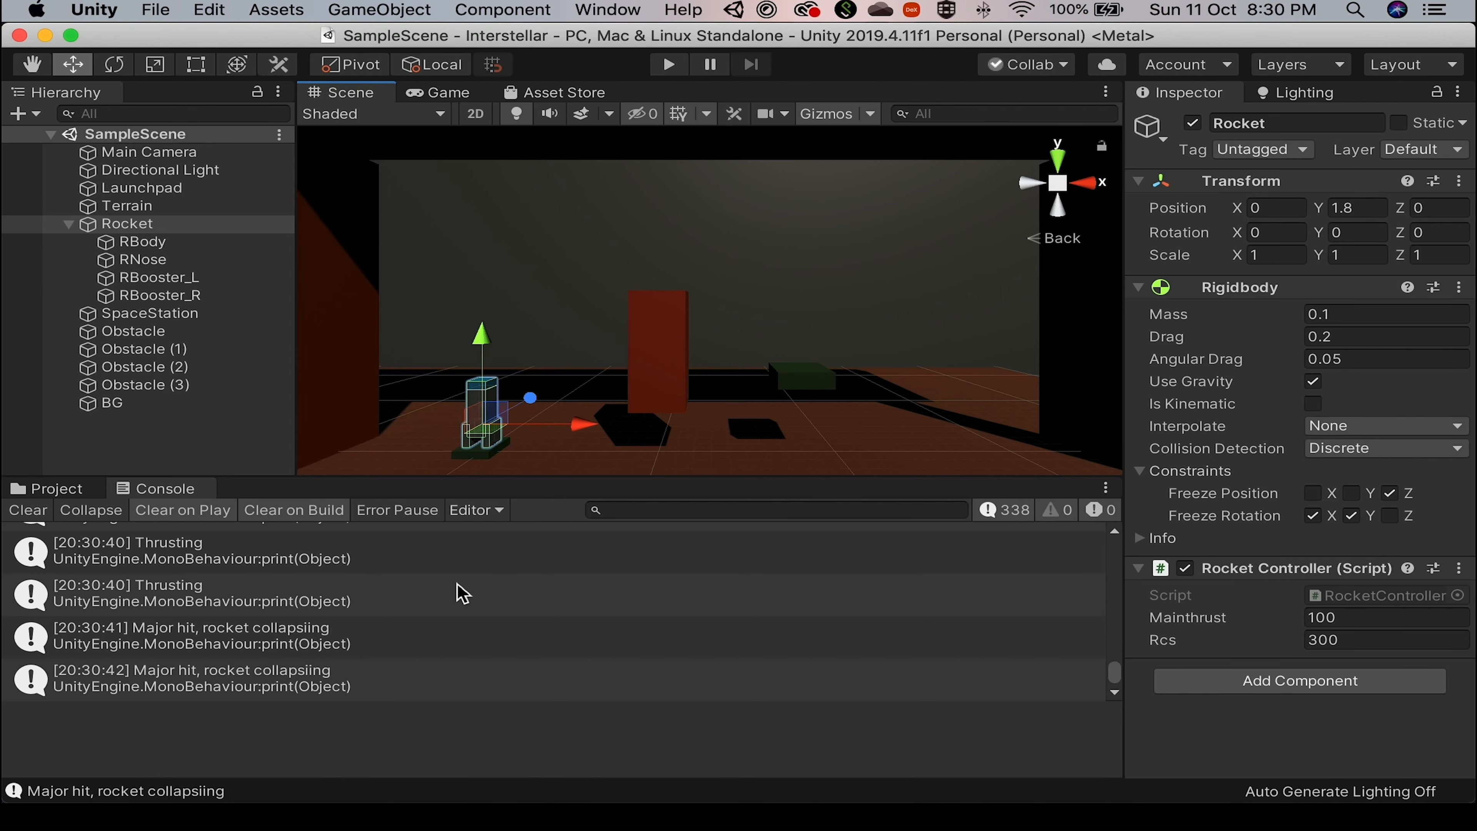
pyautogui.press('super+Tab')
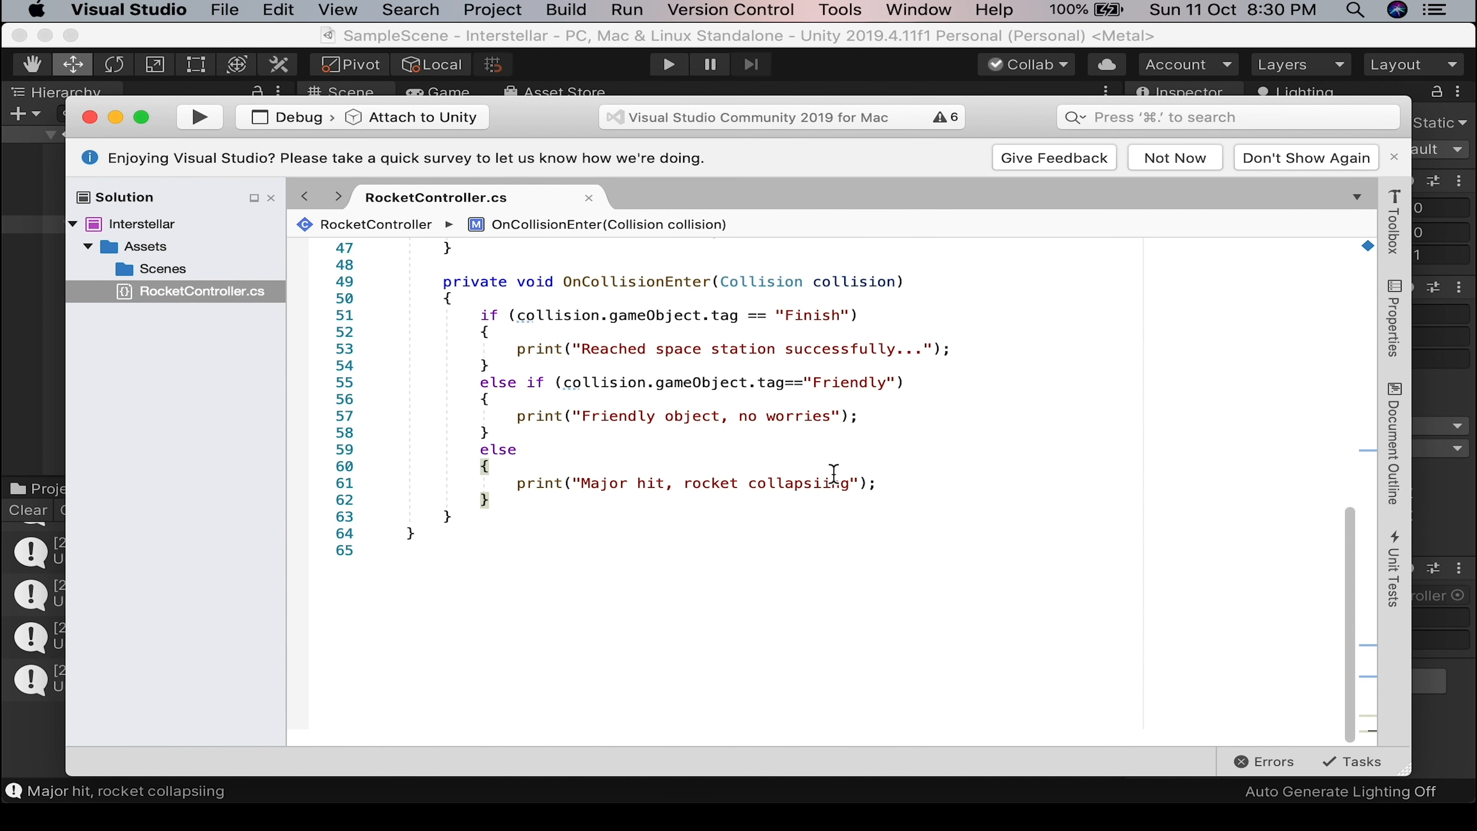
pyautogui.scroll(5, 826, 480)
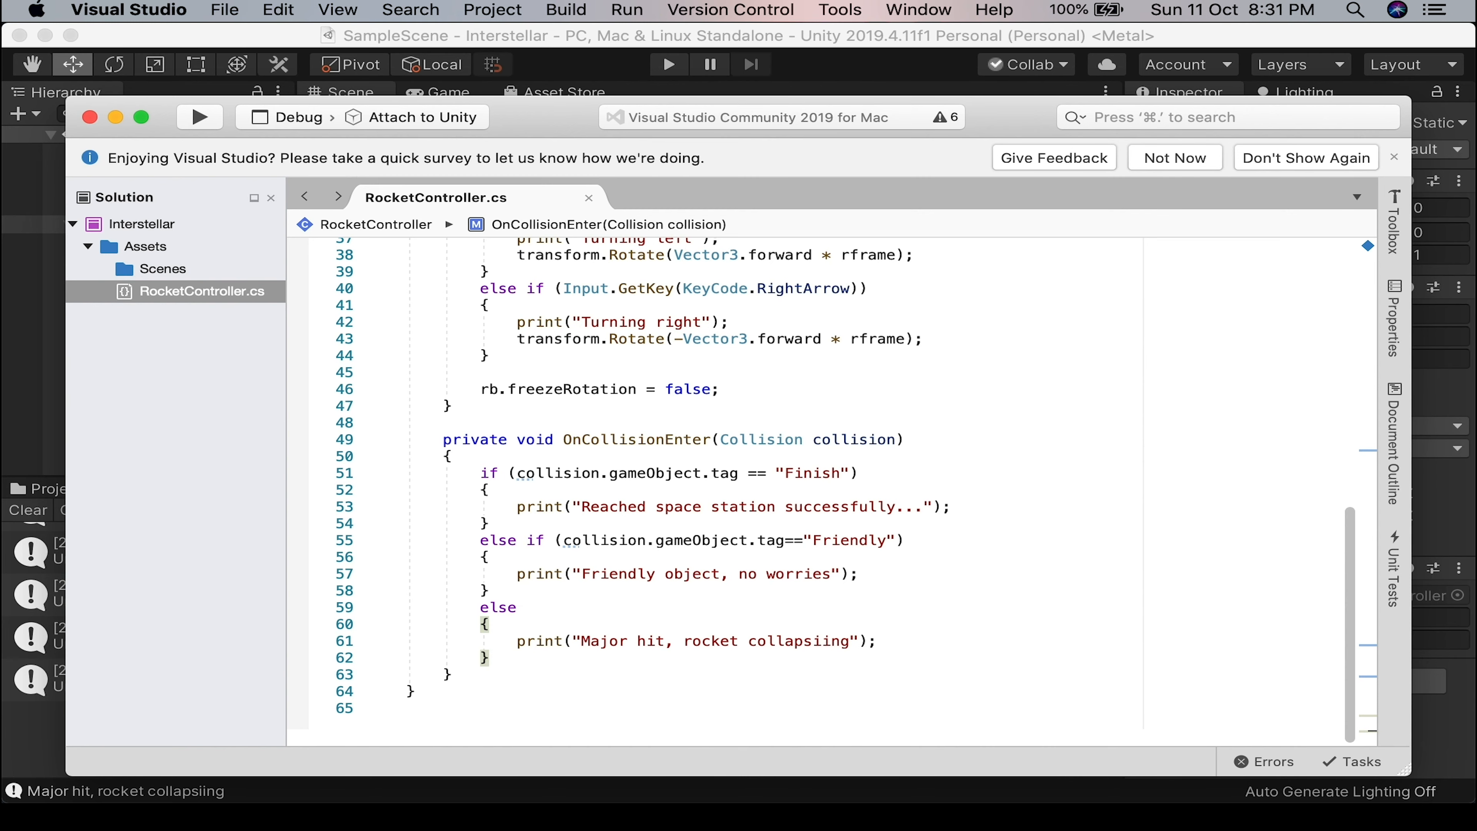
pyautogui.press('super+Tab')
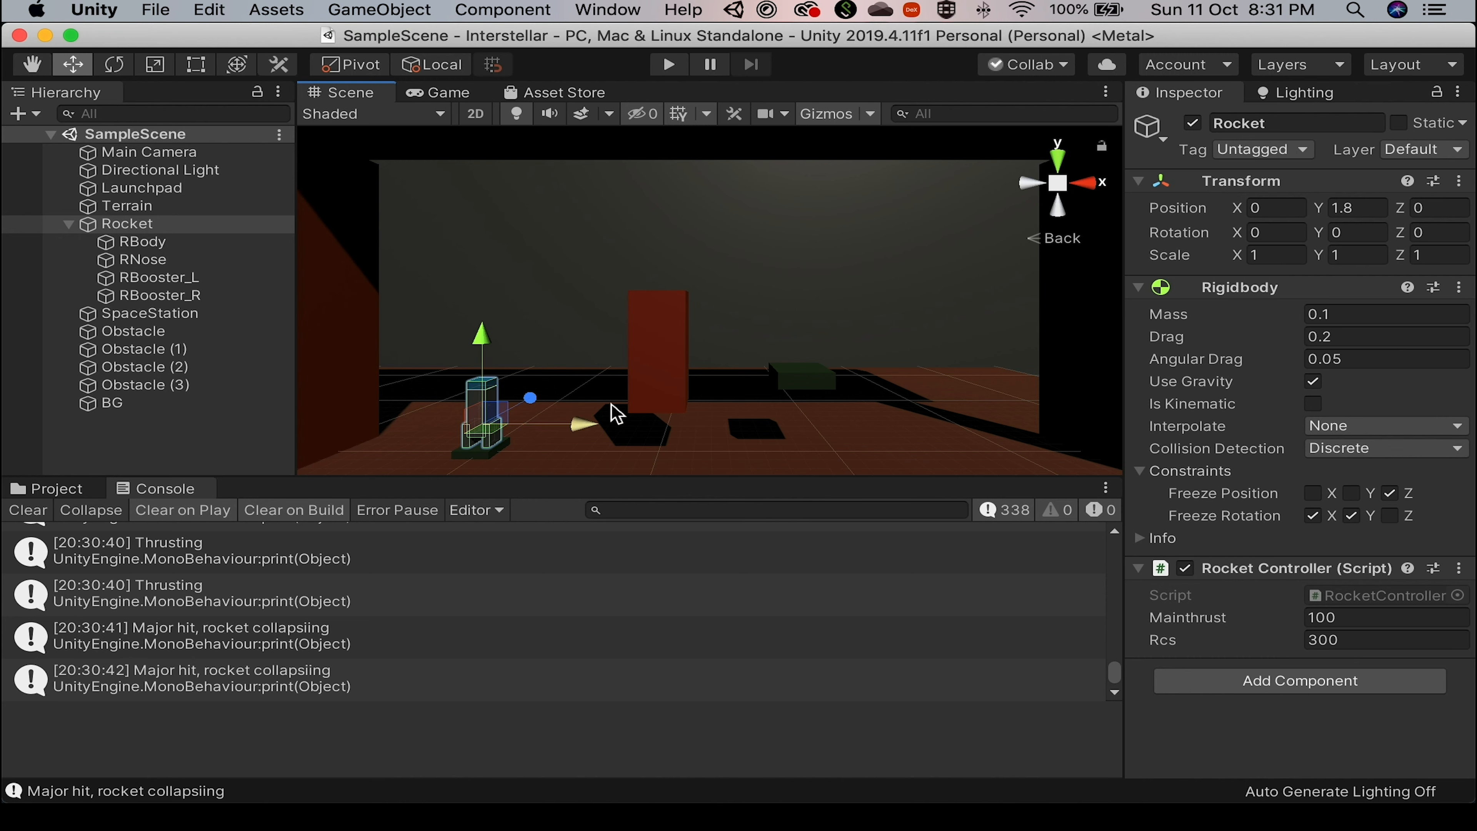
pyautogui.click(51, 500)
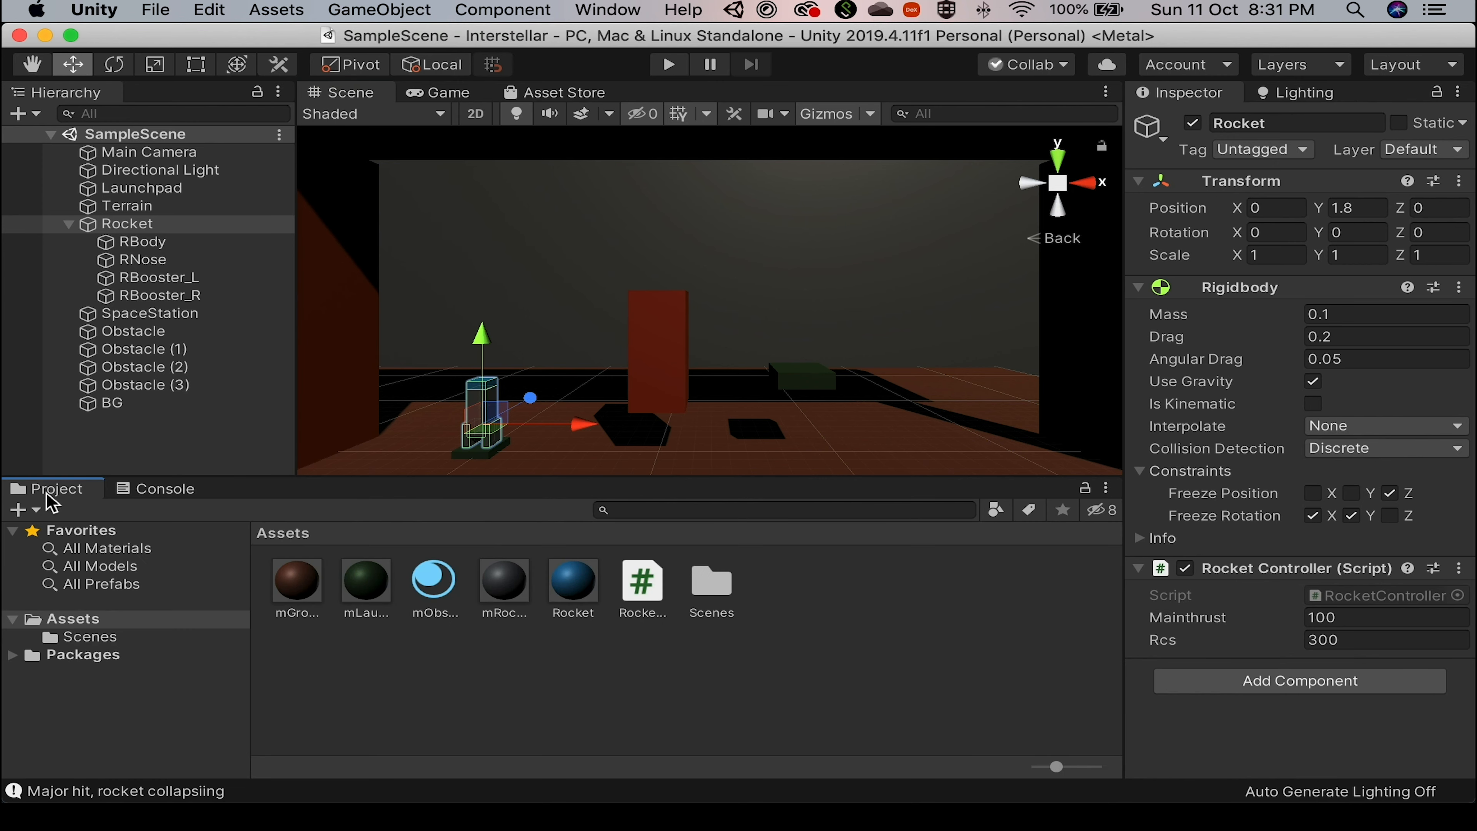
# Switch to Visual Studio and declare [SerializeField] AudioClip MainEngineSFX; below the rcs field in RocketController.cs.
pyautogui.press('super+Tab')
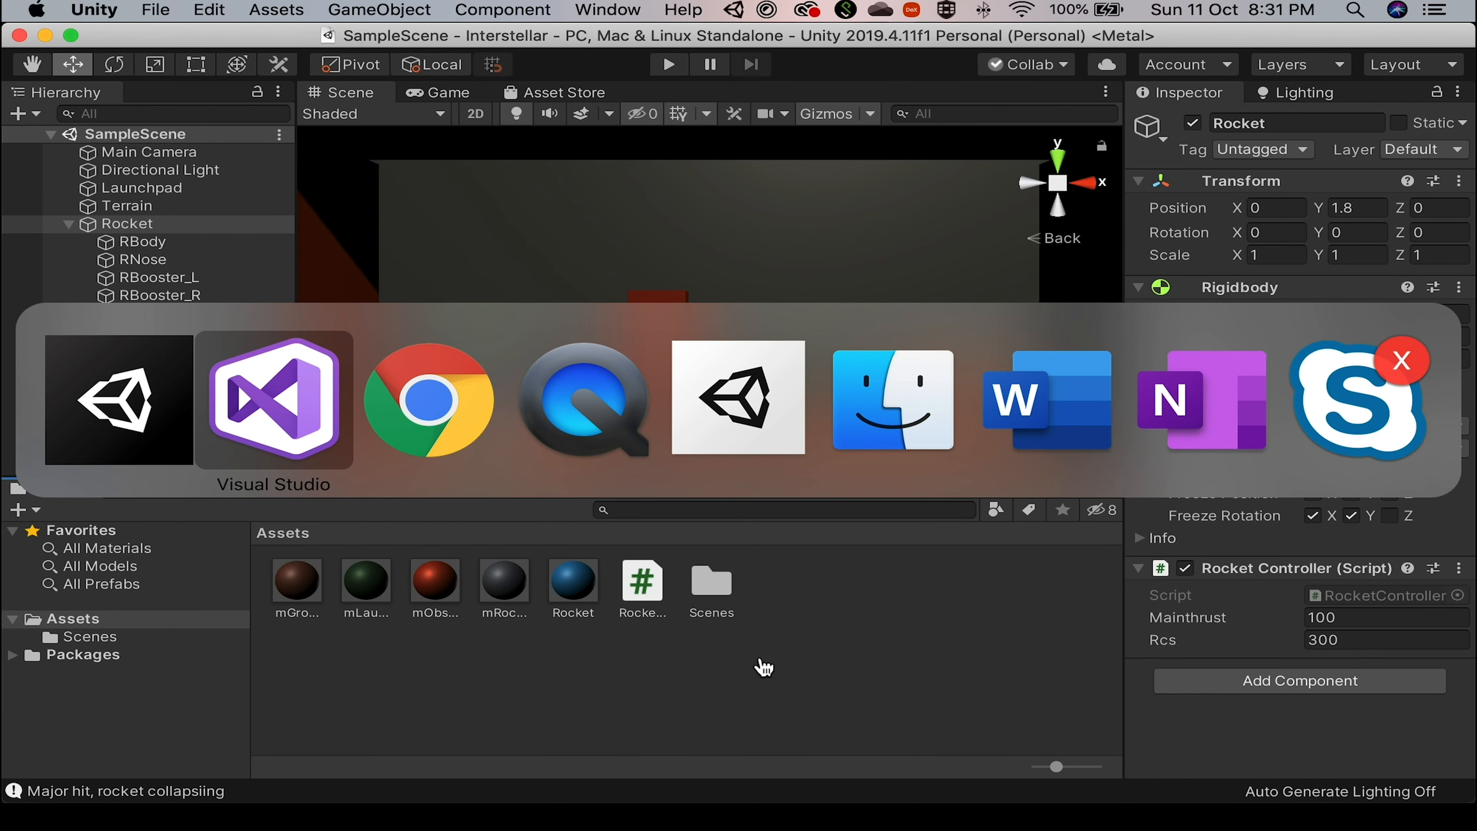
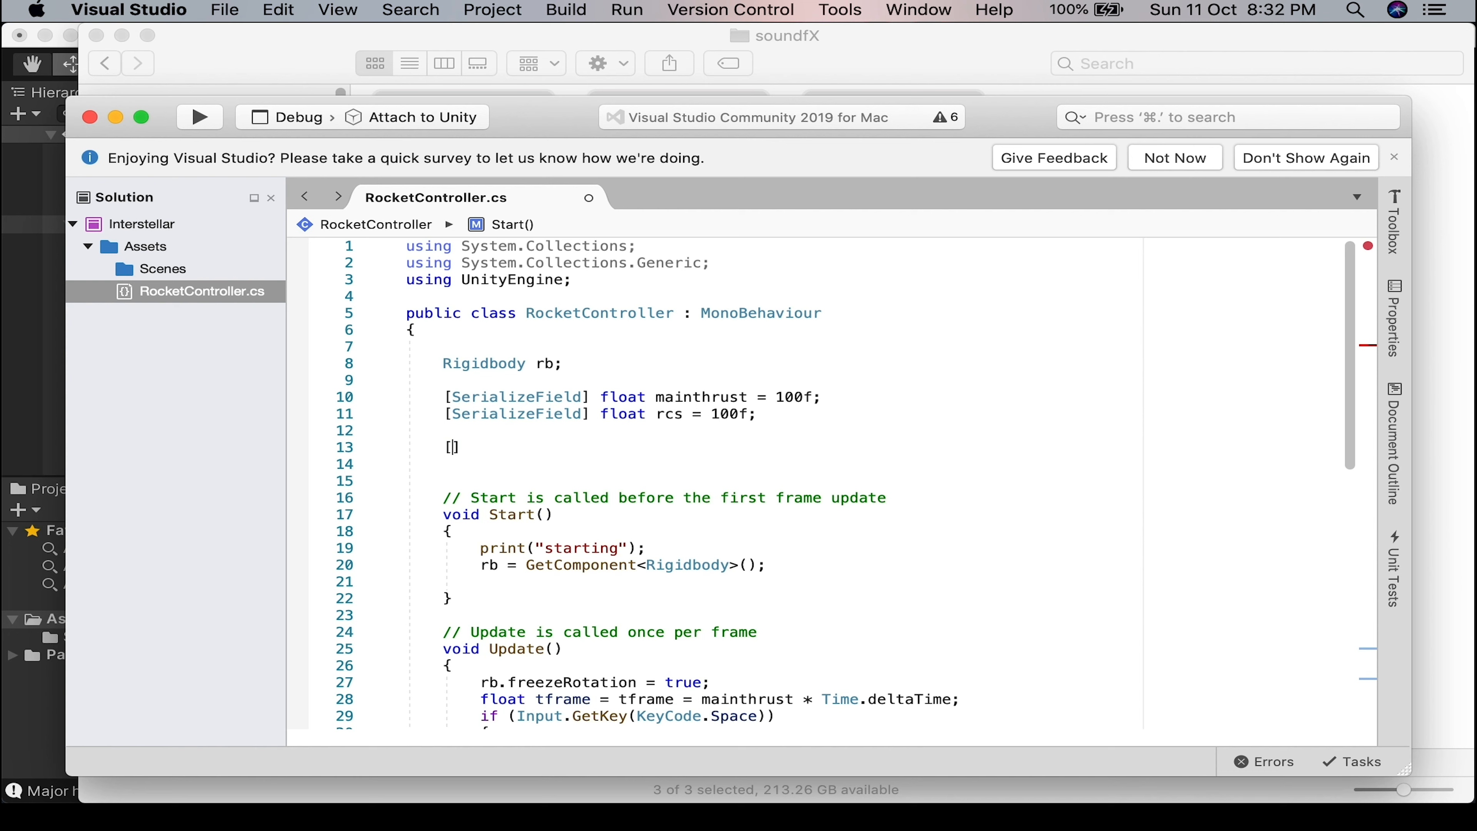
pyautogui.write('SerializeField')
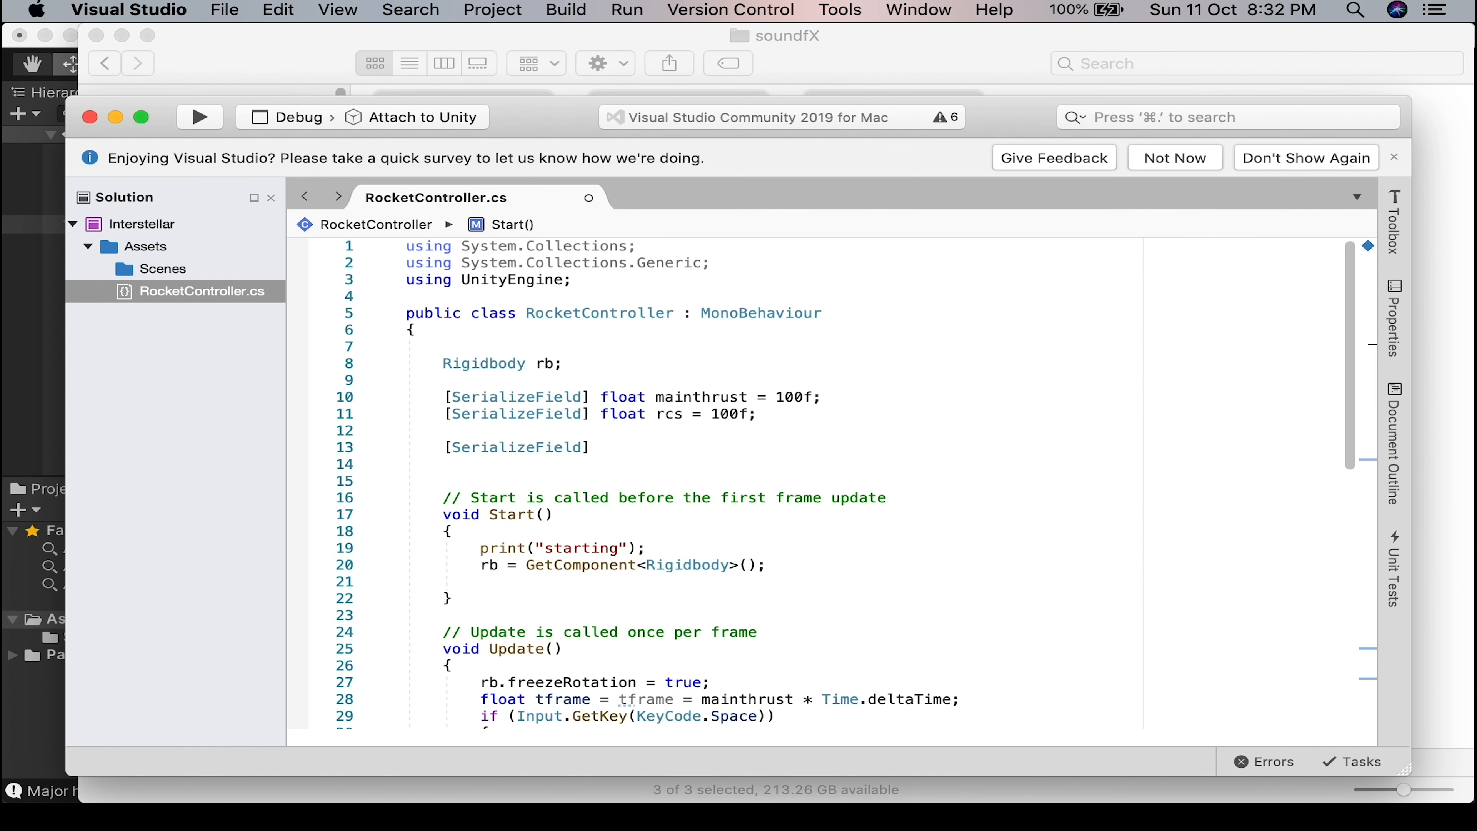
pyautogui.write(' audiocli')
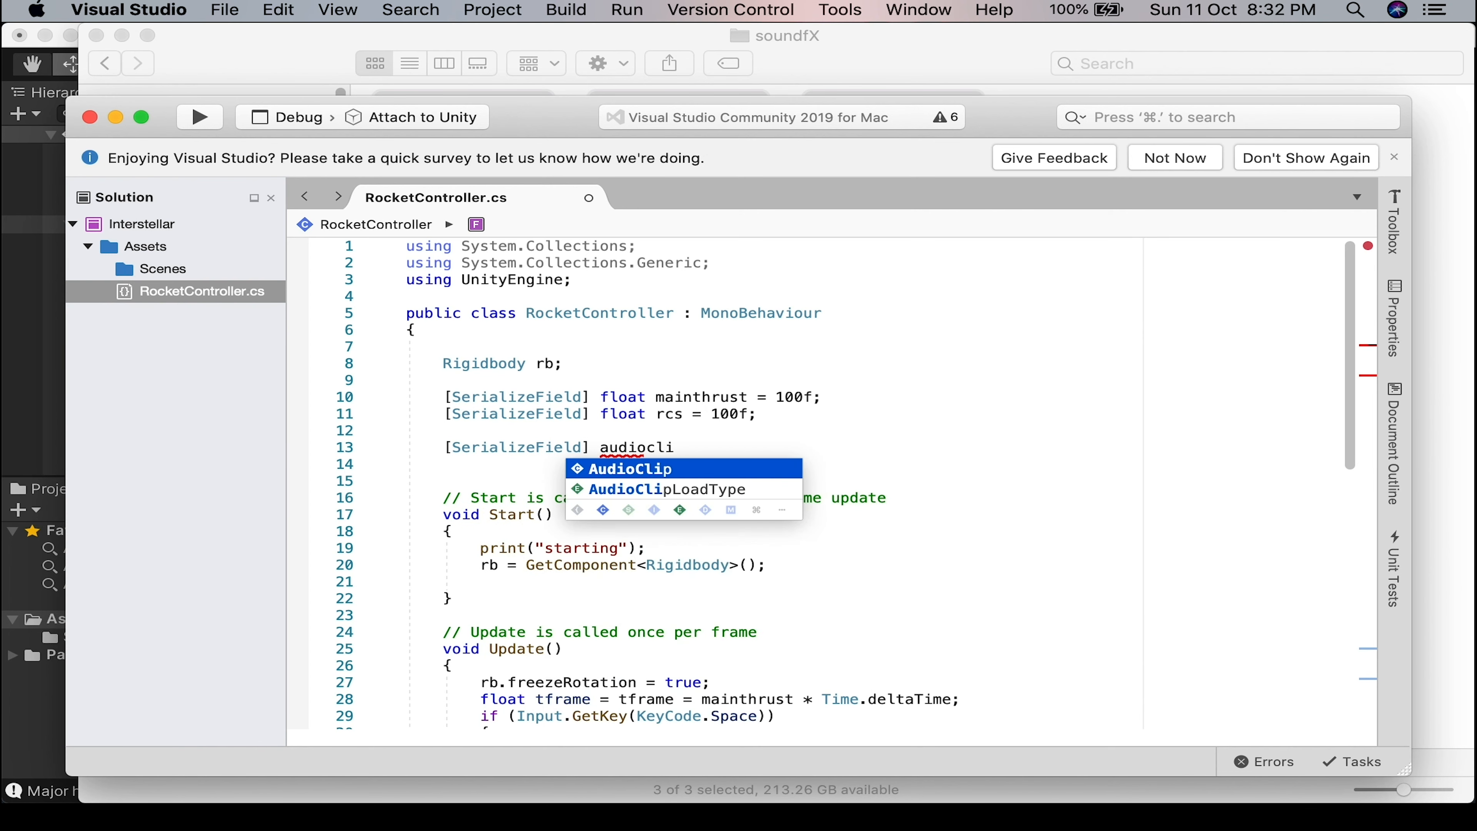
pyautogui.write('p ')
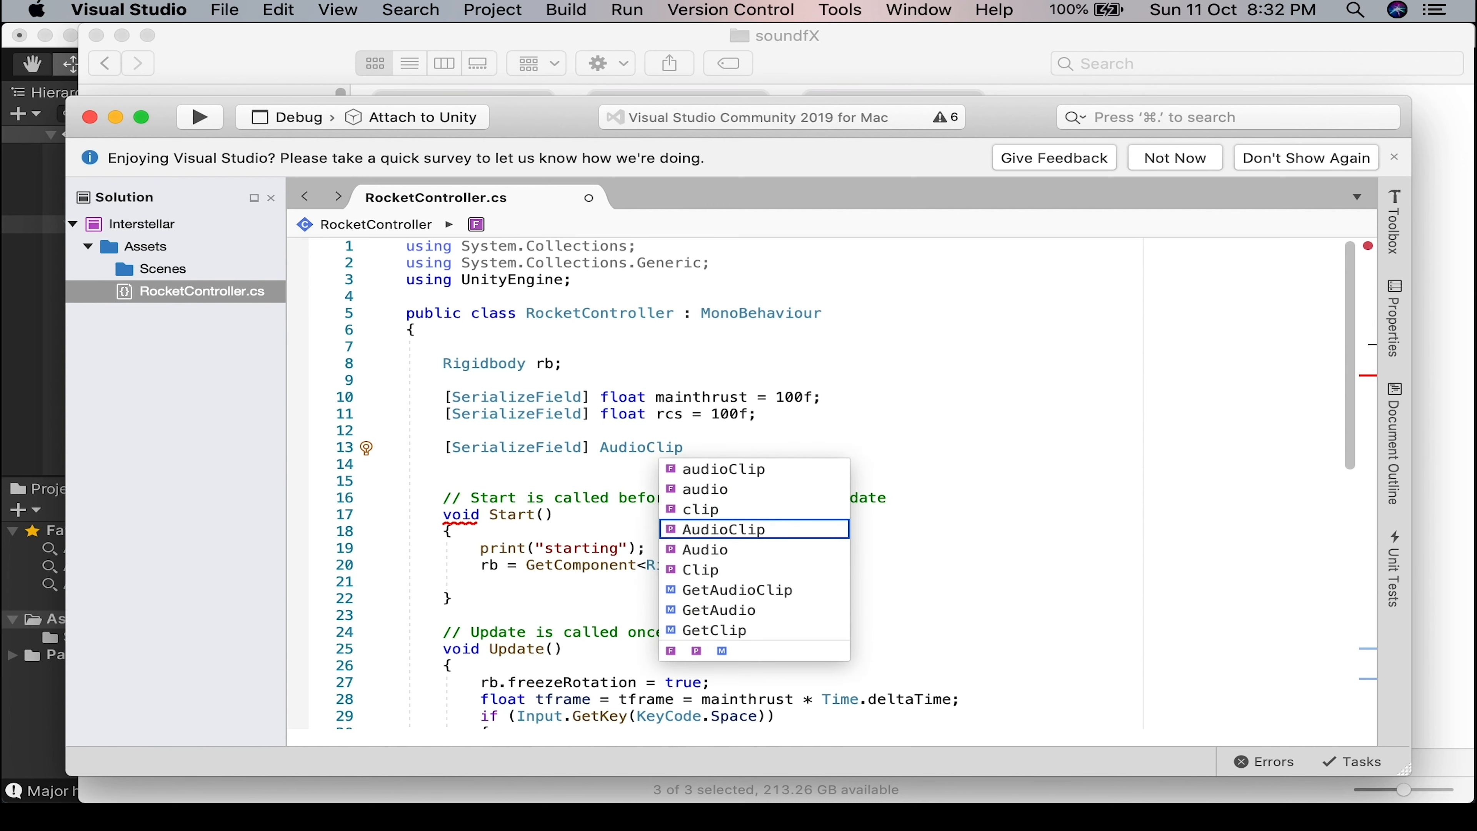
pyautogui.write('MainEngineSFX')
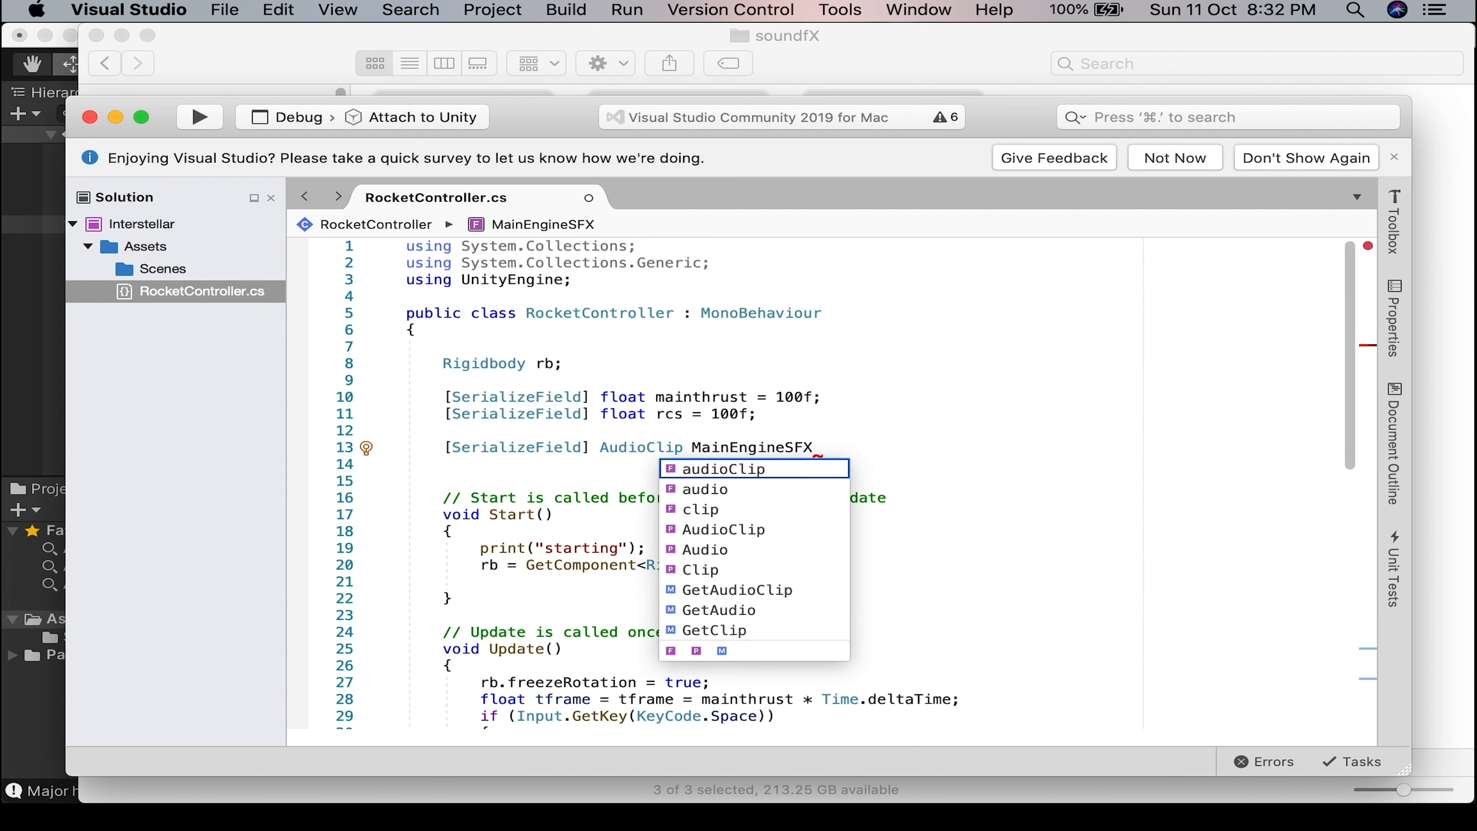
pyautogui.write(';')
pyautogui.press('Return')
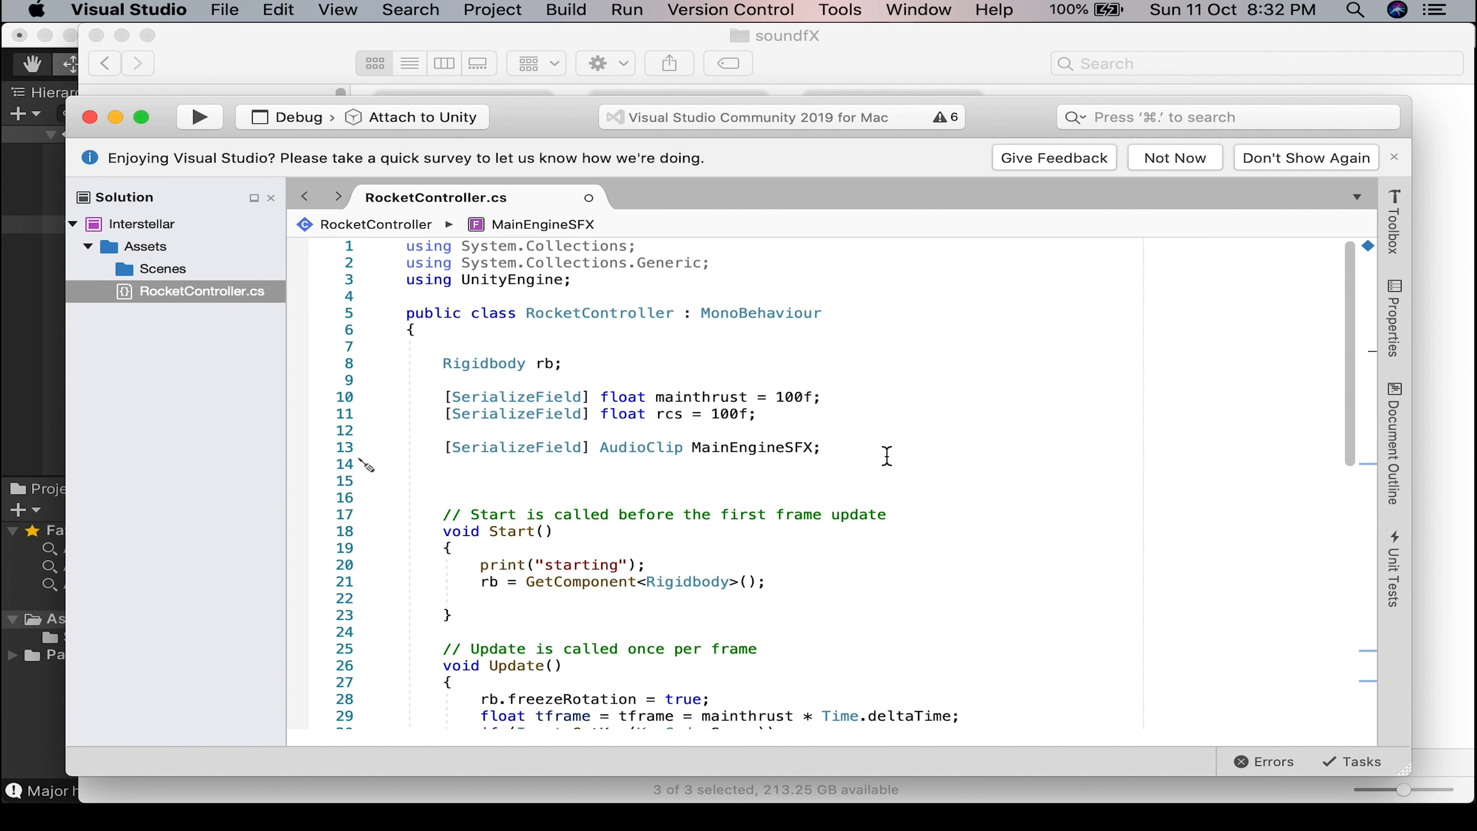
# Duplicate the MainEngineSFX AudioClip declaration twice directly below the original, leaving no blank line between the copies.
pyautogui.moveTo(843, 461); pyautogui.dragTo(716, 460)
pyautogui.moveTo(443, 464); pyautogui.dragTo(444, 447)
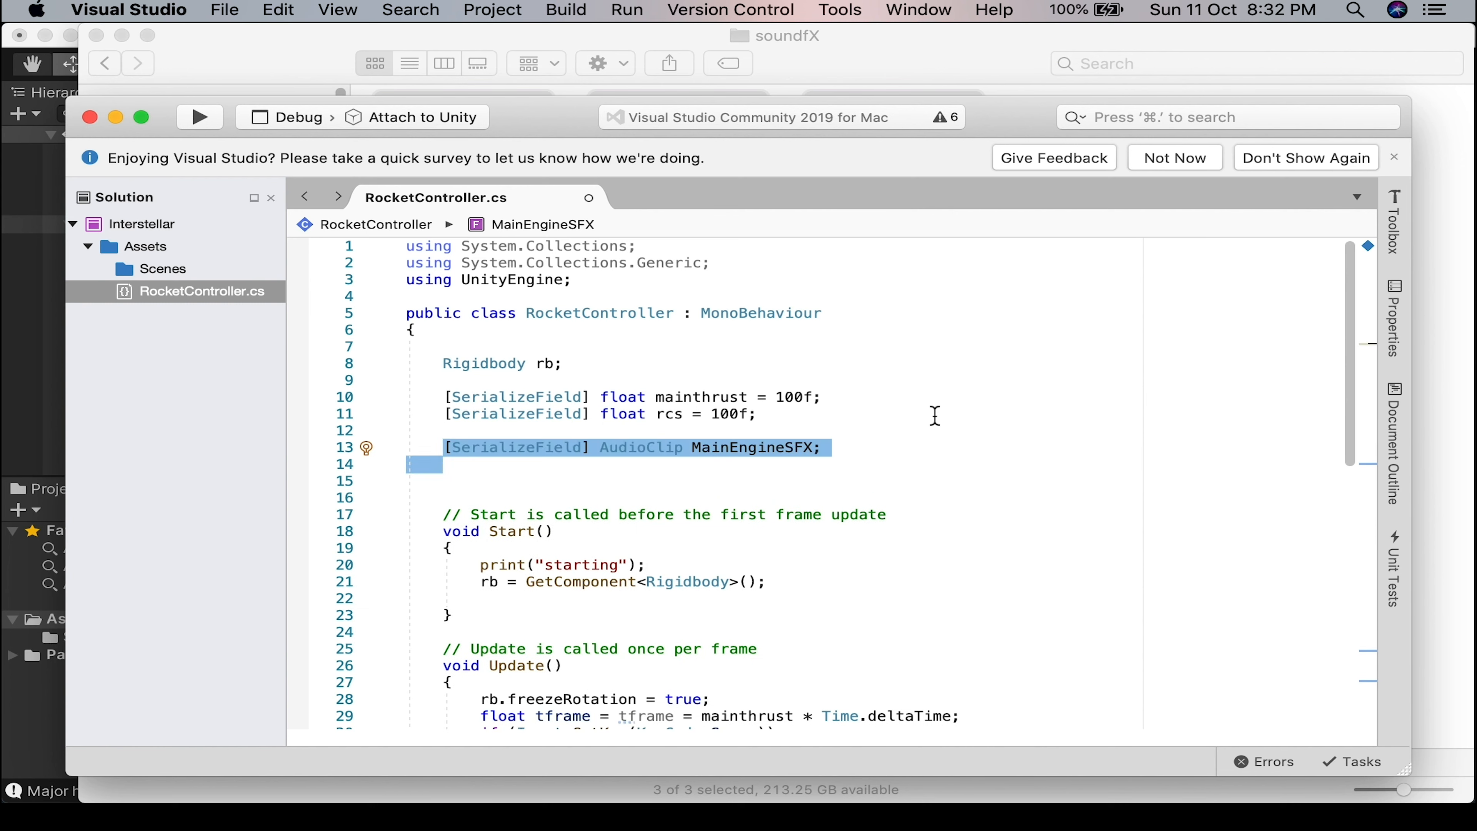
pyautogui.press('super+c')
pyautogui.click(861, 443)
pyautogui.press('Return')
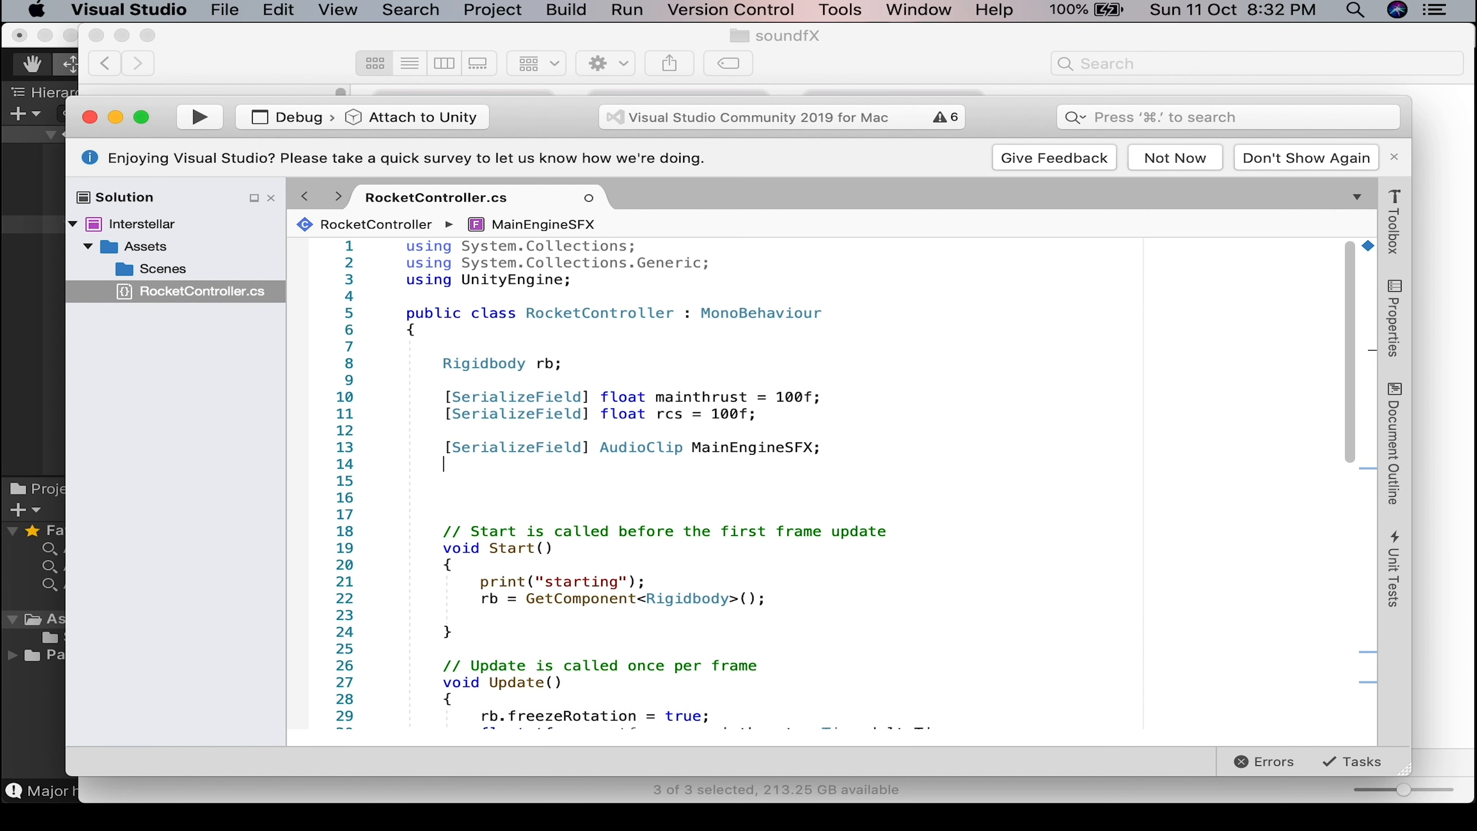
pyautogui.press('super+v')
pyautogui.press('Return')
pyautogui.press('super+v')
pyautogui.click(866, 467)
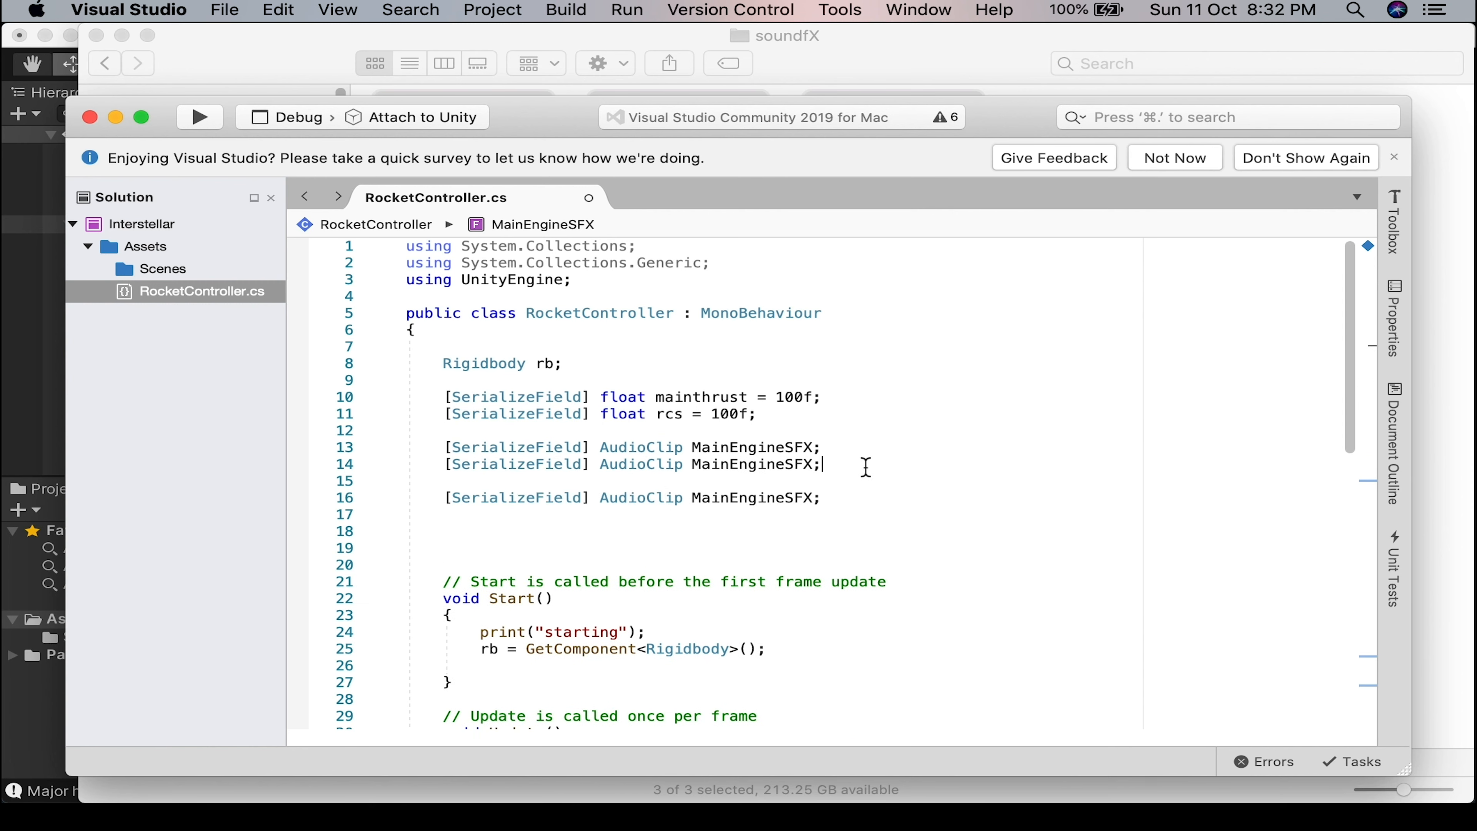
pyautogui.press('Delete')
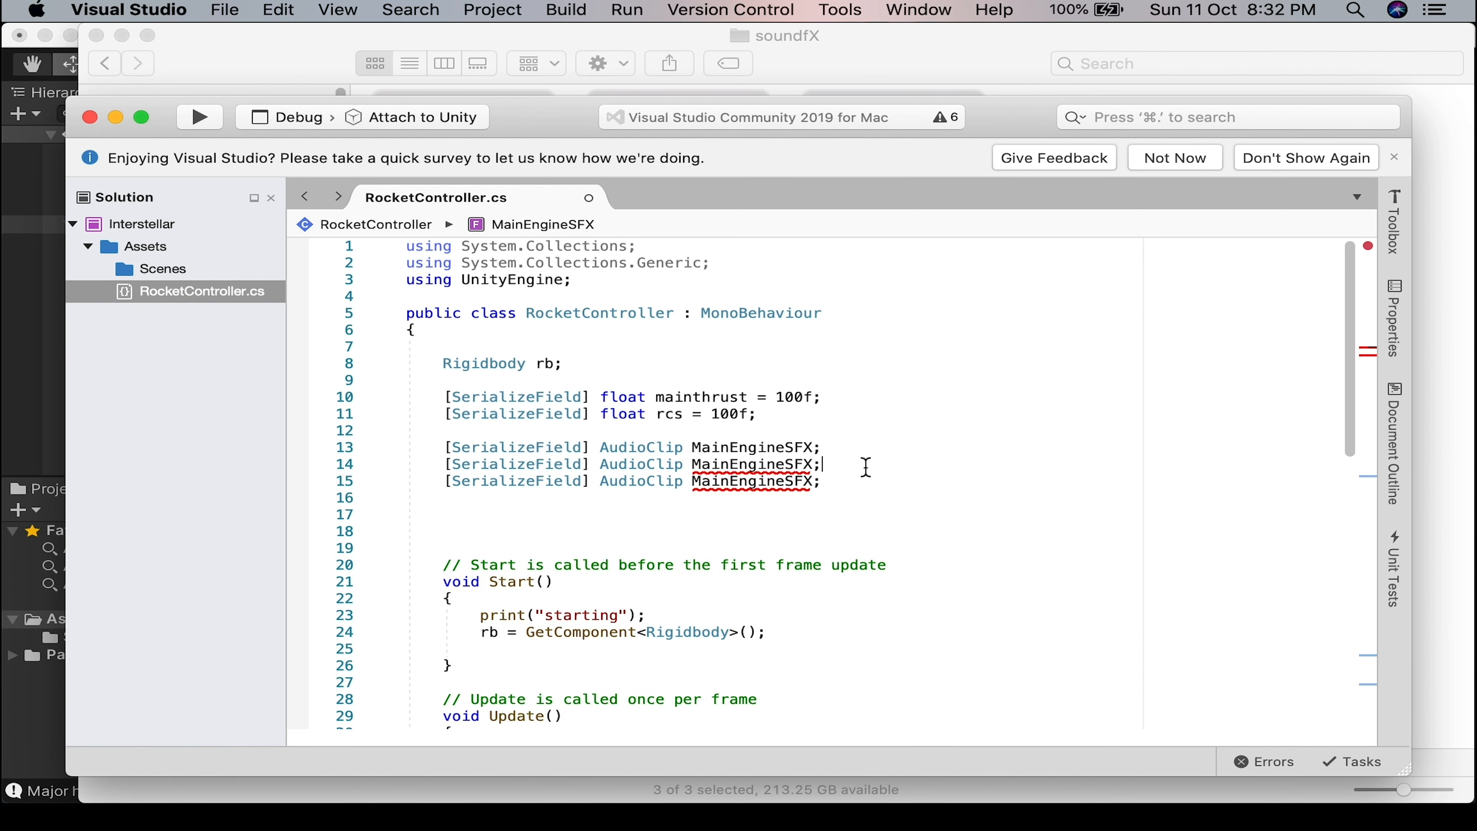
# Rename the two duplicated AudioClip fields to DeathSFX and SuccessSFX.
pyautogui.doubleClick(786, 466)
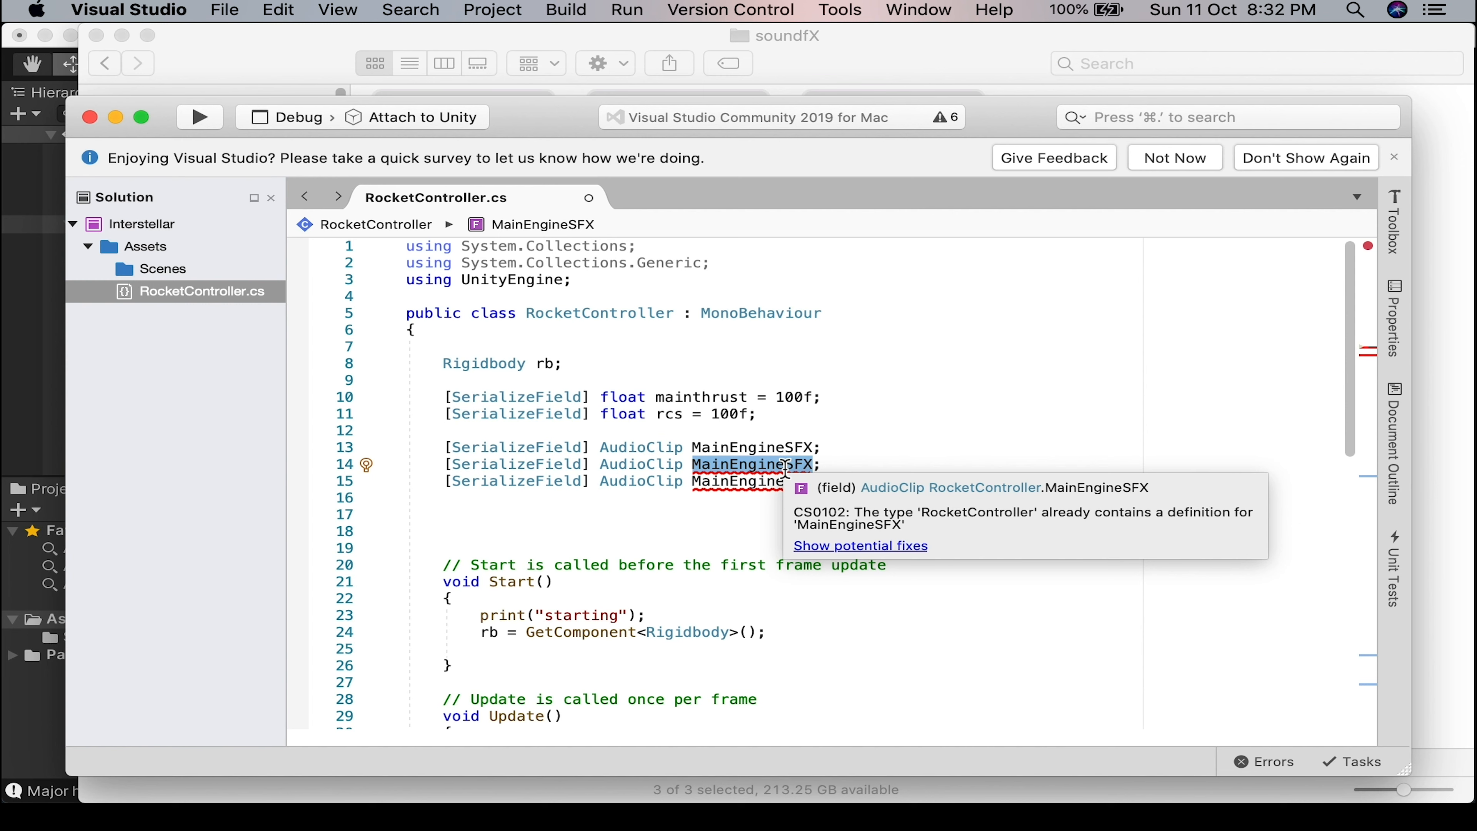
pyautogui.write('Death')
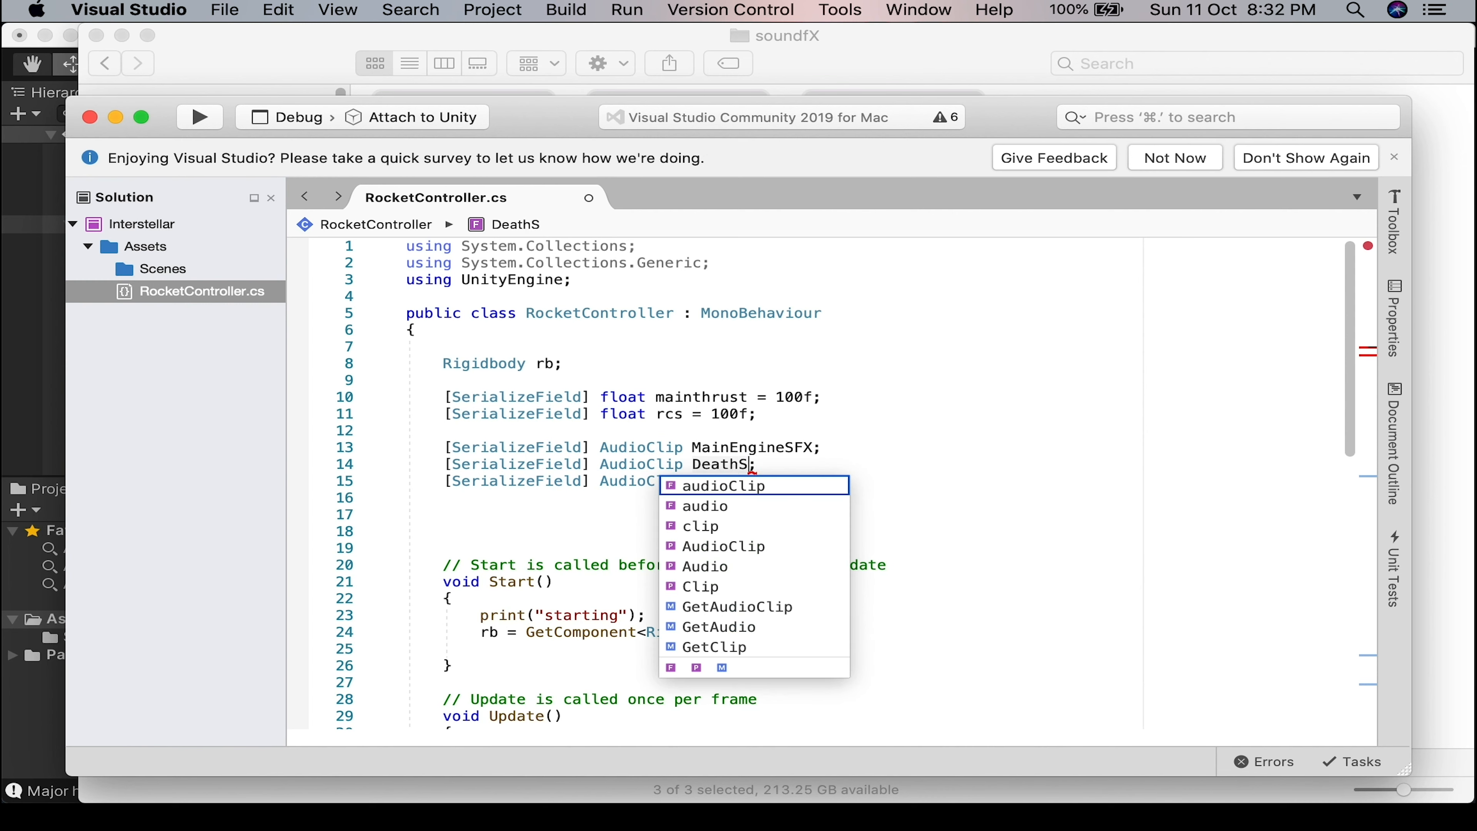
pyautogui.press('Escape')
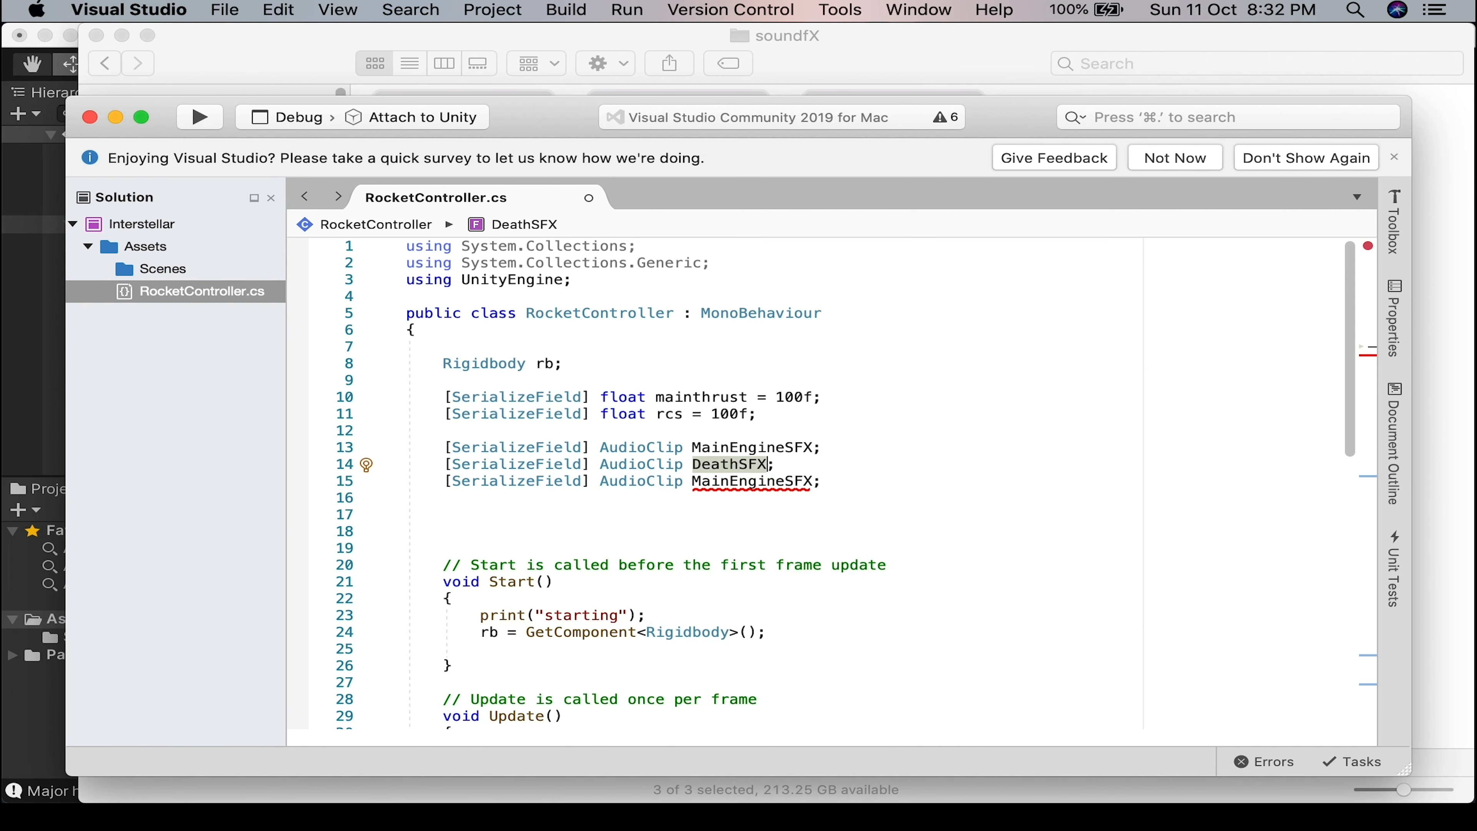
pyautogui.doubleClick(731, 487)
pyautogui.write('Success')
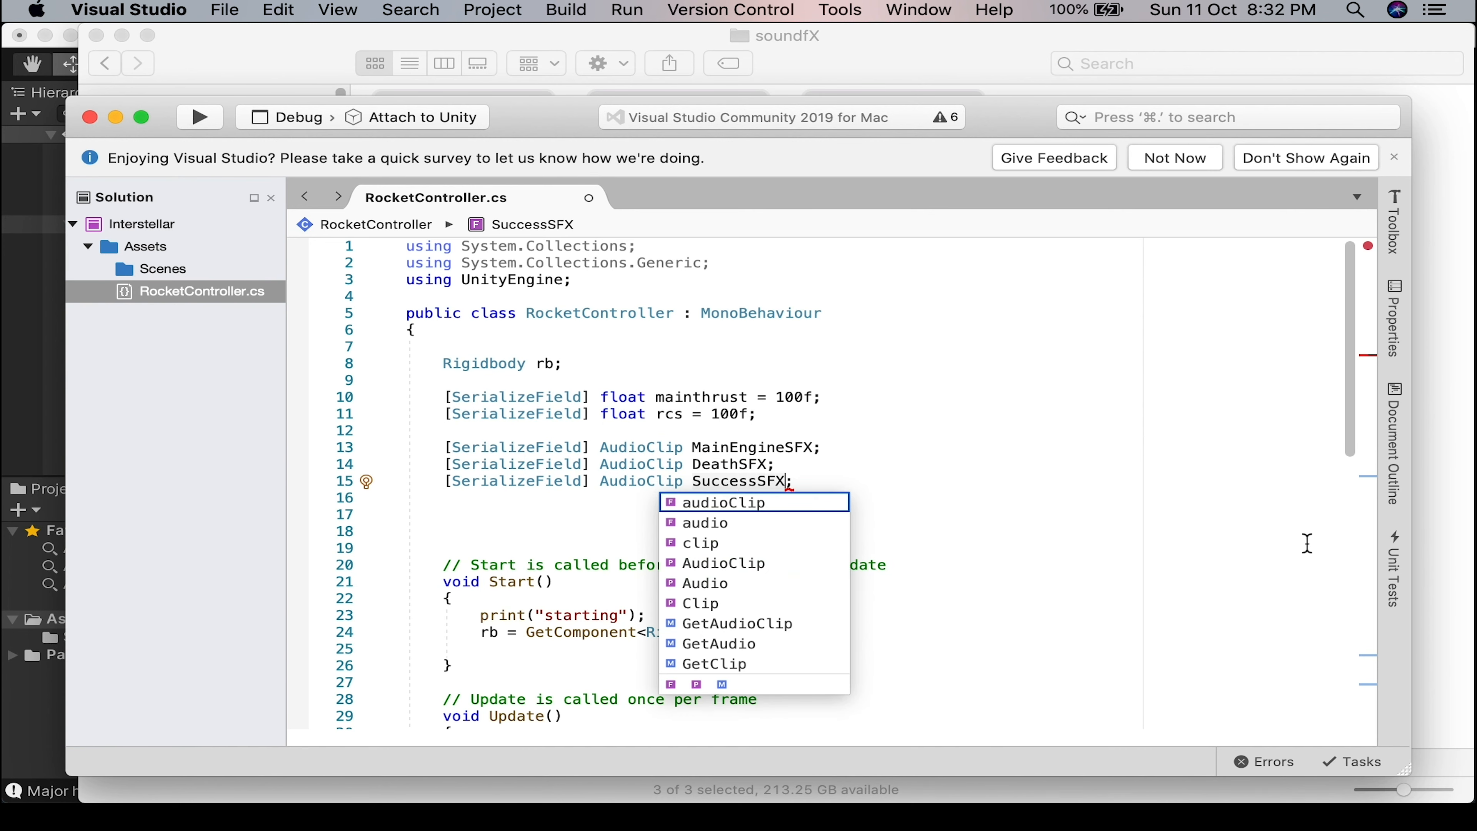
pyautogui.write('SFX')
pyautogui.press('Escape')
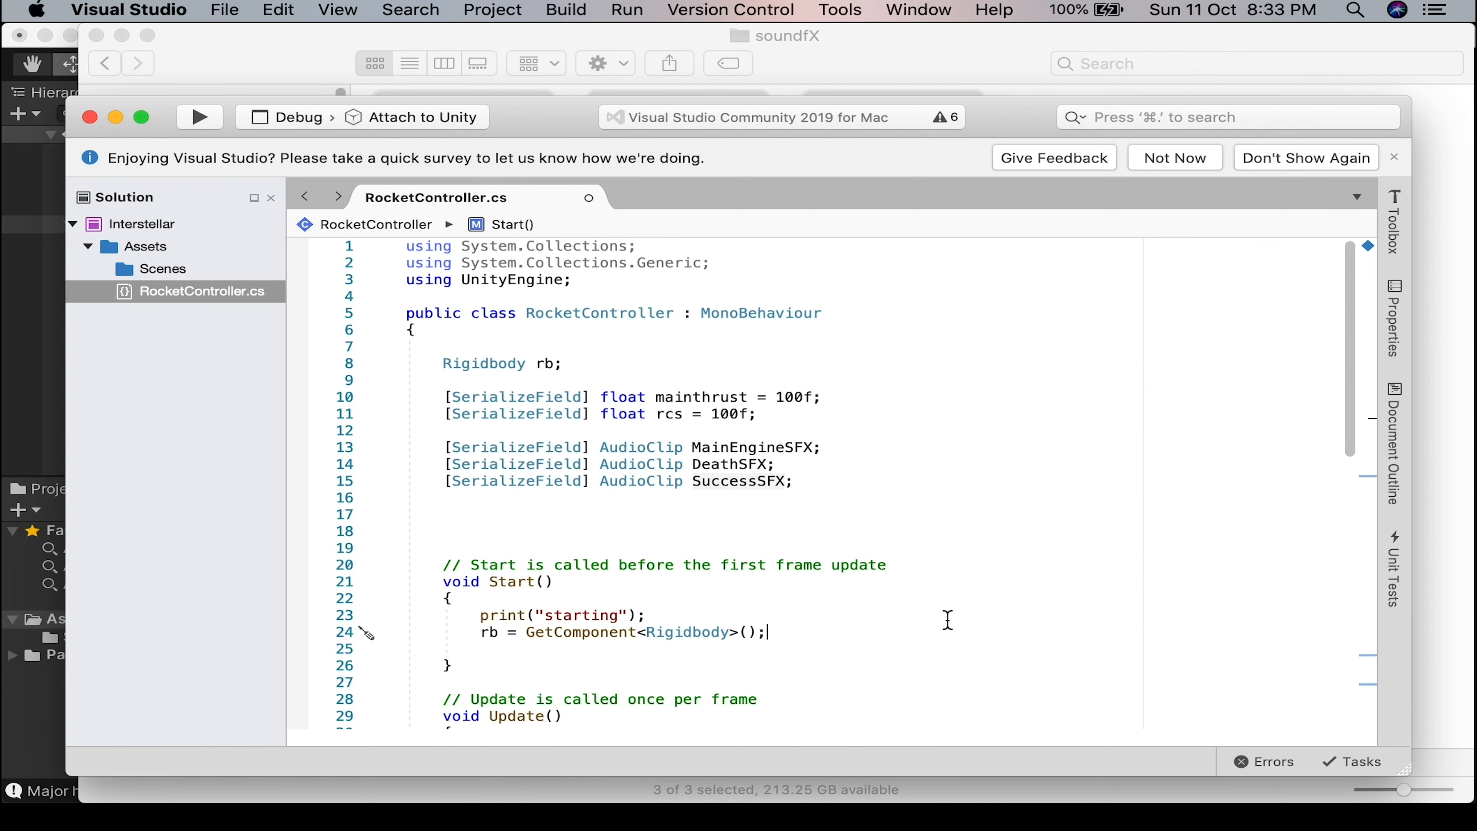
# Switch to Unity to examine the Rocket's Audio Source component, and return to the script in Visual Studio.
pyautogui.press('super+Tab')
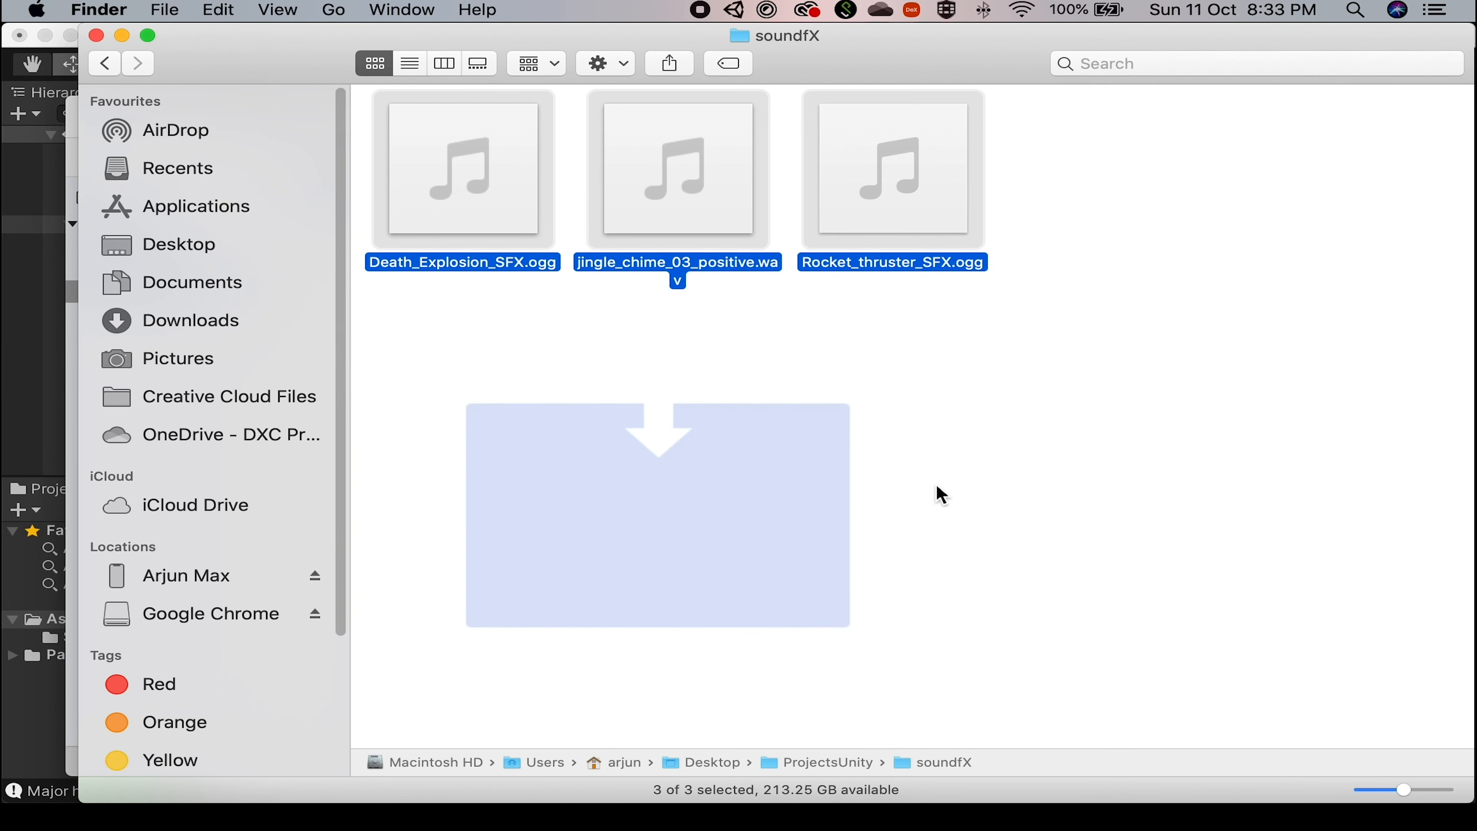
pyautogui.press('super+Tab')
pyautogui.press('super+Tab')
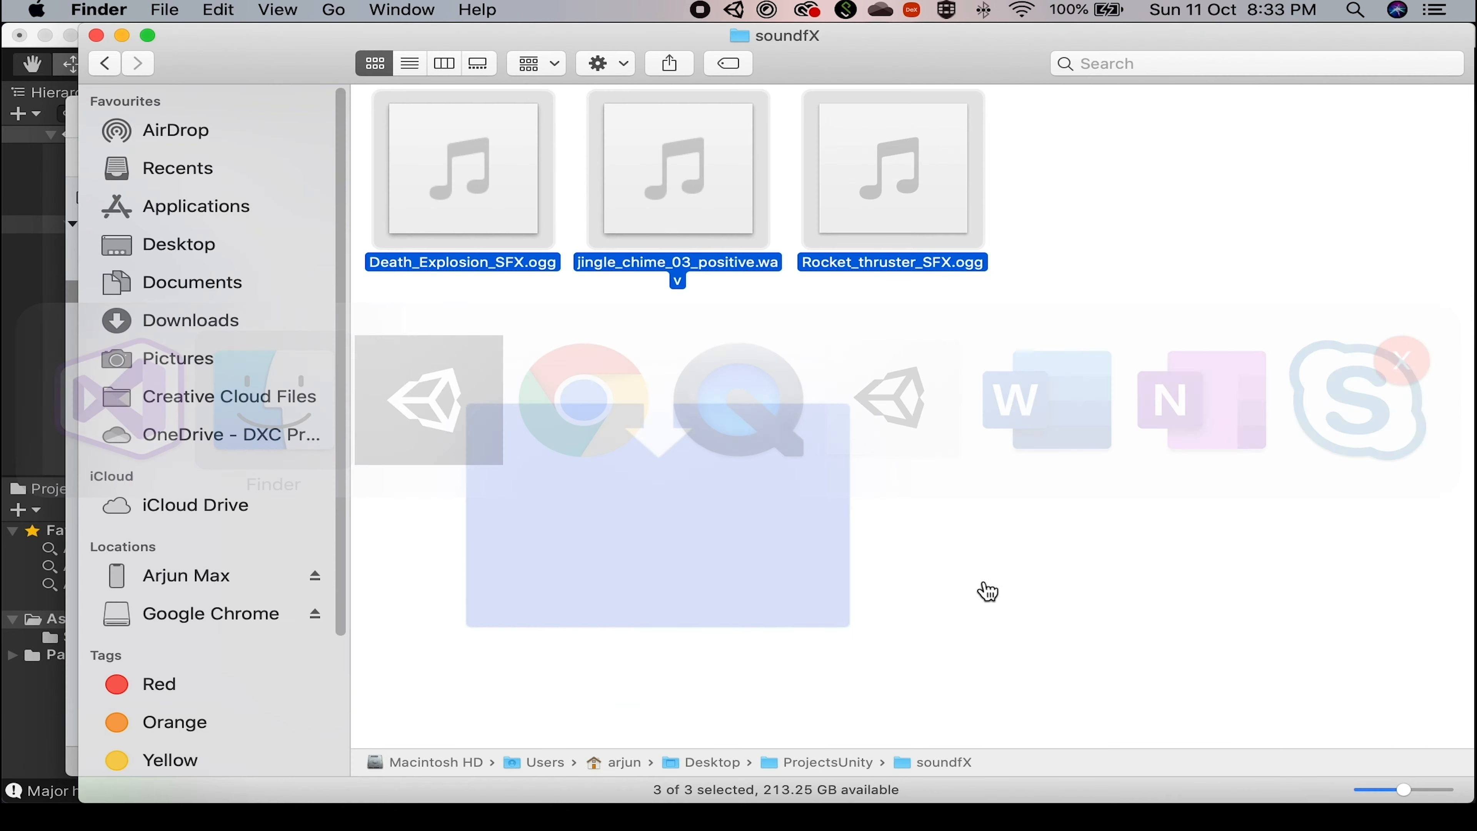
pyautogui.press('super+Tab')
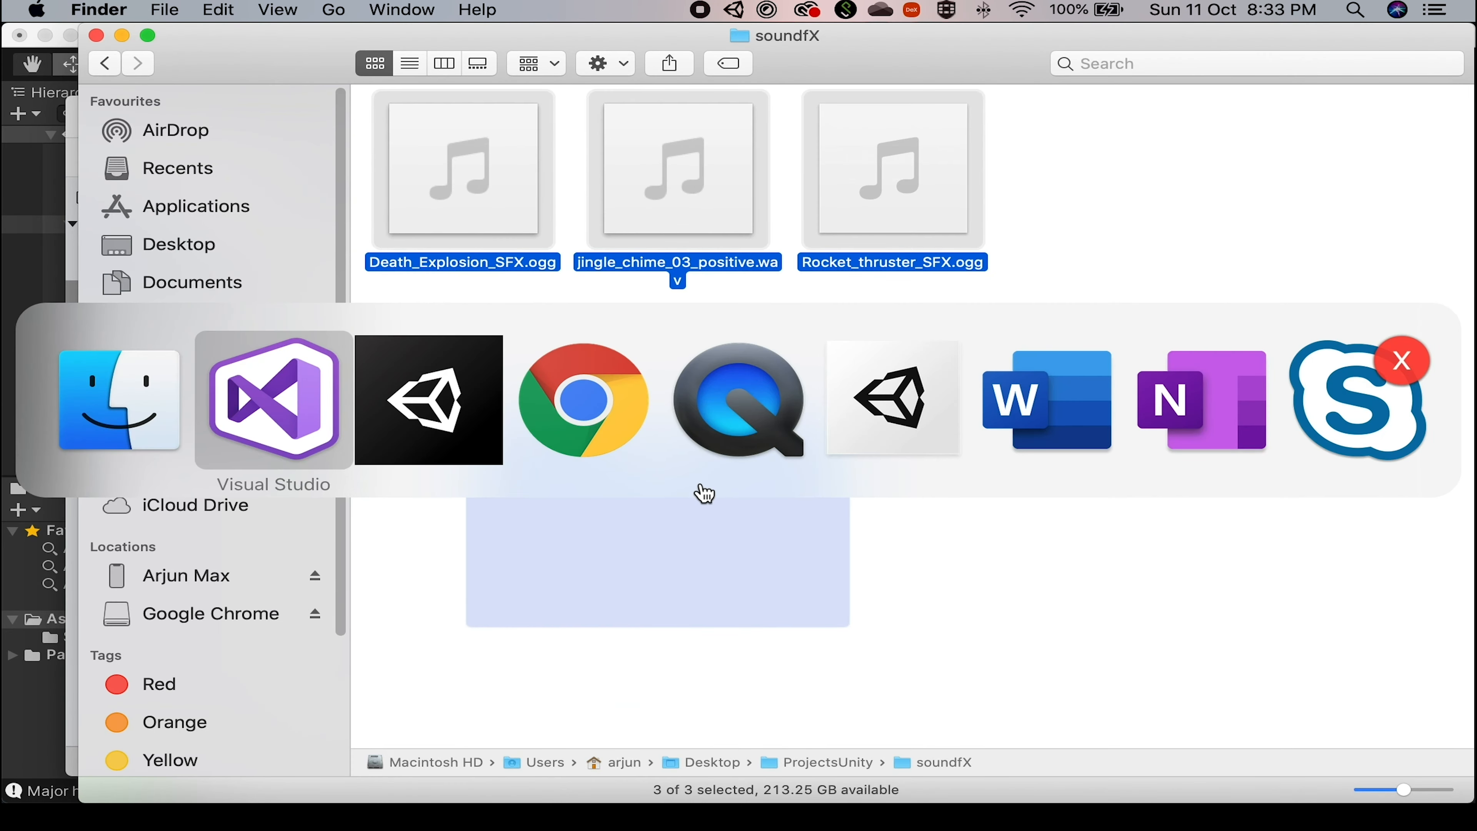
pyautogui.click(460, 447)
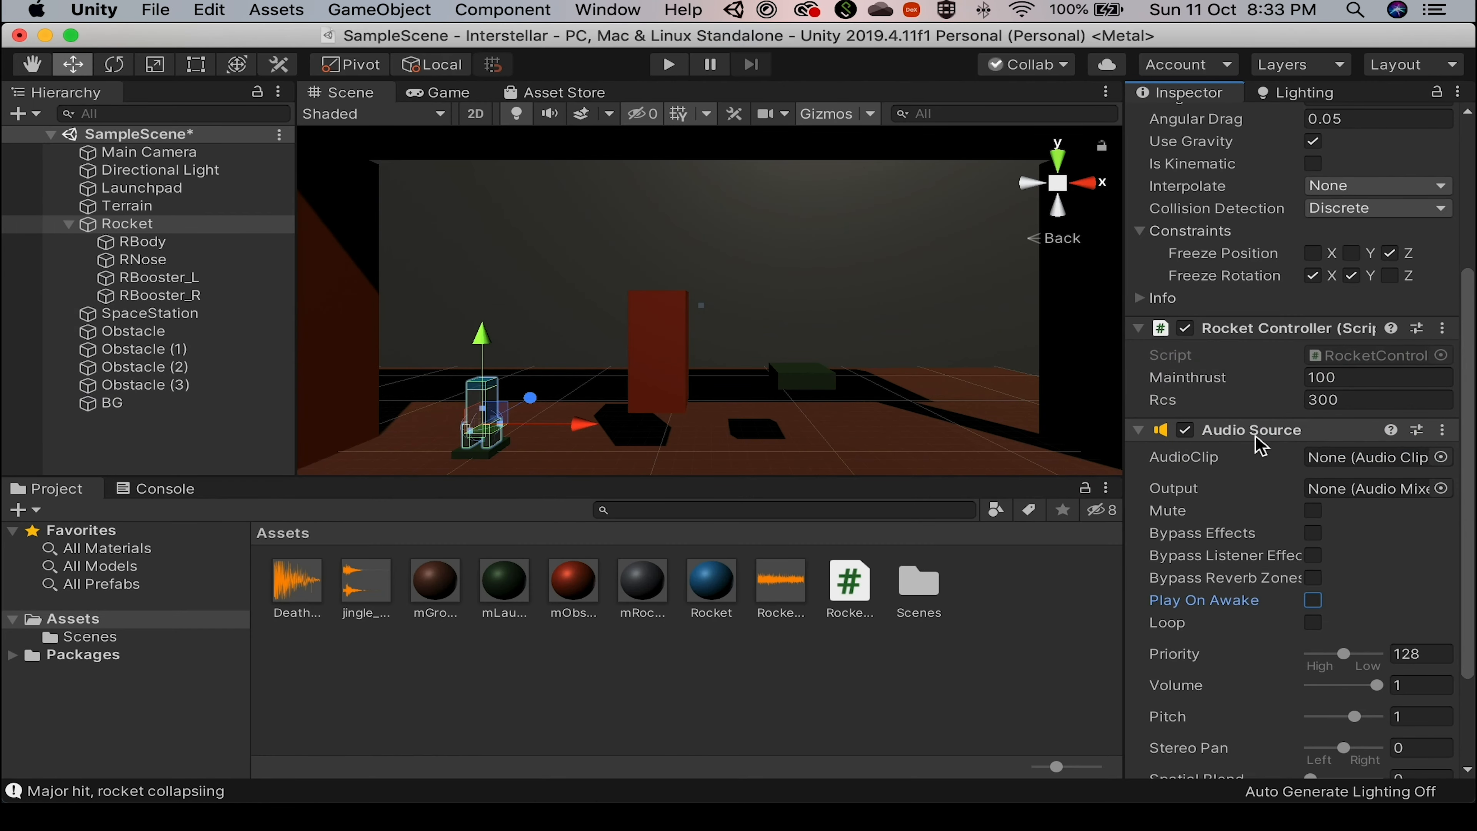
pyautogui.press('super+Tab')
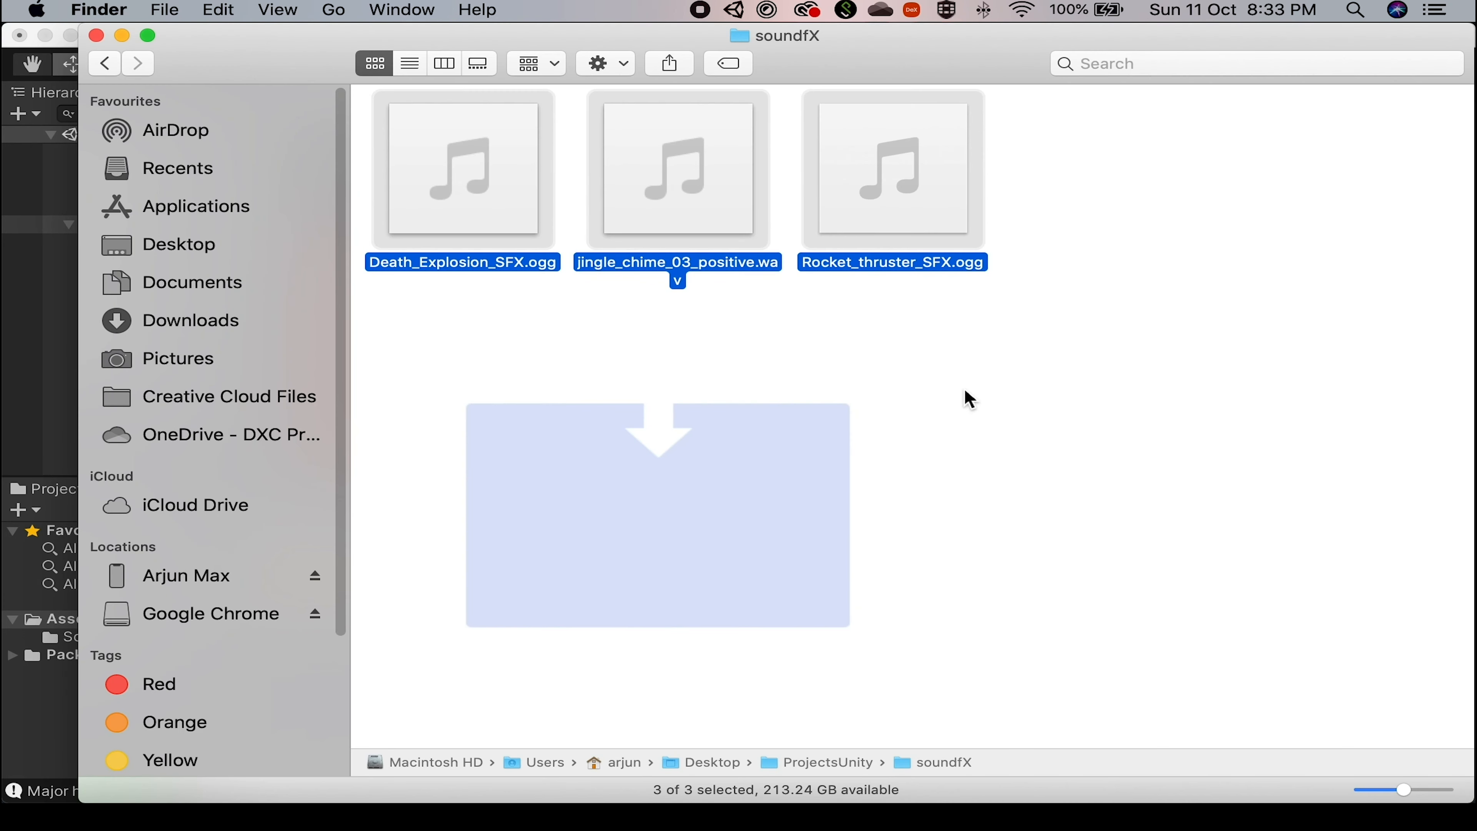
pyautogui.press('super+Tab')
pyautogui.press('super+Tab')
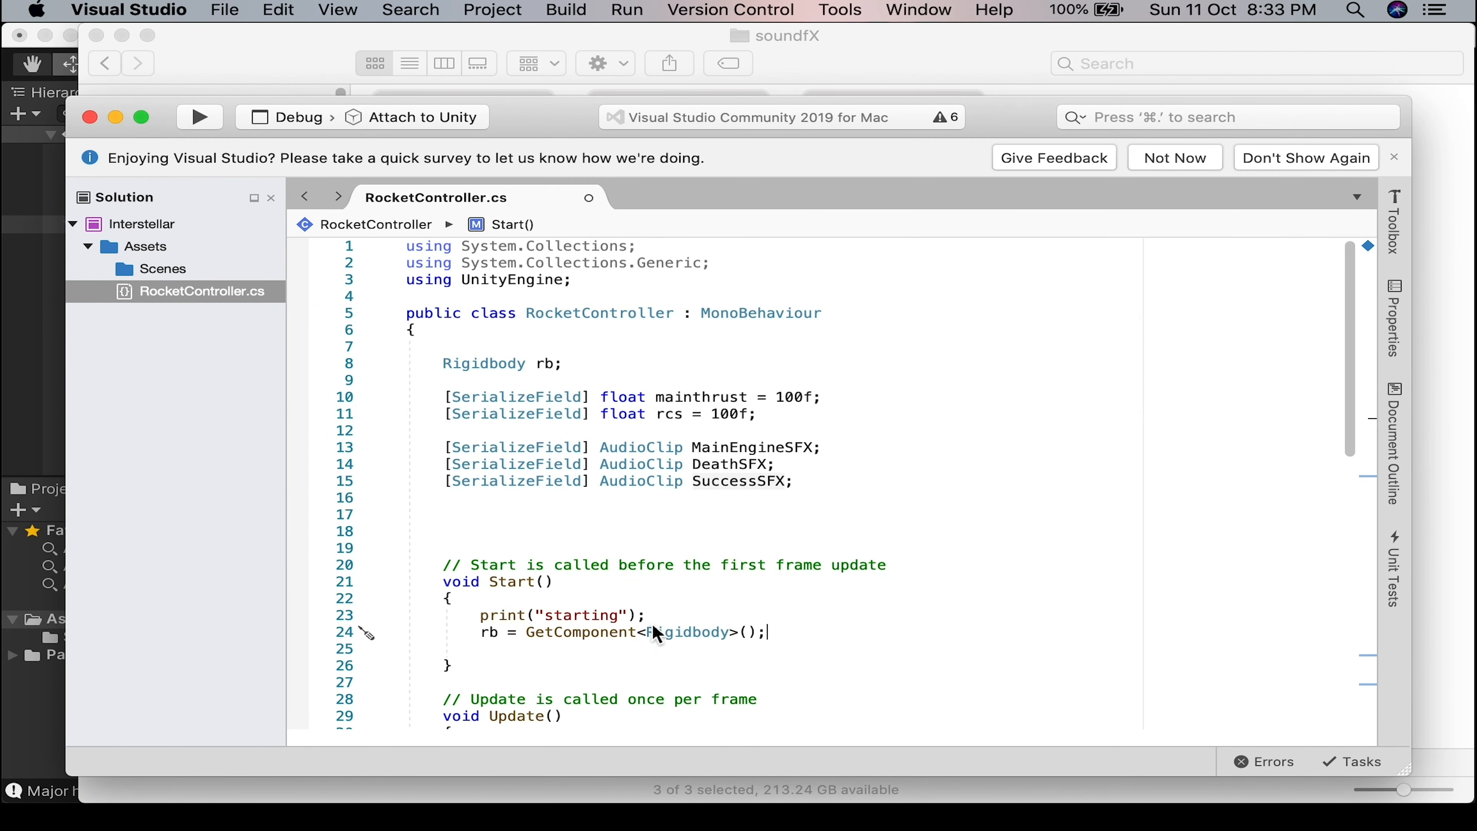
pyautogui.click(821, 486)
pyautogui.press('Return')
pyautogui.press('Return')
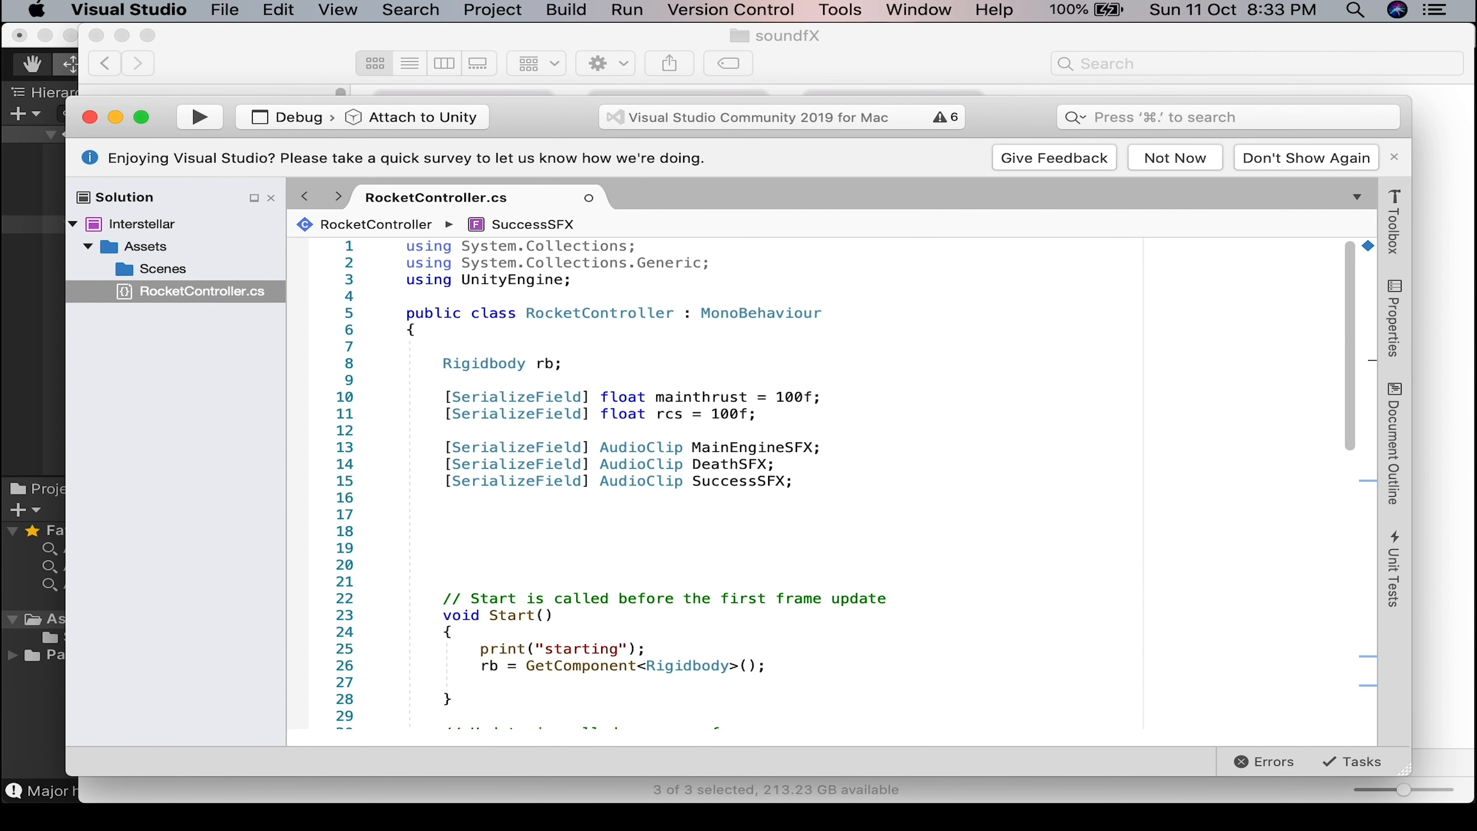
pyautogui.write('Aydi')
pyautogui.press('BackSpace')
pyautogui.press('BackSpace')
pyautogui.press('BackSpace')
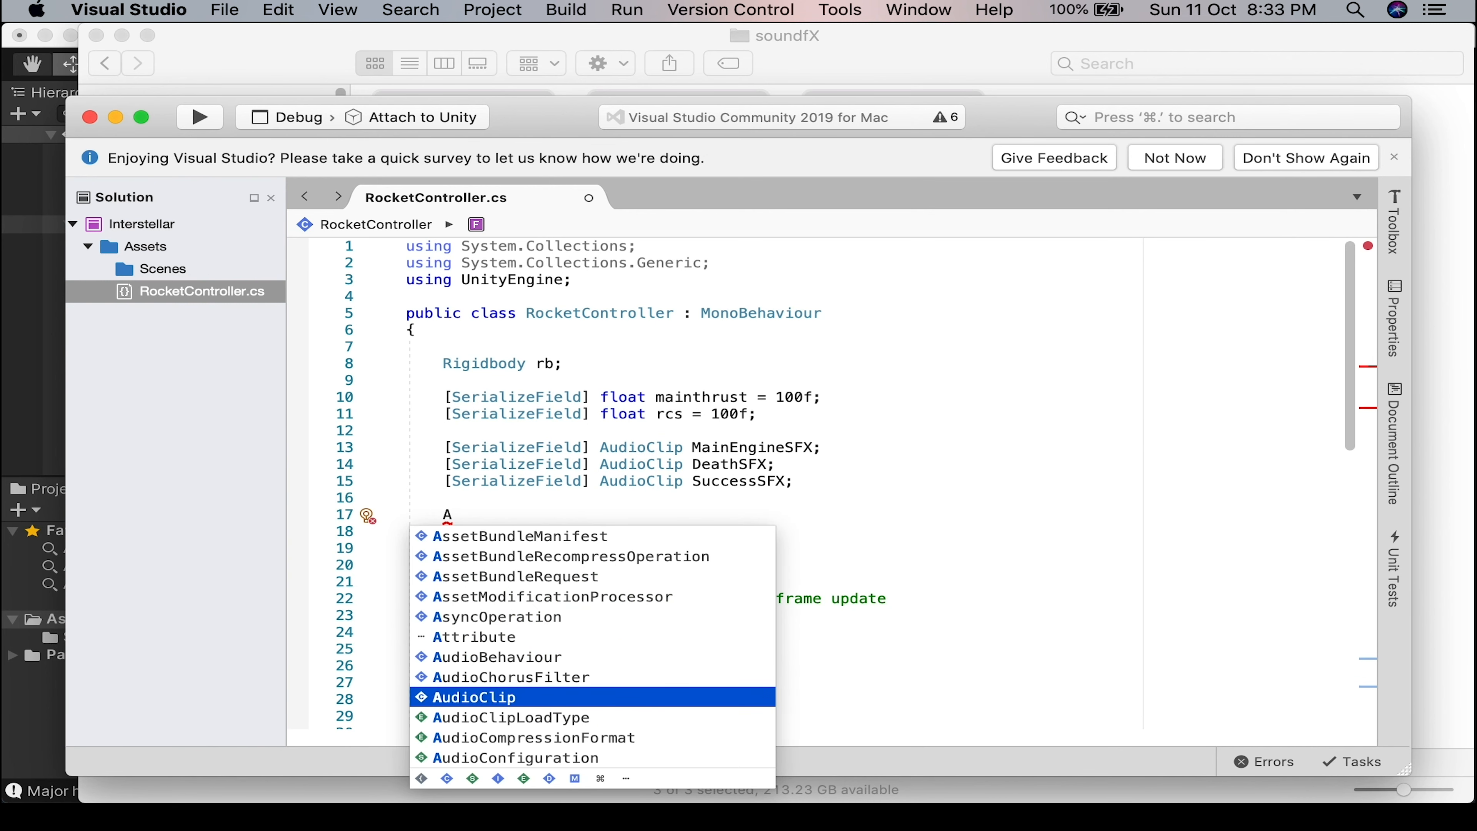
pyautogui.press('Escape')
pyautogui.press('BackSpace')
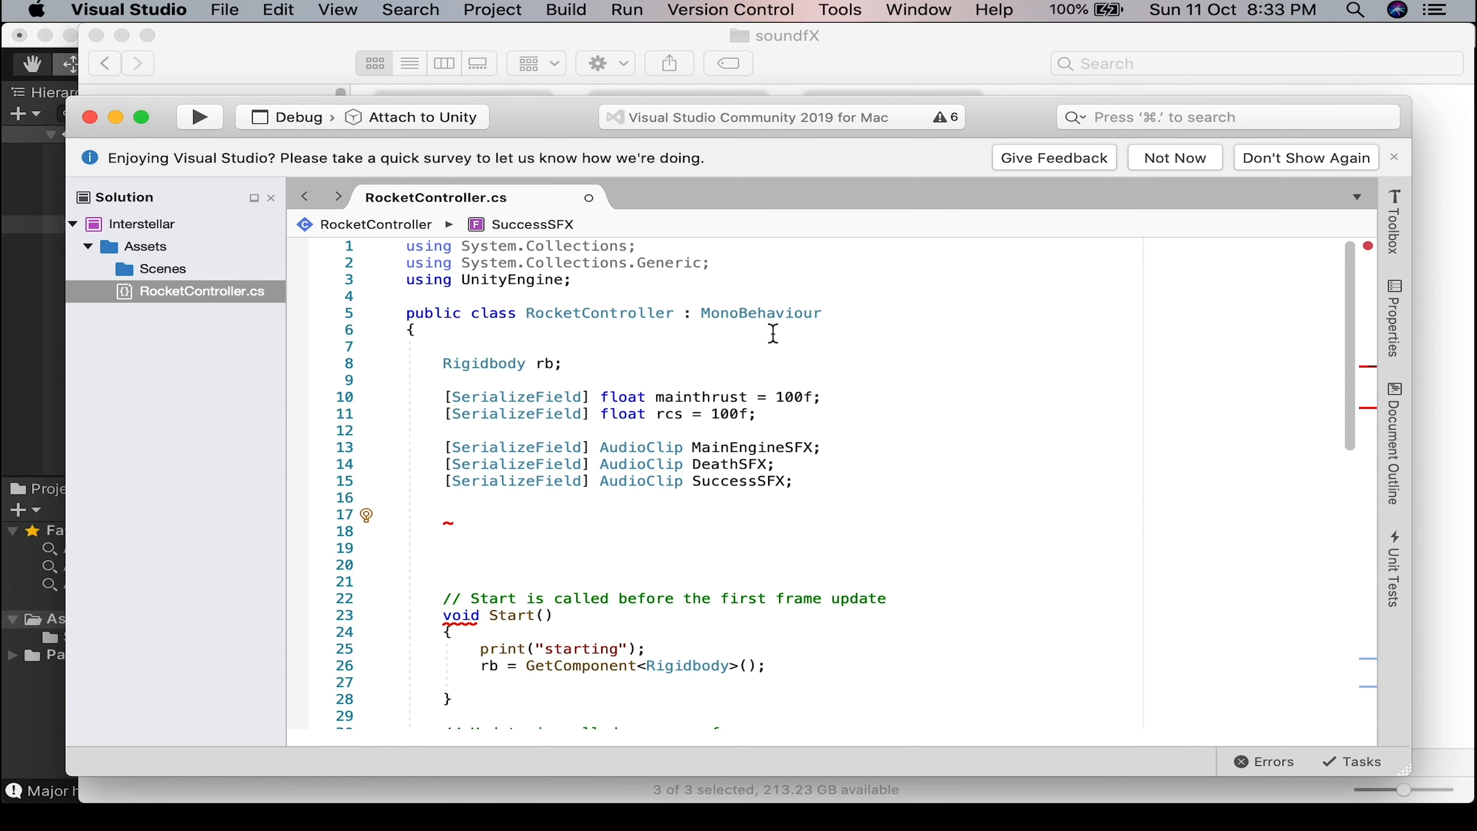
# Declare AudioSource asrc; below the Rigidbody rb field, separated by a blank line.
pyautogui.click(628, 364)
pyautogui.press('Return')
pyautogui.press('Return')
pyautogui.write('A')
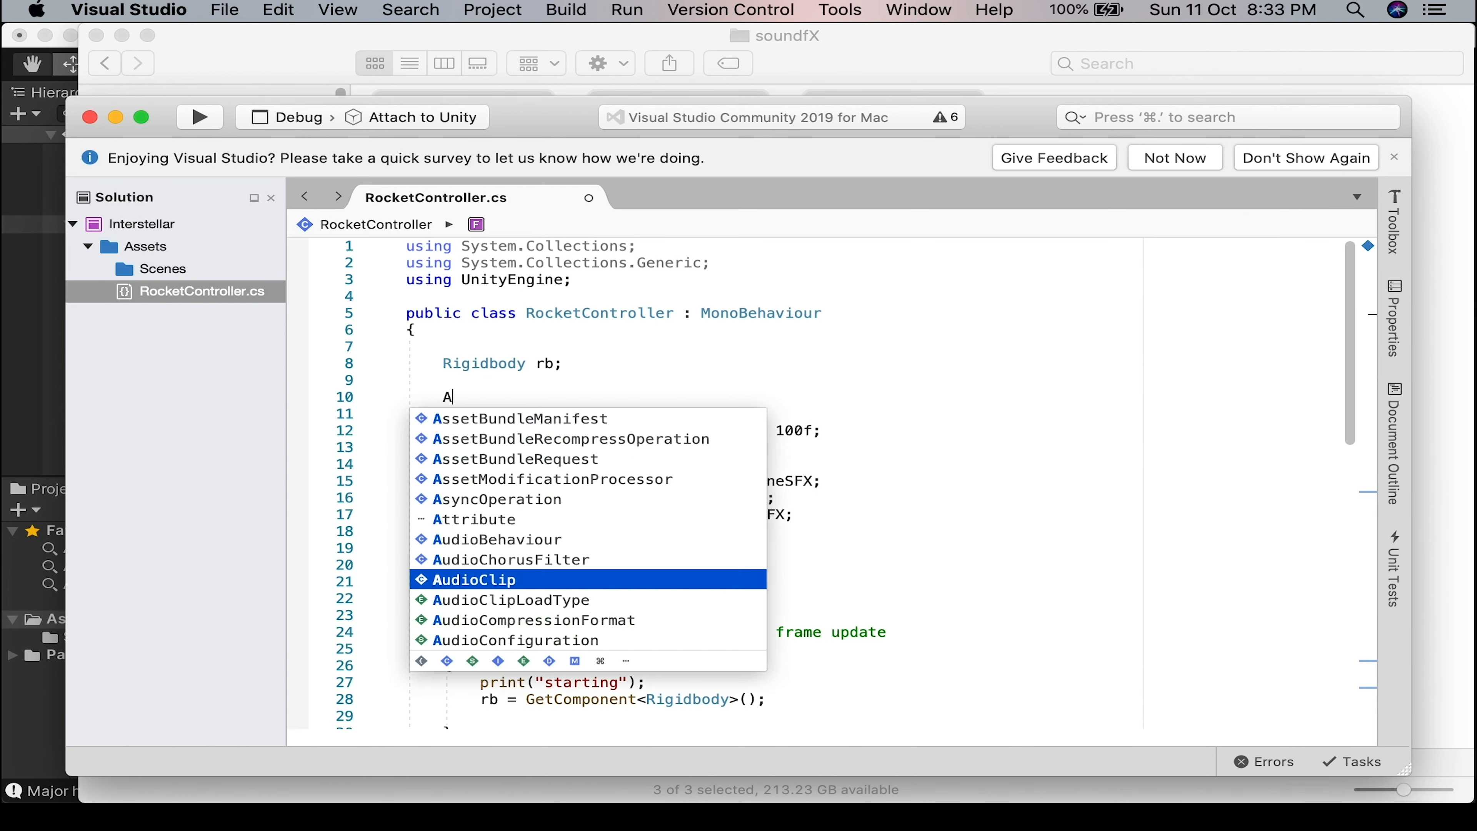
pyautogui.write('udioSource arsrc;')
pyautogui.press('BackSpace')
pyautogui.press('BackSpace')
pyautogui.press('BackSpace')
pyautogui.press('BackSpace')
pyautogui.press('BackSpace')
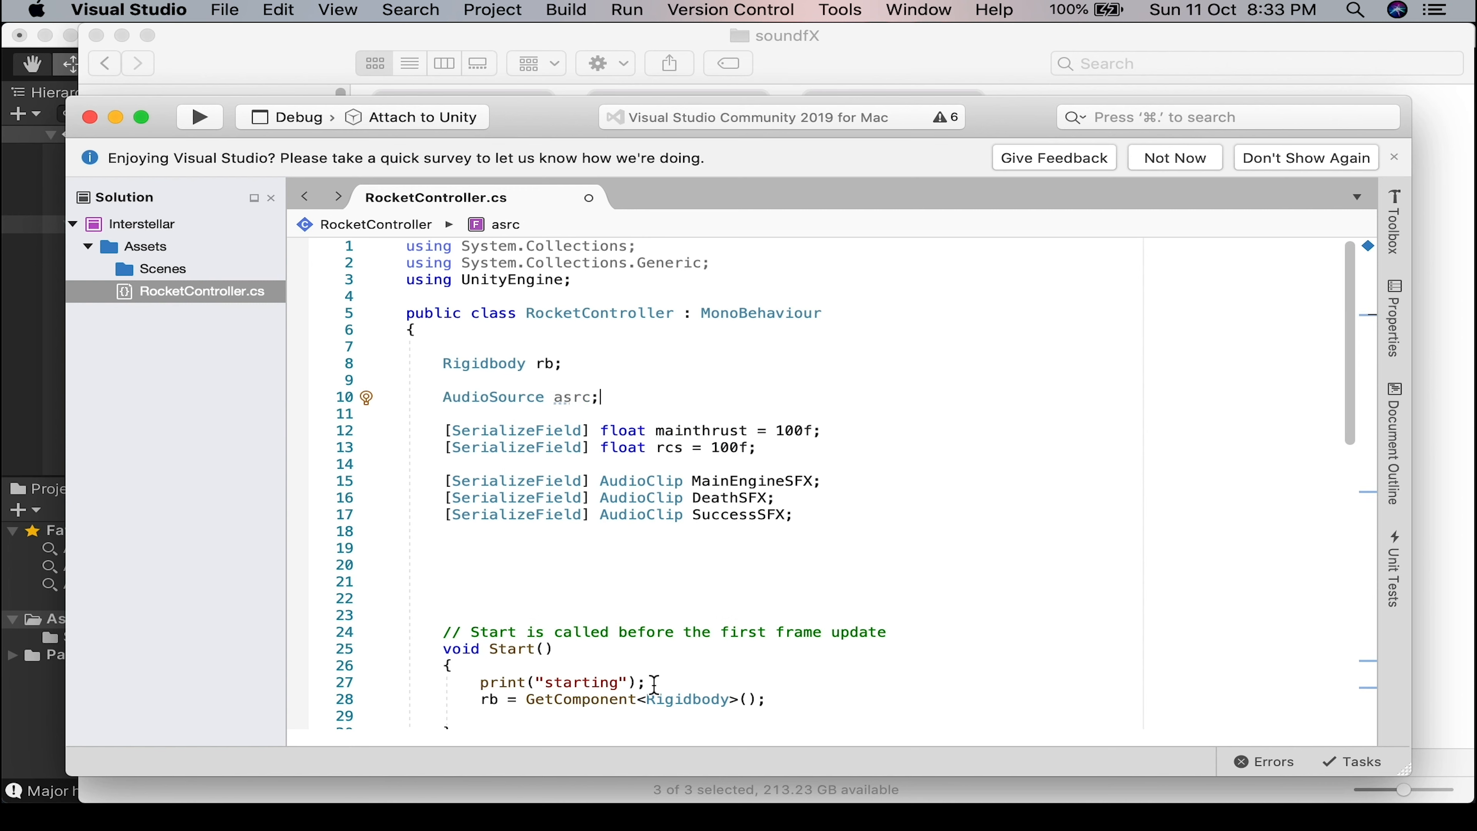
# In Start(), below the Rigidbody assignment, add the line asrc = GetComponent<AudioSource>();.
pyautogui.click(789, 694)
pyautogui.press('Return')
pyautogui.write('as')
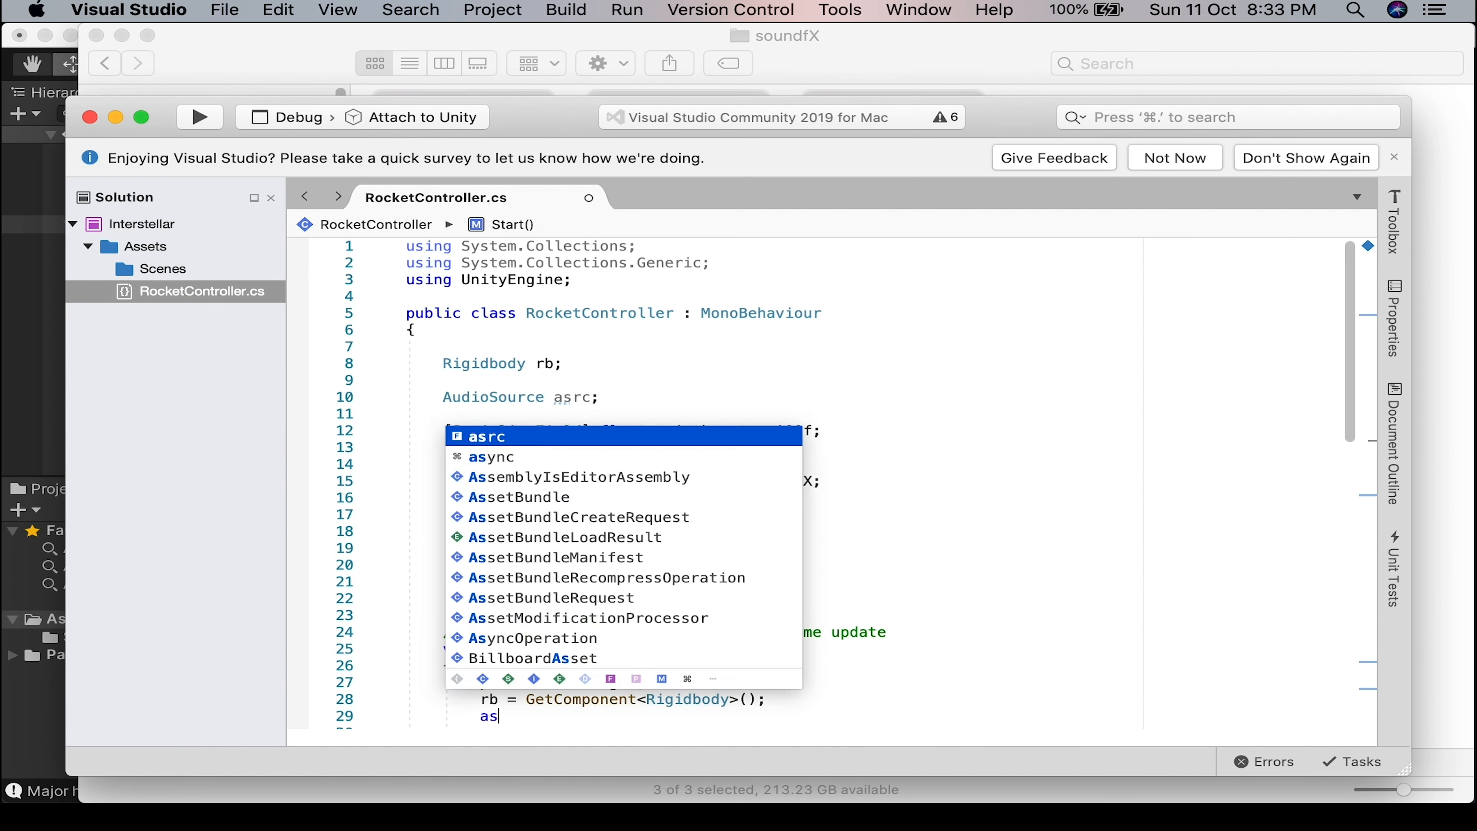
pyautogui.write('rc = get')
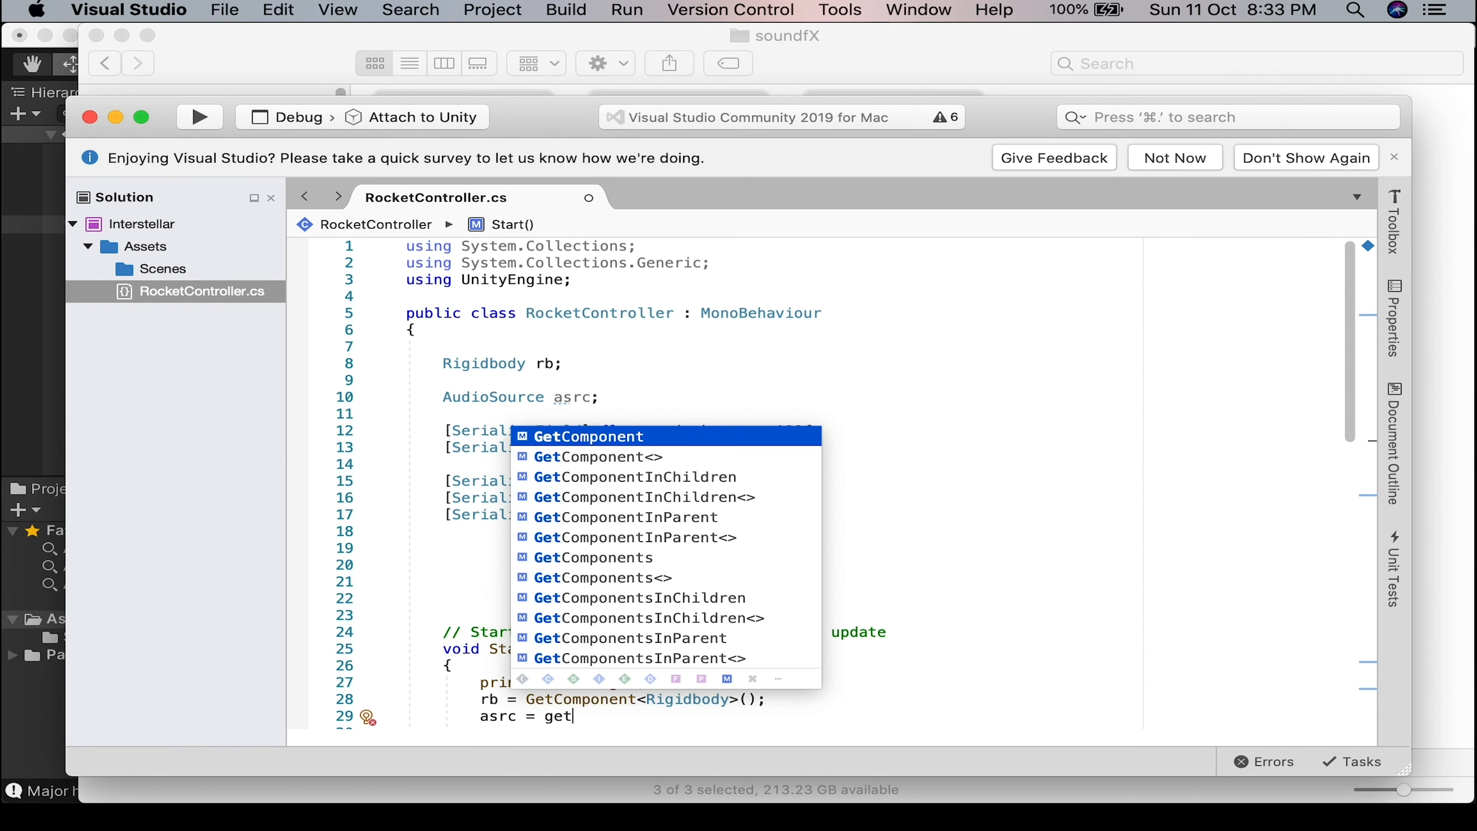
pyautogui.press('Down')
pyautogui.press('Return')
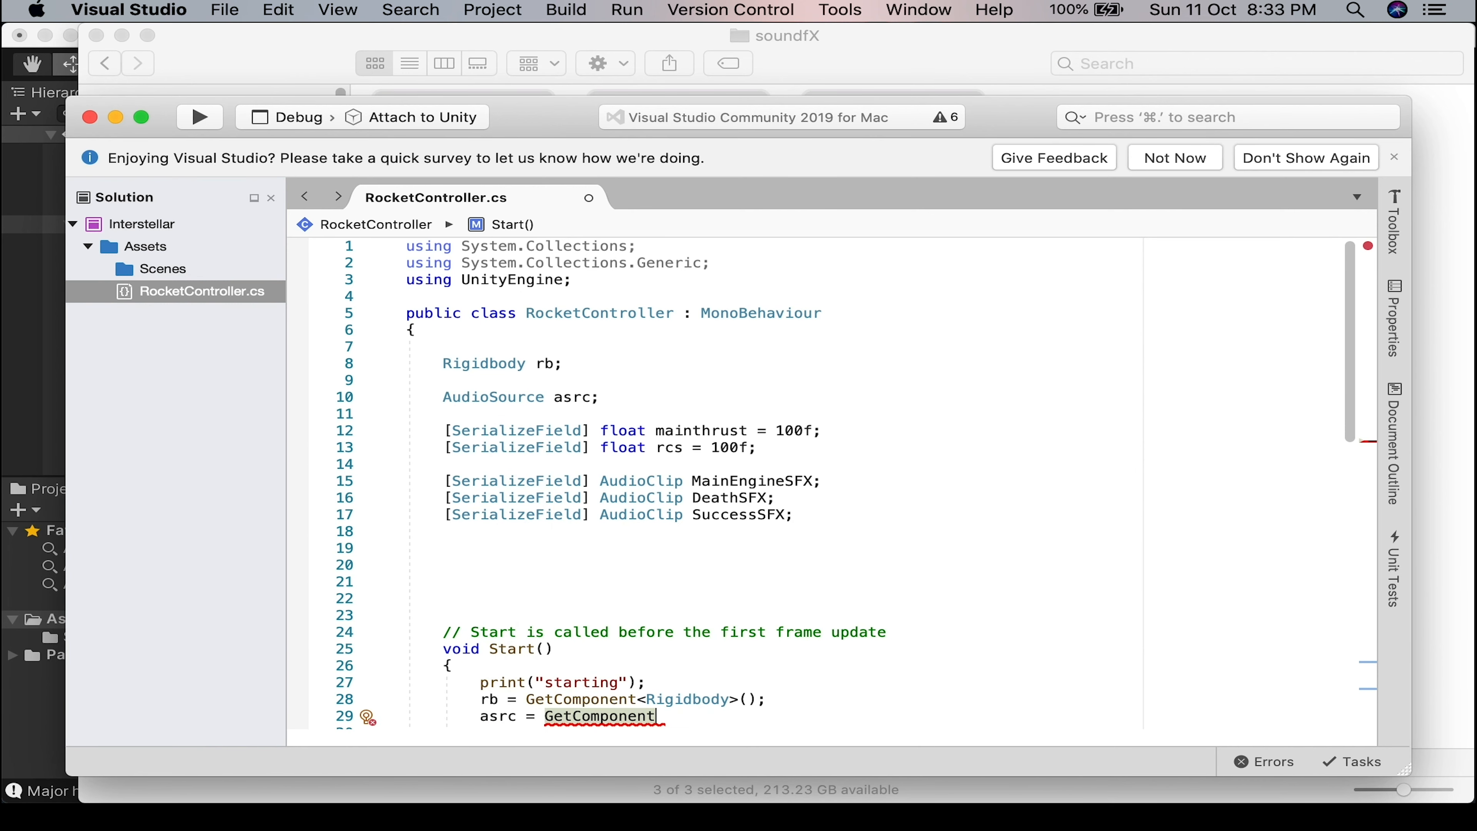
pyautogui.write('P<AudioSource>')
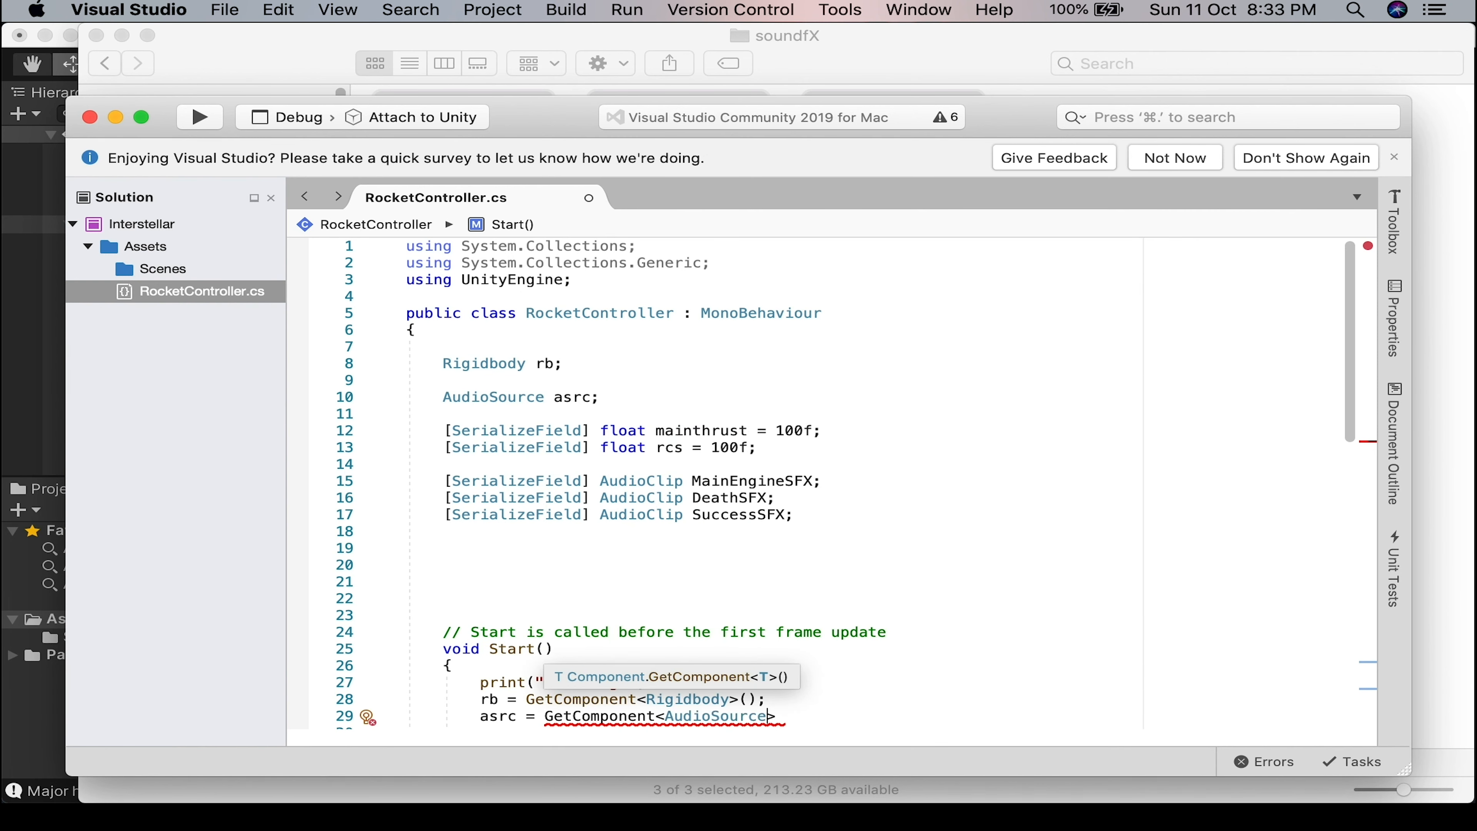
pyautogui.write('();')
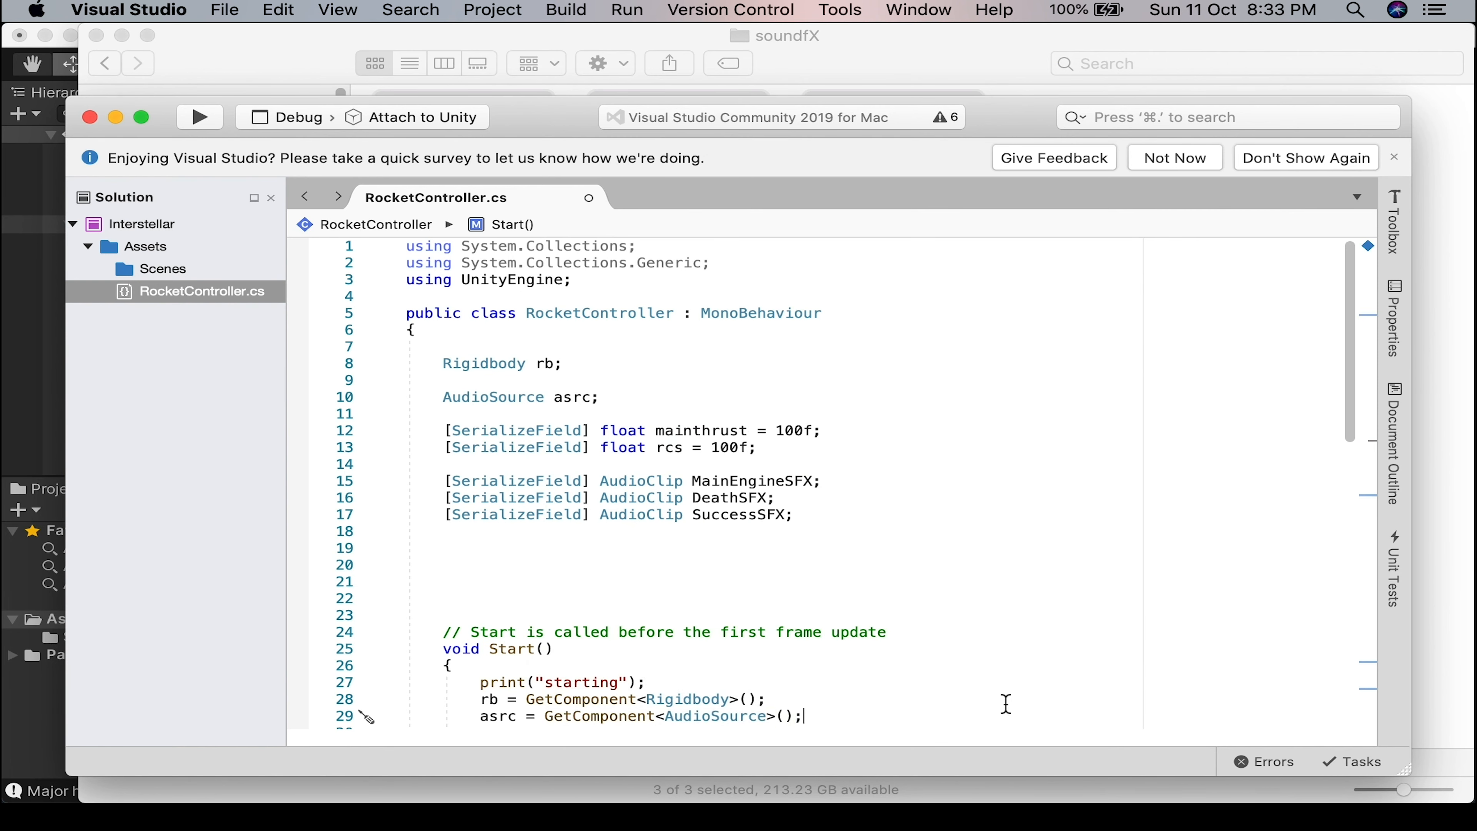
# In the Space key block of Update(), add asrc.PlayOneShot(MainEngineSFX); directly after the "Thrusting" print line.
pyautogui.scroll(-9, 833, 674)
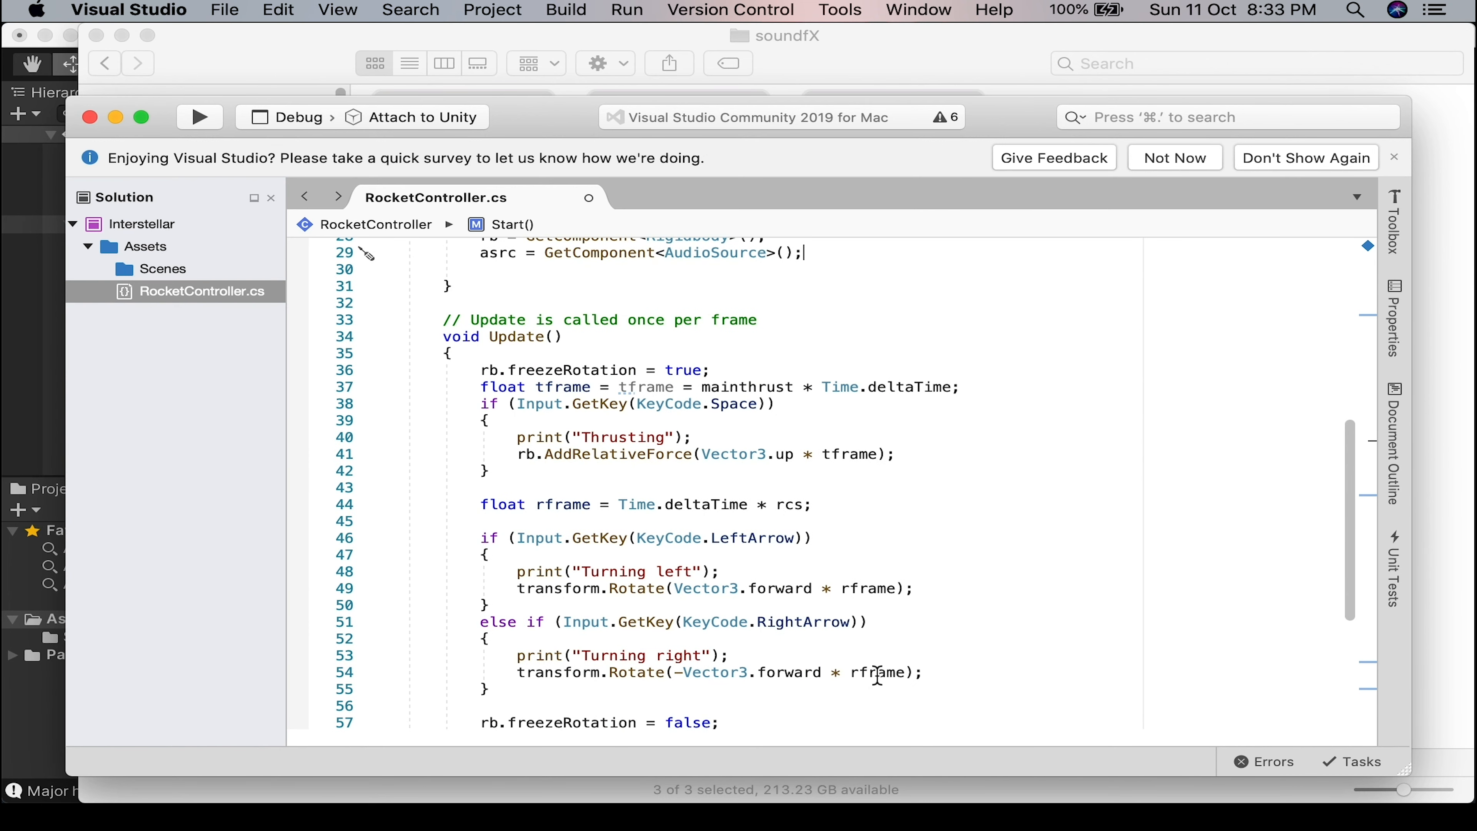
pyautogui.moveTo(645, 463)
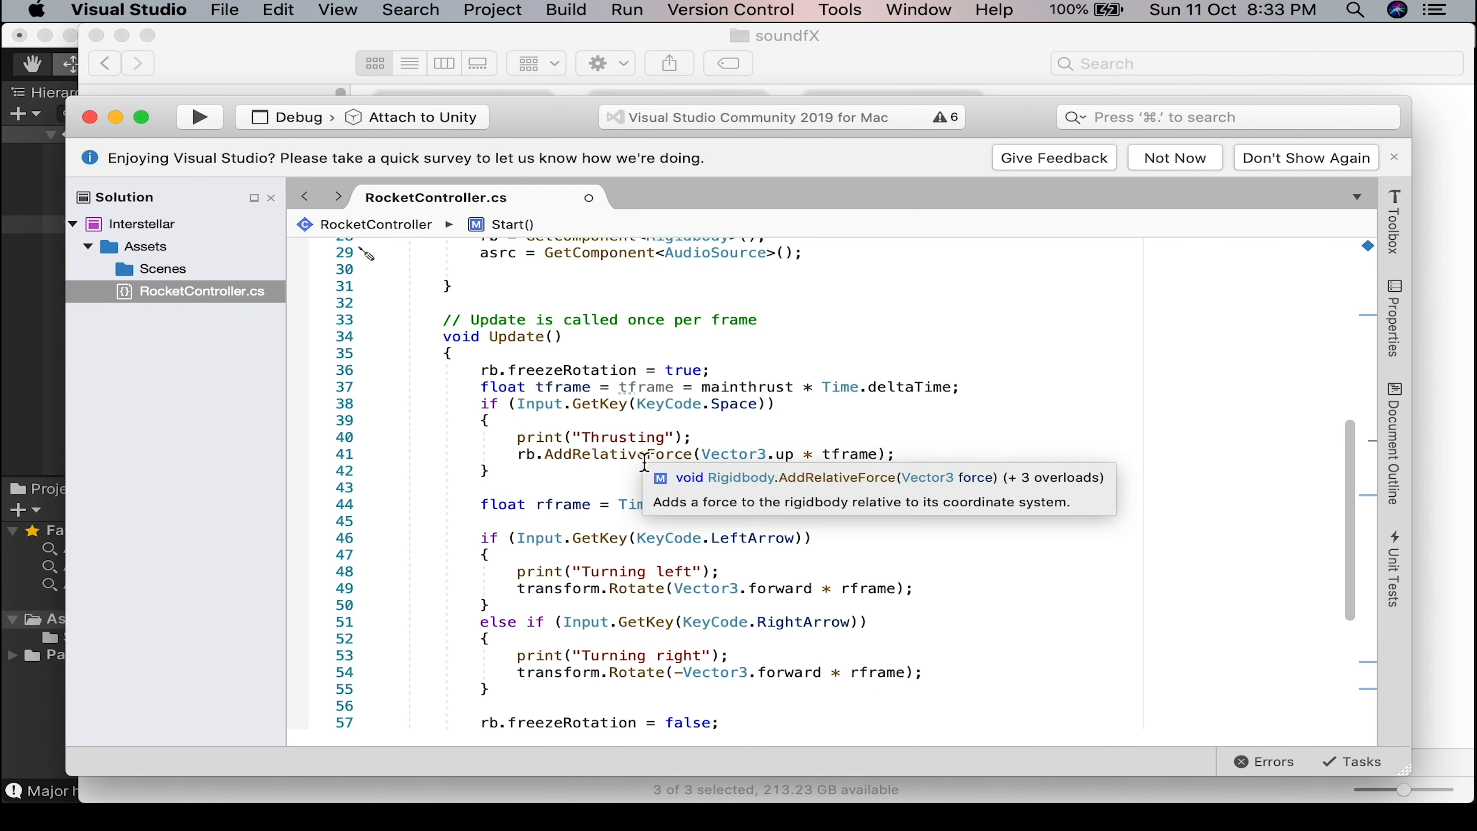
pyautogui.click(917, 458)
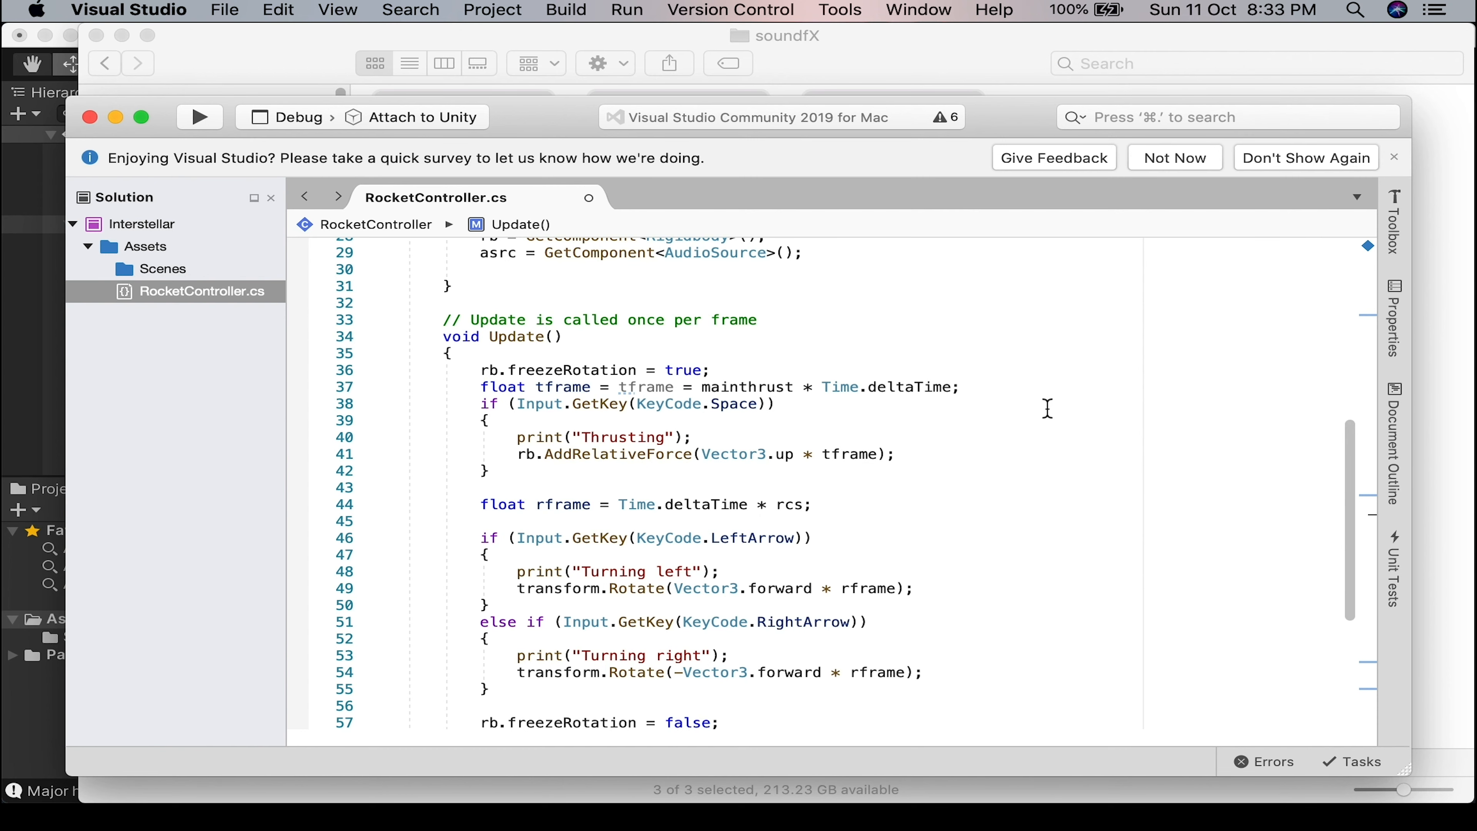
pyautogui.press('Return')
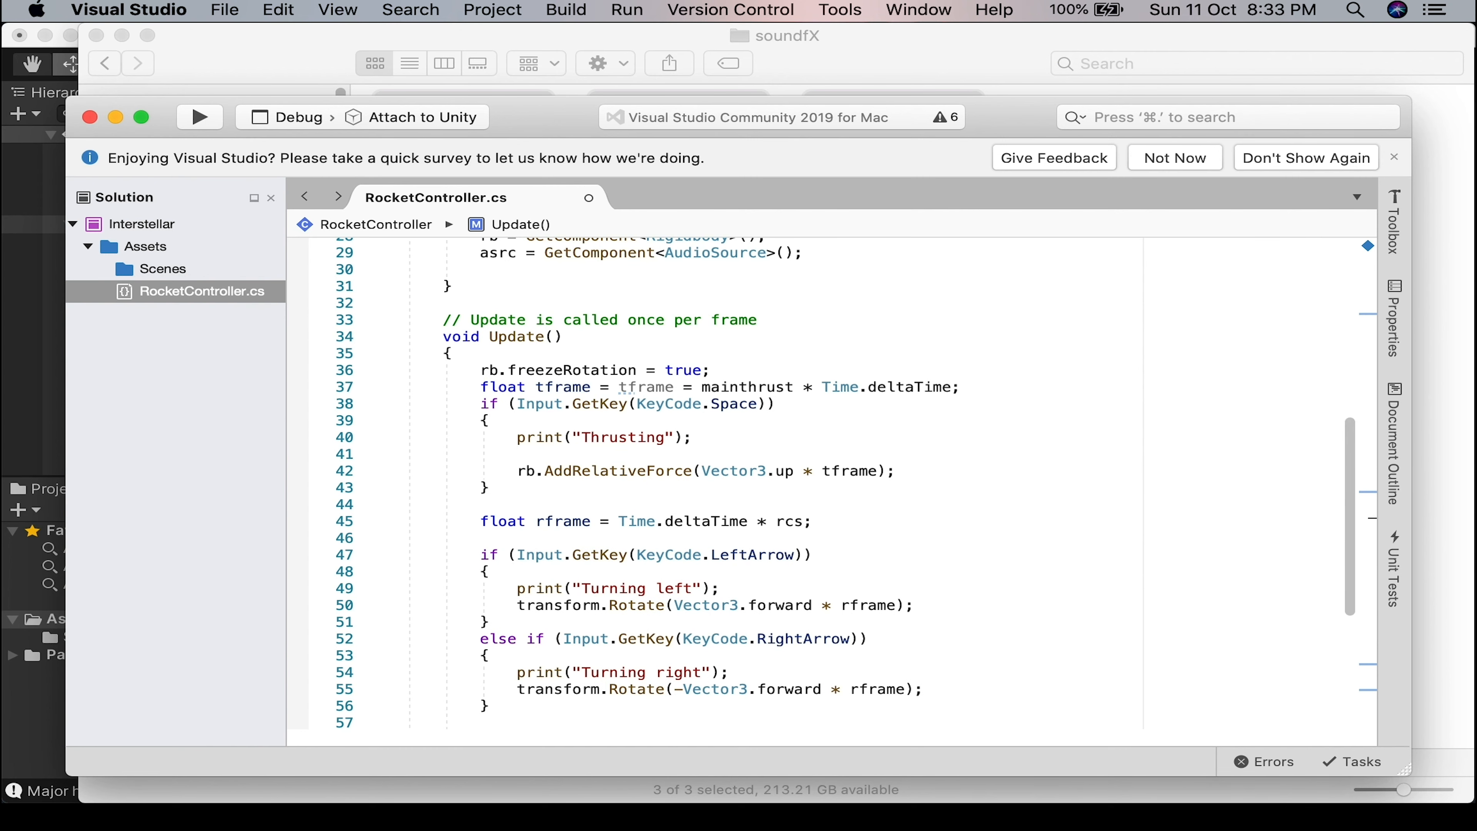
pyautogui.write('asrc.')
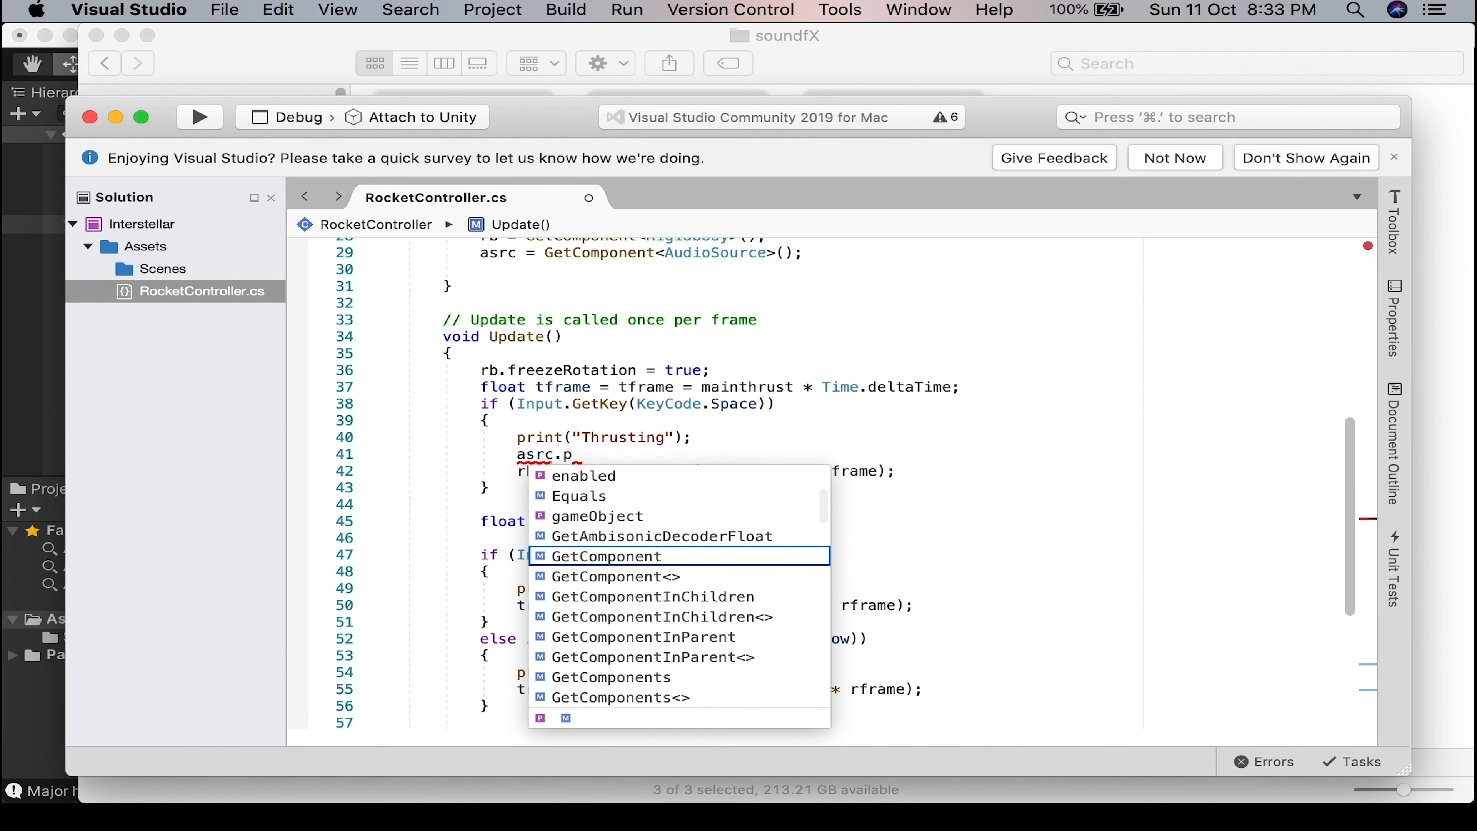
pyautogui.write('play')
pyautogui.press('Down')
pyautogui.press('Down')
pyautogui.press('Down')
pyautogui.press('Return')
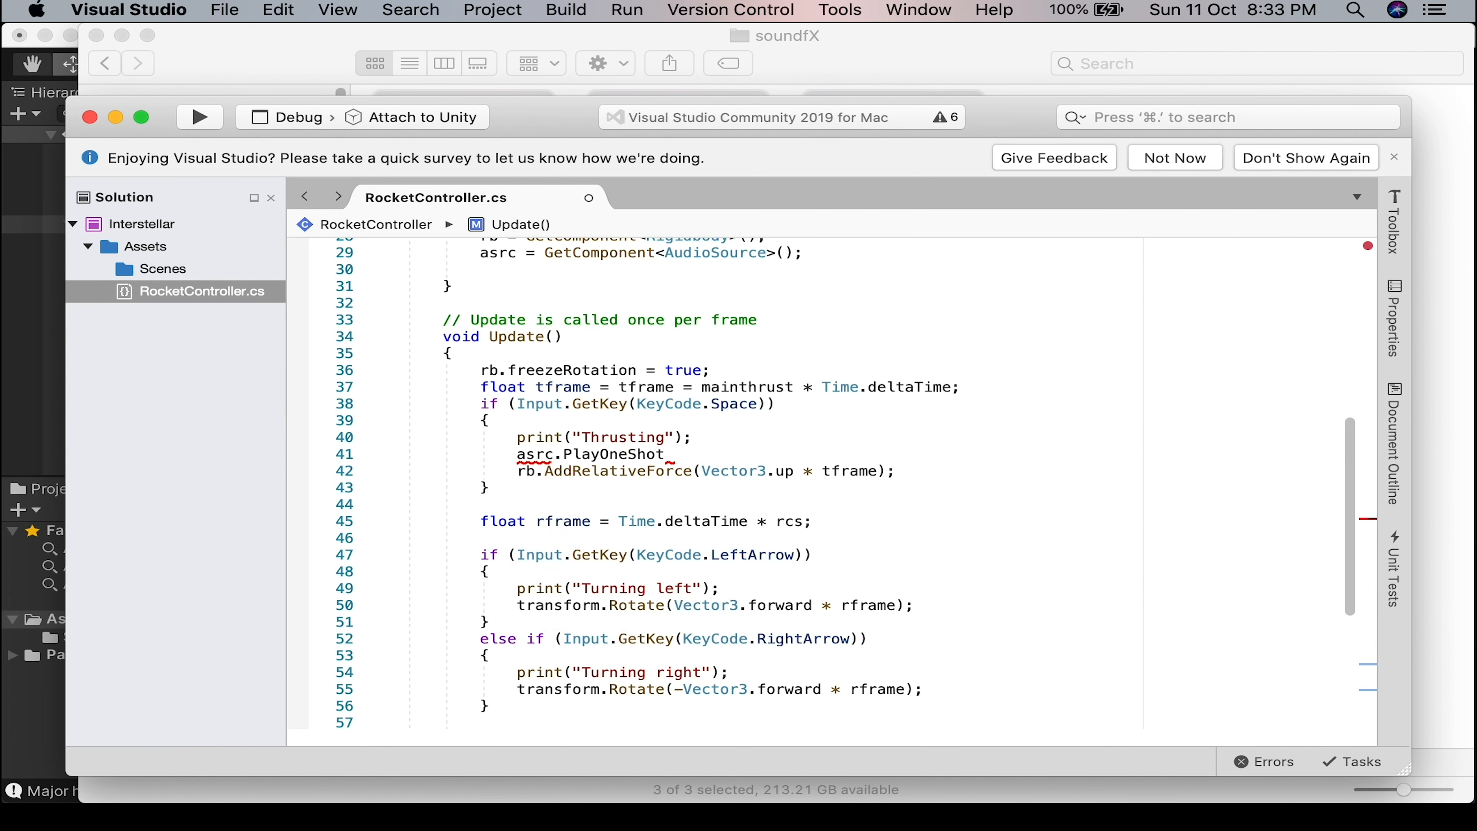
pyautogui.write('(')
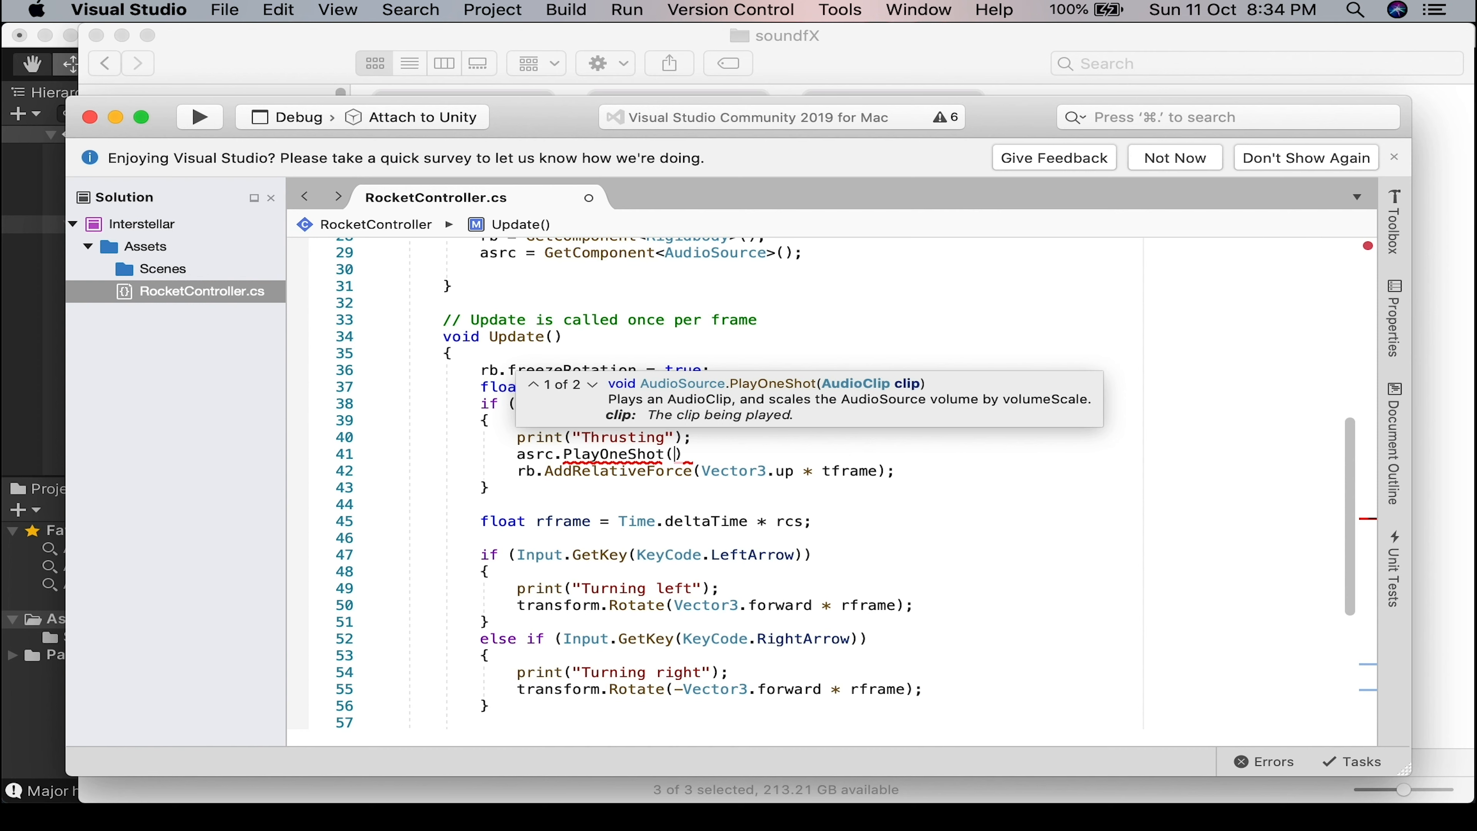
pyautogui.write('main')
pyautogui.press('Down')
pyautogui.press('Return')
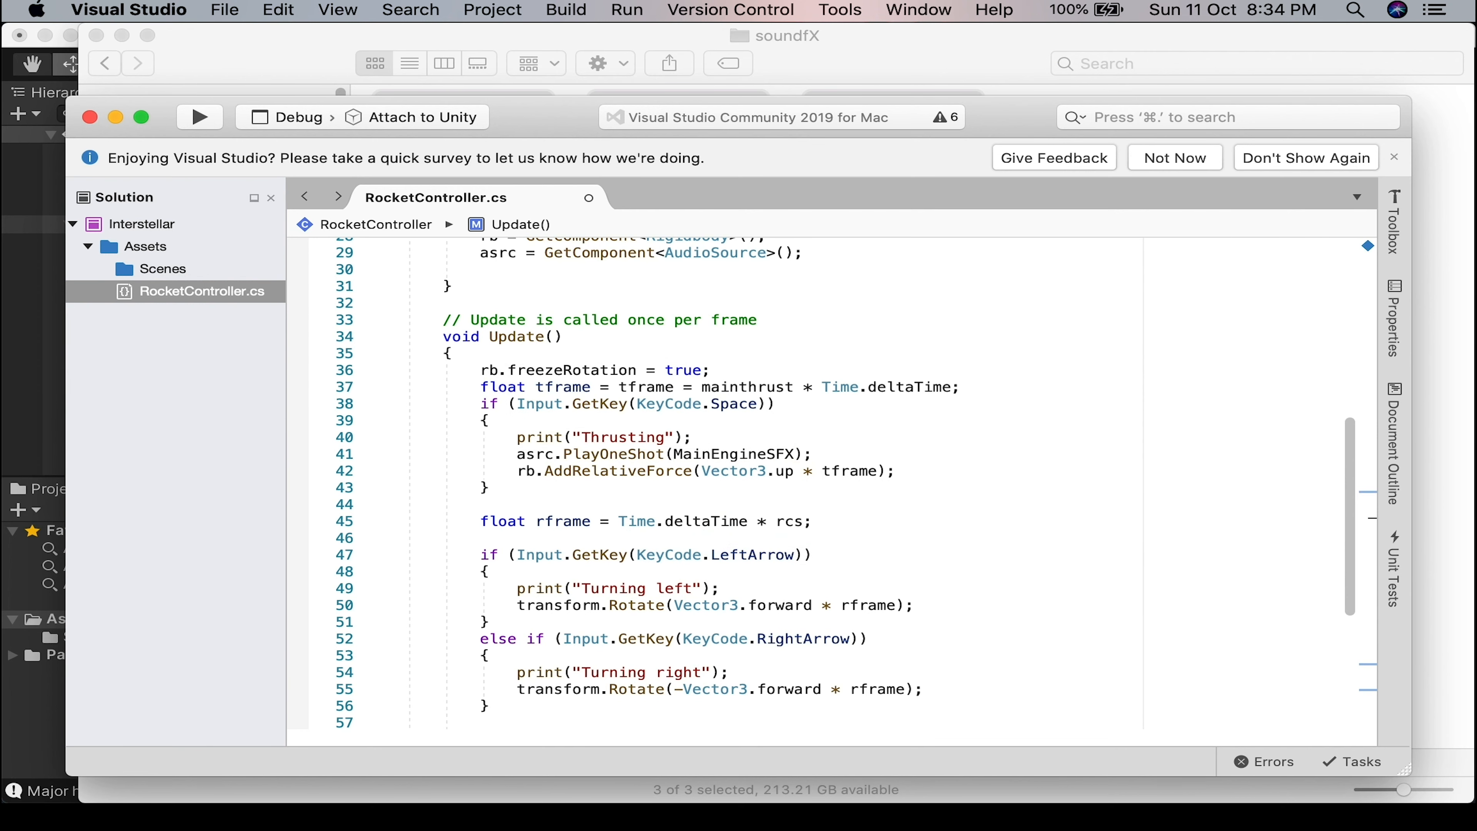
# Copy the PlayOneShot line into the "Finish" branch of OnCollisionEnter and change its clip to SuccessSFX.
pyautogui.moveTo(839, 458); pyautogui.dragTo(524, 463)
pyautogui.press('super+c')
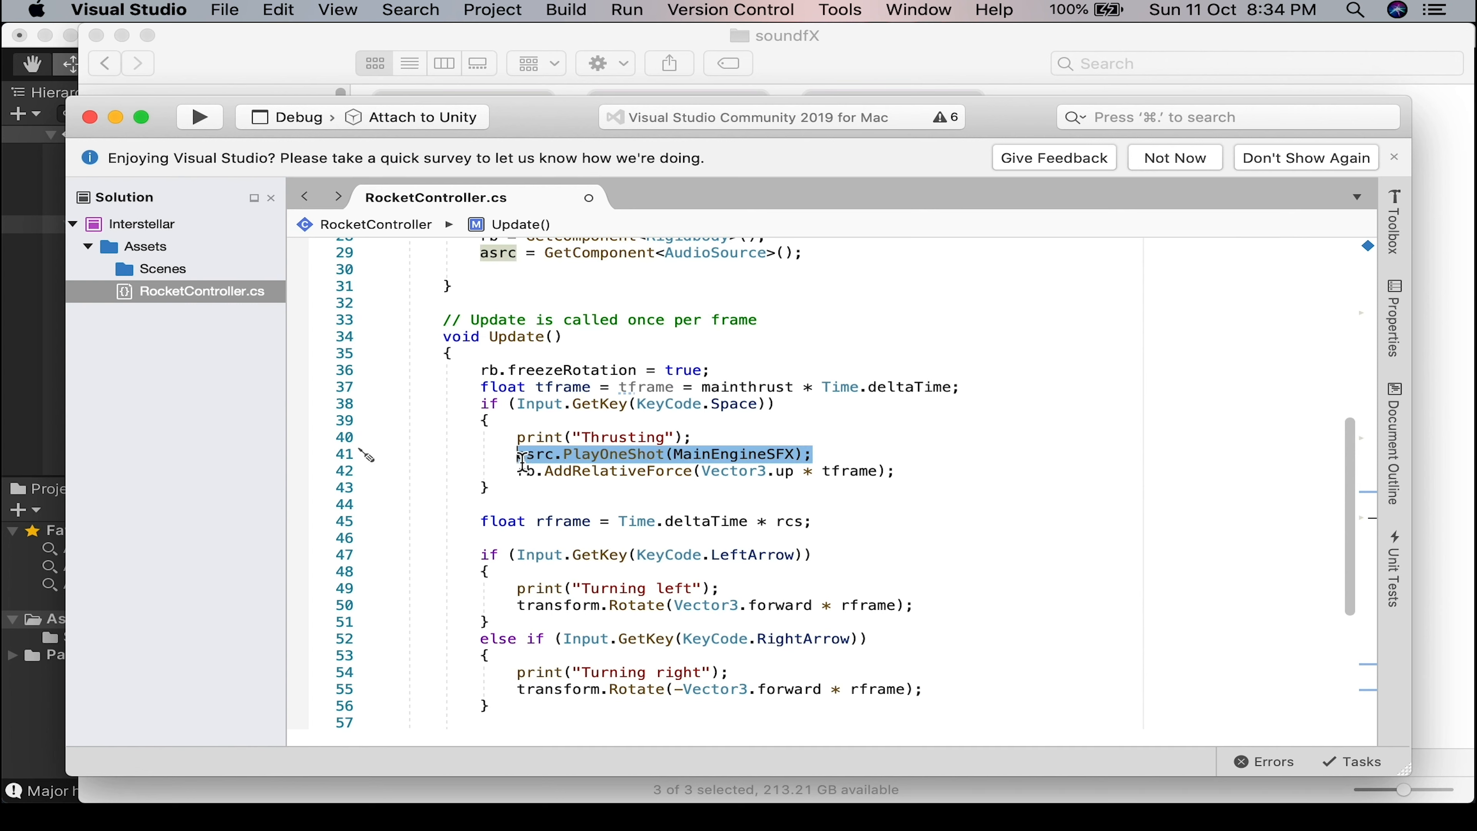
pyautogui.scroll(-3, 817, 631)
pyautogui.scroll(-5, 816, 631)
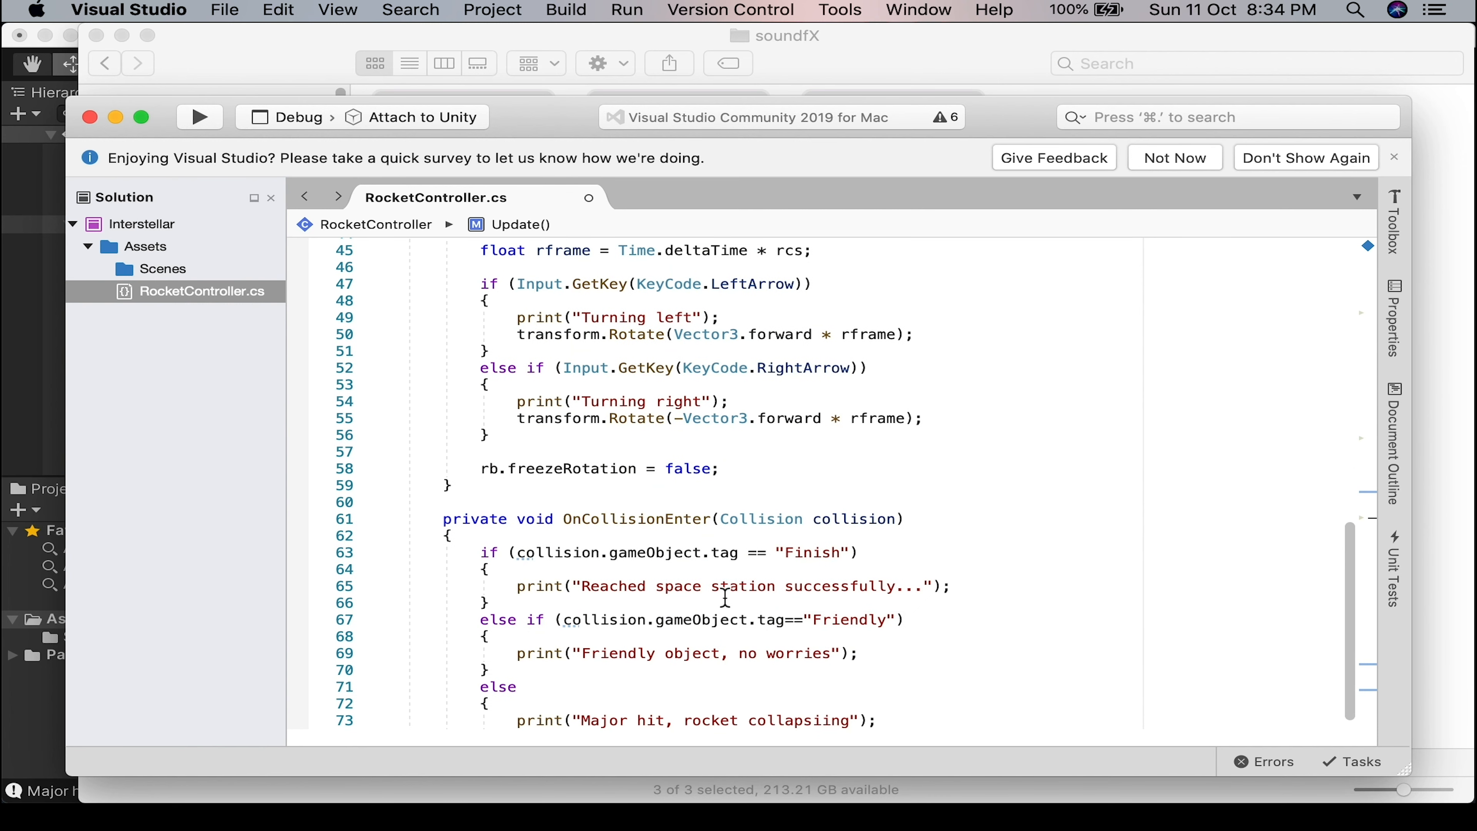
pyautogui.click(955, 590)
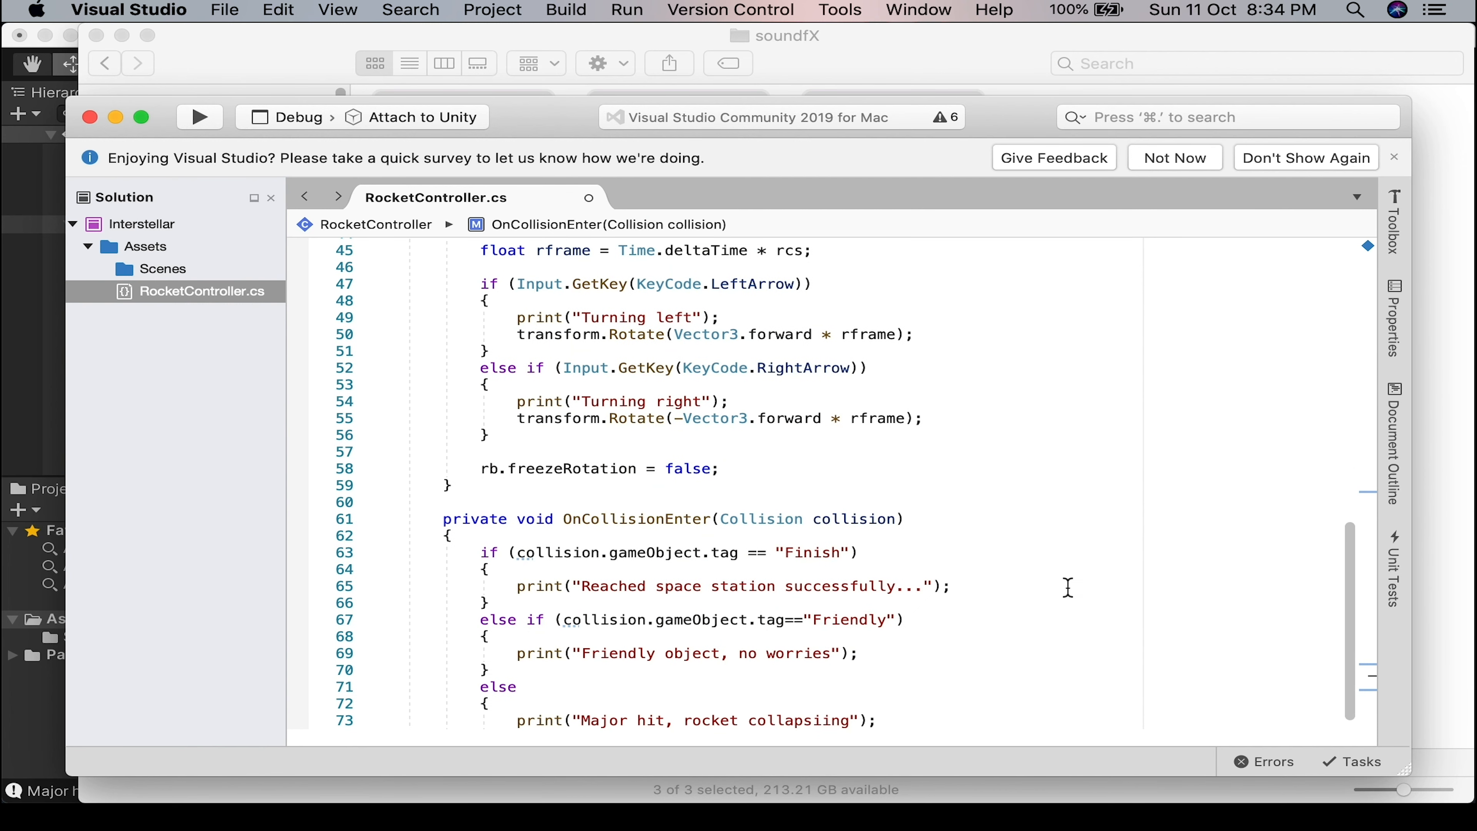
pyautogui.press('Return')
pyautogui.press('super+v')
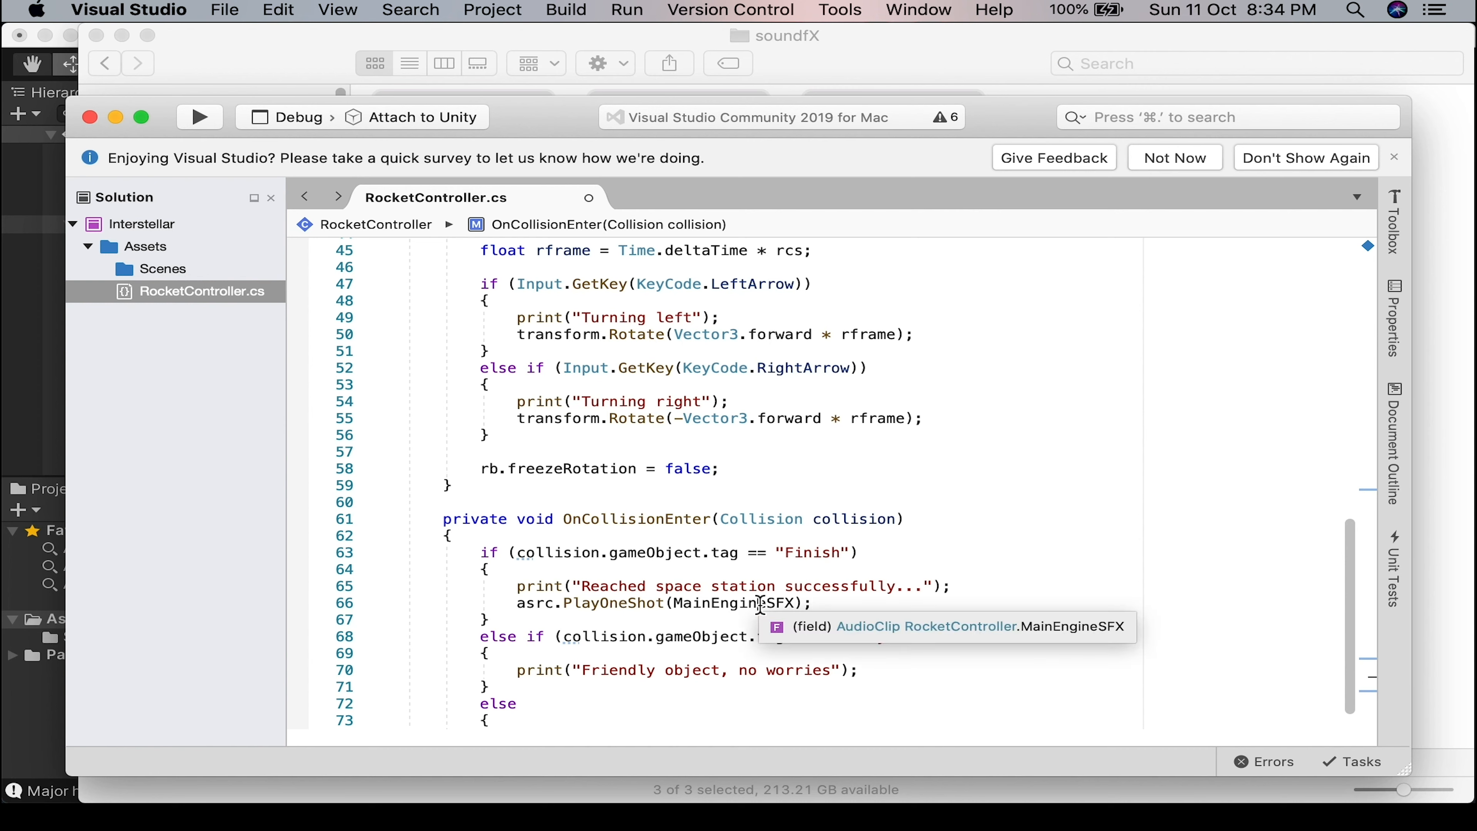
pyautogui.doubleClick(734, 603)
pyautogui.write('succ')
pyautogui.press('Return')
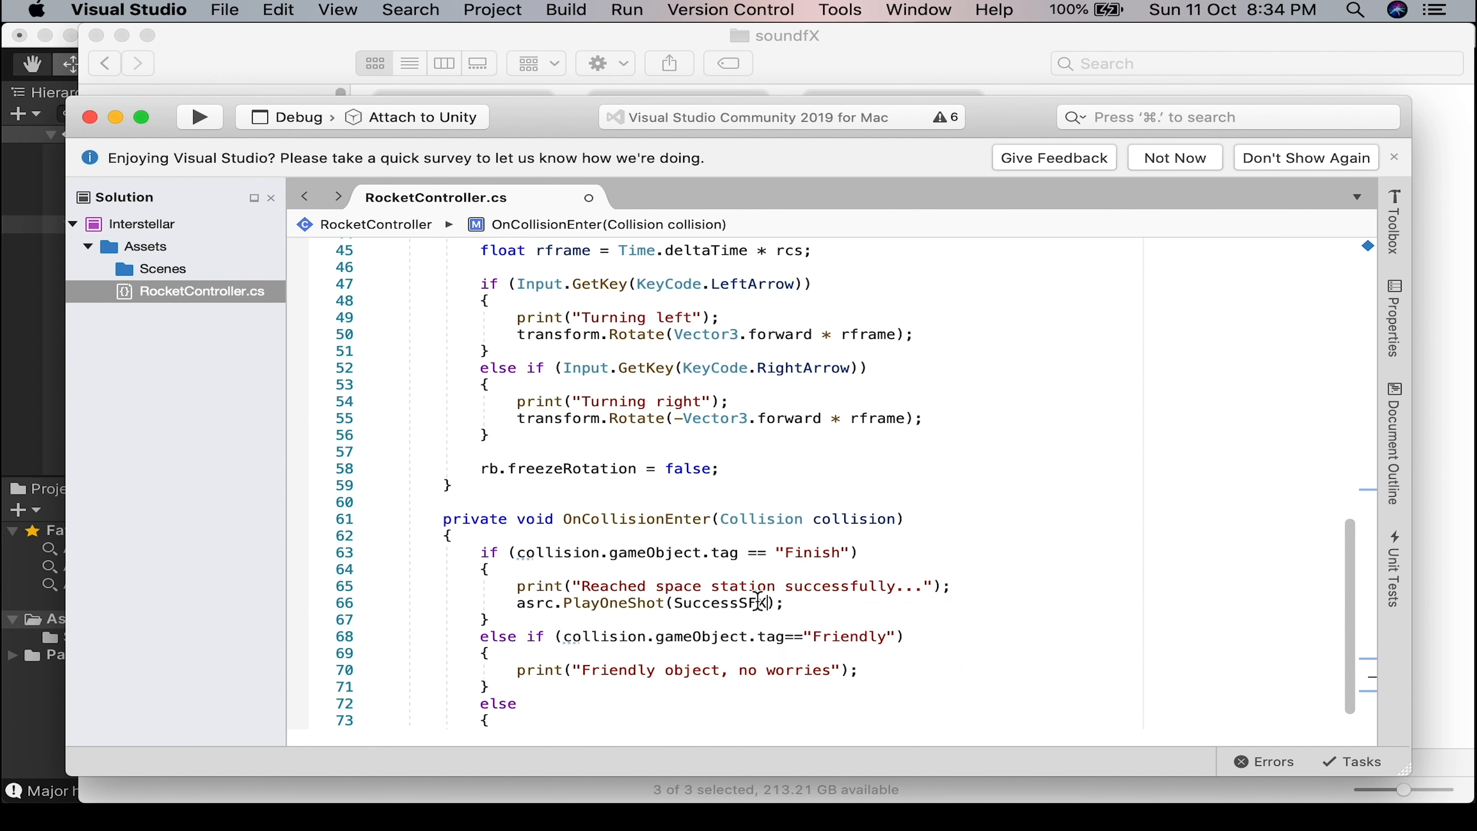
# Paste the PlayOneShot line into the else branch of OnCollisionEnter with DeathSFX as its clip, and save the script.
pyautogui.scroll(-3, 838, 620)
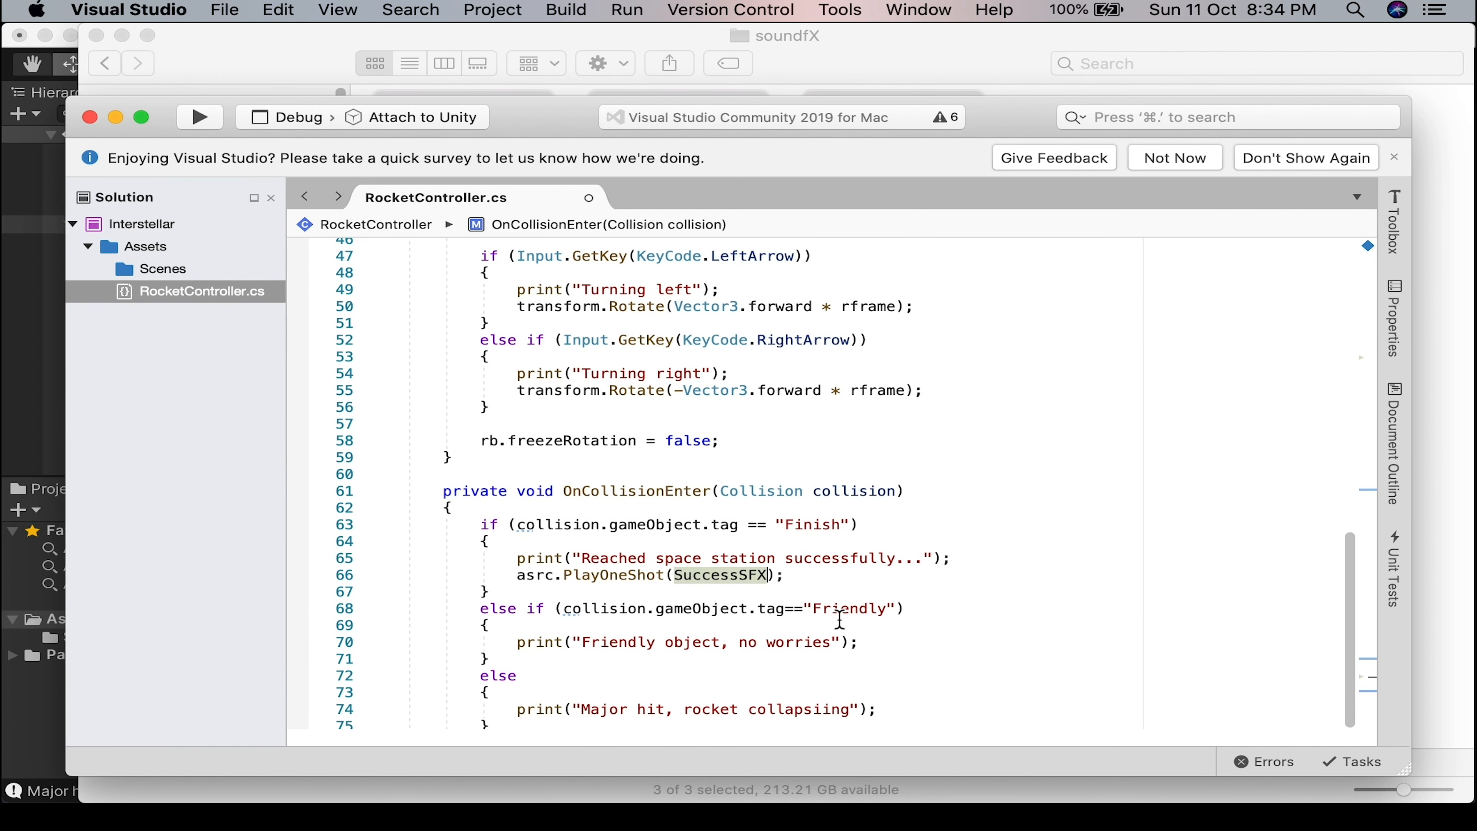
pyautogui.click(884, 687)
pyautogui.press('Return')
pyautogui.press('super+v')
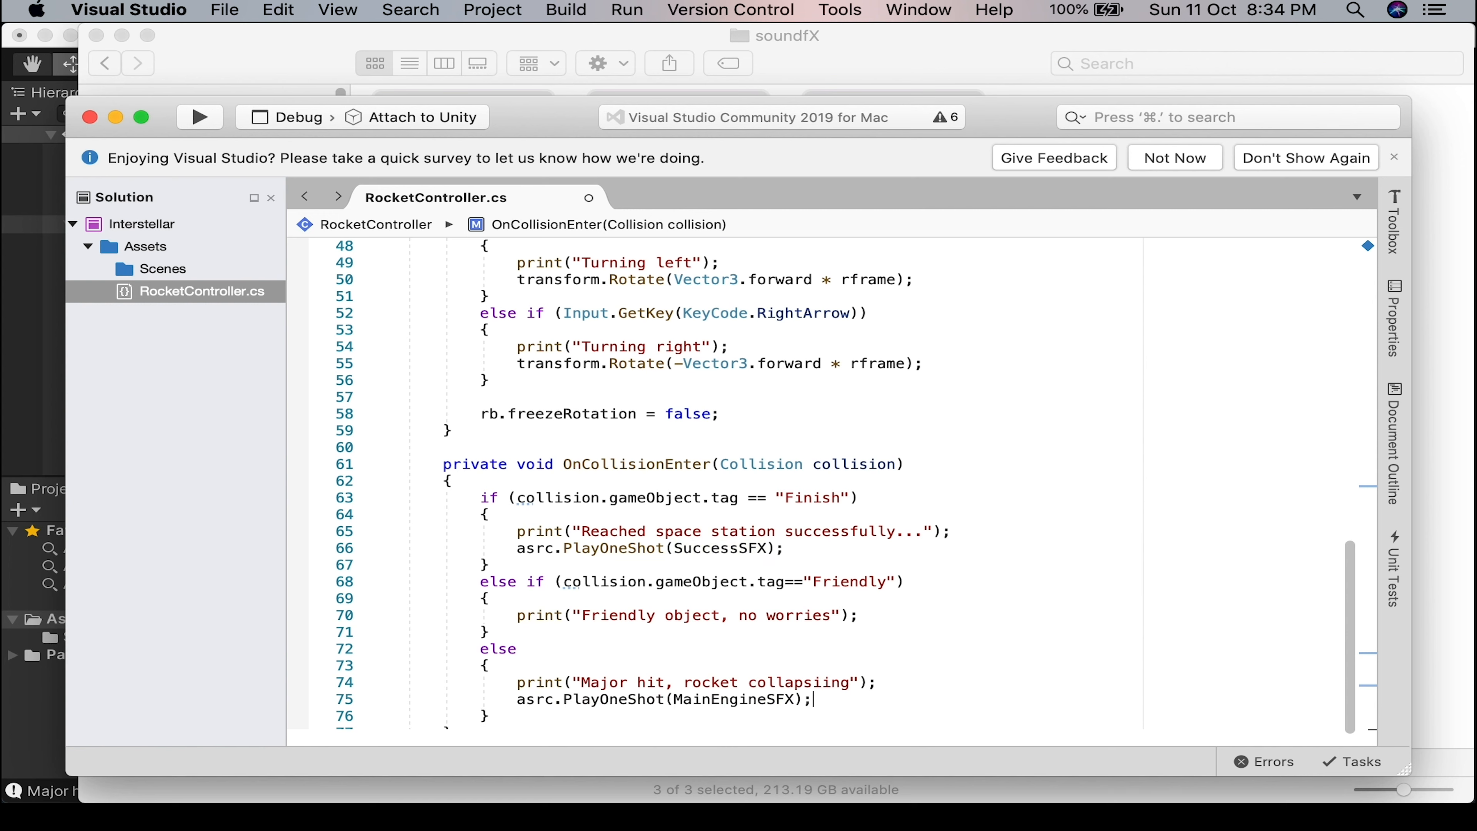
pyautogui.doubleClick(748, 702)
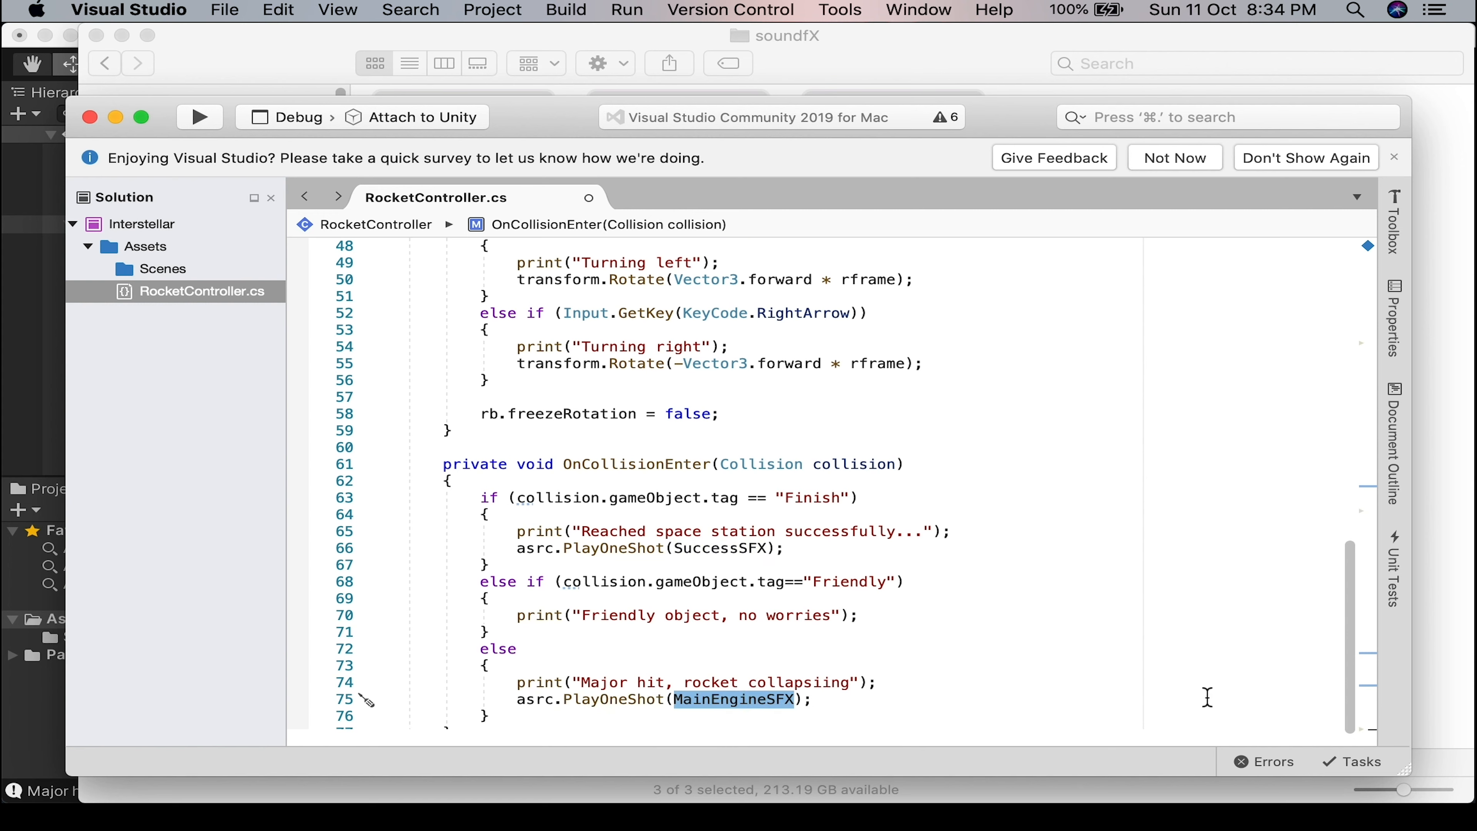
pyautogui.write('death')
pyautogui.press('Return')
pyautogui.press('Right')
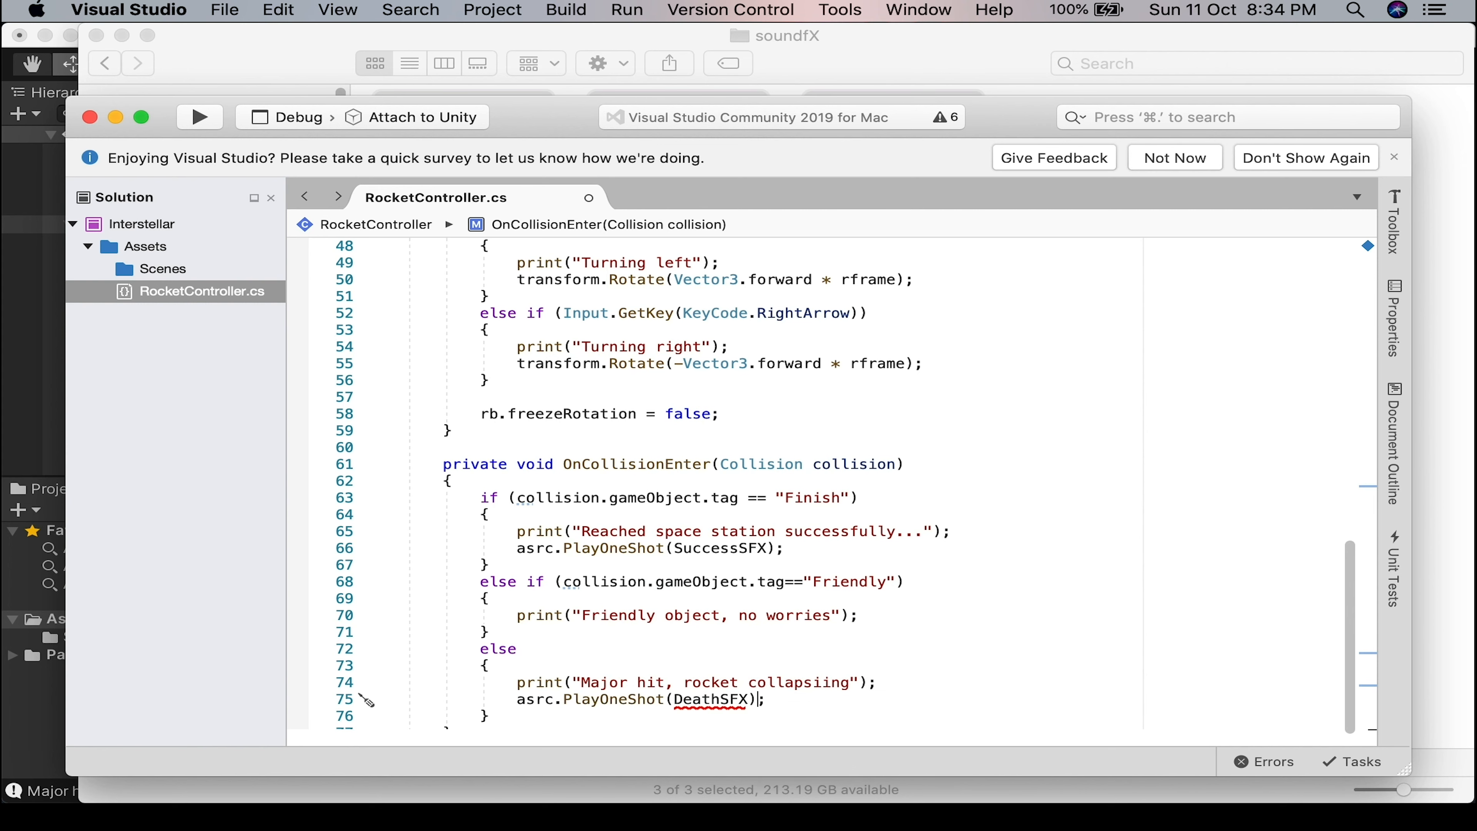
pyautogui.press('Right')
pyautogui.press('super+s')
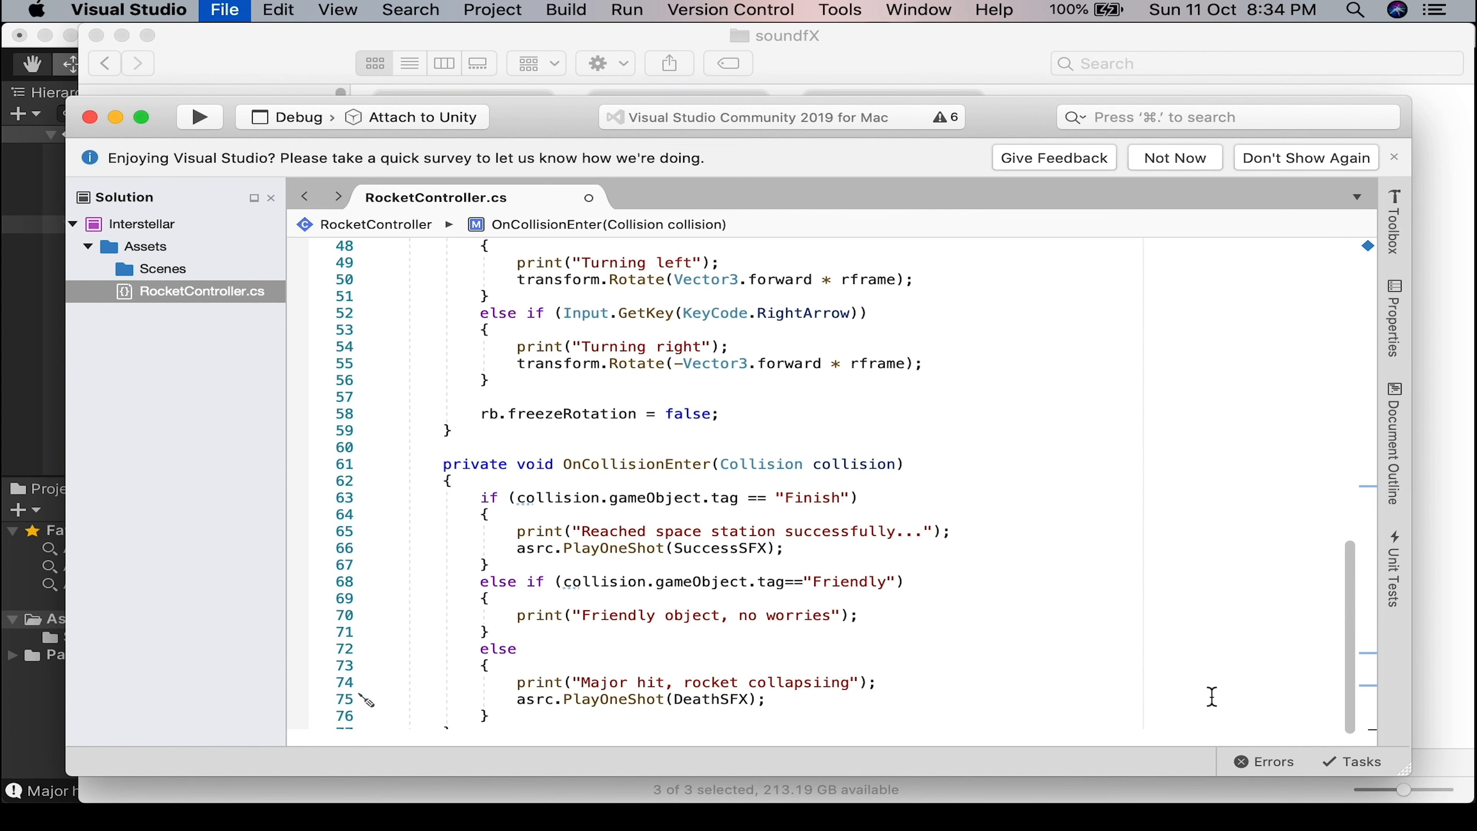
# Review the audio clip fields and the three PlayOneShot calls for thrust, success and death in the script.
pyautogui.scroll(10, 919, 492)
pyautogui.scroll(3, 924, 496)
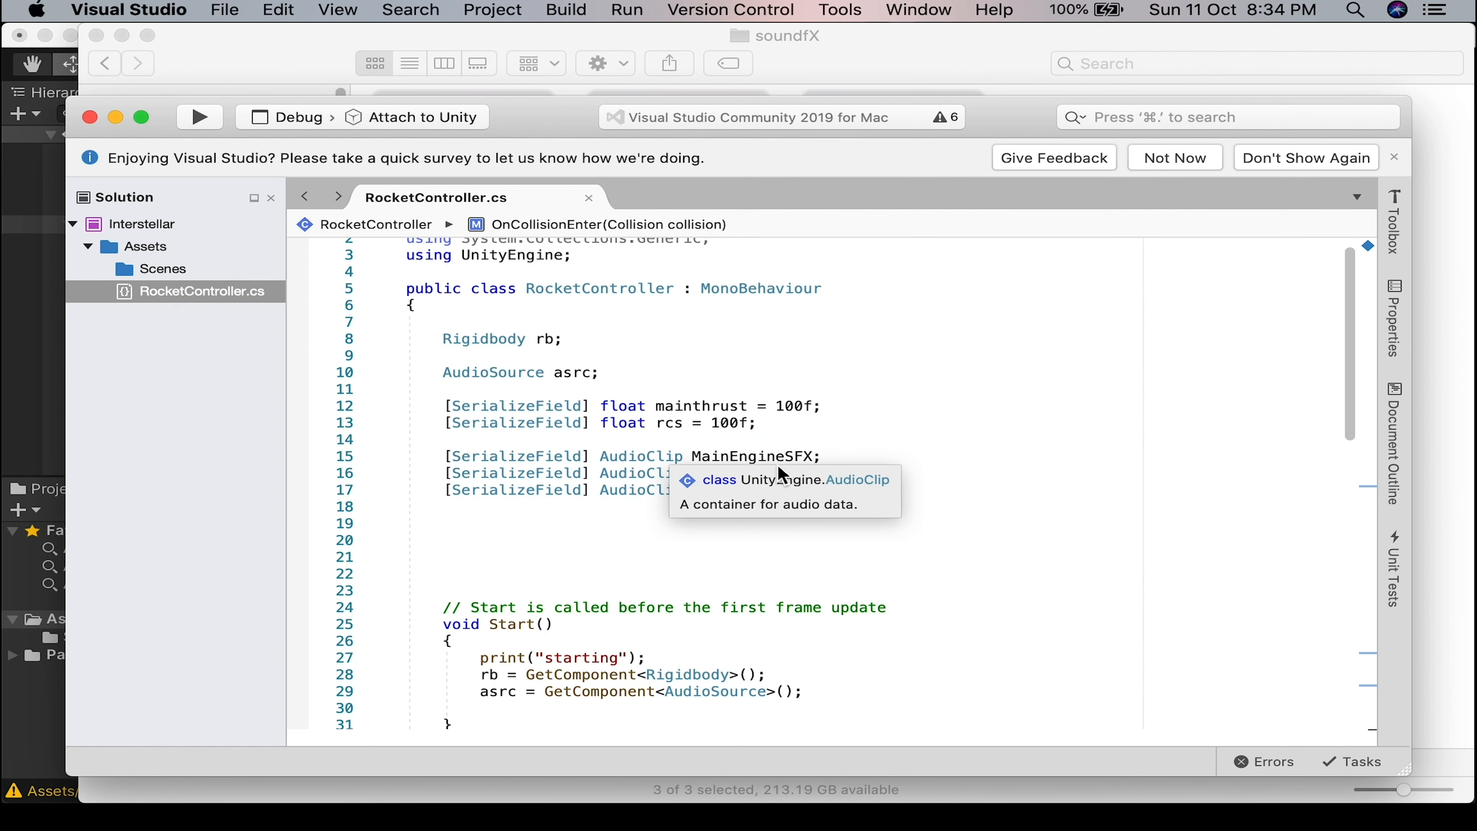
pyautogui.scroll(-9, 893, 544)
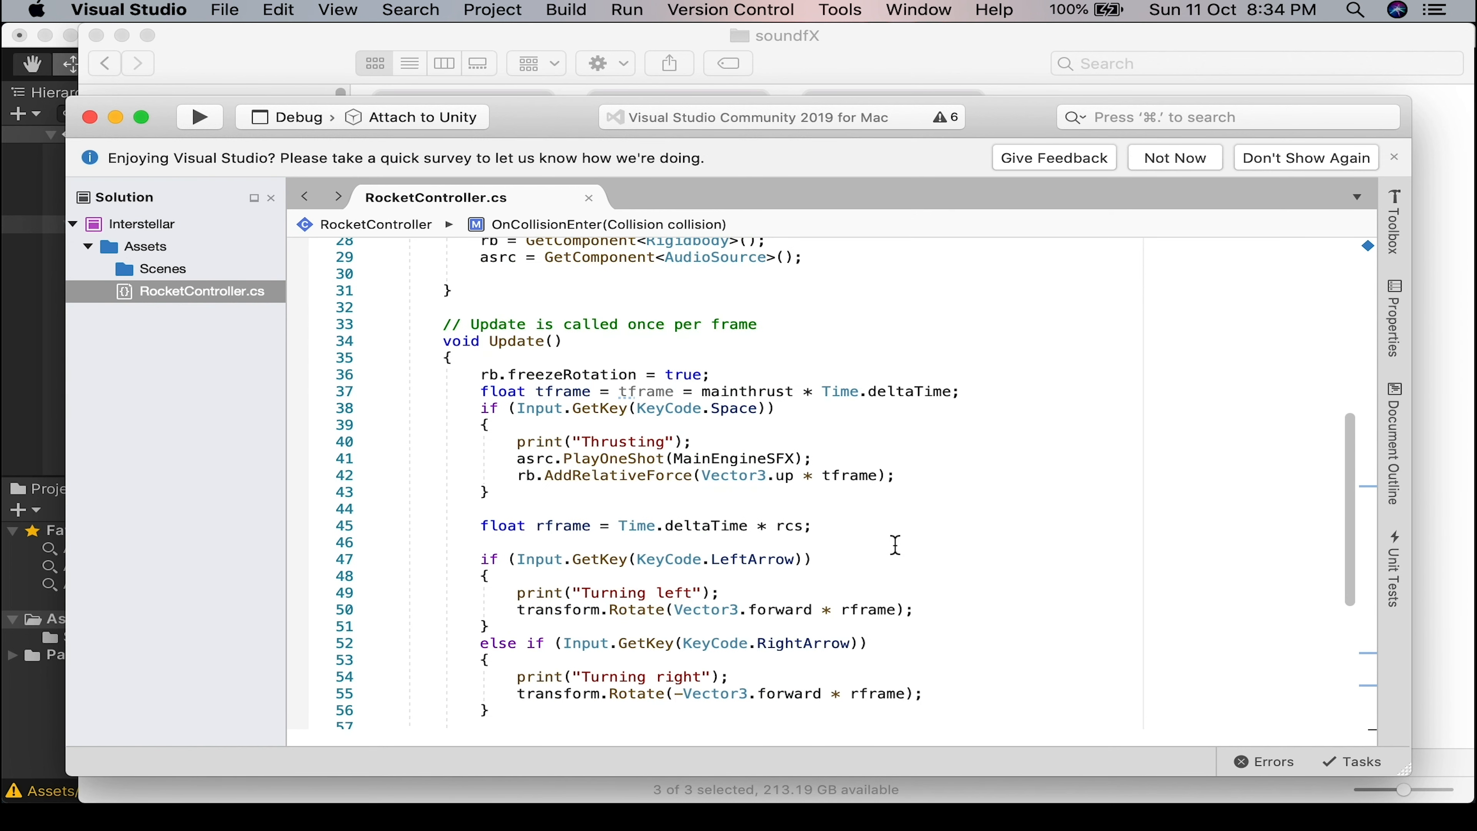
pyautogui.scroll(-3, 854, 617)
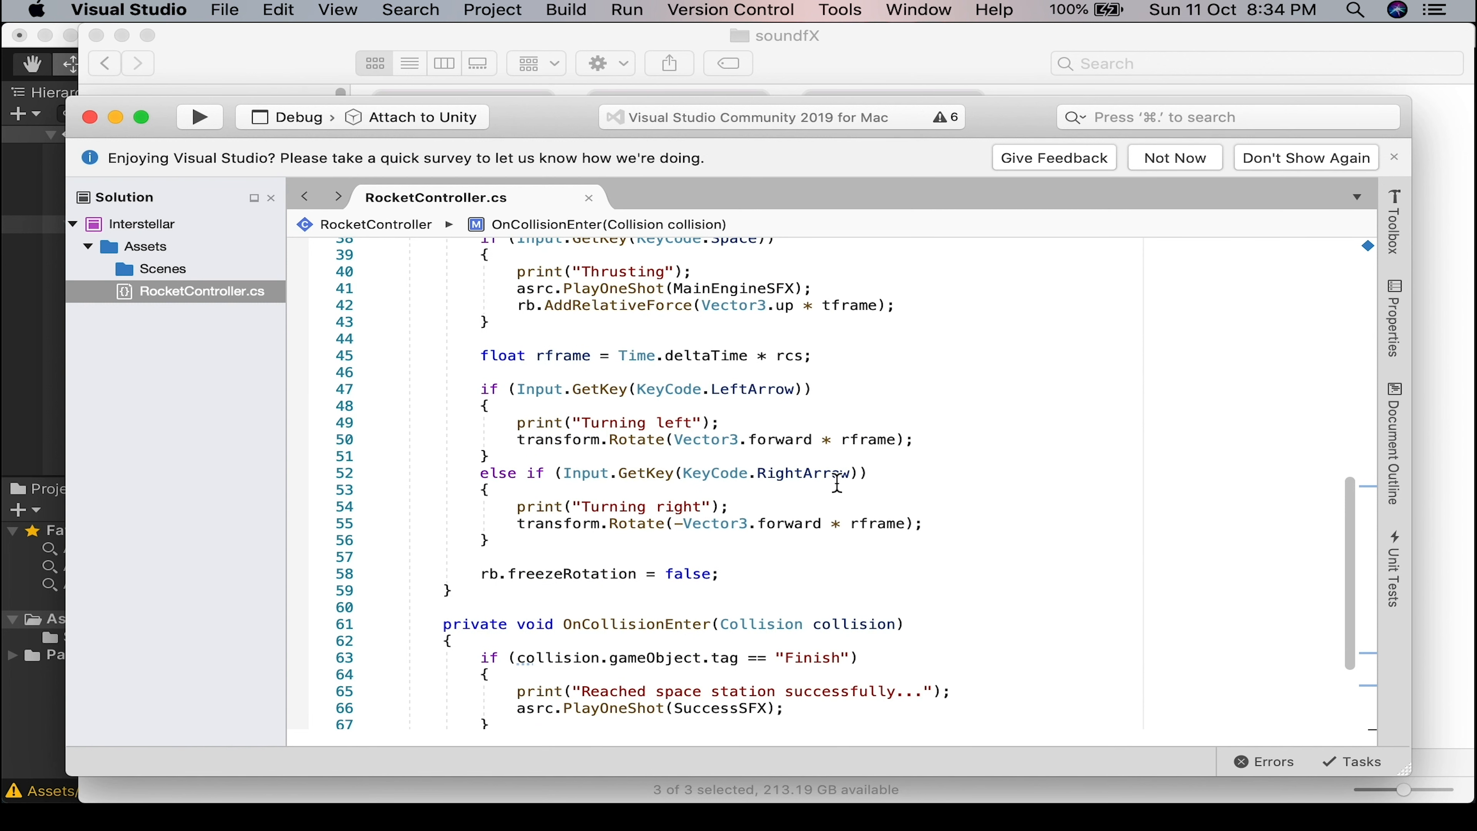
pyautogui.click(615, 289)
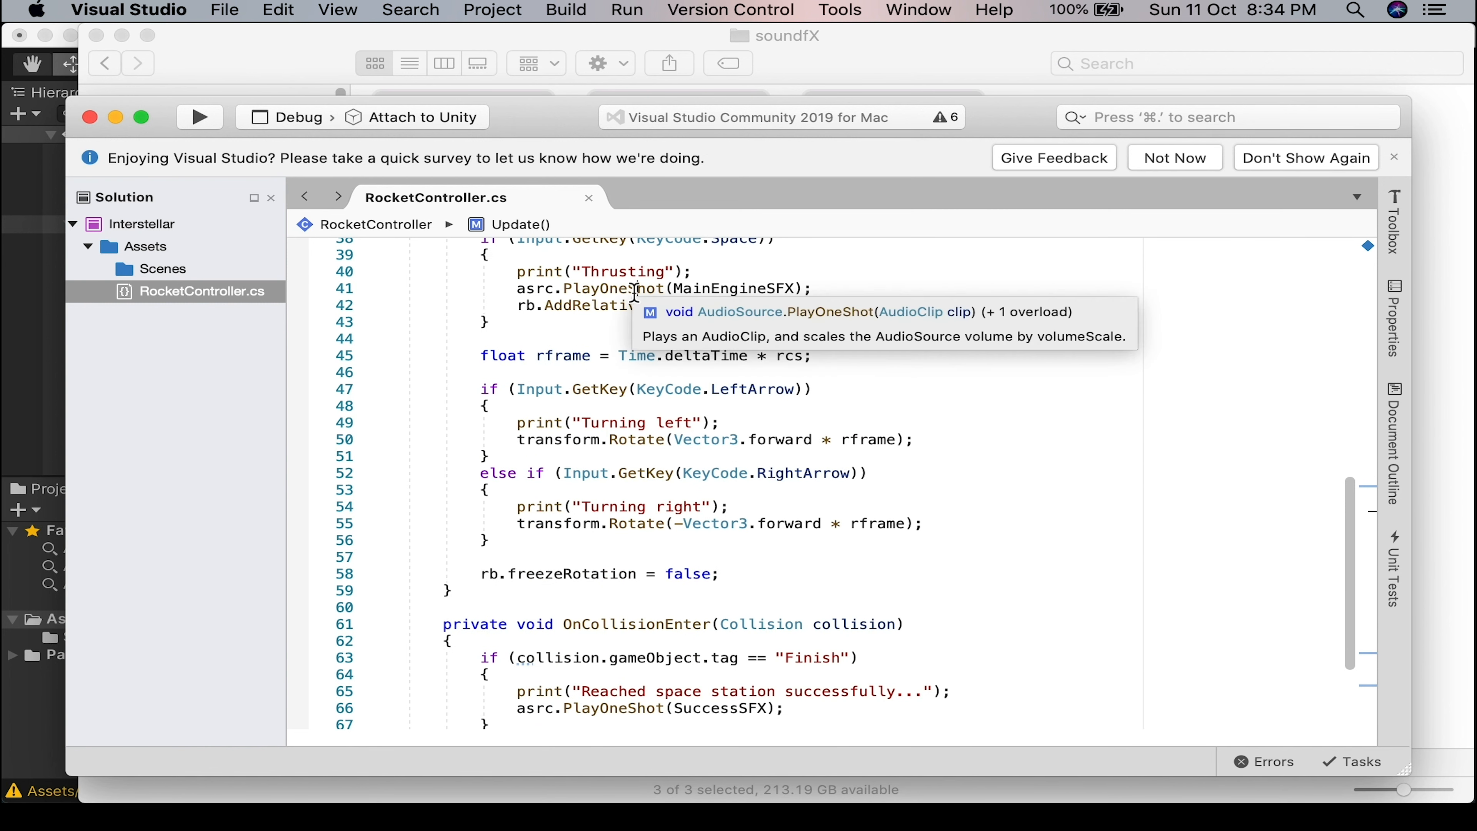
pyautogui.scroll(-1, 840, 520)
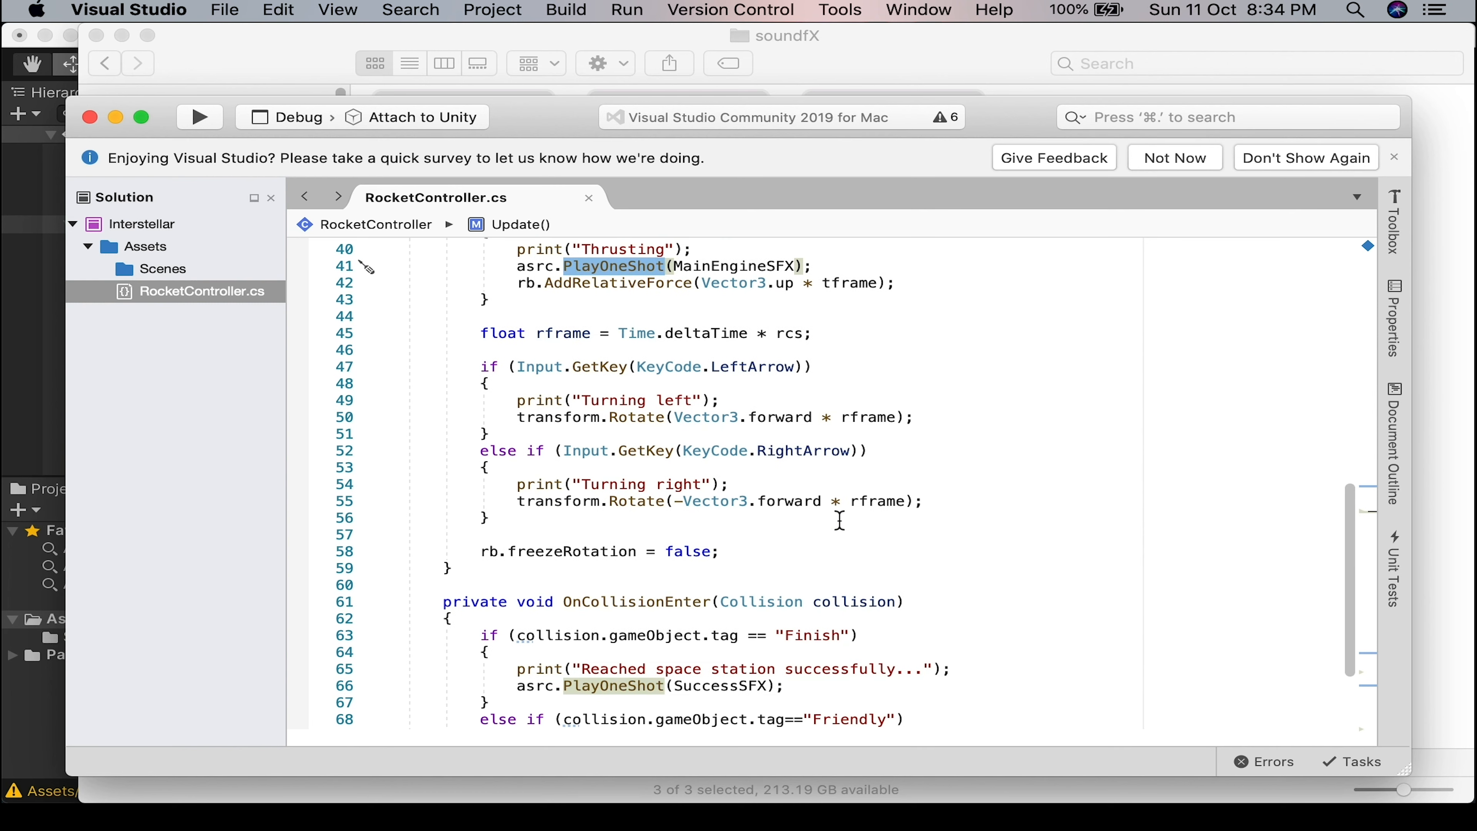
pyautogui.scroll(-3, 880, 668)
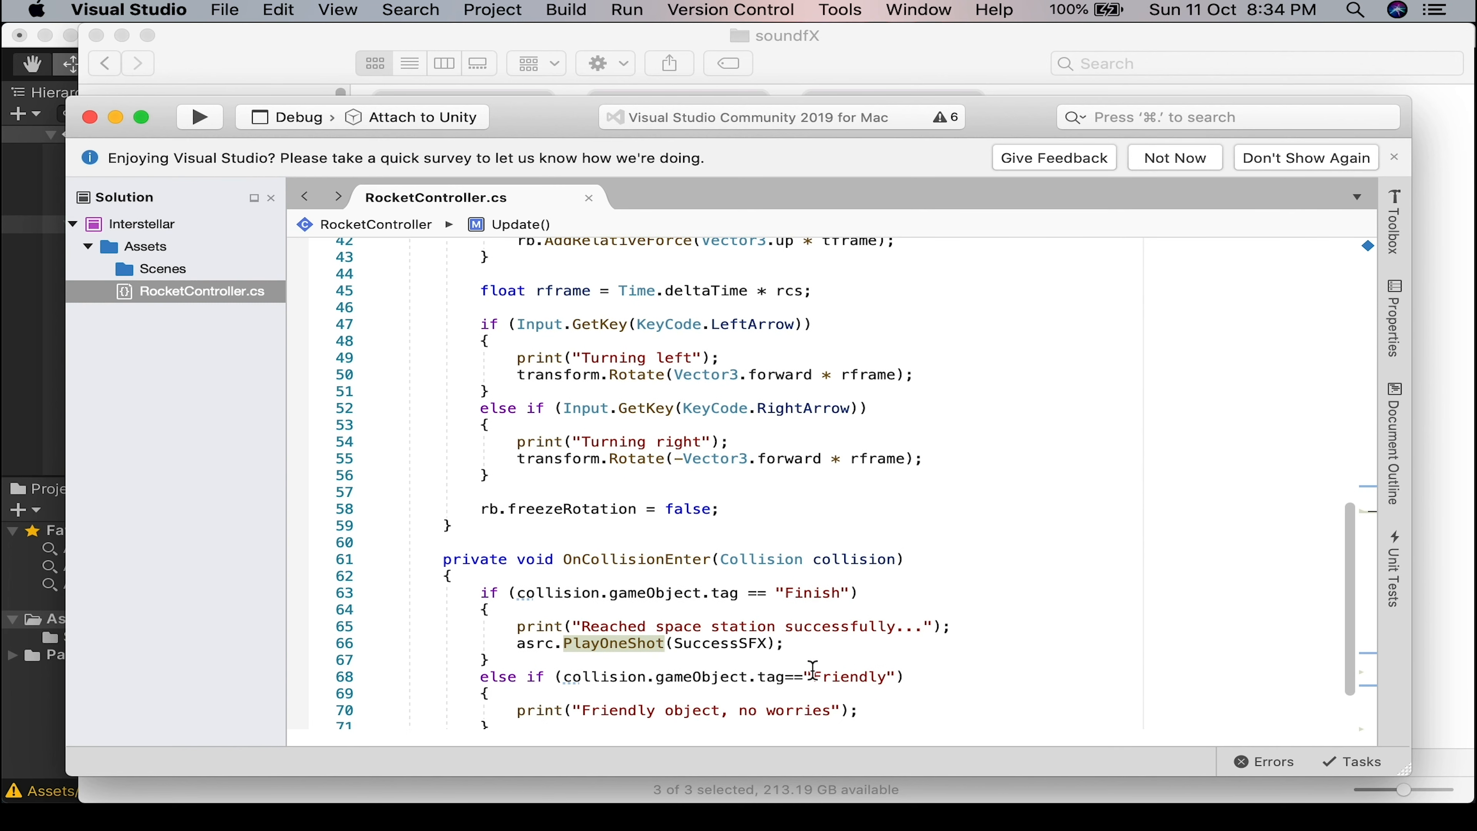
pyautogui.moveTo(789, 647); pyautogui.dragTo(535, 645)
pyautogui.scroll(-6, 869, 627)
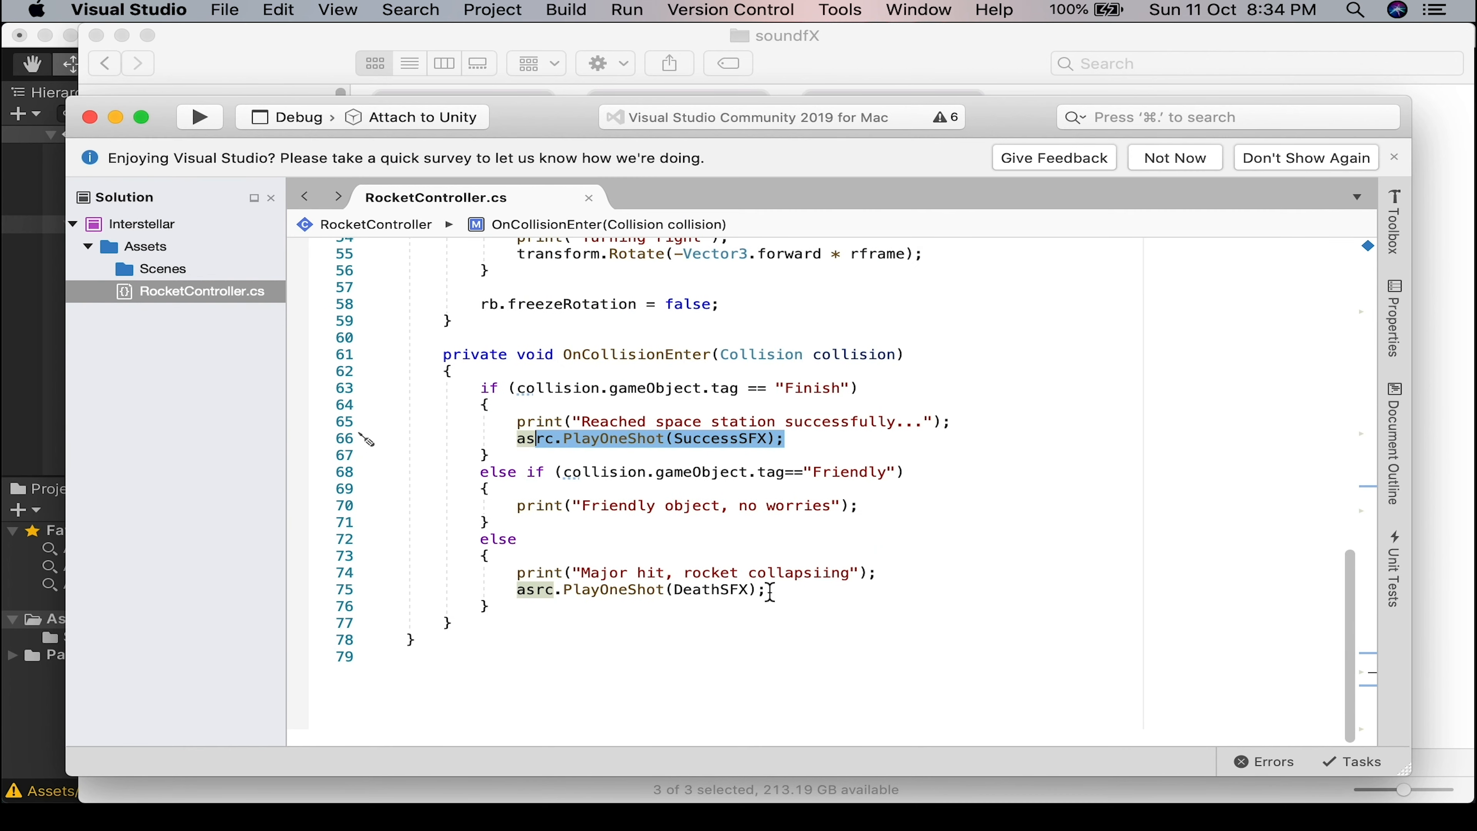
pyautogui.moveTo(770, 592); pyautogui.dragTo(526, 590)
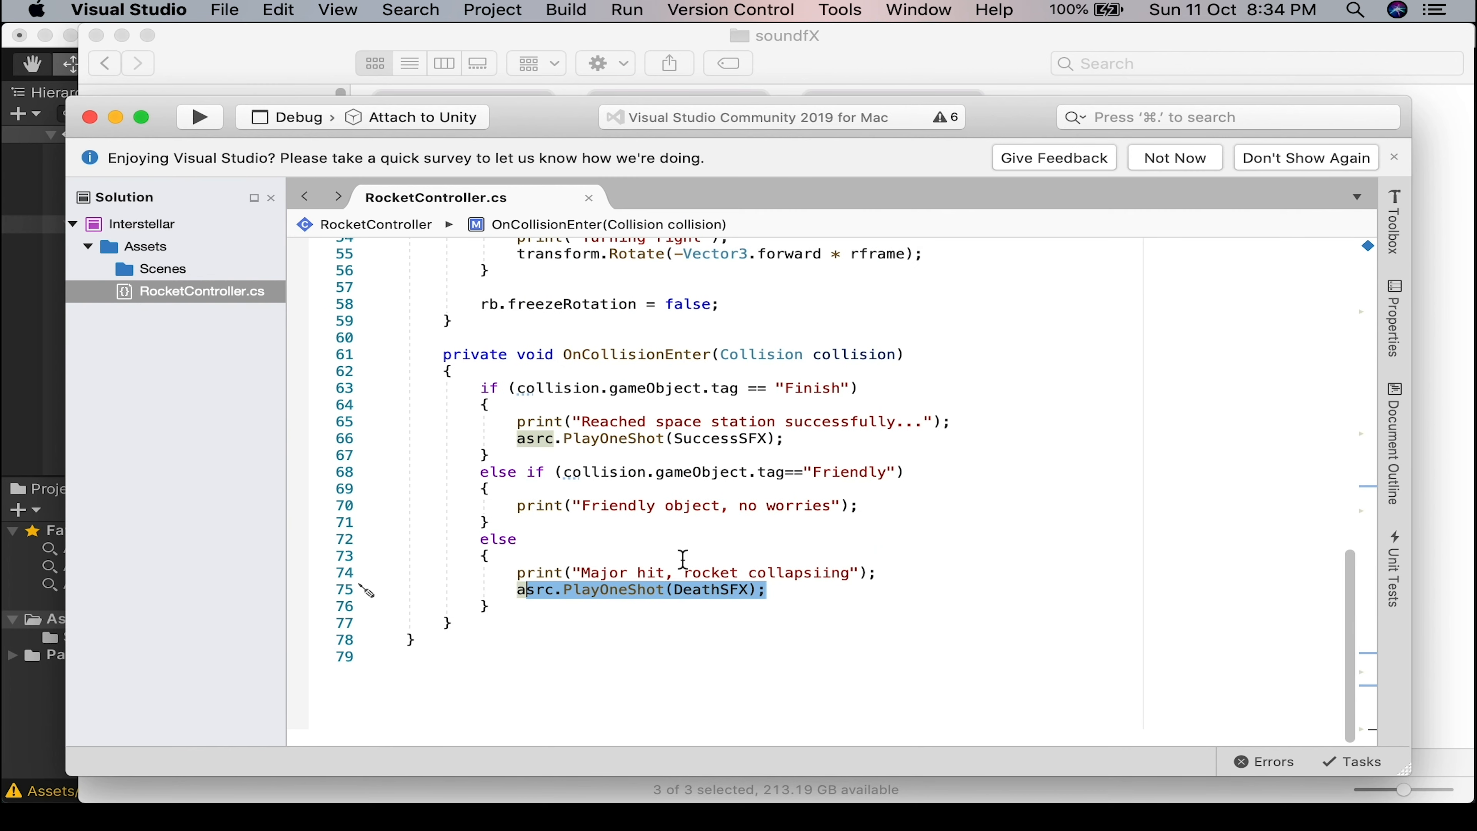
# Switch to Unity and assign the death explosion audio clip to the rocket's Death SFX field.
pyautogui.press('super+Tab')
pyautogui.press('super+Tab')
pyautogui.press('super+Tab')
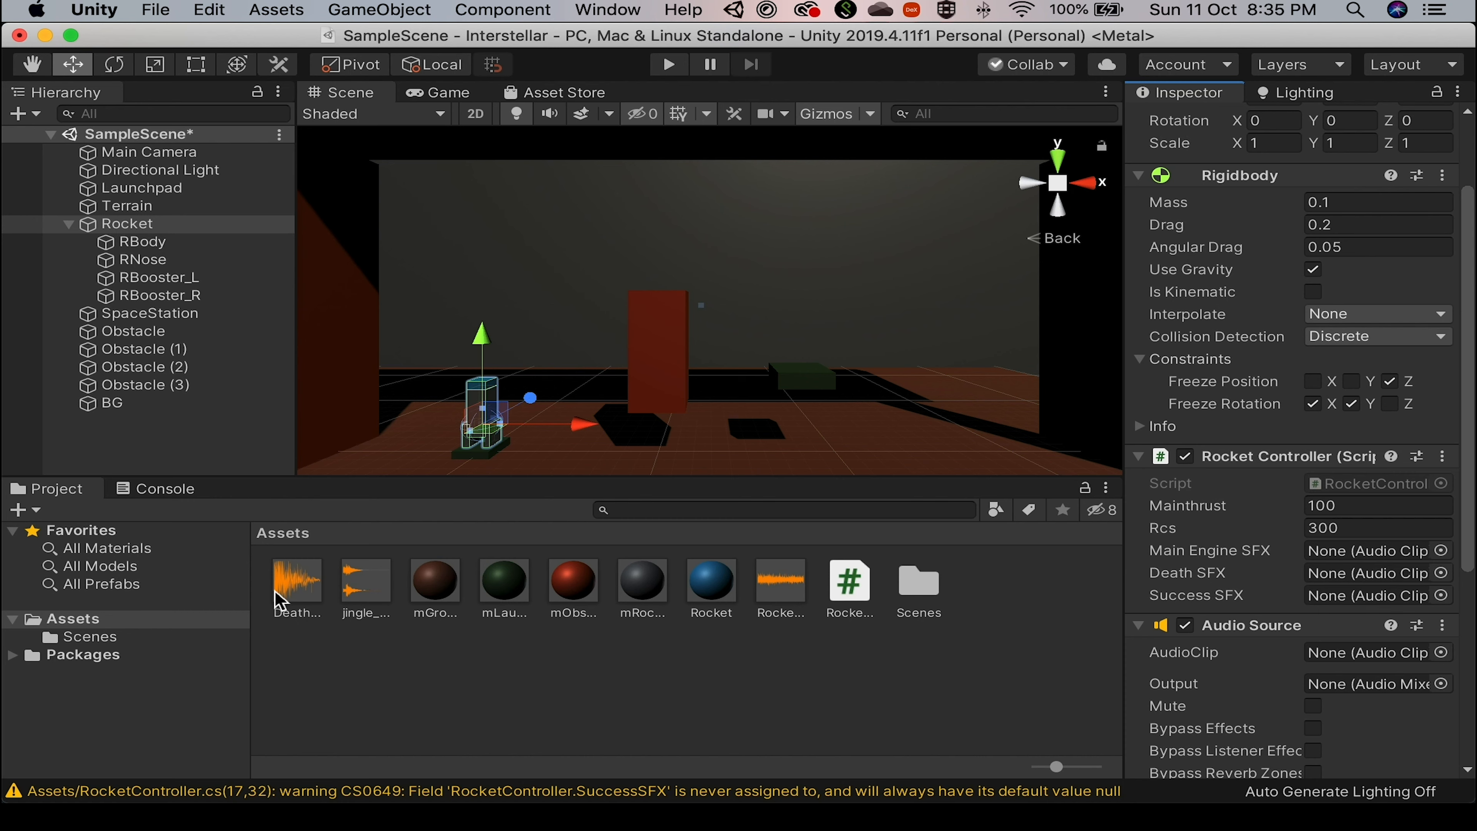
pyautogui.click(304, 596)
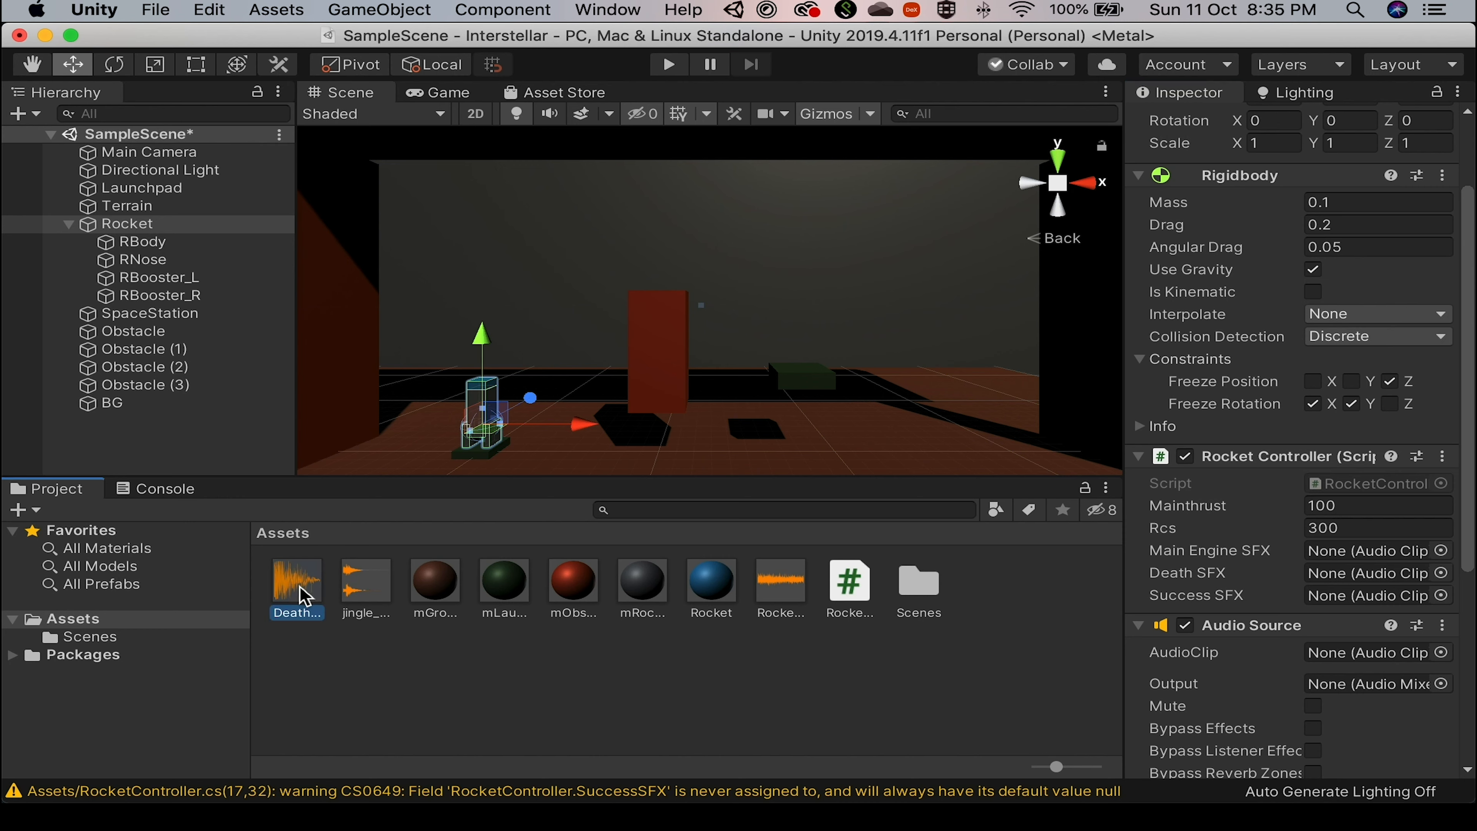
pyautogui.moveTo(304, 597); pyautogui.dragTo(1338, 582)
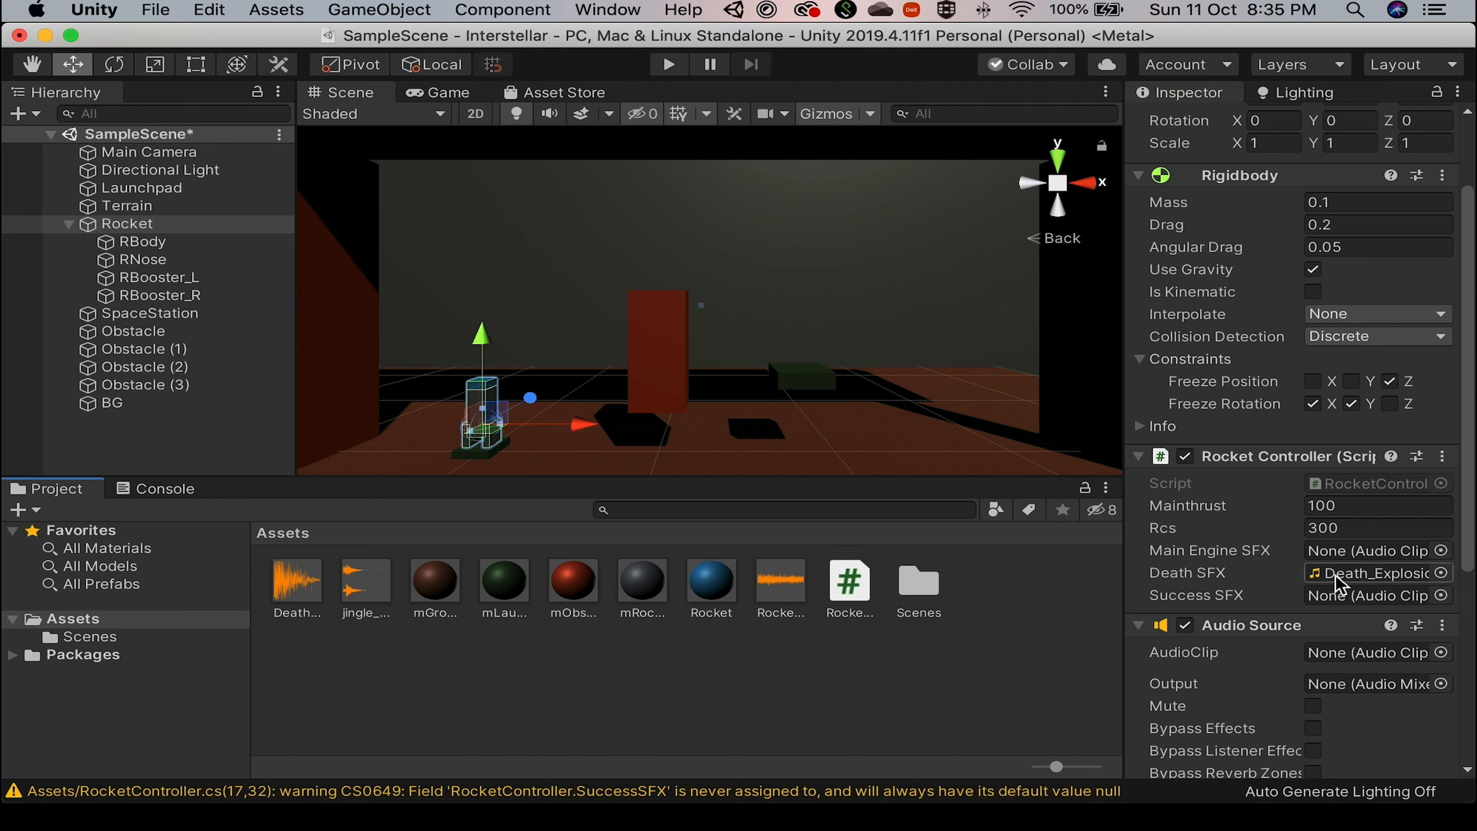
pyautogui.click(379, 596)
pyautogui.moveTo(378, 596); pyautogui.dragTo(1337, 565)
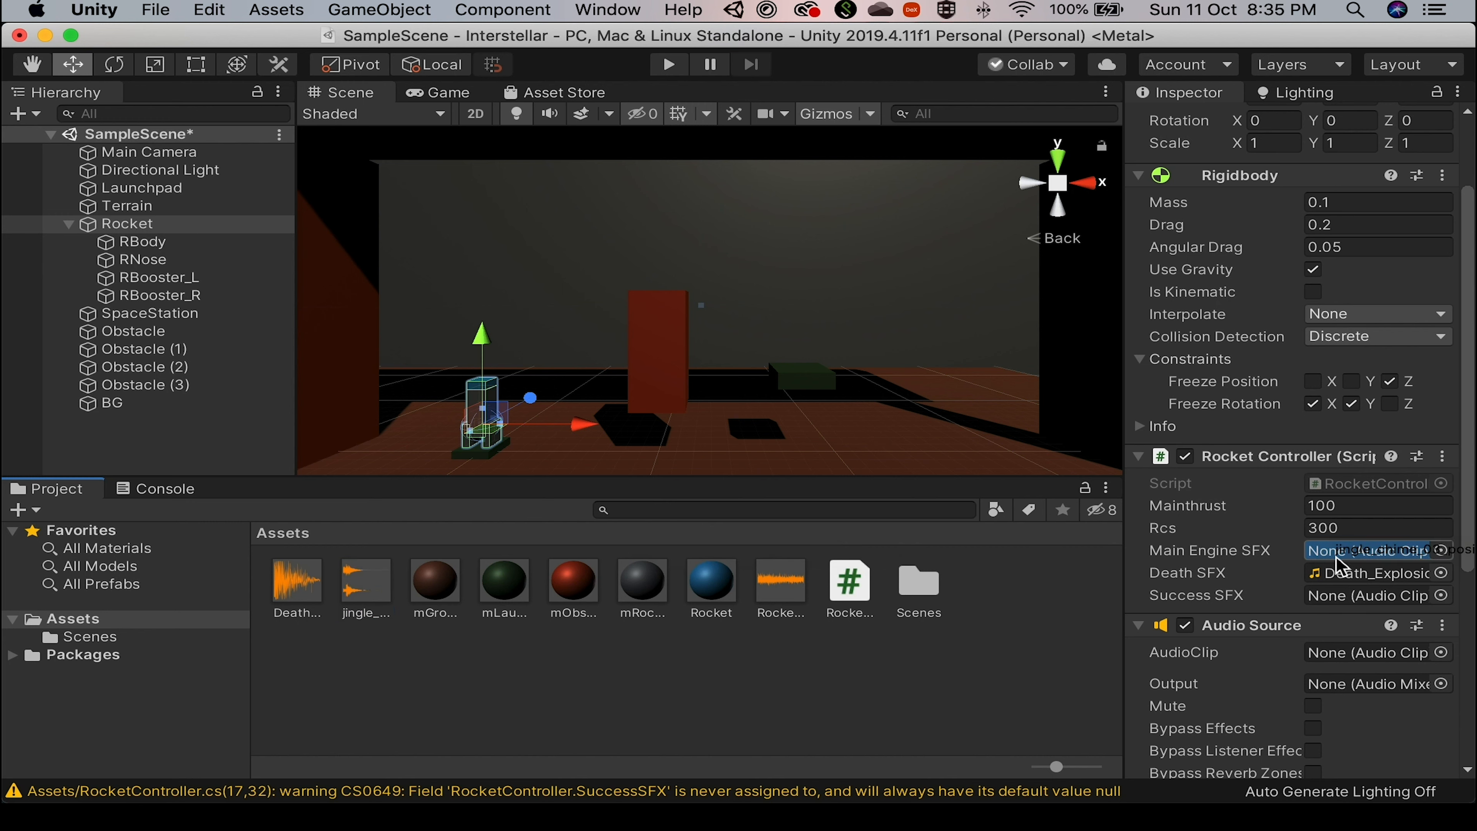
pyautogui.moveTo(1337, 564); pyautogui.dragTo(1336, 564)
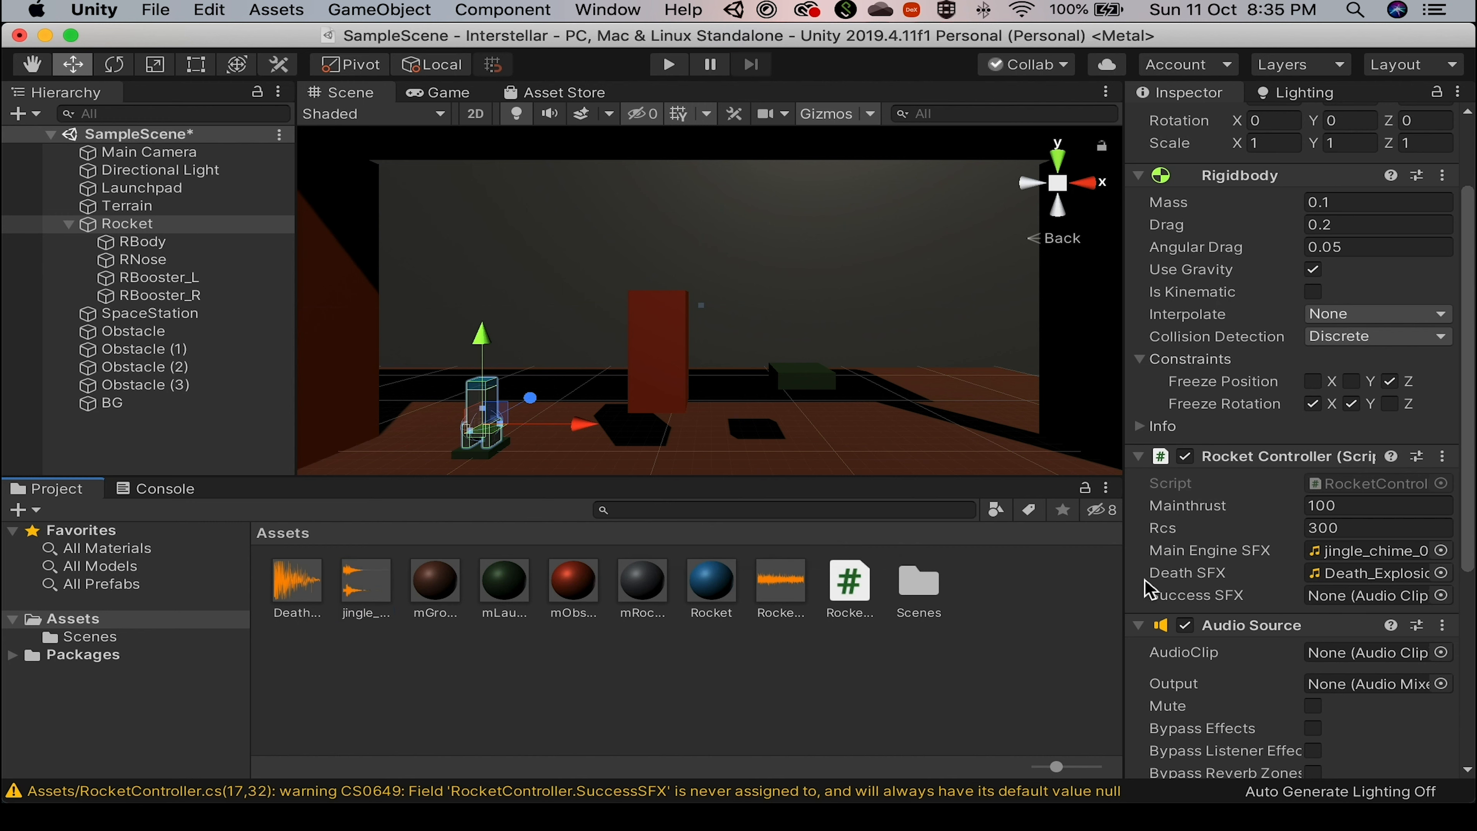
# Assign the jingle chime clip to Success SFX and the rocket thruster clip to Main Engine SFX, with the death explosion clip in Death SFX.
pyautogui.moveTo(781, 582); pyautogui.dragTo(768, 700)
pyautogui.moveTo(358, 596); pyautogui.dragTo(1336, 609)
pyautogui.click(782, 602)
pyautogui.moveTo(782, 603); pyautogui.dragTo(1356, 584)
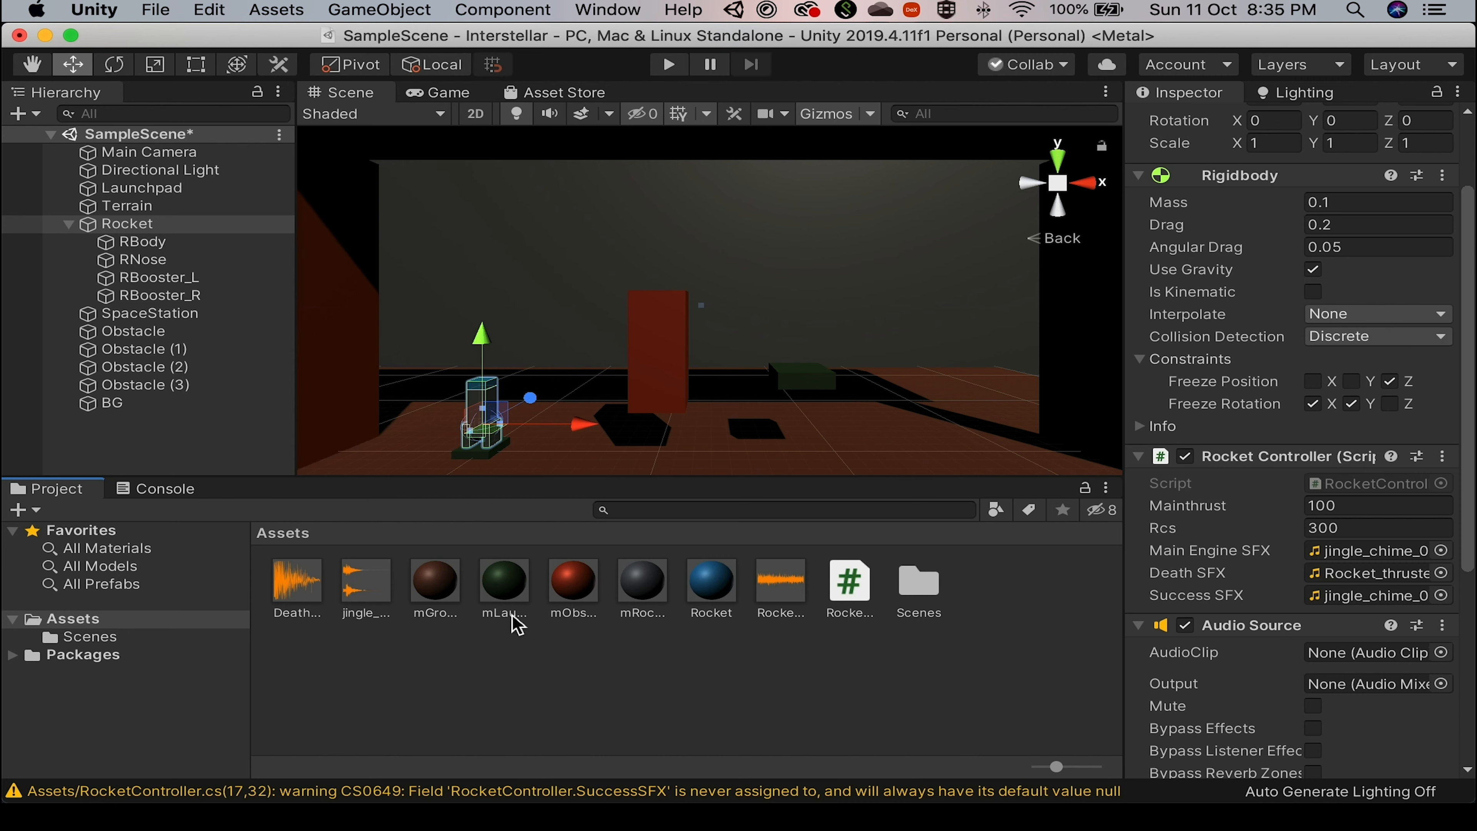
pyautogui.moveTo(303, 588); pyautogui.dragTo(1362, 575)
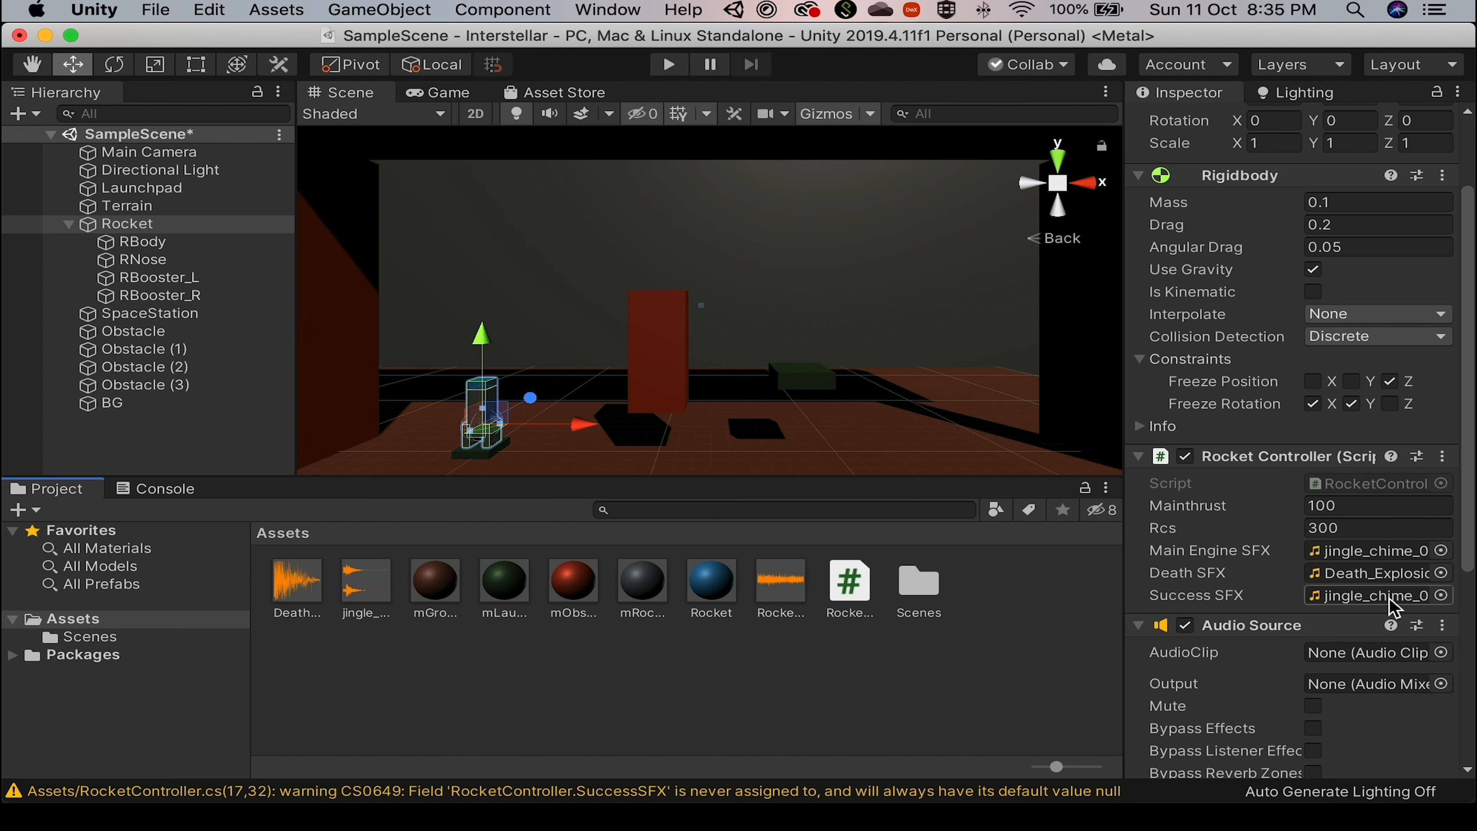
pyautogui.moveTo(780, 596); pyautogui.dragTo(1324, 559)
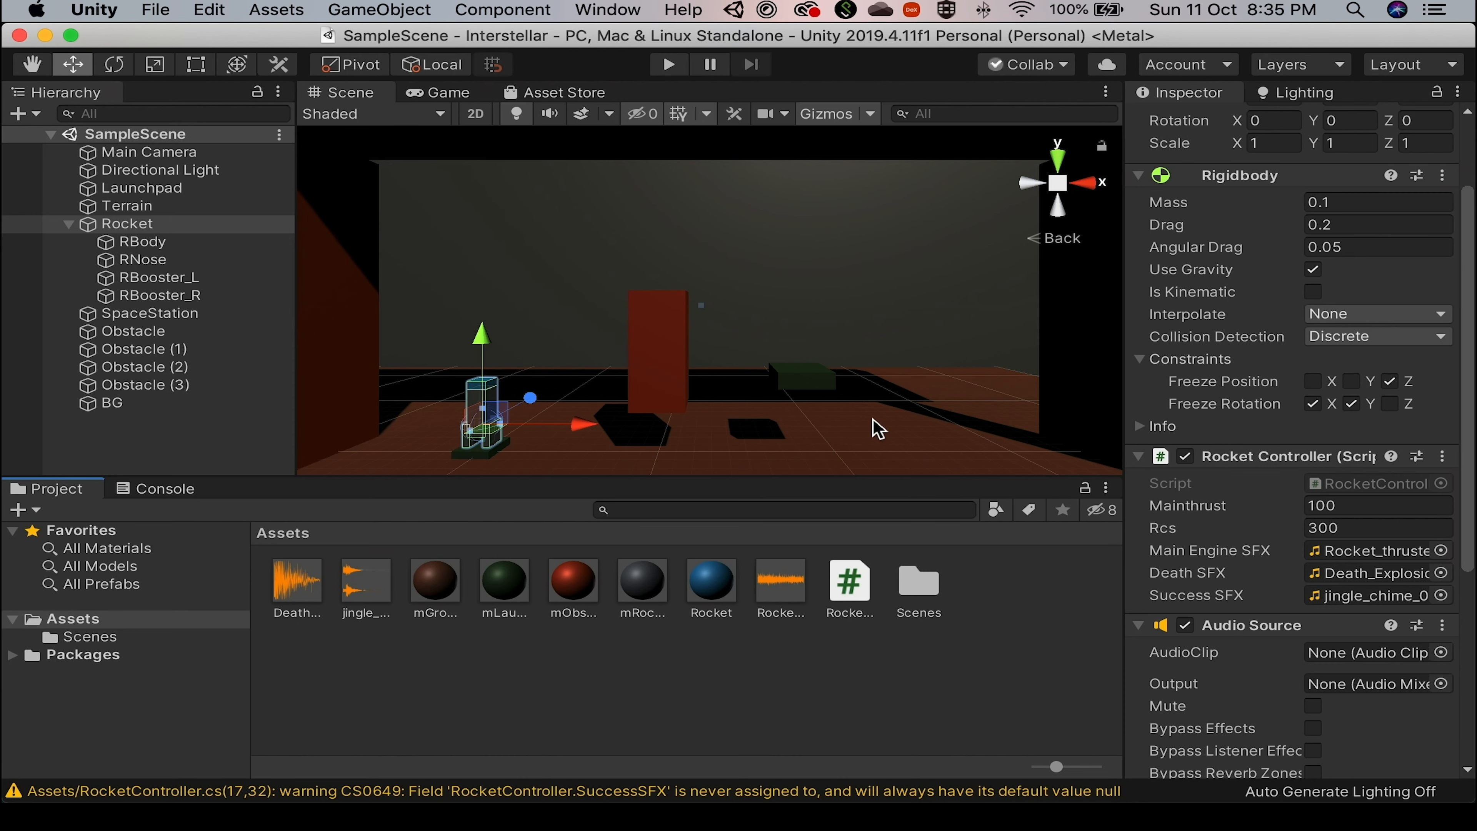
# Play-test the scene by thrusting the rocket and steering it into the red obstacle to check the sounds.
pyautogui.press('super+p')
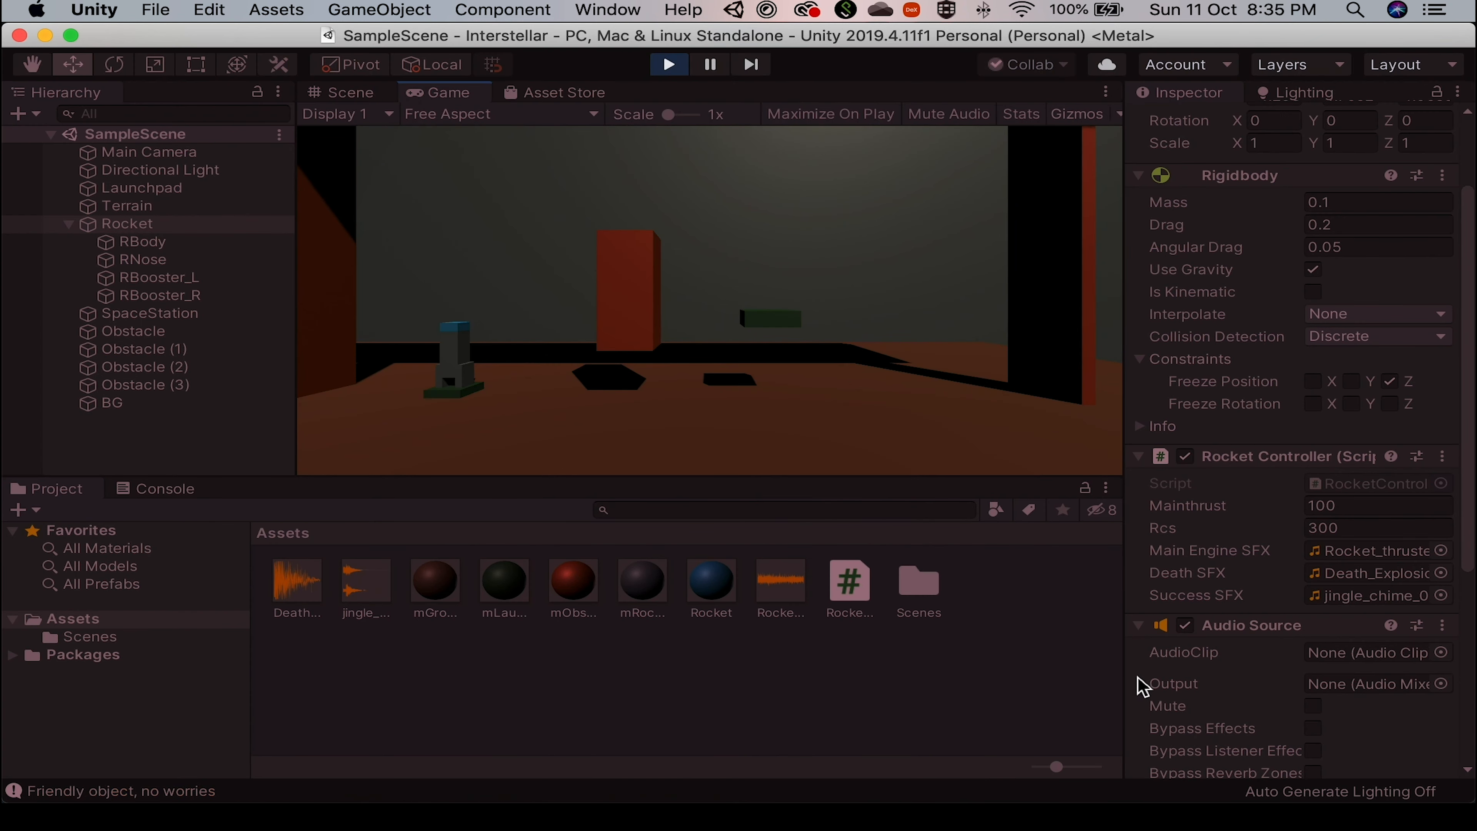
pyautogui.press('space')
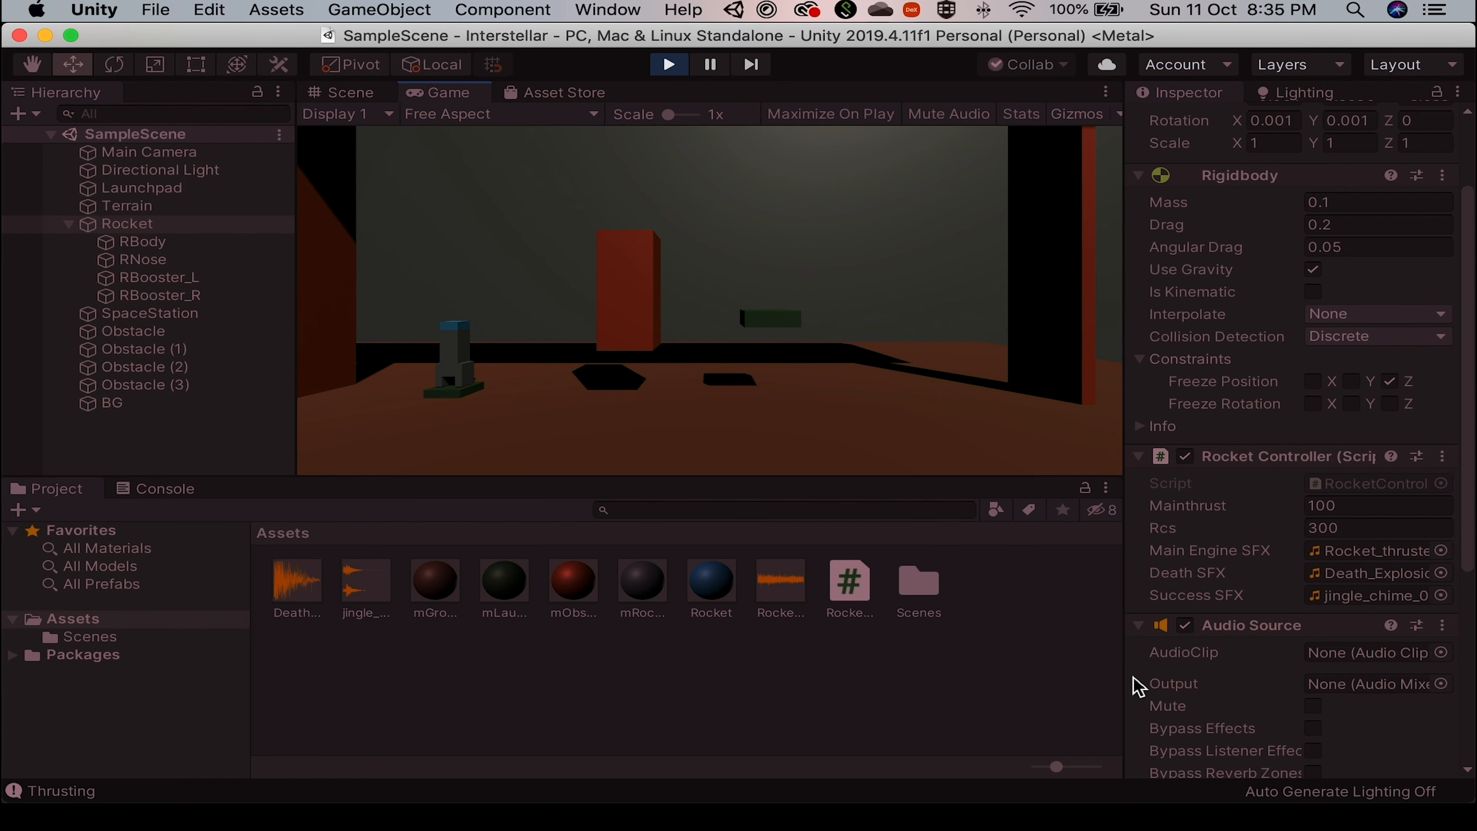
pyautogui.press('space')
pyautogui.press('d')
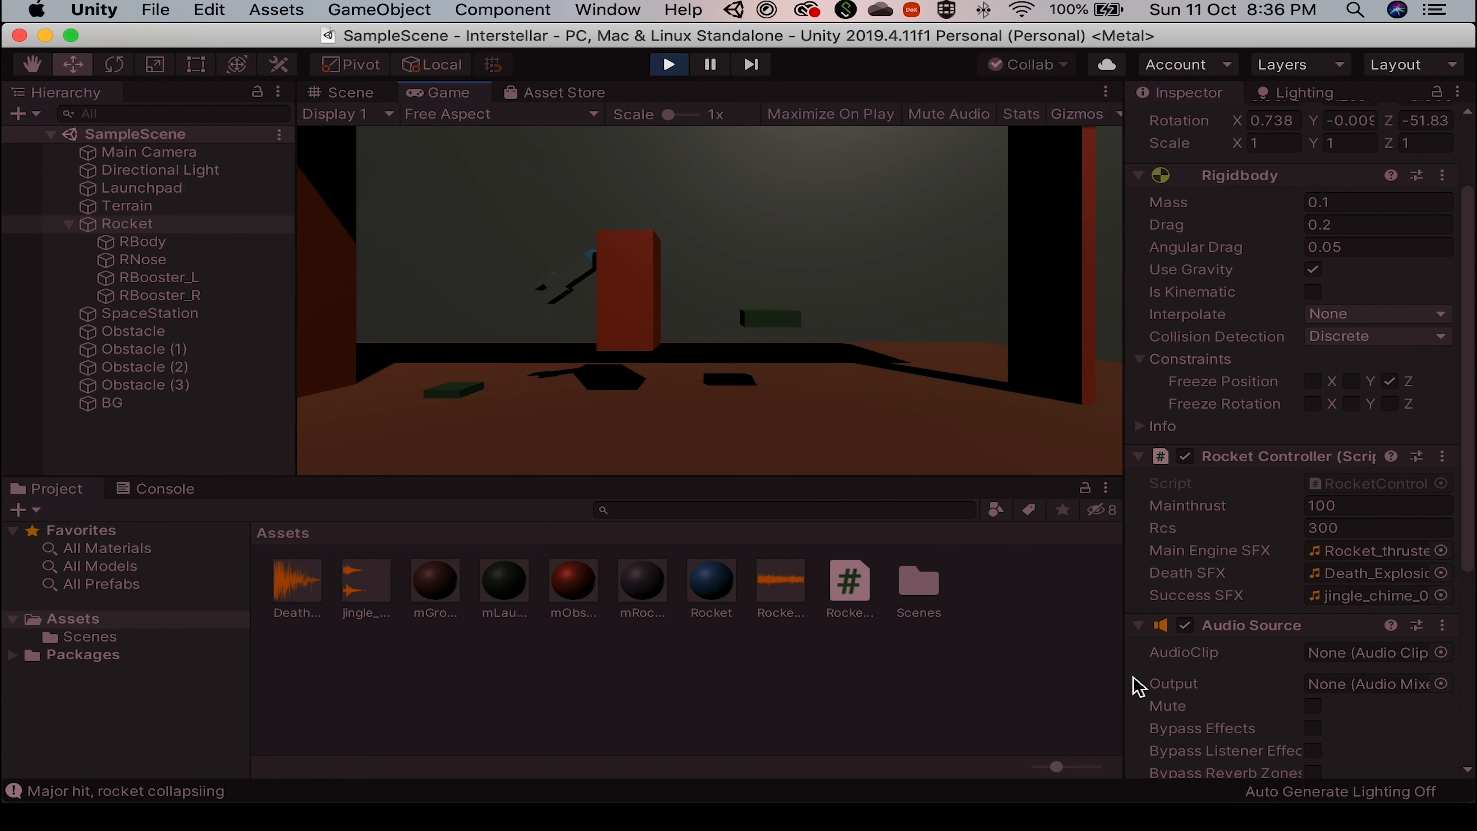
pyautogui.press('super+p')
# Switch to Visual Studio and add the condition if (!asrc.isPlaying) above the MainEngineSFX PlayOneShot line in Update.
pyautogui.press('super+Tab')
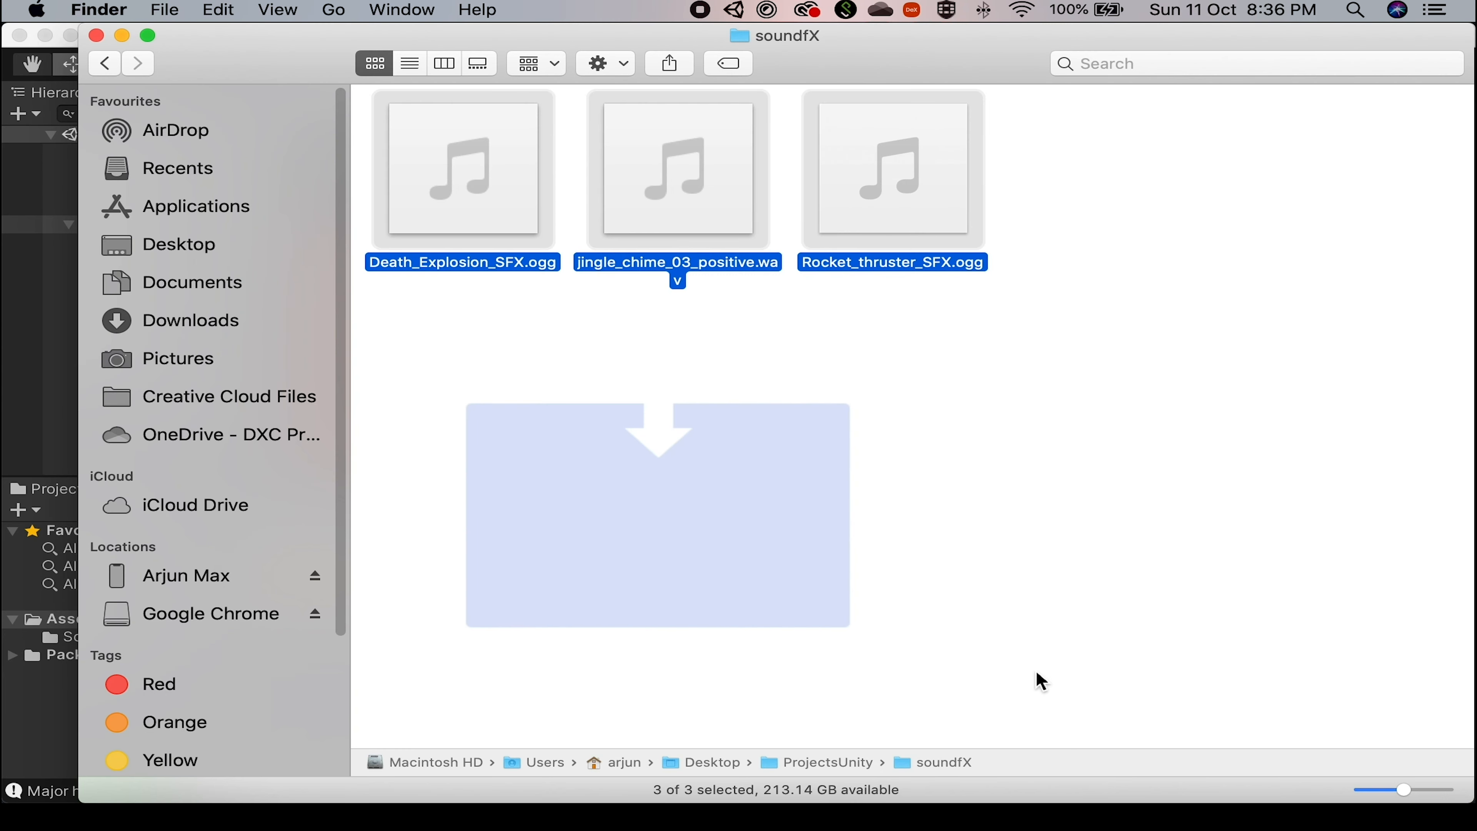
pyautogui.press('super+Tab')
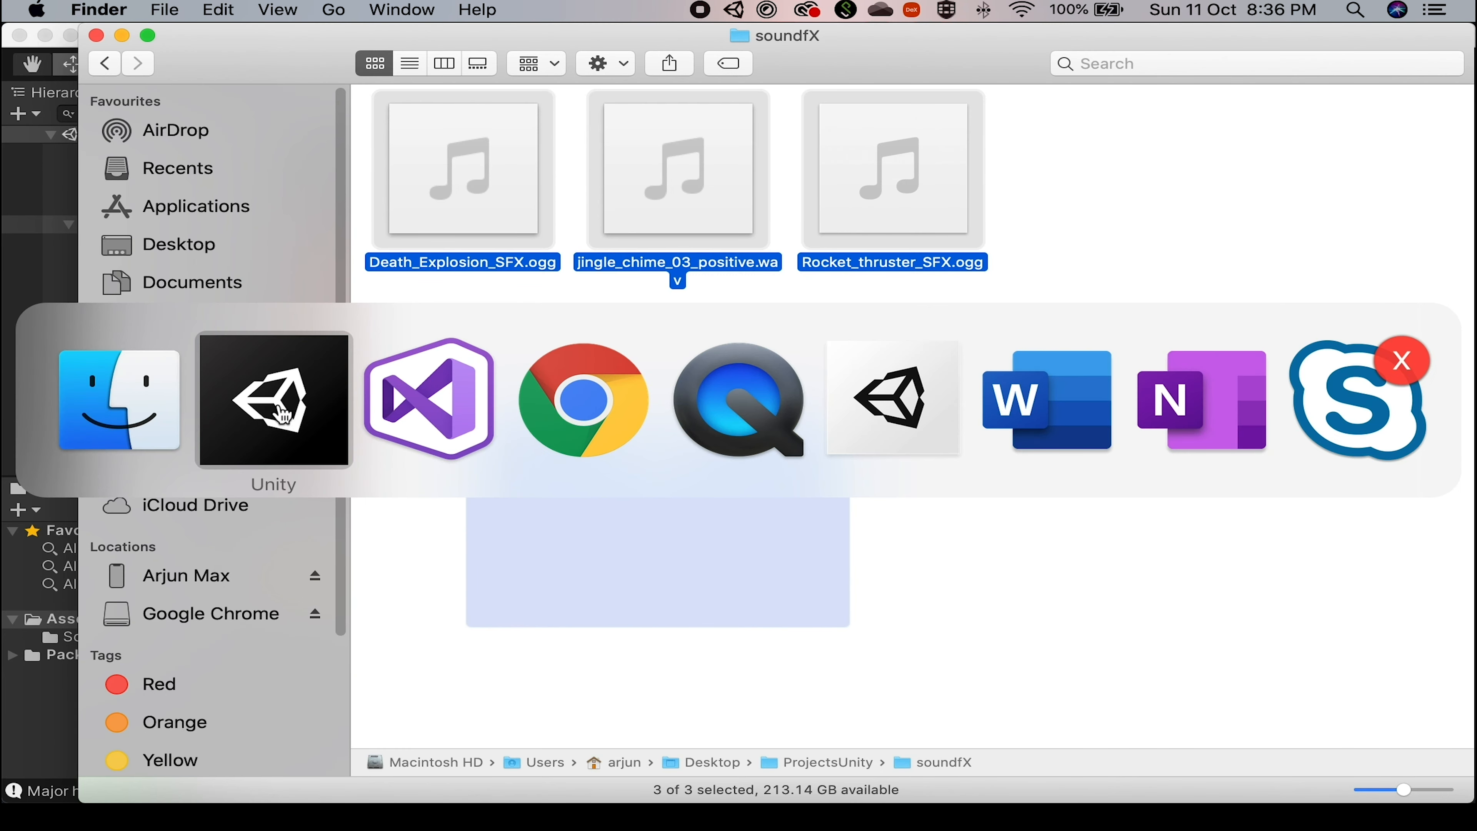
pyautogui.click(431, 414)
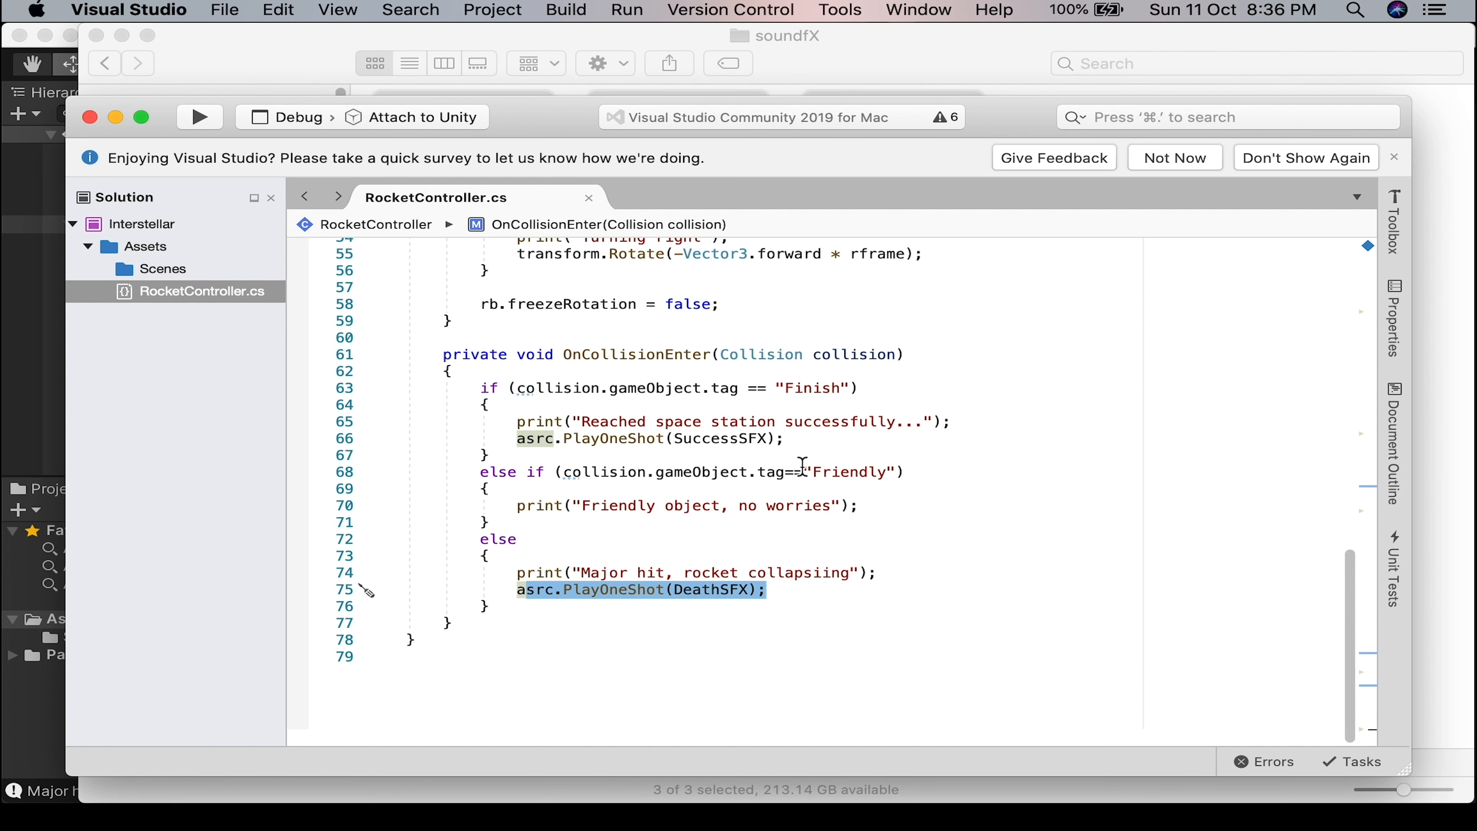
pyautogui.click(973, 424)
pyautogui.press('Return')
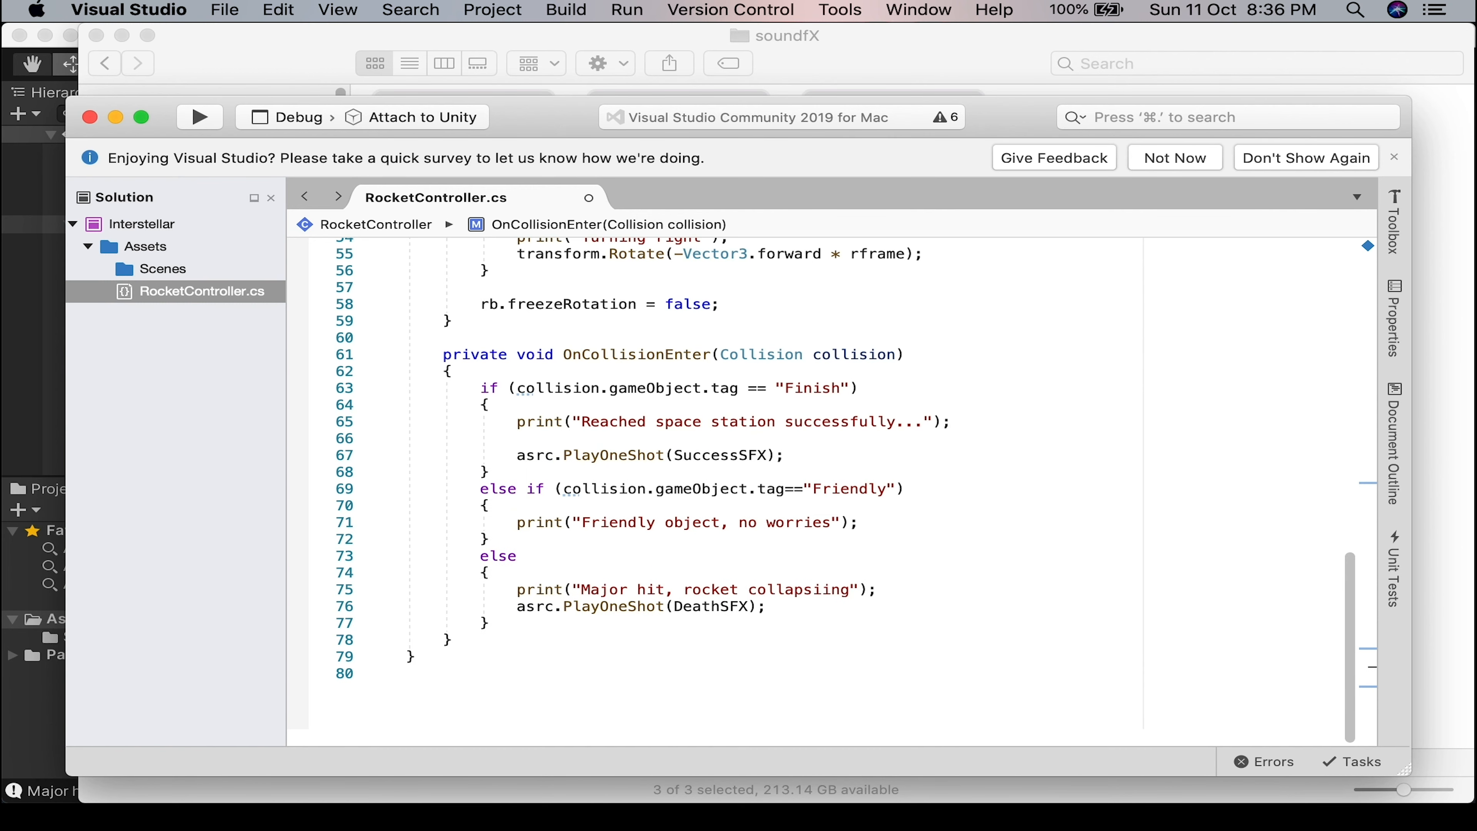
pyautogui.write('if ')
pyautogui.write('(!')
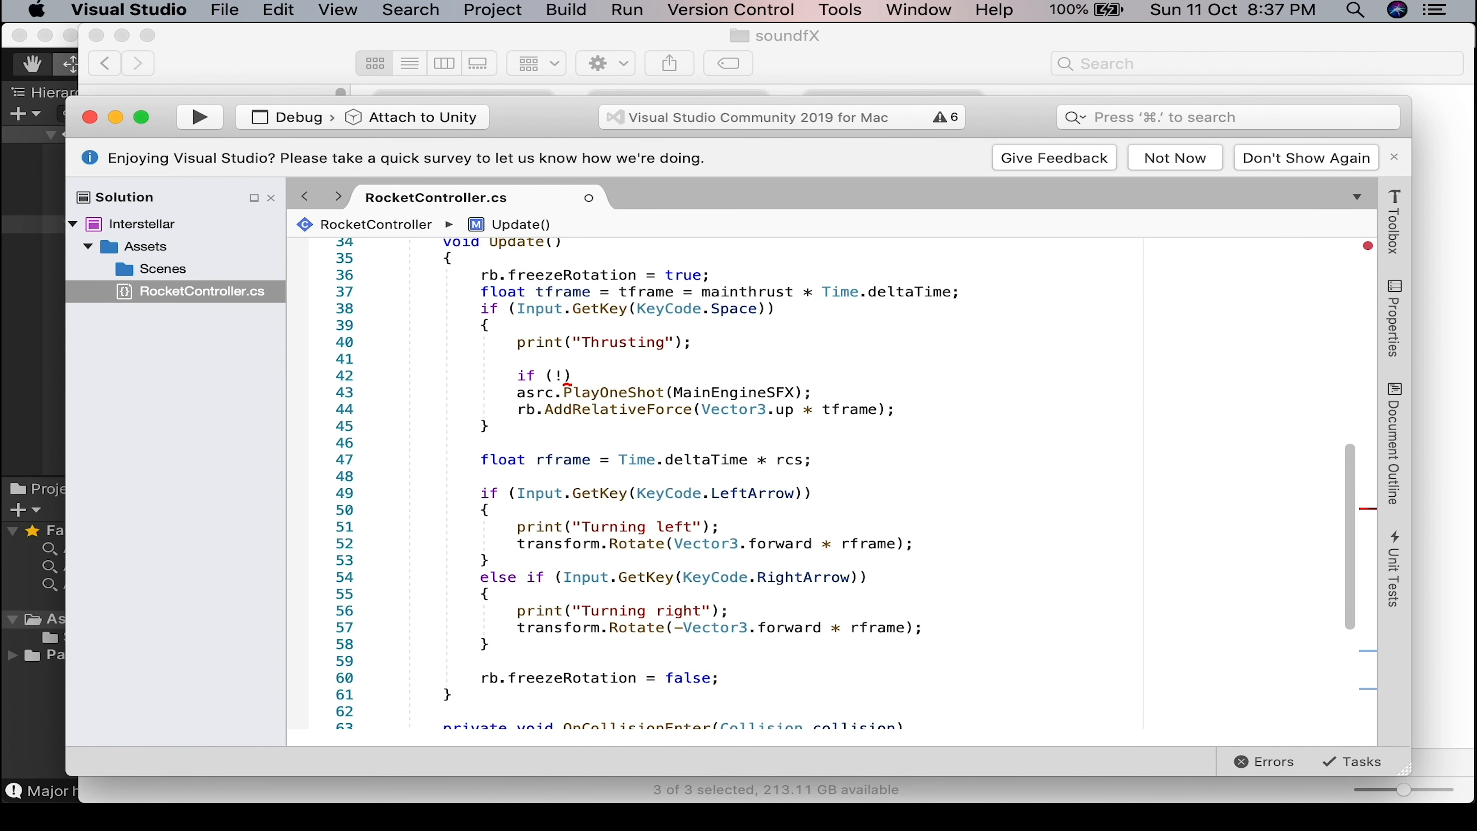
pyautogui.write('axr')
pyautogui.press('BackSpace')
pyautogui.press('BackSpace')
pyautogui.write('src.isp')
pyautogui.press('Return')
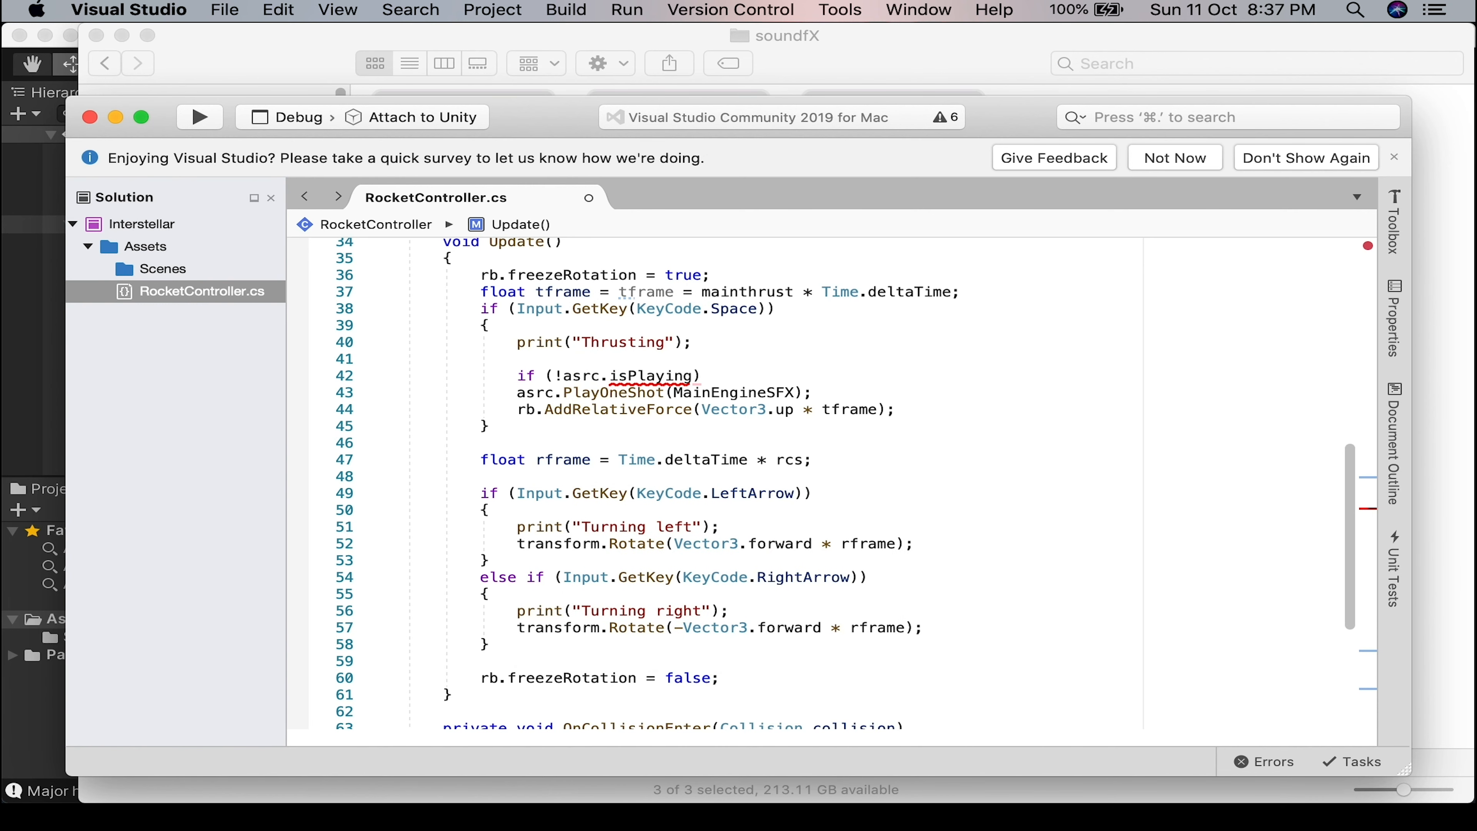
pyautogui.click(702, 393)
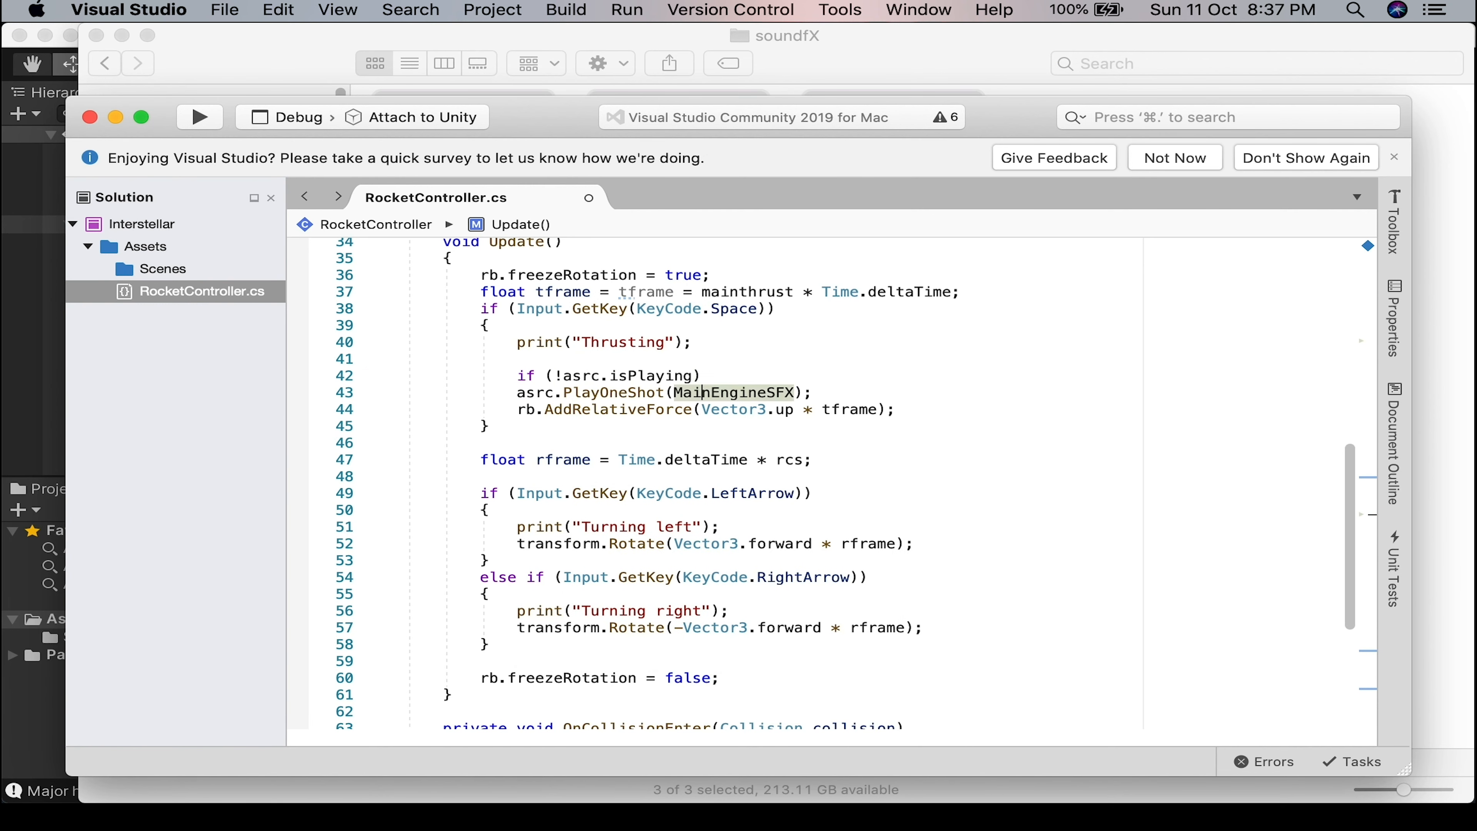
# Add an else branch with asrc.Stop(); after the MainEngineSFX PlayOneShot line, and save the script.
pyautogui.click(896, 387)
pyautogui.press('Return')
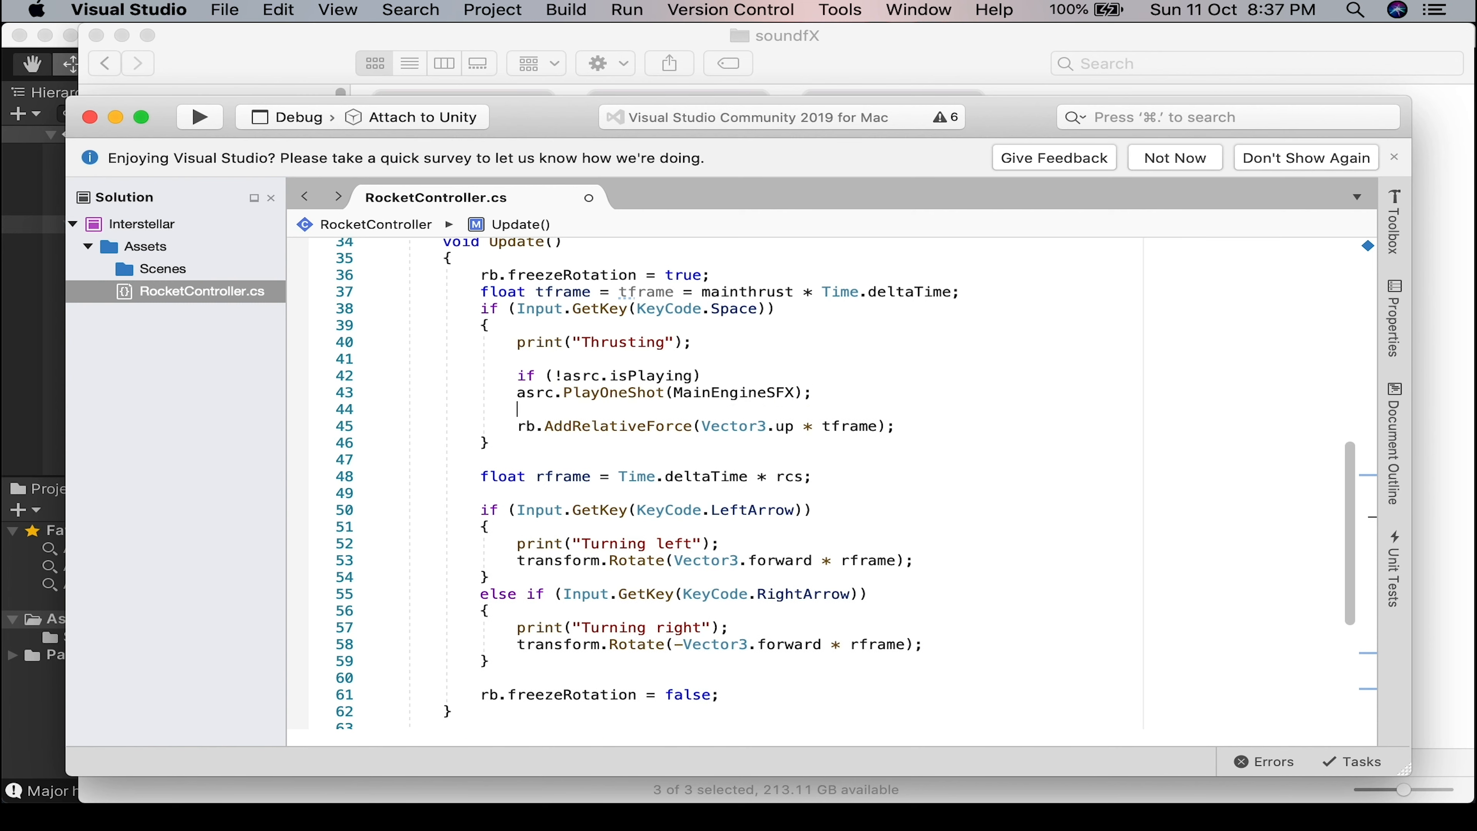
pyautogui.write('else')
pyautogui.press('Escape')
pyautogui.press('Return')
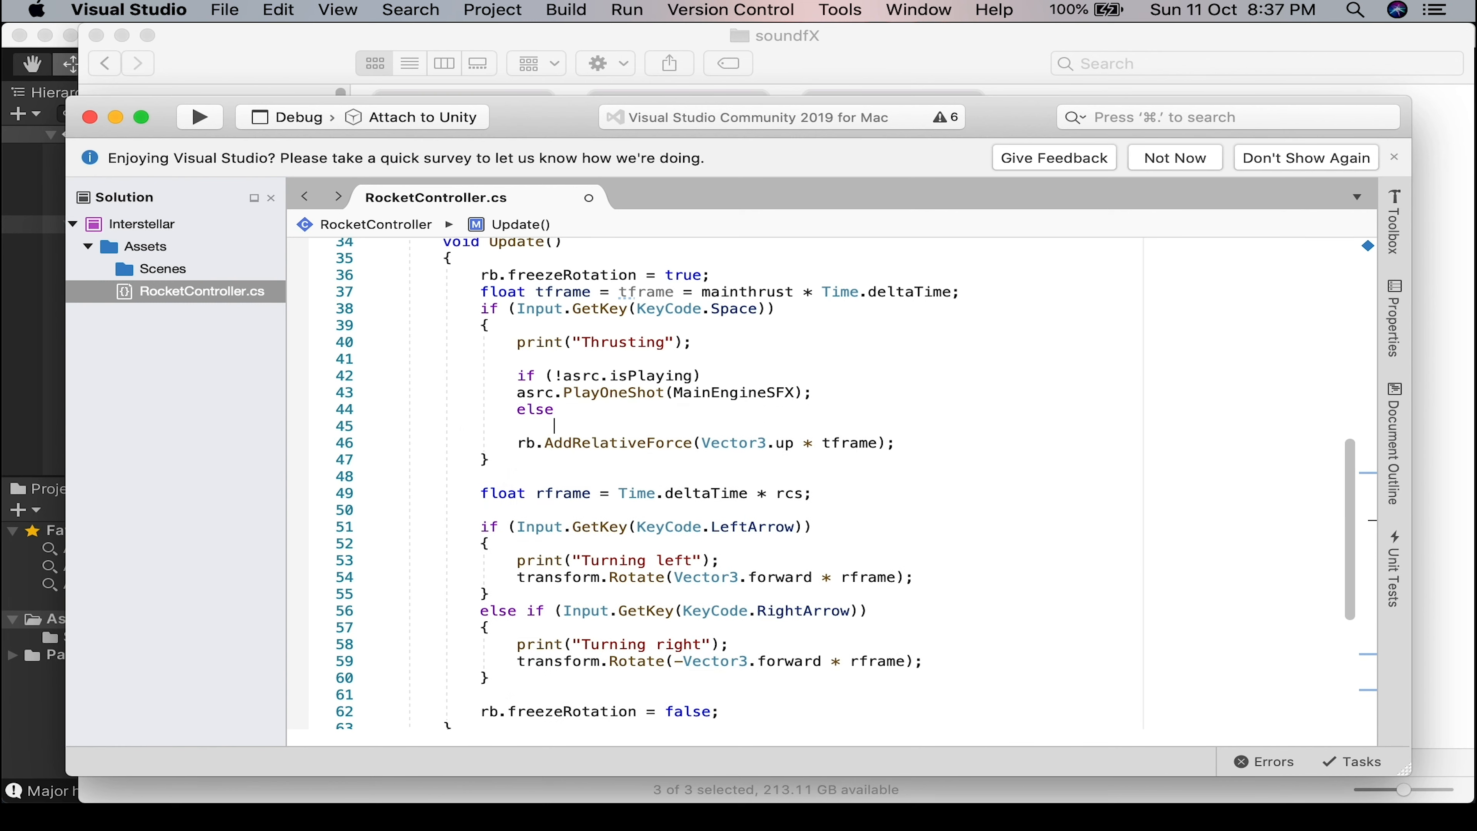
pyautogui.write('asrc.stop')
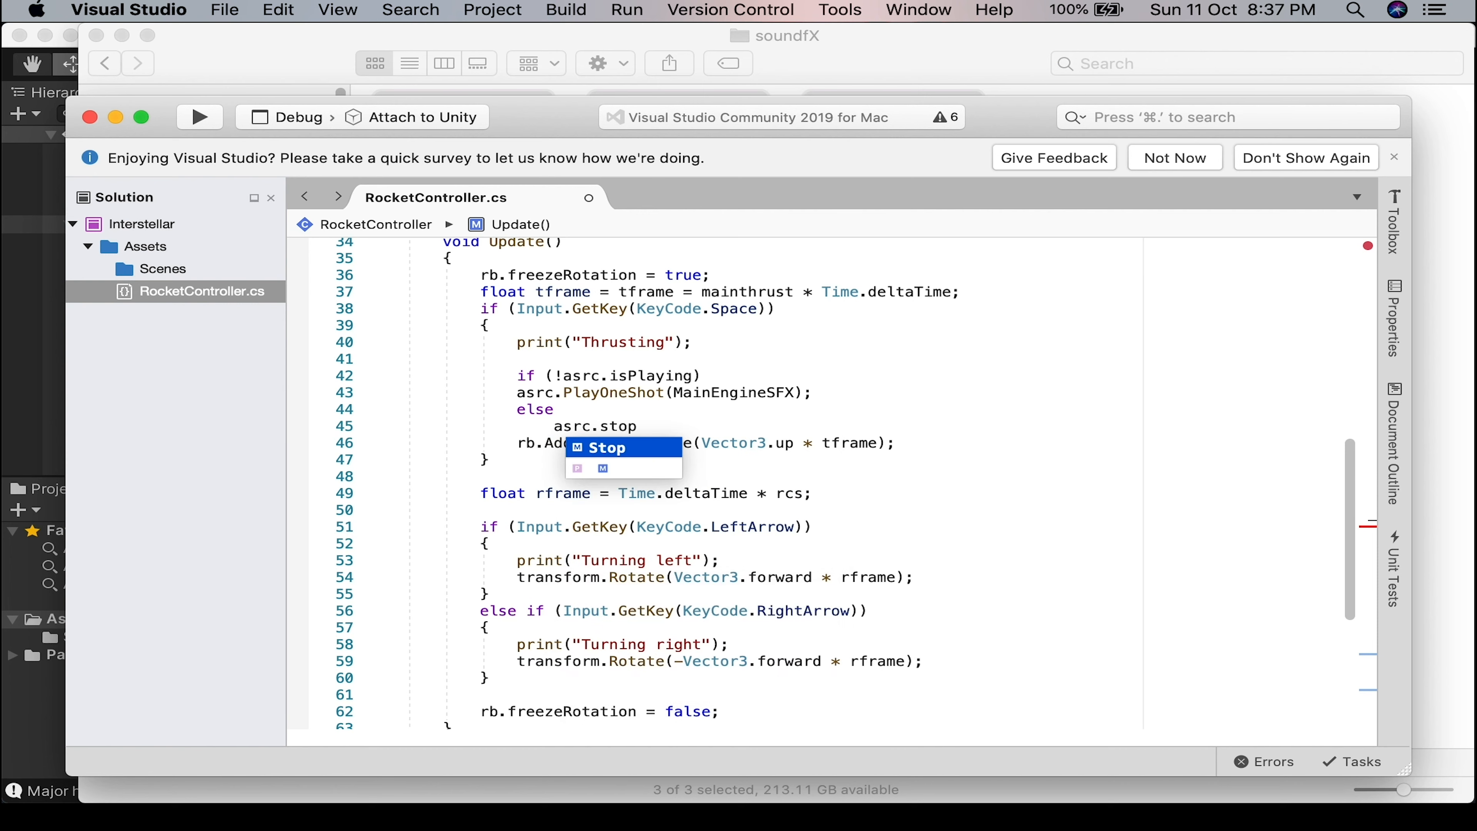
pyautogui.write('();')
pyautogui.press('Return')
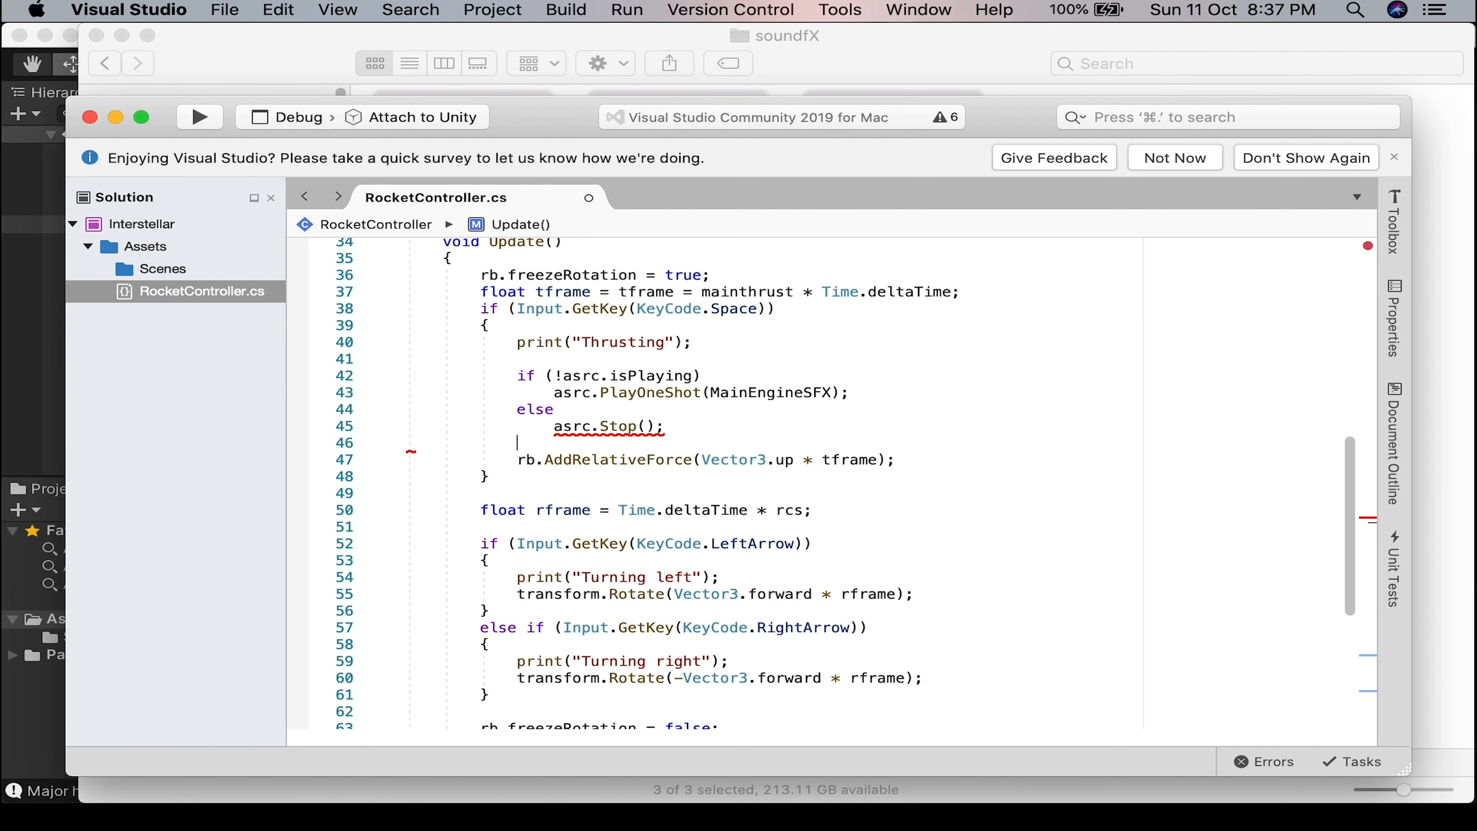
pyautogui.press('super+s')
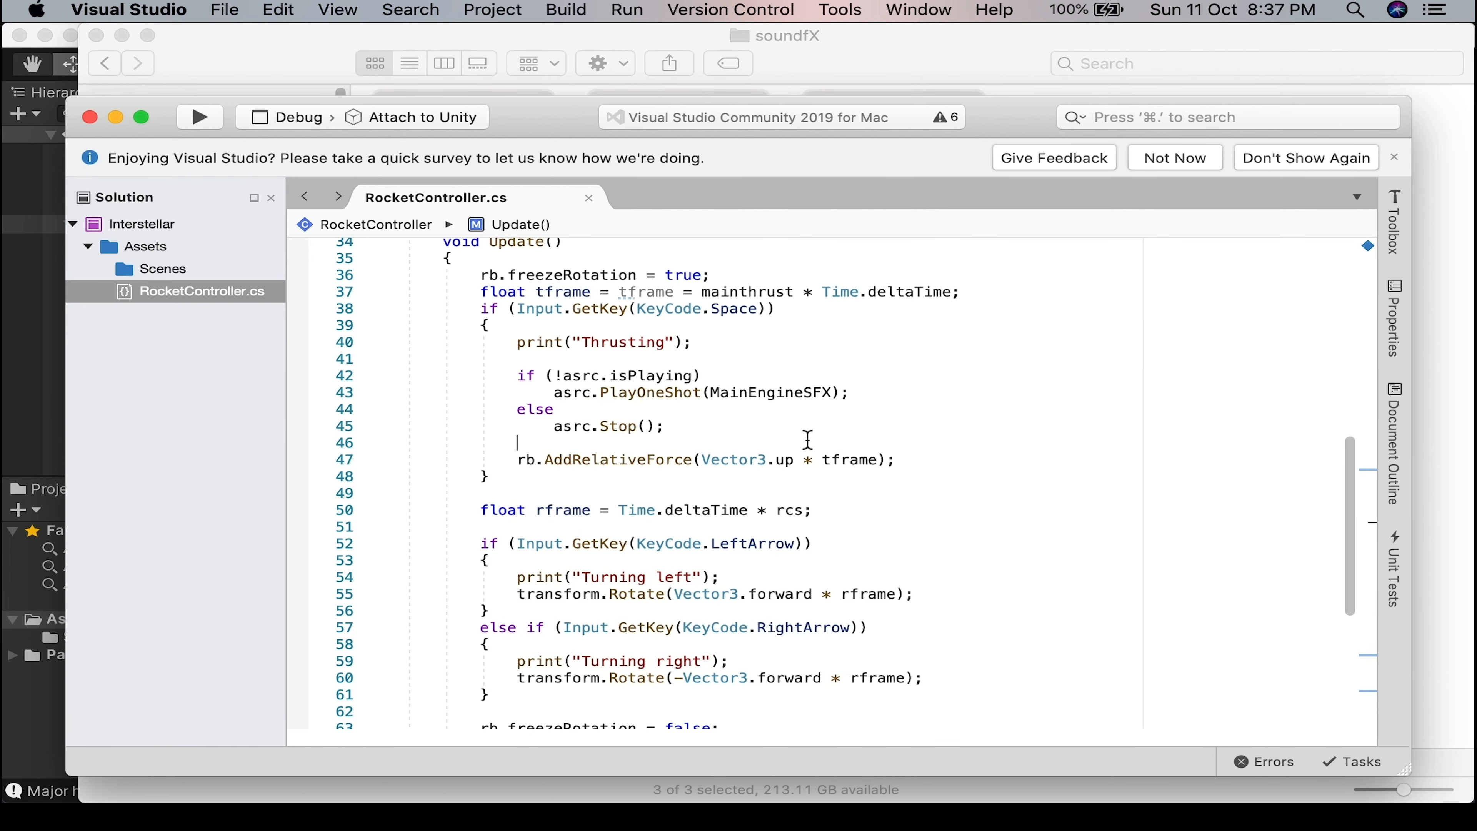
# Switch to Unity and play-test the rocket by flying it past the red obstacle to the green space station platform.
pyautogui.press('super+Tab')
pyautogui.press('super+Tab')
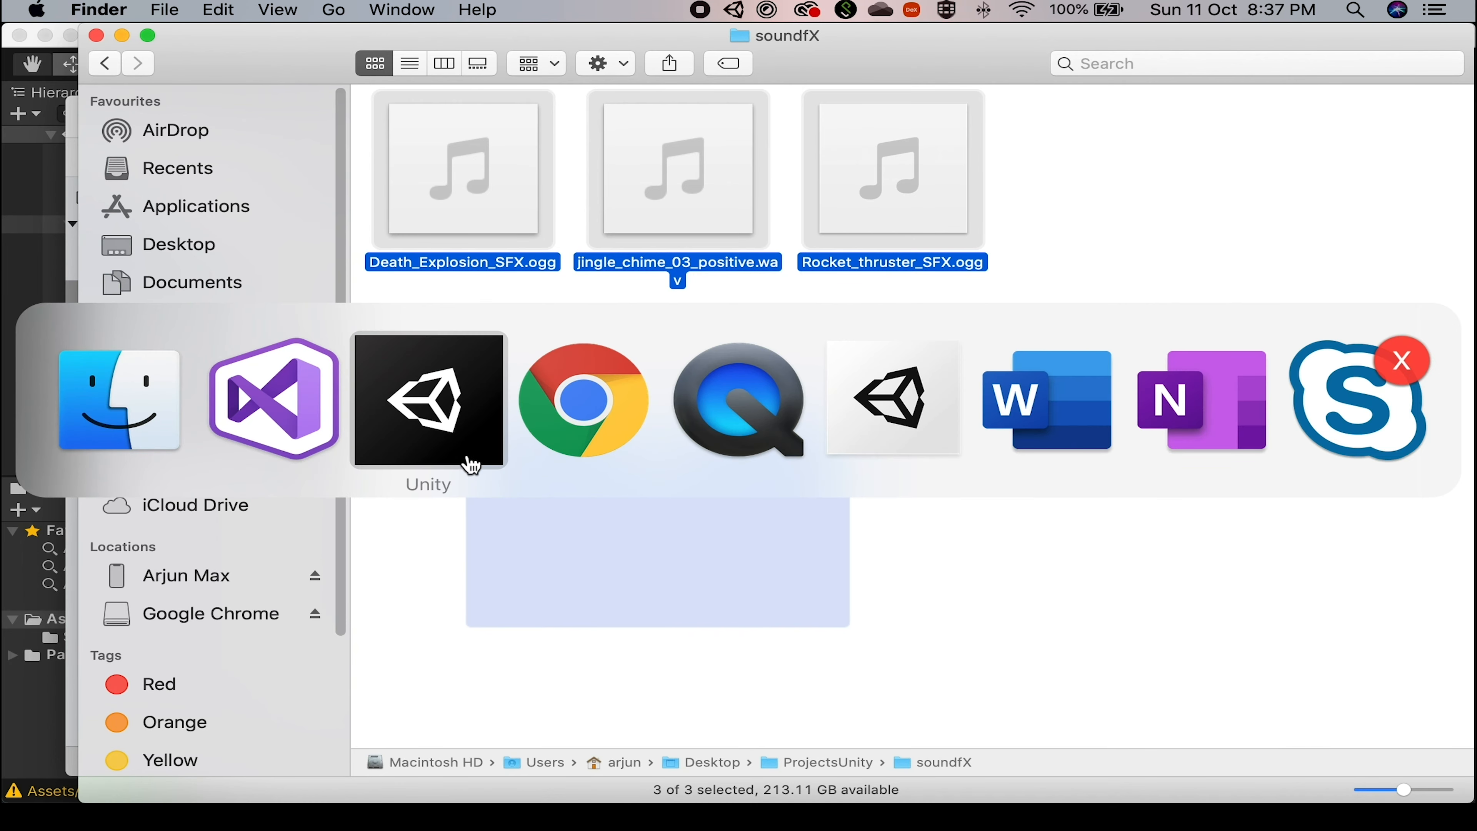
pyautogui.click(275, 430)
pyautogui.press('super+Tab')
pyautogui.click(448, 425)
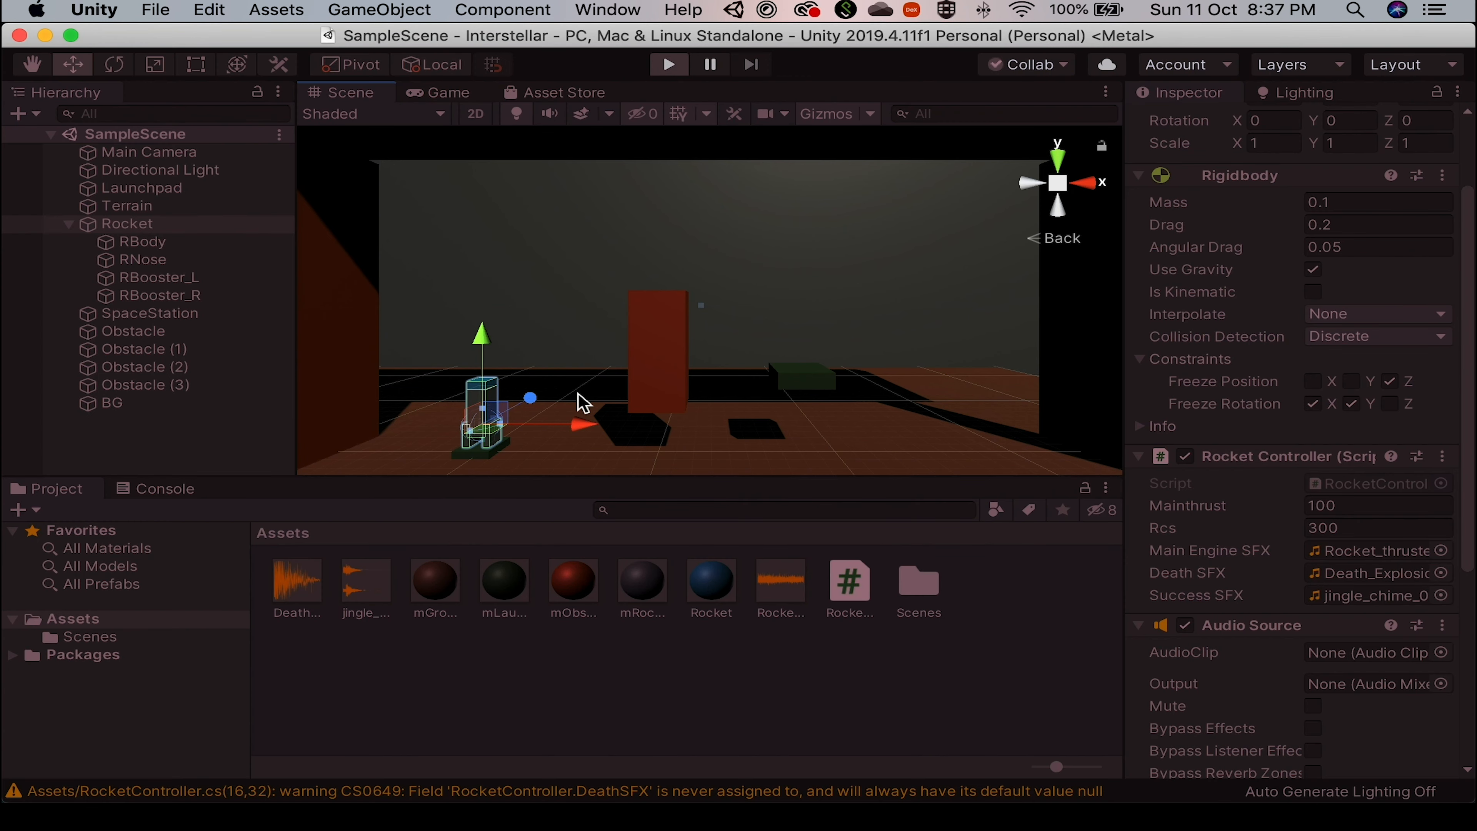
pyautogui.press('space')
pyautogui.press('d')
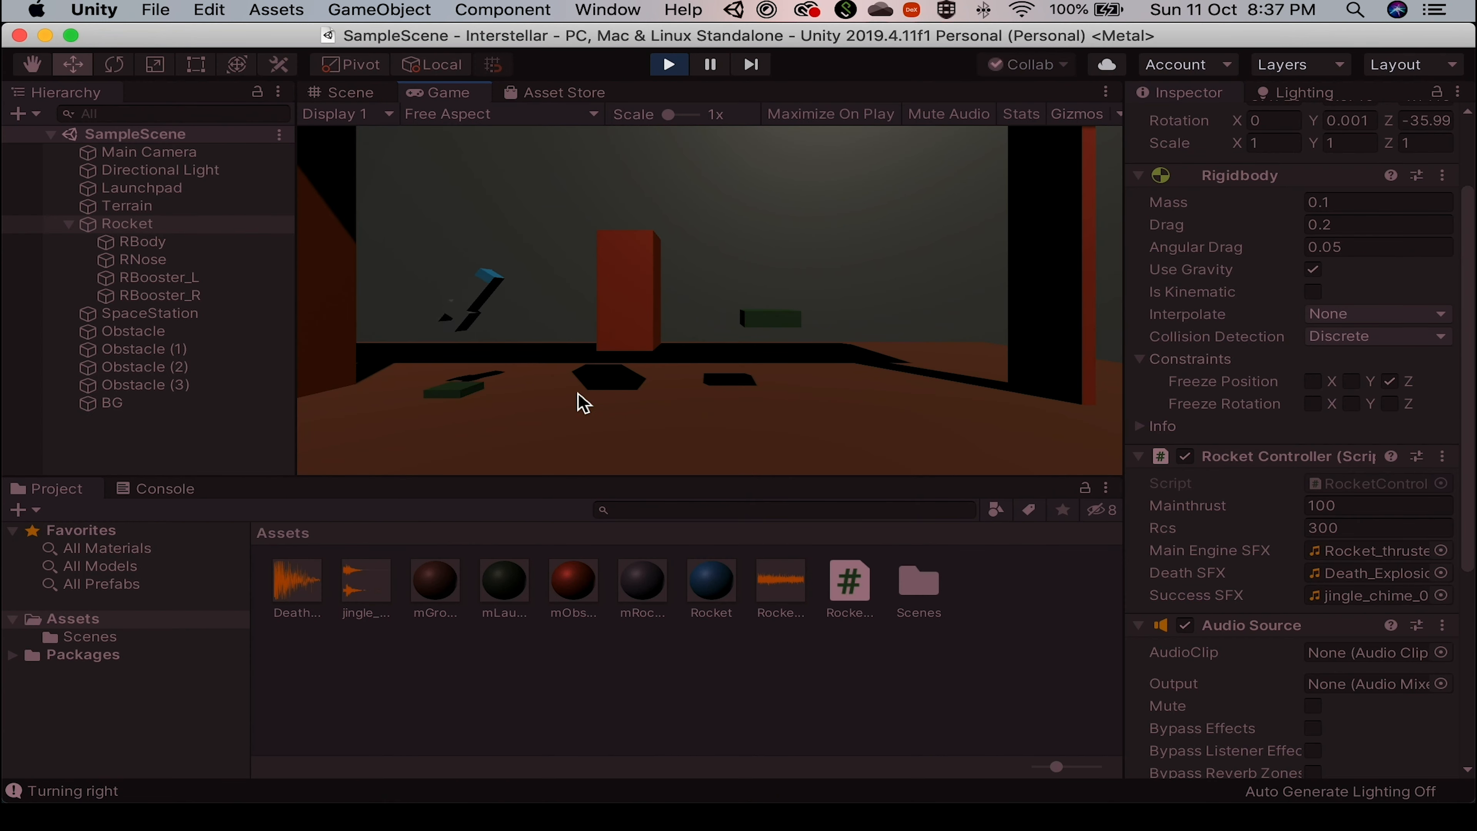
pyautogui.press('a')
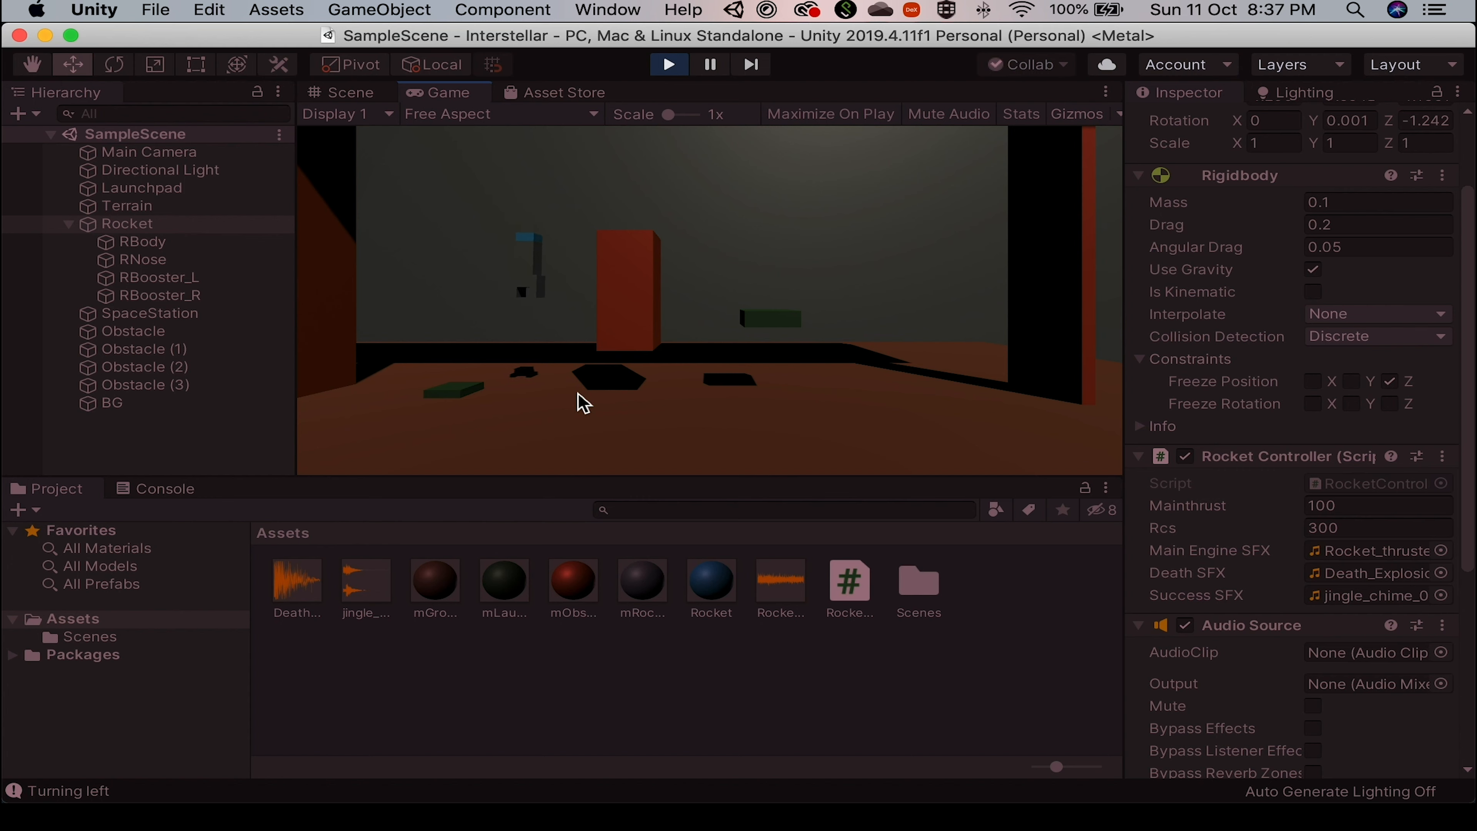
pyautogui.press('space')
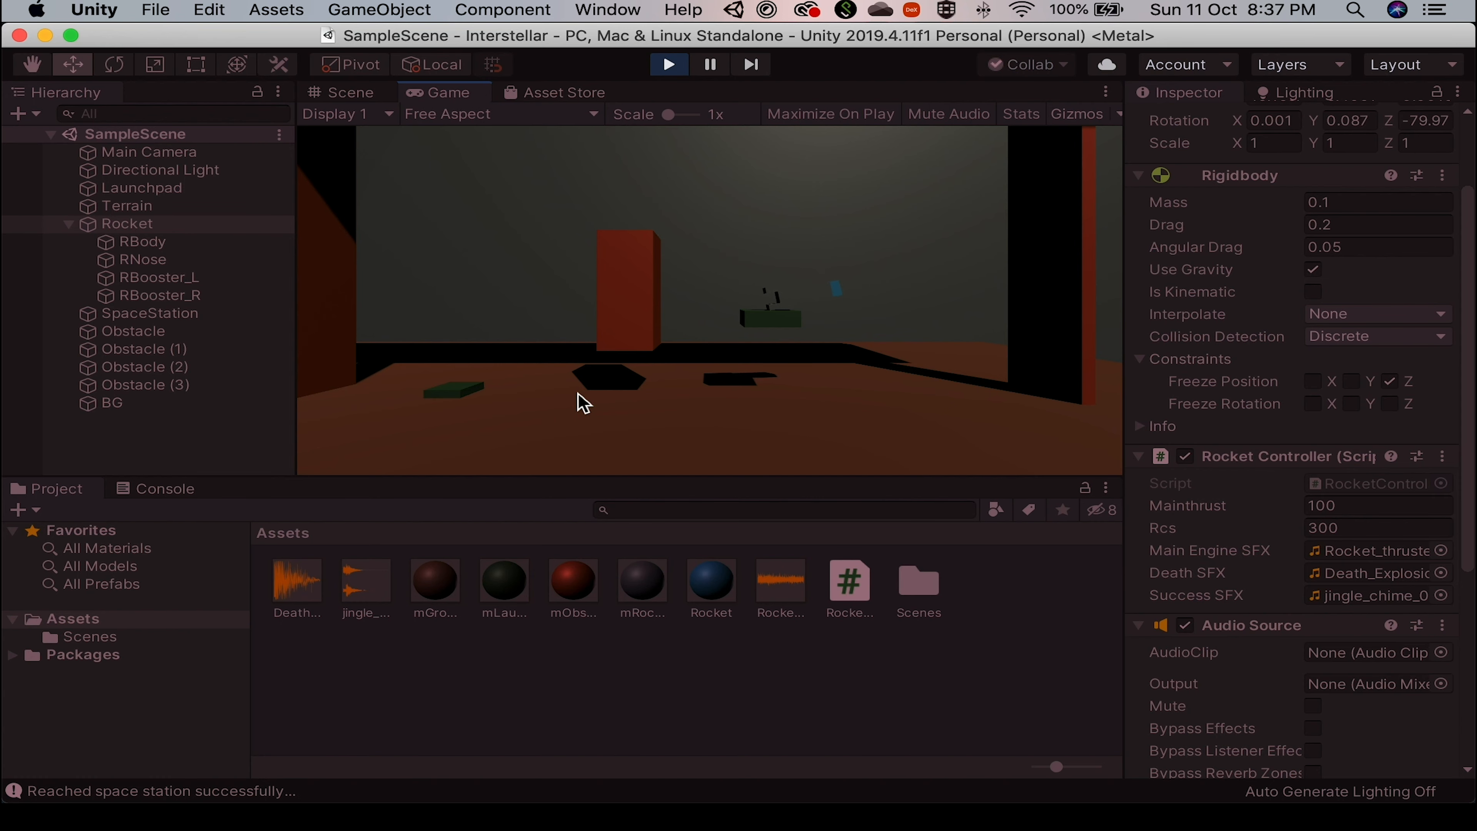
pyautogui.press('super+p')
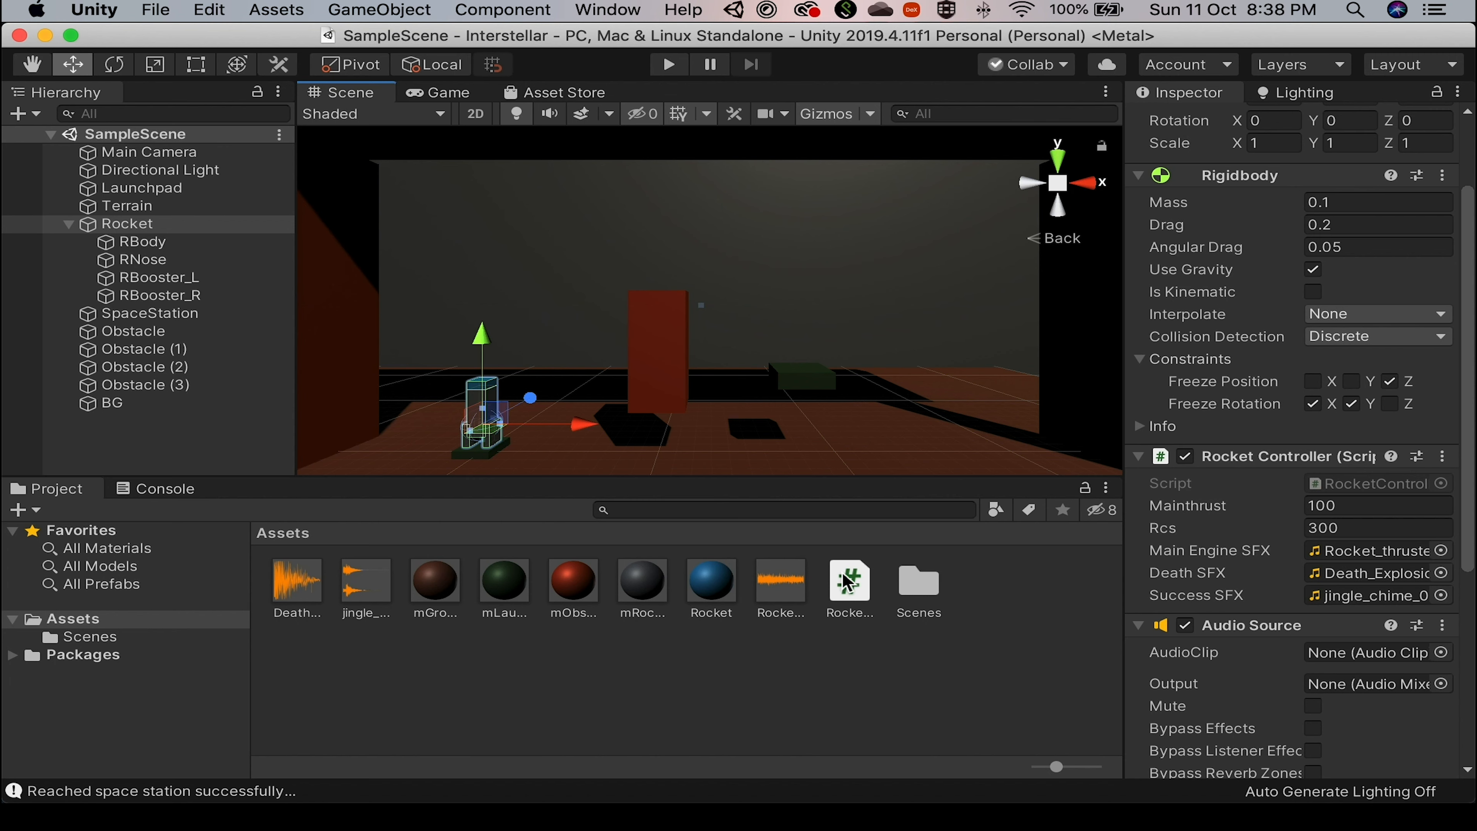
# Add a Particle System effect to the scene and look through its main settings and modules.
pyautogui.rightClick(204, 447)
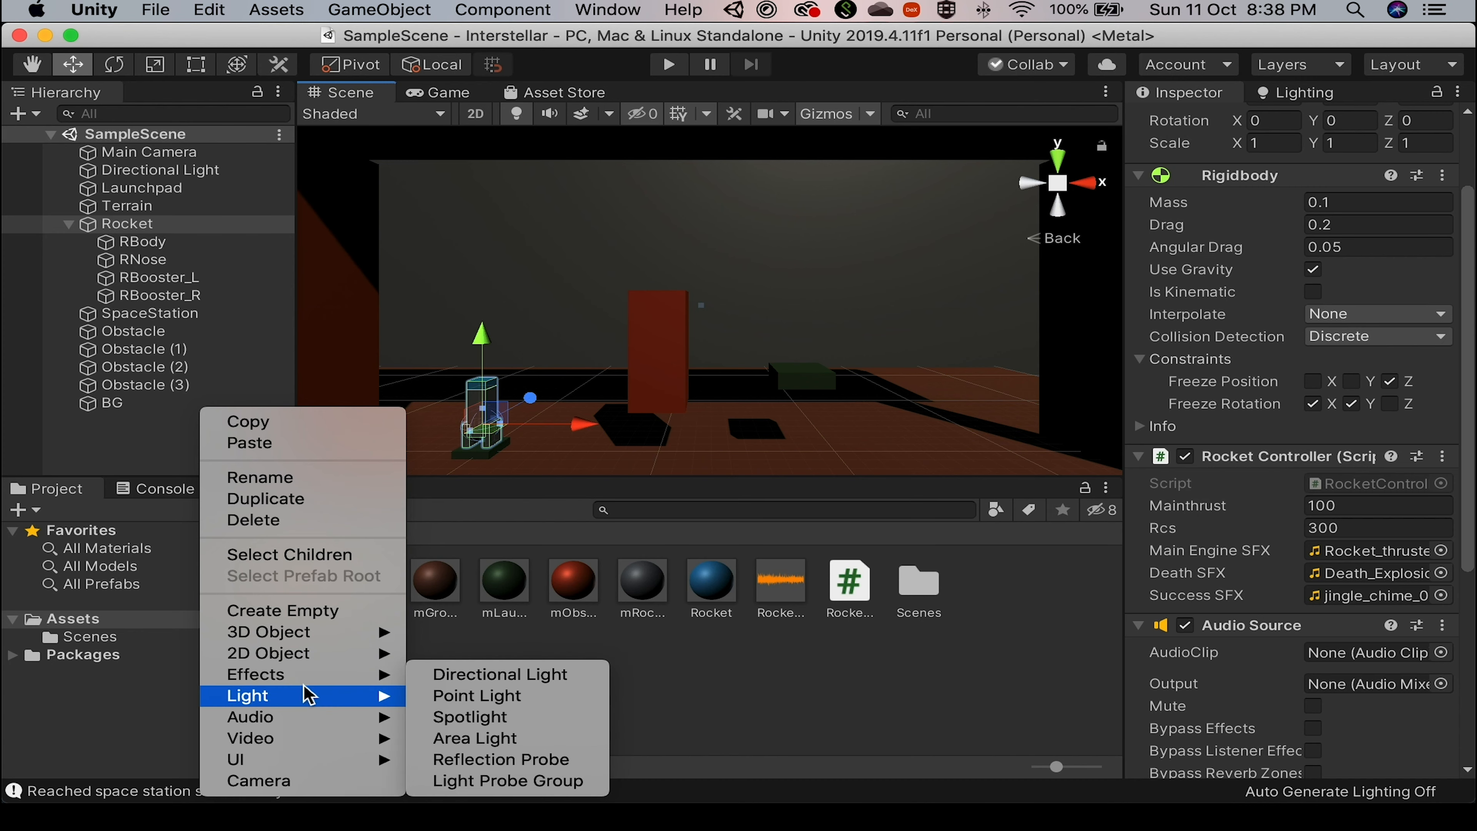
pyautogui.moveTo(305, 674)
pyautogui.click(460, 674)
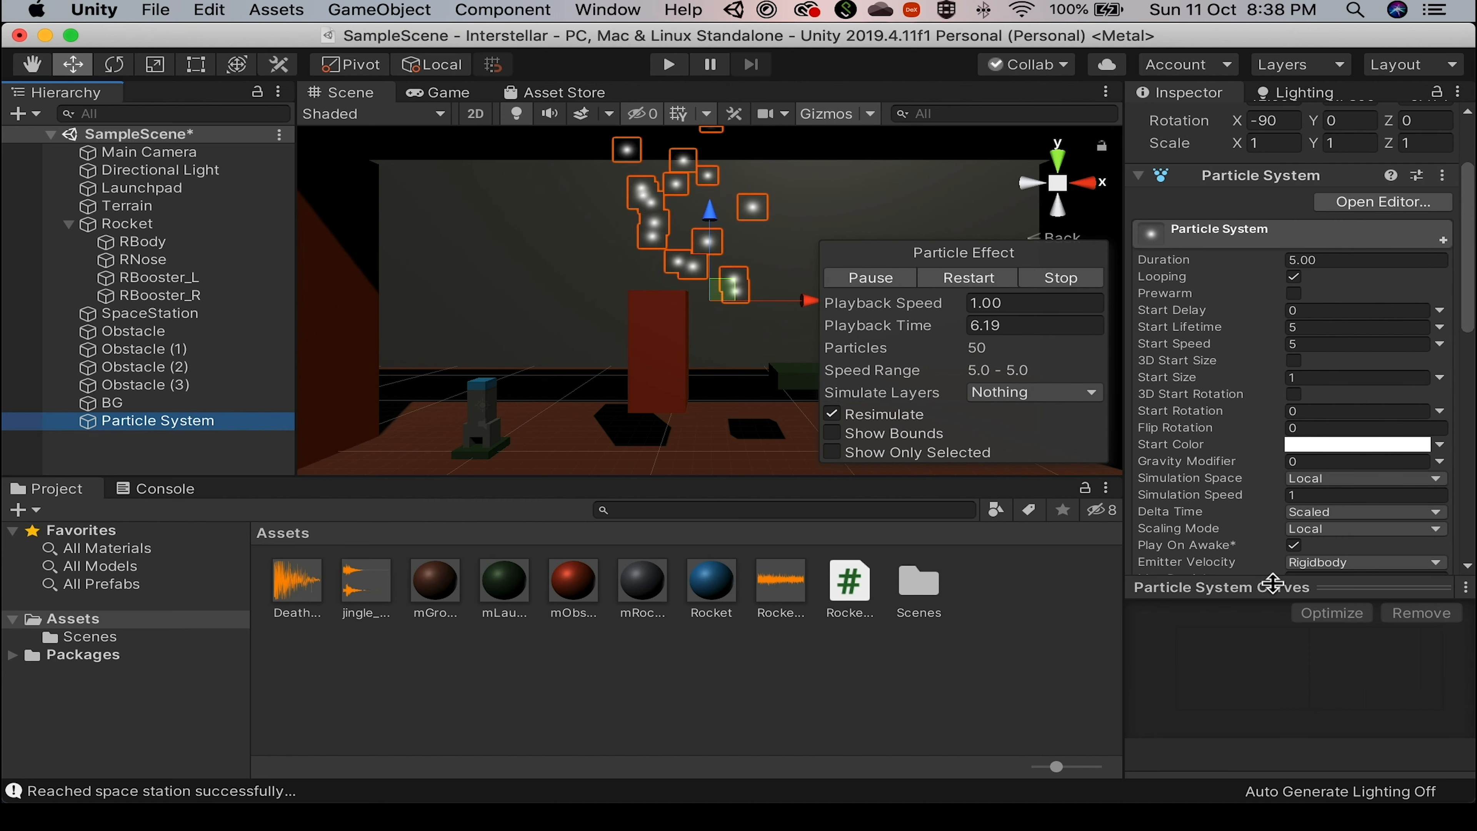
pyautogui.click(163, 428)
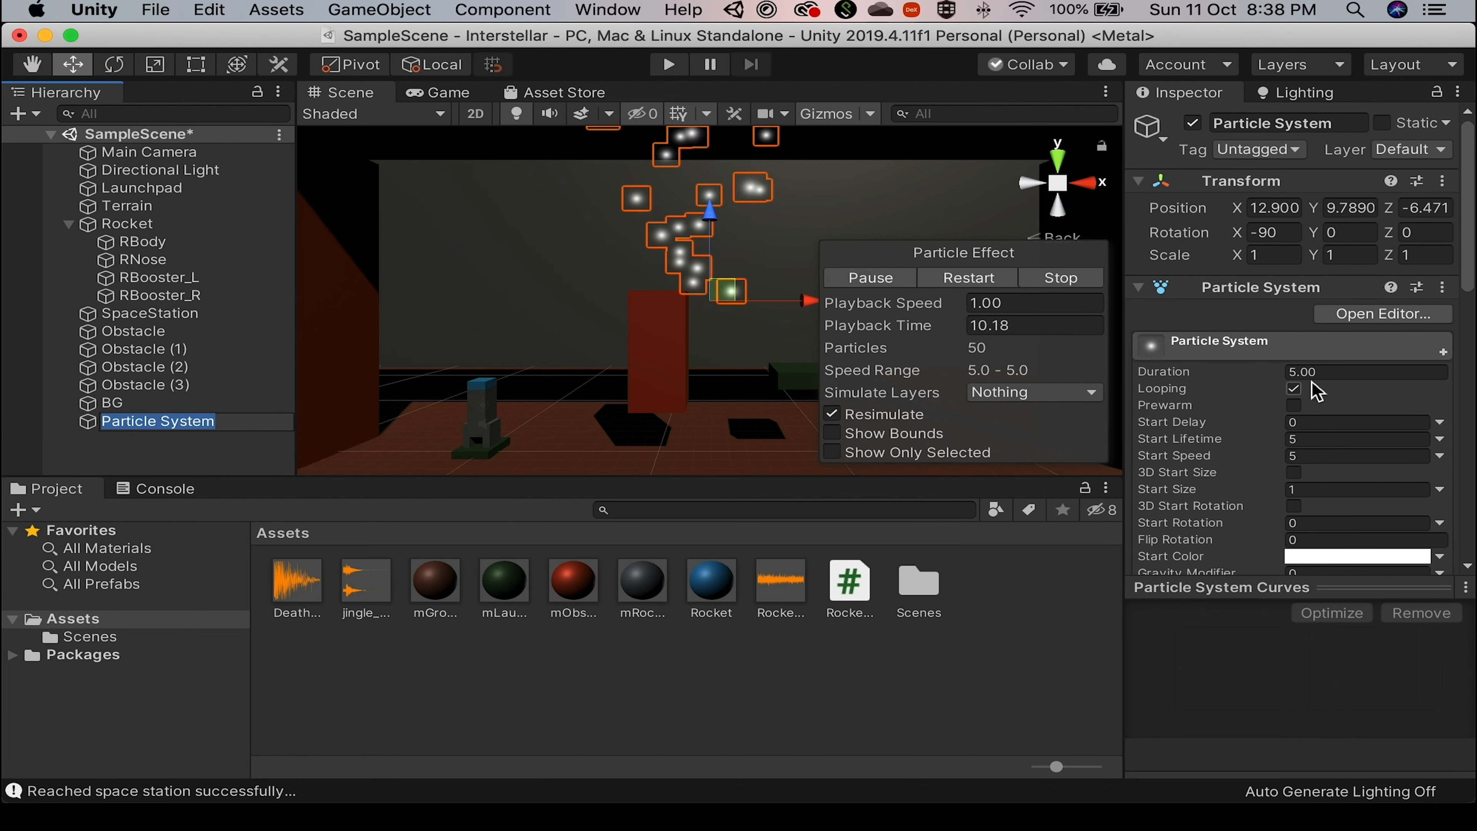
pyautogui.click(1137, 292)
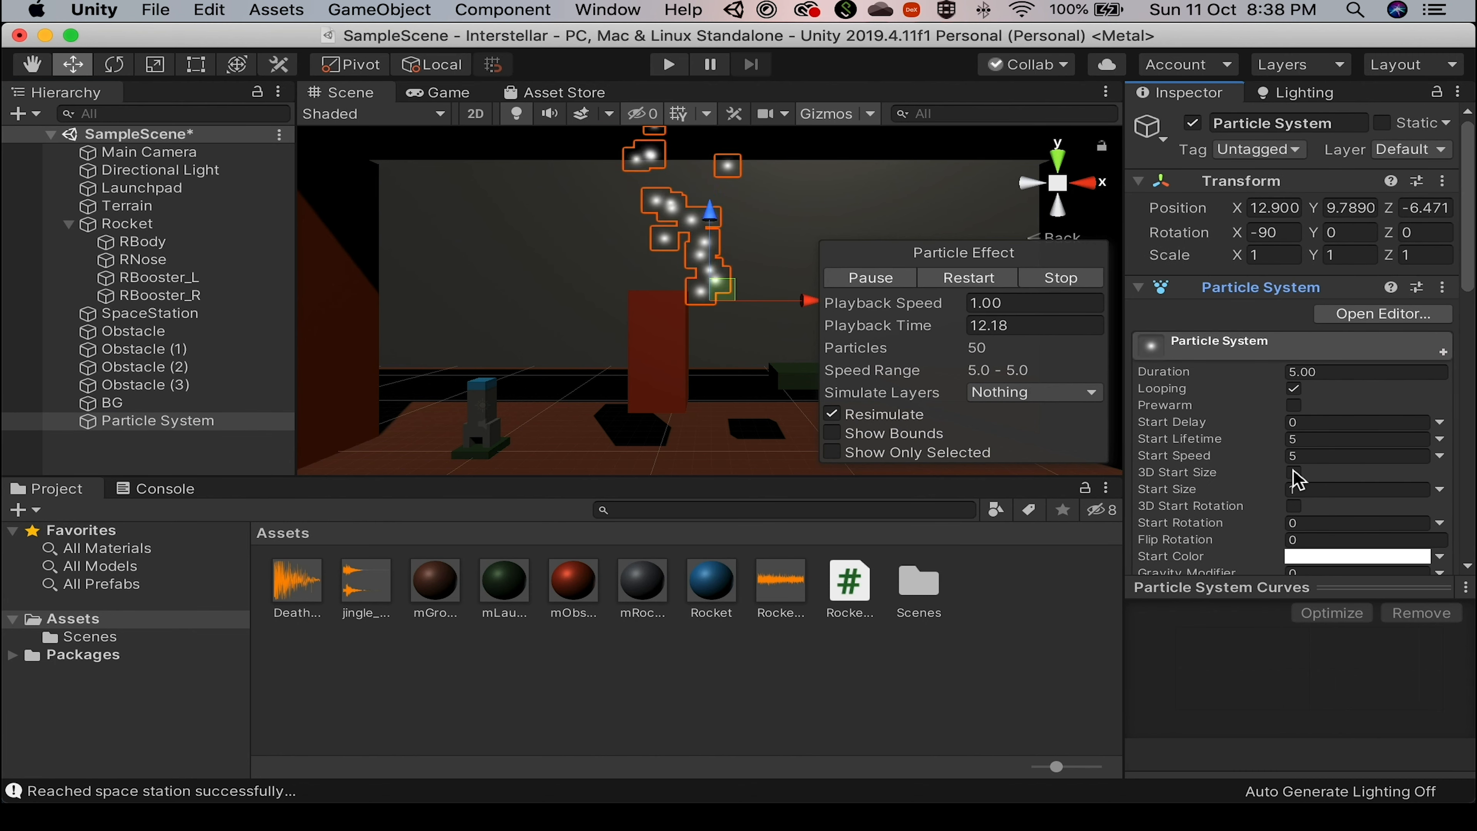
pyautogui.scroll(-10, 1298, 473)
pyautogui.scroll(5, 1300, 472)
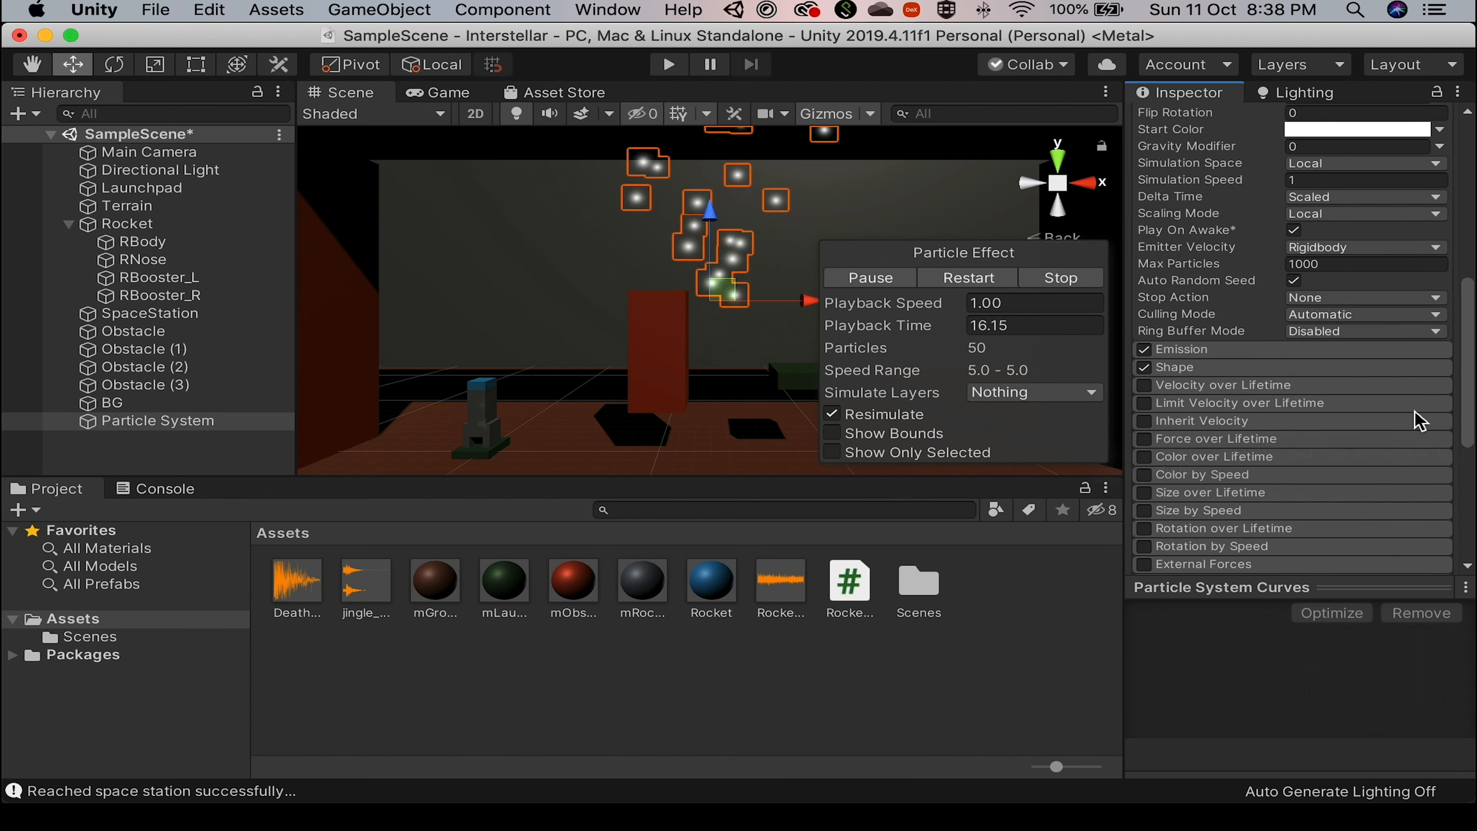
# Delete the Particle System from the scene.
pyautogui.click(131, 430)
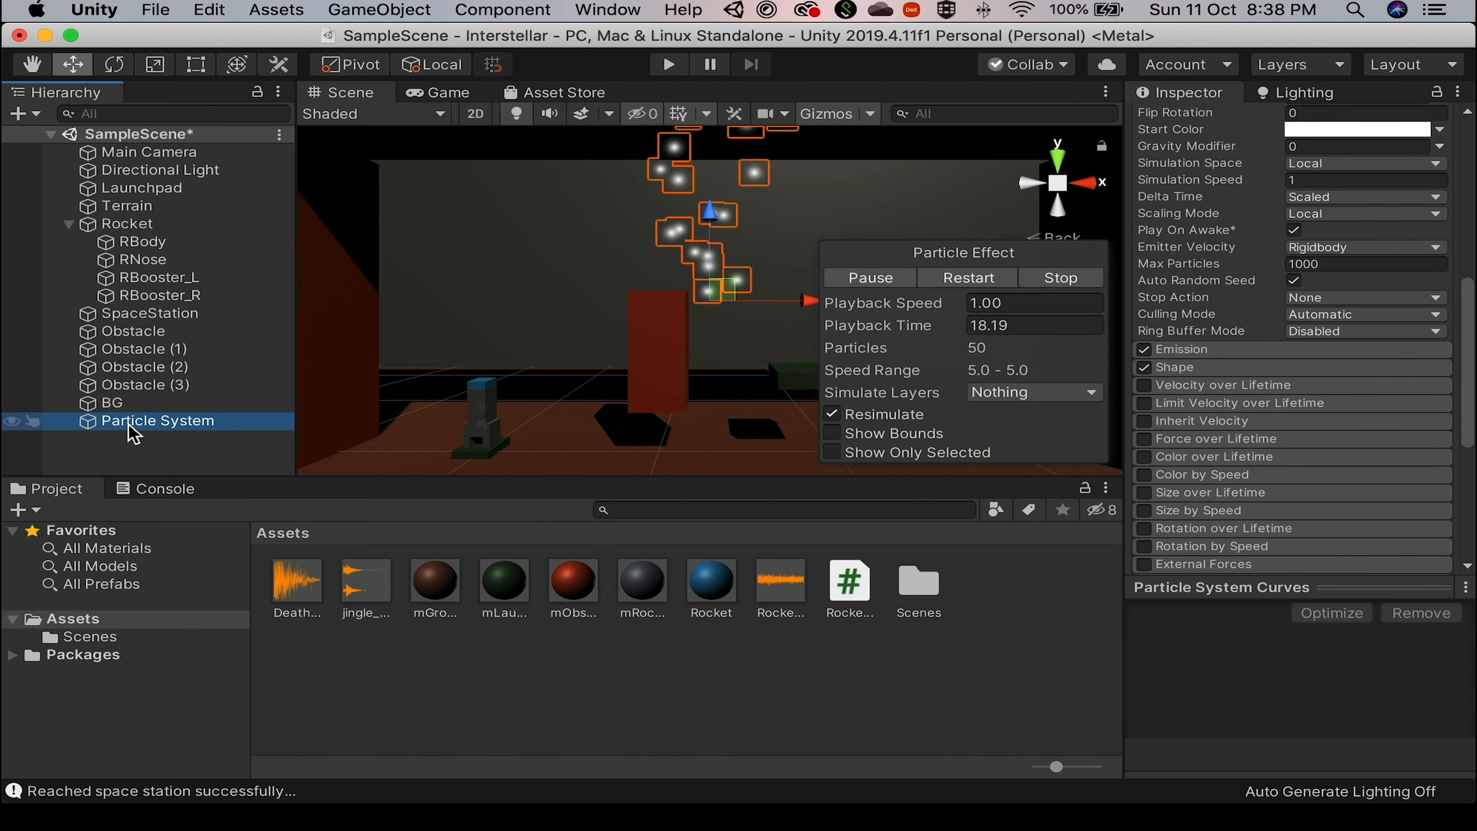
pyautogui.press('super+BackSpace')
# Switch to Finder and open the 22_PB_CU2 Download Files folder inside the particleFX folder of ProjectsUnity.
pyautogui.press('super+Tab')
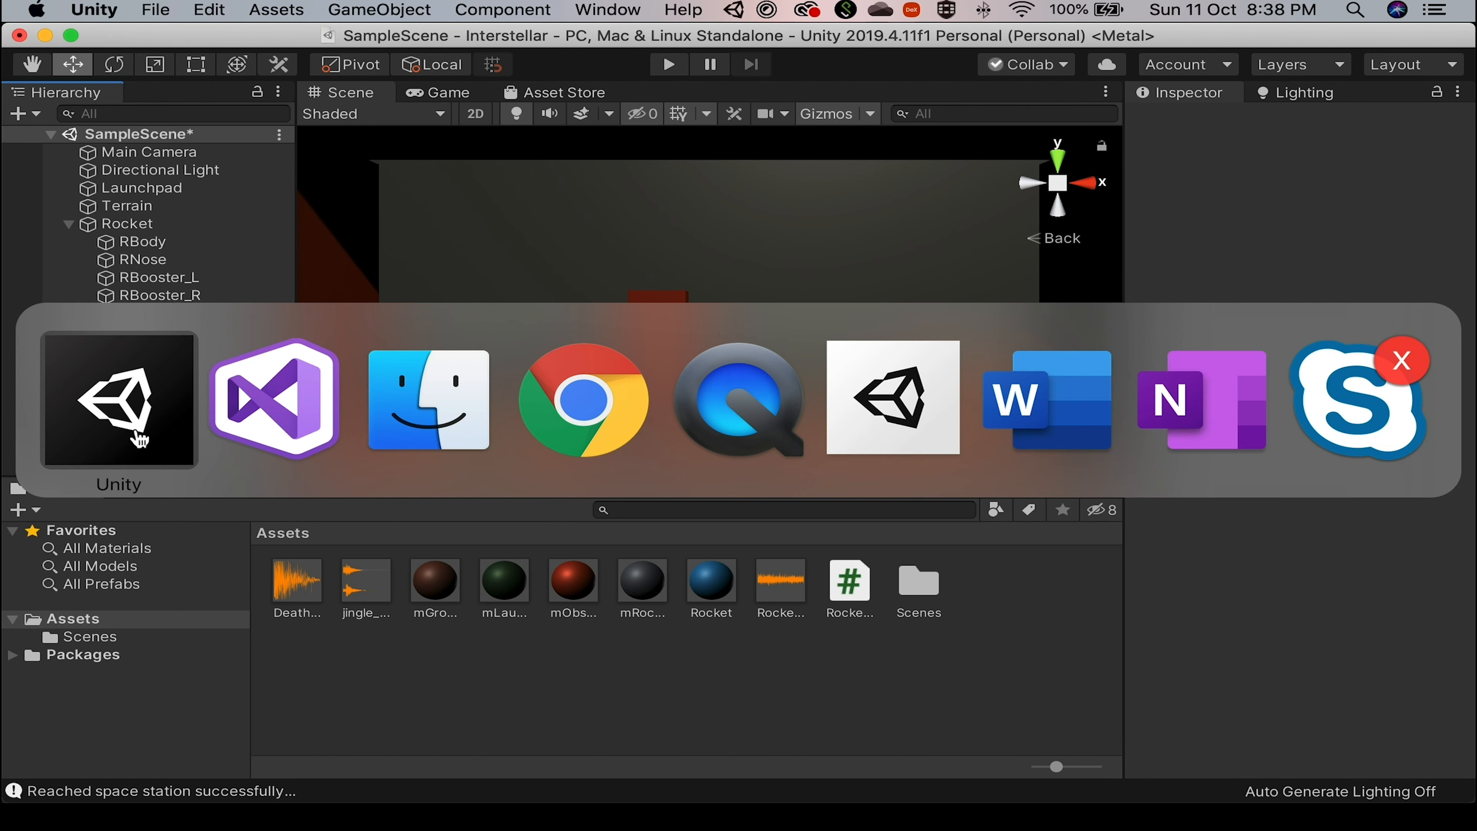
pyautogui.click(413, 428)
pyautogui.click(901, 353)
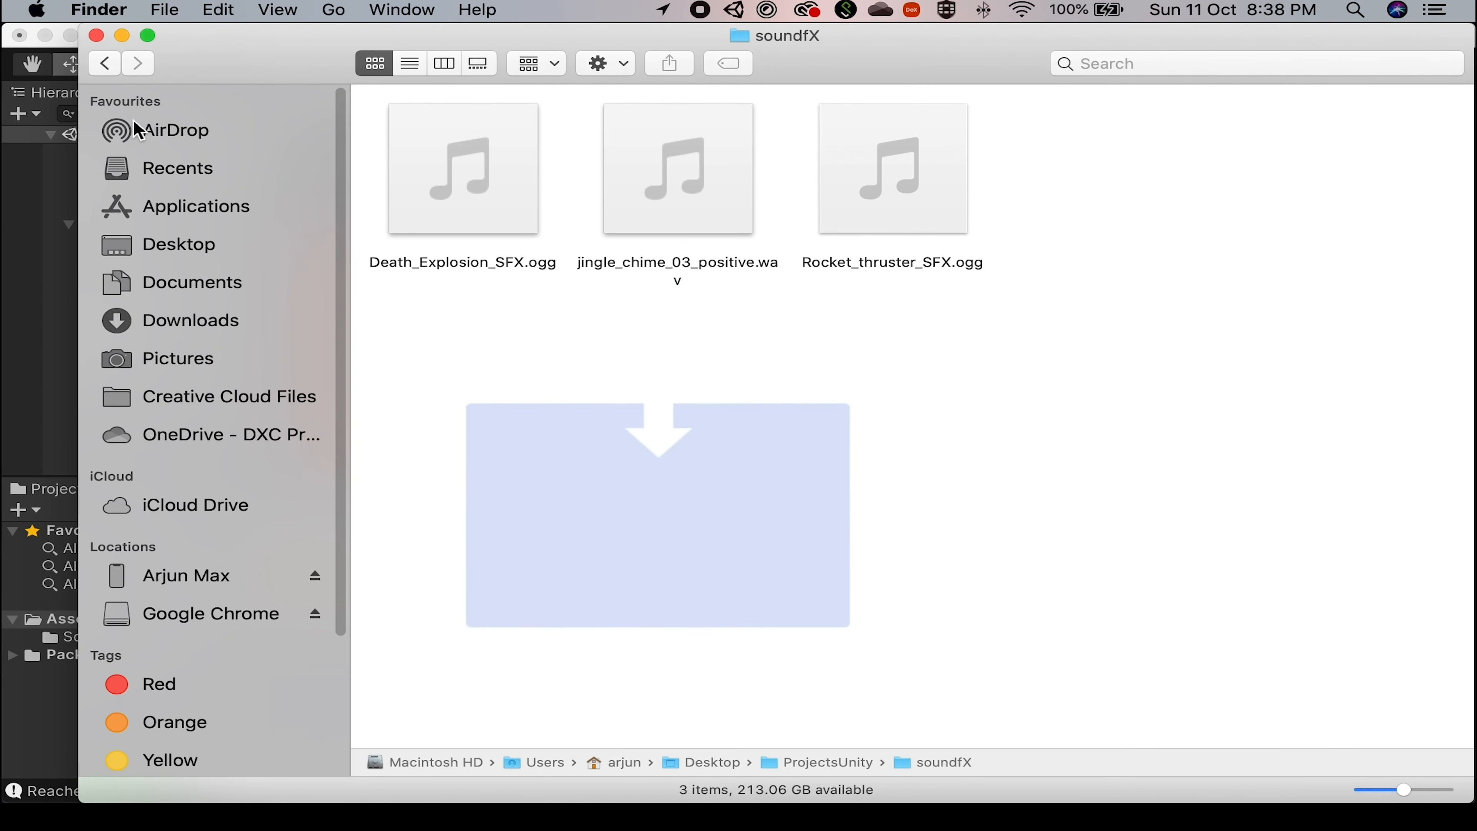
pyautogui.click(104, 63)
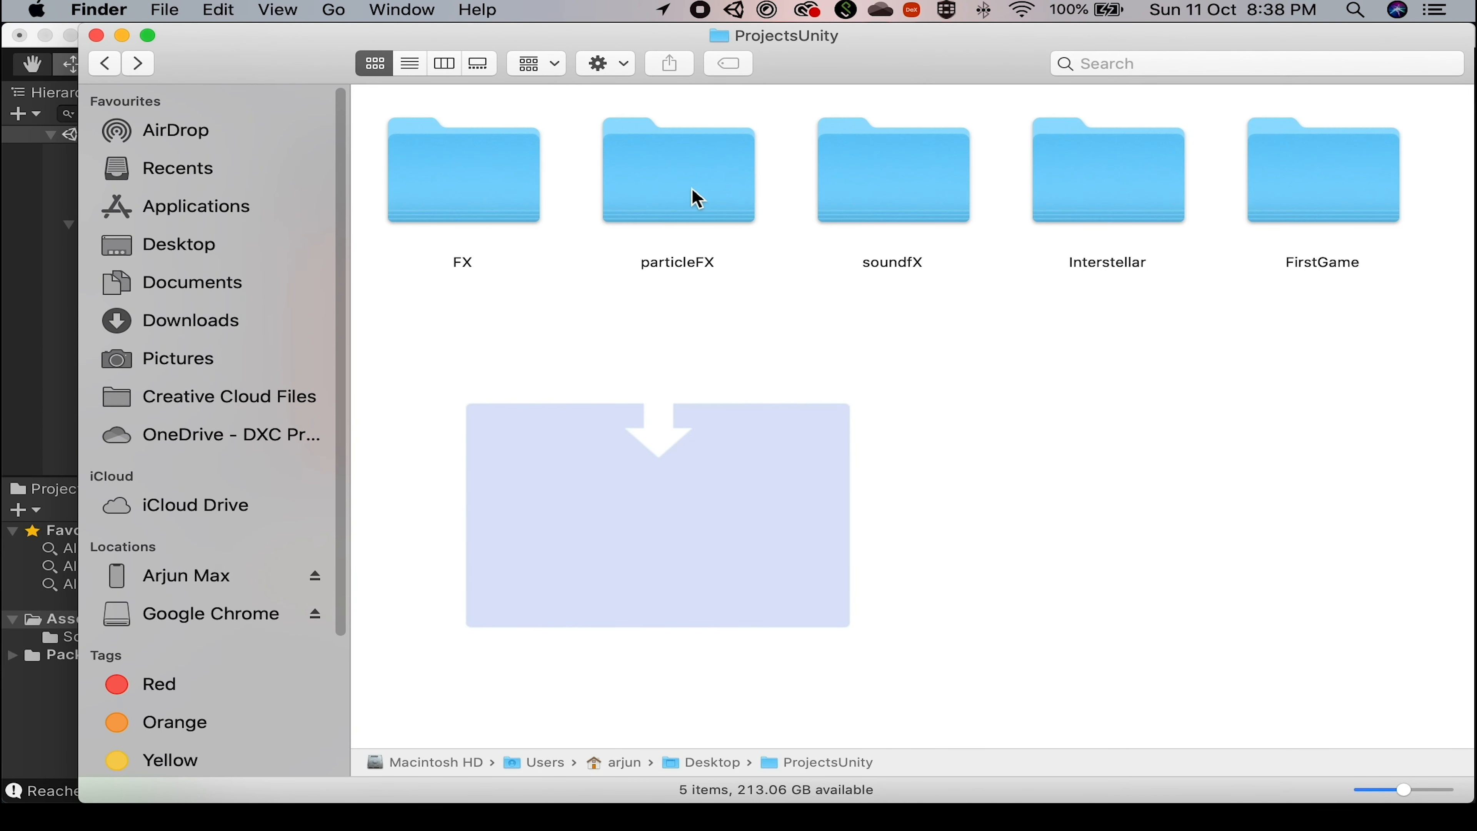
pyautogui.doubleClick(697, 199)
pyautogui.click(460, 217)
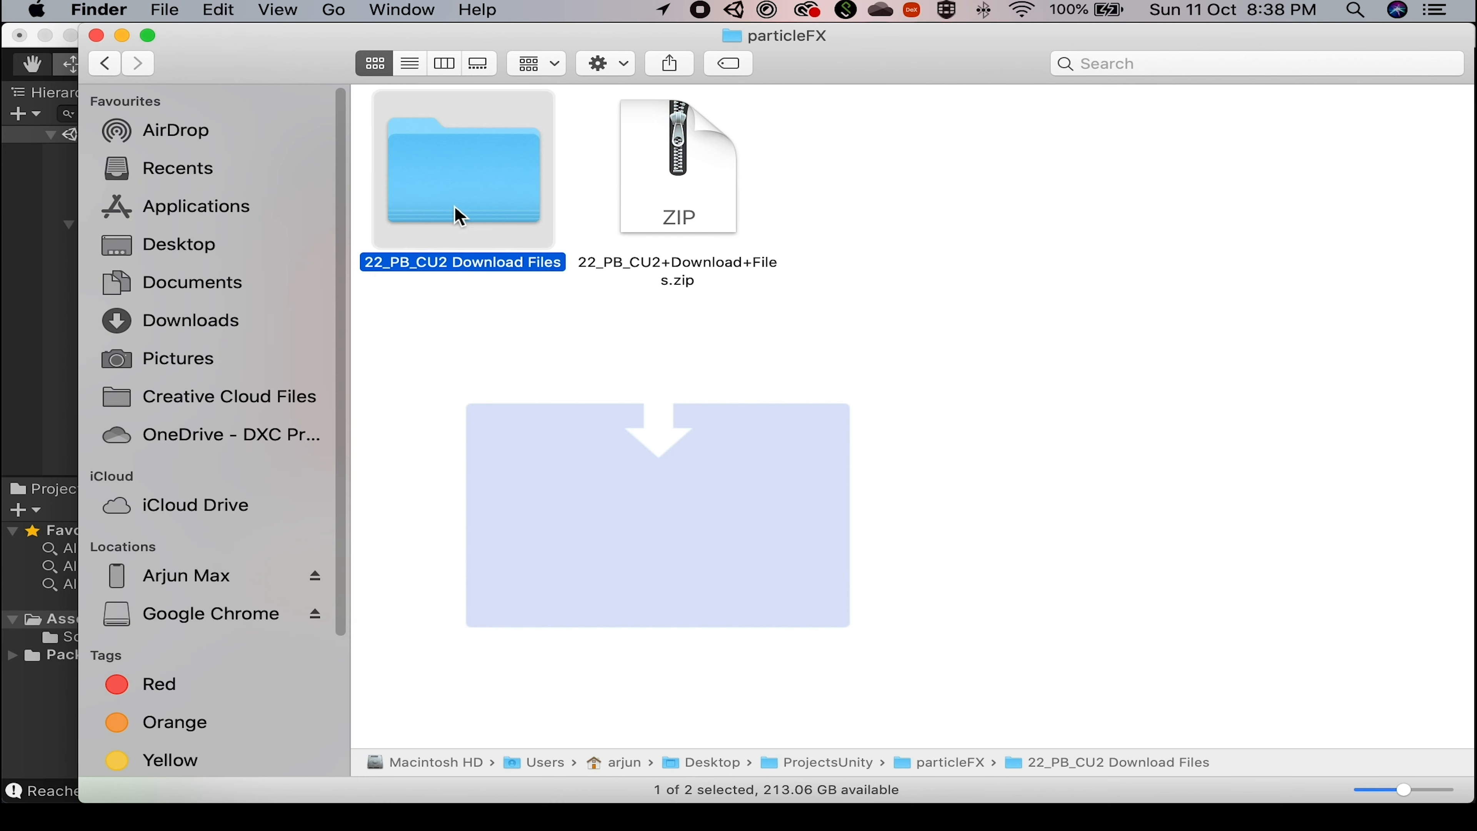
pyautogui.doubleClick(459, 217)
# Import the Explosion, Rocket Jet and Success Particles prefabs from the Project Boost Particle Pack into the Unity project.
pyautogui.moveTo(491, 201); pyautogui.dragTo(658, 614)
pyautogui.press('super+Tab')
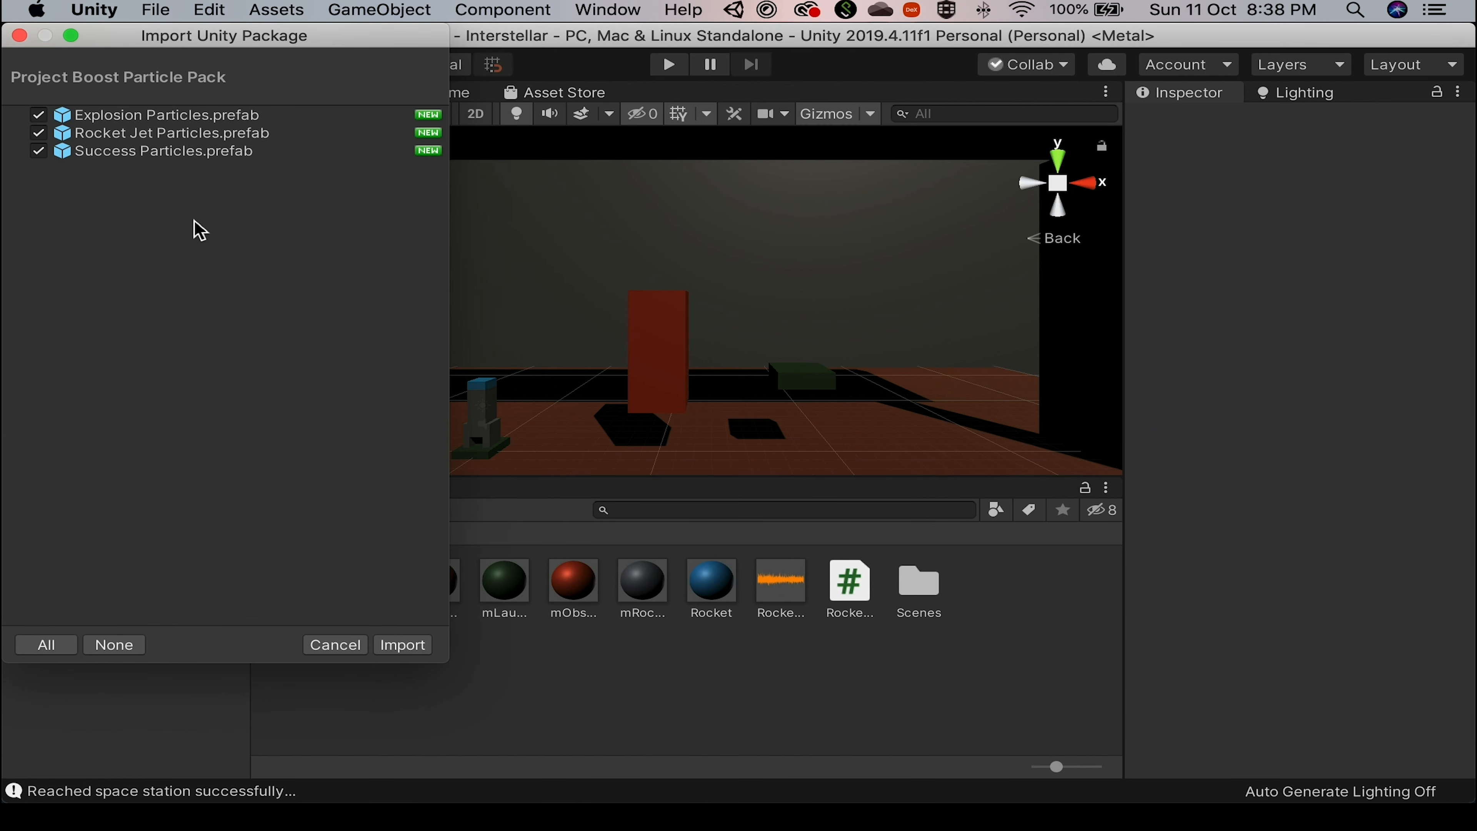
pyautogui.click(408, 650)
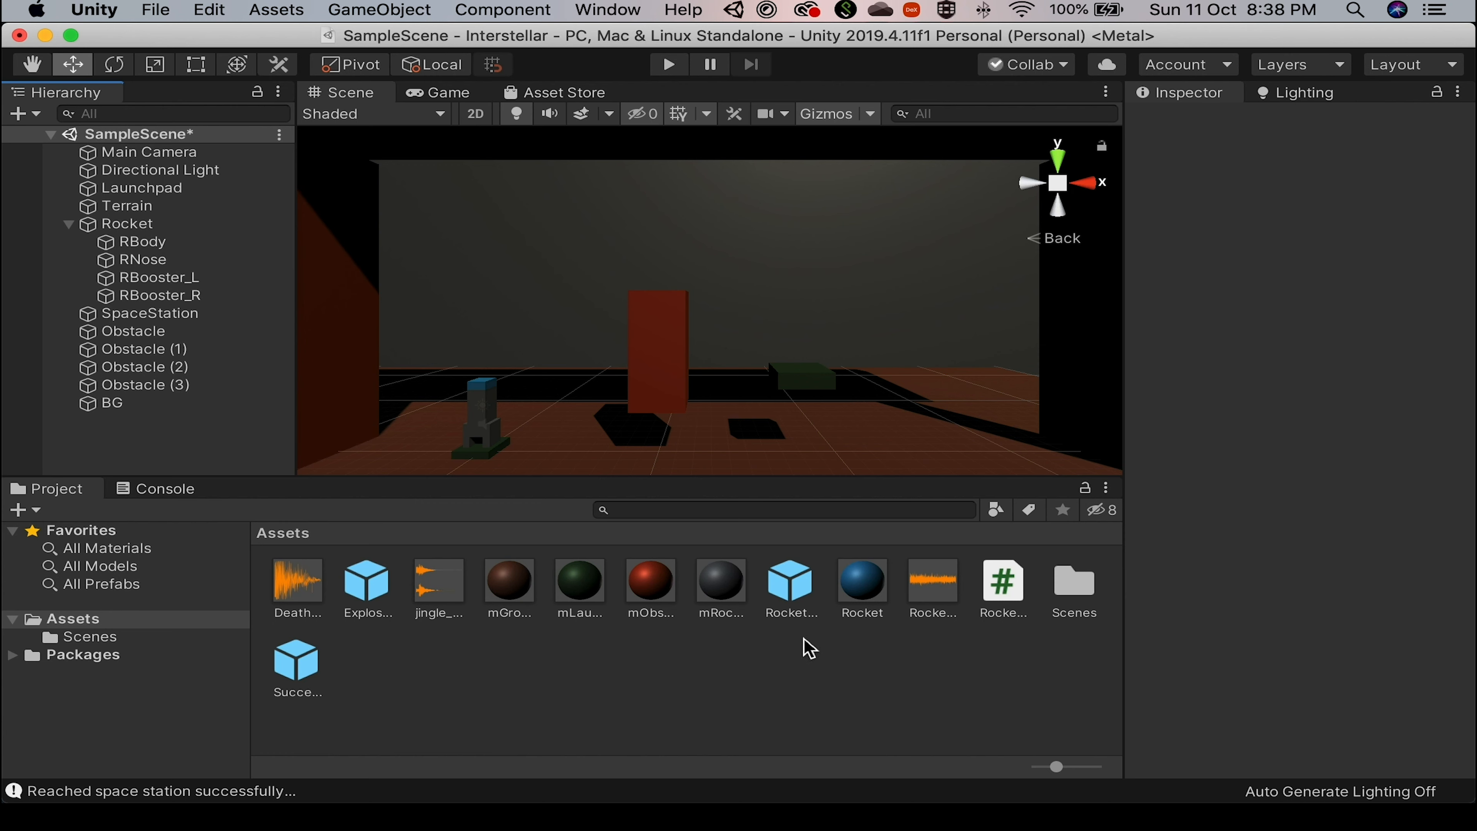
# Add the Rocket Jet, Success and Explosion Particles prefabs to the scene as children of Rocket.
pyautogui.click(368, 600)
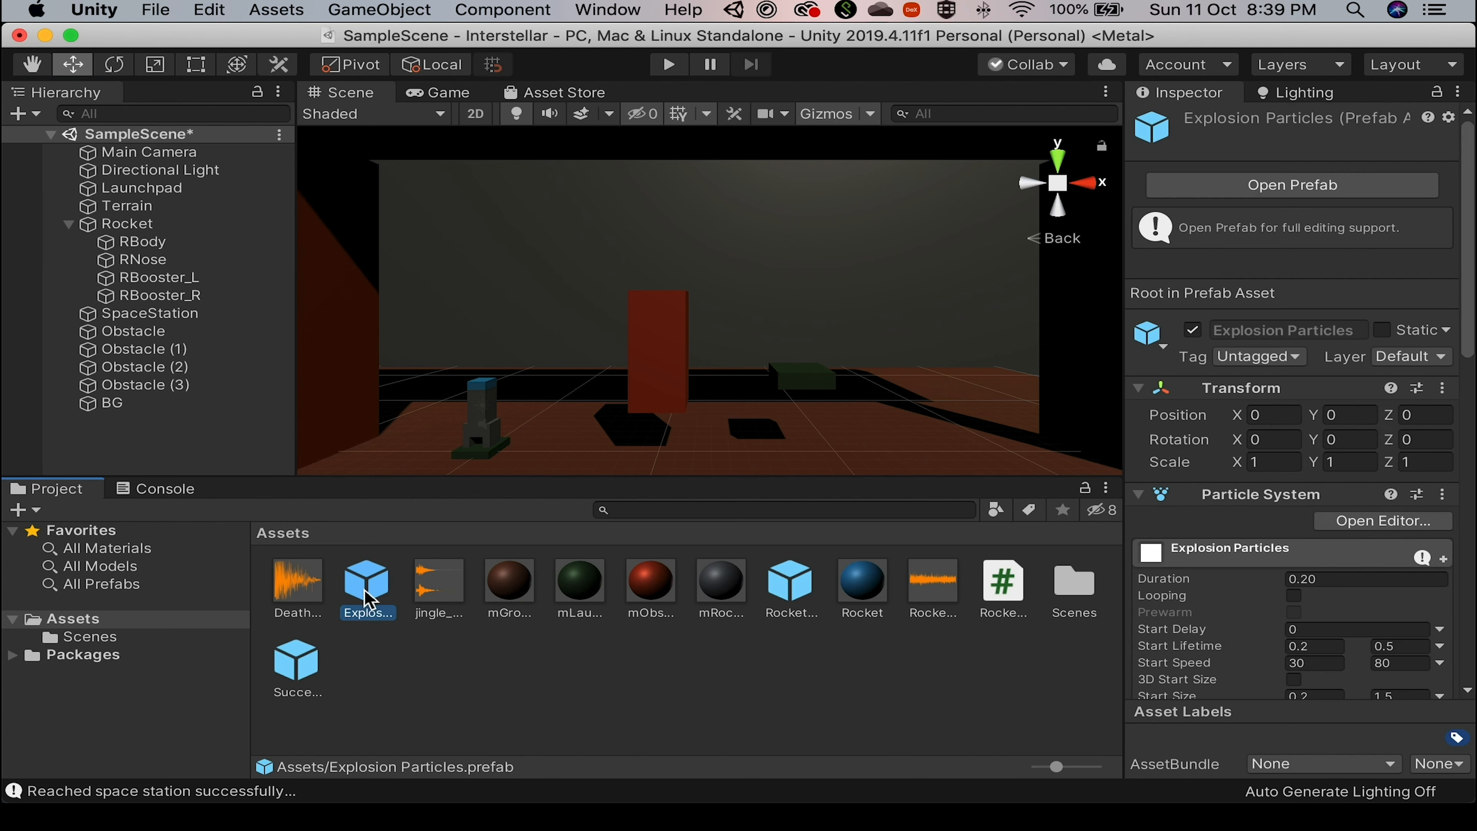
pyautogui.click(311, 667)
pyautogui.click(789, 585)
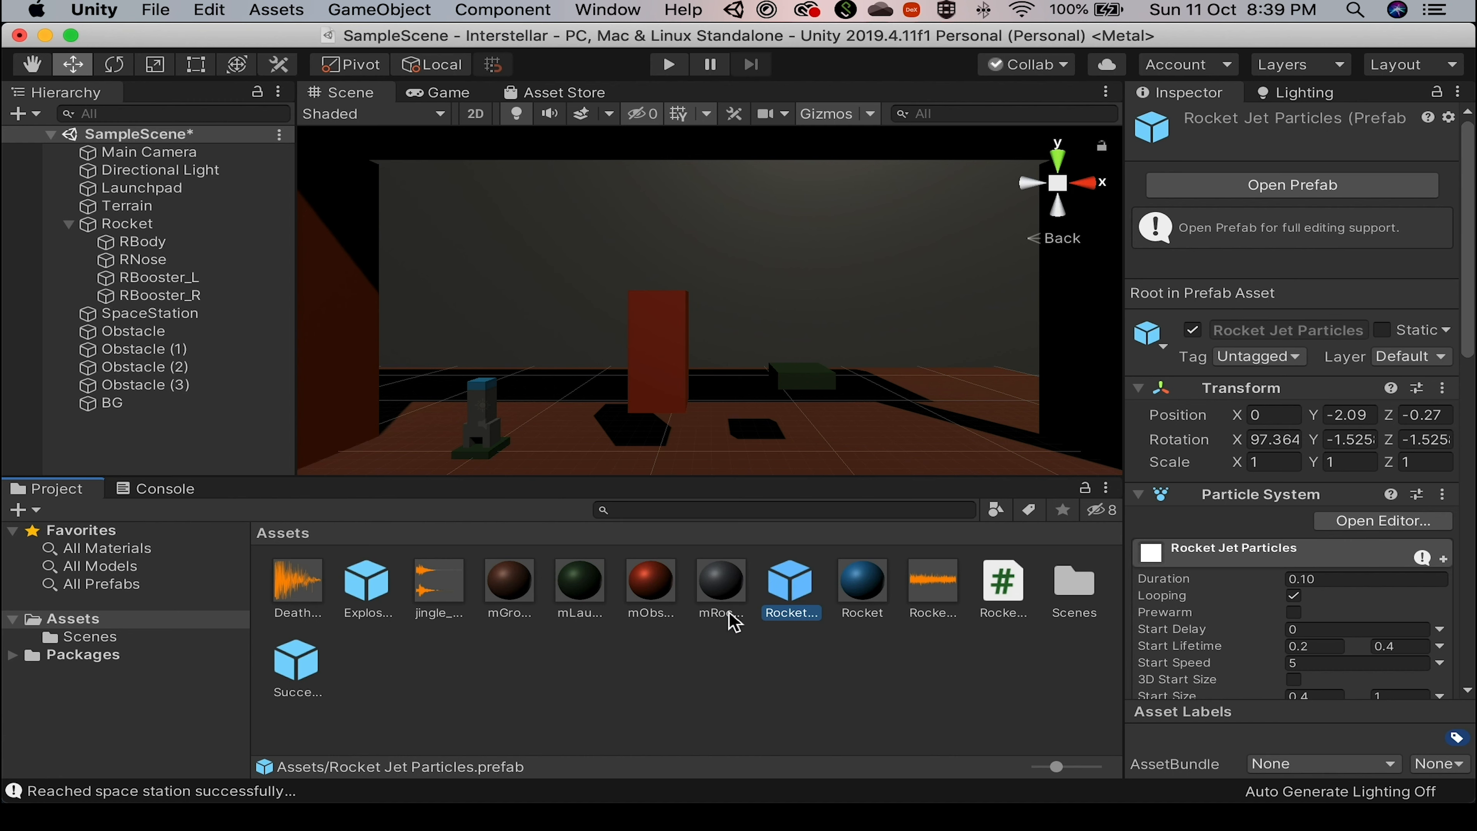
pyautogui.keyDown('super'); pyautogui.click(286, 681); pyautogui.keyUp('super')
pyautogui.keyDown('super'); pyautogui.click(369, 585); pyautogui.keyUp('super')
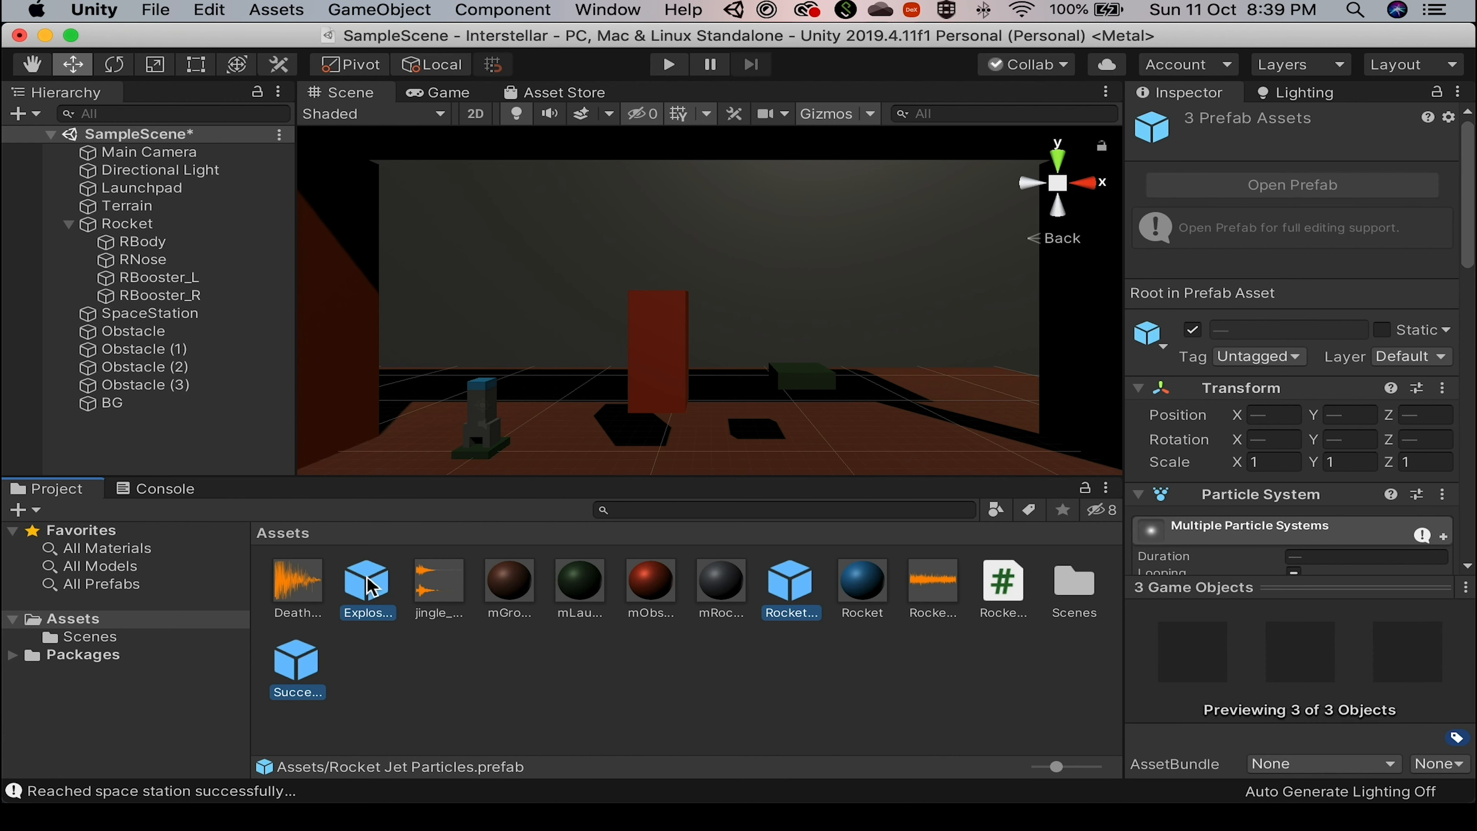
pyautogui.moveTo(369, 585); pyautogui.dragTo(146, 234)
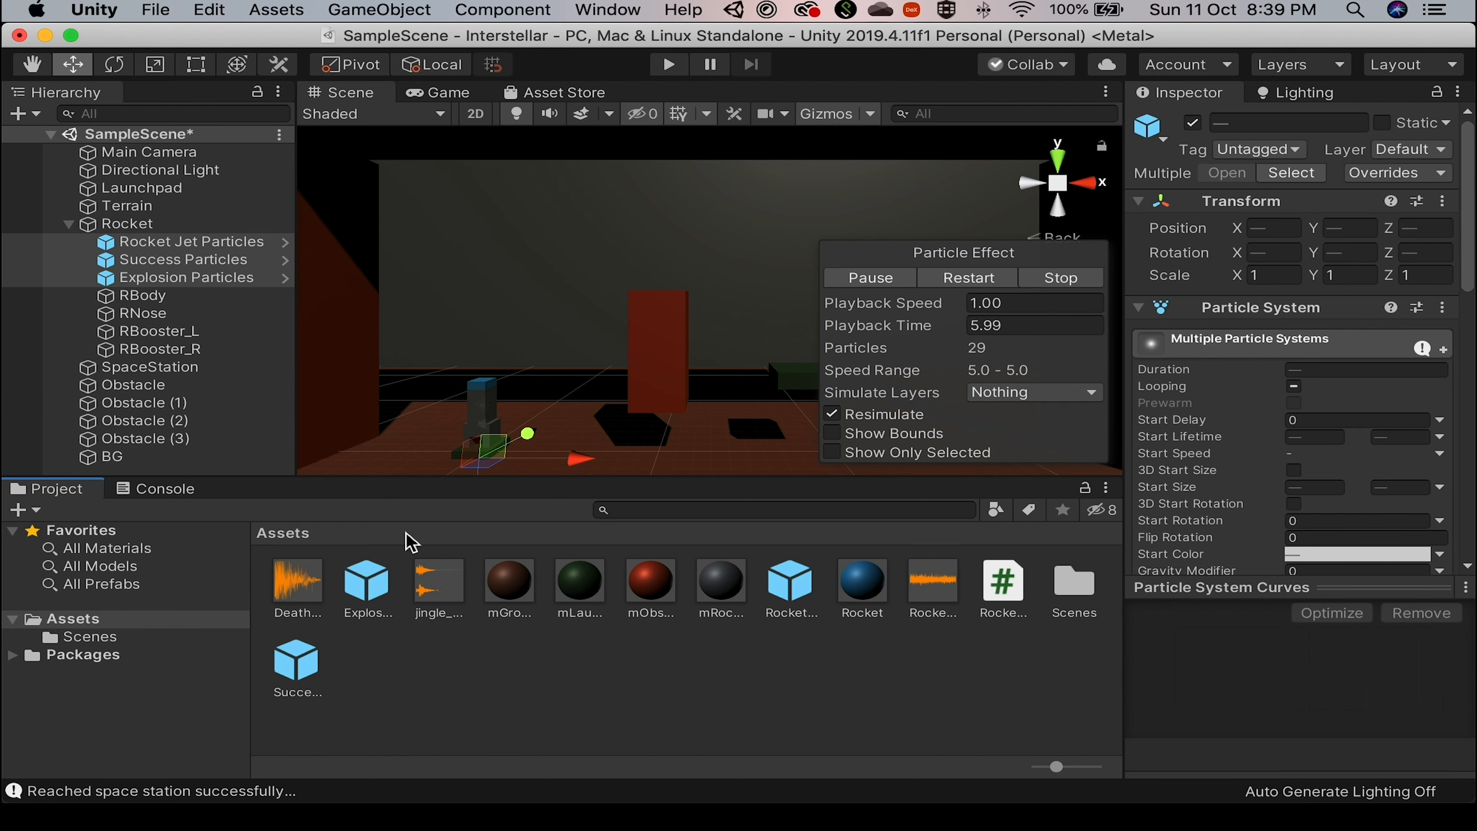
# Switch to Visual Studio and duplicate the three AudioClip field declarations below the originals in RocketController.cs, separated by a blank line.
pyautogui.press('super+Tab')
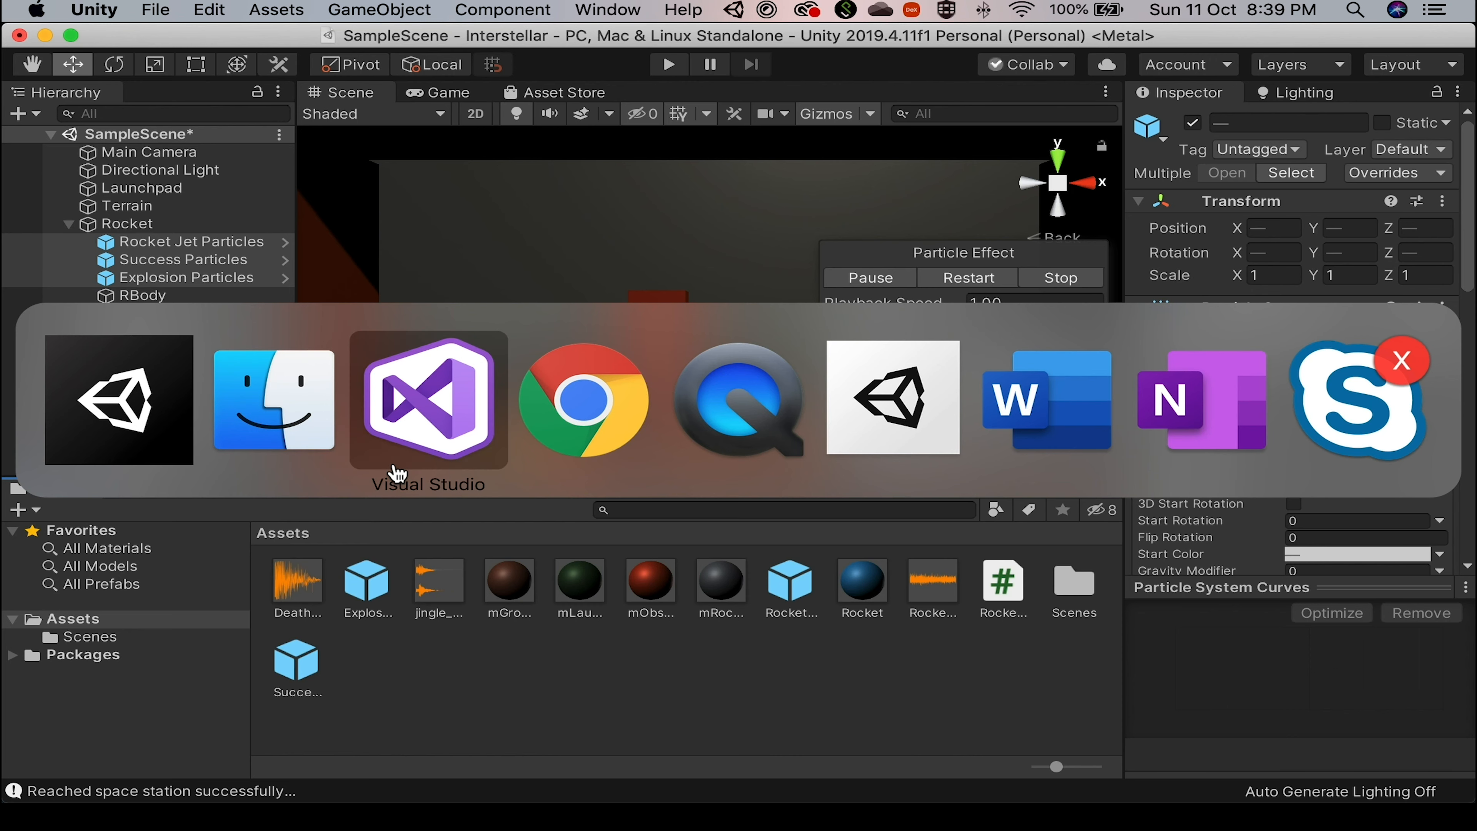
pyautogui.click(402, 433)
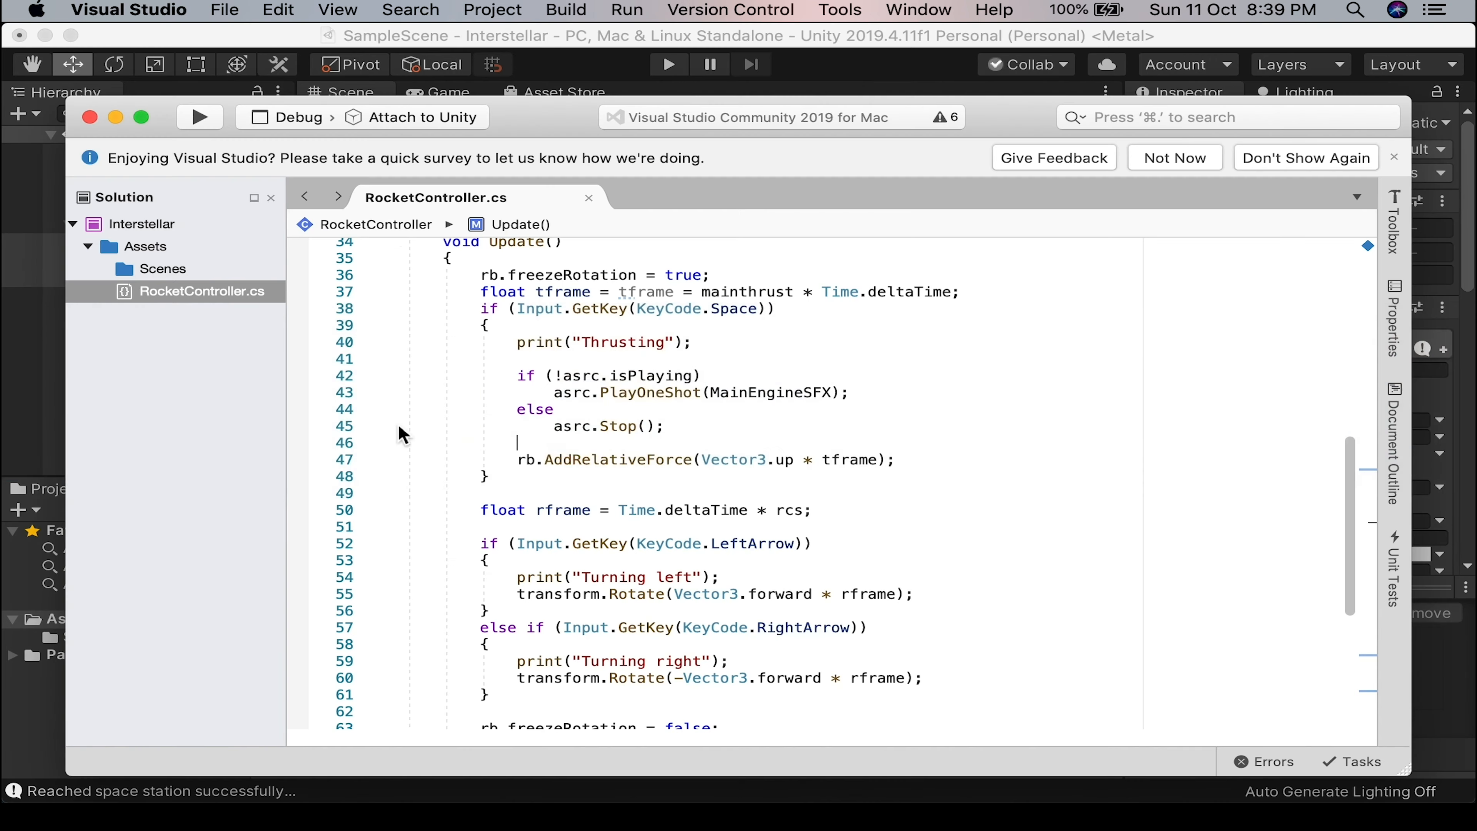
pyautogui.scroll(3, 829, 434)
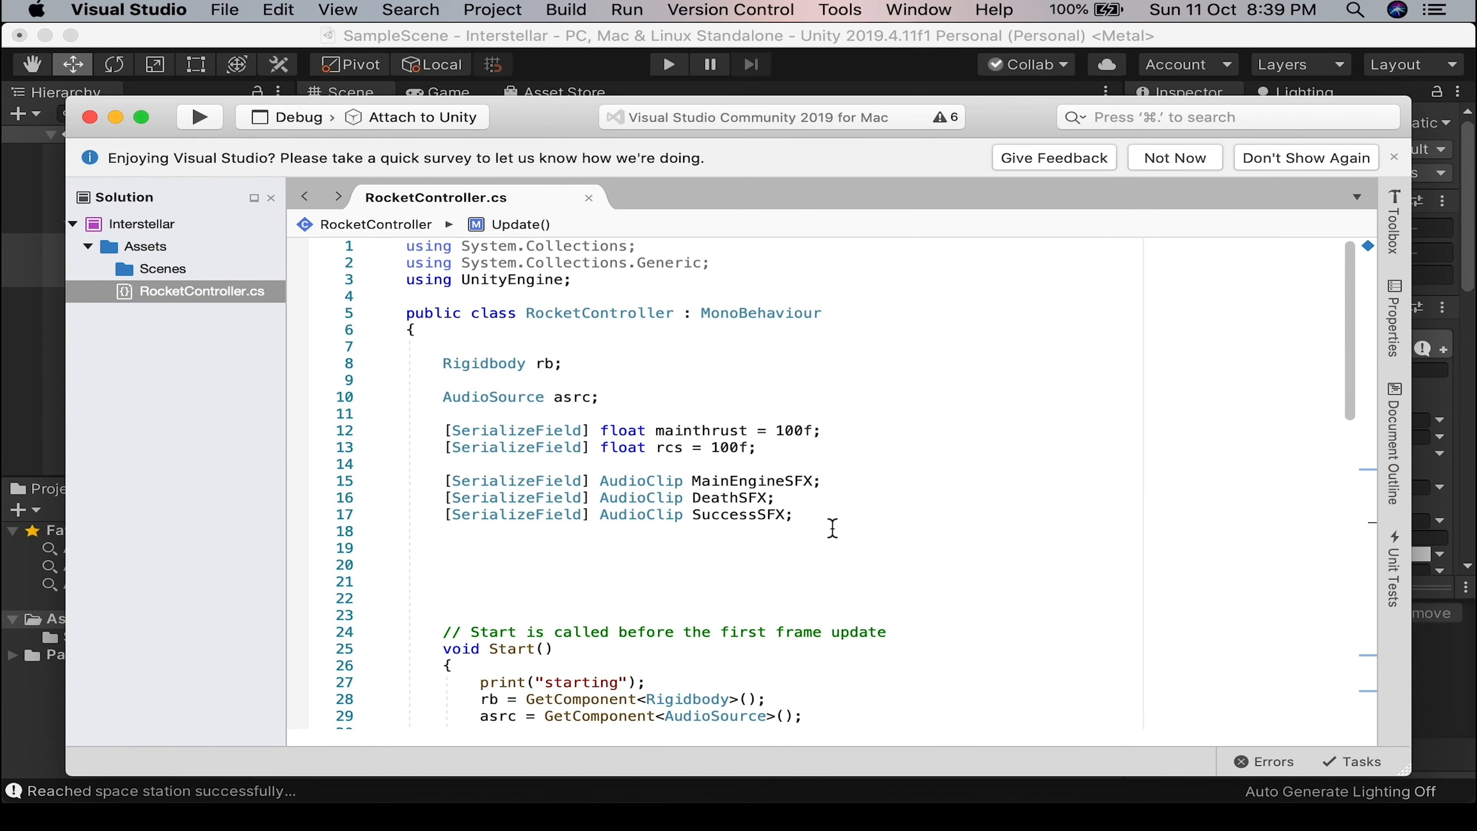
pyautogui.moveTo(833, 519); pyautogui.dragTo(407, 489)
pyautogui.press('super+c')
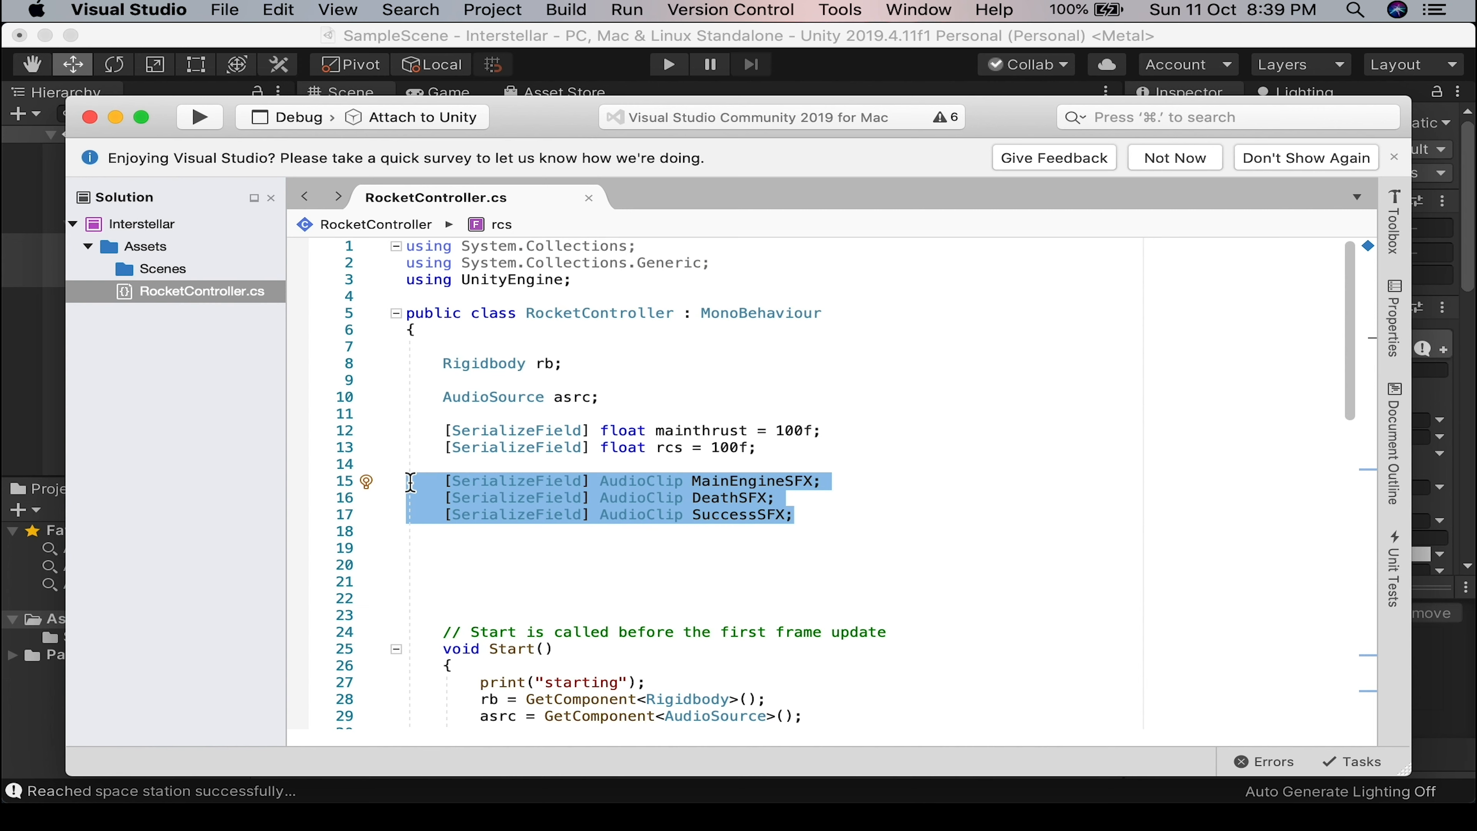
pyautogui.click(842, 512)
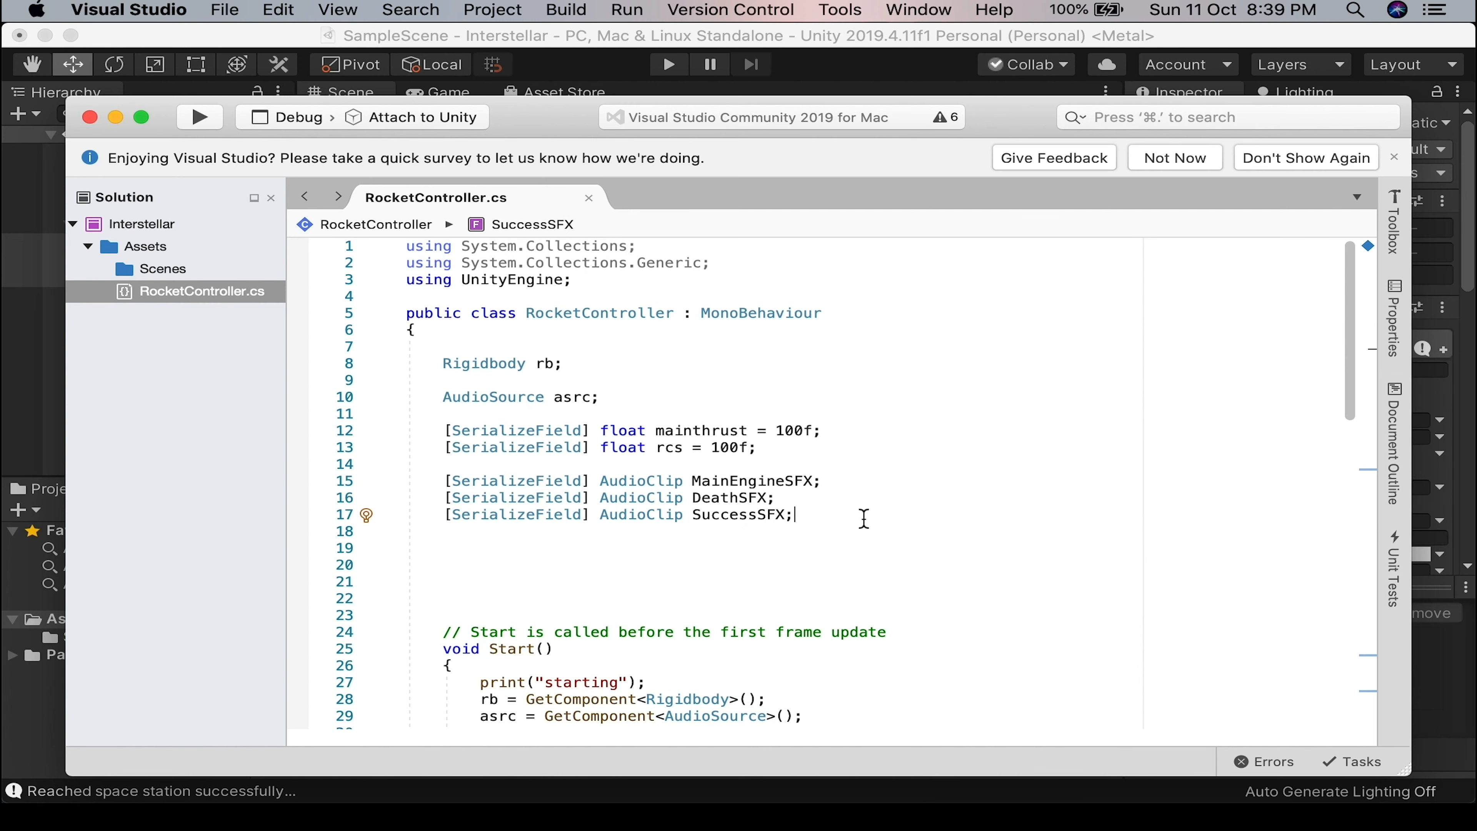
pyautogui.press('Return')
pyautogui.press('Return')
pyautogui.press('super+v')
# Change the first duplicated field to type ParticleSystem and rename it MainEnginePFX.
pyautogui.doubleClick(655, 547)
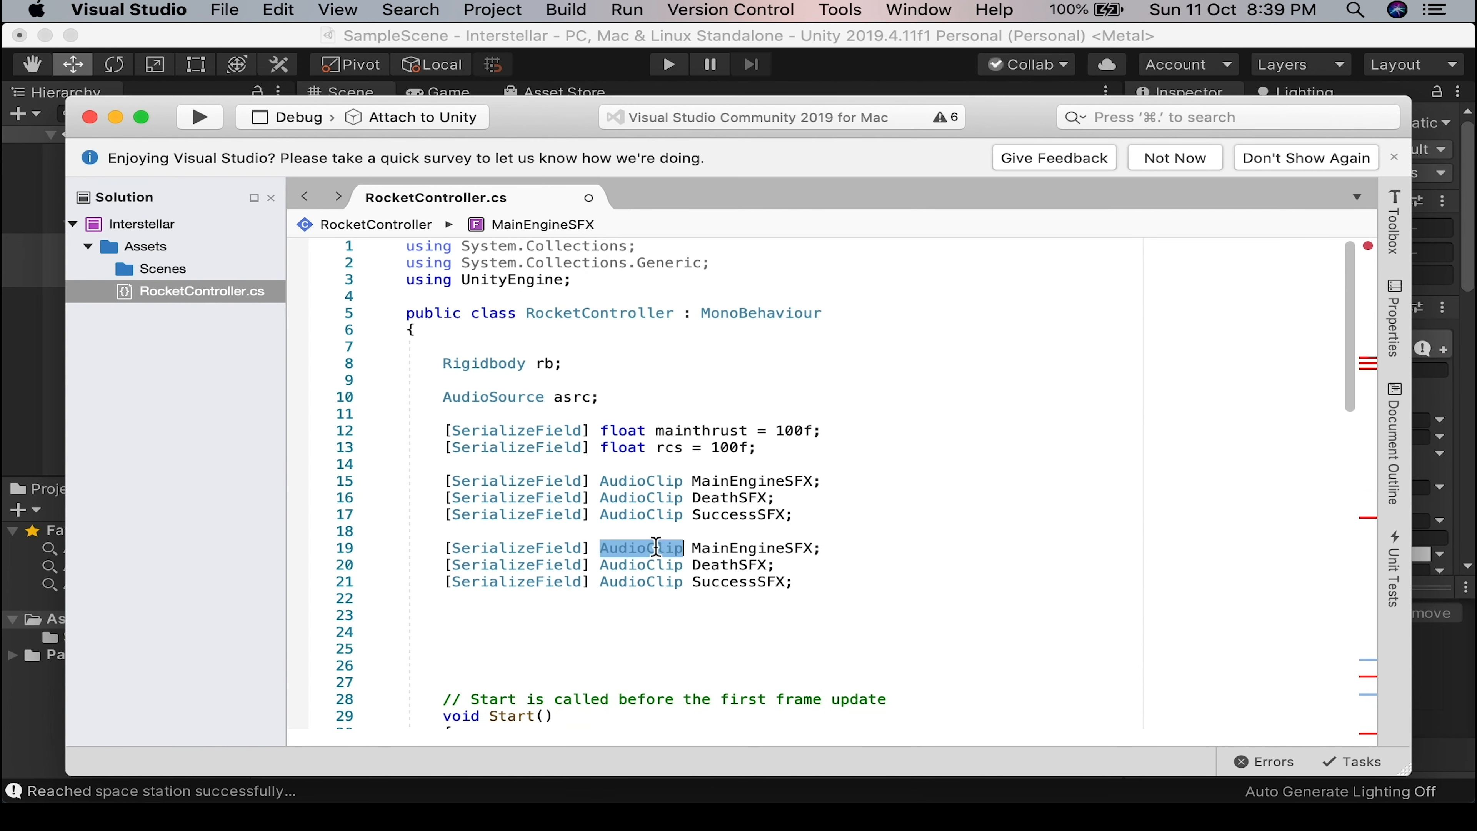
pyautogui.write('Part')
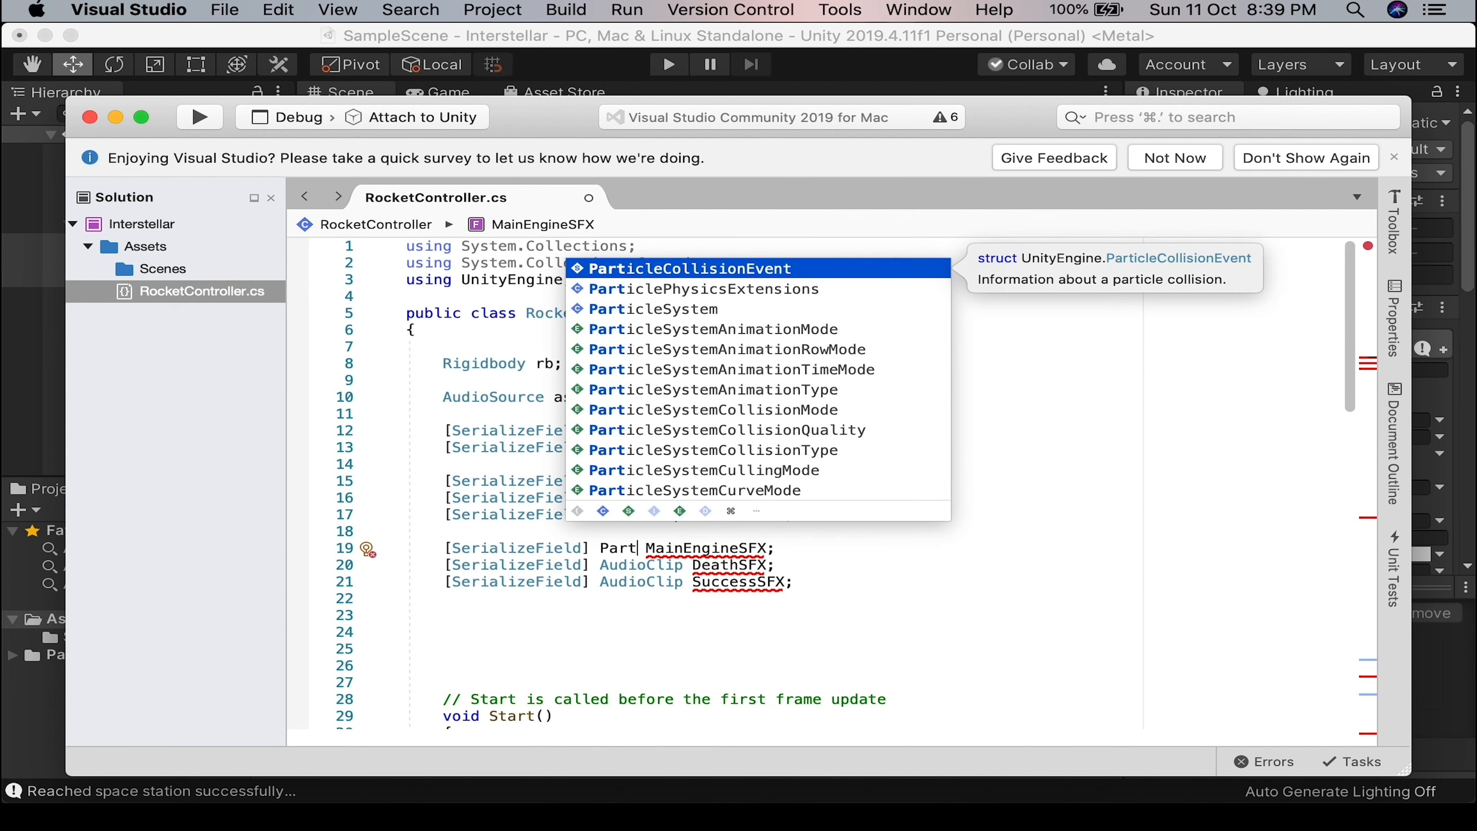
pyautogui.press('Down')
pyautogui.press('Down')
pyautogui.press('Return')
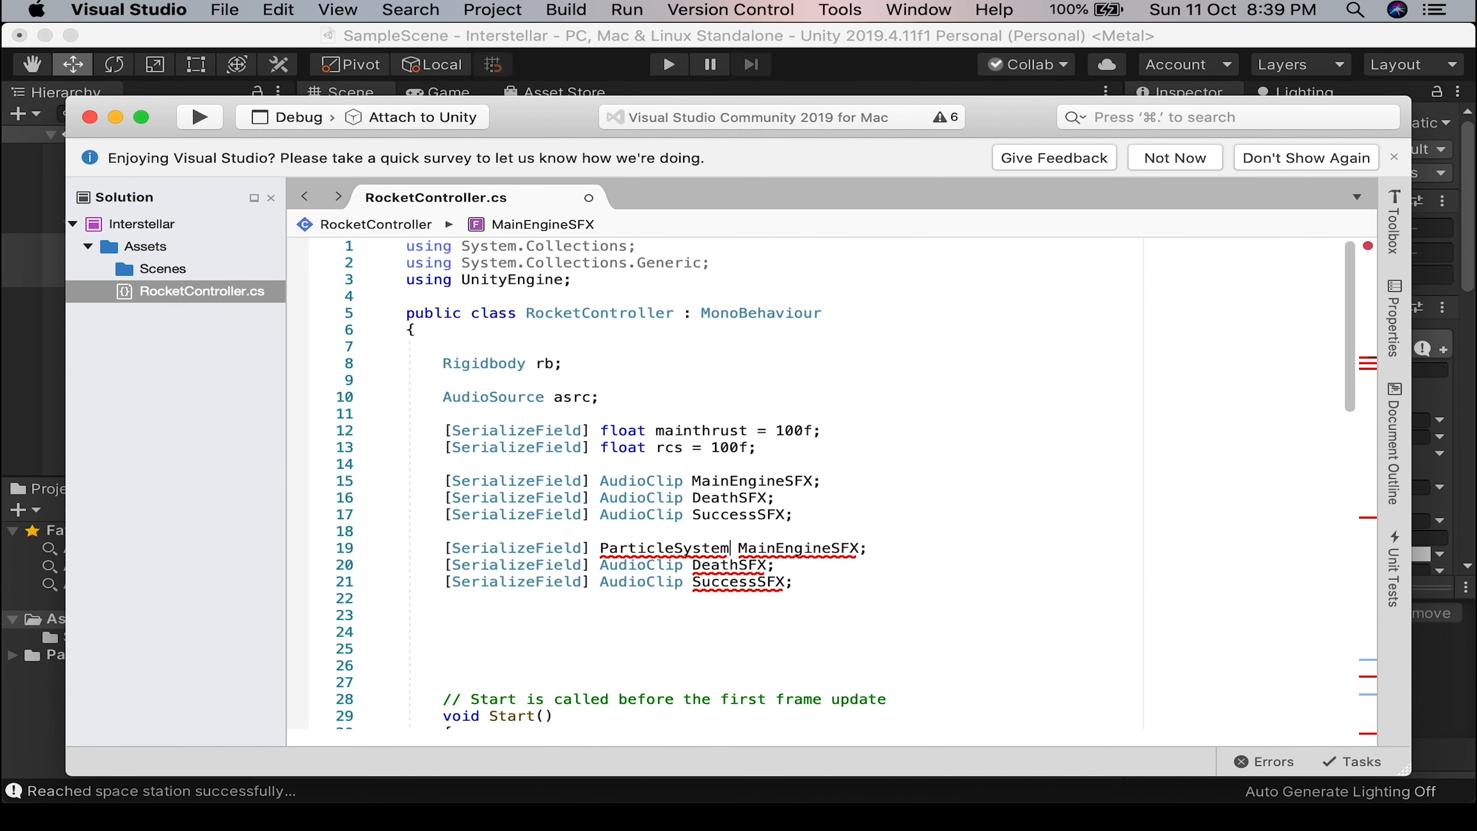
pyautogui.click(861, 550)
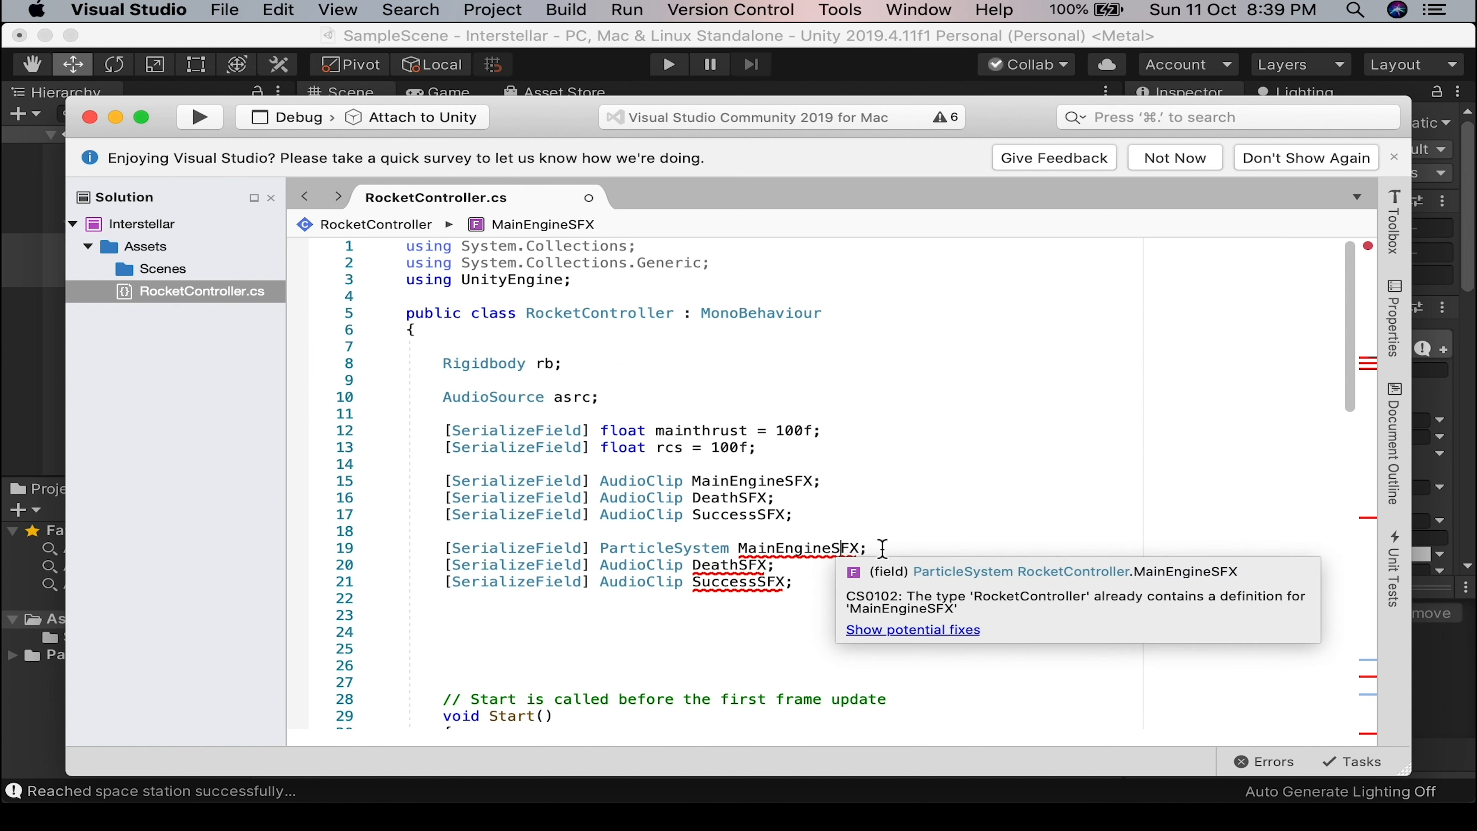
pyautogui.write('P')
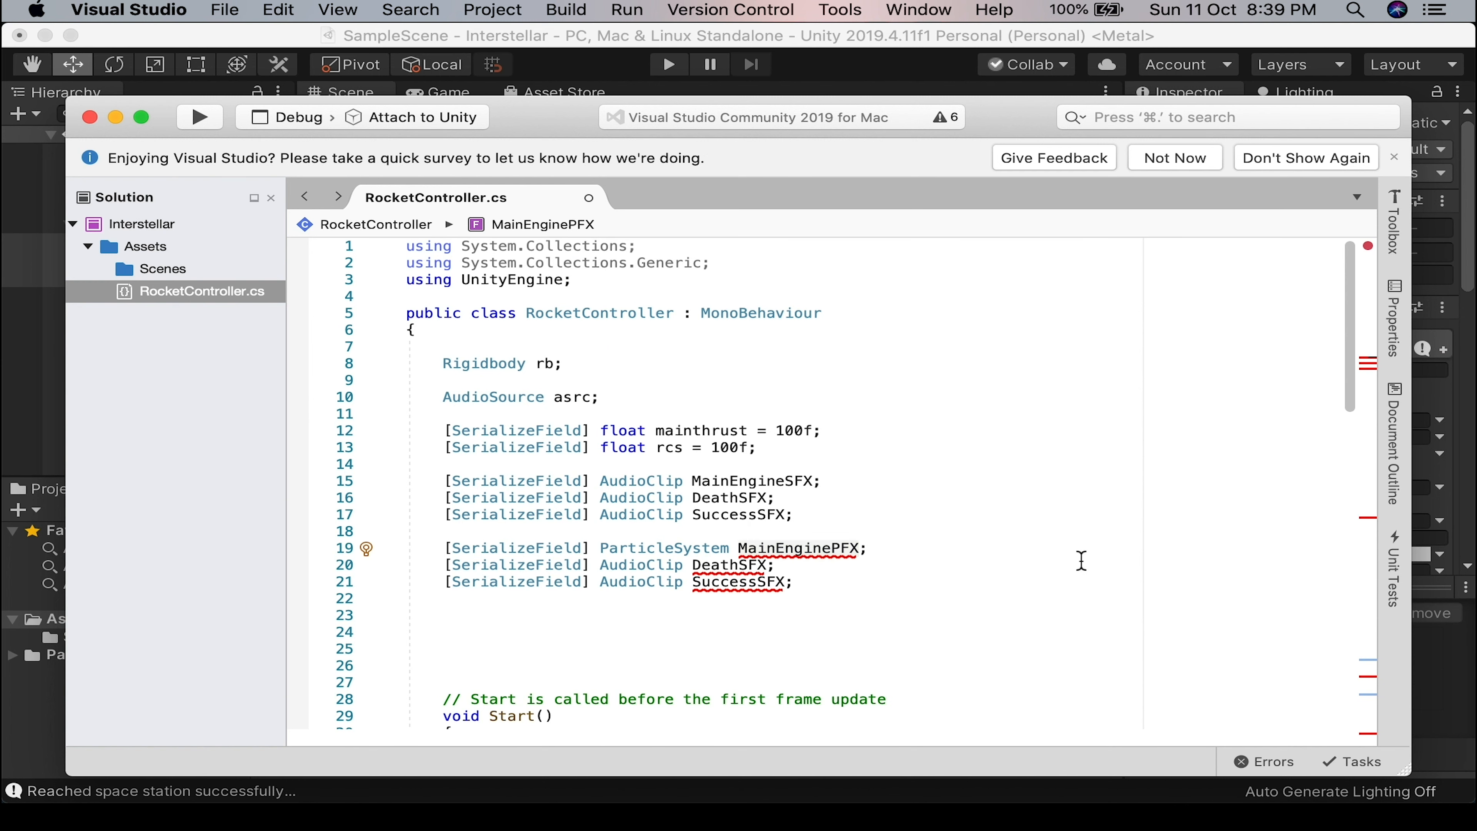
# Change the type of the duplicated DeathSFX and SuccessSFX fields to ParticleSystem.
pyautogui.doubleClick(630, 553)
pyautogui.press('super+c')
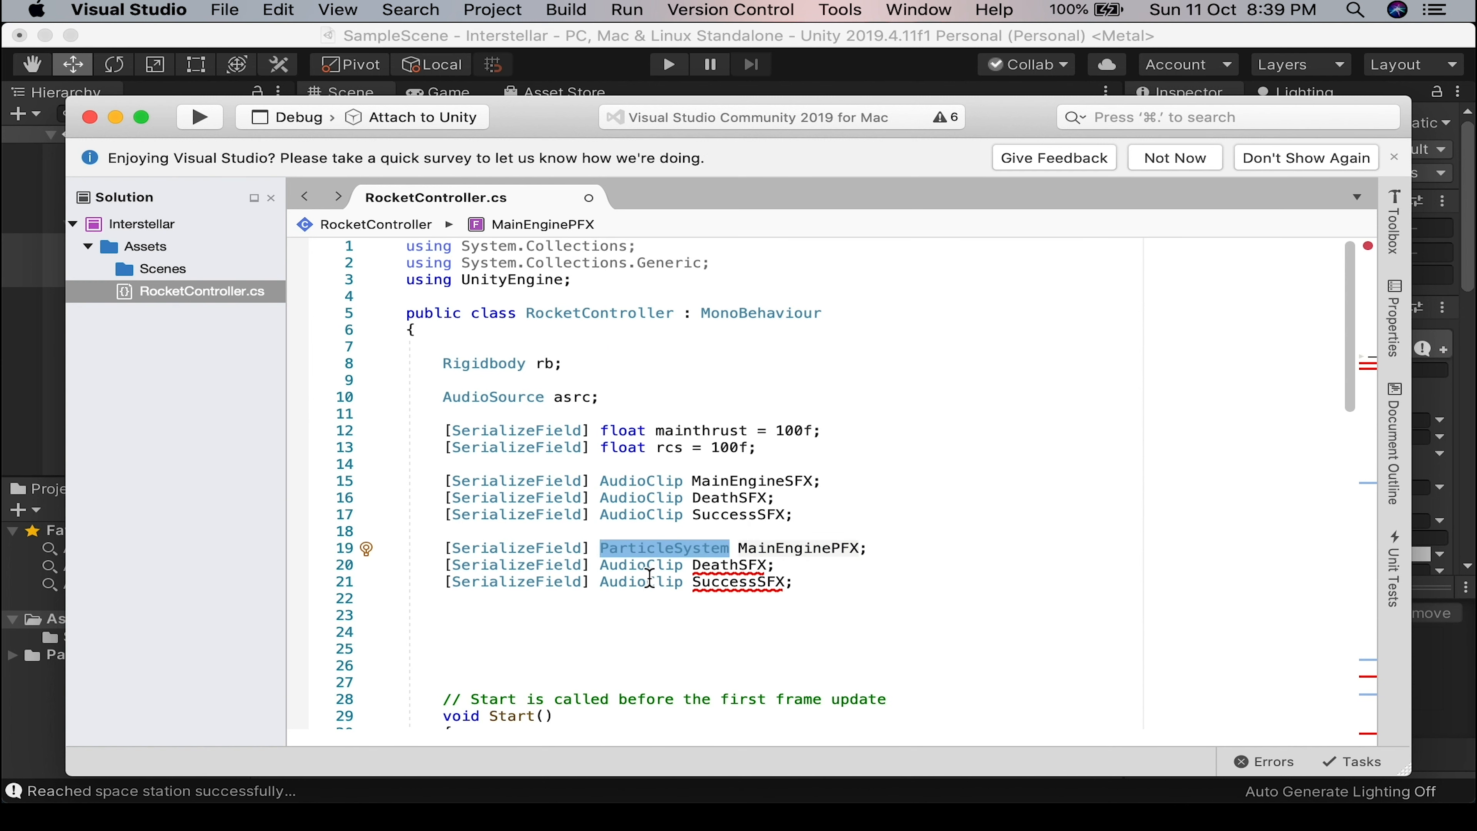
pyautogui.doubleClick(666, 567)
pyautogui.press('super+v')
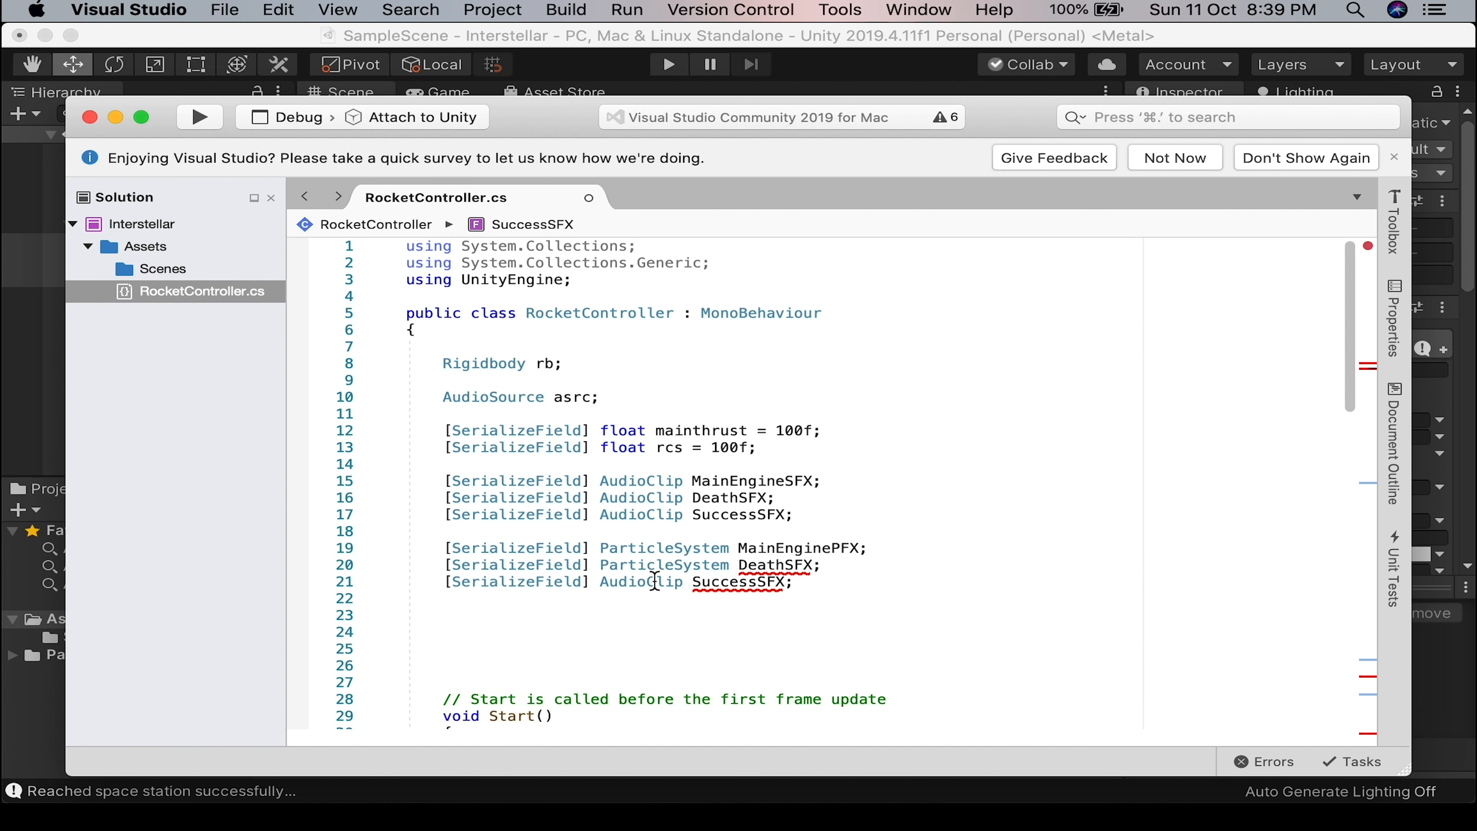
pyautogui.doubleClick(640, 582)
pyautogui.press('super+v')
# Rename the other two ParticleSystem fields DeathPFX and SuccessPFX, then remove a spare blank line below and save the script.
pyautogui.click(795, 564)
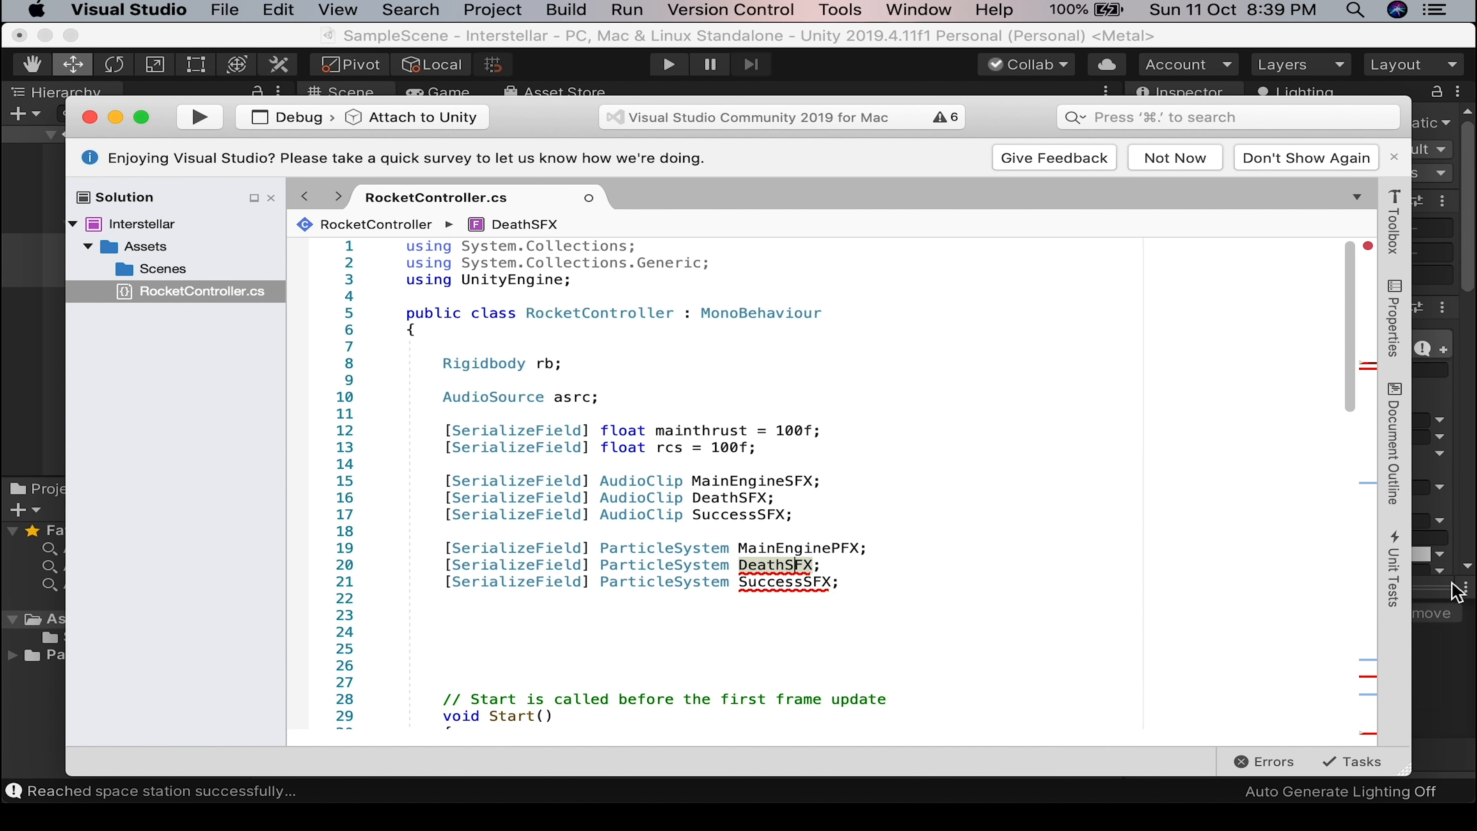
pyautogui.press('BackSpace')
pyautogui.write('P')
pyautogui.click(795, 582)
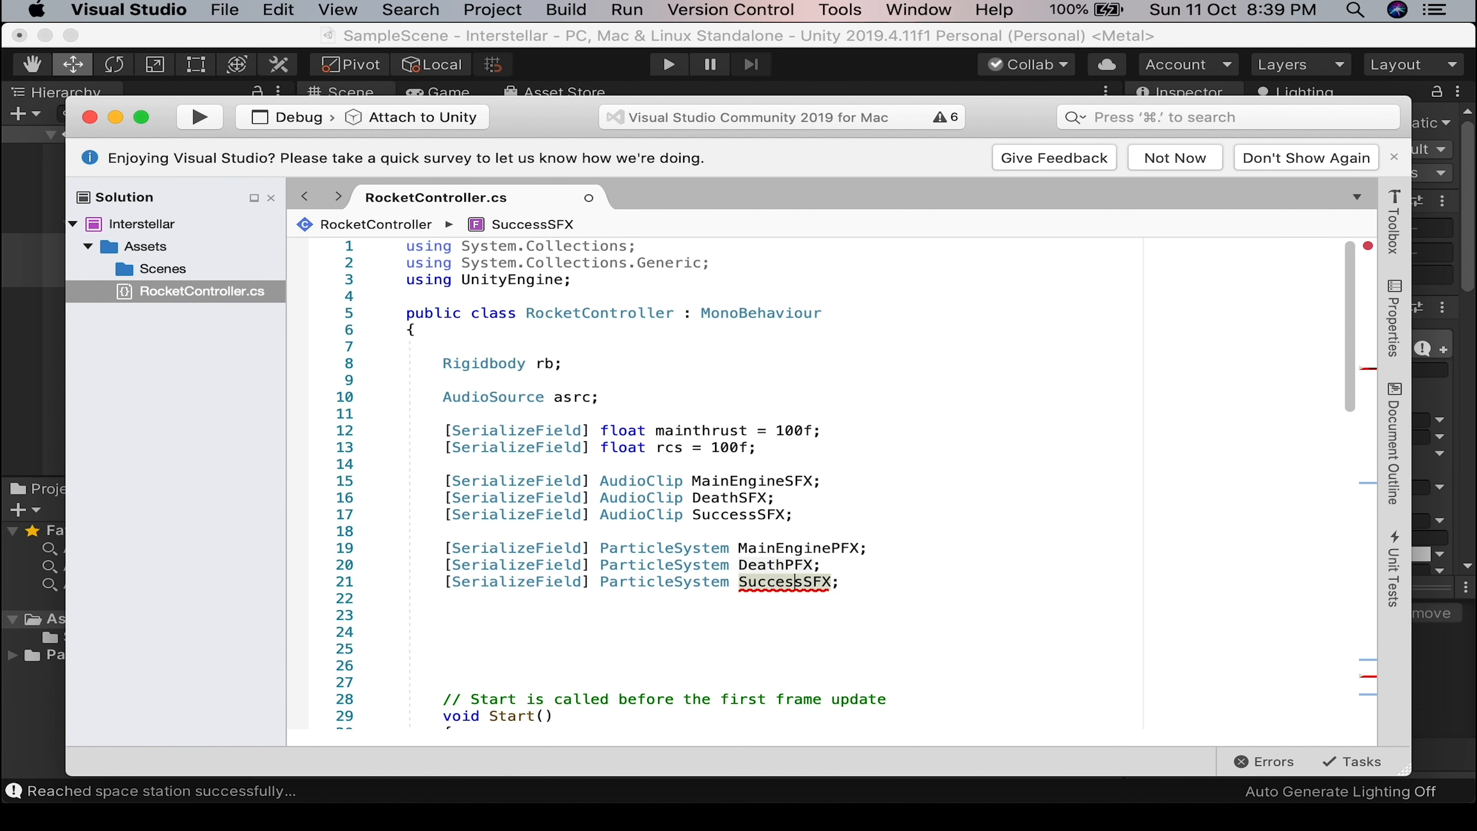
pyautogui.write('P')
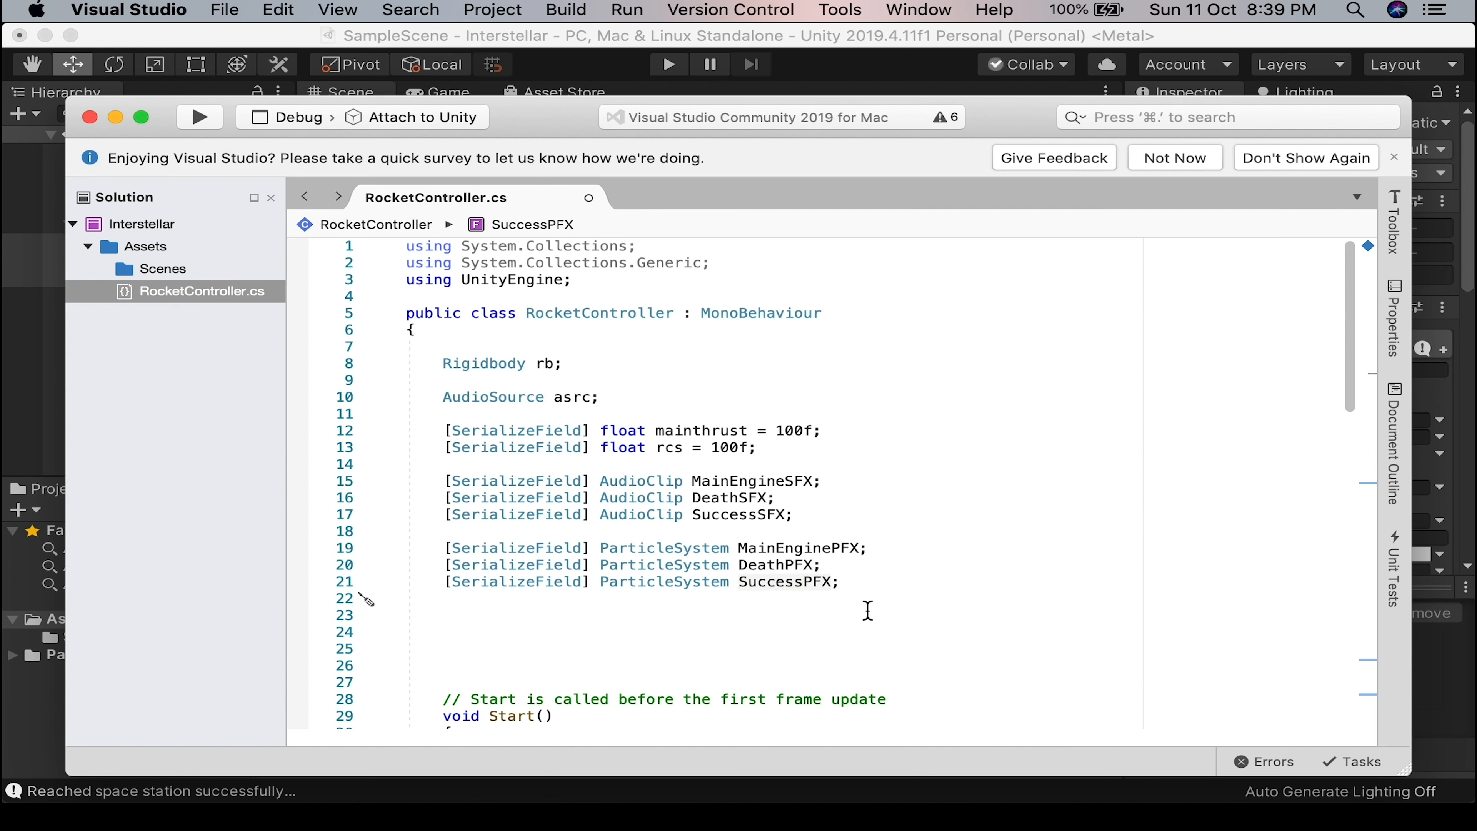
pyautogui.moveTo(522, 622); pyautogui.dragTo(522, 632)
pyautogui.press('BackSpace')
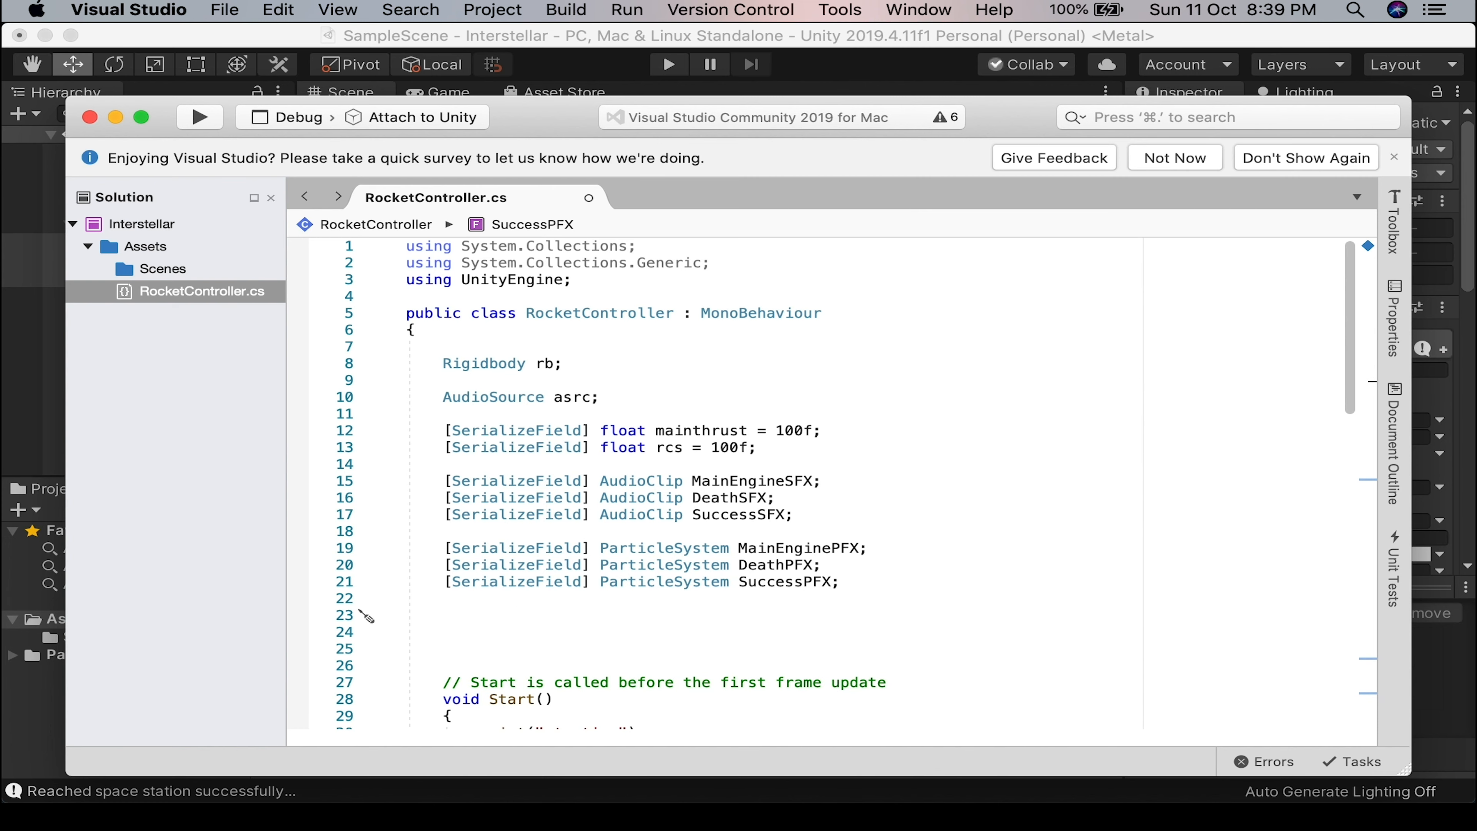
# Switch to Unity and lock the Inspector on the Rocket with its Rocket Controller particle fields in view.
pyautogui.press('super+Tab')
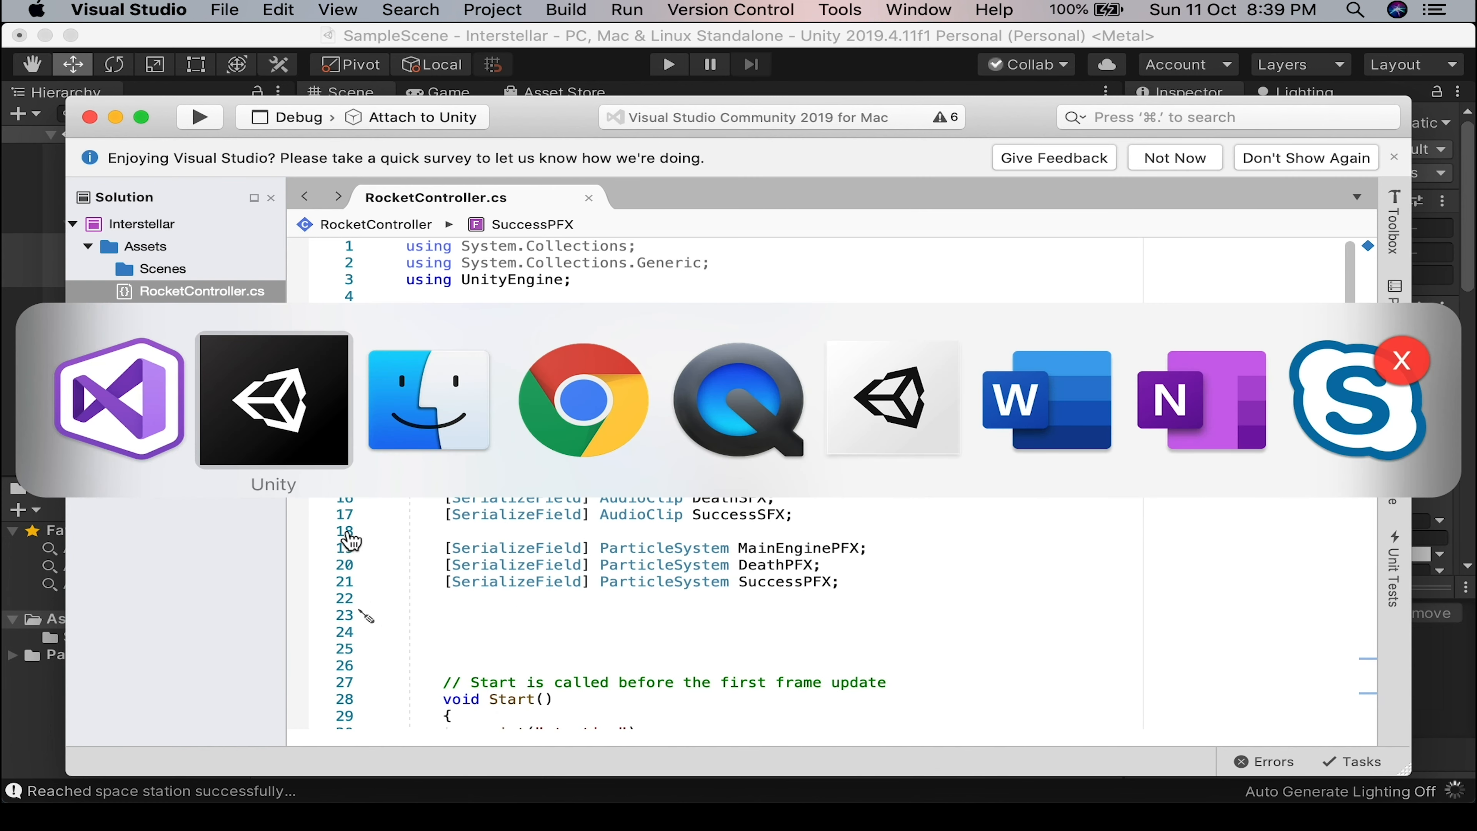
pyautogui.click(299, 431)
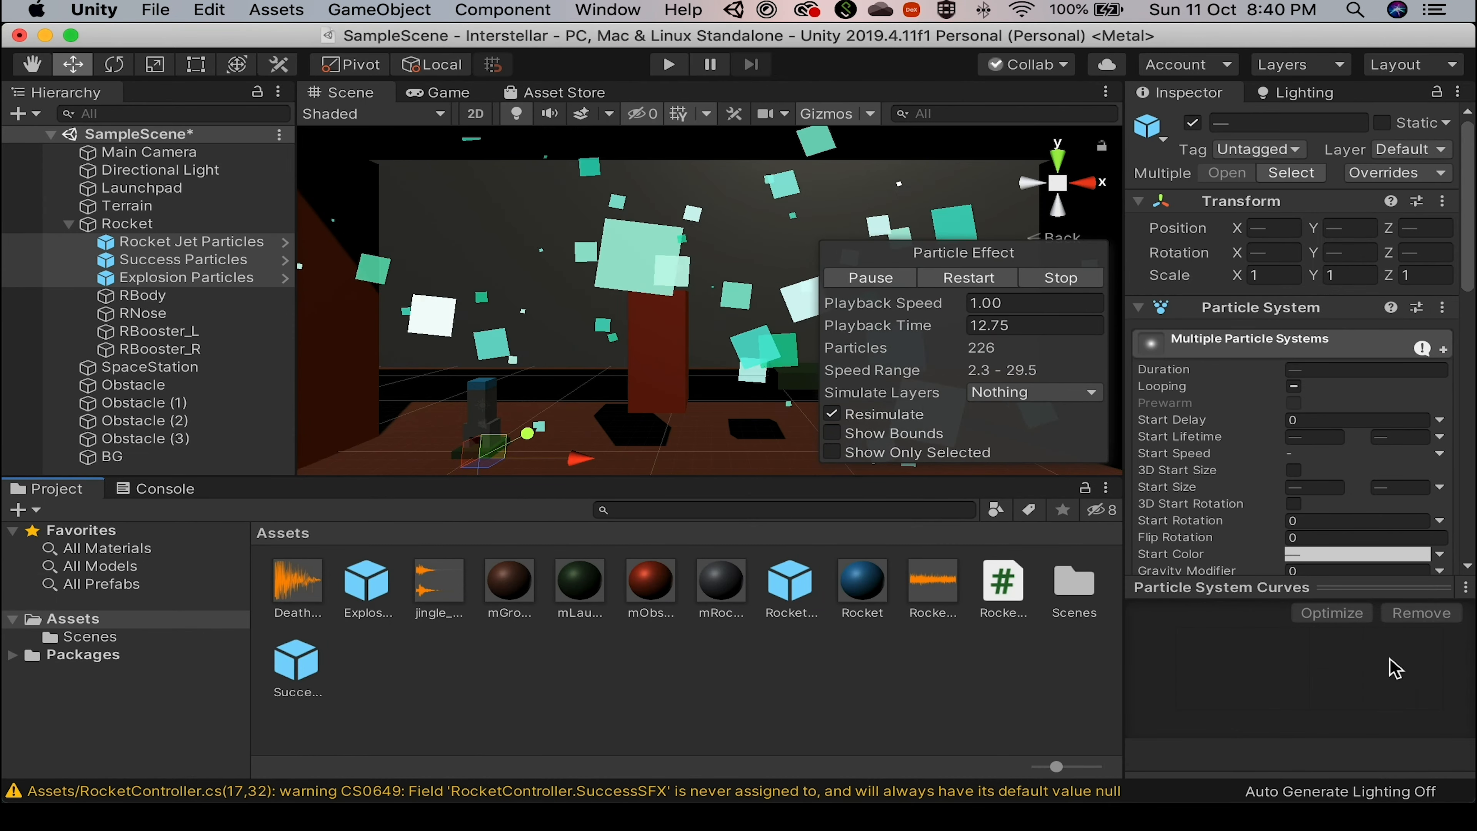
pyautogui.click(125, 224)
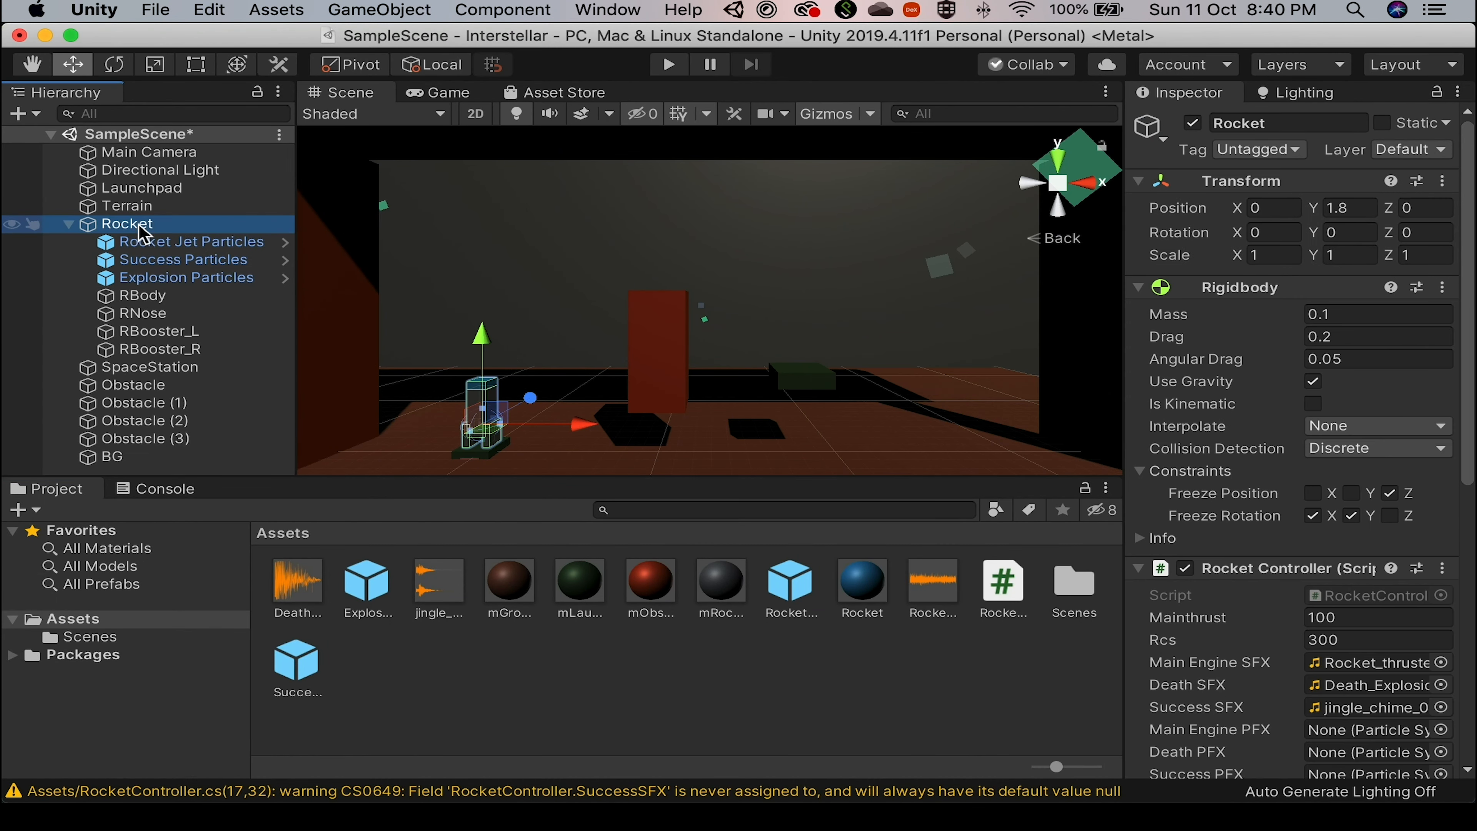
pyautogui.scroll(-10, 1332, 611)
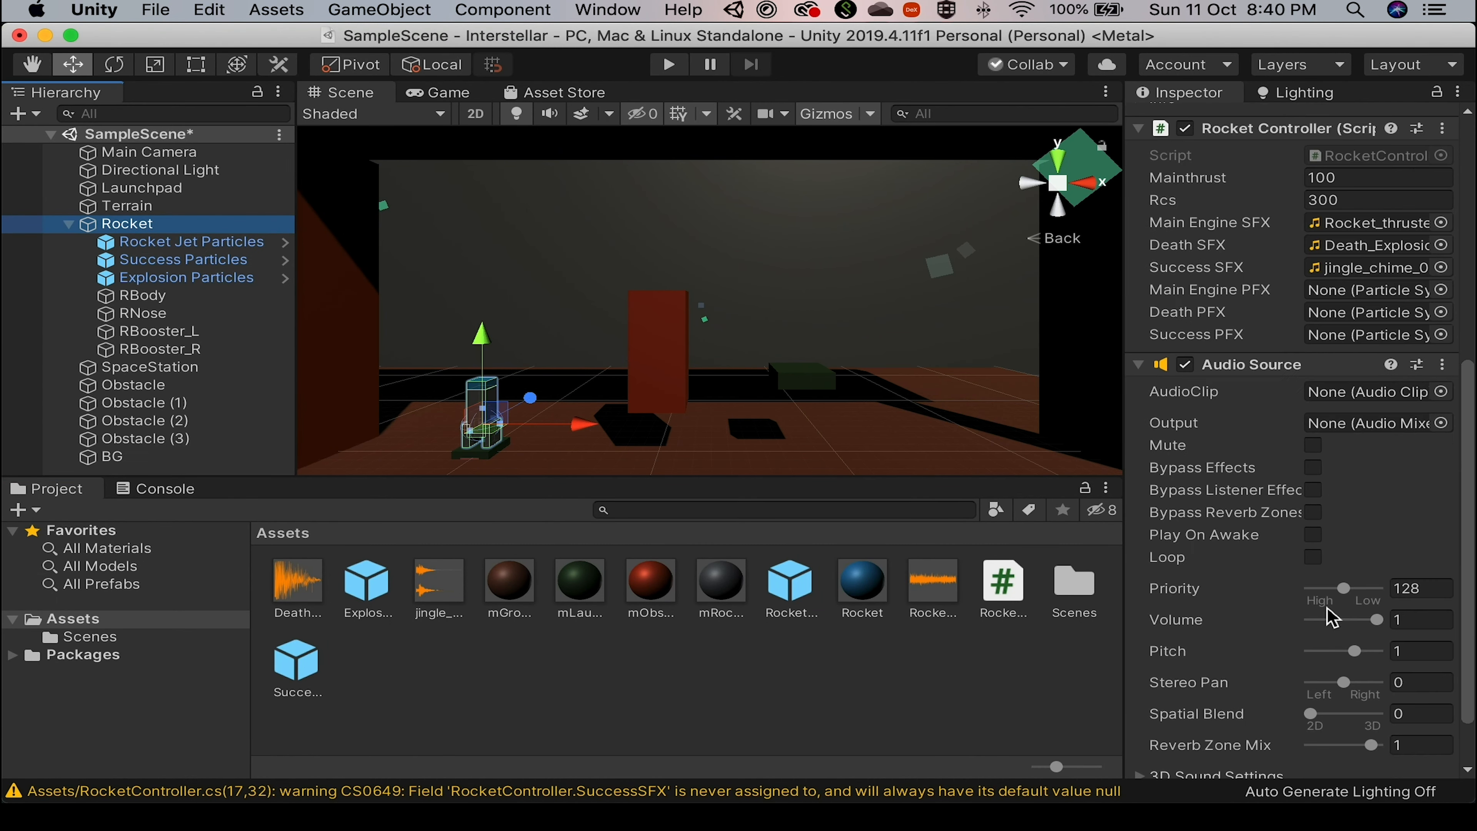
pyautogui.scroll(3, 1332, 617)
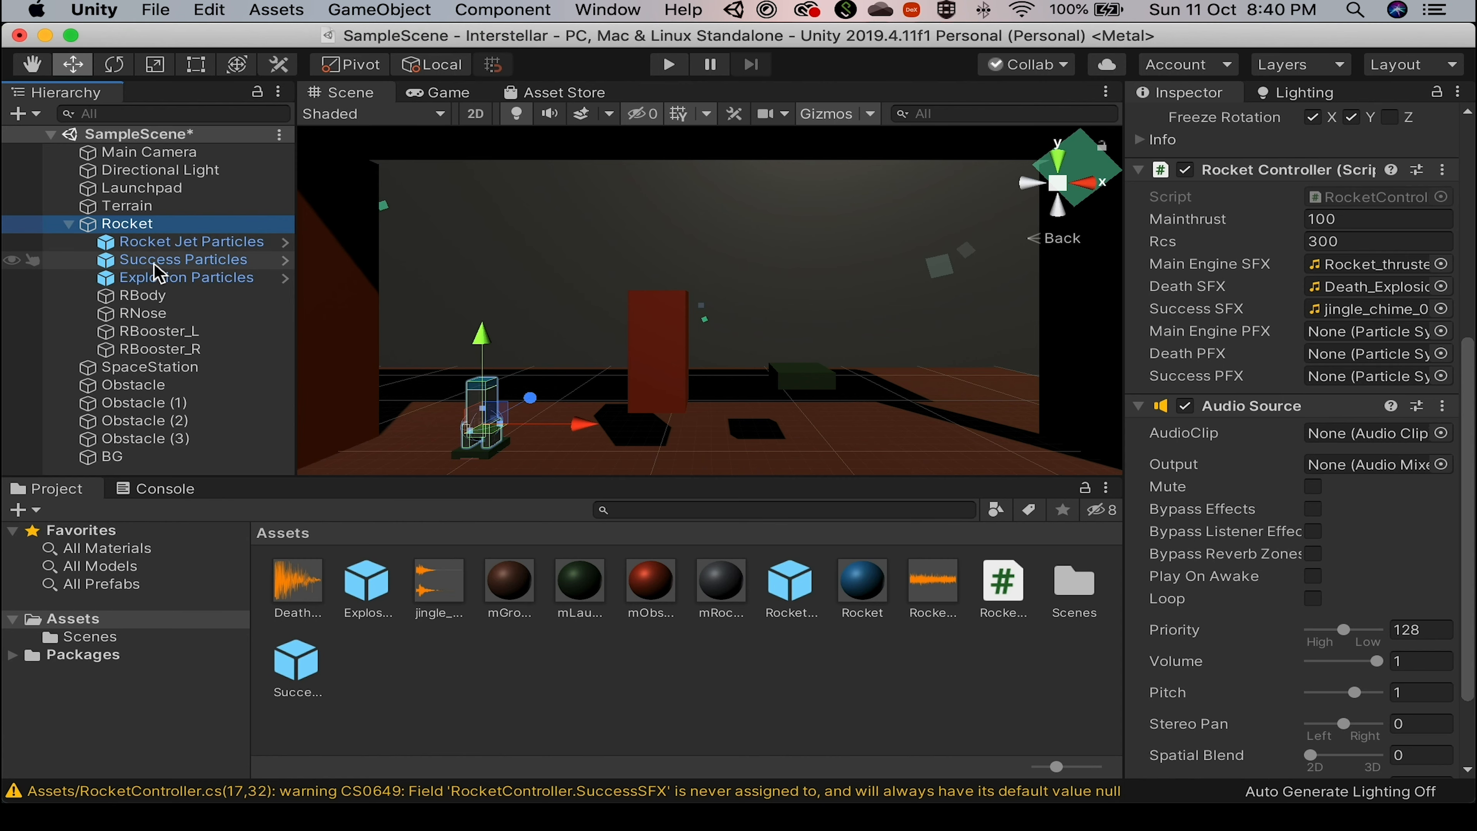
pyautogui.click(121, 263)
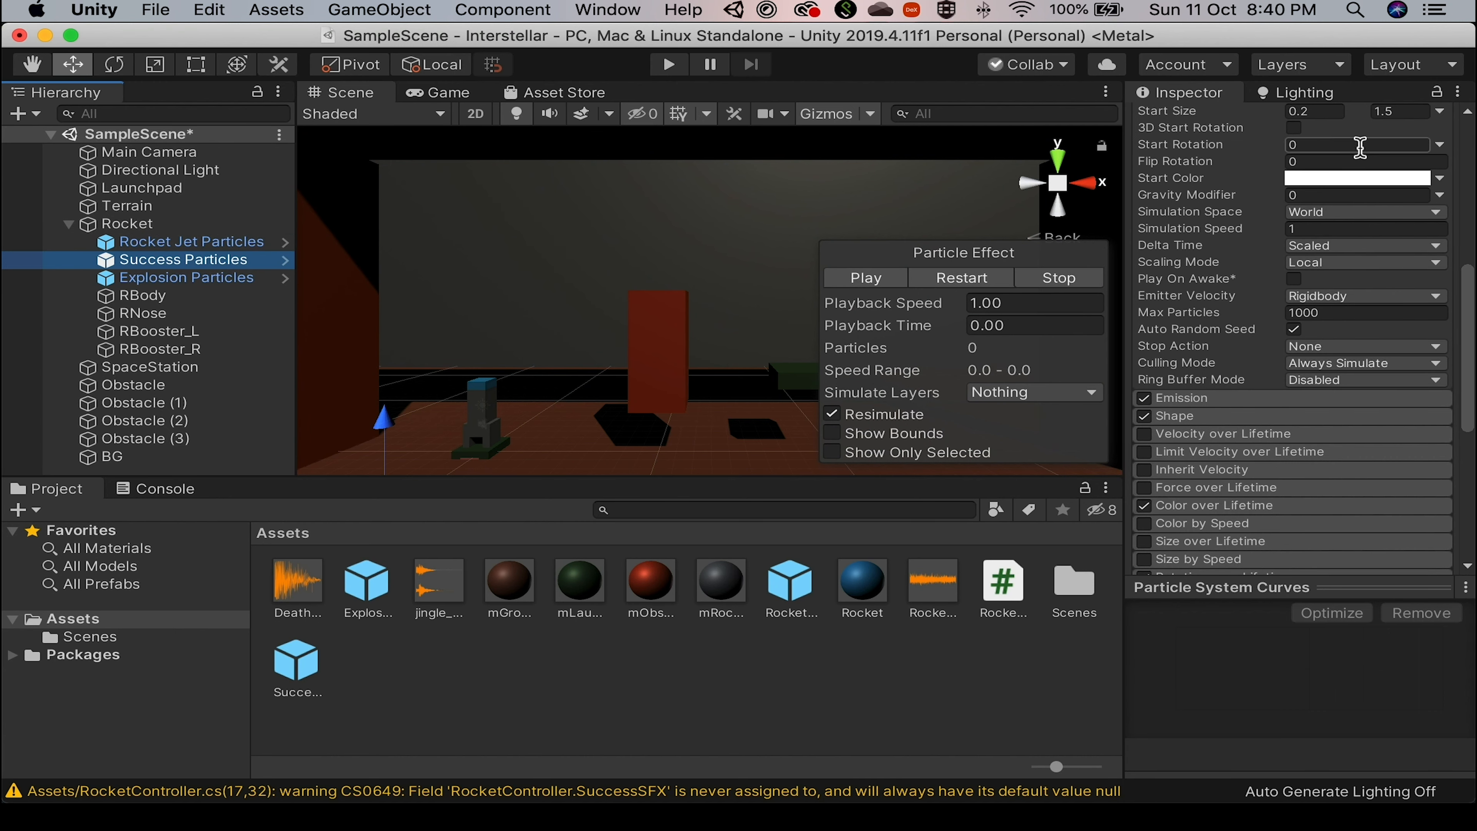
pyautogui.click(149, 227)
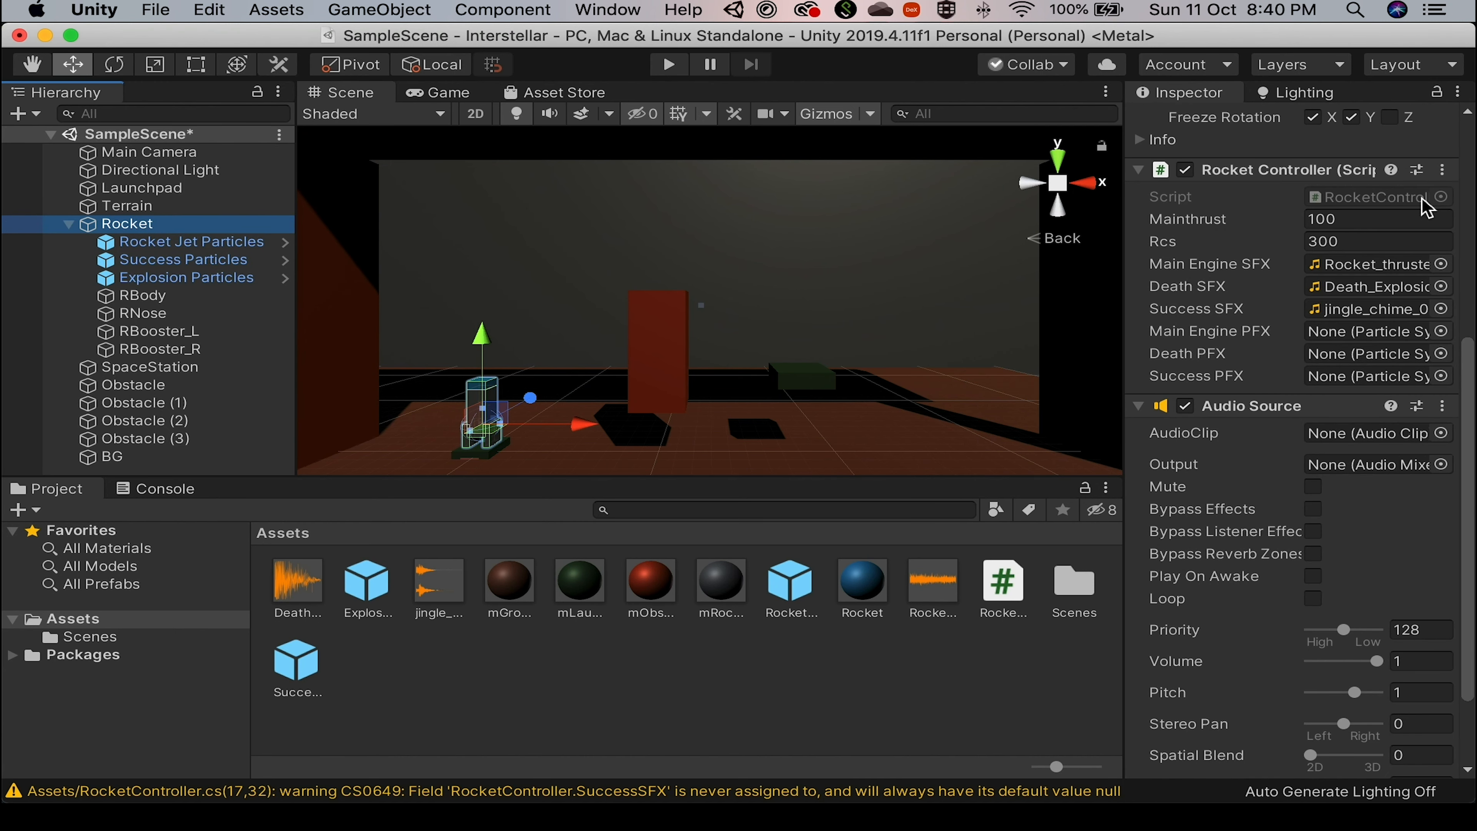
pyautogui.click(1437, 93)
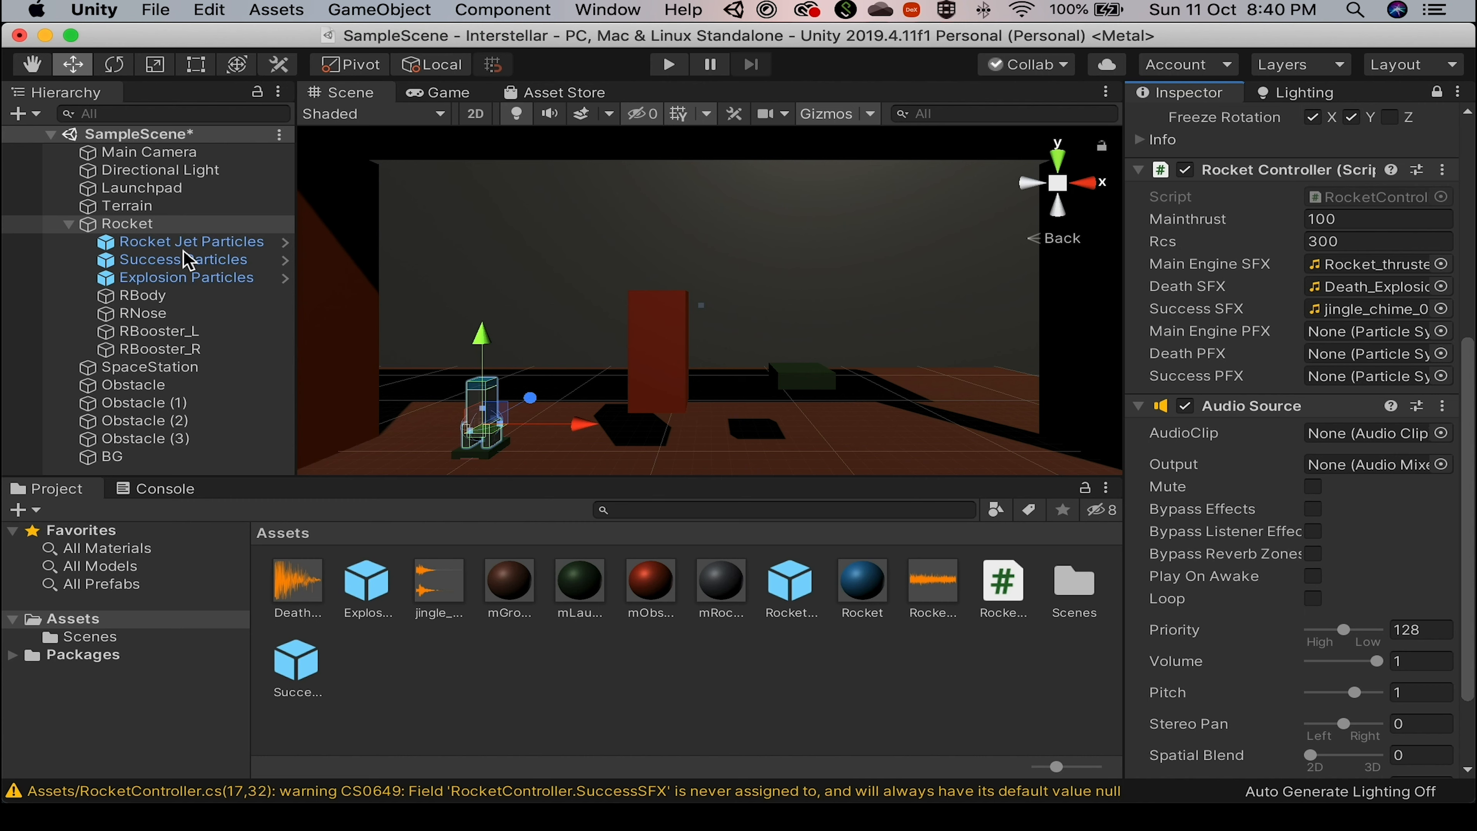
# Assign Success Particles to Success PFX, Explosion Particles to Death PFX and Rocket Jet Particles to Main Engine PFX on the Rocket Controller.
pyautogui.moveTo(192, 244); pyautogui.dragTo(193, 264)
pyautogui.click(190, 261)
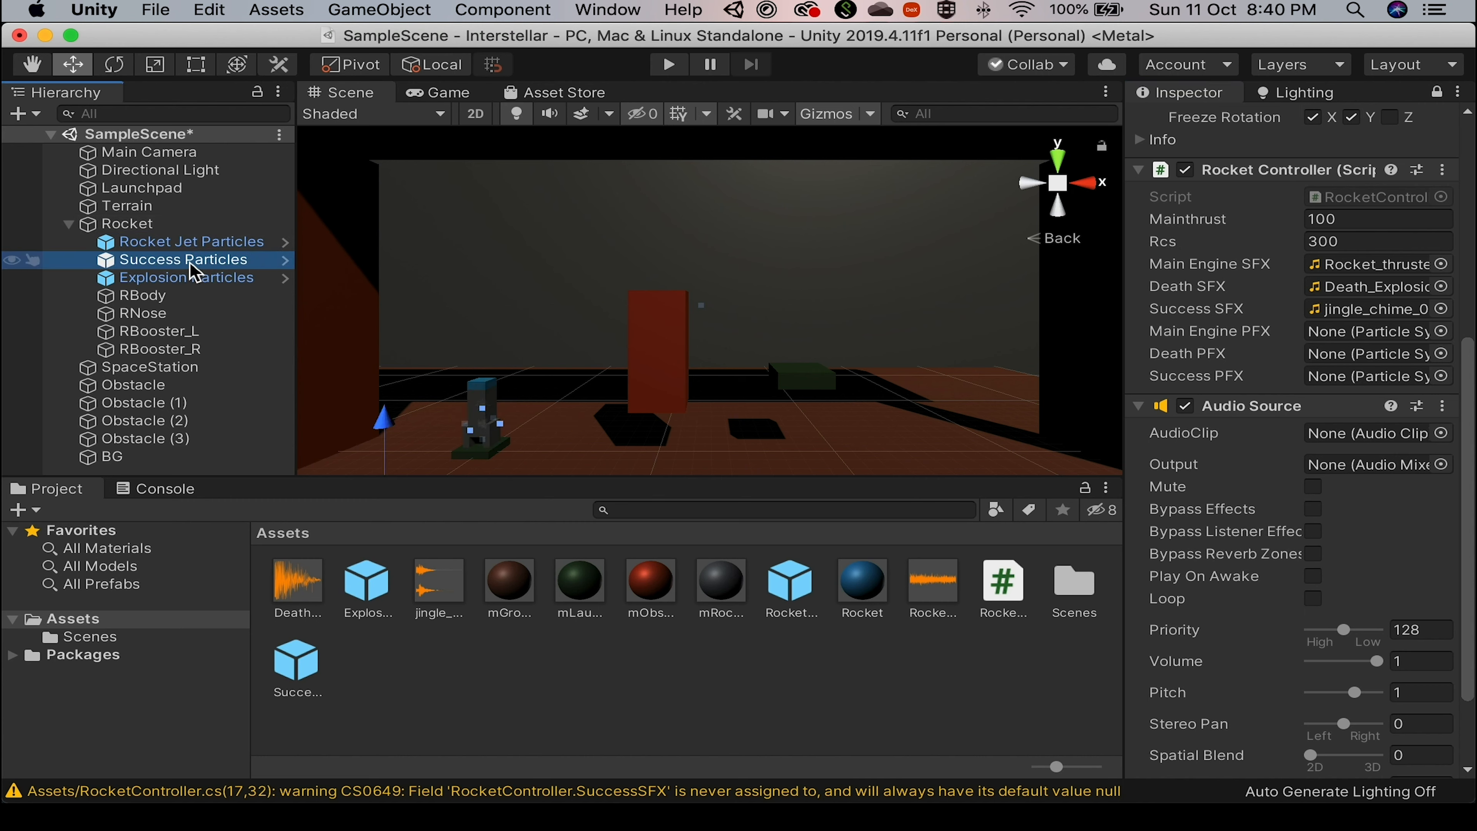
pyautogui.moveTo(165, 261); pyautogui.dragTo(1343, 381)
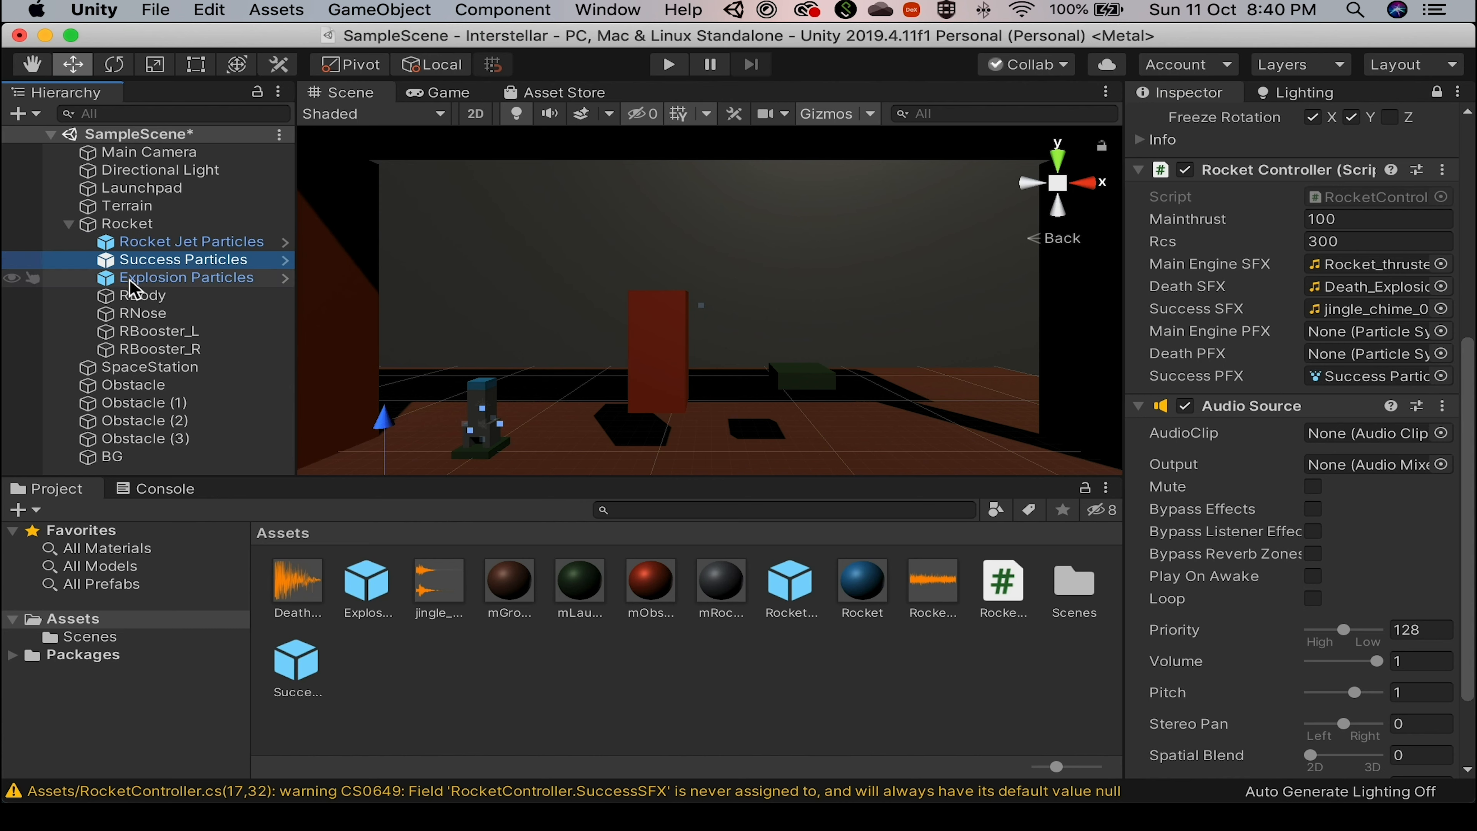
pyautogui.click(155, 279)
pyautogui.moveTo(140, 288); pyautogui.dragTo(1342, 365)
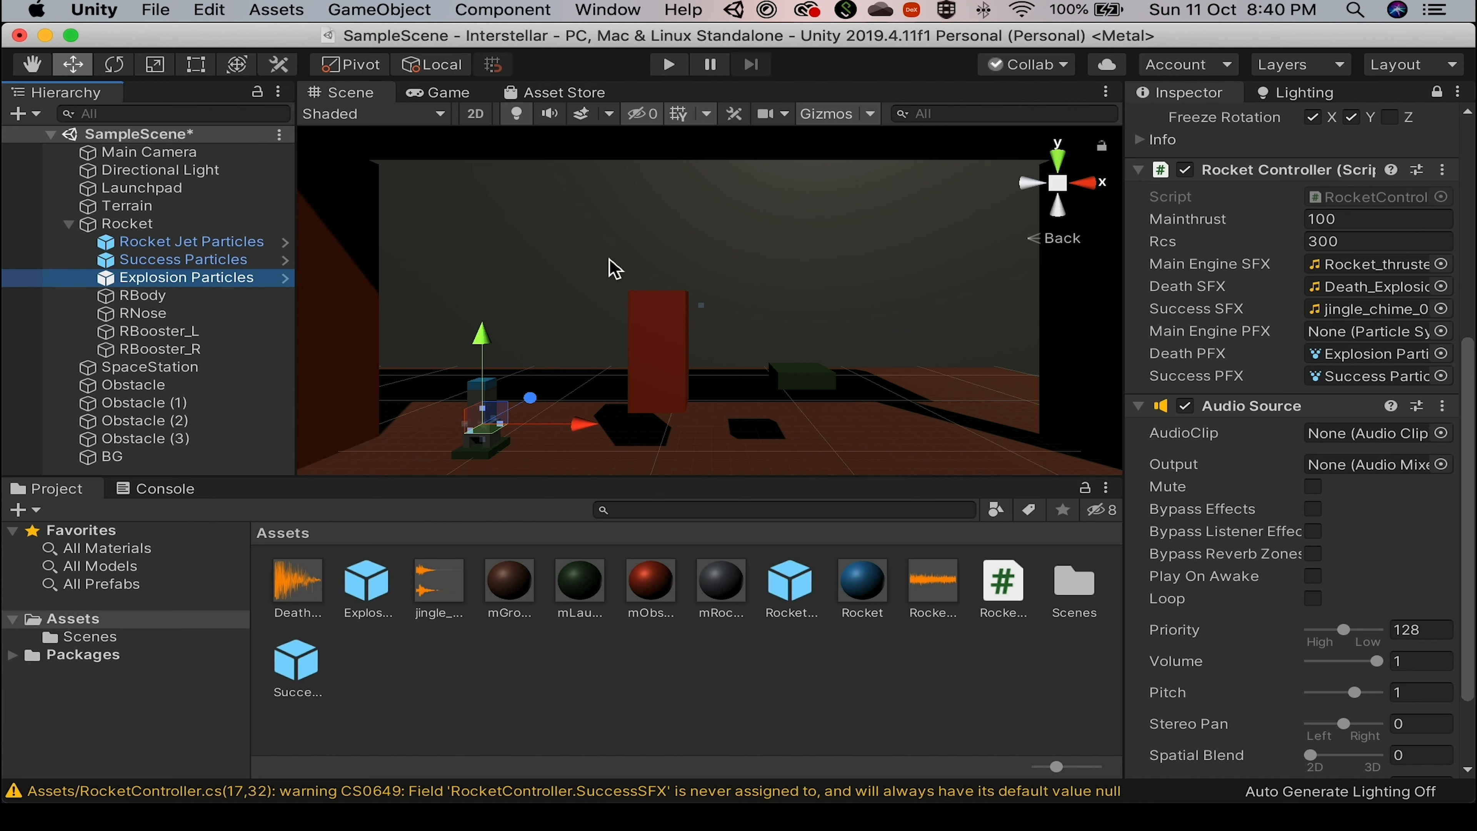
pyautogui.moveTo(152, 244); pyautogui.dragTo(1340, 340)
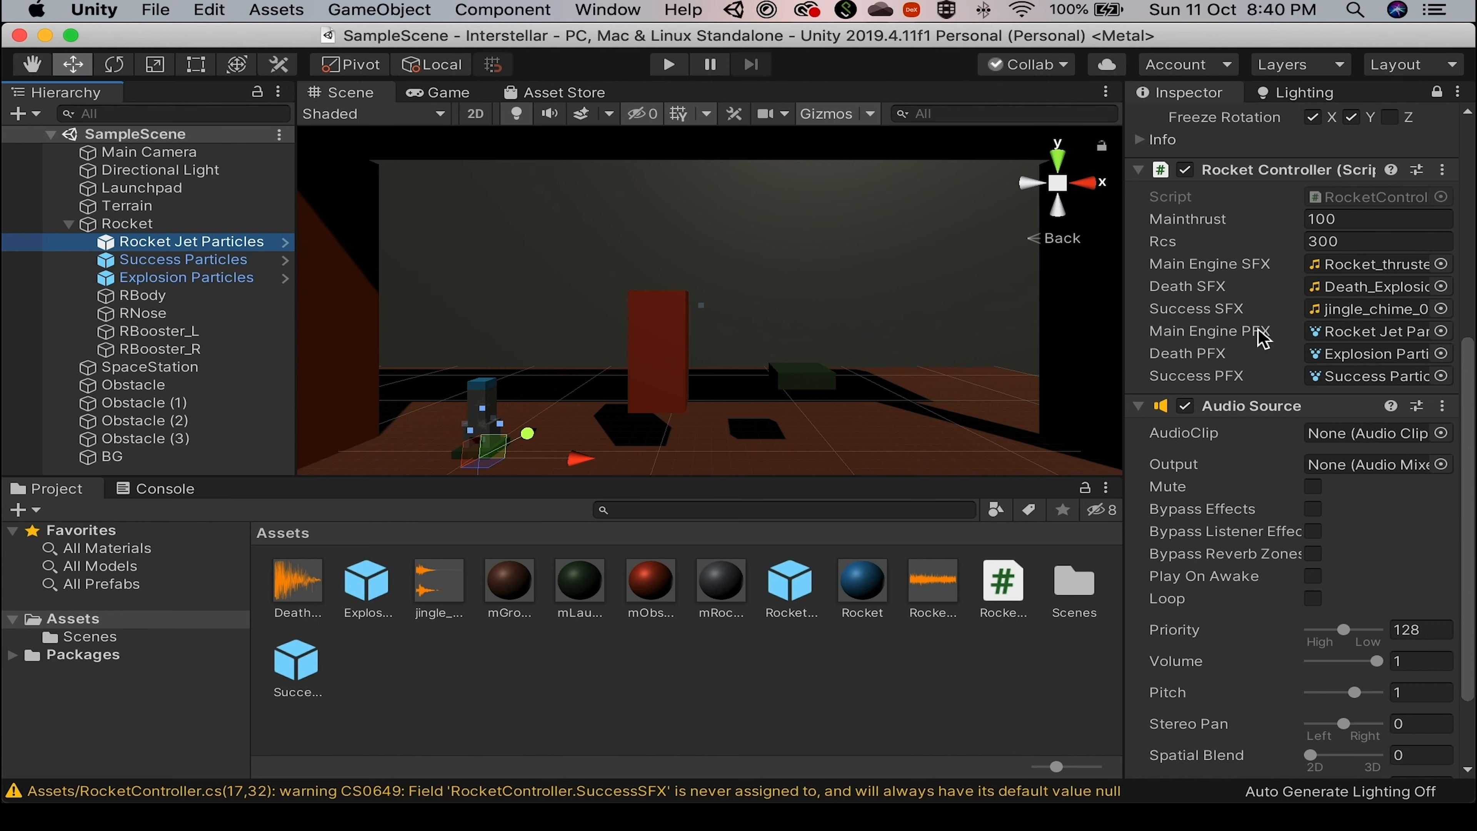
# Switch to Visual Studio and insert a blank line above rb.AddRelativeForce in the Space-key block of Update.
pyautogui.press('super+Tab')
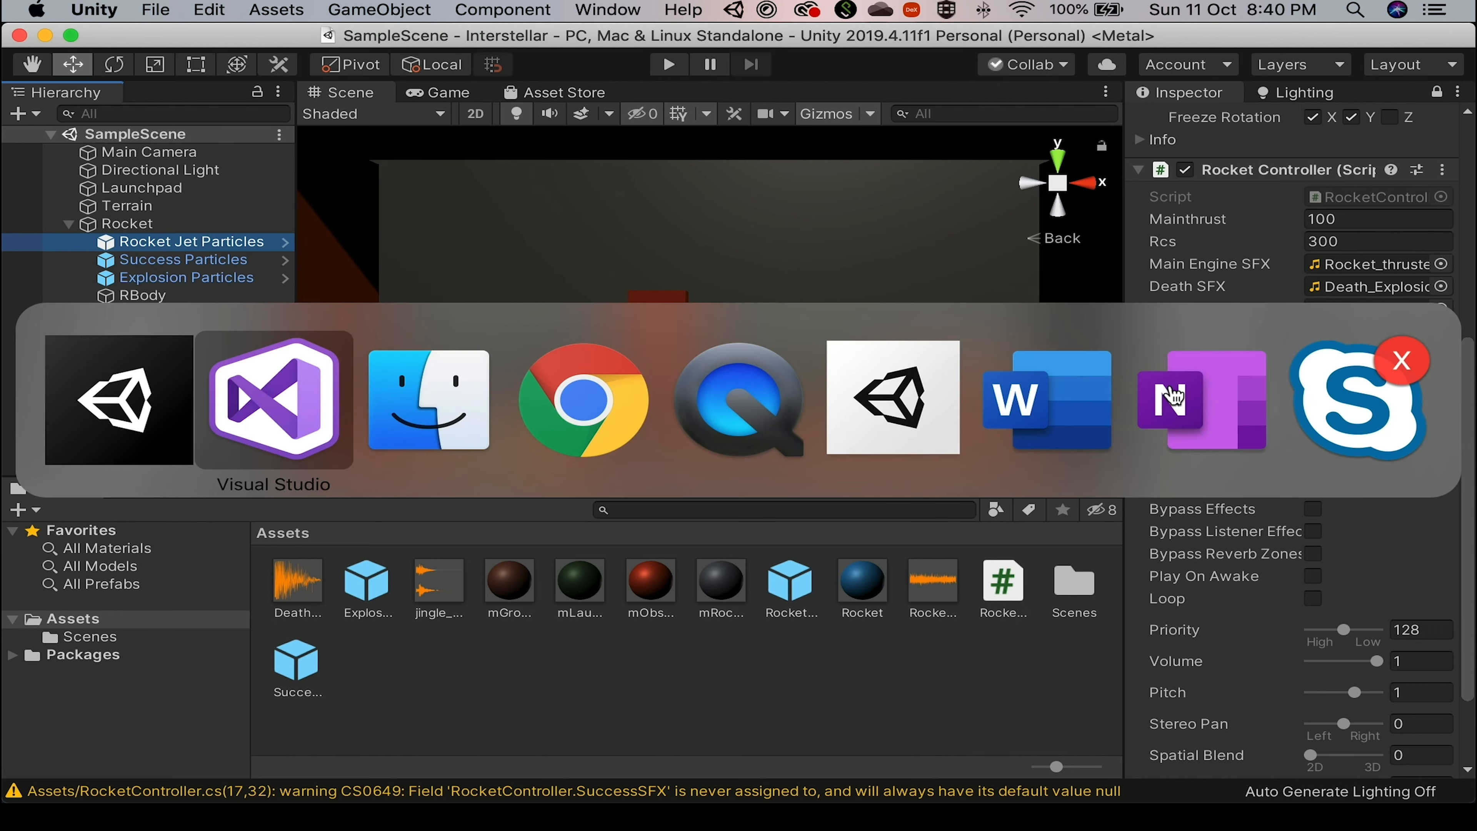
pyautogui.click(288, 408)
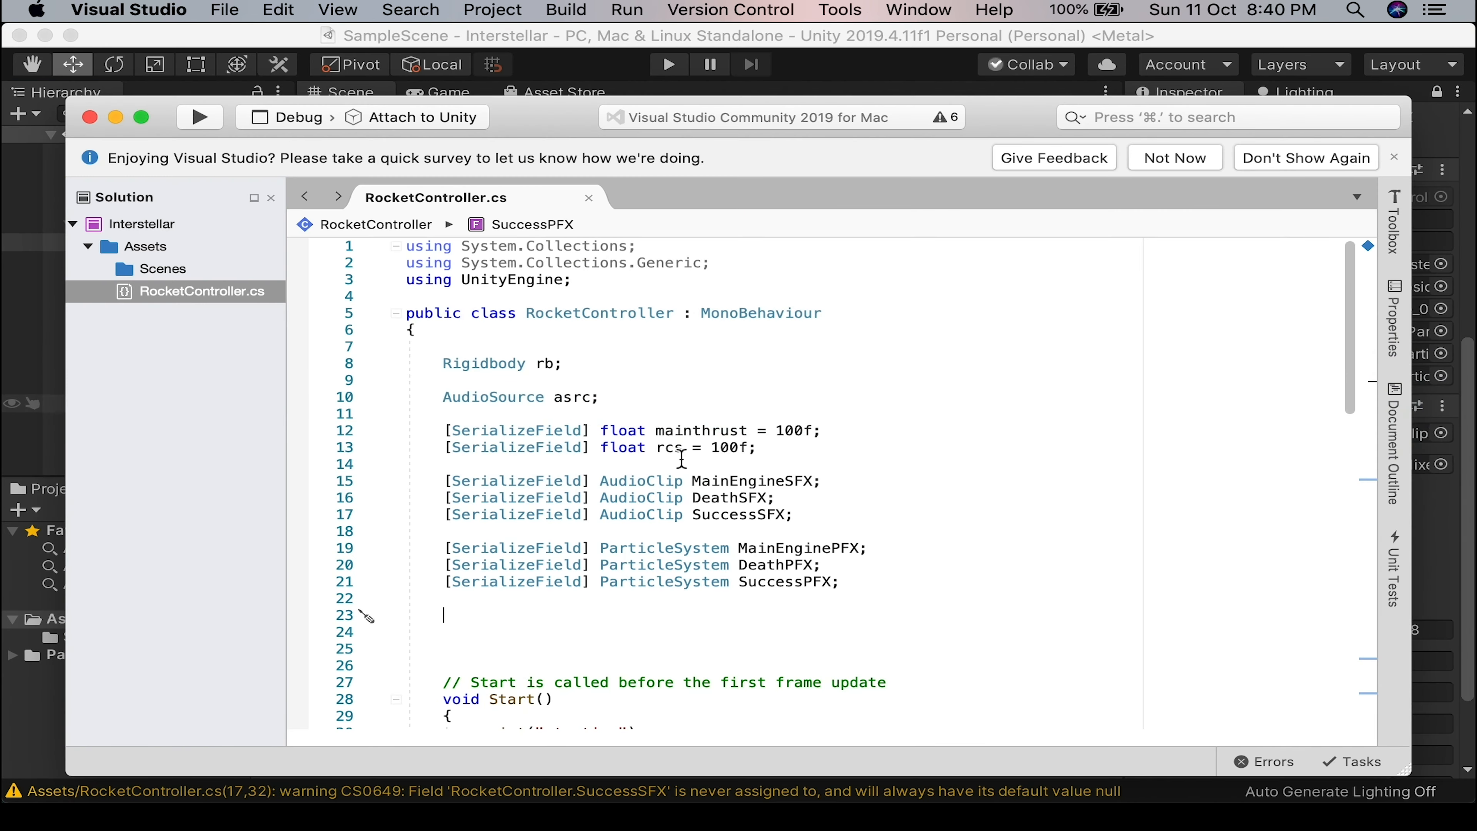
pyautogui.scroll(-8, 796, 505)
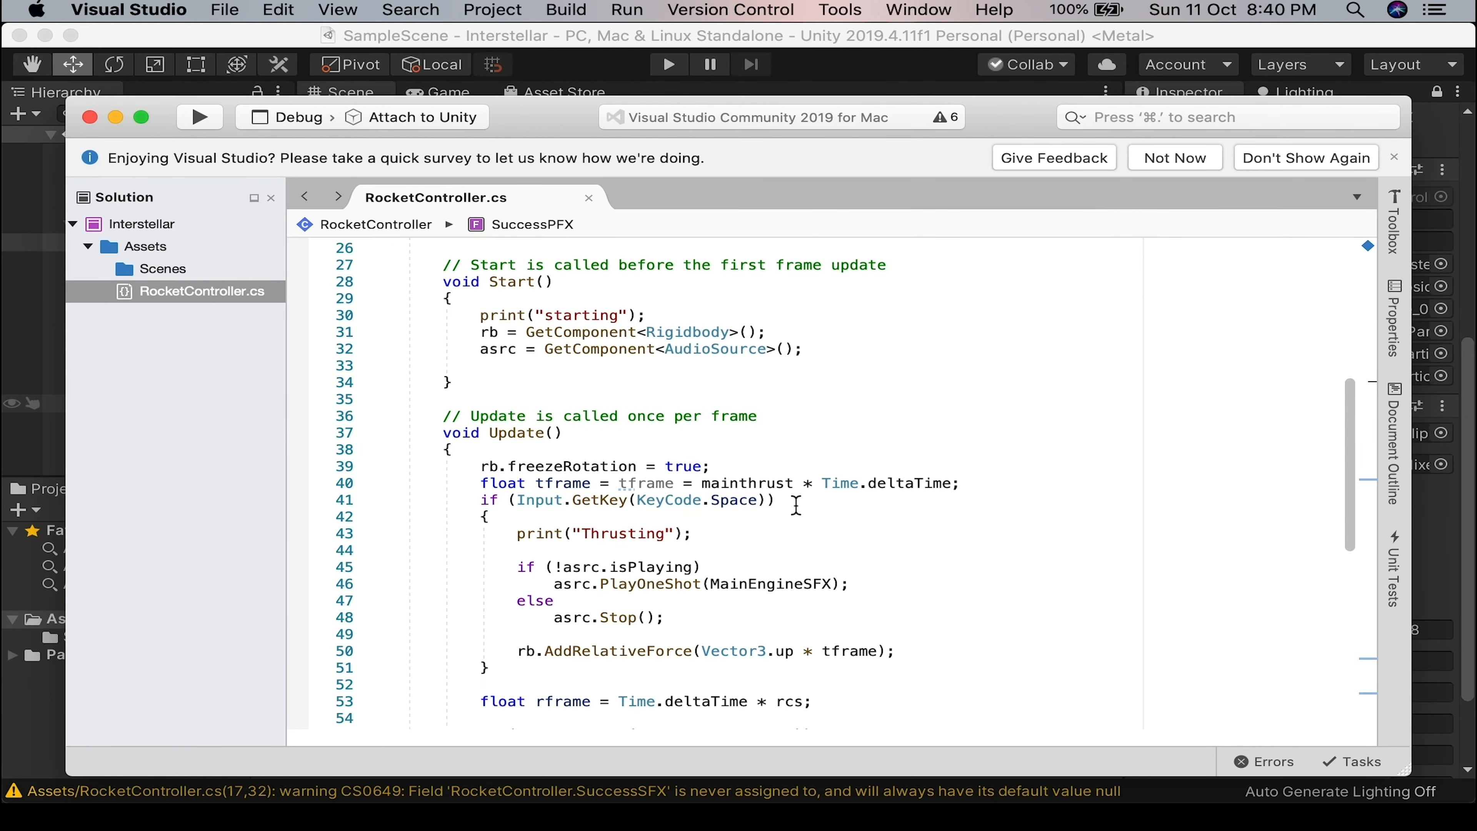
pyautogui.scroll(-1, 796, 505)
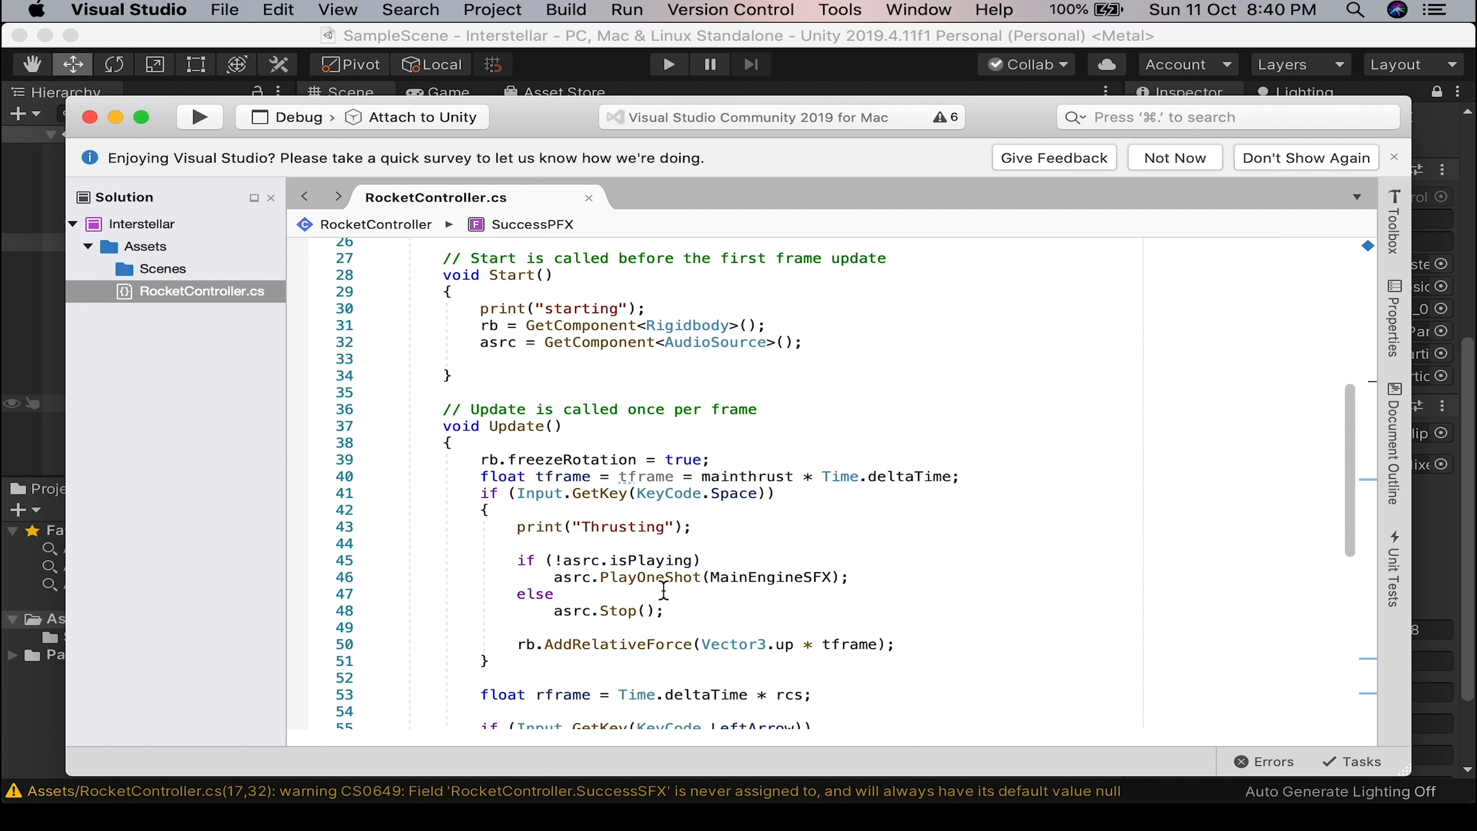
pyautogui.click(521, 630)
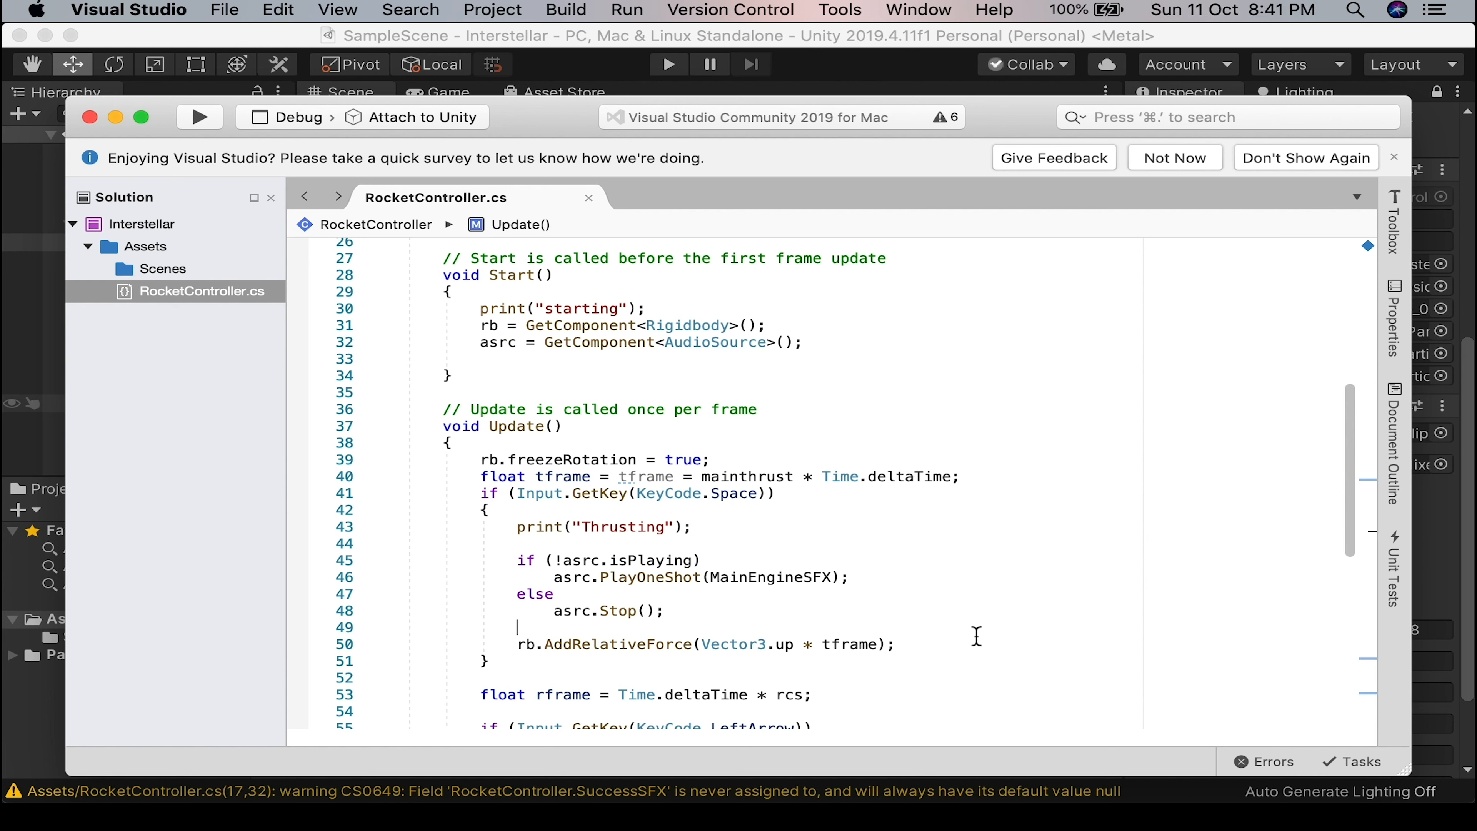
pyautogui.press('Return')
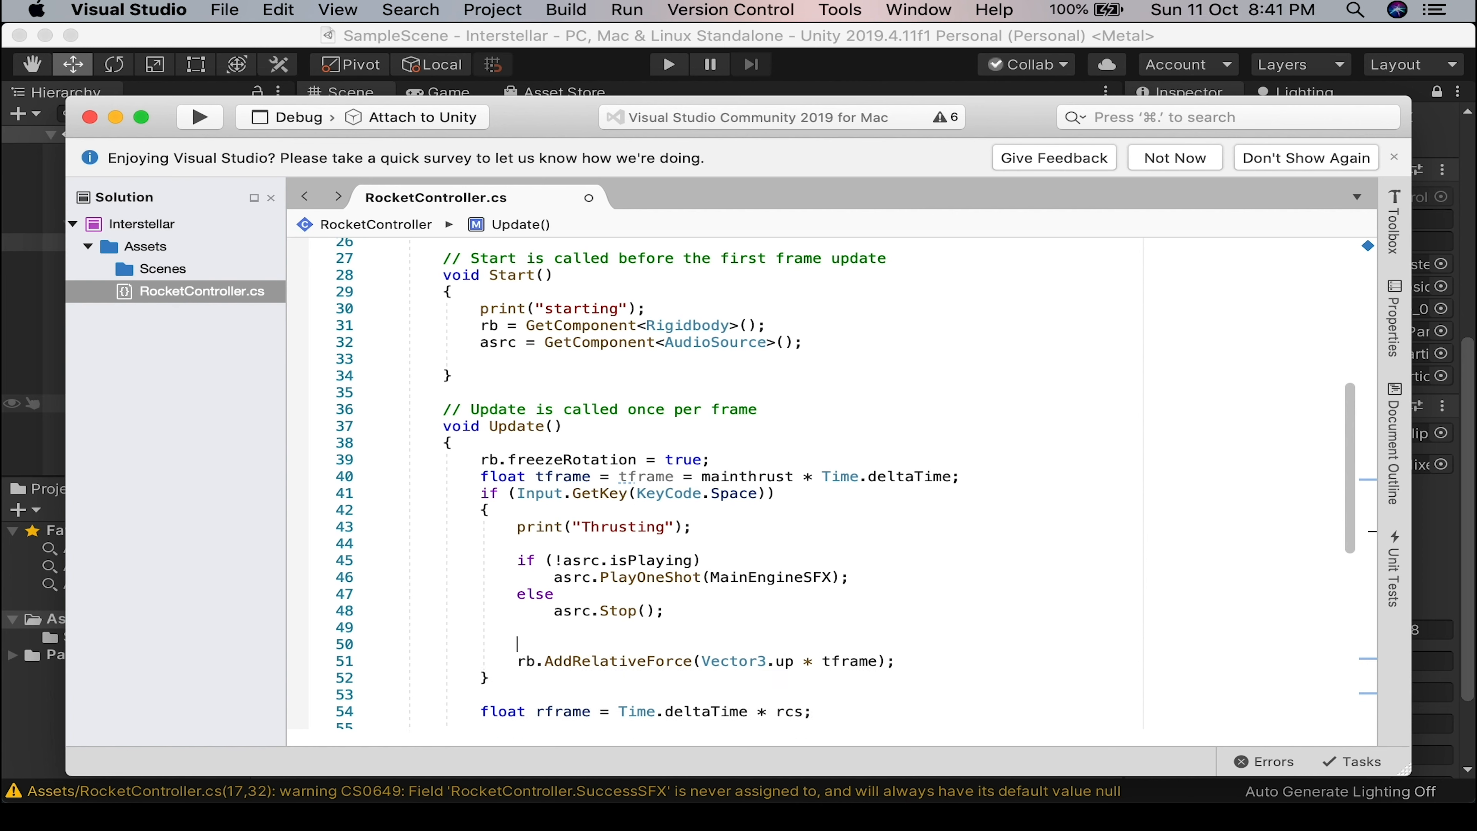
# Add the call MainEnginePFX.Play(); above rb.AddRelativeForce in the thrust block, followed by a new line.
pyautogui.scroll(5, 731, 634)
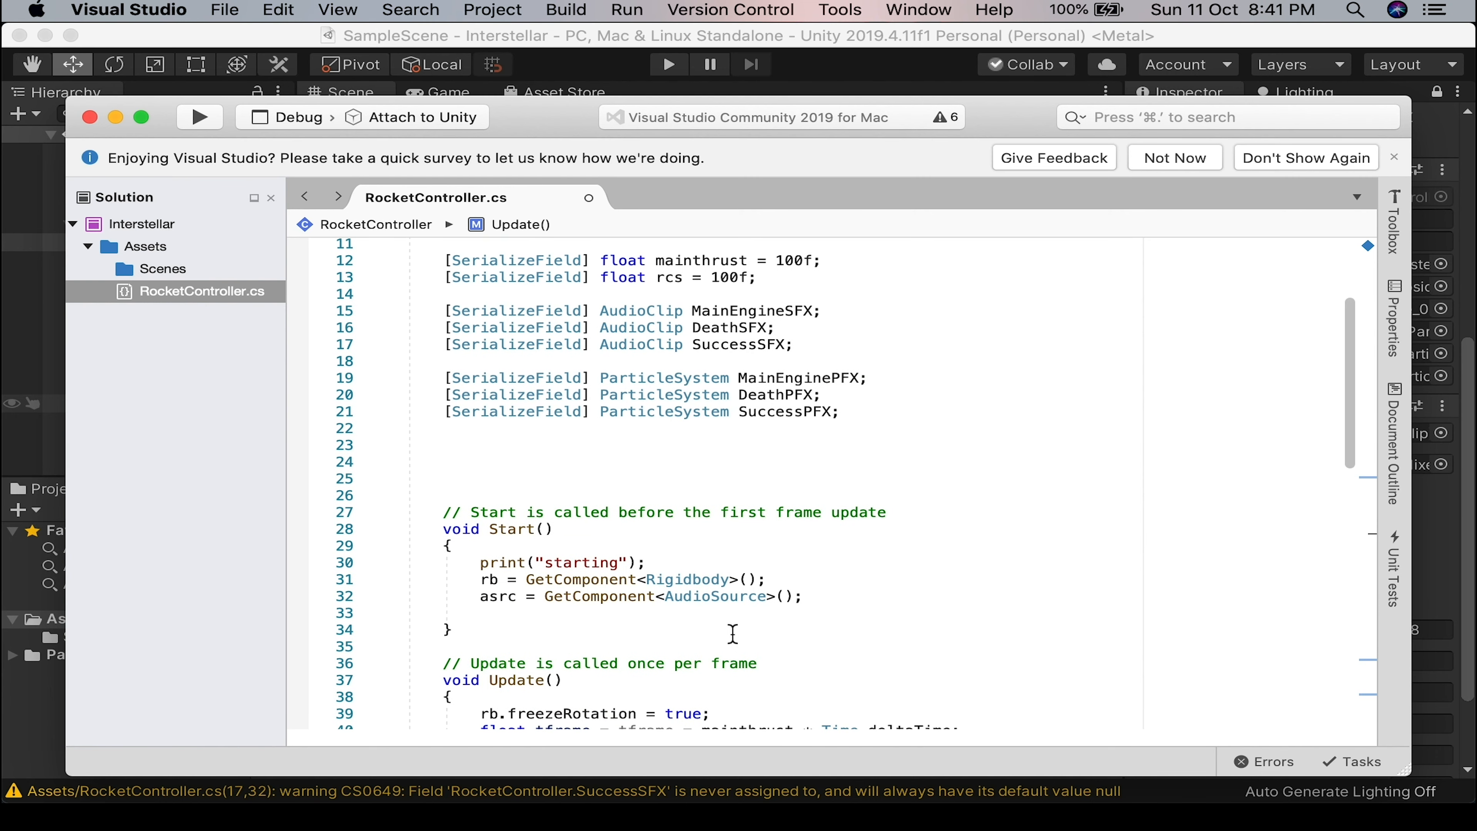
pyautogui.scroll(1, 881, 502)
pyautogui.scroll(-7, 881, 501)
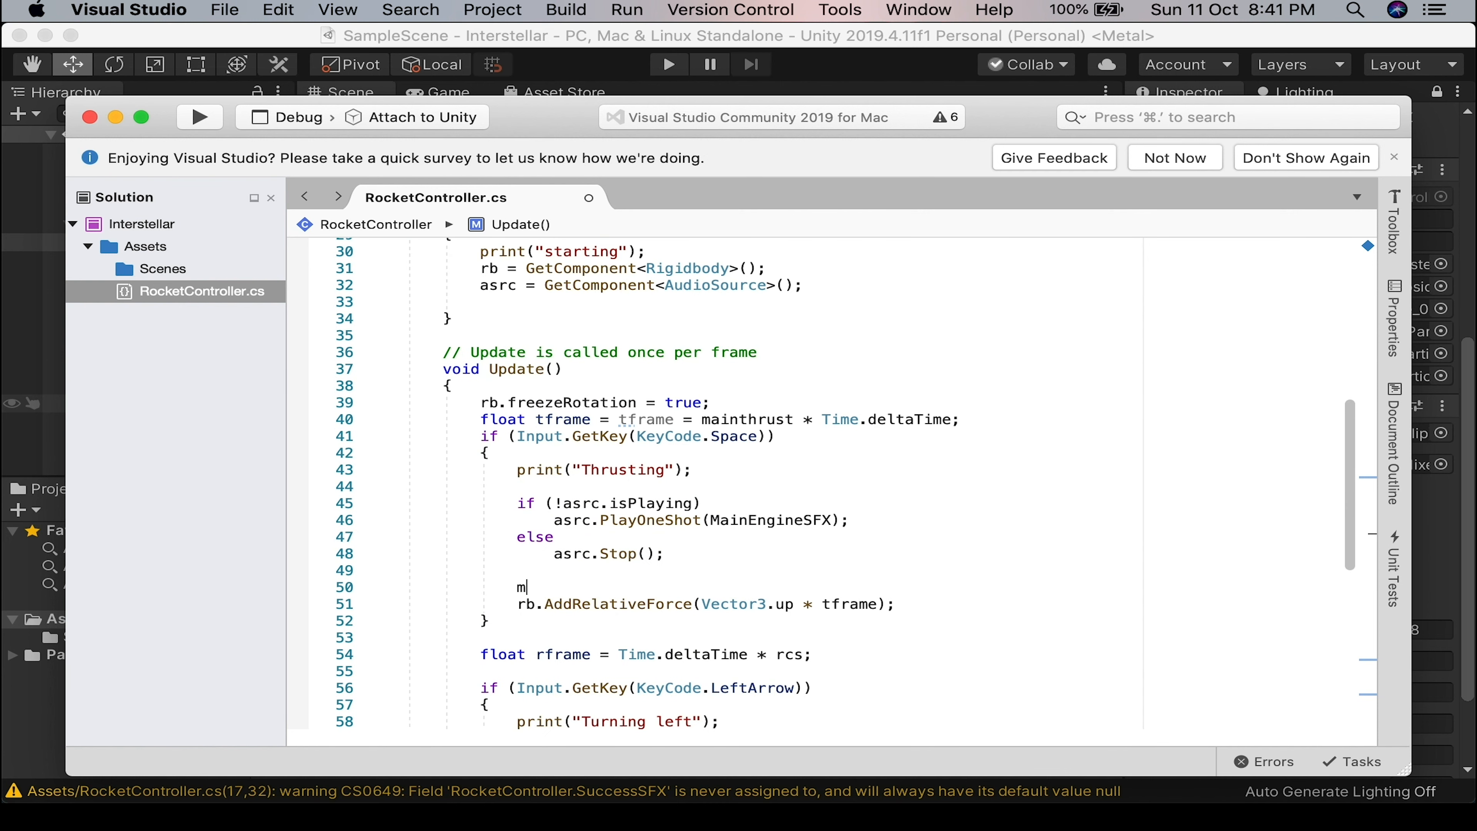
pyautogui.write('ain')
pyautogui.press('Down')
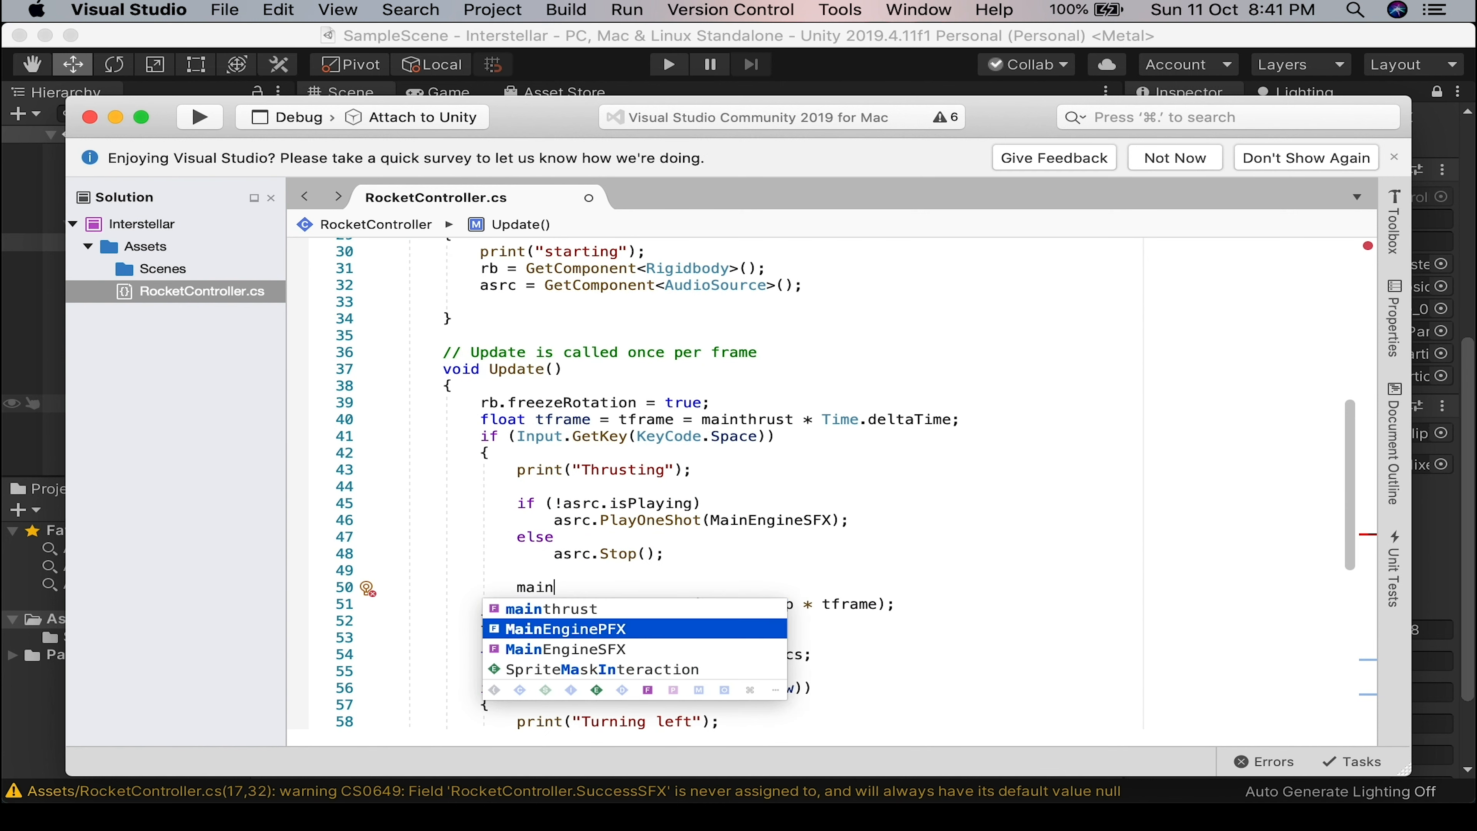
pyautogui.write('.pl')
pyautogui.press('Down')
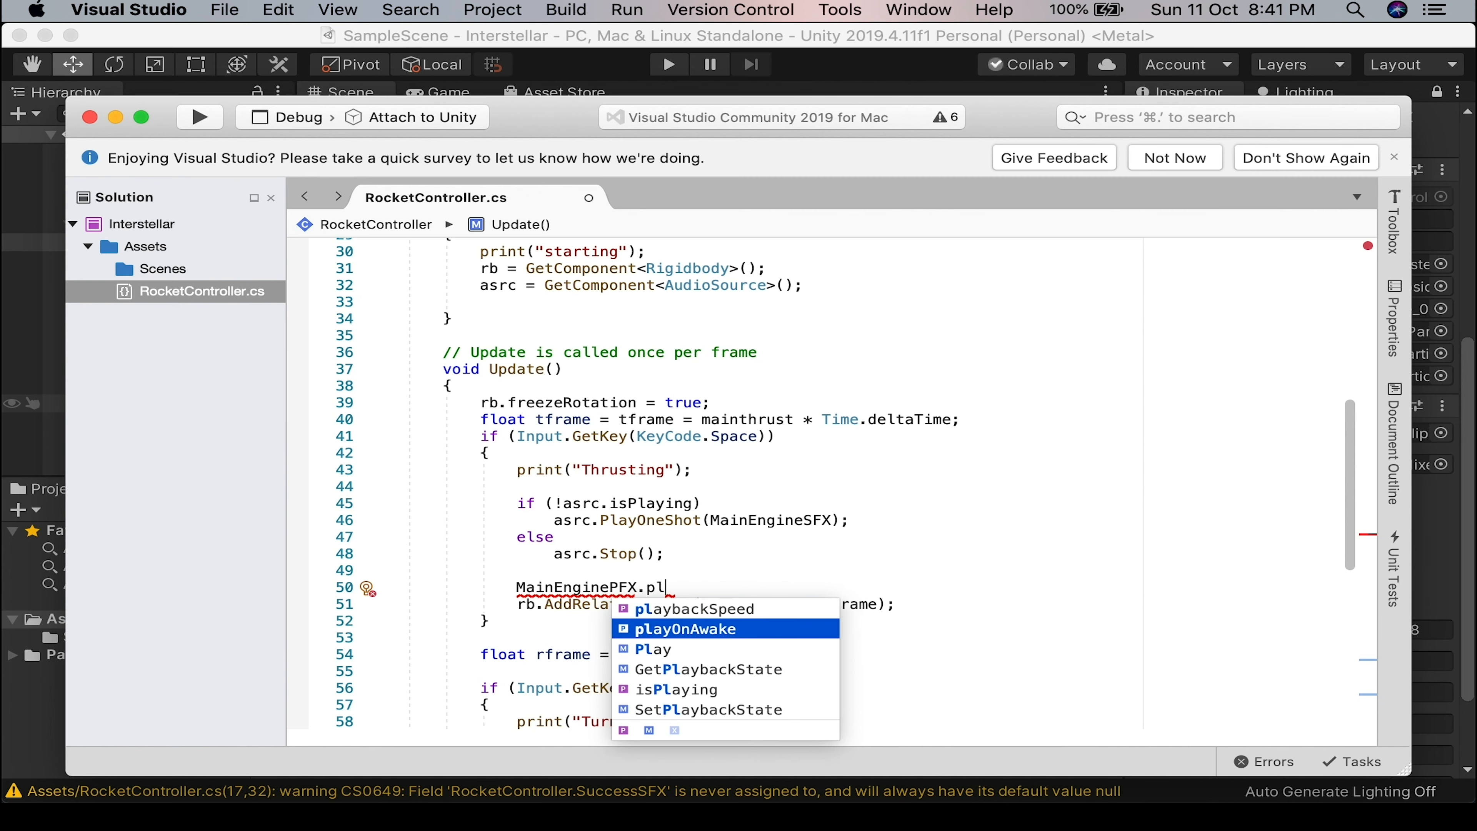
pyautogui.press('Down')
pyautogui.press('Return')
pyautogui.write('();')
pyautogui.press('Return')
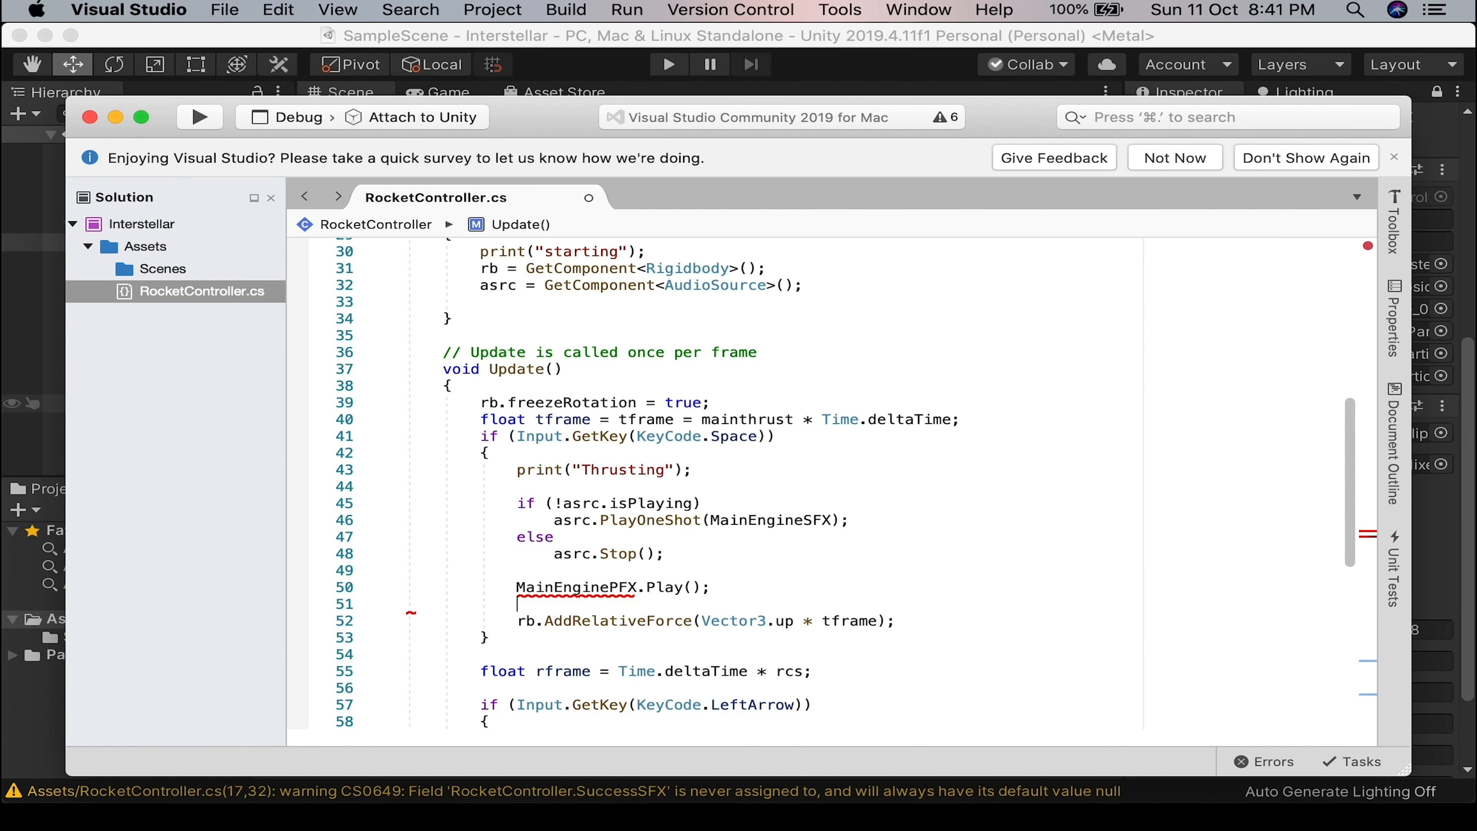
# Add SuccessPFX.Play(); below the SuccessSFX call in the "Finish" branch of OnCollisionEnter, followed by a new line.
pyautogui.scroll(-5, 651, 576)
pyautogui.scroll(-4, 651, 576)
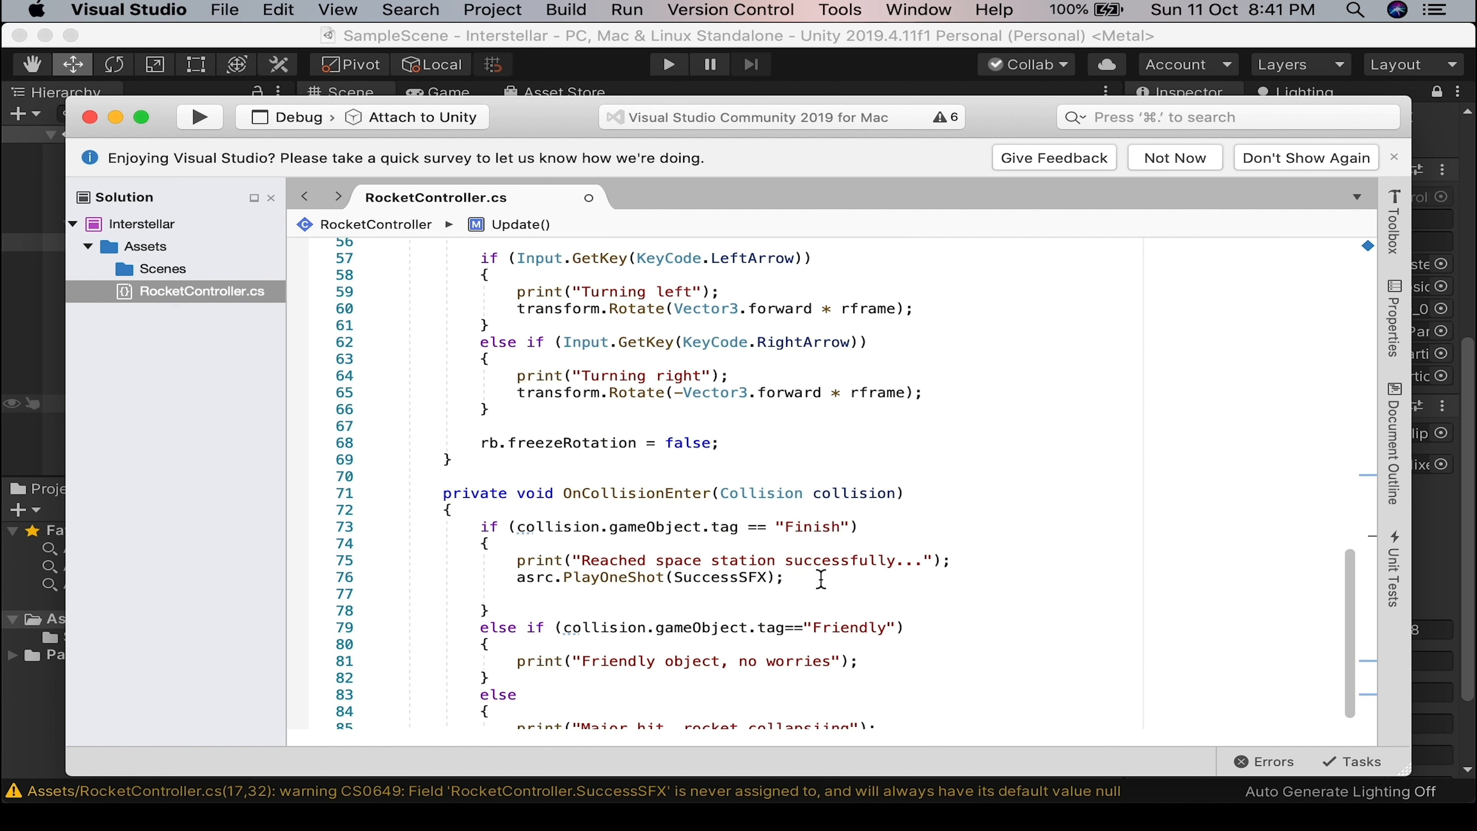
pyautogui.click(820, 579)
pyautogui.press('Return')
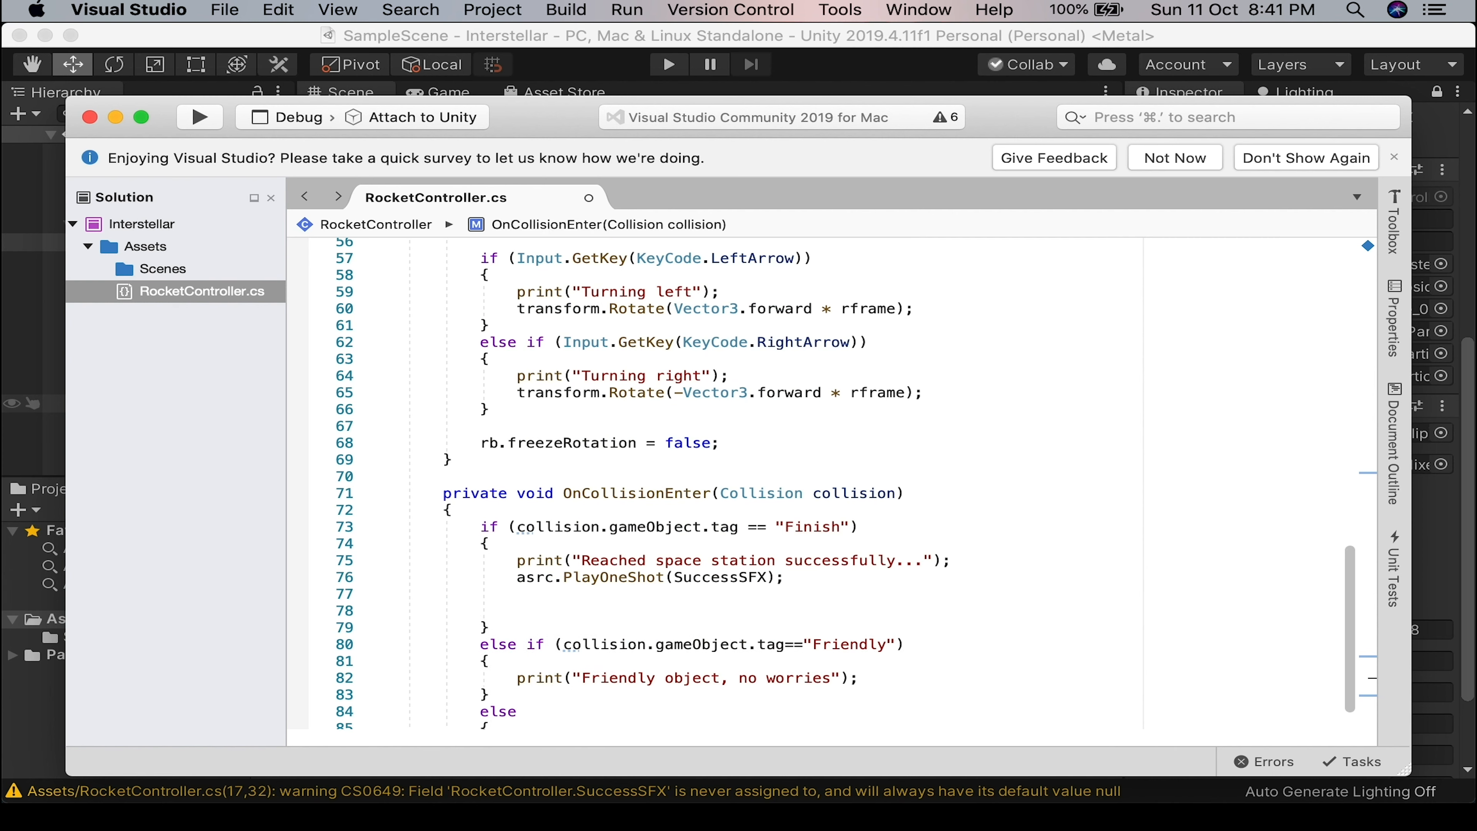
pyautogui.write('fi')
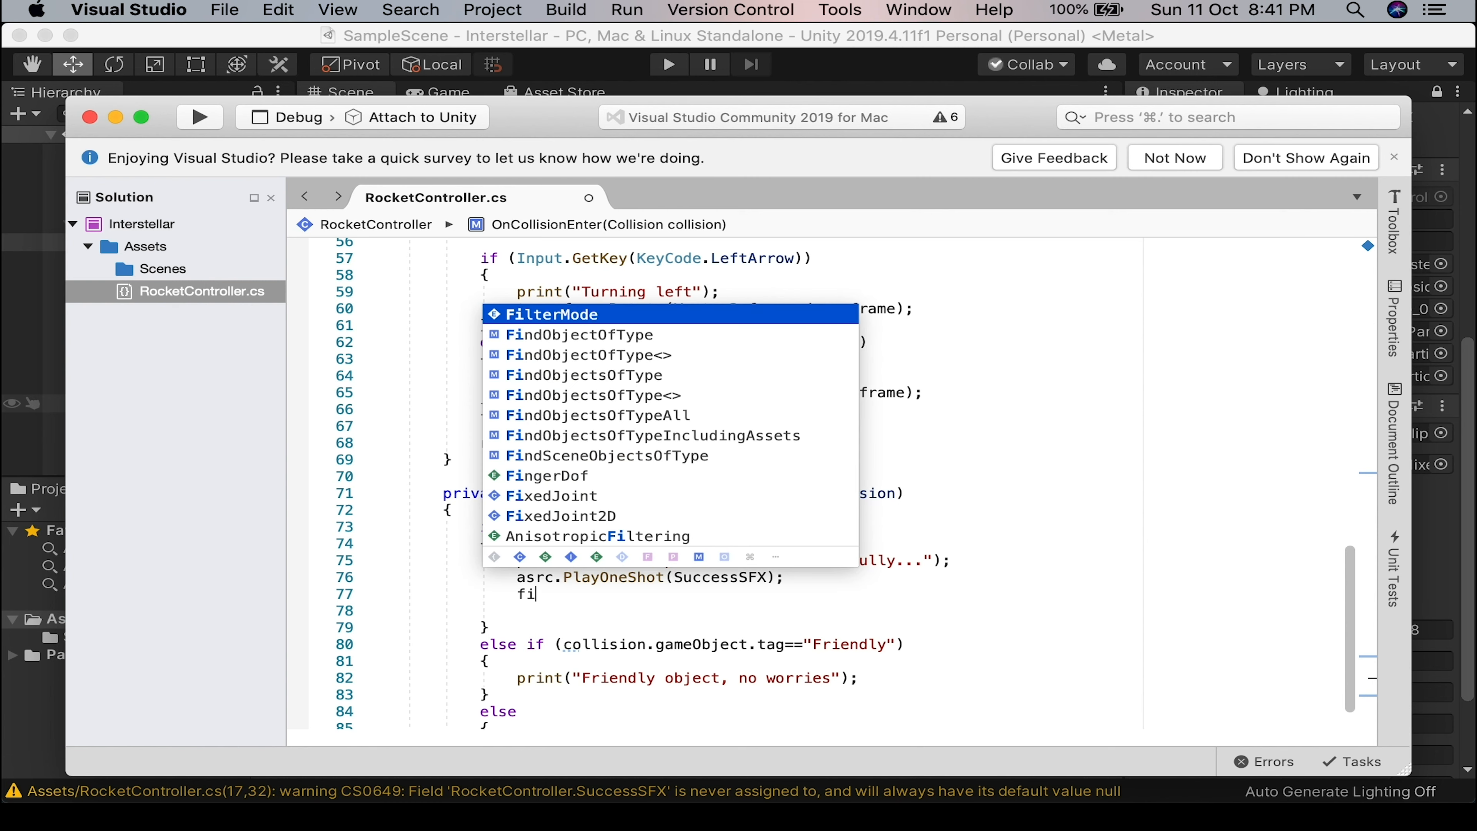
pyautogui.press('BackSpace')
pyautogui.press('BackSpace')
pyautogui.write('pf')
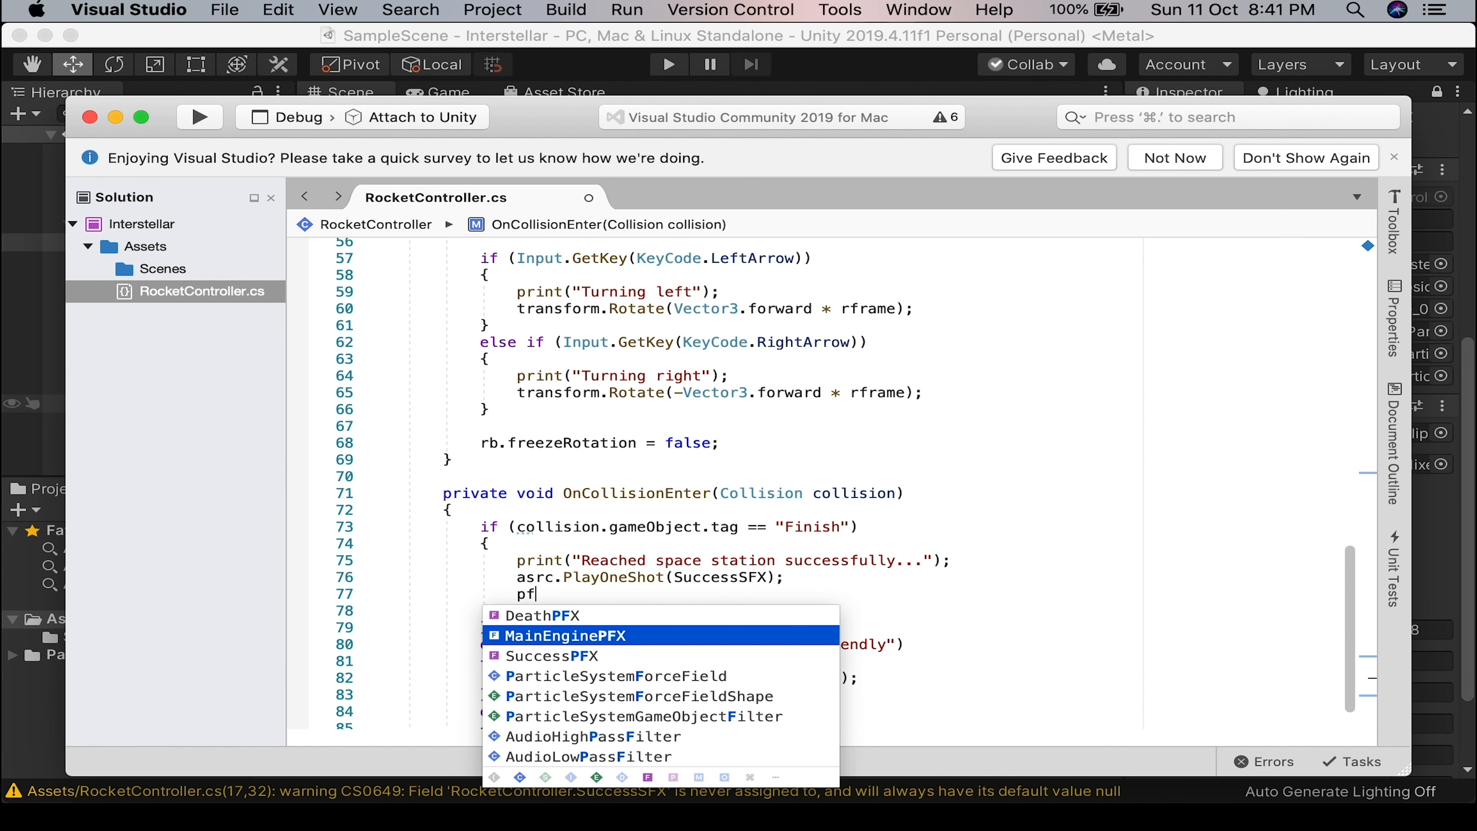
pyautogui.press('Down')
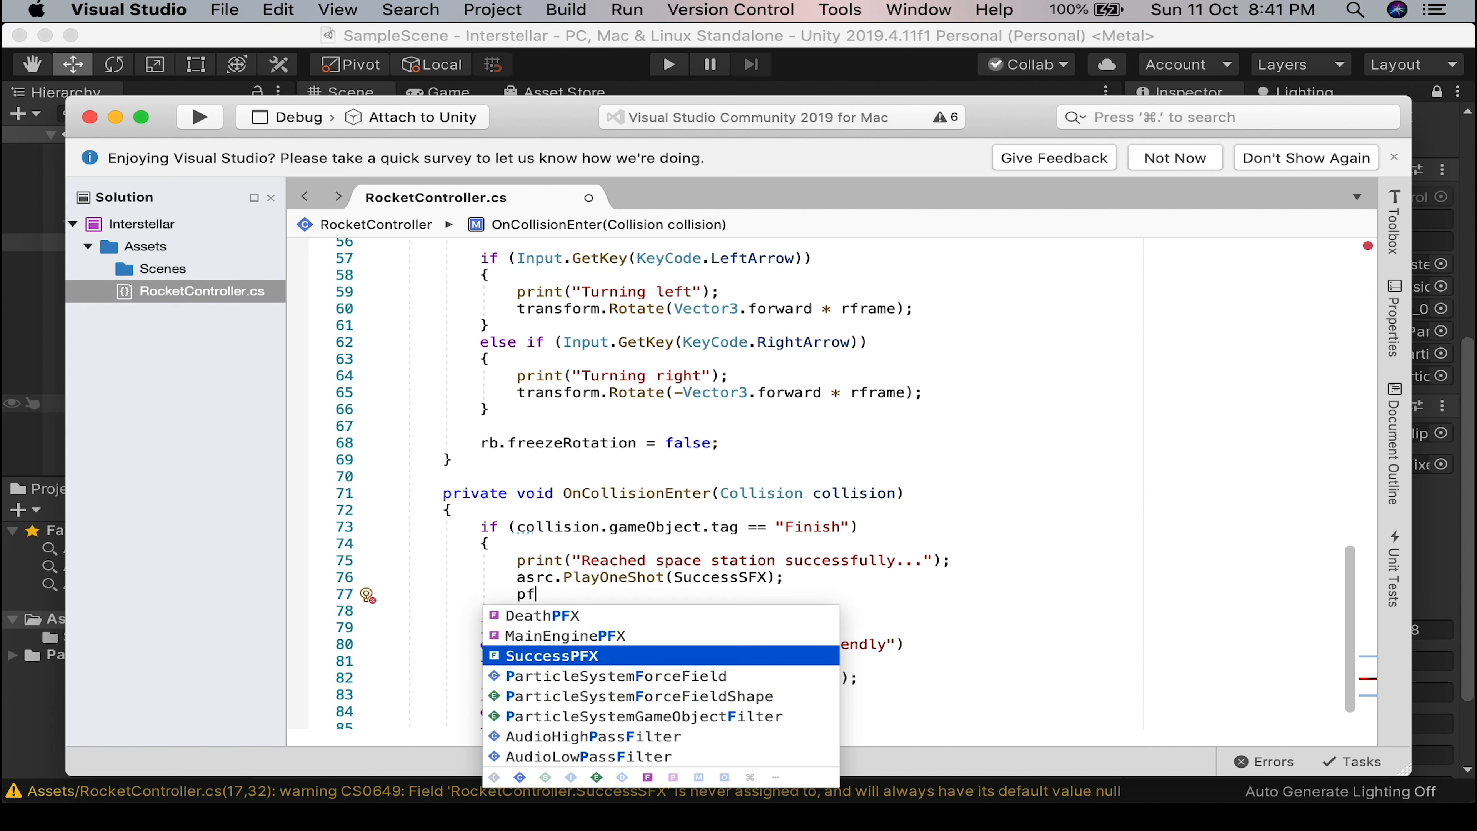
pyautogui.press('Return')
pyautogui.write('.Play')
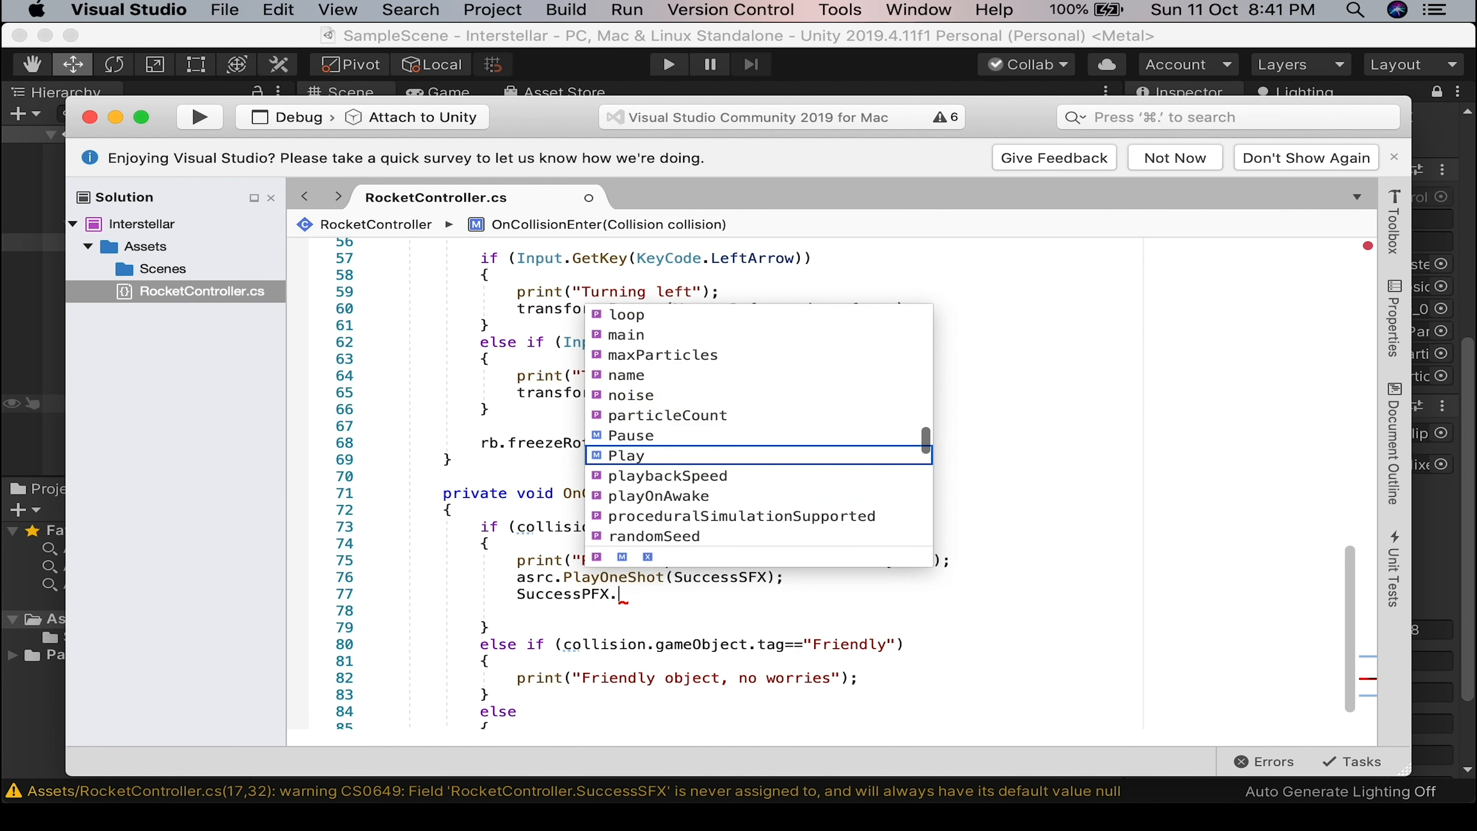
pyautogui.press('Return')
pyautogui.write('();')
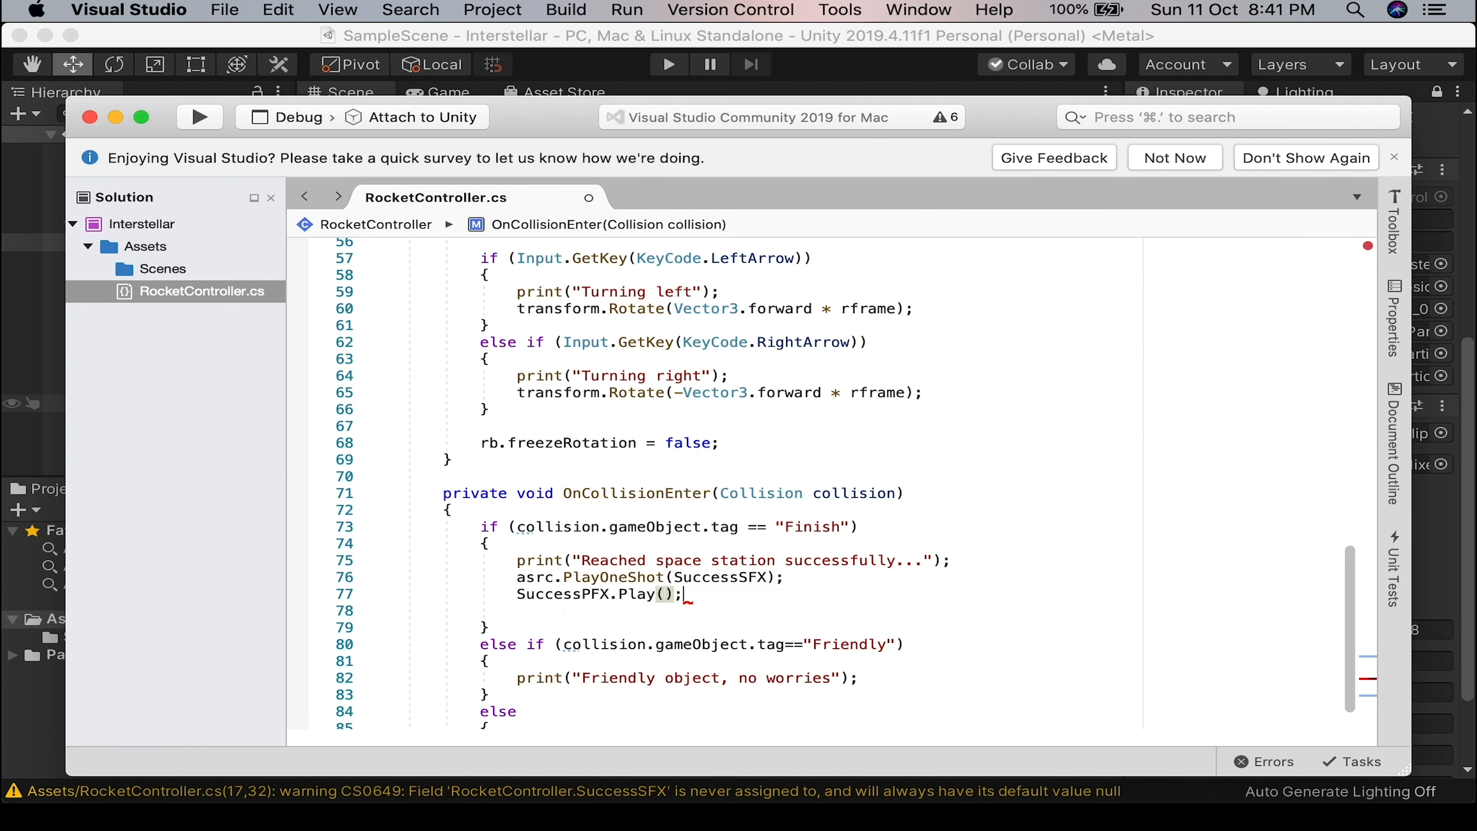
pyautogui.press('Return')
# Add DeathPFX.Play(); below the DeathSFX call in the else branch of OnCollisionEnter and save the script.
pyautogui.scroll(-4, 818, 662)
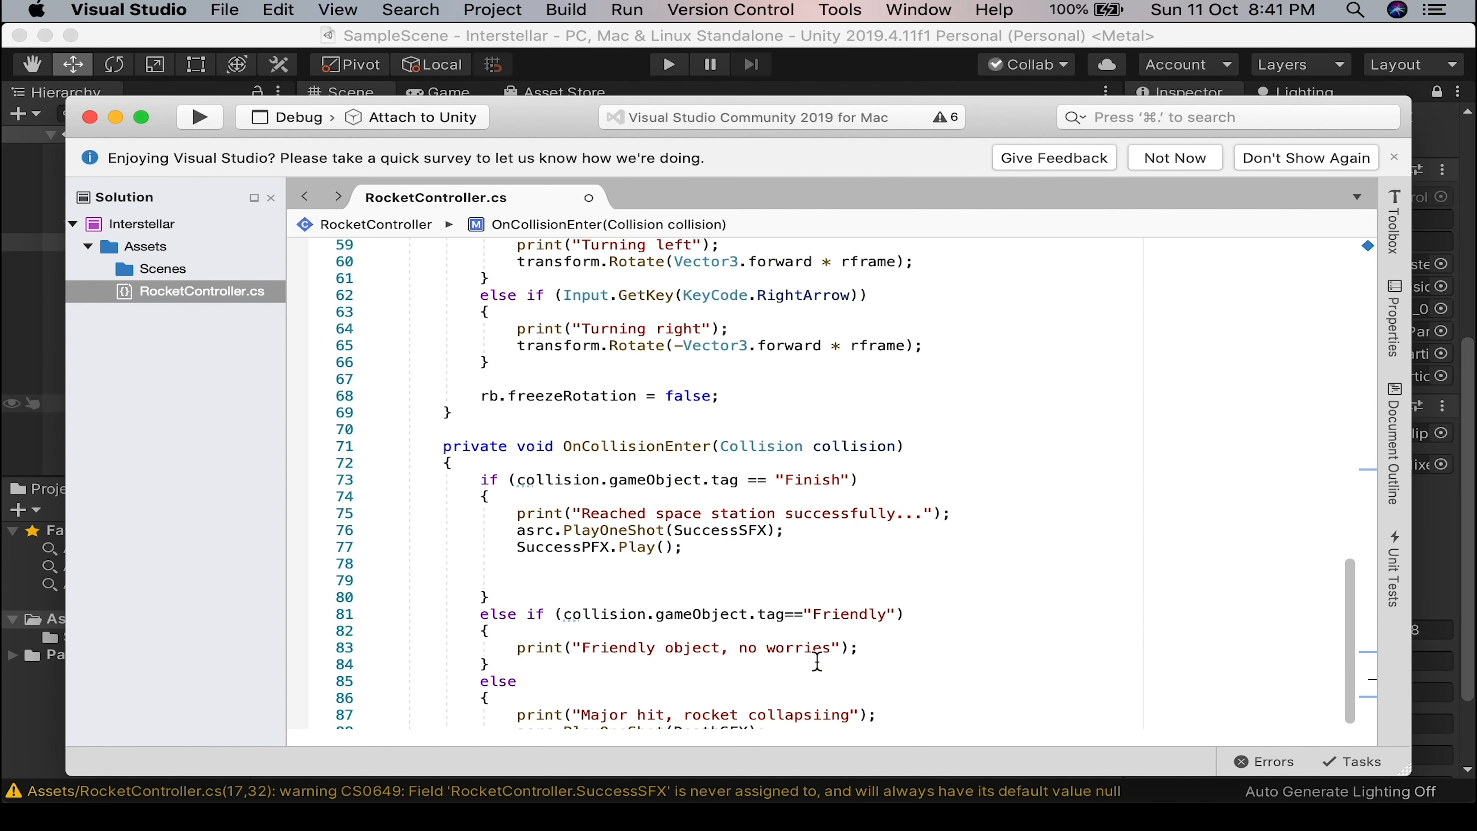
pyautogui.press('Return')
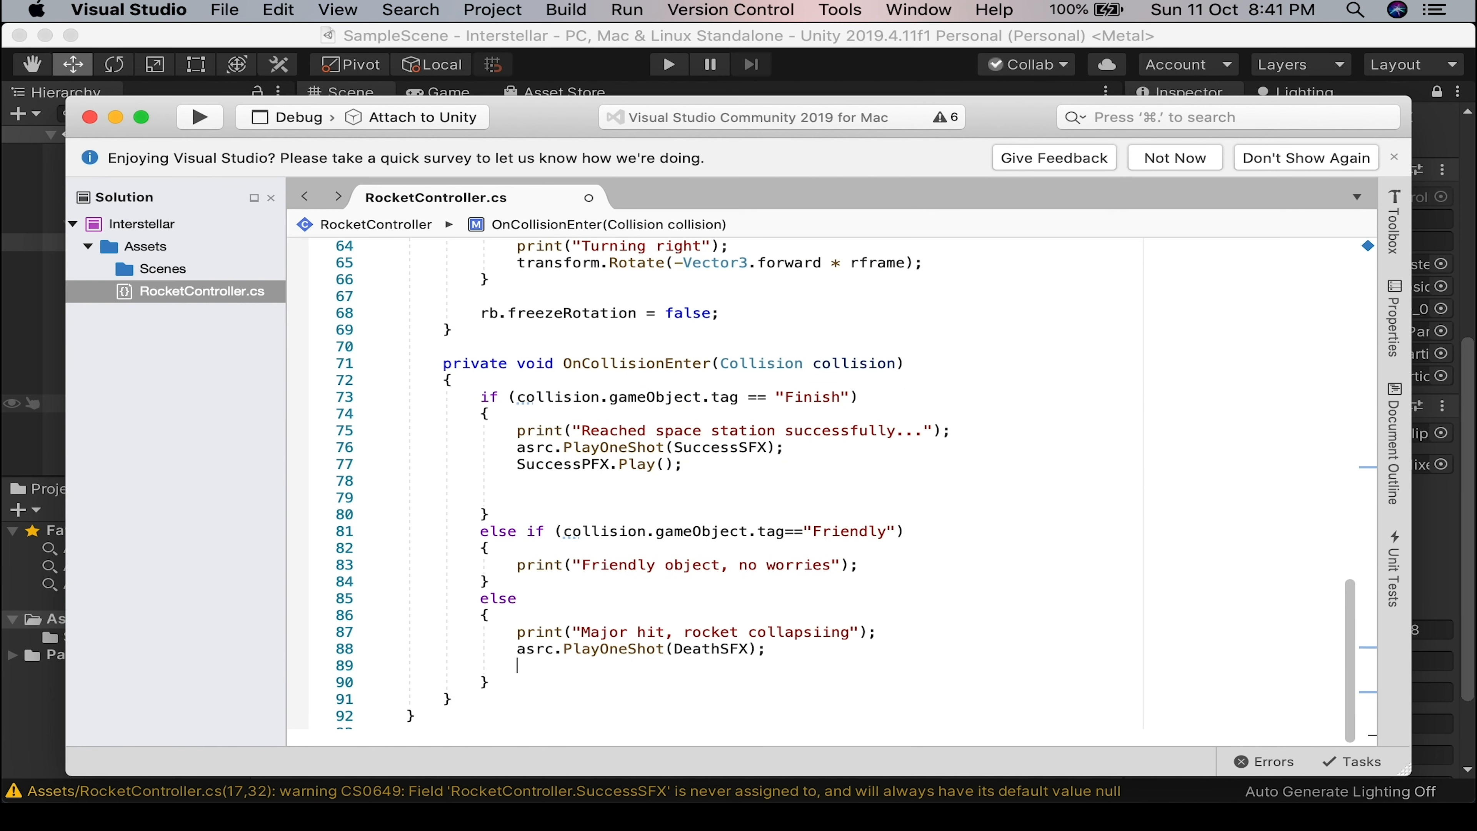
pyautogui.write('death')
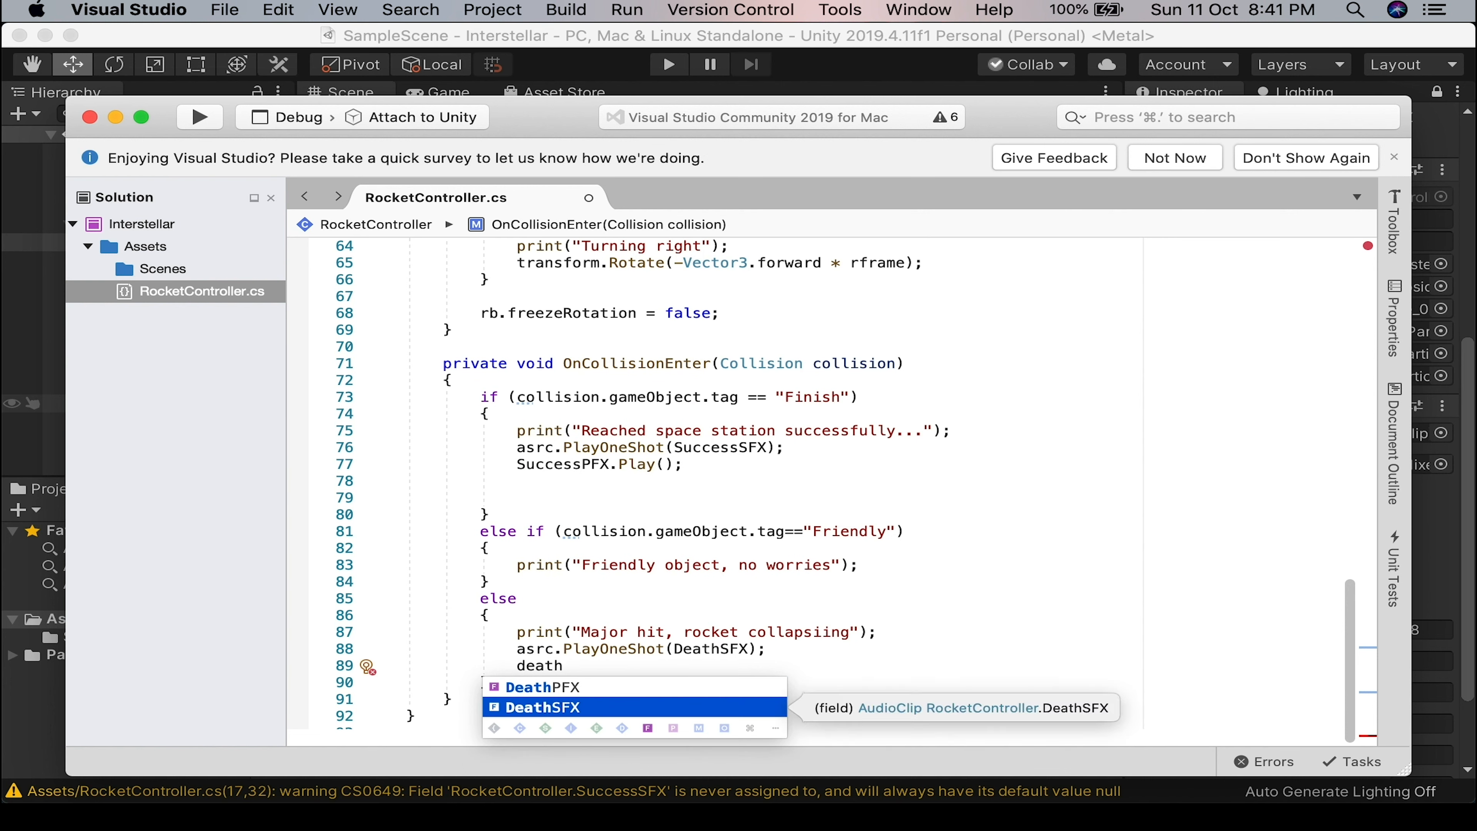
pyautogui.press('Up')
pyautogui.press('Return')
pyautogui.write('.p')
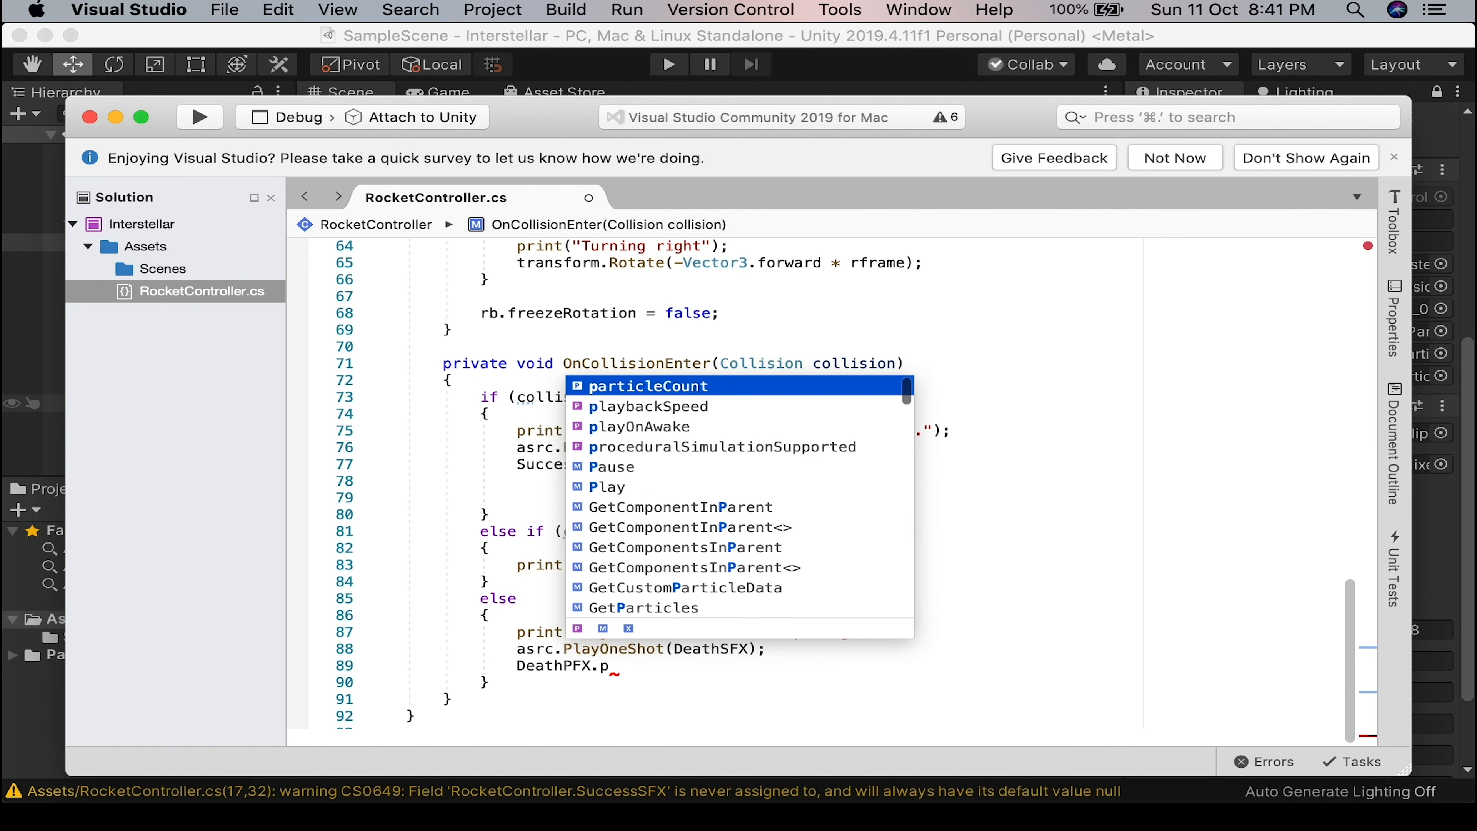
pyautogui.write('lay();')
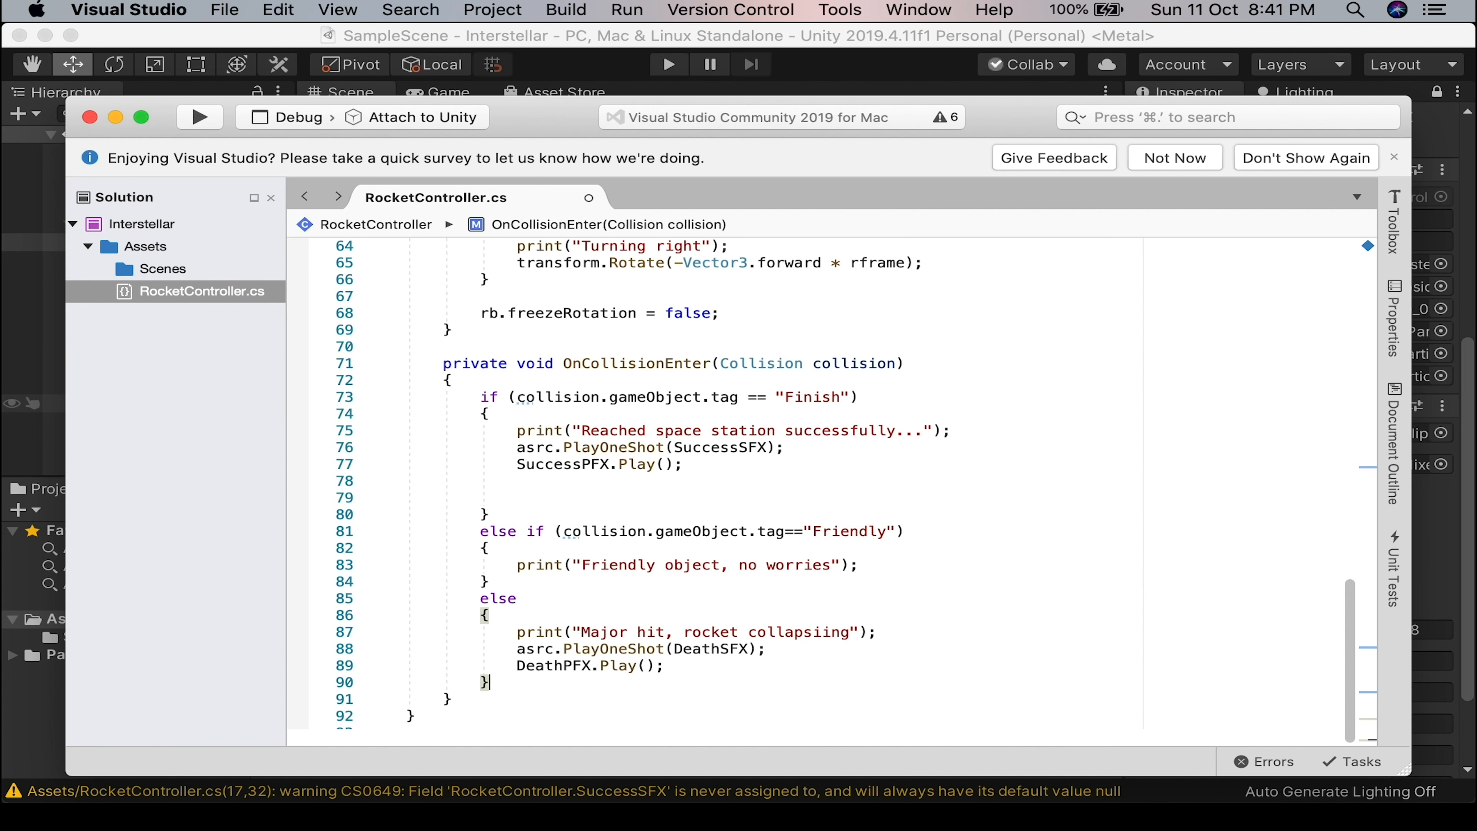
pyautogui.press('super+s')
# Switch to Unity and play-test the scene, thrusting the rocket into the red obstacle to check the particle effects, and stop the game.
pyautogui.press('super+Tab')
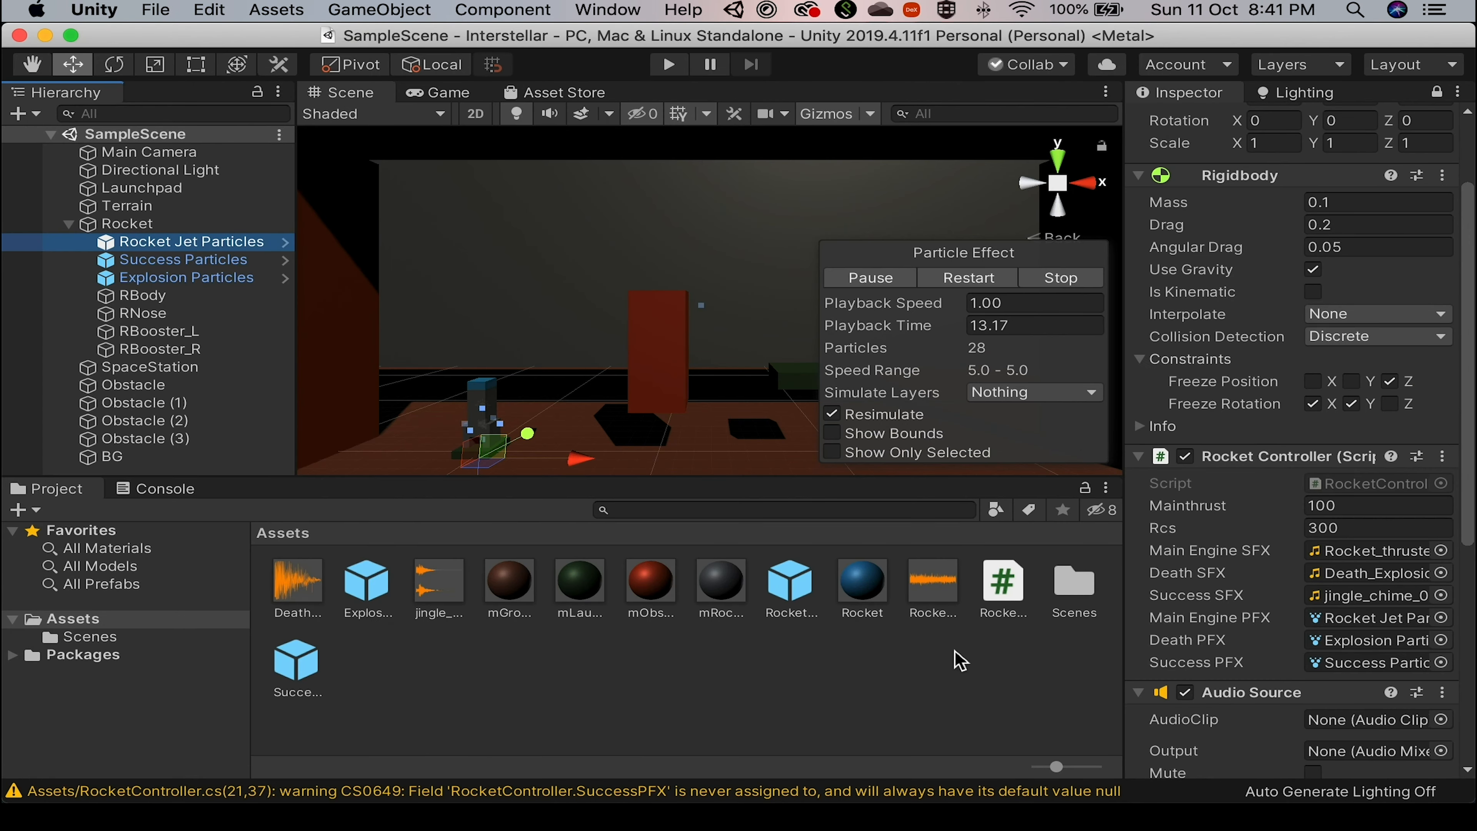
pyautogui.press('super+p')
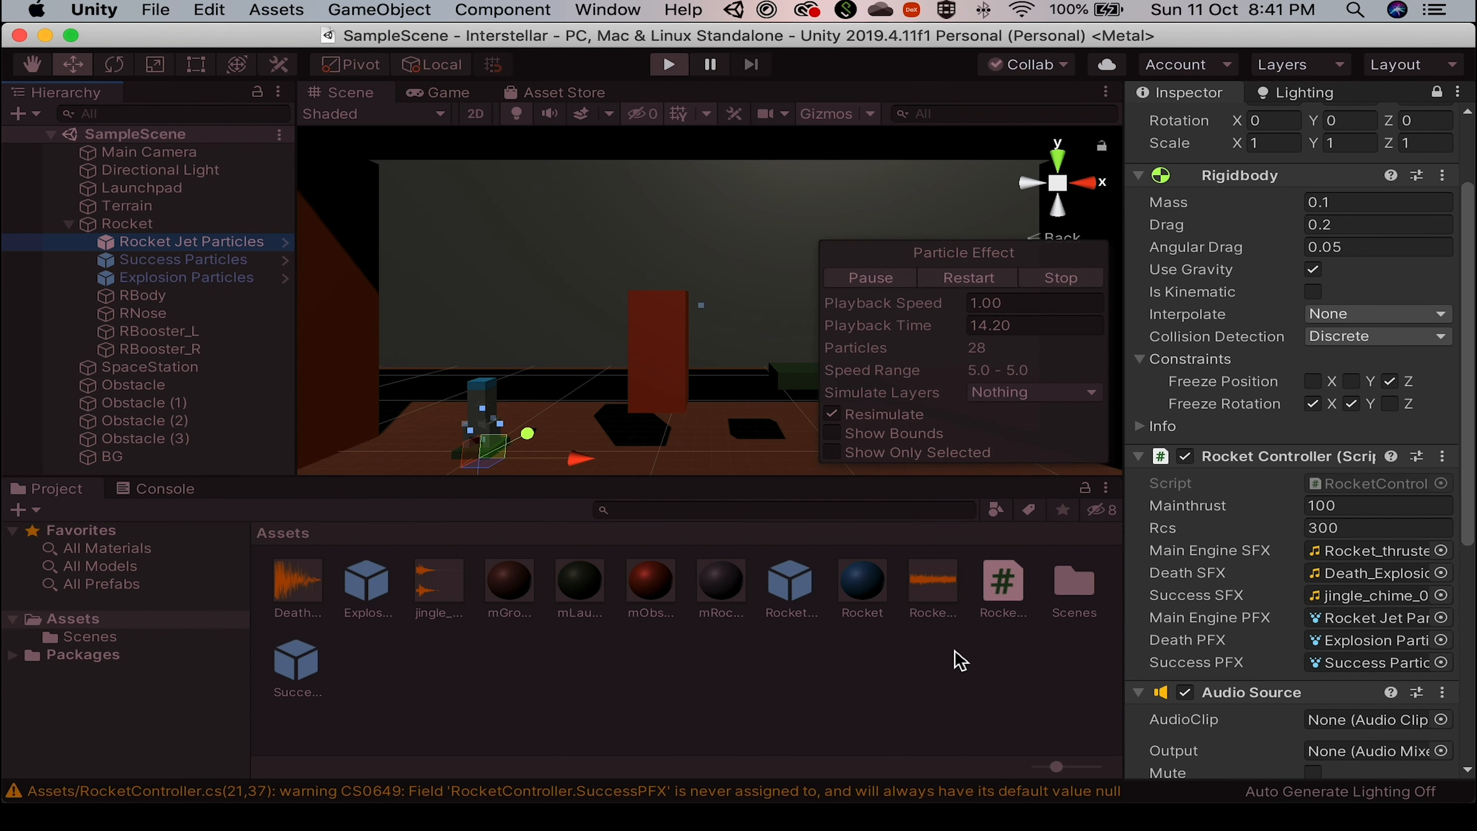
pyautogui.press('space')
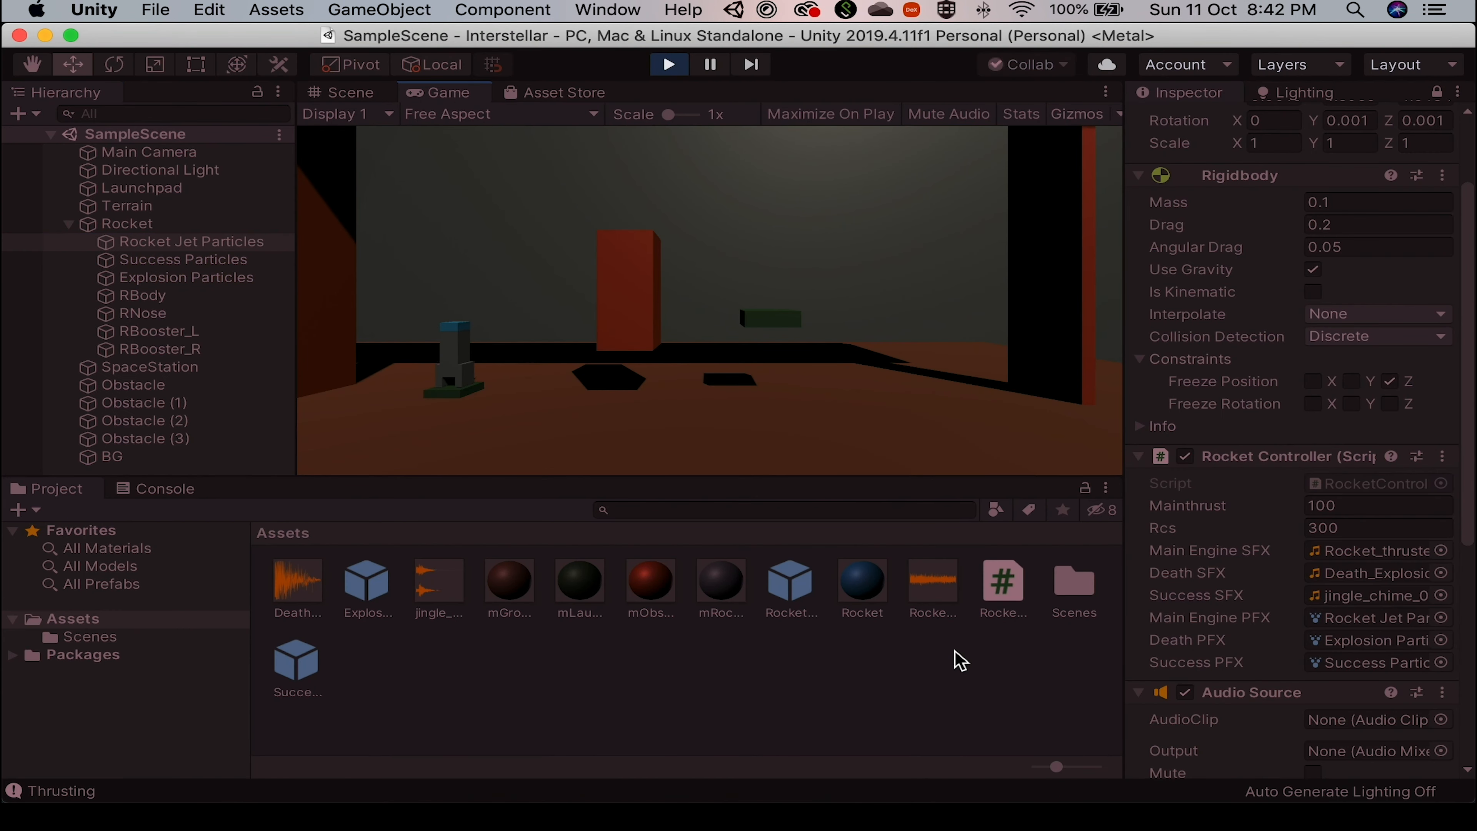
pyautogui.press('a')
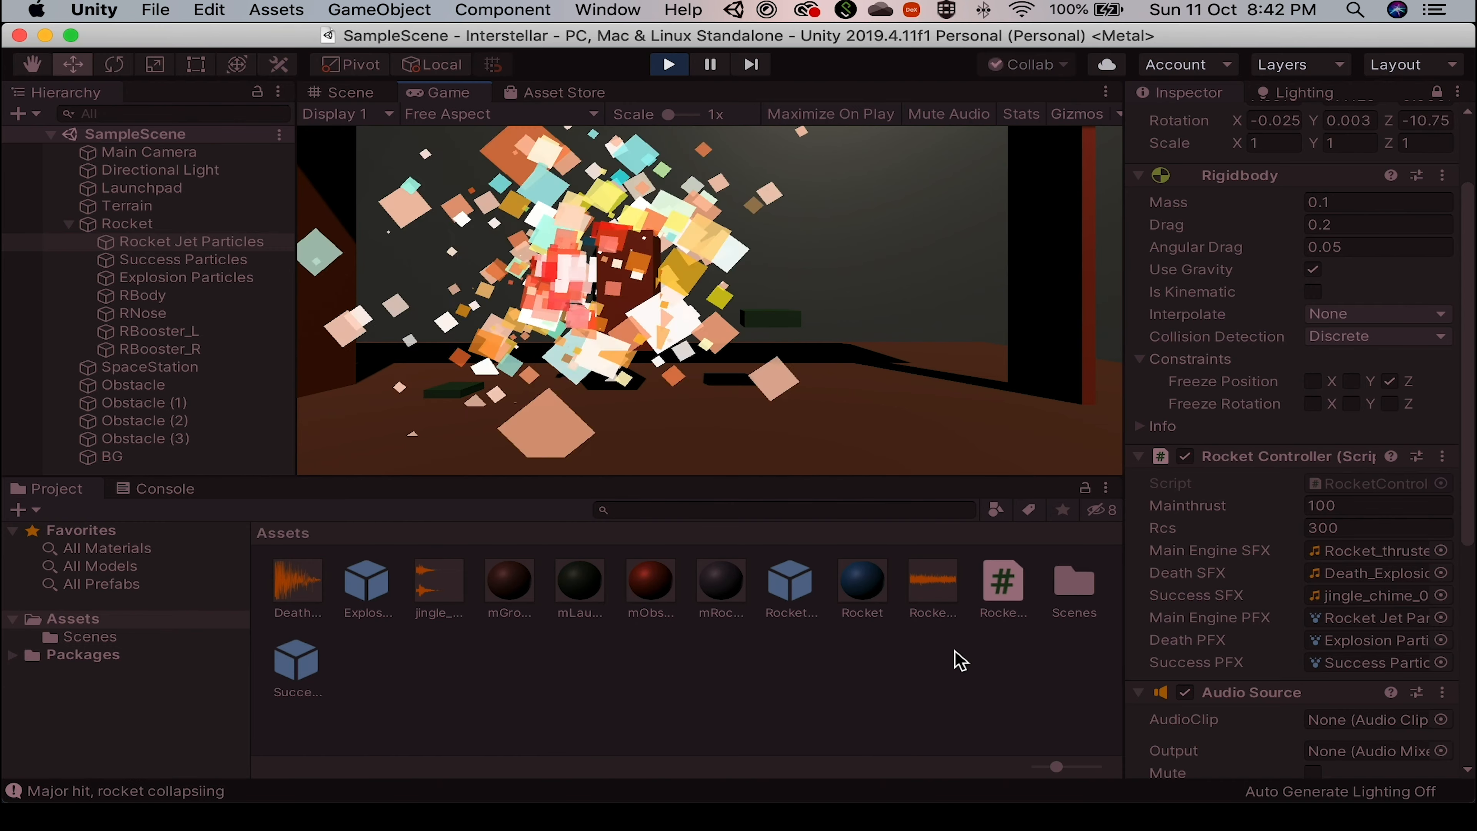
pyautogui.press('super+p')
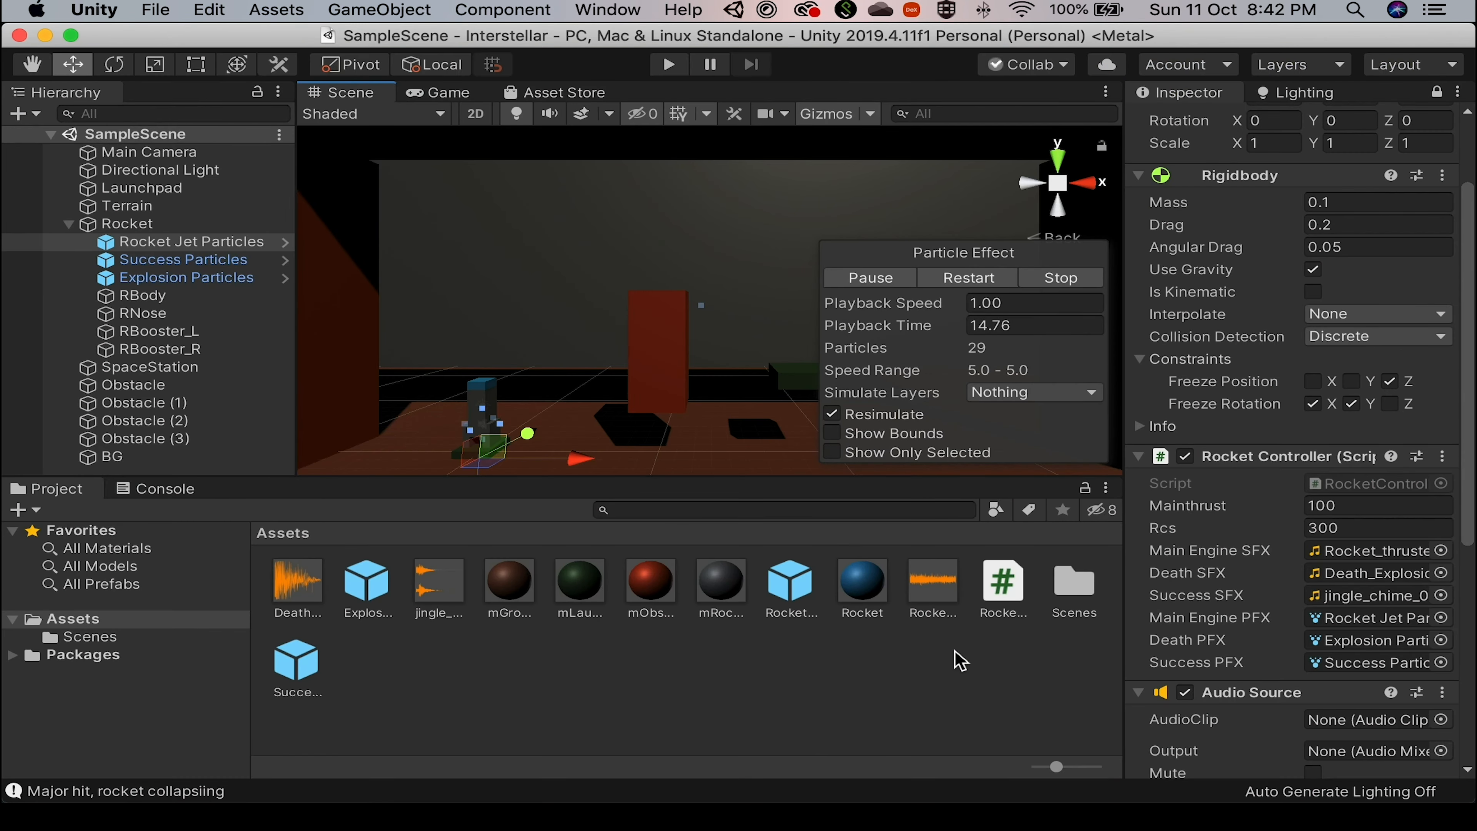
# Try to reset the transforms of Rocket Jet Particles, Success Particles and Explosion Particles together.
pyautogui.keyDown('shift'); pyautogui.click(215, 281); pyautogui.keyUp('shift')
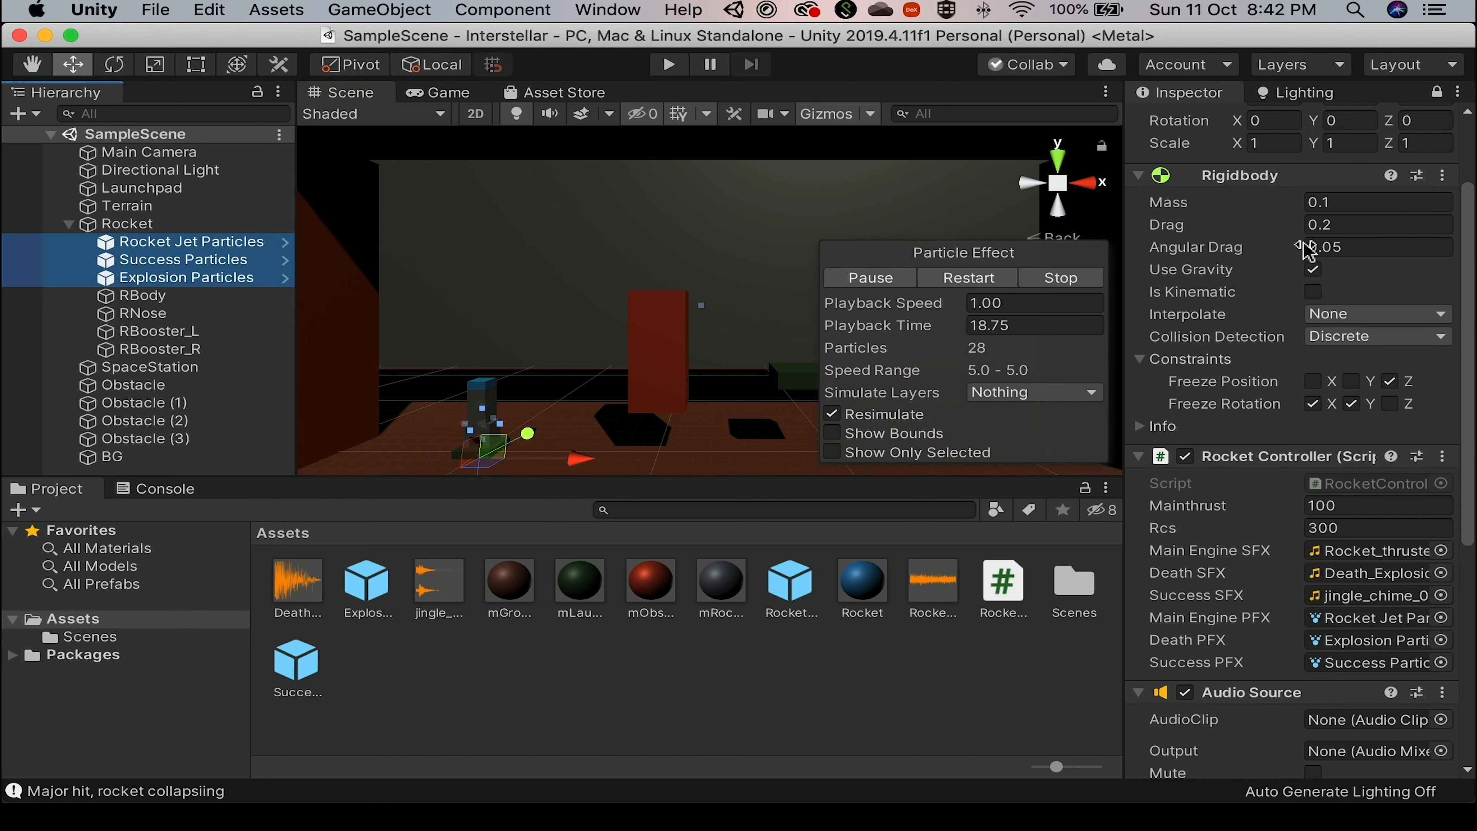
pyautogui.scroll(3, 1299, 242)
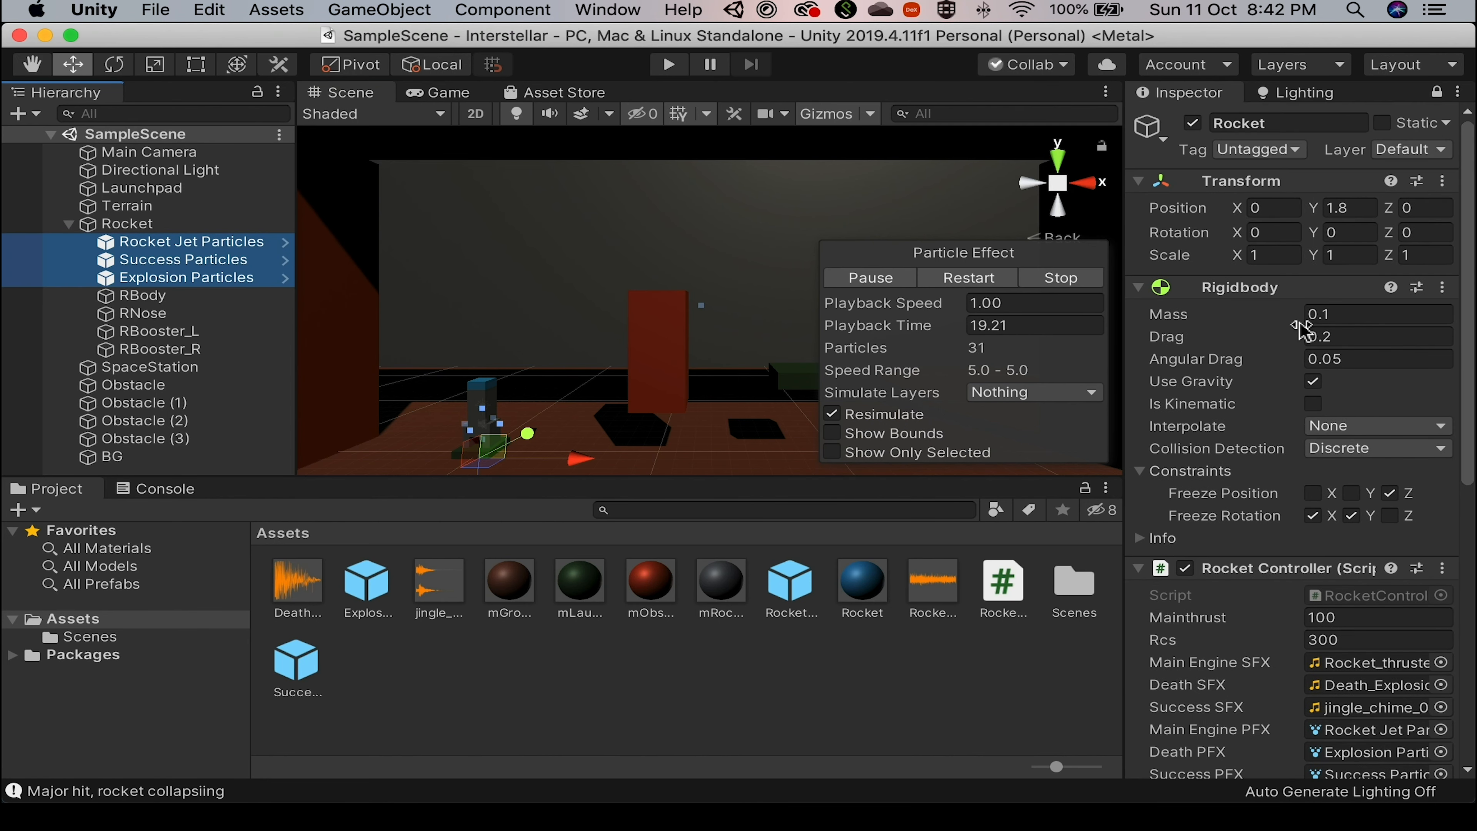
pyautogui.click(1444, 182)
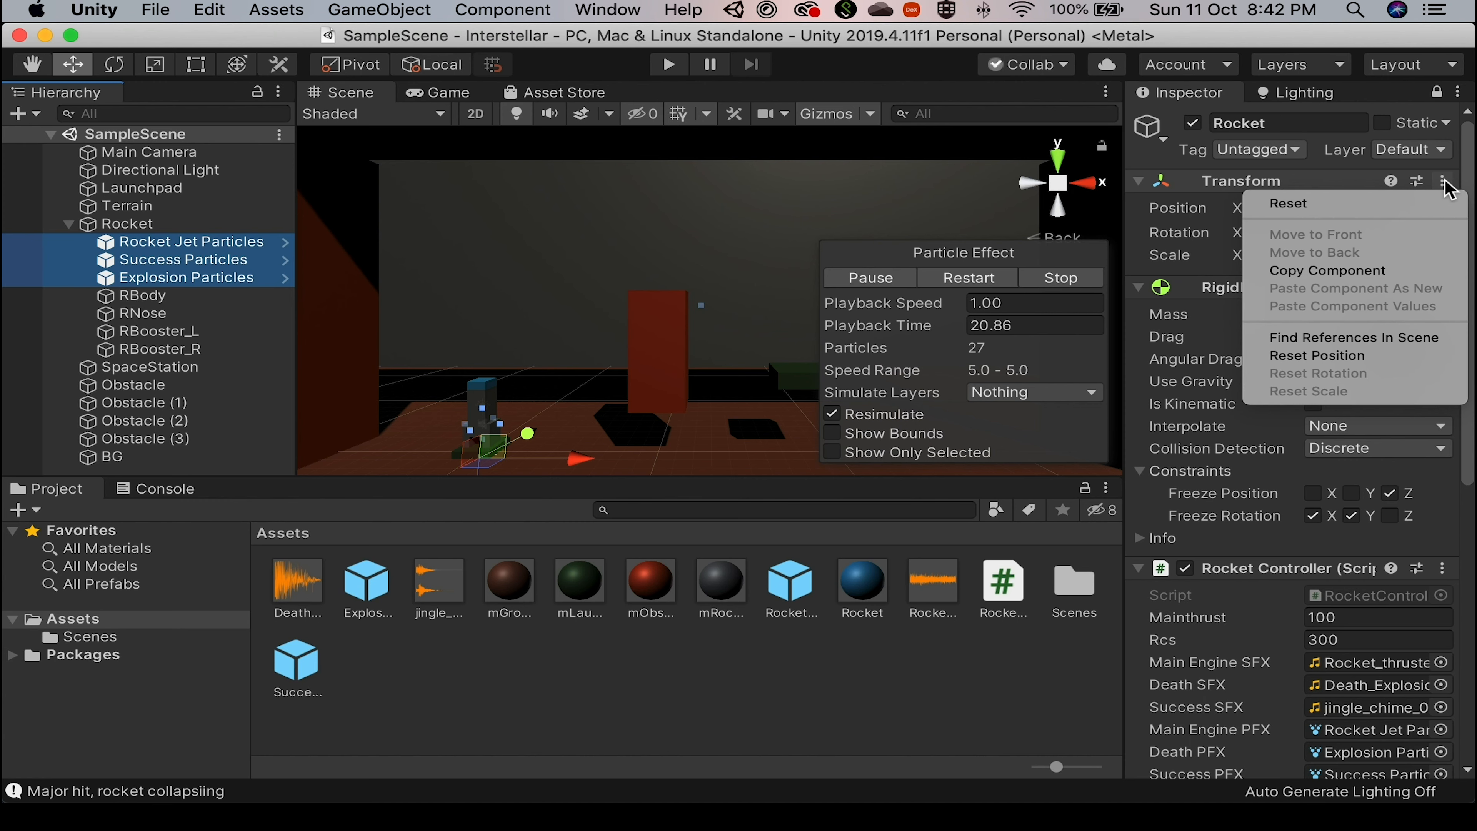
pyautogui.click(1367, 203)
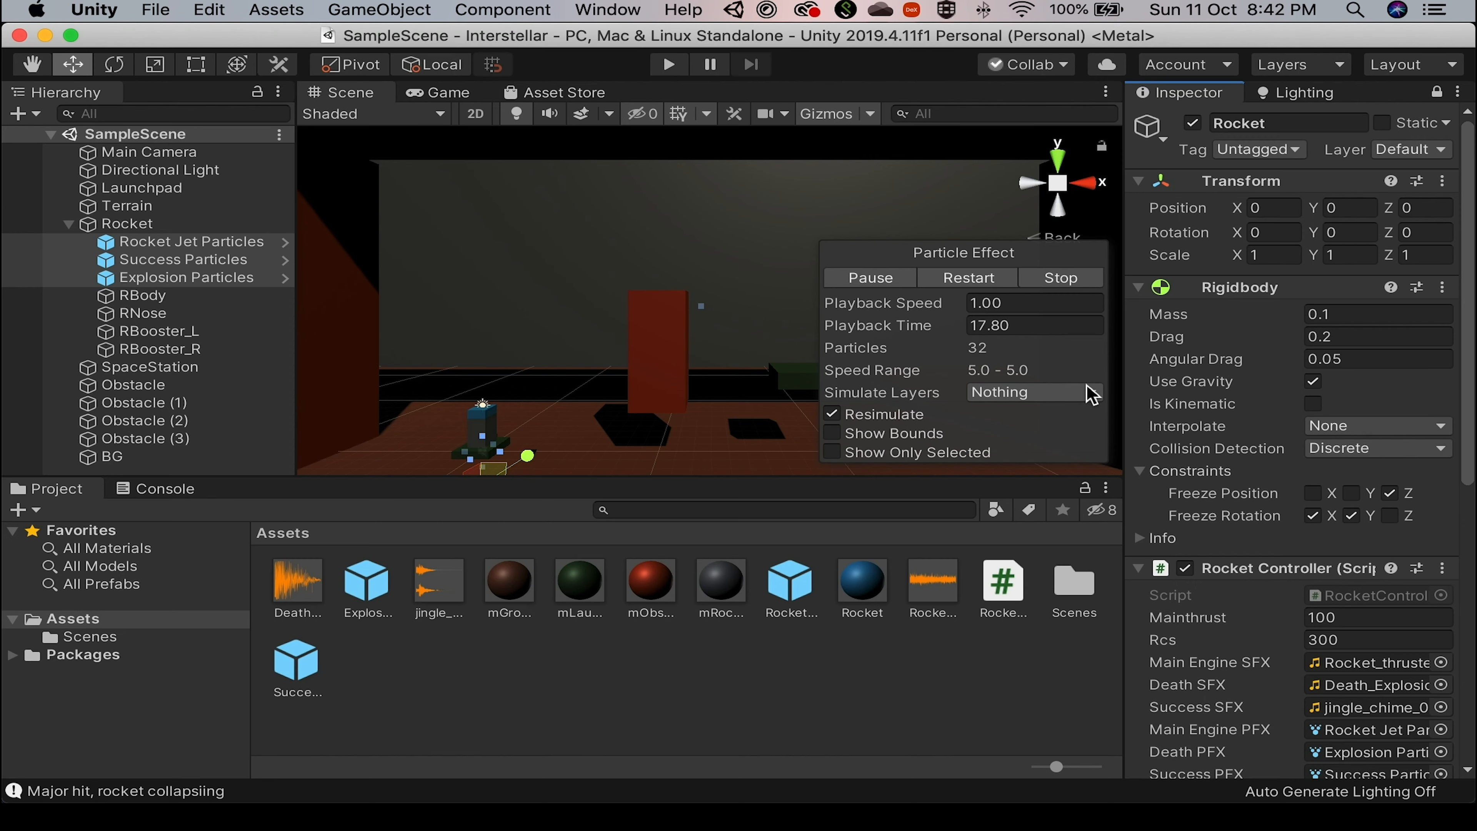
# Play-test the scene by flying the rocket over the red obstacle to the space station, and stop the game.
pyautogui.press('super+p')
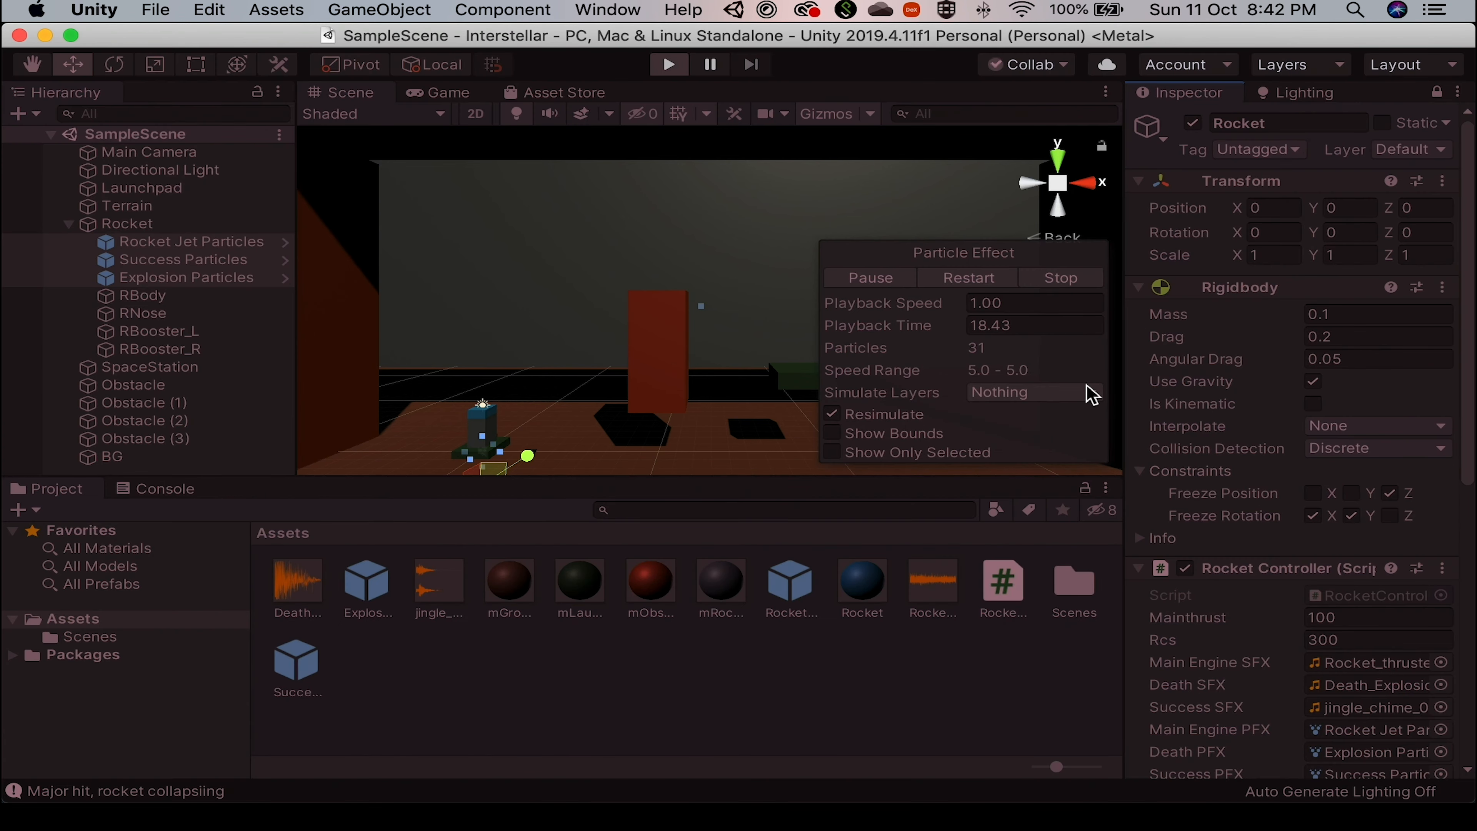
pyautogui.press('space')
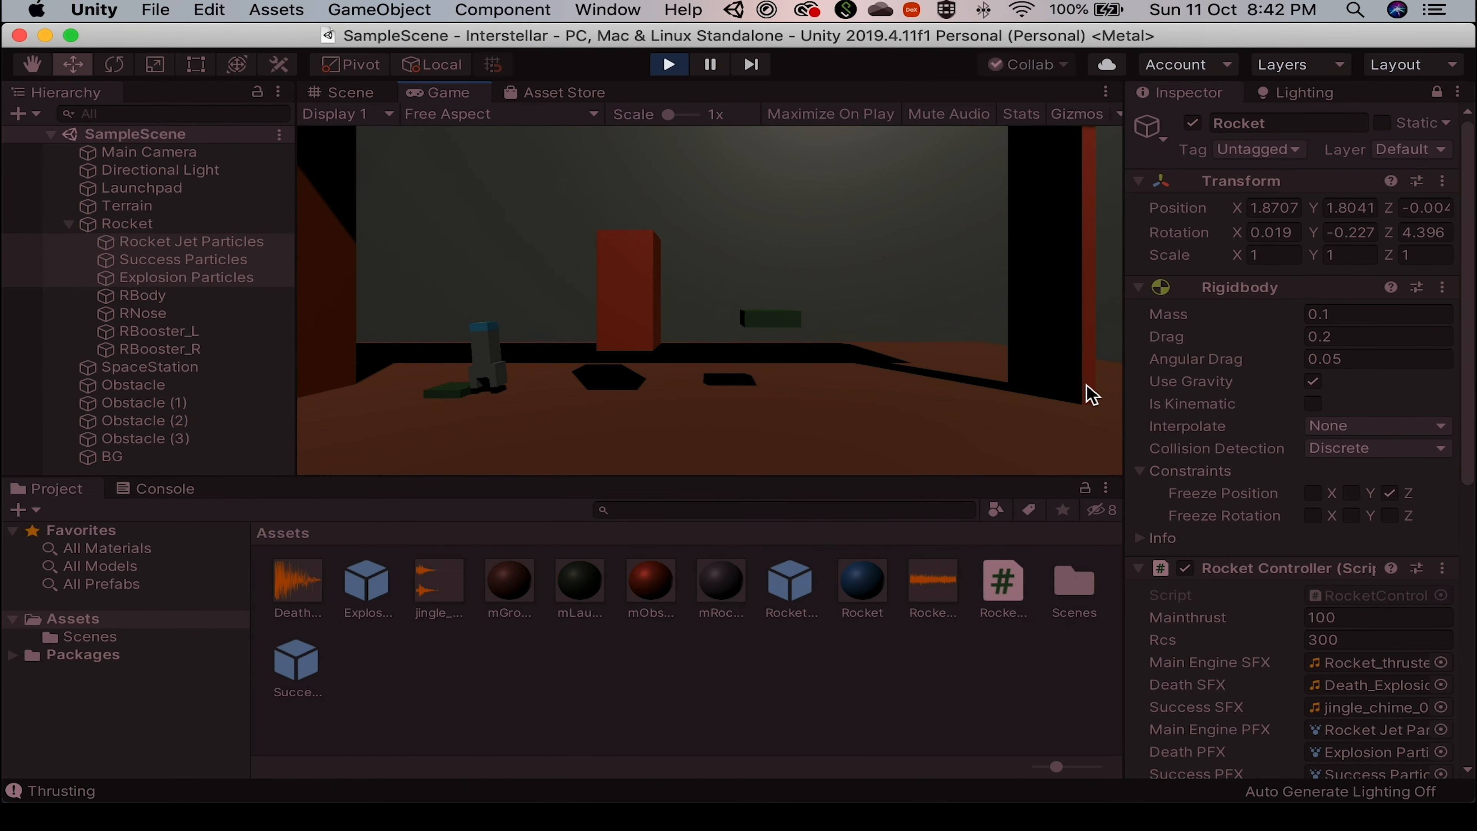
pyautogui.press('space')
pyautogui.press('d')
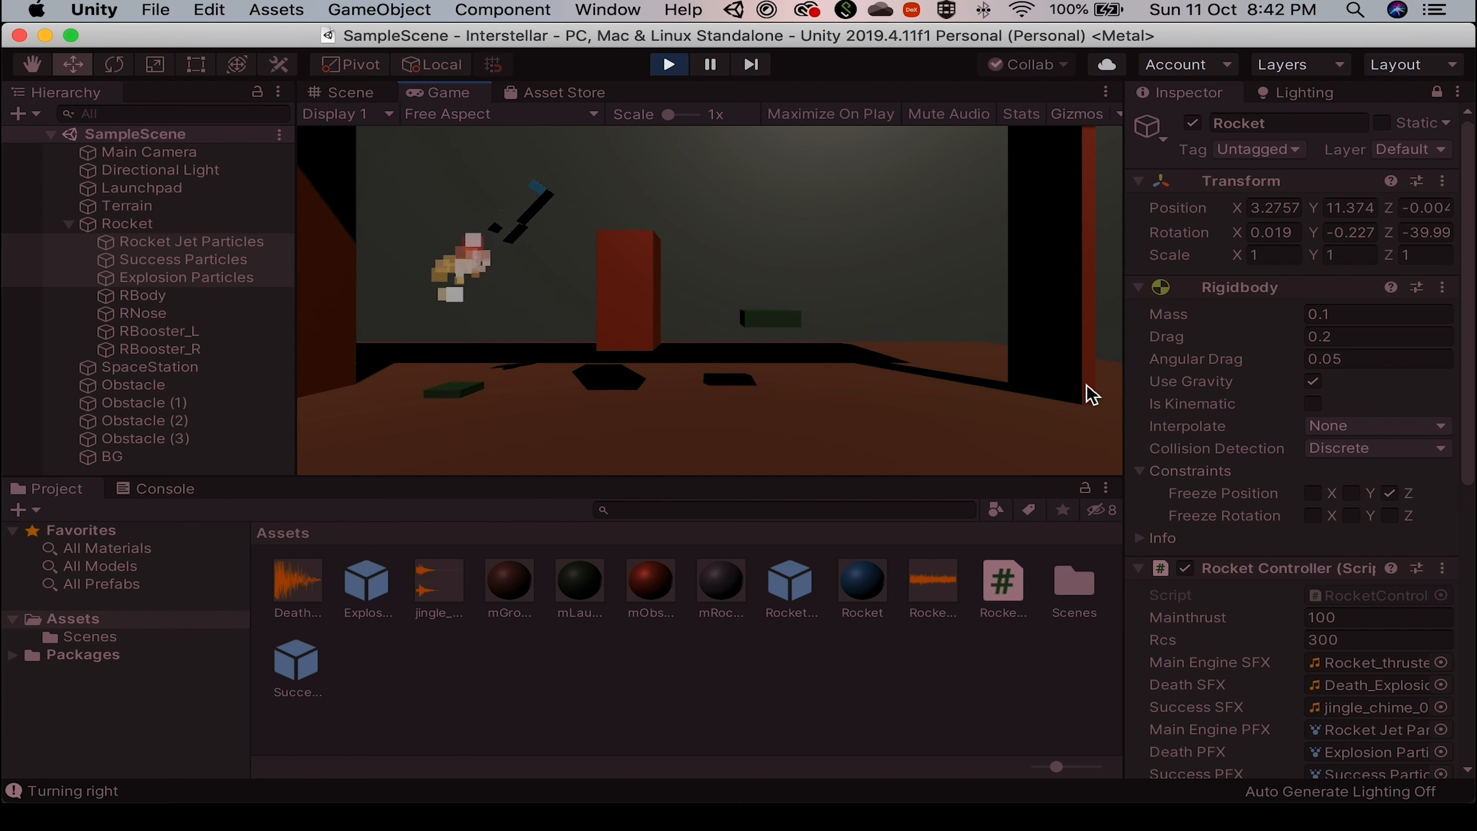
pyautogui.press('d')
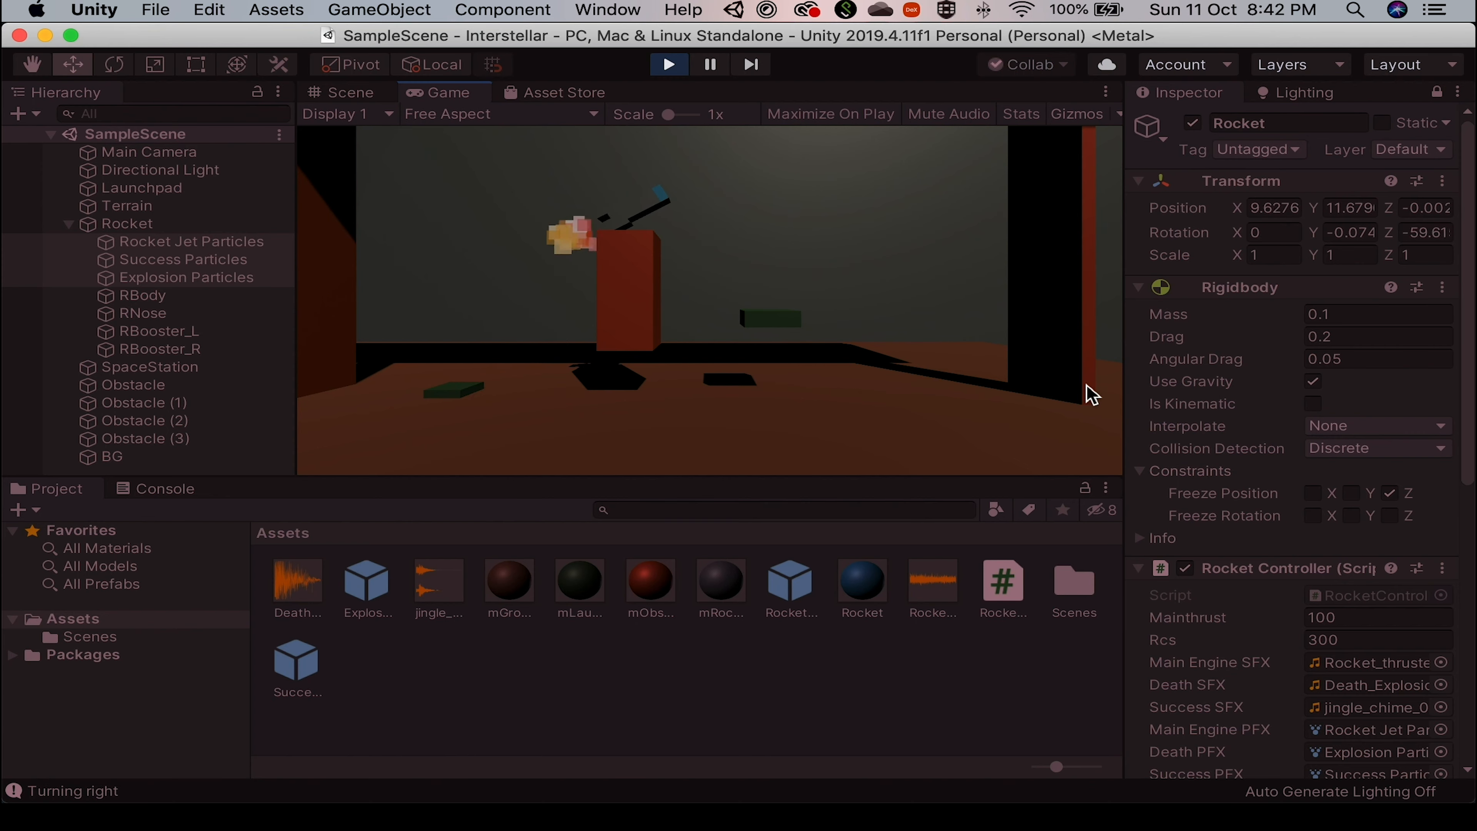
pyautogui.press('d')
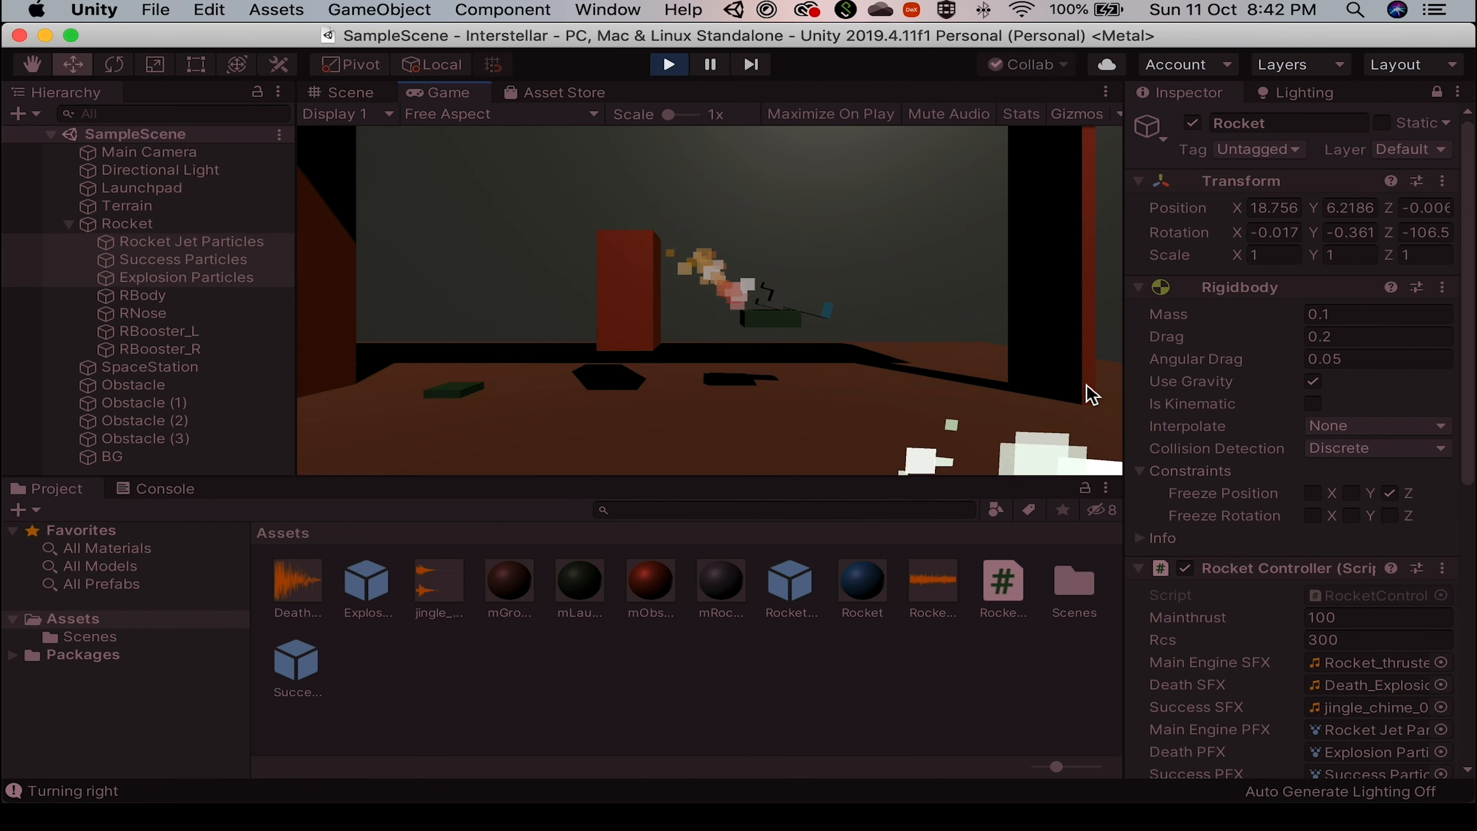
pyautogui.press('super+p')
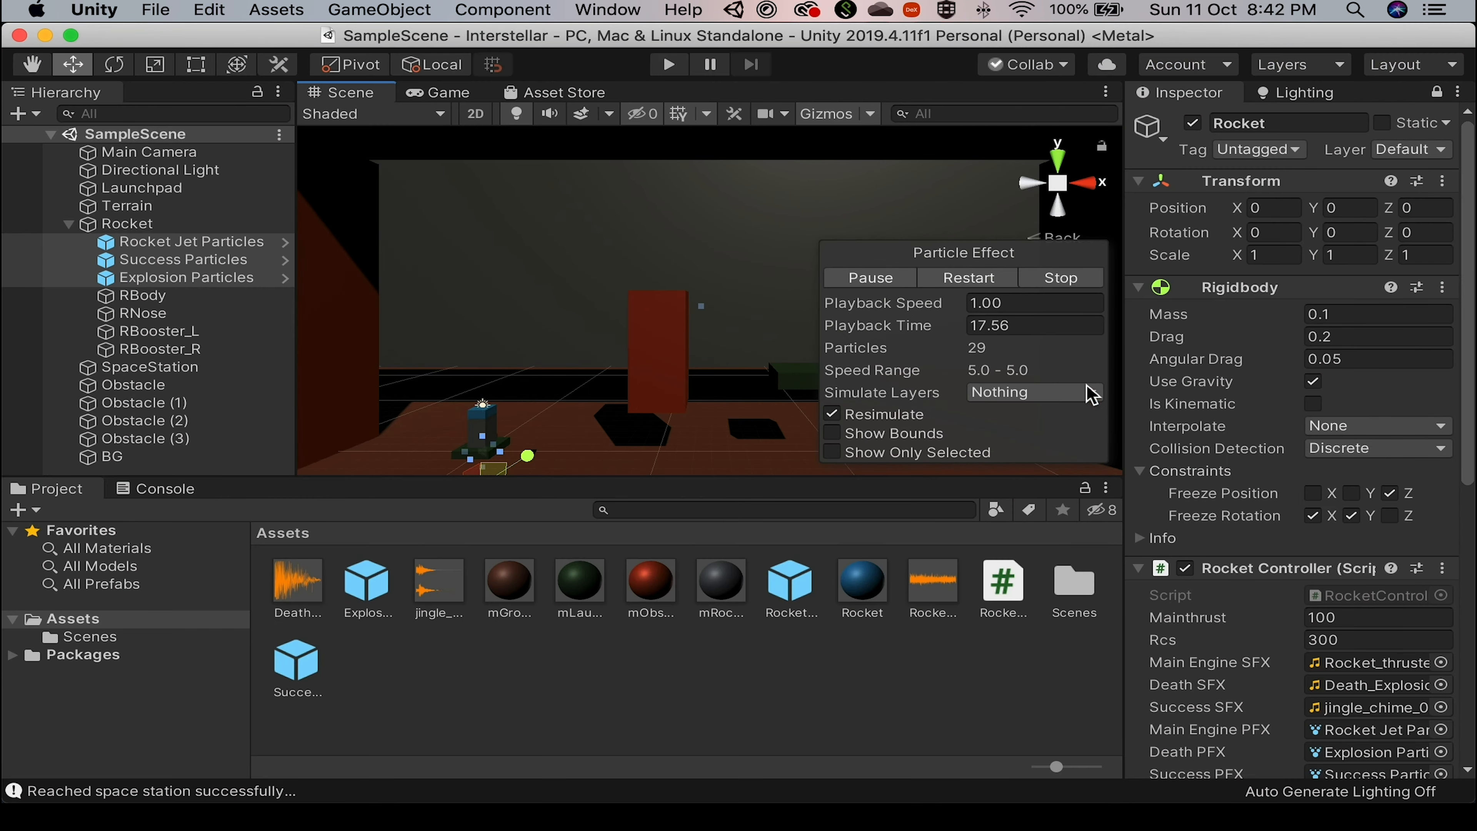
# Try to reset the transform of Success Particles alone.
pyautogui.click(178, 262)
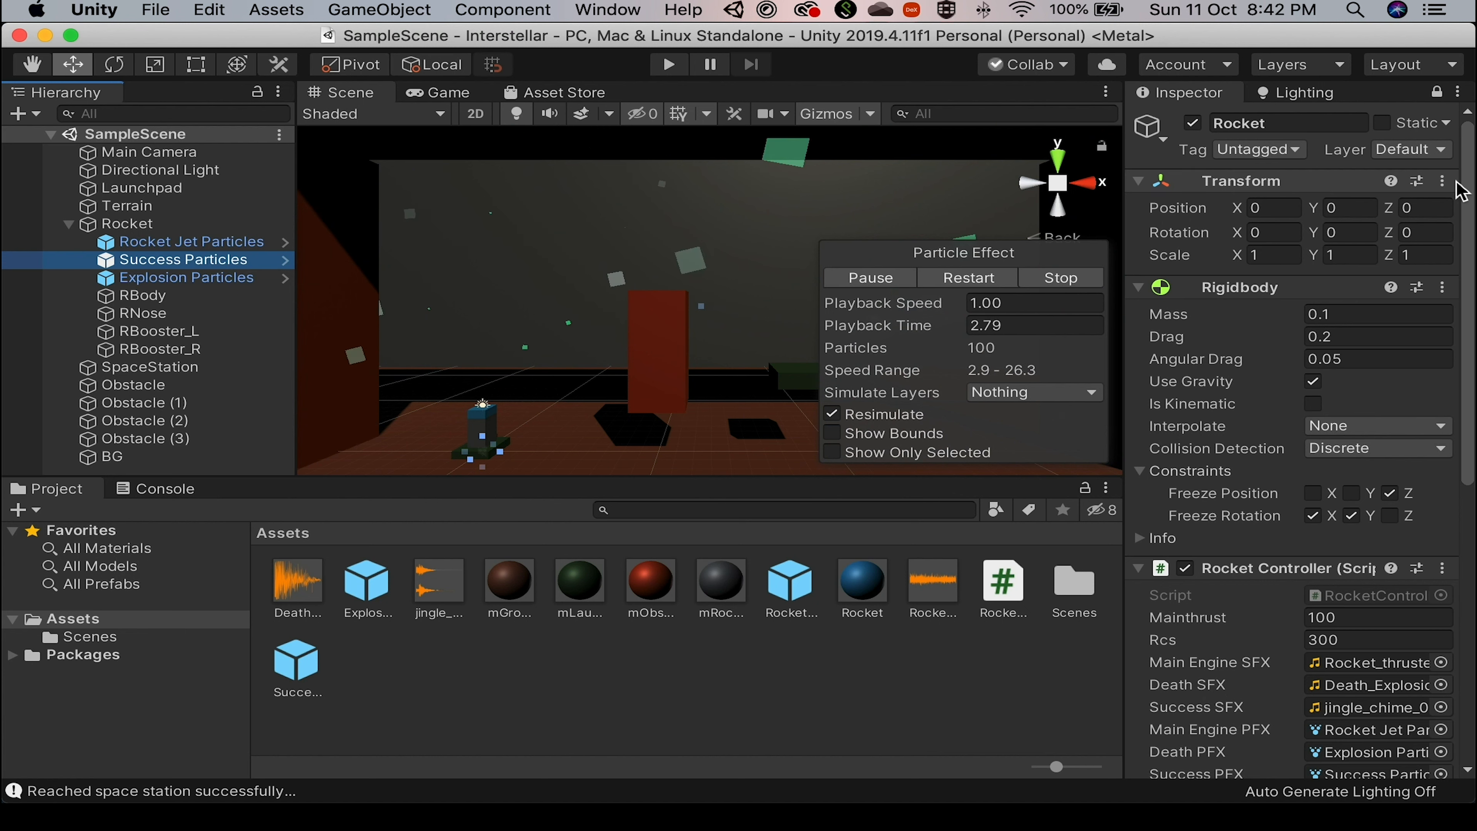
pyautogui.click(1442, 181)
pyautogui.click(1414, 198)
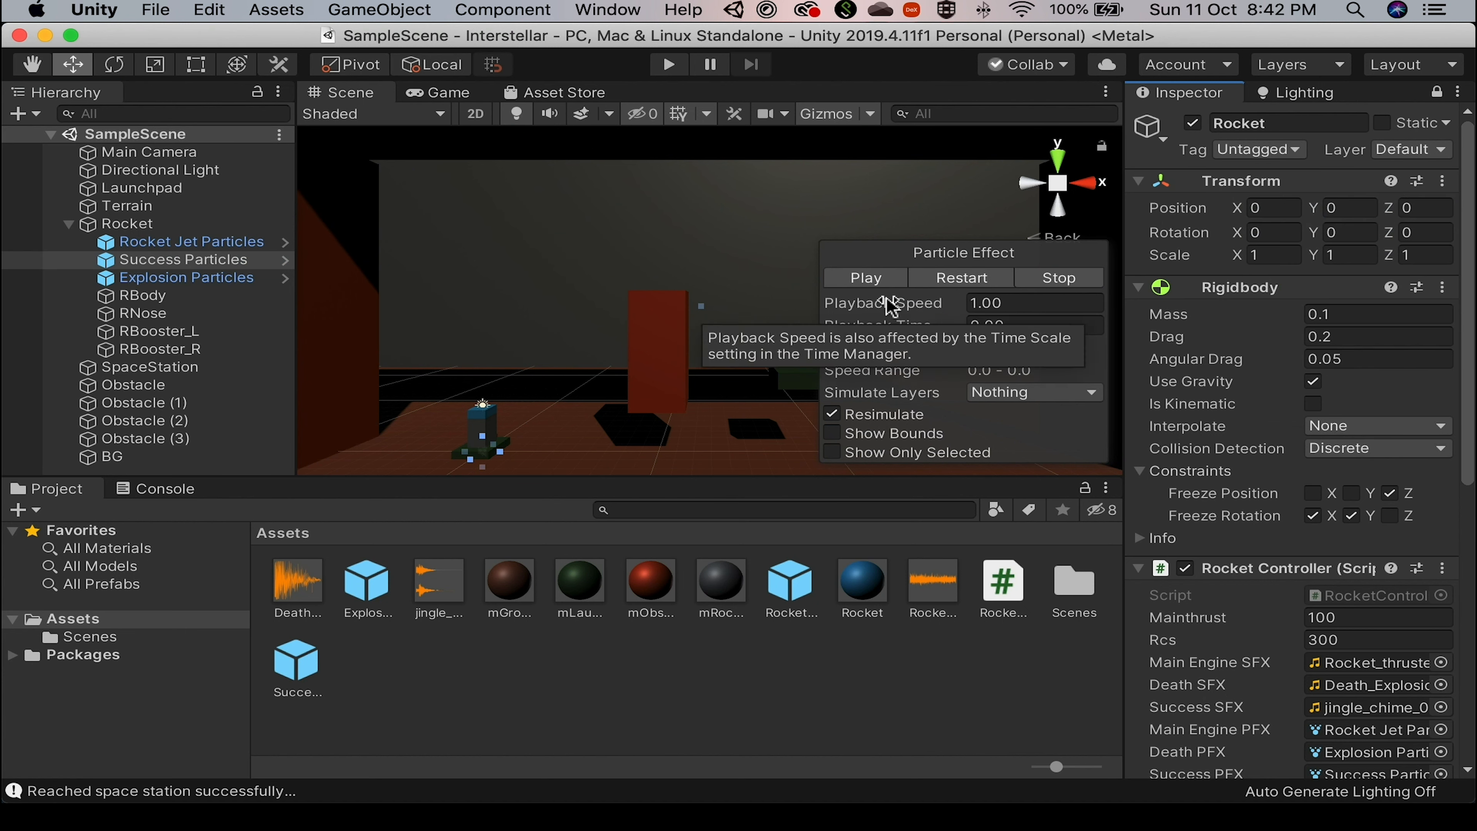
pyautogui.click(244, 261)
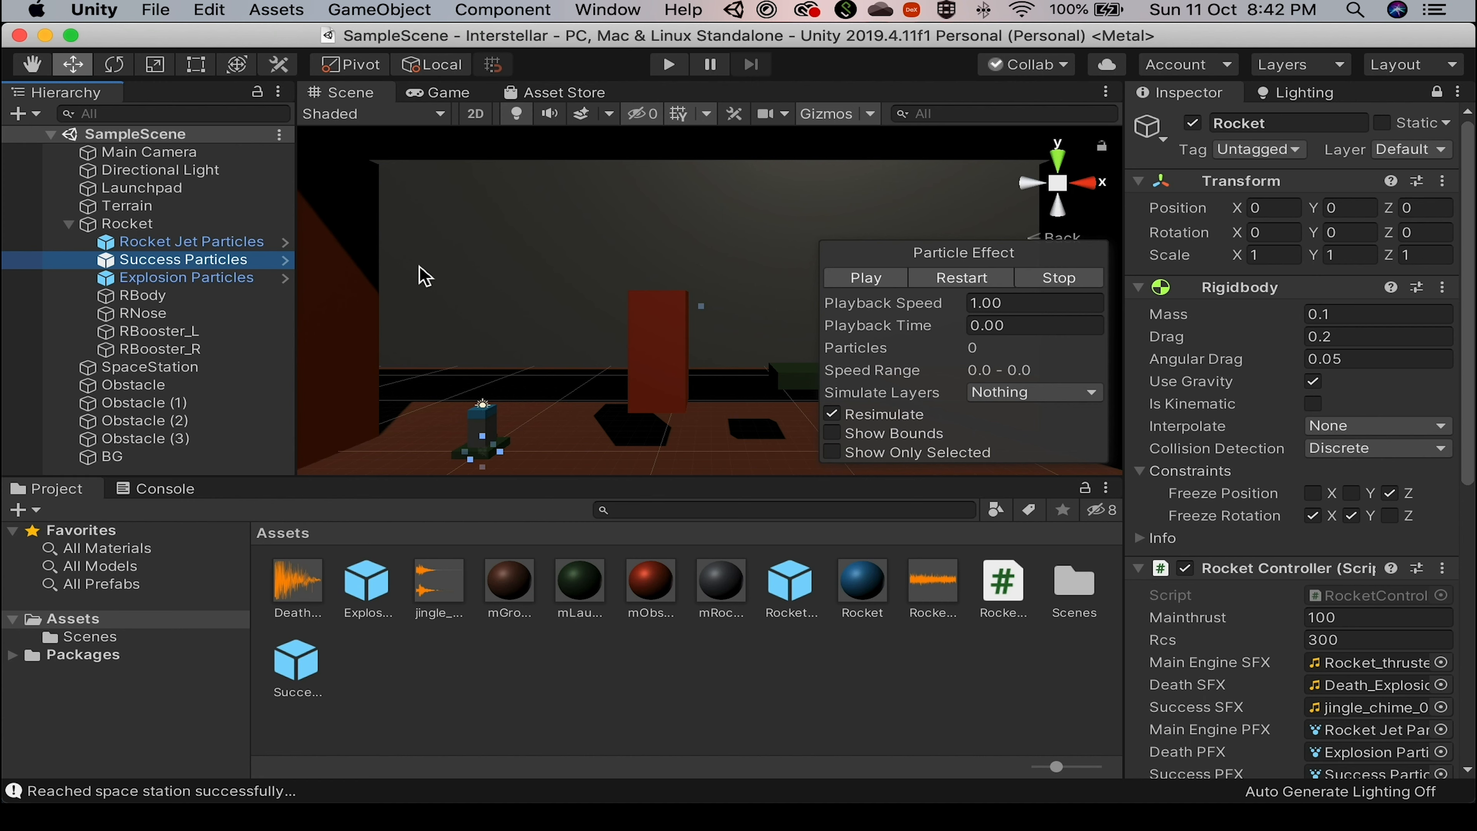
# Undo the transform reset applied to the Rocket object.
pyautogui.press('super+z')
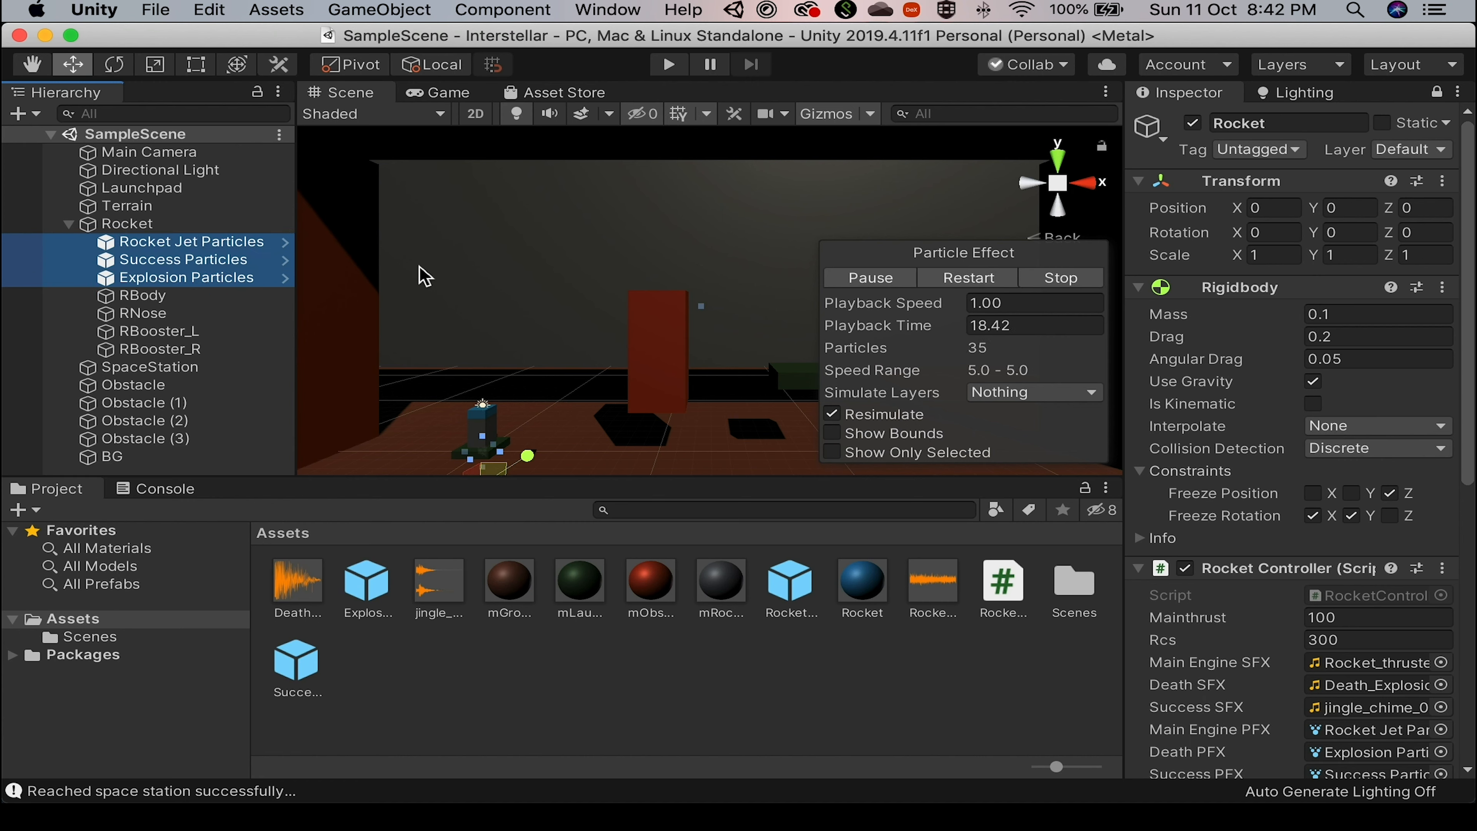
pyautogui.press('super+z')
pyautogui.press('super+z')
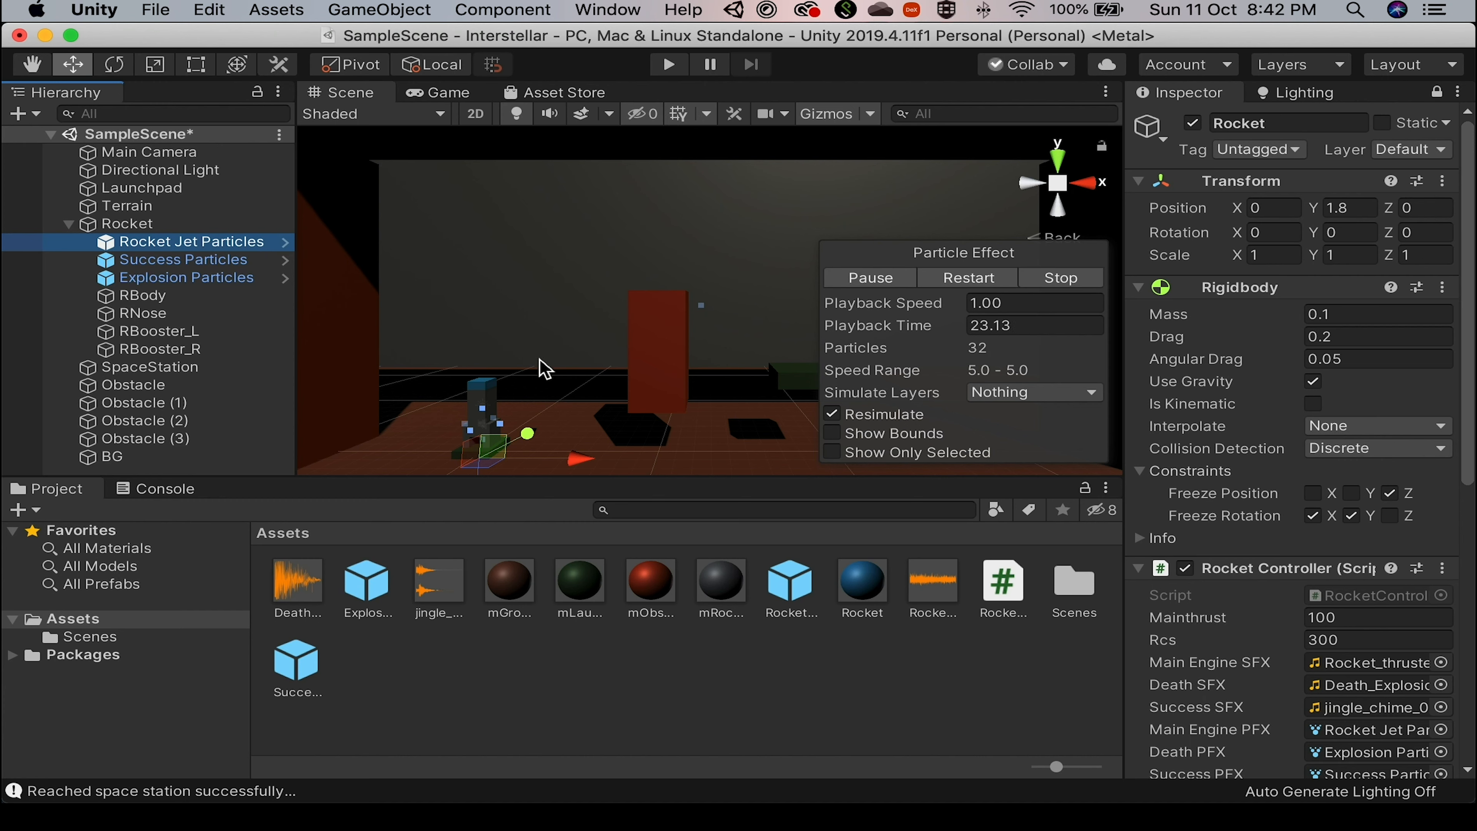
# Select the rocket's three particle objects, unlock the Inspector and reset their transforms to position 0, 0, 0.
pyautogui.click(154, 226)
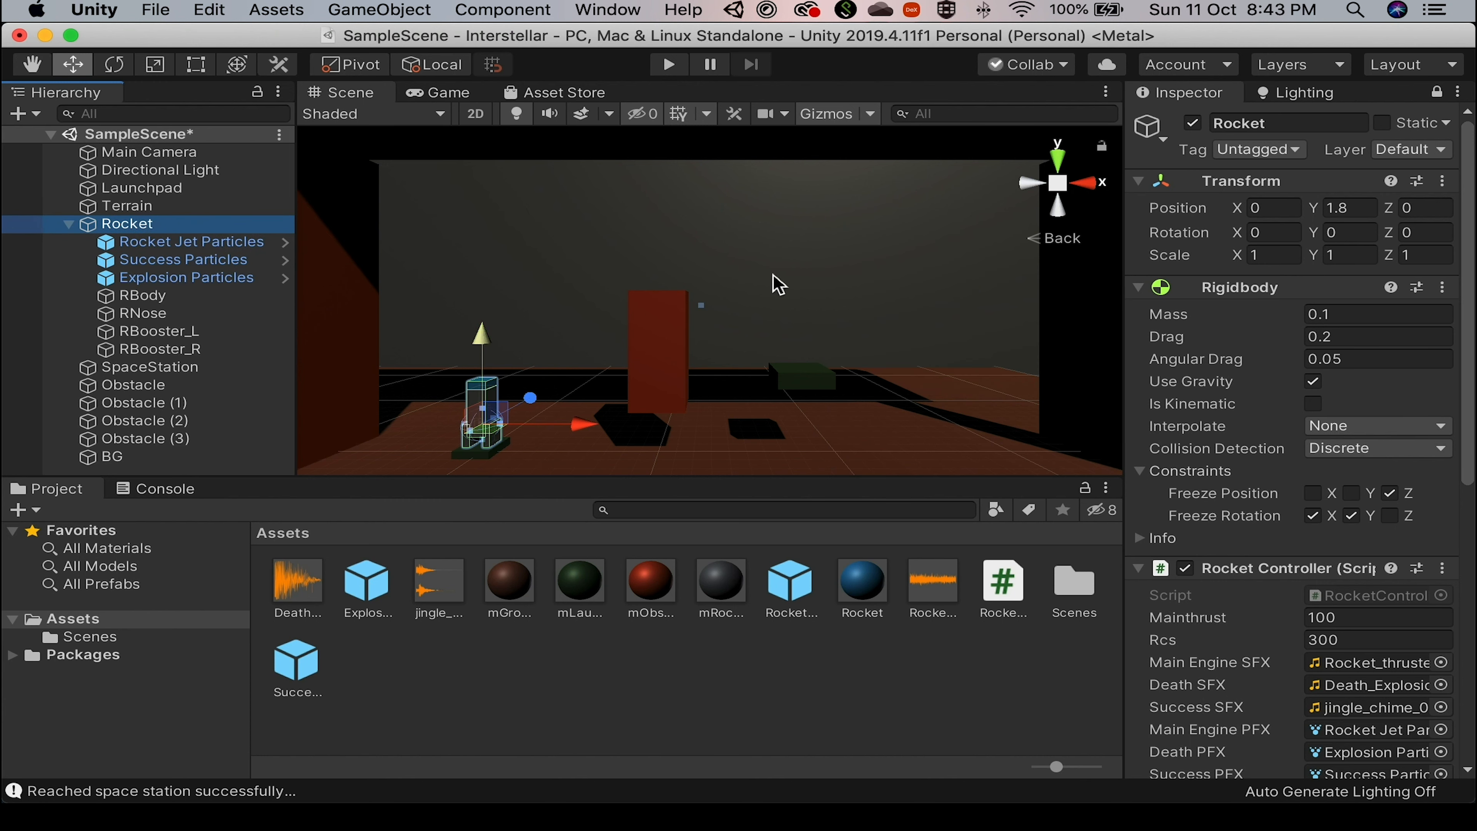
pyautogui.click(192, 241)
pyautogui.keyDown('shift'); pyautogui.click(204, 277); pyautogui.keyUp('shift')
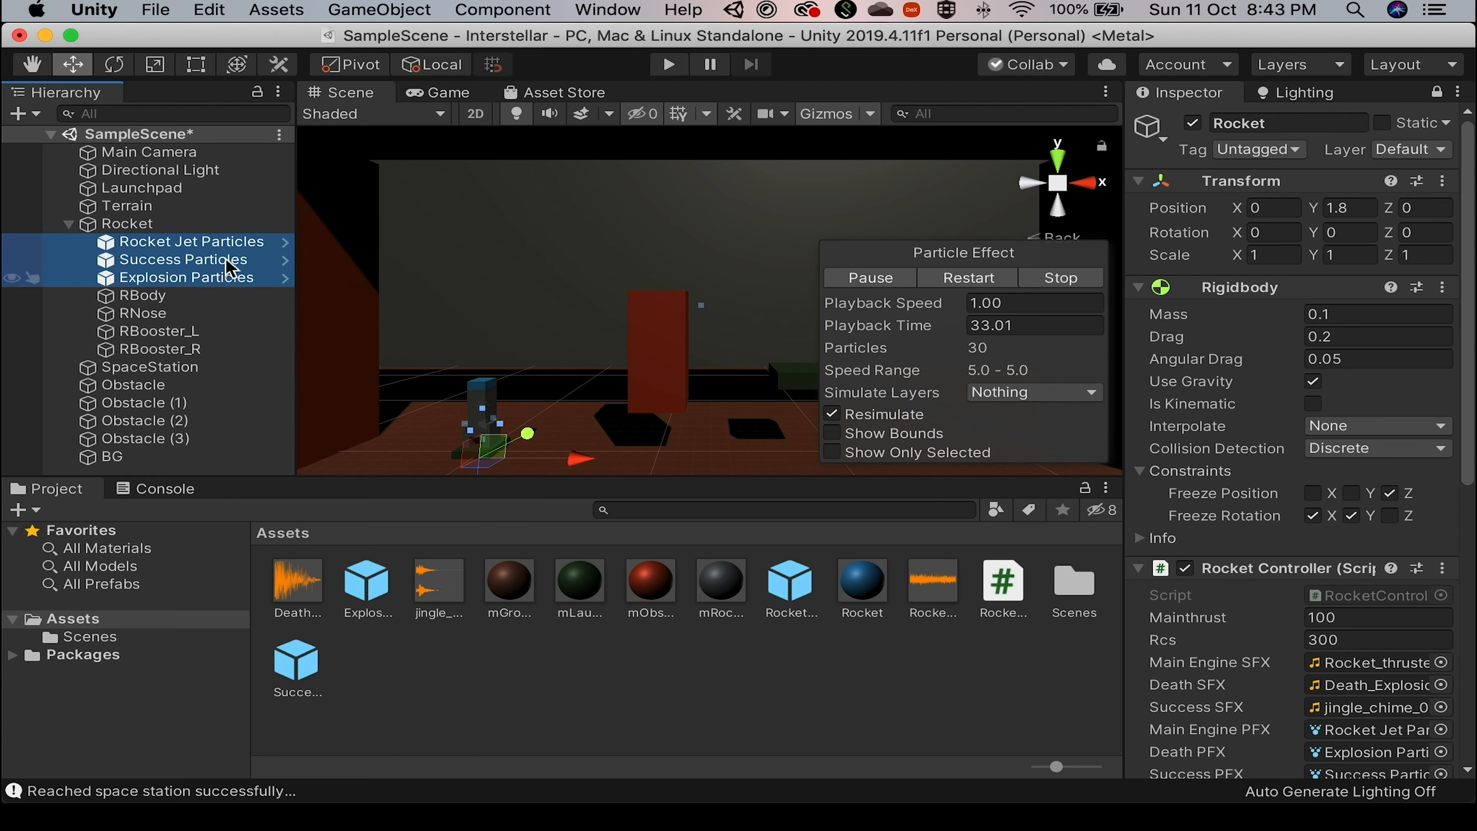
pyautogui.click(1437, 92)
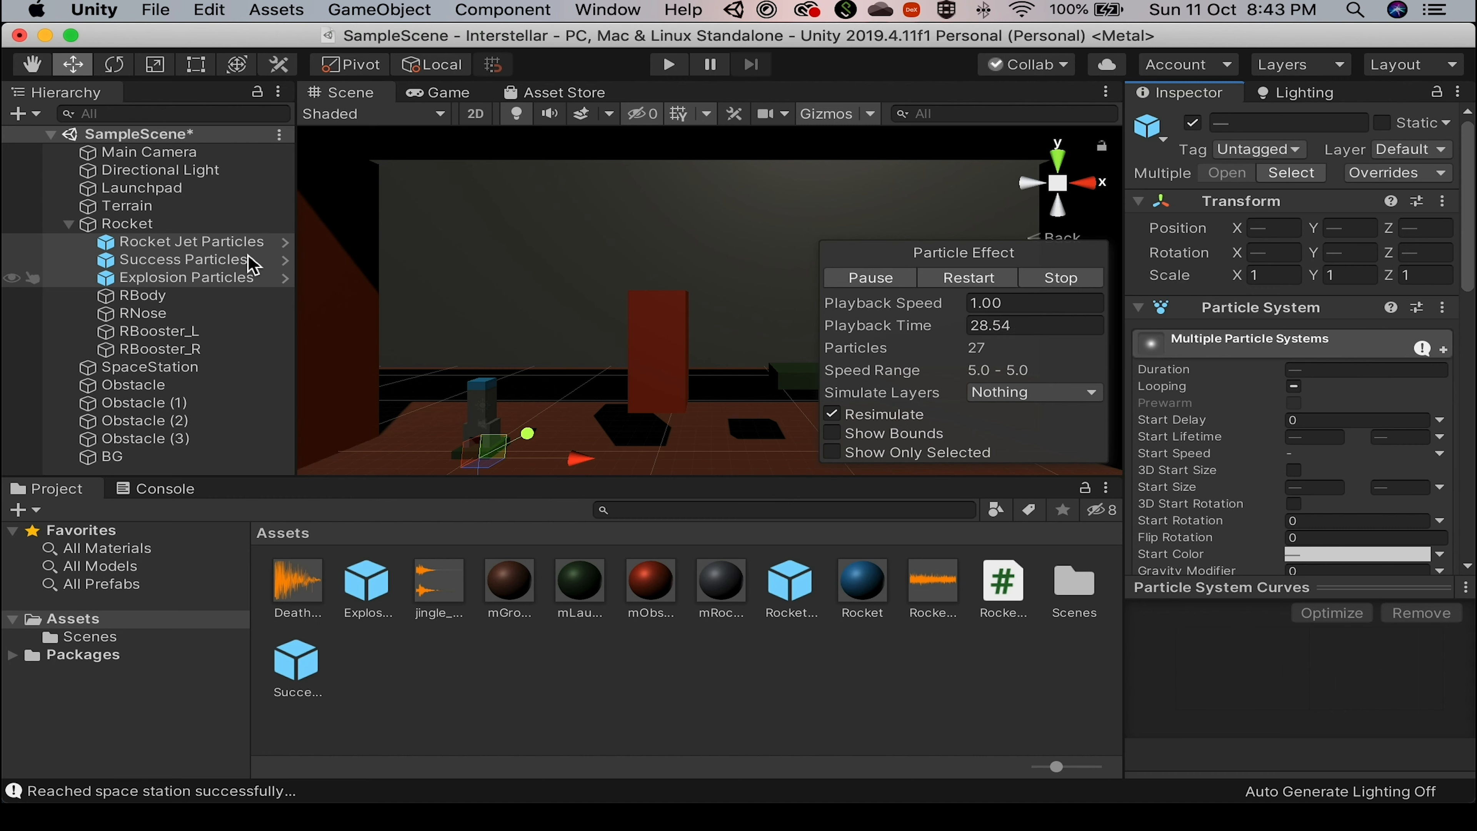
pyautogui.click(1442, 201)
pyautogui.click(1379, 227)
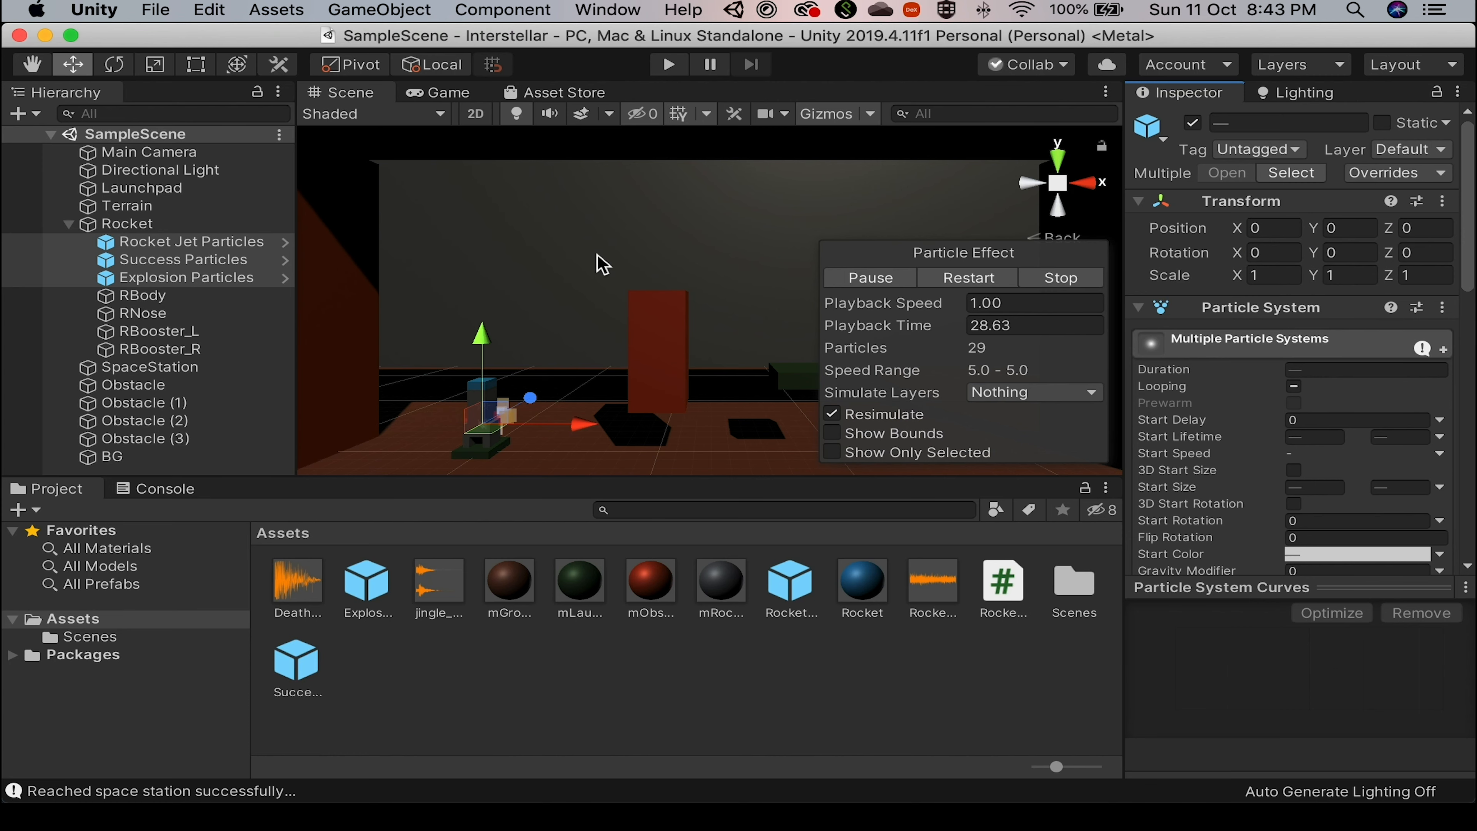
# Play-test the scene again, flying the rocket to the space station to check the particle placement, and stop the game.
pyautogui.press('super+p')
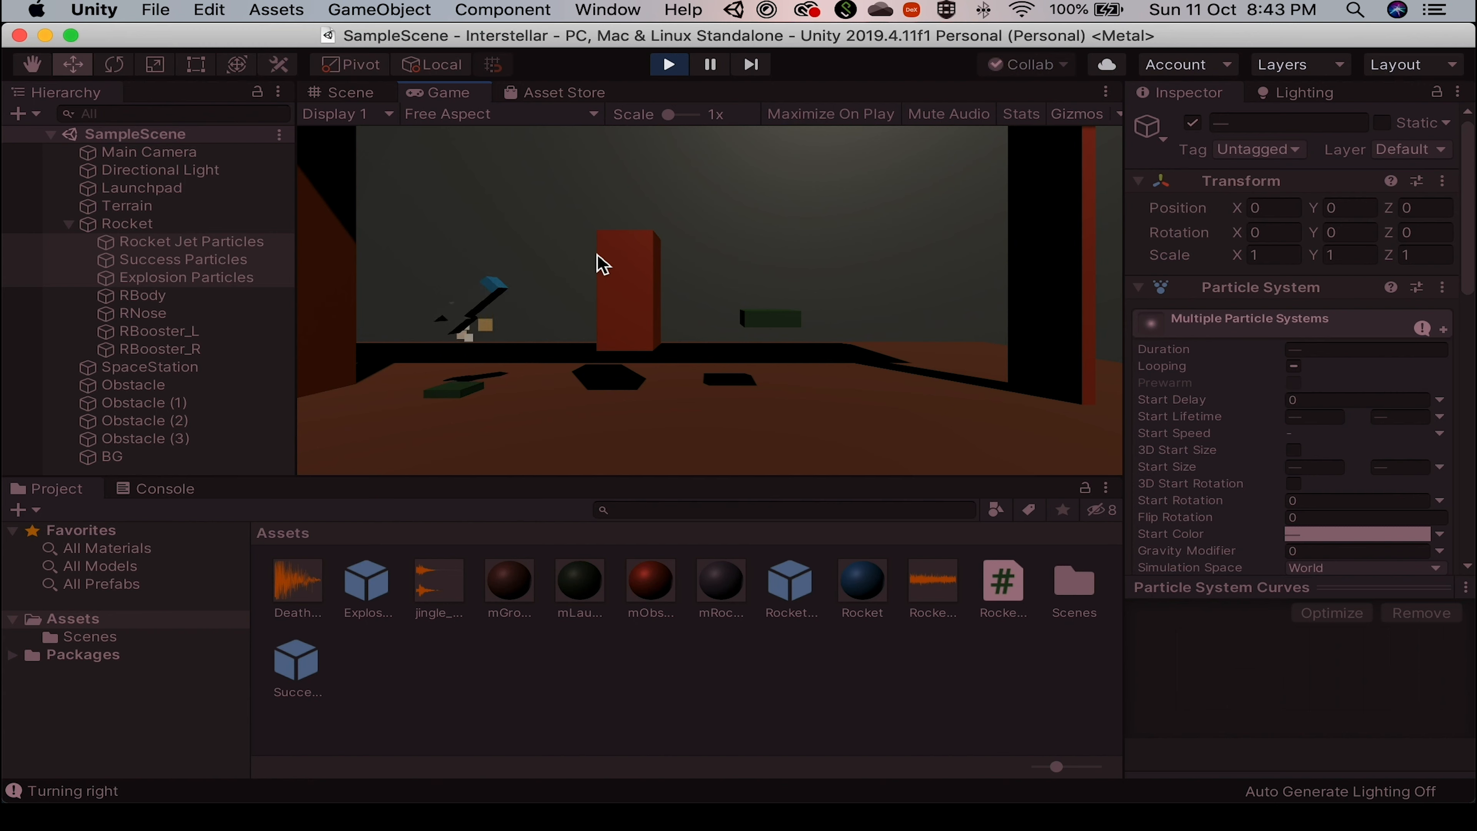
pyautogui.press('a')
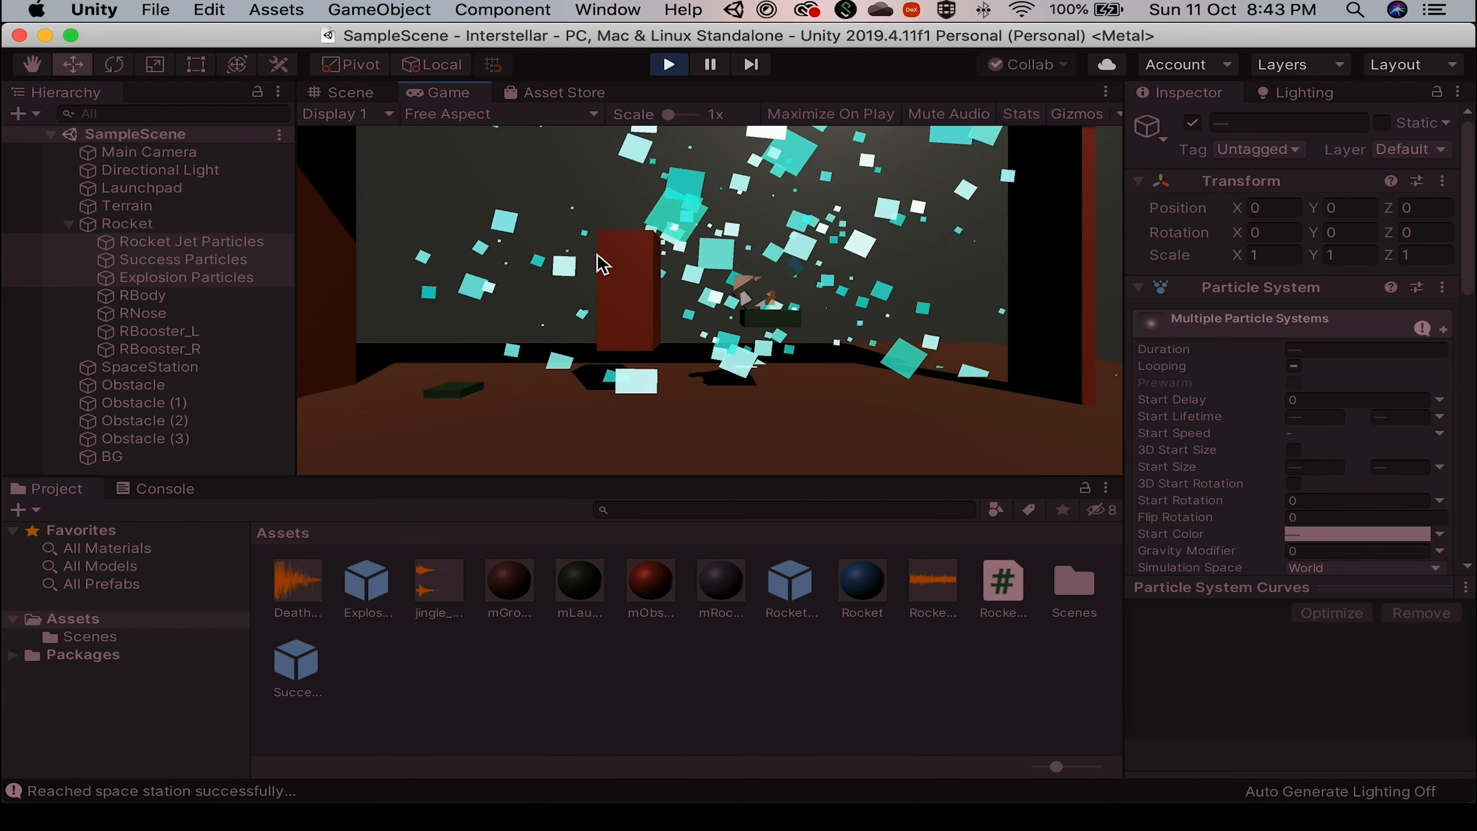
pyautogui.press('super+p')
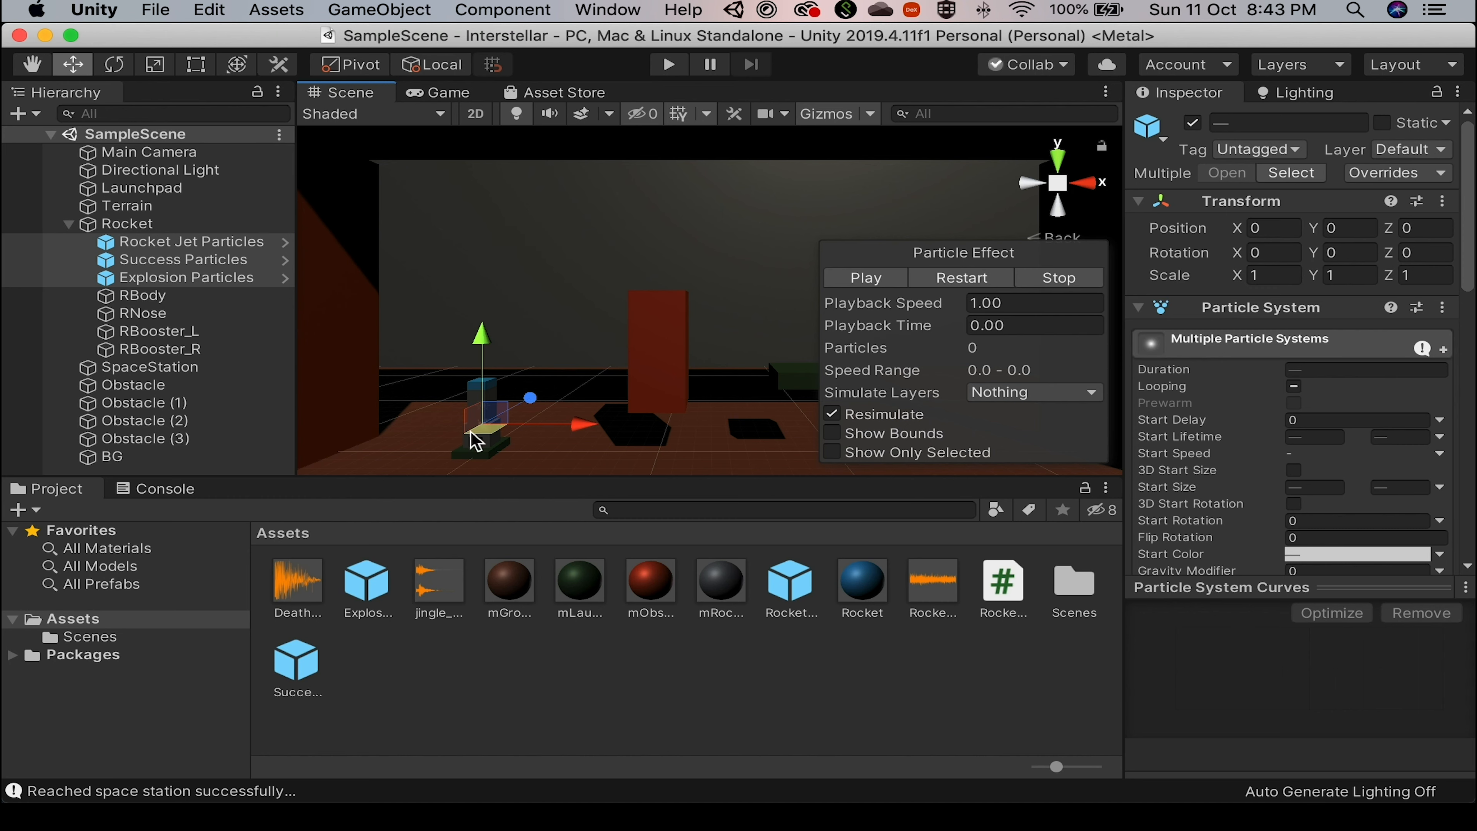
pyautogui.moveTo(871, 416)
pyautogui.click(141, 244)
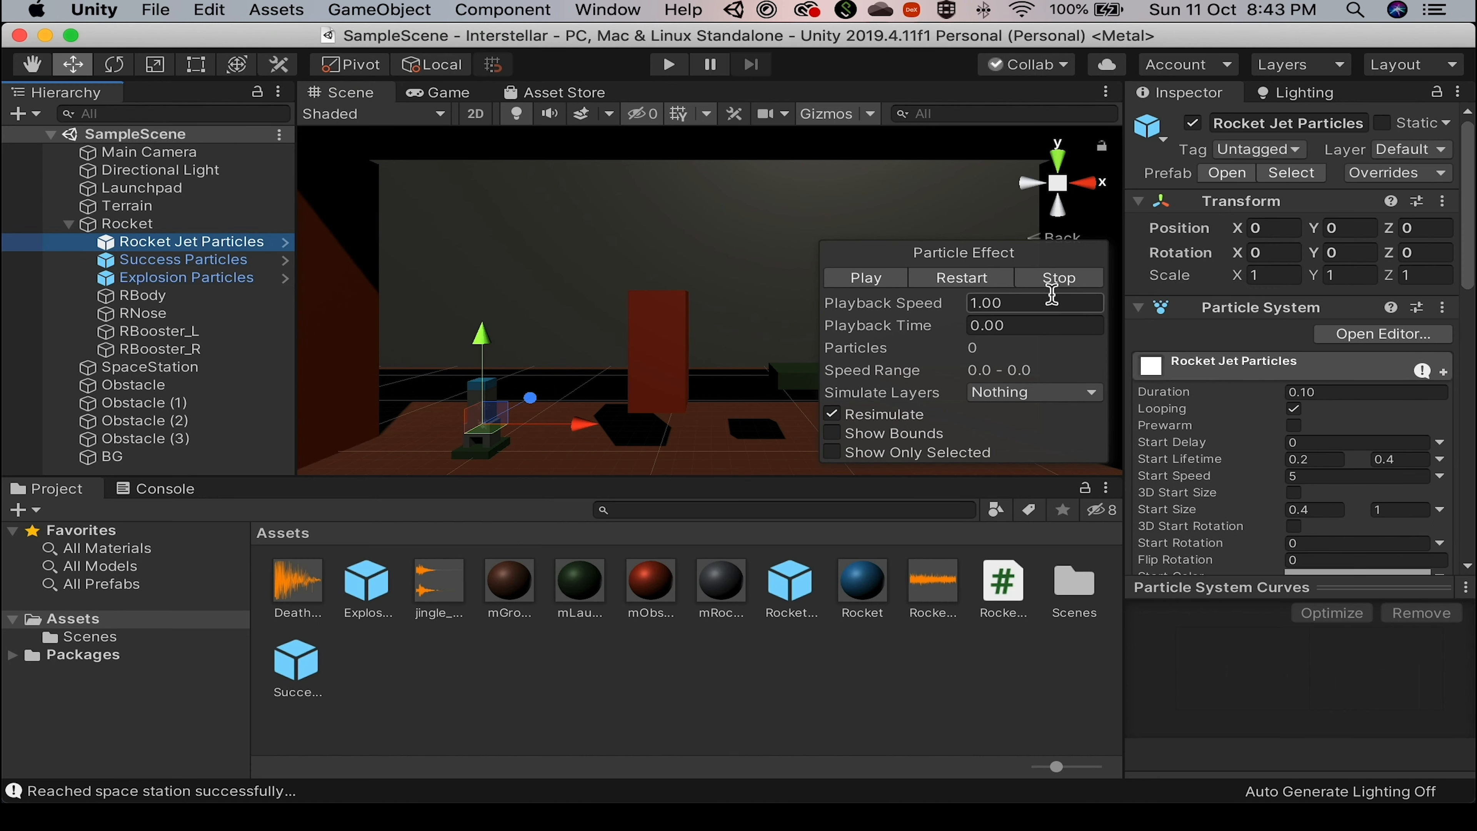
pyautogui.click(830, 412)
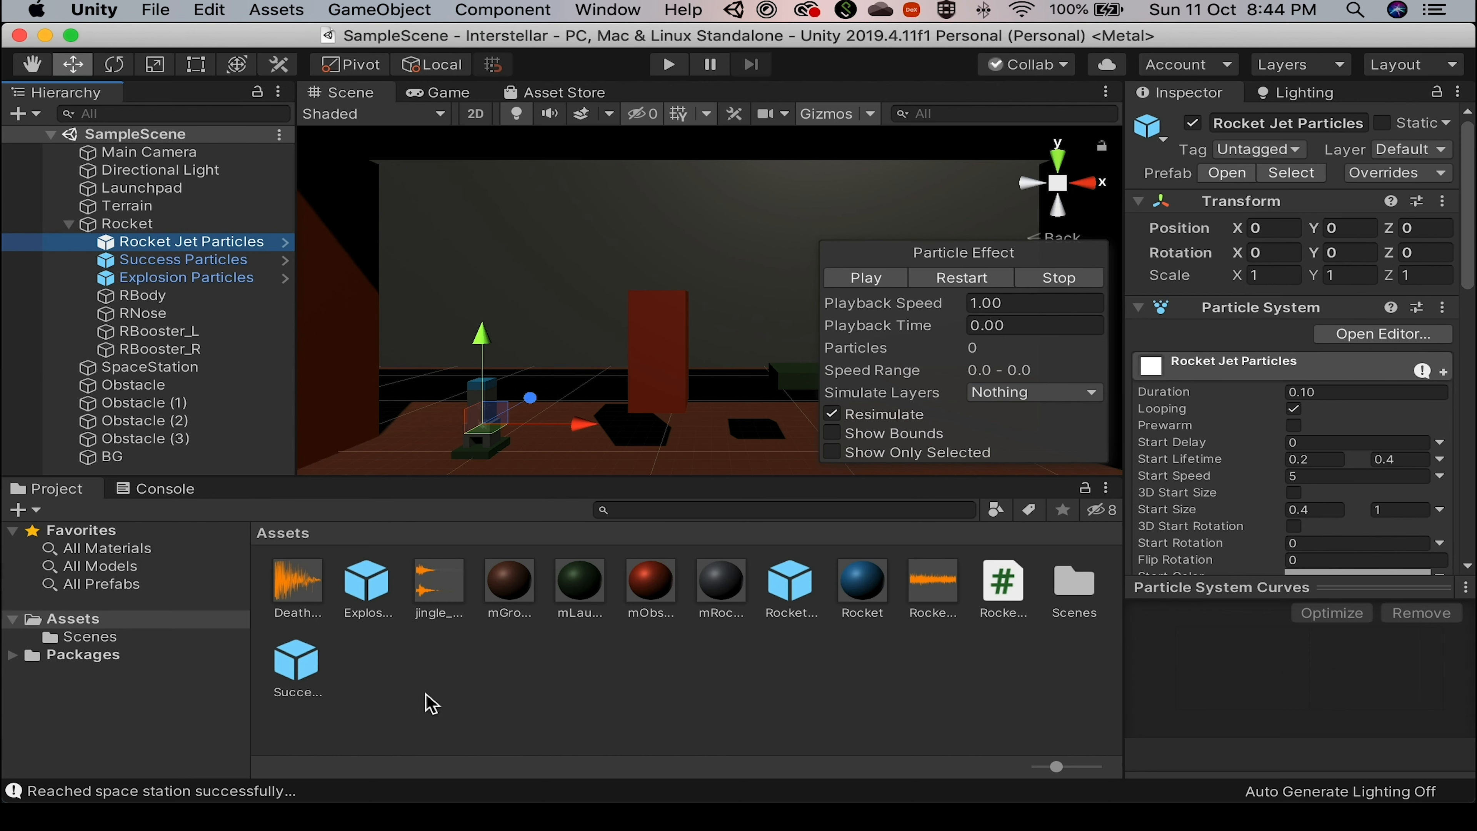
# Rename the SampleScene asset in the Scenes folder to Level1 and reload the open scene.
pyautogui.click(139, 135)
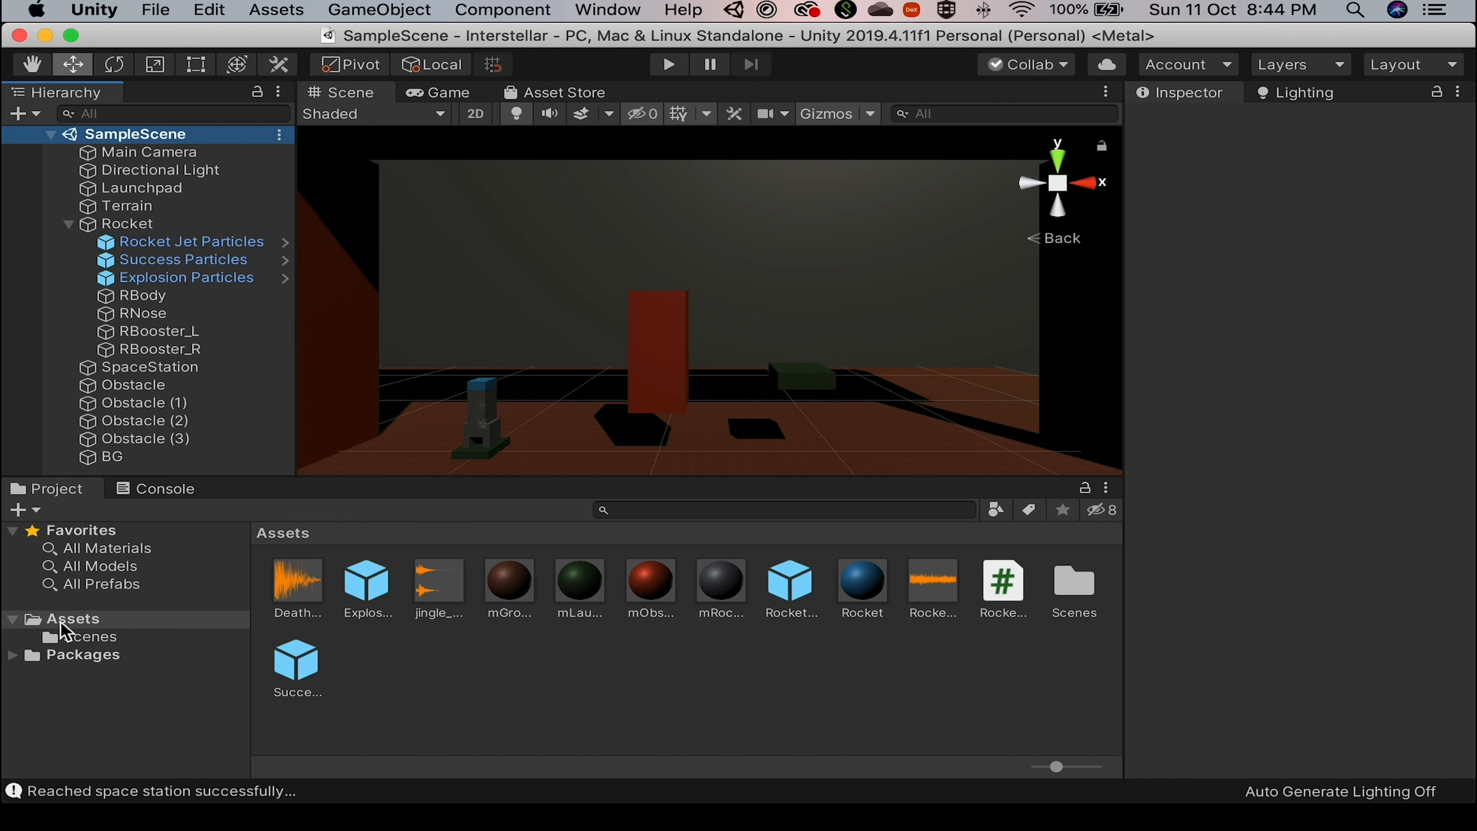
pyautogui.click(69, 637)
pyautogui.click(290, 582)
pyautogui.click(315, 611)
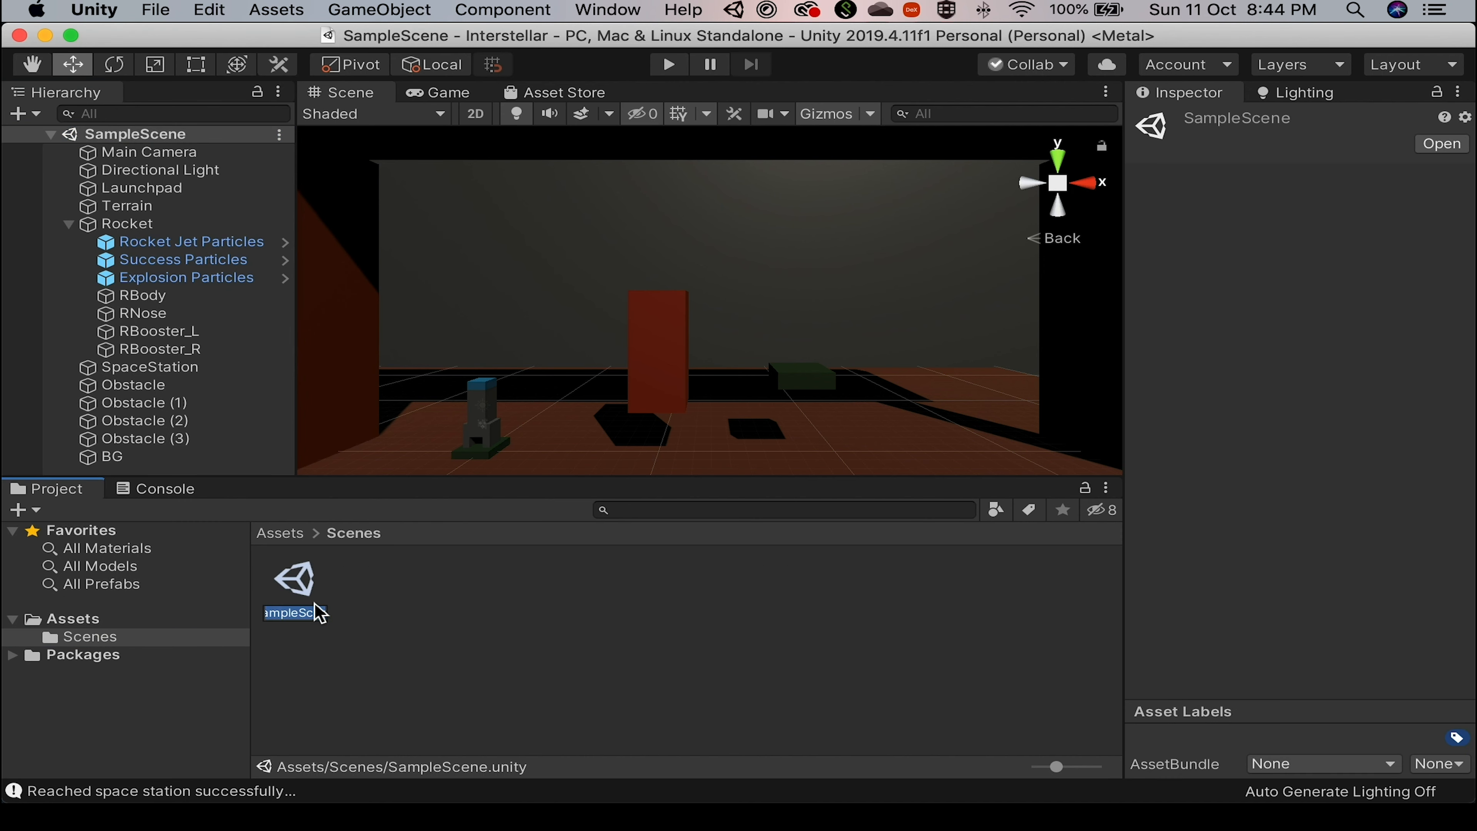
pyautogui.write('Level1')
pyautogui.press('Return')
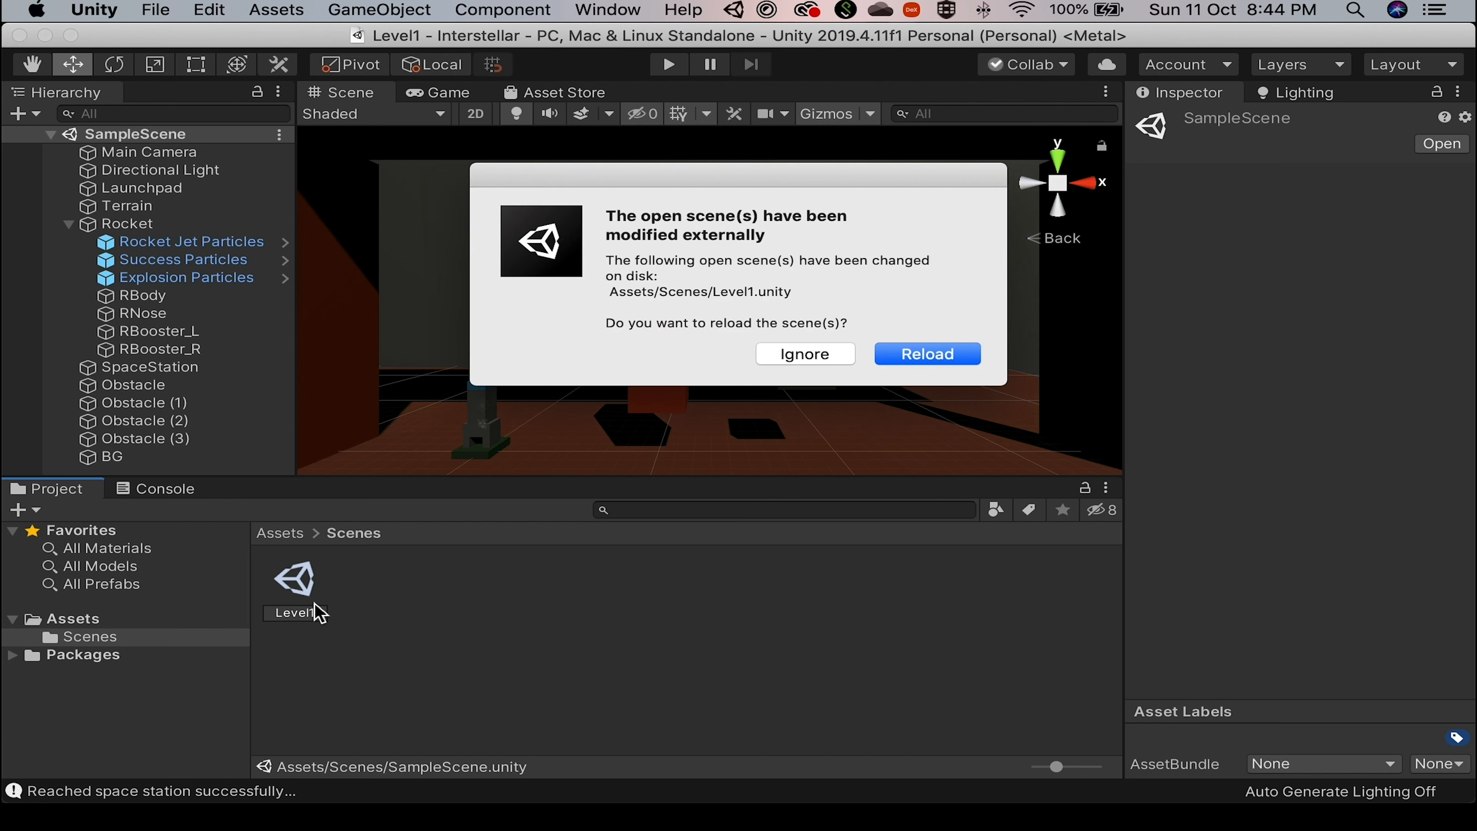
pyautogui.click(954, 356)
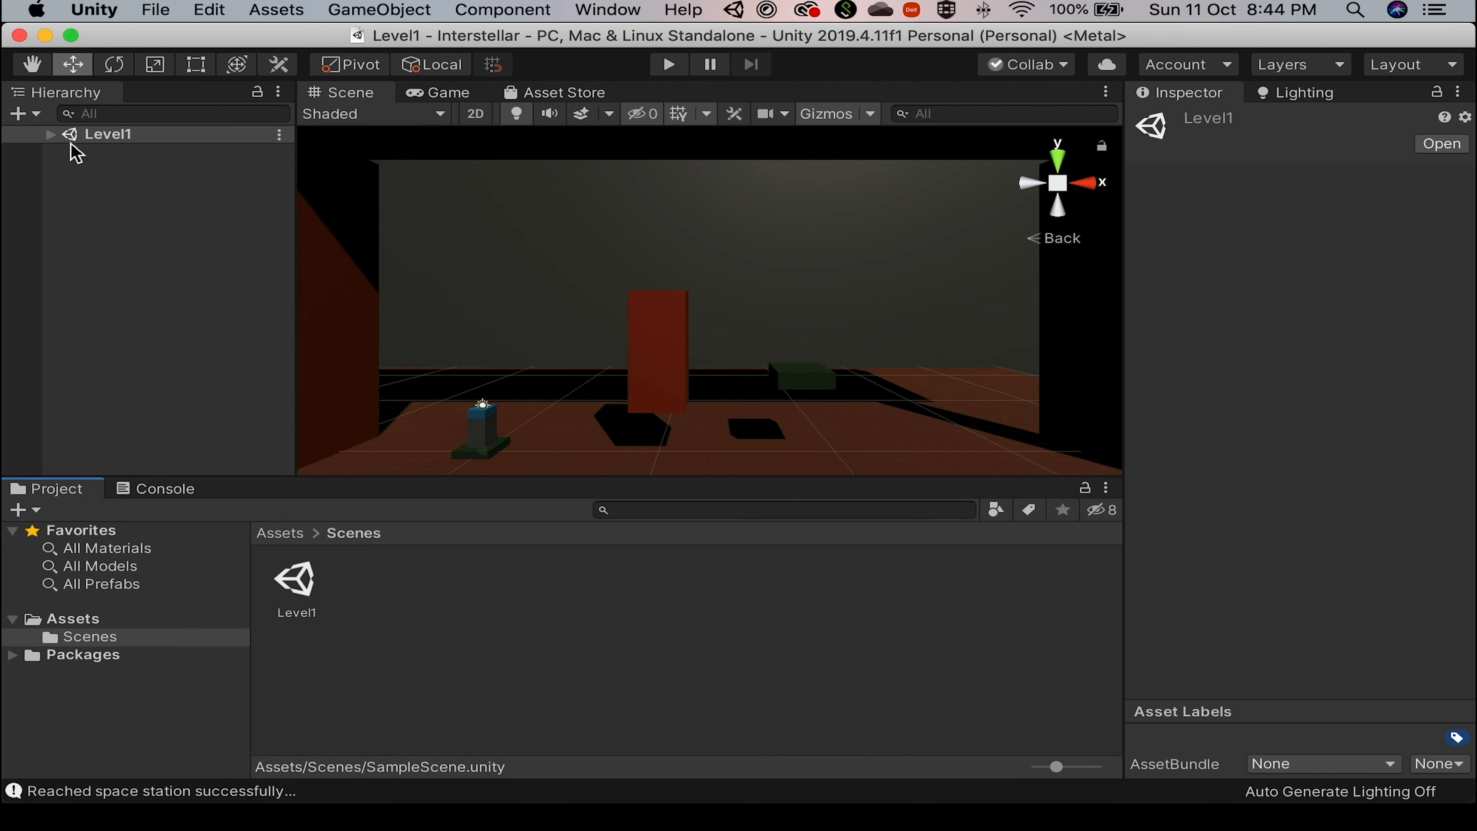
# Expand the Level1 hierarchy and create prefabs of the Obstacle, SpaceStation and Rocket objects in the Scenes folder.
pyautogui.click(60, 138)
pyautogui.click(51, 134)
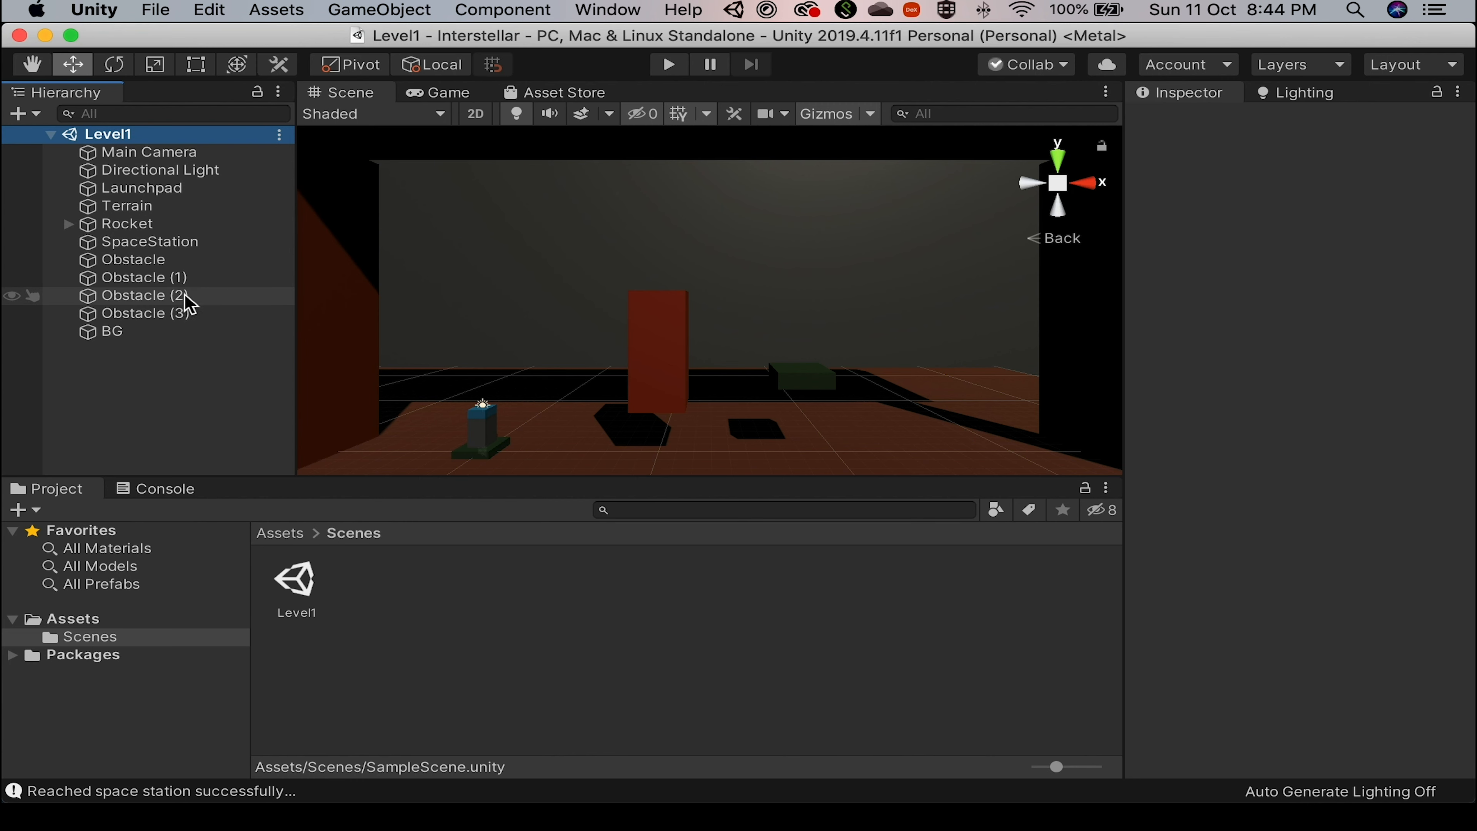
pyautogui.moveTo(118, 262); pyautogui.dragTo(389, 611)
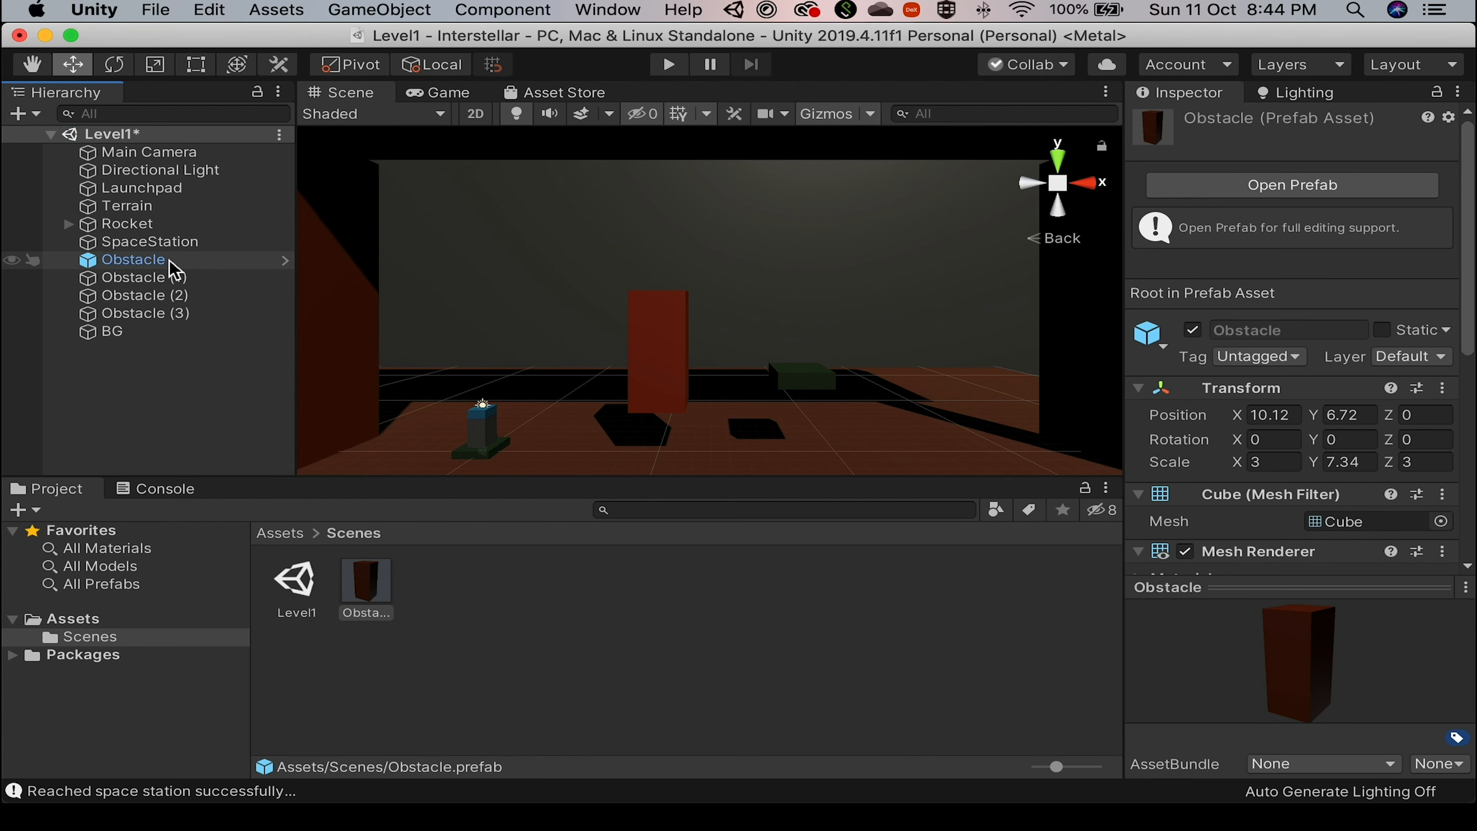
pyautogui.moveTo(164, 243); pyautogui.dragTo(469, 603)
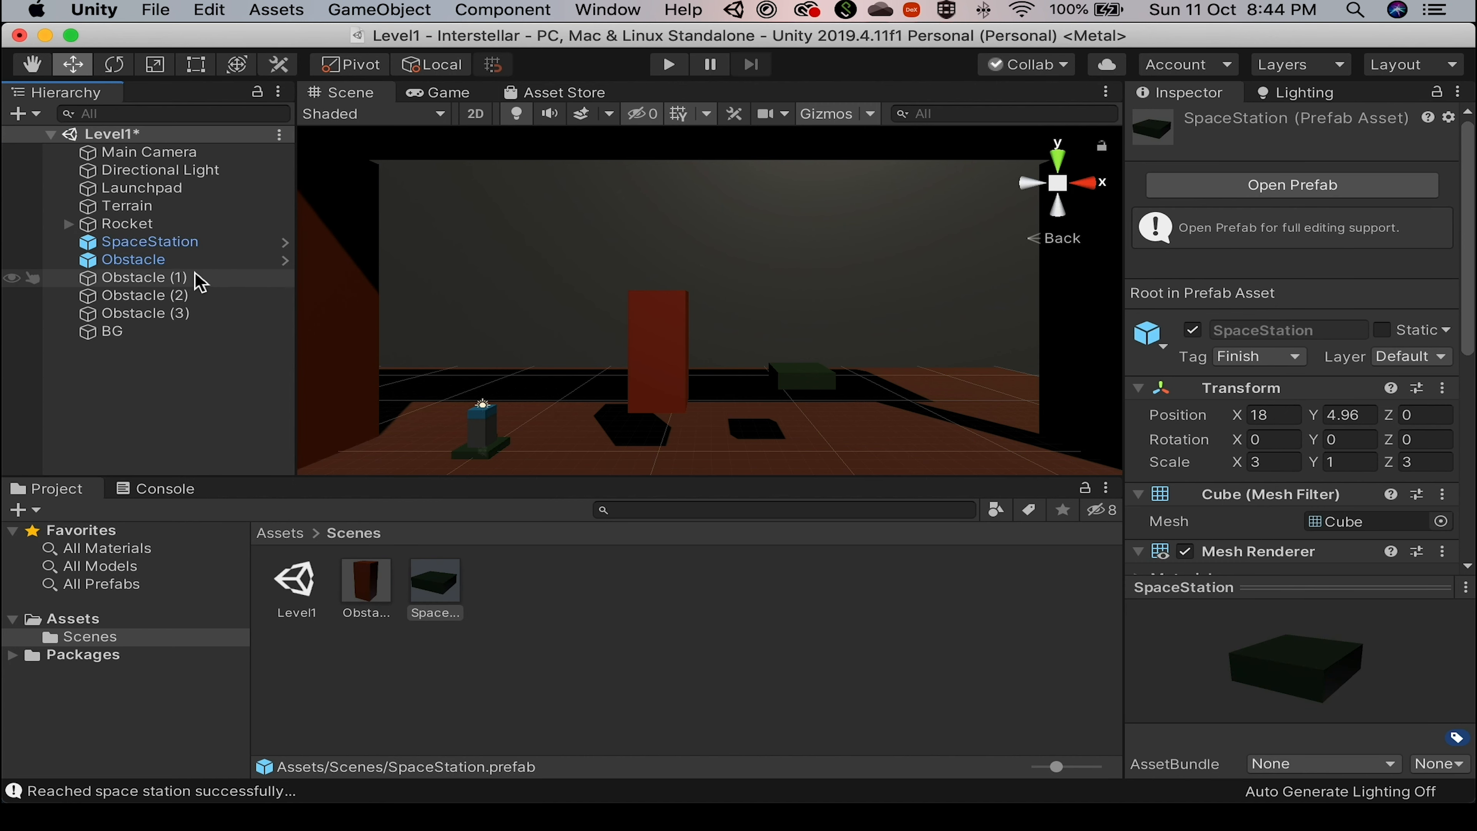
pyautogui.moveTo(137, 226); pyautogui.dragTo(557, 599)
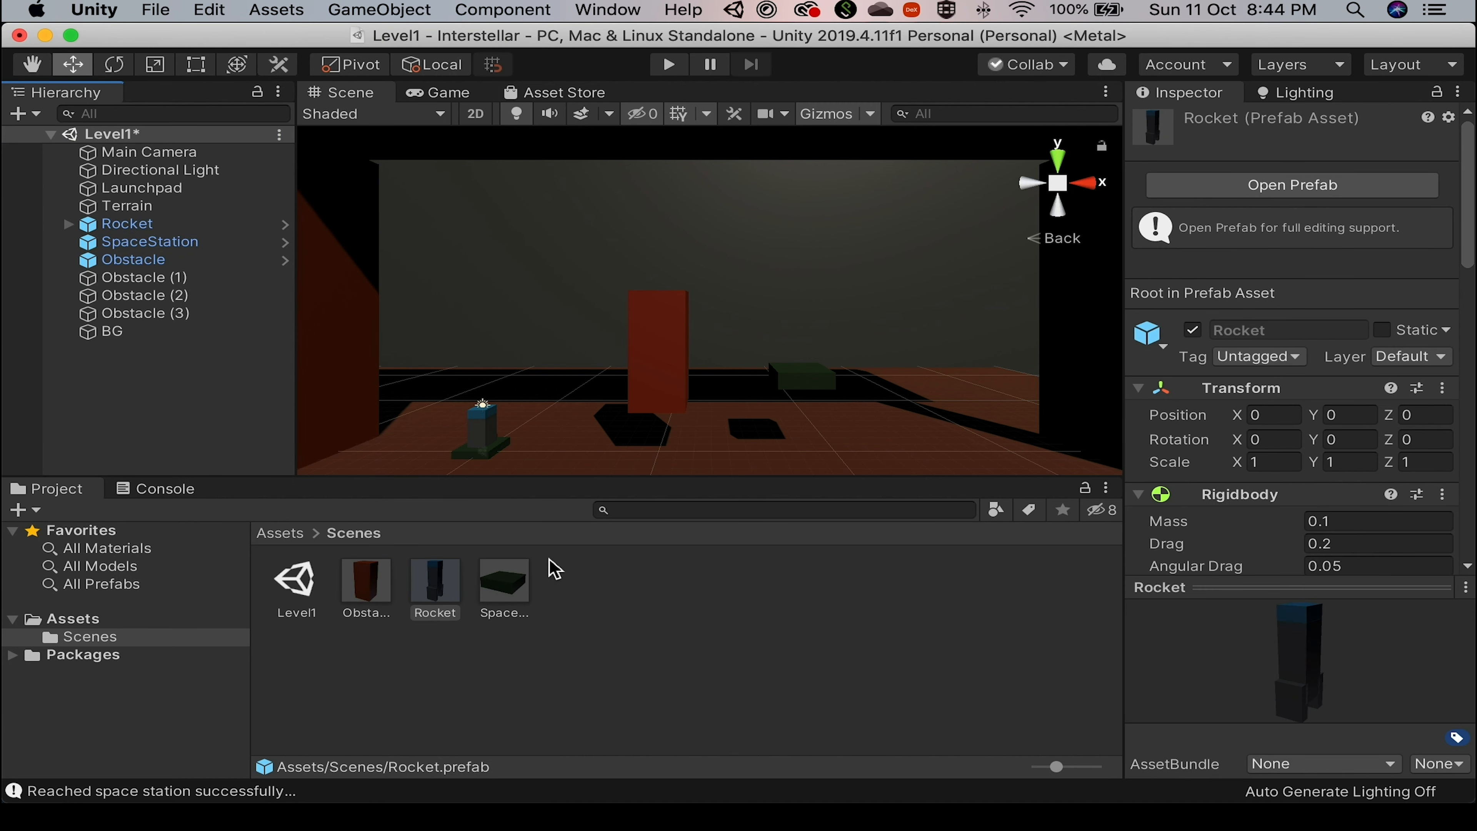
# Create prefabs of the Terrain, Launchpad, Directional Light and BG objects in the Scenes folder.
pyautogui.click(146, 209)
pyautogui.moveTo(146, 211); pyautogui.dragTo(573, 599)
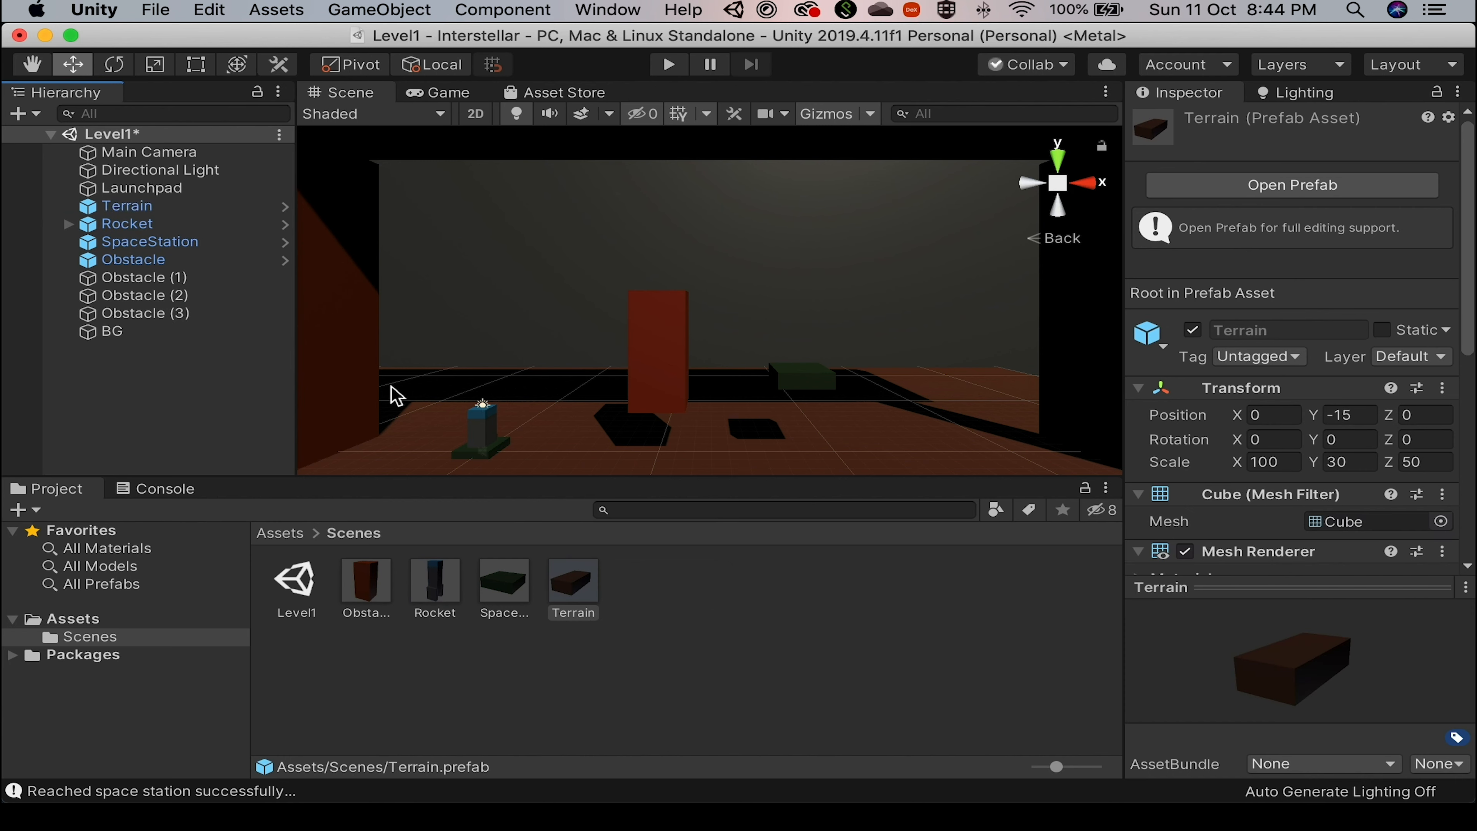
pyautogui.click(158, 194)
pyautogui.moveTo(158, 194); pyautogui.dragTo(746, 610)
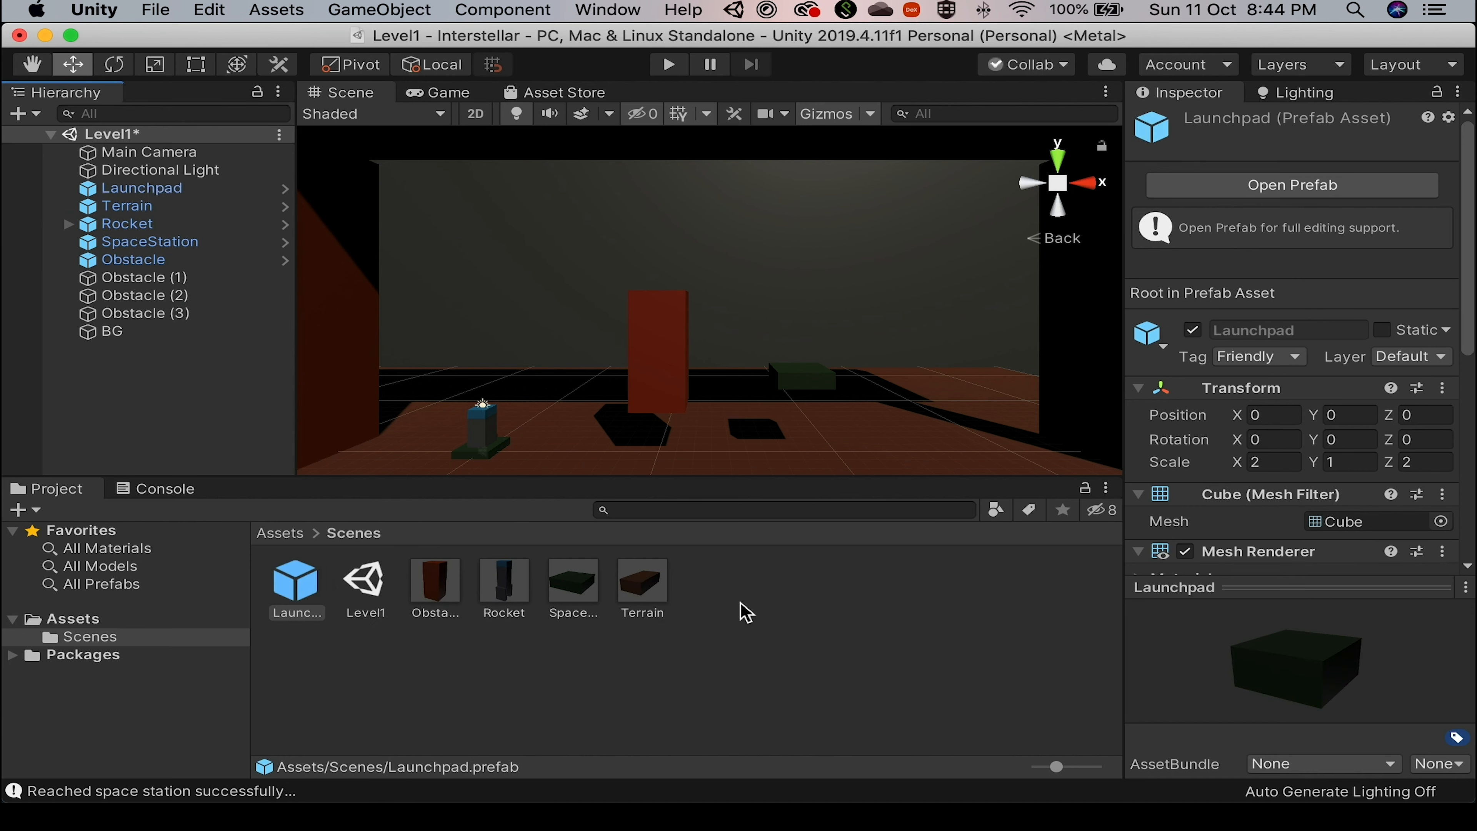
pyautogui.moveTo(155, 172); pyautogui.dragTo(743, 630)
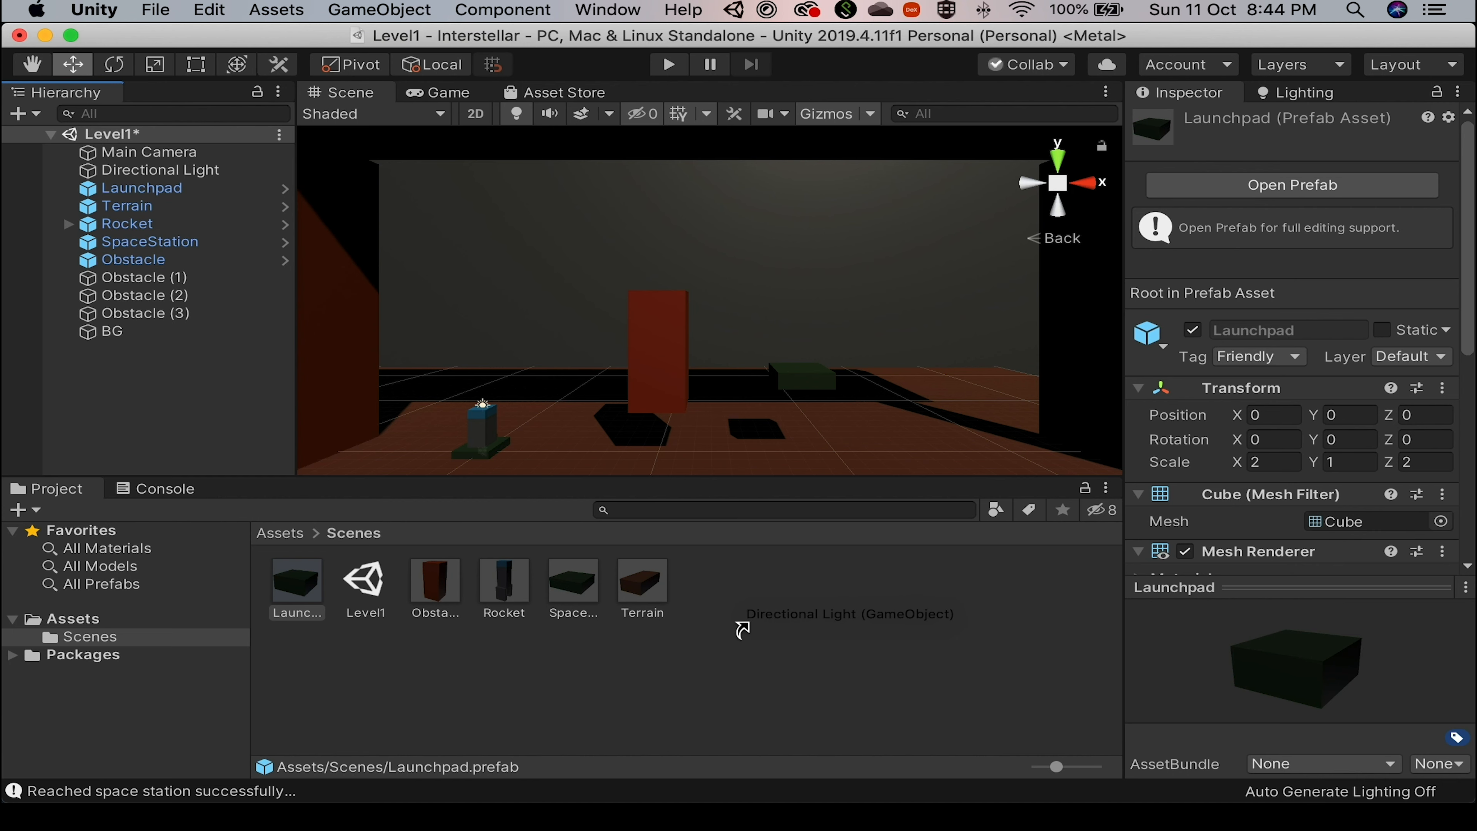
pyautogui.moveTo(743, 630); pyautogui.dragTo(743, 631)
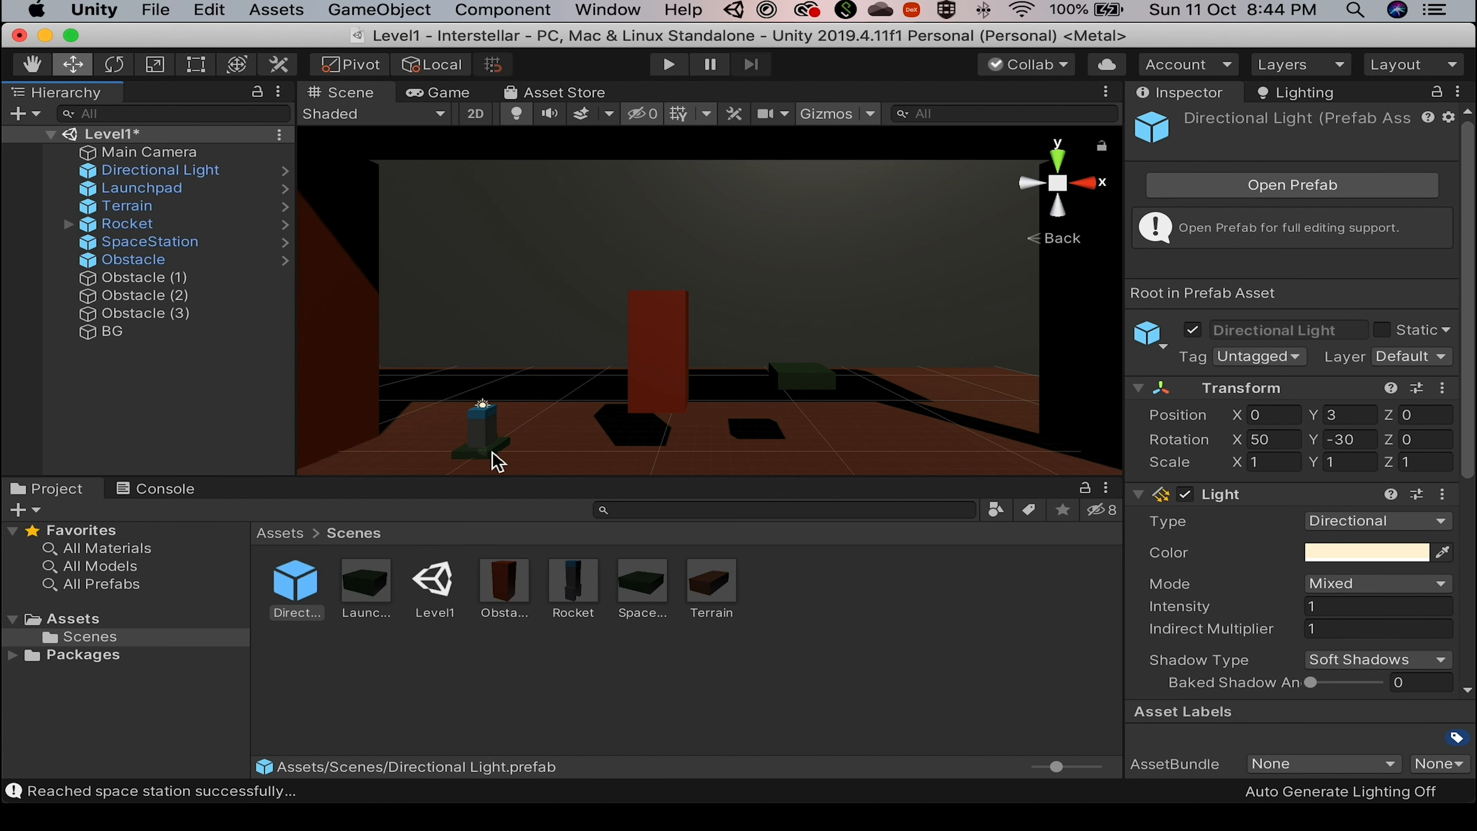
pyautogui.moveTo(133, 333); pyautogui.dragTo(855, 667)
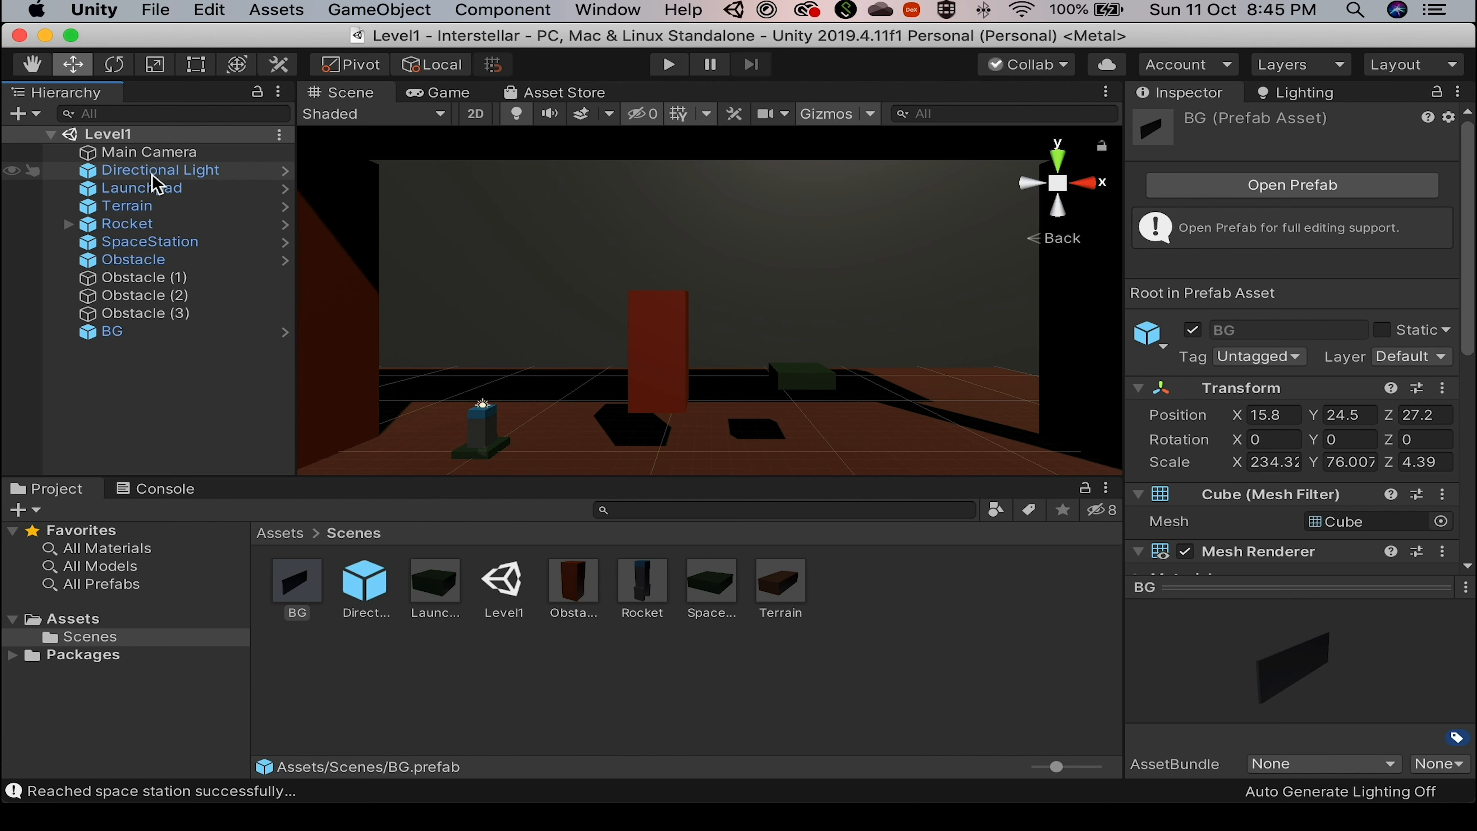
# Duplicate the Level1 scene asset as Level2 and open the Level2 scene.
pyautogui.click(134, 136)
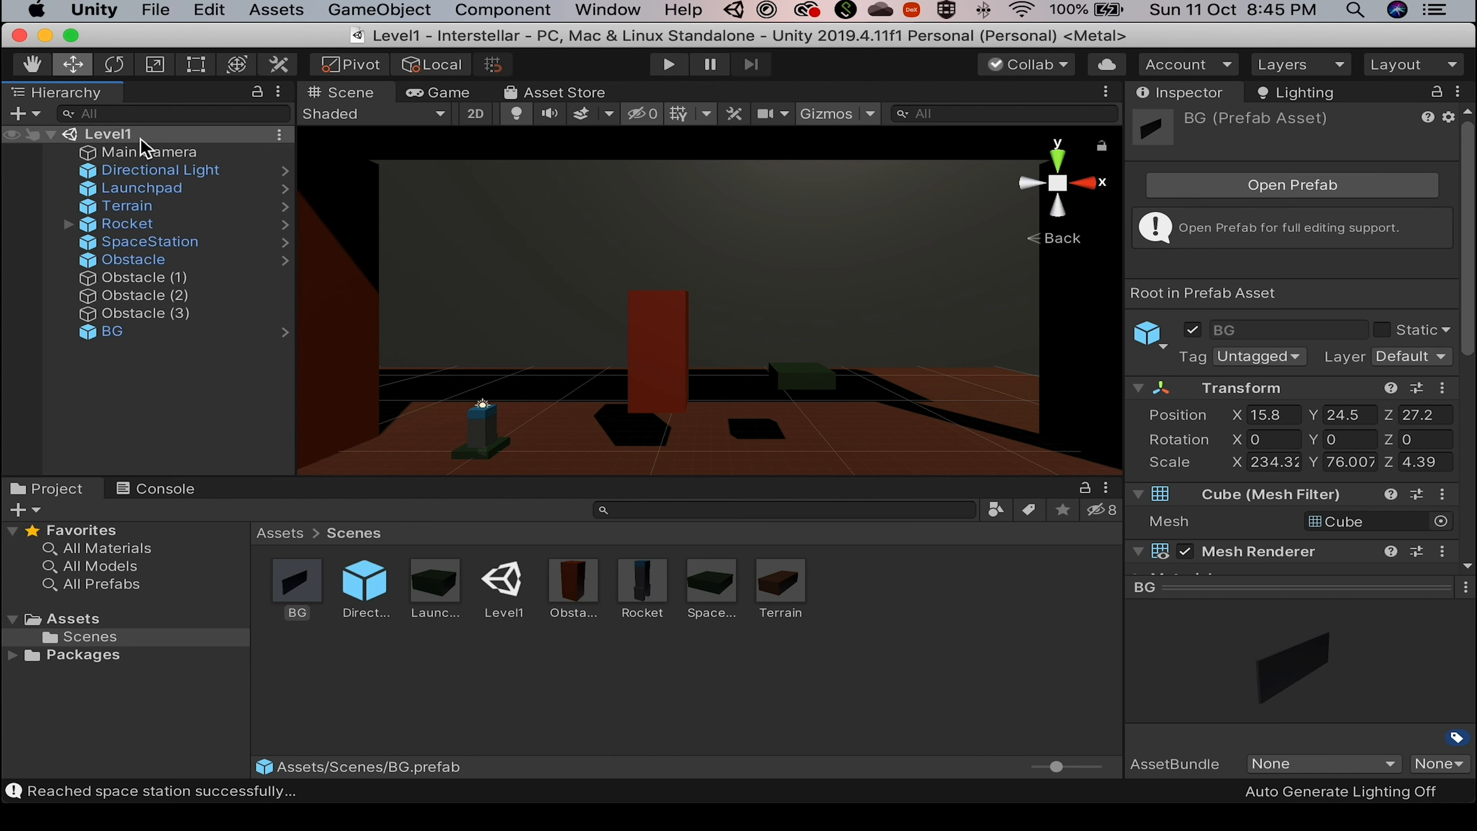
pyautogui.click(97, 640)
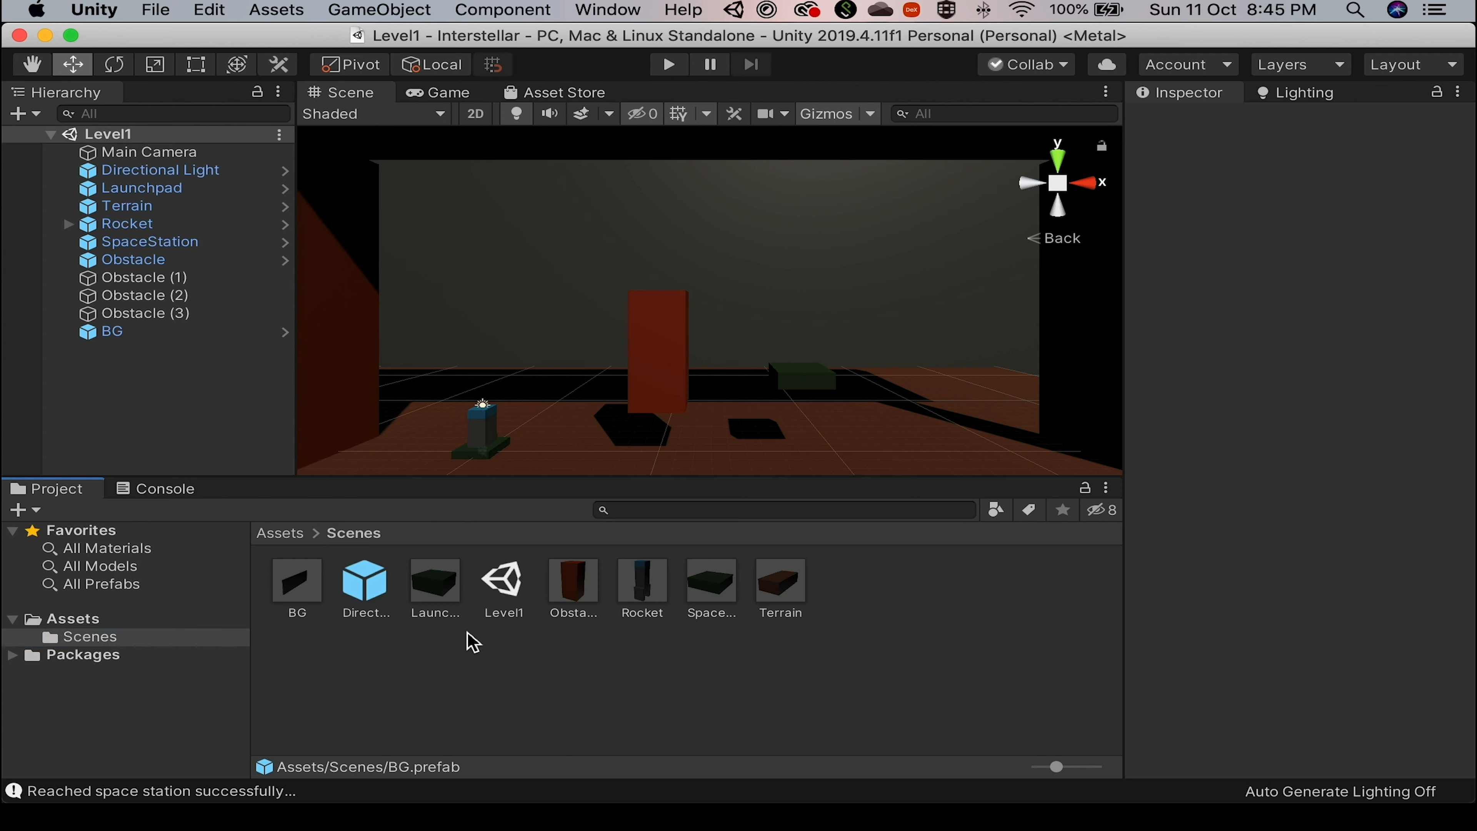
pyautogui.click(501, 594)
pyautogui.press('super+d')
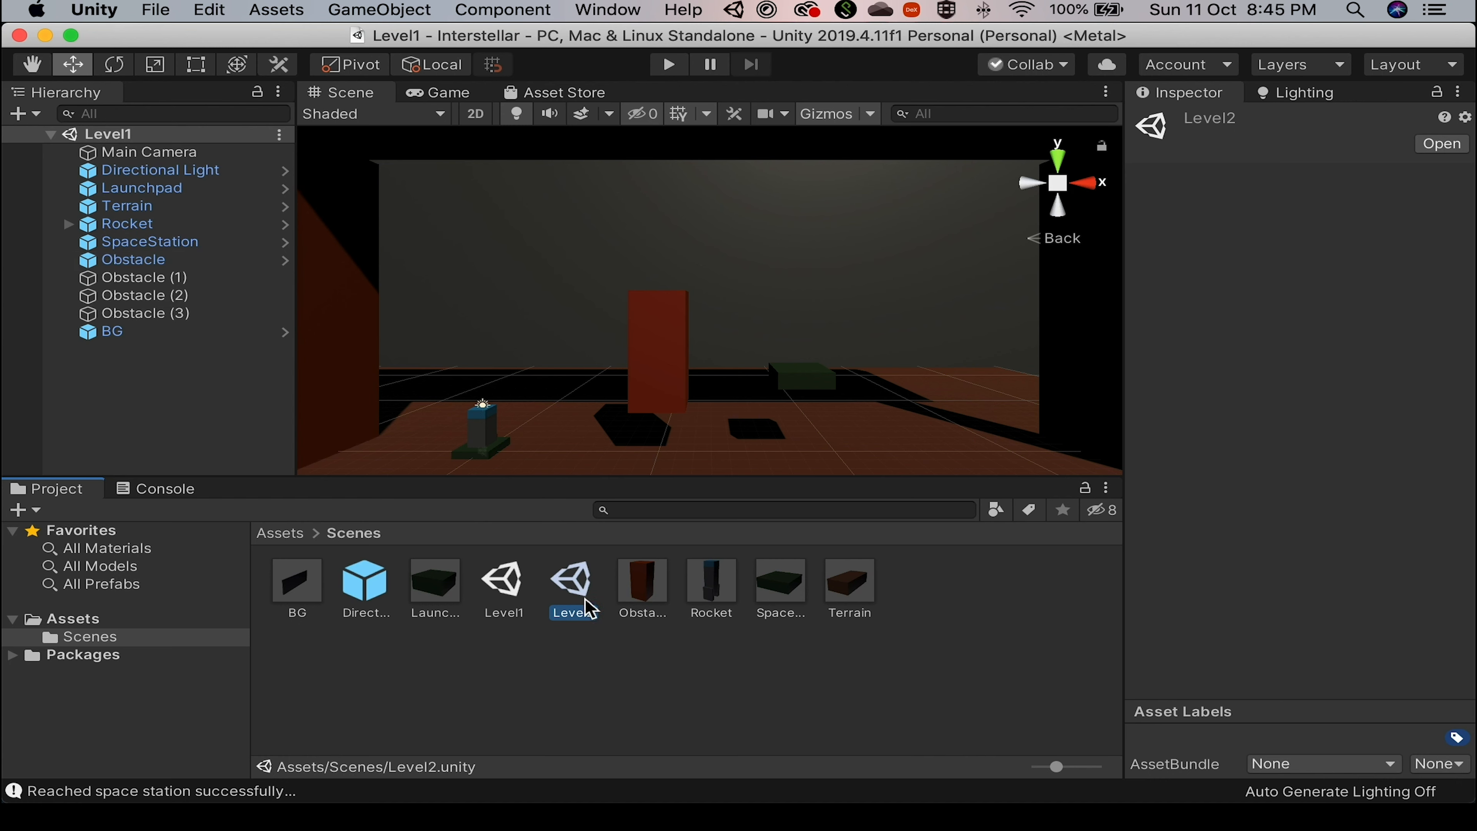
pyautogui.doubleClick(573, 586)
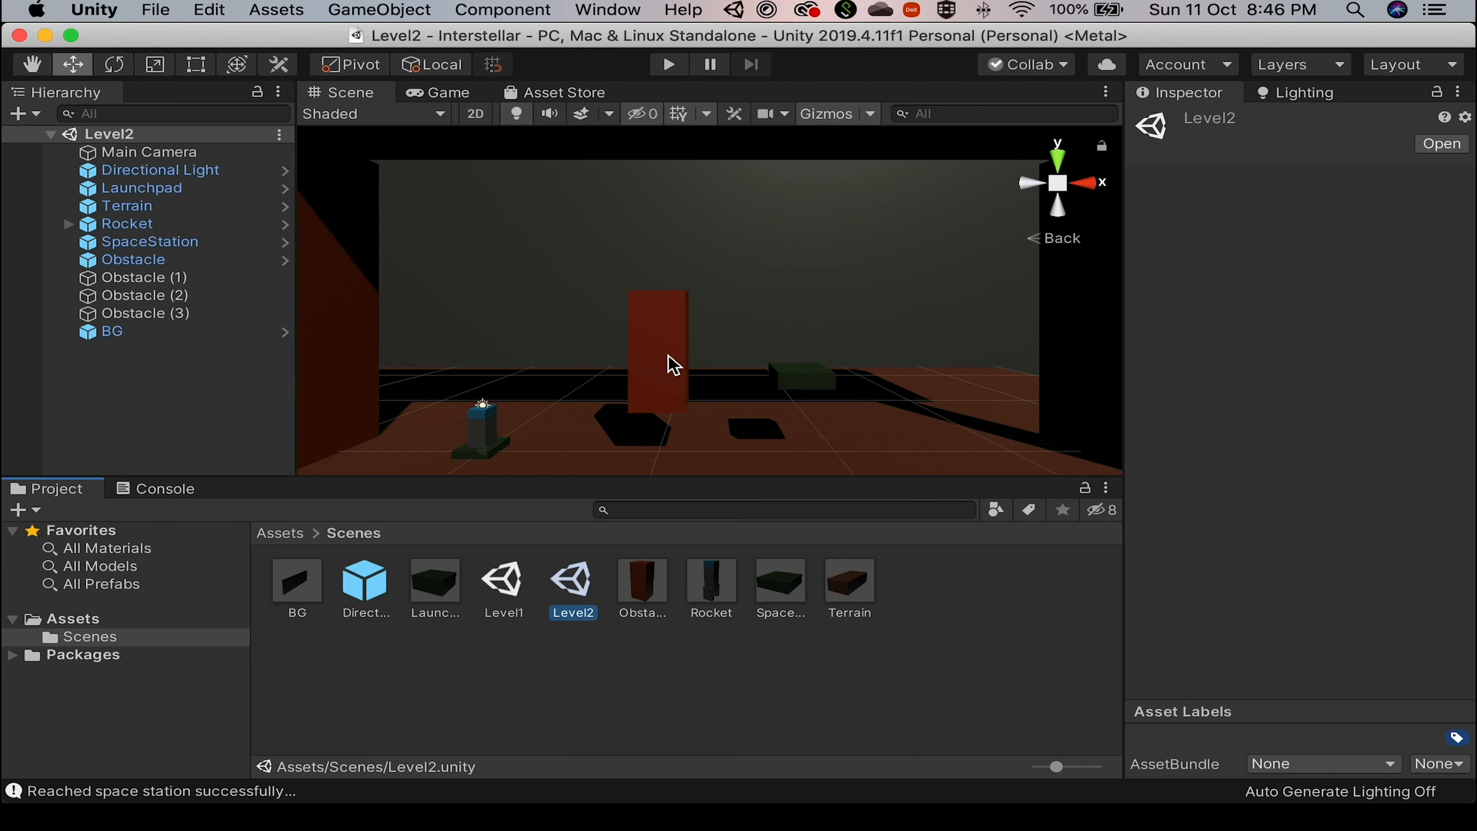
# Raise the Obstacle block in the Level2 scene to a Y position of about 15.43.
pyautogui.click(672, 370)
pyautogui.moveTo(663, 265); pyautogui.dragTo(649, 120)
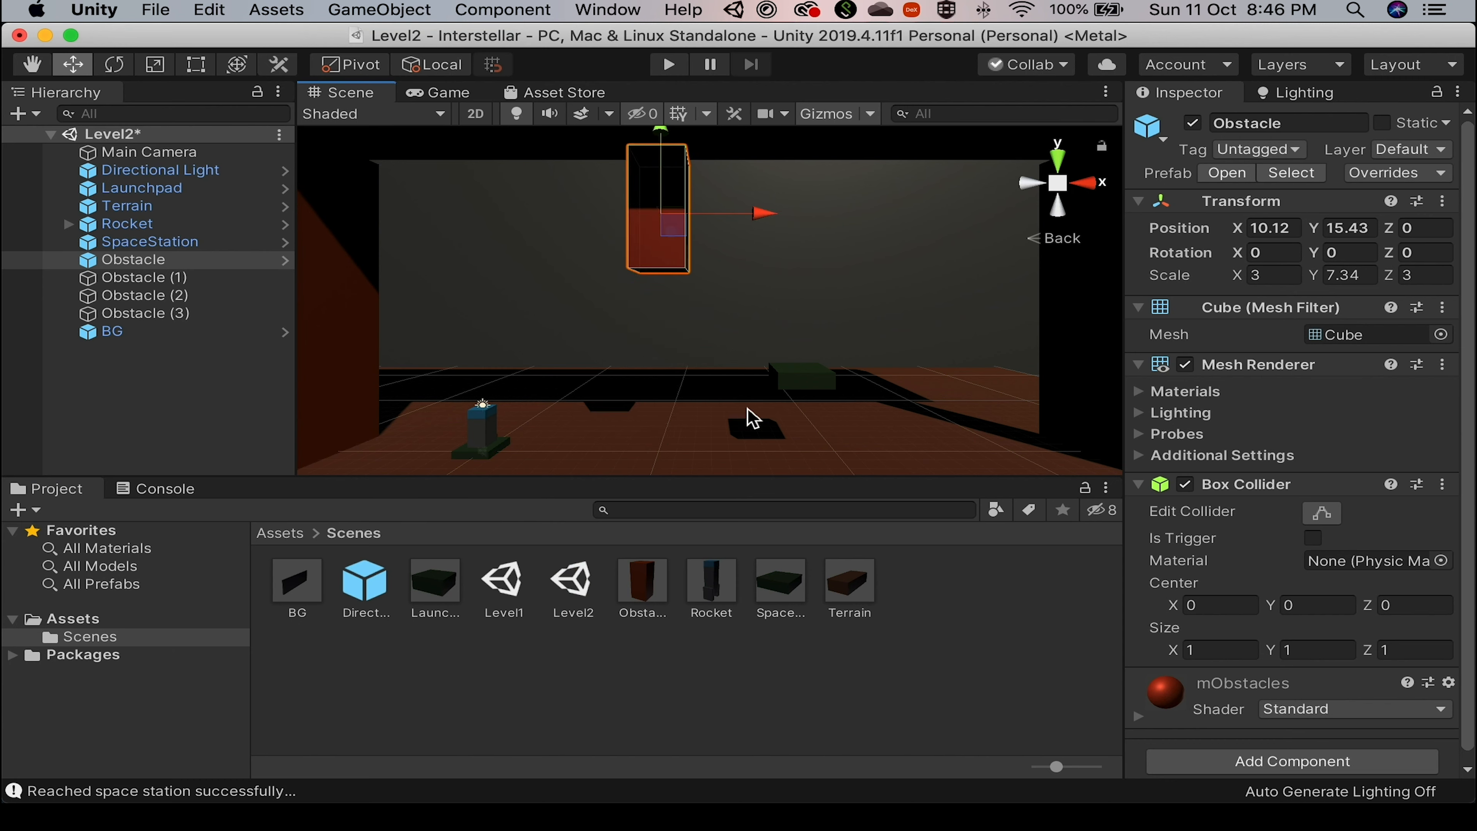
pyautogui.click(760, 669)
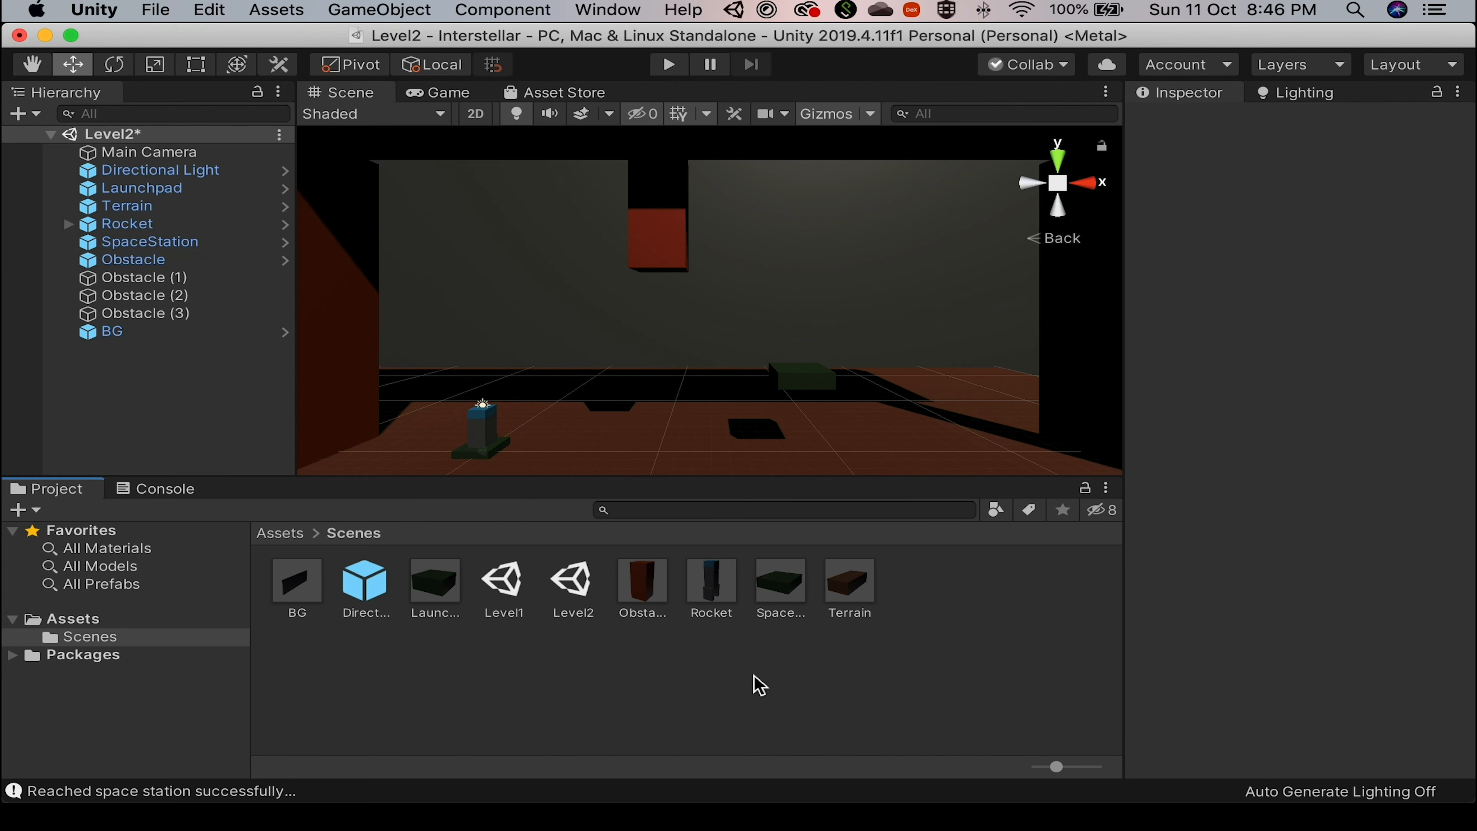
# Add a spotlight as a child of Obstacle, with a range of about 29.44 and an intensity of about 15.16.
pyautogui.click(675, 248)
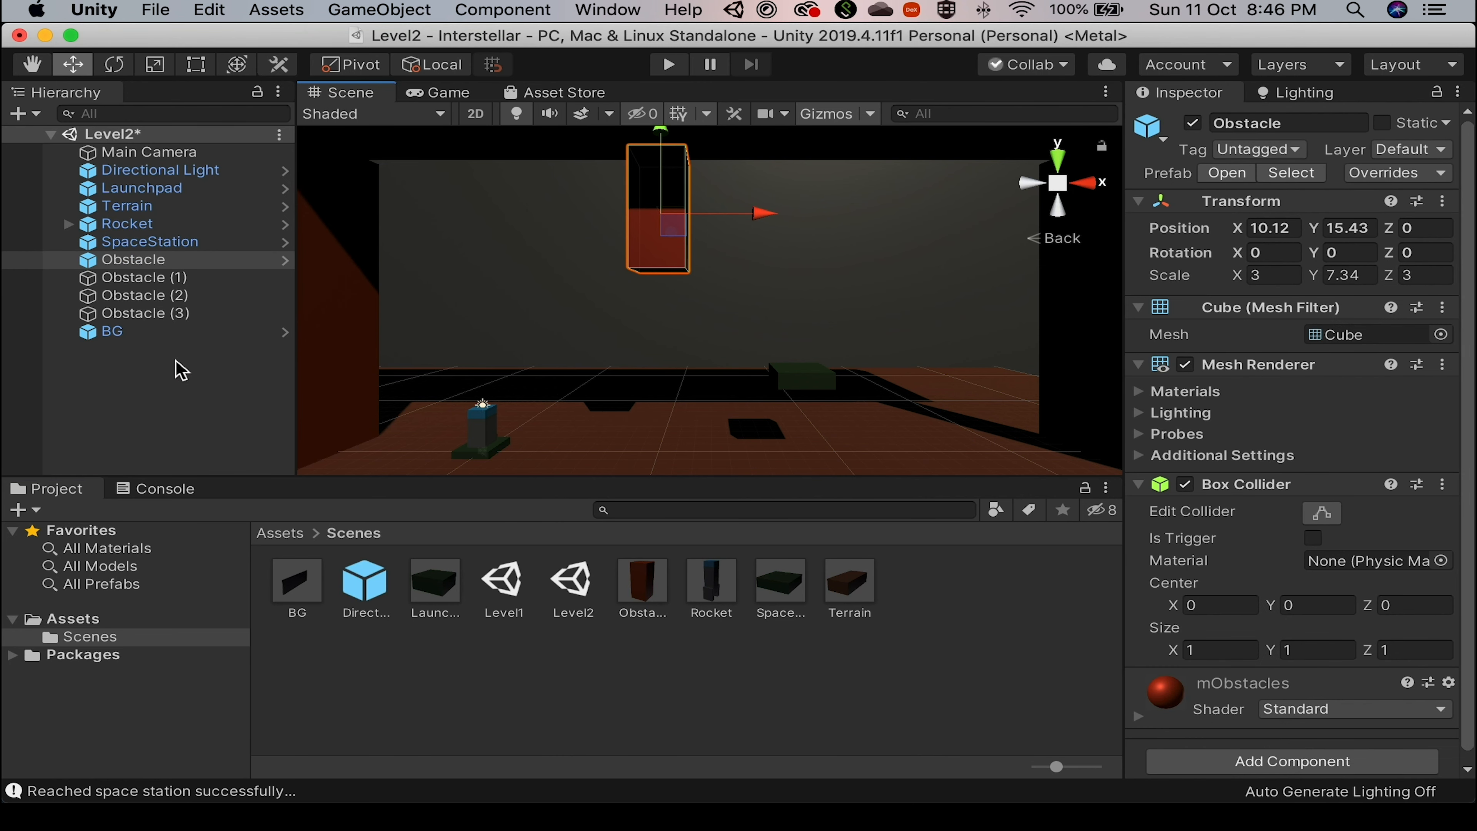
pyautogui.click(152, 263)
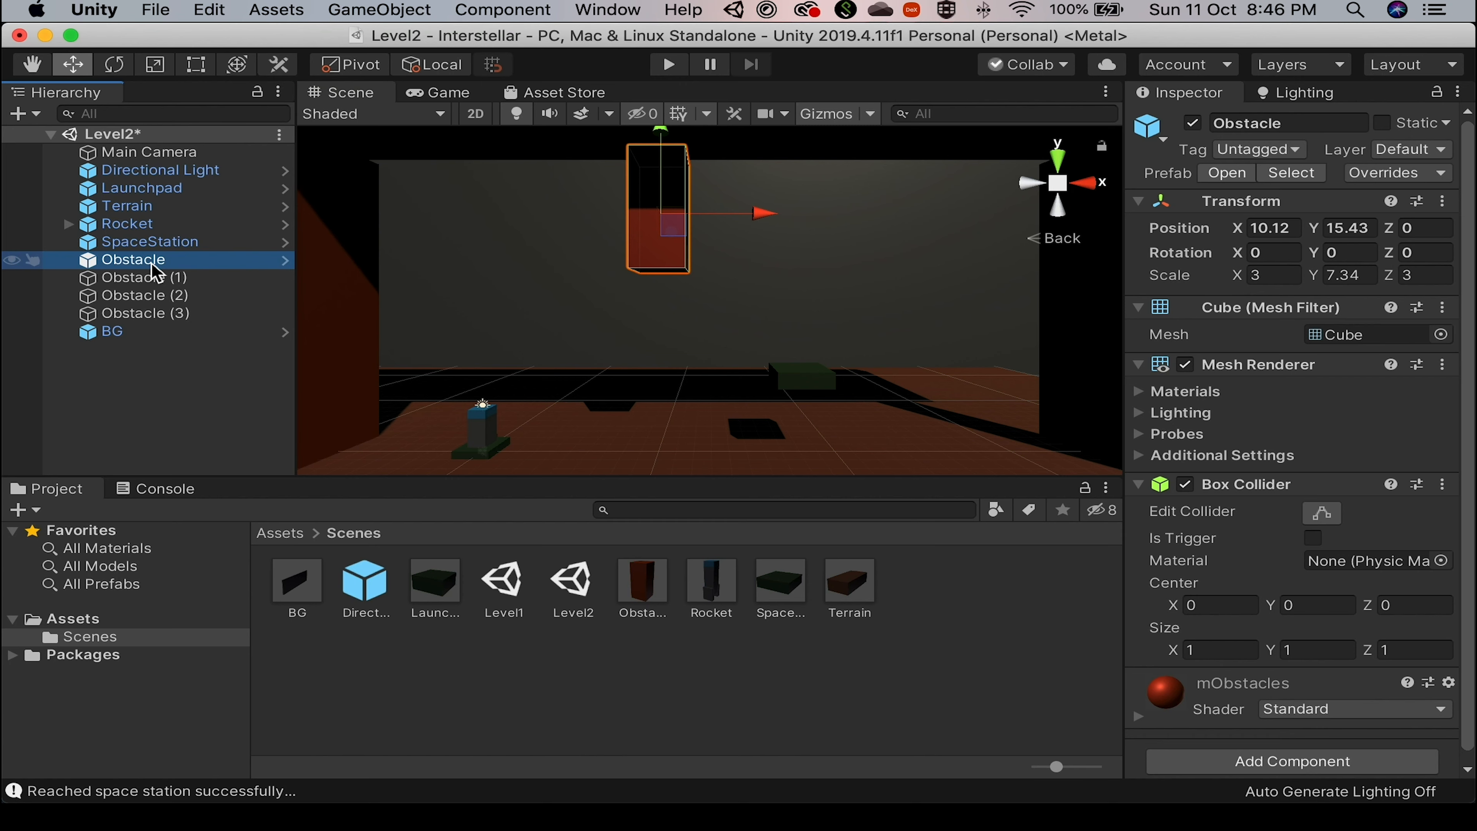
pyautogui.rightClick(154, 272)
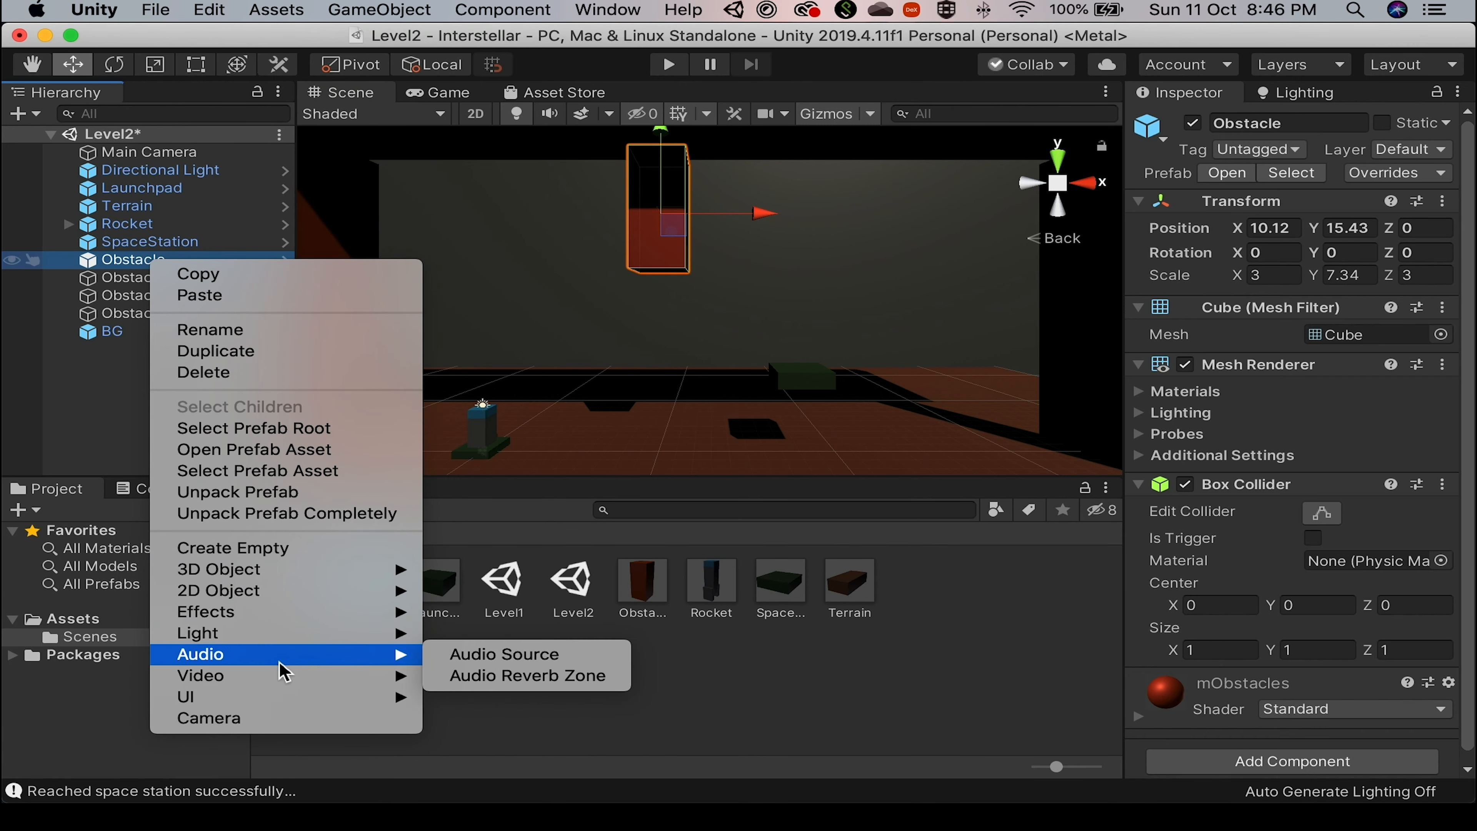
pyautogui.moveTo(280, 632)
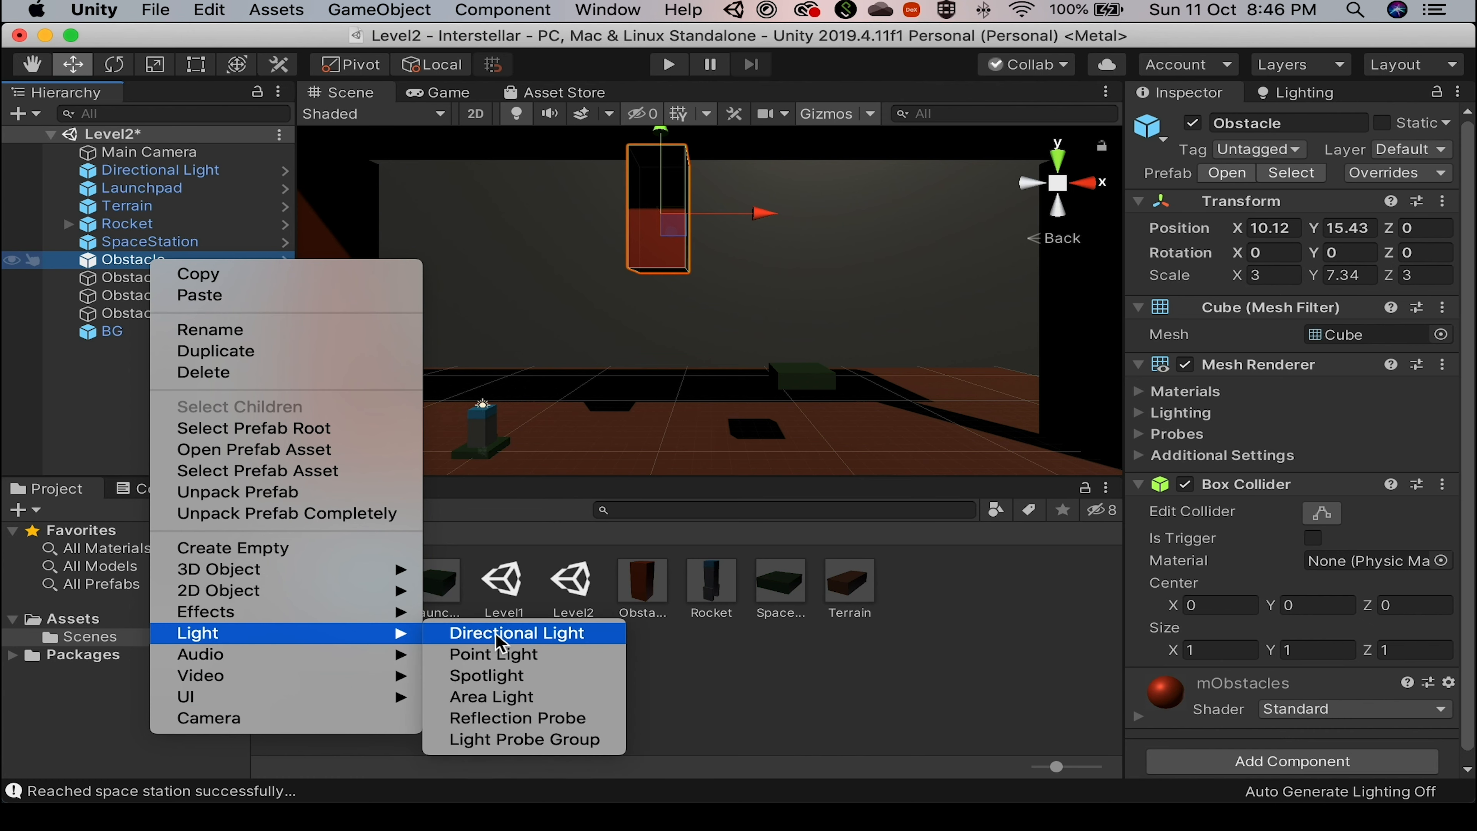
pyautogui.click(514, 679)
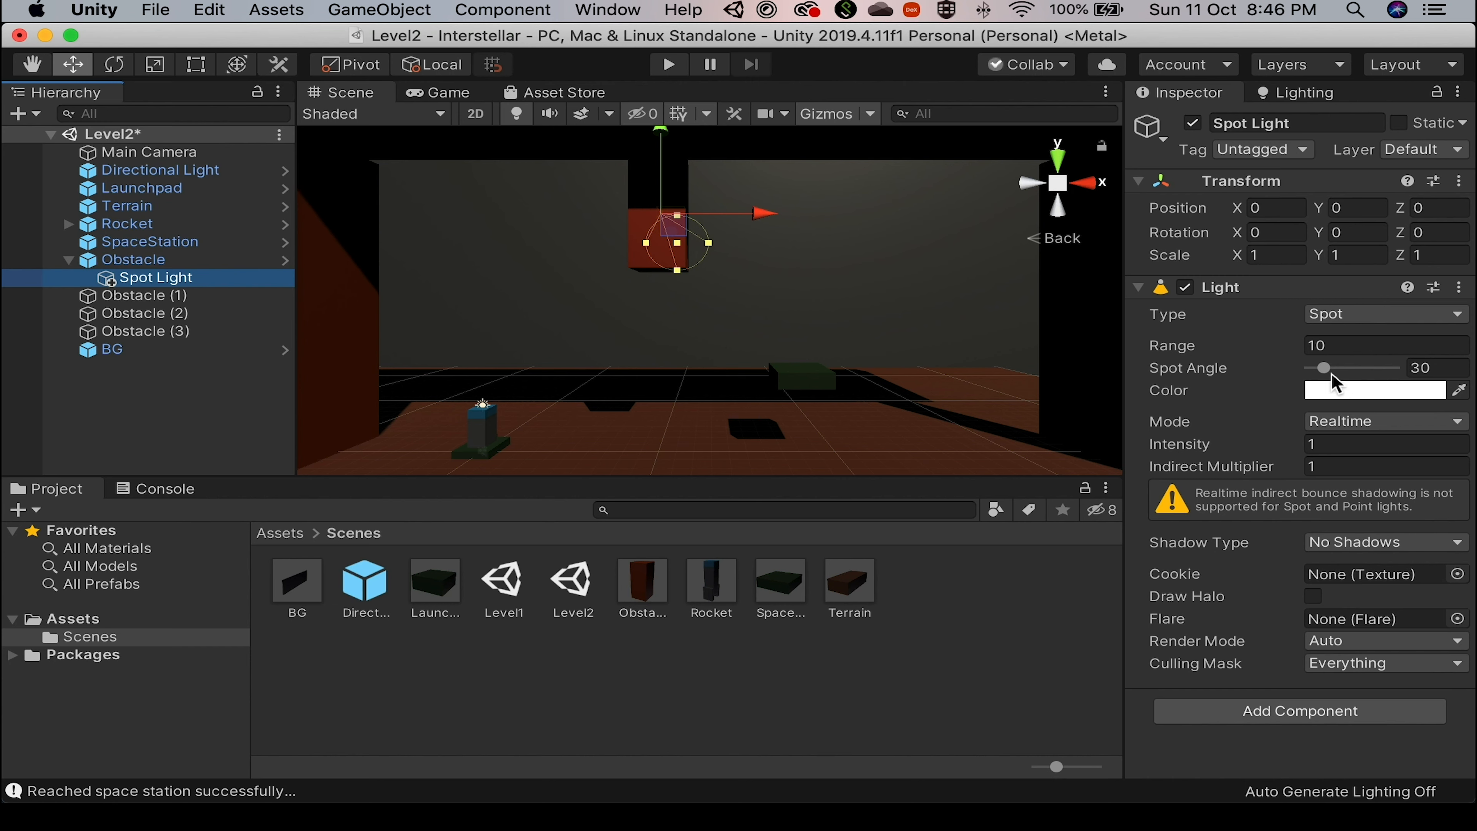
pyautogui.moveTo(1303, 346); pyautogui.dragTo(1376, 363)
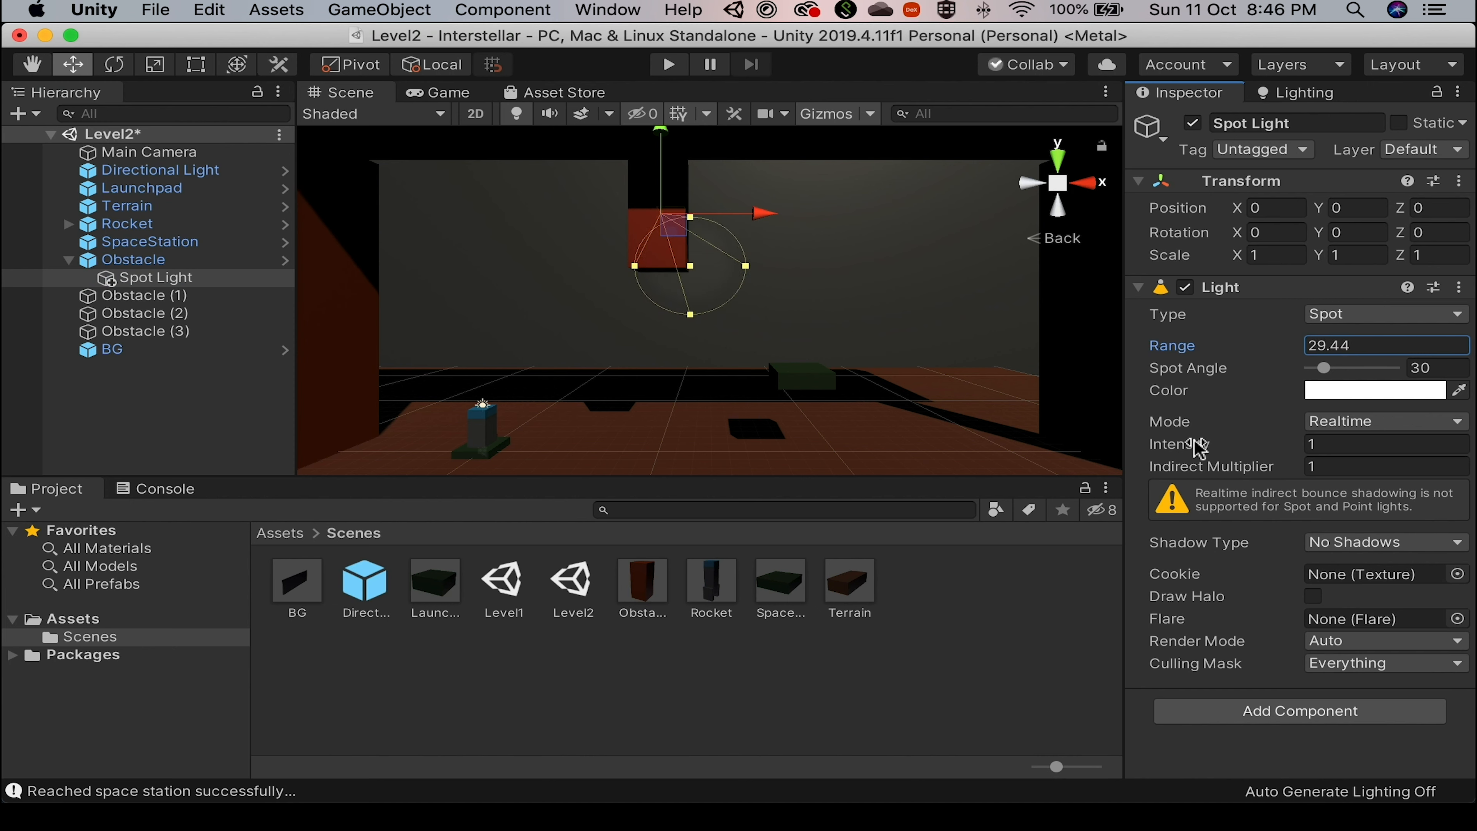
pyautogui.moveTo(1199, 447); pyautogui.dragTo(1376, 444)
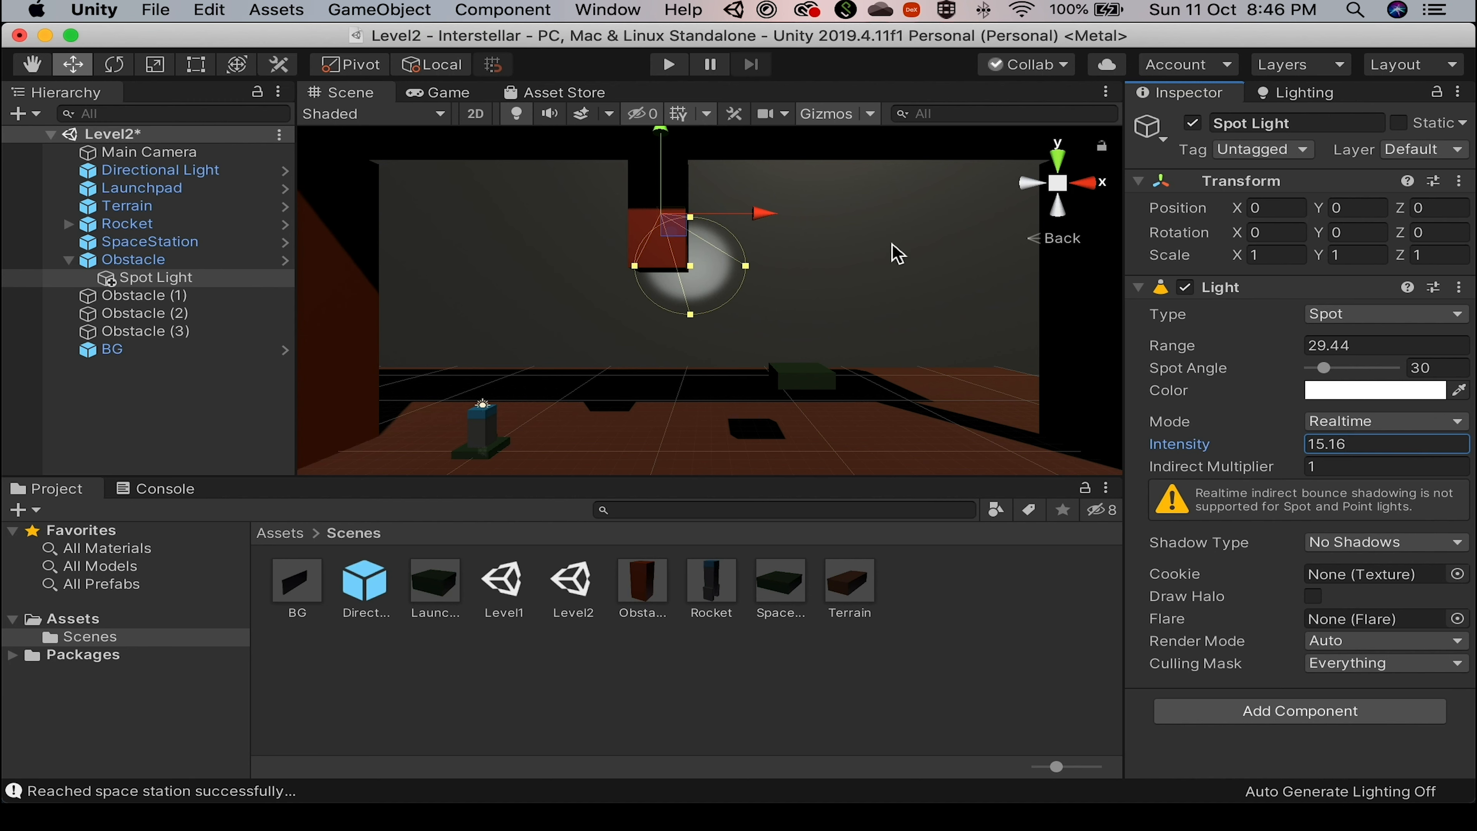
# Try to rotate the spotlight in the scene view, undo the change and reset the light's transform.
pyautogui.press('e')
pyautogui.moveTo(765, 198); pyautogui.dragTo(852, 114)
pyautogui.press('super+z')
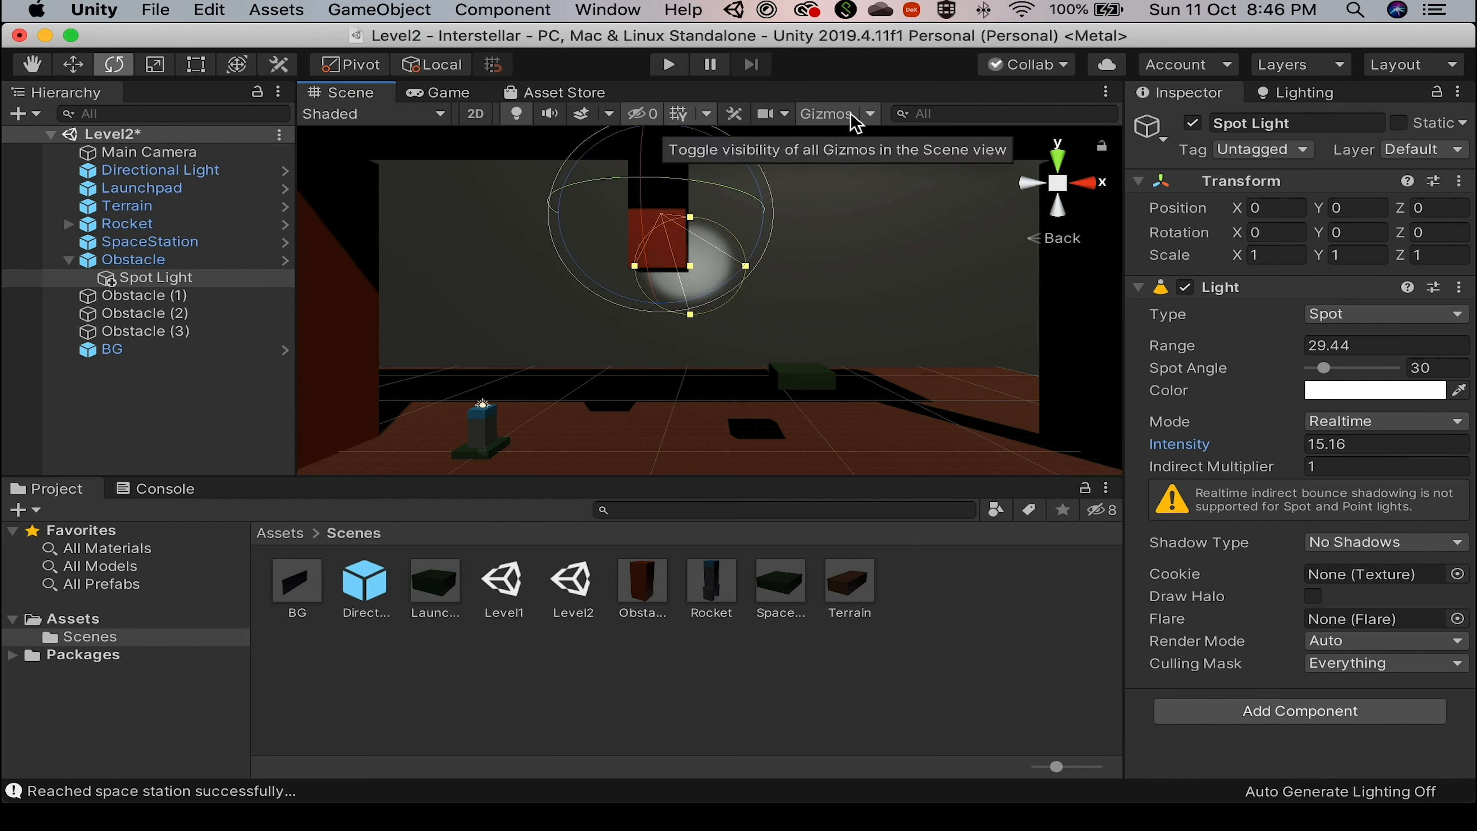
pyautogui.click(219, 285)
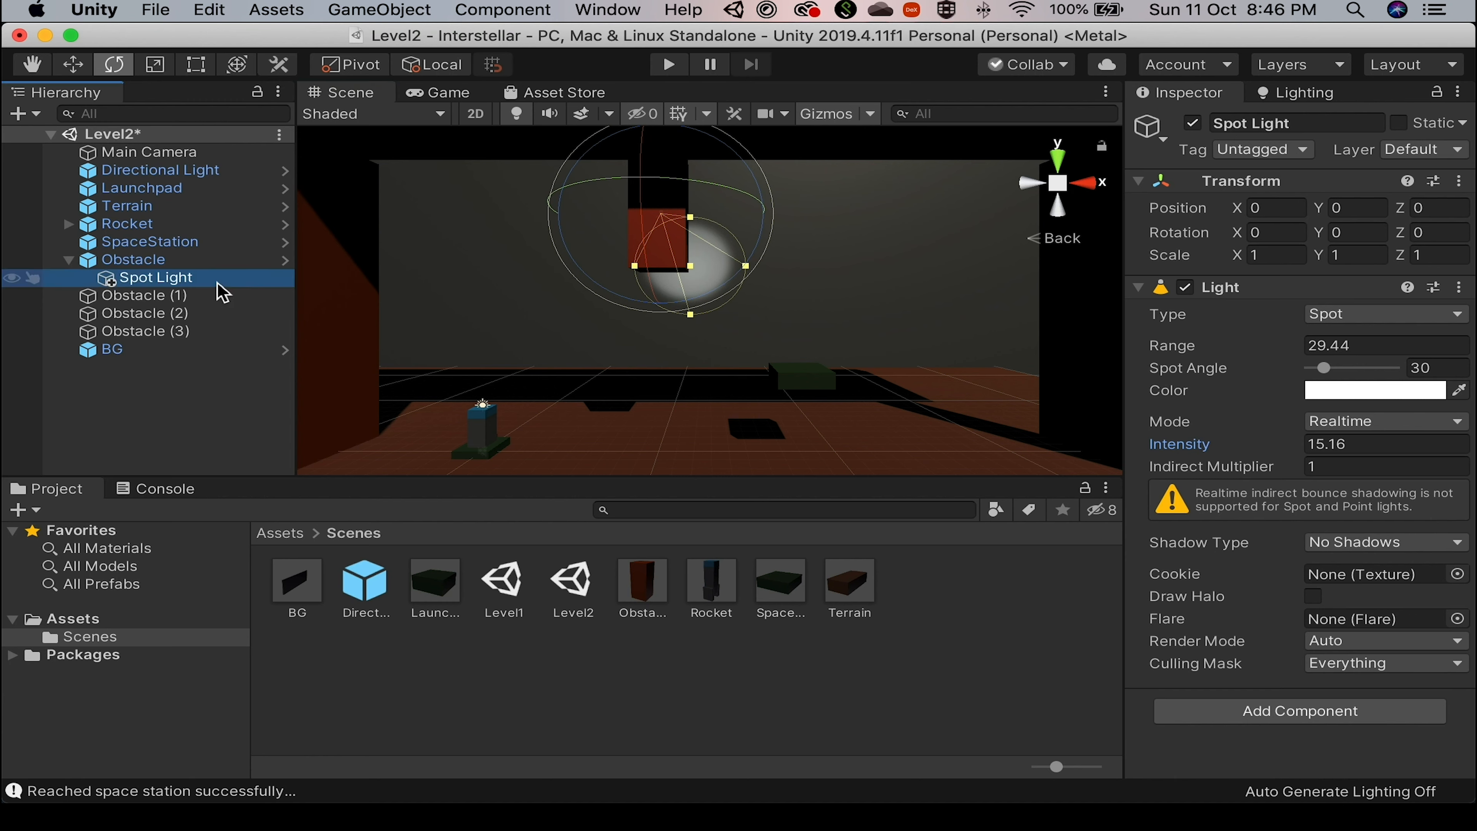
pyautogui.click(1459, 182)
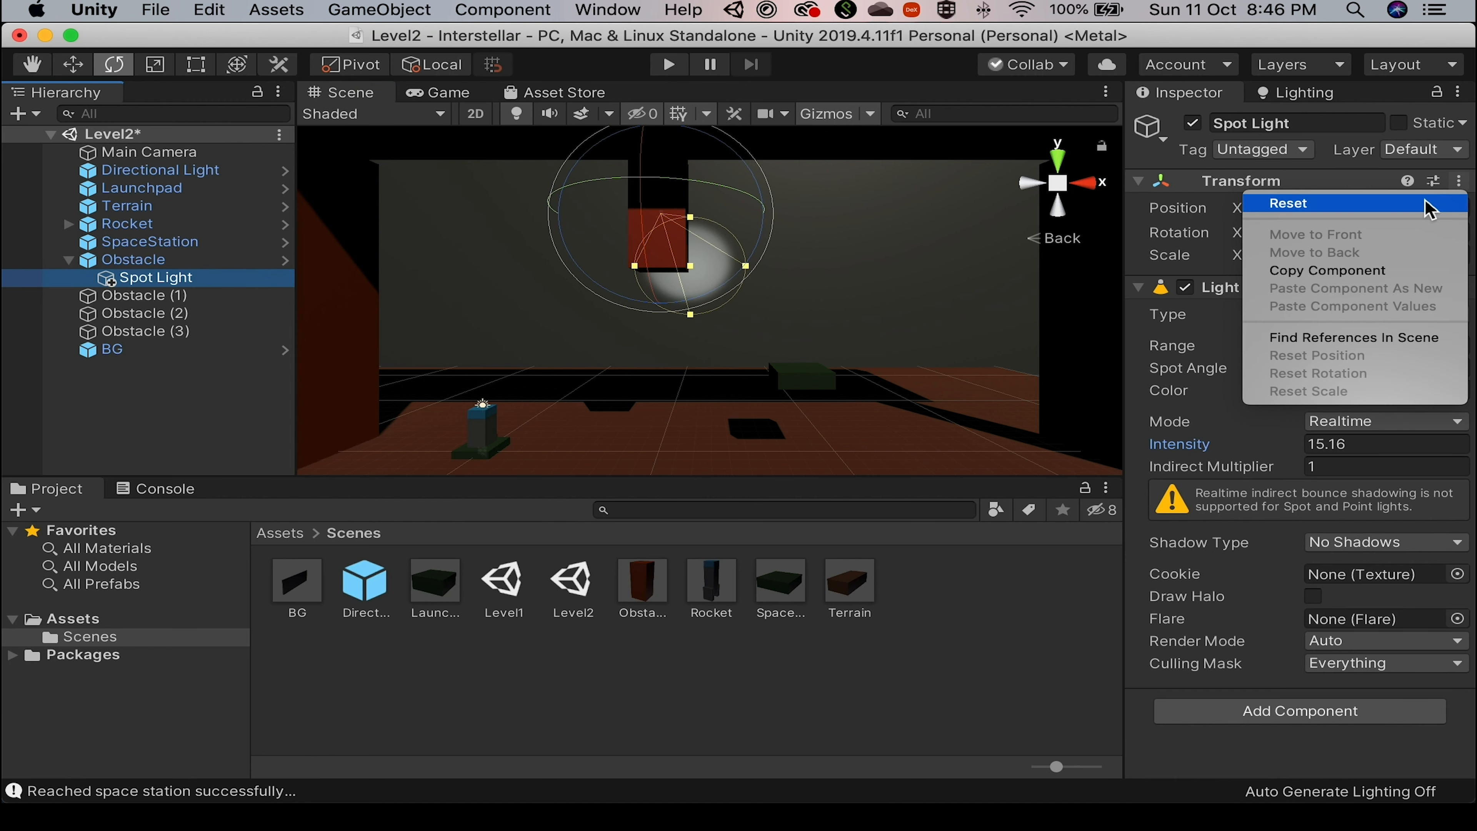
pyautogui.click(1424, 204)
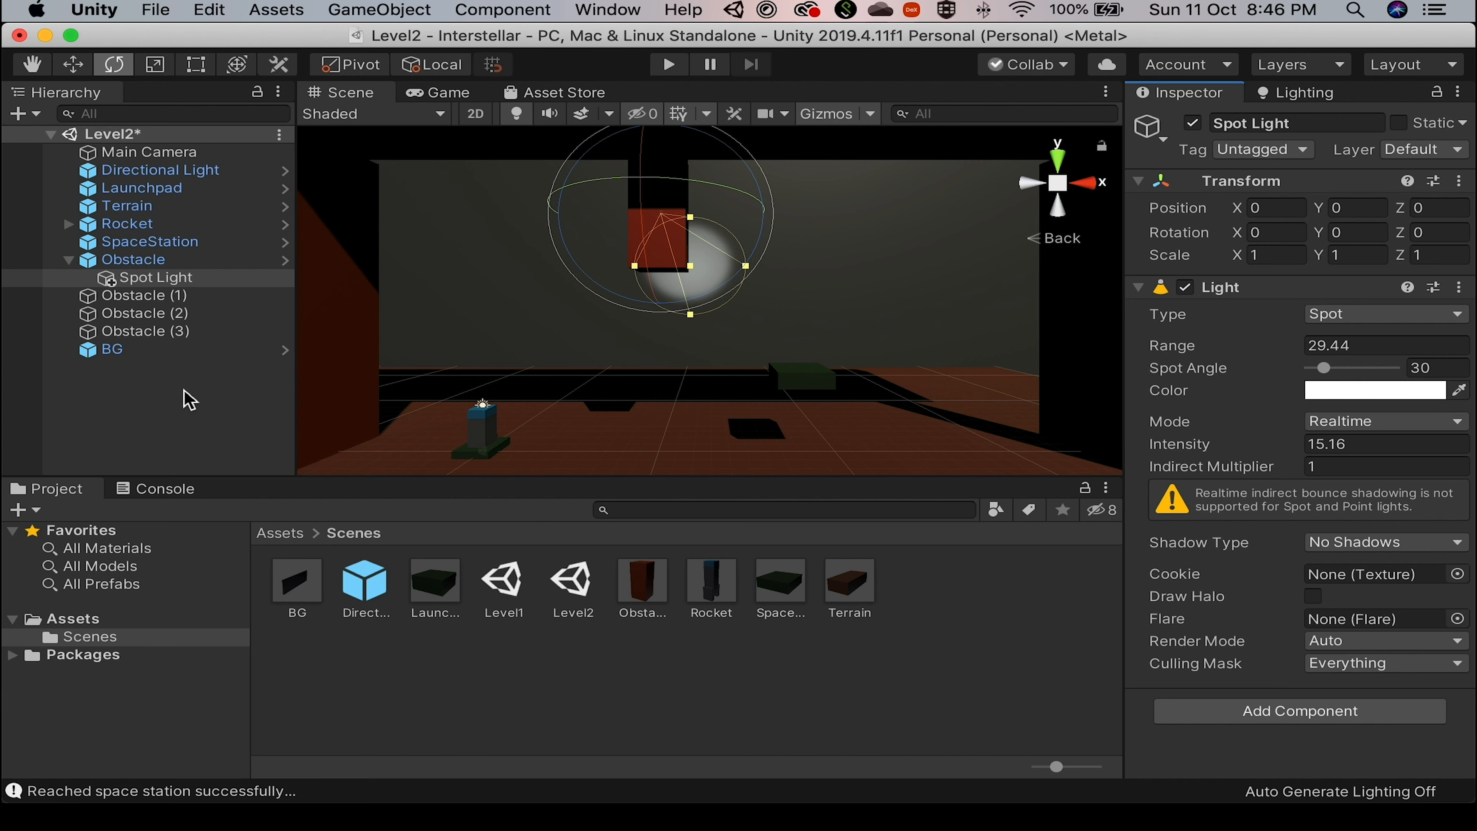
pyautogui.click(187, 401)
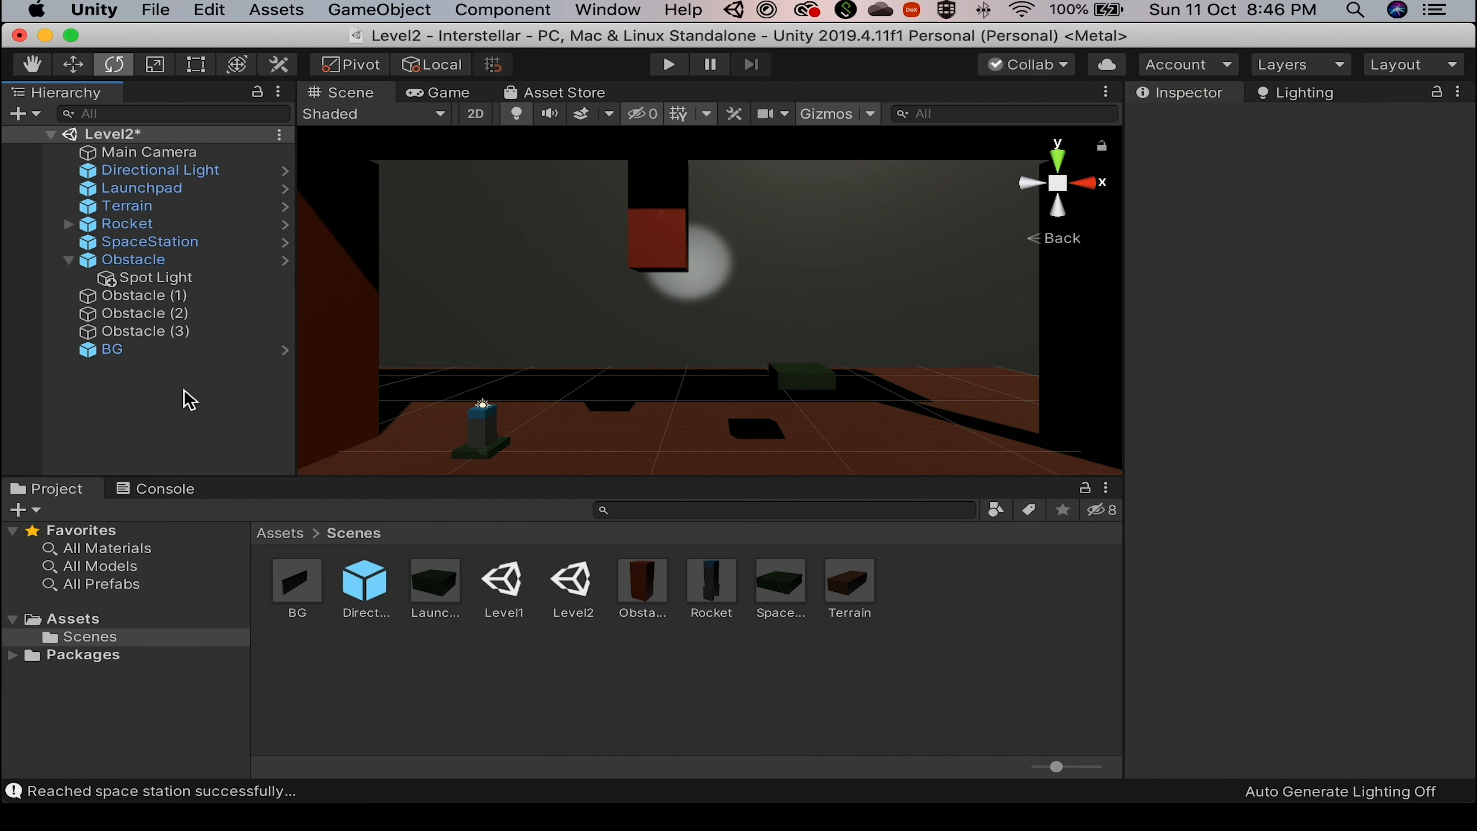
# Try a Z rotation of about -9.27 on the spotlight and undo it.
pyautogui.click(138, 283)
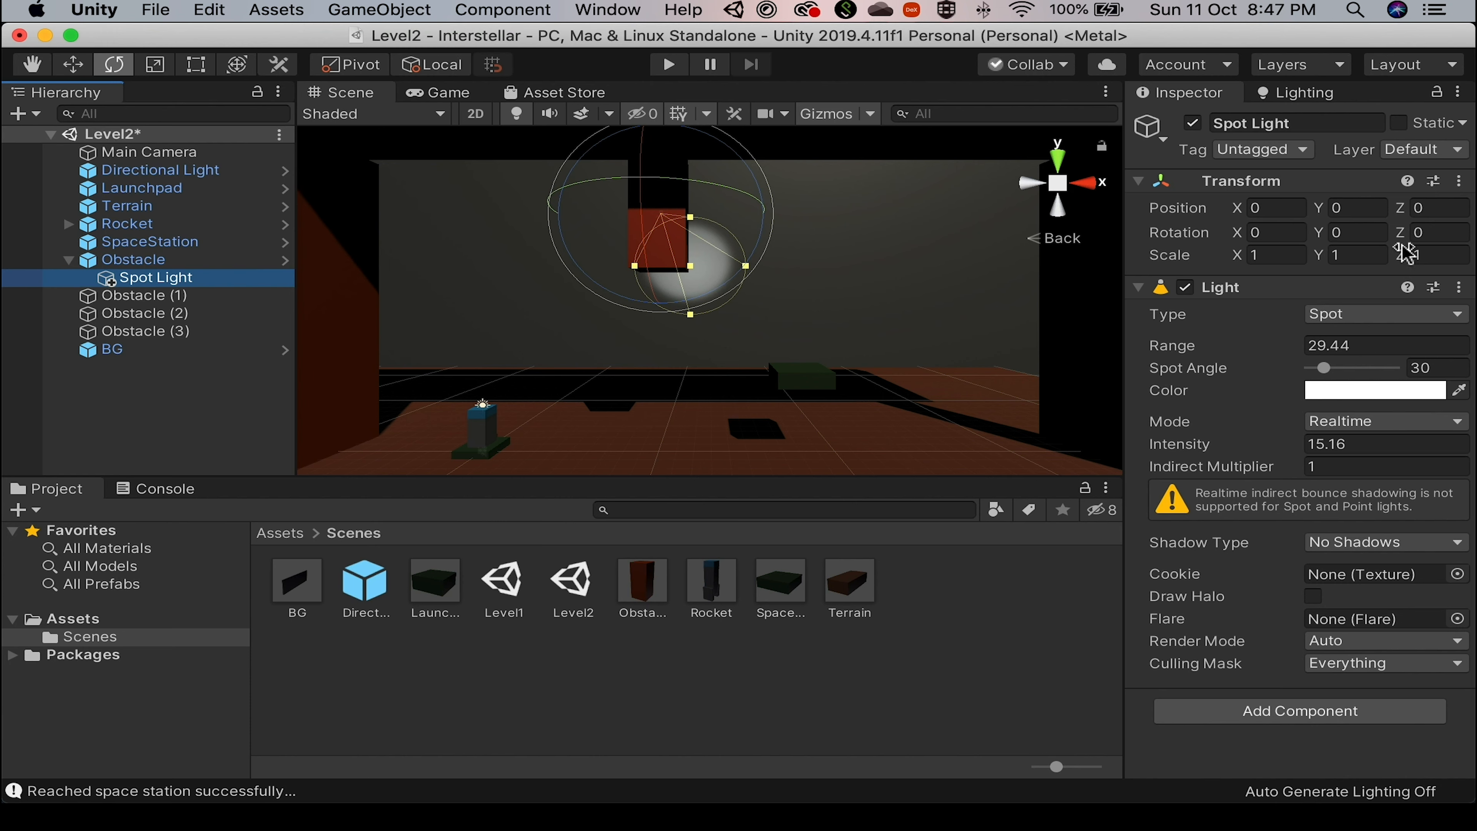
pyautogui.moveTo(1407, 238); pyautogui.dragTo(944, 274)
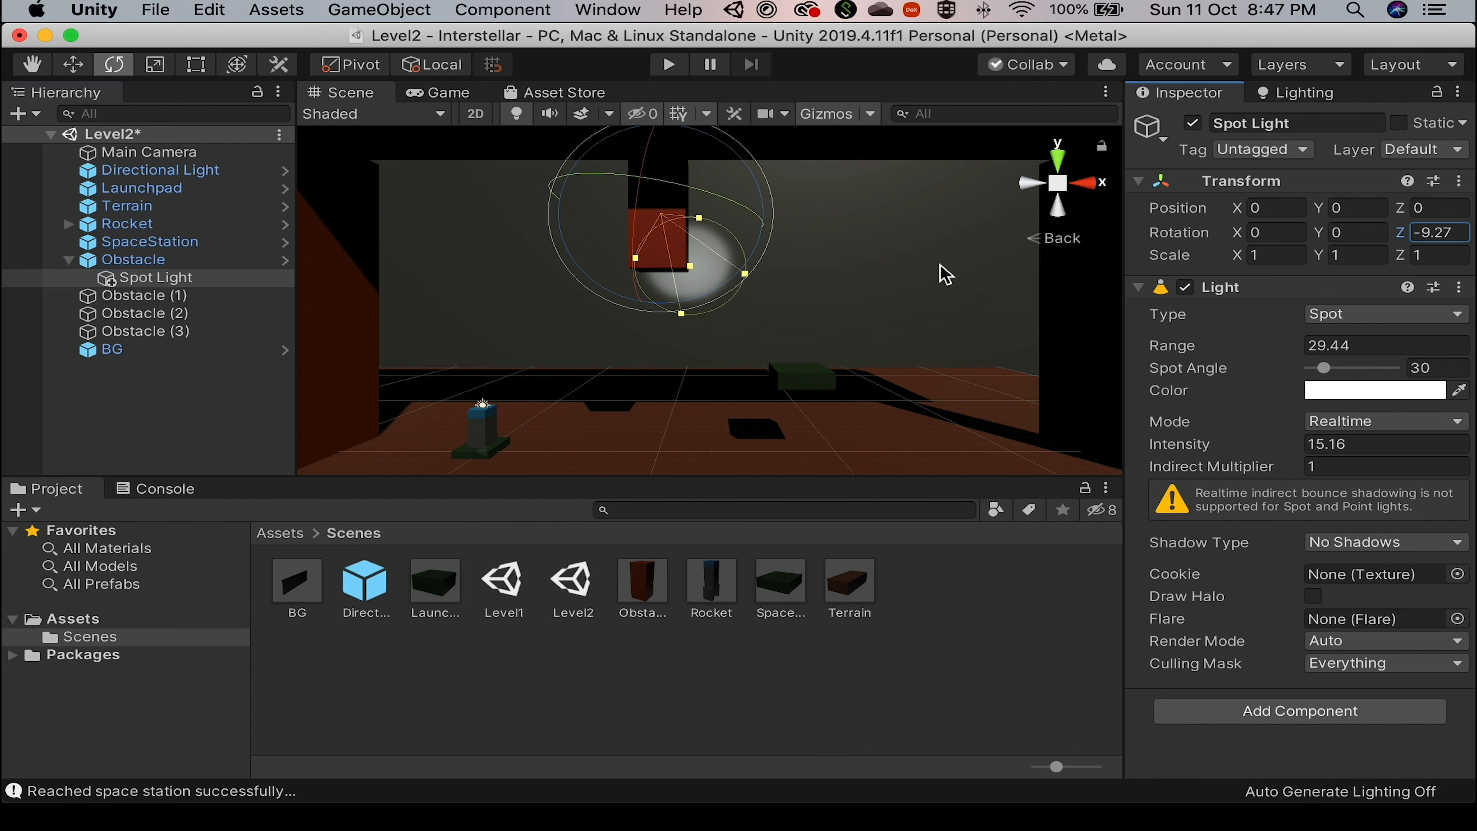
pyautogui.press('super+z')
# Delete the Spot Light object from under Obstacle.
pyautogui.click(157, 277)
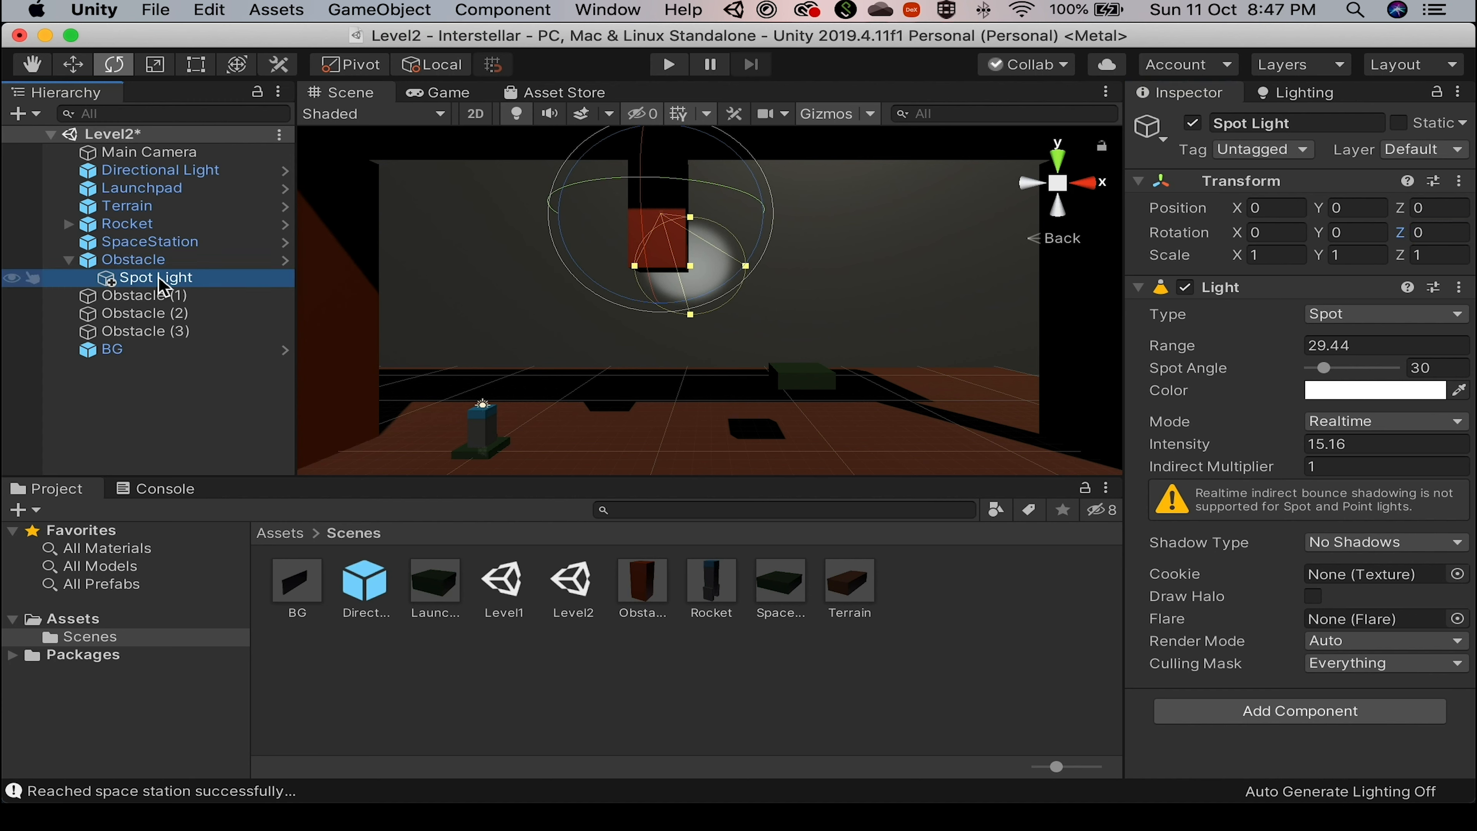
pyautogui.press('Return')
pyautogui.press('BackSpace')
pyautogui.press('Return')
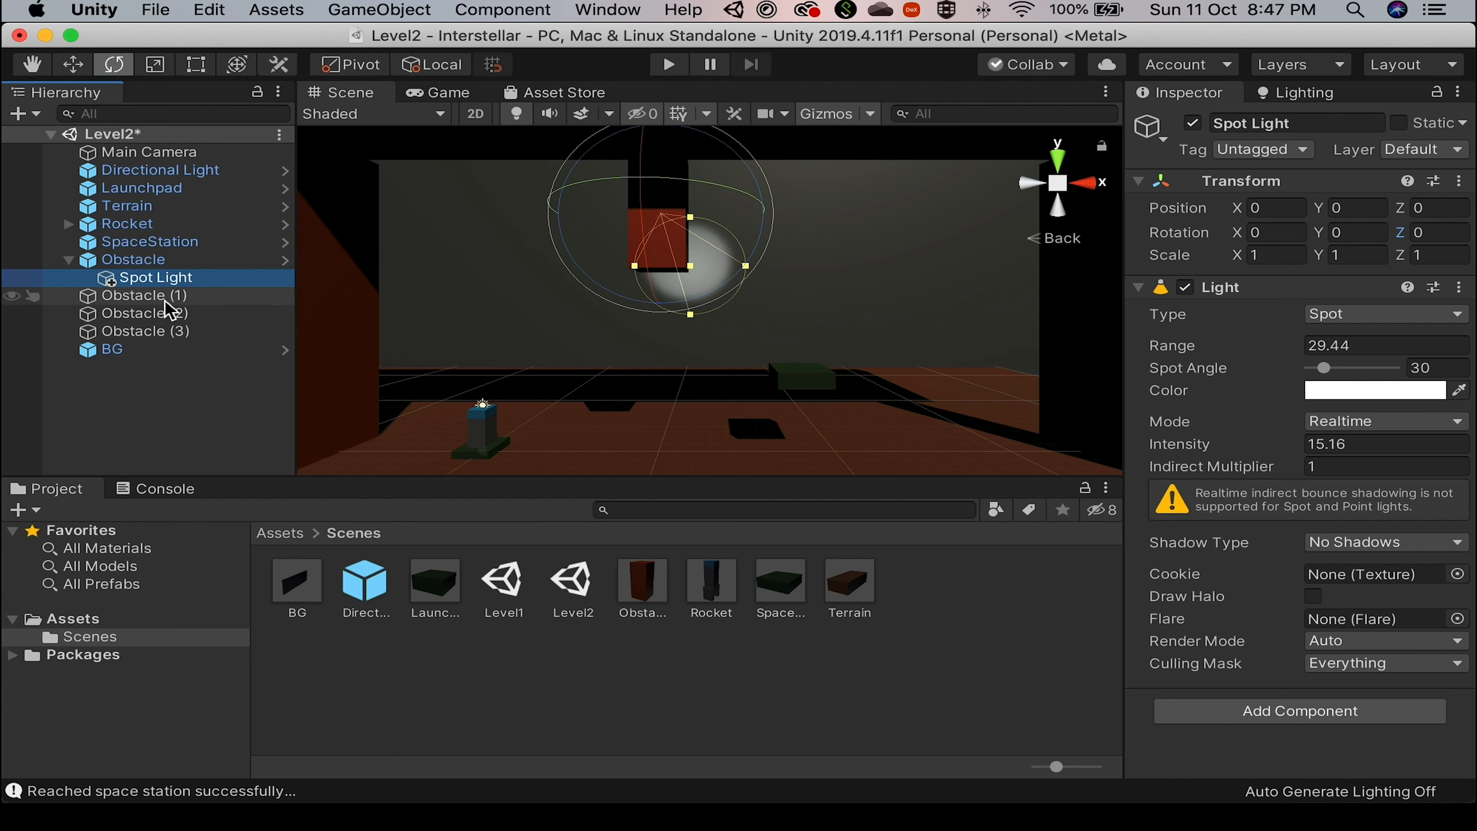
pyautogui.click(157, 282)
pyautogui.press('Return')
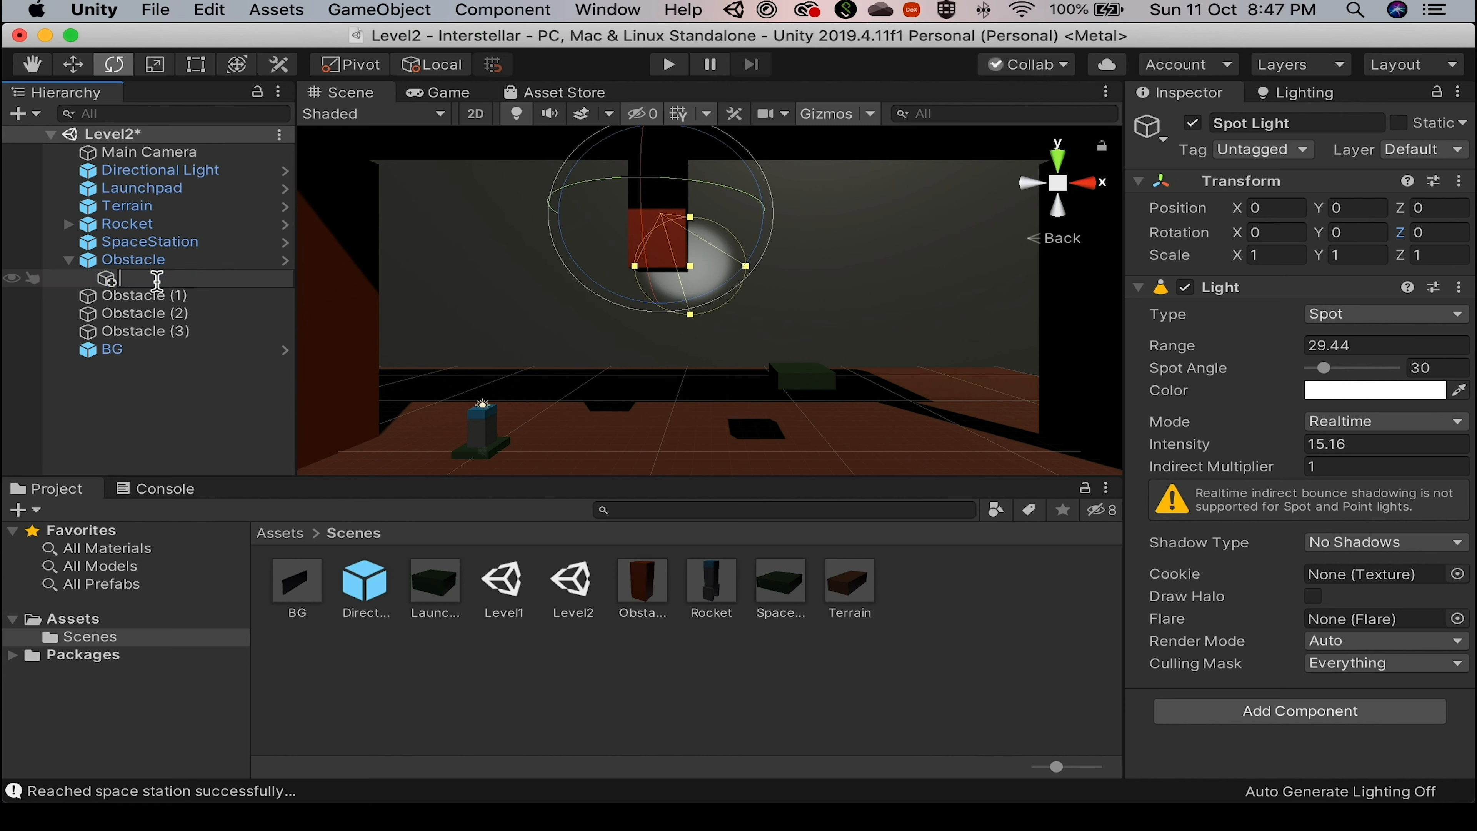
pyautogui.rightClick(150, 286)
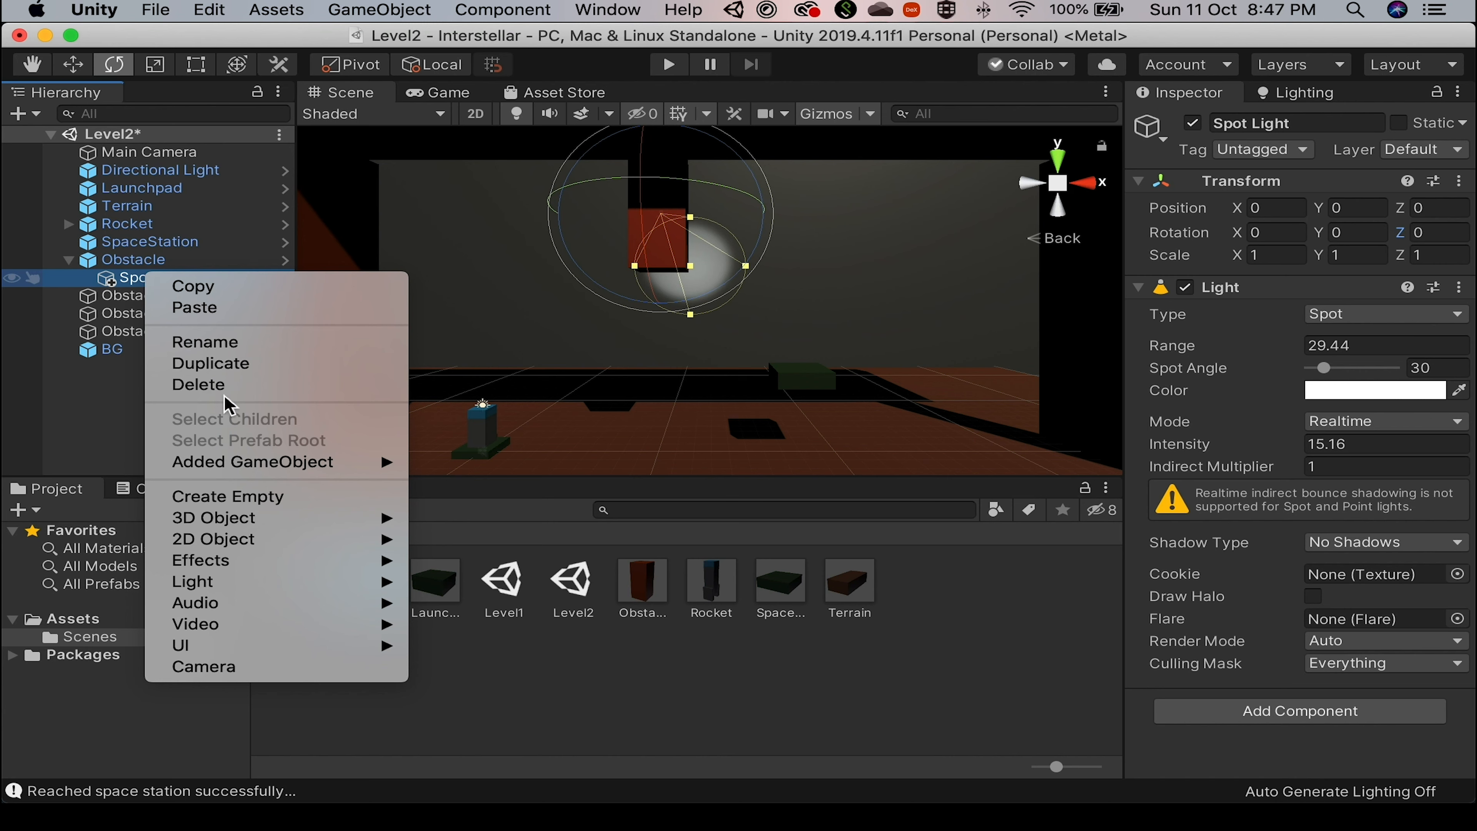
pyautogui.click(195, 386)
# Add a new spotlight at the top level of the scene and reset its transform.
pyautogui.rightClick(106, 408)
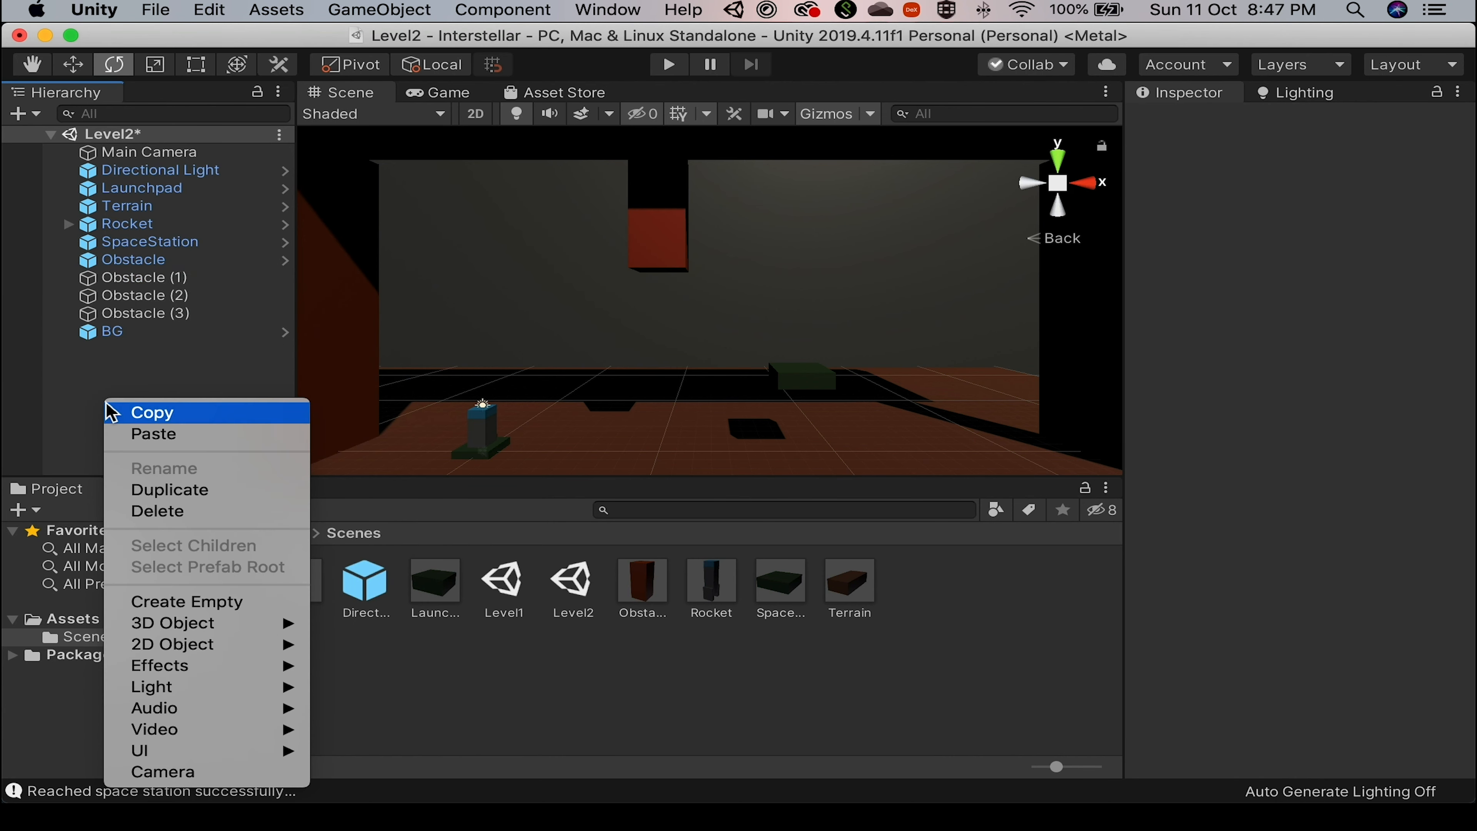
pyautogui.moveTo(239, 713)
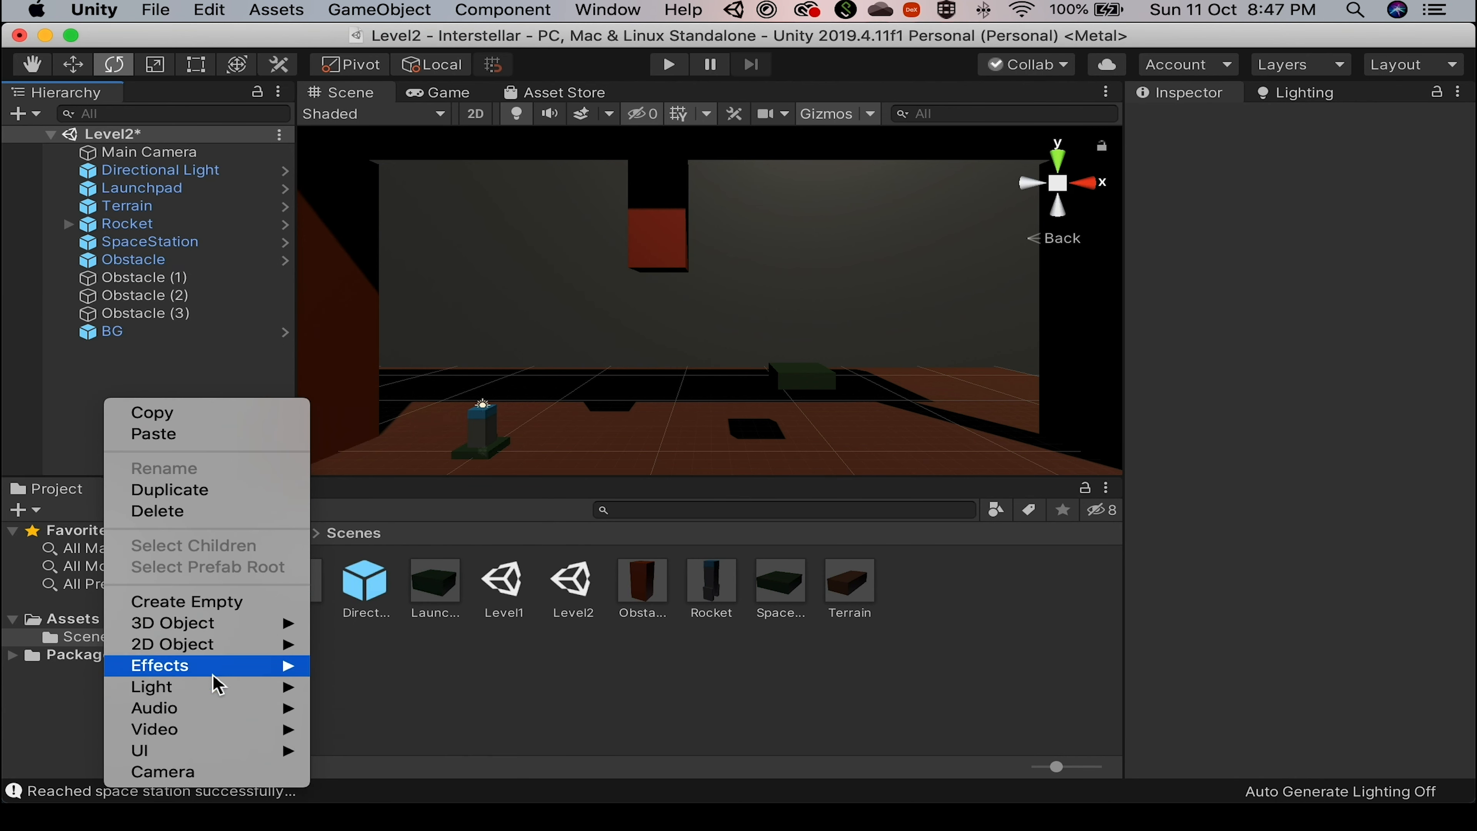
pyautogui.moveTo(219, 688)
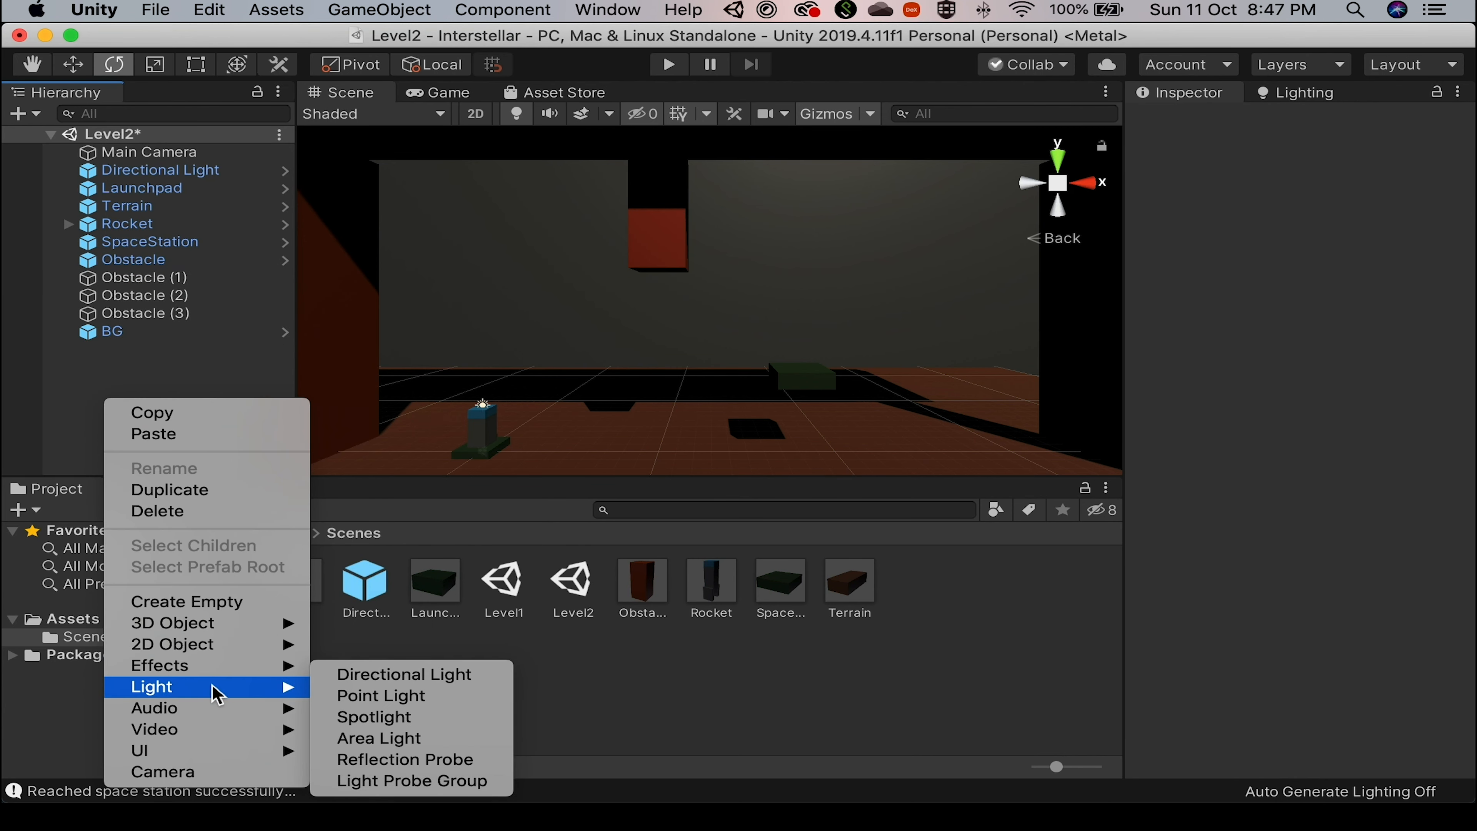
pyautogui.click(405, 719)
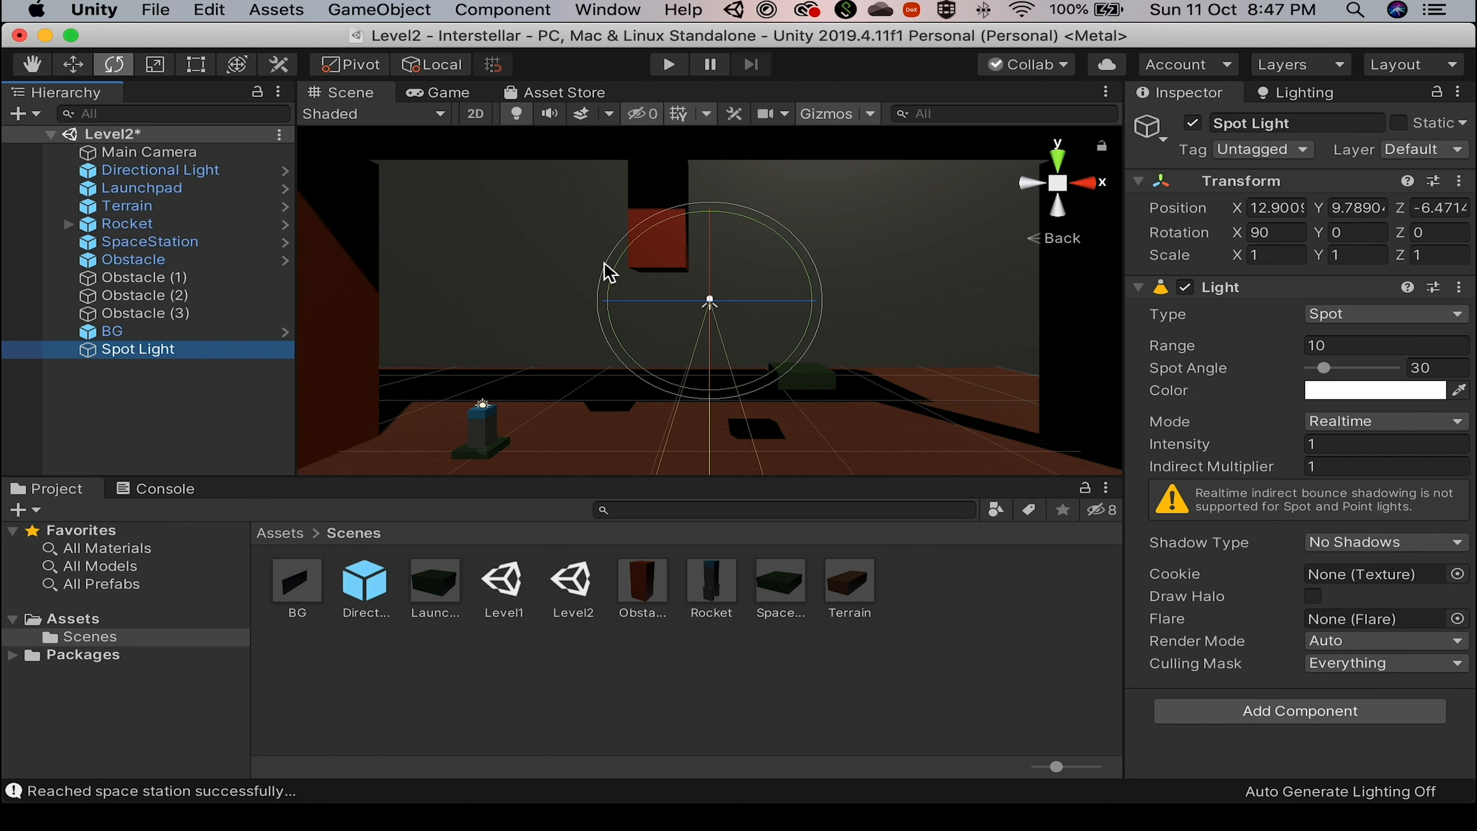
pyautogui.click(1460, 181)
pyautogui.click(1414, 203)
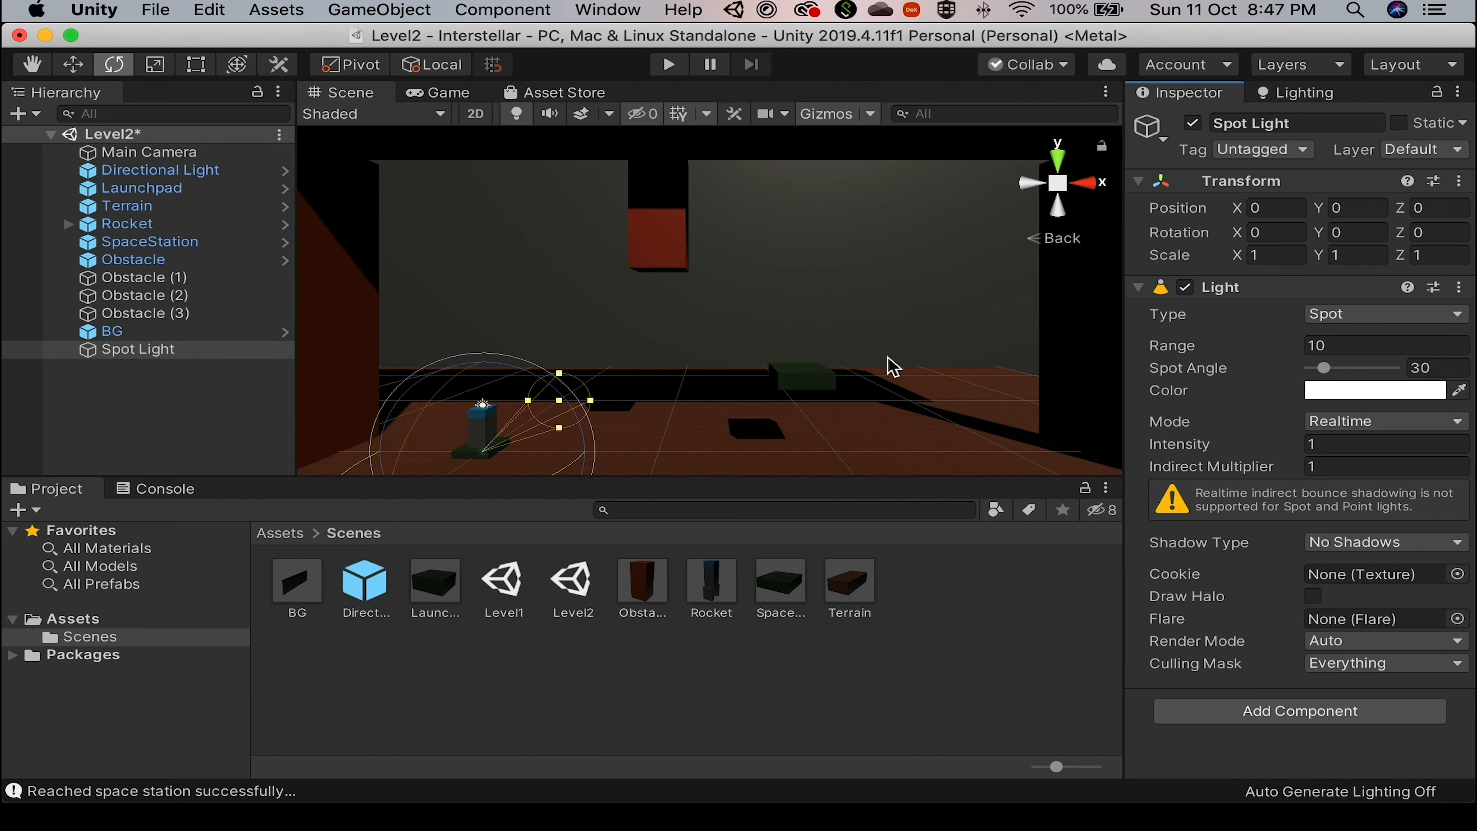
# Raise the Spot Light to a Y position of about 8.71 and set its X rotation to 90.
pyautogui.moveTo(832, 394); pyautogui.dragTo(852, 257, button='middle')
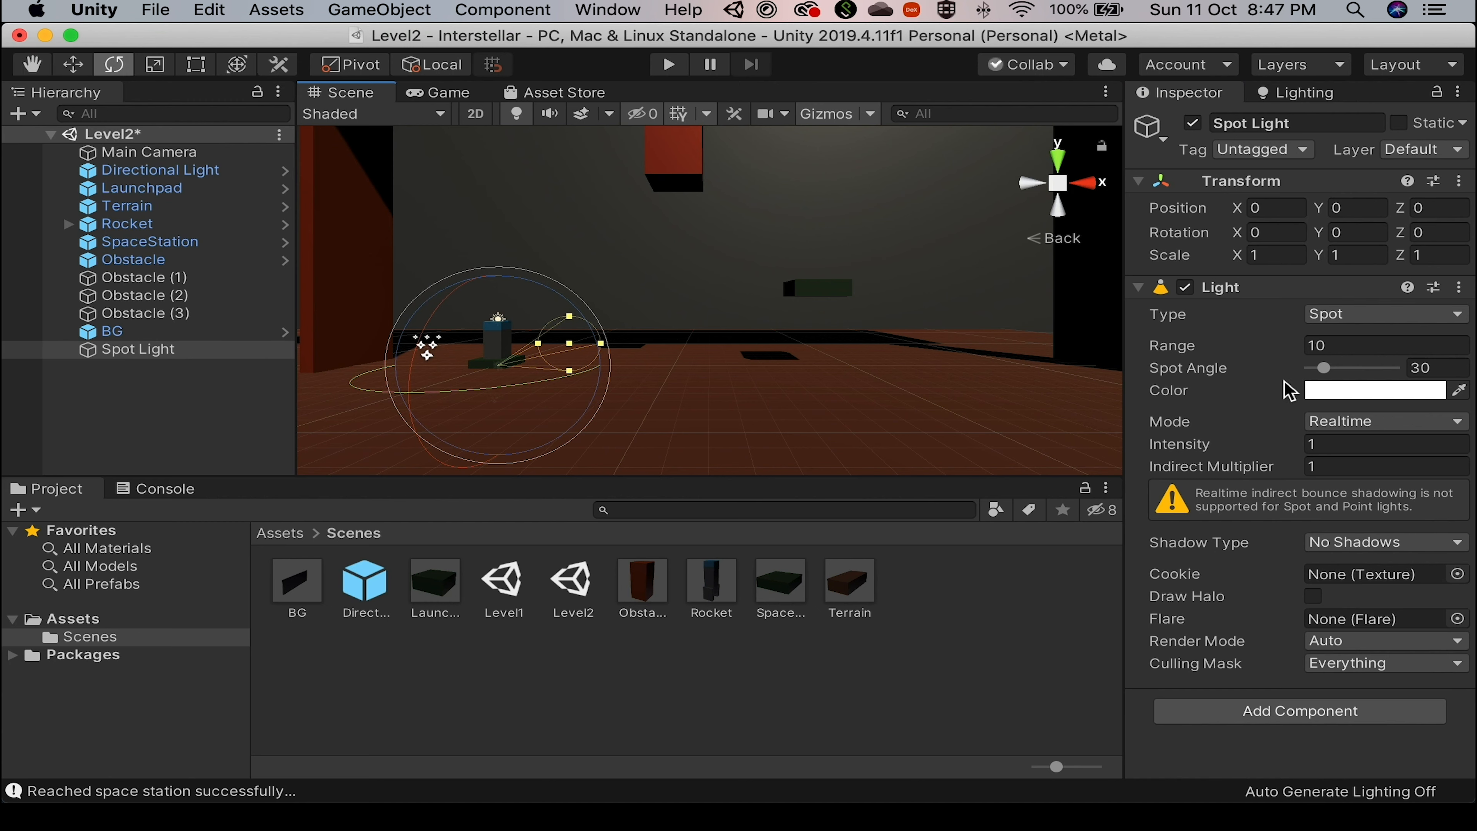
pyautogui.click(204, 351)
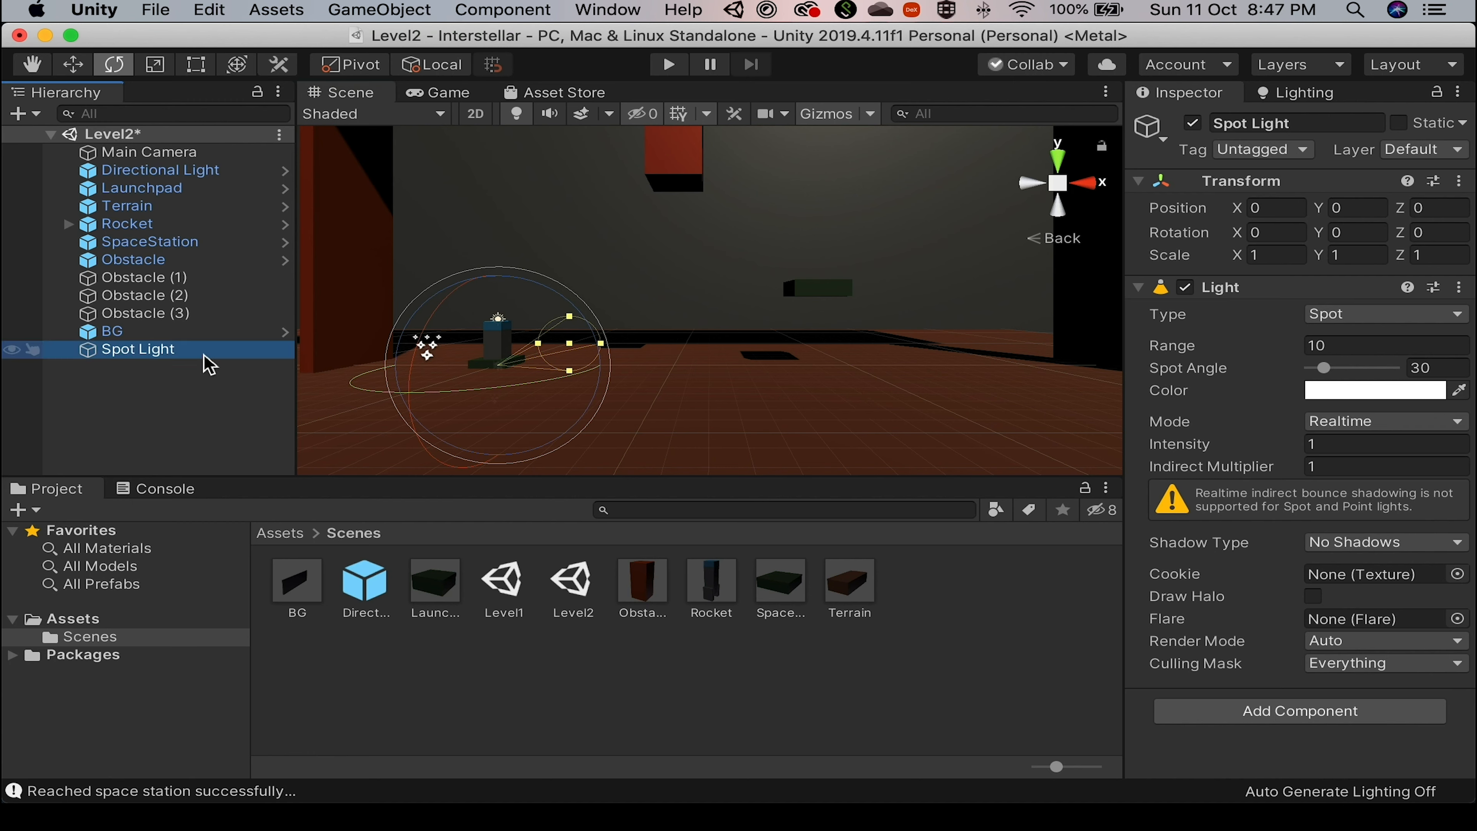
pyautogui.press('w')
pyautogui.moveTo(497, 280); pyautogui.dragTo(529, 150)
pyautogui.press('e')
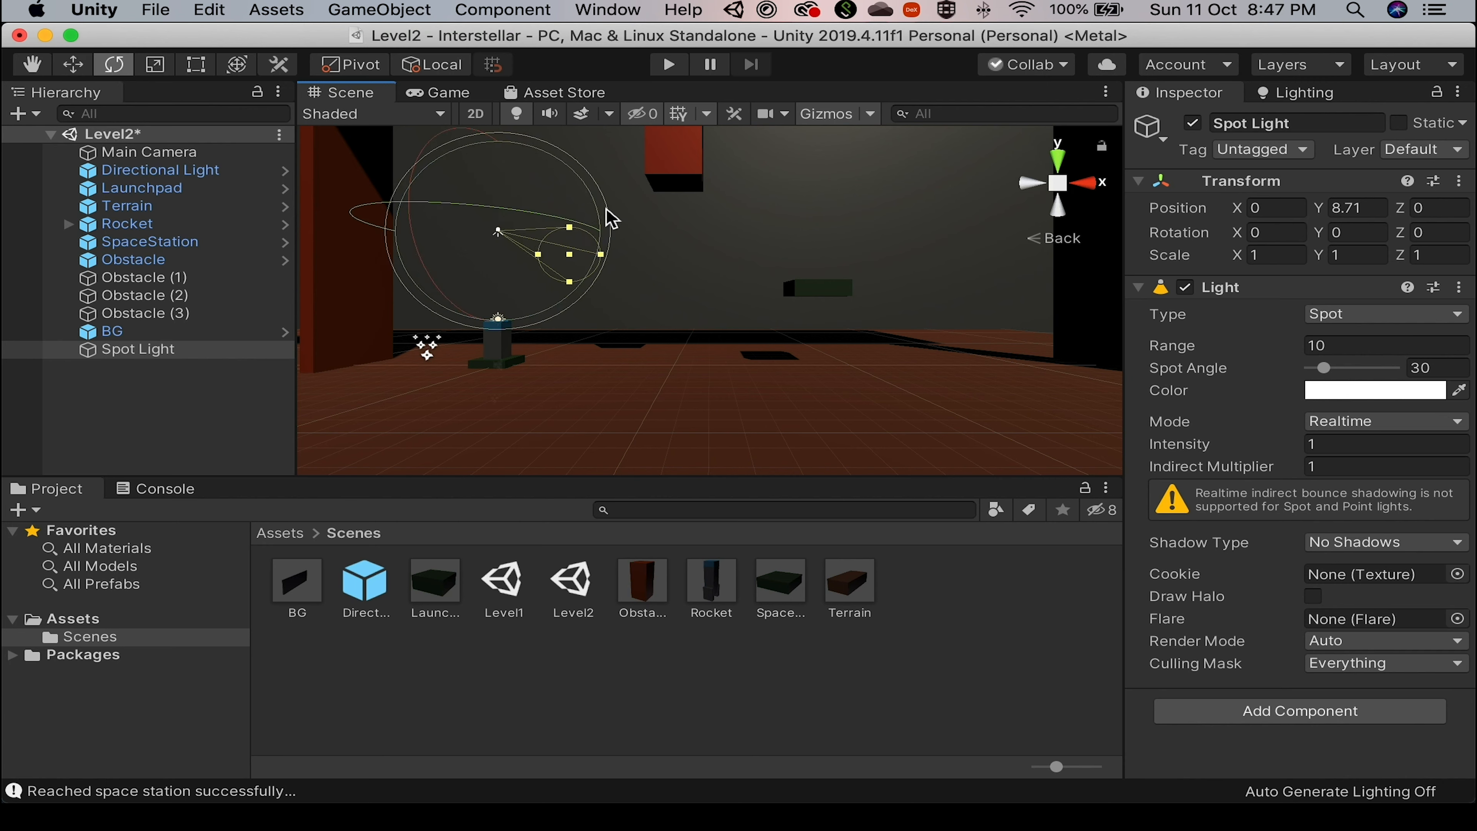
pyautogui.moveTo(423, 247); pyautogui.dragTo(721, 8)
pyautogui.click(1264, 233)
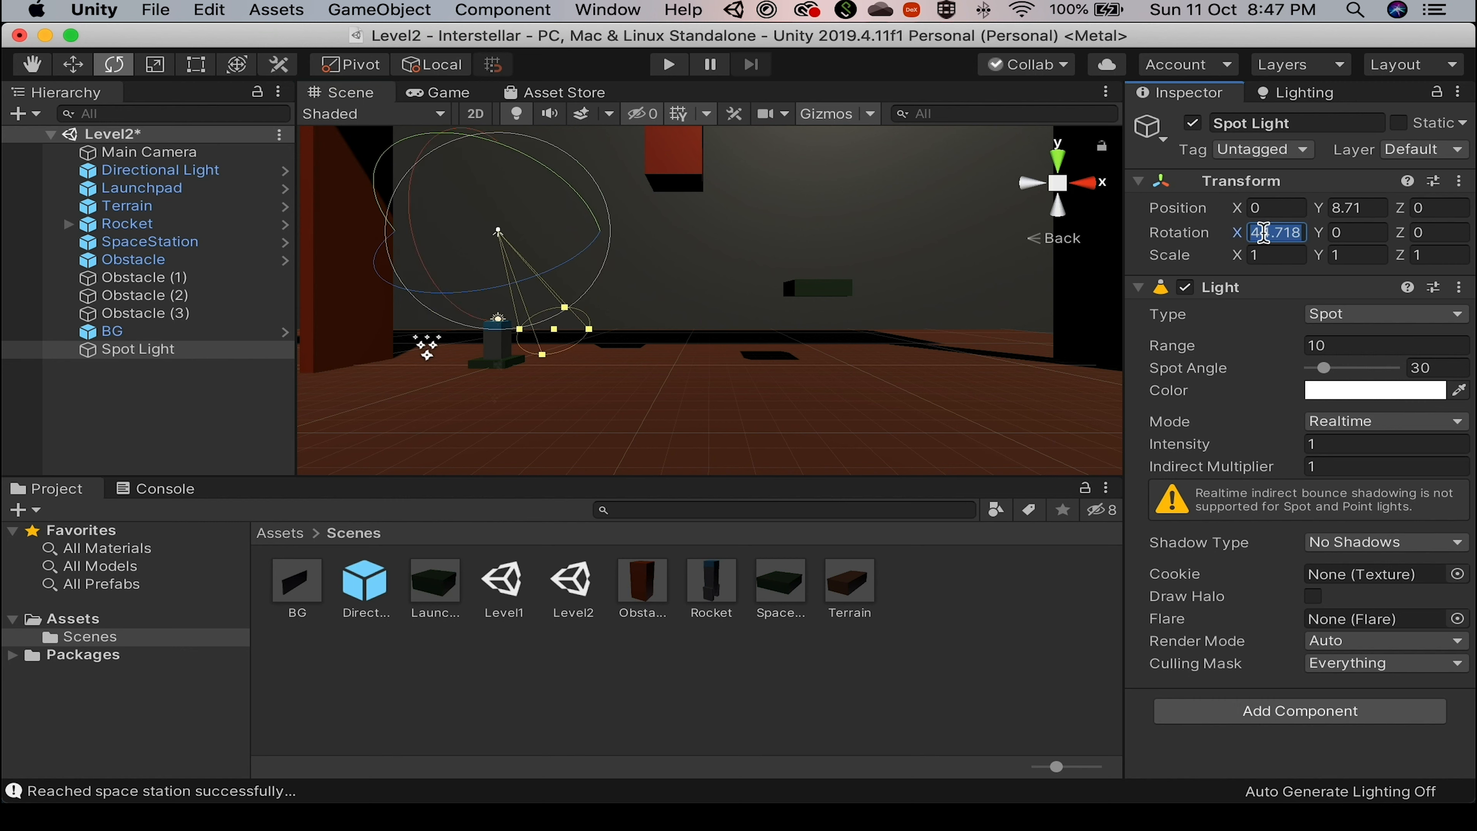
pyautogui.write('90')
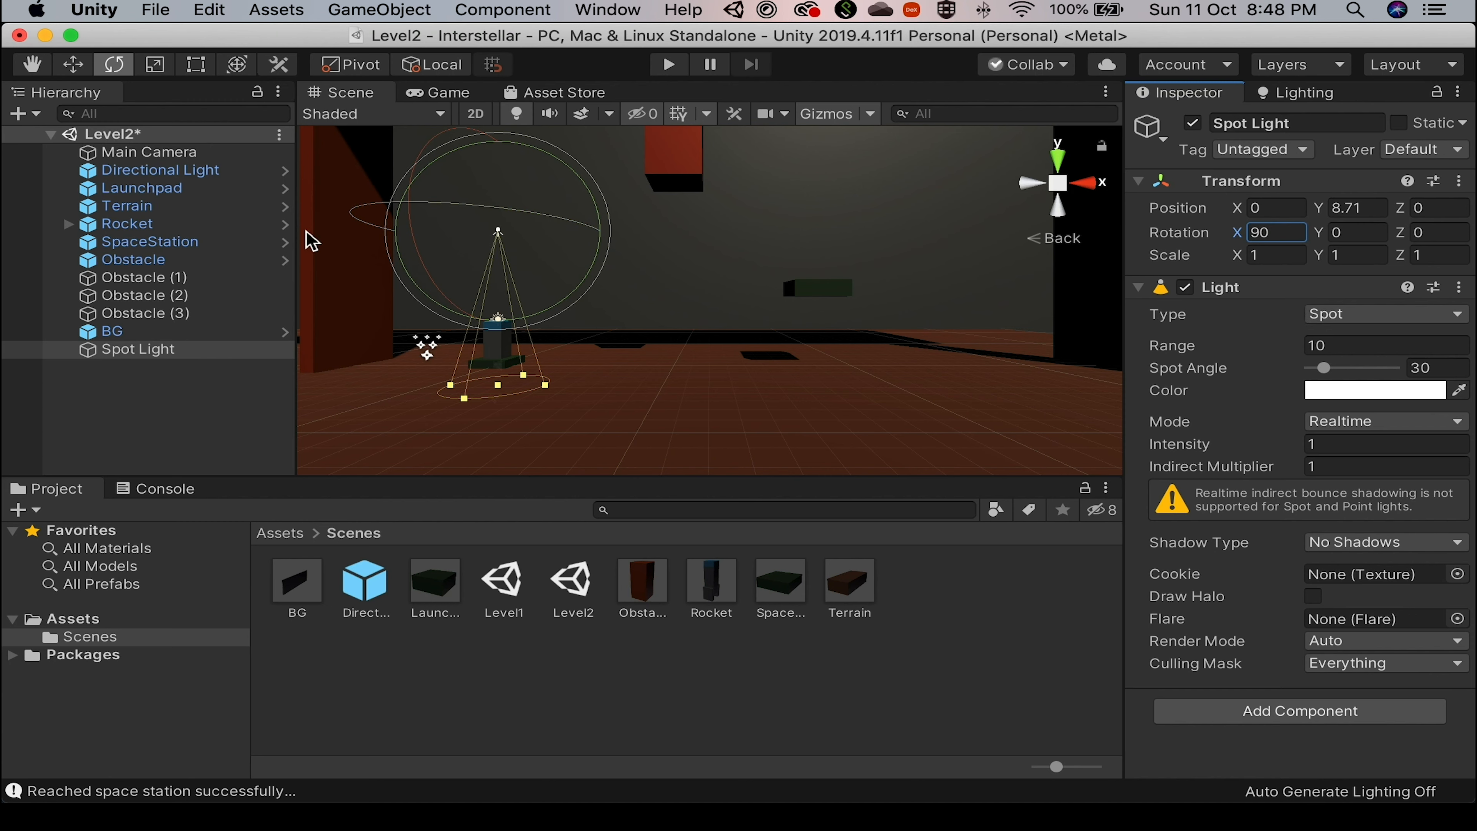
# Make the Spot Light a child of Obstacle and move it into the hanging block, at about X -0.01, Y 0.172.
pyautogui.click(186, 349)
pyautogui.moveTo(157, 359); pyautogui.dragTo(159, 263)
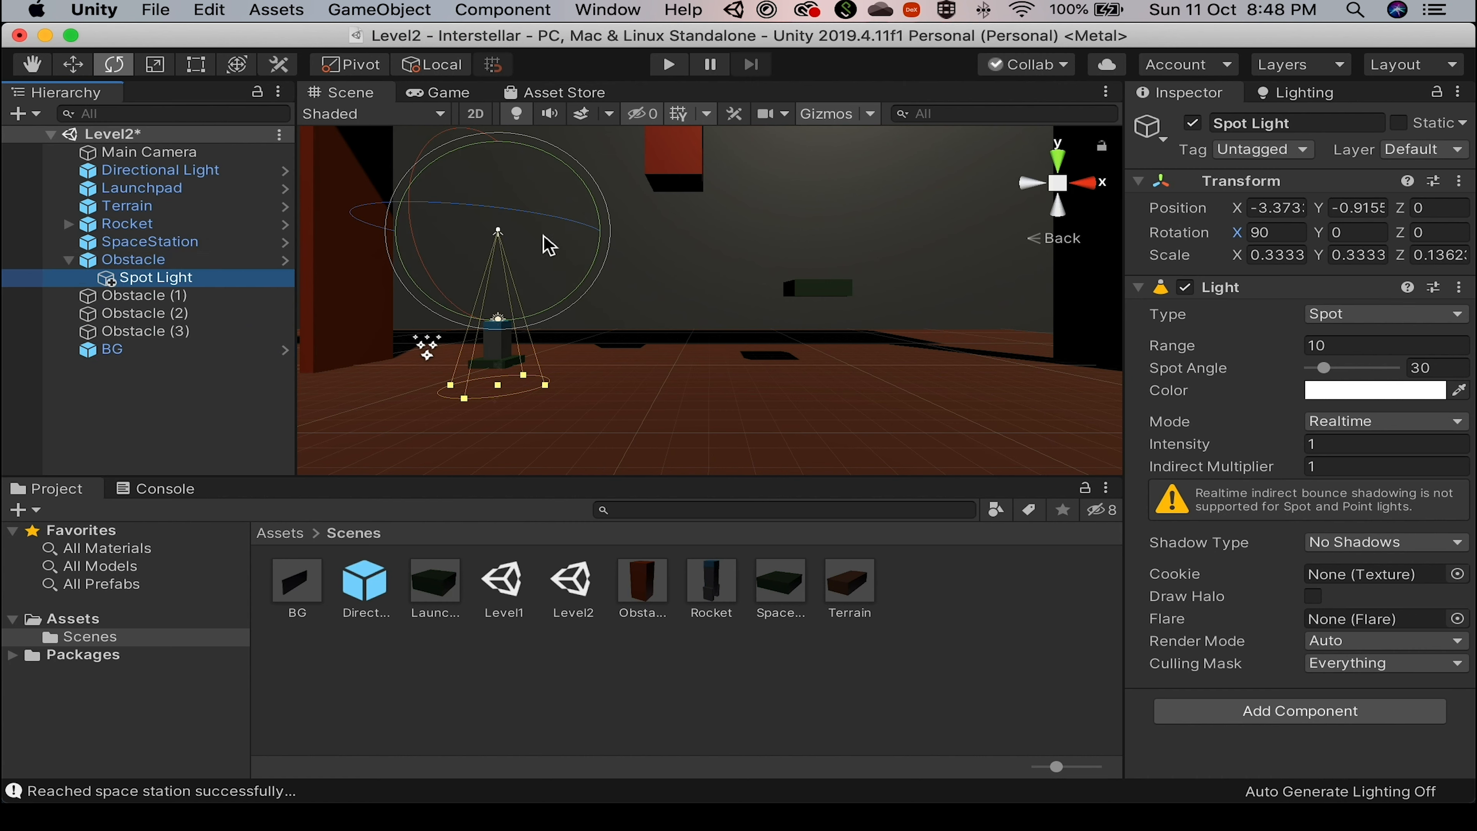
pyautogui.press('w')
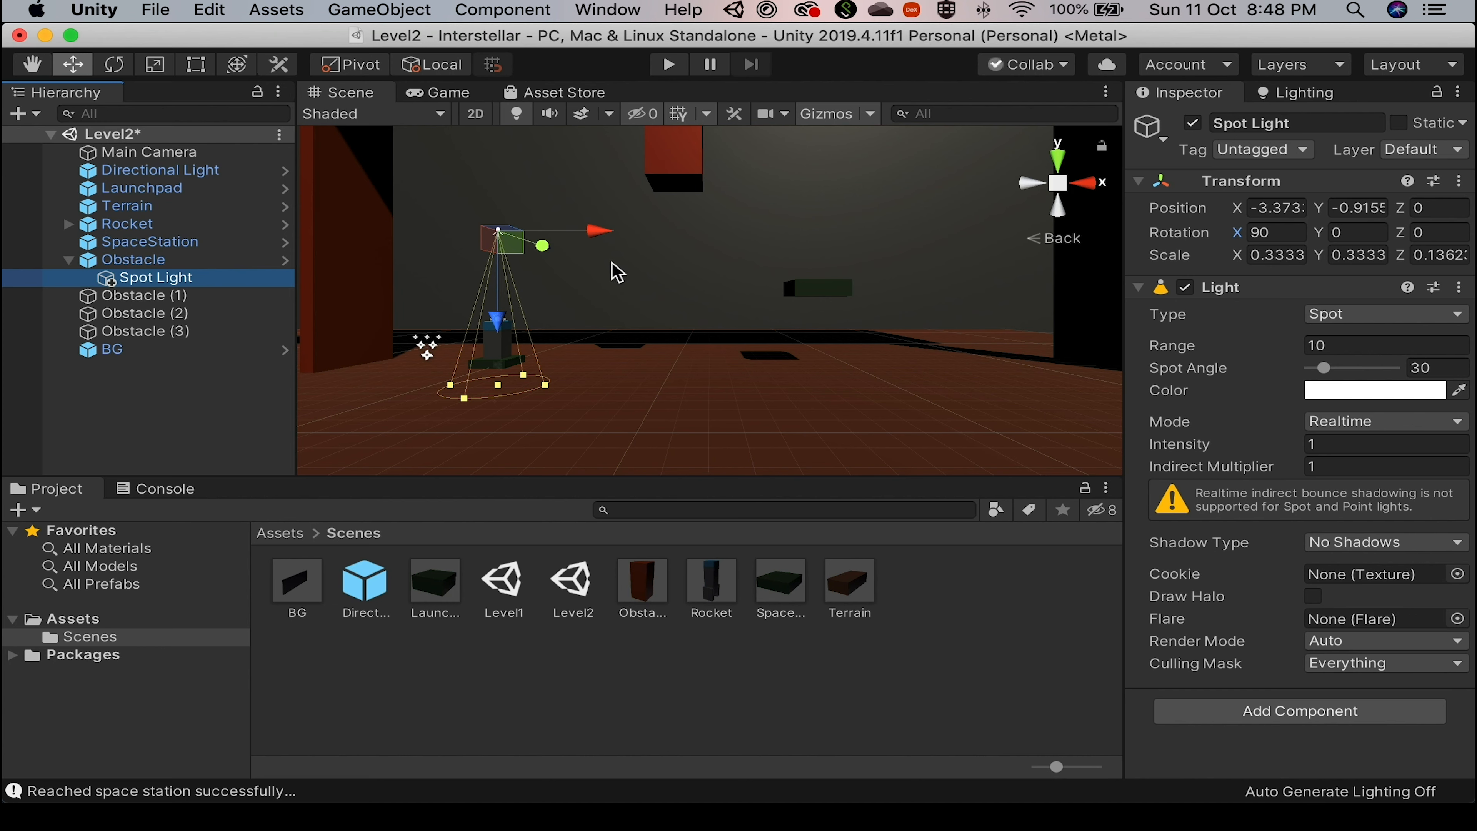
pyautogui.moveTo(506, 250); pyautogui.dragTo(682, 116)
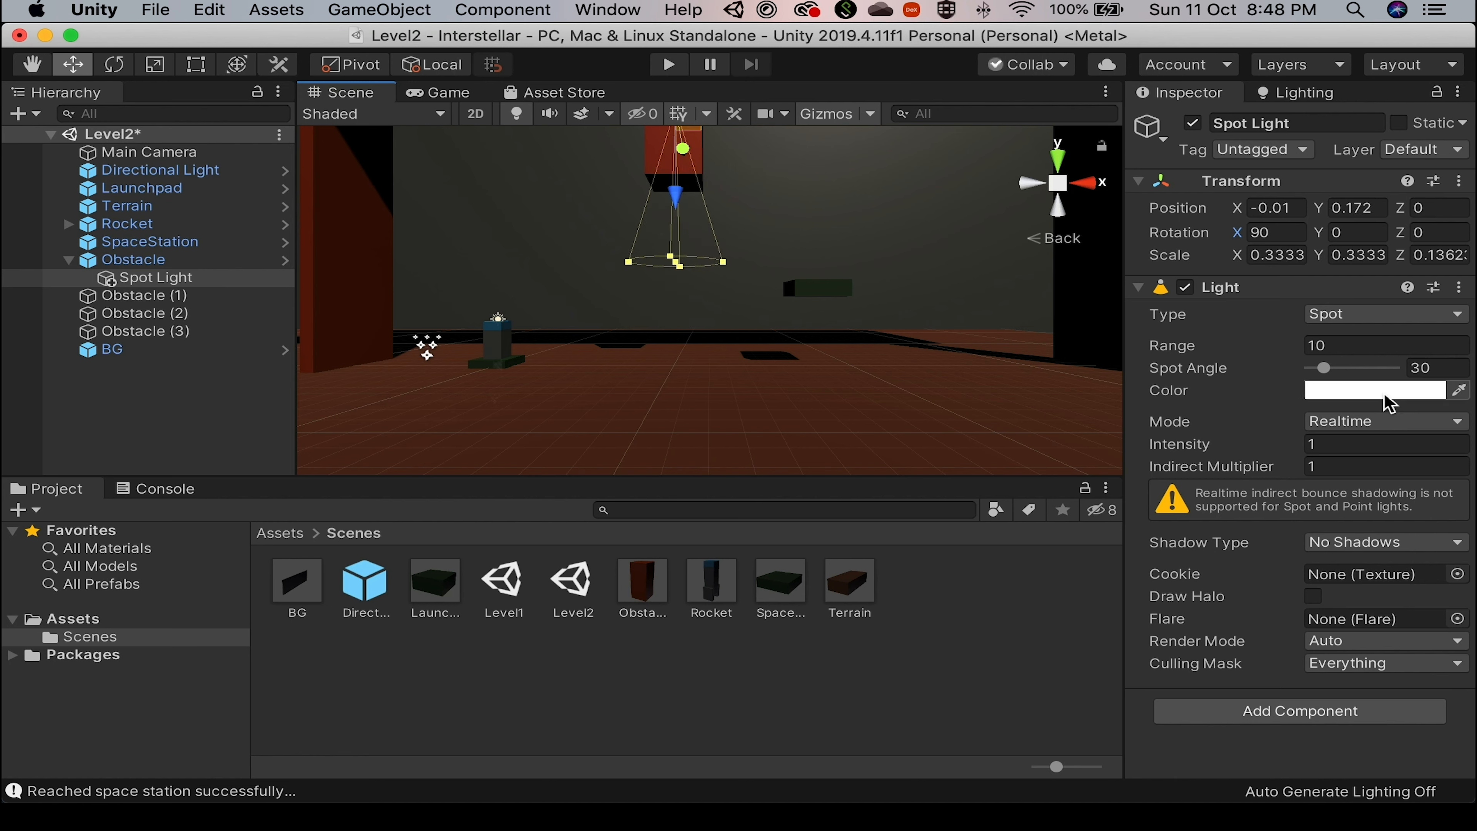
# Try a spot angle of about 39.66 and an intensity of about 111.1 on the Spot Light.
pyautogui.moveTo(1185, 451); pyautogui.dragTo(1274, 450)
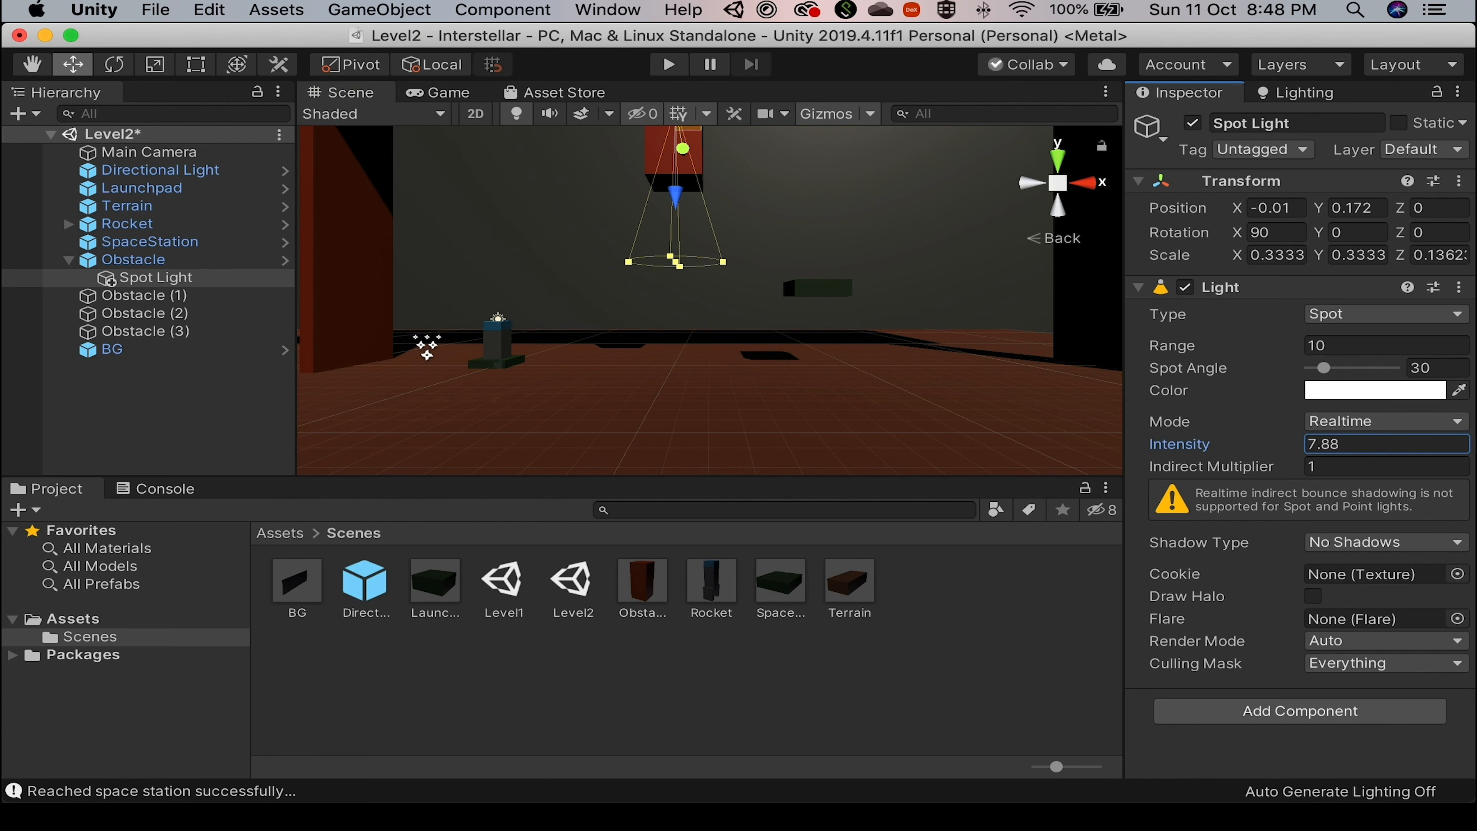
pyautogui.moveTo(1446, 447)
pyautogui.mouseDown()
pyautogui.moveTo(1295, 457)
pyautogui.moveTo(1464, 452)
pyautogui.mouseUp()
pyautogui.moveTo(1207, 368); pyautogui.dragTo(1465, 361)
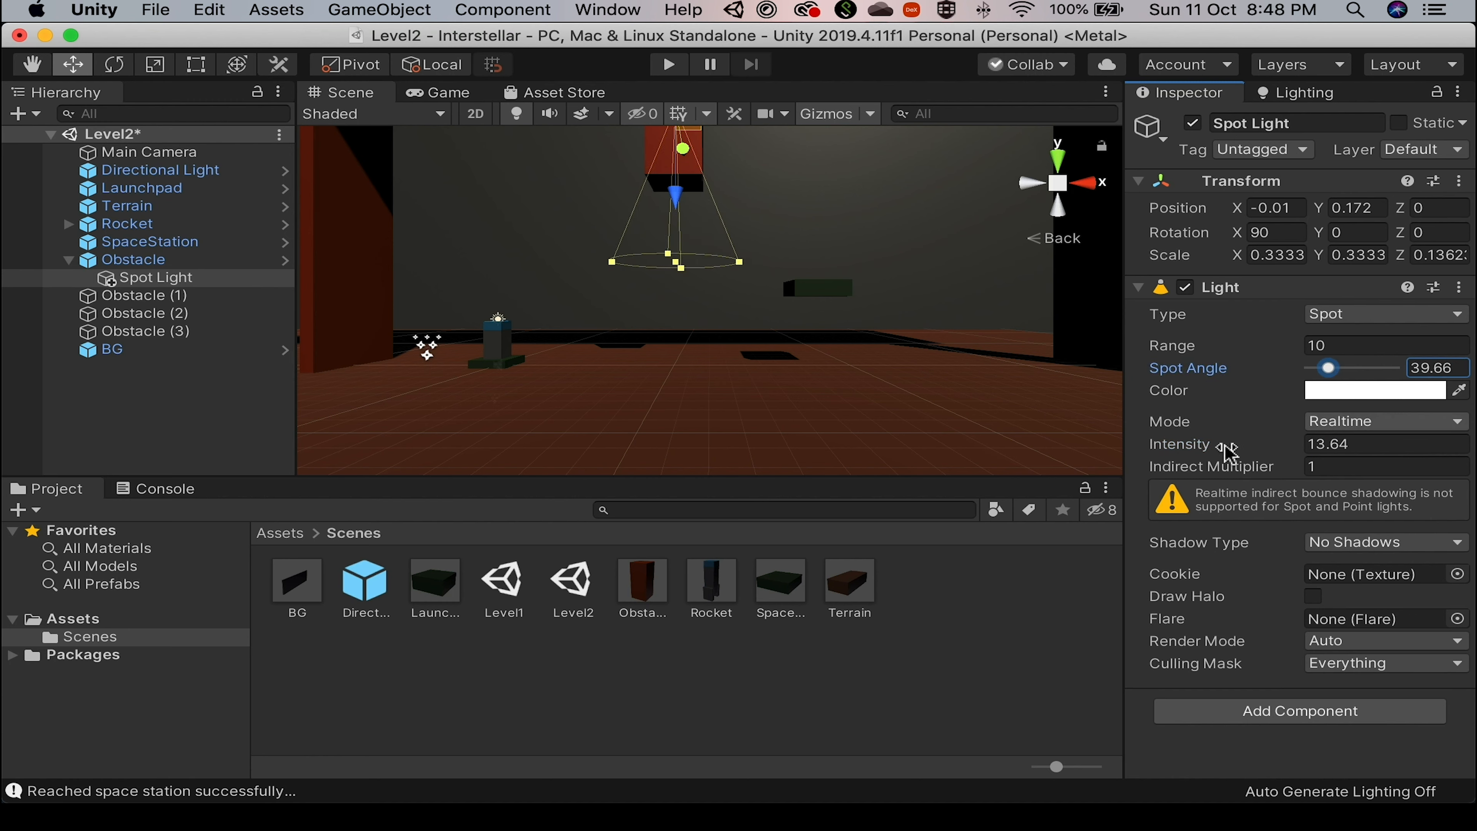
pyautogui.moveTo(1171, 451); pyautogui.dragTo(1445, 433)
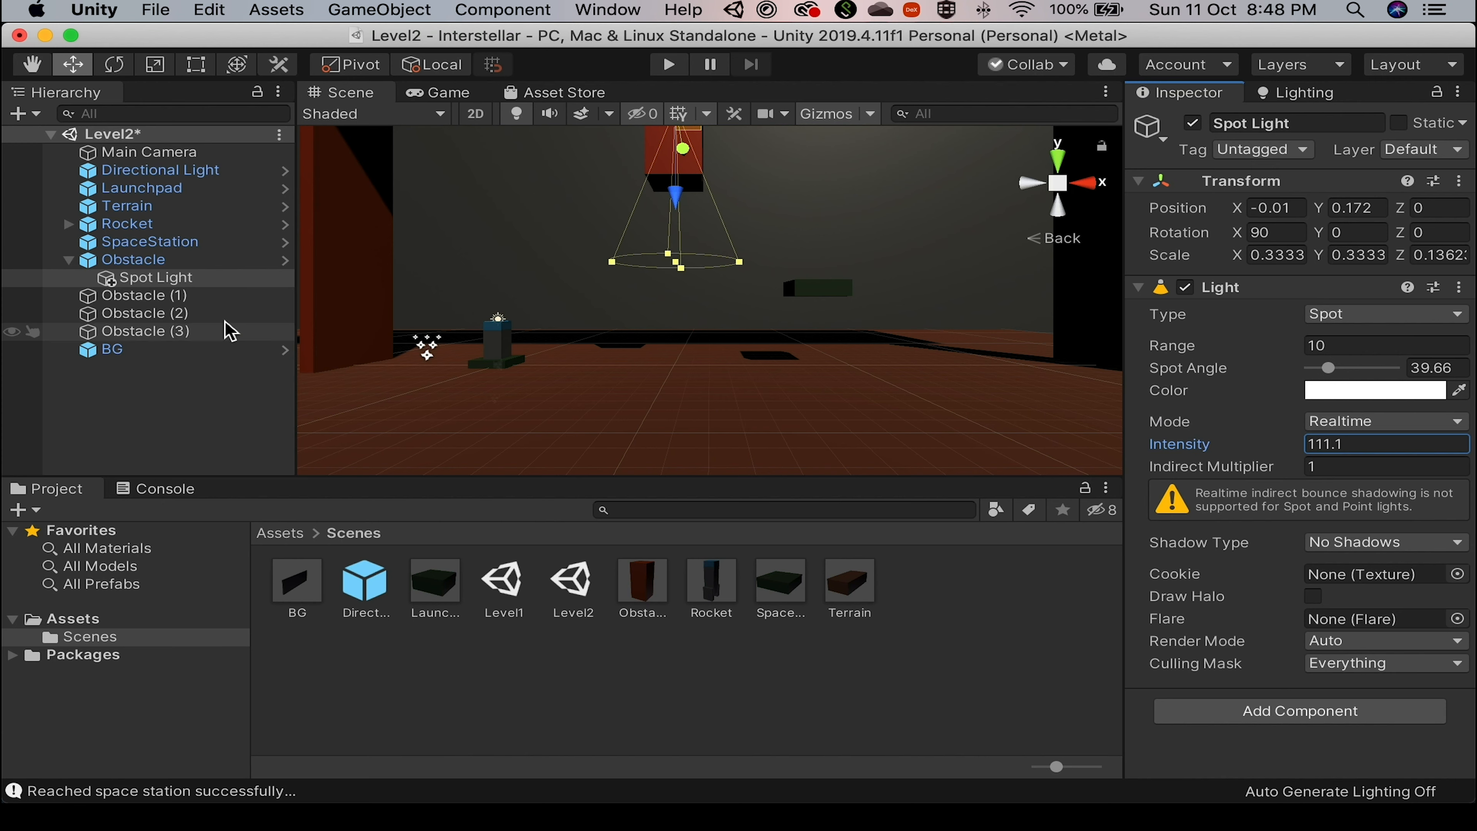
# Try an intensity multiplier of about 0.8 for environment lighting and about 0.29 for environment reflections.
pyautogui.click(156, 175)
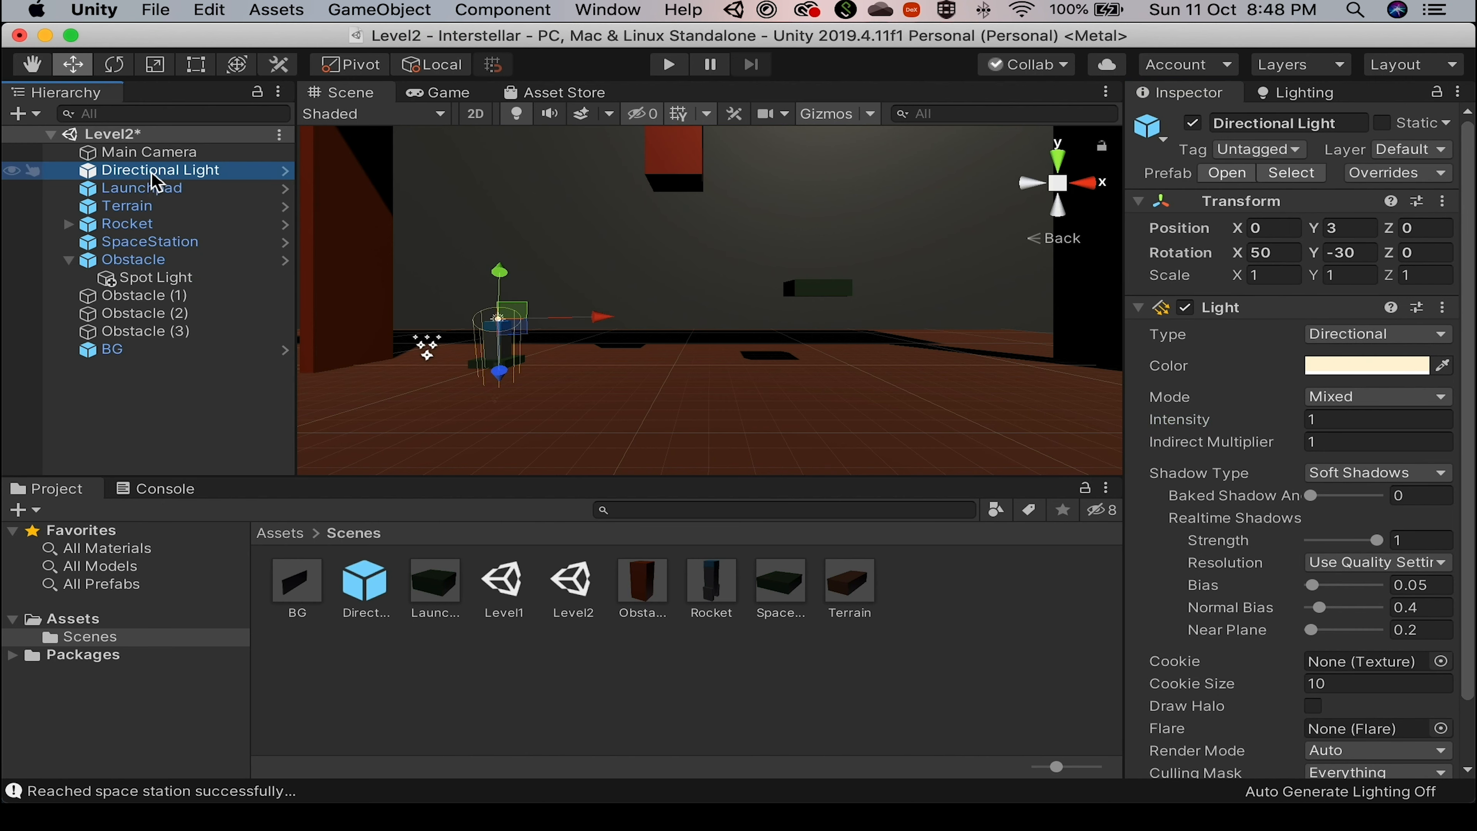
pyautogui.click(1290, 98)
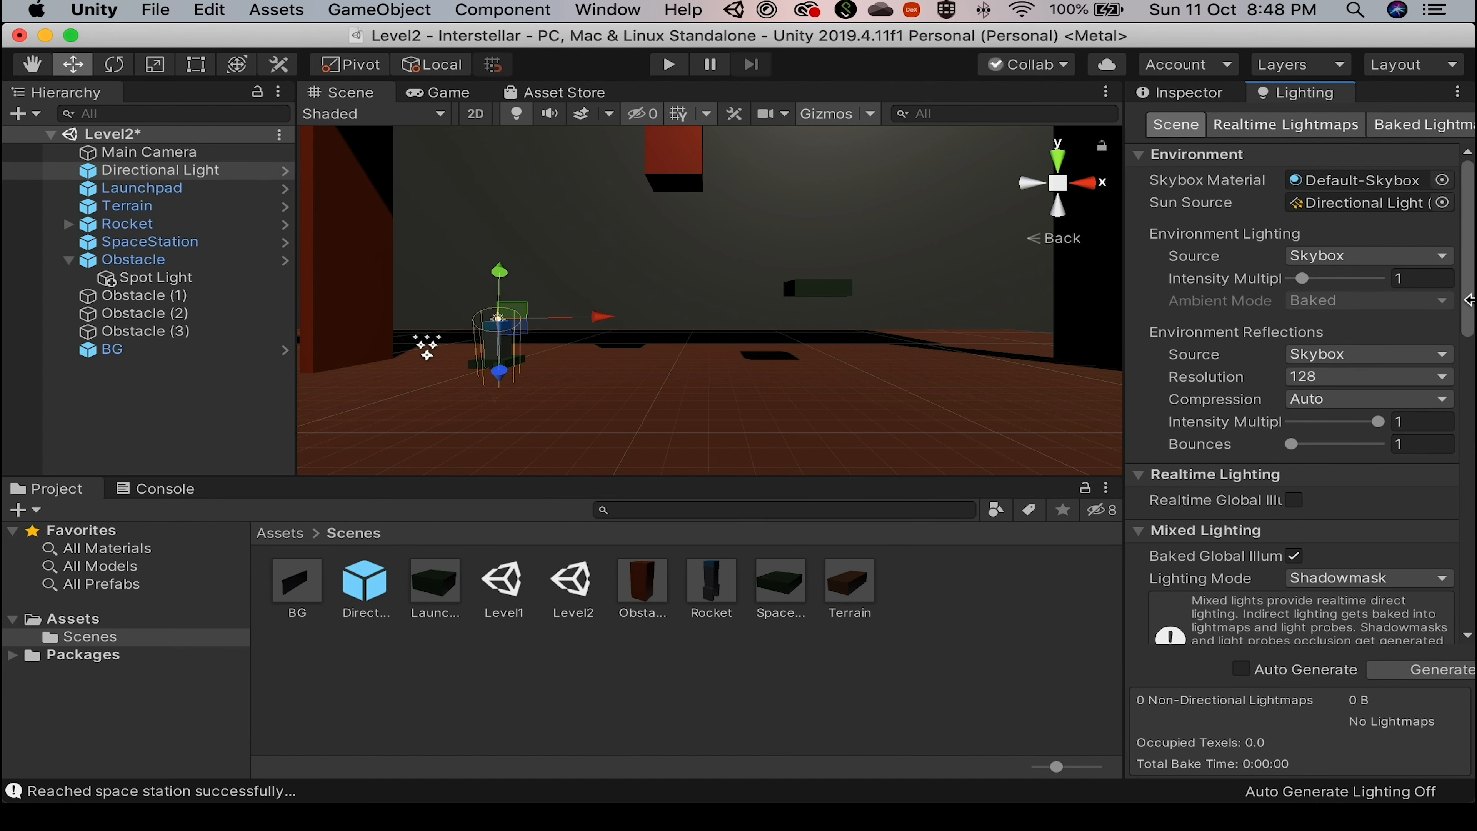
pyautogui.scroll(-2, 1472, 308)
pyautogui.scroll(2, 1472, 306)
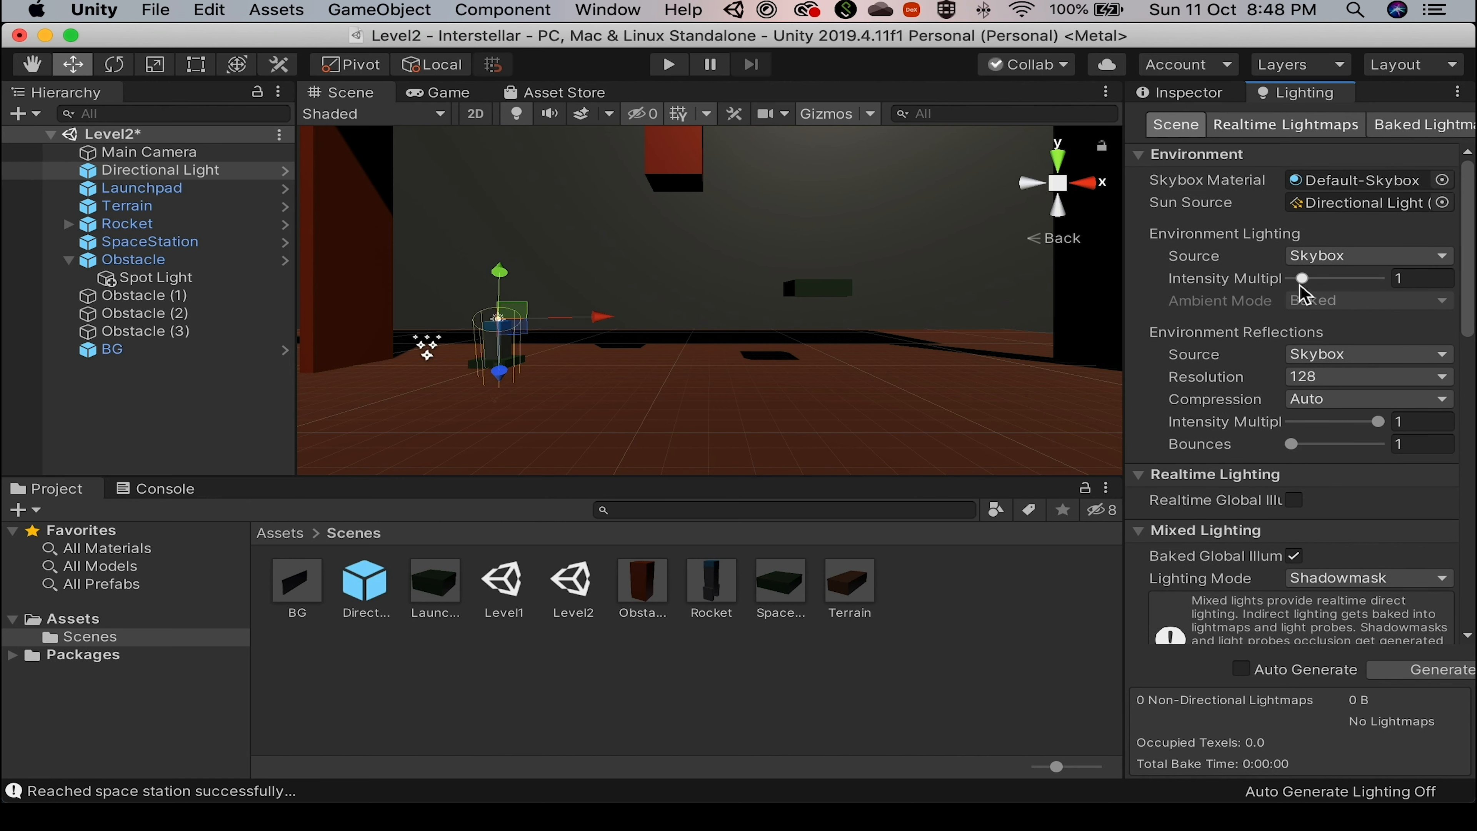
pyautogui.moveTo(1303, 282); pyautogui.dragTo(1303, 281)
pyautogui.moveTo(1373, 421); pyautogui.dragTo(1319, 423)
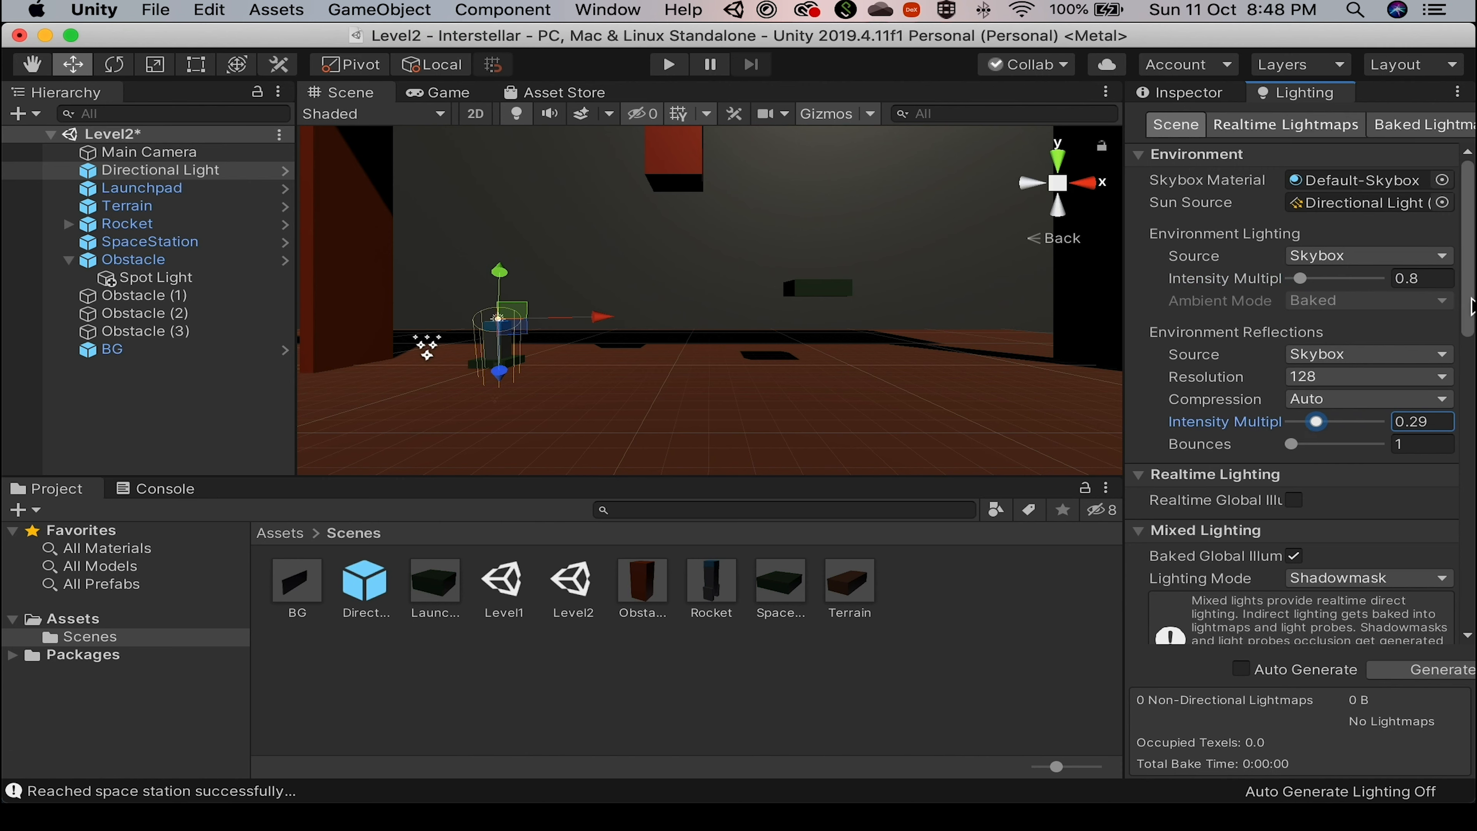
pyautogui.moveTo(1471, 270)
pyautogui.mouseDown()
pyautogui.moveTo(1472, 305)
pyautogui.moveTo(1472, 261)
pyautogui.mouseUp()
# Disable the Directional Light and generate the lighting with intensity multipliers of about 3.6 for environment lighting and 0.28 for reflections.
pyautogui.click(1174, 91)
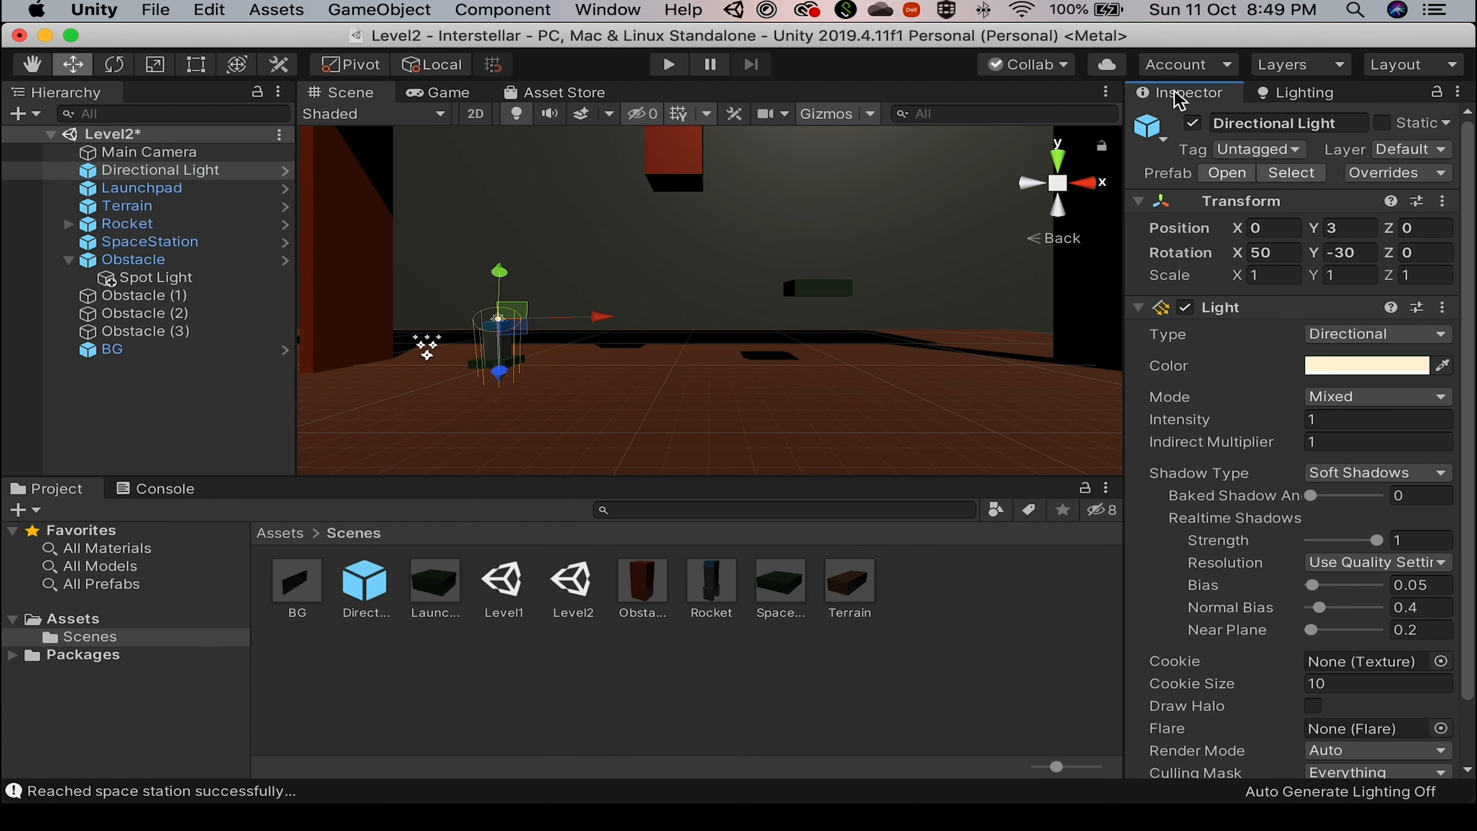
pyautogui.click(1197, 123)
pyautogui.click(1284, 94)
pyautogui.moveTo(1301, 279); pyautogui.dragTo(1331, 279)
pyautogui.click(1318, 424)
pyautogui.moveTo(1318, 423); pyautogui.dragTo(1318, 424)
pyautogui.click(1418, 675)
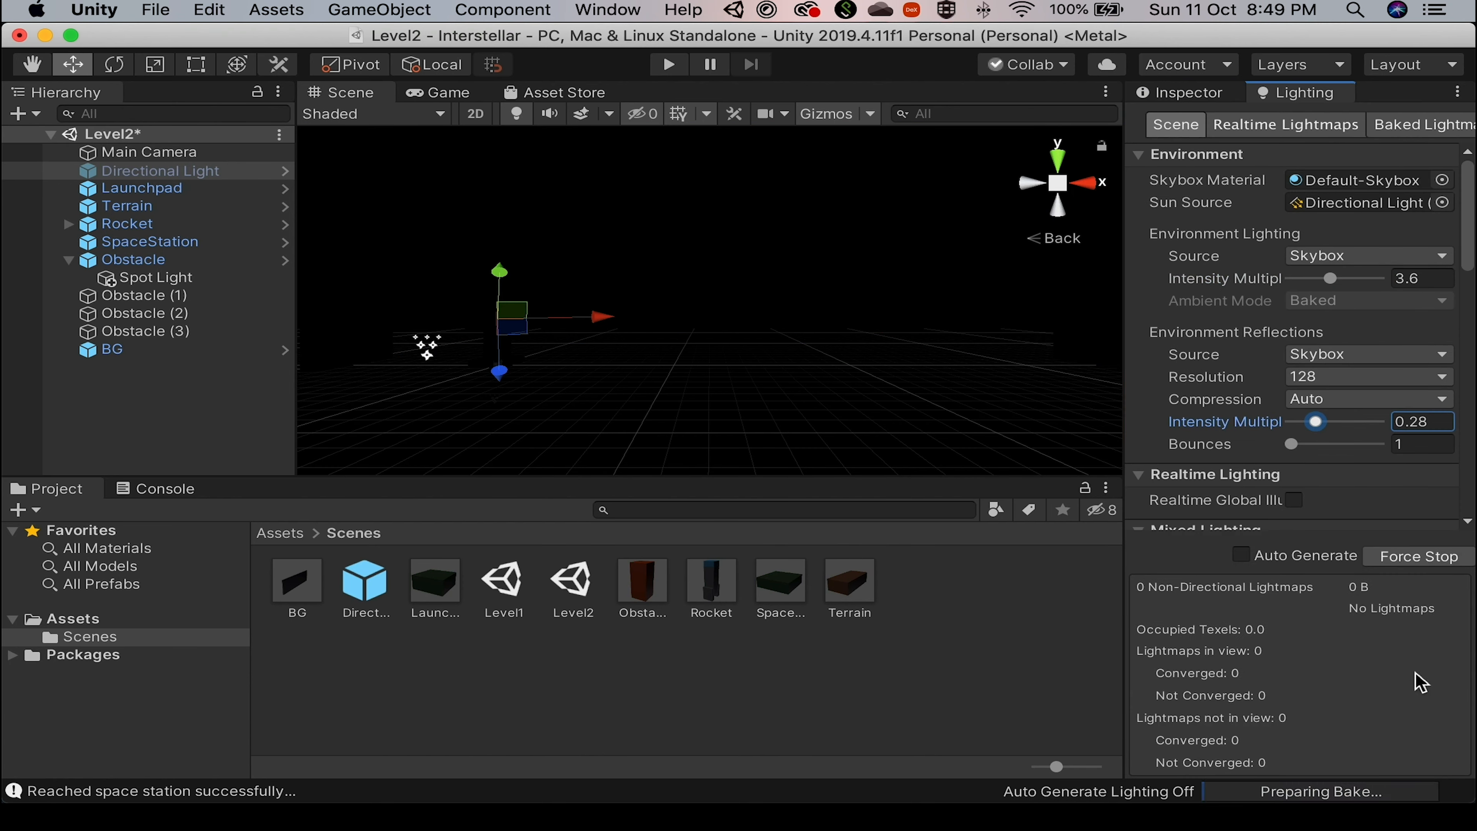
# Lower the environment lighting multiplier to about 0.5 and the reflections multiplier to about 0.13, and regenerate the lighting.
pyautogui.moveTo(1333, 280); pyautogui.dragTo(1301, 280)
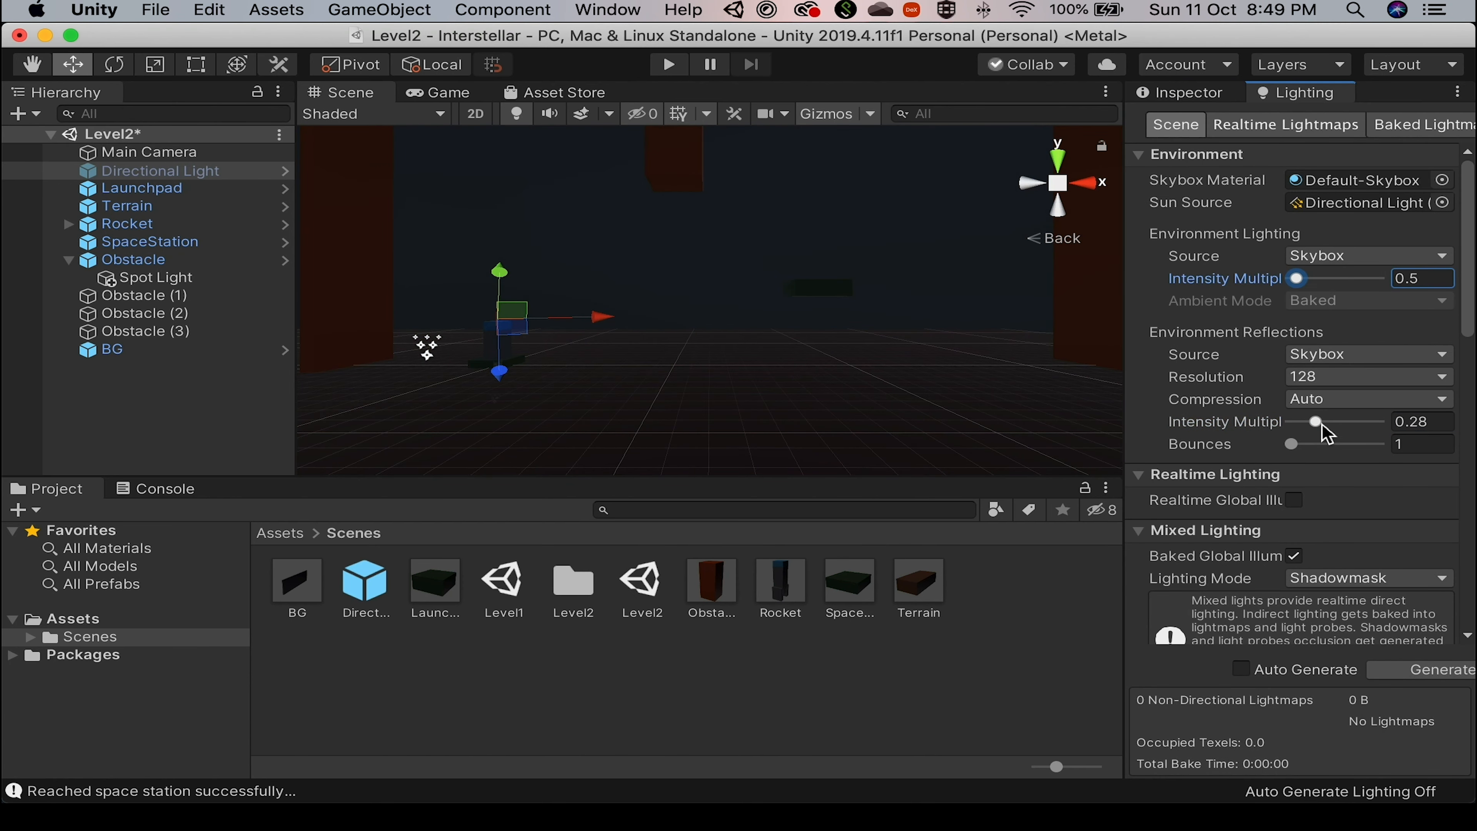
pyautogui.moveTo(1316, 422); pyautogui.dragTo(1306, 422)
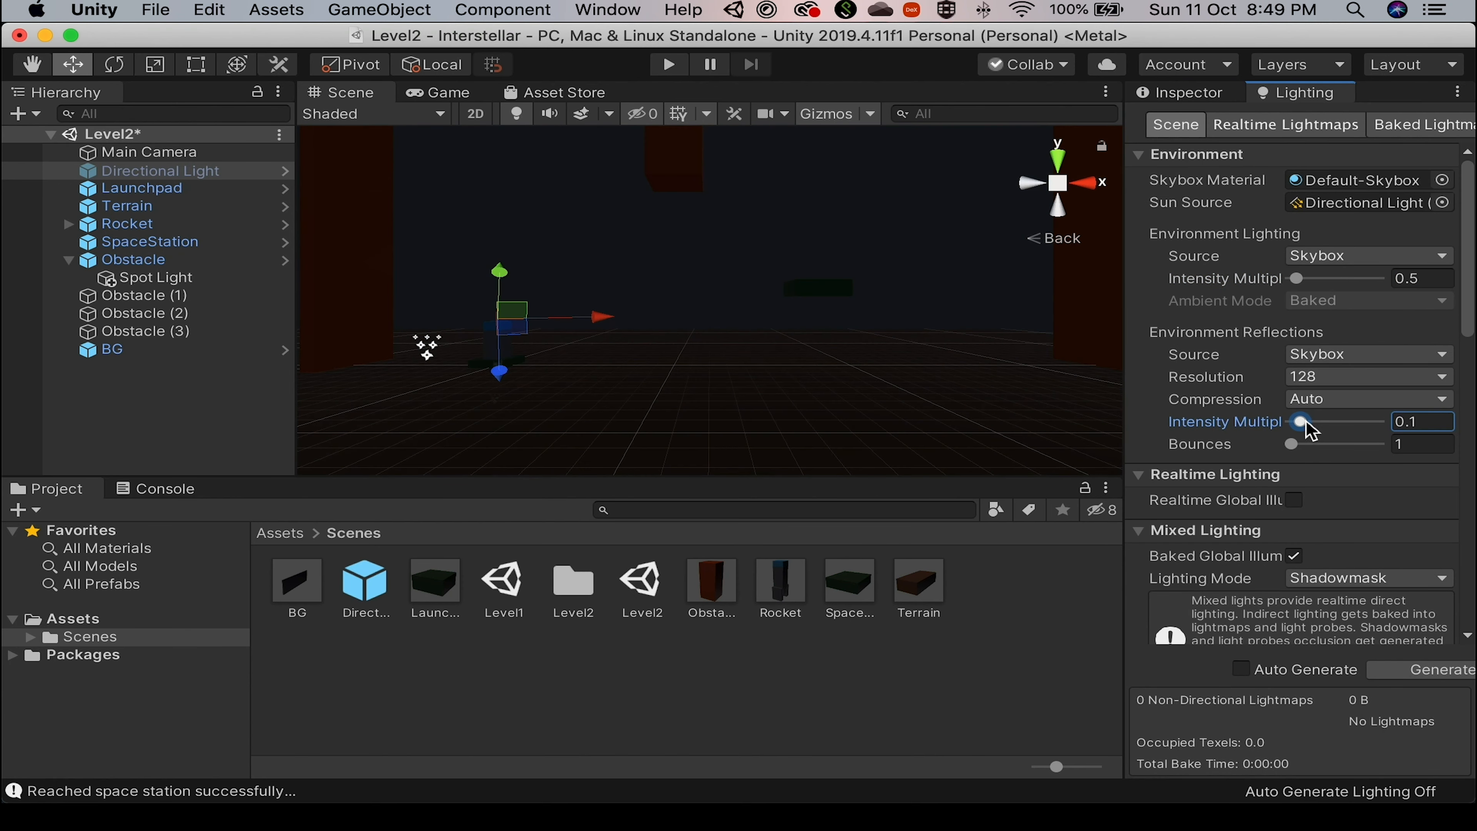
pyautogui.click(1434, 670)
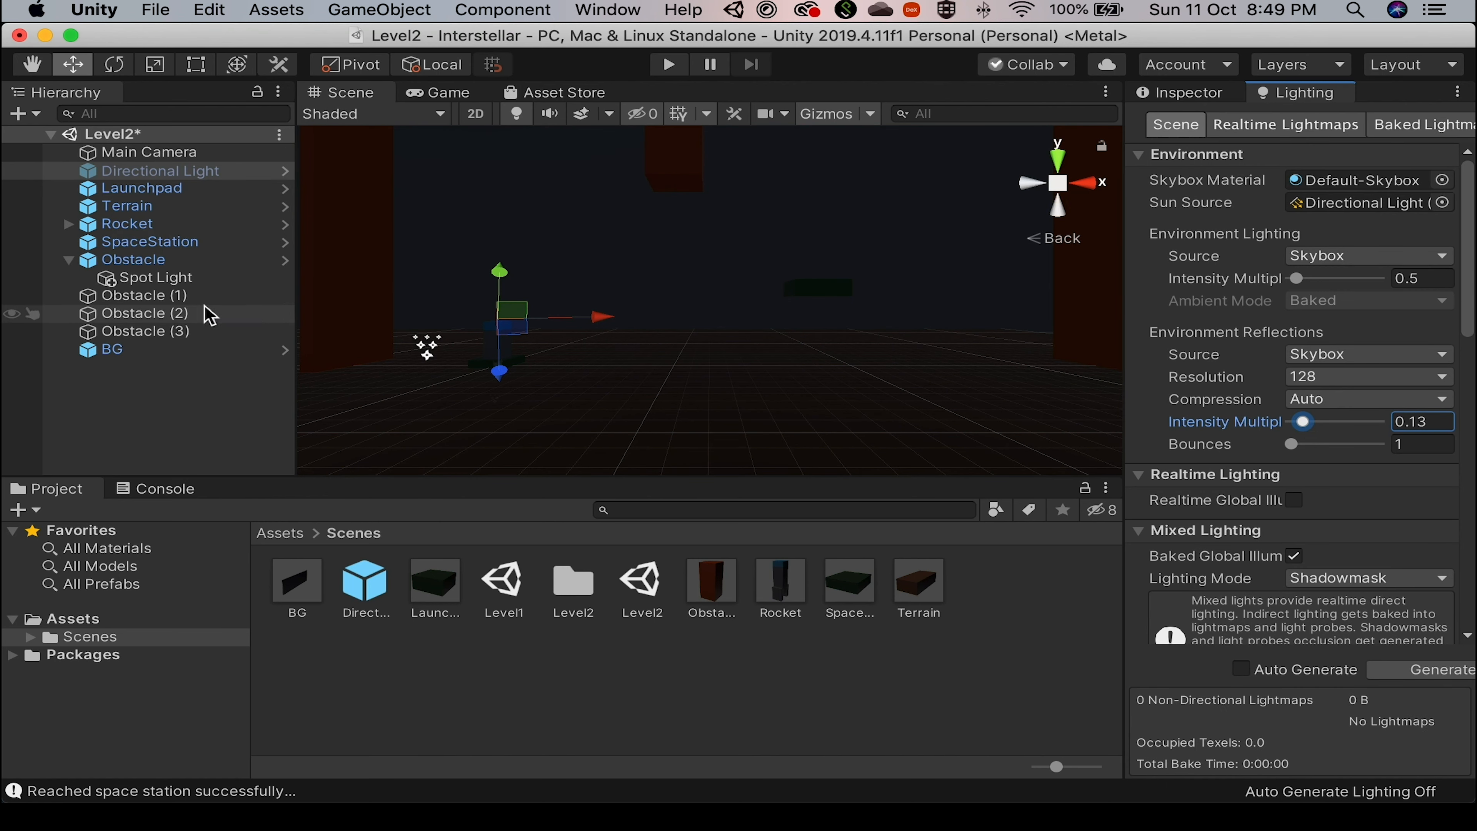
# Adjust the Spot Light under Obstacle to a range of about 18.6, a spot angle of about 76 and an intensity of about 44.5.
pyautogui.click(183, 284)
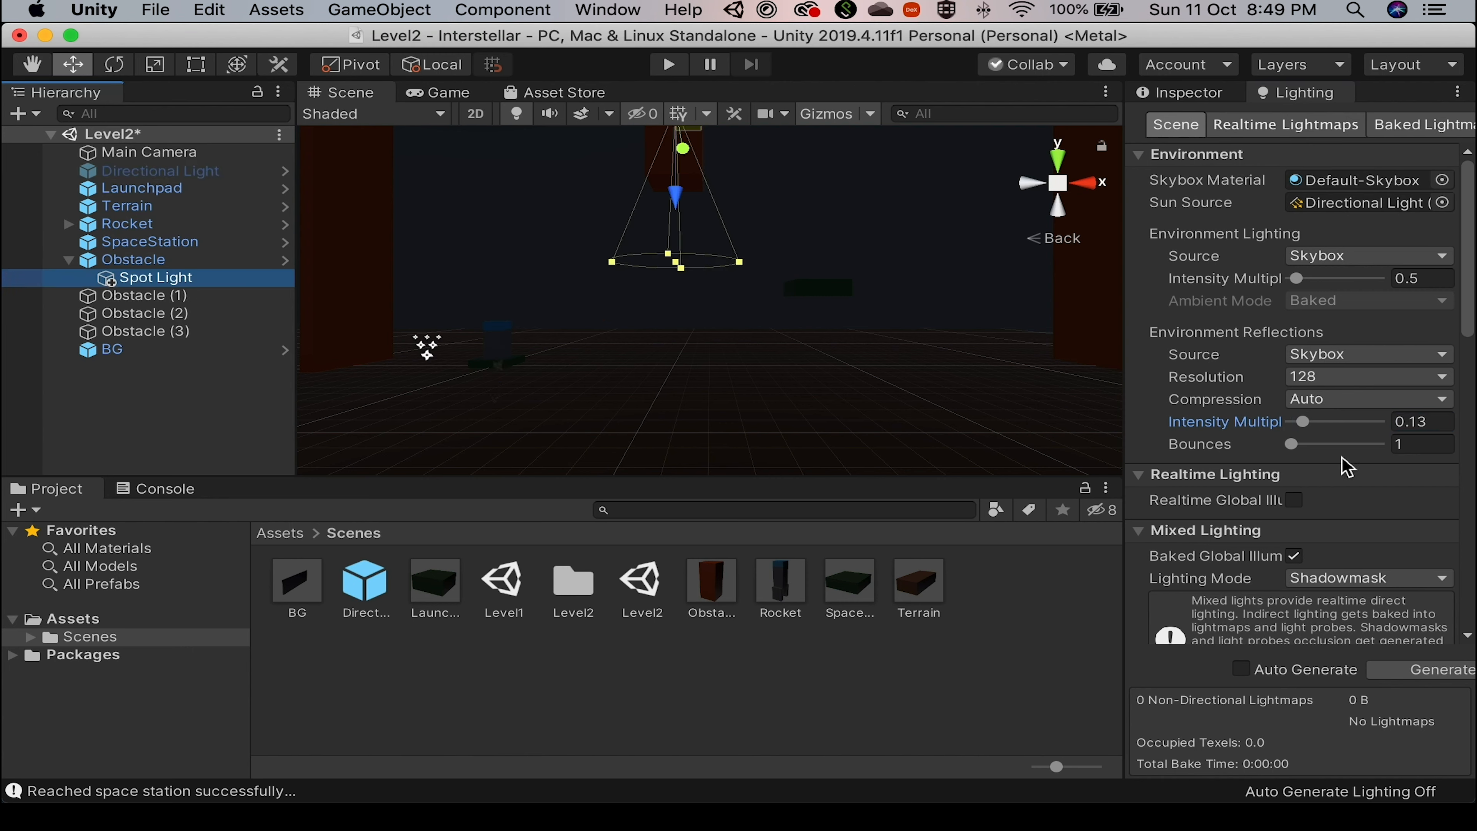
pyautogui.moveTo(1242, 429); pyautogui.dragTo(1316, 432)
pyautogui.click(1173, 98)
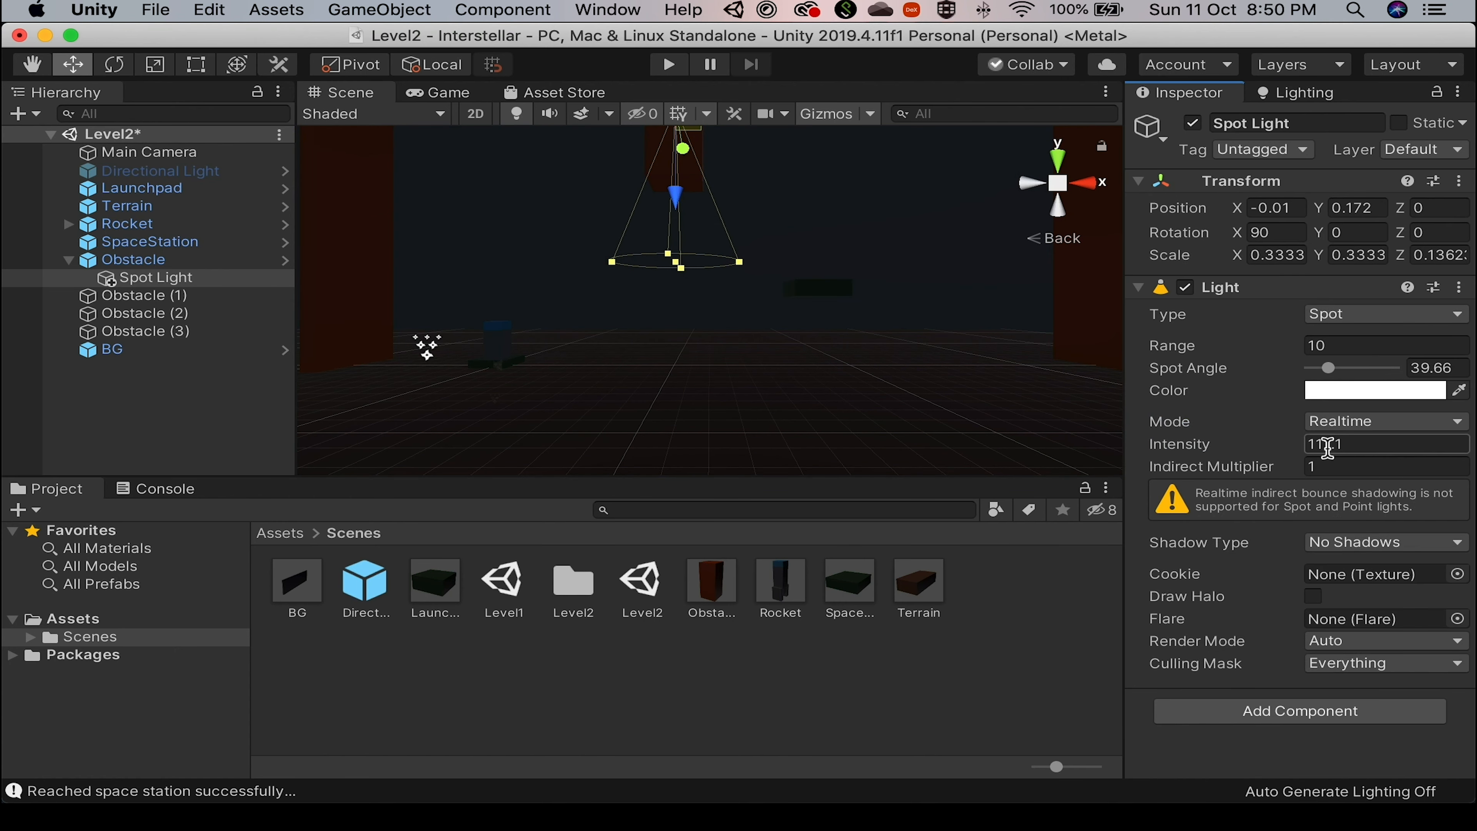
pyautogui.moveTo(1193, 445); pyautogui.dragTo(1421, 443)
pyautogui.moveTo(1328, 369); pyautogui.dragTo(1334, 370)
pyautogui.moveTo(1175, 347); pyautogui.dragTo(1224, 357)
pyautogui.moveTo(1210, 447); pyautogui.dragTo(483, 559)
pyautogui.moveTo(1334, 368); pyautogui.dragTo(1346, 368)
pyautogui.moveTo(1192, 347)
pyautogui.mouseDown()
pyautogui.moveTo(1257, 355)
pyautogui.moveTo(1202, 354)
pyautogui.mouseUp()
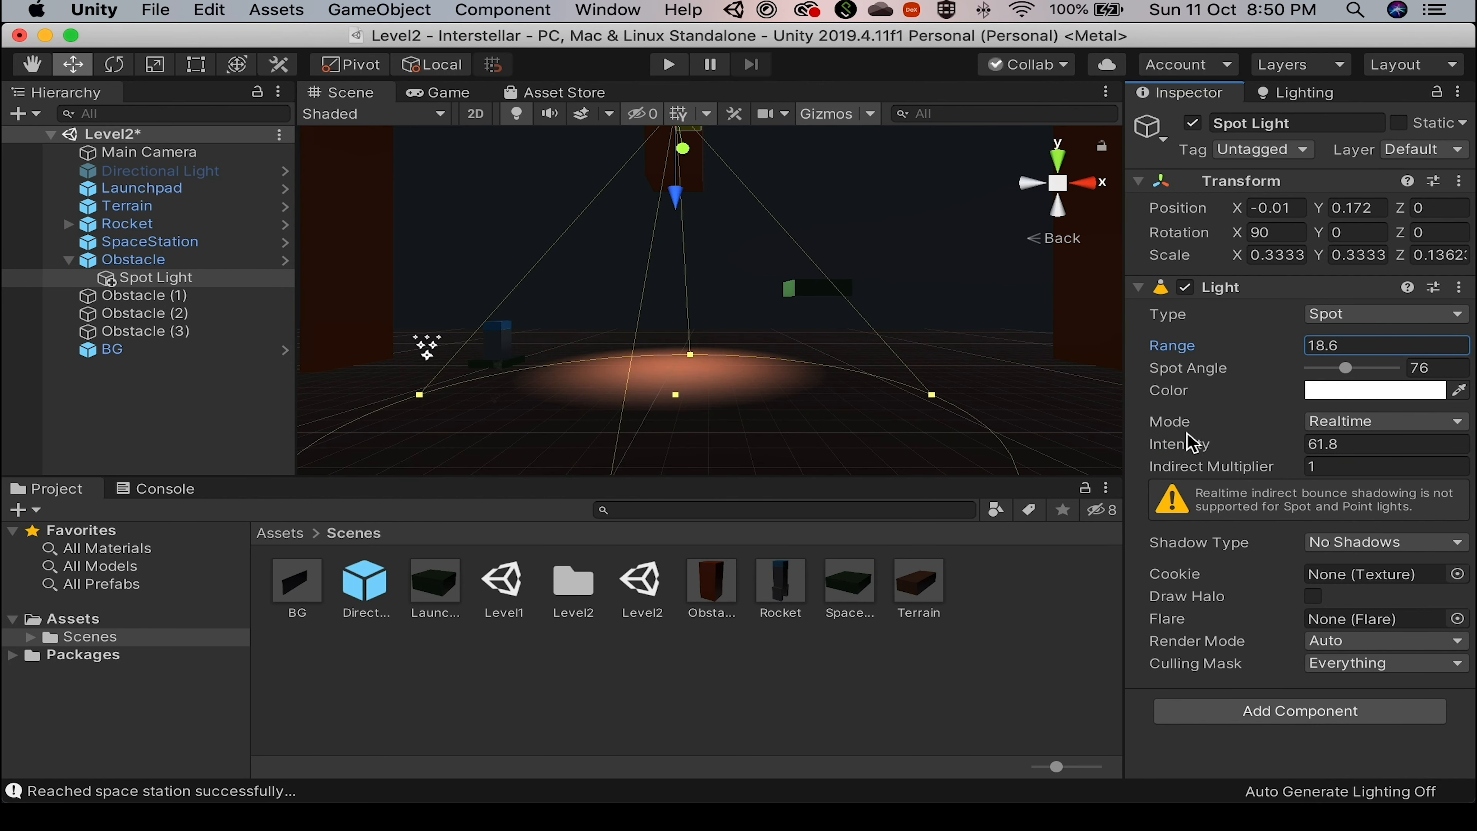
pyautogui.moveTo(1203, 439); pyautogui.dragTo(1009, 475)
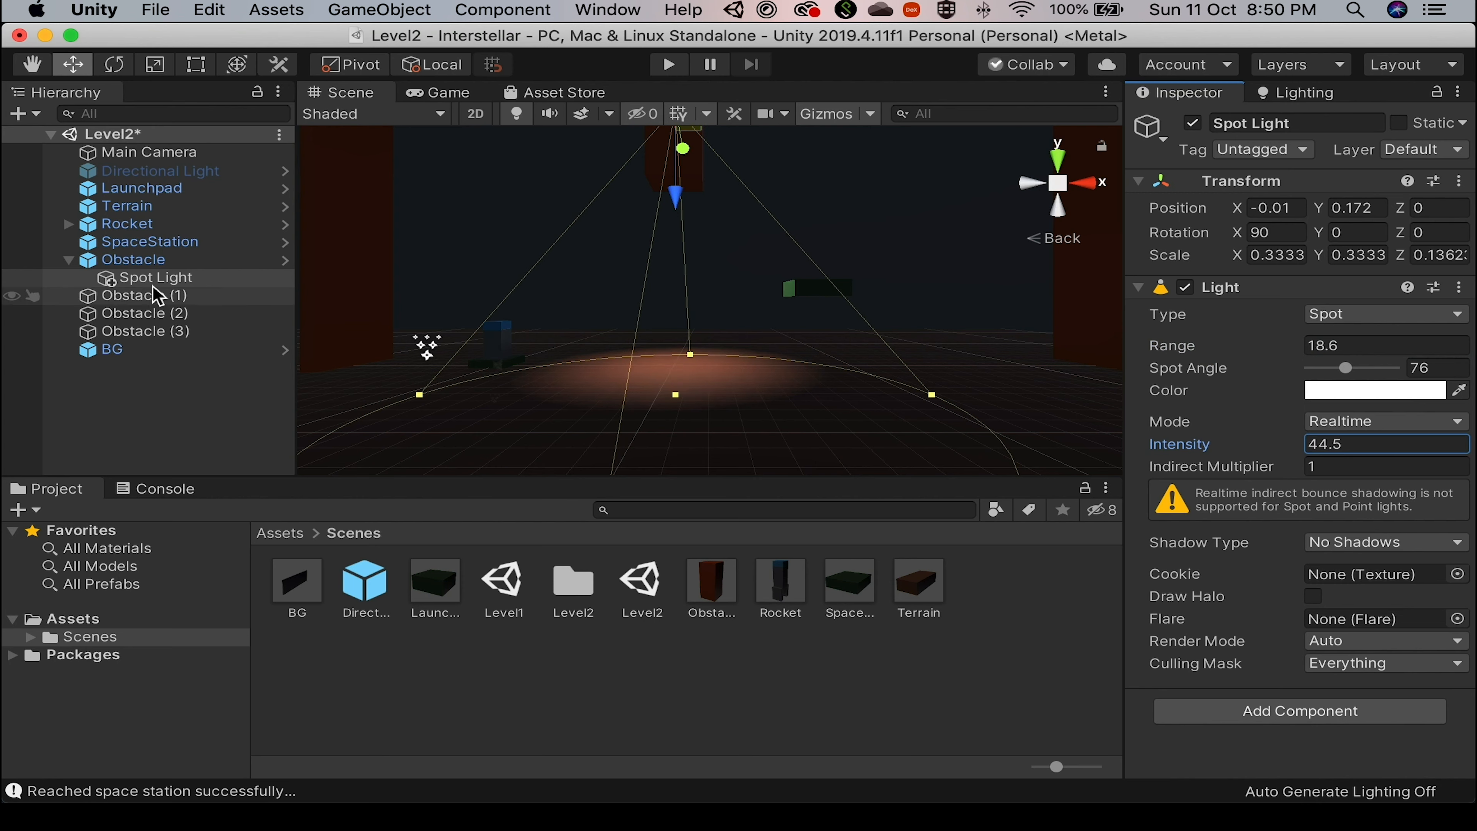
# Duplicate Obstacle's Spot Light and move the copy out to the top level of the scene hierarchy.
pyautogui.press('super+d')
pyautogui.moveTo(167, 297); pyautogui.dragTo(145, 408)
pyautogui.press('f')
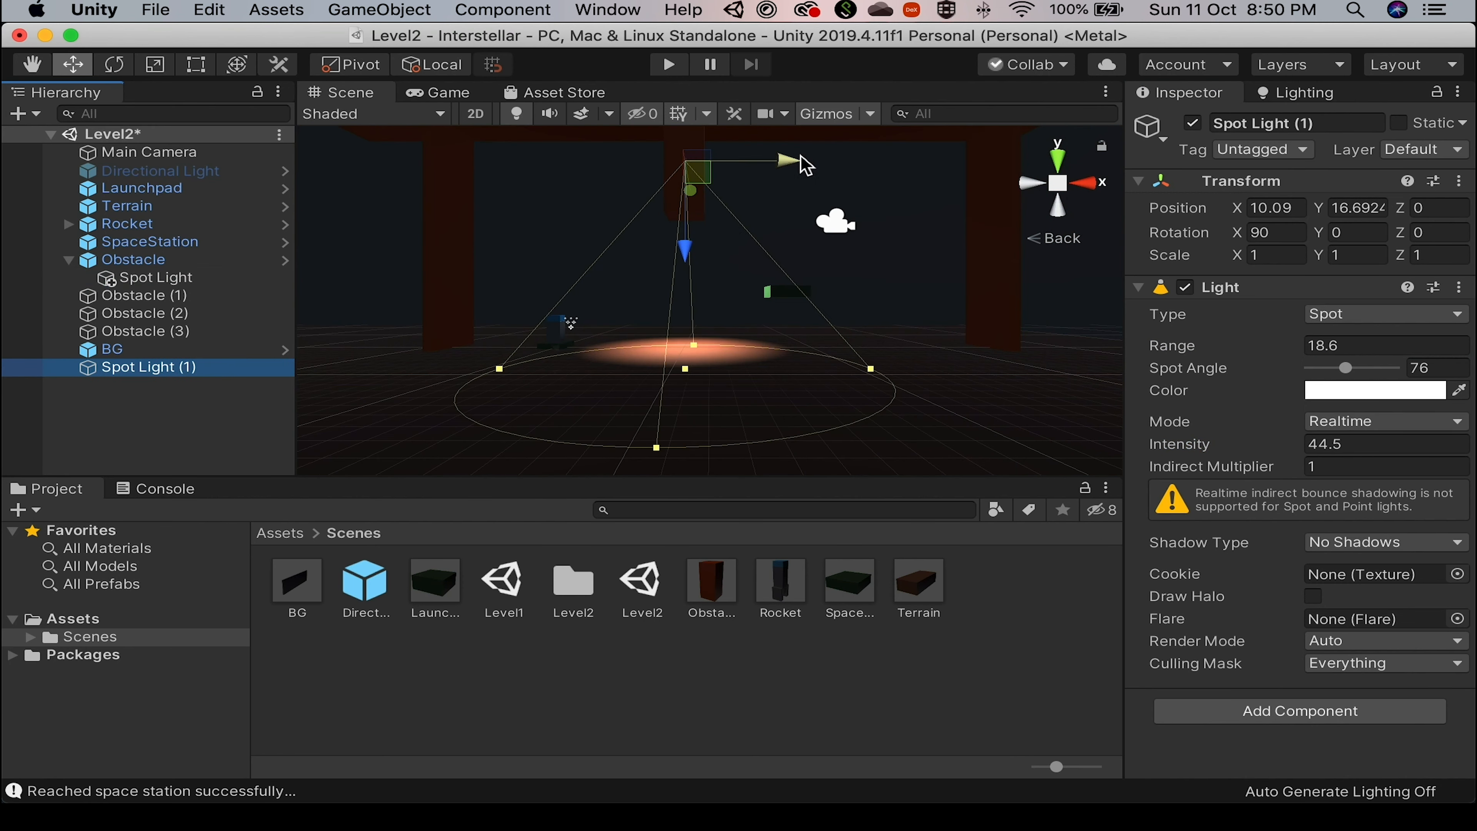
# Move Spot Light (1) above the rocket, at about X 0.5, Y 21.3, and increase its range to about 22.8.
pyautogui.moveTo(805, 166); pyautogui.dragTo(663, 161)
pyautogui.moveTo(561, 250); pyautogui.dragTo(561, 204)
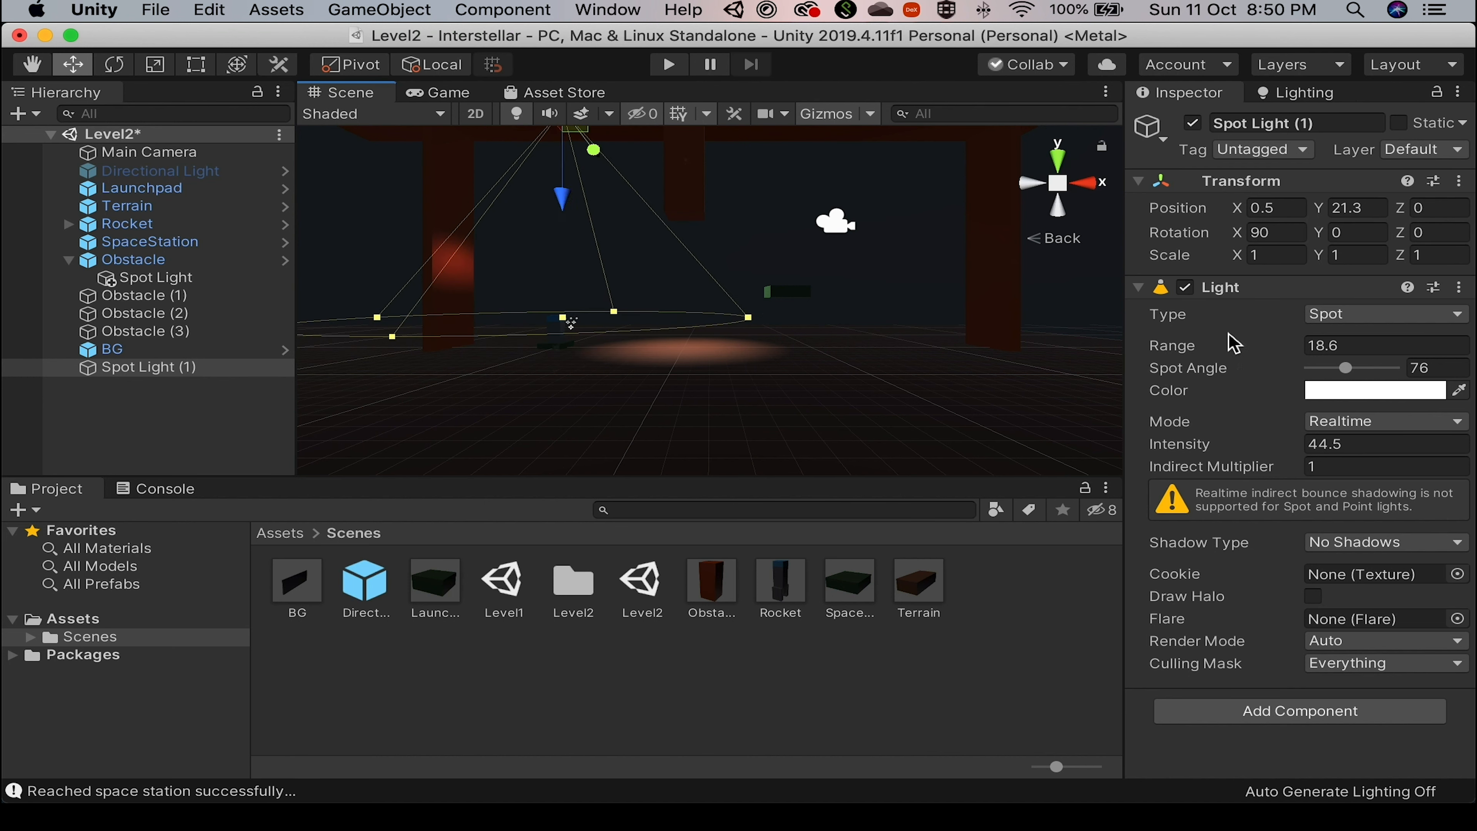
pyautogui.moveTo(1169, 349); pyautogui.dragTo(1211, 347)
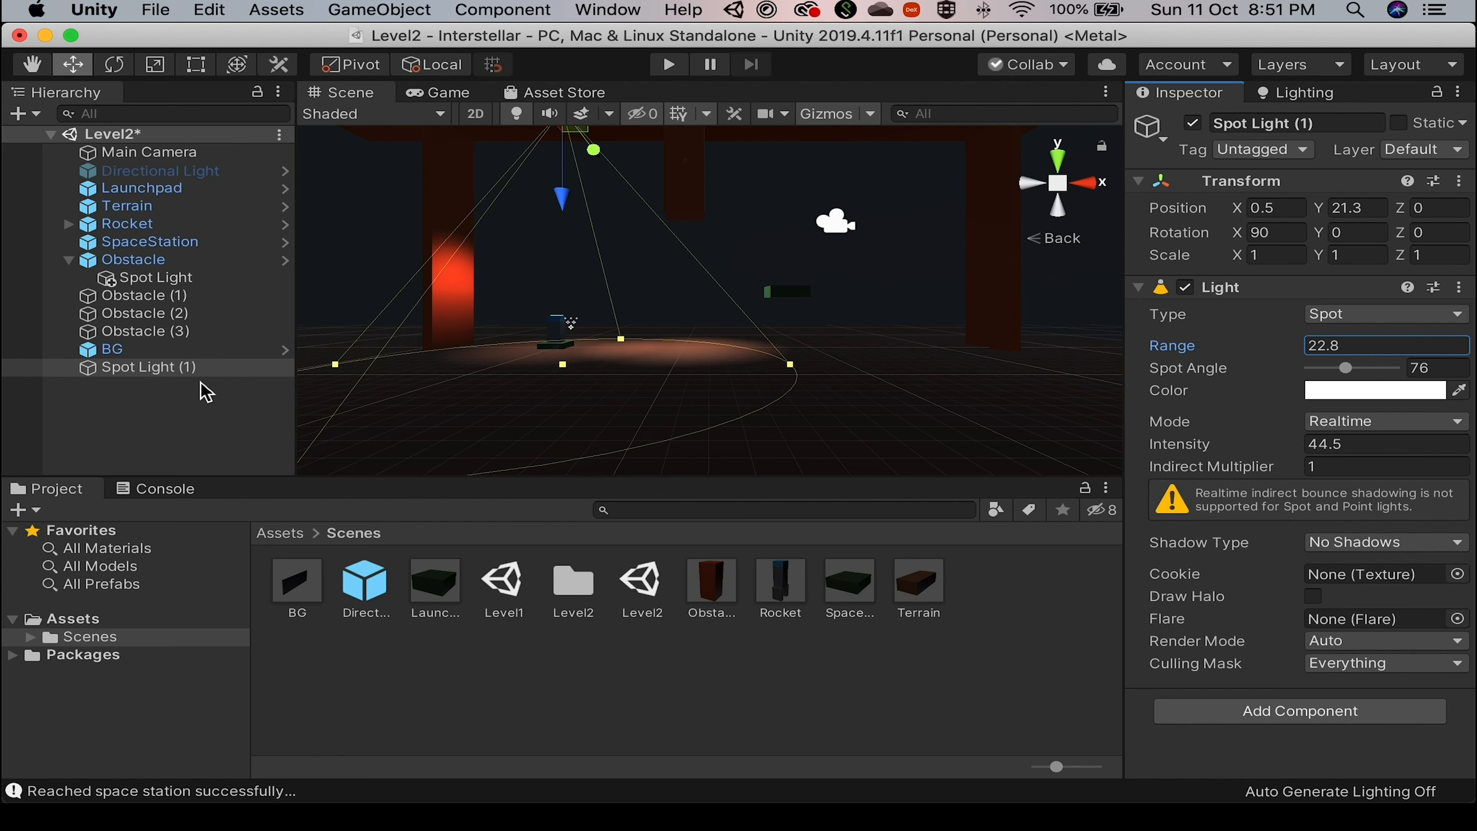
# Place a duplicate of Spot Light (1) at about X 31.4, with an intensity of about 49.9 and a range of about 23.5.
pyautogui.click(192, 371)
pyautogui.press('super+d')
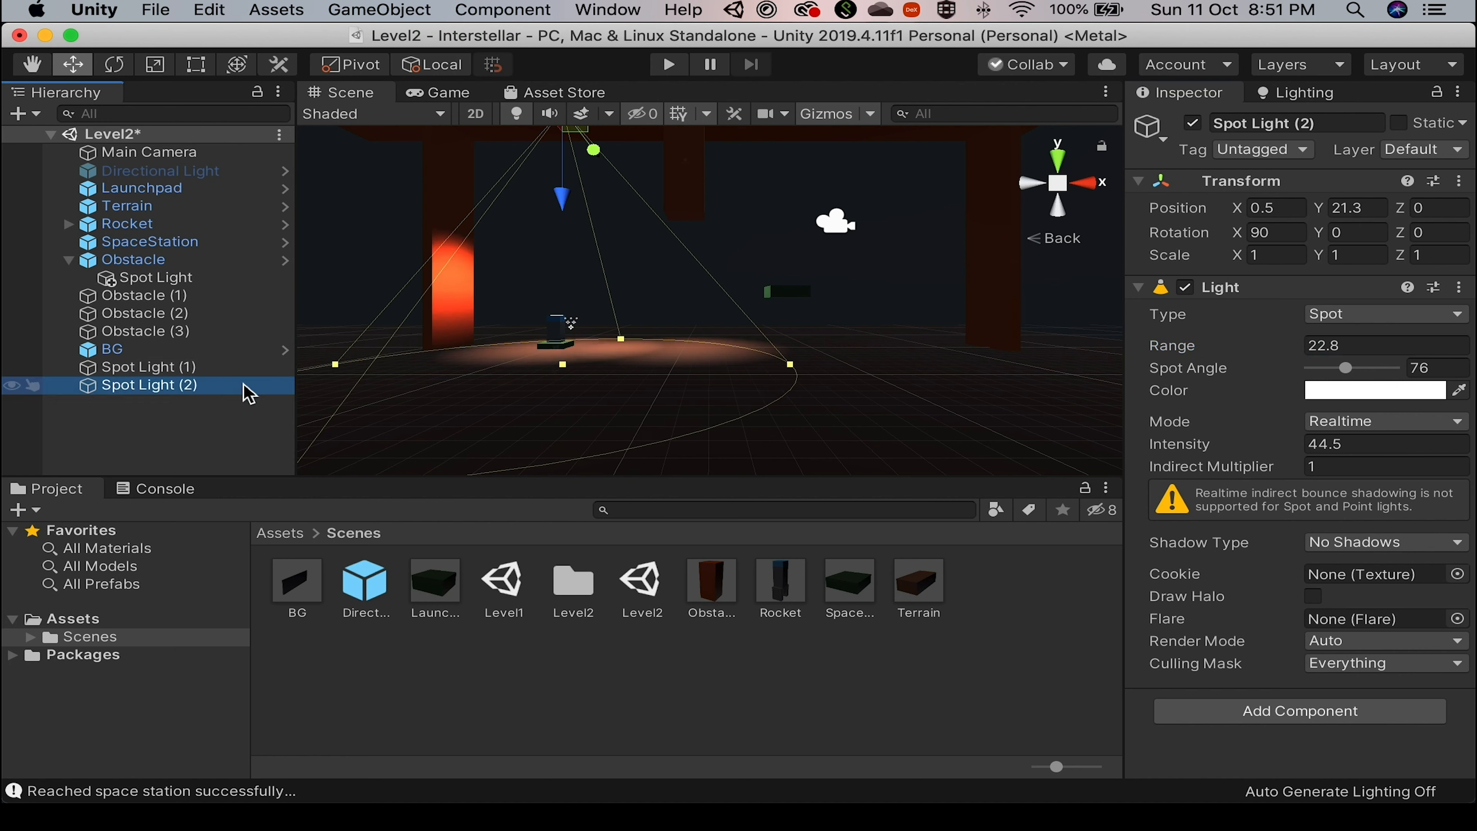
pyautogui.scroll(-5, 721, 243)
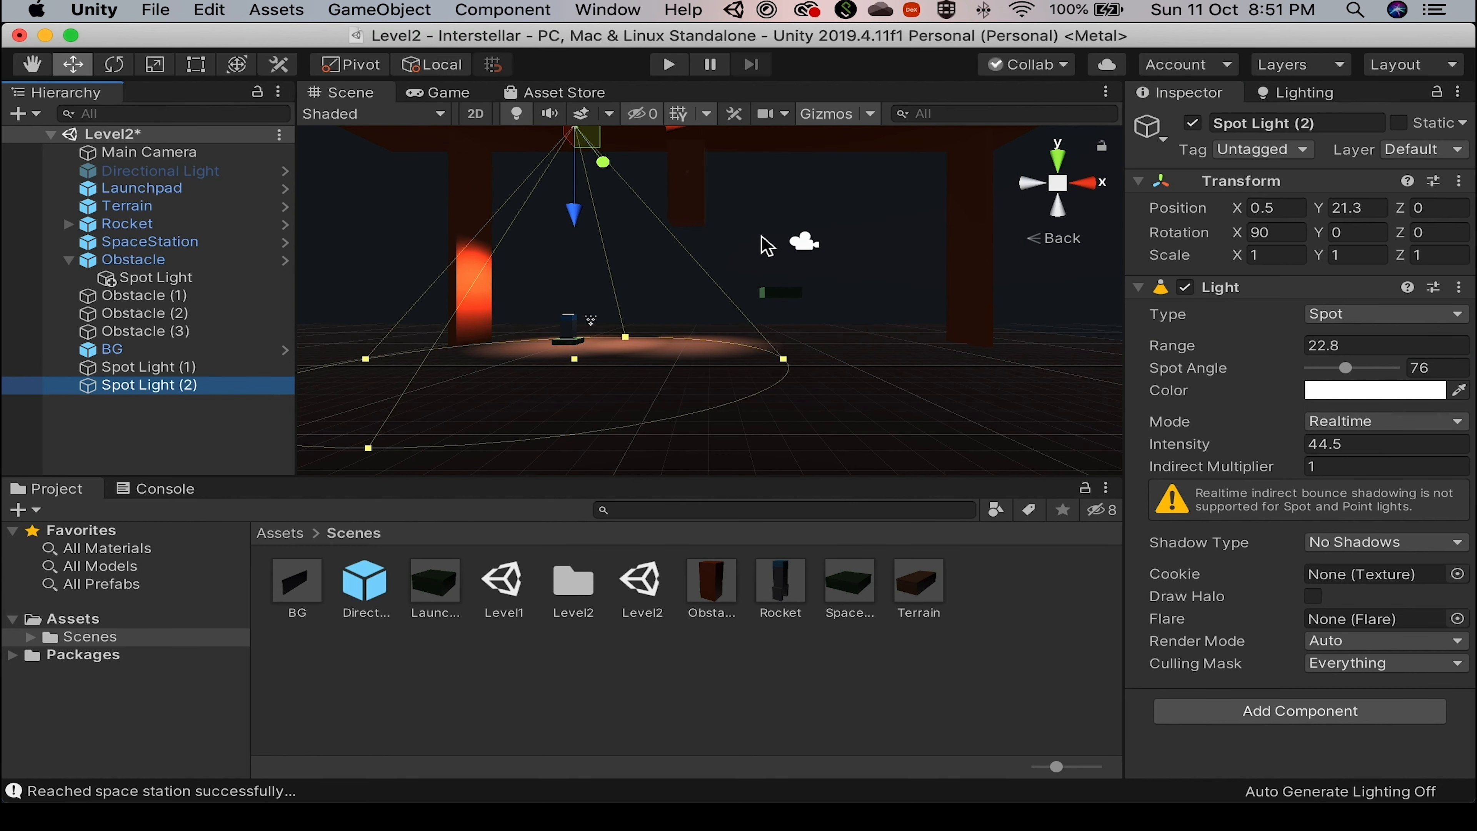
pyautogui.moveTo(687, 140); pyautogui.dragTo(891, 129)
pyautogui.moveTo(1197, 448)
pyautogui.mouseDown()
pyautogui.moveTo(1221, 448)
pyautogui.moveTo(1204, 458)
pyautogui.mouseUp()
pyautogui.moveTo(899, 140); pyautogui.dragTo(930, 139)
pyautogui.moveTo(1184, 353); pyautogui.dragTo(1191, 352)
# Tilt Spot Light (2) toward the space station, with an X rotation of about 120.88.
pyautogui.moveTo(928, 140); pyautogui.dragTo(893, 293)
pyautogui.press('e')
pyautogui.moveTo(893, 293); pyautogui.dragTo(835, 389, button='middle')
pyautogui.press('w')
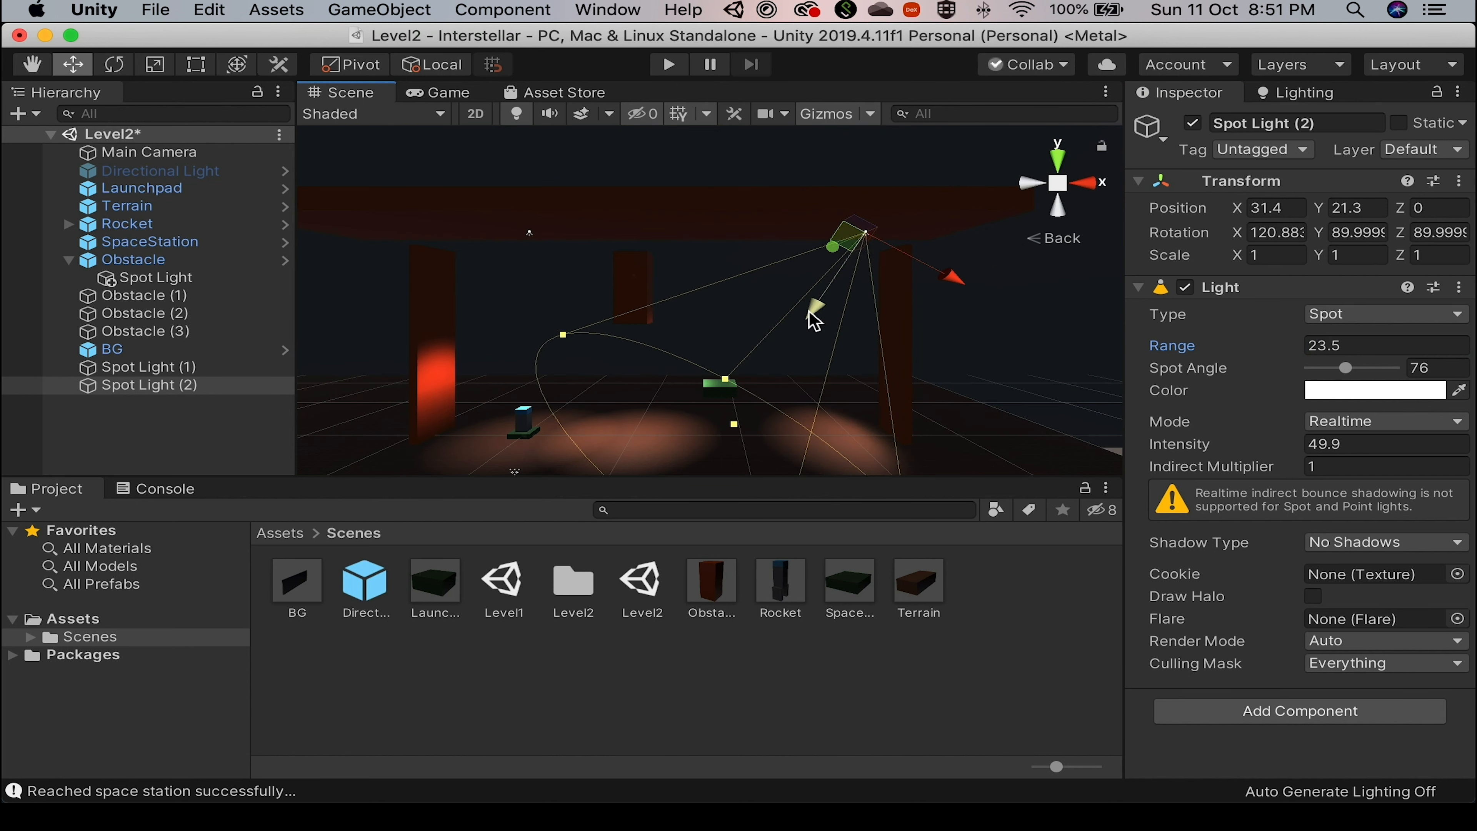
# Move Spot Light (2) to about X 33.3, Y 24.5, and set its range to 29.4, spot angle to 78.3 and intensity to 33.1.
pyautogui.moveTo(815, 319); pyautogui.dragTo(837, 286)
pyautogui.click(1198, 349)
pyautogui.moveTo(1159, 366); pyautogui.dragTo(1219, 352)
pyautogui.moveTo(1215, 451); pyautogui.dragTo(1050, 465)
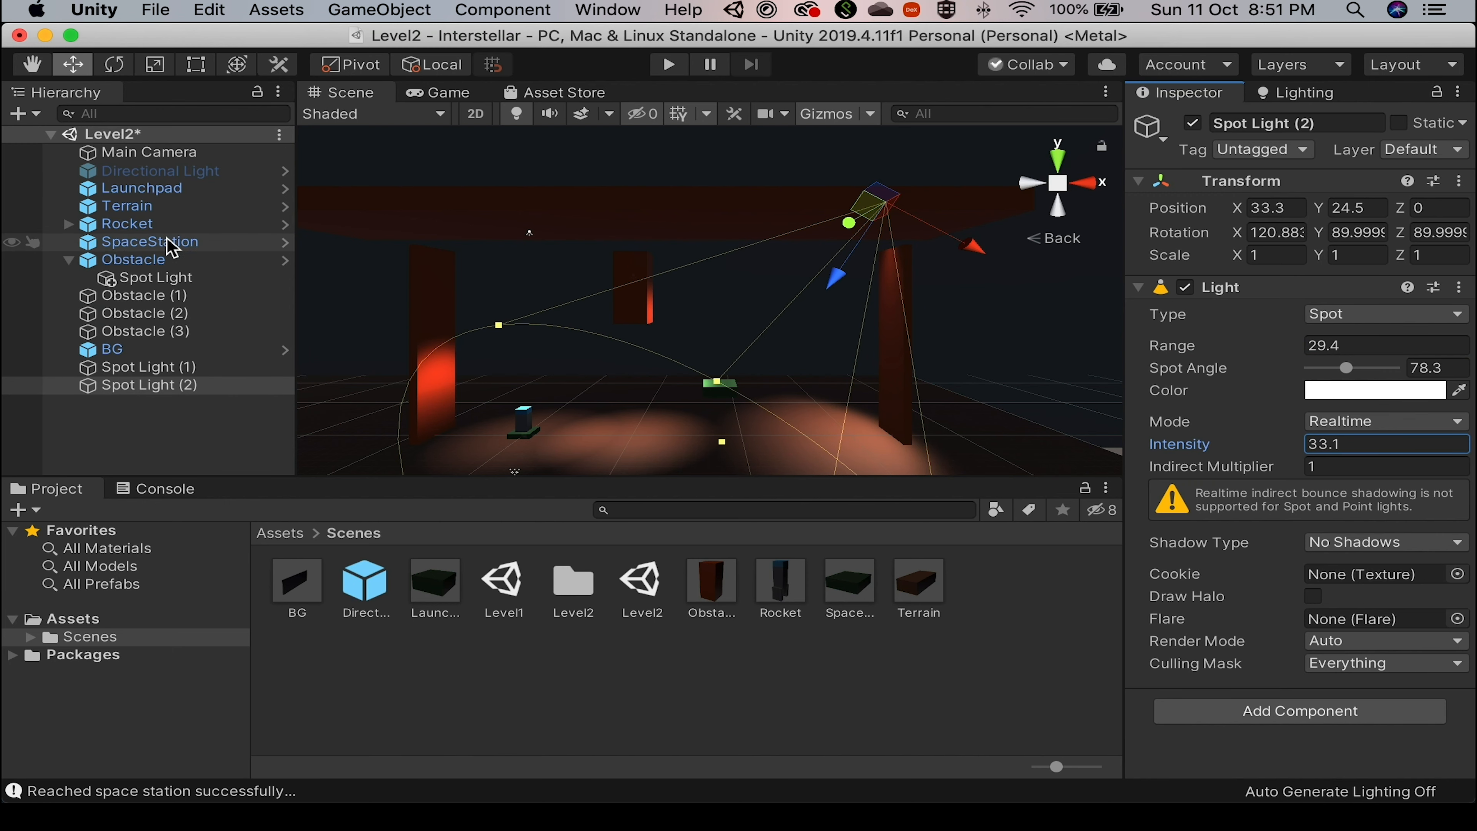
# Stretch Obstacle to a Y scale of 13.9 and reposition it at about X 8.7, Y 15.5.
pyautogui.click(168, 261)
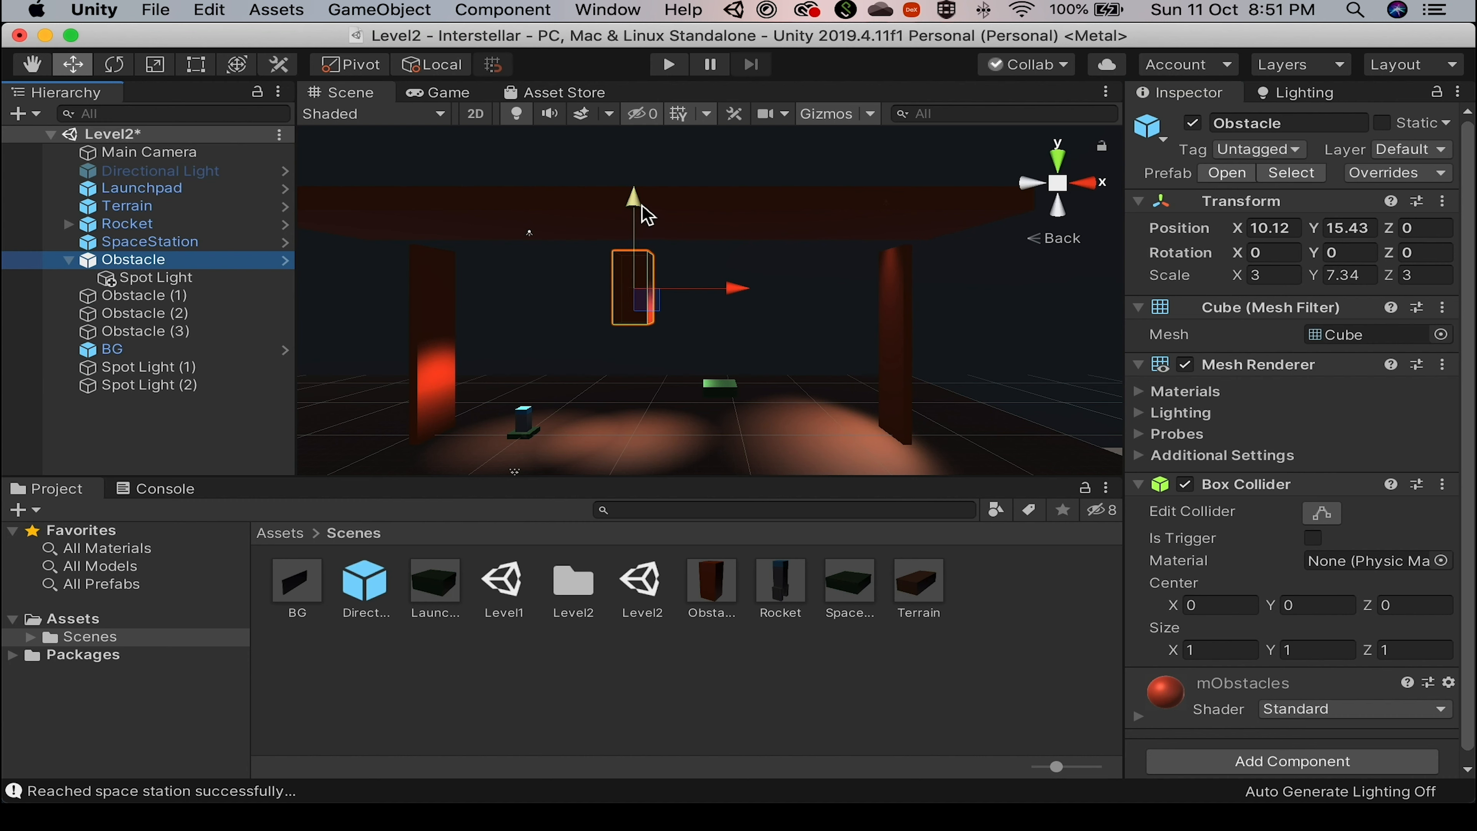
pyautogui.moveTo(640, 212); pyautogui.dragTo(643, 196)
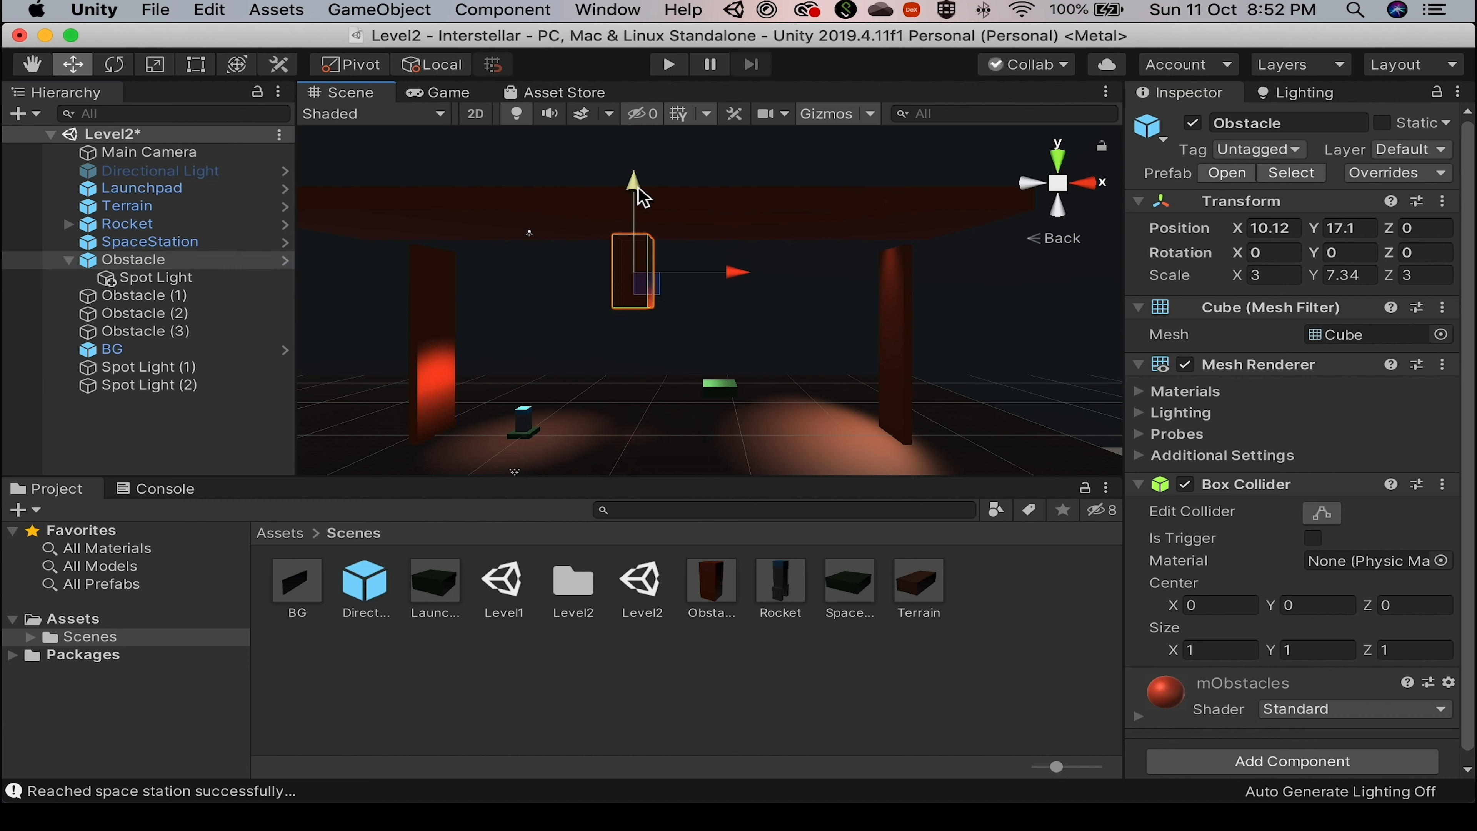
pyautogui.press('r')
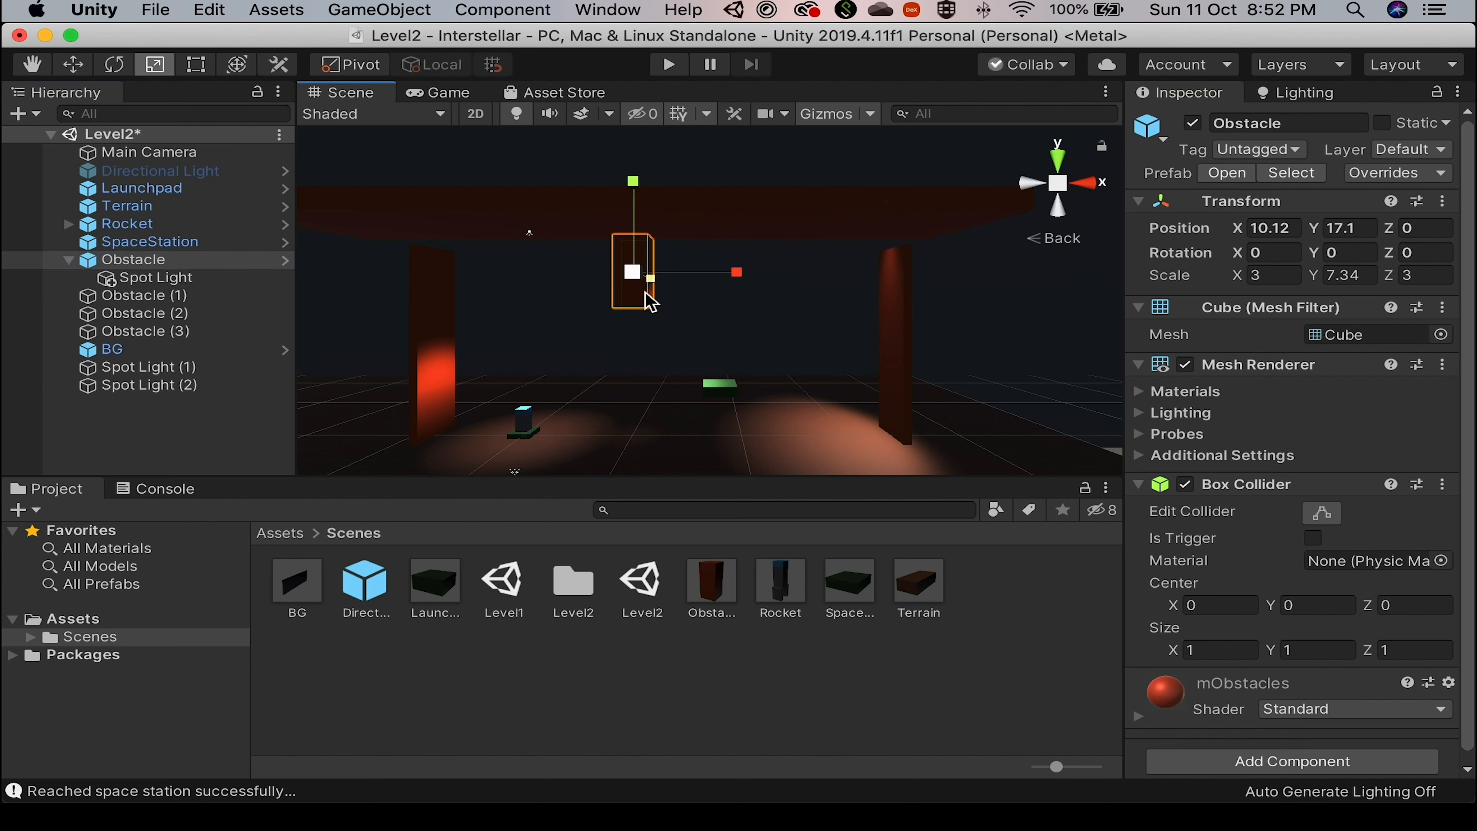
pyautogui.moveTo(1315, 276); pyautogui.dragTo(1348, 275)
pyautogui.moveTo(1370, 271); pyautogui.dragTo(1353, 272)
pyautogui.press('w')
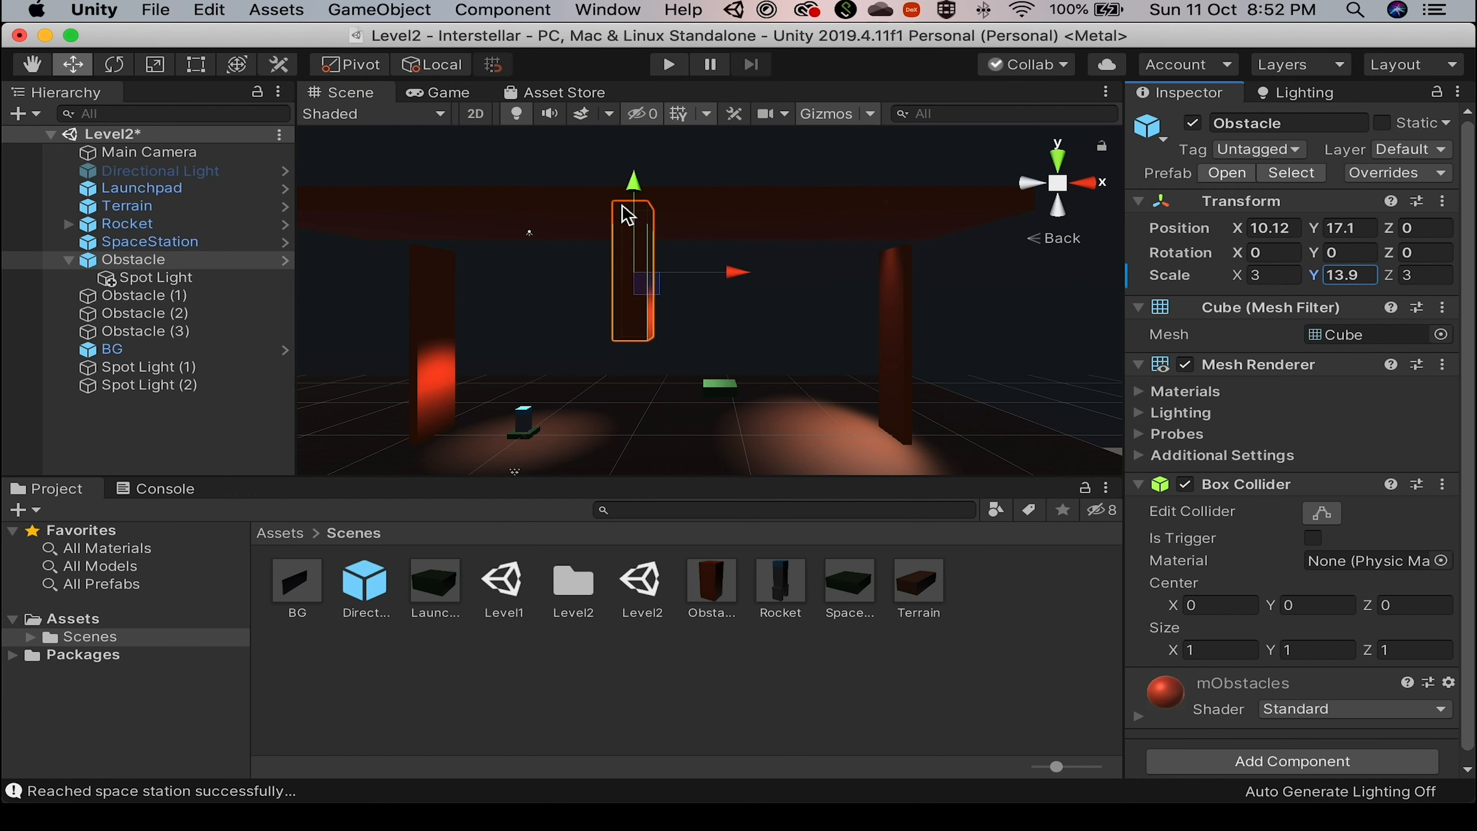
pyautogui.moveTo(636, 183); pyautogui.dragTo(637, 198)
pyautogui.moveTo(740, 284); pyautogui.dragTo(725, 281)
pyautogui.press('super+p')
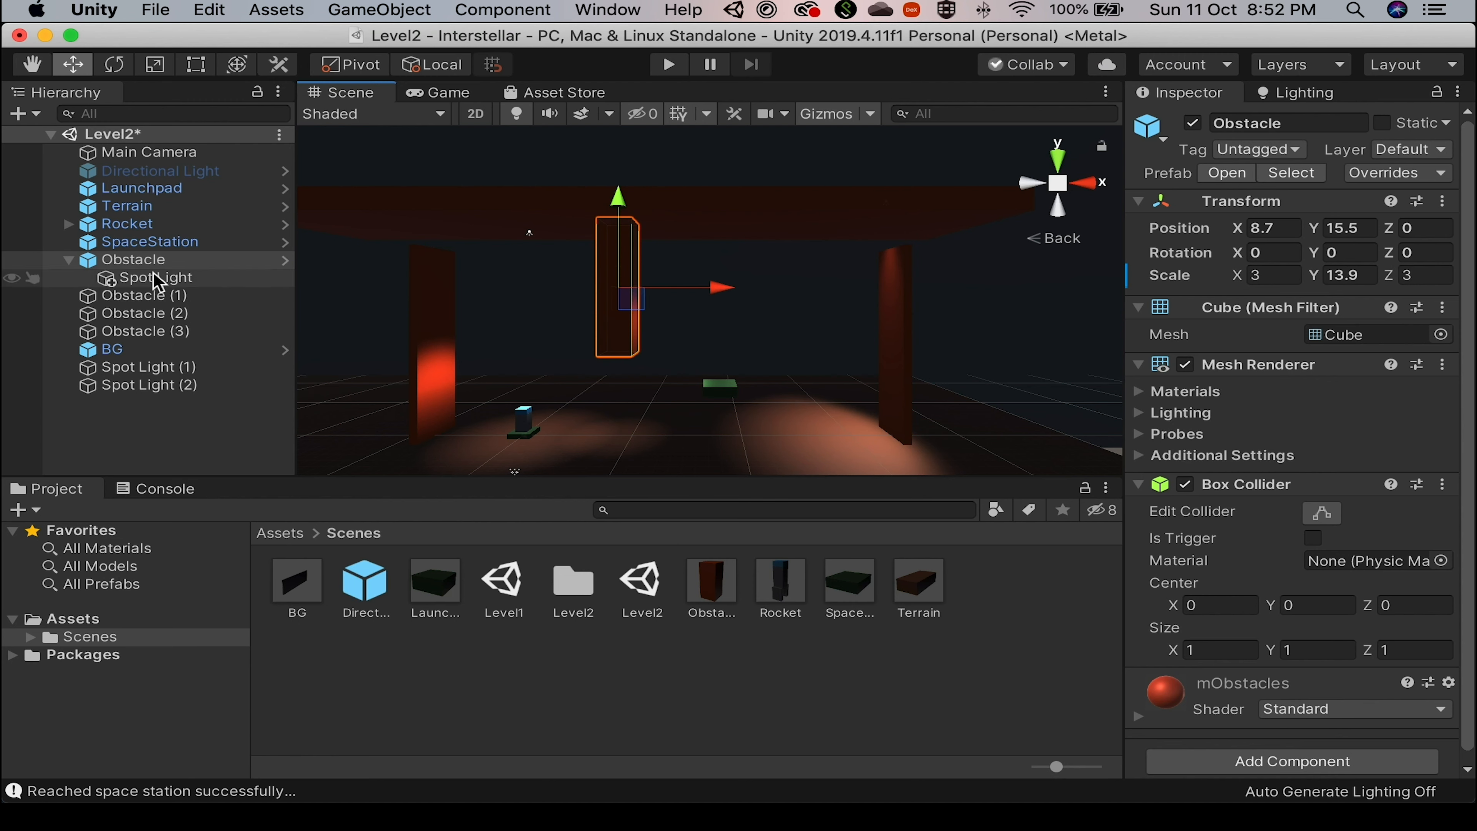
# Move SpaceStation to about X 27.1, Y 10, and save the Level2 scene.
pyautogui.click(157, 243)
pyautogui.moveTo(826, 389); pyautogui.dragTo(925, 406)
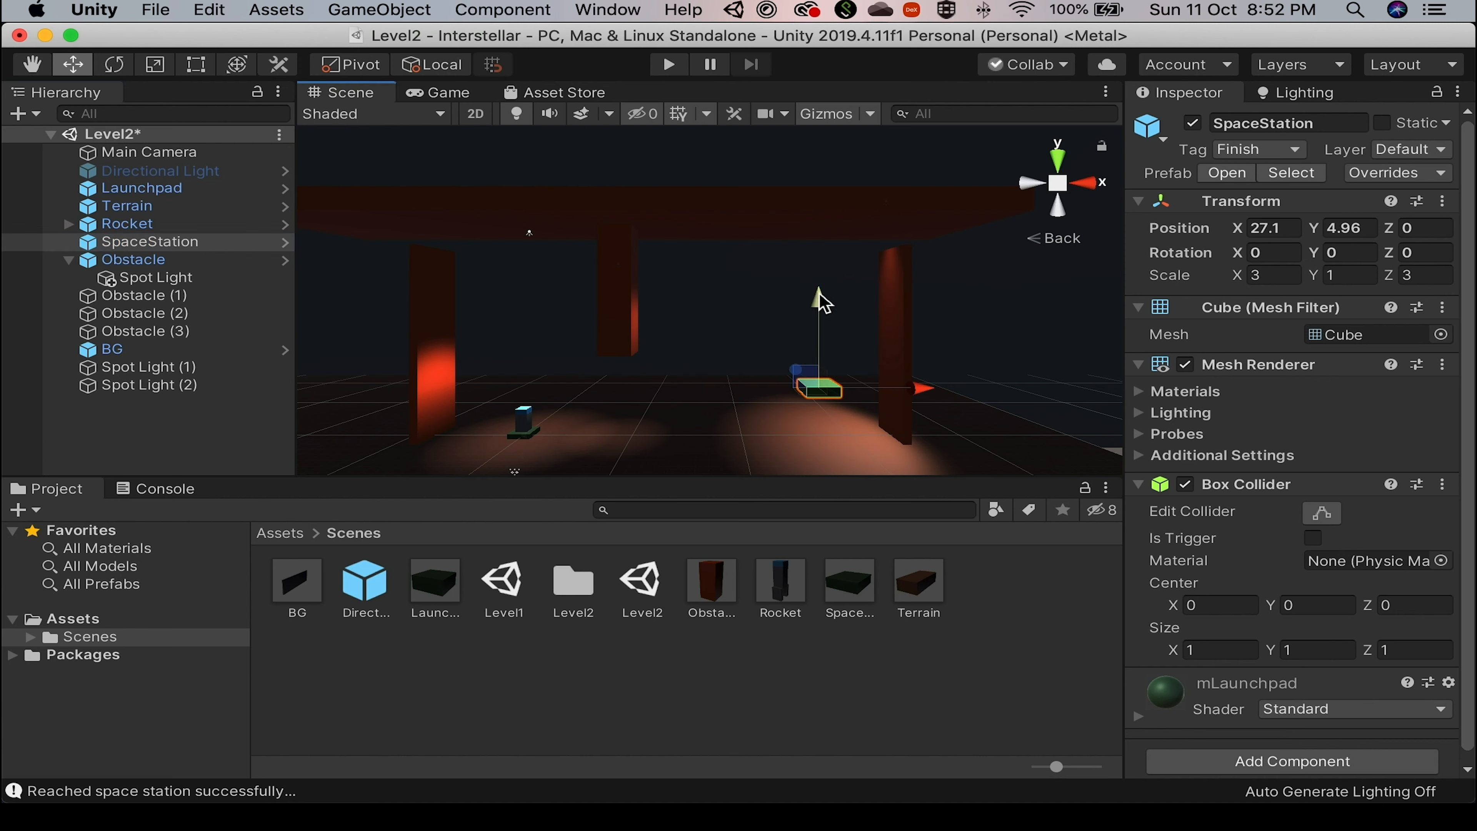
pyautogui.moveTo(831, 305); pyautogui.dragTo(827, 257)
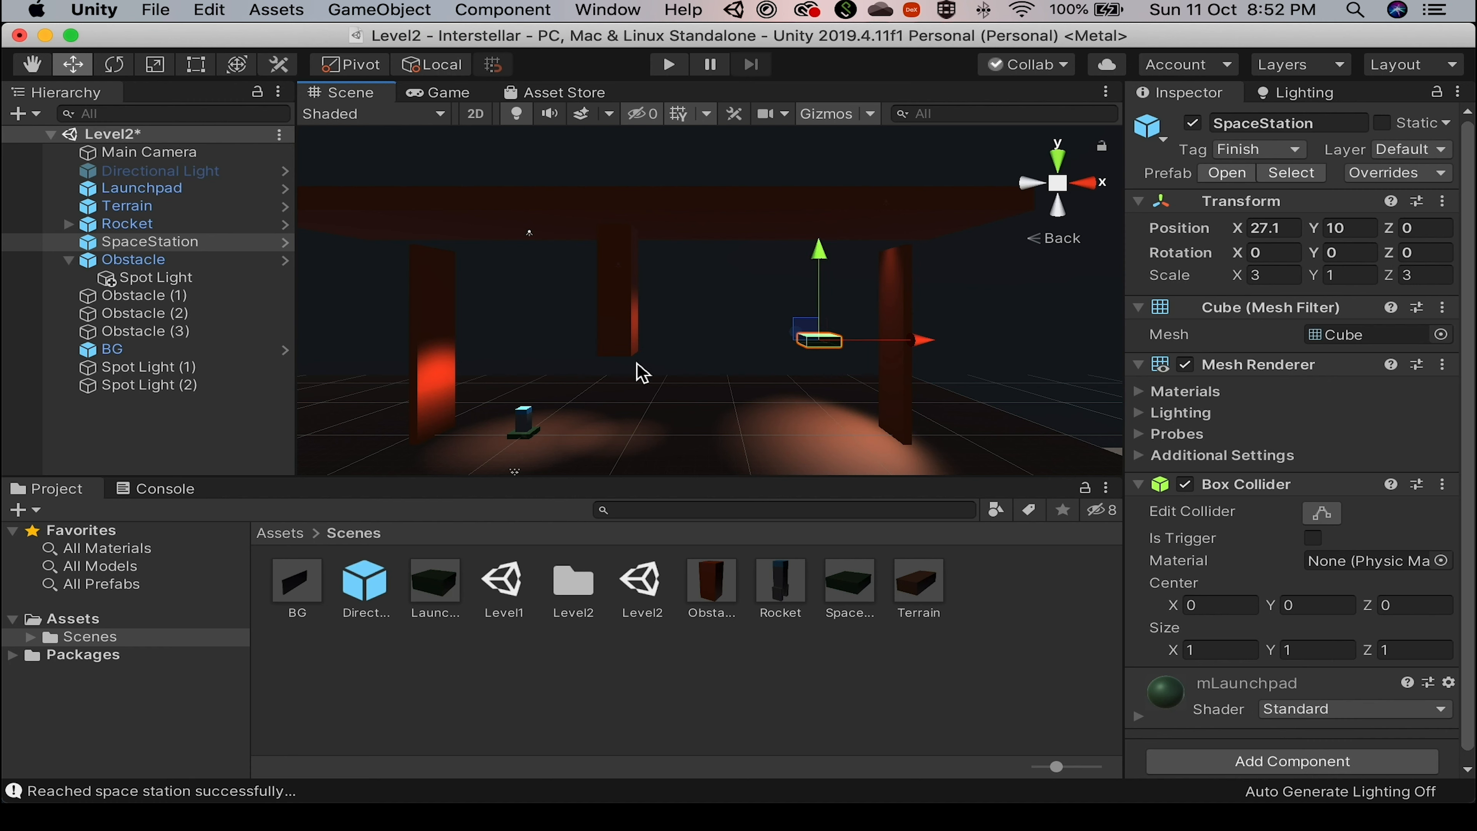
pyautogui.press('super+s')
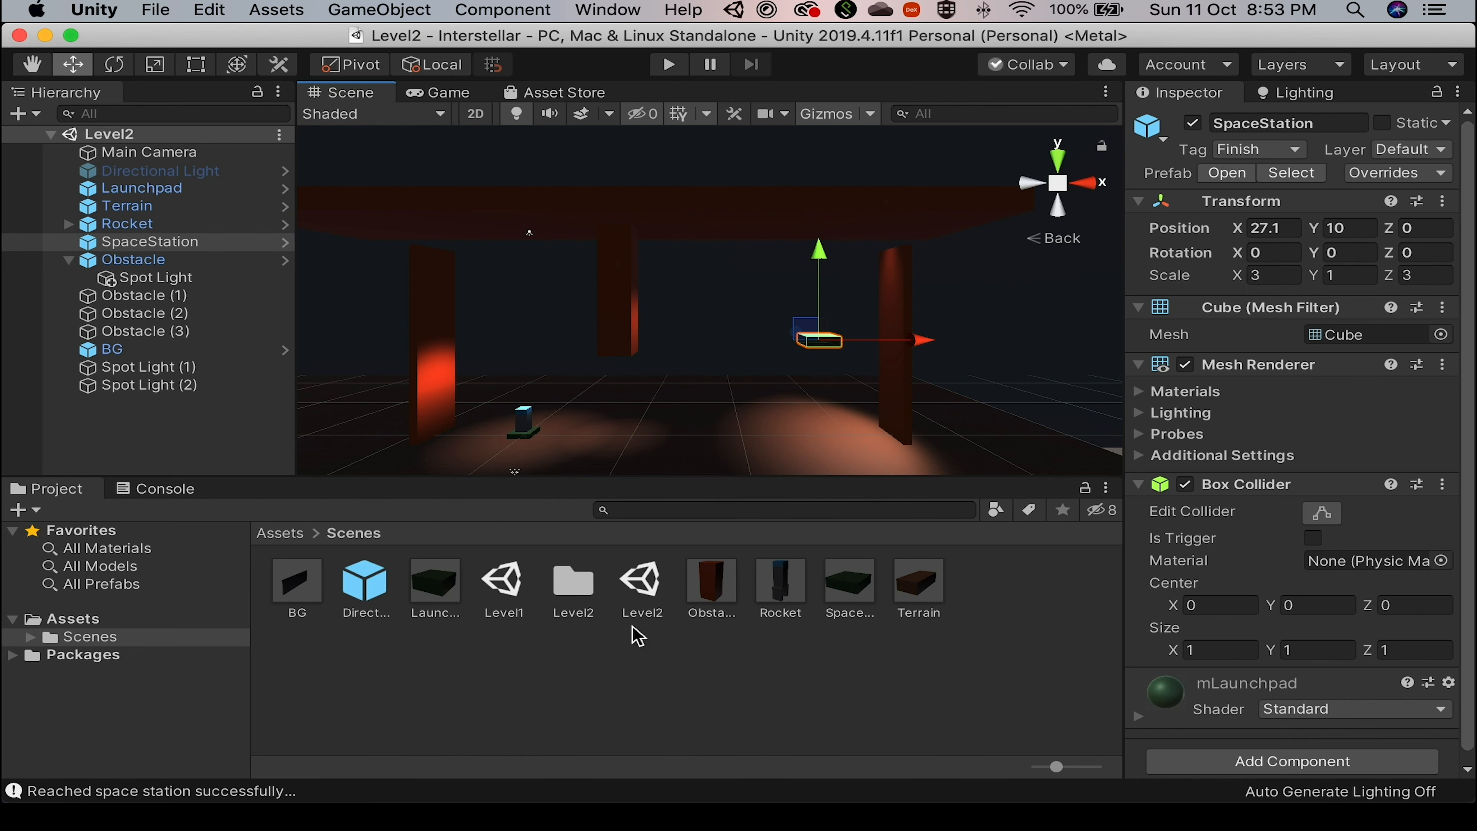
# Open the Level1 scene and add Level1 and Level2, in that order, to the scenes in the build settings.
pyautogui.doubleClick(504, 585)
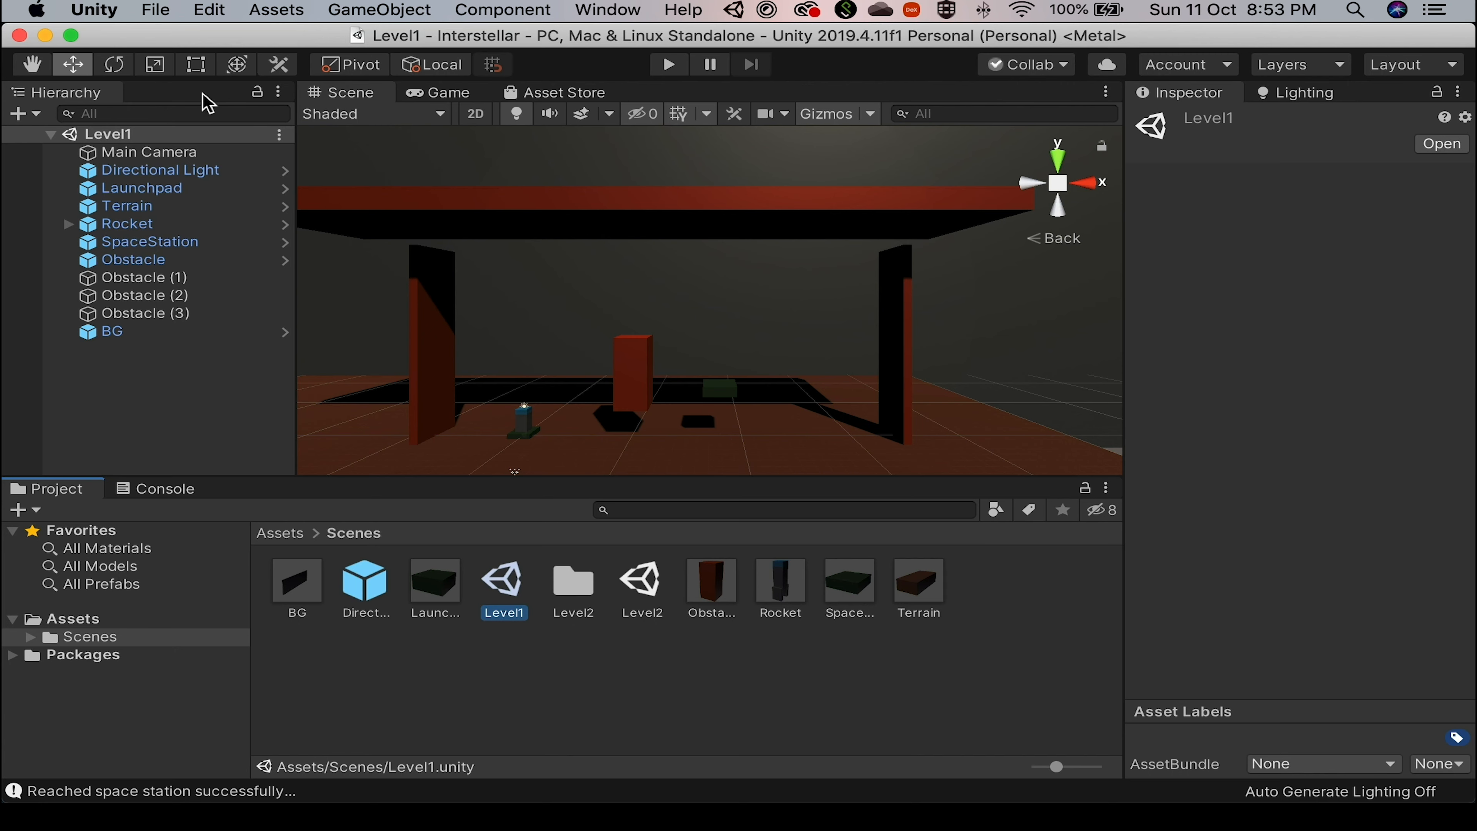
pyautogui.click(157, 10)
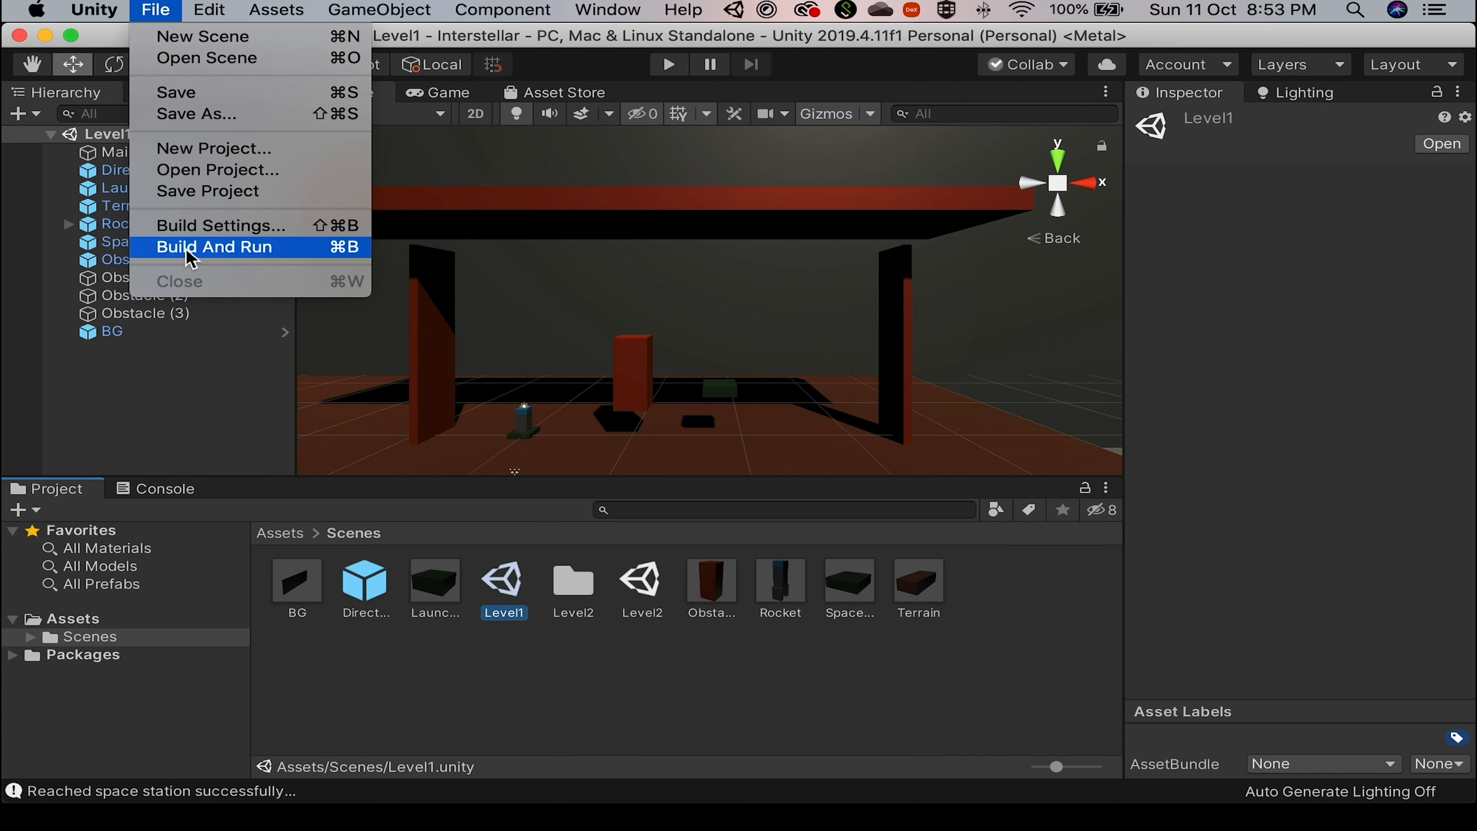
pyautogui.click(192, 227)
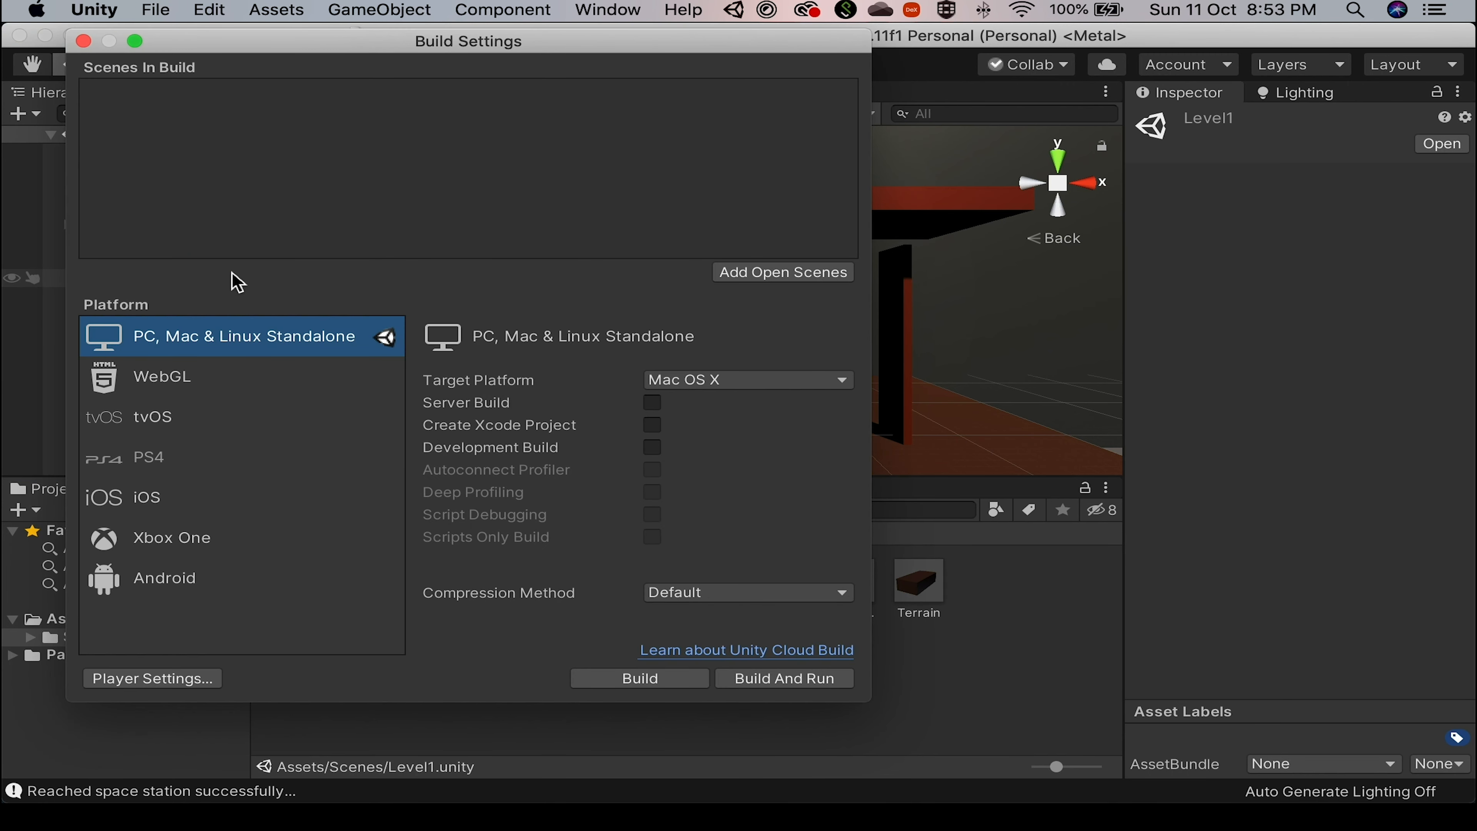
pyautogui.click(779, 281)
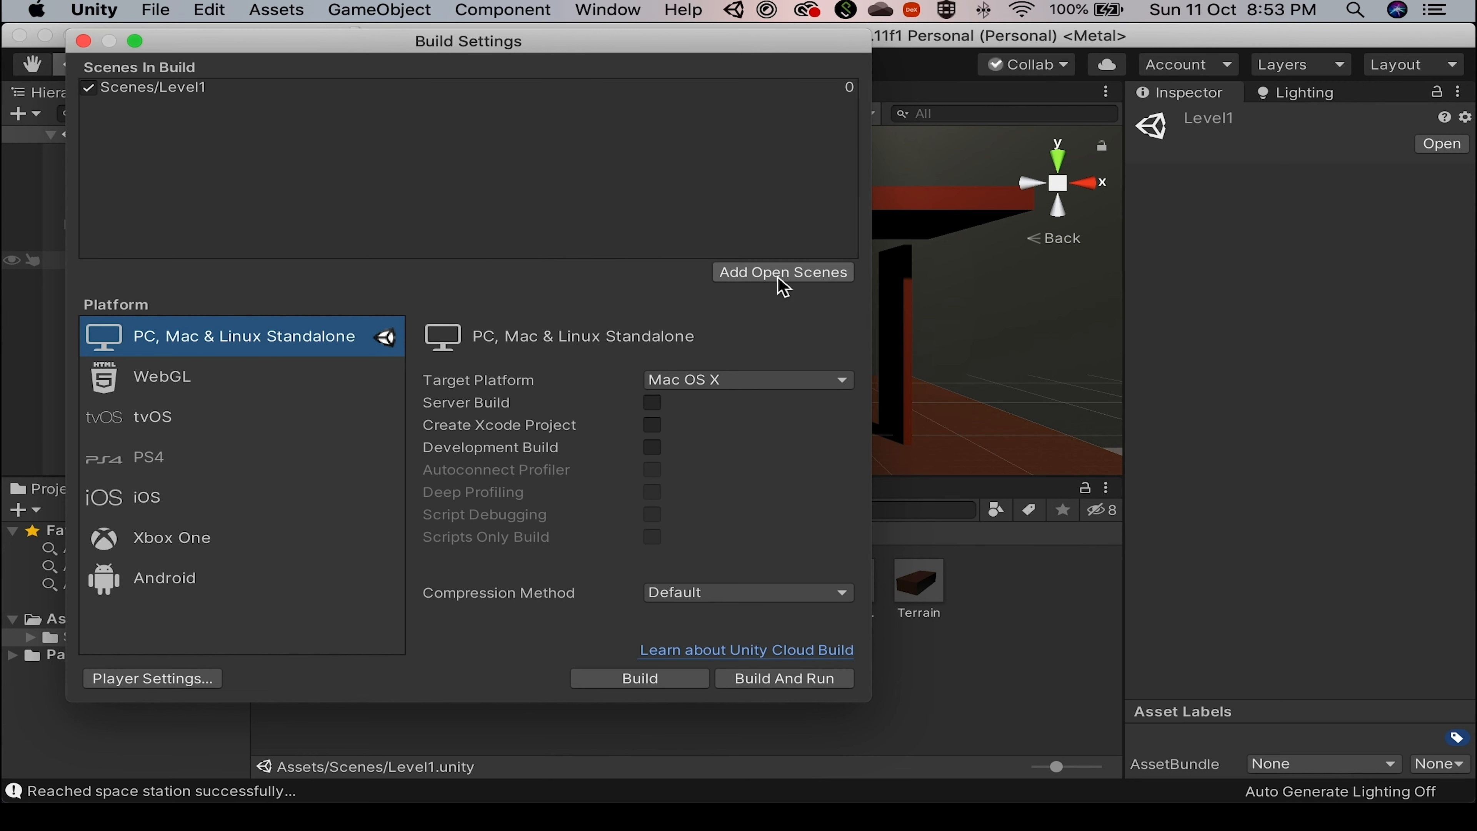
pyautogui.moveTo(590, 46); pyautogui.dragTo(1266, 114)
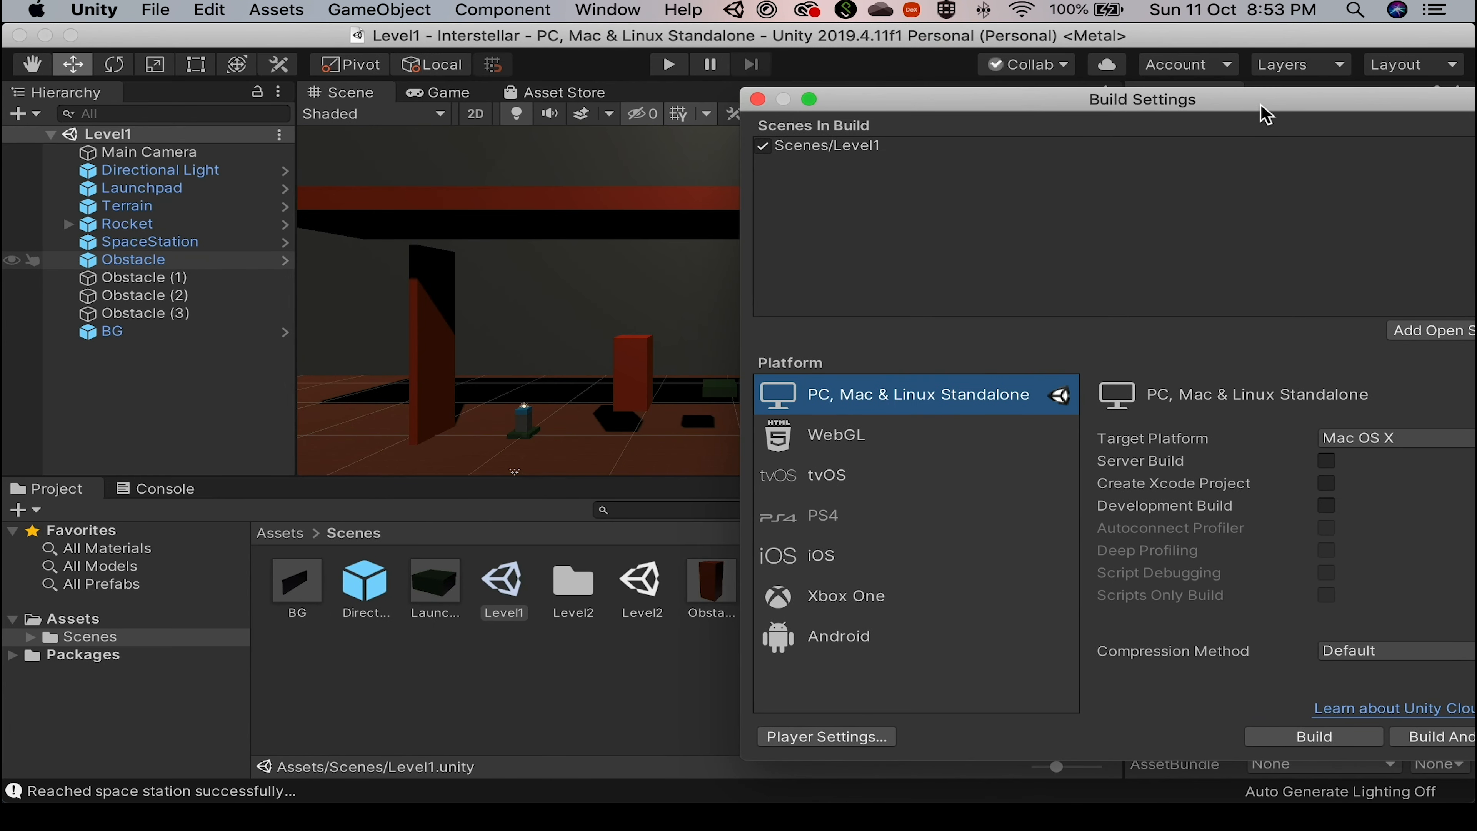
pyautogui.moveTo(642, 582); pyautogui.dragTo(954, 251)
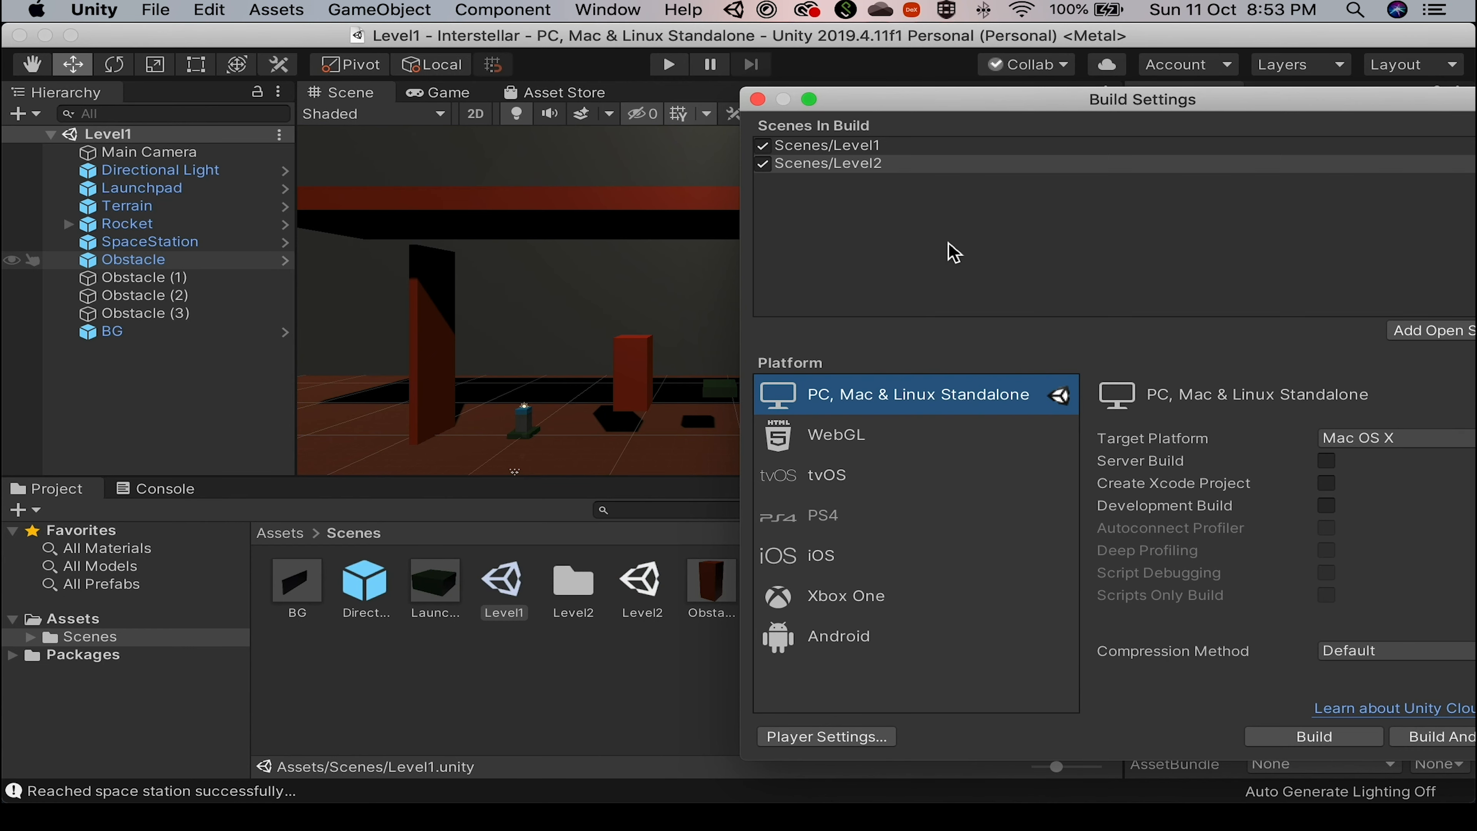
pyautogui.moveTo(972, 105); pyautogui.dragTo(370, 51)
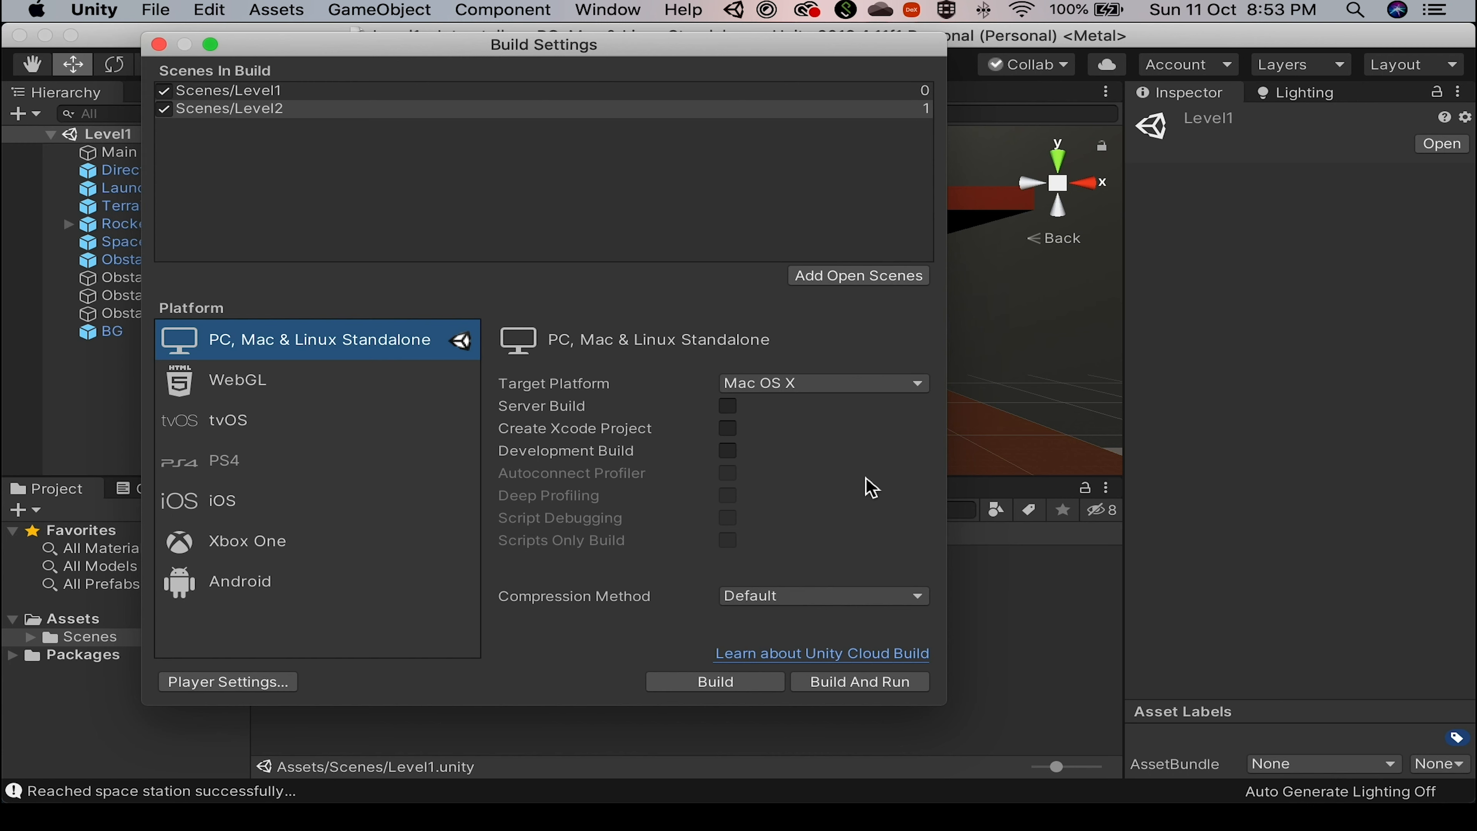
pyautogui.click(265, 379)
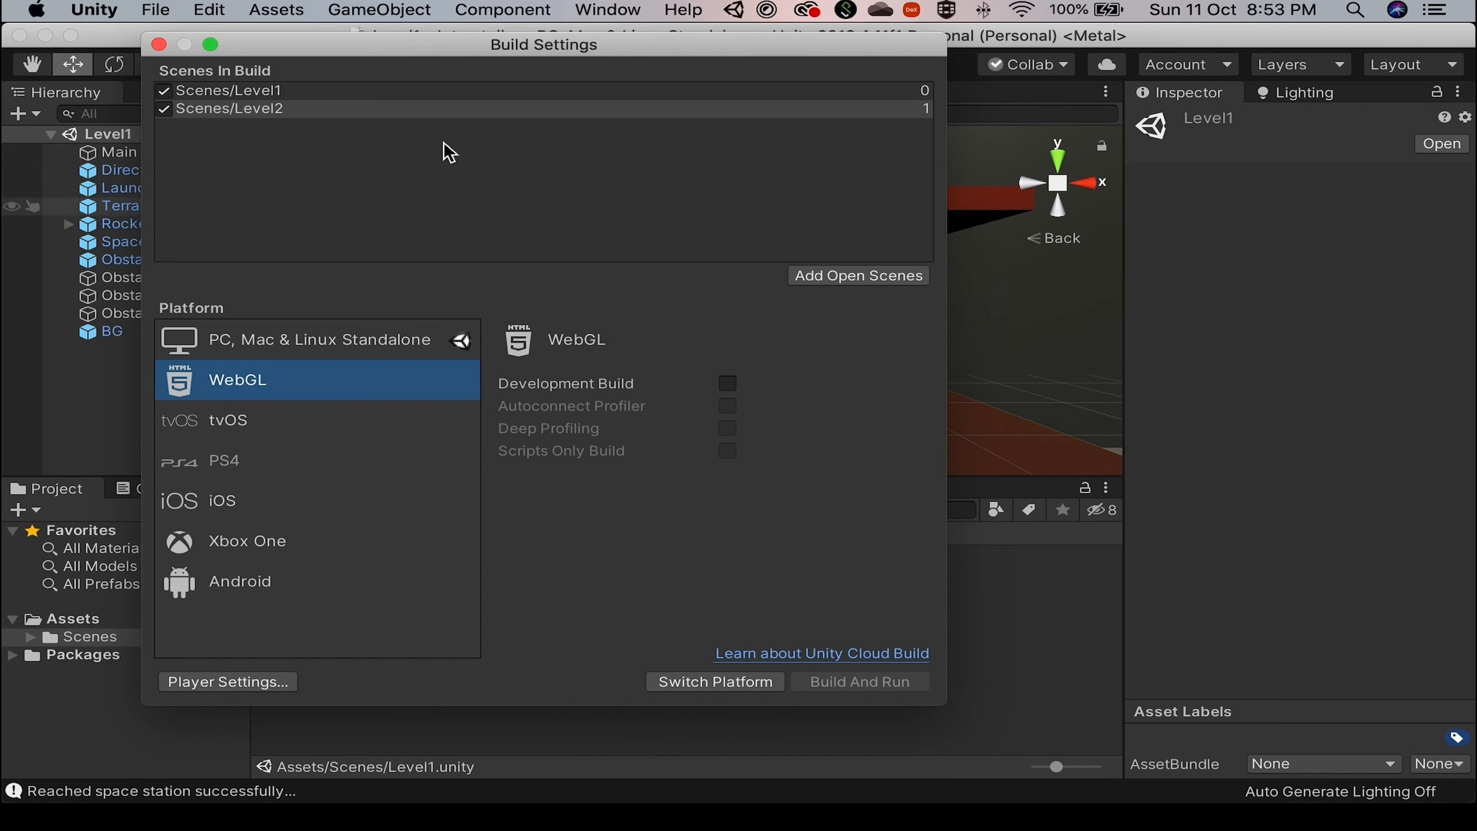
pyautogui.click(159, 45)
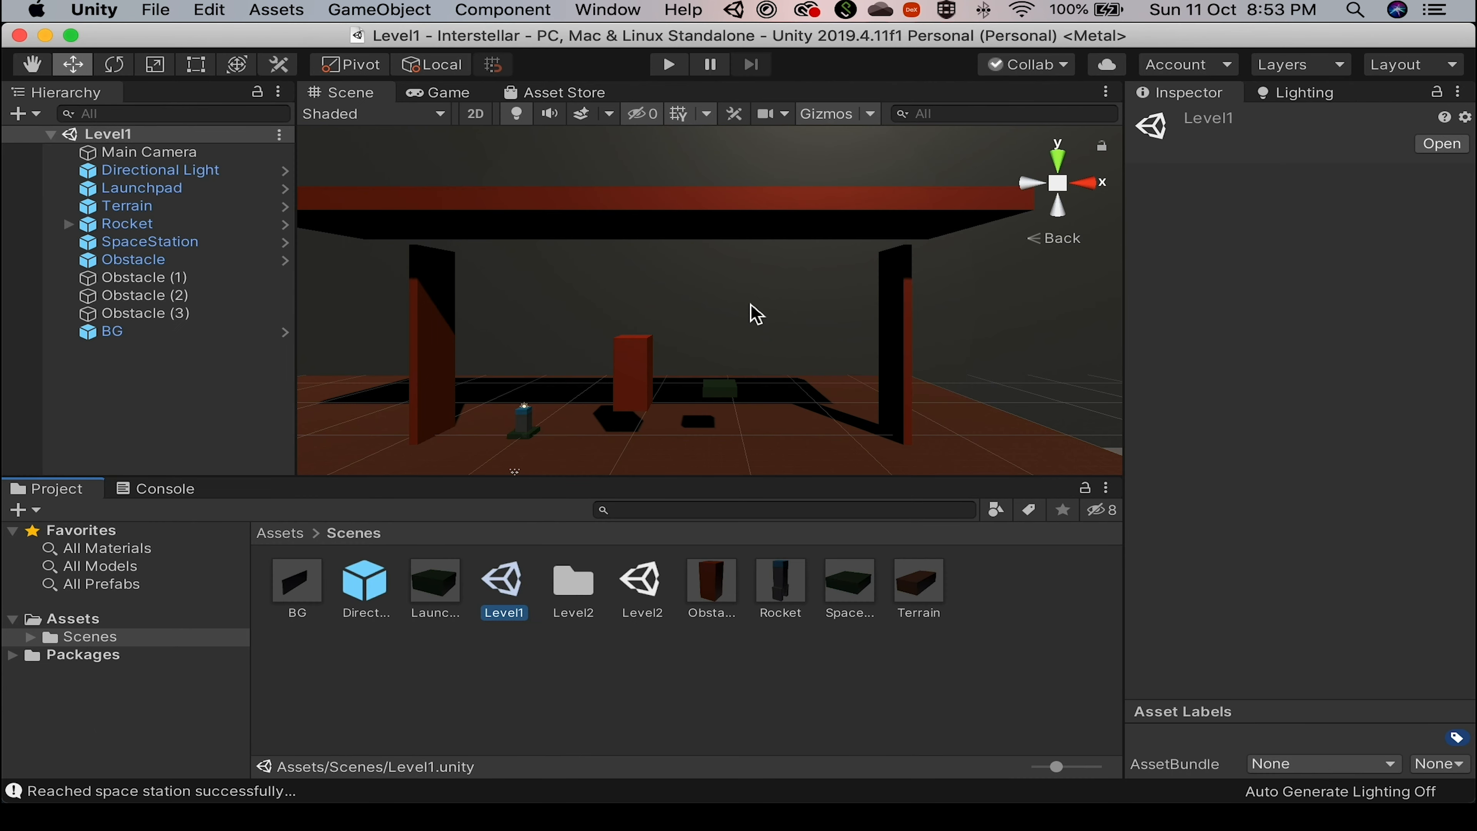
# Switch to Visual Studio and add a using UnityEngine.SceneManagement; directive below using UnityEngine; in RocketController.cs.
pyautogui.press('super+Tab')
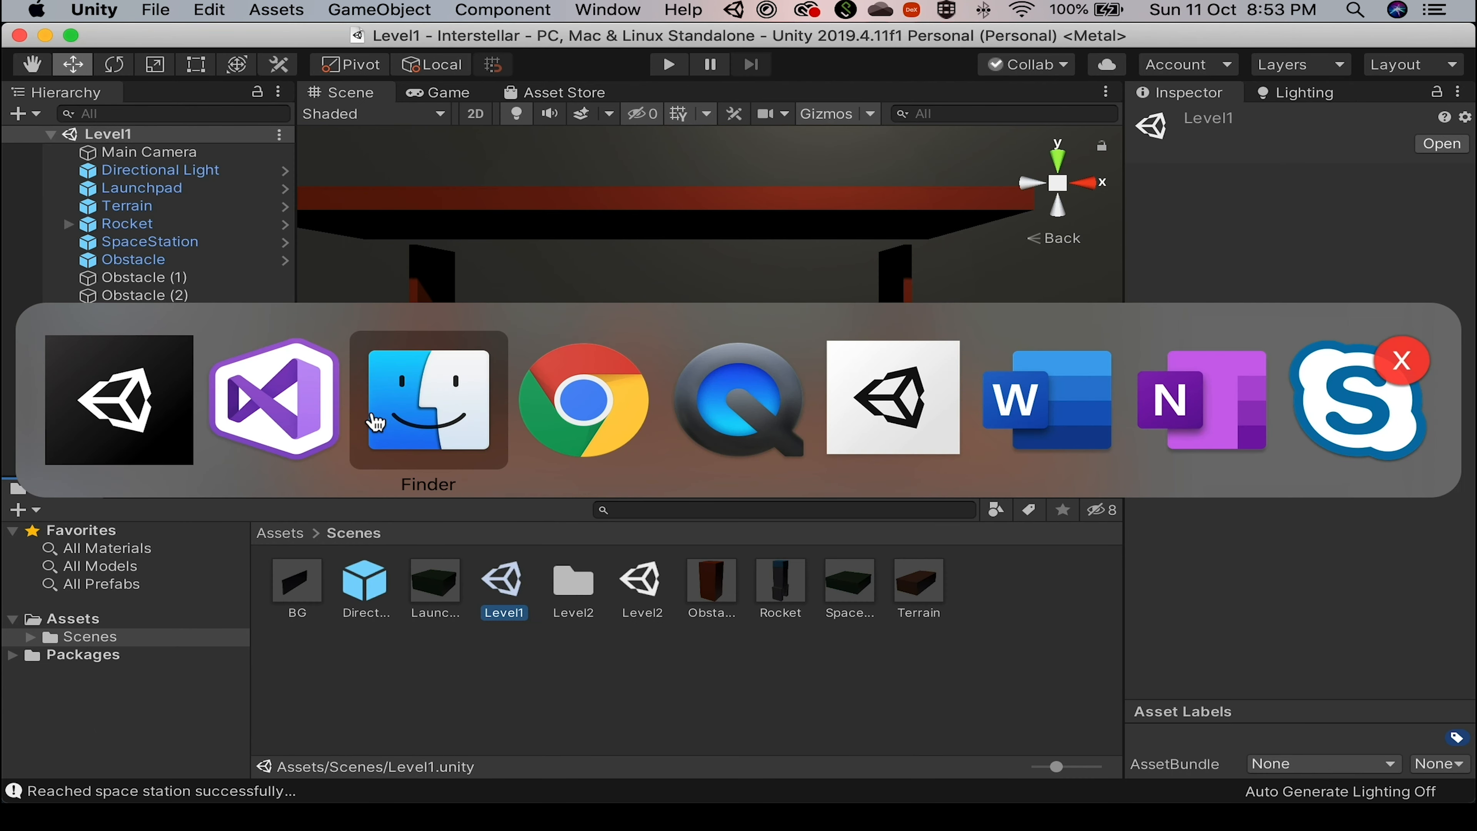
pyautogui.click(332, 417)
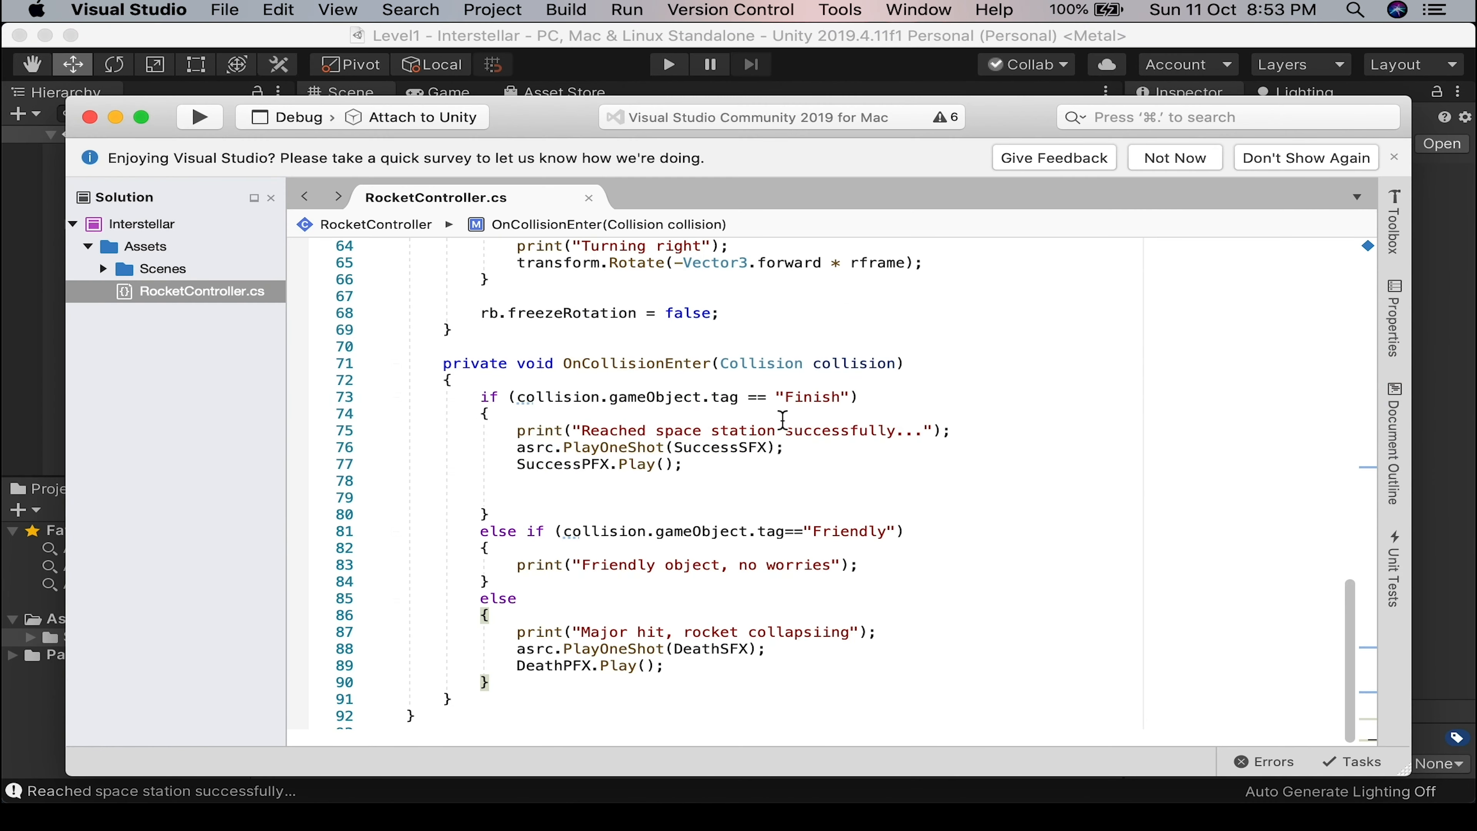
pyautogui.scroll(15, 733, 495)
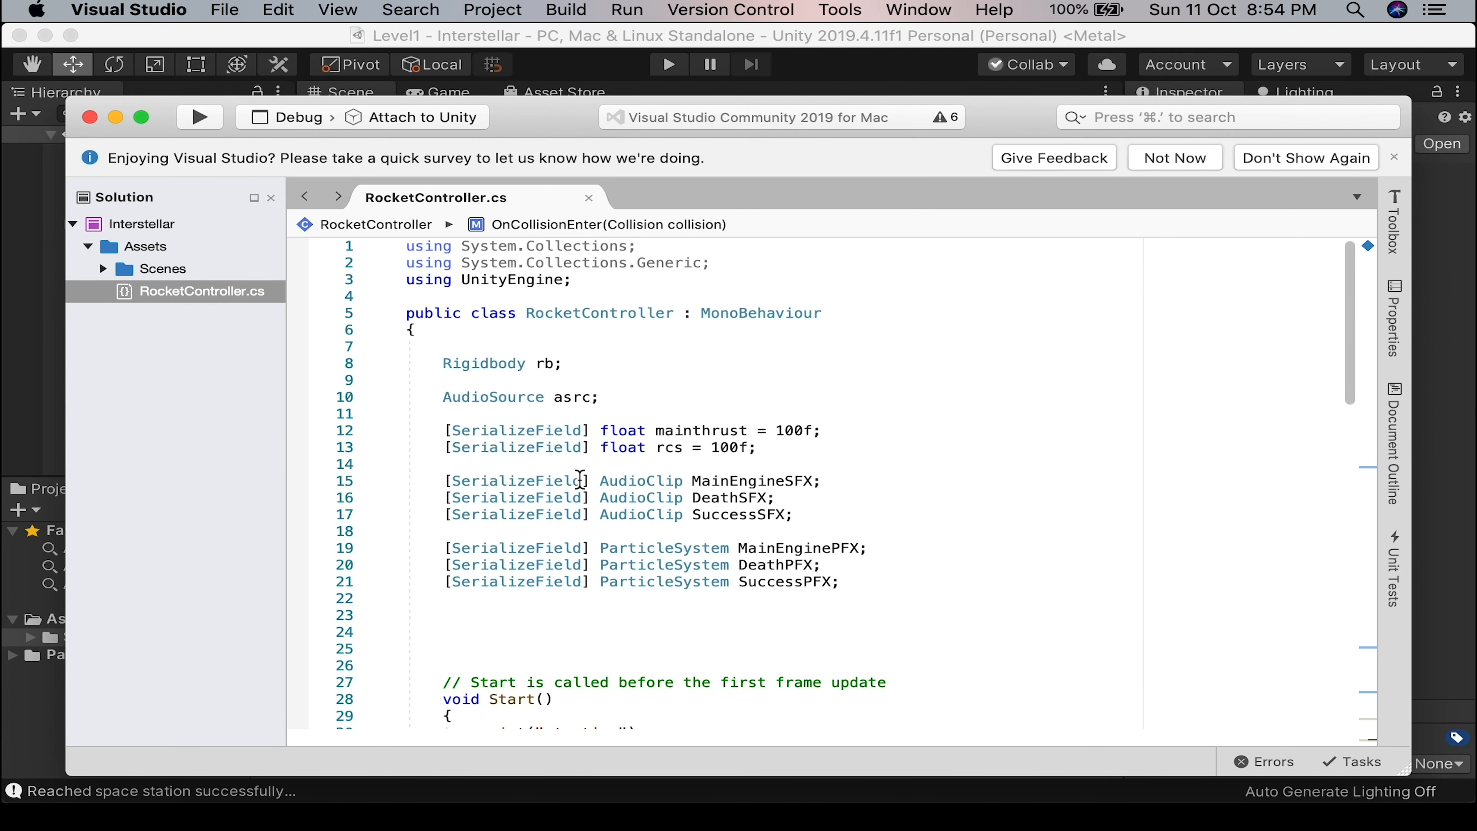
pyautogui.click(637, 285)
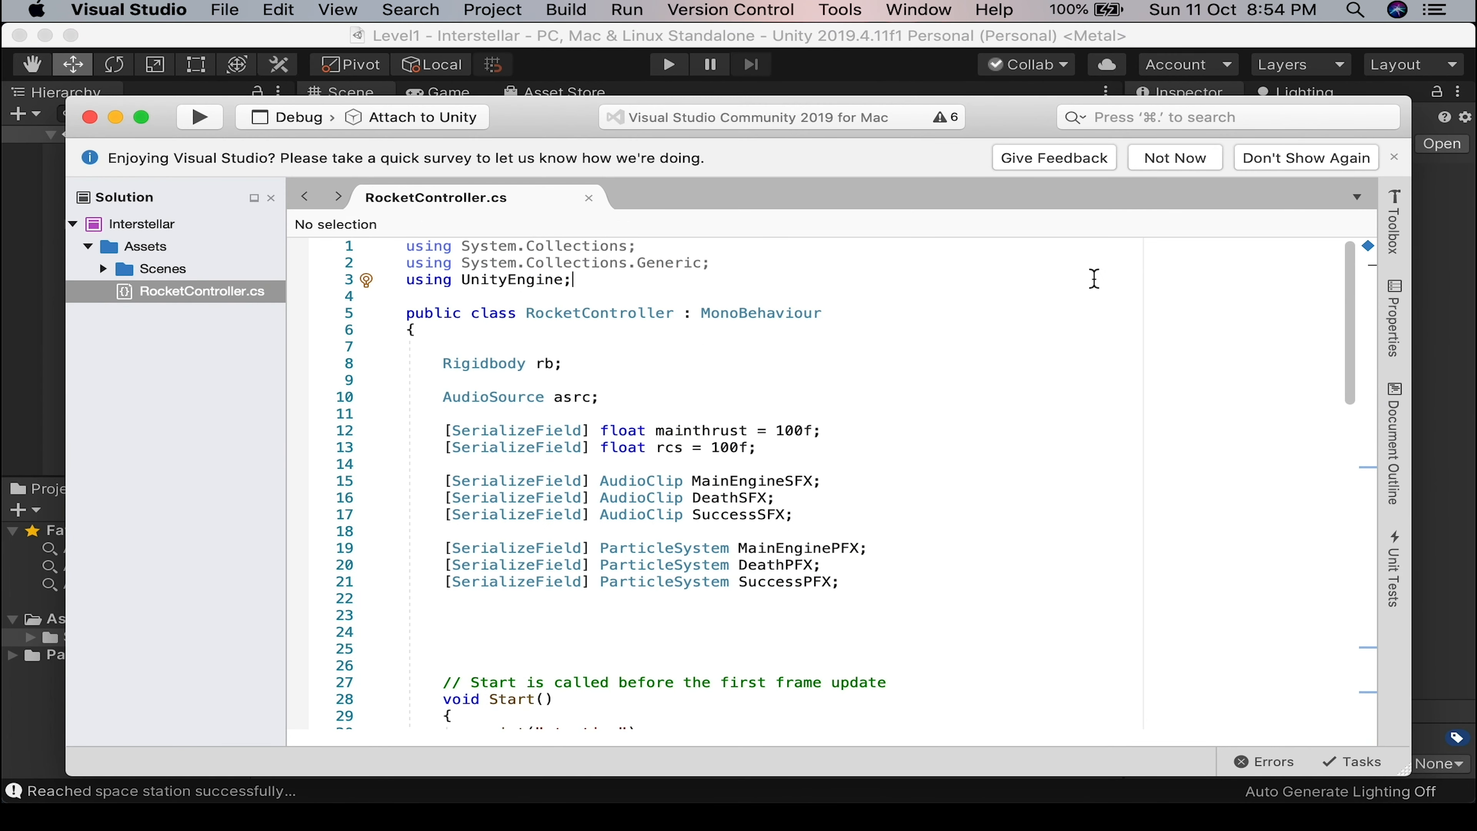
pyautogui.press('Return')
pyautogui.write('u')
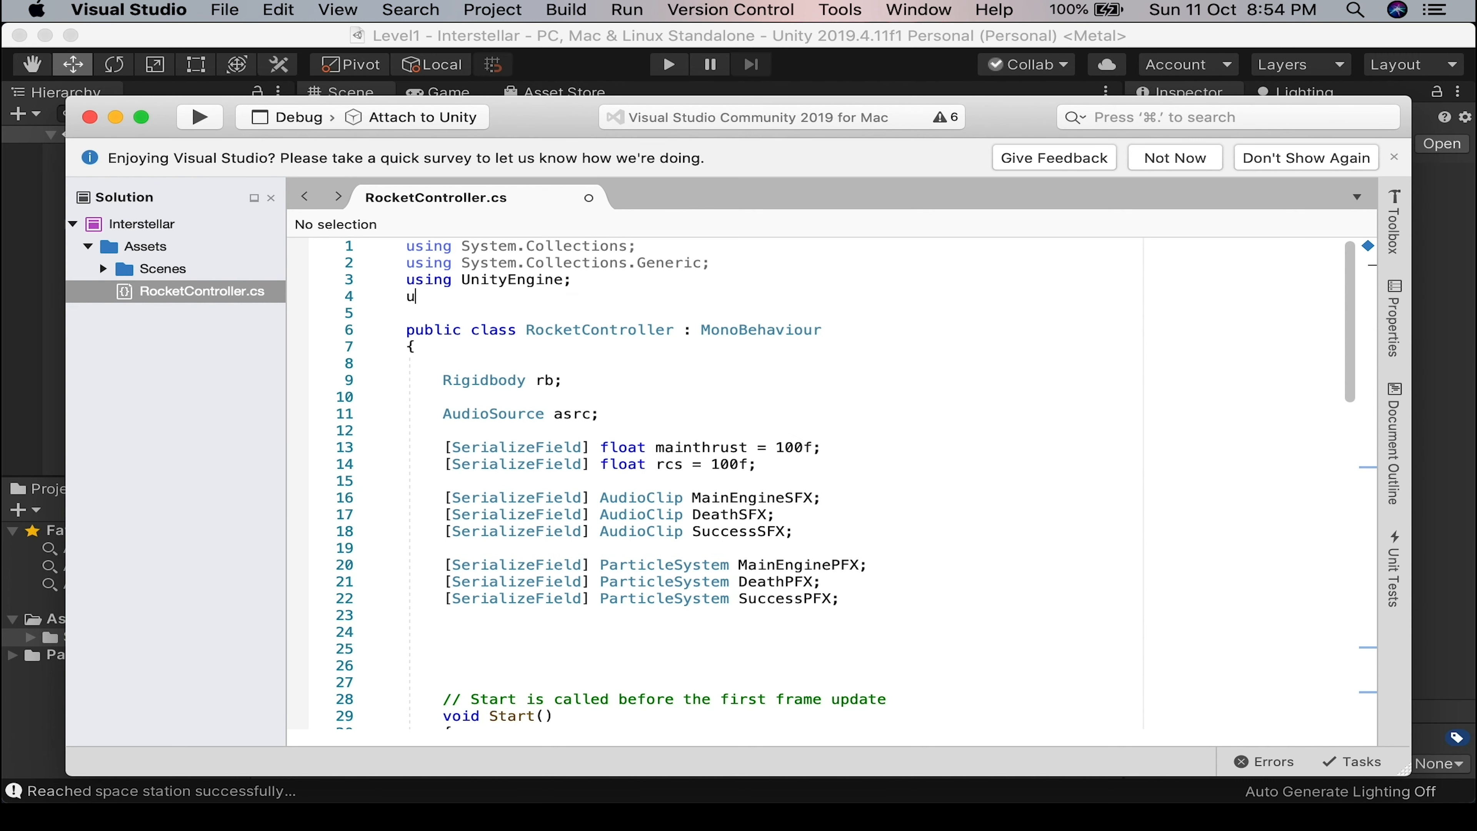
pyautogui.write('sing unit')
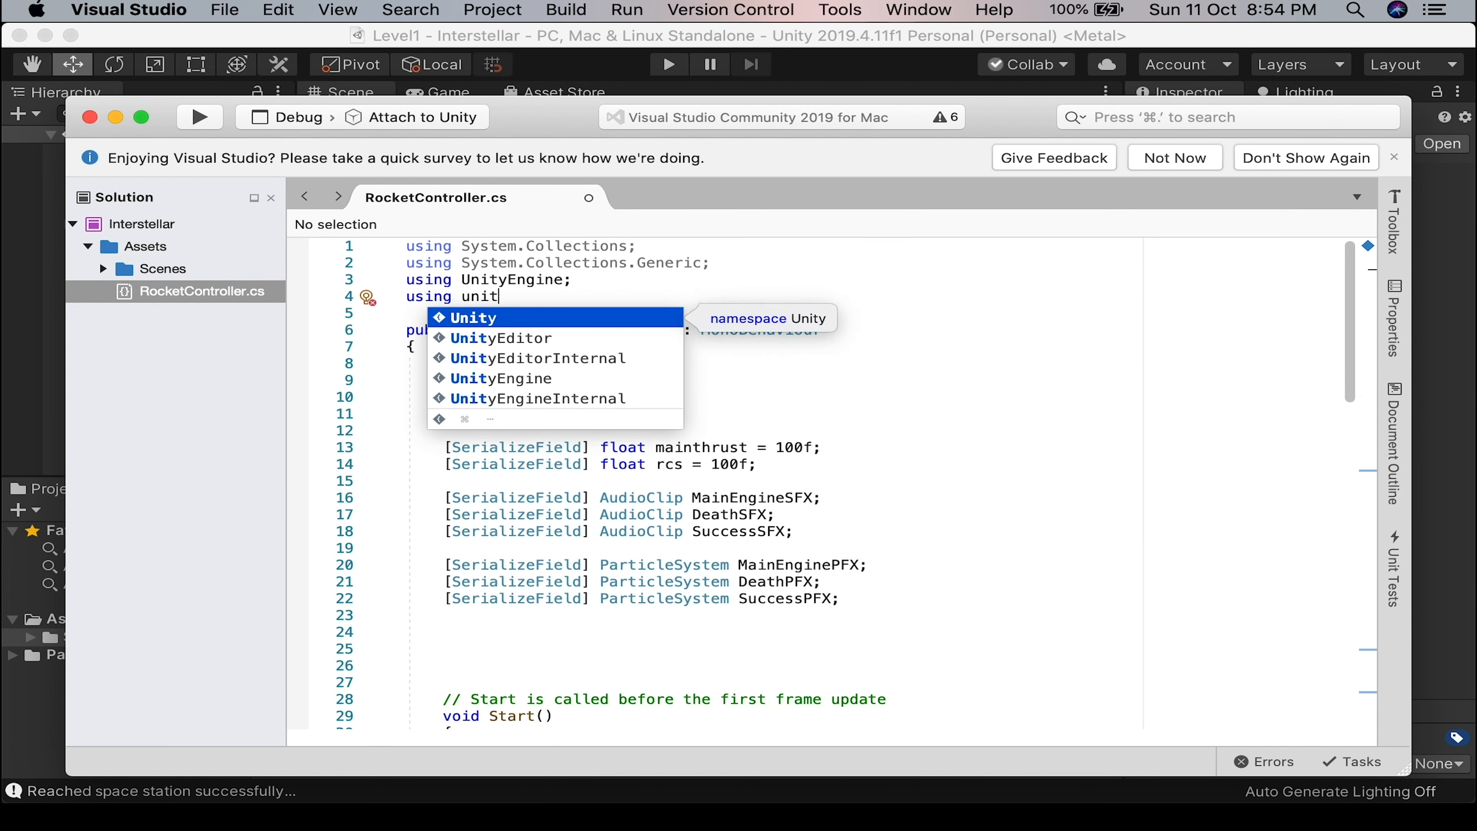
pyautogui.write('en')
pyautogui.press('BackSpace')
pyautogui.press('BackSpace')
pyautogui.write('en.s')
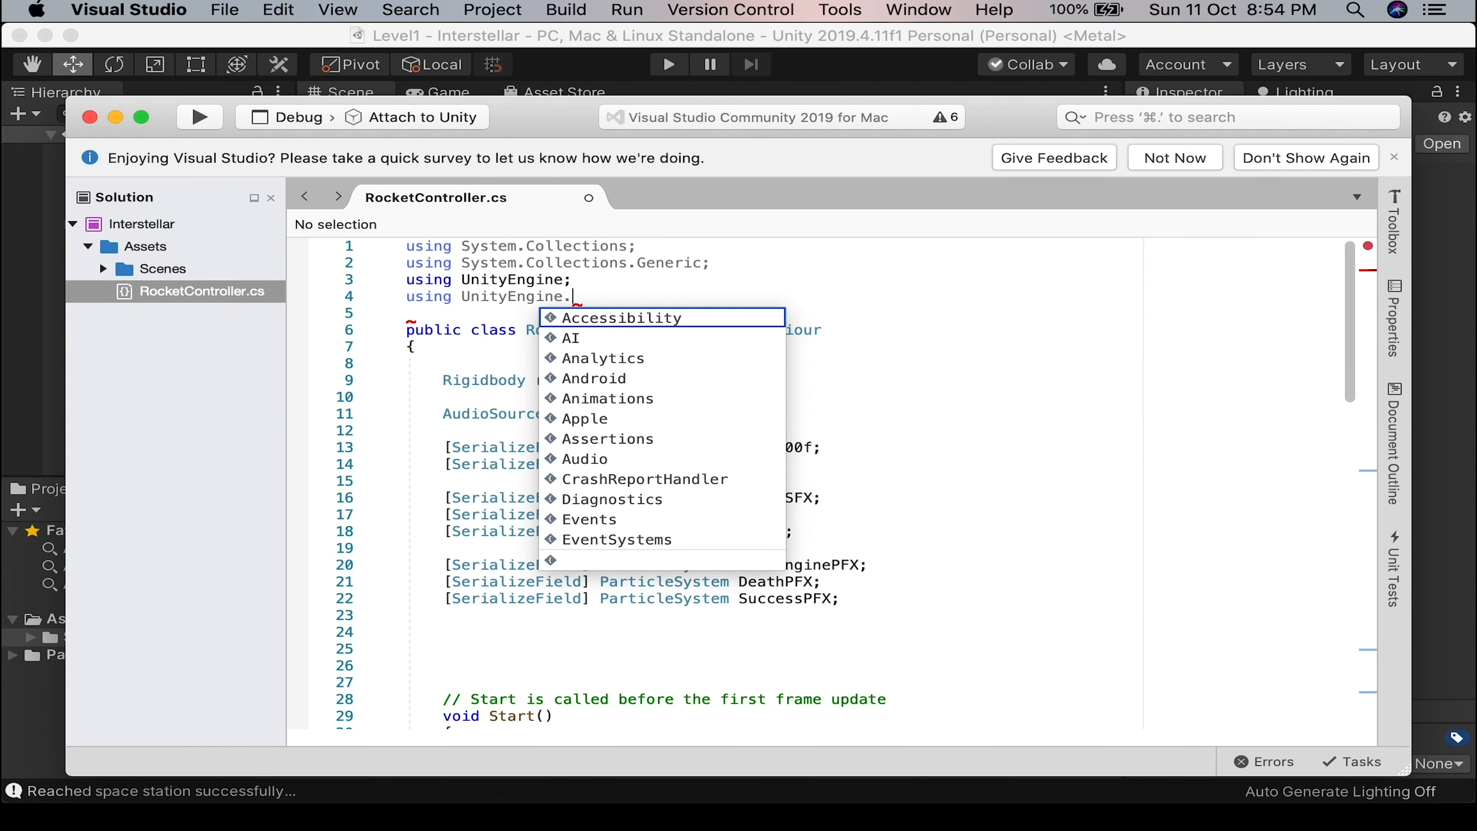
pyautogui.write('cene')
pyautogui.press('Return')
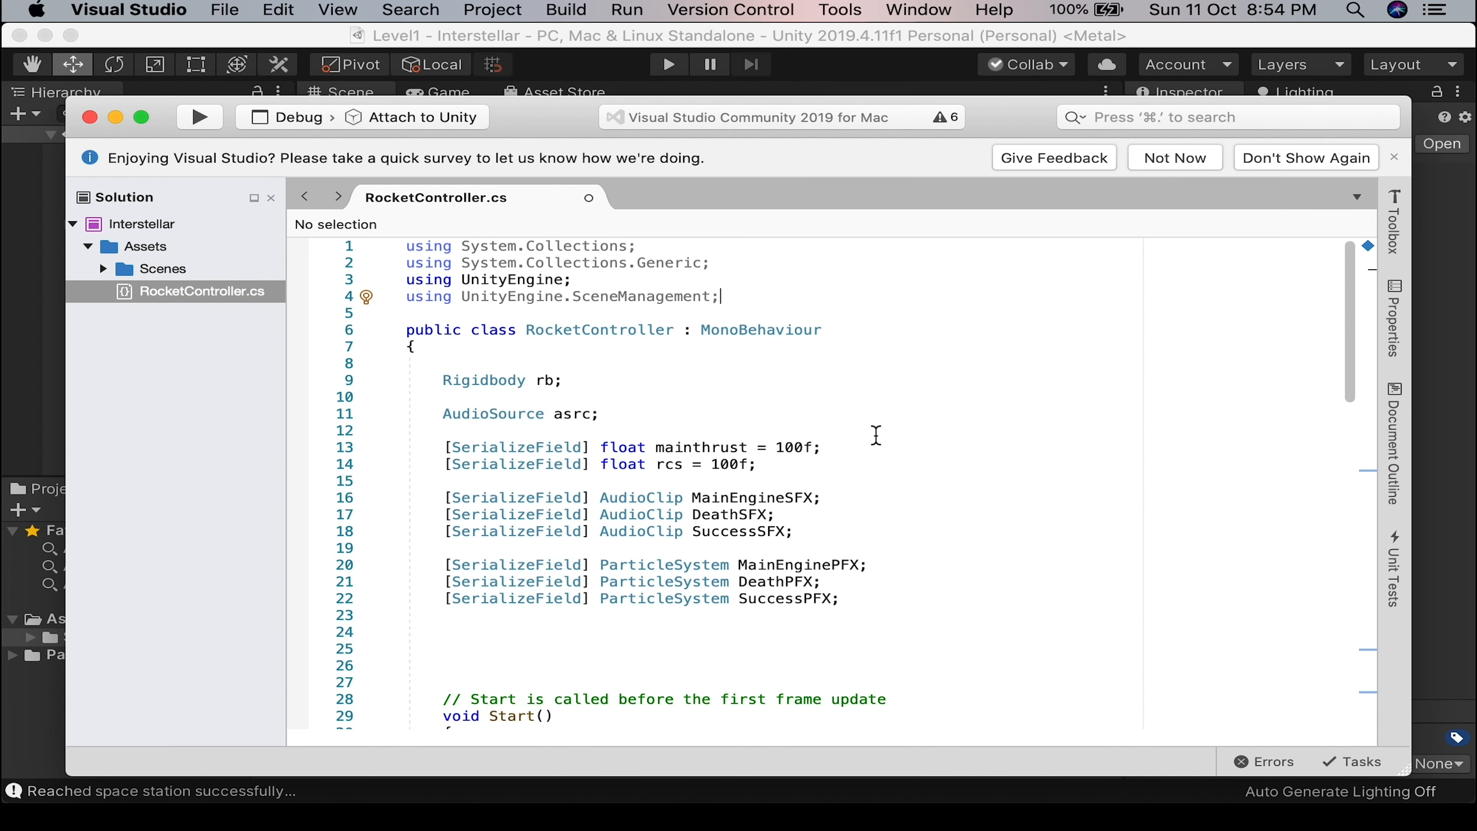
# Add SceneManager.LoadScene(1); below SuccessPFX.Play(); in the "Finish" branch of OnCollisionEnter.
pyautogui.scroll(-10, 808, 535)
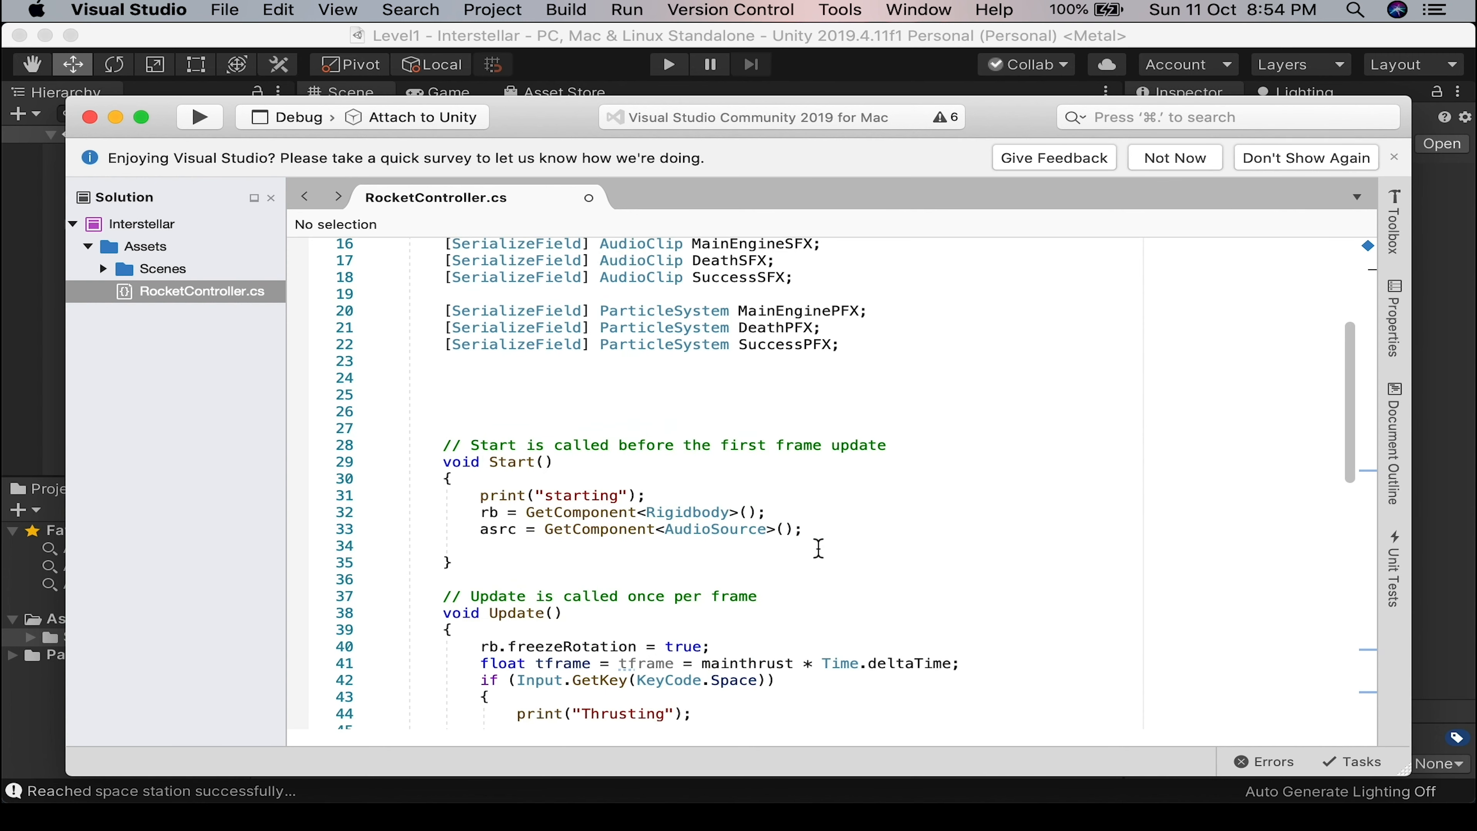
pyautogui.scroll(-3, 820, 548)
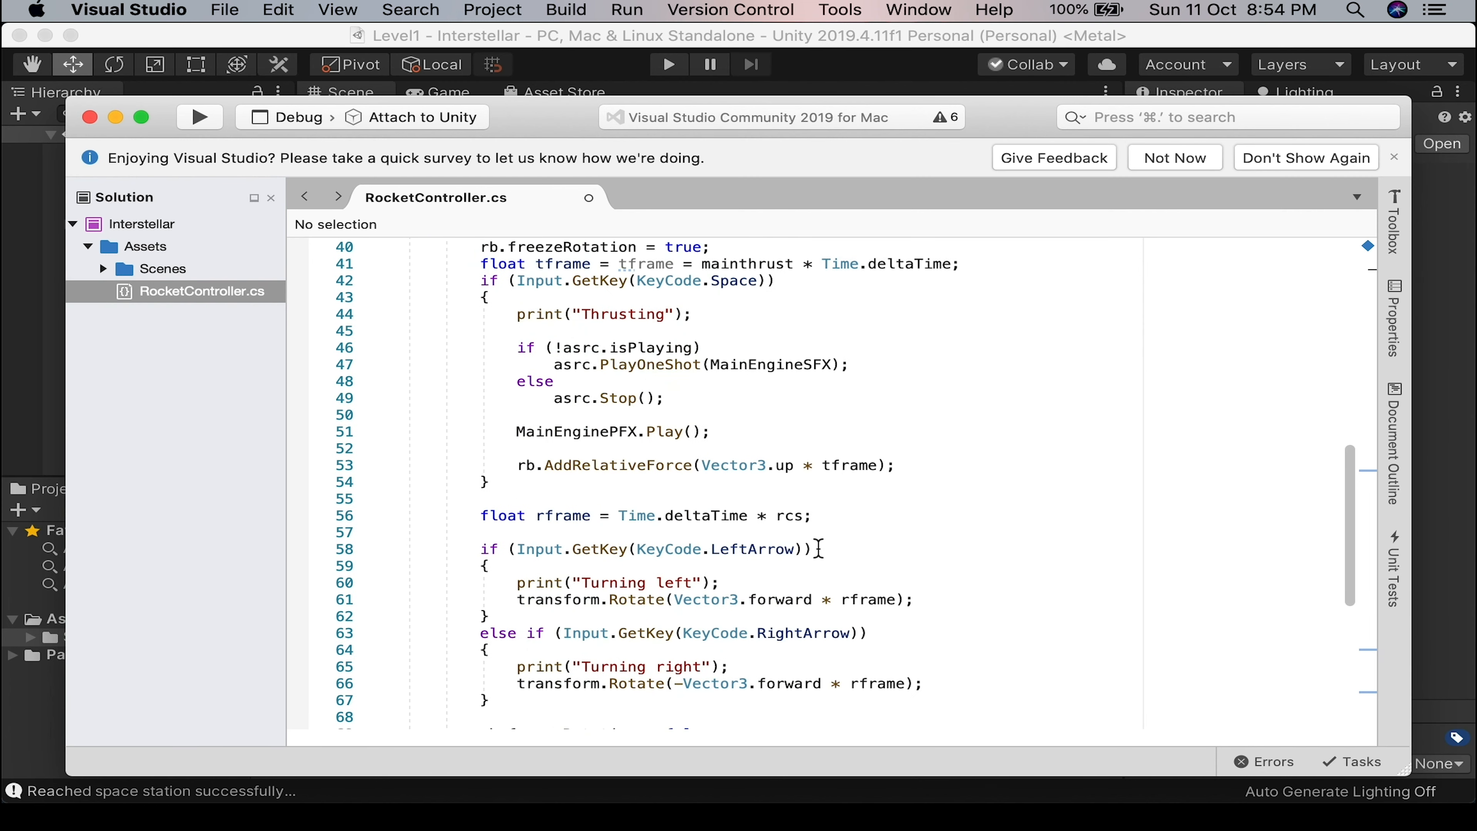
pyautogui.scroll(-9, 869, 536)
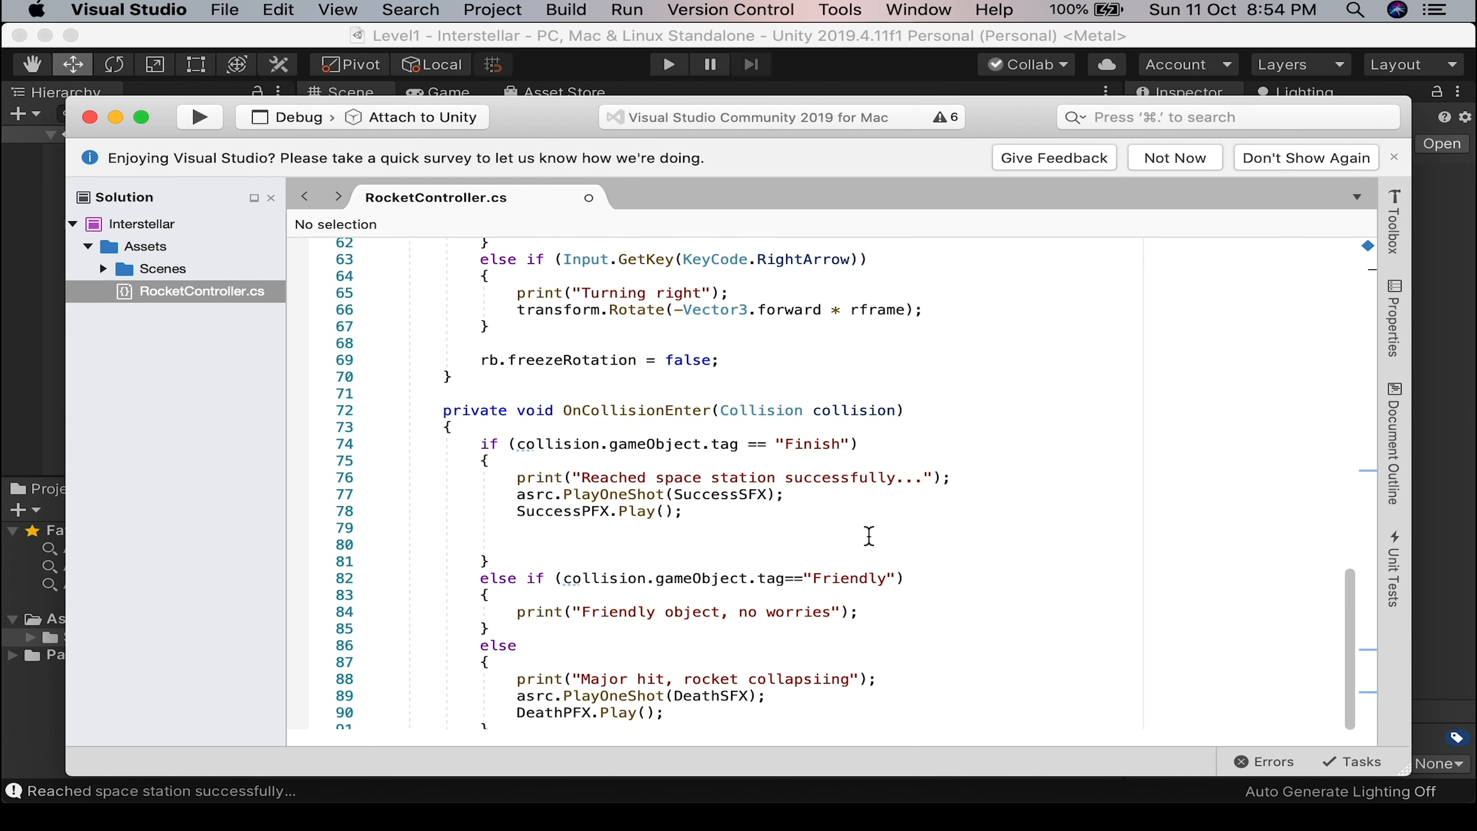
pyautogui.click(708, 510)
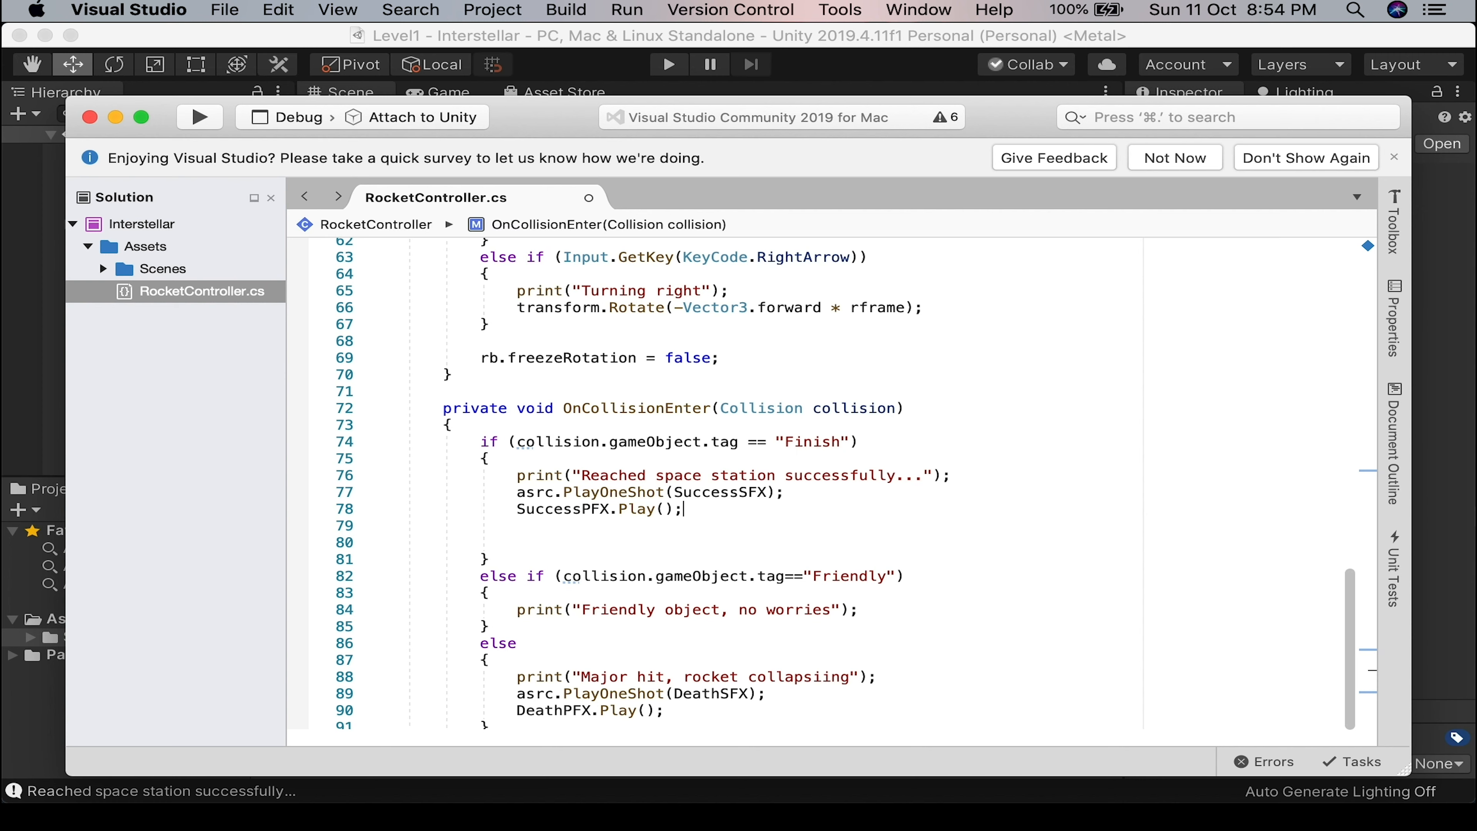
pyautogui.press('Return')
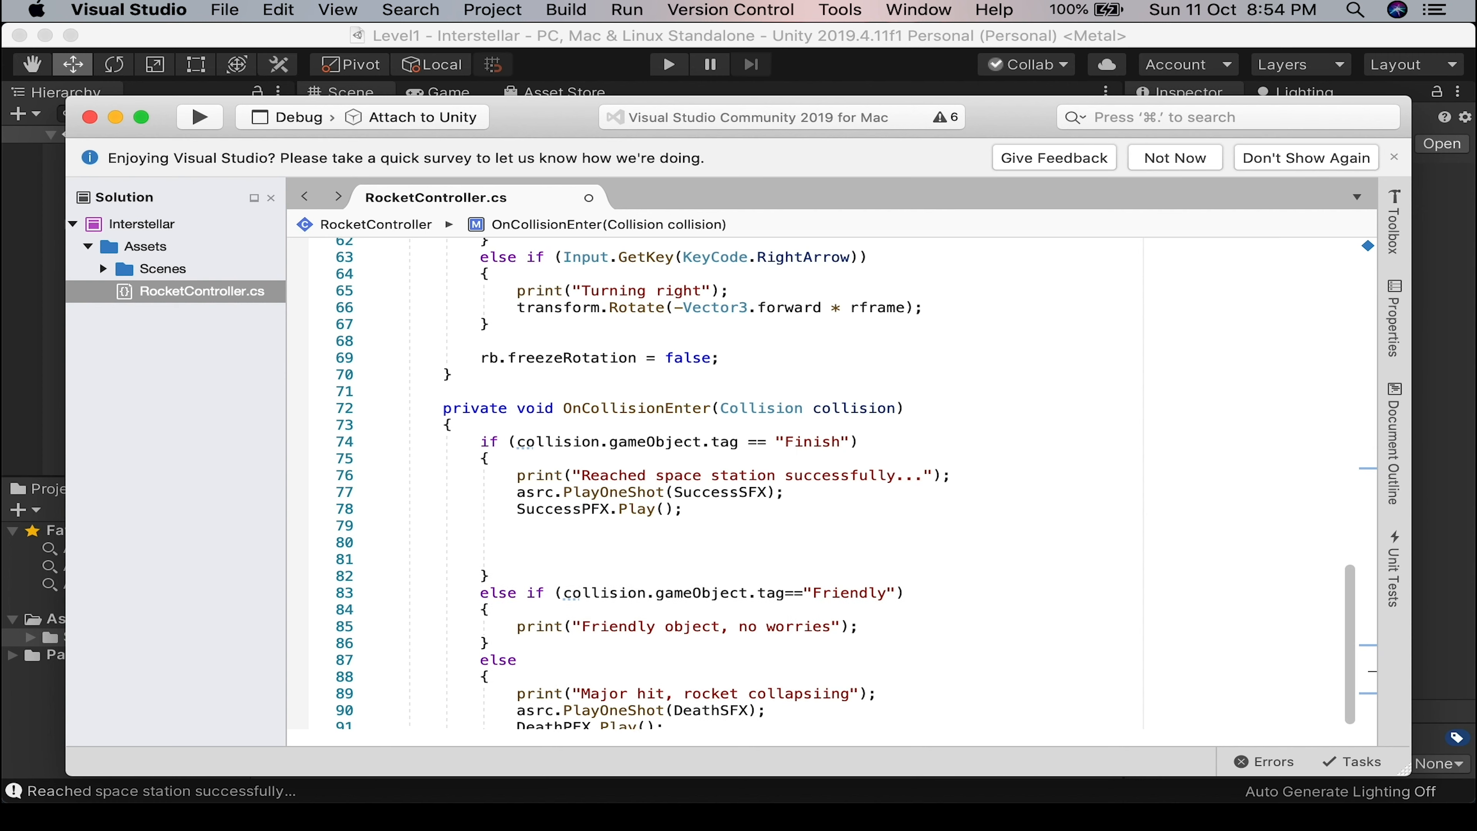
pyautogui.write('scene')
pyautogui.press('Down')
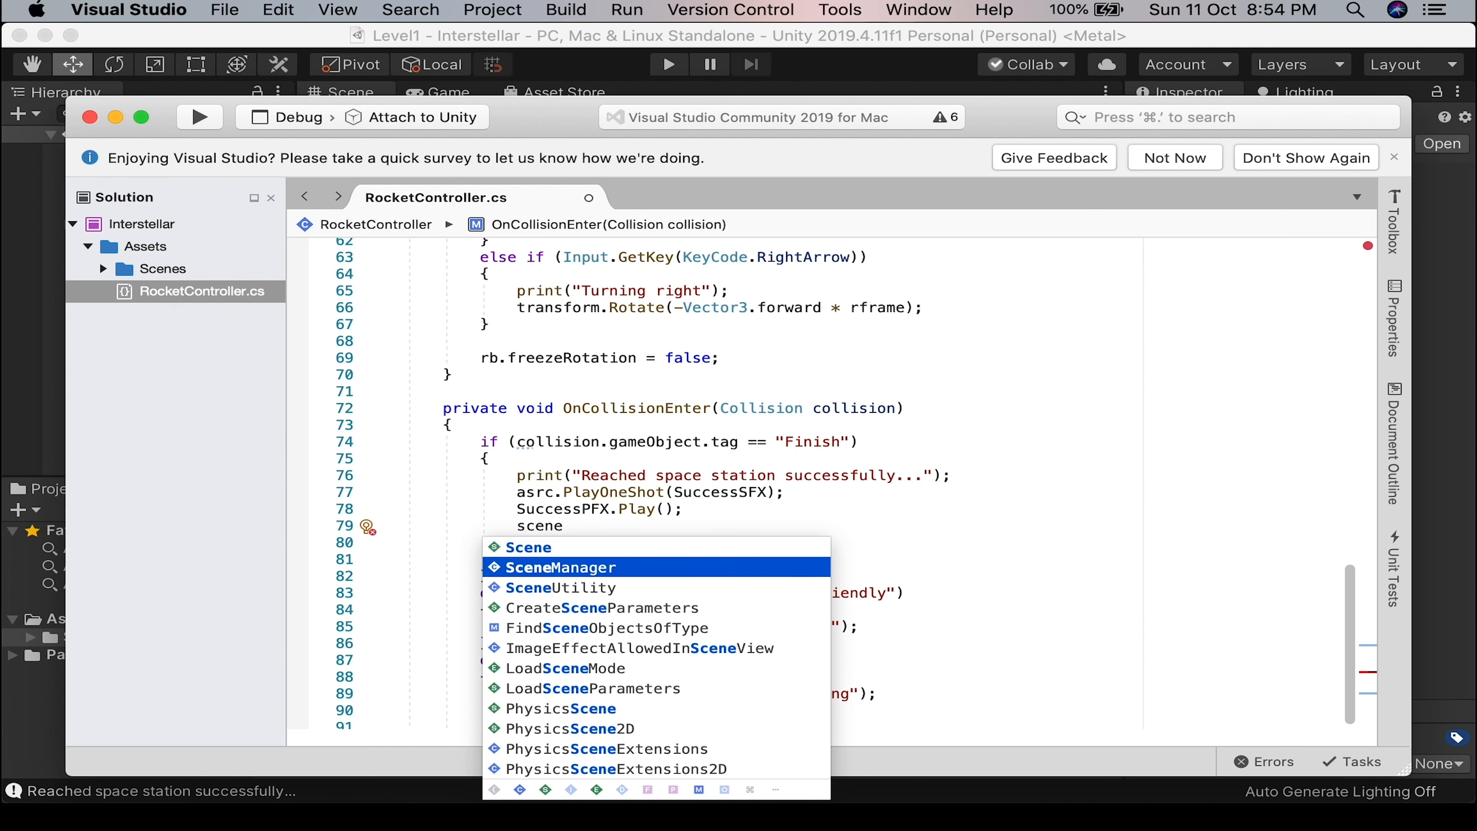
pyautogui.write('.load')
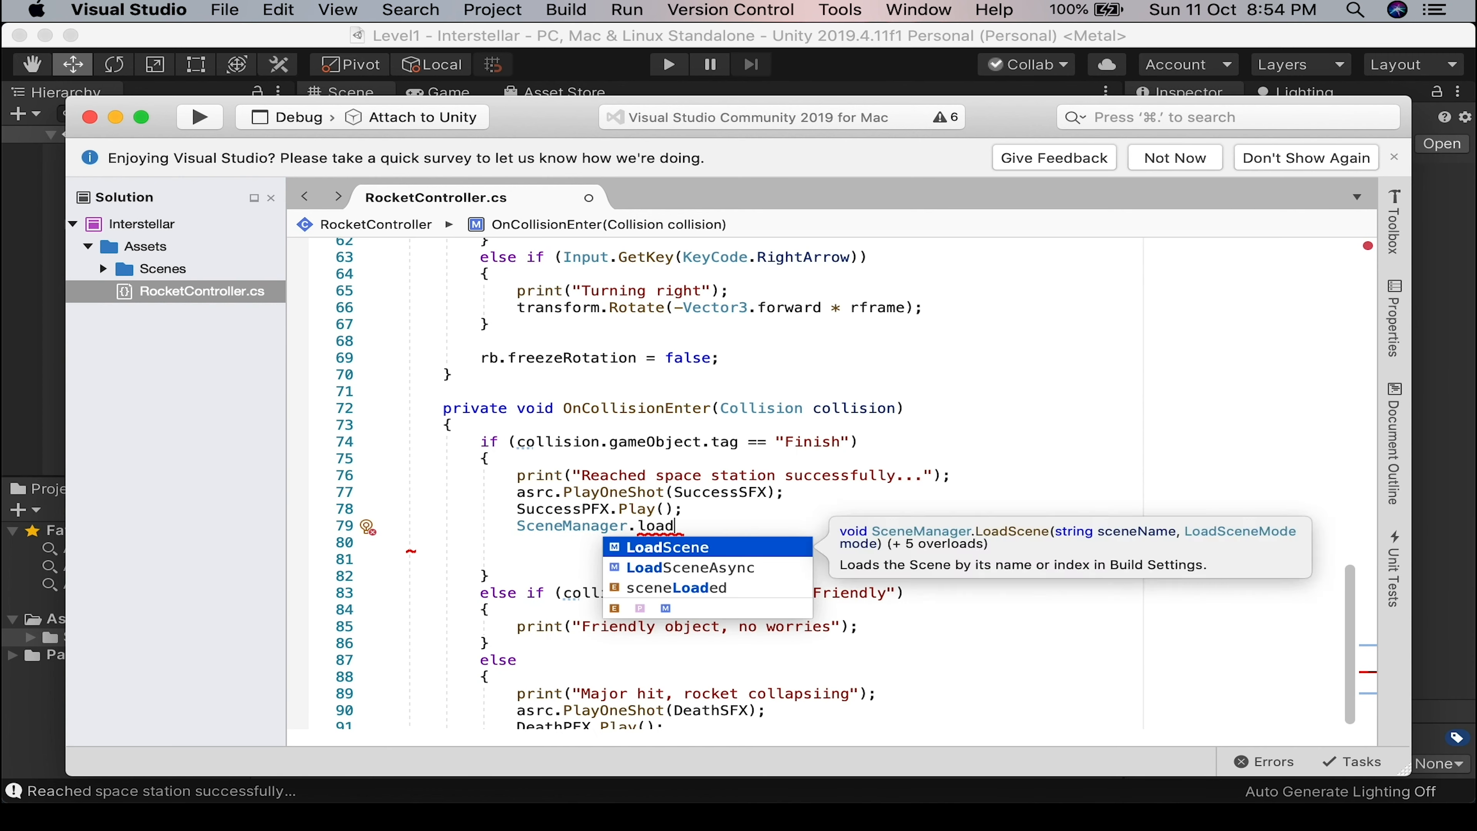
pyautogui.press('Return')
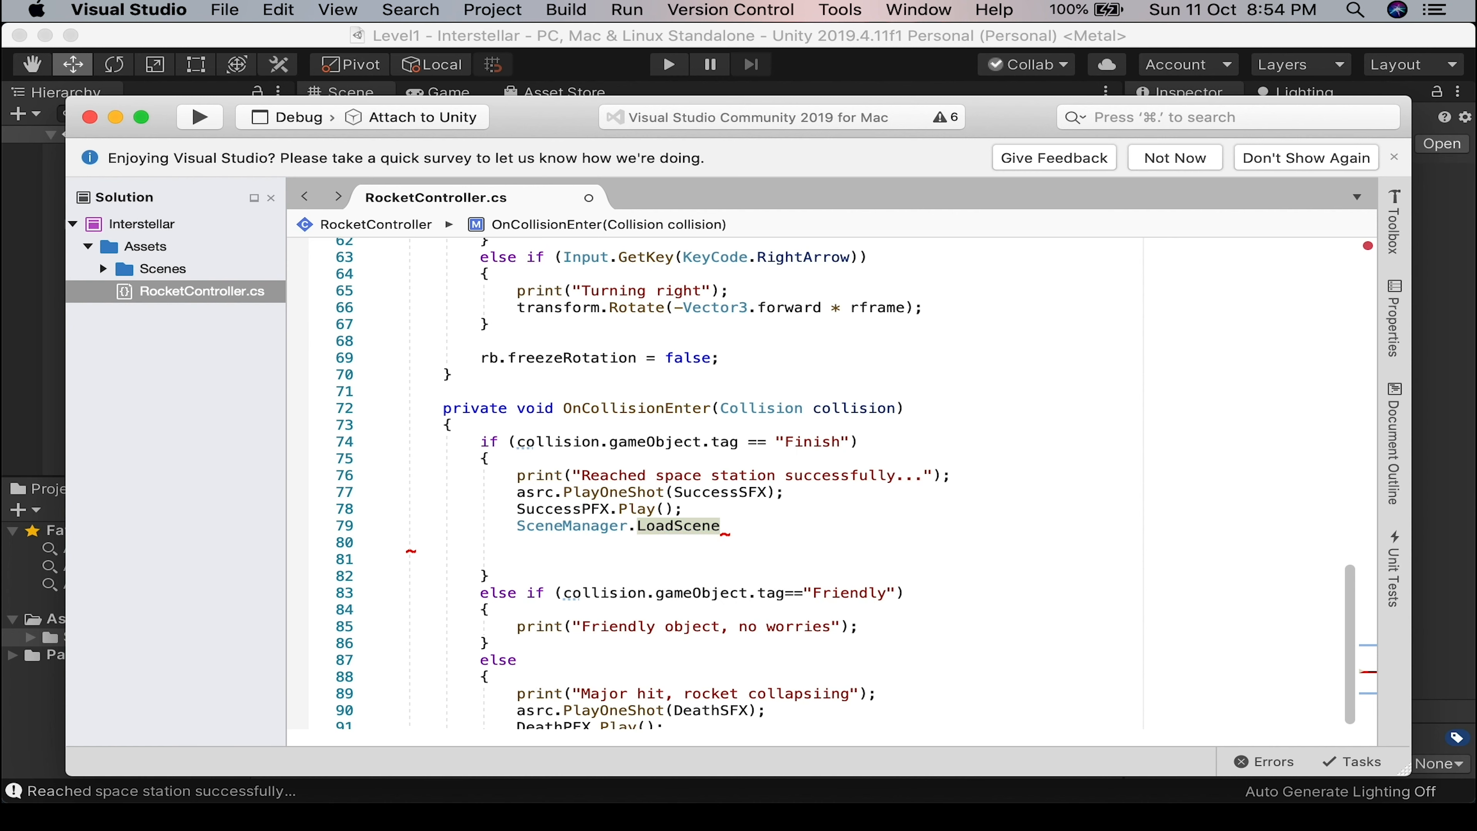
pyautogui.write('(')
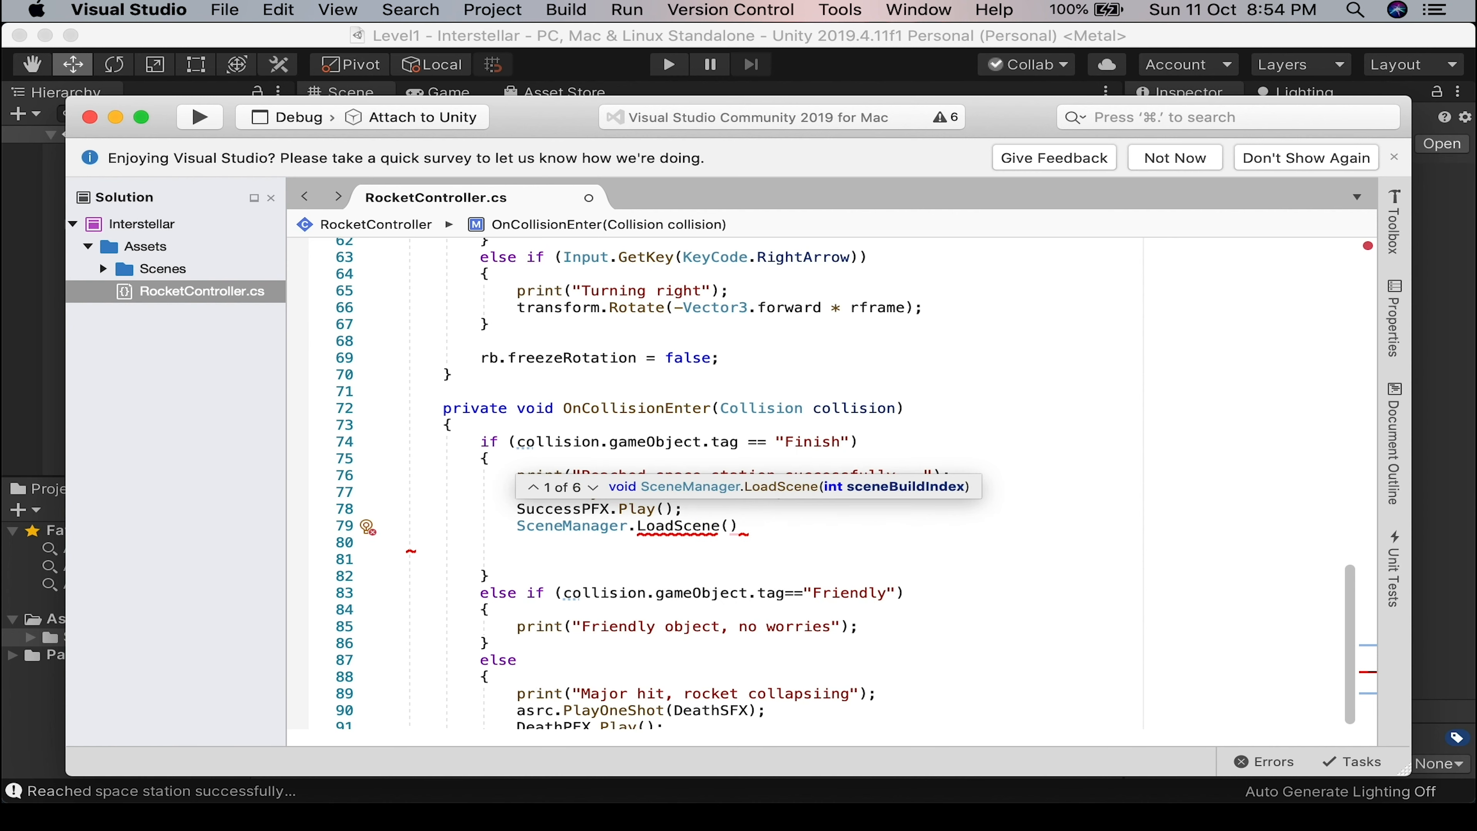
pyautogui.write('1);')
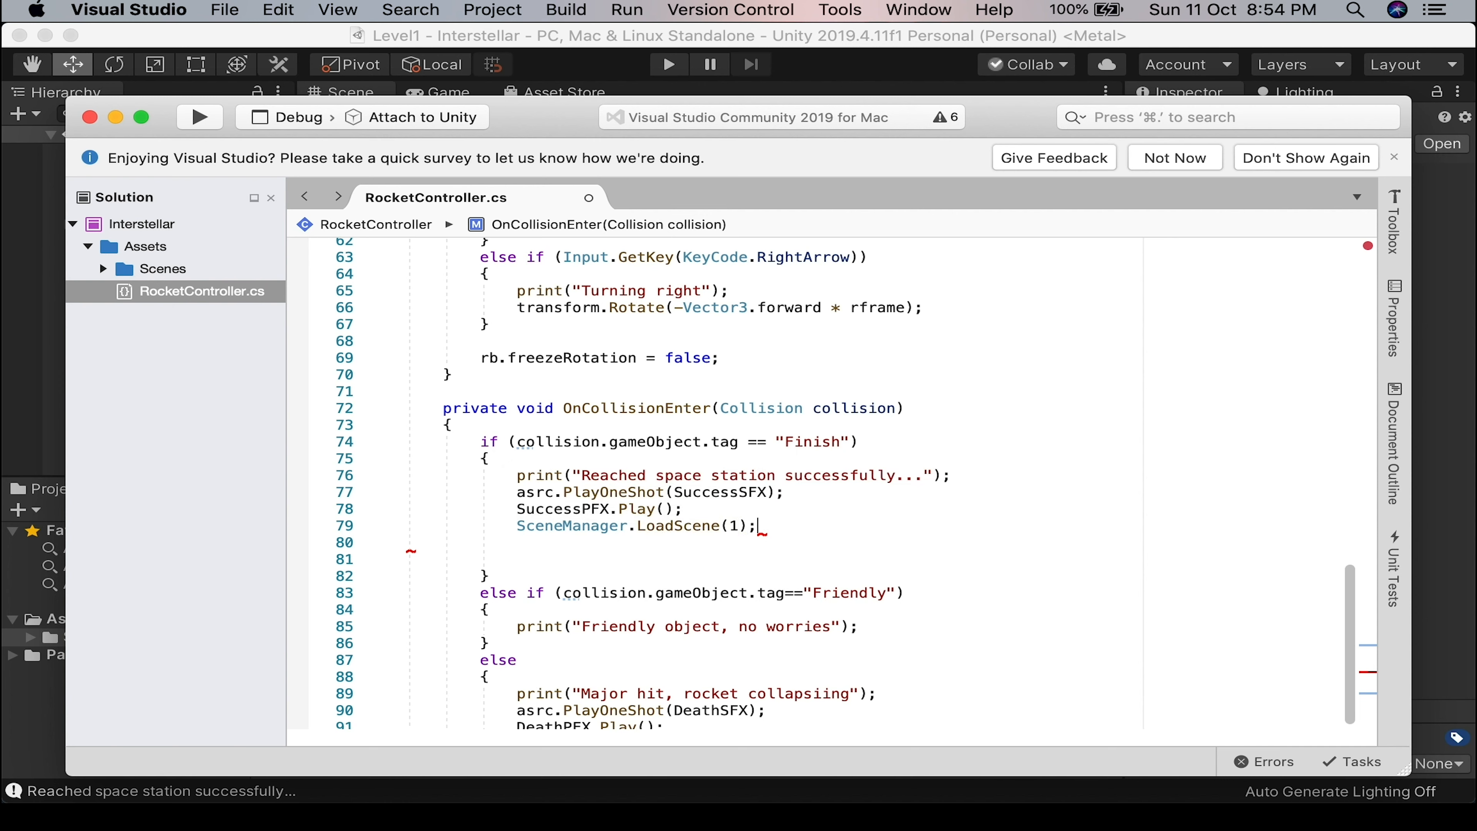
# Copy the LoadScene line below DeathPFX.Play(); in the else branch, set its scene index to 0, and save the script.
pyautogui.moveTo(760, 527); pyautogui.dragTo(530, 522)
pyautogui.press('super+c')
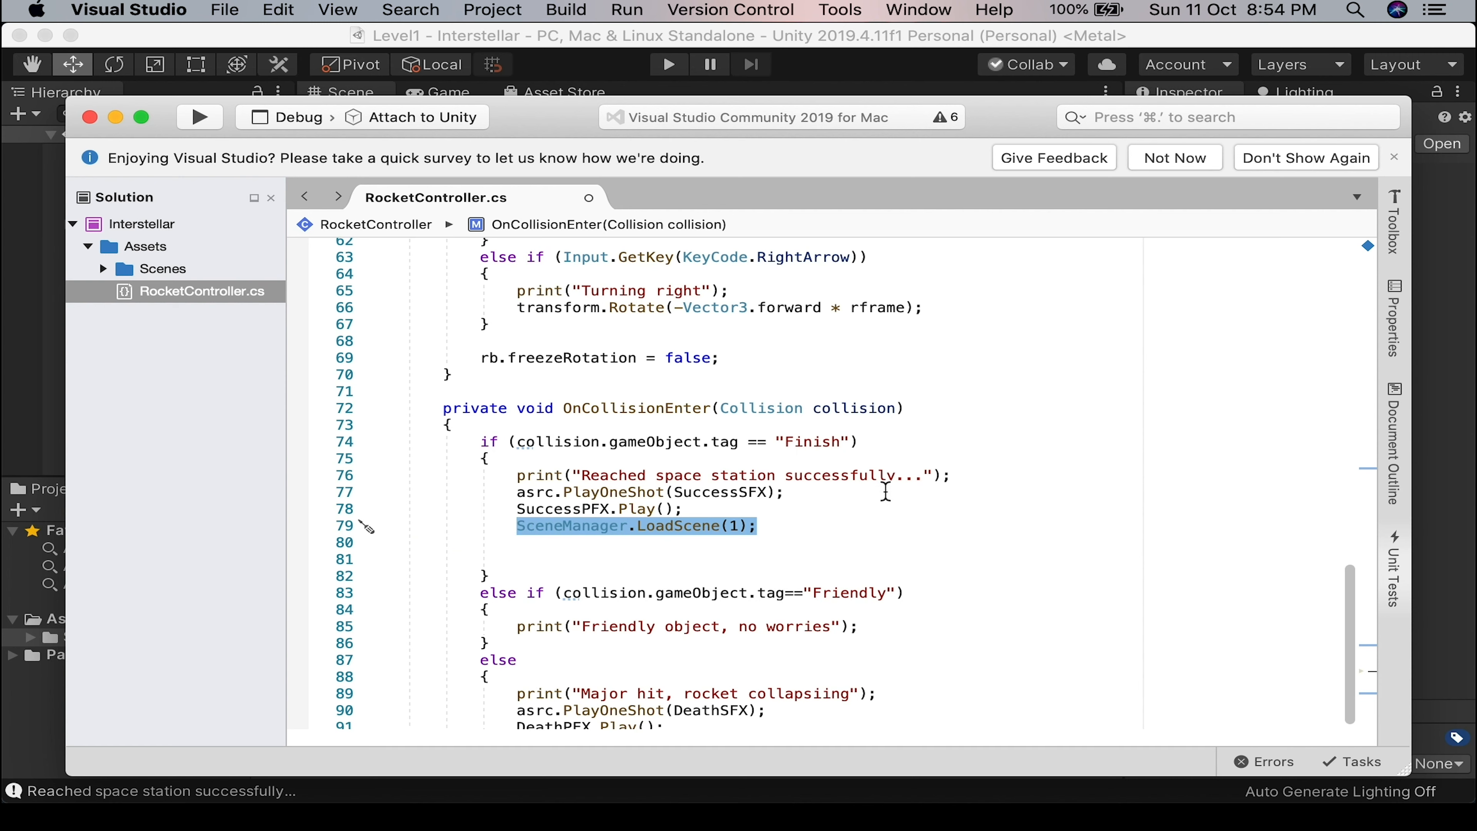
pyautogui.scroll(-3, 894, 643)
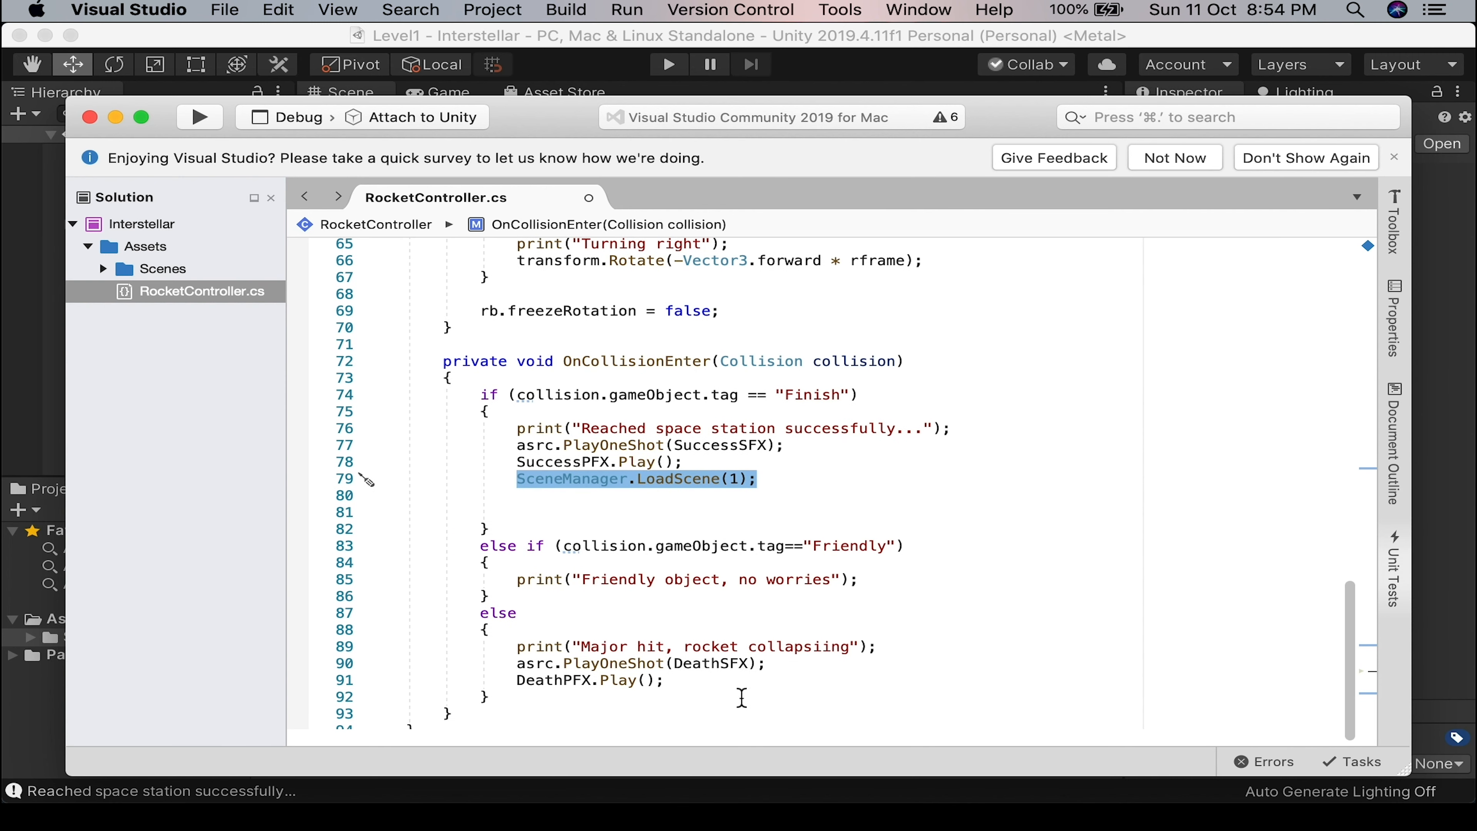
pyautogui.click(696, 682)
pyautogui.press('Return')
pyautogui.press('super+v')
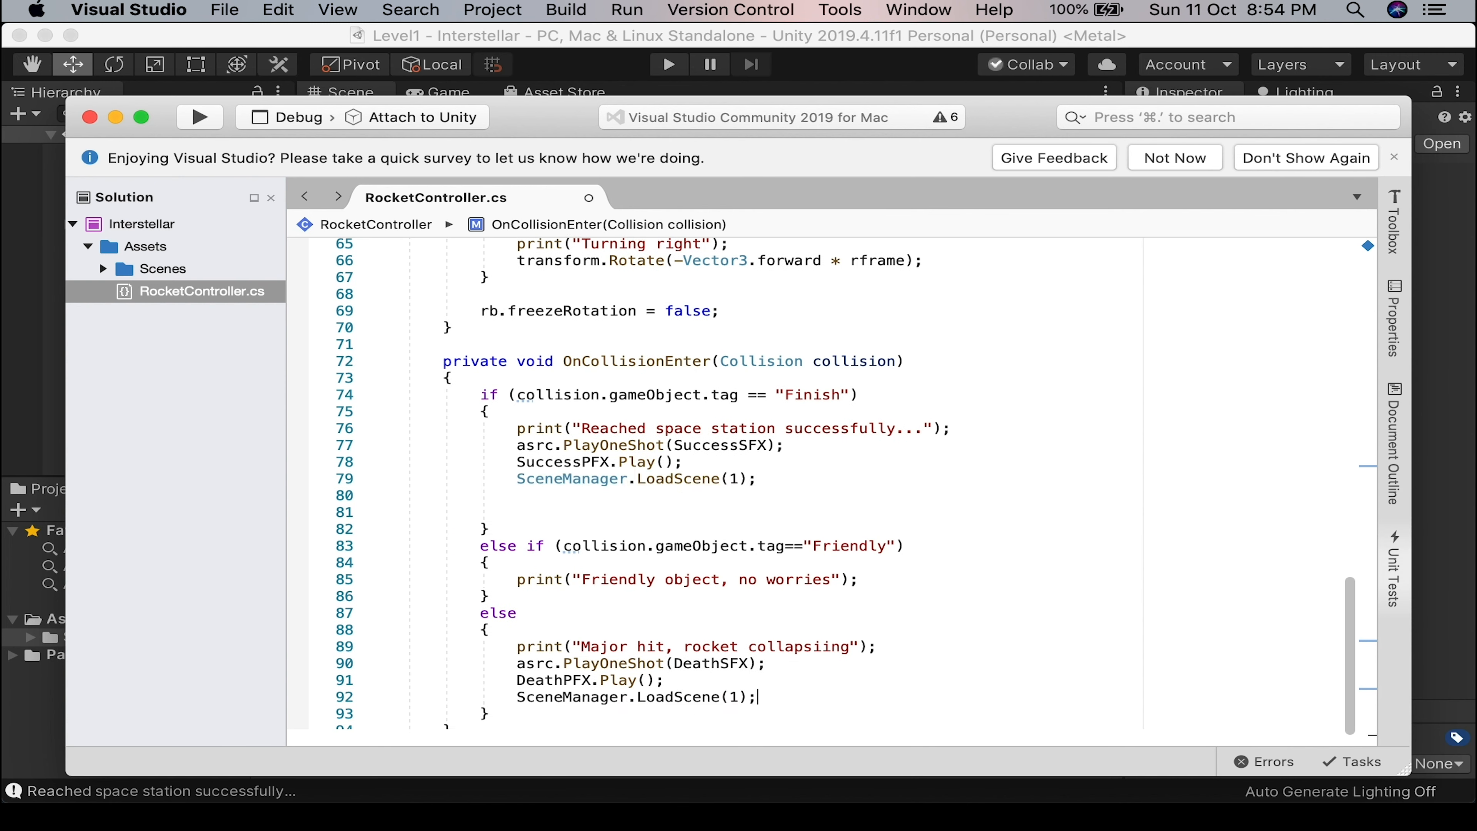
pyautogui.click(740, 697)
pyautogui.hotkey('shift', 'Left')
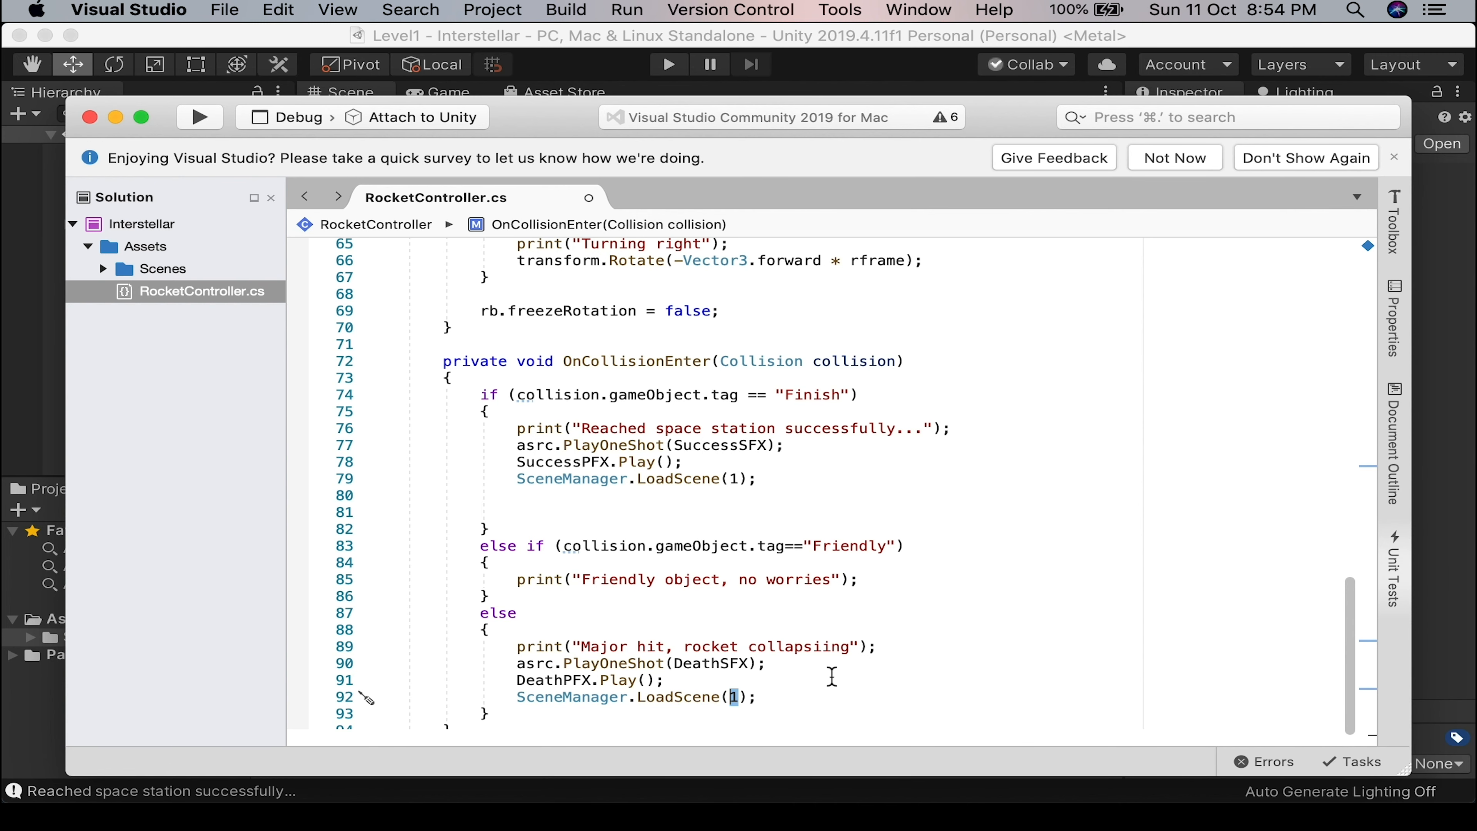
pyautogui.write('0')
pyautogui.press('super+s')
# Switch to Unity and play-test Level1 by flying the rocket to check scene loading on collisions, ending with play mode stopped.
pyautogui.press('super+Tab')
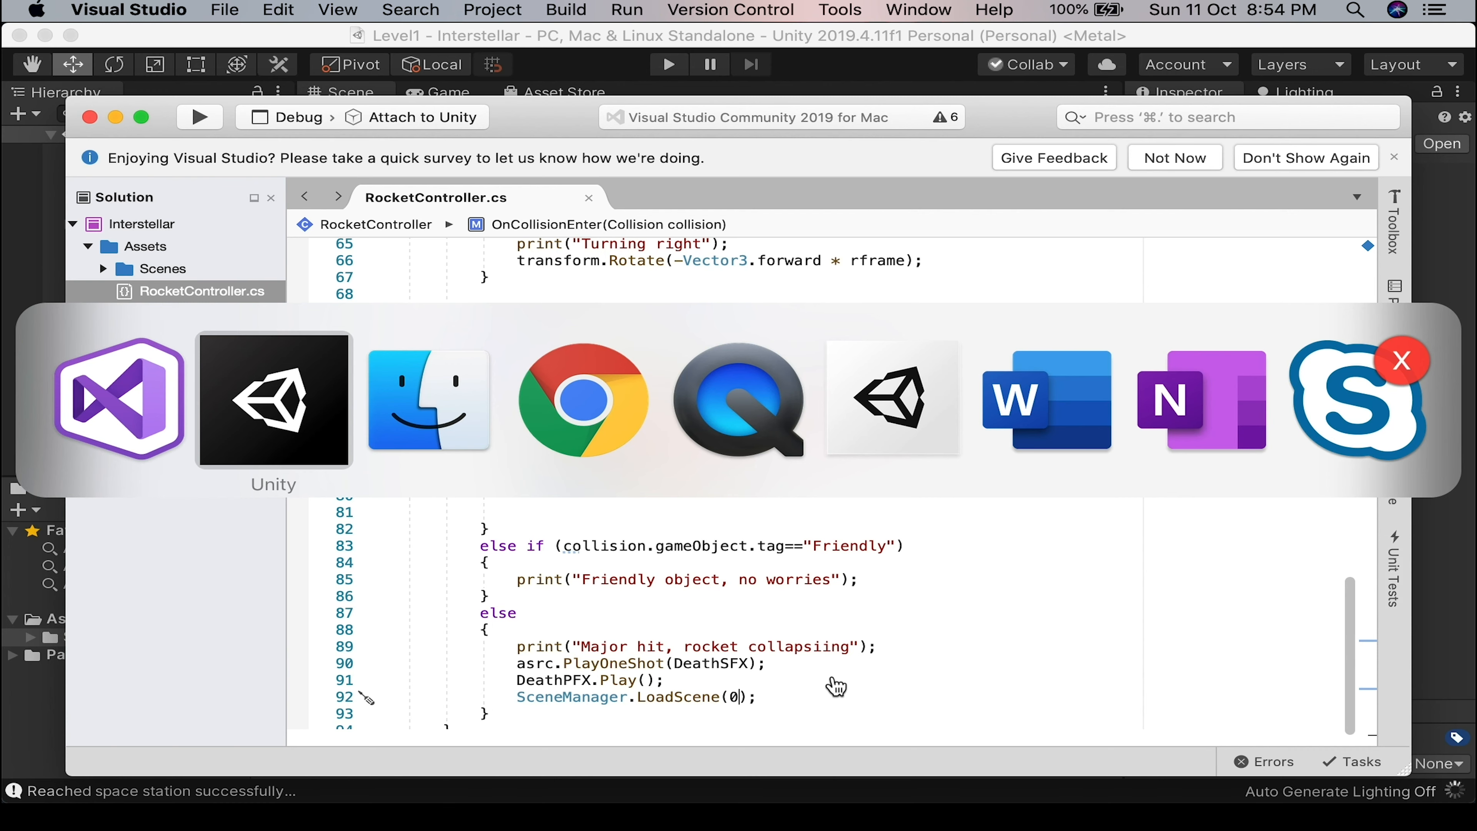
pyautogui.click(286, 413)
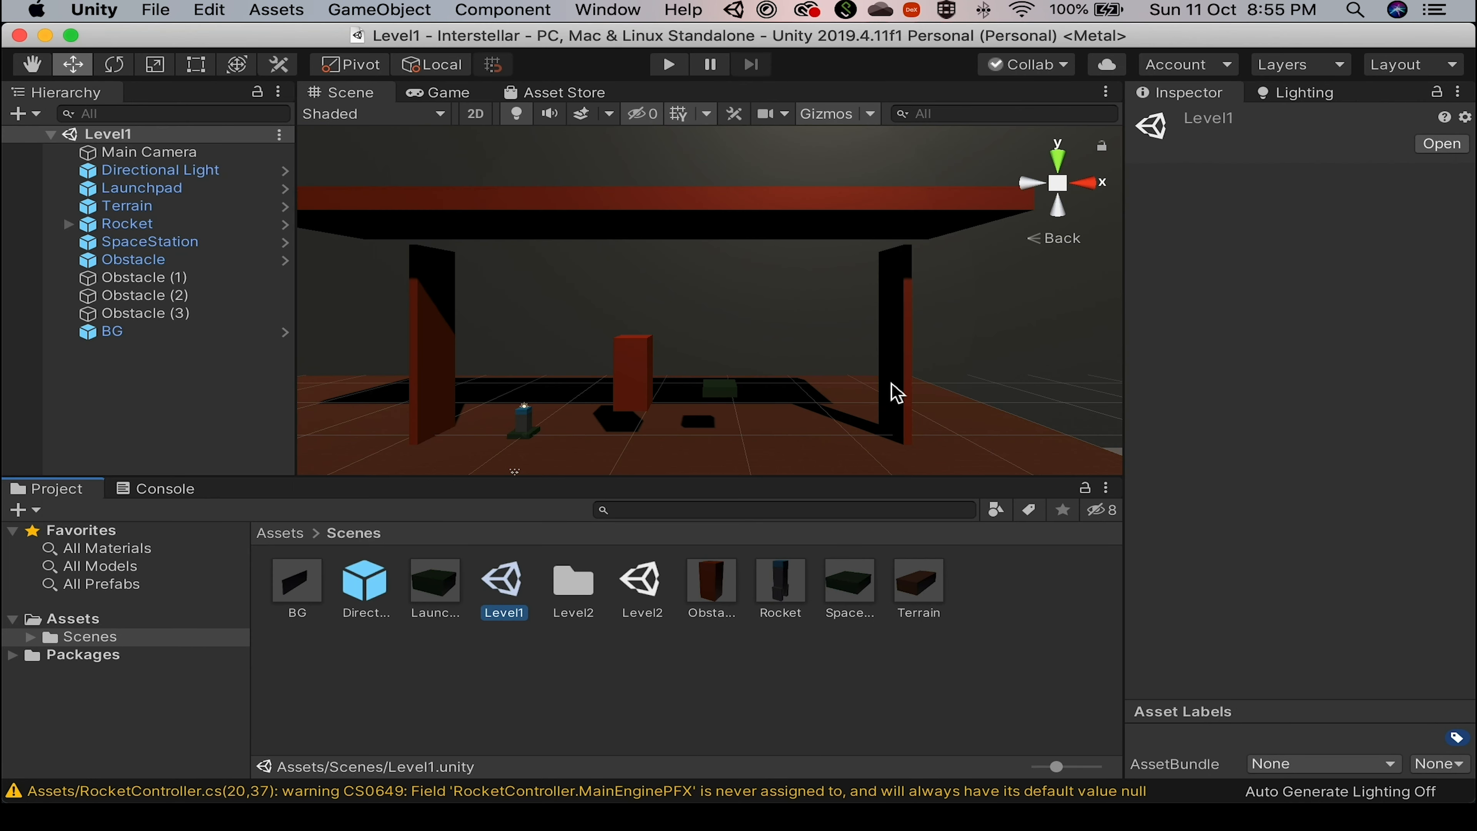
pyautogui.press('super+p')
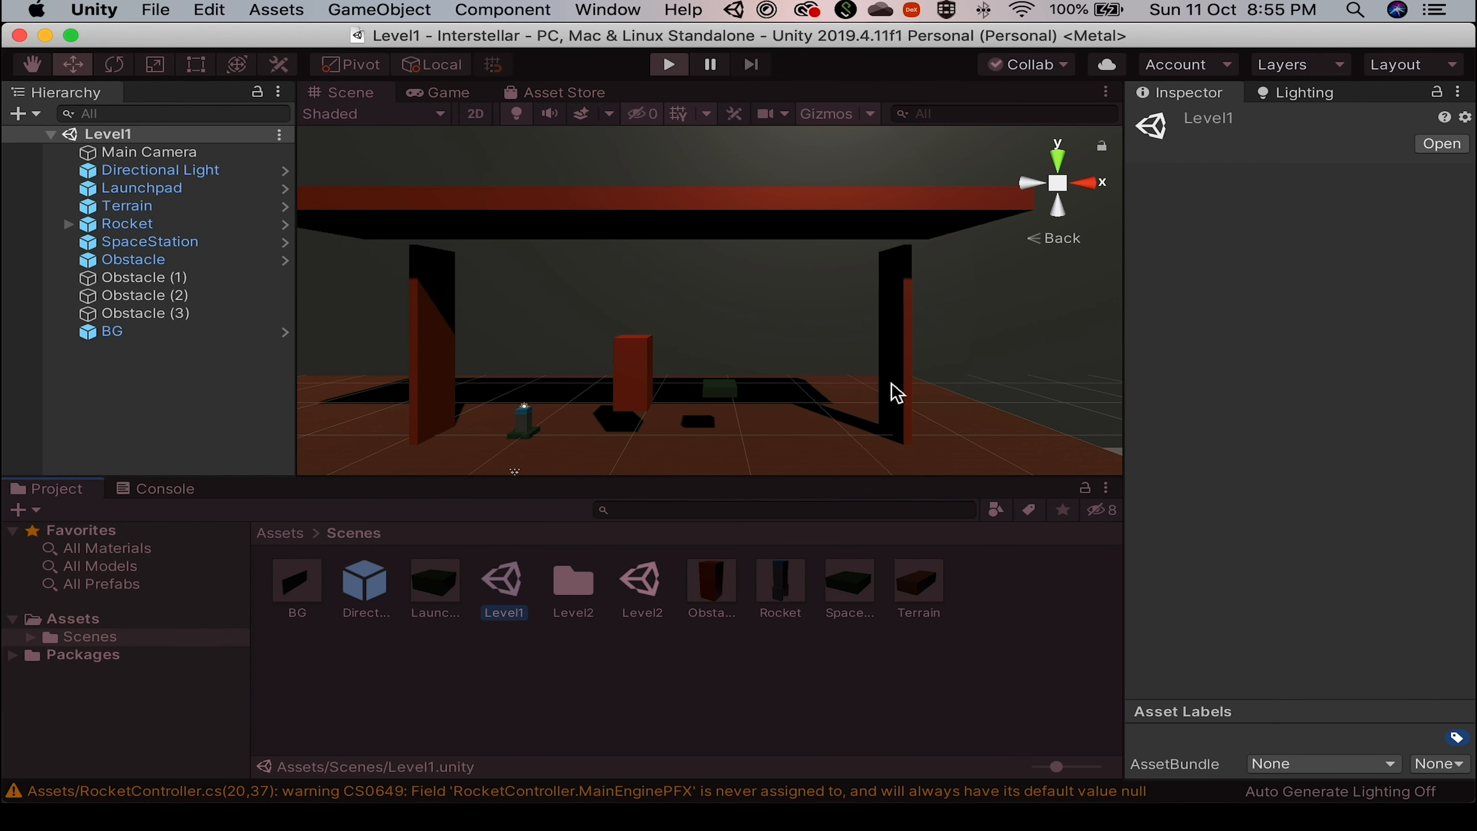
pyautogui.press('space')
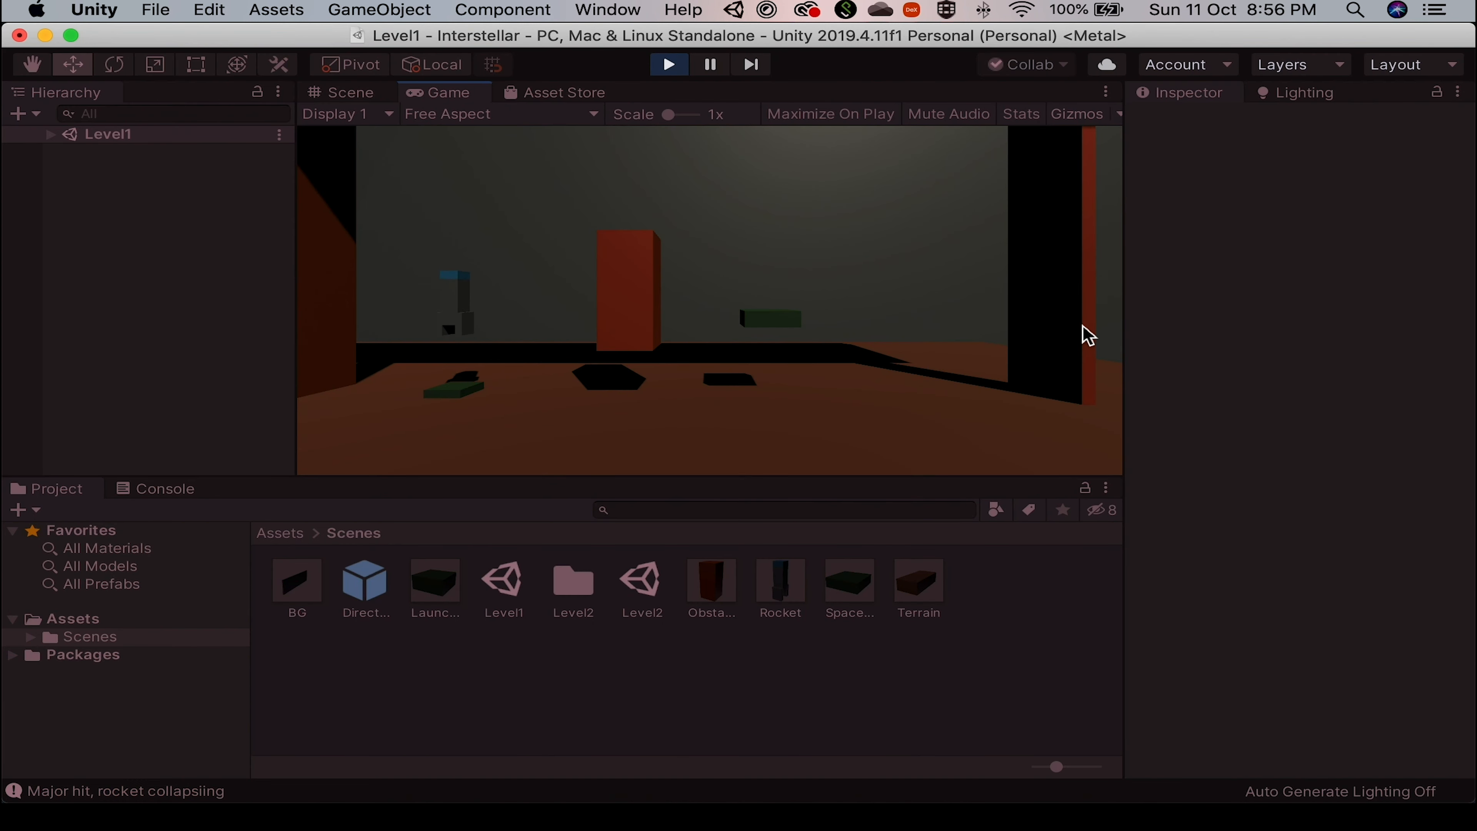
pyautogui.press('space')
pyautogui.press('d')
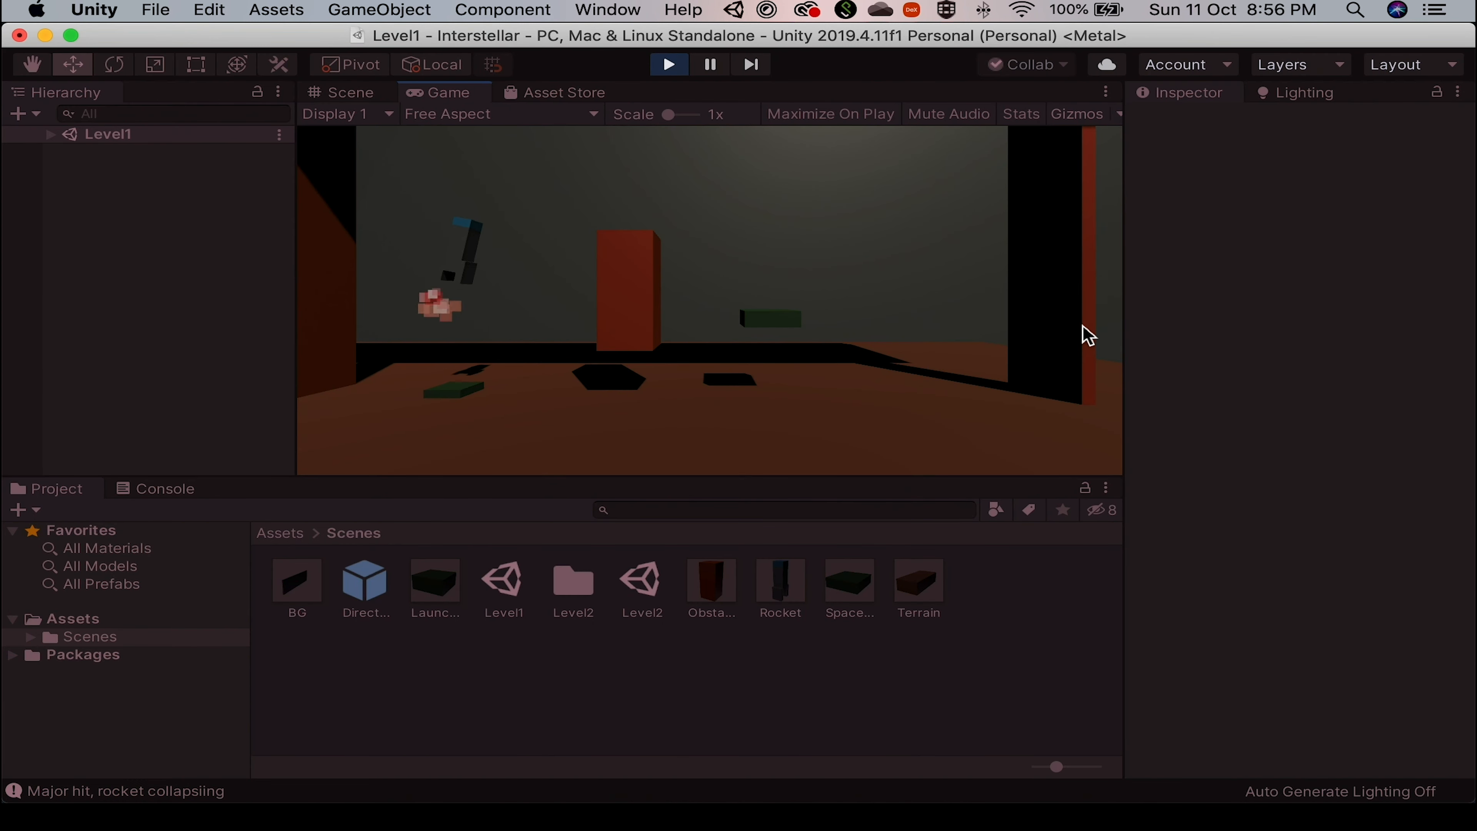
pyautogui.press('space')
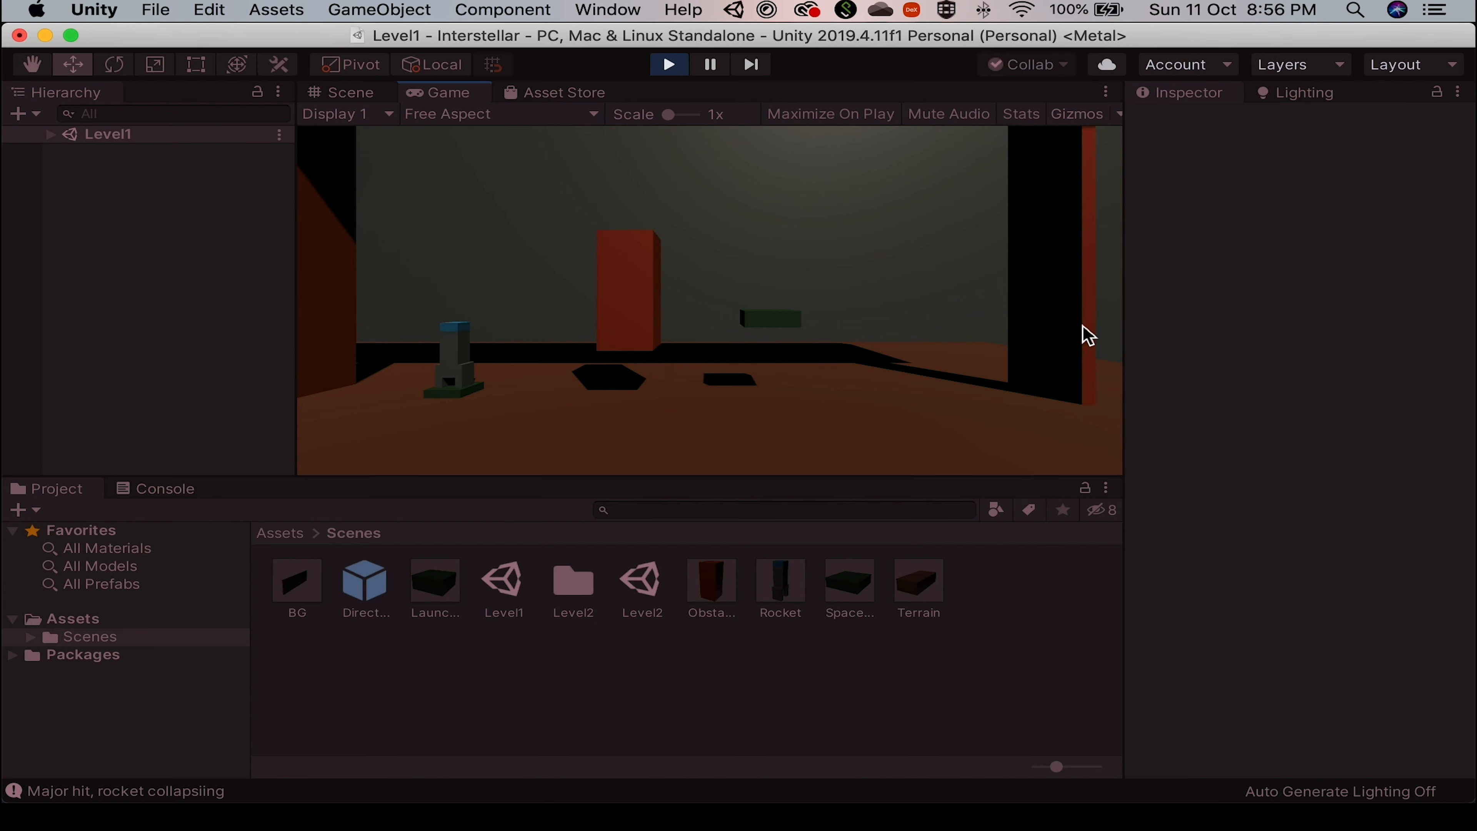
pyautogui.press('super+p')
# Return to Visual Studio and start an Invoke() call between SuccessPFX.Play(); and the LoadScene(1) line, set off by a blank line.
pyautogui.press('super+Tab')
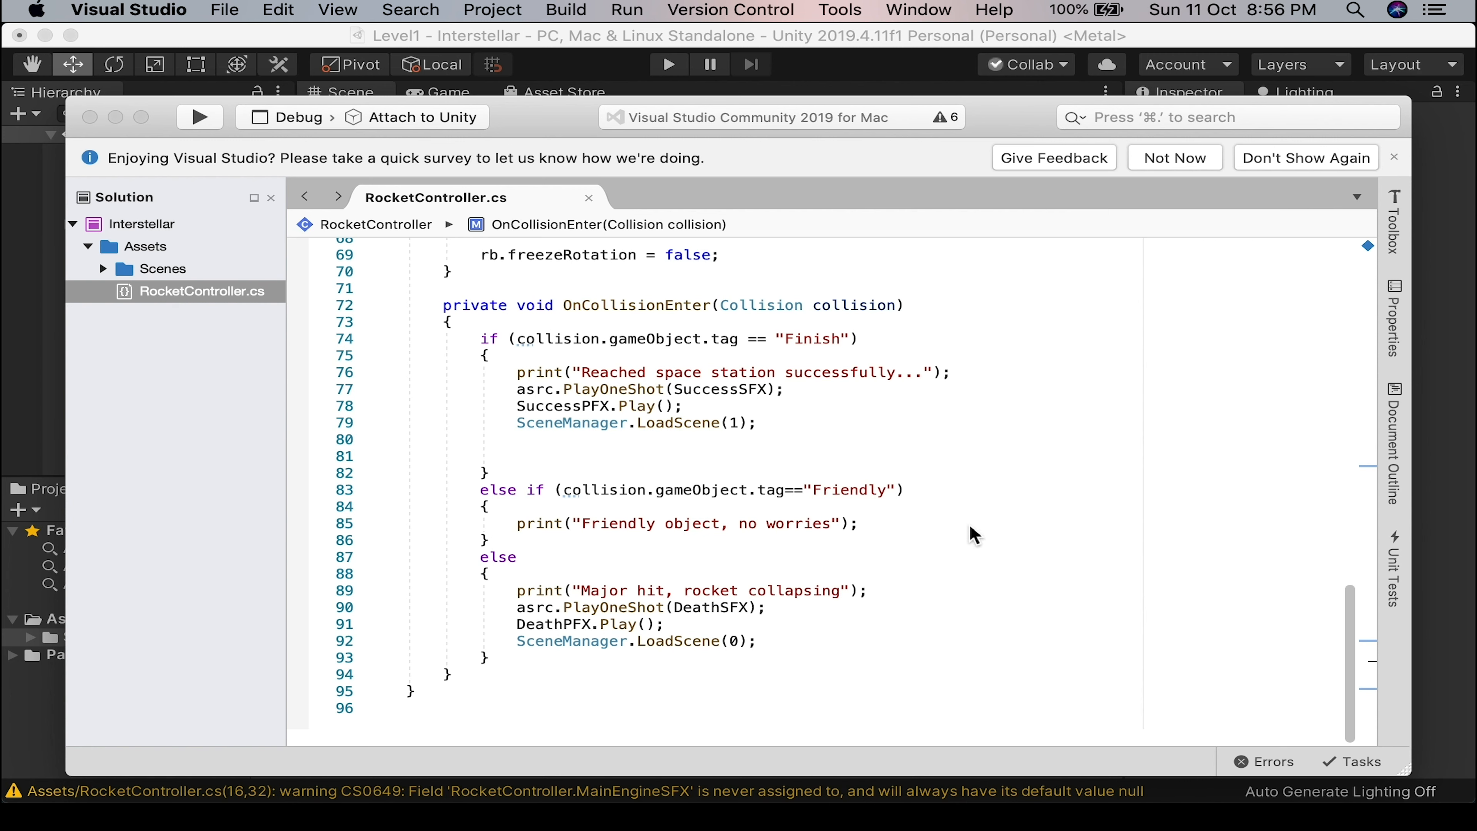
pyautogui.click(702, 405)
pyautogui.press('Return')
pyautogui.press('Return')
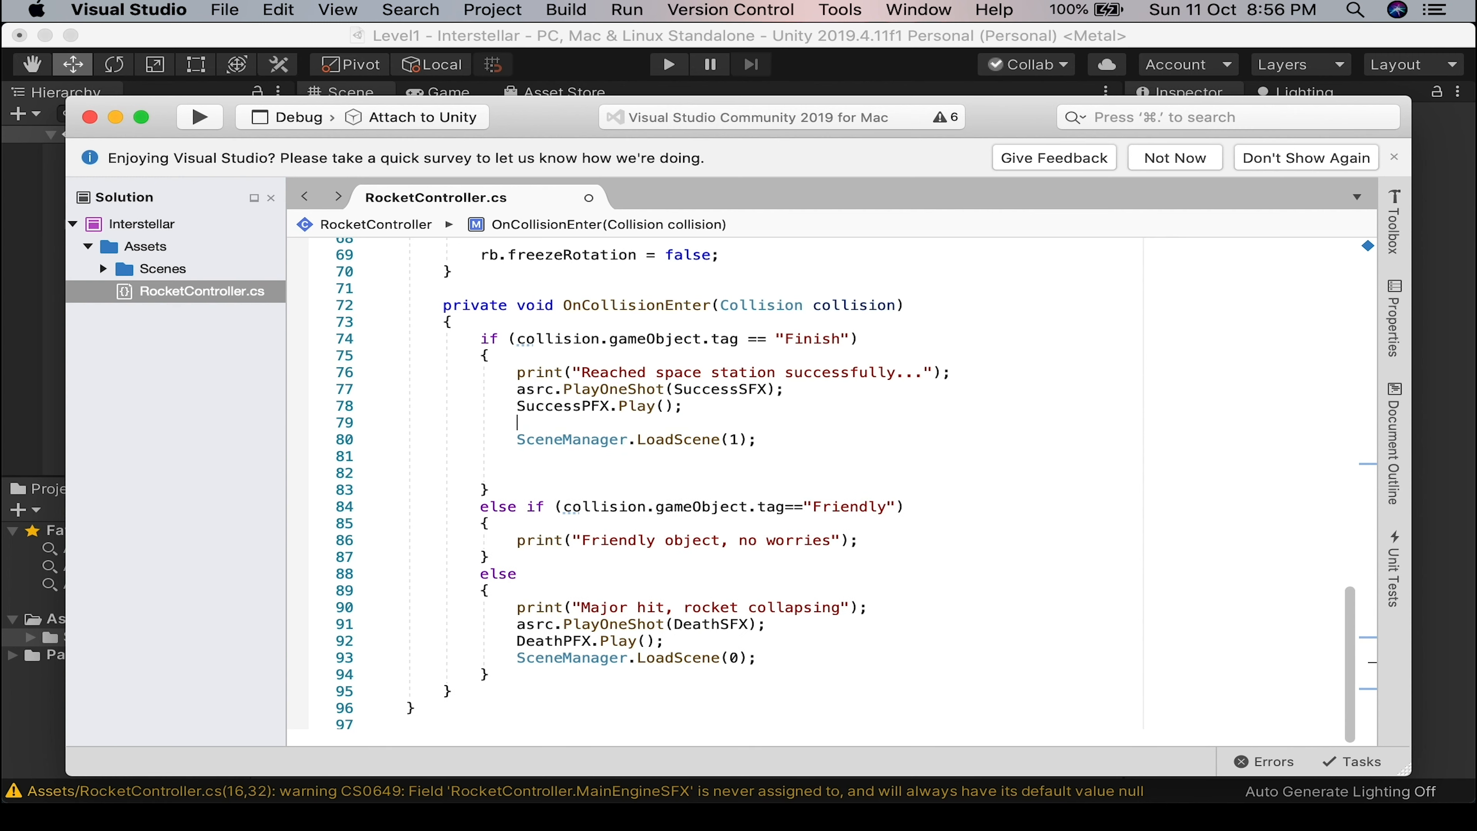
pyautogui.write('invo')
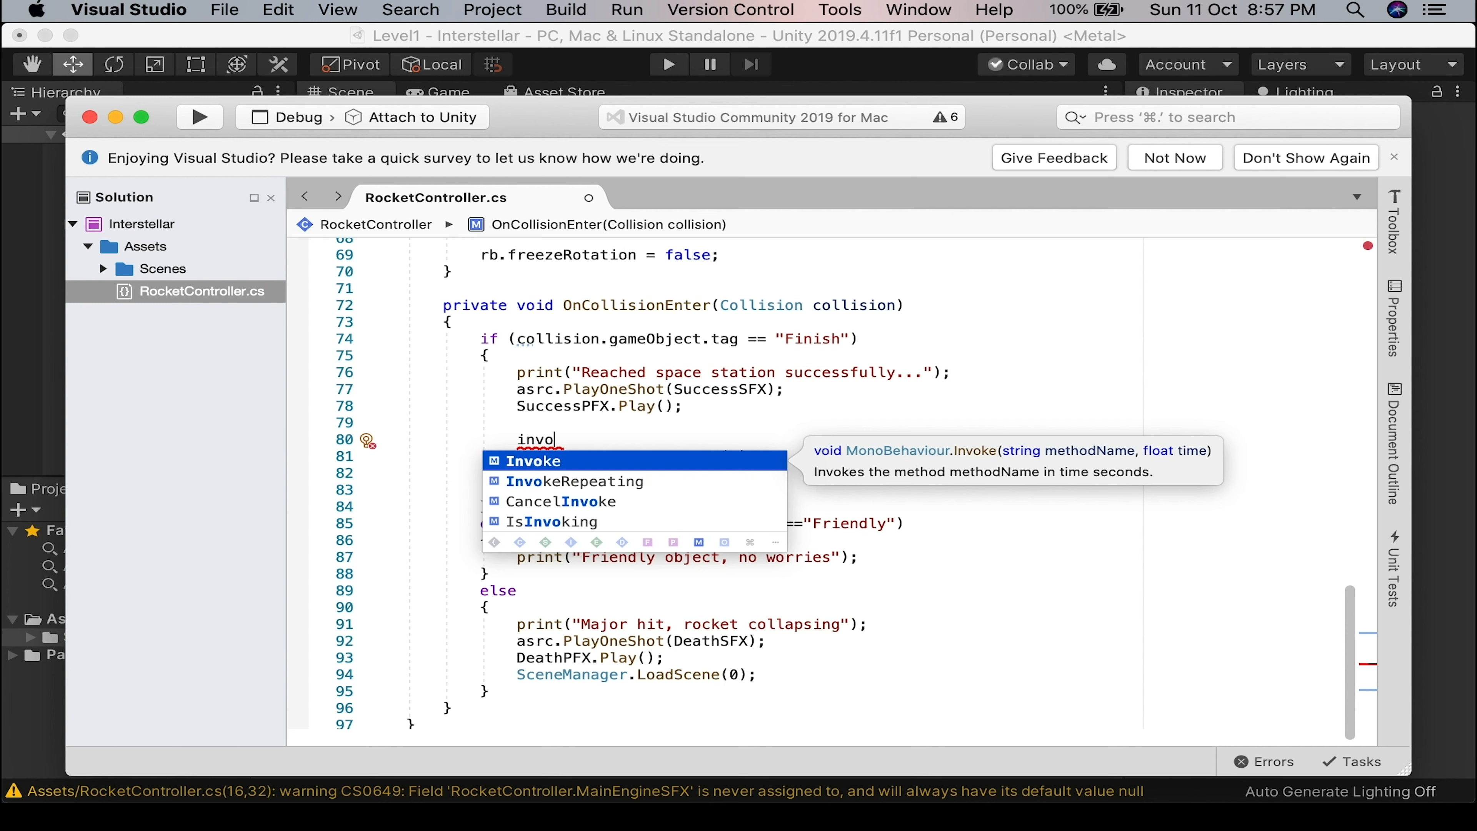
pyautogui.write('(')
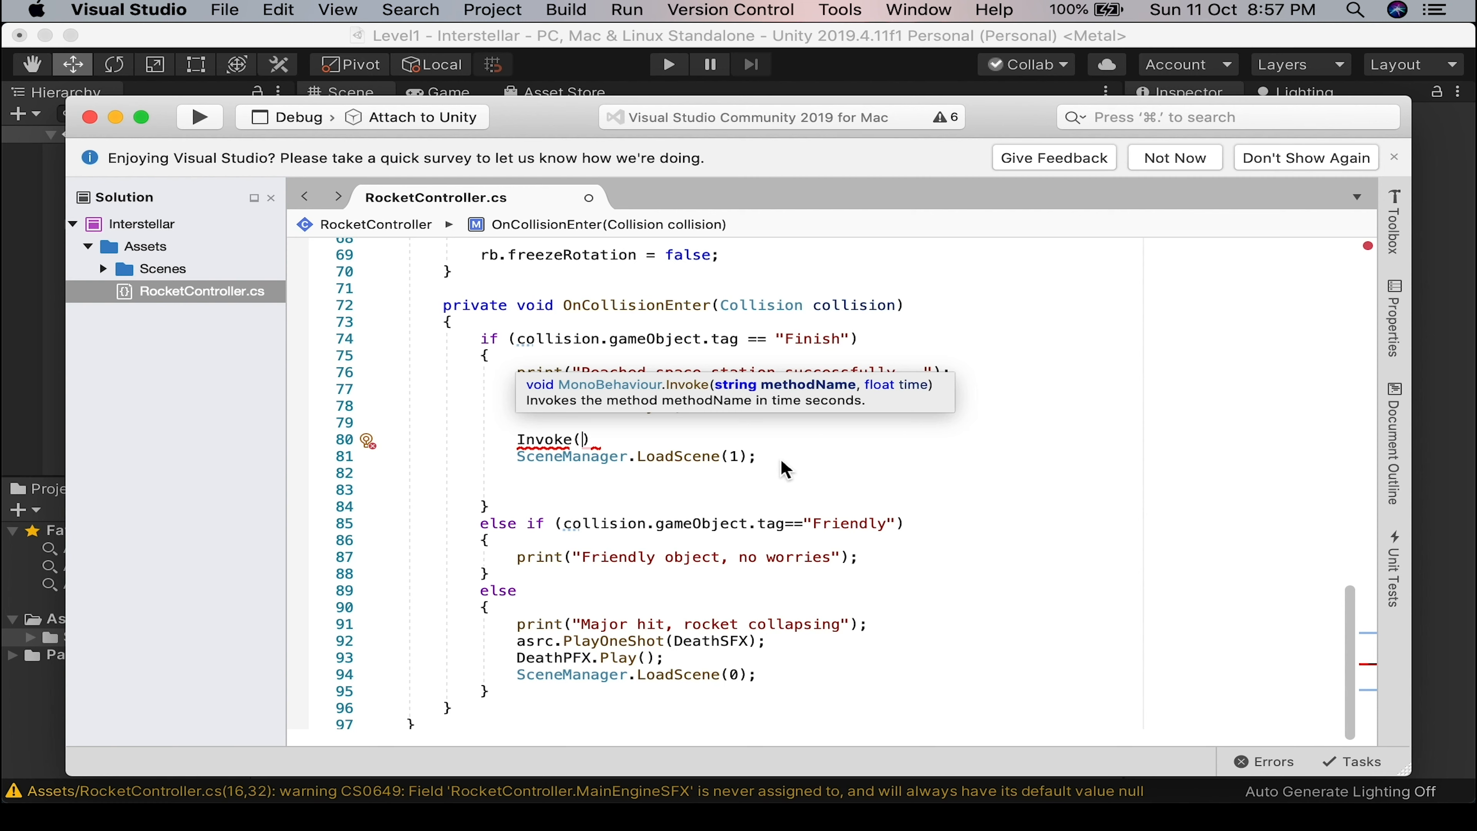
# Extract the SceneManager.LoadScene(1); line in the "Finish" branch into a new method named LoadNextScene.
pyautogui.click(765, 455)
pyautogui.moveTo(763, 455); pyautogui.dragTo(517, 456)
pyautogui.rightClick(568, 461)
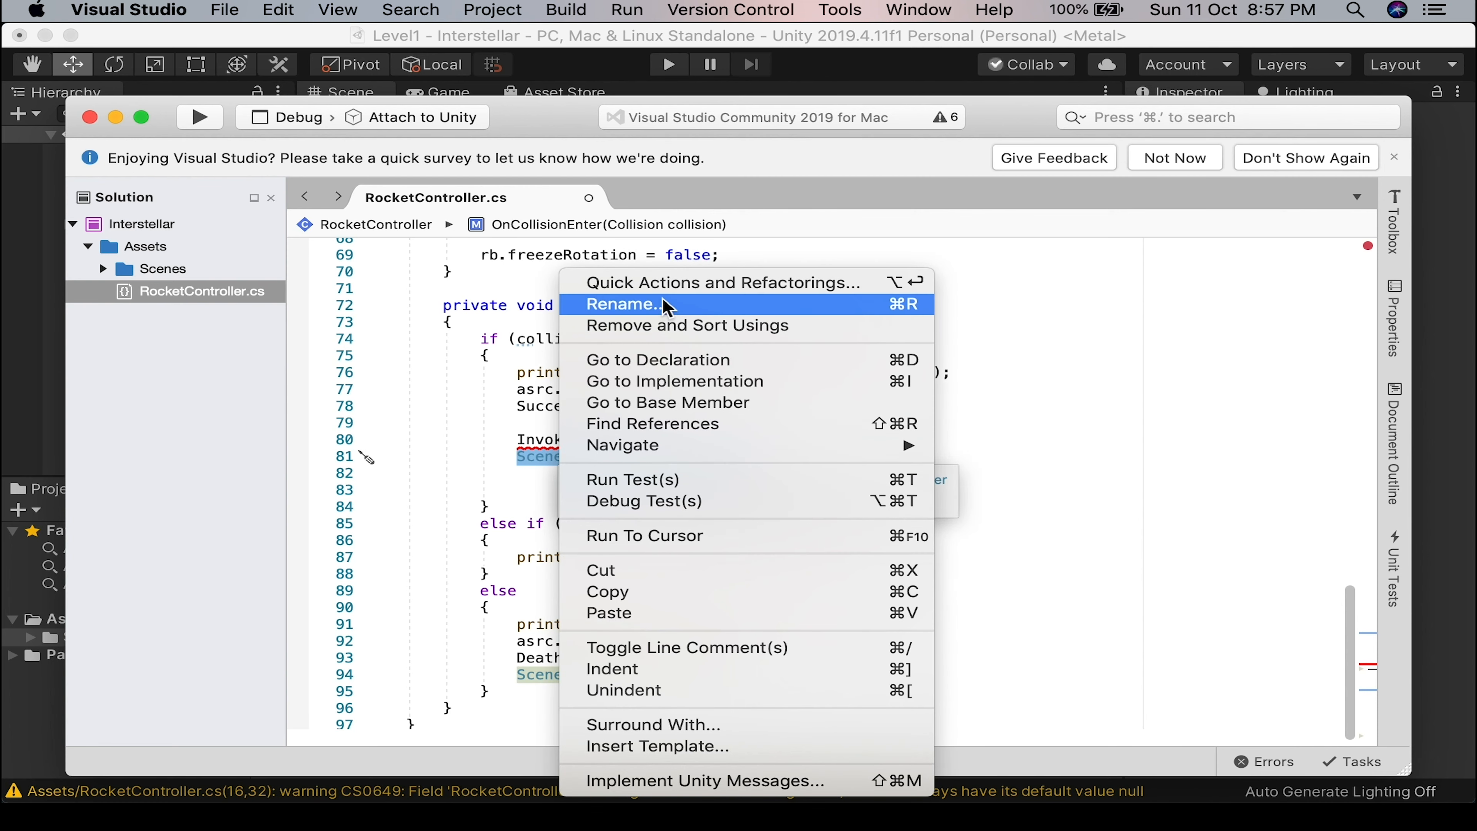
pyautogui.click(675, 284)
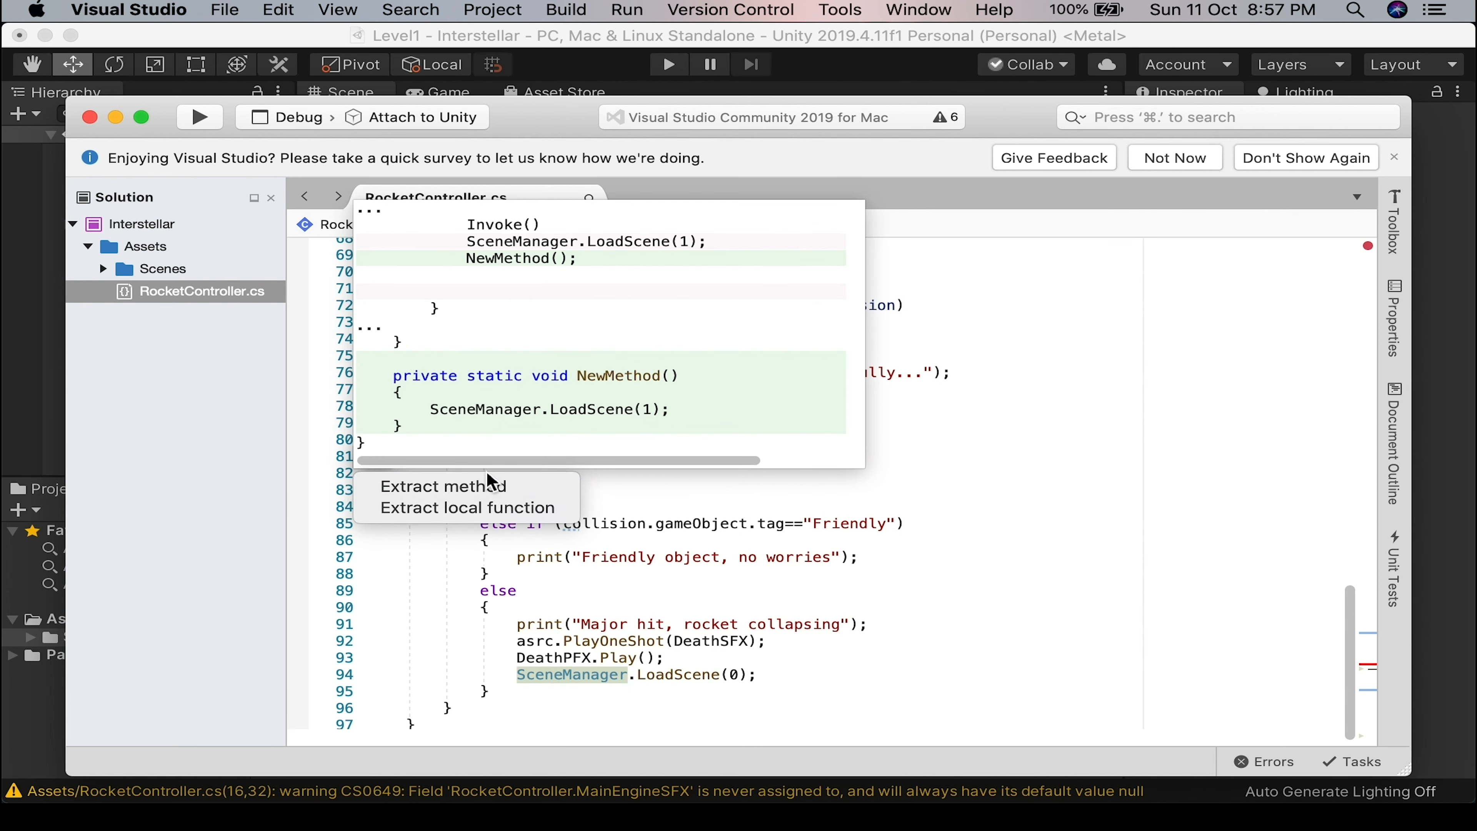
pyautogui.click(483, 486)
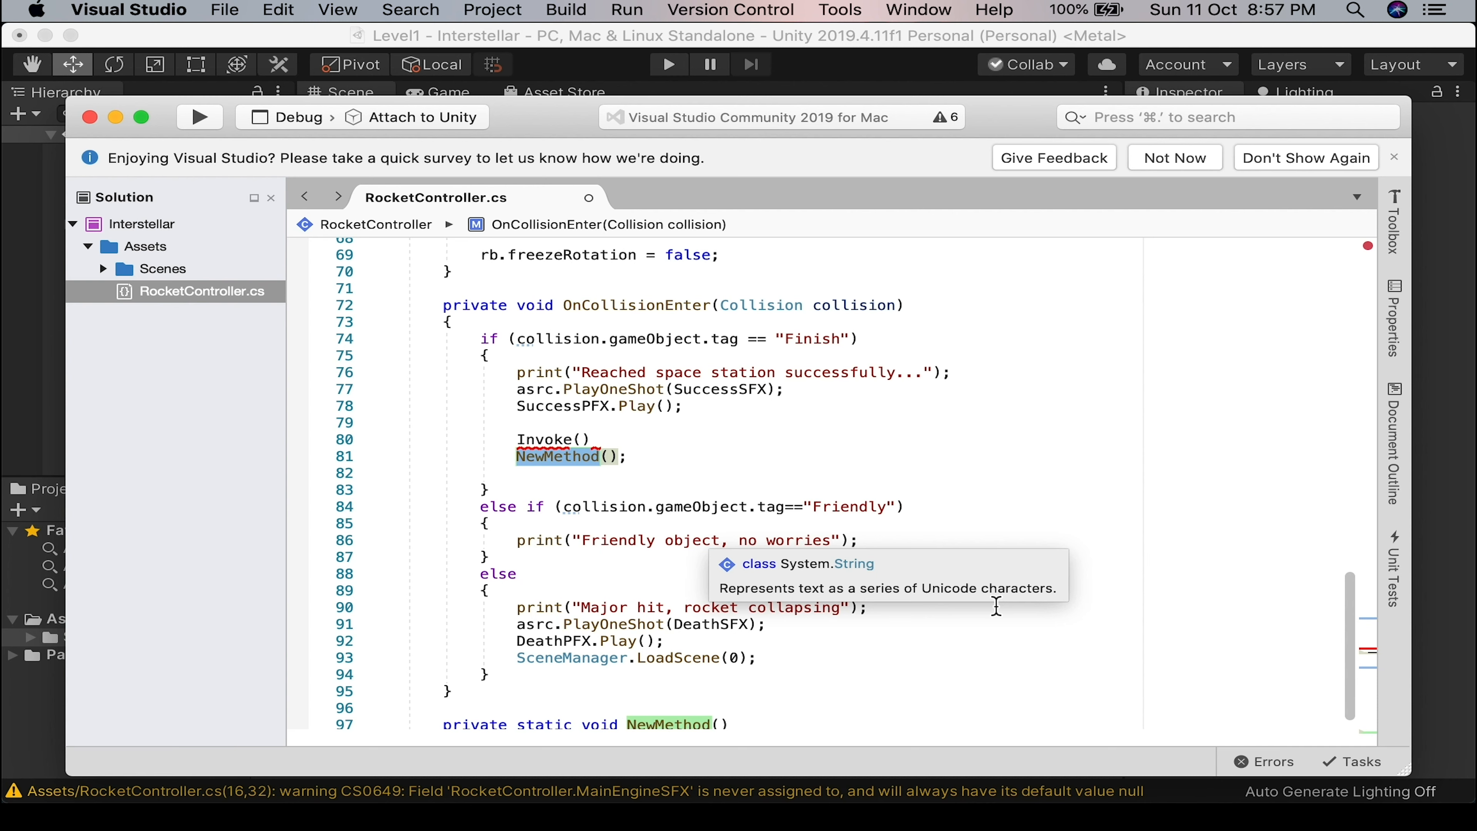
pyautogui.write('LoadNex')
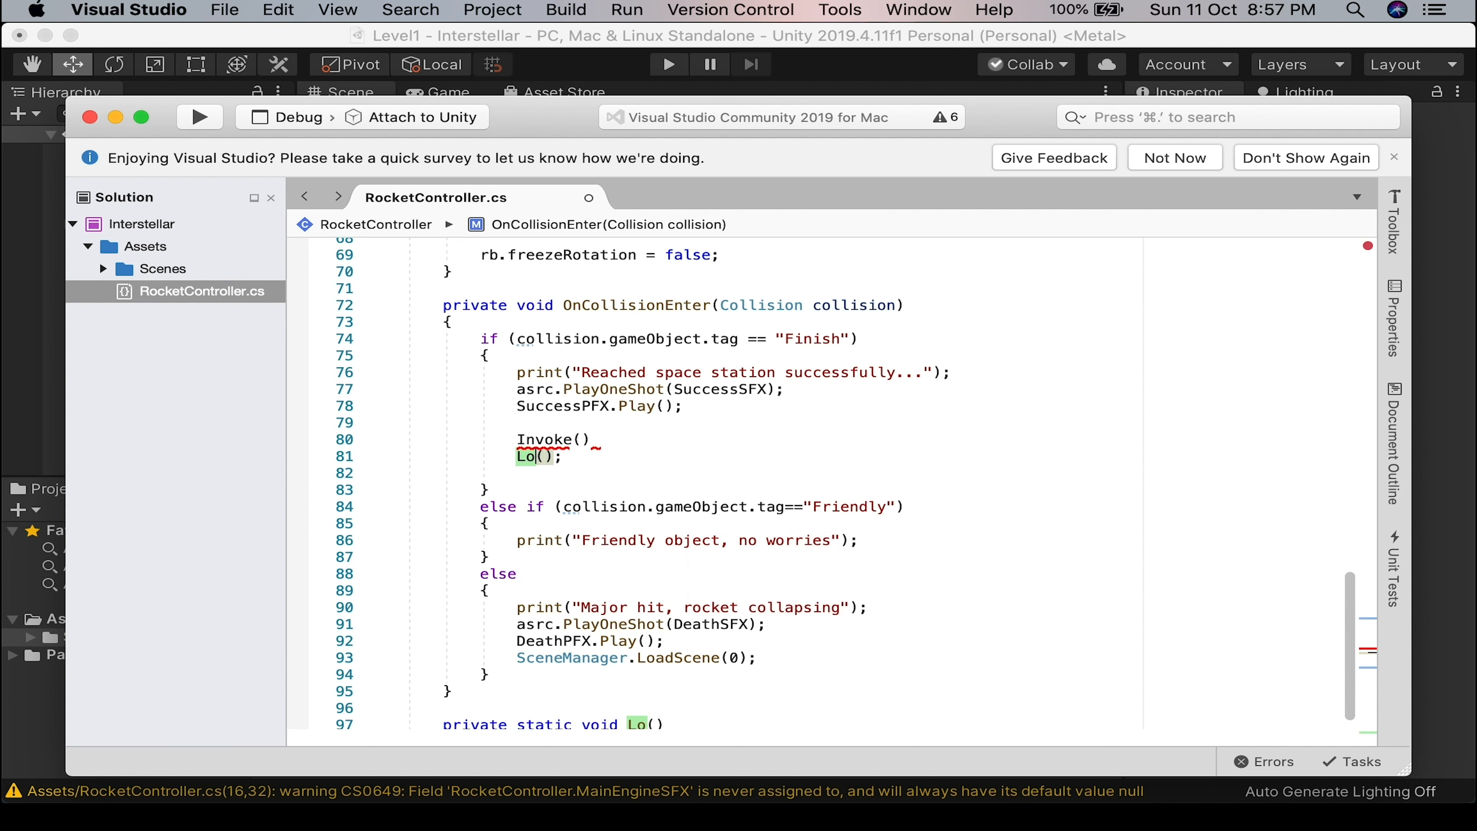
pyautogui.write('cene')
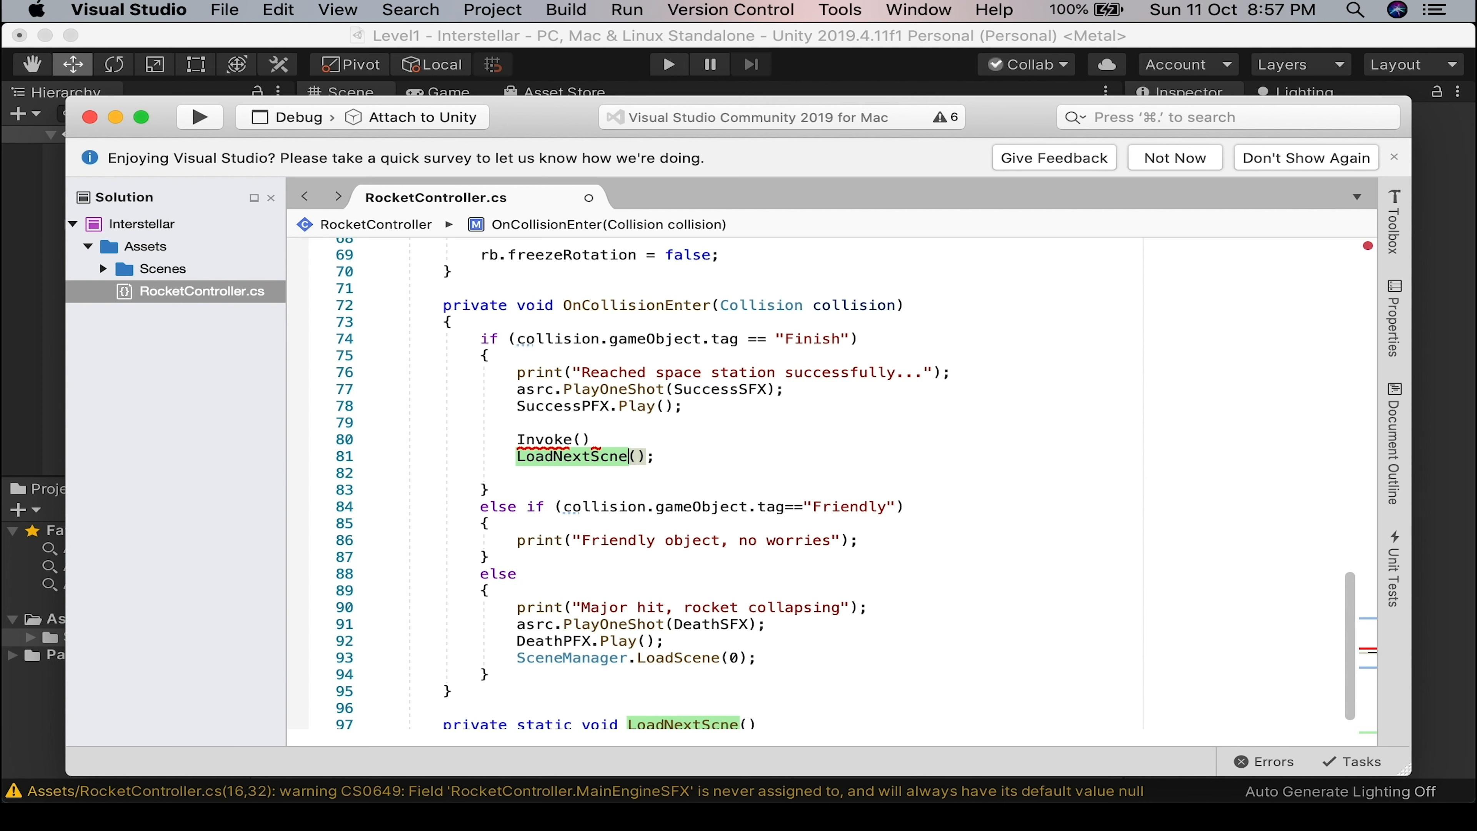
pyautogui.press('Return')
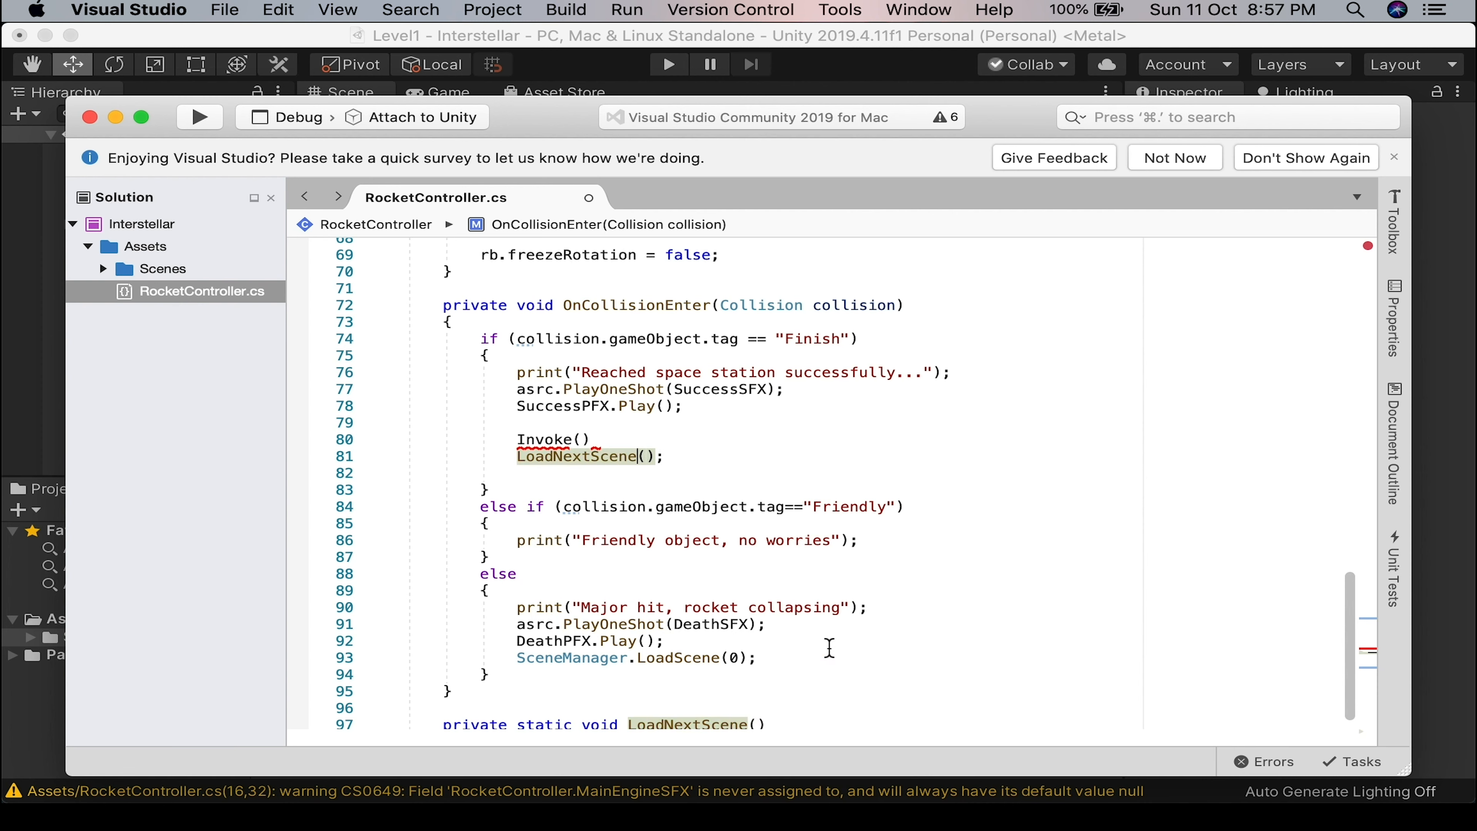
# Extract the SceneManager.LoadScene(0); line in the else branch into a new method named LoadFirstScene.
pyautogui.moveTo(759, 660); pyautogui.dragTo(516, 659)
pyautogui.rightClick(570, 664)
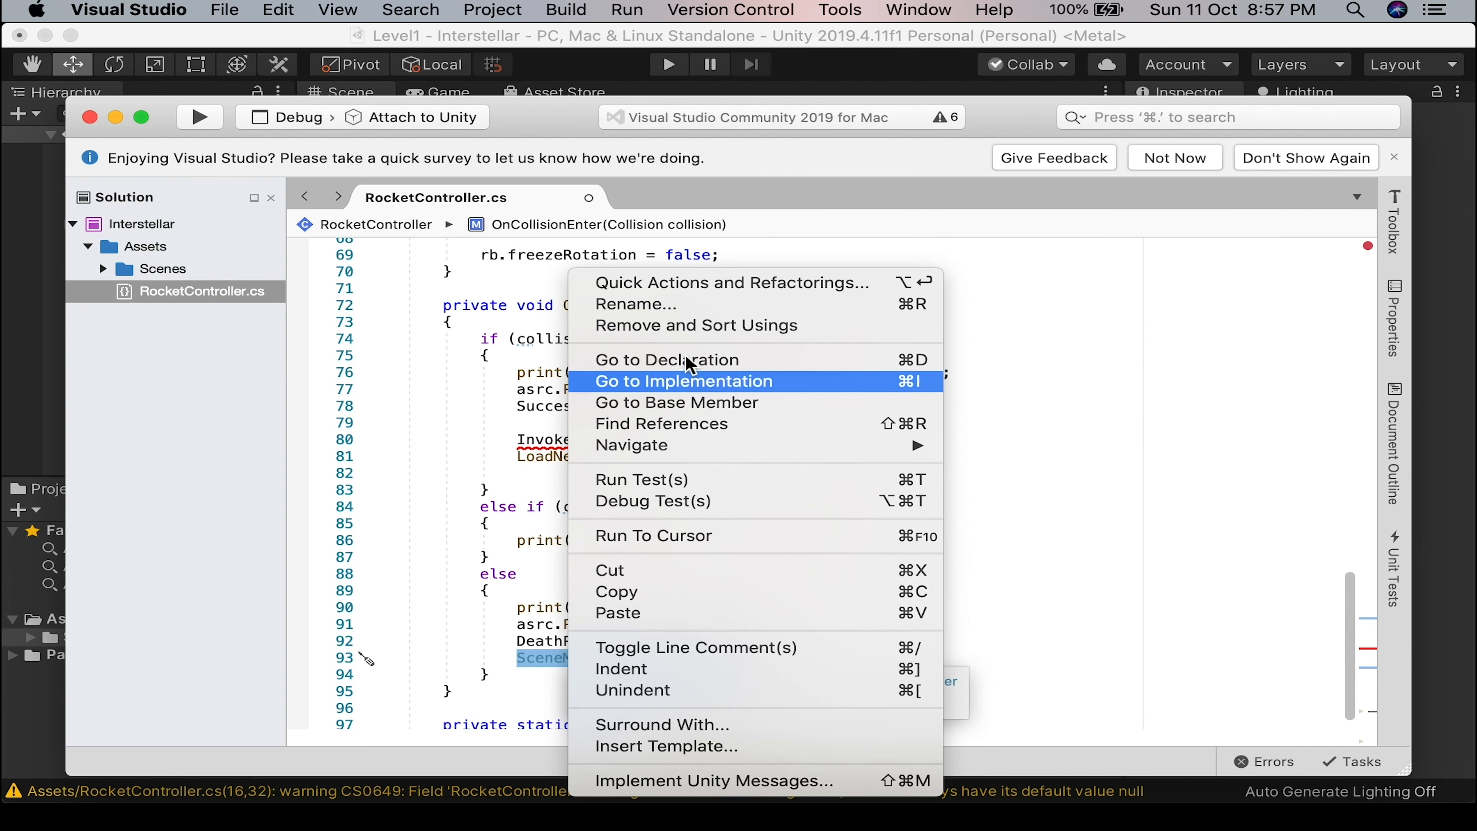
pyautogui.click(695, 285)
pyautogui.press('Return')
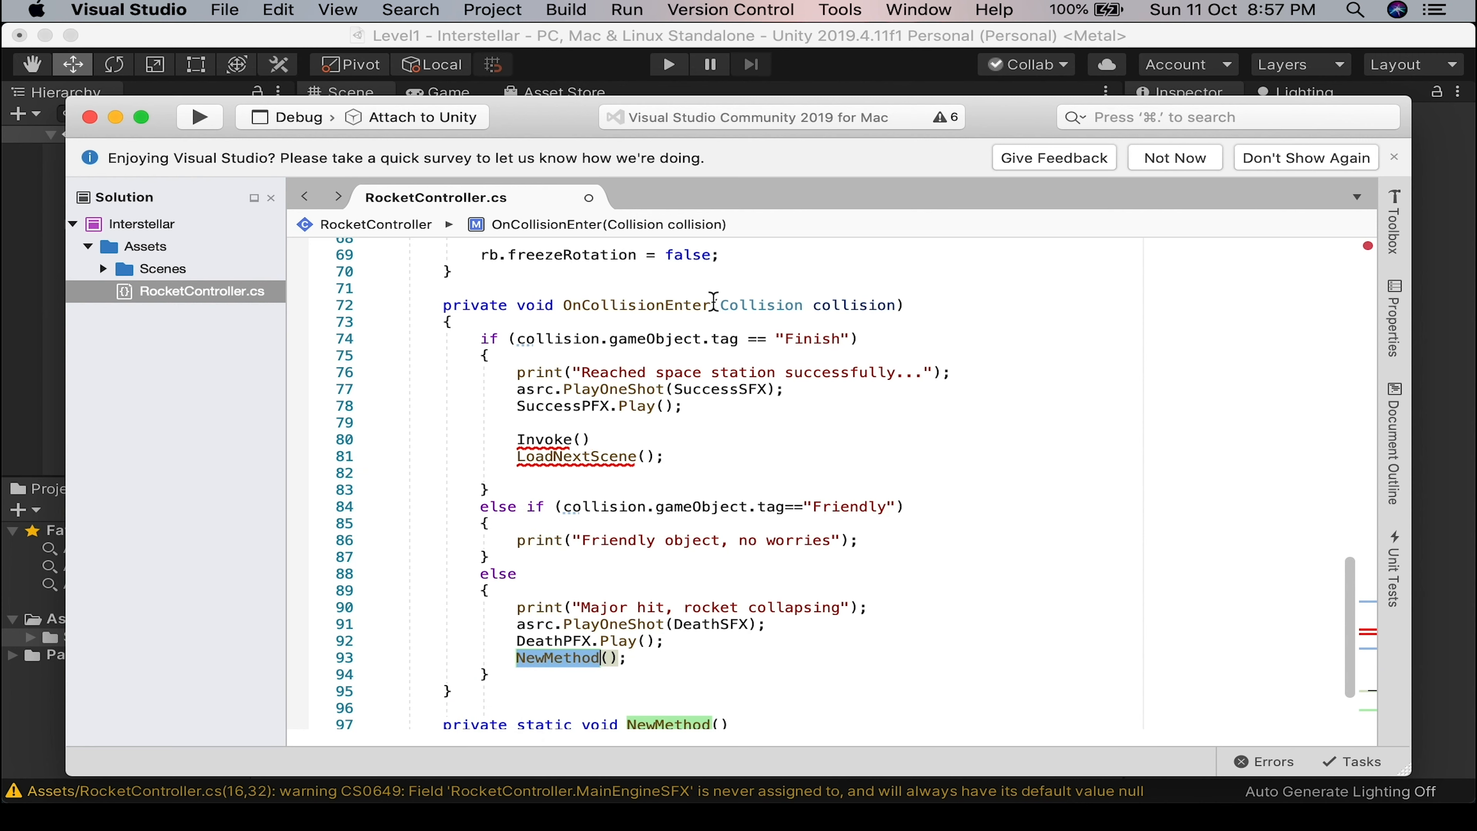
pyautogui.write('LoadFIrst')
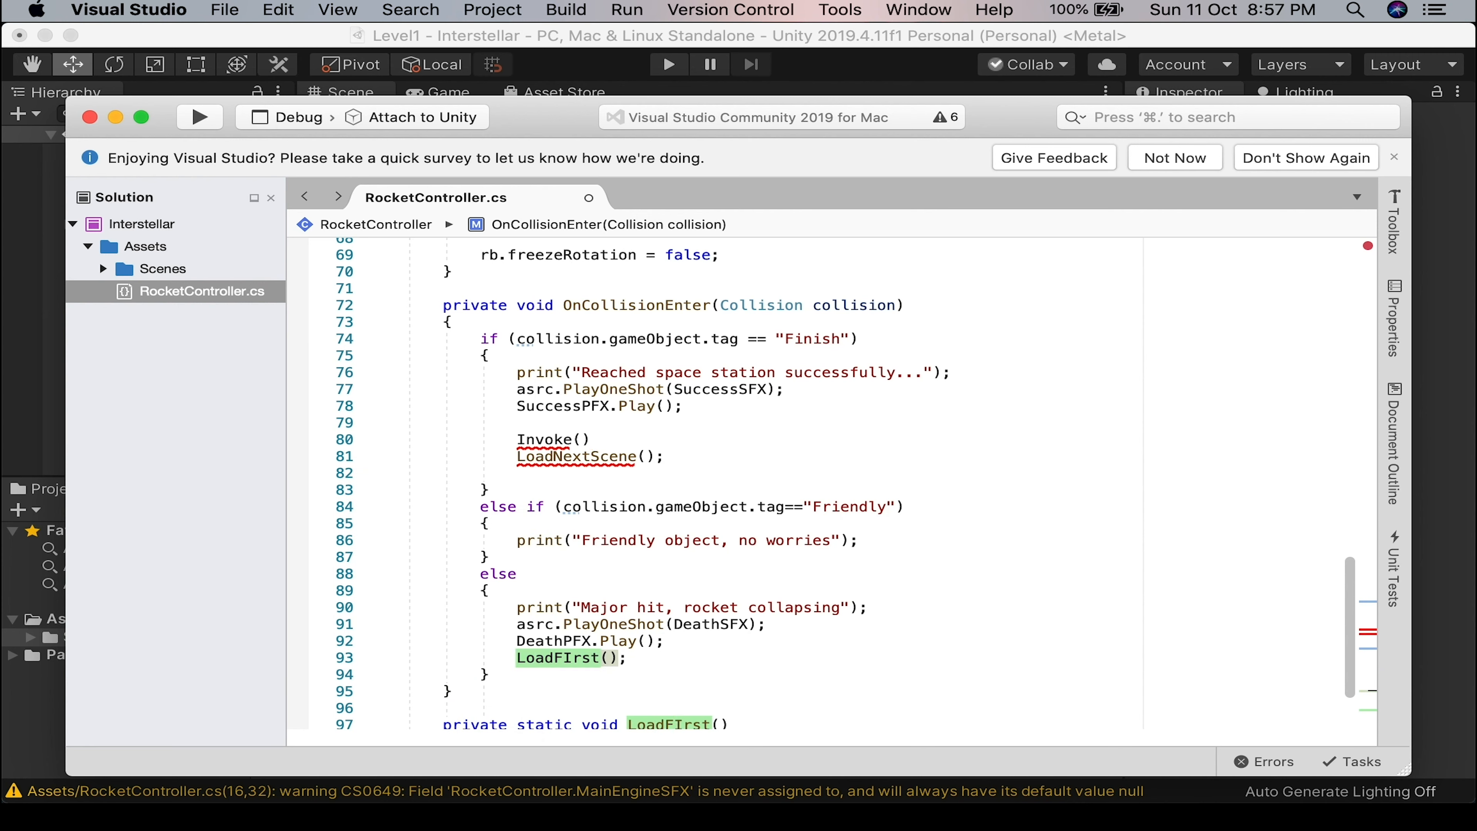
pyautogui.press('BackSpace')
pyautogui.press('BackSpace')
pyautogui.press('BackSpace')
pyautogui.press('BackSpace')
pyautogui.write('irstScen')
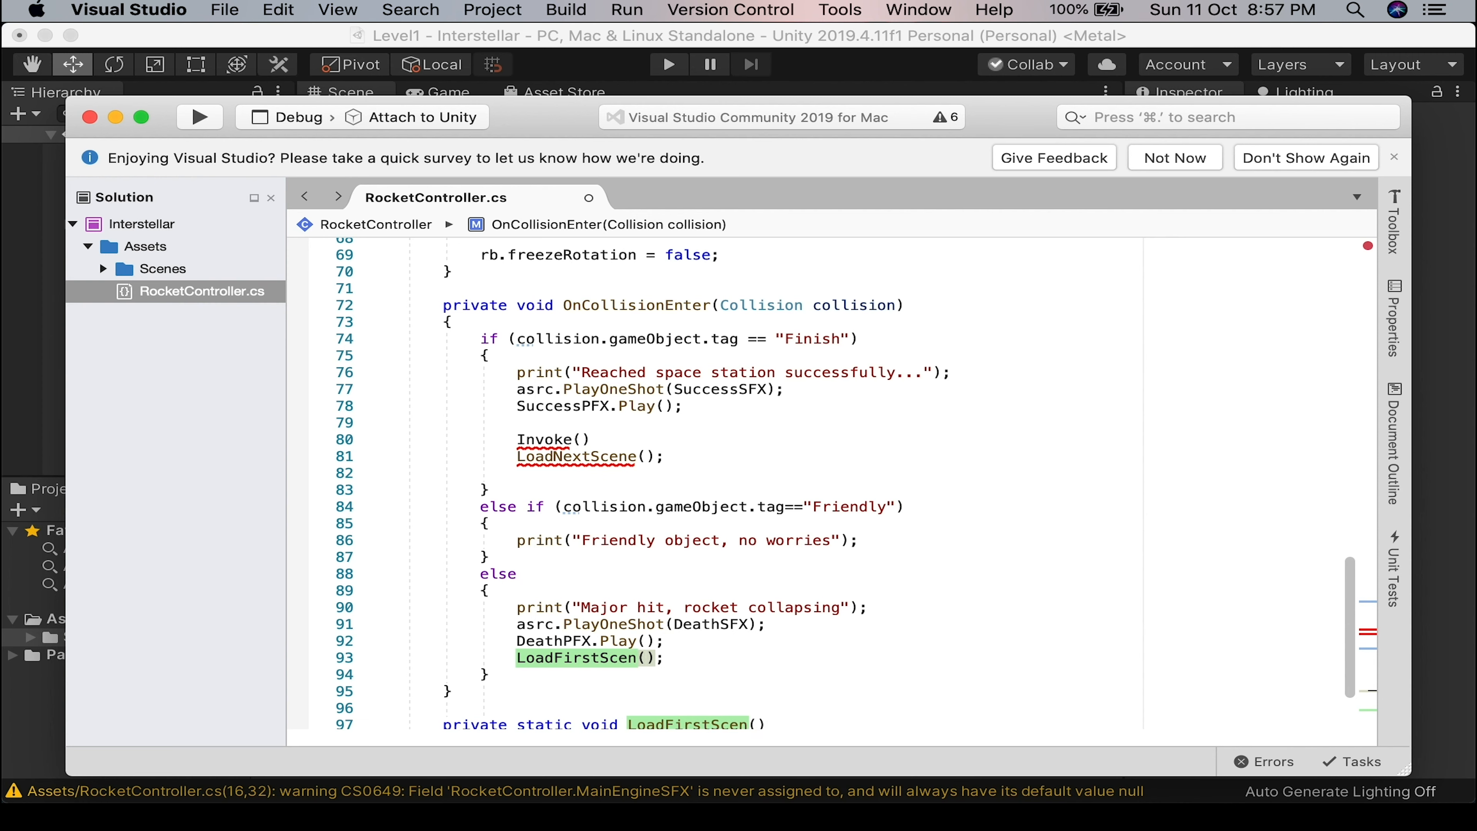
pyautogui.write('e')
pyautogui.press('Return')
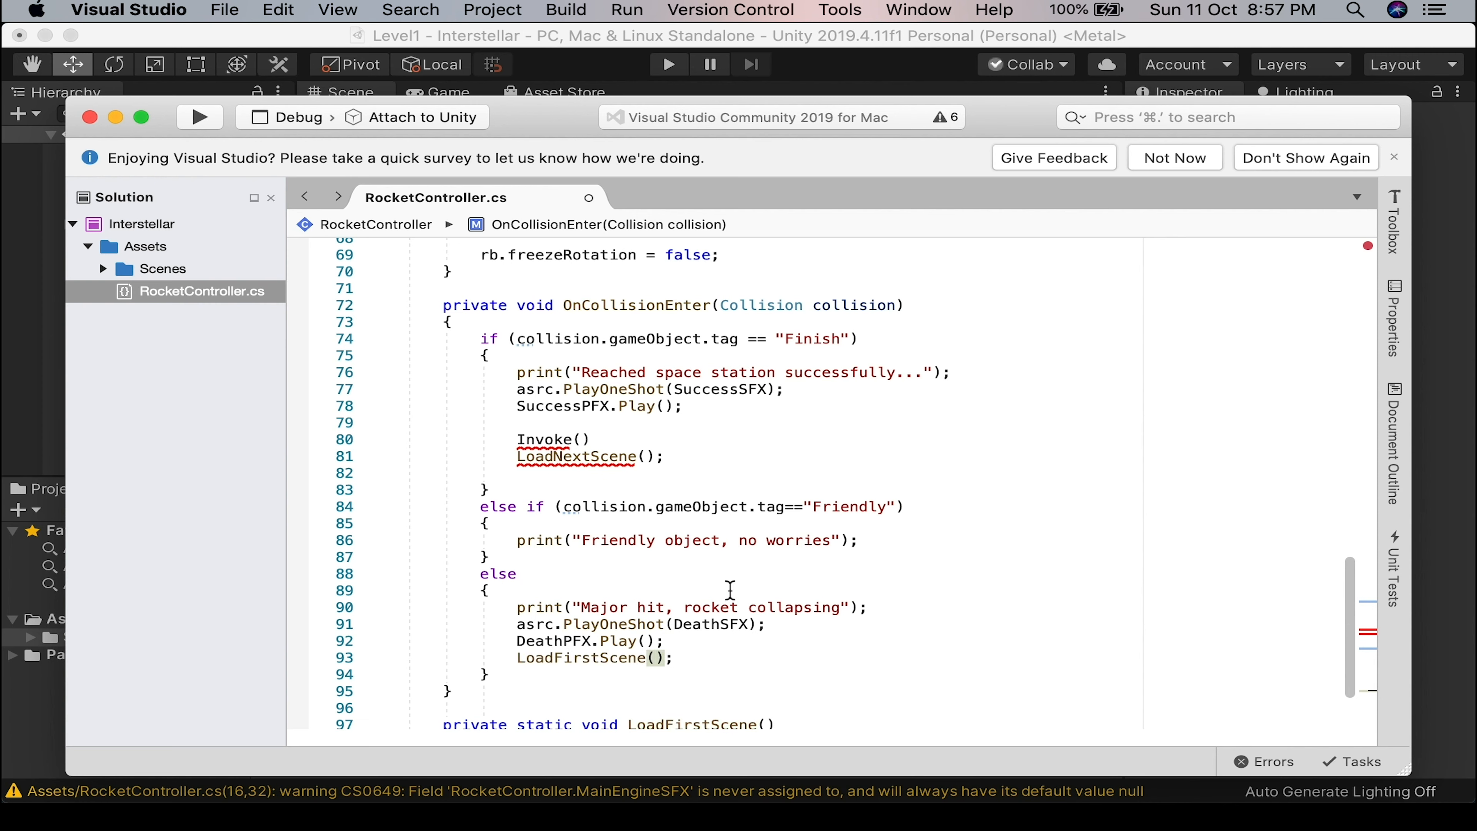
# Move LoadNextScene into the Invoke() call in the "Finish" branch with a 2f delay, removing the leftover parentheses line.
pyautogui.scroll(-1, 811, 629)
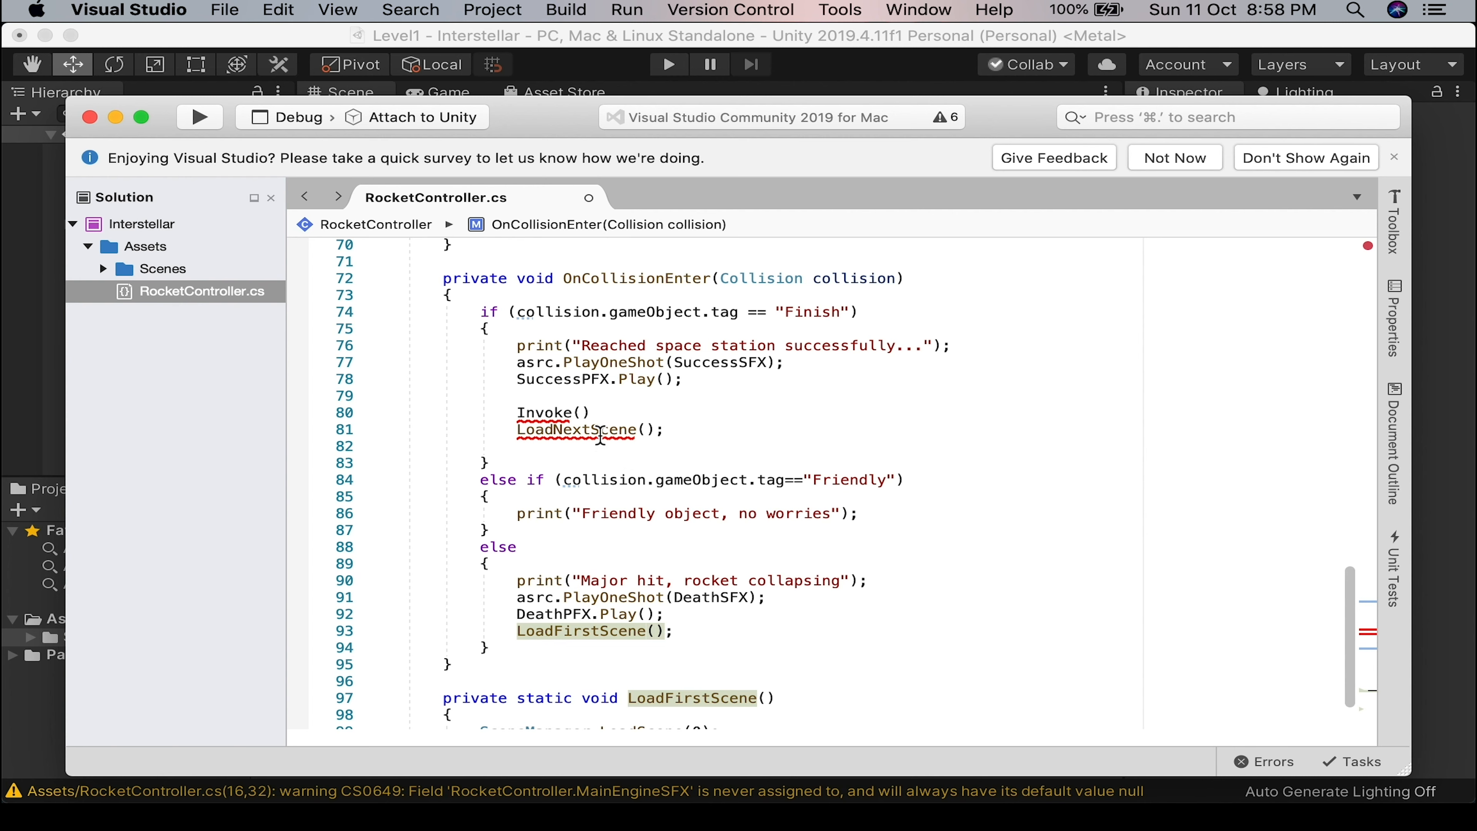
pyautogui.click(658, 434)
pyautogui.write(';')
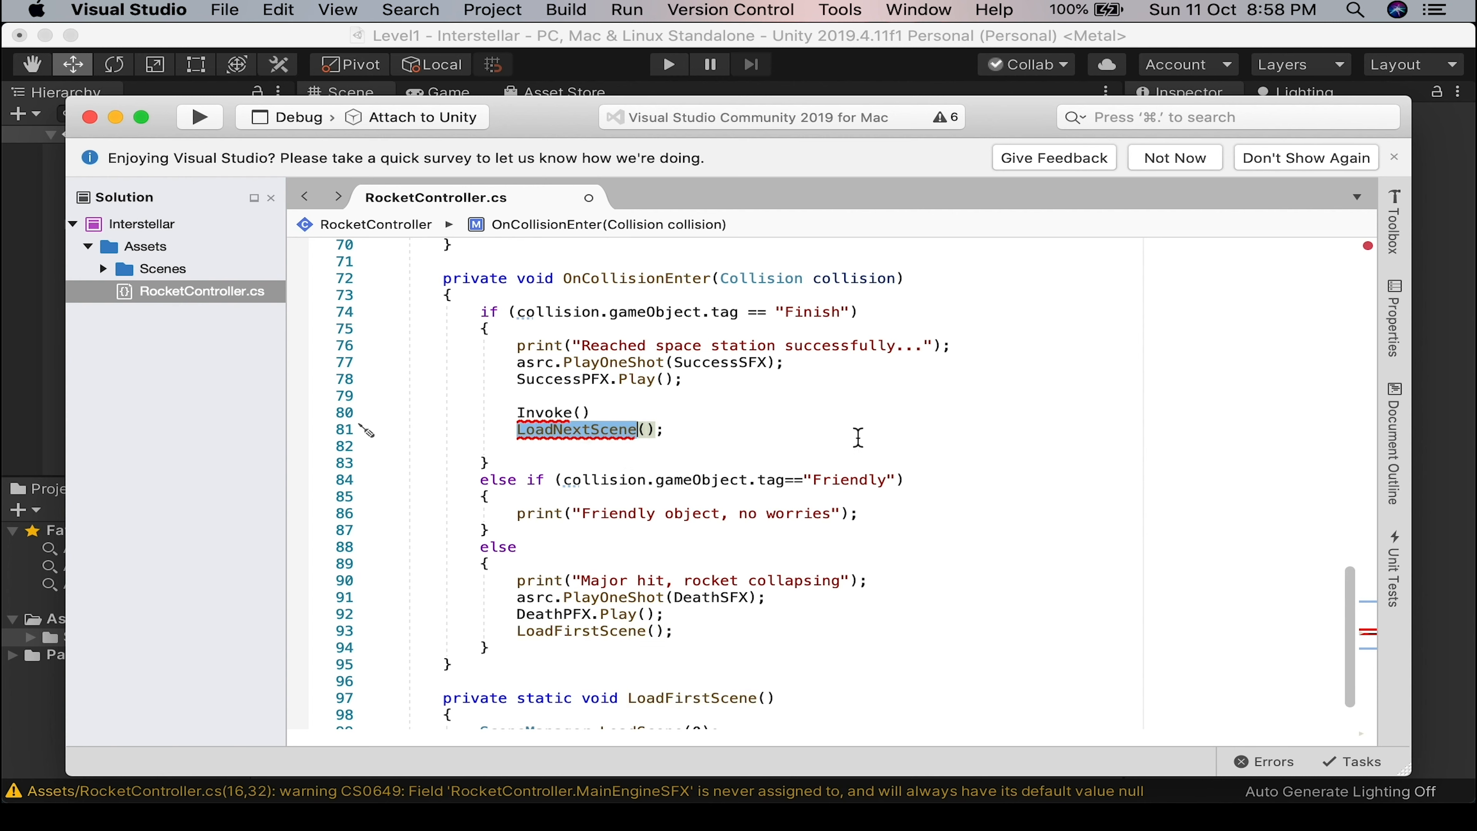
pyautogui.press('super+x')
pyautogui.press('Up')
pyautogui.press('End')
pyautogui.press('Left')
pyautogui.press('super+v')
pyautogui.write(',')
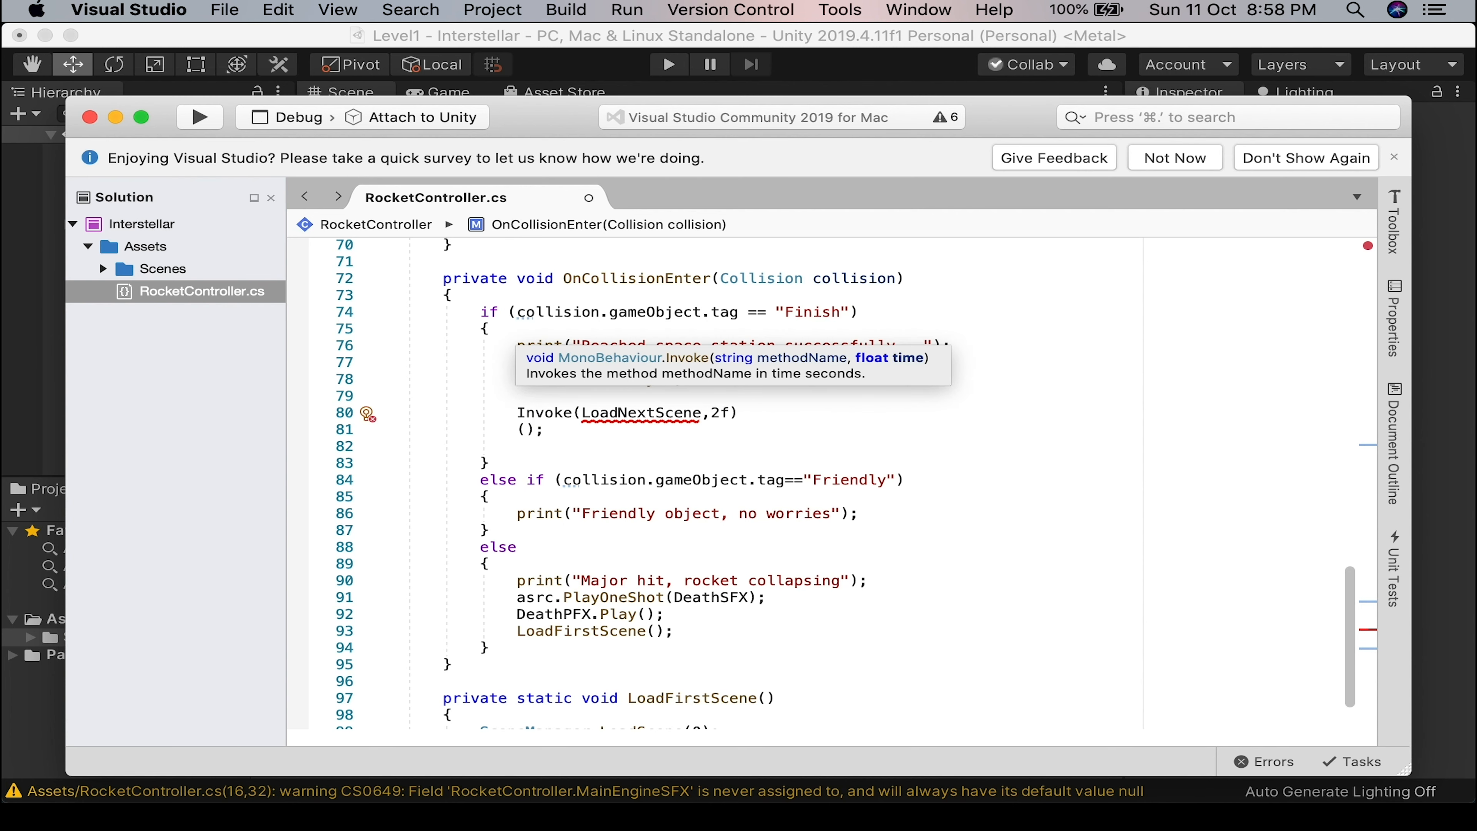
pyautogui.press('End')
pyautogui.hotkey('alt', 'shift', 'Right')
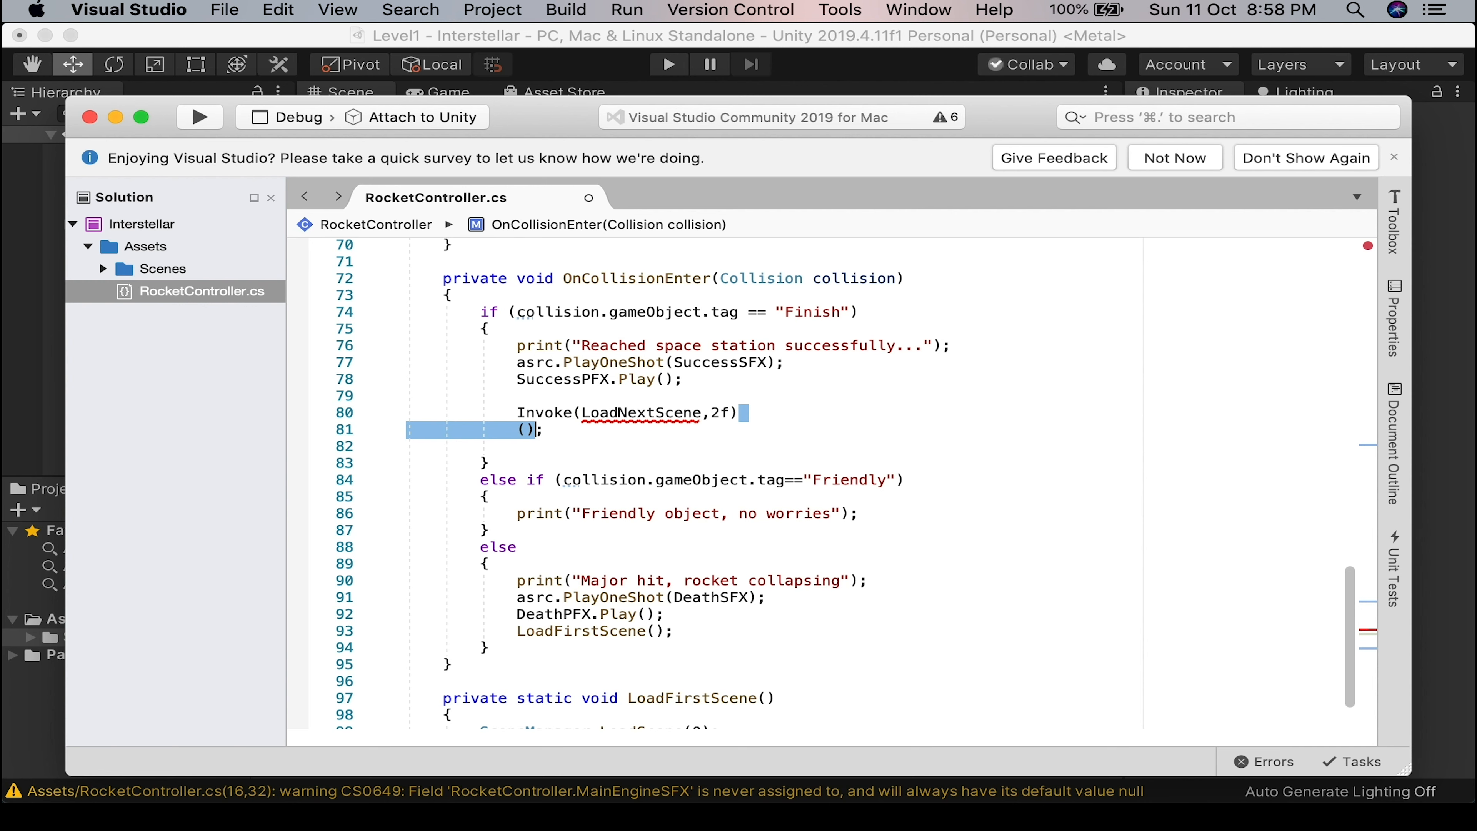
pyautogui.press('BackSpace')
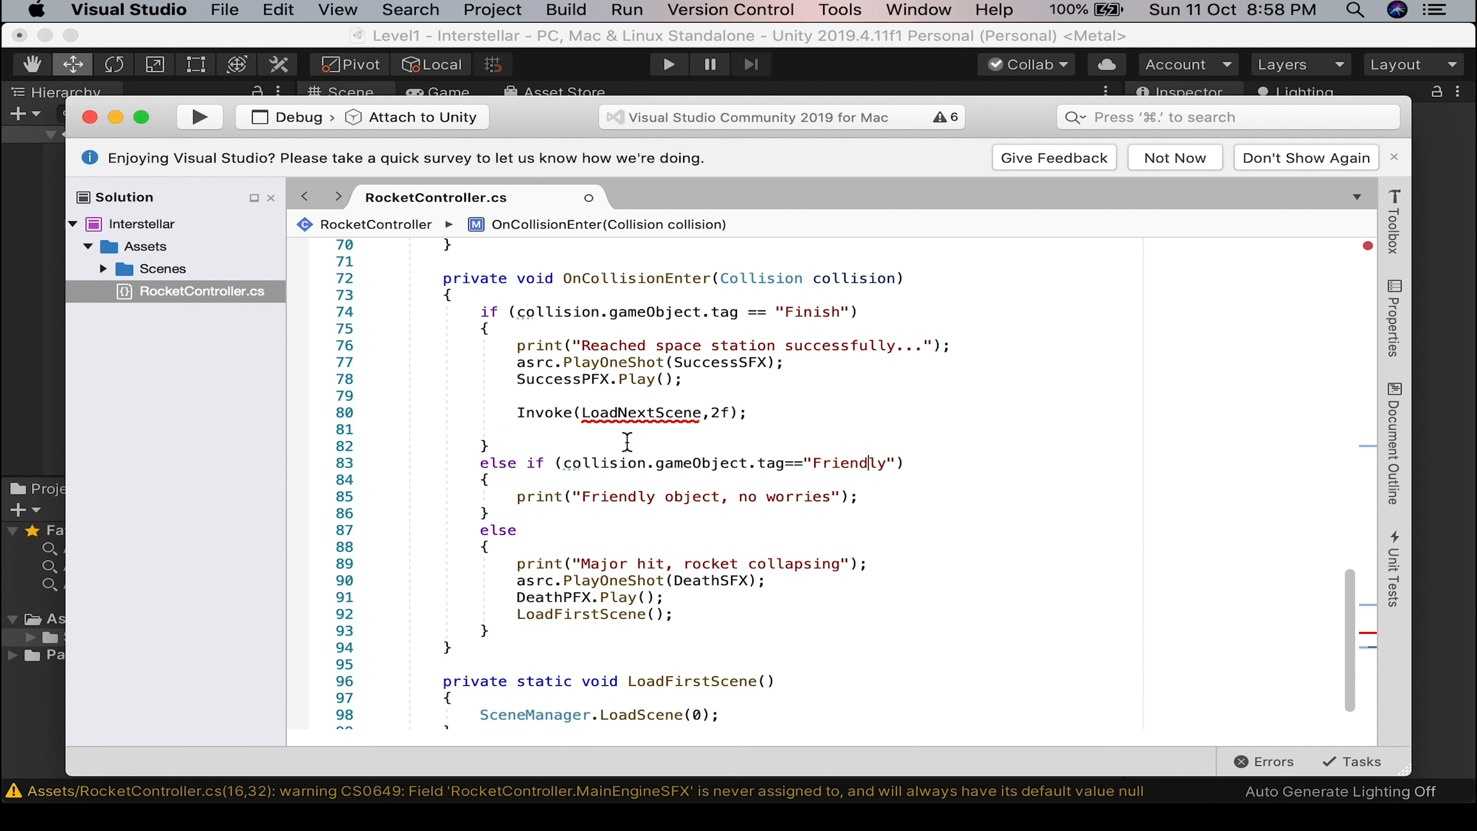
# Wrap LoadNextScene in double quotes so the call reads Invoke("LoadNextScene",2f);.
pyautogui.click(585, 414)
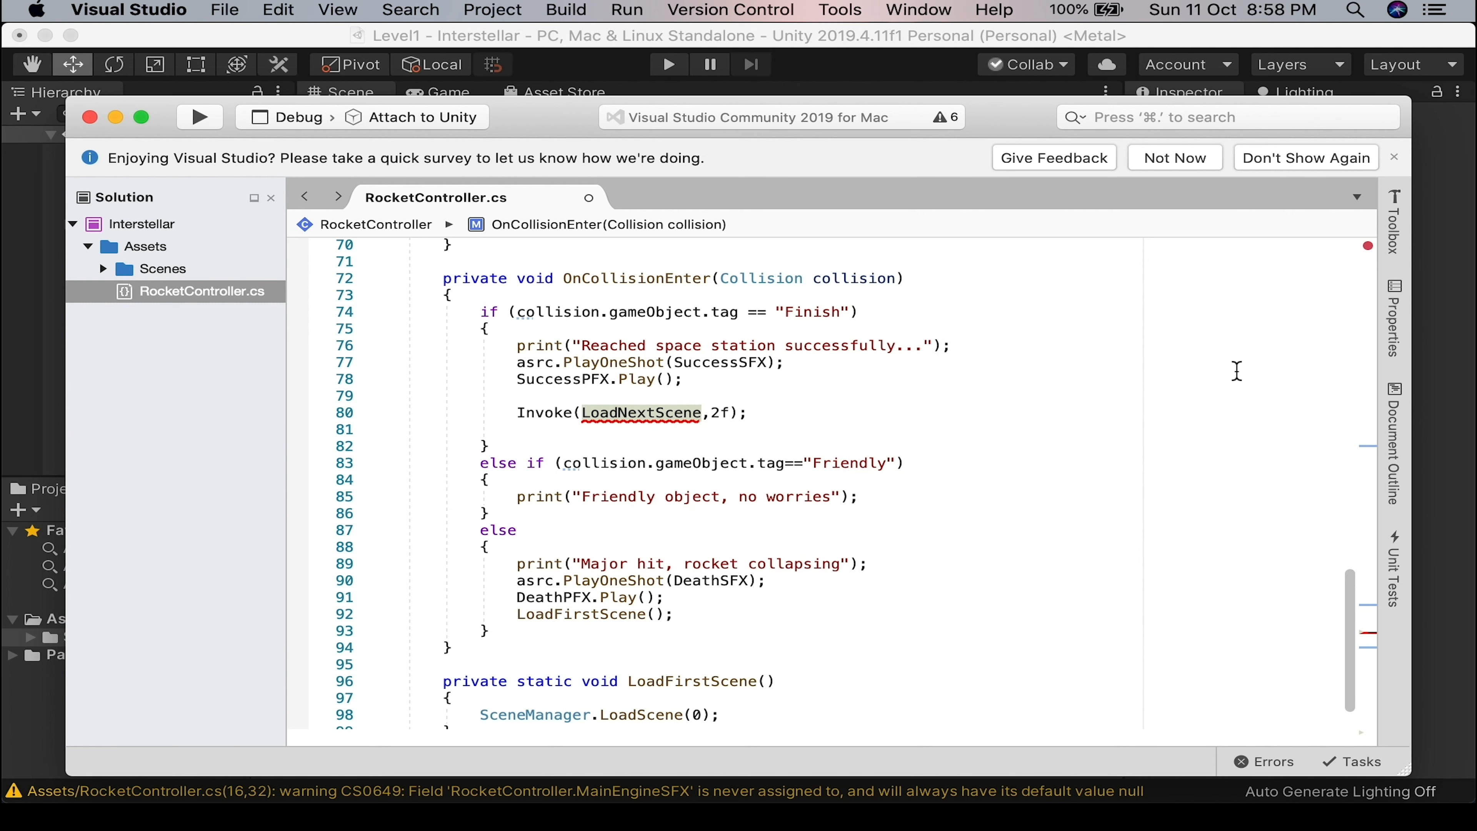
pyautogui.write('"')
pyautogui.press('Right')
pyautogui.press('Right')
pyautogui.press('Right')
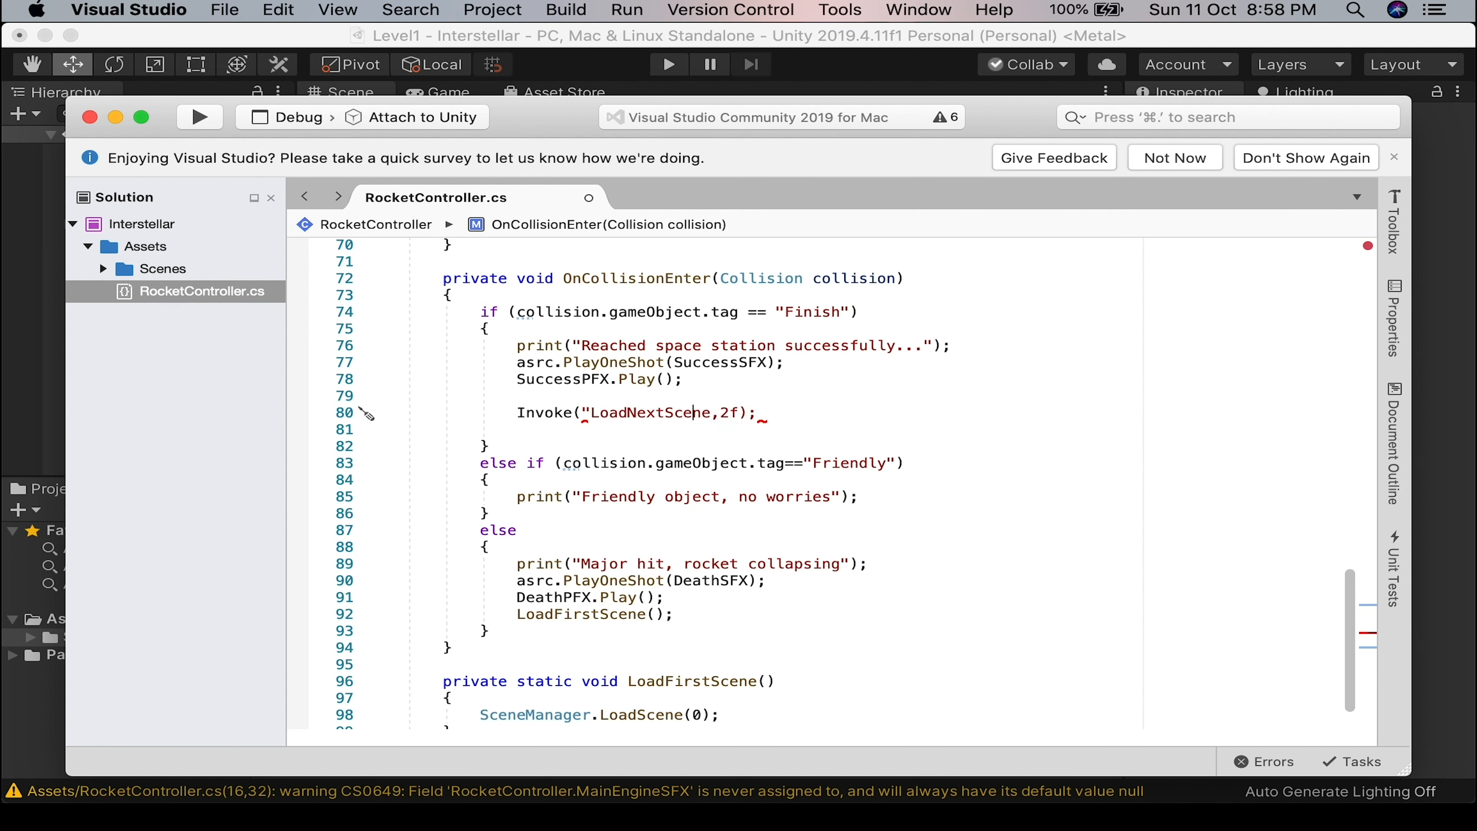
pyautogui.write('"')
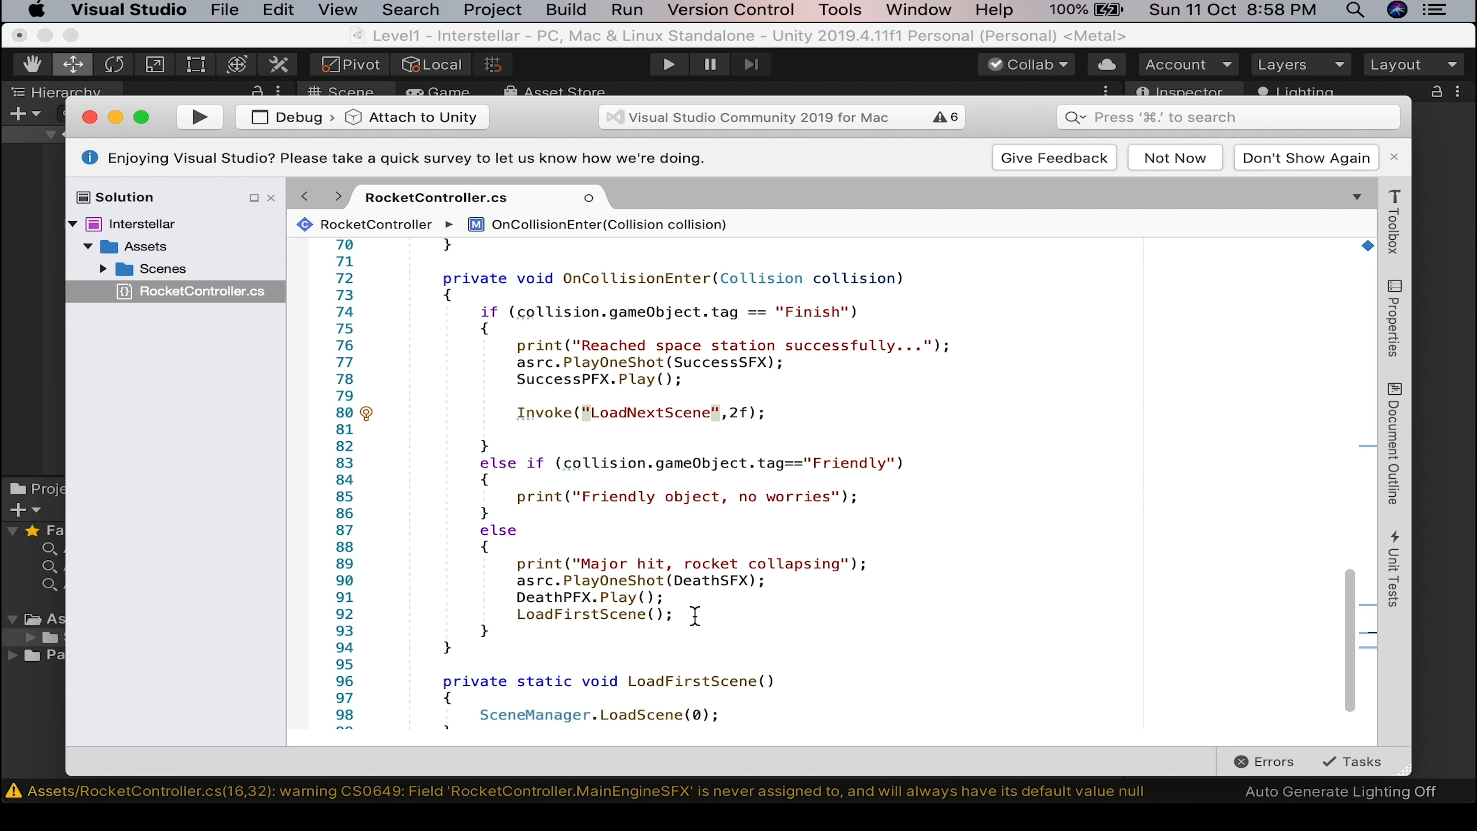
# Change the LoadFirstScene(); call in the else branch to Invoke("LoadFirstScene",2f); and save the script.
pyautogui.click(517, 615)
pyautogui.write('Invoke(')
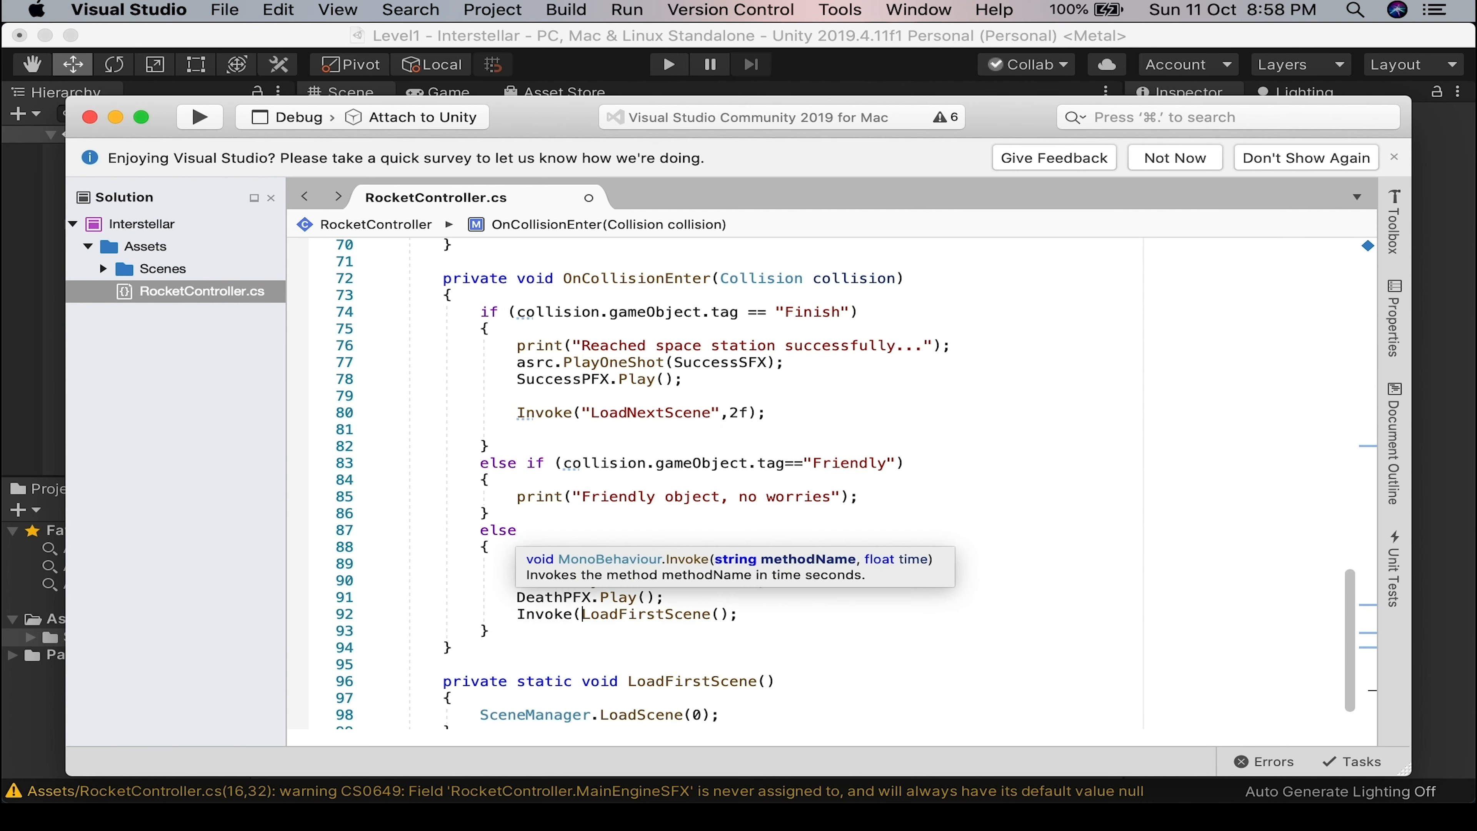
pyautogui.write('"')
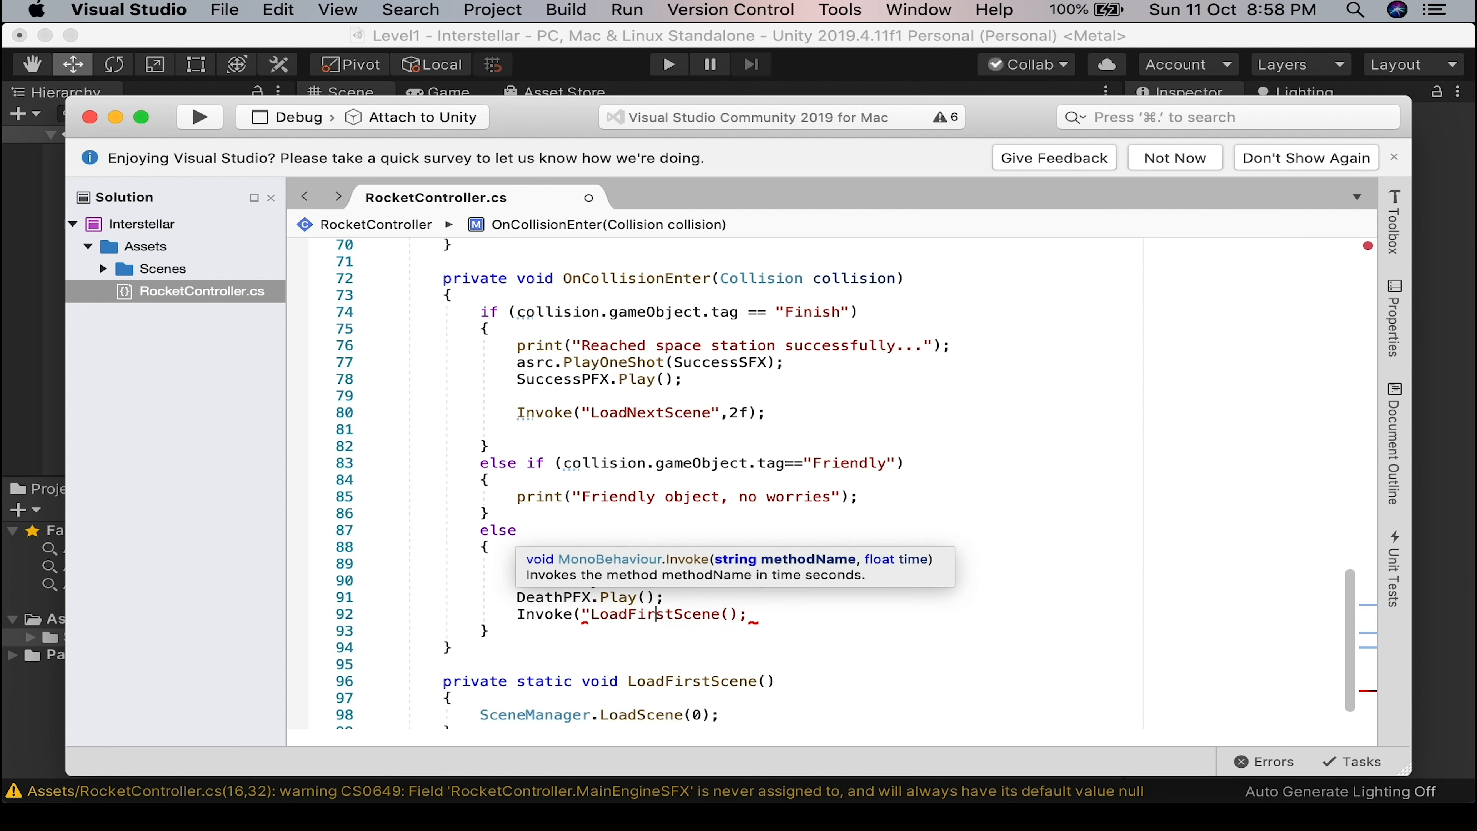
pyautogui.hotkey('shift', 'Right')
pyautogui.hotkey('shift', 'Right')
pyautogui.press('BackSpace')
pyautogui.write(',2f')
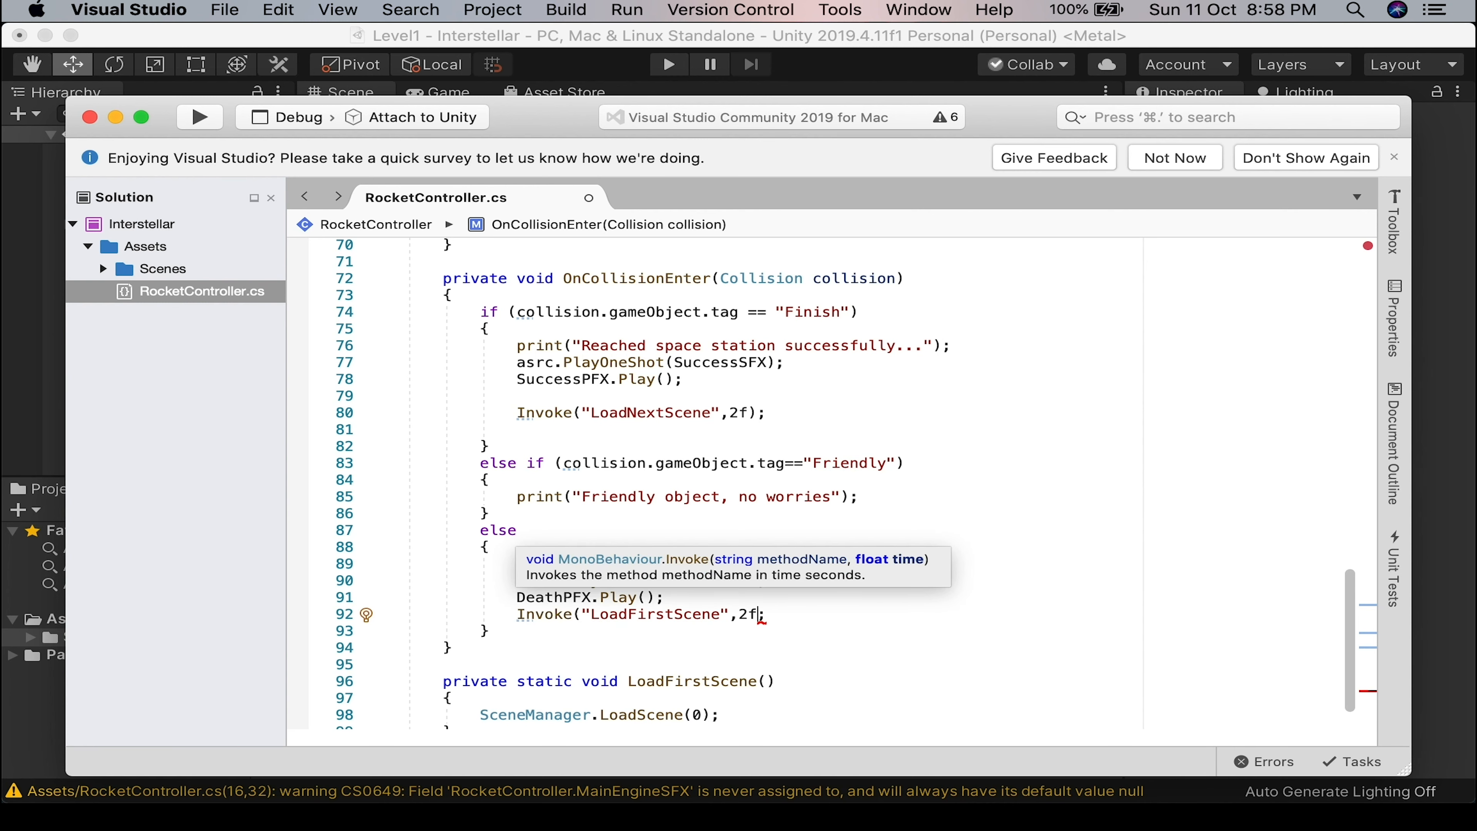
pyautogui.write(')')
pyautogui.click(1032, 611)
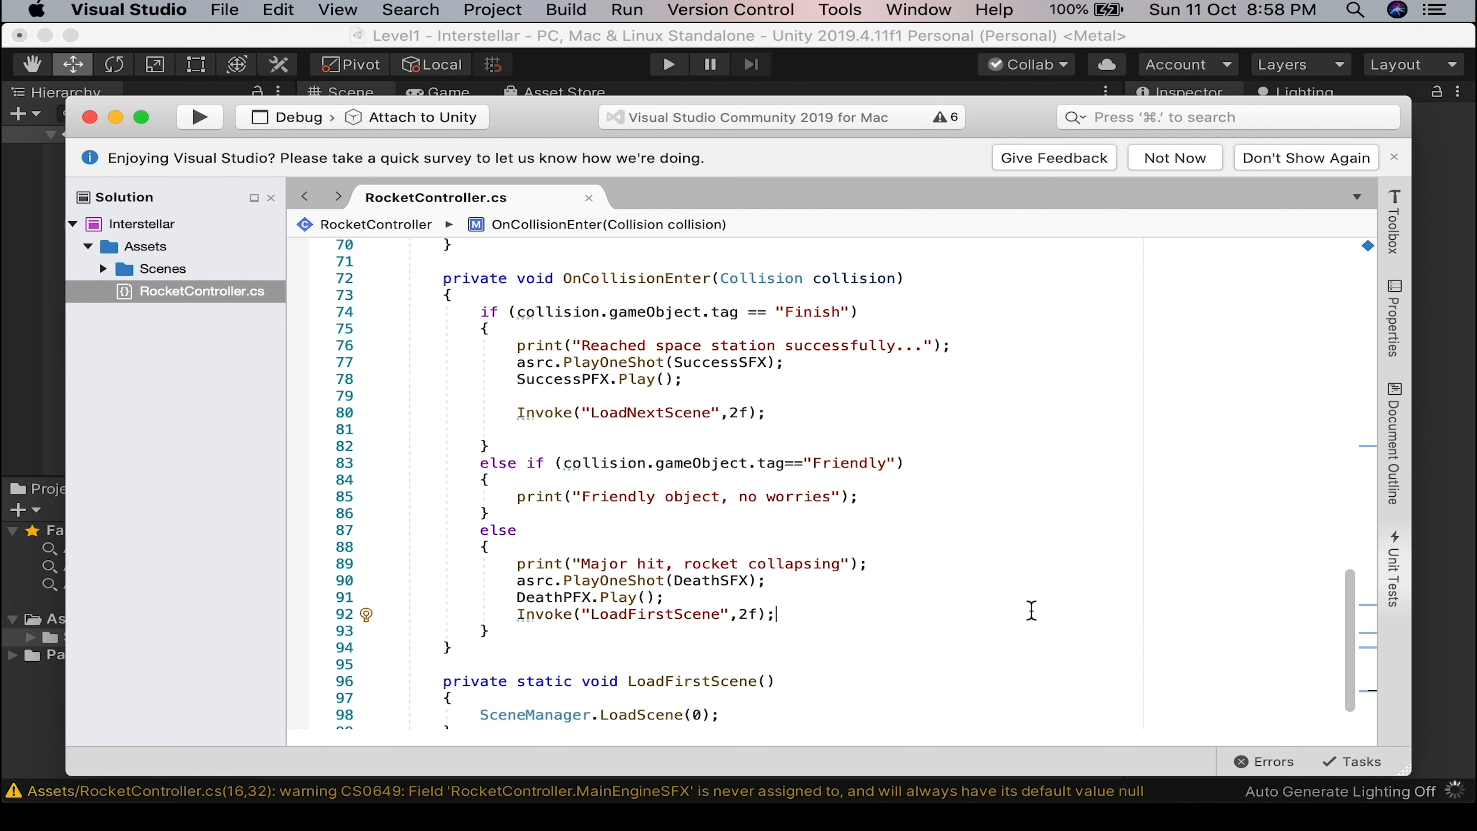
# Switch to Unity and play-test Level1 by flying the rocket to the space station, ending with play mode stopped.
pyautogui.press('super+Tab')
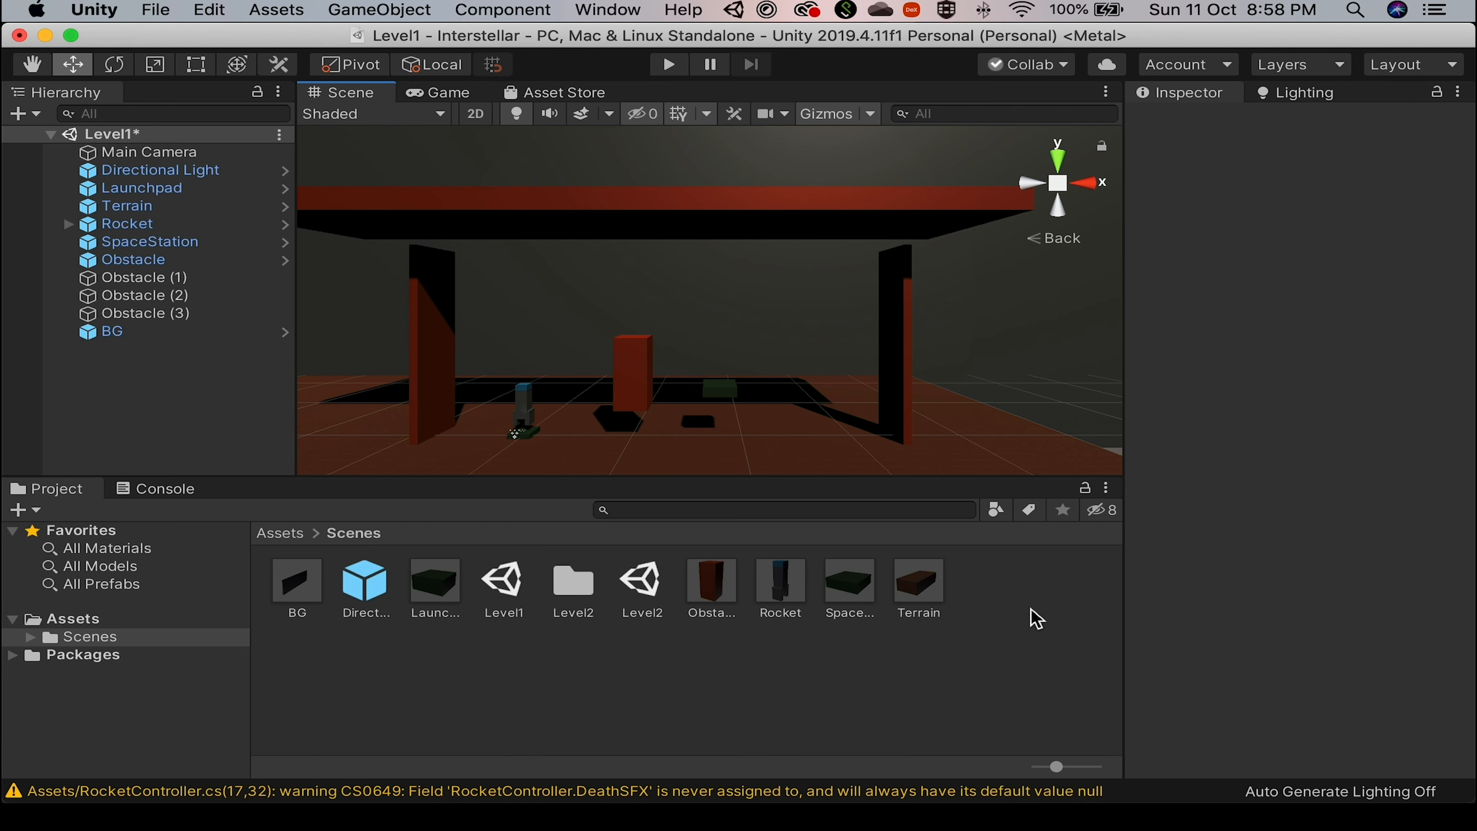
pyautogui.press('super+p')
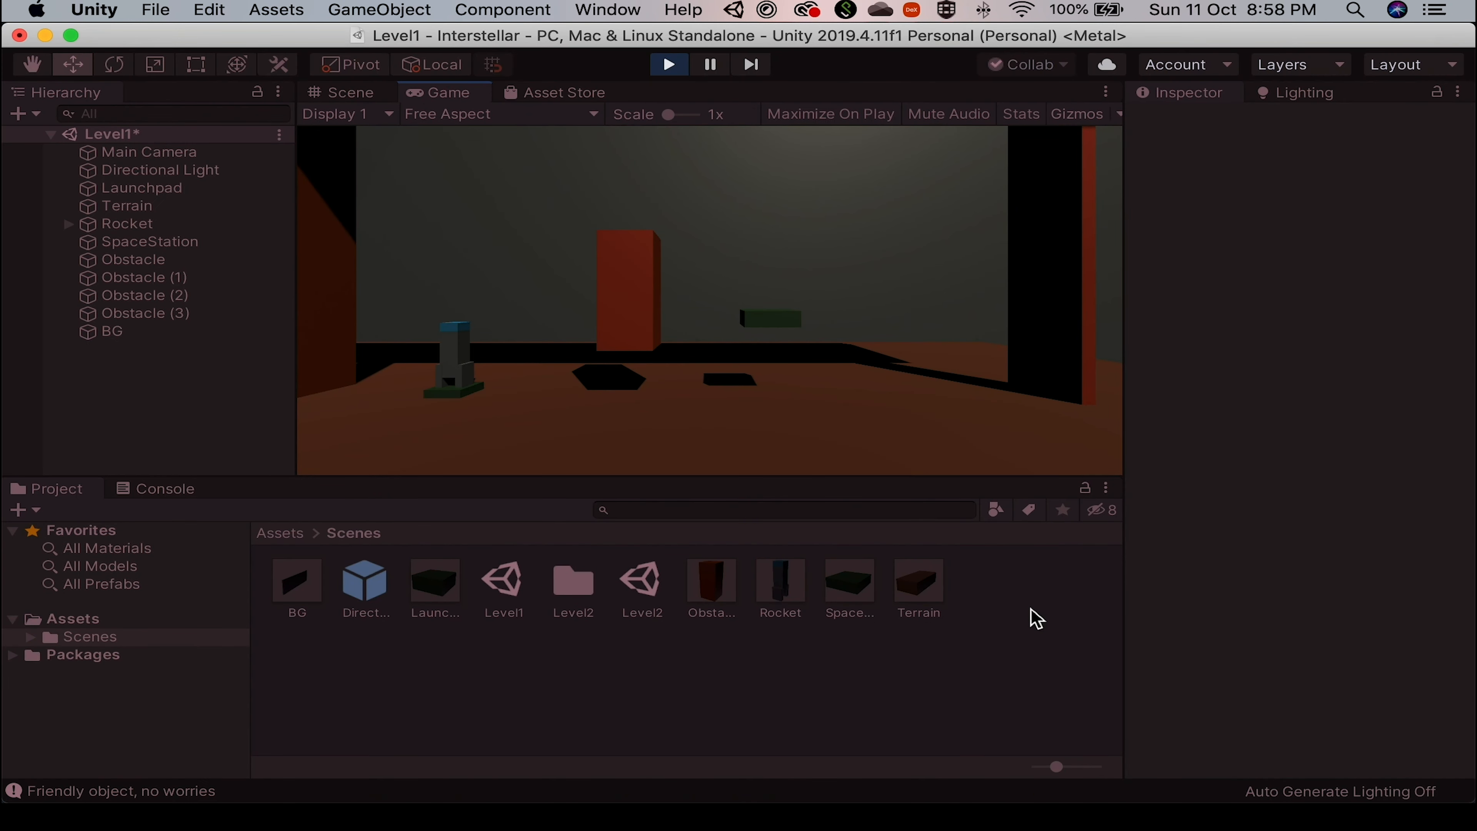
pyautogui.press('space')
pyautogui.press('d')
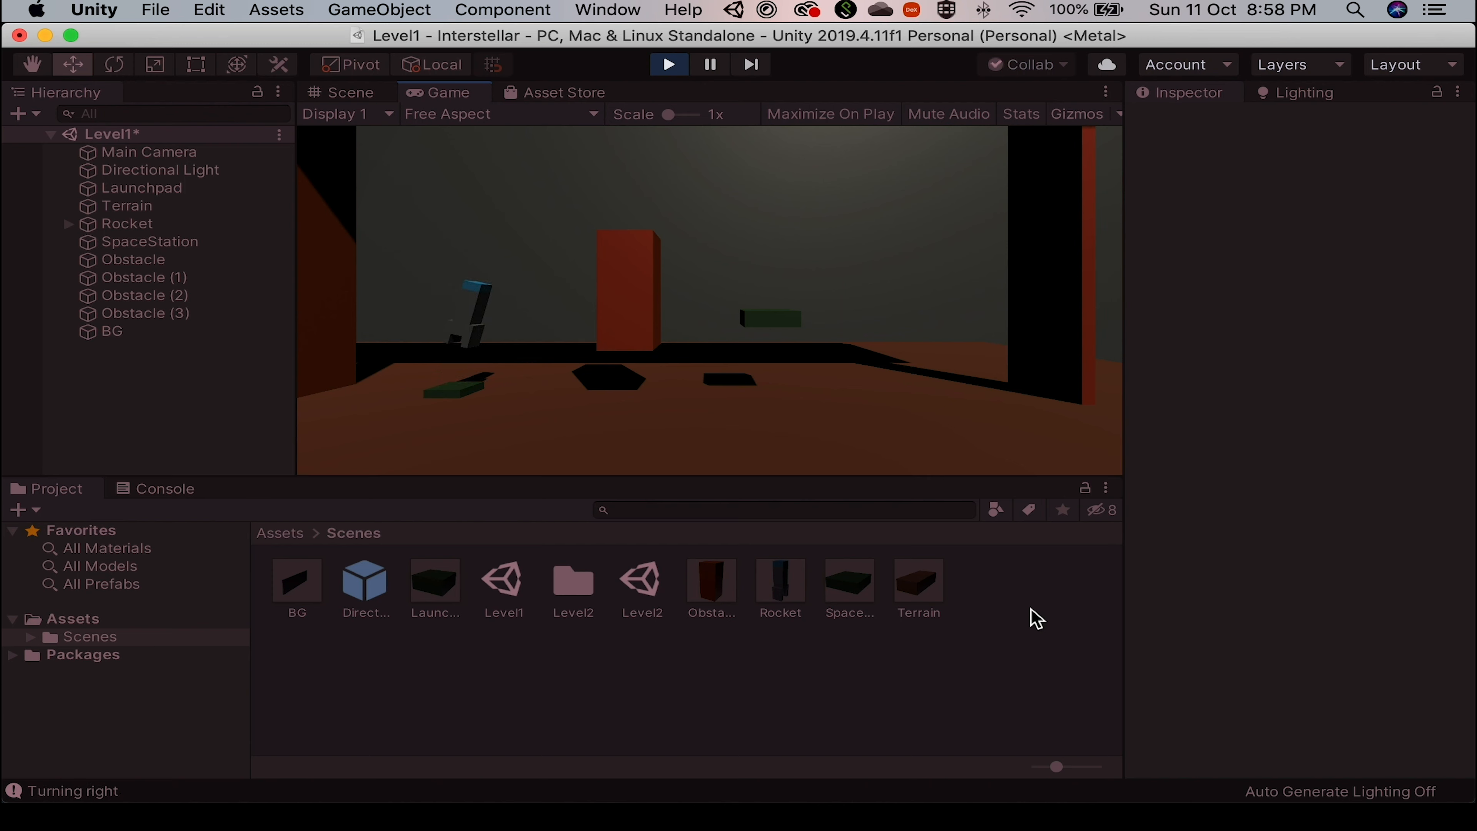
pyautogui.press('space')
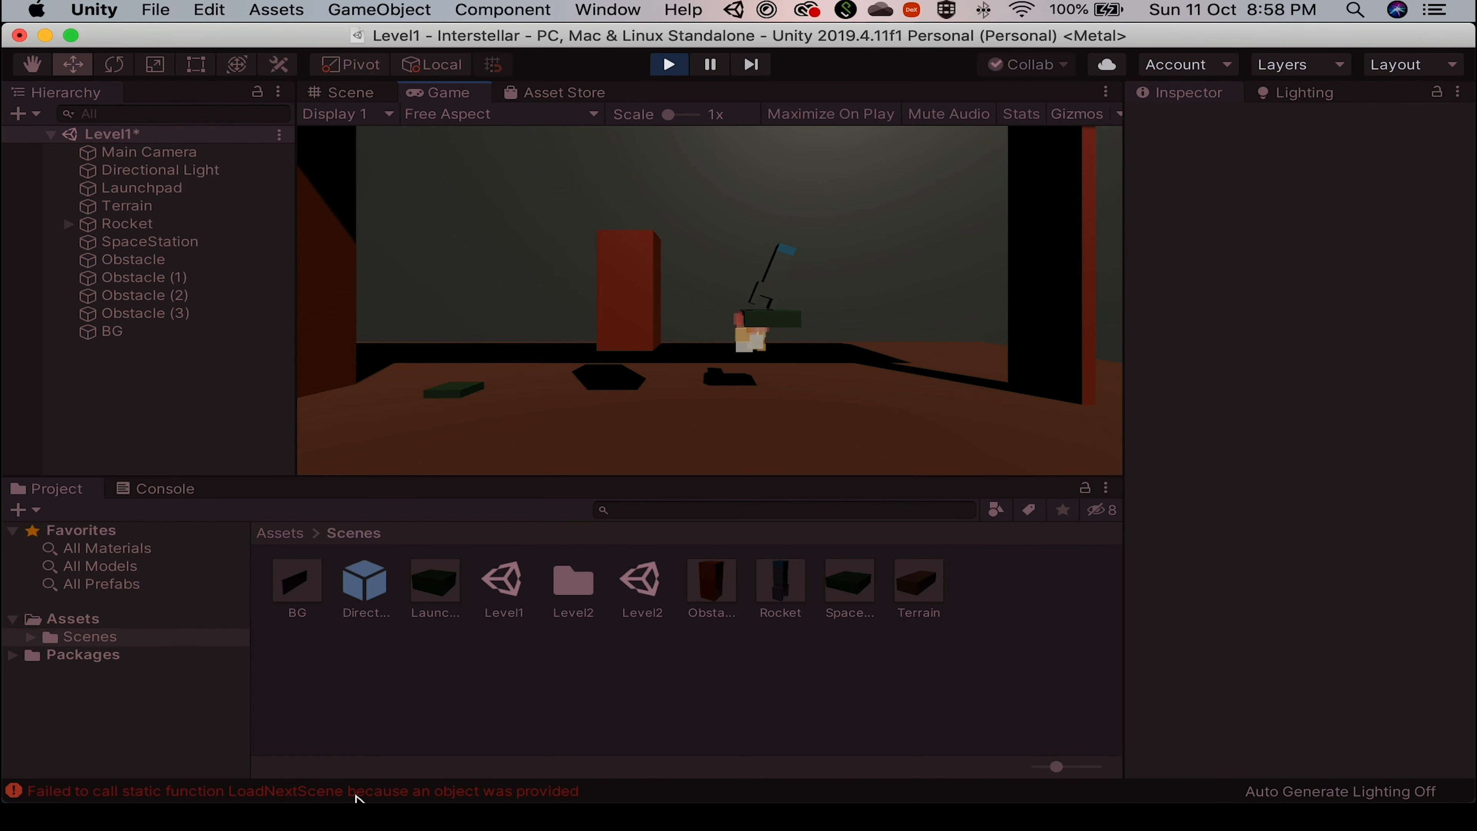
pyautogui.press('super+p')
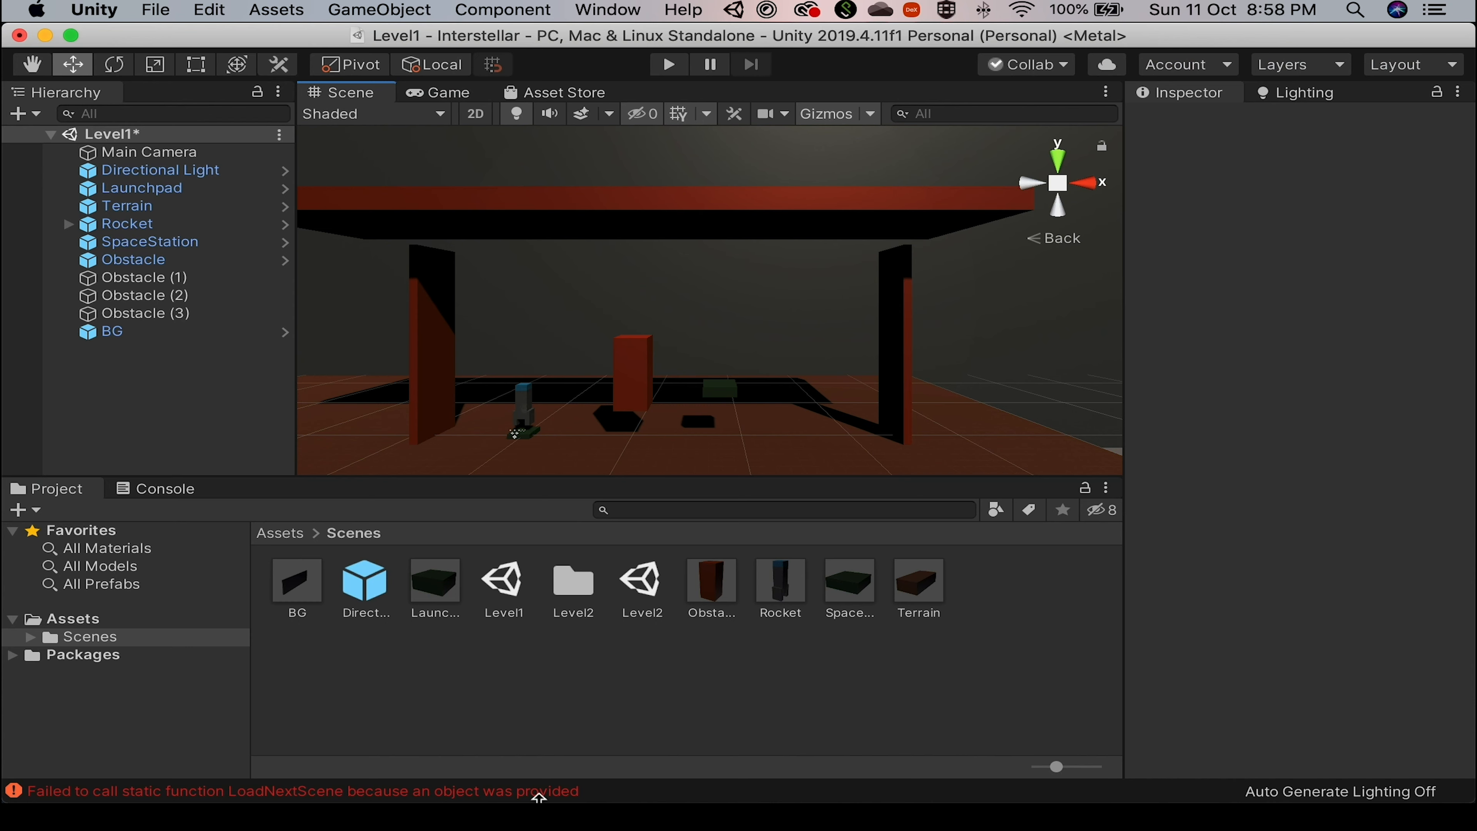
# Return to Visual Studio, remove the static keyword from the LoadFirstScene and LoadNextScene methods, and save the script.
pyautogui.press('super+Tab')
pyautogui.press('super+Tab')
pyautogui.press('super+shift+Tab')
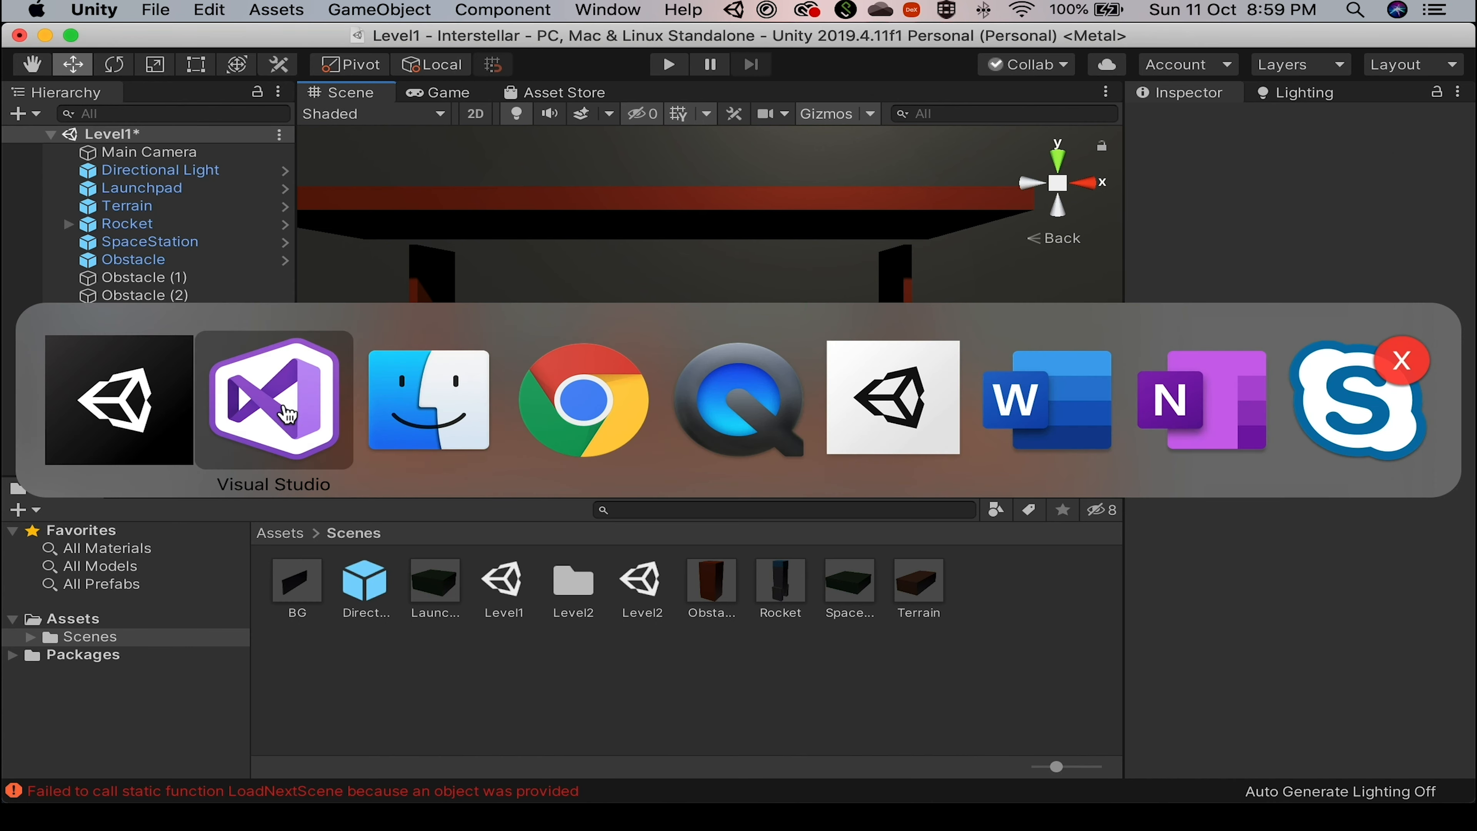
pyautogui.scroll(-1, 716, 636)
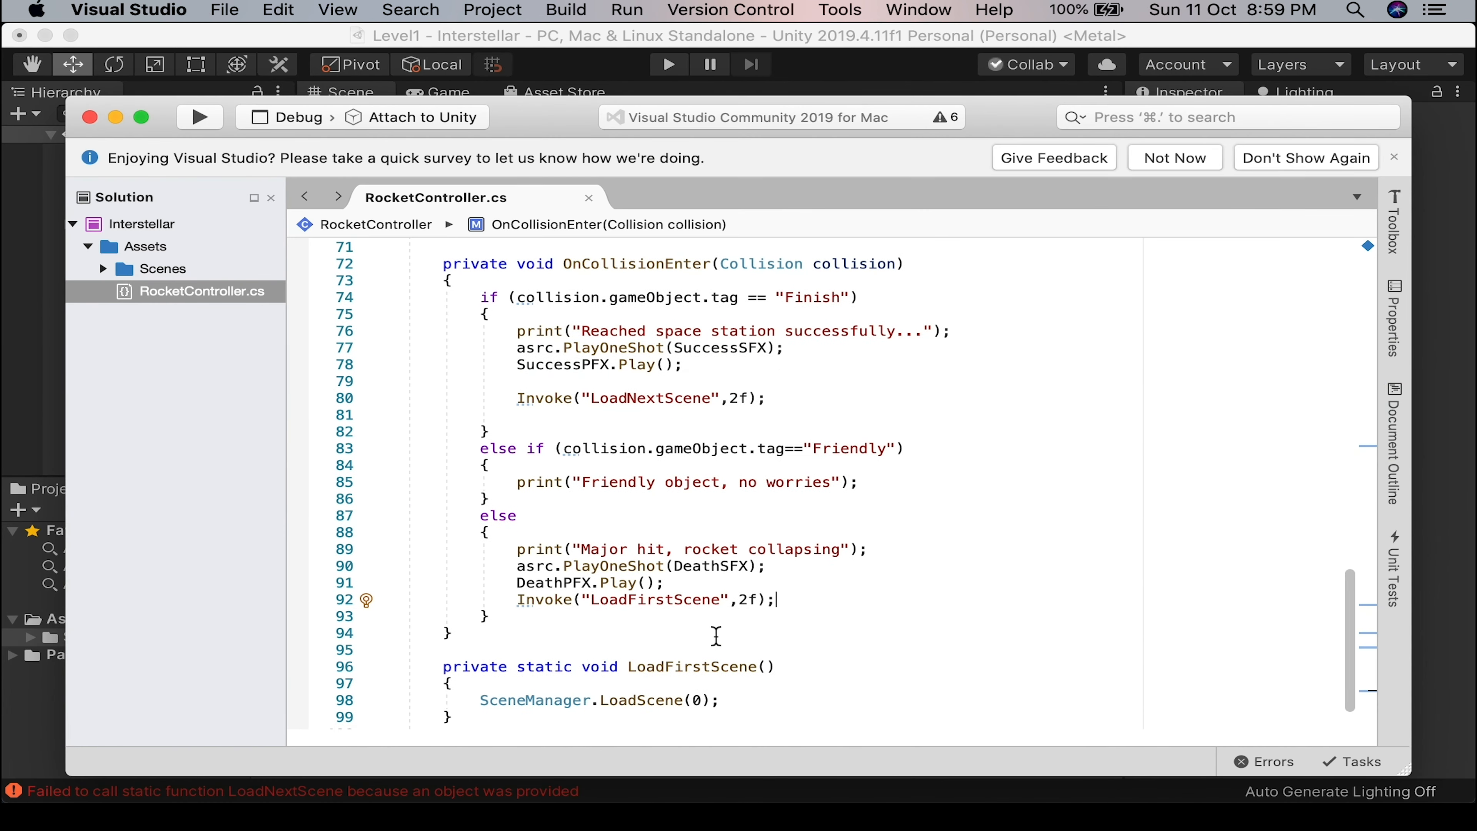
pyautogui.doubleClick(525, 668)
pyautogui.press('BackSpace')
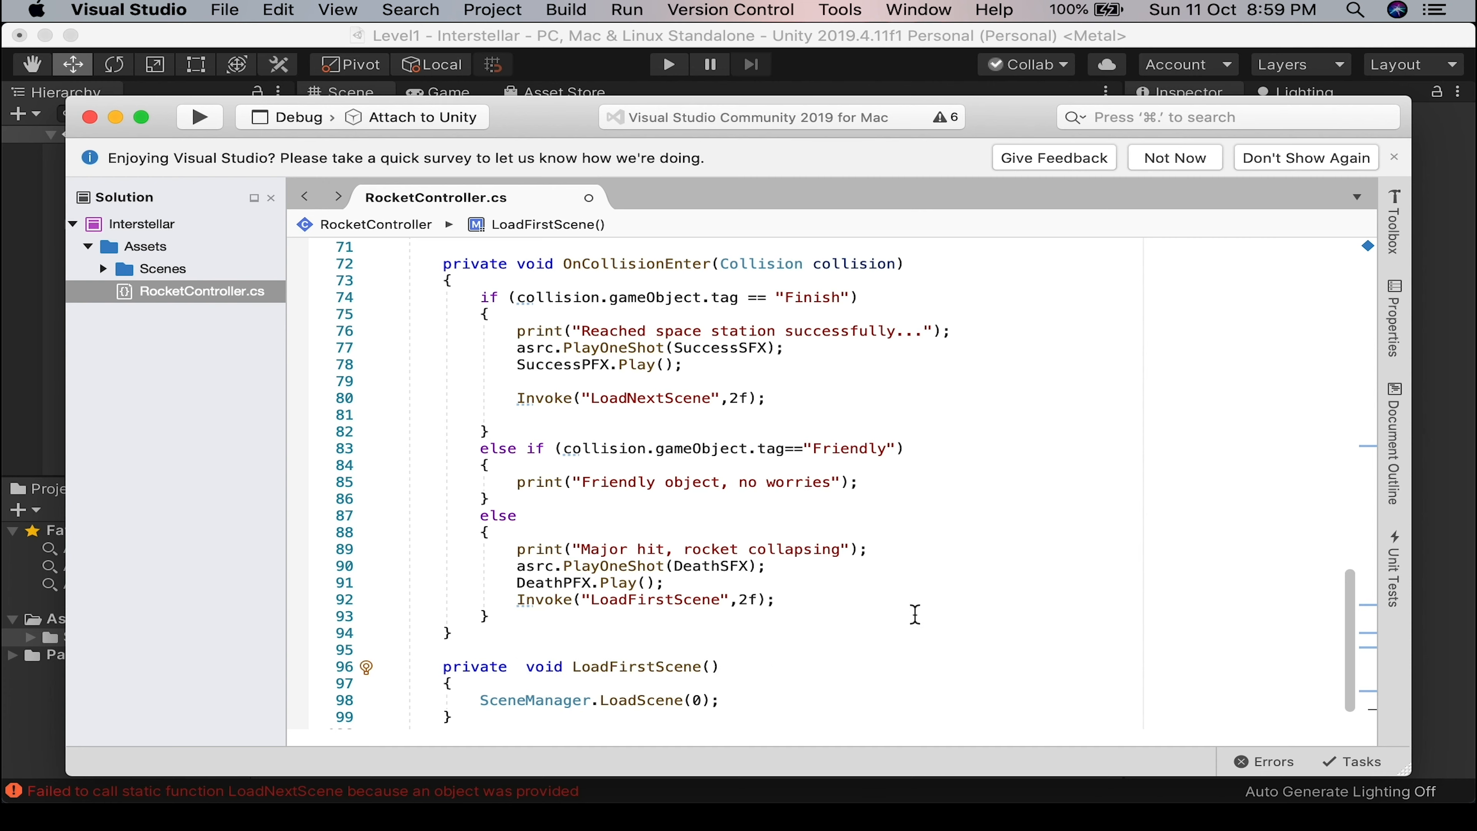
pyautogui.scroll(-6, 917, 616)
pyautogui.doubleClick(541, 647)
pyautogui.press('BackSpace')
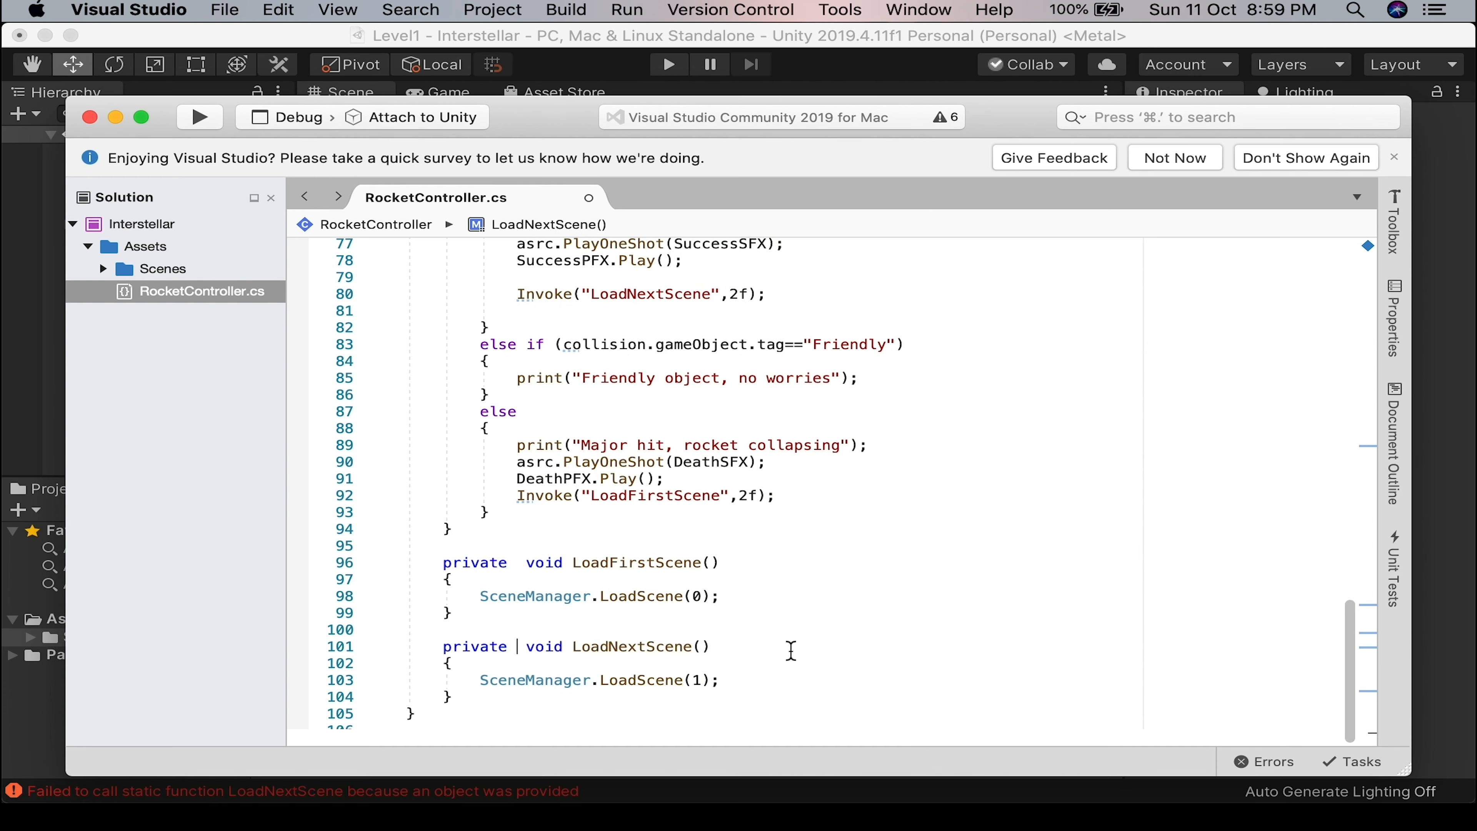
# Switch to Unity and play-test Level1 by flying the rocket to check the delayed scene loading after collisions.
pyautogui.press('super+Tab')
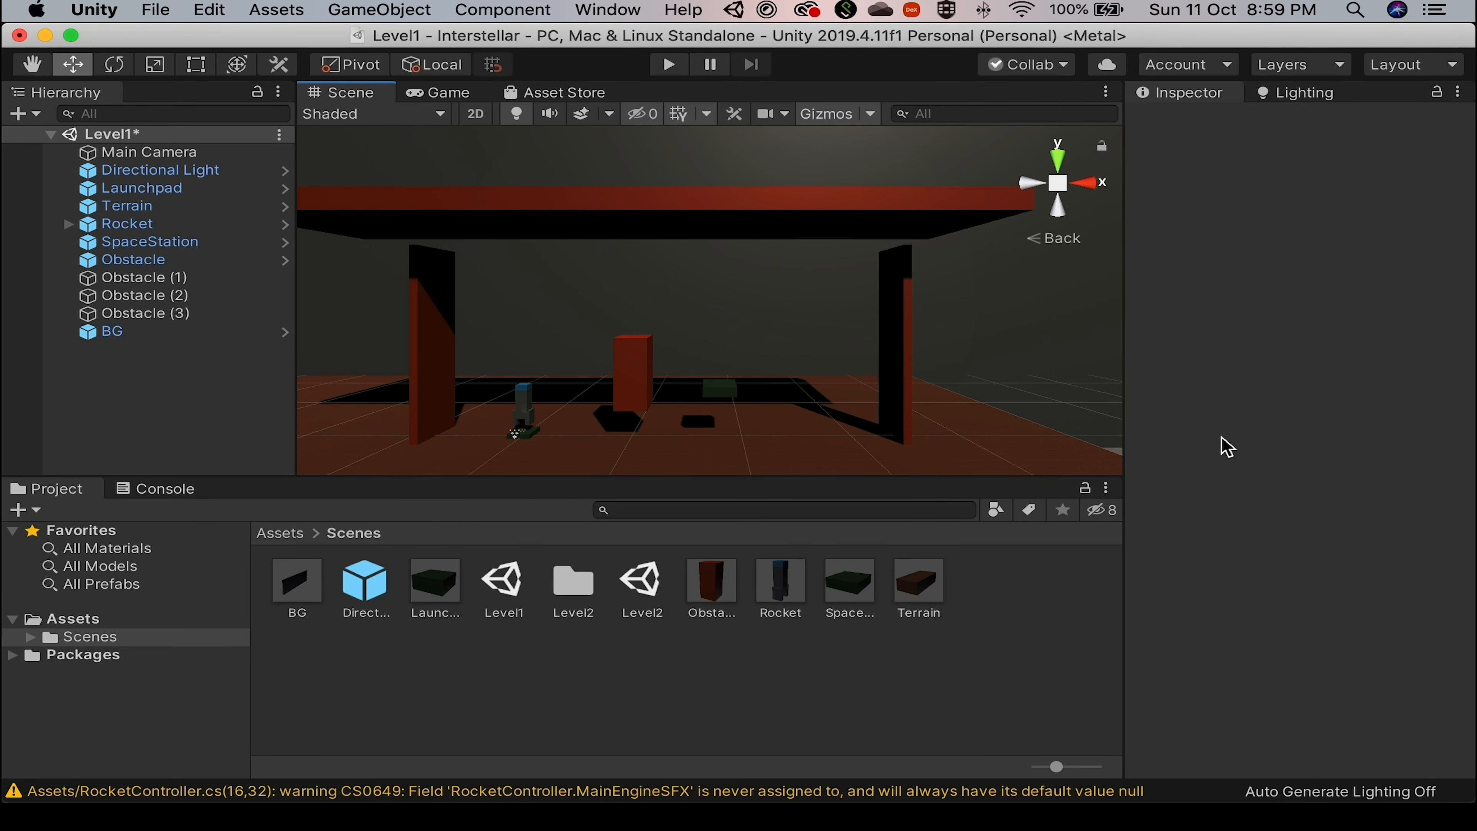
pyautogui.press('super+p')
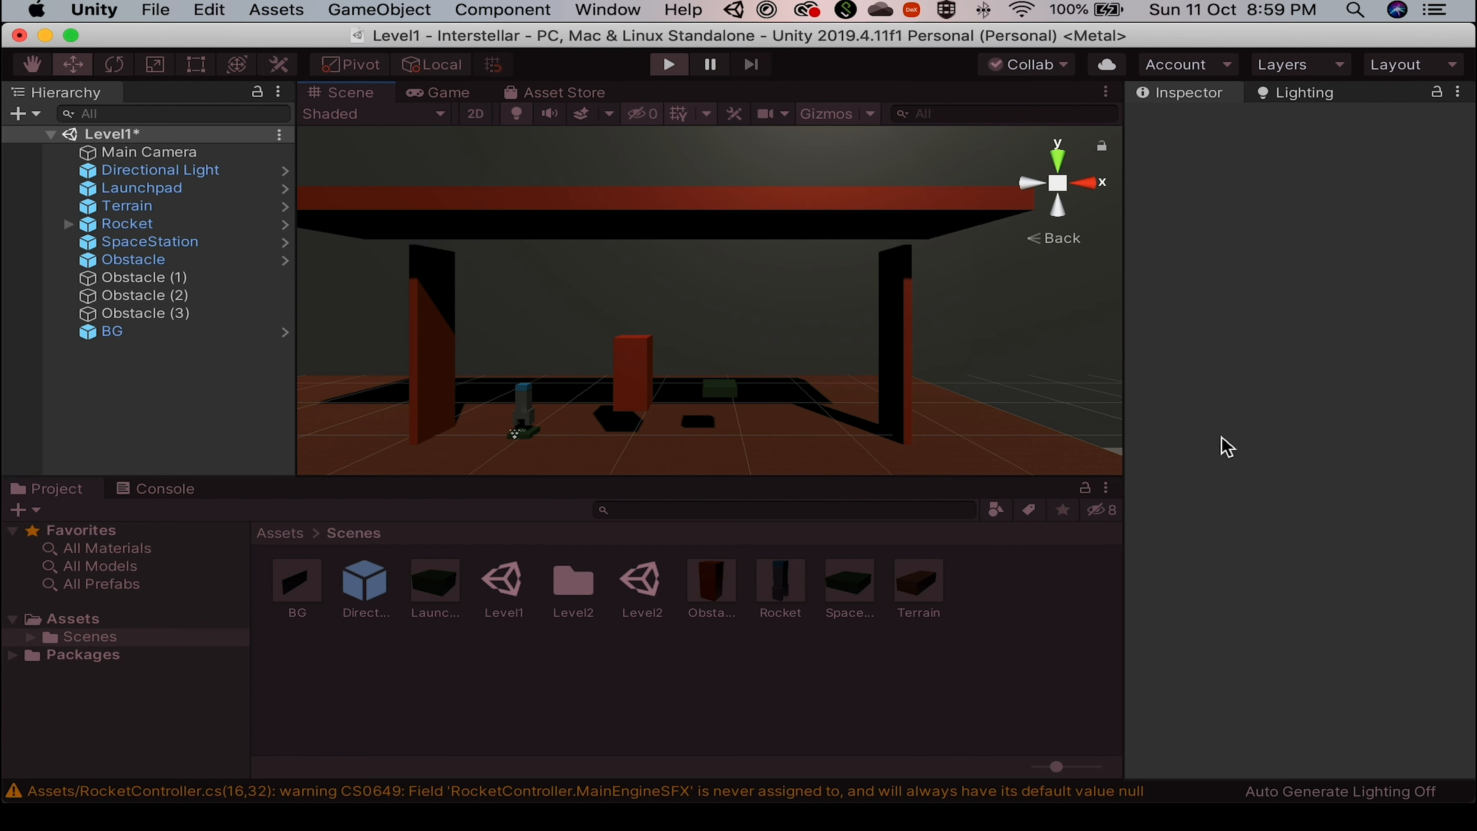
pyautogui.press('space')
pyautogui.press('d')
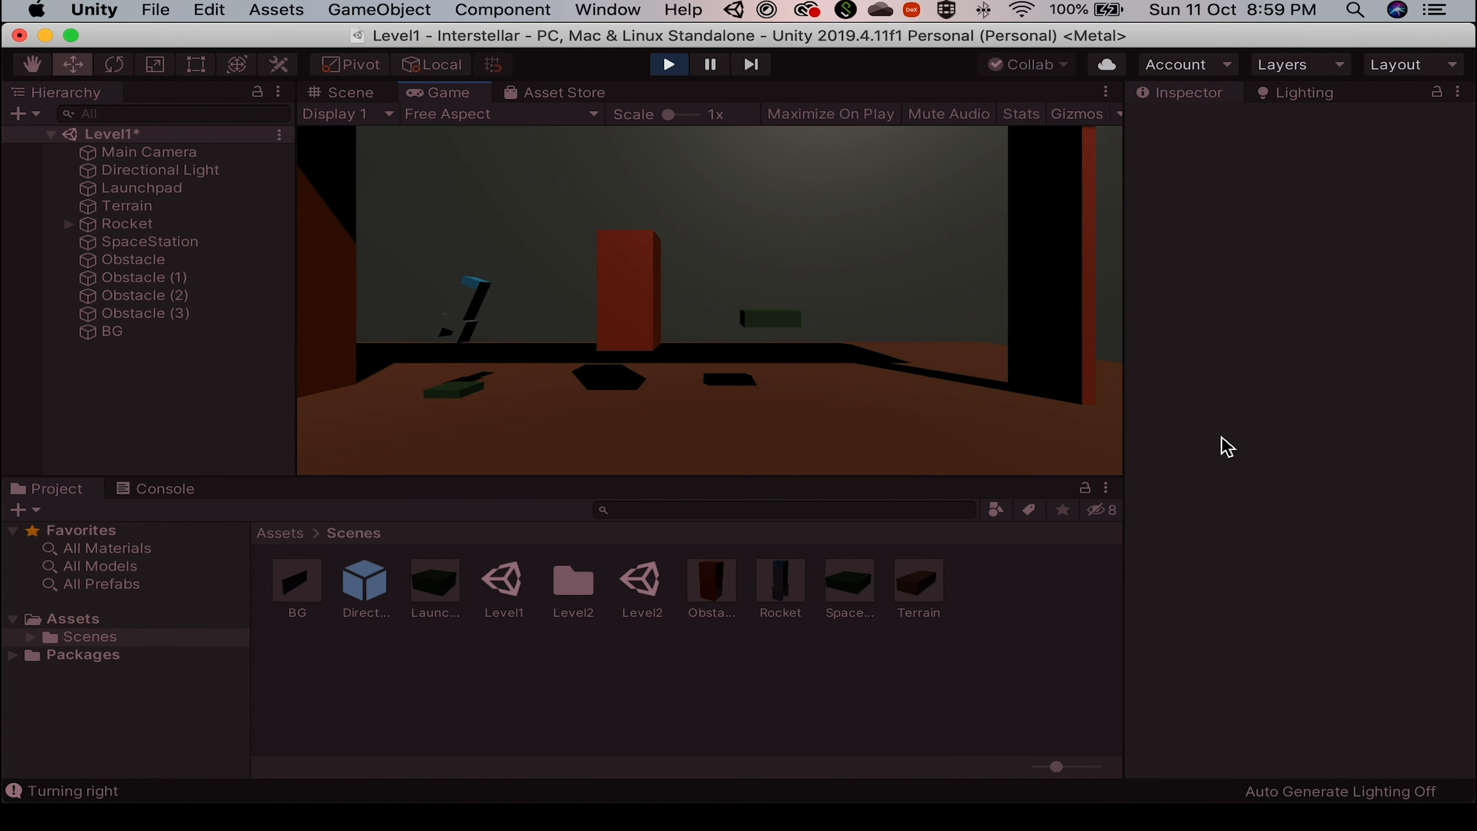
pyautogui.press('space')
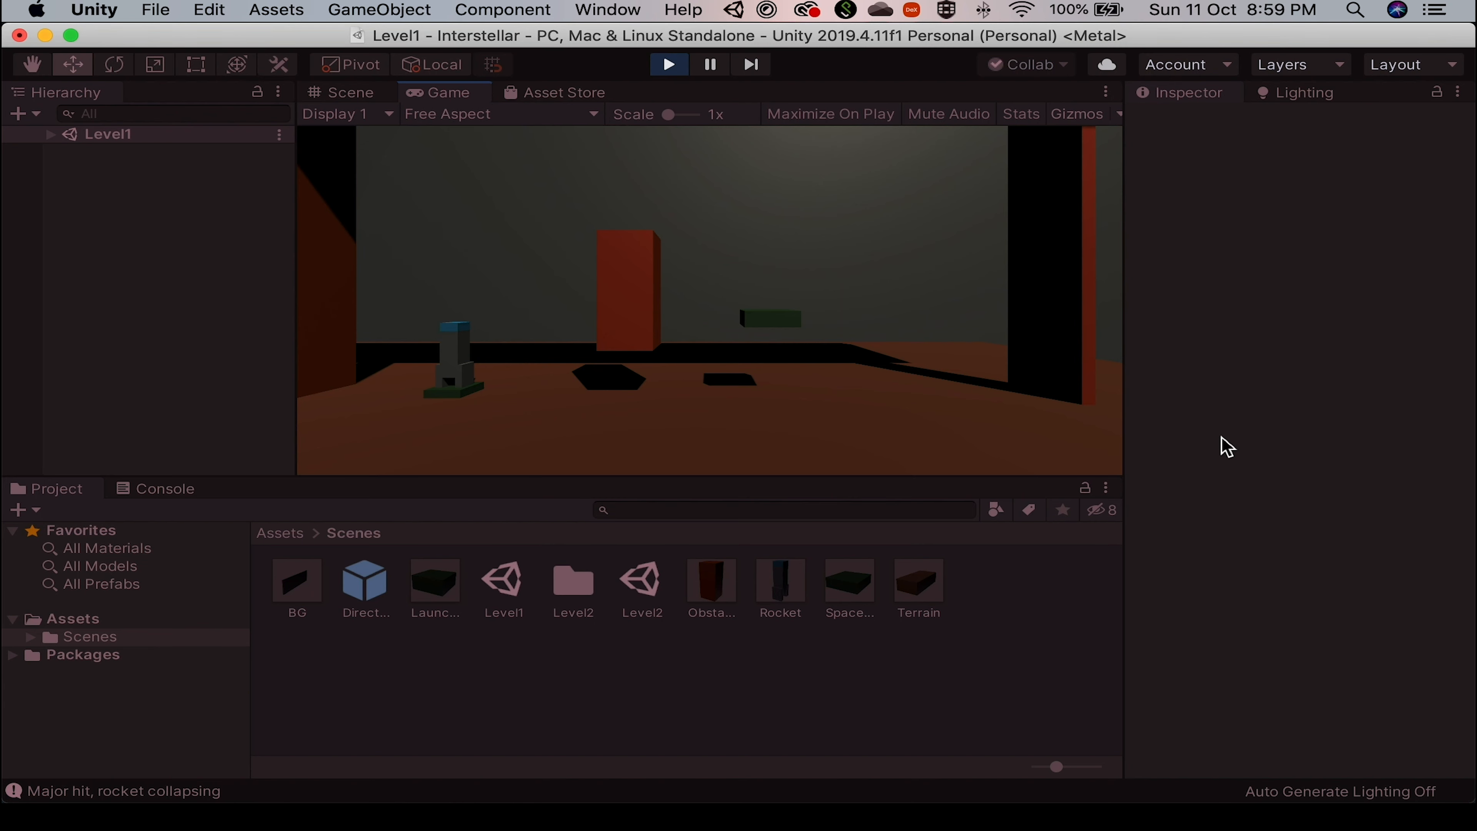
# Switch to Visual Studio and review the Invoke calls and the LoadFirstScene and LoadNextScene methods.
pyautogui.press('super+Tab')
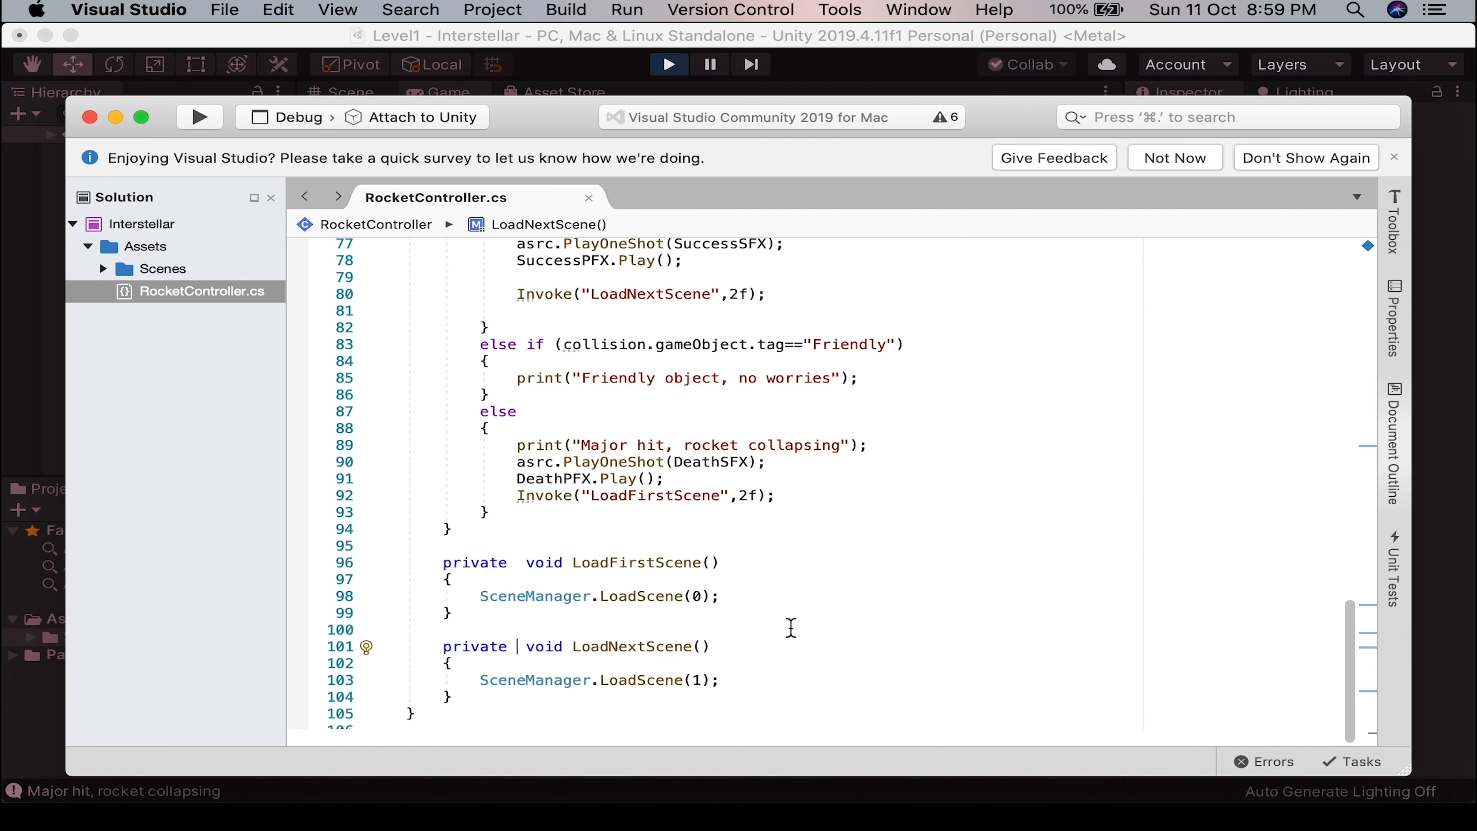
pyautogui.scroll(-1, 800, 614)
pyautogui.scroll(-3, 800, 614)
pyautogui.scroll(1, 798, 614)
# Return to Unity, stop play mode and save the Level1 scene.
pyautogui.press('super+Tab')
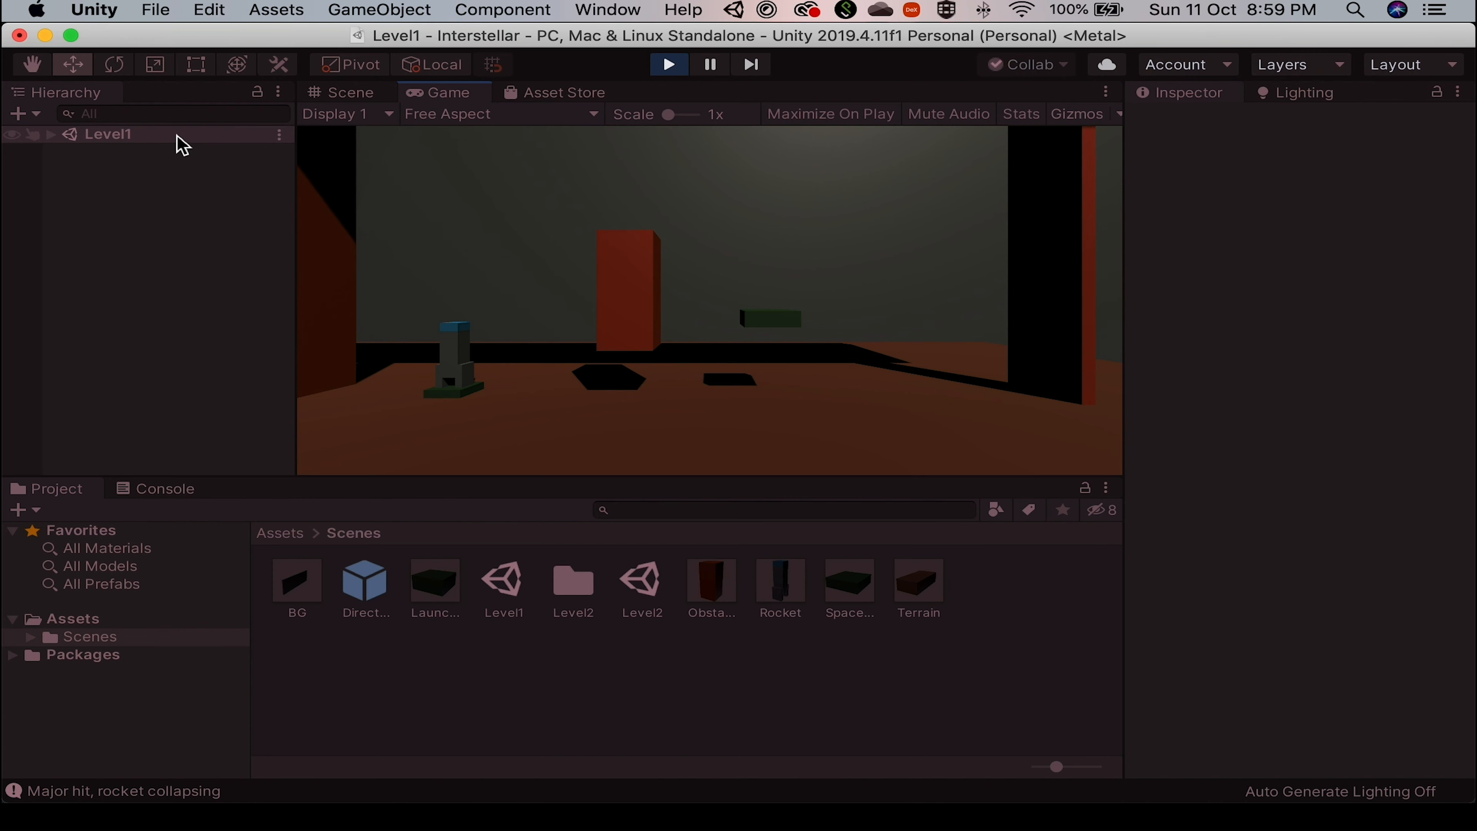
pyautogui.press('super+s')
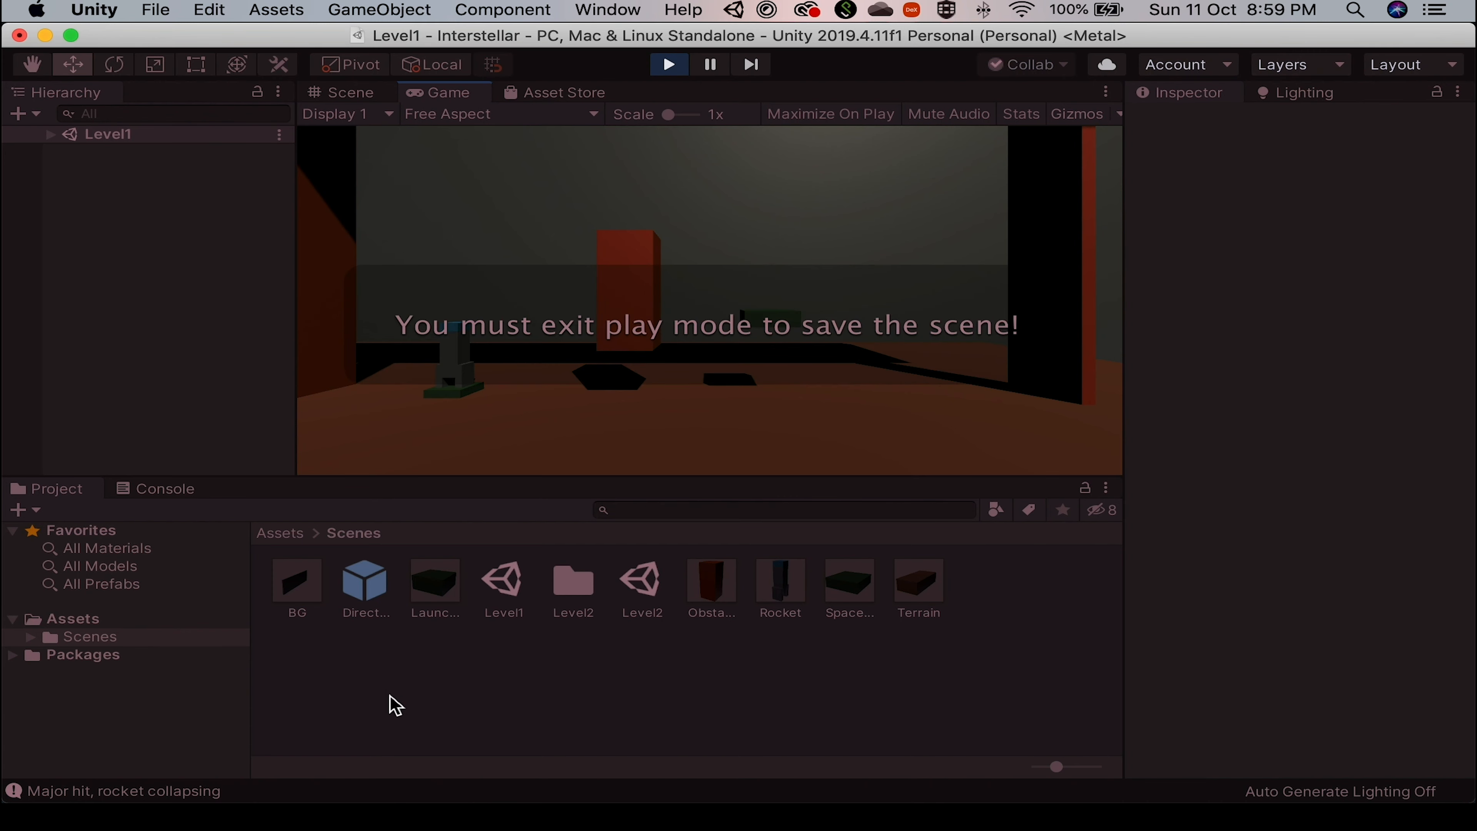
pyautogui.press('super+p')
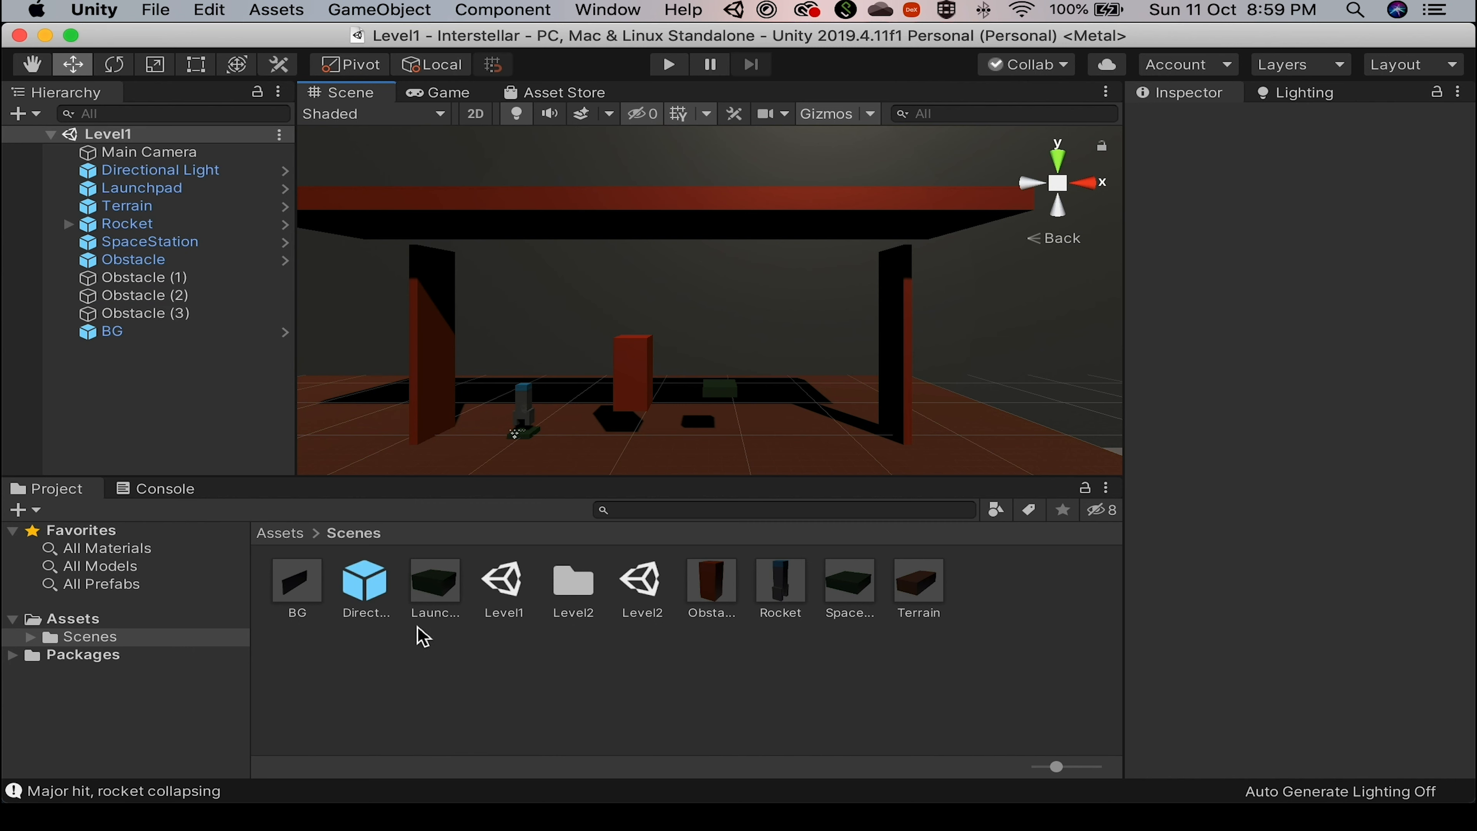
# Open the Level2 scene and inspect the SpaceStation, the Launchpad and the Obstacle (2) wall in turn.
pyautogui.doubleClick(648, 591)
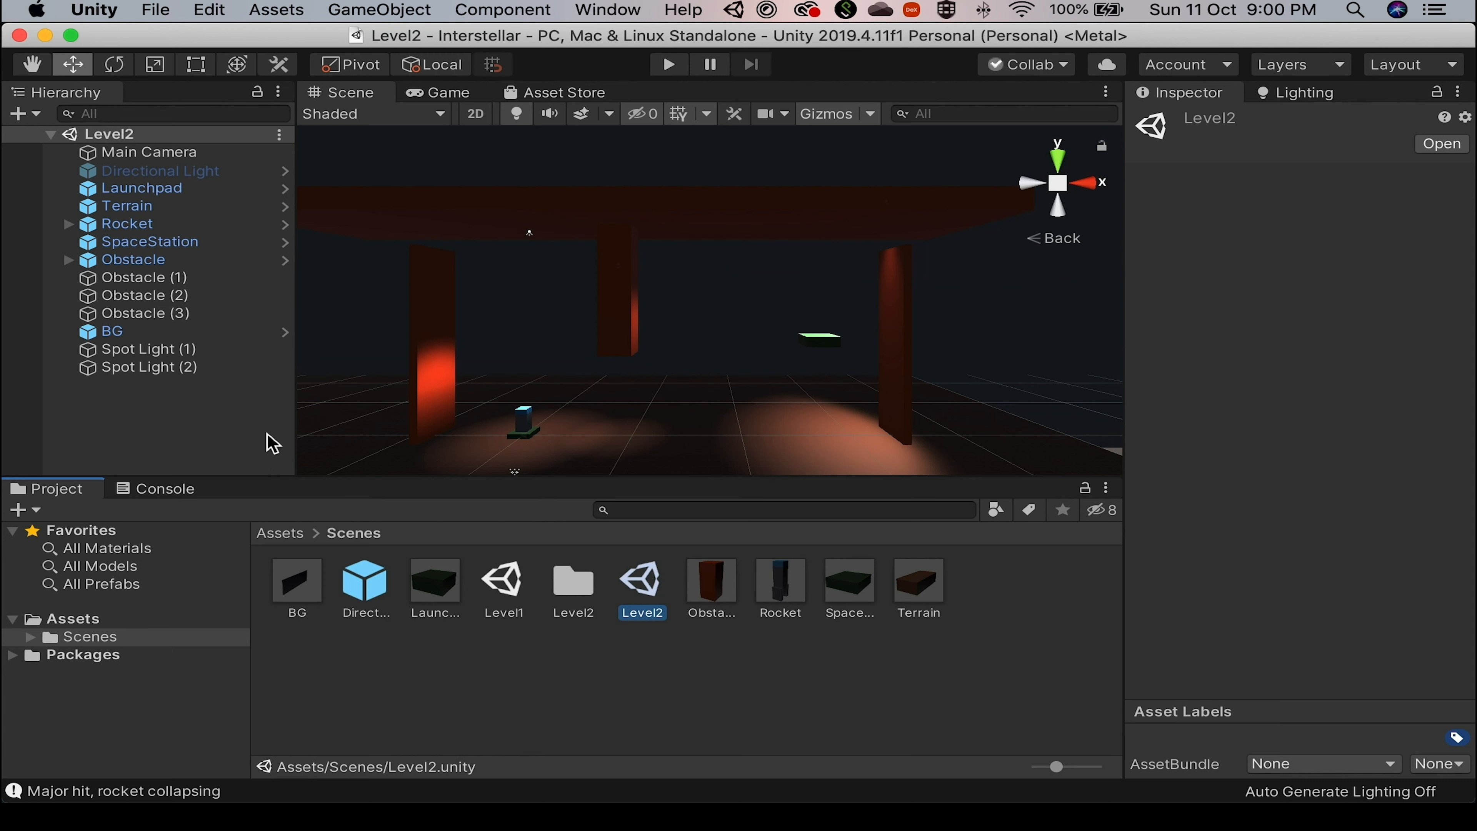
pyautogui.click(146, 243)
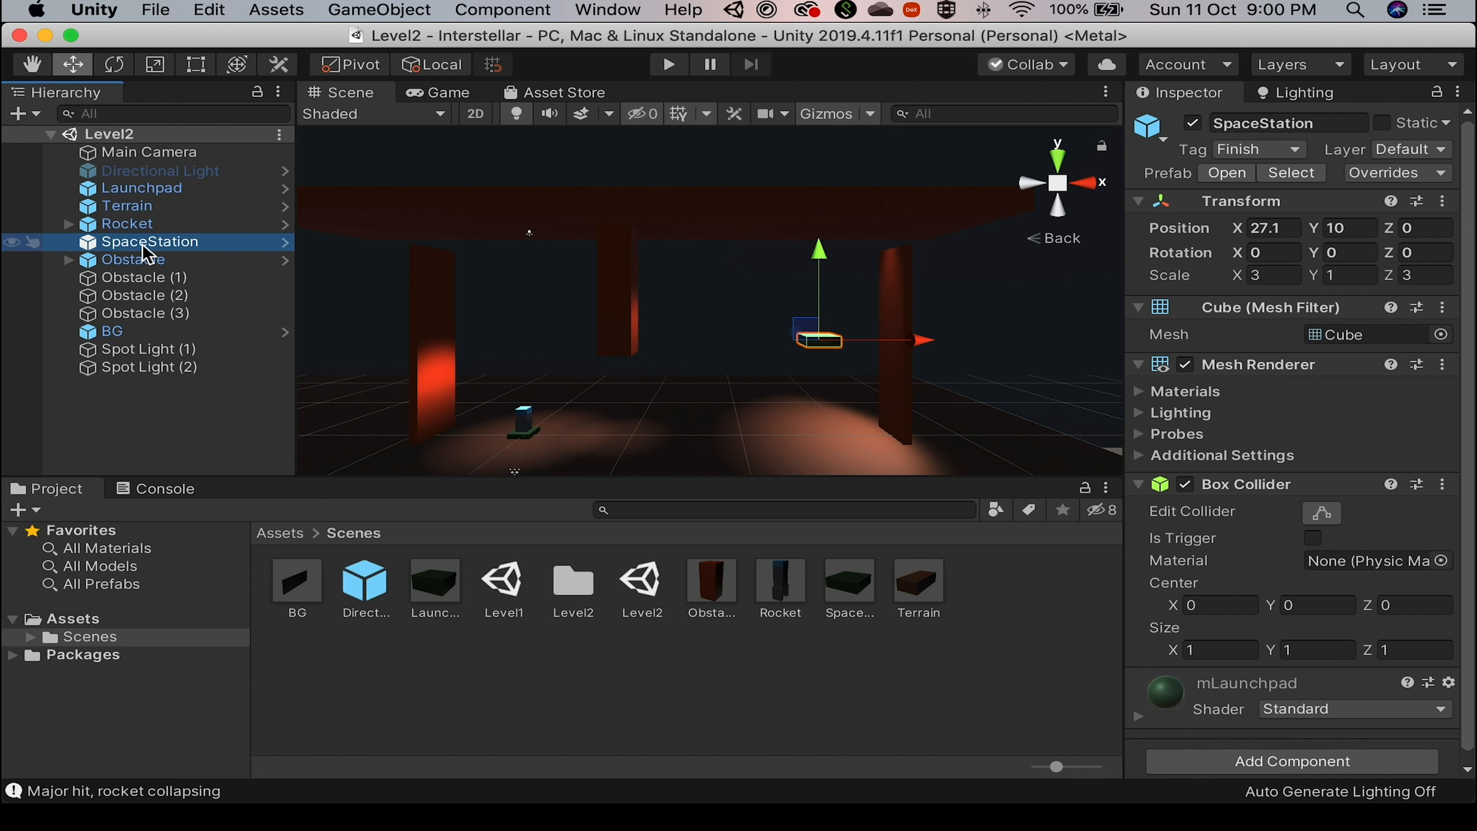
pyautogui.click(140, 189)
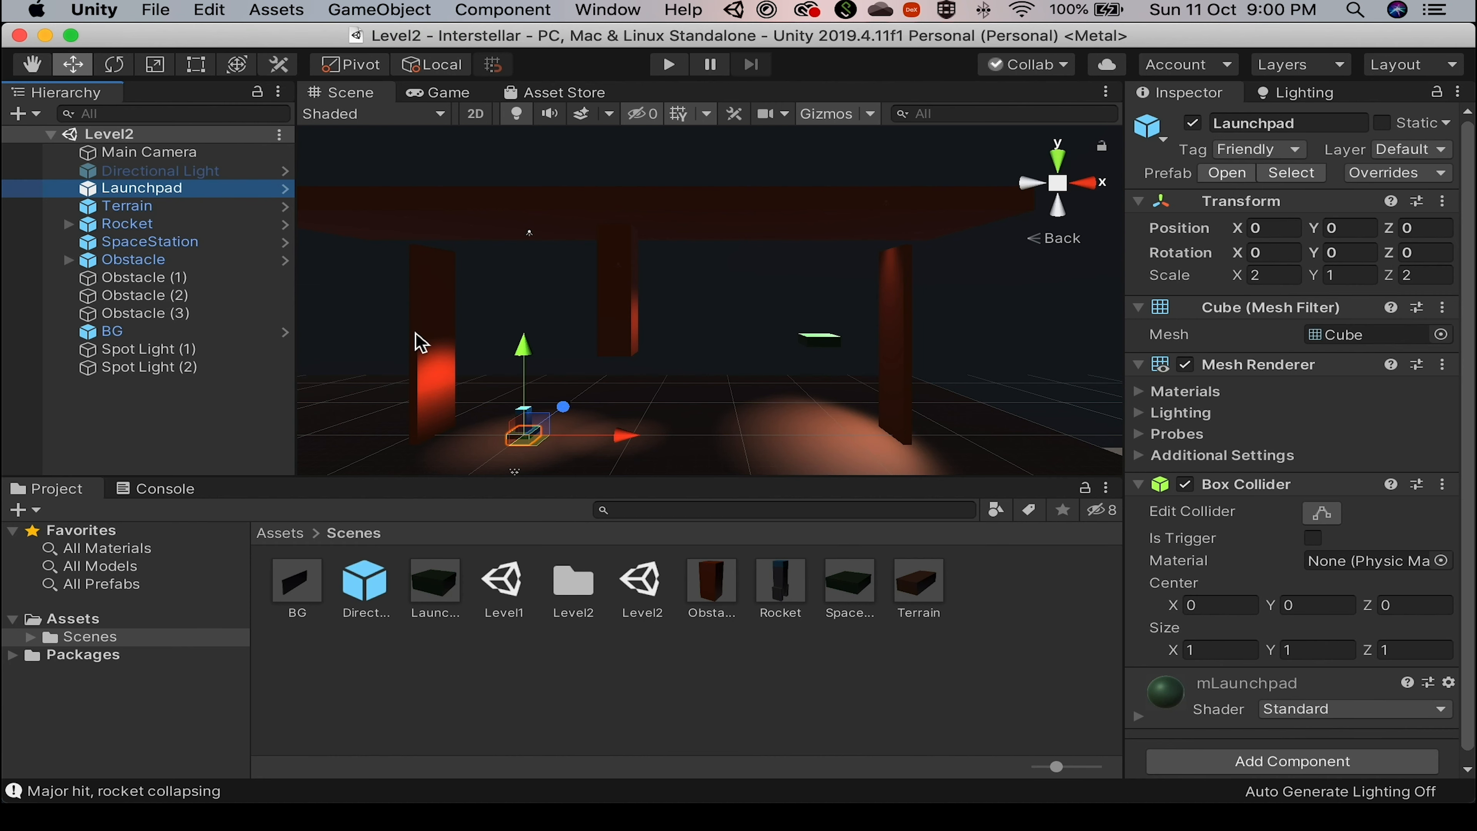
pyautogui.click(422, 341)
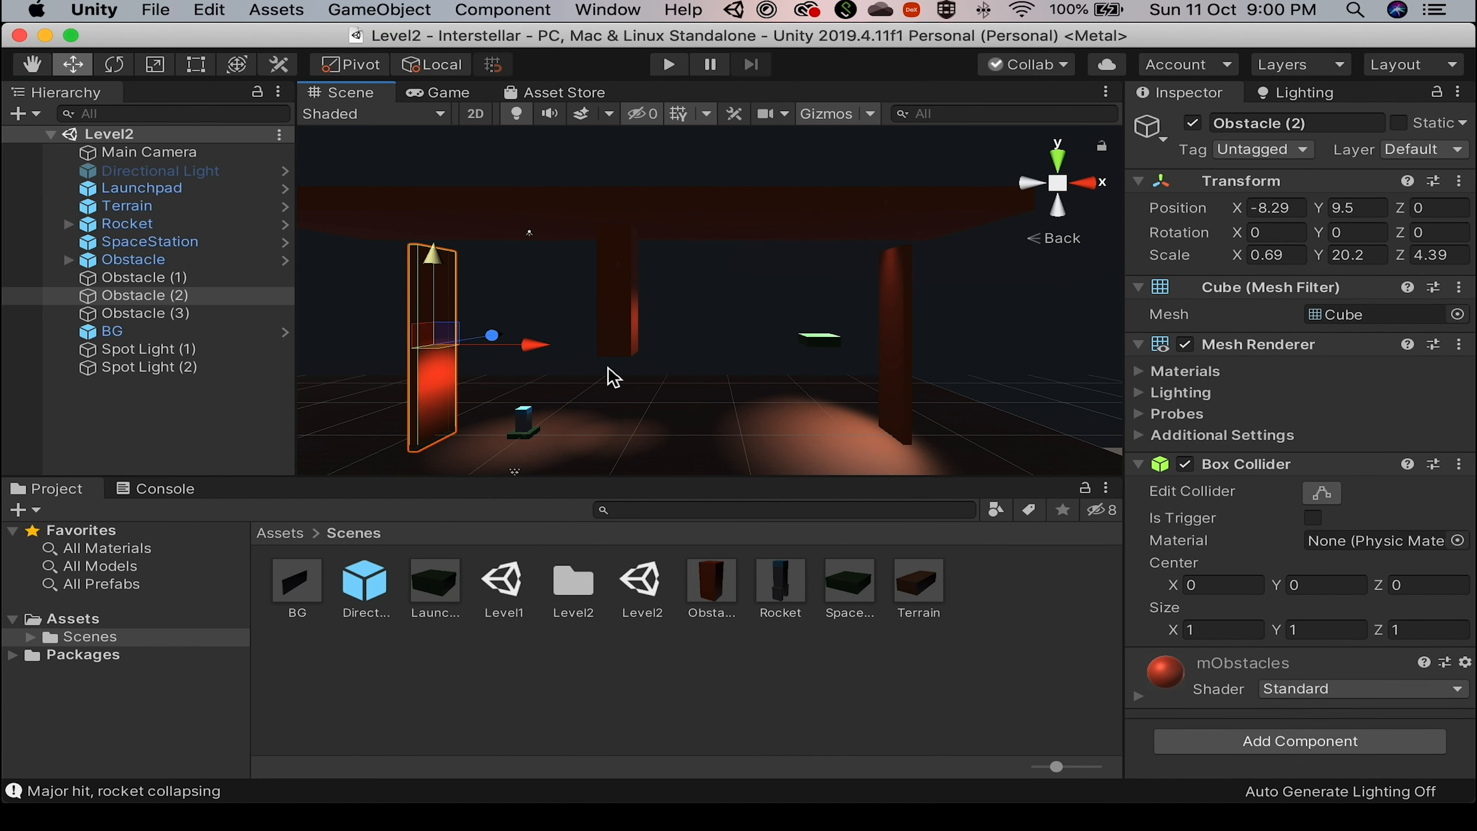
# Set the X position of the Obstacle hanging from the ceiling to 7.
pyautogui.click(527, 436)
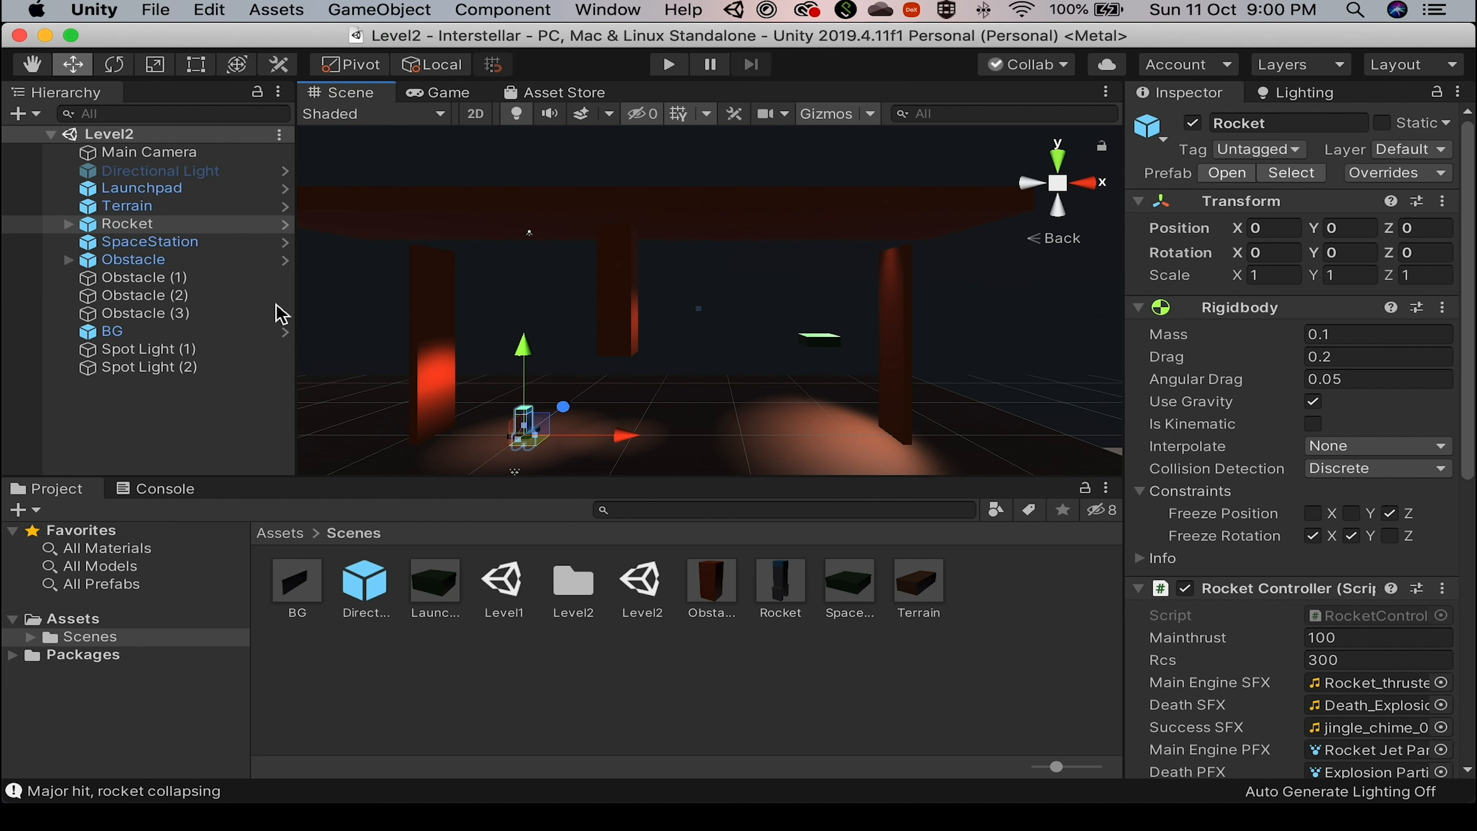
pyautogui.click(138, 225)
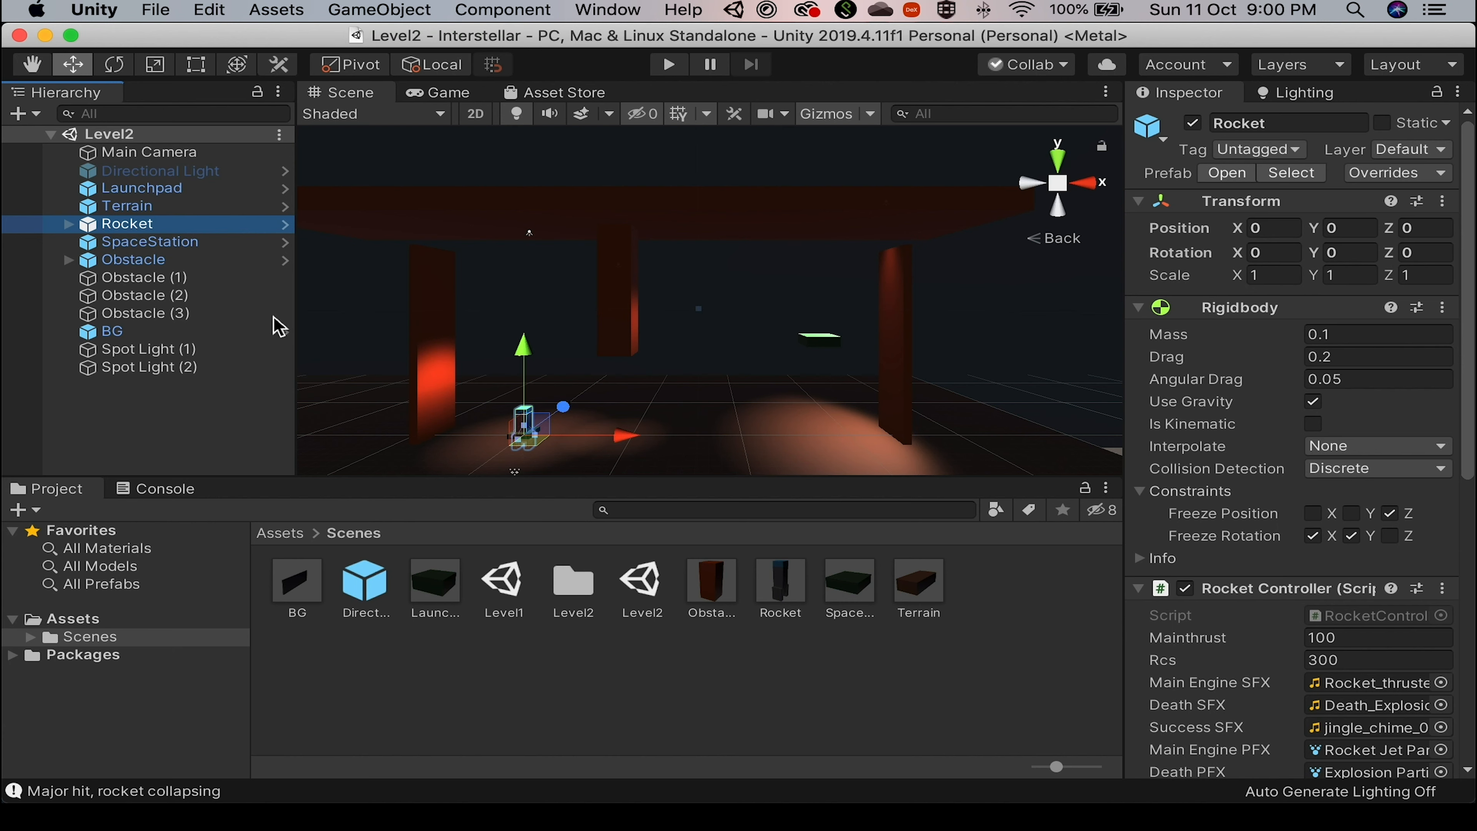
pyautogui.click(608, 296)
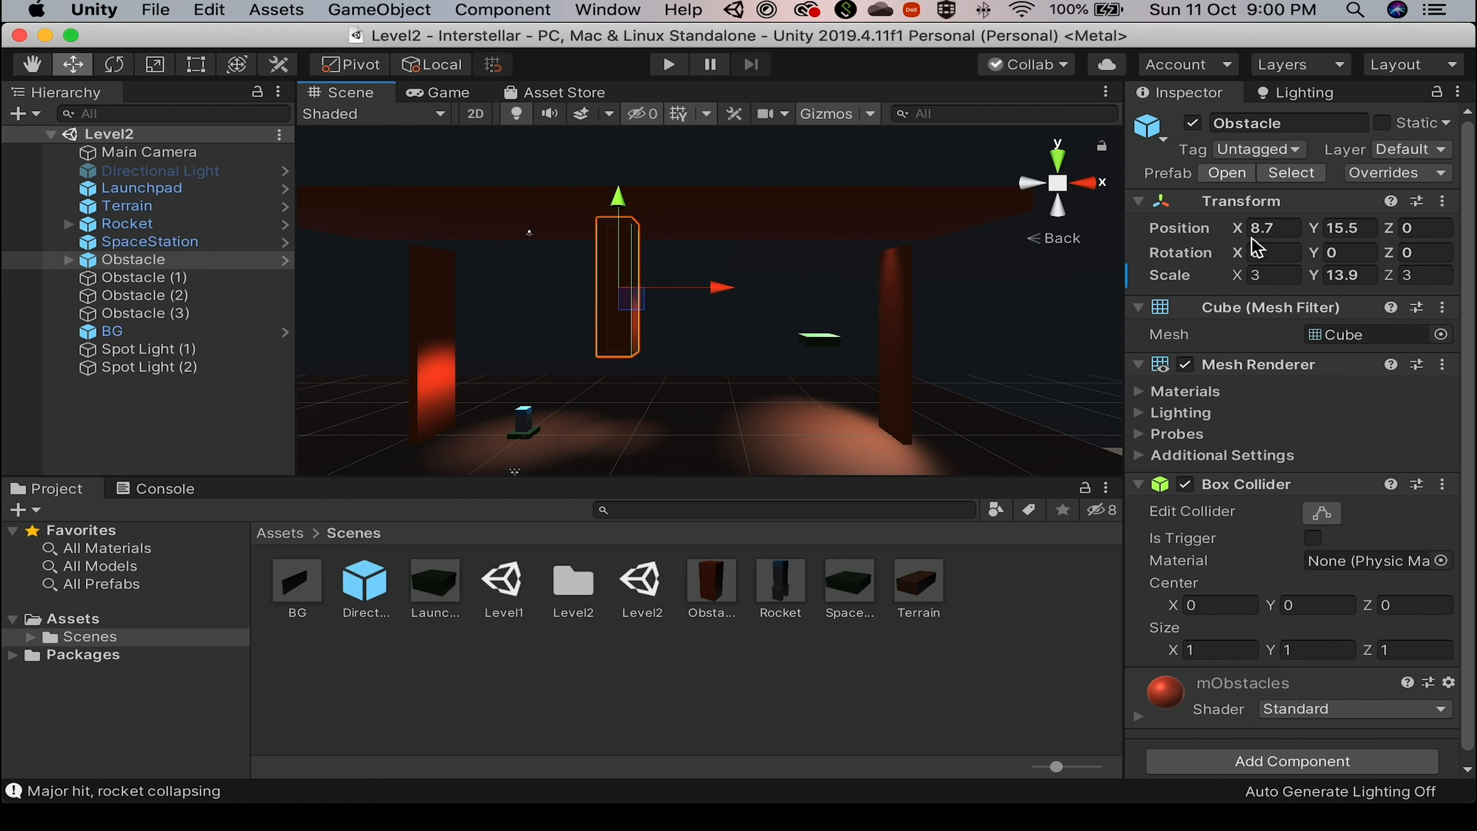
pyautogui.click(1265, 228)
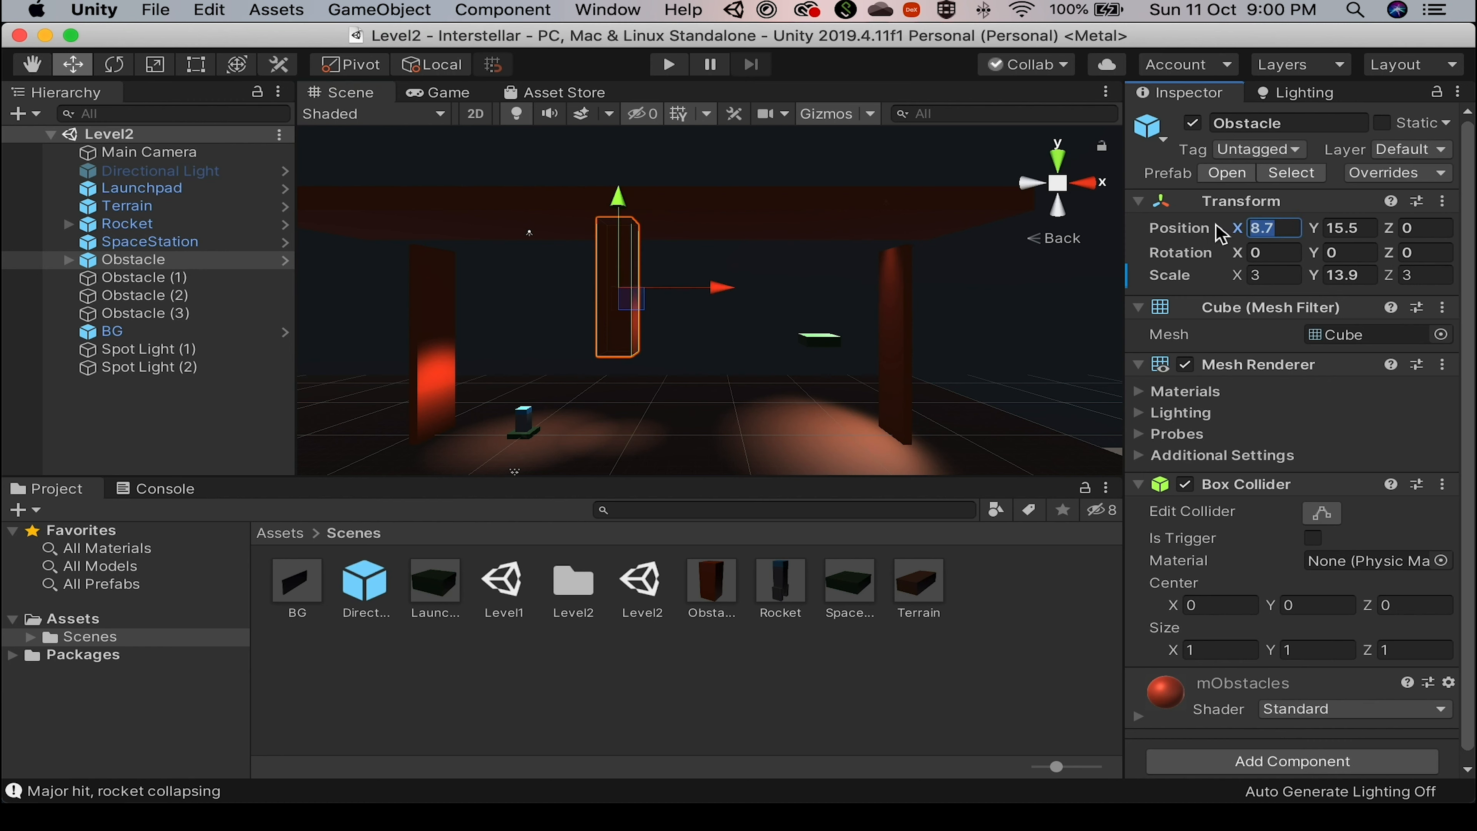
pyautogui.write('7')
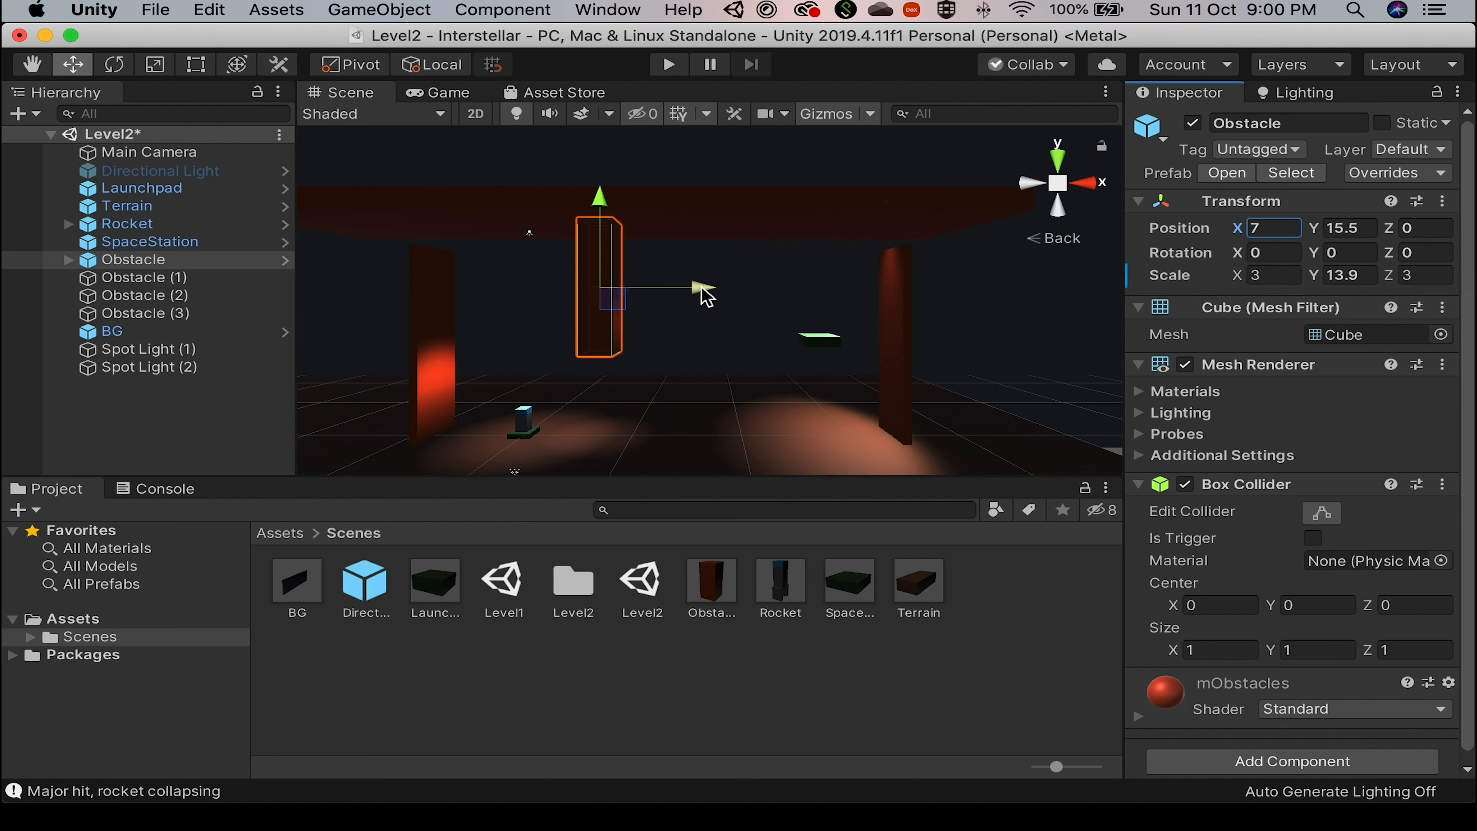
# Slide the hanging obstacle along the X axis to about 20.4, and back toward its starting area at about 9.8.
pyautogui.moveTo(705, 296); pyautogui.dragTo(853, 306)
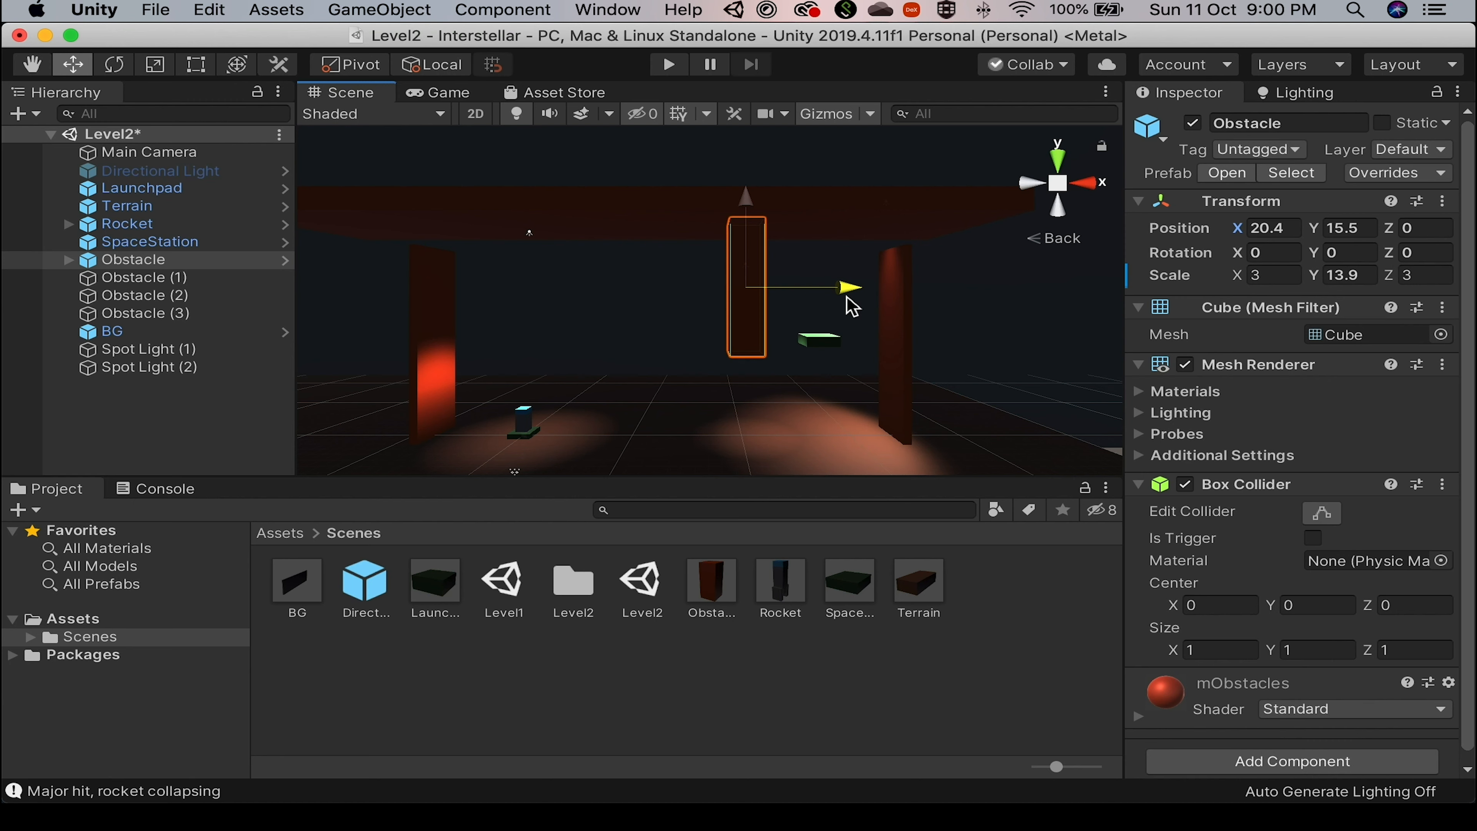
pyautogui.moveTo(846, 296); pyautogui.dragTo(734, 322)
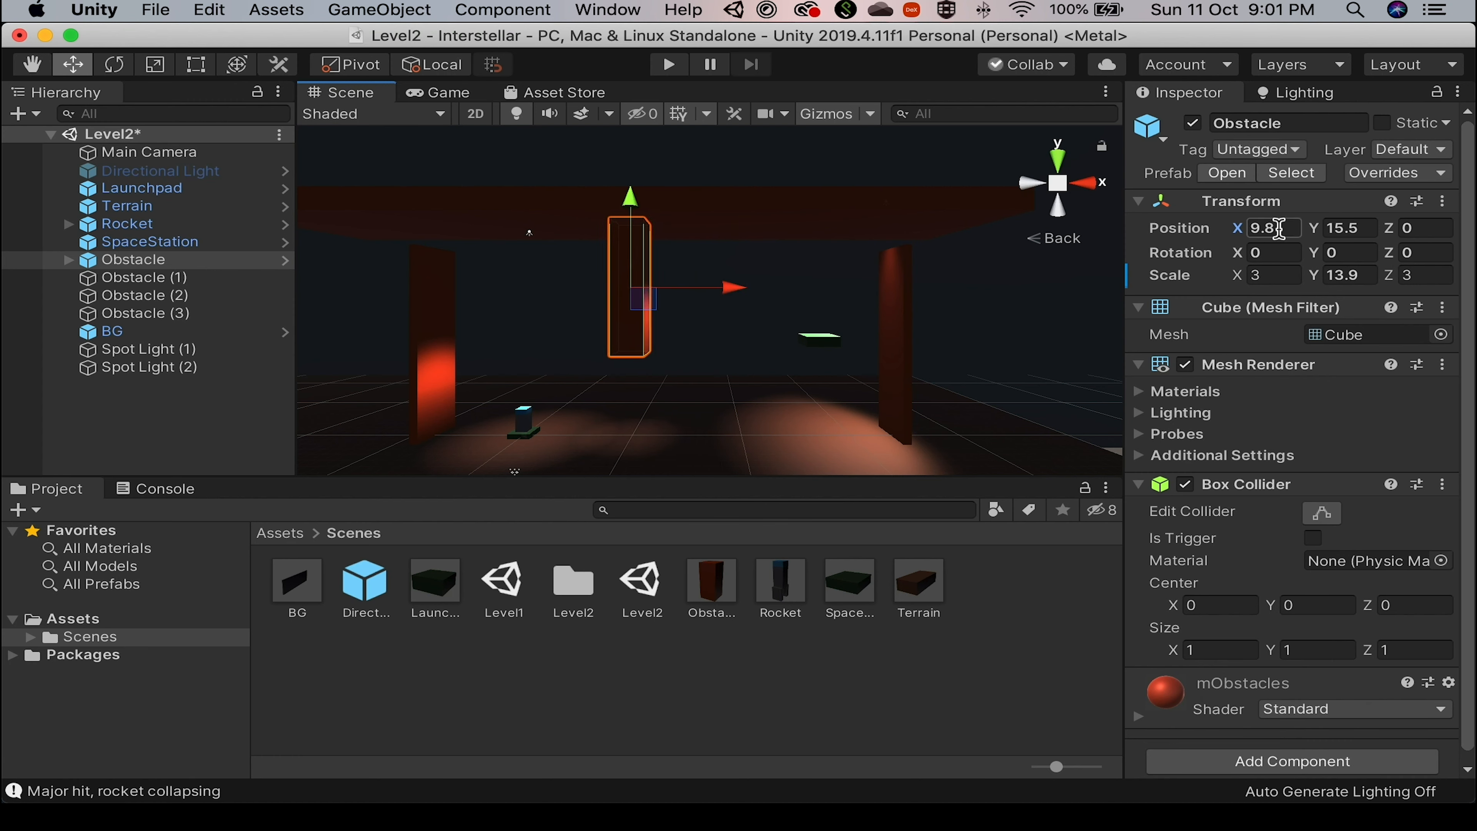
# Return the hanging obstacle to an exact X position of 7.
pyautogui.click(1249, 228)
pyautogui.write('8')
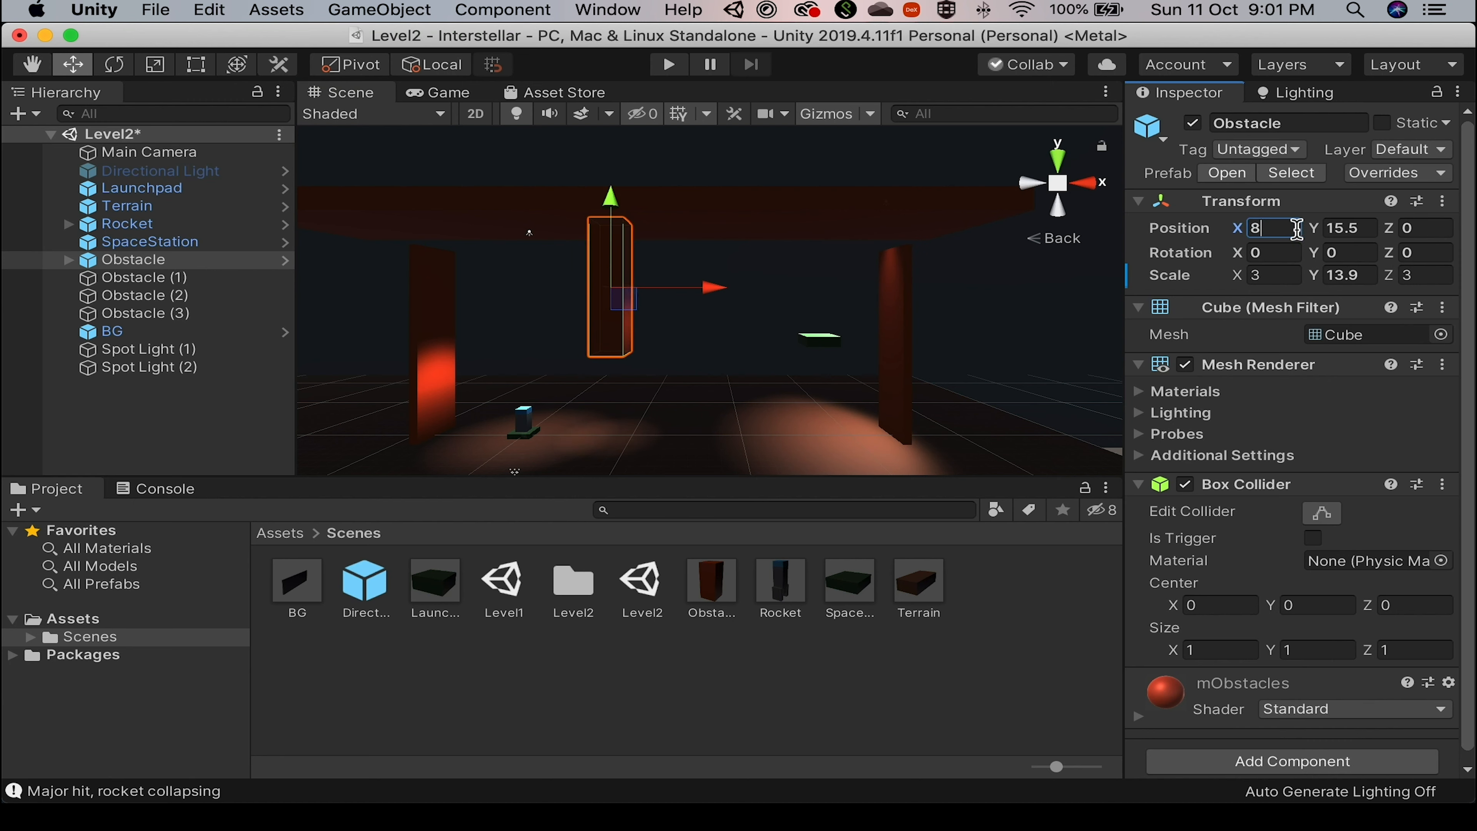
pyautogui.press('BackSpace')
pyautogui.write('7')
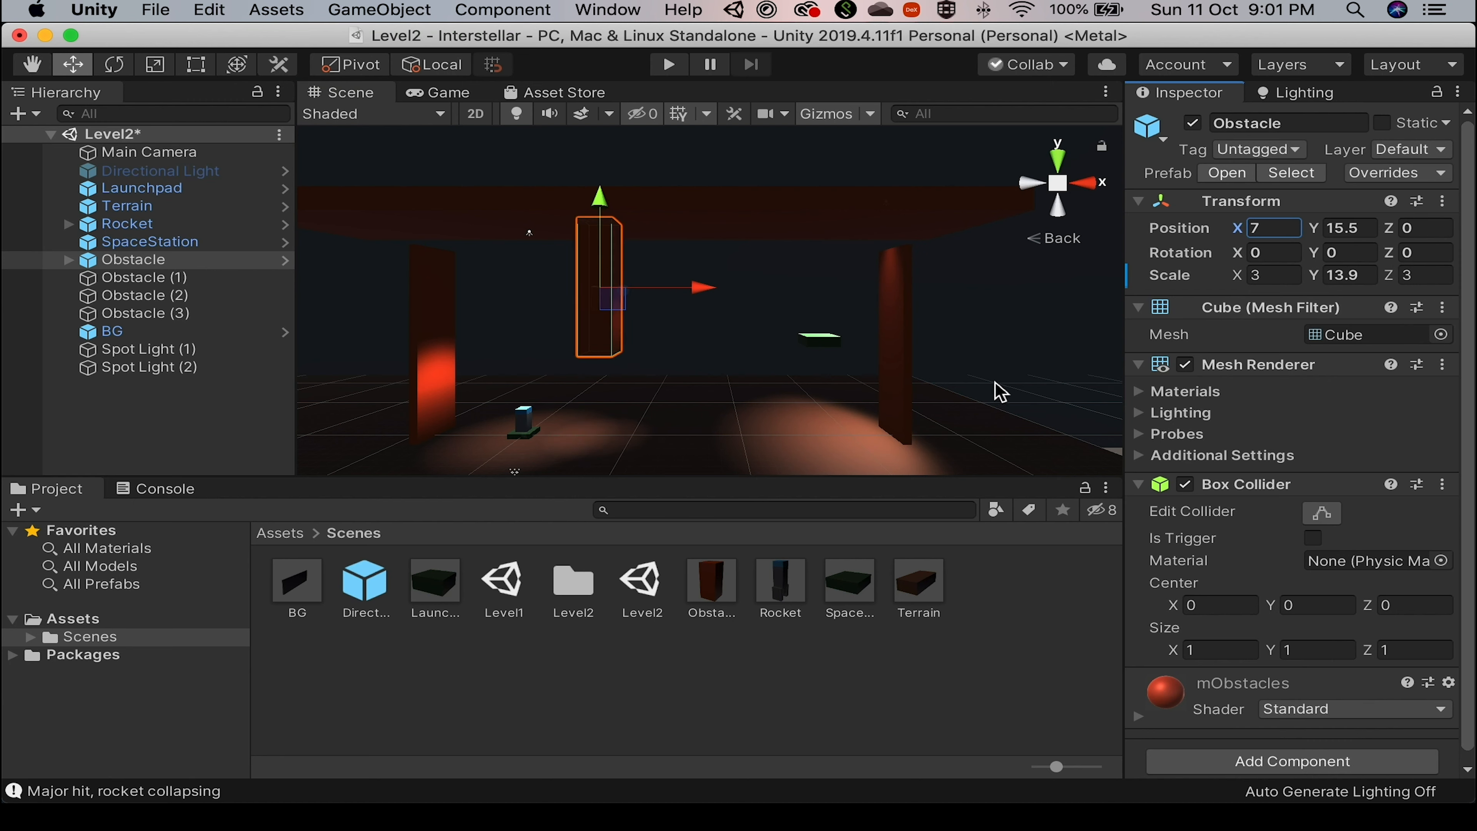
pyautogui.press('Tab')
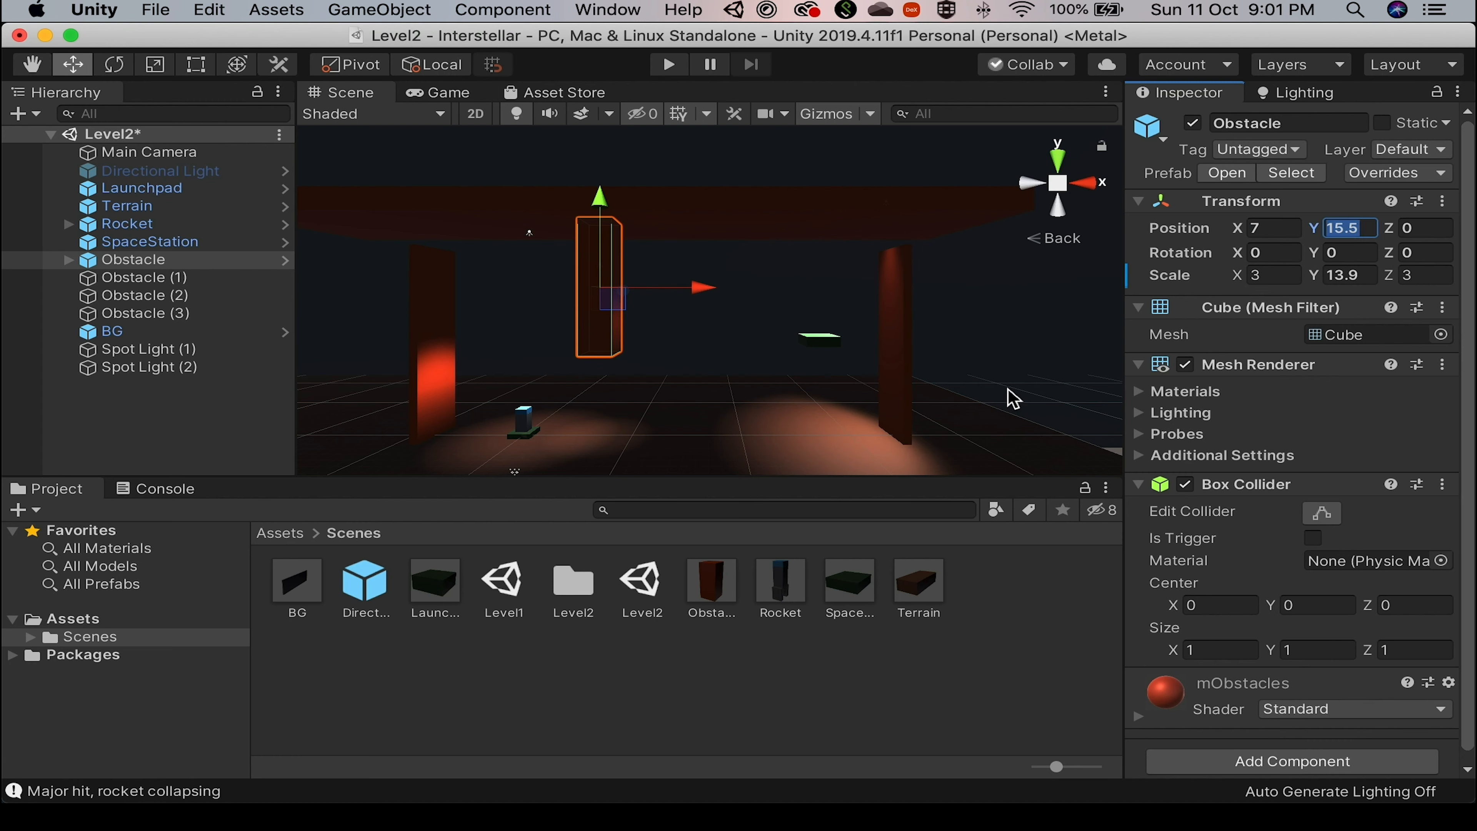
# Try sliding the hanging obstacle along the X axis to about 18.2 and undo the move.
pyautogui.moveTo(714, 299); pyautogui.dragTo(840, 304)
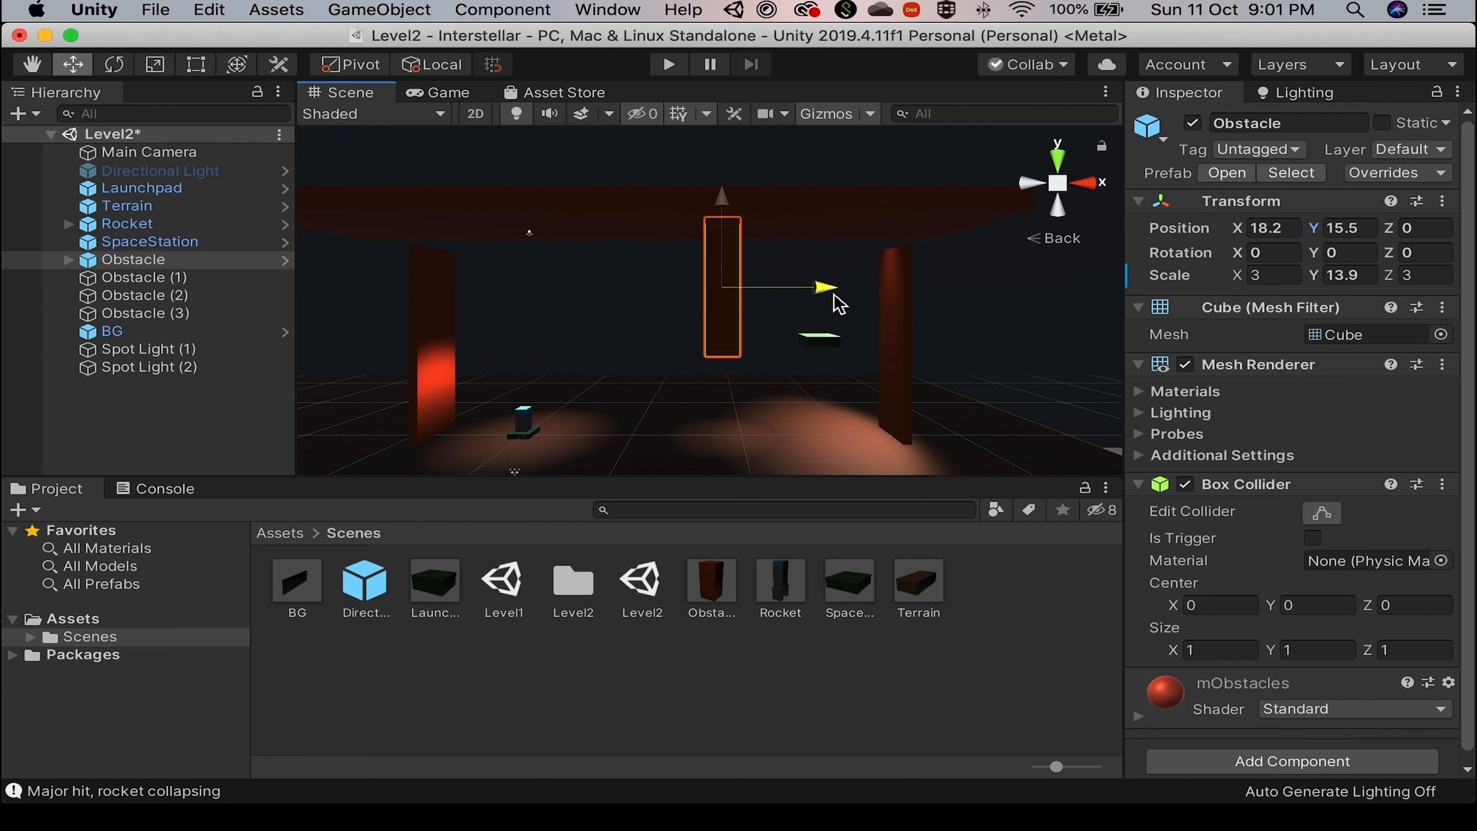
pyautogui.moveTo(840, 304); pyautogui.dragTo(839, 304)
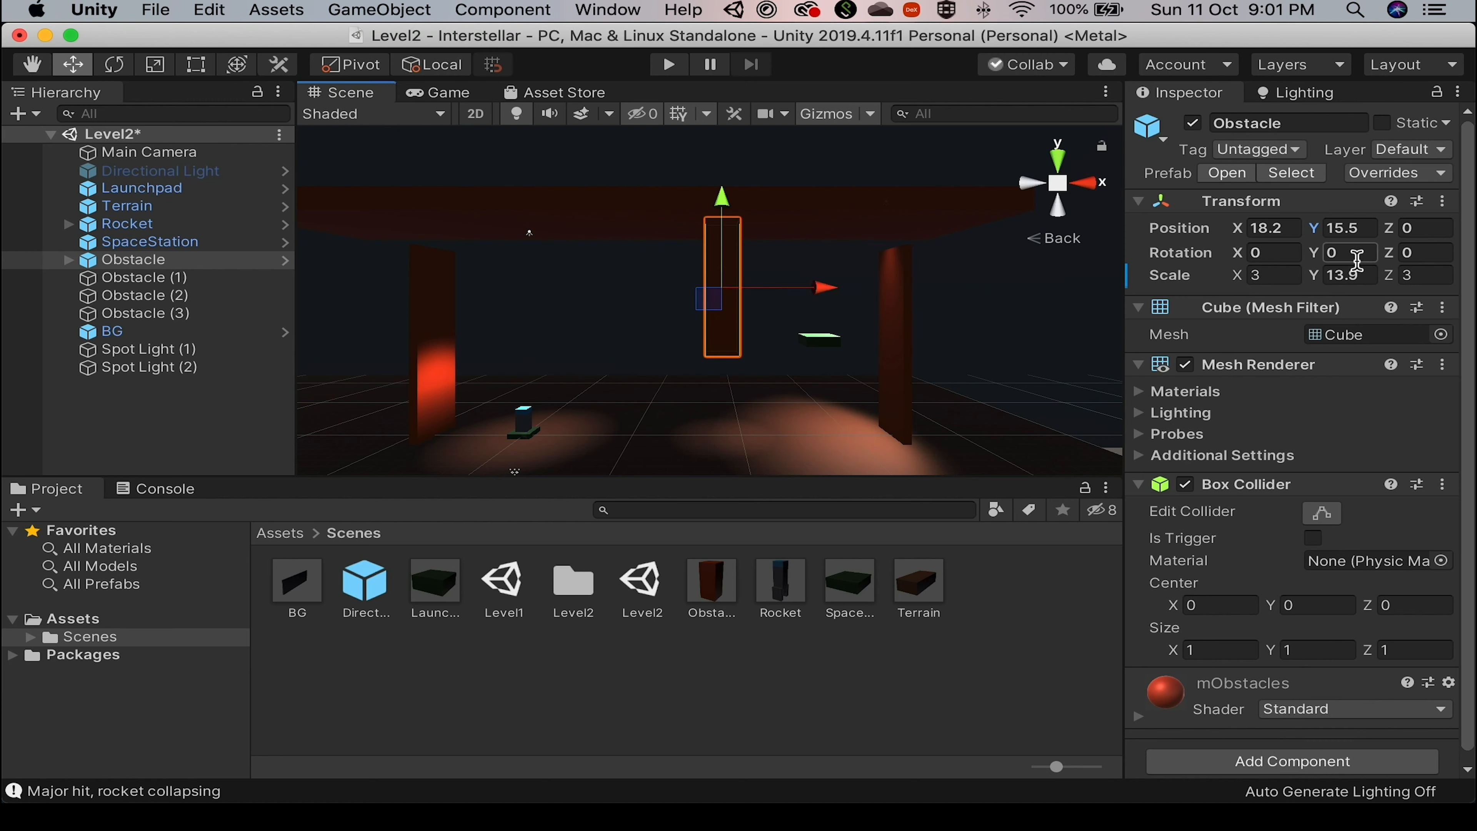
pyautogui.press('super+z')
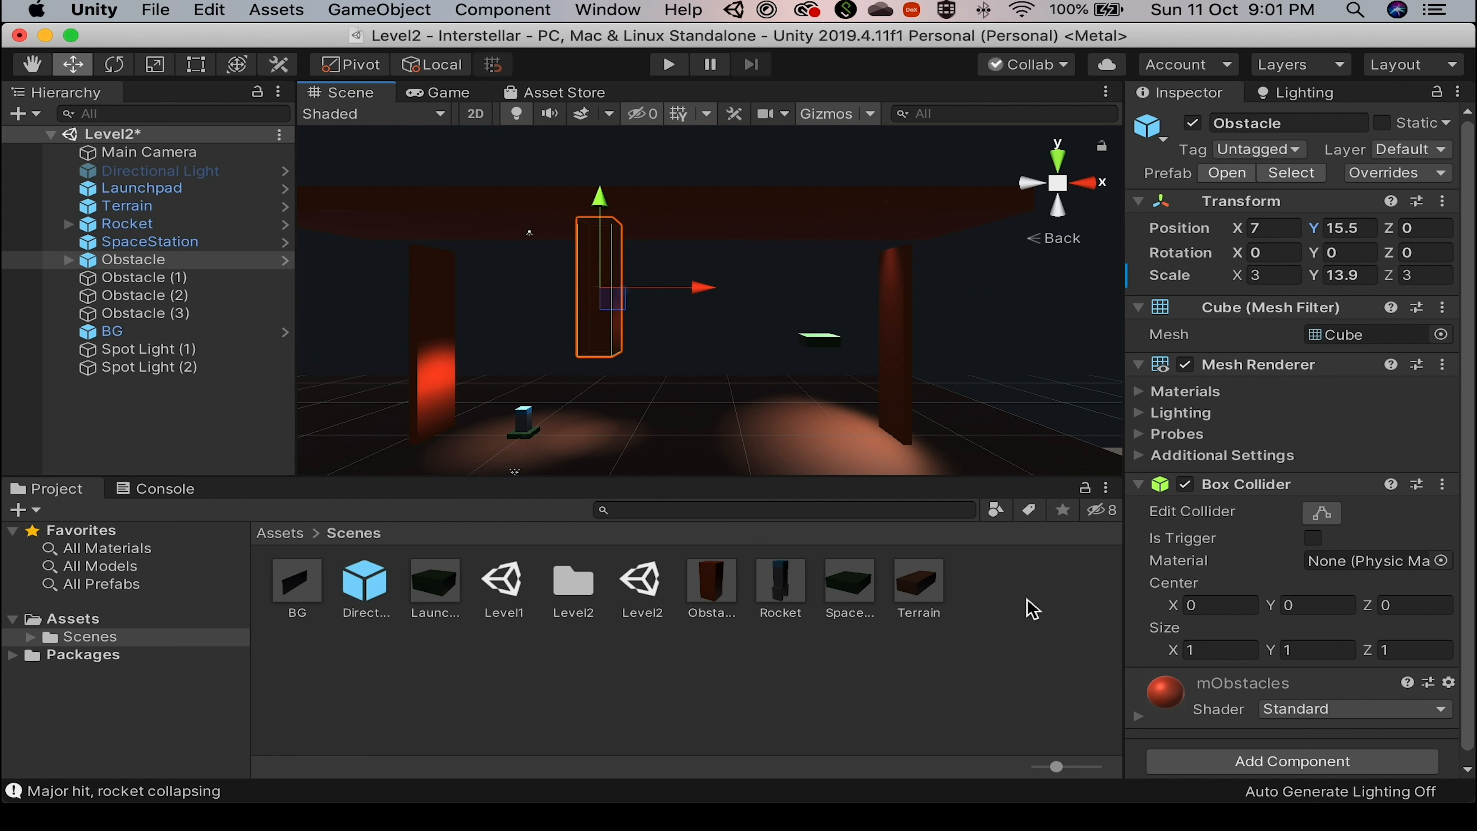
# Create a new script component named Oscillator and add it to the Obstacle object.
pyautogui.click(159, 263)
pyautogui.scroll(-1, 1326, 597)
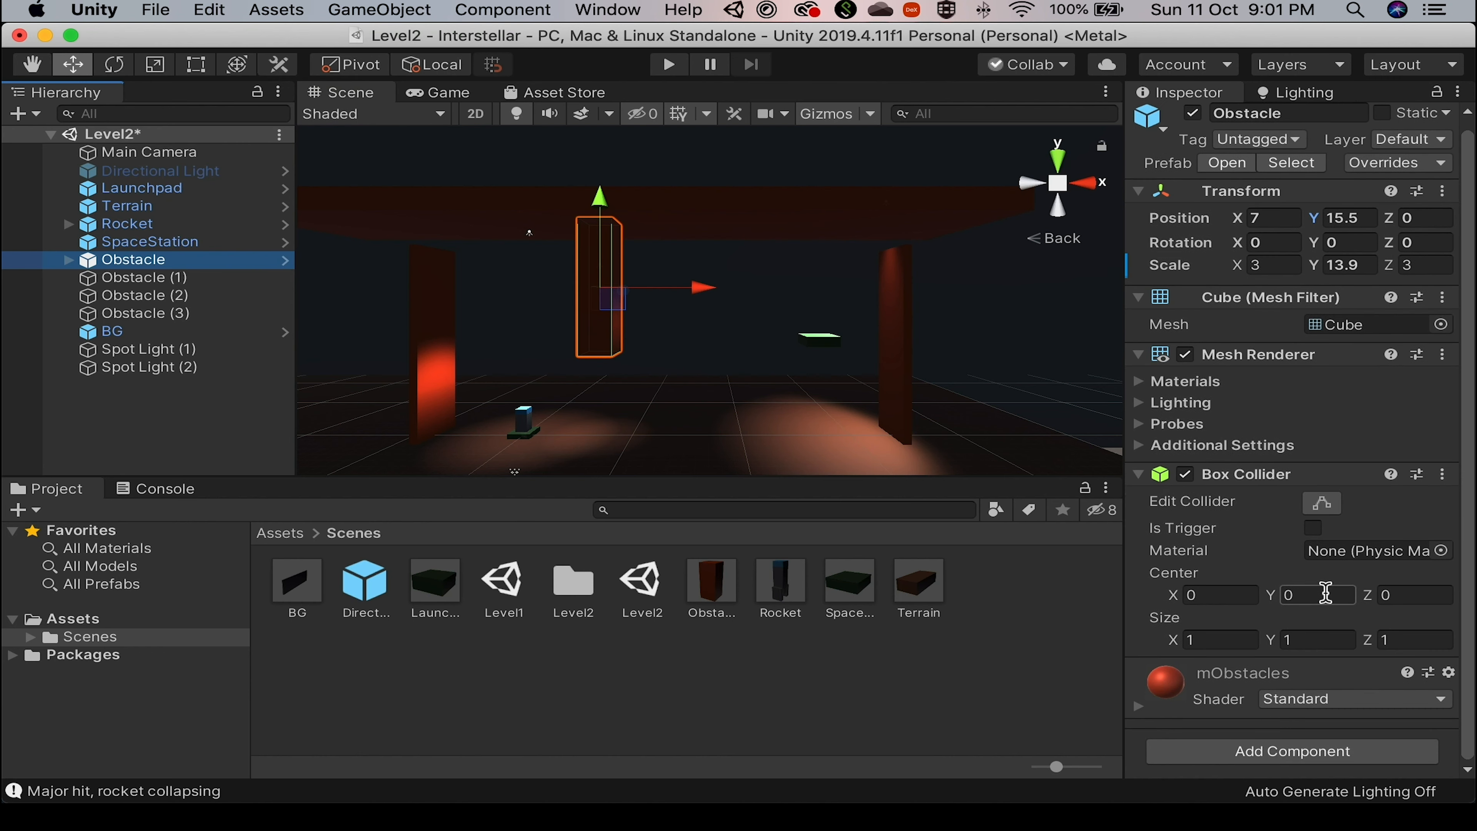
pyautogui.click(1310, 759)
pyautogui.write('audiosou')
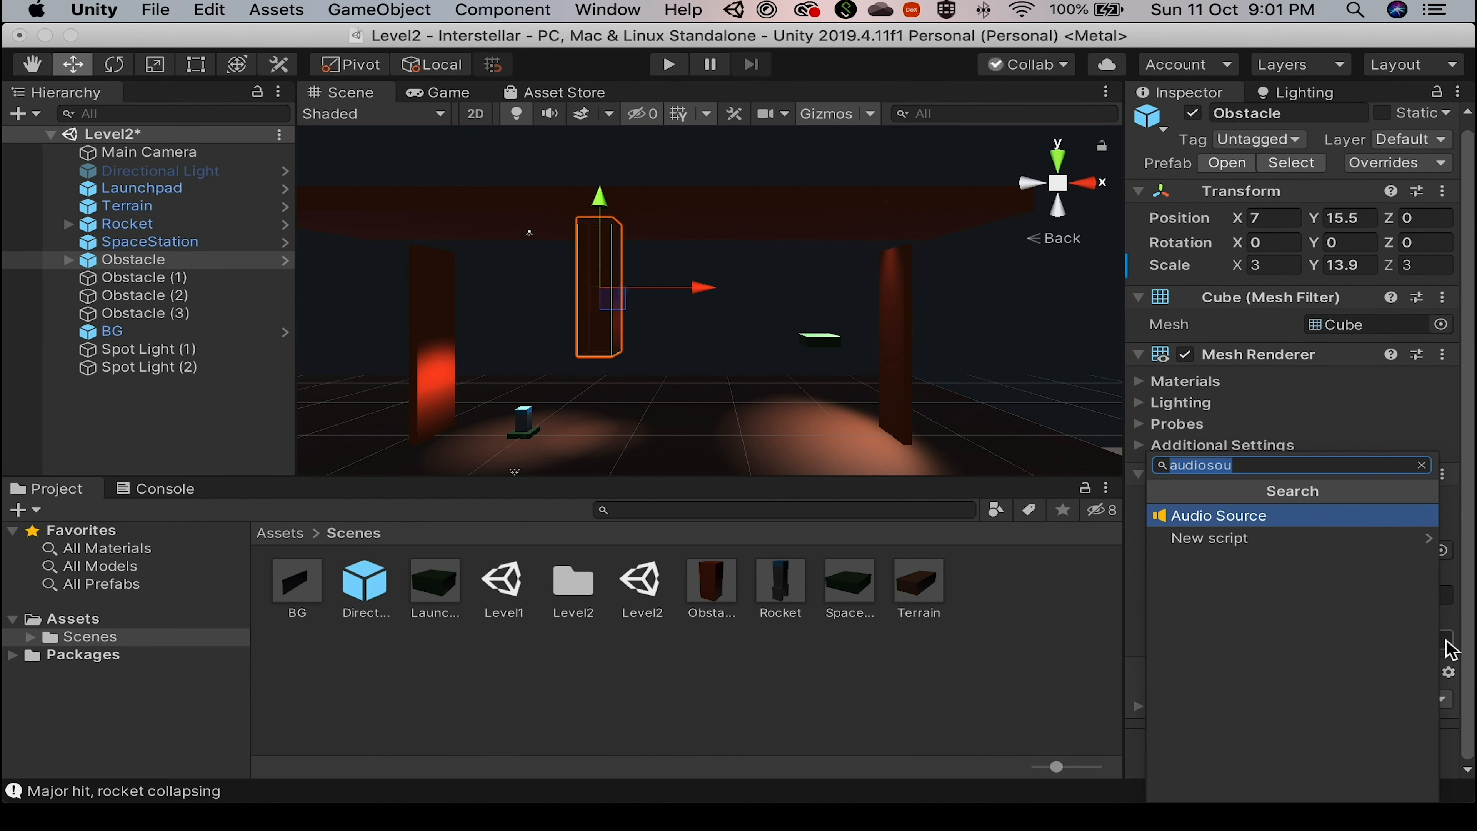
pyautogui.write('Oscillator')
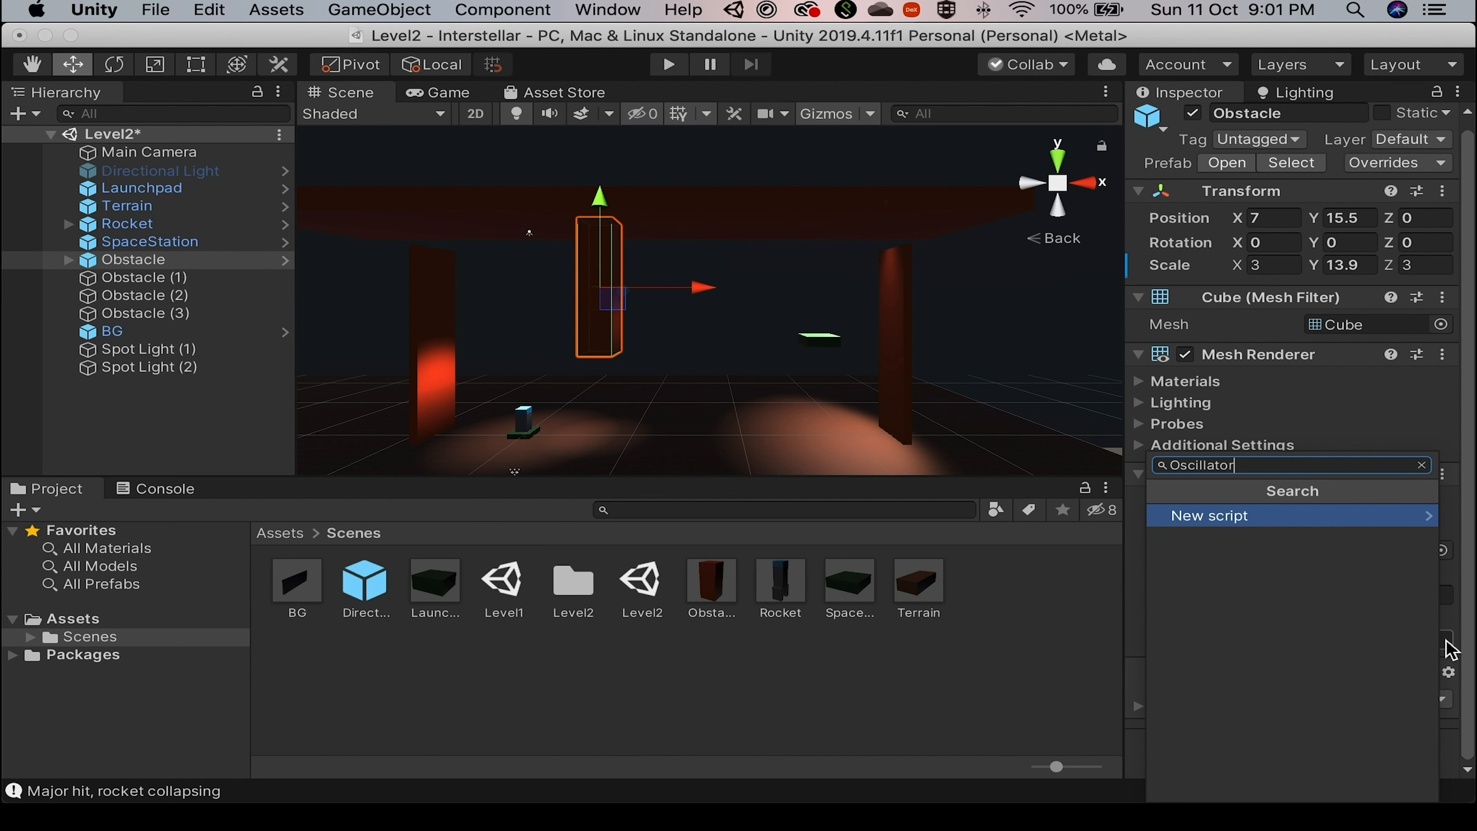
pyautogui.press('Return')
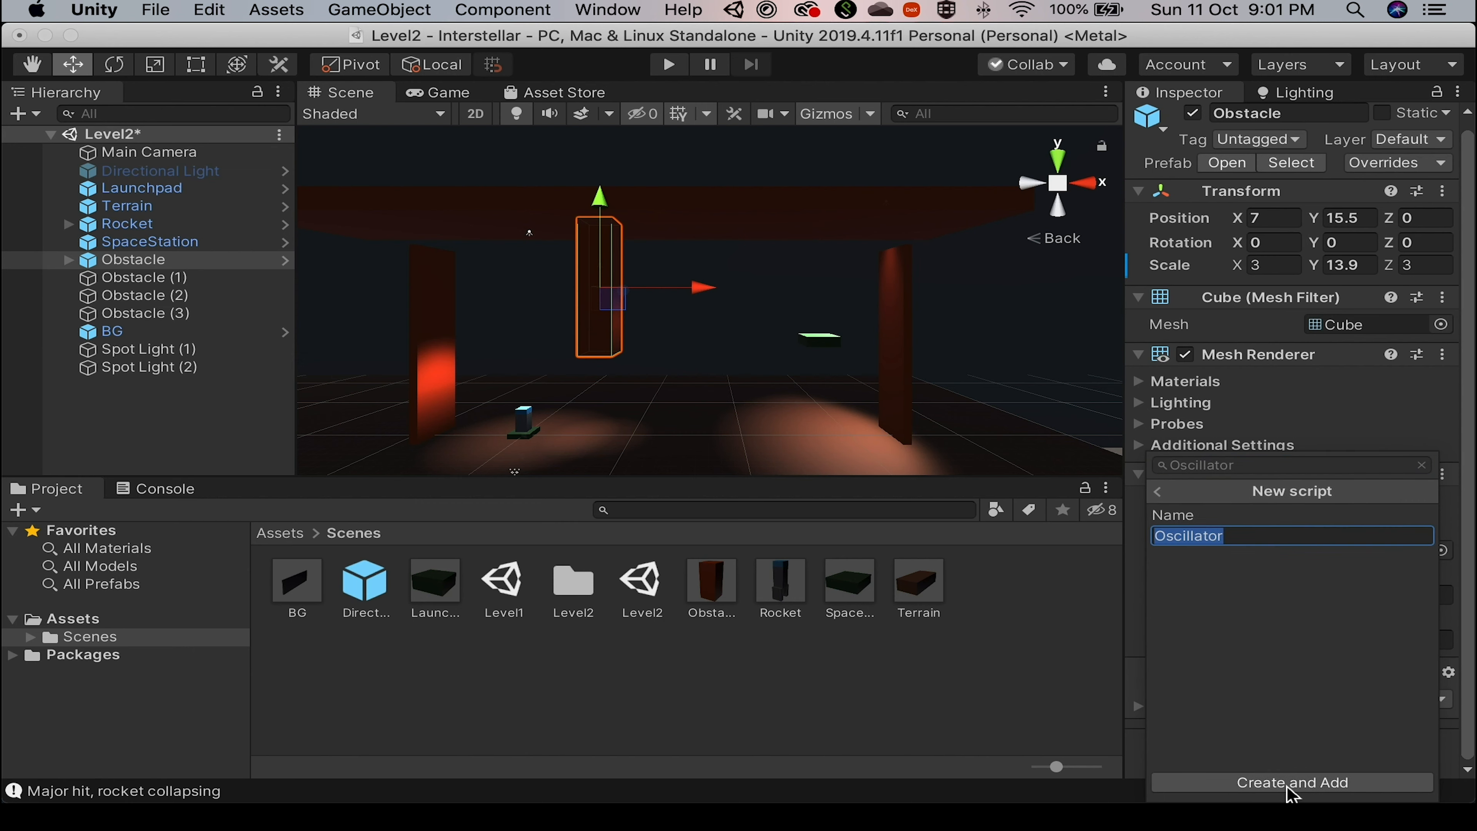
pyautogui.click(1289, 784)
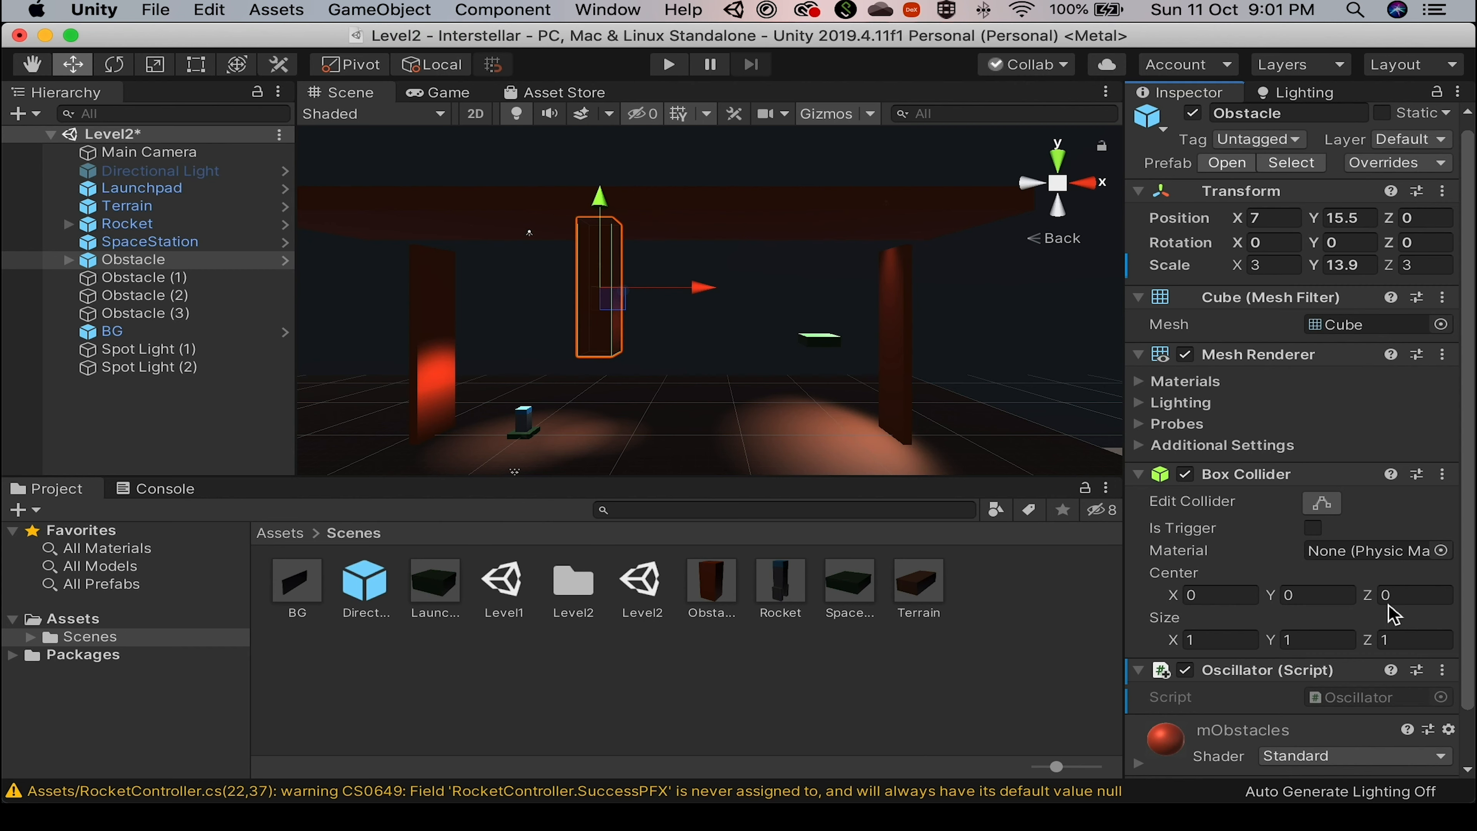
# Open the Obstacle's Oscillator script in Visual Studio.
pyautogui.scroll(-2, 1393, 612)
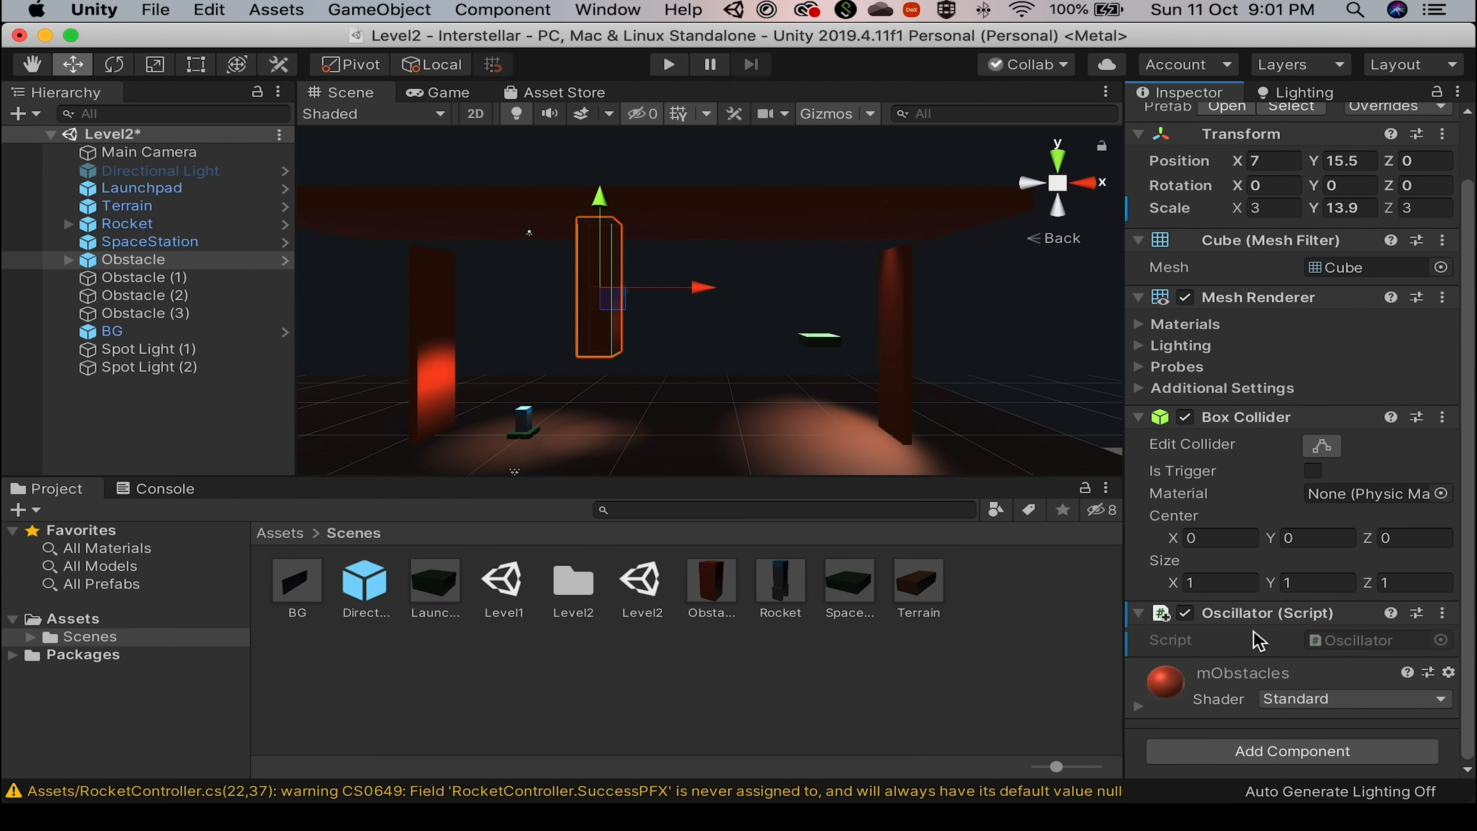
pyautogui.click(1347, 641)
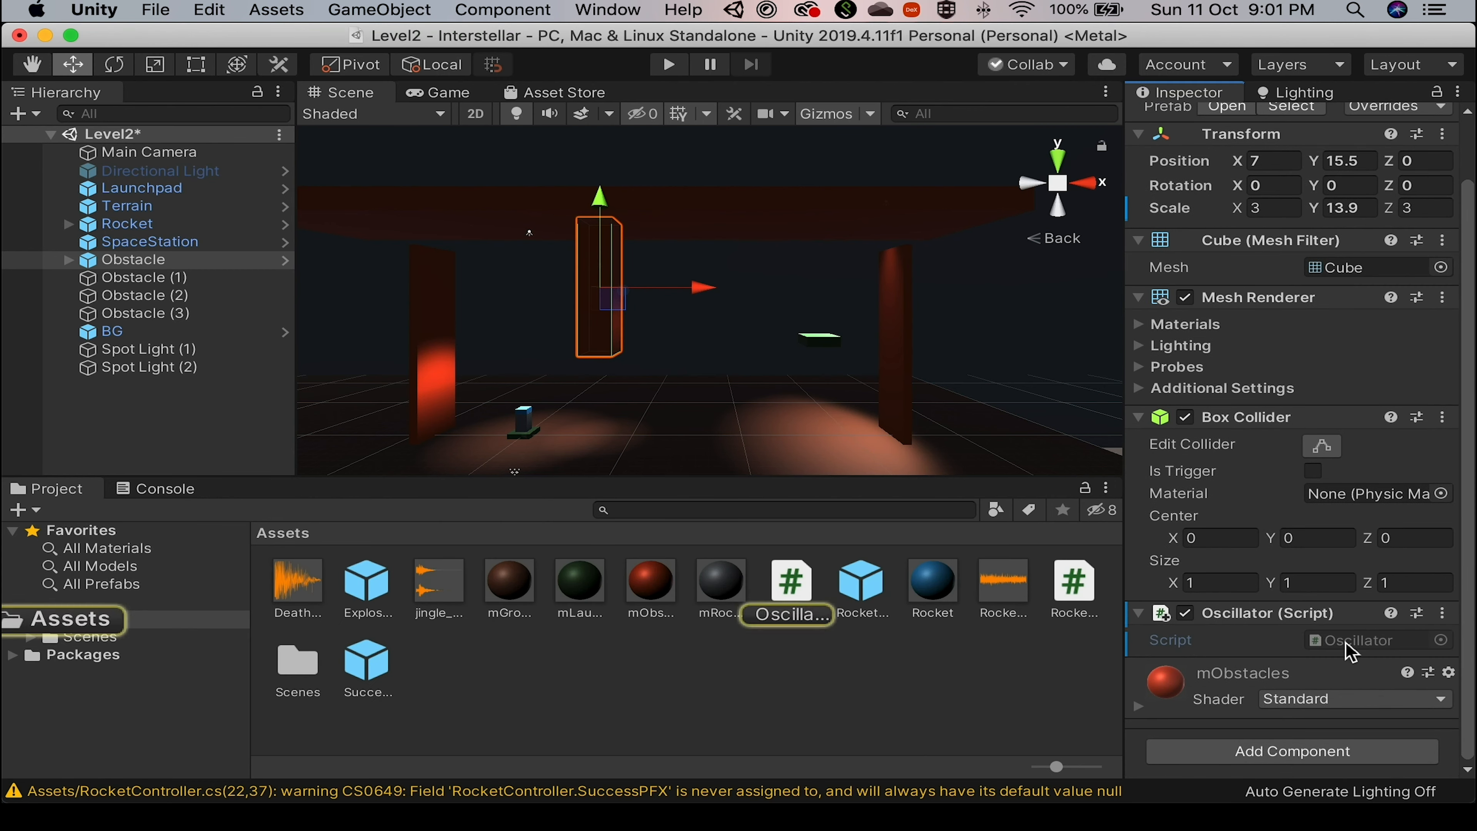
pyautogui.doubleClick(1349, 648)
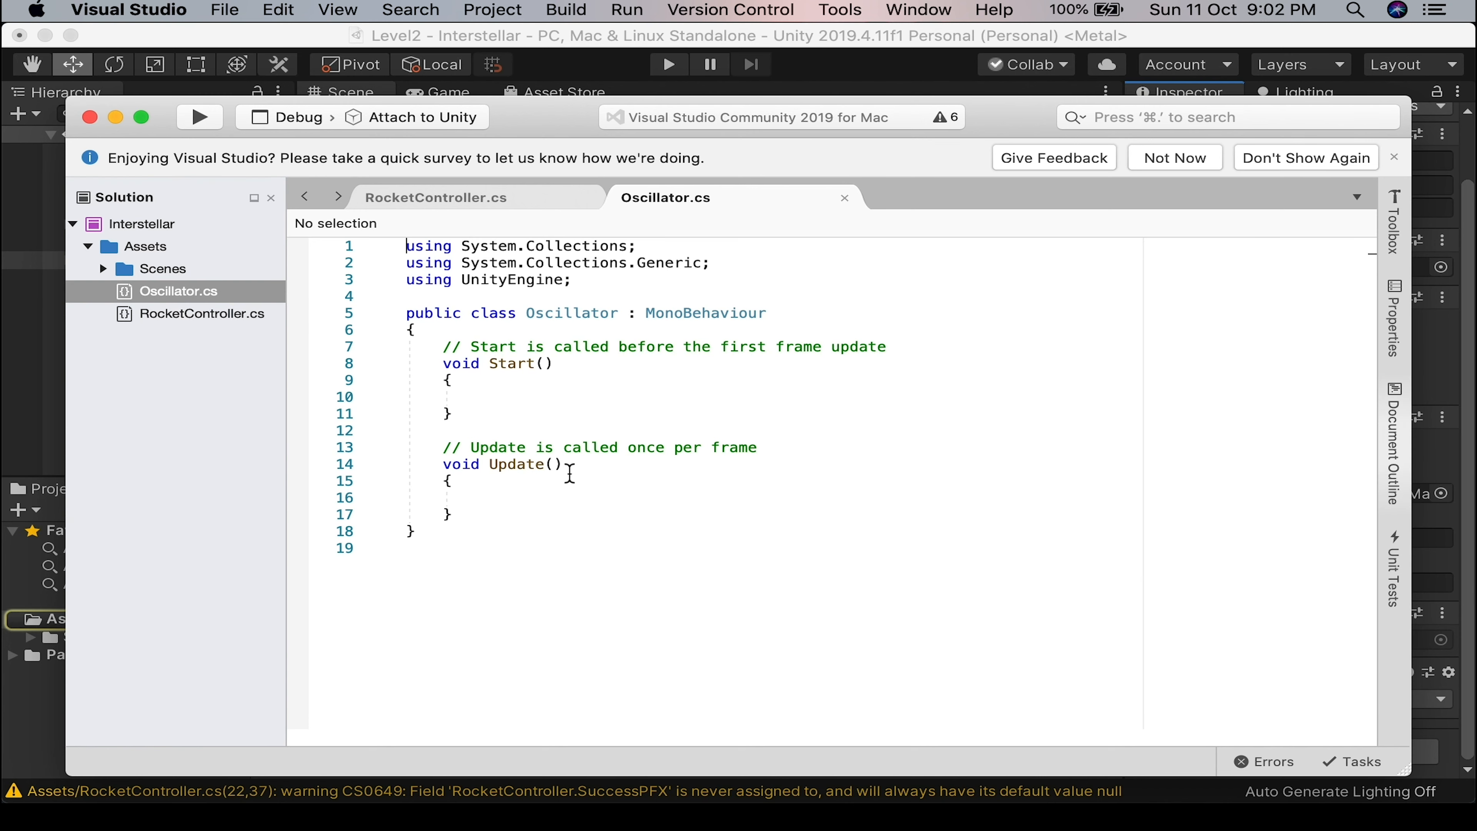
# View the RocketController.cs file and return to Oscillator.cs.
pyautogui.click(180, 320)
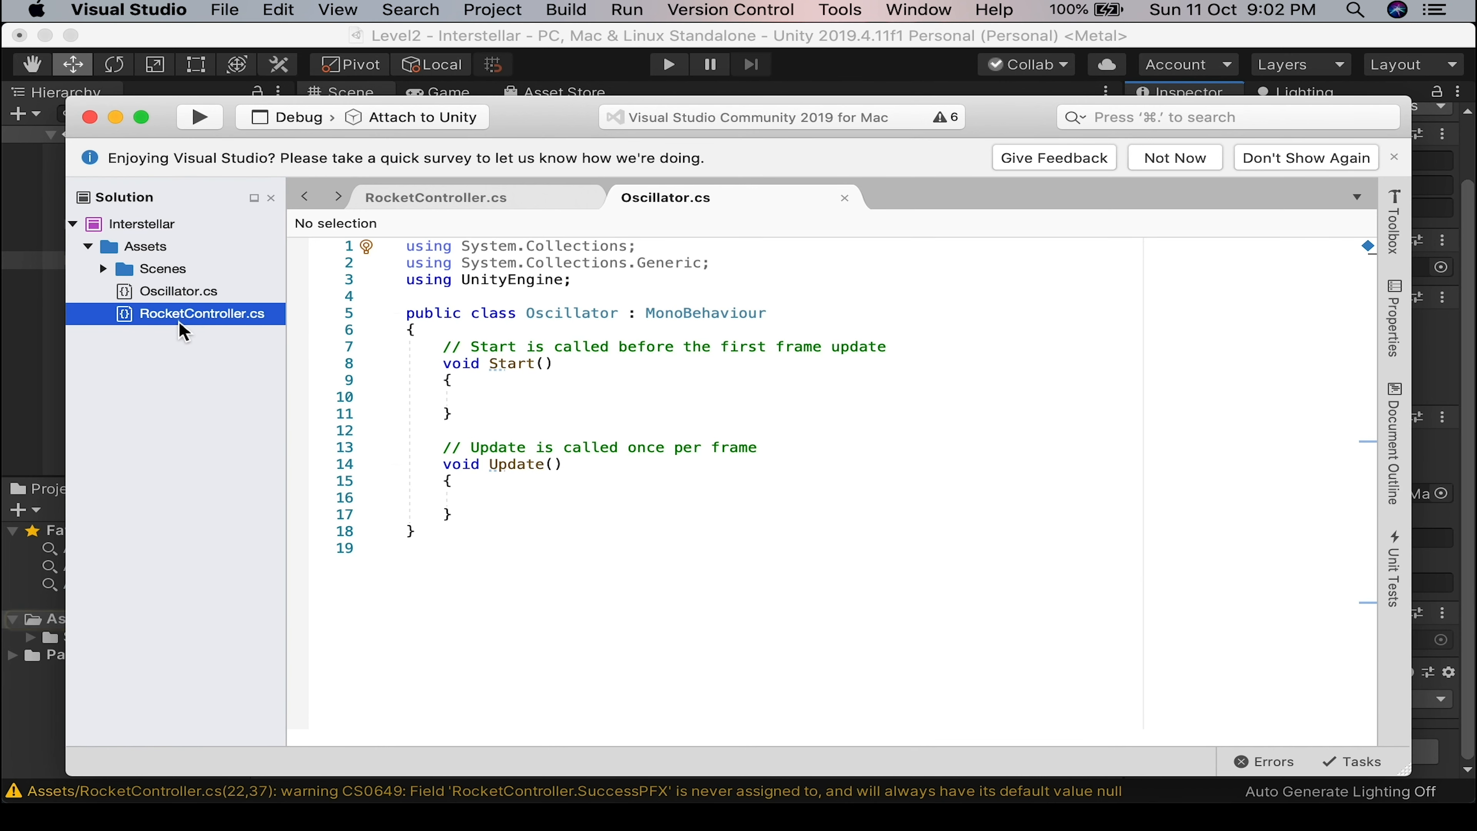
pyautogui.doubleClick(181, 322)
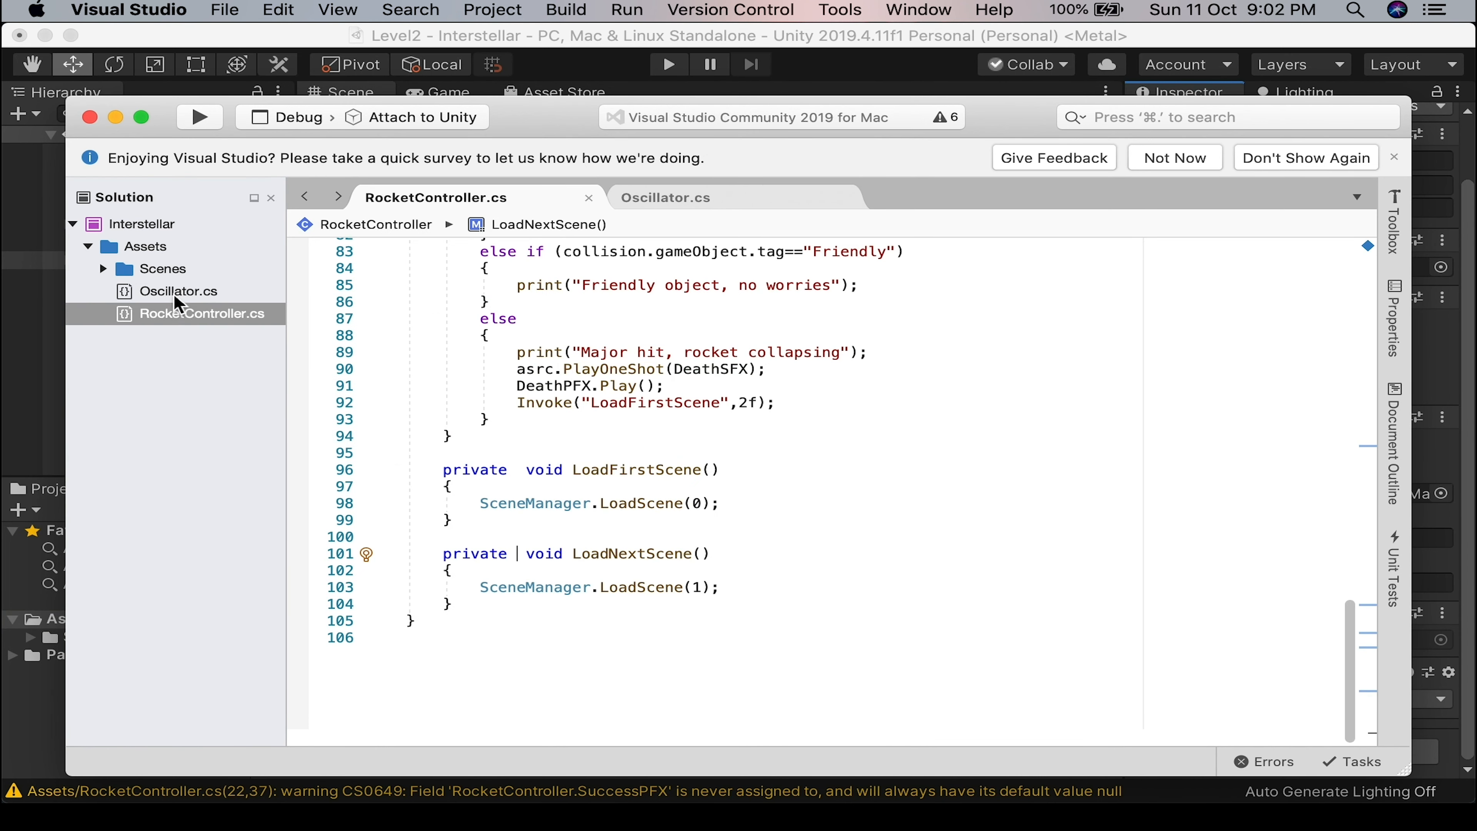
pyautogui.doubleClick(176, 297)
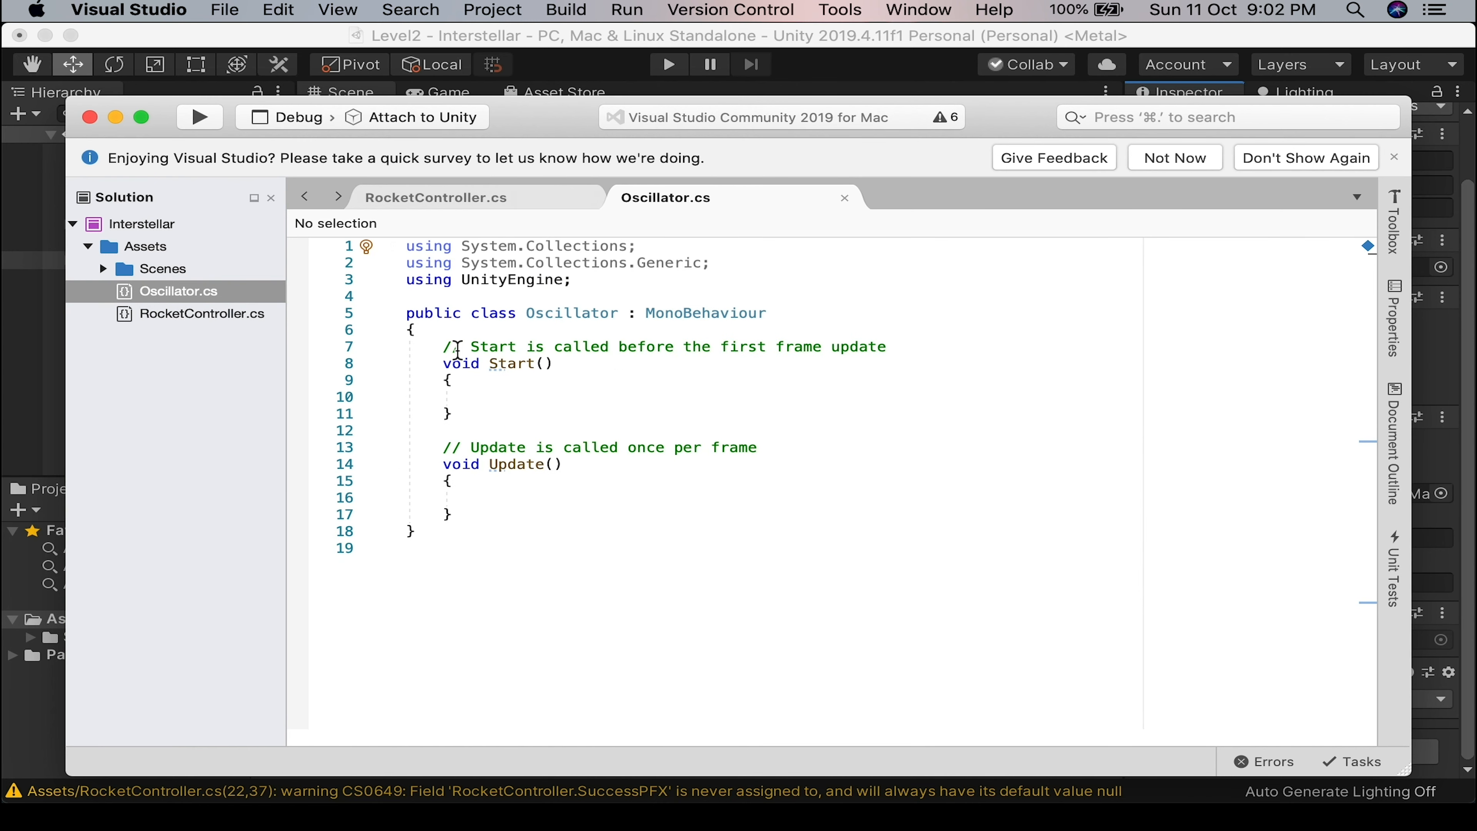
# Switch to Unity to look at the obstacle in the scene and return to Oscillator.cs in Visual Studio.
pyautogui.press('super+Tab')
pyautogui.press('super+Tab')
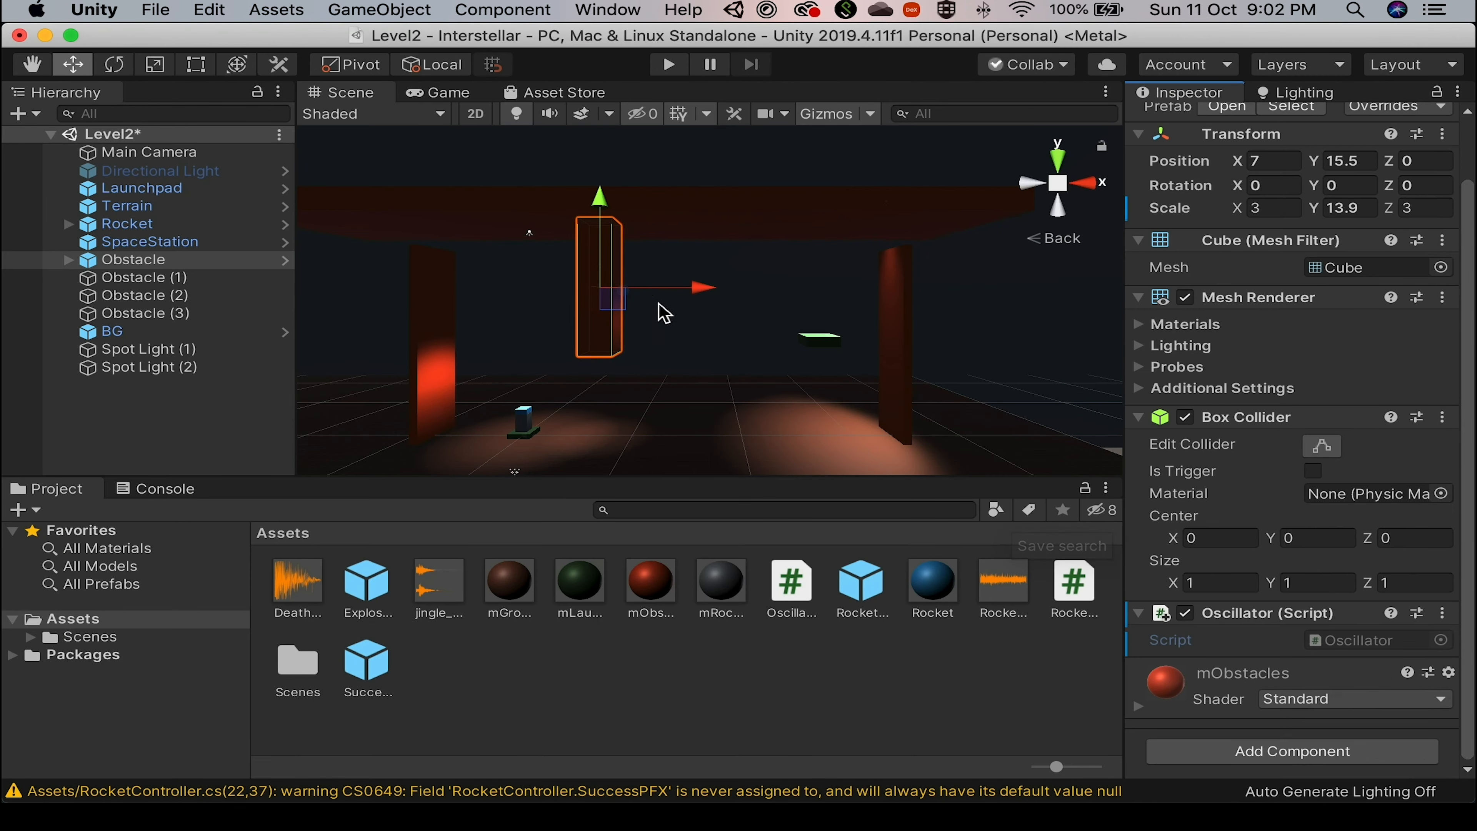
pyautogui.press('super+Tab')
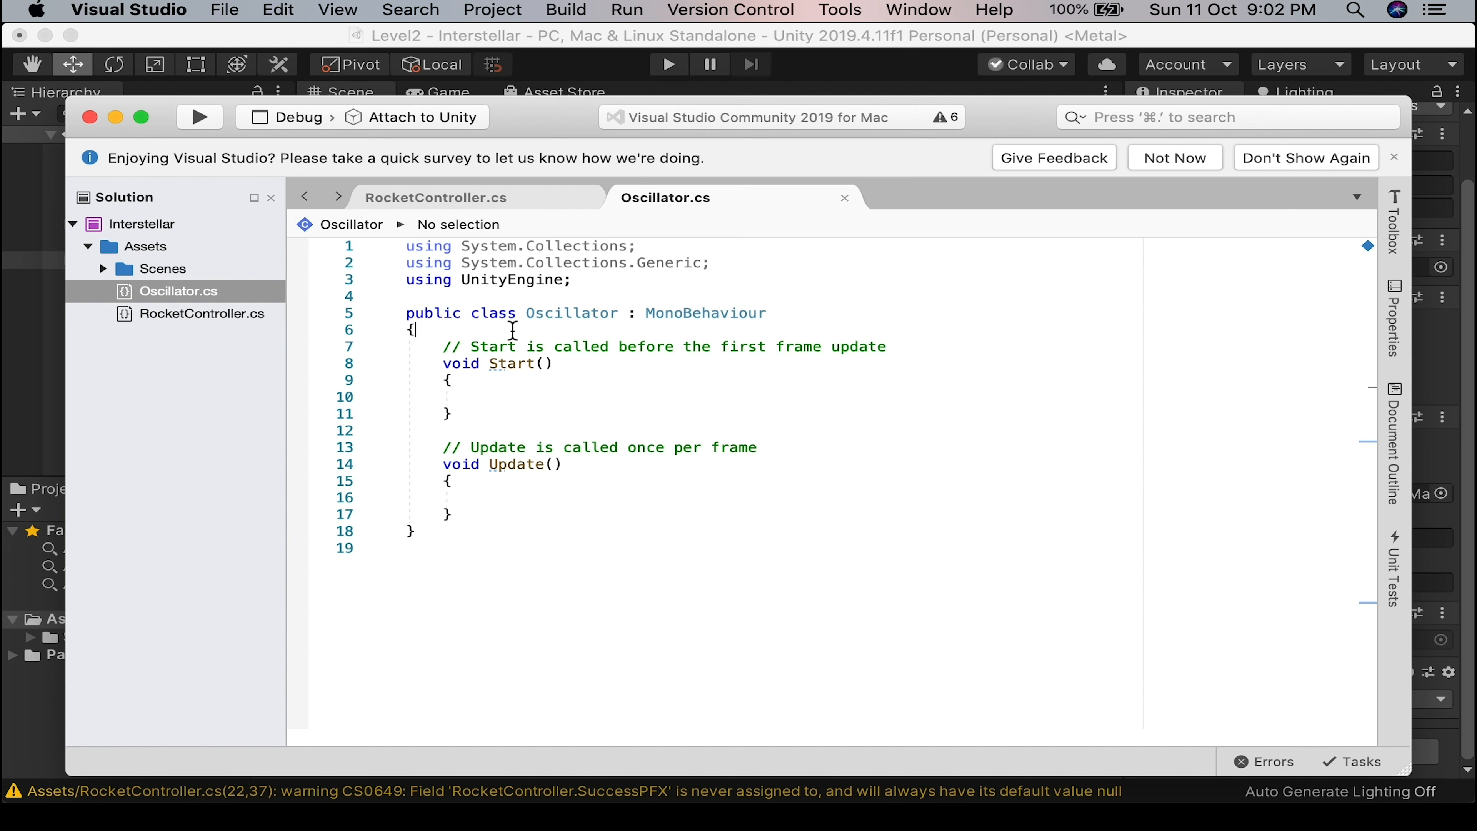
# Add a [SerializeField] attribute on a new line at the start of the Oscillator class.
pyautogui.press('Return')
pyautogui.write('SerializeField')
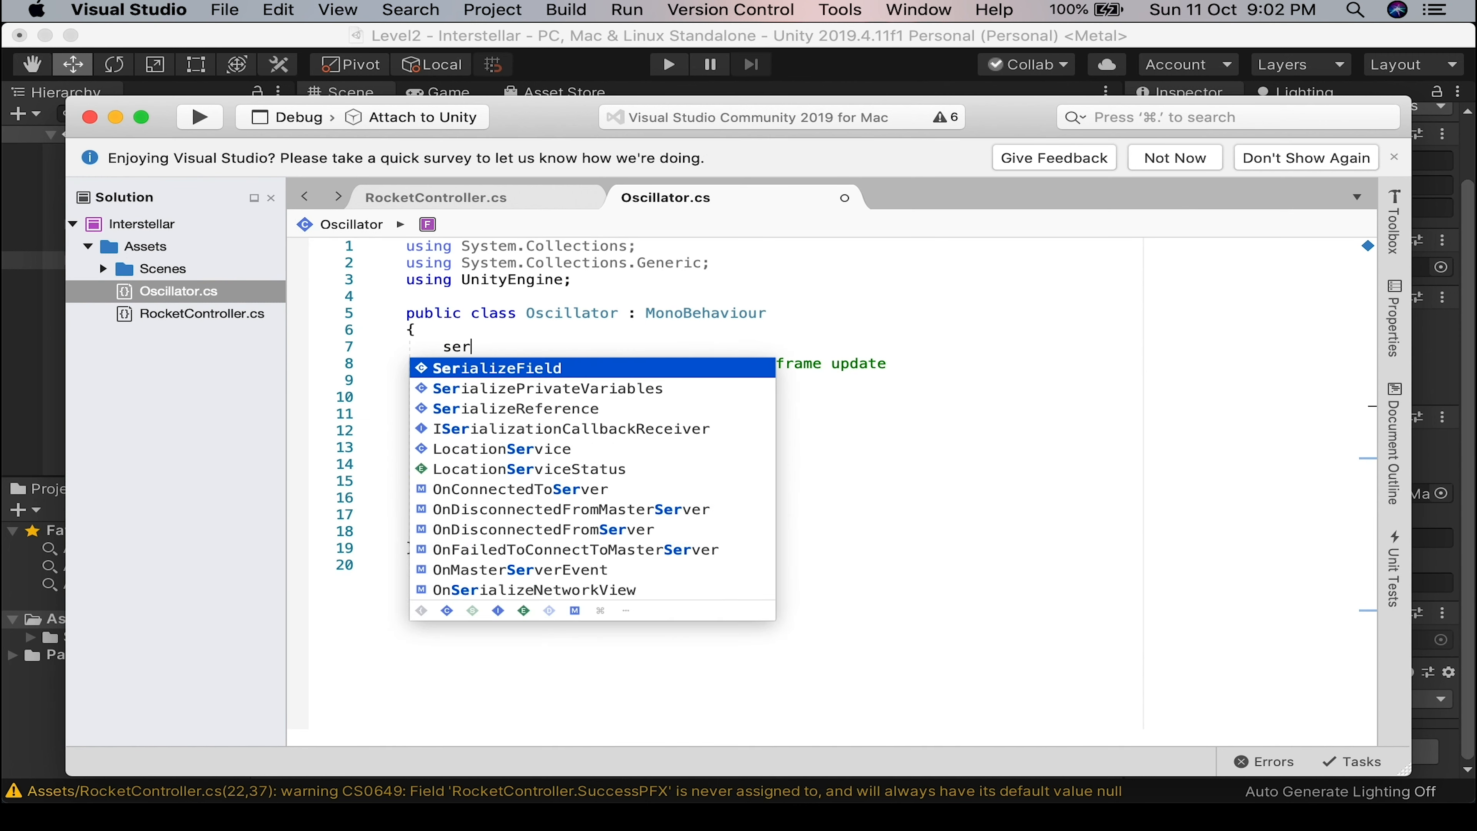
pyautogui.press('Return')
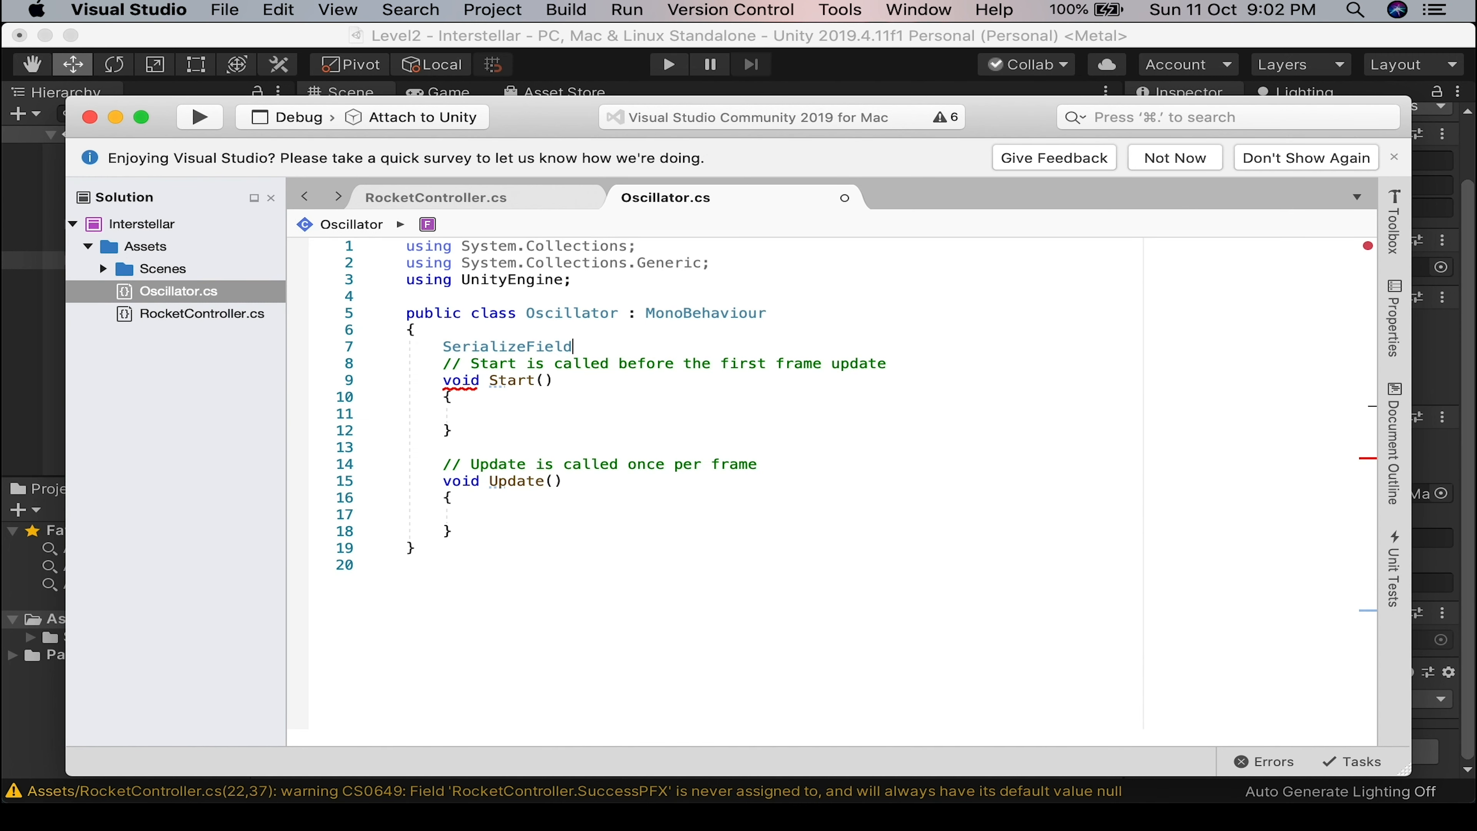
pyautogui.write(']')
pyautogui.click(443, 347)
pyautogui.write('[')
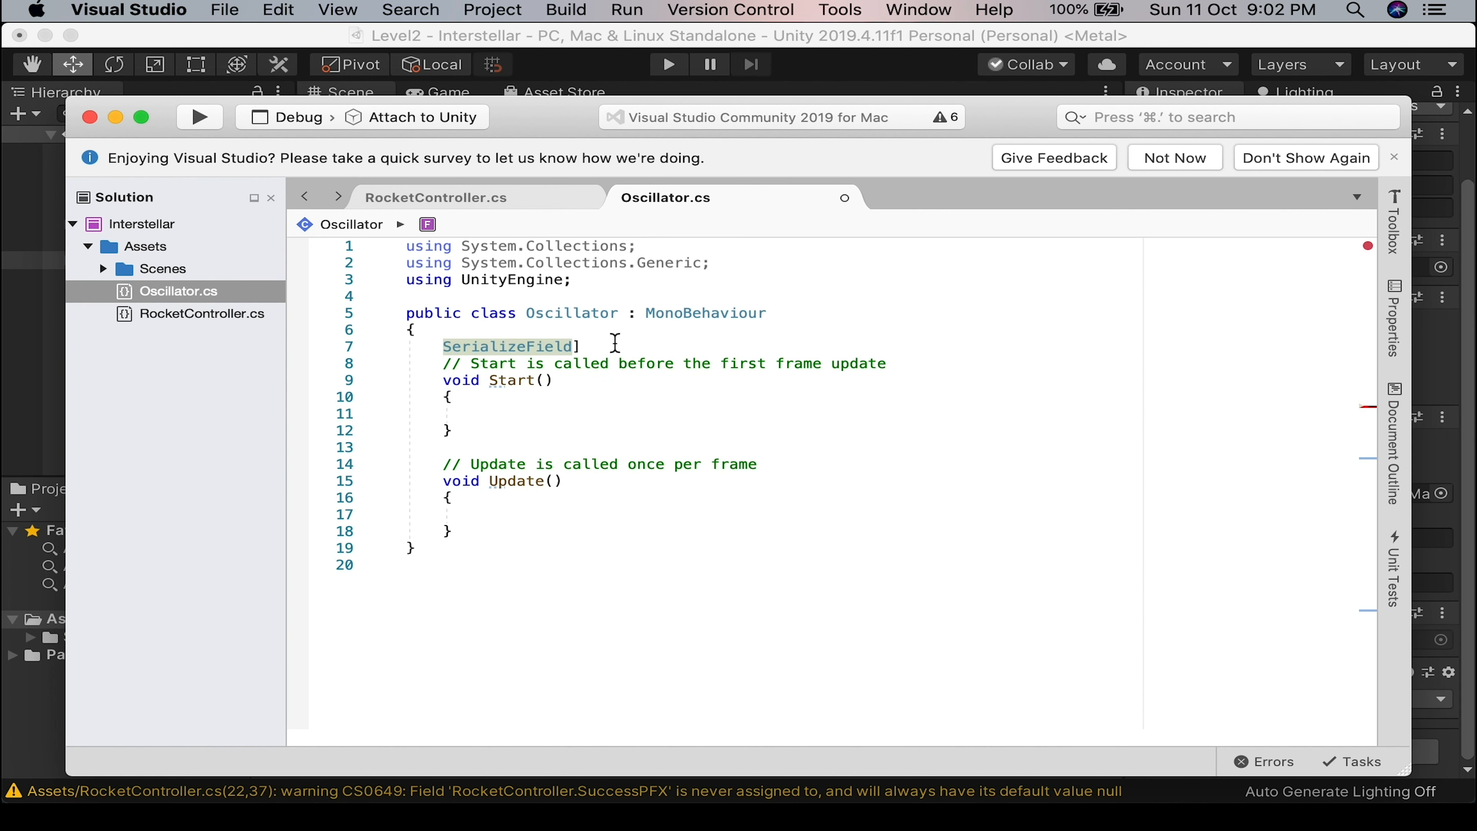
# Declare a Vector3 field named sPos after the [SerializeField] attribute and end the statement with a semicolon.
pyautogui.click(618, 345)
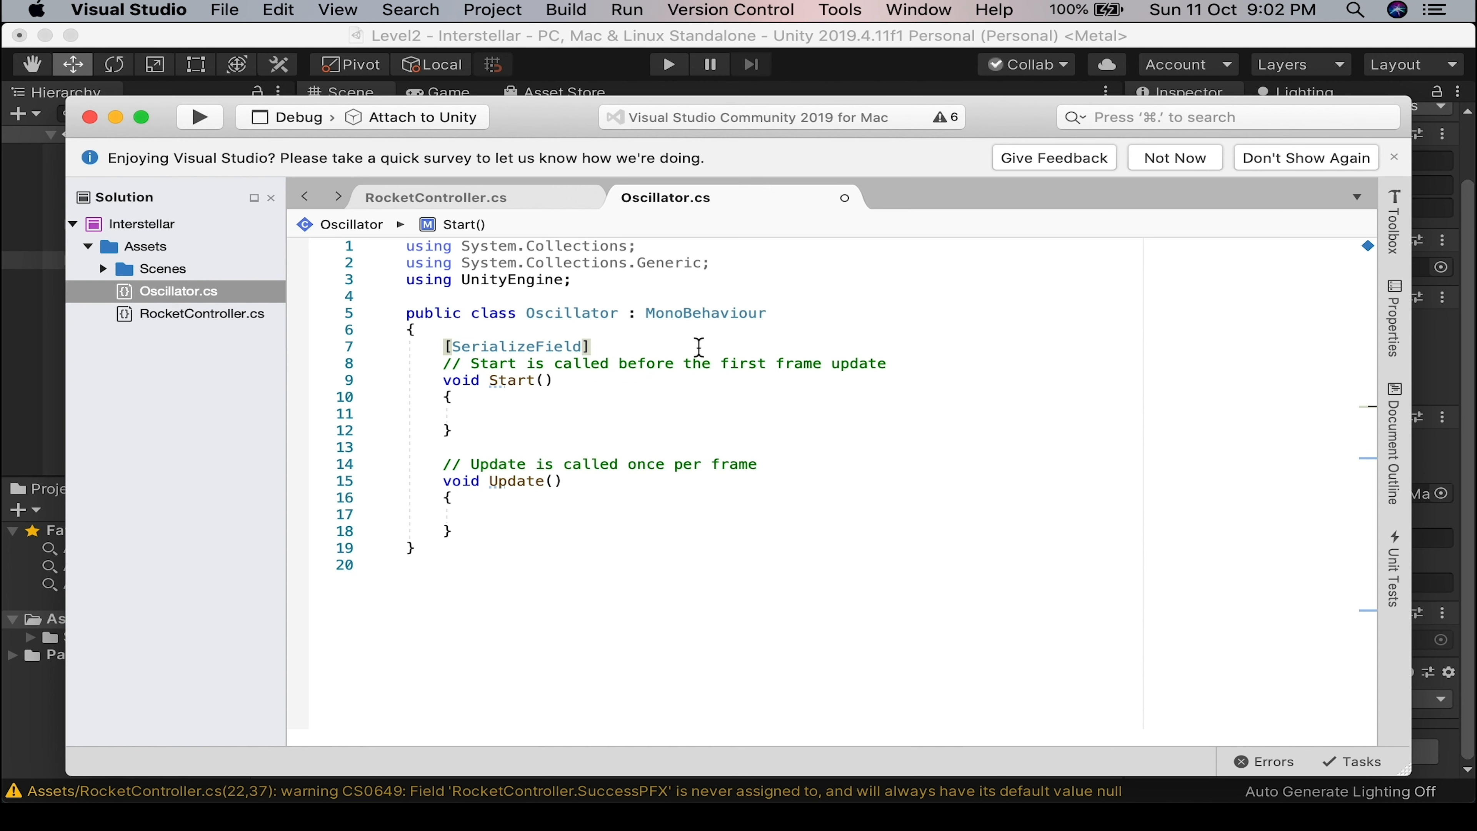
pyautogui.write('d')
pyautogui.press('BackSpace')
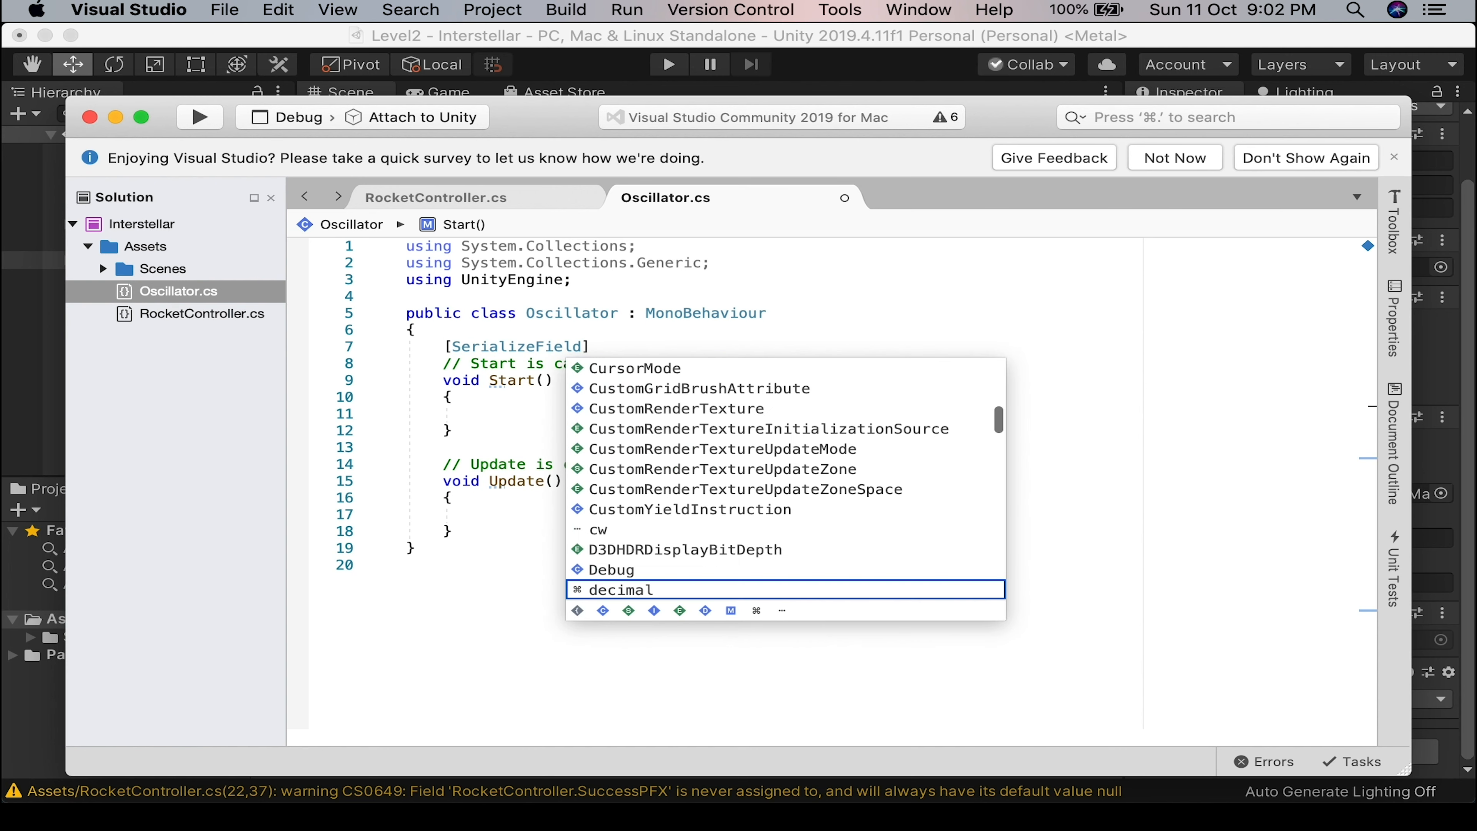
pyautogui.write('vector3')
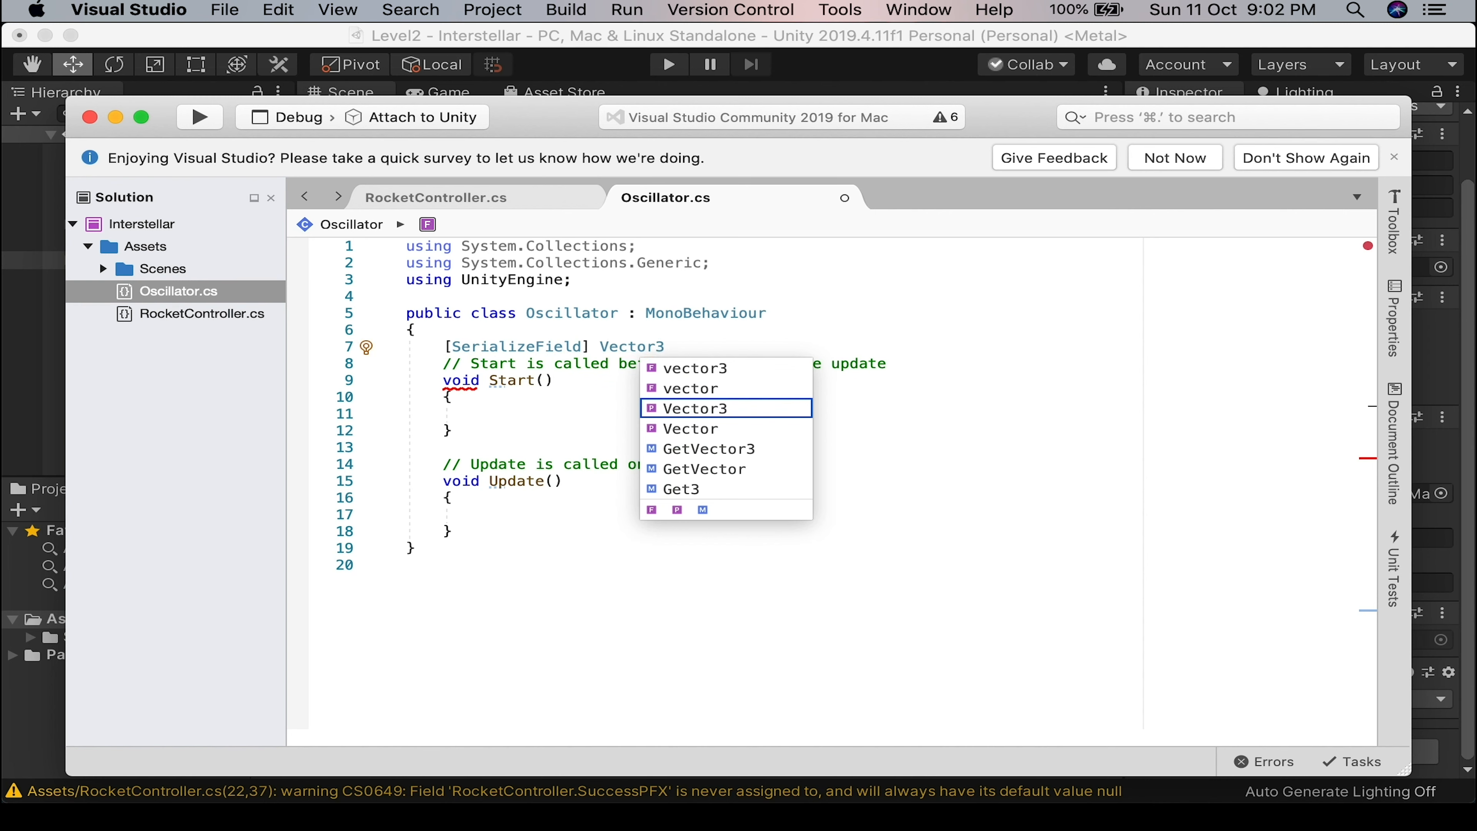
pyautogui.write('spo')
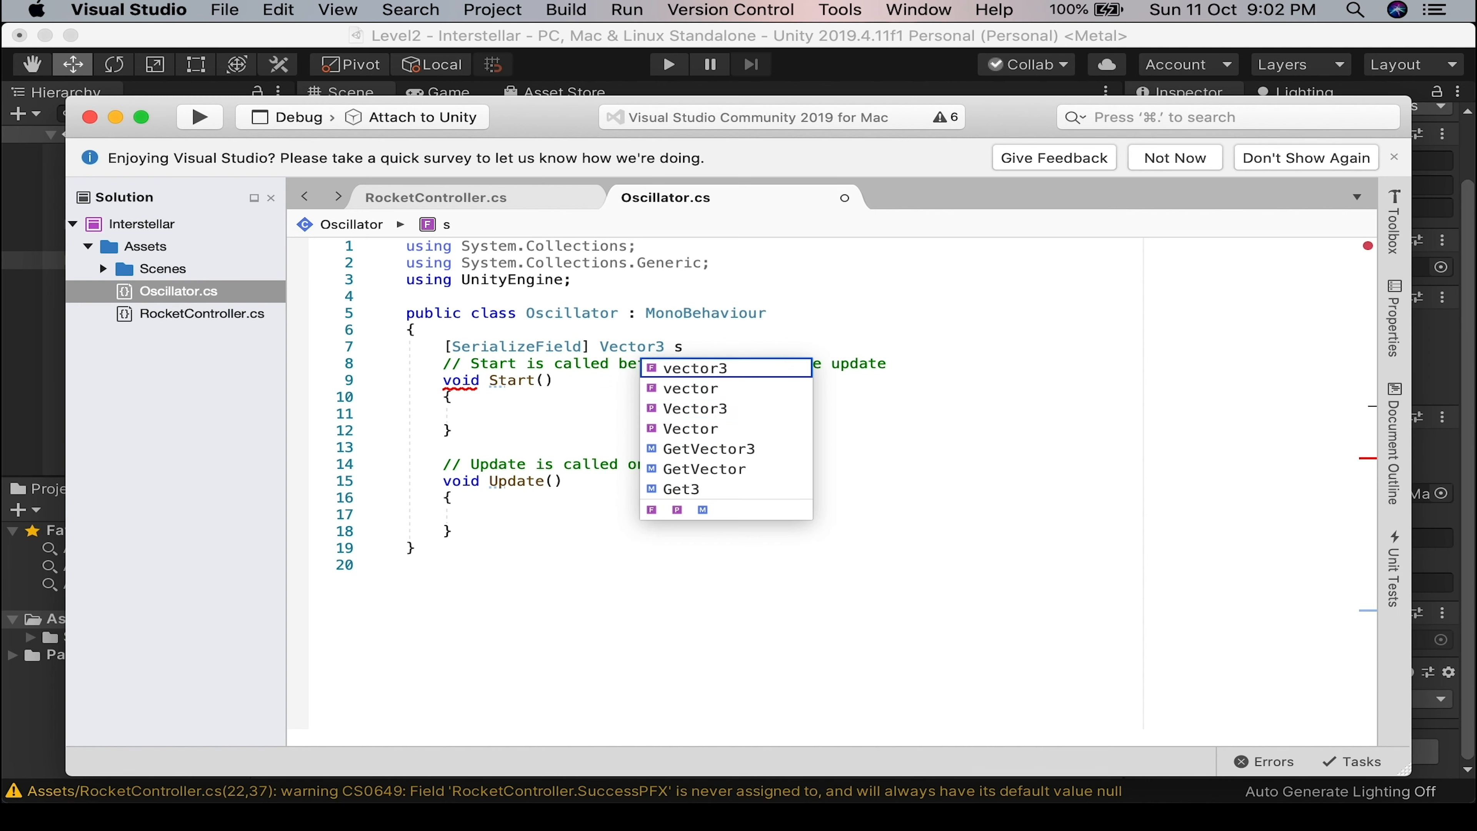
pyautogui.press('BackSpace')
pyautogui.press('BackSpace')
pyautogui.press('BackSpace')
pyautogui.write('Sp')
pyautogui.press('BackSpace')
pyautogui.press('BackSpace')
pyautogui.write('s')
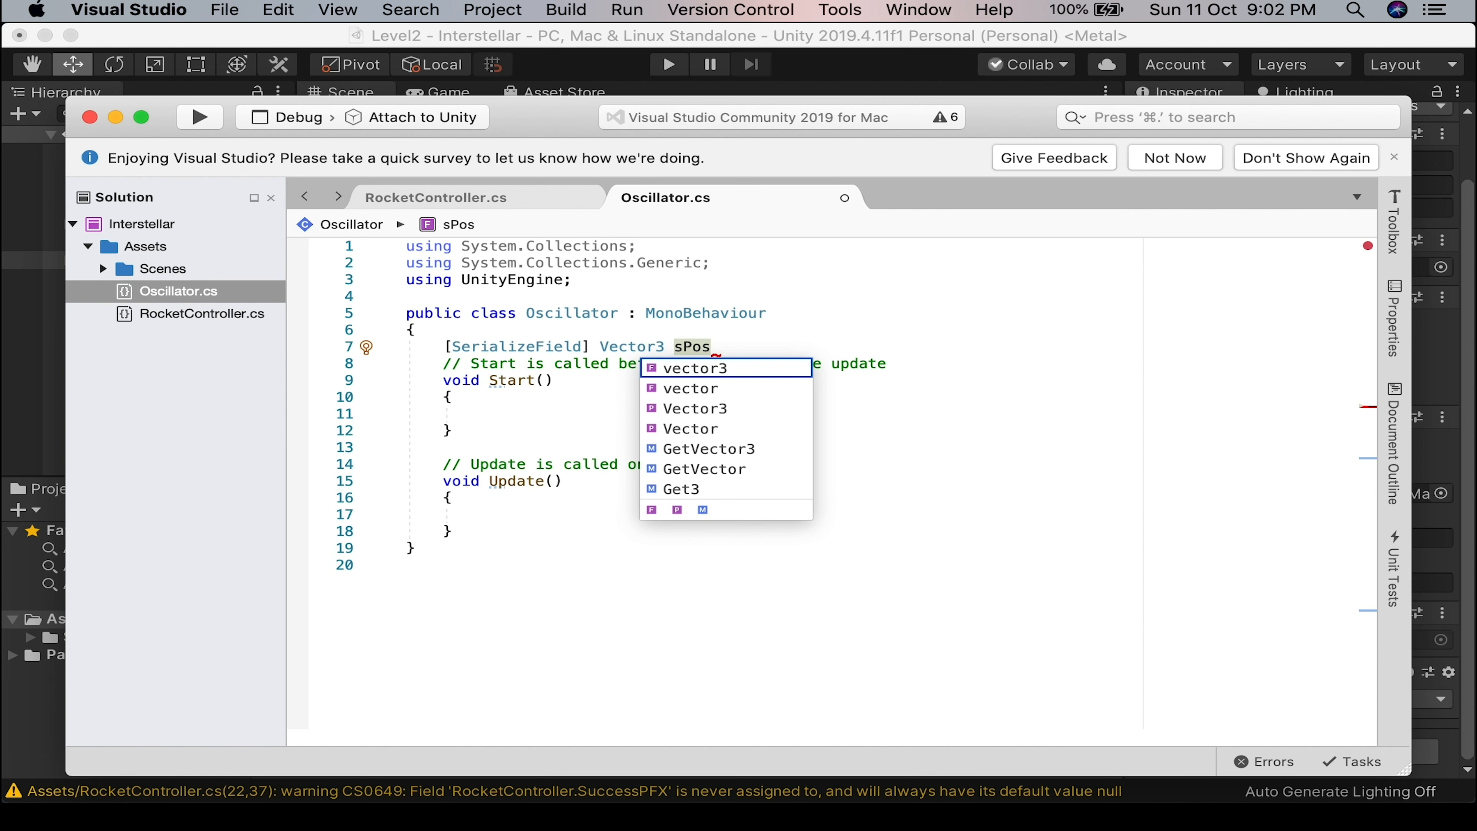
pyautogui.write(';')
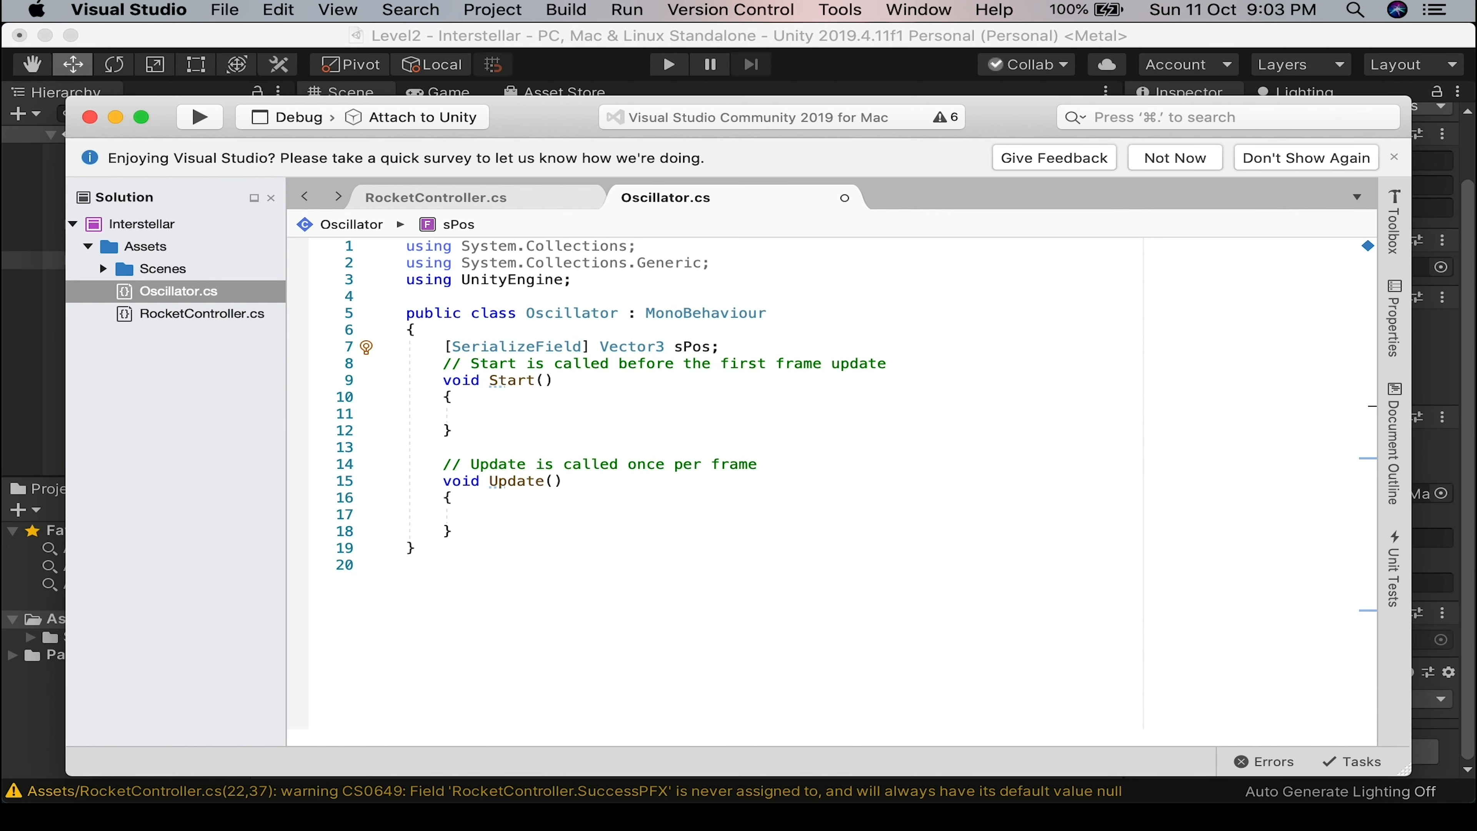
# Separate the Vector3 sPos declaration from the [SerializeField] attribute, leaving blank lines between the attribute, the declaration and the Start comment.
pyautogui.press('Return')
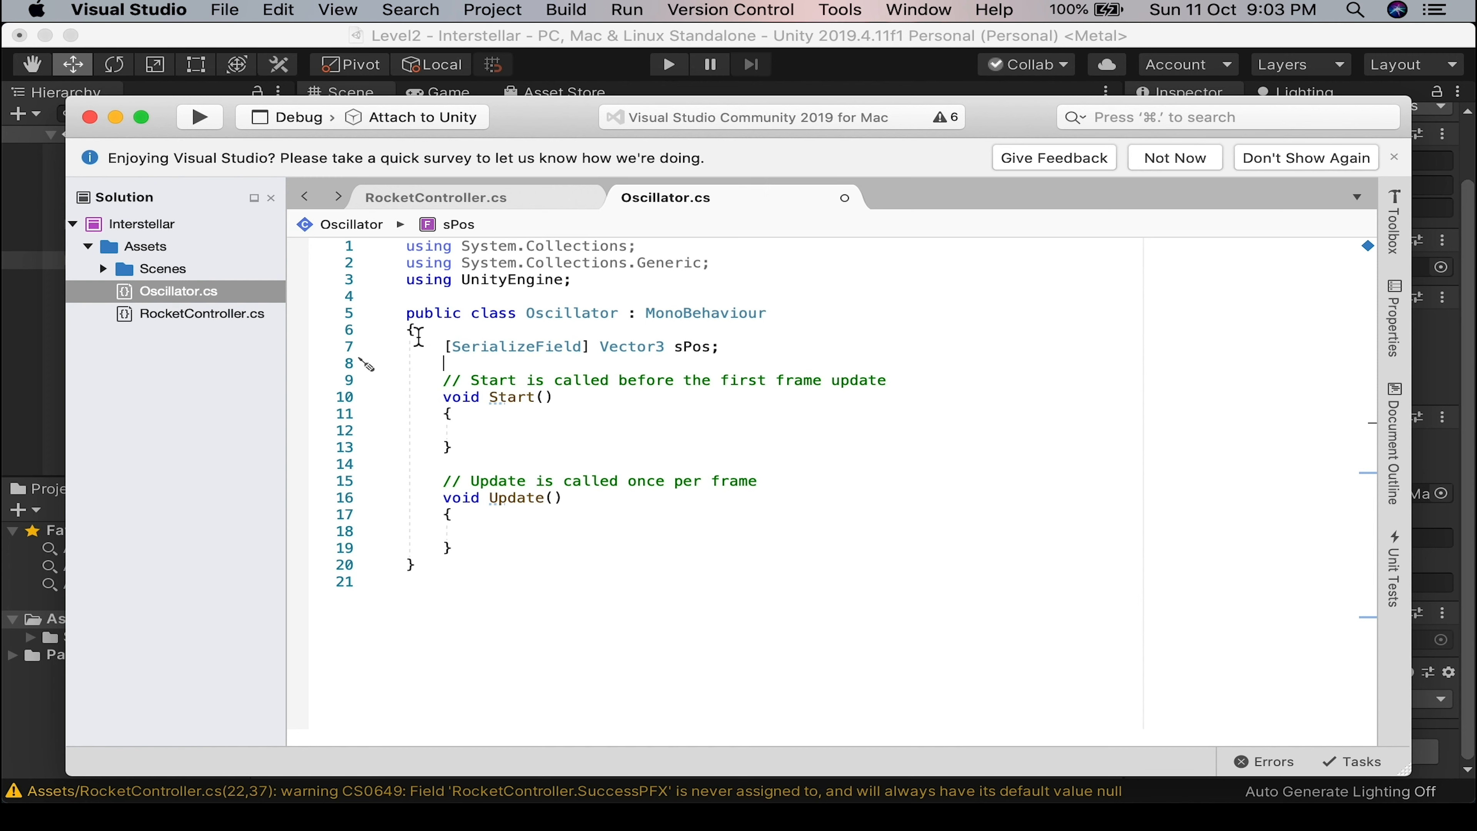
pyautogui.click(601, 347)
pyautogui.press('Return')
pyautogui.press('Return')
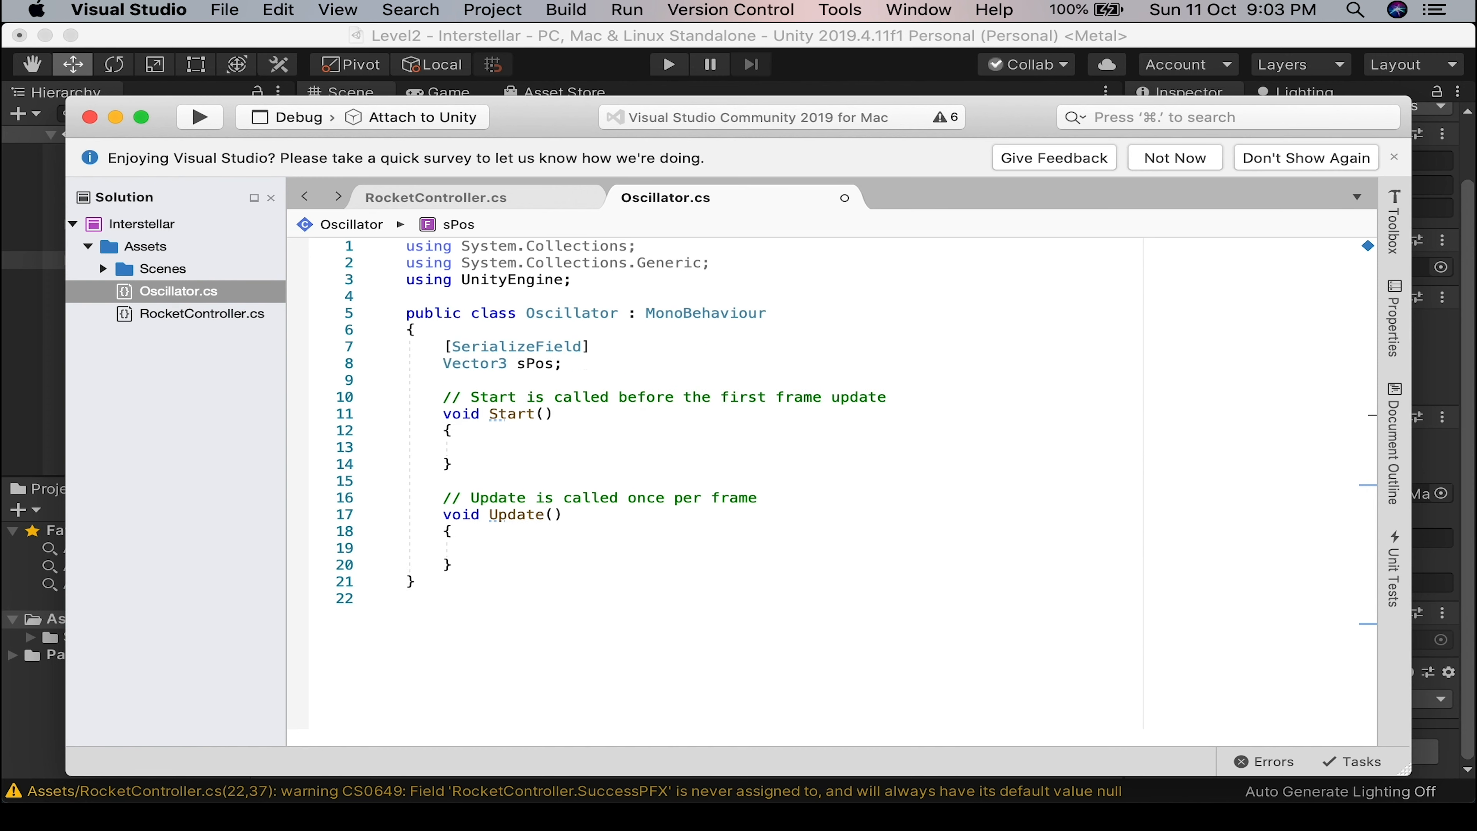
# Declare a Vector3 field named movementVector after the [SerializeField] attribute at the start of the class.
pyautogui.click(654, 349)
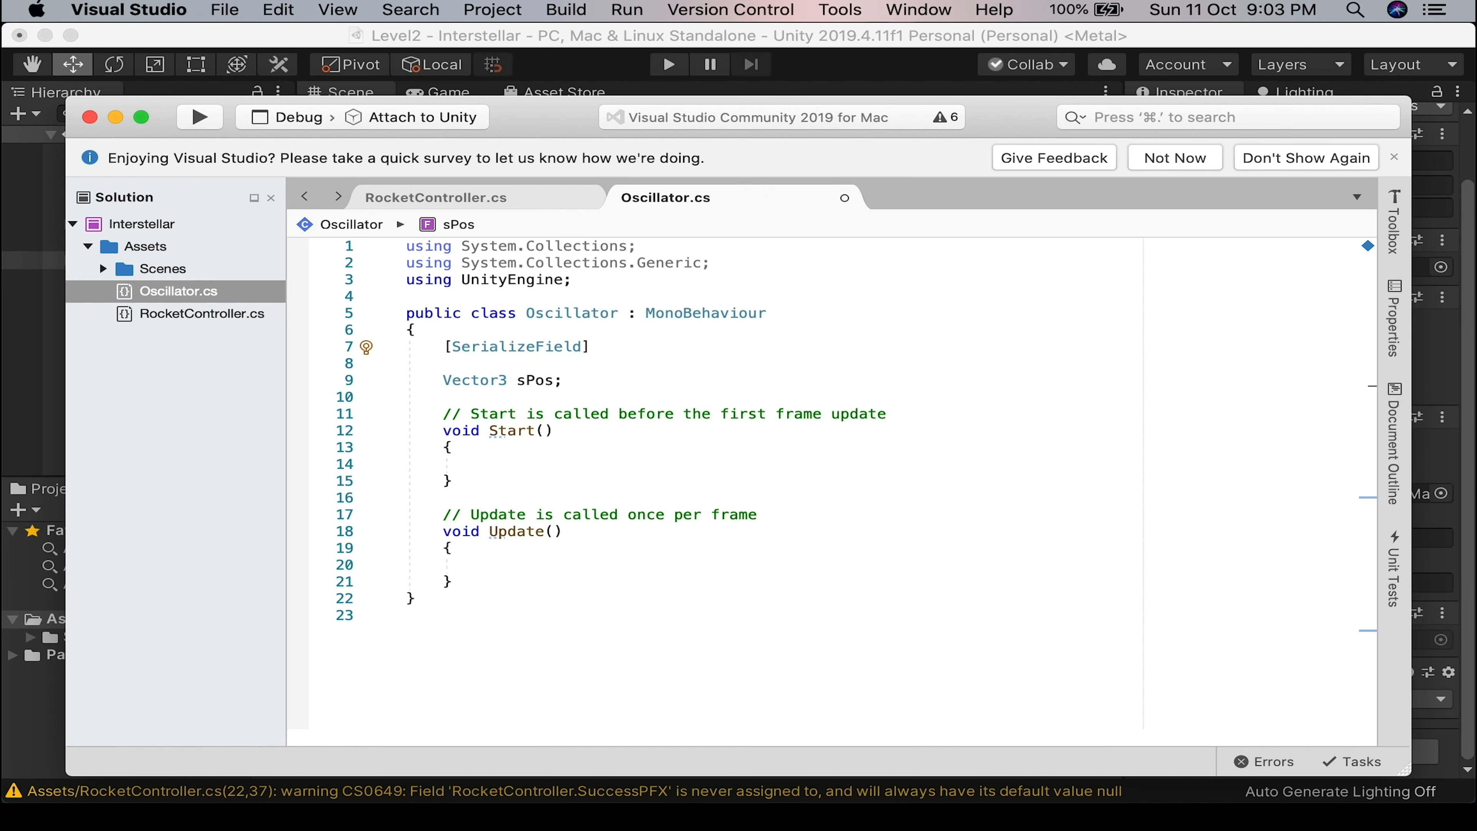
pyautogui.write('ve')
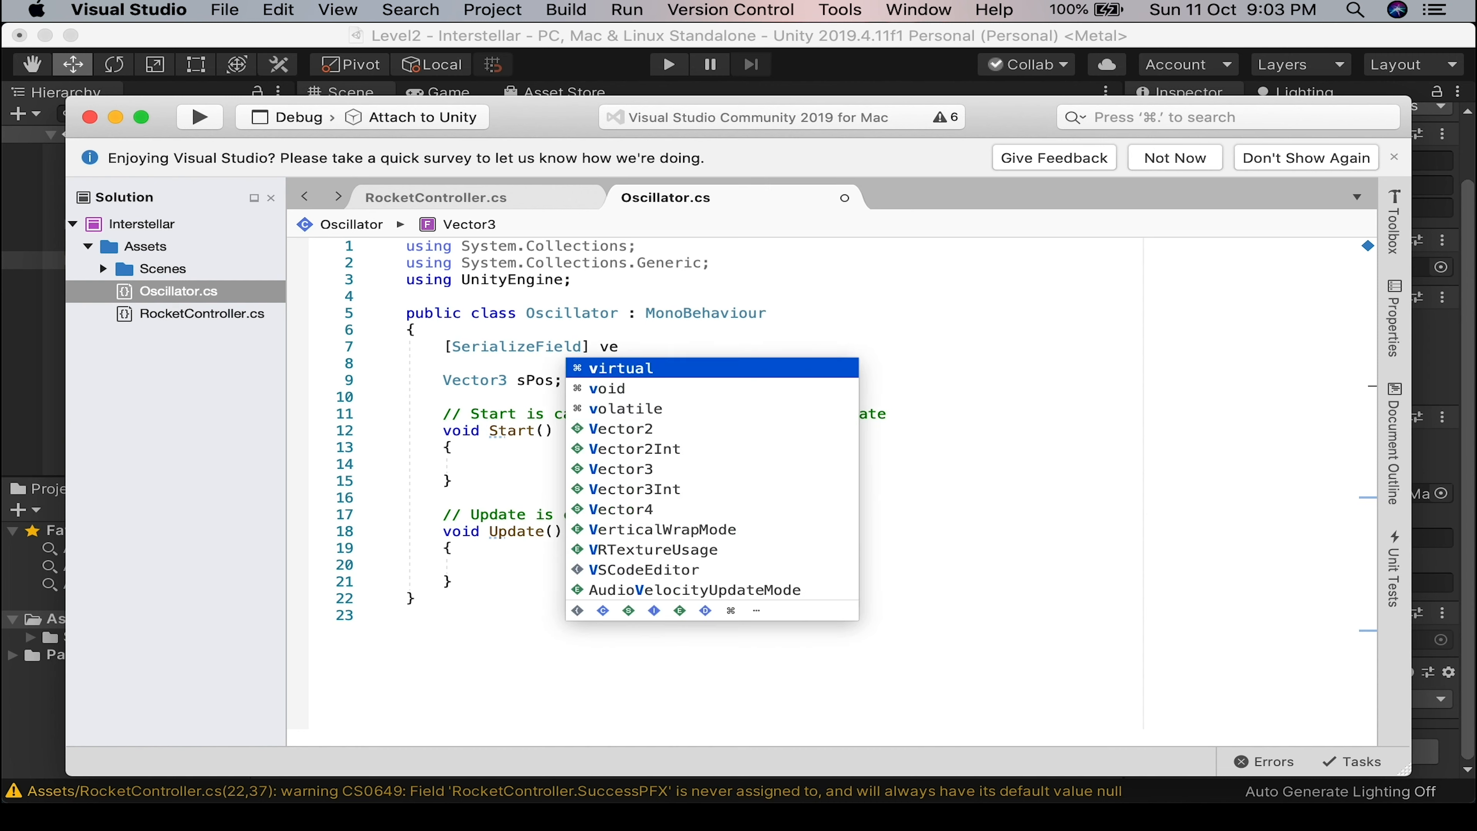
pyautogui.write('ctor3 movement')
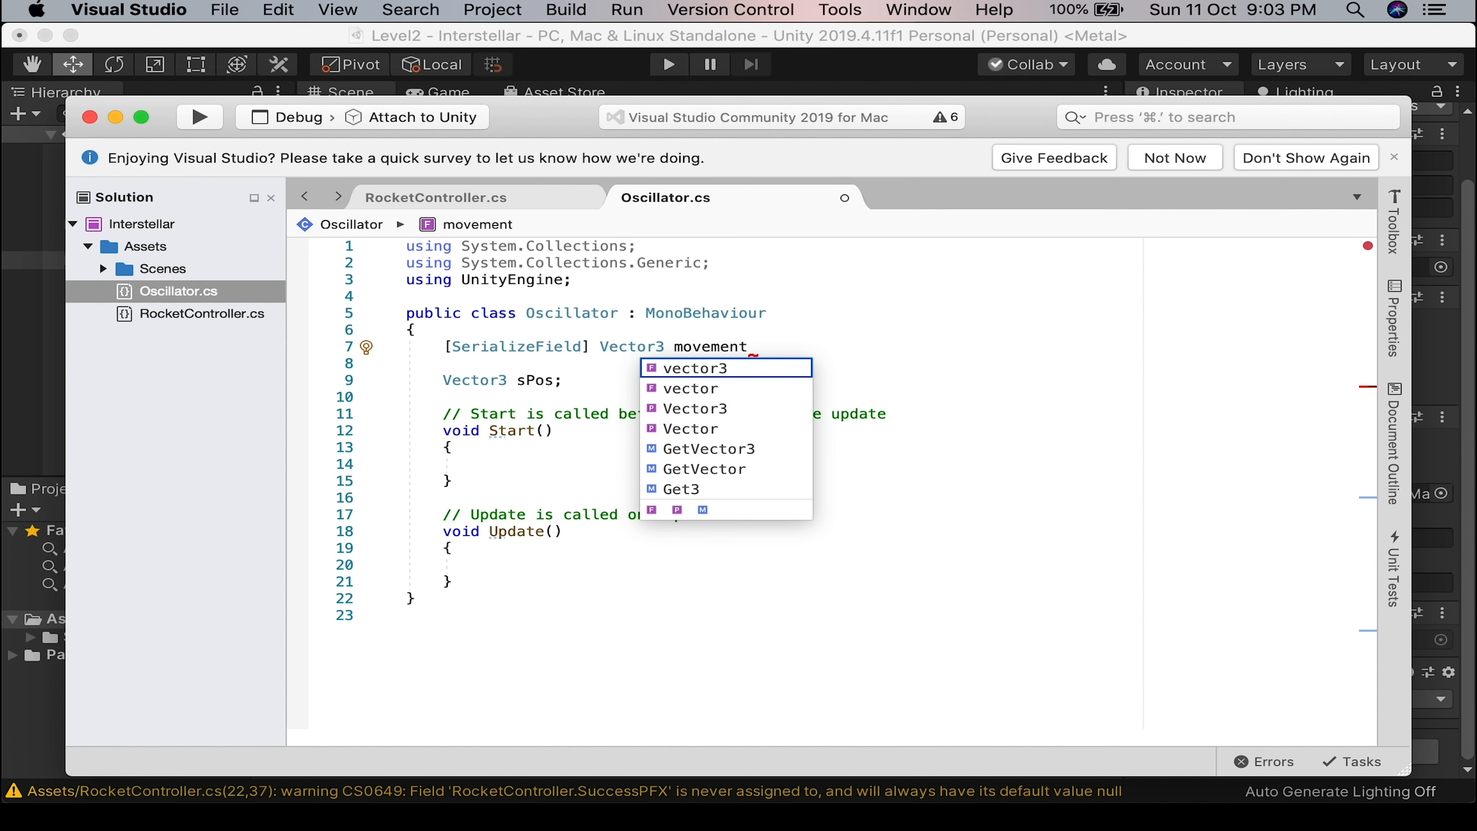
pyautogui.write('Vector')
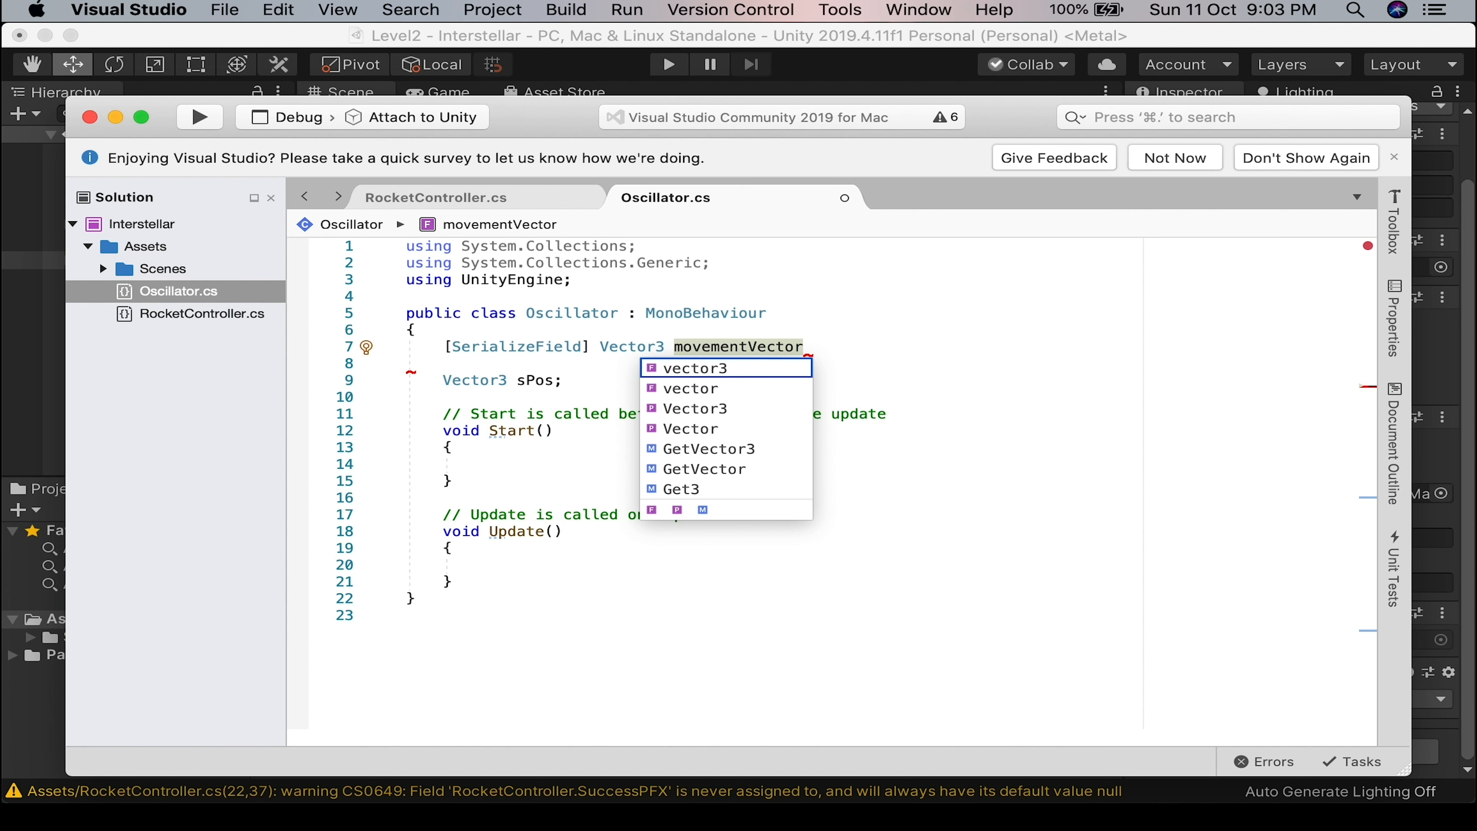
pyautogui.write(';')
# Add a [SerializeField] float field named movementFactor on the line below movementVector.
pyautogui.press('Return')
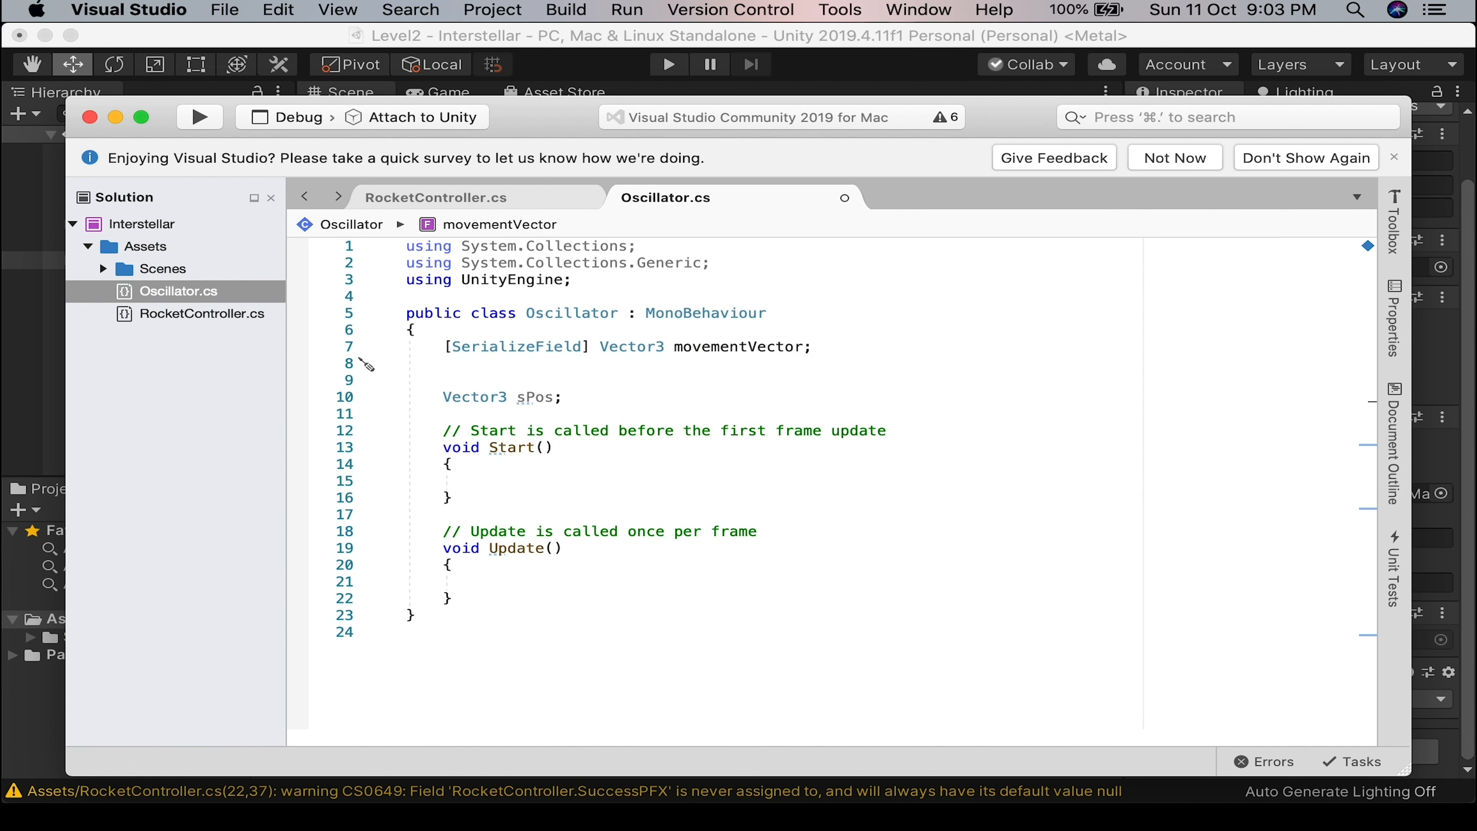
pyautogui.write('[SerializeField')
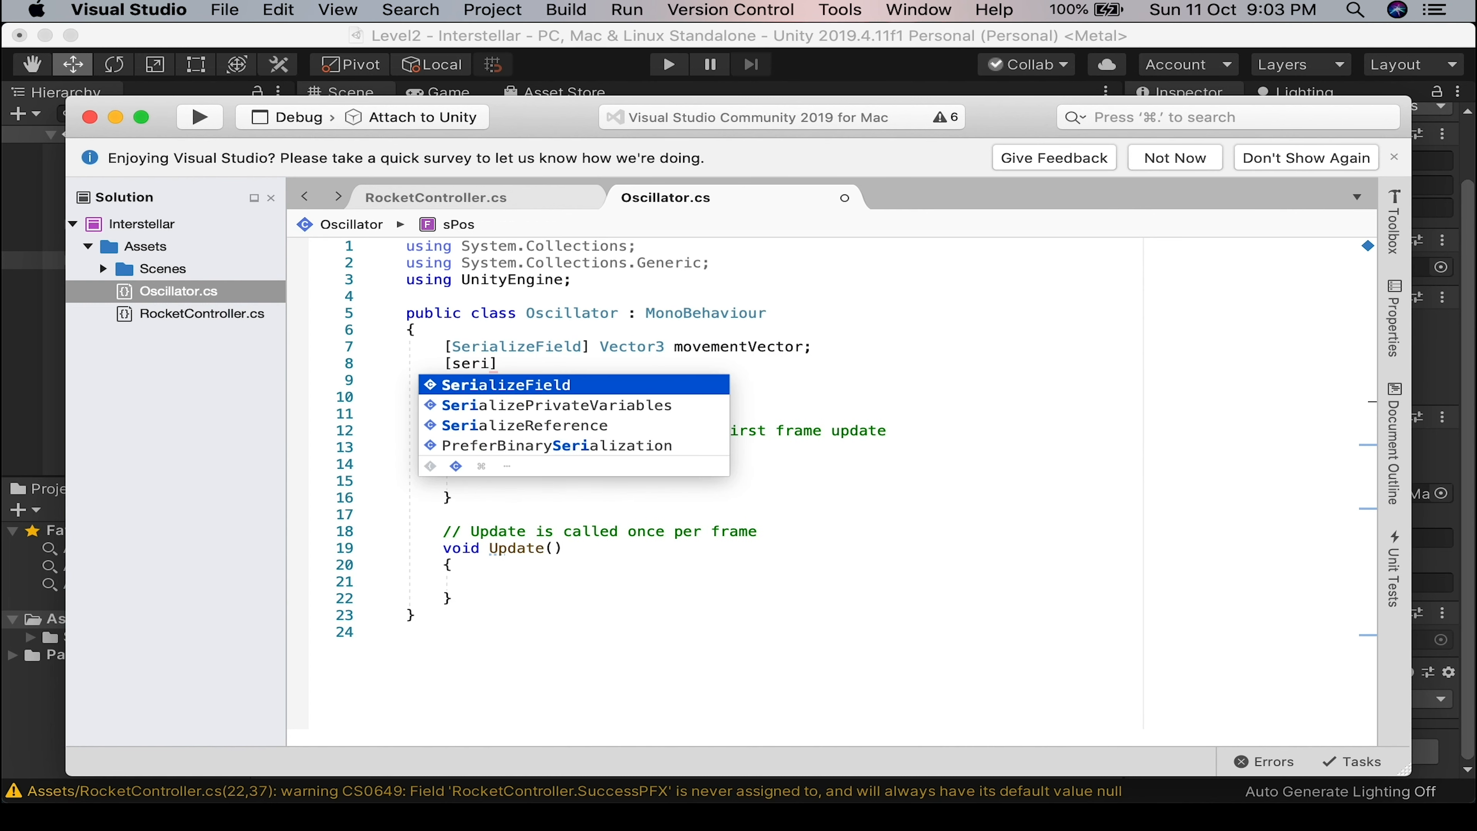
pyautogui.write('] float')
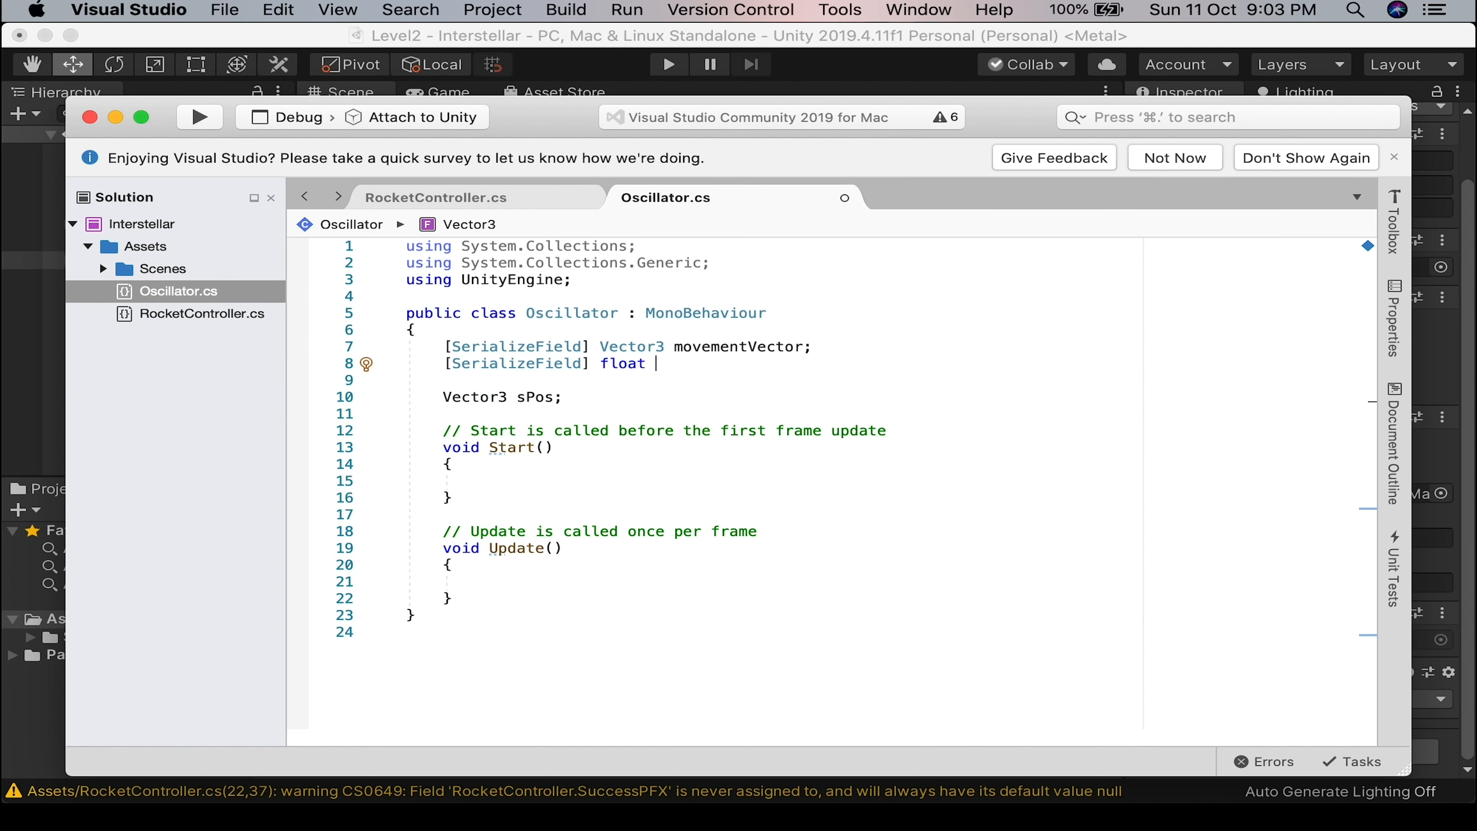
pyautogui.write(' movement')
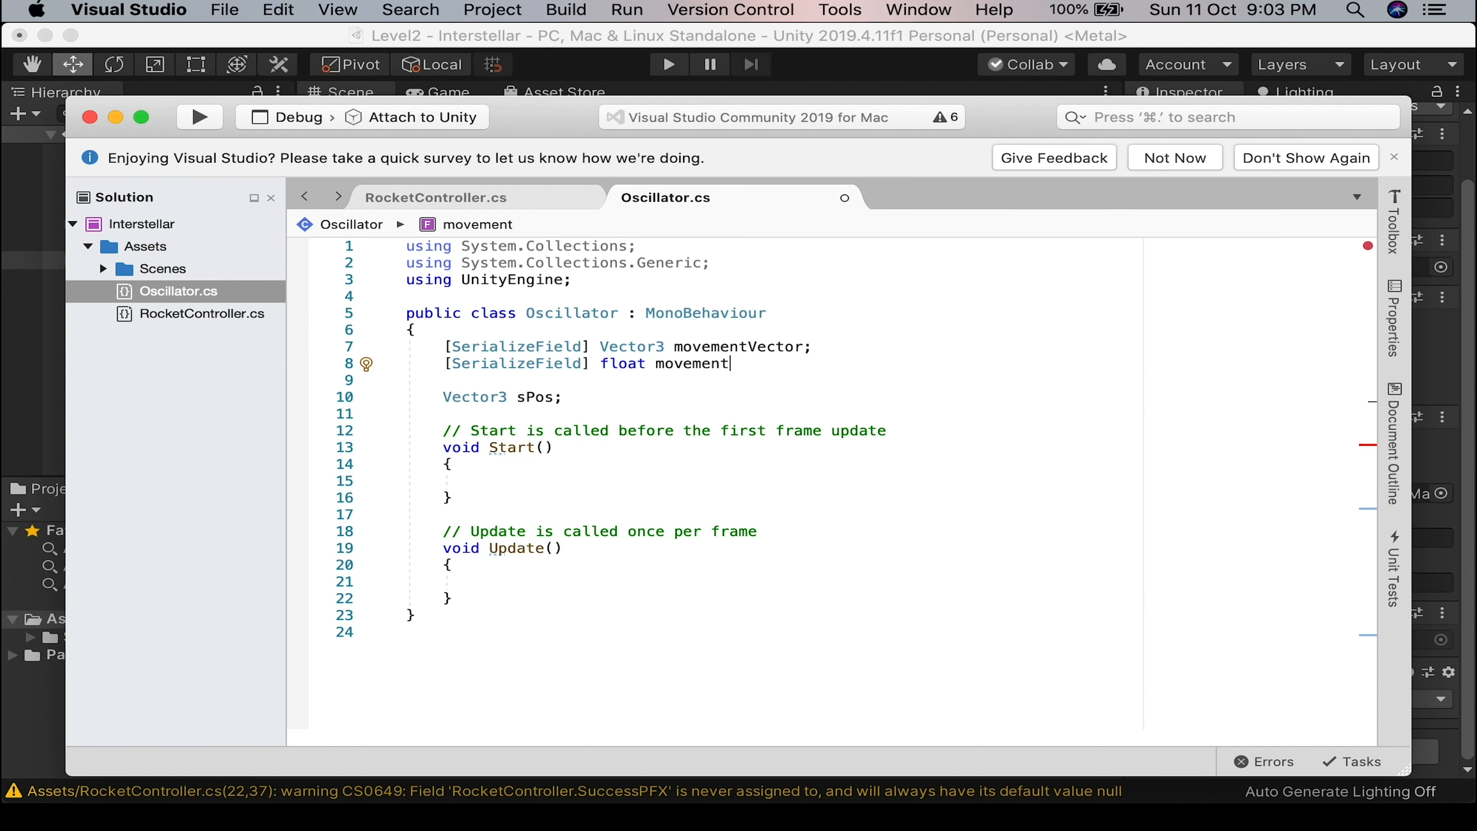
pyautogui.write('Factor;')
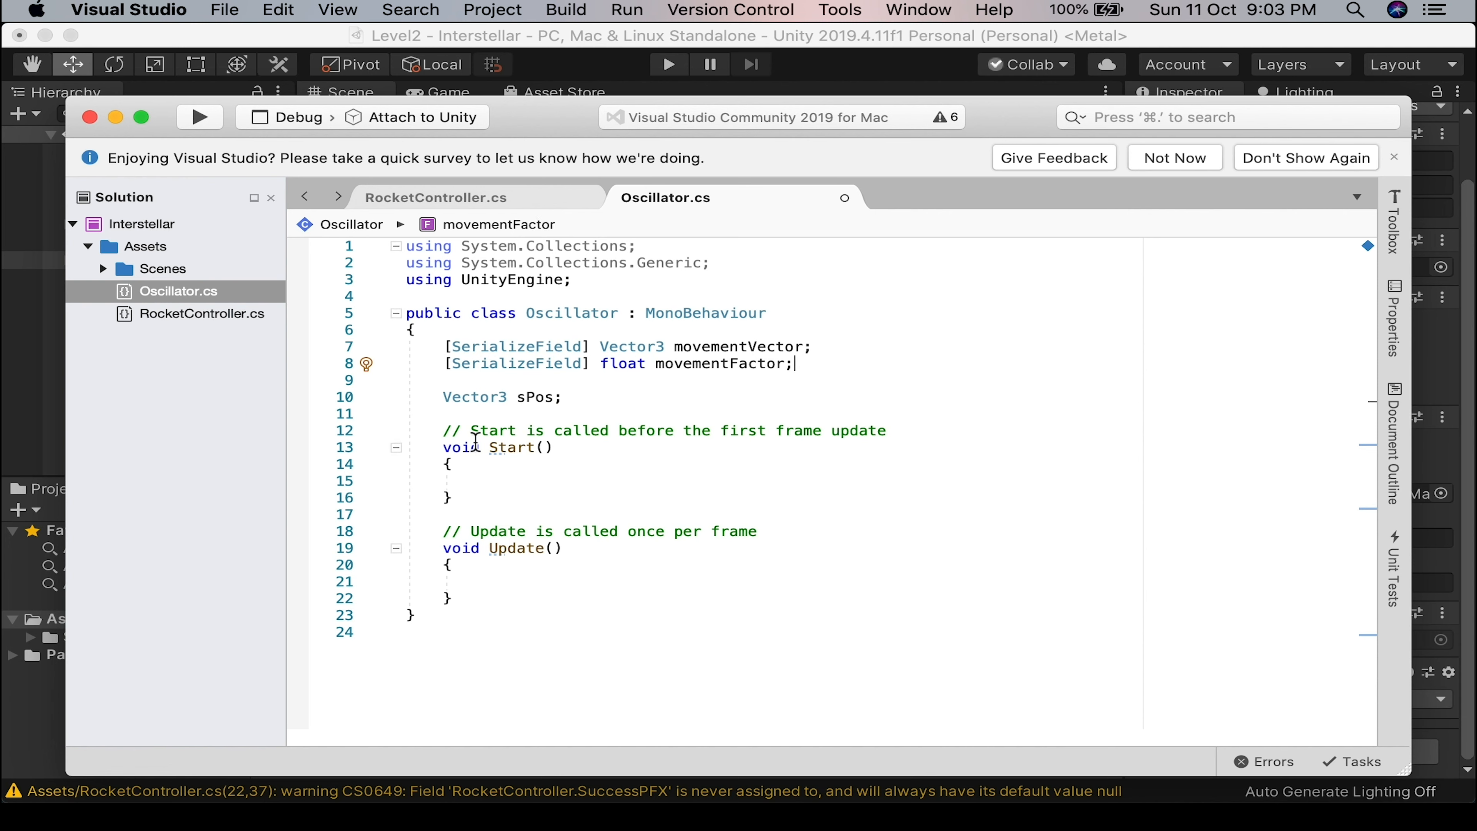
# Assign transform.position to sPos inside the Start method.
pyautogui.click(501, 475)
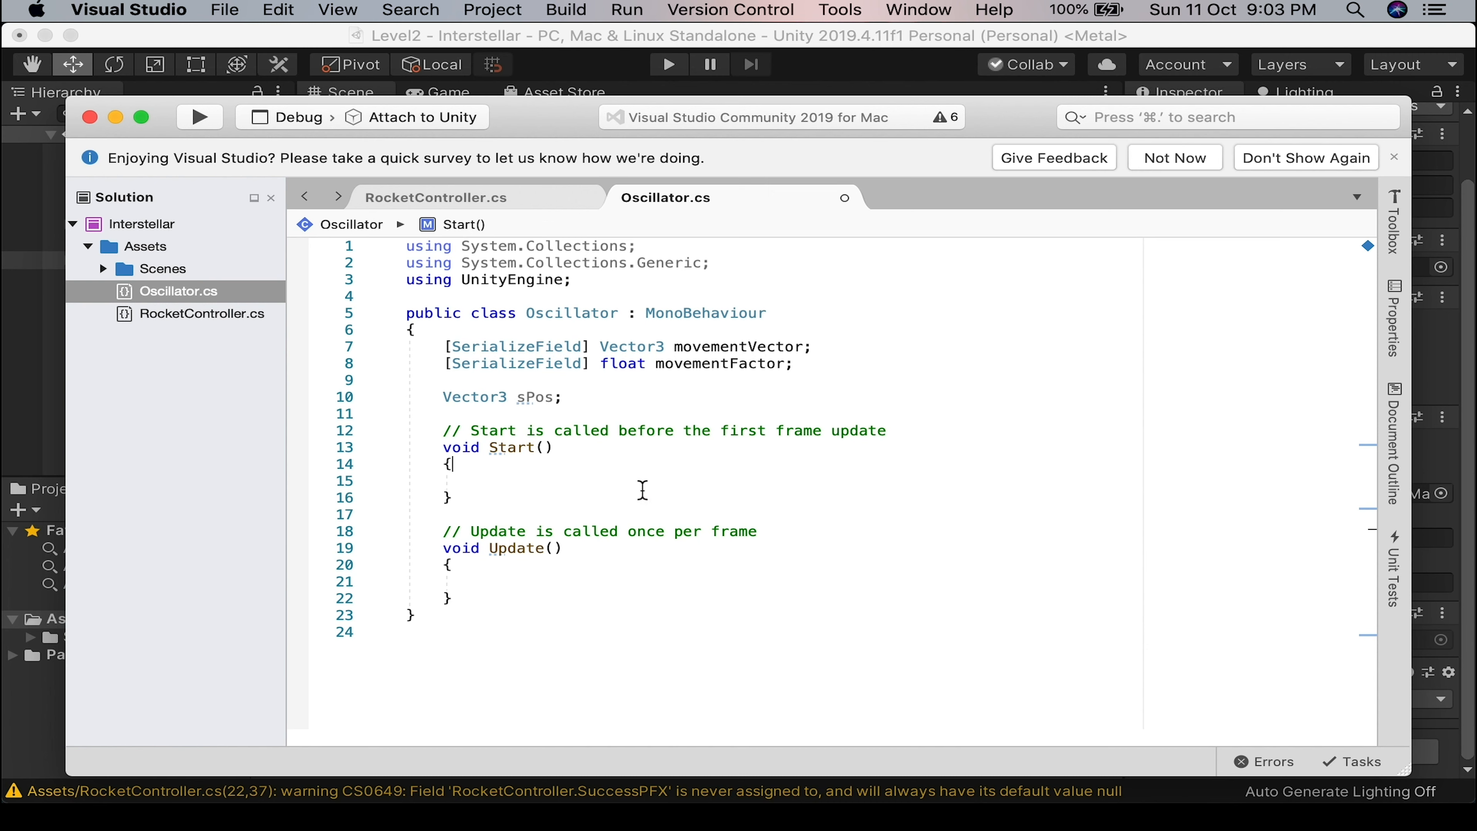
pyautogui.press('Return')
pyautogui.write('sPos = ')
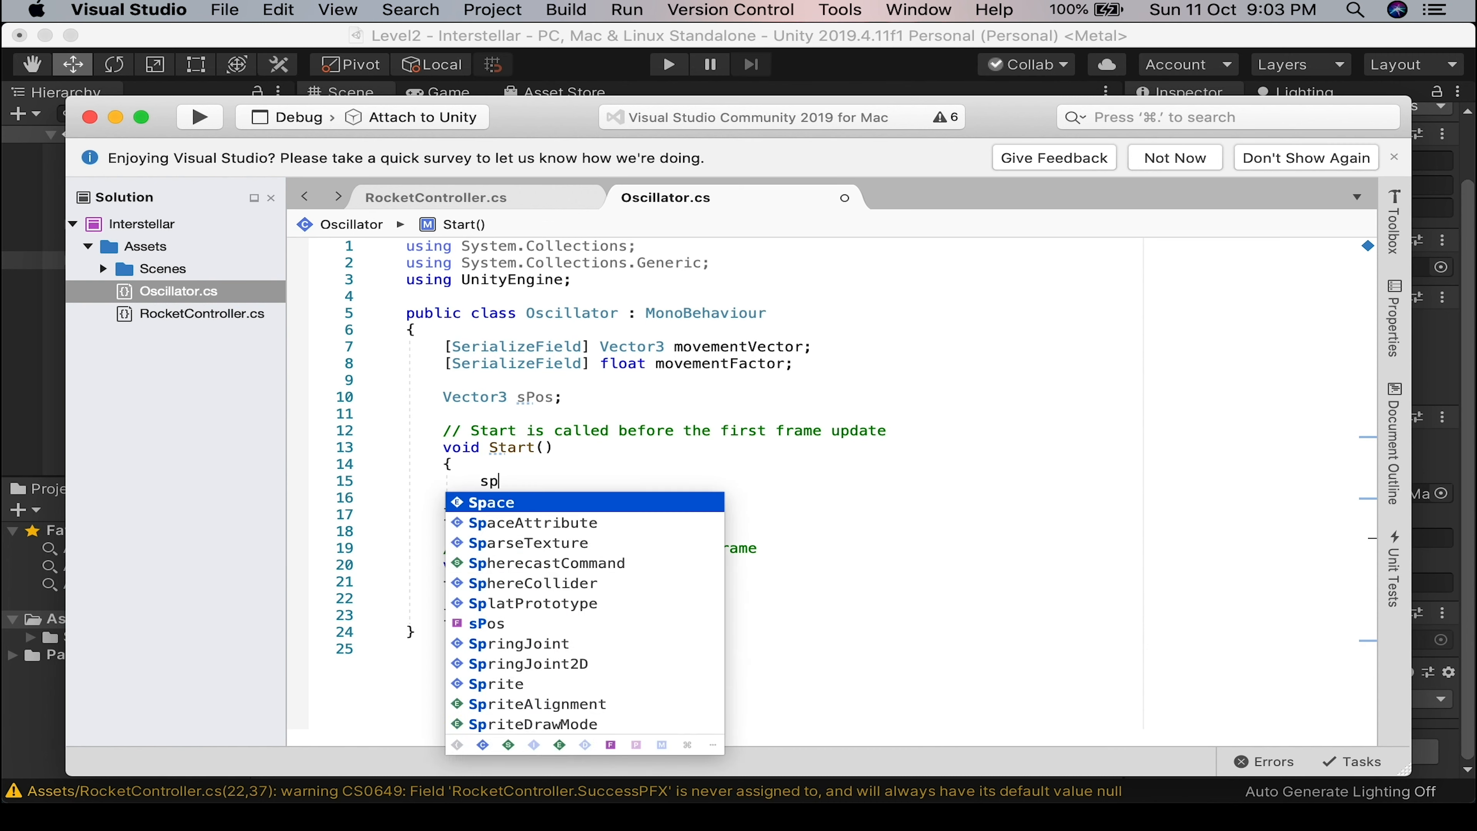
pyautogui.write('tr')
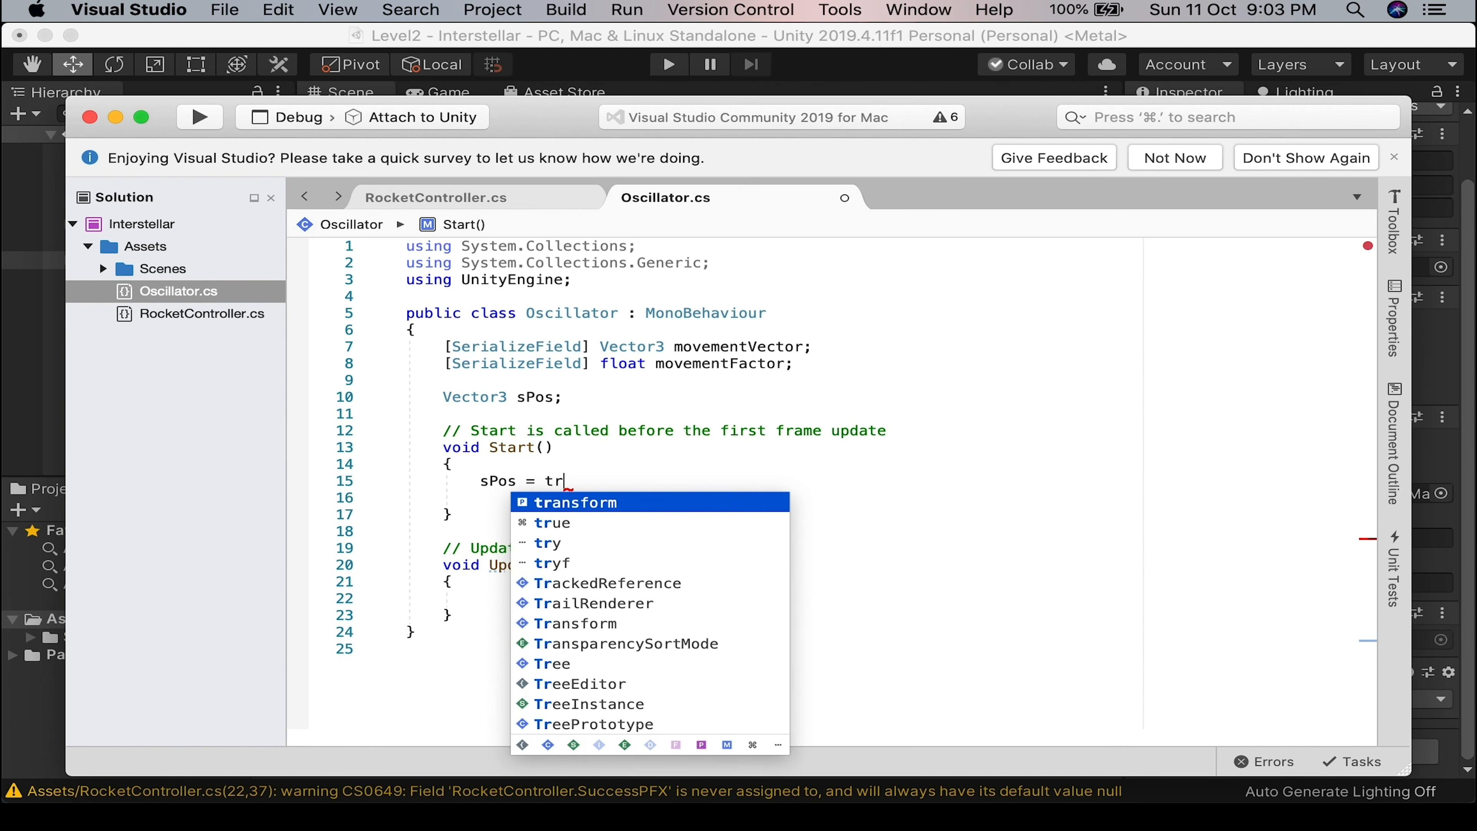
pyautogui.write('ansform.position;')
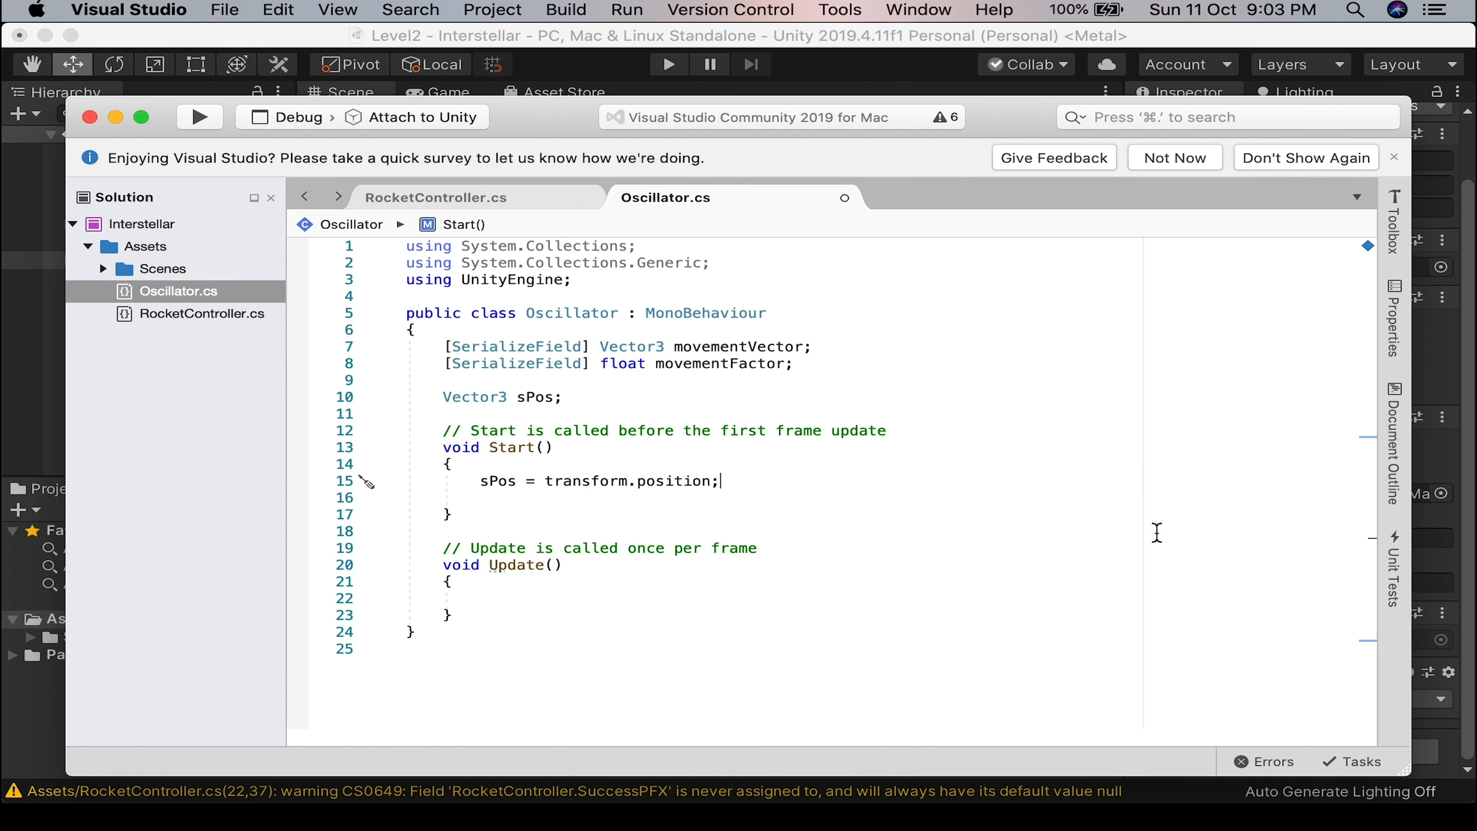
# Switch to Unity and set the hanging obstacle's Y position to 15.
pyautogui.press('super+Tab')
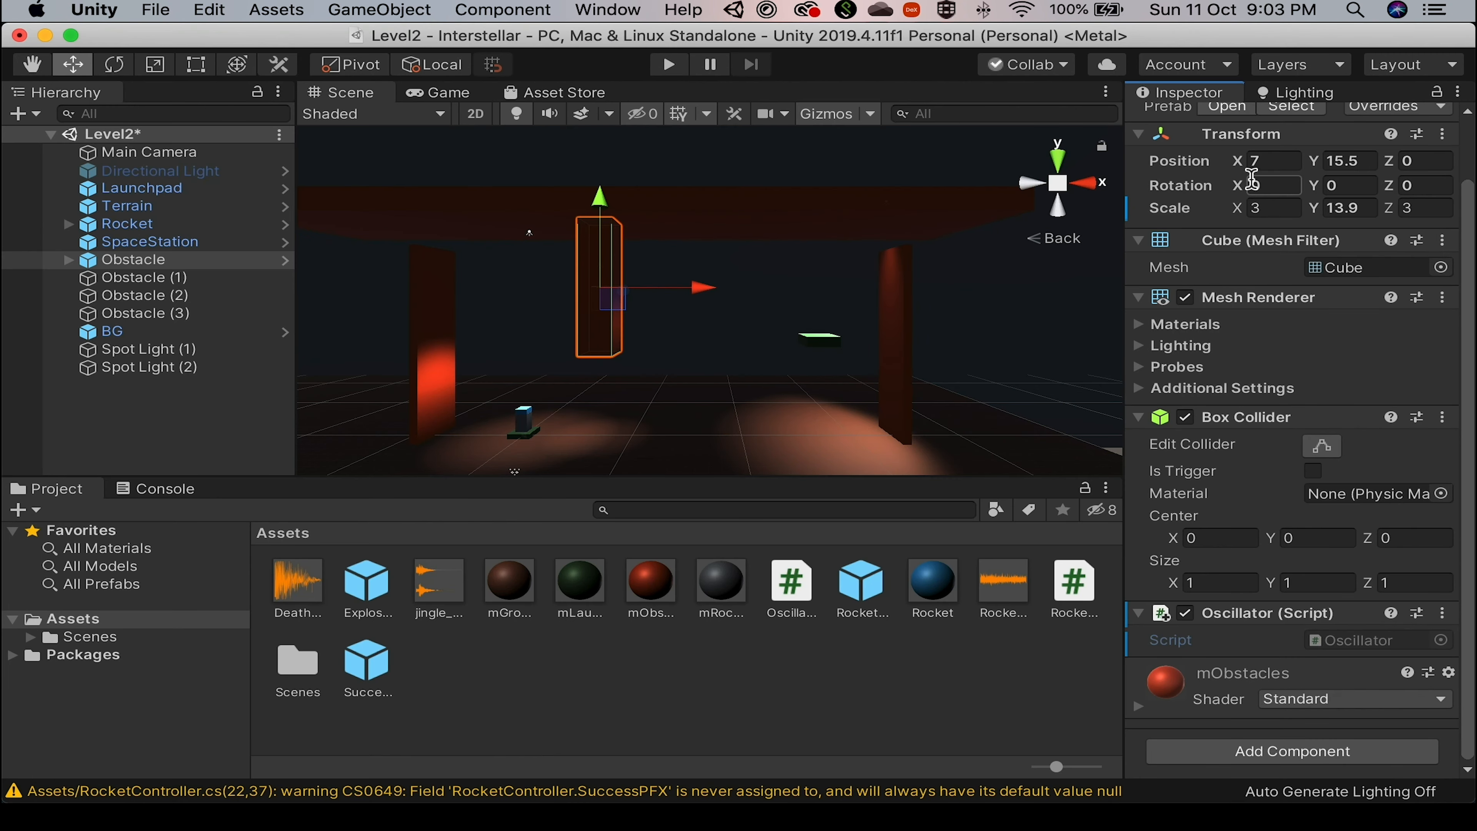
pyautogui.click(1364, 166)
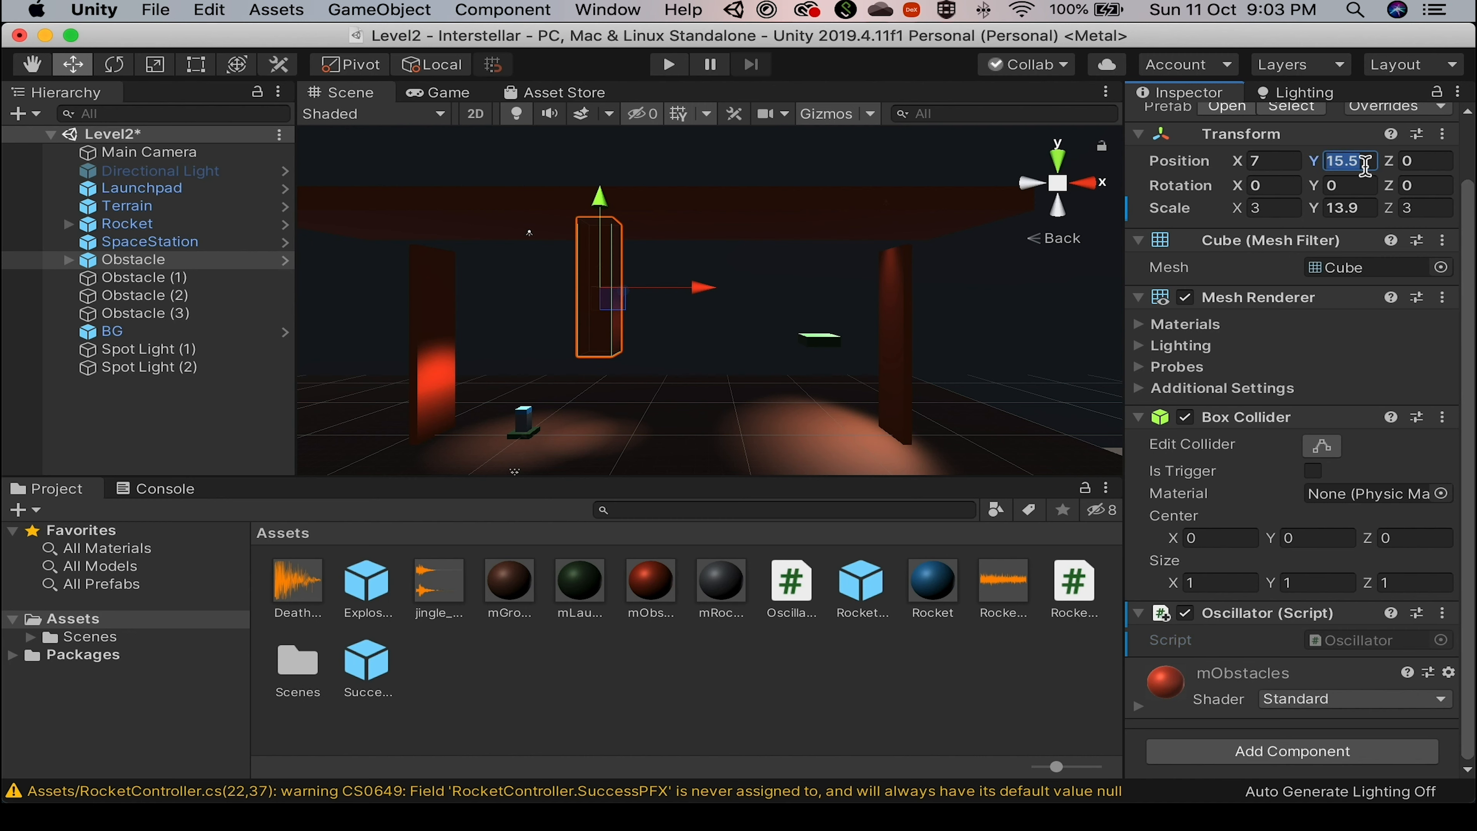
pyautogui.write('15')
pyautogui.press('Tab')
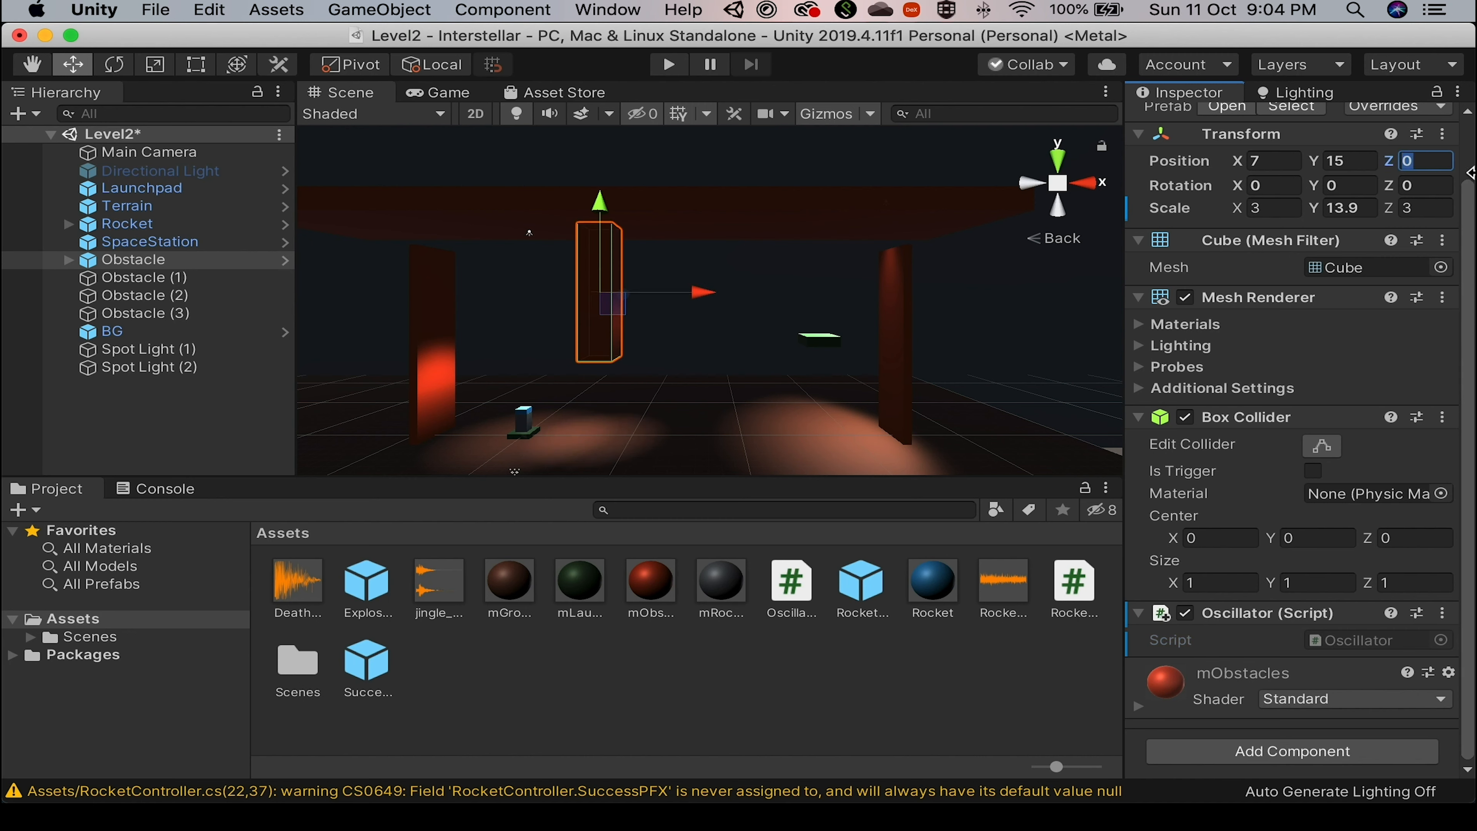
# Return to Visual Studio and save the Oscillator.cs script.
pyautogui.press('super+Tab')
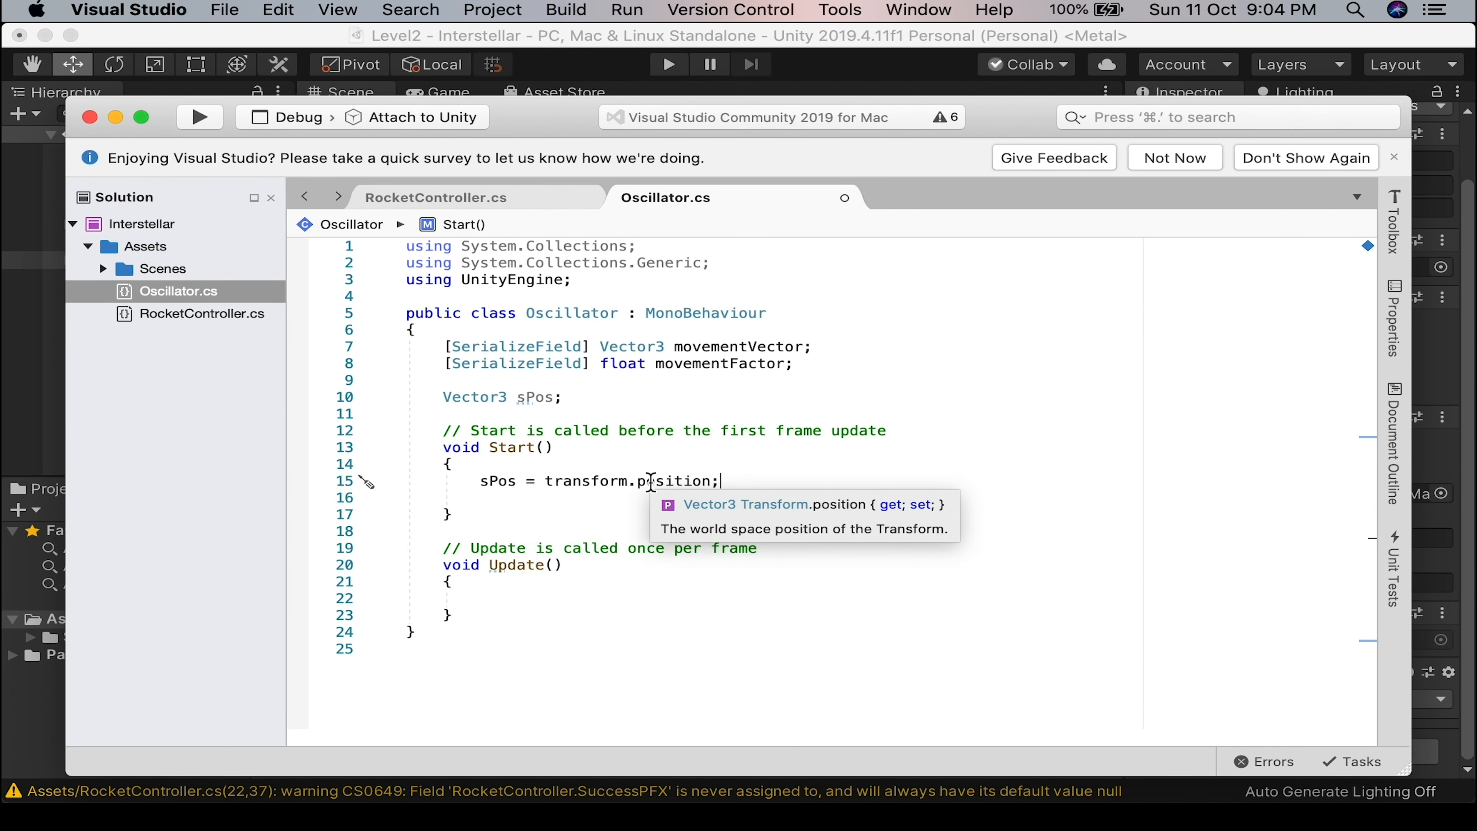
pyautogui.click(518, 583)
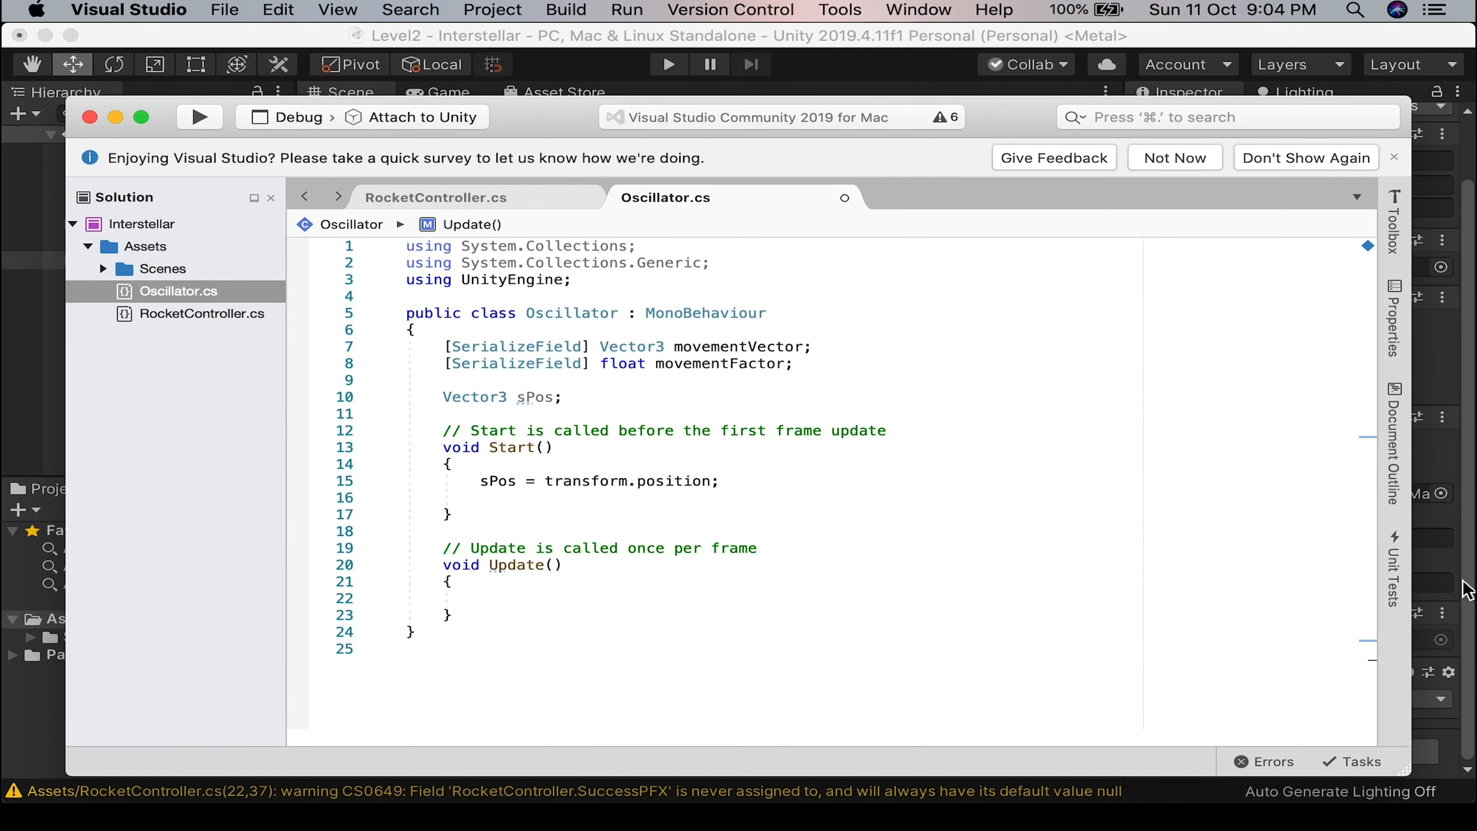
pyautogui.moveTo(650, 359)
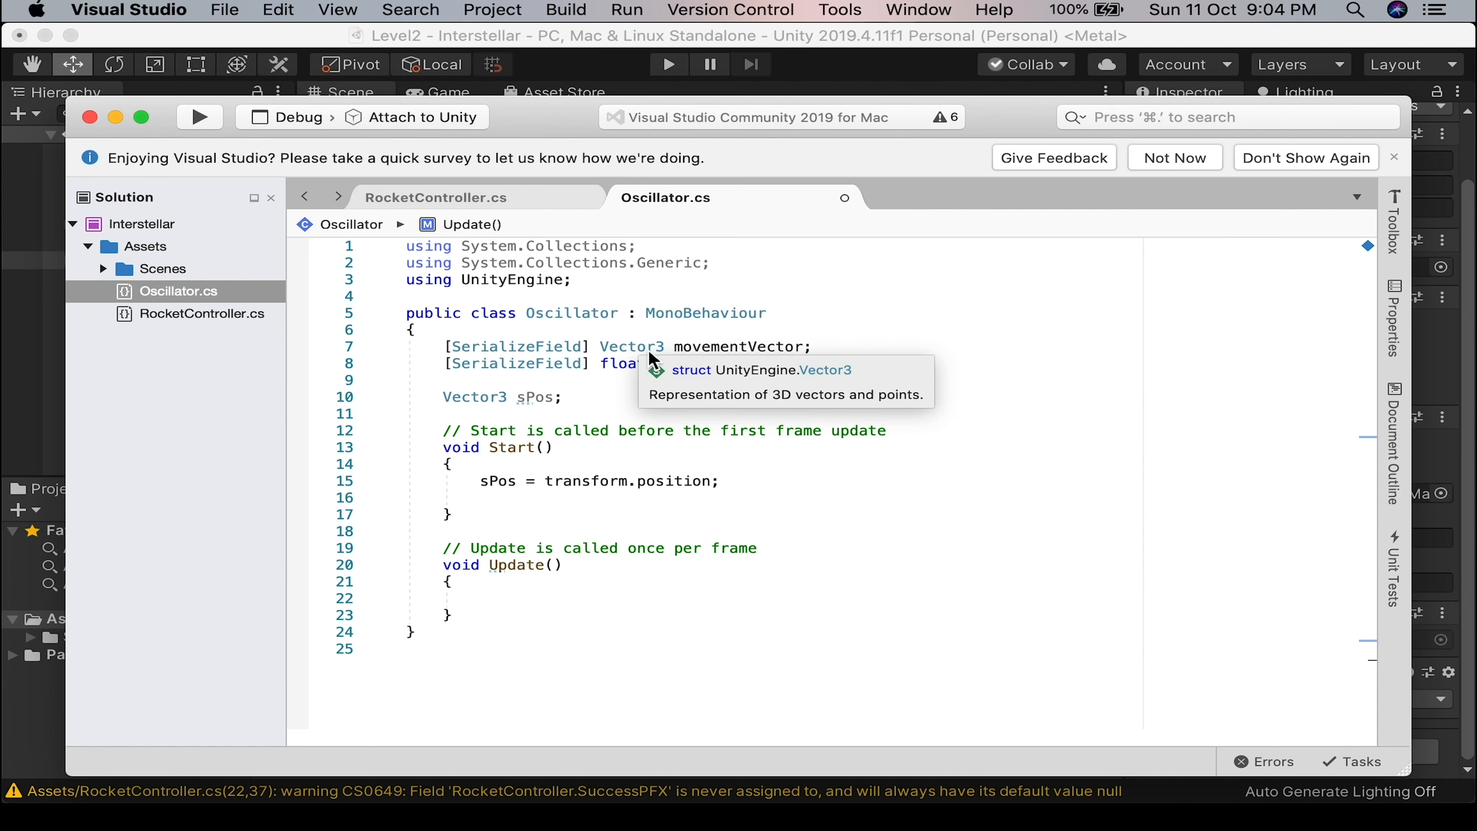
pyautogui.press('super+s')
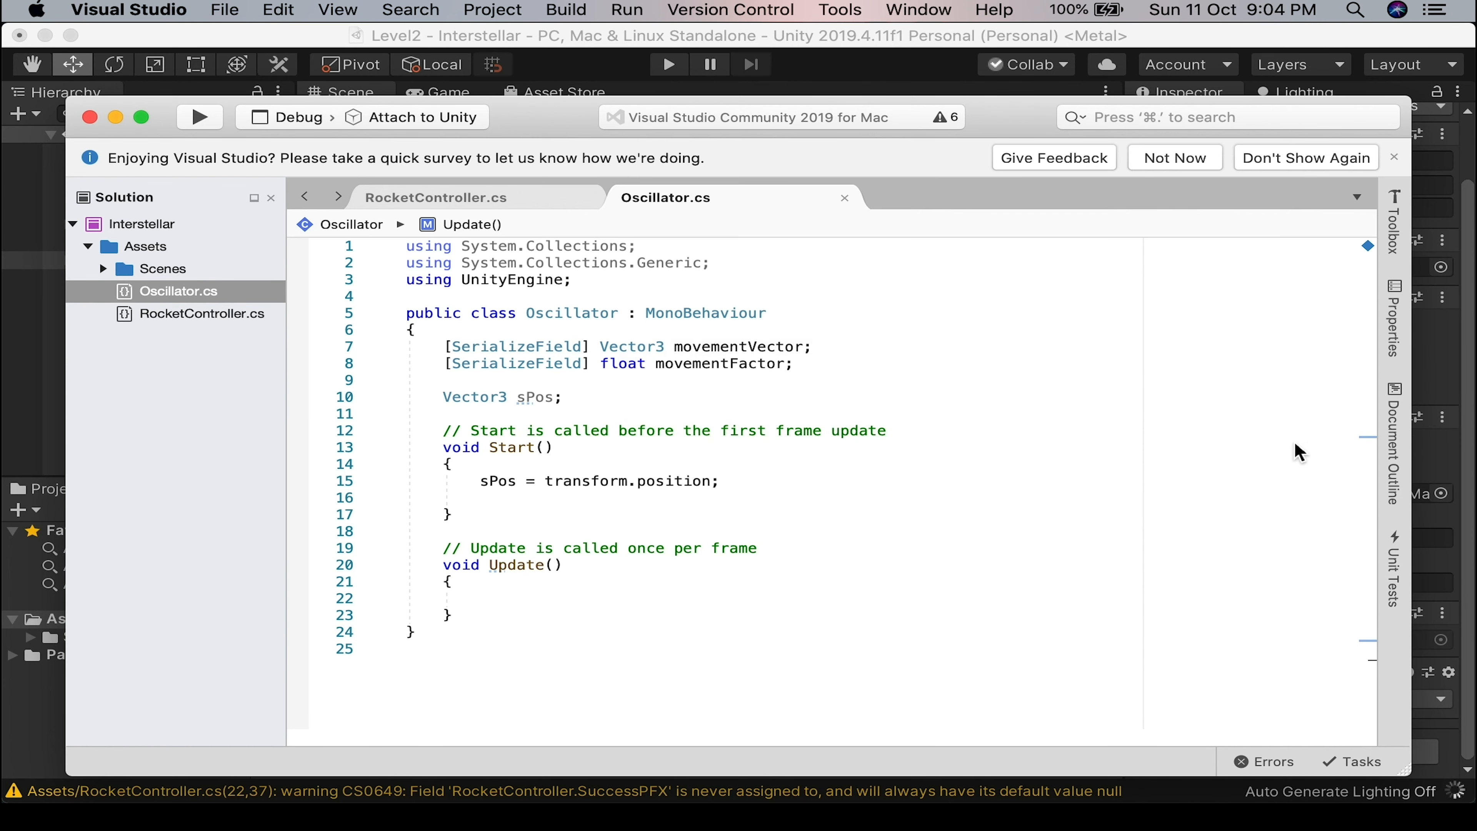
# Switch to Unity and move the hanging obstacle along the X axis to position 19.
pyautogui.press('super+Tab')
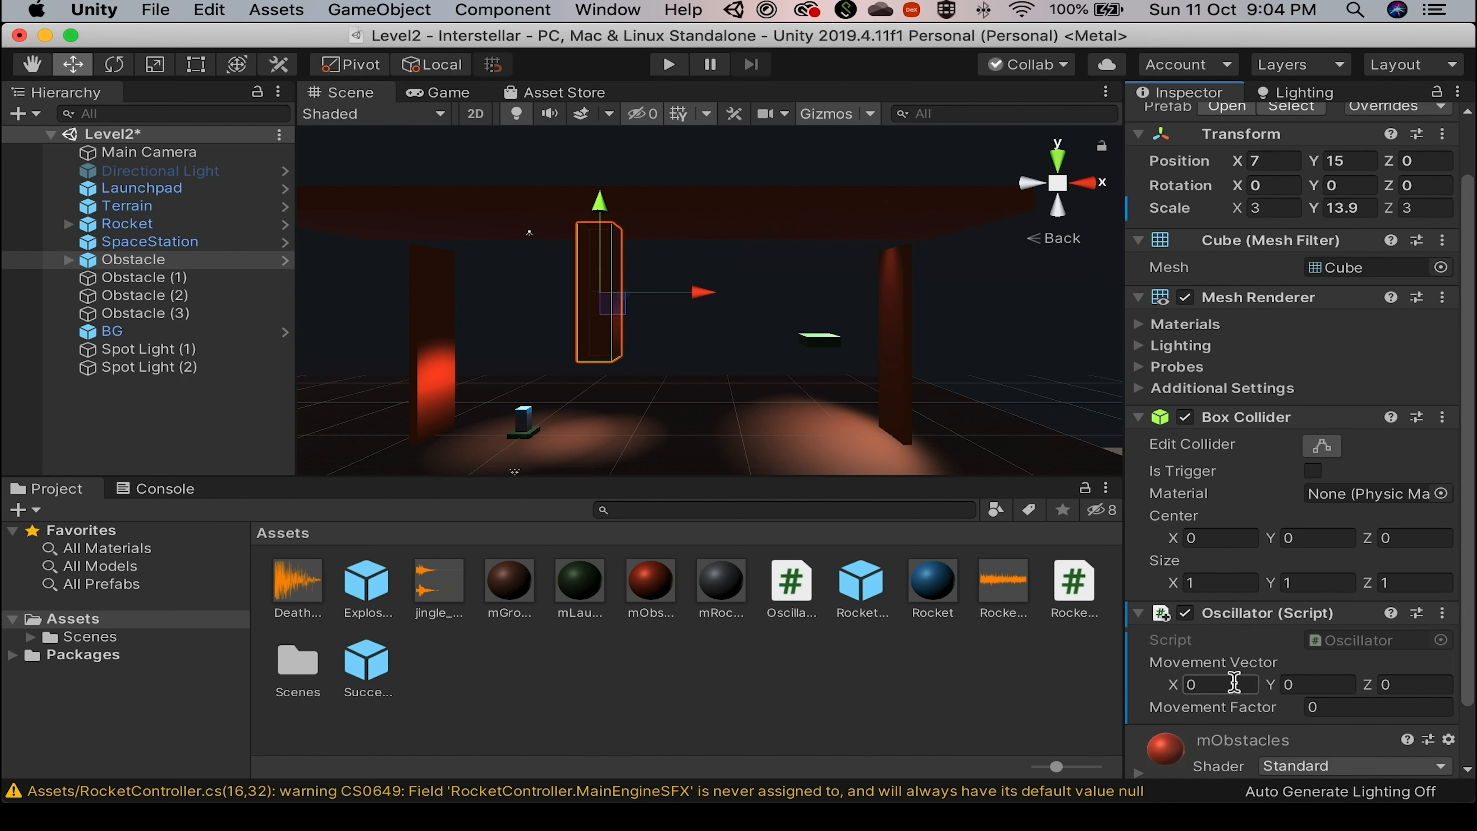
pyautogui.scroll(-2, 1468, 595)
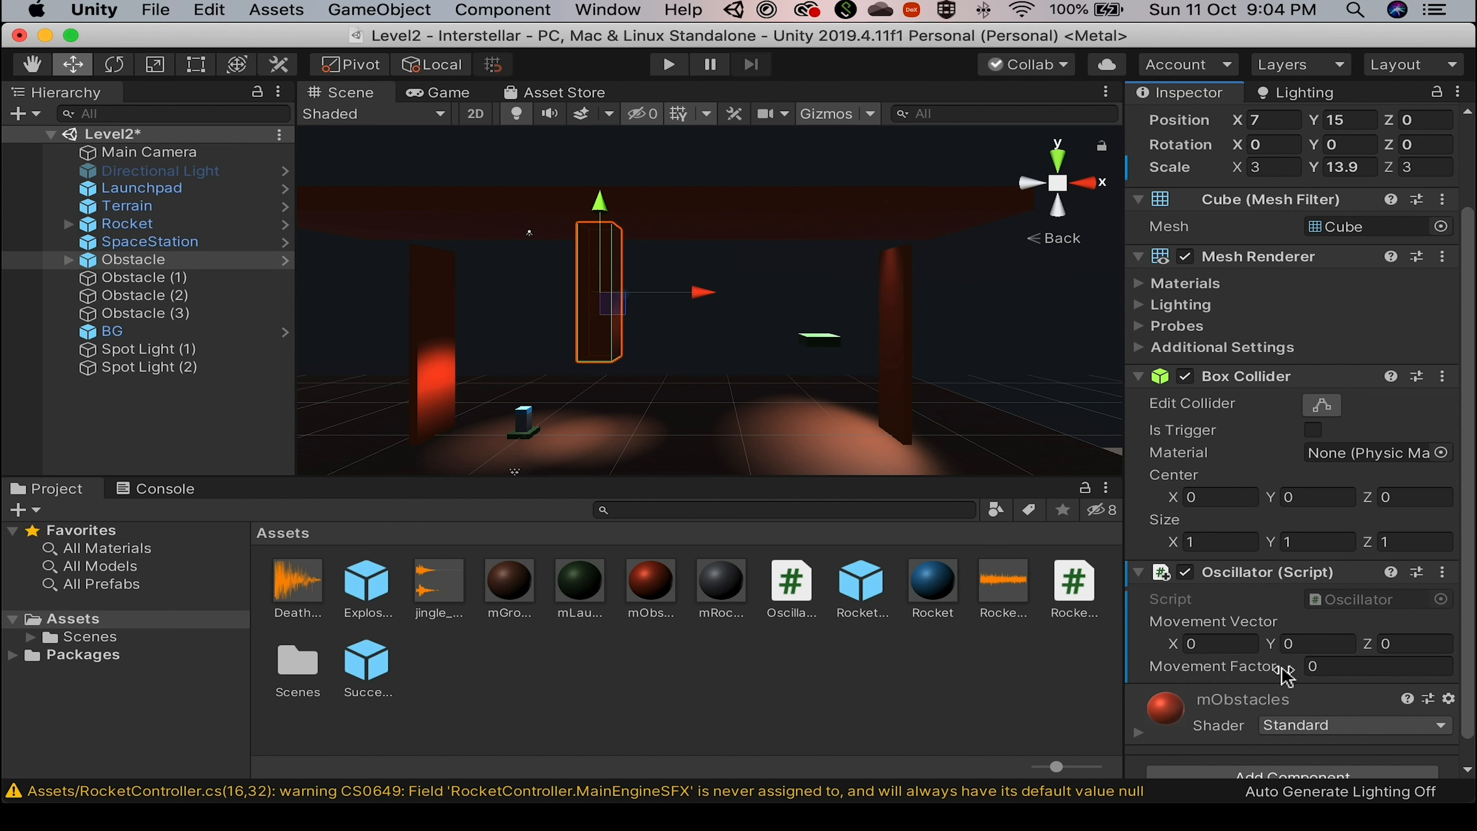
pyautogui.click(1192, 647)
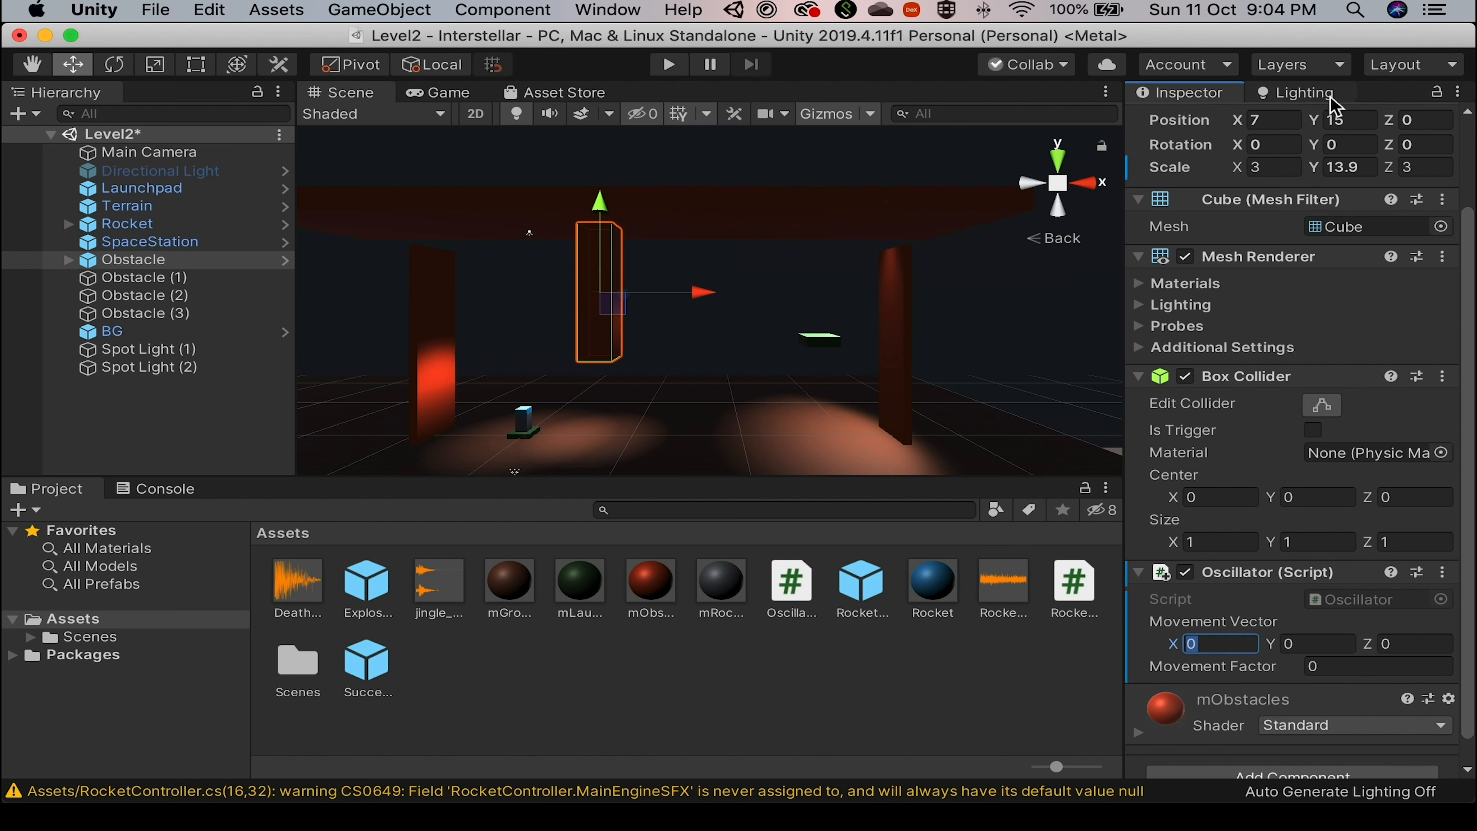
pyautogui.moveTo(698, 292); pyautogui.dragTo(833, 292)
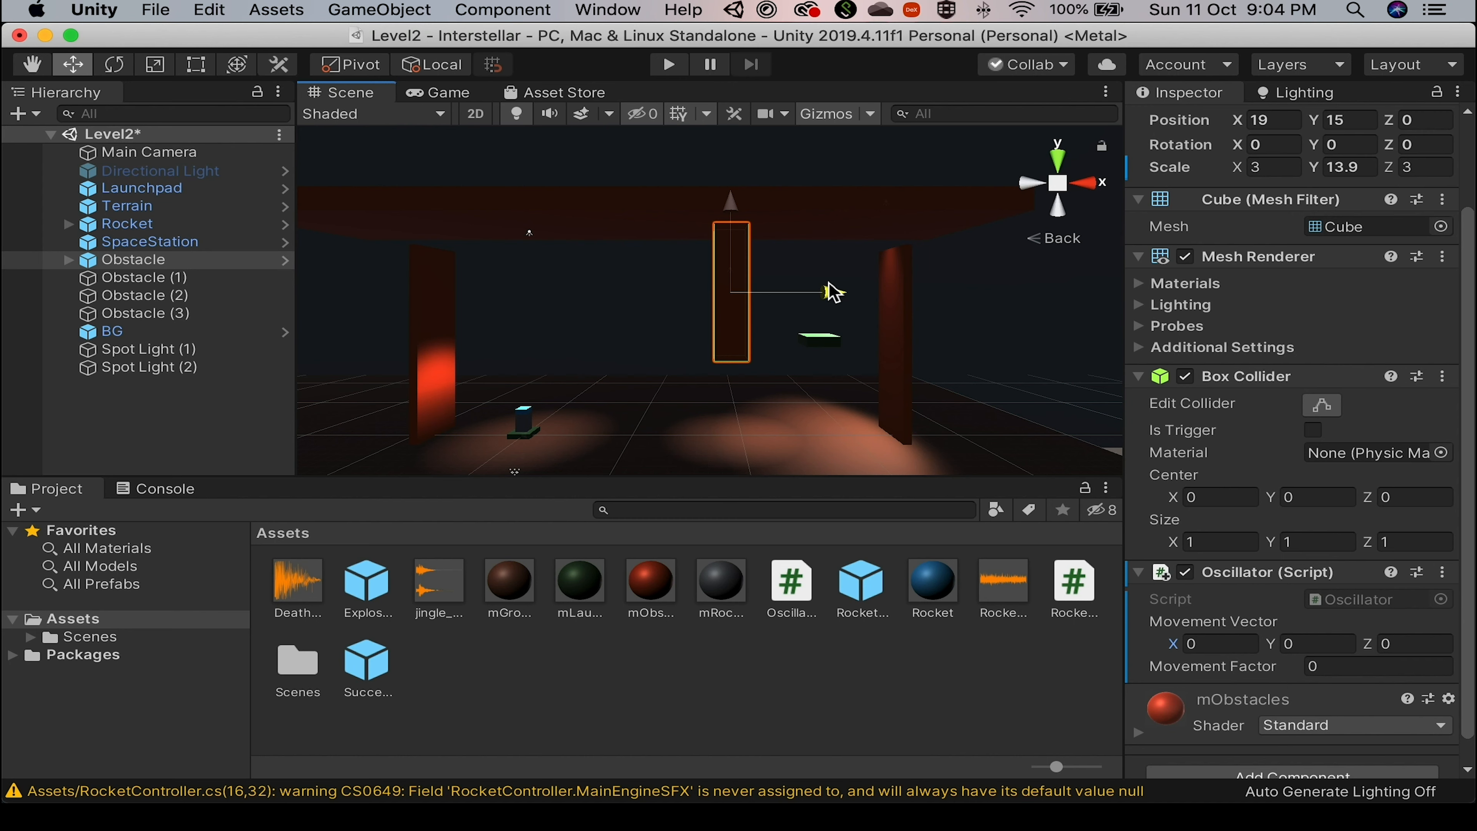
pyautogui.moveTo(833, 292); pyautogui.dragTo(831, 291)
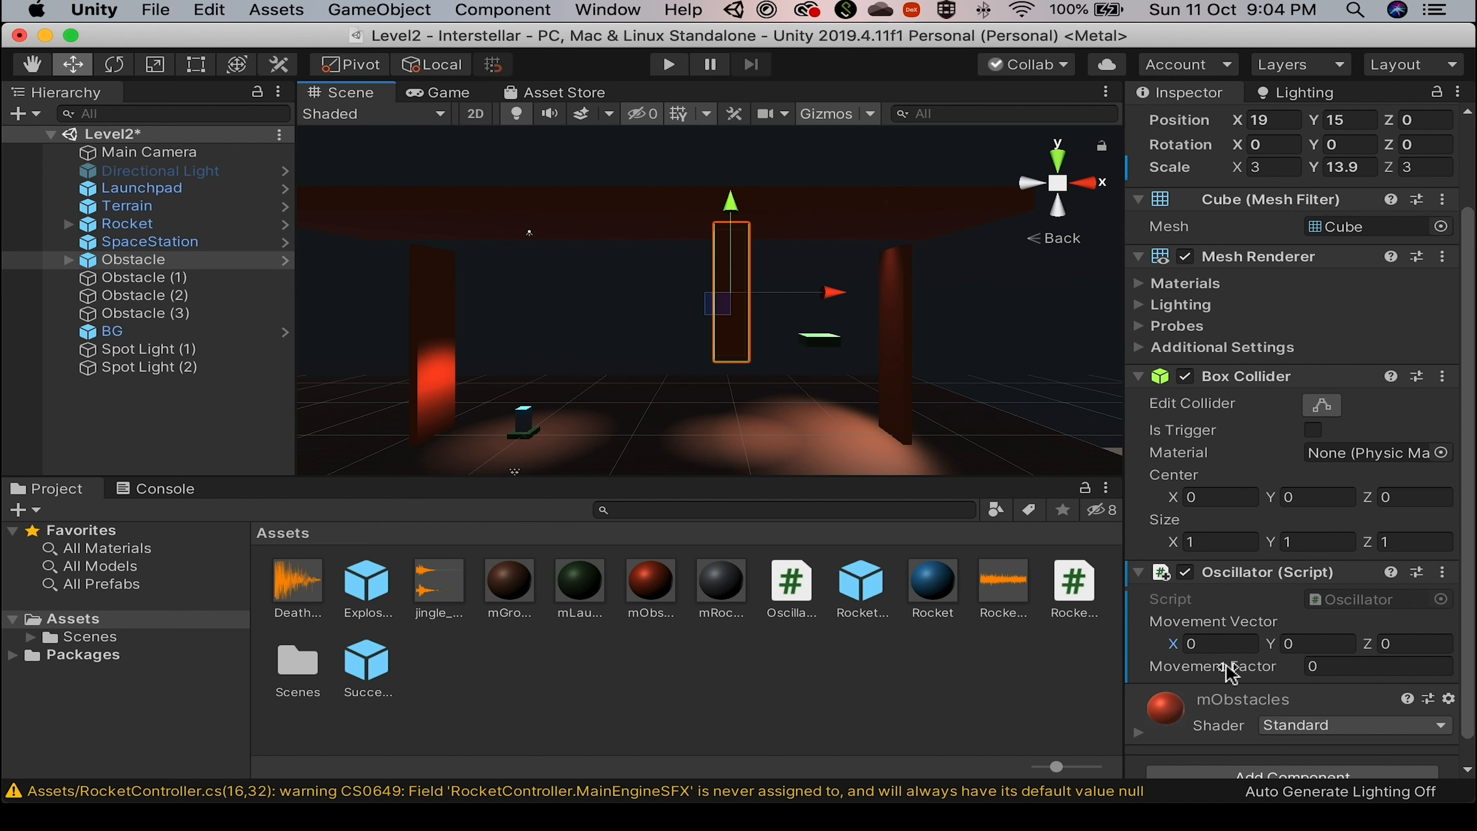
# Try 12 as the X value of the Oscillator's Movement Vector and set it back to 0.
pyautogui.click(1217, 646)
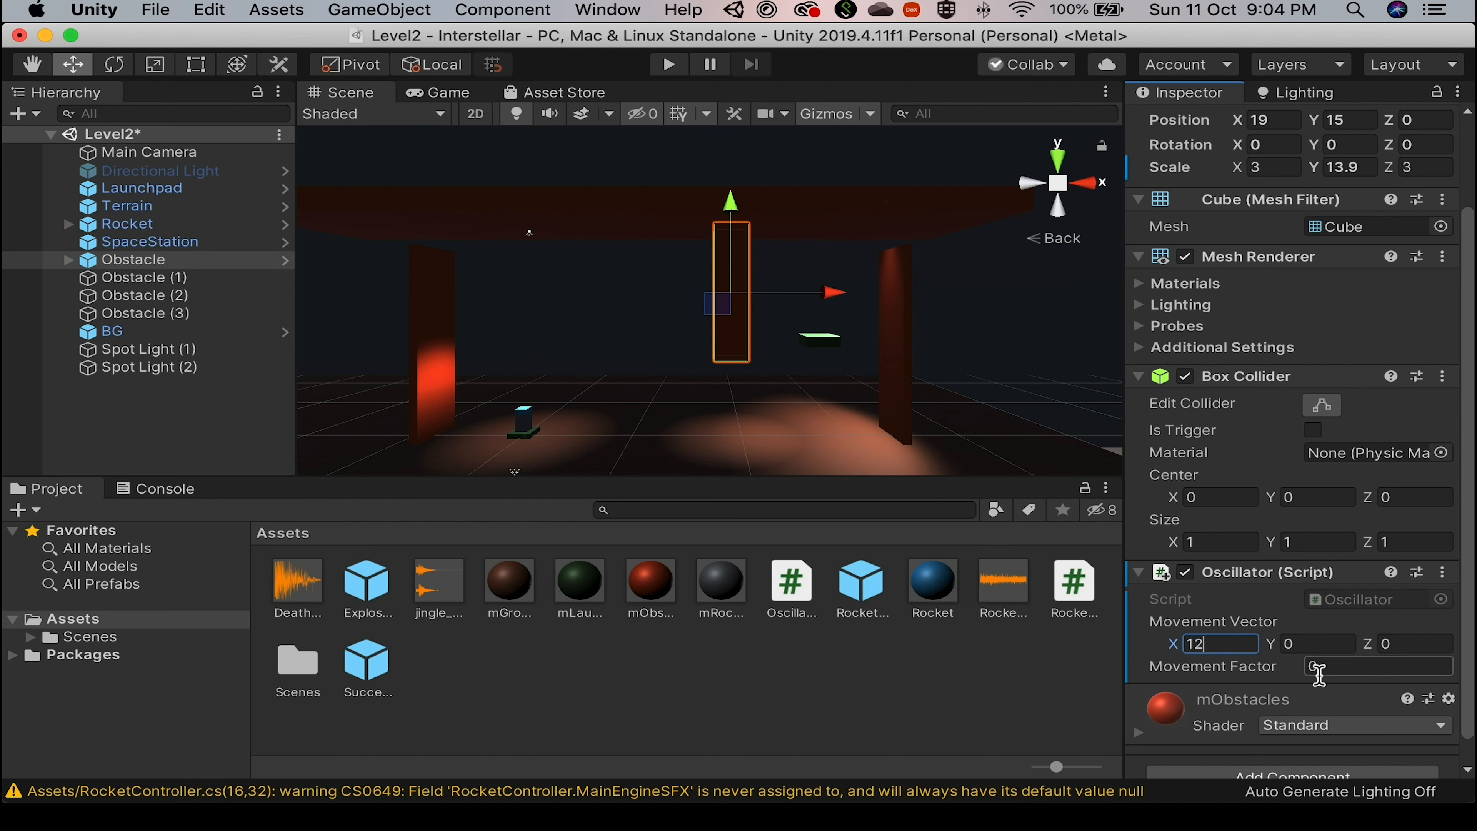
pyautogui.moveTo(1228, 649); pyautogui.dragTo(1121, 639)
pyautogui.write('0')
# Switch to Visual Studio and declare a Vector3 variable named offset inside the Oscillator script's Update() method.
pyautogui.press('super+Tab')
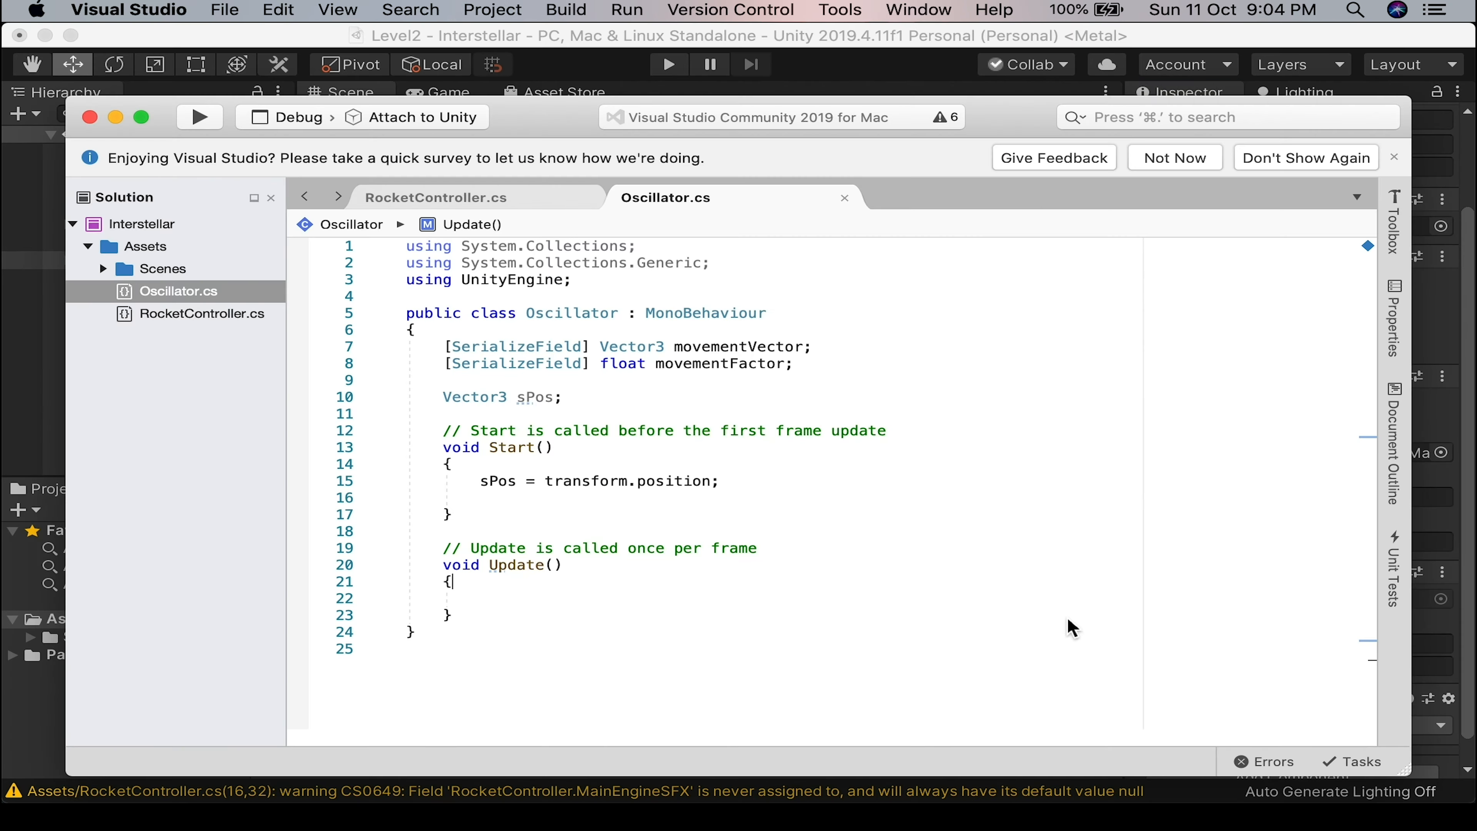
pyautogui.click(838, 364)
pyautogui.click(836, 348)
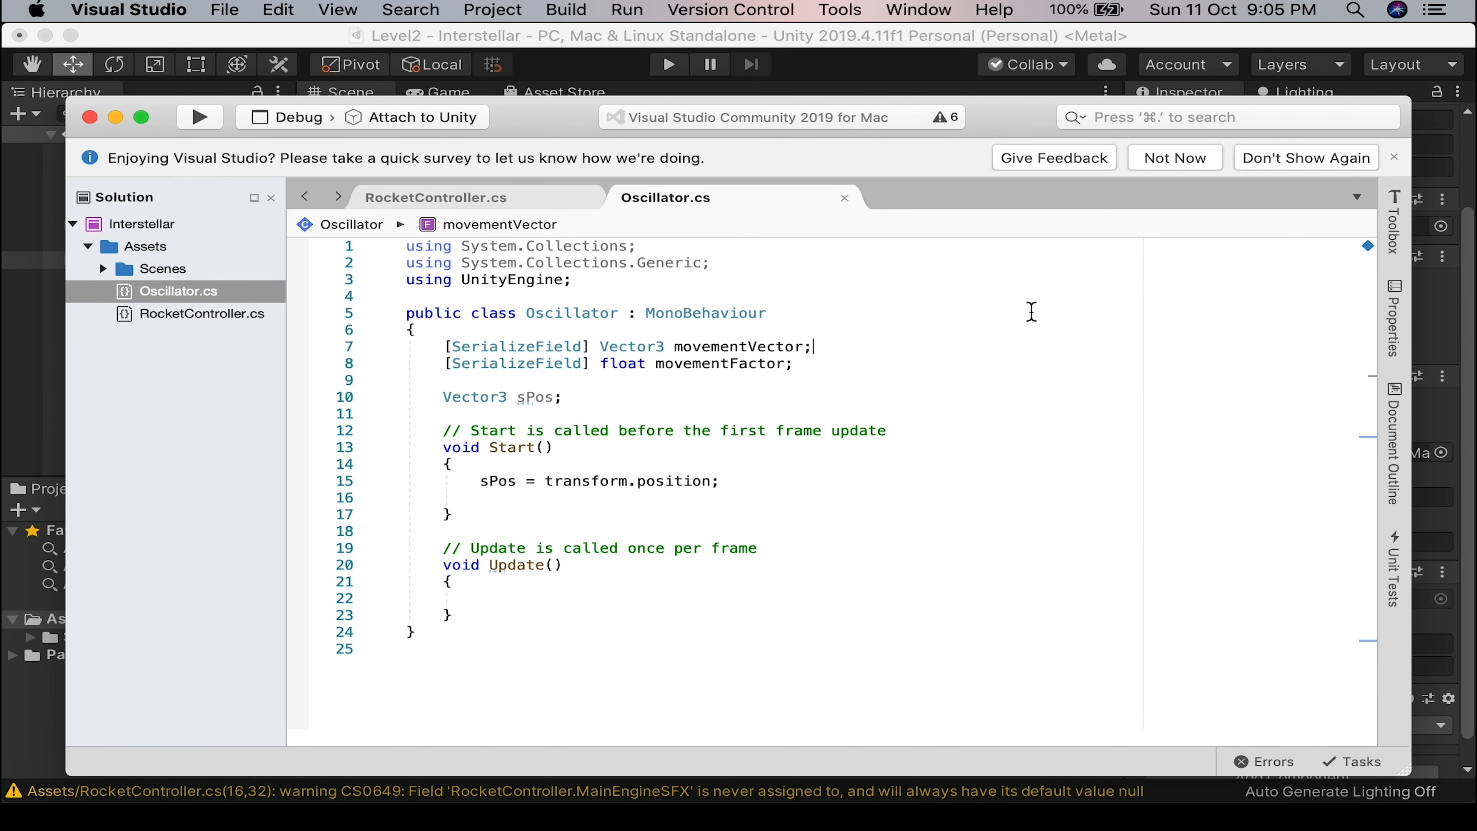
pyautogui.press('Left')
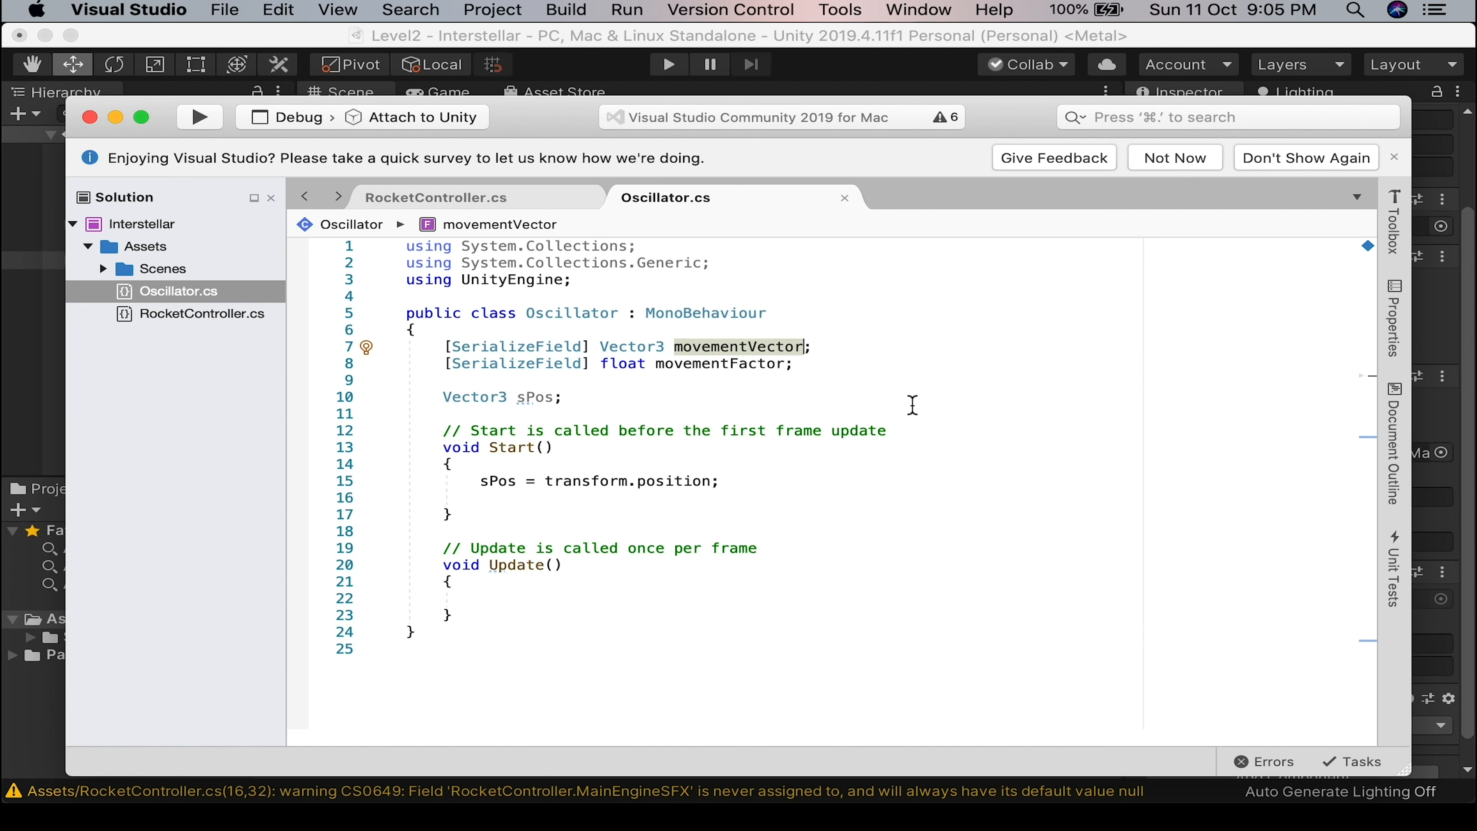
pyautogui.click(517, 599)
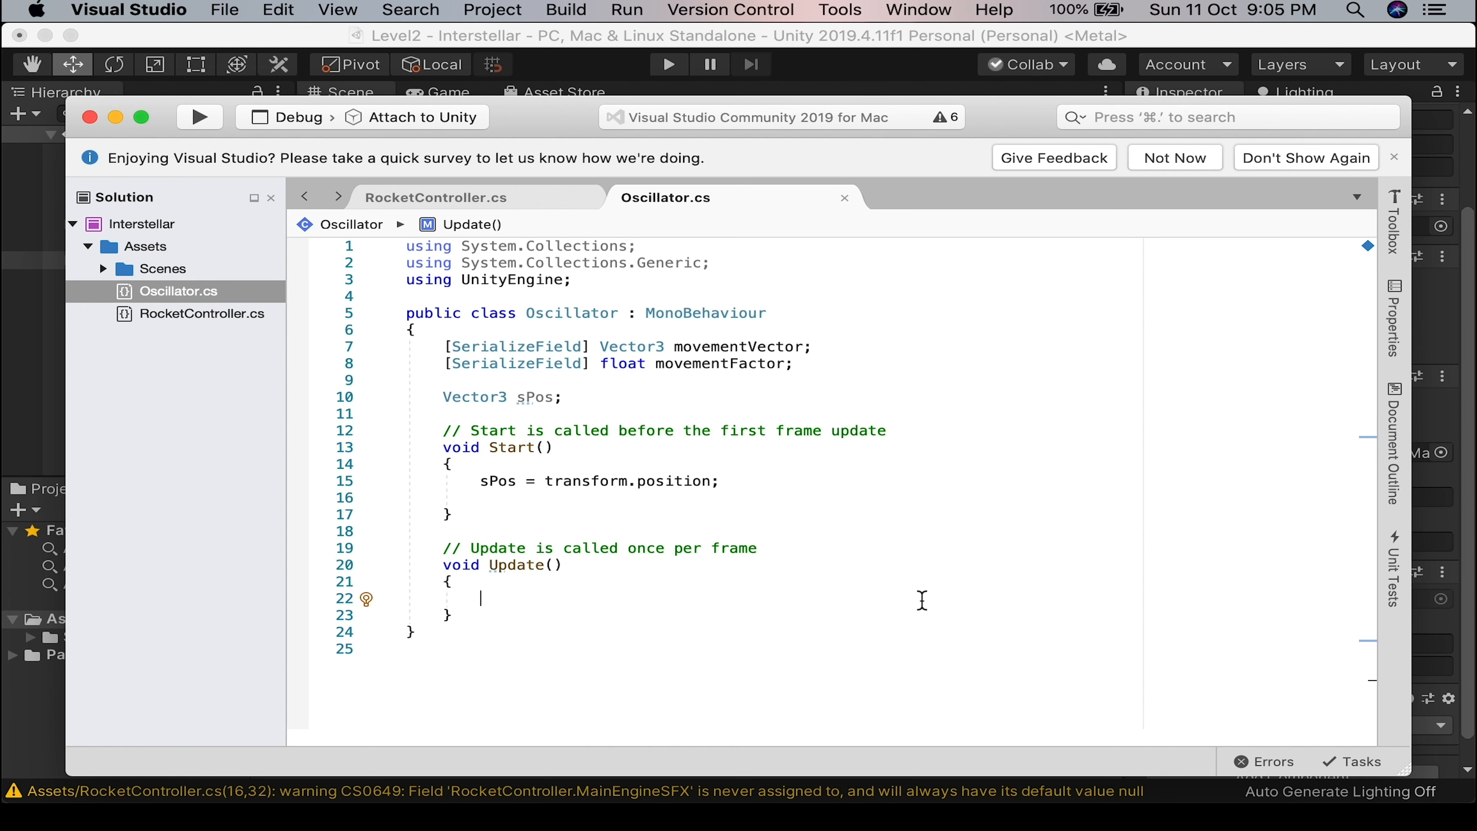
pyautogui.write('t')
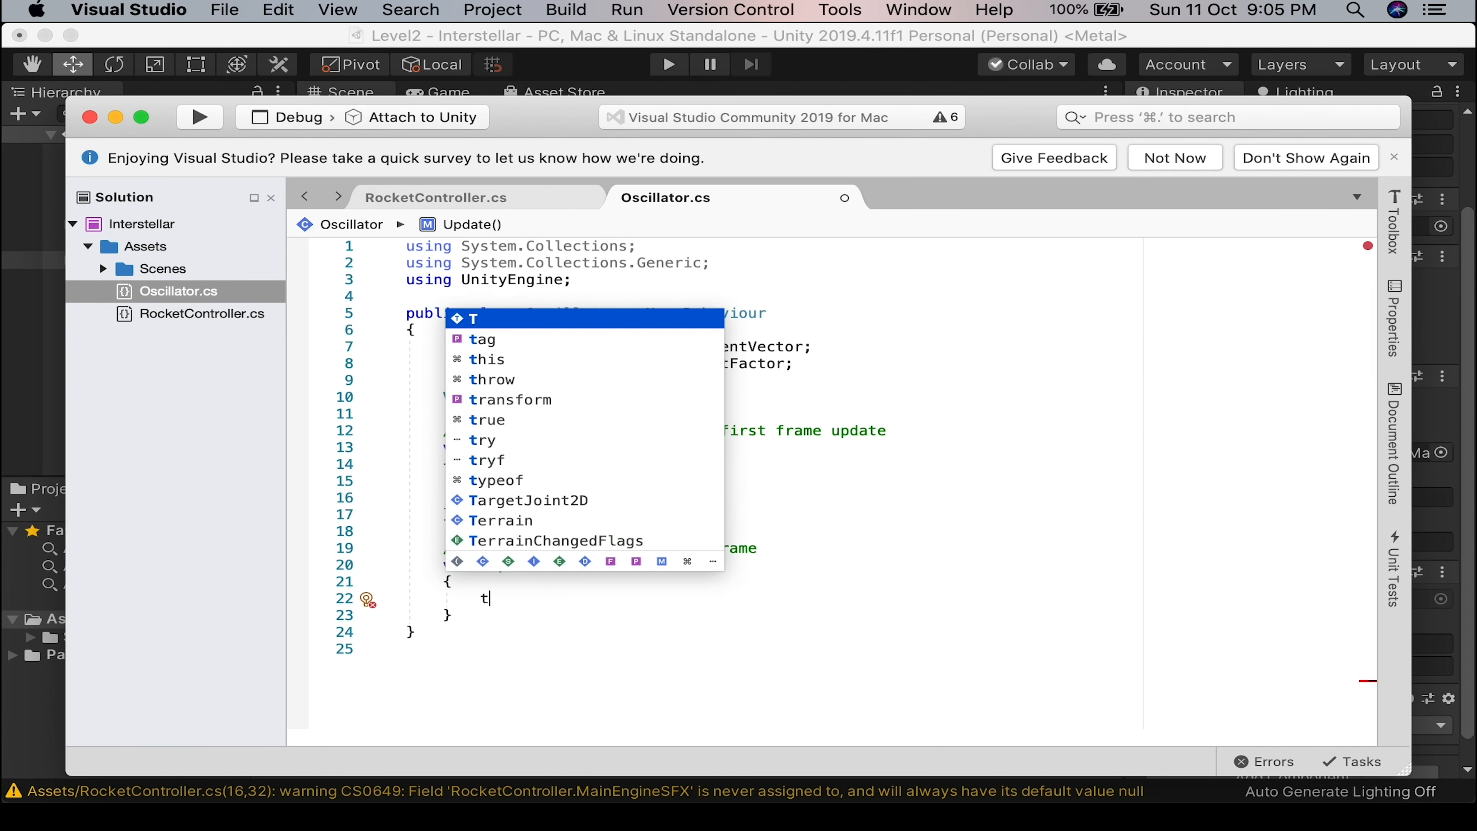
pyautogui.press('BackSpace')
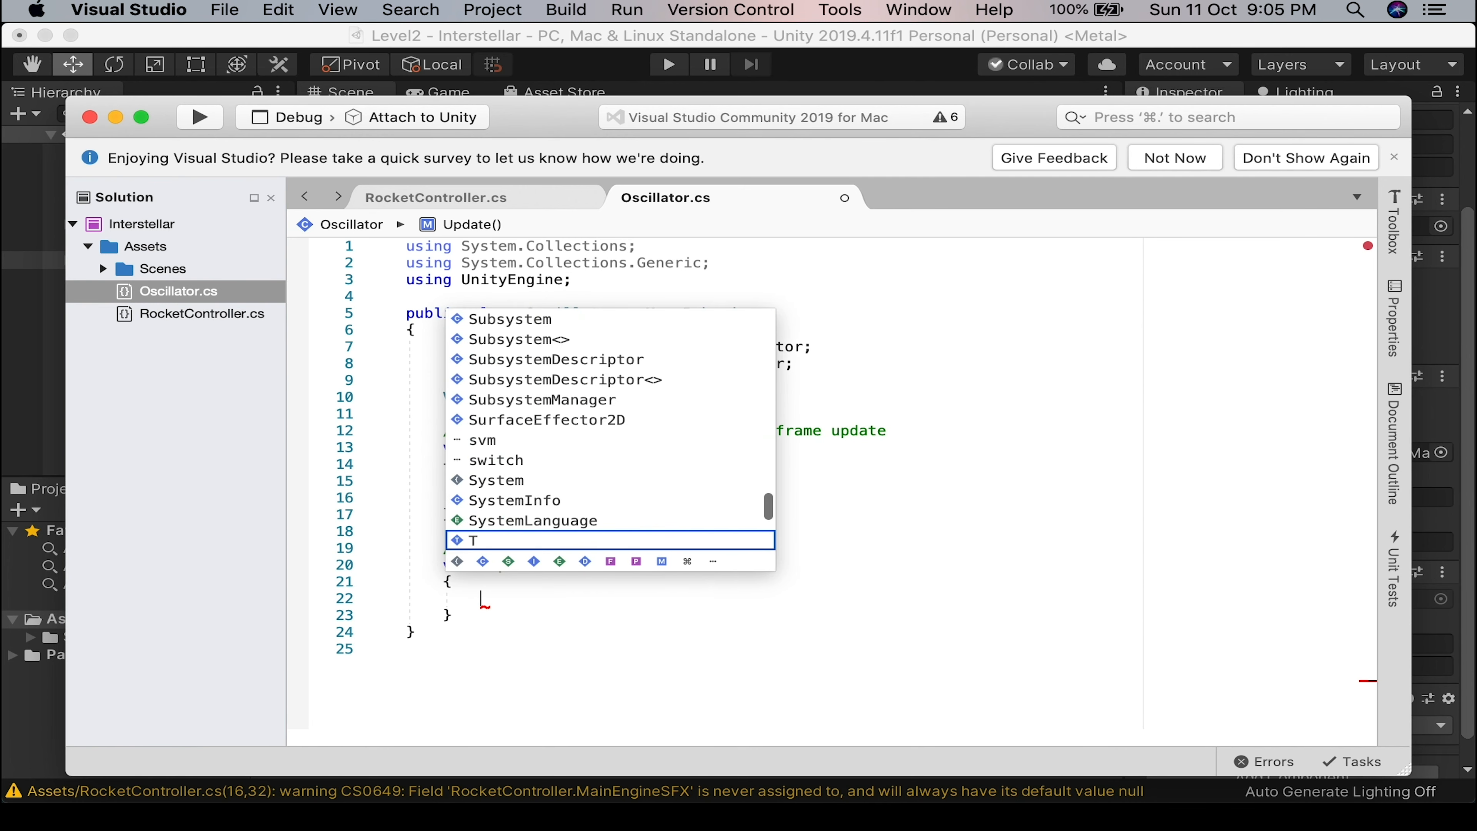
pyautogui.write('vector3')
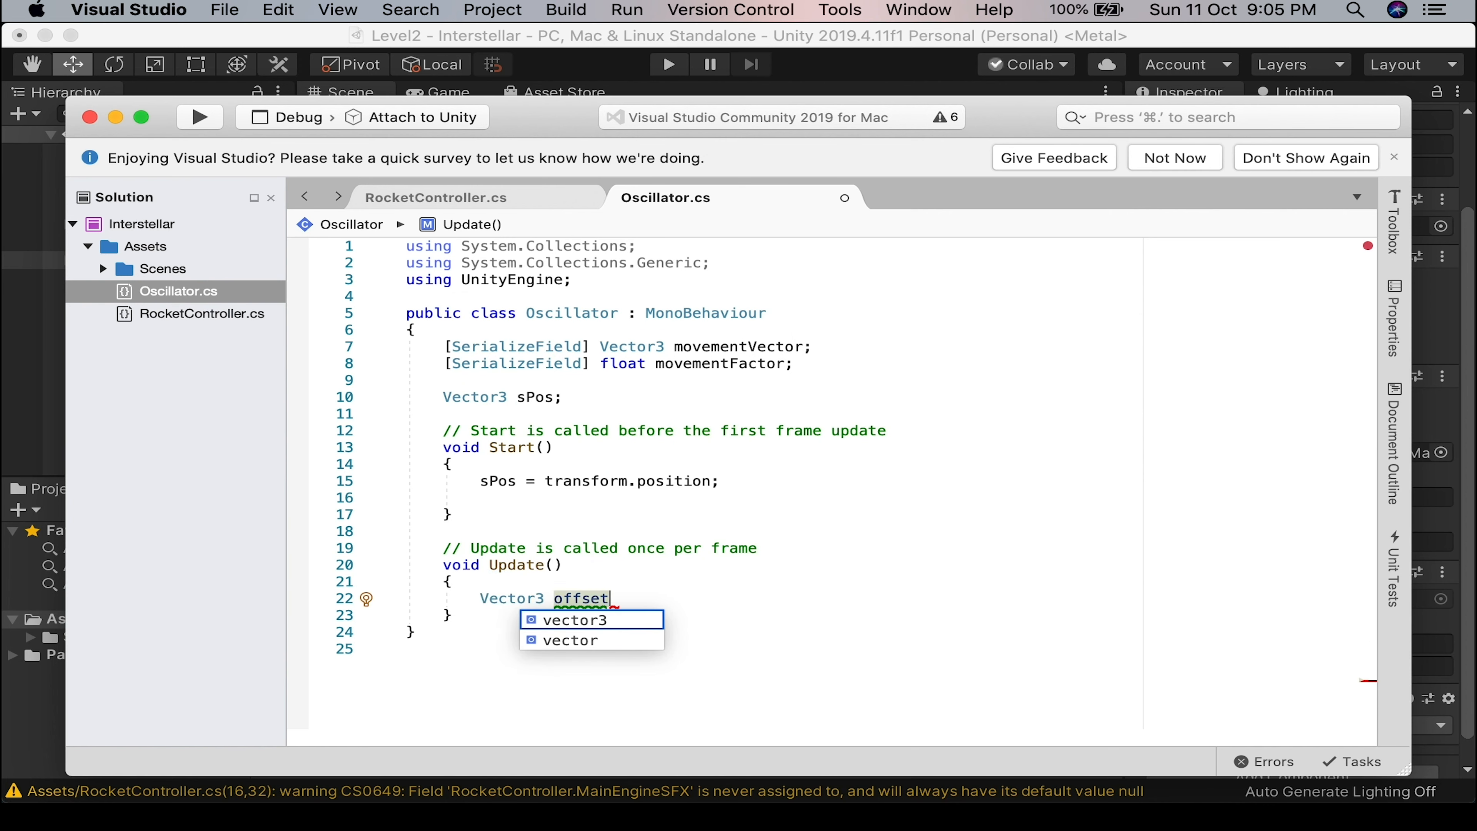
pyautogui.write('offset =')
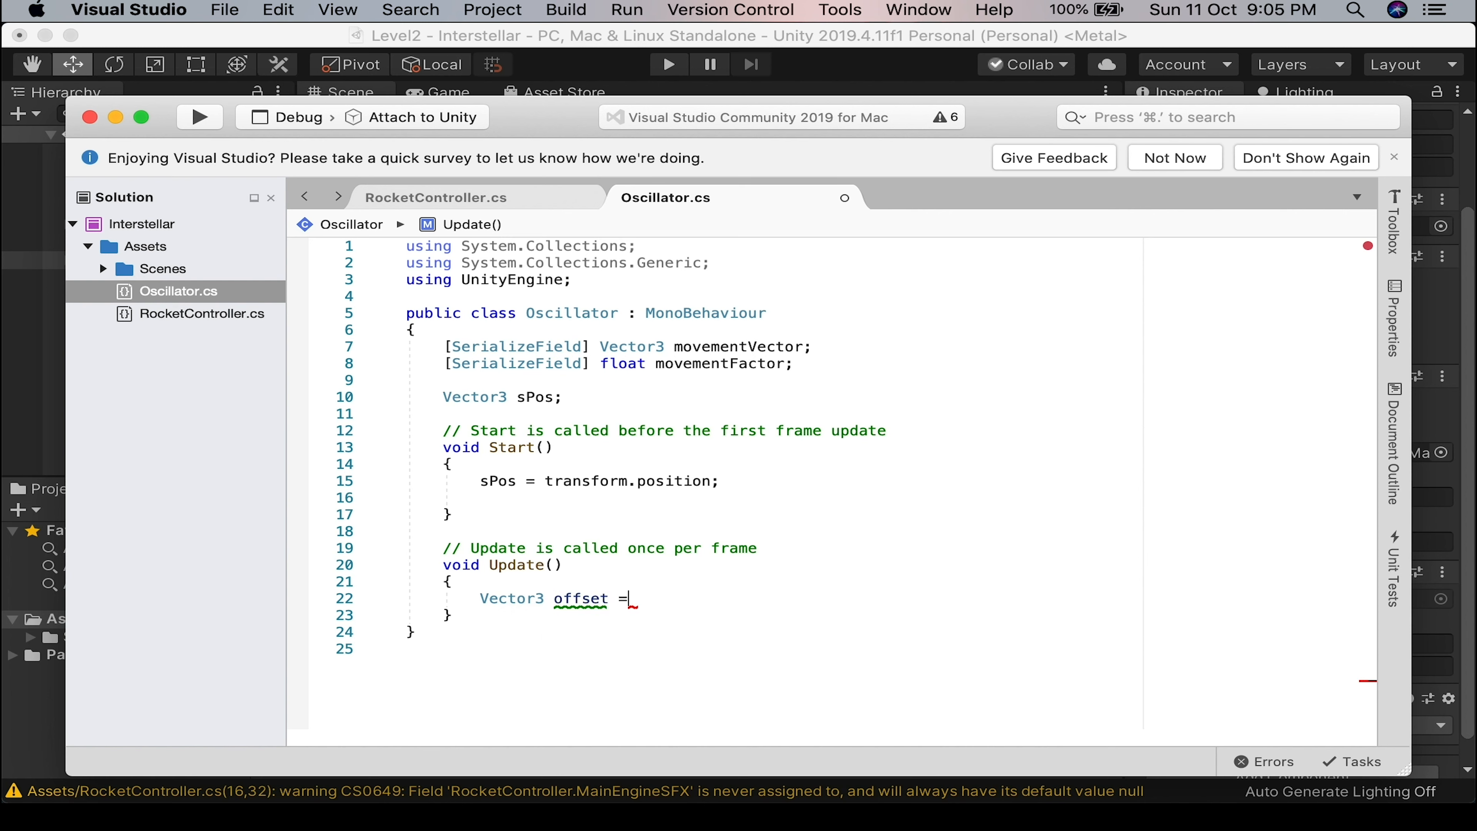
pyautogui.press('BackSpace')
pyautogui.press('BackSpace')
pyautogui.press('Return')
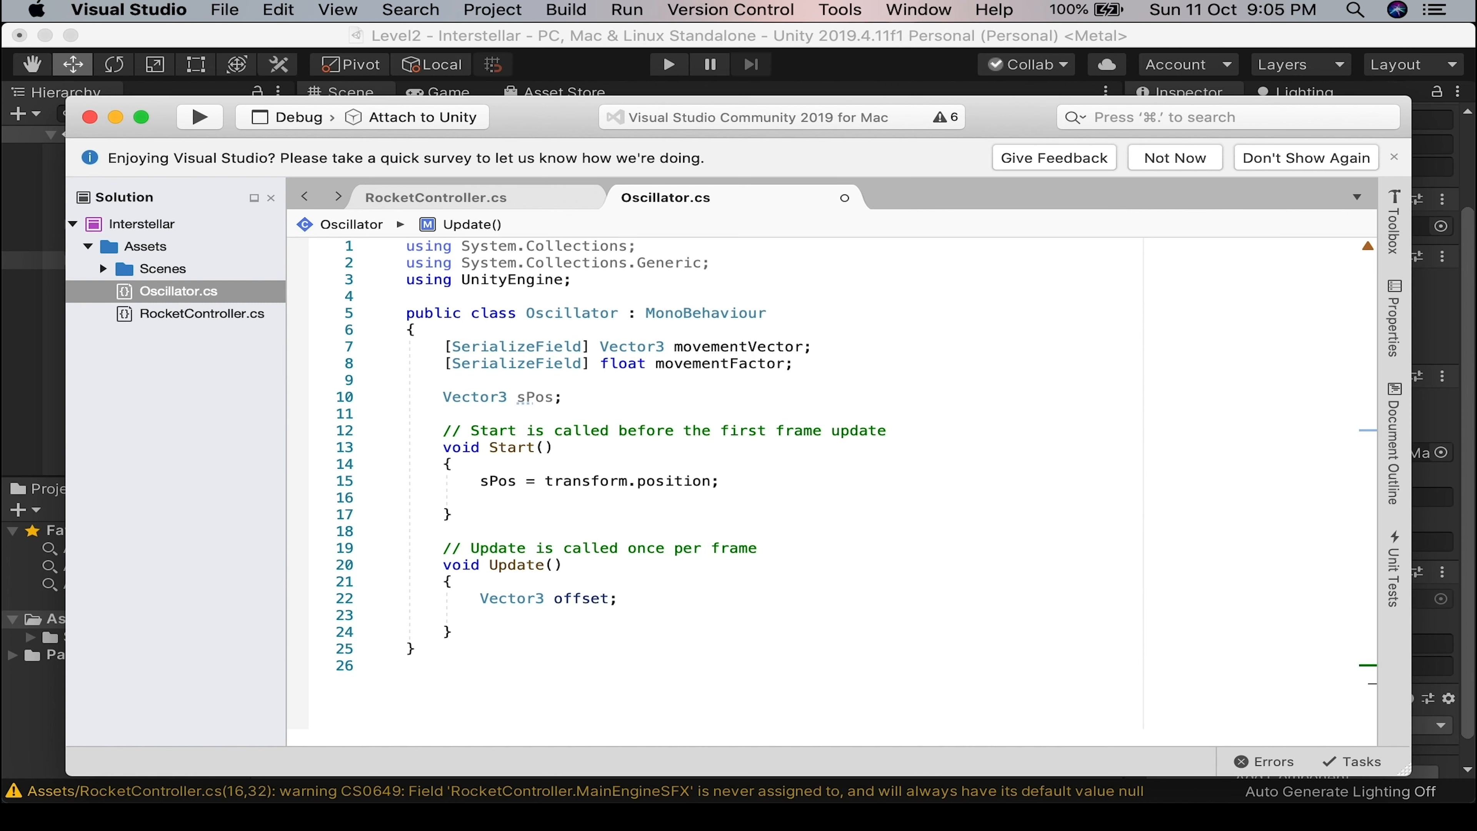
# Below the declaration in Update(), assign offset the product movementVector * movementFactor.
pyautogui.press('Return')
pyautogui.write('f')
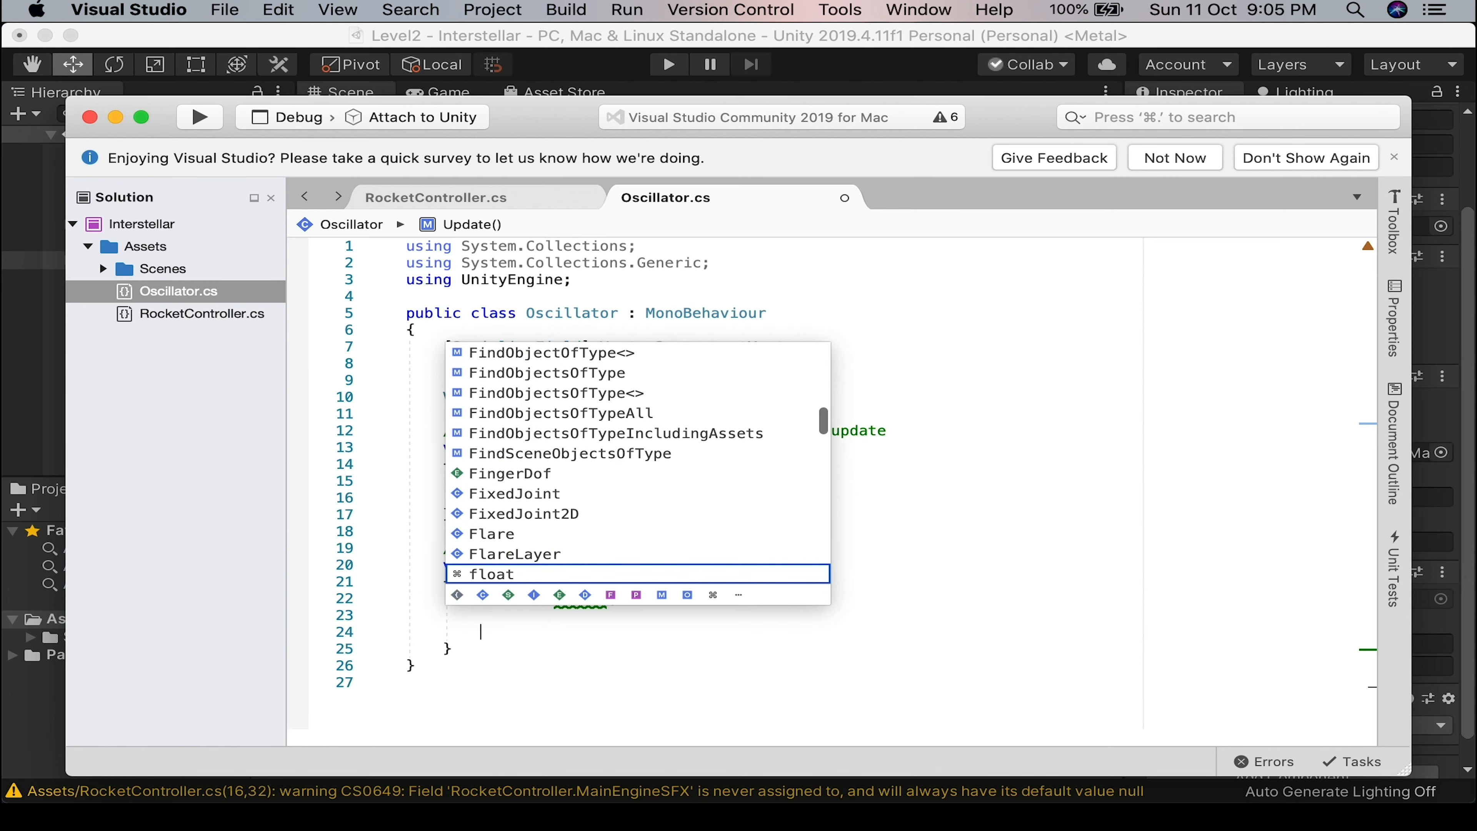
pyautogui.press('BackSpace')
pyautogui.write('off')
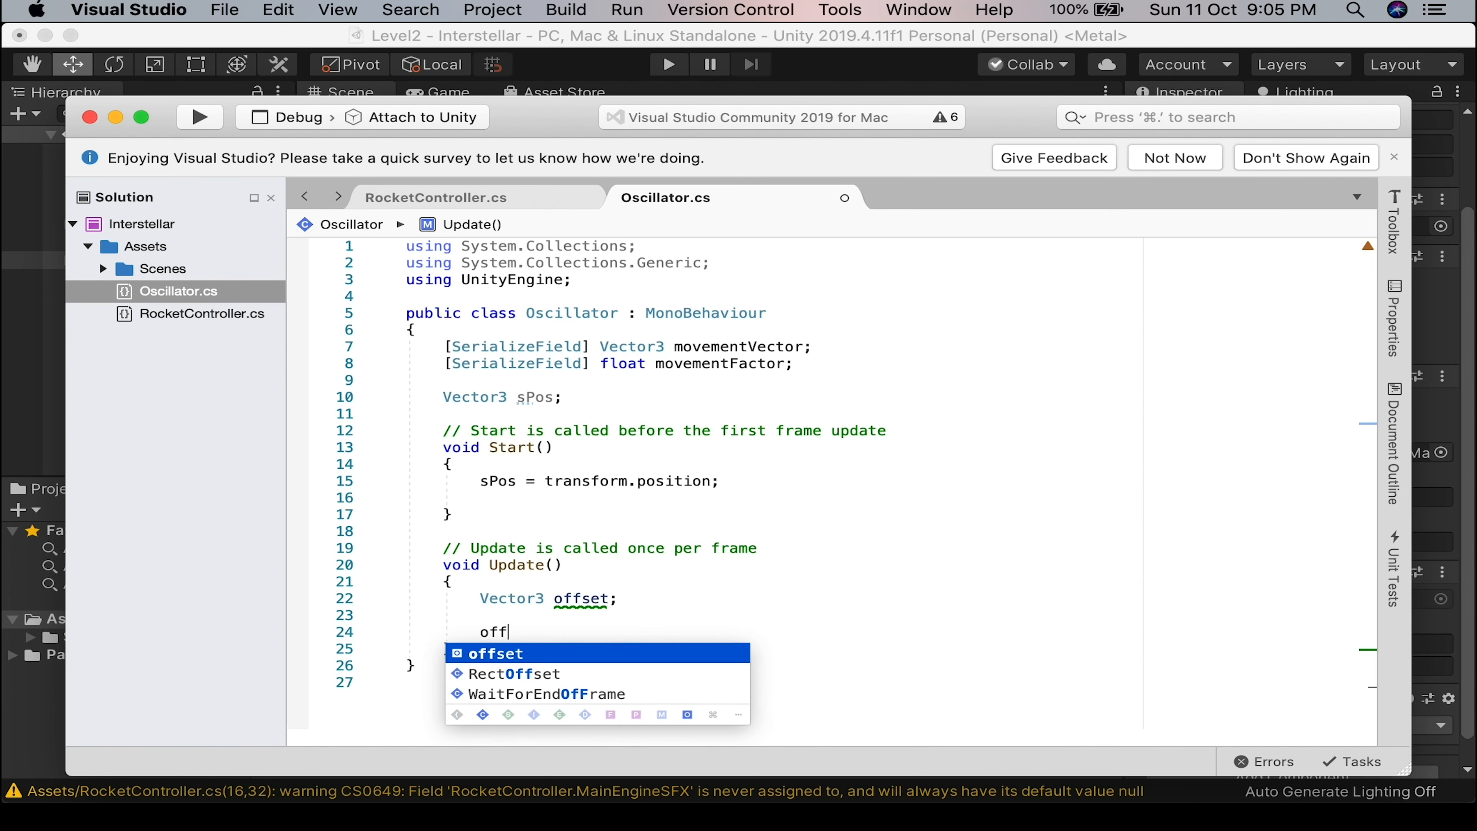
pyautogui.write('set = moveme')
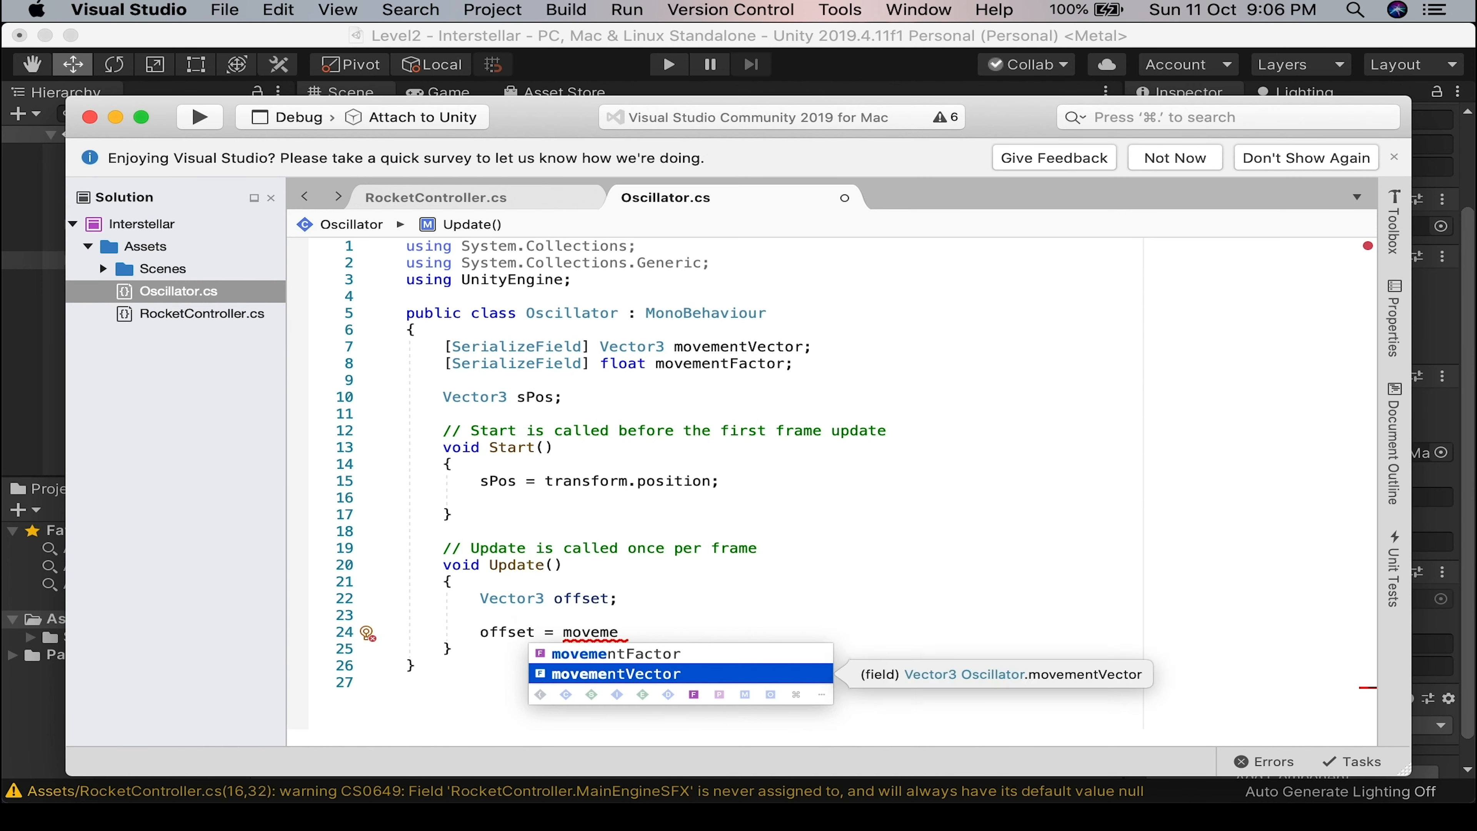
pyautogui.press('Tab')
pyautogui.write('* move')
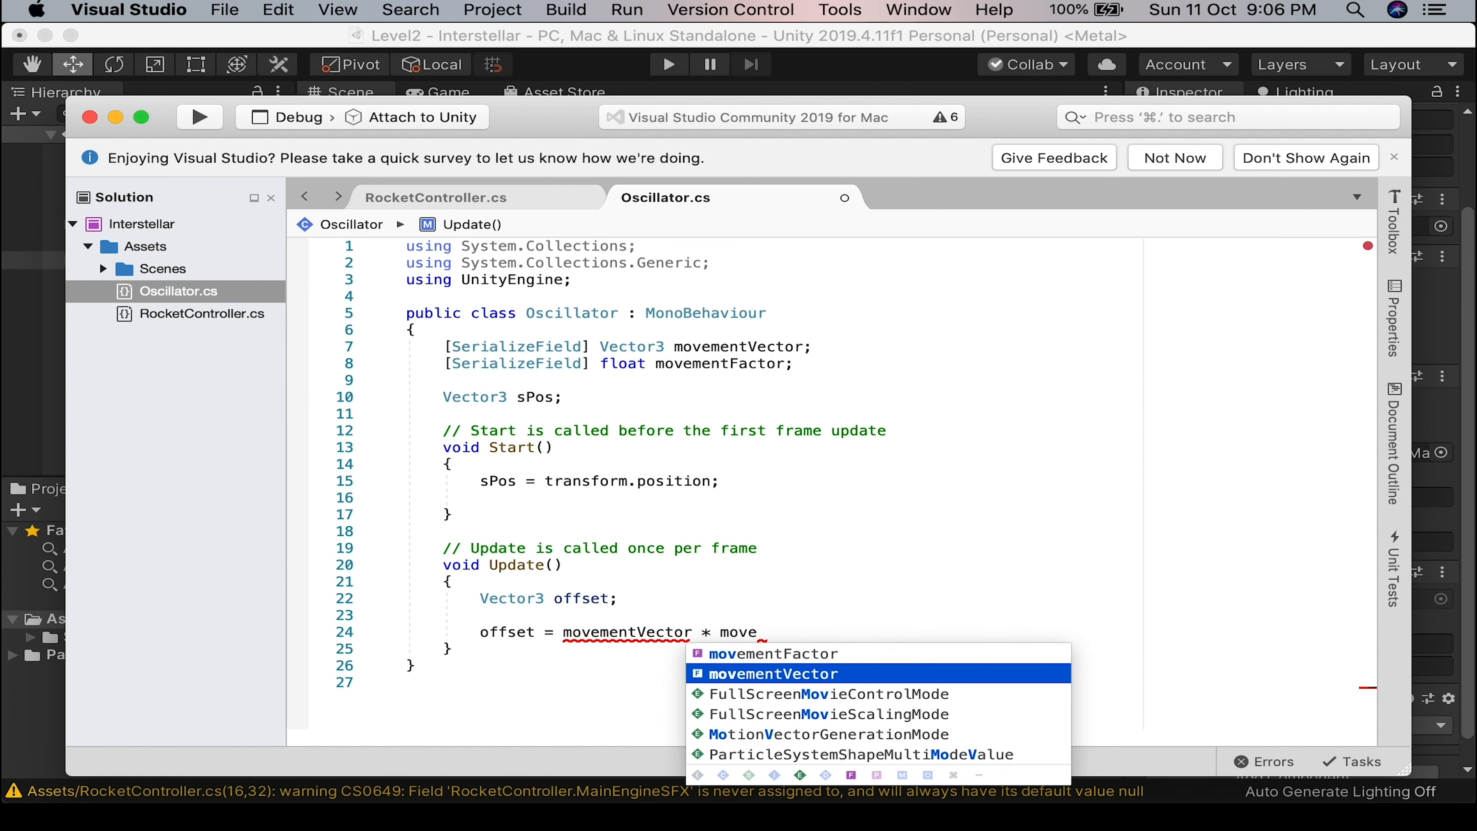
pyautogui.press('Up')
pyautogui.press('Tab')
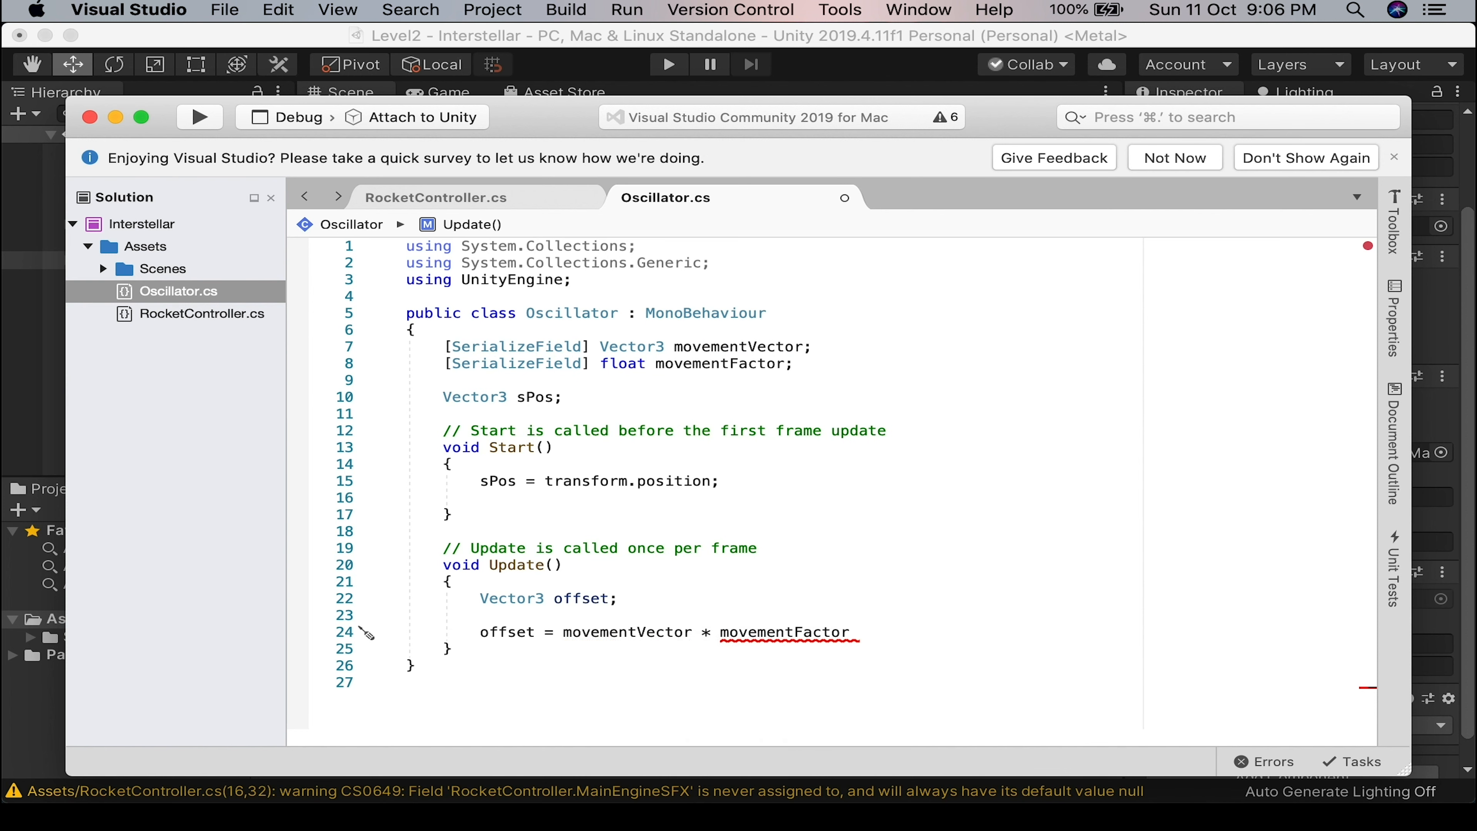
pyautogui.write(';')
pyautogui.press('Return')
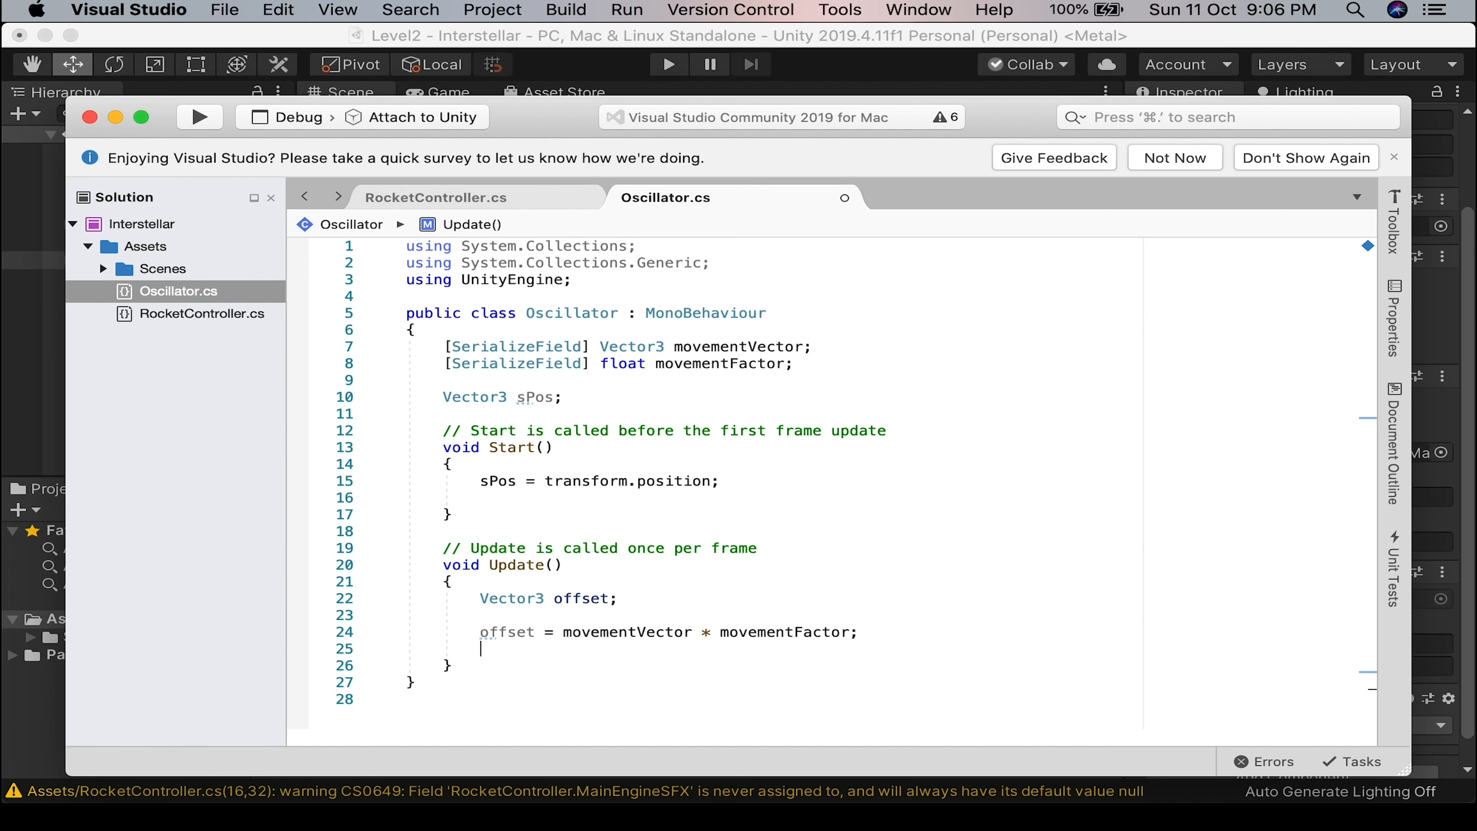
# Set transform.position to sPos + offset at the end of Update() and save the Oscillator.cs script.
pyautogui.press('Return')
pyautogui.write('tra')
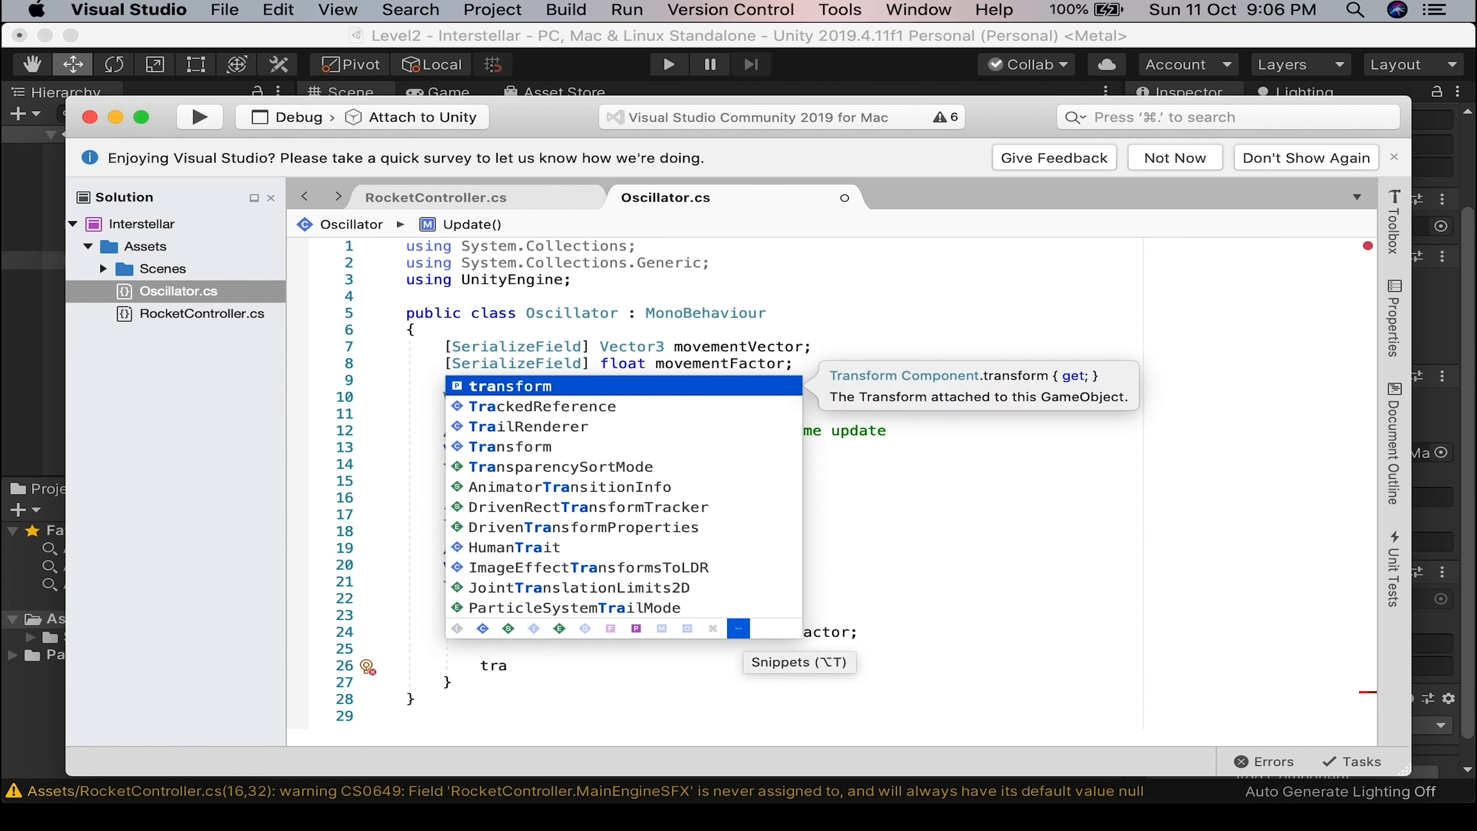
pyautogui.write('nsform.pos')
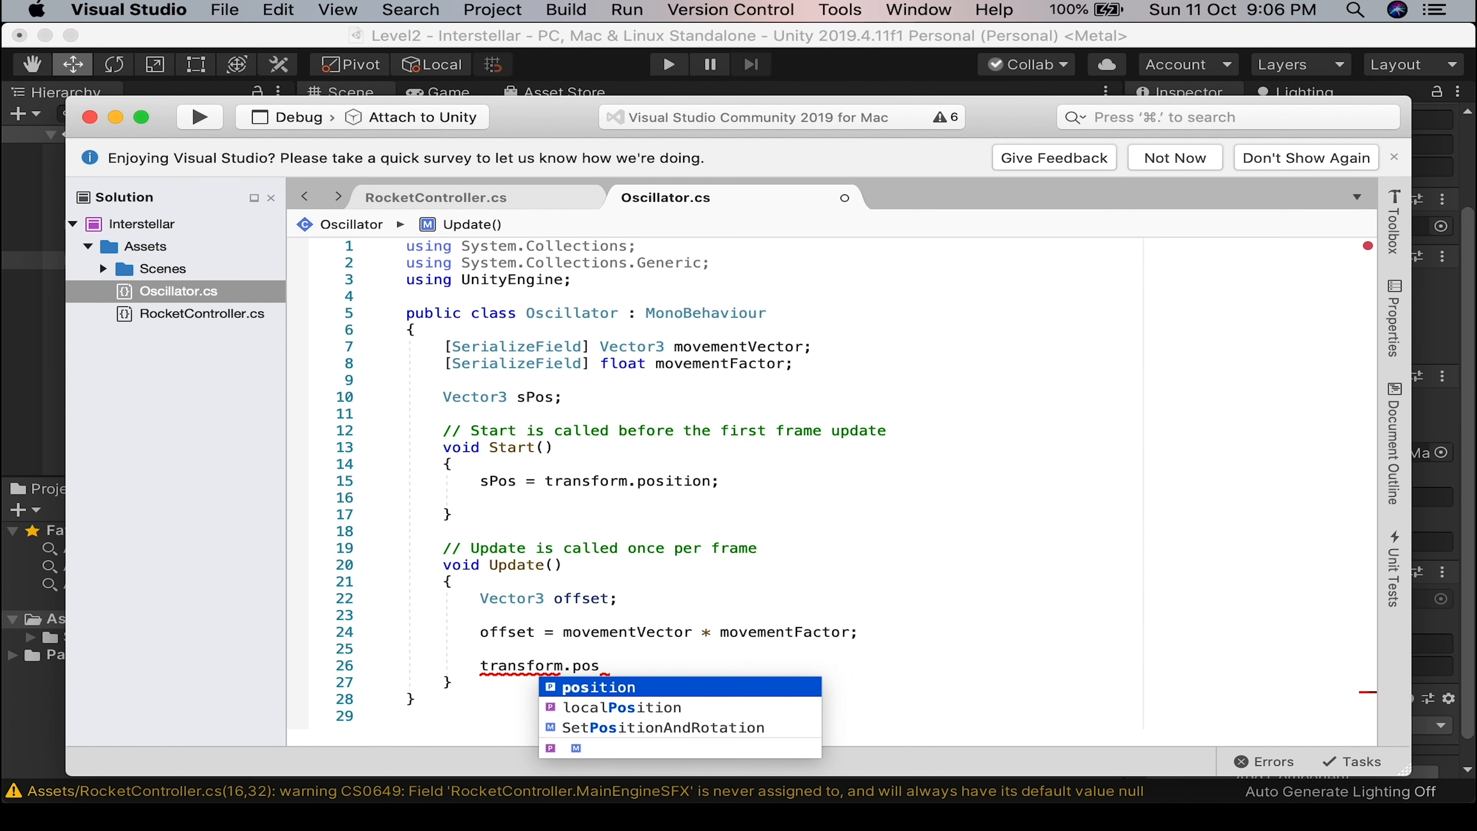
pyautogui.write('ition = ')
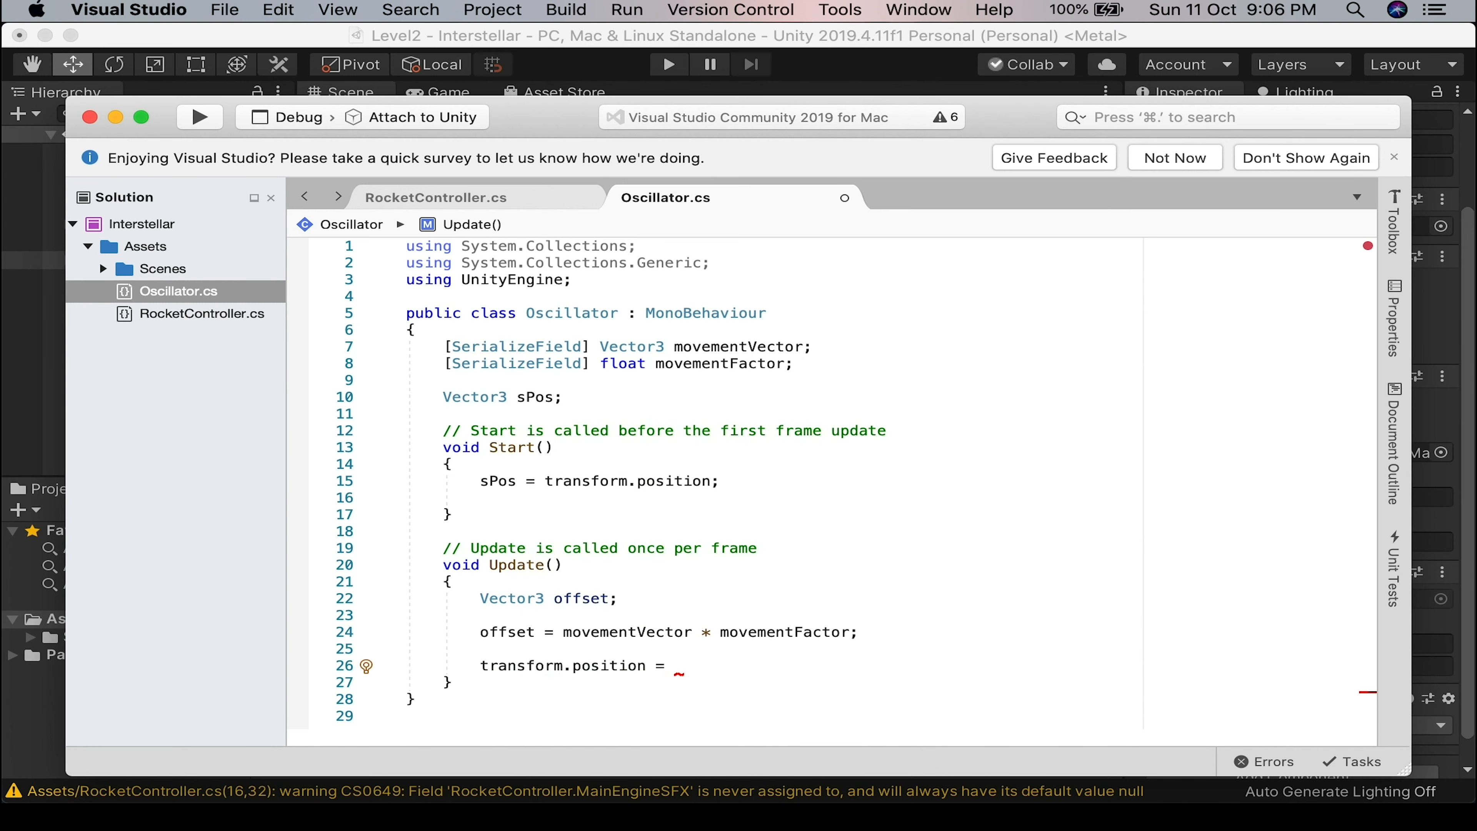
pyautogui.write('spo+offset;')
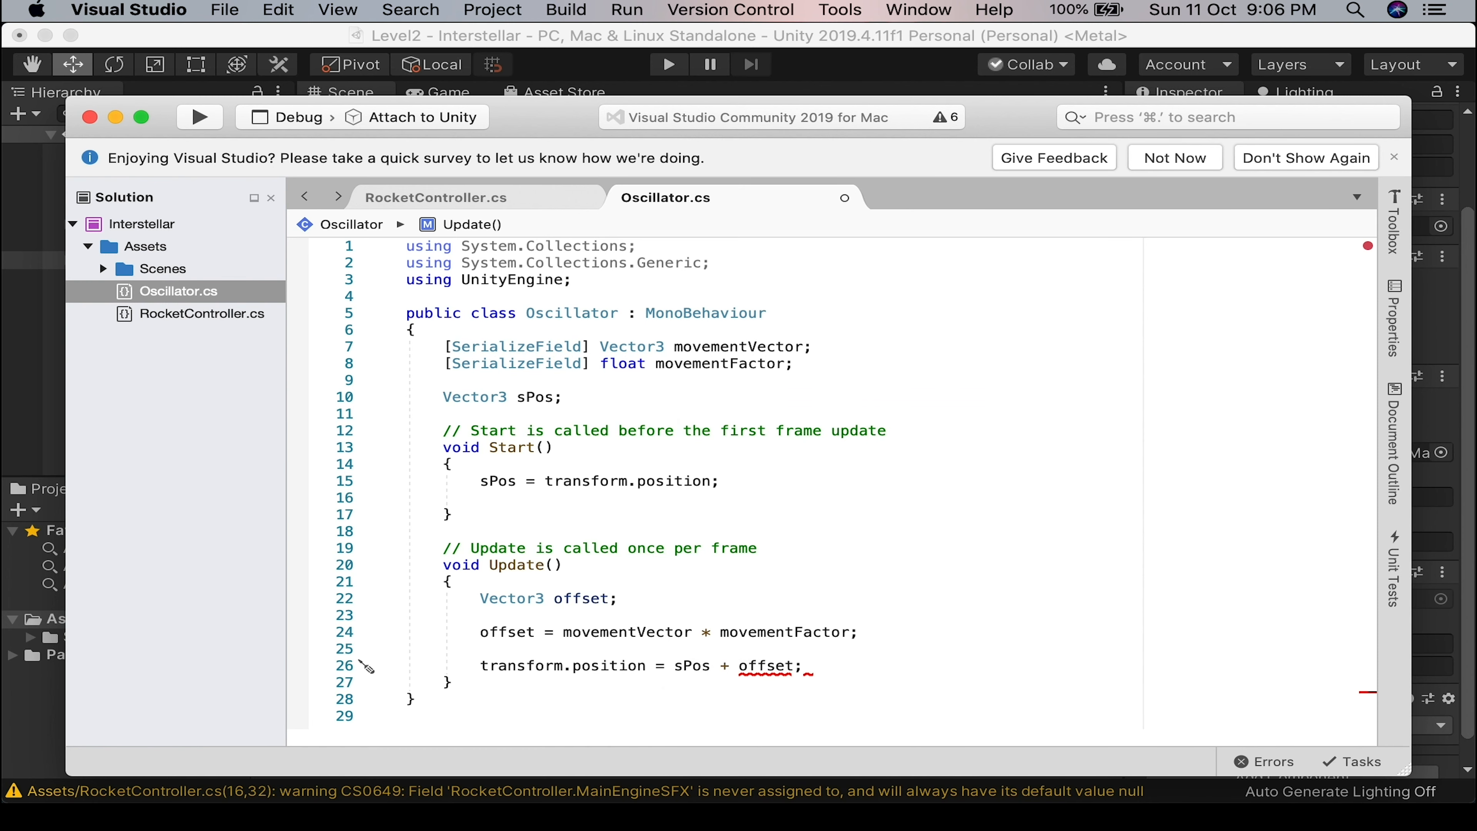
pyautogui.press('super+s')
# Switch to Unity, run Level2 in play mode and fly the rocket off the launchpad.
pyautogui.press('super+Tab')
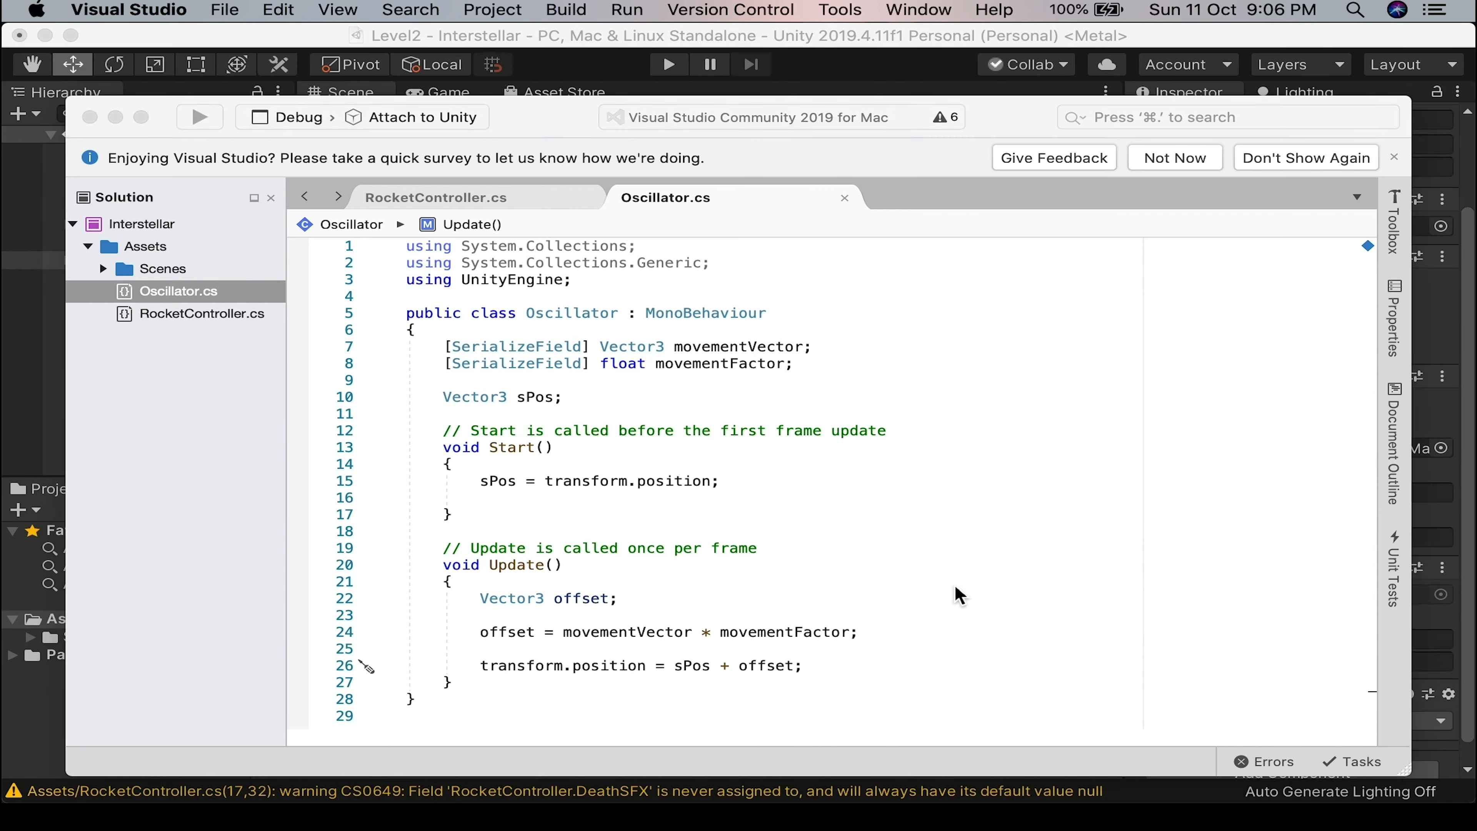
pyautogui.press('super+p')
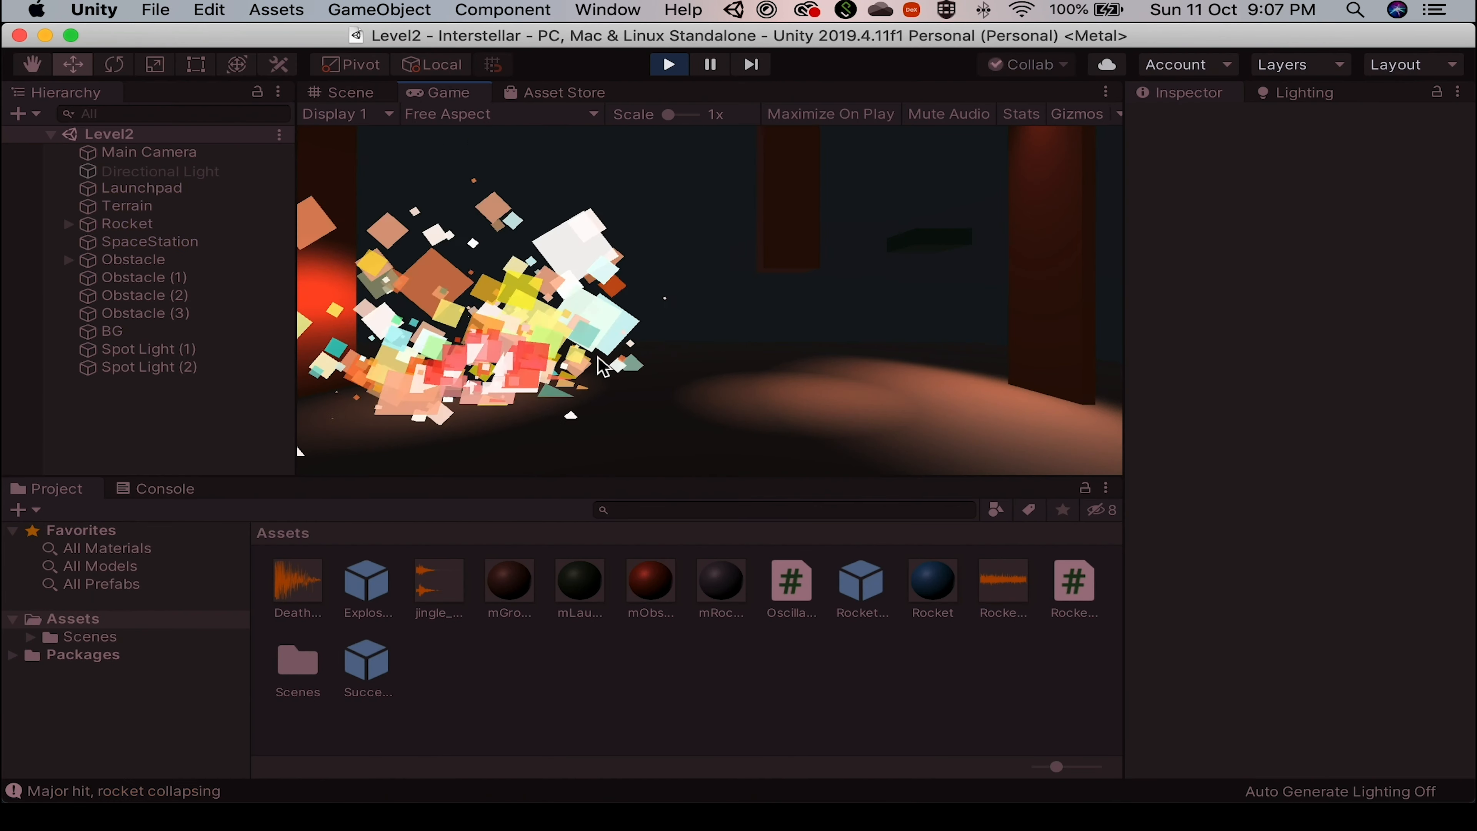
pyautogui.press('a')
pyautogui.press('space')
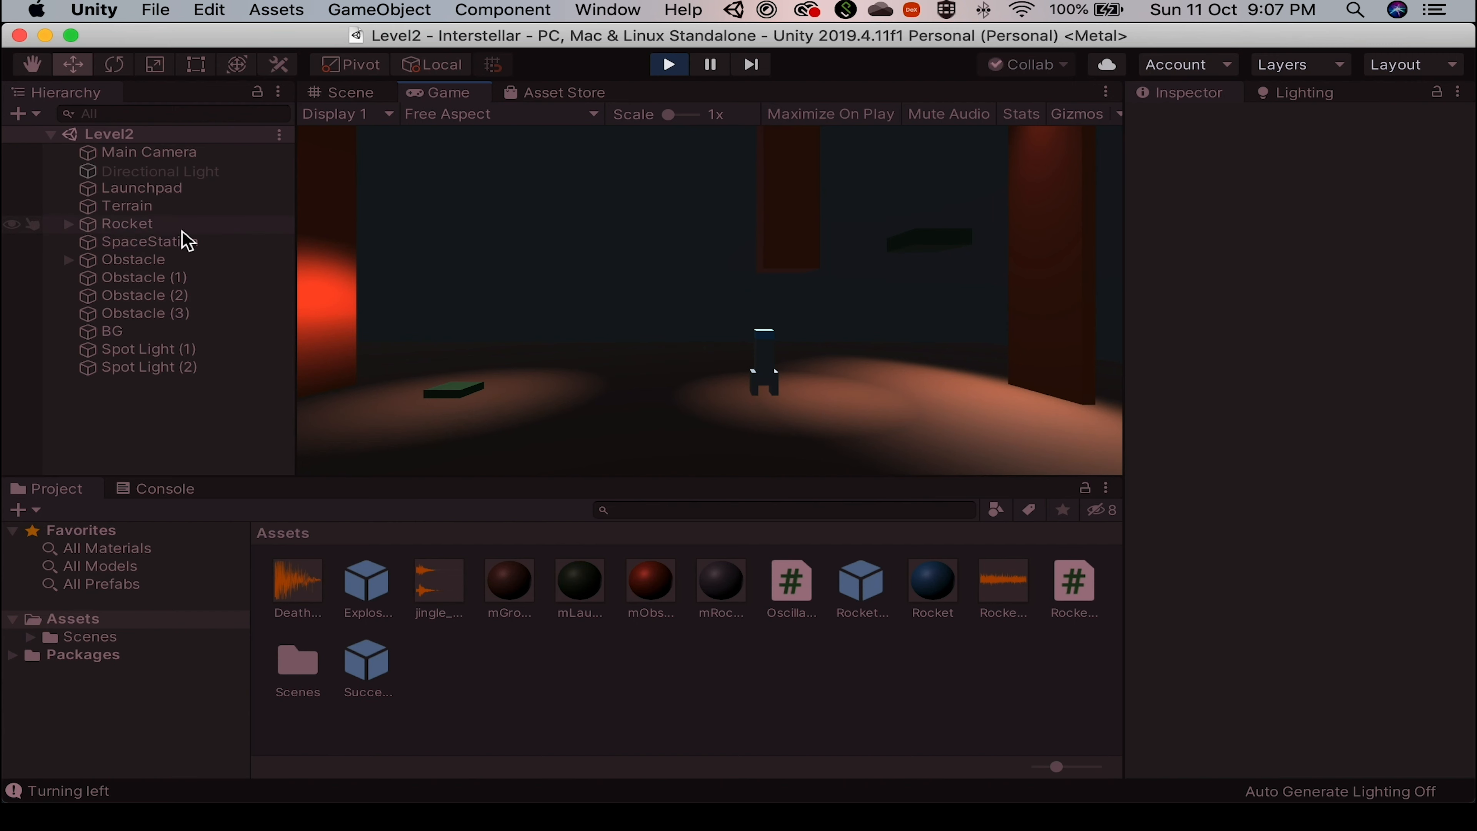
# While the game runs, set Obstacle's Oscillator Movement Vector X to 12 and its Movement Factor to 1.
pyautogui.click(161, 261)
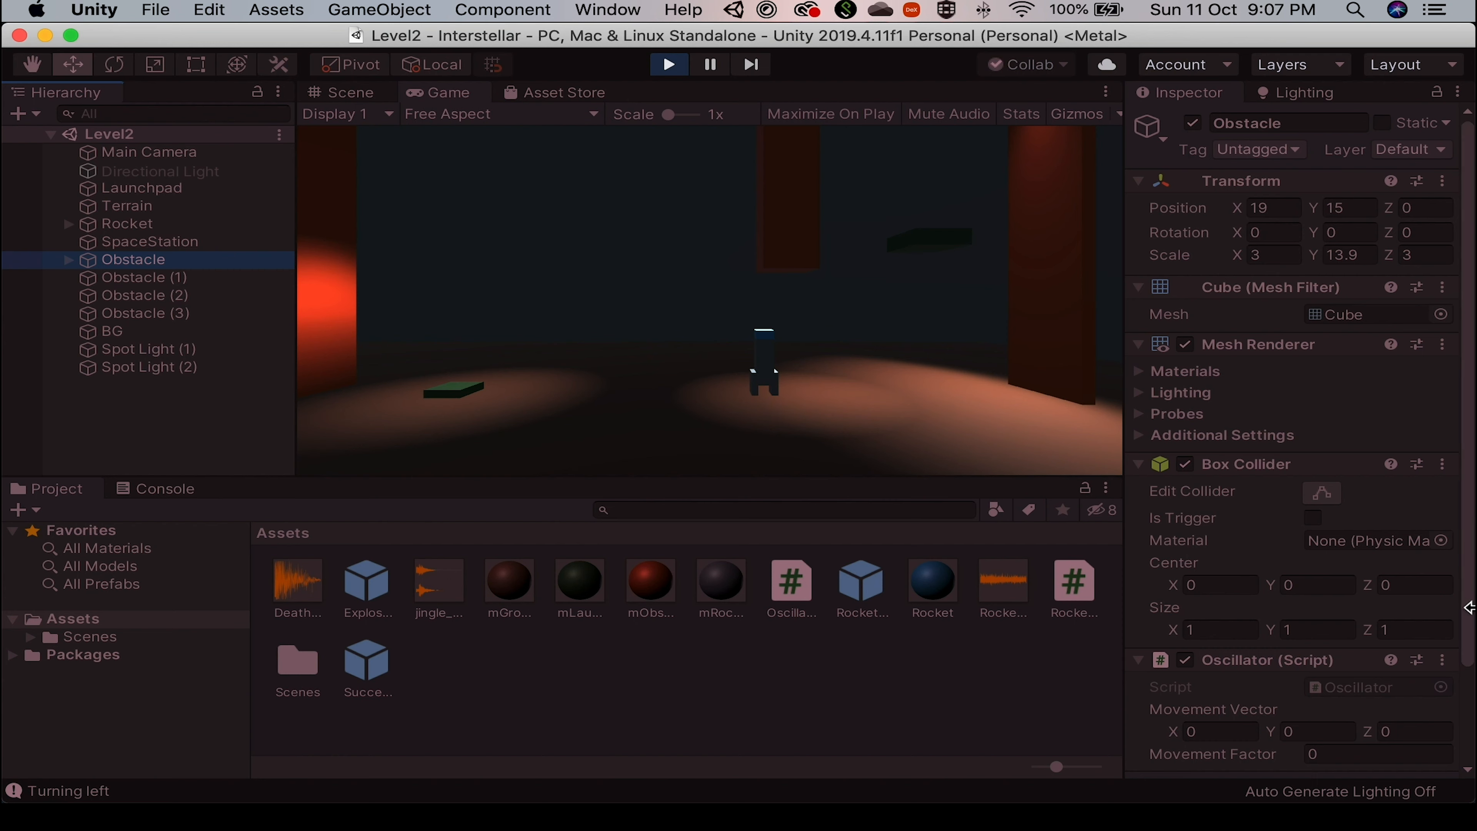
pyautogui.moveTo(1469, 610); pyautogui.dragTo(1469, 674)
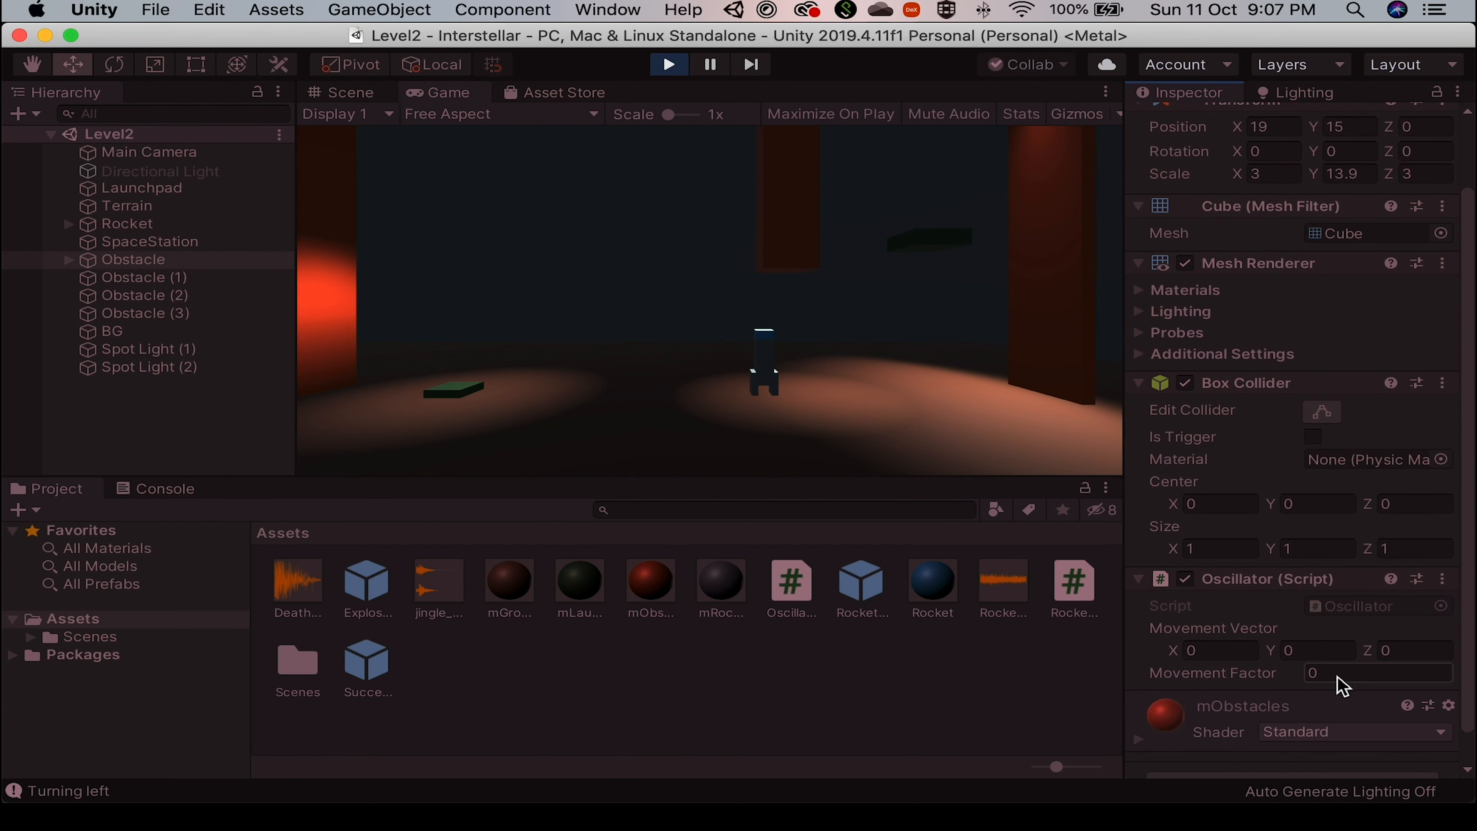
pyautogui.click(1250, 677)
pyautogui.click(1223, 655)
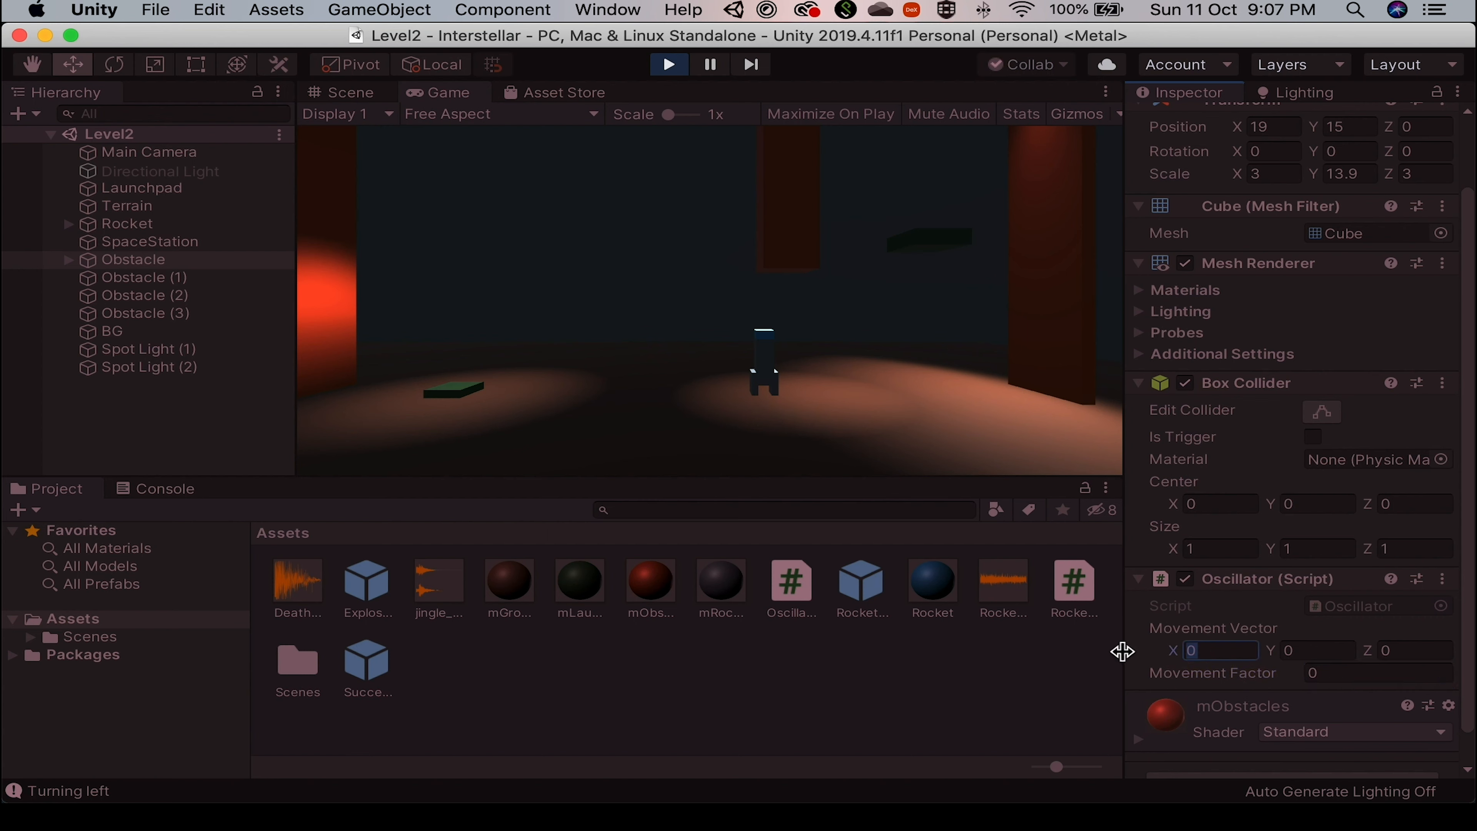
pyautogui.write('12')
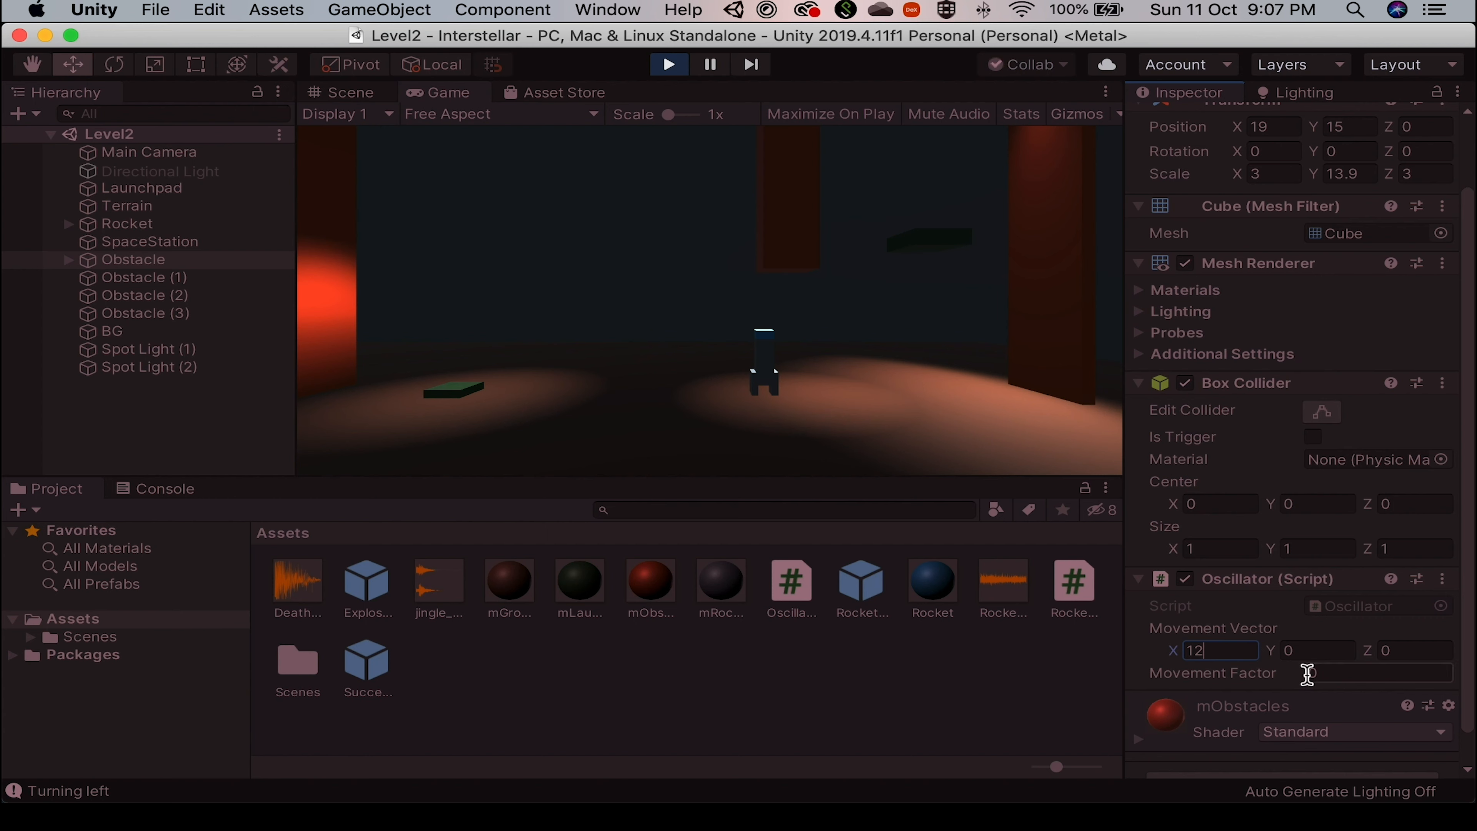
pyautogui.click(1347, 676)
pyautogui.write('1')
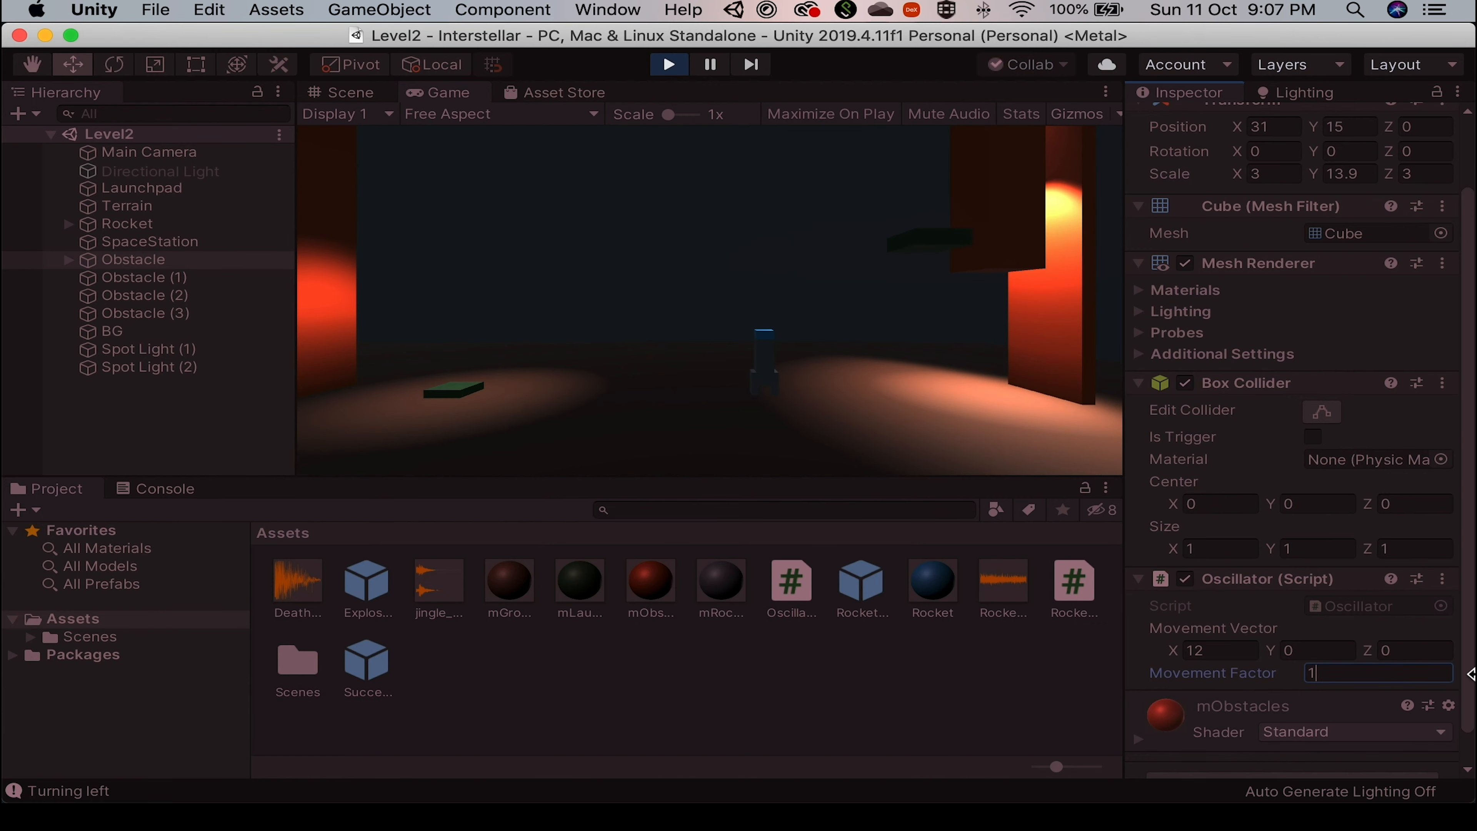
# Switch to Visual Studio, look through the RocketController.cs code and open the Oscillator.cs script.
pyautogui.press('super+Tab')
pyautogui.click(843, 520)
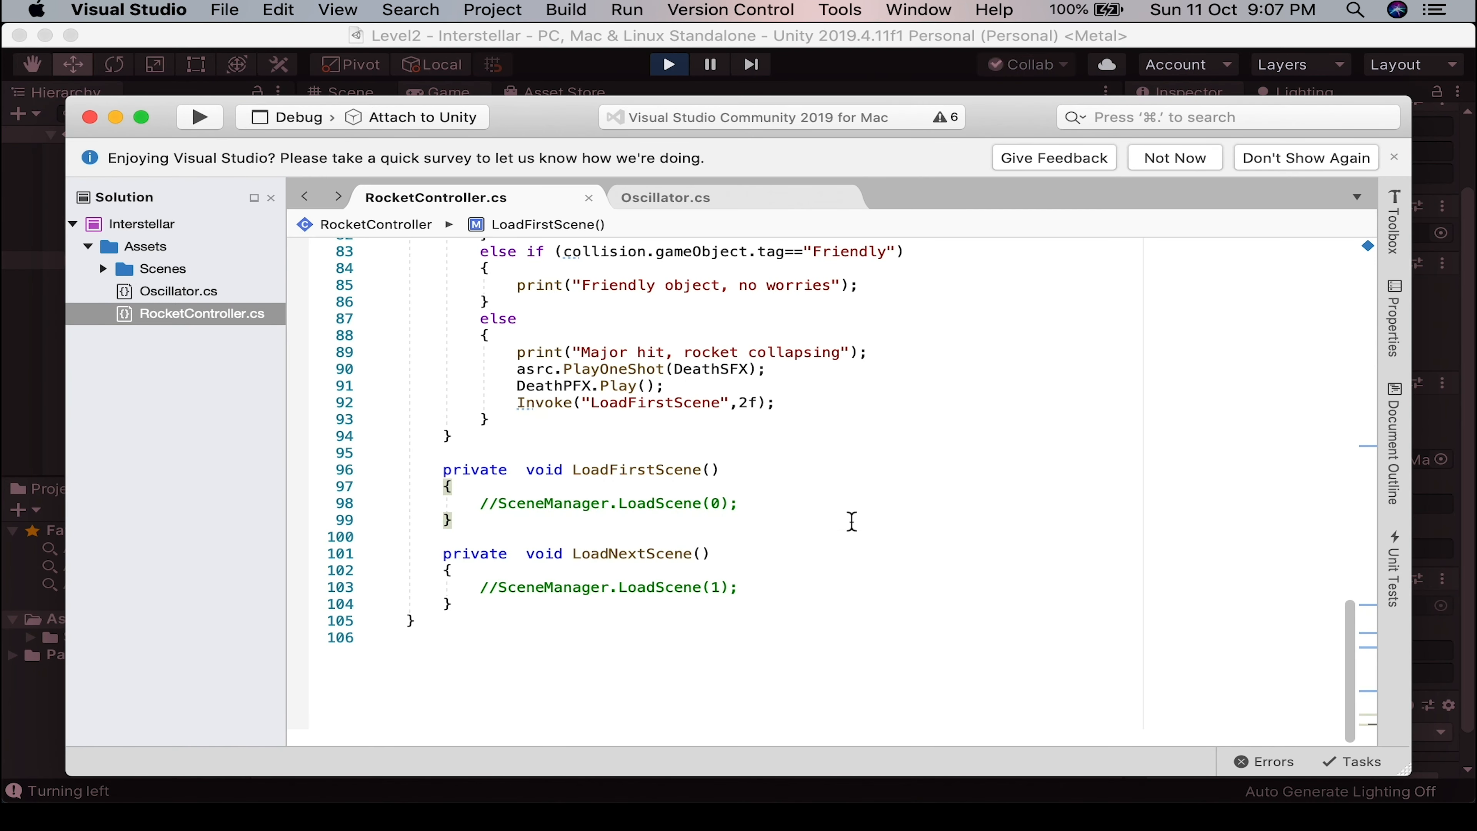
pyautogui.scroll(15, 852, 521)
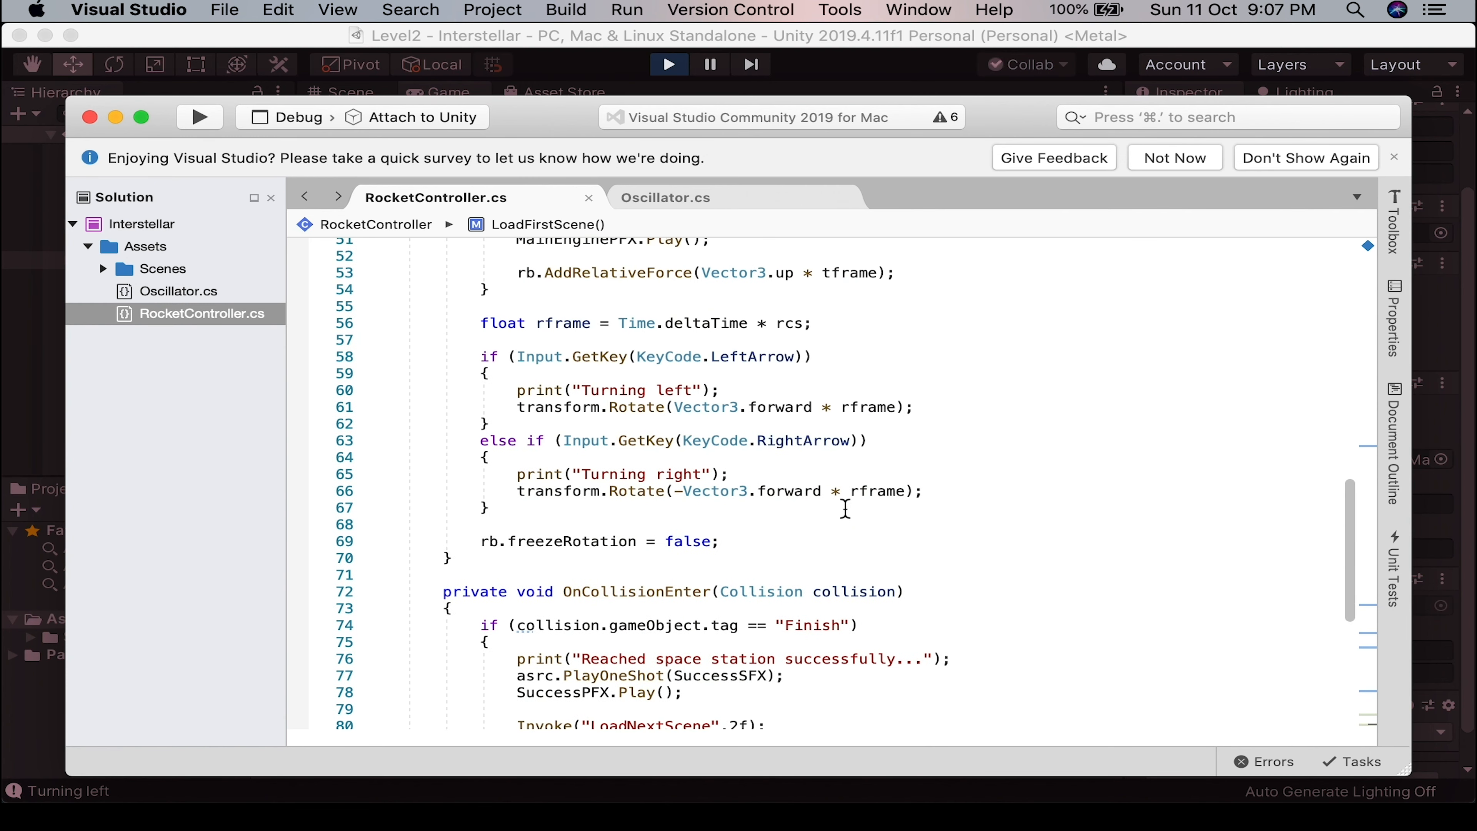
pyautogui.scroll(9, 844, 510)
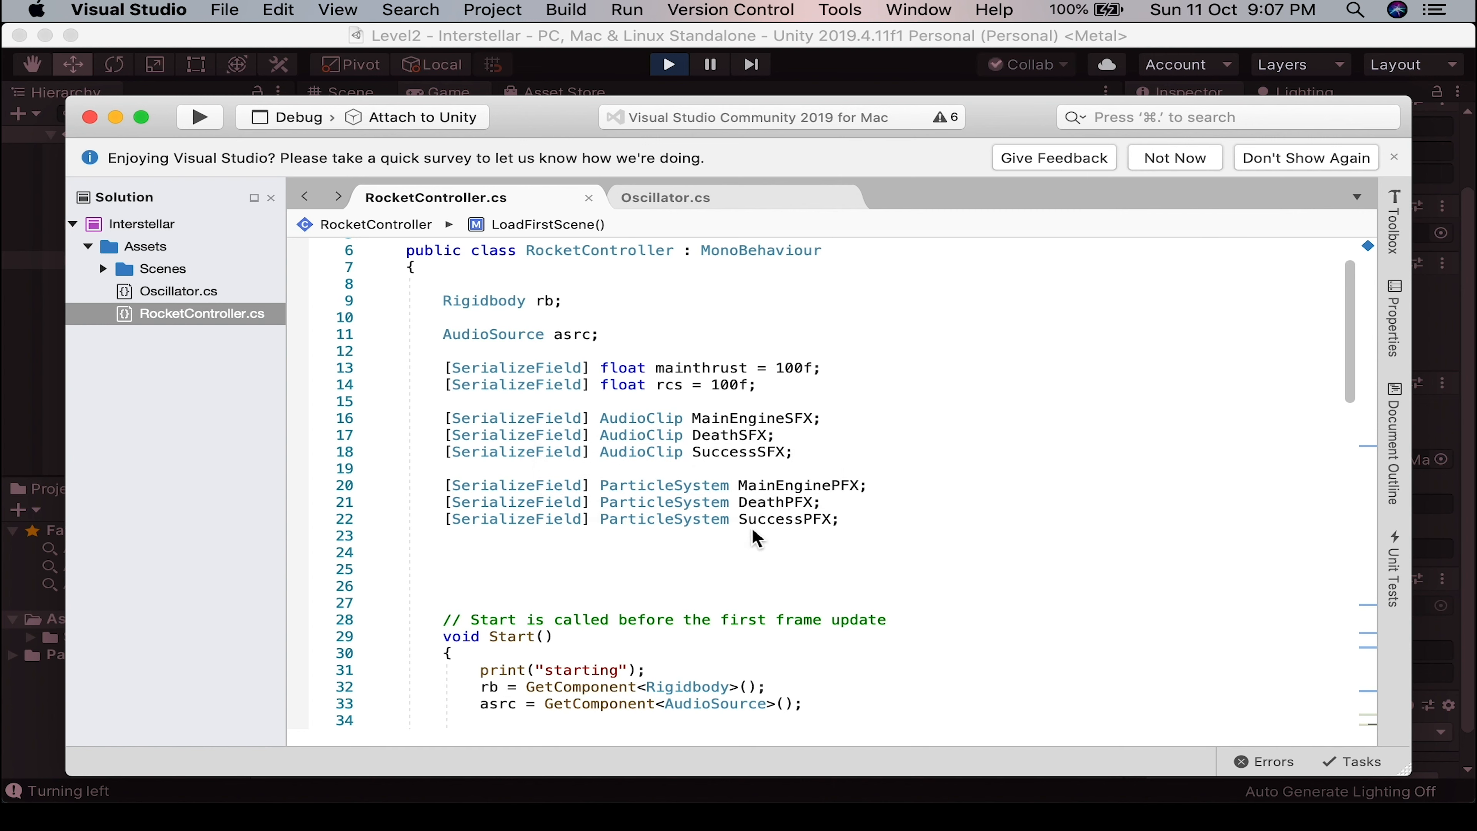
pyautogui.doubleClick(178, 291)
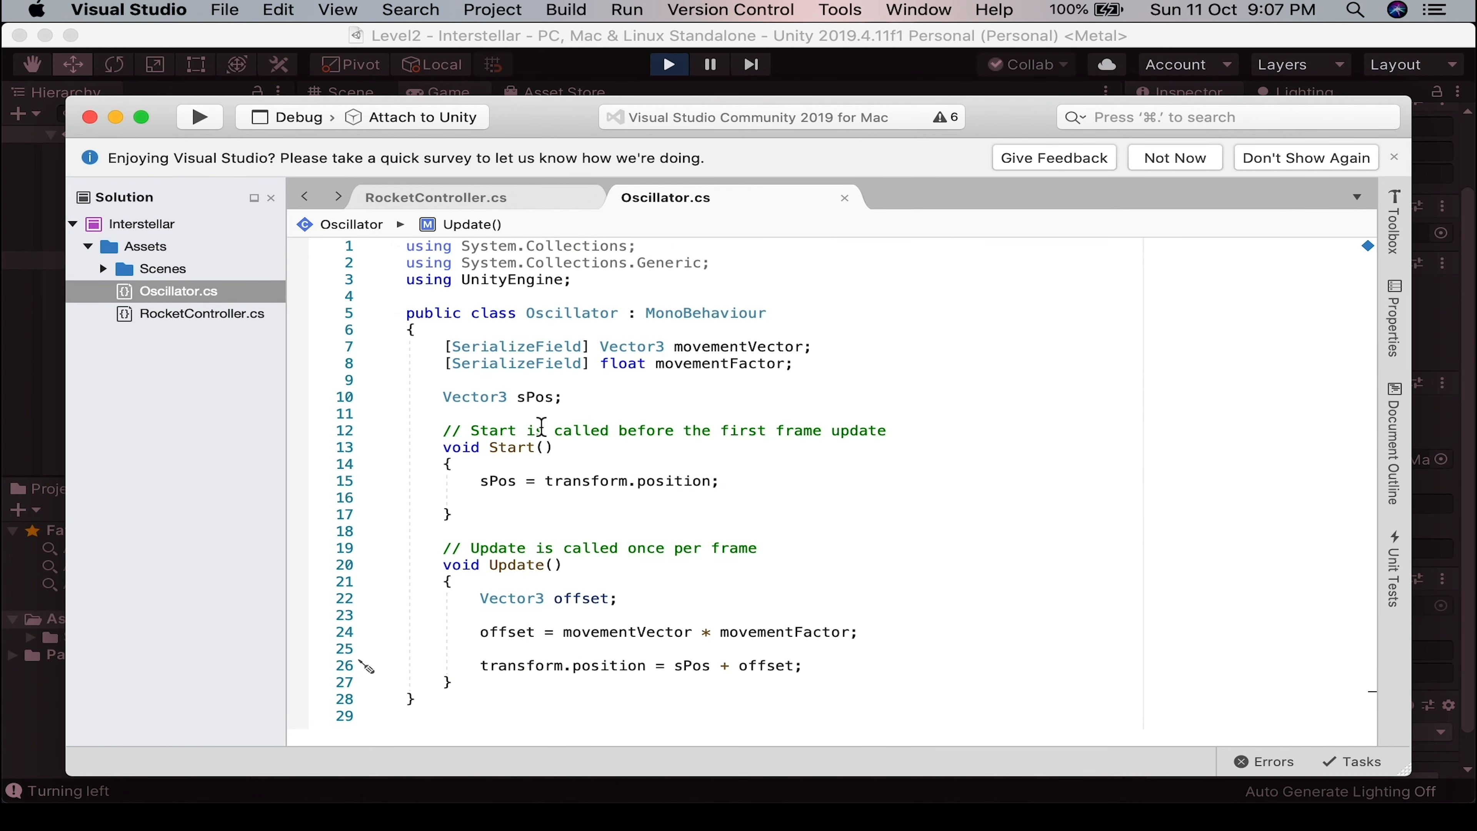
# Add a [Range(0,1)] attribute in front of the movementFactor declaration in Oscillator.cs and save the script.
pyautogui.click(447, 365)
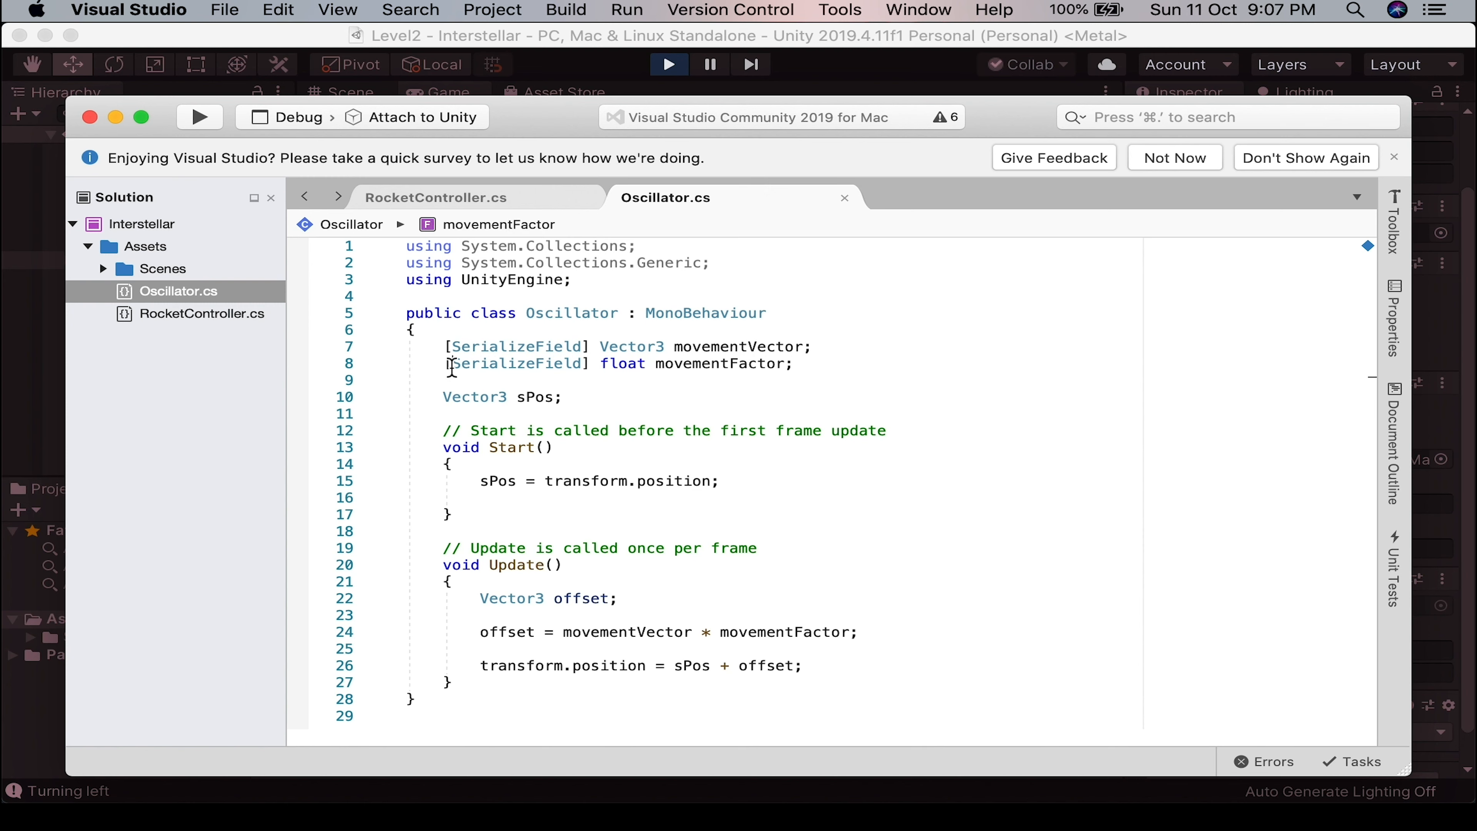
pyautogui.write('[range')
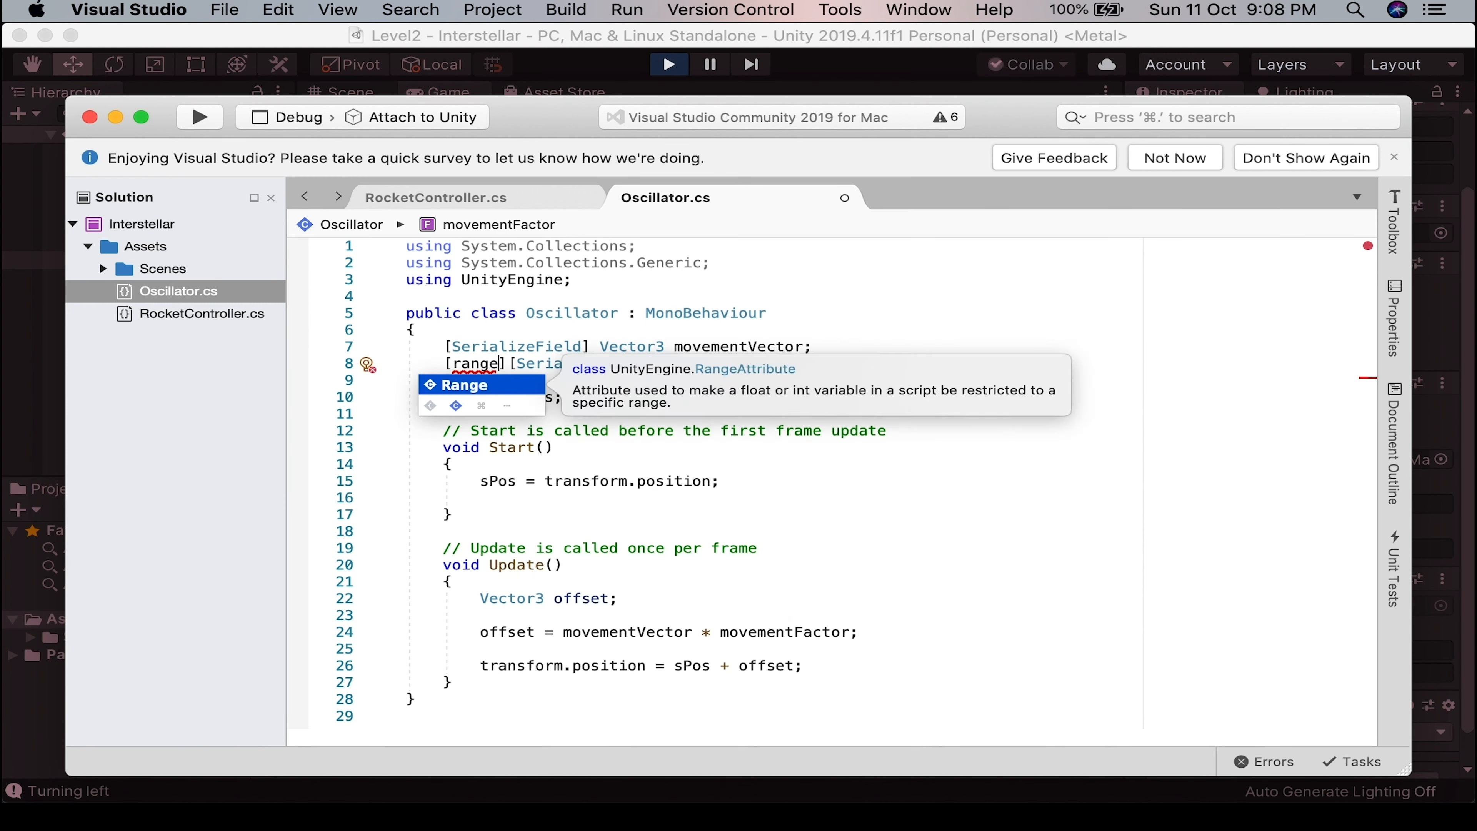
pyautogui.write('(0.1')
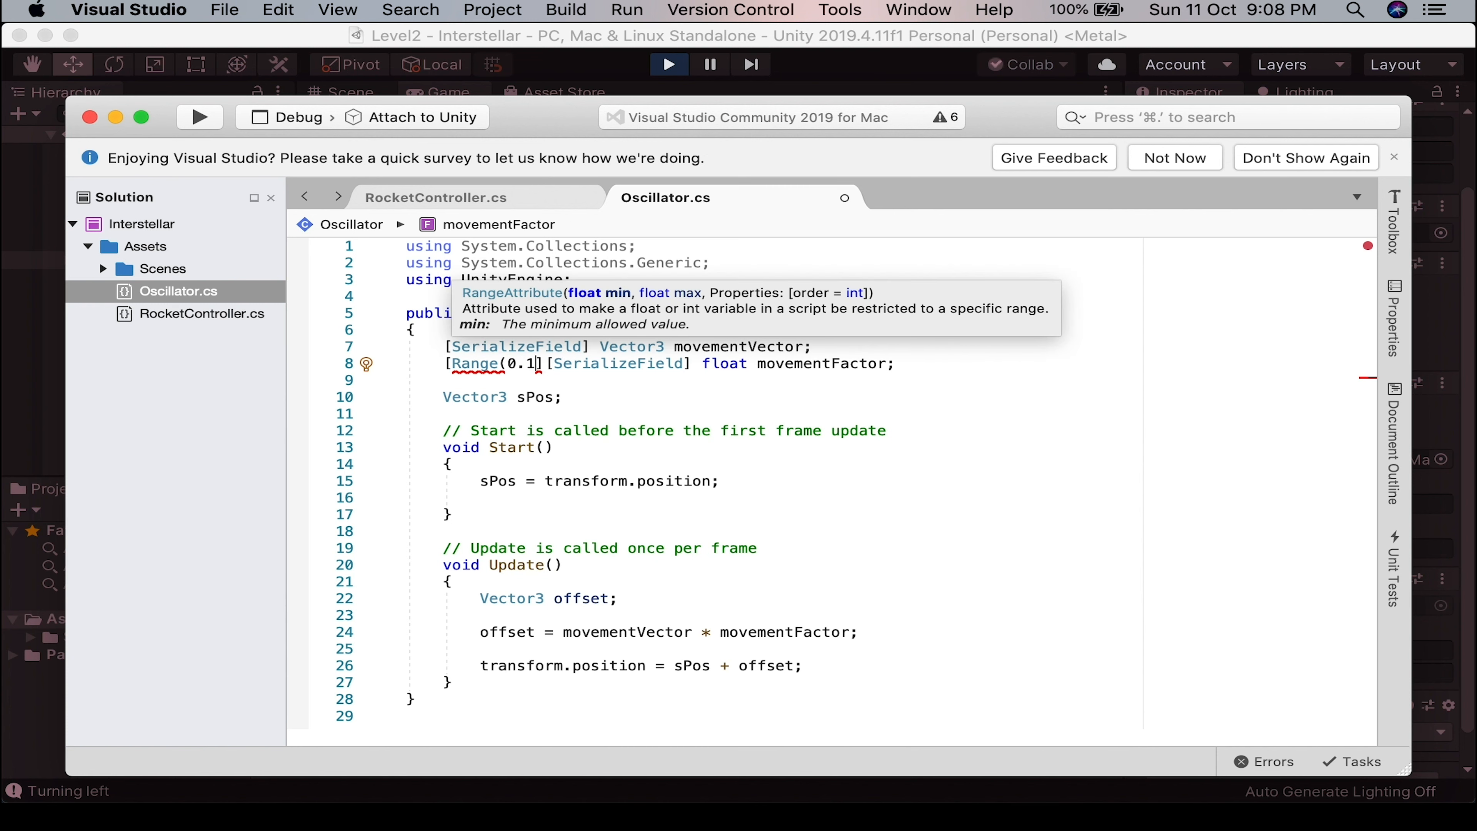
pyautogui.press('BackSpace')
pyautogui.press('BackSpace')
pyautogui.write(',1')
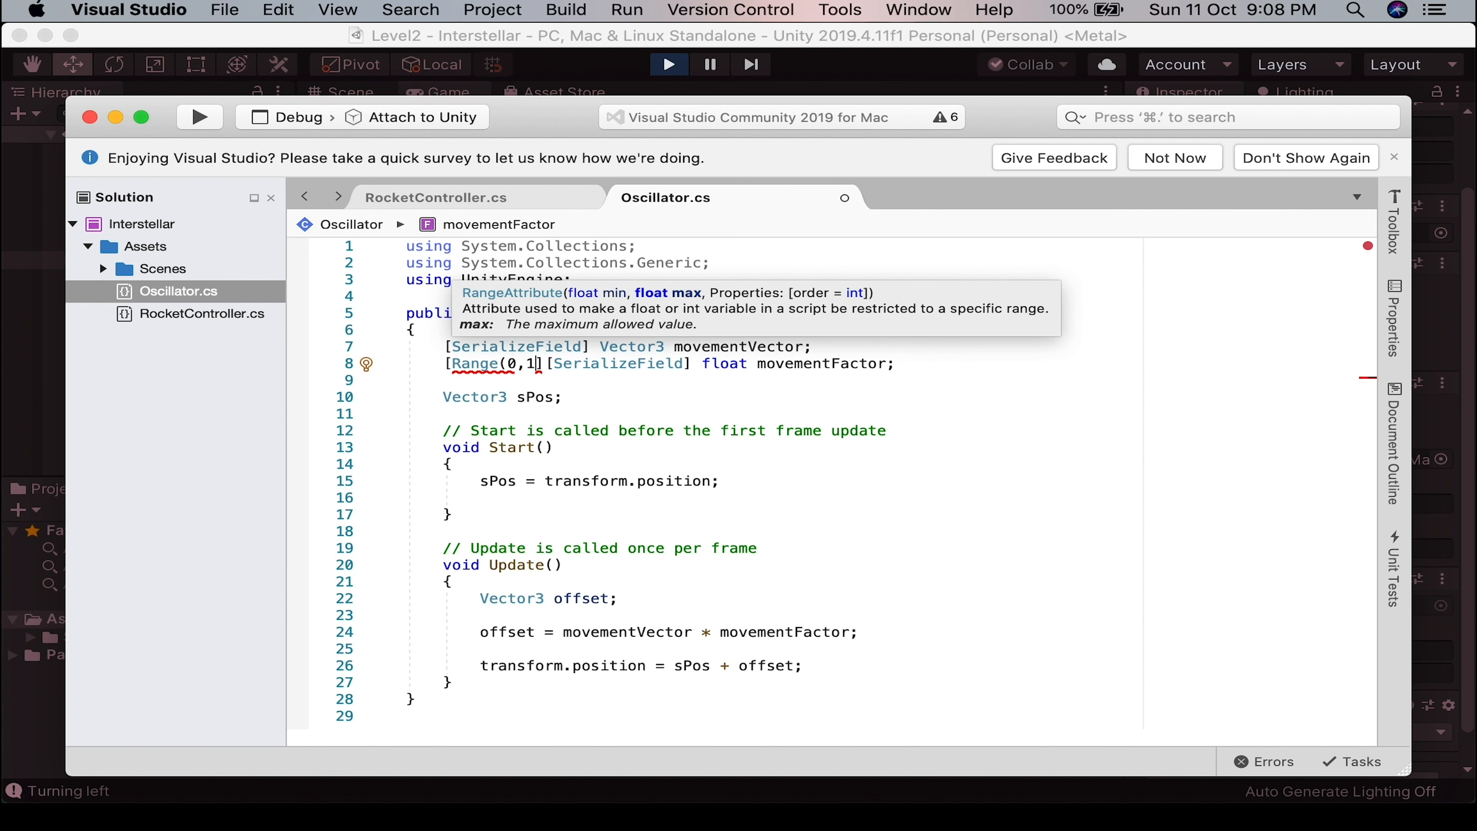
pyautogui.write(')')
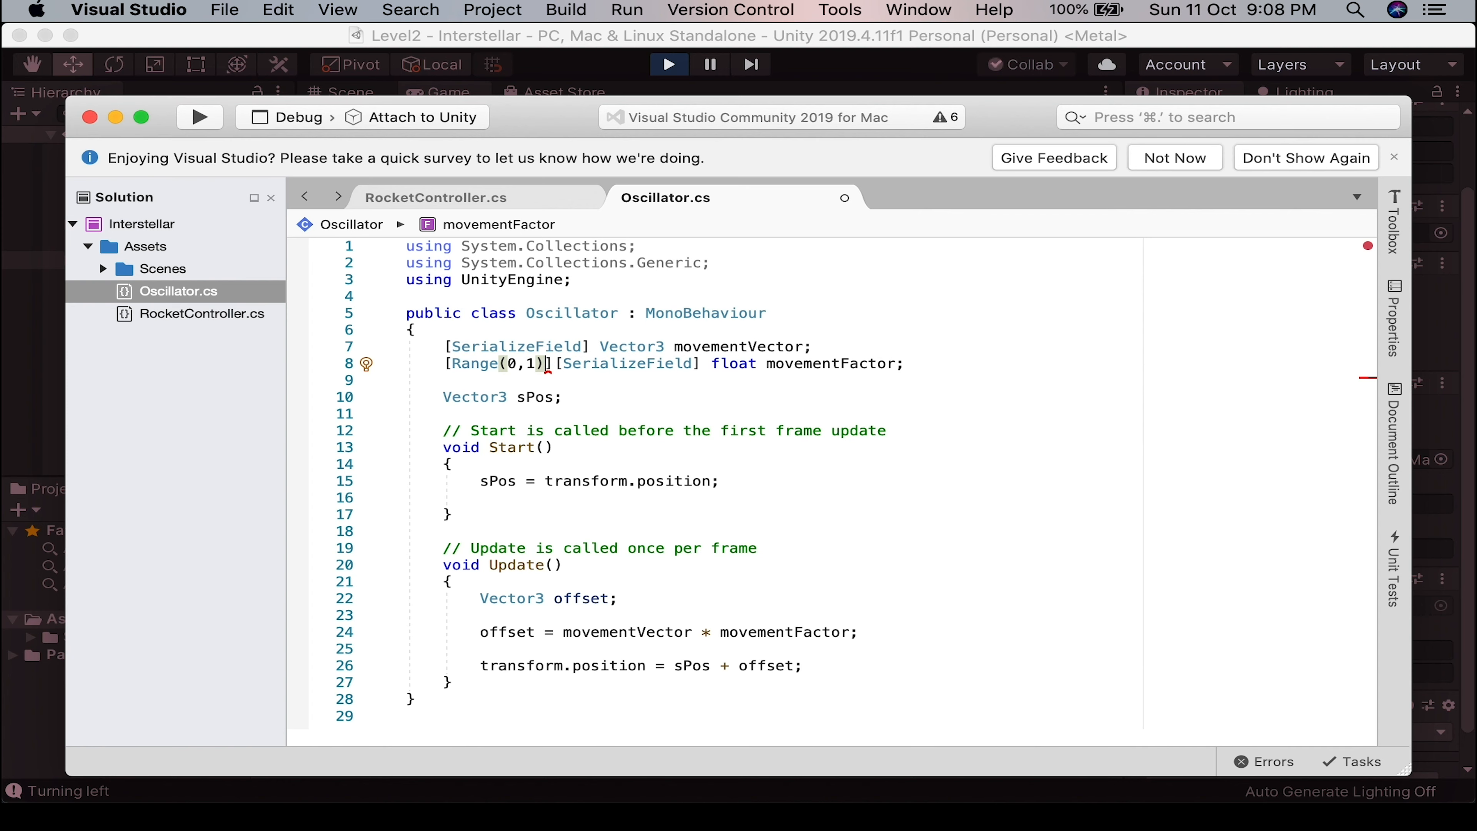
pyautogui.press('super+s')
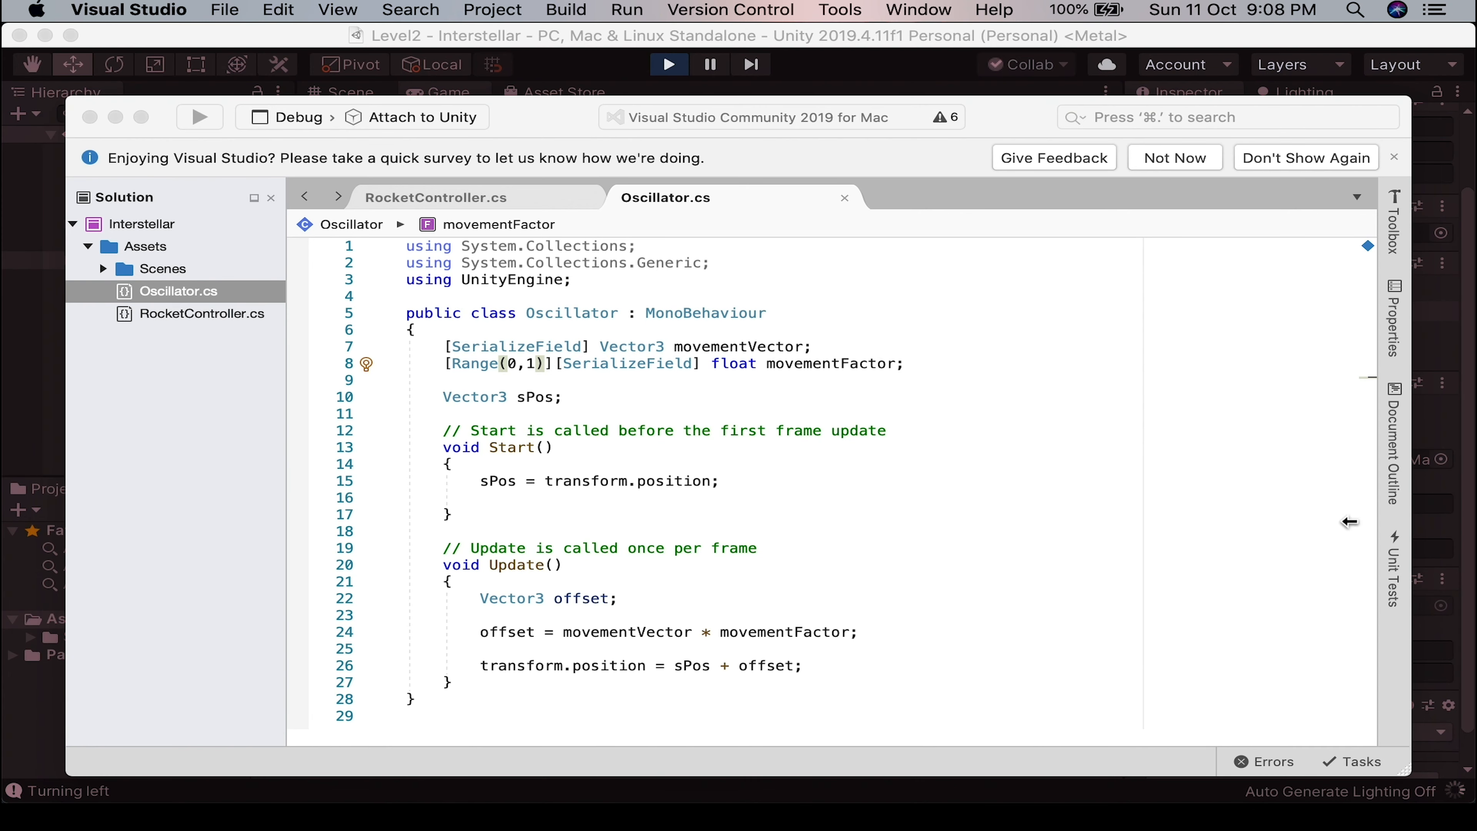
# Switch to Unity, restart play mode, set Obstacle's Movement Vector X to 10 and test the Movement Factor slider.
pyautogui.click(1466, 645)
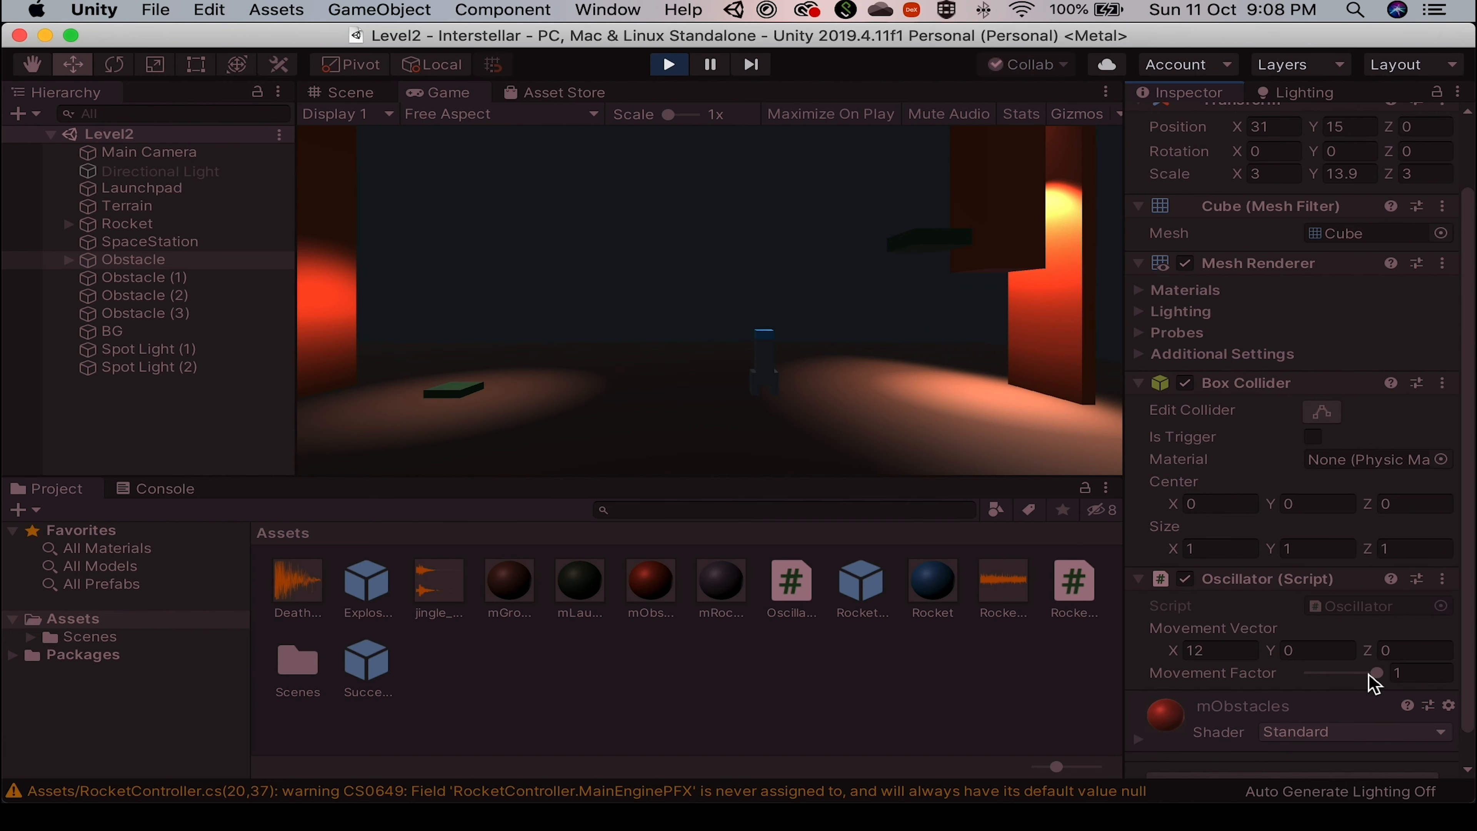
pyautogui.press('super+p')
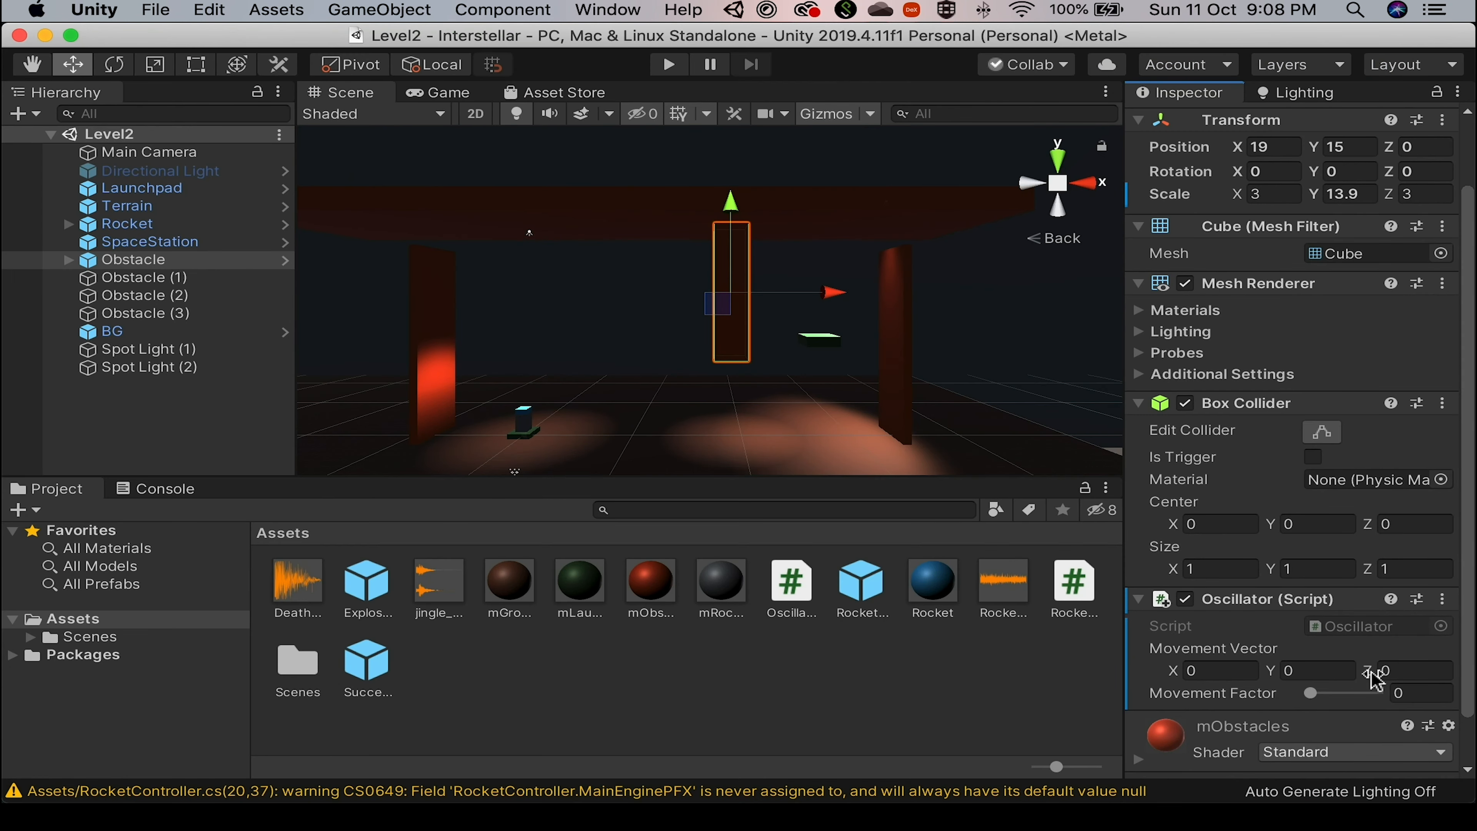
pyautogui.press('super+p')
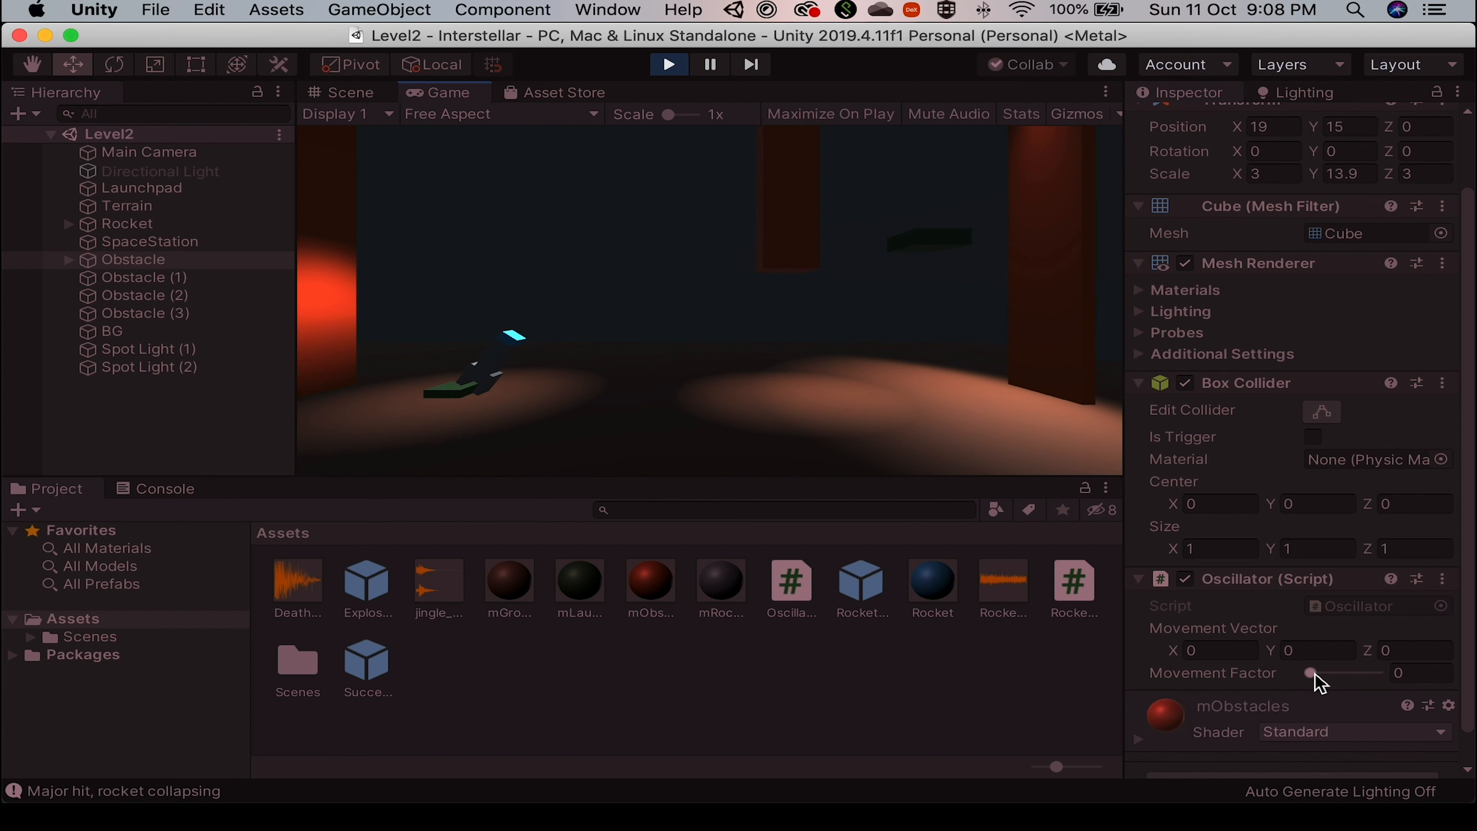
pyautogui.moveTo(1313, 675); pyautogui.dragTo(1263, 685)
pyautogui.click(1198, 651)
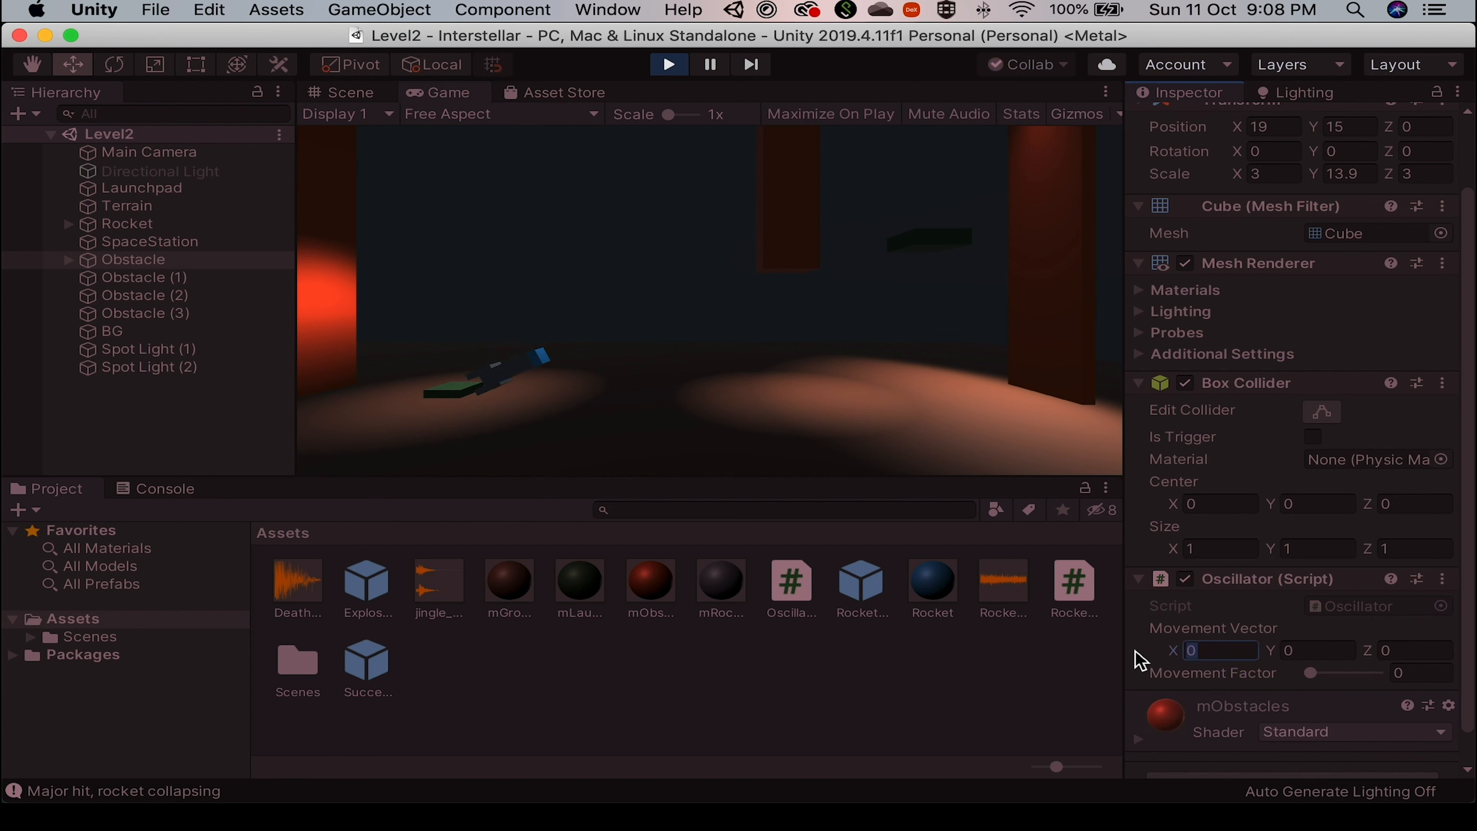
pyautogui.write('10')
pyautogui.press('Tab')
pyautogui.moveTo(1324, 683); pyautogui.dragTo(1286, 688)
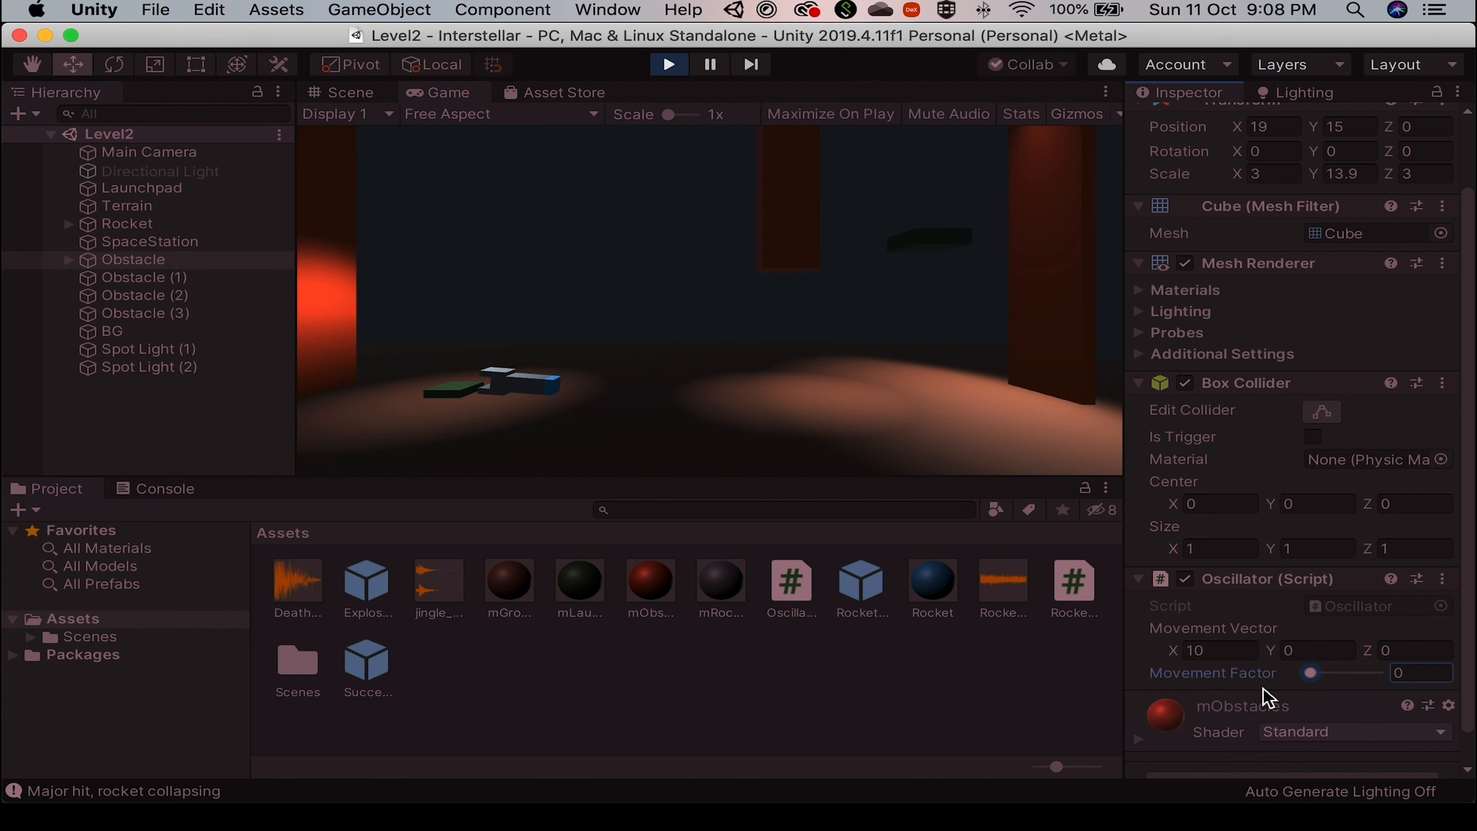
# Stop play mode and set Obstacle's Position X to 7.
pyautogui.press('super+p')
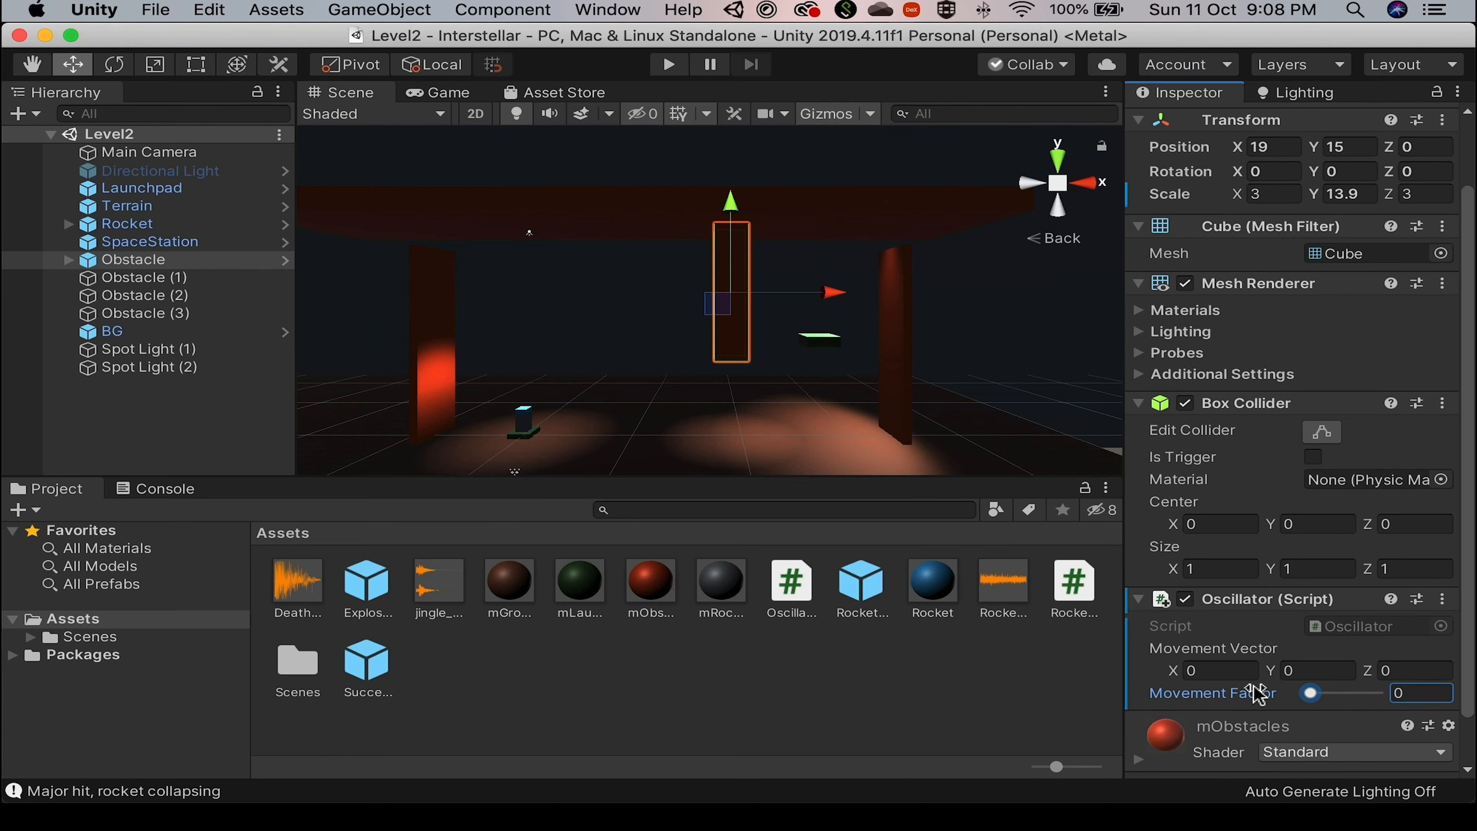
pyautogui.click(1268, 147)
pyautogui.write('7')
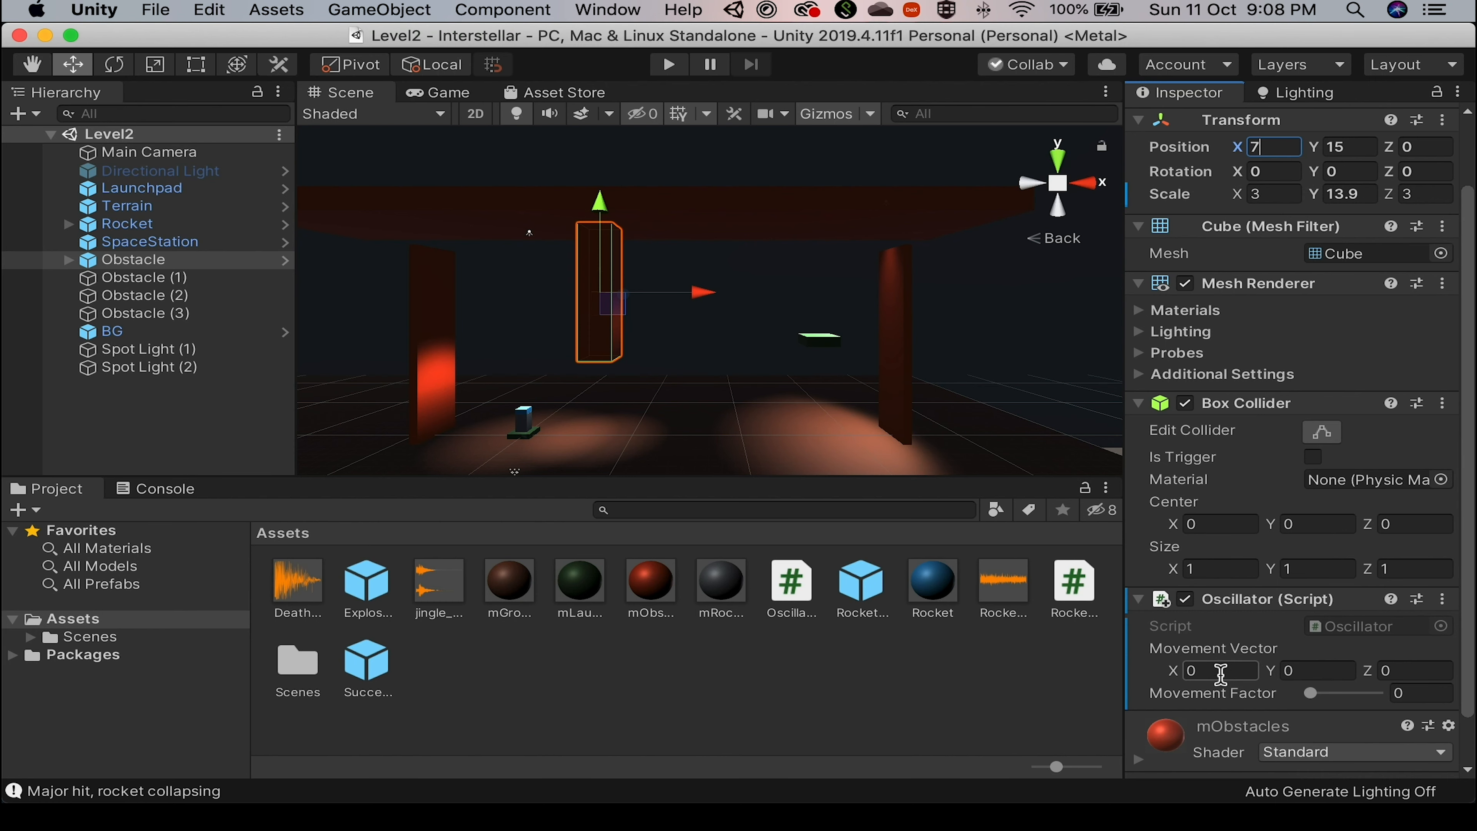
# Run Level2 in play mode, set Obstacle's Movement Vector X to 12 and raise its Movement Factor to 1.
pyautogui.press('super+p')
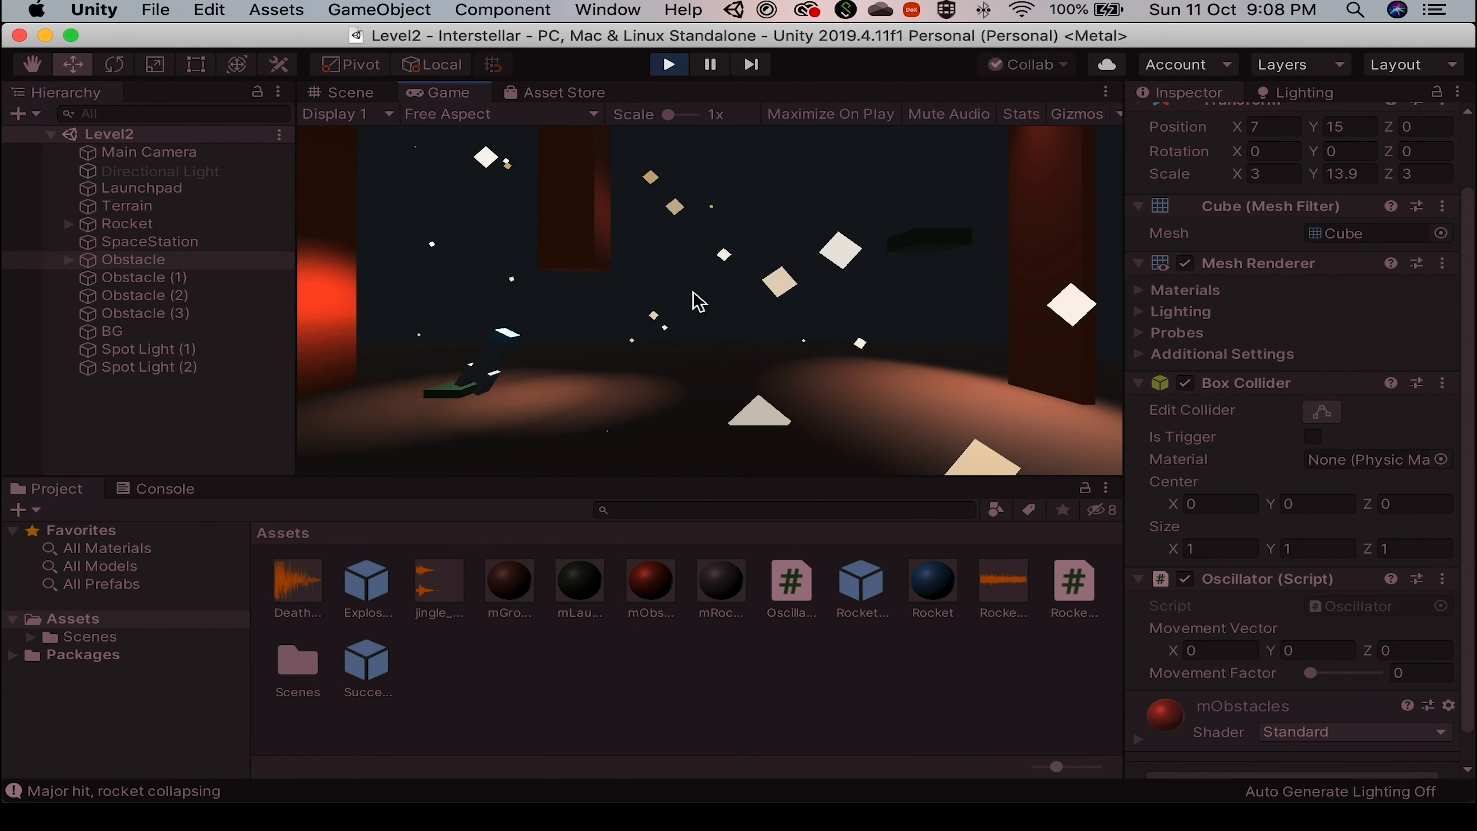
pyautogui.click(1216, 651)
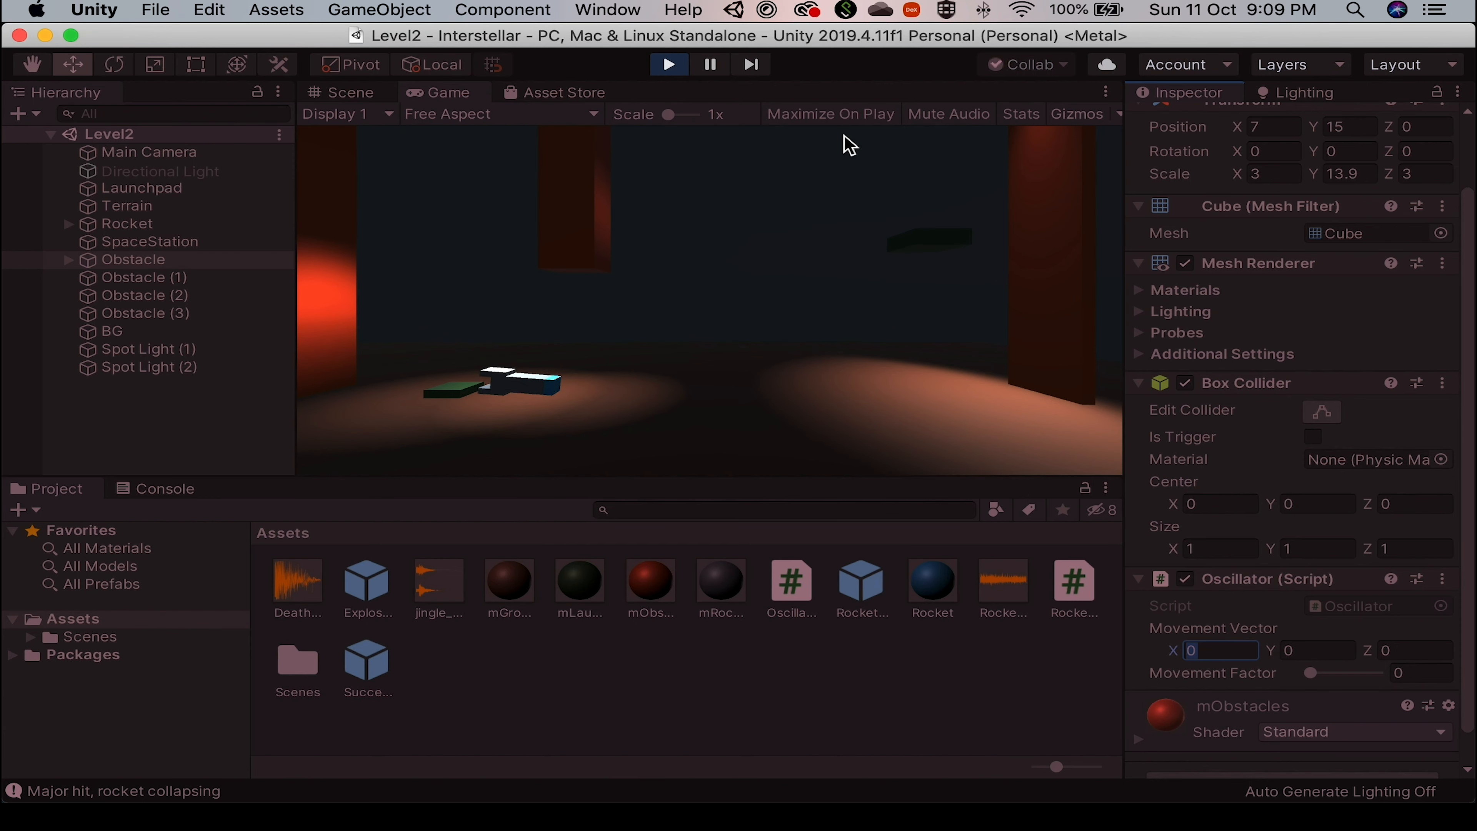
pyautogui.write('12')
pyautogui.press('Tab')
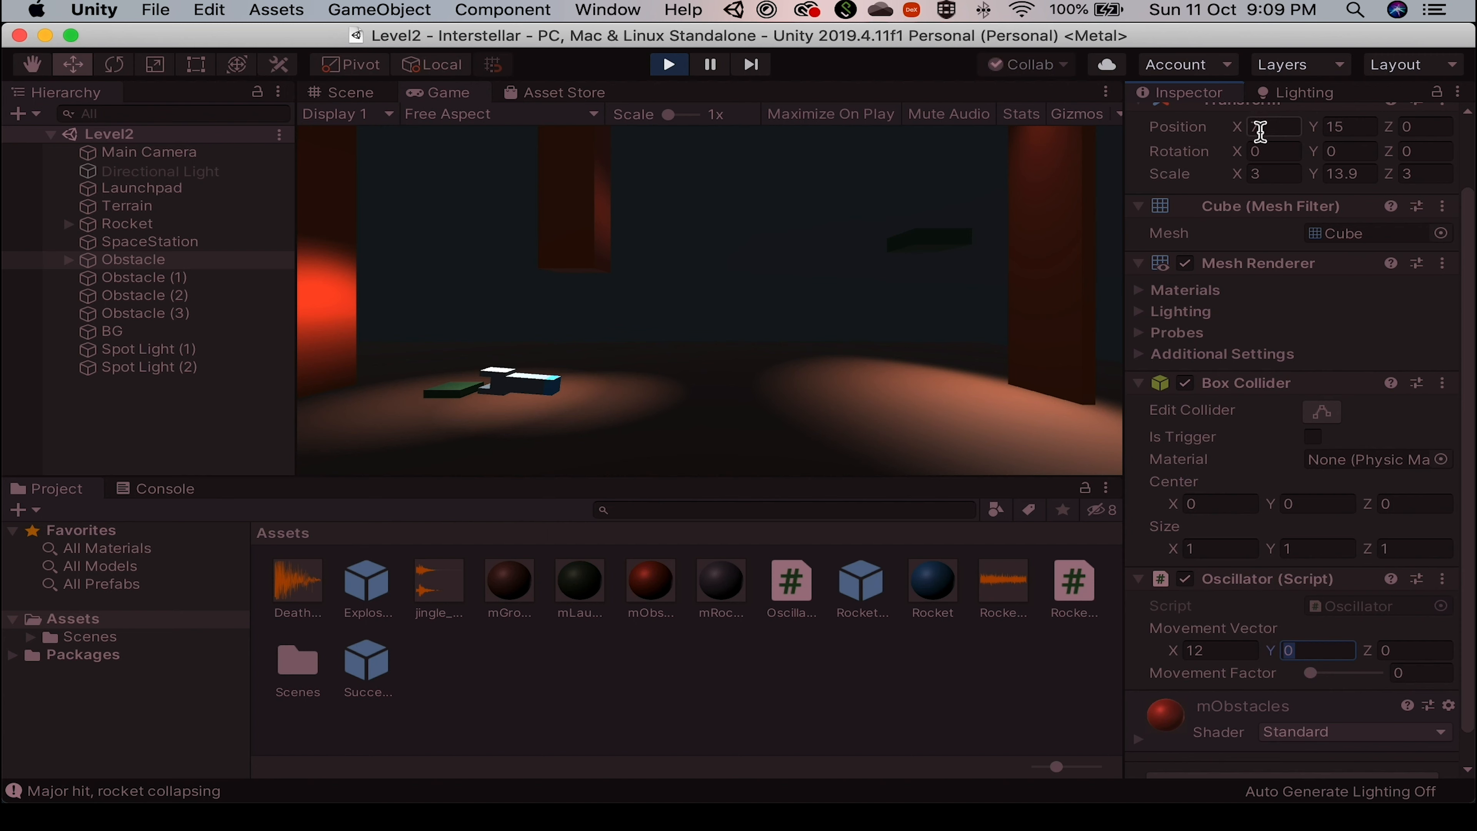
pyautogui.moveTo(1311, 675); pyautogui.dragTo(1413, 689)
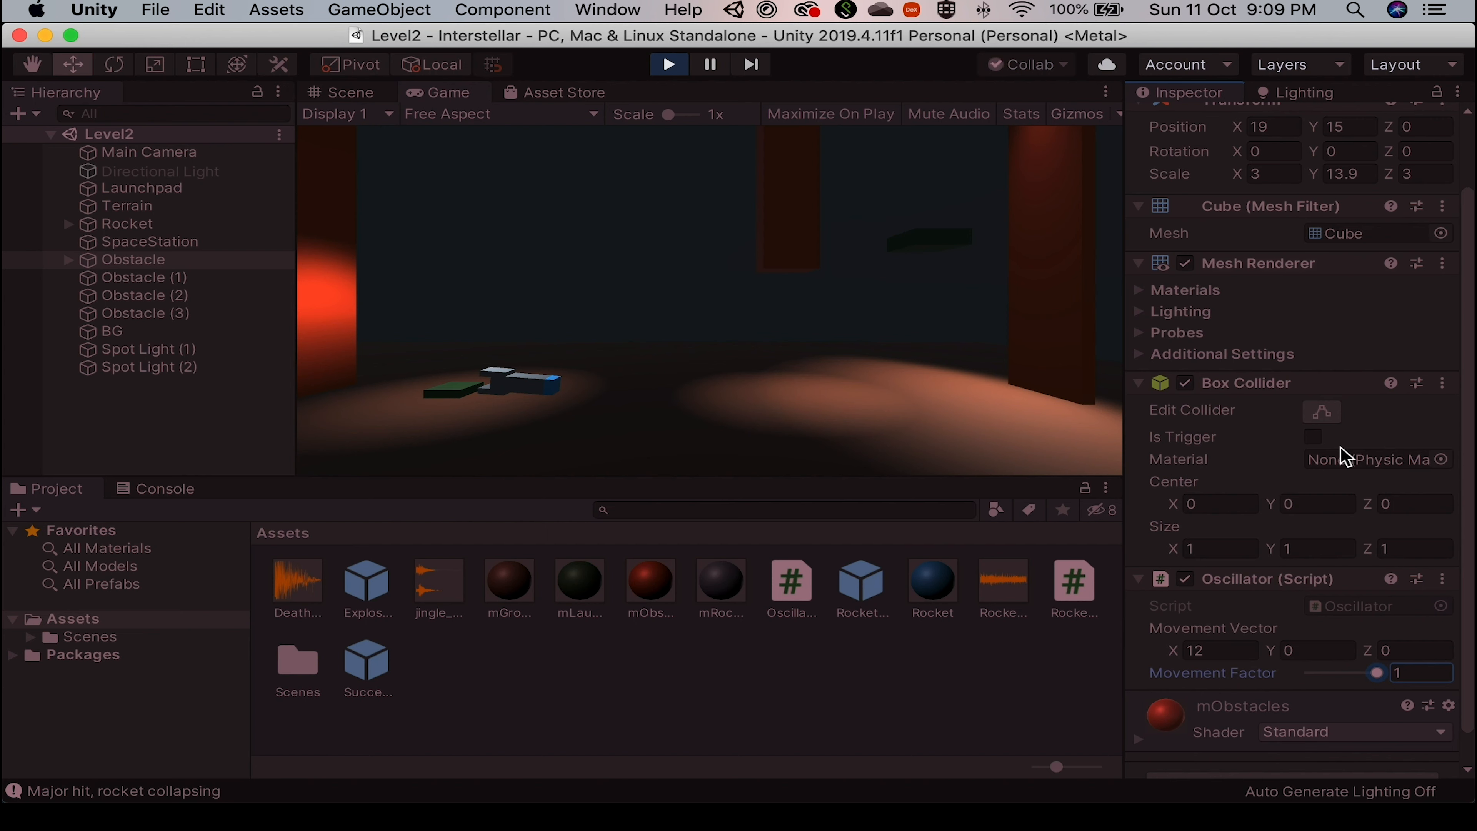
# While the game runs, set Obstacle's Movement Vector Y to 30 and slide its Movement Factor back to 0.
pyautogui.click(1303, 645)
pyautogui.moveTo(1303, 644); pyautogui.dragTo(1221, 634)
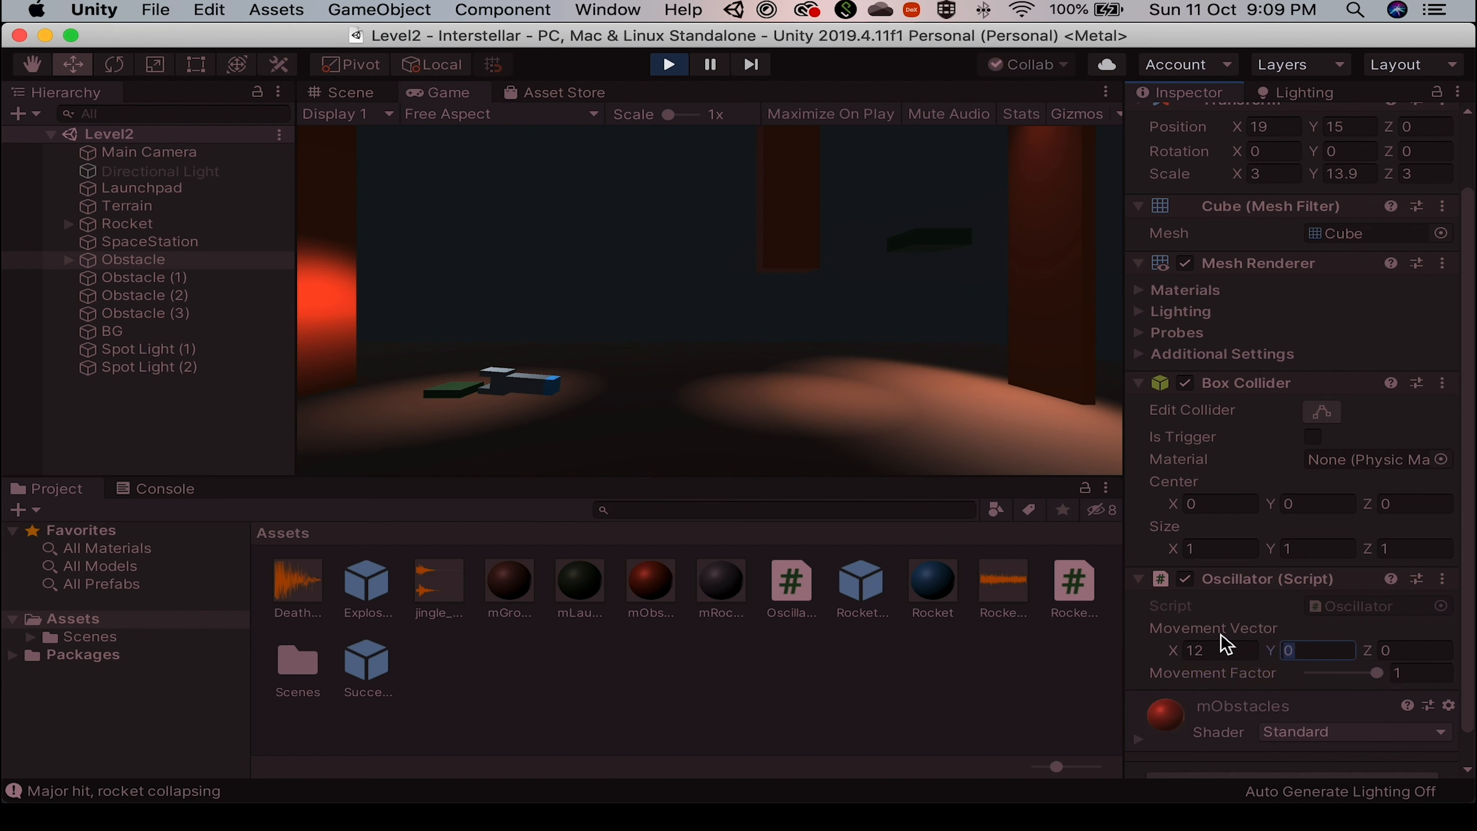
pyautogui.write('30')
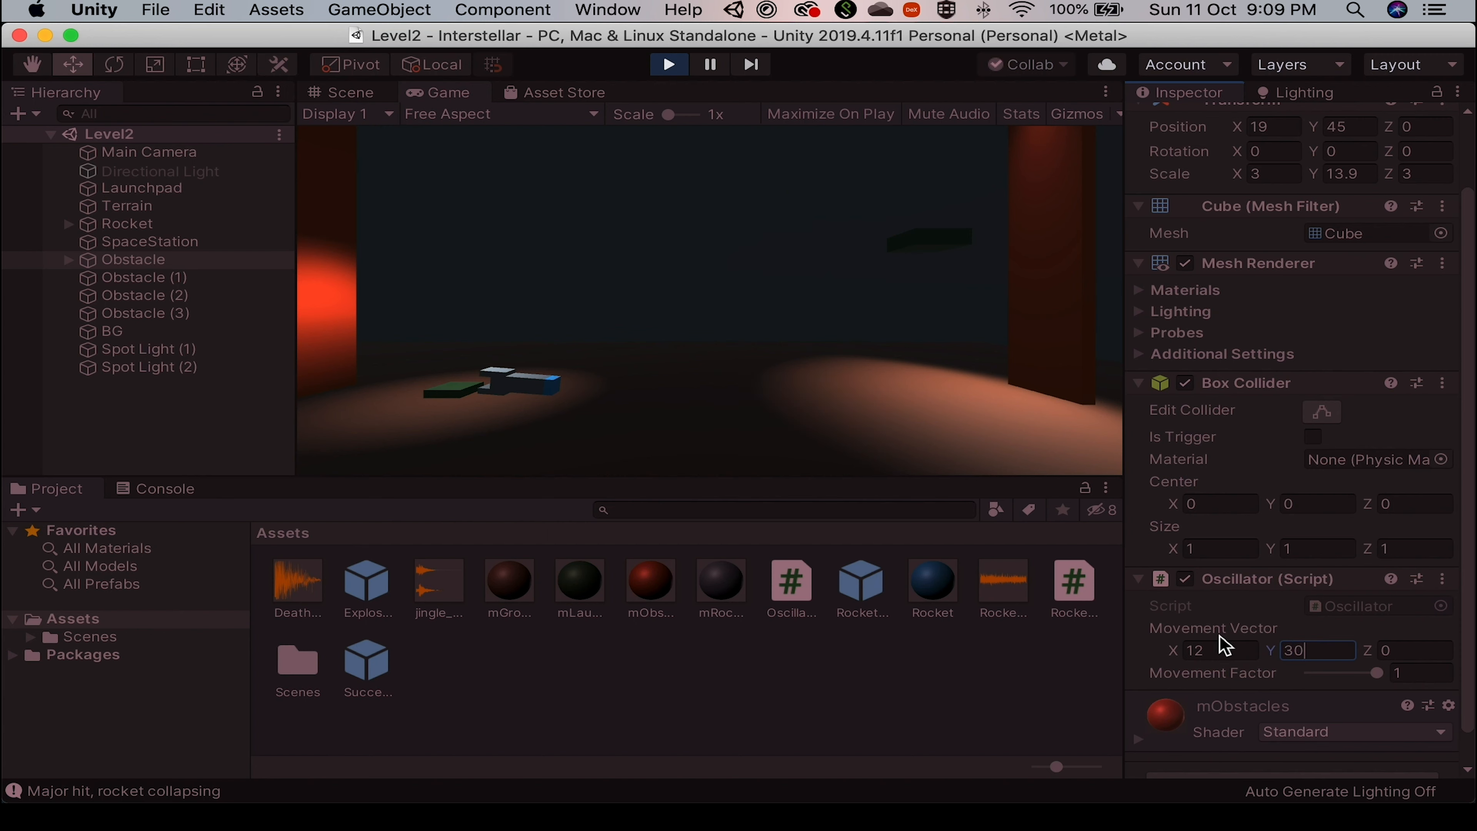
pyautogui.moveTo(1377, 674); pyautogui.dragTo(1236, 684)
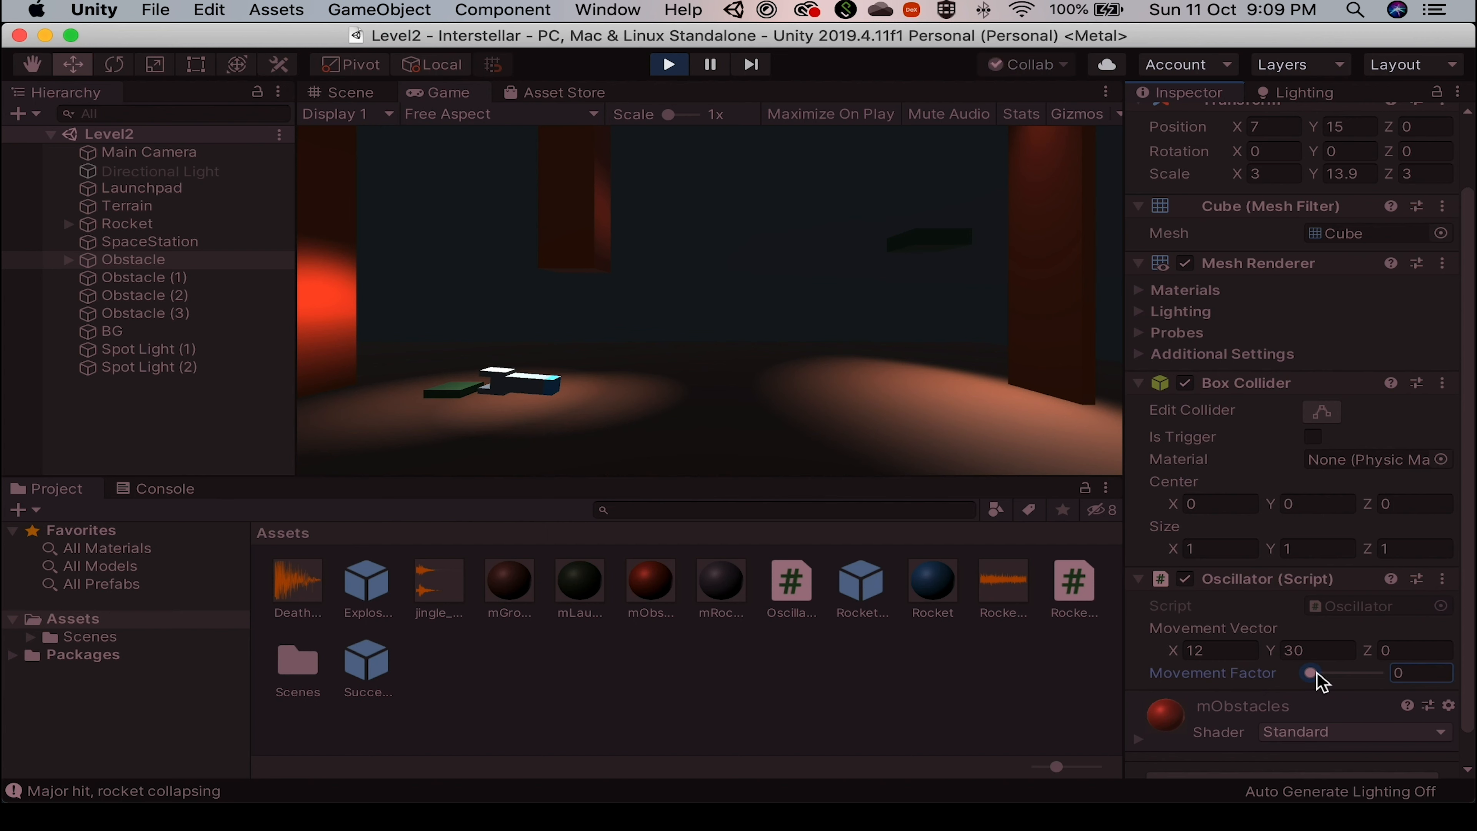
pyautogui.moveTo(1320, 675)
pyautogui.mouseDown()
pyautogui.moveTo(1355, 685)
pyautogui.moveTo(1305, 680)
pyautogui.mouseUp()
pyautogui.click(1434, 127)
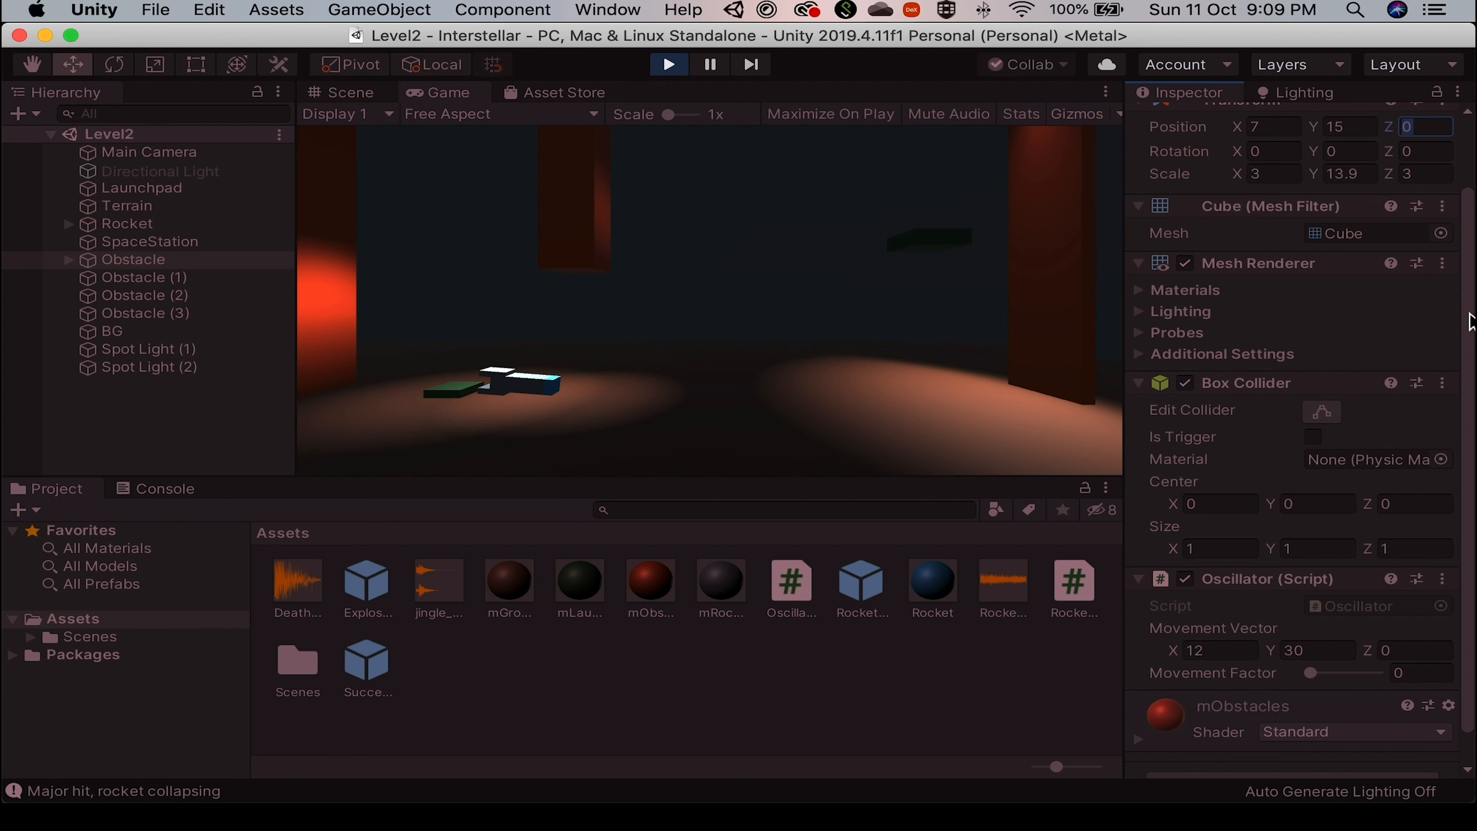
pyautogui.press('Escape')
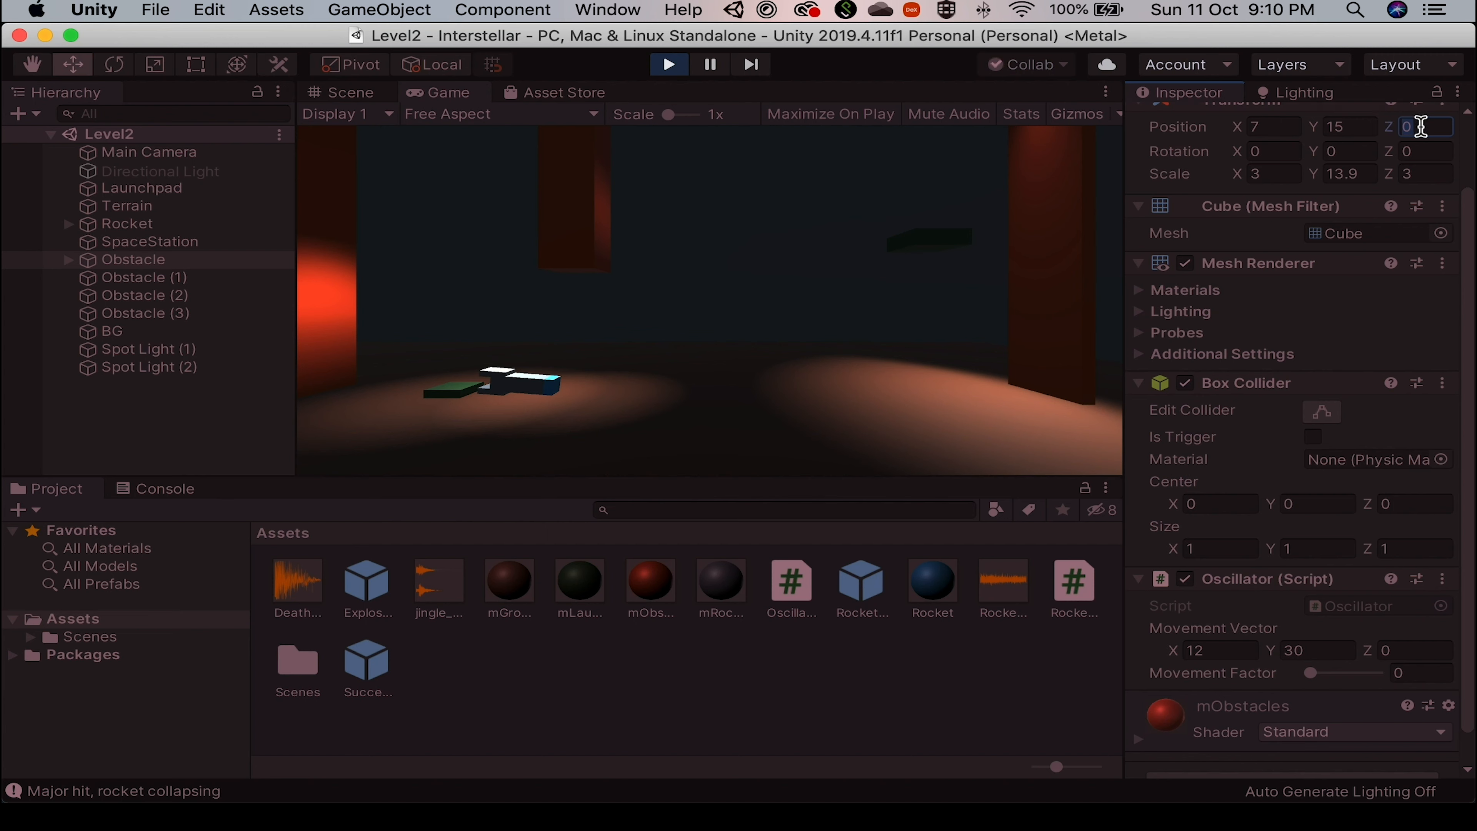
pyautogui.click(1404, 131)
pyautogui.write('1')
pyautogui.press('Escape')
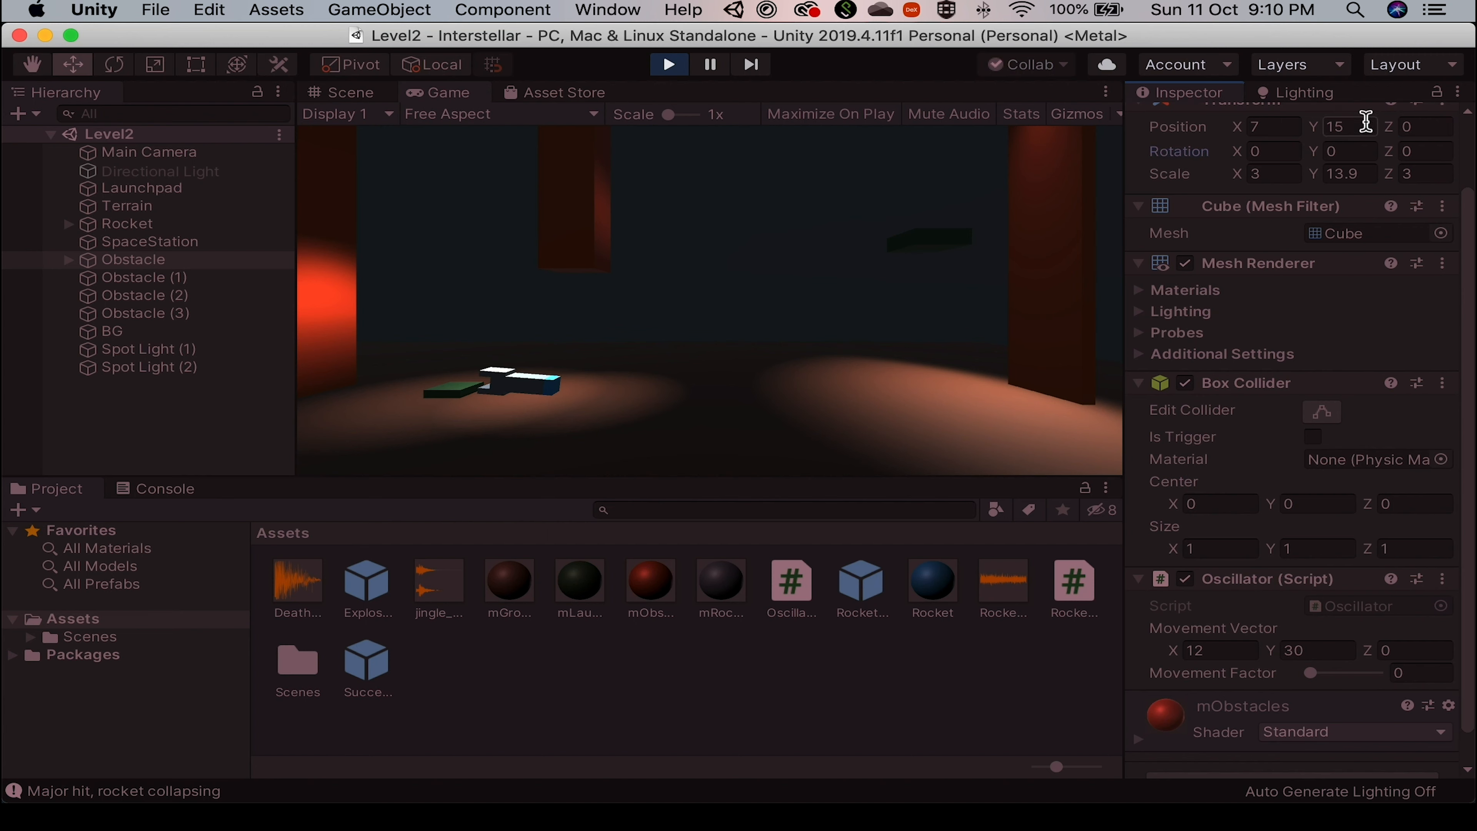
# Slide Obstacle's Movement Factor once more and stop play mode.
pyautogui.moveTo(1301, 669); pyautogui.dragTo(1343, 678)
pyautogui.press('super+p')
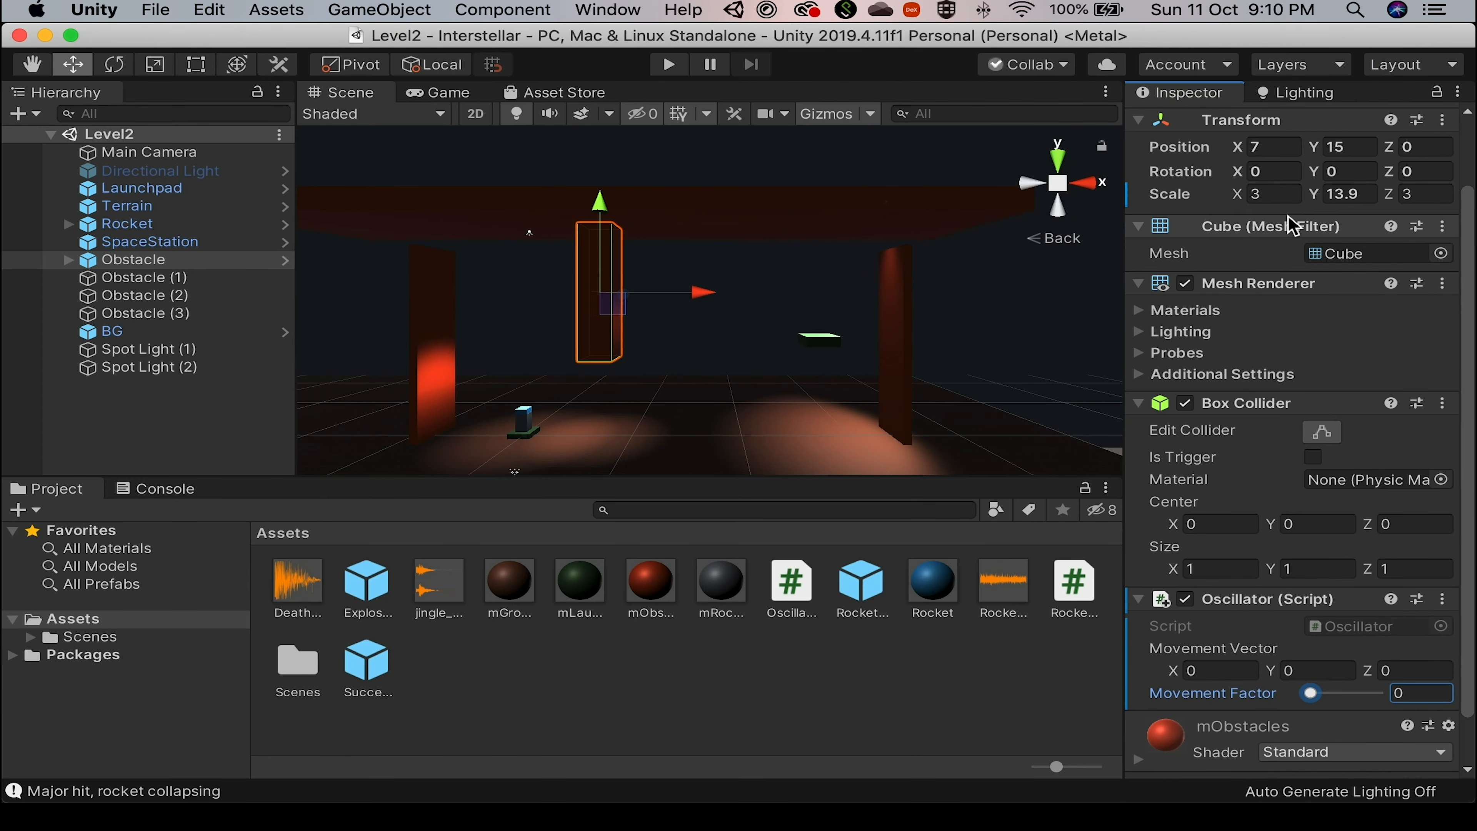
pyautogui.moveTo(1316, 147); pyautogui.dragTo(1351, 148)
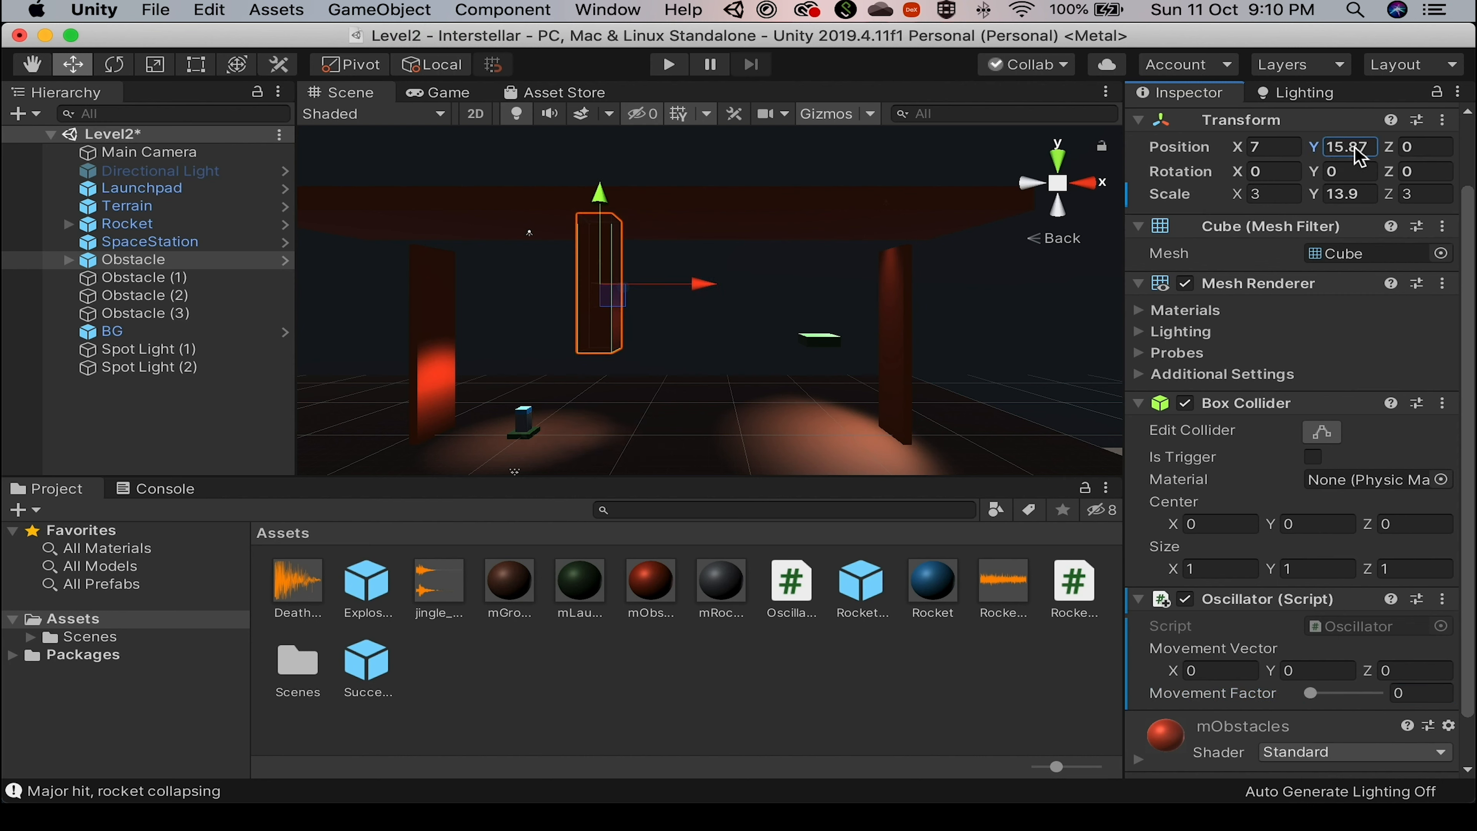
pyautogui.press('super+z')
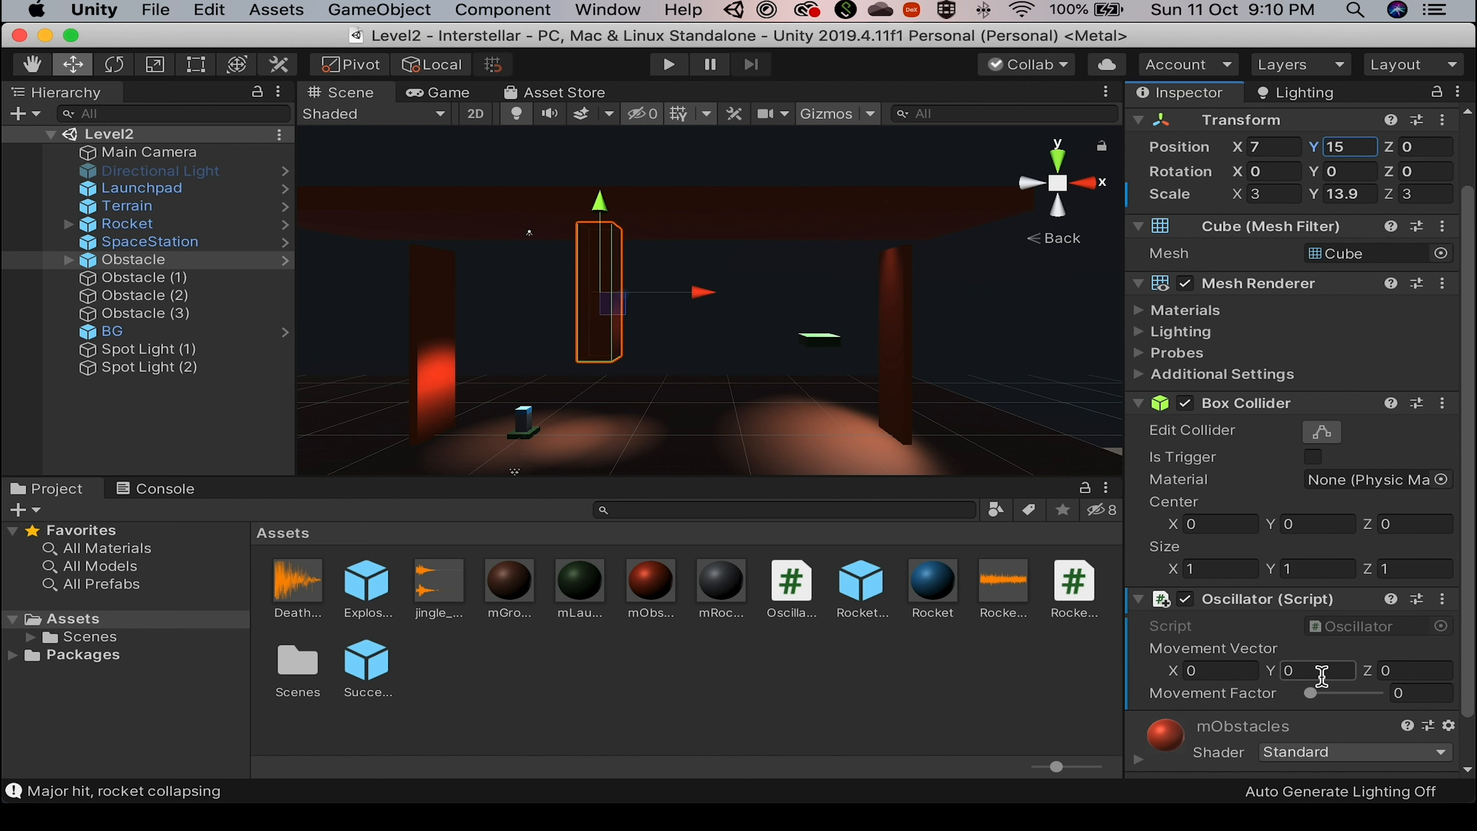
pyautogui.moveTo(1315, 152); pyautogui.dragTo(1290, 158)
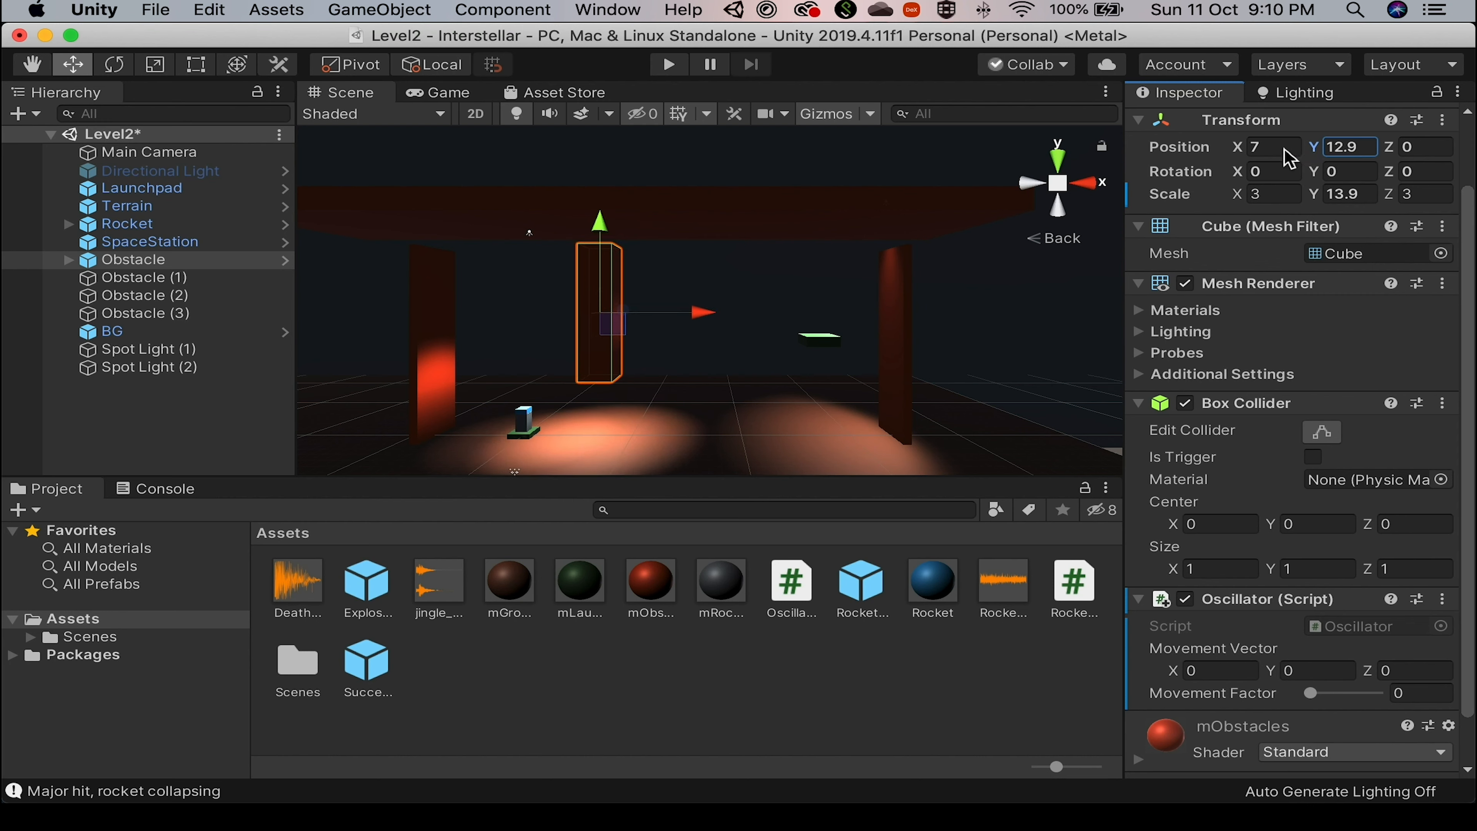
pyautogui.press('super+z')
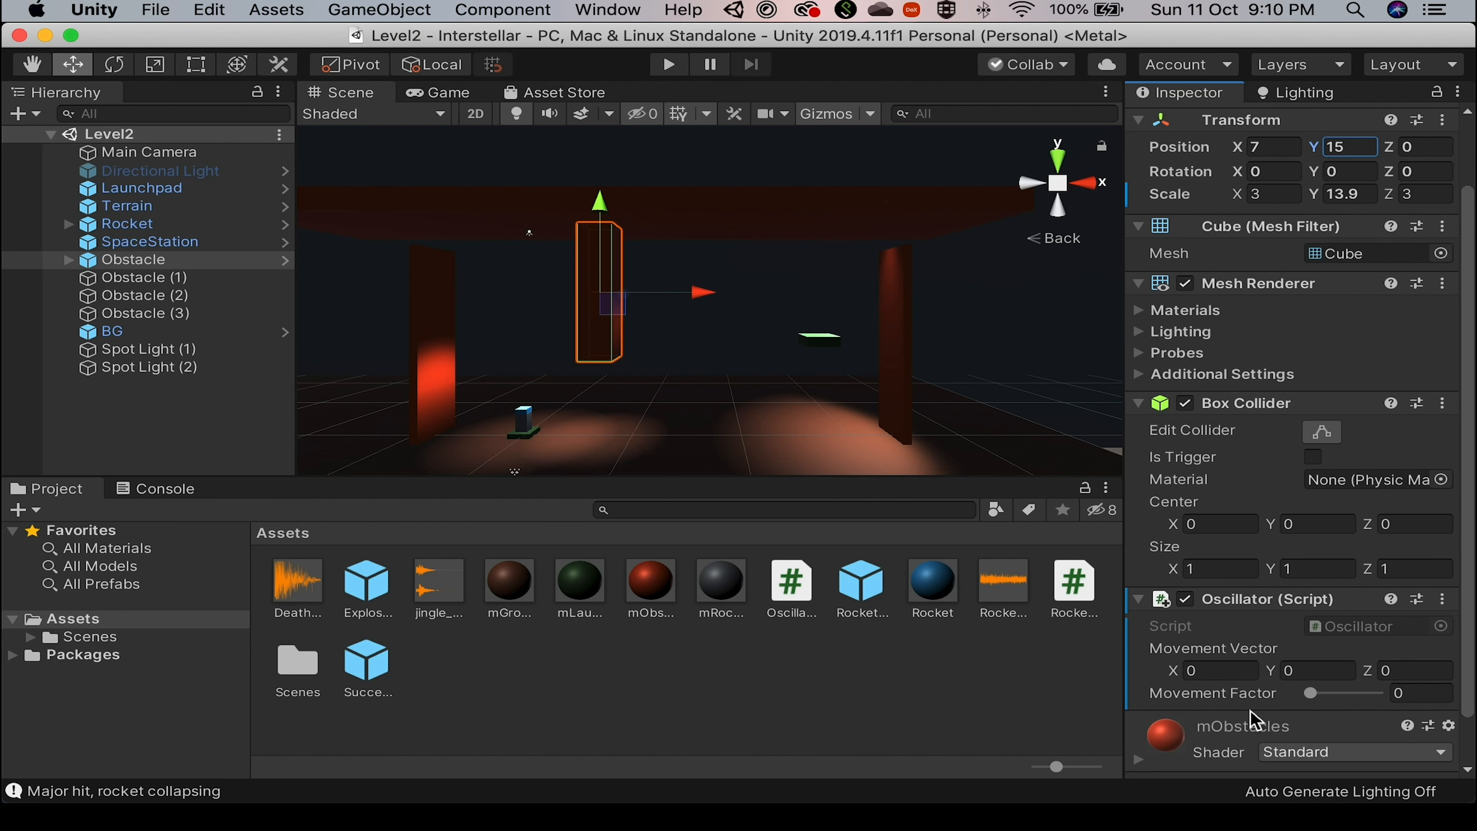
# Set Obstacle's Movement Vector Y to -5, run Level2 in play mode and raise the Movement Factor to 1.
pyautogui.click(1329, 671)
pyautogui.press('Tab')
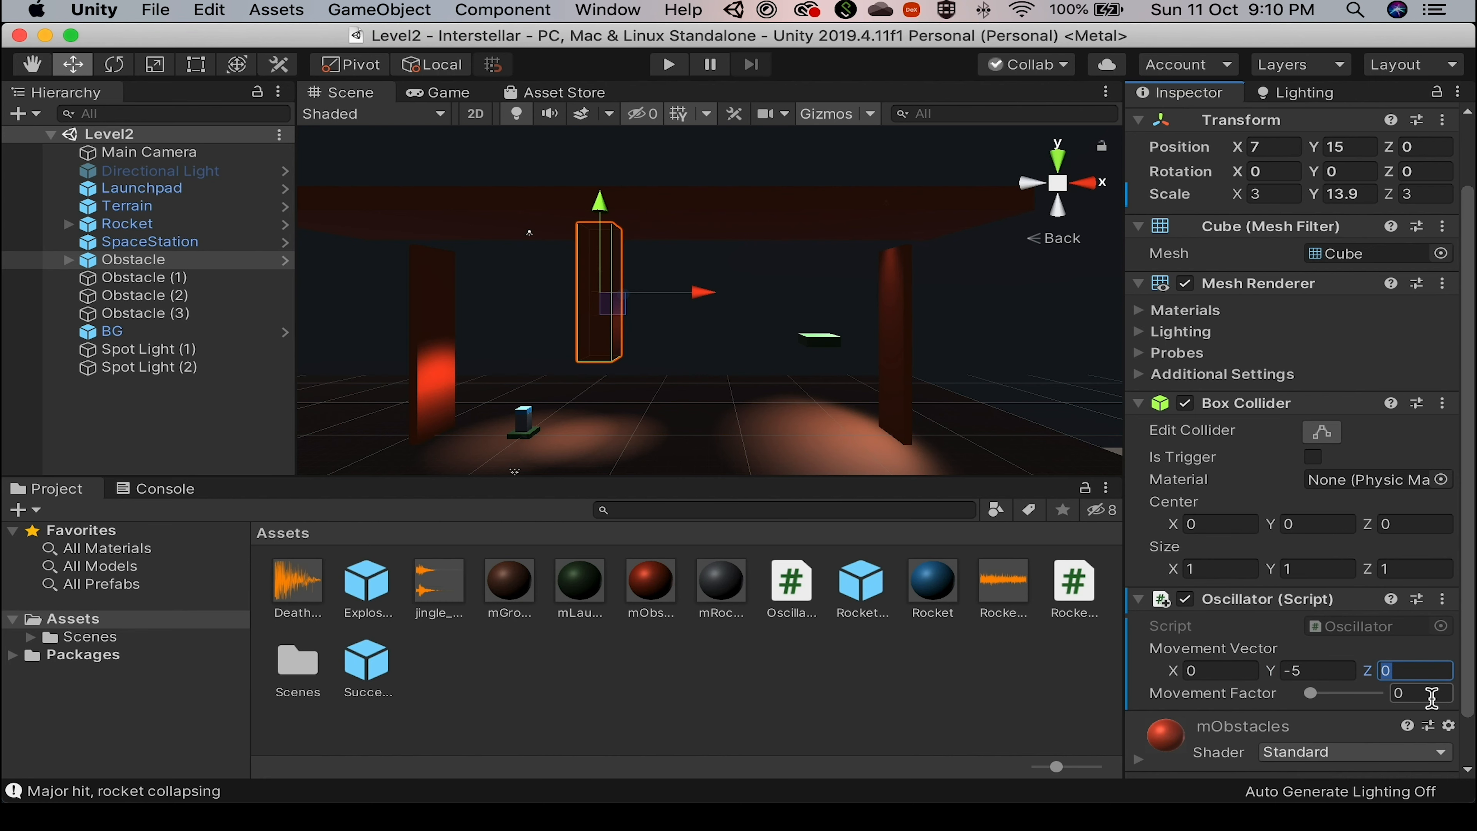
pyautogui.press('super+p')
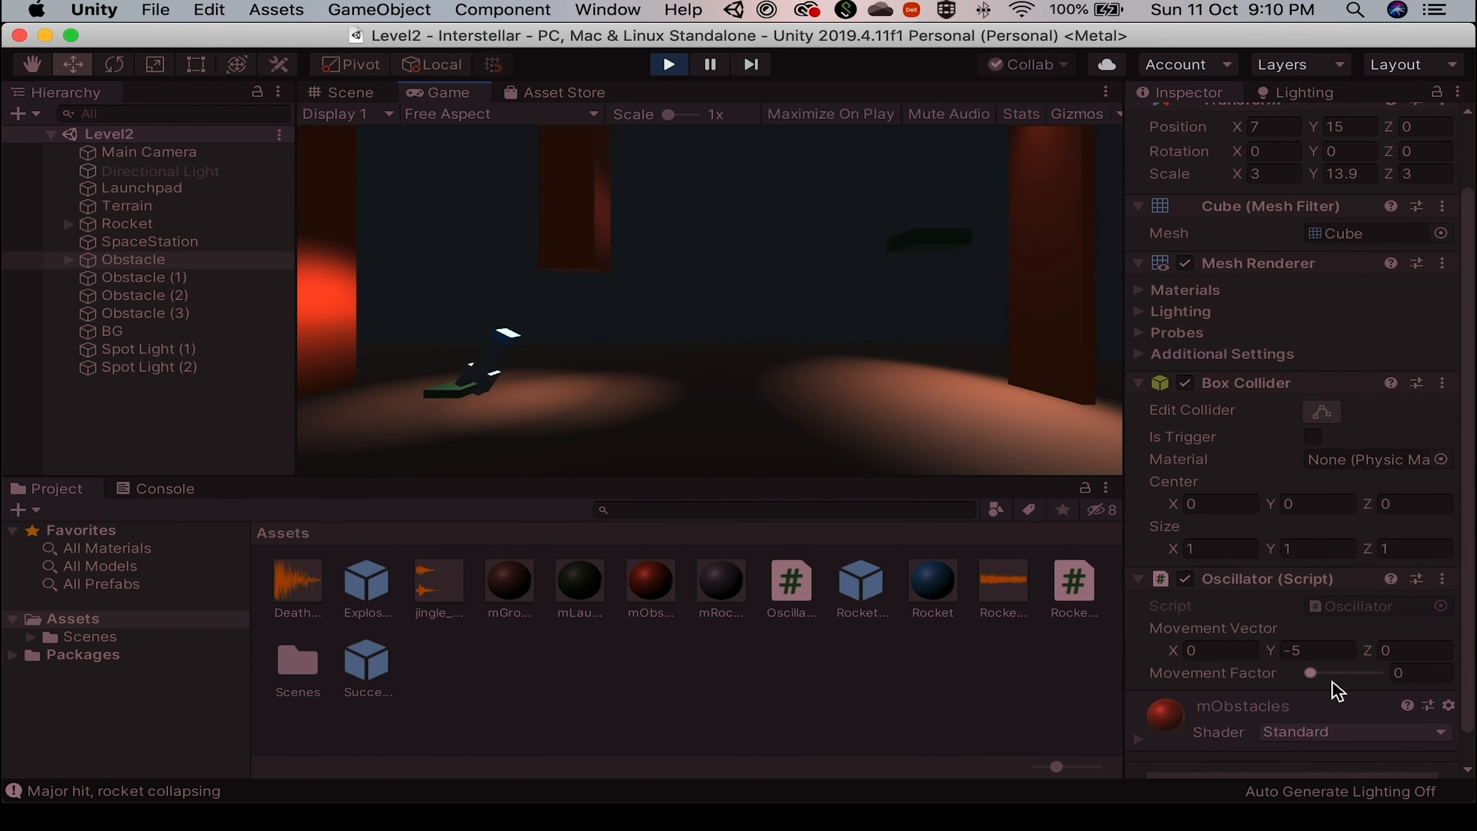
pyautogui.moveTo(1312, 670); pyautogui.dragTo(1289, 703)
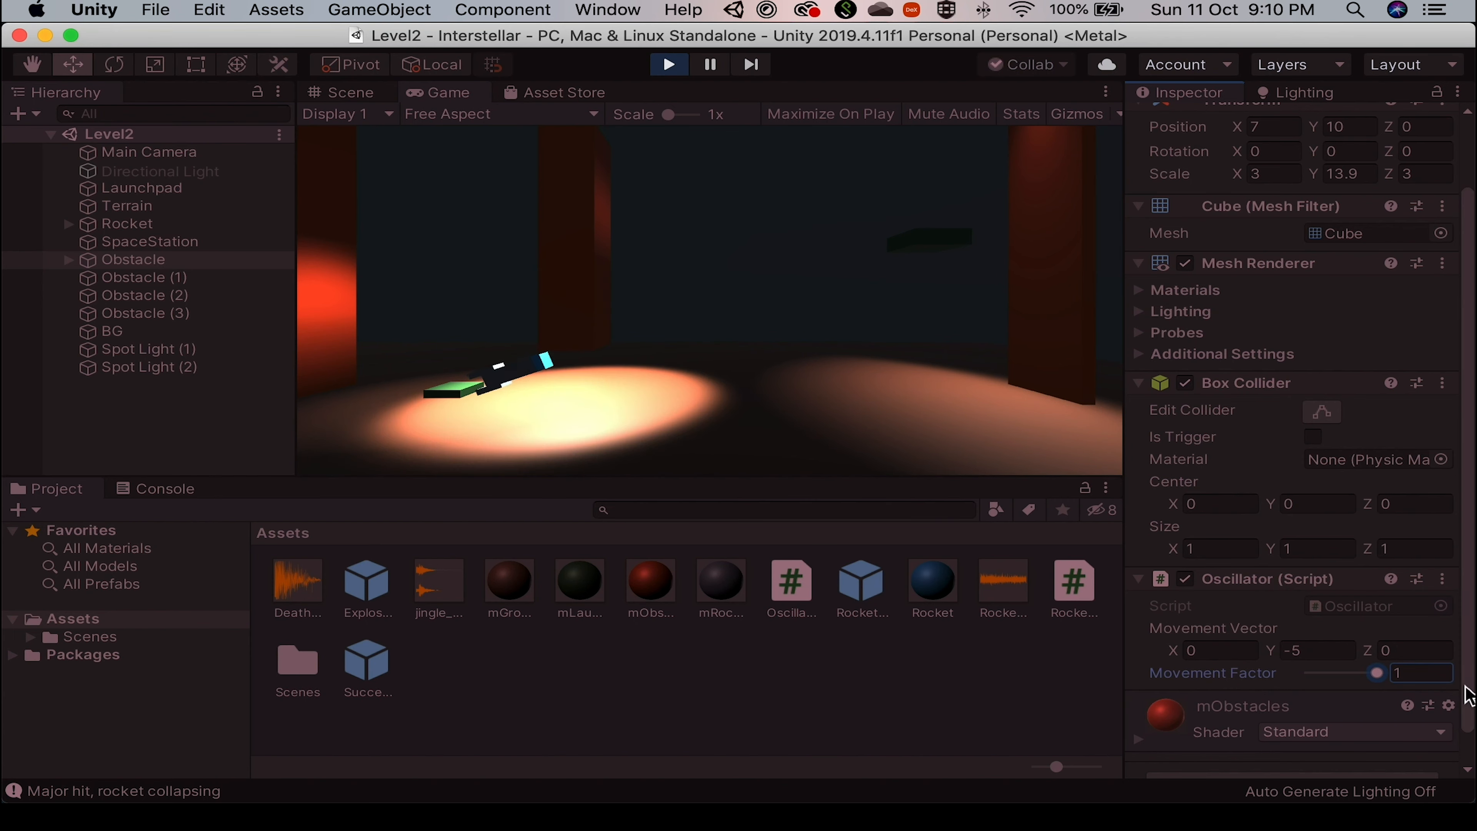
# Stop play mode and set Obstacle's Movement Vector X to 12.
pyautogui.press('super+p')
pyautogui.click(1245, 673)
pyautogui.write('12')
pyautogui.press('Tab')
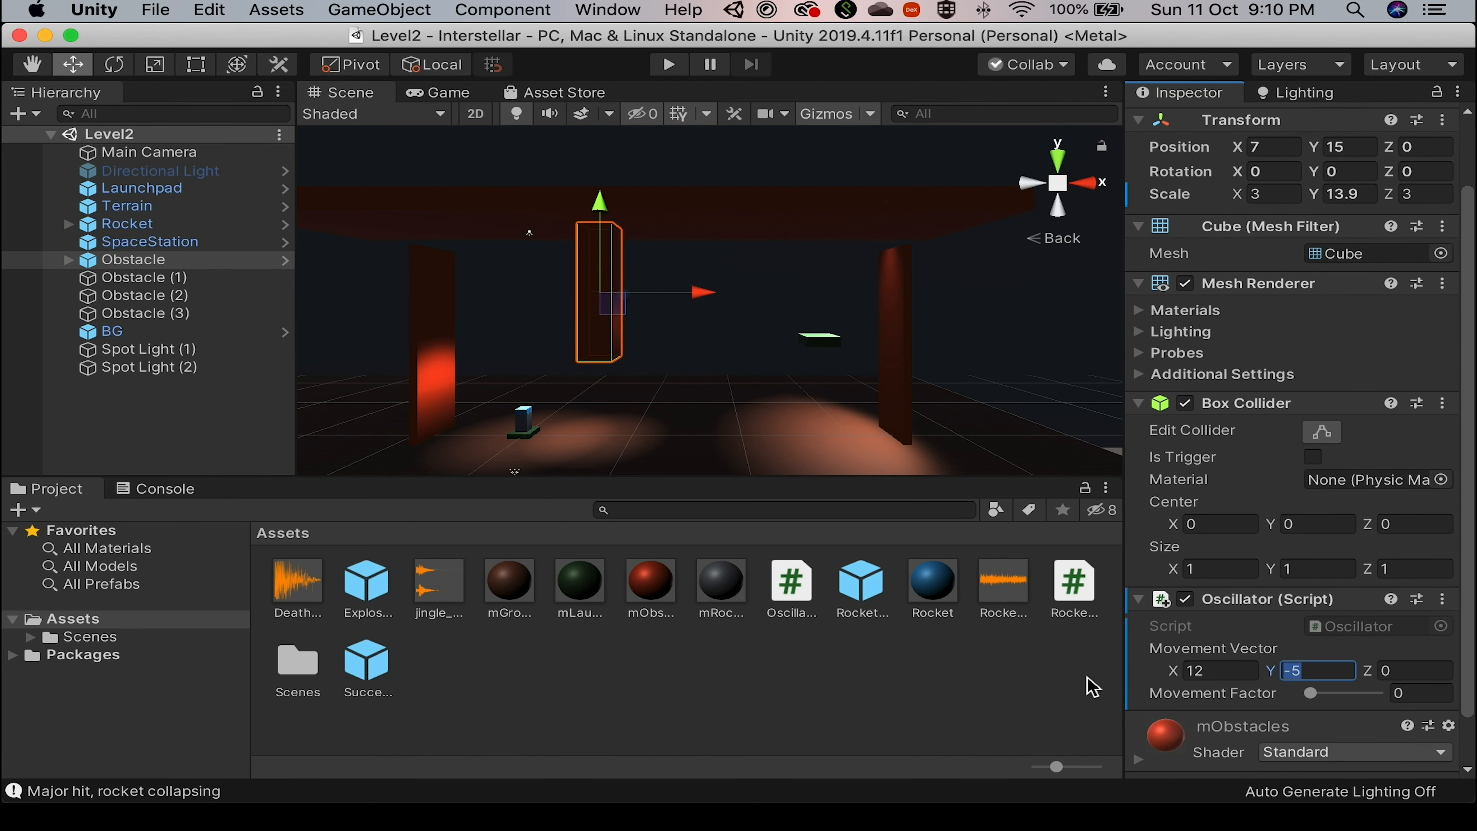
# Run Level2, test Obstacle's diagonal movement with the Movement Factor slider, return it to 0 and stop play mode.
pyautogui.press('super+p')
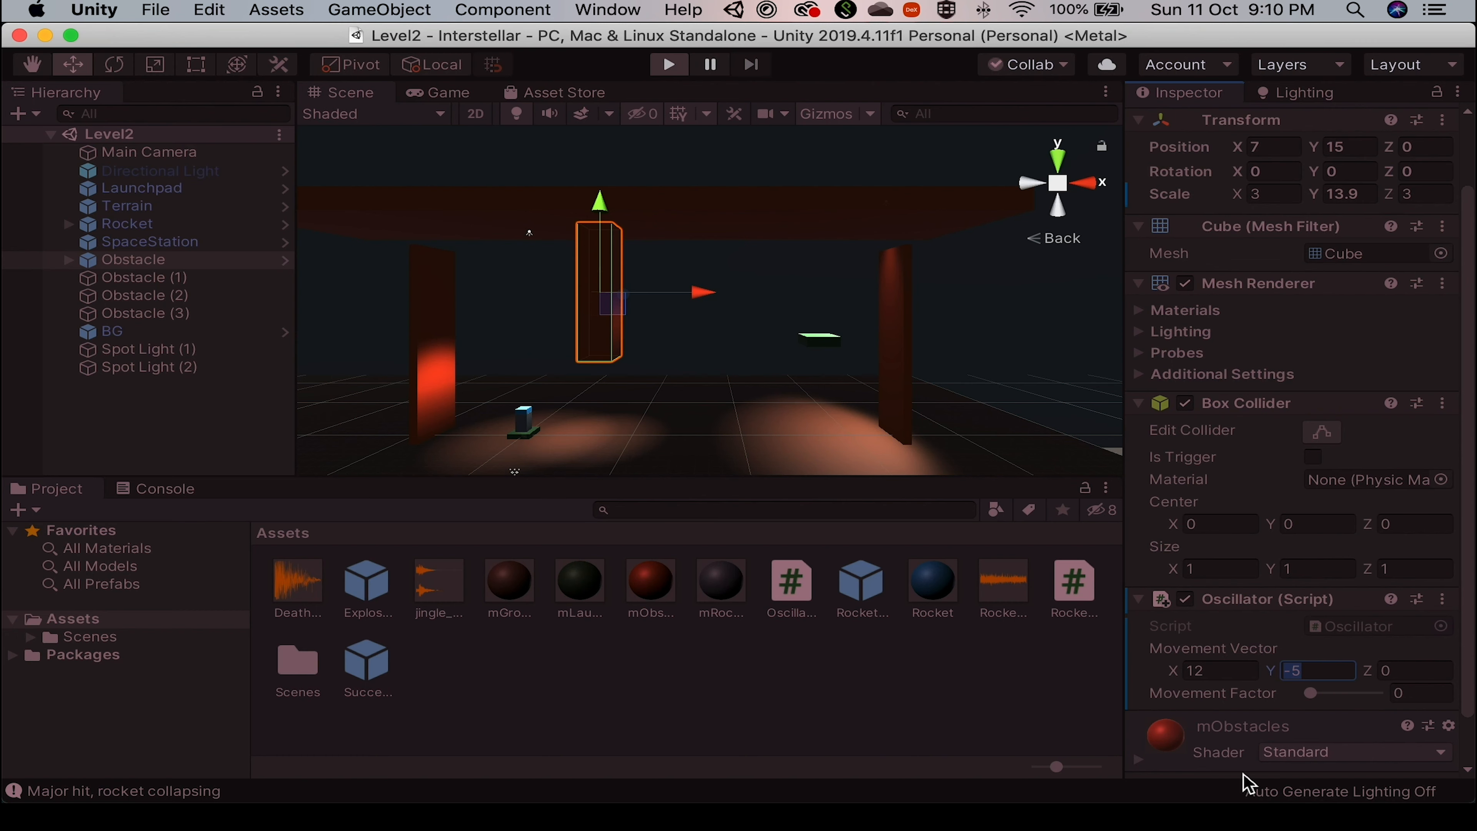
pyautogui.scroll(-1, 1293, 739)
pyautogui.moveTo(1312, 674)
pyautogui.mouseDown()
pyautogui.moveTo(1383, 674)
pyautogui.moveTo(1299, 683)
pyautogui.moveTo(1396, 687)
pyautogui.moveTo(1288, 685)
pyautogui.moveTo(1390, 684)
pyautogui.moveTo(1313, 679)
pyautogui.mouseUp()
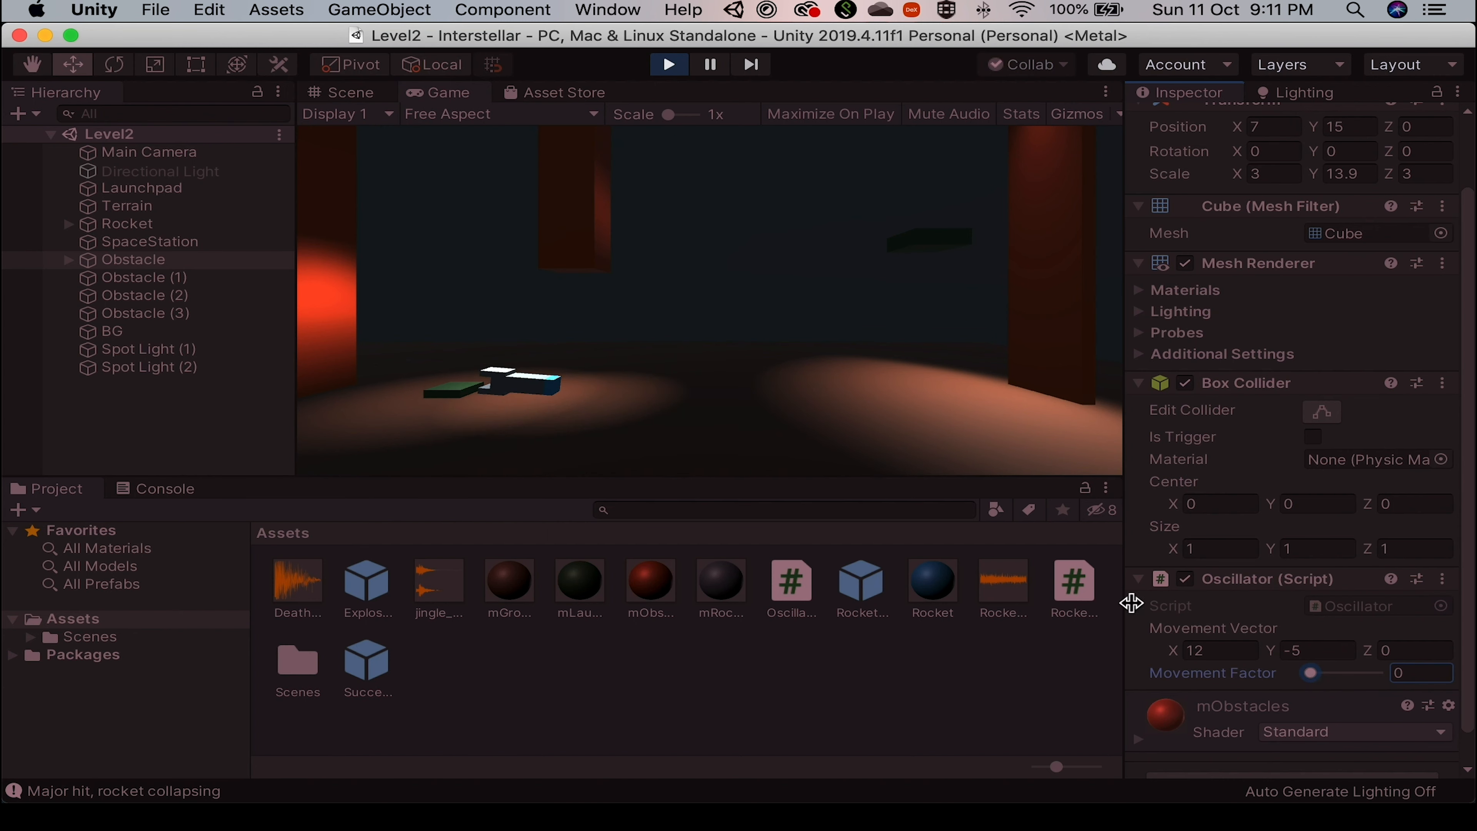
pyautogui.press('super+p')
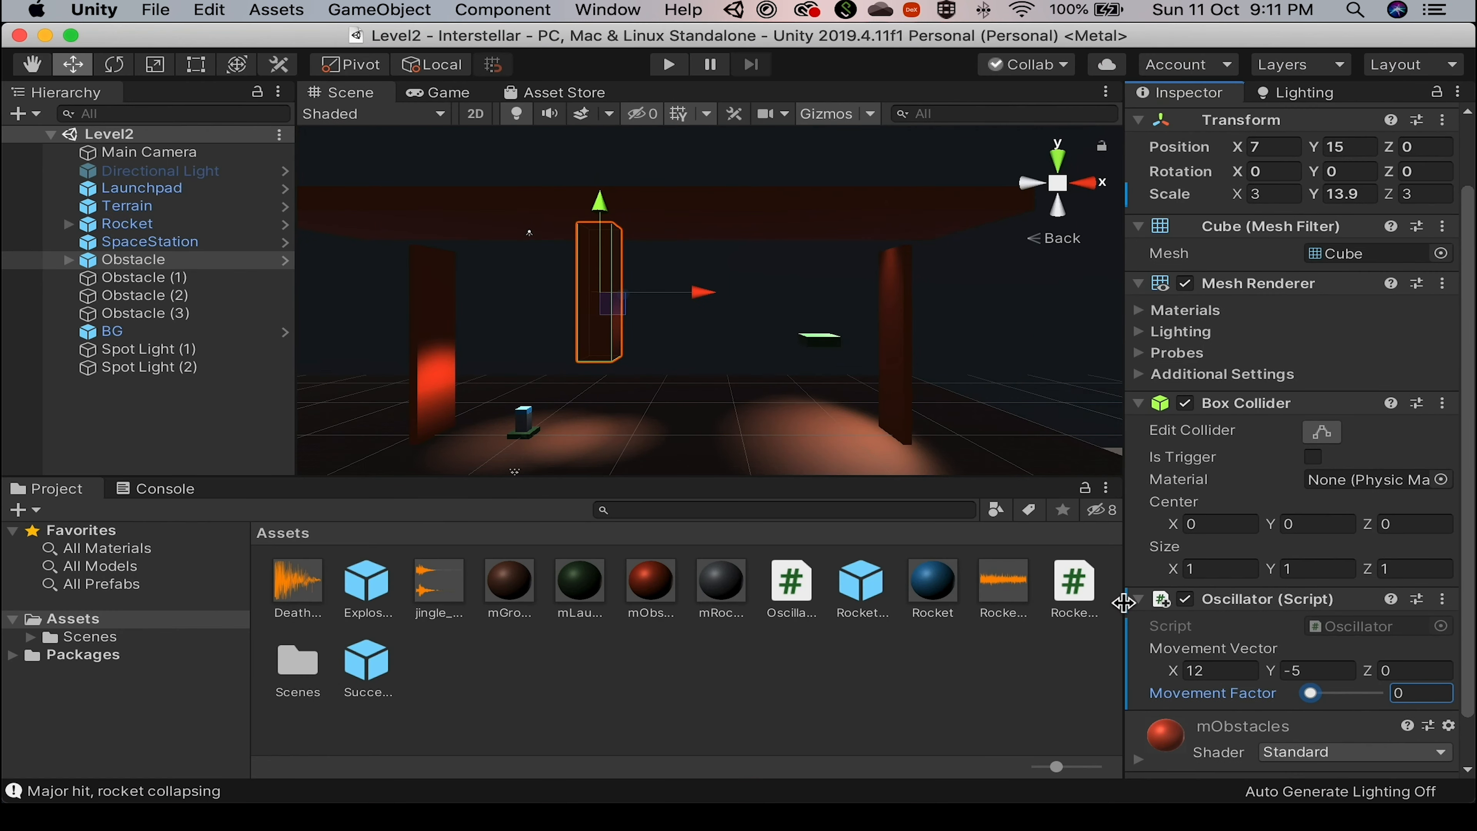
# Switch to Visual Studio and assign a new Vector3 to the movementVector field in Oscillator.cs.
pyautogui.press('super+Tab')
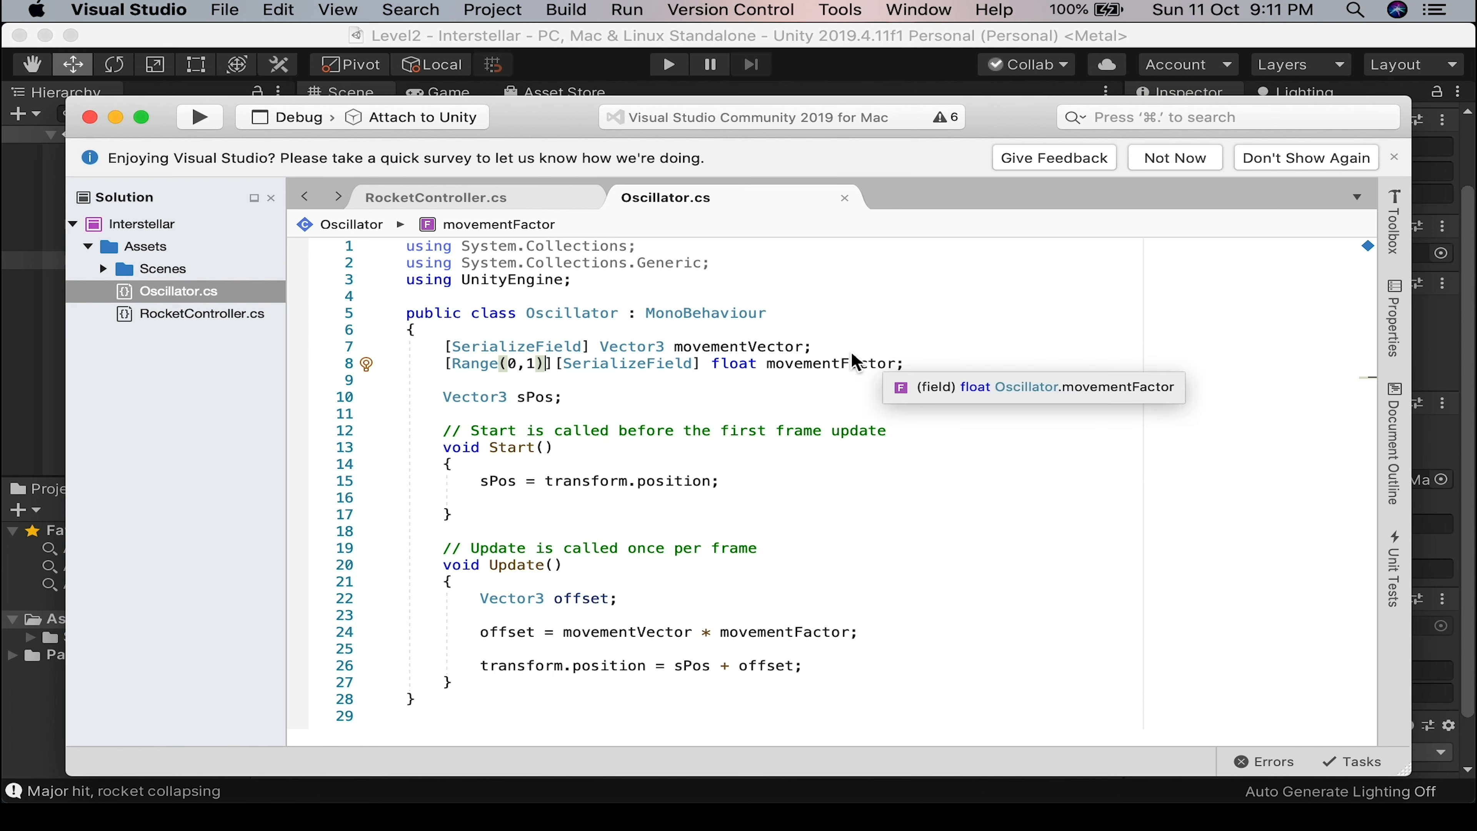
pyautogui.click(833, 345)
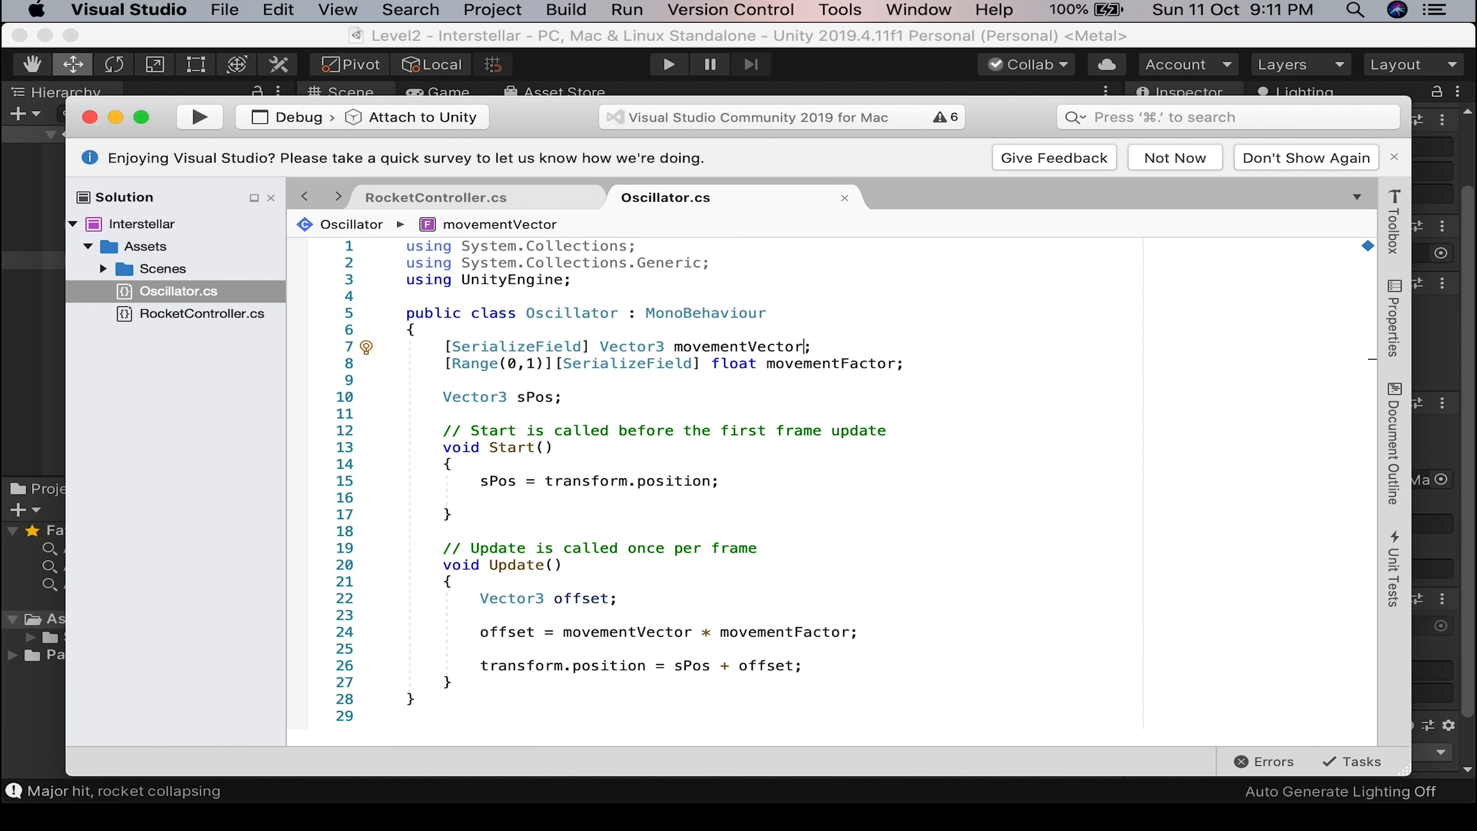
pyautogui.write('= 12')
pyautogui.press('BackSpace')
pyautogui.press('super+s')
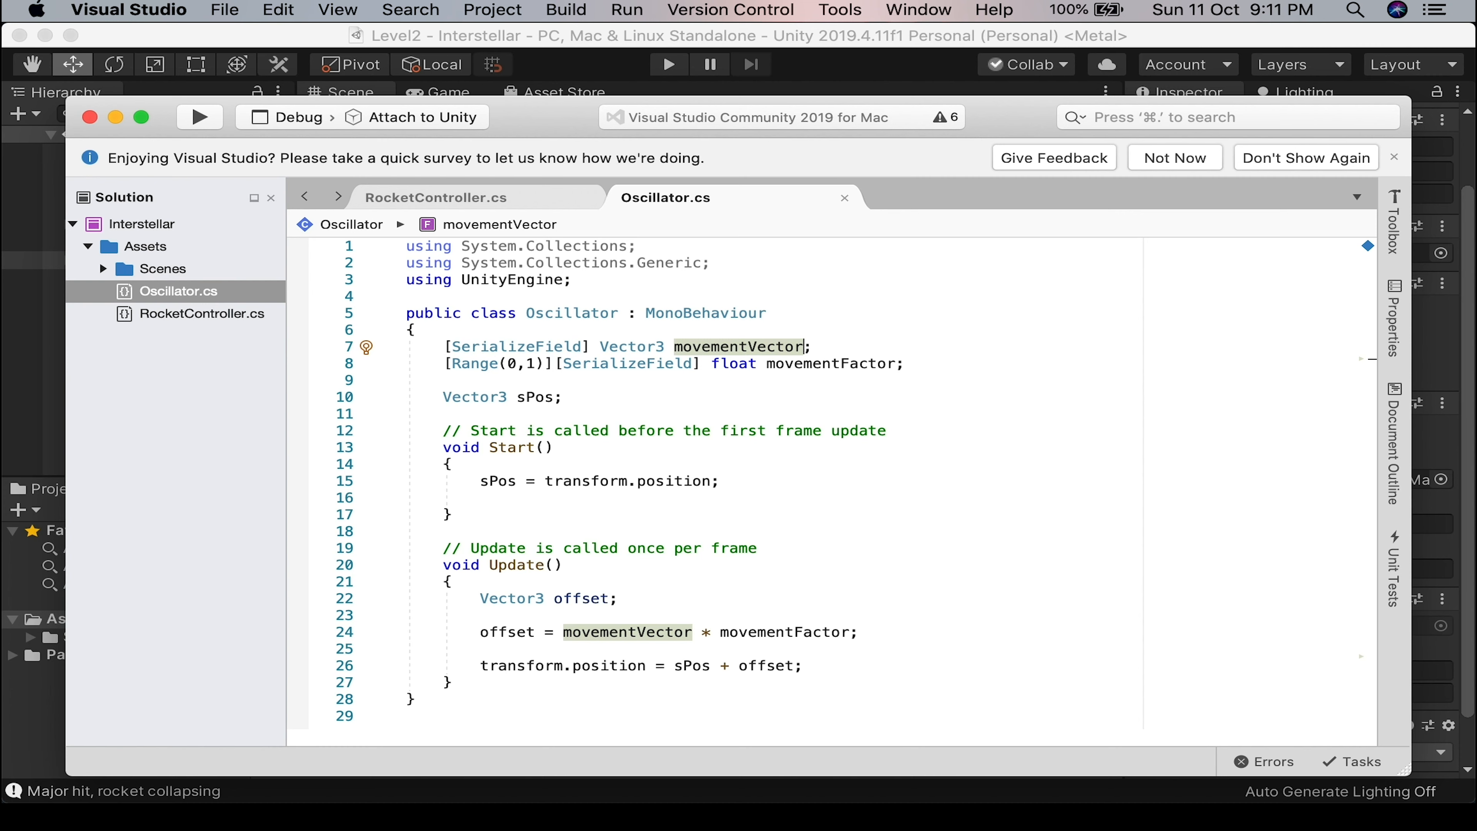
pyautogui.write('= new')
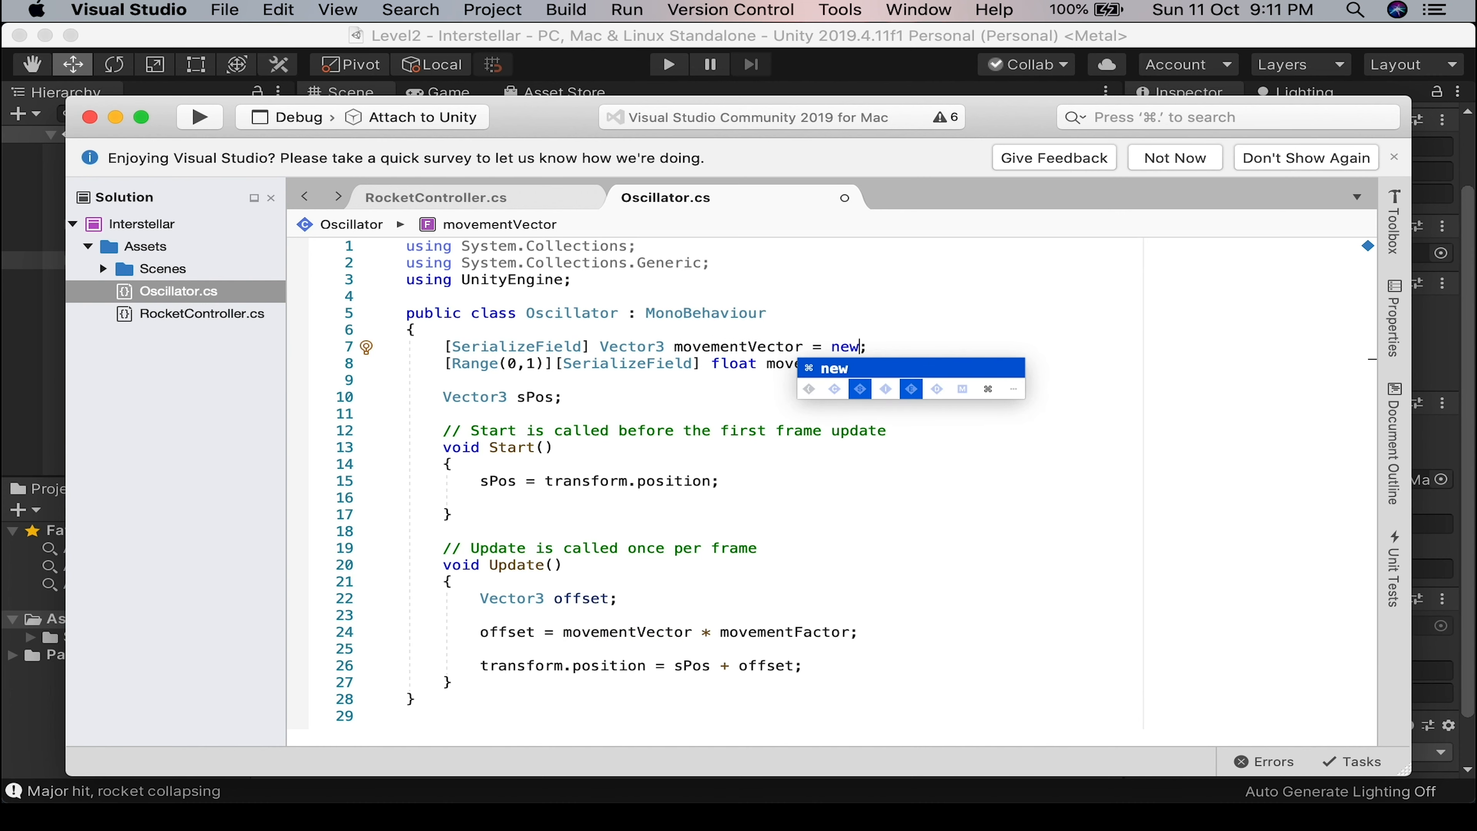
pyautogui.write(' mov')
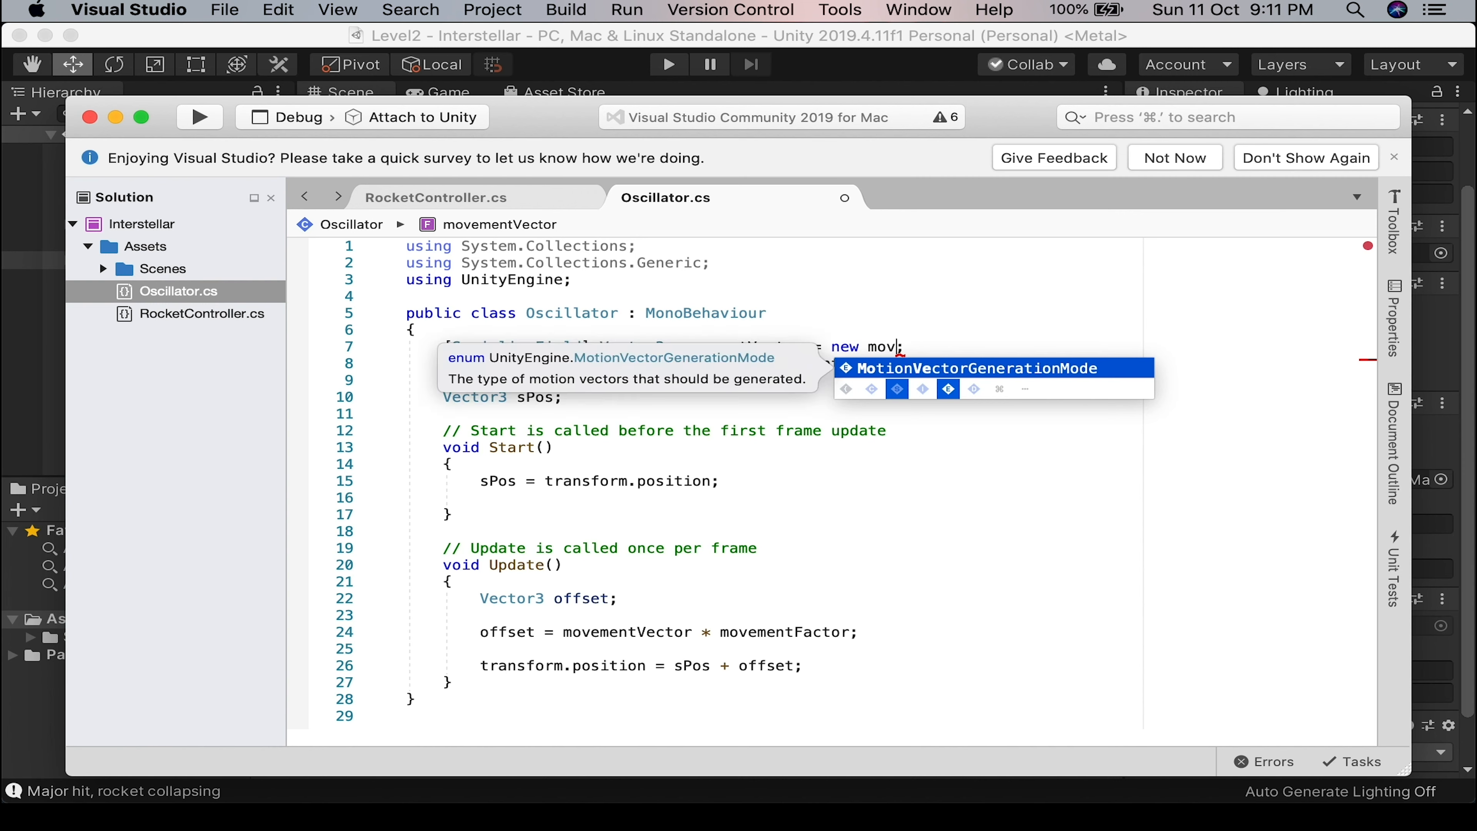
pyautogui.press('BackSpace')
pyautogui.press('BackSpace')
pyautogui.press('BackSpace')
pyautogui.write('ve')
pyautogui.press('Return')
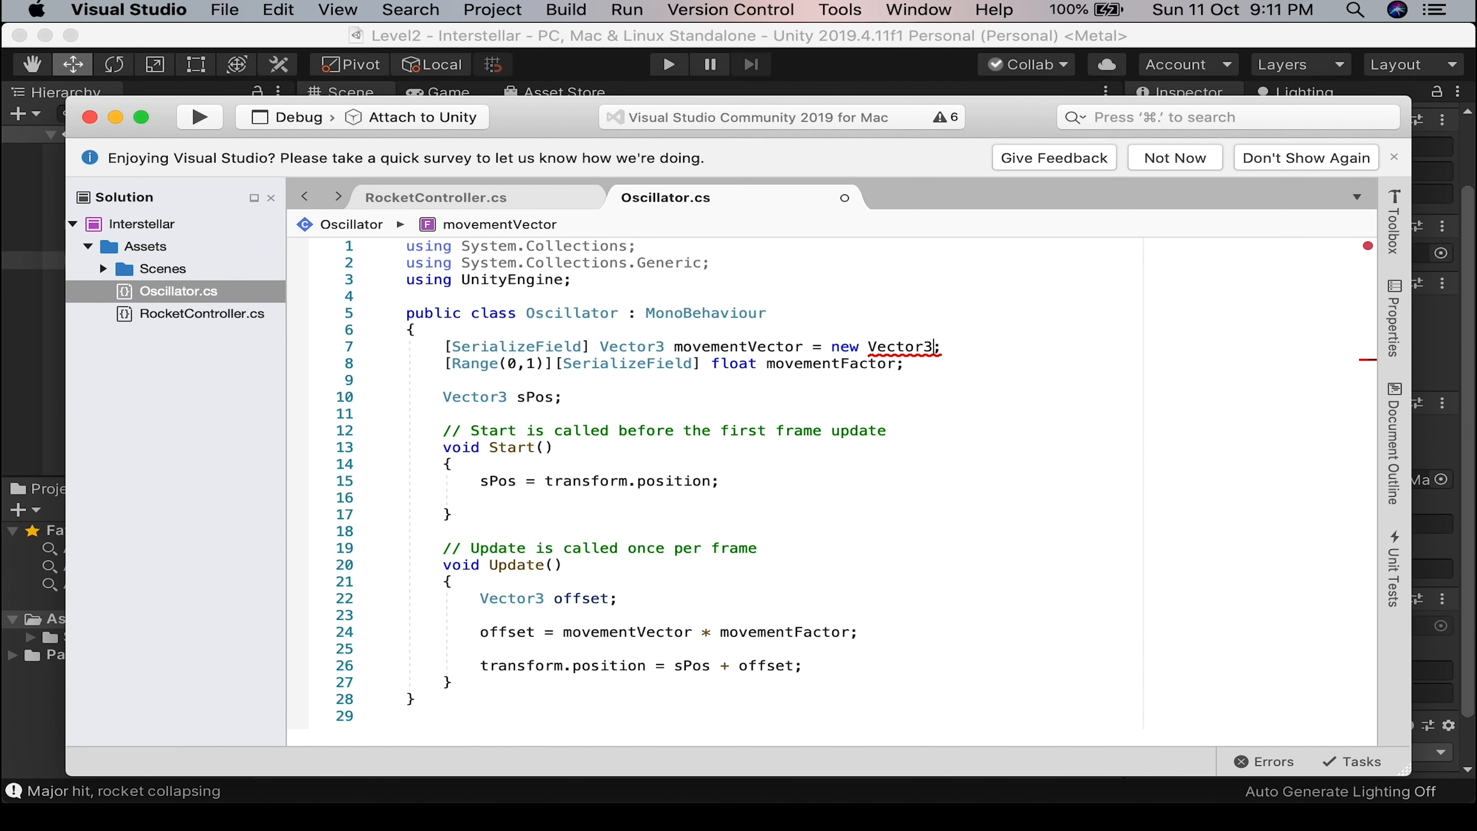
# Give movementVector's new Vector3 the components 12, -5, 0 and save the script.
pyautogui.write('(12')
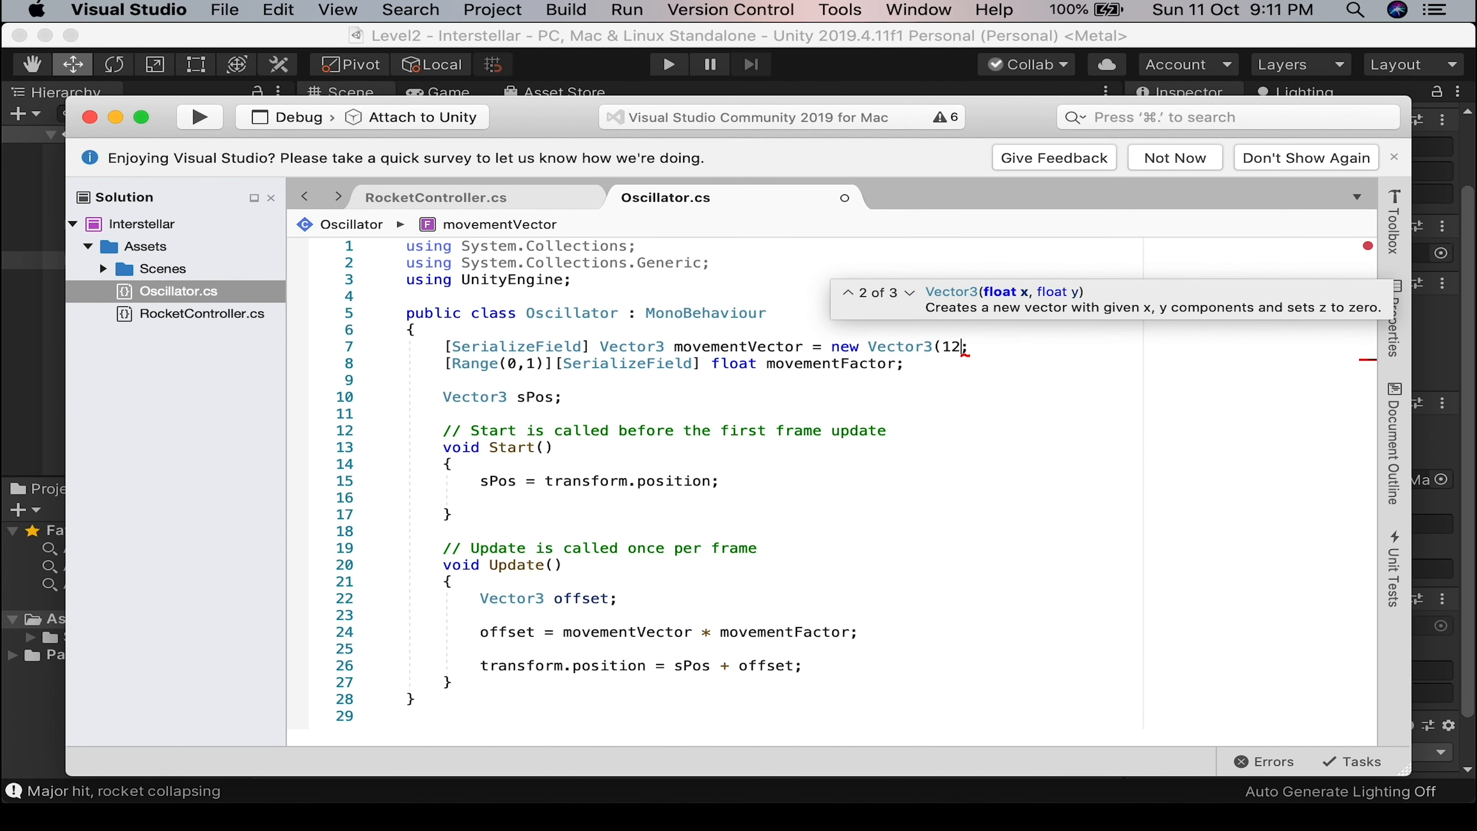
pyautogui.write(',-5,0')
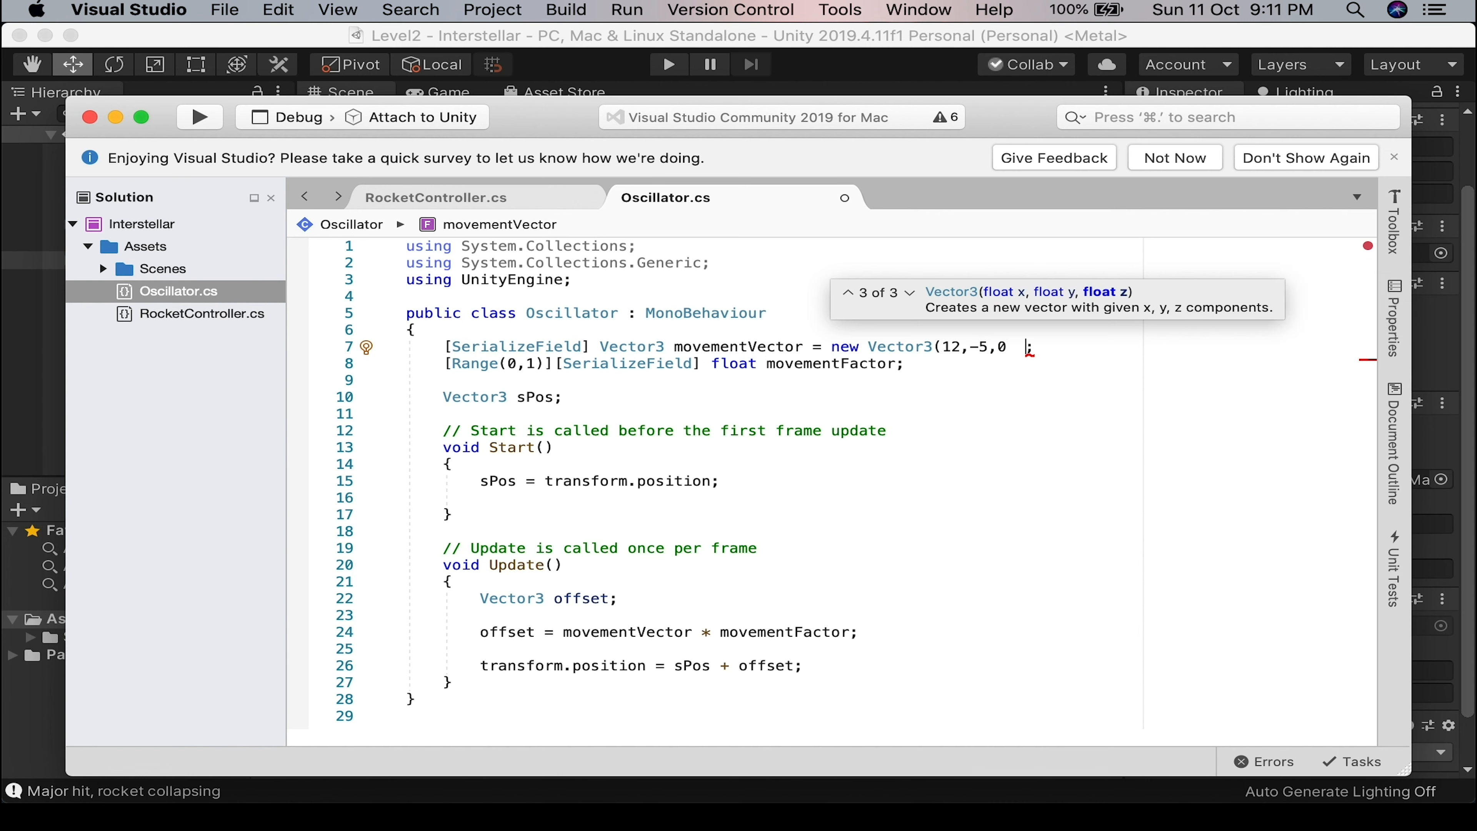
pyautogui.write(' )')
pyautogui.click(906, 363)
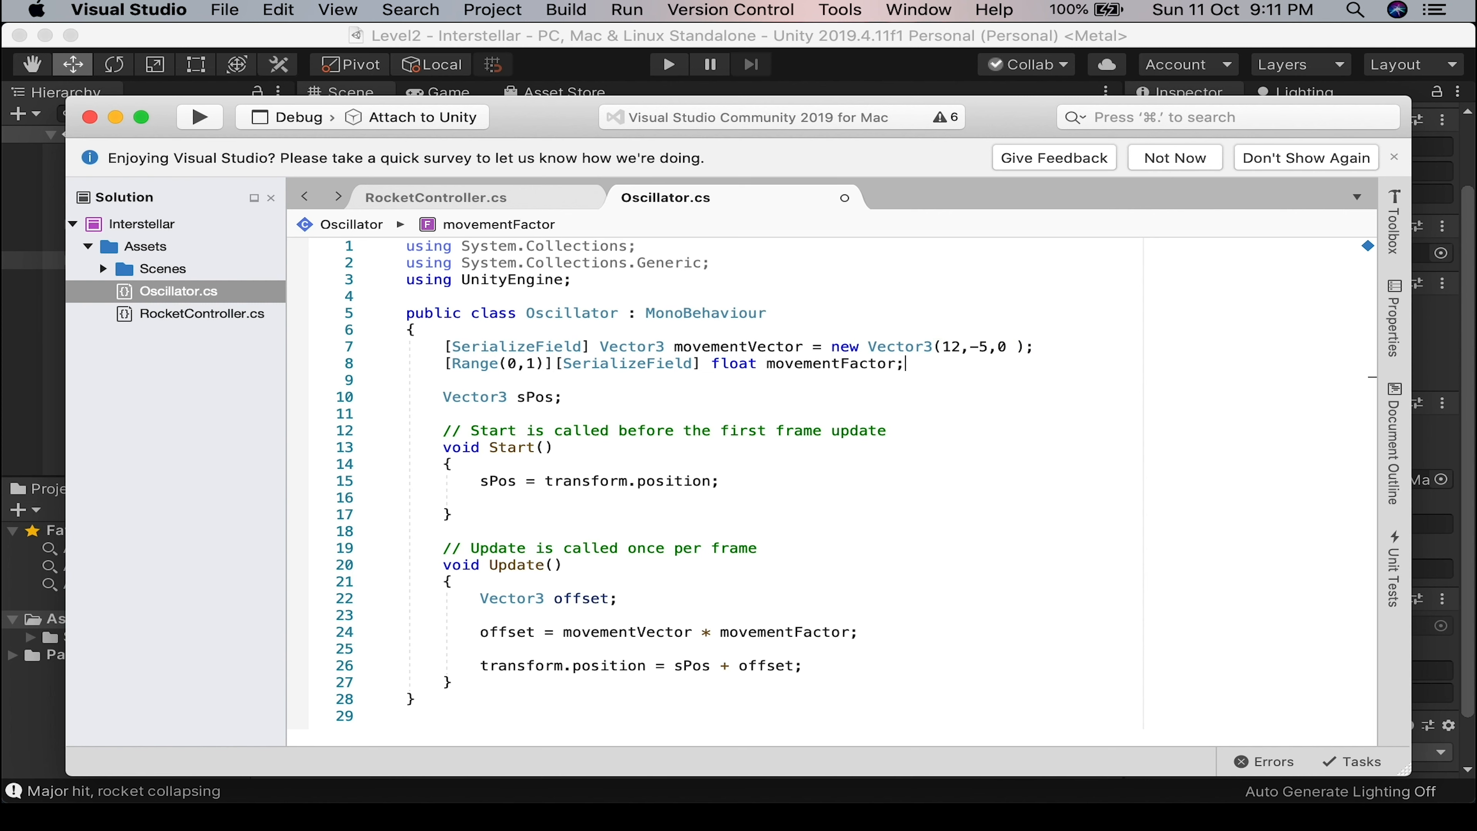
pyautogui.click(896, 504)
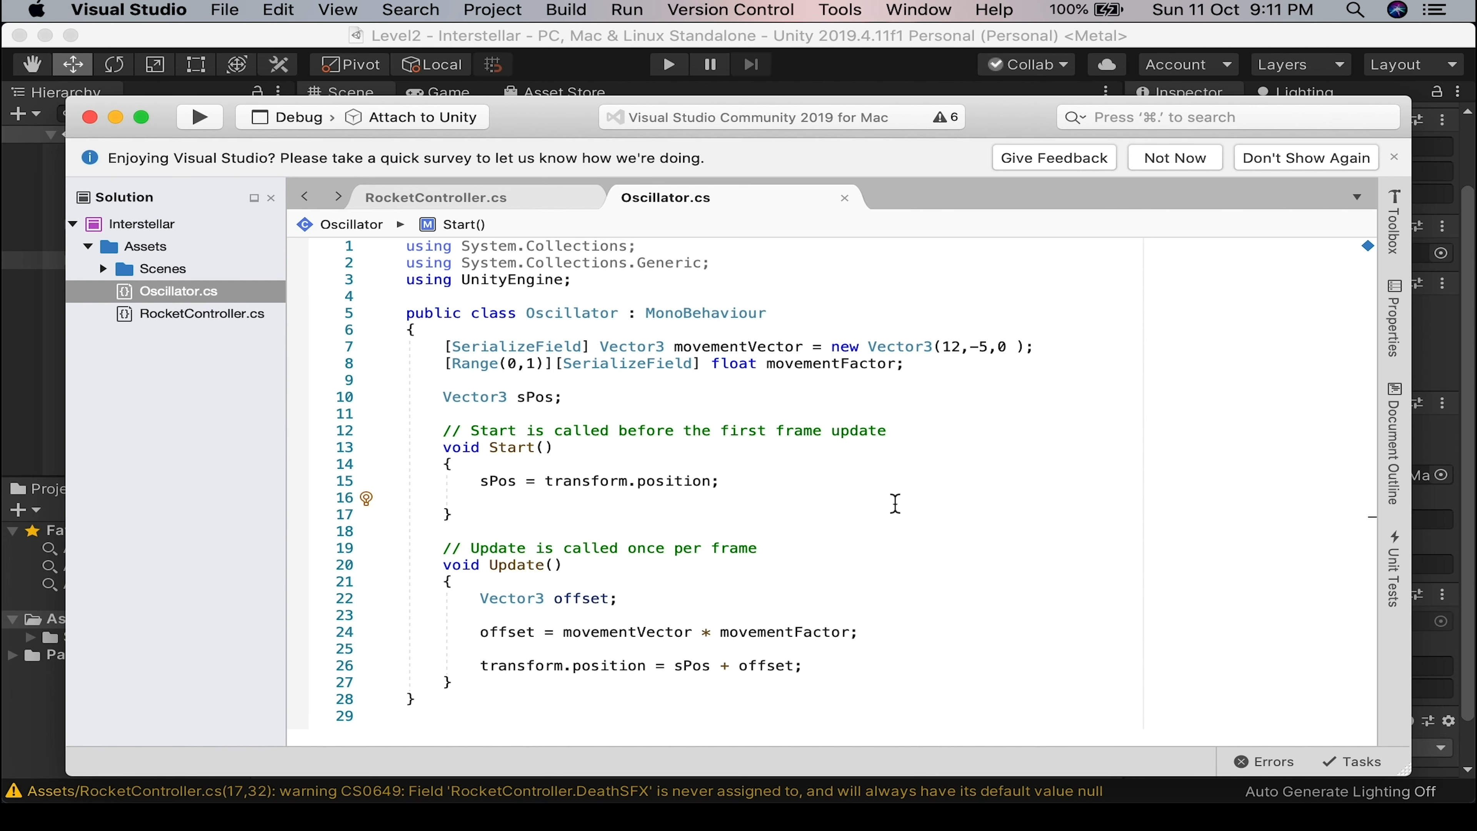
# Change the X component of movementVector's Vector3 to 10.
pyautogui.doubleClick(952, 348)
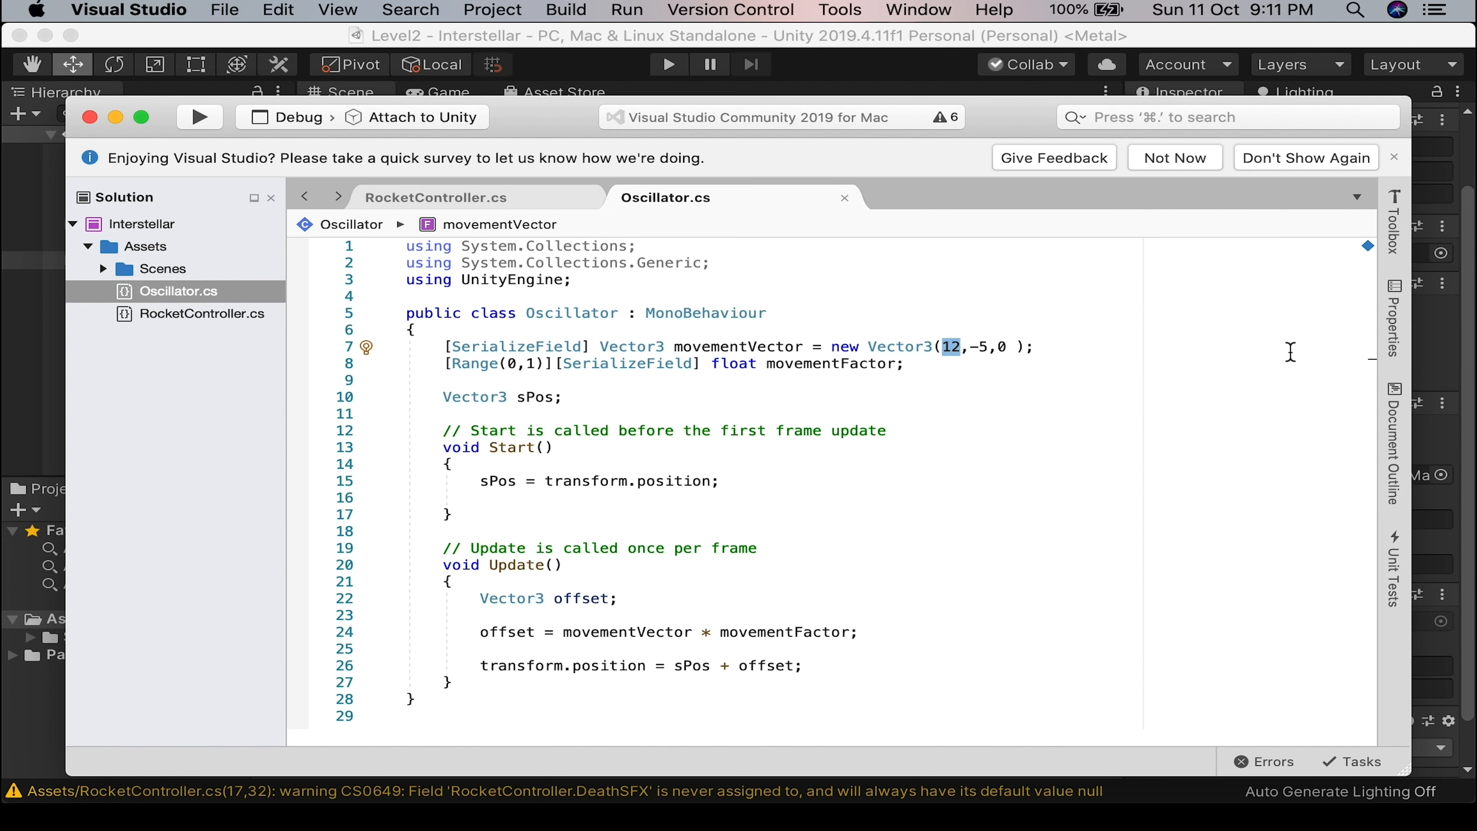
pyautogui.write('10')
pyautogui.press('super+z')
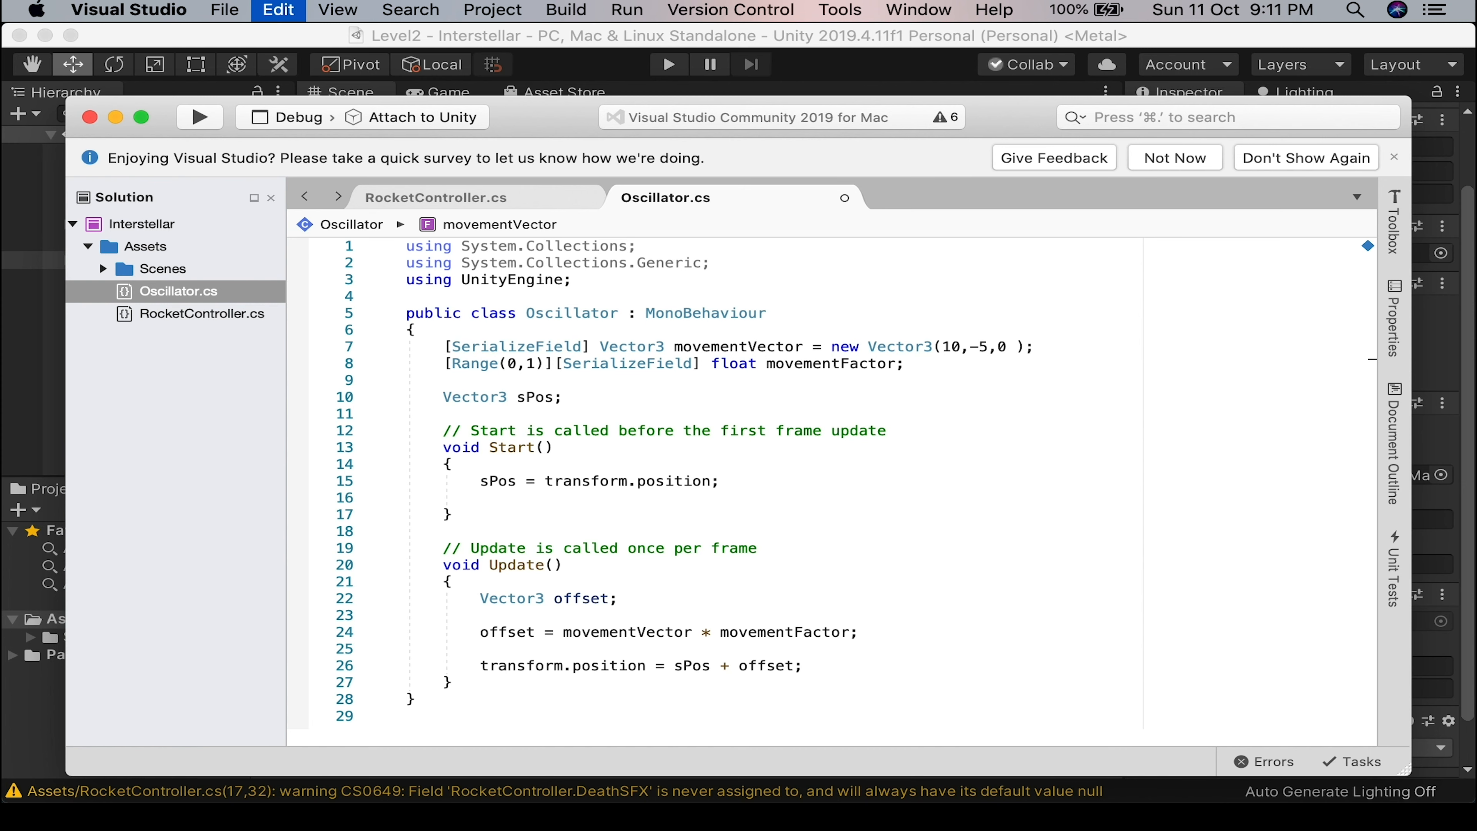
pyautogui.click(805, 515)
pyautogui.scroll(-5, 804, 523)
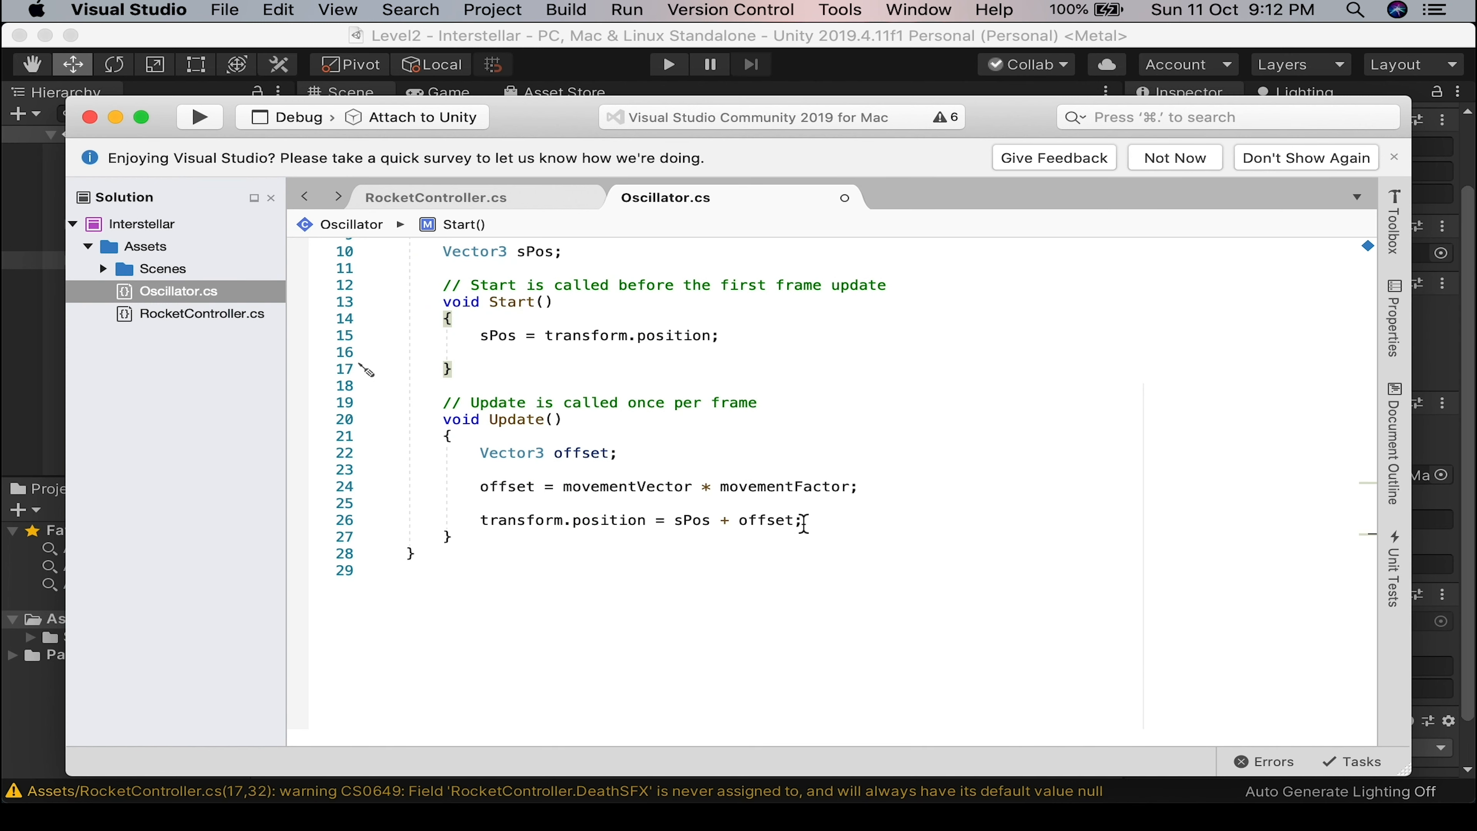
pyautogui.scroll(3, 804, 524)
pyautogui.scroll(-3, 804, 524)
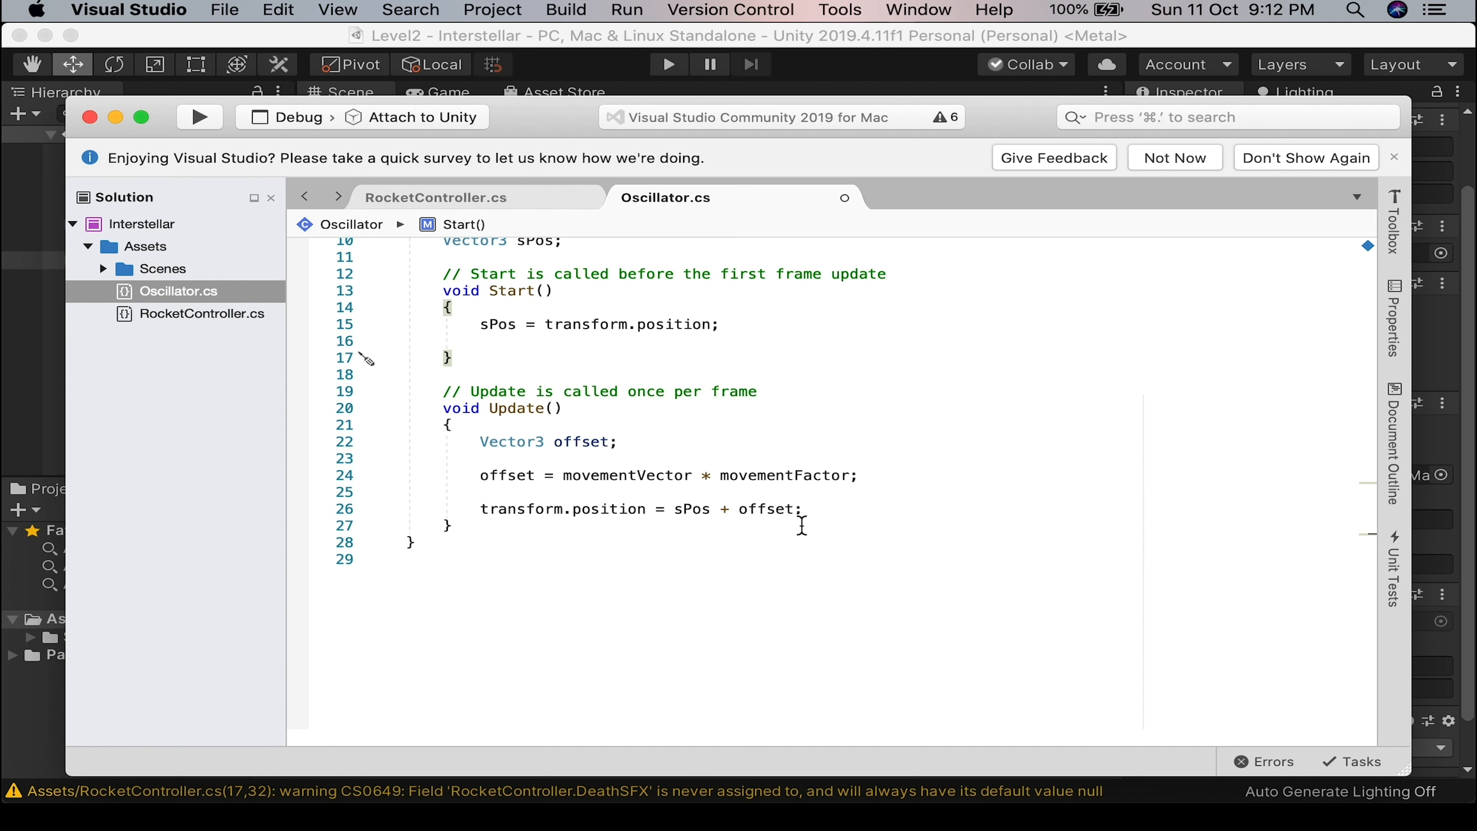
pyautogui.scroll(3, 802, 526)
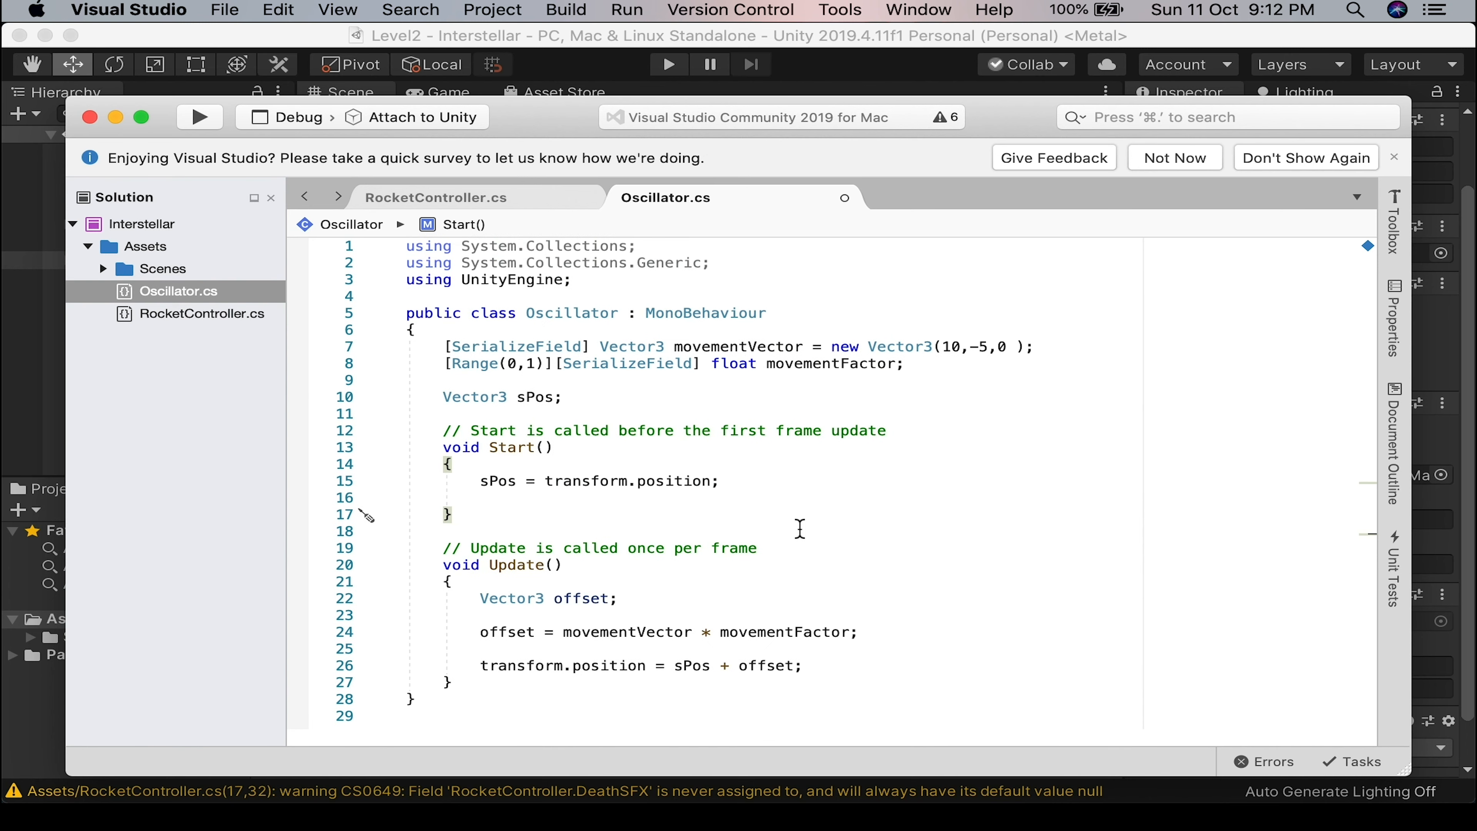
pyautogui.scroll(-1, 801, 529)
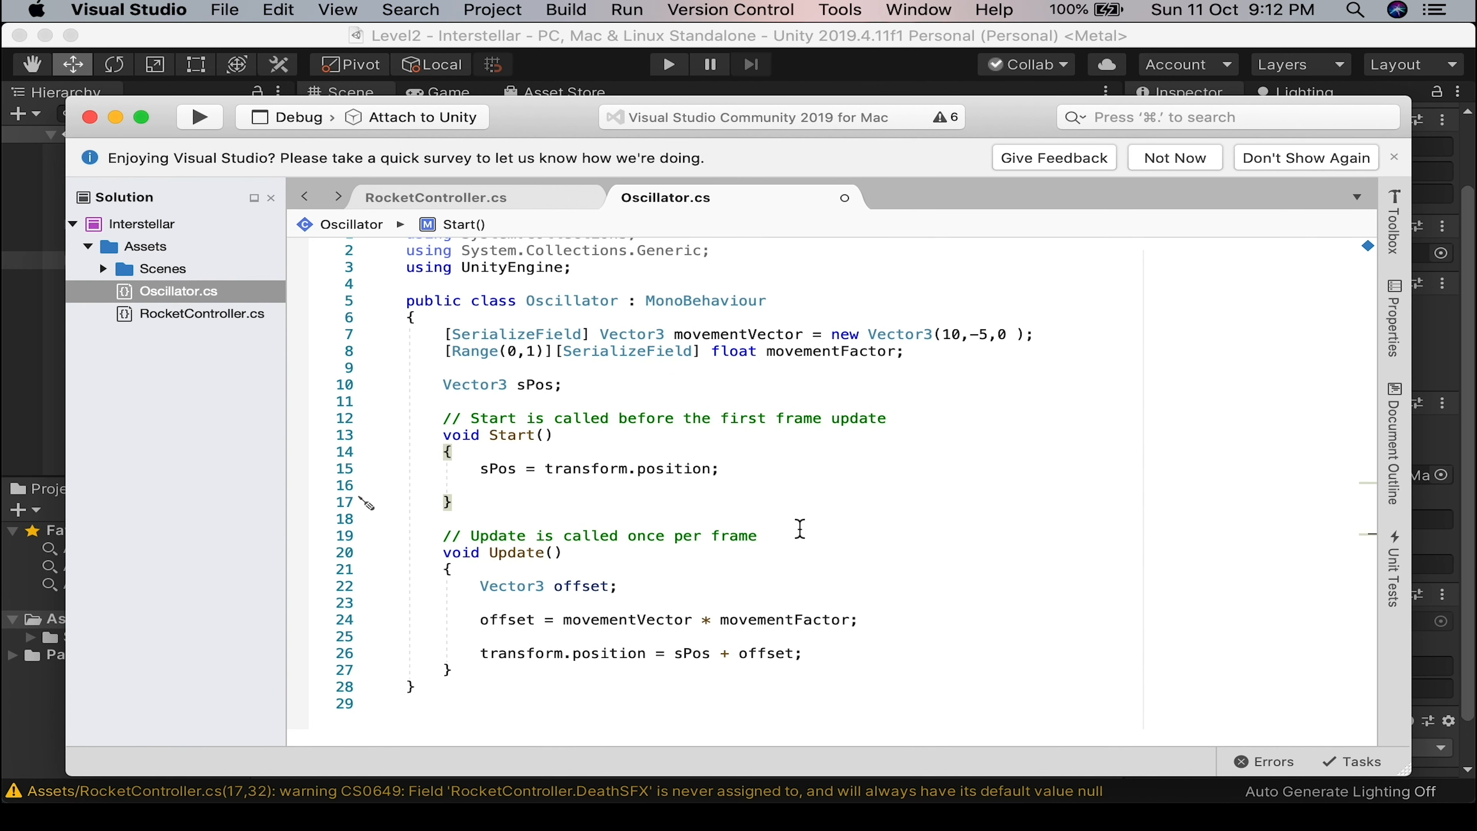
pyautogui.scroll(-1, 800, 528)
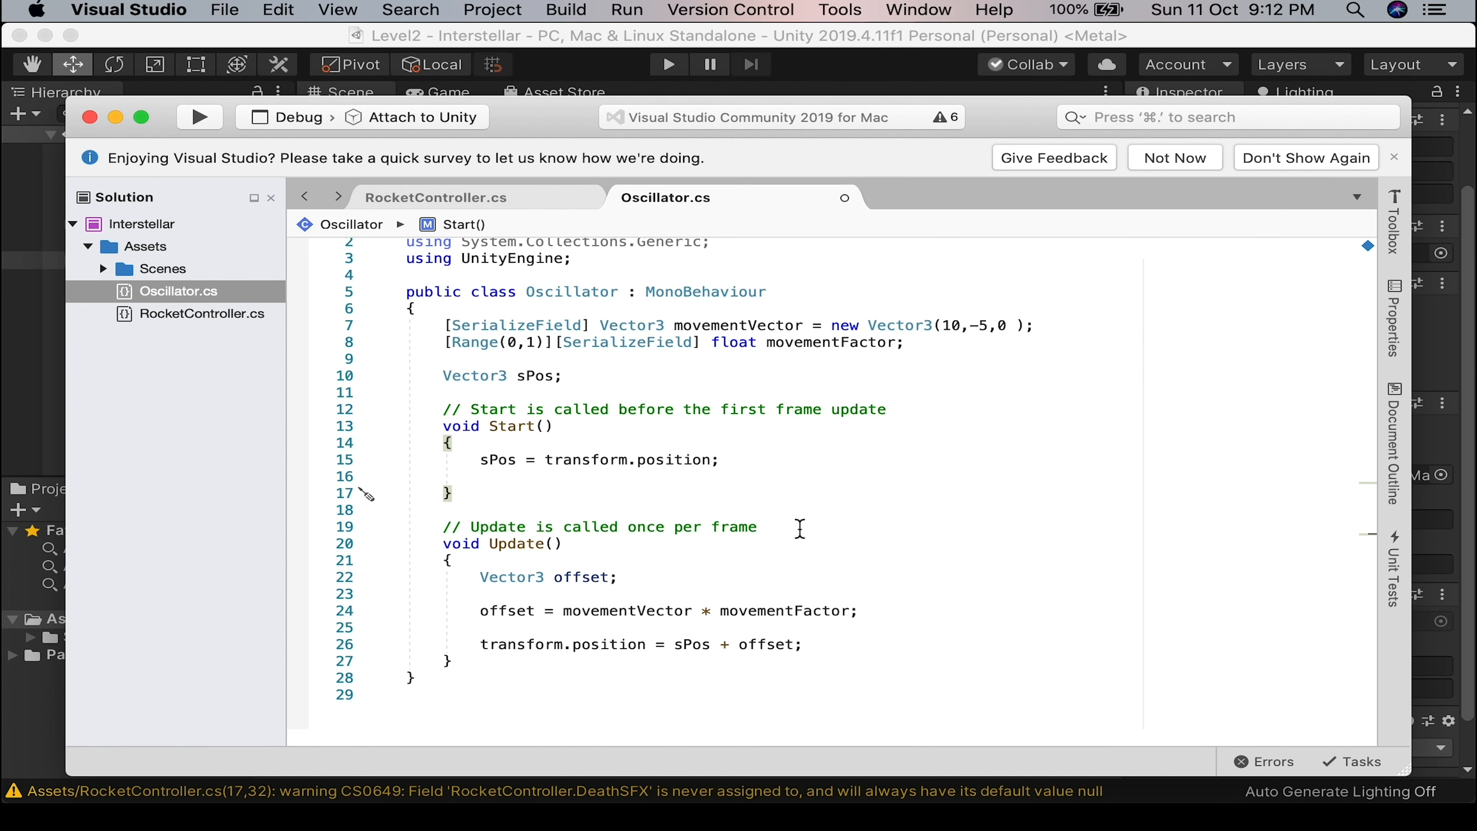
# Add the comment "//calculate automatic MovementFactor" at the start of Update, above the offset declaration, with blank lines around it.
pyautogui.click(516, 573)
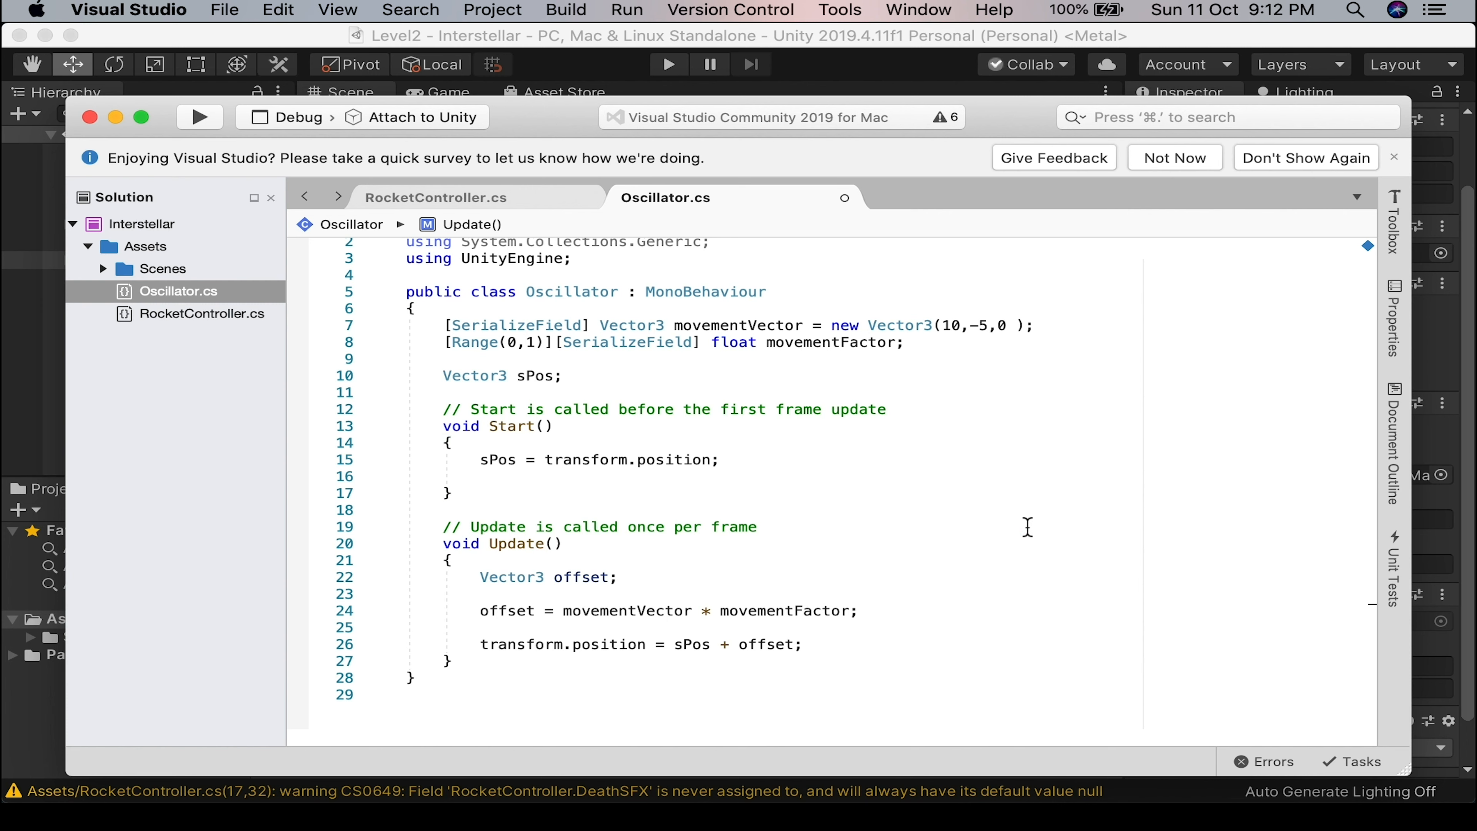
pyautogui.press('Return')
pyautogui.press('Return')
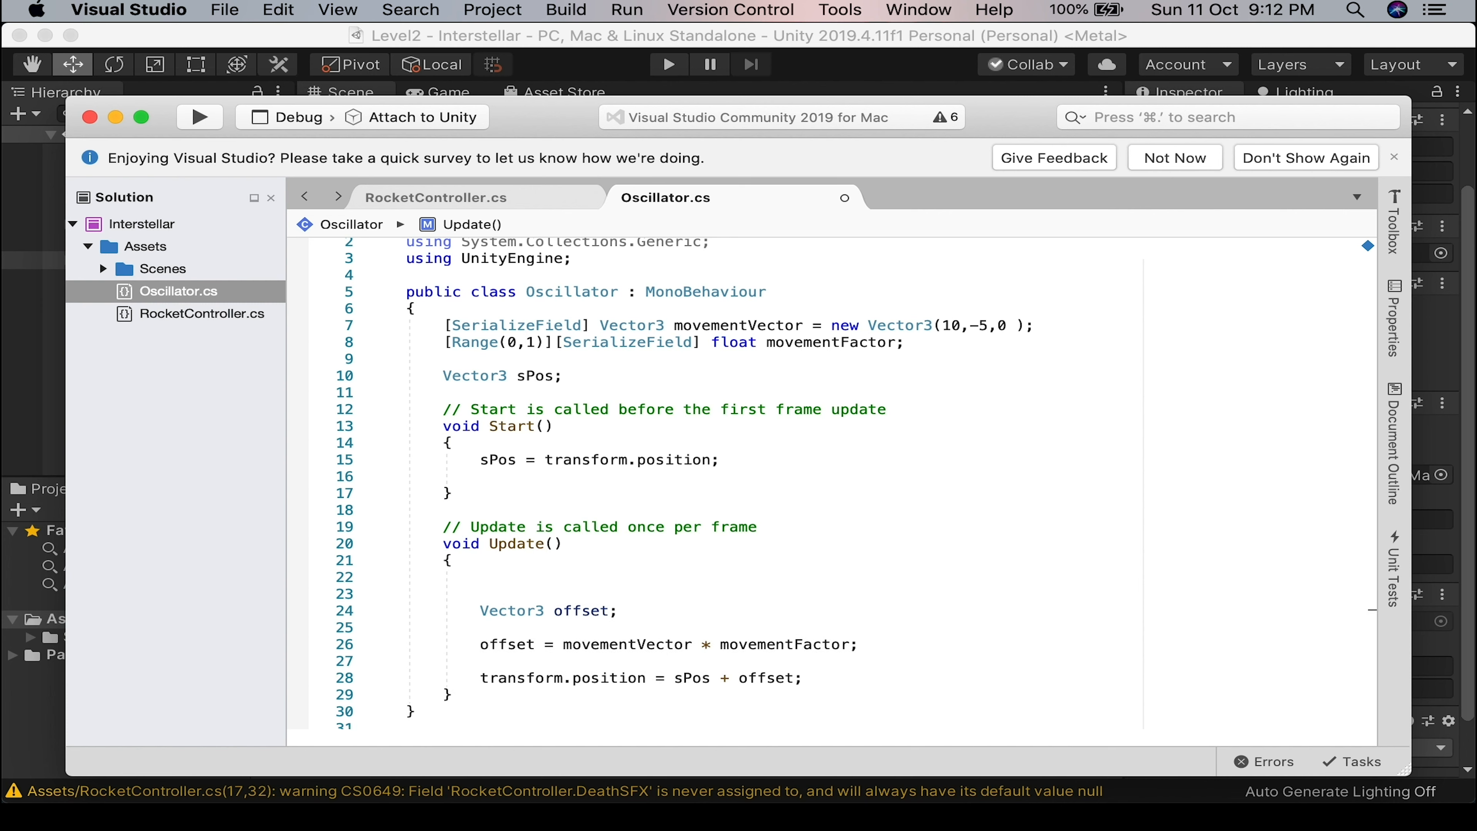
pyautogui.doubleClick(814, 642)
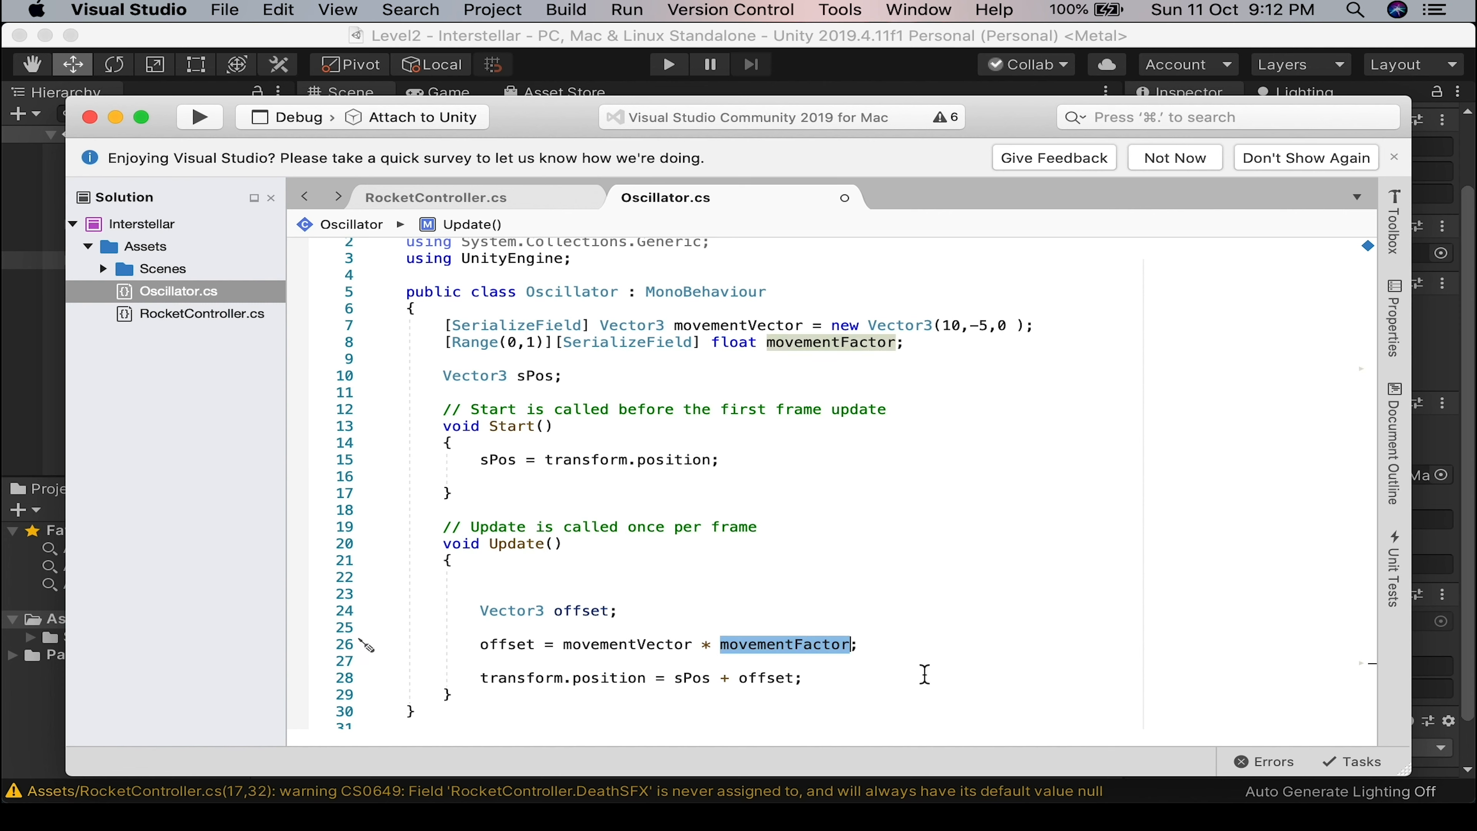
pyautogui.click(519, 578)
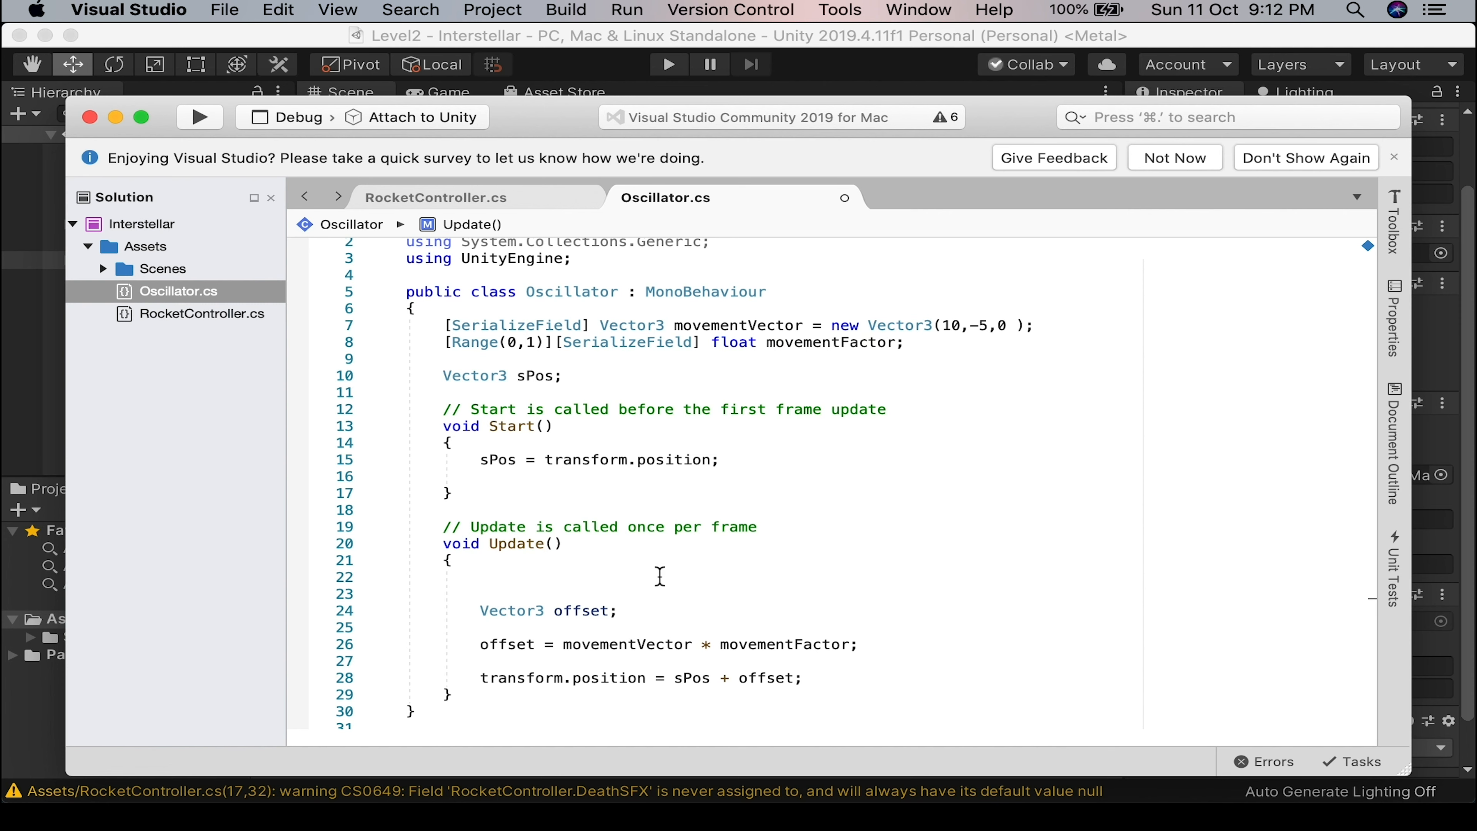
pyautogui.press('Return')
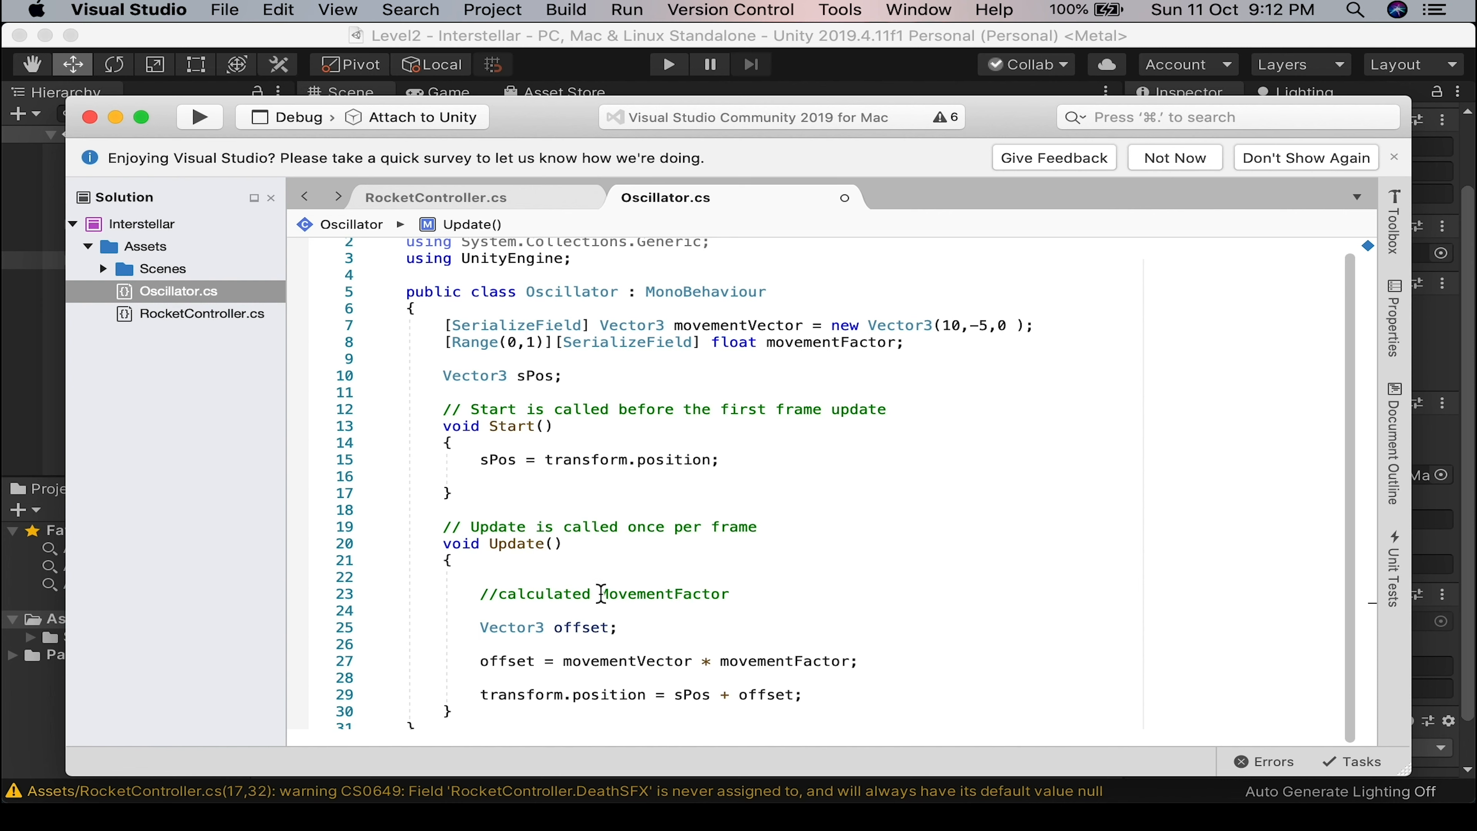
pyautogui.press('BackSpace')
pyautogui.press('BackSpace')
pyautogui.write('automation')
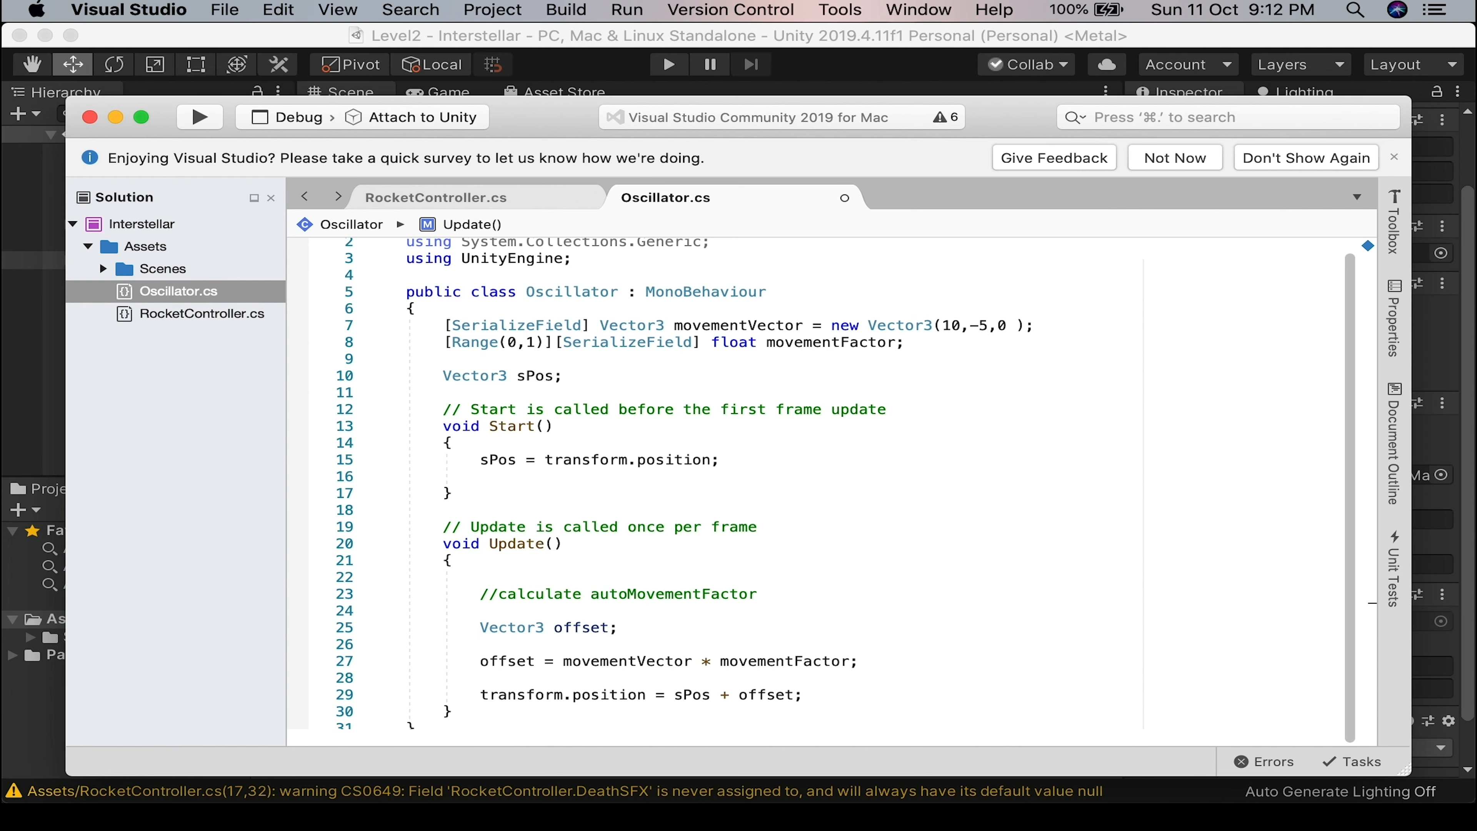
pyautogui.press('BackSpace')
pyautogui.press('BackSpace')
pyautogui.write('c')
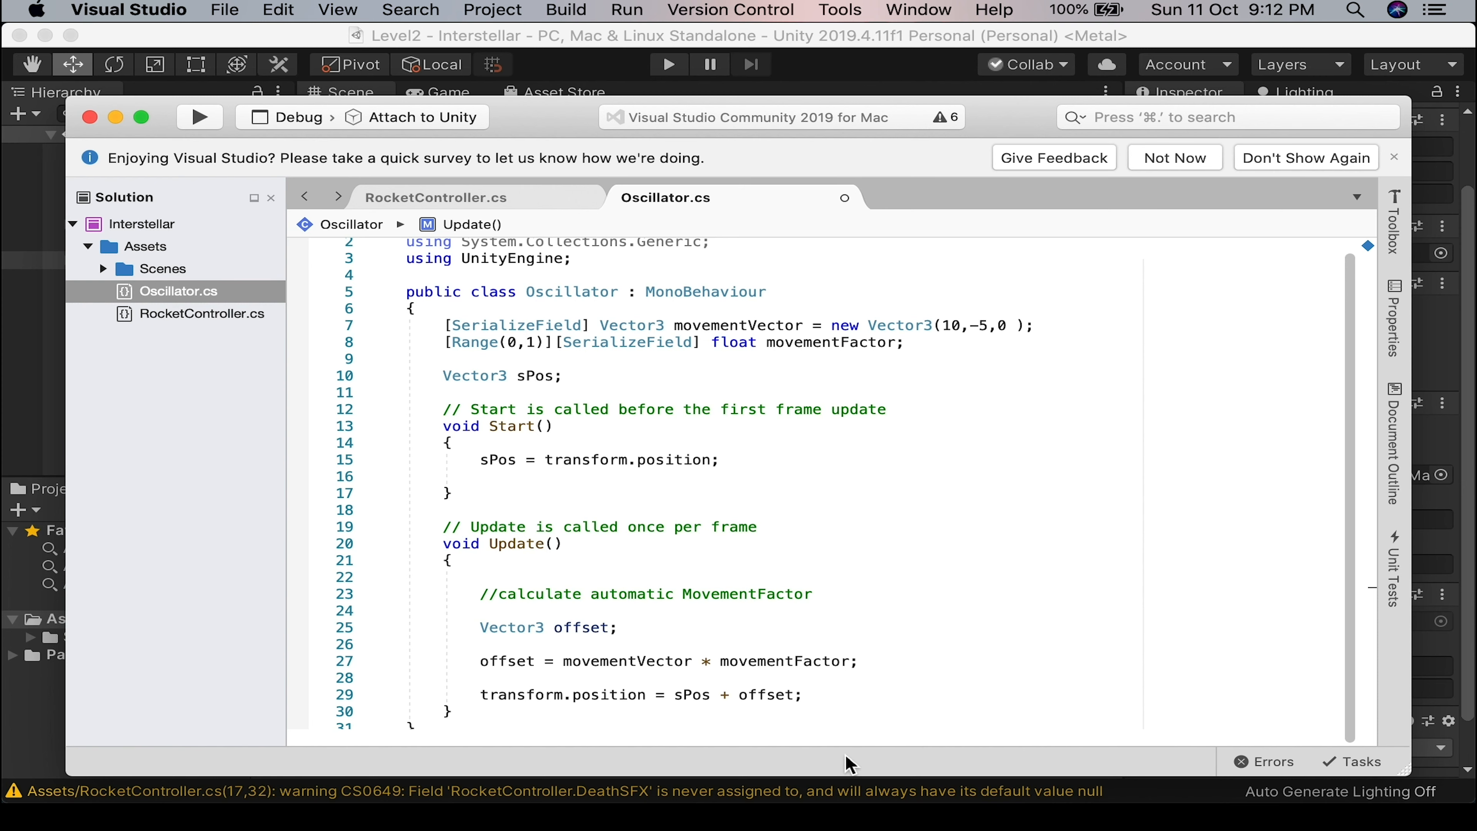
# Switch to Chrome, search for "tau wiki" in a new tab and open the Wikipedia article on Tau.
pyautogui.press('super+Tab')
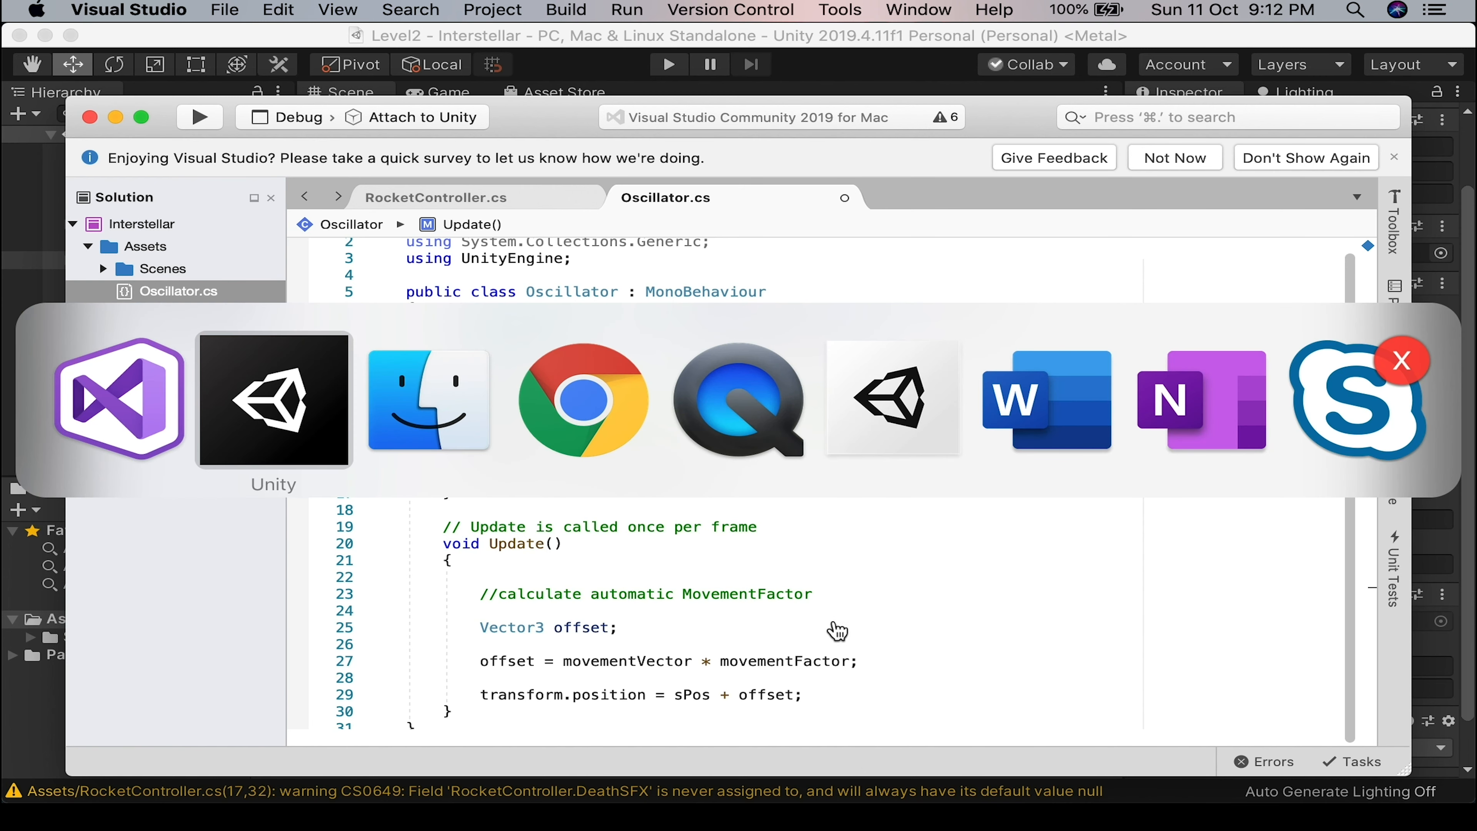
pyautogui.click(585, 416)
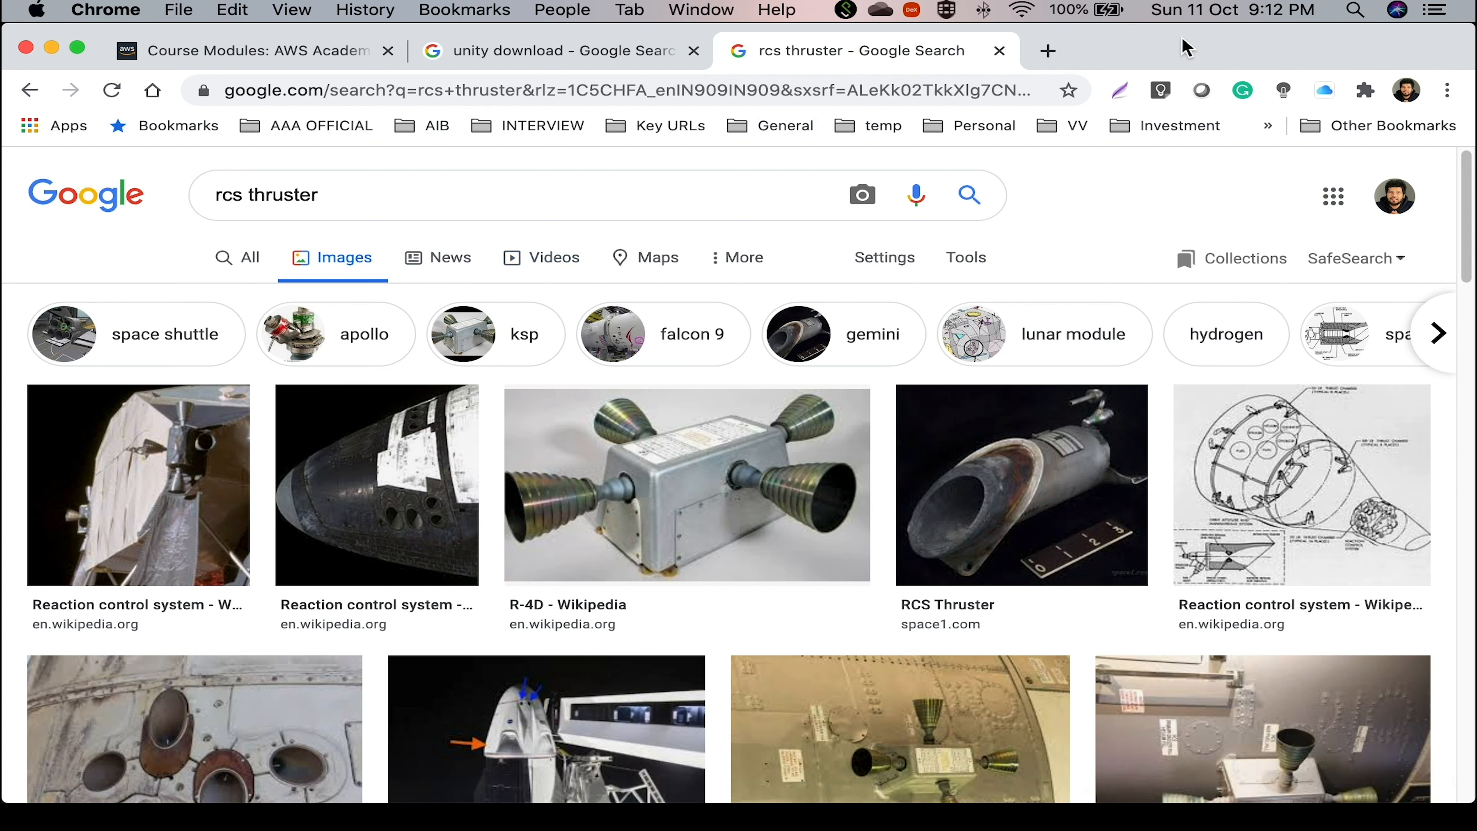
pyautogui.click(1058, 54)
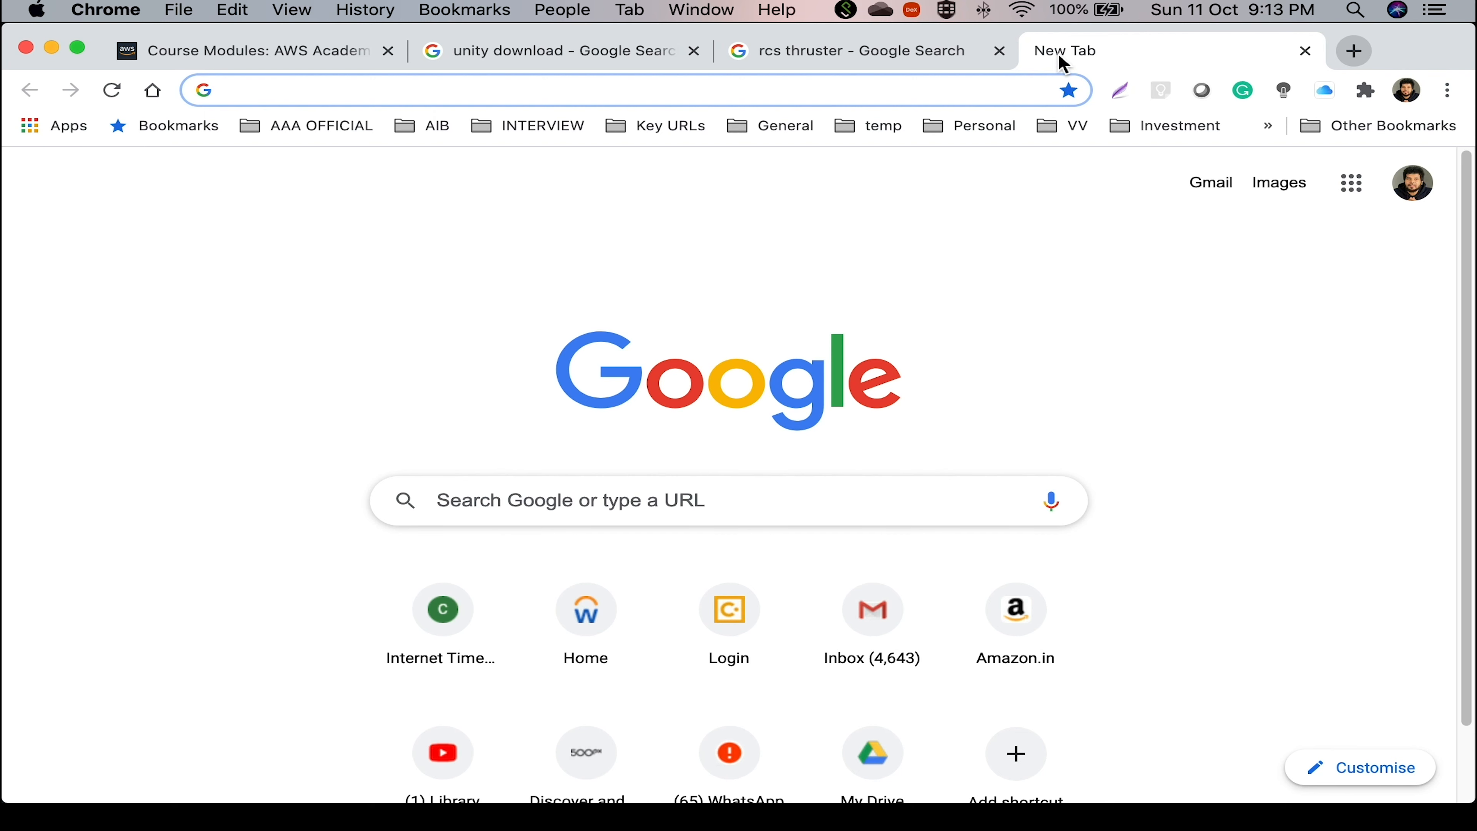
pyautogui.write('tau')
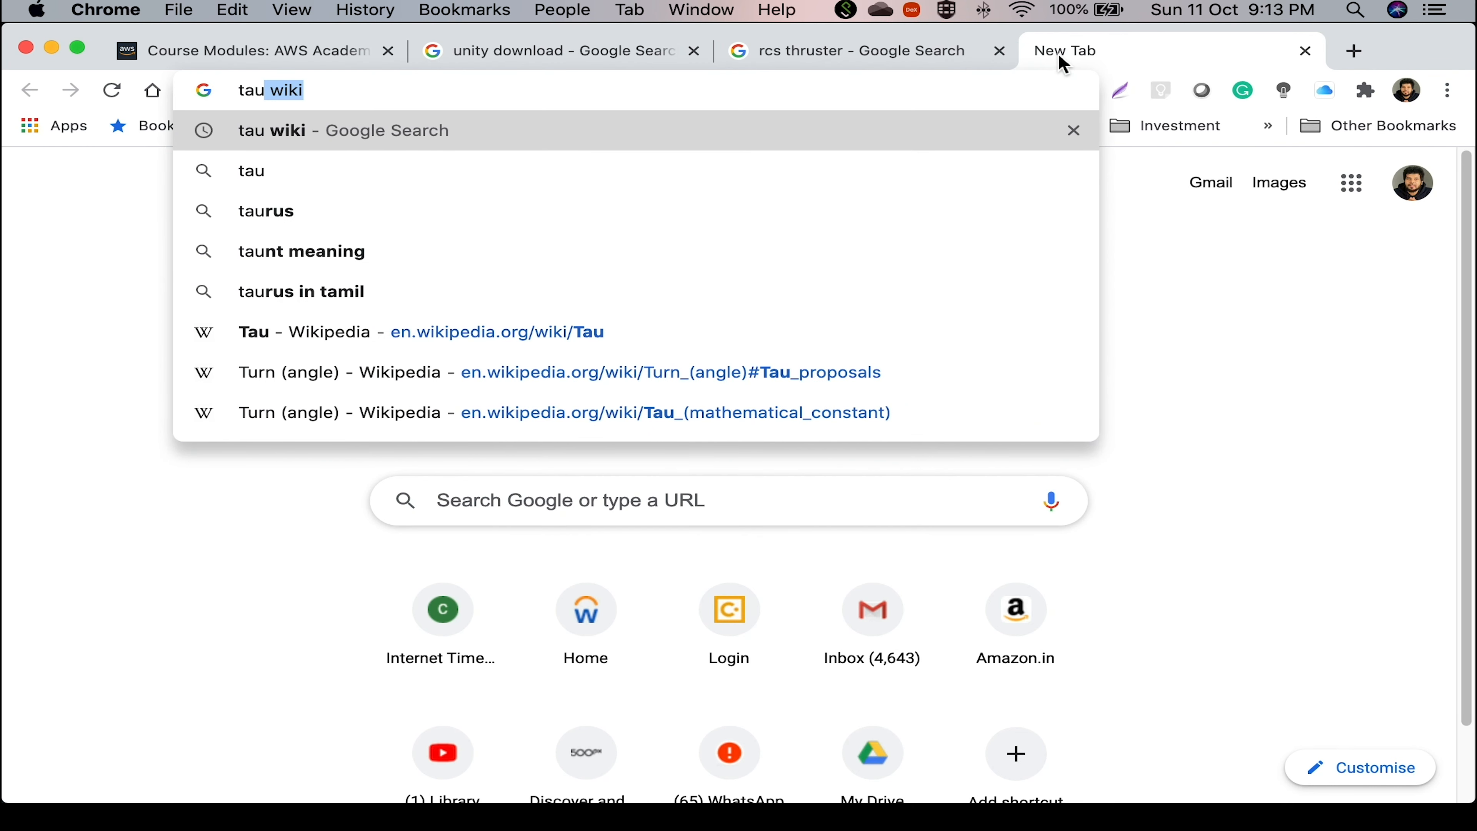
pyautogui.press('Return')
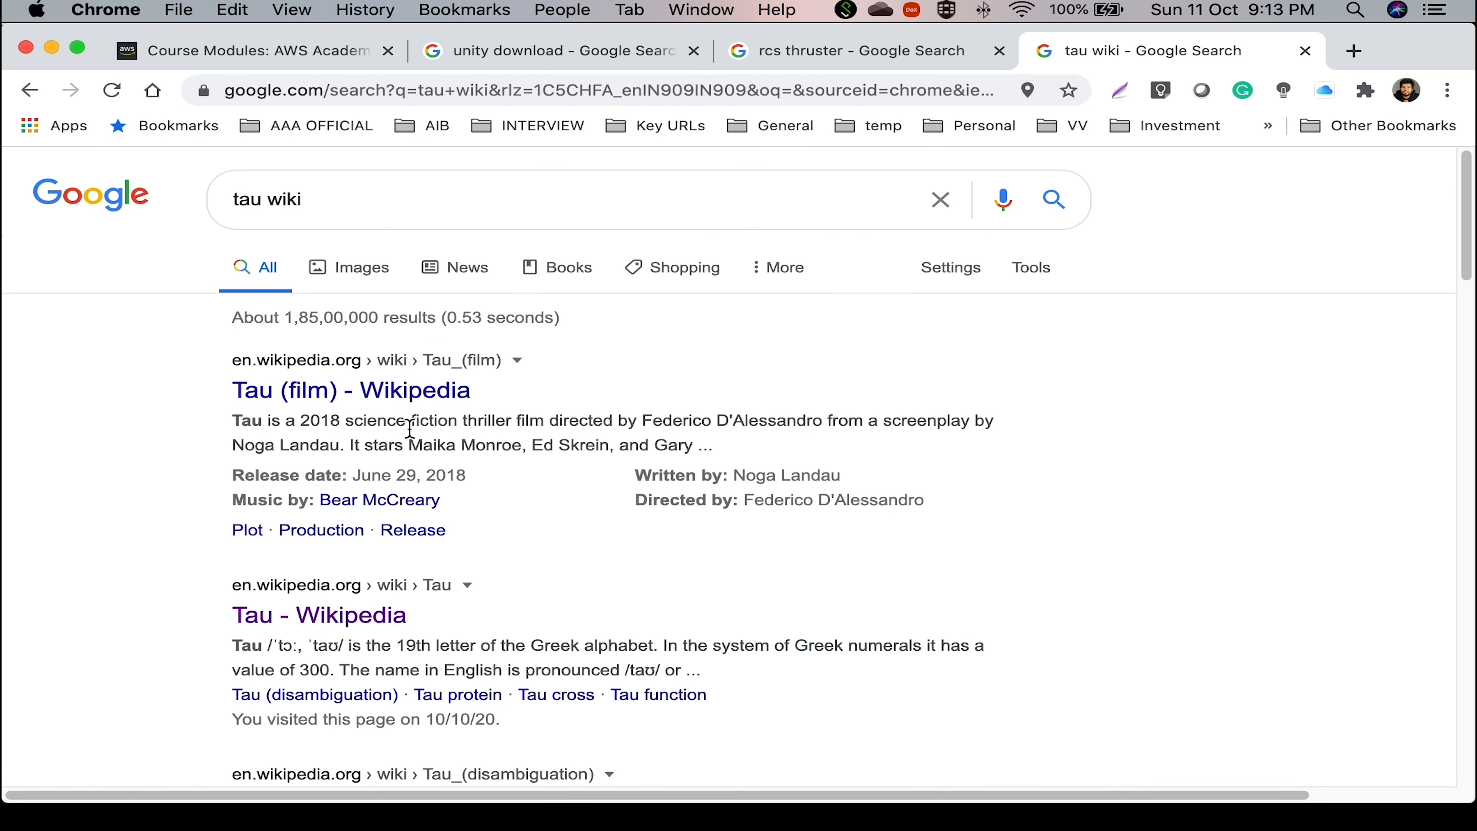
pyautogui.click(414, 603)
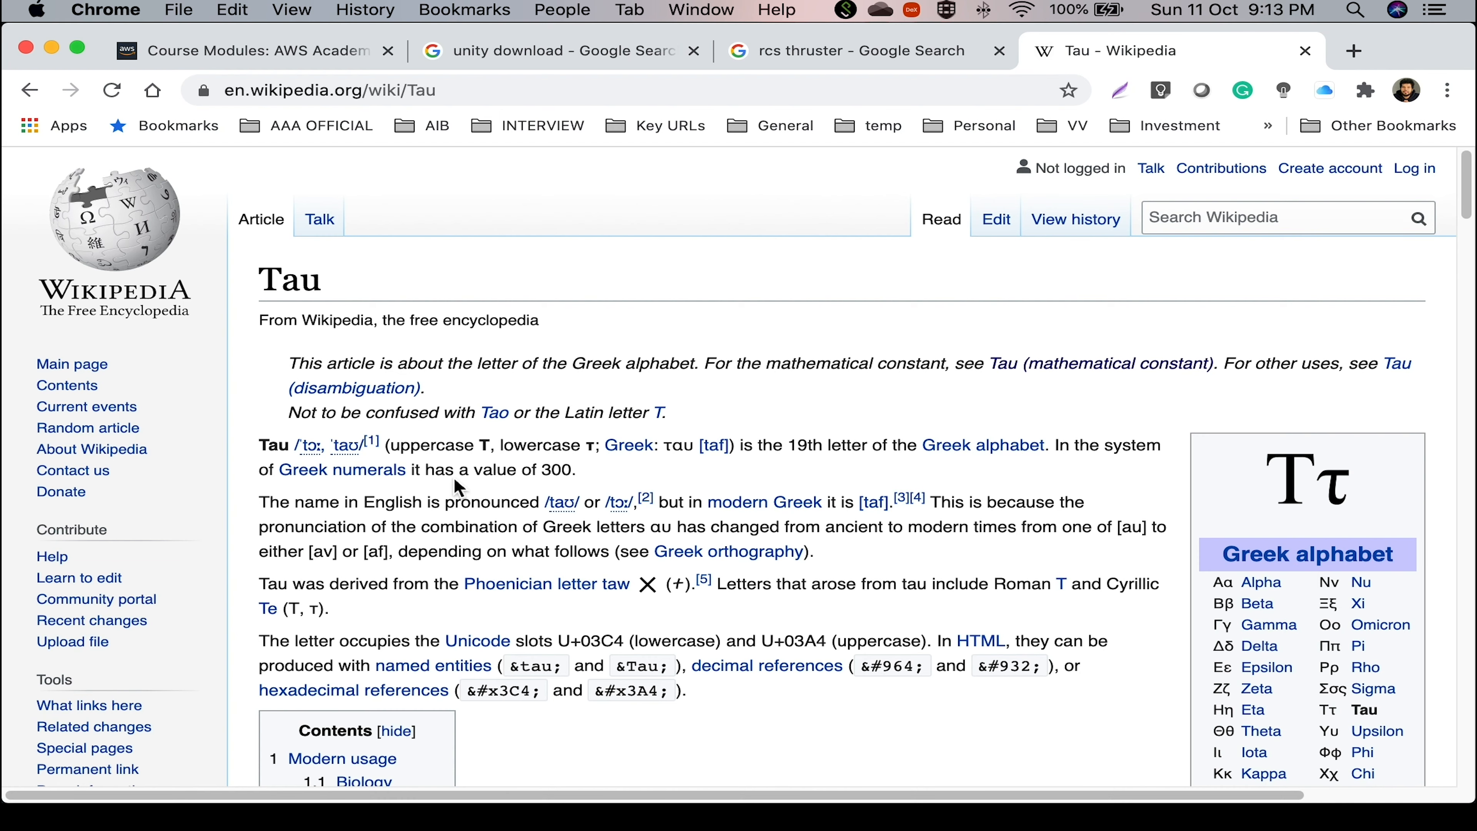
# Look through the Tau article's contents and its modern usage lists for biology, mathematics and physics.
pyautogui.scroll(-20, 455, 482)
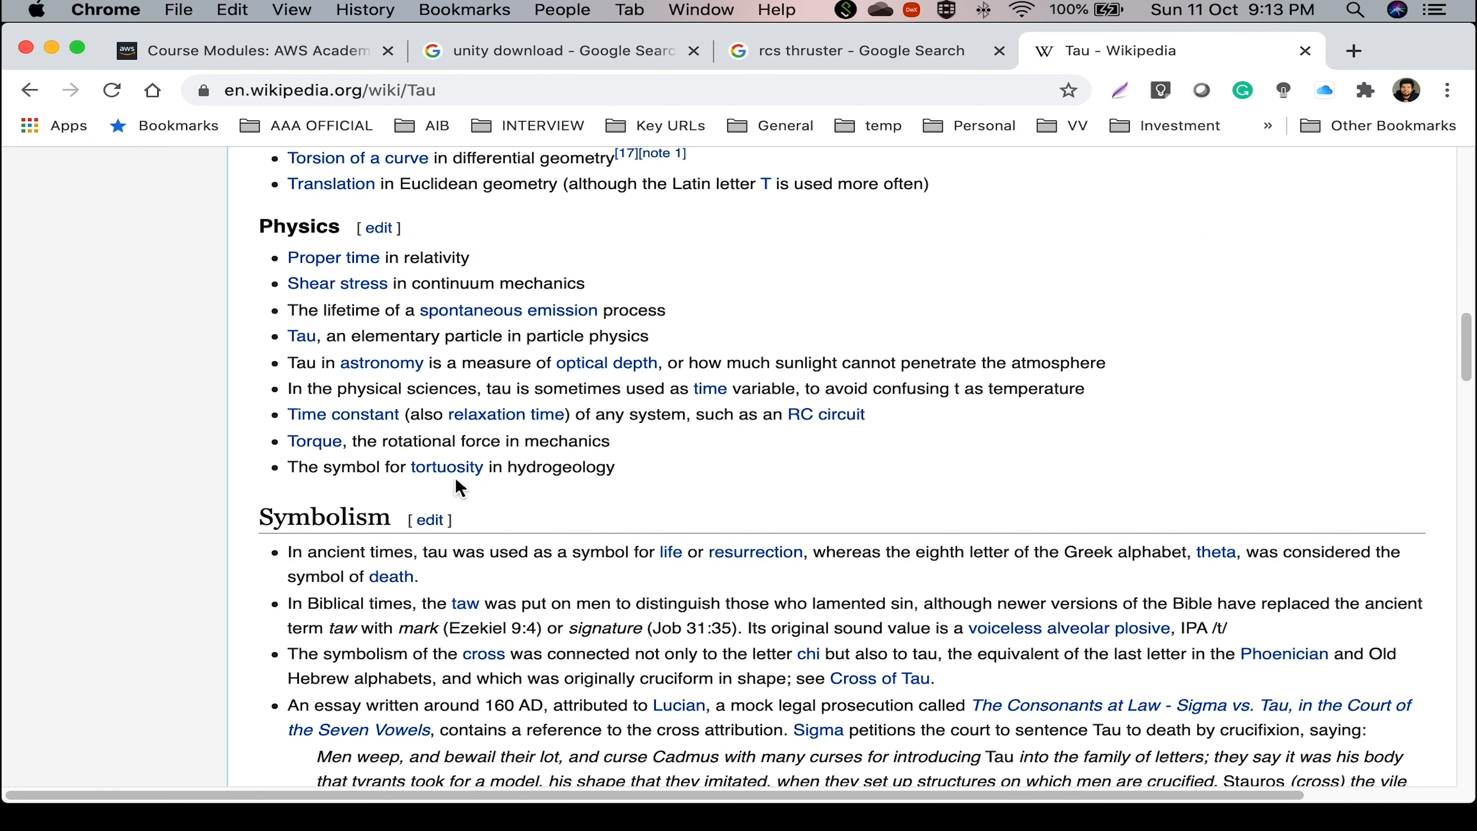
pyautogui.scroll(-1, 456, 480)
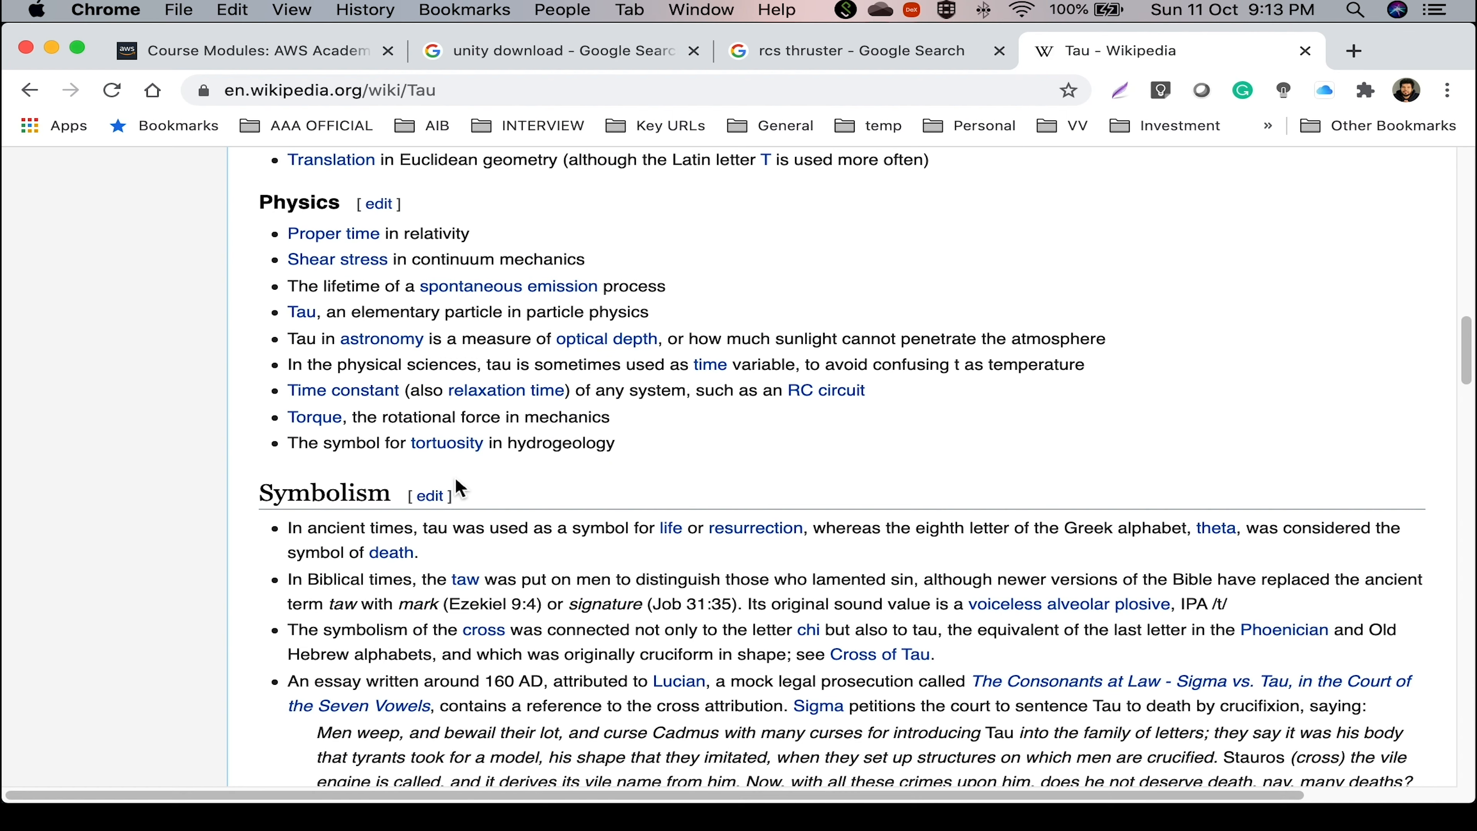
pyautogui.scroll(-20, 456, 481)
pyautogui.scroll(20, 457, 484)
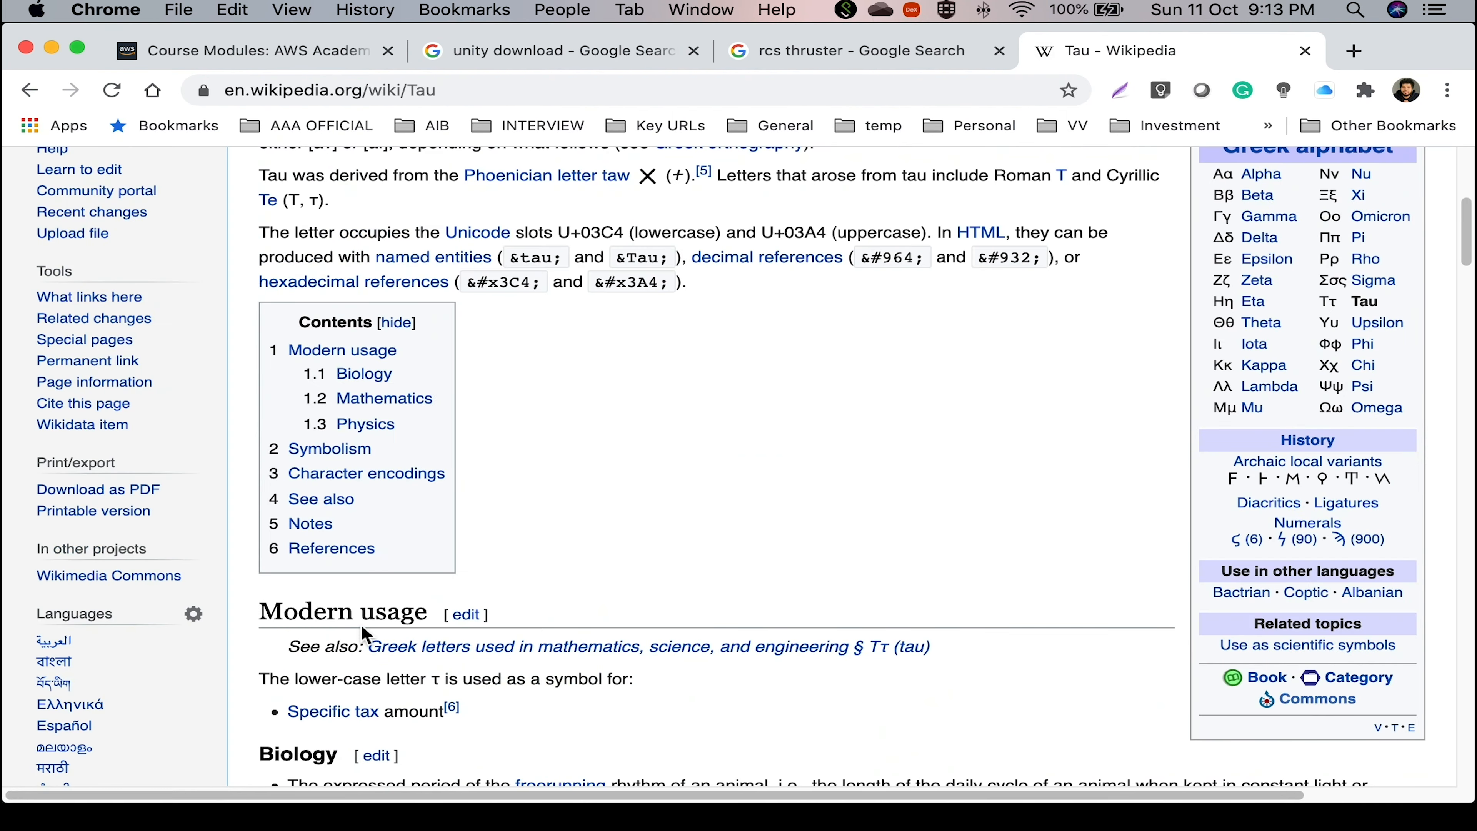
pyautogui.scroll(20, 699, 587)
pyautogui.scroll(-20, 698, 587)
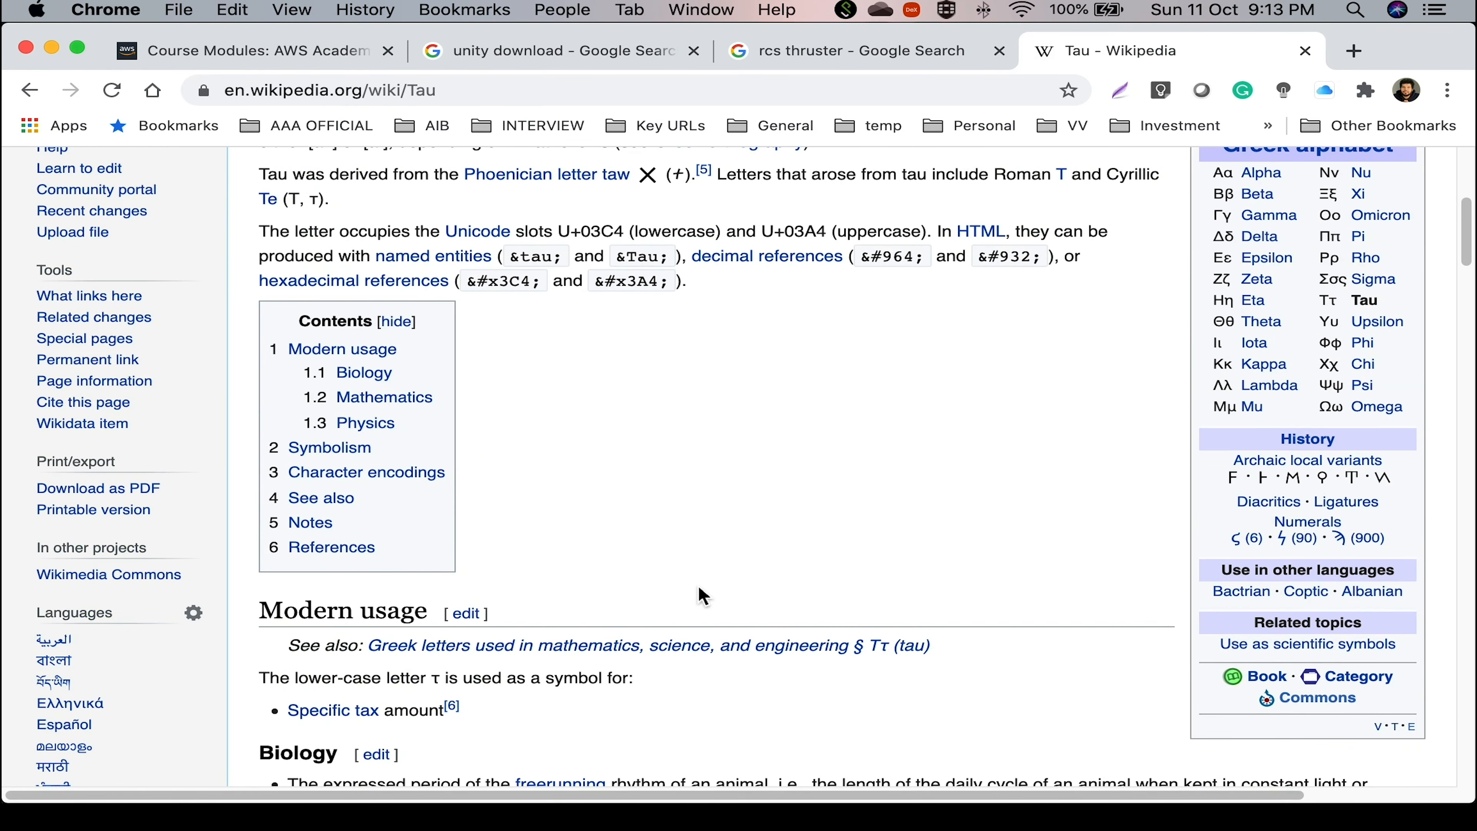
pyautogui.scroll(-10, 699, 585)
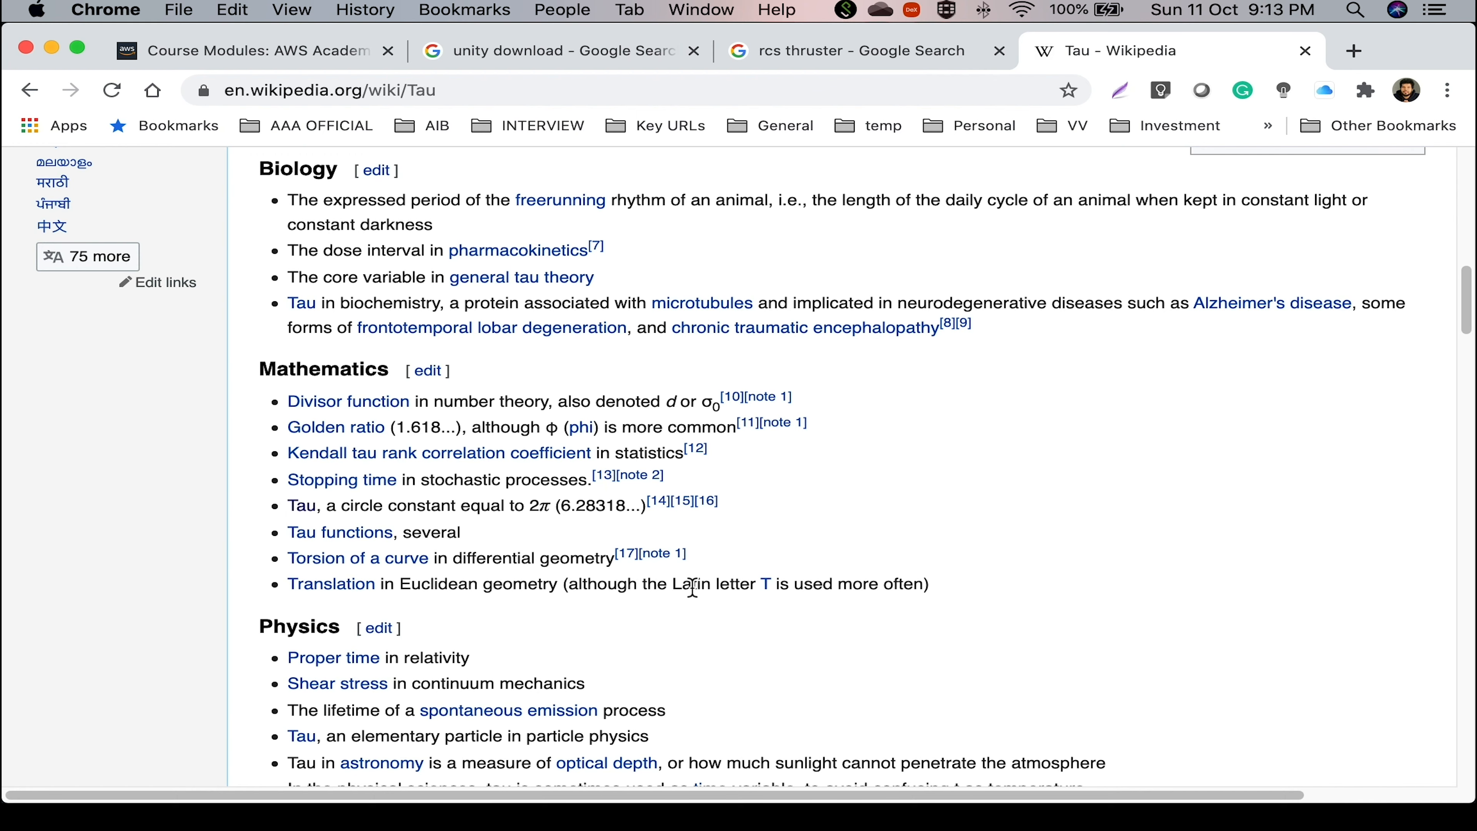
# Open the Mathematics entry for Tau as a circle constant and read the Tau proposals section and its radian diagram caption.
pyautogui.moveTo(313, 516)
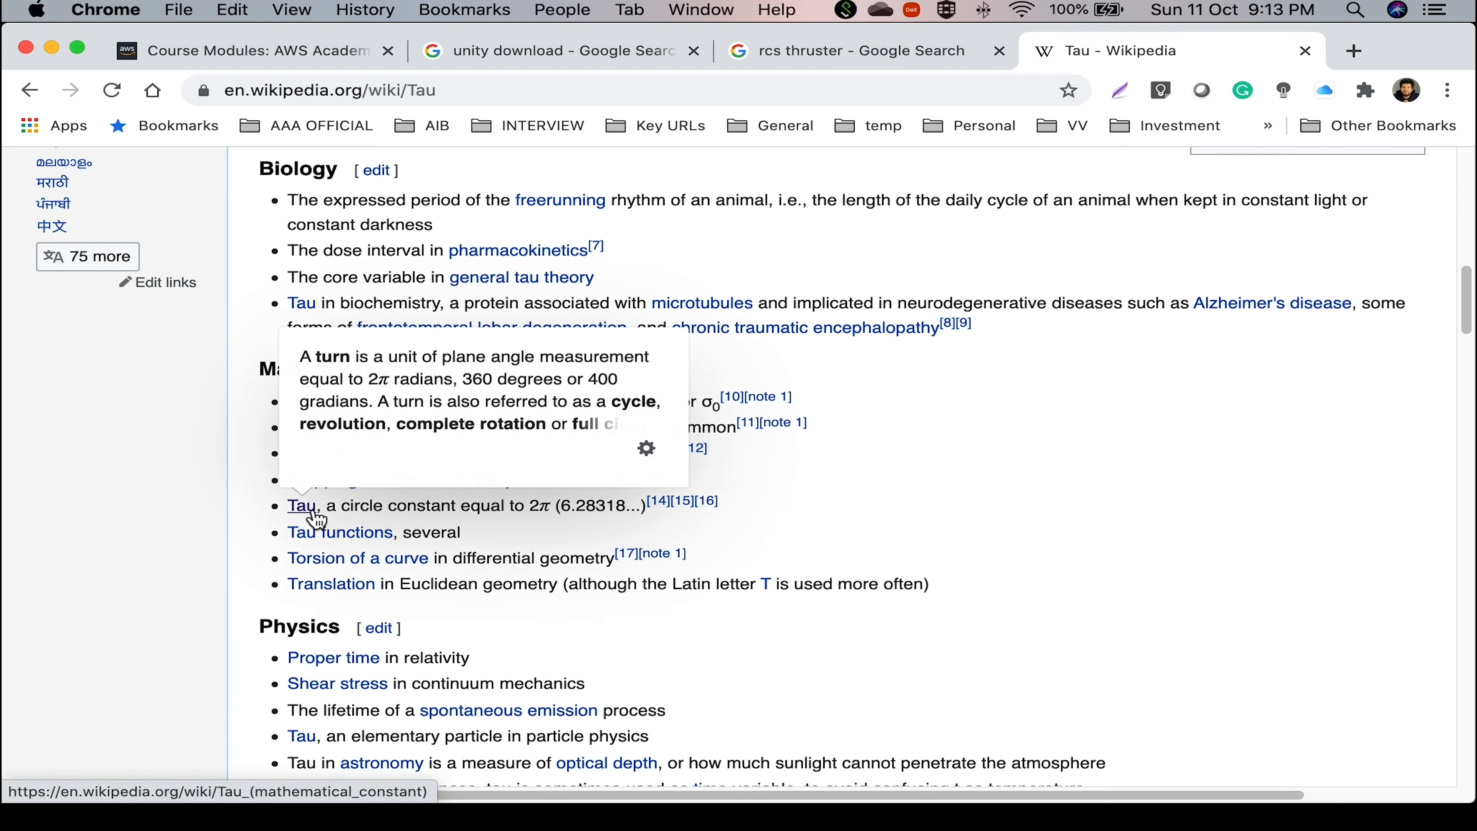
pyautogui.click(301, 506)
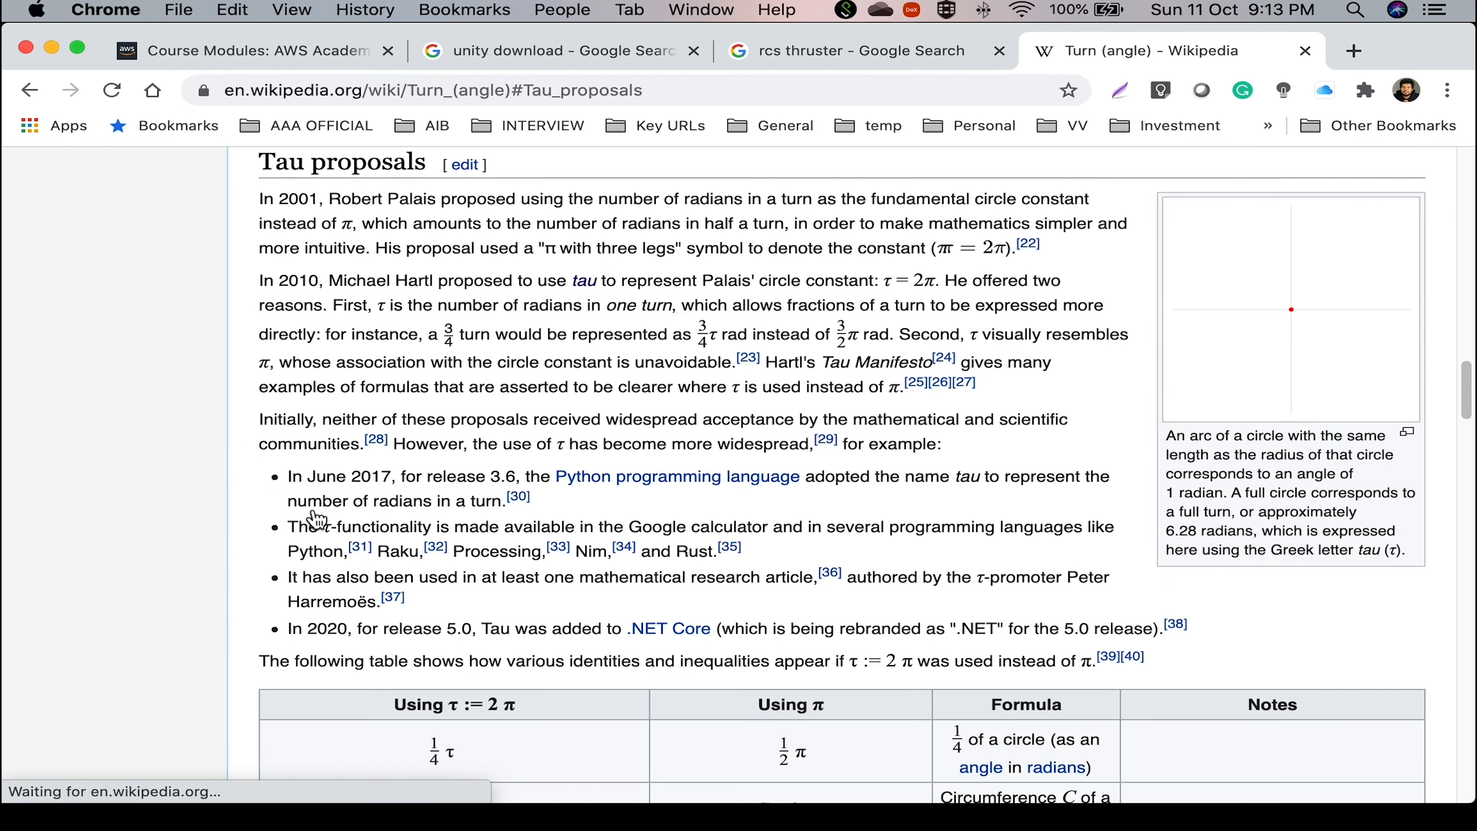
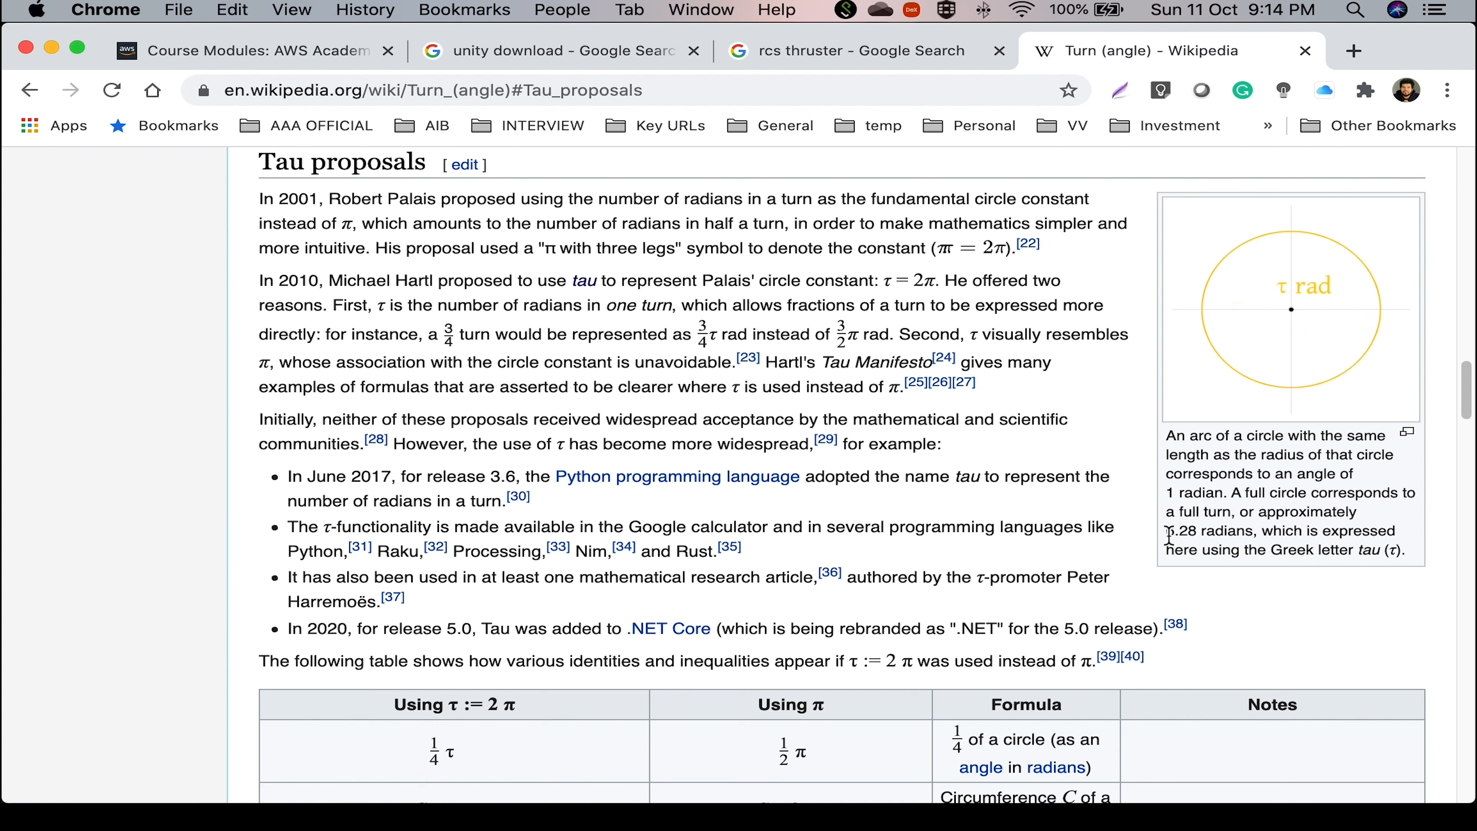
pyautogui.moveTo(1189, 534); pyautogui.dragTo(1205, 535)
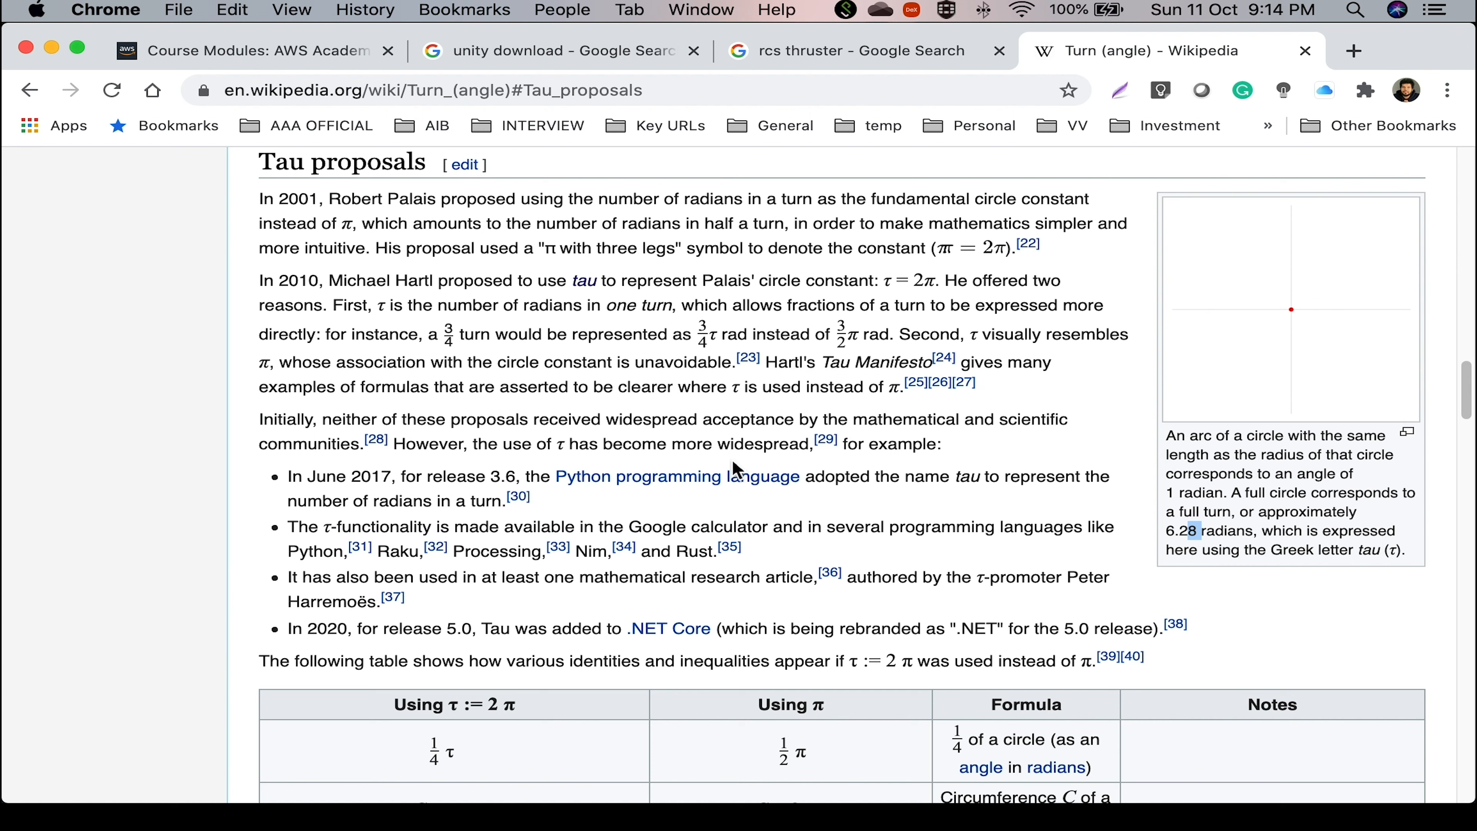
pyautogui.scroll(5, 841, 454)
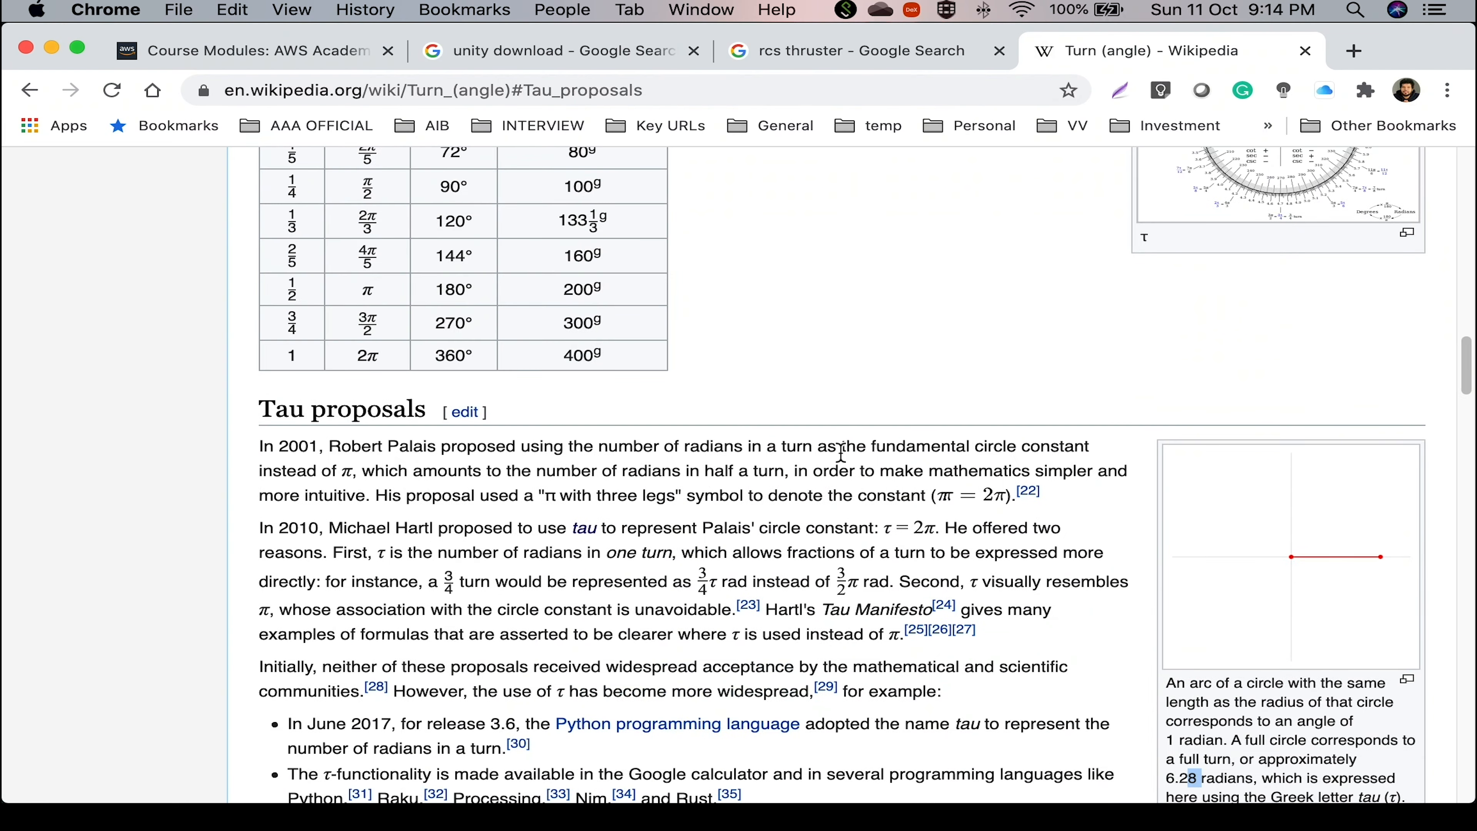
# Search for "sine wiki" in a new tab, open the Wikipedia article on Sine and highlight its mention of harmonic oscillators.
pyautogui.click(1354, 51)
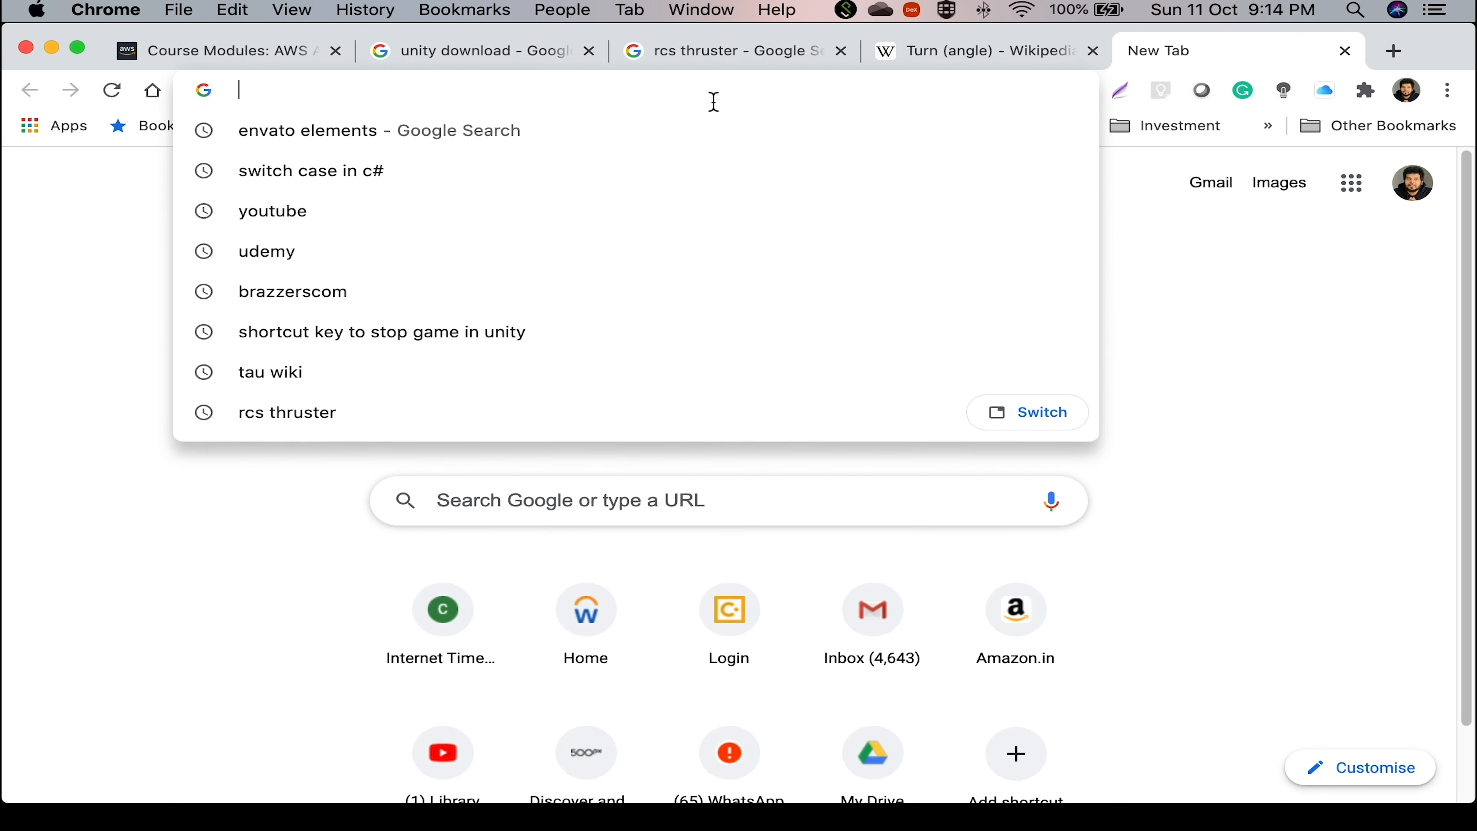
pyautogui.write('sine')
pyautogui.press('Down')
pyautogui.press('Down')
pyautogui.press('Up')
pyautogui.press('Return')
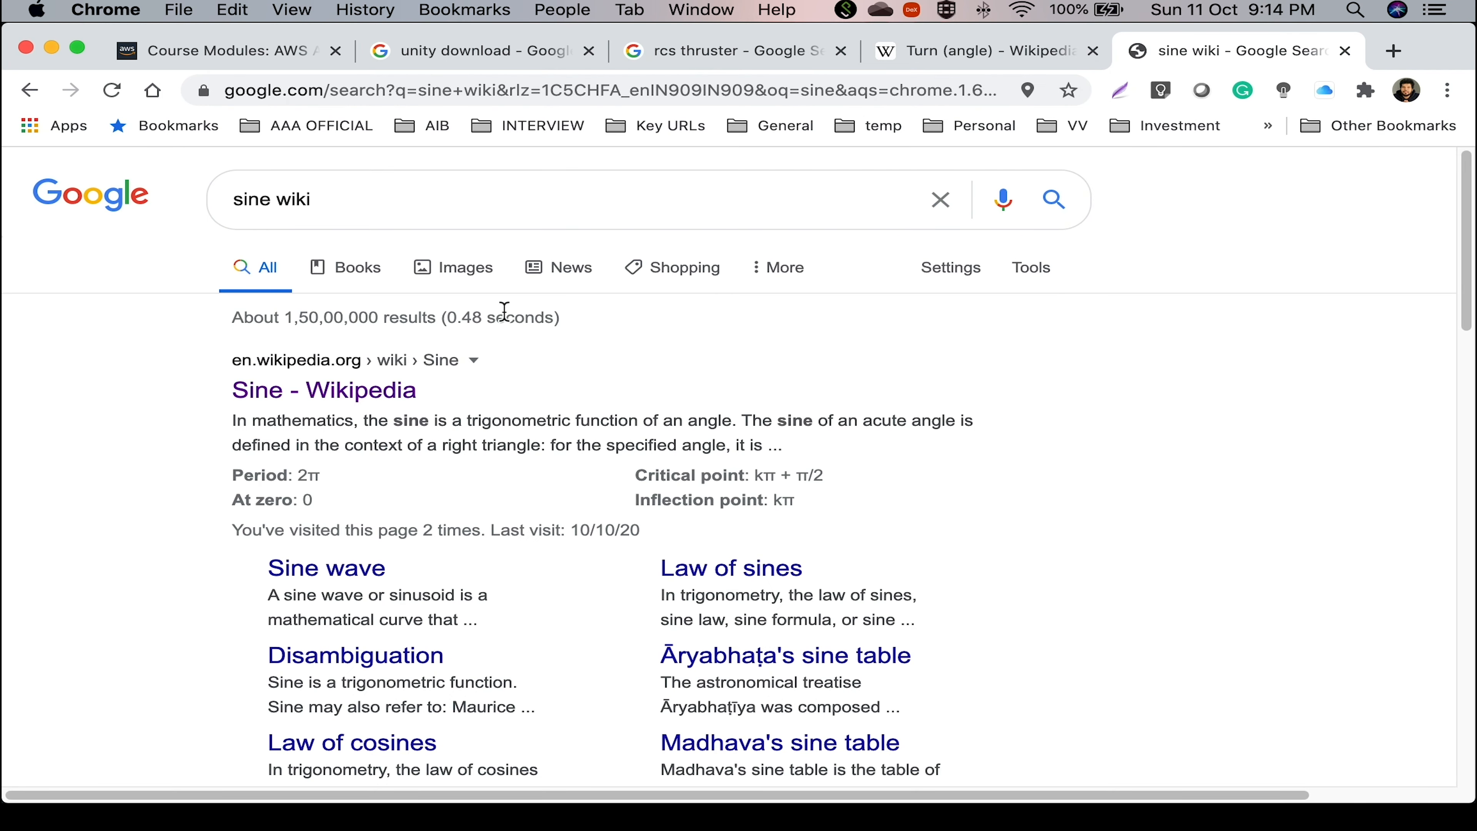
pyautogui.click(401, 391)
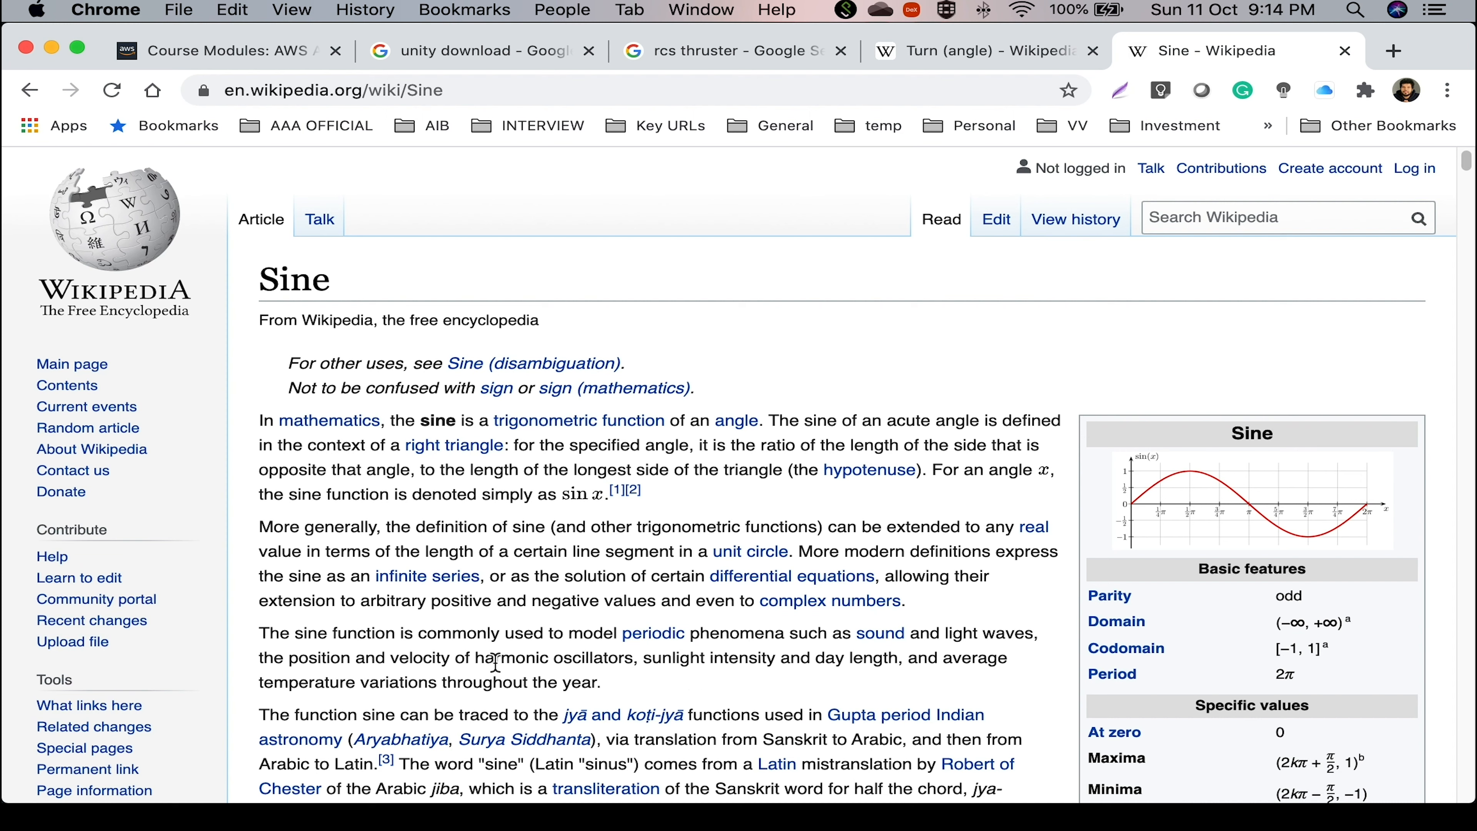
pyautogui.moveTo(495, 662); pyautogui.dragTo(627, 658)
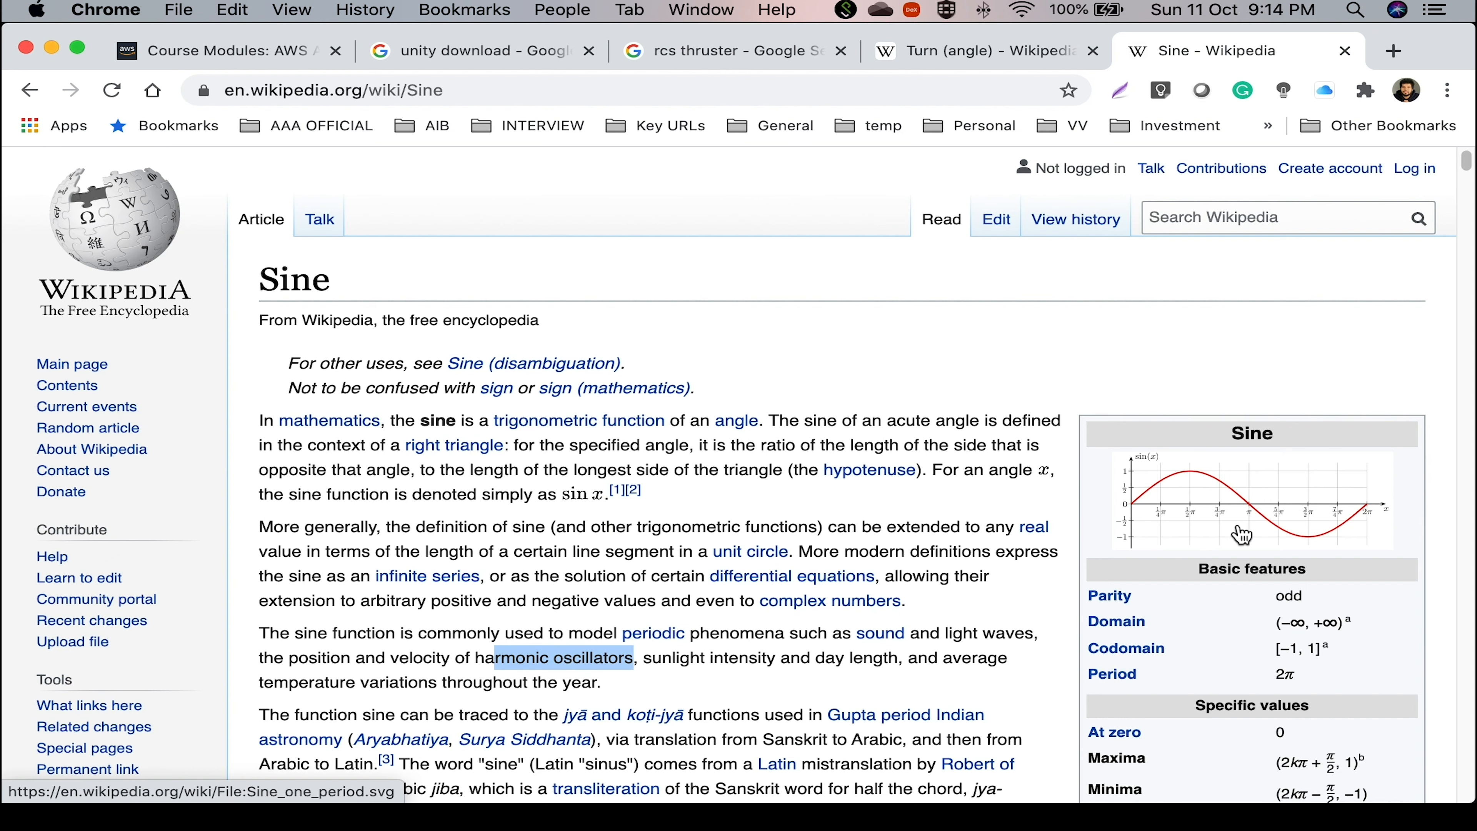
# Switch to Unity, run Level2 and try the Movement Factor slider on the Obstacle's Oscillator component.
pyautogui.press('super+Tab')
pyautogui.press('super+Tab')
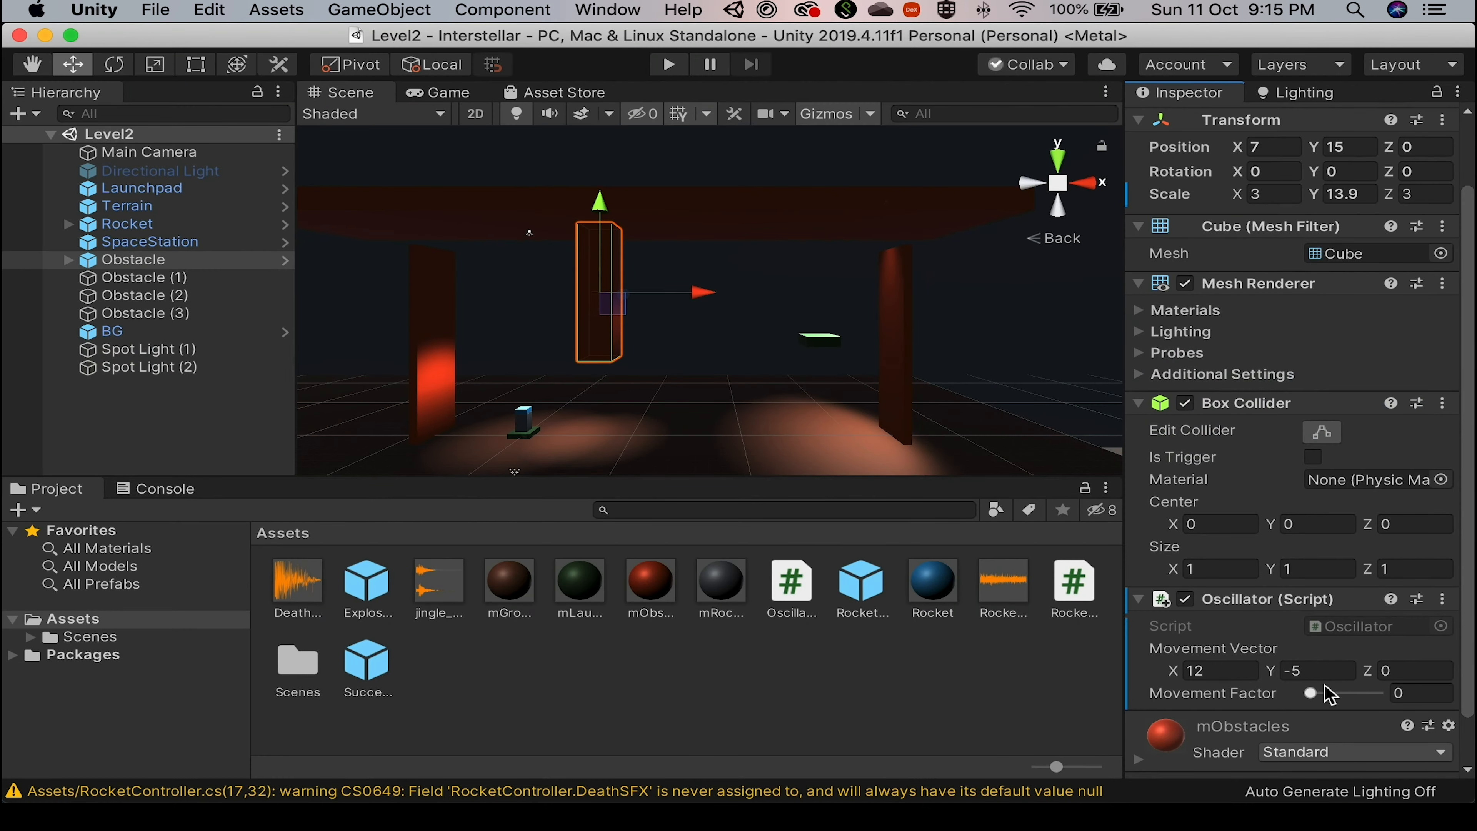
pyautogui.press('super+p')
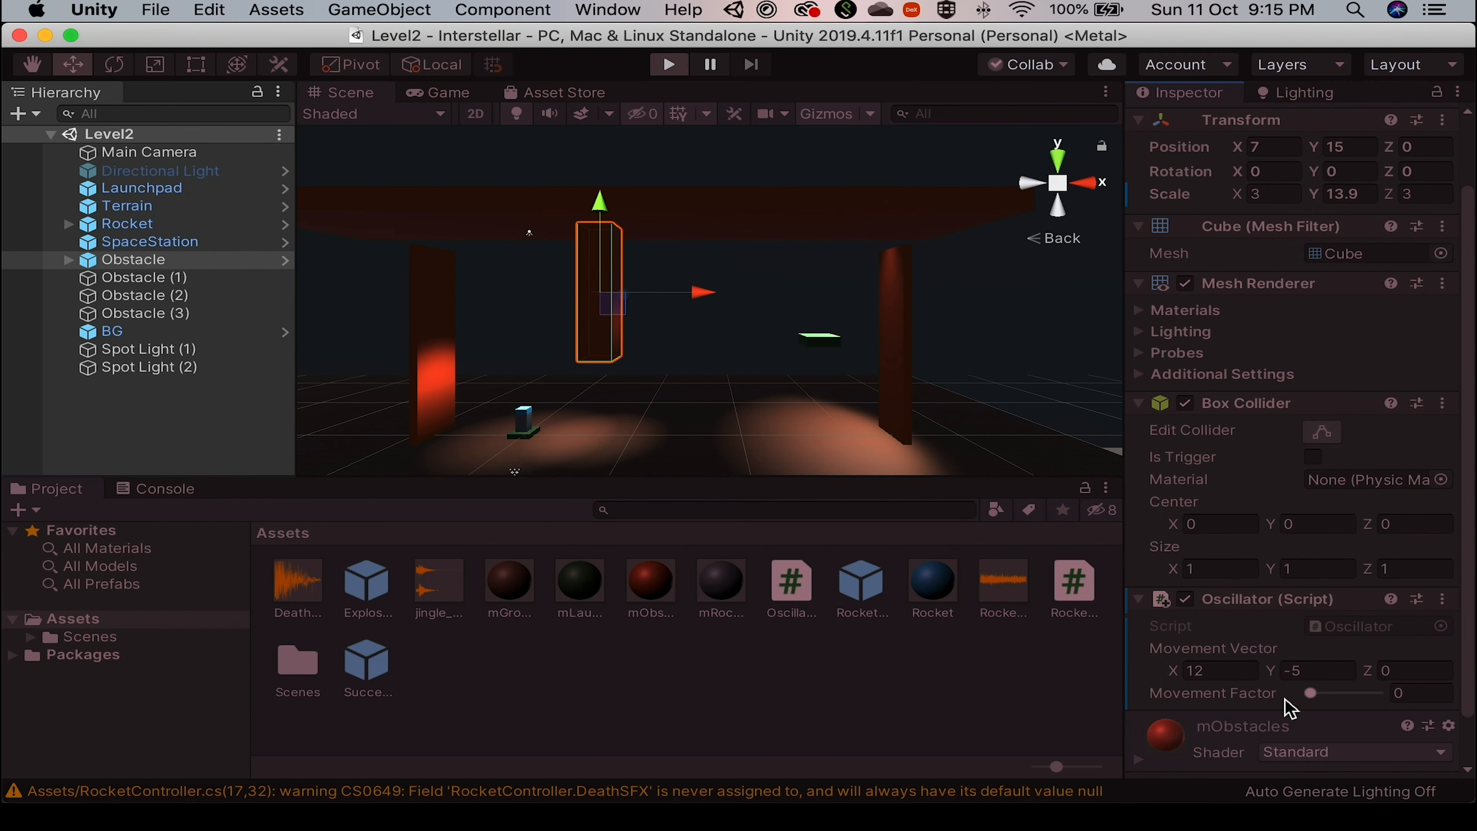
pyautogui.scroll(-1, 1306, 735)
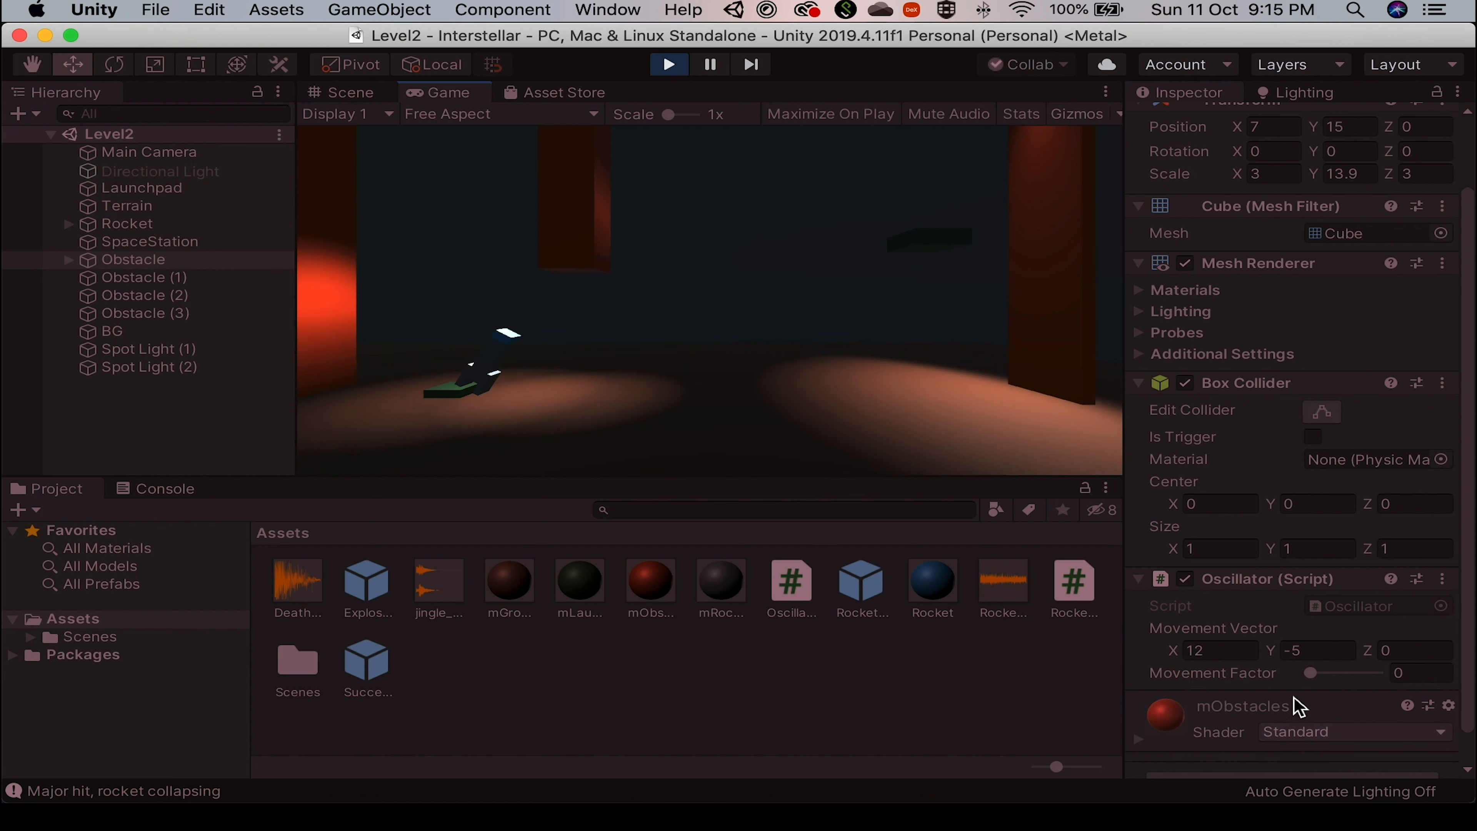
pyautogui.moveTo(1312, 674); pyautogui.dragTo(1271, 687)
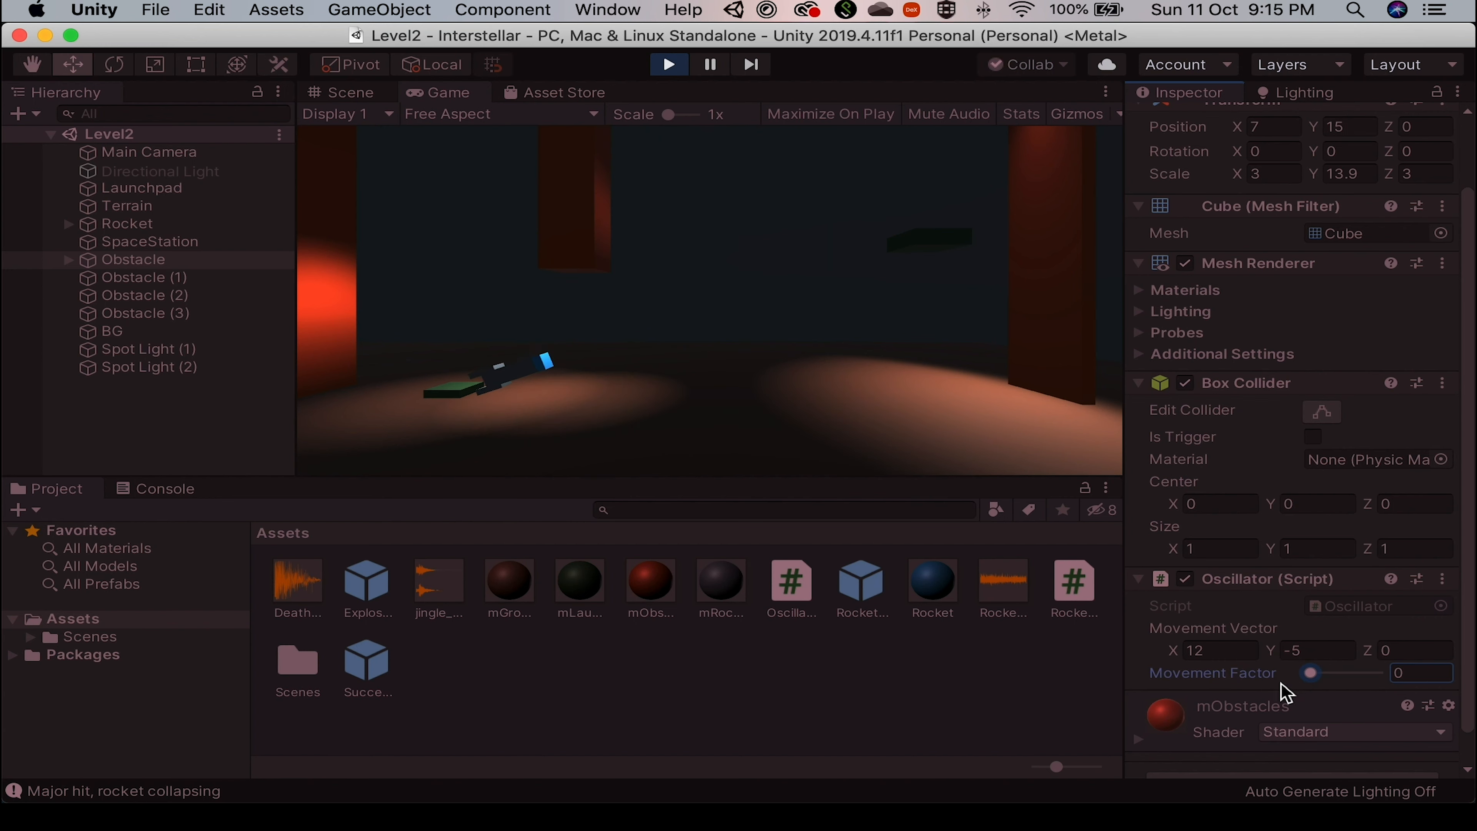
# With the game running, set Movement Vector Y to 0 and test Movement Factor by raising it and returning it to 0.
pyautogui.click(1313, 652)
pyautogui.press('BackSpace')
pyautogui.press('BackSpace')
pyautogui.press('Tab')
pyautogui.click(1315, 676)
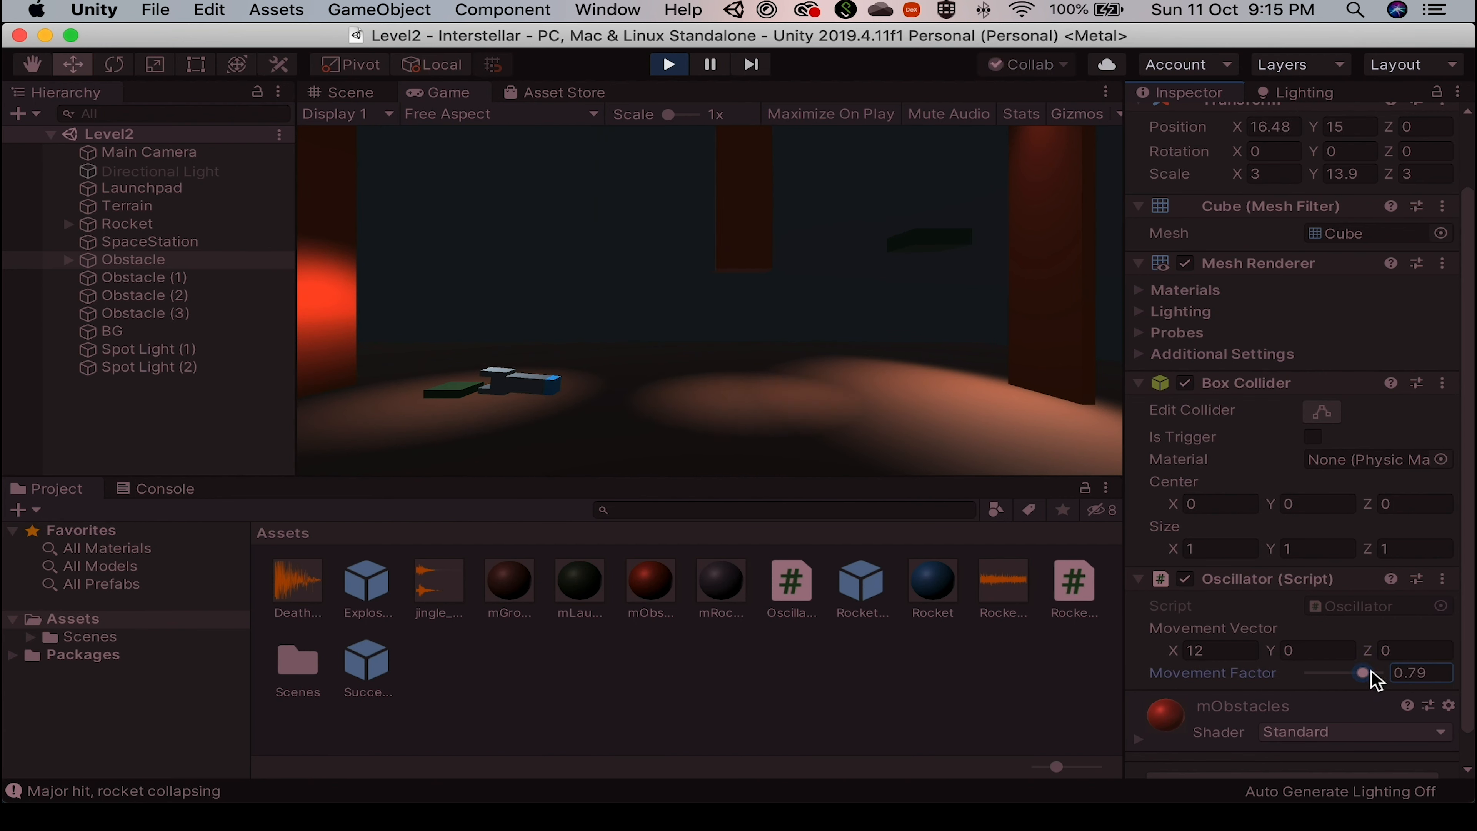
pyautogui.moveTo(1316, 675)
pyautogui.mouseDown()
pyautogui.moveTo(1290, 677)
pyautogui.moveTo(1376, 680)
pyautogui.moveTo(1309, 682)
pyautogui.mouseUp()
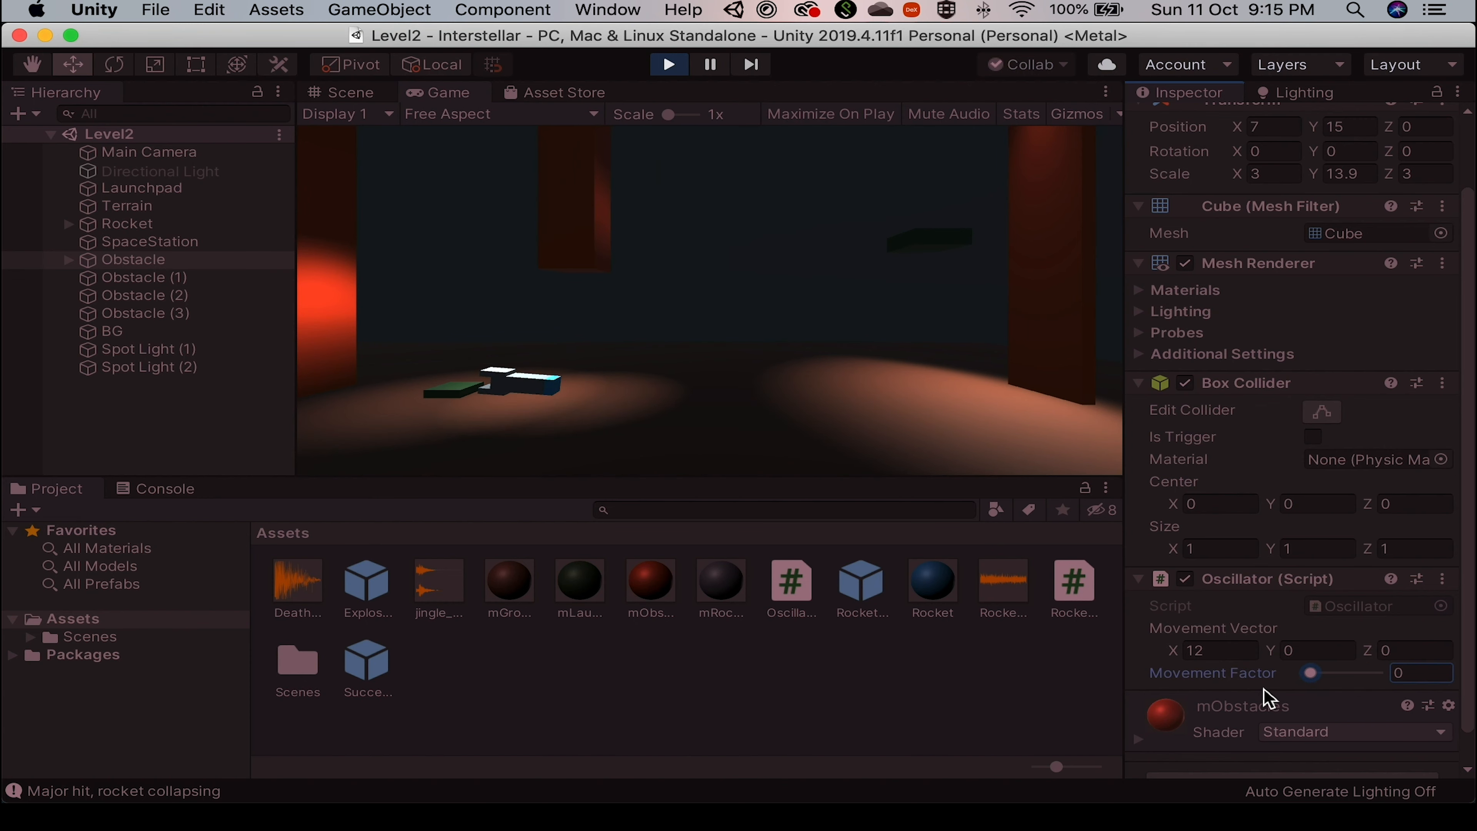
# Switch to Chrome to review the Turn (angle) article's Tau proposals, and return to Oscillator.cs in Visual Studio.
pyautogui.press('super+Tab')
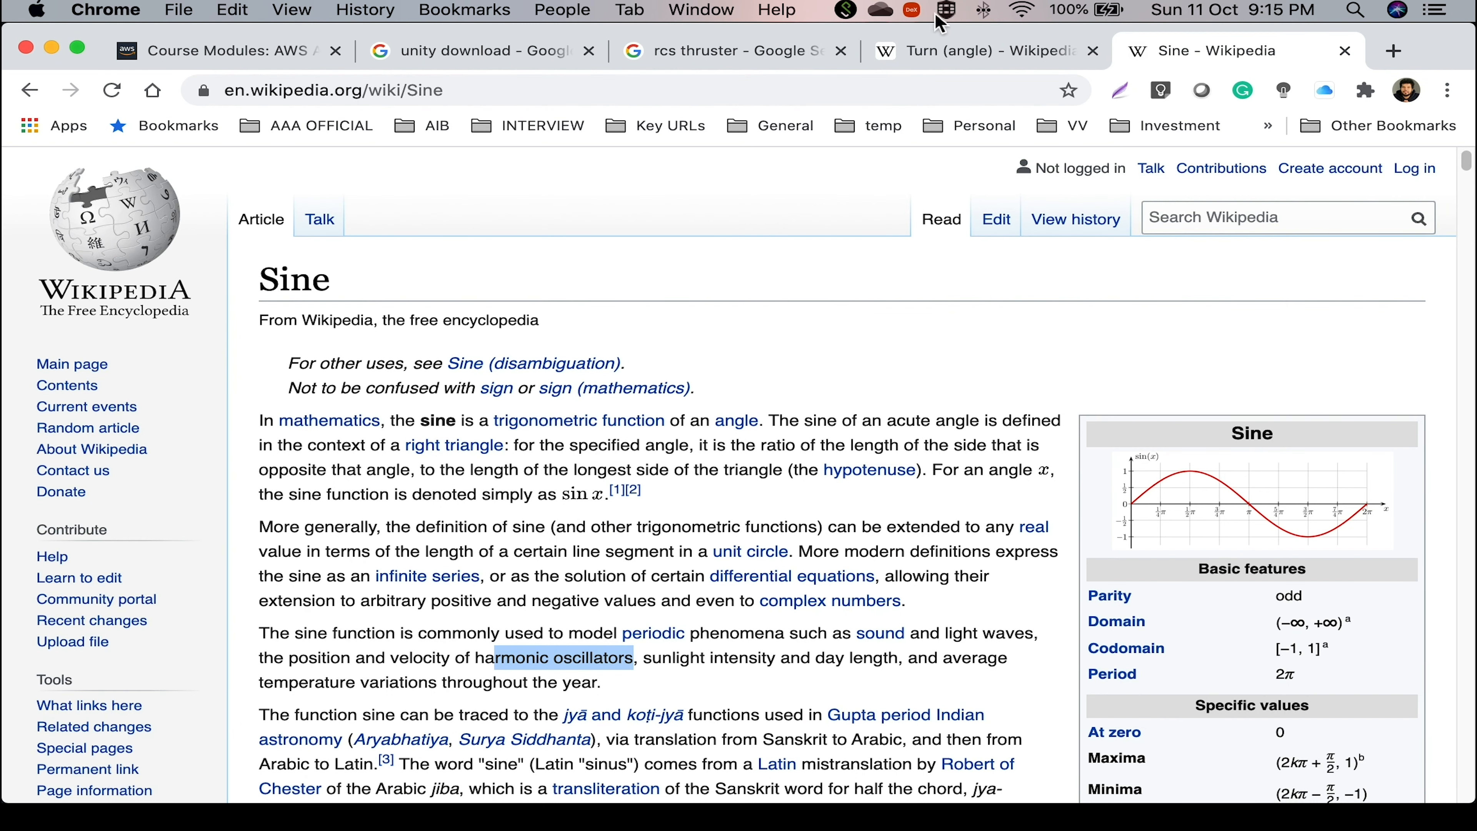
pyautogui.click(937, 55)
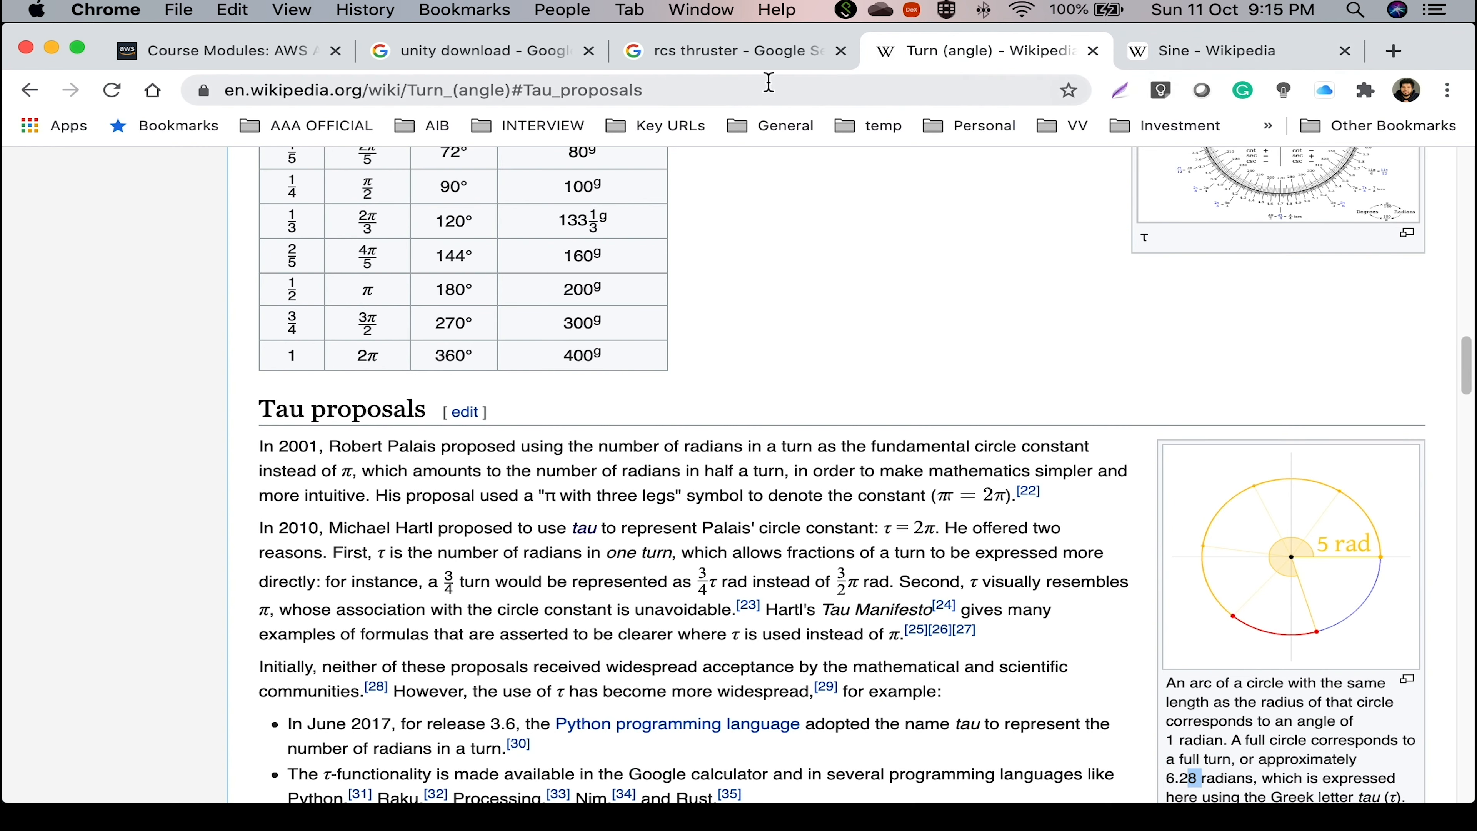
pyautogui.press('super+Tab')
pyautogui.press('super+Tab')
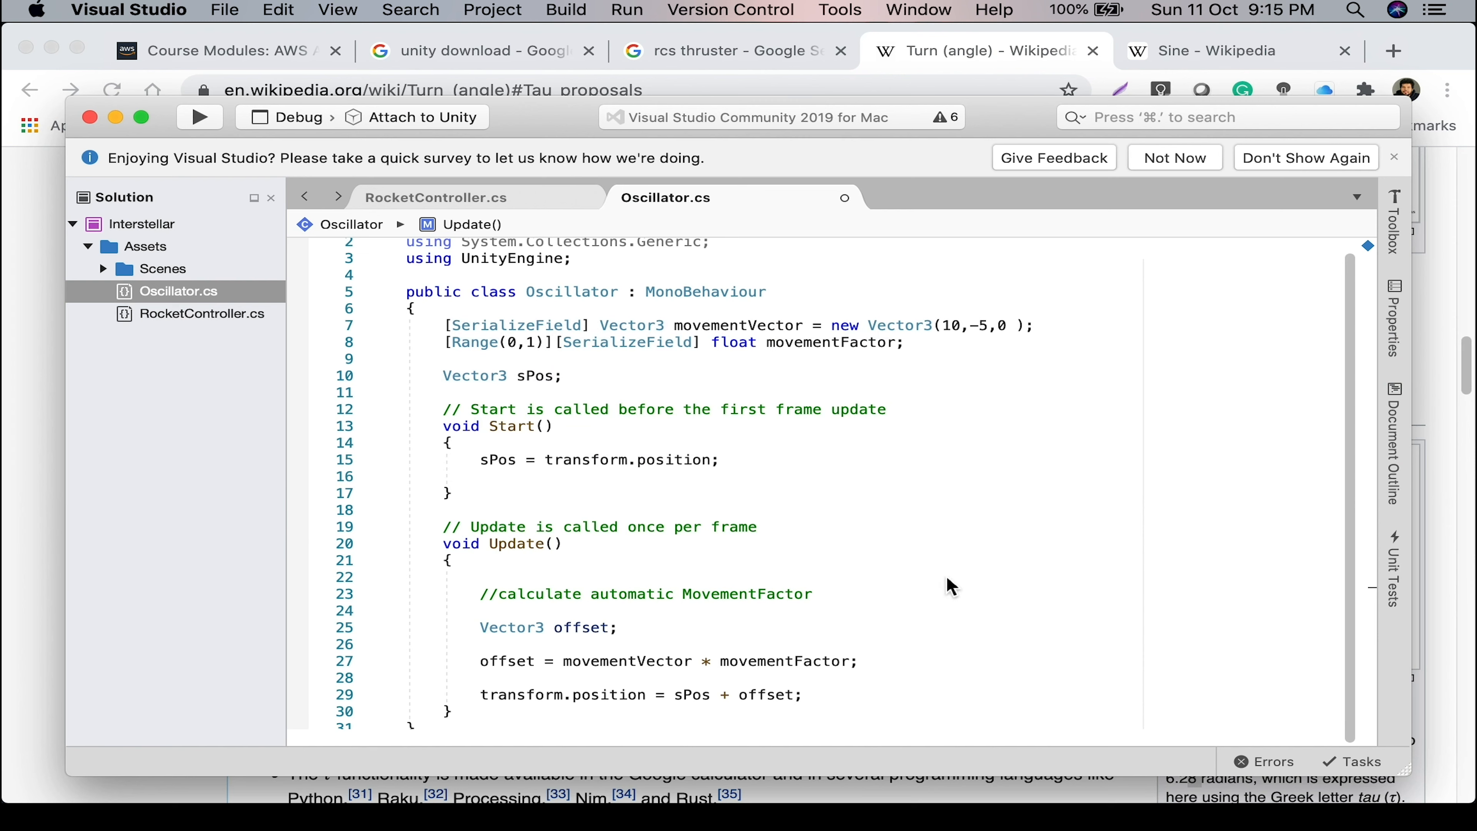
# Declare "float tau = Mathf.PI * 2;" at the start of Update, above the automatic MovementFactor comment.
pyautogui.write('float tau = ')
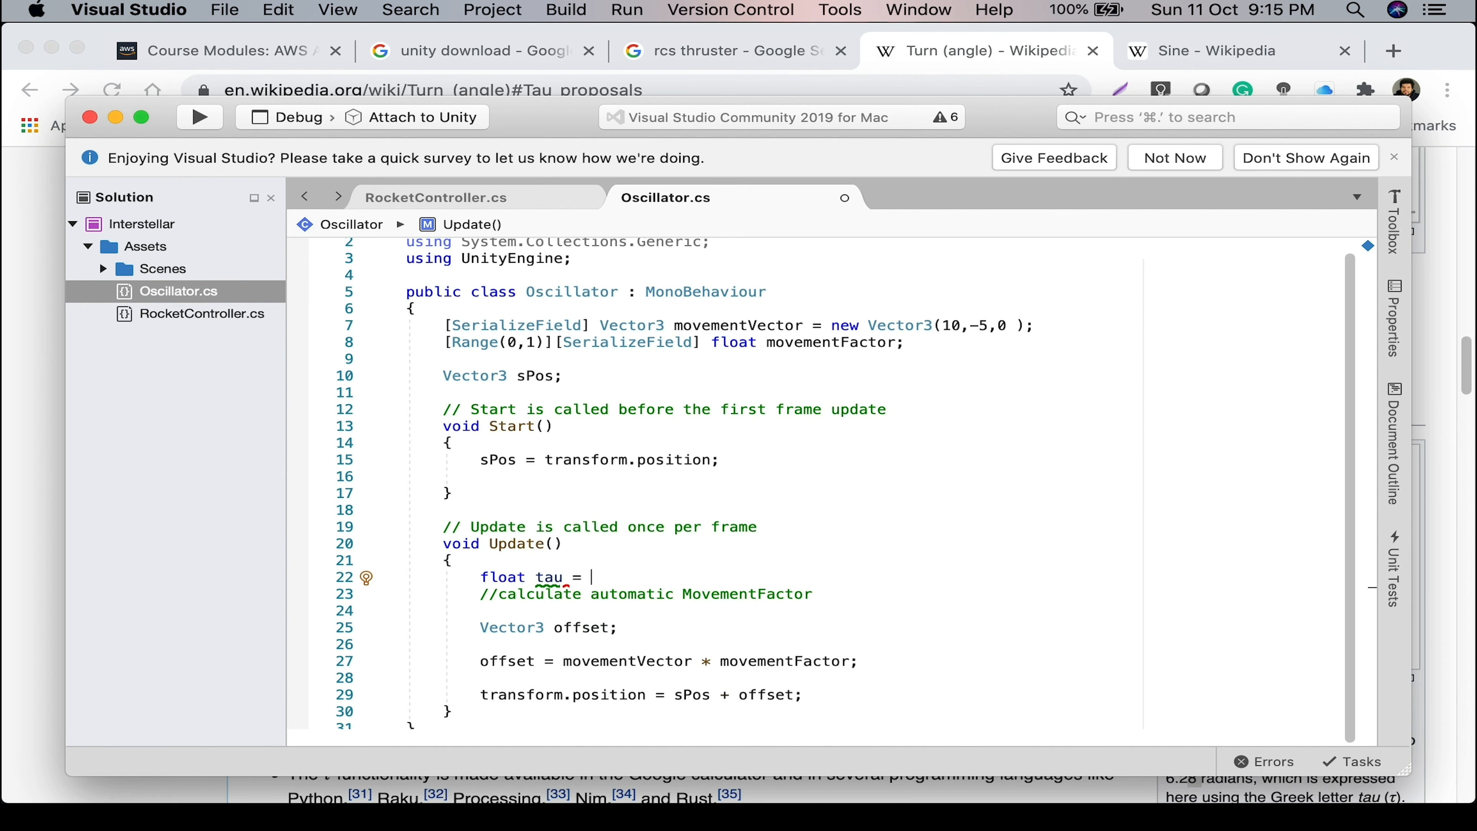
pyautogui.write('Mathf.')
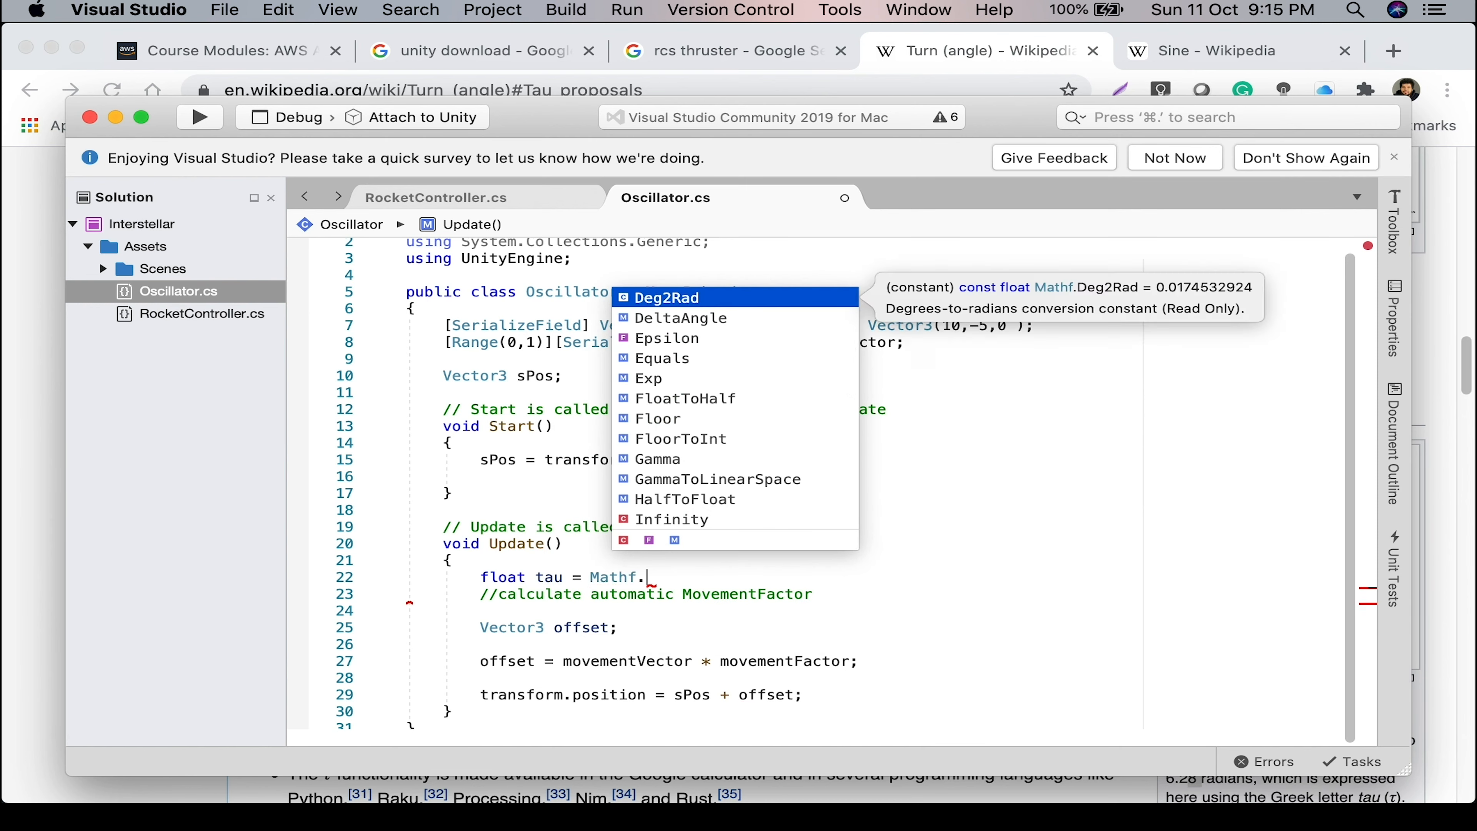
pyautogui.write('PI')
pyautogui.press('Escape')
pyautogui.write('*')
pyautogui.press('Return')
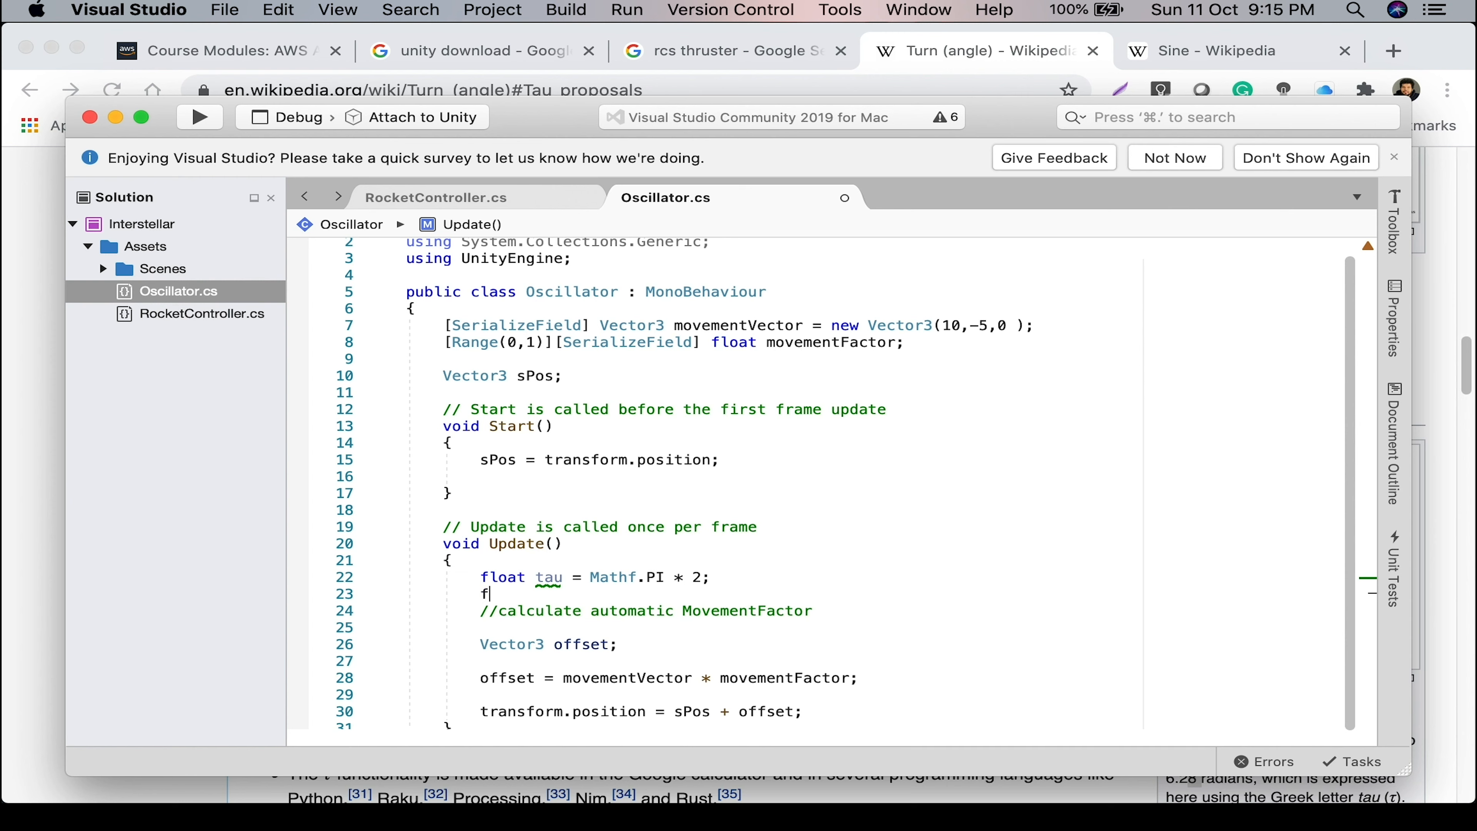
# Below the tau declaration, add a float rawsin assigned Mathf.Sin(cycle).
pyautogui.write('loat s')
pyautogui.press('BackSpace')
pyautogui.press('BackSpace')
pyautogui.write('rawsin = ')
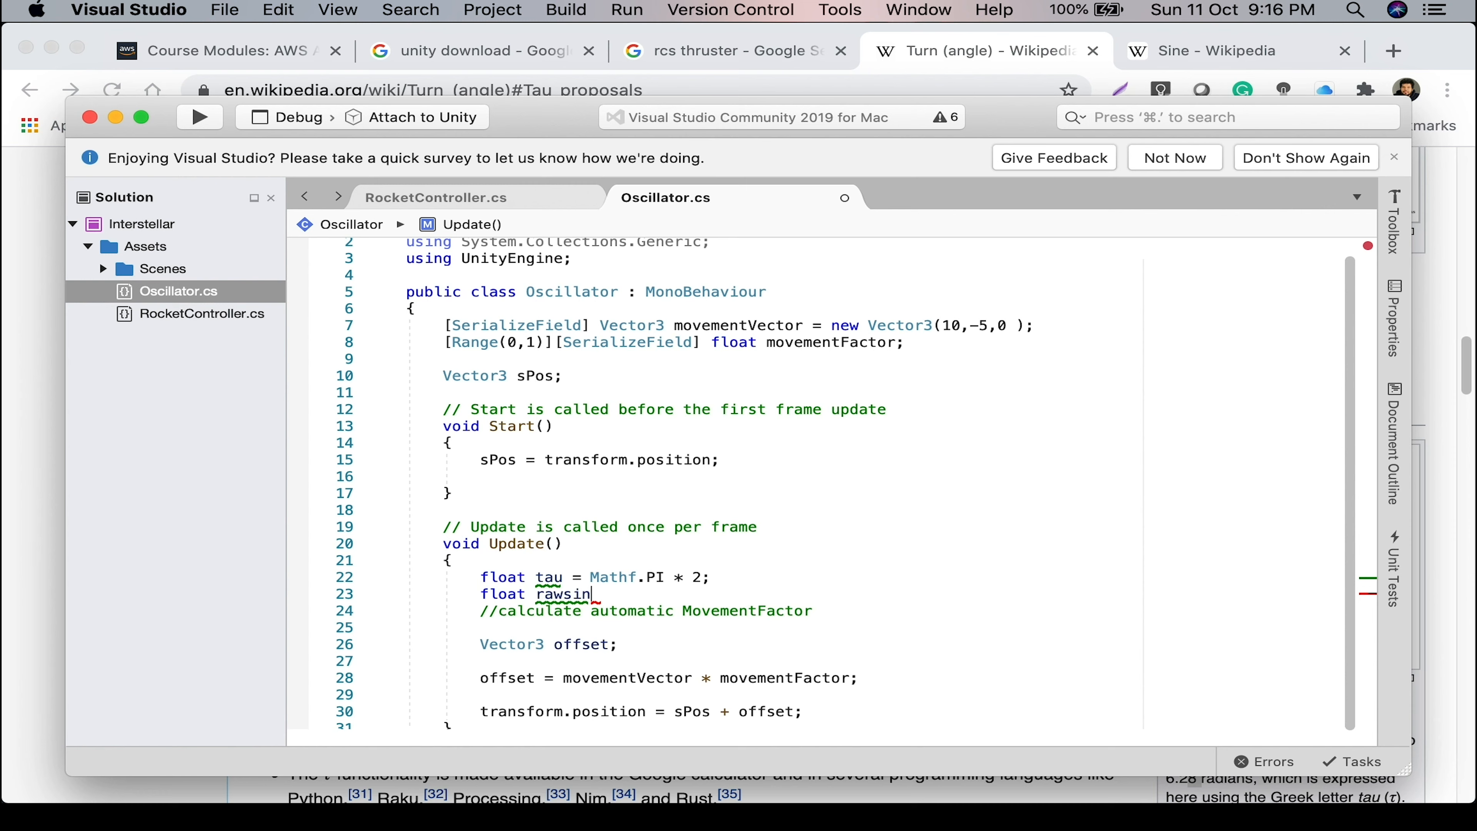
pyautogui.write('Mathf.sin')
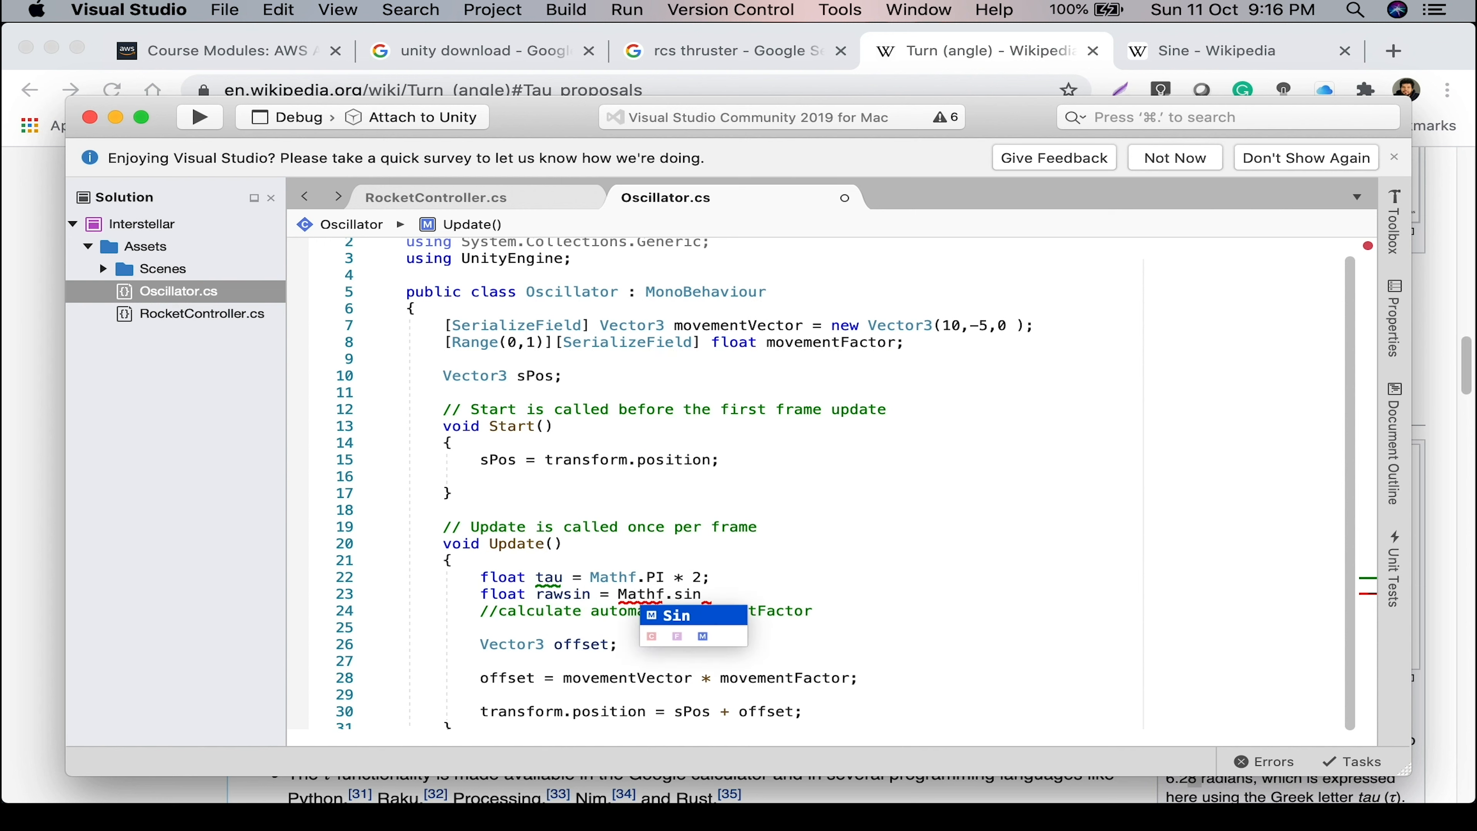
pyautogui.press('Tab')
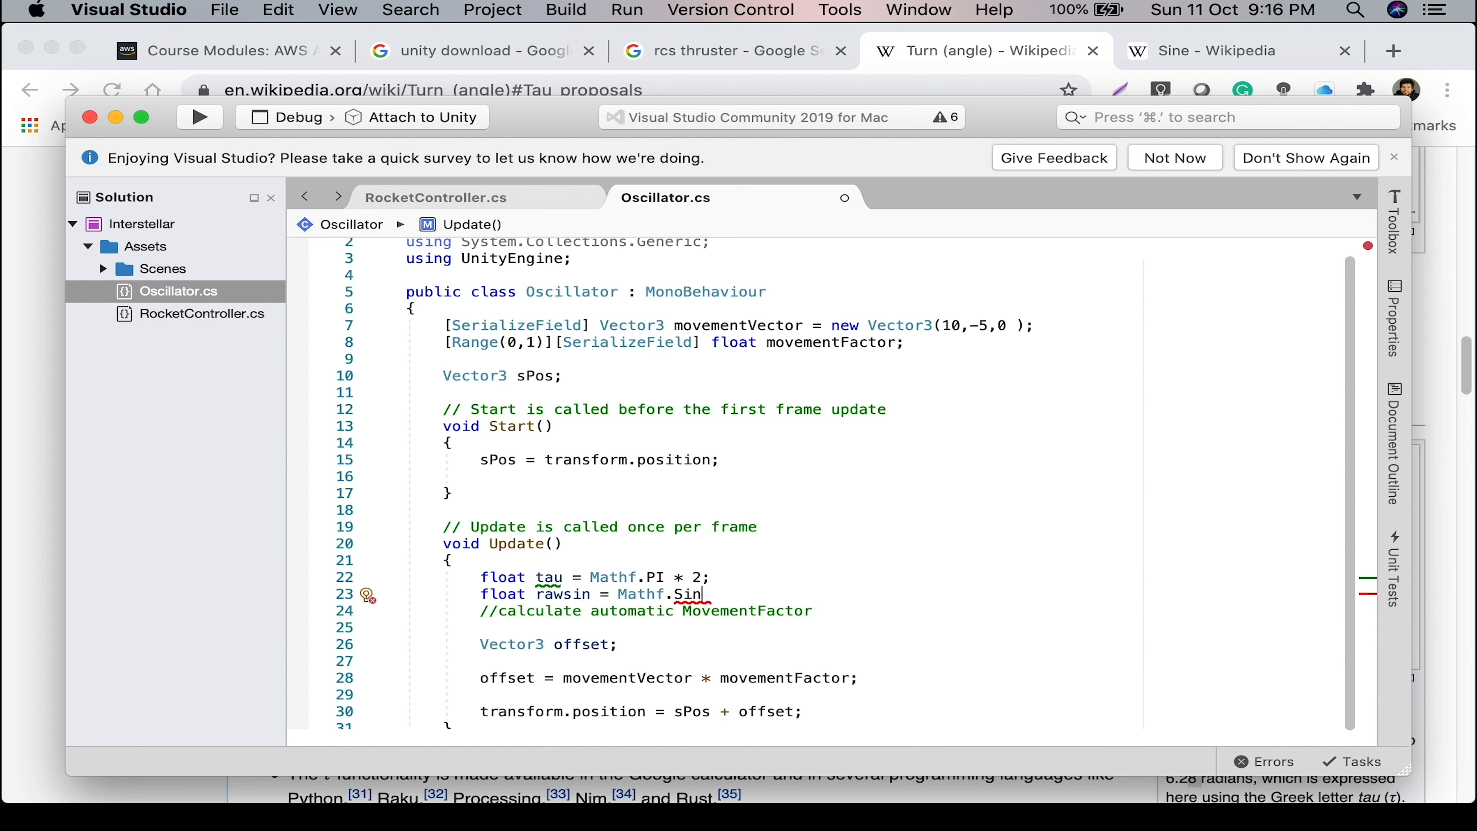
pyautogui.write('(')
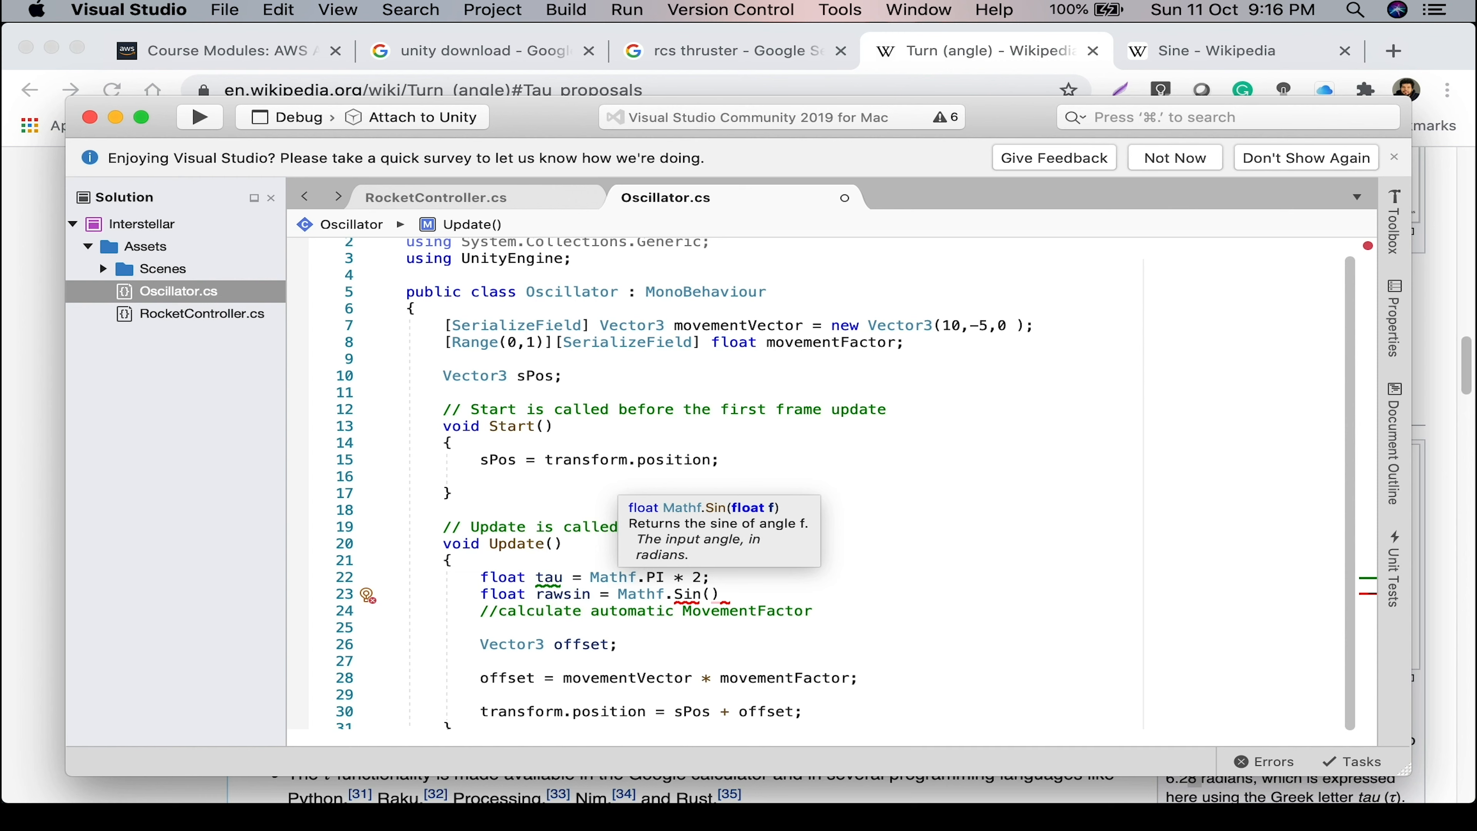
pyautogui.write('cycle')
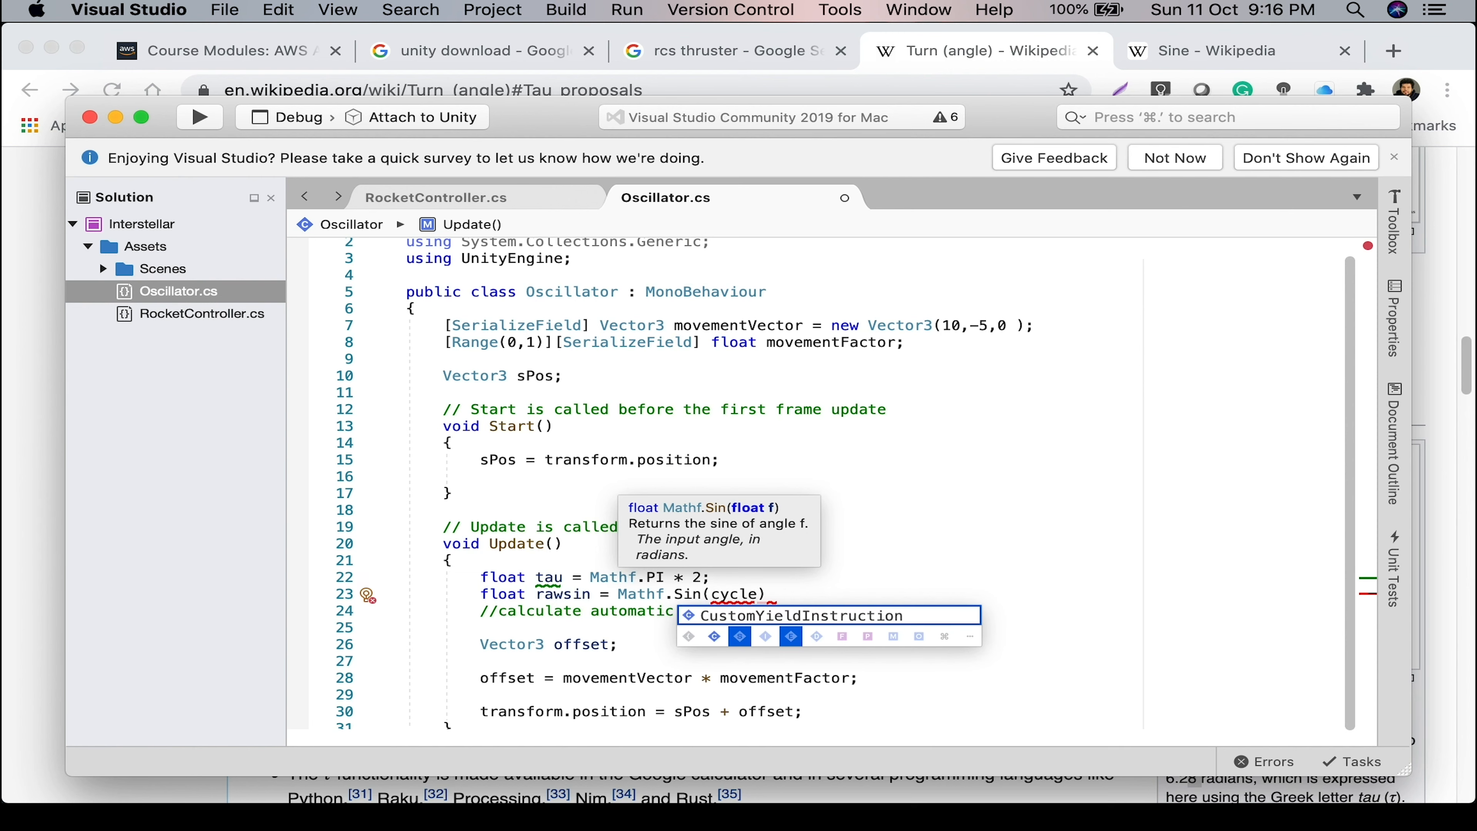
pyautogui.press('Escape')
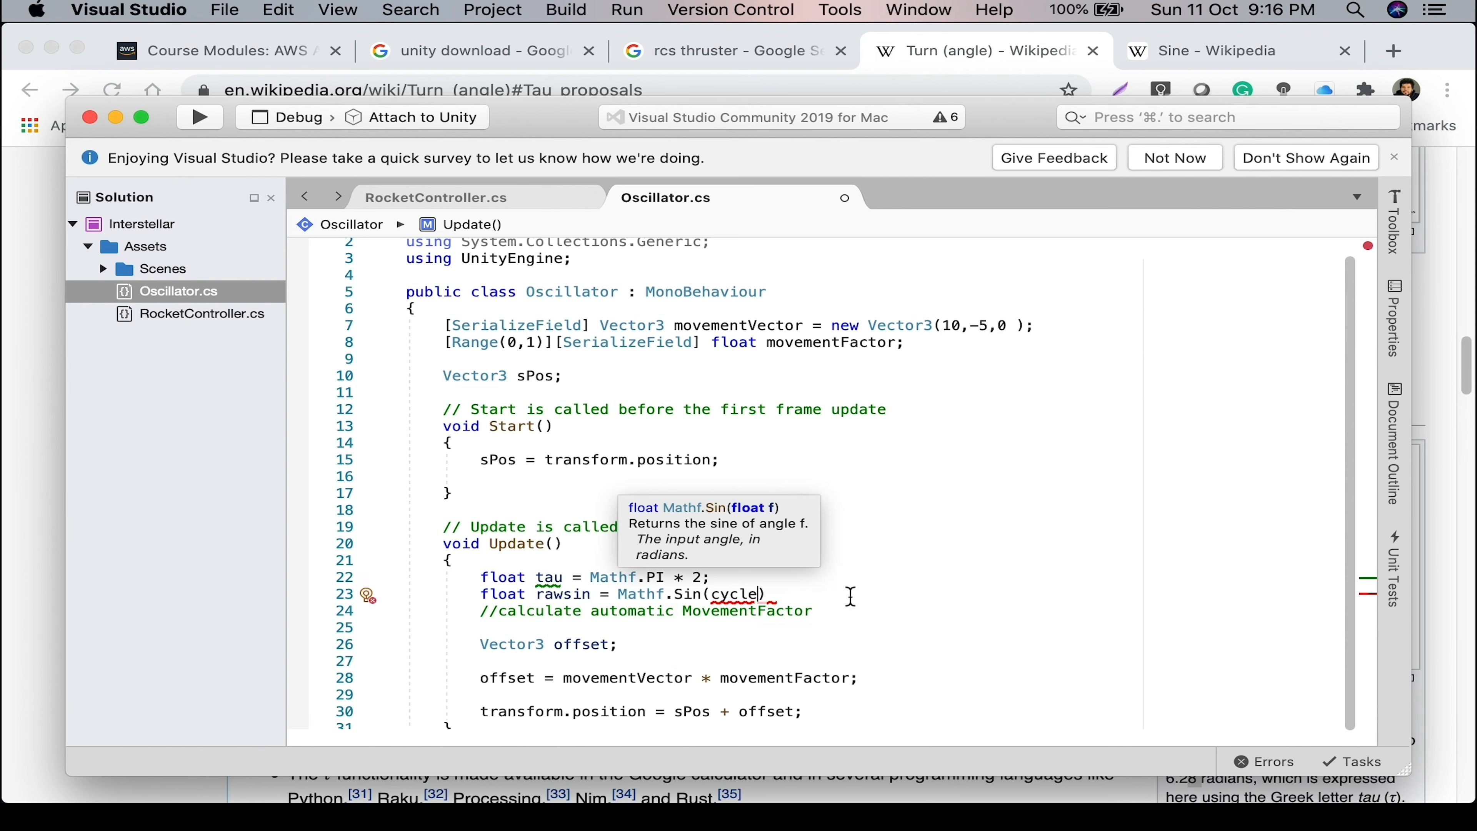
# Insert the declaration "float cycle = Time.time / 2;" above the tau line in Update.
pyautogui.click(534, 563)
pyautogui.press('Return')
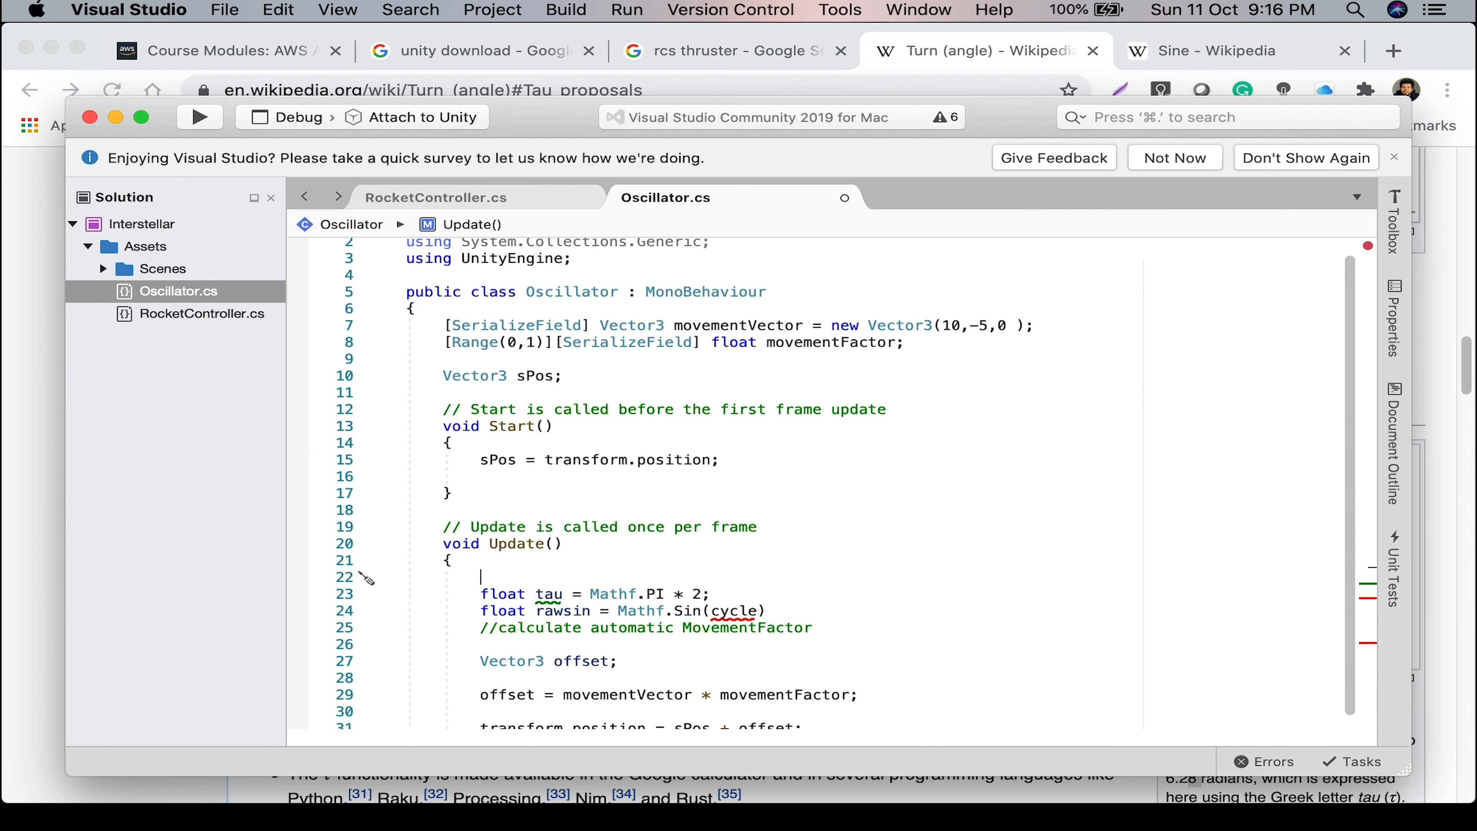
pyautogui.write('float cycle = ')
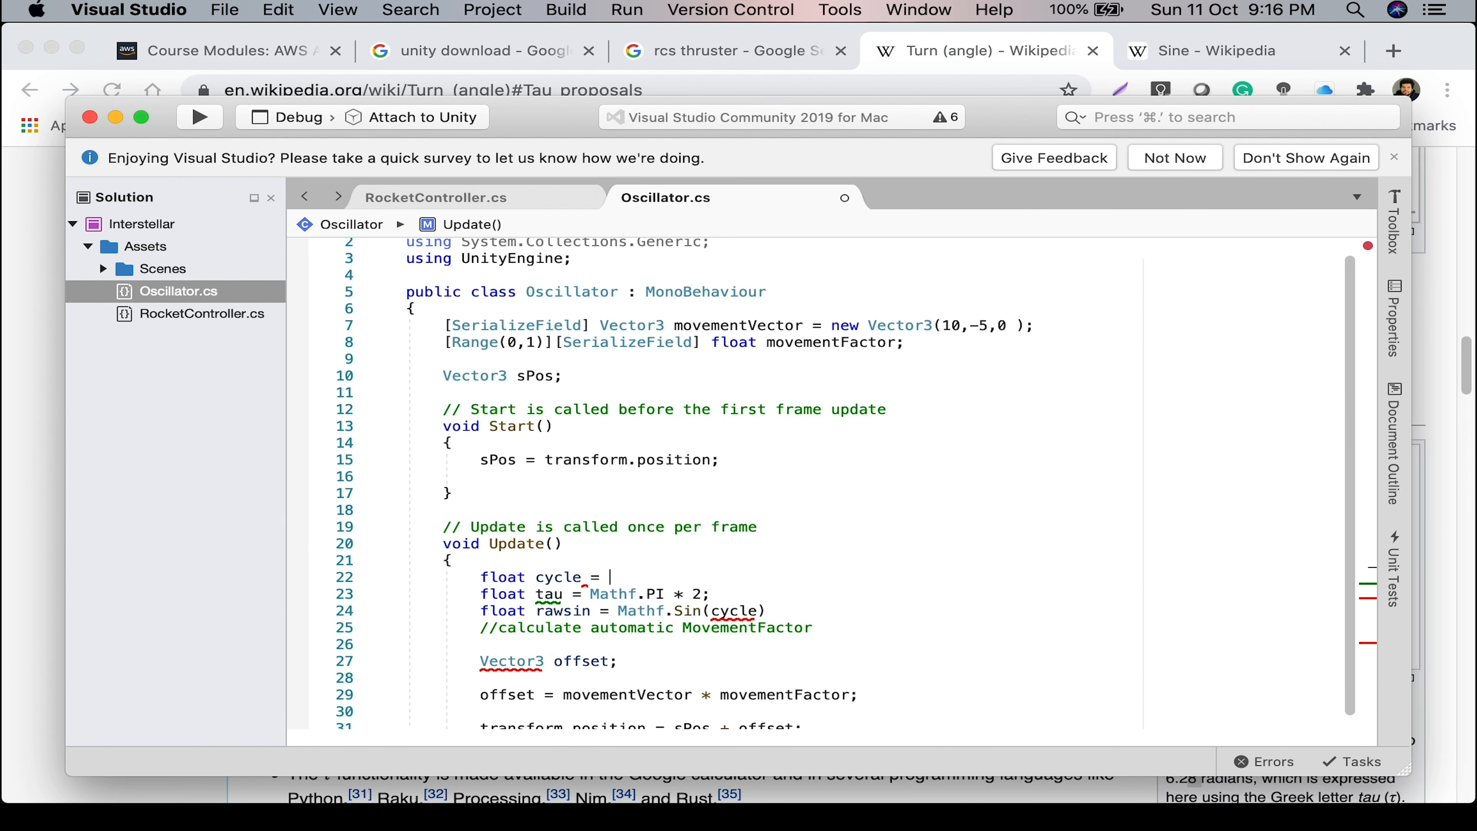
pyautogui.write('Time.ti')
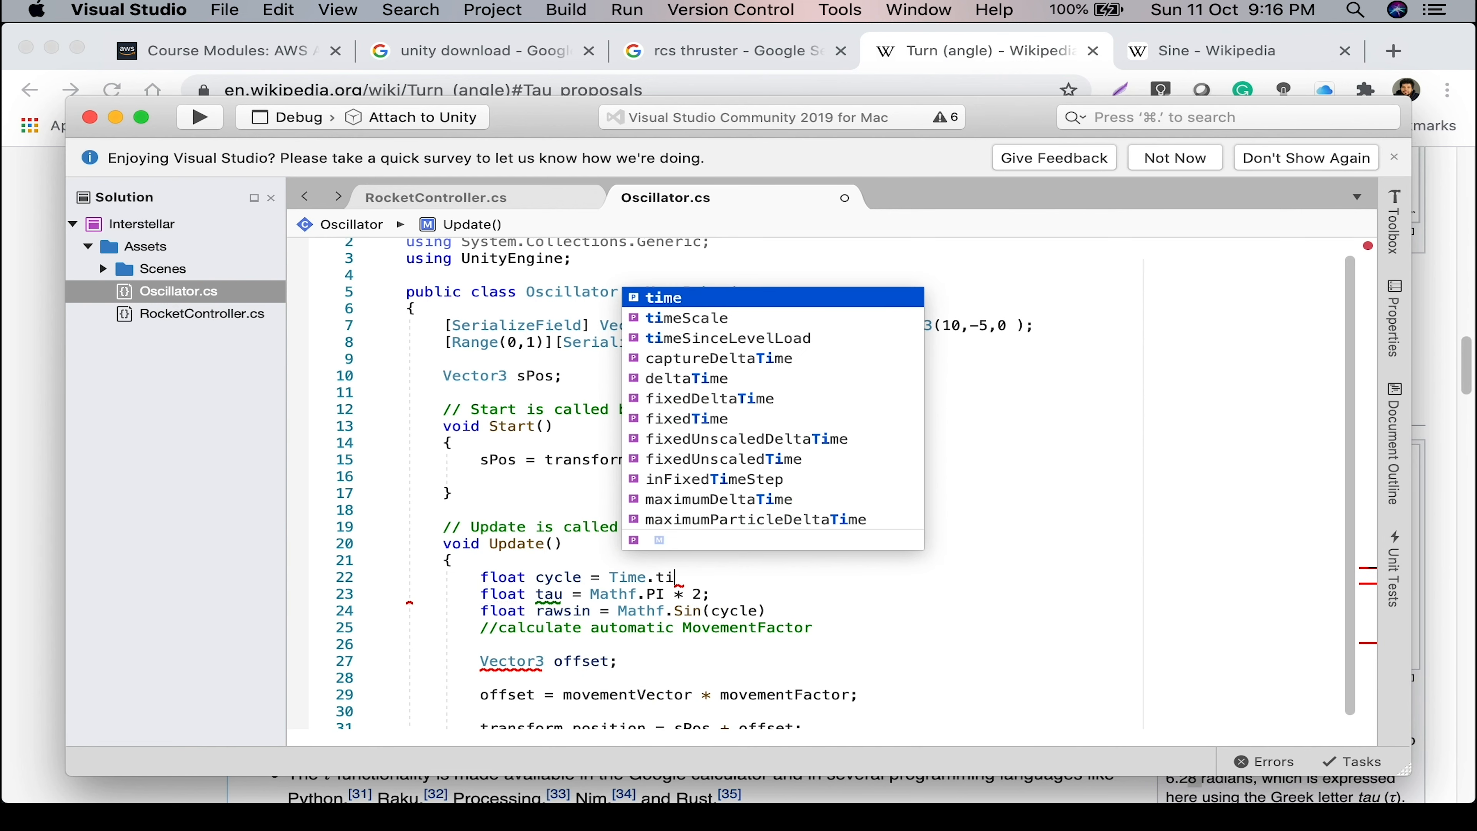
pyautogui.write('me/2')
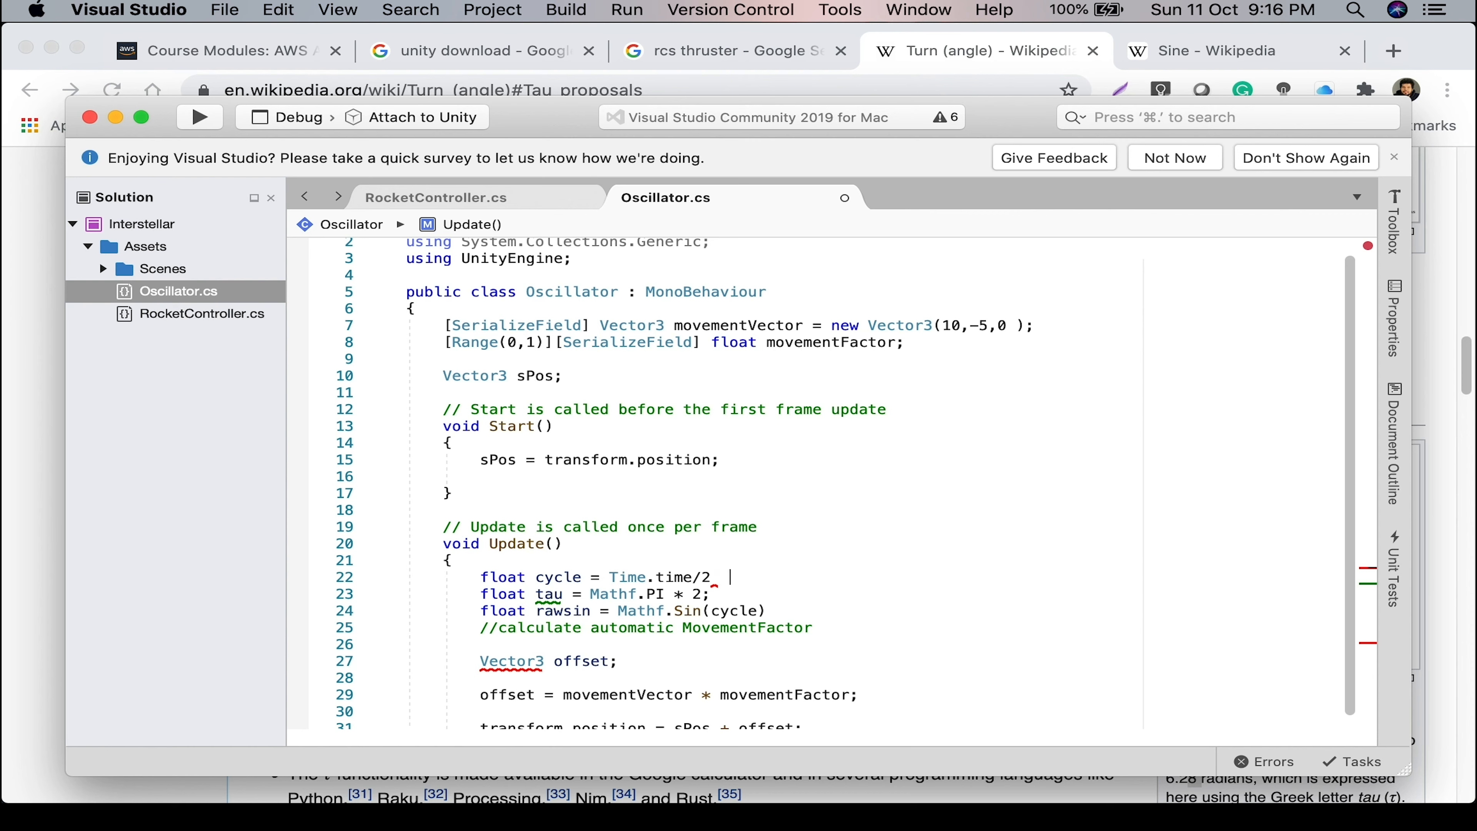
pyautogui.write(' ;')
# Switch to Unity to look at the hanging obstacle in the running game, and return to Visual Studio.
pyautogui.press('super+Tab')
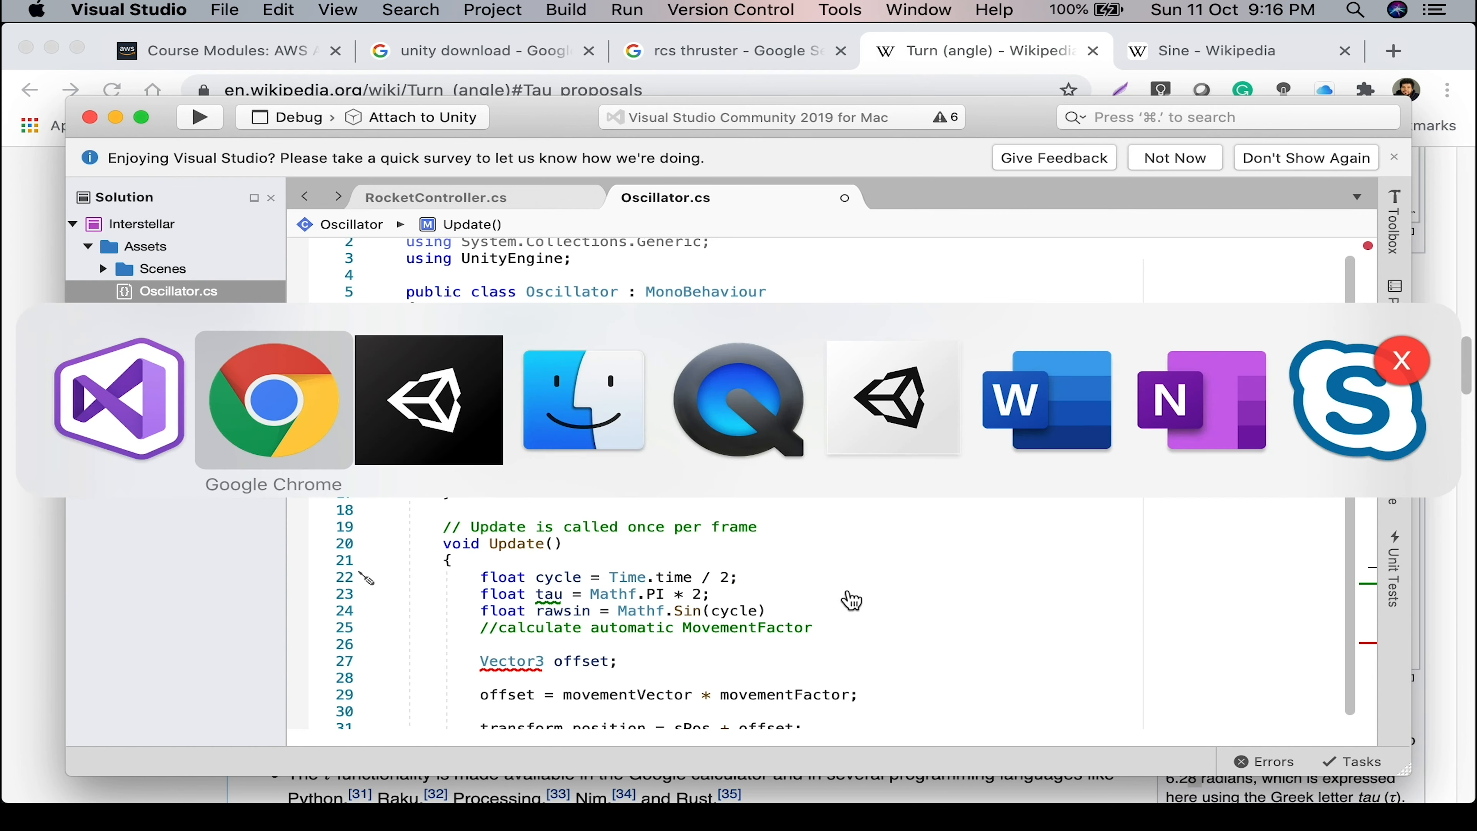
pyautogui.click(475, 425)
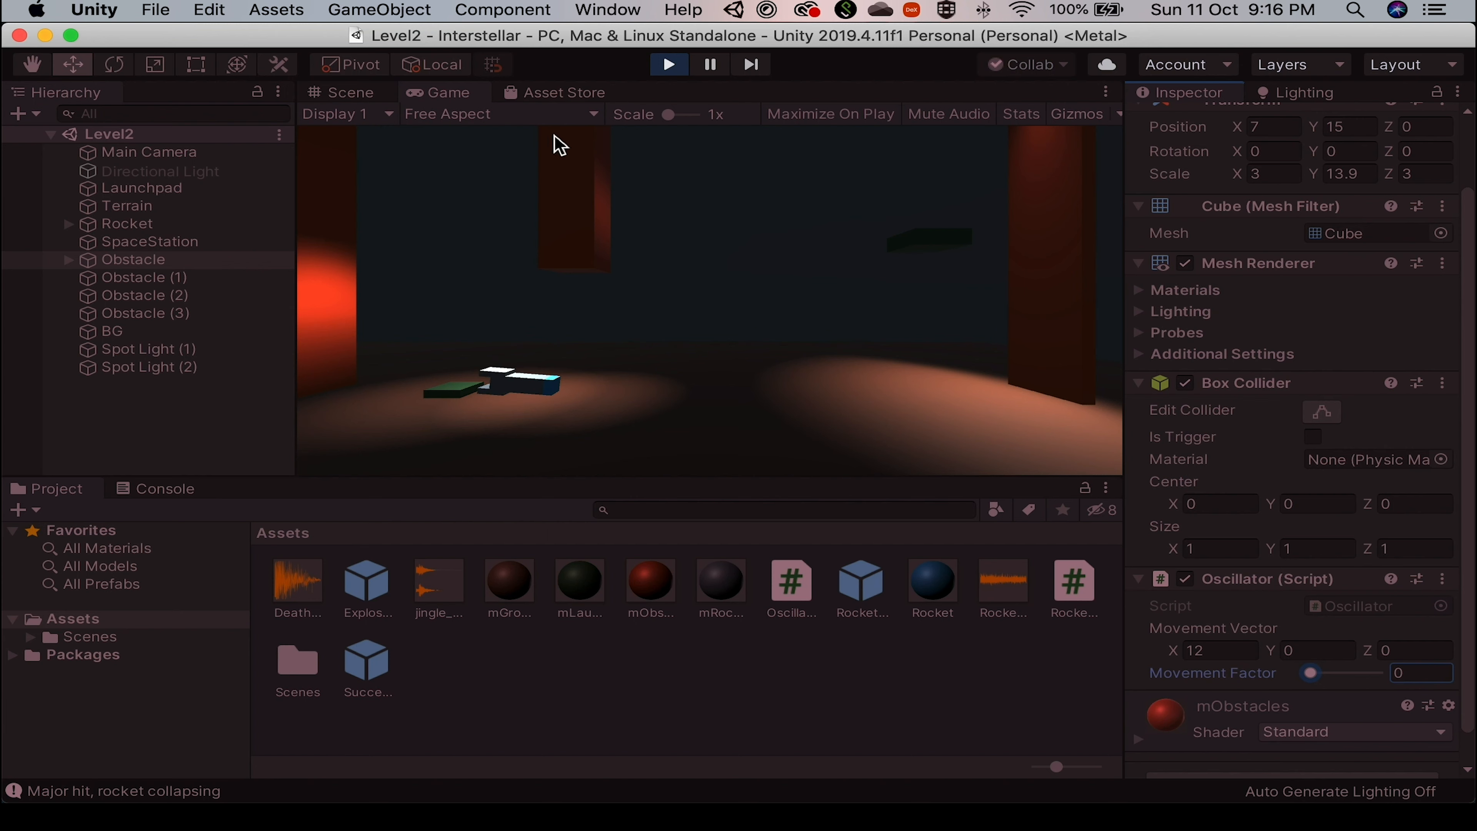
pyautogui.press('super+Tab')
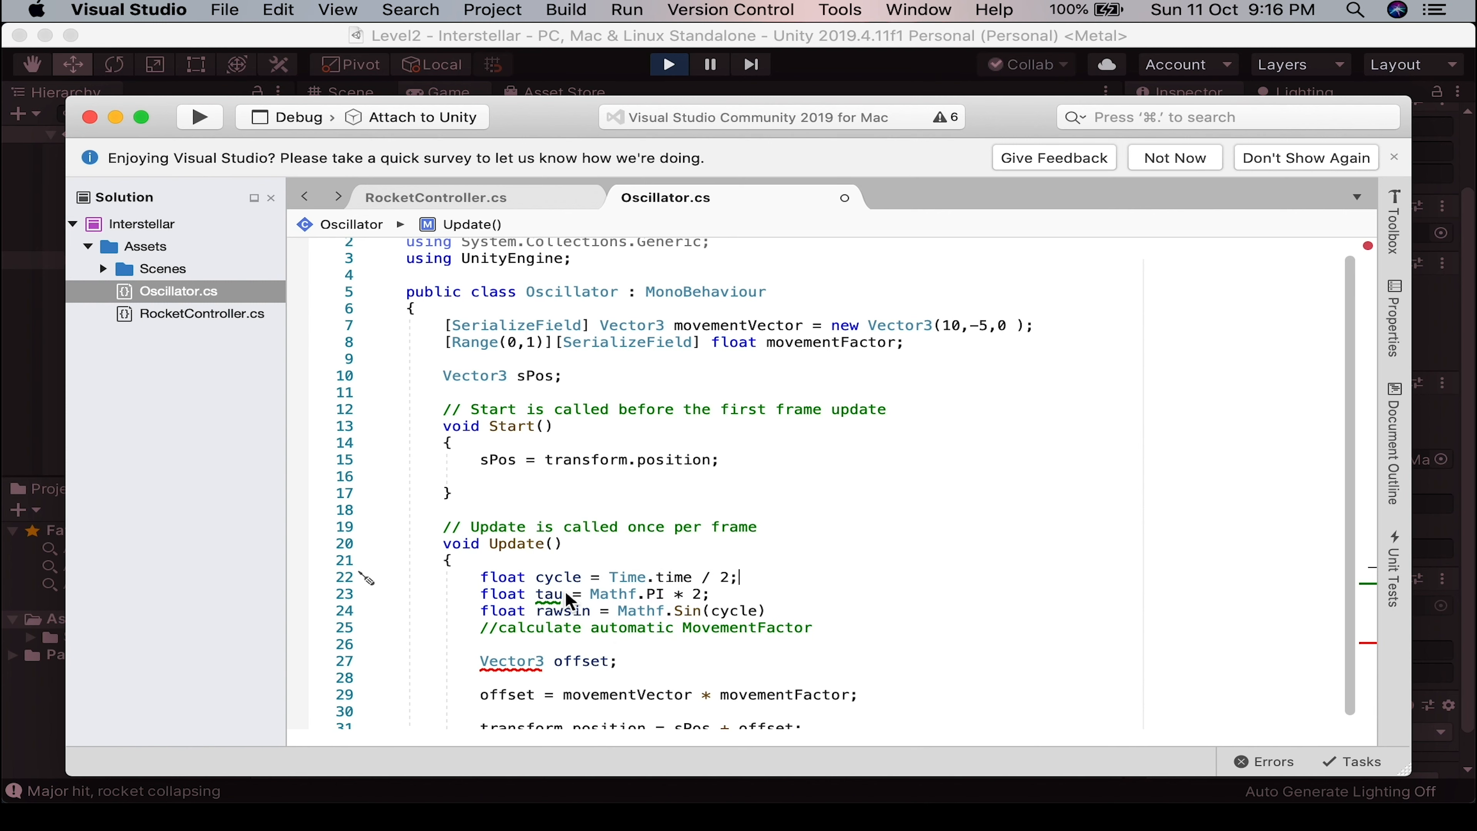
# Change the rawsin sine argument to "tau * cycle" and end the statement with a semicolon and a new line.
pyautogui.click(761, 611)
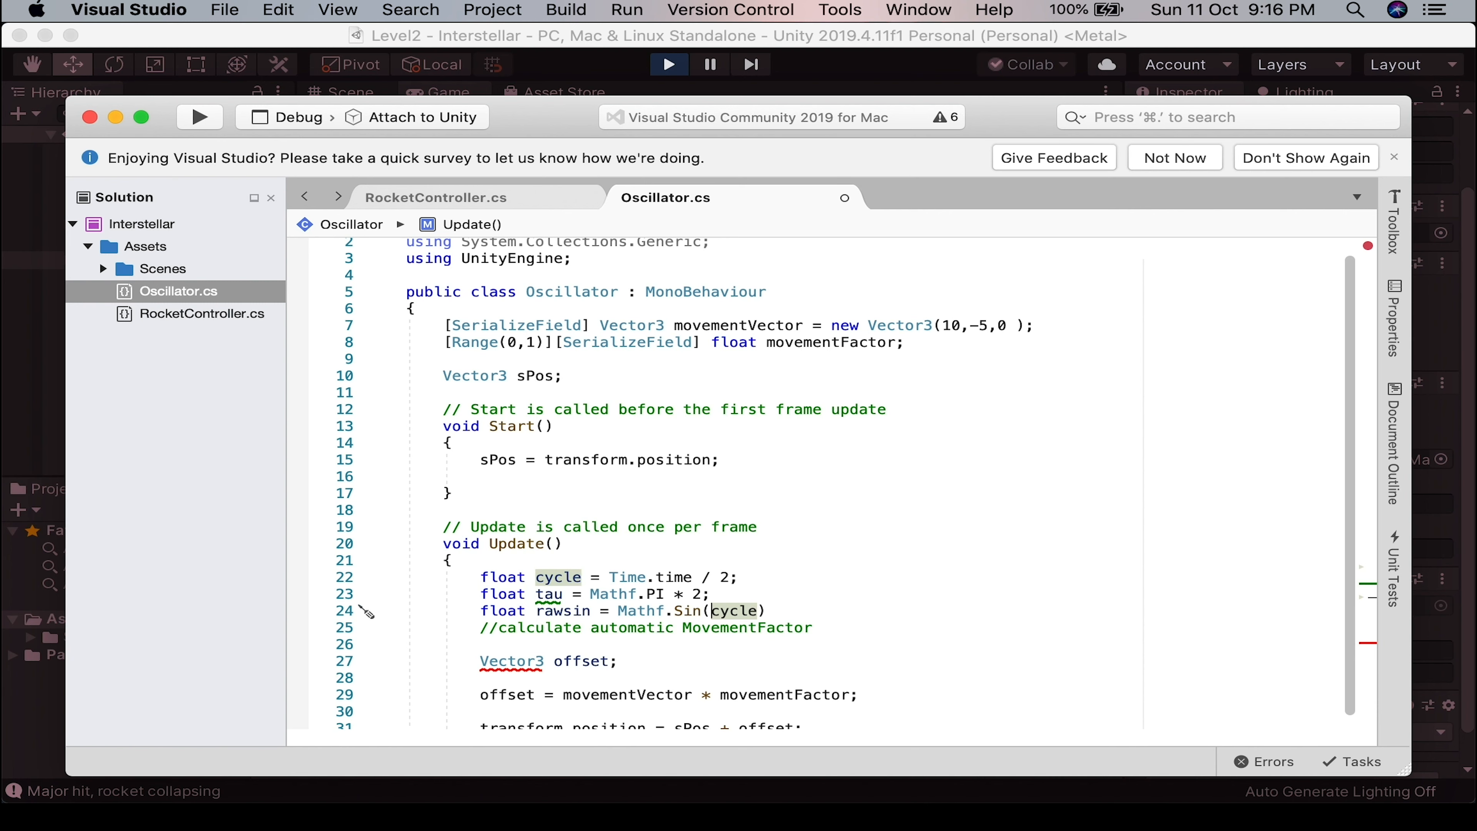
pyautogui.write('tau *')
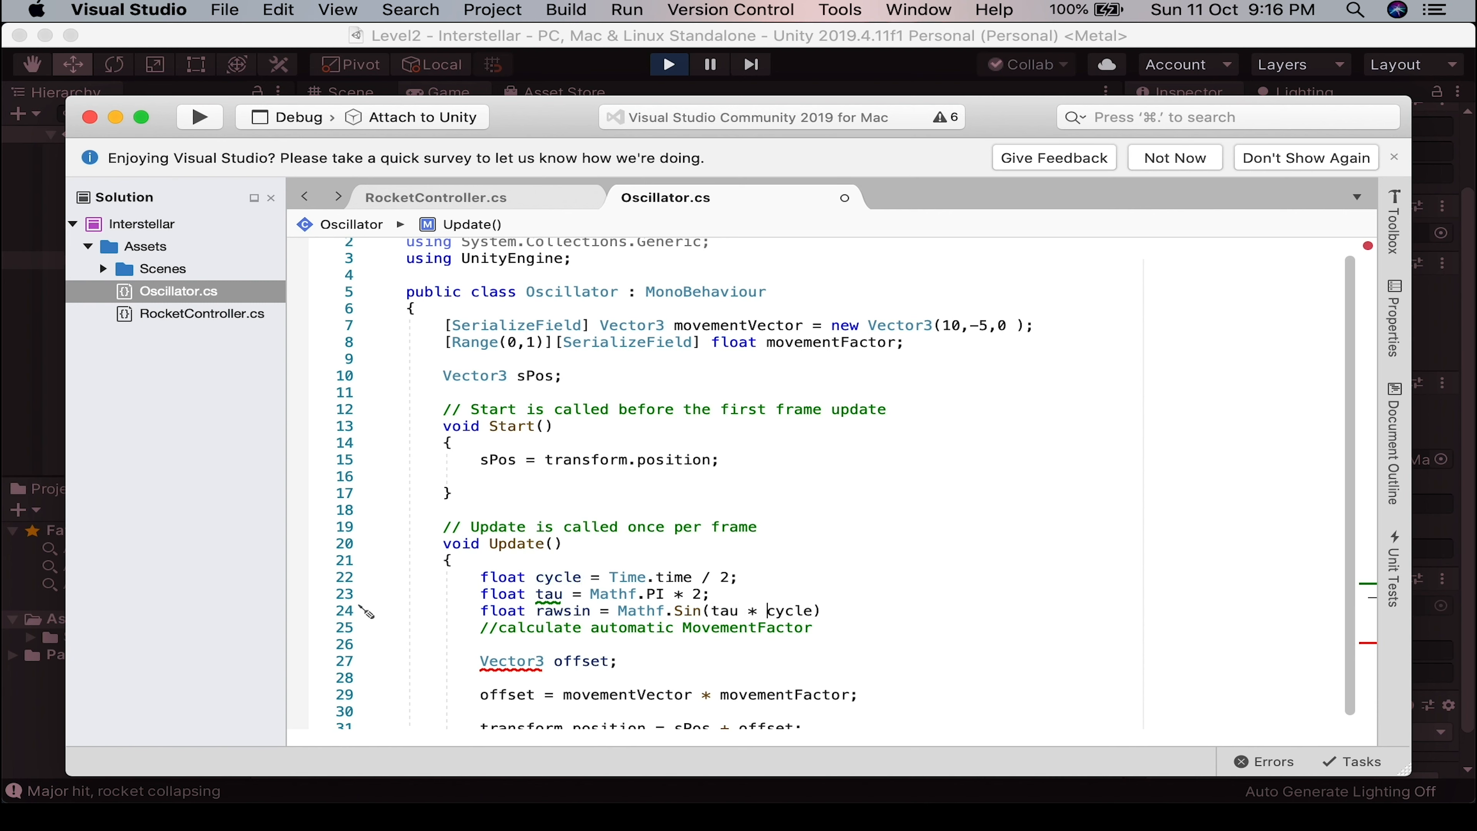
pyautogui.press('super+Right')
pyautogui.write(';')
pyautogui.press('Return')
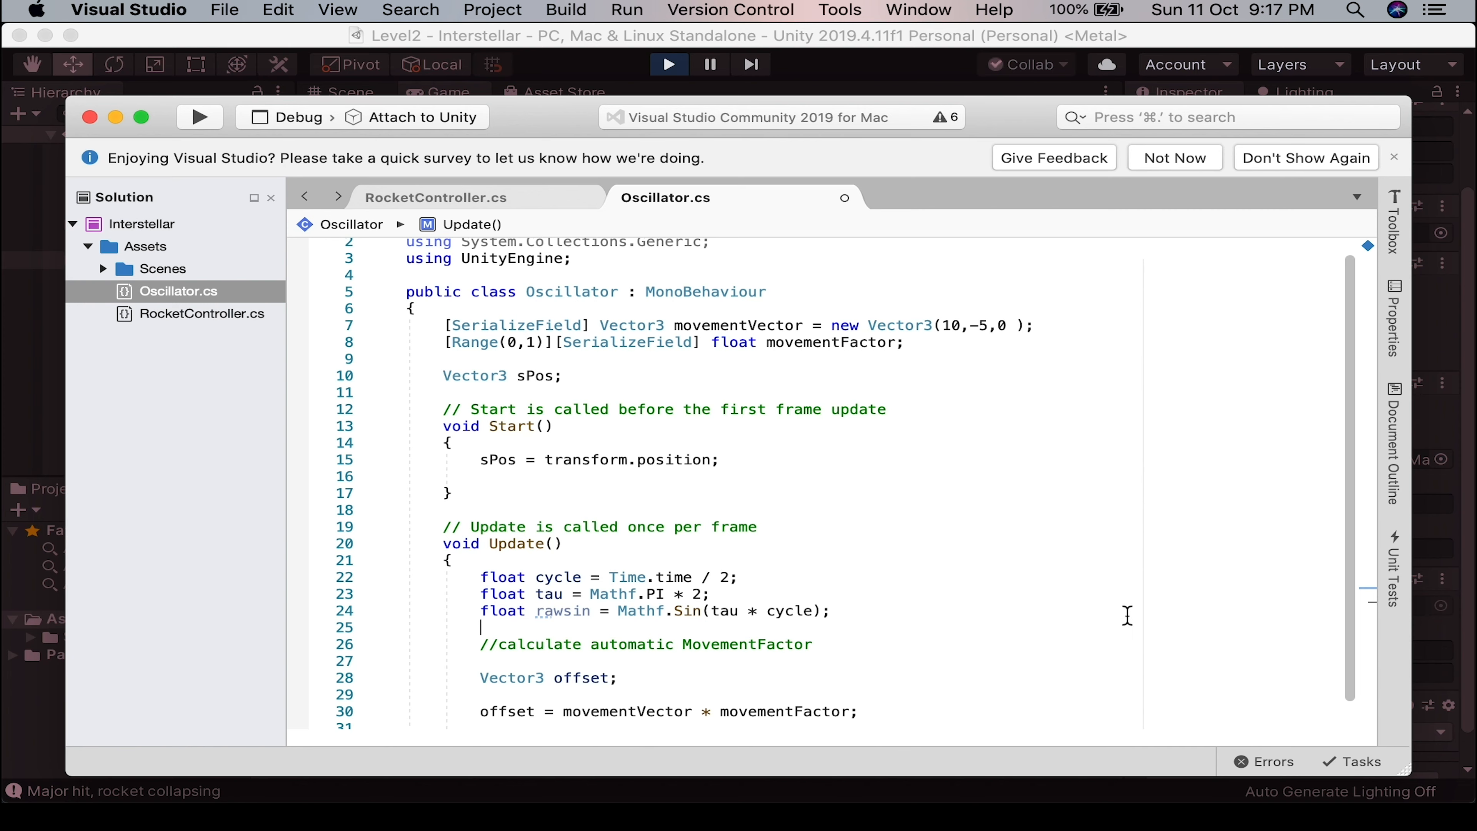
# Consult Wikipedia's Sine graph in Chrome, compare it with the Movement Factor range in Unity, and return to Visual Studio.
pyautogui.press('super+Tab')
pyautogui.press('super+Tab')
pyautogui.press('super+Tab')
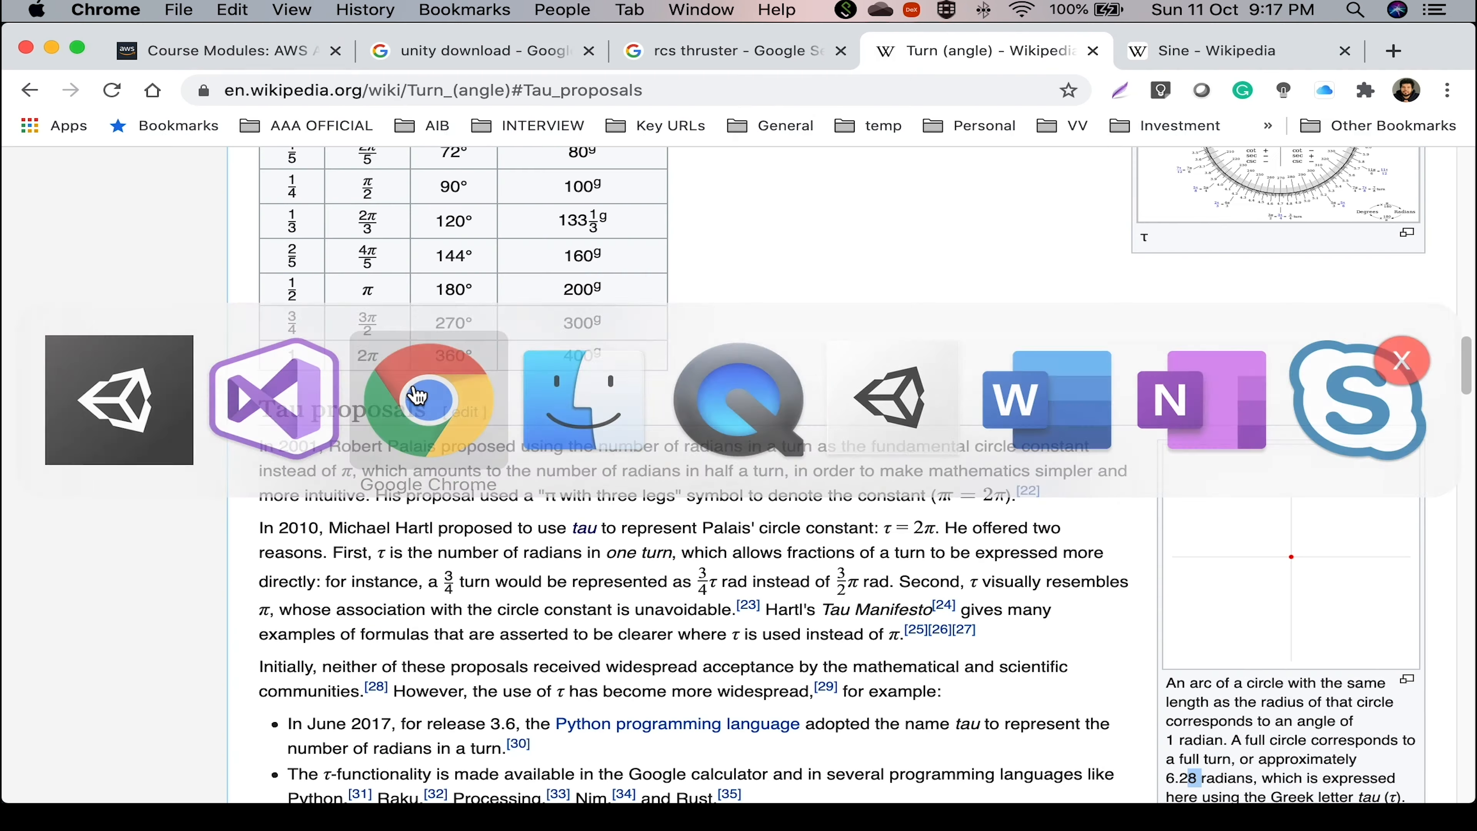
pyautogui.click(1212, 58)
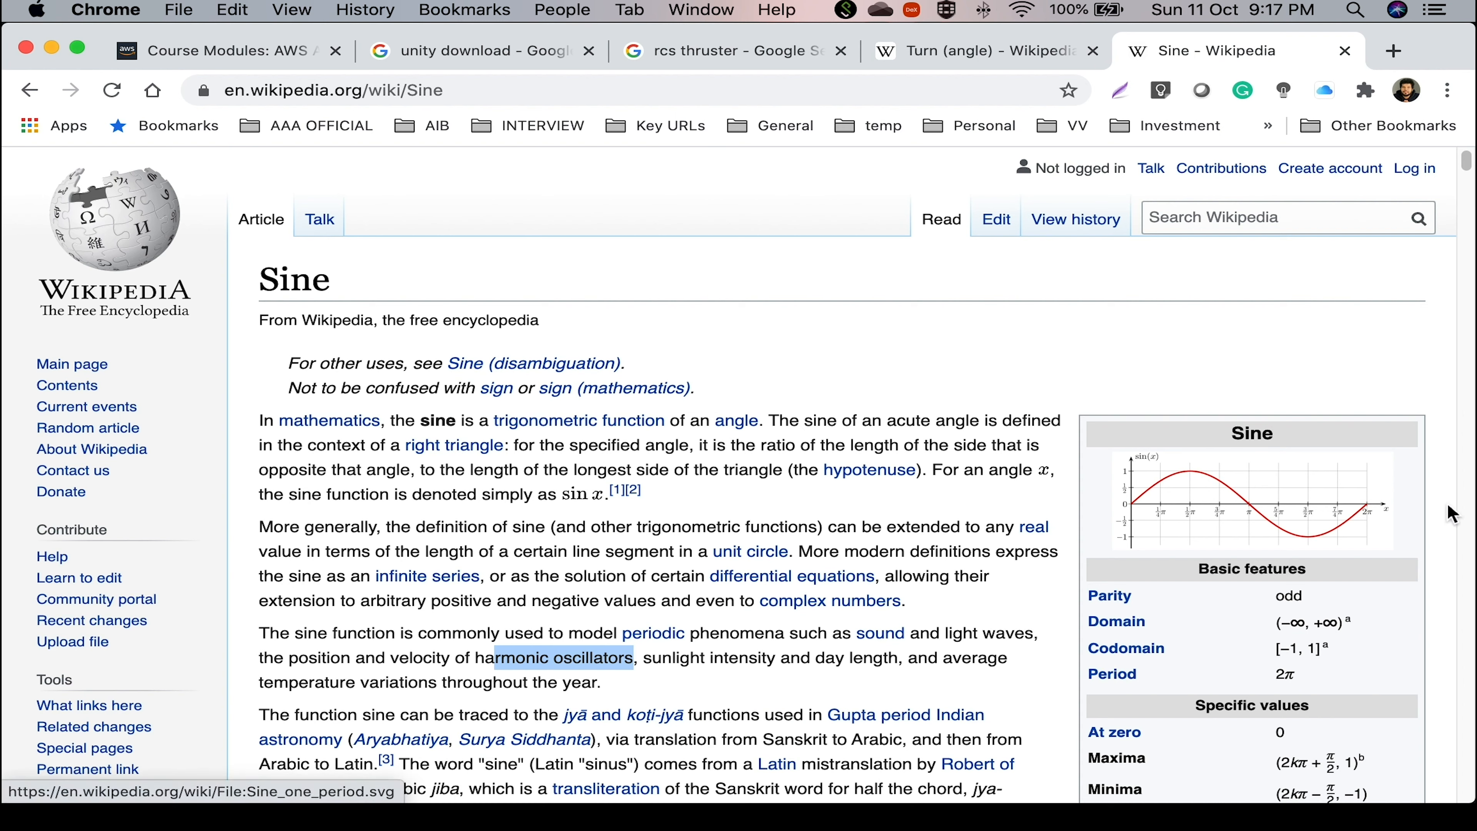
pyautogui.press('super+Tab')
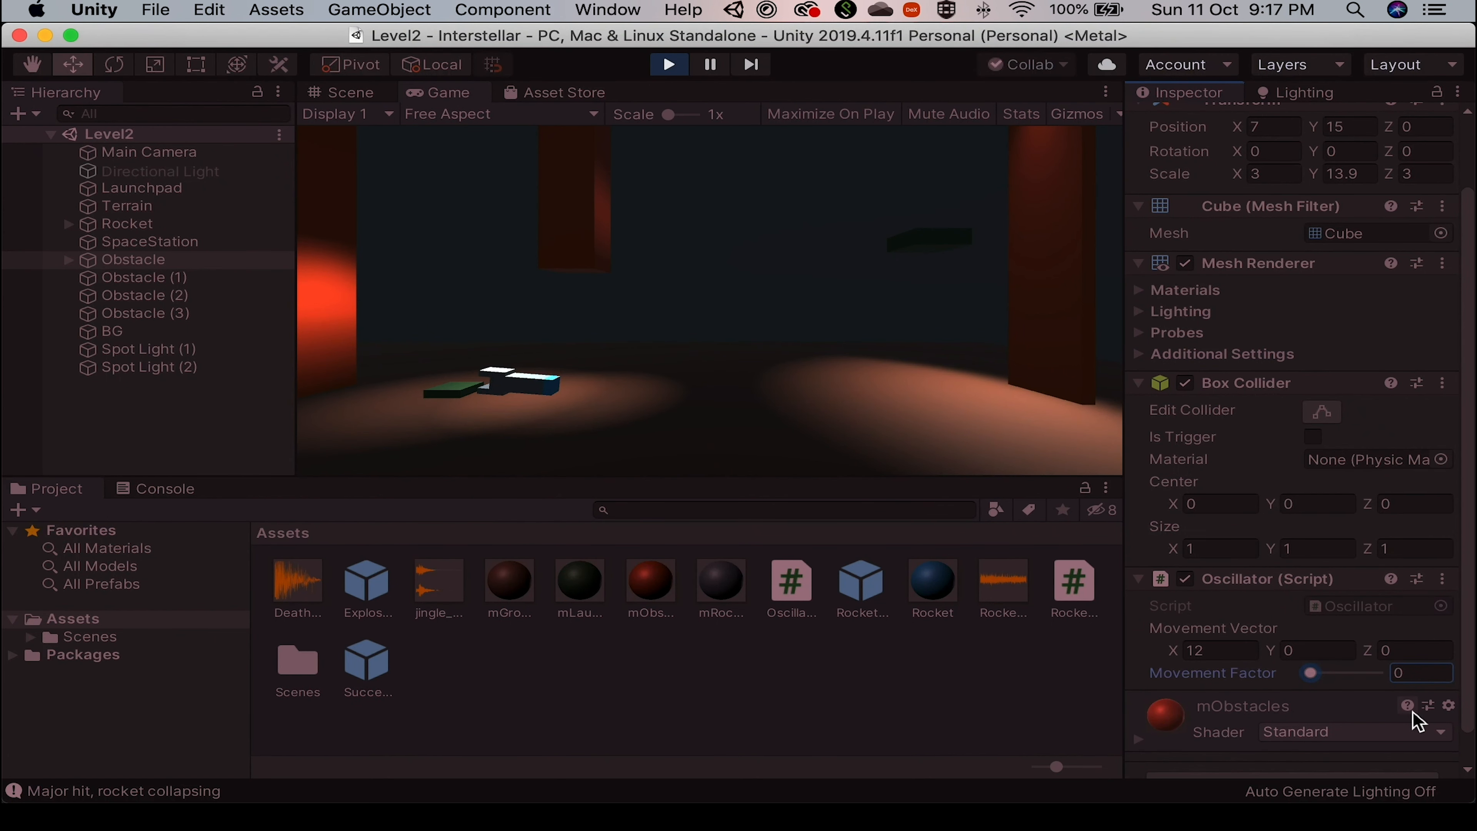
pyautogui.moveTo(1313, 674); pyautogui.dragTo(1399, 687)
pyautogui.press('super+Tab')
pyautogui.press('super+Tab')
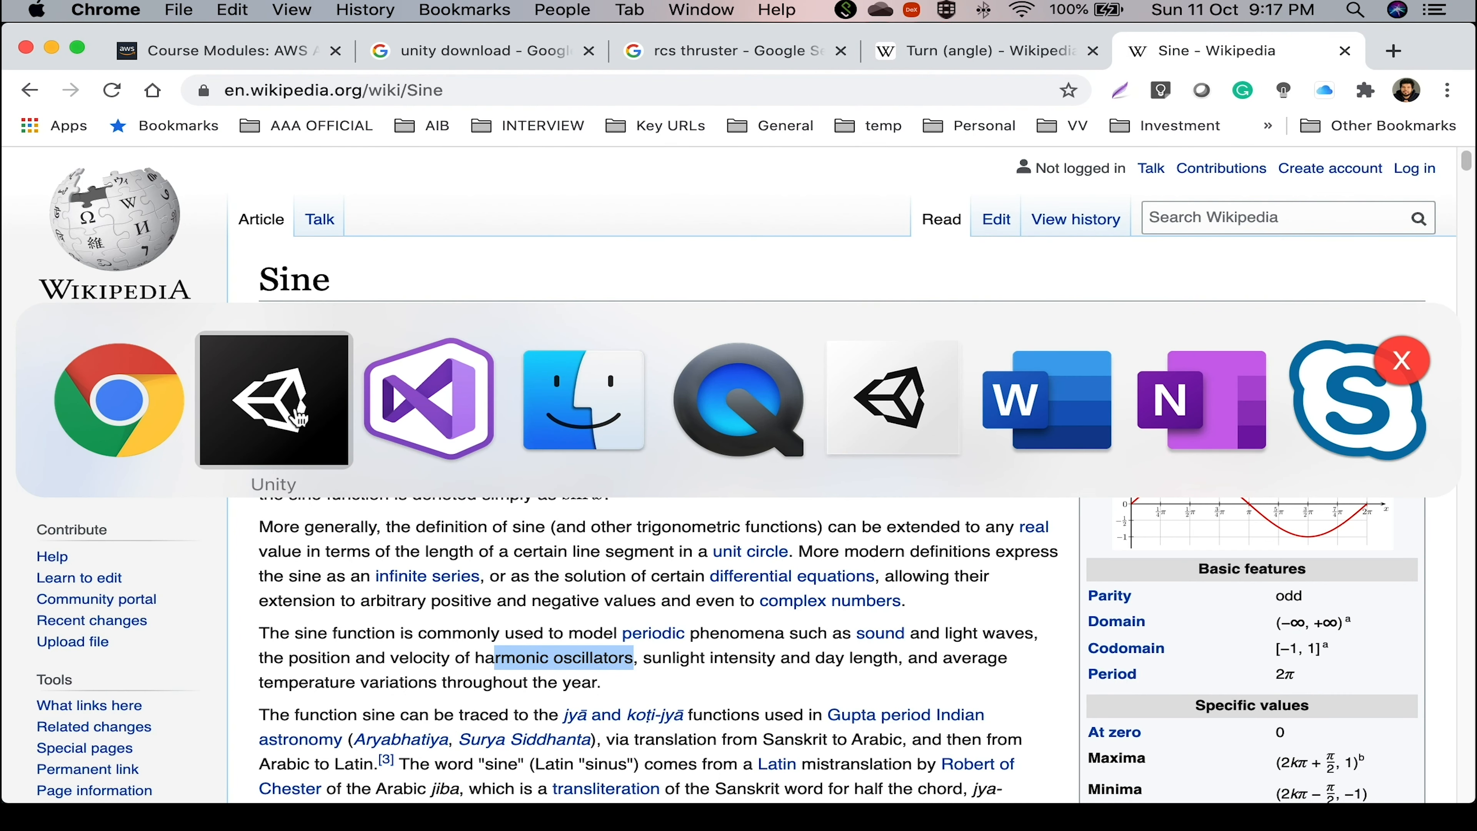
pyautogui.click(461, 416)
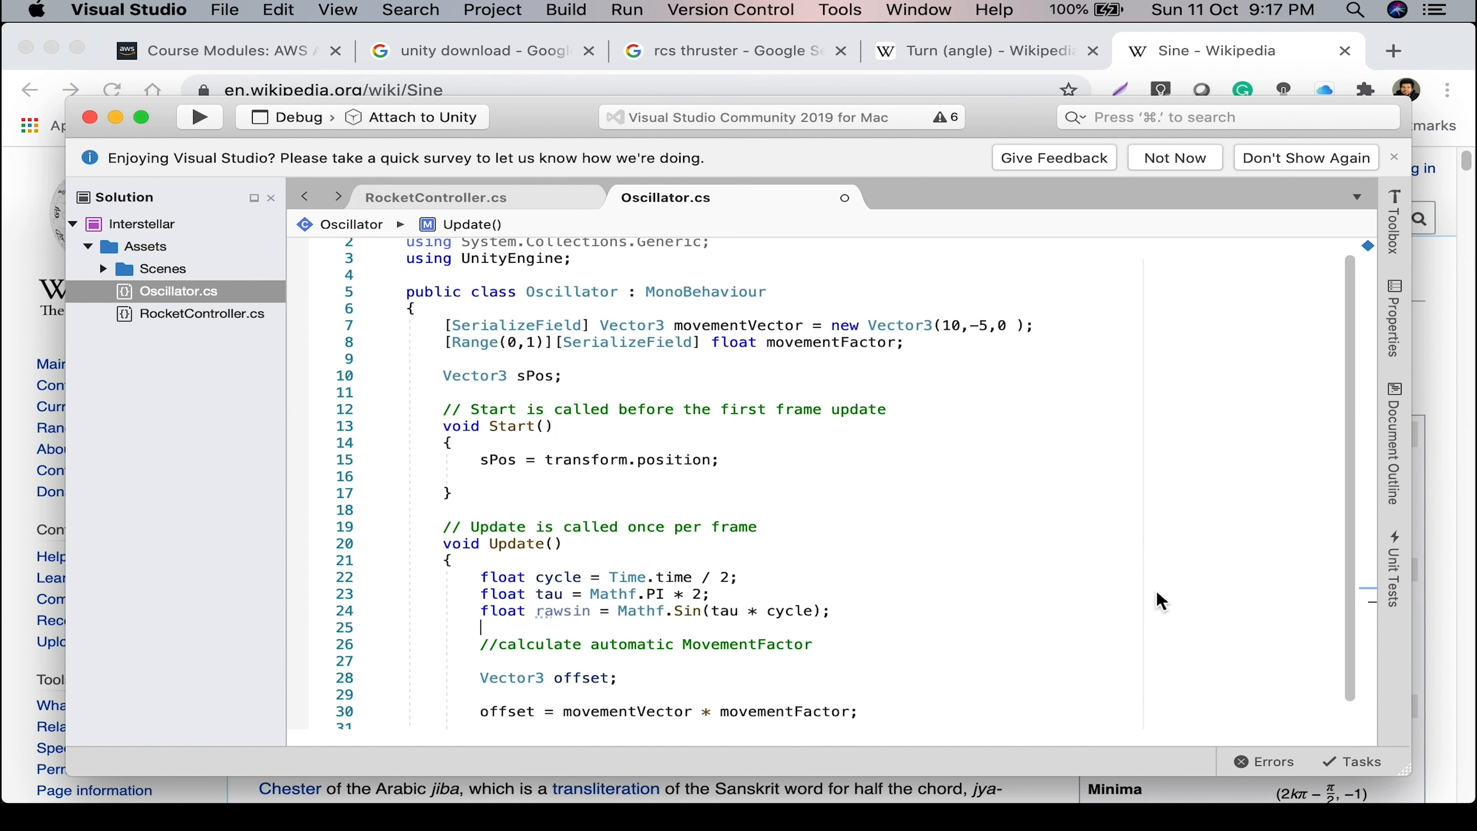
# Below the rawsin line in Update, declare "float temp = rawsin / 2f + 0.5f;".
pyautogui.press('Return')
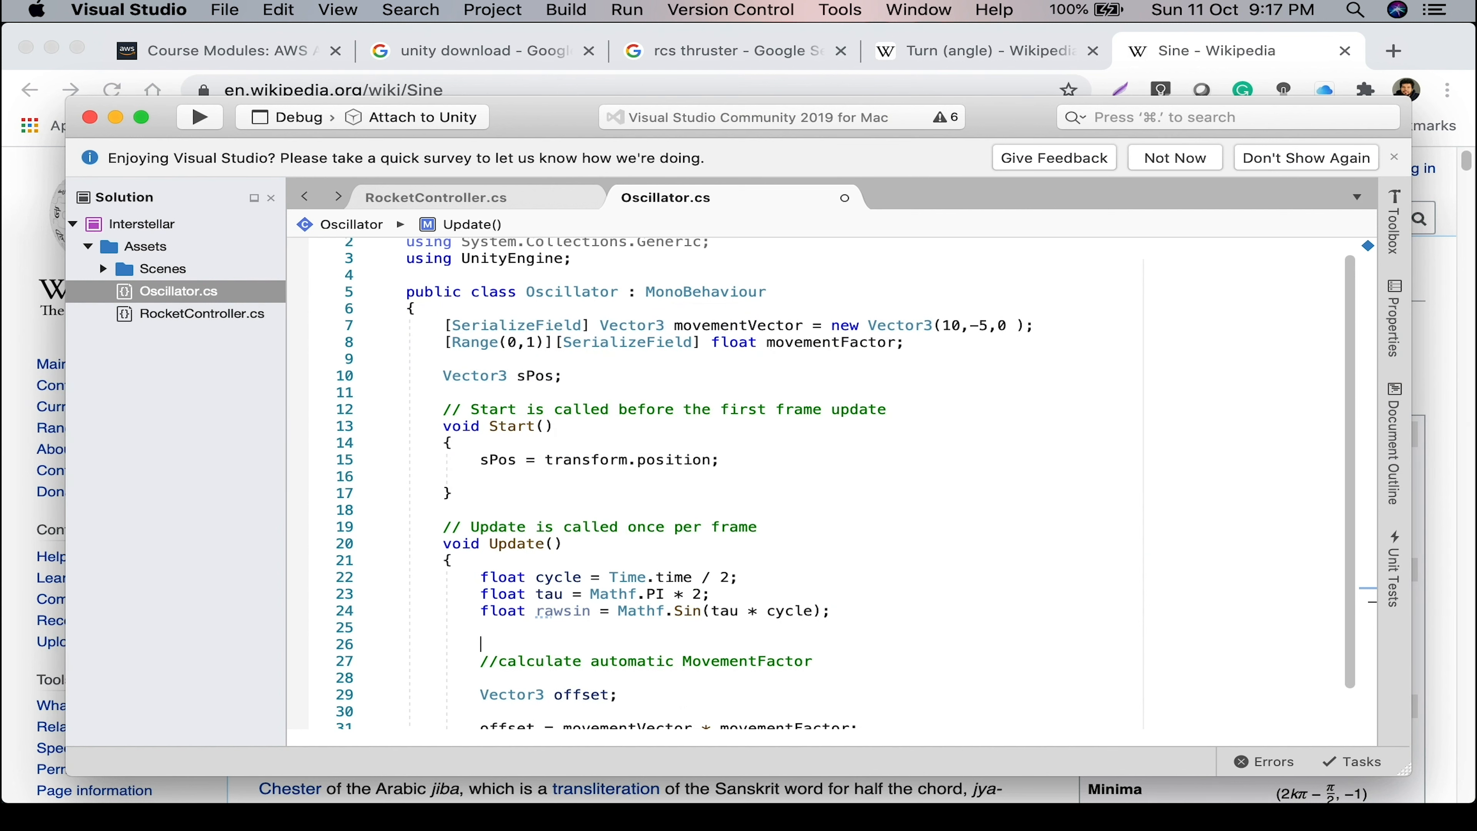
pyautogui.write('float cacl')
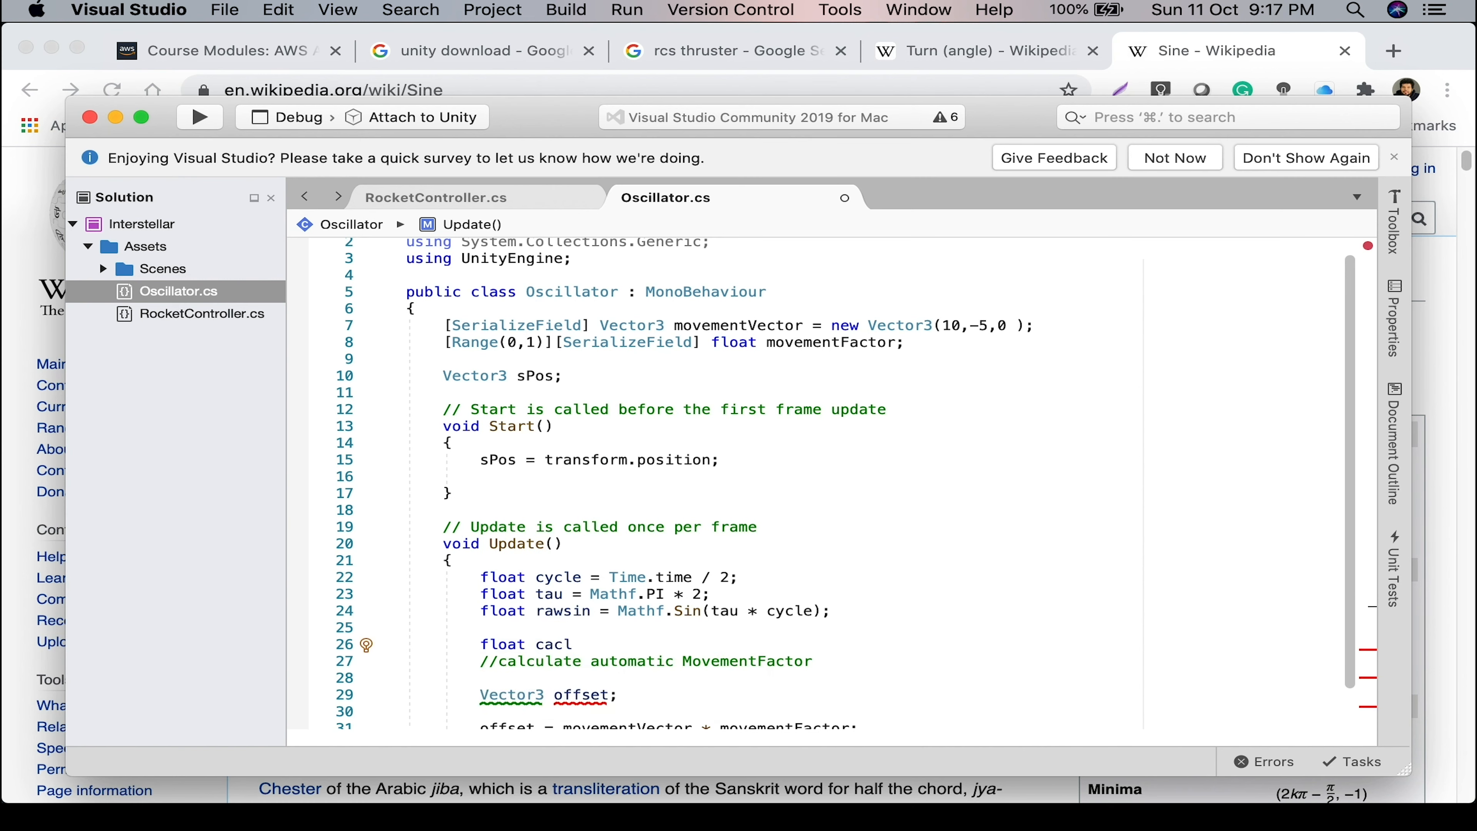
pyautogui.press('BackSpace')
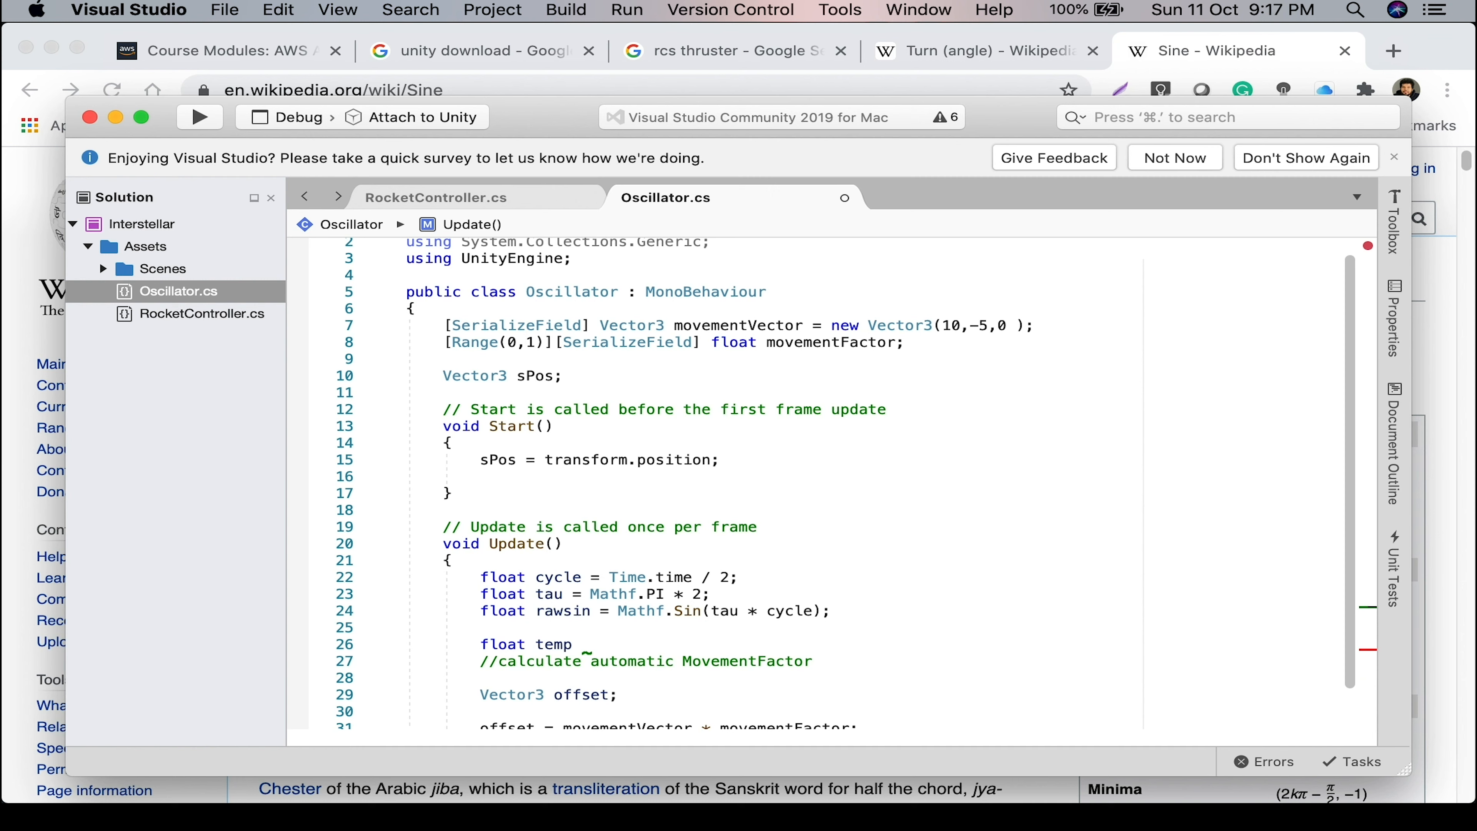
pyautogui.write('temp = raw')
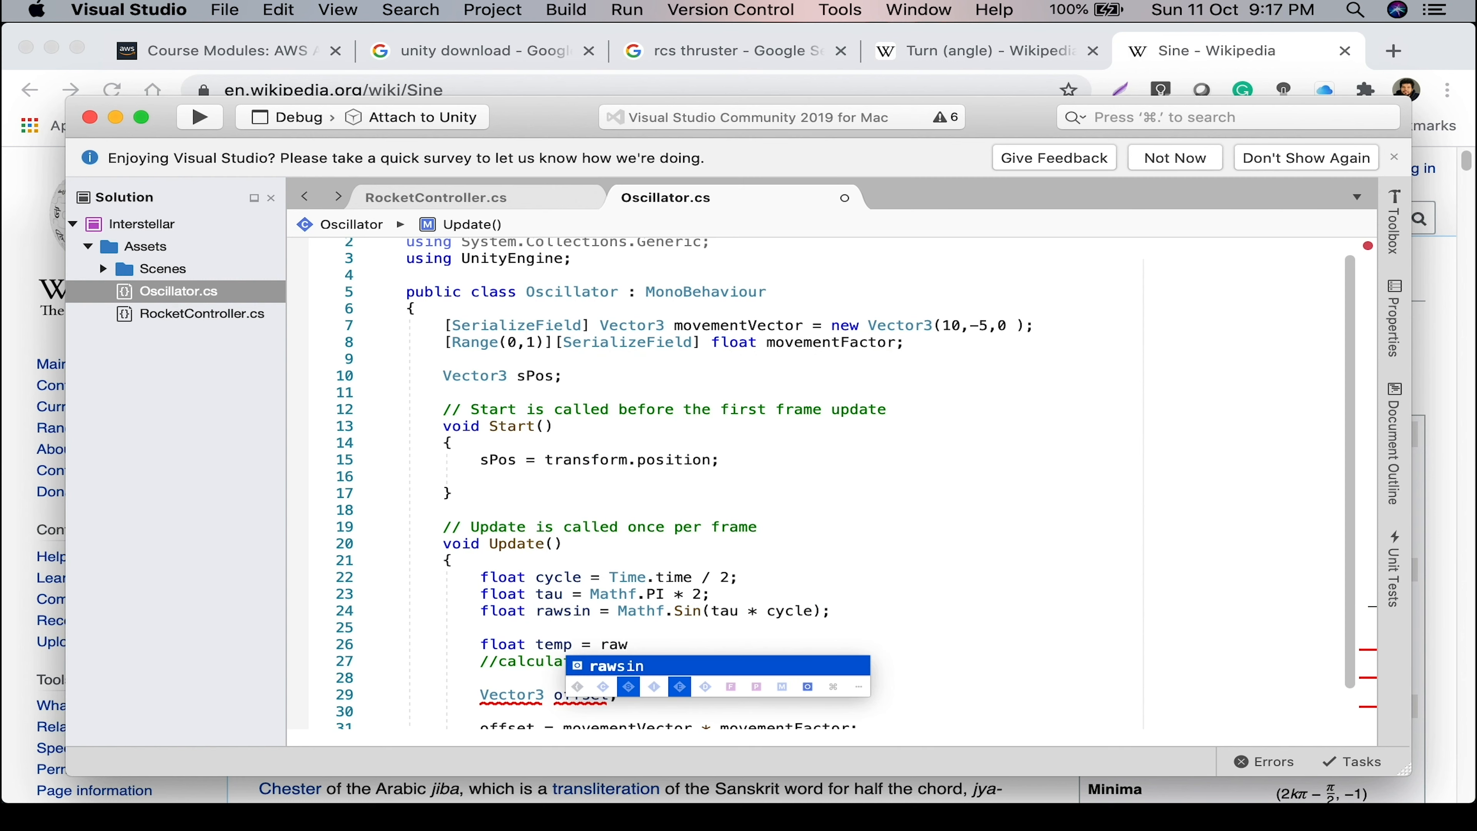
pyautogui.press('Tab')
pyautogui.write('/ ')
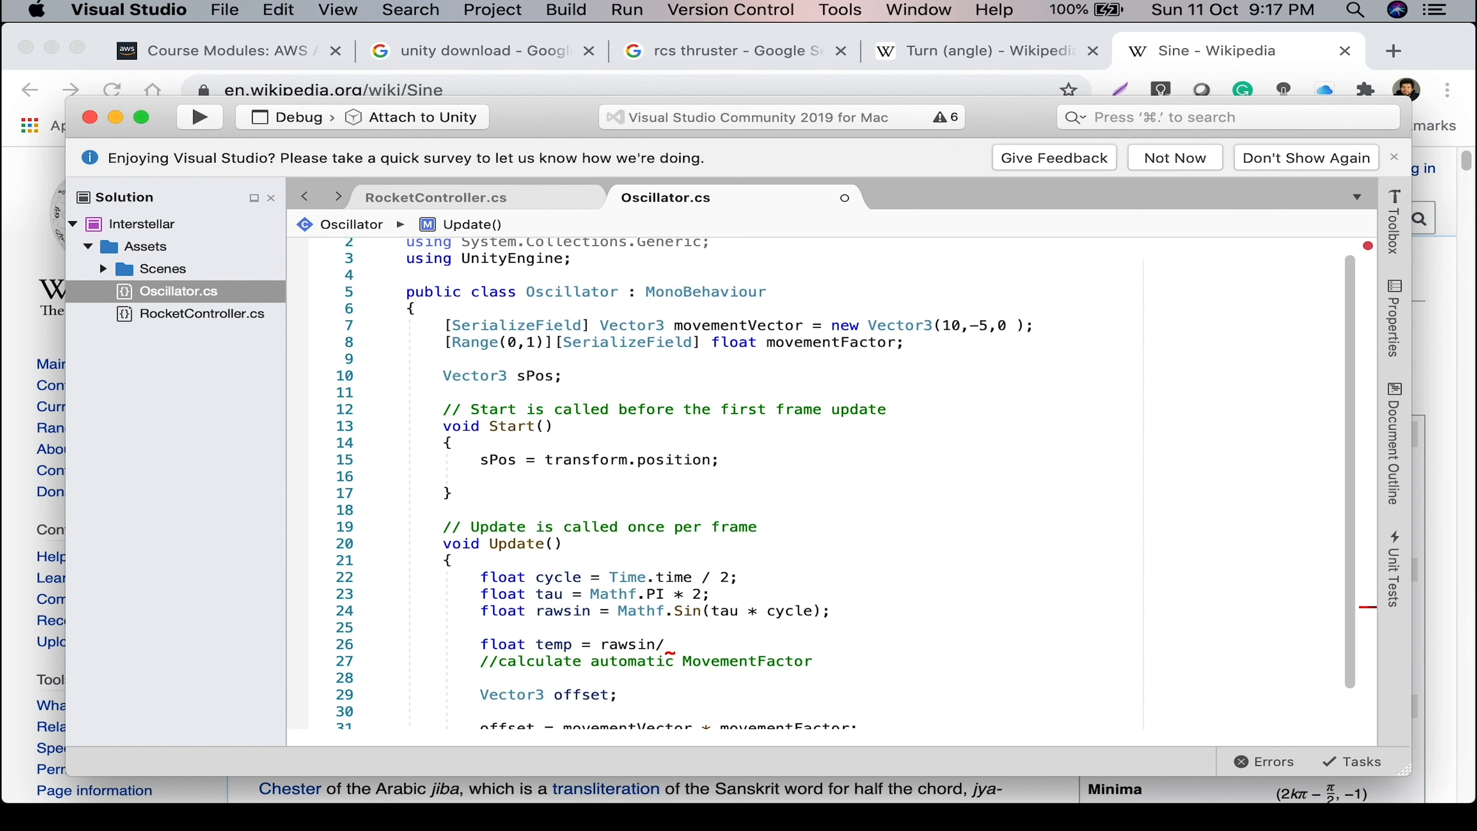
pyautogui.write('2f + 0.5;')
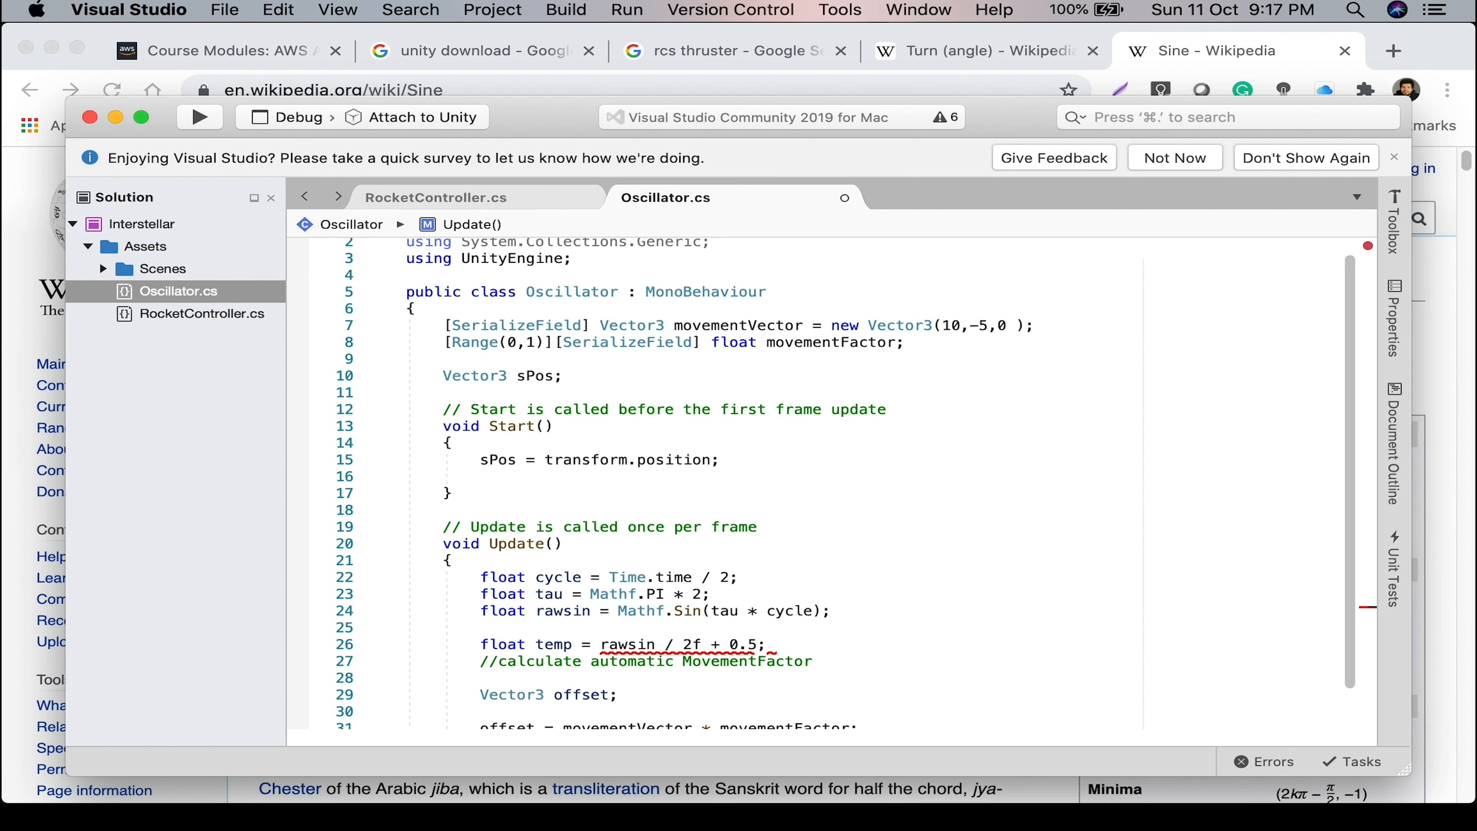
pyautogui.press('Return')
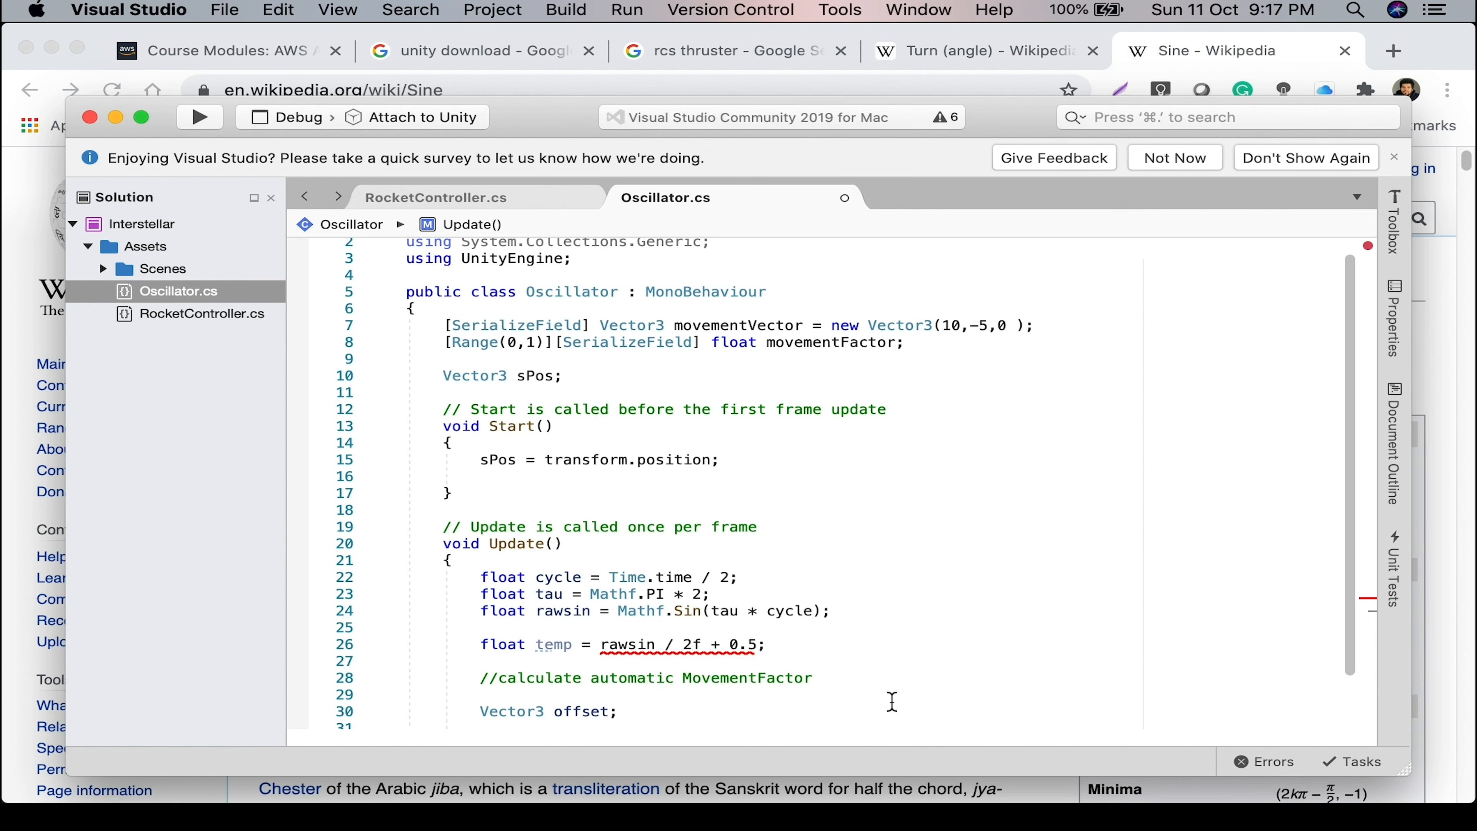
pyautogui.click(751, 646)
pyautogui.write('f')
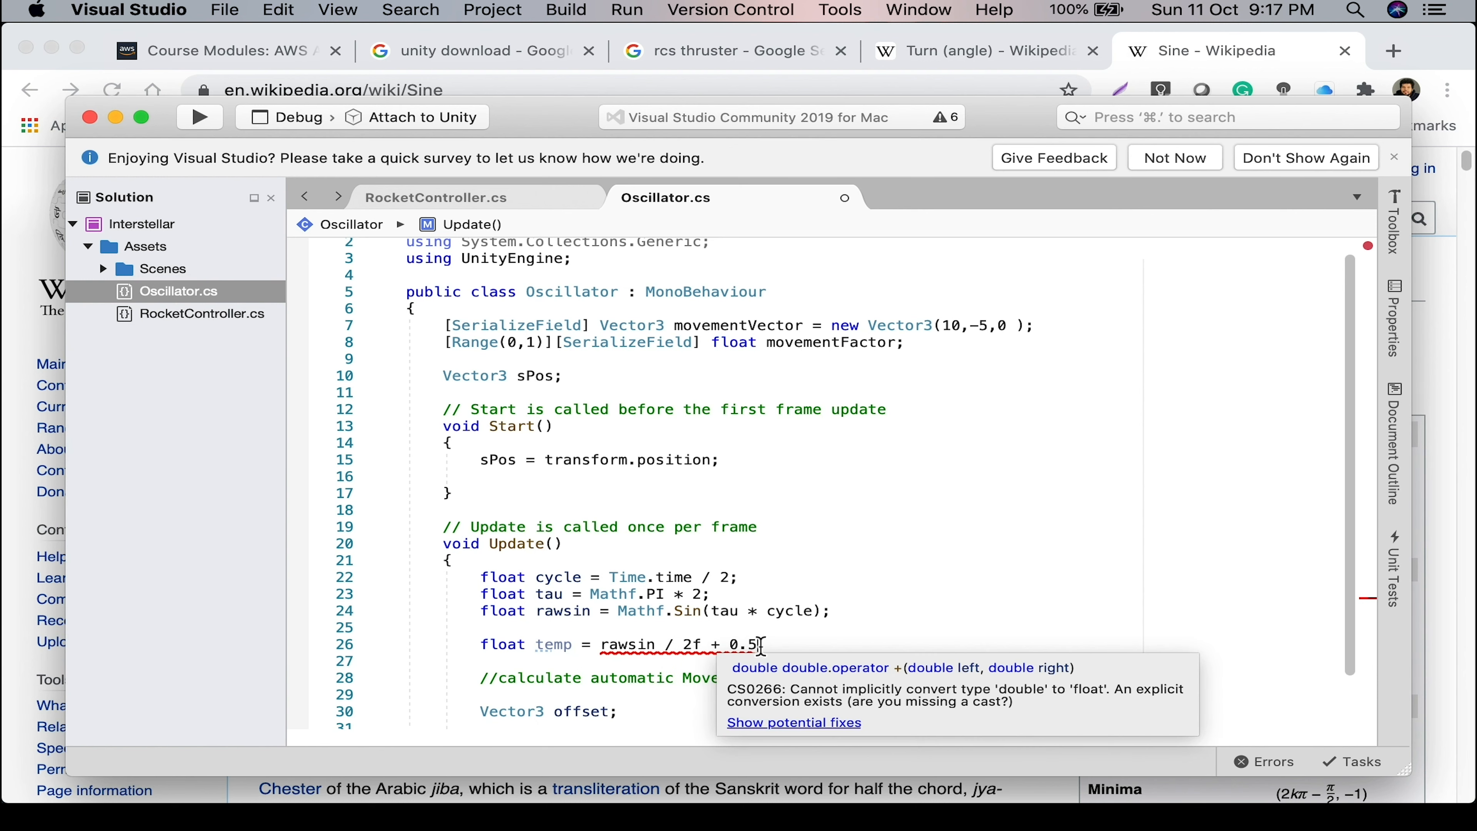
pyautogui.click(899, 667)
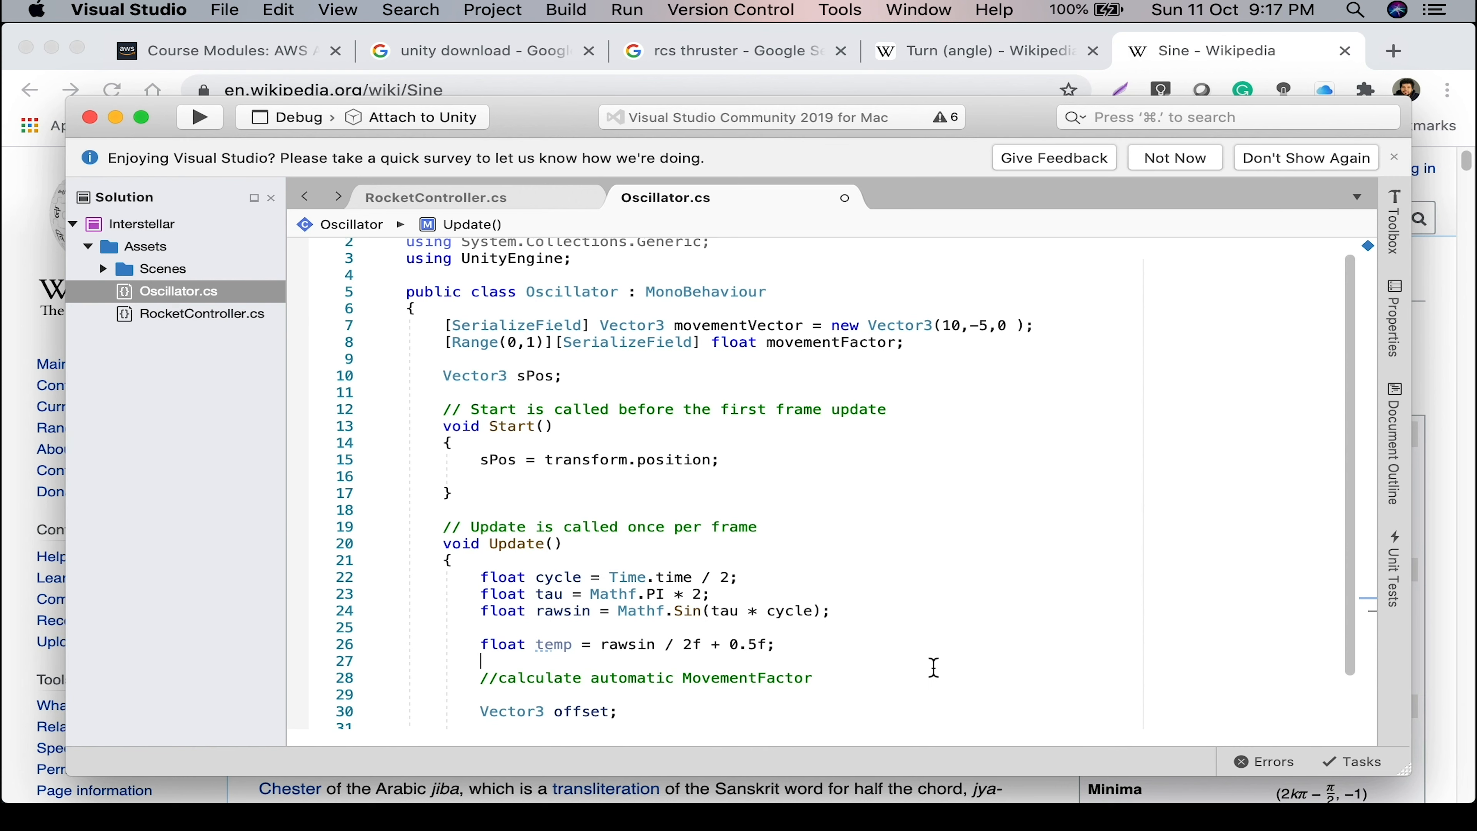
# Turn the temp declaration into an assignment to movementFactor by removing float and replacing the variable name.
pyautogui.scroll(-1, 933, 668)
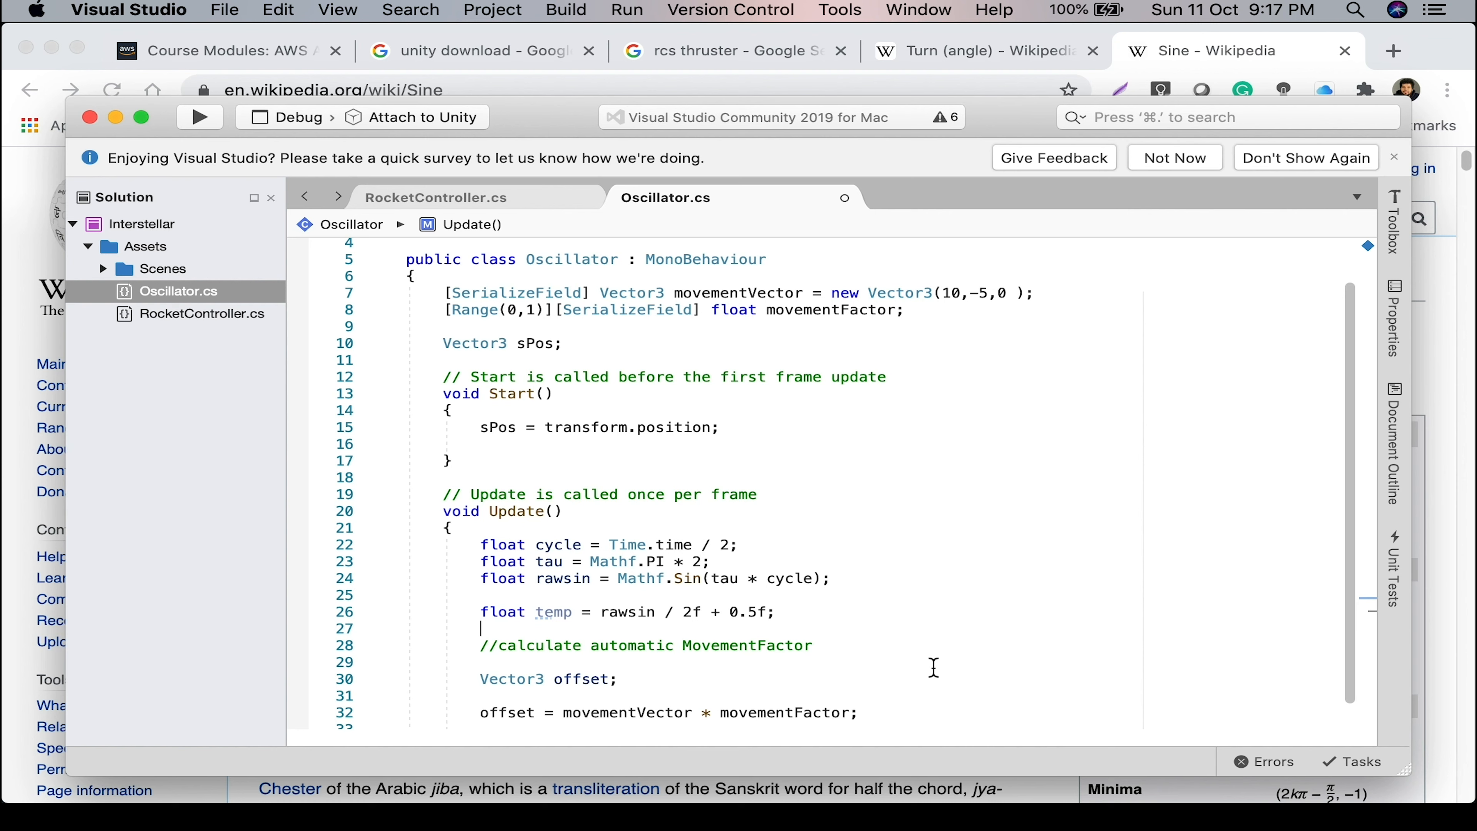
pyautogui.doubleClick(553, 612)
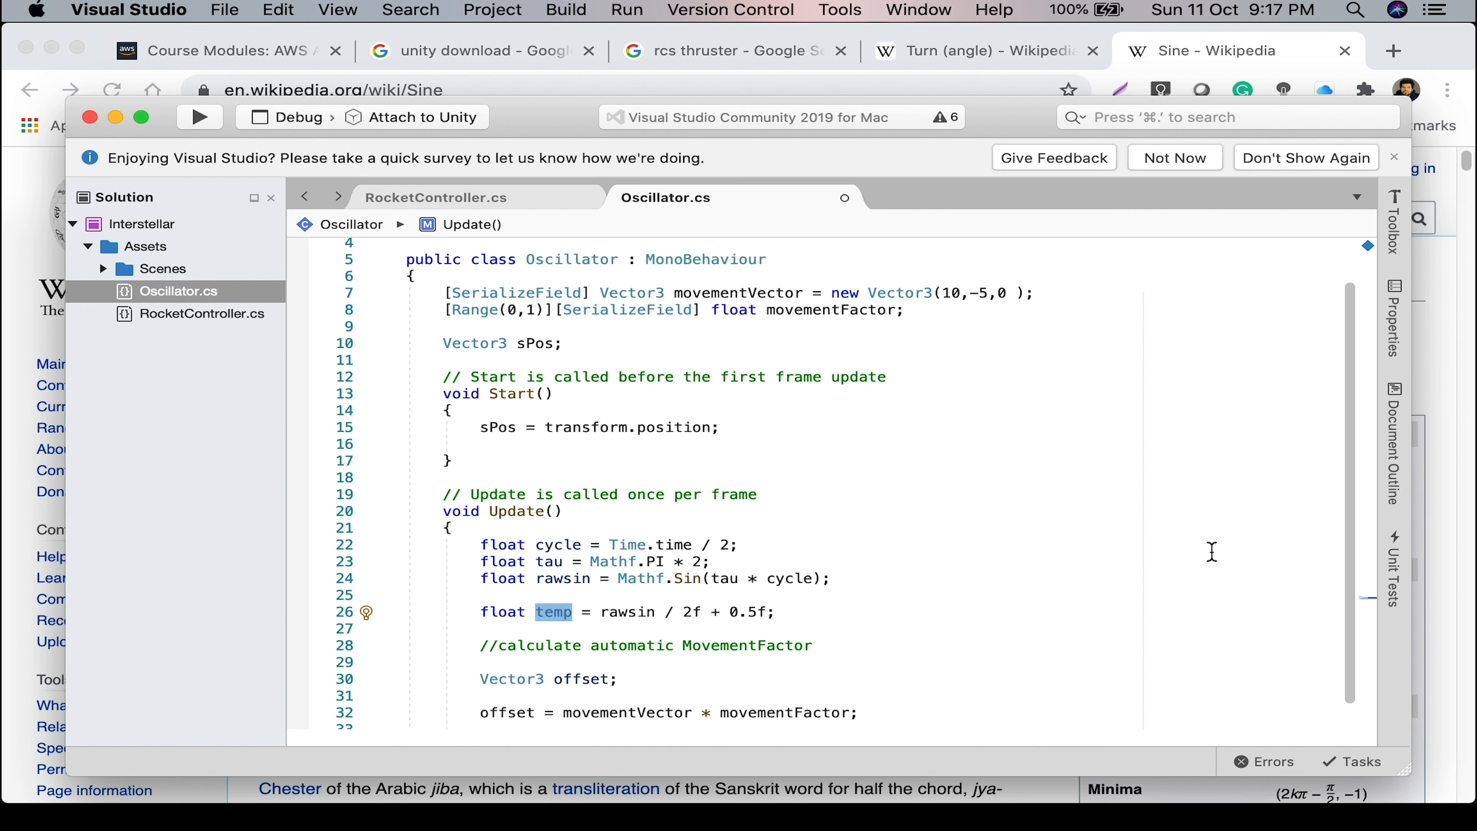
pyautogui.doubleClick(491, 613)
pyautogui.press('BackSpace')
pyautogui.moveTo(489, 612); pyautogui.dragTo(536, 612)
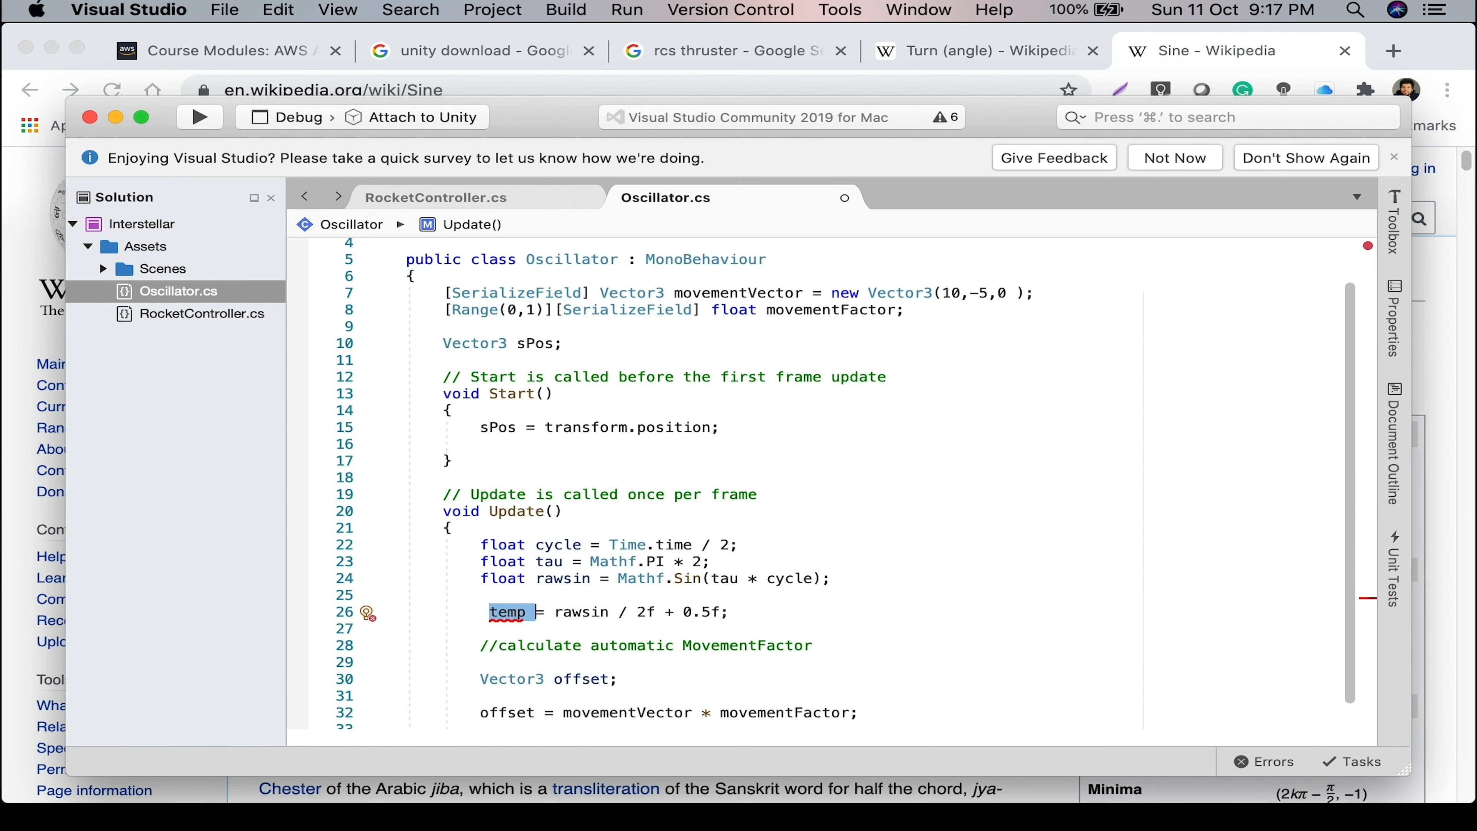
pyautogui.write('movementFactor')
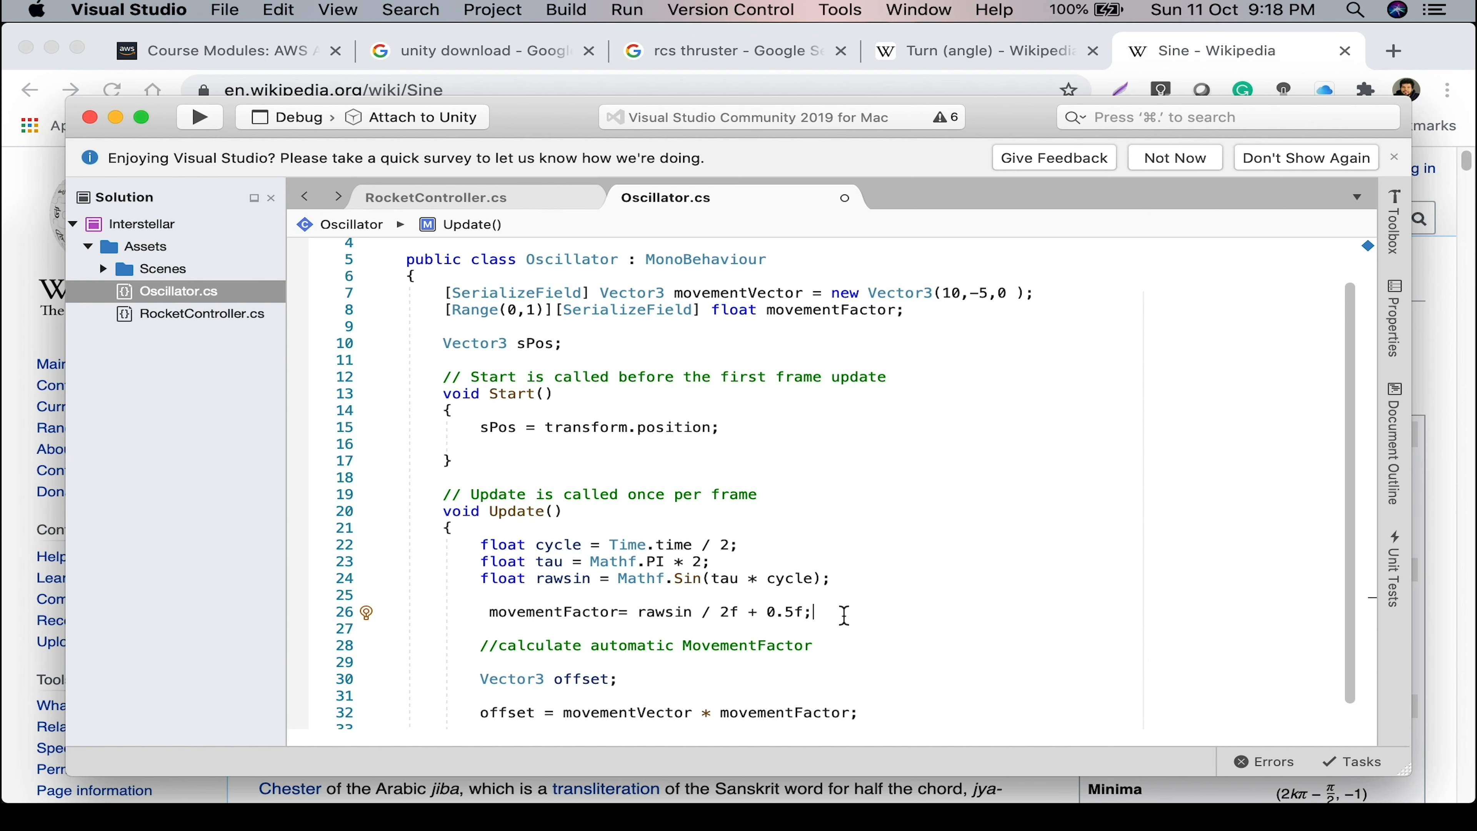
# Move the movementFactor assignment below the "calculate automatic MovementFactor" comment and save the script.
pyautogui.moveTo(814, 612)
pyautogui.mouseDown()
pyautogui.moveTo(430, 624)
pyautogui.moveTo(493, 610)
pyautogui.mouseUp()
pyautogui.press('super+x')
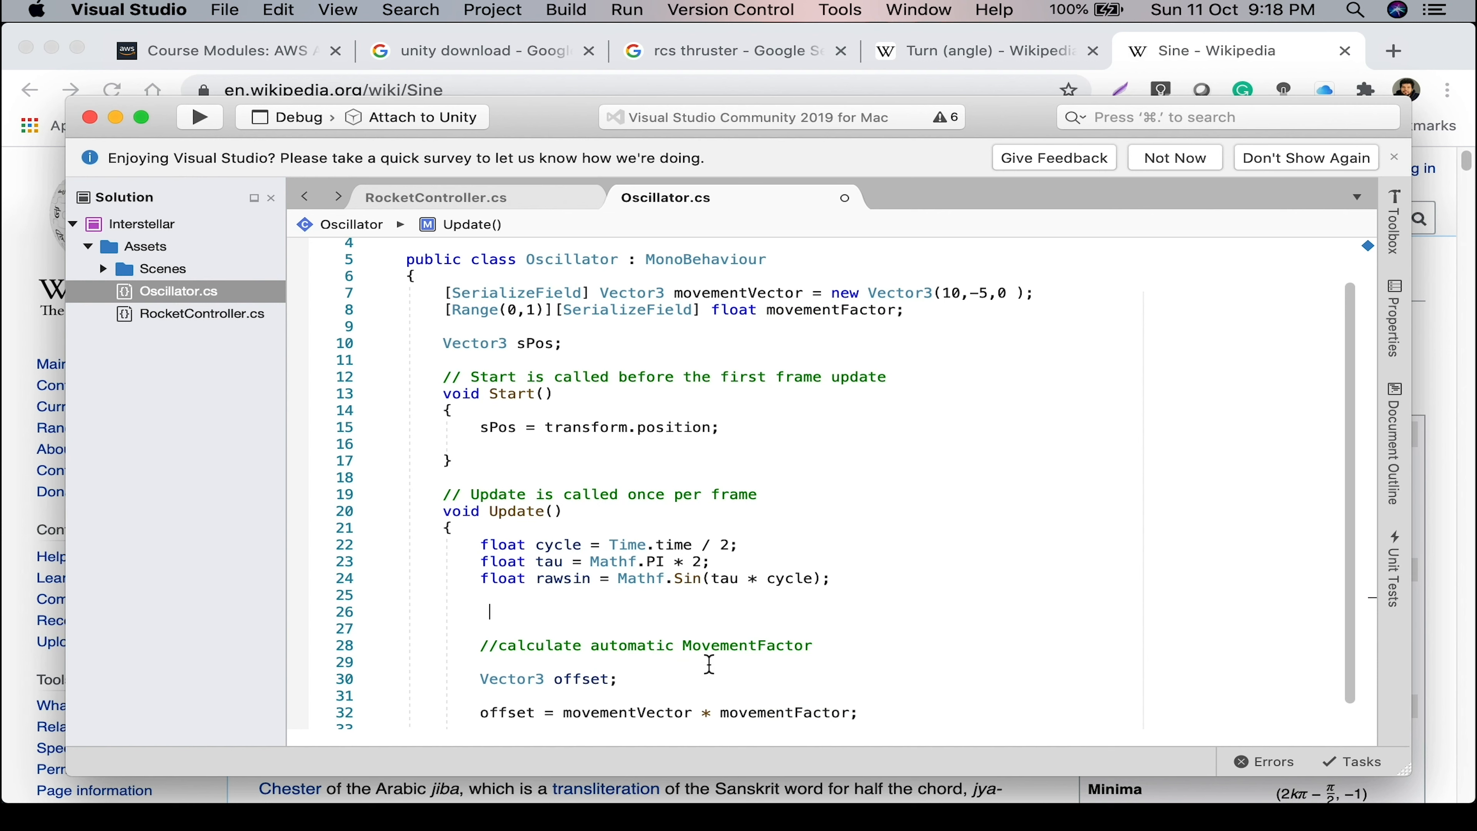
pyautogui.click(857, 646)
pyautogui.press('Return')
pyautogui.press('Return')
pyautogui.press('super+v')
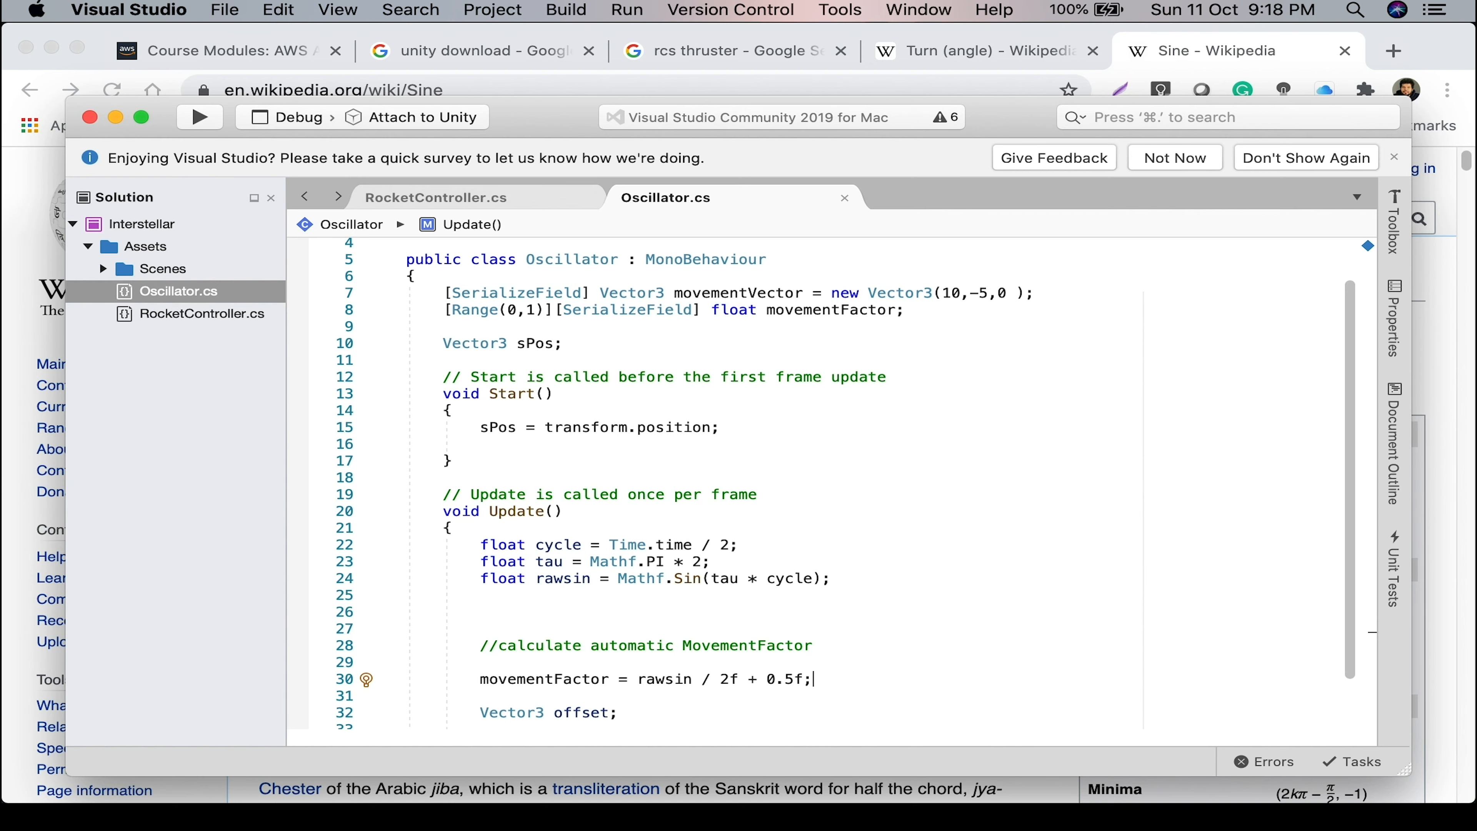
# Switch to Unity, set the Obstacle's Oscillator Movement Vector Y to -5, and stop the running game.
pyautogui.press('super+Tab')
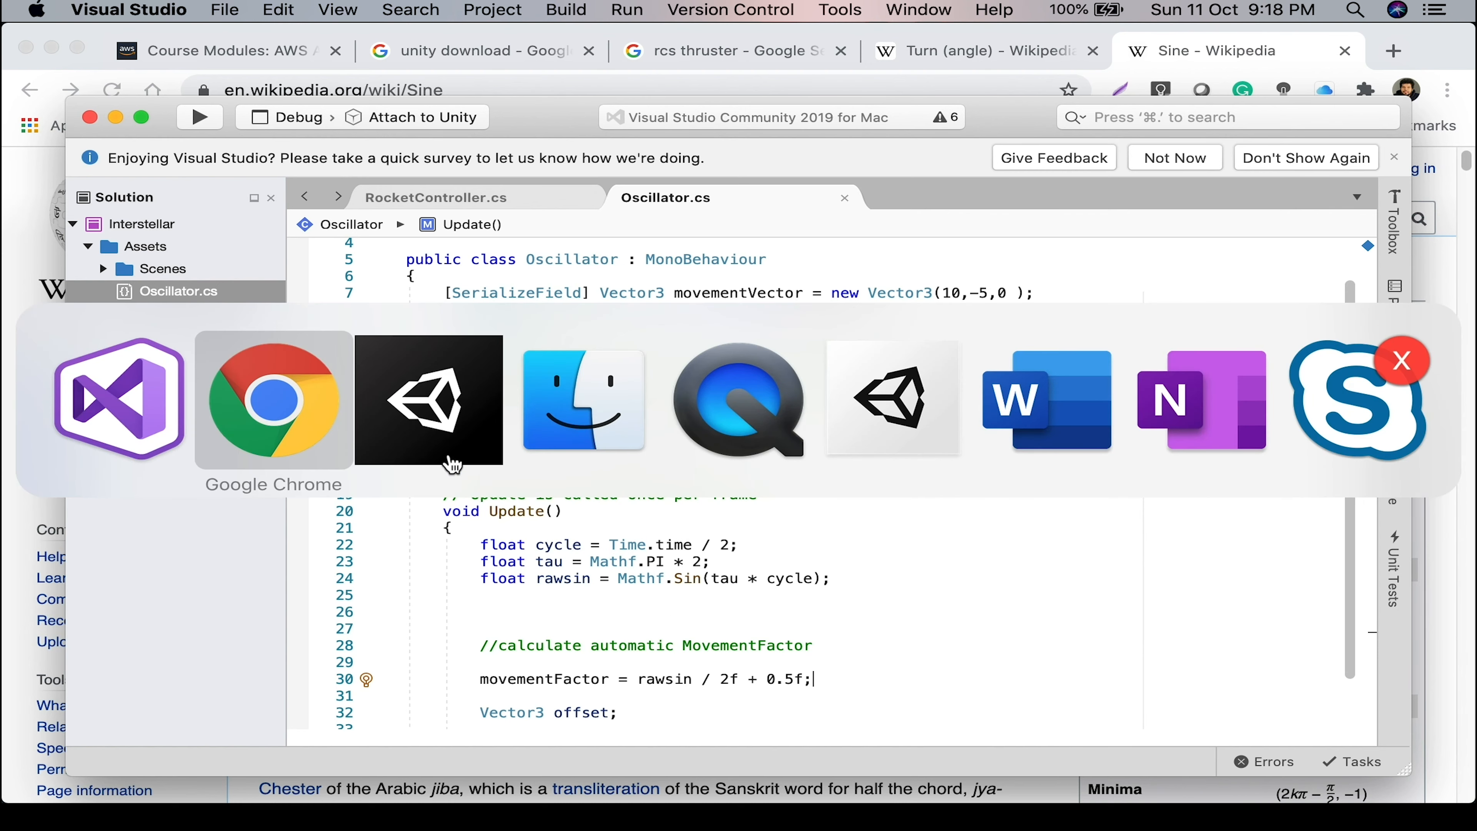
pyautogui.click(465, 428)
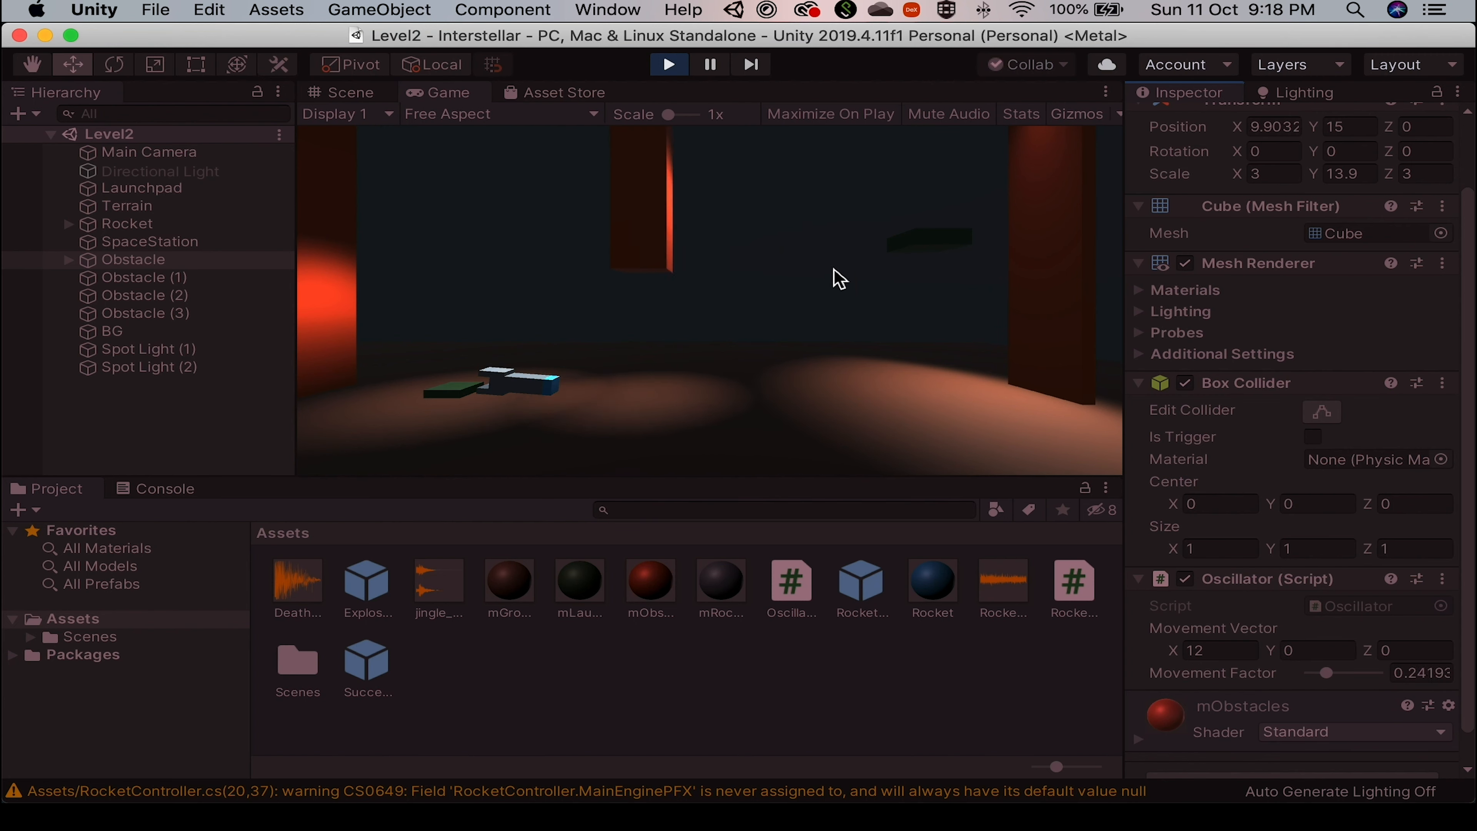
pyautogui.click(1317, 651)
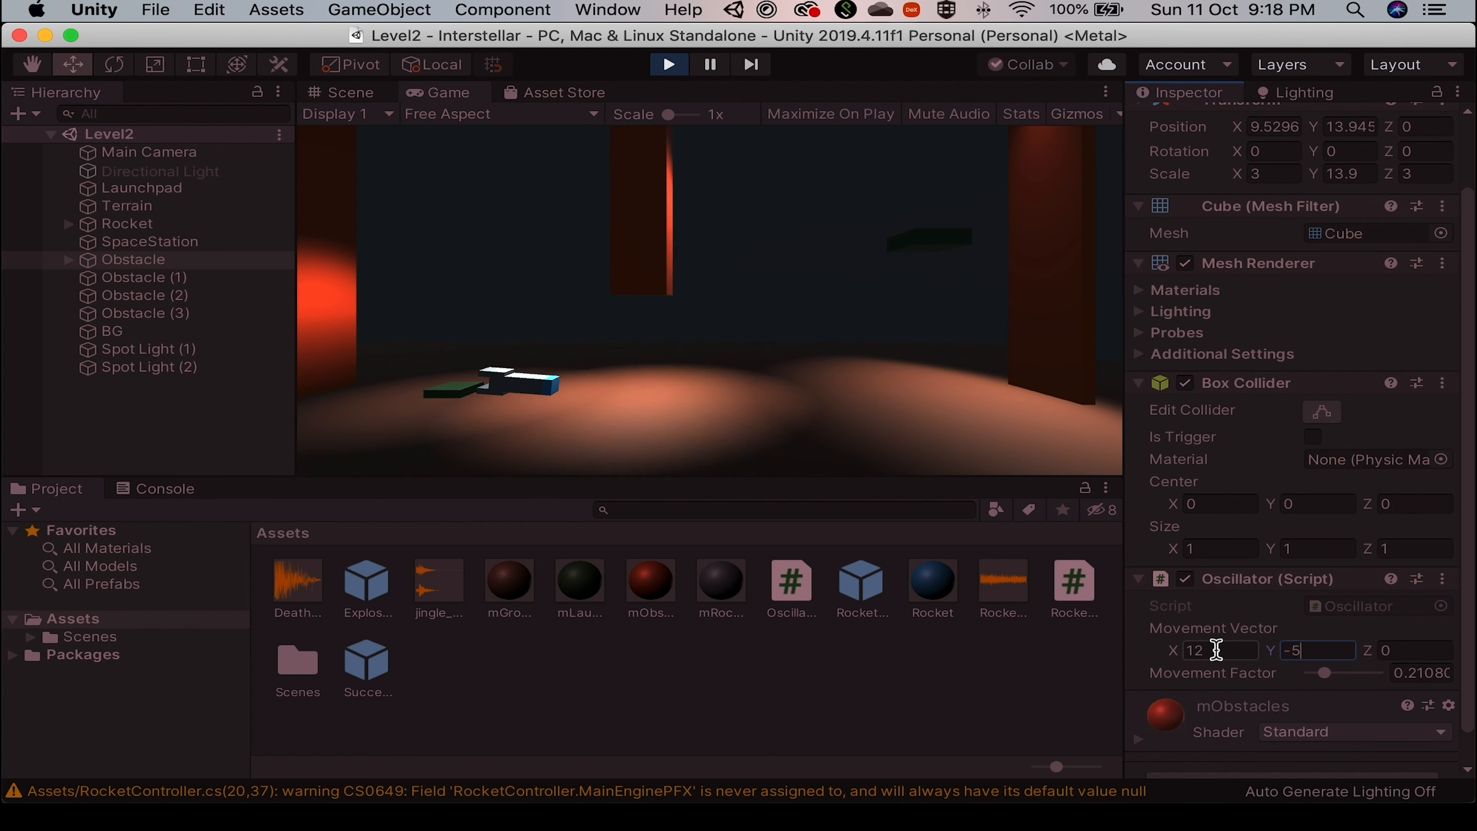
pyautogui.write('-5')
pyautogui.press('super+p')
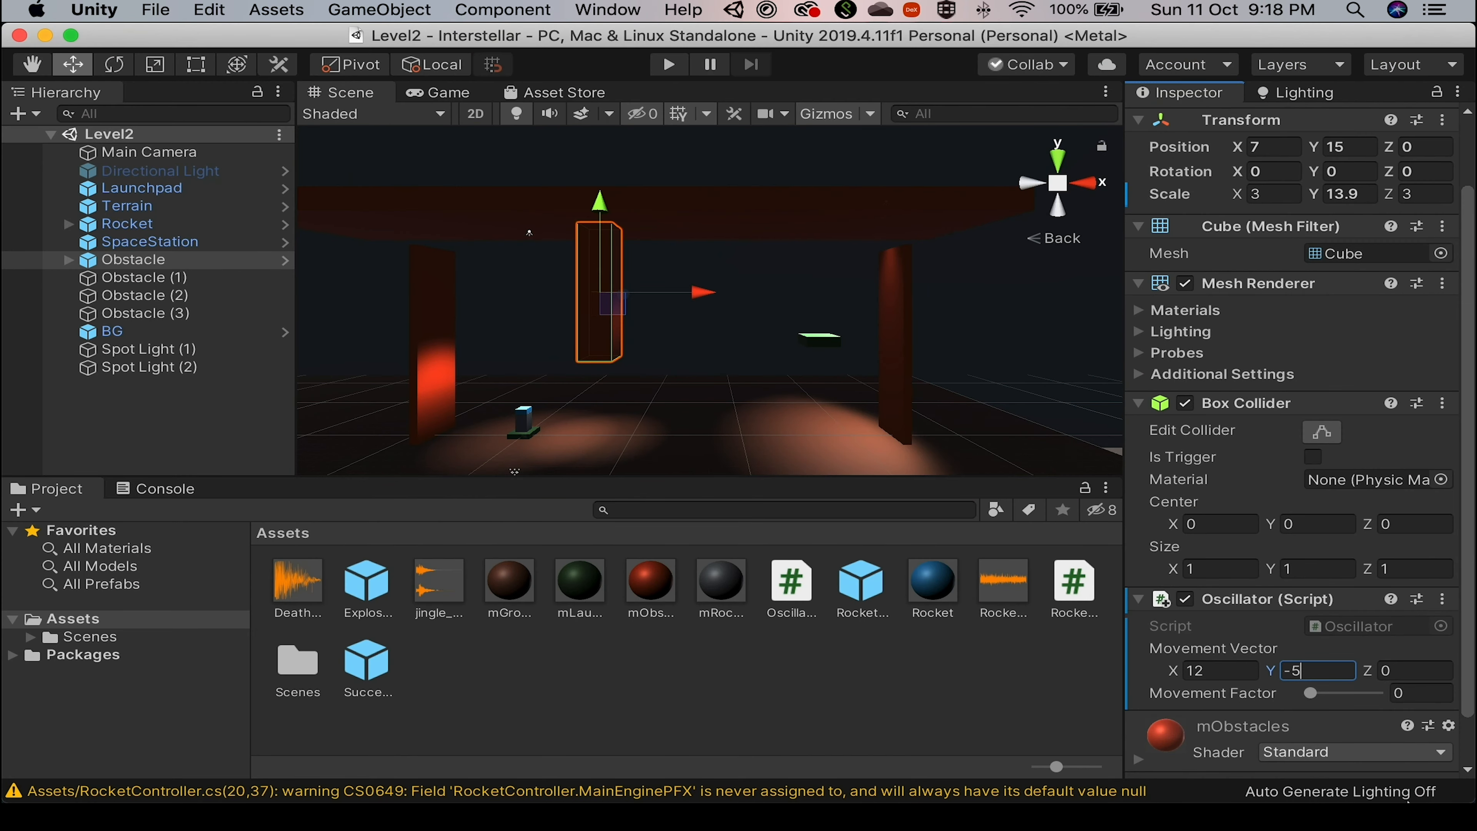
# Run Level2 to watch the obstacle's diagonal oscillation, and stop the game.
pyautogui.moveTo(1405, 768)
pyautogui.press('super+p')
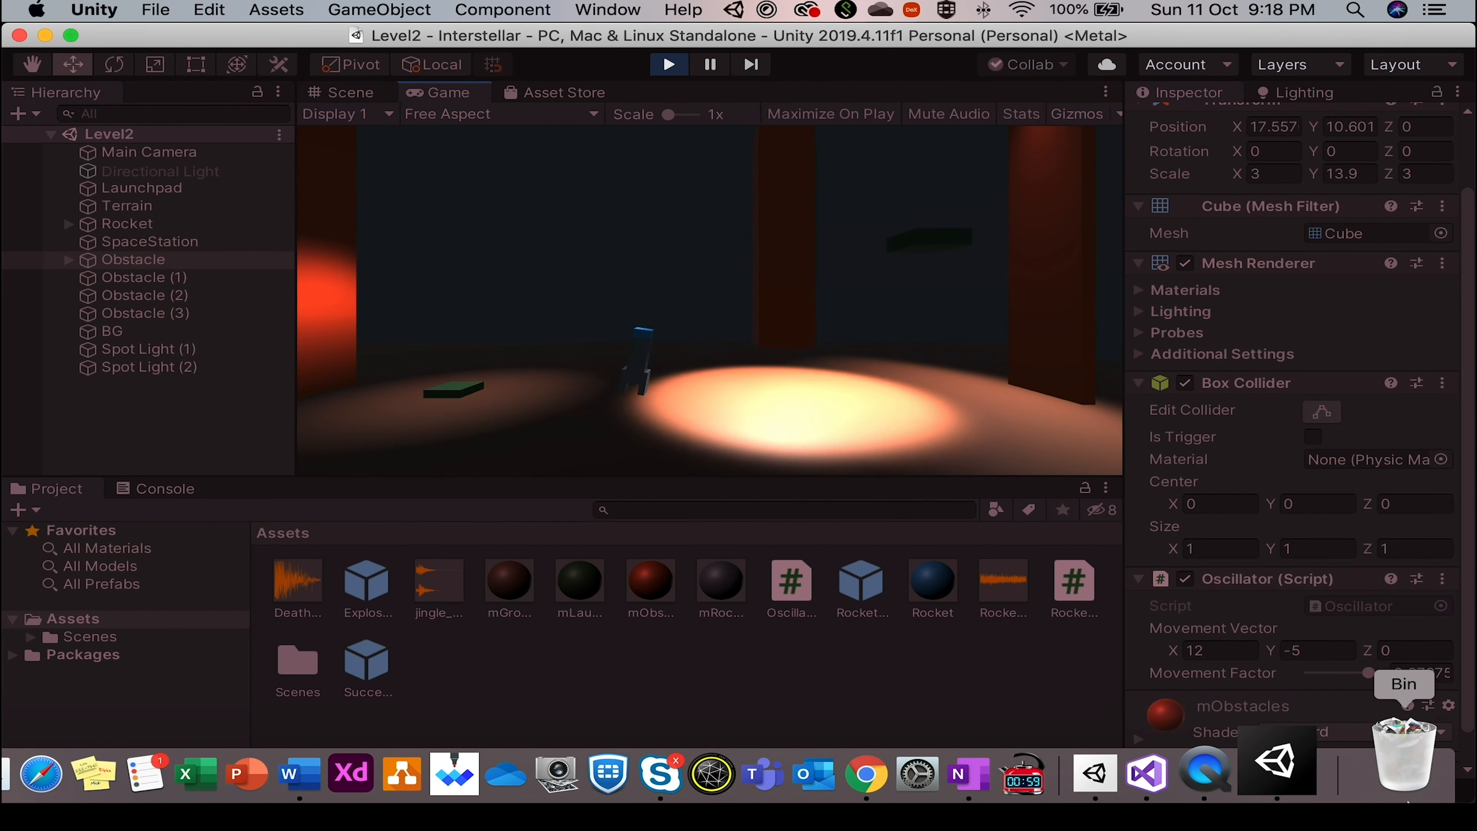
pyautogui.press('super+p')
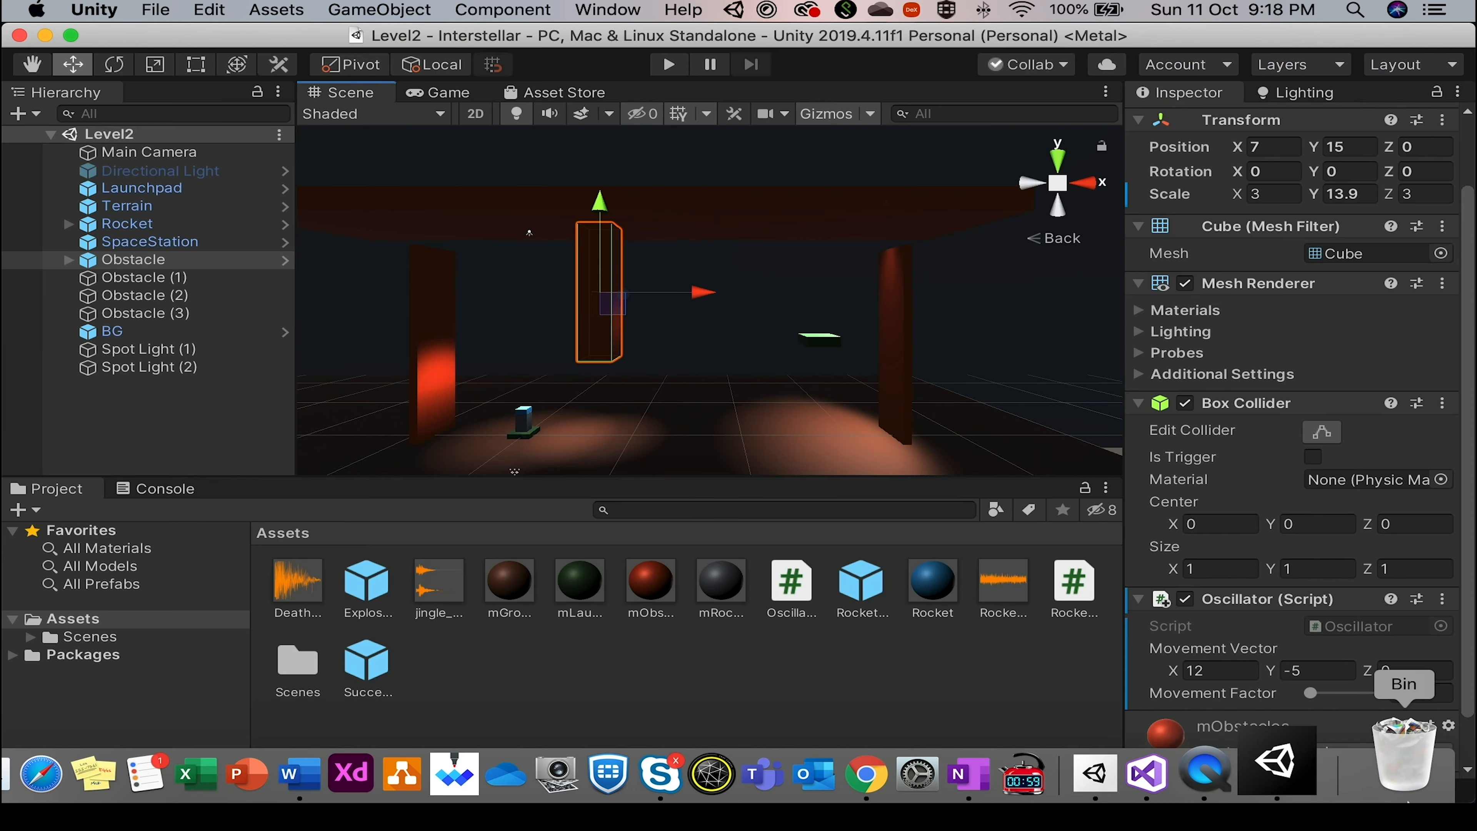
# Set the Obstacle's Oscillator Movement Vector Y to 2.
pyautogui.click(1320, 672)
pyautogui.press('super+a')
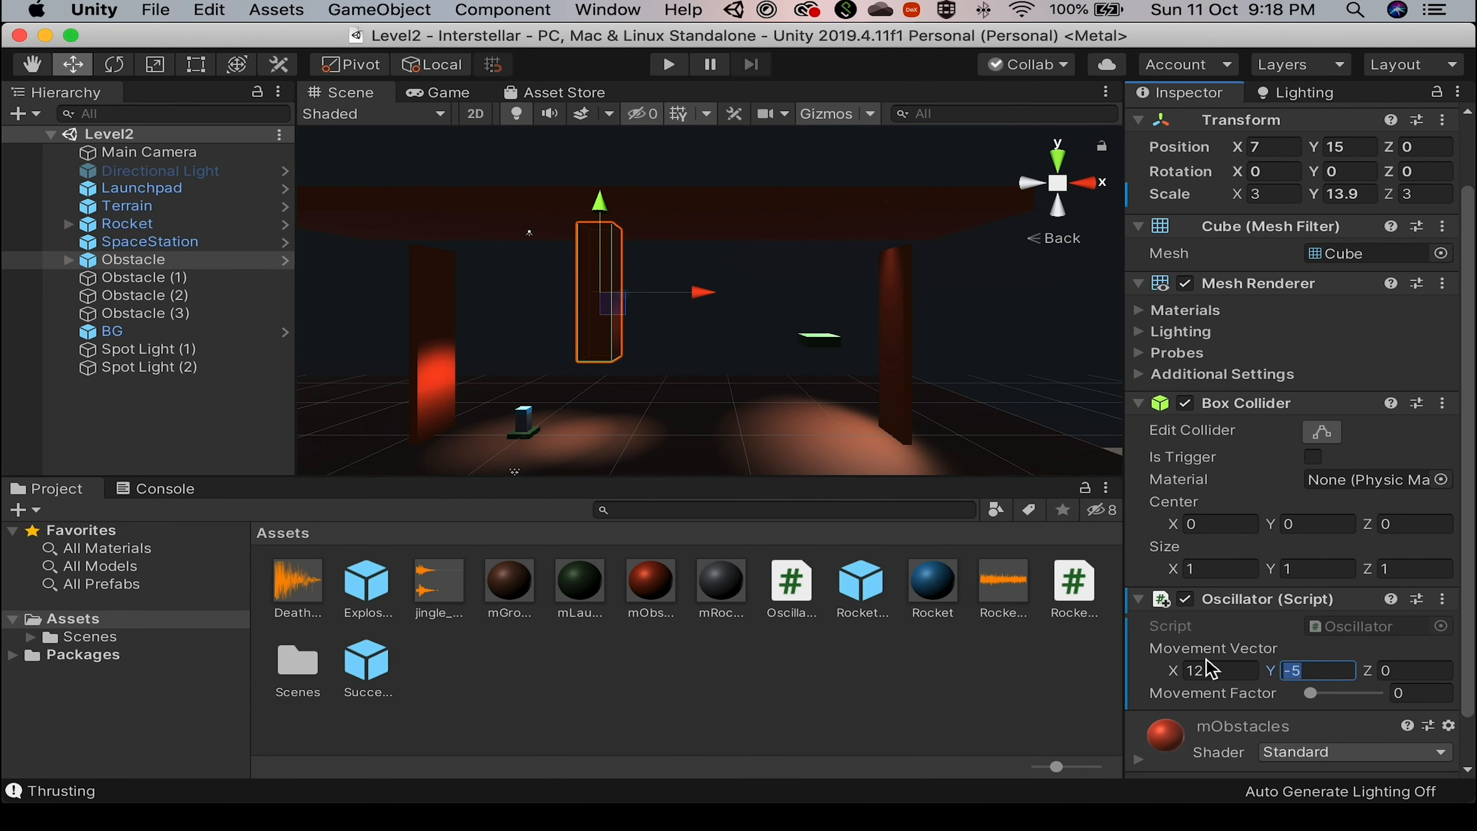
pyautogui.write('0')
pyautogui.moveTo(1318, 674); pyautogui.dragTo(1263, 668)
pyautogui.write('2')
pyautogui.press('Tab')
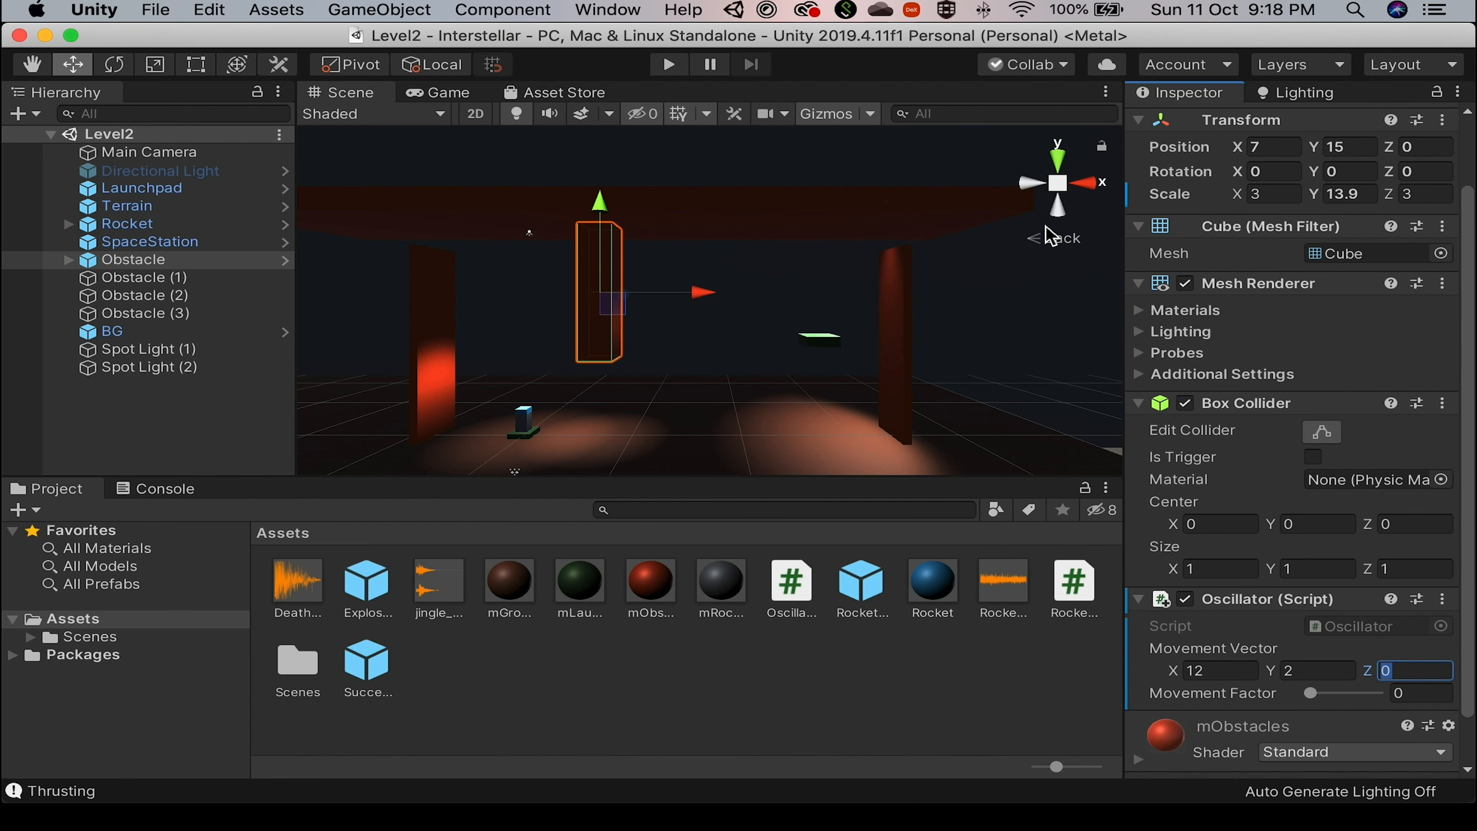
# Run Level2 and fly the rocket past the moving obstacle, thrusting and turning both ways.
pyautogui.press('super+p')
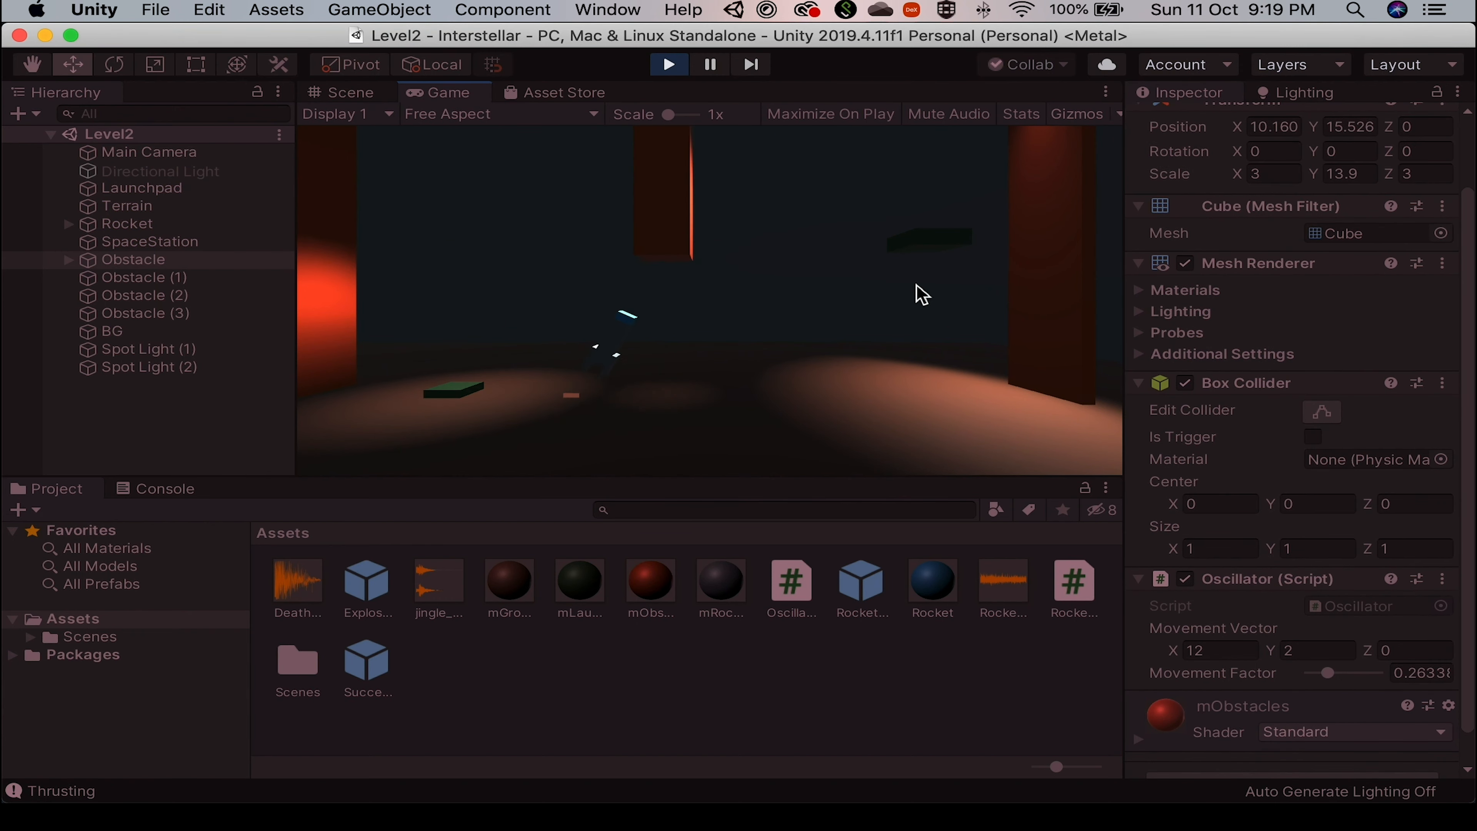
pyautogui.press('space')
pyautogui.press('space')
pyautogui.press('a')
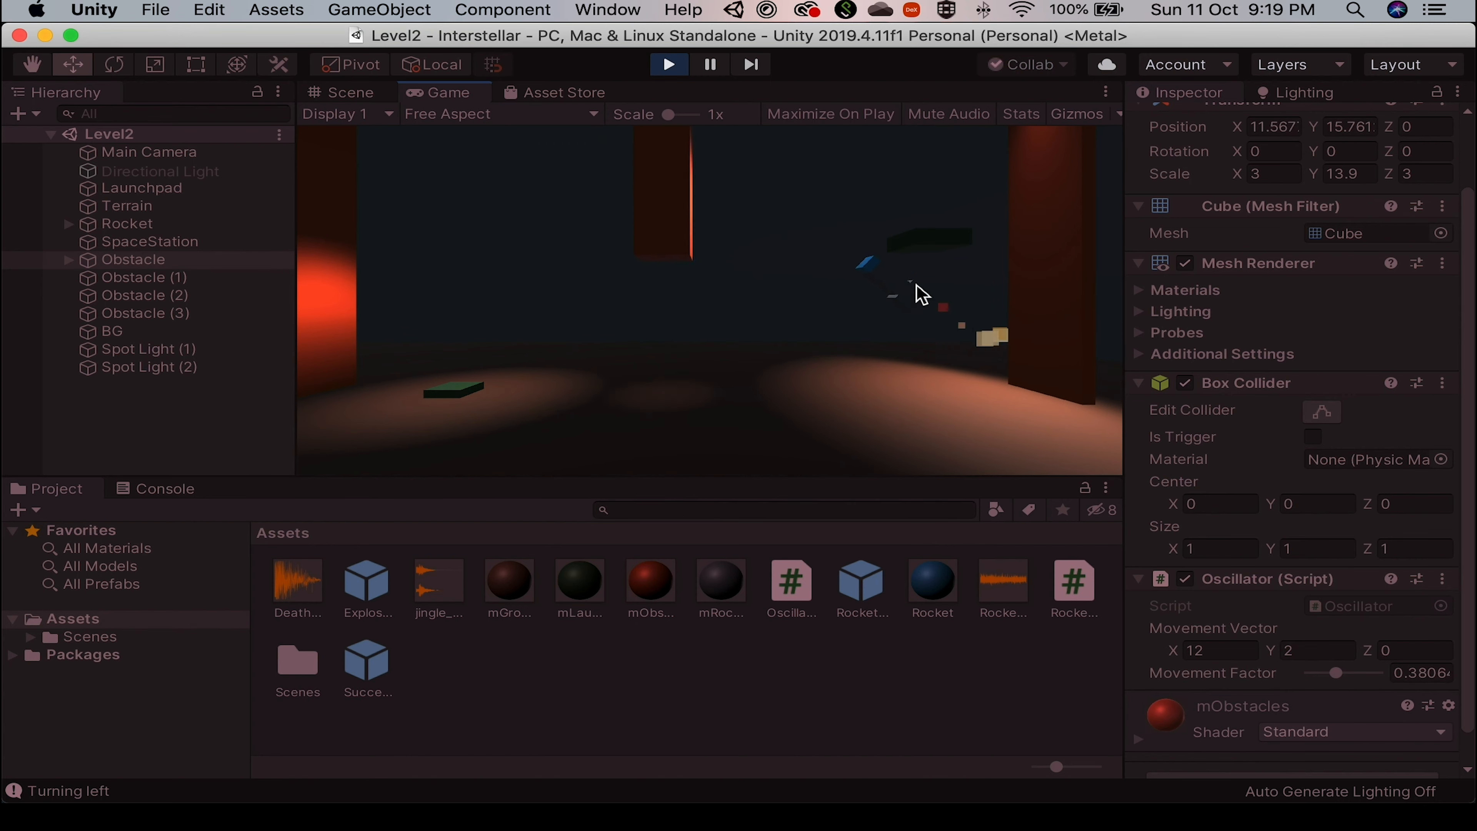
pyautogui.press('d')
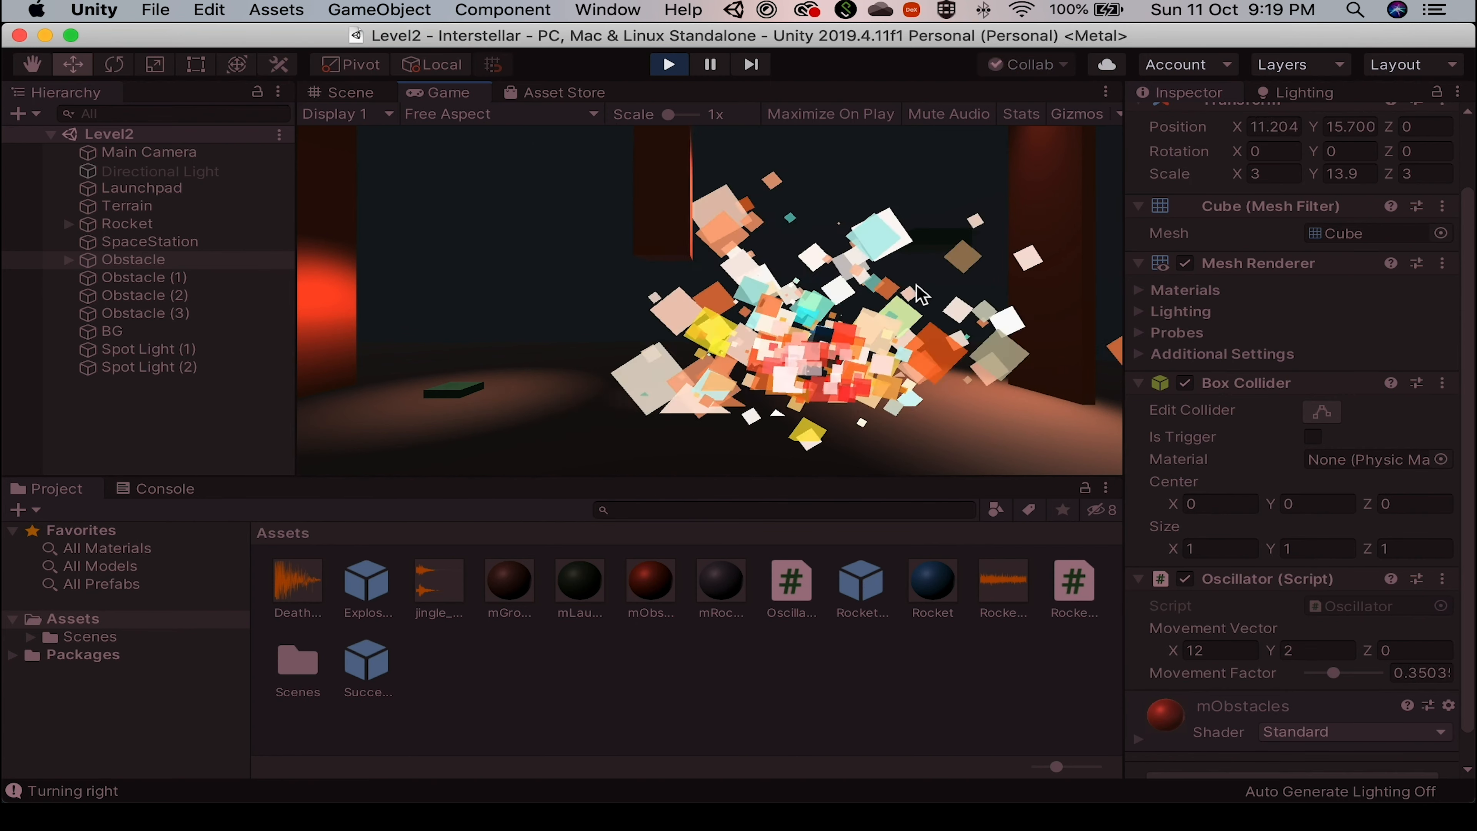
pyautogui.press('space')
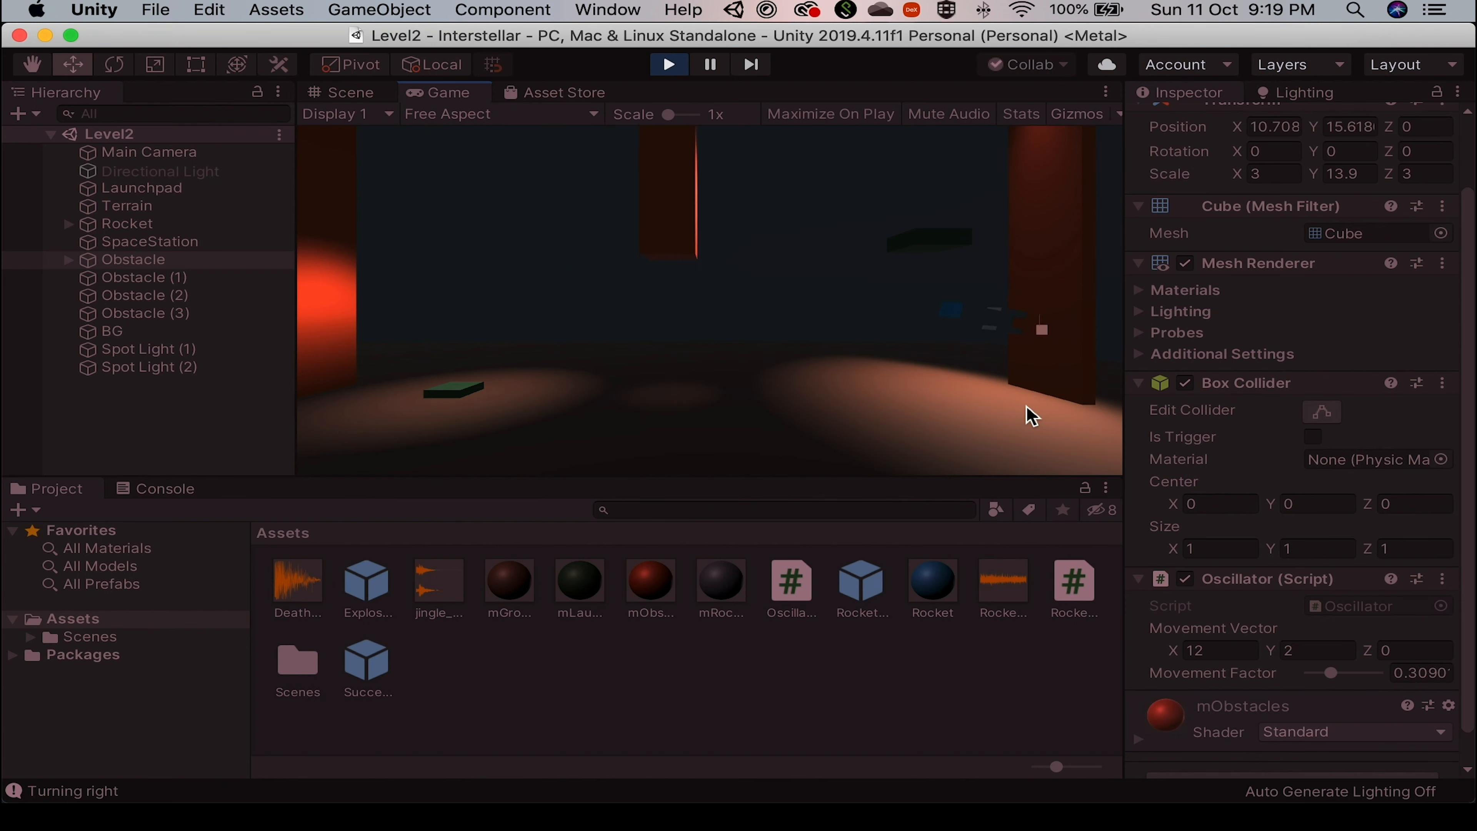
# Fly the rocket past the moving obstacle onto the space station, and stop the running Level2 game.
pyautogui.press('space')
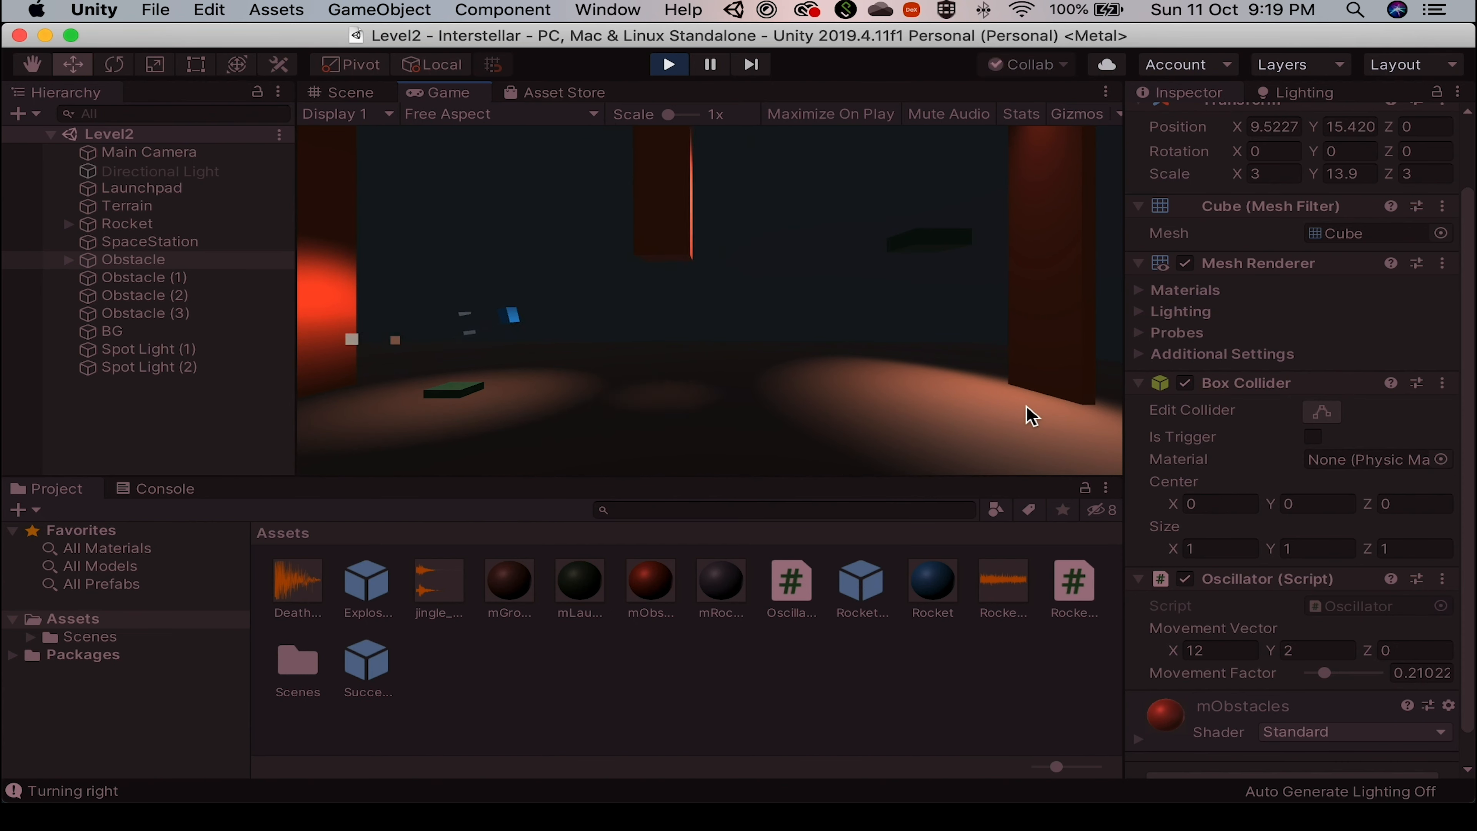
pyautogui.press('space')
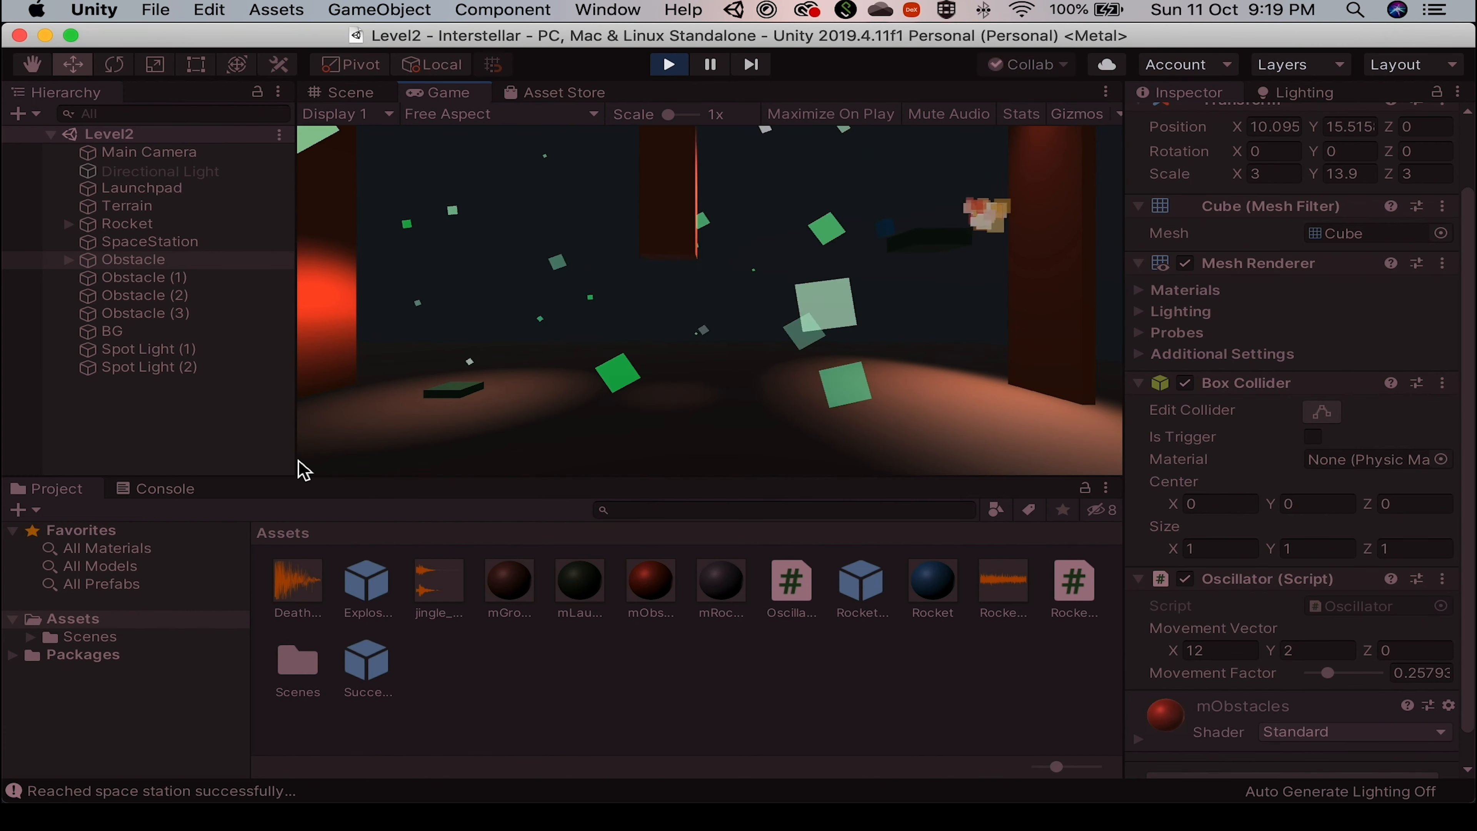
pyautogui.press('super+o')
pyautogui.press('Escape')
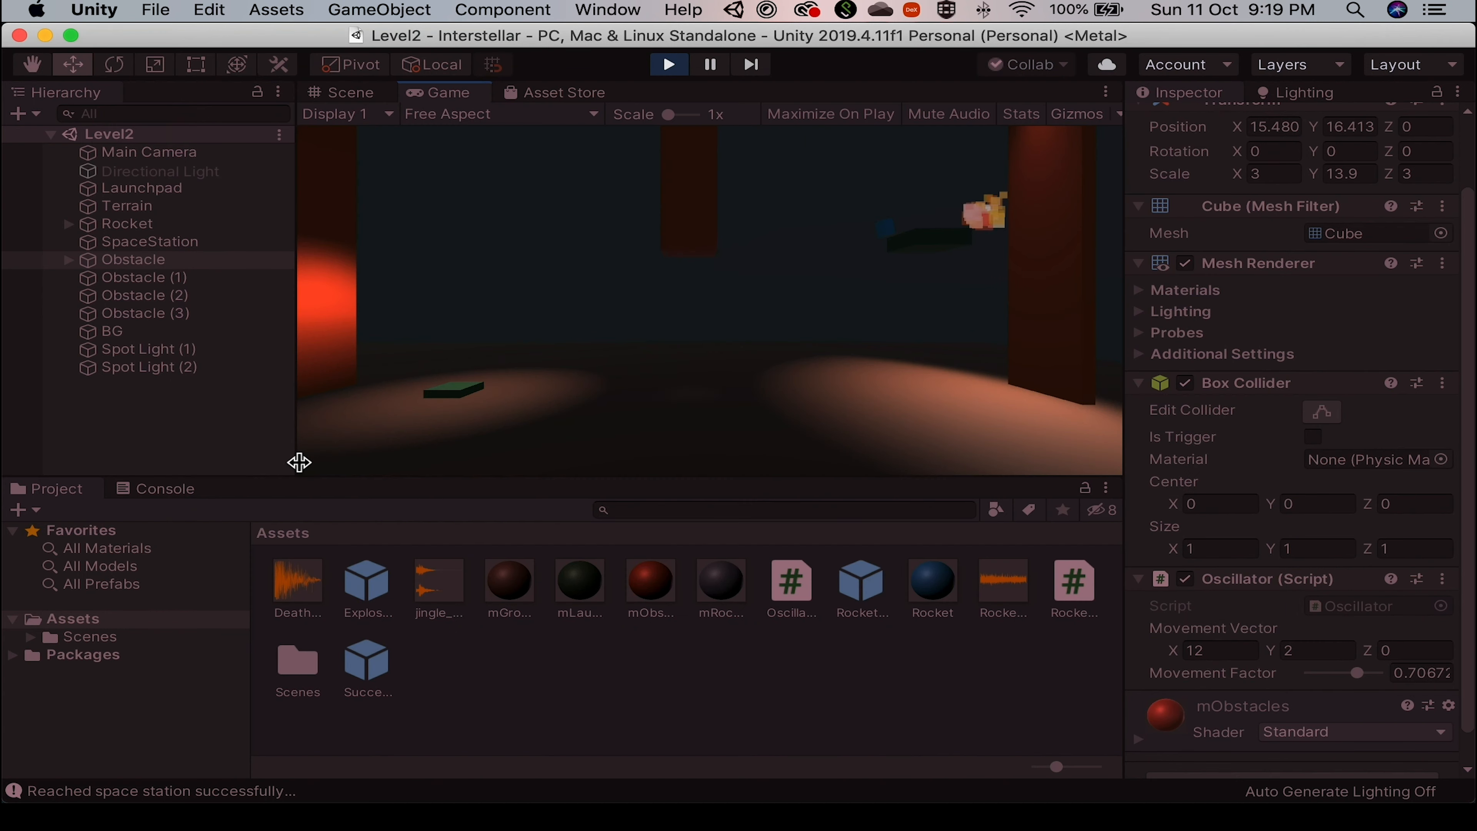
pyautogui.press('super+p')
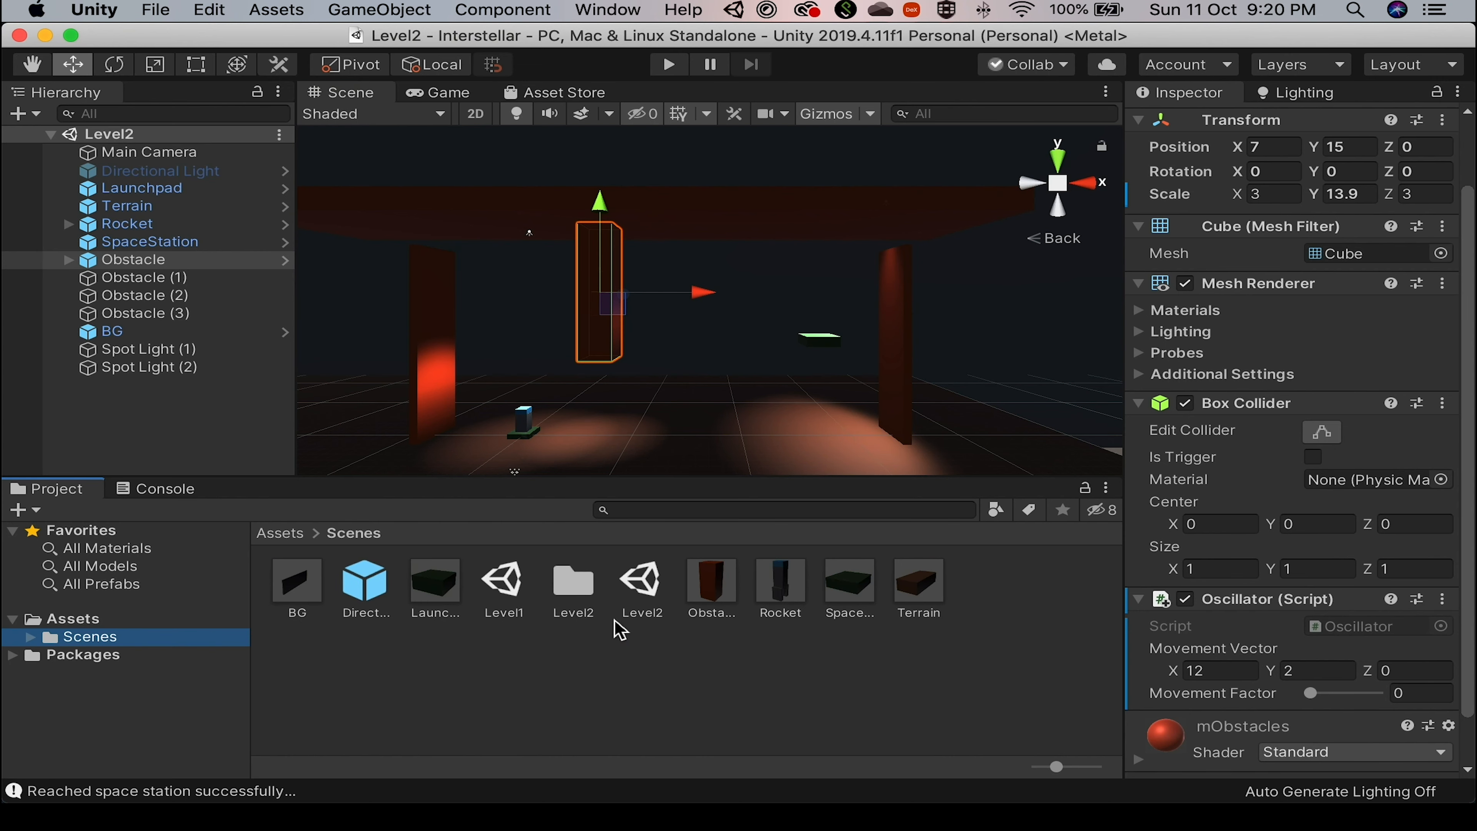
# Open the Level1 scene from the Scenes folder, and switch to Visual Studio to open RocketController.cs.
pyautogui.doubleClick(510, 599)
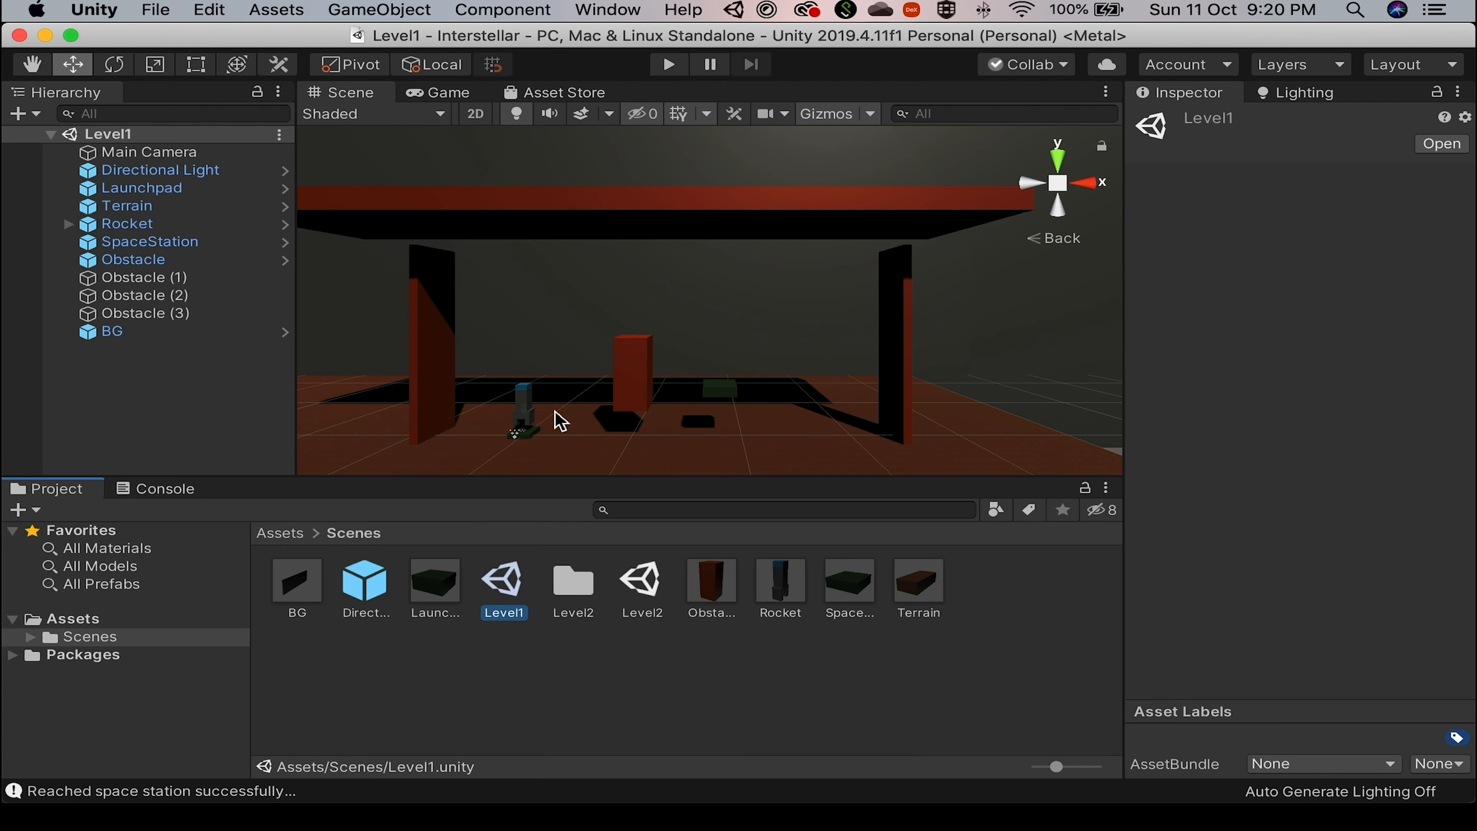
pyautogui.moveTo(1002, 792)
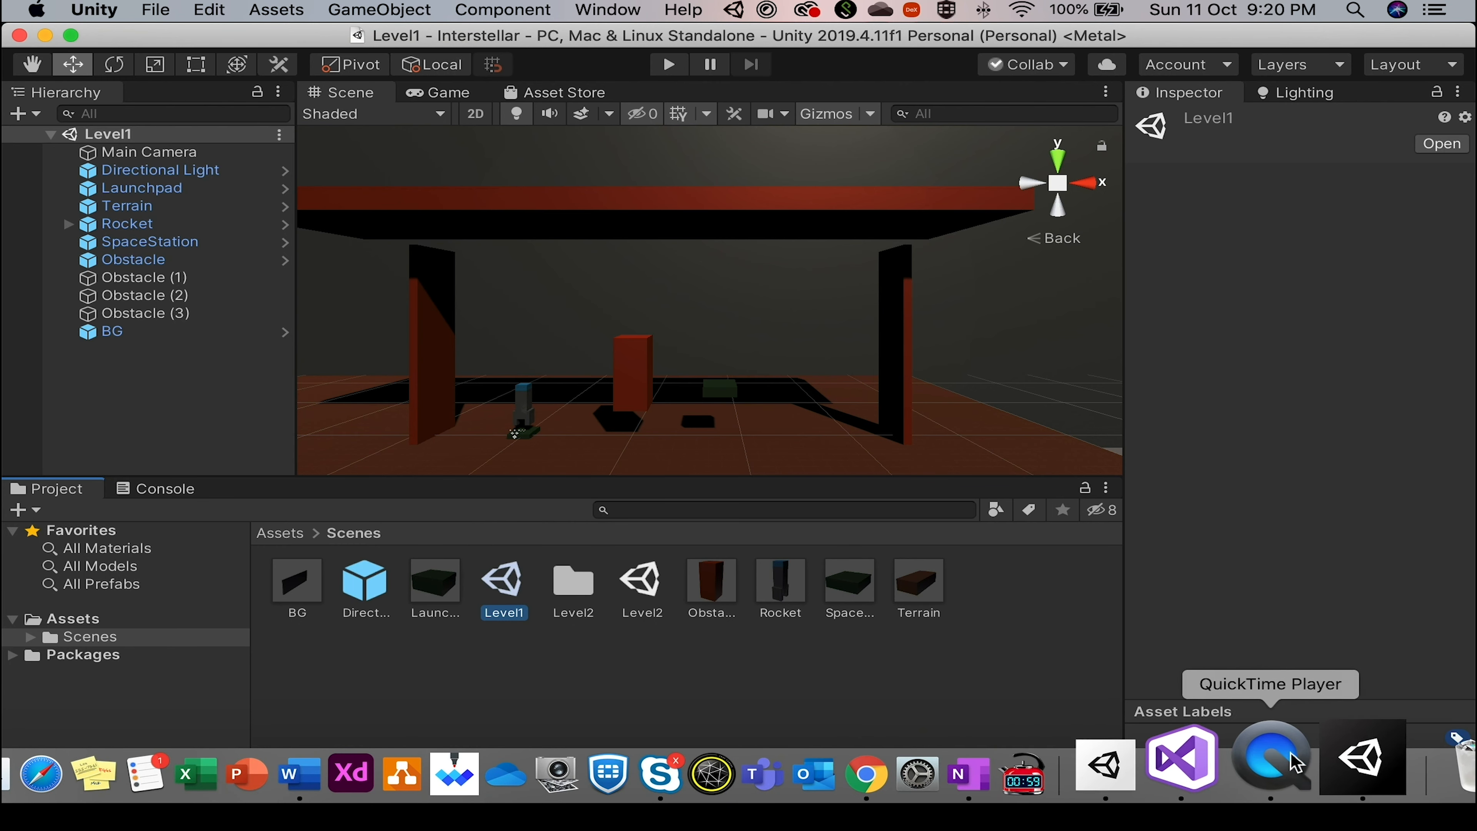
pyautogui.click(1232, 761)
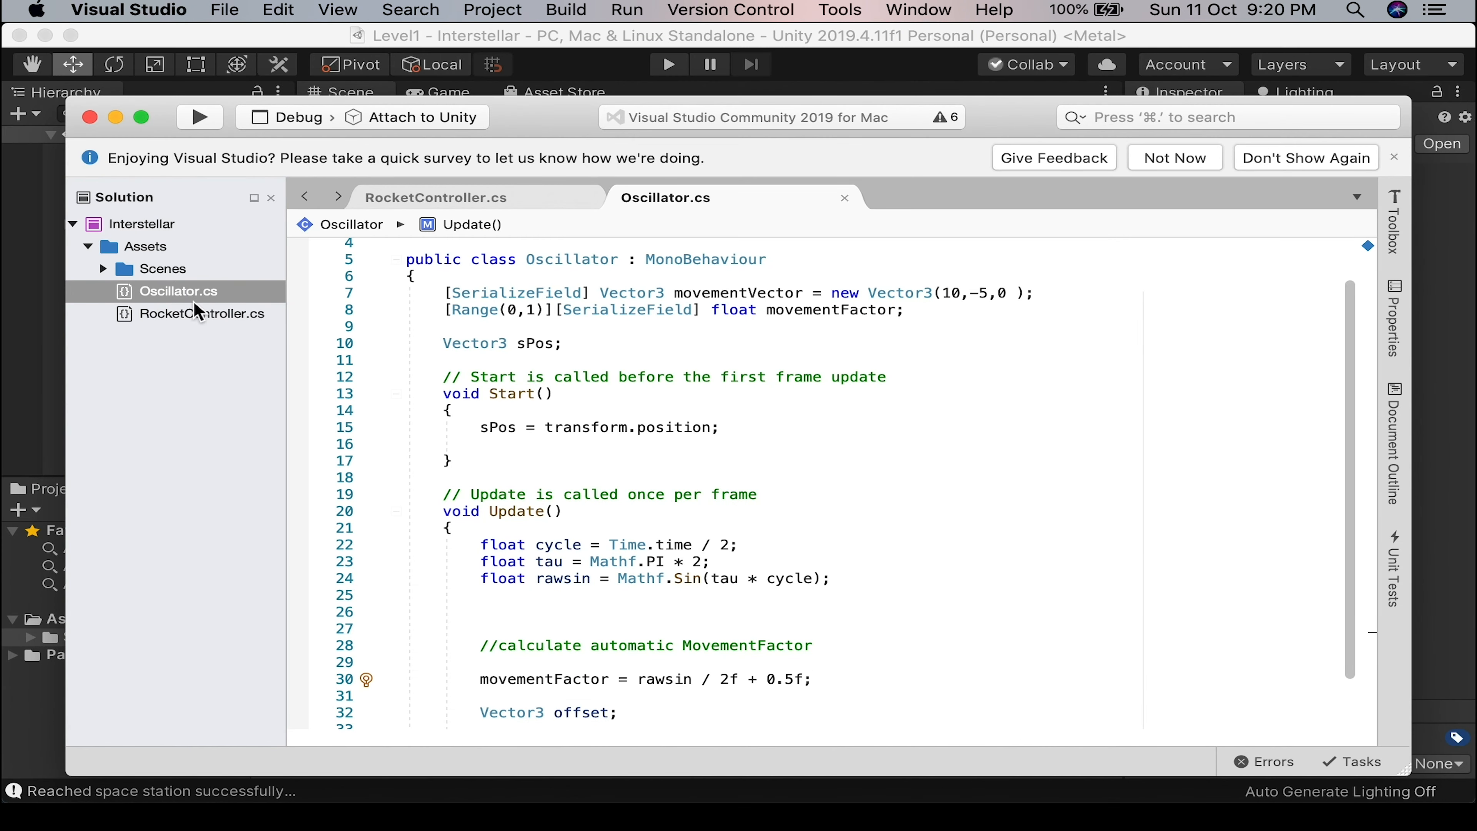
pyautogui.doubleClick(163, 317)
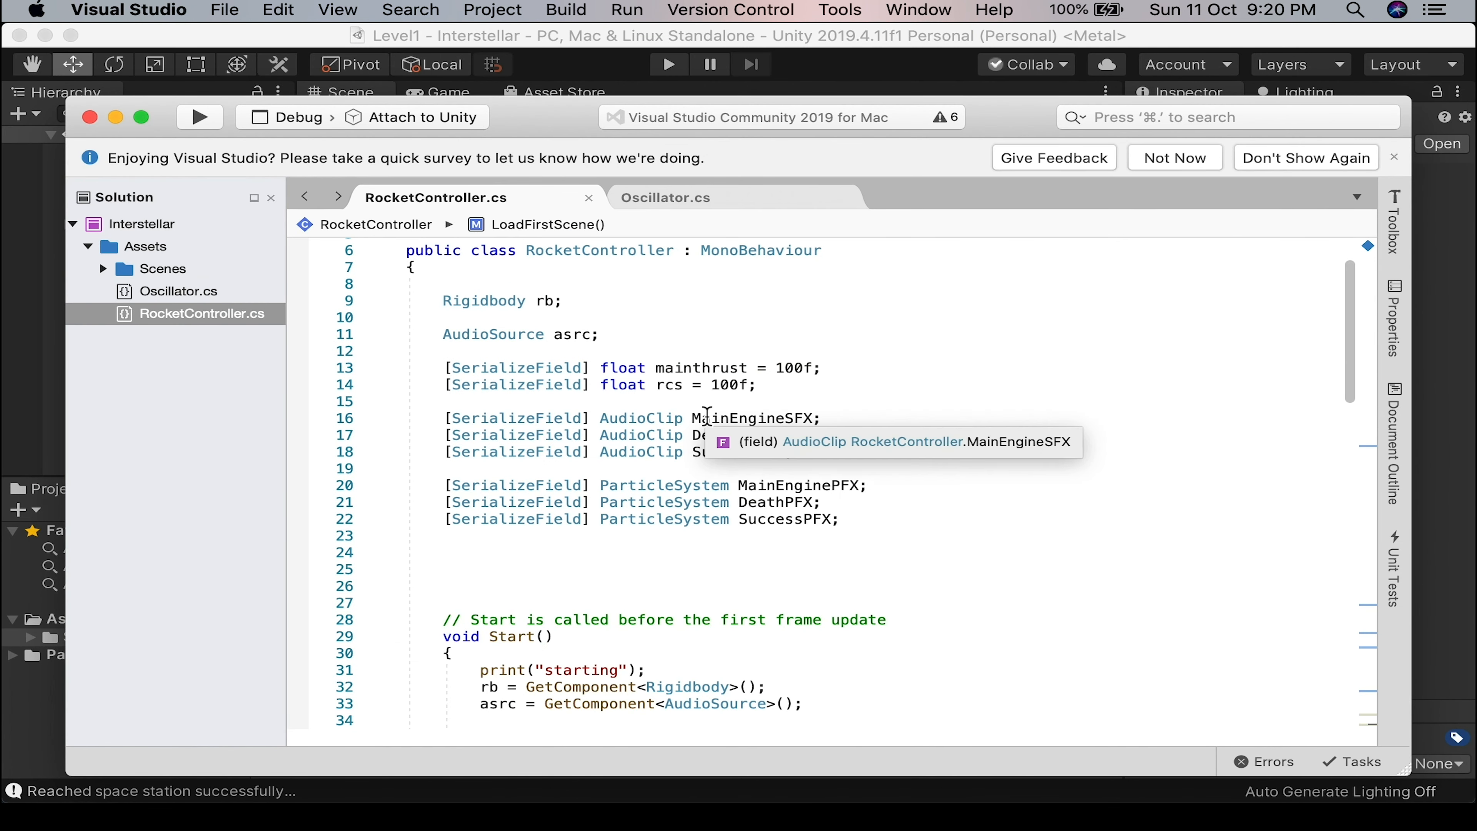
# Review RocketController.cs from the Rigidbody and audio fields through Update and OnCollisionEnter to the scene-loading methods.
pyautogui.doubleClick(485, 302)
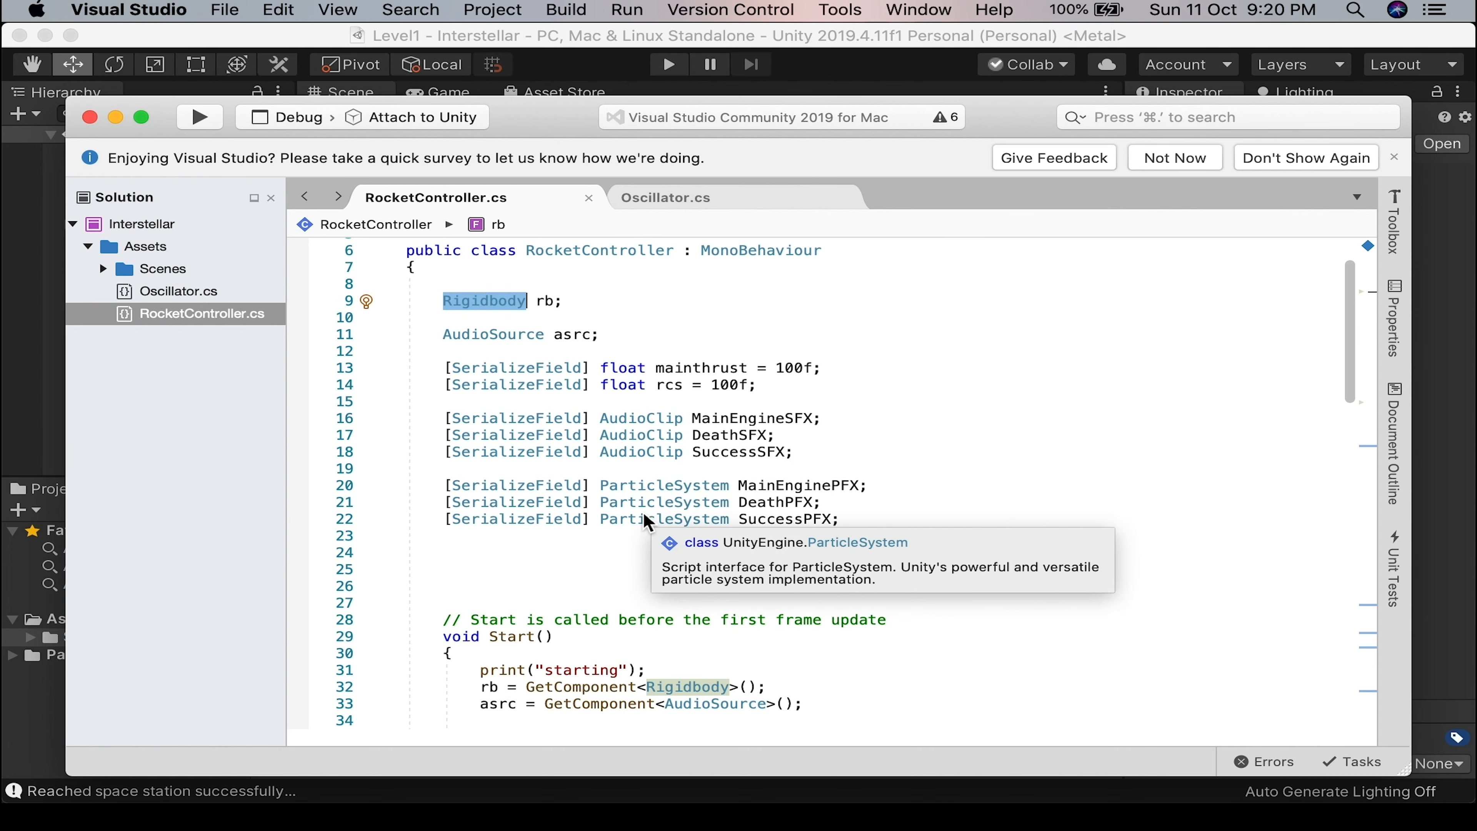
pyautogui.scroll(-5, 644, 514)
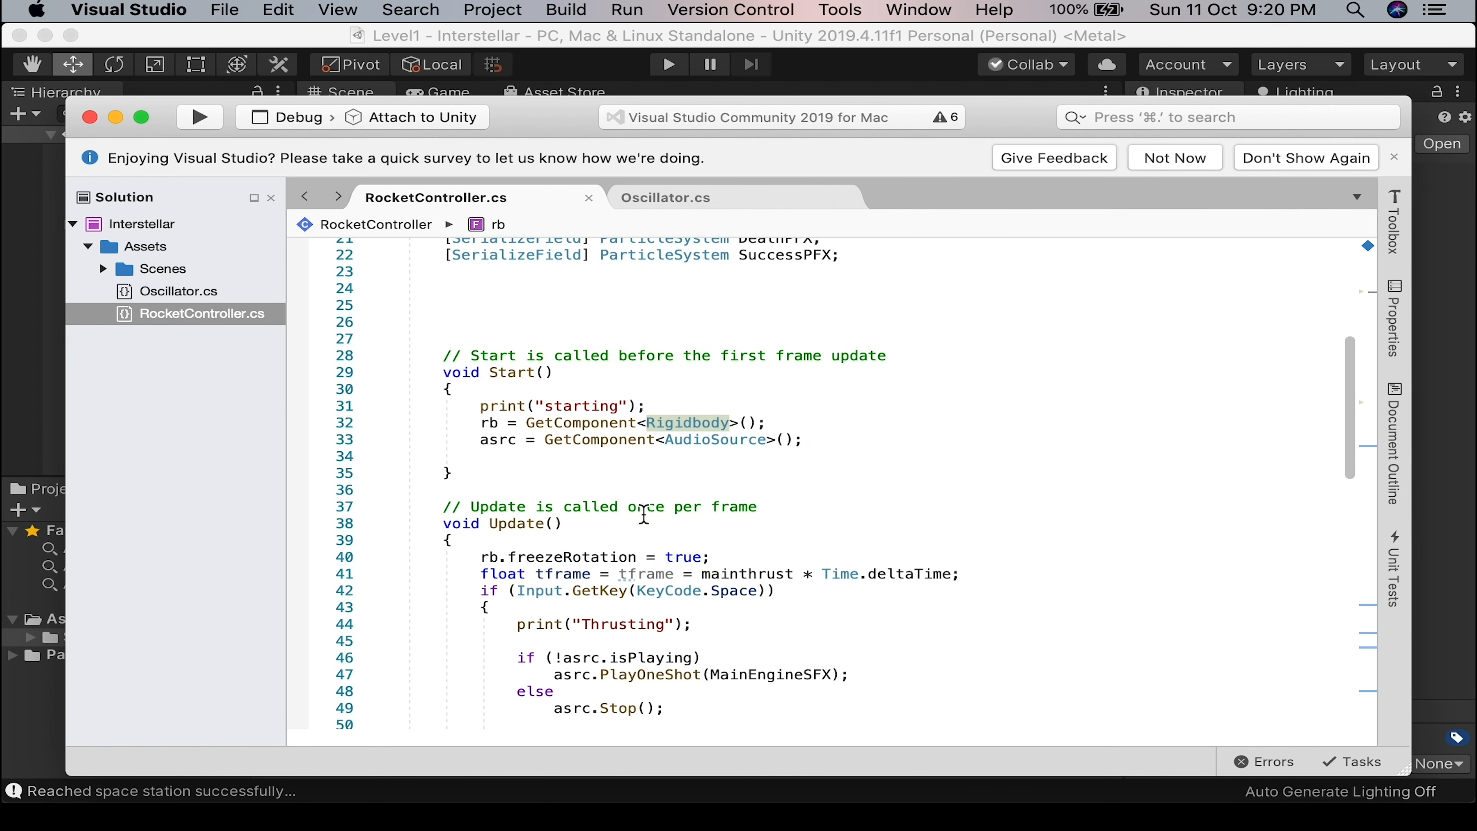
pyautogui.scroll(-3, 643, 513)
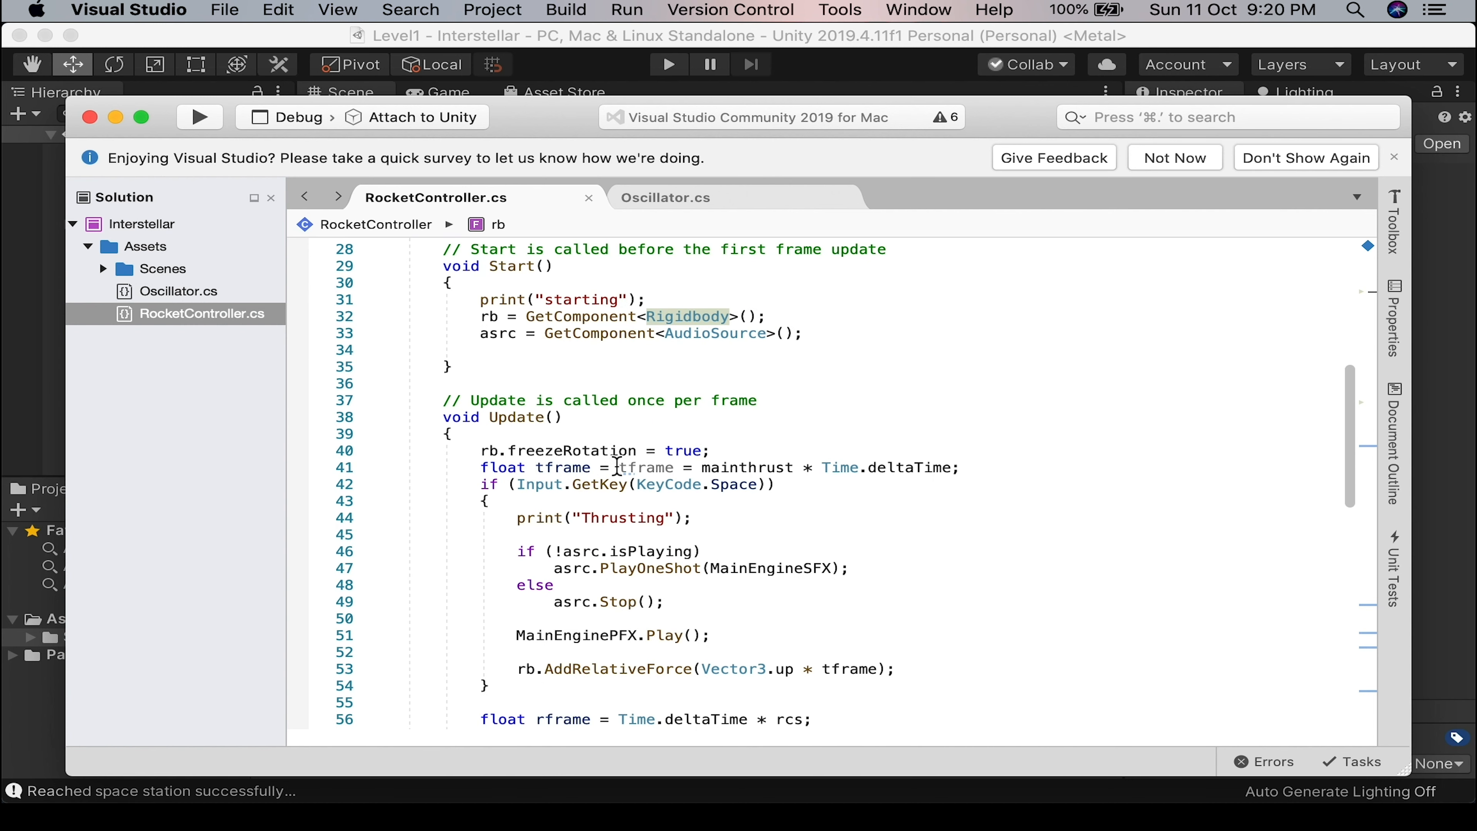
pyautogui.scroll(-3, 835, 604)
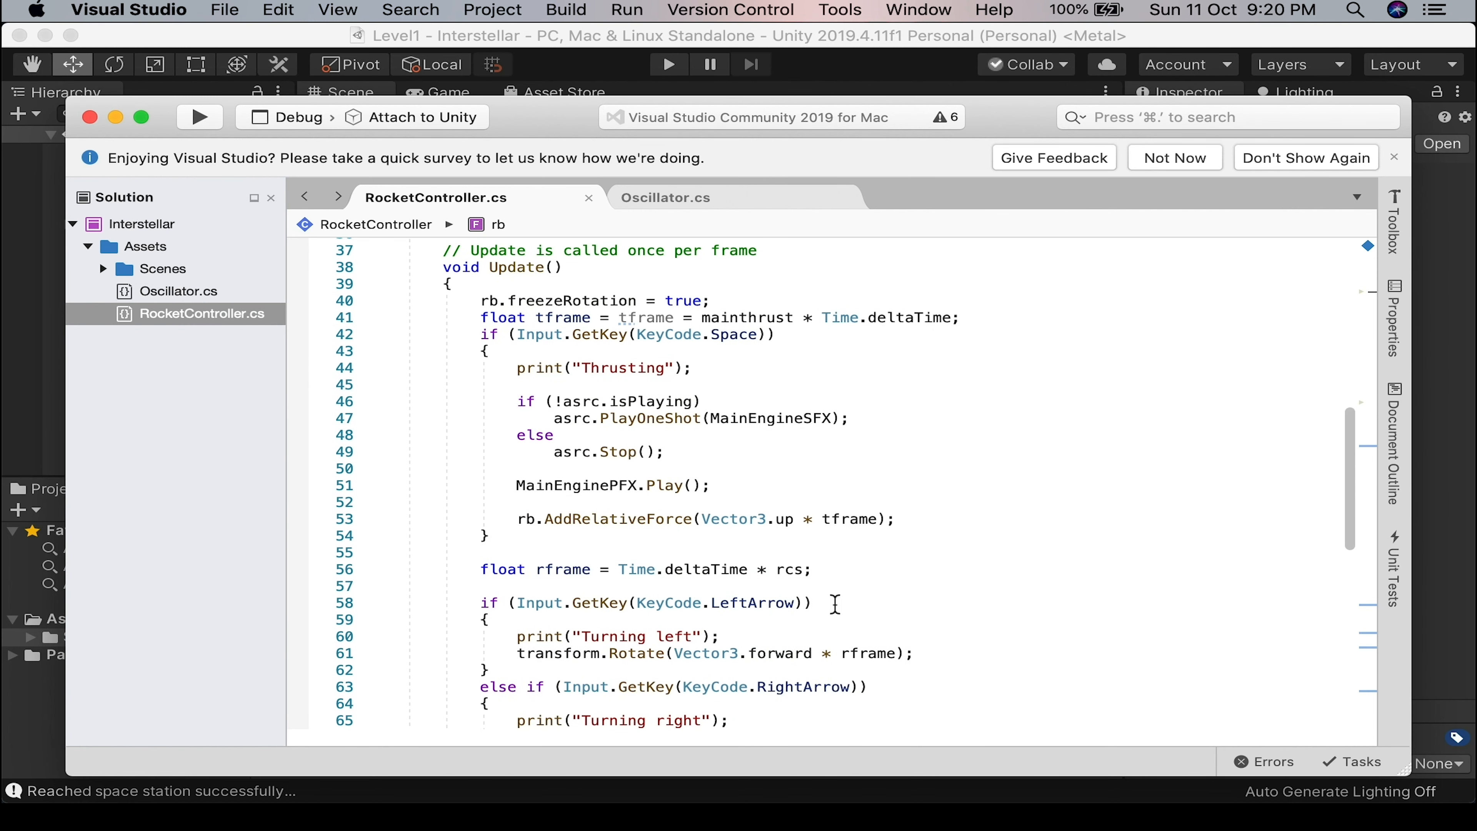
pyautogui.scroll(-1, 800, 621)
pyautogui.scroll(-4, 776, 599)
pyautogui.scroll(-1, 844, 605)
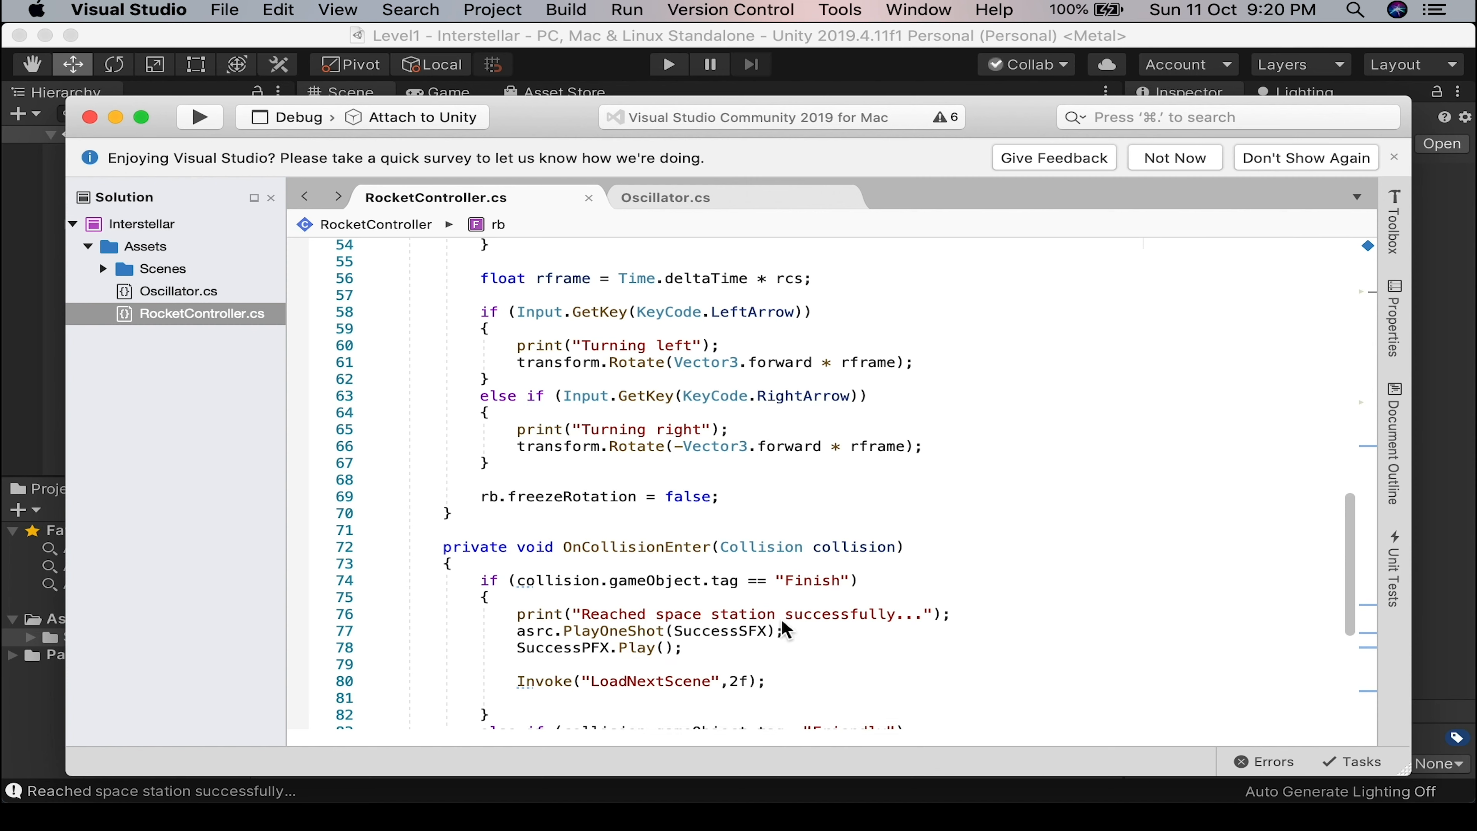
pyautogui.scroll(-5, 793, 627)
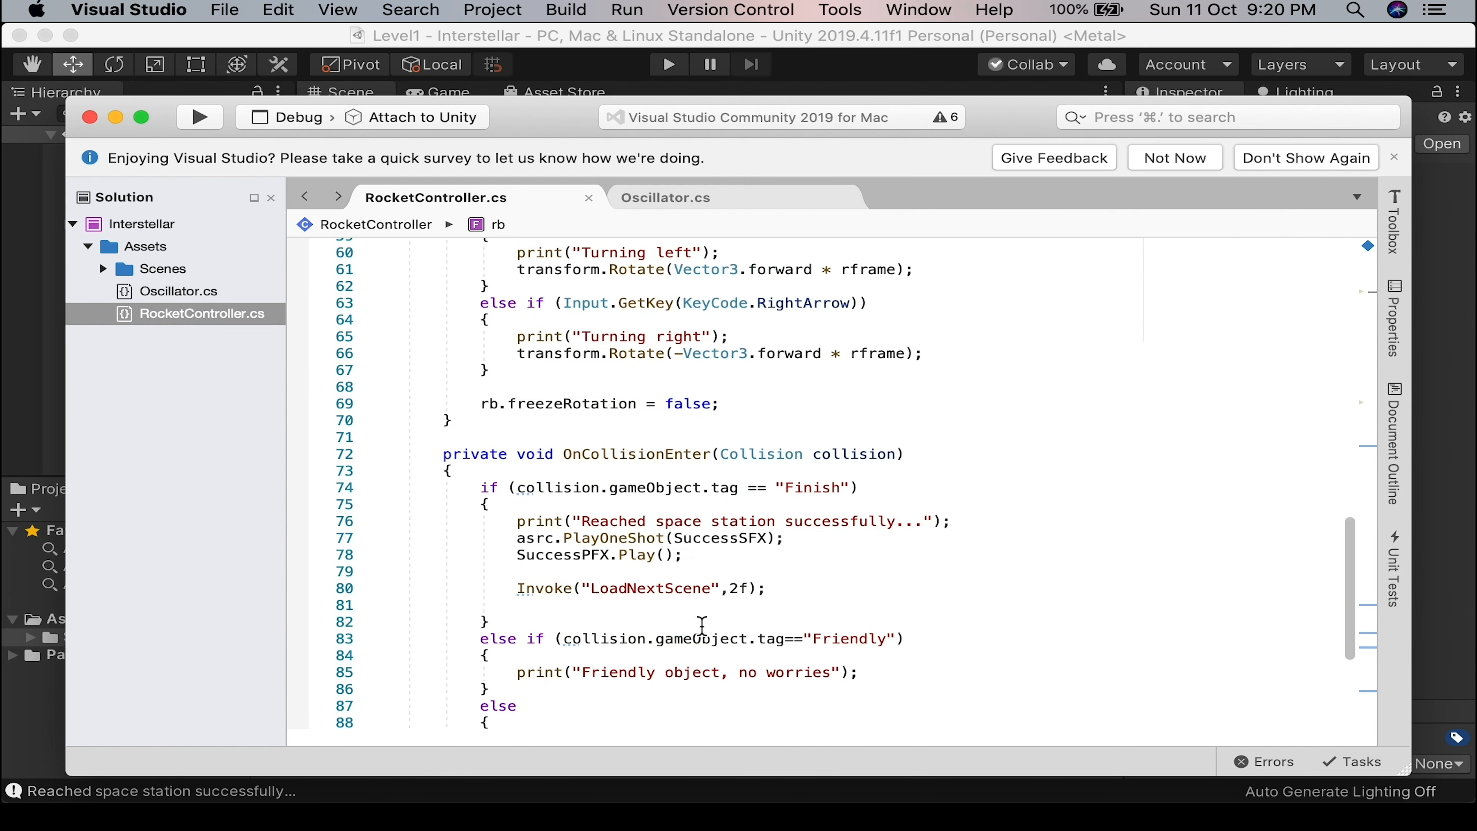
pyautogui.scroll(-2, 703, 626)
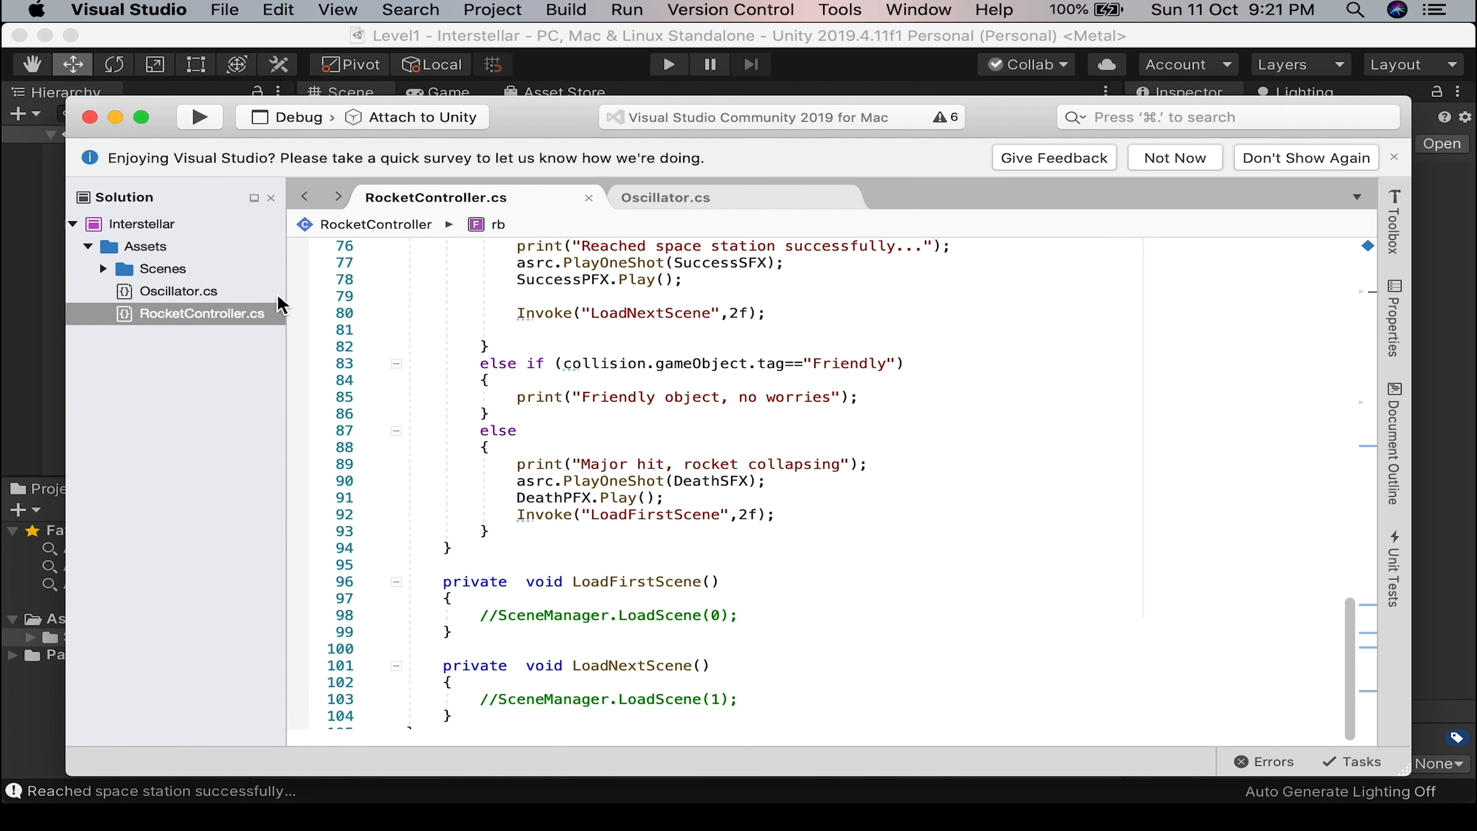
# Open Oscillator.cs and examine the sPos declaration and the offset calculation from movementVector and movementFactor.
pyautogui.click(174, 292)
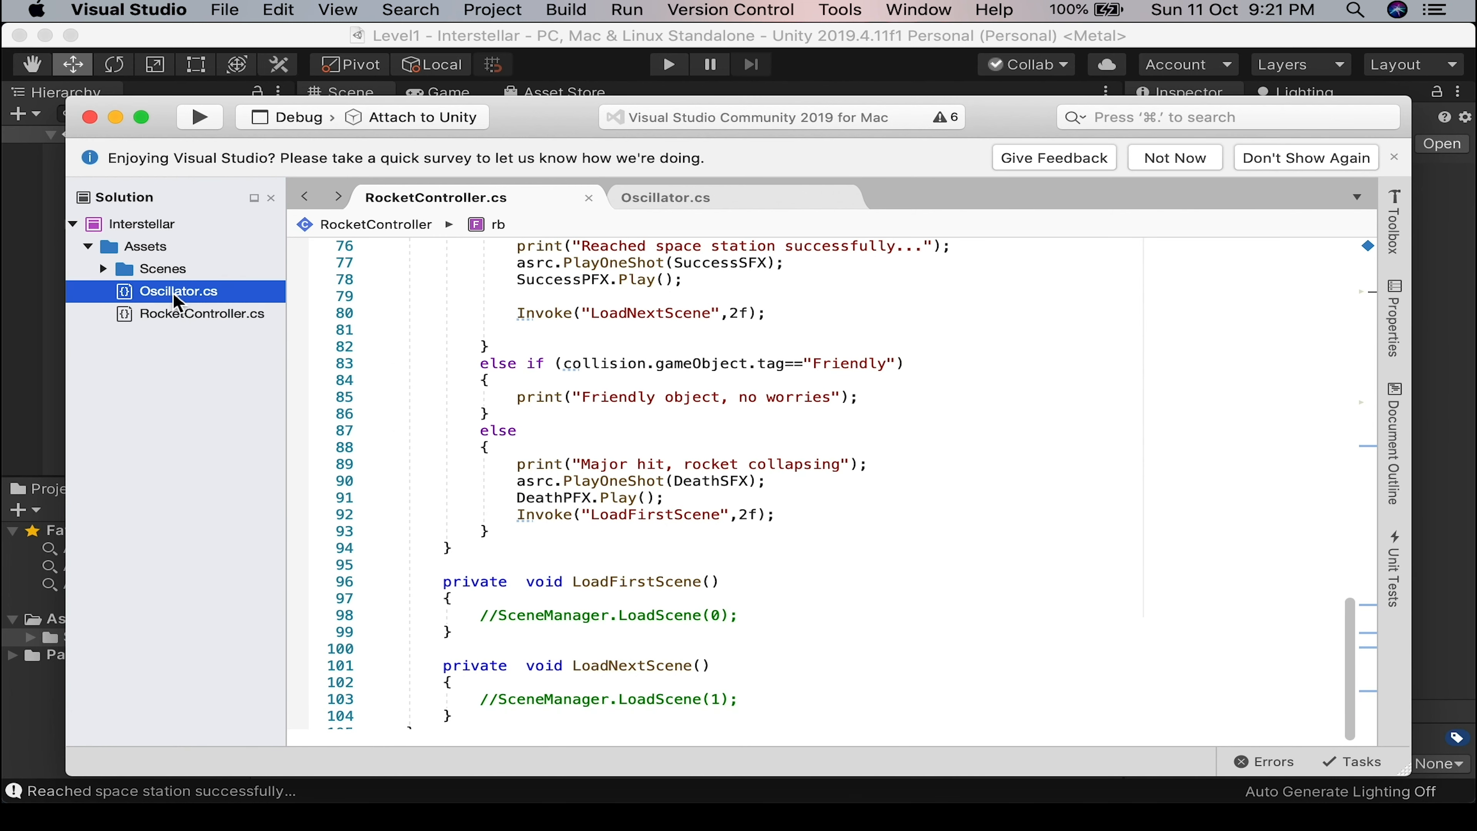
pyautogui.doubleClick(175, 296)
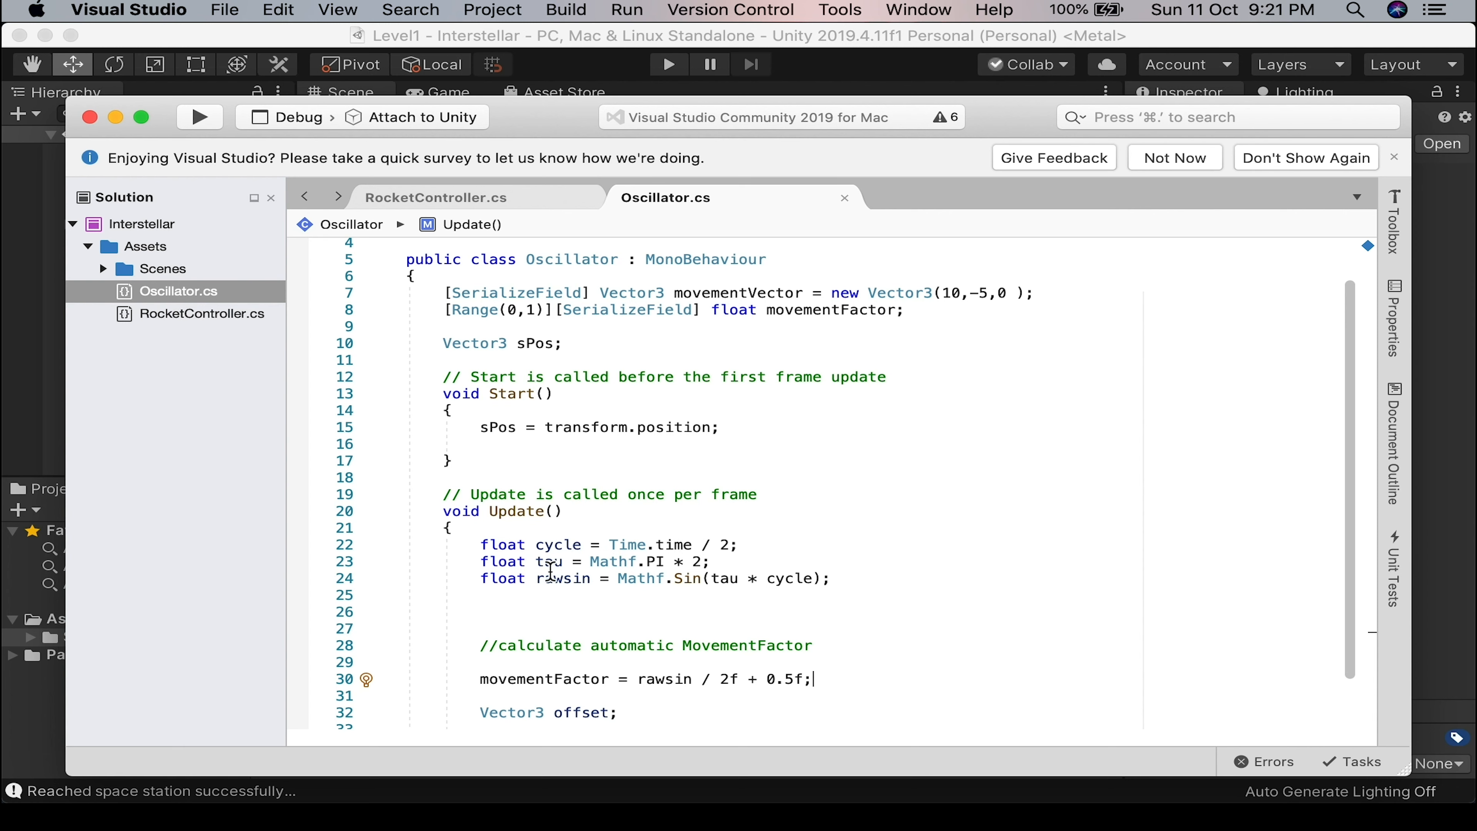
pyautogui.moveTo(565, 345); pyautogui.dragTo(471, 345)
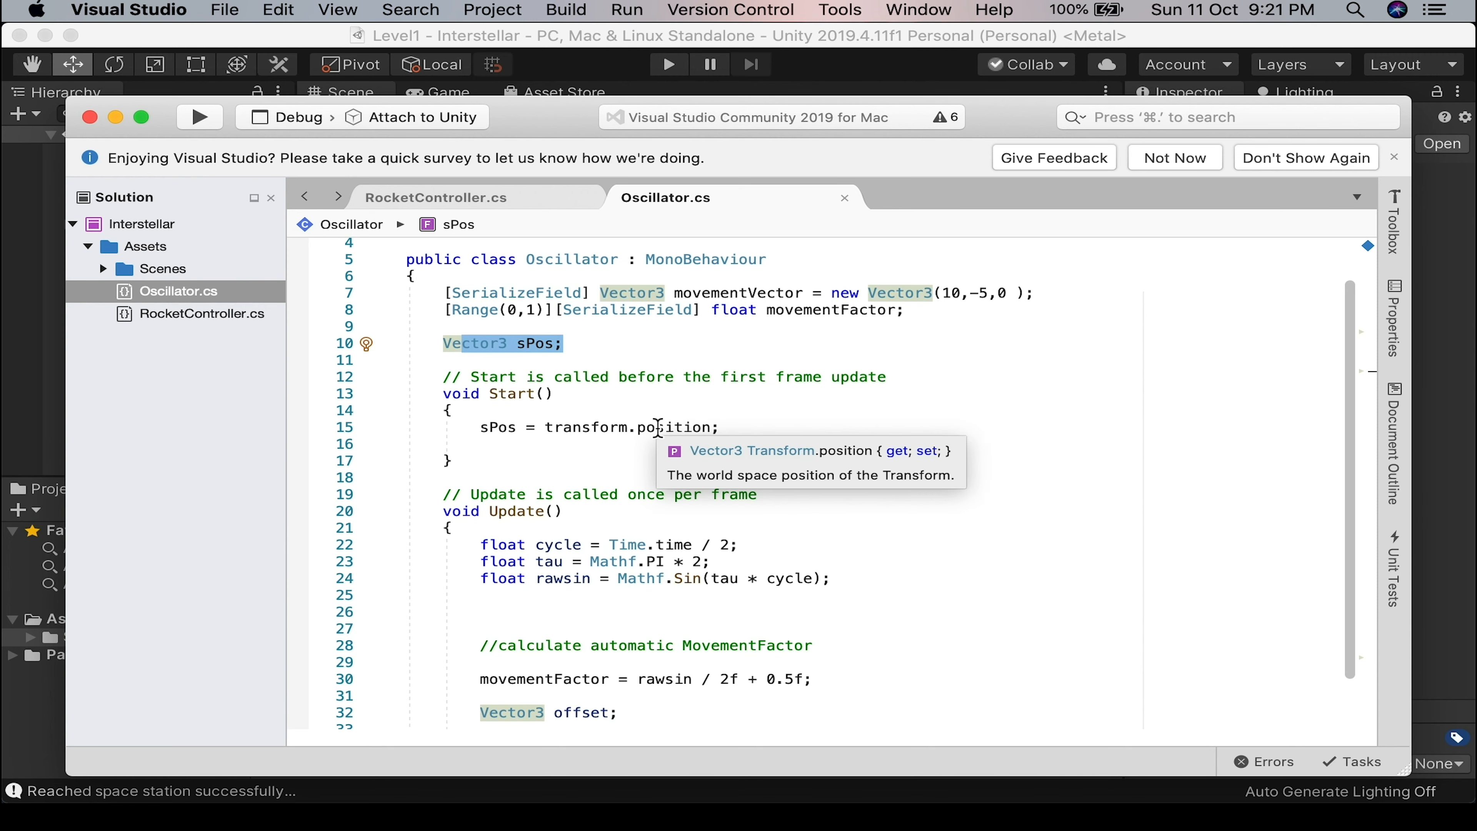
pyautogui.scroll(-3, 663, 451)
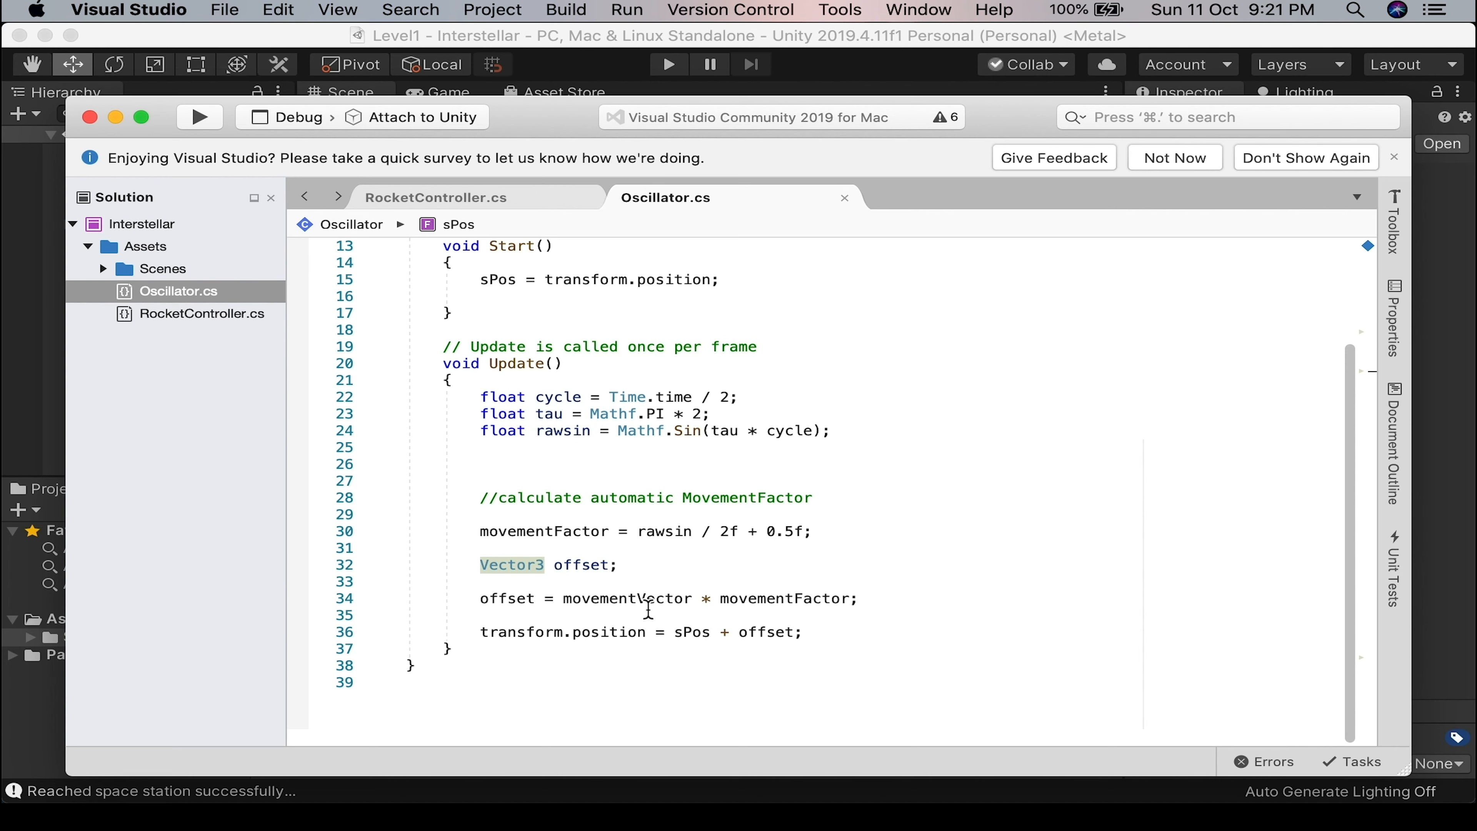
pyautogui.moveTo(601, 599); pyautogui.dragTo(850, 600)
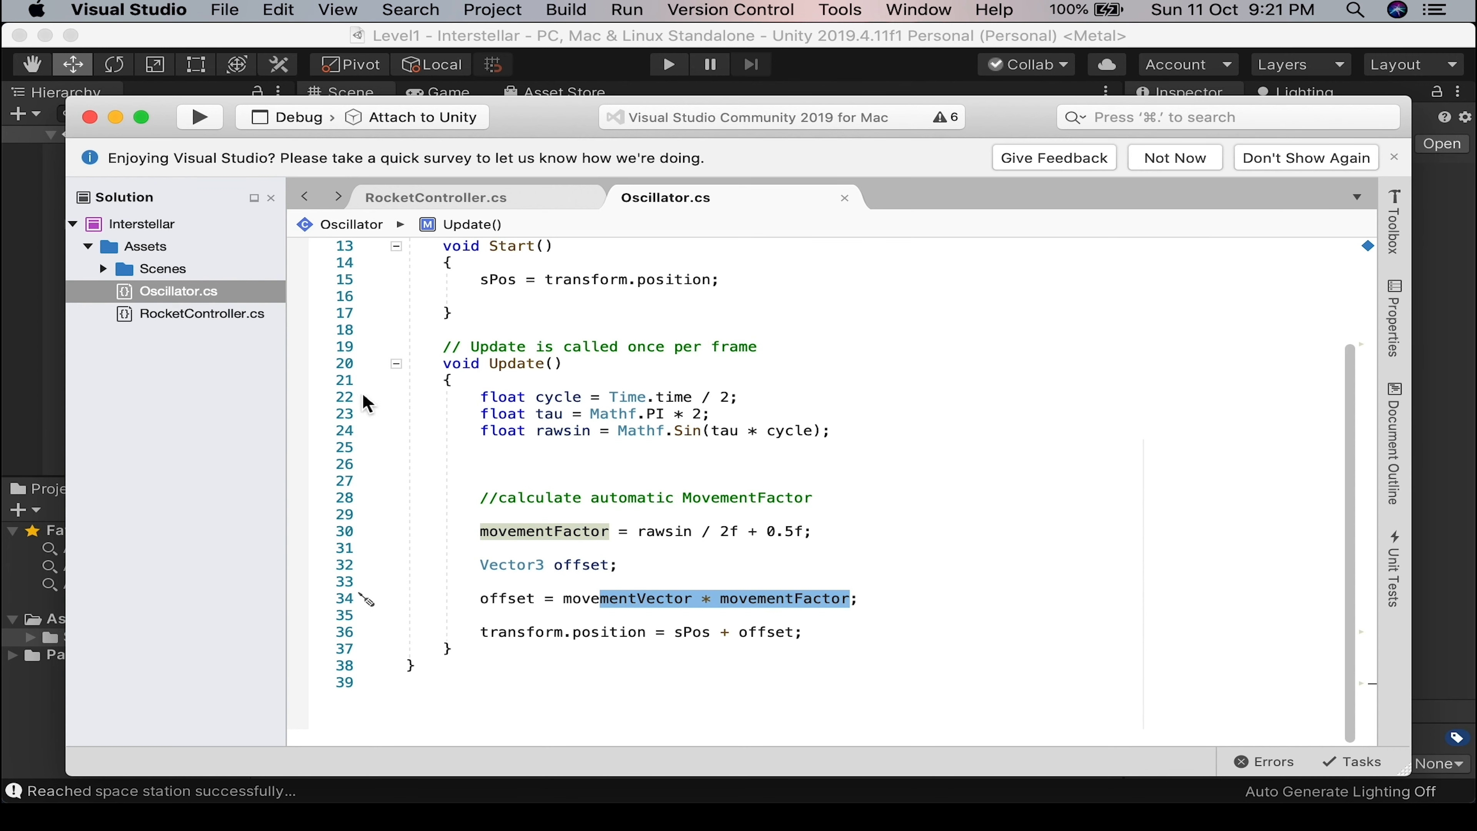
# Return to RocketController.cs and examine its collision handling, Start method, and the thrust and rotation code in Update.
pyautogui.doubleClick(181, 314)
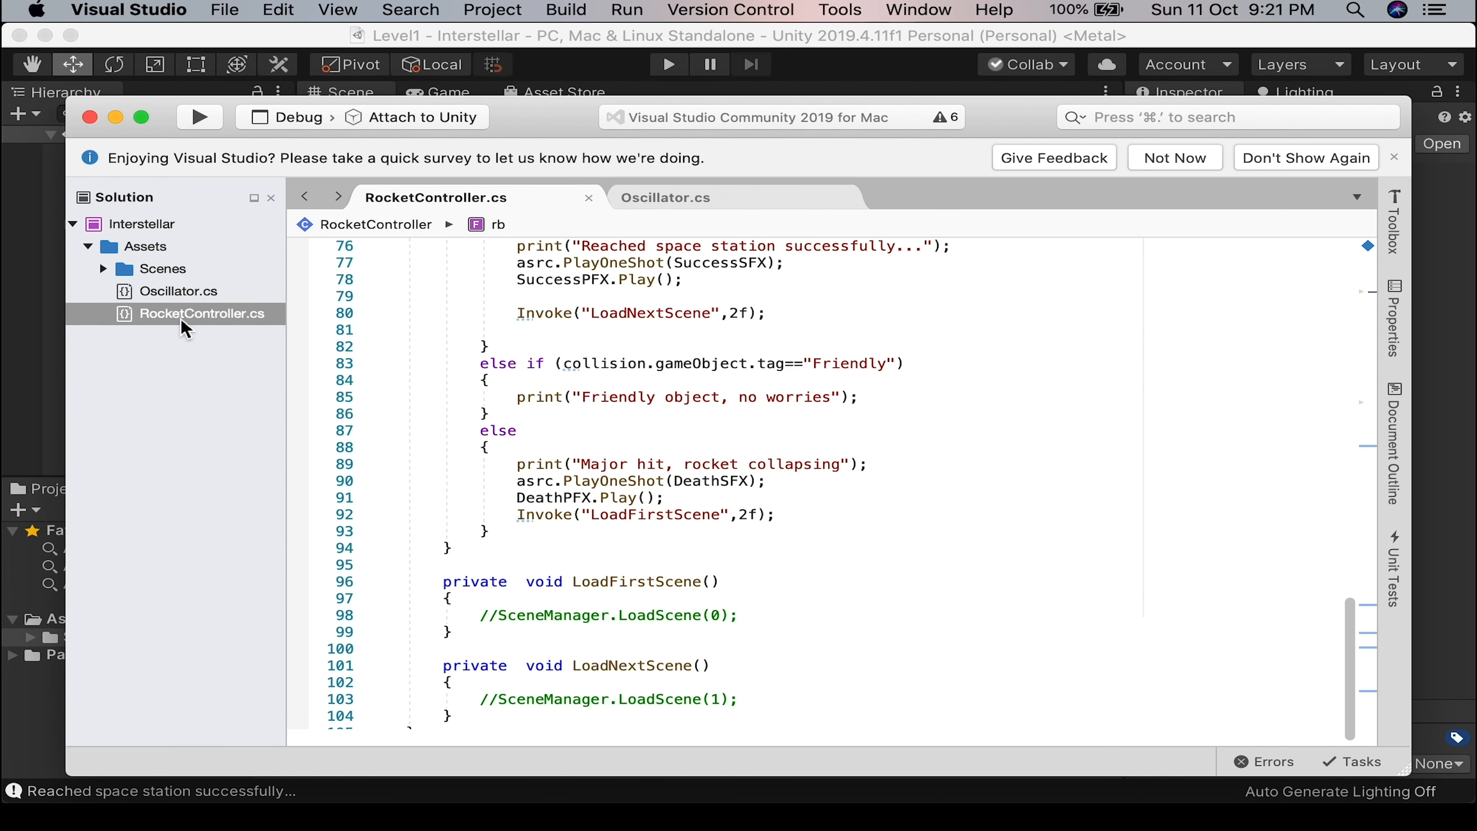
pyautogui.click(832, 510)
pyautogui.scroll(-4, 973, 577)
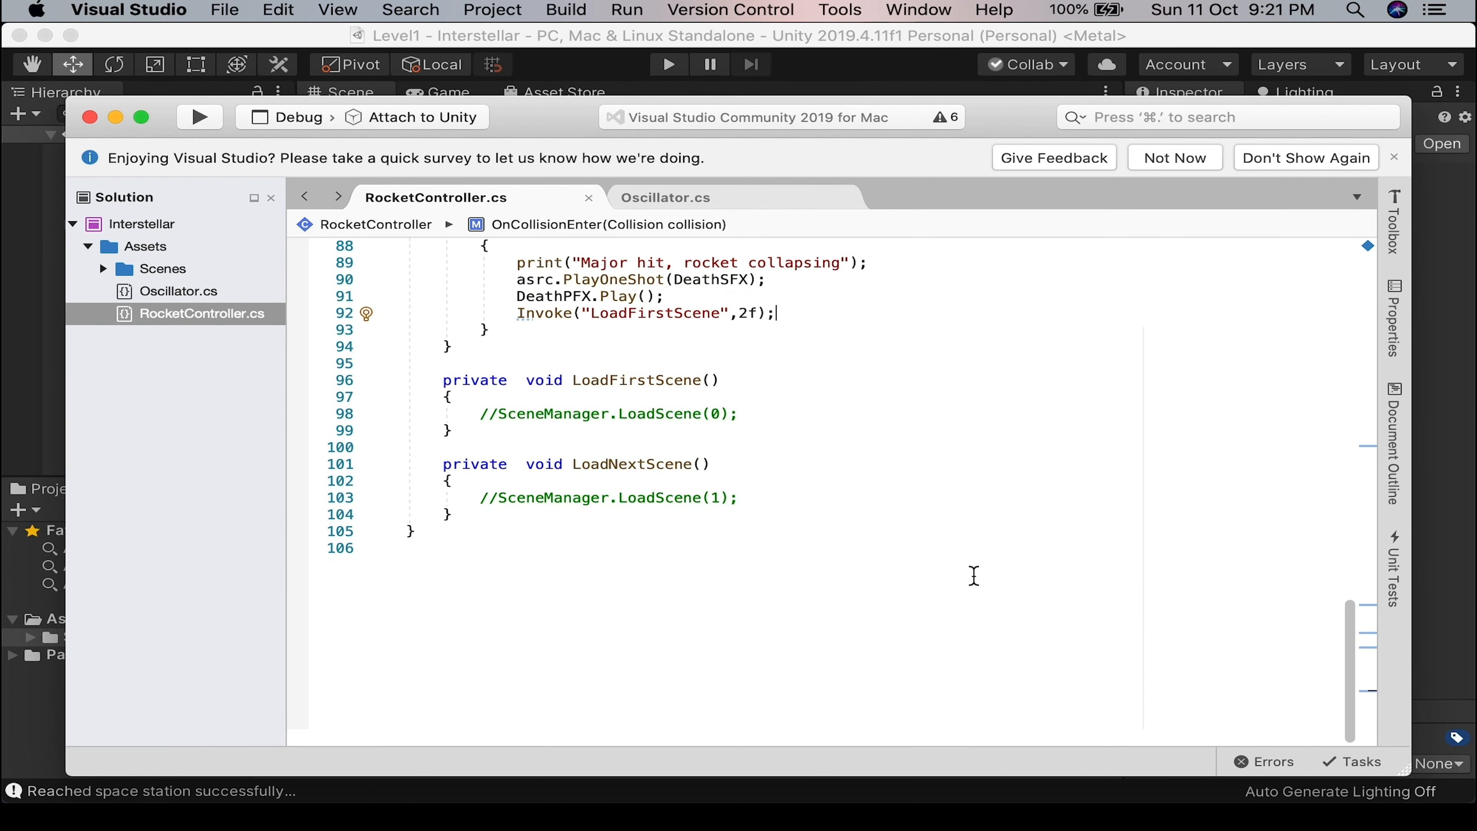
pyautogui.scroll(5, 975, 581)
pyautogui.scroll(2, 978, 581)
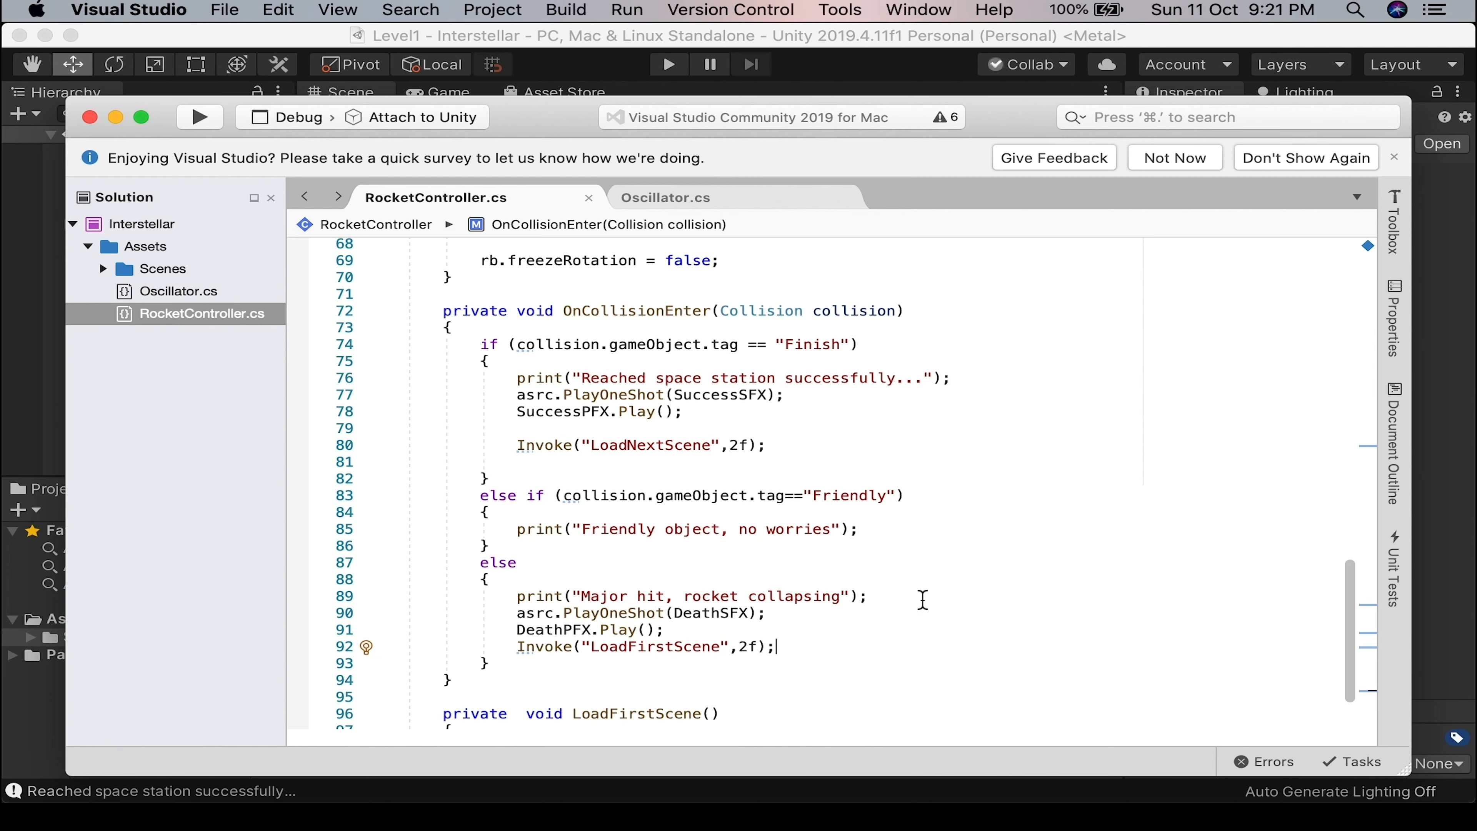
pyautogui.scroll(6, 754, 512)
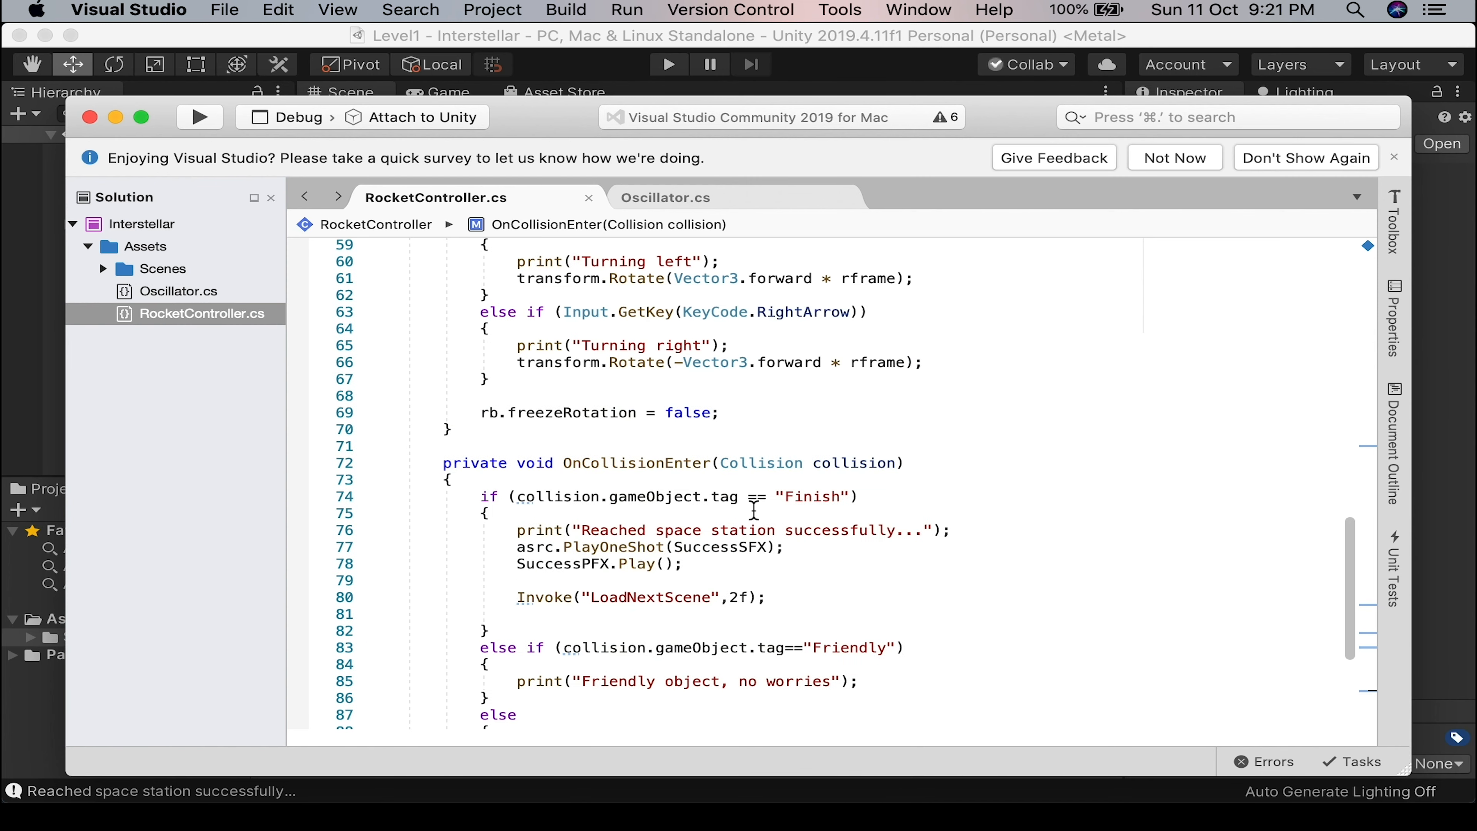
pyautogui.scroll(4, 754, 512)
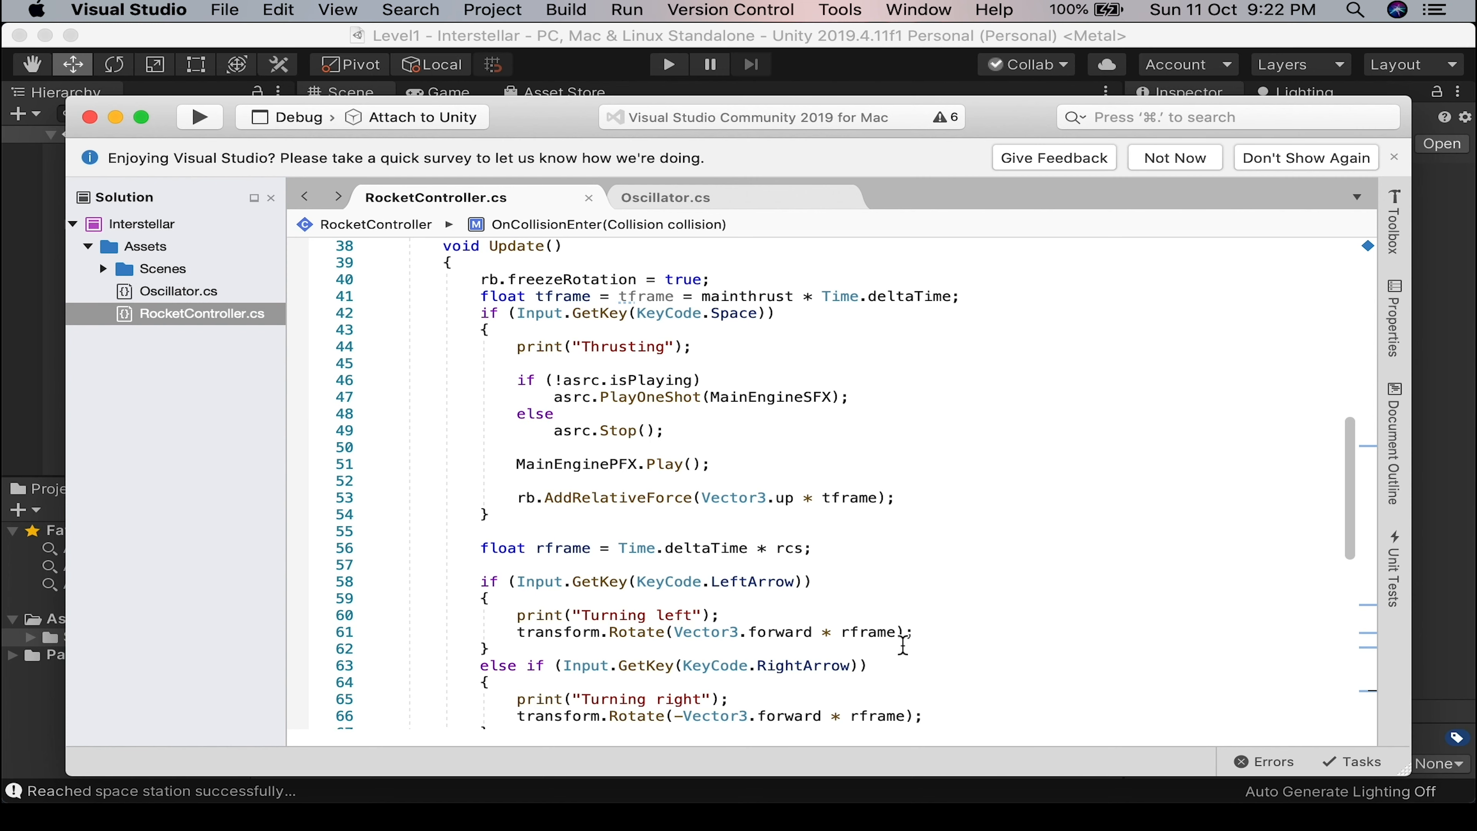
pyautogui.scroll(12, 796, 472)
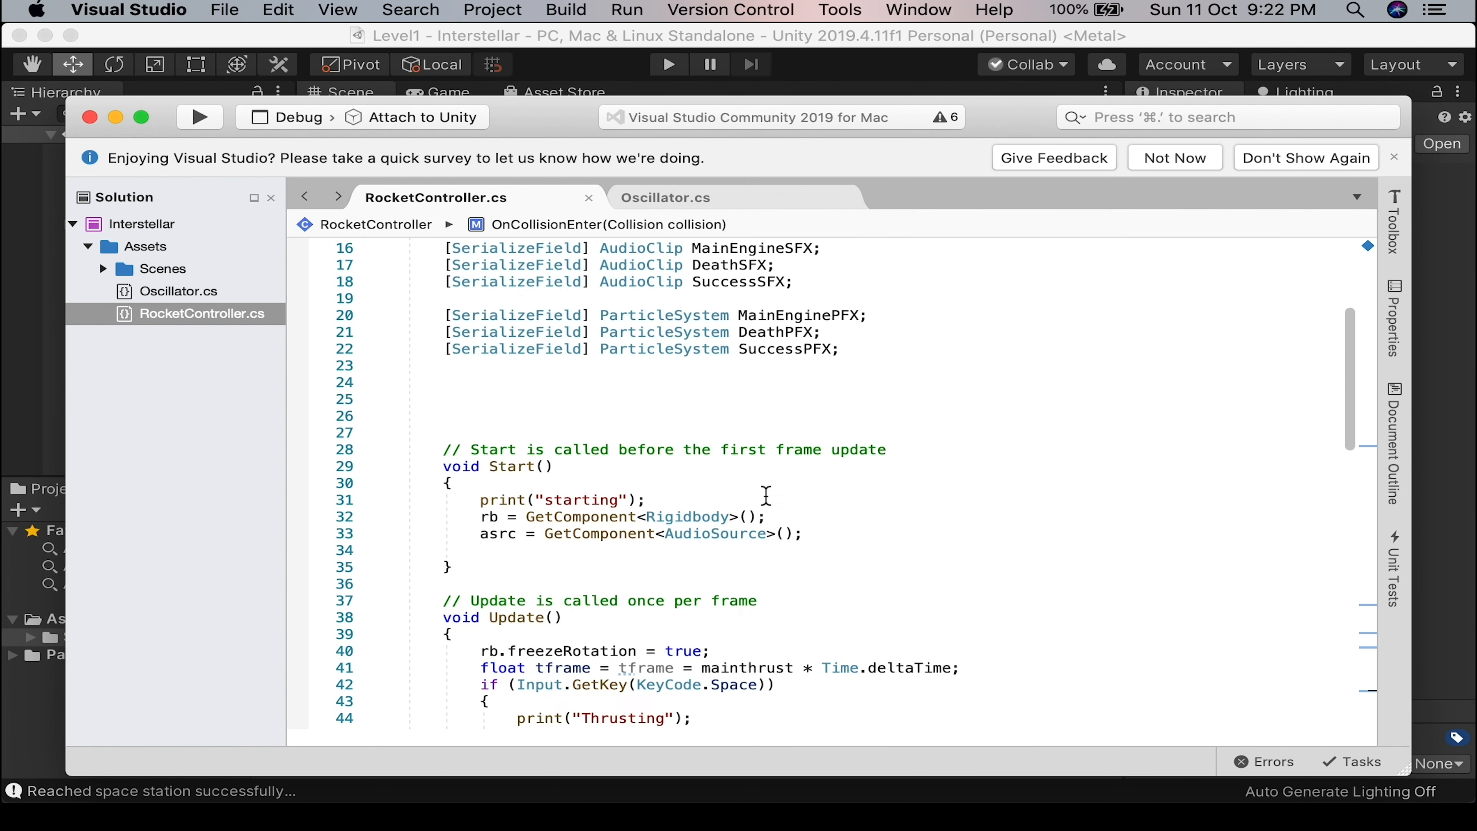
pyautogui.scroll(-6, 857, 502)
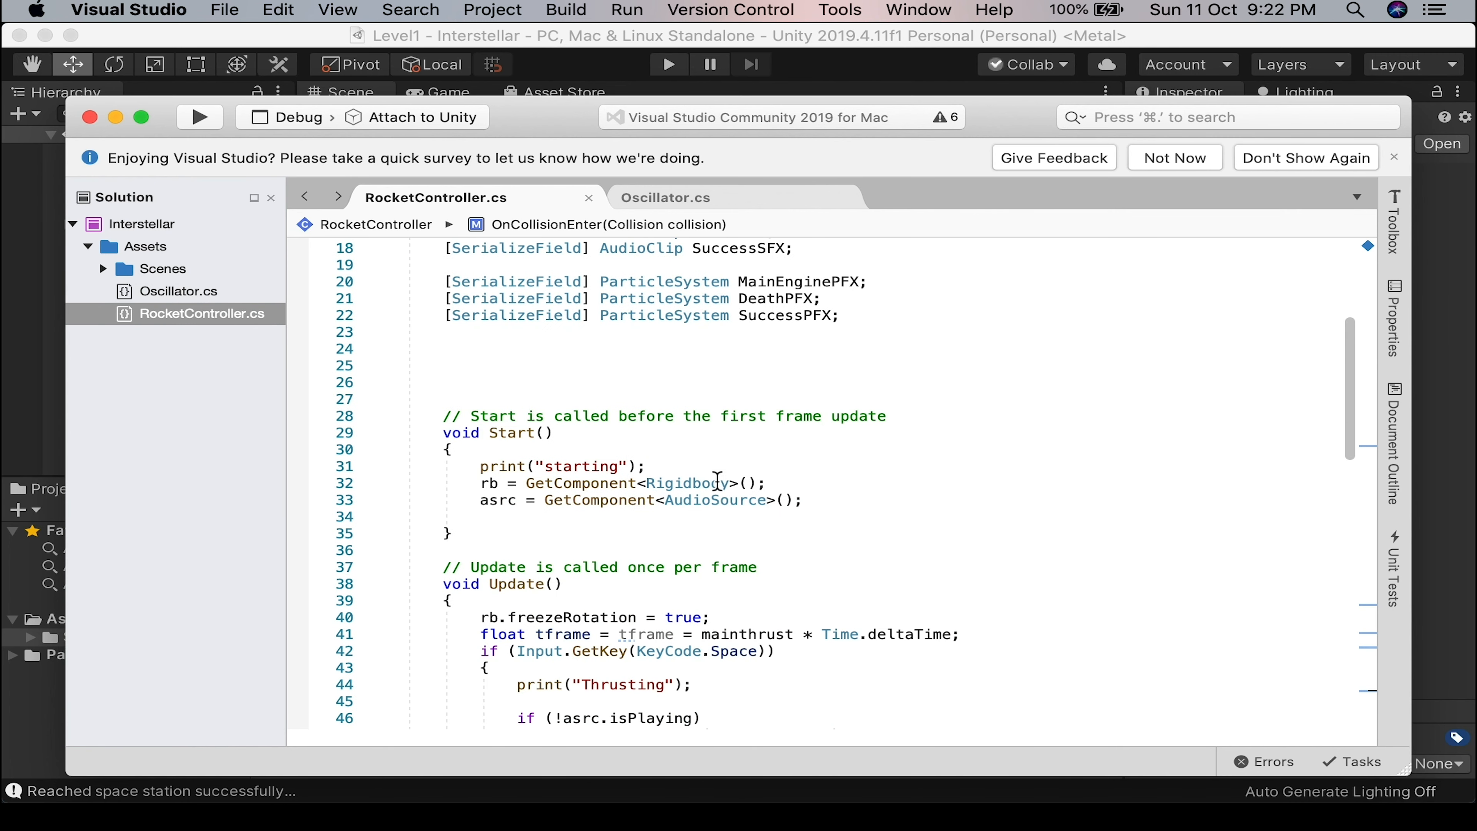
pyautogui.scroll(-5, 757, 545)
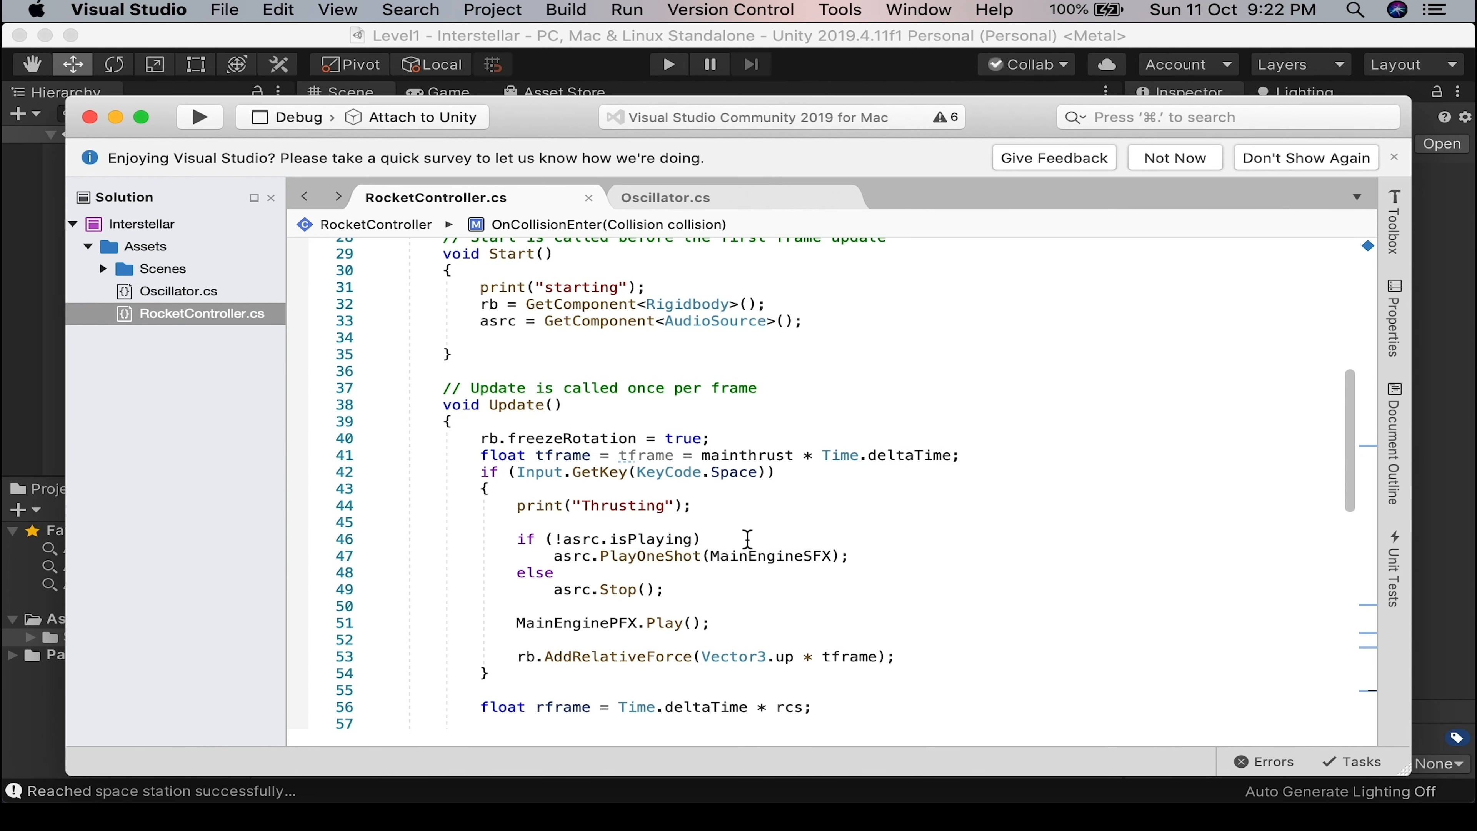
pyautogui.scroll(-2, 751, 541)
pyautogui.moveTo(624, 390)
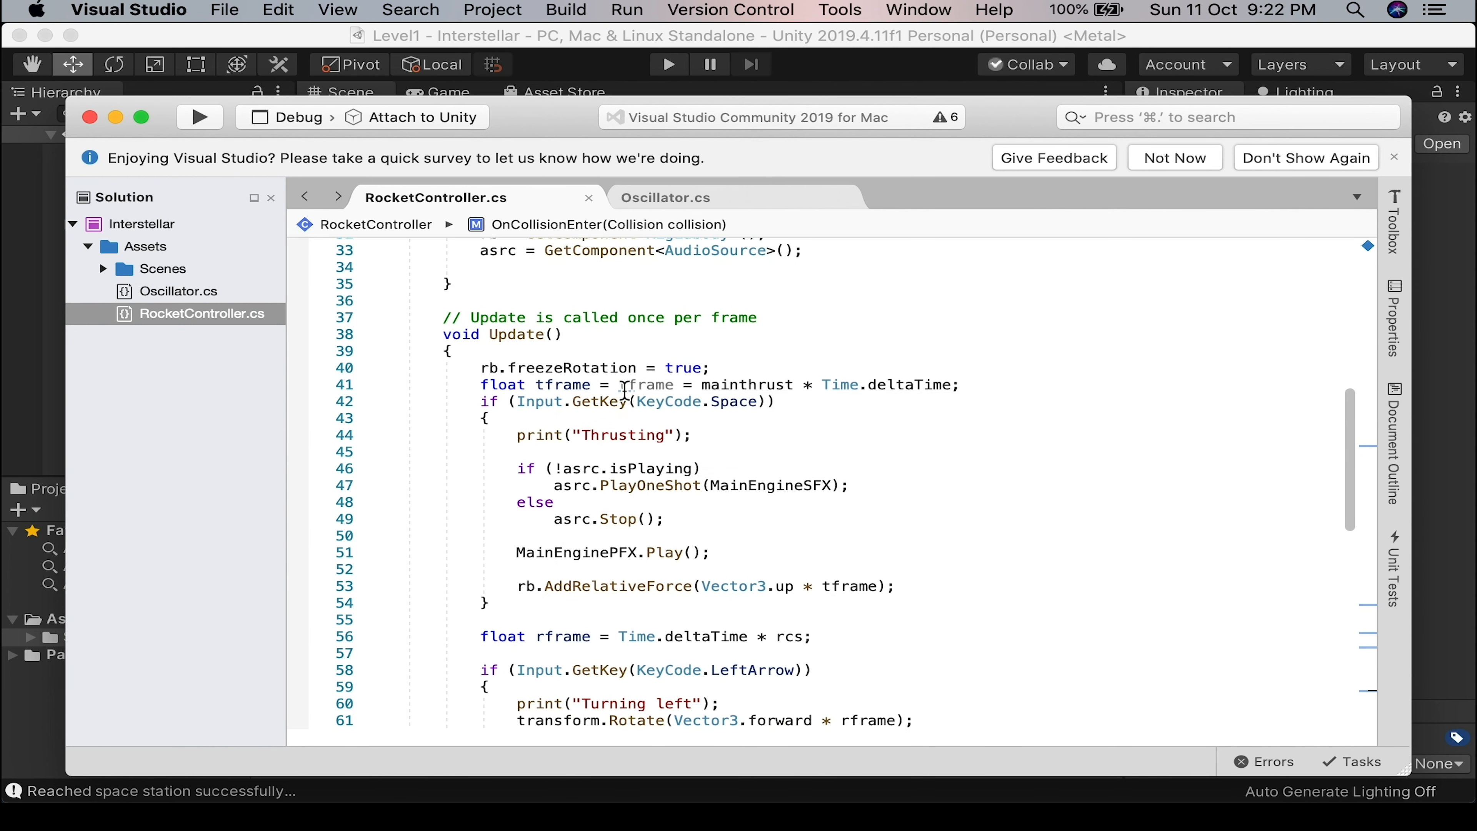
pyautogui.scroll(-1, 624, 390)
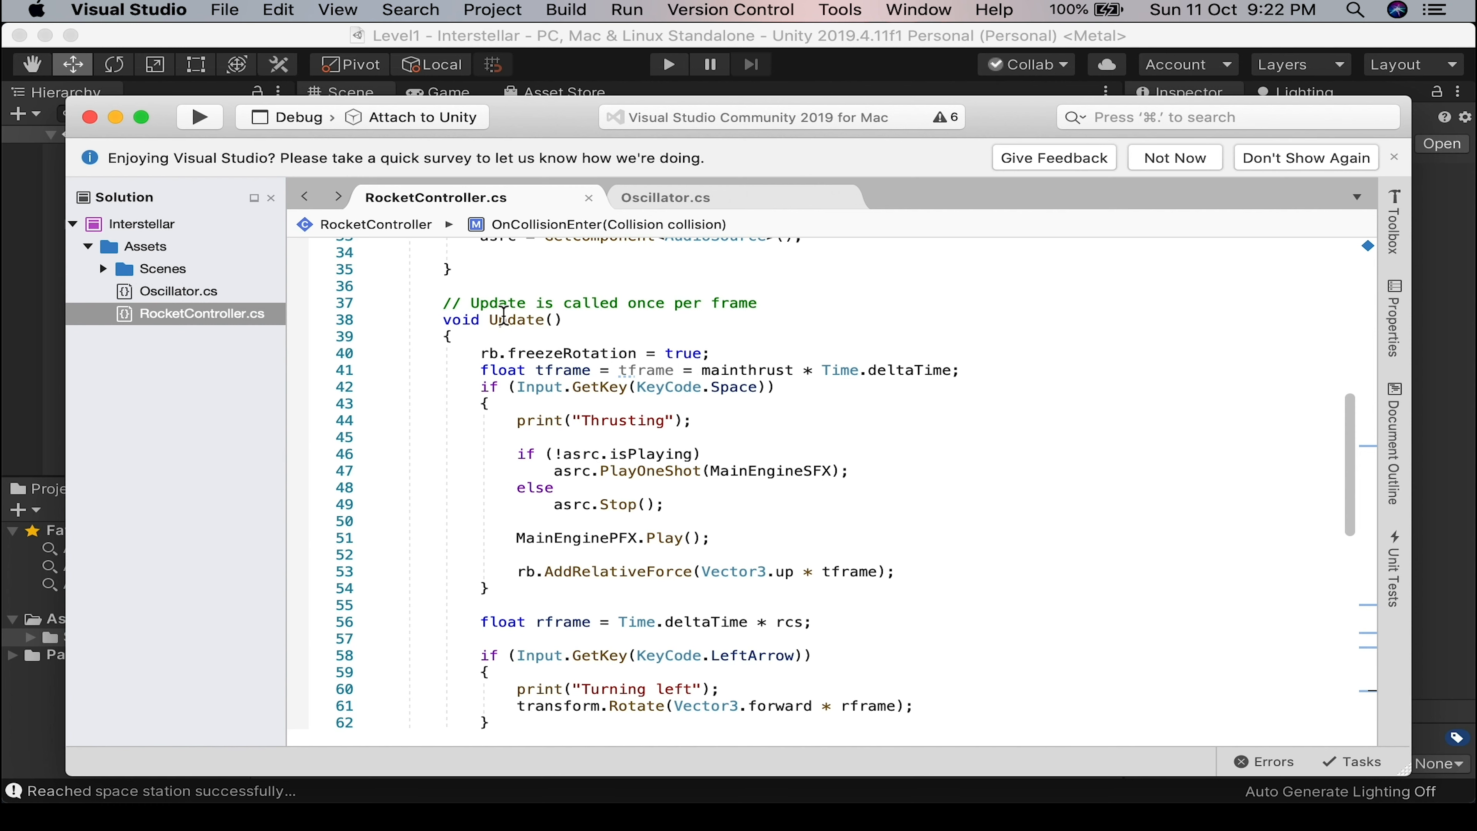
pyautogui.moveTo(483, 361)
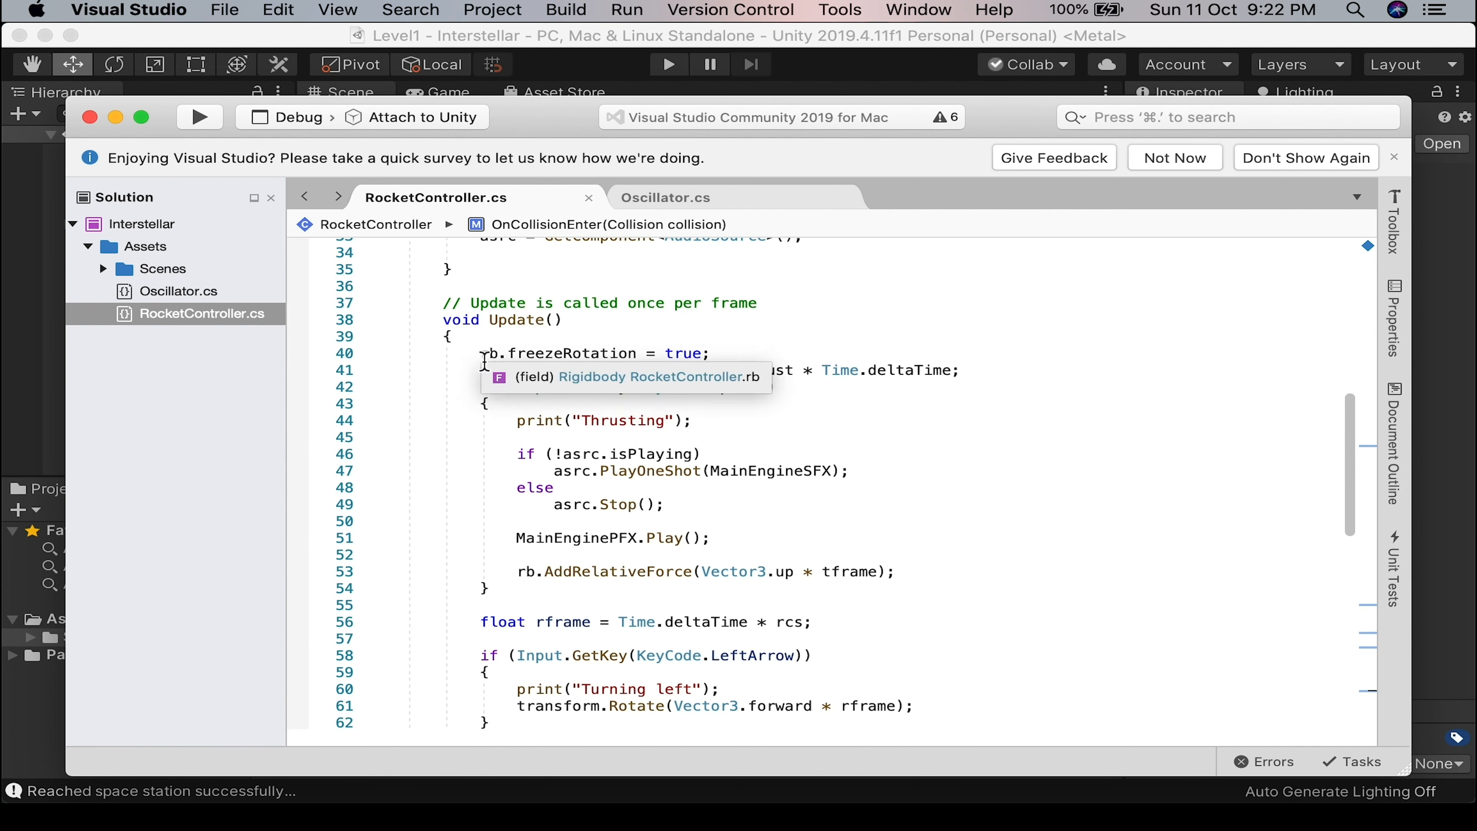
# Extract the tframe declaration and the Space-key thrust block from Update into a new method named Thrust.
pyautogui.click(742, 352)
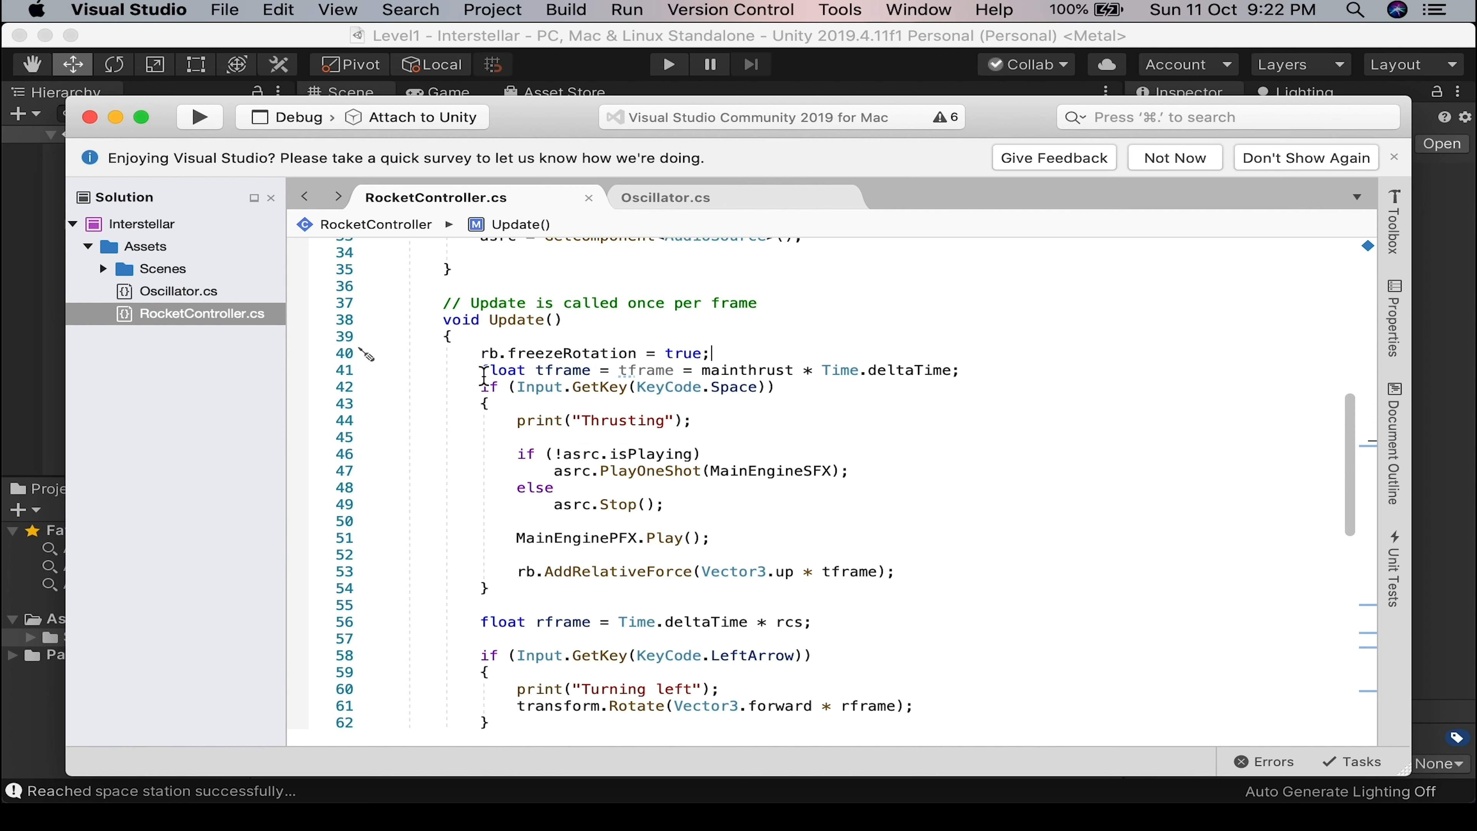
pyautogui.press('Return')
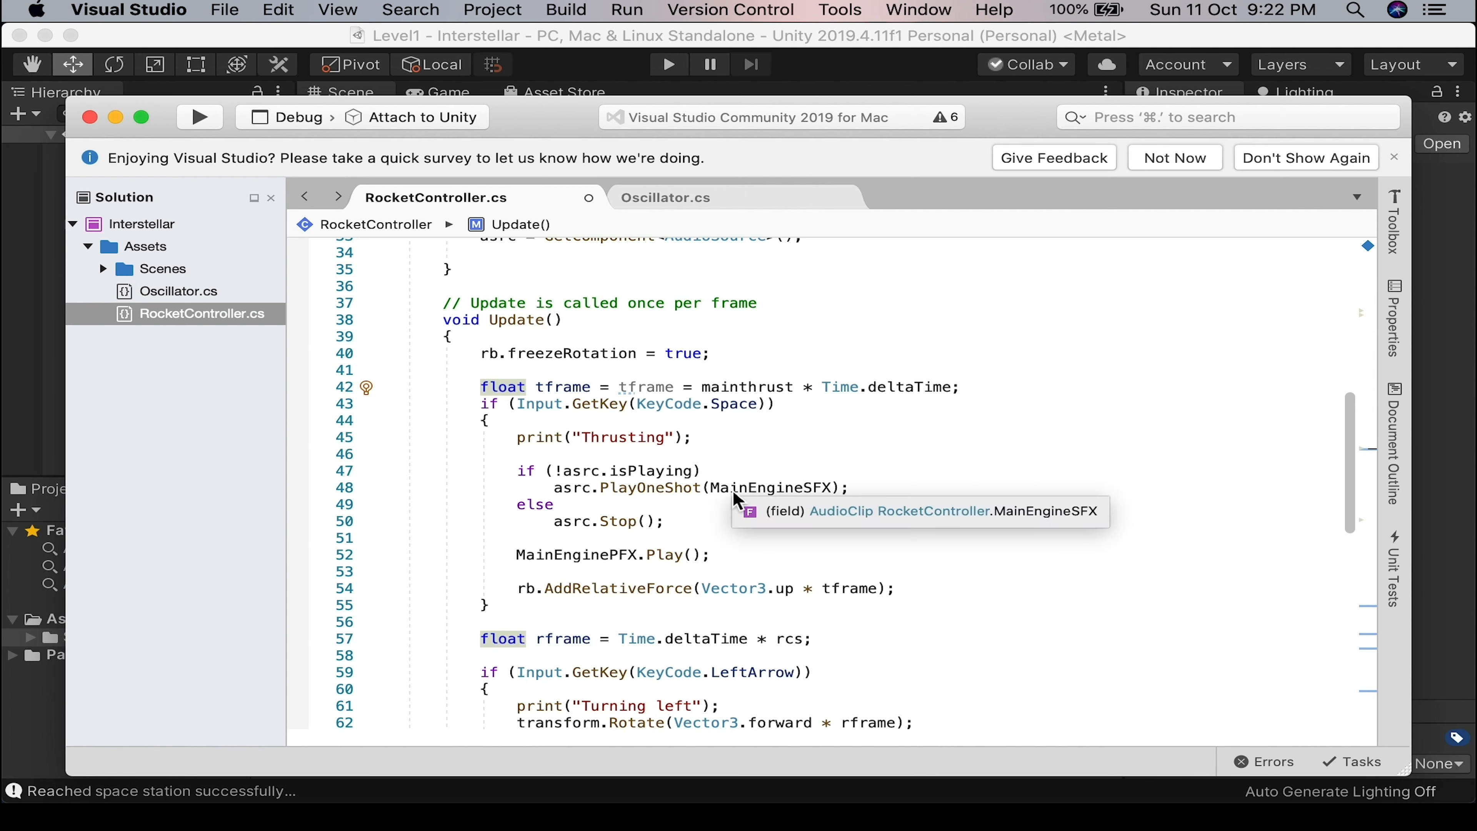
pyautogui.click(486, 421)
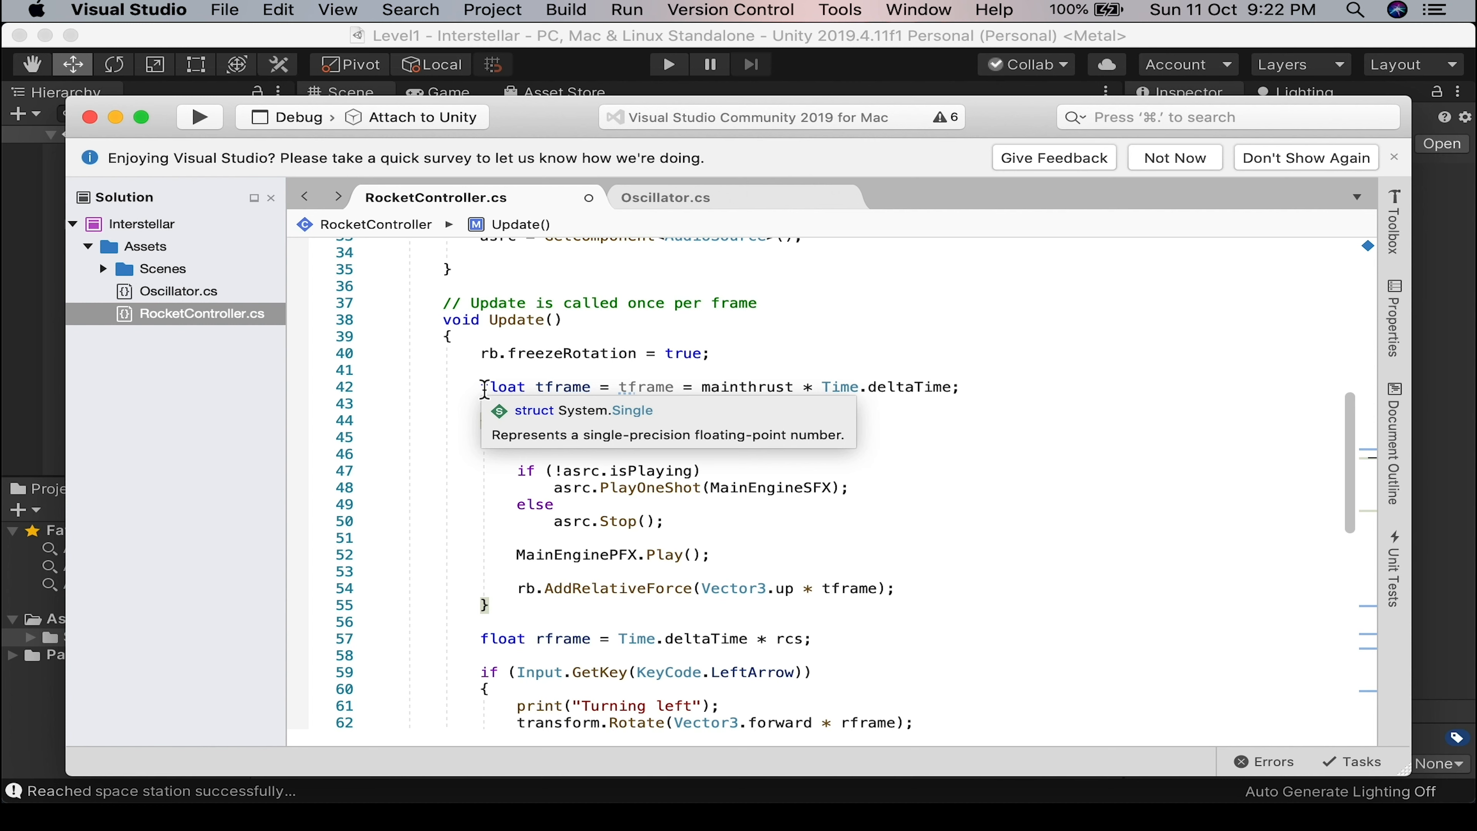
pyautogui.moveTo(480, 387); pyautogui.dragTo(940, 602)
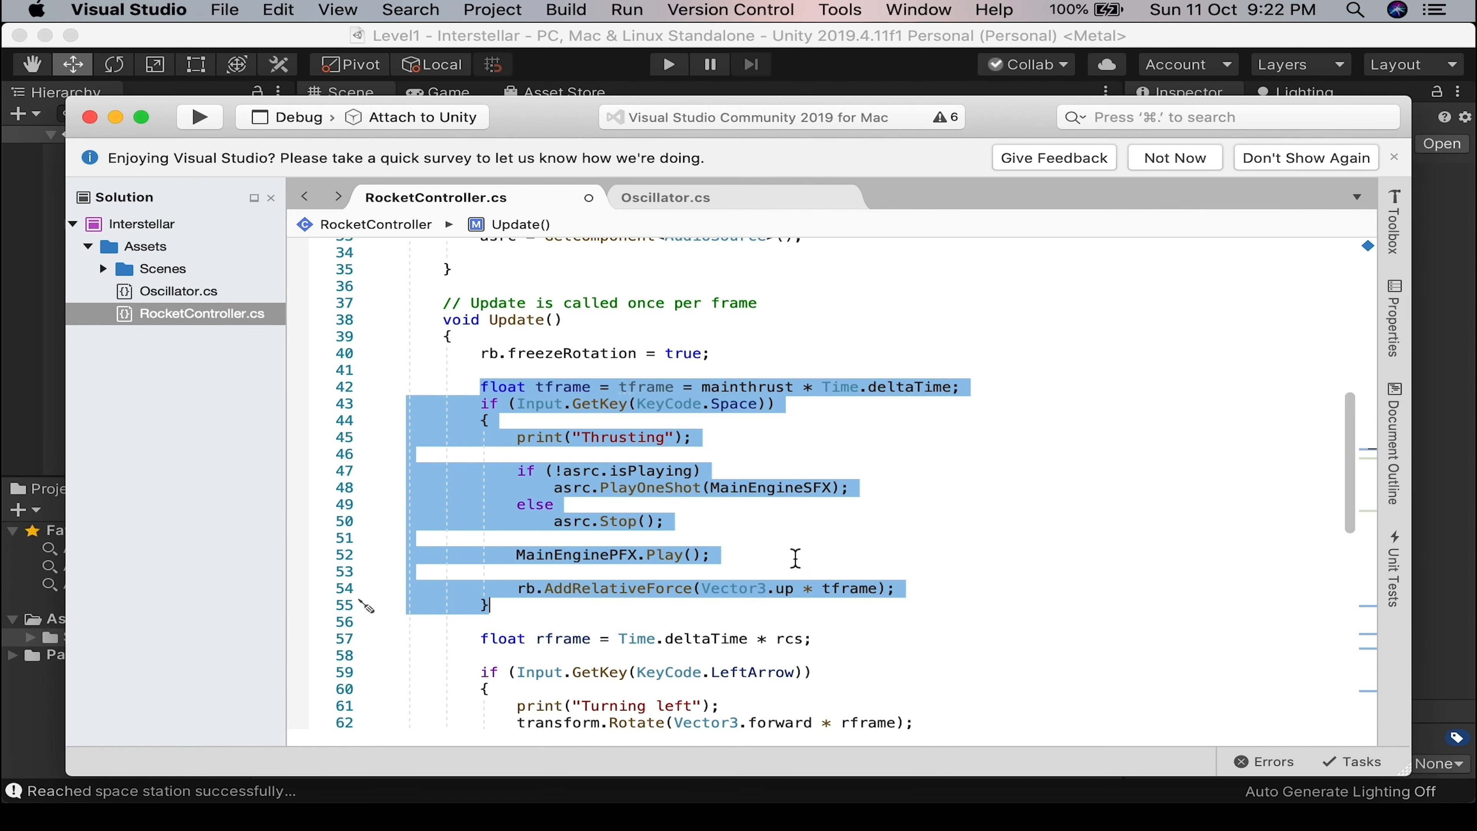
pyautogui.rightClick(604, 489)
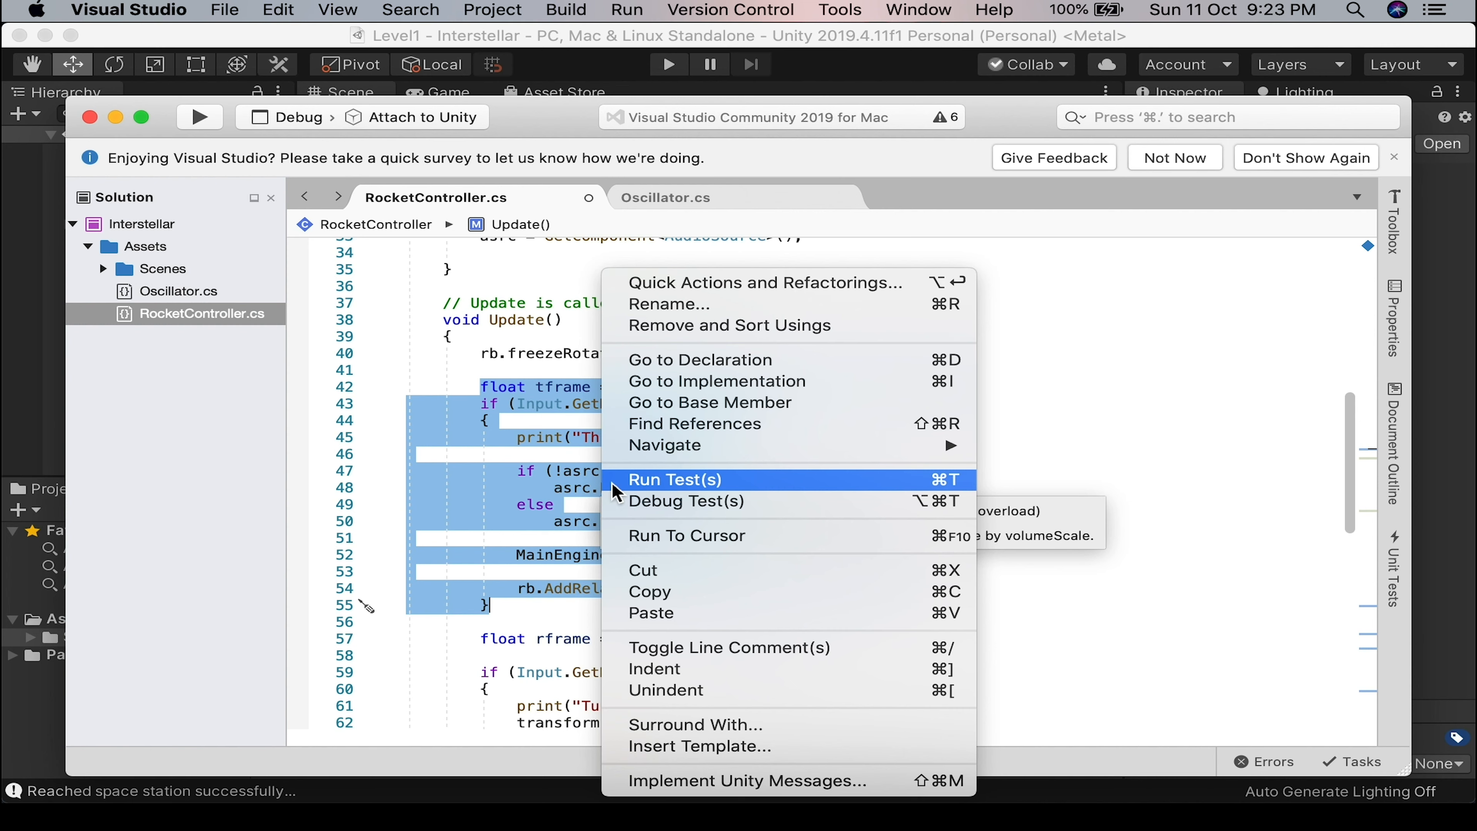
pyautogui.click(763, 283)
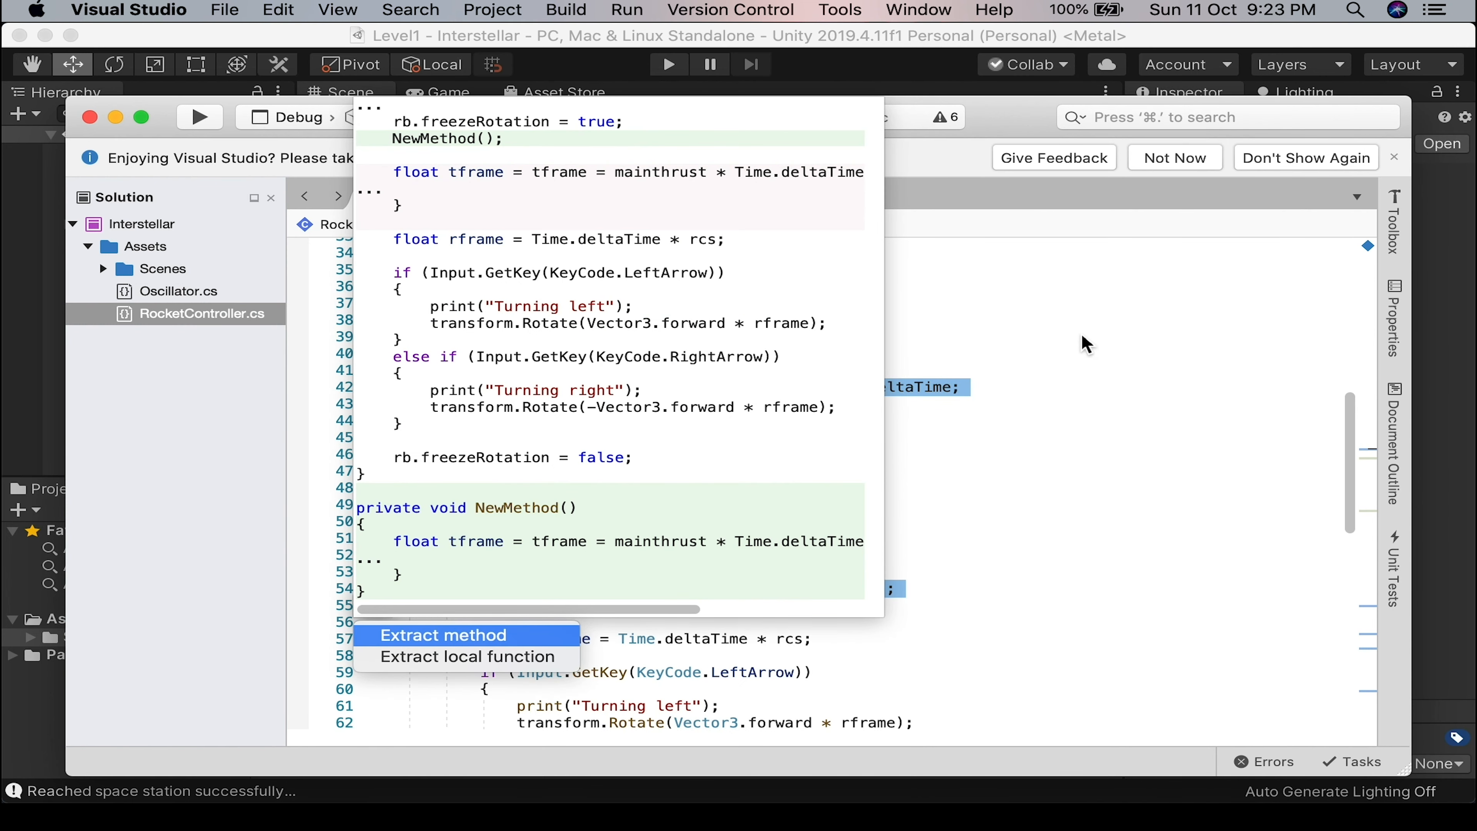
pyautogui.press('Return')
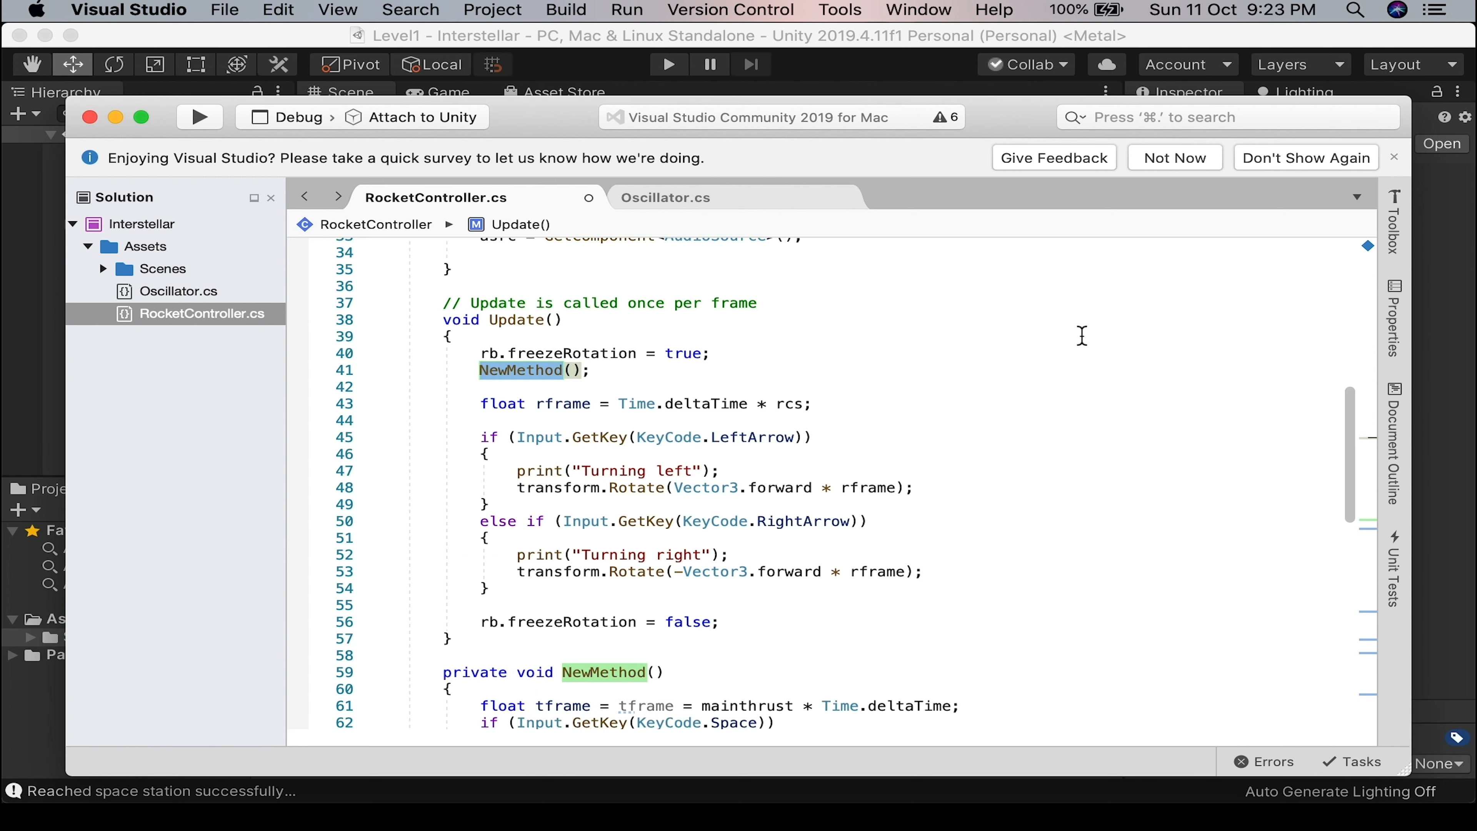
pyautogui.write('Thrust')
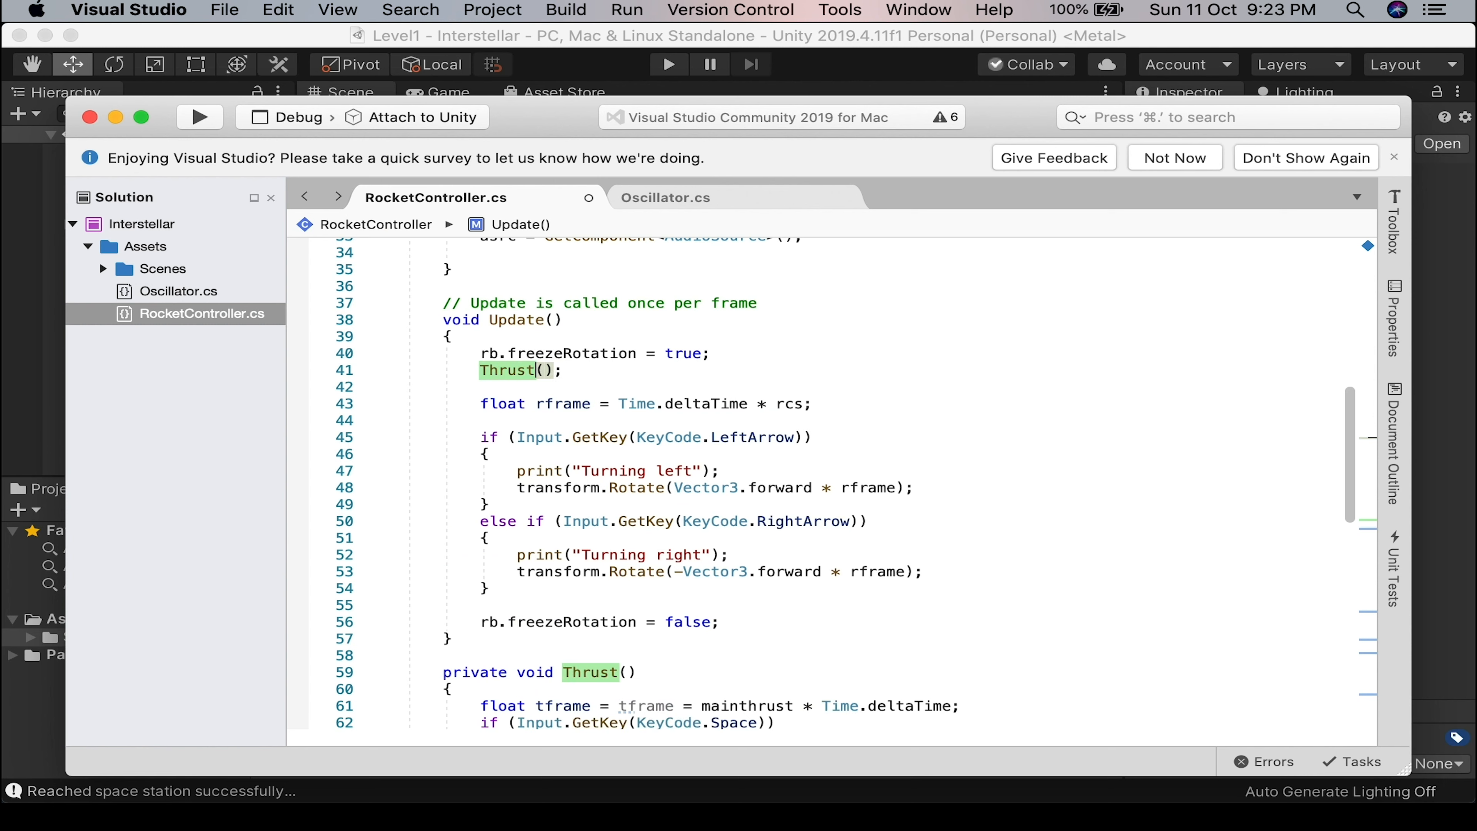
pyautogui.press('Return')
# Insert a blank line between rb.freezeRotation = true and the Thrust() call in Update.
pyautogui.press('Left')
pyautogui.press('Left')
pyautogui.press('Left')
pyautogui.press('Left')
pyautogui.press('Left')
pyautogui.press('Left')
pyautogui.press('Left')
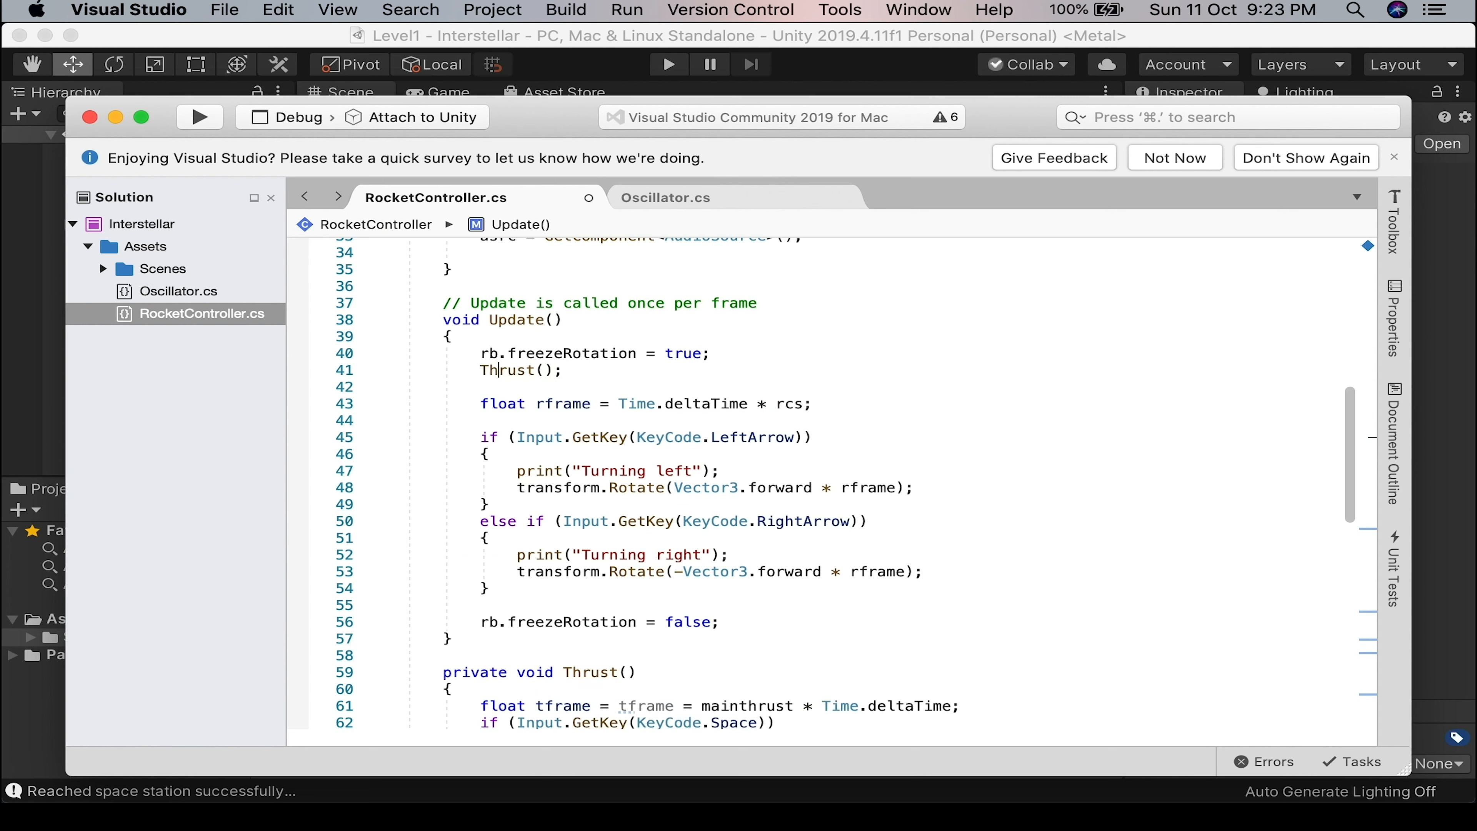
pyautogui.press('Return')
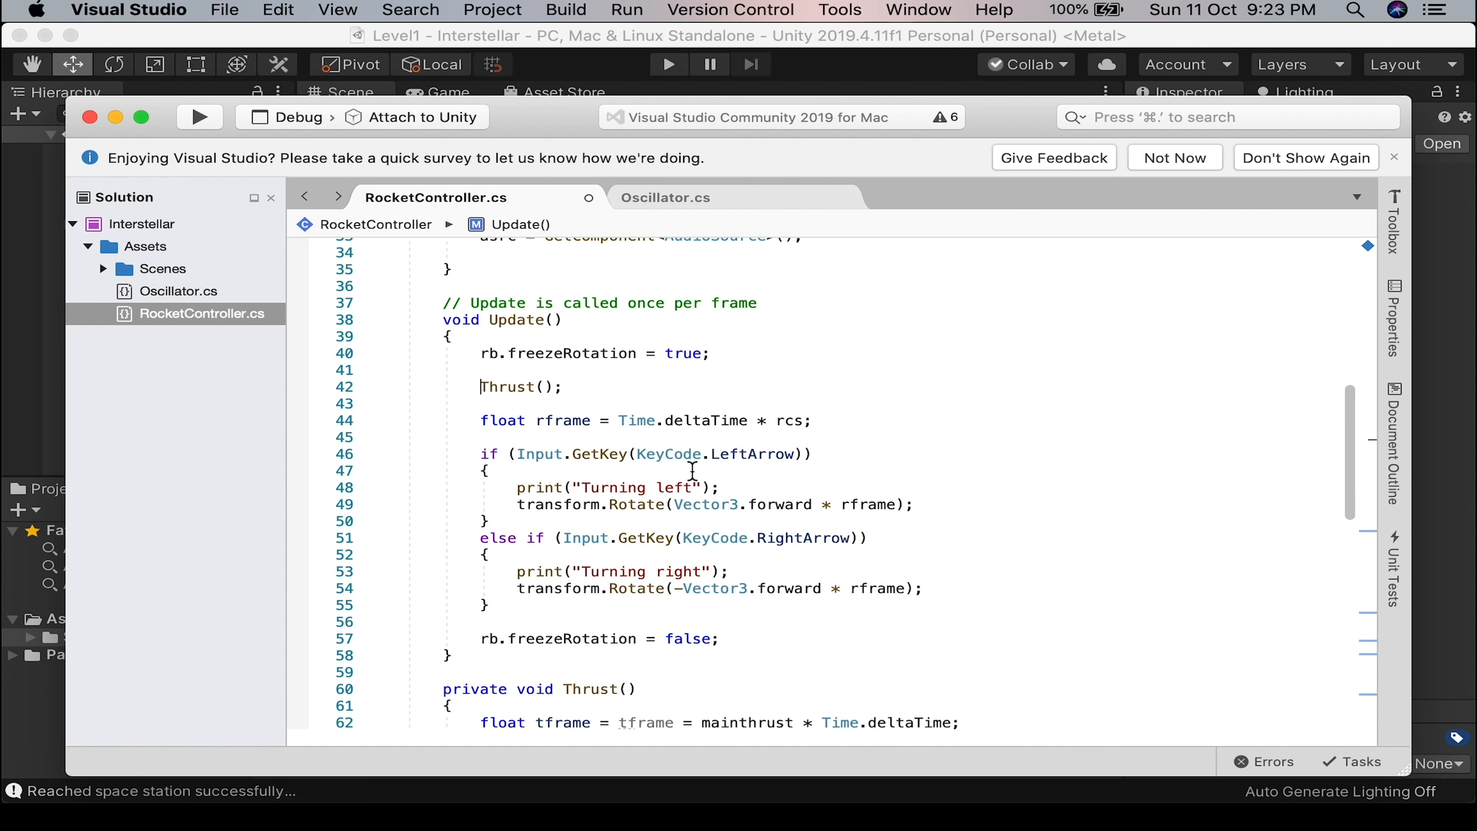
# Extract the rframe declaration and the left/right arrow rotation code from Update into a new method named Rotate.
pyautogui.moveTo(480, 421); pyautogui.dragTo(761, 606)
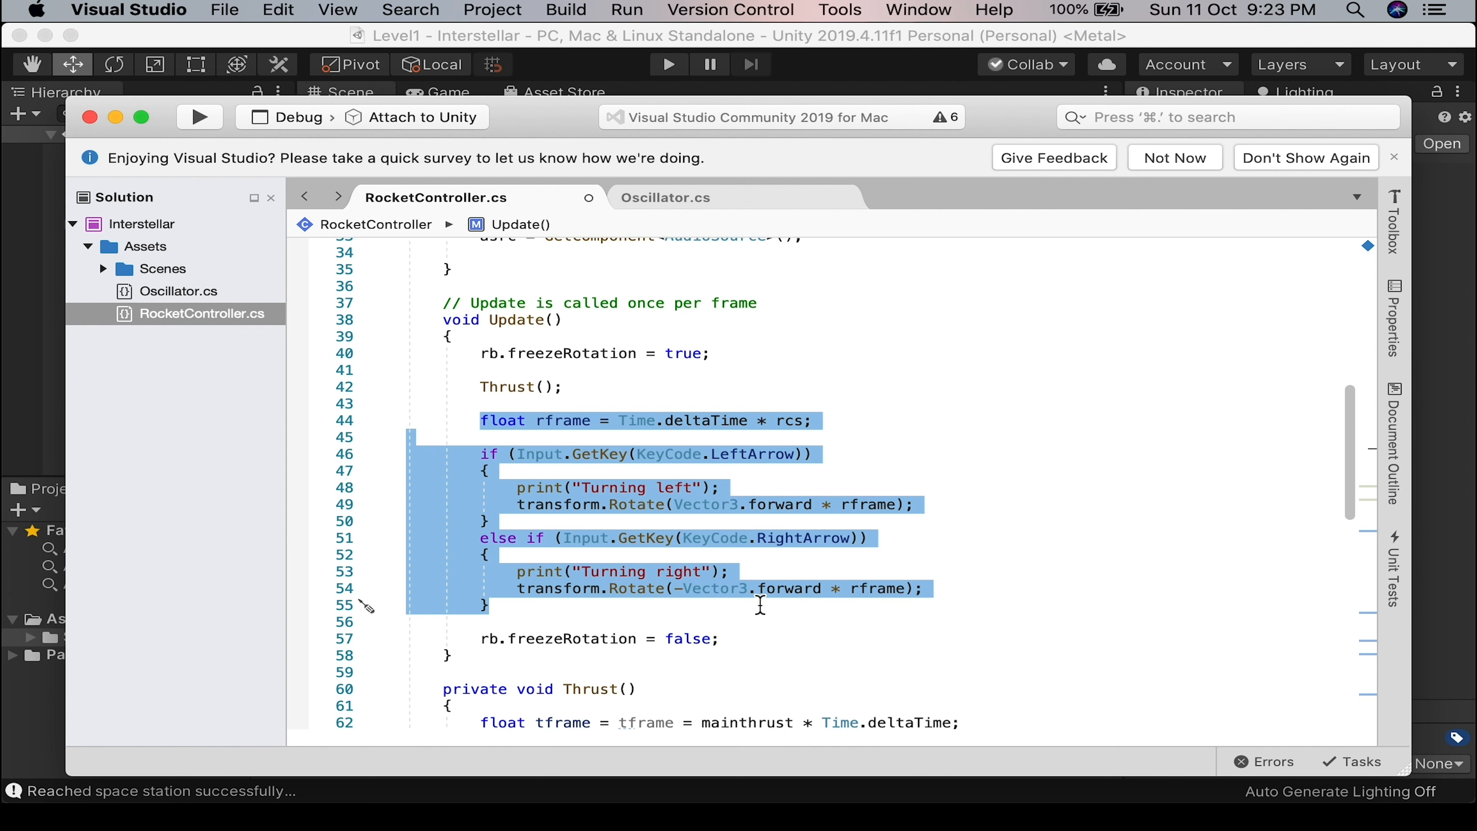
pyautogui.rightClick(601, 487)
pyautogui.click(696, 285)
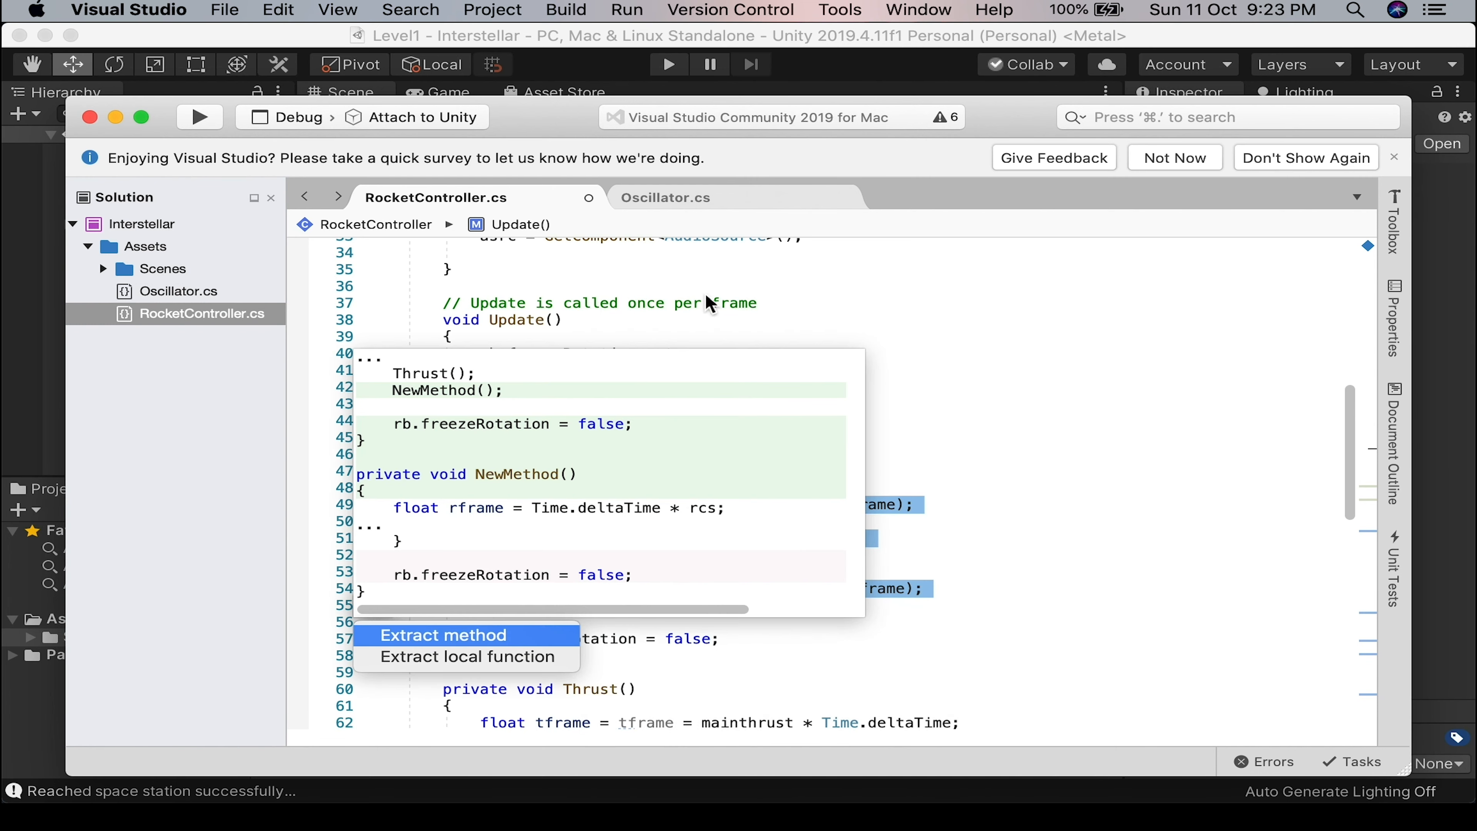
pyautogui.press('Return')
pyautogui.write('Rotate();')
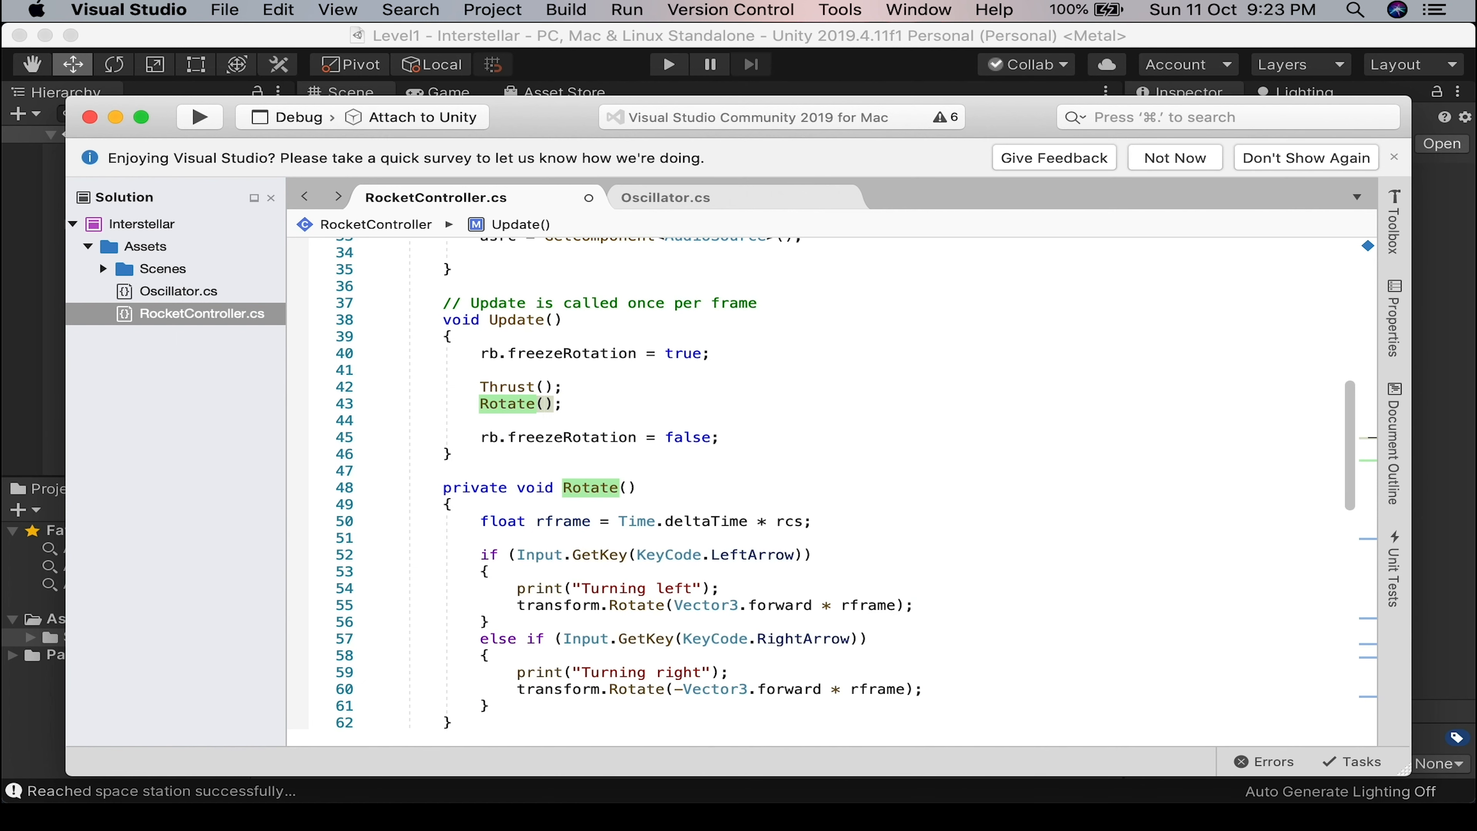
pyautogui.press('Return')
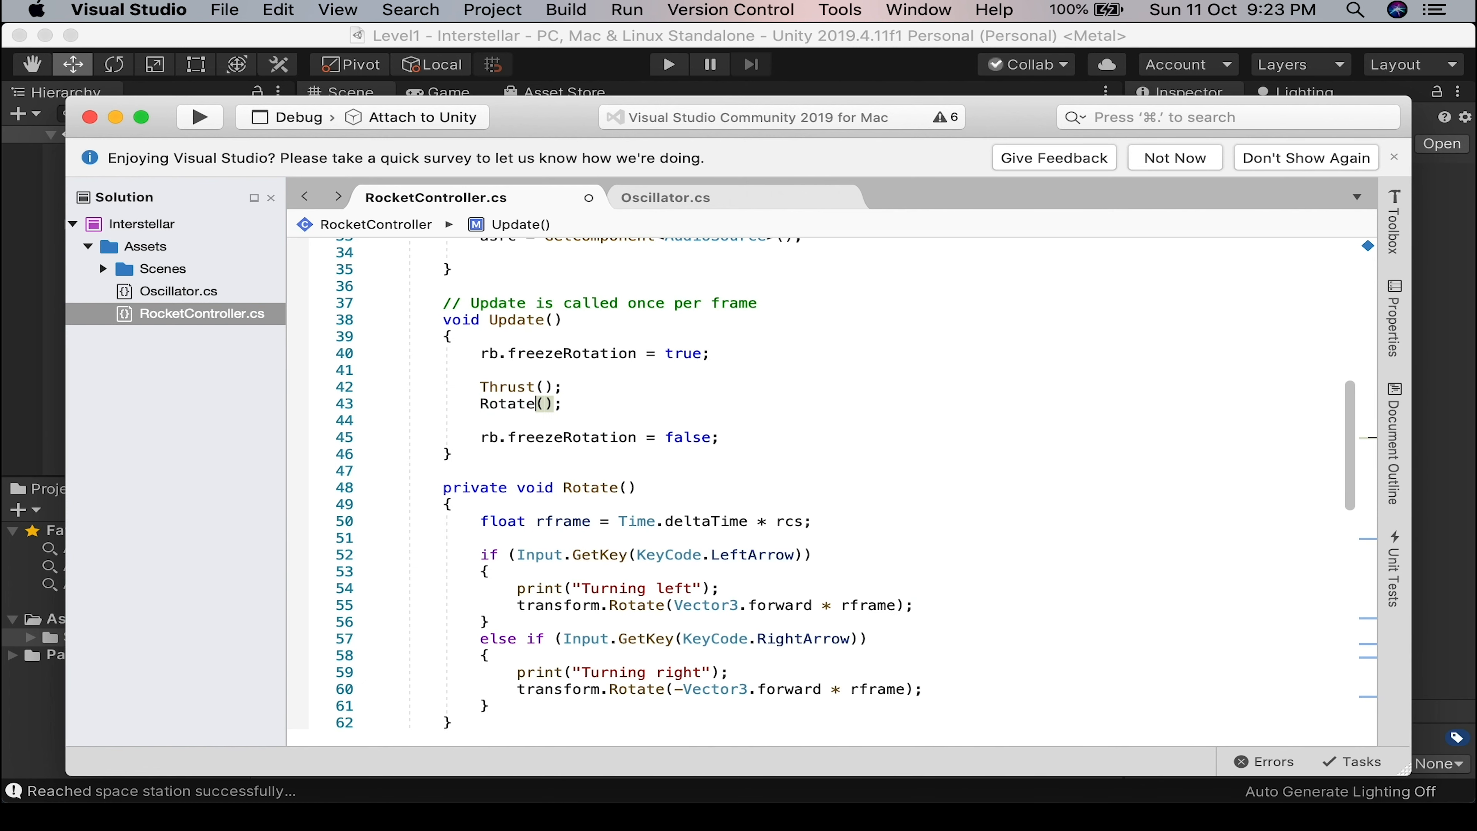
# Review the shortened Update method and the code of the extracted Rotate and Thrust methods.
pyautogui.click(828, 488)
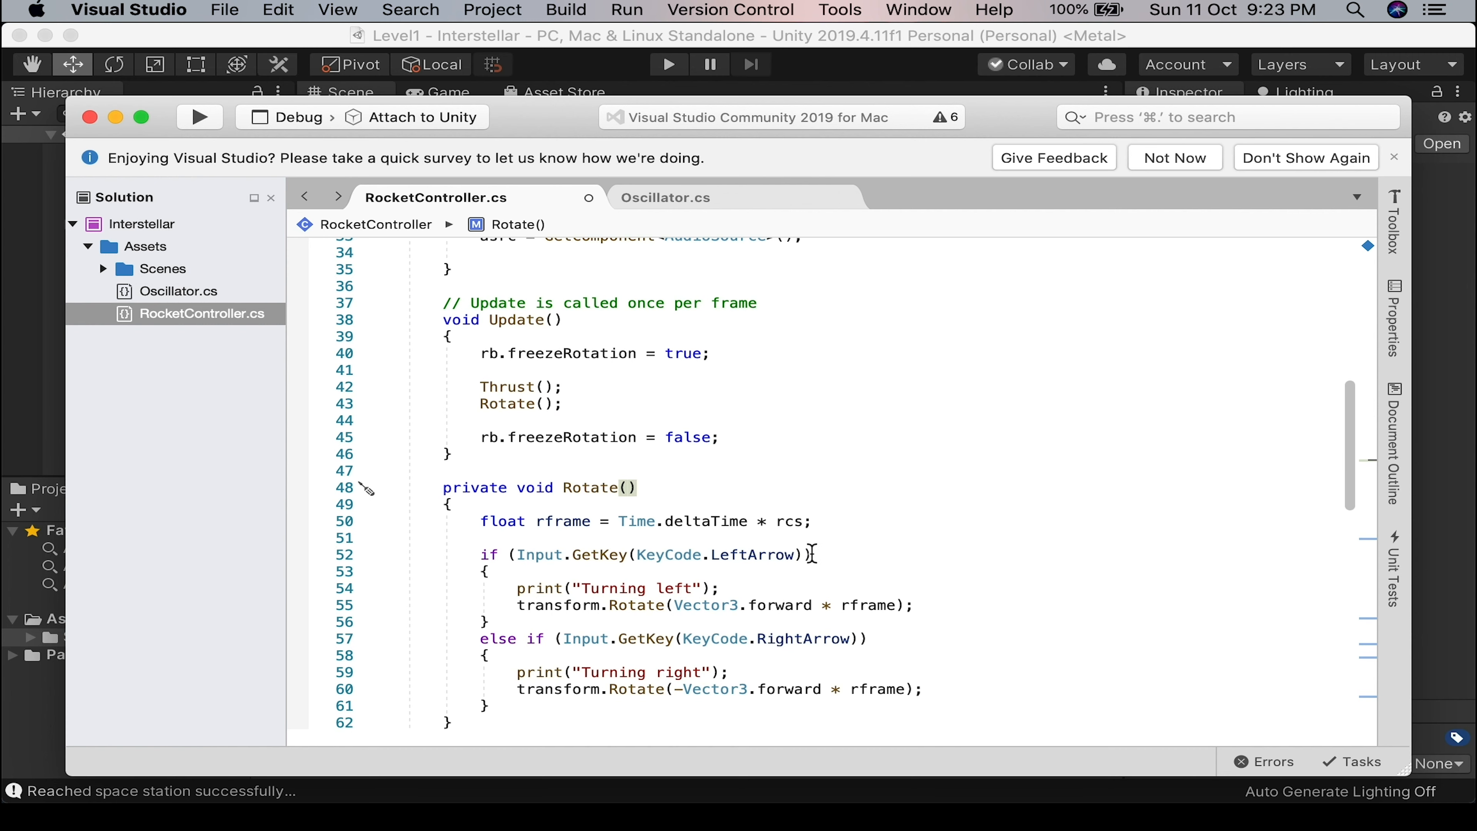
pyautogui.scroll(-2, 808, 556)
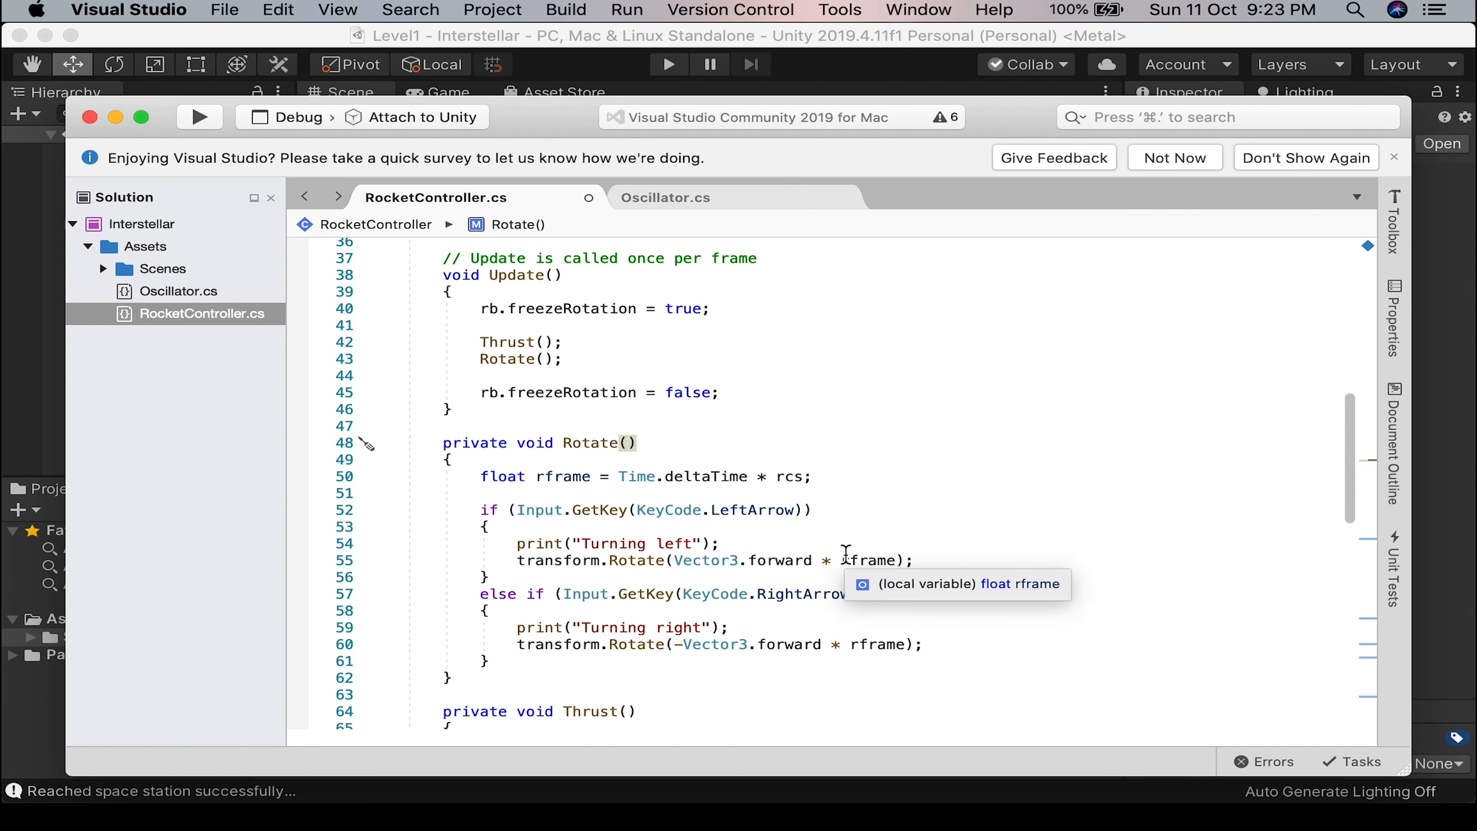
pyautogui.scroll(-2, 841, 562)
pyautogui.scroll(-3, 839, 568)
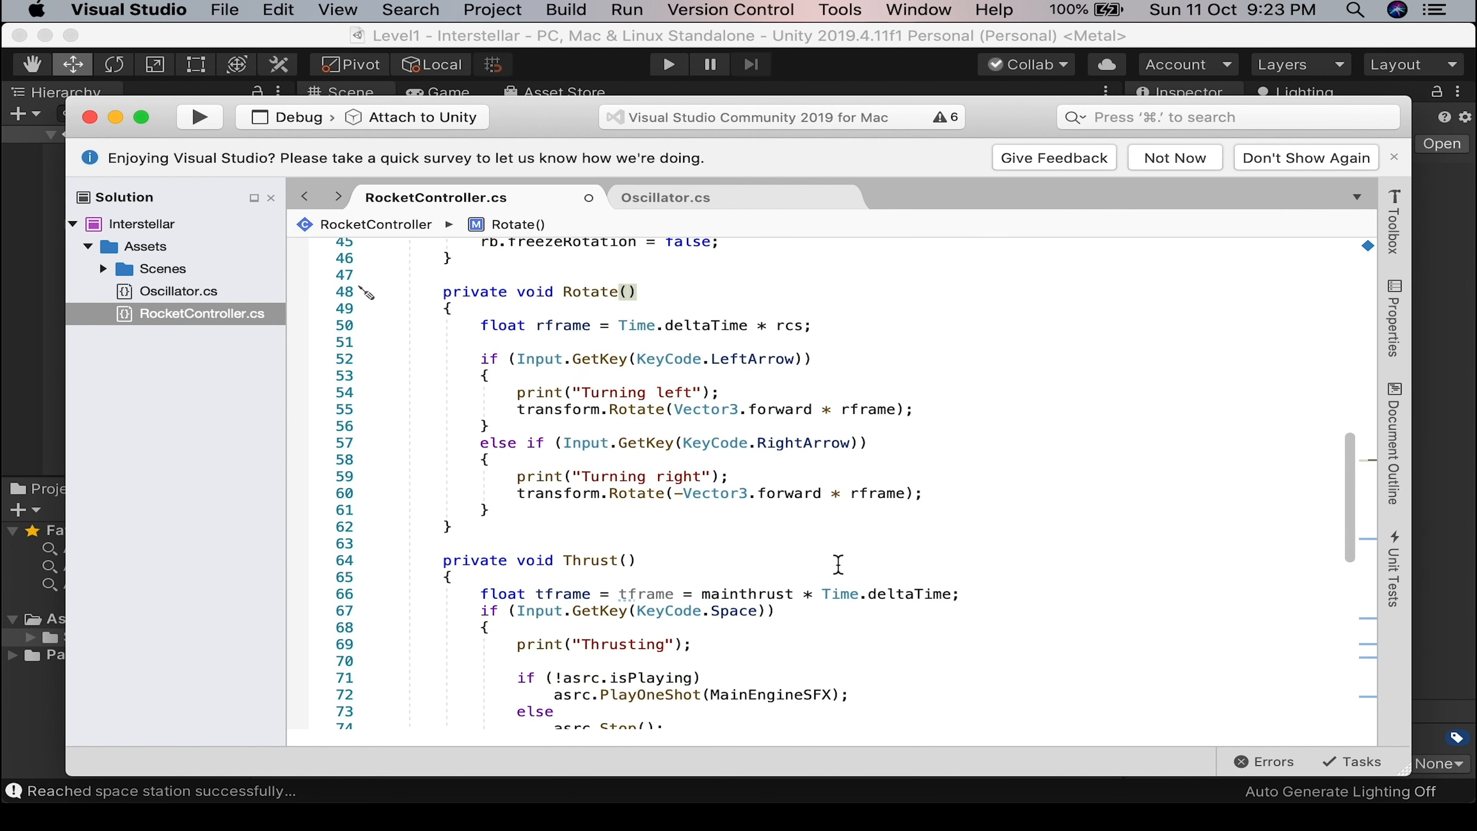
pyautogui.scroll(-1, 833, 560)
pyautogui.scroll(-3, 832, 558)
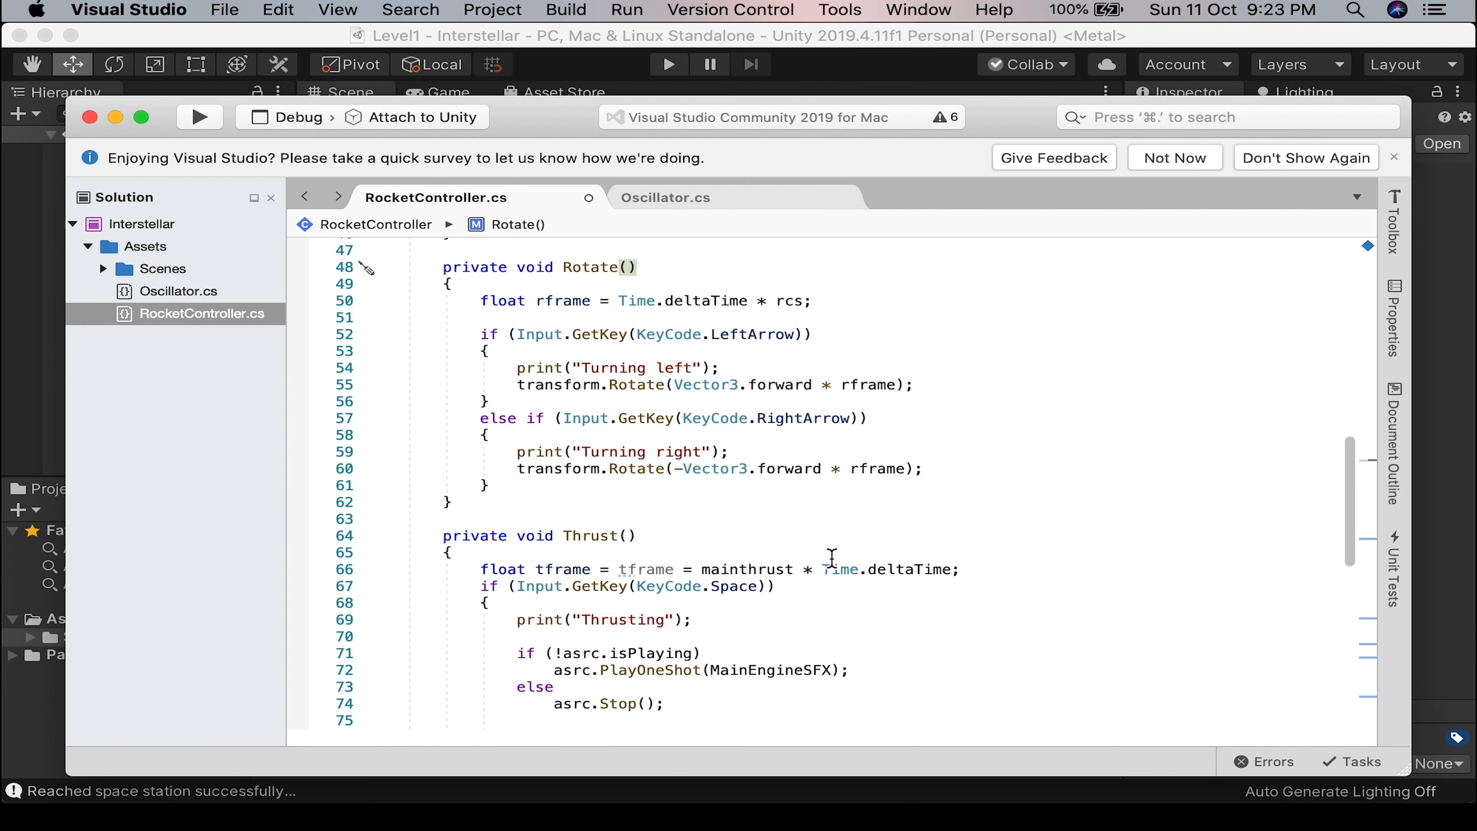
pyautogui.scroll(-3, 829, 556)
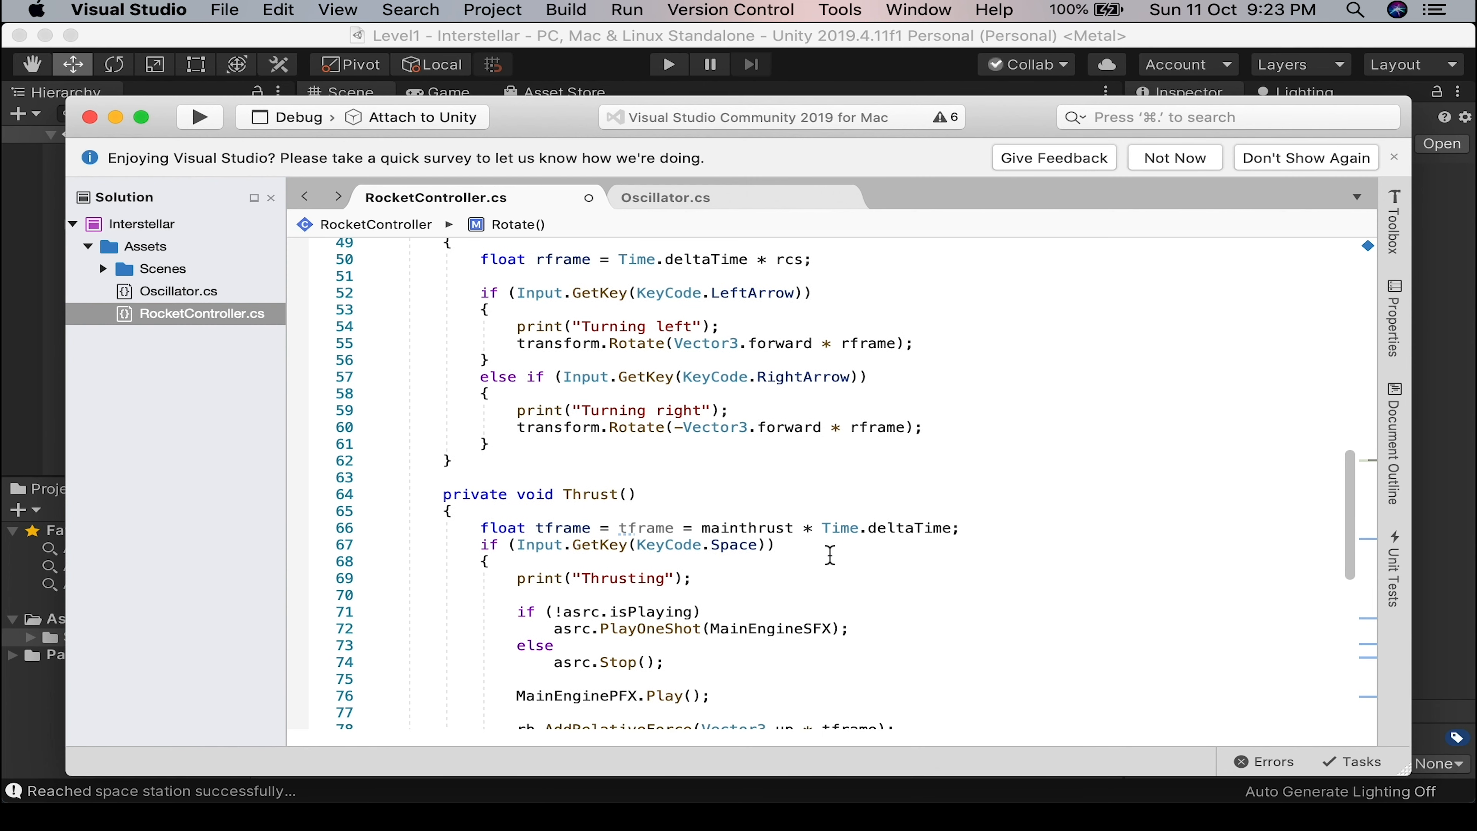
pyautogui.scroll(-1, 829, 554)
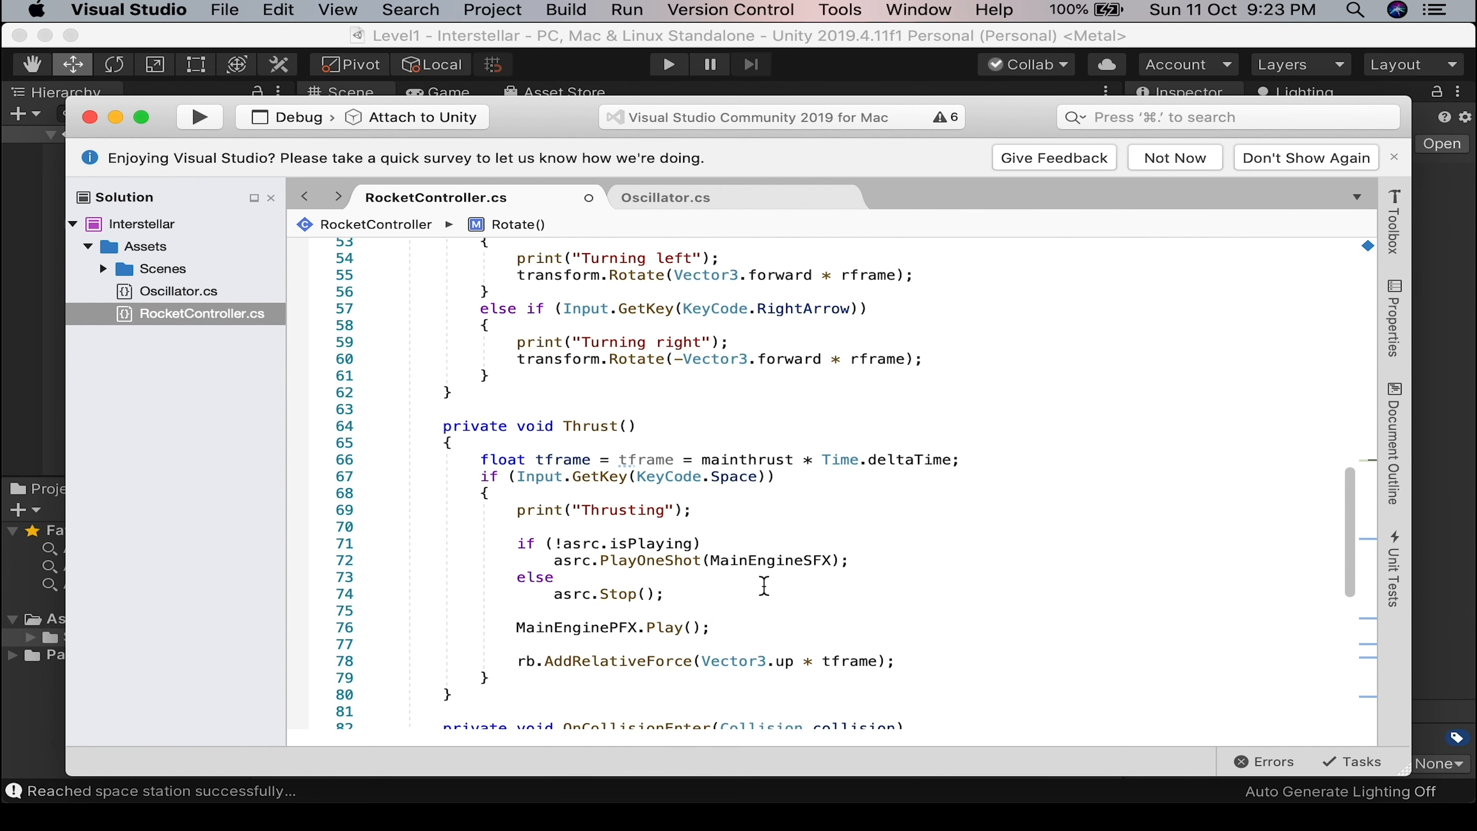
# Extract the success sound, particle and LoadNextScene lines of OnCollisionEnter's "Finish" branch into a new method named InitiateSuccess.
pyautogui.scroll(-4, 753, 596)
pyautogui.scroll(-2, 802, 568)
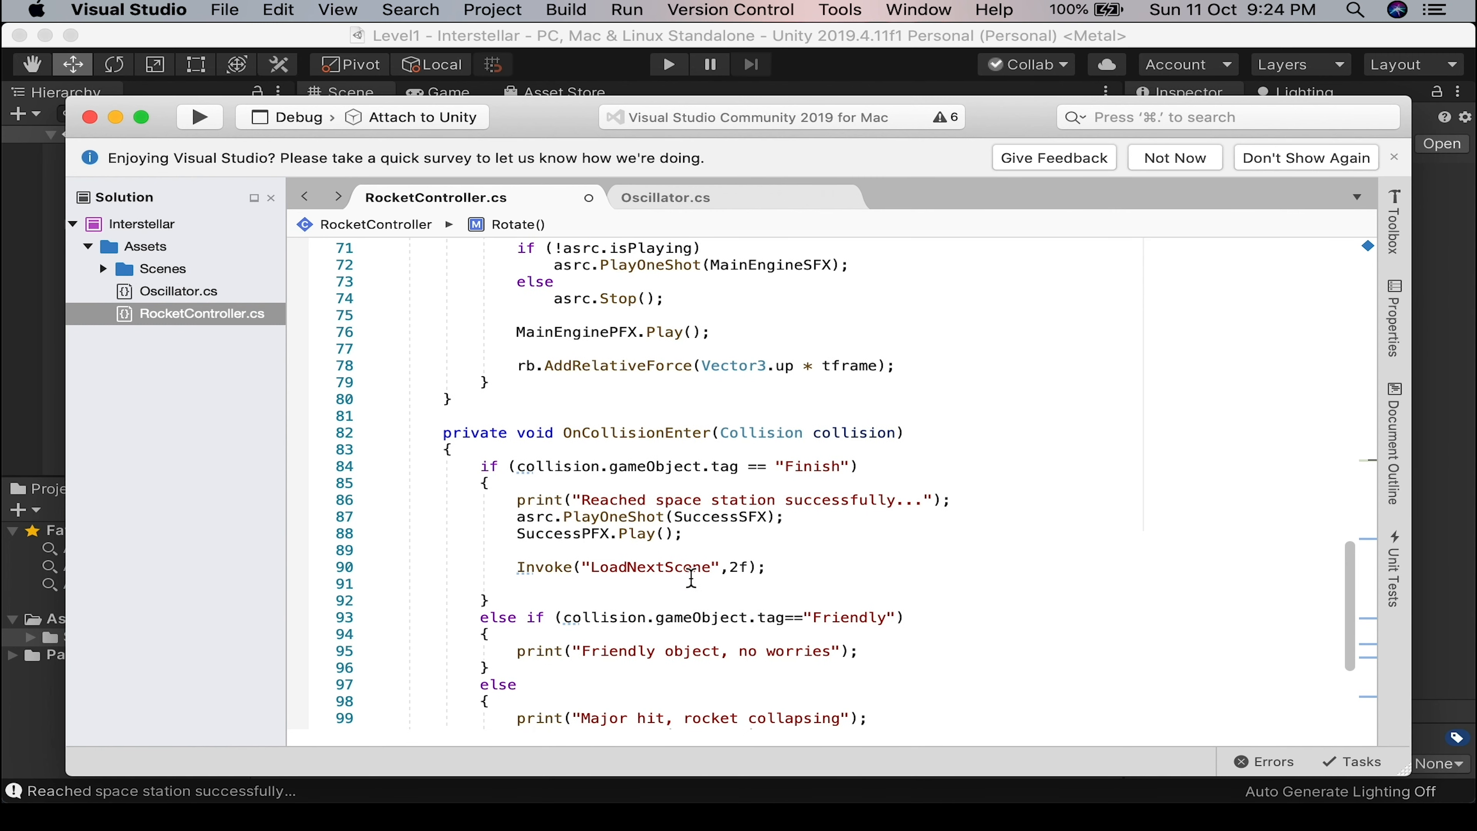
pyautogui.scroll(-1, 666, 538)
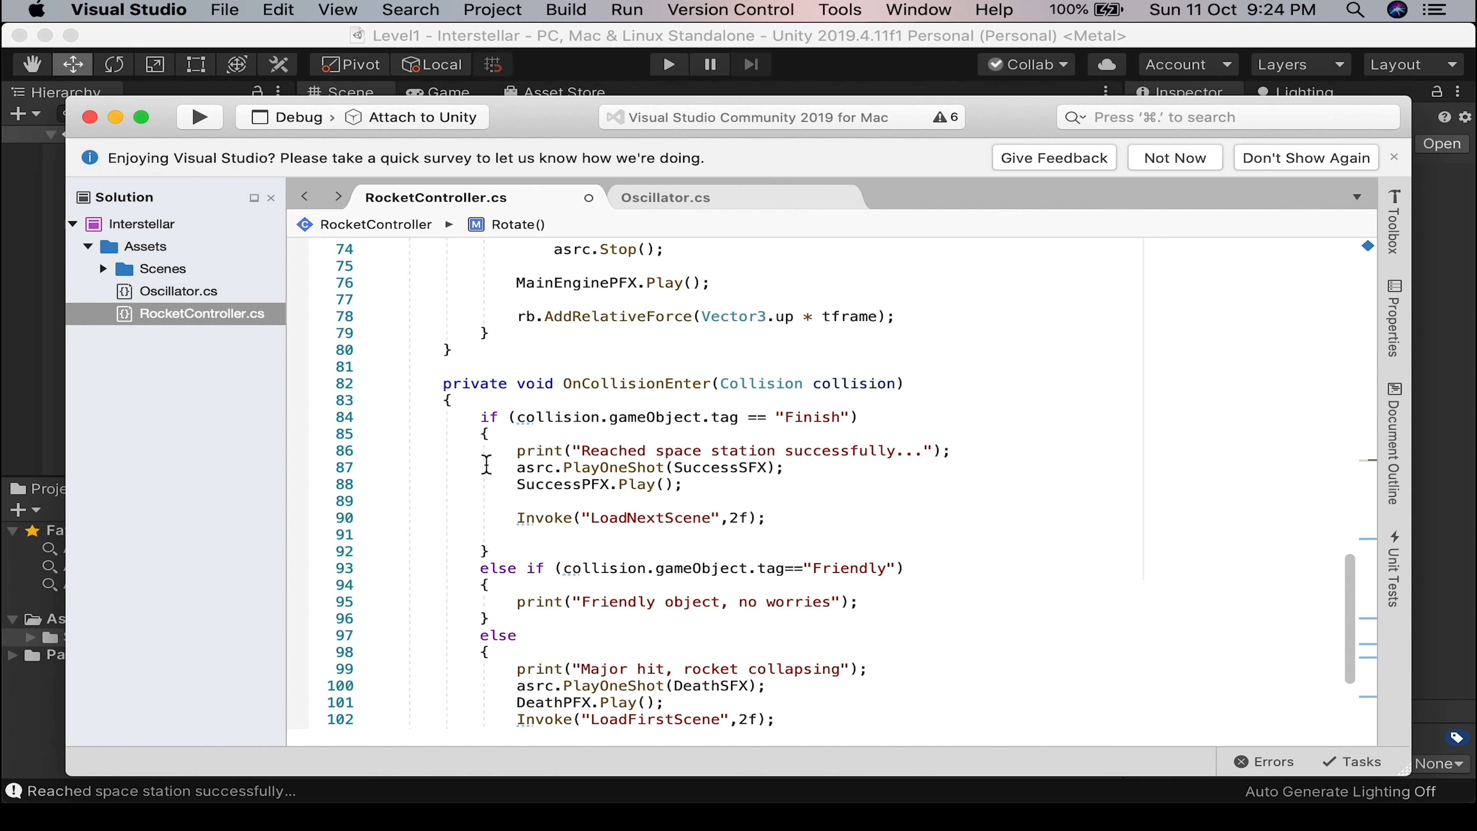
pyautogui.click(542, 465)
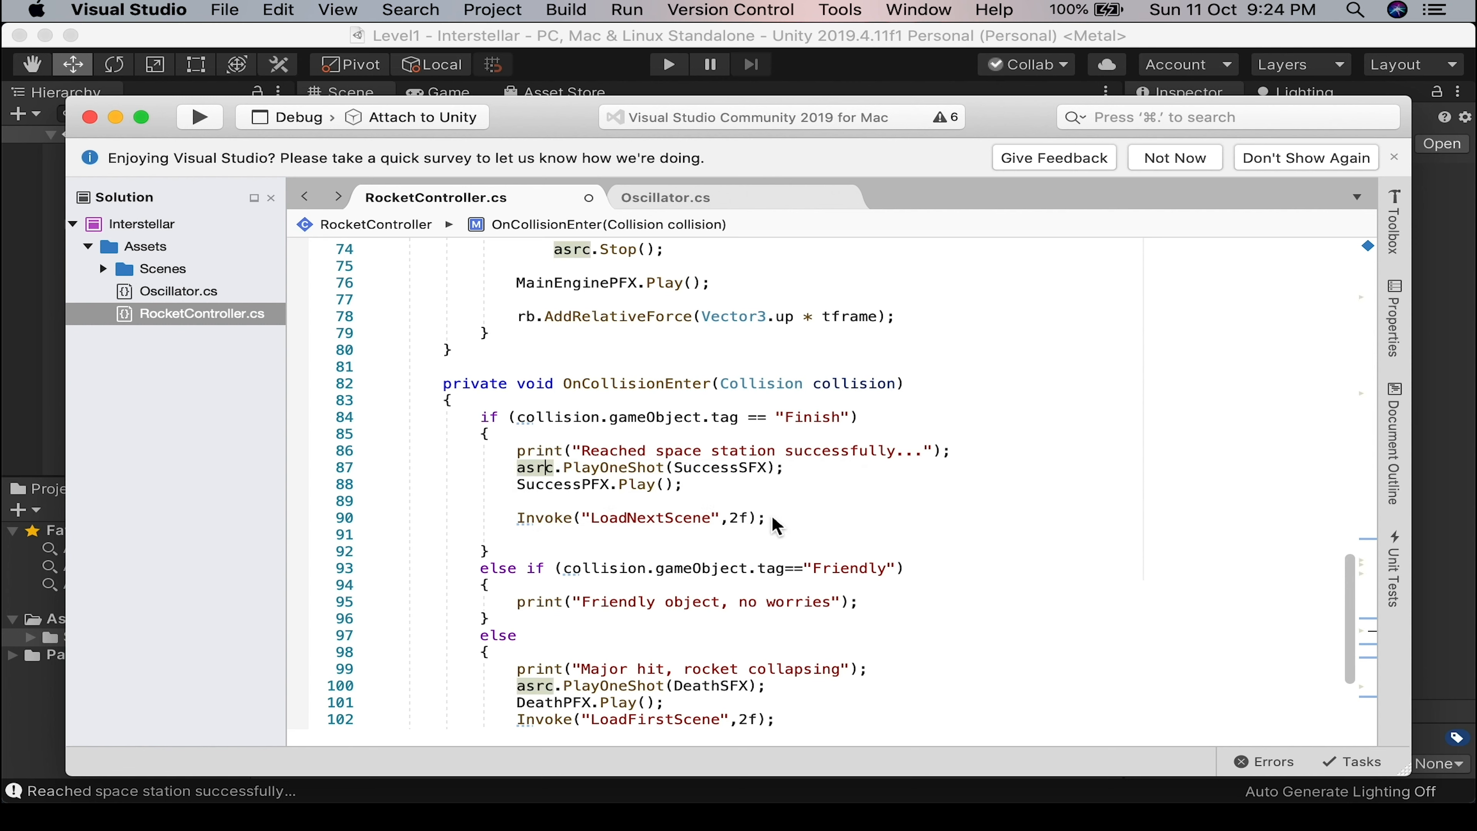
pyautogui.moveTo(773, 518); pyautogui.dragTo(415, 475)
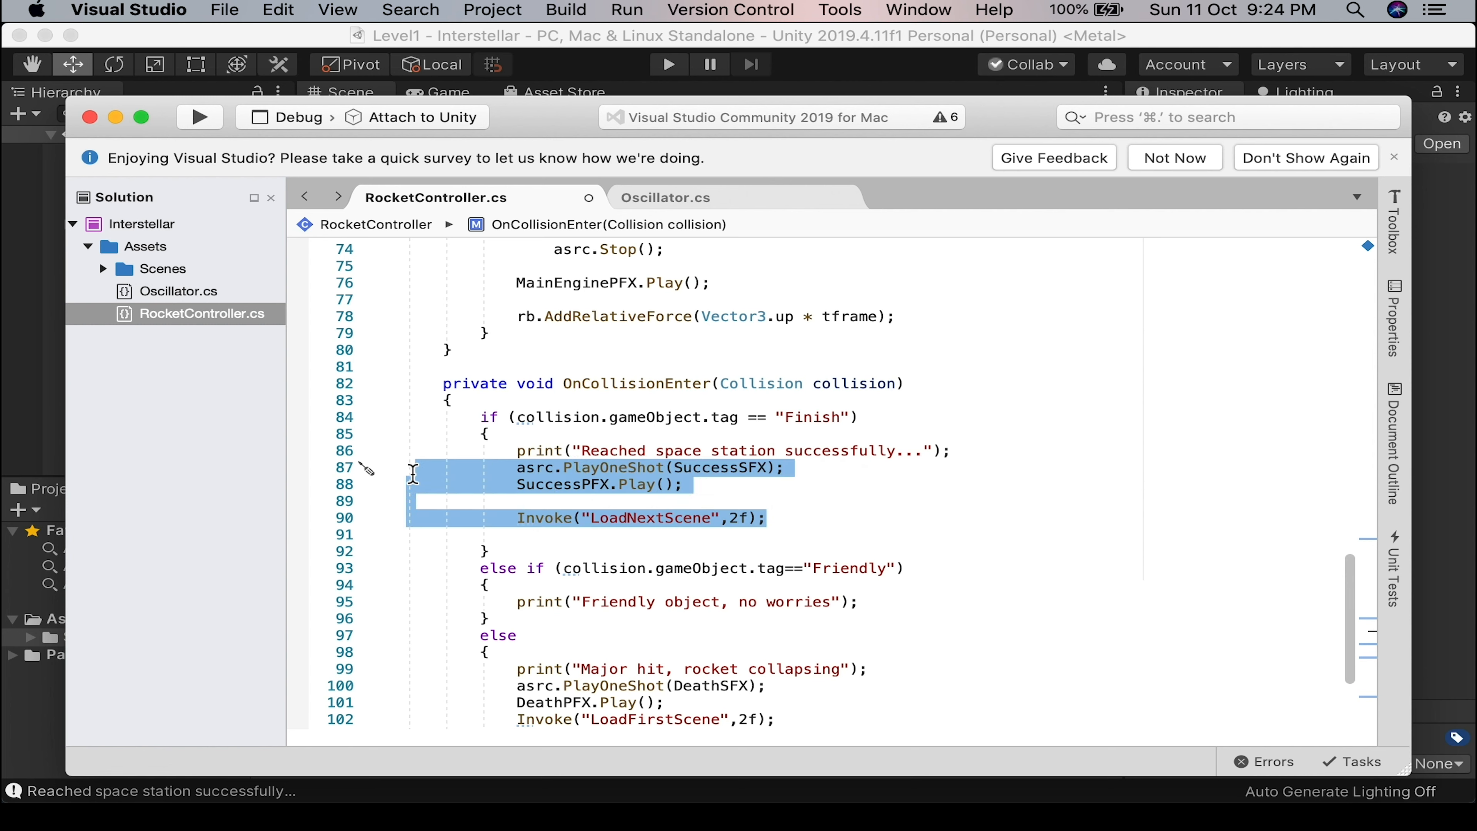
pyautogui.rightClick(619, 473)
pyautogui.click(757, 284)
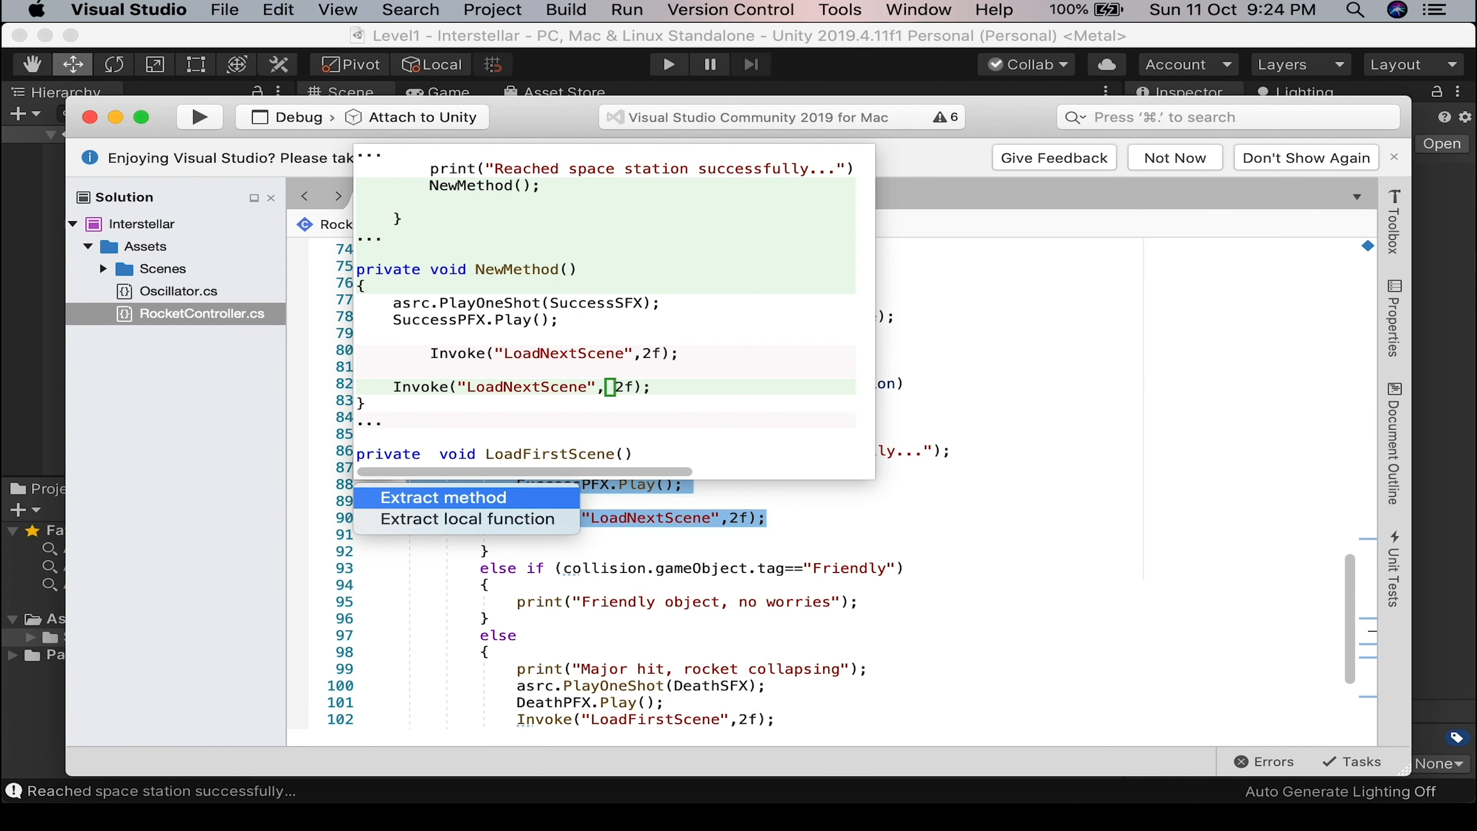
pyautogui.press('Return')
pyautogui.write('Initi')
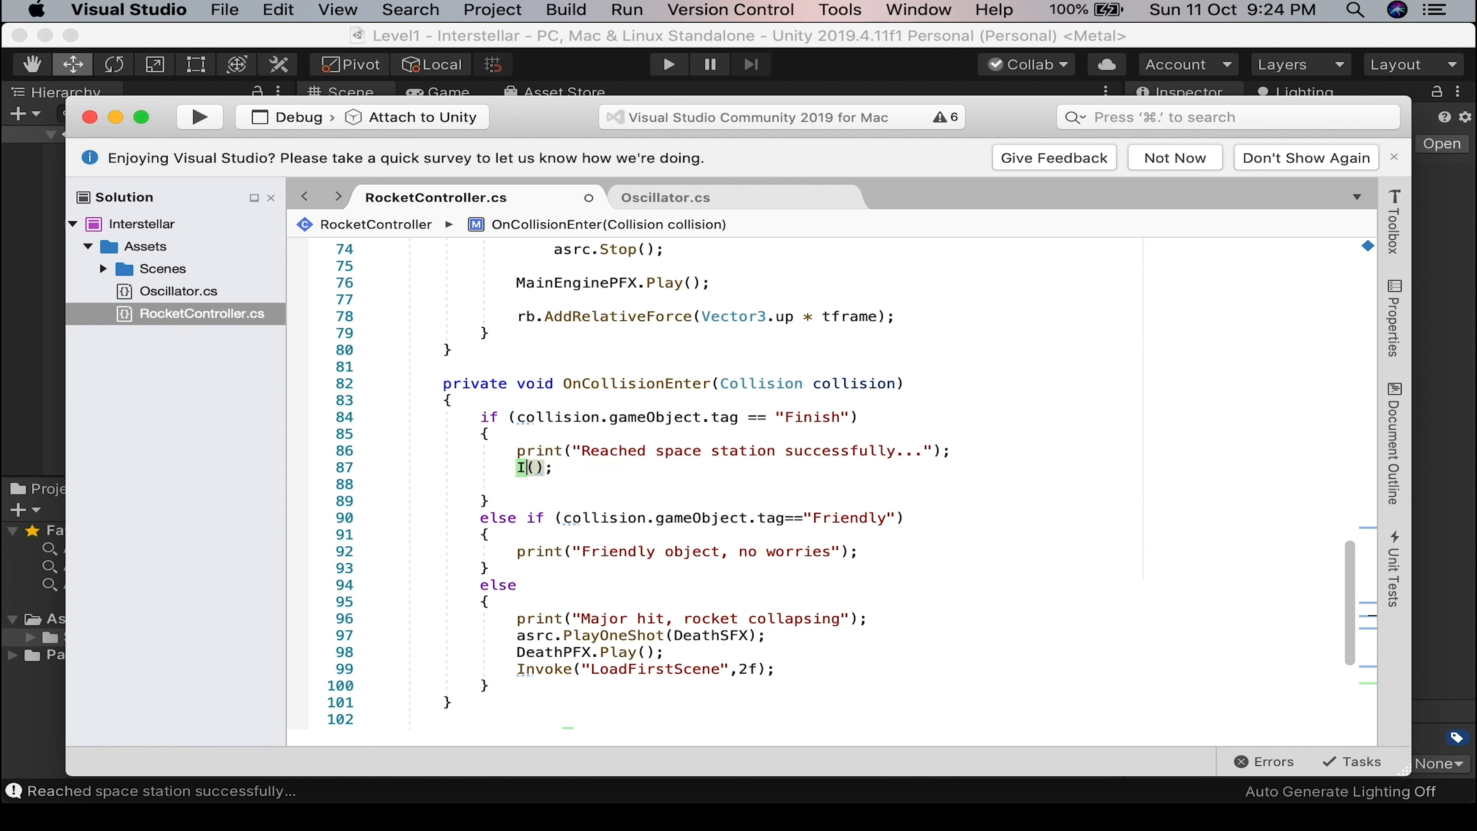
pyautogui.write('ateSuccess')
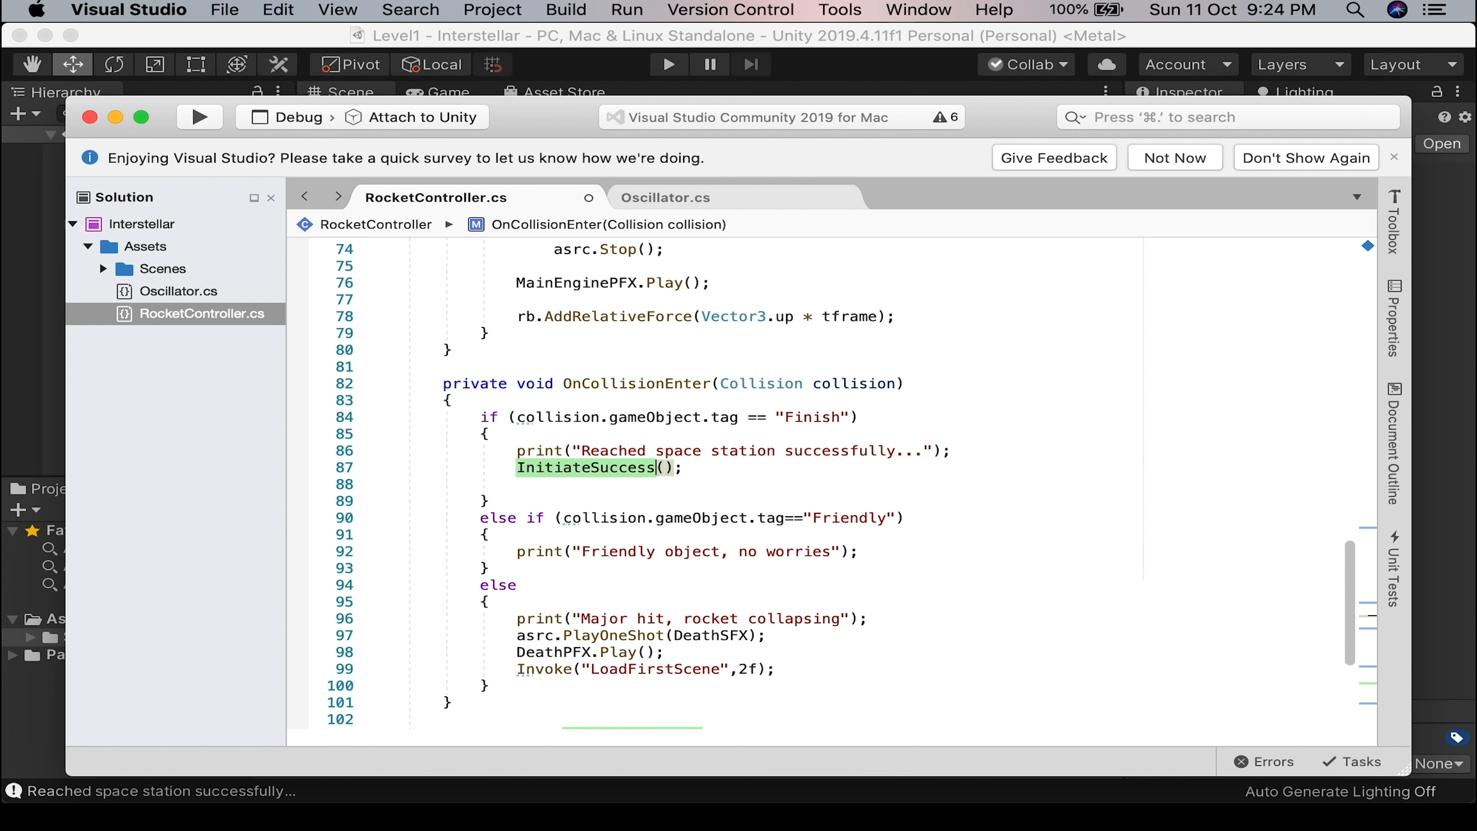
pyautogui.press('Return')
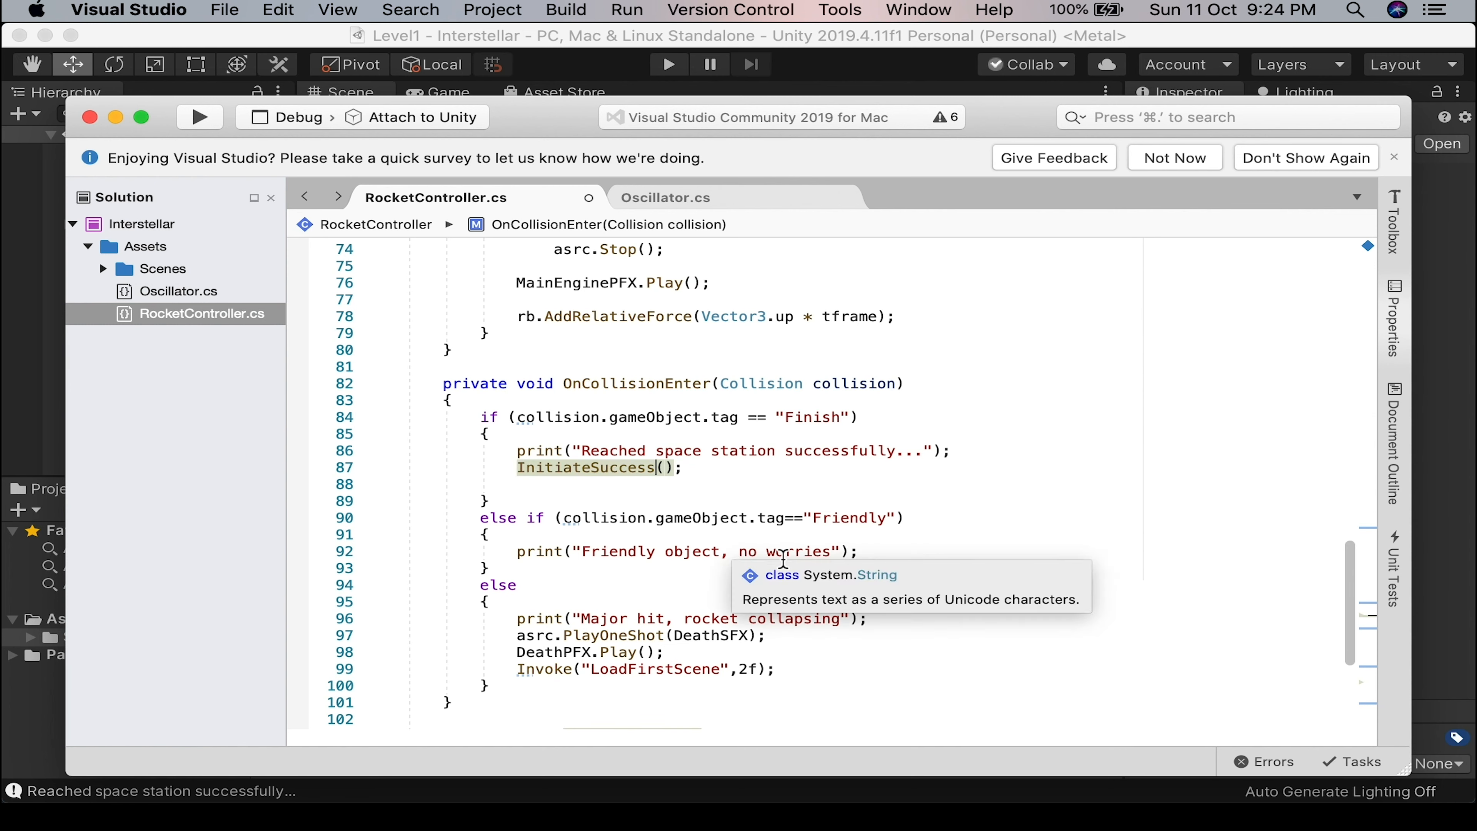
# Extract the print, death sound, particle and LoadFirstScene lines of OnCollisionEnter's else branch into a new method named InitiateDeathSequence.
pyautogui.scroll(-3, 783, 559)
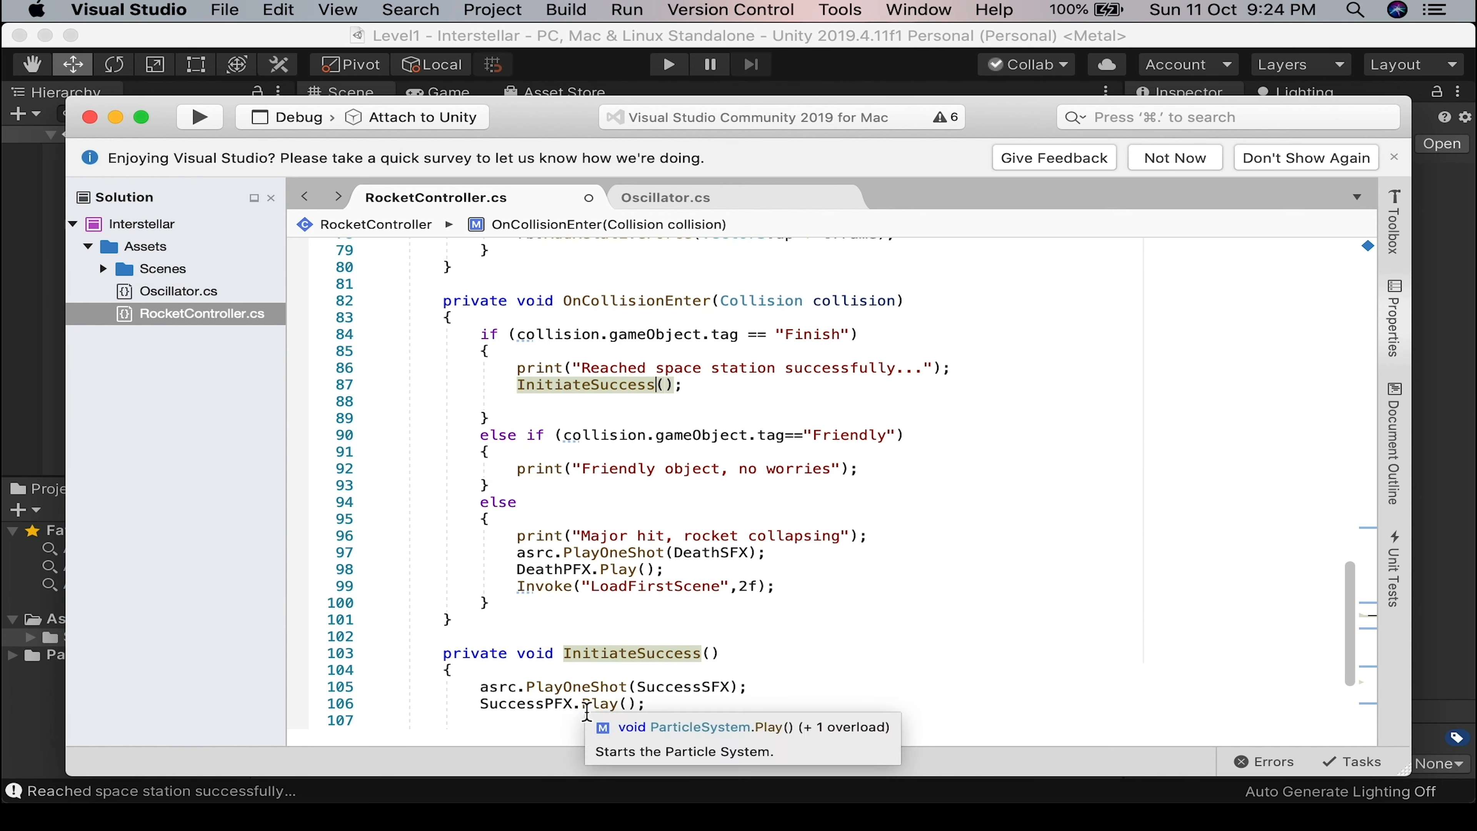
pyautogui.scroll(-2, 704, 704)
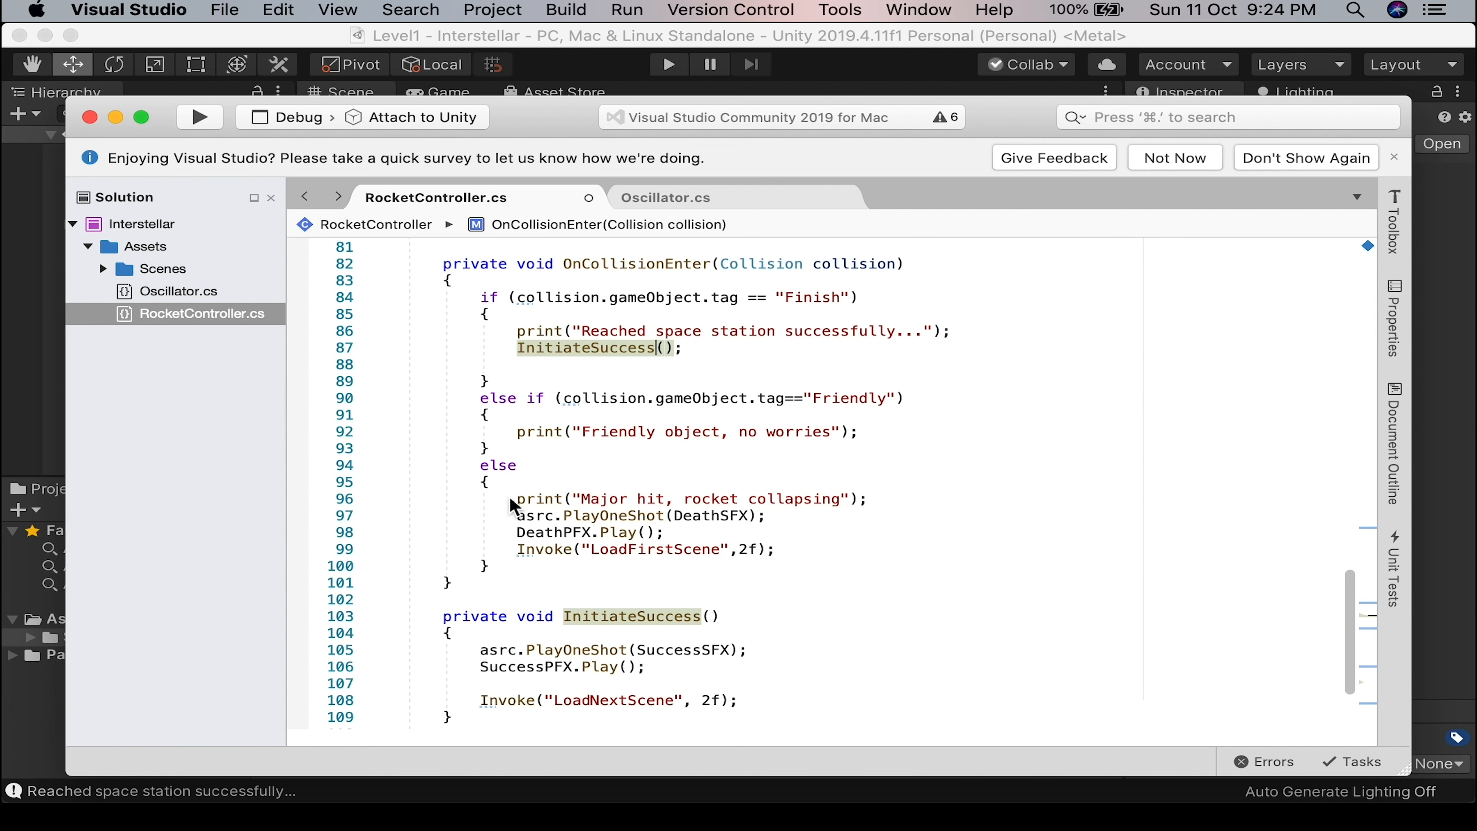
pyautogui.moveTo(518, 499); pyautogui.dragTo(407, 498)
pyautogui.rightClick(528, 533)
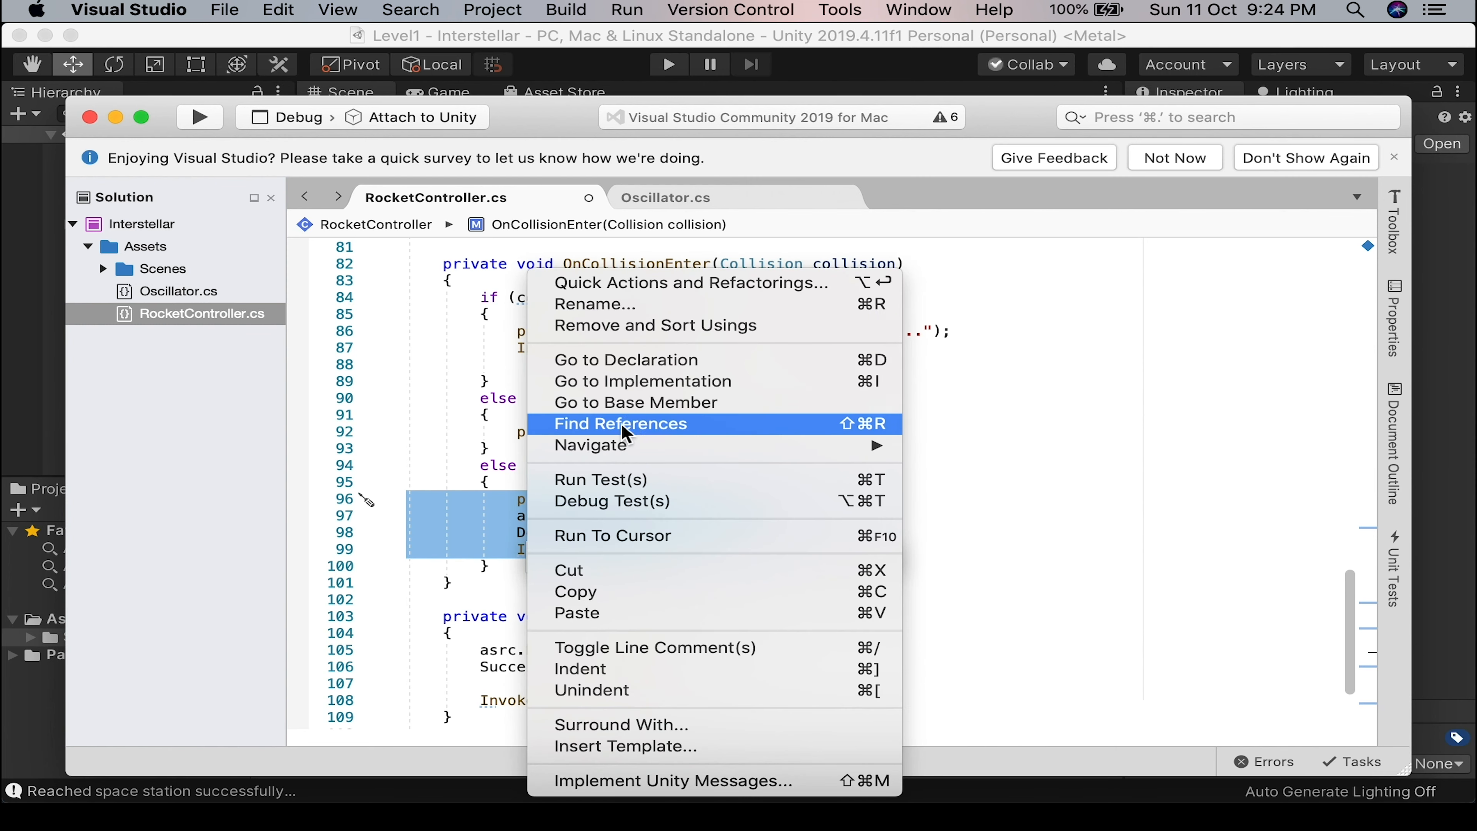
pyautogui.click(647, 283)
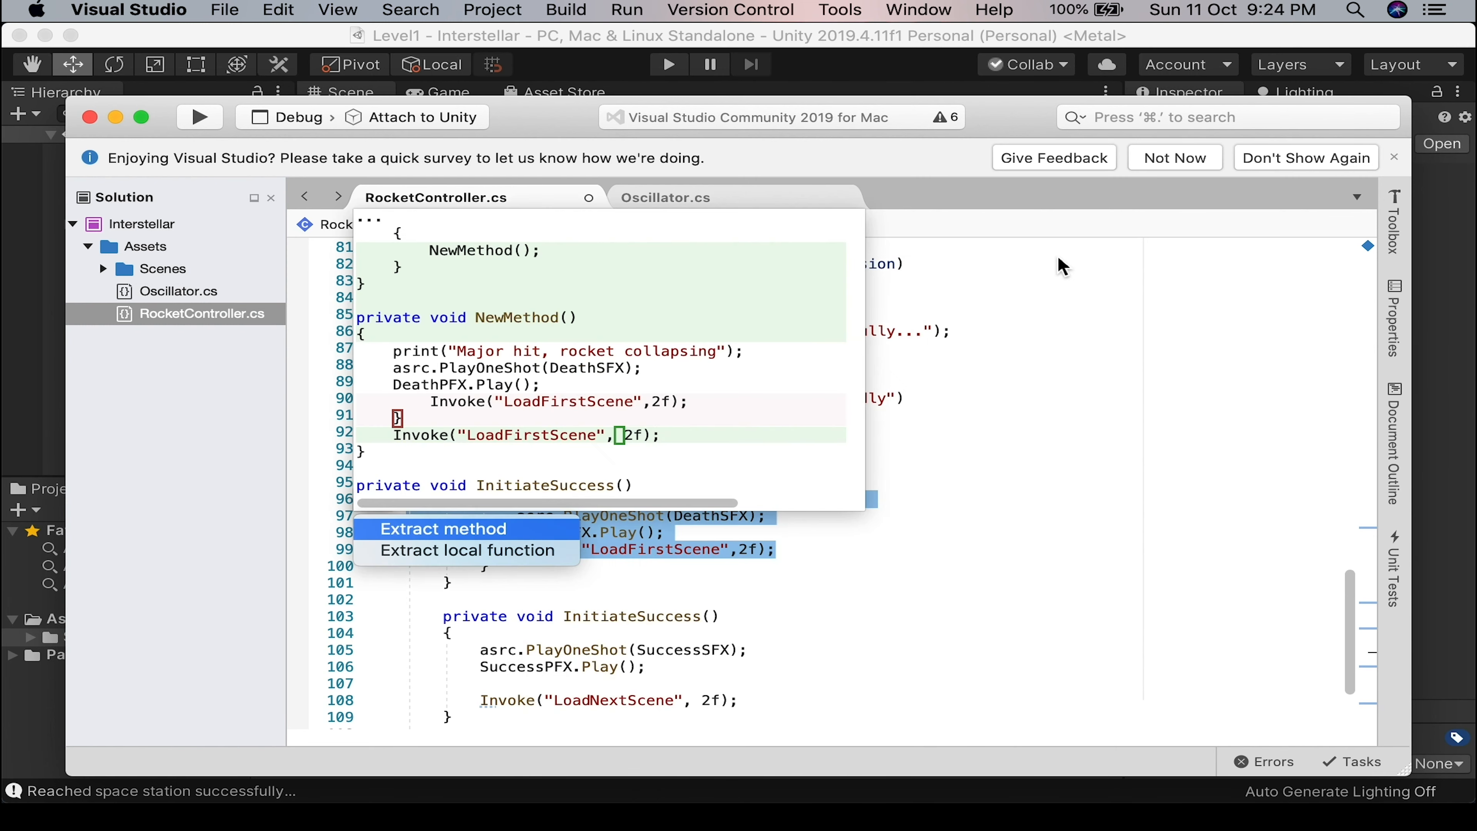
pyautogui.press('Return')
pyautogui.write('Initi')
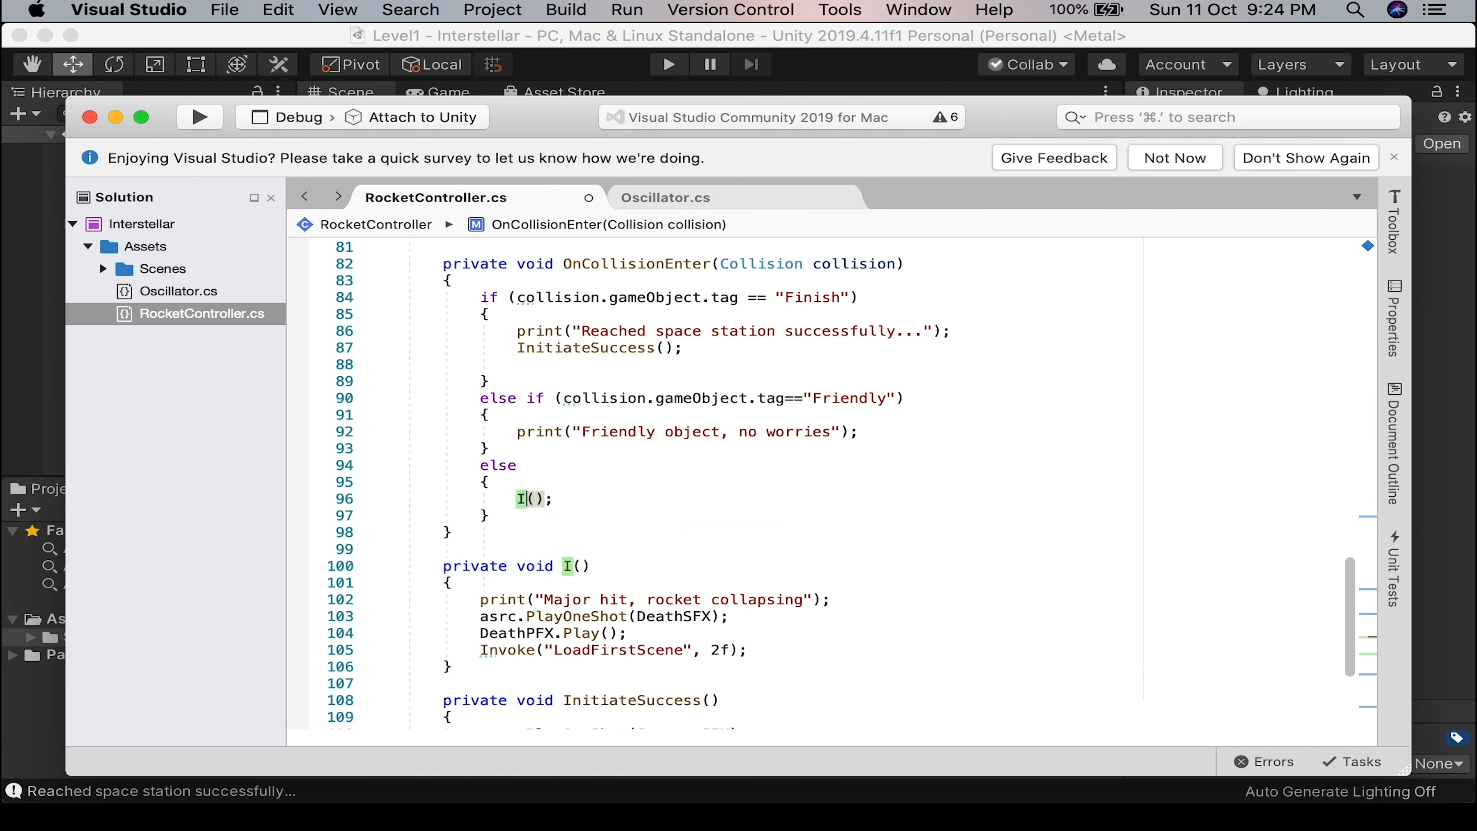
pyautogui.write('ateDeath')
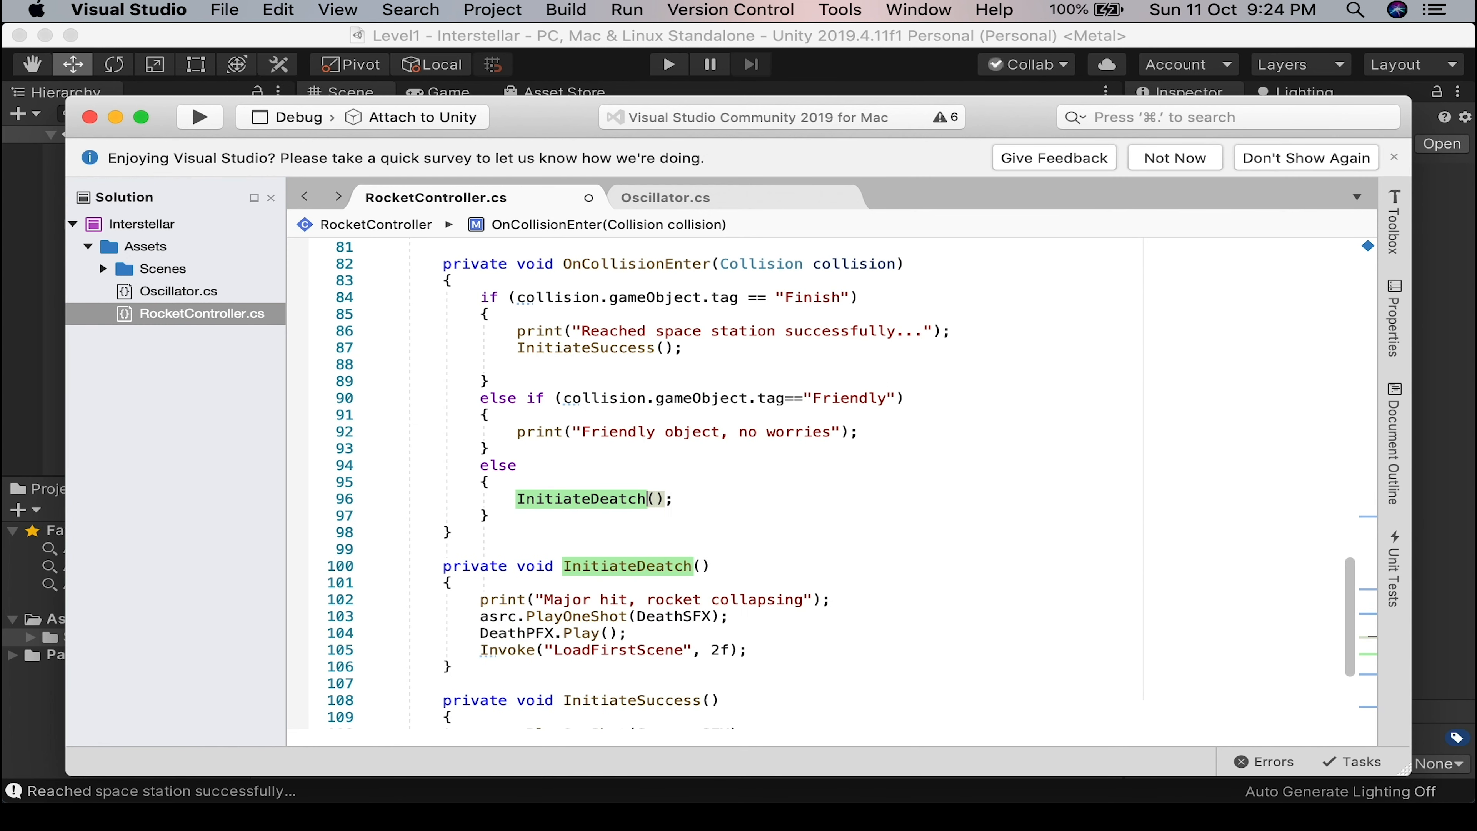
pyautogui.press('BackSpace')
pyautogui.write('hSeq')
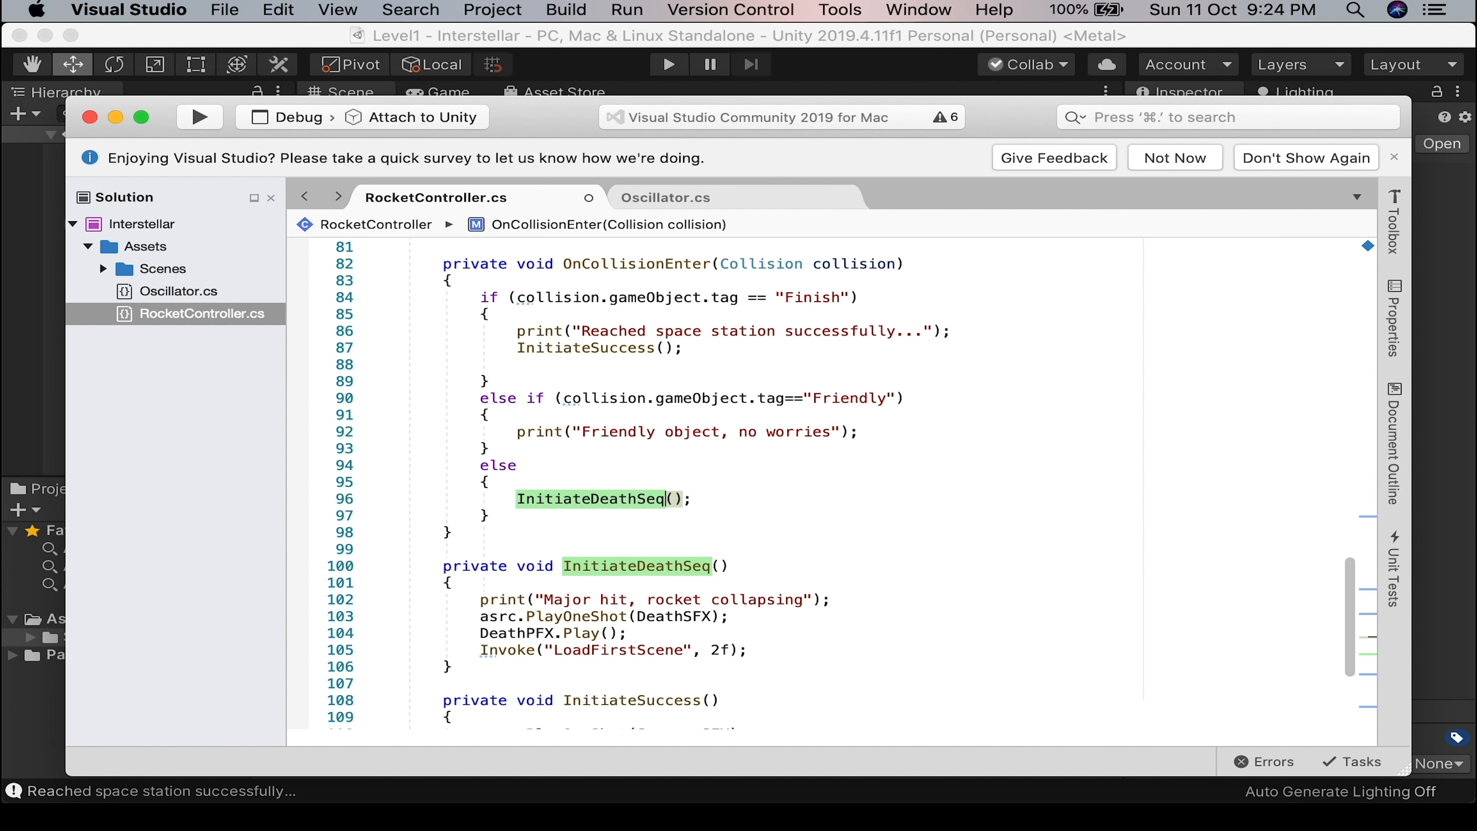
pyautogui.write('uence')
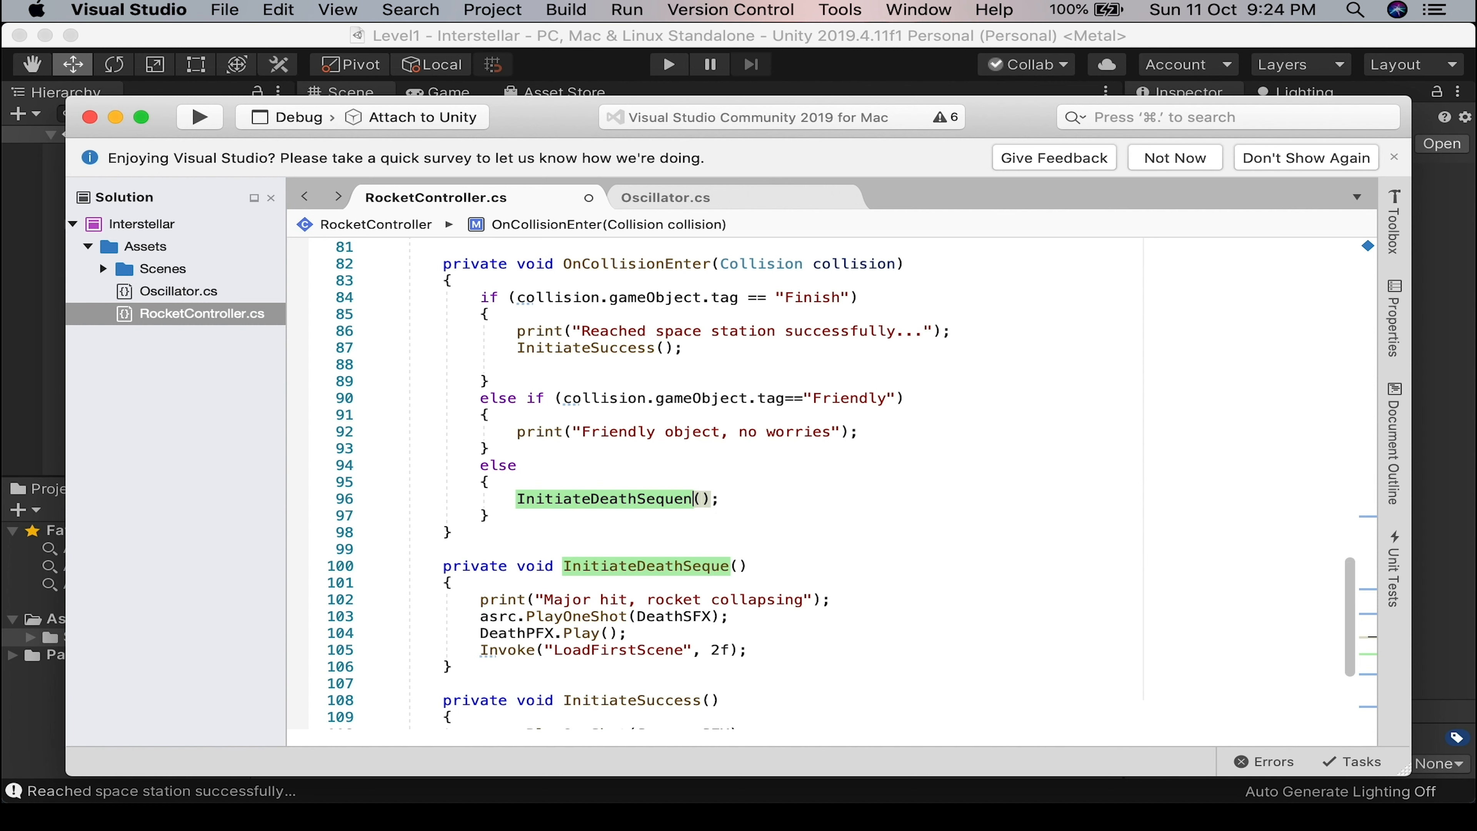
pyautogui.press('Return')
pyautogui.press('Return')
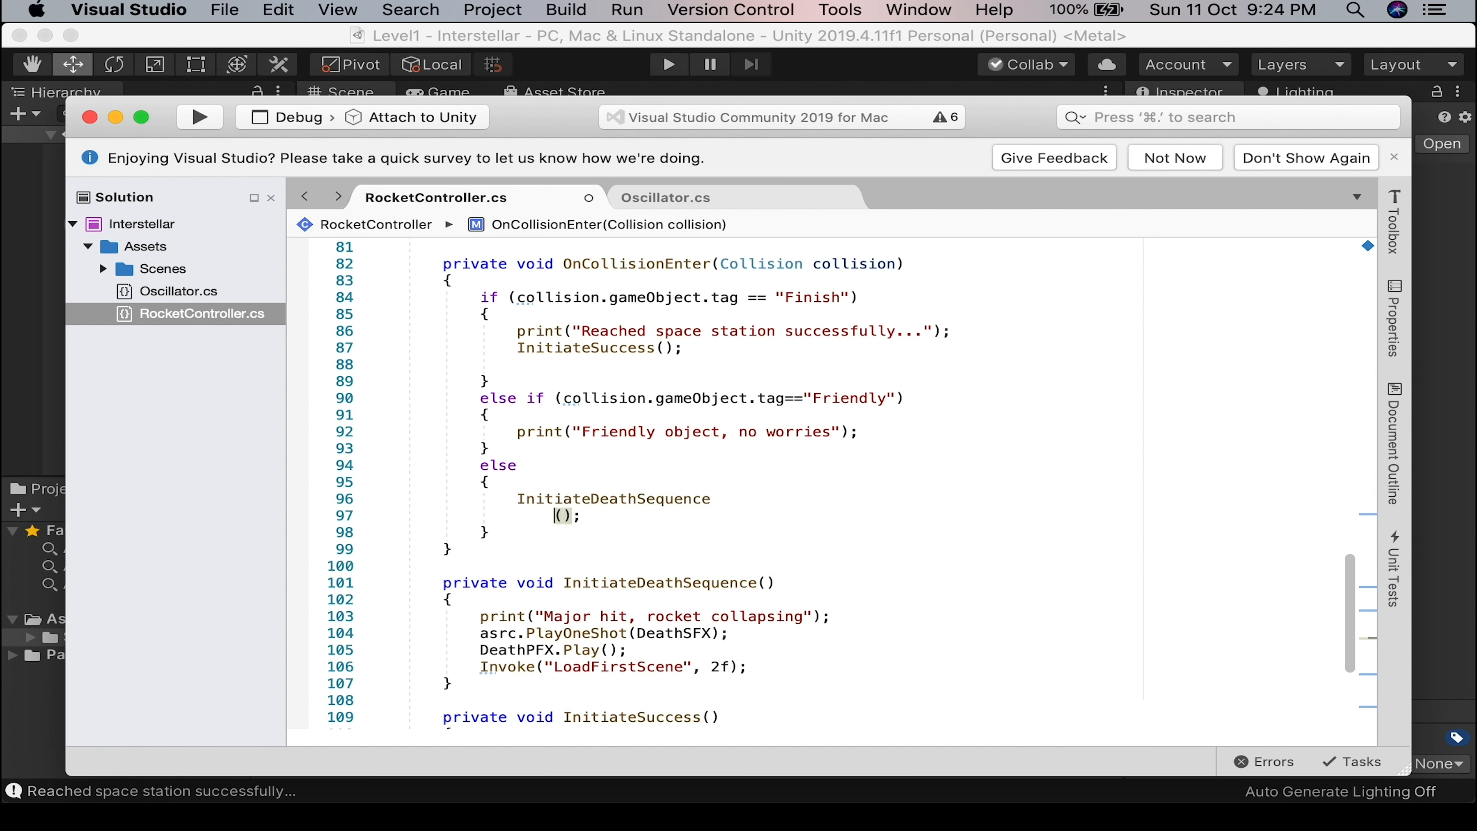
pyautogui.press('BackSpace')
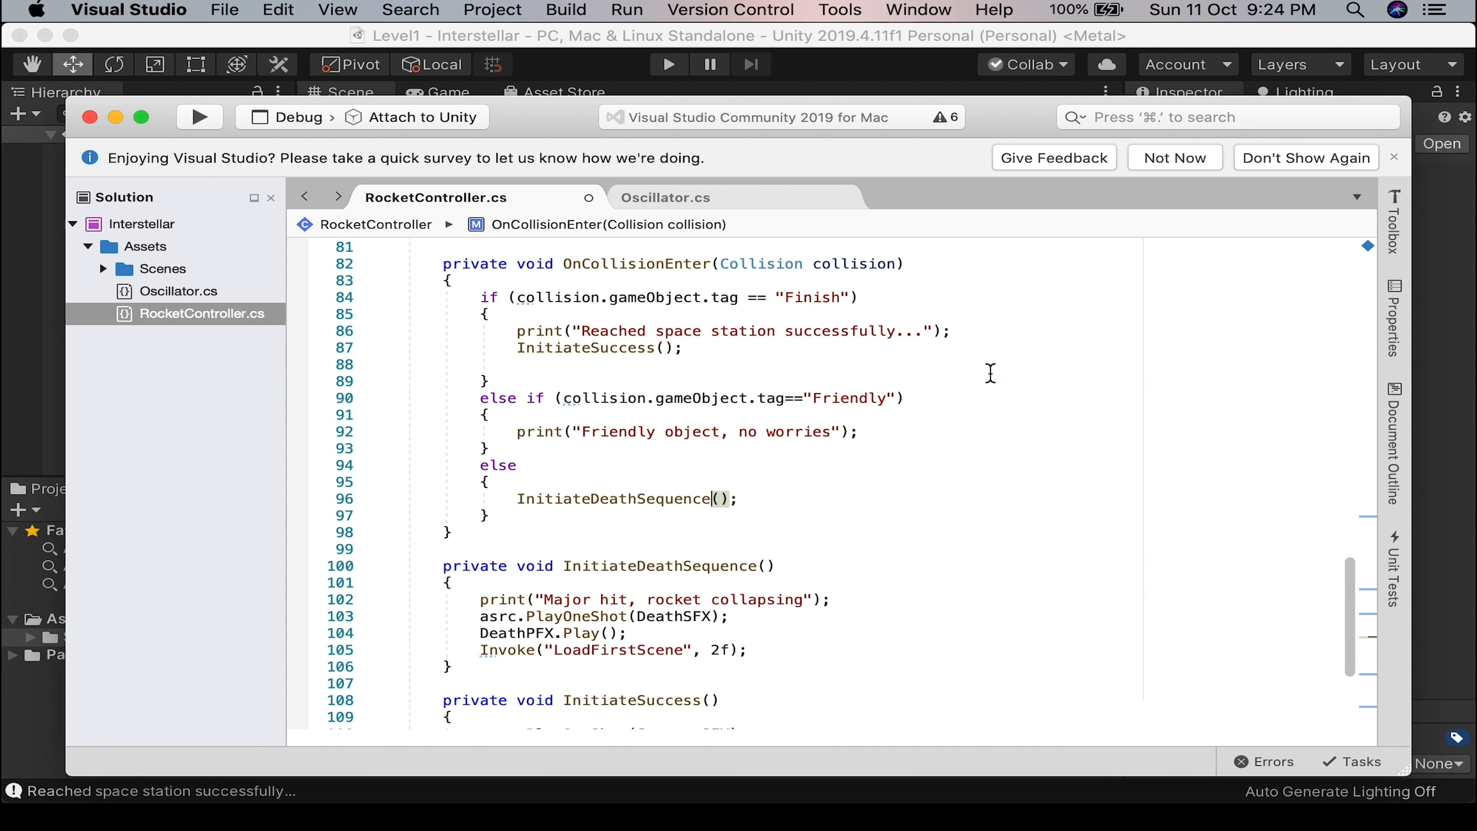
# Rename the InitiateSuccess method to InitiateSuccessSequence in both its declaration and its call in the "Finish" branch.
pyautogui.click(704, 700)
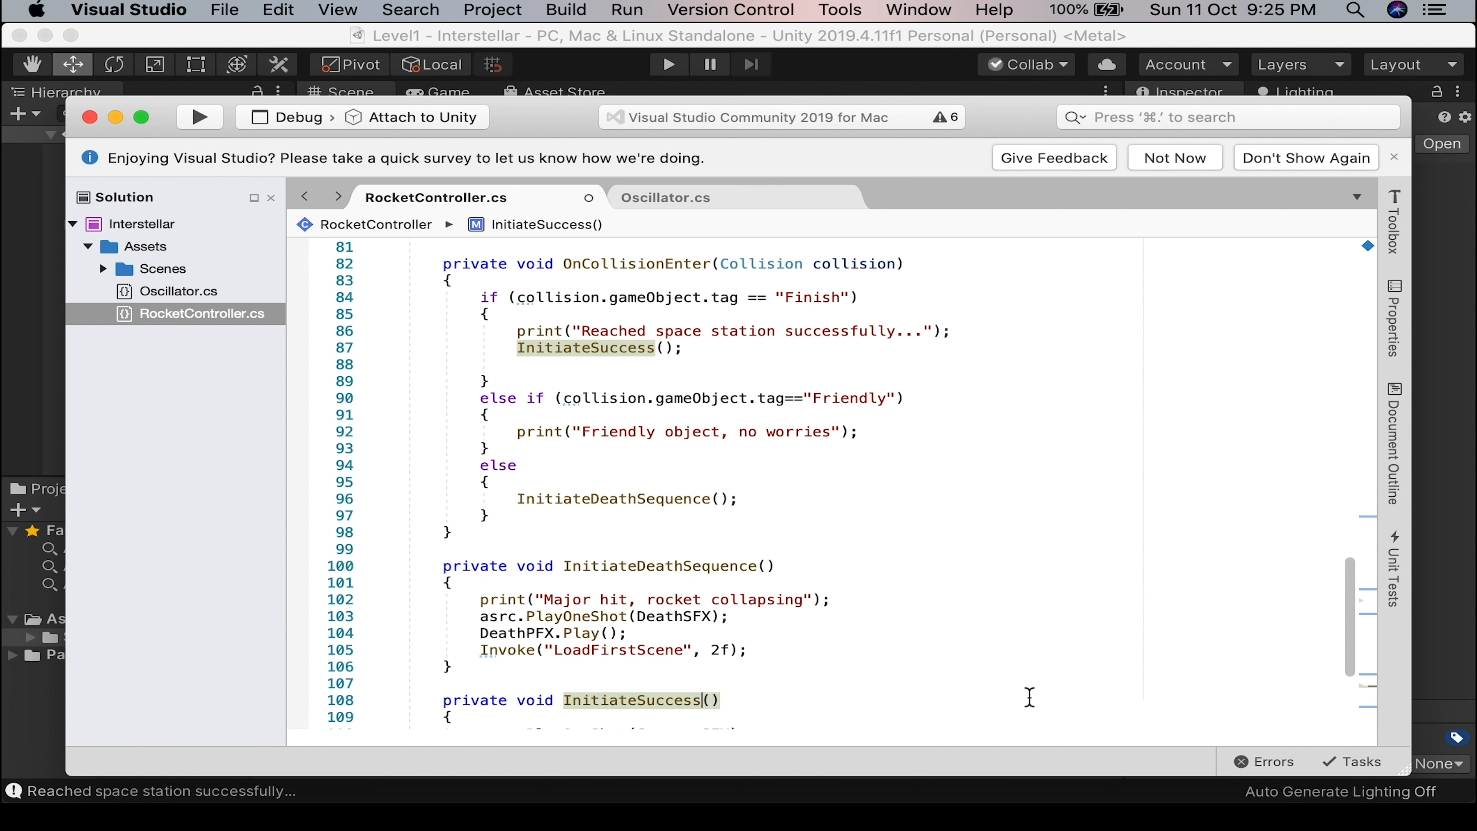
pyautogui.write('Sequence')
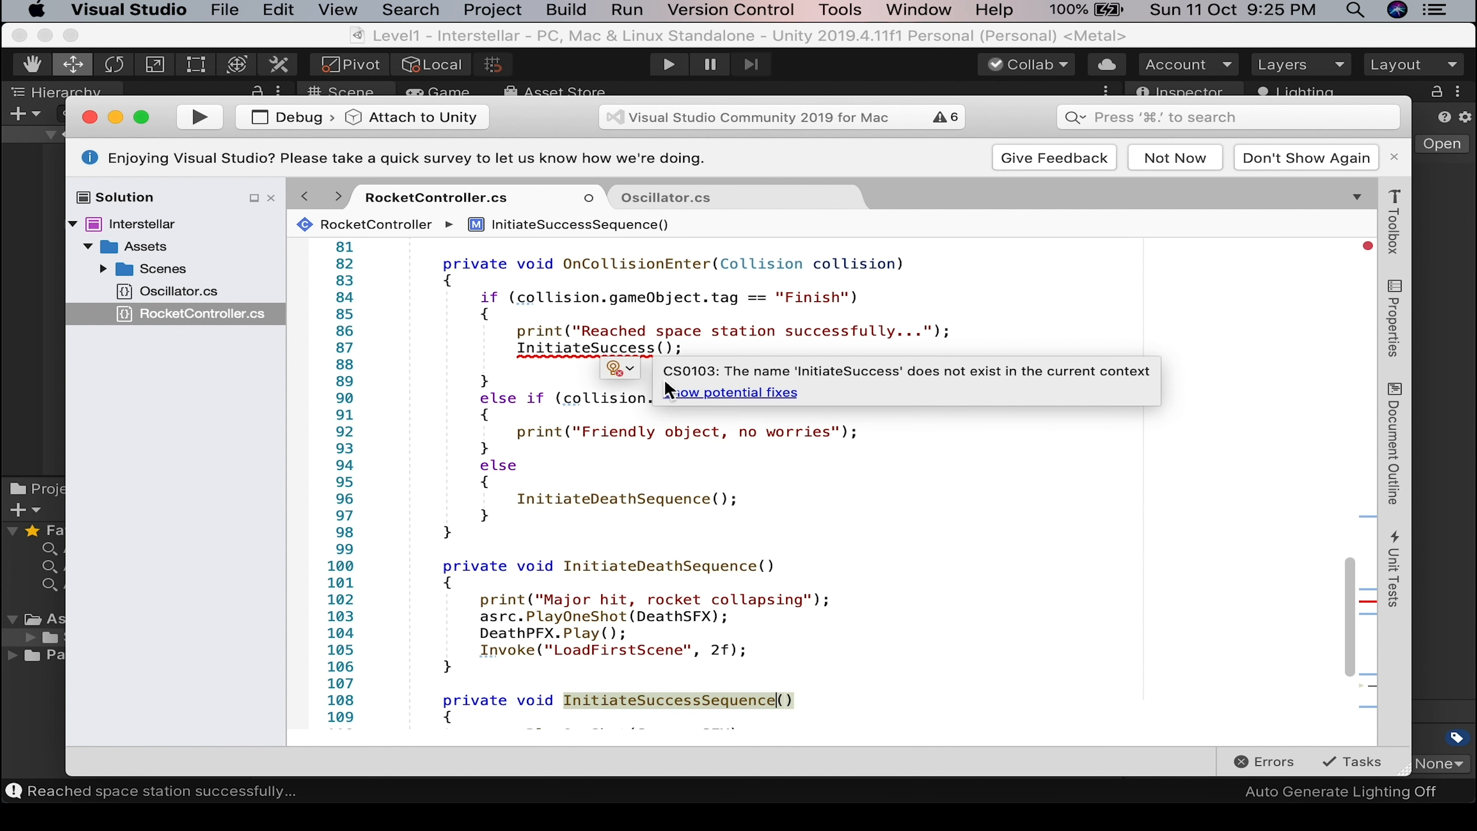
pyautogui.doubleClick(648, 701)
pyautogui.press('super+c')
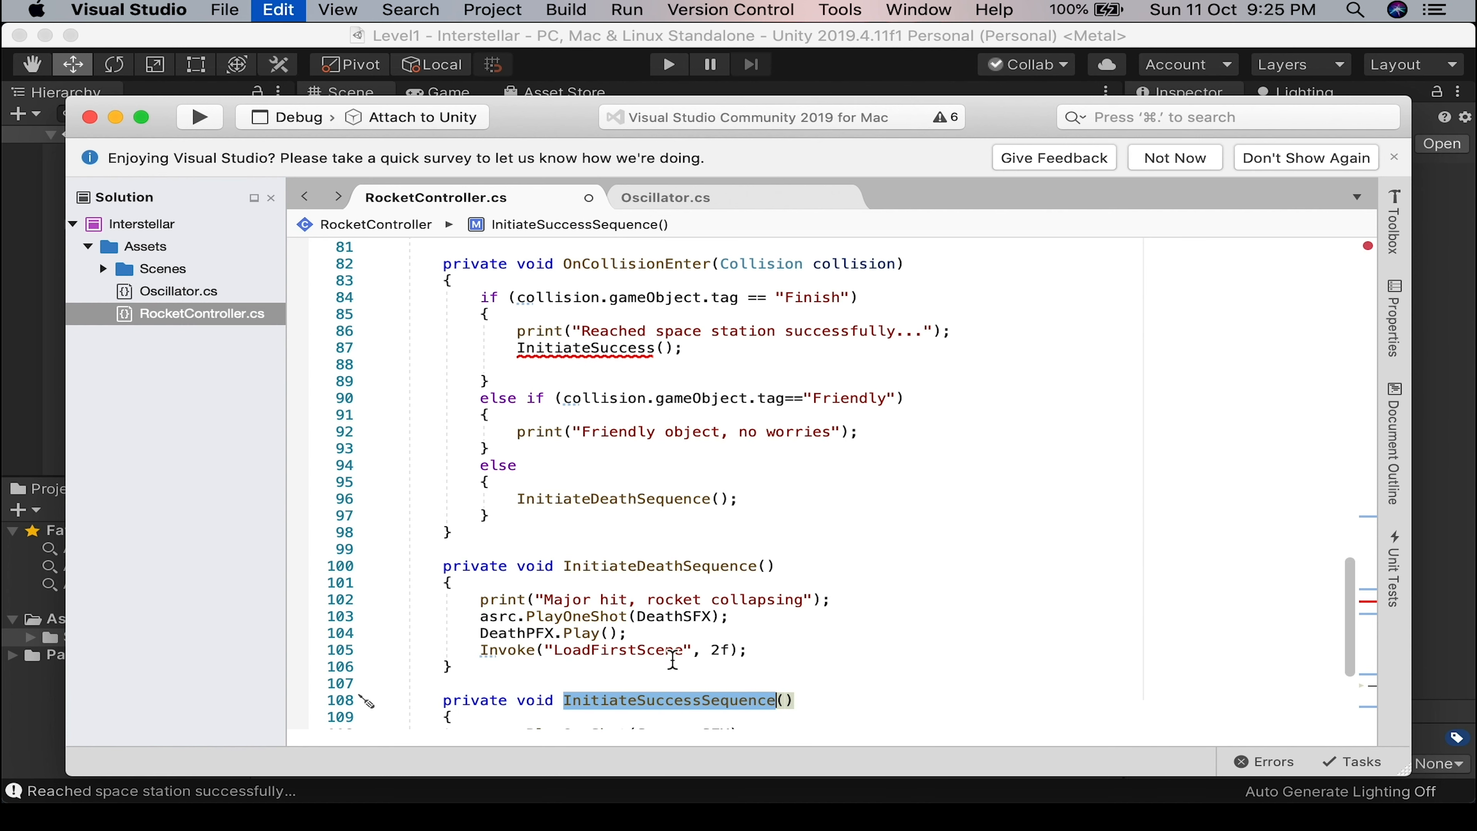
pyautogui.doubleClick(608, 346)
pyautogui.press('super+v')
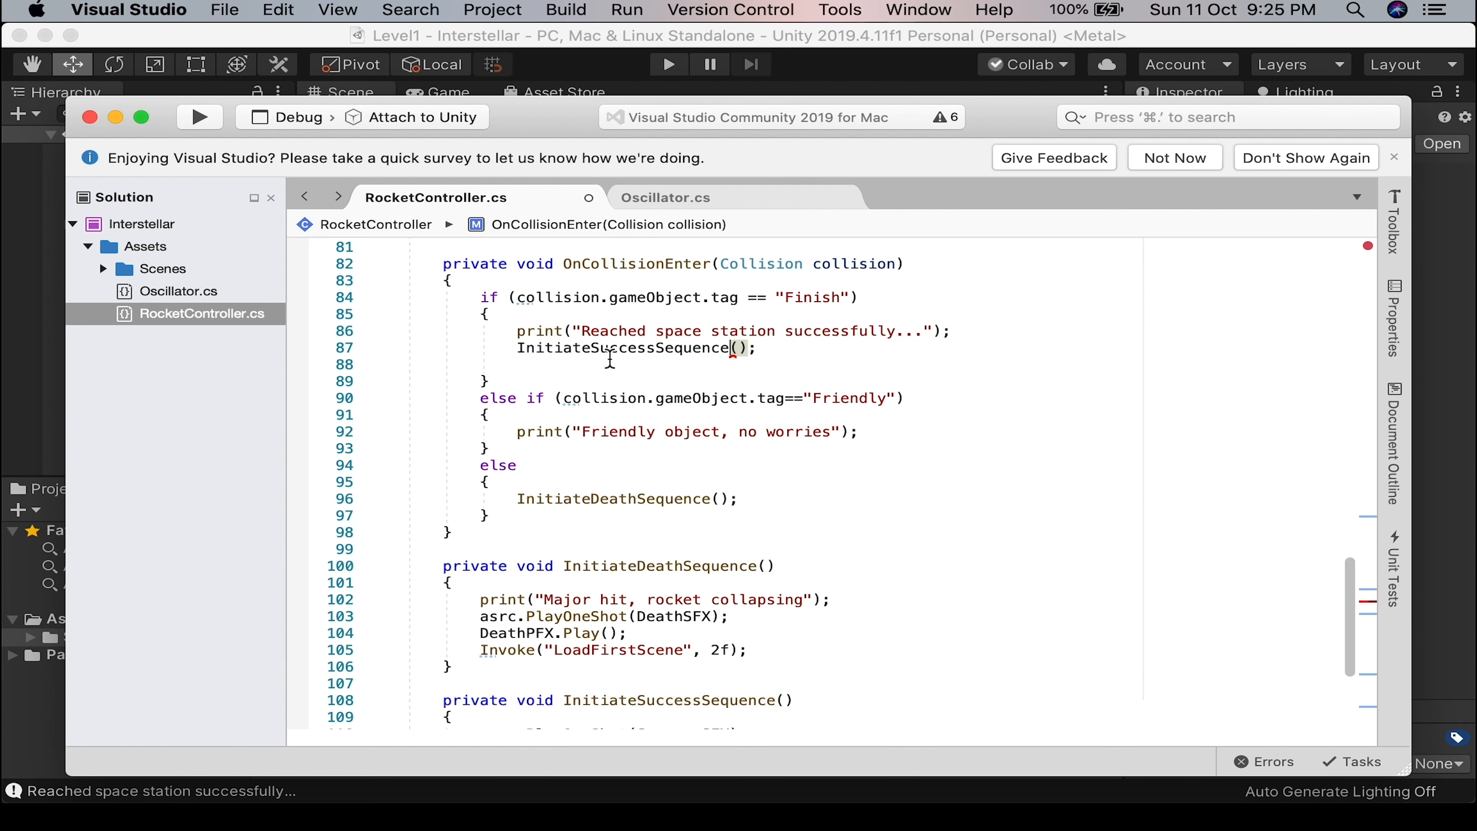
pyautogui.click(942, 498)
# Review the refactored script from the Start and Update methods through the extracted Rotate and Thrust methods.
pyautogui.scroll(-5, 996, 553)
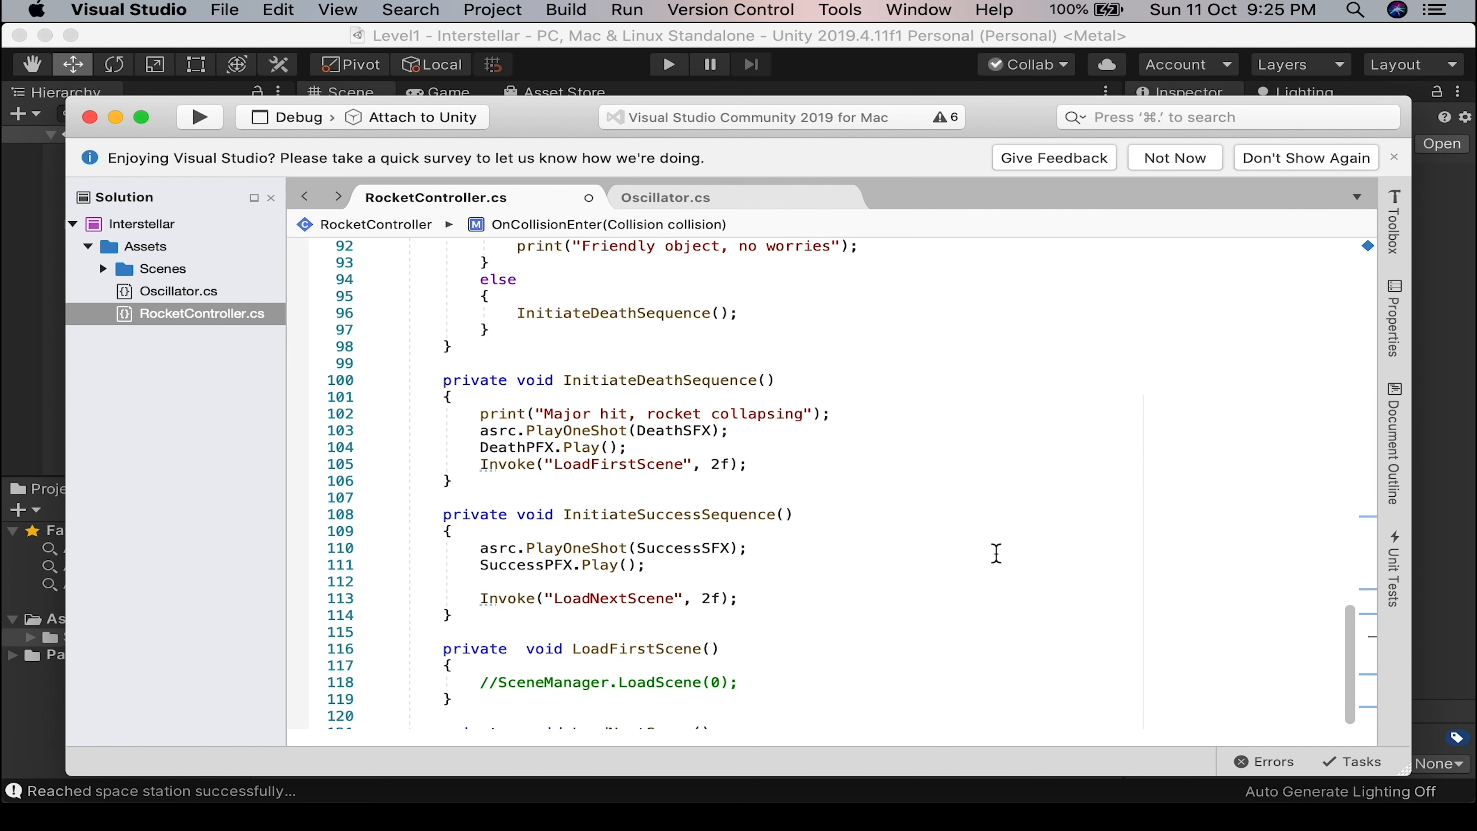
pyautogui.scroll(-4, 997, 553)
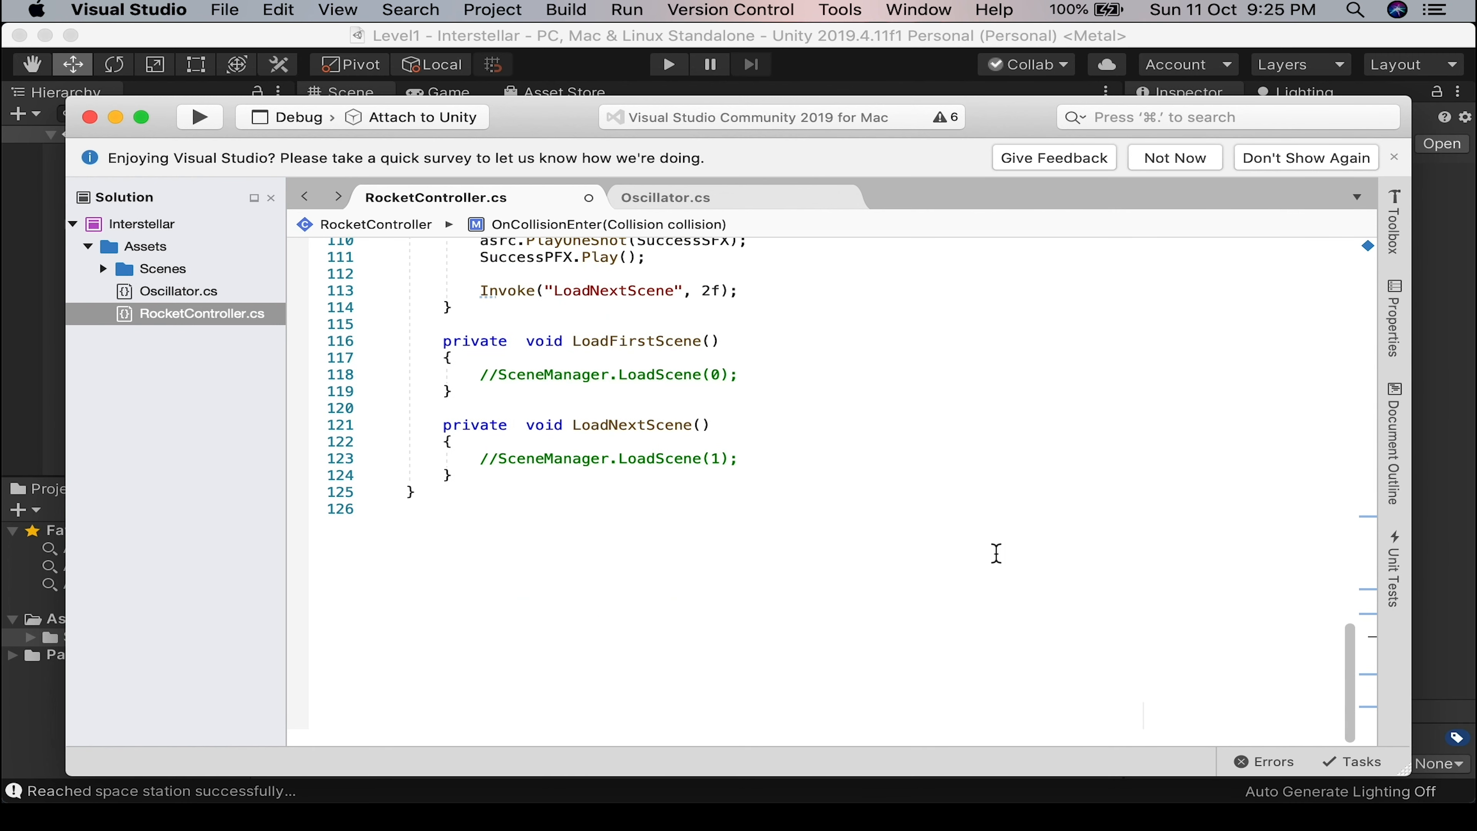
pyautogui.scroll(20, 996, 552)
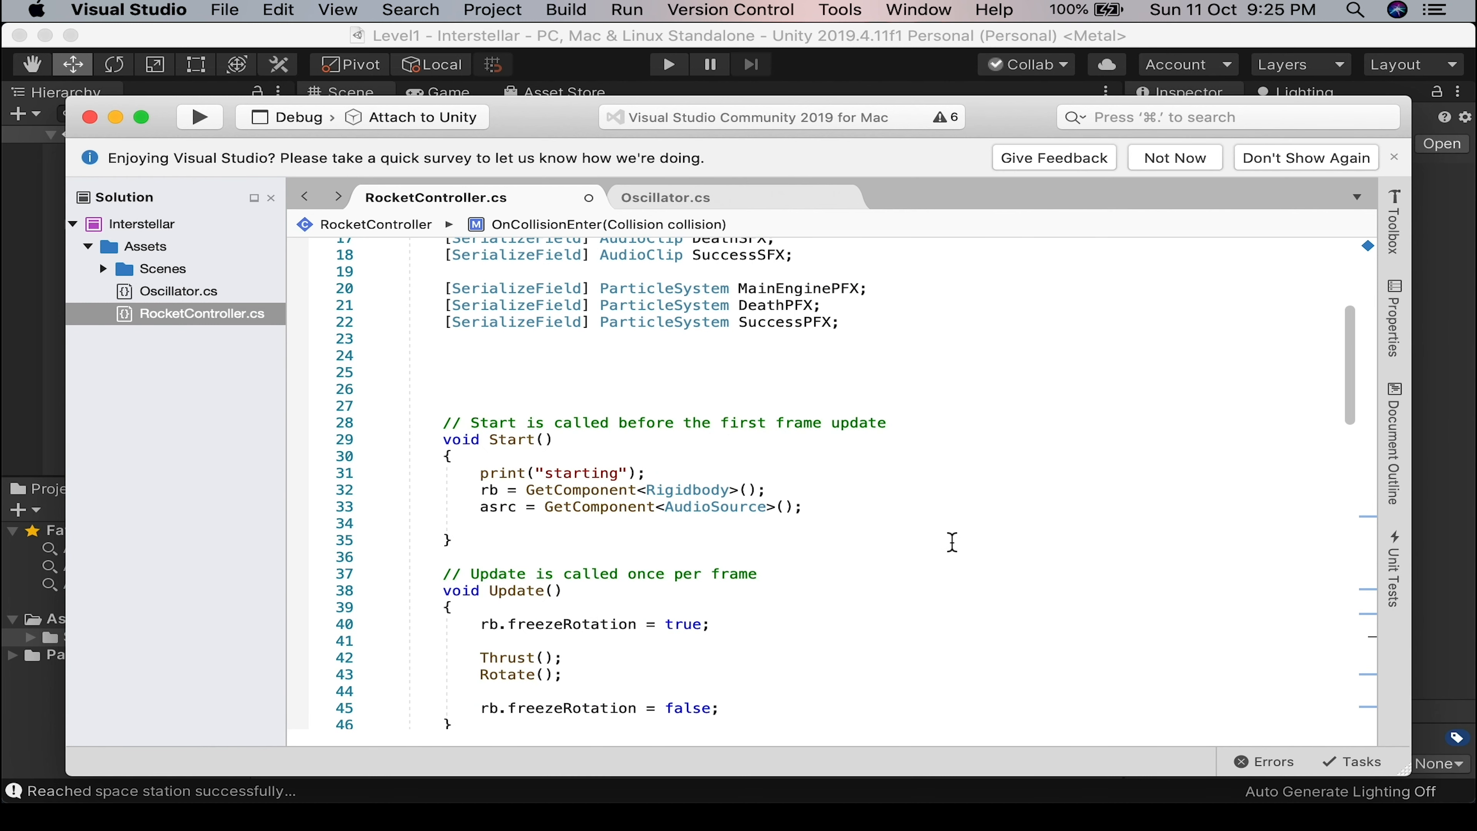
pyautogui.scroll(-6, 953, 542)
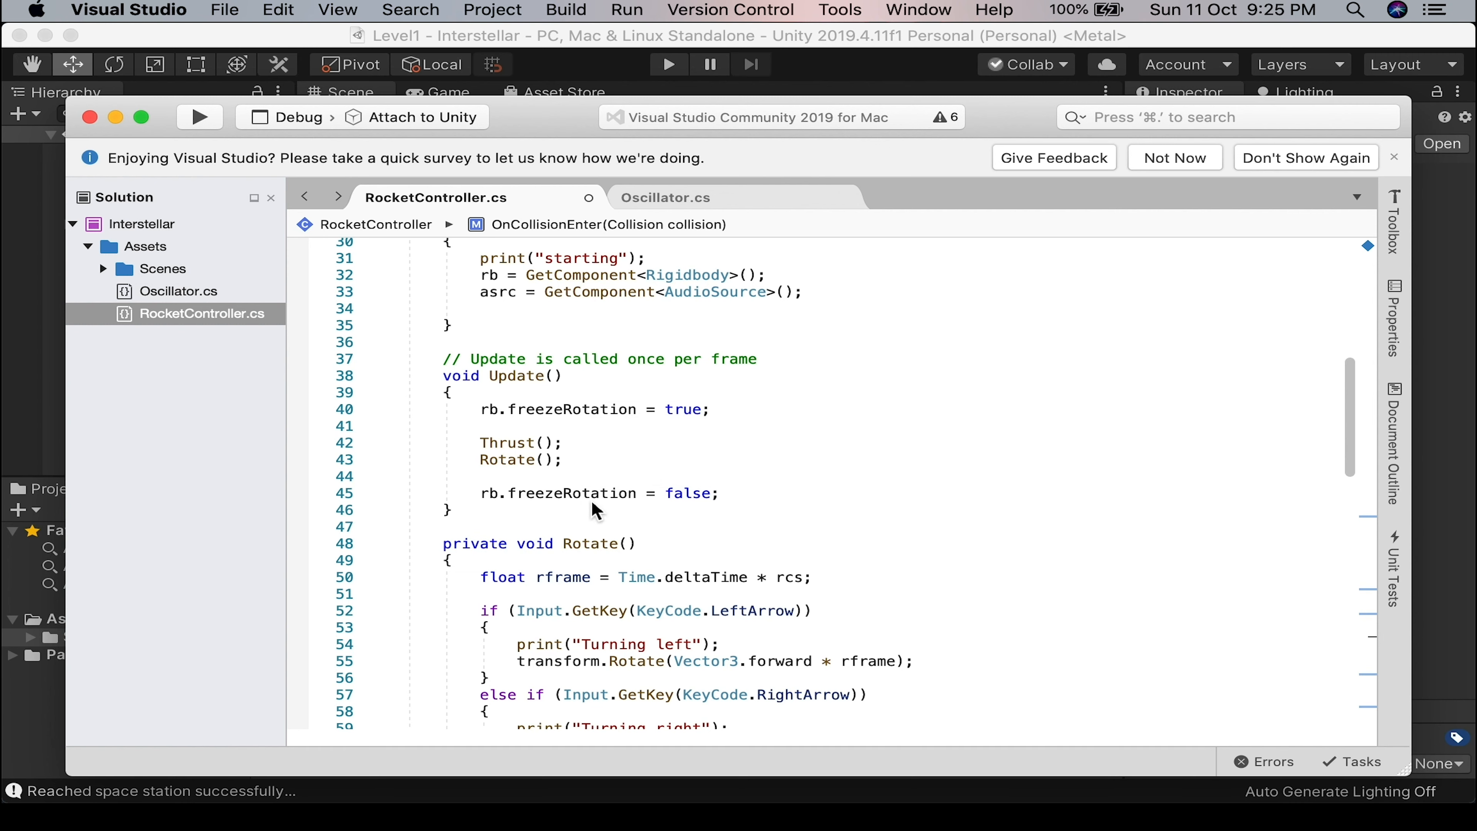
pyautogui.scroll(-3, 593, 504)
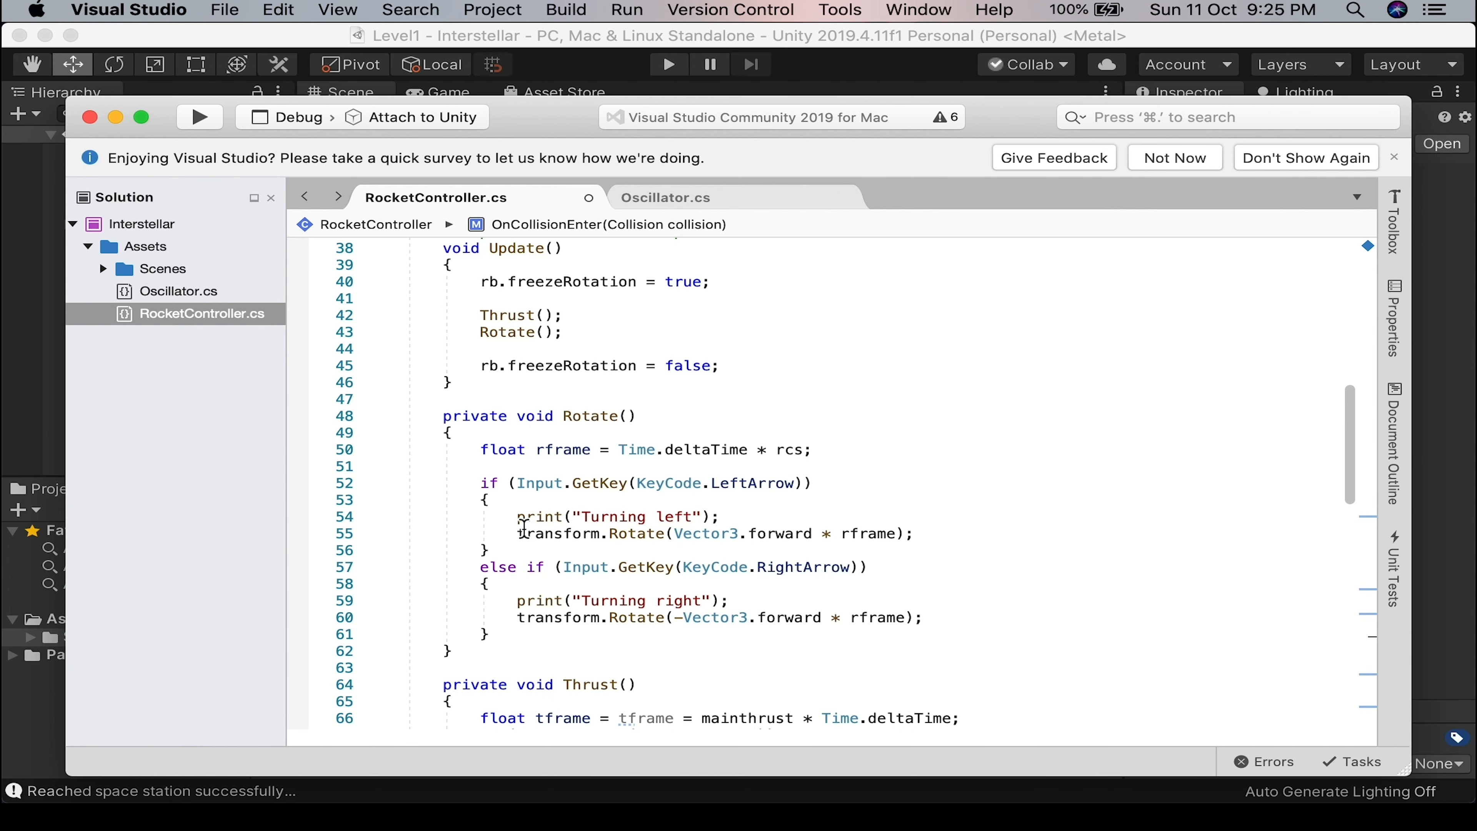
pyautogui.scroll(-4, 796, 486)
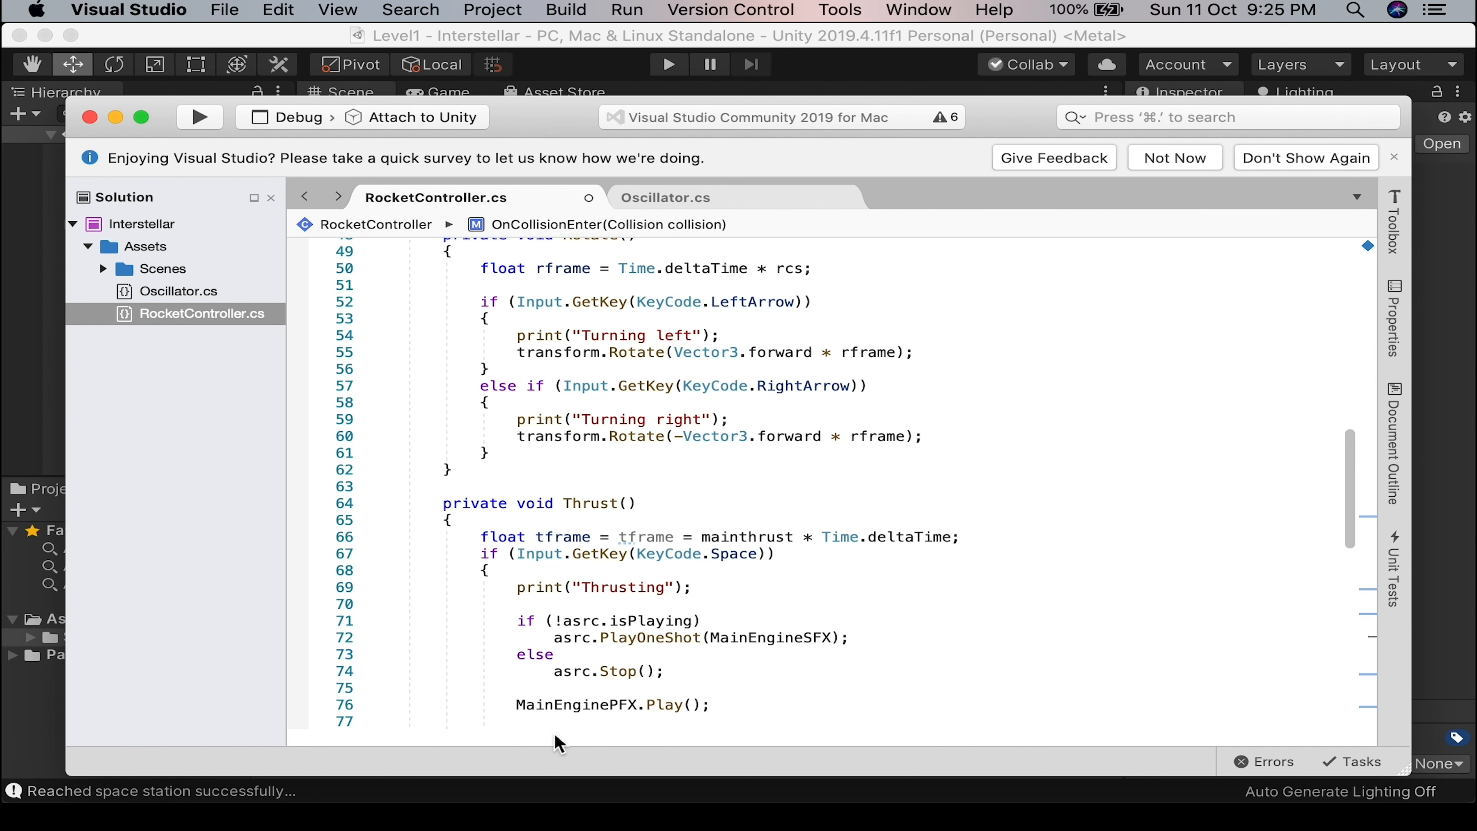
pyautogui.scroll(-1, 707, 653)
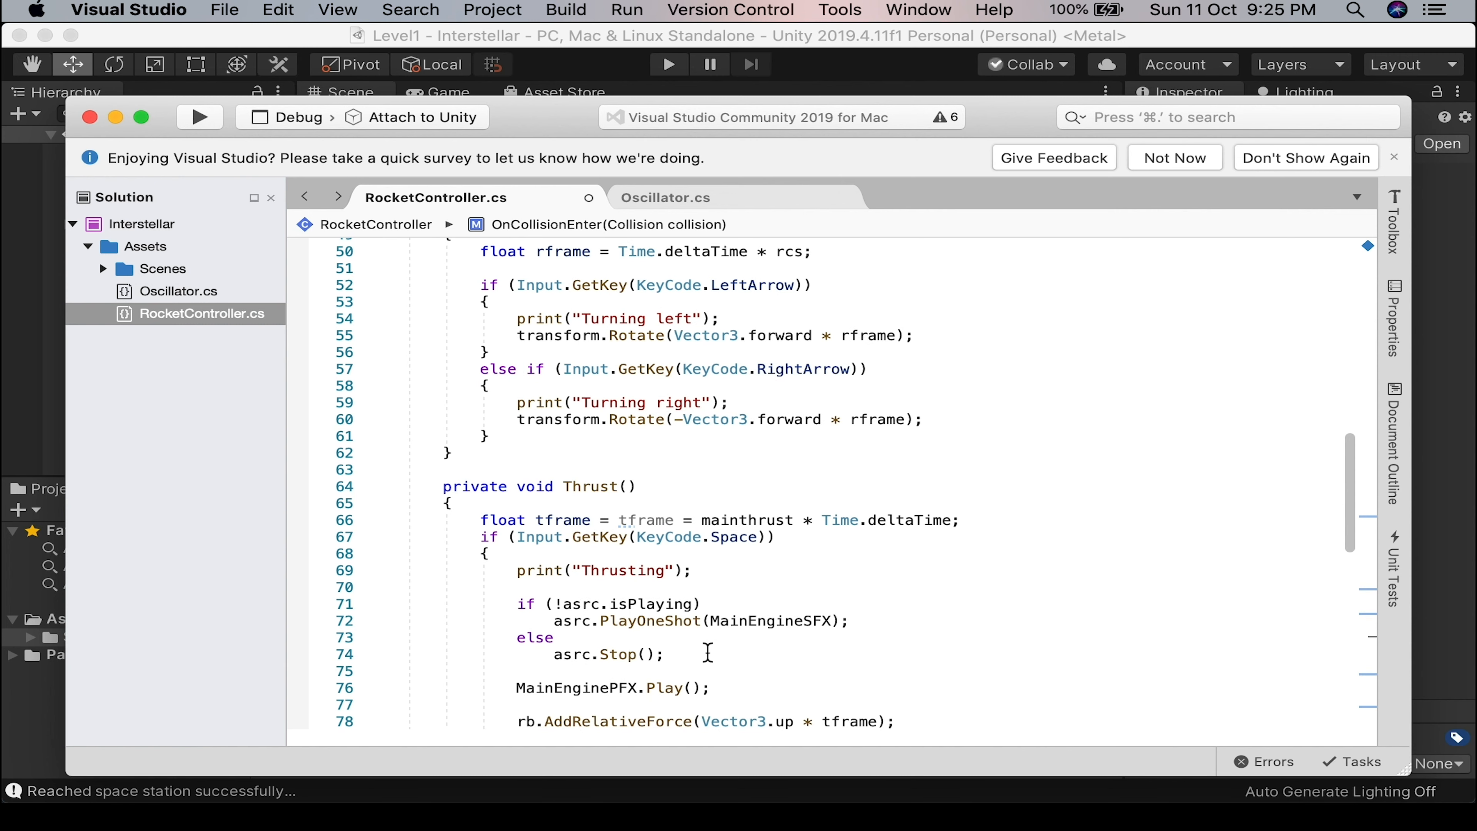
pyautogui.scroll(-4, 696, 637)
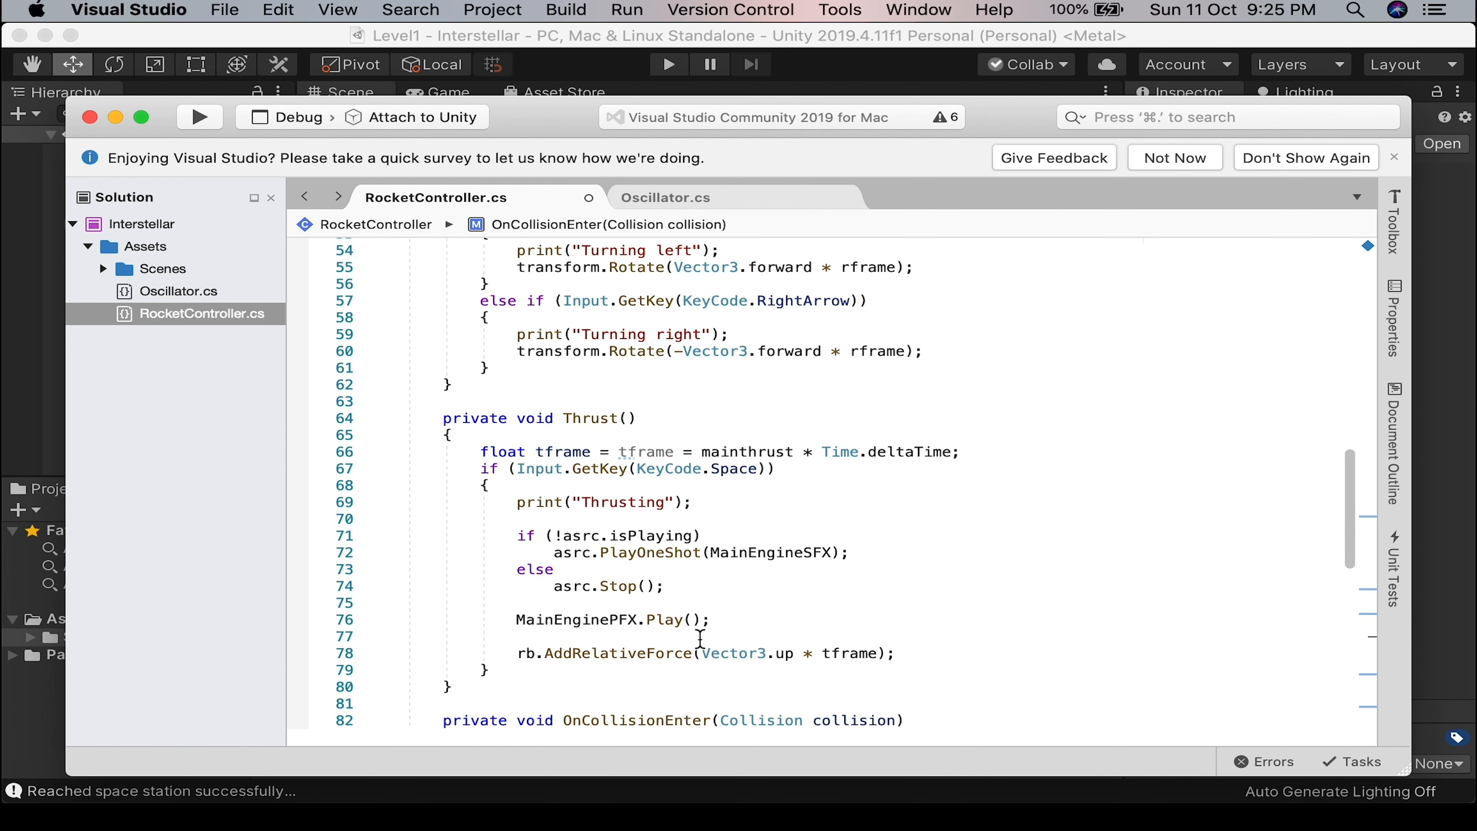
pyautogui.scroll(-6, 709, 582)
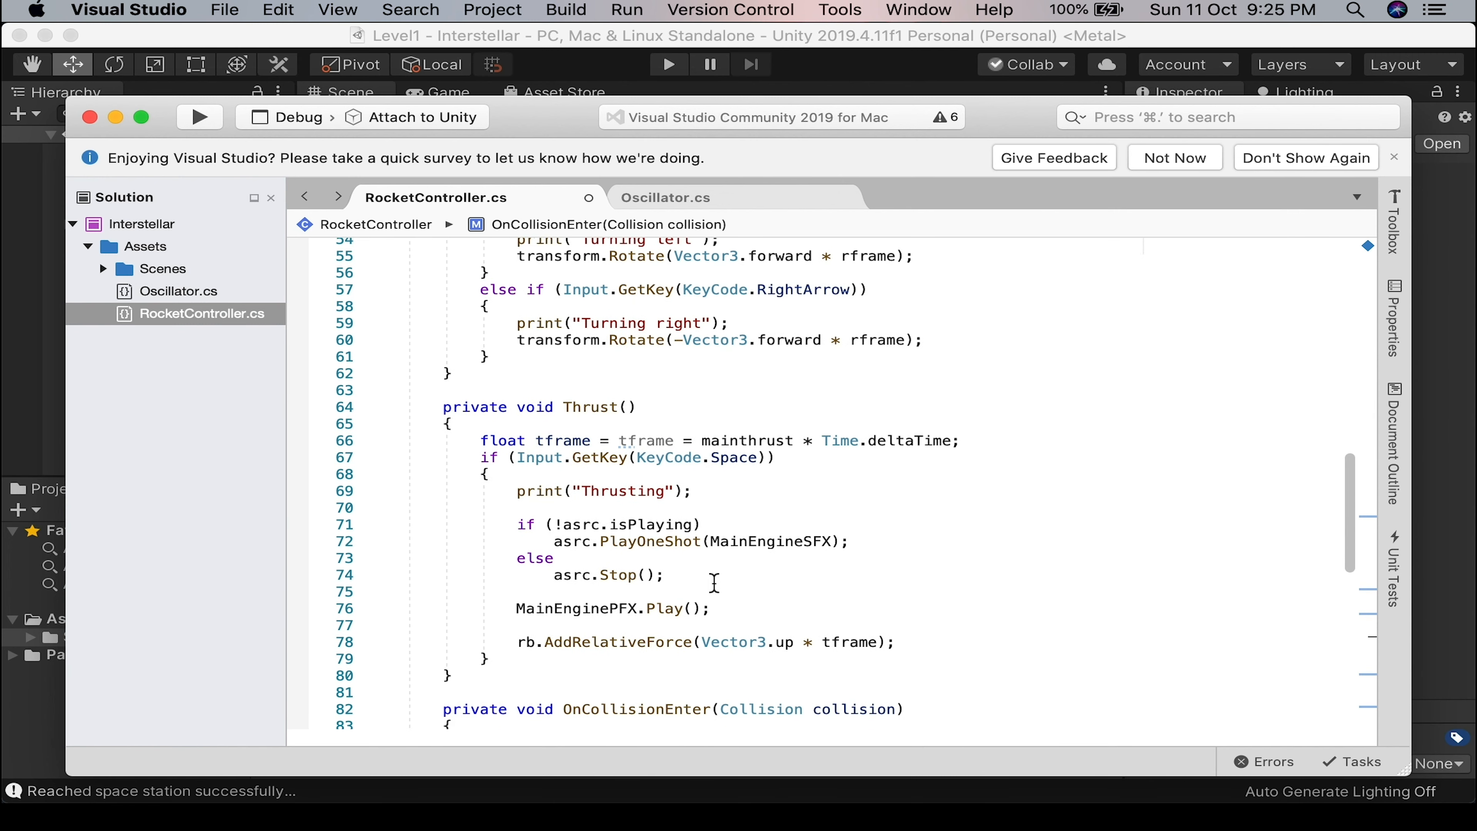
# Examine the InitiateSuccessSequence and InitiateDeathSequence calls in OnCollisionEnter, their method bodies and the scene-loading methods.
pyautogui.scroll(-6, 972, 598)
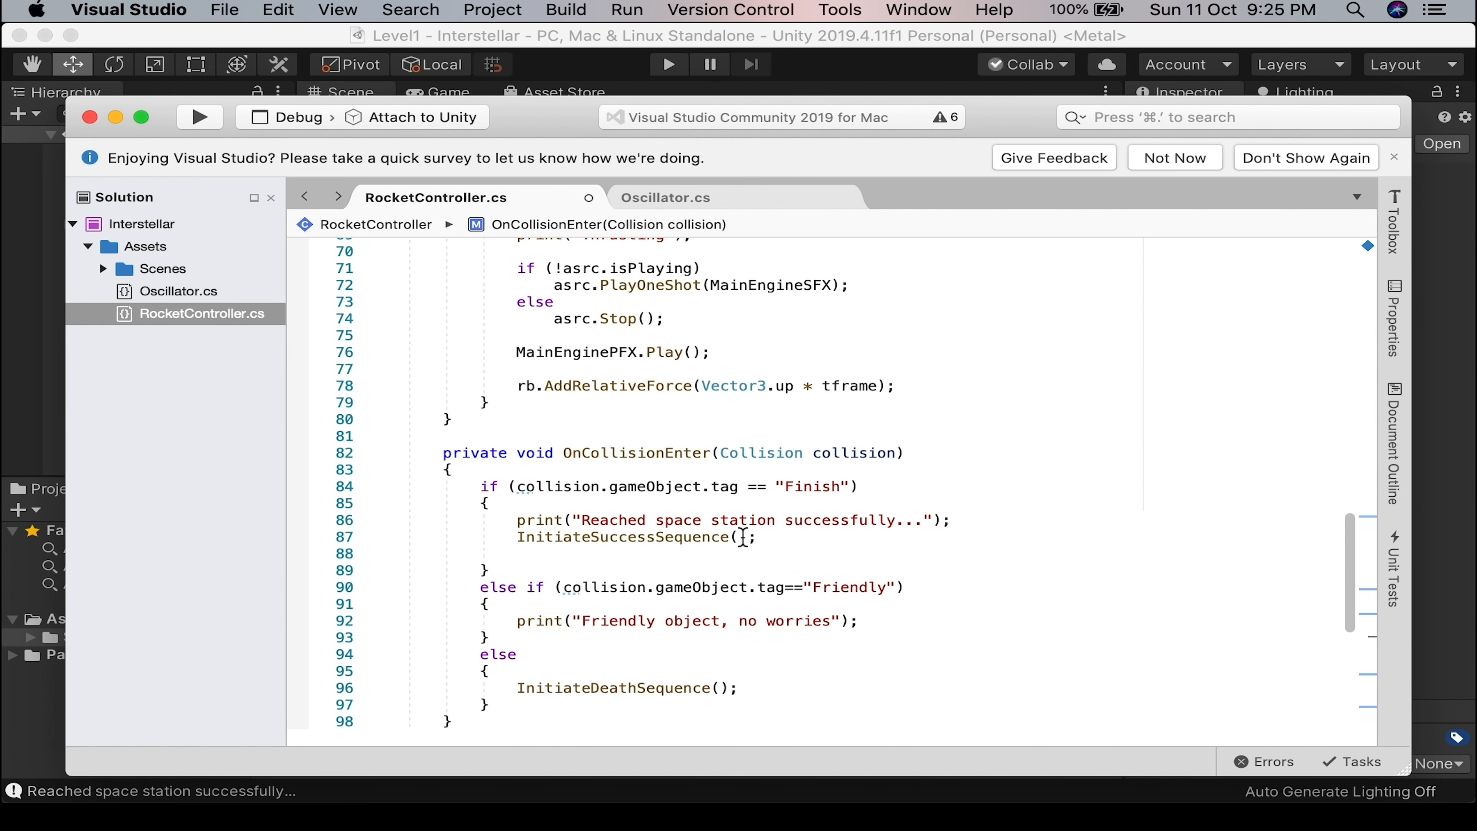
pyautogui.doubleClick(686, 537)
pyautogui.scroll(-1, 983, 552)
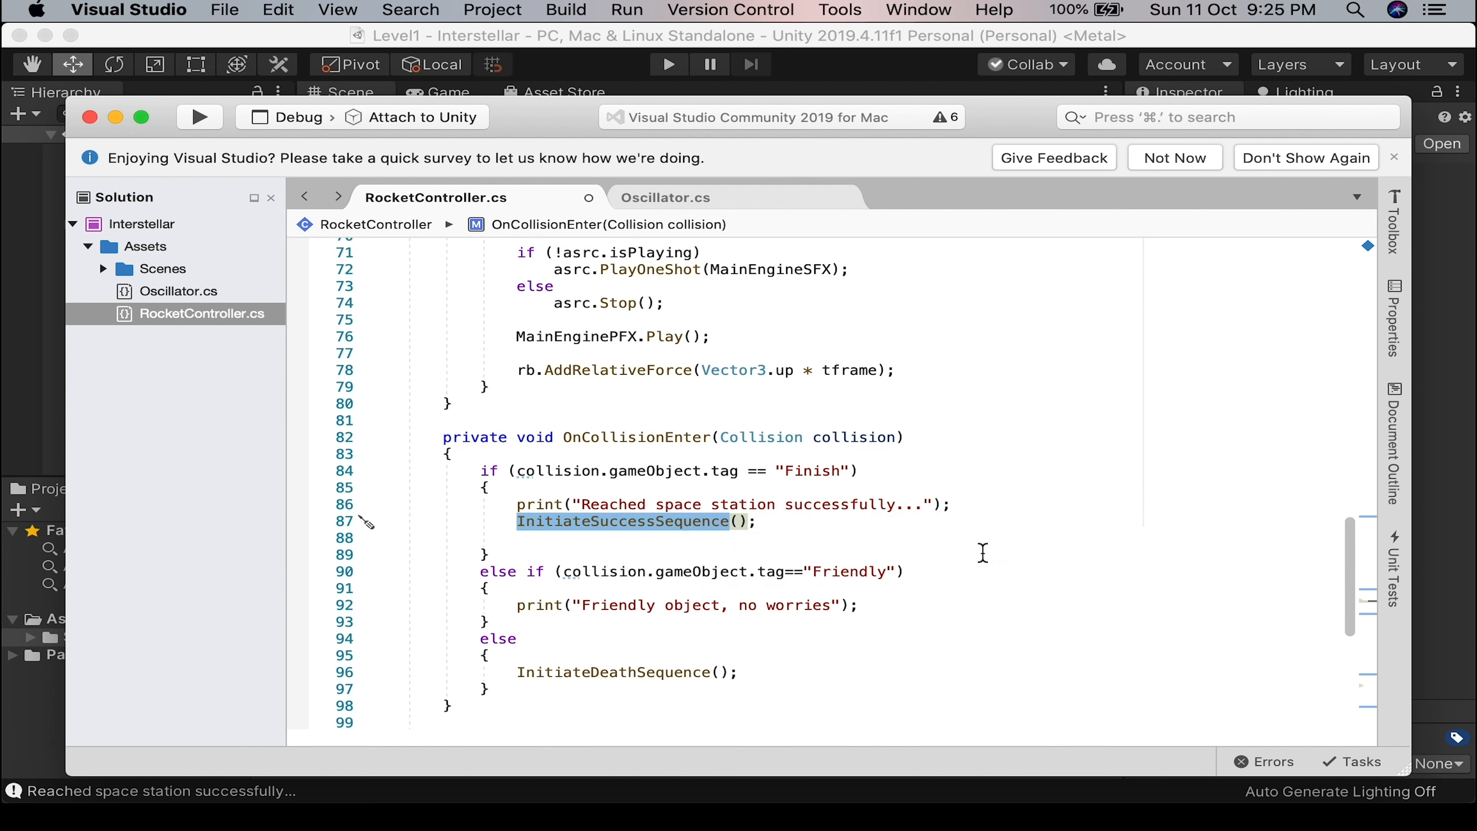
pyautogui.doubleClick(672, 673)
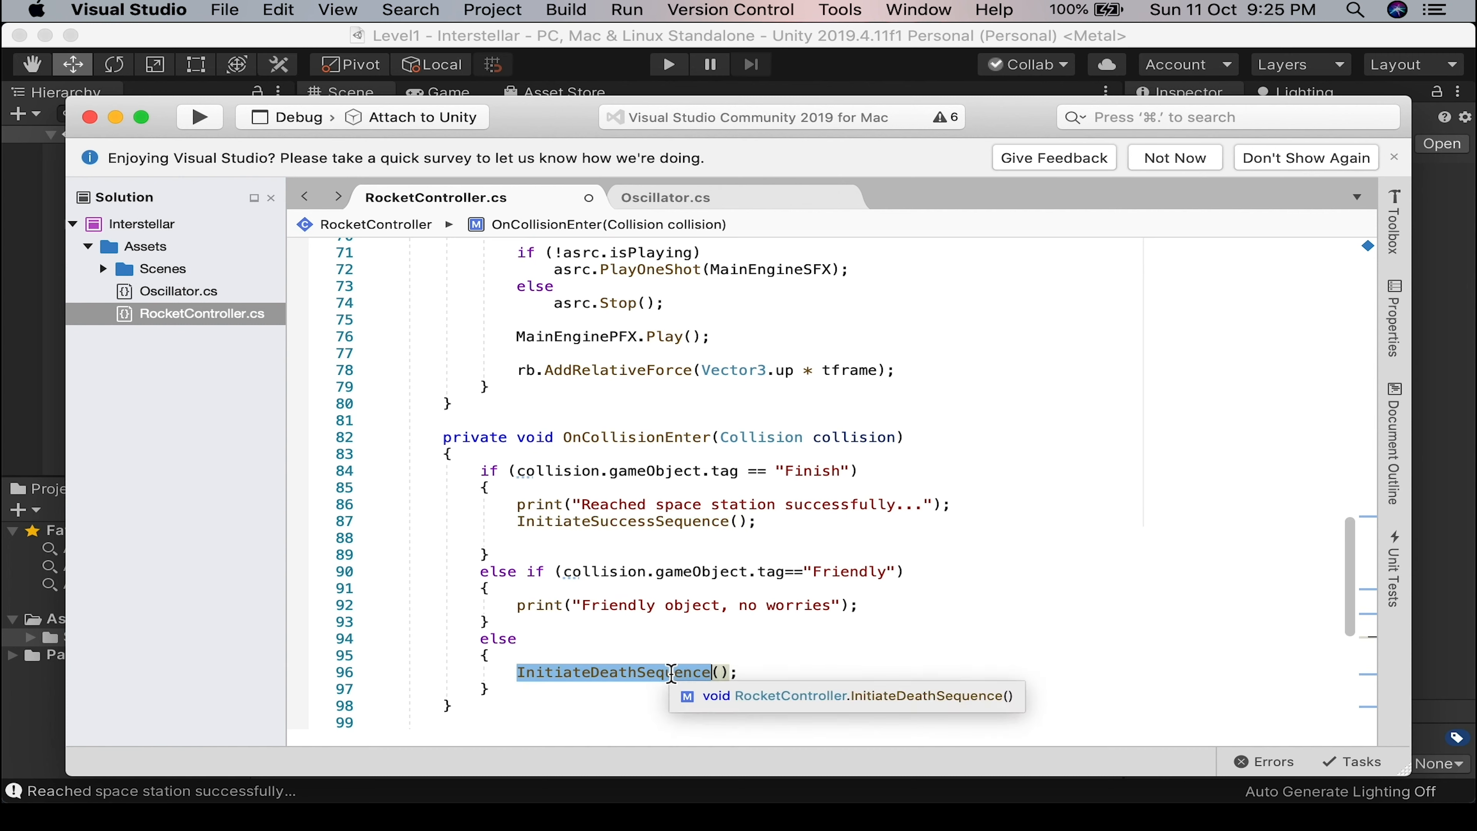
pyautogui.scroll(-2, 896, 645)
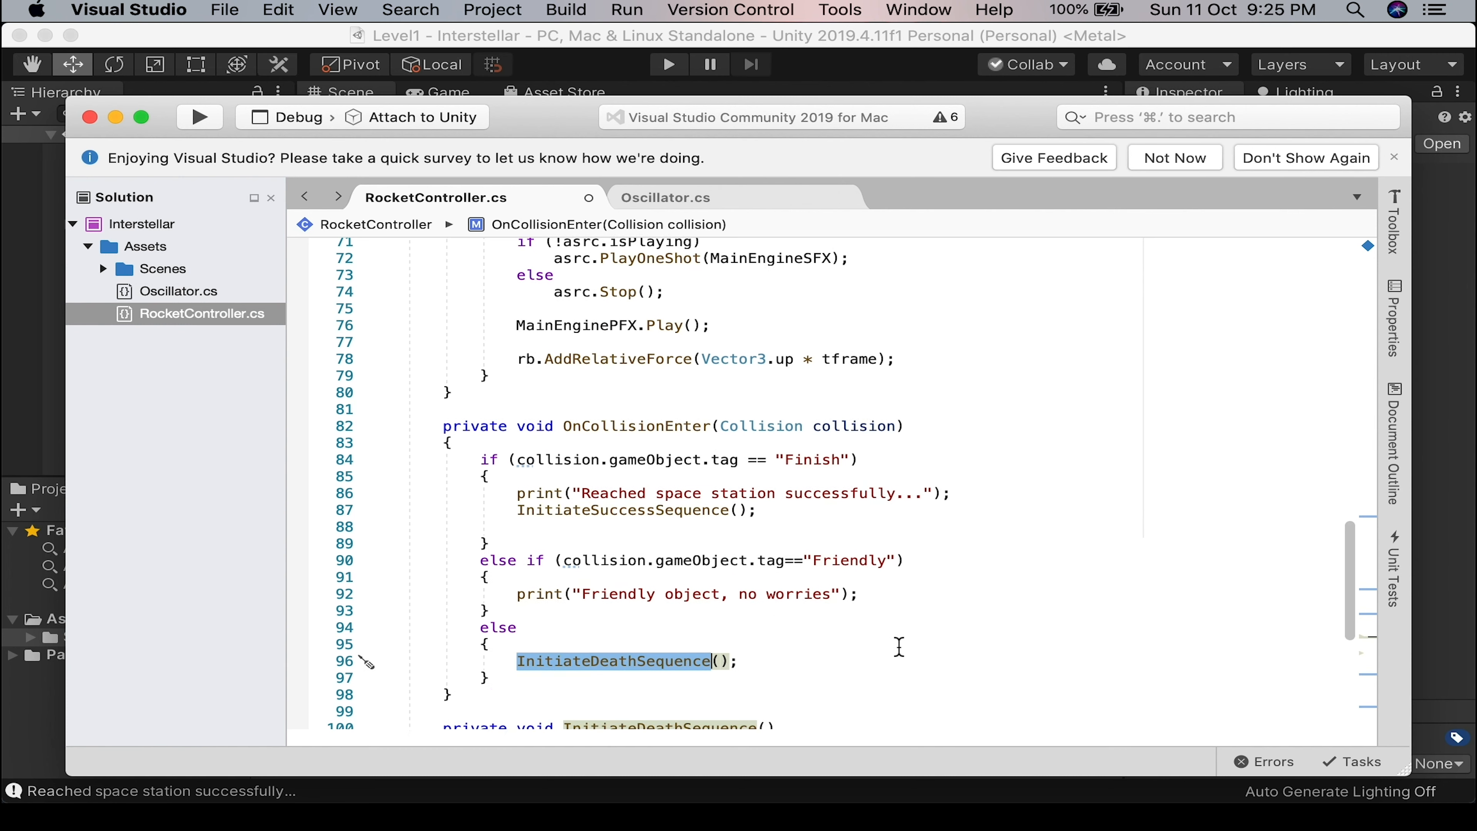
pyautogui.scroll(-5, 894, 645)
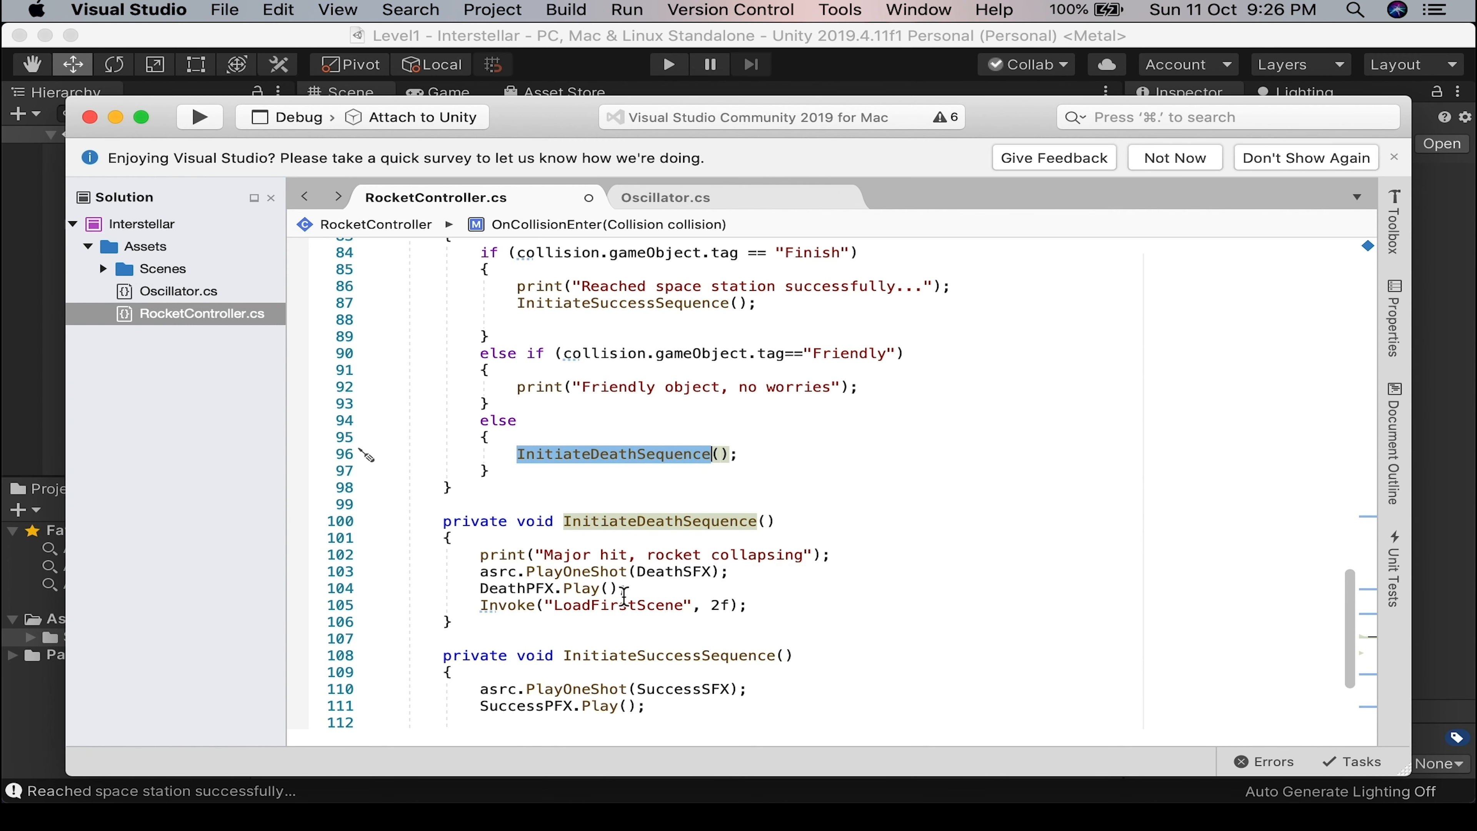
pyautogui.click(638, 611)
pyautogui.scroll(-2, 929, 601)
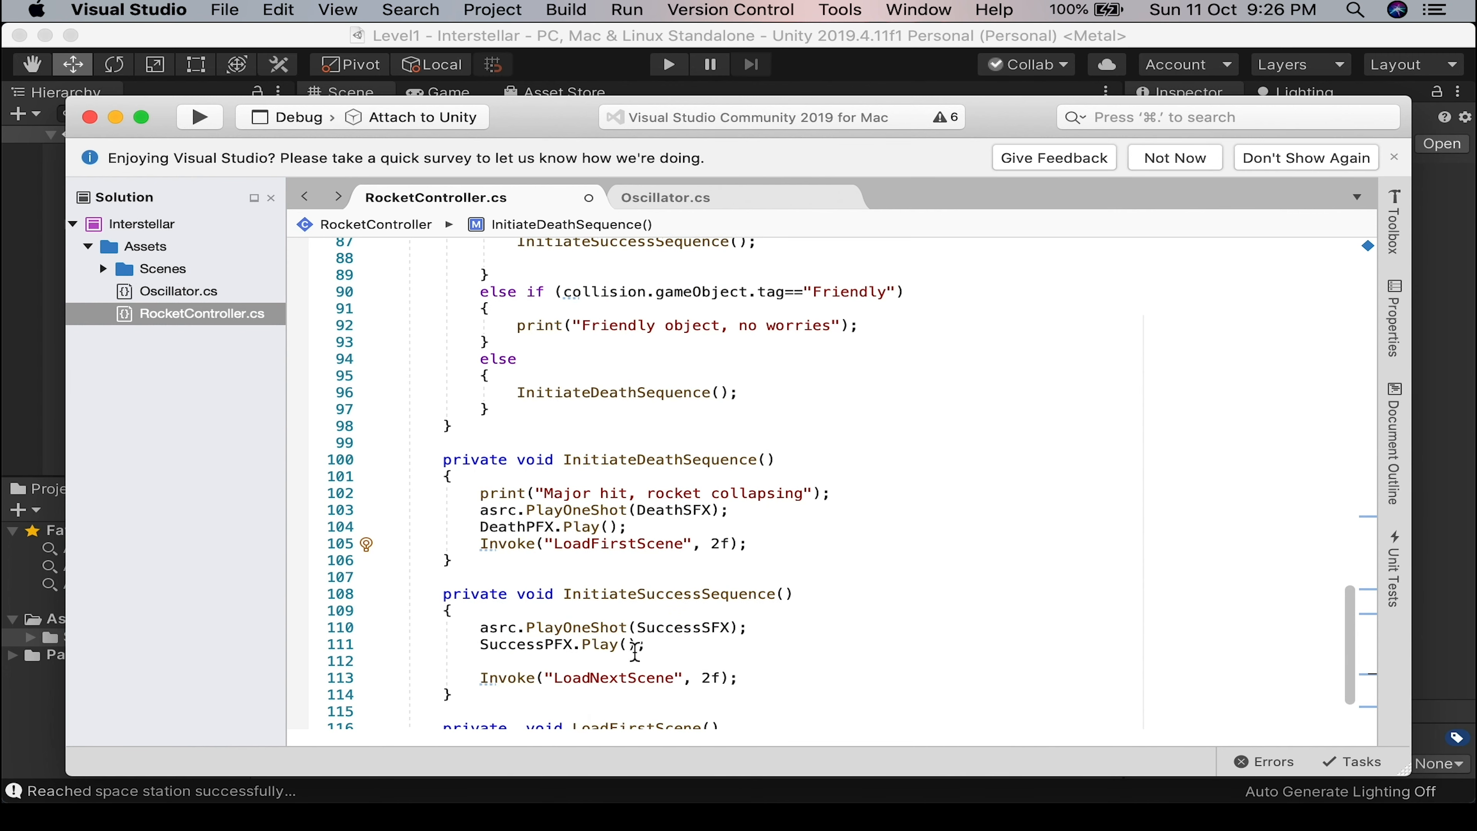
pyautogui.scroll(-3, 640, 646)
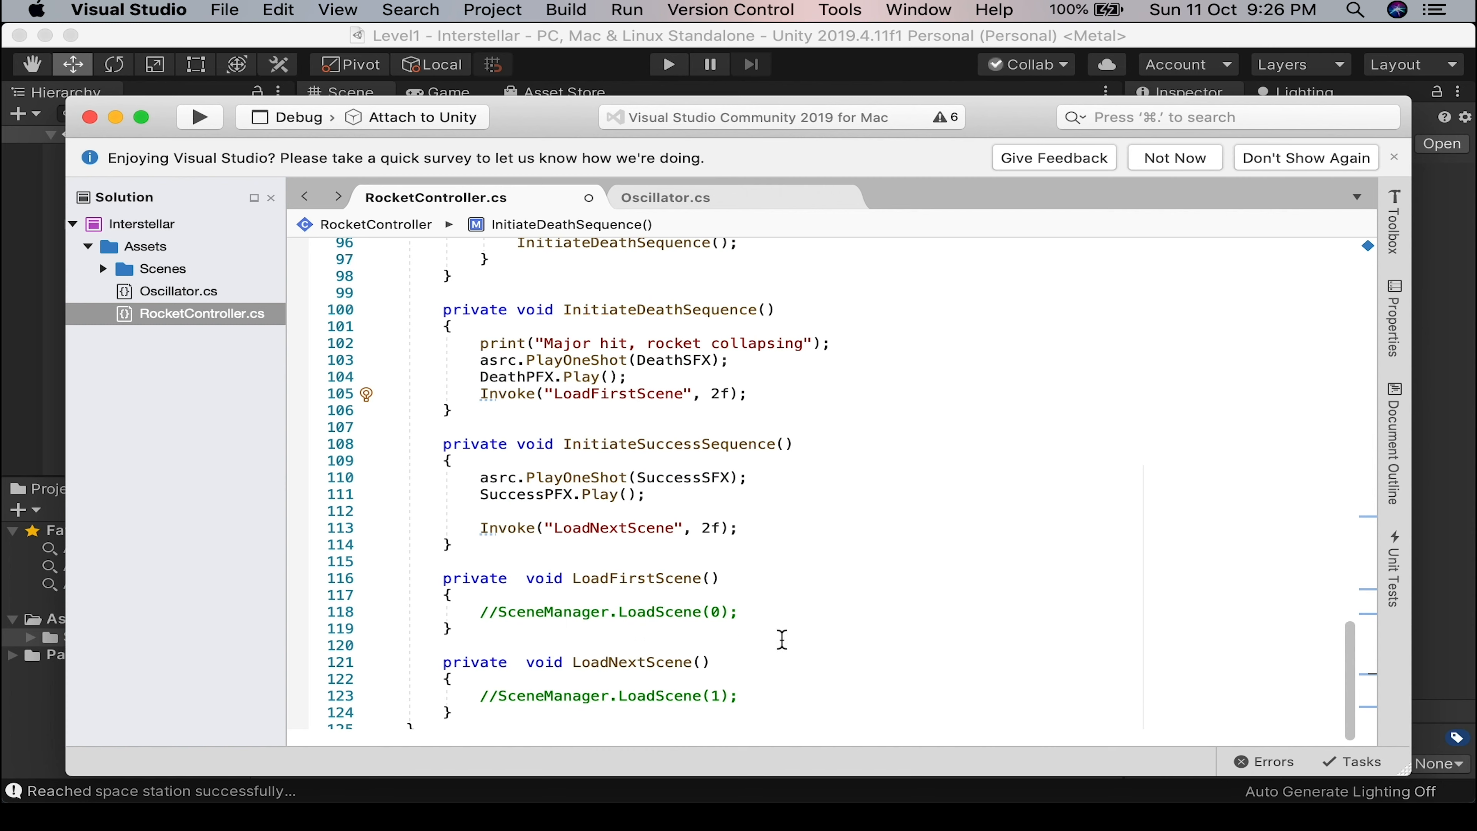
pyautogui.scroll(-3, 780, 637)
pyautogui.scroll(10, 830, 633)
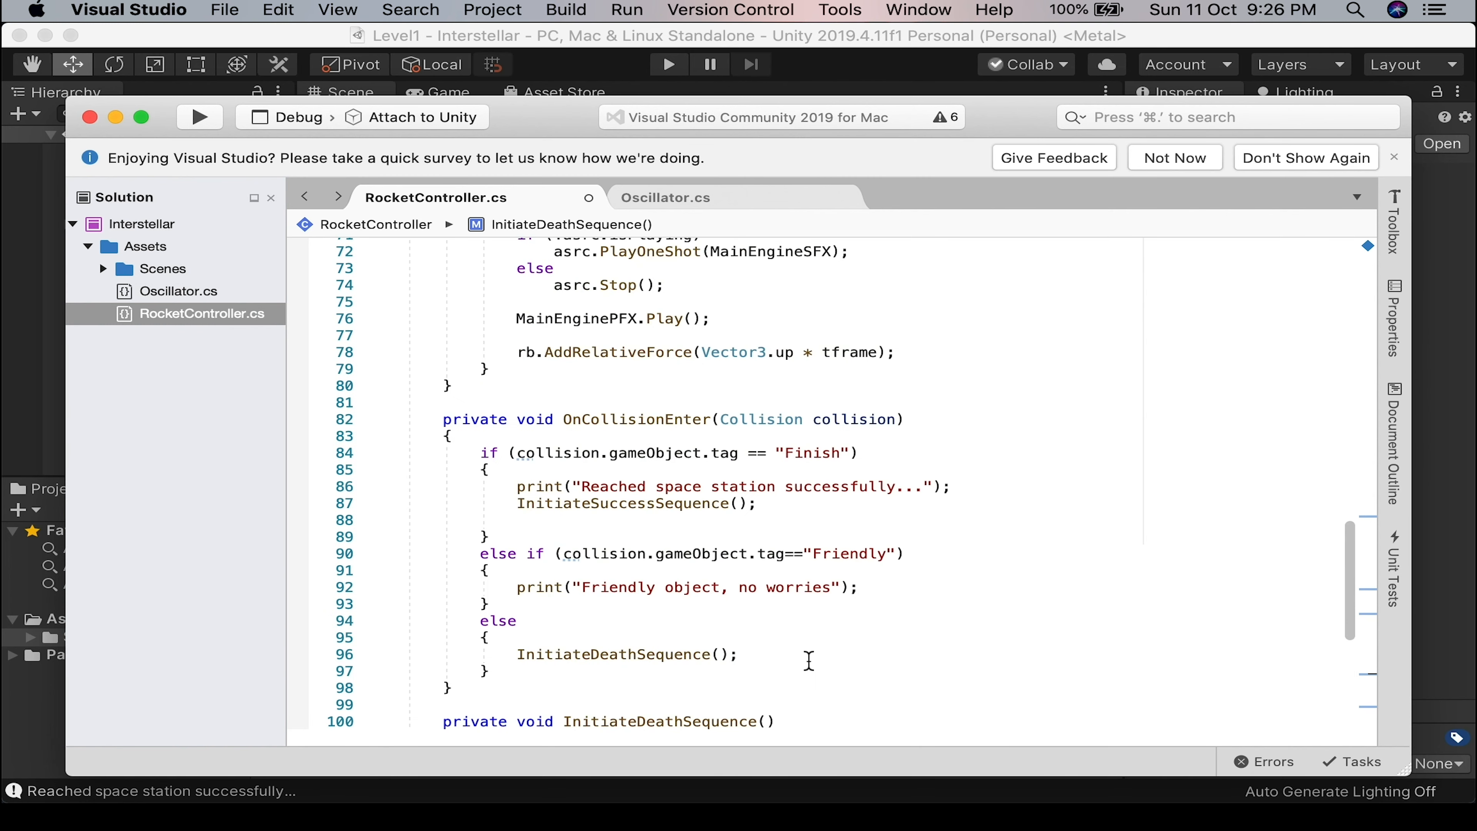